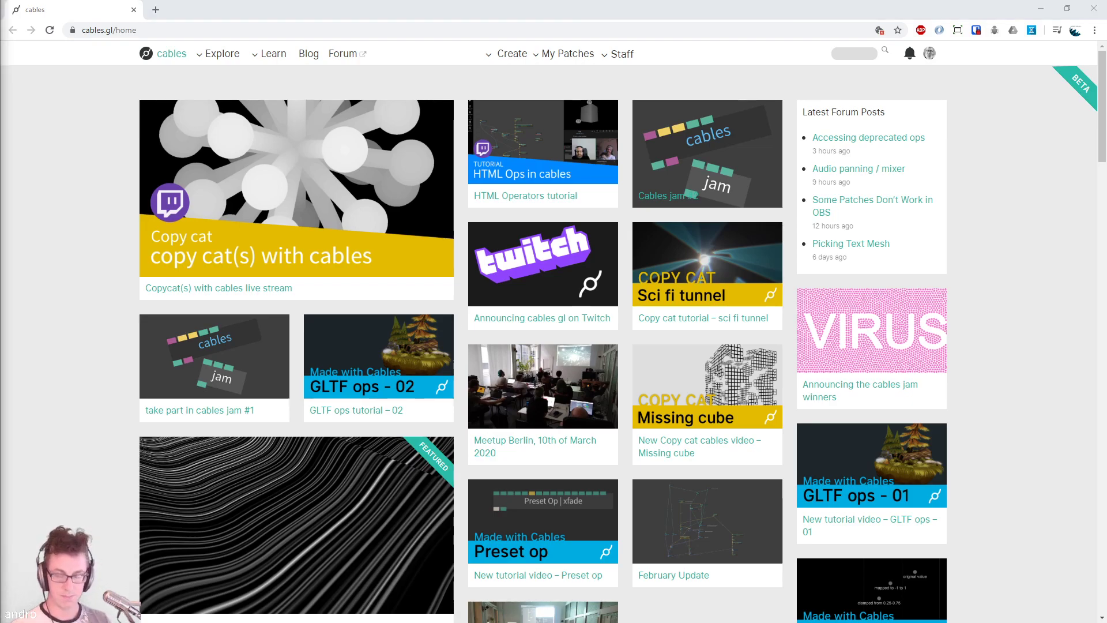
Open the tweet with the noise bar graph animation in a new browser tab as the visual reference
key(ctrl+t)
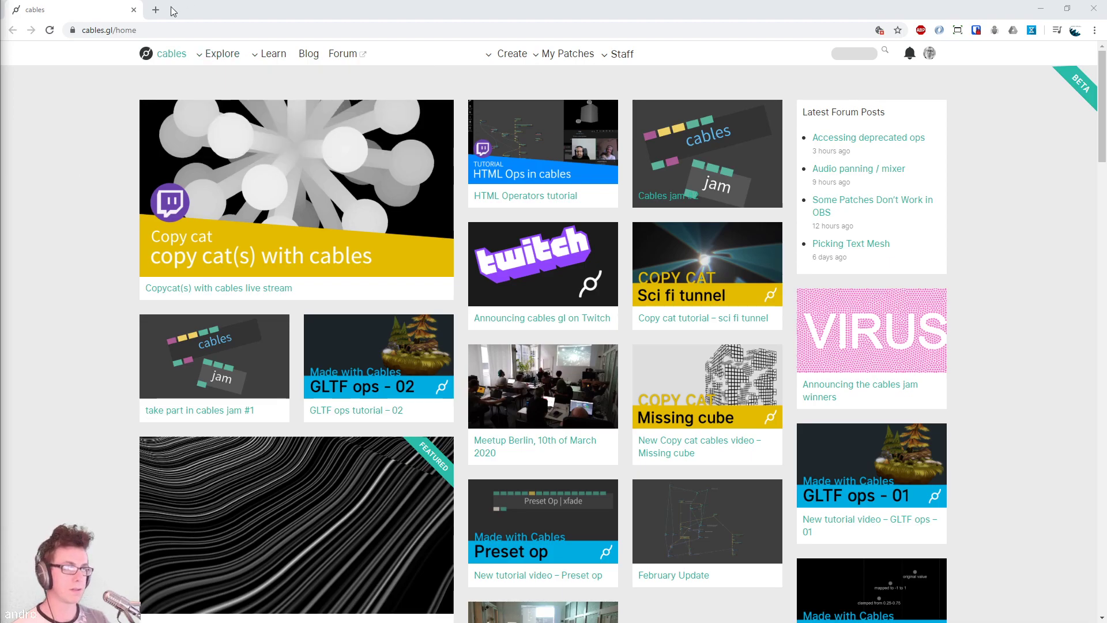
key(ctrl+v)
key(Return)
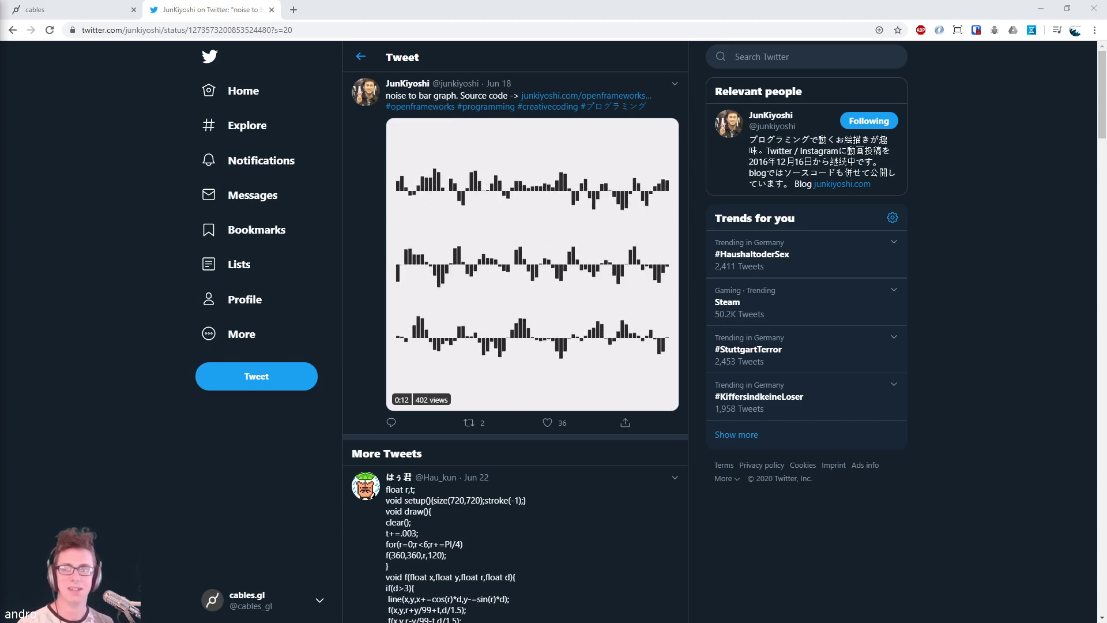
mouse_move(389, 271)
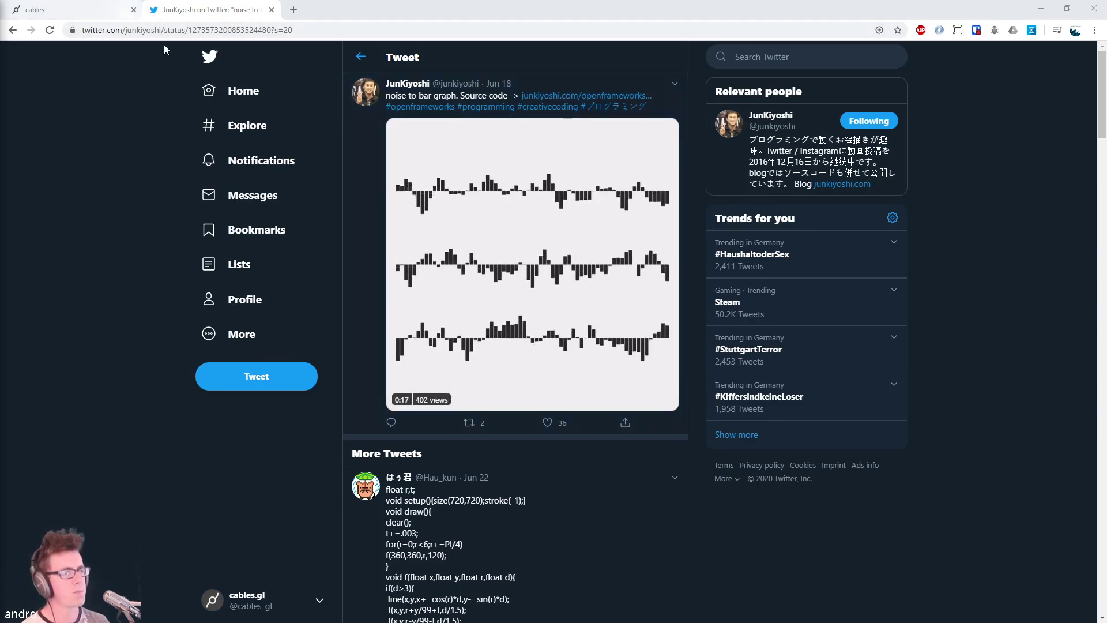
Create a new empty patch on the cables site and close its file manager
click(69, 10)
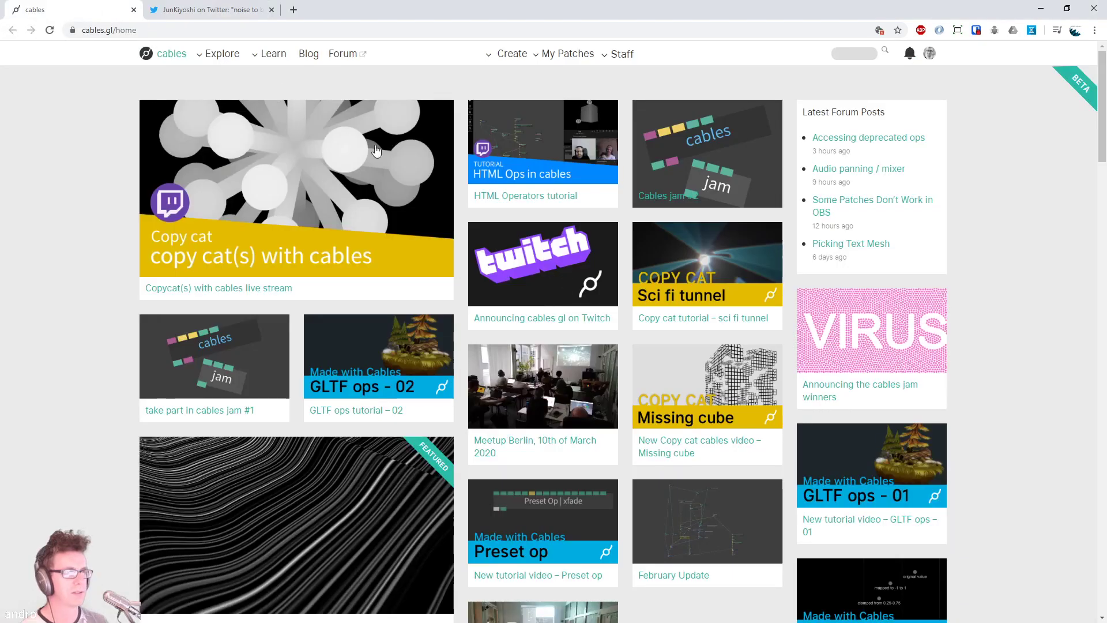
click(494, 54)
click(676, 243)
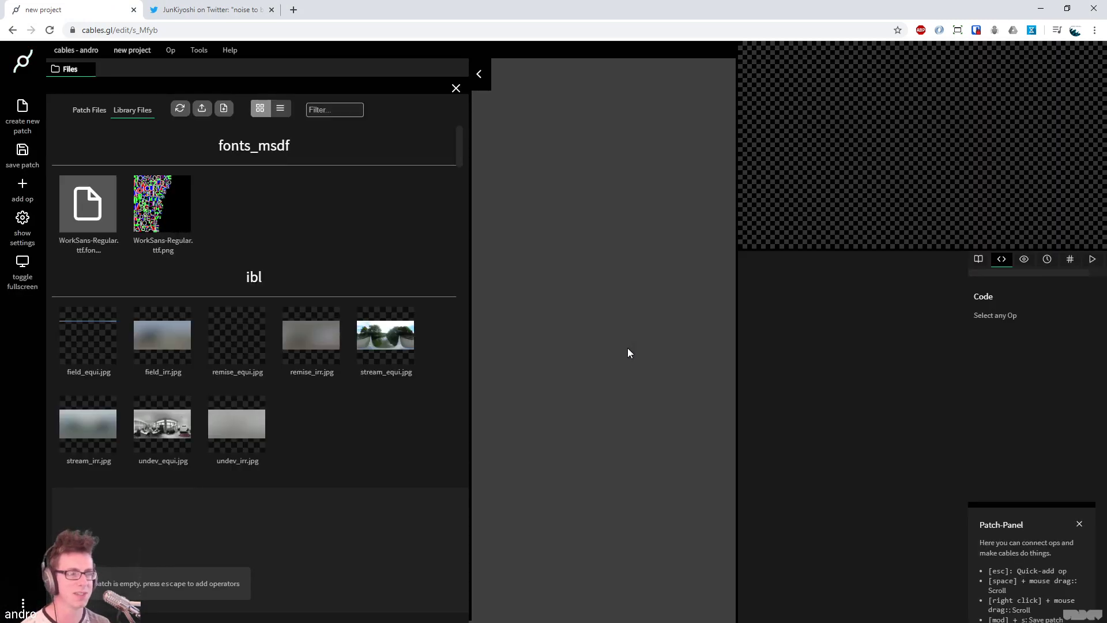
key(Escape)
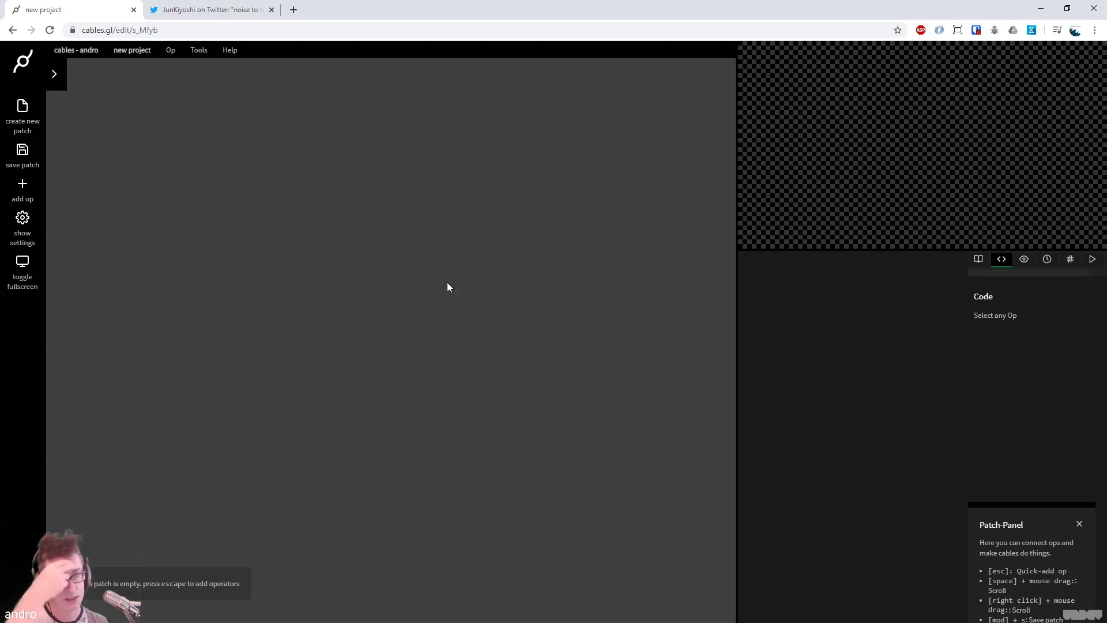
Add a MainLoop op to the empty patch and move it higher up in the patch field
key(ctrl+Tab)
key(ctrl+Tab)
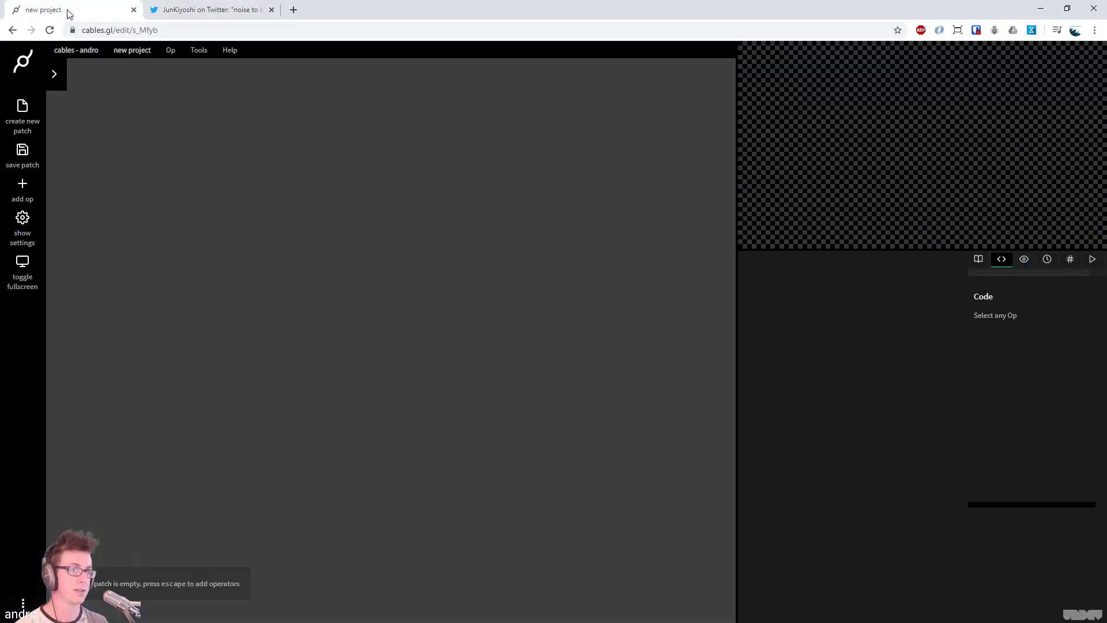
key(Escape)
text(mainlo)
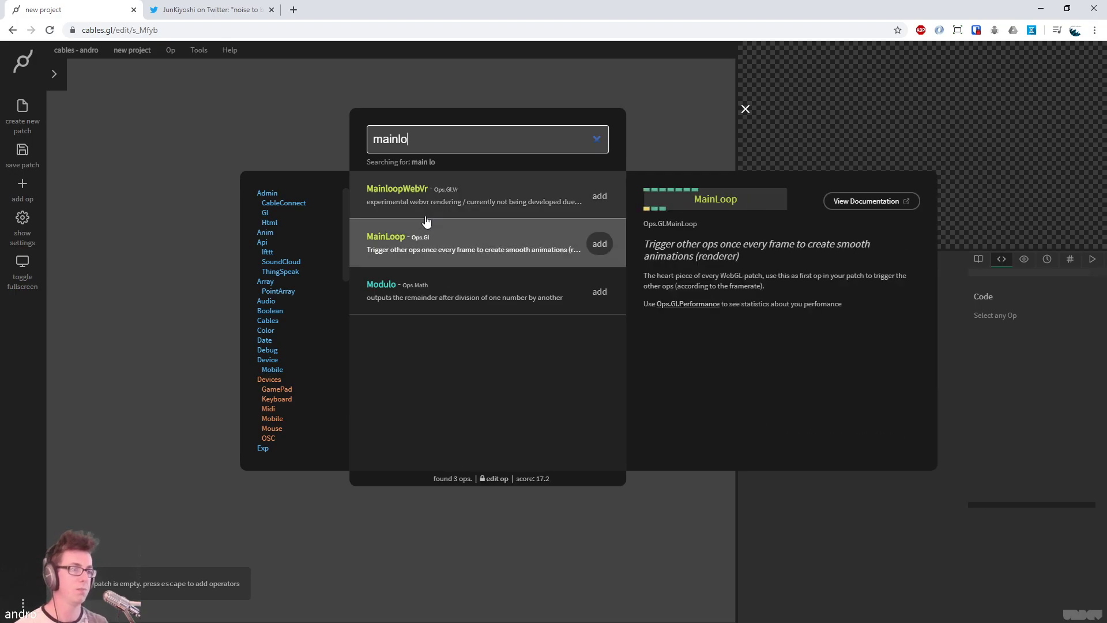
click(425, 221)
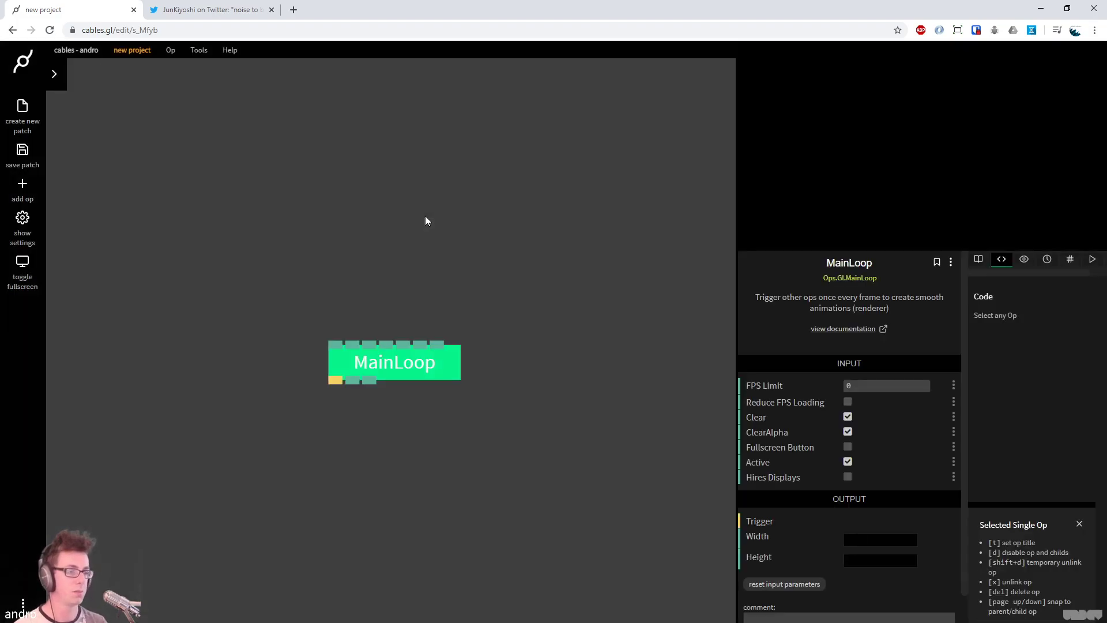
drag(435, 367, 401, 227)
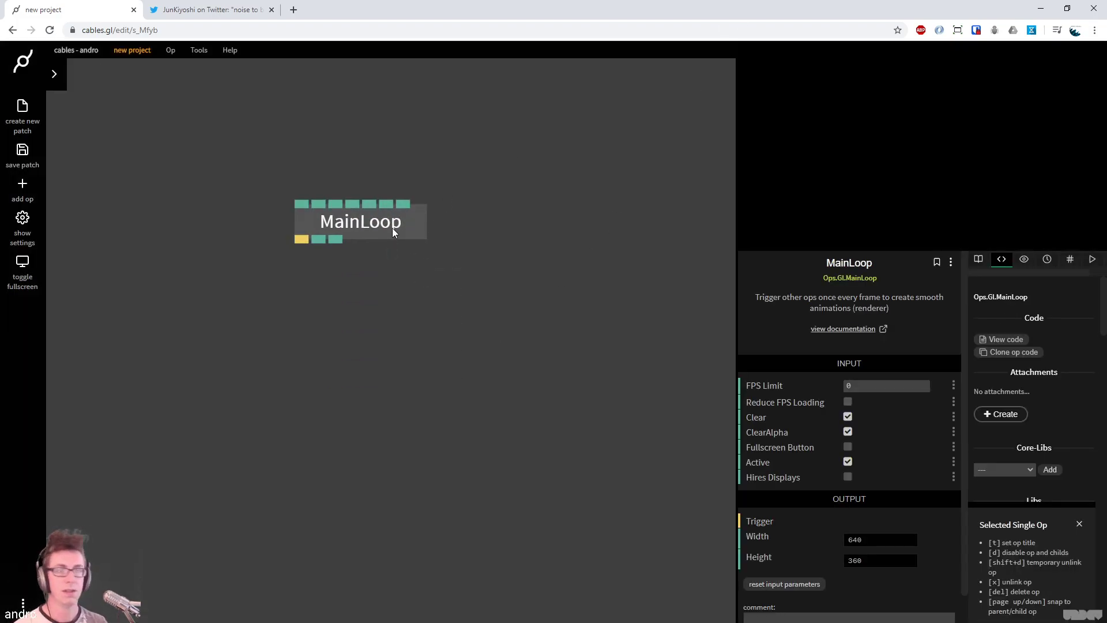
Add a ClearColor op linked to the trigger output of MainLoop after checking the reference tweet
click(215, 11)
click(109, 11)
click(433, 375)
drag(293, 225, 212, 408)
text(cle)
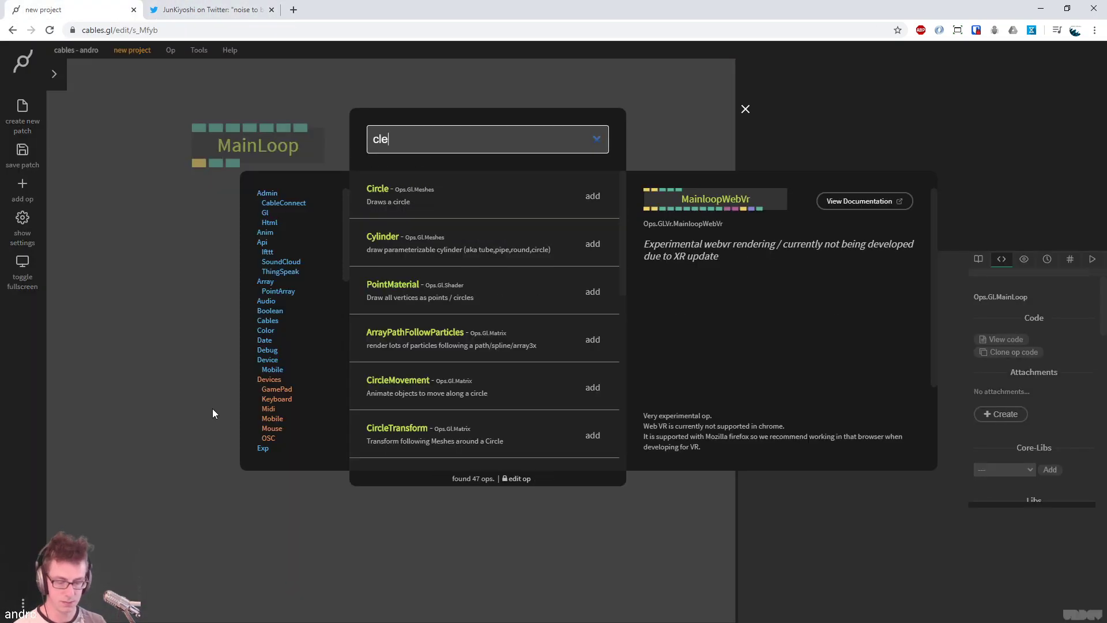
text(arcolor)
key(Return)
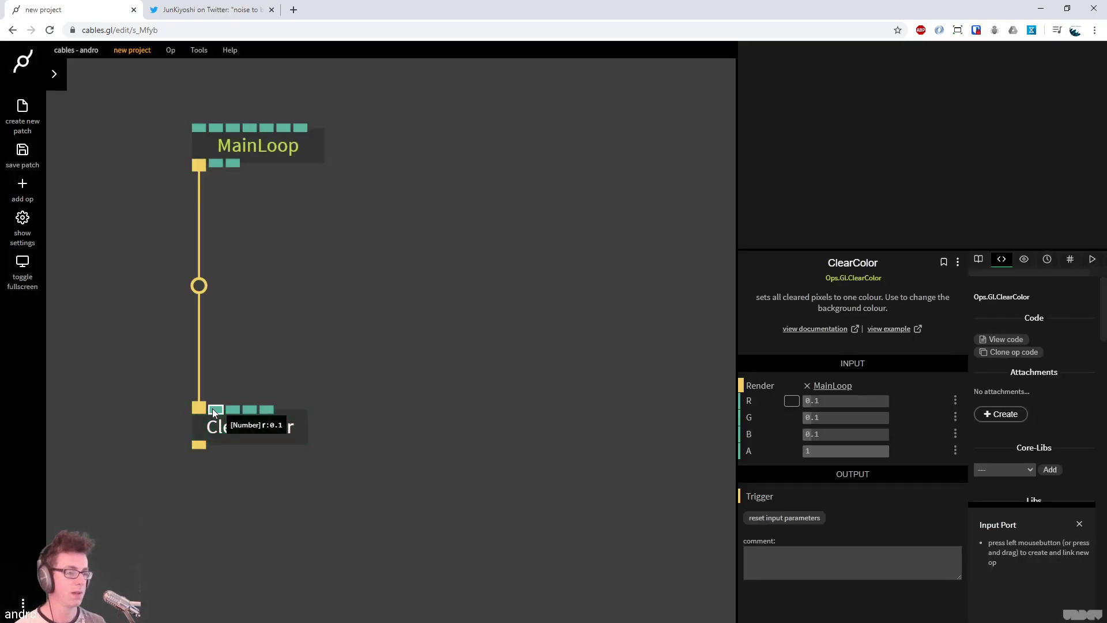
Set the ClearColor background to light grey F3F3F3 and move the op closer beneath MainLoop
click(789, 402)
drag(795, 418, 766, 358)
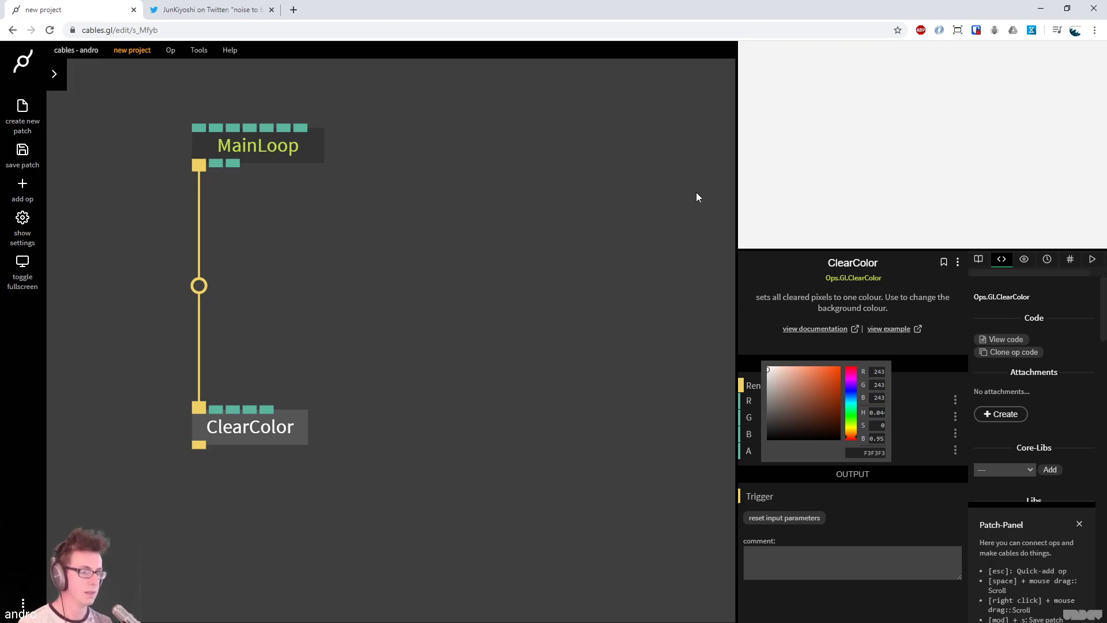
drag(302, 433, 295, 301)
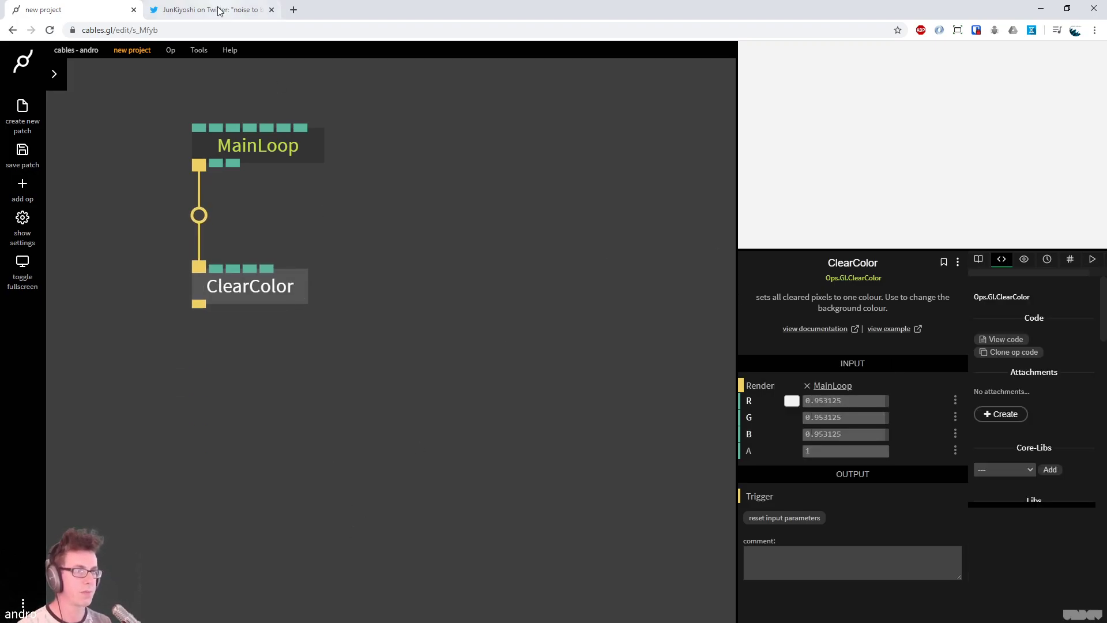
Add a BasicMaterial op linked to the trigger output of ClearColor and set its colour to black
click(215, 17)
click(75, 10)
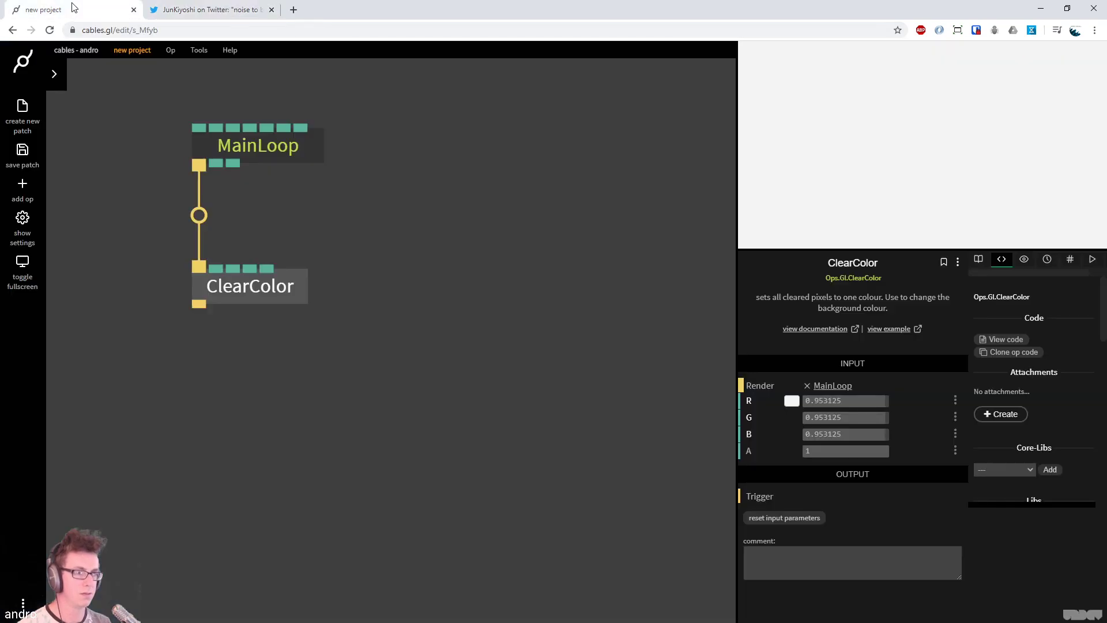
drag(433, 428, 467, 366)
scroll(475, 353, down, 2)
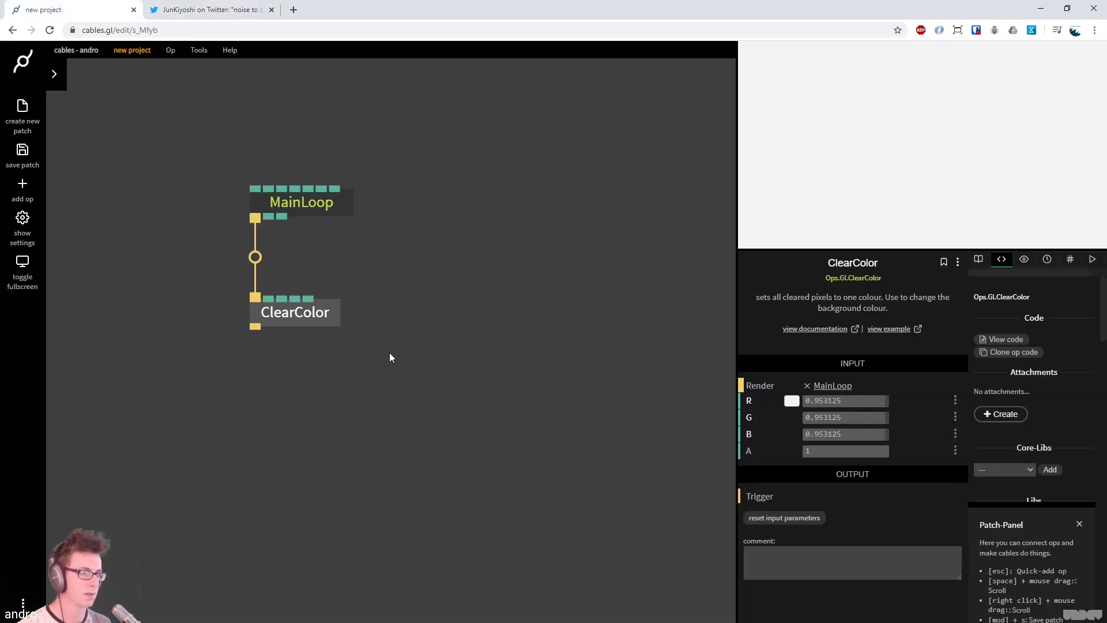
drag(236, 297, 226, 455)
text(basicm)
key(Return)
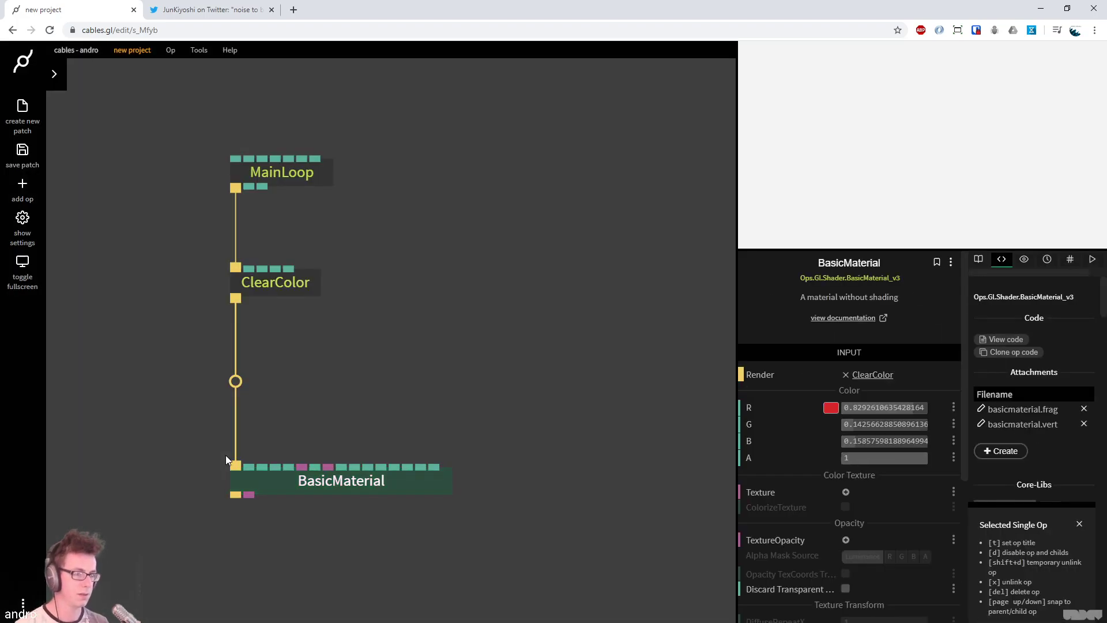
click(831, 407)
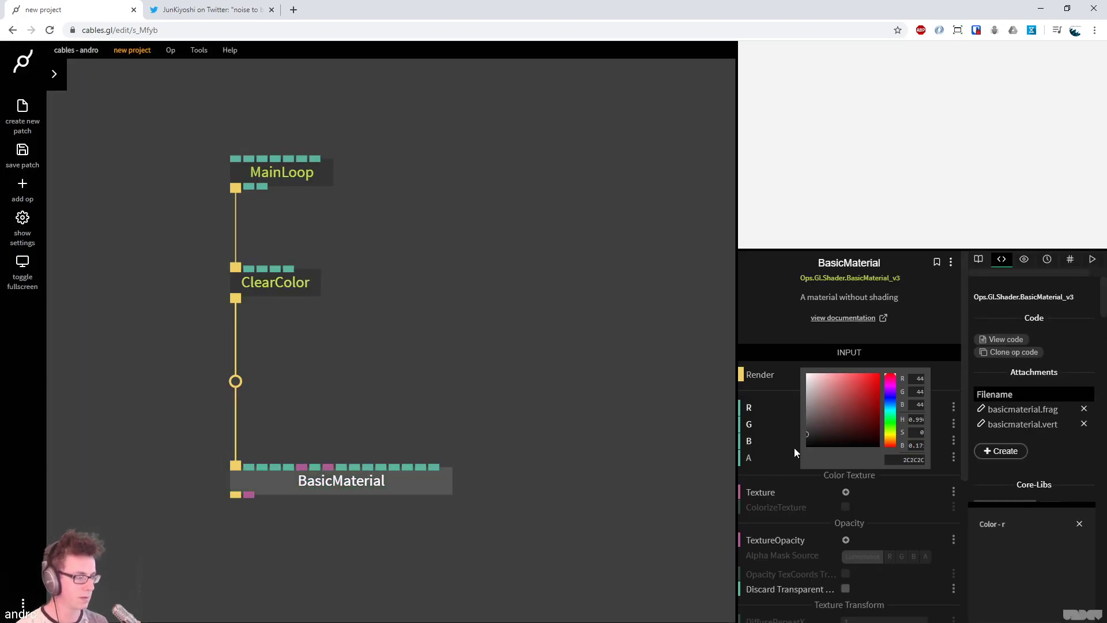
click(510, 542)
Add a MeshInstancer op linked to the trigger output of BasicMaterial
scroll(510, 544, down, 3)
drag(233, 349, 245, 497)
text(meshins)
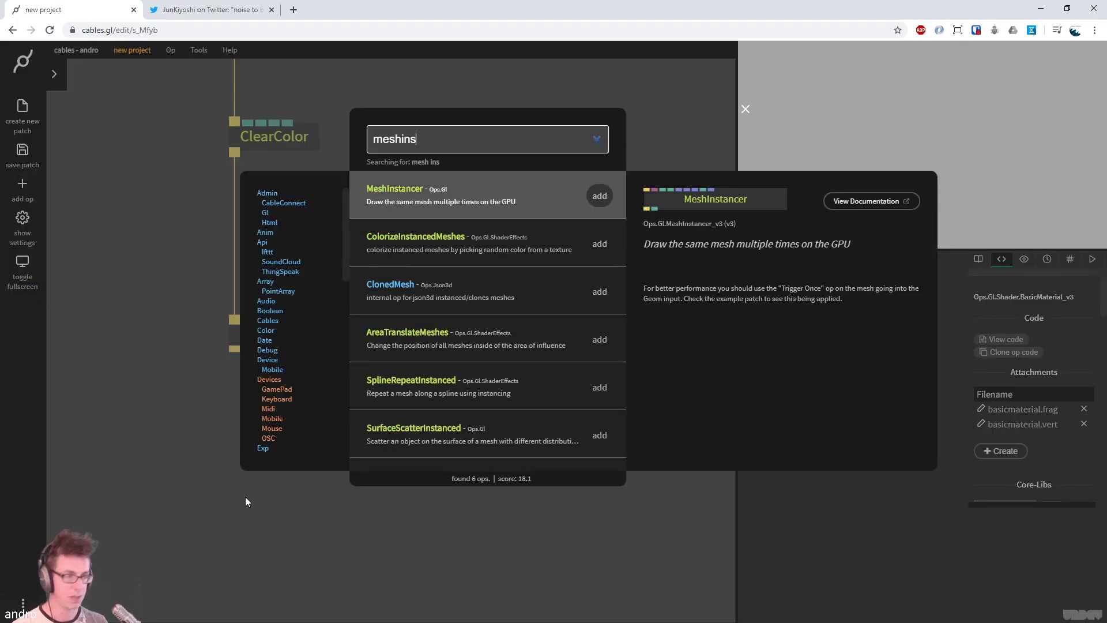
key(Return)
click(396, 469)
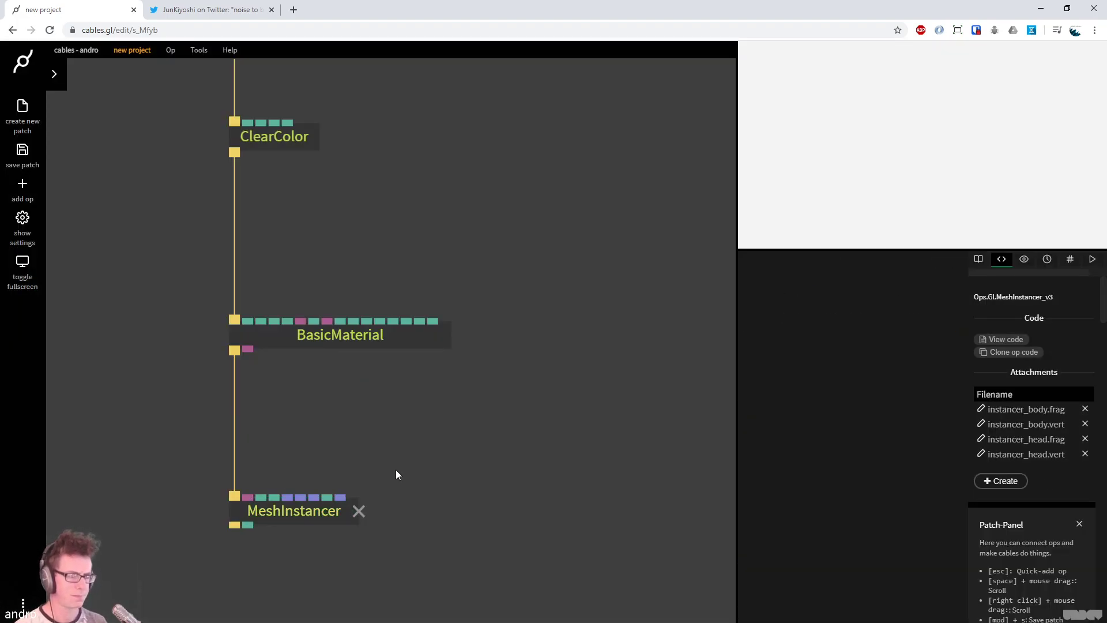
Check the bar shapes in the reference tweet and add a Rectangle op linked to BasicMaterial's trigger output
click(246, 11)
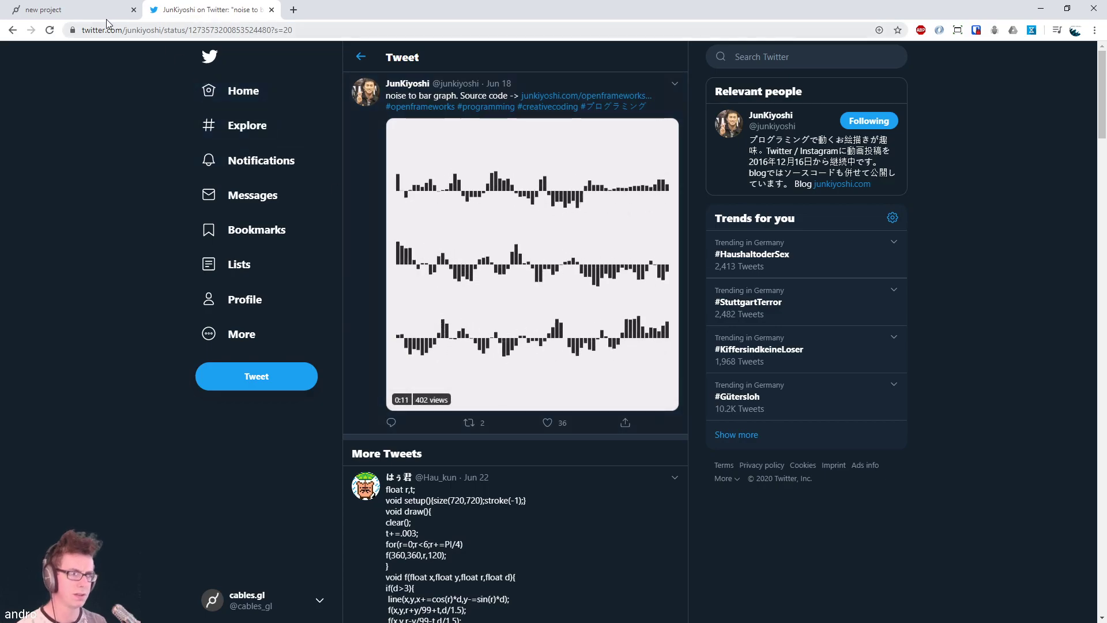
key(ctrl+shift+Tab)
scroll(522, 262, down, 2)
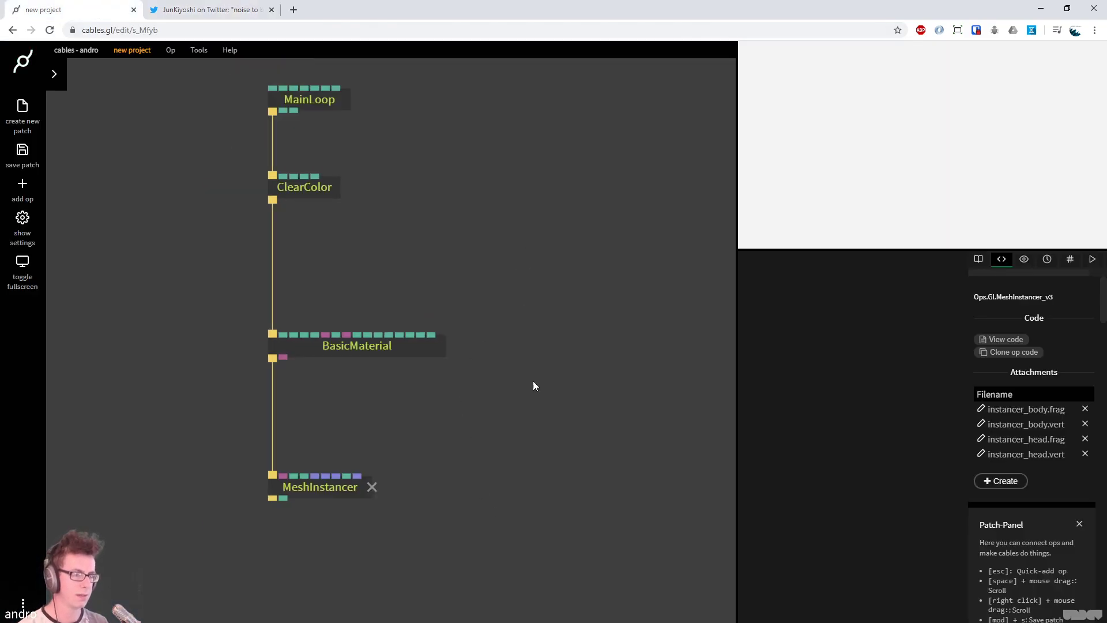
drag(286, 359, 205, 393)
text(r)
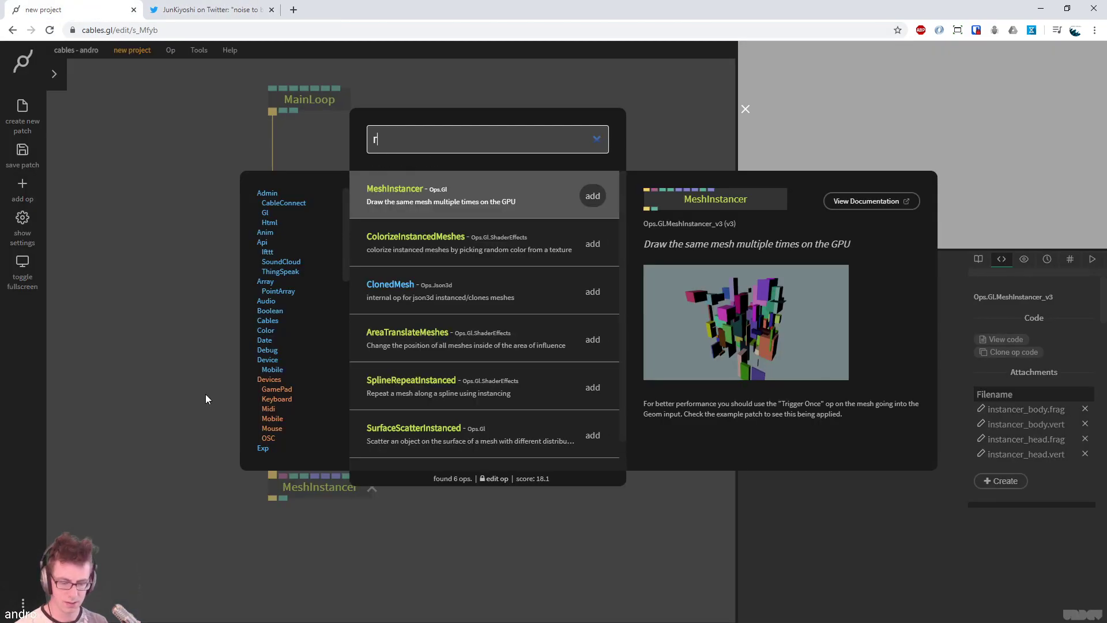
text(ect)
key(Return)
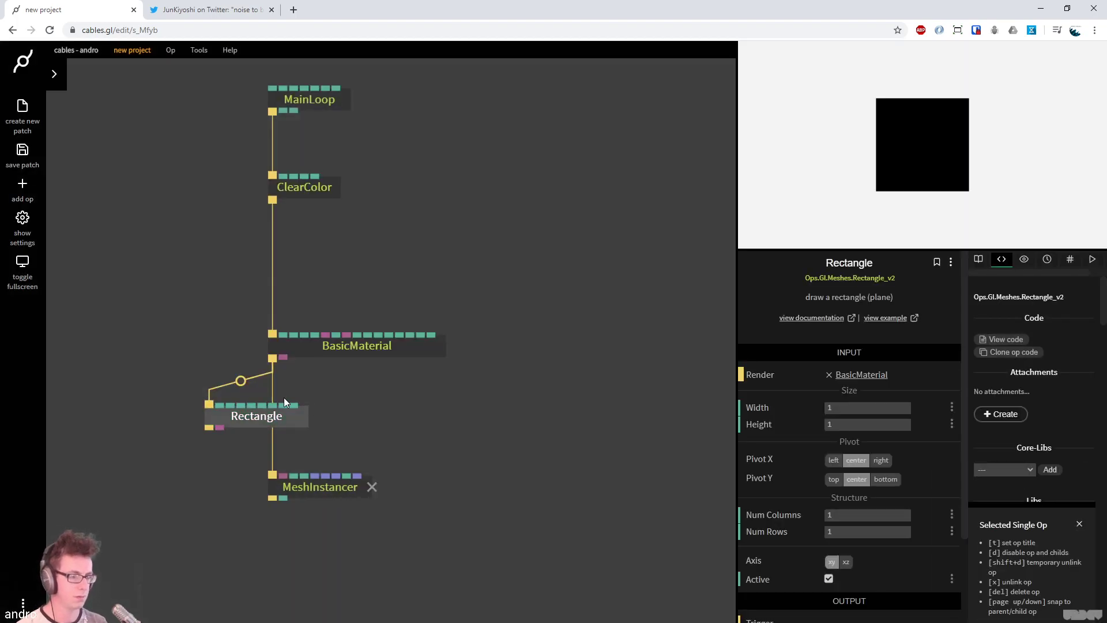
Connect the Rectangle's geometry output to the MeshInstancer's geometry input and place the Rectangle beside the main chain
drag(234, 423, 198, 423)
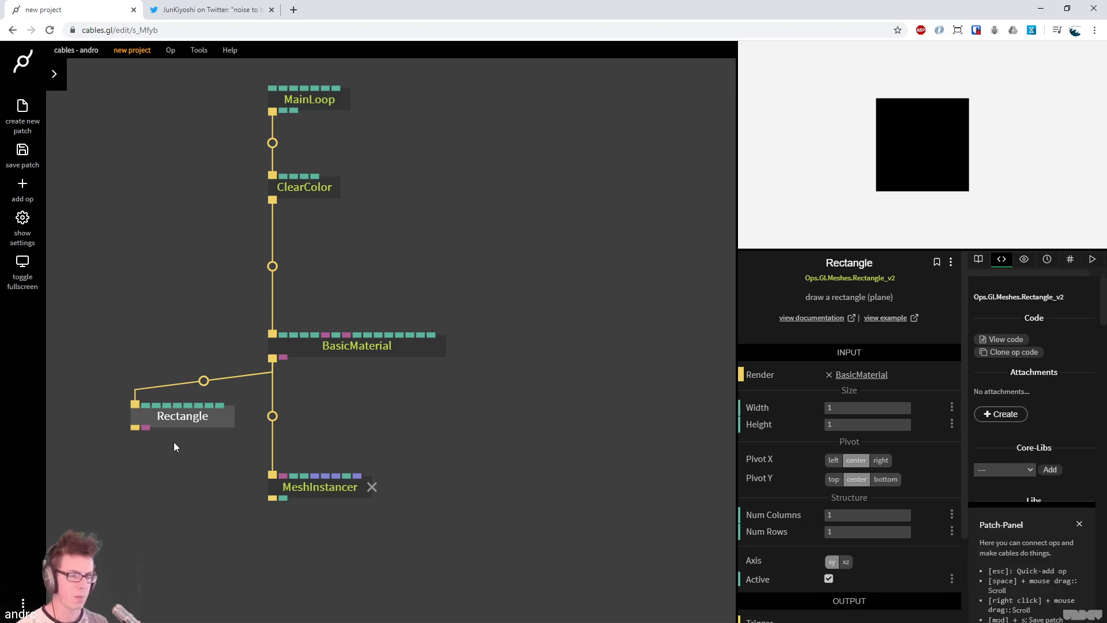
drag(146, 428, 307, 542)
drag(168, 425, 200, 424)
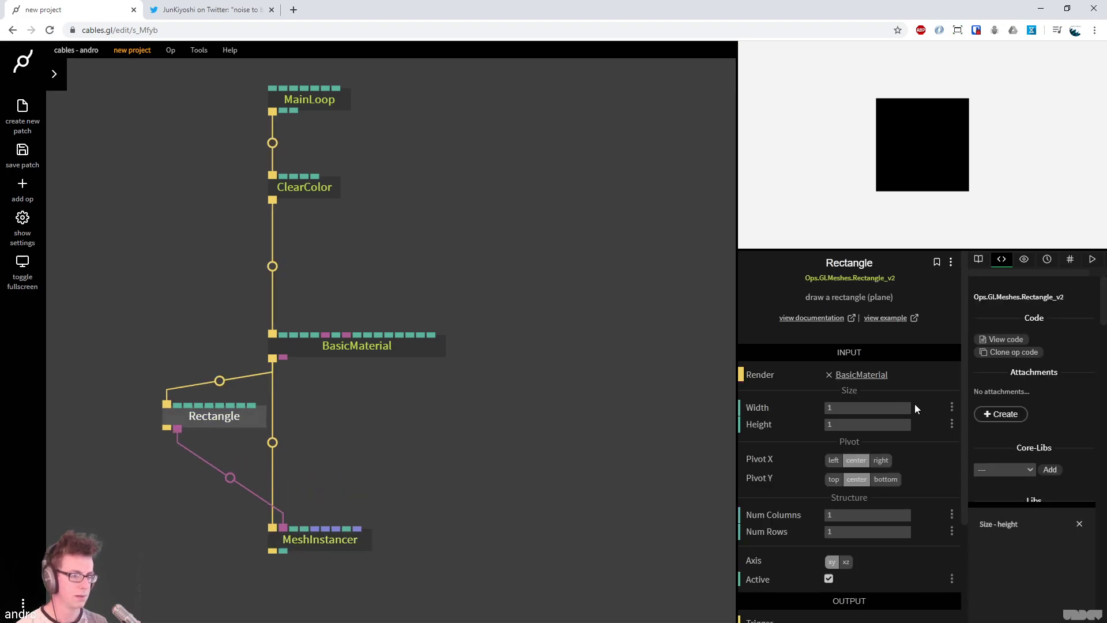
Set the Rectangle's width to 0.1 to make a thin vertical bar
drag(869, 410, 842, 410)
click(886, 410)
key(BackSpace)
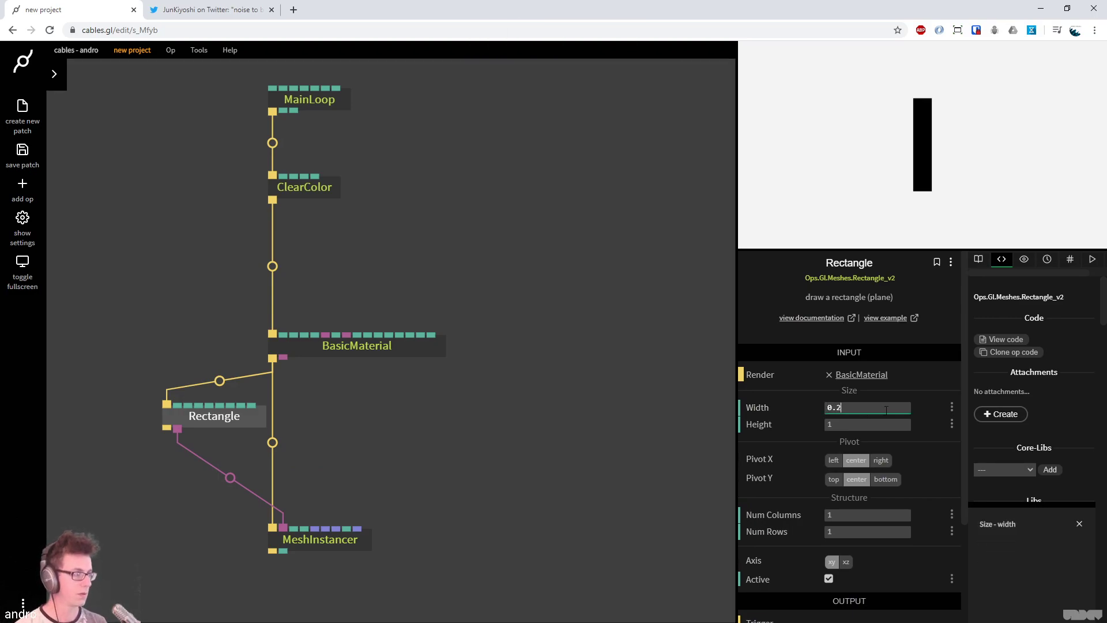
key(BackSpace)
text(1)
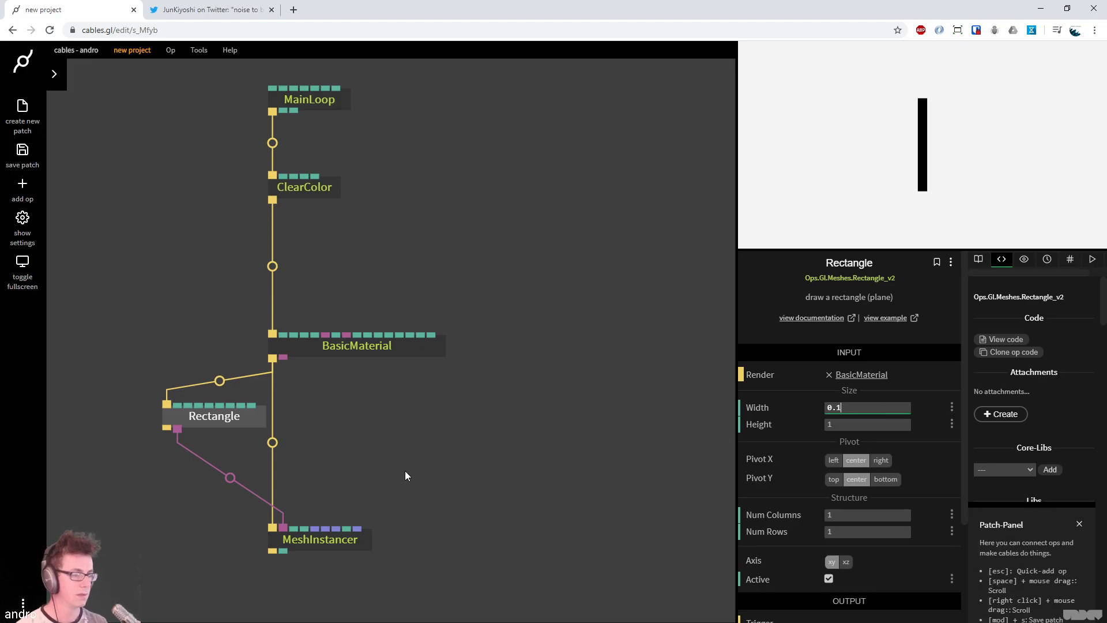
Move the BasicMaterial op up so that it sits closer beneath ClearColor
drag(405, 470, 403, 455)
drag(543, 384, 421, 435)
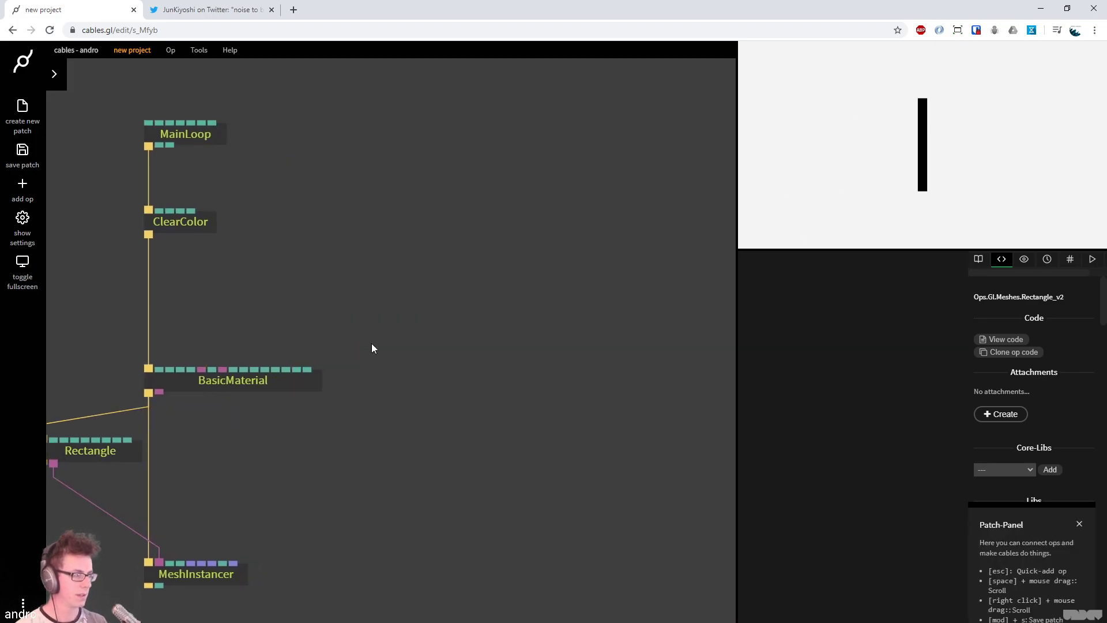
scroll(361, 328, down, 3)
drag(244, 293, 236, 209)
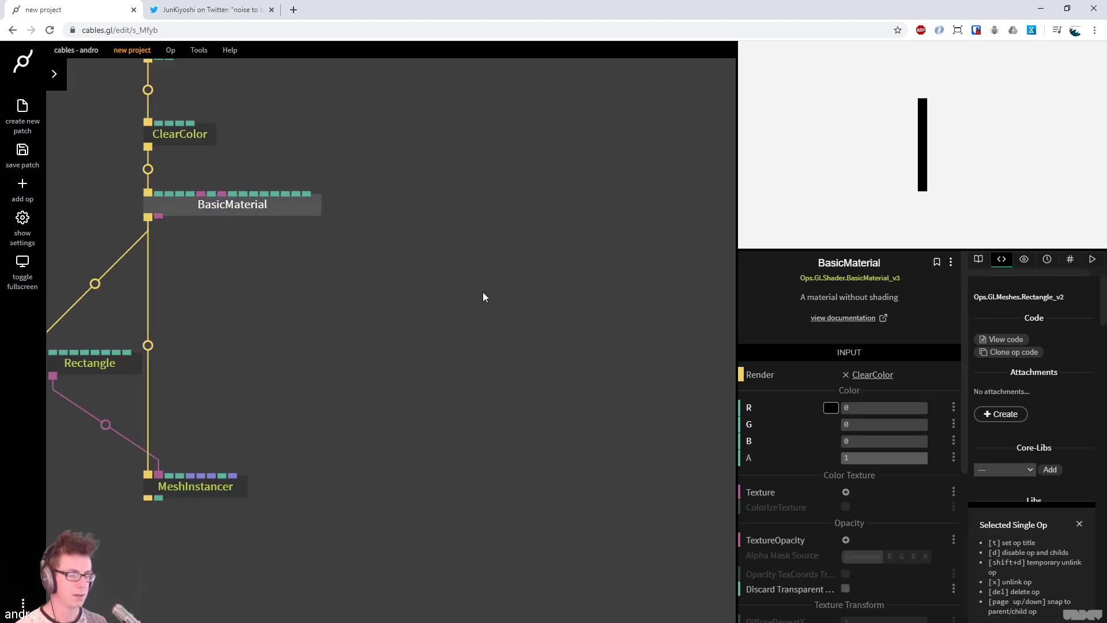
Add an unconnected Array op to the patch beside the main chain
key(Escape)
text(array)
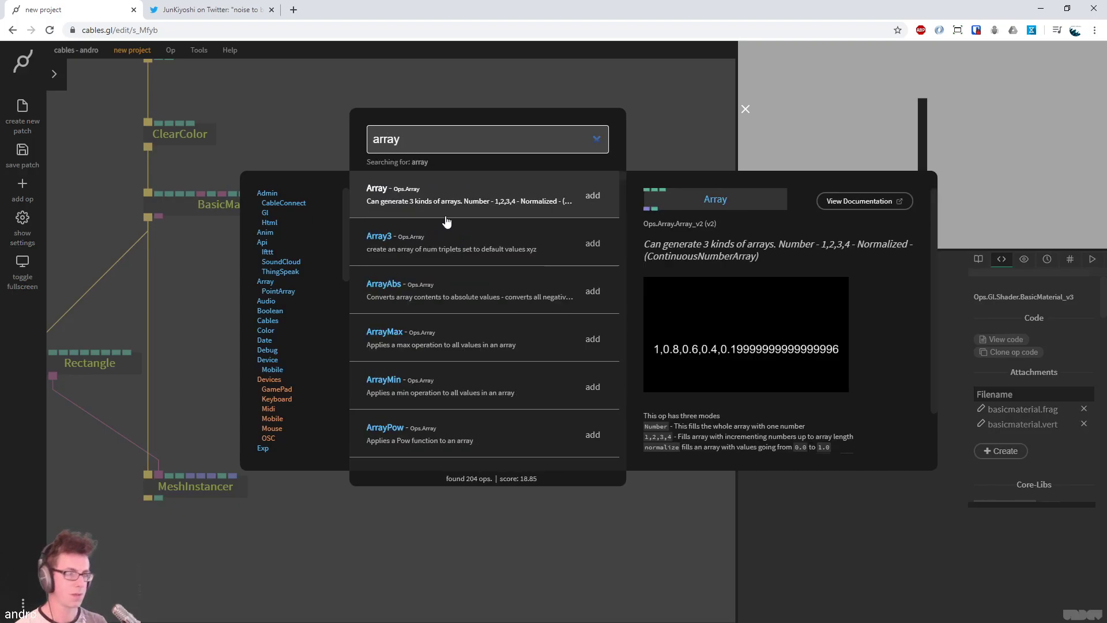
click(445, 217)
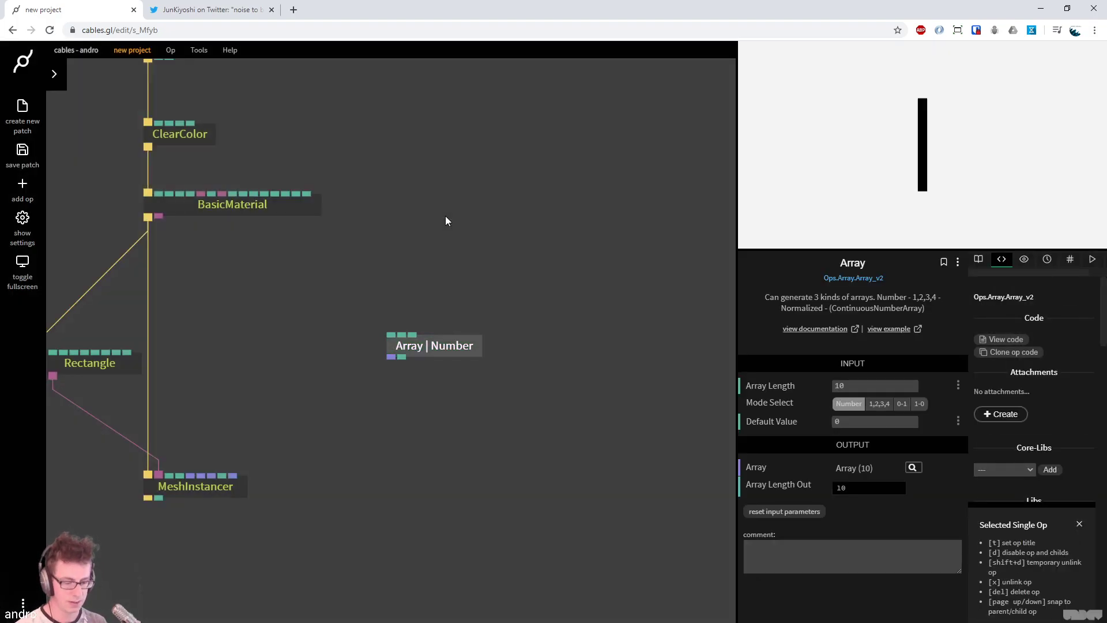
click(445, 220)
Switch the browser to full screen and move the Array op up to nearly the height of BasicMaterial
key(F11)
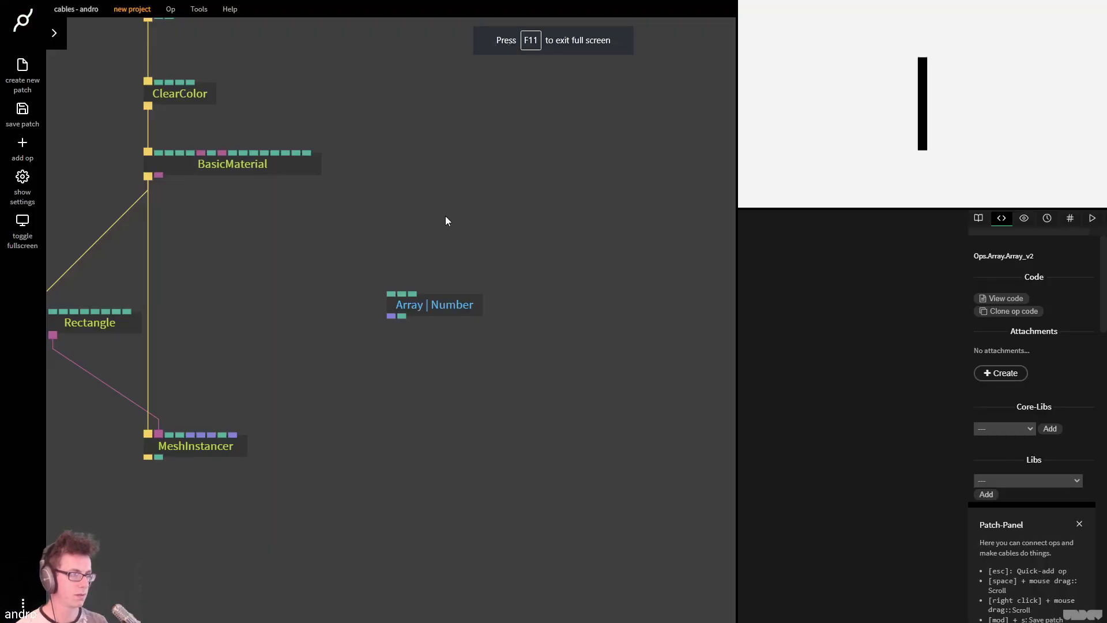
key(f)
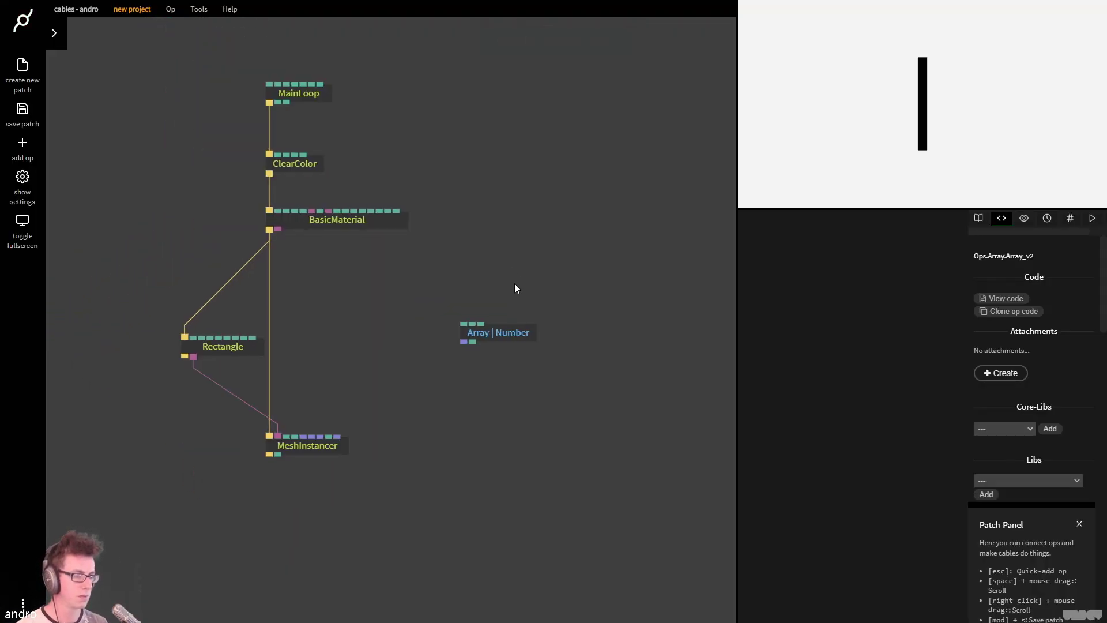
drag(518, 333, 528, 255)
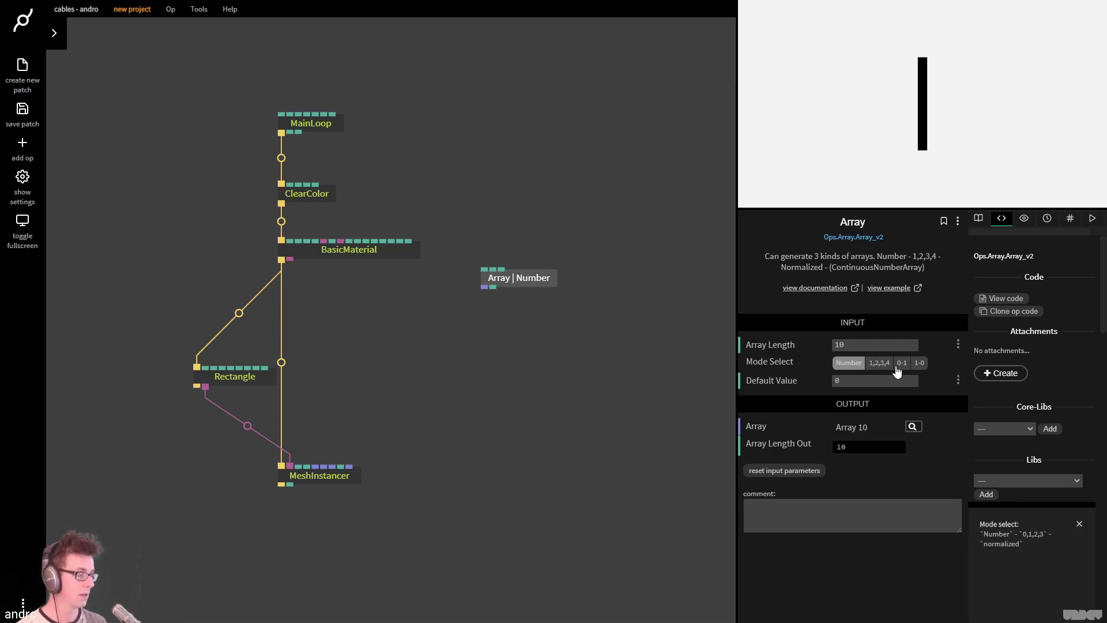
Set the Array op's mode to 0-1 and feed its array output into a new ArrayPack3 op below it
click(903, 363)
mouse_move(484, 288)
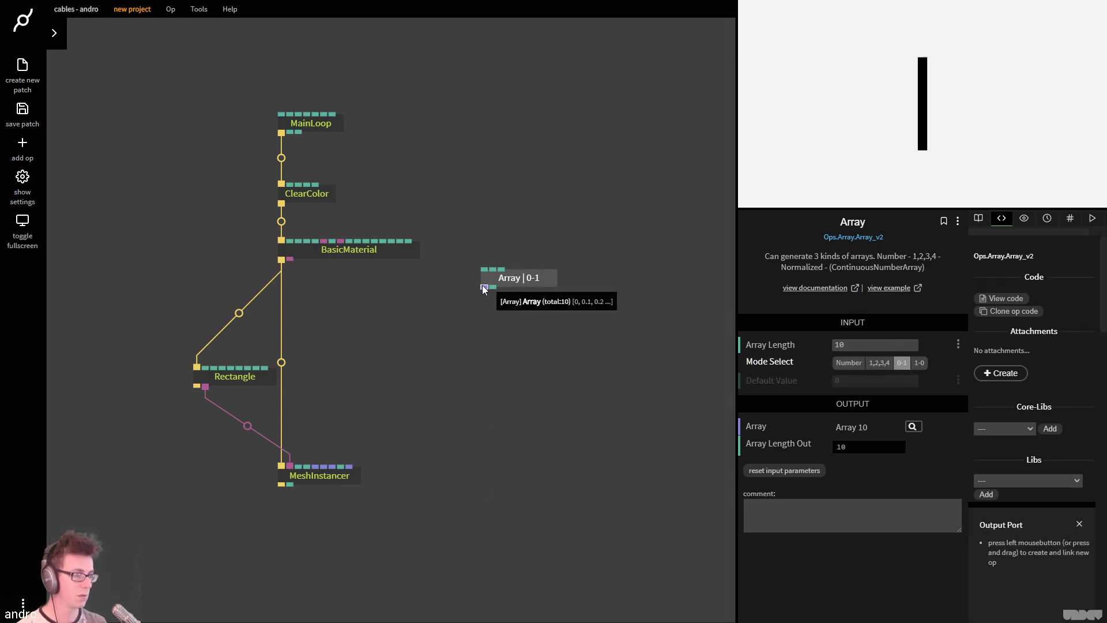
drag(484, 289, 482, 374)
text(arrayap)
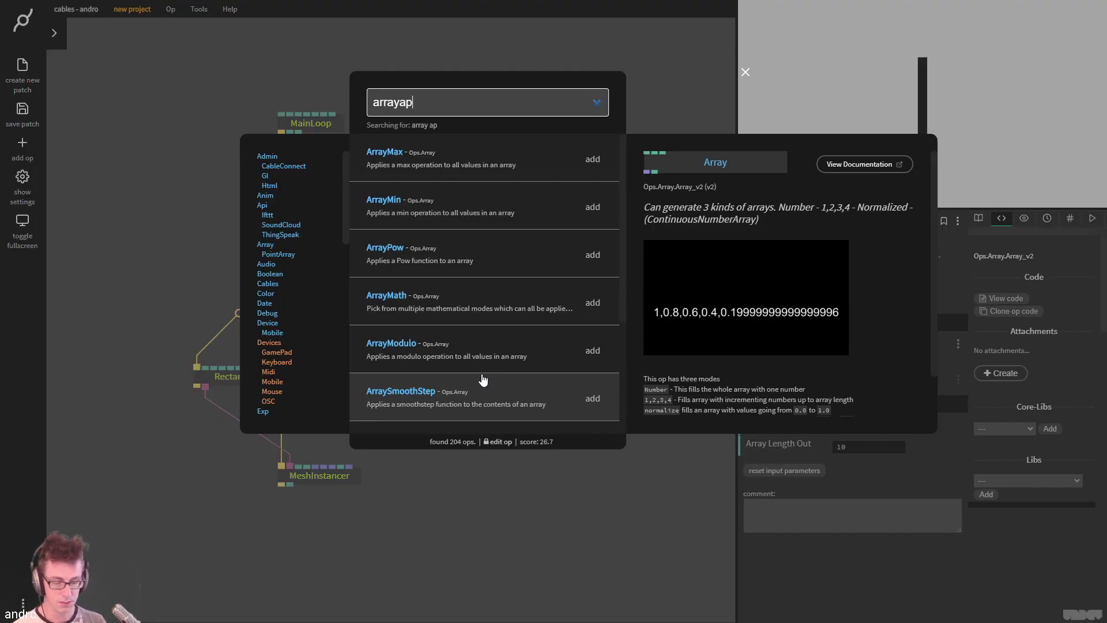
text(a)
key(BackSpace)
key(BackSpace)
key(BackSpace)
text(pa)
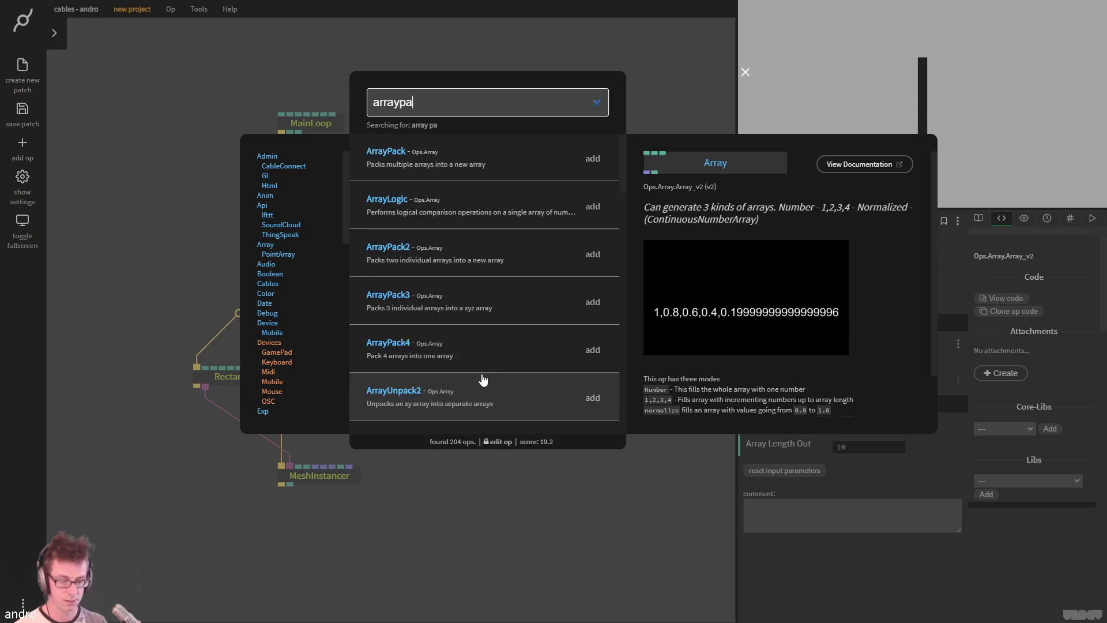
text(ck)
key(Down)
key(Down)
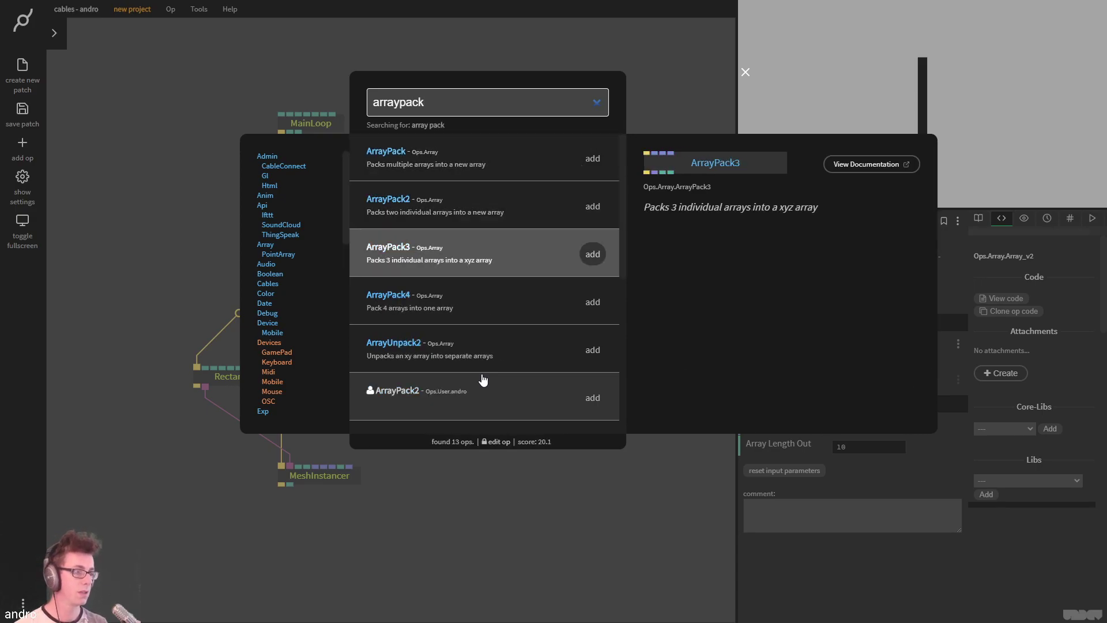
key(Return)
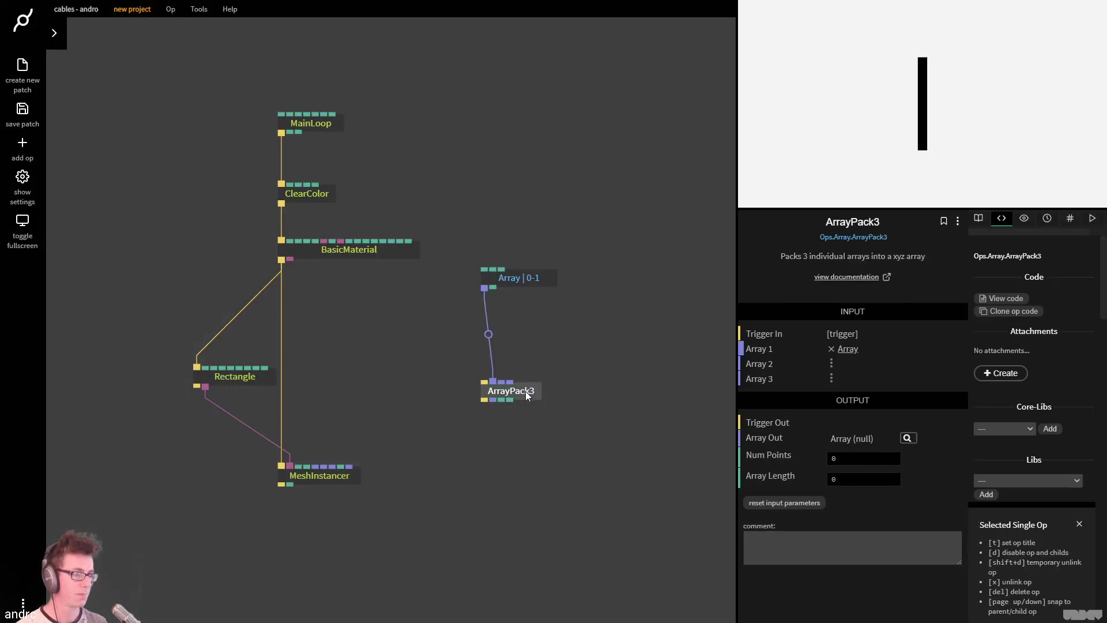
Link BasicMaterial's trigger output to ArrayPack3's trigger input and move the Array op up level with BasicMaterial
drag(527, 395, 519, 395)
drag(282, 260, 513, 399)
drag(531, 295, 531, 250)
Duplicate the Array op, set the copy's mode to Number, and drive its length from the original's Array Length Out
key(ctrl+c)
key(ctrl+v)
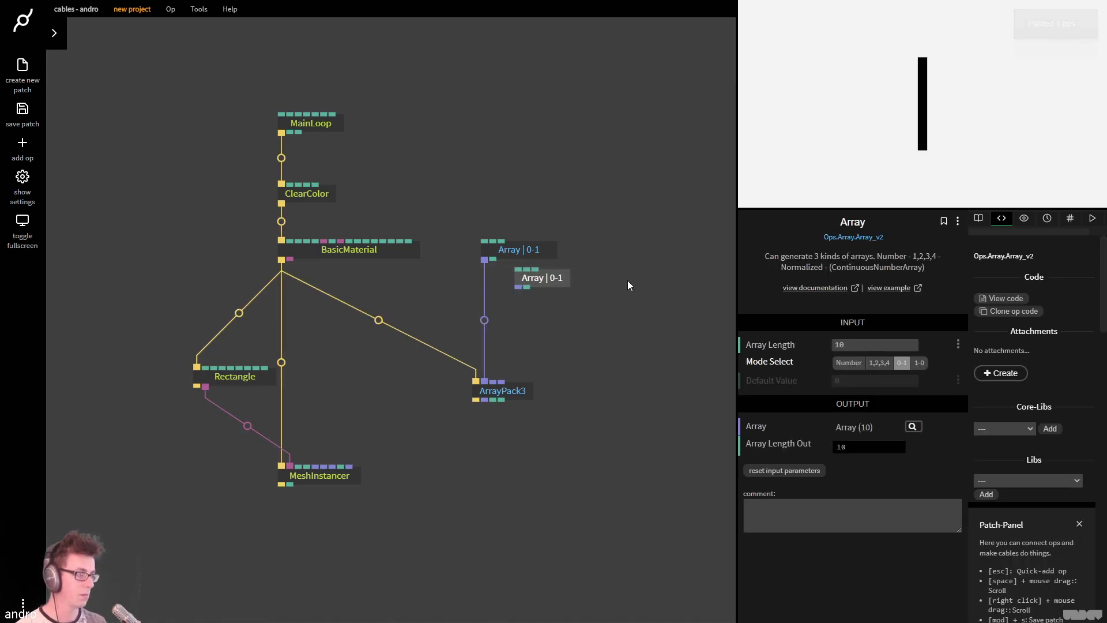
click(859, 363)
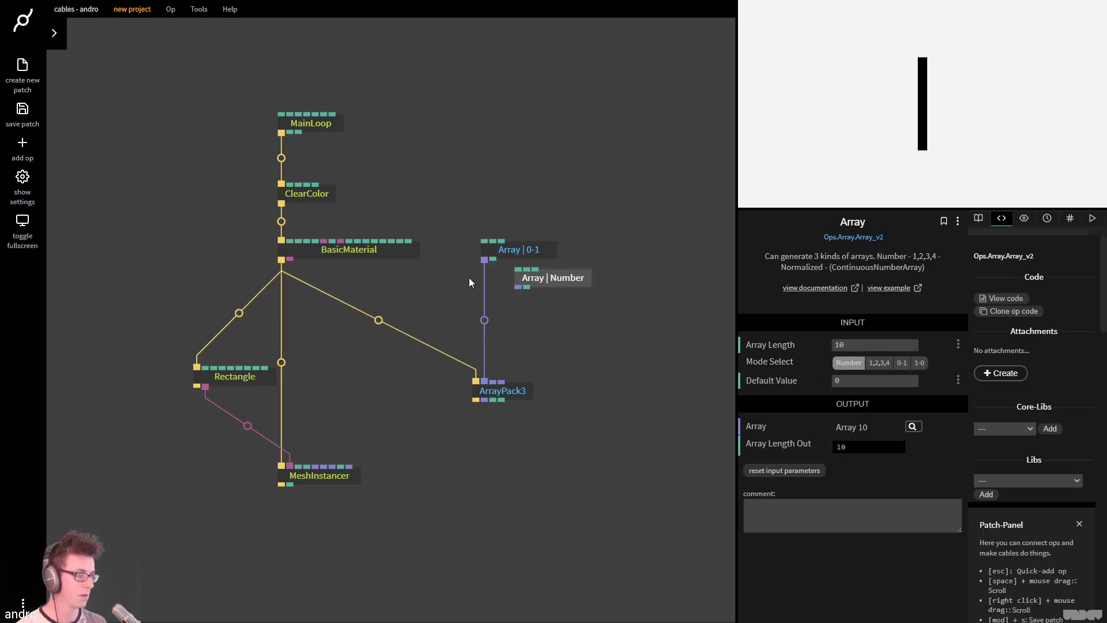
drag(493, 264, 591, 294)
click(570, 255)
click(568, 359)
drag(567, 359, 493, 343)
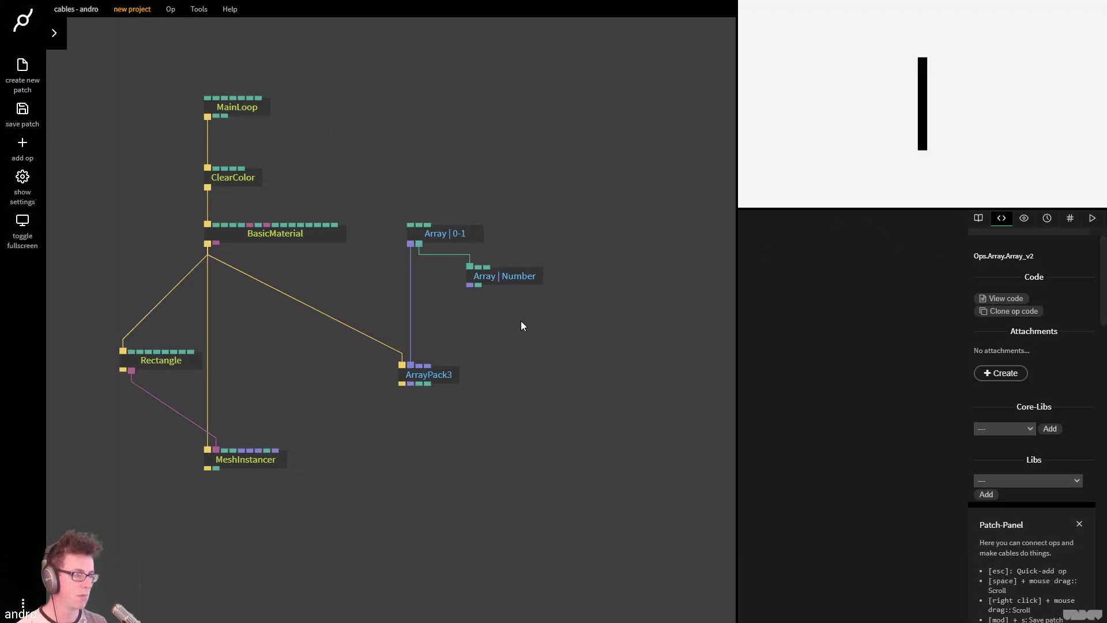
Connect the Number array to ArrayPack3's Array 2 and Array 3 inputs, and Array Out to MeshInstancer's first array input
click(479, 280)
drag(470, 285, 419, 365)
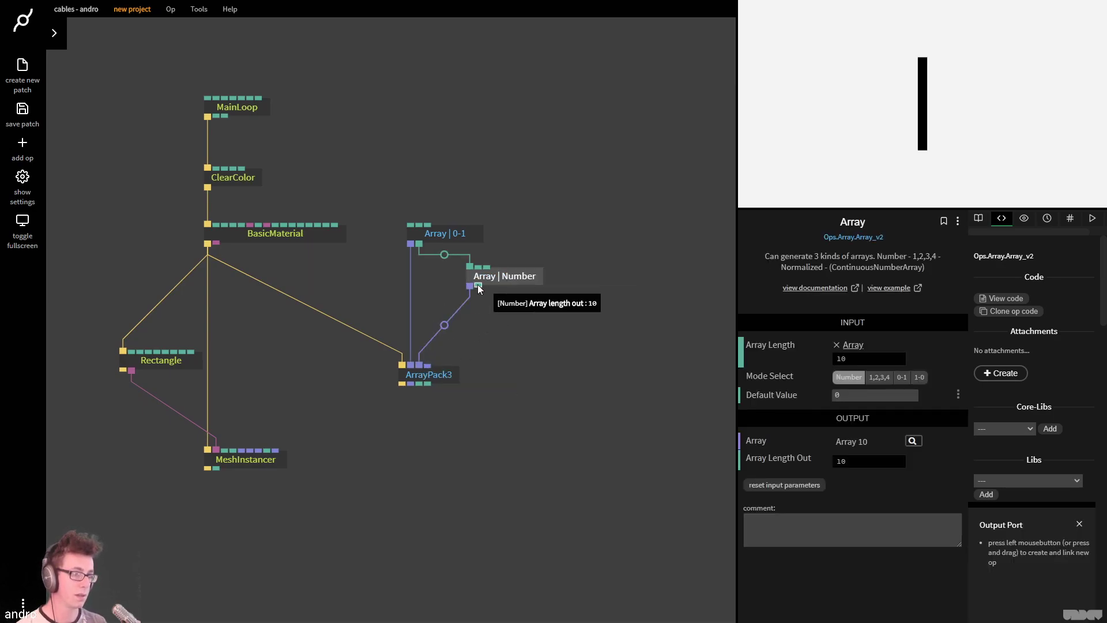
drag(469, 286, 261, 457)
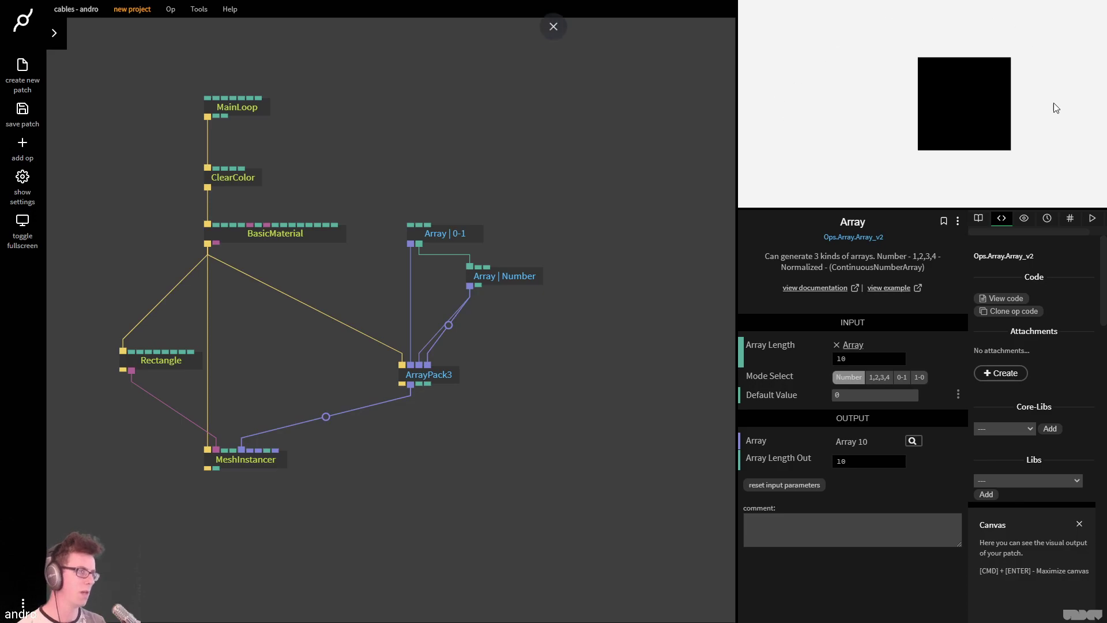
click(449, 375)
Insert an ArraySubtract op between the 0-1 Array and ArrayPack3 and set its value to 0.5
drag(473, 239, 474, 155)
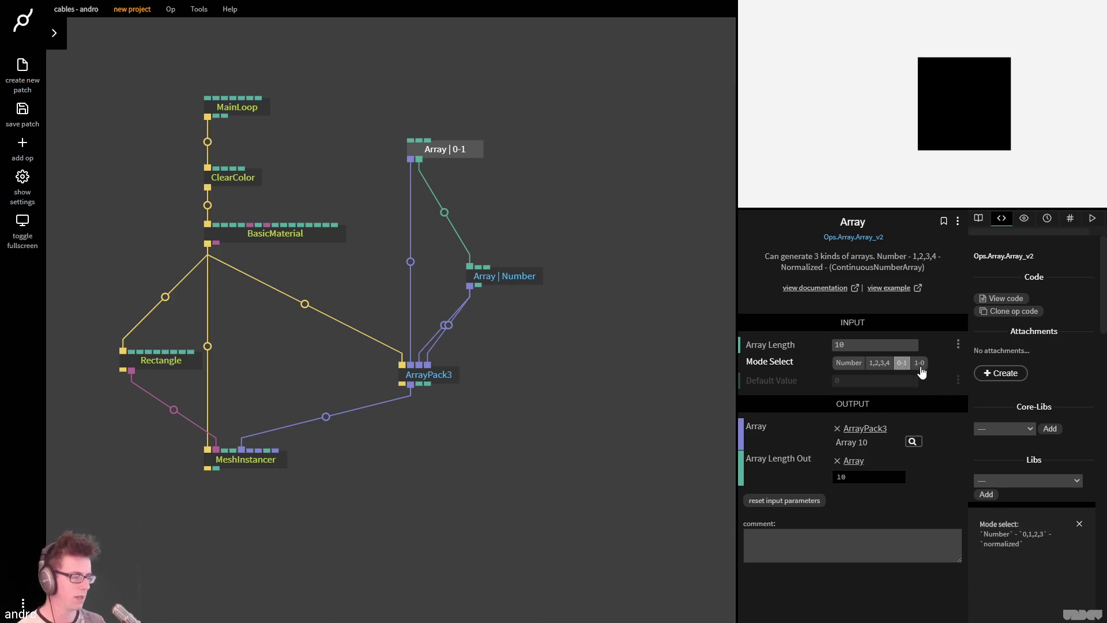
click(411, 261)
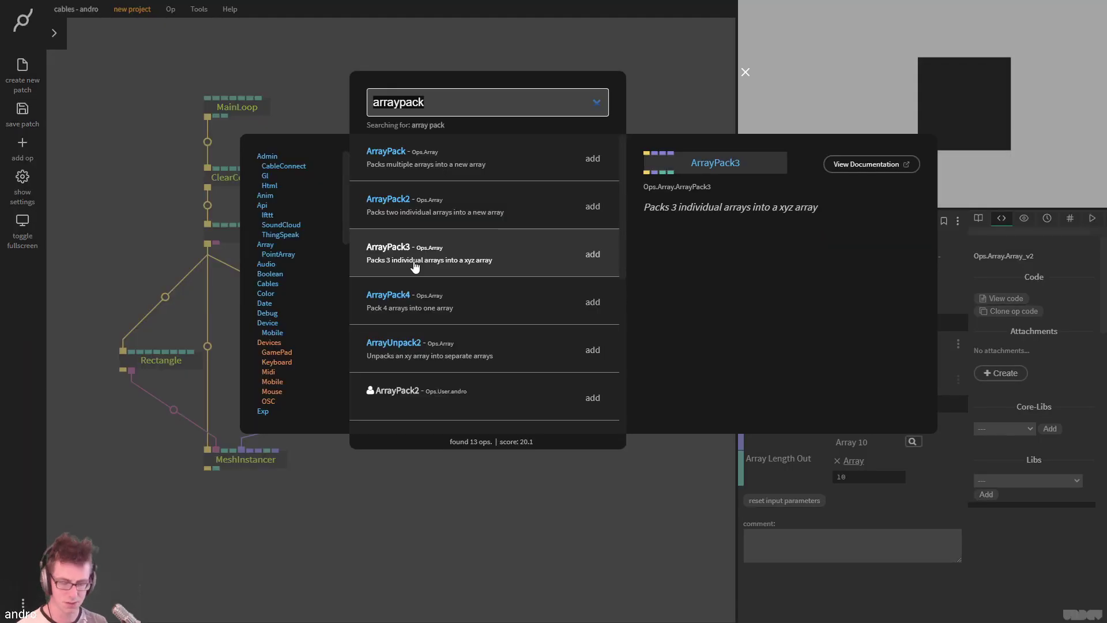
text(array)
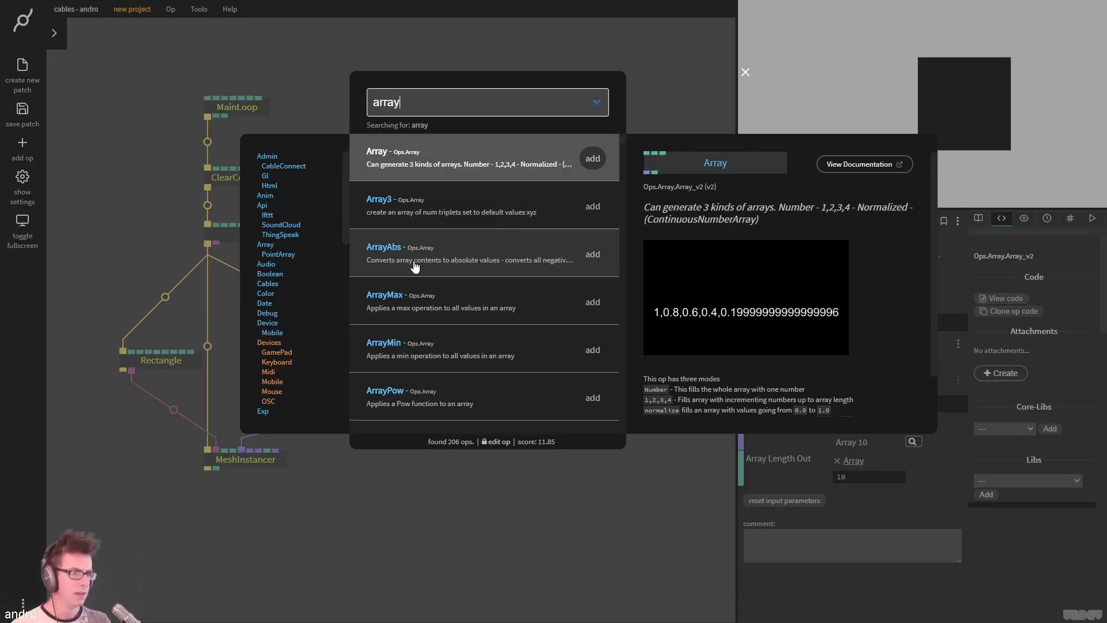
text(subtr)
key(Return)
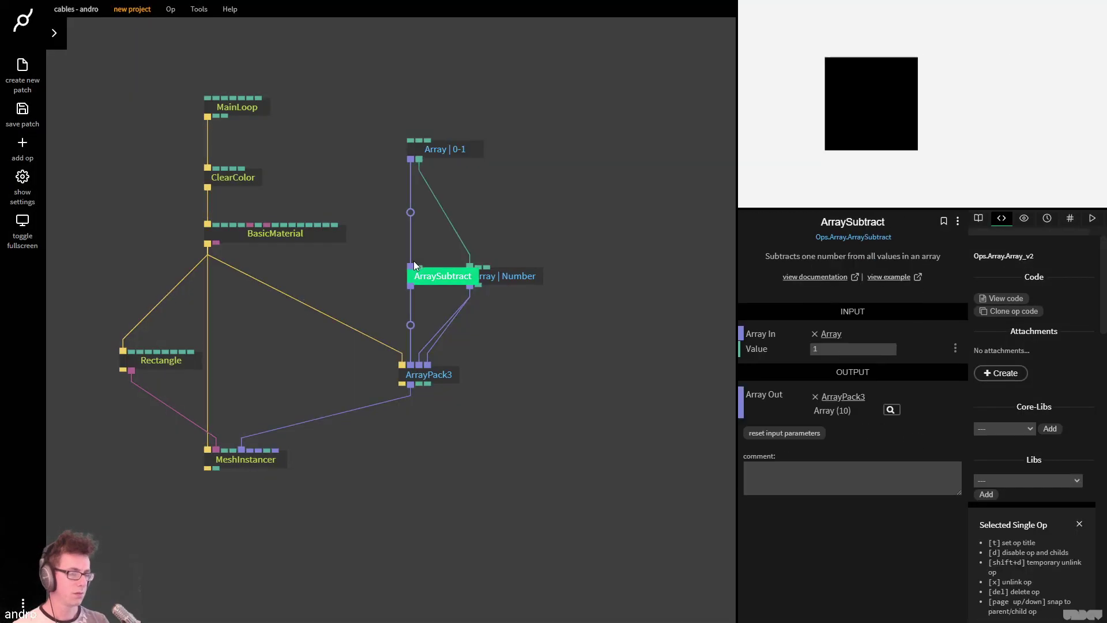
drag(427, 295, 427, 239)
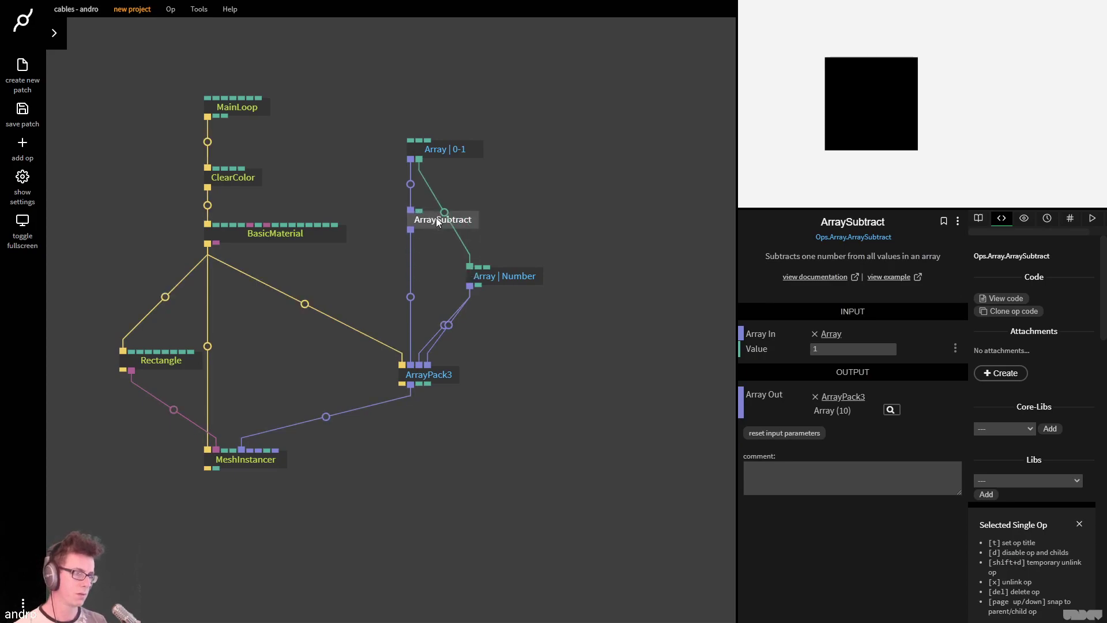
click(837, 350)
text(0.5)
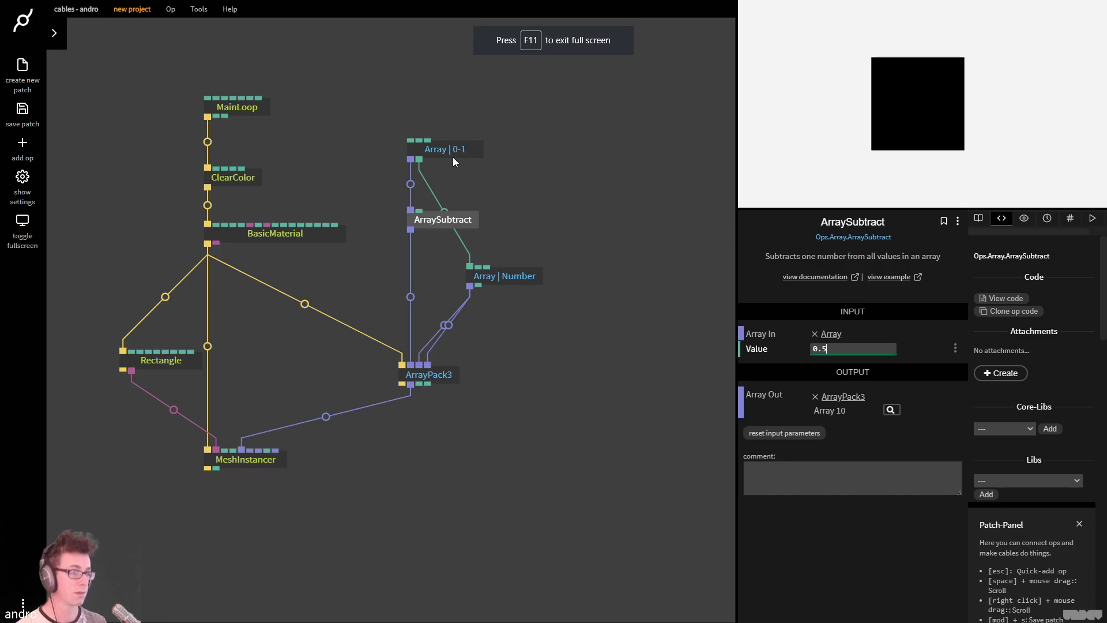
Insert an ArrayMultiply op between ArraySubtract and ArrayPack3 and set its value to 2
drag(452, 154, 455, 126)
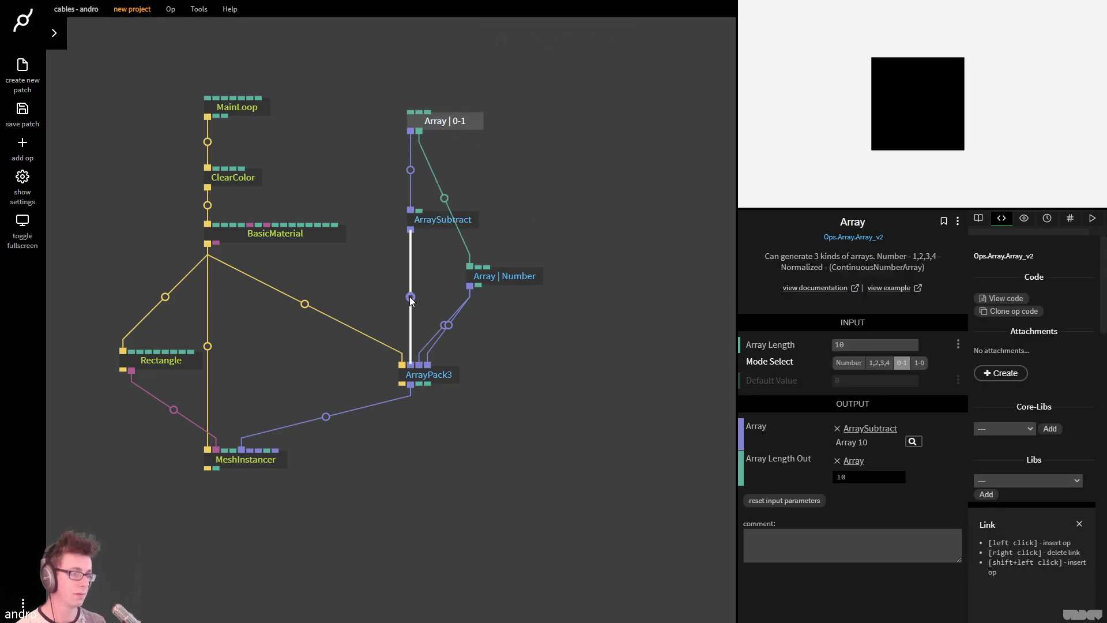
click(411, 297)
text(arraymult)
key(Return)
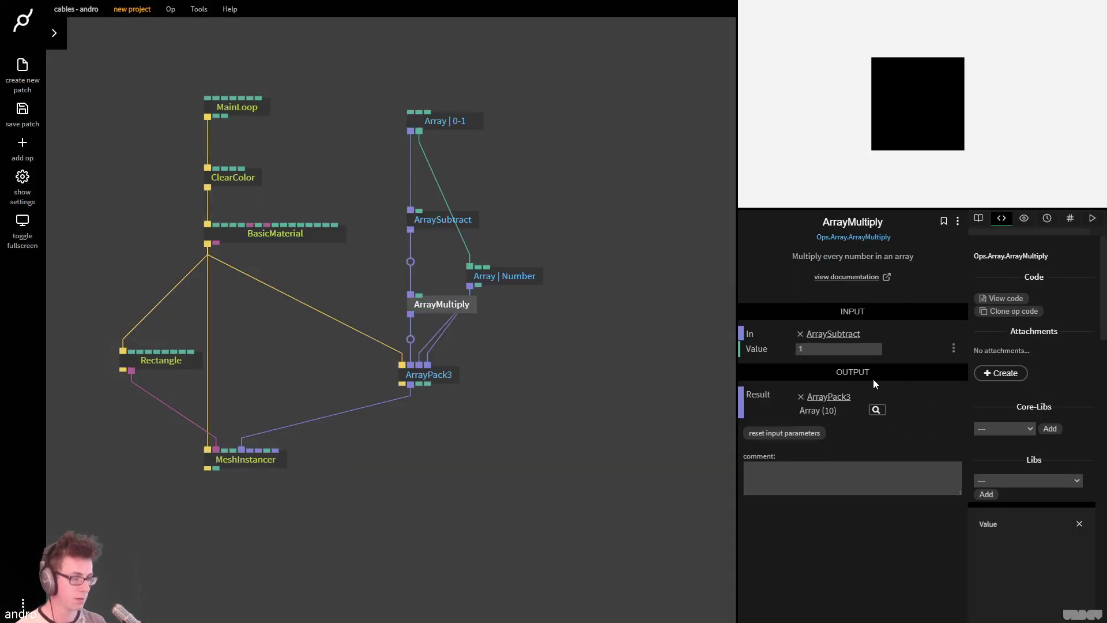
click(847, 350)
key(F11)
text(2)
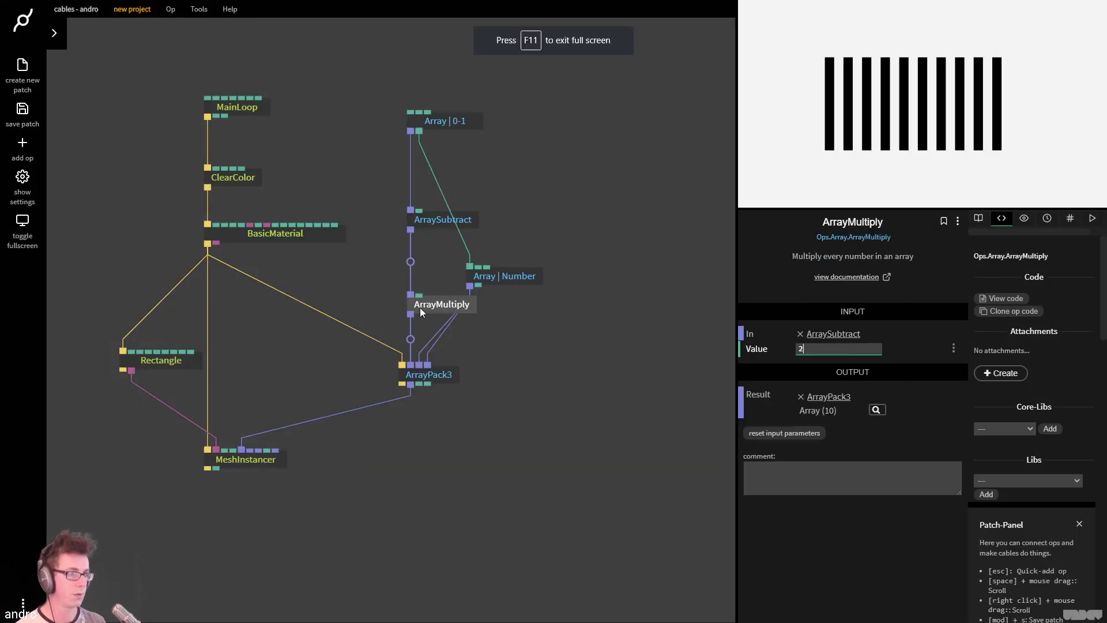
Stack ArraySubtract and ArrayMultiply closely together beneath the 0-1 Array op
drag(420, 309, 429, 251)
drag(440, 289, 387, 197)
drag(447, 233, 446, 199)
Check the number and spacing of bars in the reference tweet's animation and return to the patch
click(528, 186)
key(ctrl+Tab)
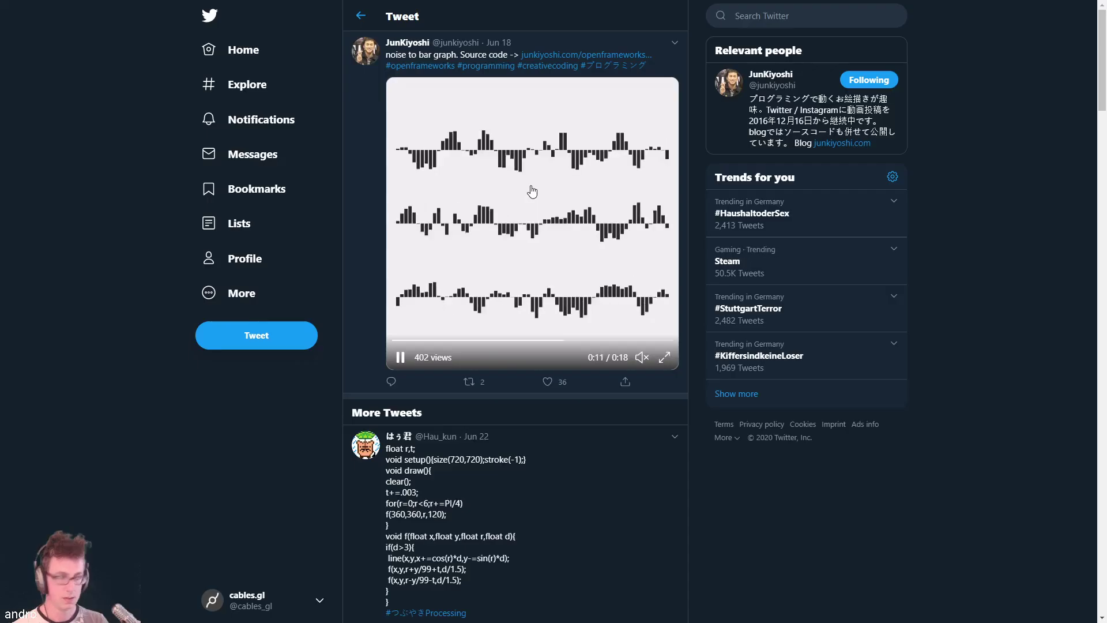
key(ctrl+shift+Tab)
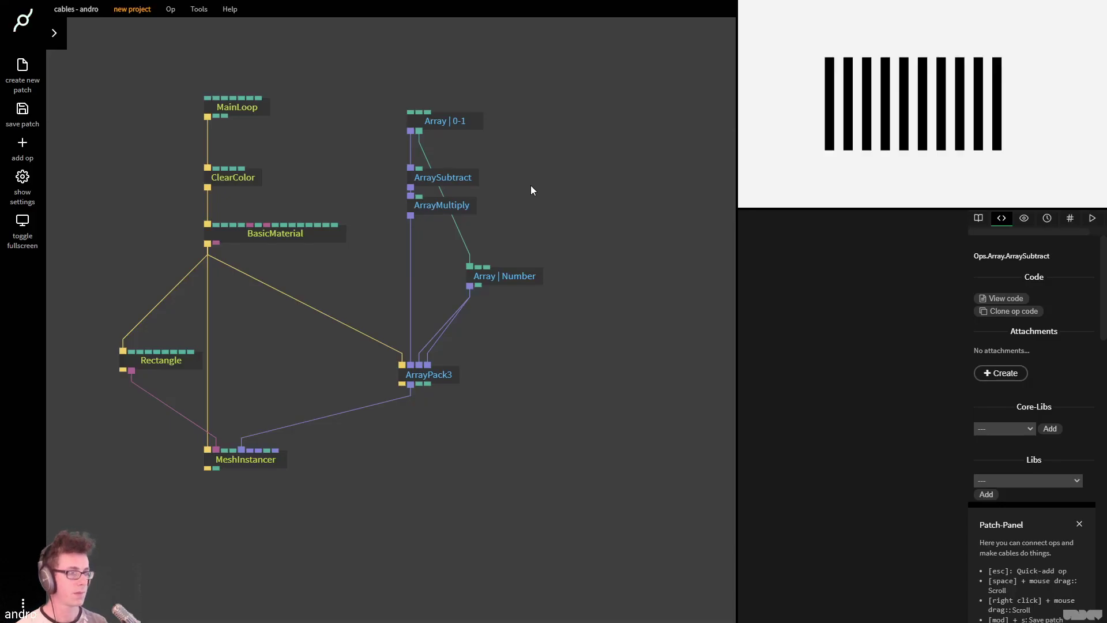
Set the 0-1 Array's length to 20 and ArrayMultiply's value to 3
click(444, 121)
key(F11)
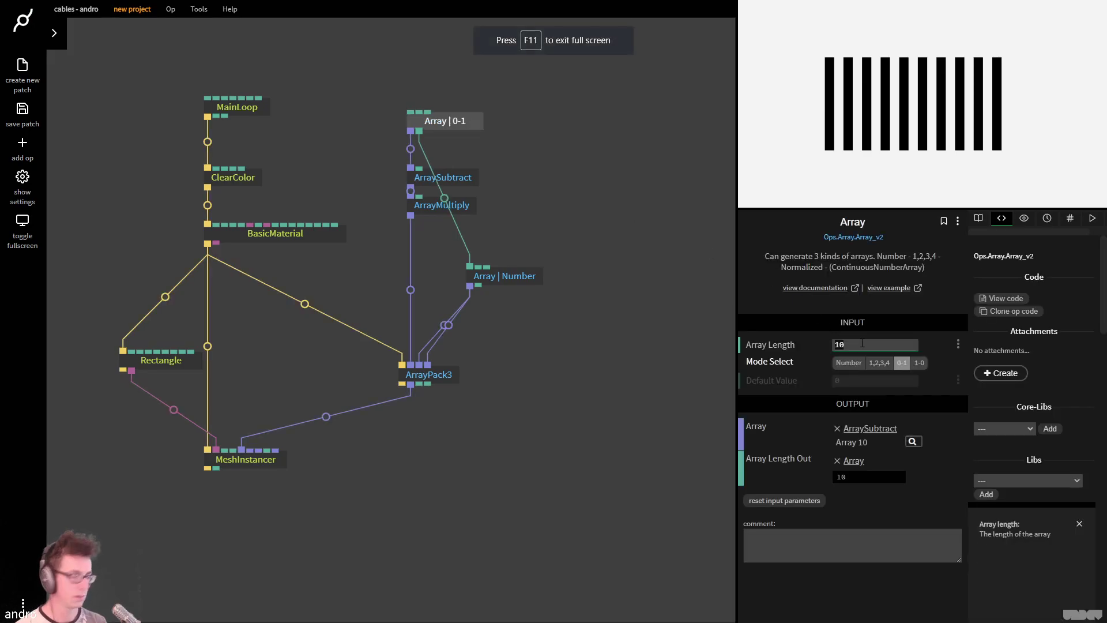
text(20)
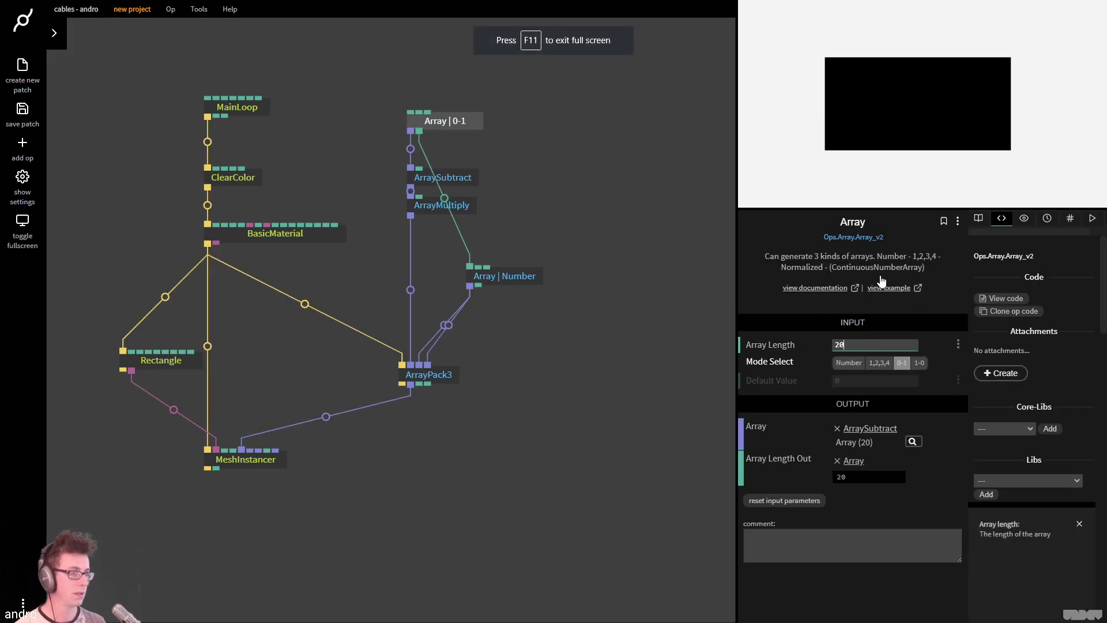
click(440, 206)
text(3)
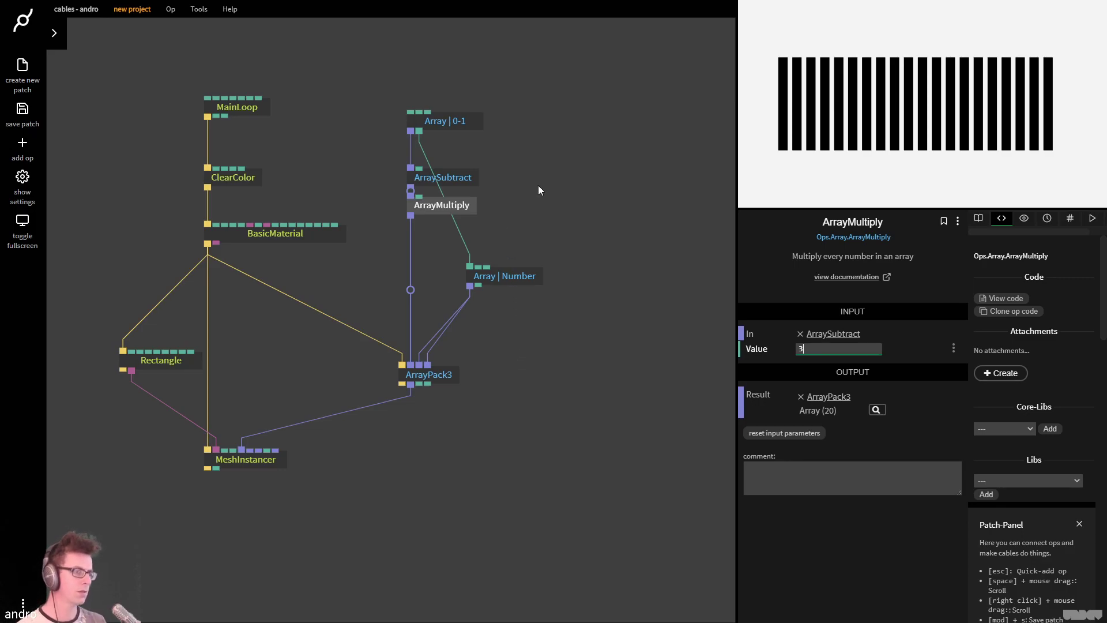
Move the Number Array op well away from the multiply chain, level with ArraySubtract
drag(607, 191, 614, 272)
drag(526, 361, 653, 262)
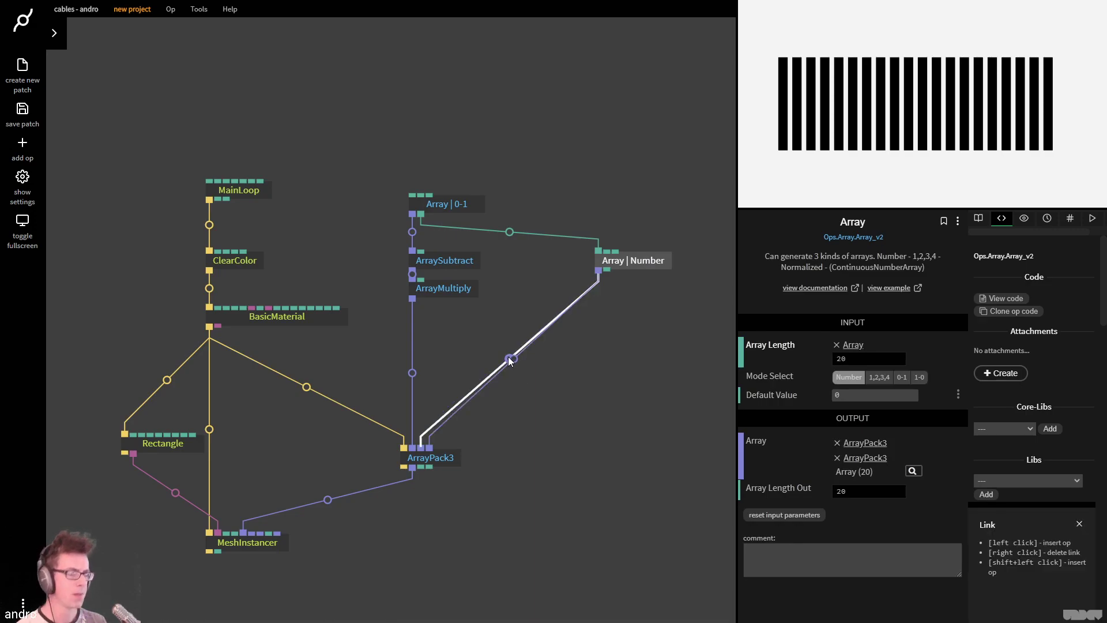
Review how the bars move in the Twitter reference video and switch back to the cables patch
click(533, 160)
key(alt+Tab)
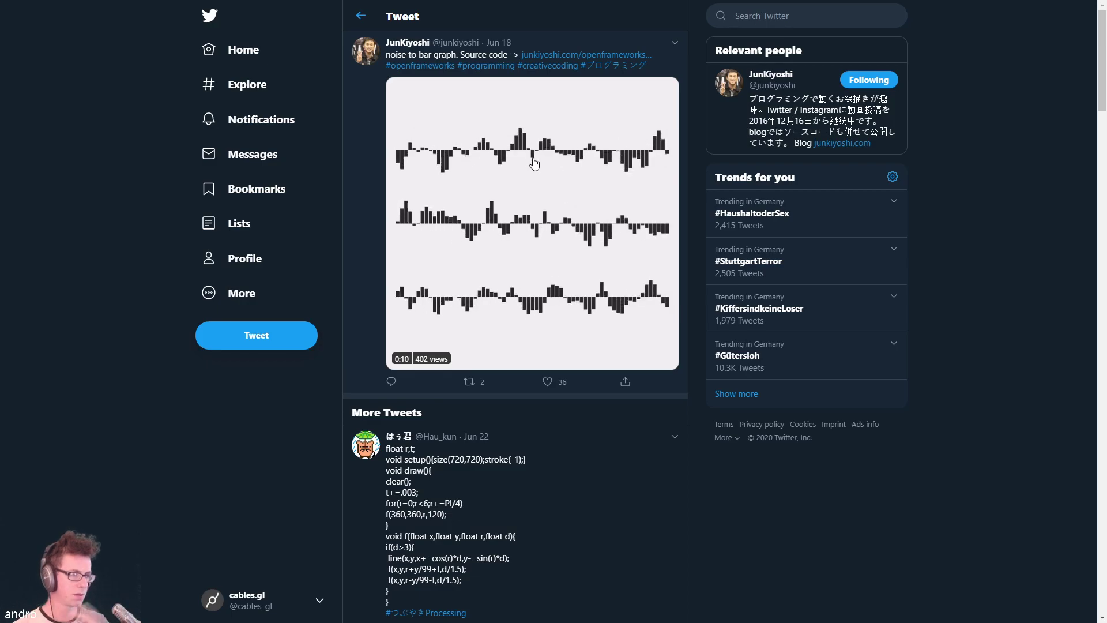
key(alt+Tab)
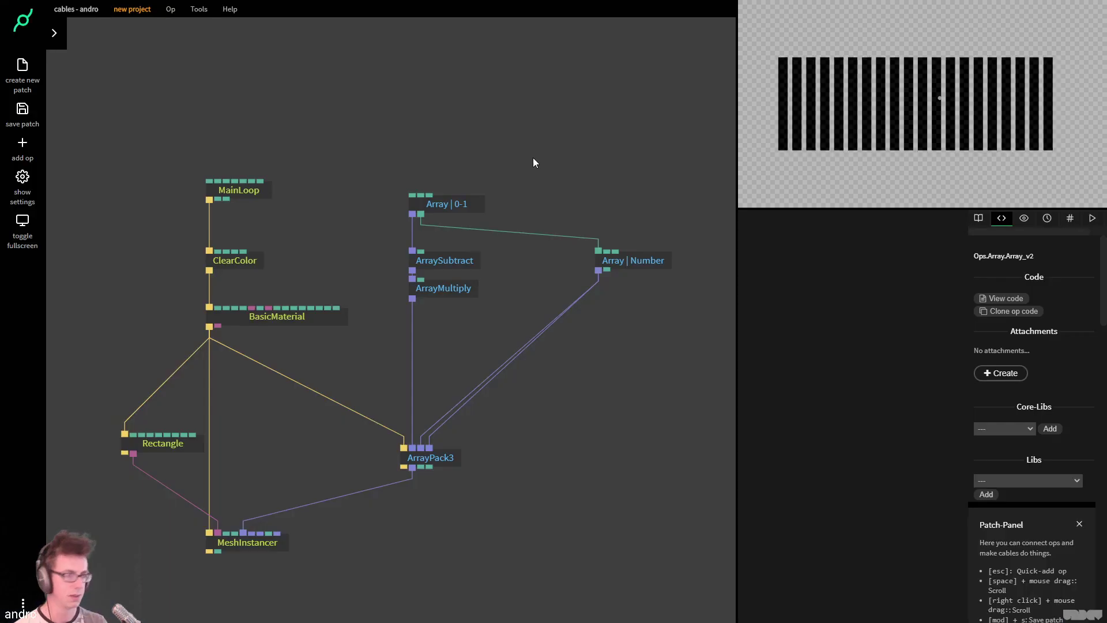
Move MainLoop further above ClearColor and add a TriggerLimiter op fed by MainLoop's trigger output
drag(236, 190, 229, 49)
drag(244, 99, 252, 198)
drag(189, 147, 288, 155)
text(trigger limiter)
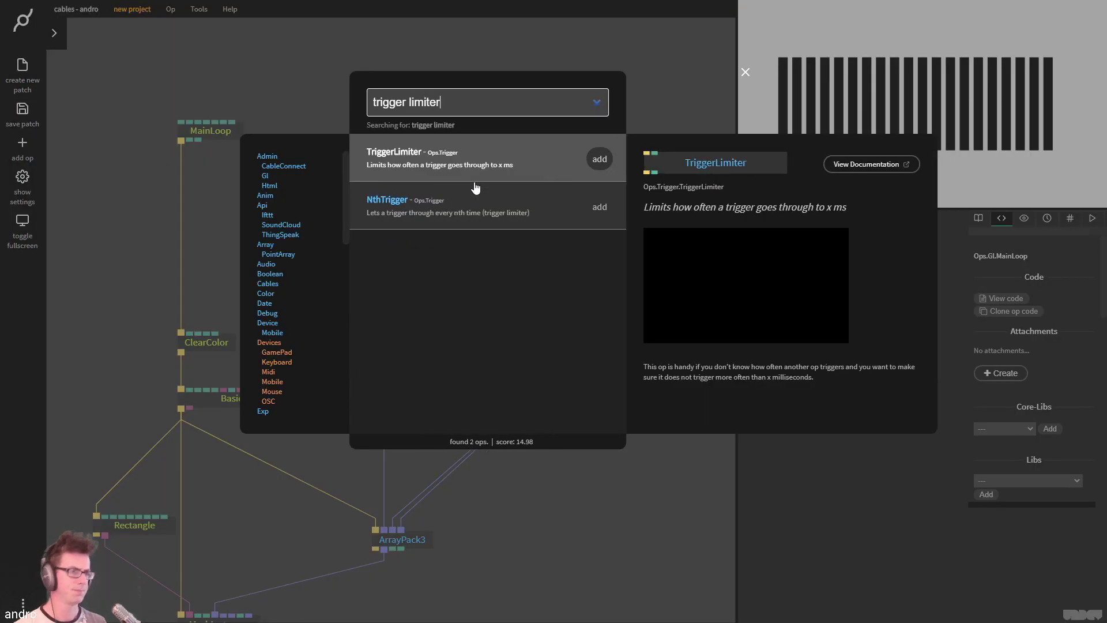
key(Return)
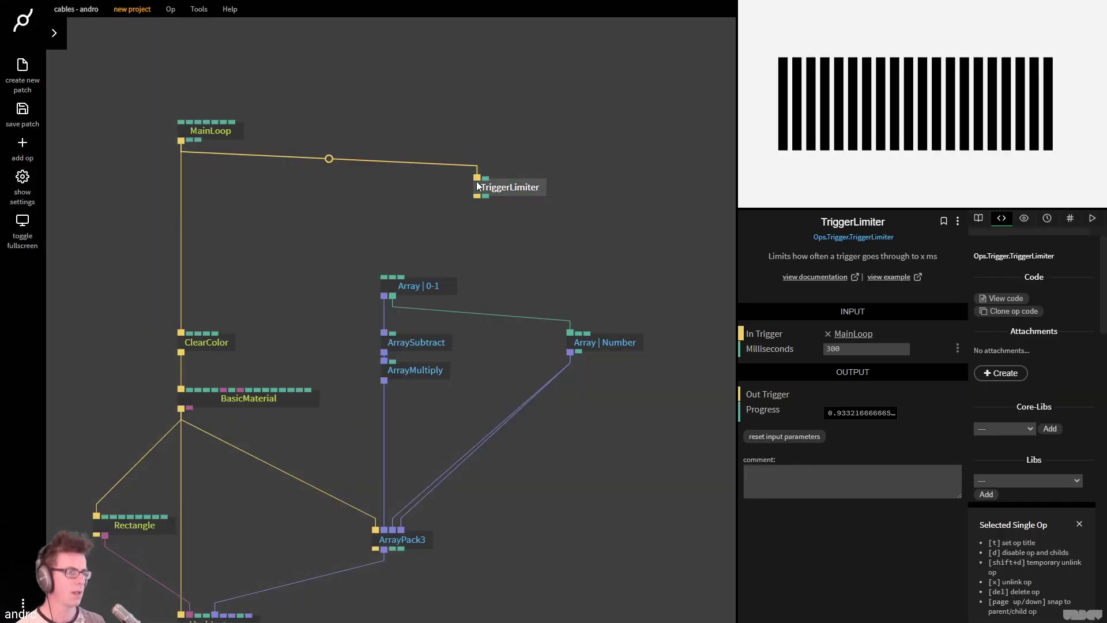
Set TriggerLimiter's milliseconds to 2000 and shift the op slightly up toward MainLoop's height
double_click(869, 349)
text(200)
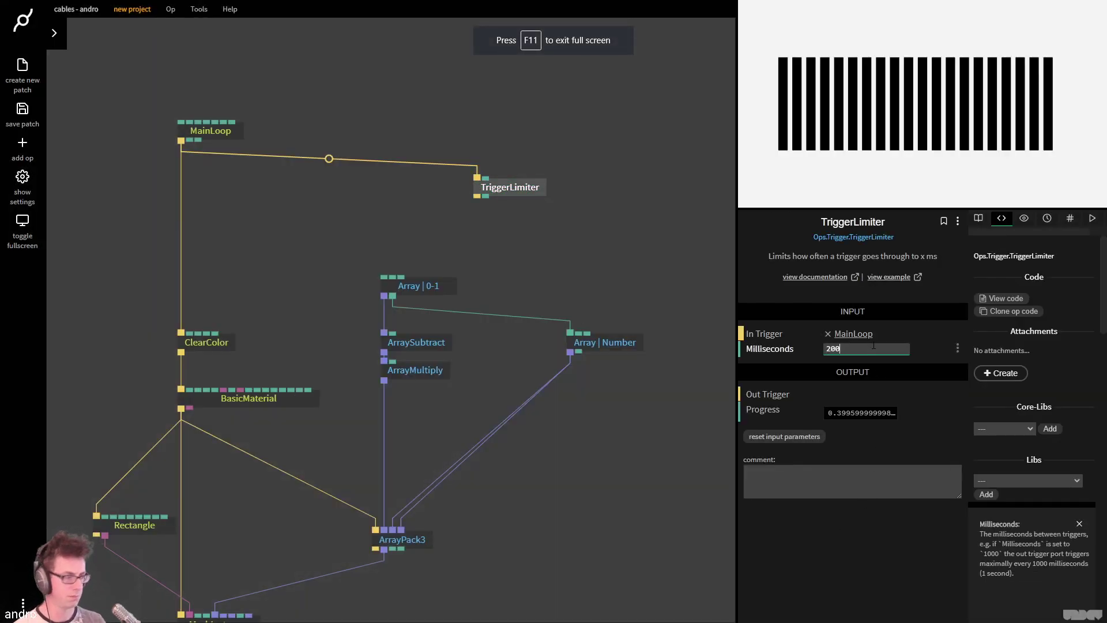
key(Return)
drag(504, 188, 487, 173)
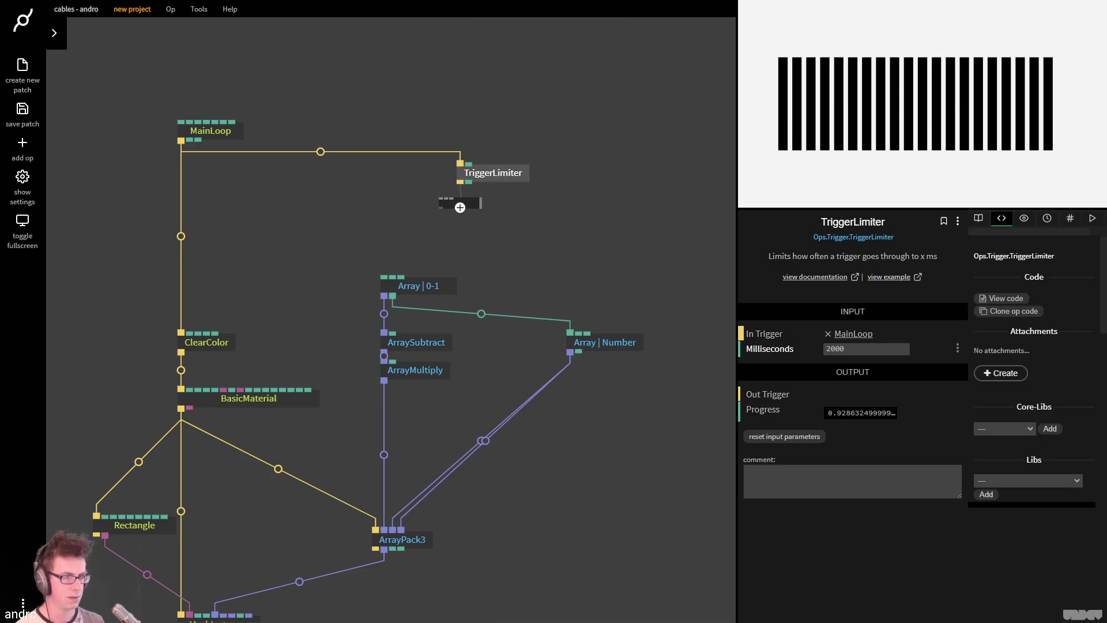
Add a TriggerRandomNumber op fed by TriggerLimiter and set its minimum to -1
key(Escape)
text(trigger)
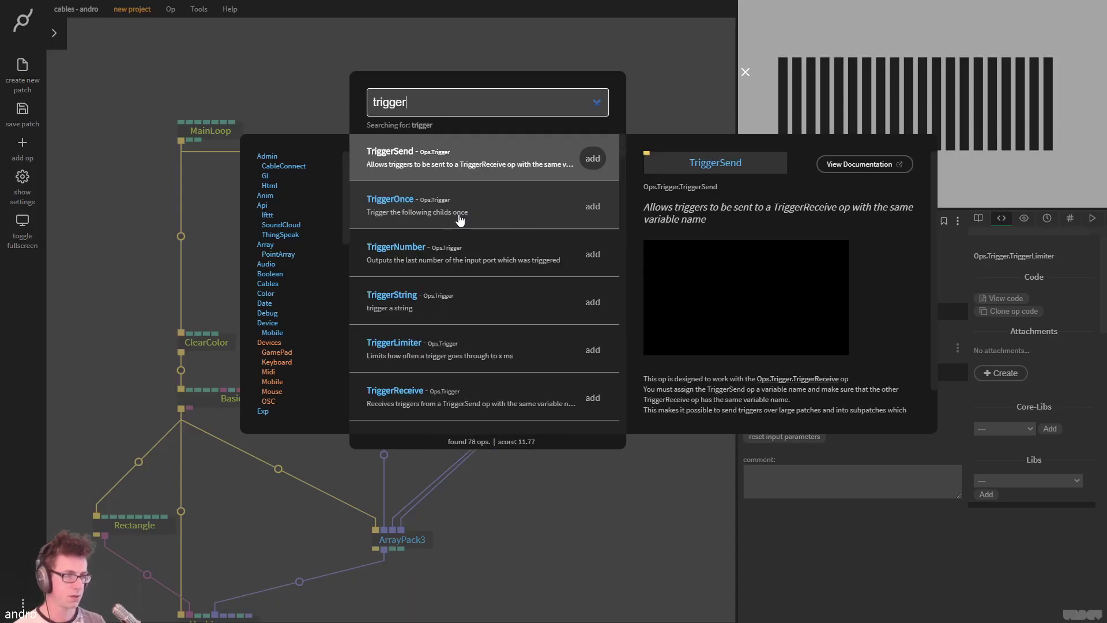
text(randomn)
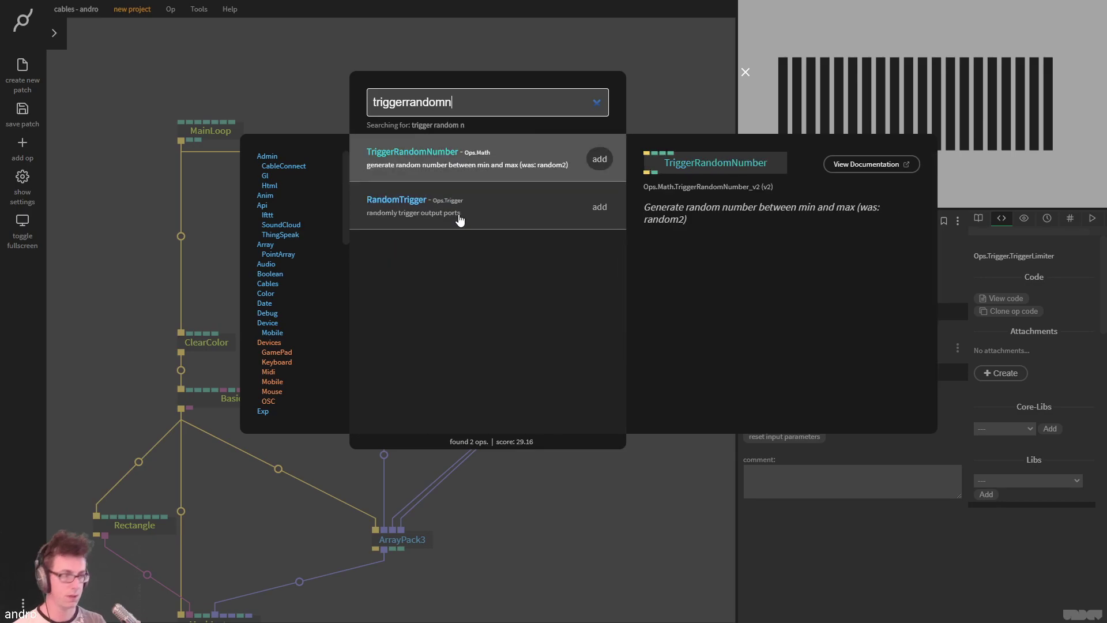
key(Return)
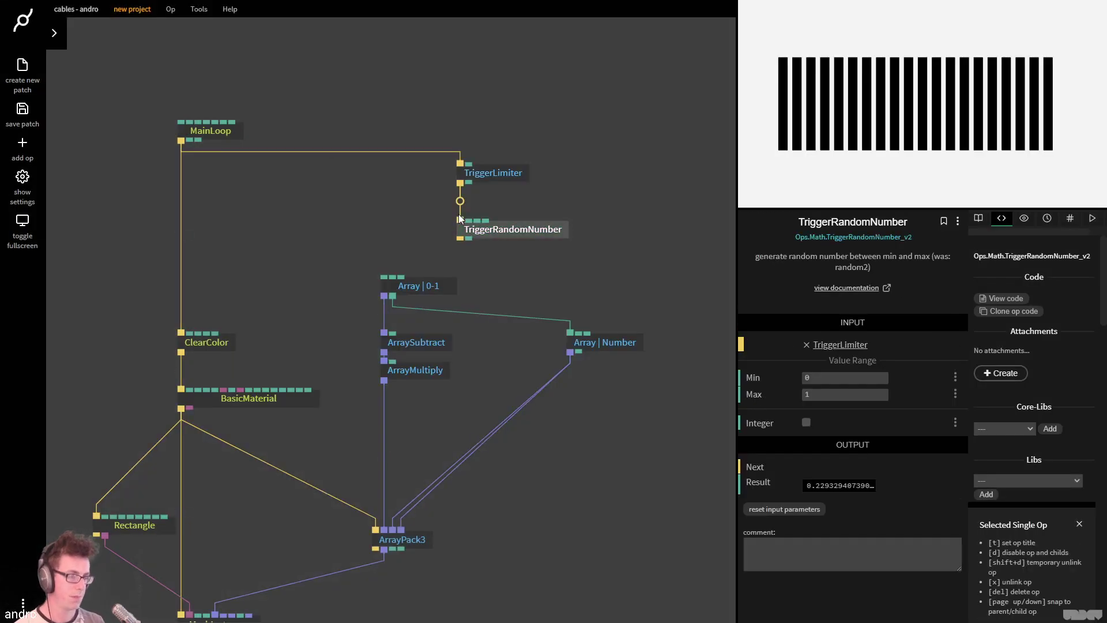
click(850, 378)
text(-1)
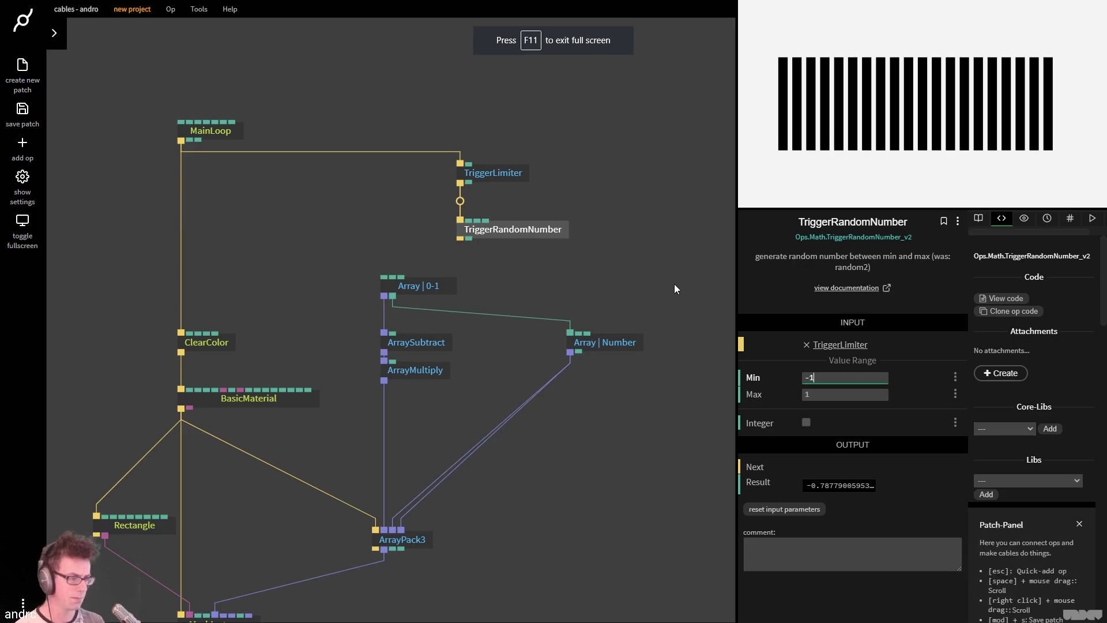
Move MainLoop, TriggerLimiter and TriggerRandomNumber higher in the patch, clear of the array ops below
drag(625, 247, 437, 136)
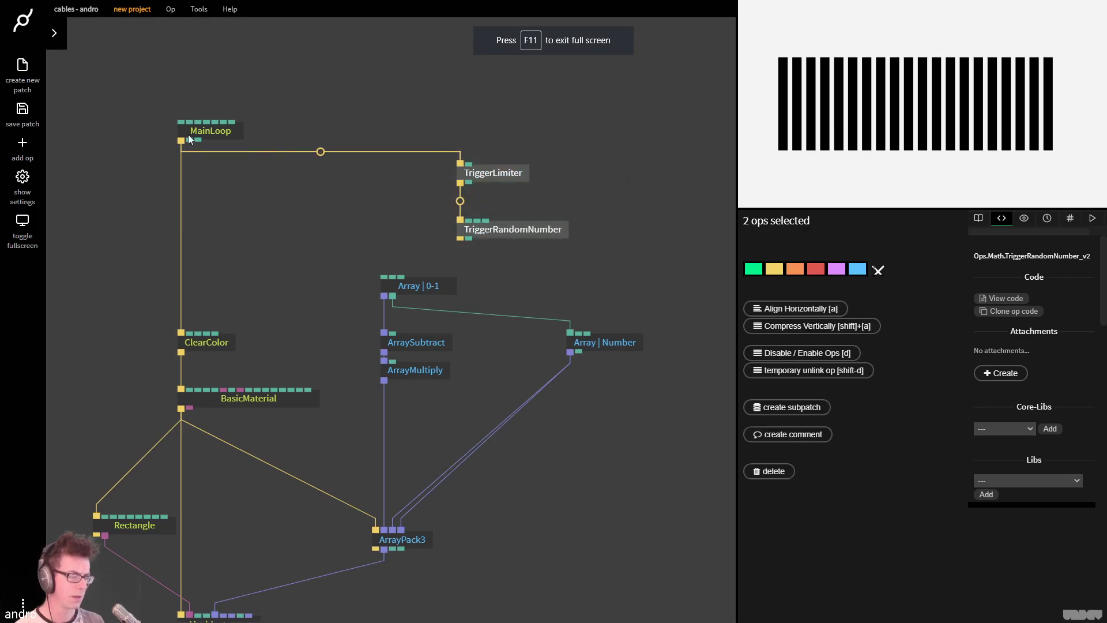
drag(210, 130, 209, 75)
drag(606, 256, 456, 132)
drag(503, 175, 508, 122)
click(663, 147)
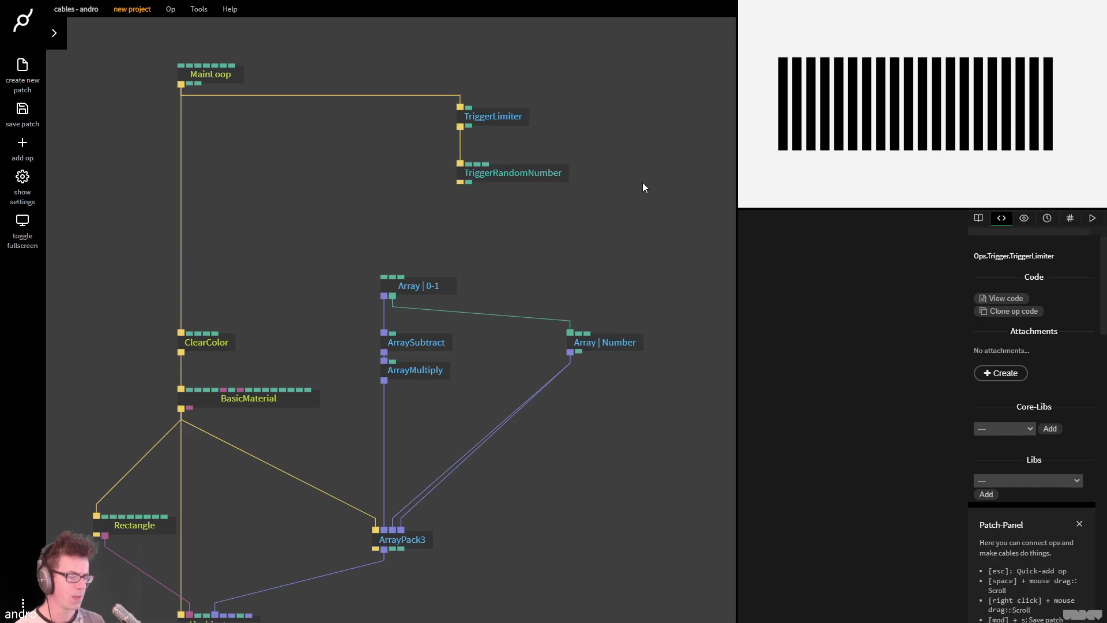
scroll(638, 176, down, 2)
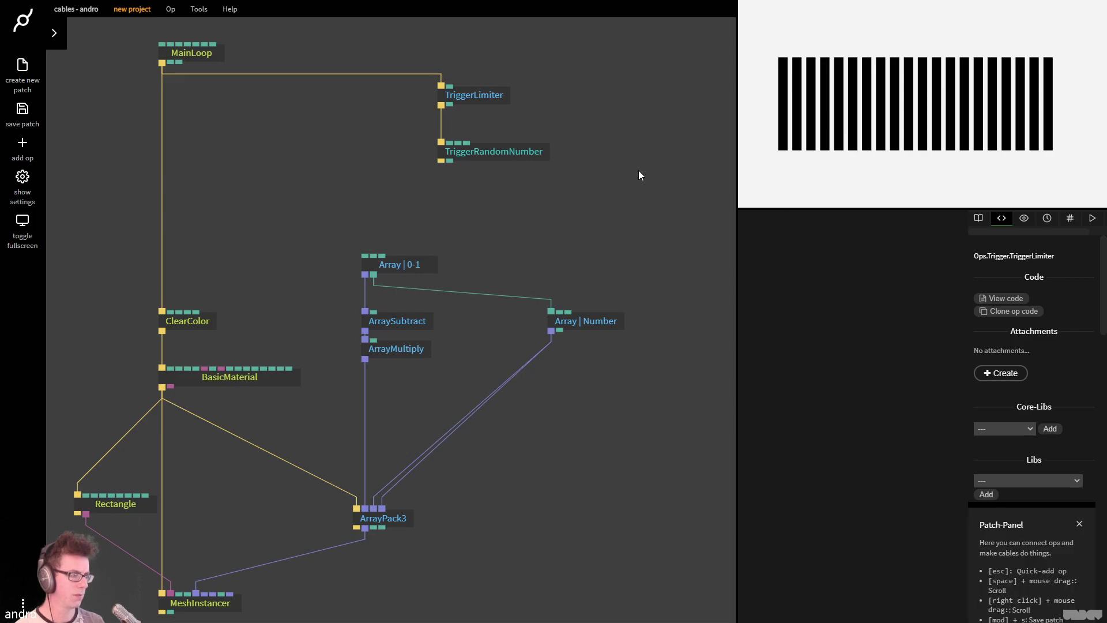
Insert an ArraySin op into the link between the Number array and ArrayPack3's Array 2 input
click(402, 528)
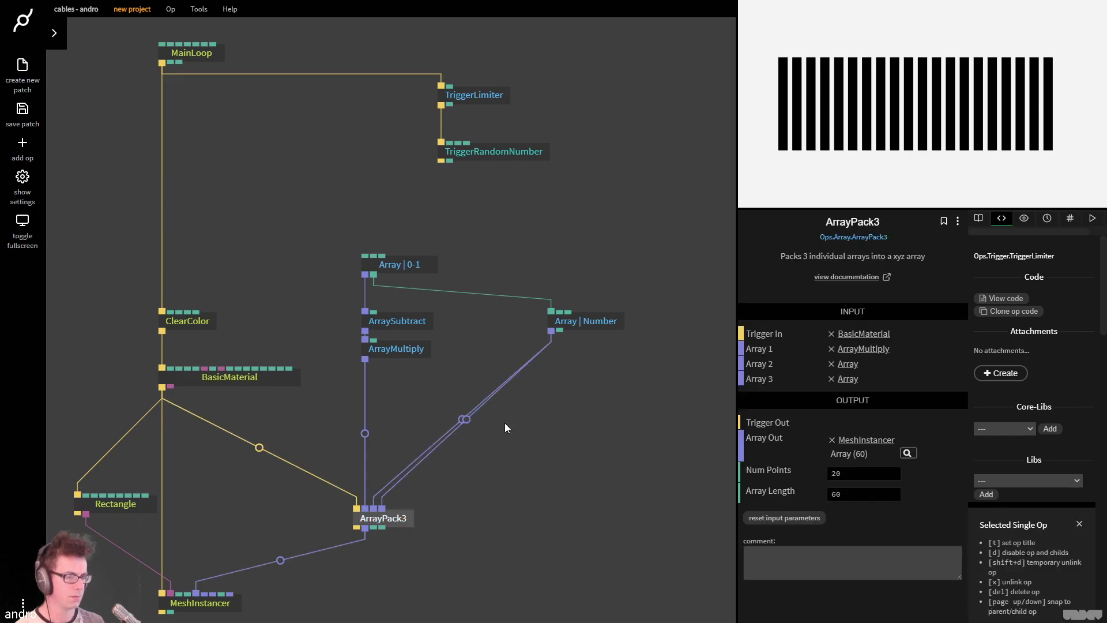
click(459, 419)
text(arra)
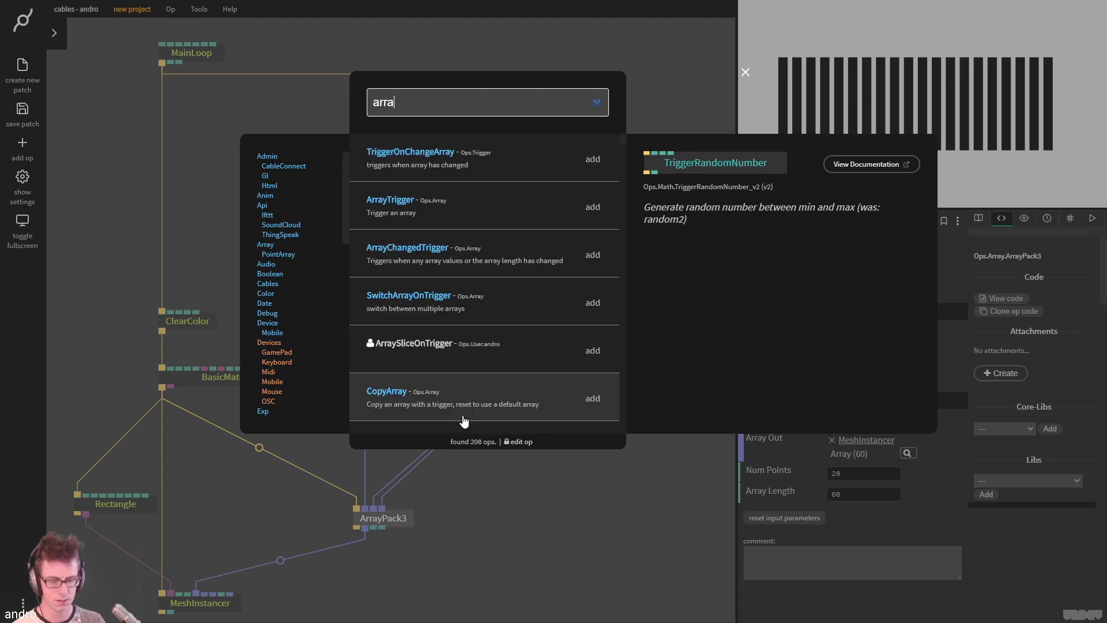
text(y)
key(Down)
key(Down)
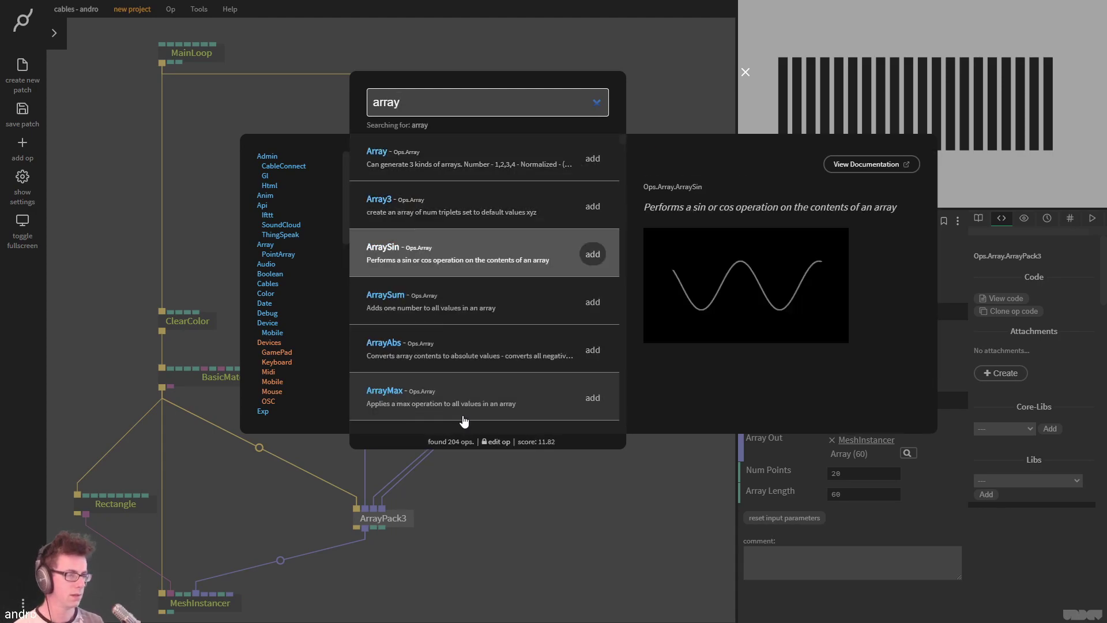
key(Return)
drag(381, 436, 449, 403)
Unlink ArraySin from the Number array and space the two ops further from the ArrayMultiply column
click(606, 320)
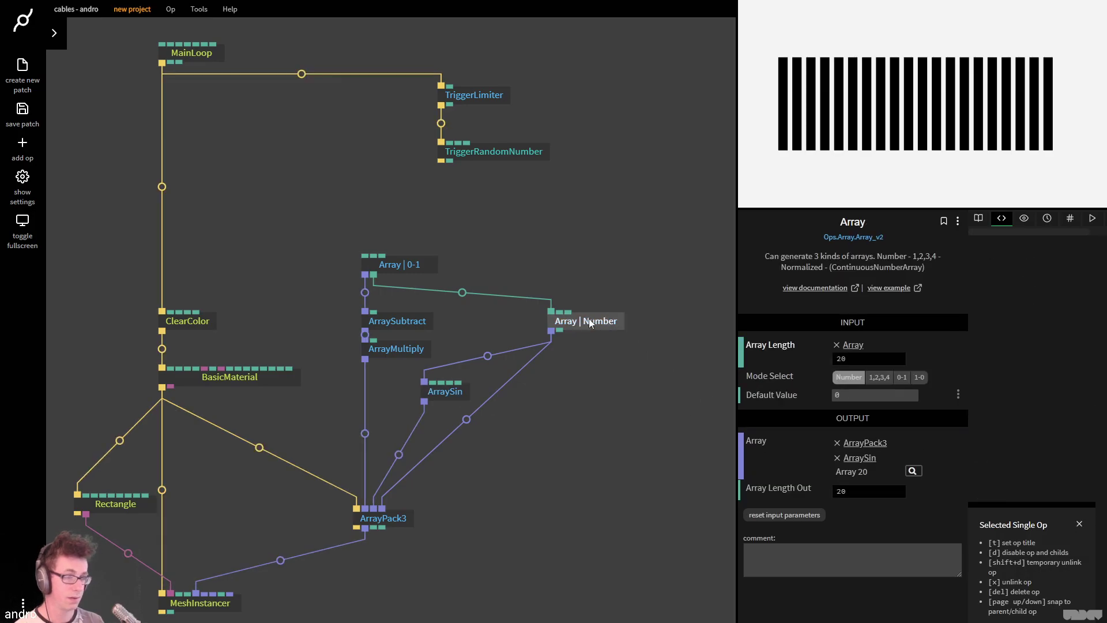
right_click(488, 356)
drag(593, 326, 636, 312)
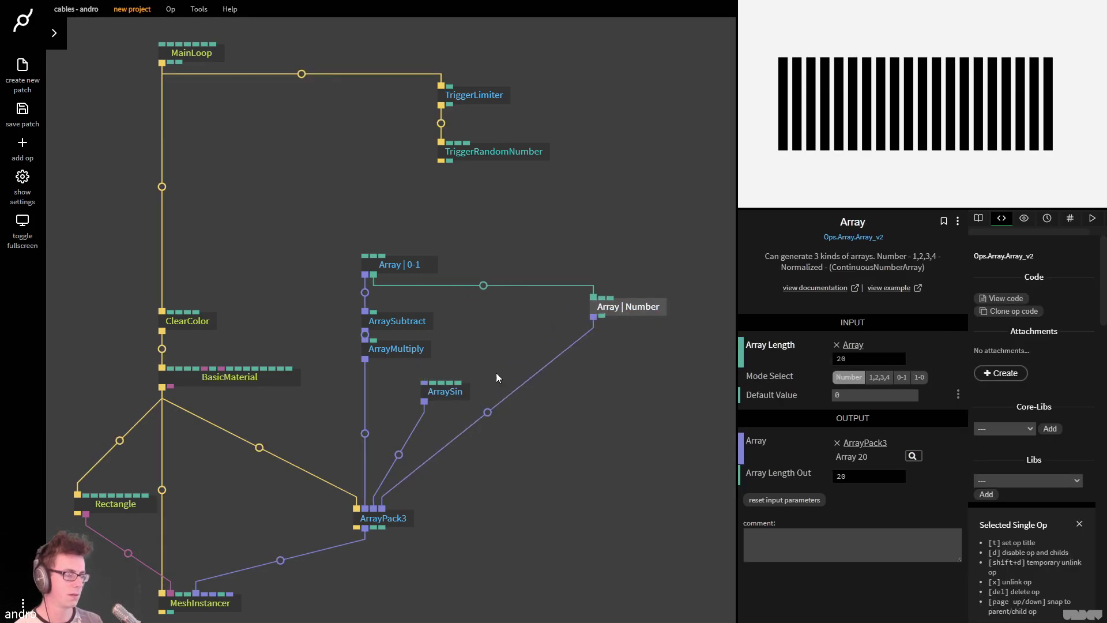
drag(435, 392, 503, 364)
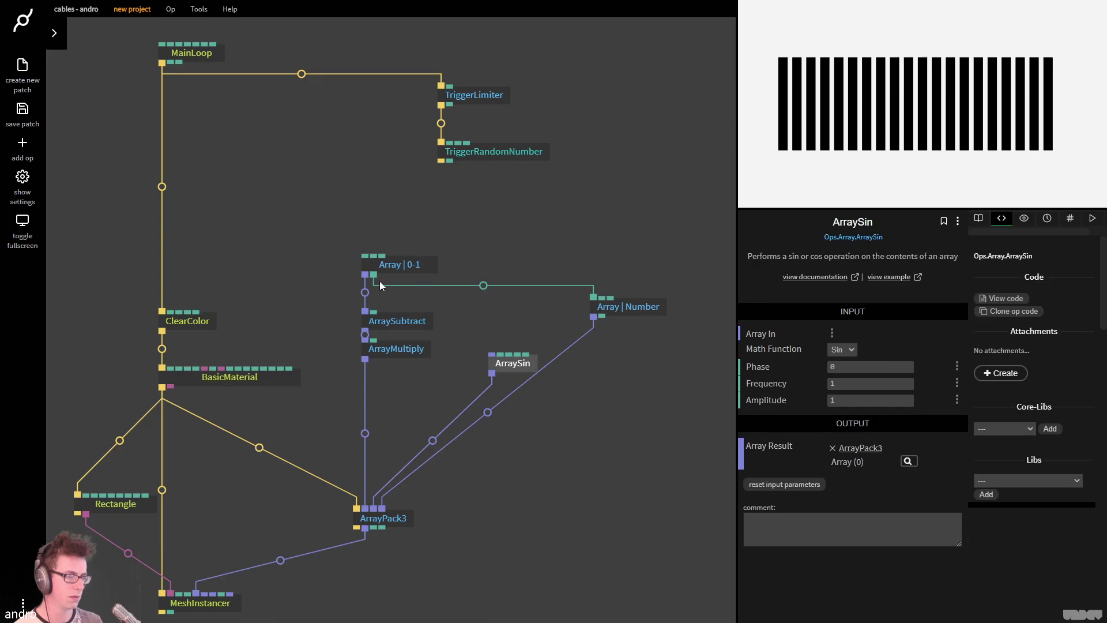
Add a RandomNumbersArray op fed by the 0-1 array's length output and place it above ArraySin
drag(375, 276, 505, 243)
text(randomnum)
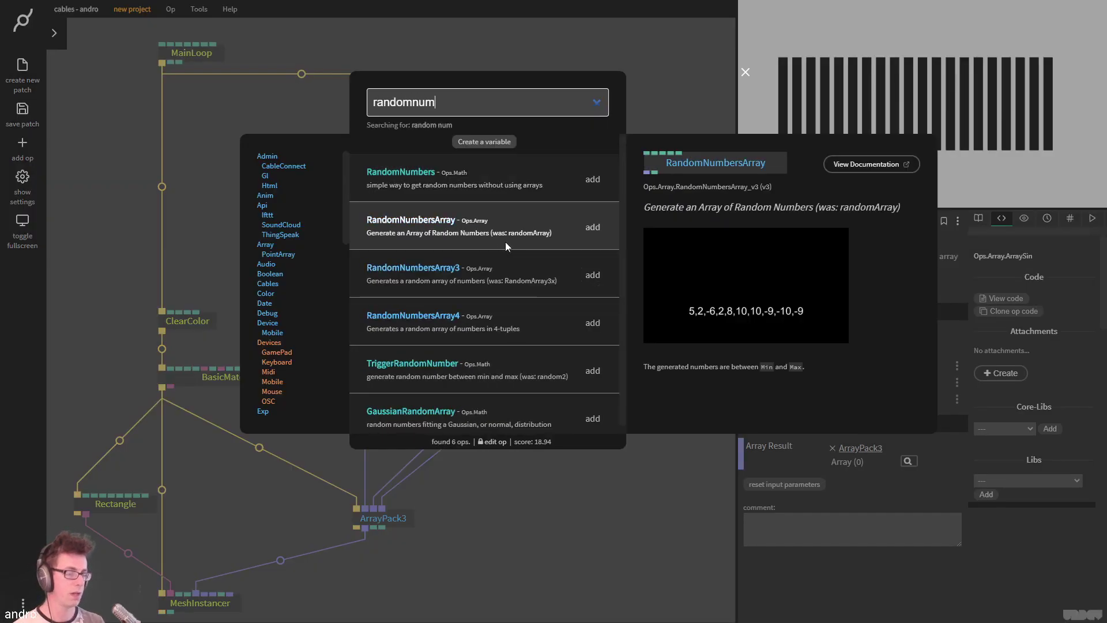
click(505, 242)
drag(388, 264, 397, 199)
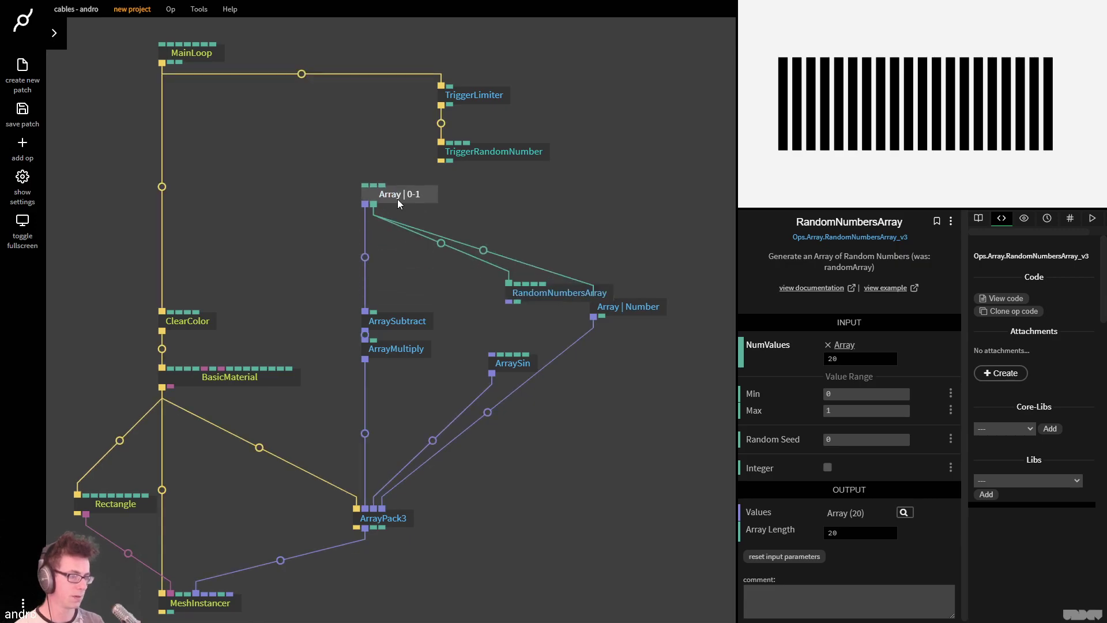
mouse_move(535, 287)
mouse_down()
mouse_move(510, 285)
mouse_move(517, 279)
mouse_up()
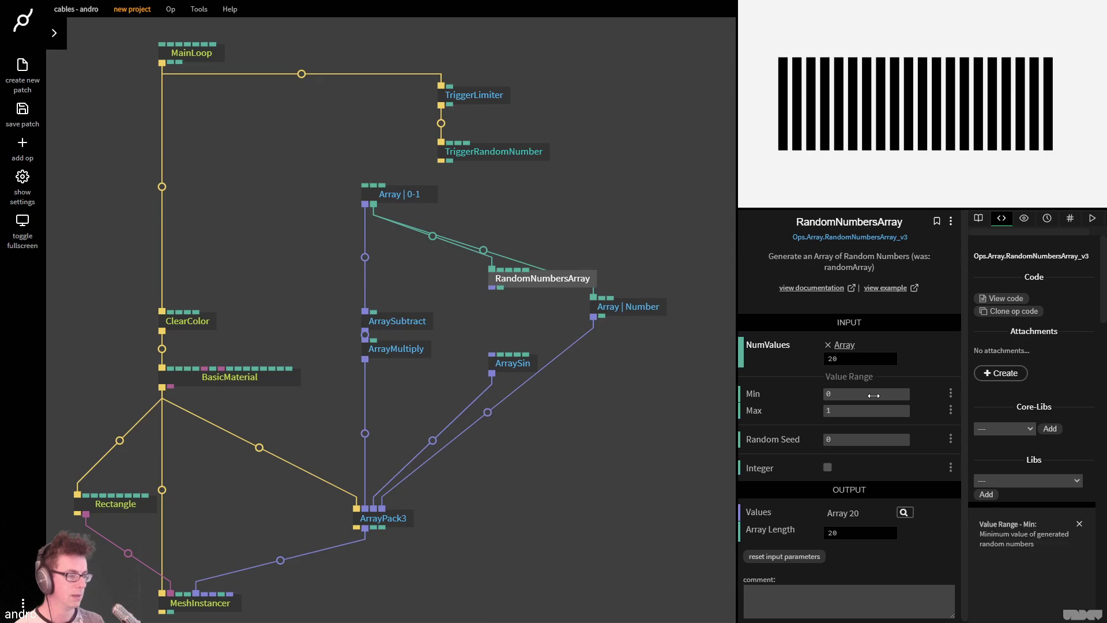
Set RandomNumbersArray's maximum to 3.14 and link its values to ArraySin, moving the Number array op aside
click(865, 411)
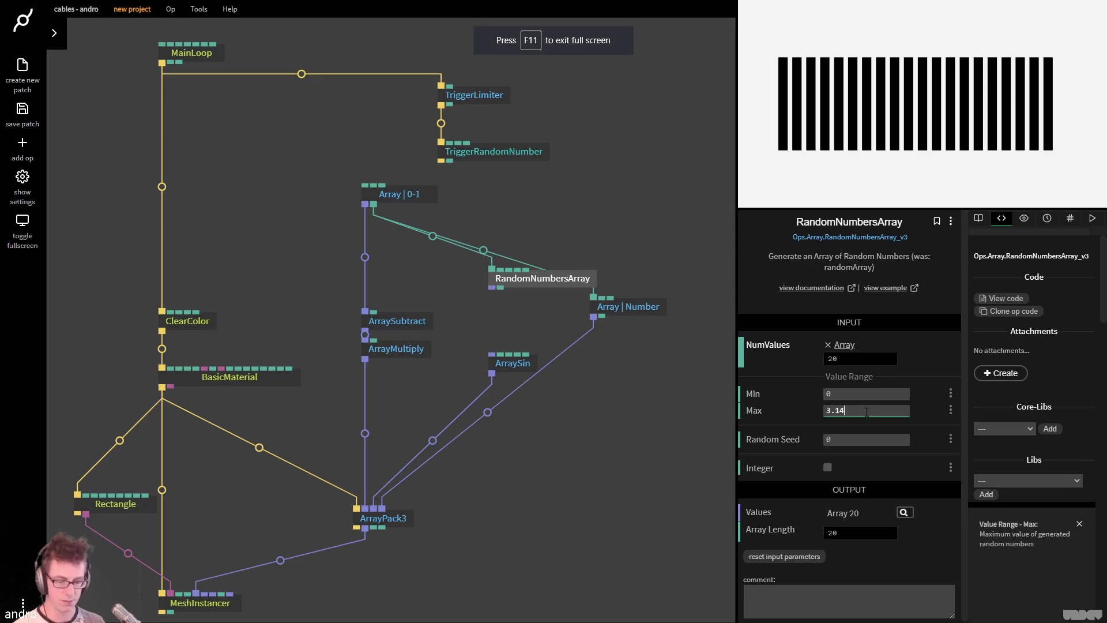
drag(492, 287, 494, 355)
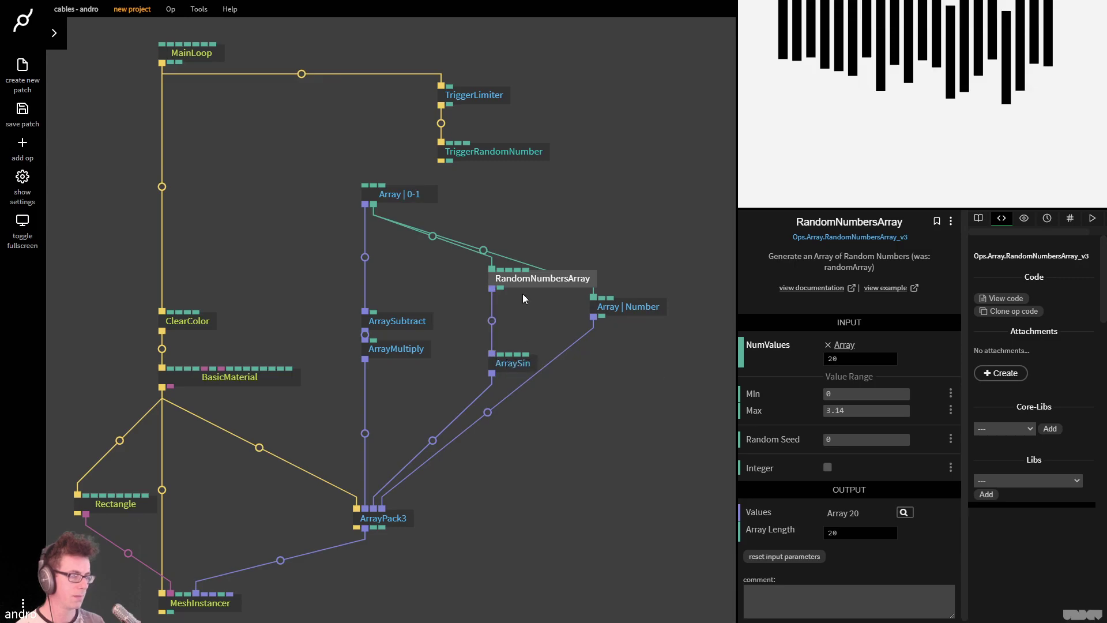
drag(639, 309, 706, 265)
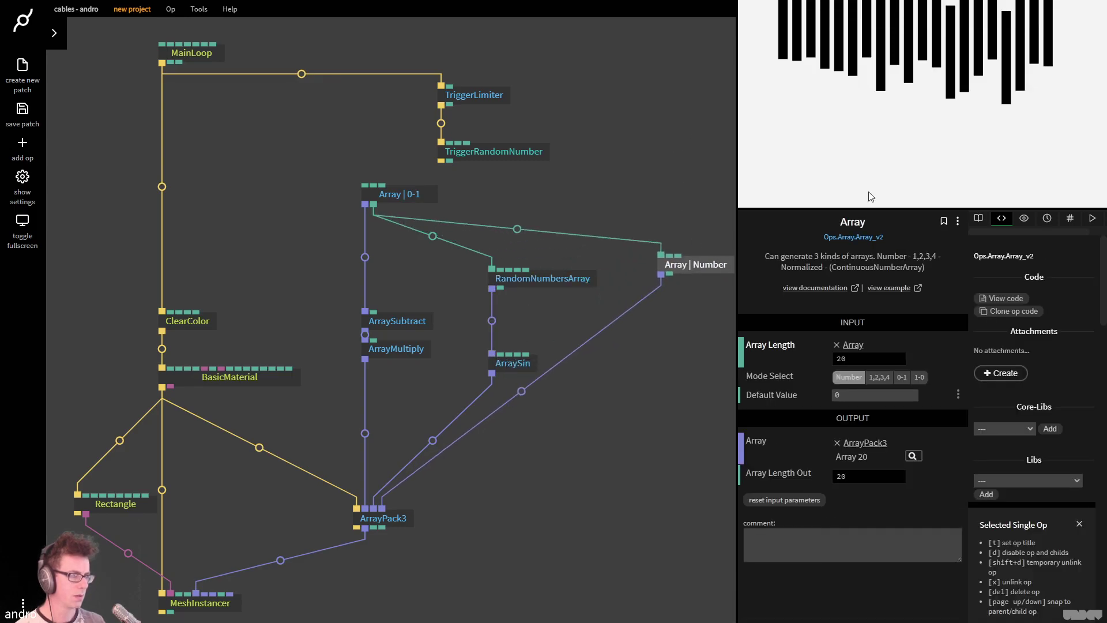
click(566, 346)
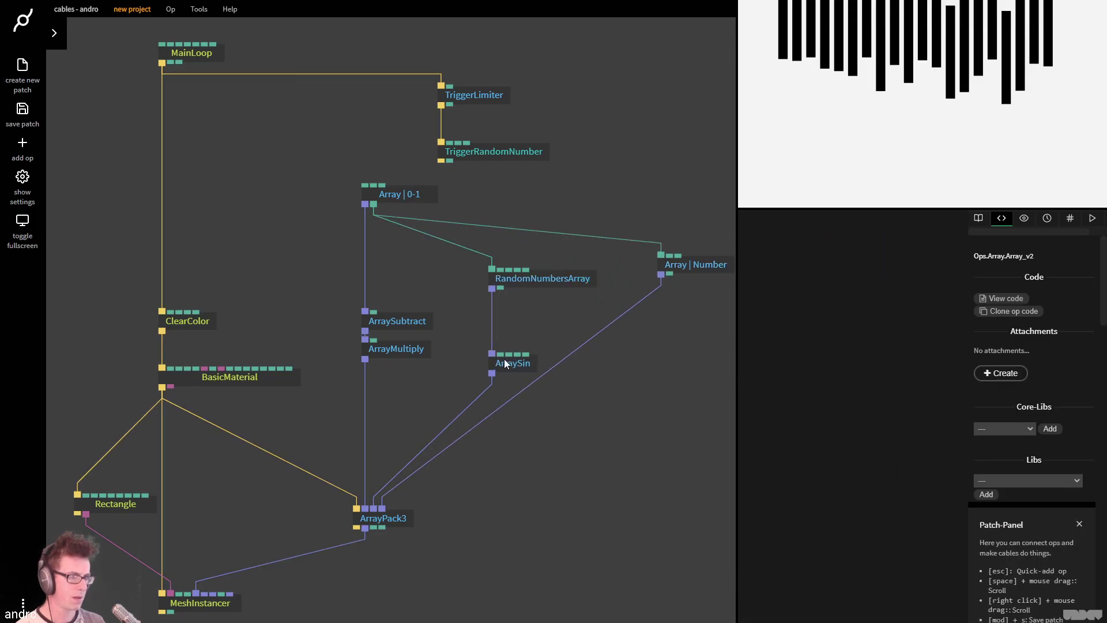
Move TriggerRandomNumber closer to TriggerLimiter and add a Smooth op fed by its result
drag(486, 157, 497, 136)
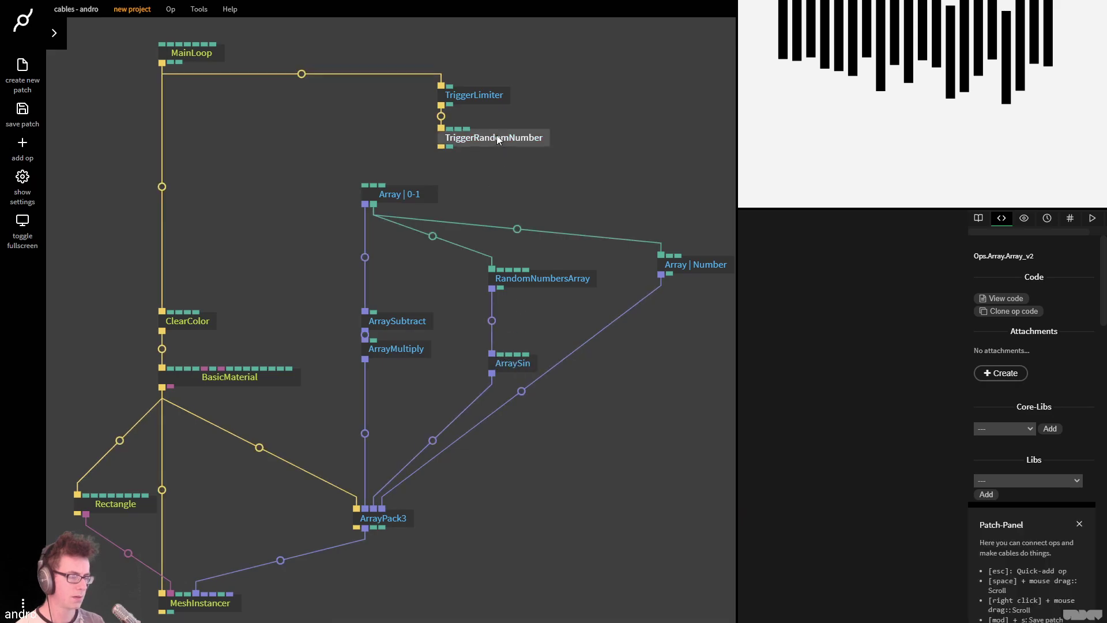
click(496, 137)
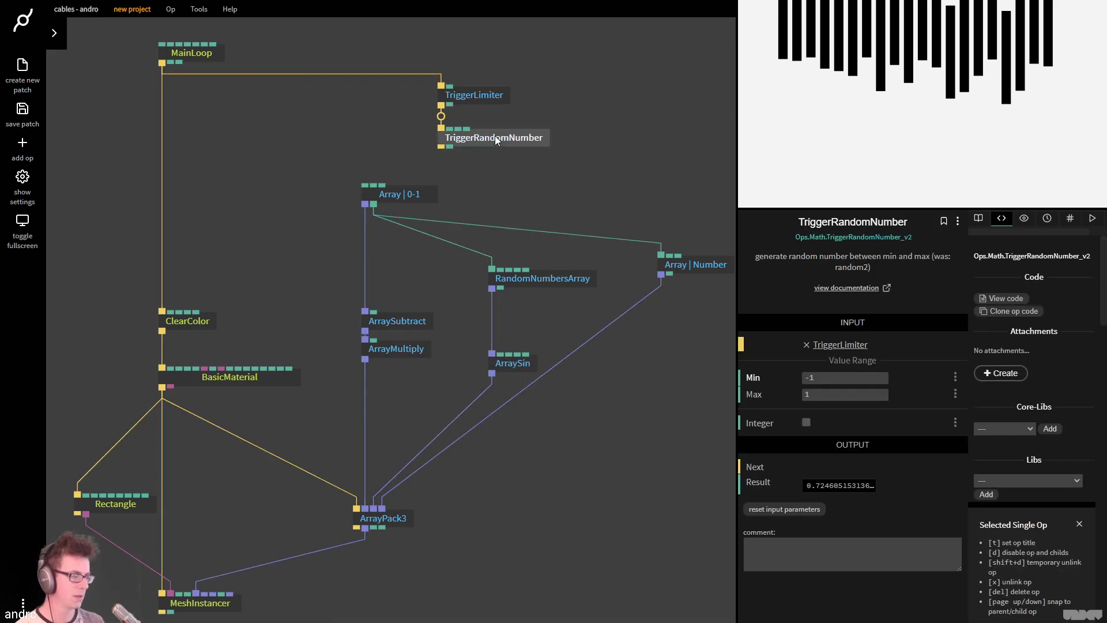
drag(449, 146, 509, 182)
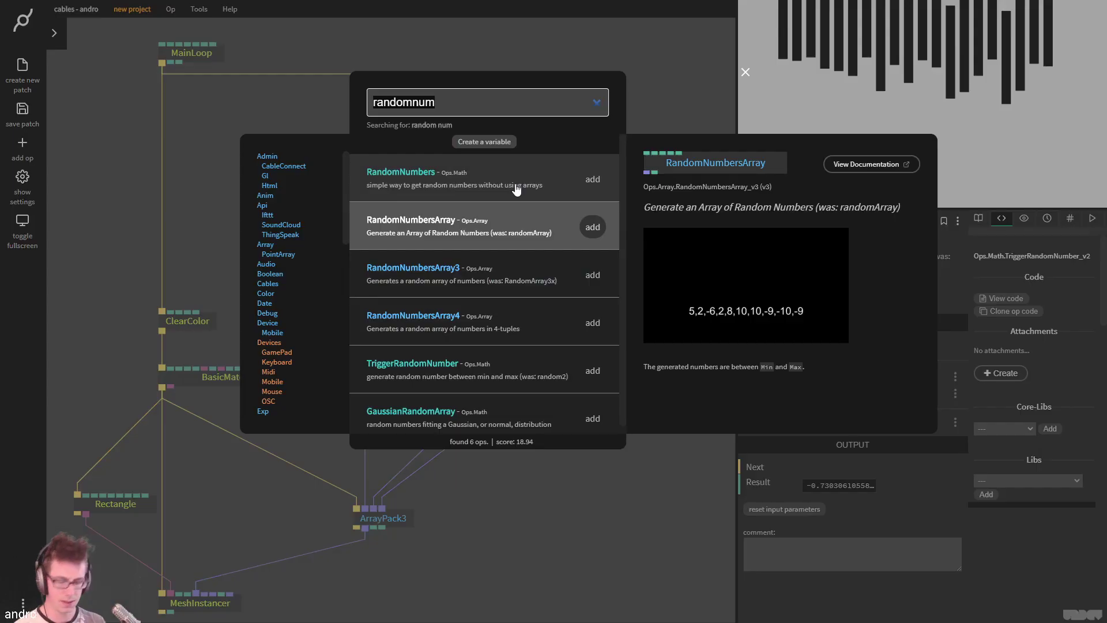
text(smooth)
key(Return)
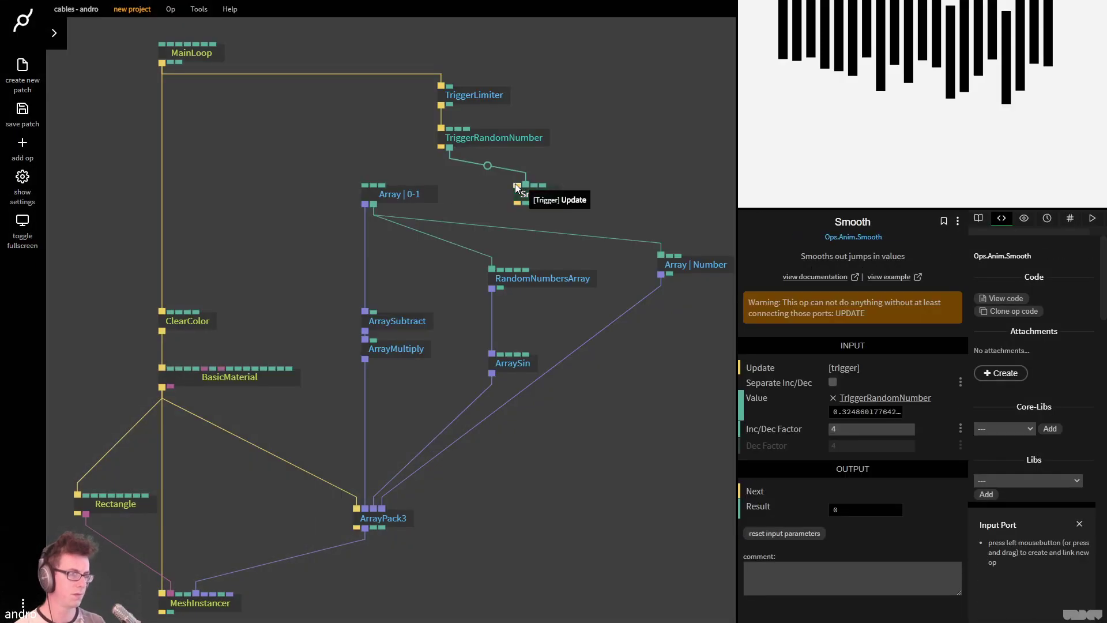
Line up the TriggerLimiter, TriggerRandomNumber and Smooth chain and link MainLoop's trigger to Smooth's Update input
scroll(582, 142, up, 2)
scroll(577, 155, right, 1)
drag(570, 191, 536, 132)
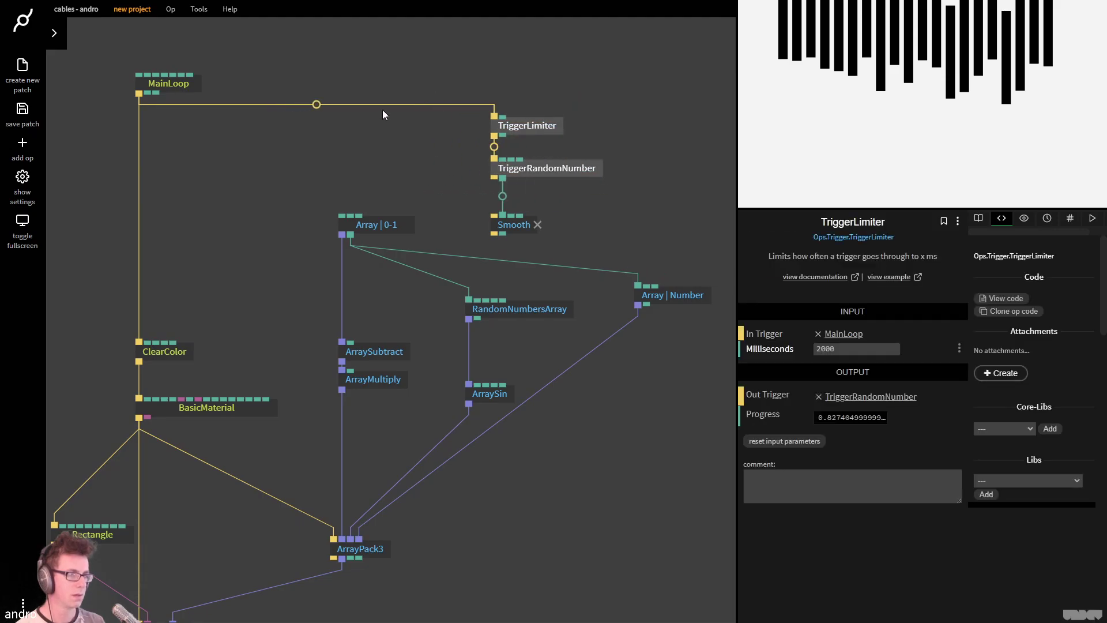
drag(139, 93, 515, 229)
click(515, 229)
Set Smooth's Inc/Dec Factor to 12
mouse_move(866, 480)
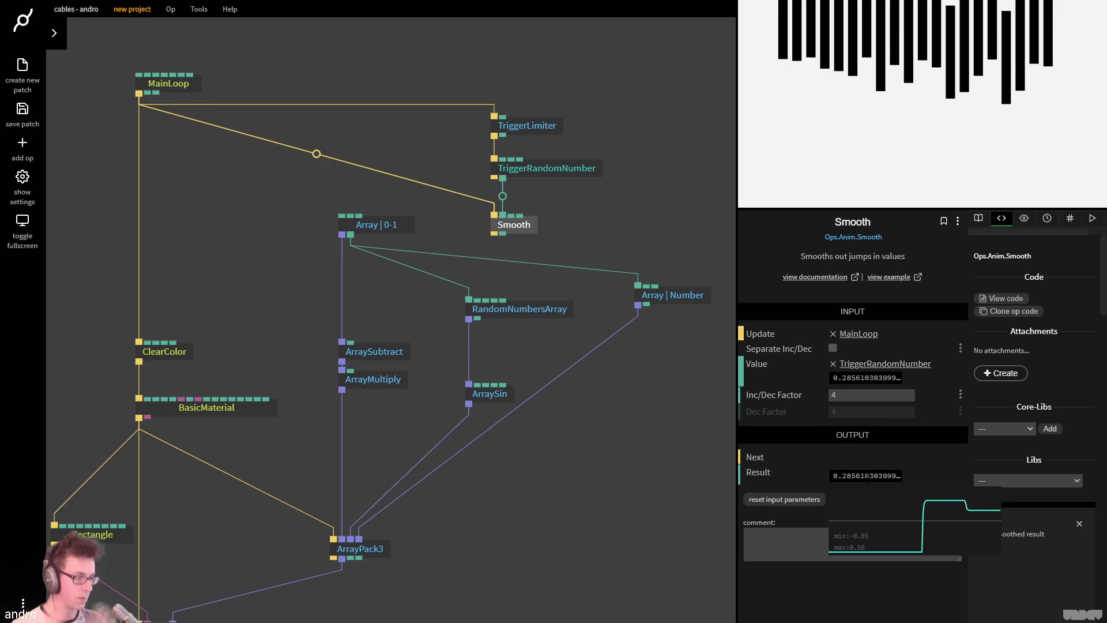
click(883, 395)
key(F11)
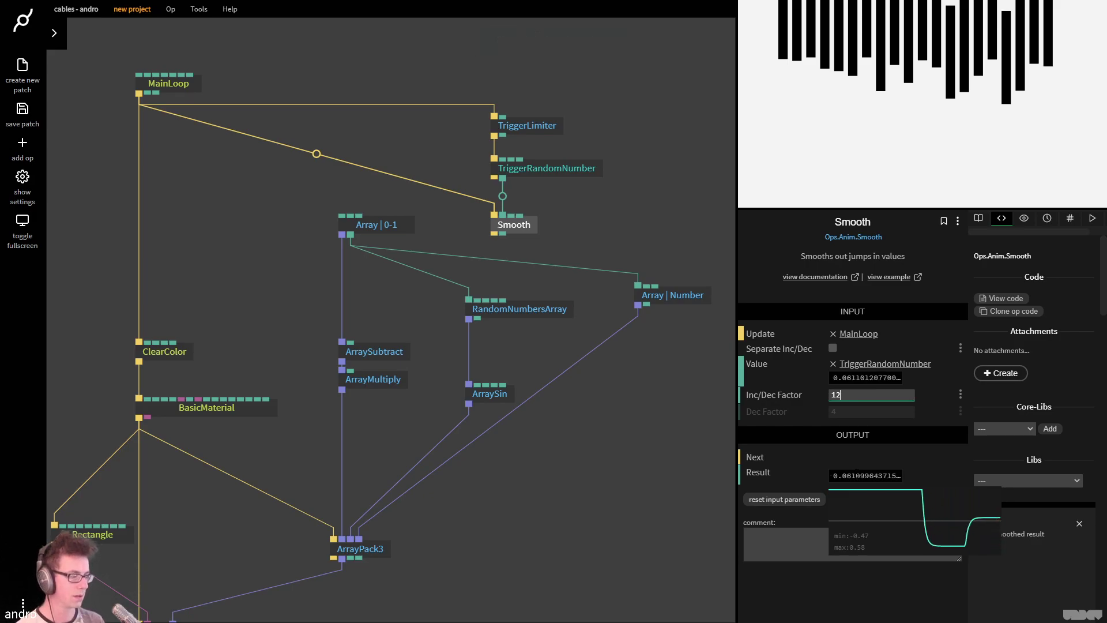
click(641, 209)
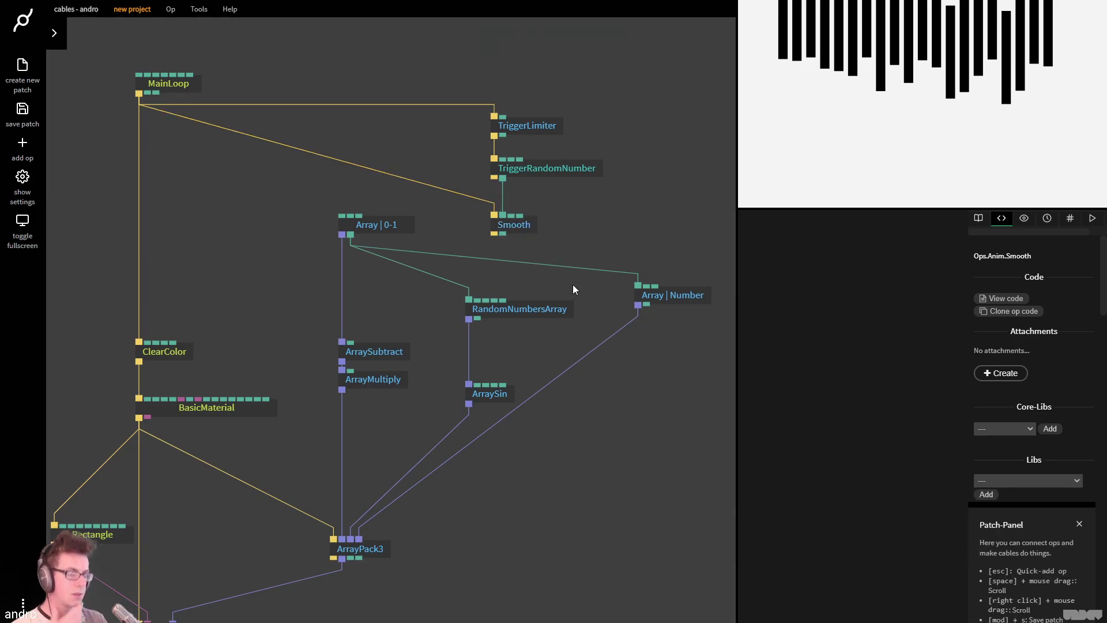
Insert an ArraySum op between RandomNumbersArray and ArraySin and drive its value with Smooth's result
click(541, 317)
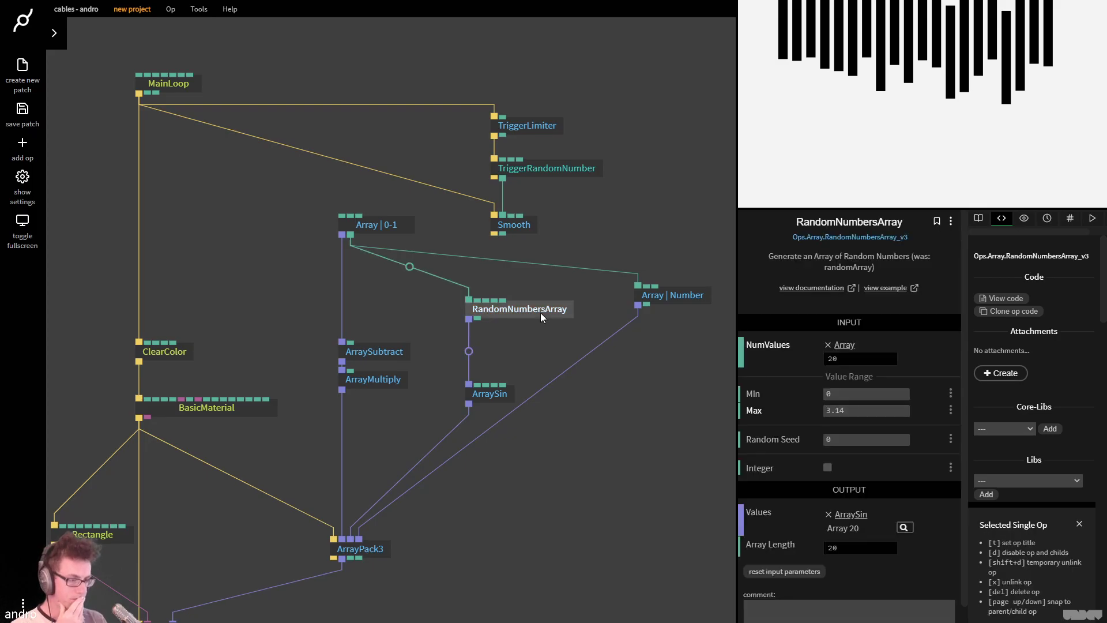
click(470, 353)
text(arraysu)
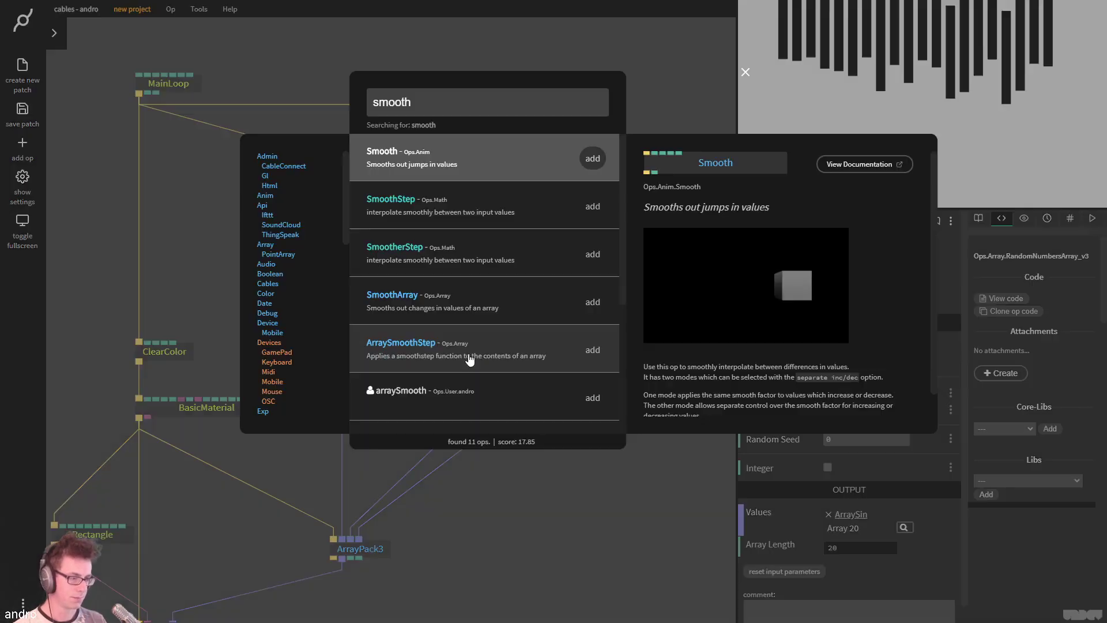
text(m)
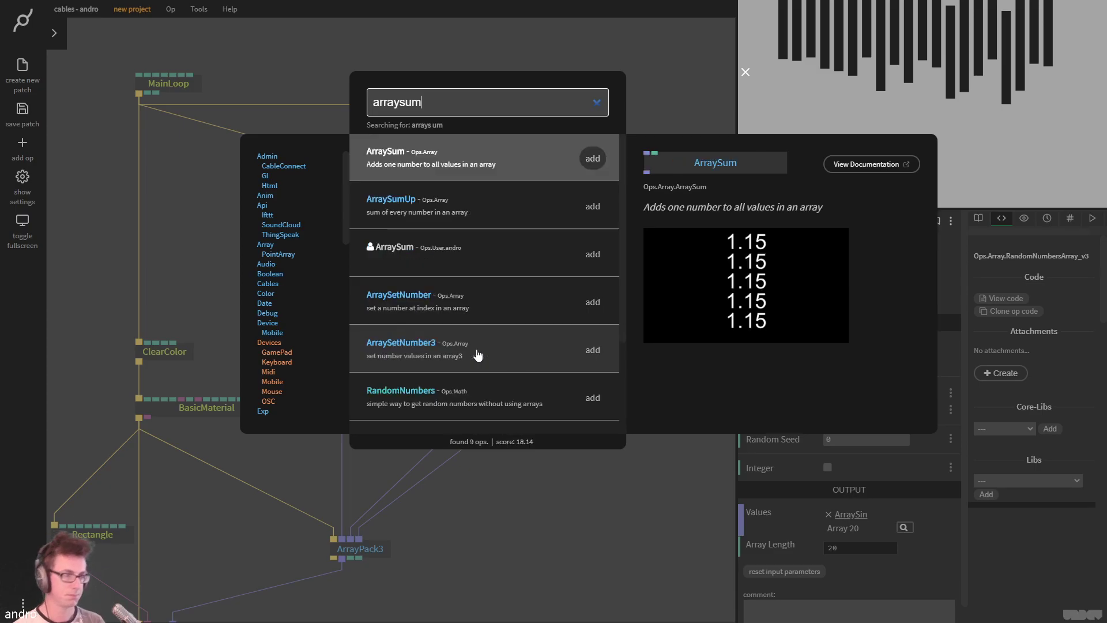
key(Return)
drag(503, 374, 505, 359)
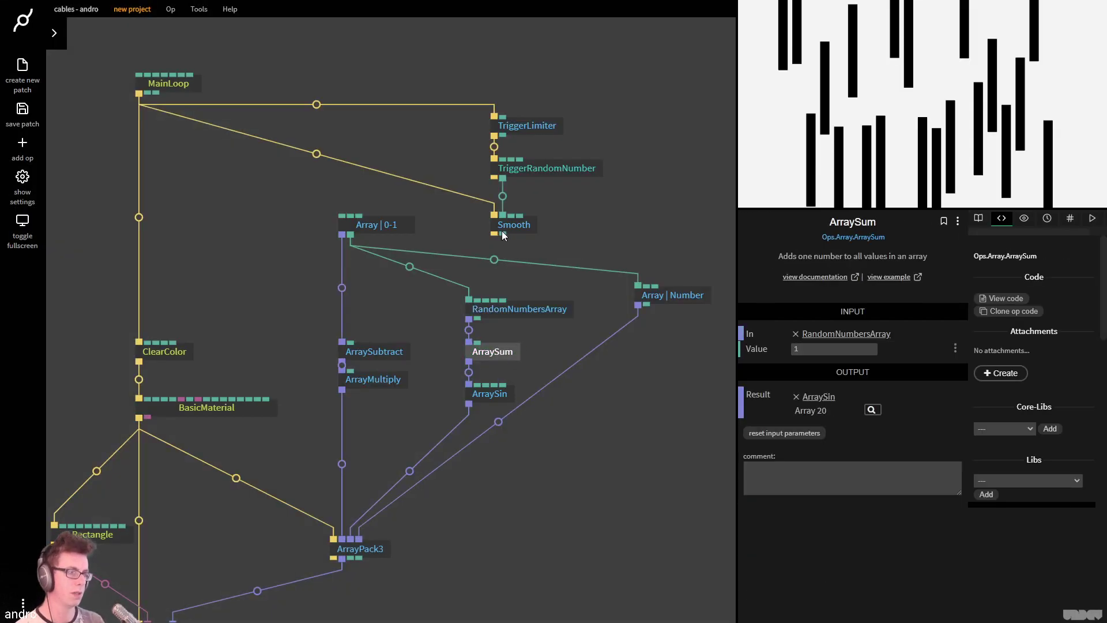
drag(506, 232, 477, 346)
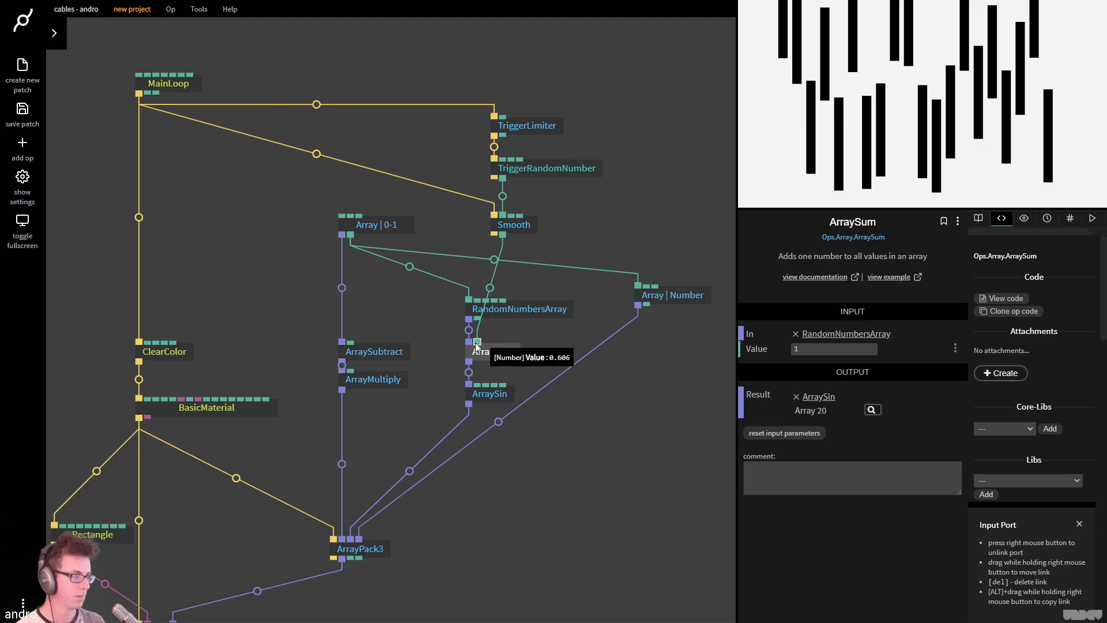
Set TriggerRandomNumber's minimum to -10 and maximum to 10
click(546, 168)
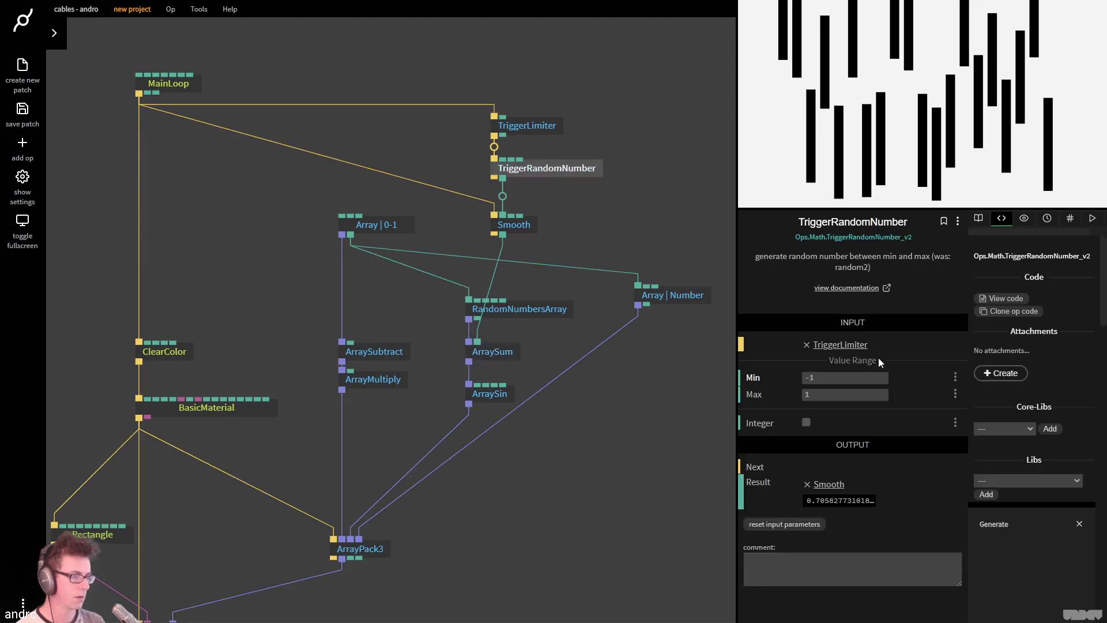
click(864, 379)
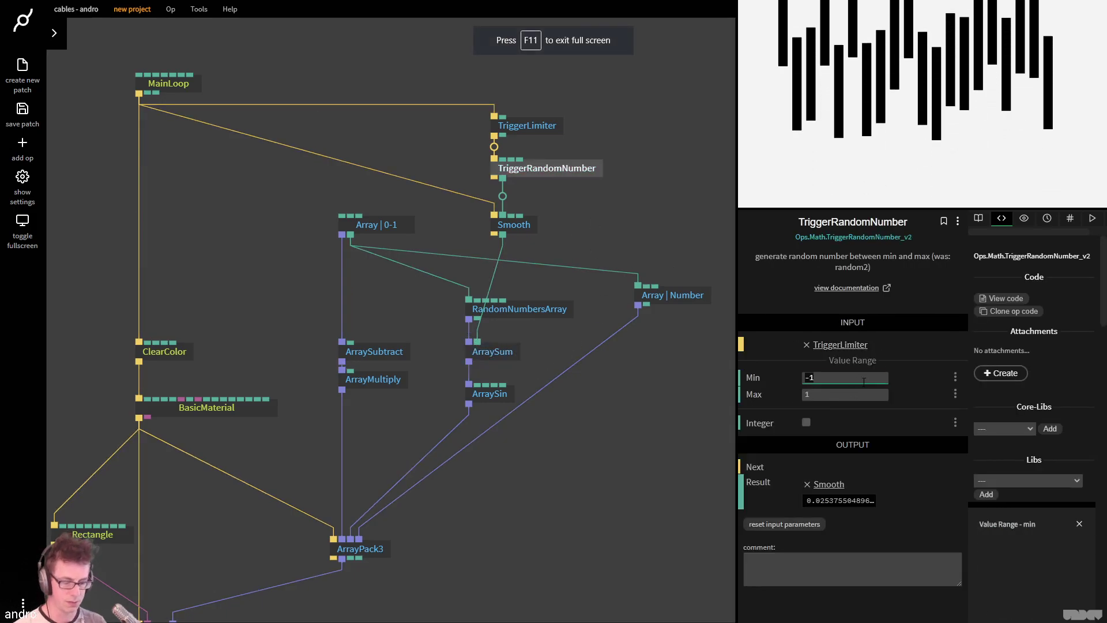
text(0)
key(Tab)
text(10)
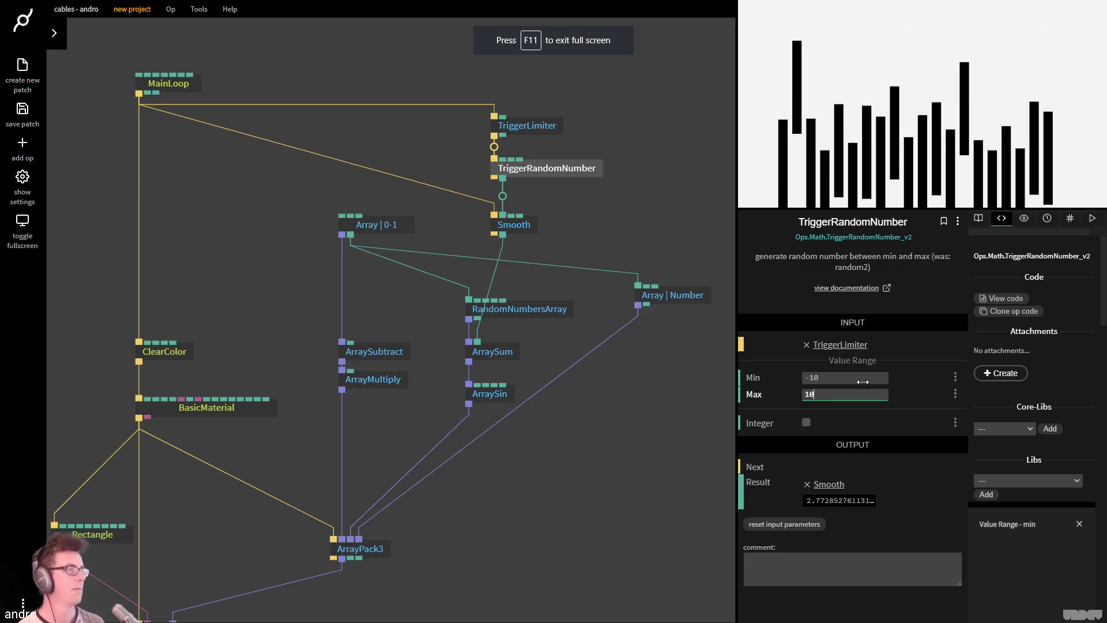
Set TriggerRandomNumber's minimum to -4 and maximum to 4
click(863, 380)
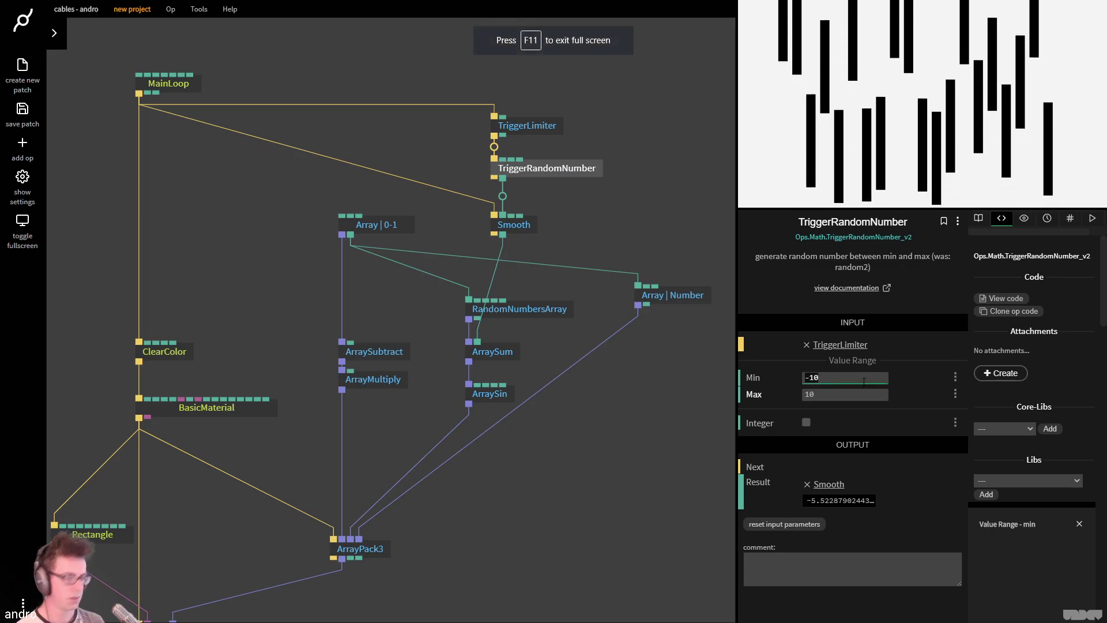
key(BackSpace)
key(BackSpace)
text(4)
key(Tab)
text(4)
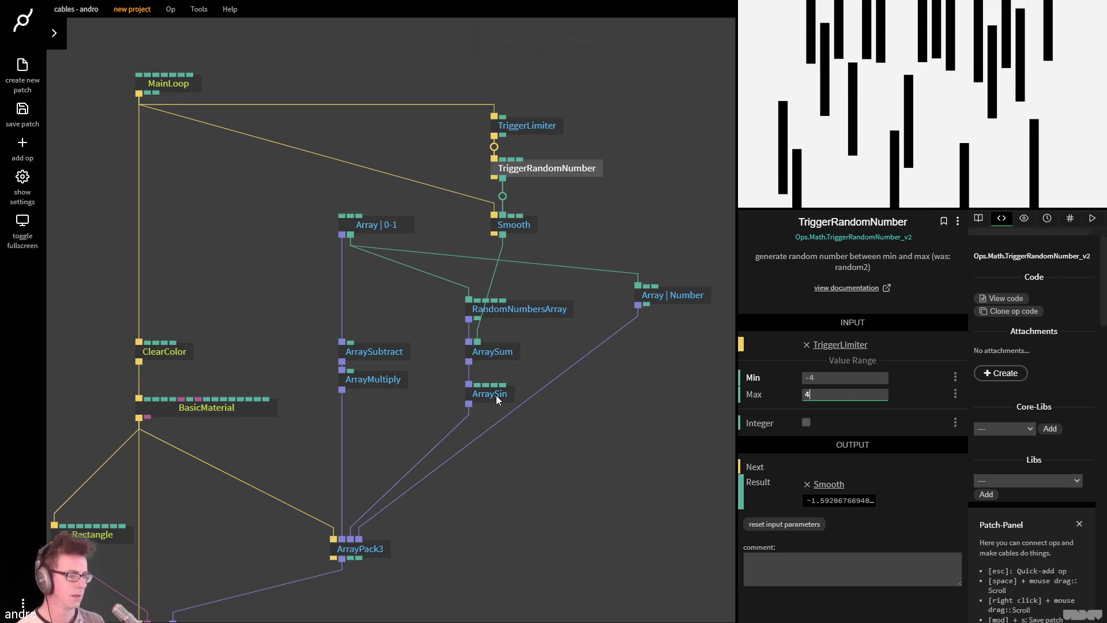
scroll(667, 512, down, 3)
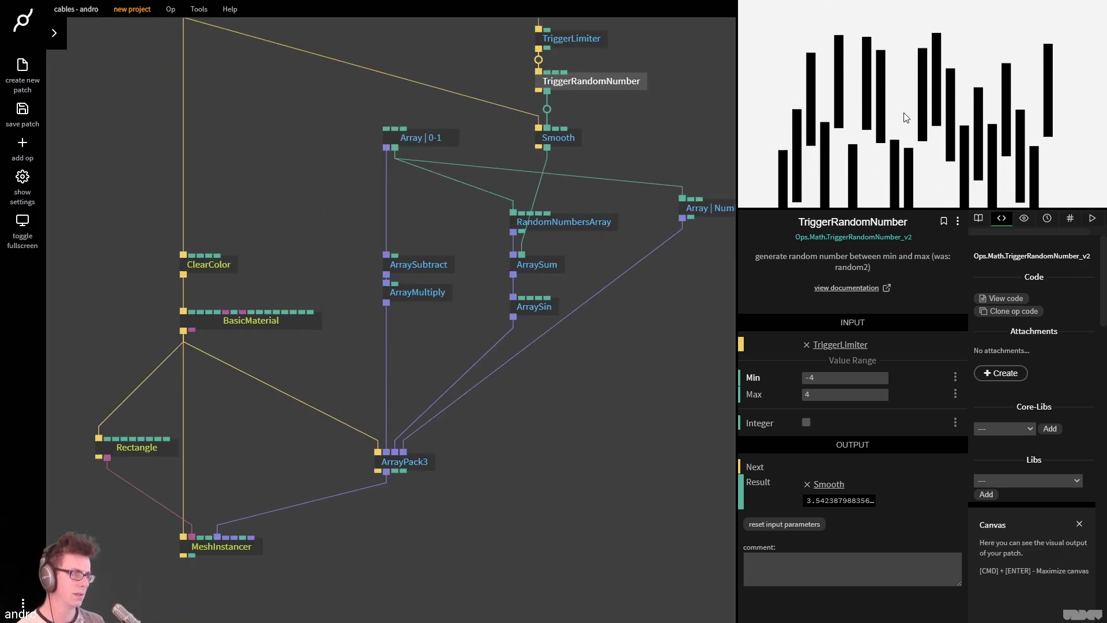
Check the reference tweet's video to see how its bars move around their baseline, and return to the patch
click(522, 391)
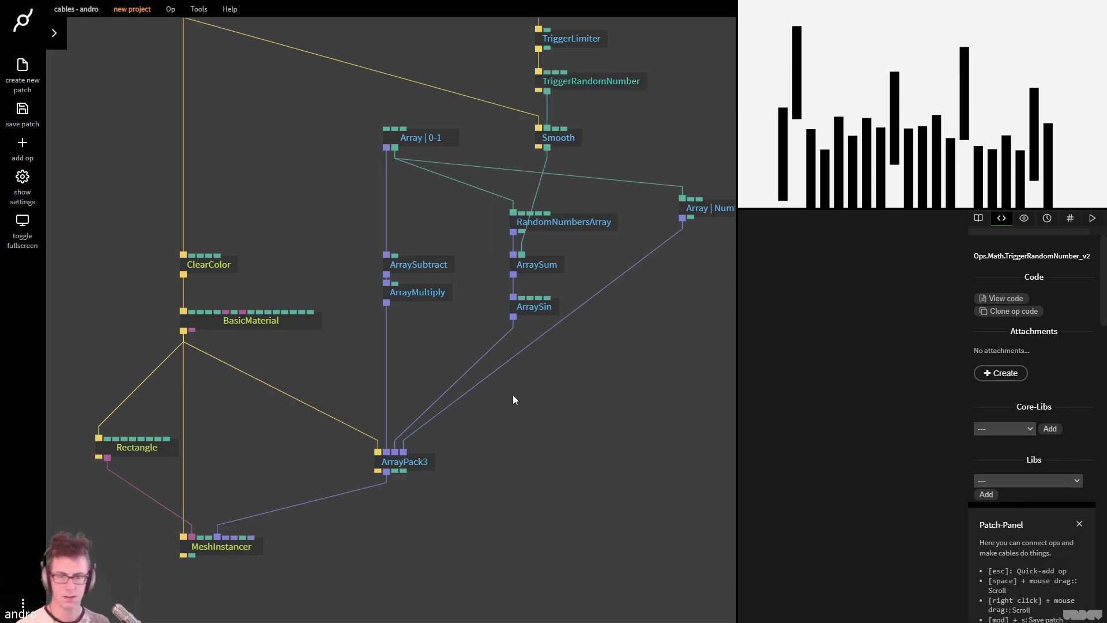
key(alt+Tab)
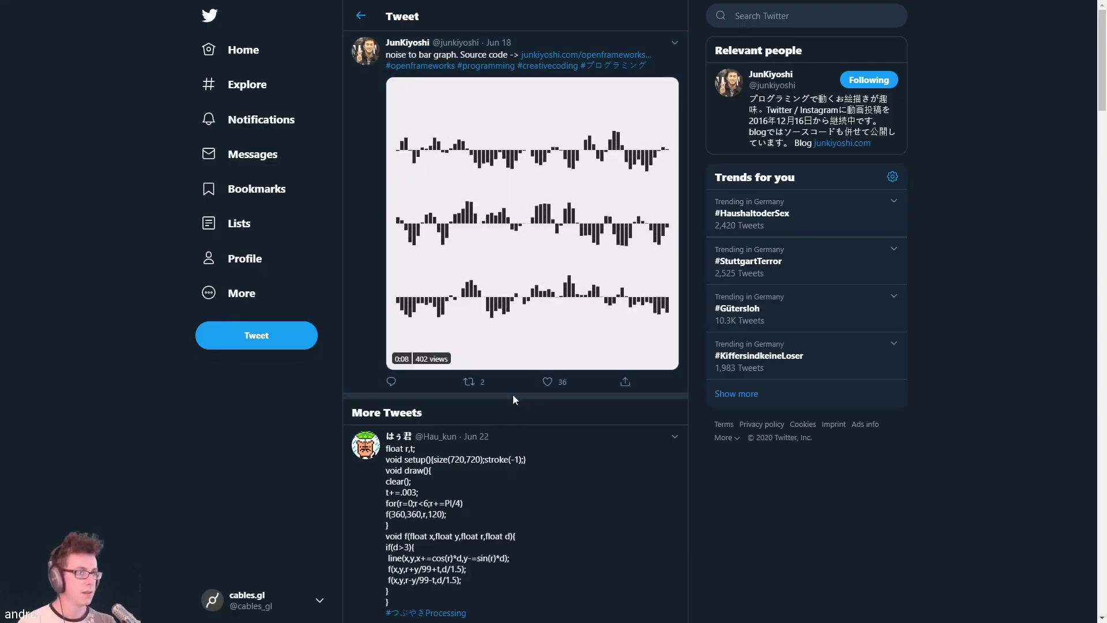
mouse_move(421, 149)
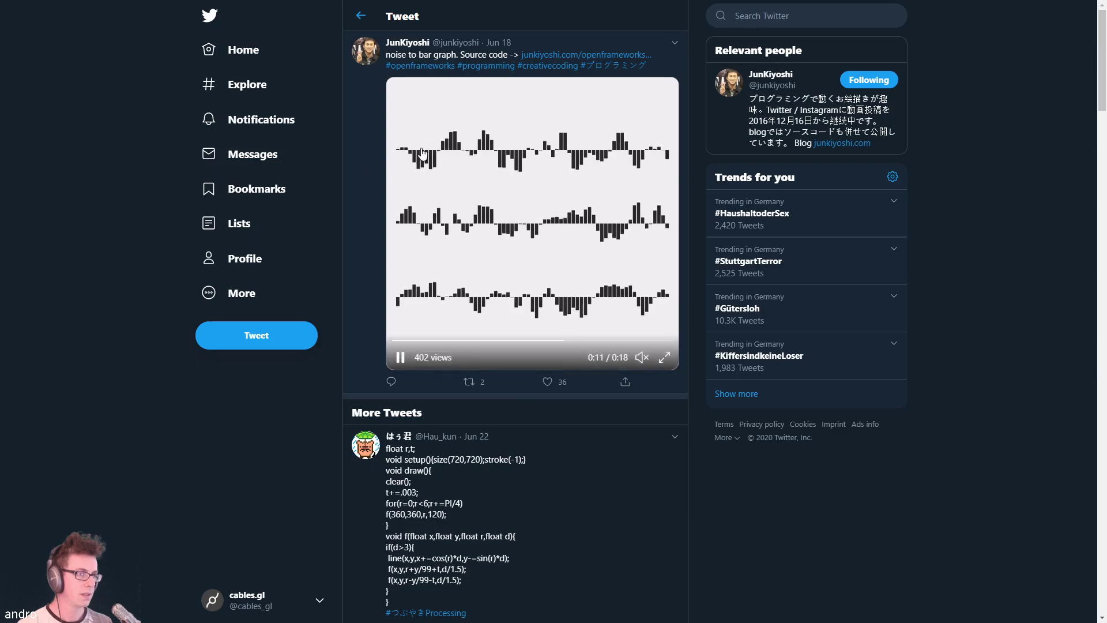
key(alt+Tab)
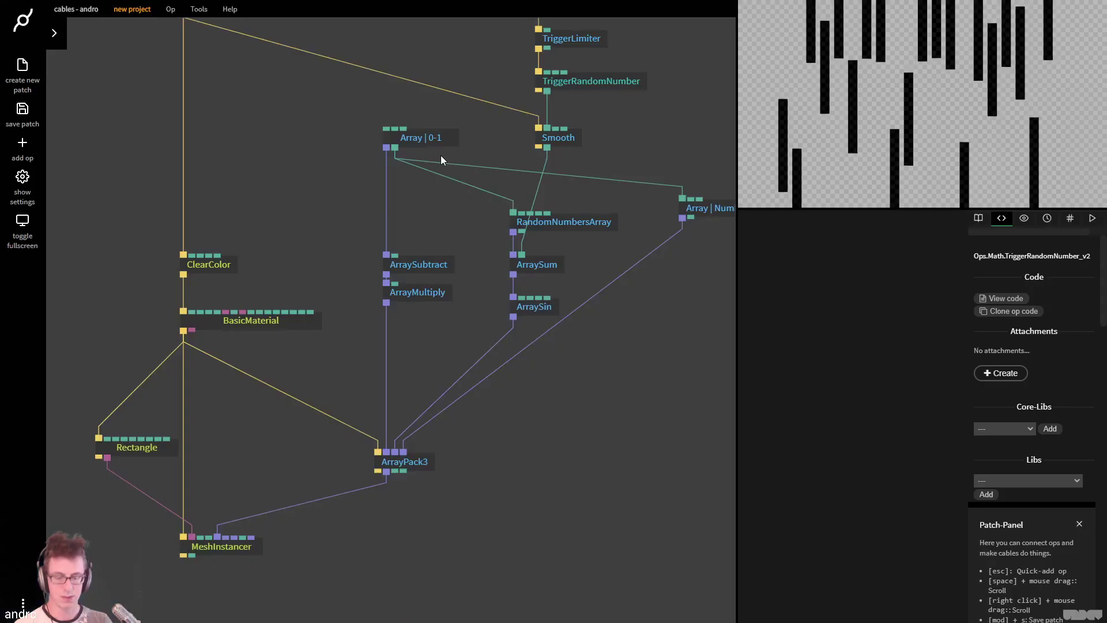
Insert an AlignGeometry op between Rectangle and MeshInstancer and set its Y mode to Min
drag(237, 417, 369, 361)
drag(302, 378, 184, 321)
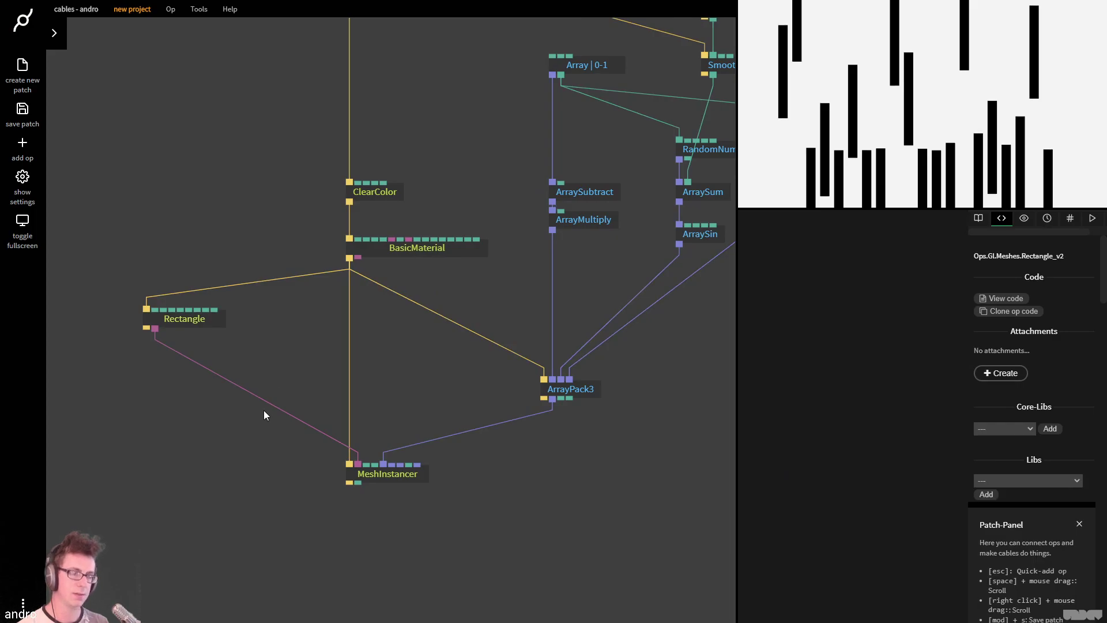
click(209, 320)
key(Escape)
text(align geo)
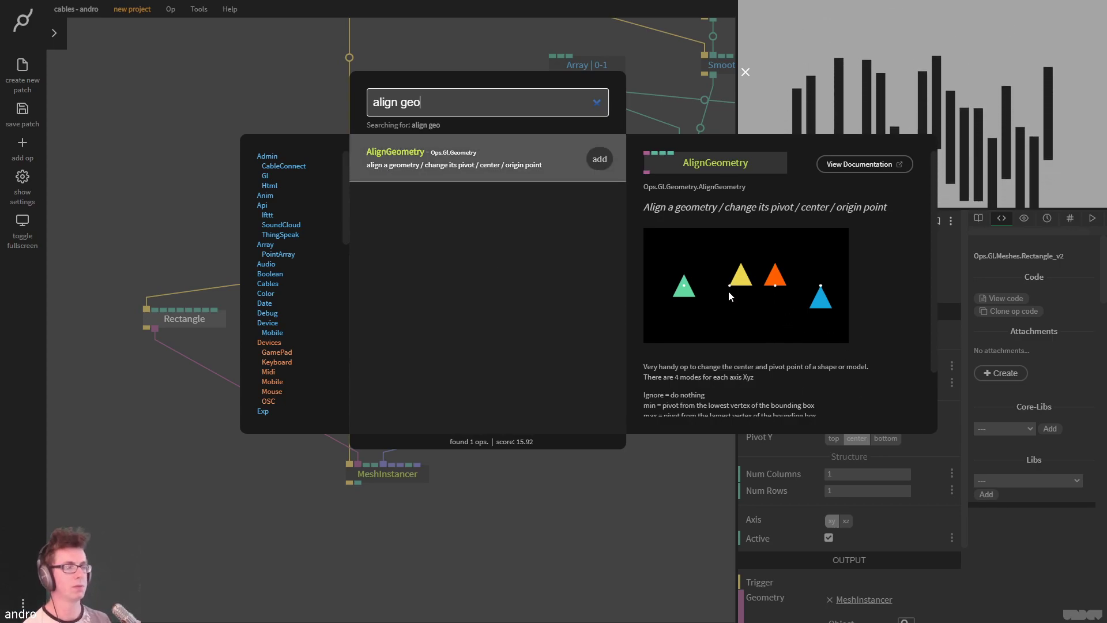
scroll(816, 345, down, 1)
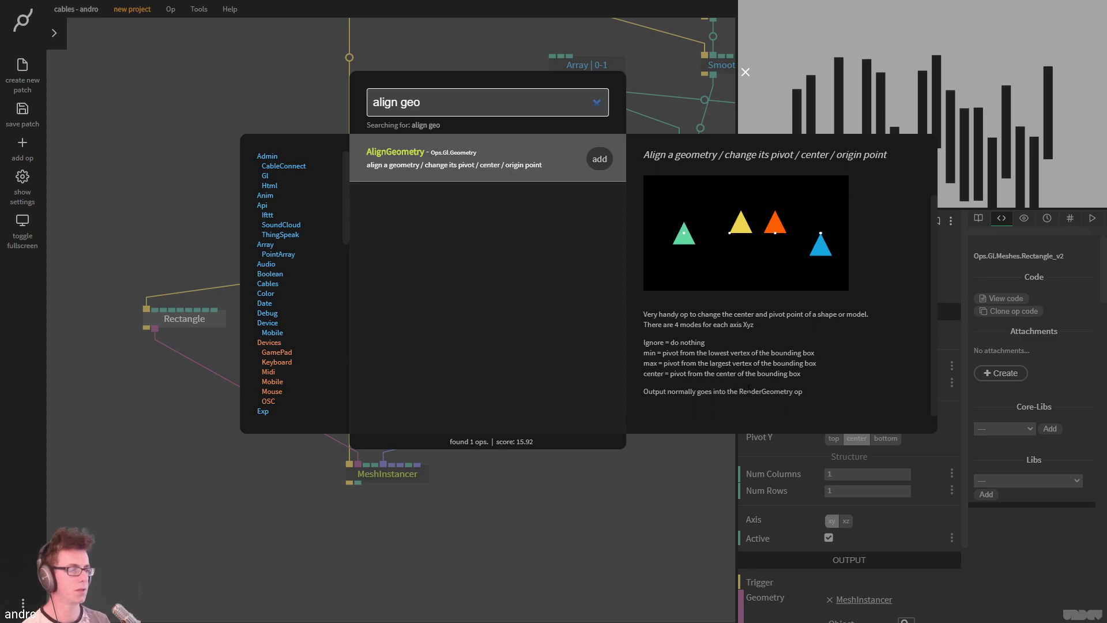
click(599, 160)
drag(359, 415, 169, 387)
click(825, 368)
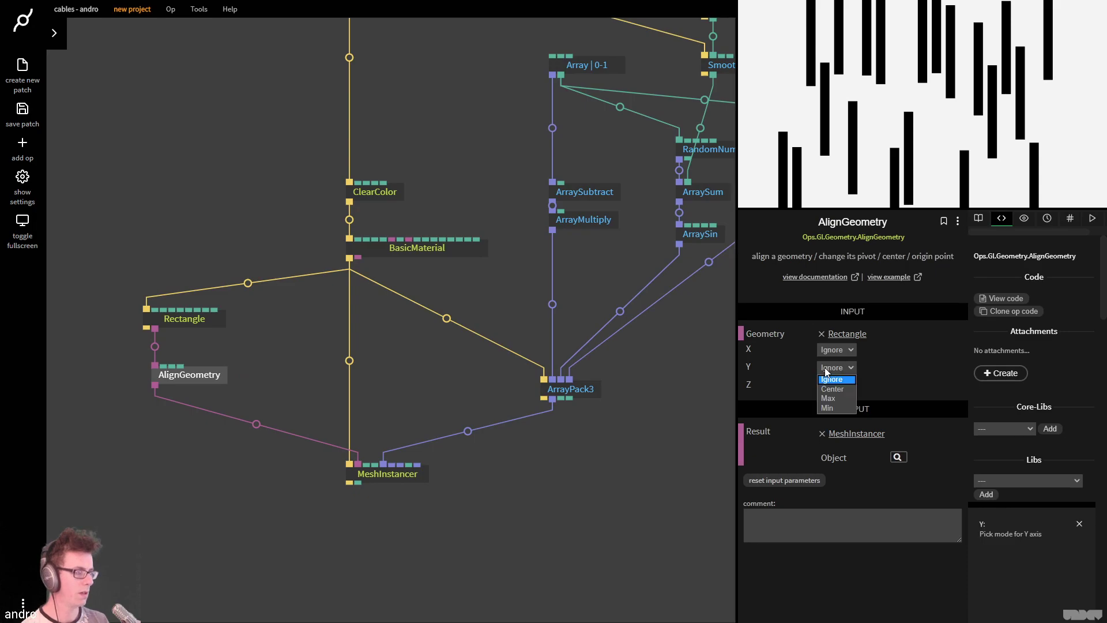
click(839, 411)
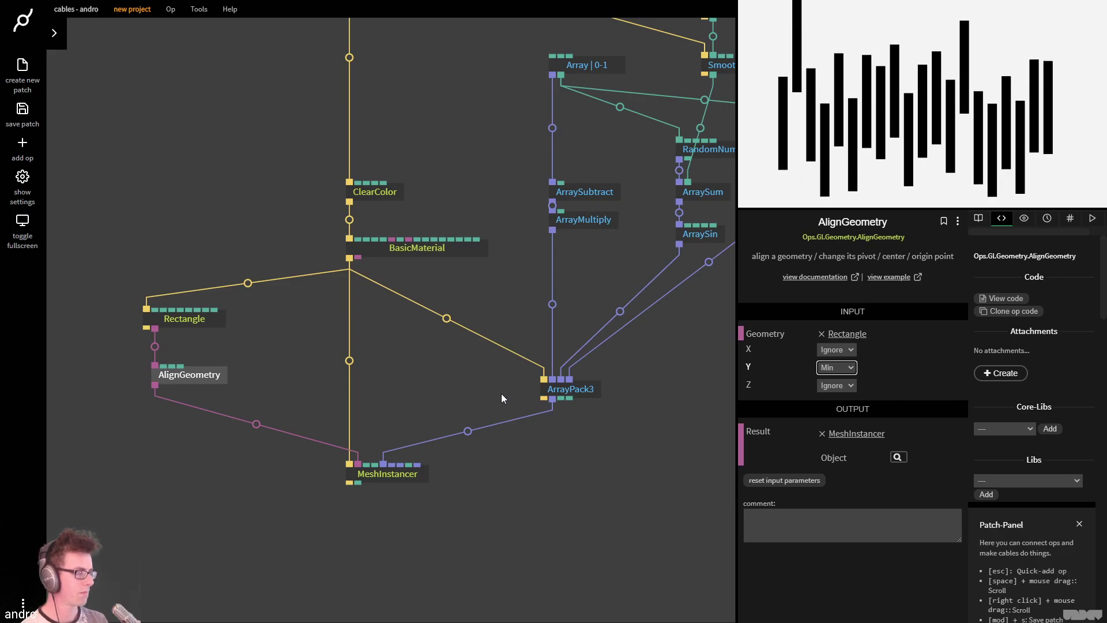
Unlink ArraySin from ArrayPack3 and move RandomNumbersArray, ArraySum and ArraySin aside as a group
scroll(531, 437, right, 6)
scroll(502, 461, up, 2)
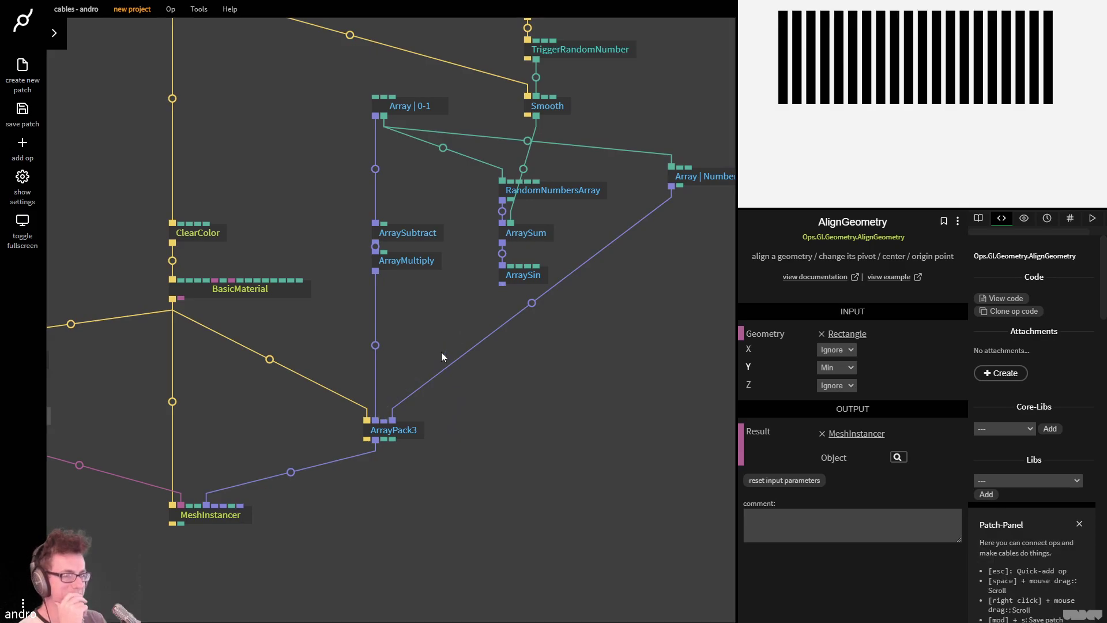
scroll(442, 352, right, 3)
scroll(442, 352, up, 1)
click(505, 303)
click(483, 231)
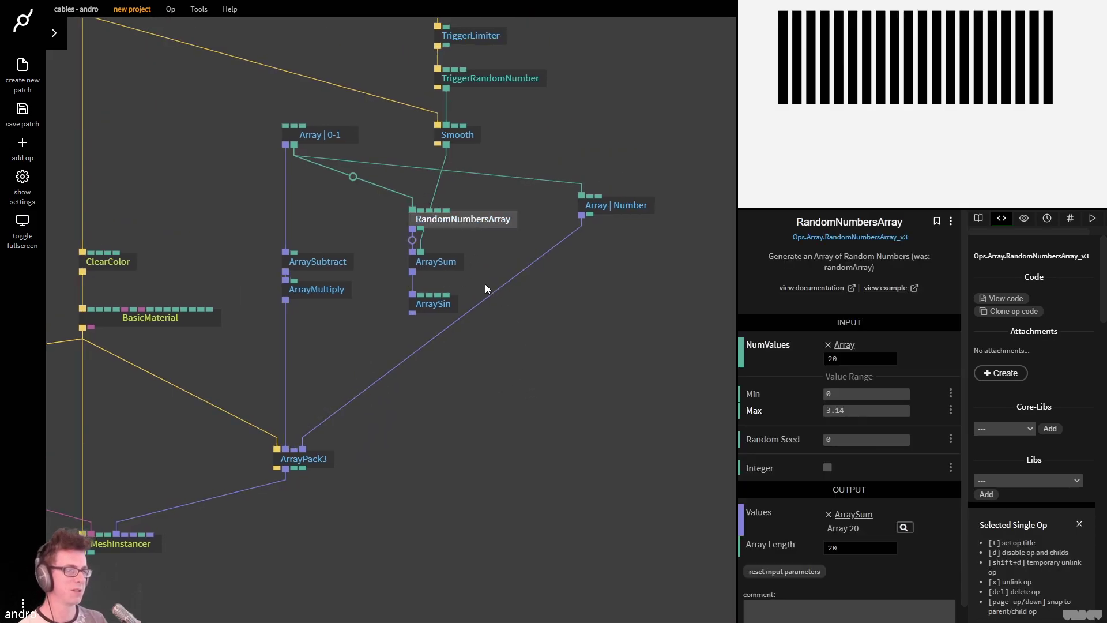
drag(495, 316, 406, 174)
drag(451, 230, 735, 223)
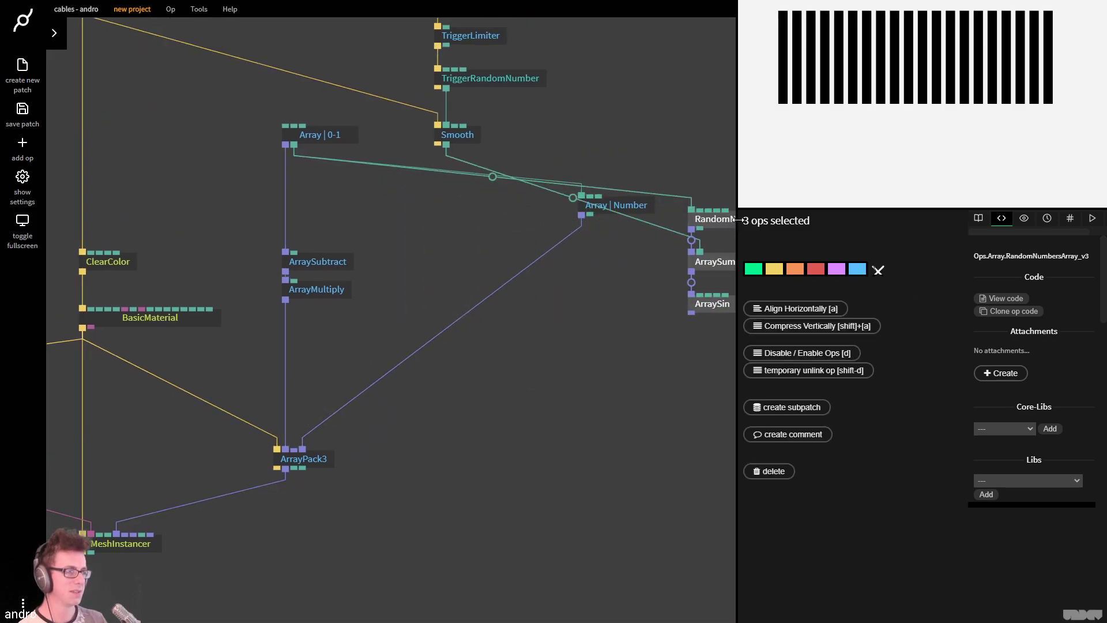
Connect the Array | Number op to ArrayPack3's free Array 2 input and place it closer to the pack
drag(635, 206, 295, 448)
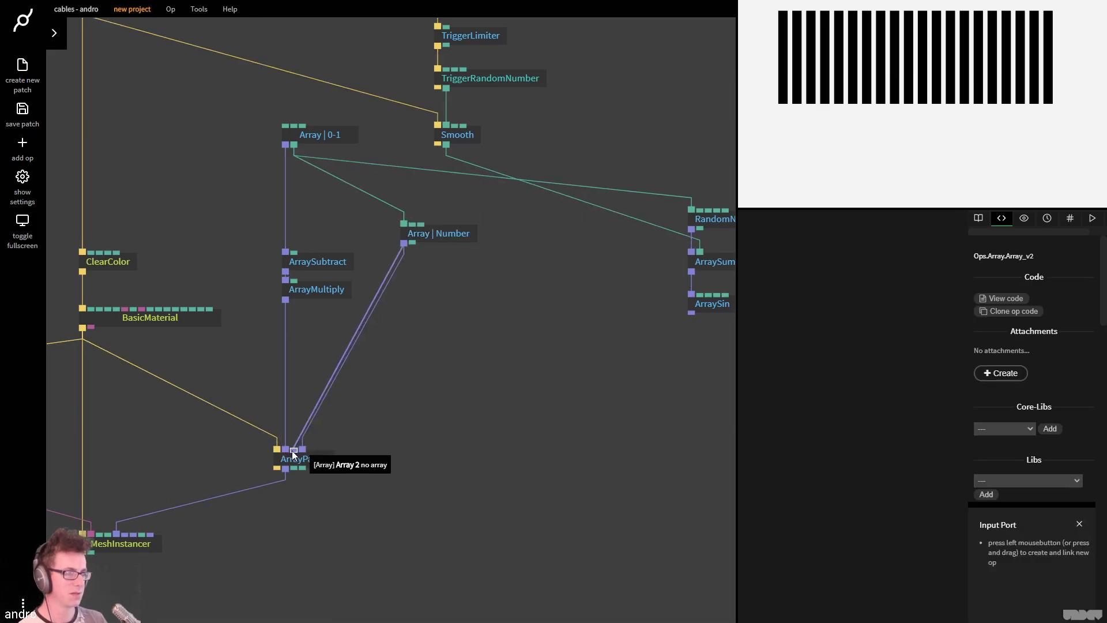
scroll(444, 445, left, 2)
drag(519, 237, 499, 260)
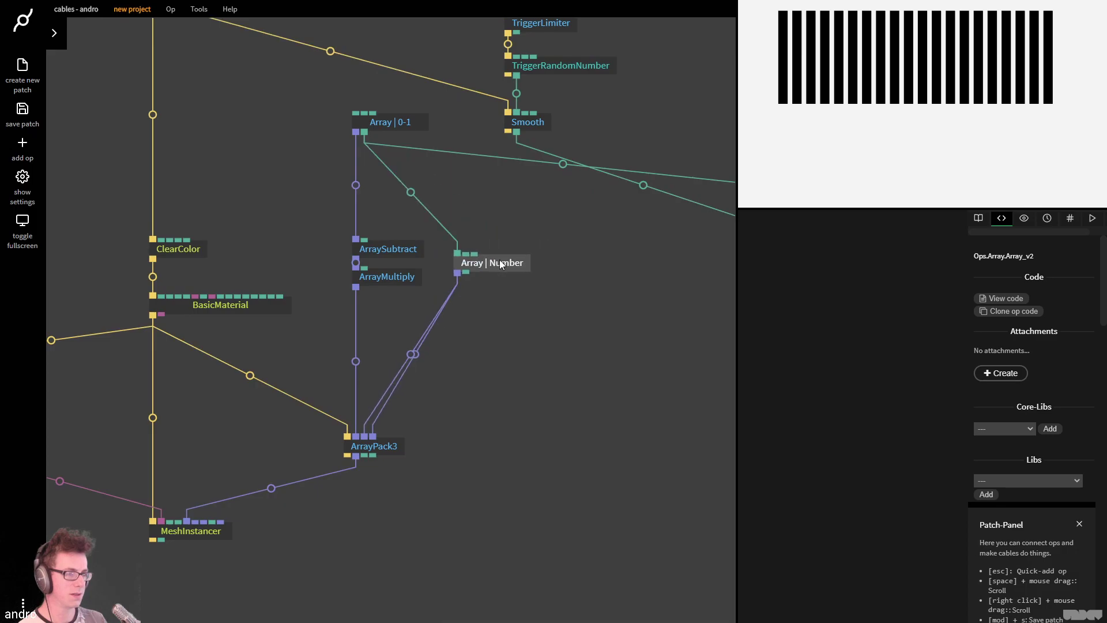
Duplicate the ArrayPack3 op and place the copy beside the original
scroll(472, 357, right, 3)
scroll(473, 358, up, 1)
click(451, 457)
scroll(462, 438, down, 2)
scroll(461, 438, left, 1)
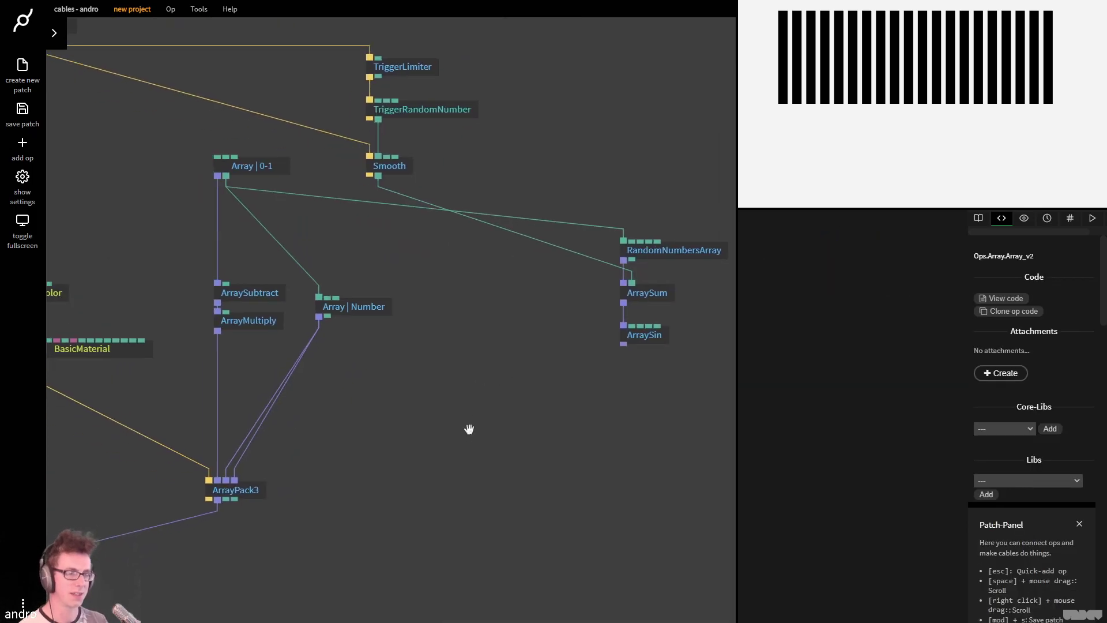
click(257, 489)
key(ctrl+c)
key(ctrl+v)
drag(241, 509, 435, 476)
Space out the patch by moving ArrayMultiply further below ArraySubtract and Array | Number higher up
click(403, 293)
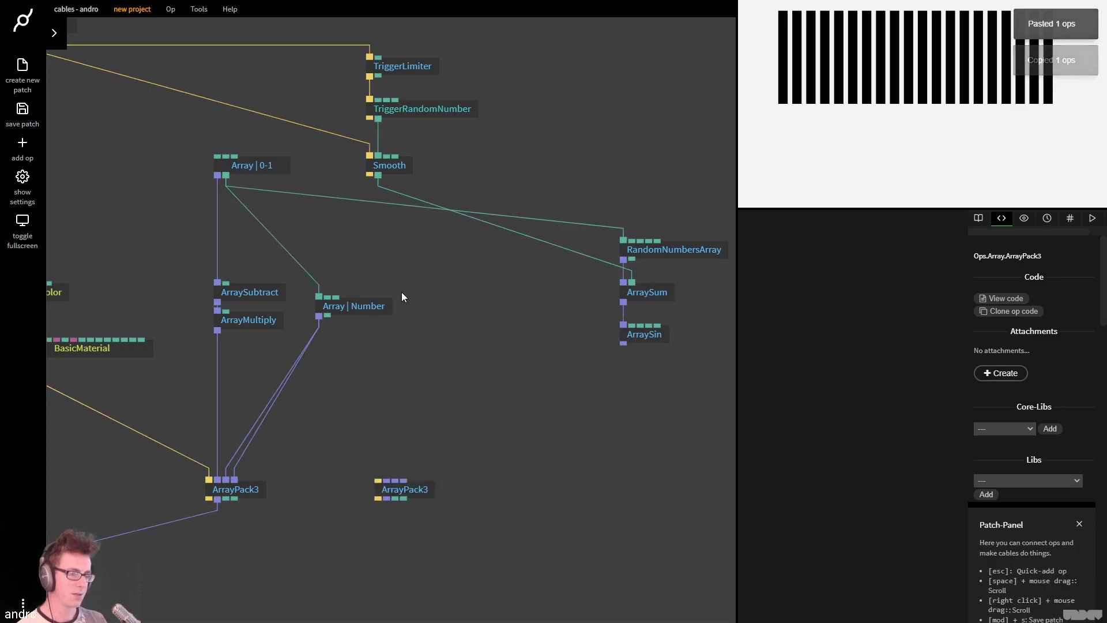
click(377, 306)
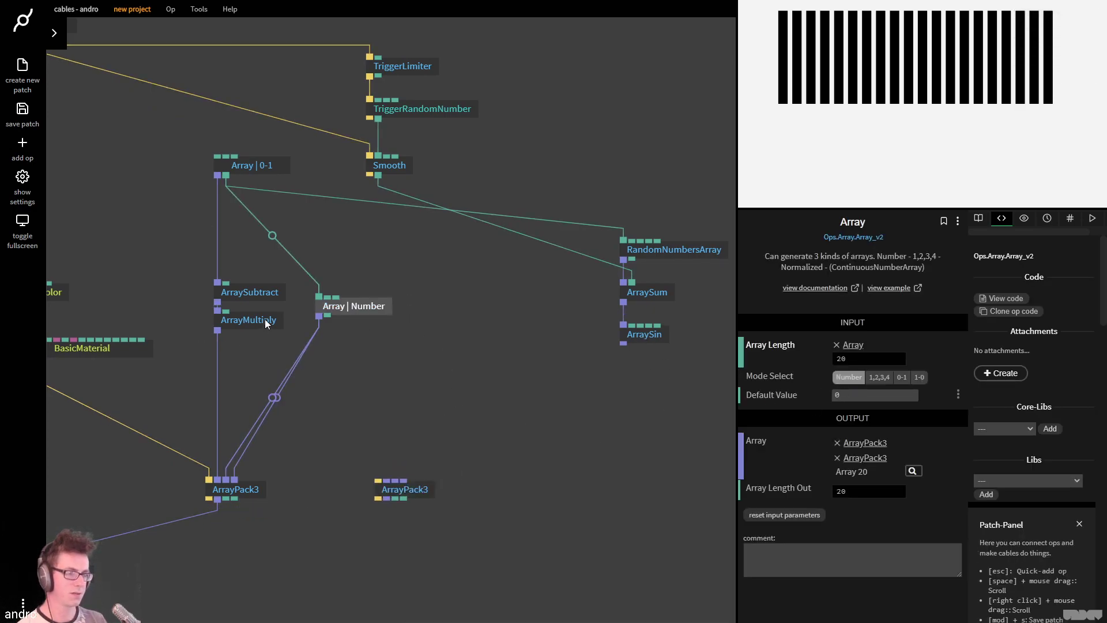
drag(267, 323, 257, 355)
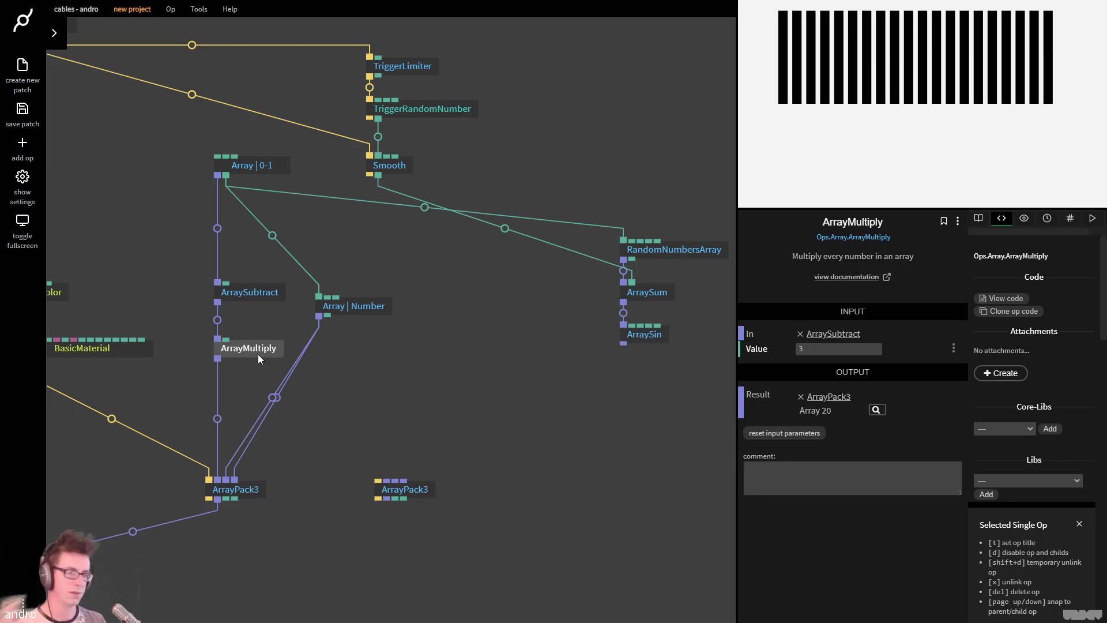
click(372, 306)
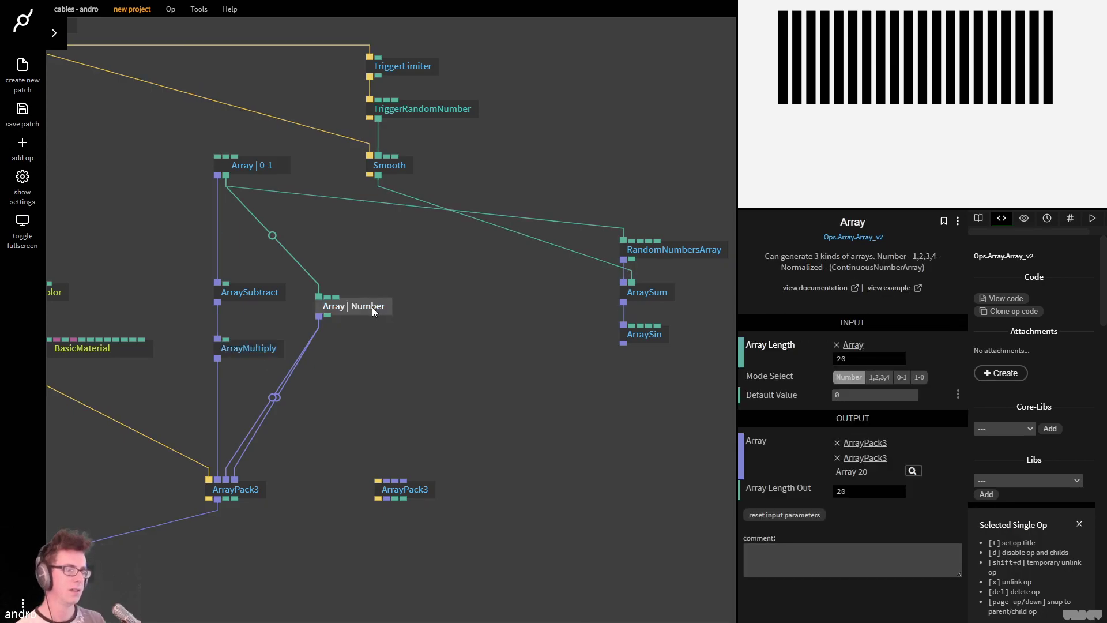
drag(358, 314, 358, 265)
click(427, 470)
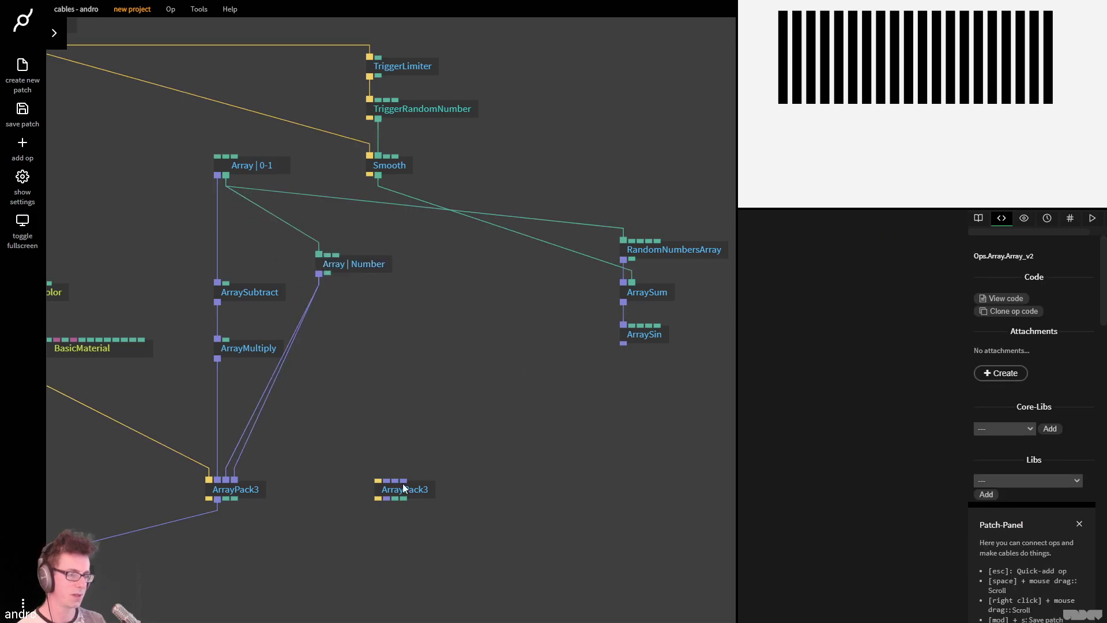
Link the first ArrayPack3's trigger output to the copied ArrayPack3 and move the first one up
scroll(427, 469, left, 2)
scroll(427, 469, down, 1)
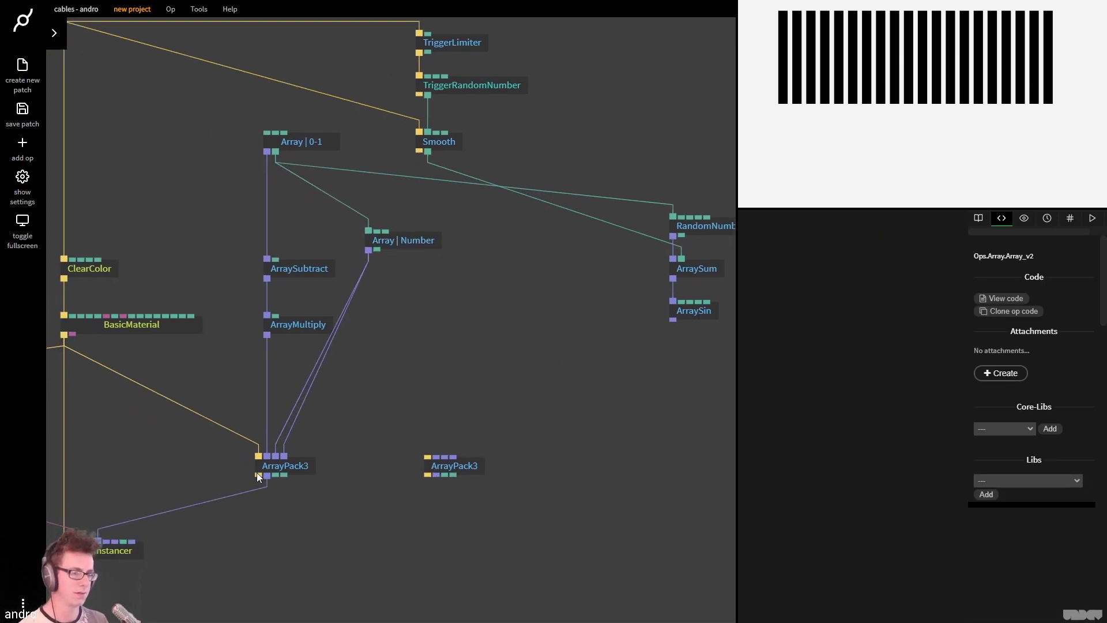
drag(257, 473, 461, 466)
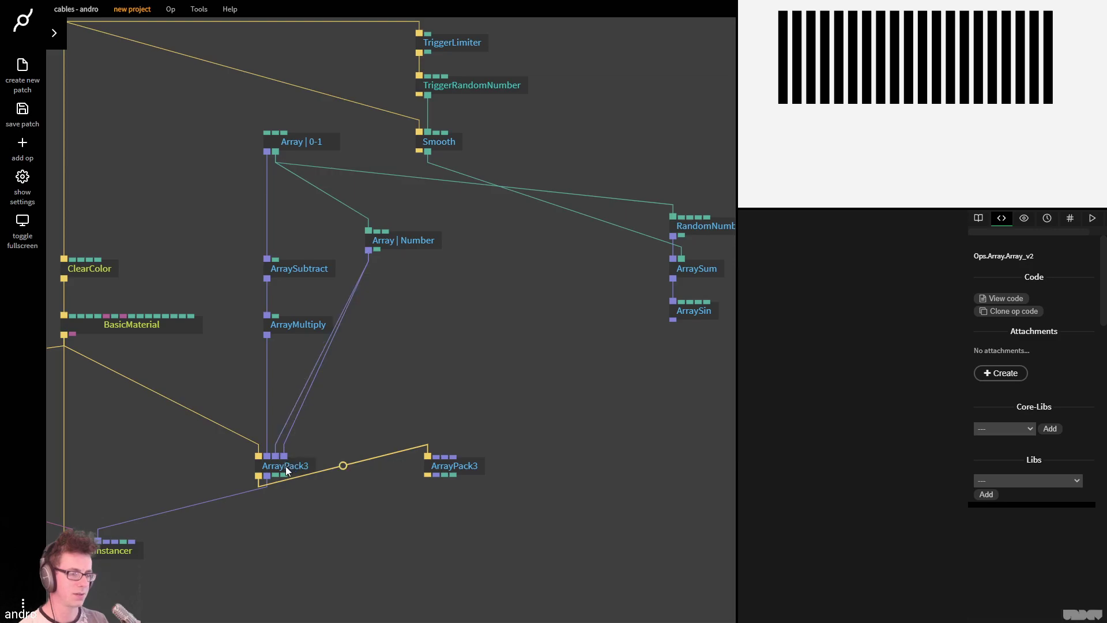
drag(285, 465, 284, 424)
scroll(542, 361, right, 2)
scroll(542, 361, up, 1)
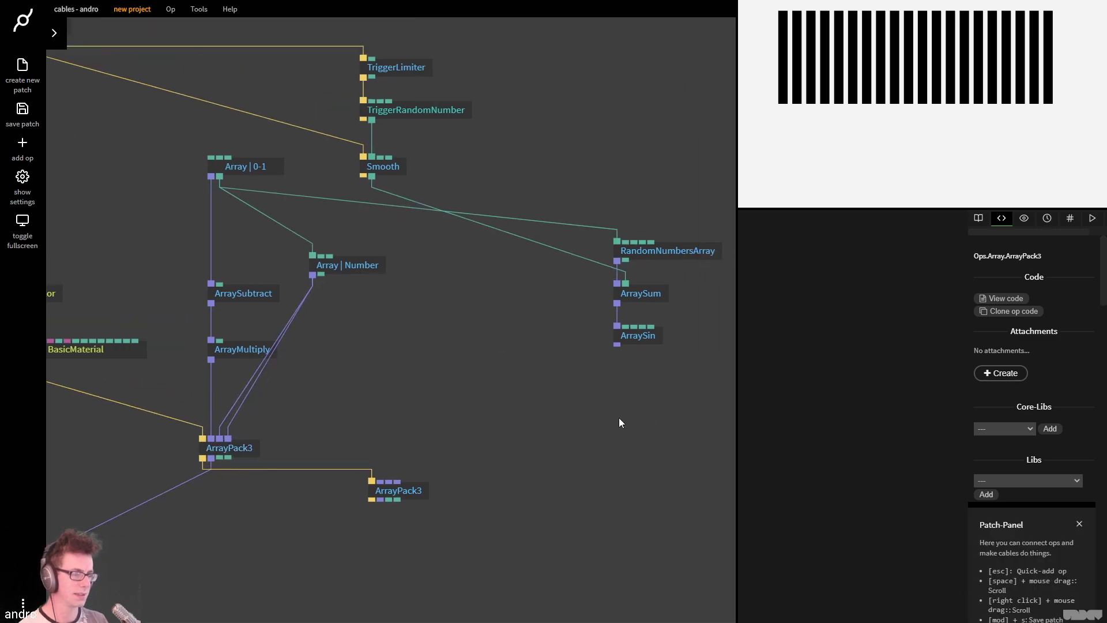
Duplicate the Array | Number op, drive the copy's array length from the original's length output, and set its default value to 1
click(340, 271)
key(ctrl+c)
key(ctrl+v)
drag(368, 290, 401, 305)
drag(321, 275, 404, 308)
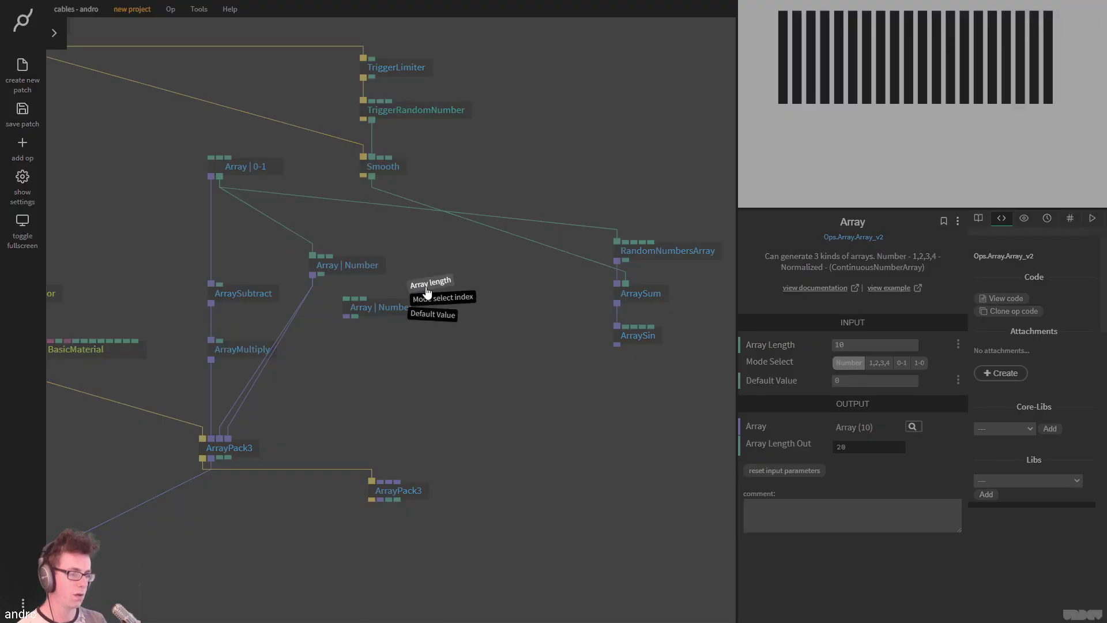
click(427, 291)
click(859, 395)
text(1)
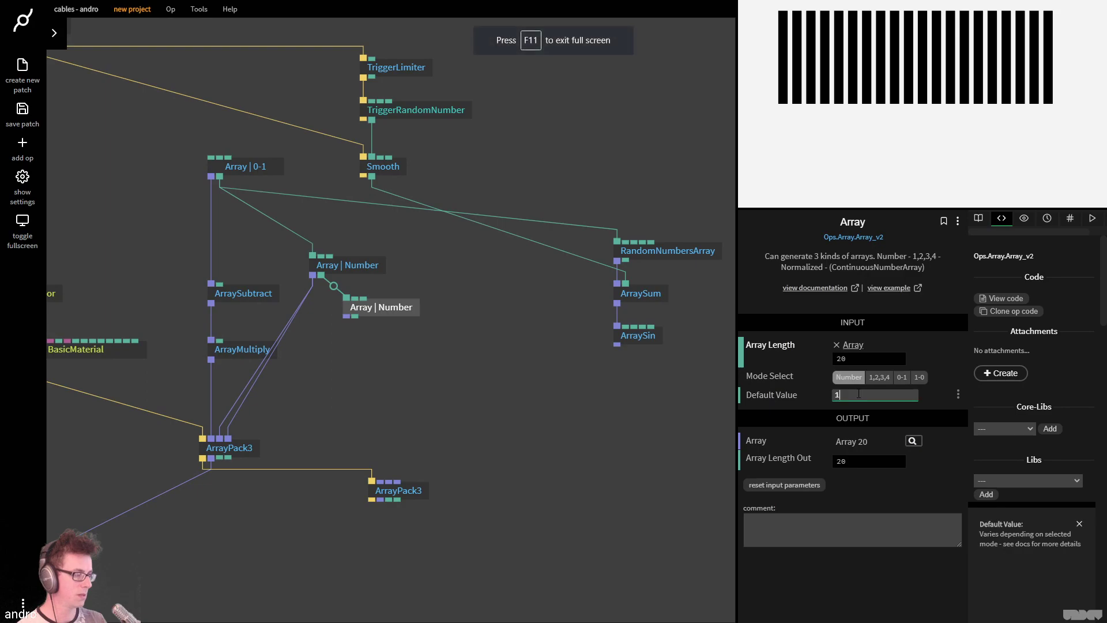
Connect the copied Array | Number op to all three array inputs of the second ArrayPack3
click(398, 447)
drag(346, 317, 381, 481)
drag(347, 317, 388, 481)
drag(346, 317, 131, 503)
Connect the second ArrayPack3's result to MeshInstancer's scale array input
scroll(560, 518, down, 2)
scroll(546, 490, left, 5)
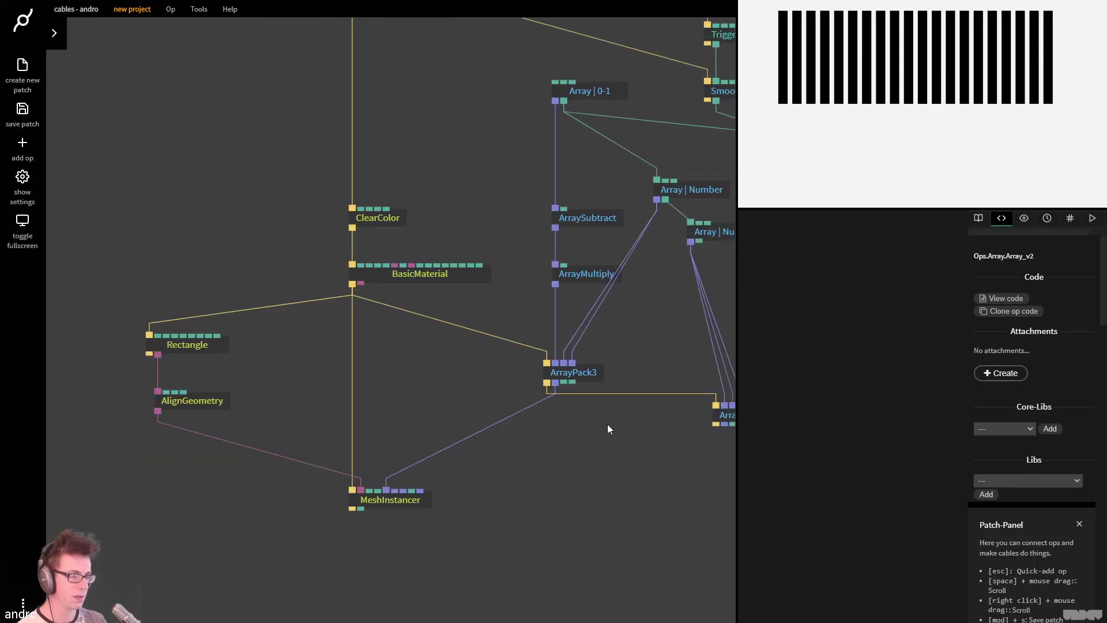
scroll(637, 433, right, 2)
drag(640, 414, 363, 464)
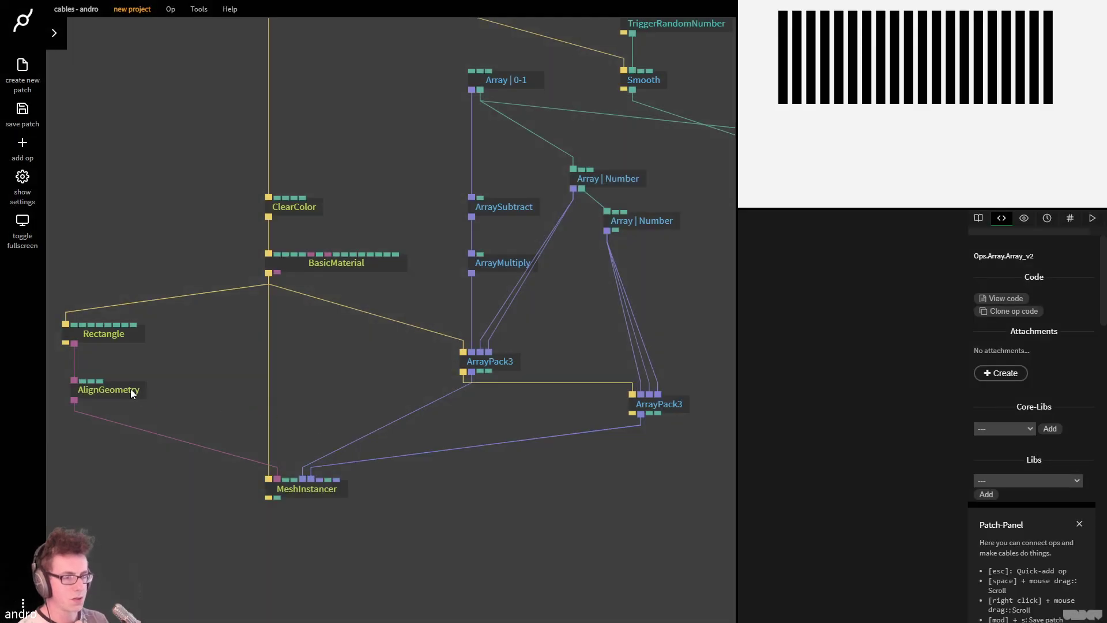
Try Max as AlignGeometry's Y mode and return it to Min
click(130, 388)
click(825, 365)
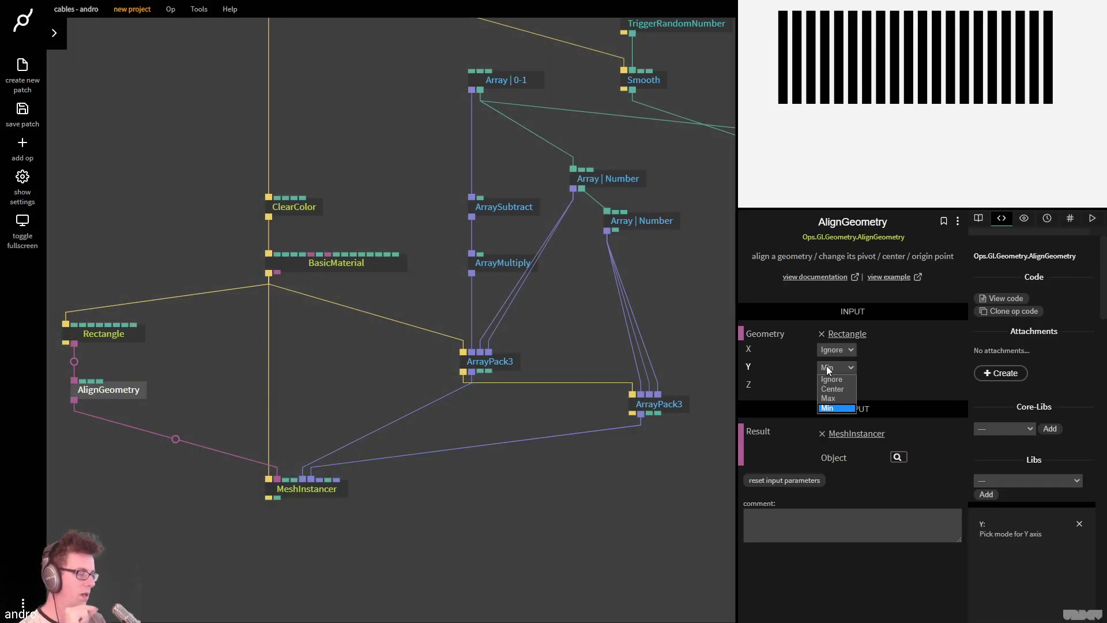
click(842, 398)
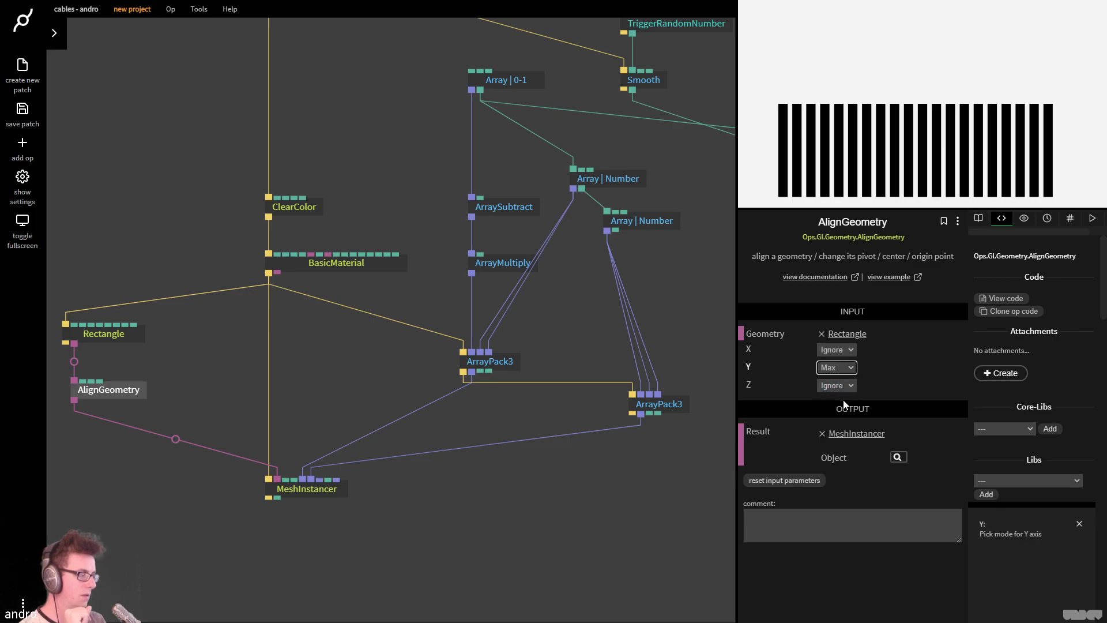
click(841, 368)
click(839, 408)
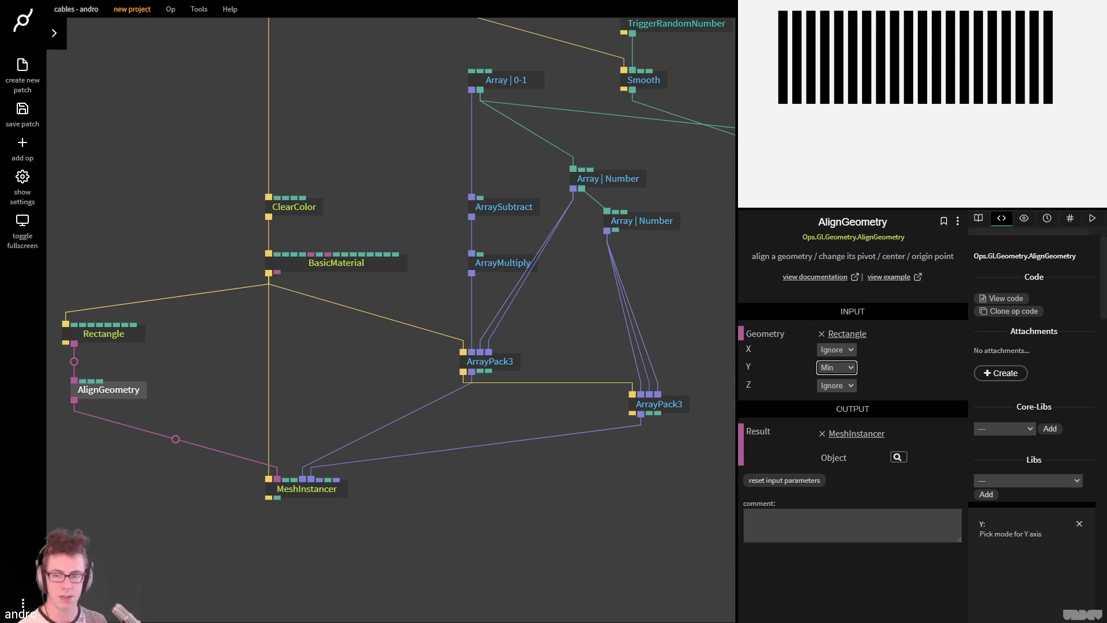
Replace the second ArrayPack3's Array 2 source with ArraySin's result so the sine drives the bars' Y scale
drag(617, 316, 487, 397)
drag(583, 389, 485, 408)
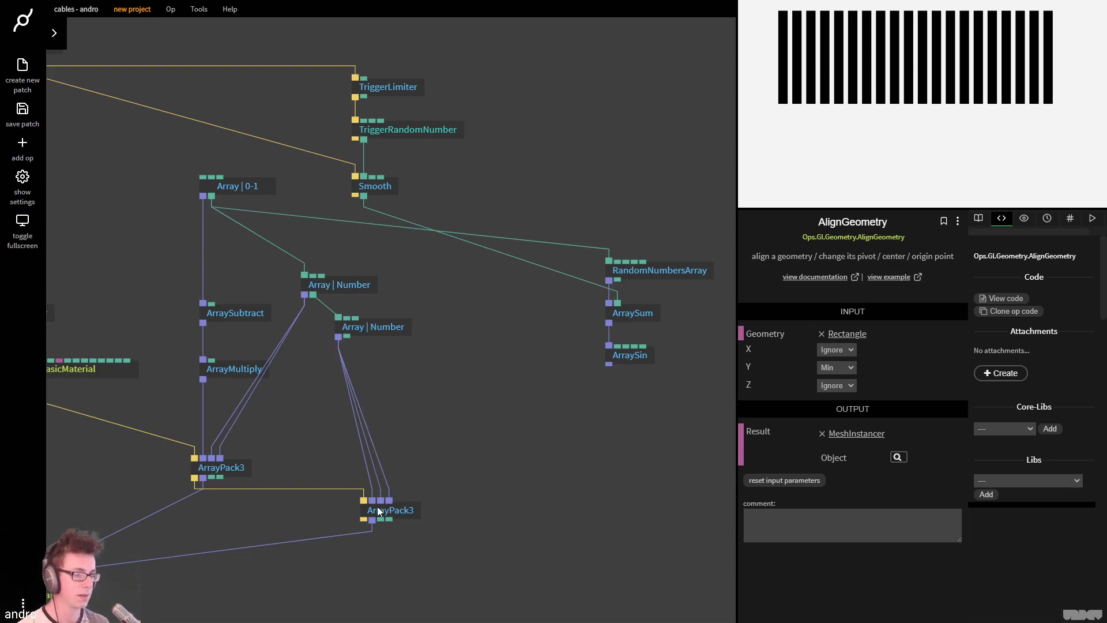
drag(381, 499, 609, 365)
drag(423, 473, 381, 500)
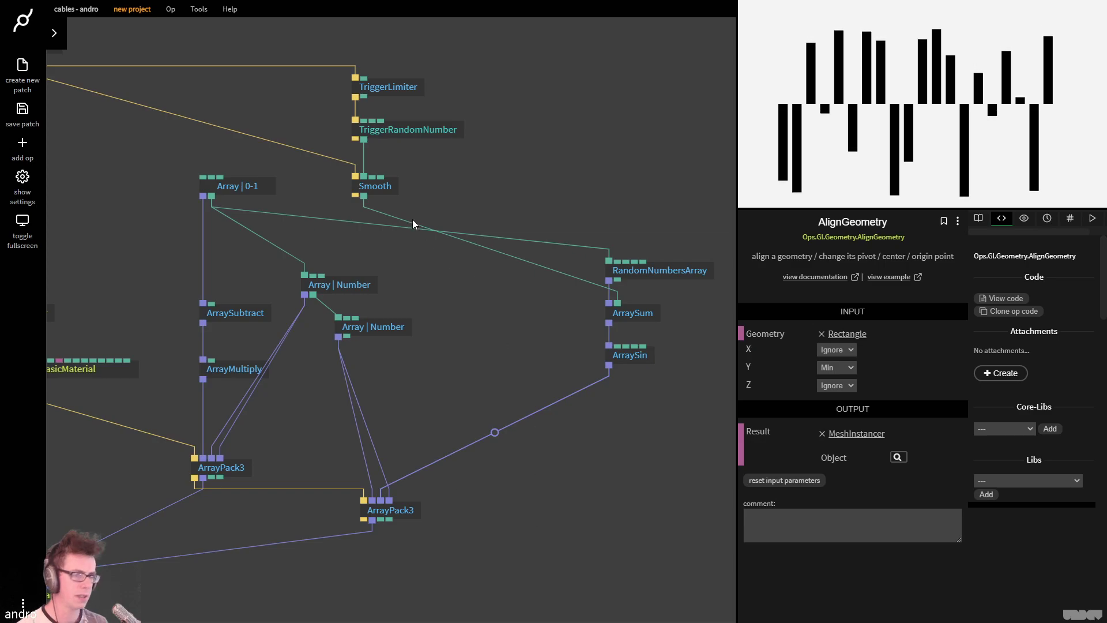
Compare the bar heights and motion with the reference tweet's video, and return to the patch
click(593, 164)
key(alt+Tab)
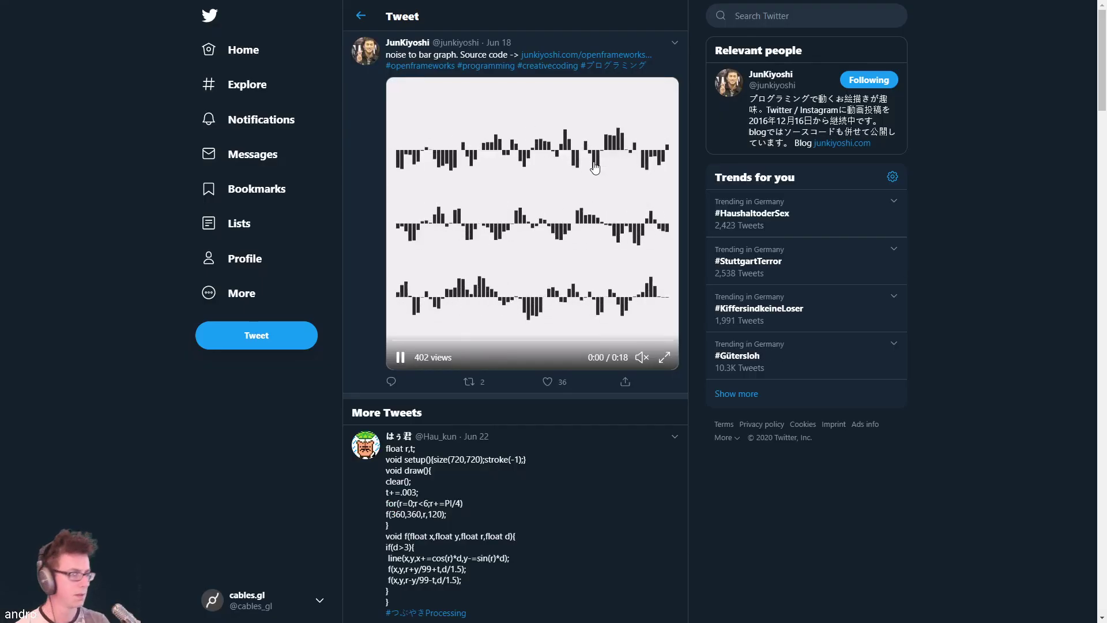
key(alt+Tab)
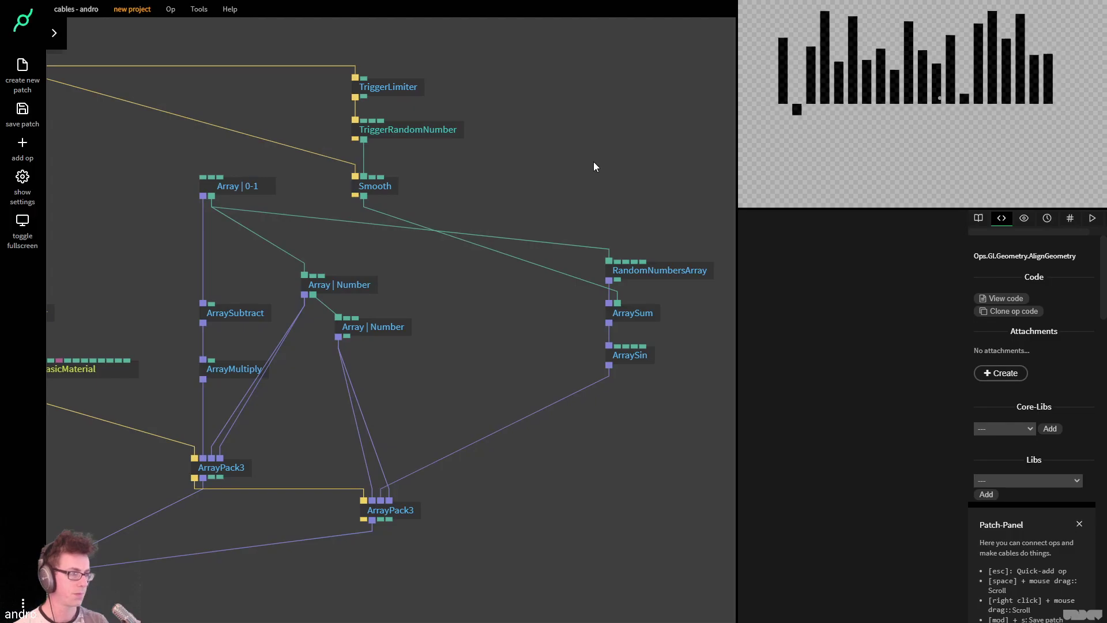
Set ArraySin's Amplitude to 0.5
click(630, 355)
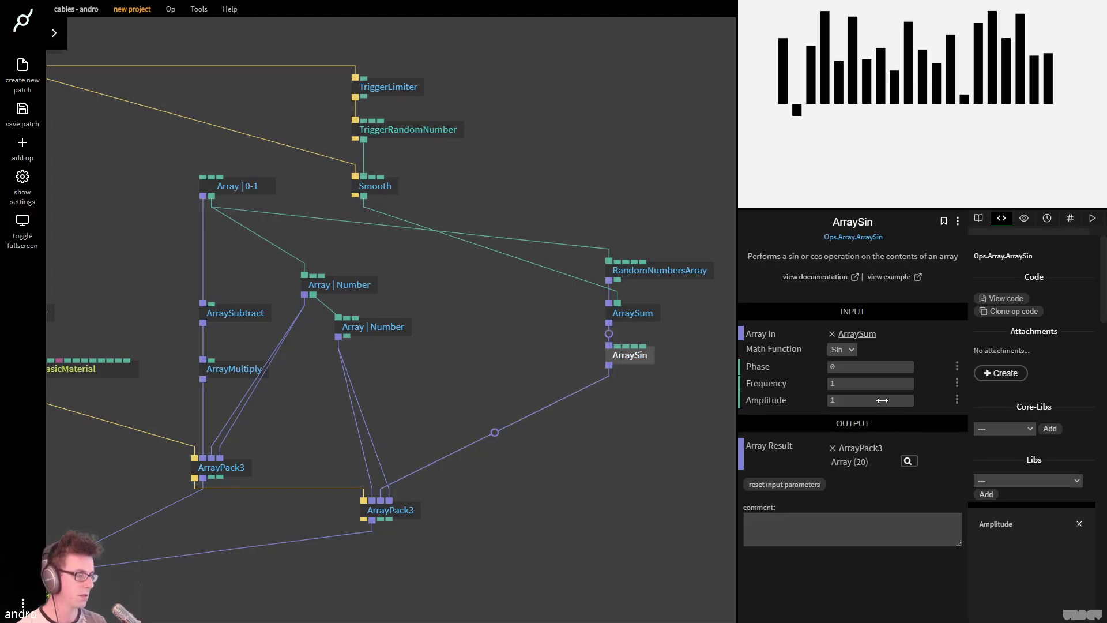
click(882, 400)
text(0.5)
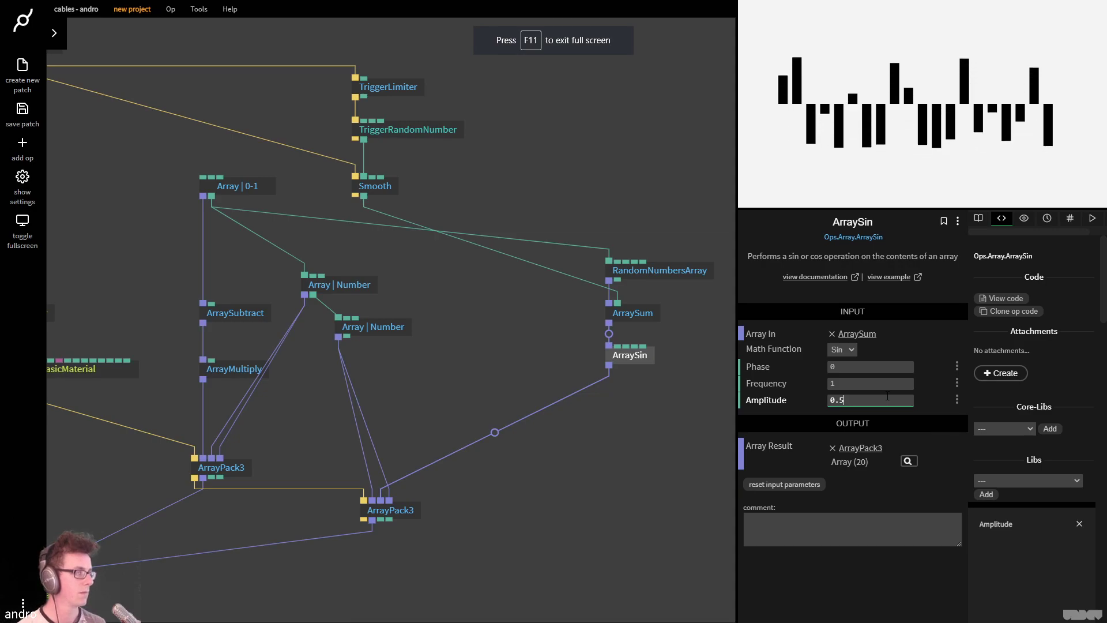
Set RandomNumbersArray's value range to Min -1 and Max 1, with Random Seed 0.24
click(659, 270)
click(898, 411)
text(1)
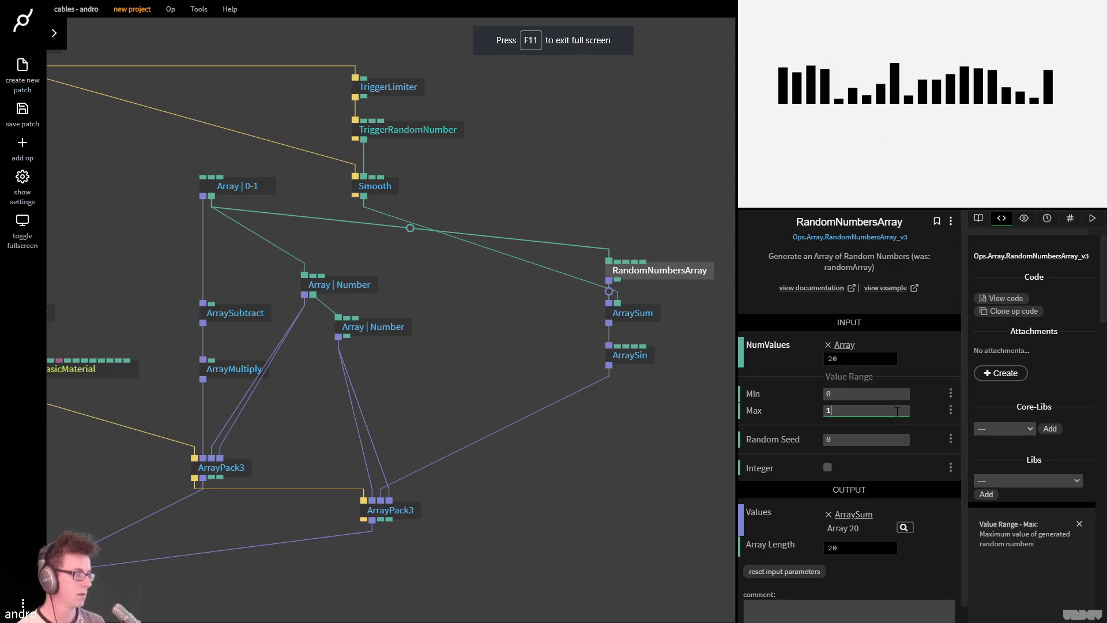
drag(876, 443, 885, 443)
click(877, 389)
text(-1)
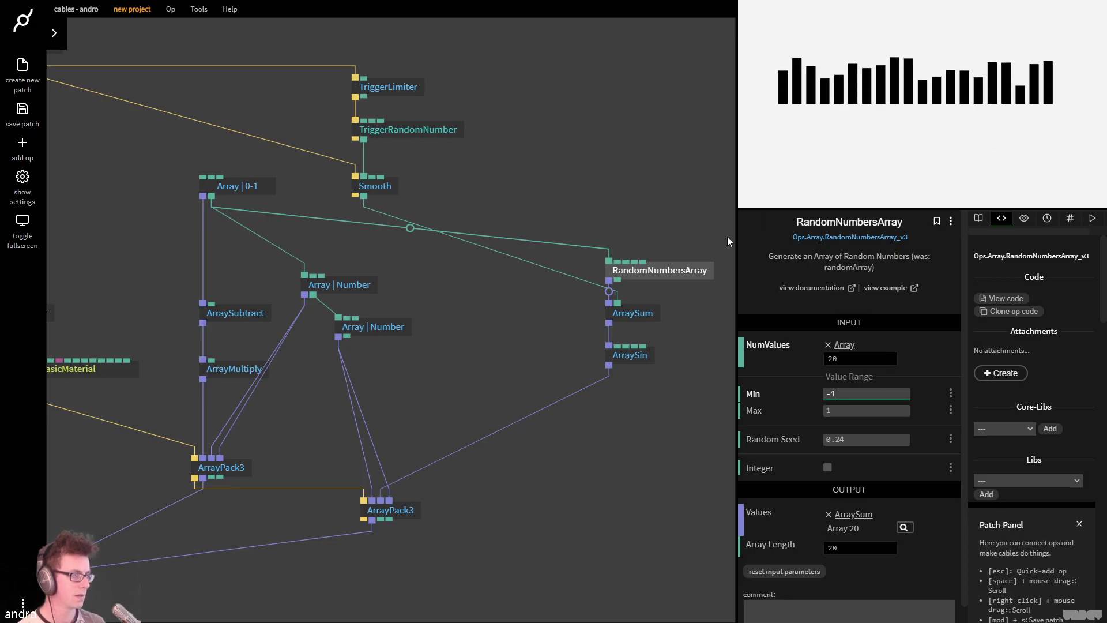
Check the ArraySum and Smooth settings, and try a value range of -2 to 2 for TriggerRandomNumber
click(634, 314)
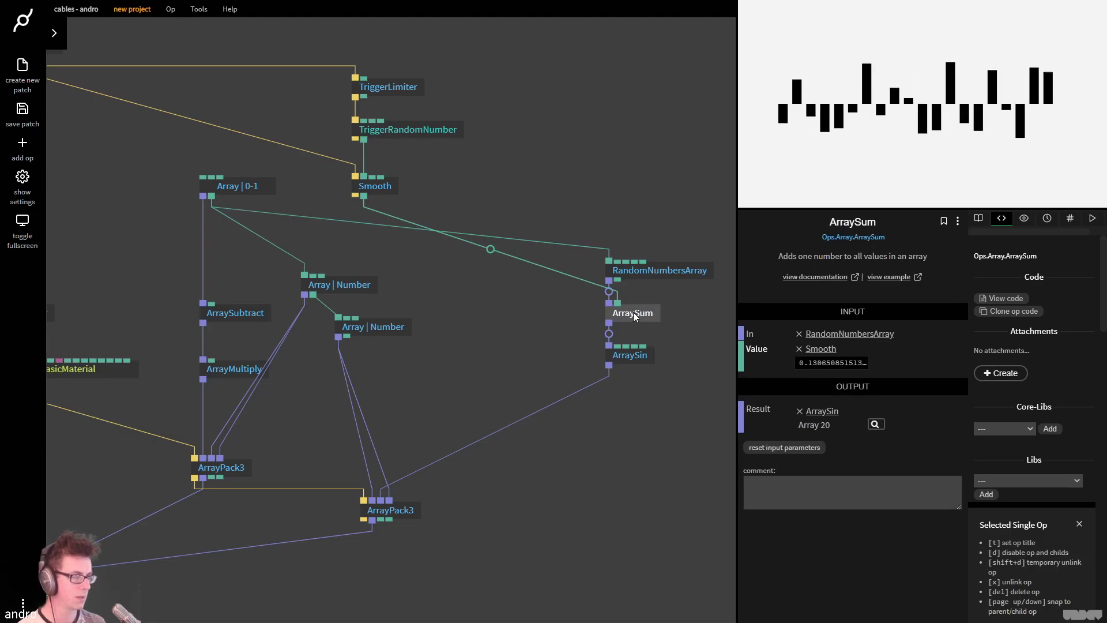
click(415, 186)
click(376, 186)
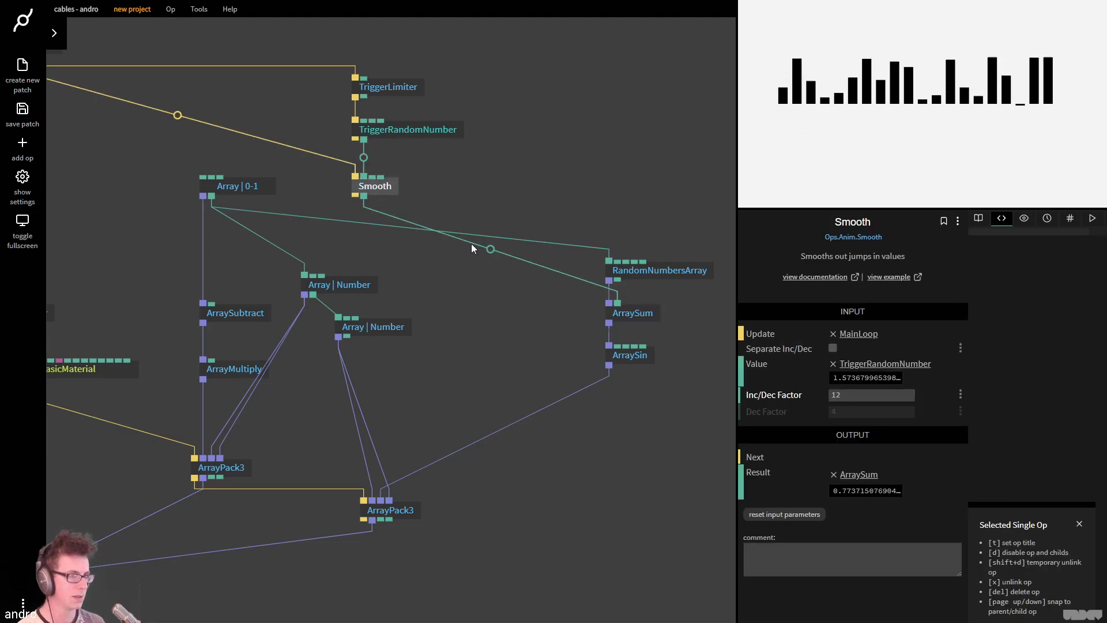
click(891, 396)
click(466, 132)
click(456, 130)
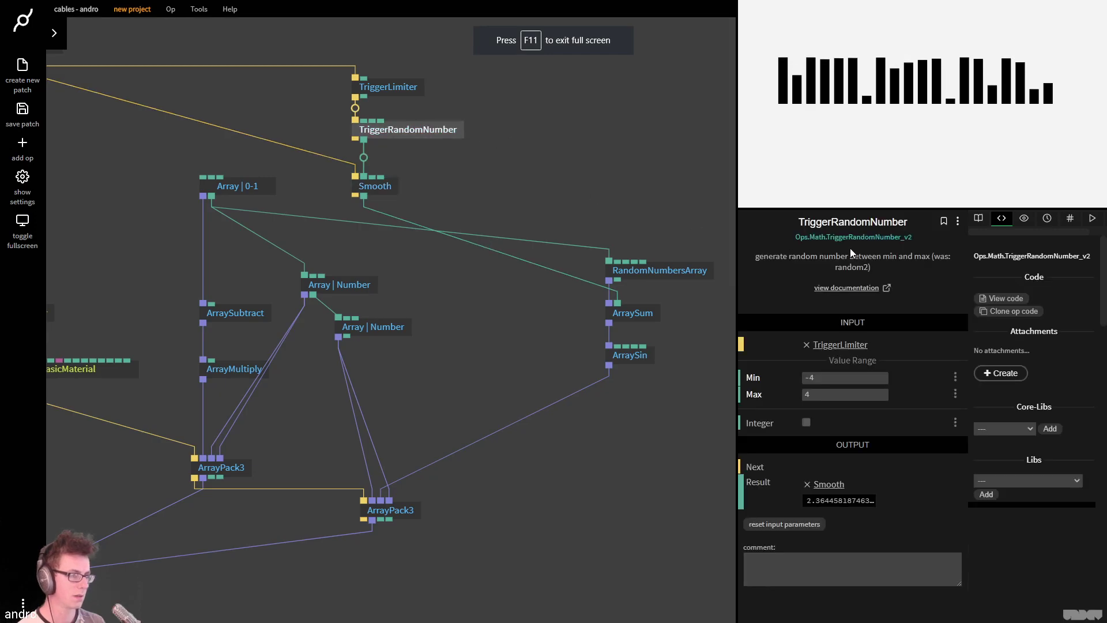
click(840, 379)
key(BackSpace)
text(2)
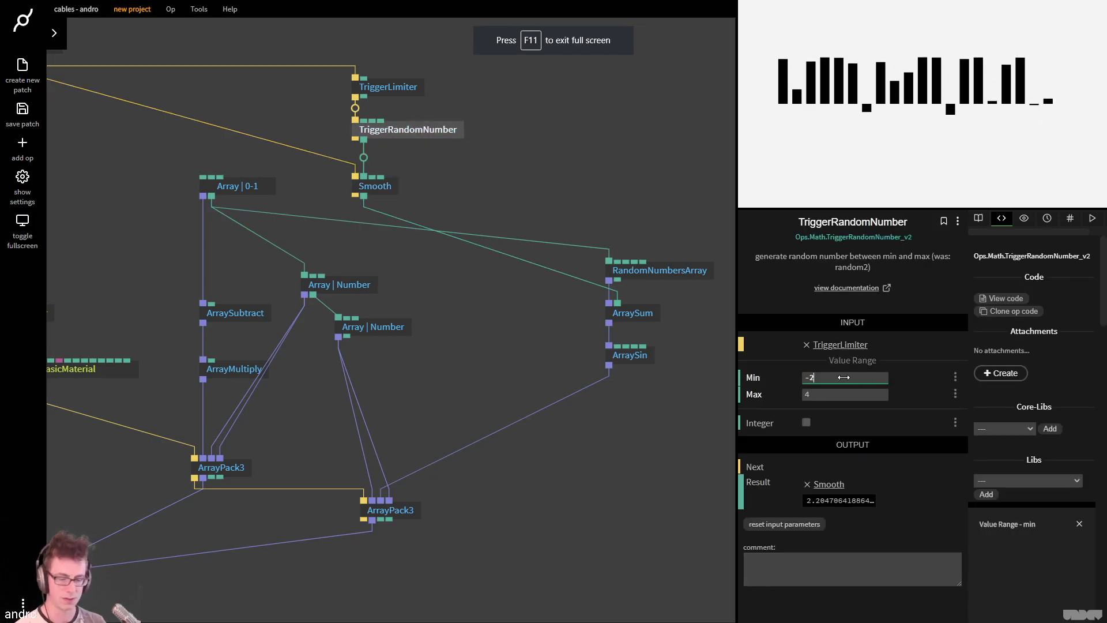
key(Tab)
text(2)
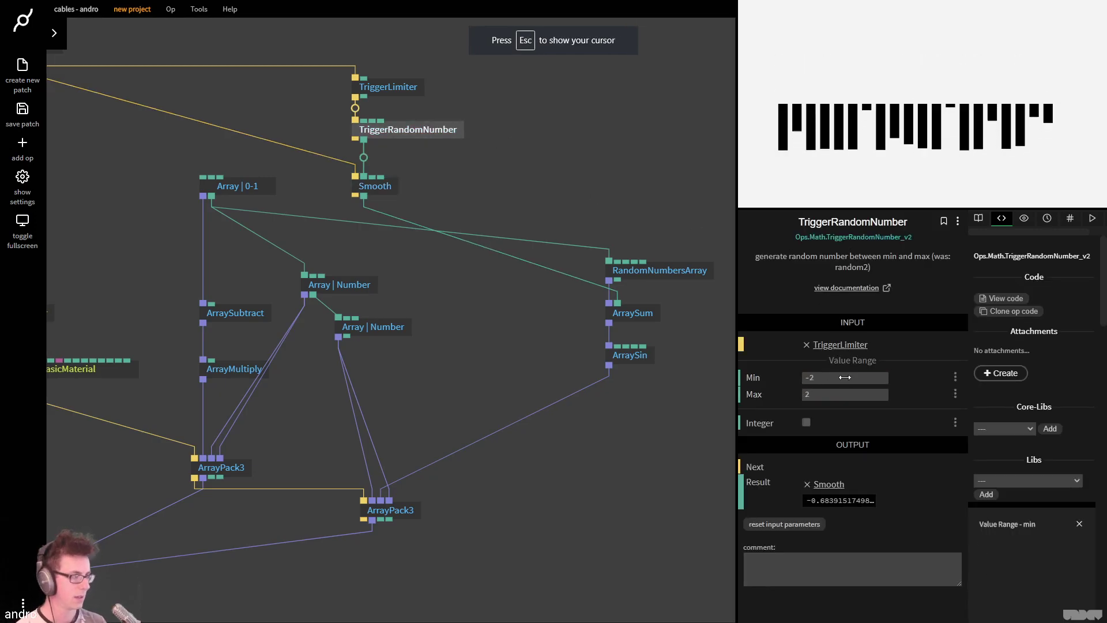
Set TriggerRandomNumber's value range to Min -5 and Max 5
click(845, 378)
text(5)
key(Tab)
text(5)
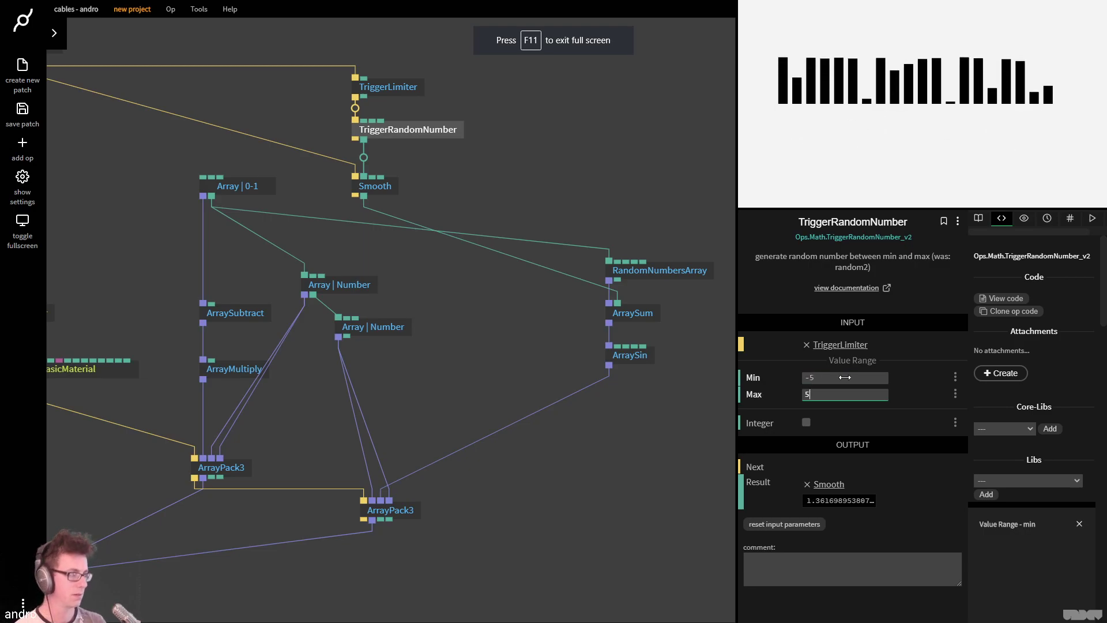
Set Smooth's Inc/Dec Factor to 24 and save the patch
click(374, 186)
click(873, 396)
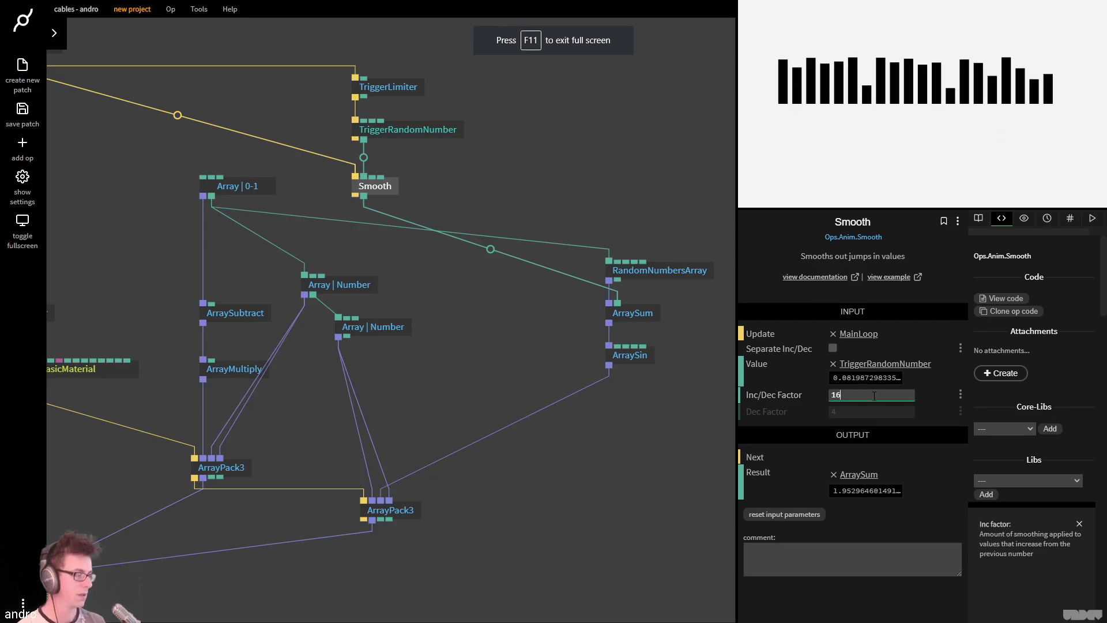
key(BackSpace)
key(BackSpace)
text(24)
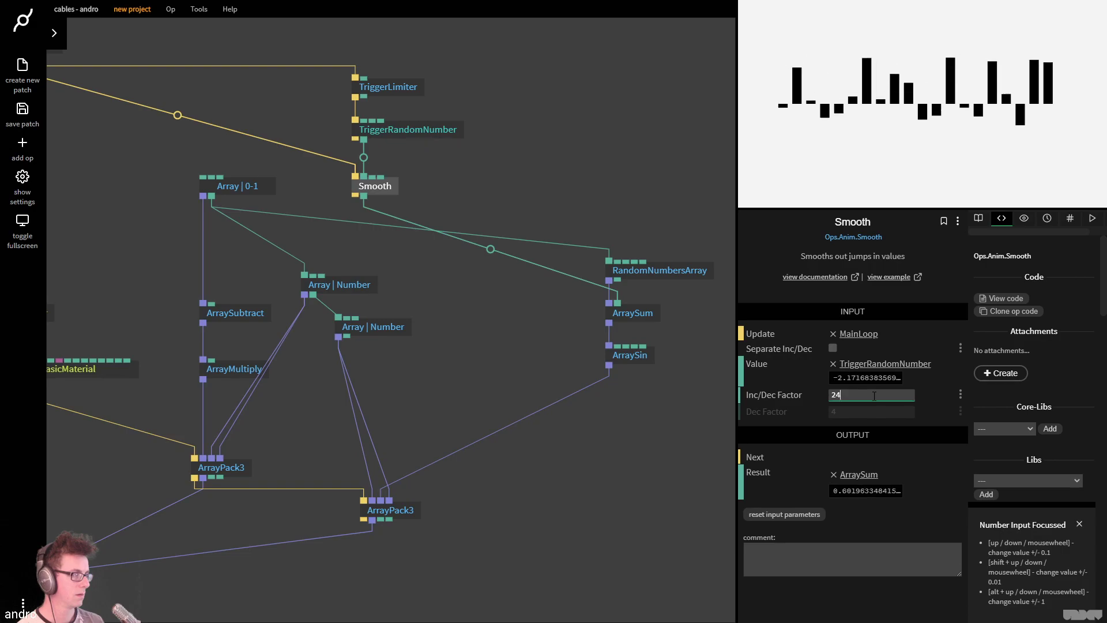
click(545, 167)
key(ctrl+s)
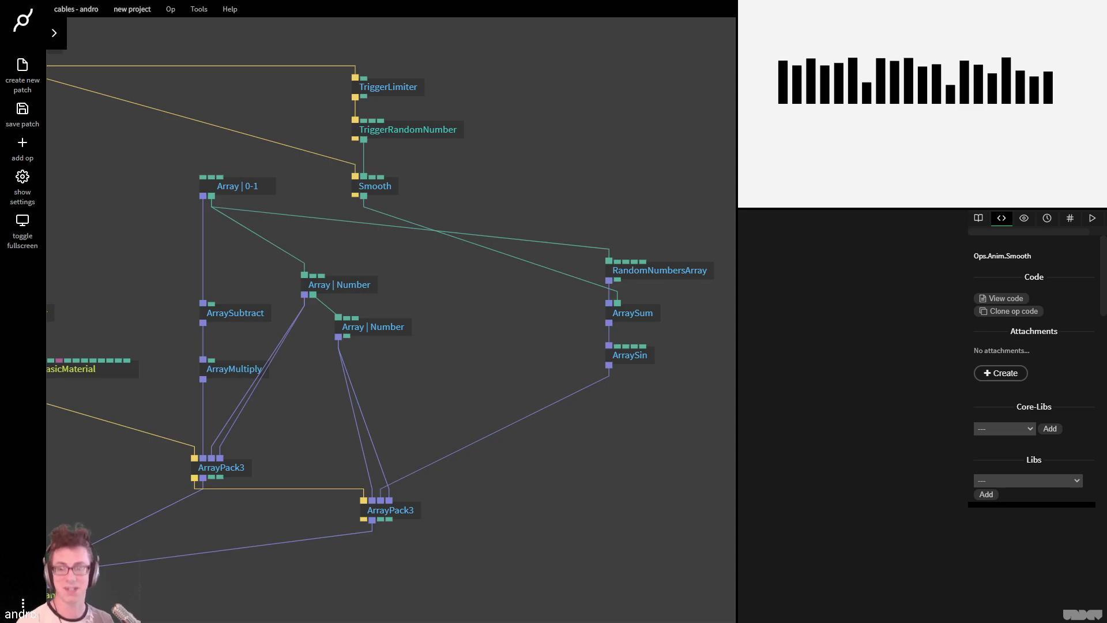
Insert a Transform op between MainLoop and ClearColor and set its Scale to 0.6
scroll(580, 205, down, 5)
scroll(532, 322, up, 2)
drag(248, 200, 247, 119)
click(458, 140)
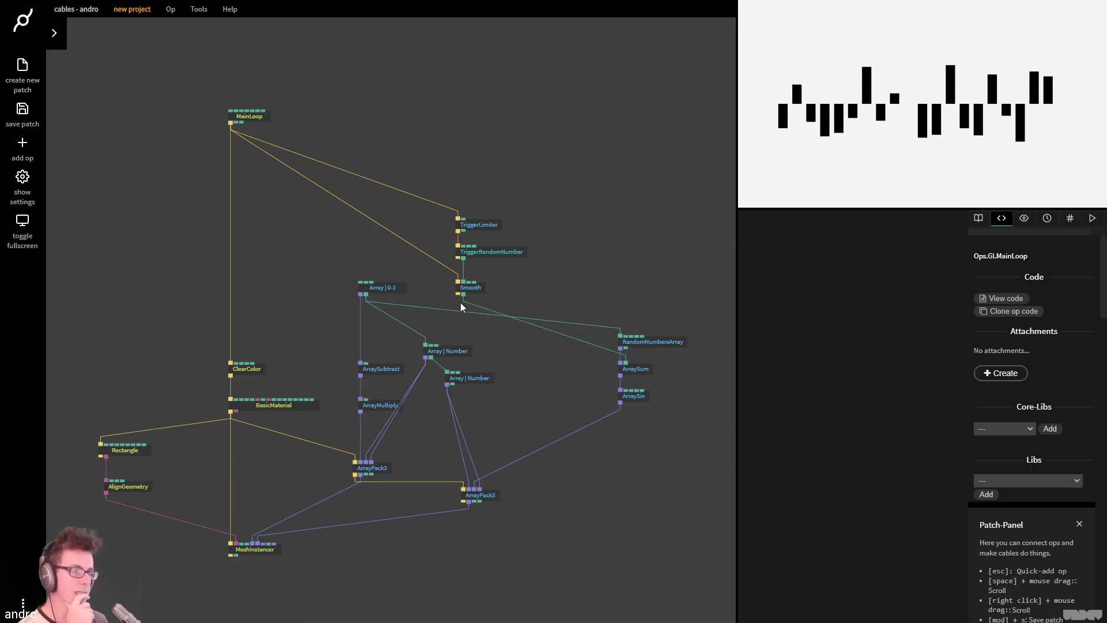
click(472, 289)
click(248, 369)
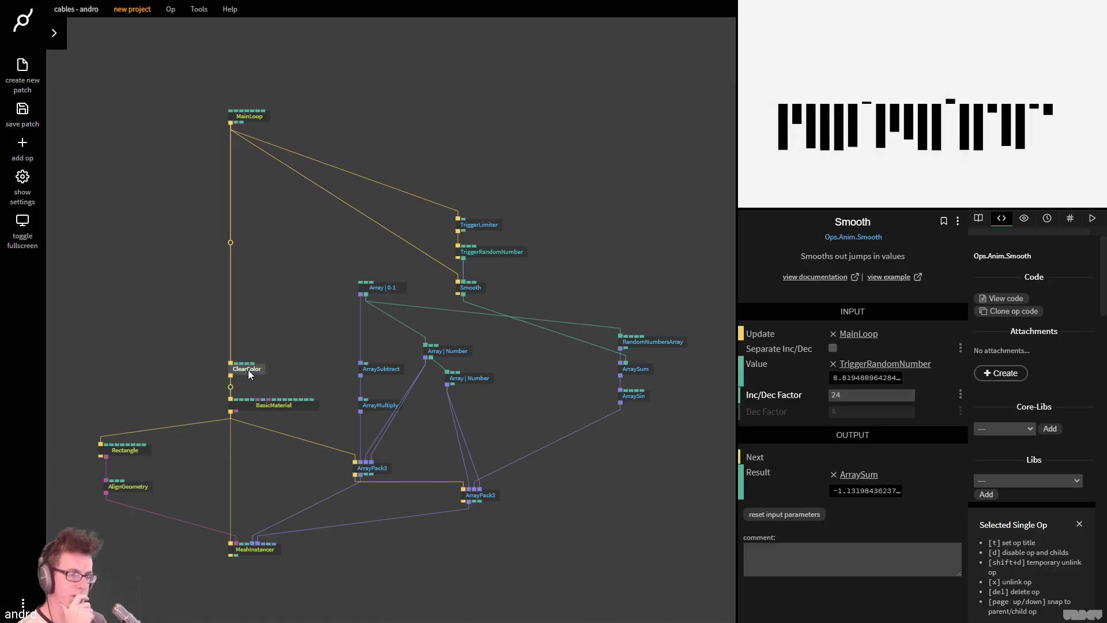
click(230, 244)
text(transform)
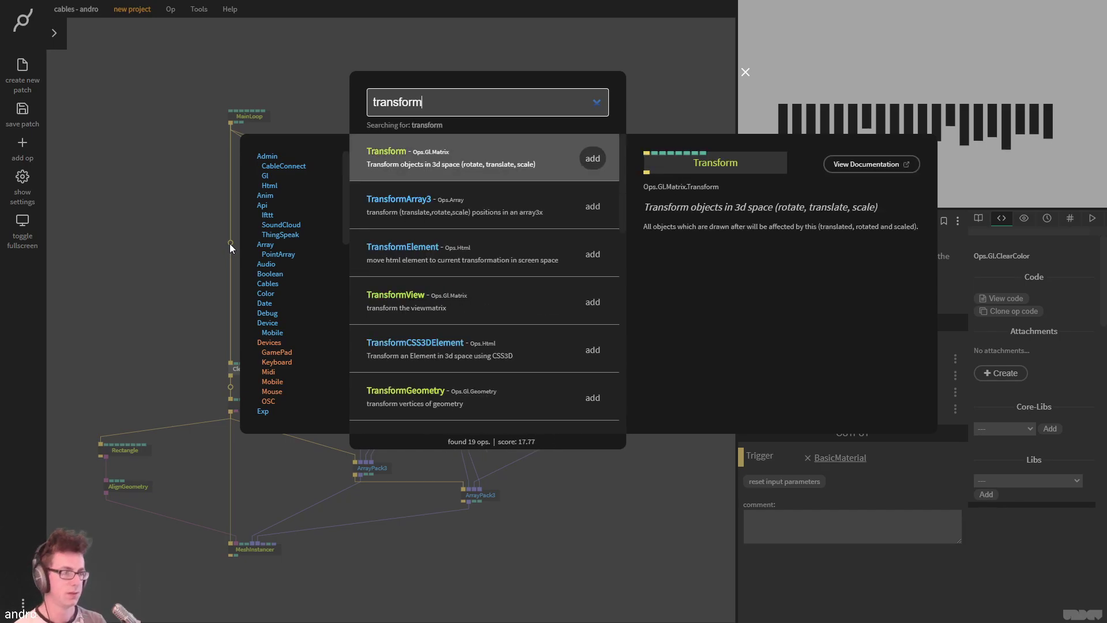
key(Return)
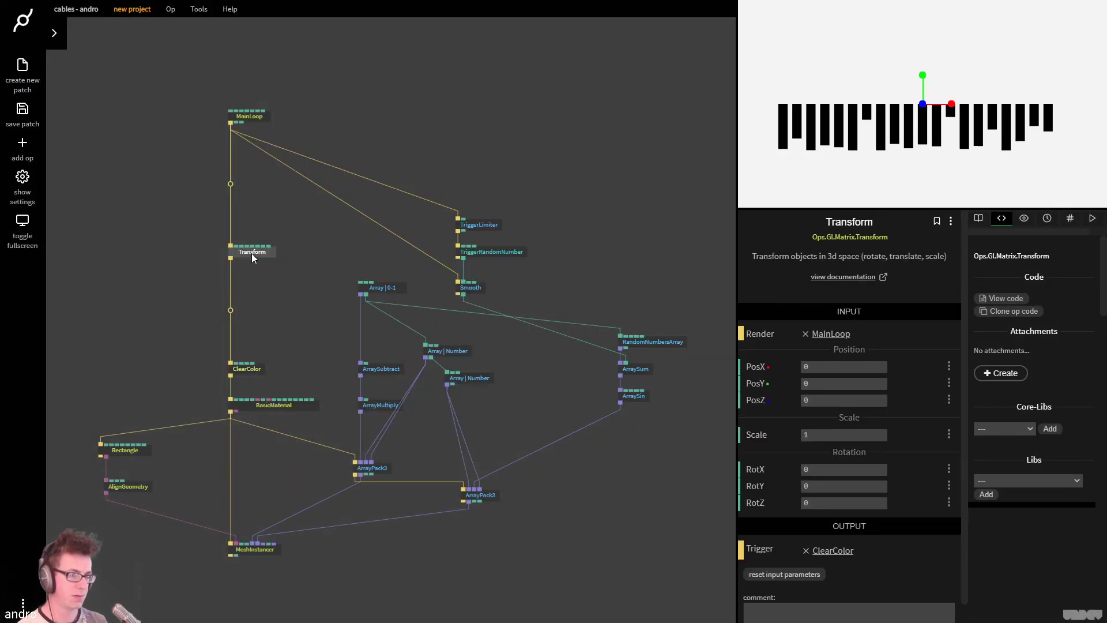
drag(251, 252, 250, 283)
drag(843, 434, 815, 434)
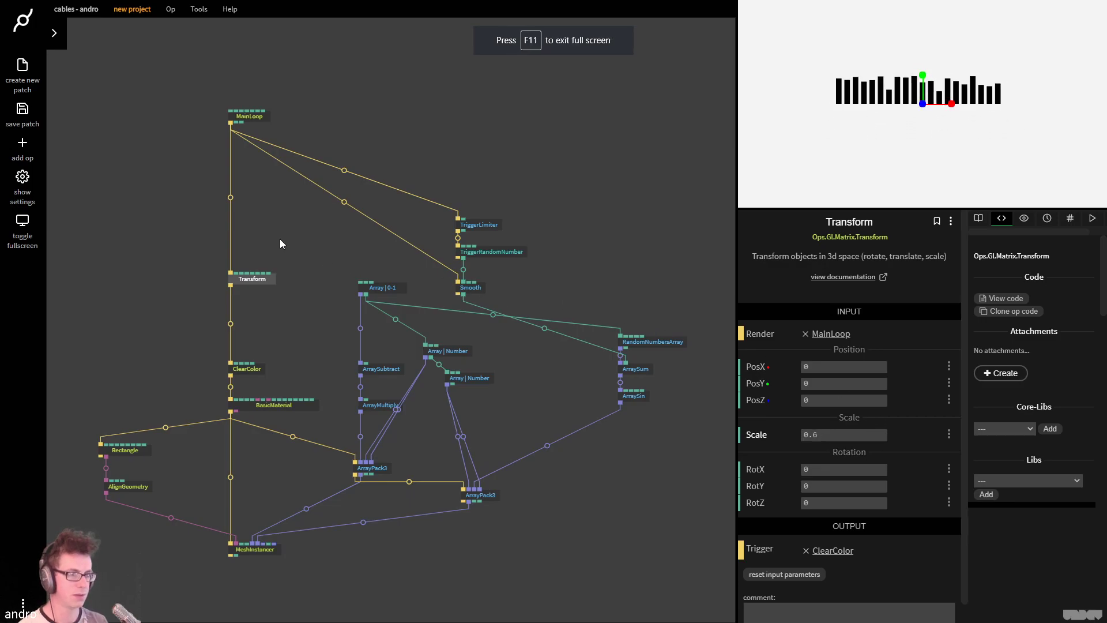
click(269, 286)
click(262, 278)
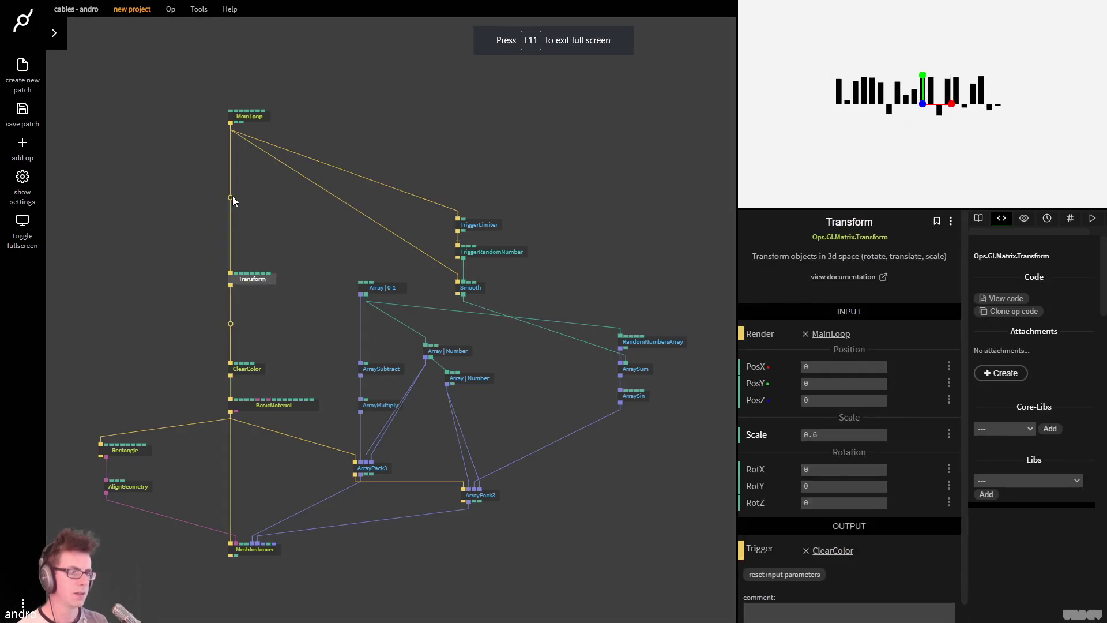
Insert a Repeat op between MainLoop and Transform and set its Repeats to 3
click(231, 197)
text(repeat)
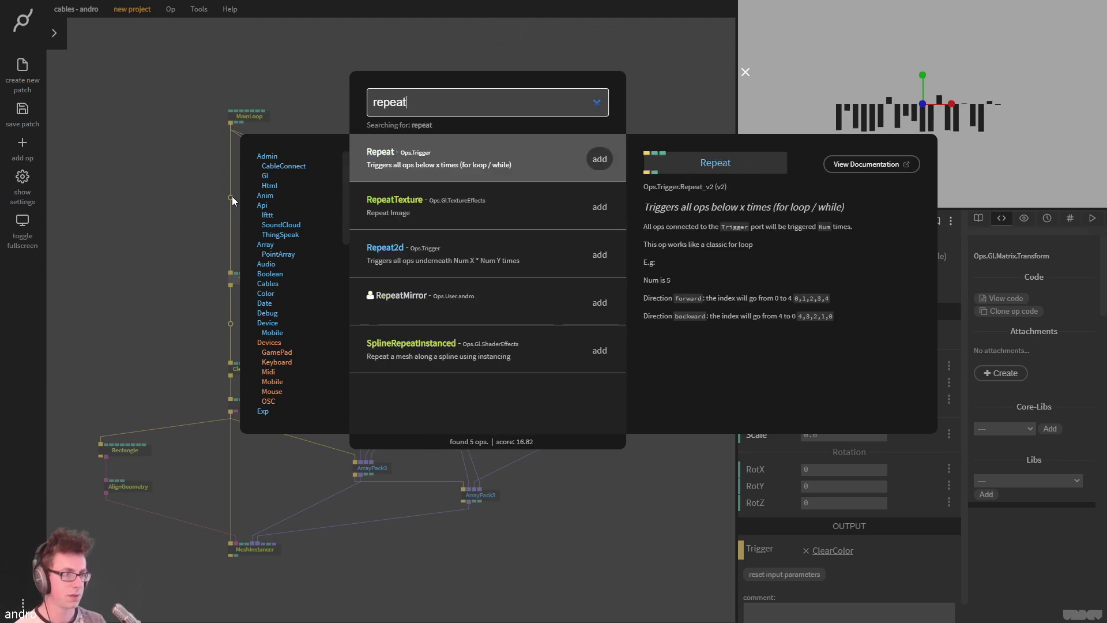
key(Return)
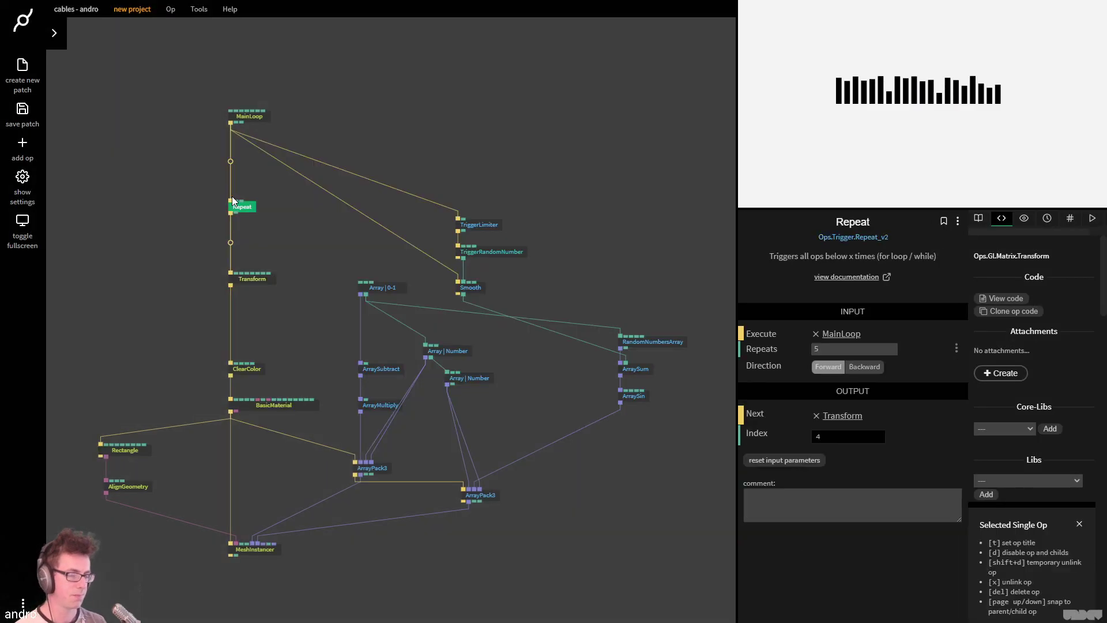
click(839, 347)
key(BackSpace)
text(3)
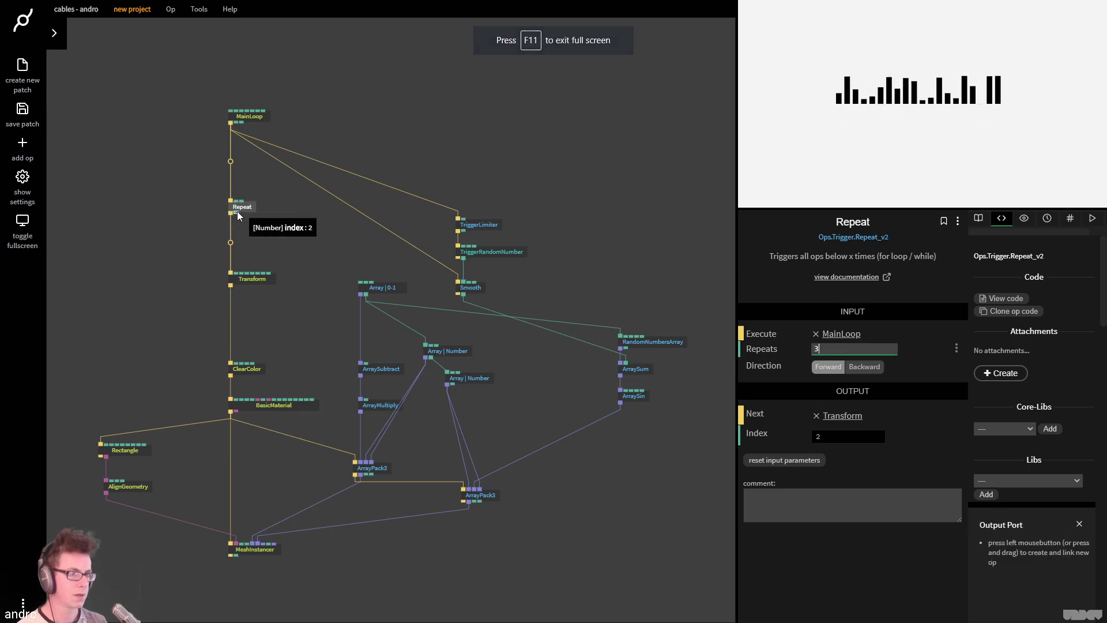
click(317, 235)
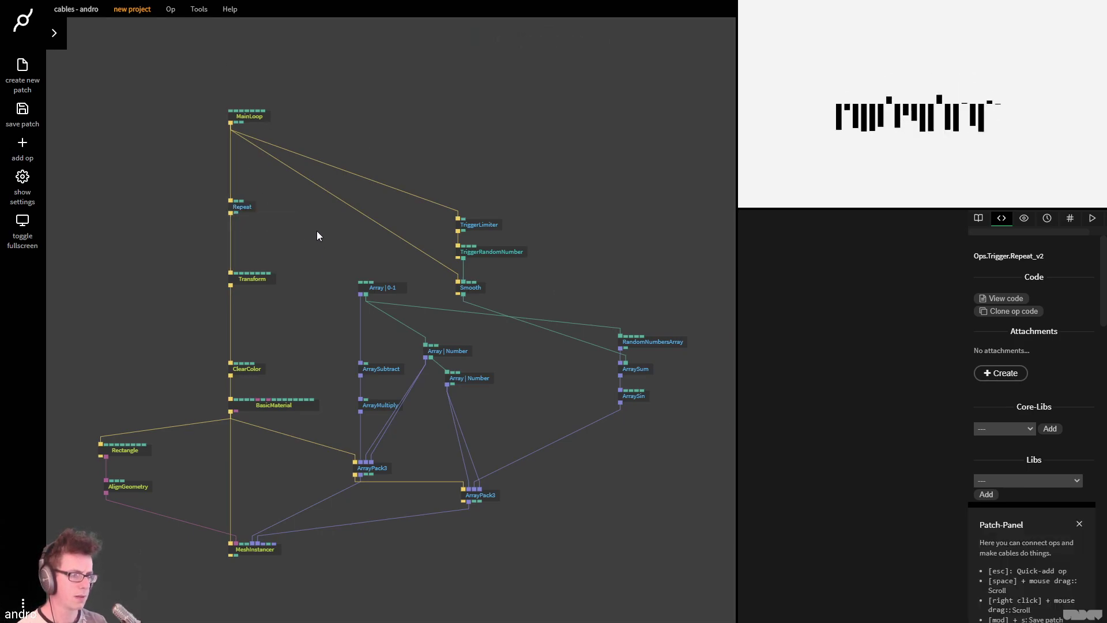
Try driving Transform's PosY directly from Repeat's index, and test a fixed PosY of 0.12 instead
drag(236, 212, 255, 280)
click(286, 234)
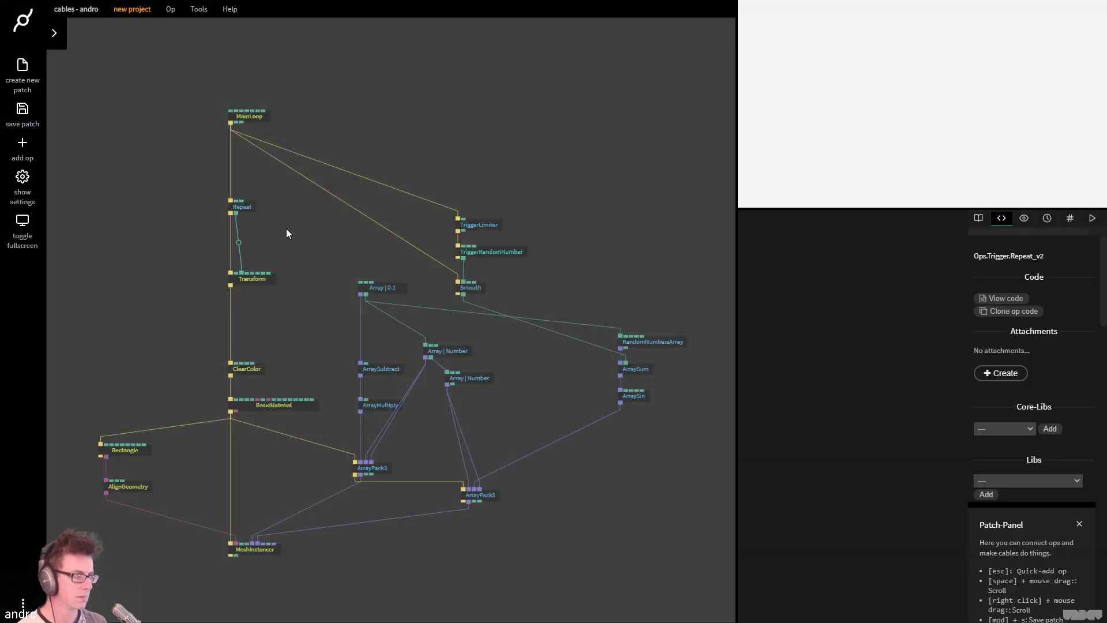
click(249, 207)
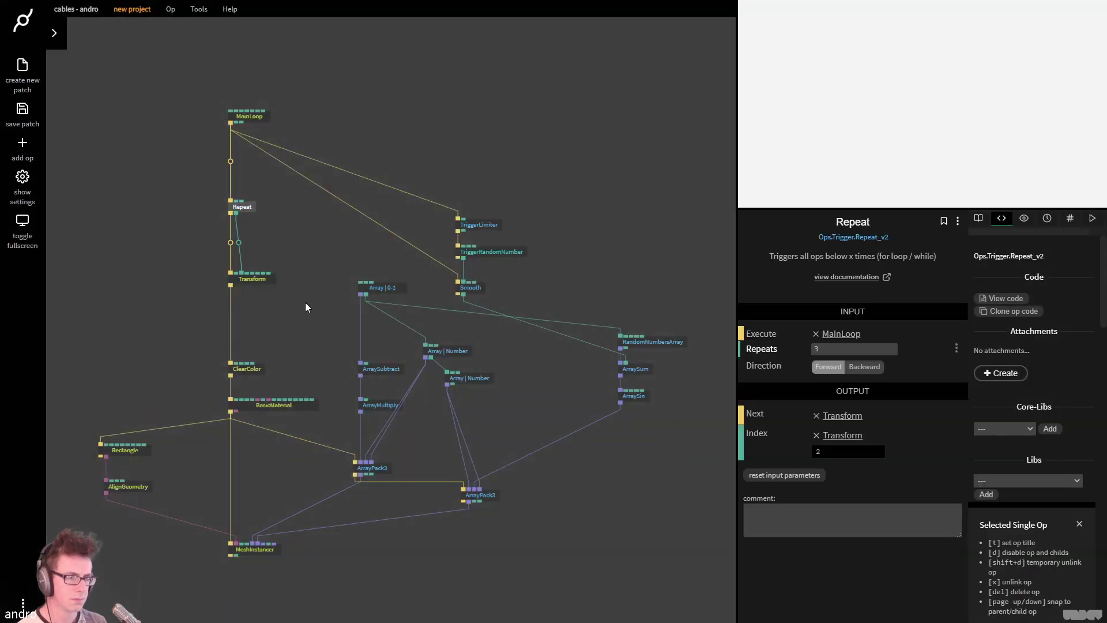
click(260, 278)
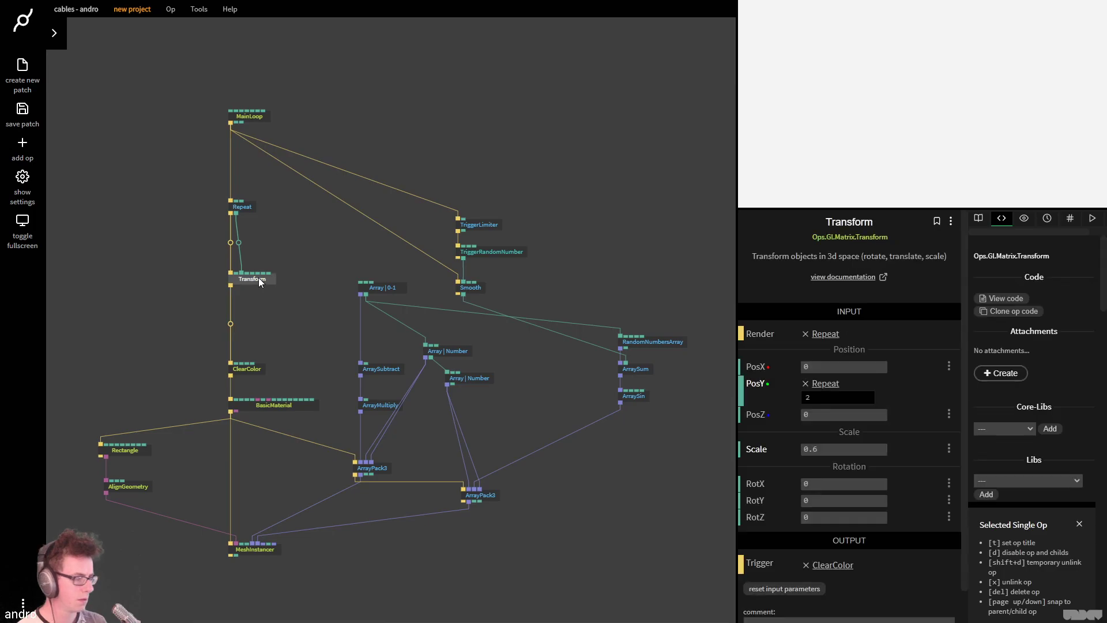
alt+click(240, 243)
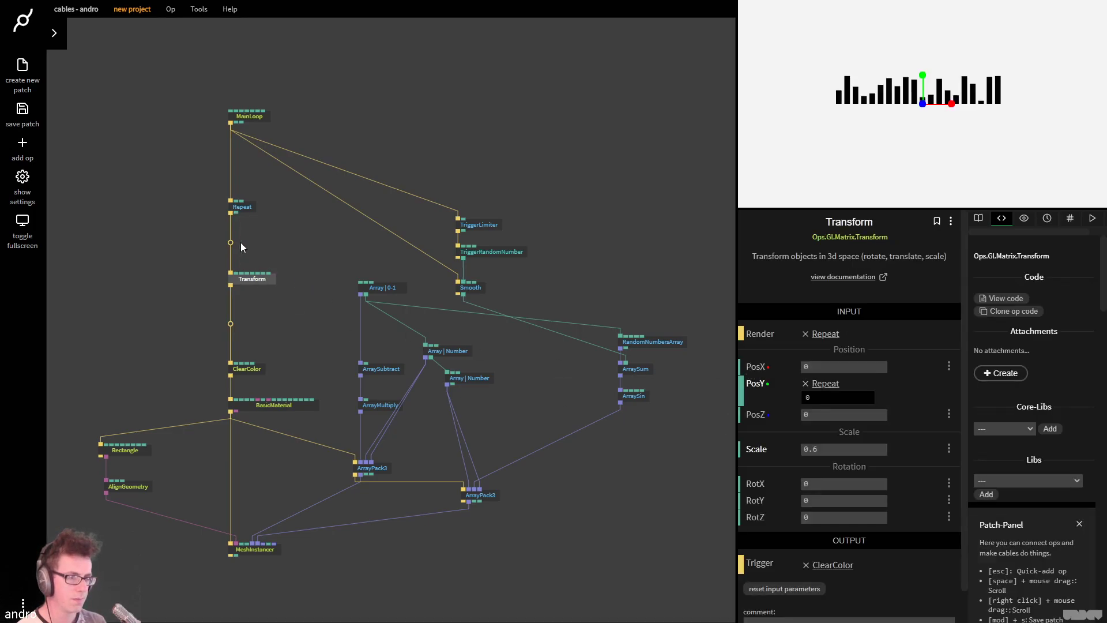
click(254, 278)
mouse_move(842, 382)
mouse_down()
mouse_move(864, 383)
mouse_move(822, 383)
mouse_up()
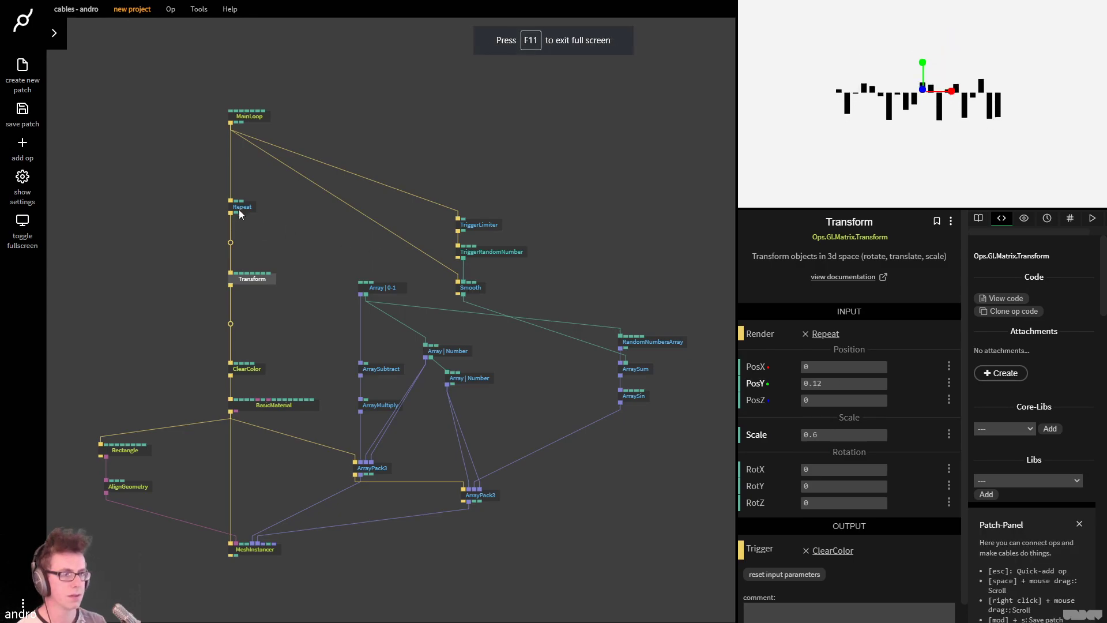
Feed Repeat's index through a new Multiply op with Number2 at 0.22 into Transform's PosY
drag(234, 213, 271, 233)
text(mult)
key(Return)
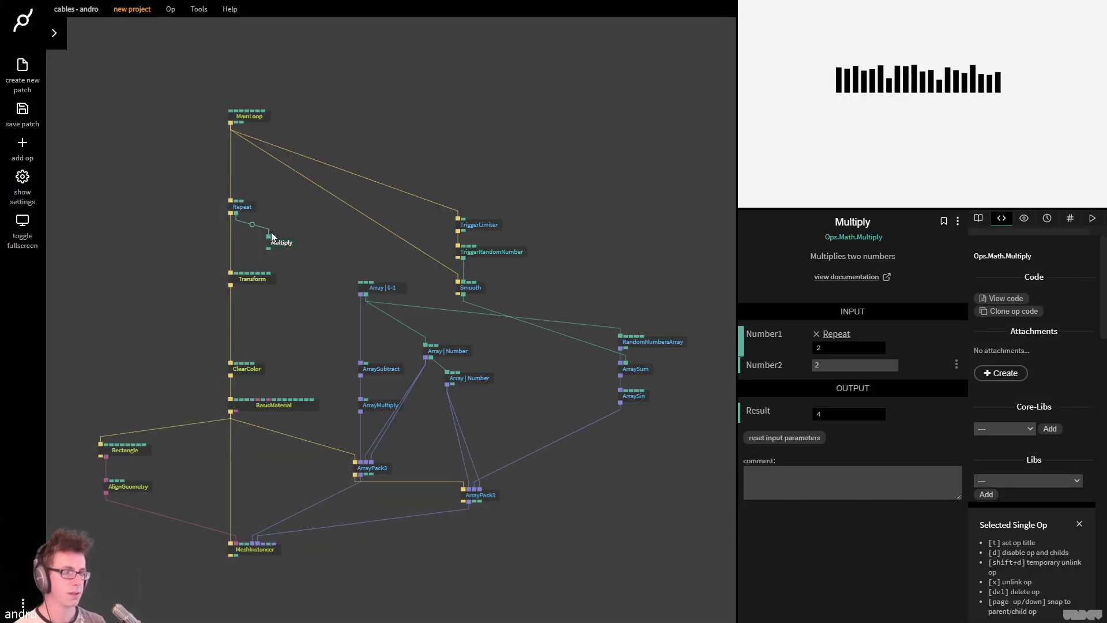
drag(865, 364, 841, 365)
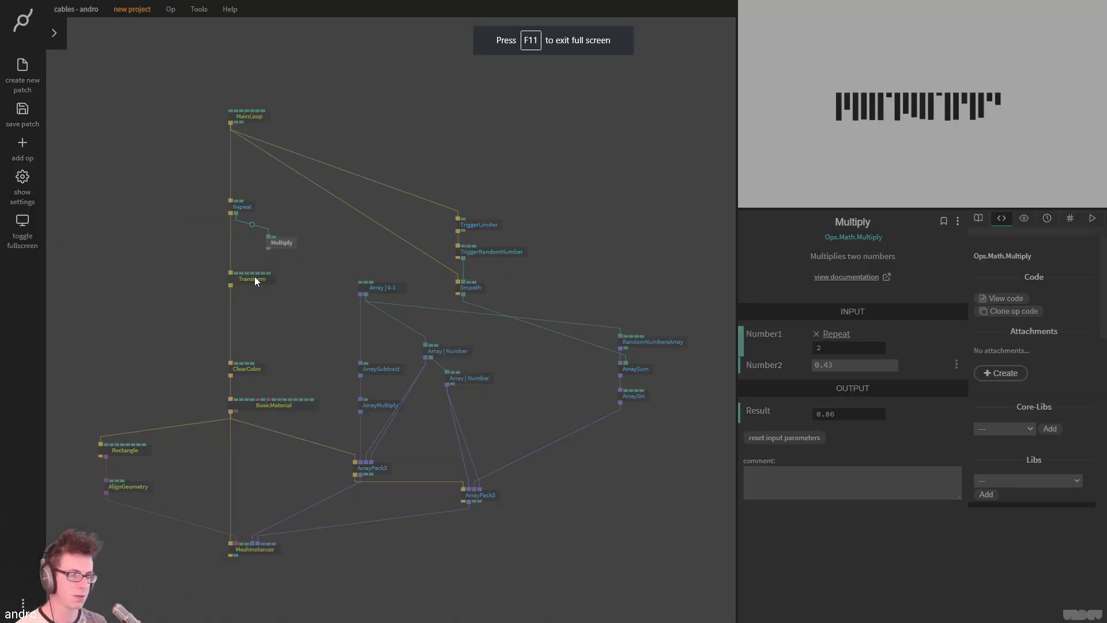
drag(254, 276, 255, 242)
drag(878, 367, 853, 361)
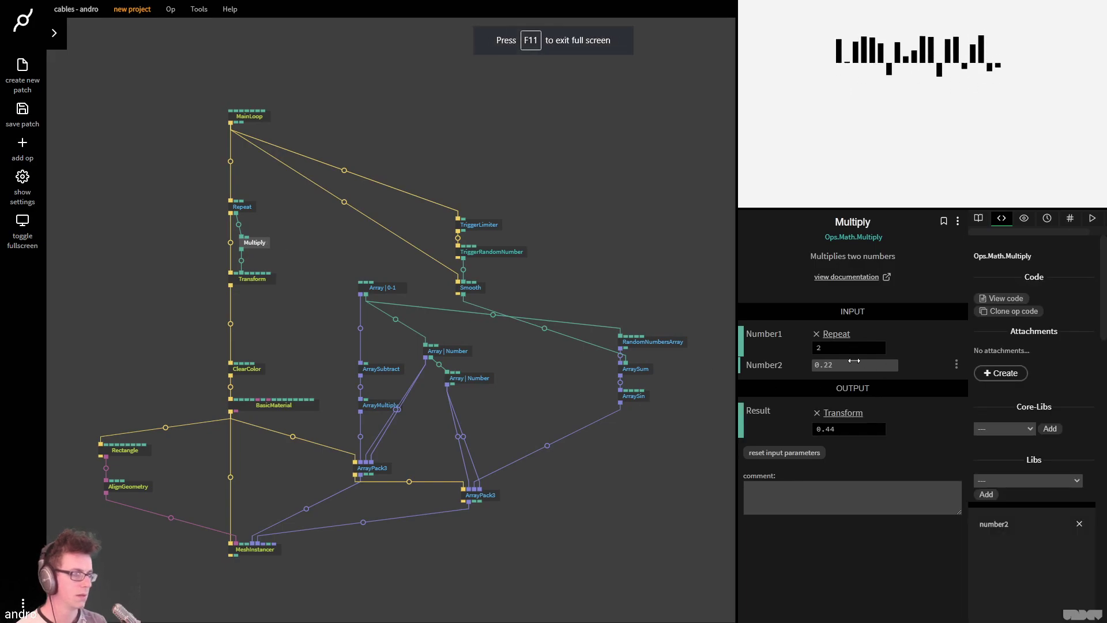
click(343, 238)
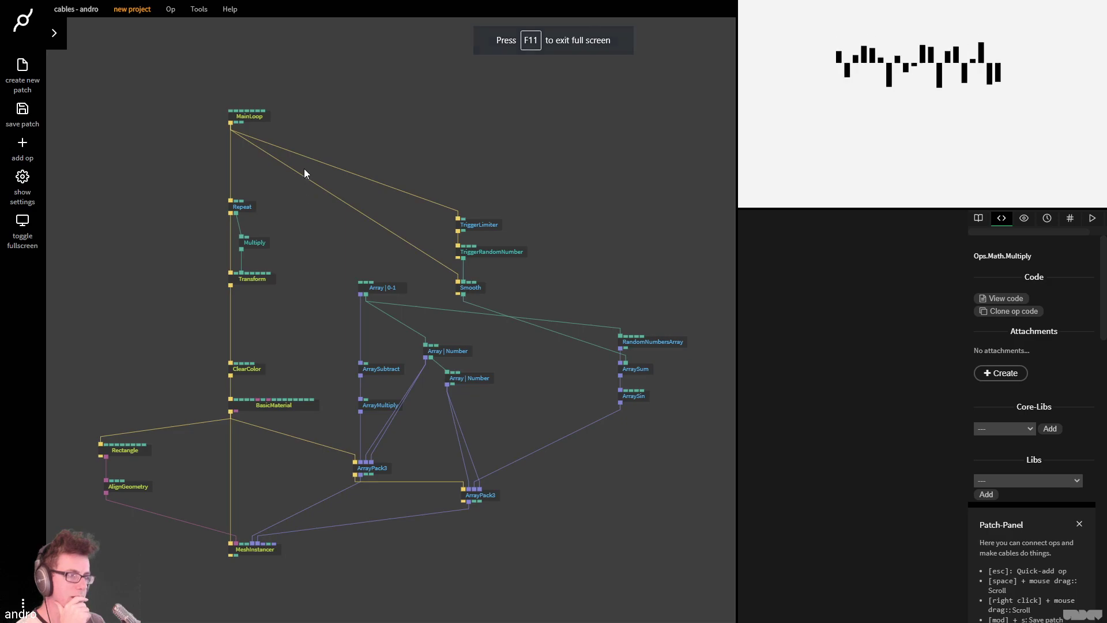
Insert an ArraySum op between the Array (Number) op and the ArrayPack3 that is fed by ArrayMultiply
click(474, 287)
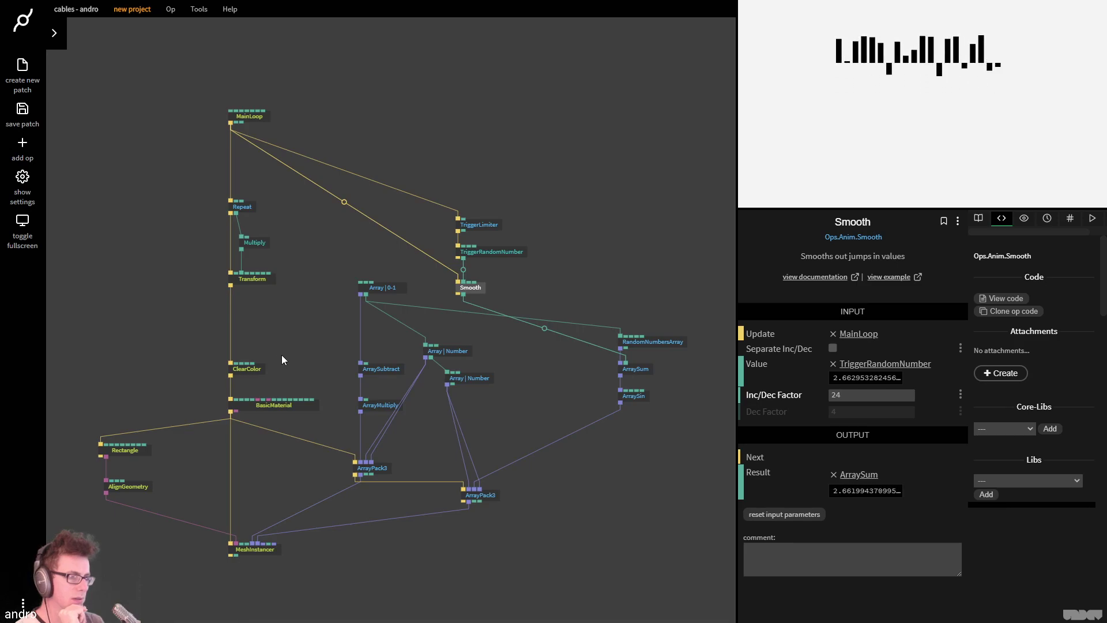
click(387, 290)
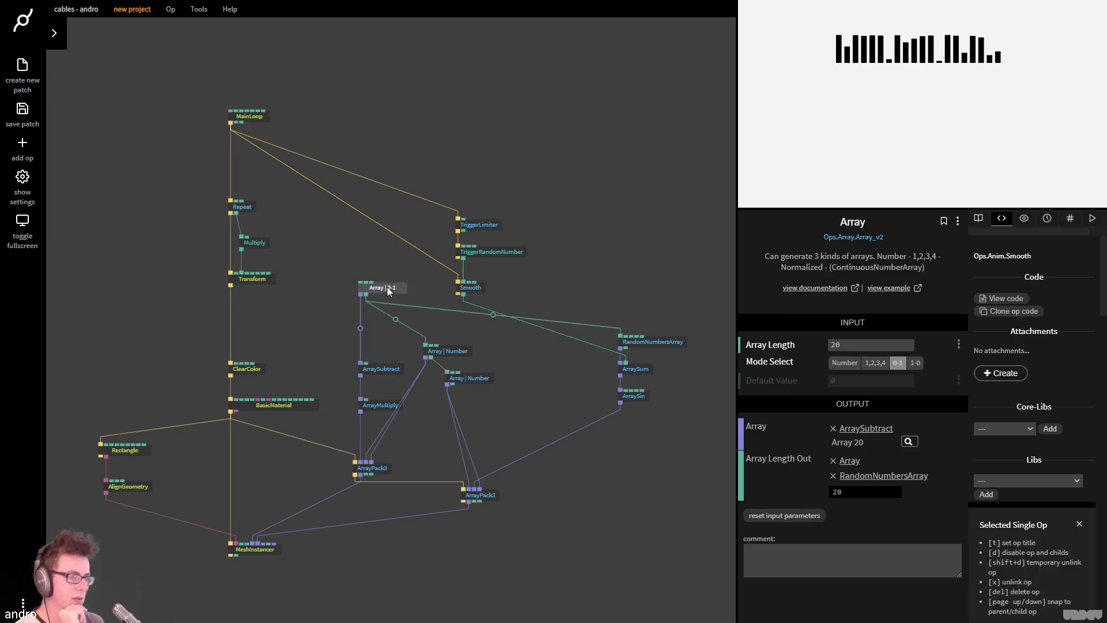
click(450, 351)
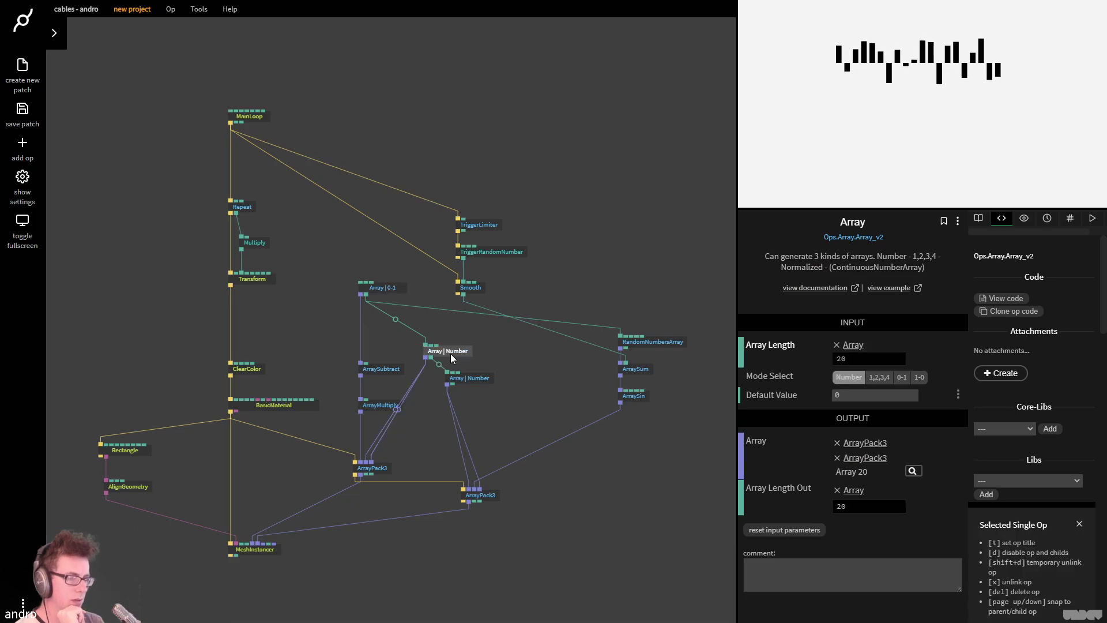
click(396, 413)
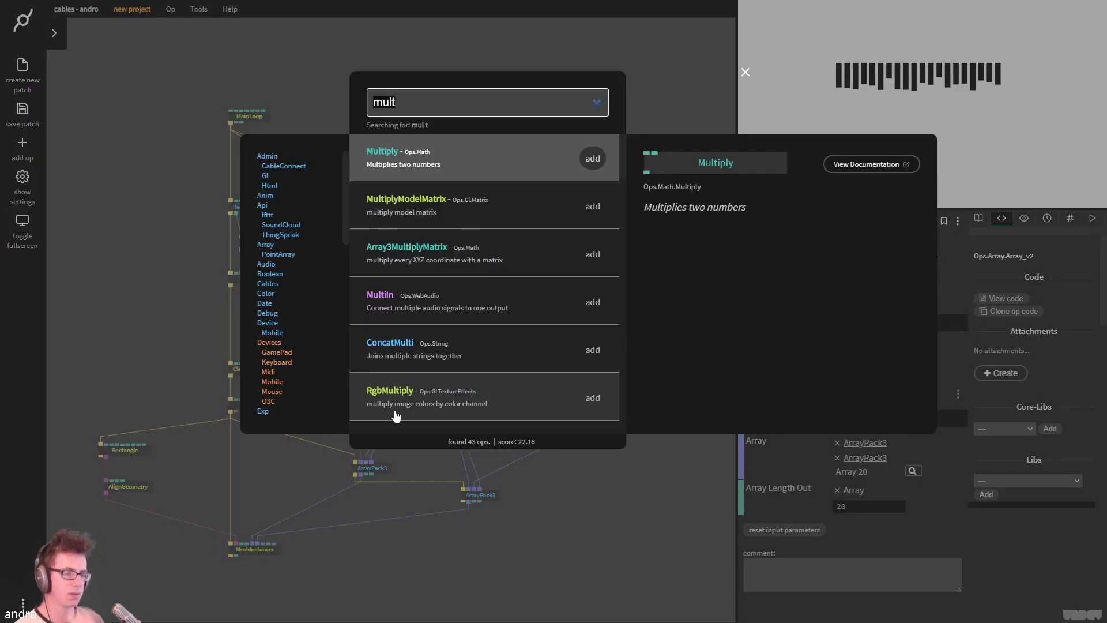
text(arrasyum)
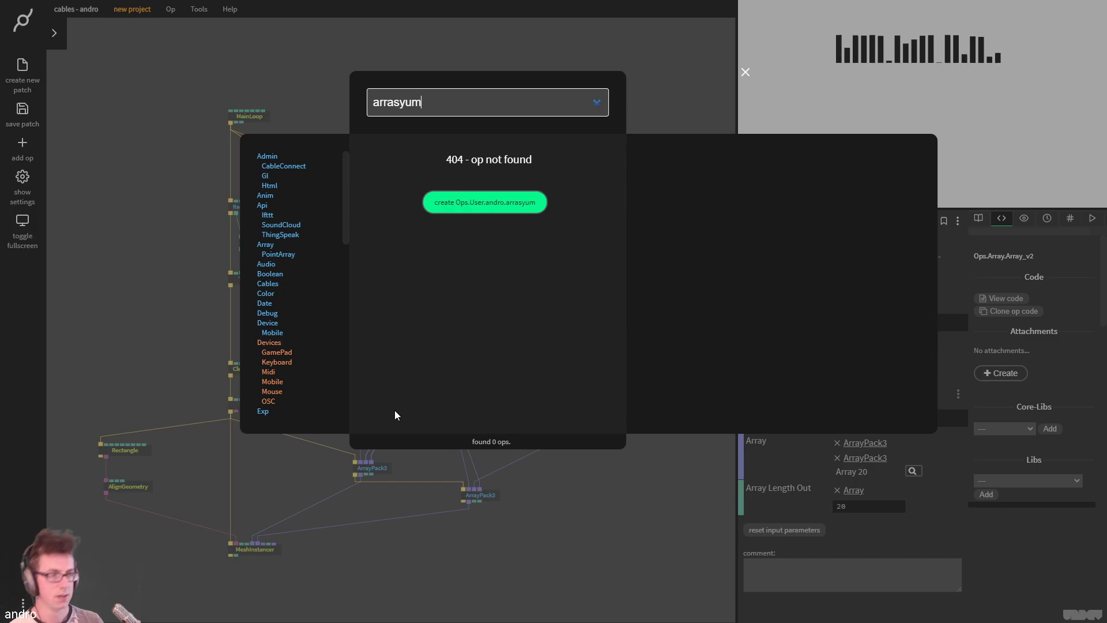
key(BackSpace)
key(BackSpace)
key(BackSpace)
key(BackSpace)
text(ysu)
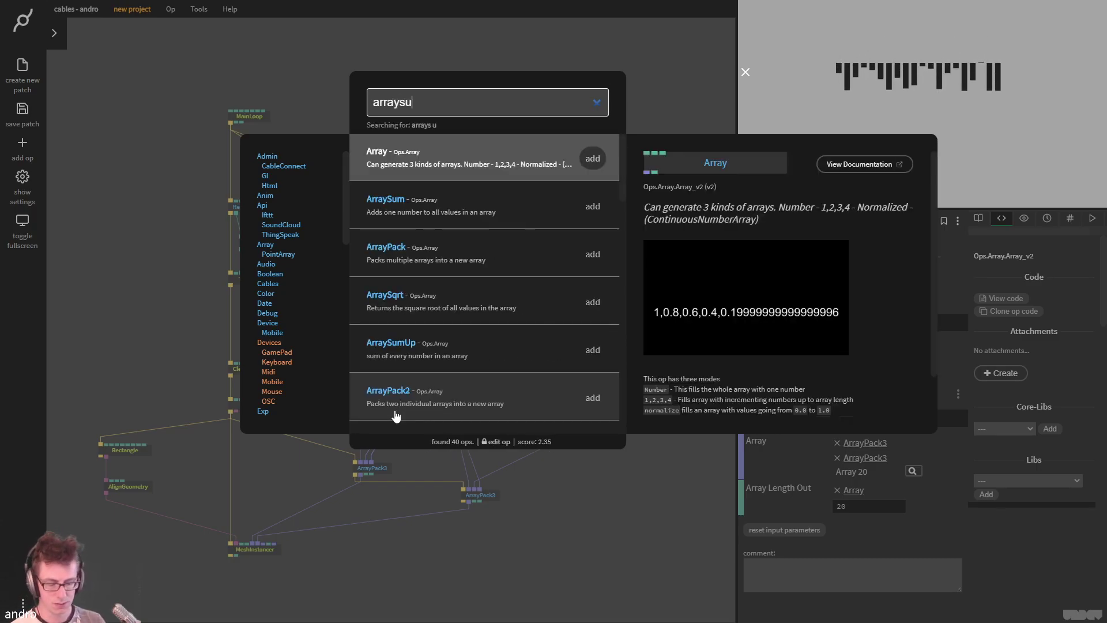
text(m)
key(Return)
drag(369, 413, 430, 434)
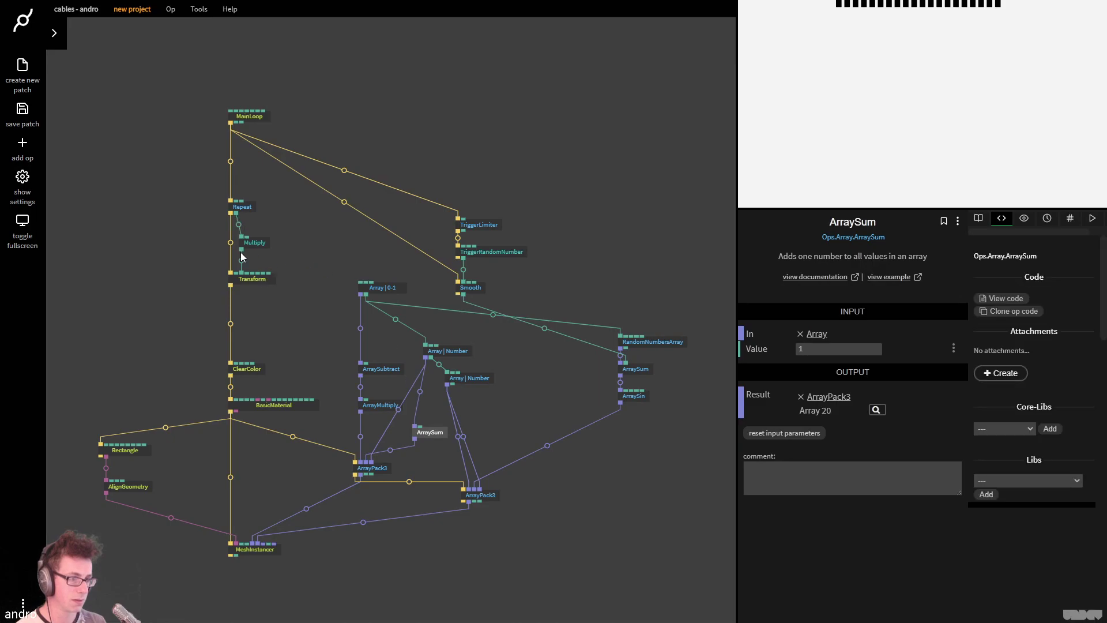
Try feeding the new ArraySum's Value from Multiply's result, and test Repeat's index there instead
drag(242, 250, 439, 438)
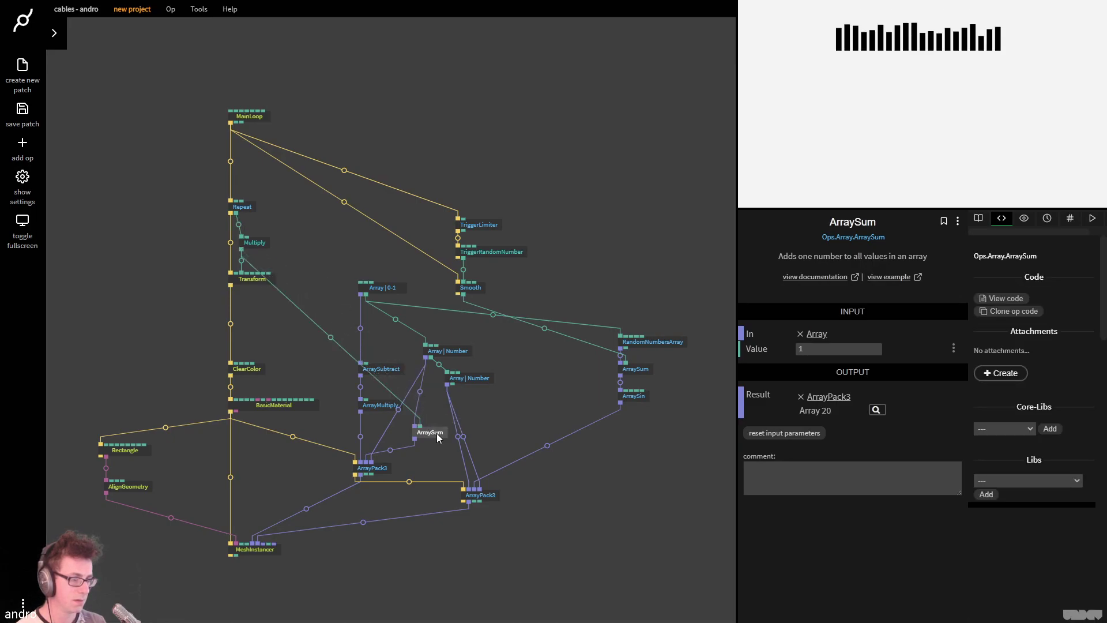
right_click(331, 338)
drag(236, 213, 436, 439)
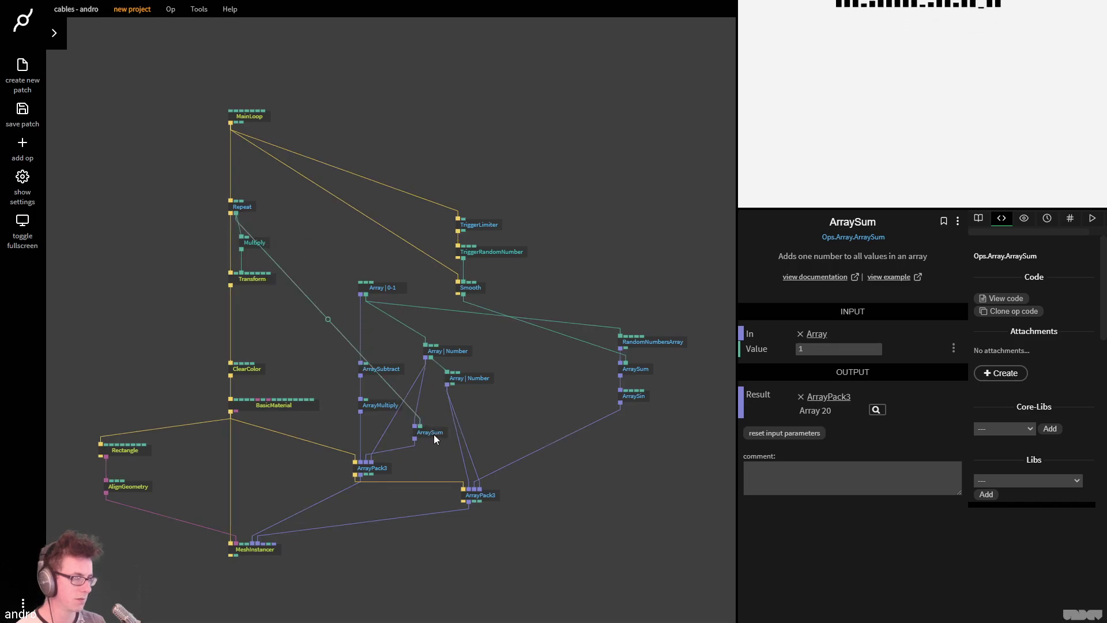
Set Repeat's Repeats to 2 and rewire Multiply's result from Transform's PosY to the new ArraySum's Value, replacing the index link
click(252, 207)
click(838, 349)
text(2)
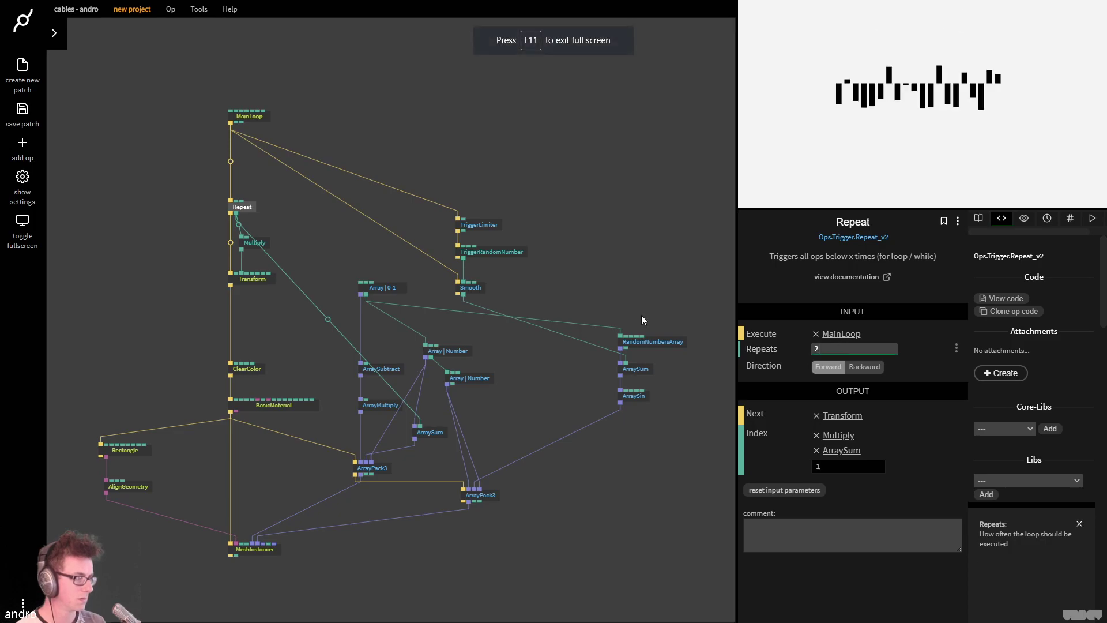
click(328, 318)
drag(241, 249, 448, 433)
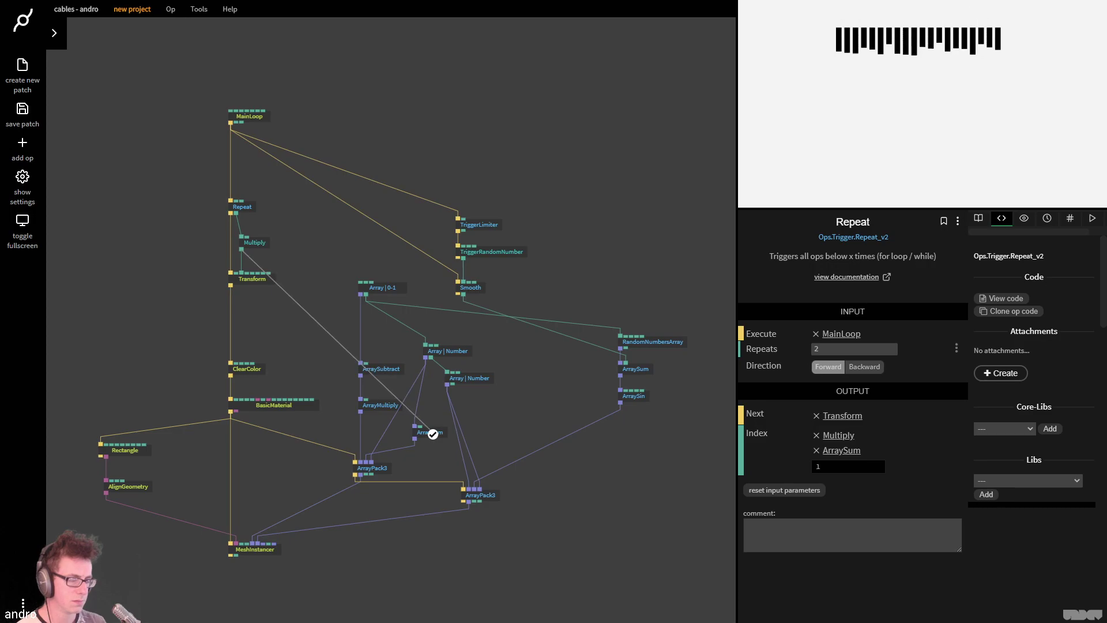
click(243, 279)
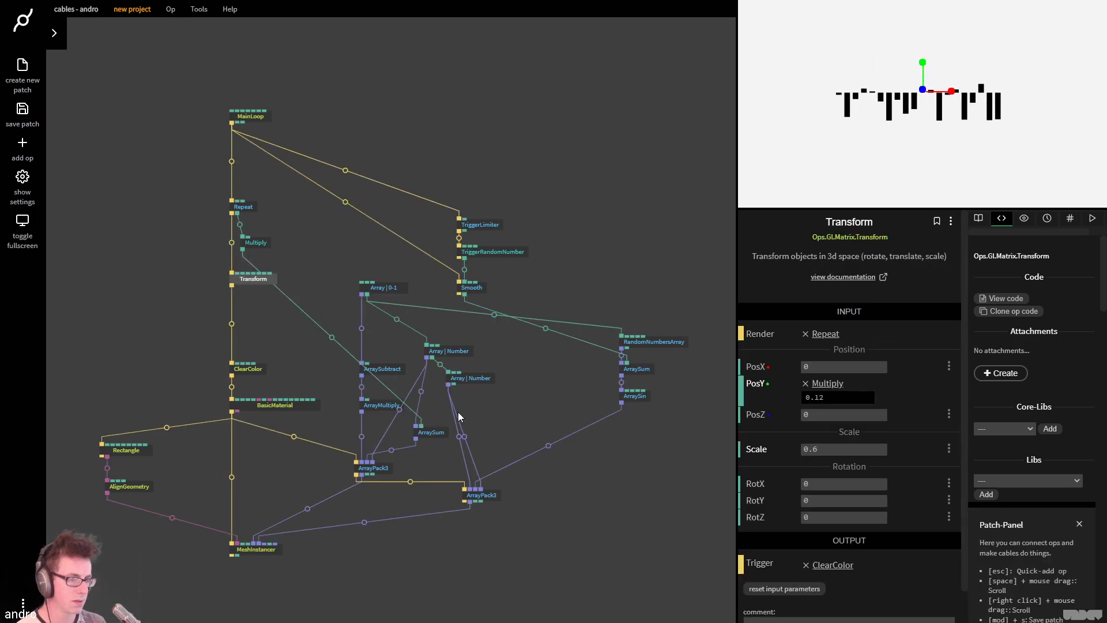
click(437, 433)
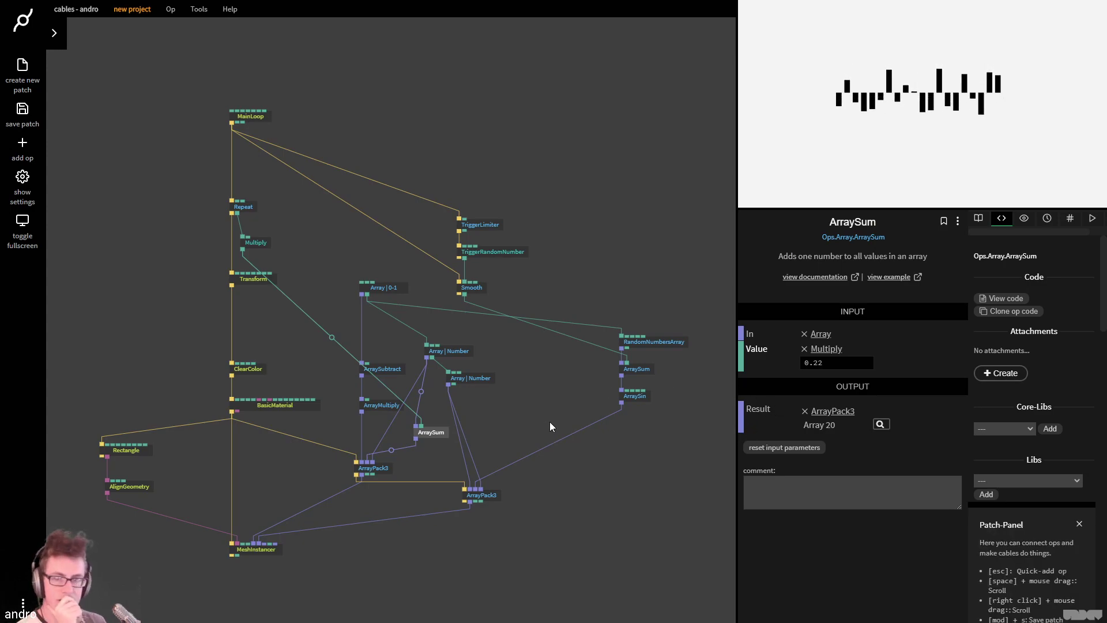
Move ClearColor between MainLoop and Repeat, and space out the Transform and Multiply ops below it
drag(258, 366, 242, 168)
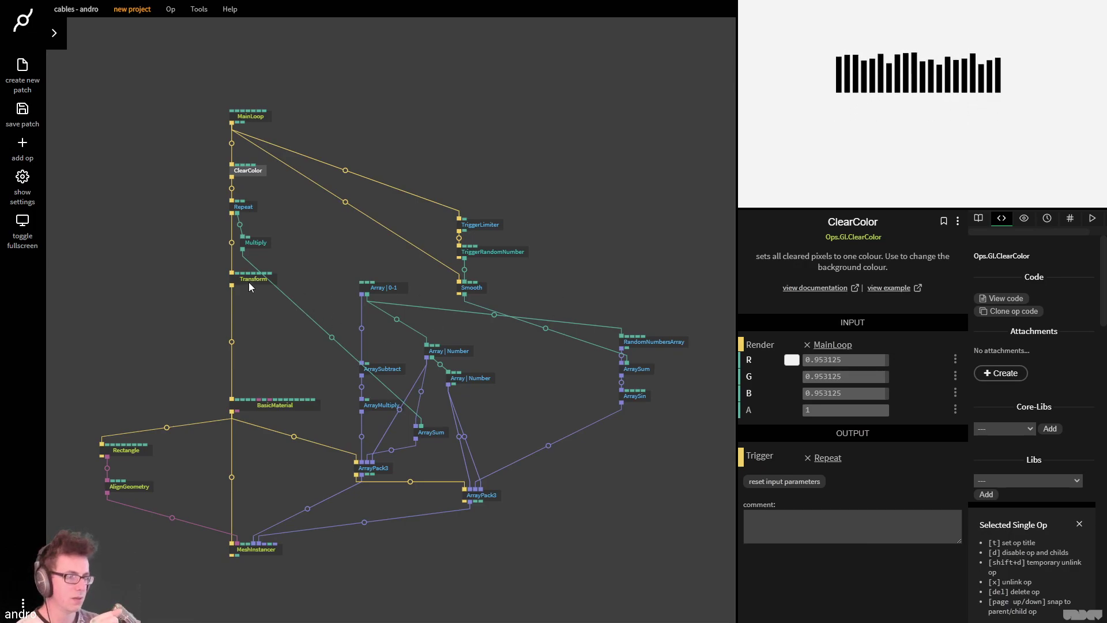
drag(248, 282, 249, 310)
drag(264, 247, 290, 262)
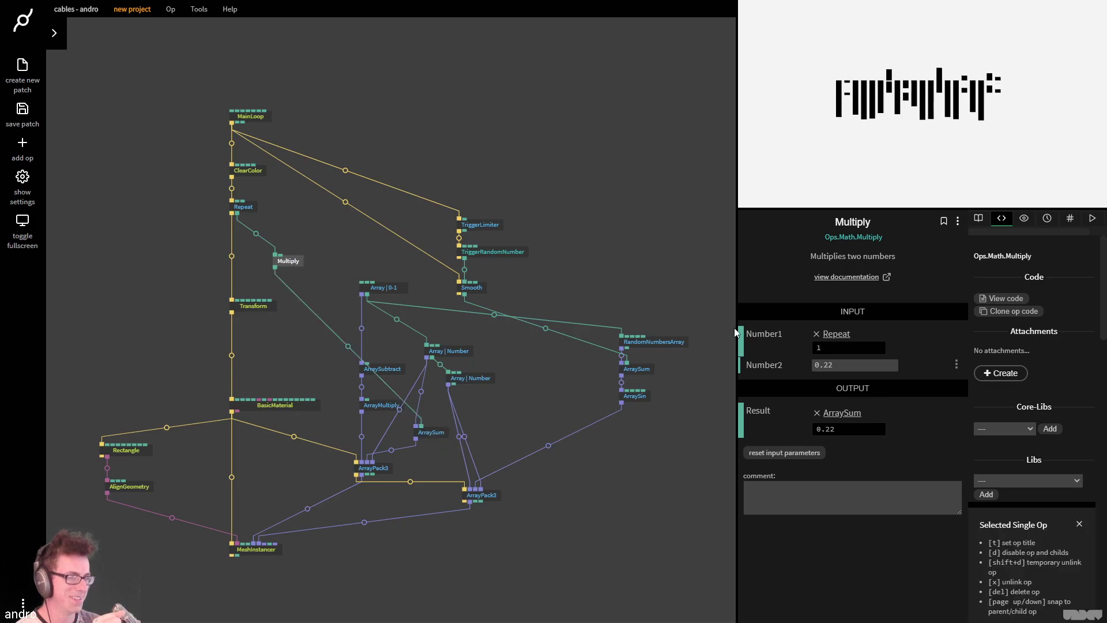
Set Multiply's Number2 to 1 and shift Transform's PosY to -0.22
drag(870, 367, 963, 367)
text(1)
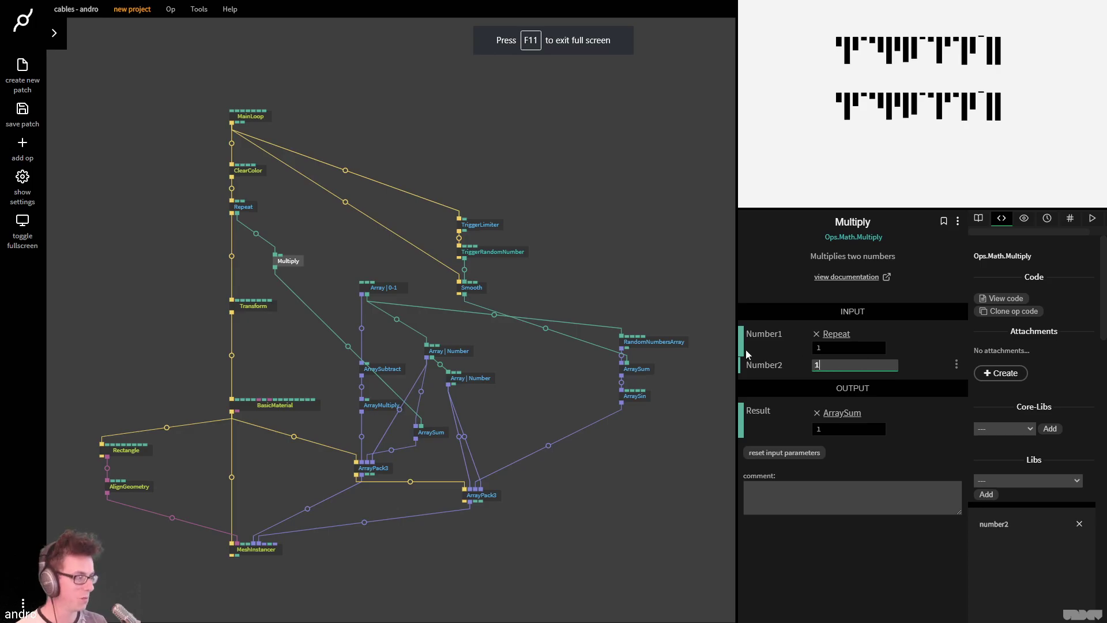
click(259, 307)
drag(838, 385, 793, 385)
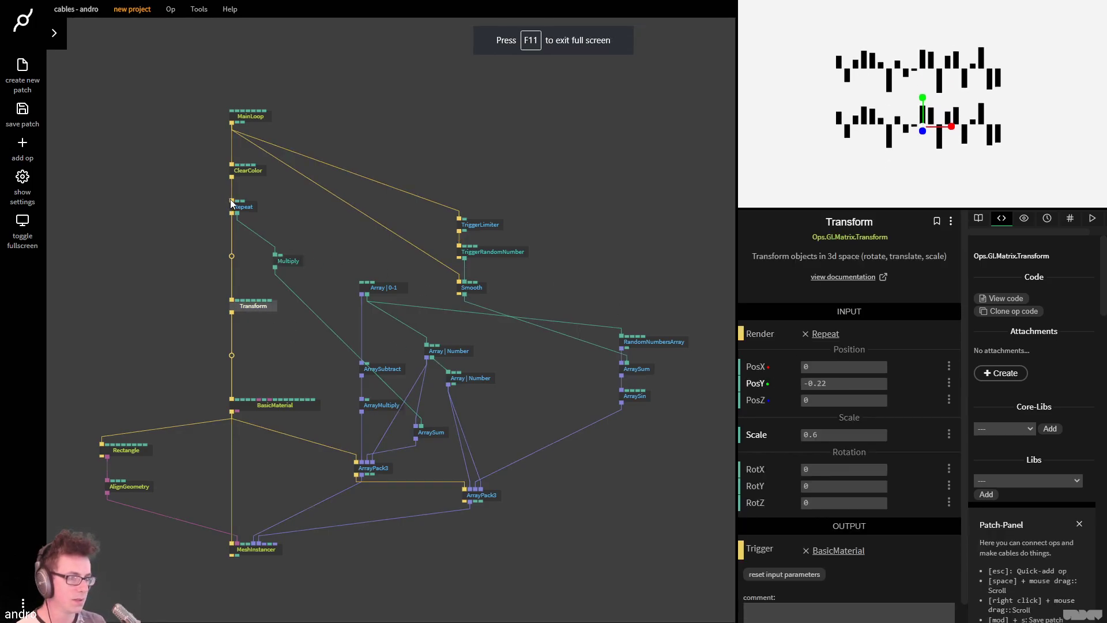
Set Repeat's Repeats to 3
click(231, 205)
click(853, 348)
text(3)
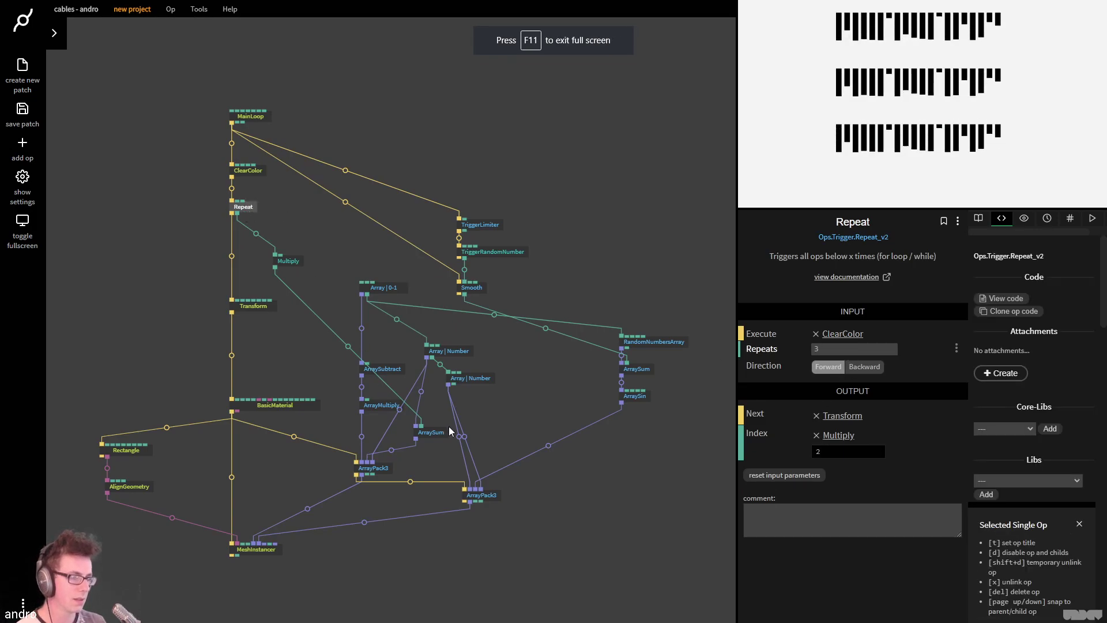
Set Transform's PosY to -0.65
click(431, 432)
click(291, 263)
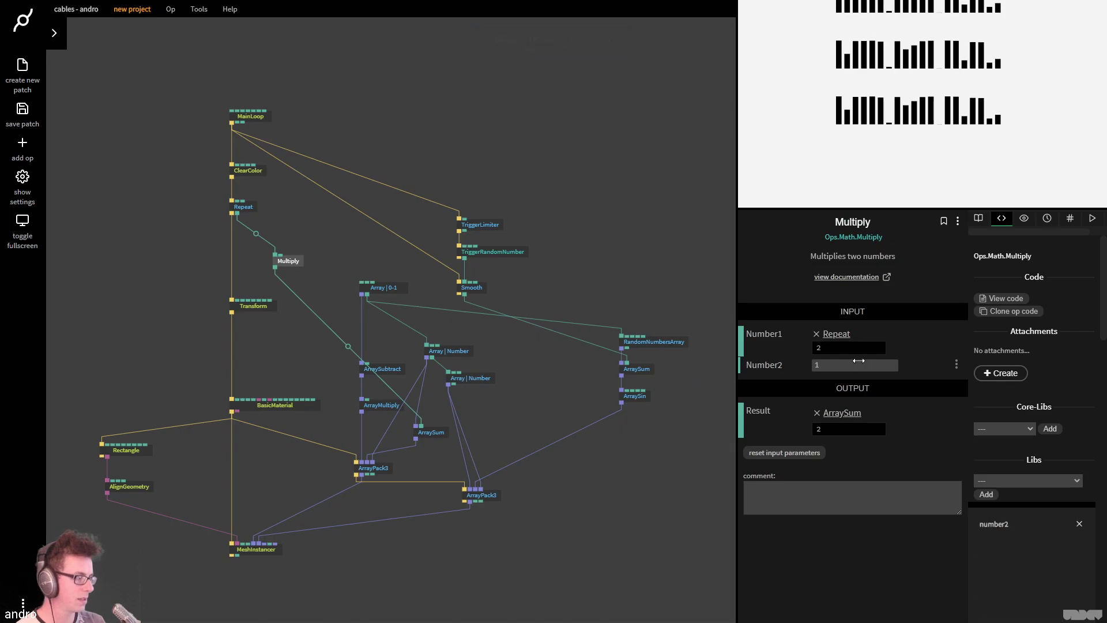
click(264, 310)
key(F11)
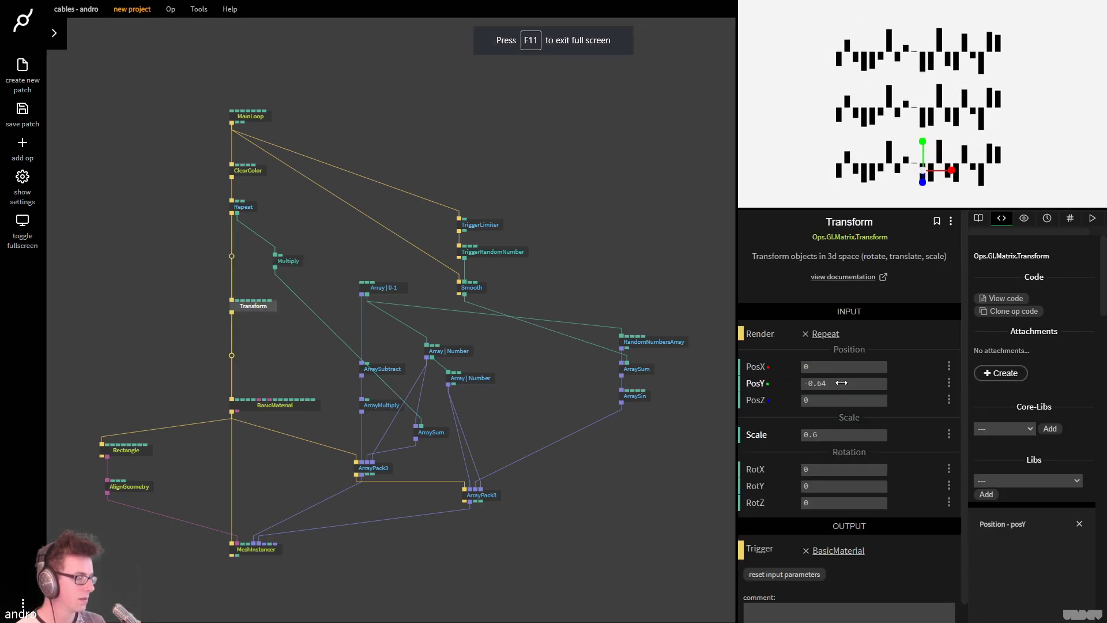
click(841, 382)
text(-0.)
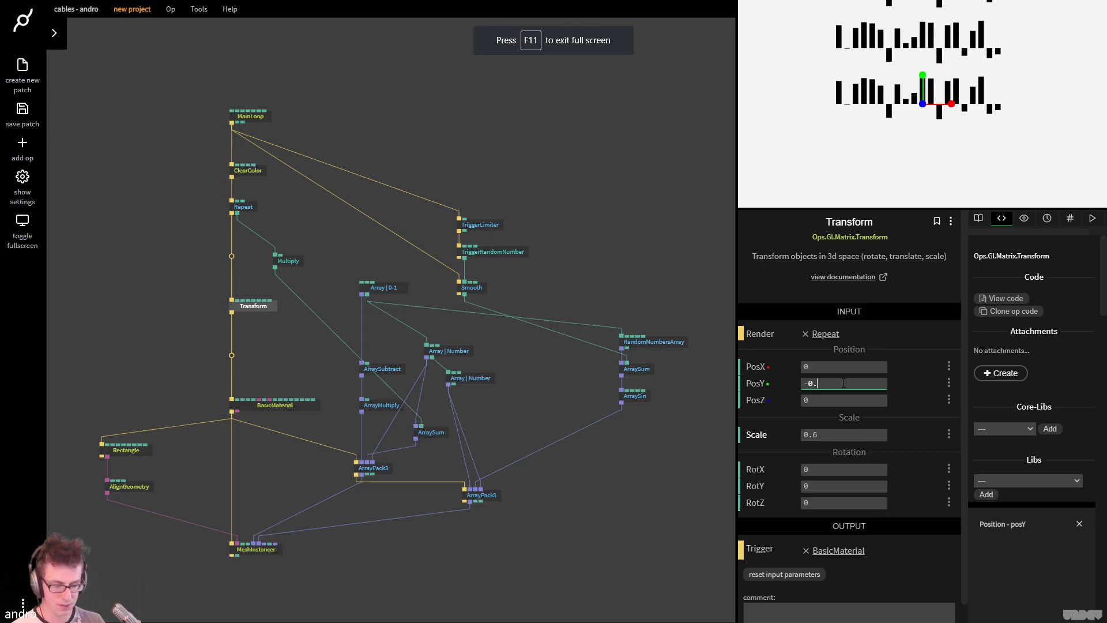
text(65)
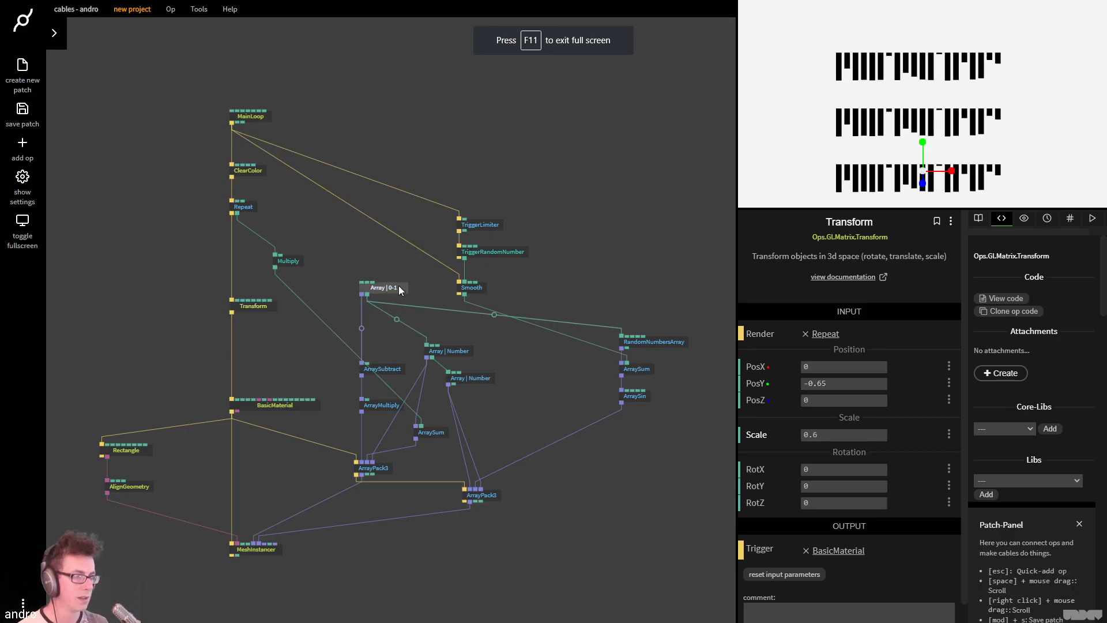
Set the Array Length of the 0-1 Array op to 30
click(399, 287)
click(860, 347)
text(30)
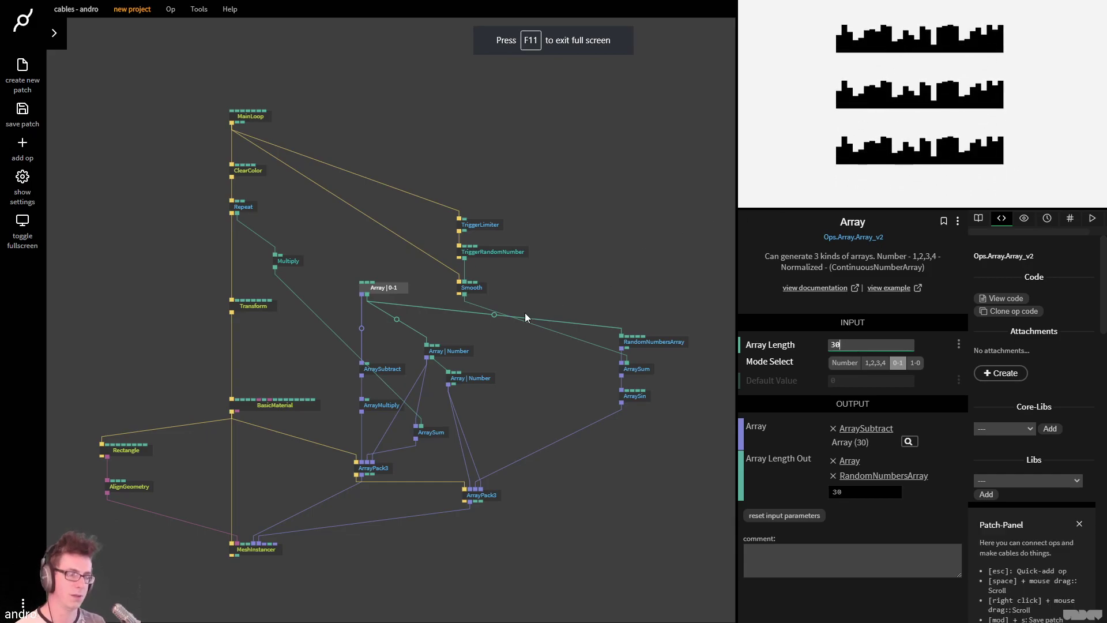
Spread the bars apart by setting ArrayMultiply's Value to 6
click(381, 404)
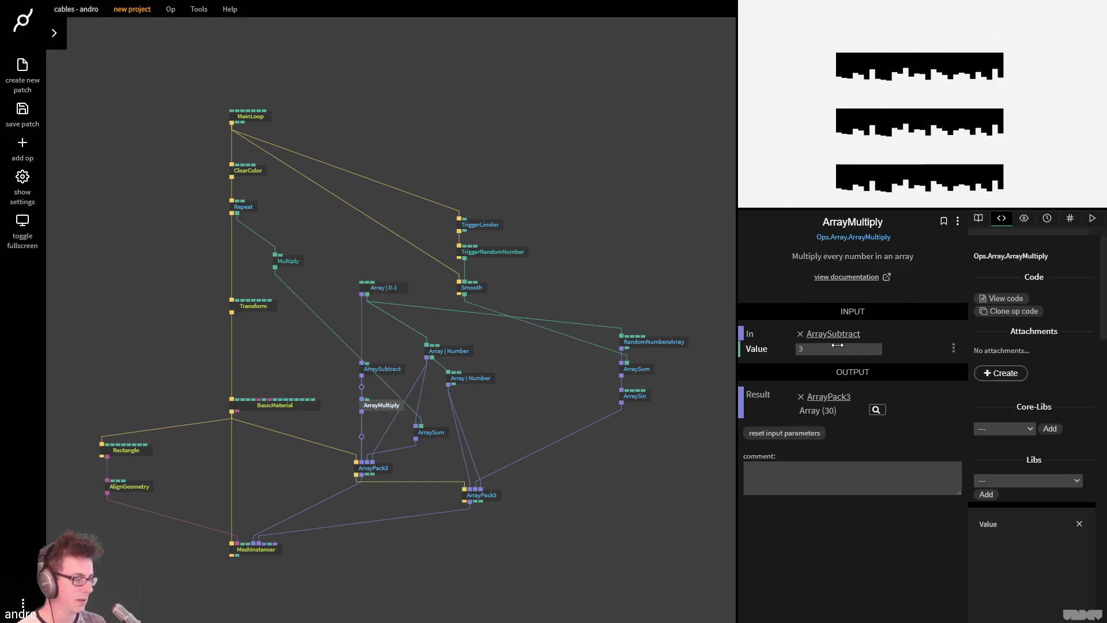
drag(839, 349, 972, 349)
click(839, 349)
text(6)
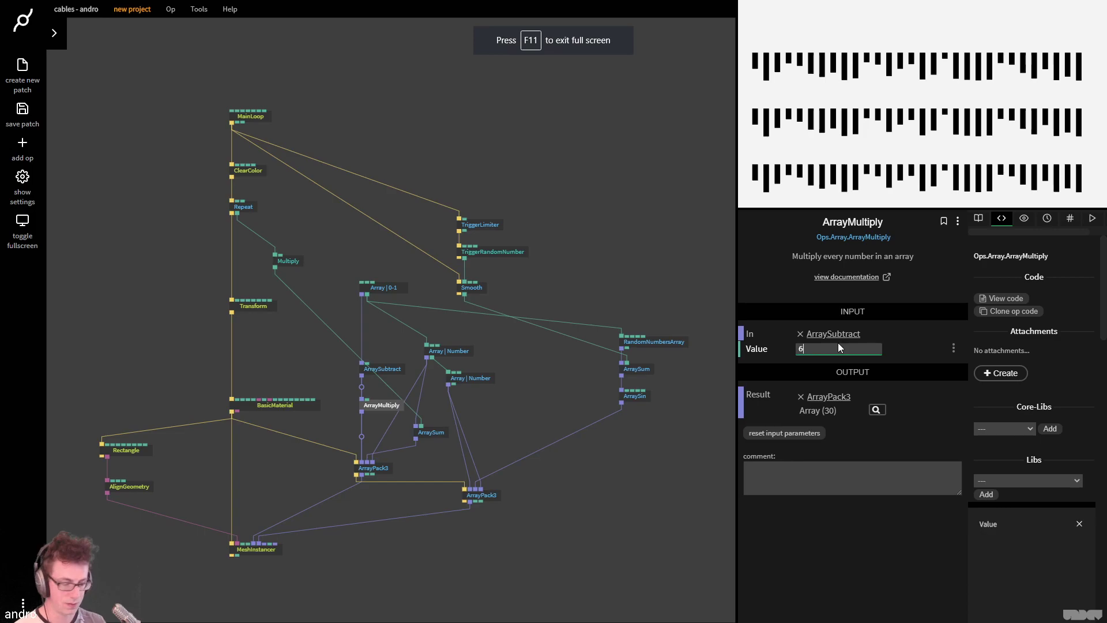
click(613, 199)
drag(613, 199, 594, 154)
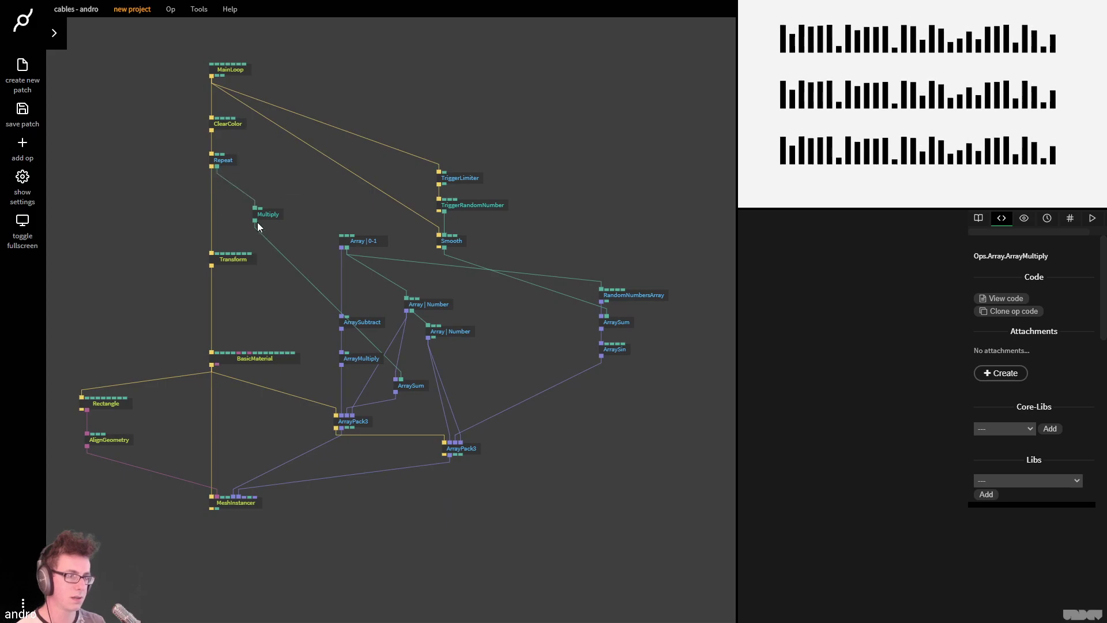
Try linking Multiply's result to RandomNumbersArray, and disconnect Smooth from the ArraySum below RandomNumbersArray
drag(255, 221, 646, 295)
click(681, 298)
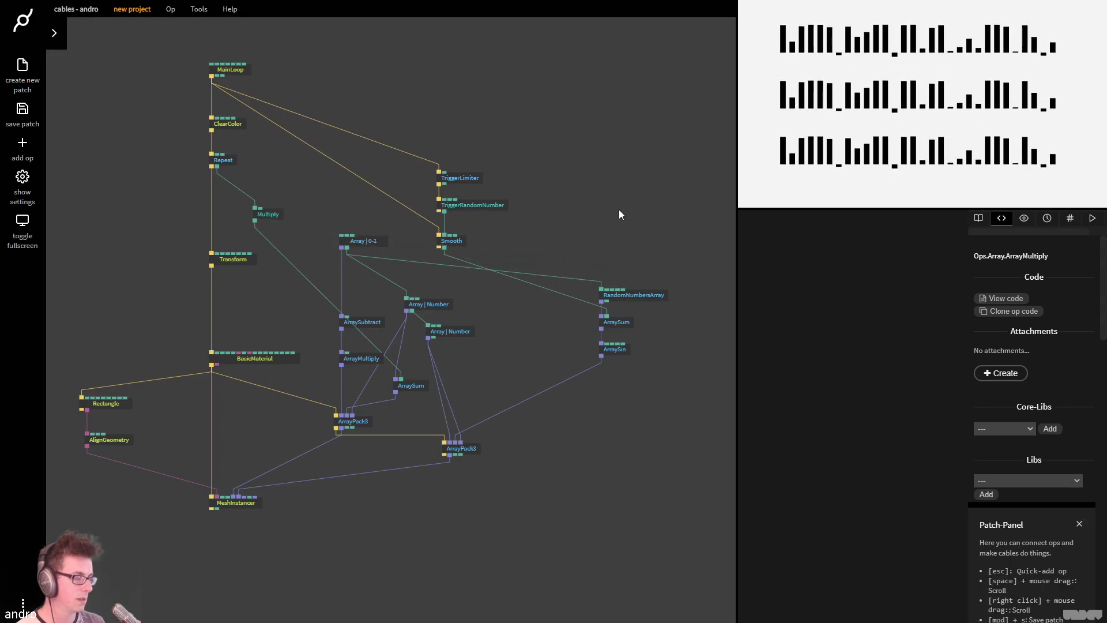
click(637, 295)
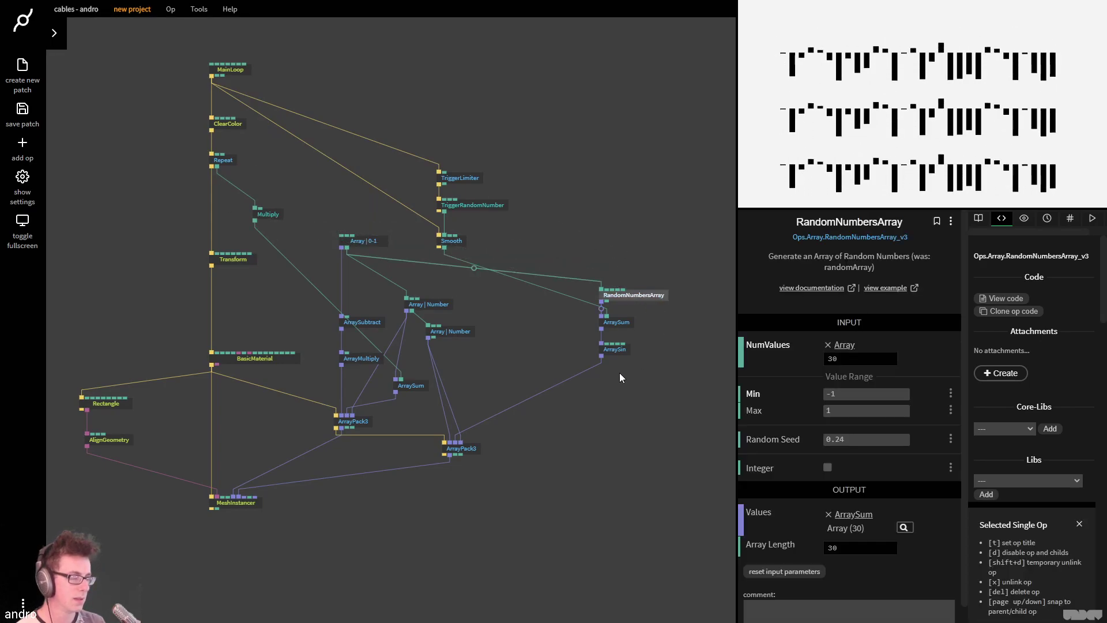
click(627, 324)
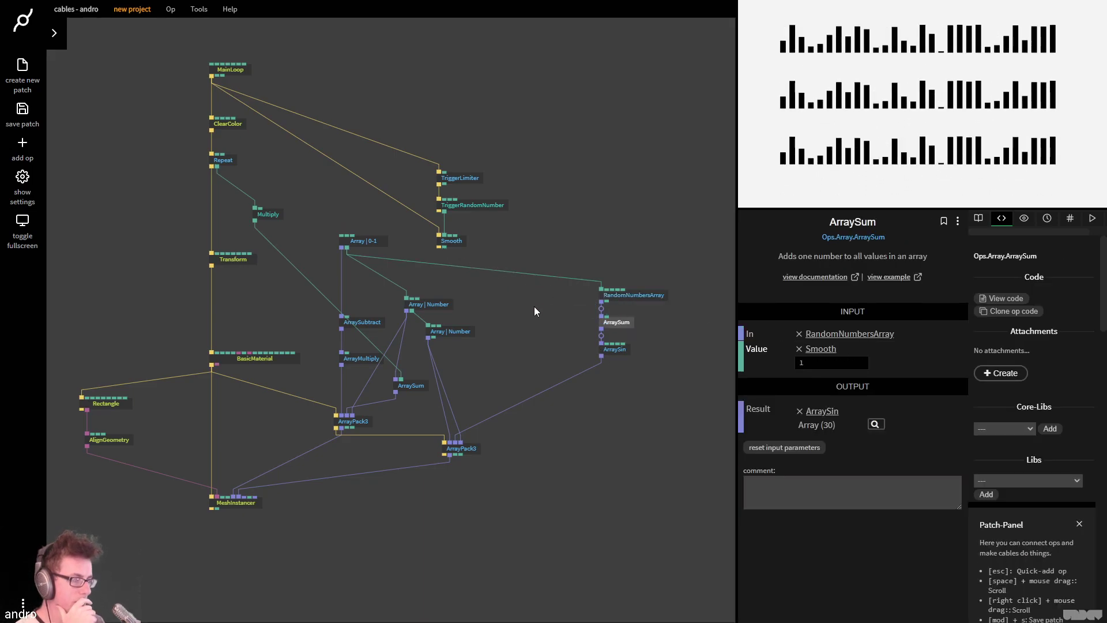
Try driving RandomNumbersArray's random seed from Repeat's index
drag(217, 167, 683, 294)
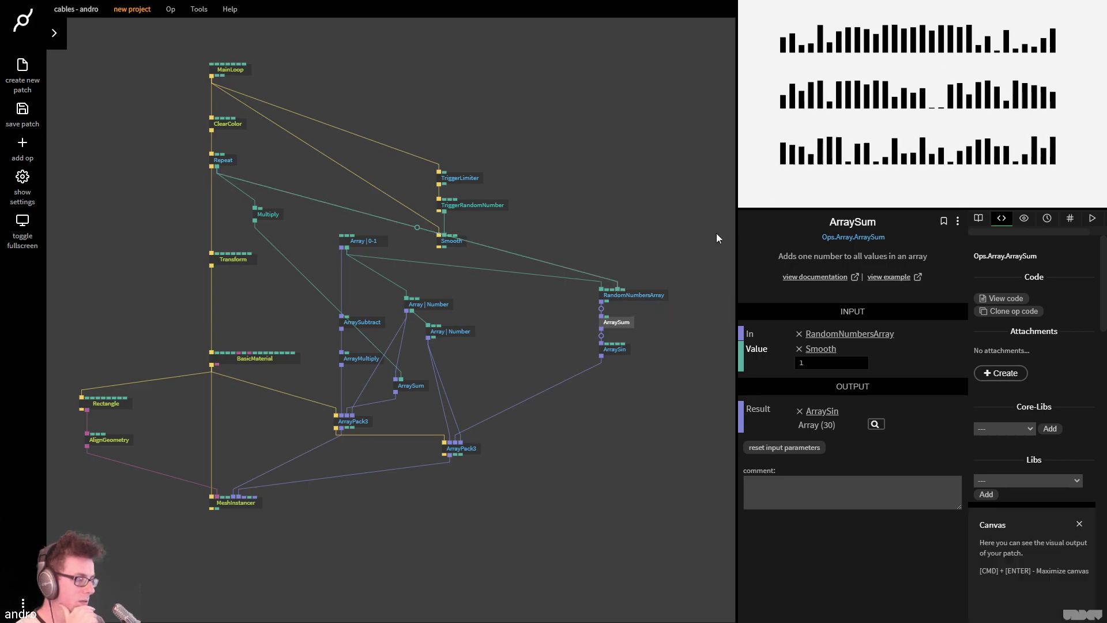
click(658, 200)
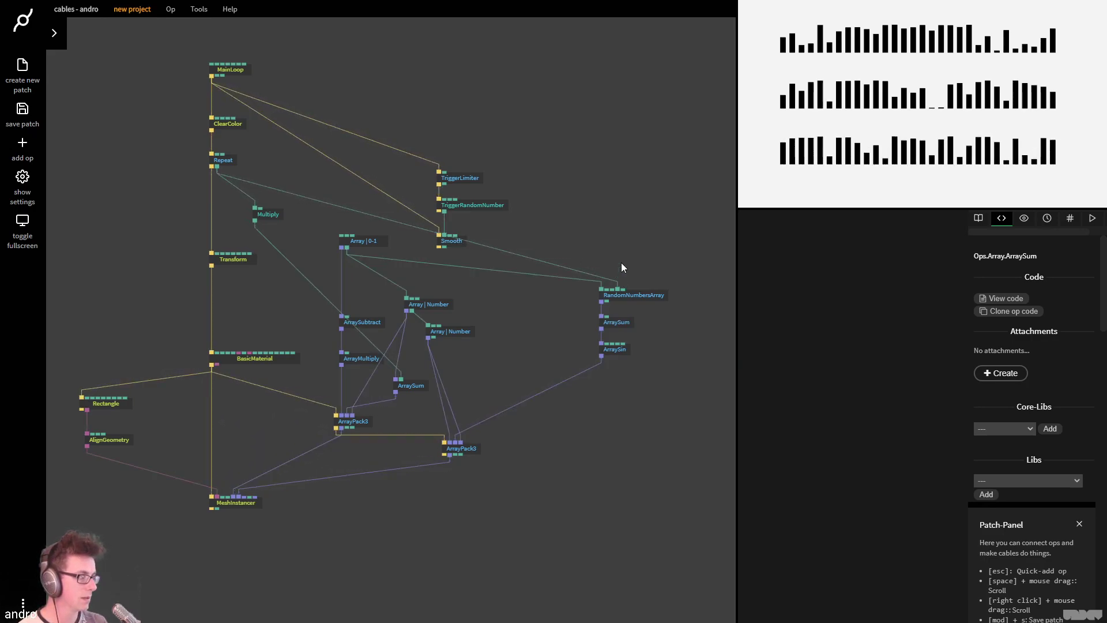
right_click(618, 290)
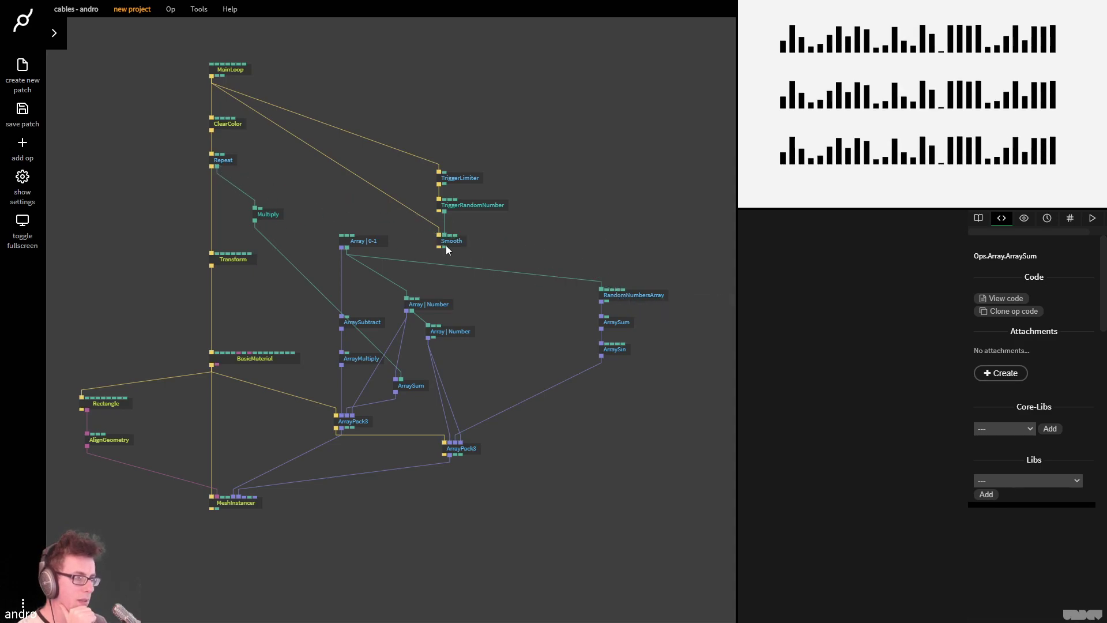
Feed Repeat's index into the Value of the ArraySum below RandomNumbersArray, and try linking Smooth's result to RandomNumbersArray
drag(218, 166, 620, 323)
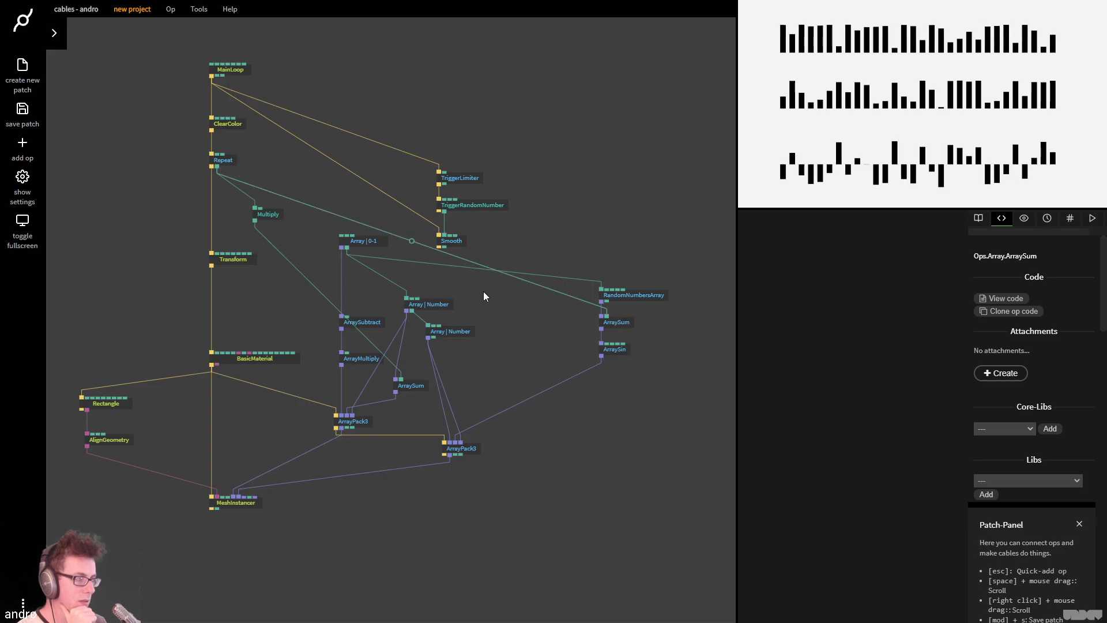
drag(444, 247, 663, 263)
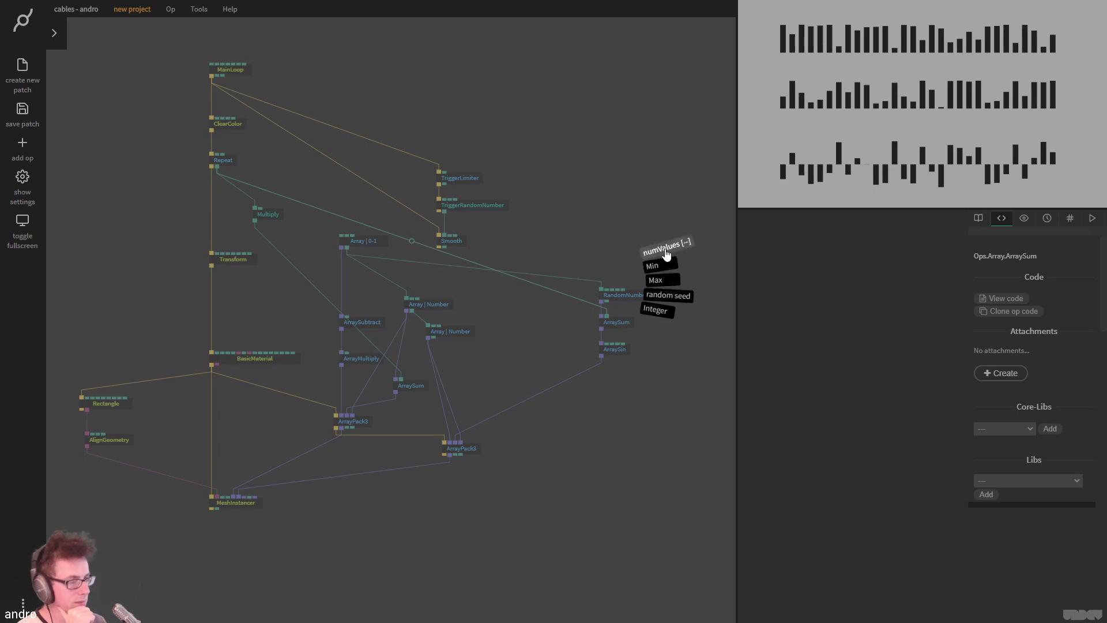
drag(666, 253, 666, 255)
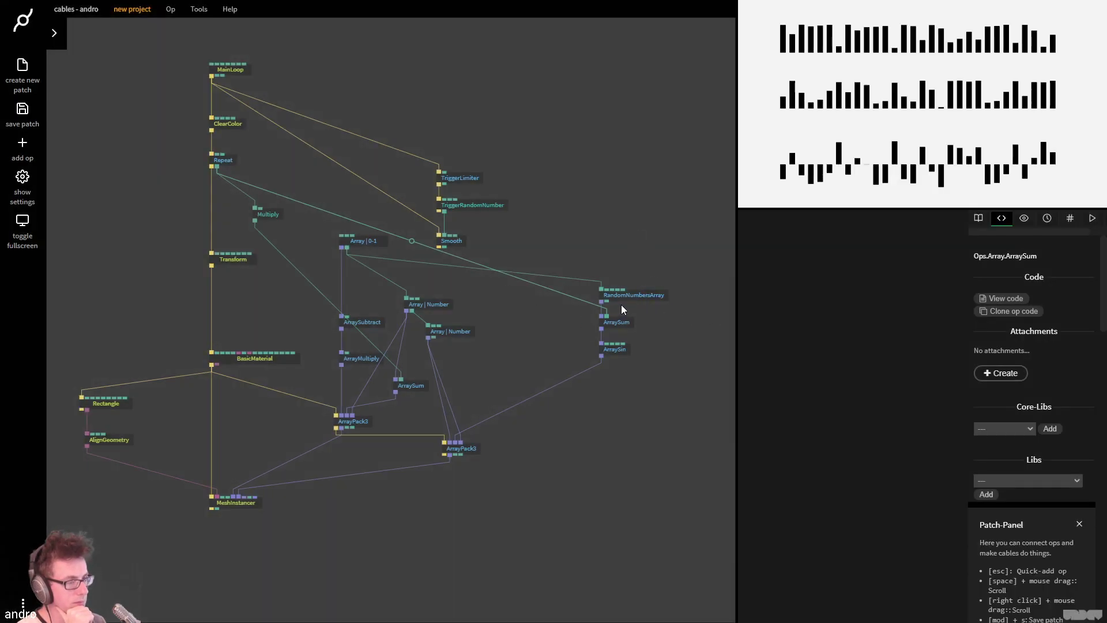
Move RandomNumbersArray higher, and insert a Sum op between Repeat's index and the Value of the ArraySum below it
drag(631, 304, 632, 278)
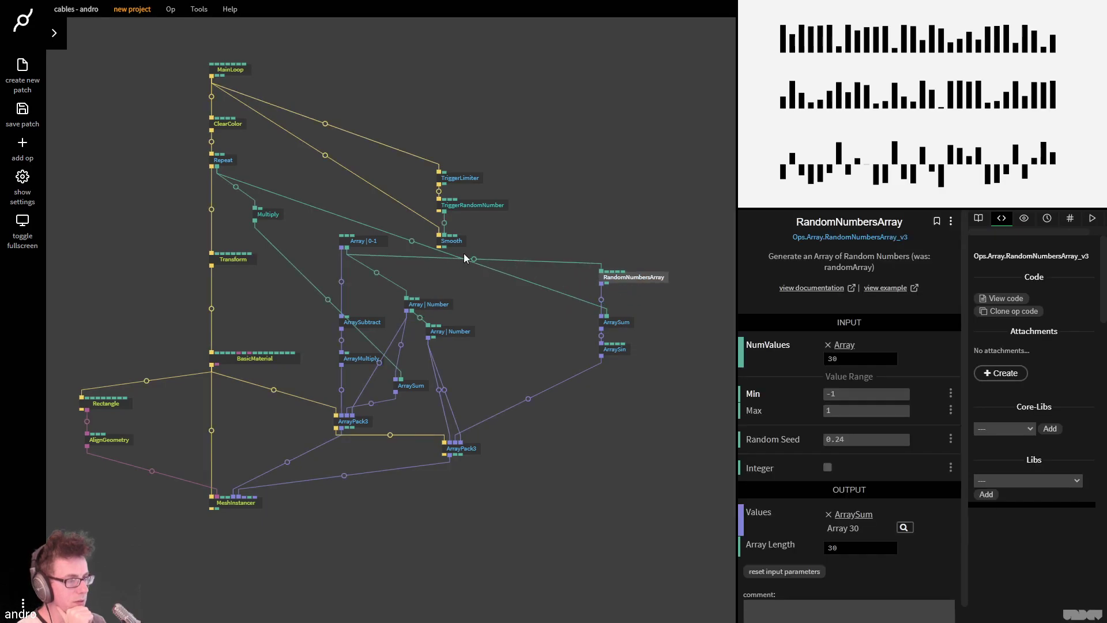
click(411, 241)
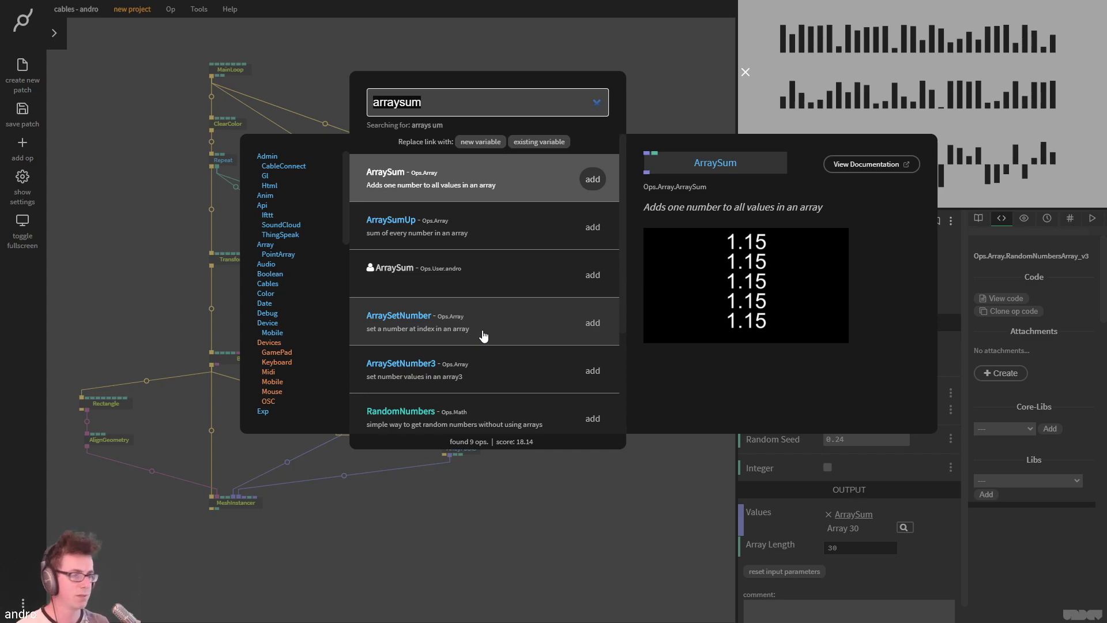
key(Return)
click(416, 241)
click(444, 254)
click(621, 326)
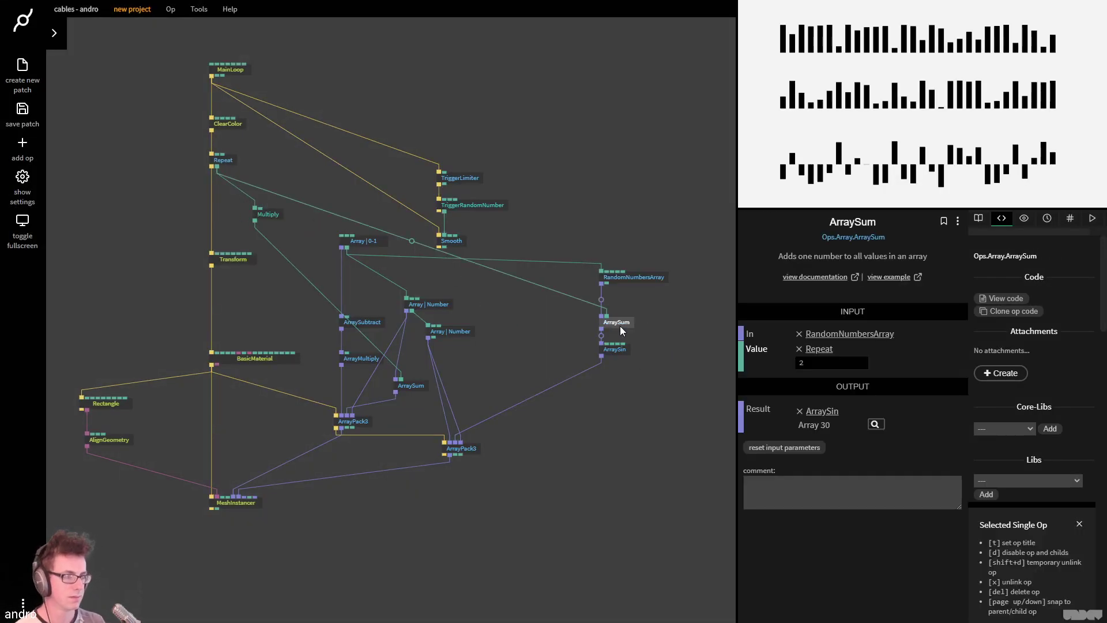
click(411, 240)
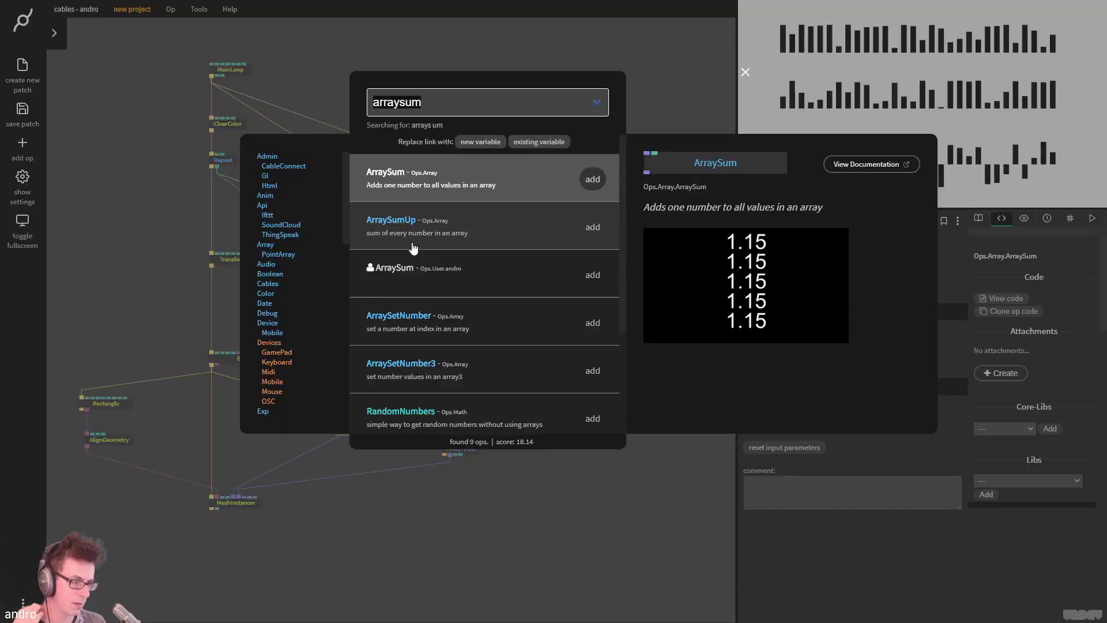
text(sum)
key(Return)
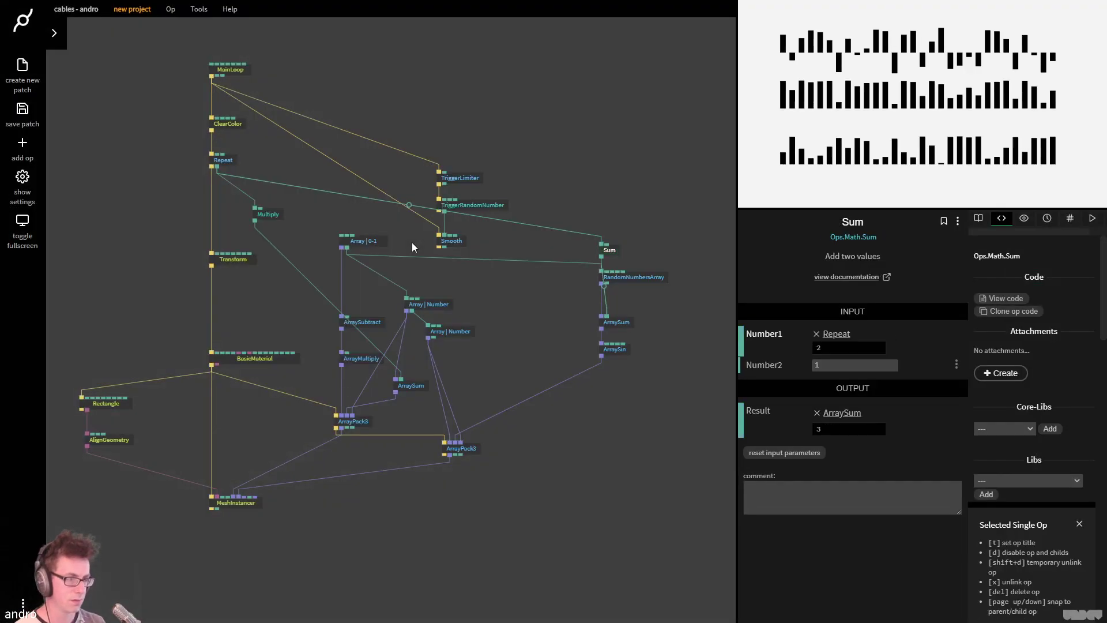
drag(612, 254, 557, 298)
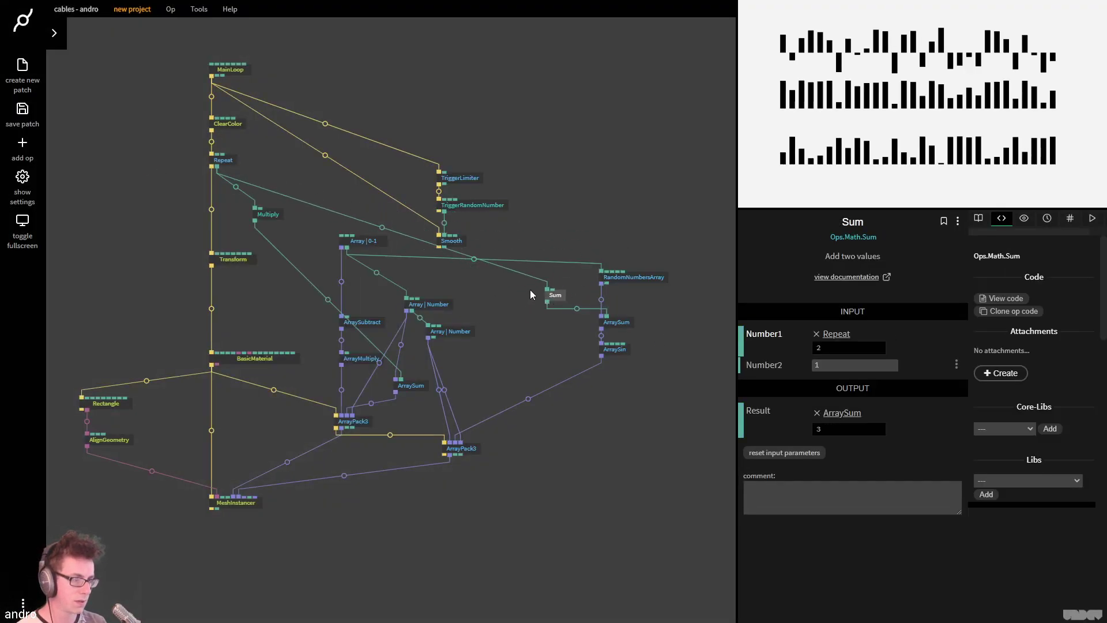
Try different values for Sum's Number2 to see how the bar heights respond
click(626, 331)
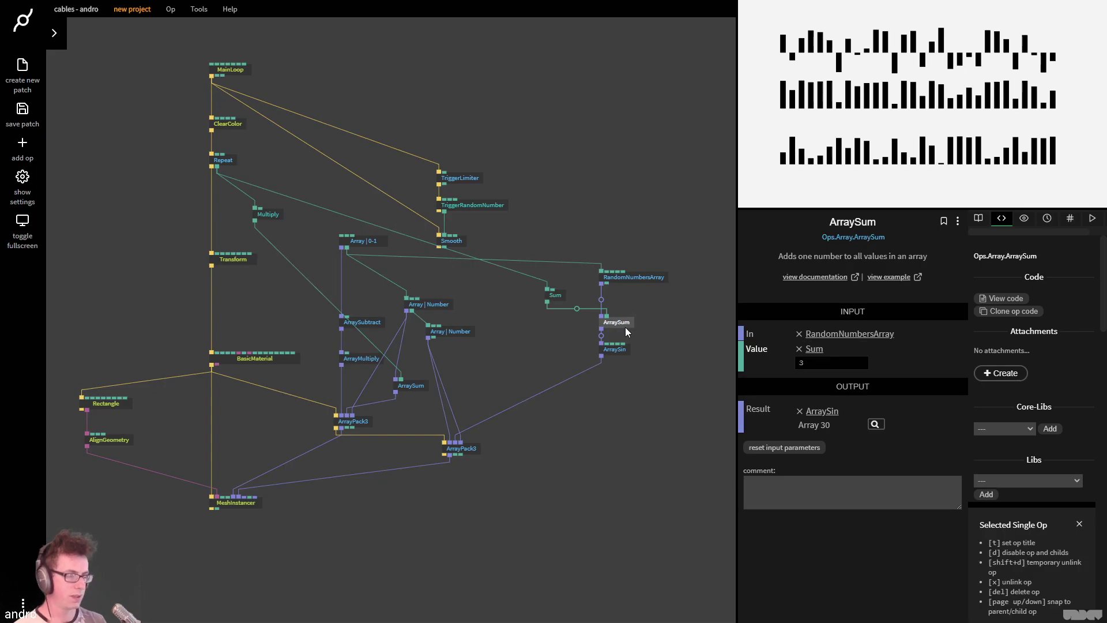
click(555, 294)
drag(847, 364, 900, 364)
click(601, 226)
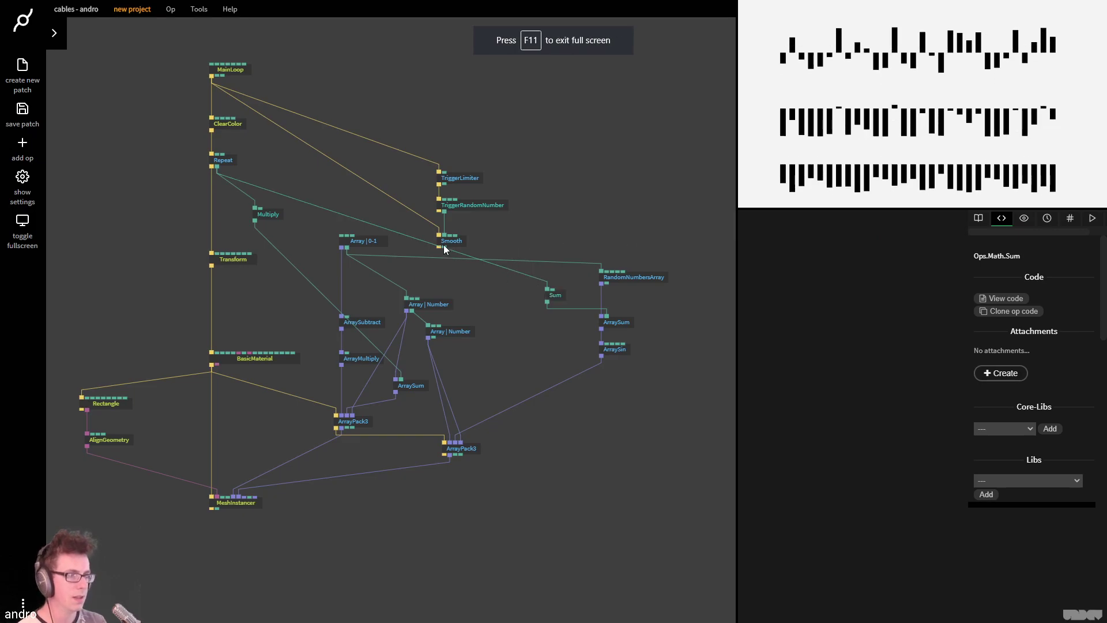
Link Smooth's result to Sum's Number2, and compare the animation with the reference tweet
drag(445, 252, 465, 248)
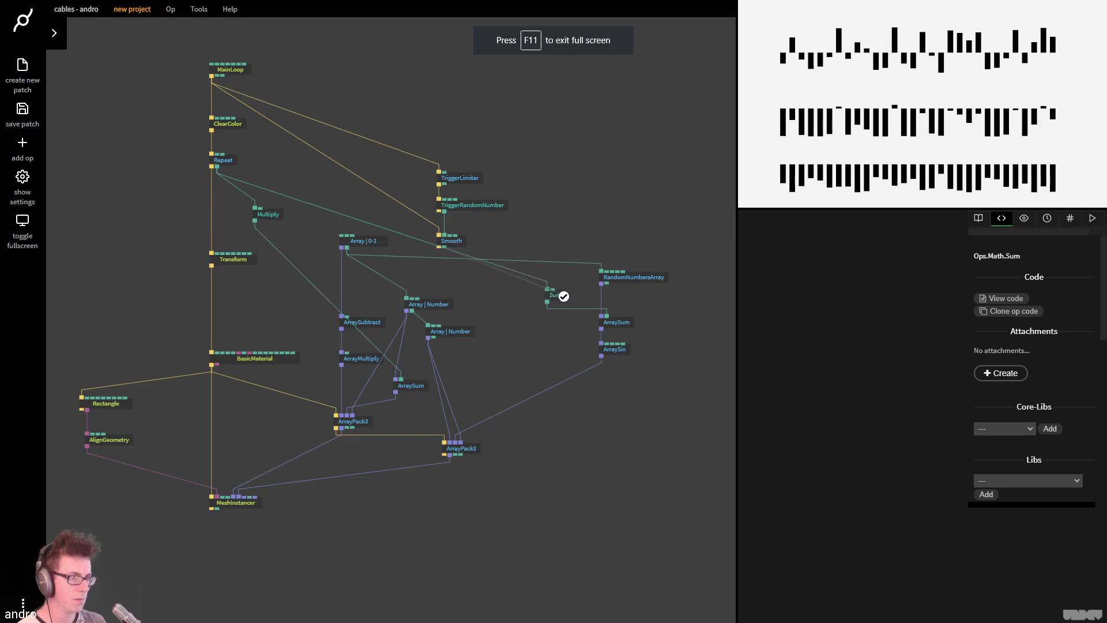
drag(560, 297, 571, 294)
click(596, 293)
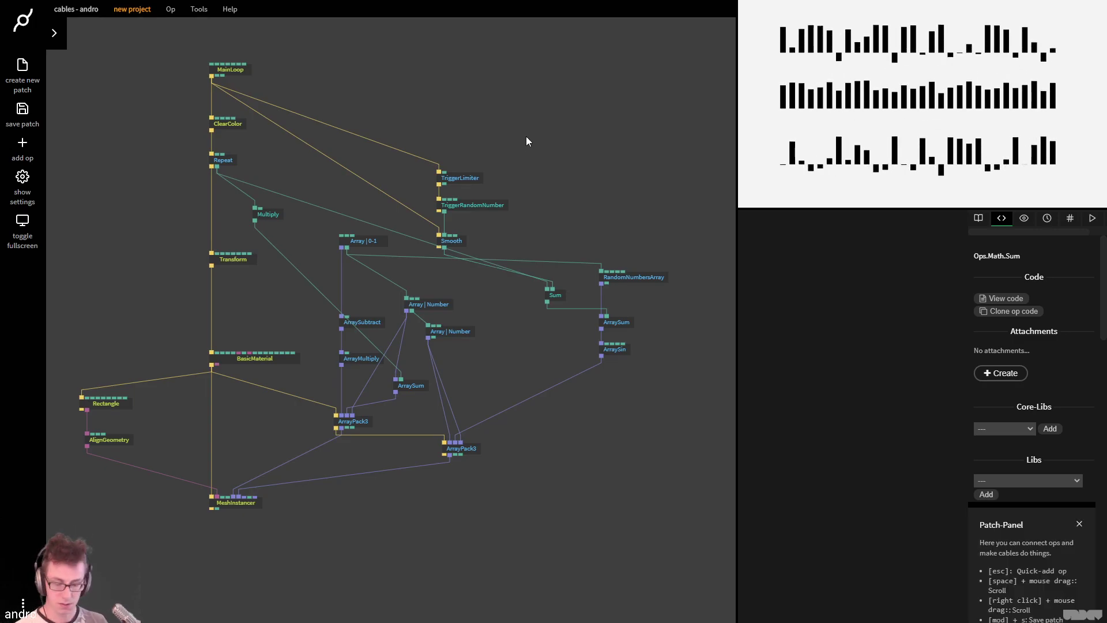
key(alt+Tab)
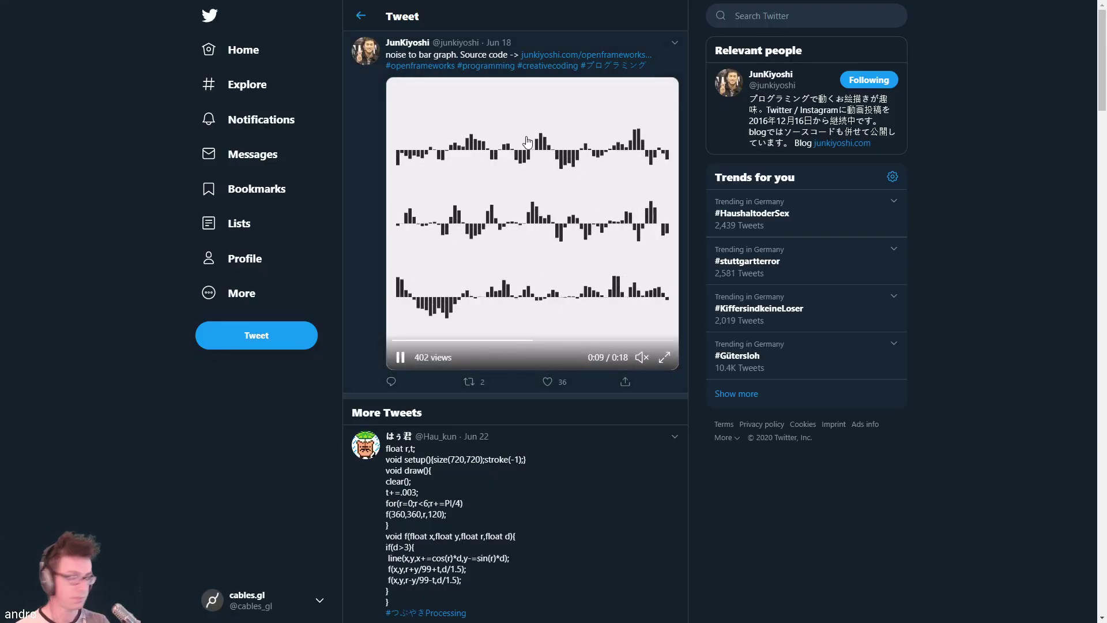
key(alt+Tab)
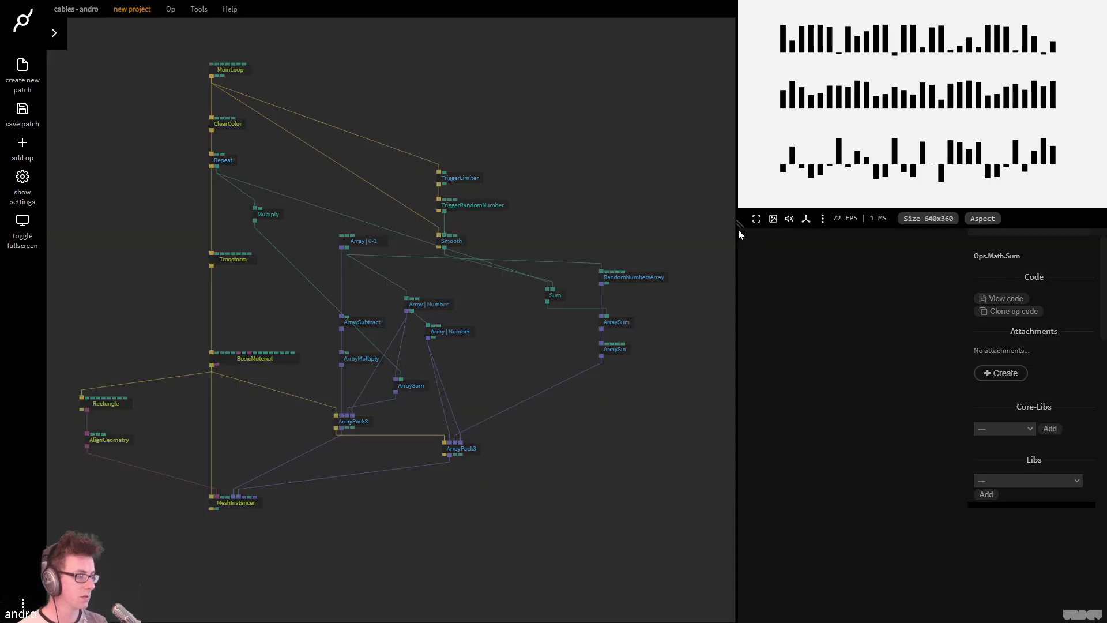
Enlarge the render preview, and set Transform's Scale to 0.39 so the full rows of bars fit
drag(739, 231, 700, 402)
click(609, 231)
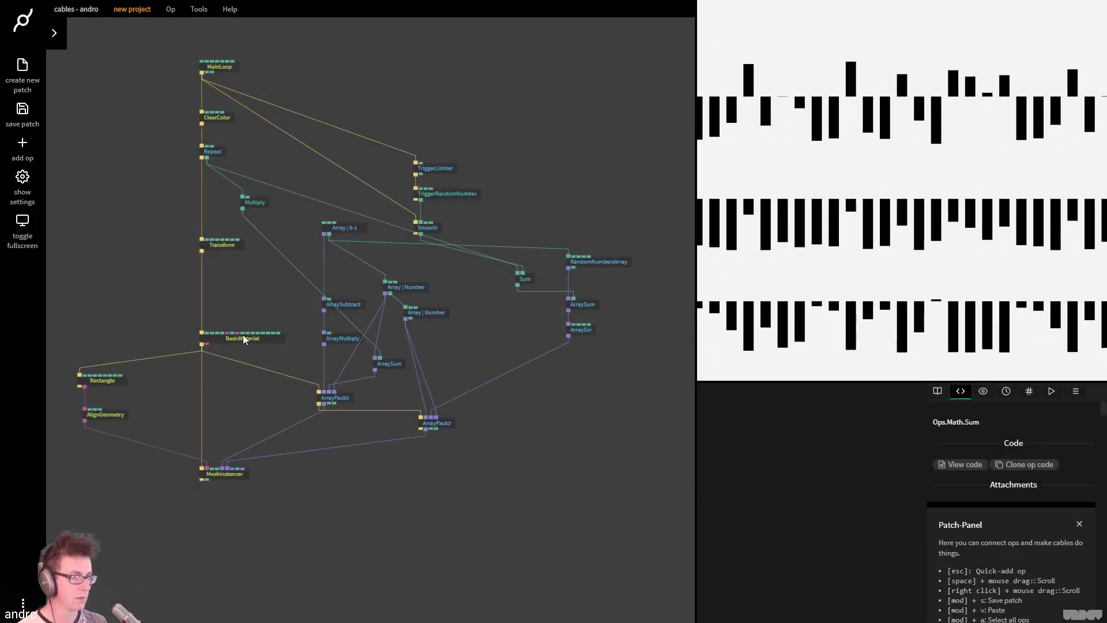
click(237, 241)
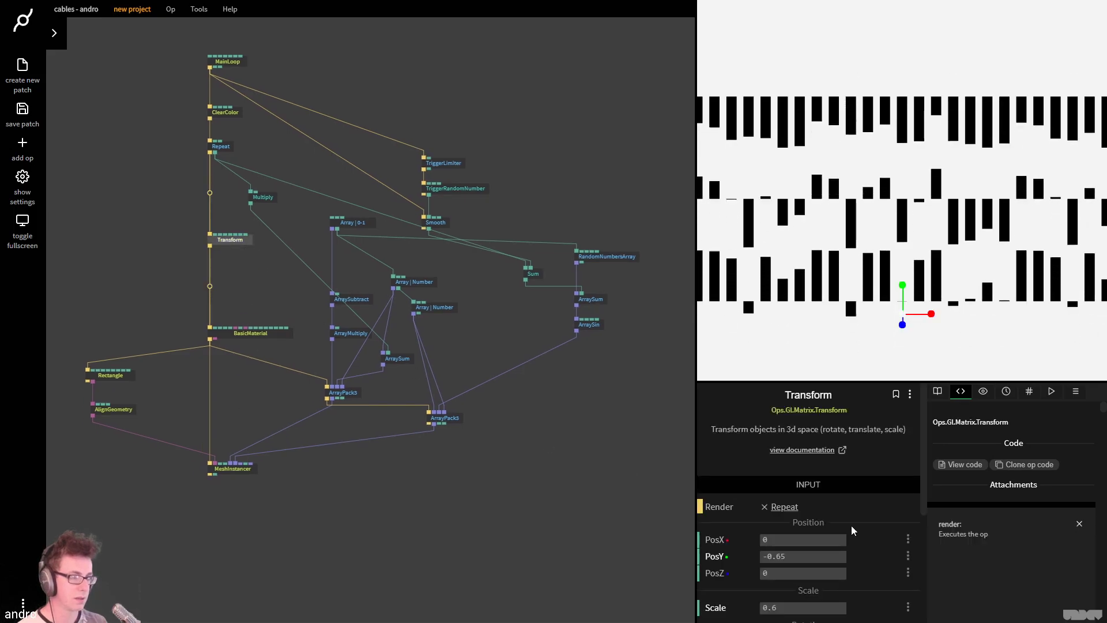
mouse_move(803, 607)
mouse_down()
mouse_move(749, 607)
mouse_move(784, 607)
mouse_up()
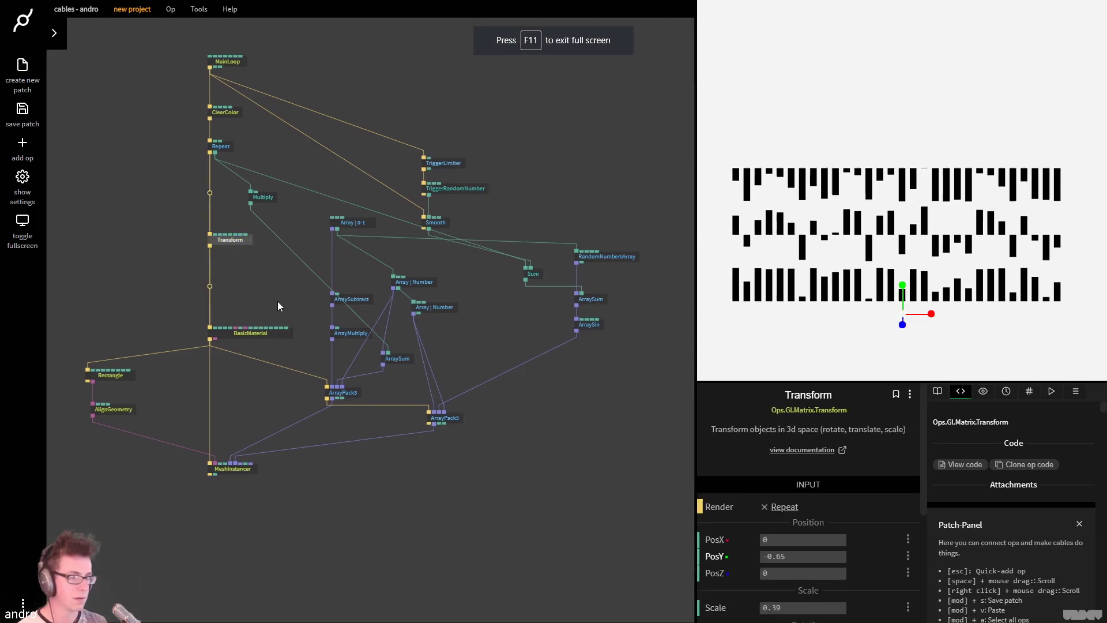
Set Transform's PosY to -0.5, trying 0 and -1 on the way
click(790, 556)
text(0)
double_click(801, 555)
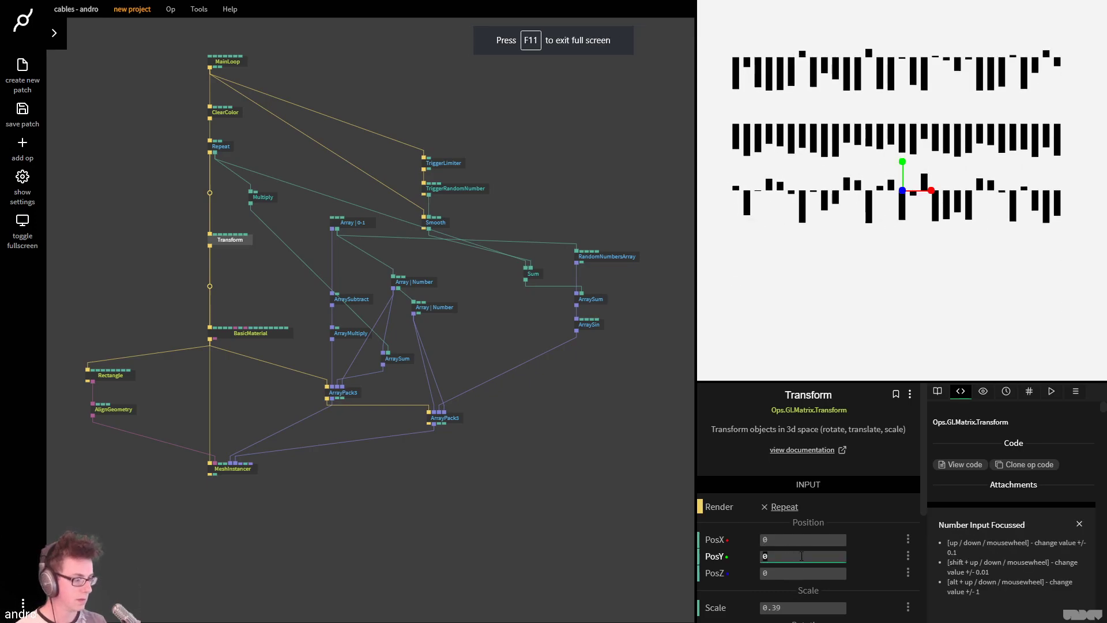
text(1)
key(BackSpace)
text(-1)
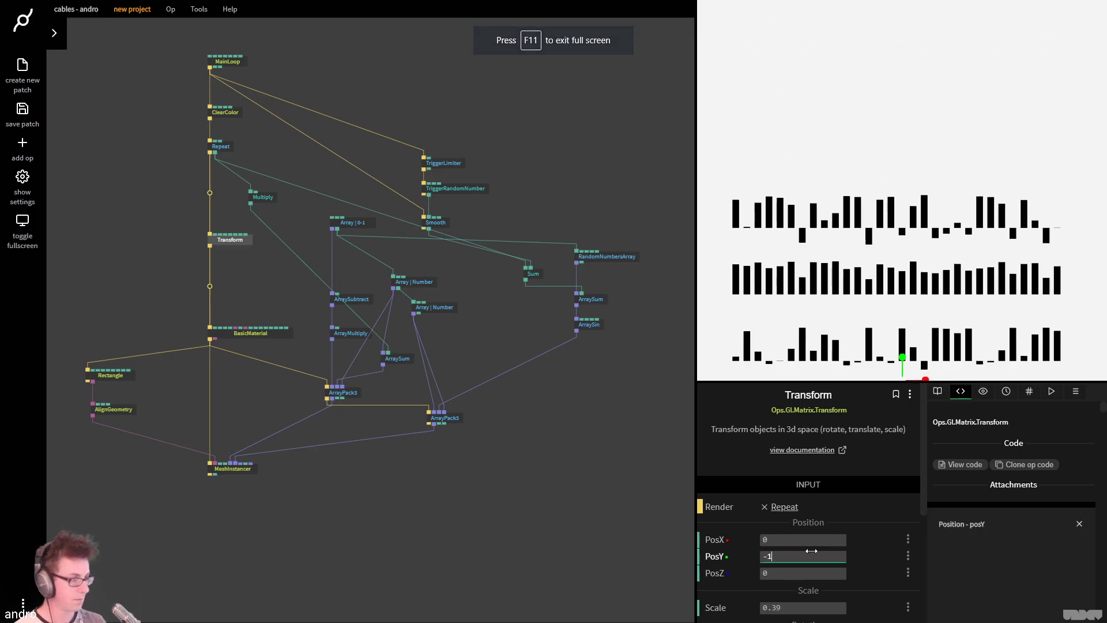
key(BackSpace)
text(0.5)
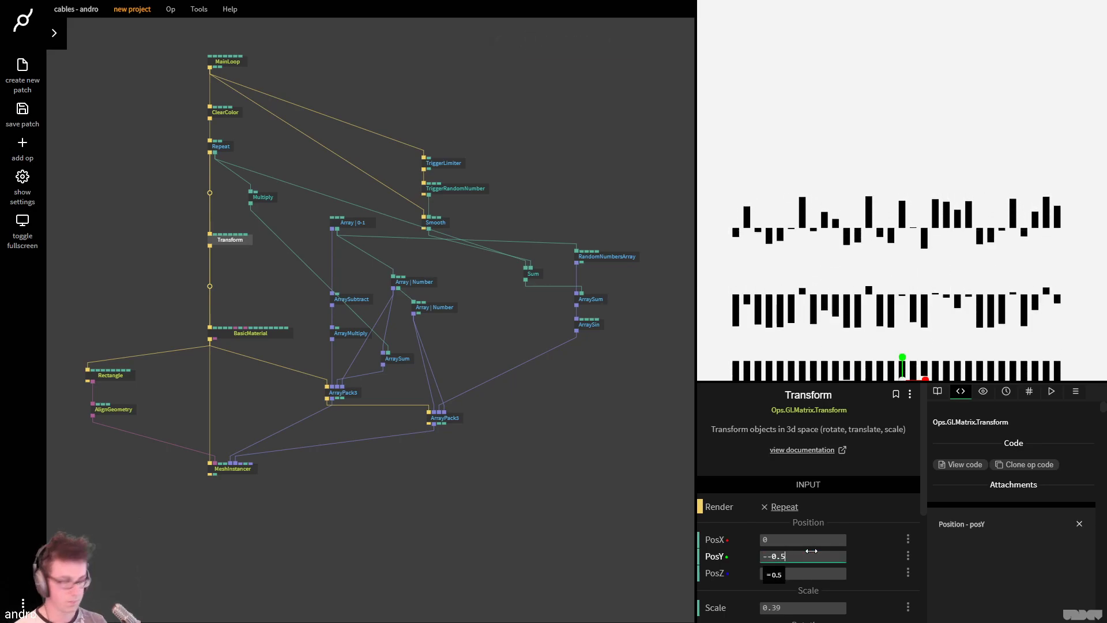
key(BackSpace)
key(BackSpace)
key(BackSpace)
key(BackSpace)
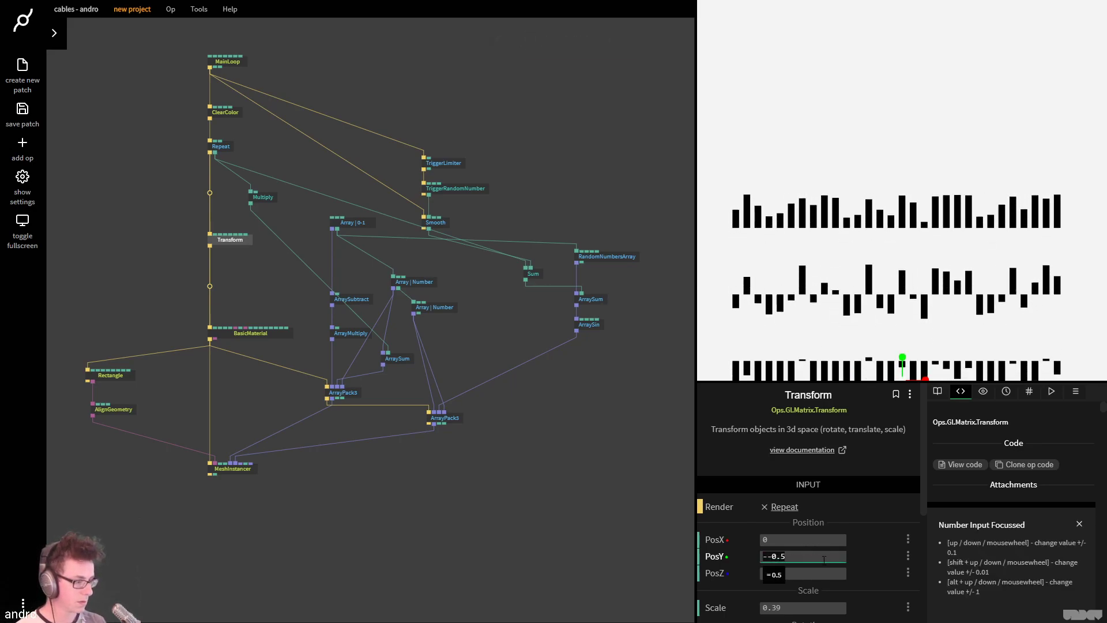
text(0.5)
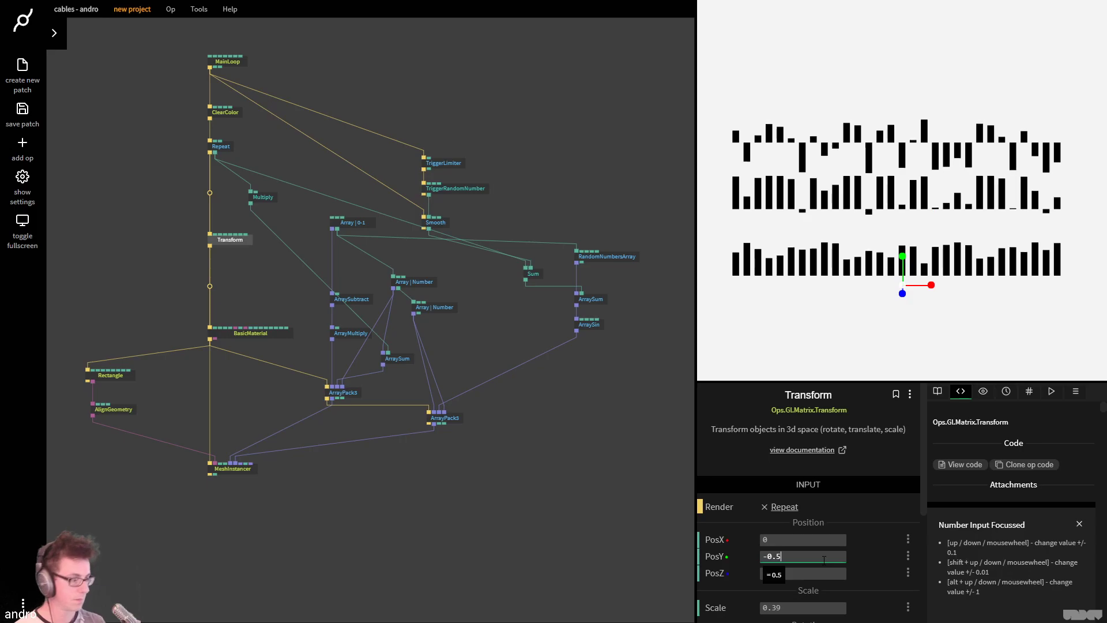
click(611, 369)
Spread the three rows apart vertically by setting Multiply's Number2 to 1.61
click(397, 358)
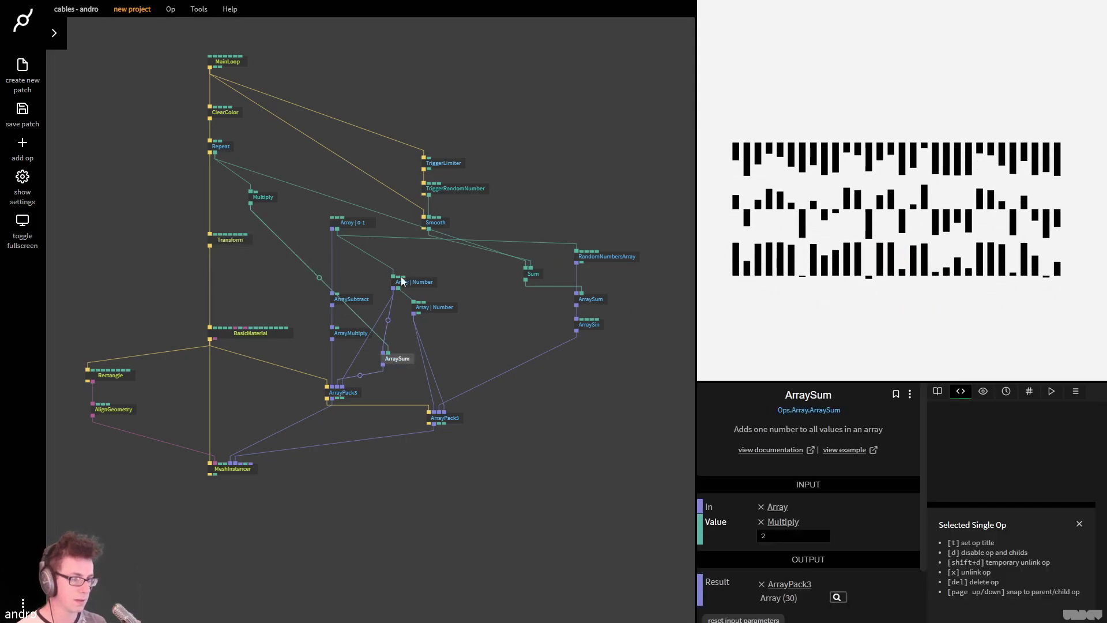
click(265, 197)
click(830, 539)
drag(831, 540, 865, 539)
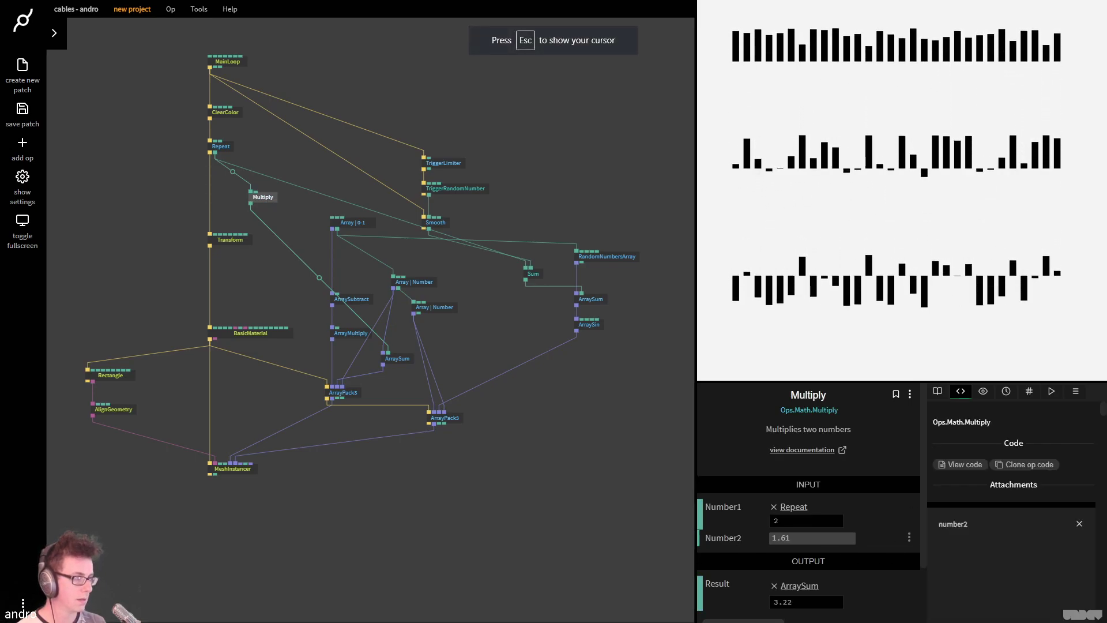
Lower Transform's PosY until the three rows are vertically centred, and check Smooth's parameters
click(230, 240)
drag(803, 556, 793, 555)
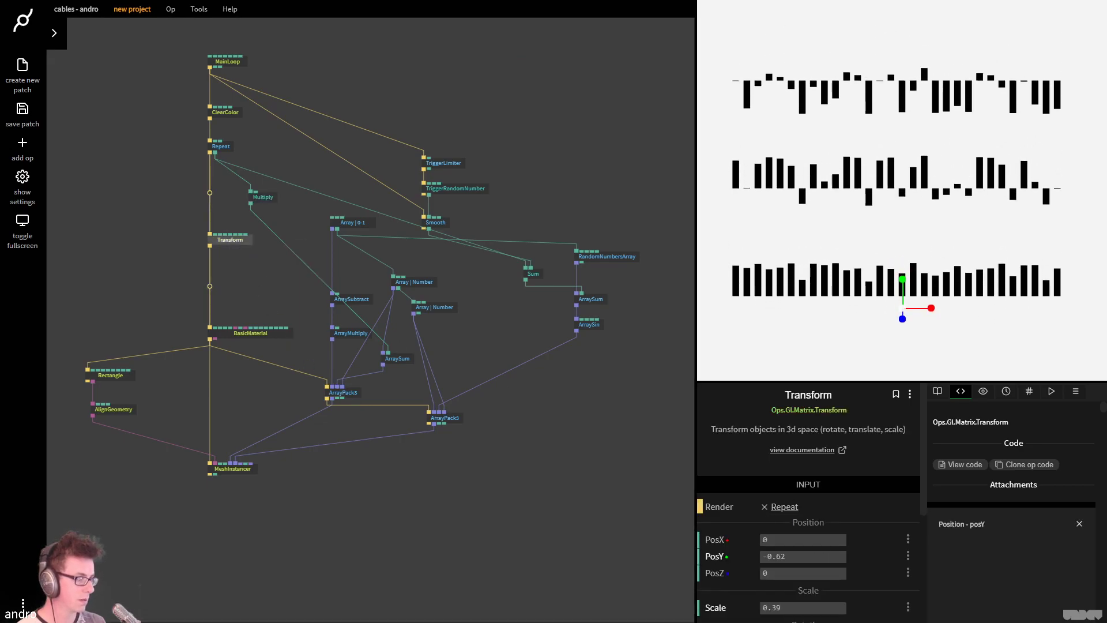
click(452, 174)
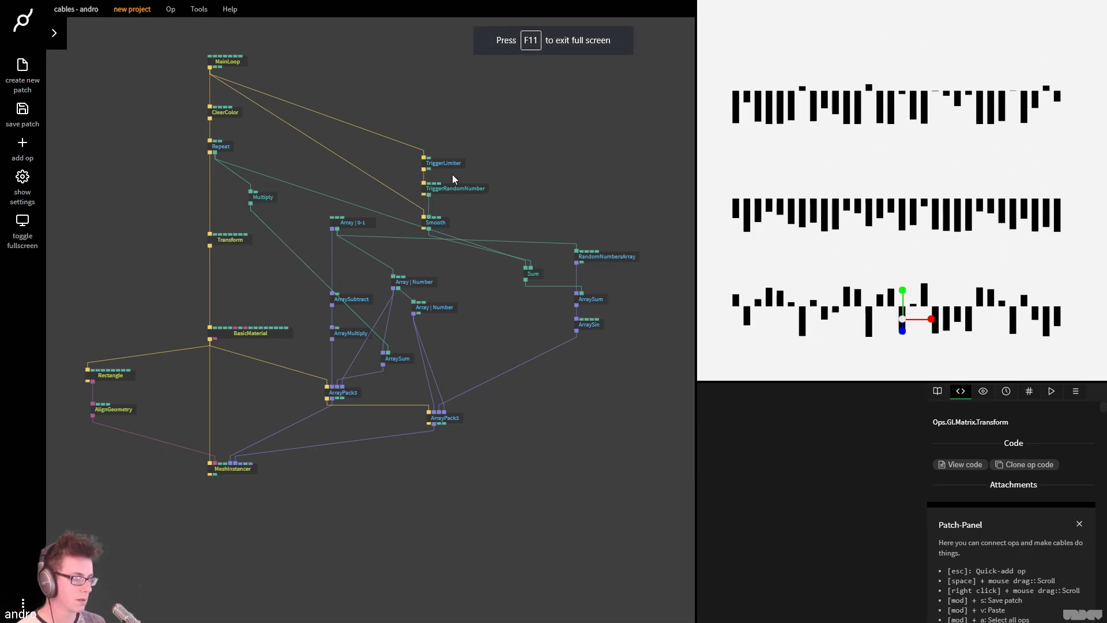
click(437, 224)
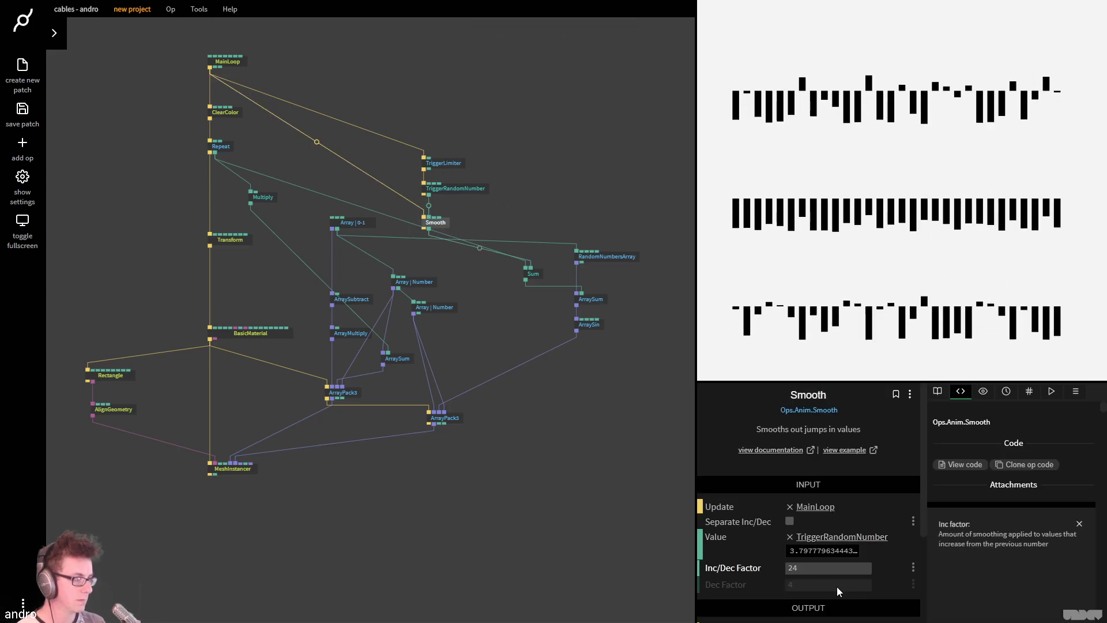
click(610, 391)
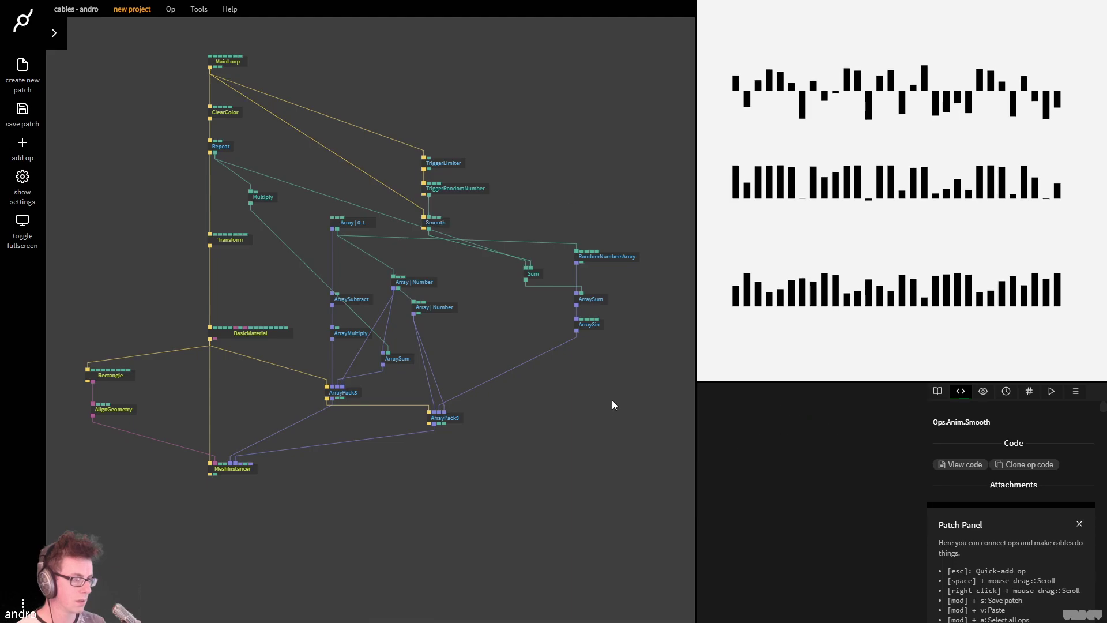
Tidy the patch by shifting the second Number array and the ArraySum beside ArrayMultiply, and save the patch
drag(441, 310, 452, 310)
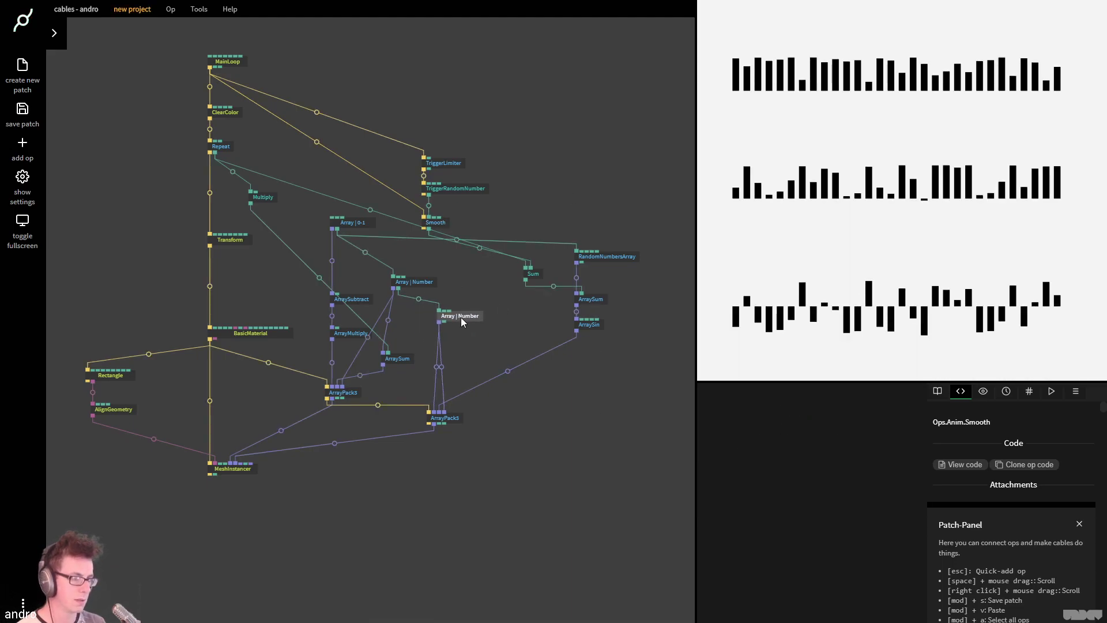
drag(390, 362, 408, 361)
click(410, 392)
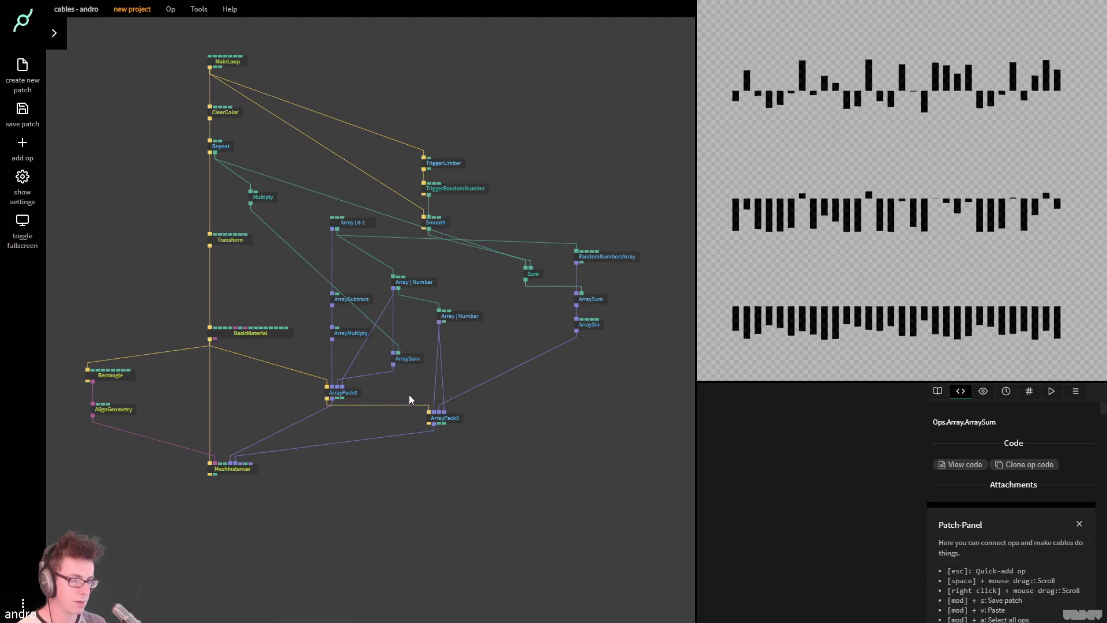
key(ctrl+s)
Move Rectangle and AlignGeometry together closer to the main op chain
drag(190, 452, 82, 344)
drag(143, 373, 200, 381)
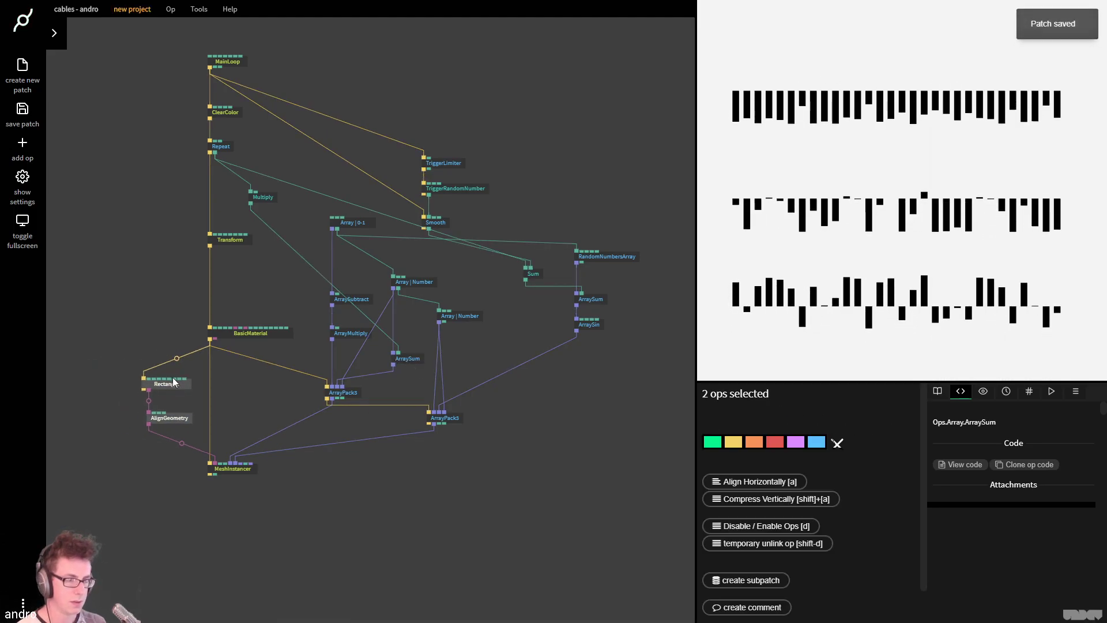
click(262, 395)
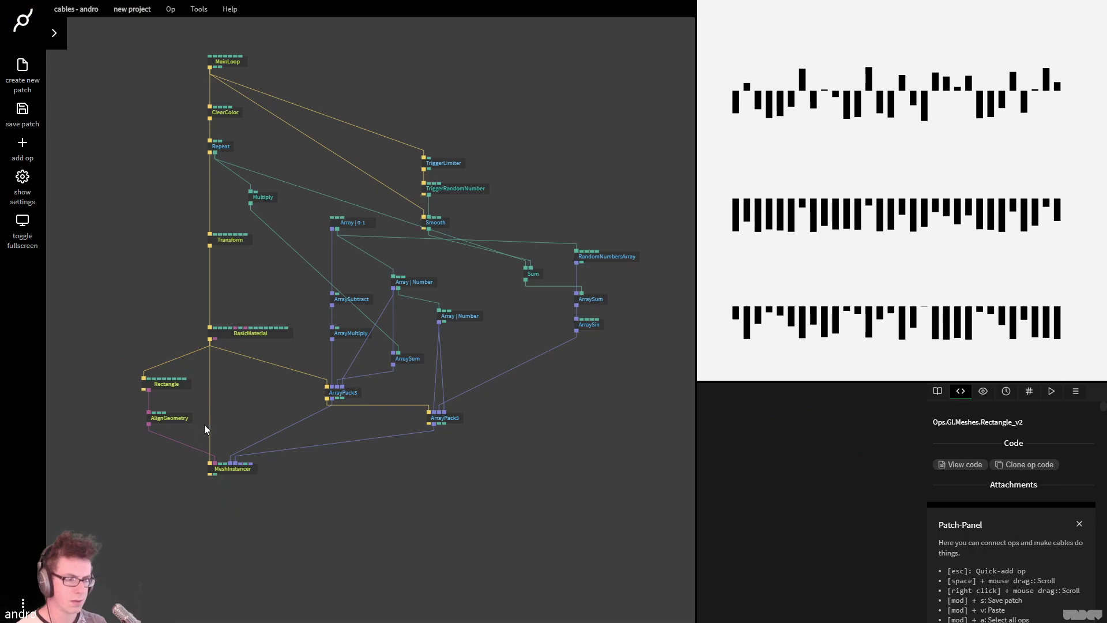
Try AlignGeometry's Y mode at Max, and set it back to Min
click(186, 419)
click(793, 541)
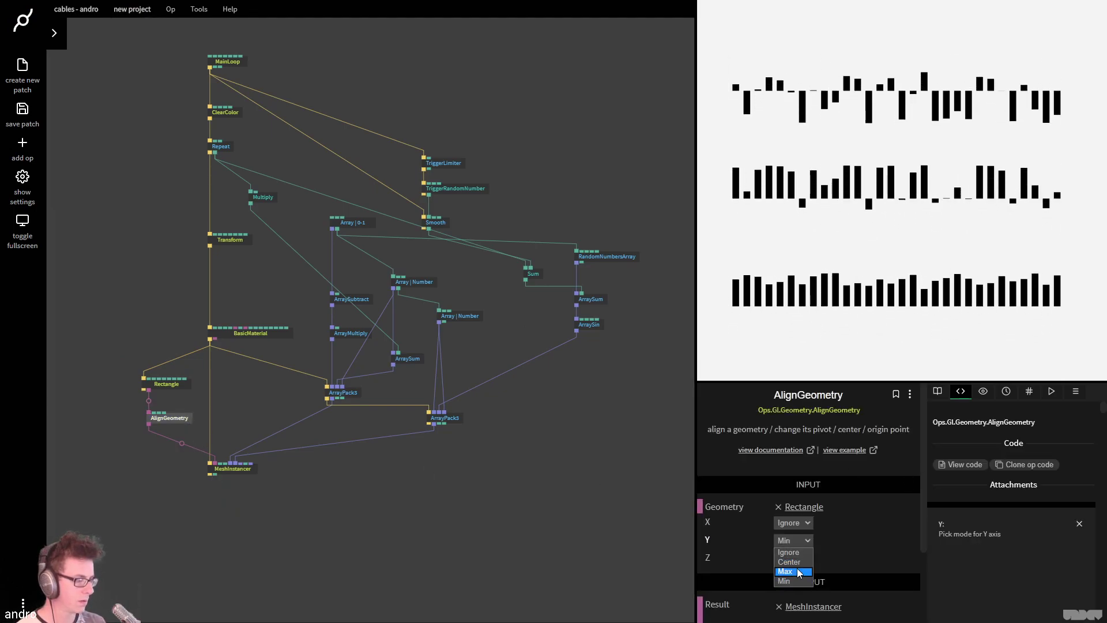
click(798, 571)
click(798, 542)
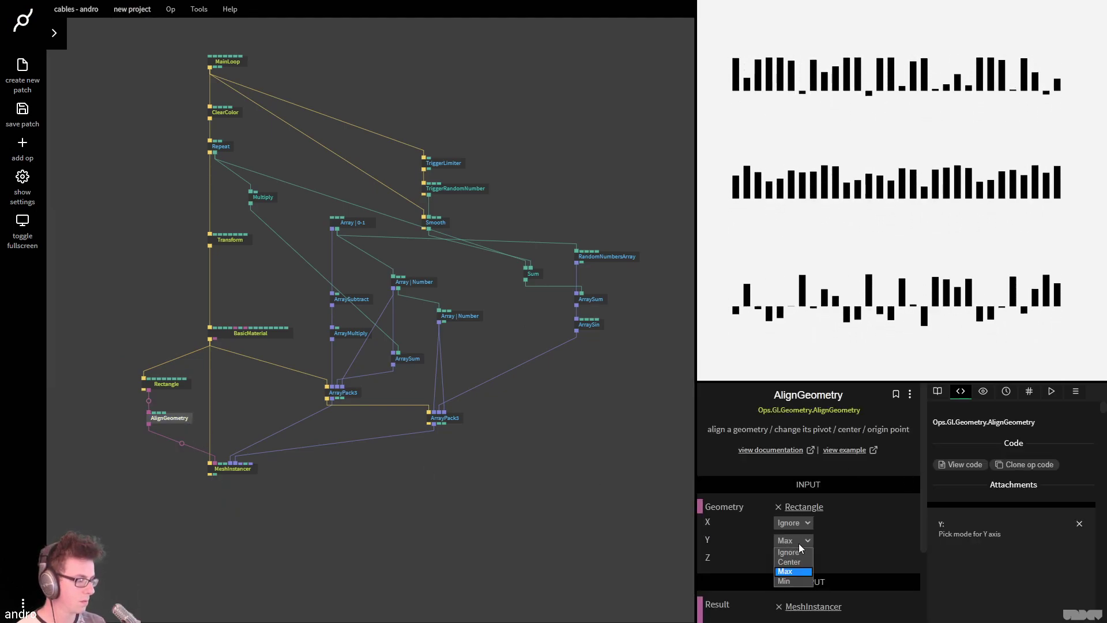
click(792, 580)
Save the patch, and compare the result with the reference tweet's bar graph animation
click(528, 164)
key(ctrl+s)
key(ctrl+Tab)
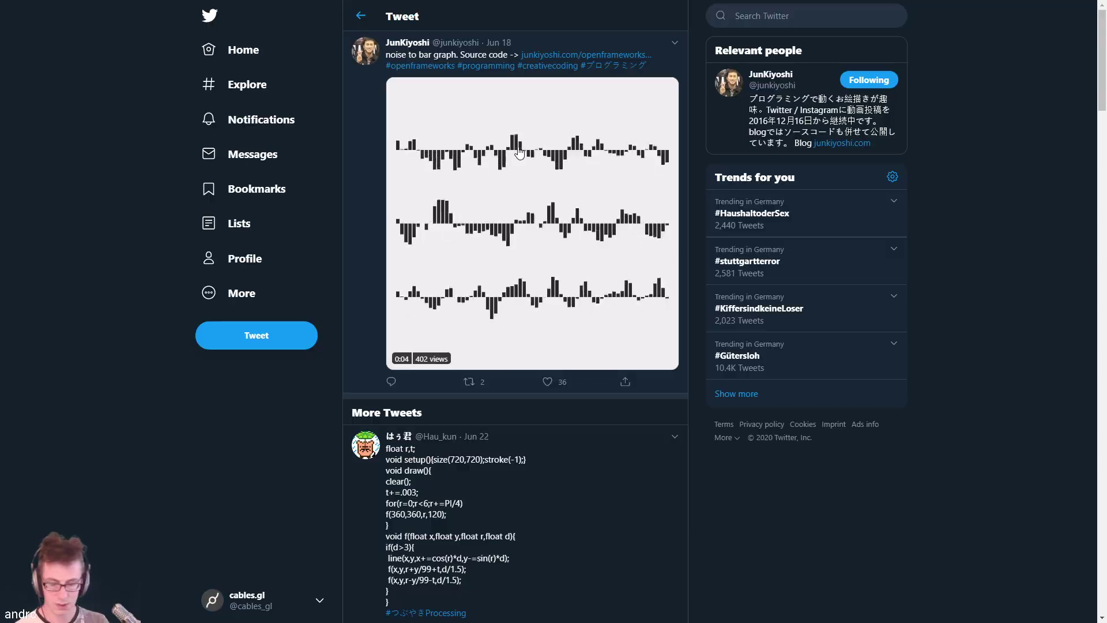
key(ctrl+shift+Tab)
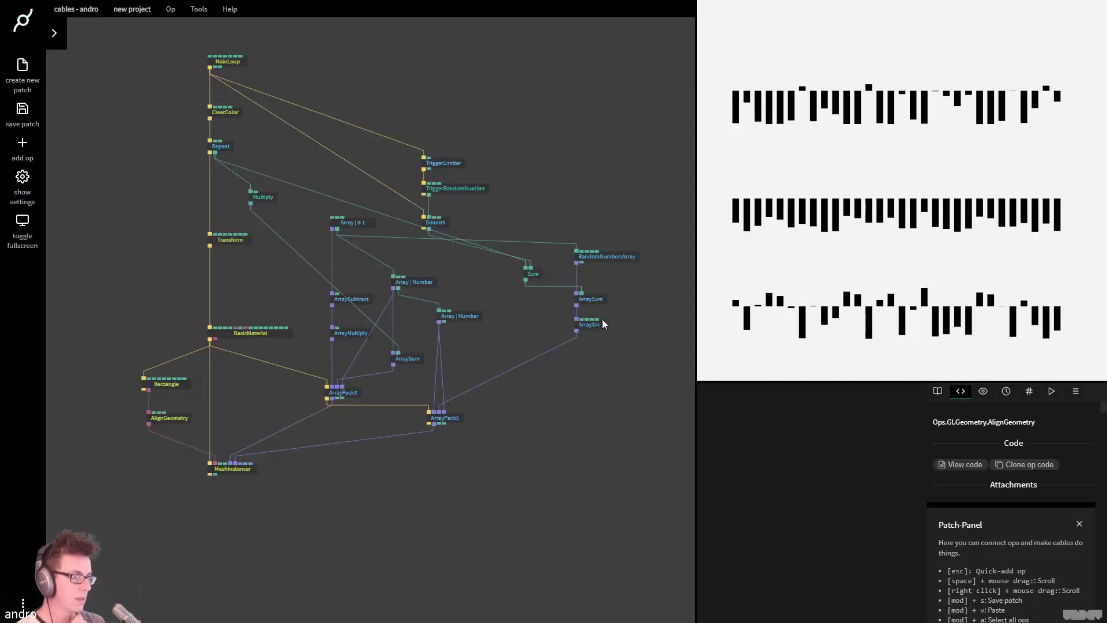
drag(598, 319, 586, 369)
click(555, 540)
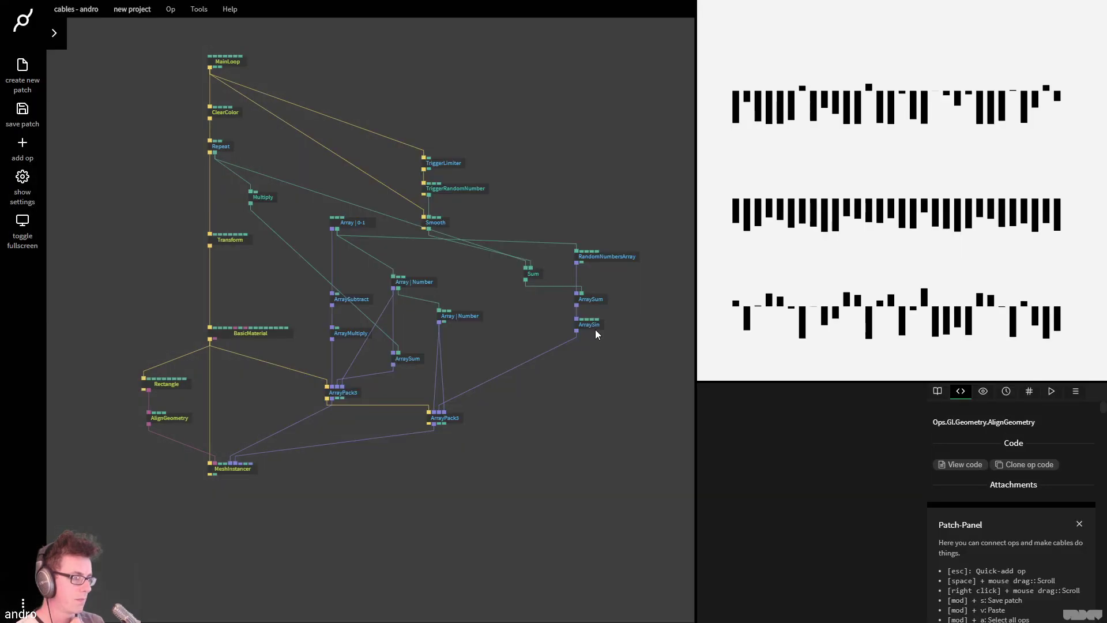
Set ArraySin's frequency to 0.87 and inspect the RandomNumbersArray settings
click(594, 326)
mouse_move(848, 565)
mouse_down()
mouse_move(816, 566)
mouse_move(856, 566)
mouse_move(832, 566)
mouse_up()
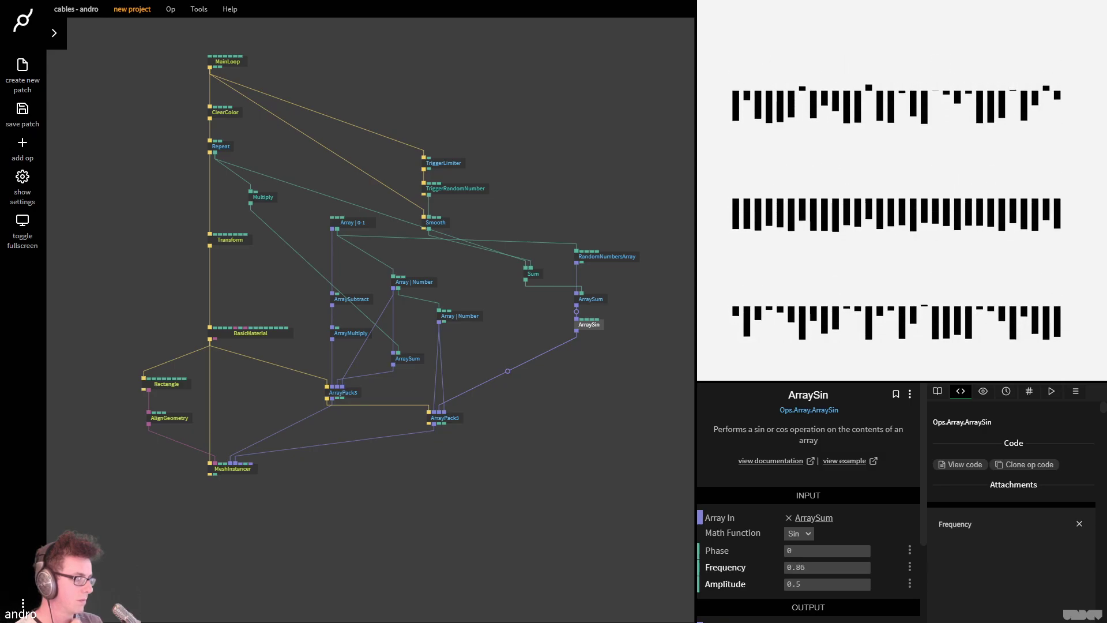
click(616, 258)
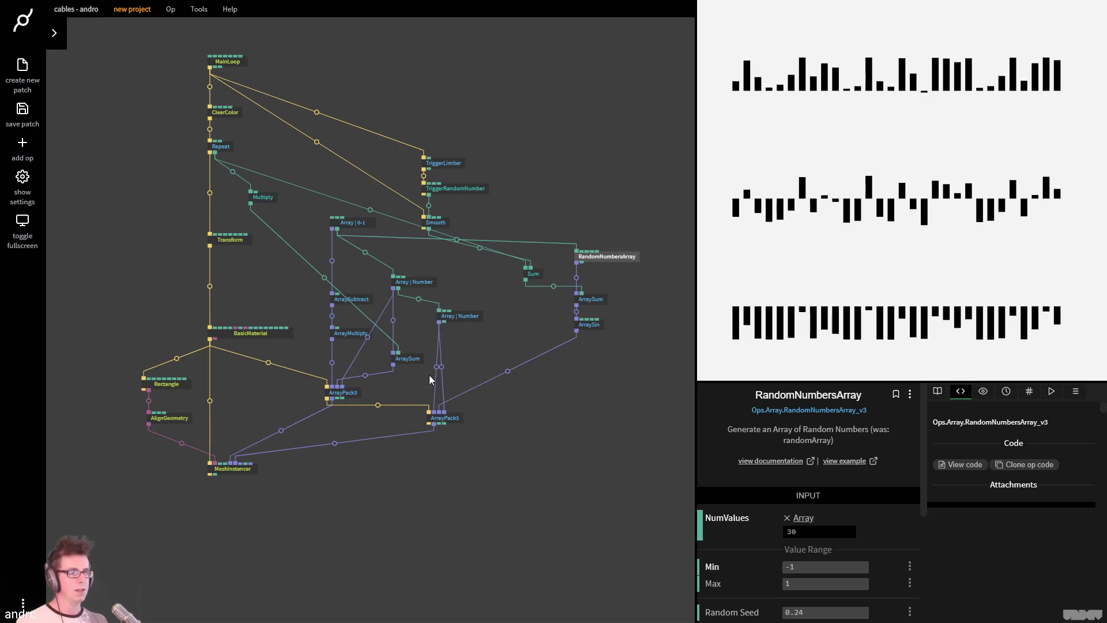
Move ArraySin further down beneath ArraySum, keeping it aligned with the random-number chain
drag(595, 328, 596, 363)
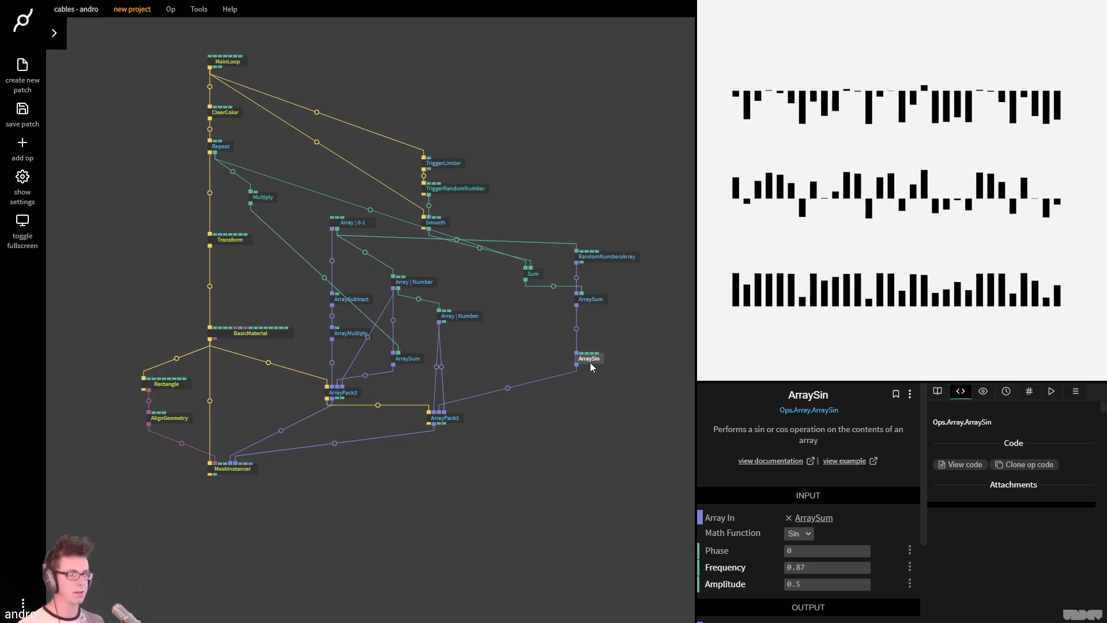
drag(593, 365, 593, 372)
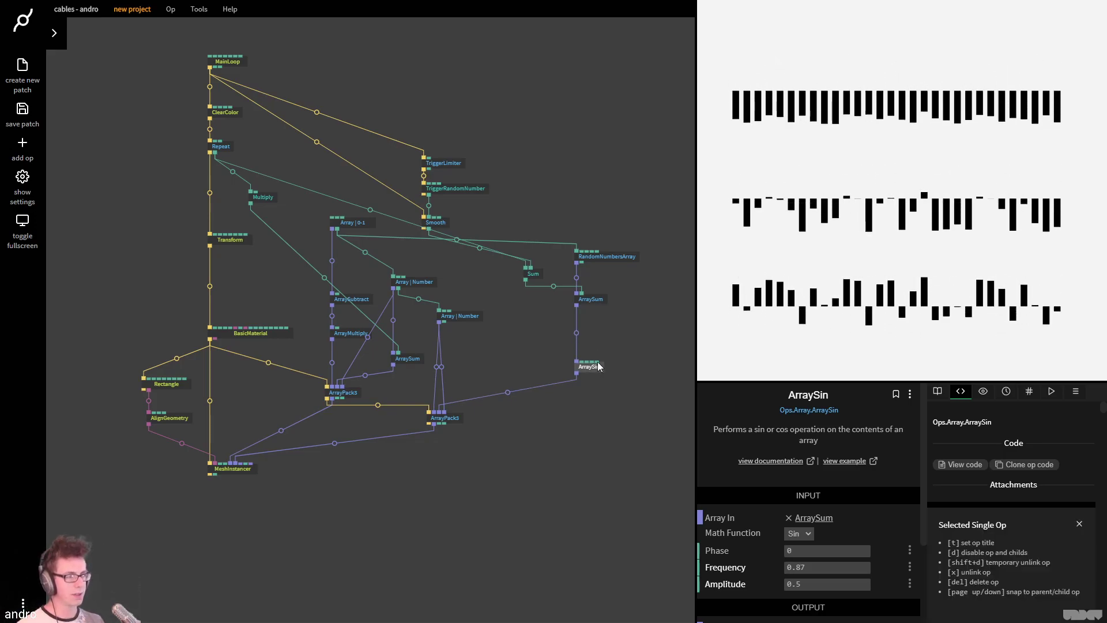
click(591, 377)
click(591, 374)
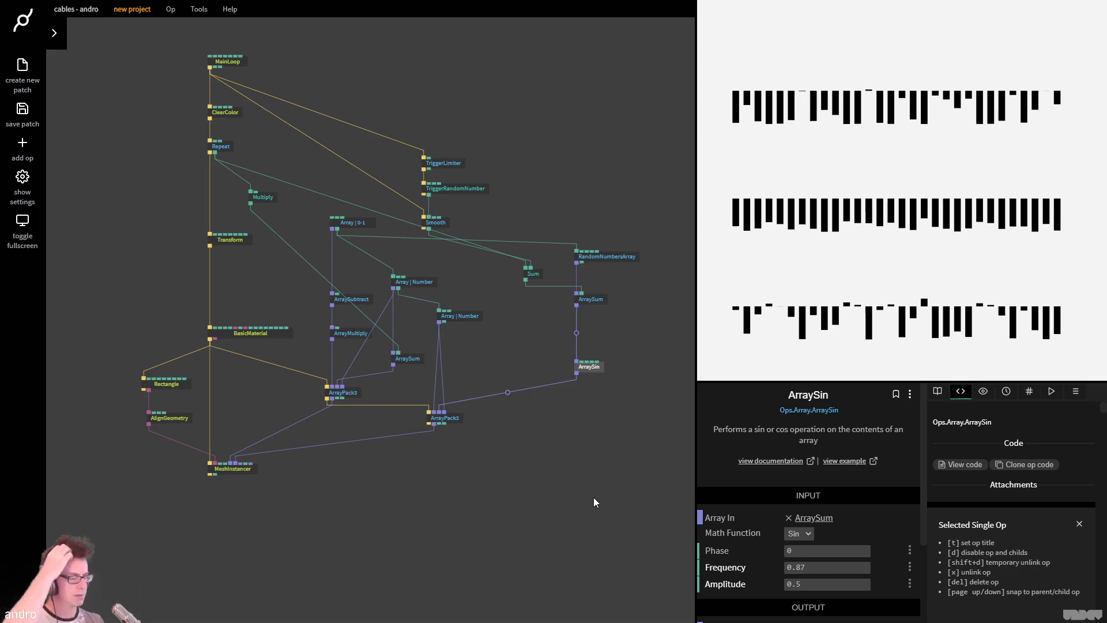
click(577, 484)
scroll(576, 450, right, 1)
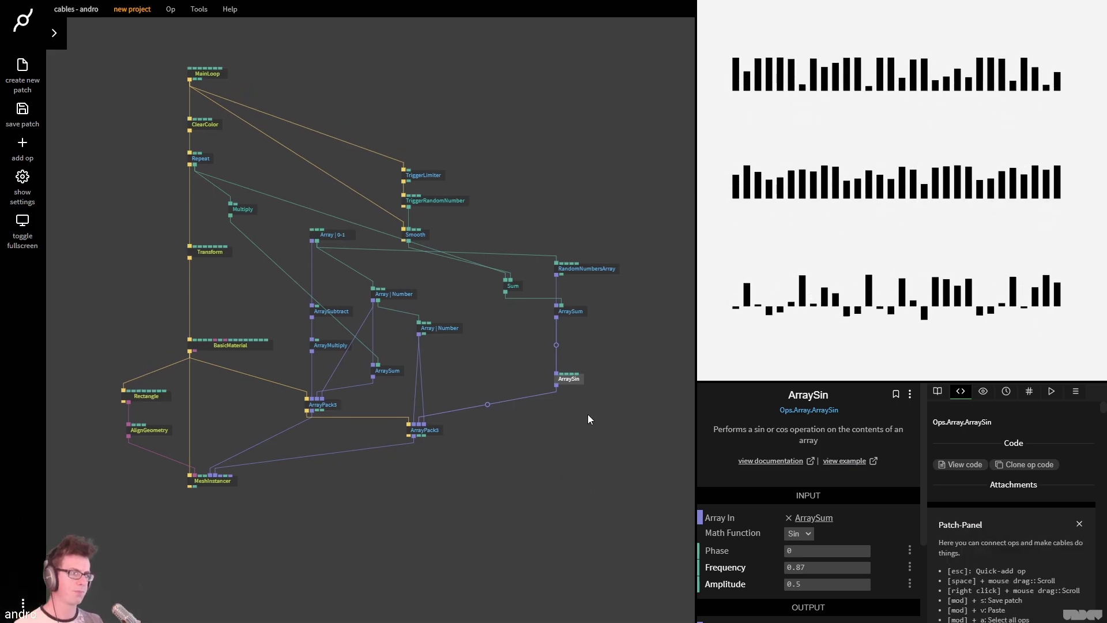
Duplicate ArraySin and place the copy beside the original
click(575, 382)
key(ctrl+c)
key(ctrl+v)
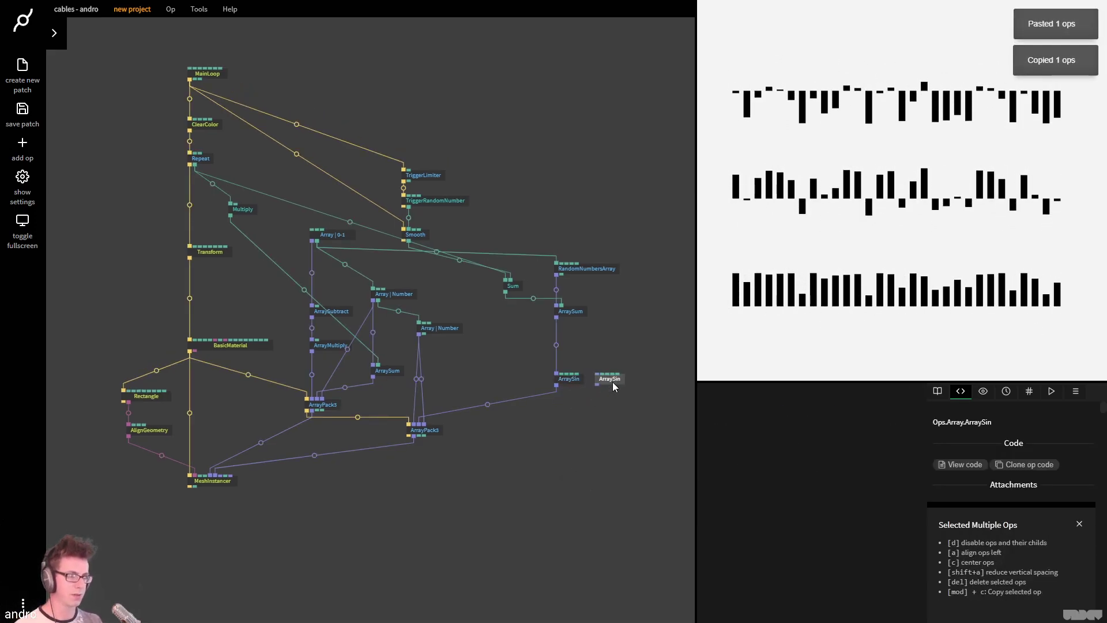
drag(612, 382, 618, 382)
Route the 0-1 Array through the copied ArraySin into ArrayPack3, and raise the copy's frequency to 6.53
click(339, 237)
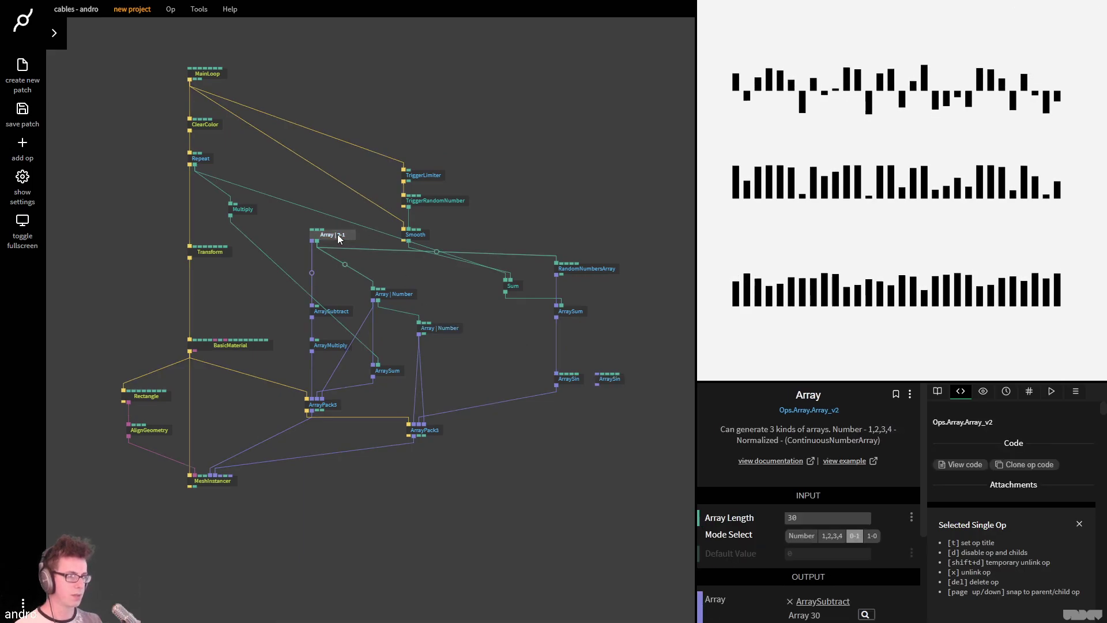
drag(315, 242, 597, 385)
click(602, 379)
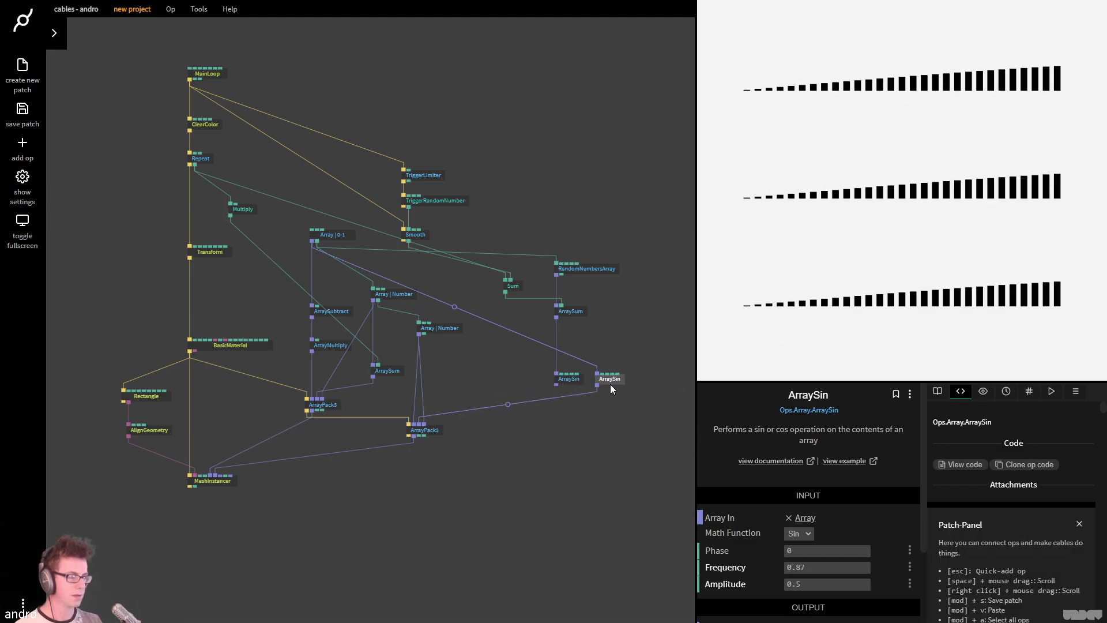
drag(807, 568, 882, 568)
key(F11)
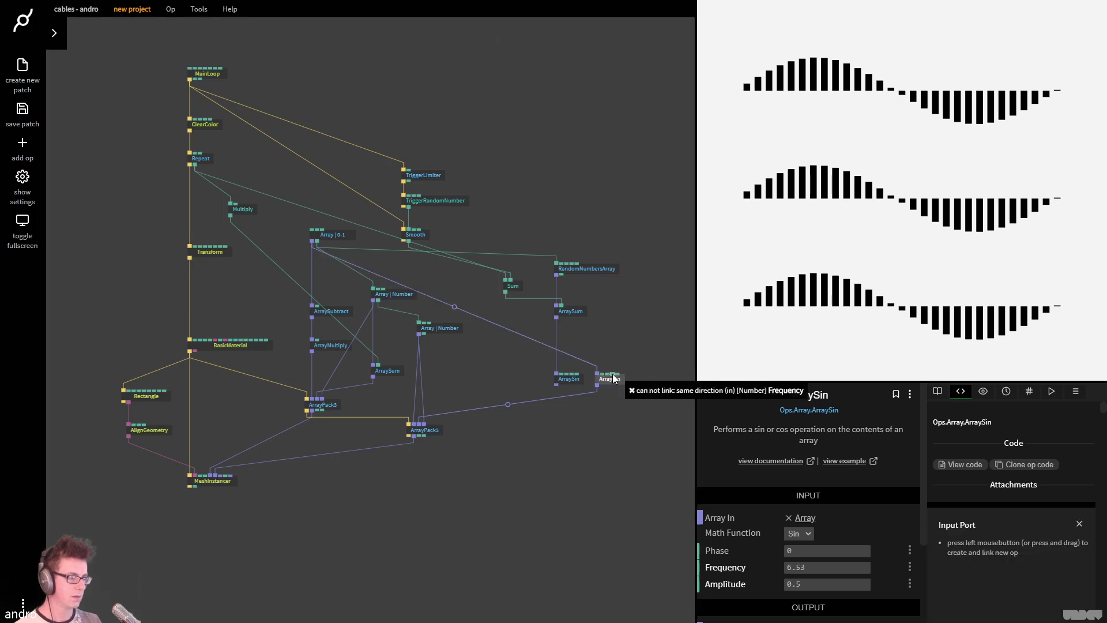
Drive the copied ArraySin's frequency with a new Pi op whose multiply amount is 4
drag(612, 377, 629, 333)
text(pi)
key(Return)
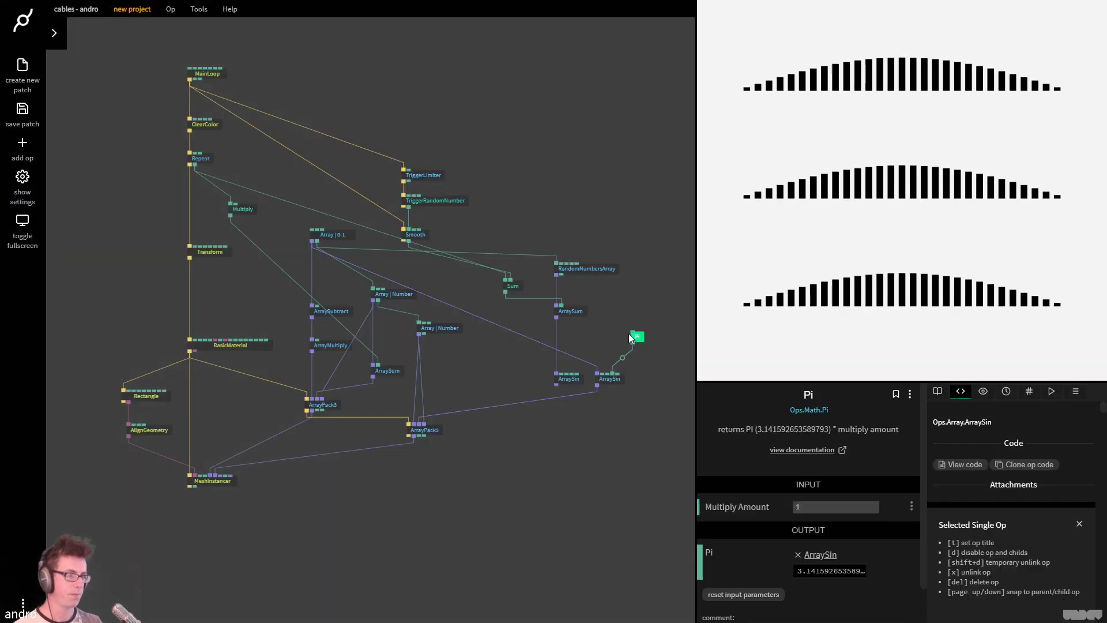
click(817, 506)
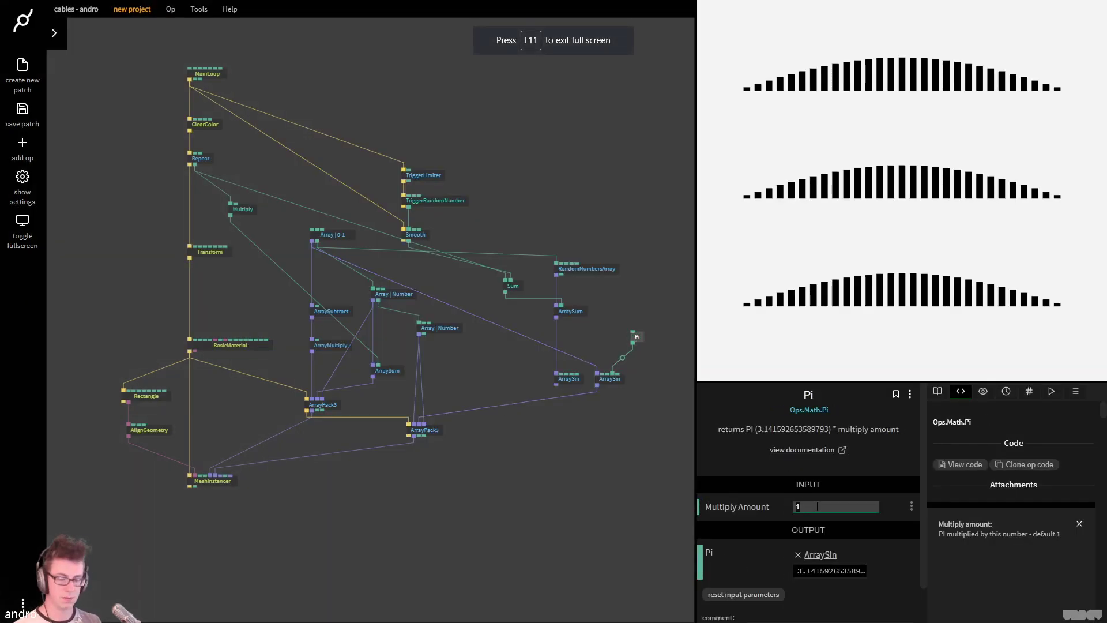
text(4)
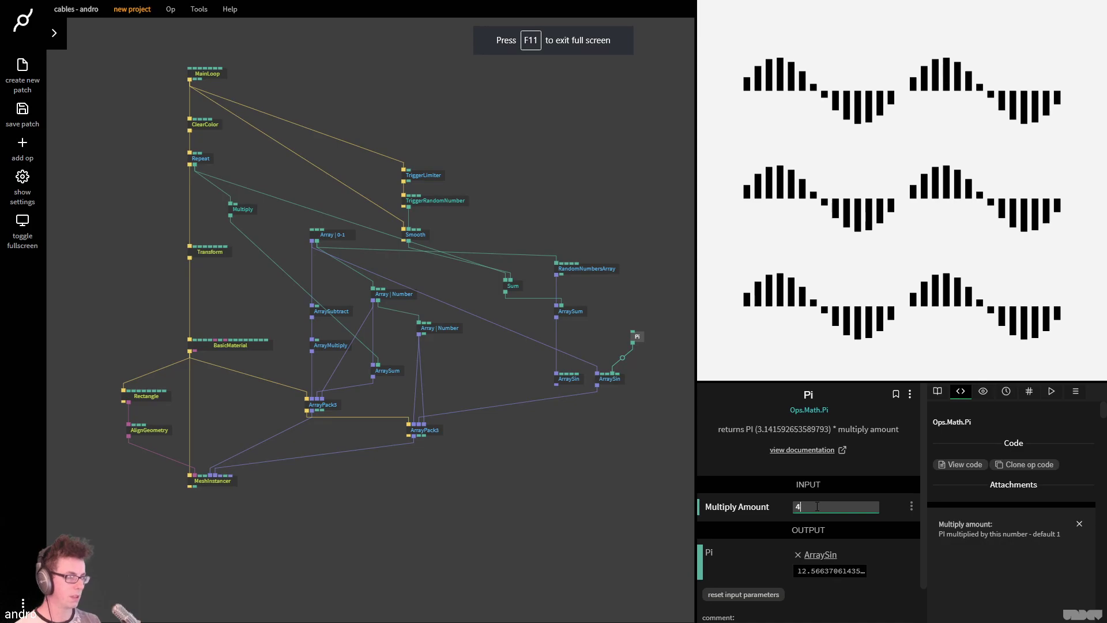
click(588, 411)
click(608, 379)
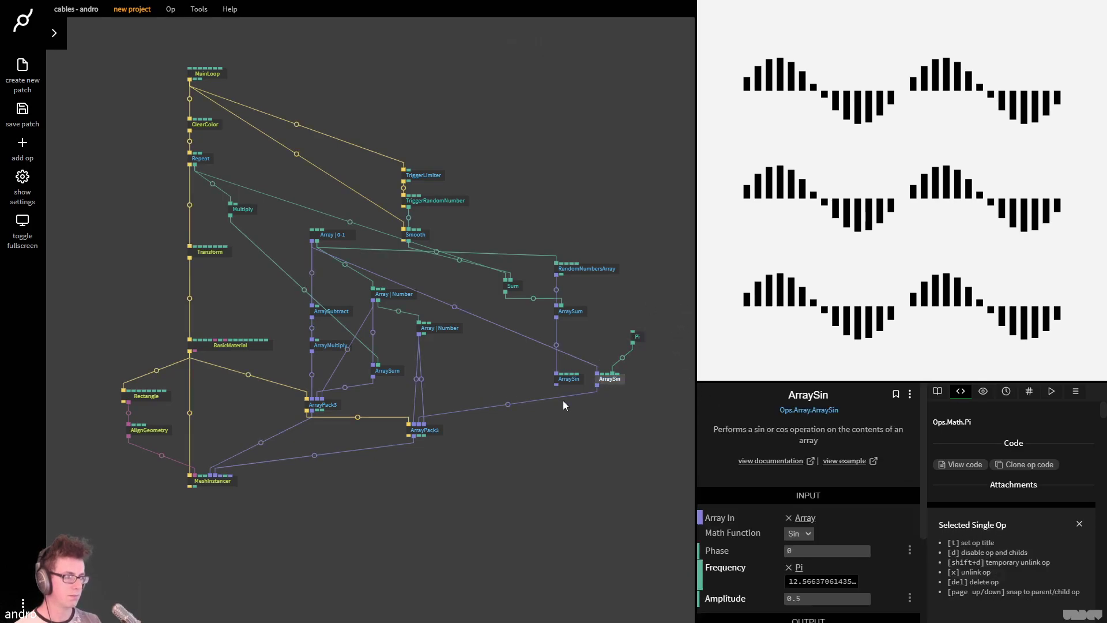
Unlink the copied ArraySin from ArrayPack3 and connect the original ArraySin there instead
click(508, 405)
drag(556, 385, 421, 433)
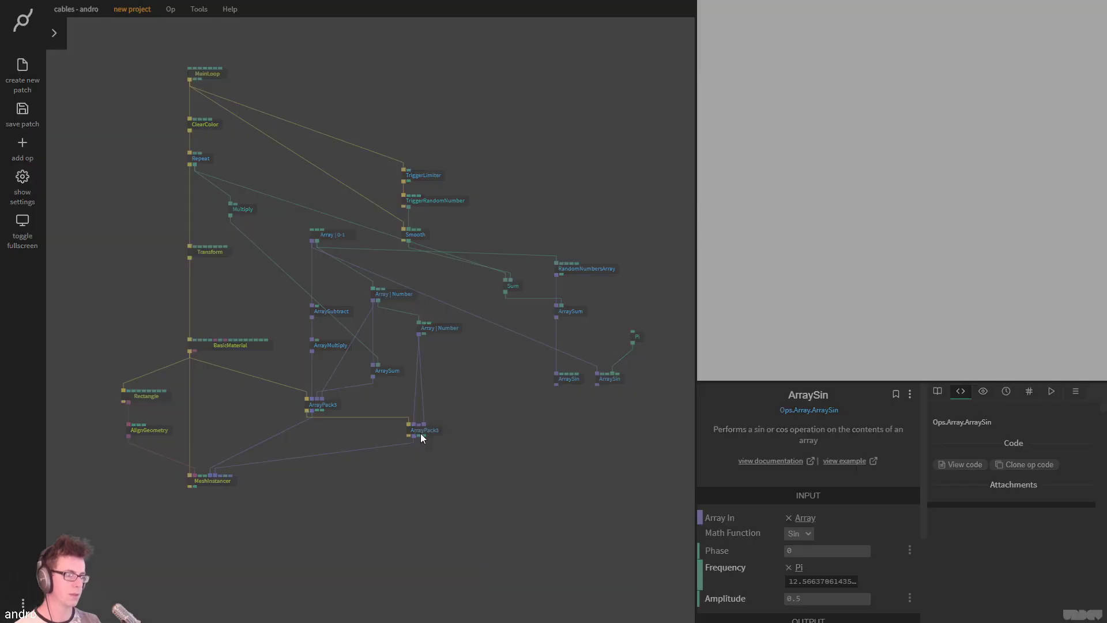
click(454, 421)
Insert an ArrayMathArray between the original ArraySin and ArrayPack3, place it below ArraySin, and feed the copied ArraySin into its Array 1 input
click(488, 406)
text(arraymath)
key(Down)
key(Return)
drag(427, 414, 582, 417)
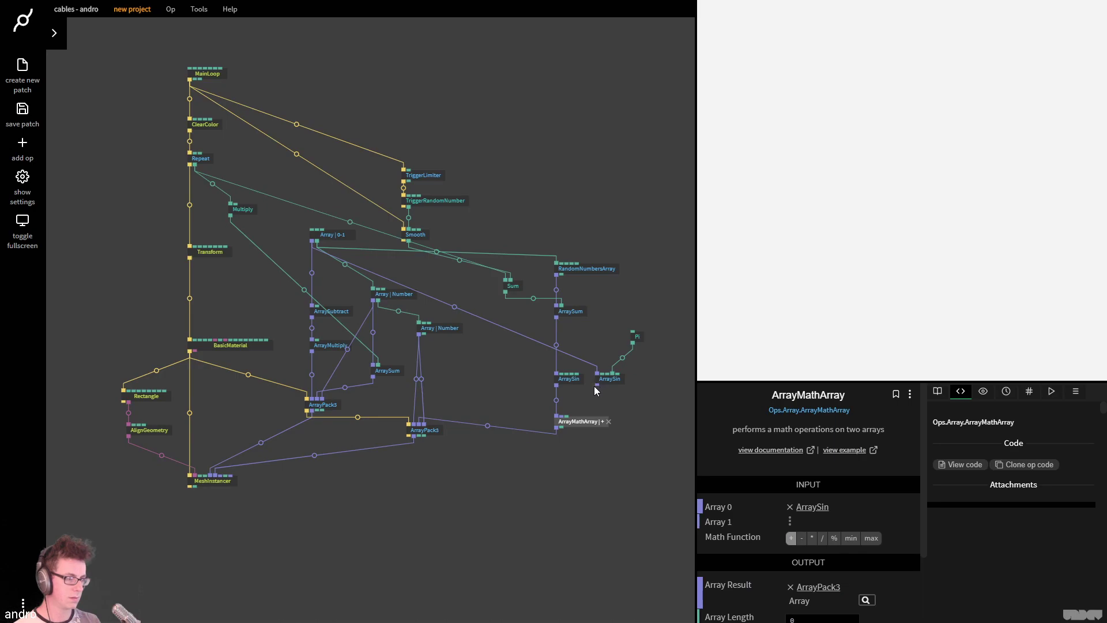
drag(597, 385, 558, 423)
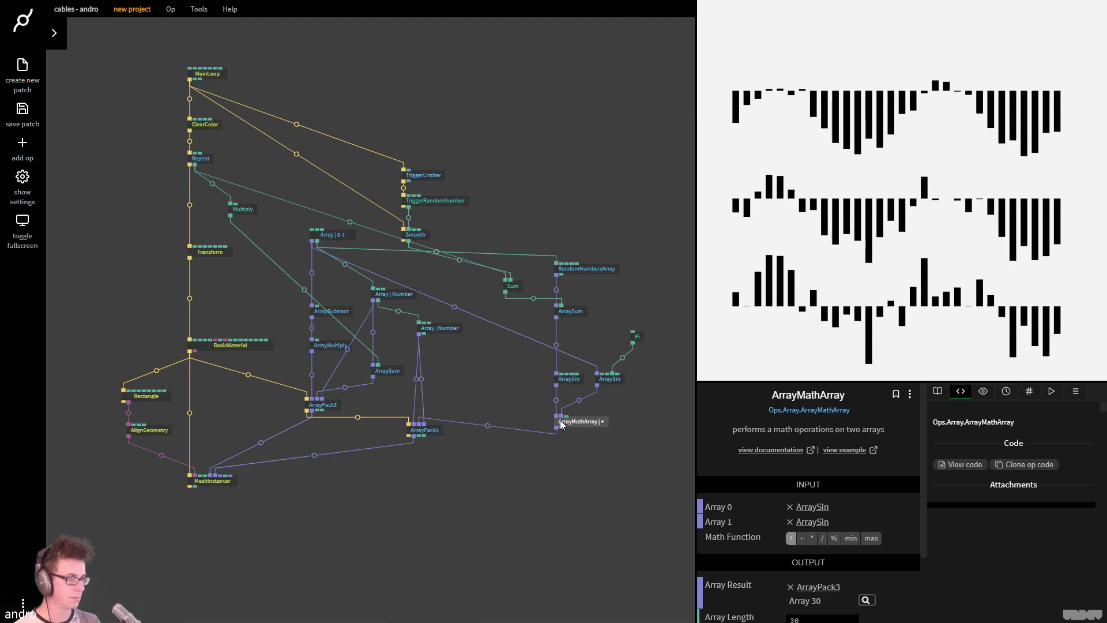
Try editing the original ArraySin's amplitude, and leave it at 0.5
click(611, 380)
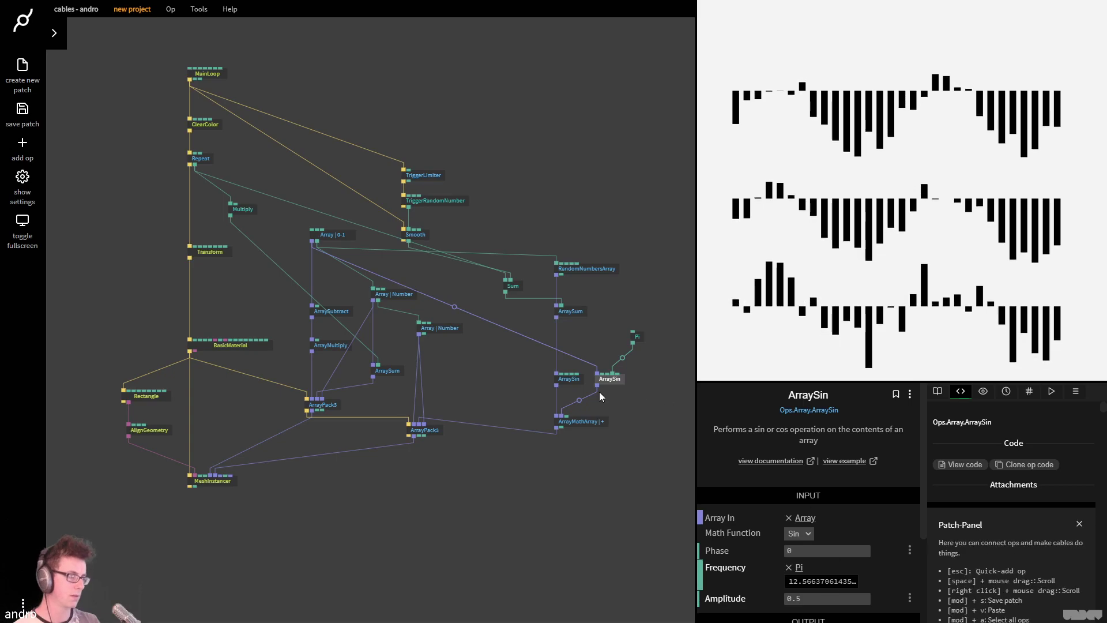
click(571, 380)
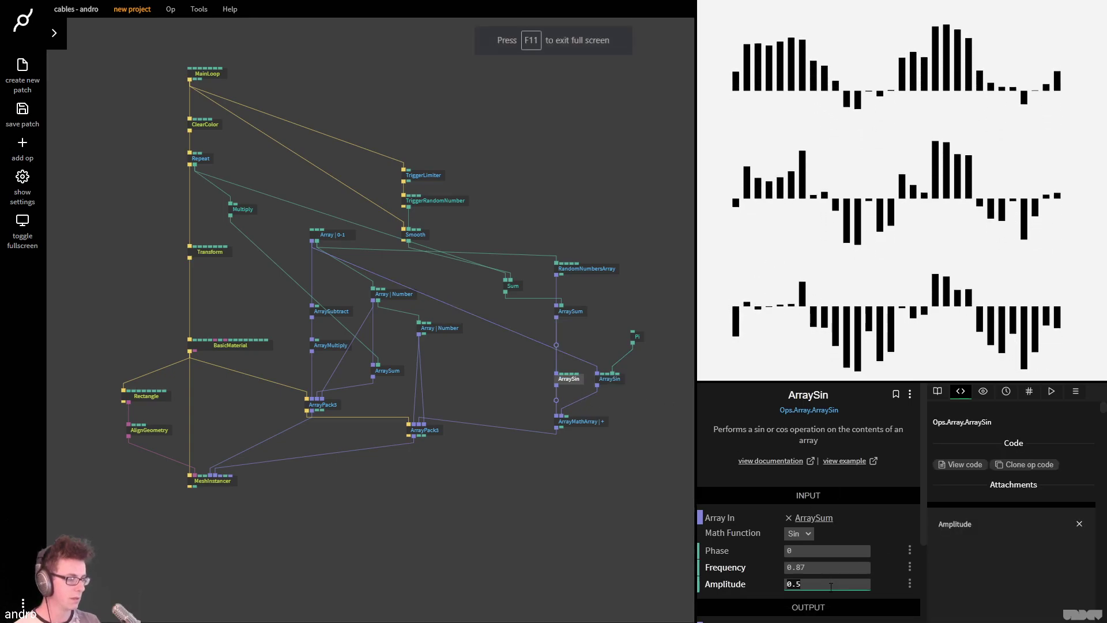
key(BackSpace)
text(2)
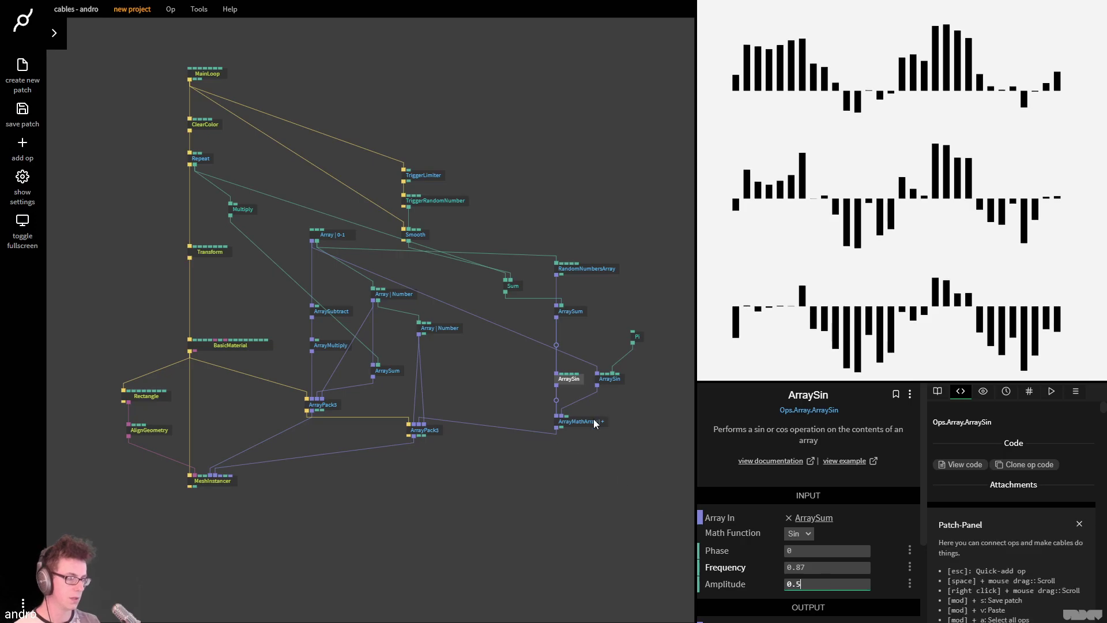
Switch ArrayMathArray to multiplication and set the copied ArraySin's amplitude to 1
click(576, 421)
click(812, 539)
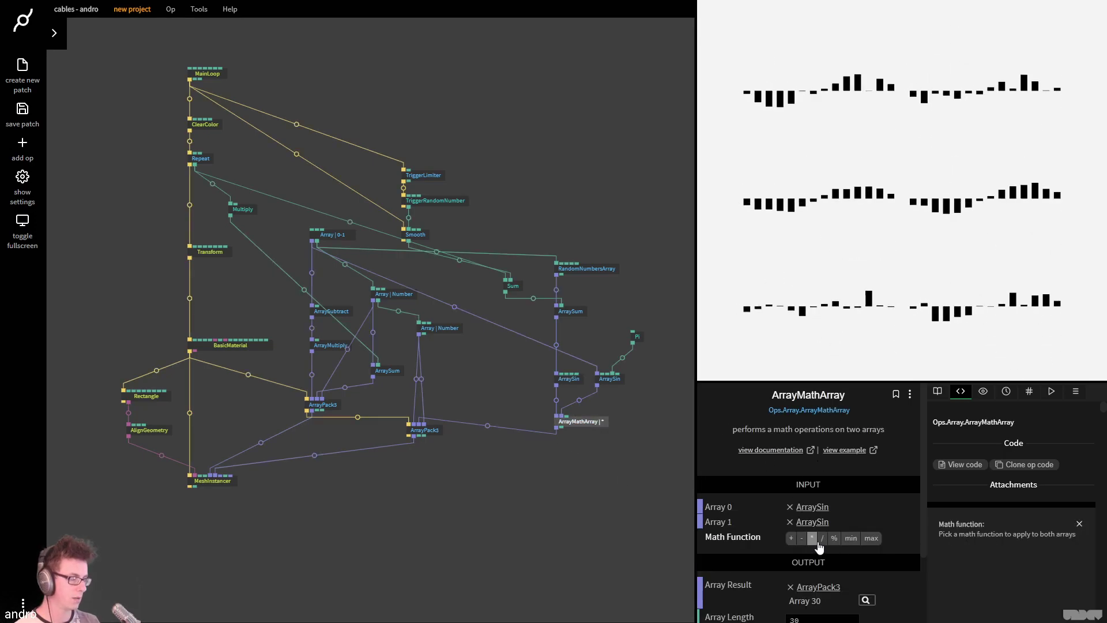
click(605, 378)
click(865, 598)
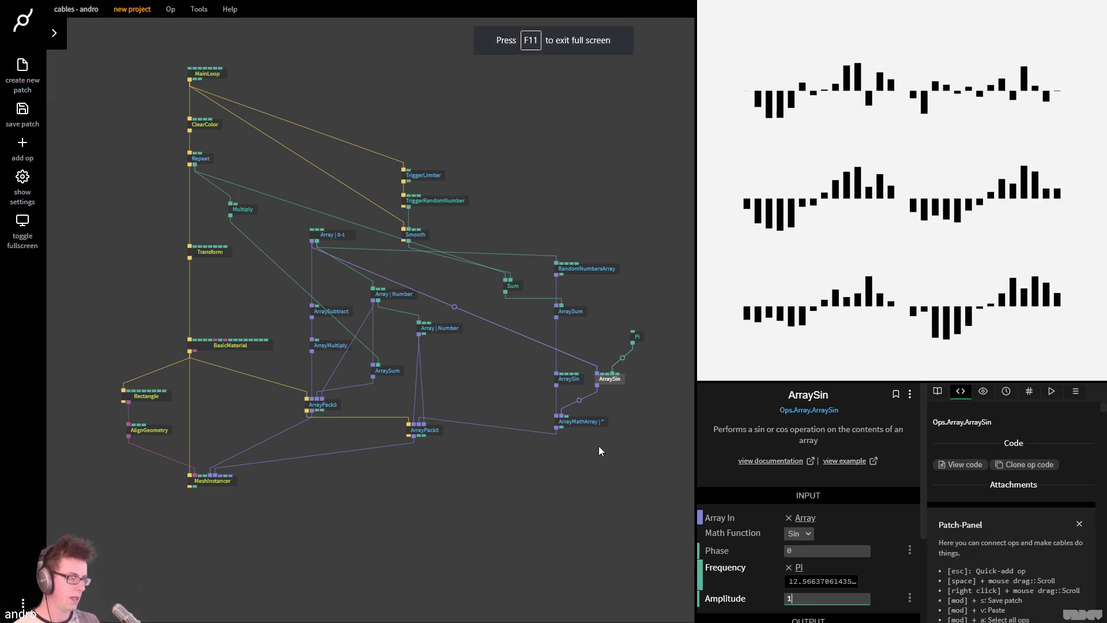
click(555, 202)
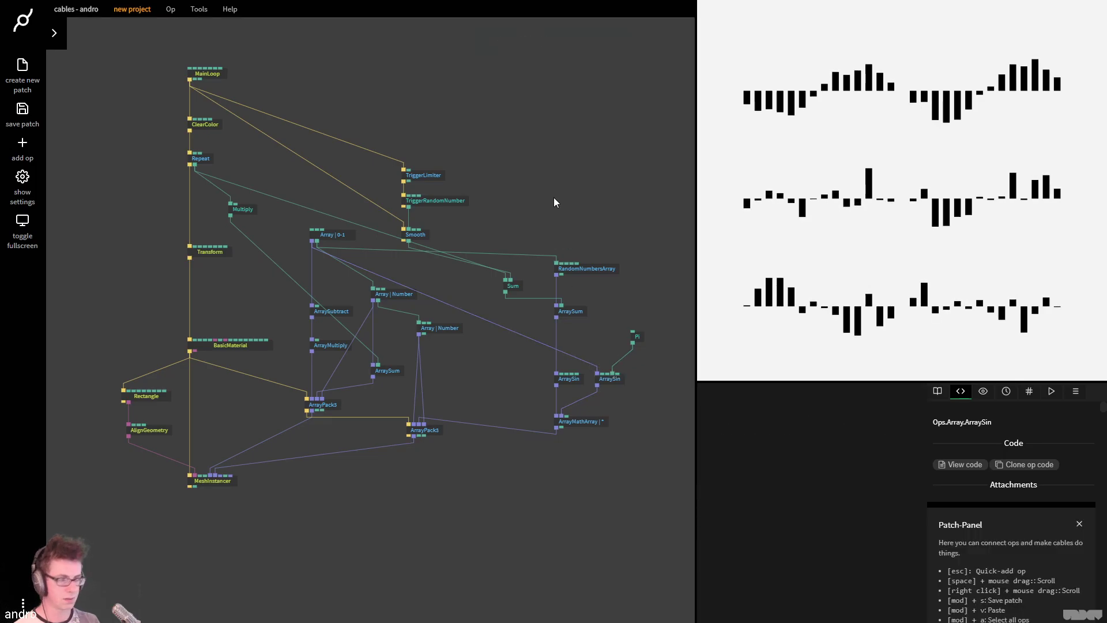
Compare the result with the reference tweet's bar graph animation, and save the patch
key(ctrl+Tab)
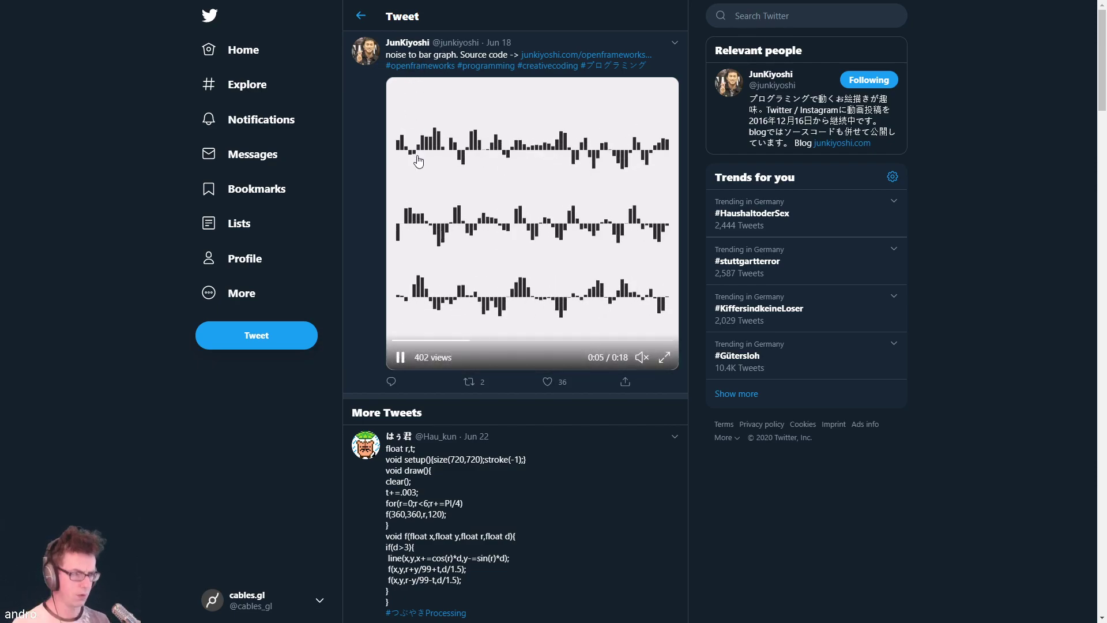
key(ctrl+Tab)
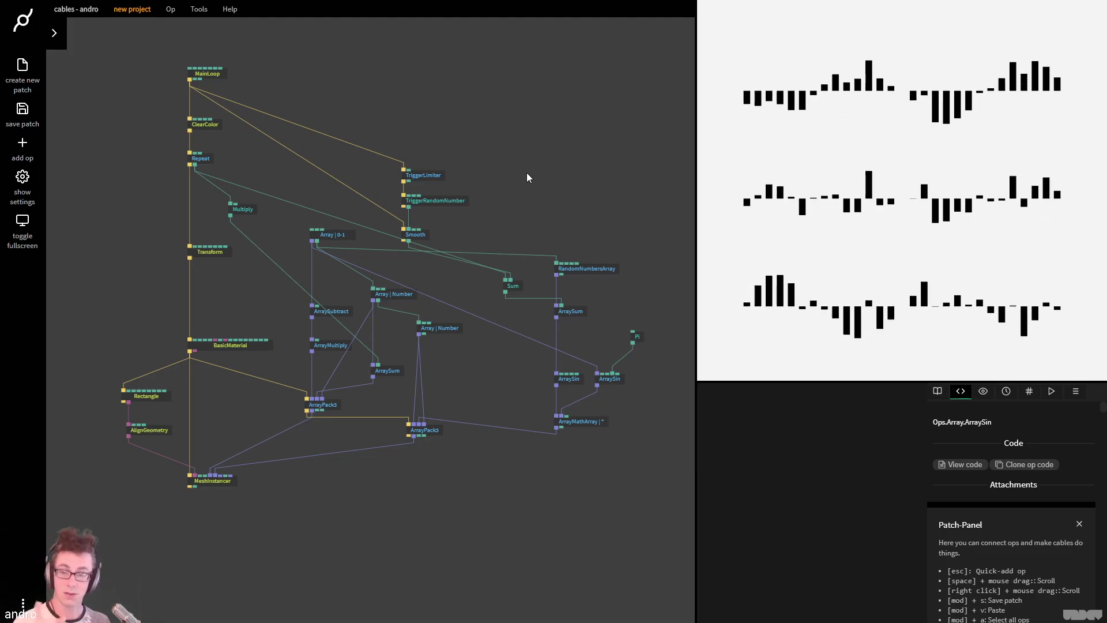
key(ctrl+s)
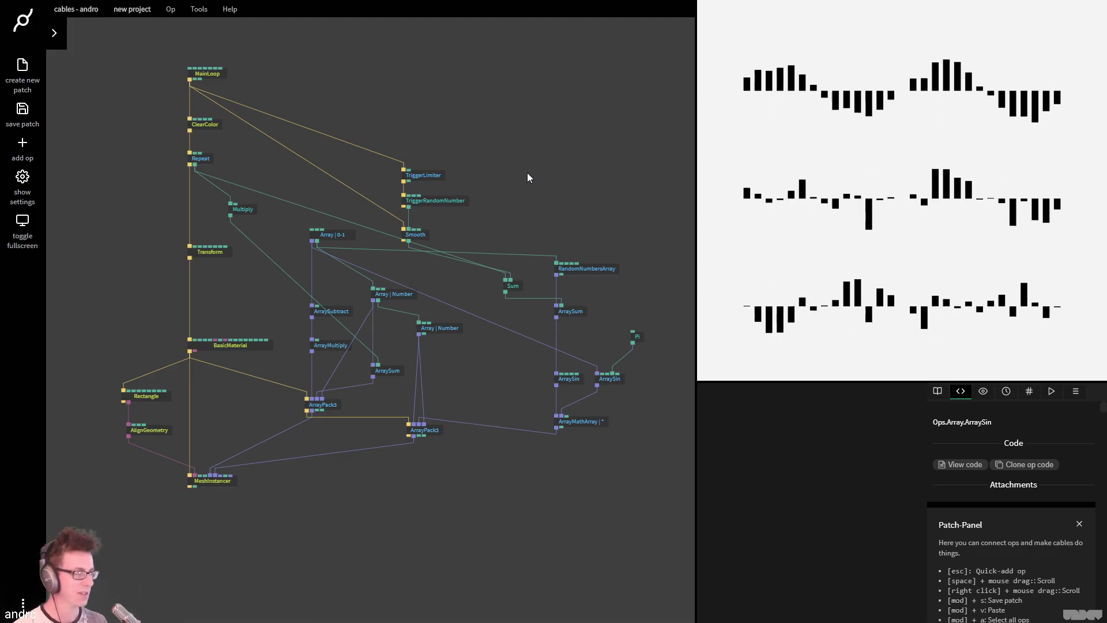
key(ctrl+s)
mouse_move(127, 13)
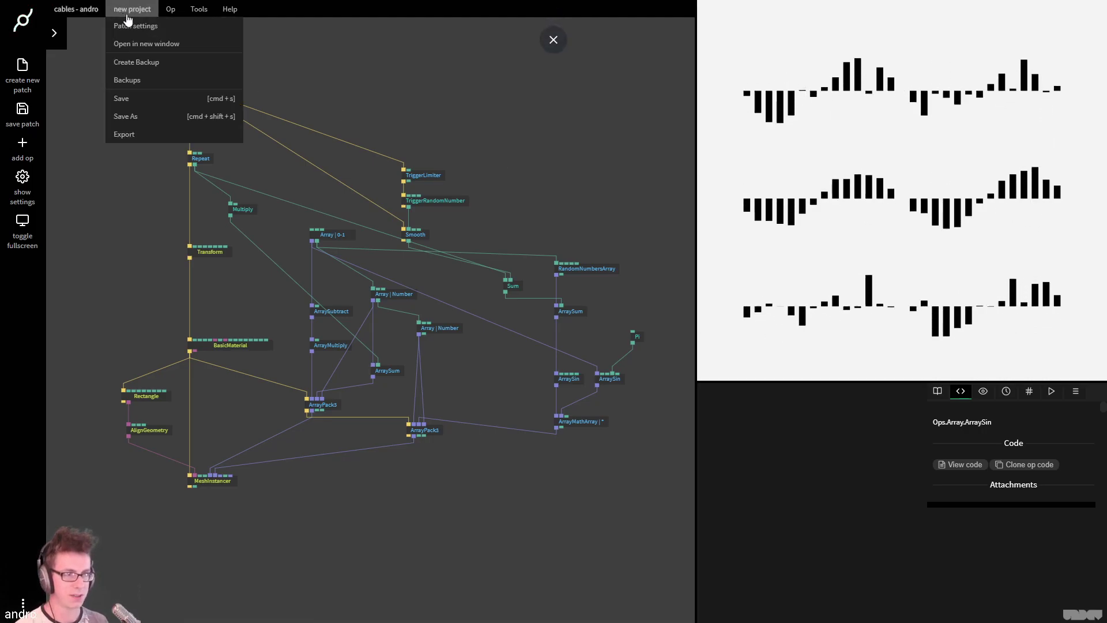
click(168, 117)
click(424, 168)
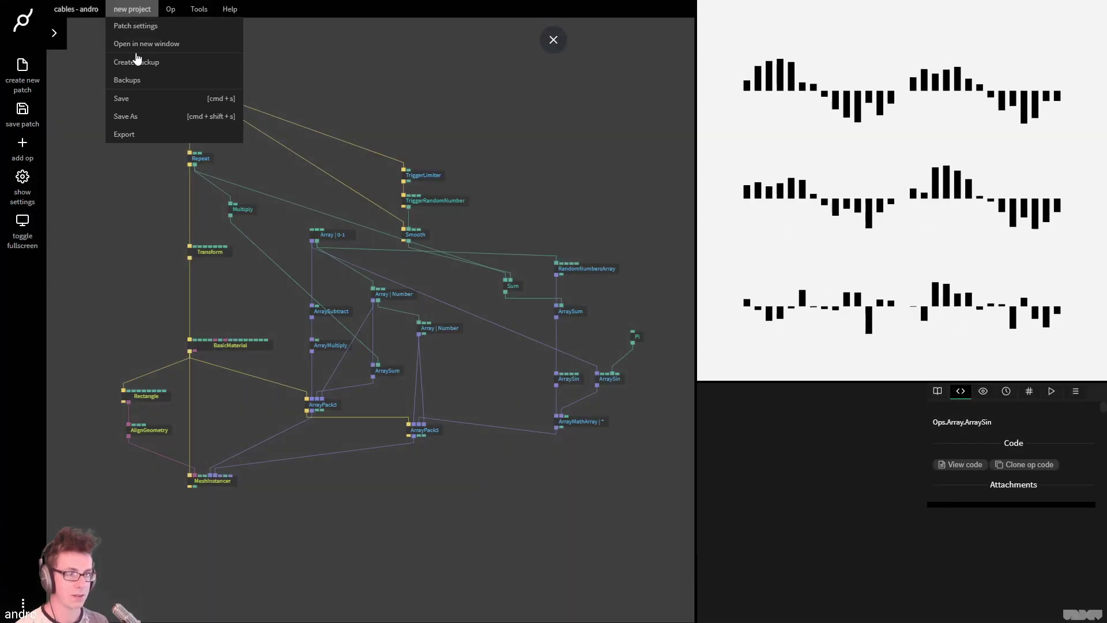
Rename the patch "kyoshi - copy cats - 01" in its settings, save it, and return to the reference tweet
click(136, 25)
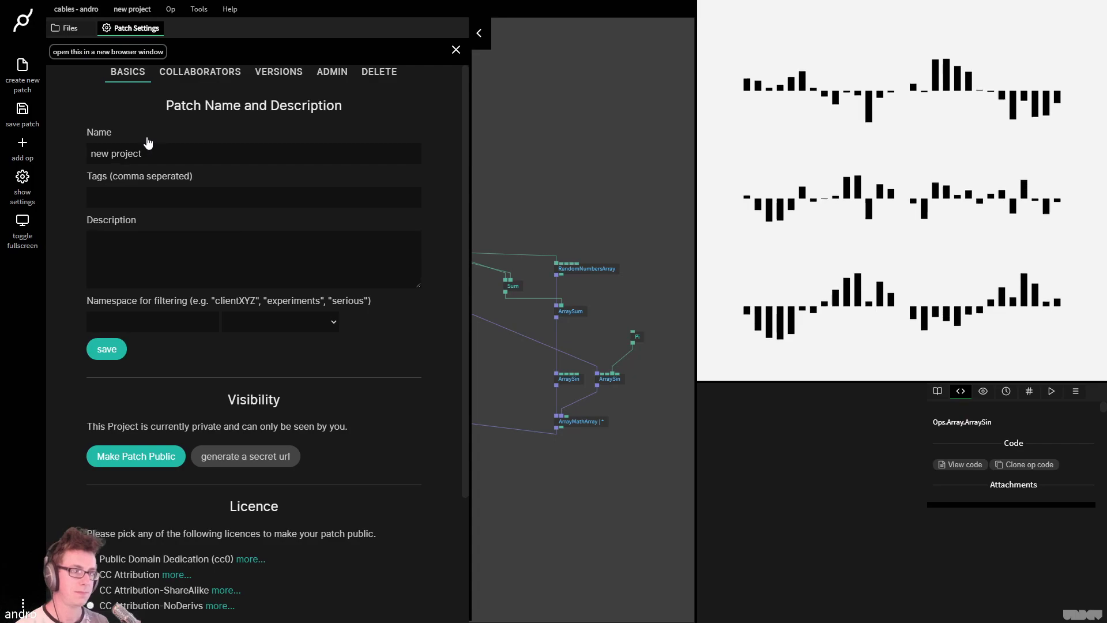
triple_click(175, 154)
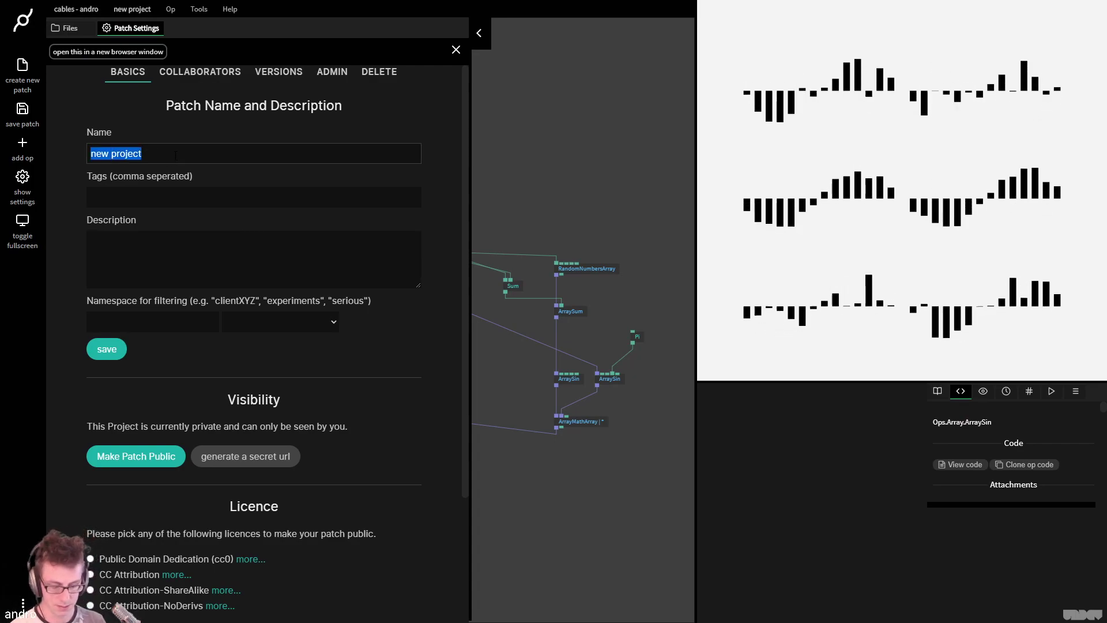
text(kyoshi)
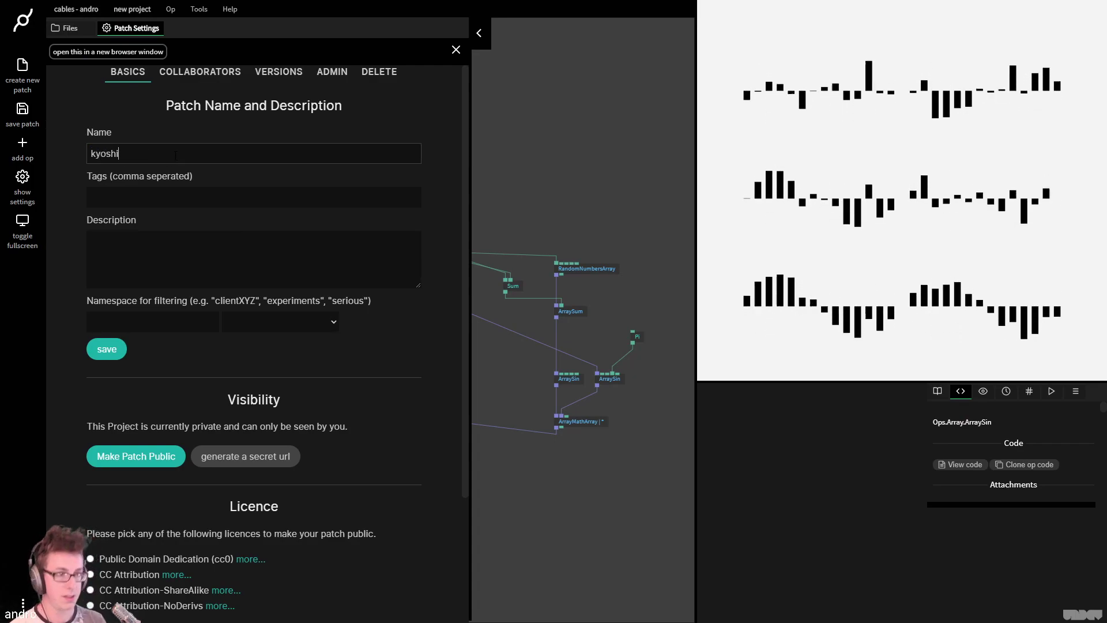
text( - copy)
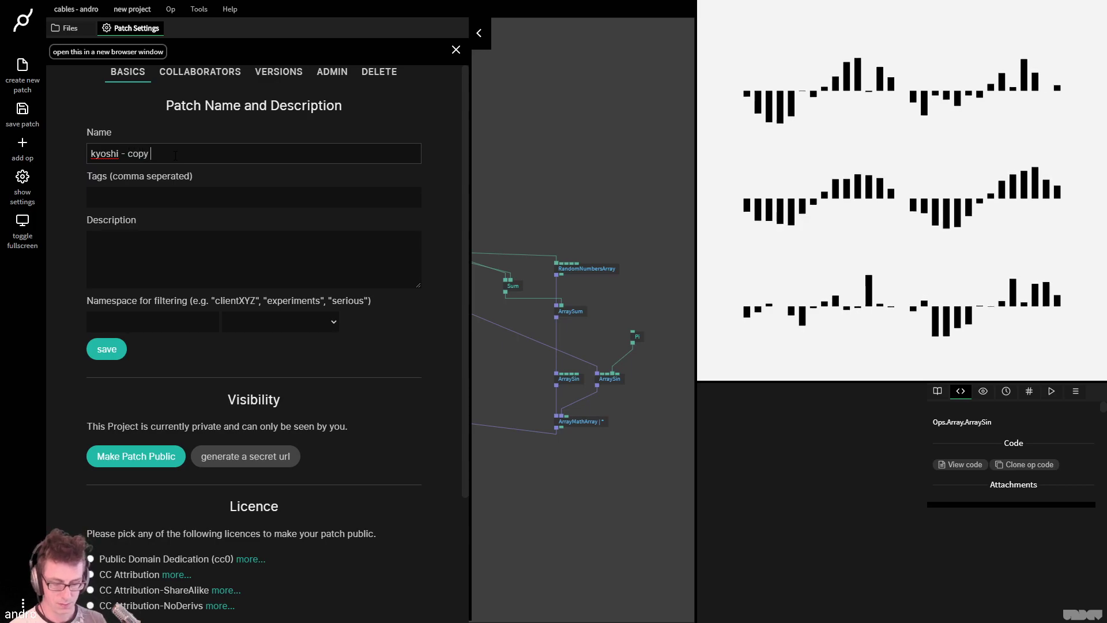
text( cats - 01)
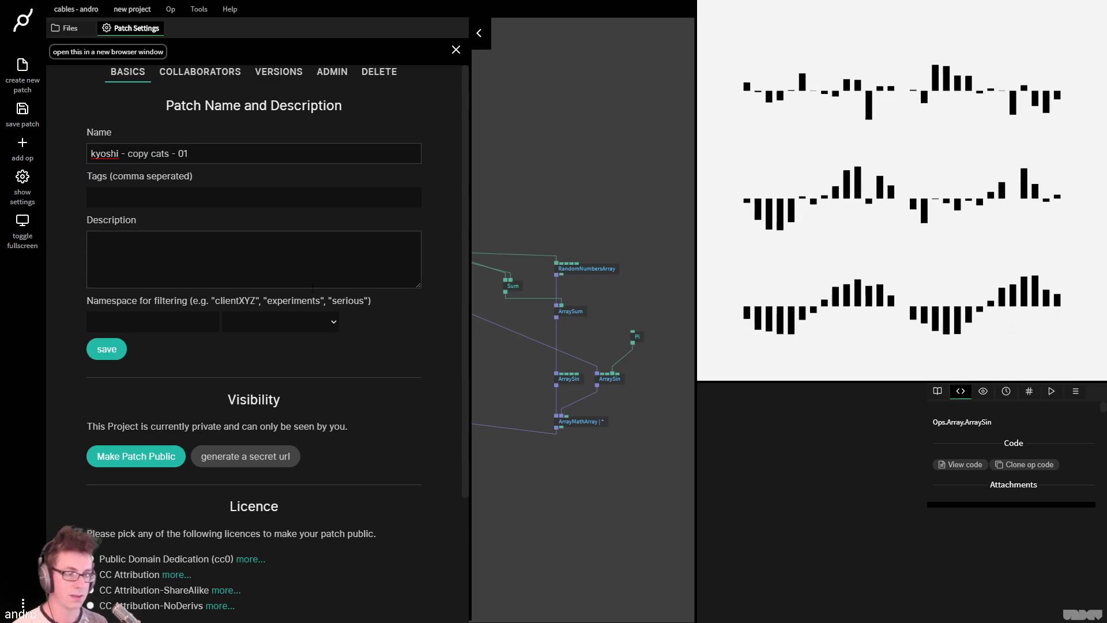
click(118, 350)
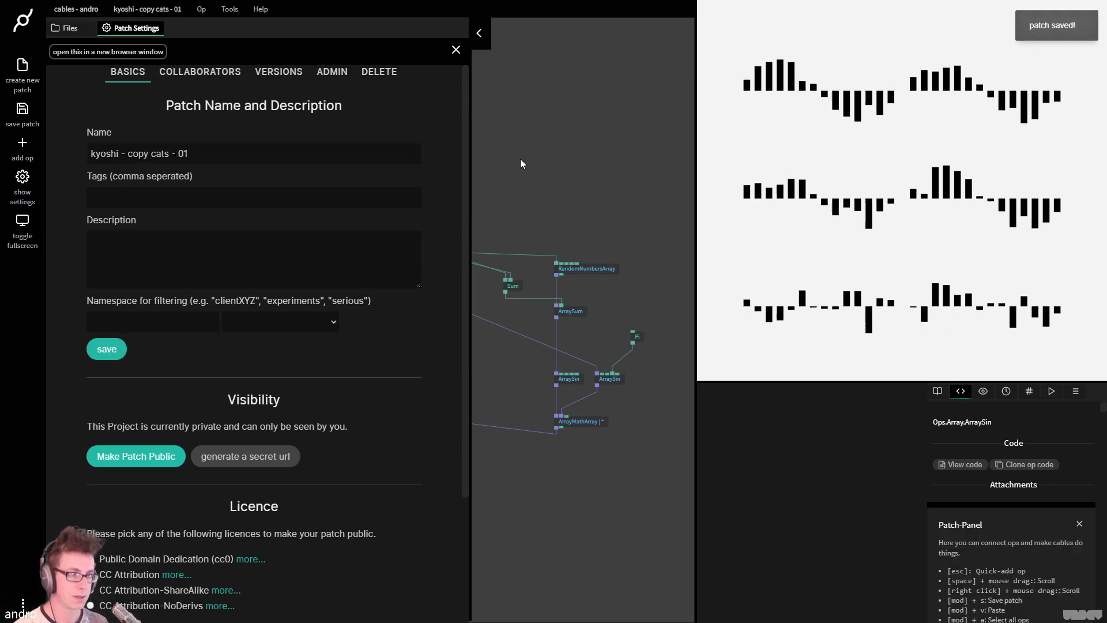
key(ctrl+Tab)
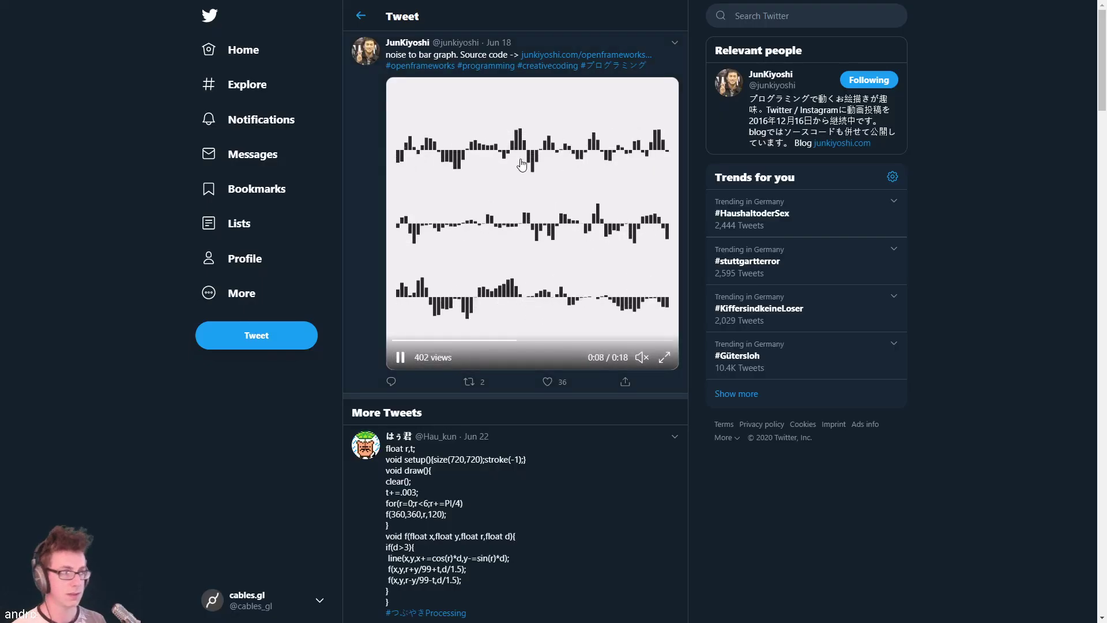
Copy the reference tweet's URL into the patch's description in its settings, and save the settings
key(F11)
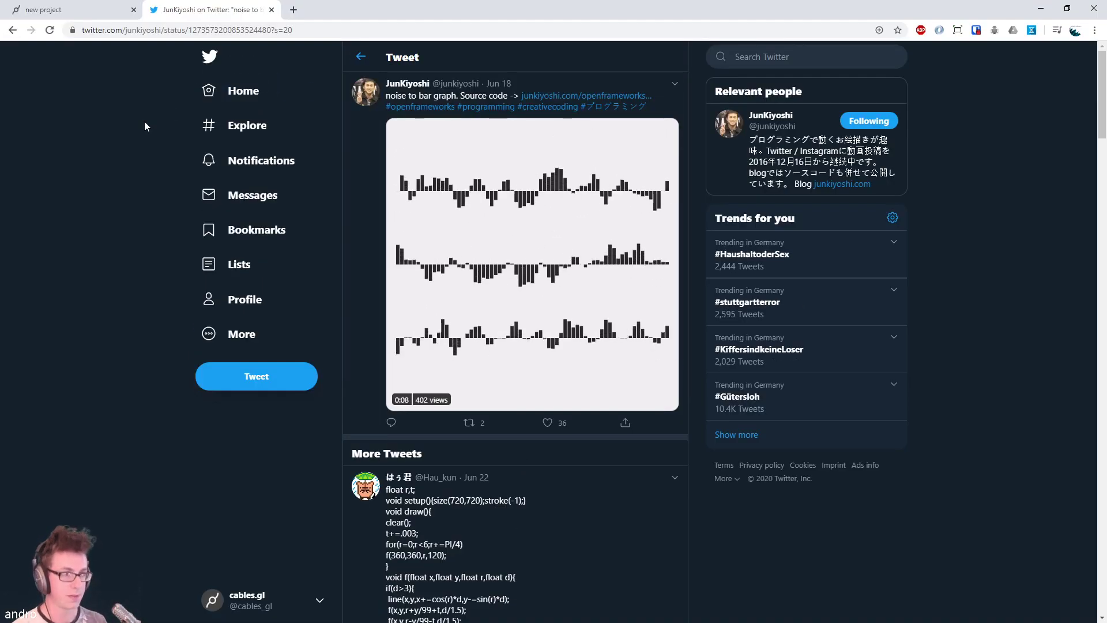
click(192, 30)
key(ctrl+c)
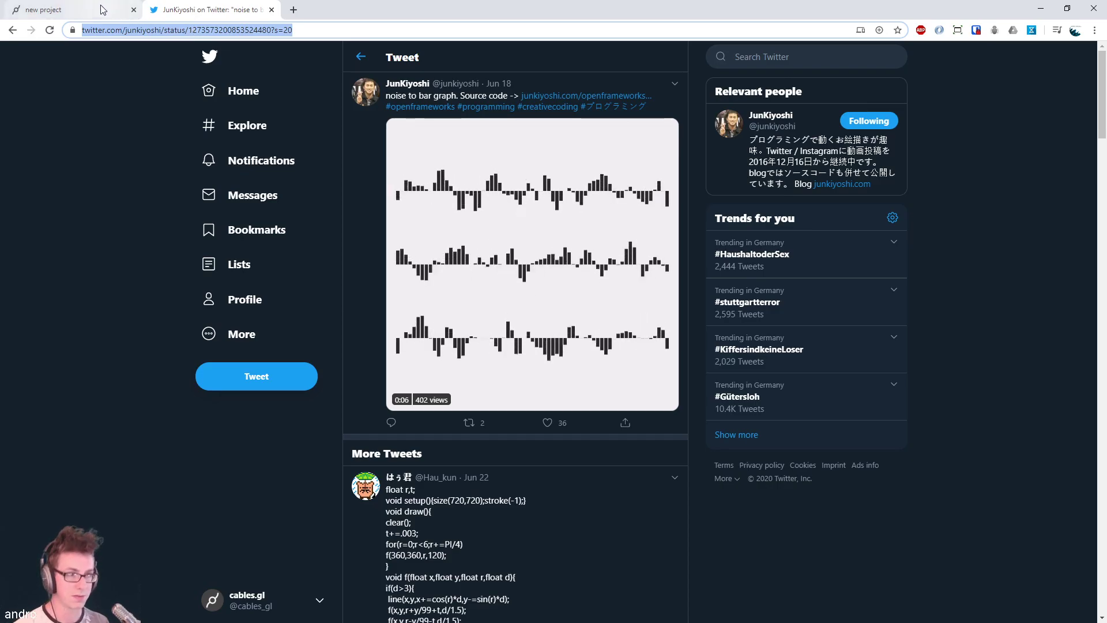
key(ctrl+Tab)
click(188, 285)
key(ctrl+v)
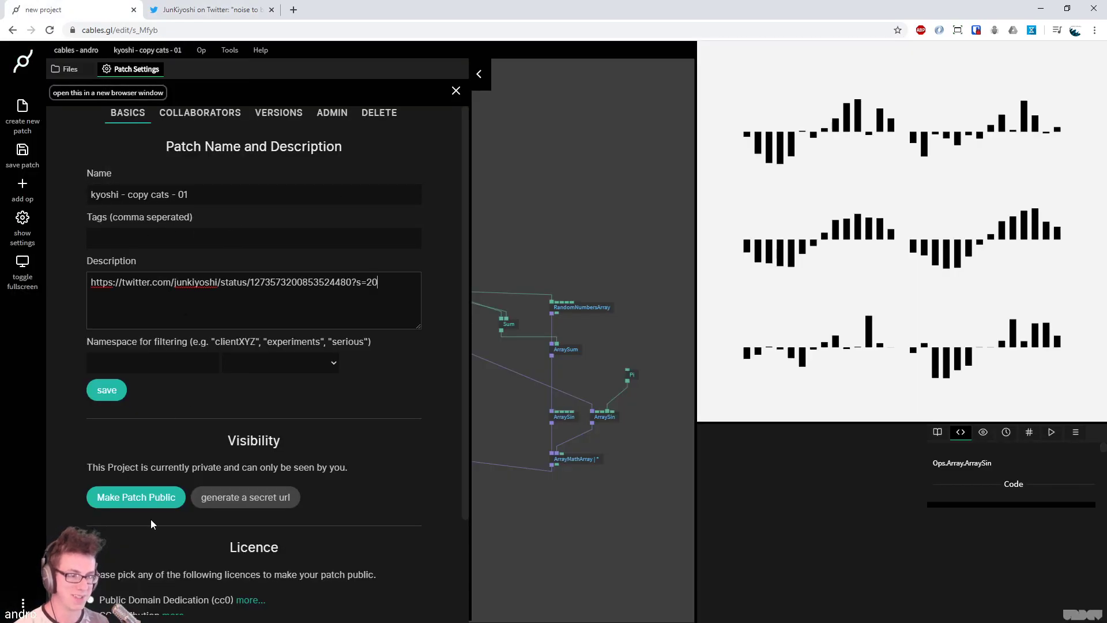
click(108, 390)
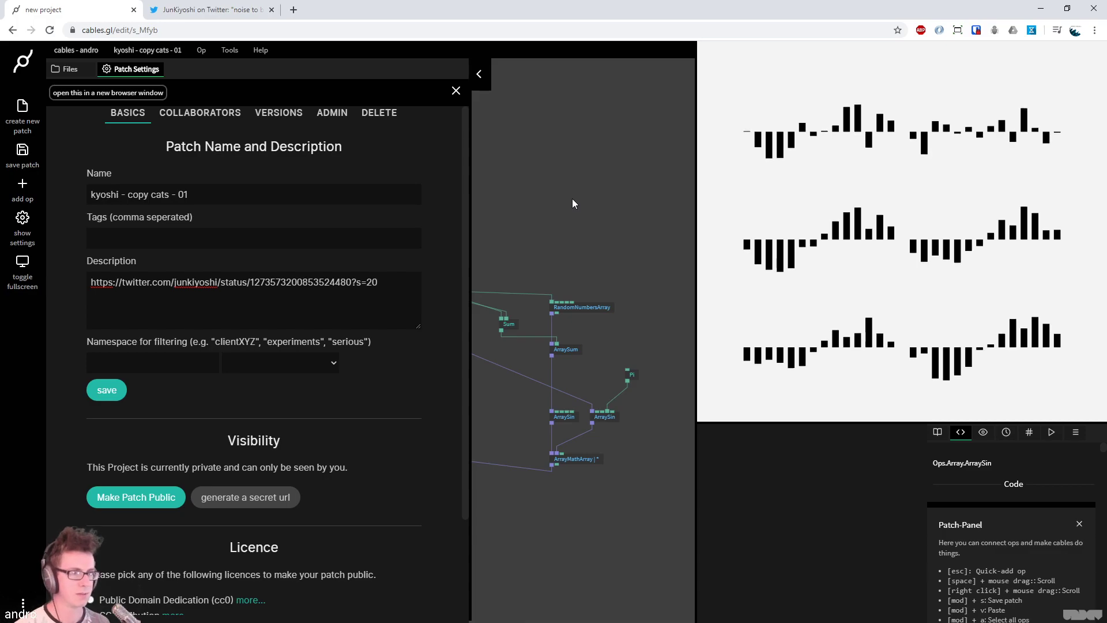
Close the settings, reposition the TriggerLimiter, TriggerRandomNumber and Smooth ops directly above Sum, and save the patch
click(478, 74)
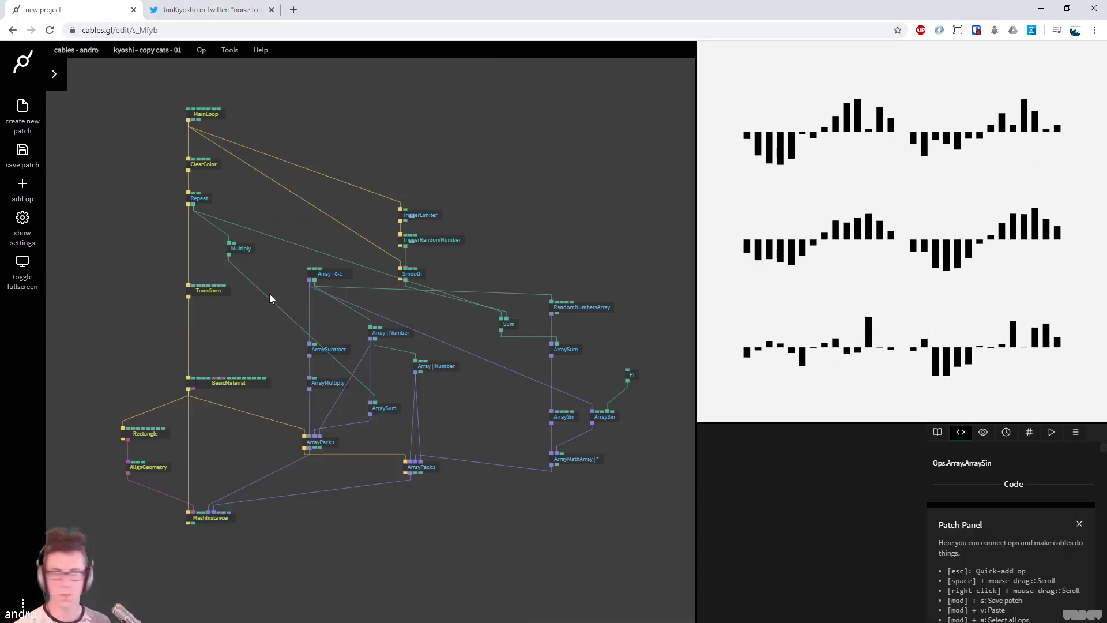
key(ctrl+s)
drag(515, 285, 376, 168)
drag(437, 239, 540, 223)
click(539, 224)
click(583, 112)
key(ctrl+s)
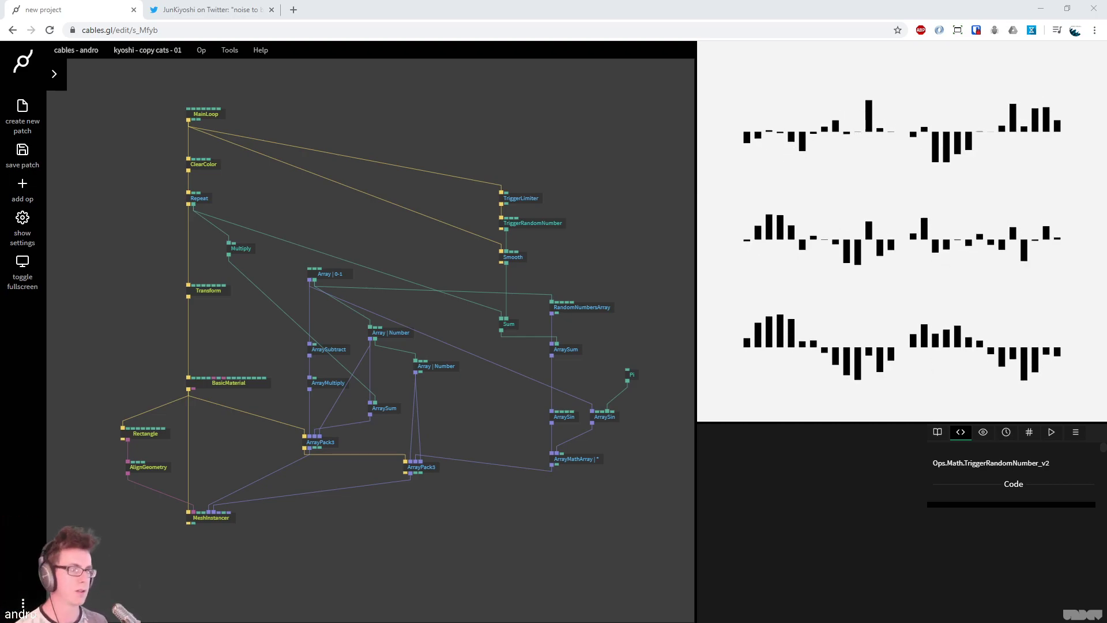
Load the "Switch 270-degree arcs" tweet in the reference browser tab and study its animation
click(189, 10)
click(260, 31)
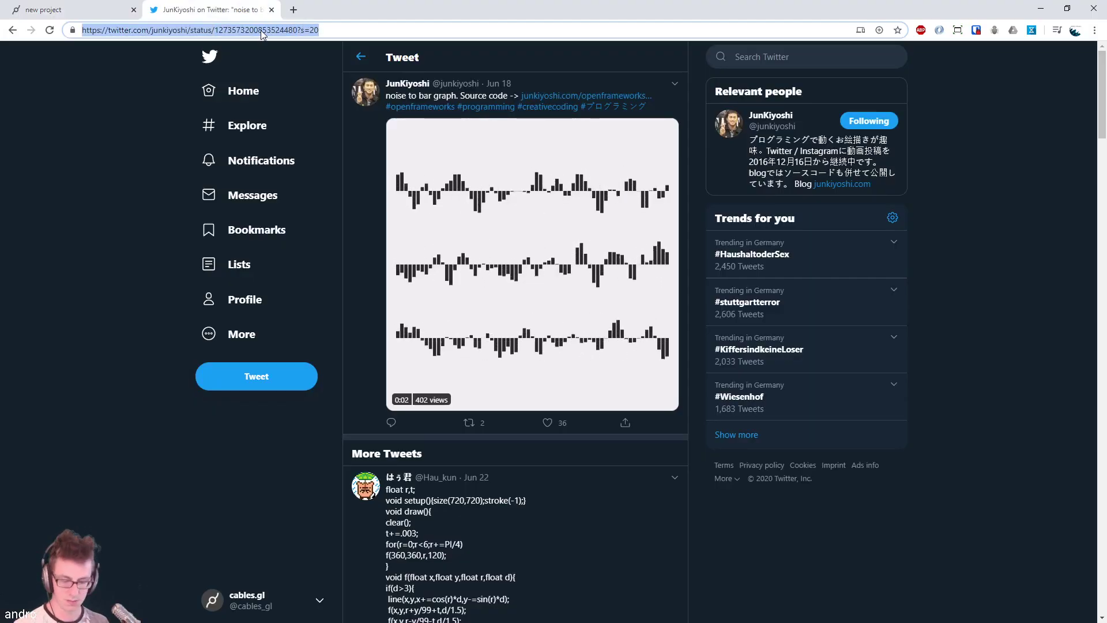
key(ctrl+v)
key(Return)
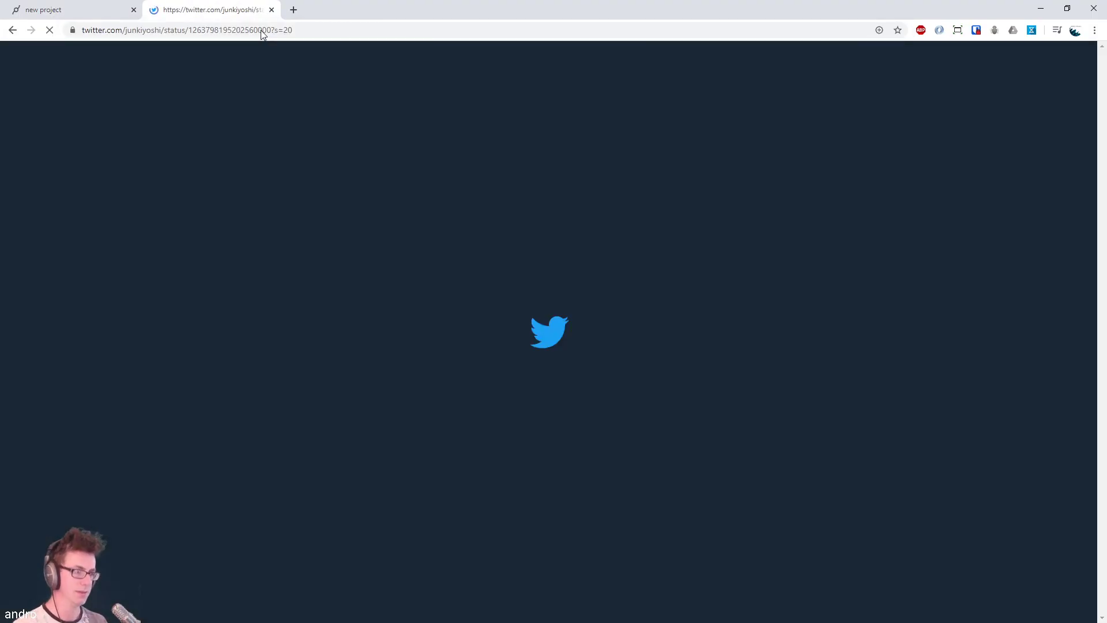
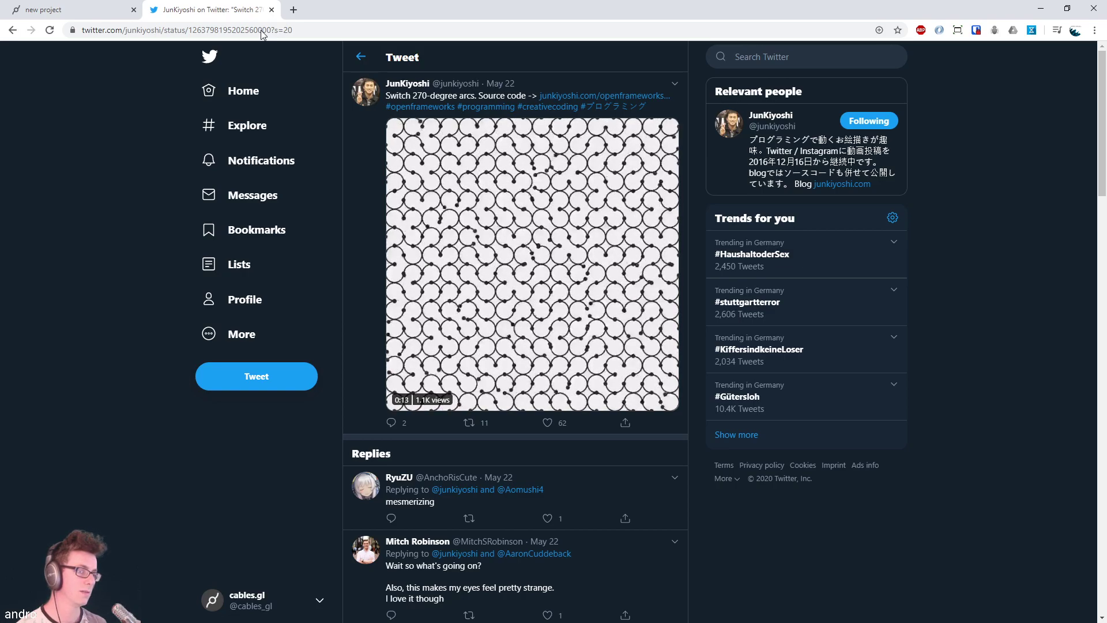
mouse_move(585, 327)
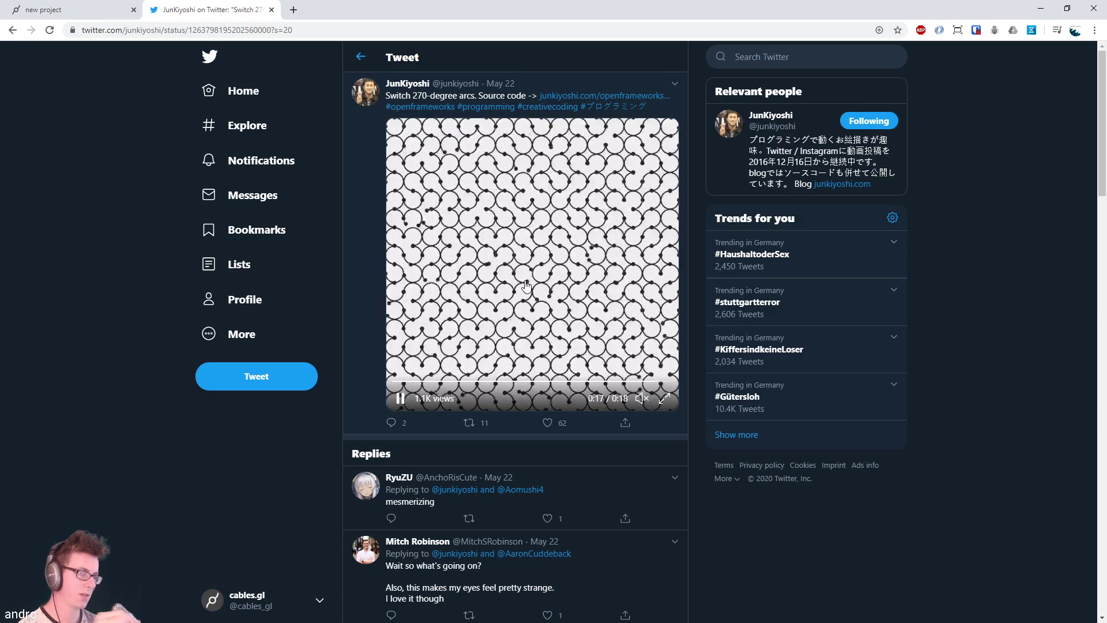
Return to the cables patch, save it, and save a copy named "kyoshi - copy cats - 02"
click(63, 10)
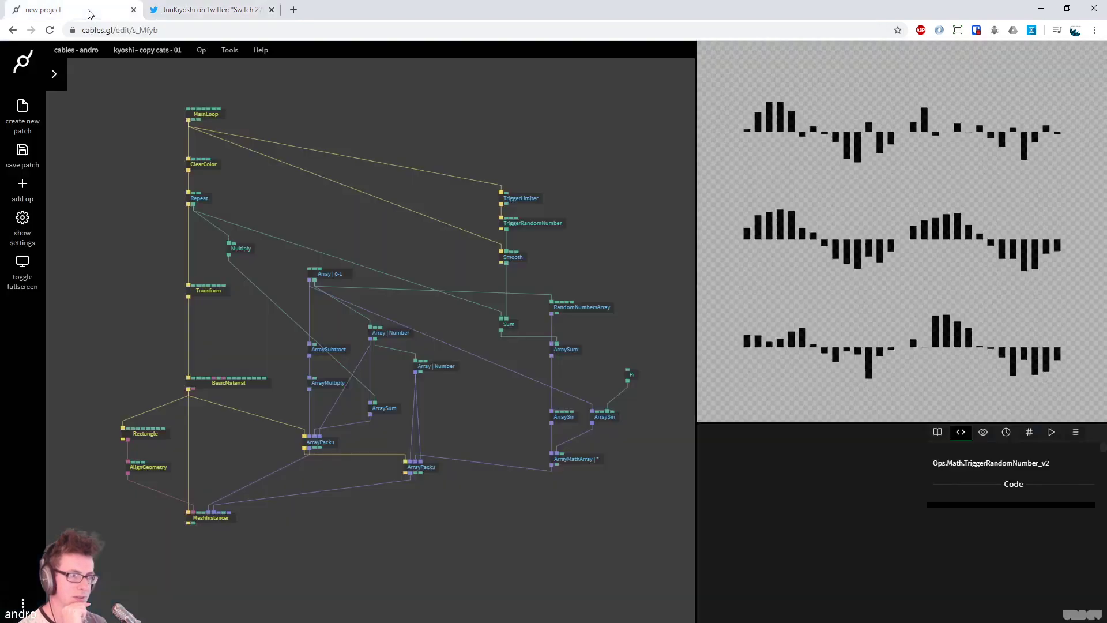
key(ctrl+s)
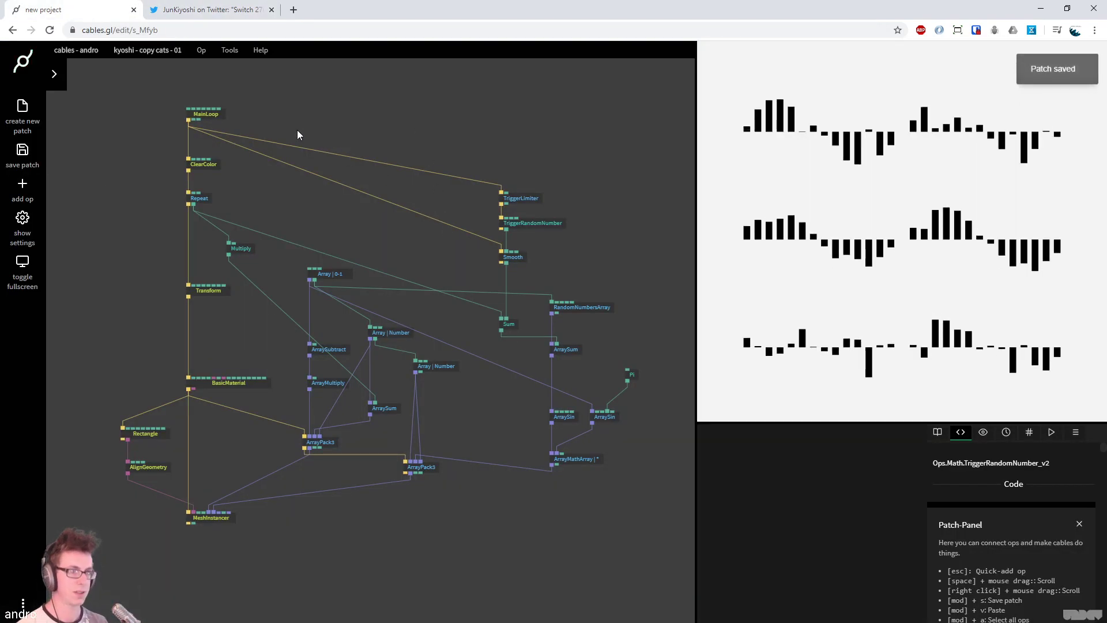
mouse_move(128, 56)
click(136, 155)
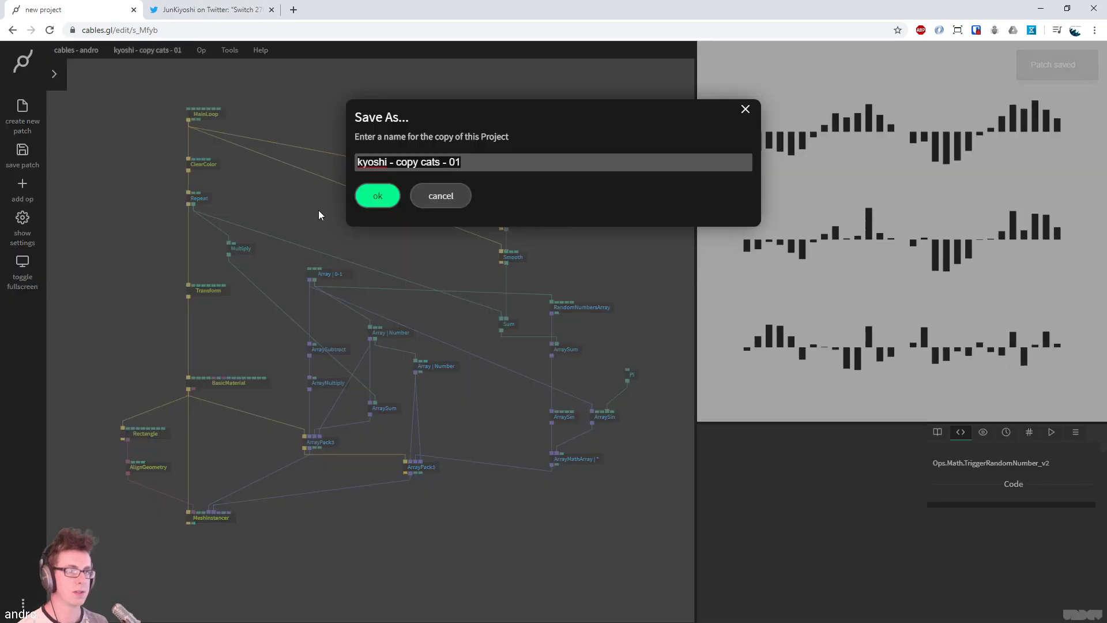
click(468, 164)
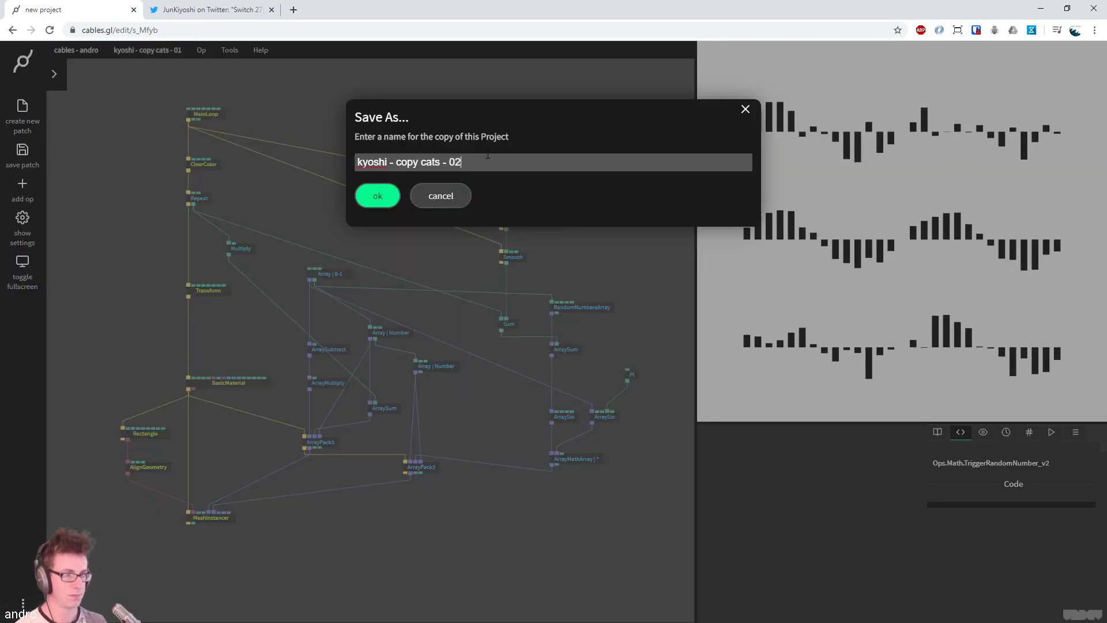
text(2)
click(384, 195)
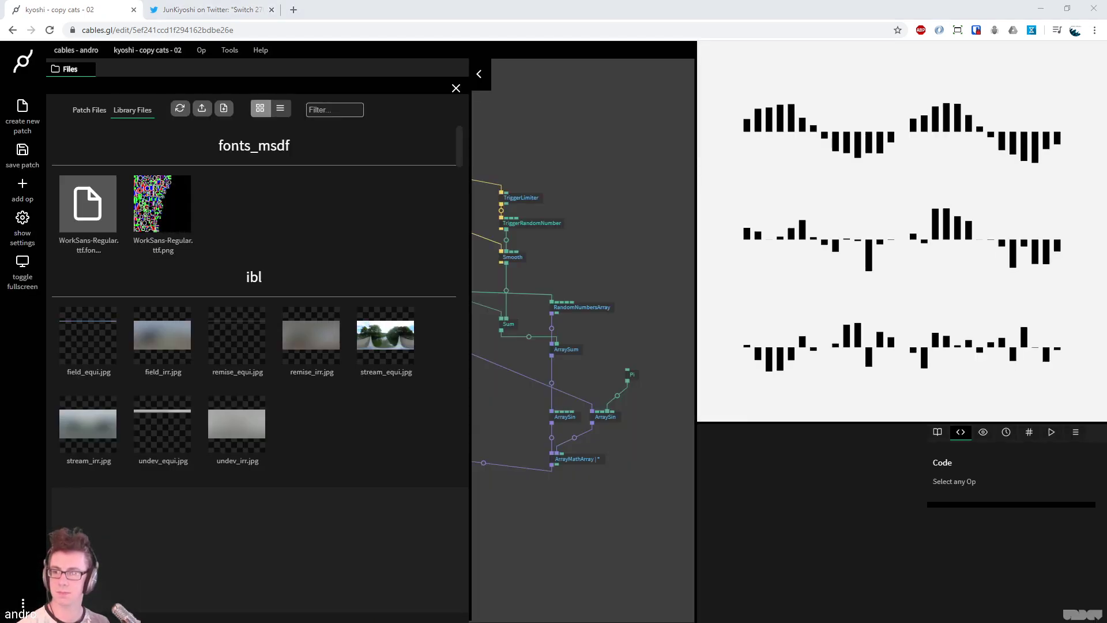
Delete the random, sine, trigger and Sum ops, plus the second Array and ArrayPack3 that drive the bar scaling
click(578, 136)
drag(396, 260, 365, 235)
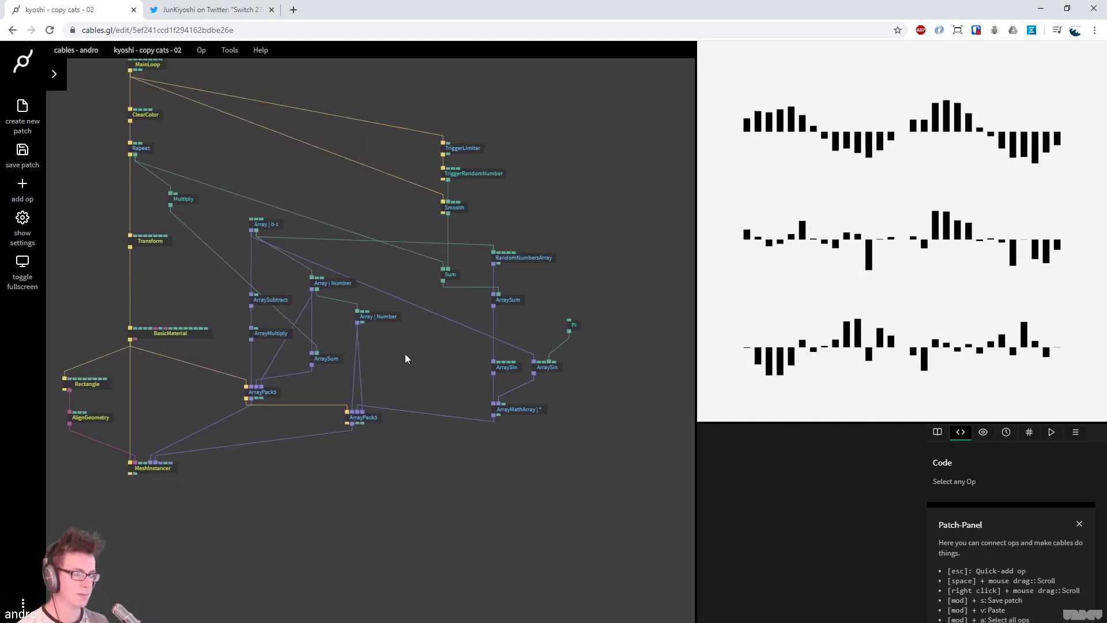
drag(597, 440, 479, 232)
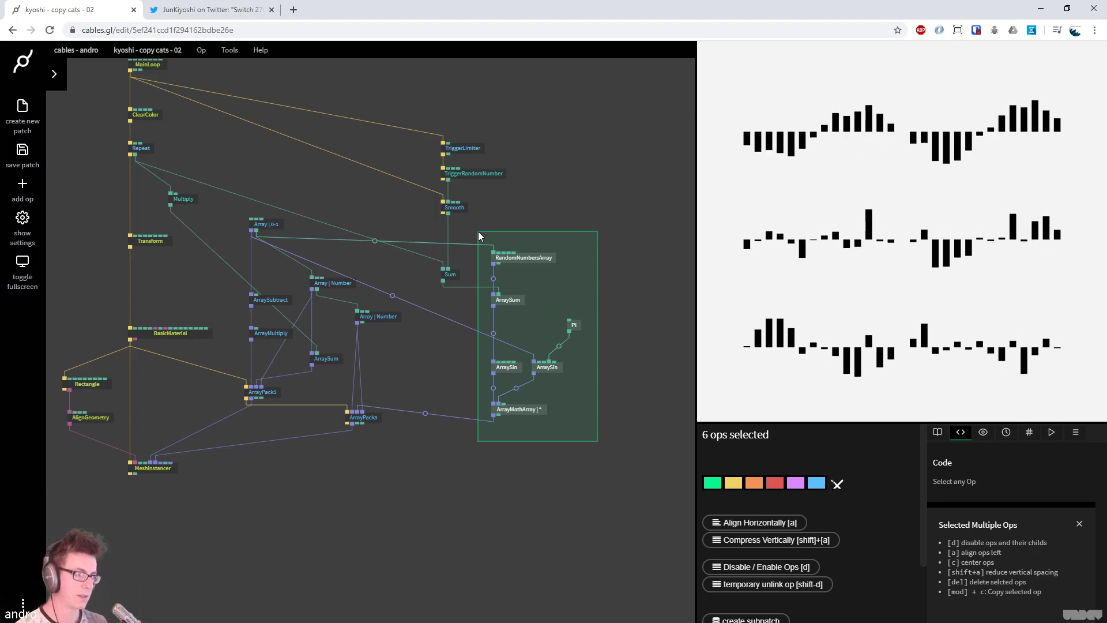
key(Delete)
drag(521, 325, 437, 154)
key(Delete)
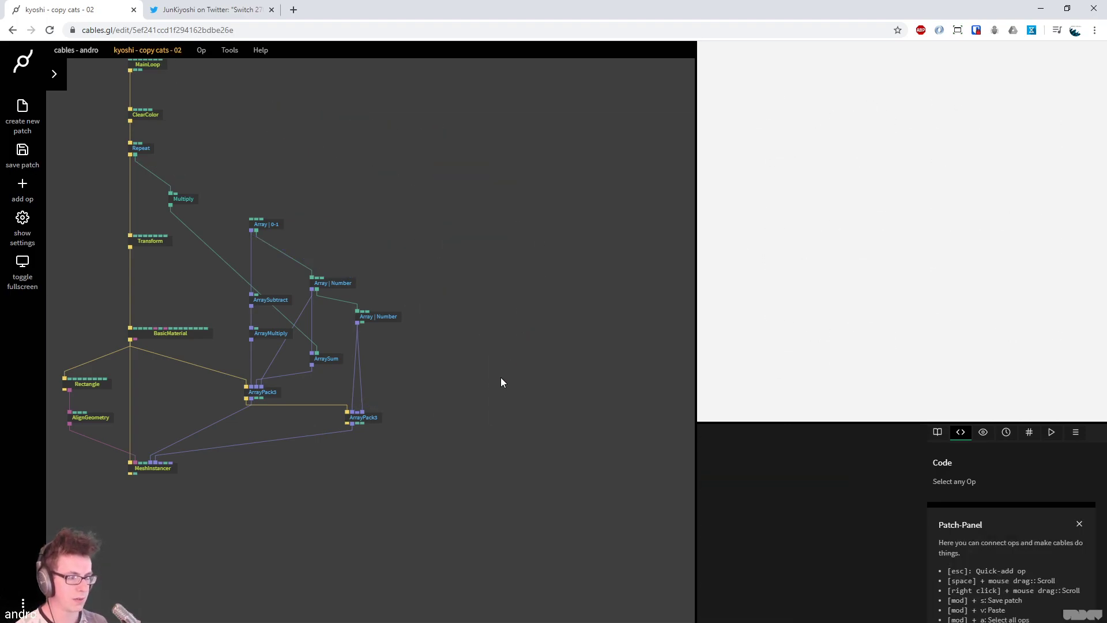
drag(433, 442, 351, 303)
key(Delete)
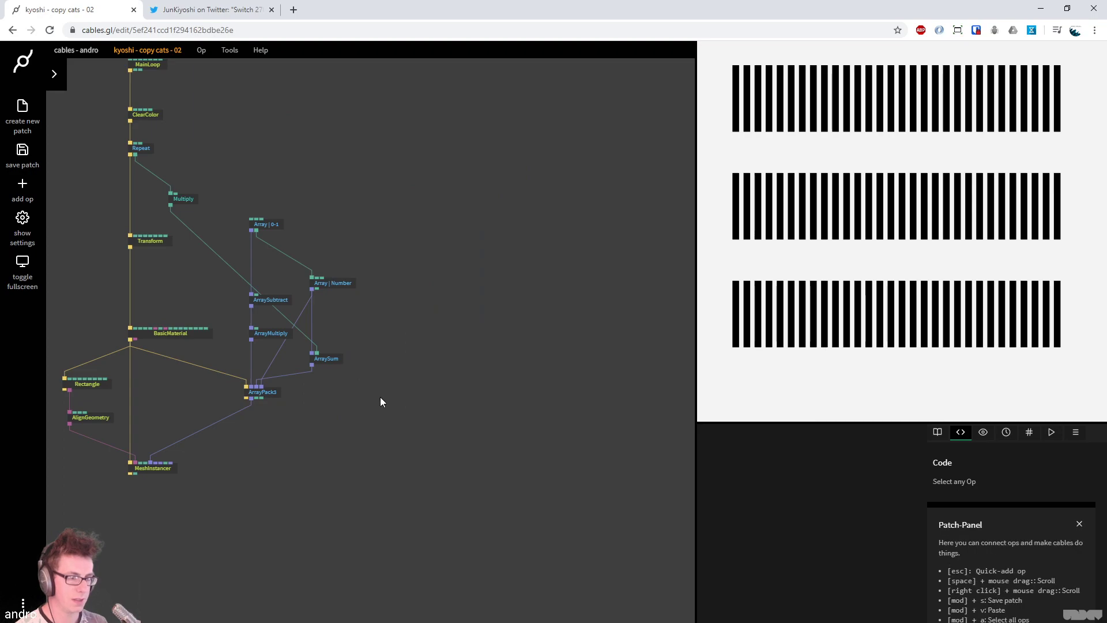
Delete the Repeat and Multiply ops that duplicate the bars into three rows
drag(382, 404, 499, 448)
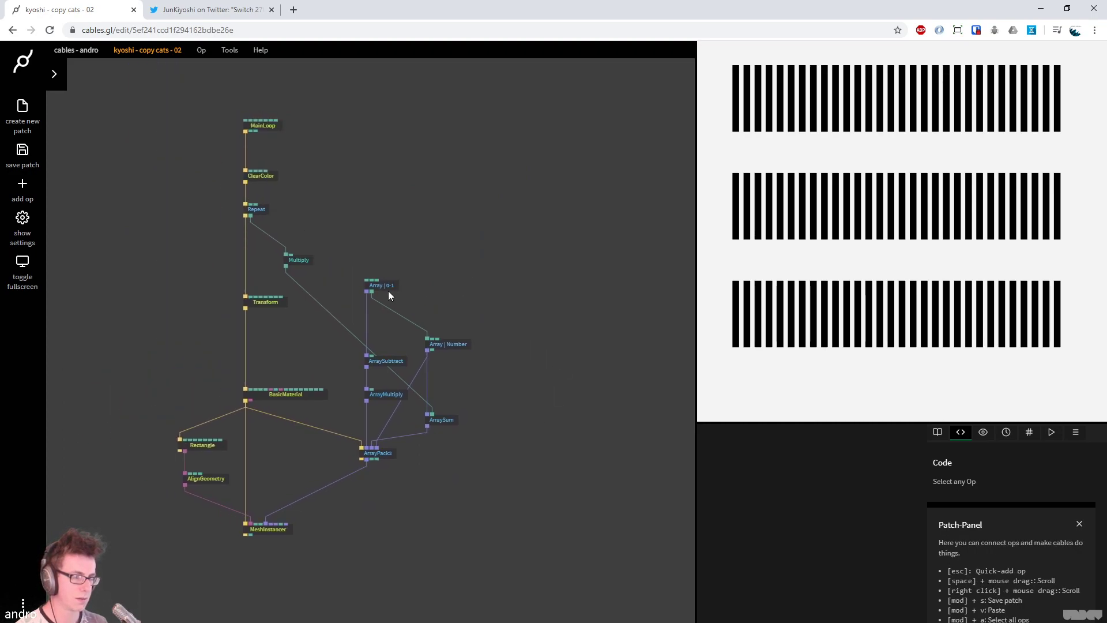
click(267, 215)
key(Delete)
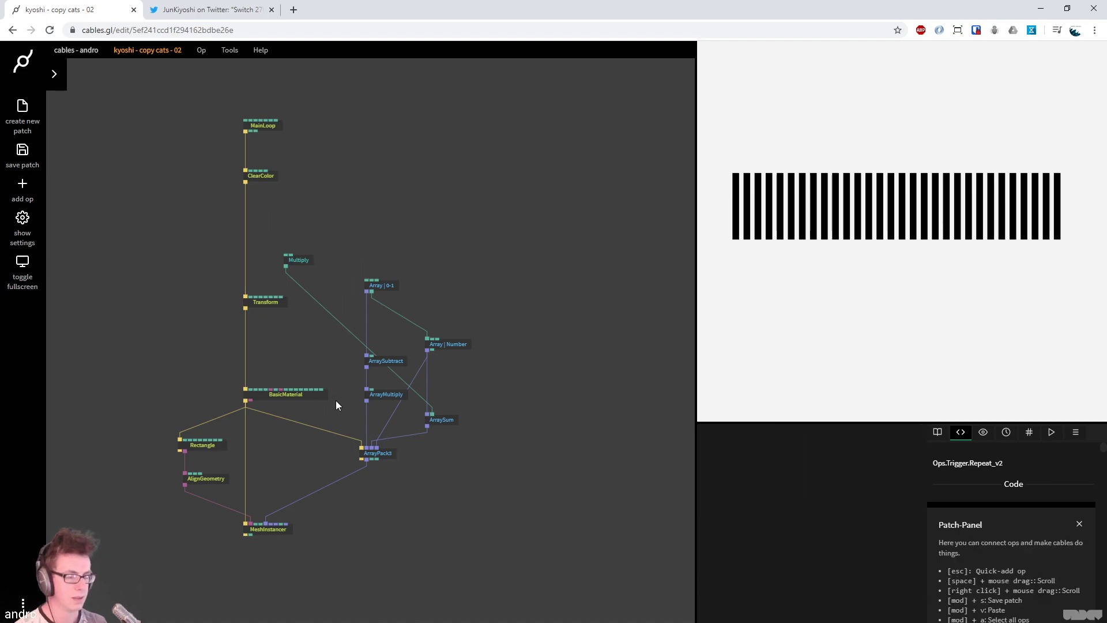
drag(300, 263, 567, 365)
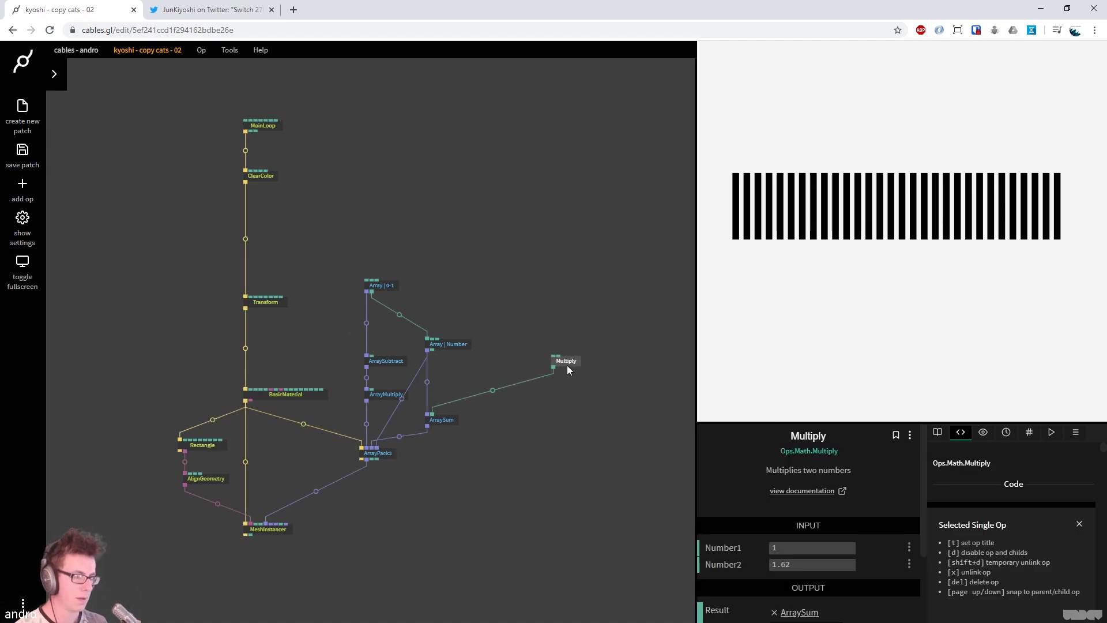
key(Delete)
Replace Rectangle and AlignGeometry with a Circle op triggered by BasicMaterial, and link its geometry to MeshInstancer
click(206, 478)
drag(225, 503, 156, 399)
click(229, 481)
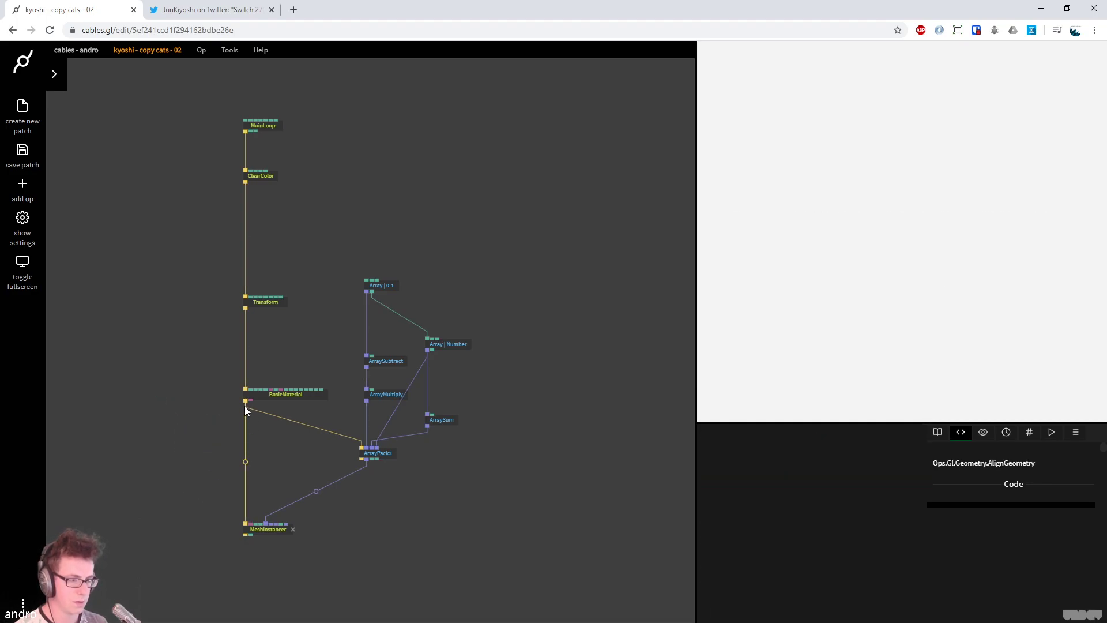
drag(245, 407, 151, 446)
text(c)
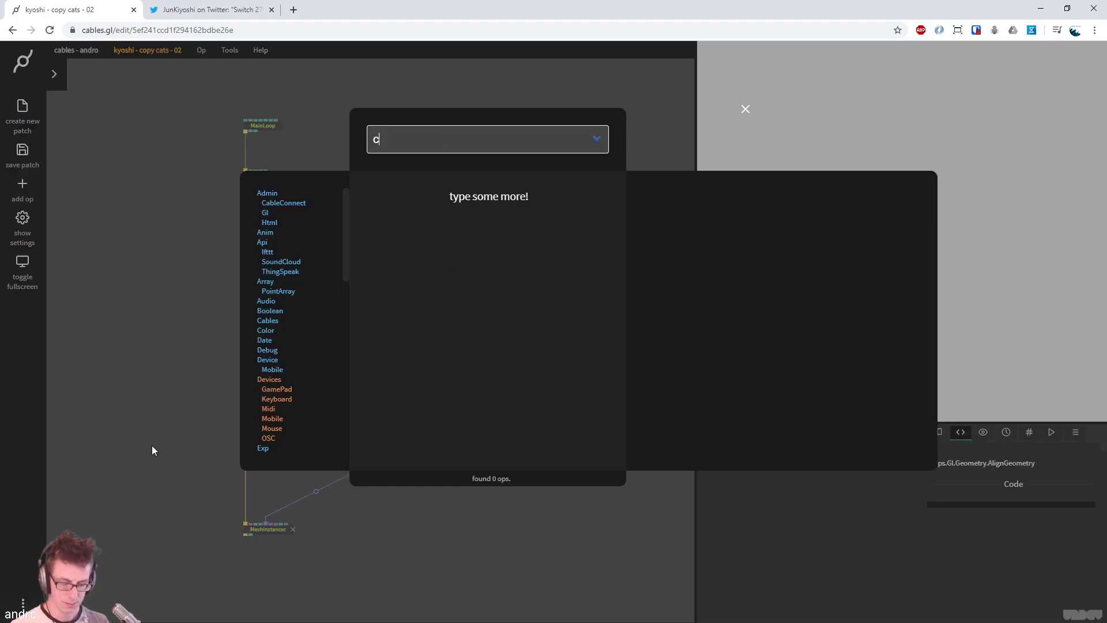
text(ircle)
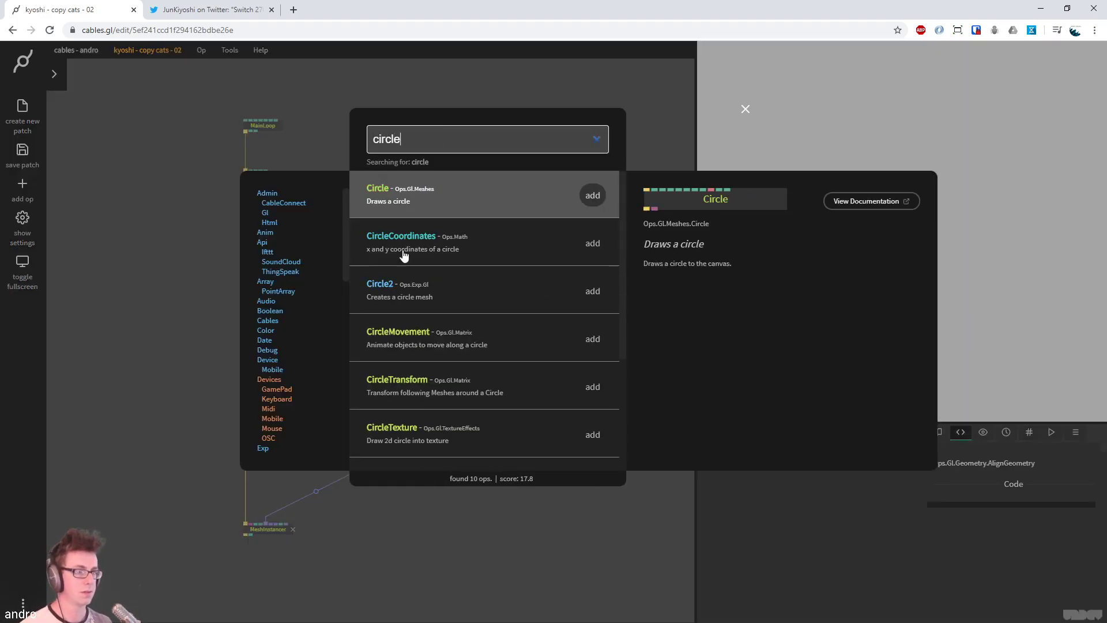
click(588, 203)
drag(158, 458, 268, 530)
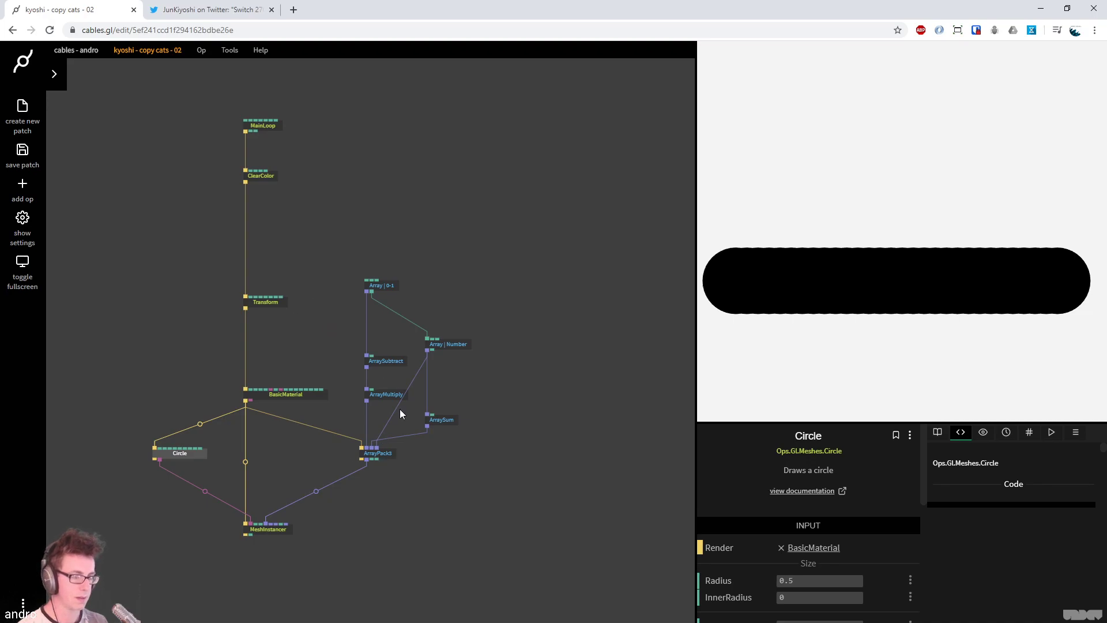
Unlink ArrayPack3 from BasicMaterial and MeshInstancer, and move the six remaining array ops away from the main chain
click(387, 287)
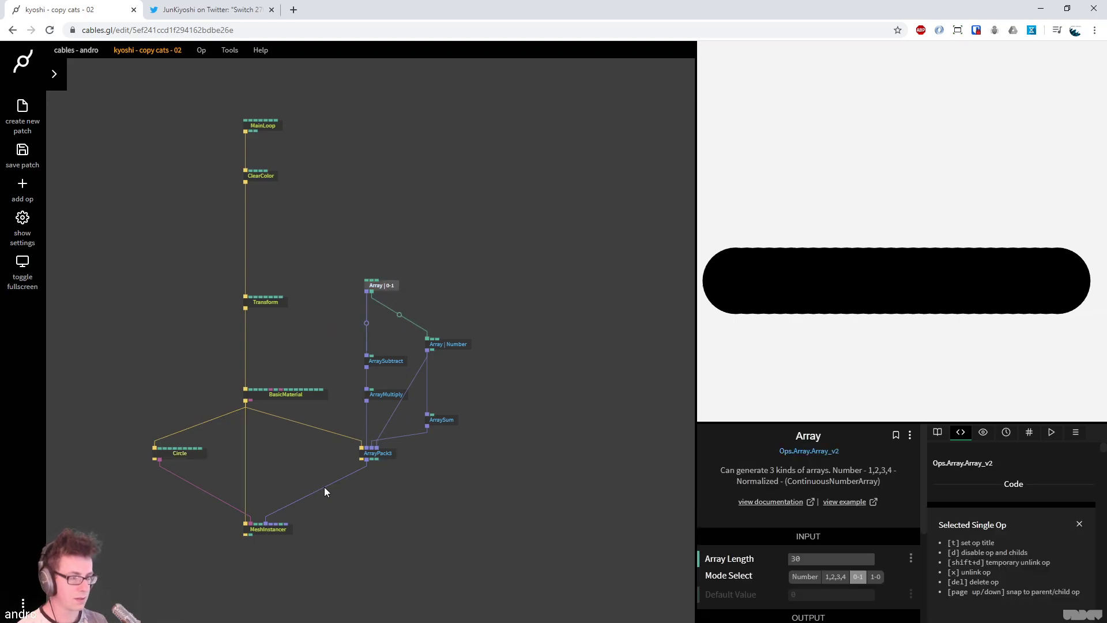
click(266, 531)
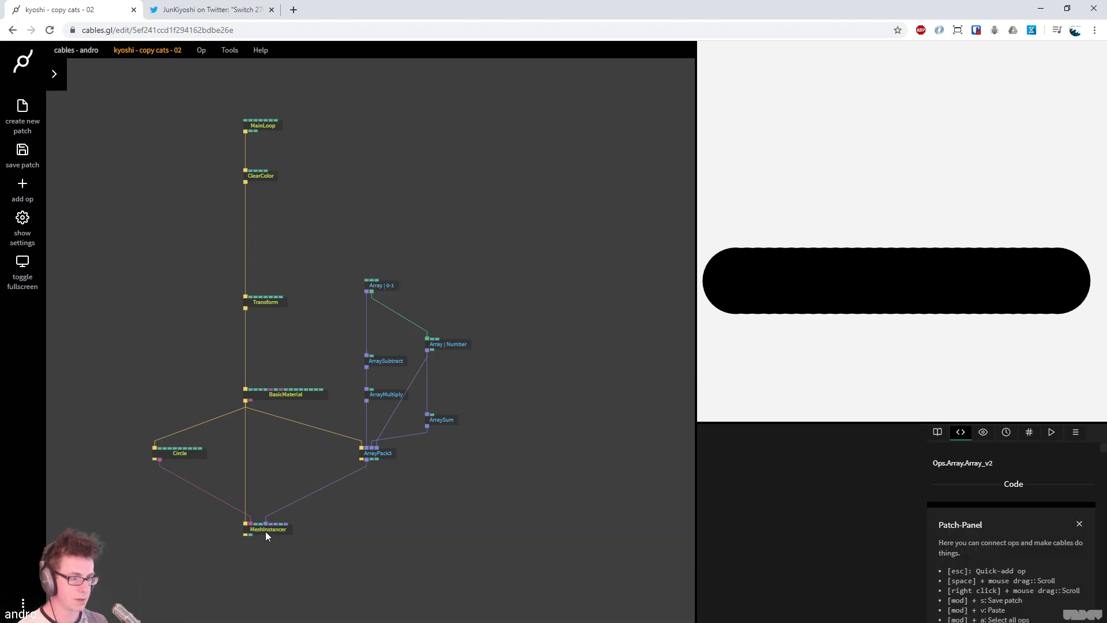
right_click(315, 493)
drag(361, 448, 392, 478)
drag(475, 490, 364, 241)
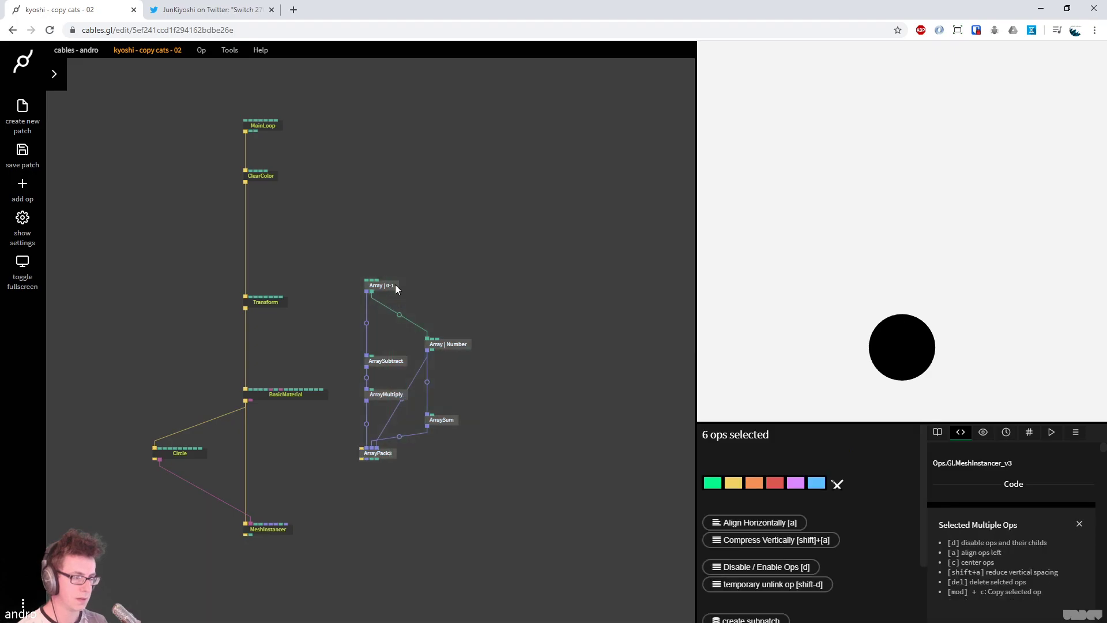
drag(395, 285, 666, 188)
click(432, 417)
Add a PointsCube op and link its array output to MeshInstancer's positions
key(Escape)
text(points)
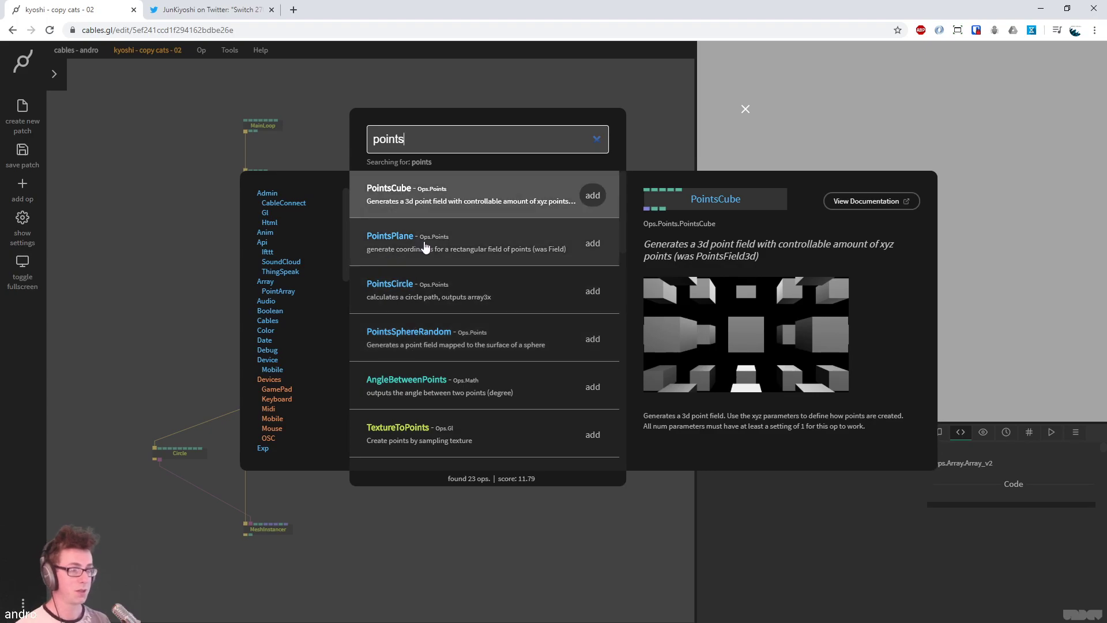
click(467, 201)
scroll(548, 311, down, 2)
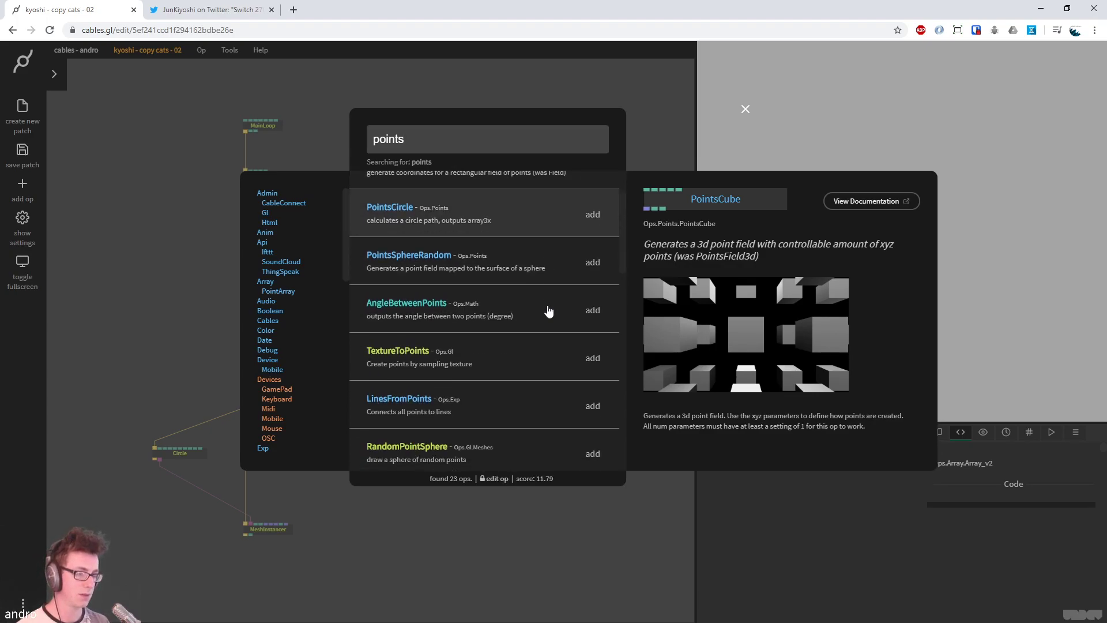
scroll(548, 311, up, 2)
click(477, 133)
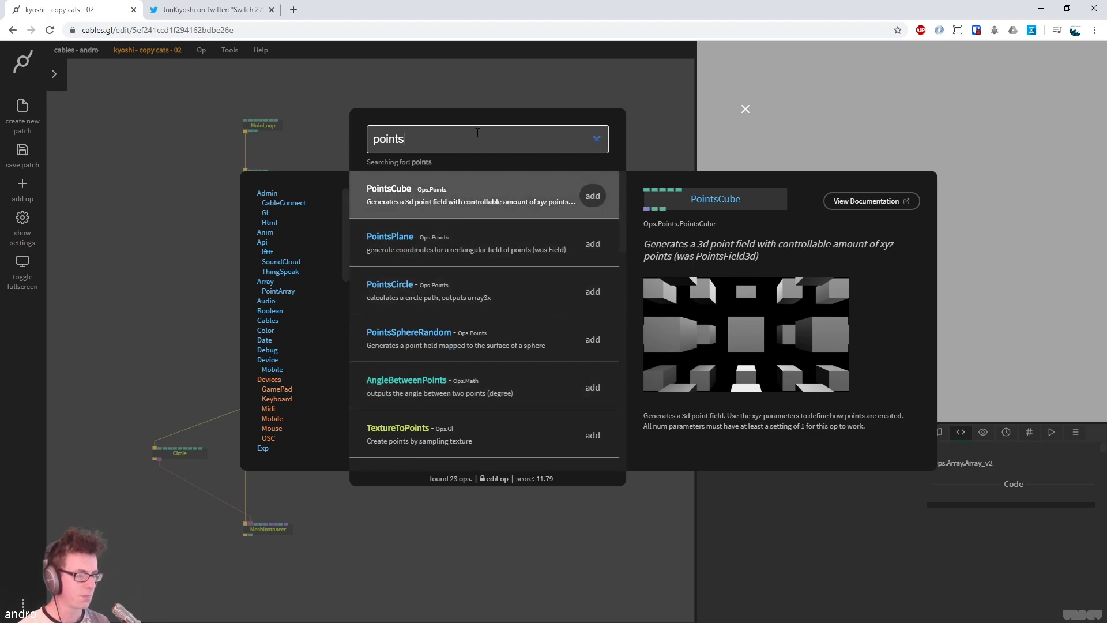
click(591, 196)
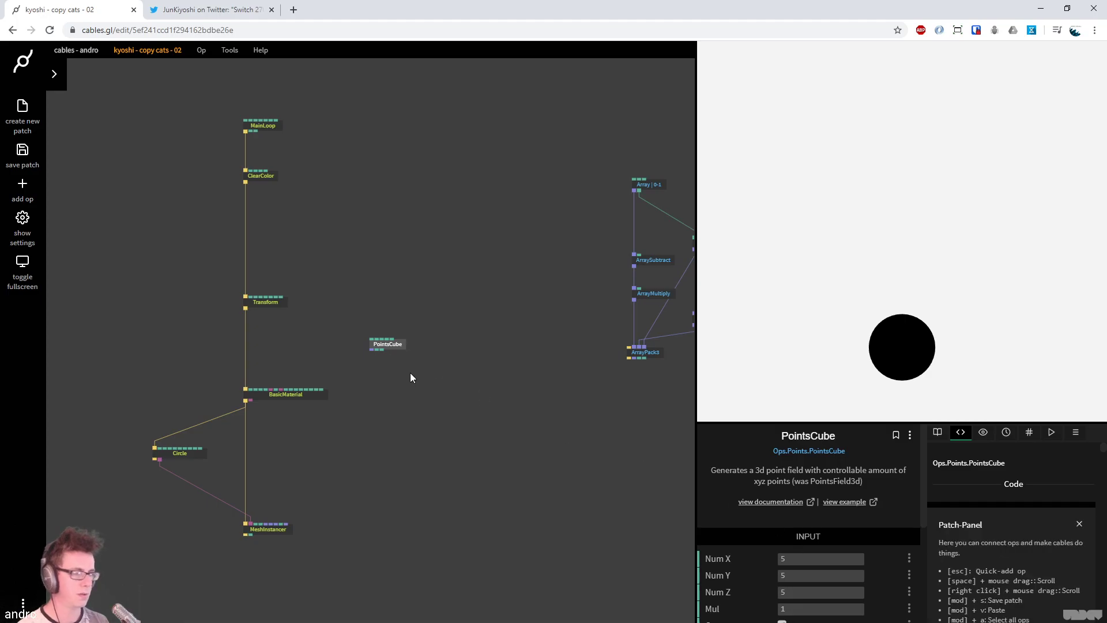
drag(372, 350, 266, 528)
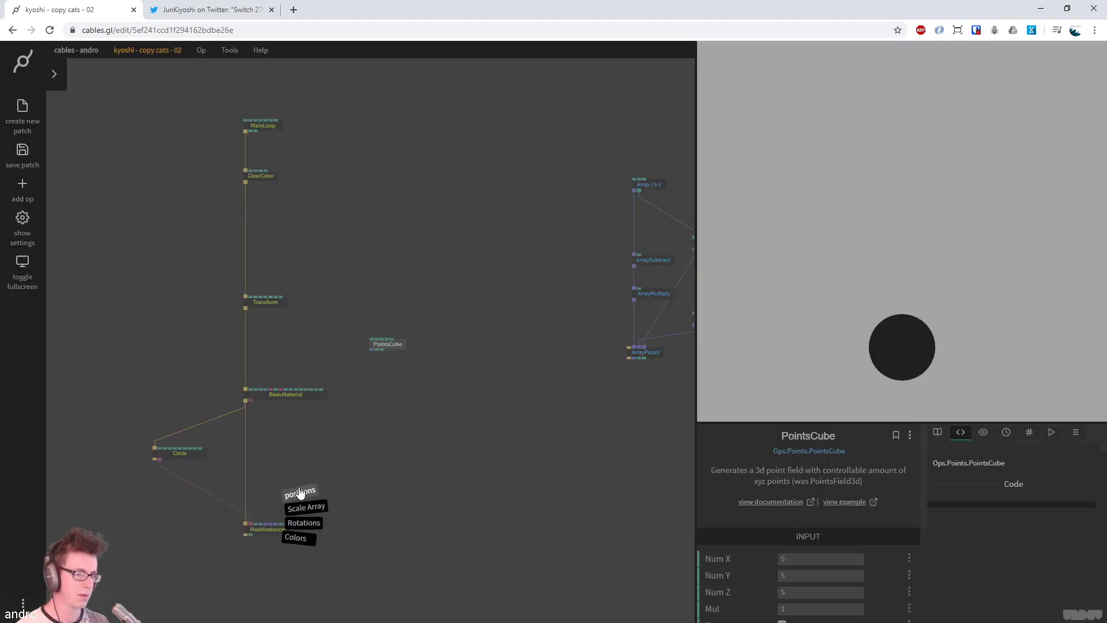
click(299, 492)
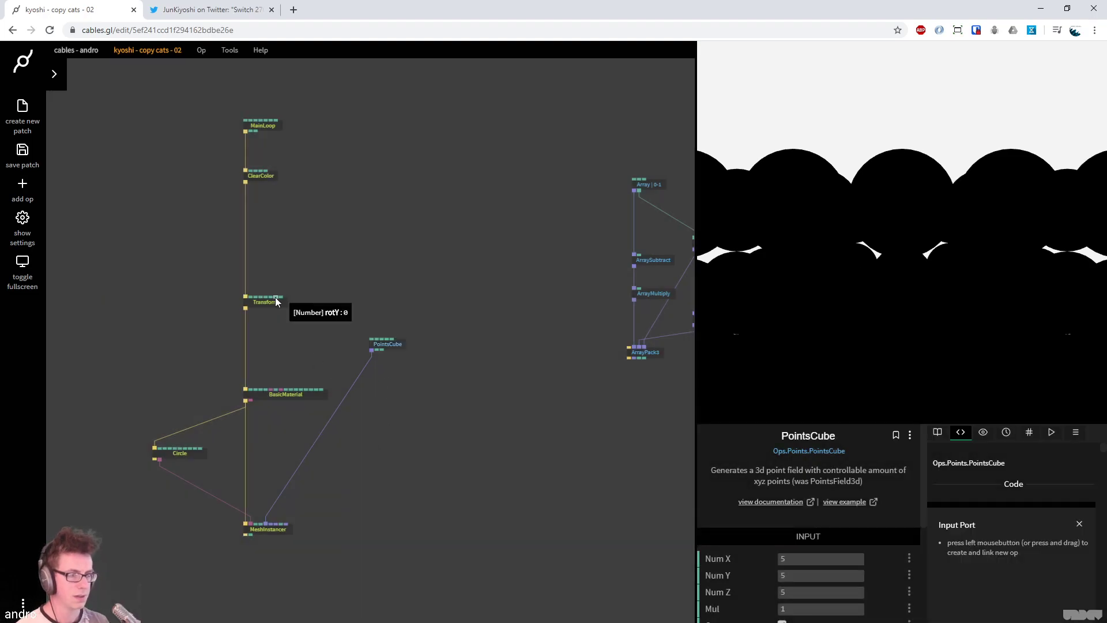
Insert an OrbitControls op between MainLoop and ClearColor, and orbit the preview to see the instanced circles at an angle
click(268, 302)
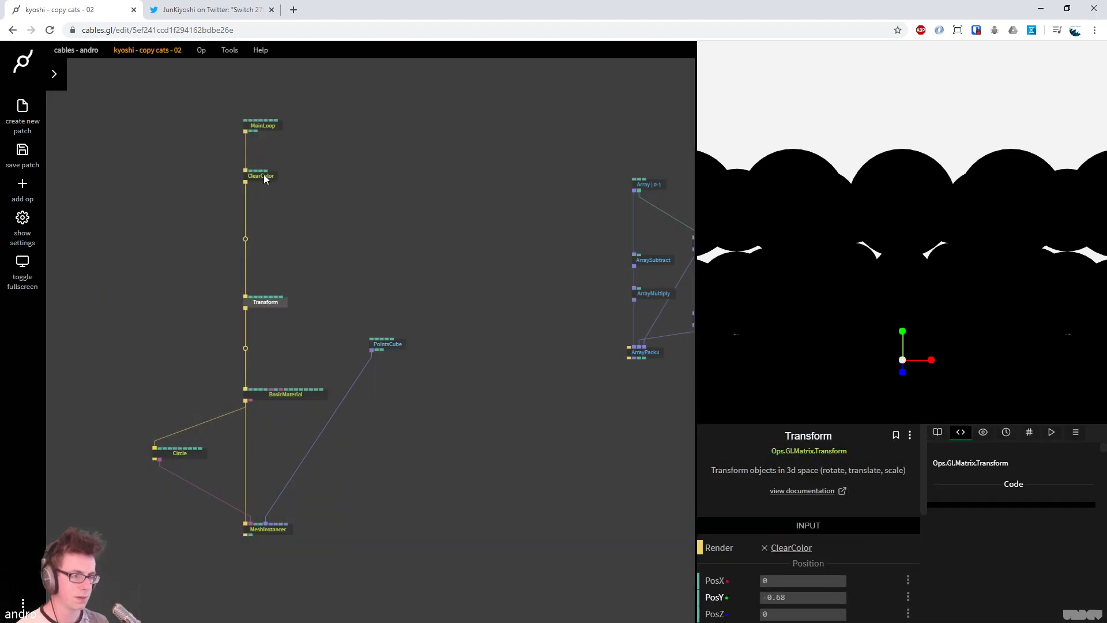
drag(264, 175, 262, 239)
click(245, 181)
key(ctrl+a)
text(orbit)
key(Return)
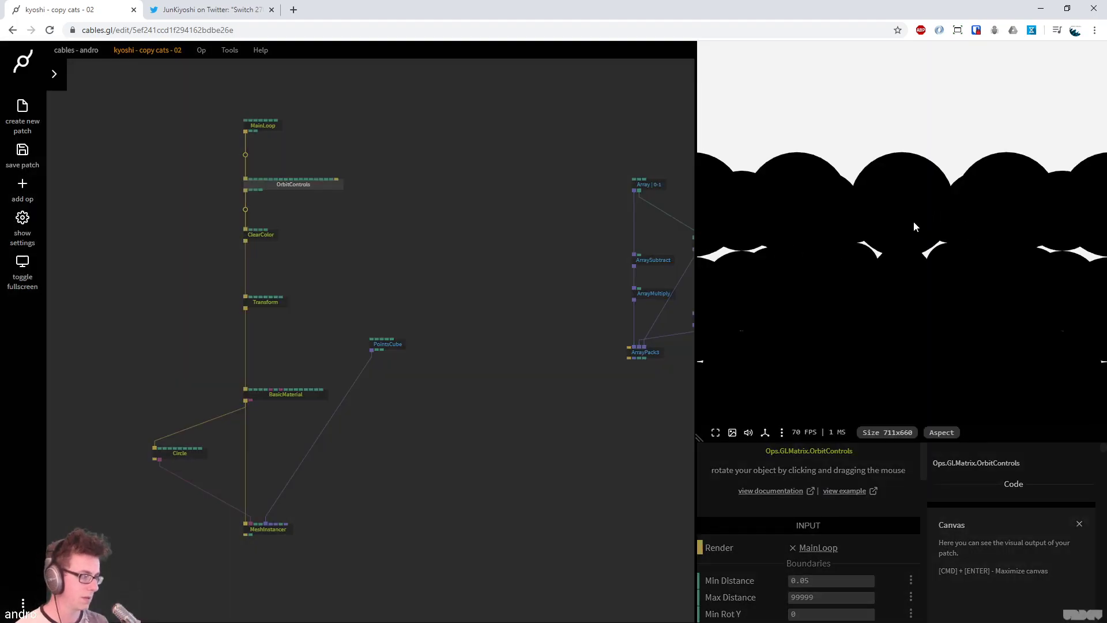
drag(913, 220, 937, 299)
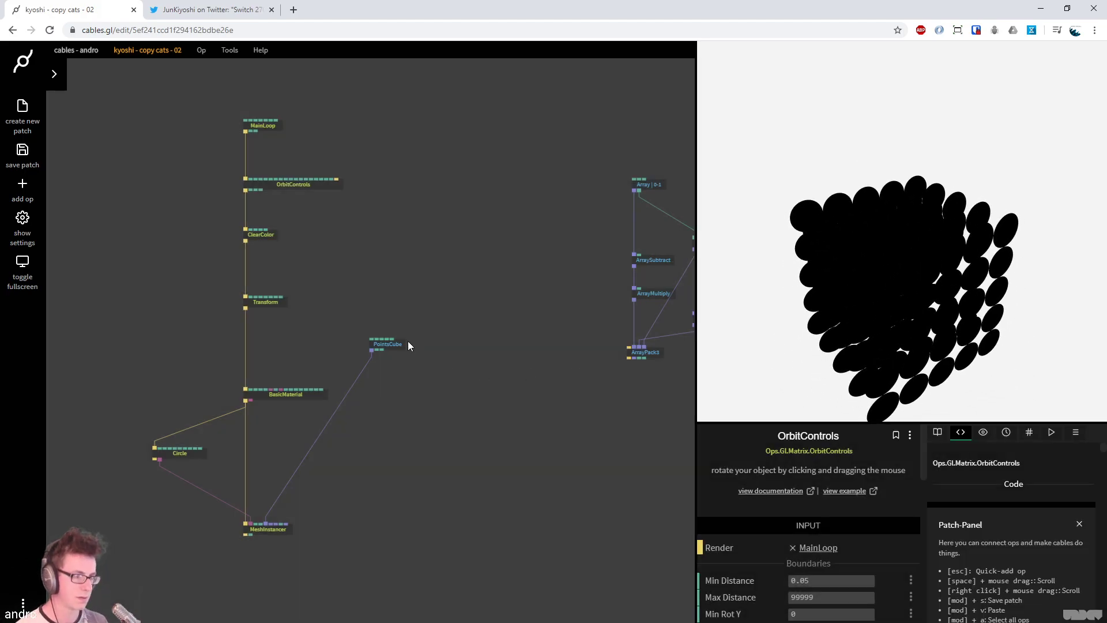
Set Num Z of the PointsCube op to 1 and orbit the preview towards a frontal view
click(403, 344)
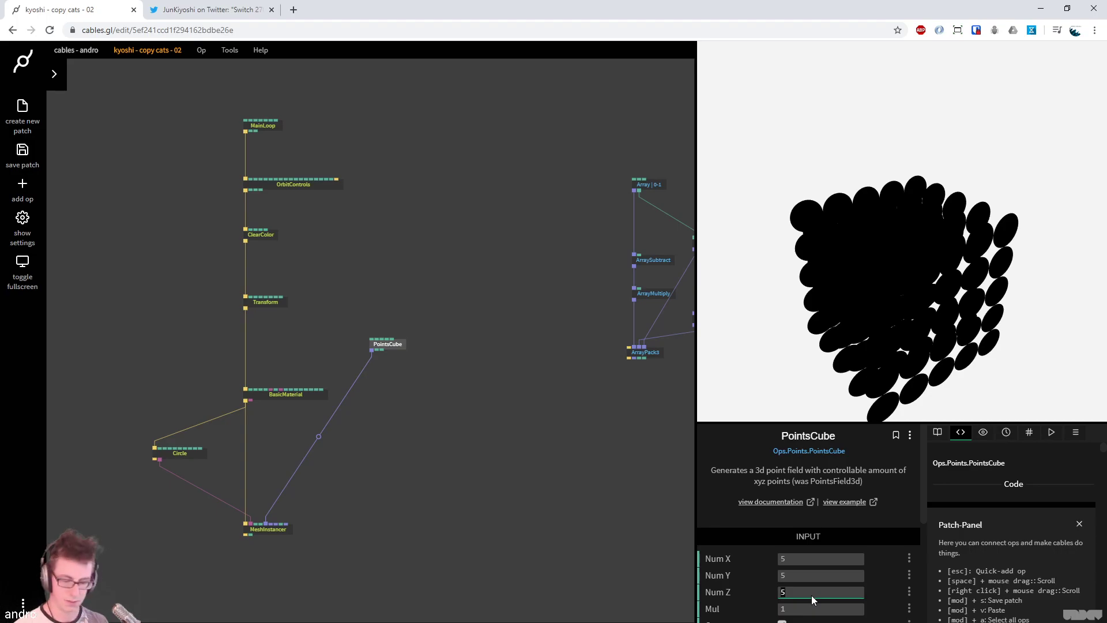
key(BackSpace)
text(1)
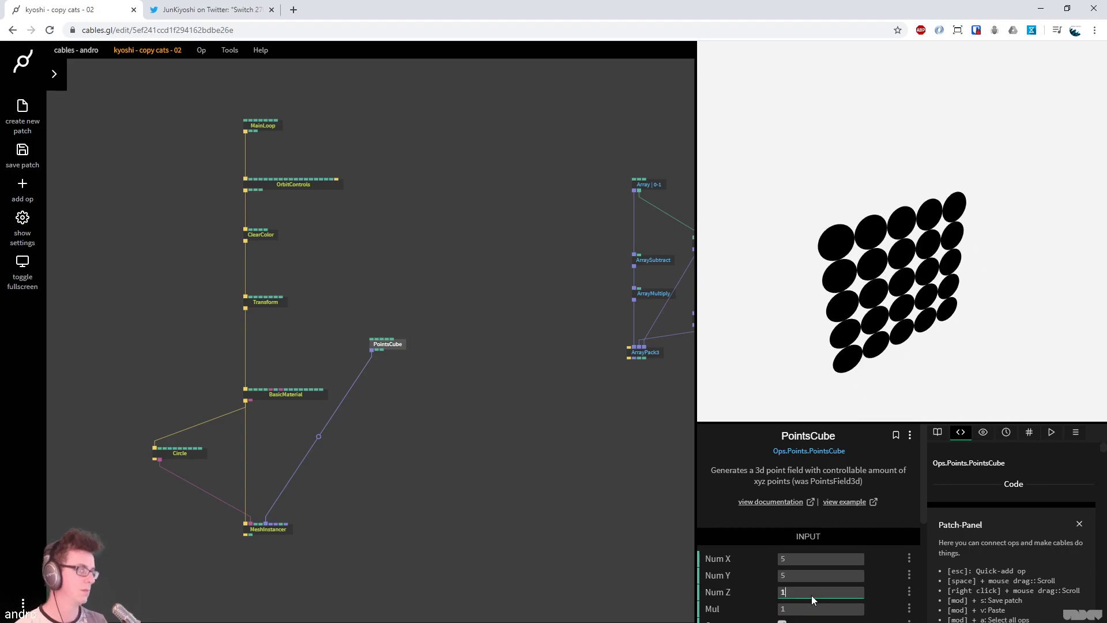
drag(992, 282, 934, 276)
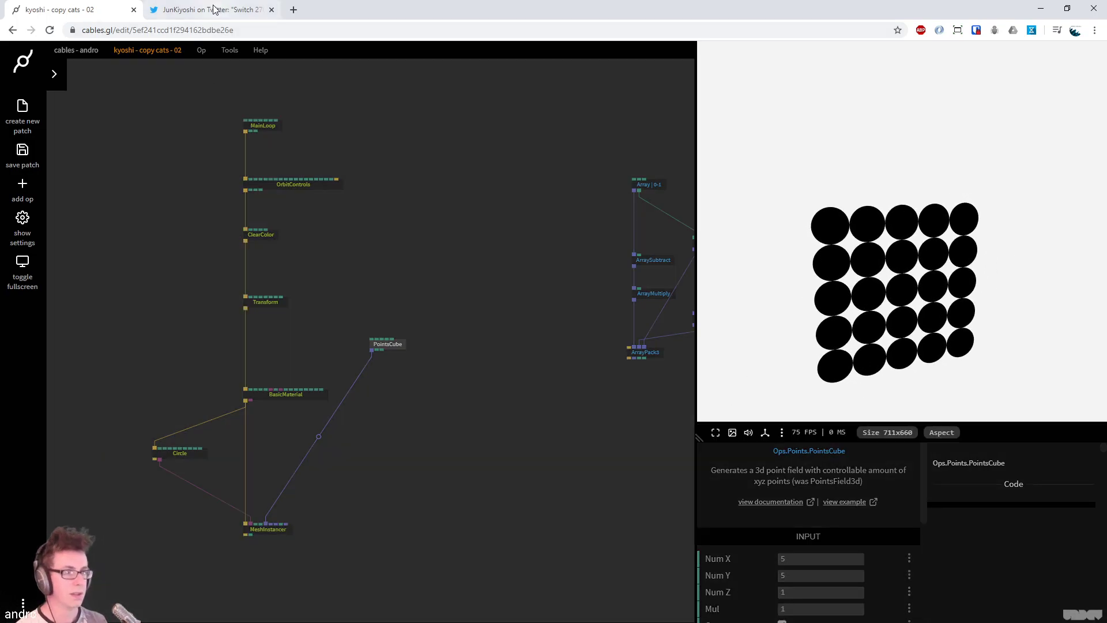
Check the grid in the reference tweet, and set Num X and Num Y of PointsCube to 20
click(210, 9)
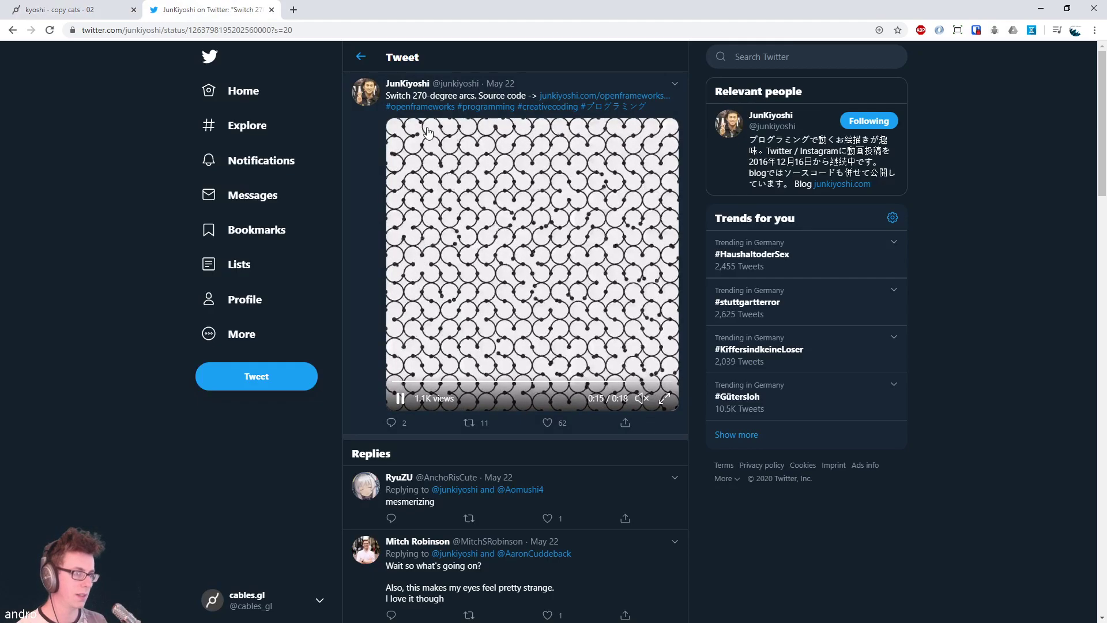
click(87, 10)
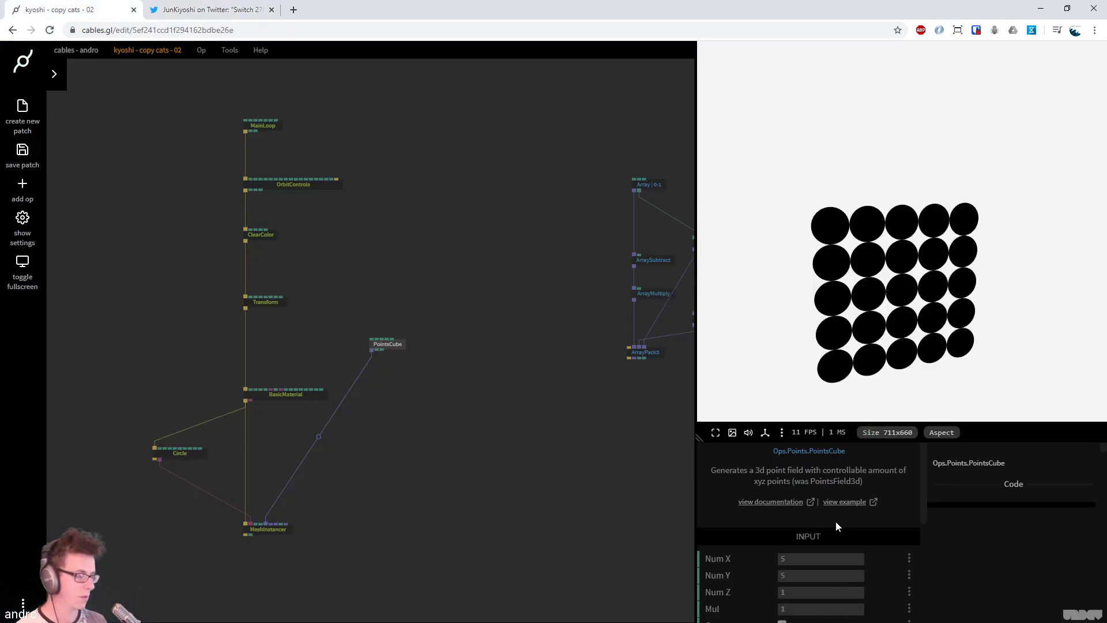
click(828, 552)
text(20)
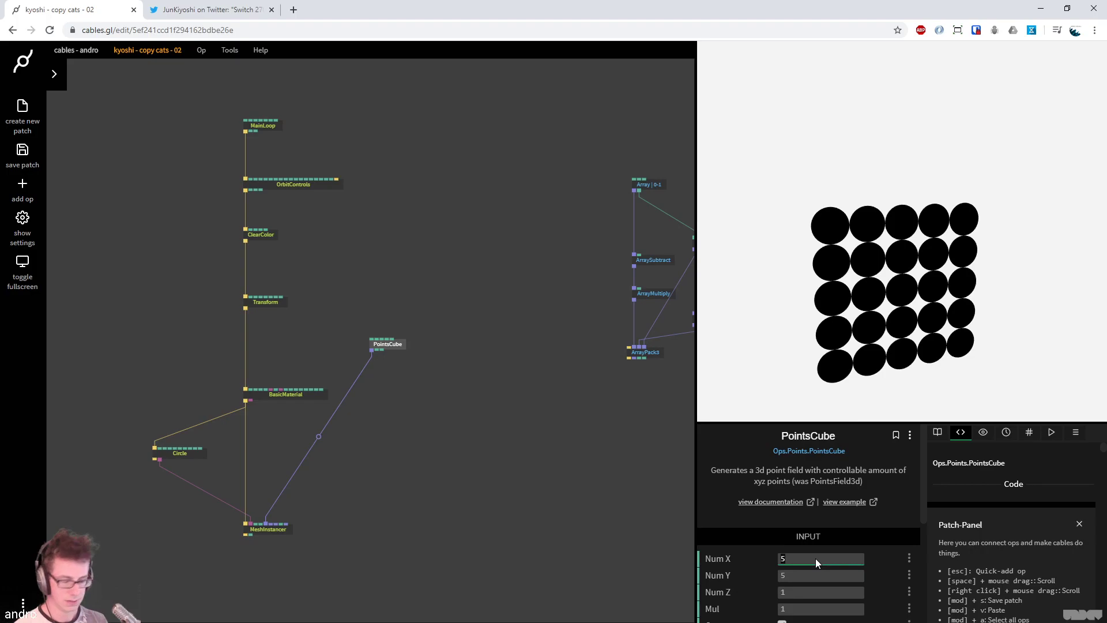
key(Tab)
text(20)
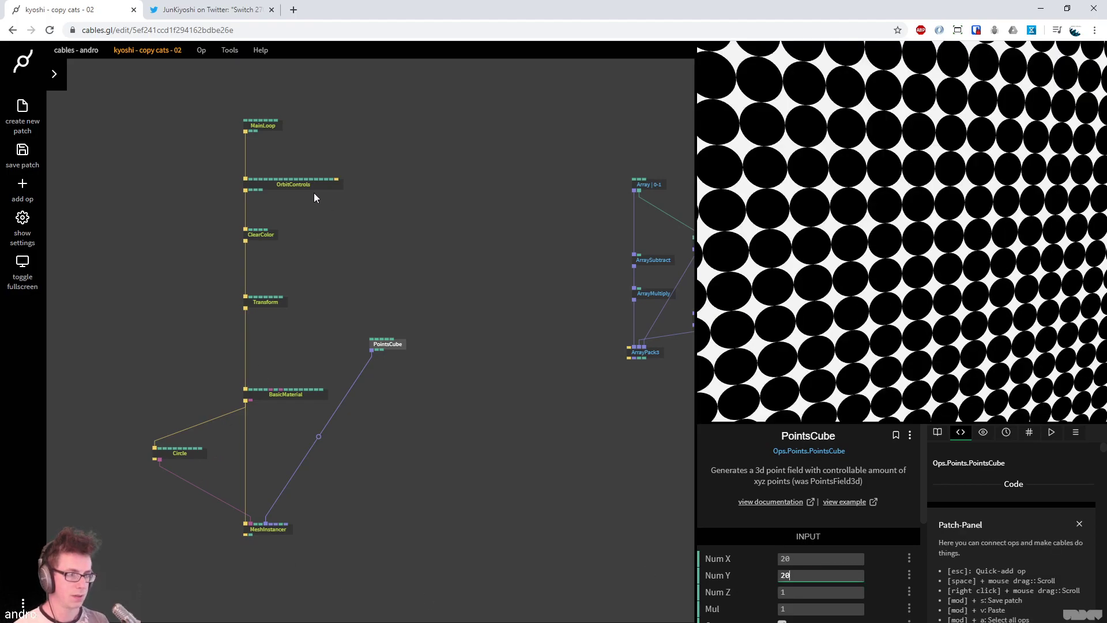
Reset the OrbitControls view and delete the OrbitControls op
click(296, 184)
scroll(853, 552, down, 5)
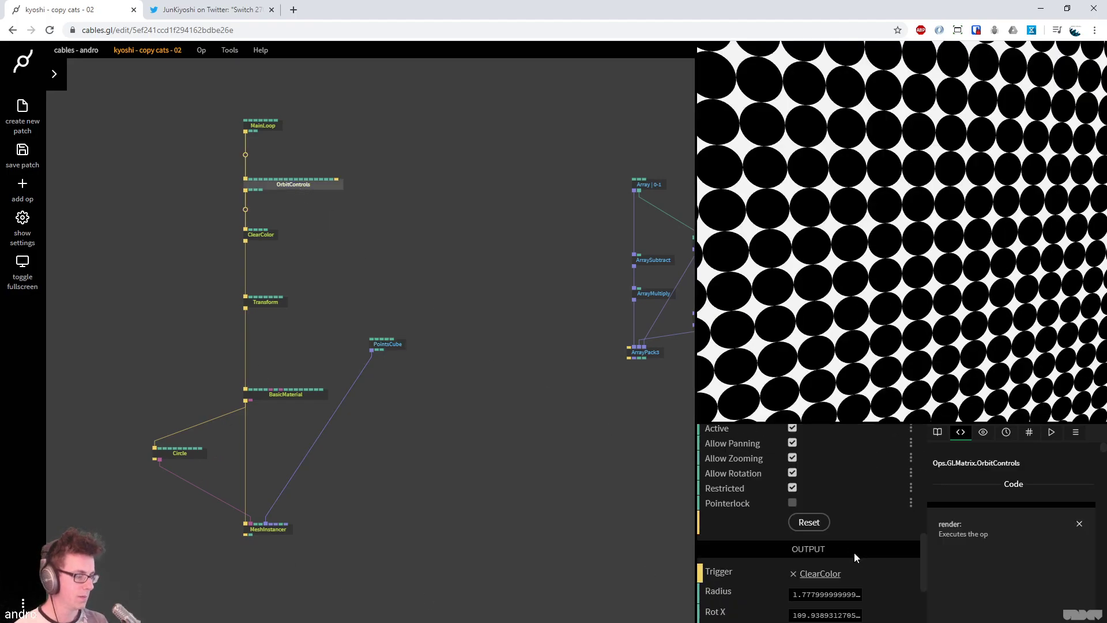
click(809, 522)
click(393, 221)
click(309, 182)
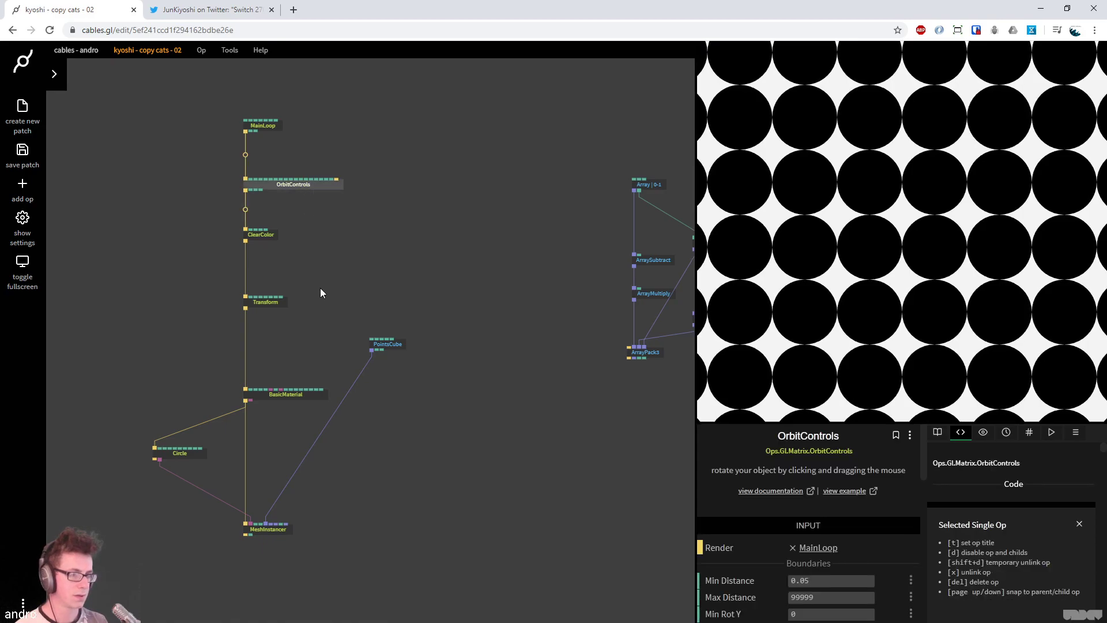
key(Delete)
Insert a TransformView op between MainLoop and ClearColor and set its PosZ to -1.25
click(244, 179)
text(transform)
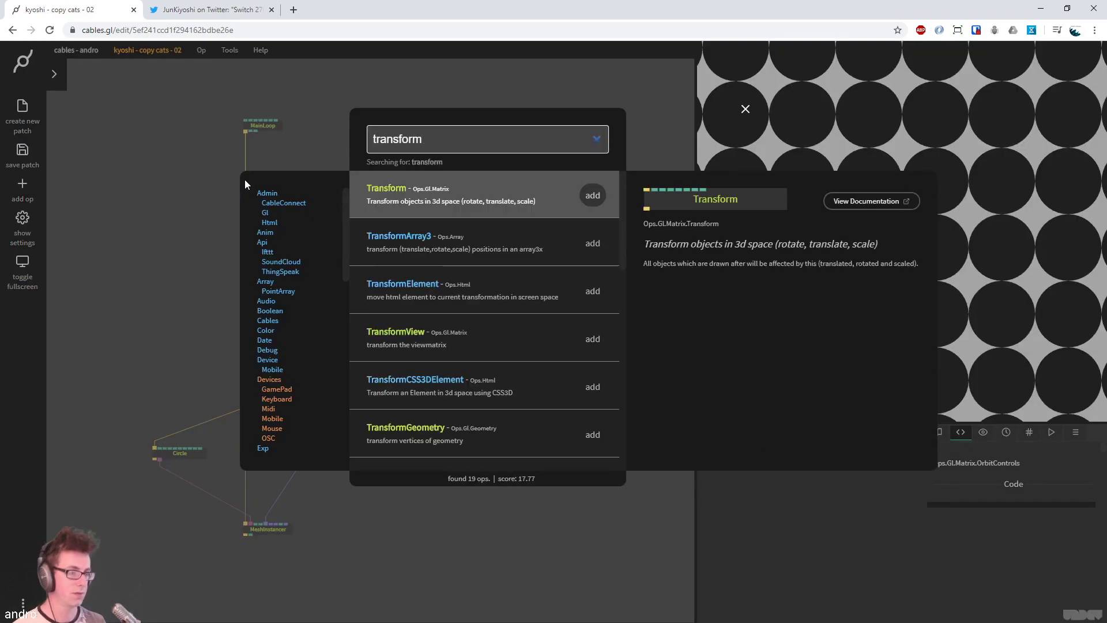
key(Down)
key(Down)
key(Down)
key(Return)
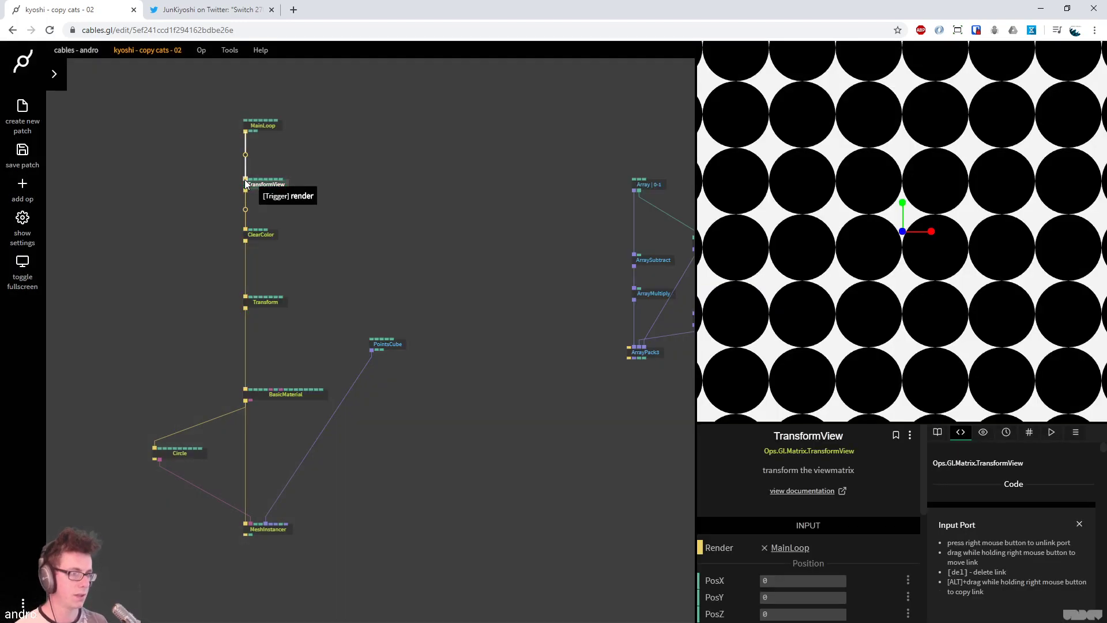
scroll(828, 566, down, 1)
drag(824, 537, 429, 425)
Set the scale of the Transform op above BasicMaterial to 1
click(278, 304)
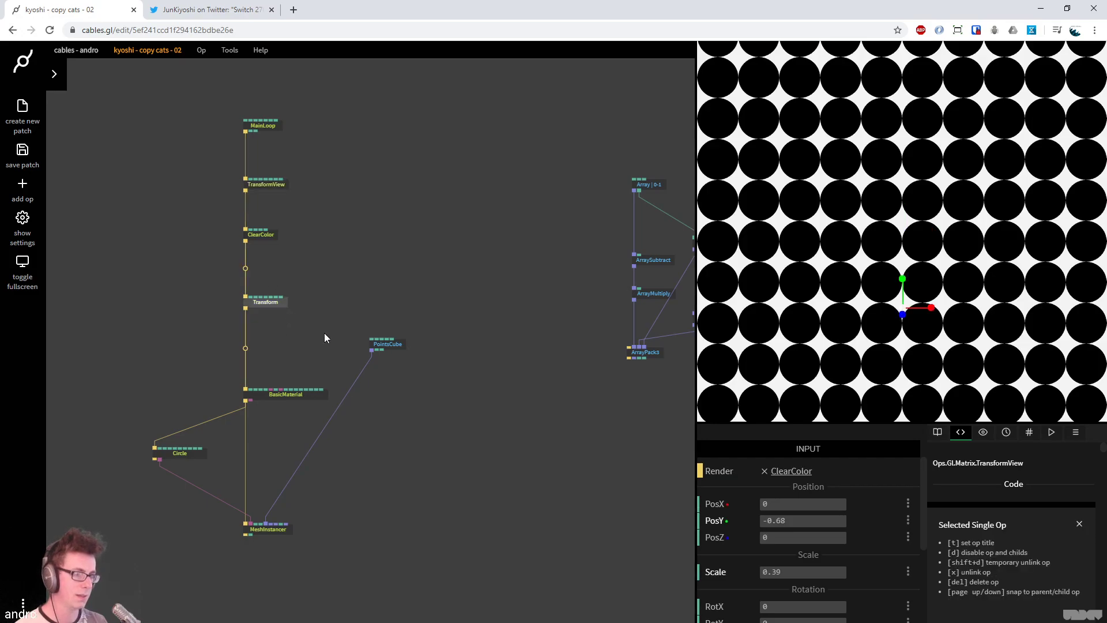
scroll(795, 518, down, 1)
click(794, 498)
text(1)
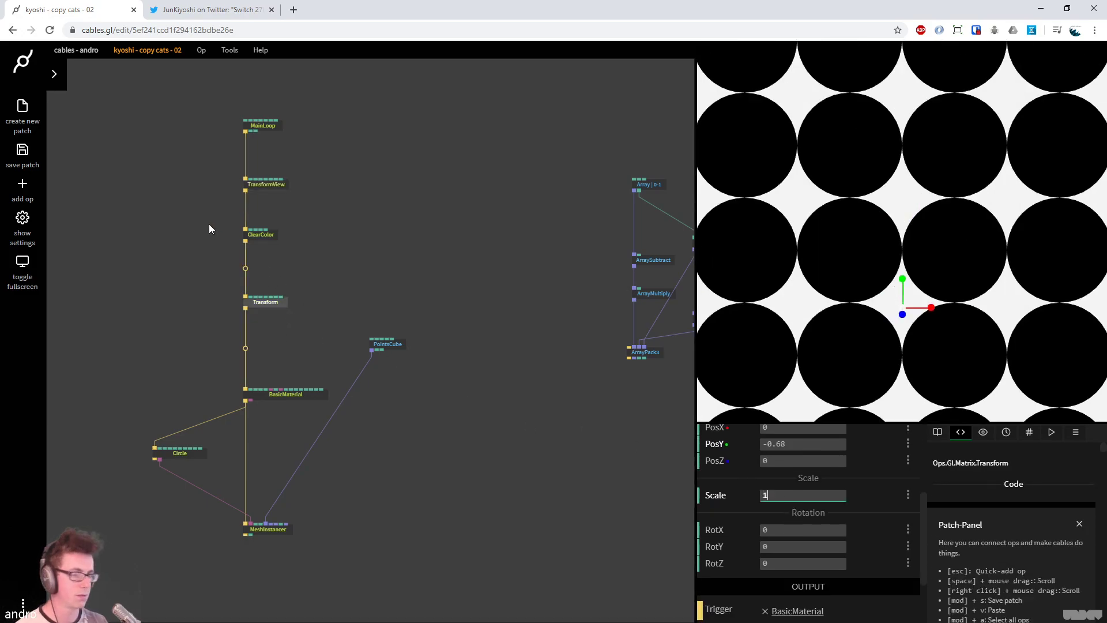
Lower TransformView's PosZ until the whole circle grid fits in the preview, and set the Transform op's PosY to 0
click(264, 187)
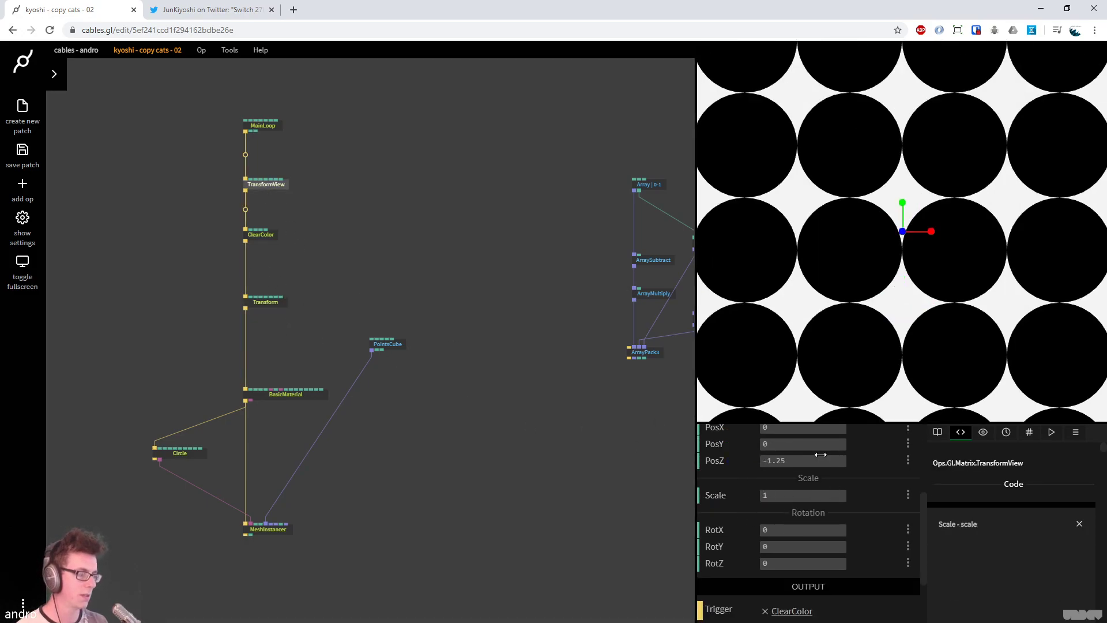
drag(827, 460, 744, 460)
click(271, 308)
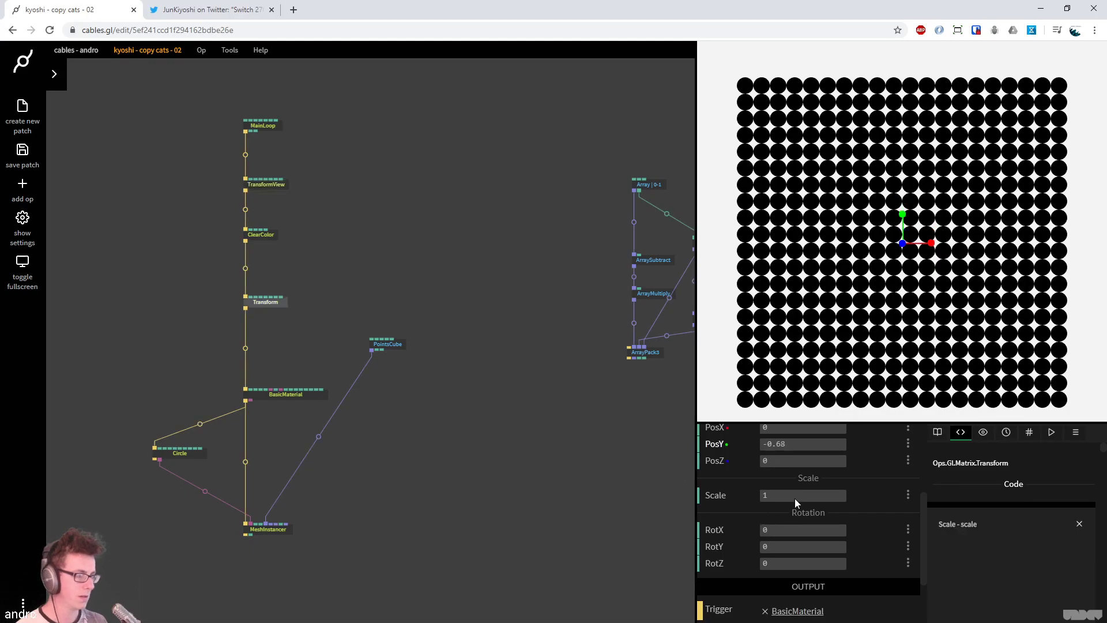
click(792, 445)
text(0)
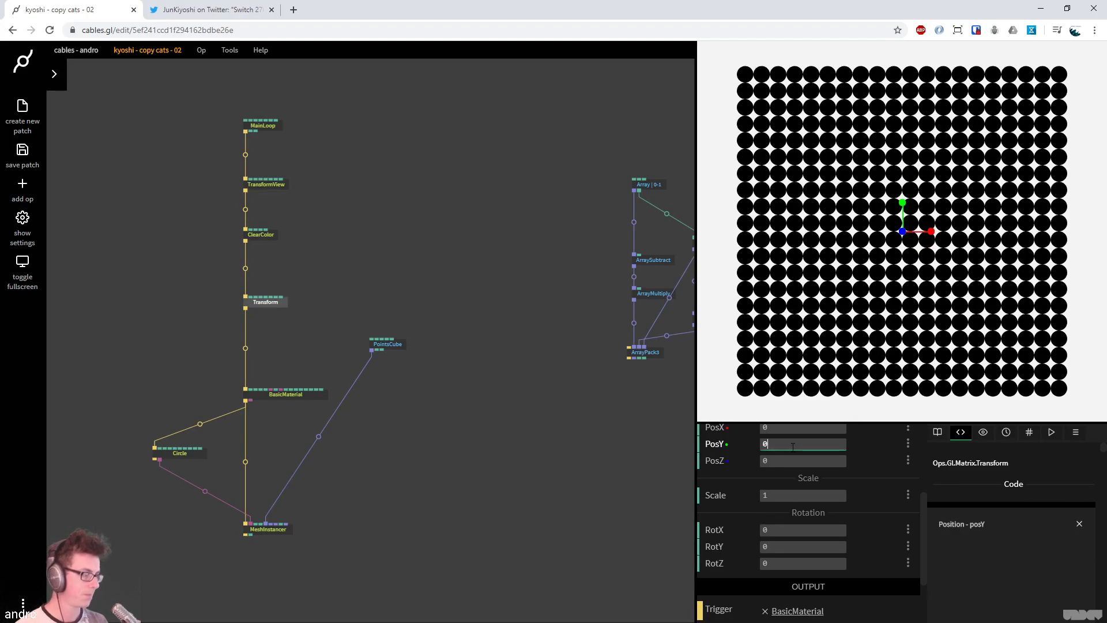
click(565, 445)
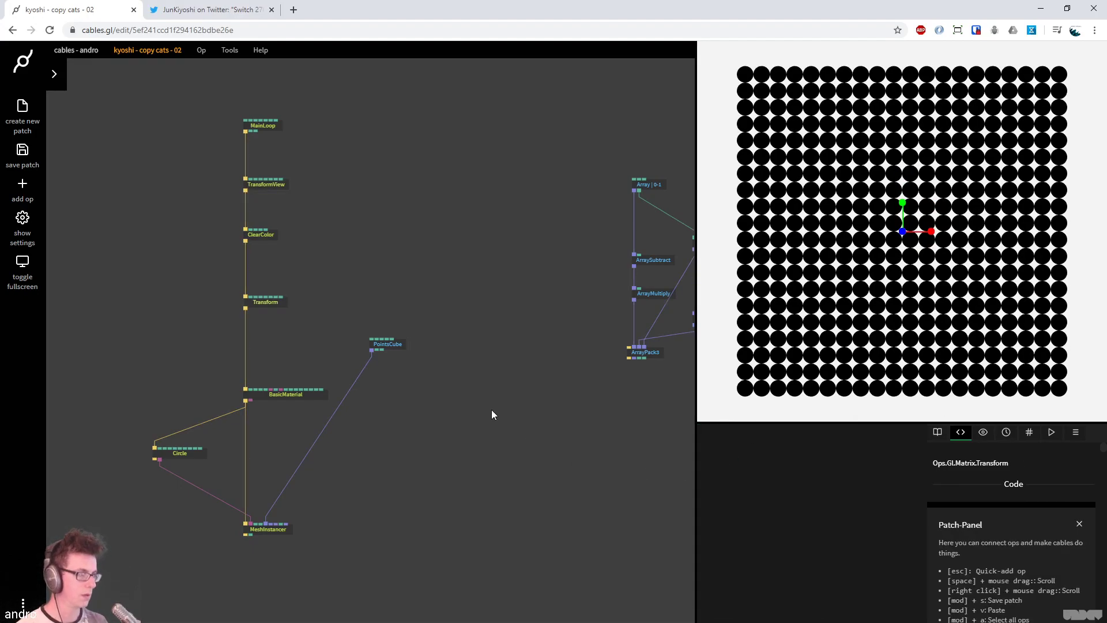
Turn the instanced circles into rings by setting the Circle op's InnerRadius to 0.743
click(175, 455)
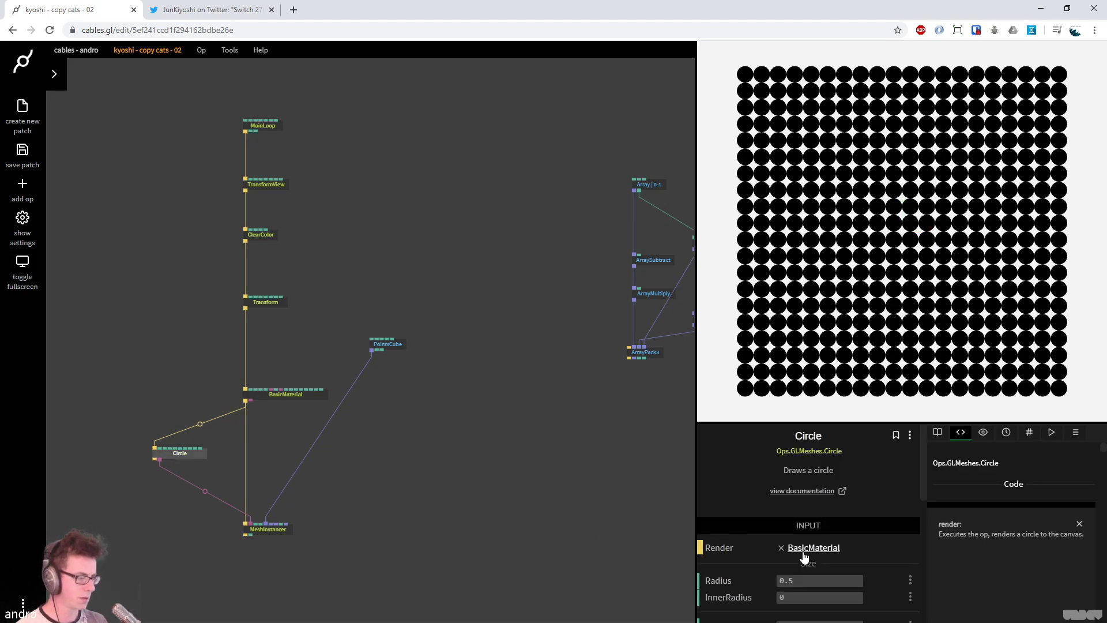
scroll(804, 553, down, 3)
drag(828, 517, 873, 517)
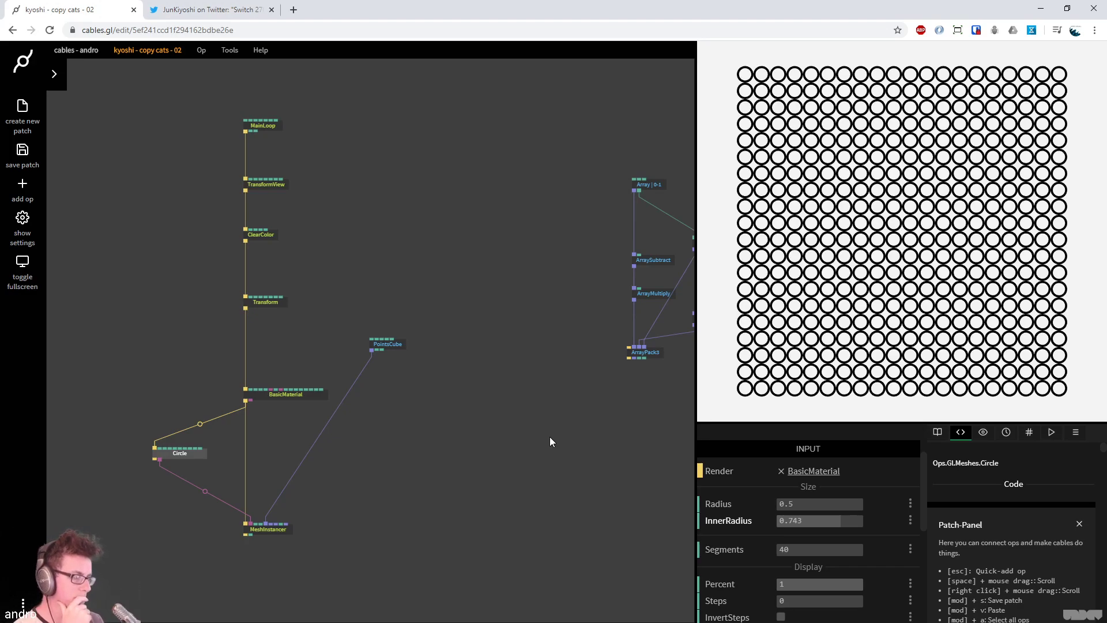
drag(385, 459, 378, 392)
drag(445, 432, 477, 373)
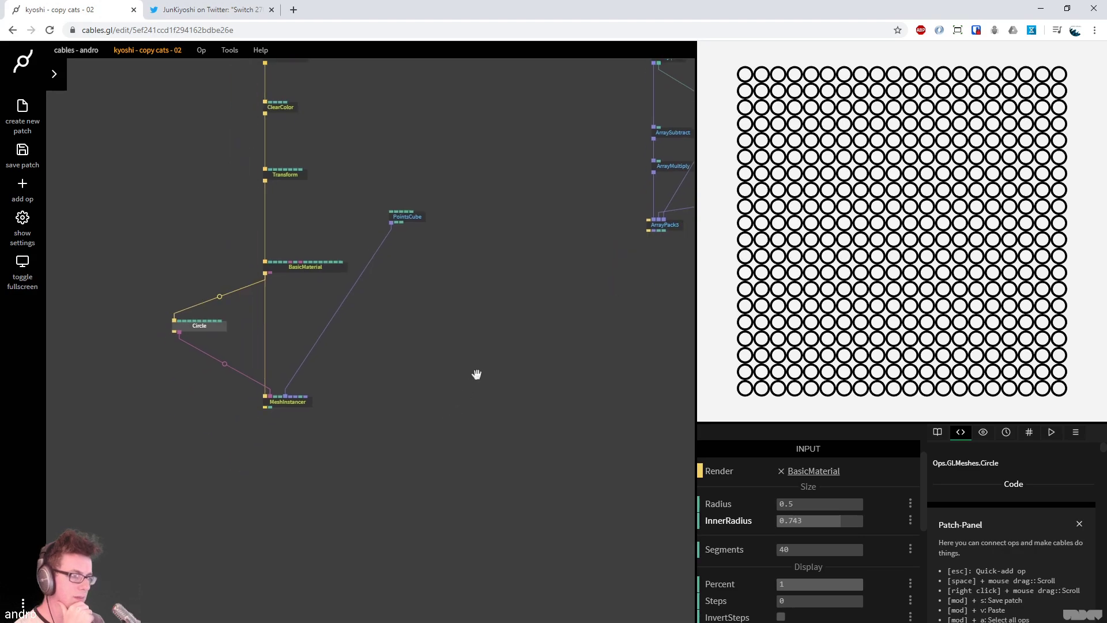
Watch the arcs in the reference tweet, and delete the Circle op from the patch
click(203, 10)
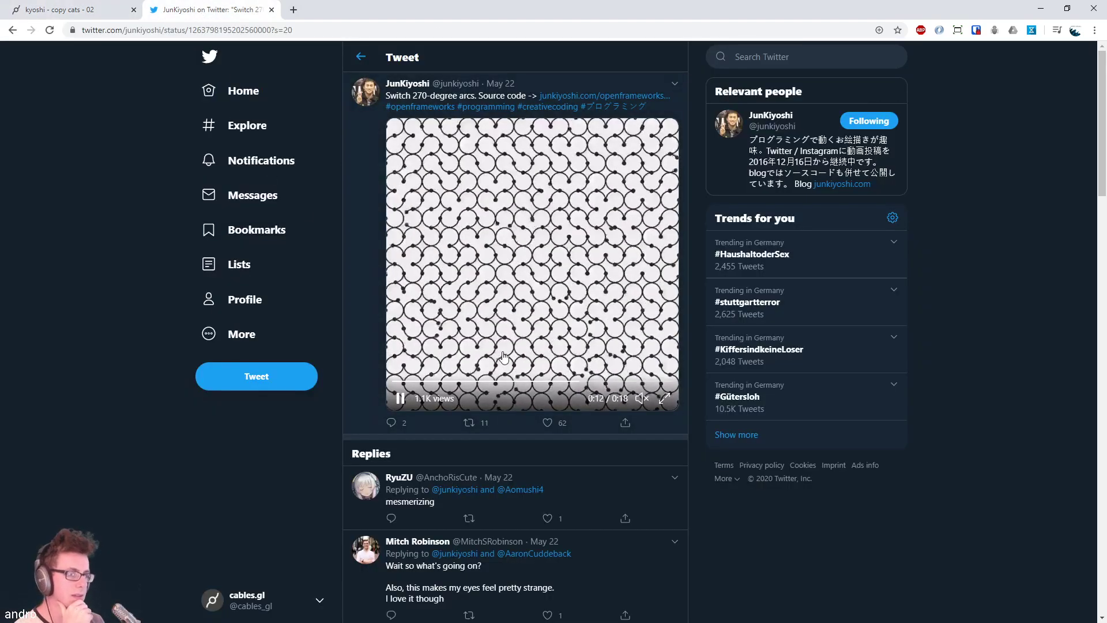
mouse_move(496, 335)
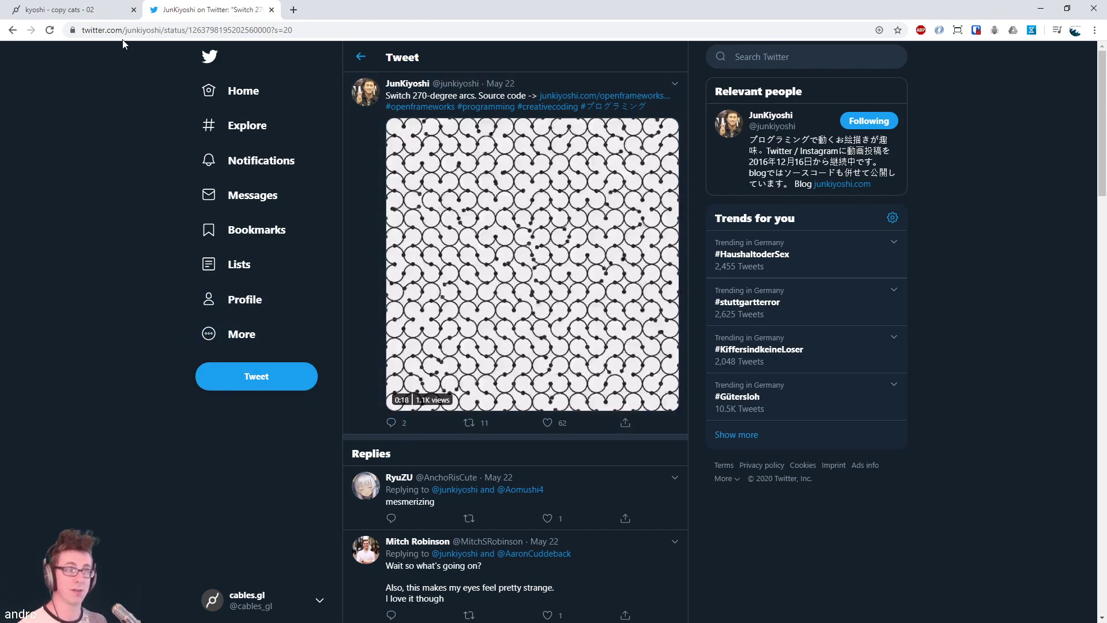
click(104, 10)
key(Delete)
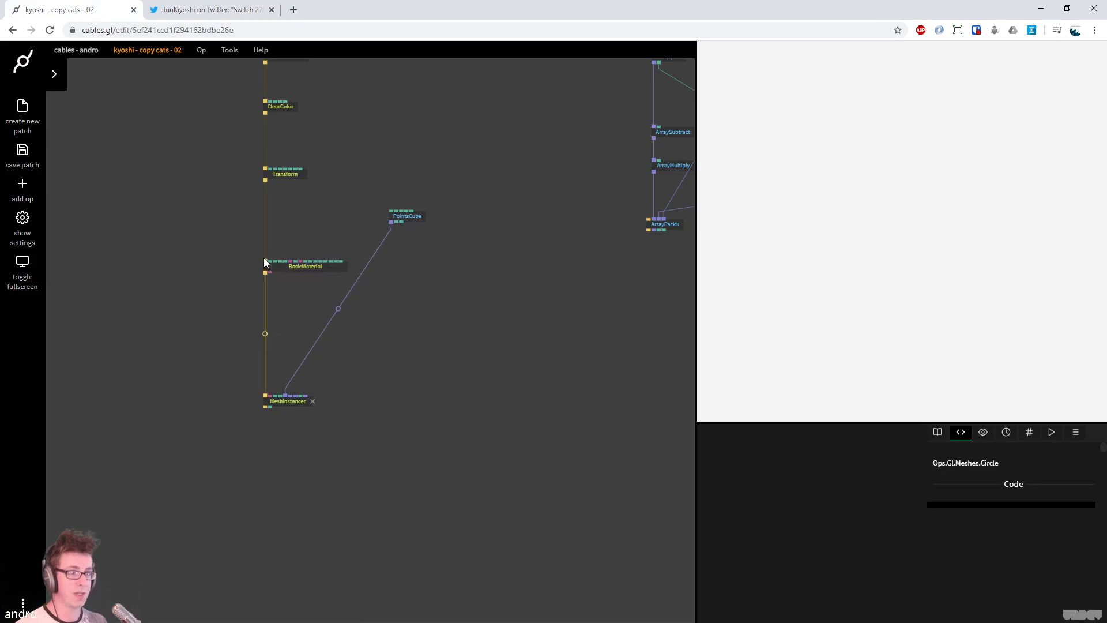
Add a Rectangle op triggered by BasicMaterial and link its geometry to MeshInstancer
drag(267, 271, 208, 329)
text(r)
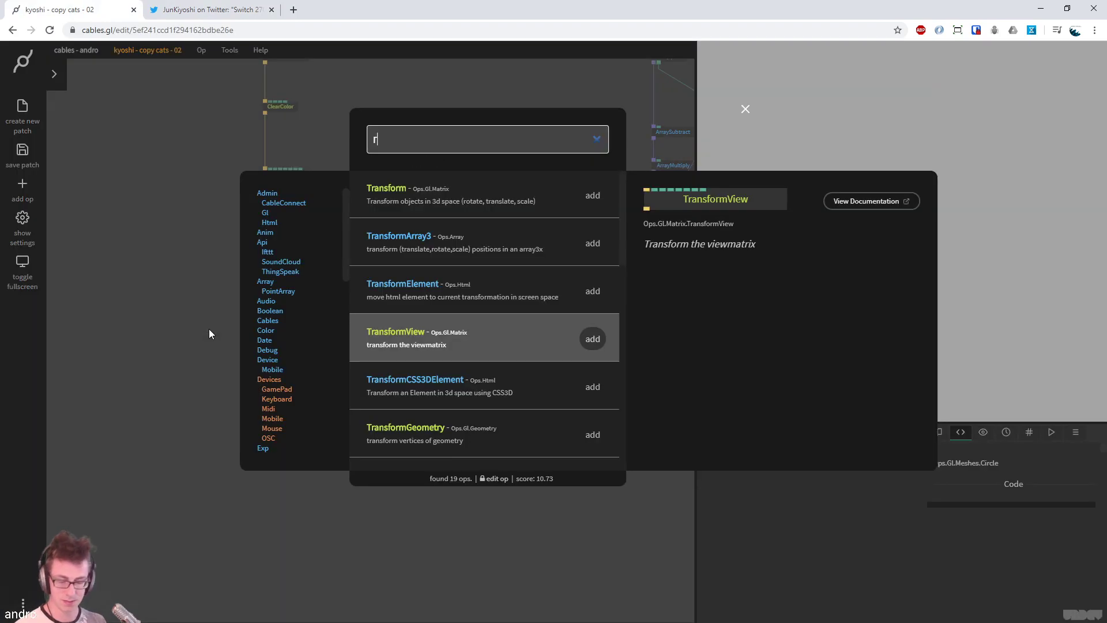
text(ect)
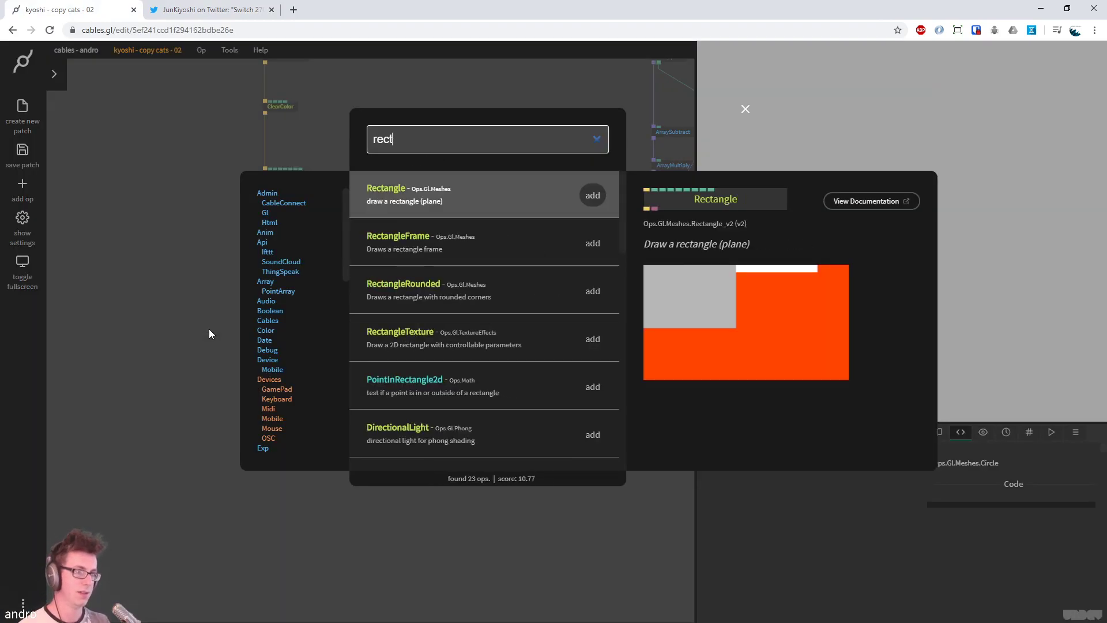
key(Return)
drag(234, 333, 289, 398)
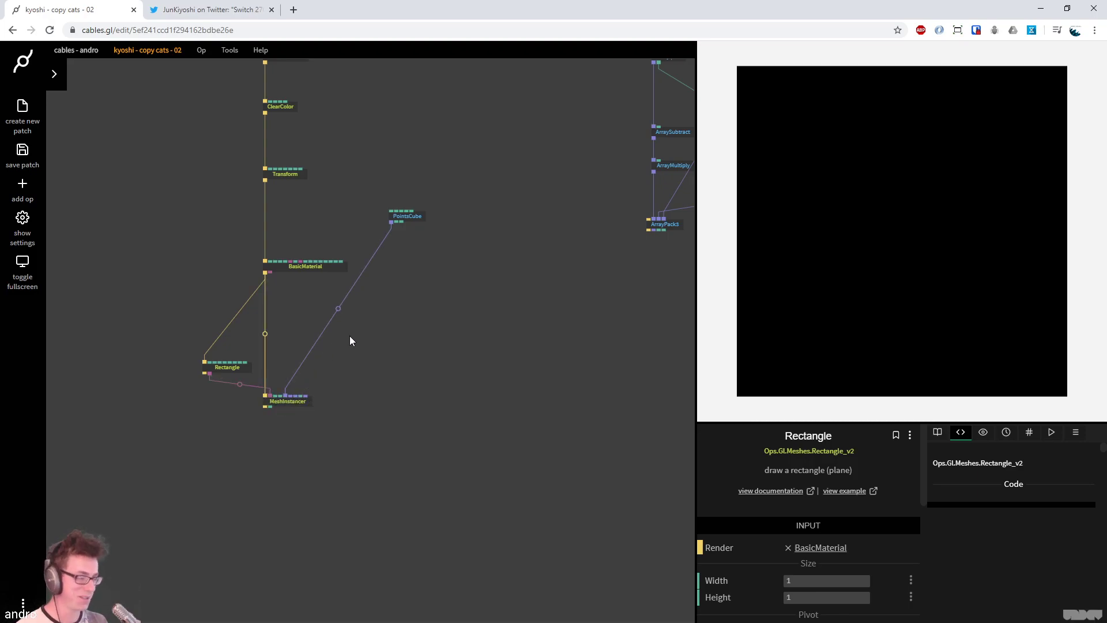
Set the Rectangle op's width and height to 0.8
click(237, 367)
click(821, 579)
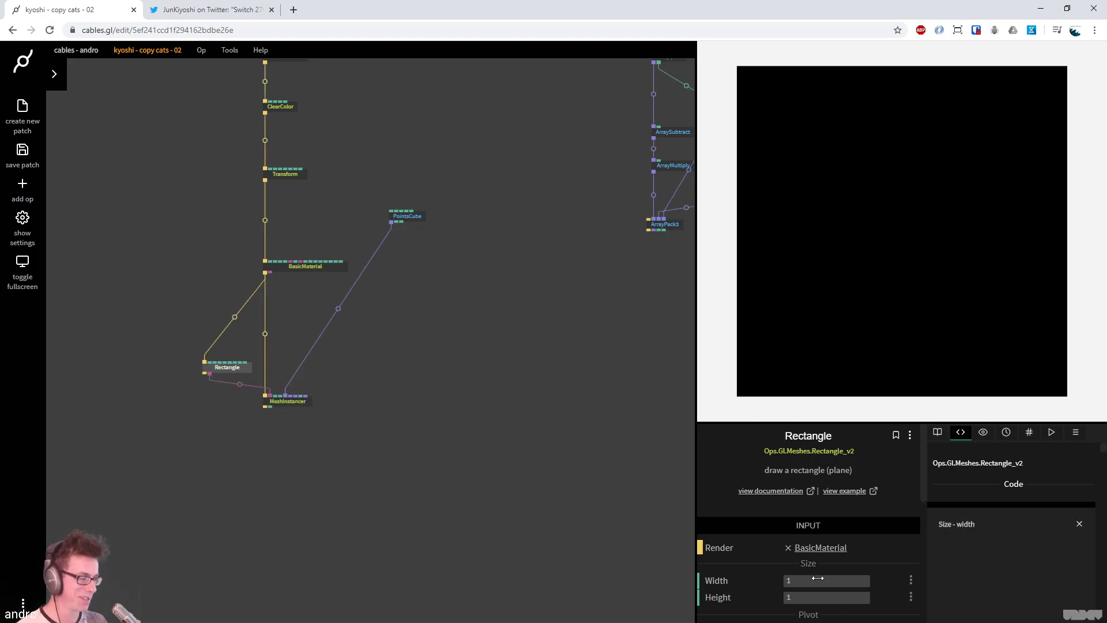
text(0.8)
key(Tab)
text(0.8)
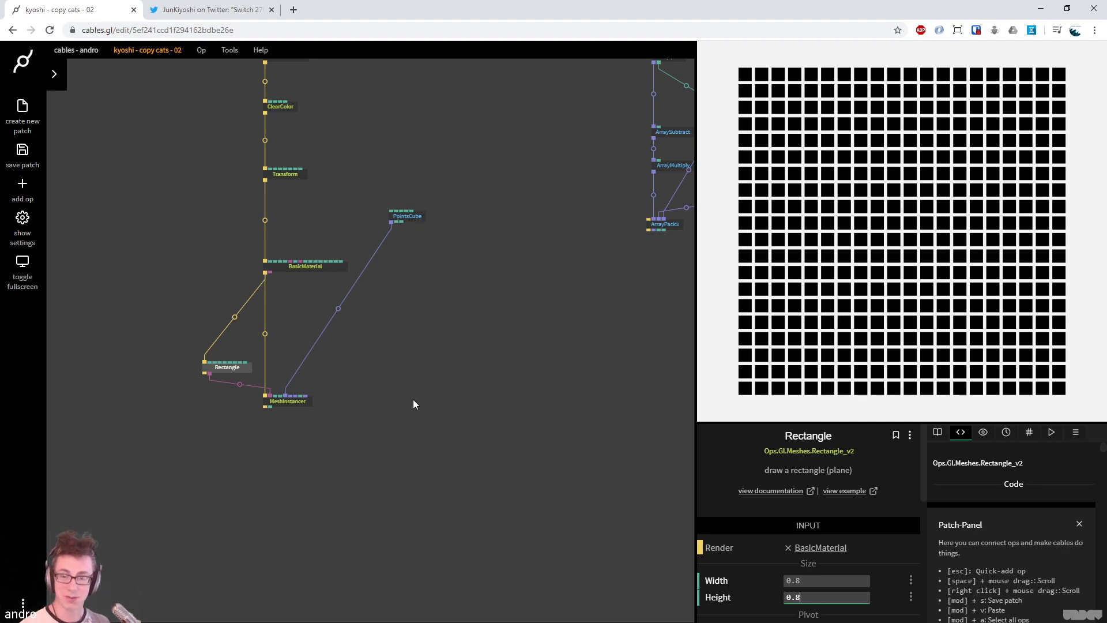
Move Rectangle aside and unlink its geometry, replacing it with a Circle op triggered by BasicMaterial and linked to MeshInstancer
drag(229, 367, 164, 325)
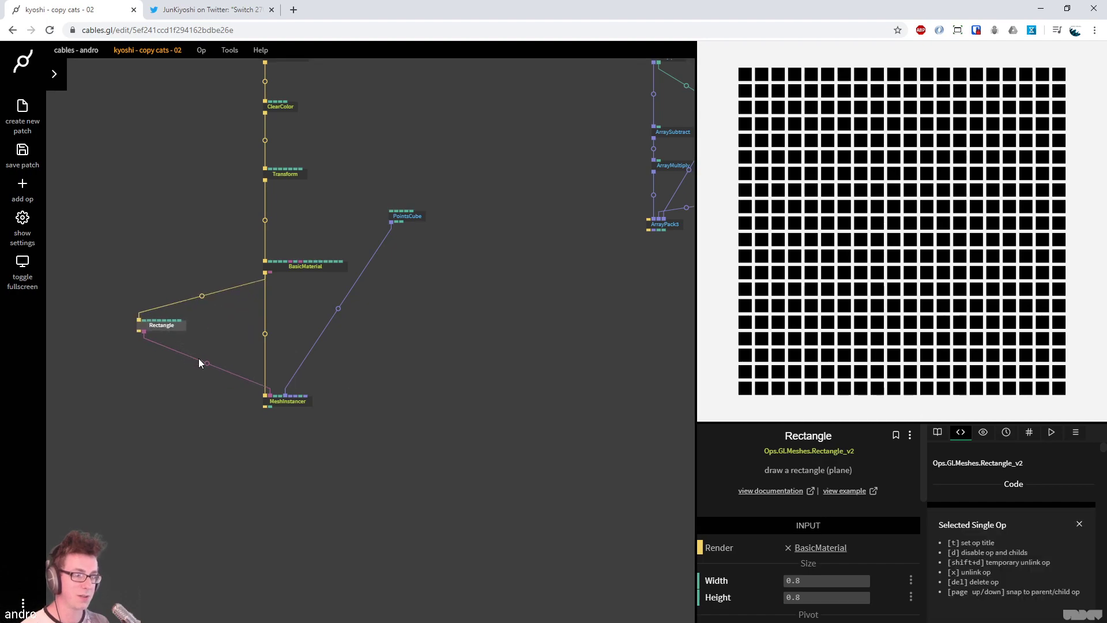
right_click(209, 363)
drag(263, 275, 196, 365)
text(circle)
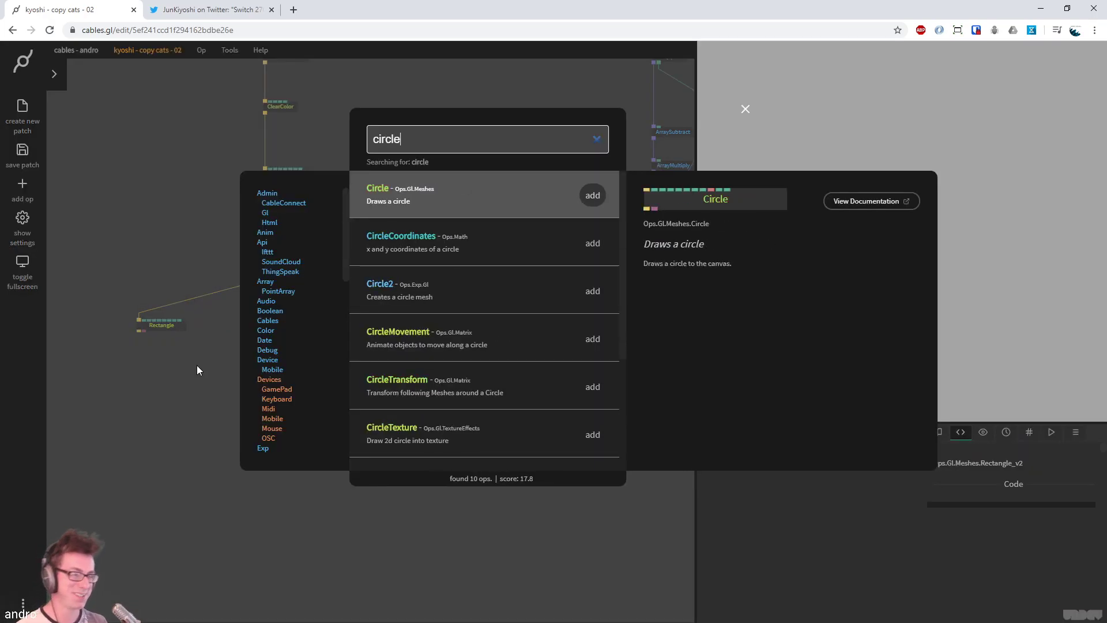
key(Return)
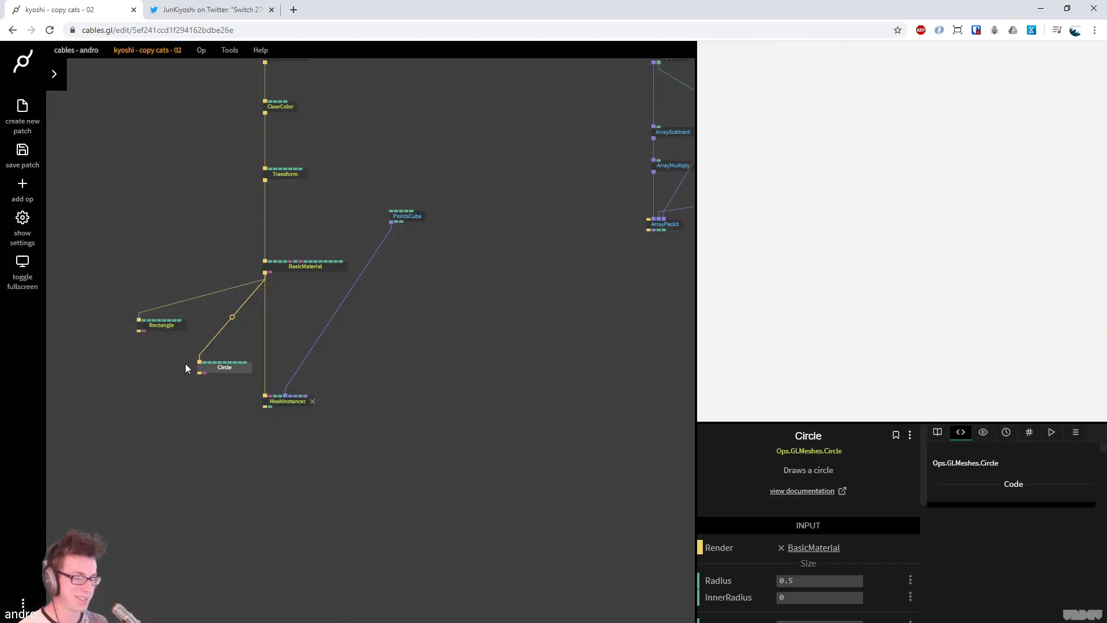
drag(205, 373, 271, 397)
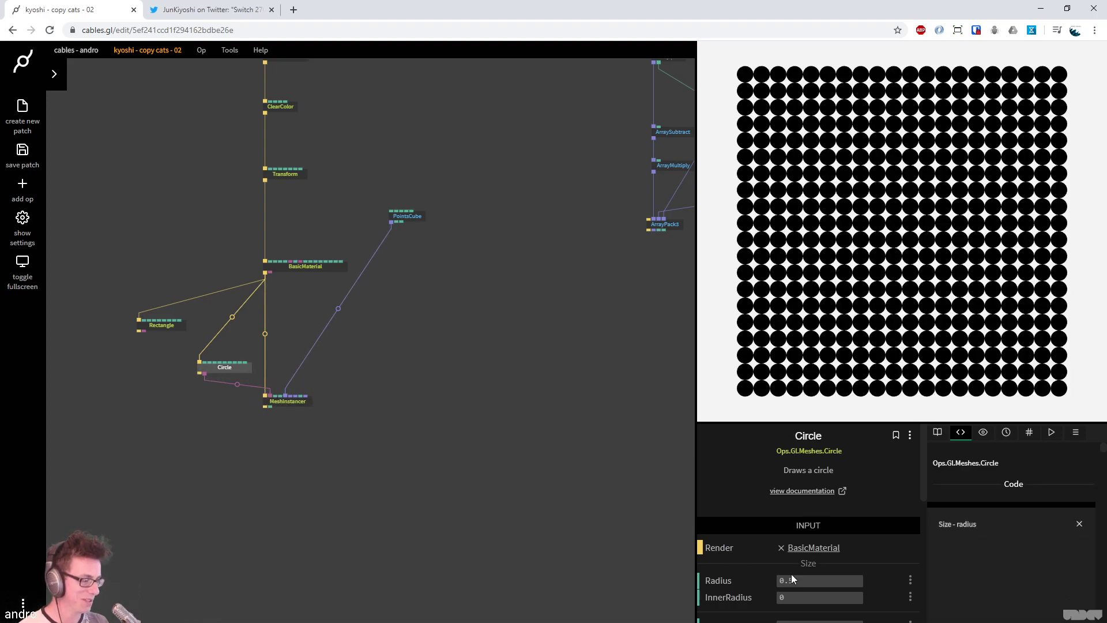
Set the Circle op's InnerRadius to 0.717 and Percent to 0.774, and compare the arcs with the reference tweet
drag(807, 596, 834, 579)
scroll(882, 529, down, 1)
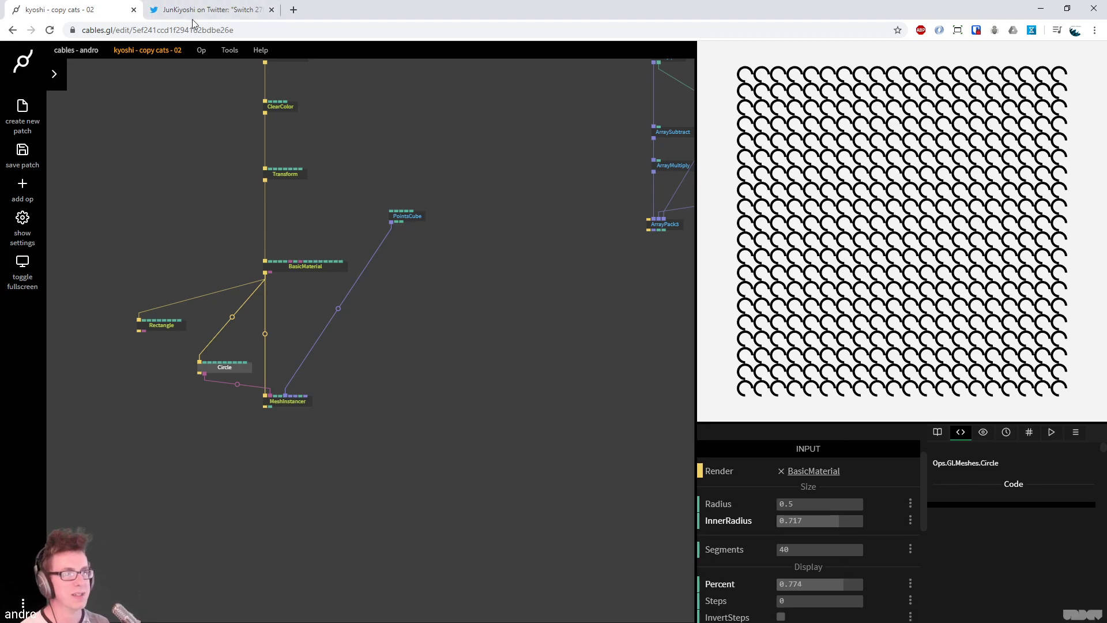
click(208, 10)
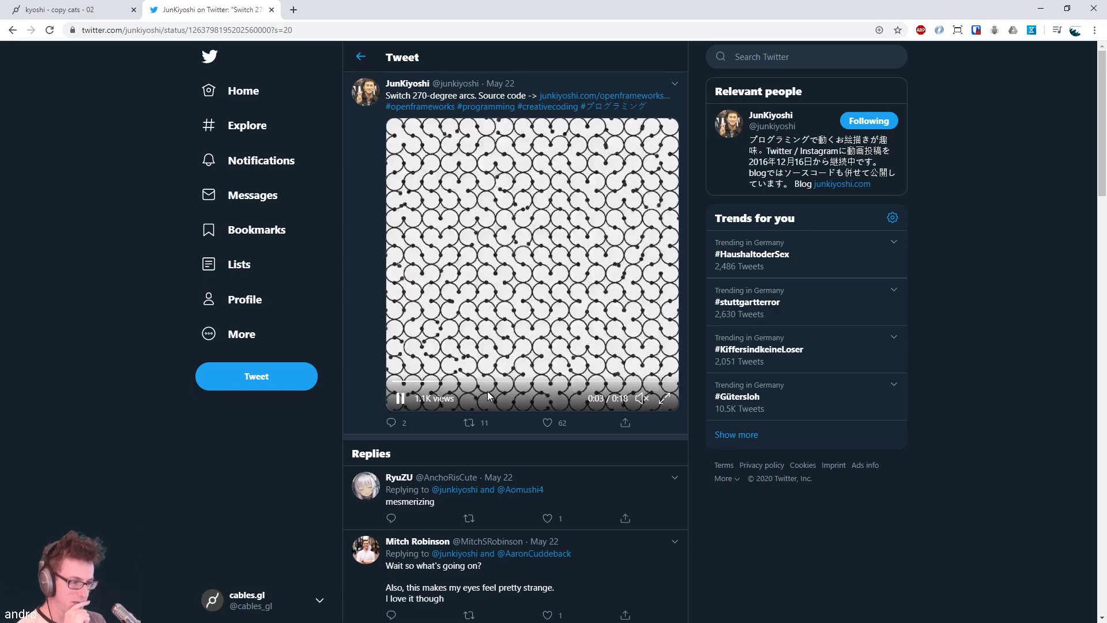
key(ctrl+Tab)
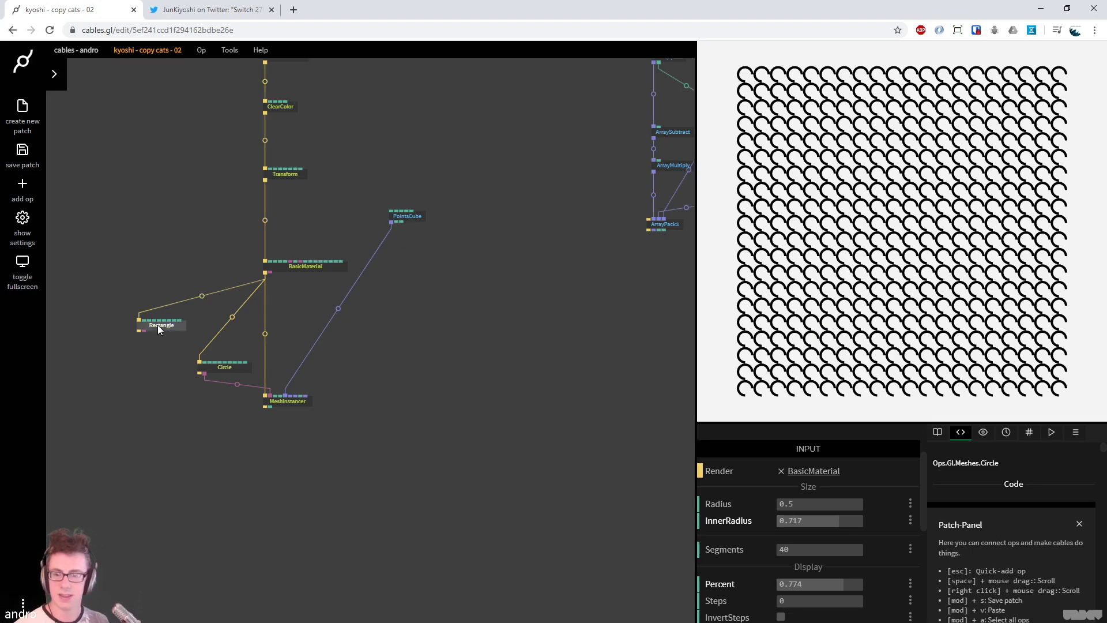
Move the Rectangle op further away from Circle and open the search for adding another op
drag(160, 329, 135, 279)
key(Escape)
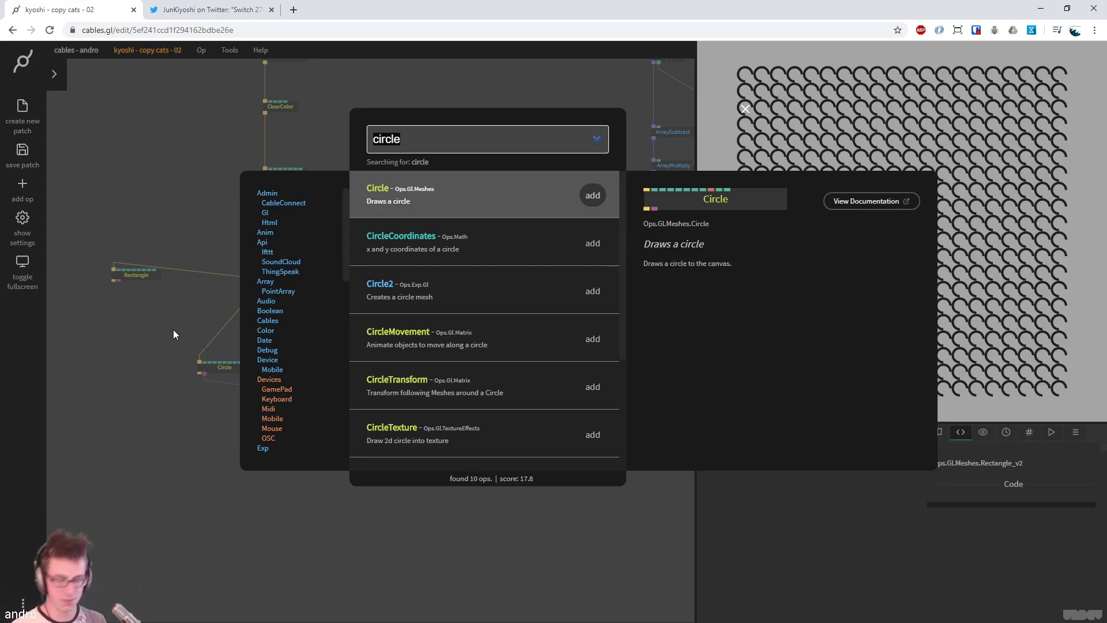
Add a TransformGeometry op to the patch and place it beside the Circle op
text(transform)
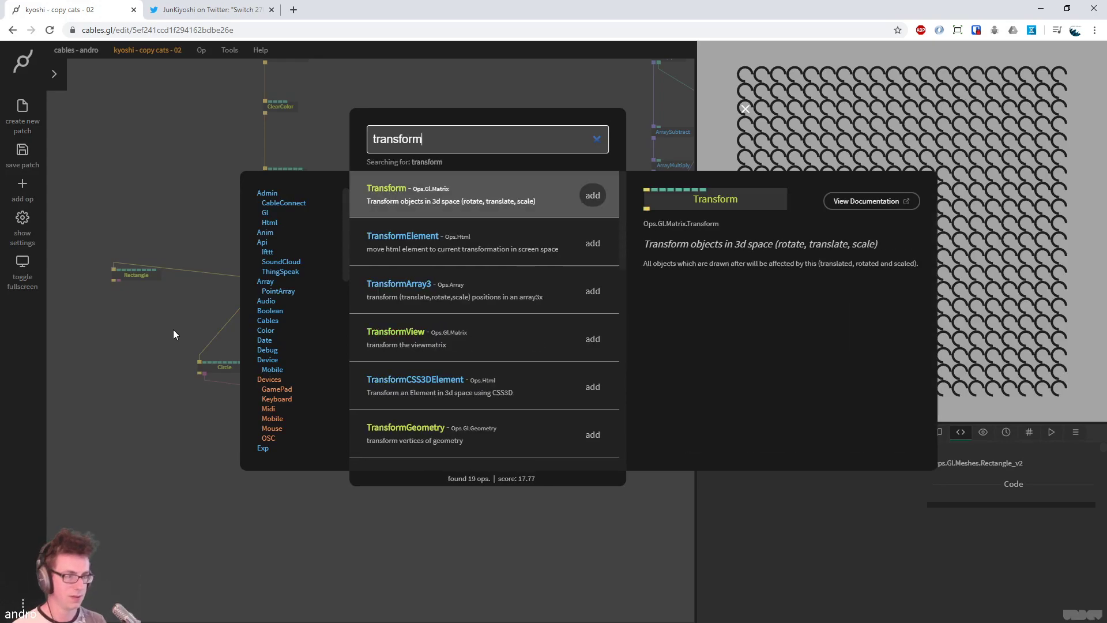
text( ge)
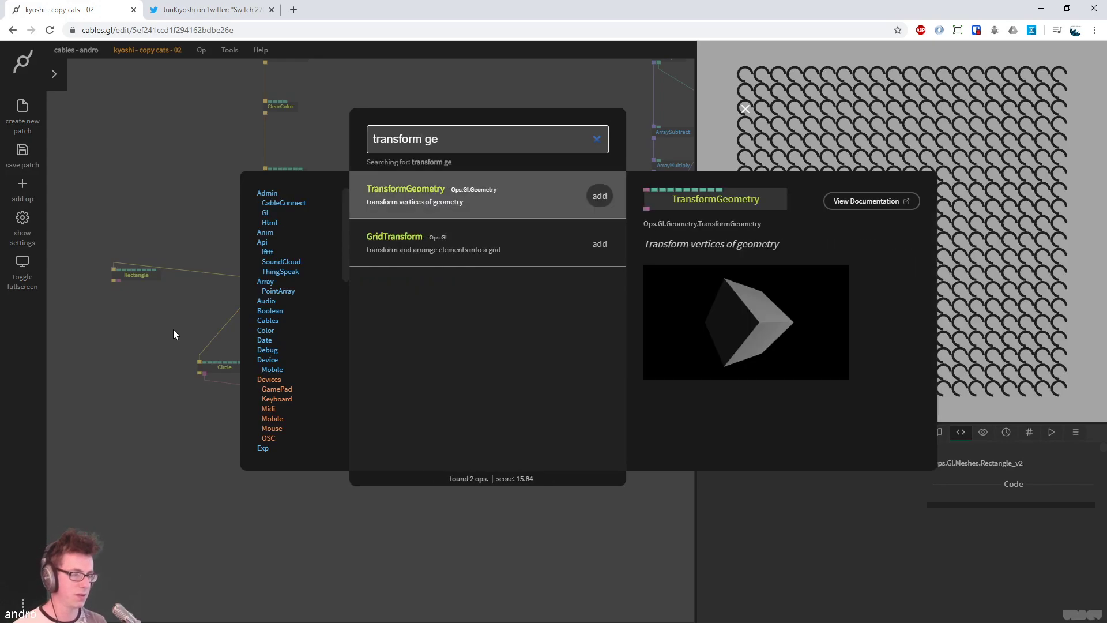
key(Return)
drag(382, 353, 138, 373)
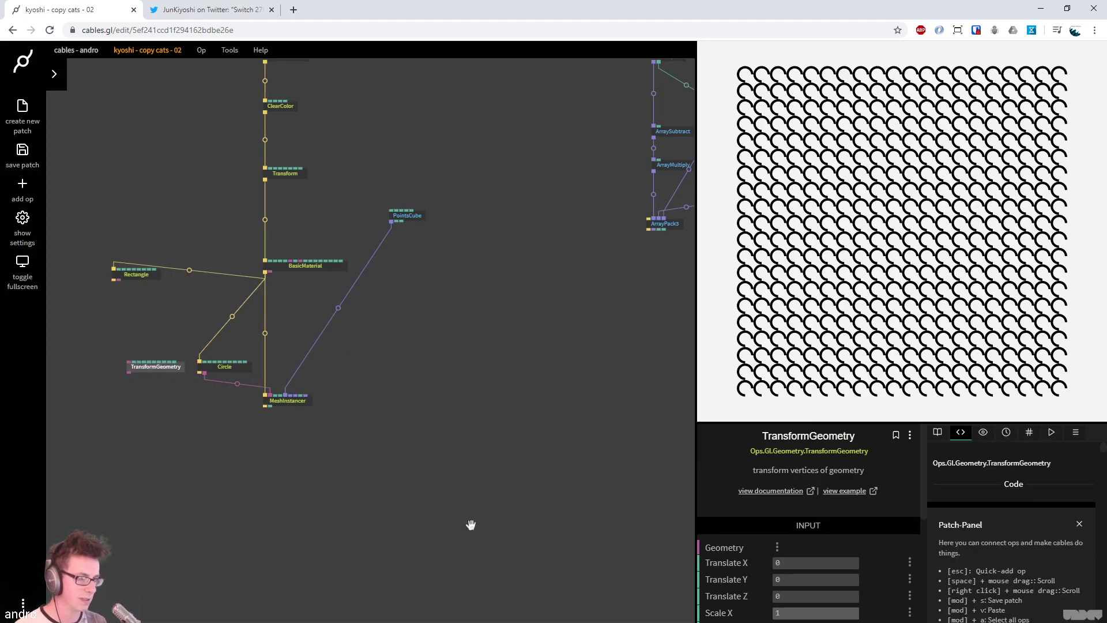
scroll(444, 508, down, 3)
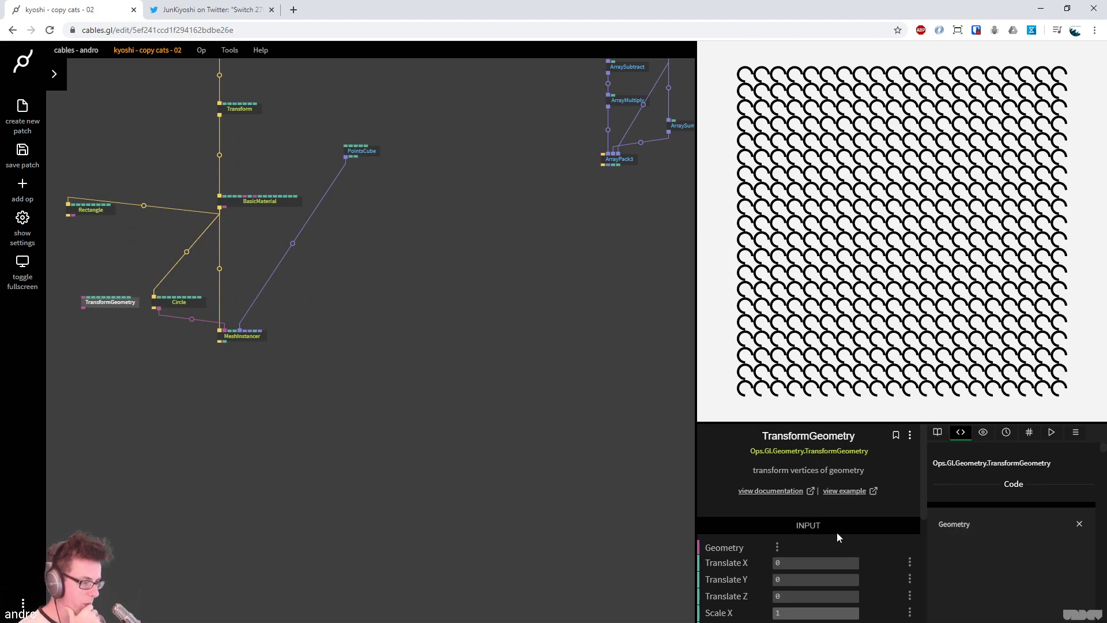
scroll(836, 532, down, 2)
scroll(432, 340, left, 5)
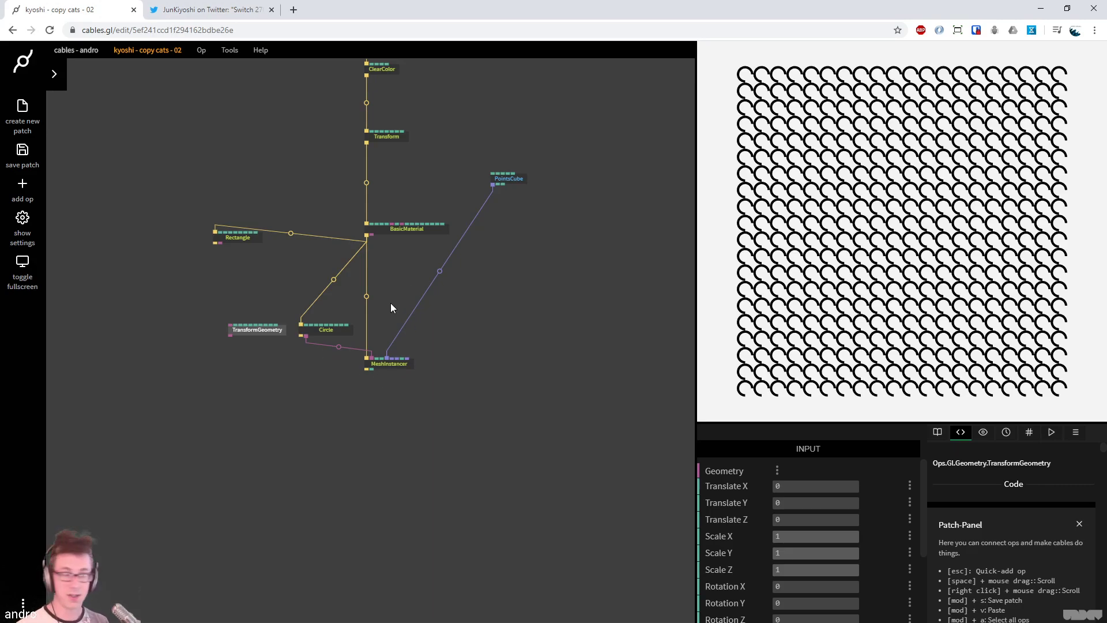
Insert a GeometryMerge op between Circle and MeshInstancer, spacing out the Circle and TransformGeometry ops around it
drag(325, 330, 250, 279)
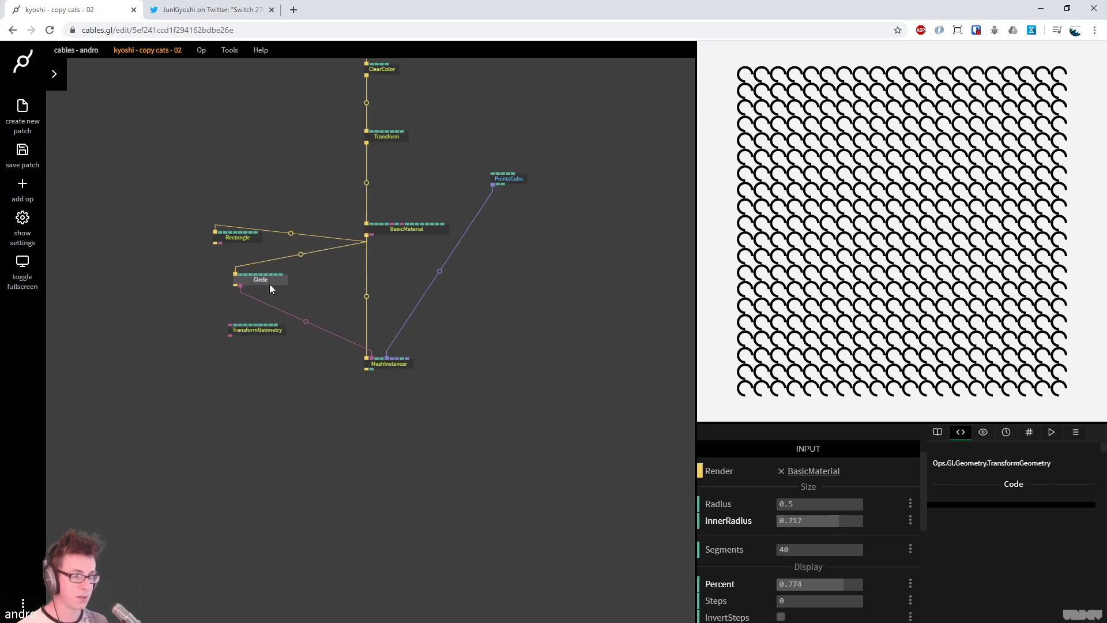
click(301, 322)
text(merge ge)
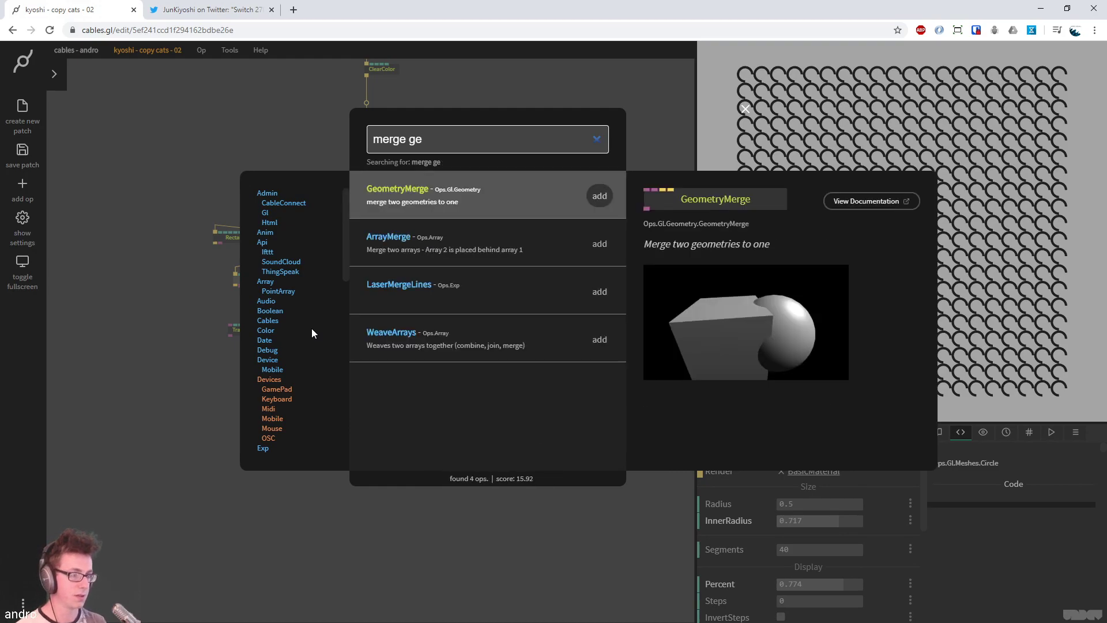
key(Return)
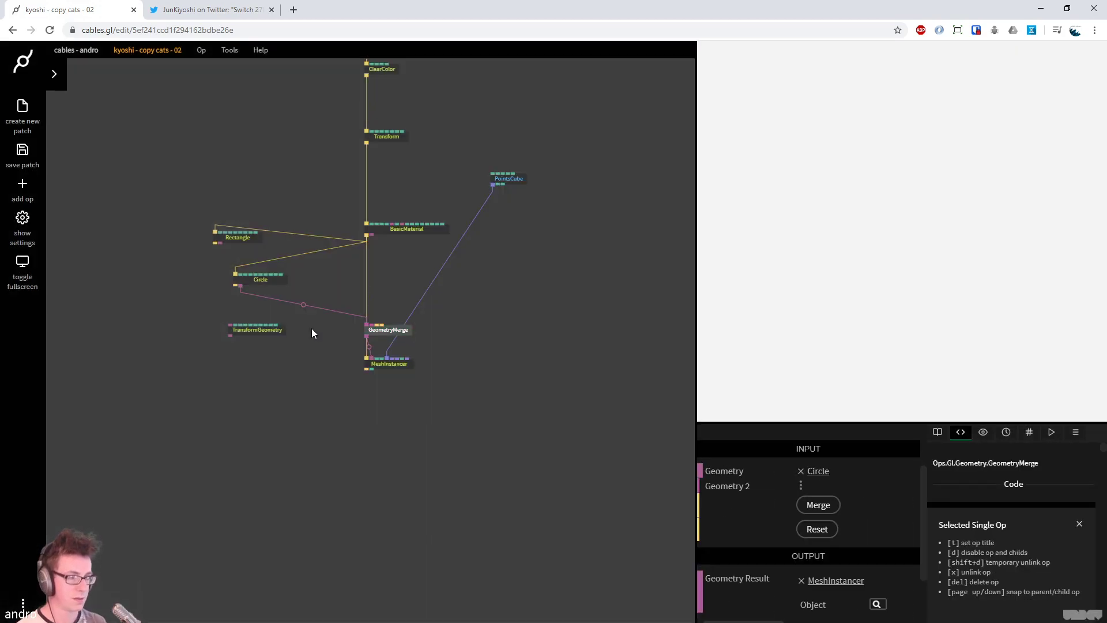
drag(401, 335, 341, 335)
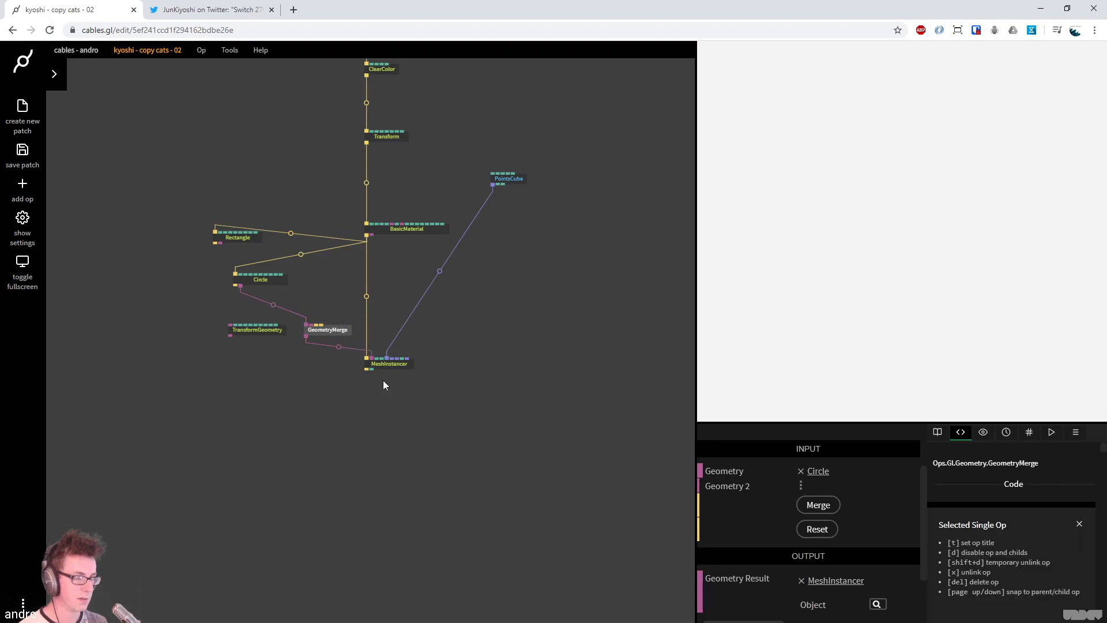
drag(250, 333, 160, 351)
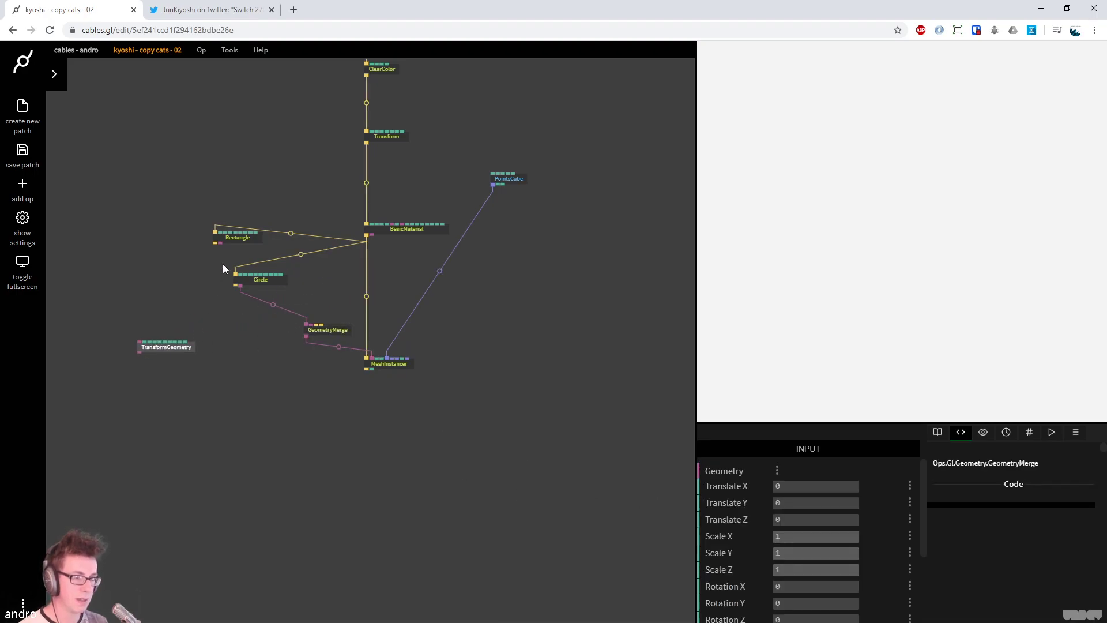
Unlink GeometryMerge from MeshInstancer and place it directly under Circle, with TransformGeometry near MeshInstancer
click(257, 280)
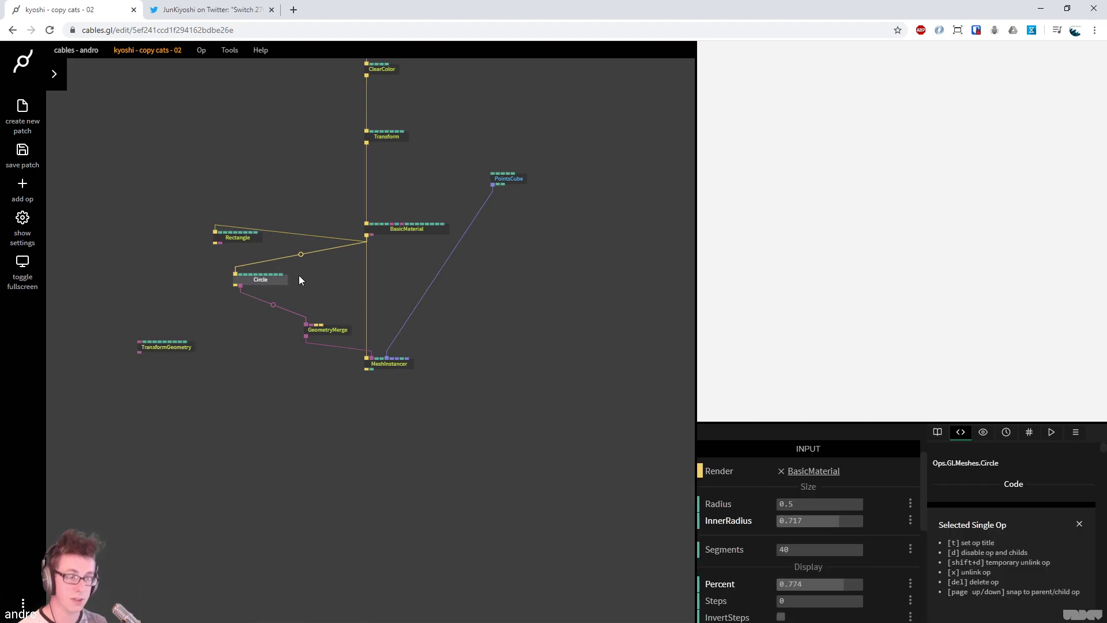
drag(372, 358, 329, 333)
click(194, 347)
drag(260, 310, 269, 310)
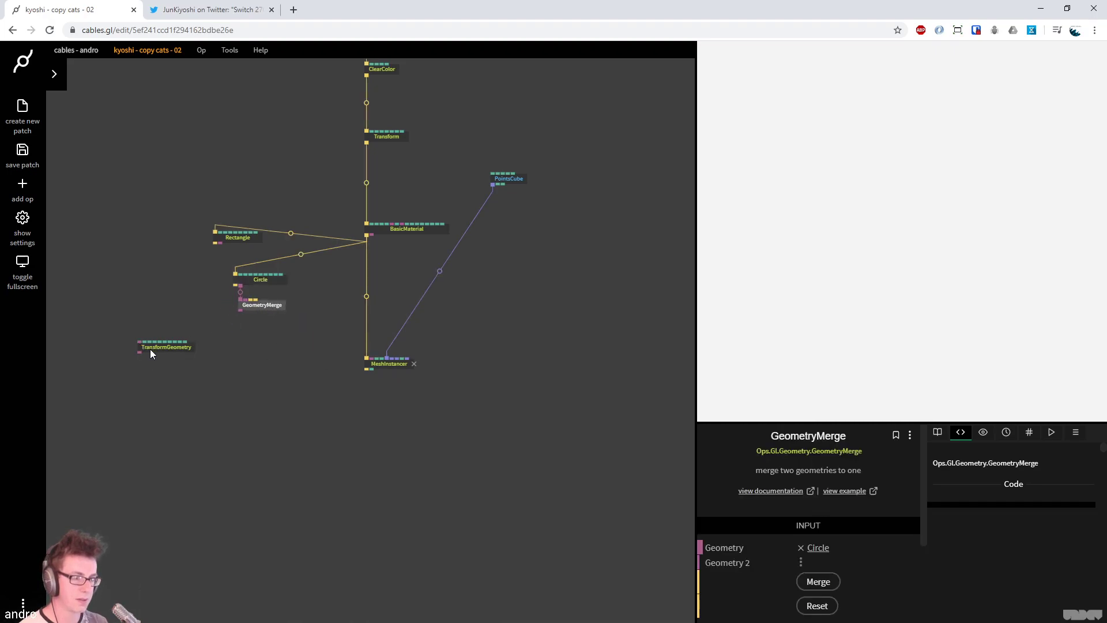
drag(151, 349, 304, 349)
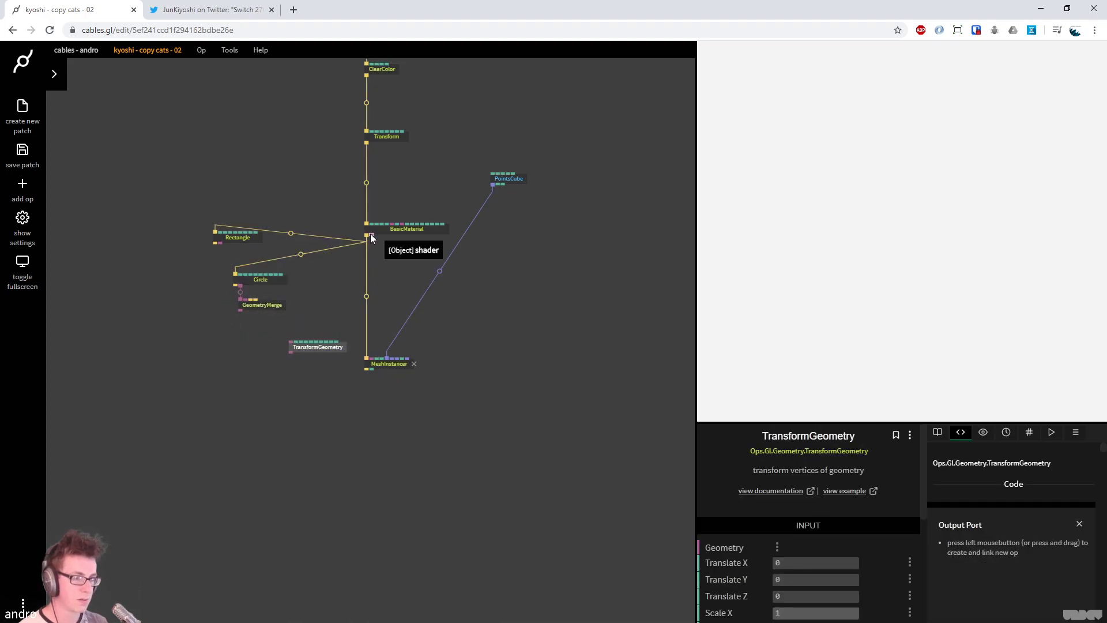
Add a second Circle op between BasicMaterial and TransformGeometry
drag(368, 236, 322, 304)
text(circle)
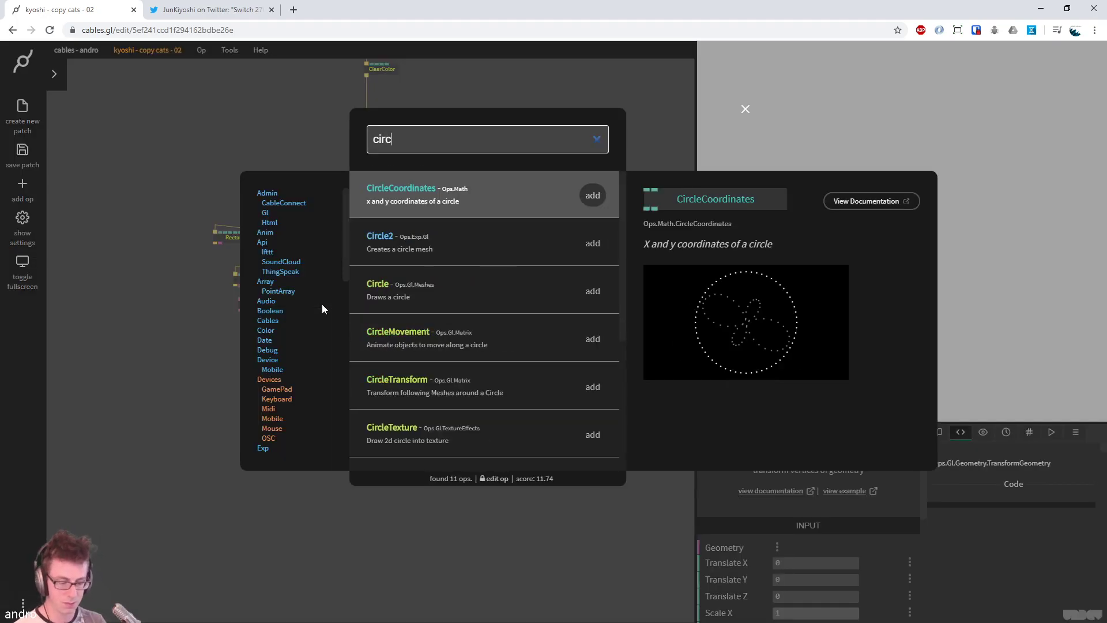
key(Return)
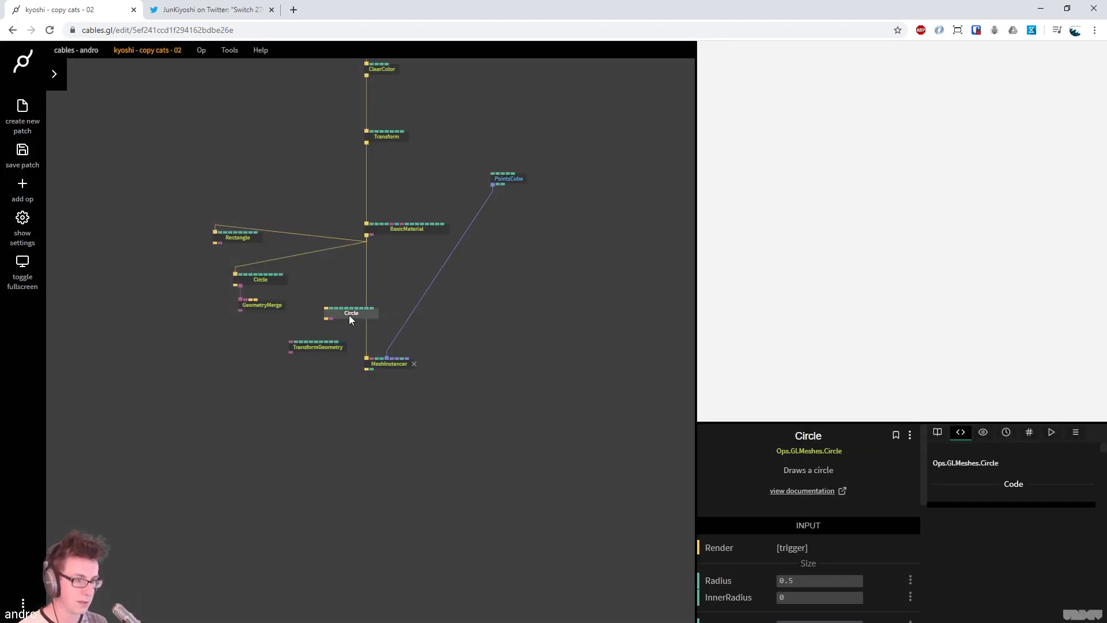
drag(349, 316, 333, 308)
Delete the Rectangle op and link BasicMaterial to the new Circle, feeding its geometry through TransformGeometry into MeshInstancer
drag(286, 337, 147, 247)
click(147, 247)
key(Delete)
drag(340, 311, 312, 295)
drag(366, 234, 327, 326)
Try shifting the second circle with TransformGeometry's Translate X and reset the value to 0
mouse_move(828, 564)
mouse_down()
mouse_move(816, 565)
mouse_move(843, 565)
mouse_move(820, 564)
mouse_up()
click(816, 563)
text(0)
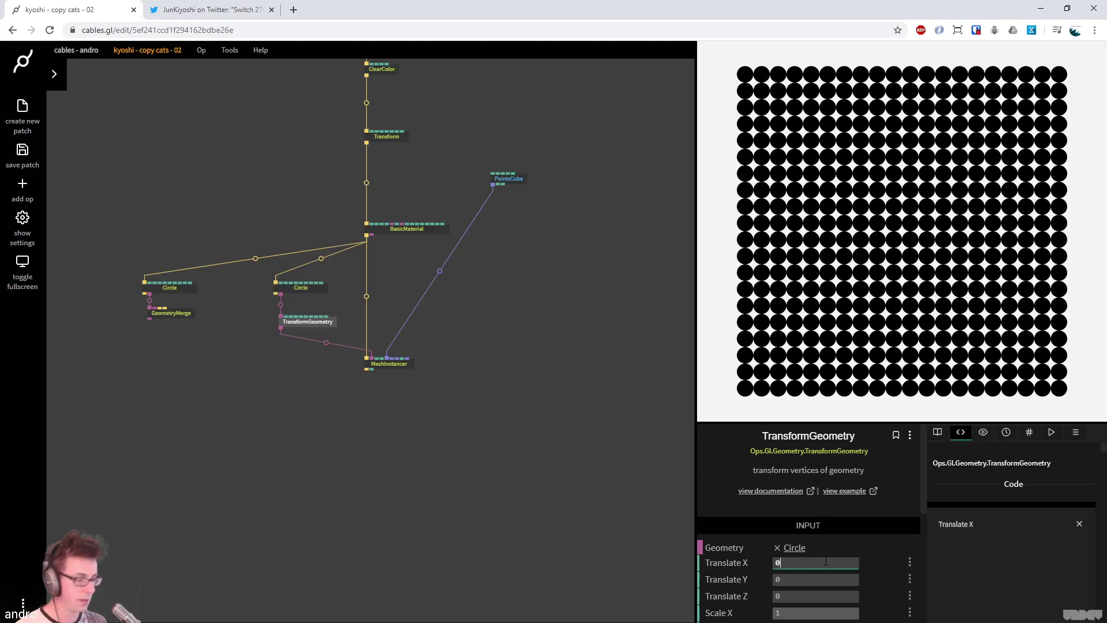
scroll(871, 546, down, 4)
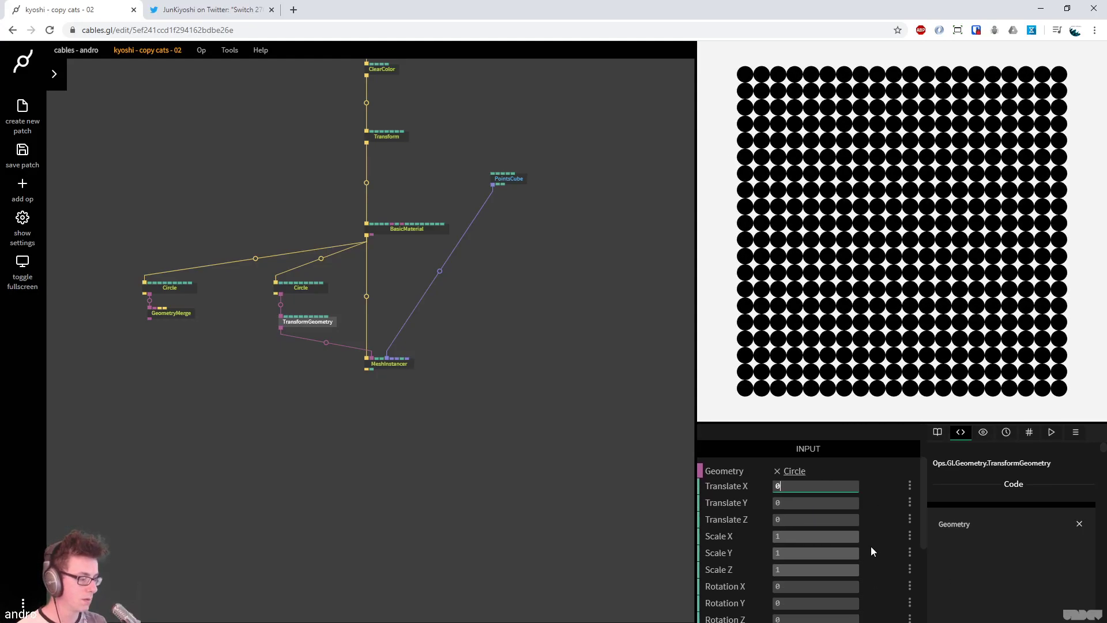
scroll(879, 546, up, 5)
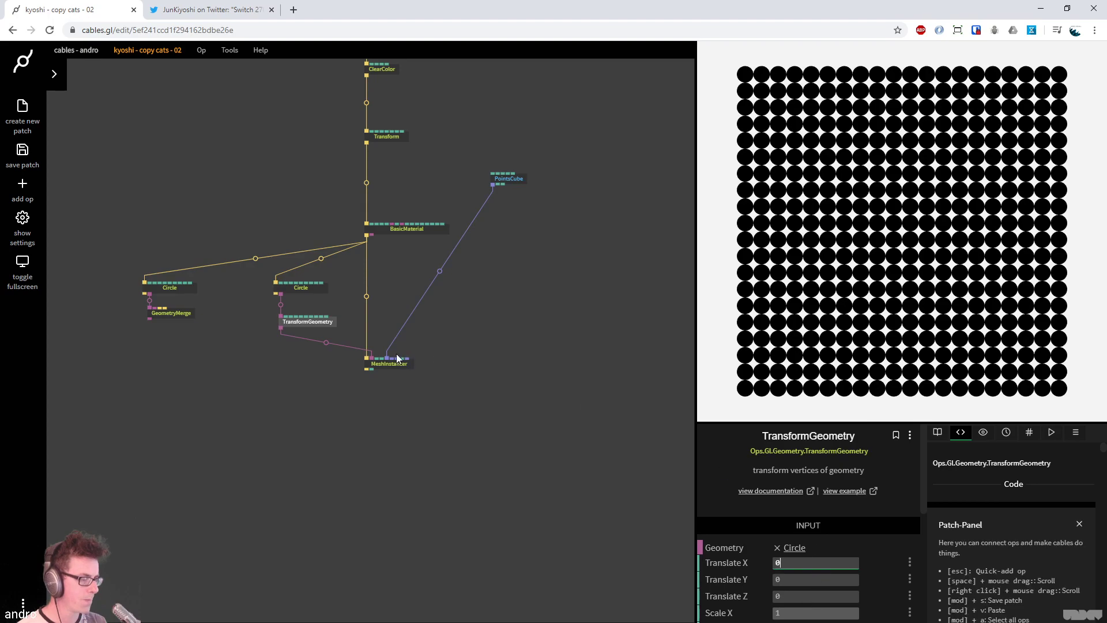
Set the radius of the second Circle, the one feeding TransformGeometry, to 0.09
click(298, 295)
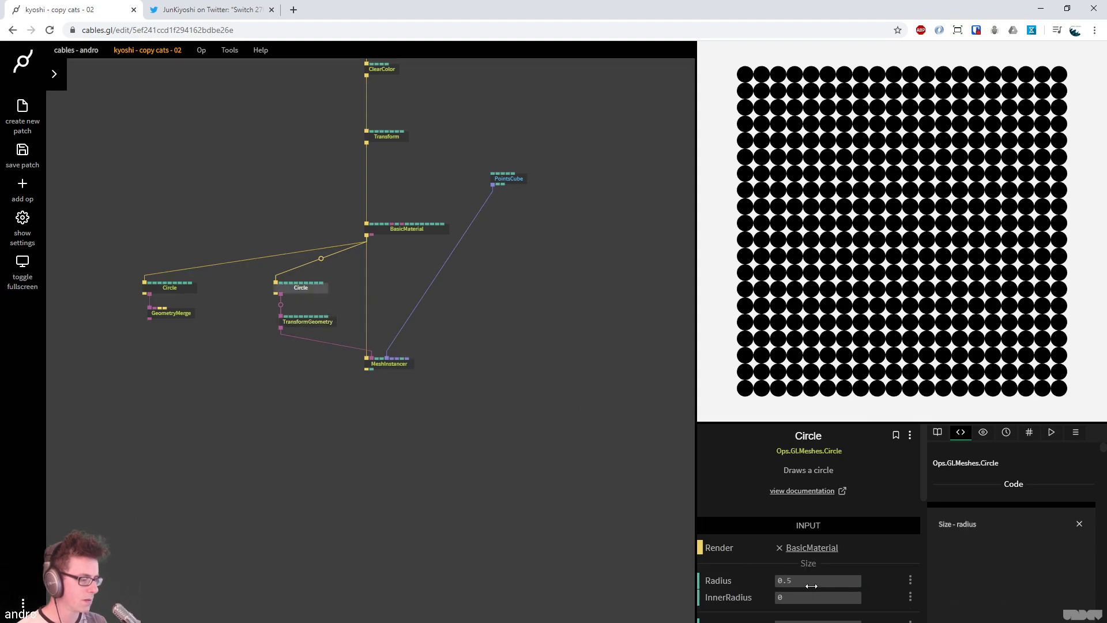
drag(822, 580, 798, 580)
Add a Grid op as a separate branch triggered by ClearColor and set its Num to 20
drag(457, 267, 471, 333)
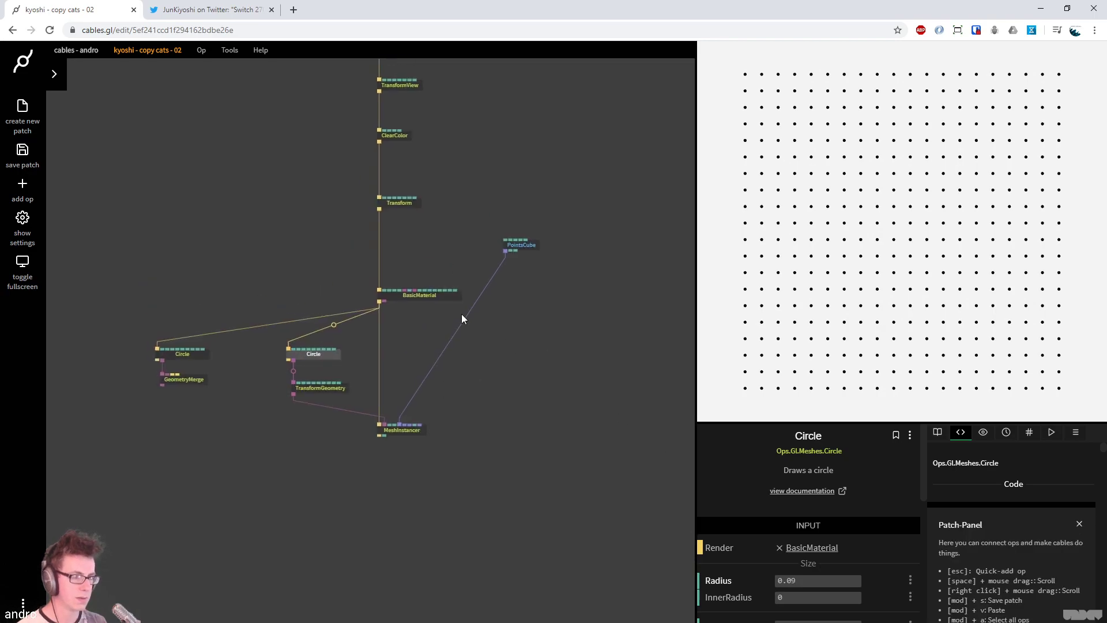
drag(535, 177, 515, 271)
mouse_move(385, 179)
mouse_down()
mouse_move(389, 167)
mouse_move(378, 172)
mouse_up()
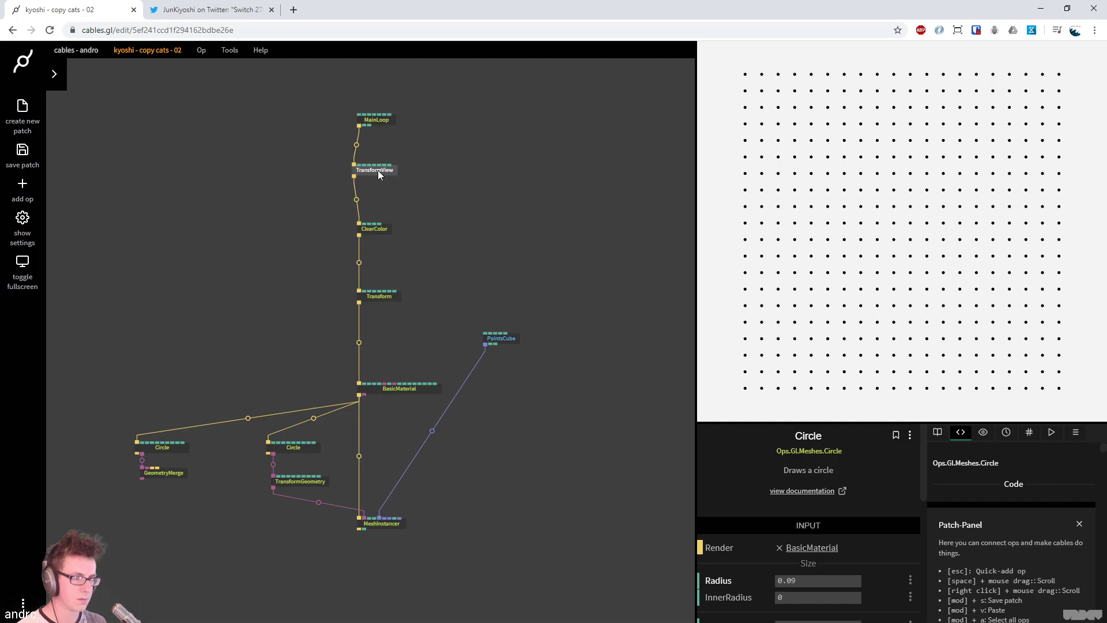
key(Escape)
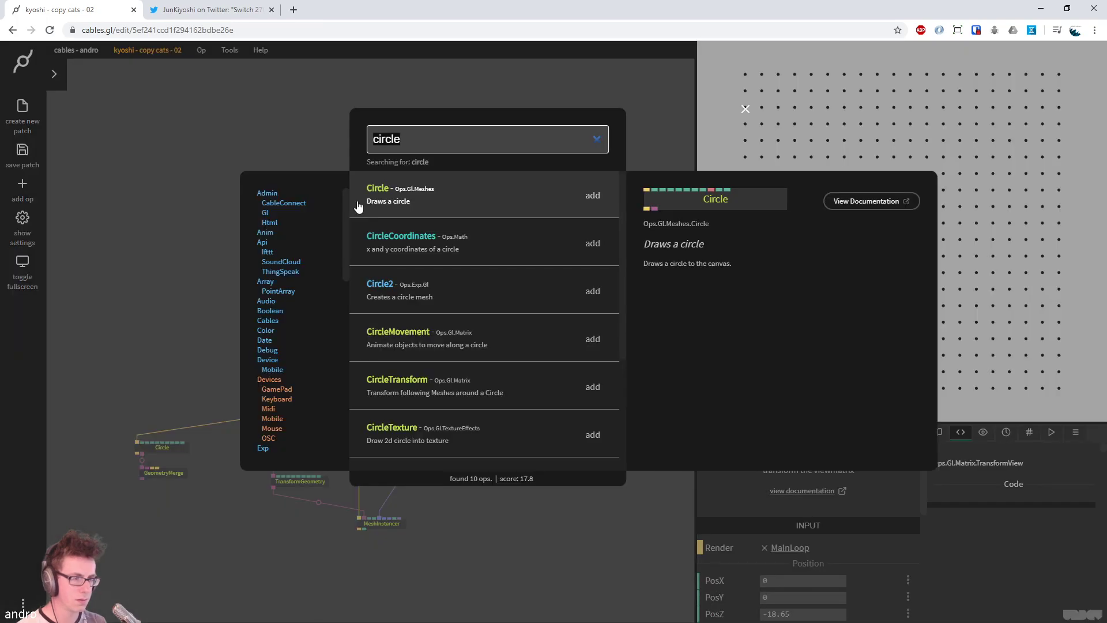
text(grid)
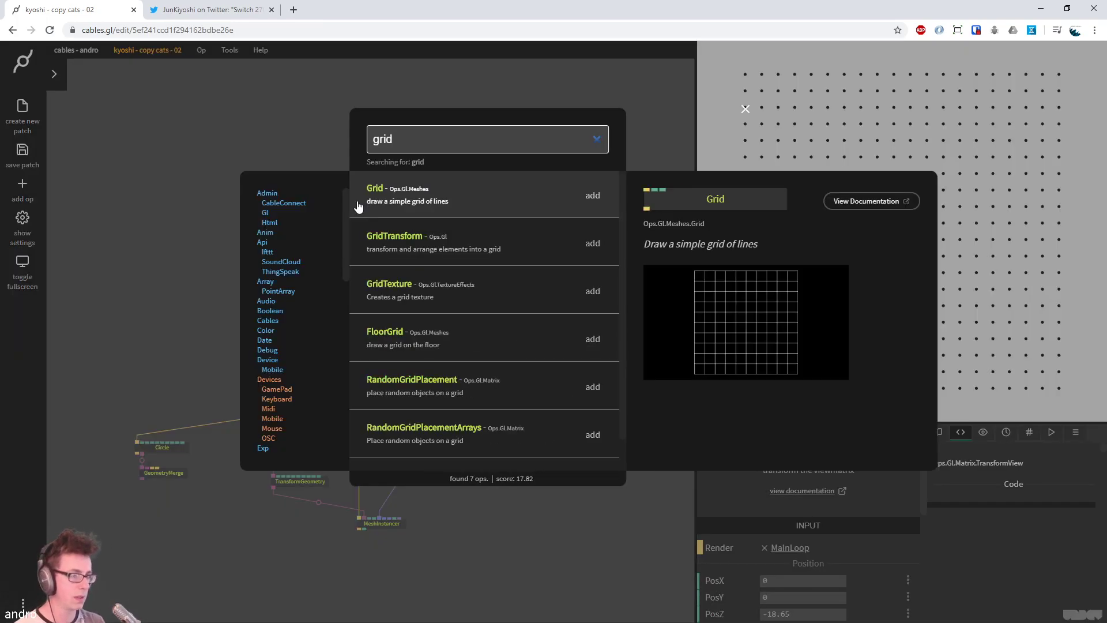
click(358, 207)
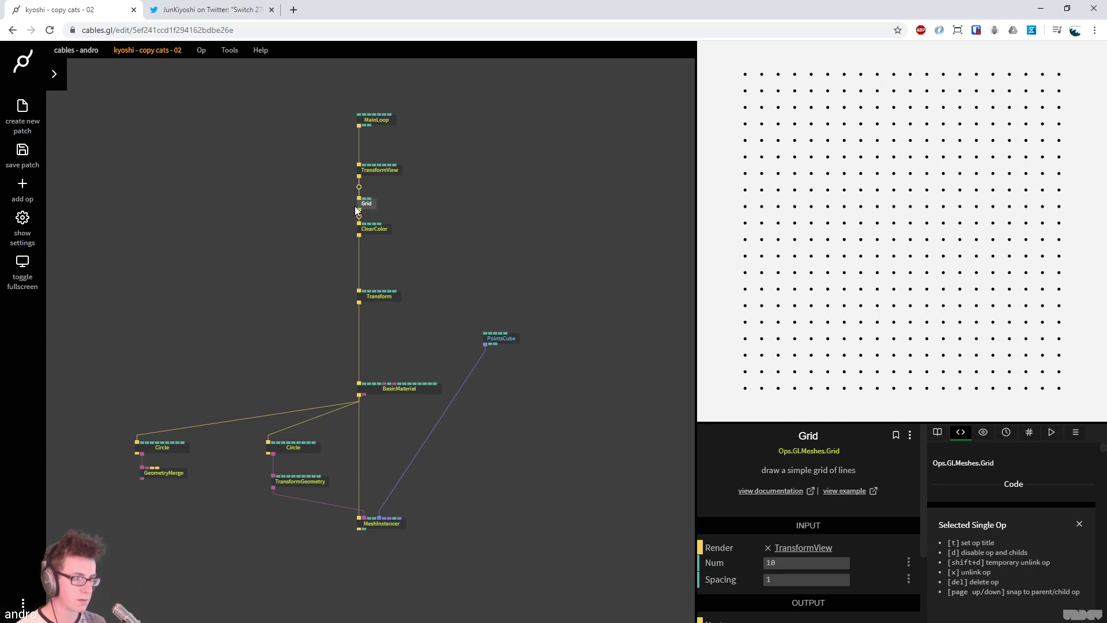
drag(365, 209, 324, 276)
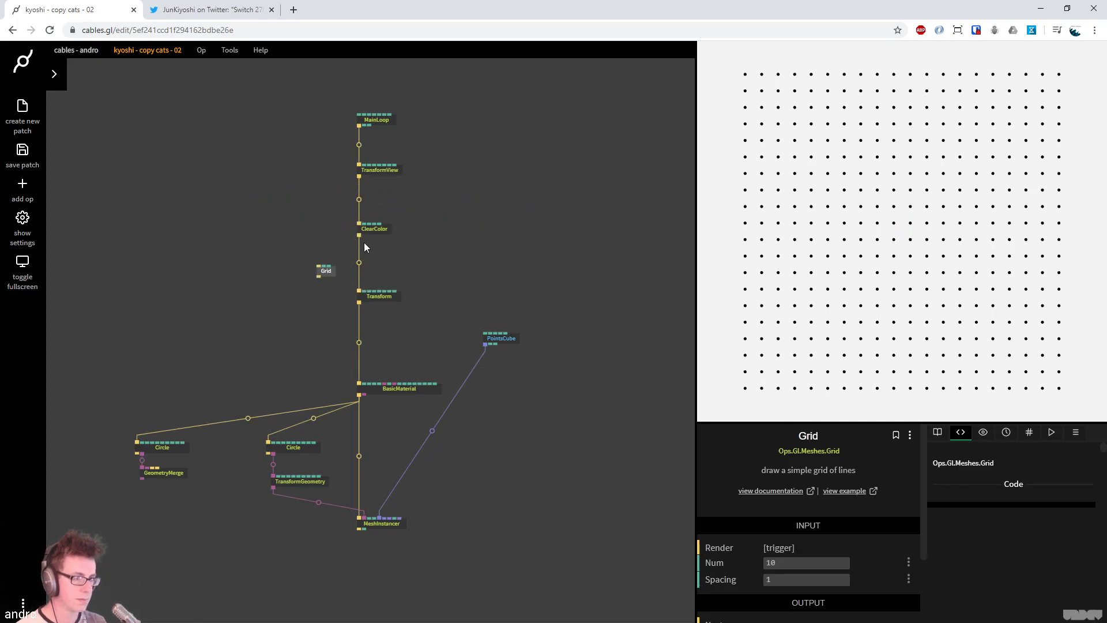
drag(359, 236, 324, 269)
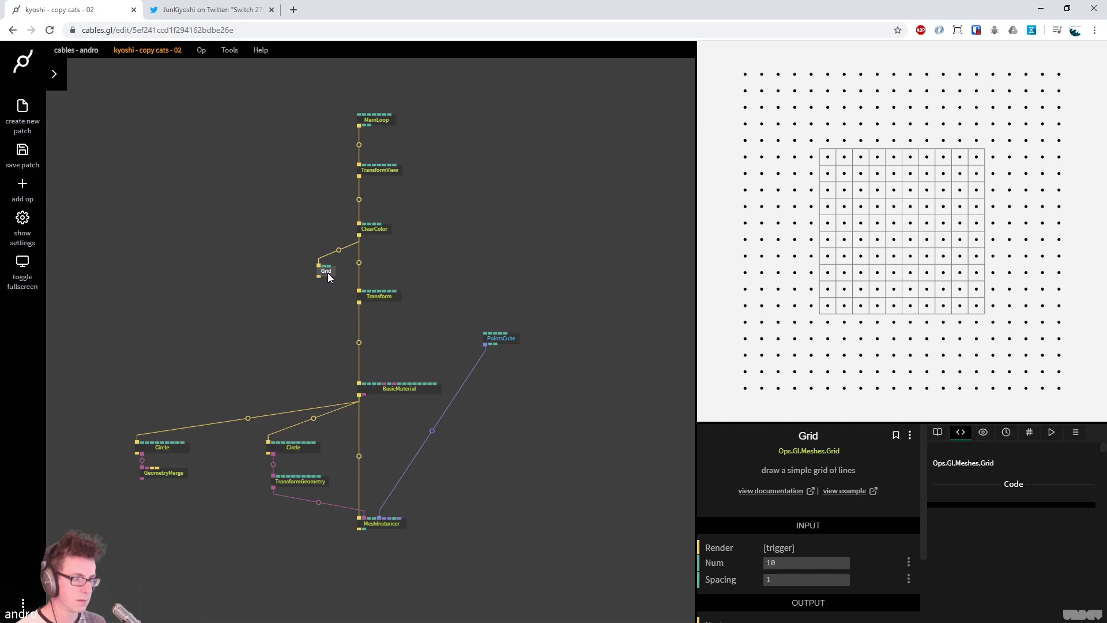
click(793, 561)
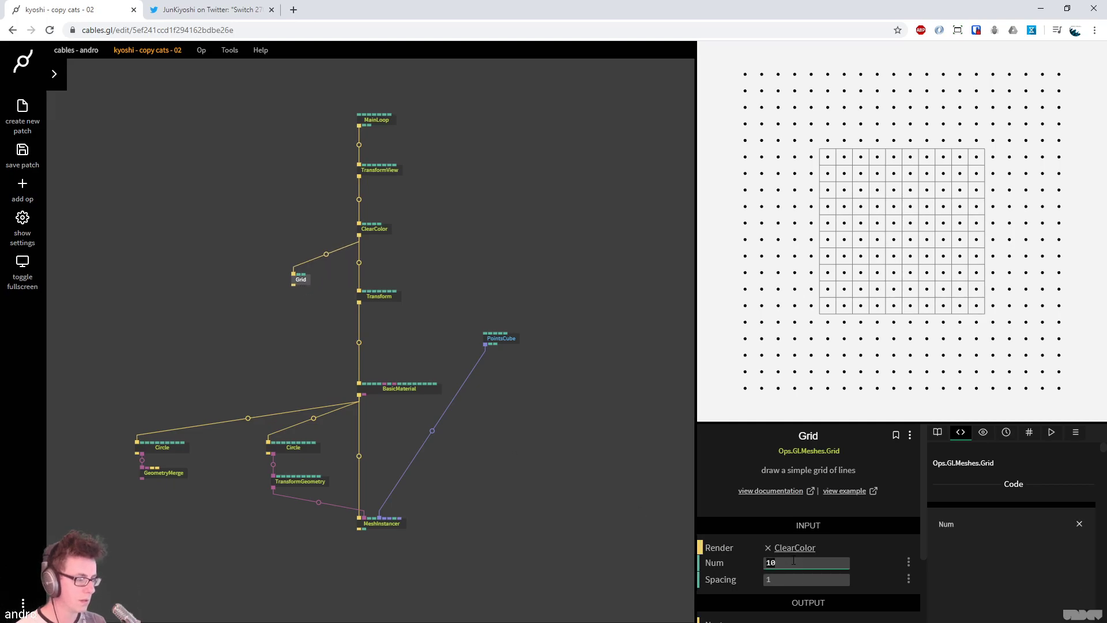
text(20)
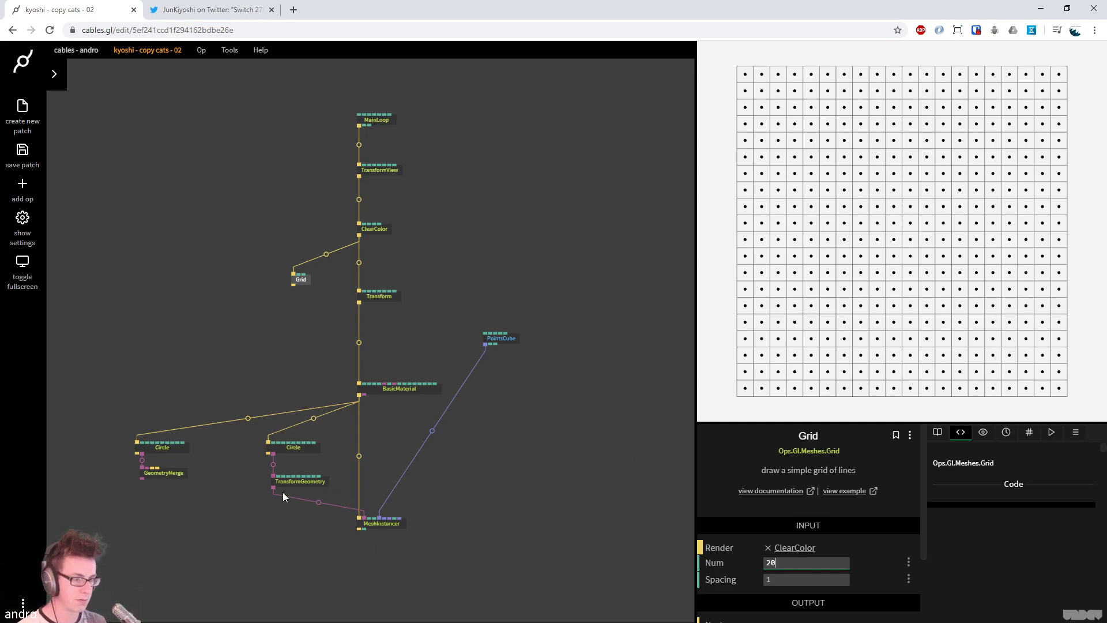
Try offsetting the small dots with TransformGeometry's Translate X and Translate Y, resetting both to 0
click(298, 485)
scroll(840, 512, down, 2)
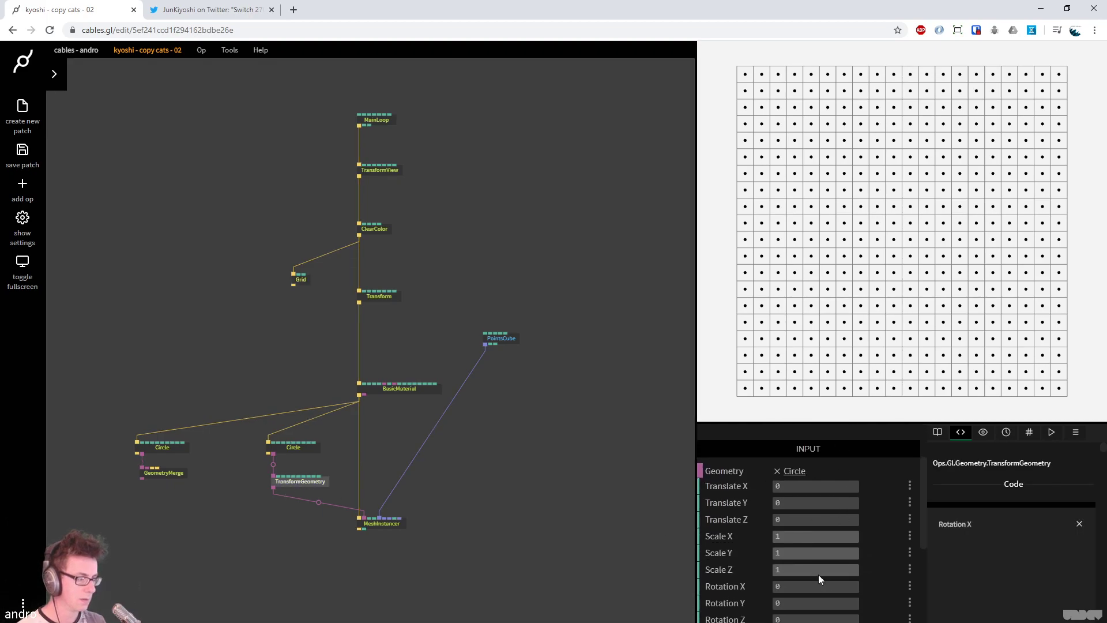
drag(810, 486, 804, 486)
text(0)
key(Return)
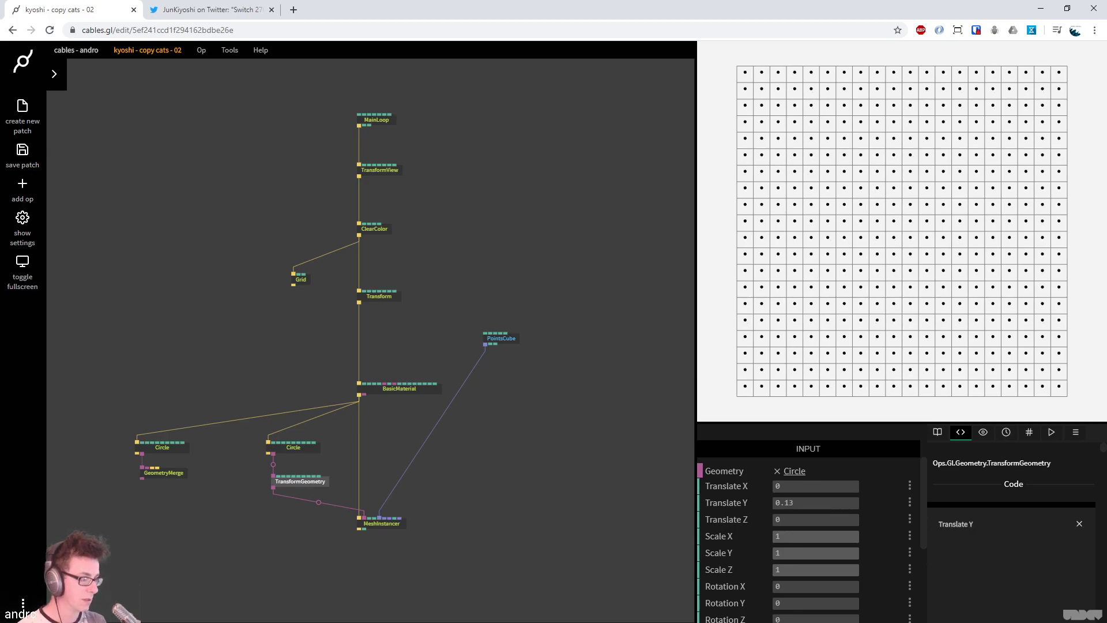
drag(807, 504, 805, 503)
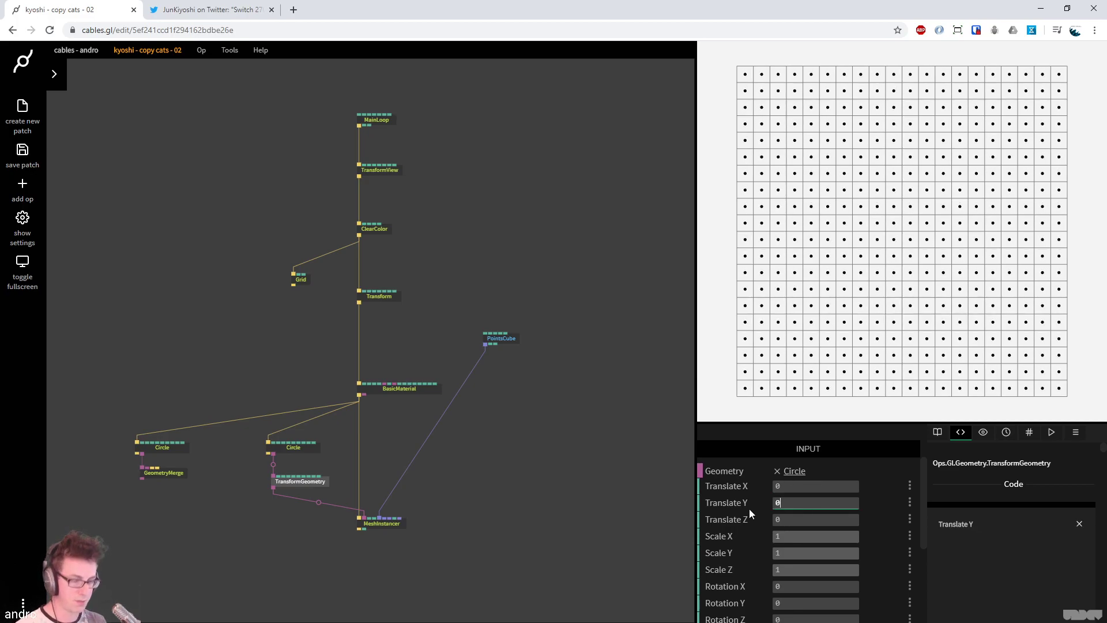
Link TransformGeometry to GeometryMerge's Geometry 2 input and feed the merged geometry into MeshInstancer instead
click(190, 494)
click(298, 483)
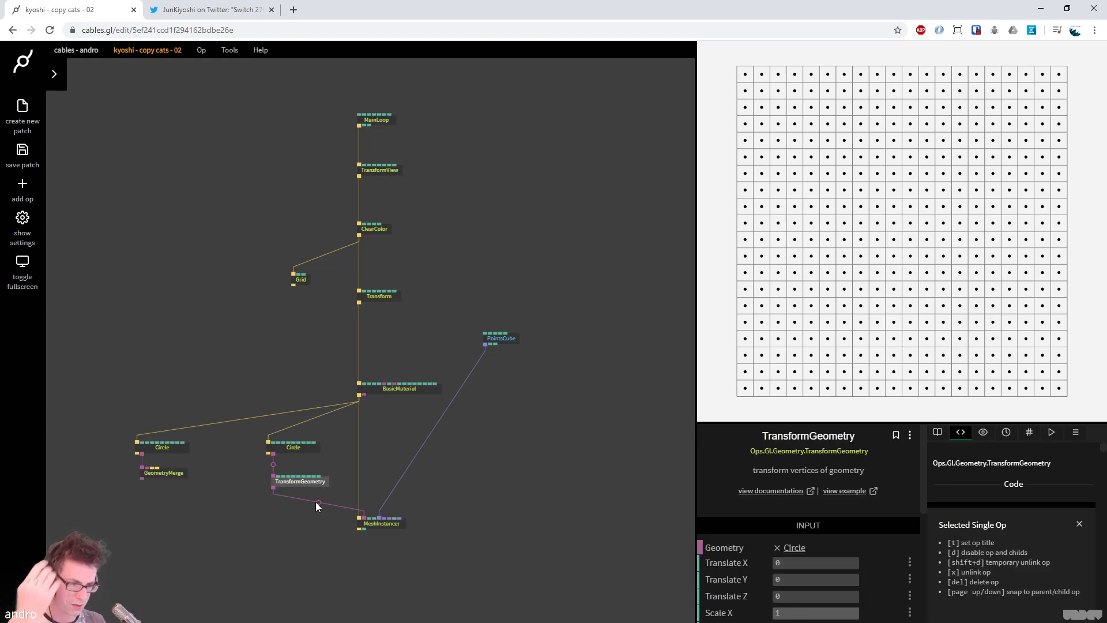
drag(169, 474, 213, 506)
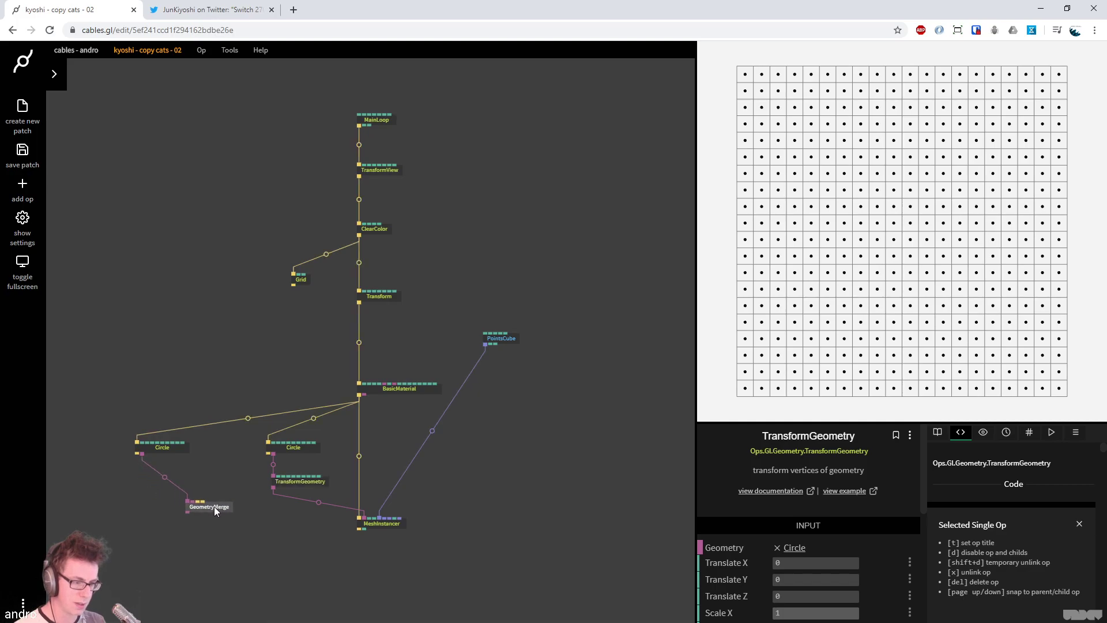
drag(317, 500, 378, 548)
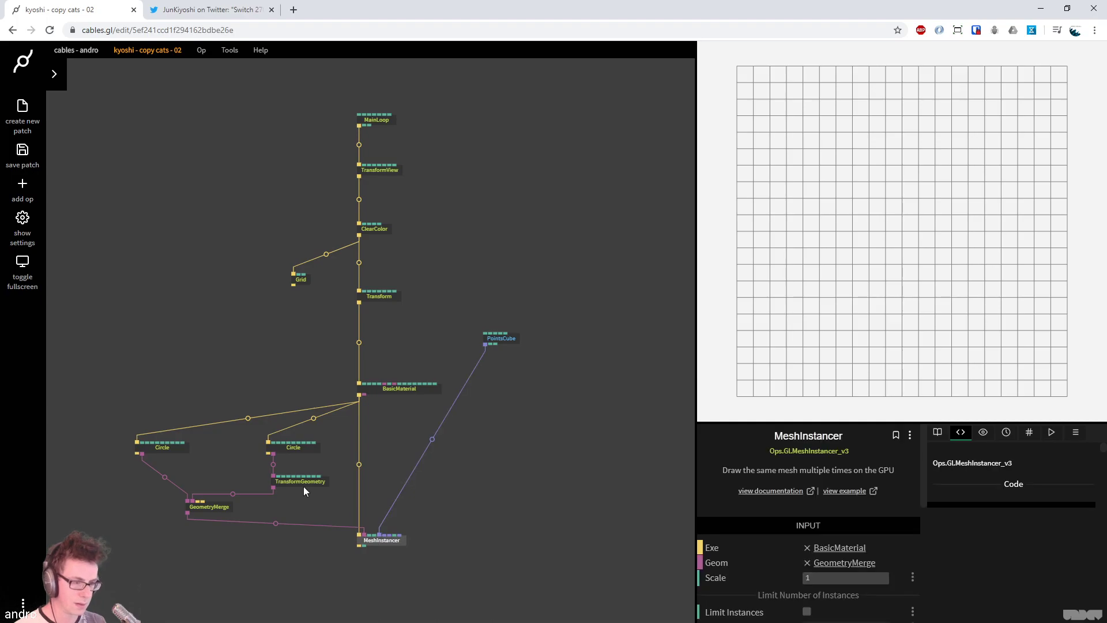
click(209, 508)
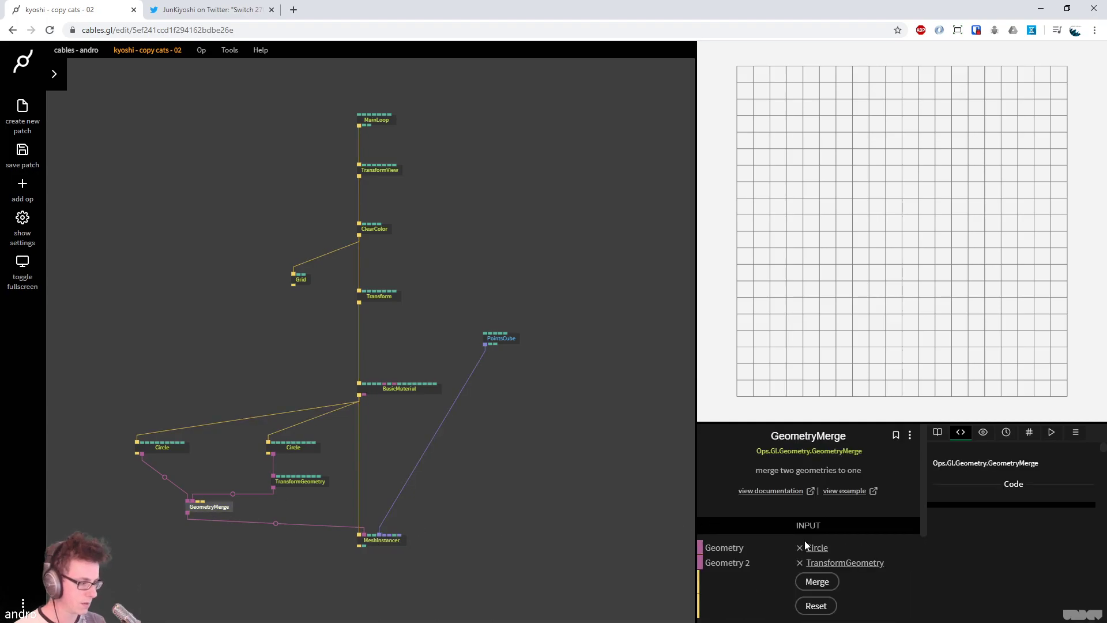
Merge the two geometries, then try TransformGeometry's Translate X at 0.28 and rebuild the merge from scratch
click(812, 583)
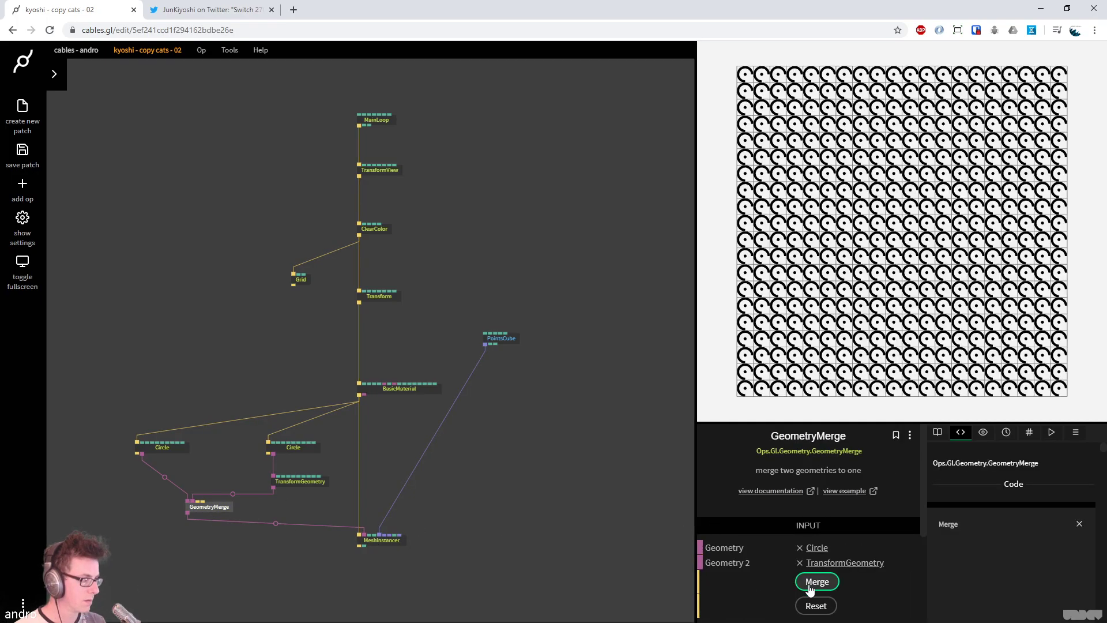
click(310, 480)
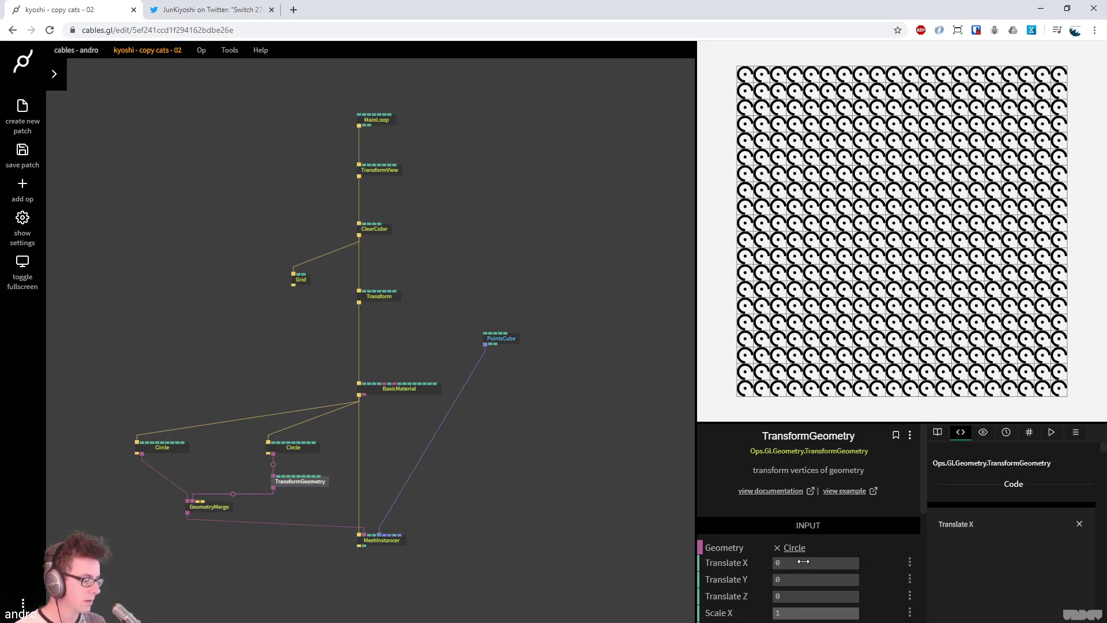
click(804, 562)
text(0.28)
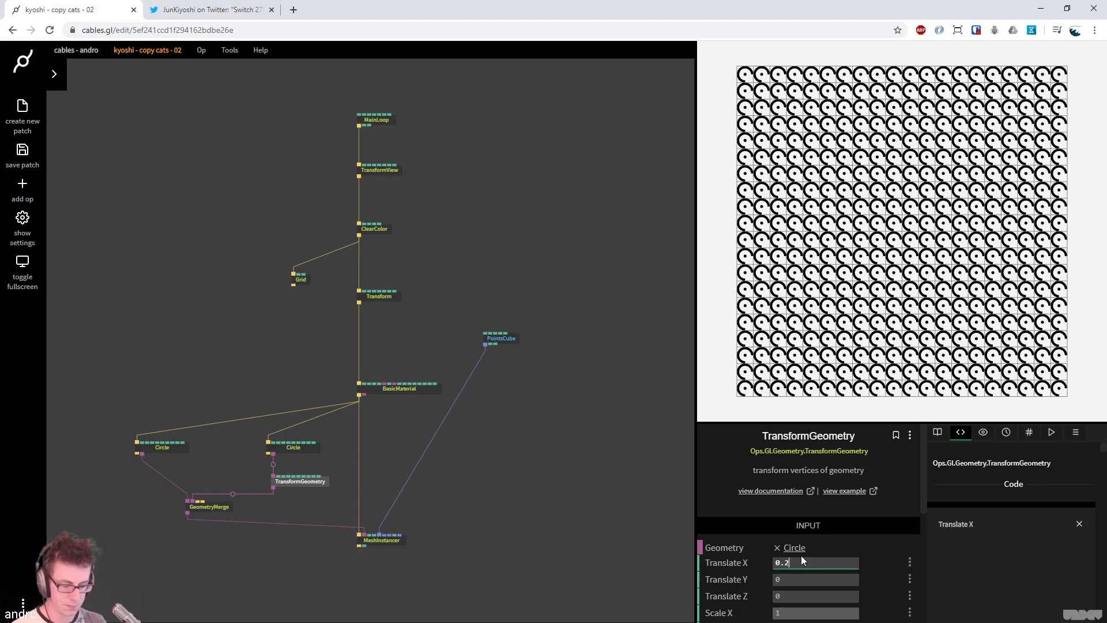
click(215, 507)
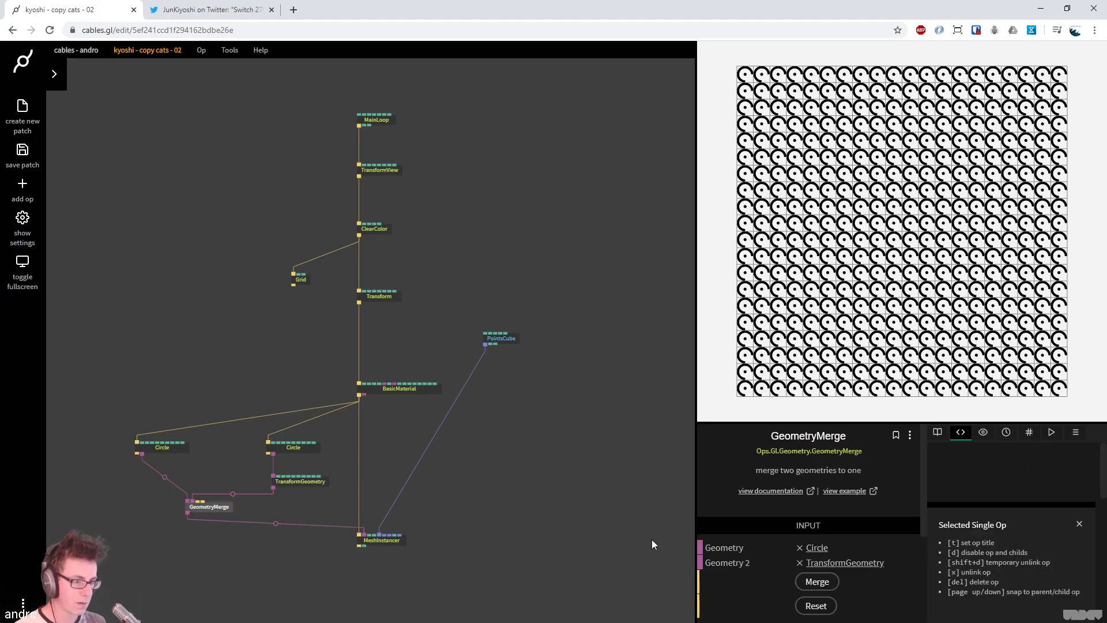
click(814, 605)
click(821, 583)
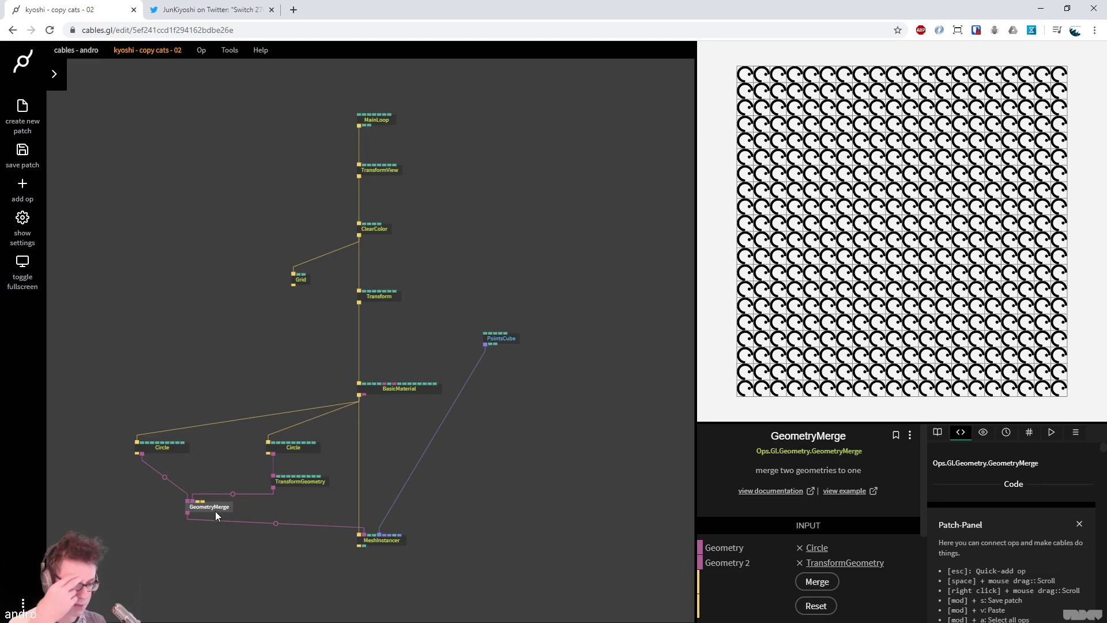
Set TransformGeometry's Translate X to 0.4, then reset and rerun the merge in GeometryMerge
click(307, 482)
click(819, 563)
text(0.4)
click(223, 508)
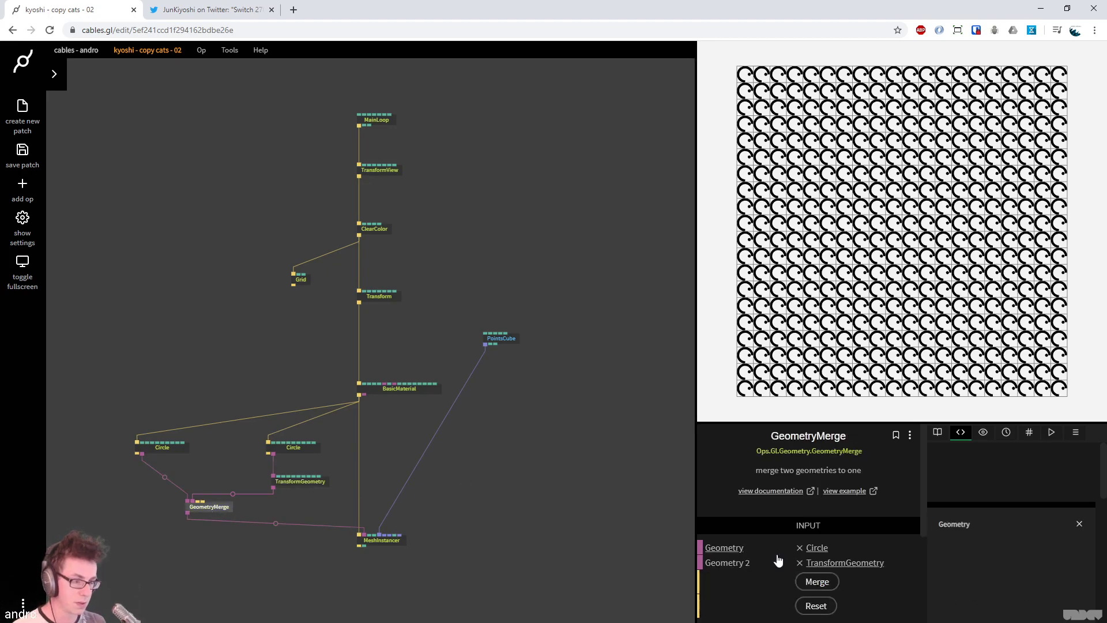
click(816, 603)
click(821, 583)
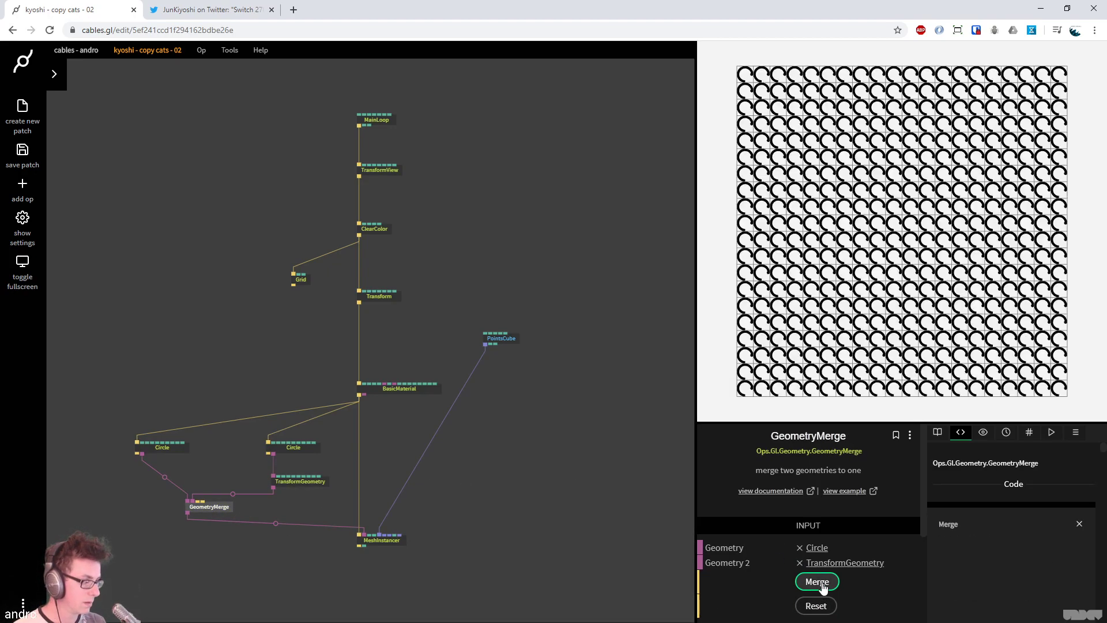
Try a radius of 0.2 on the Circle feeding TransformGeometry and rebuild the merged geometry
click(308, 448)
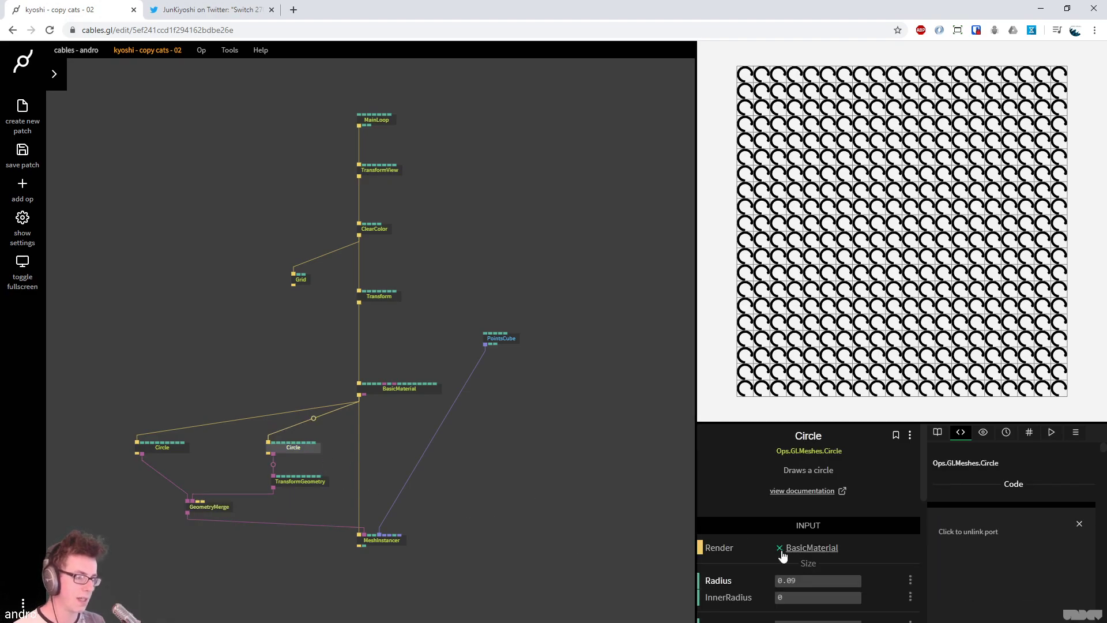
click(813, 581)
text(0.2)
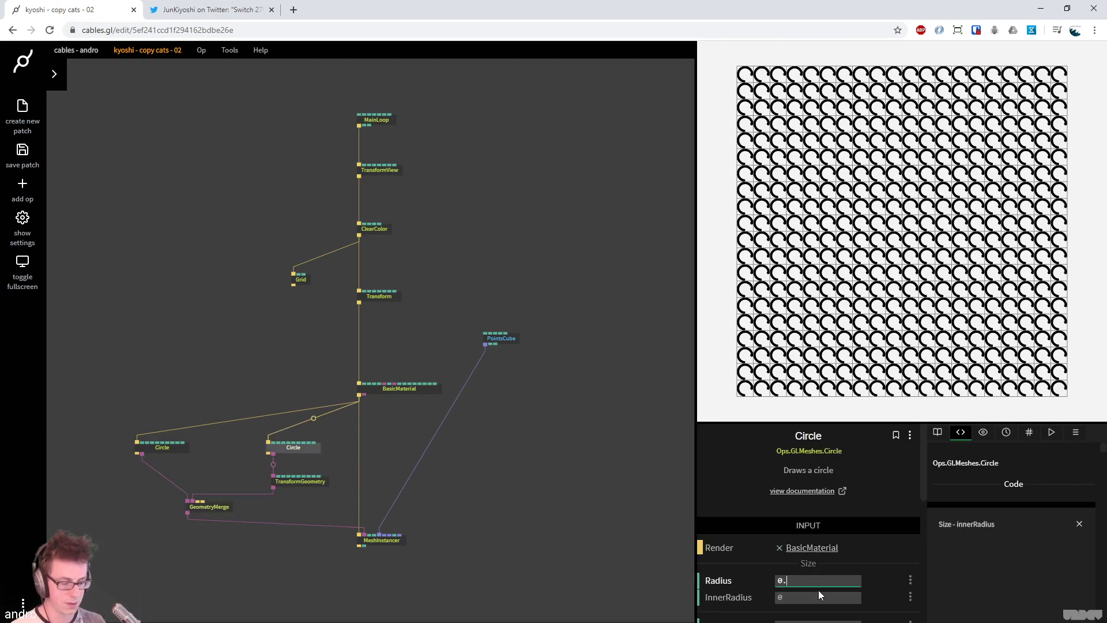
click(210, 506)
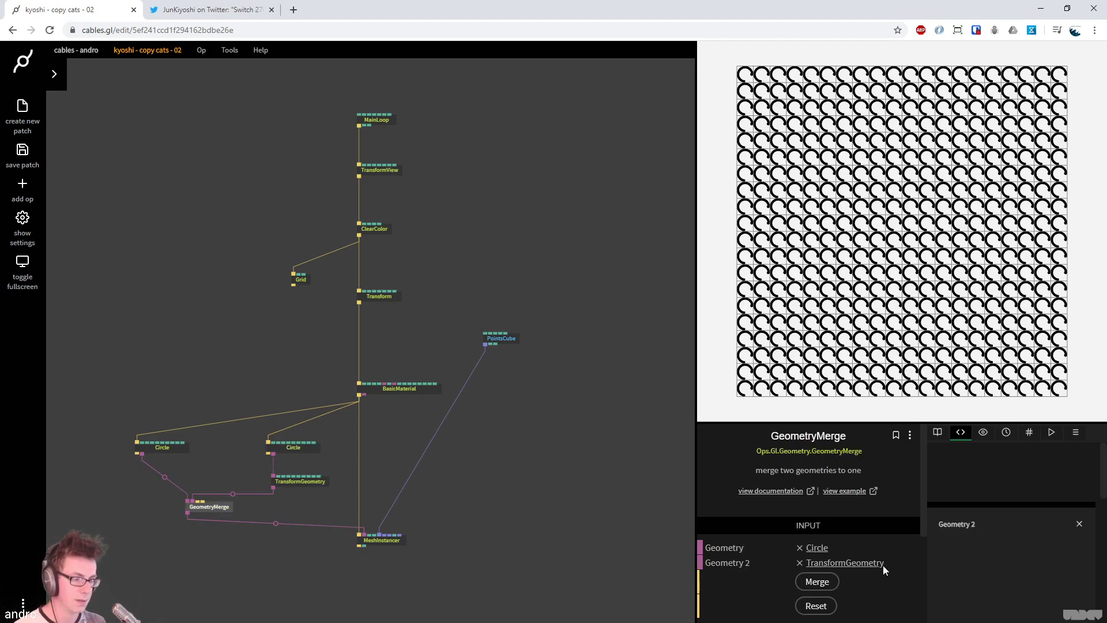
click(815, 606)
click(816, 582)
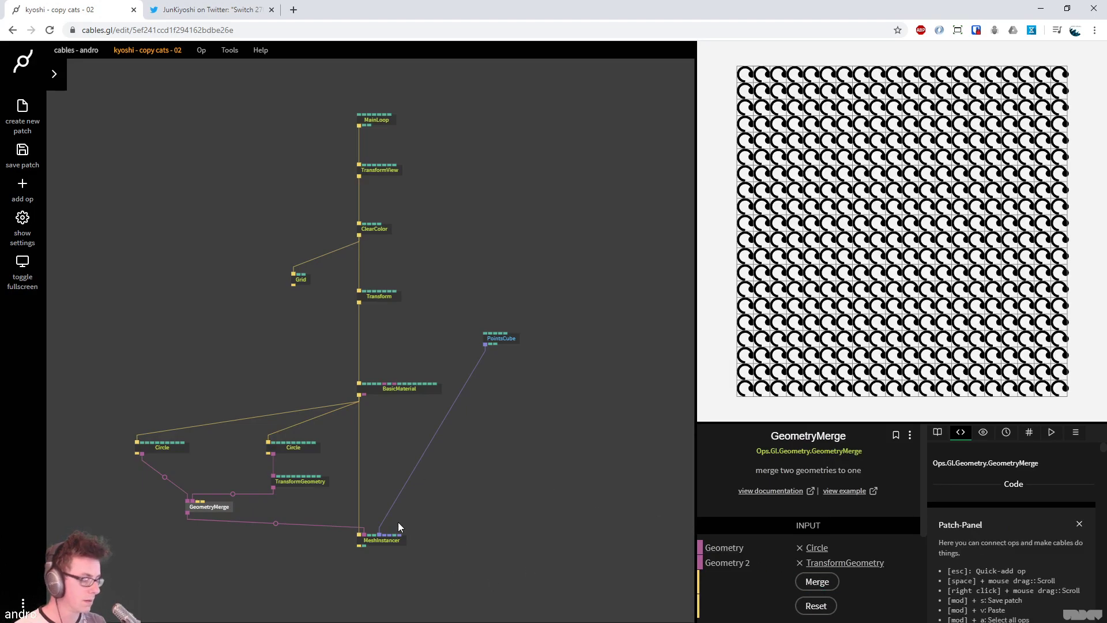
Set the radius of the Circle feeding TransformGeometry to 0.1, then reset and redo the merge
click(295, 446)
click(814, 580)
text(0.1)
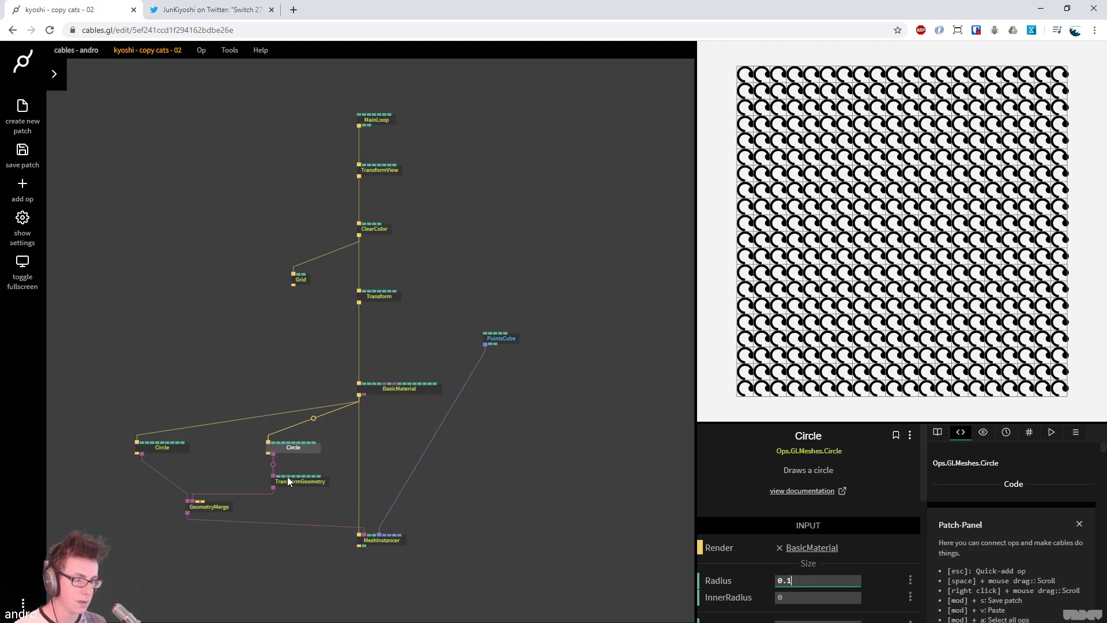
click(215, 509)
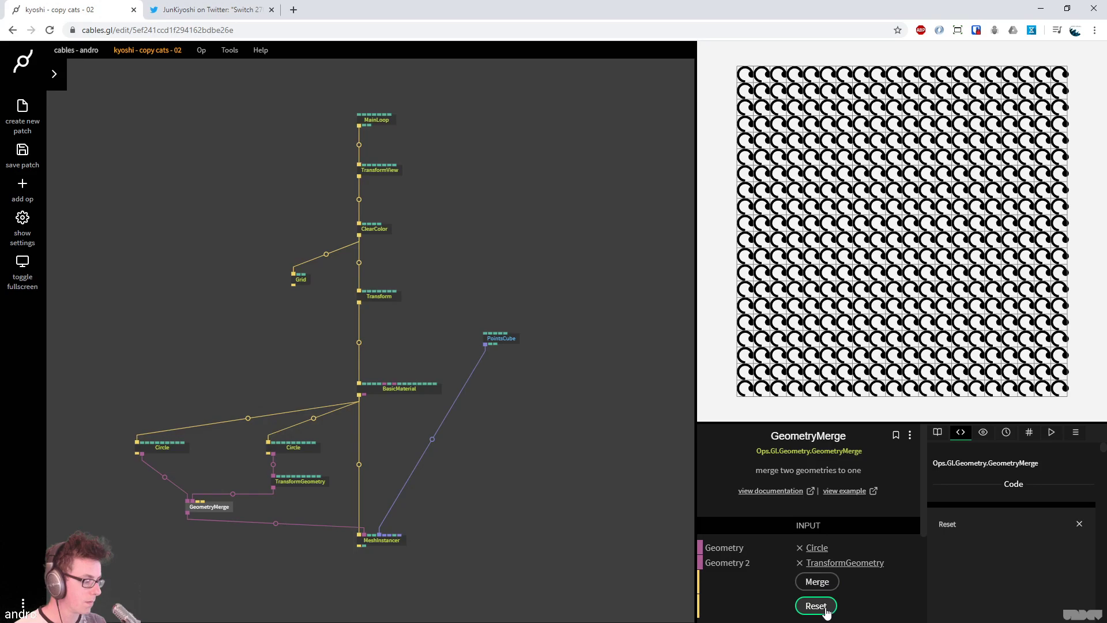
click(826, 612)
click(822, 584)
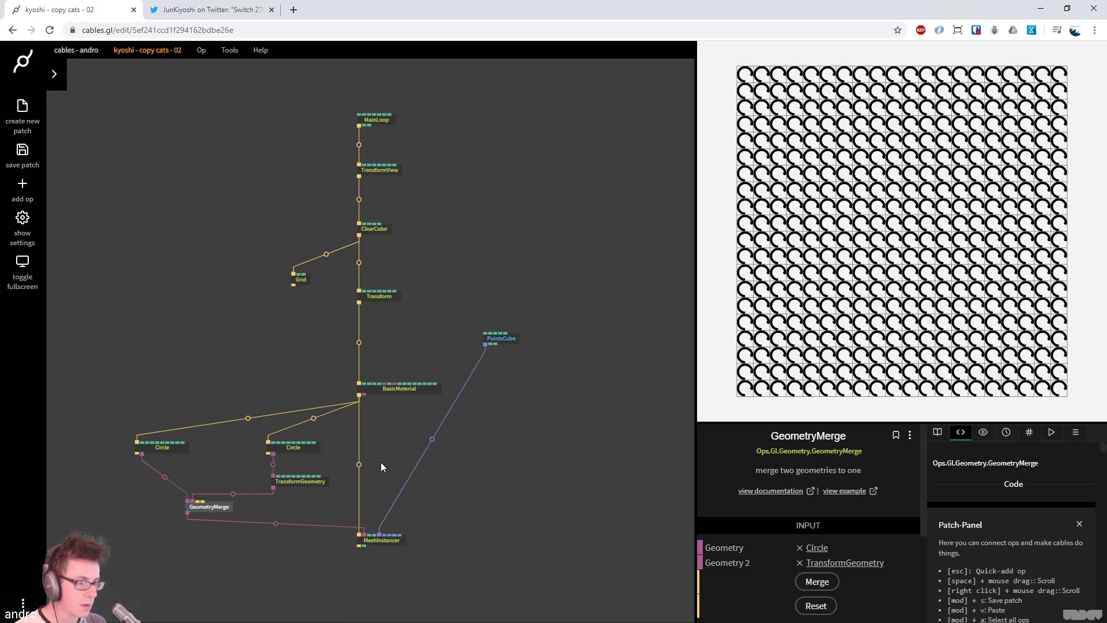
click(468, 507)
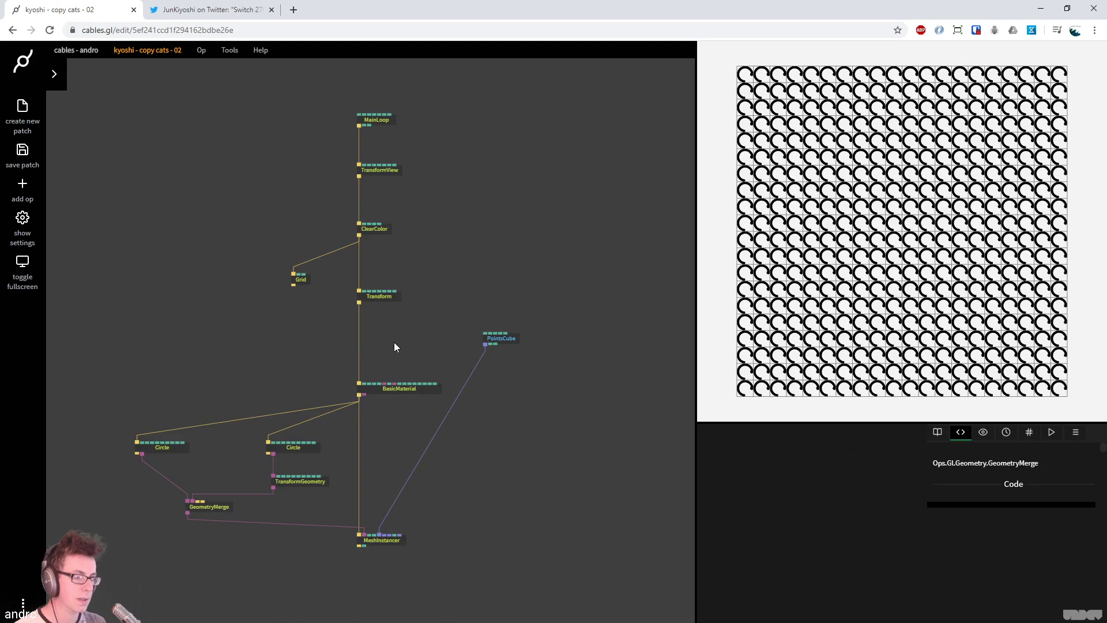
Try PointsCube's Mul at 1.1 and 1.01, compare with the reference tweet, and return Mul to 1
click(510, 343)
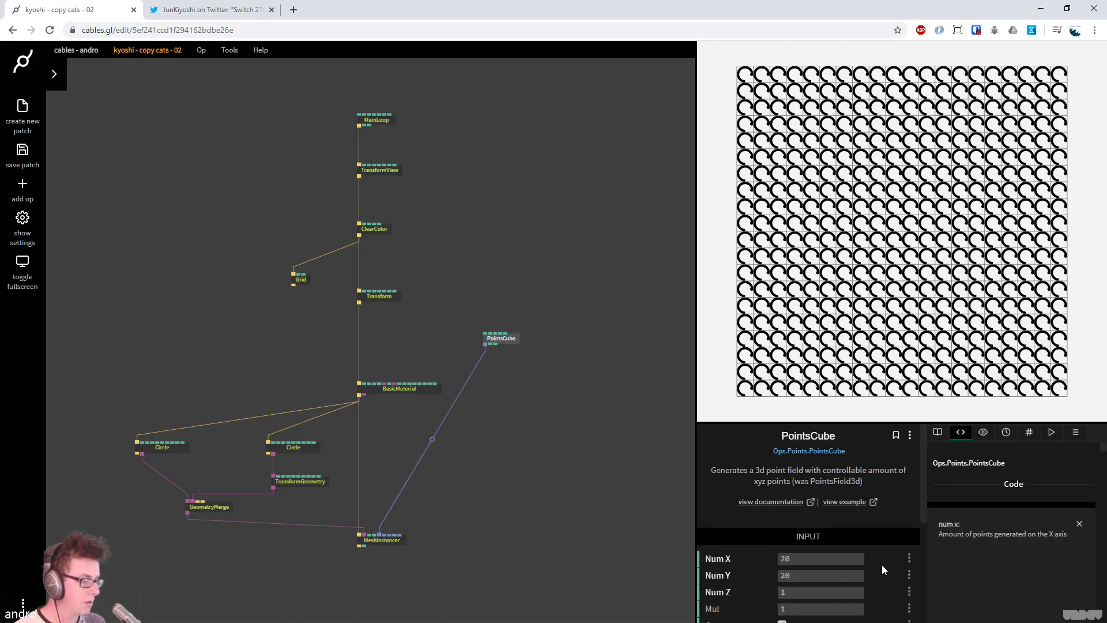
scroll(882, 565, down, 1)
drag(853, 532, 836, 532)
click(856, 532)
text(1)
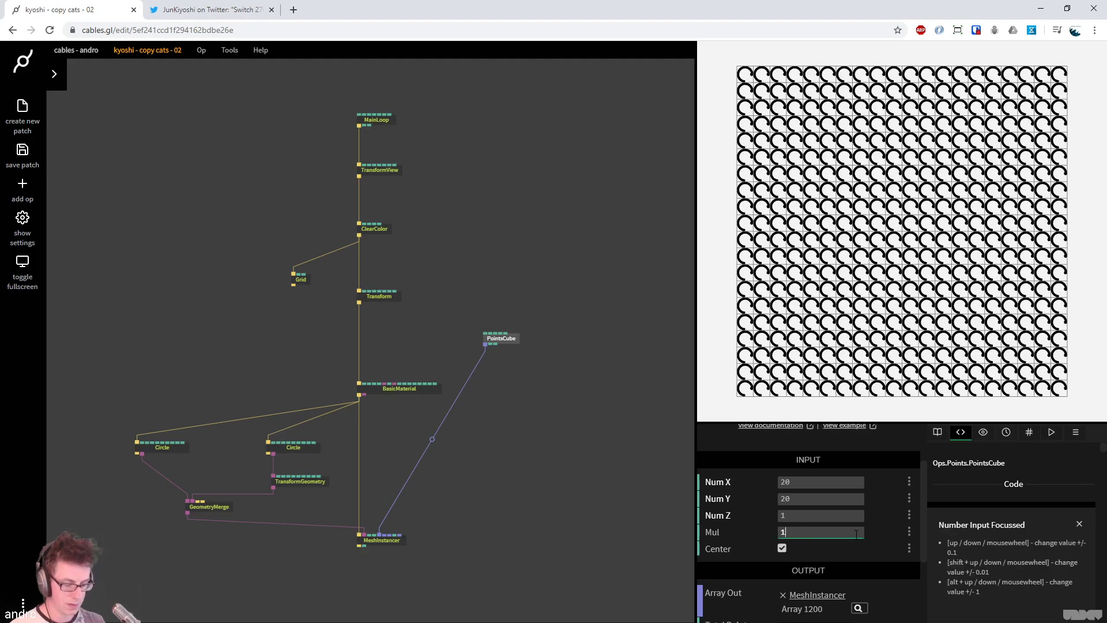
text(.1)
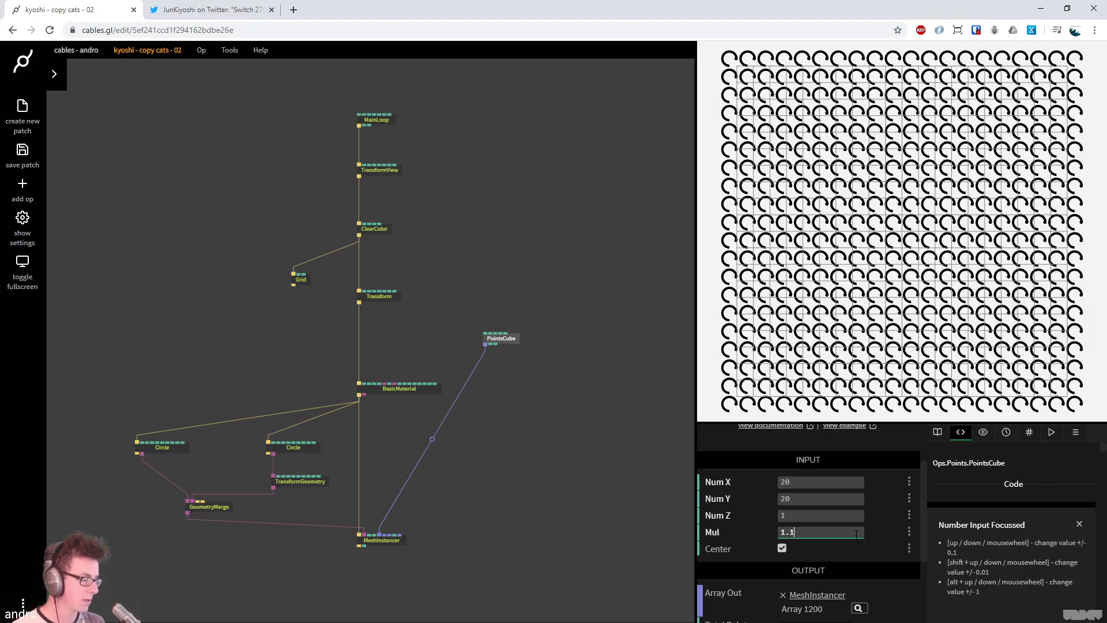
key(BackSpace)
text(01)
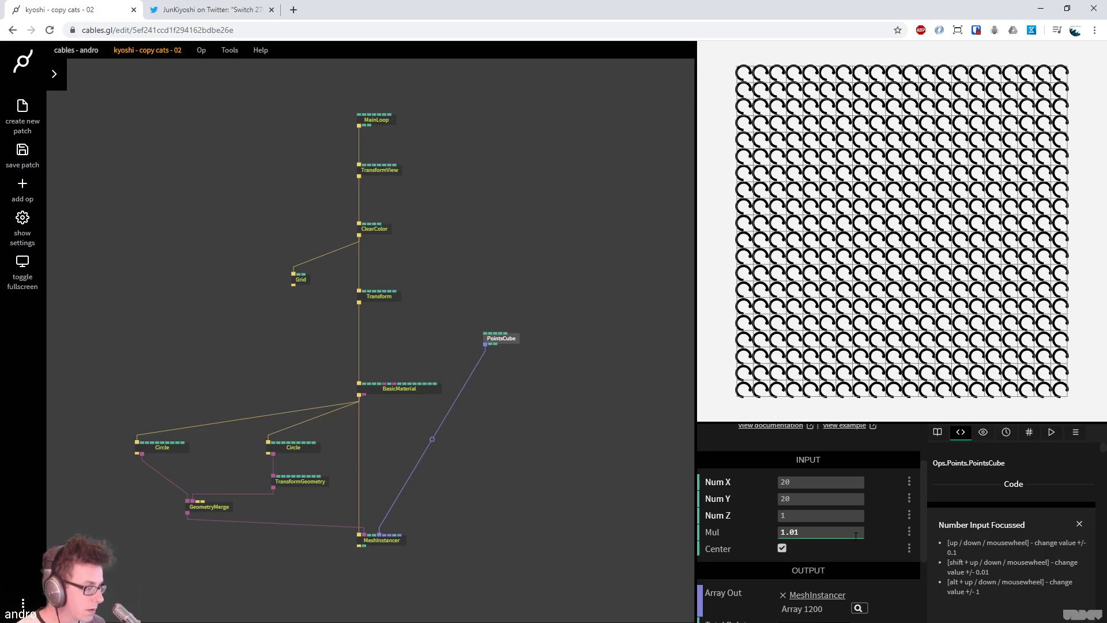
click(220, 10)
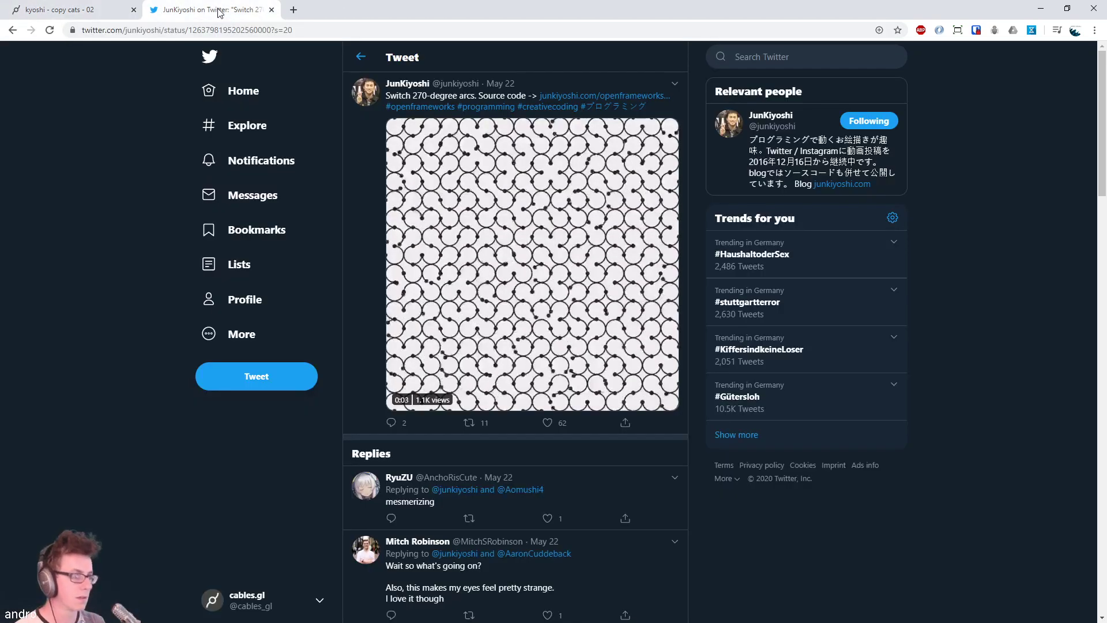
click(88, 16)
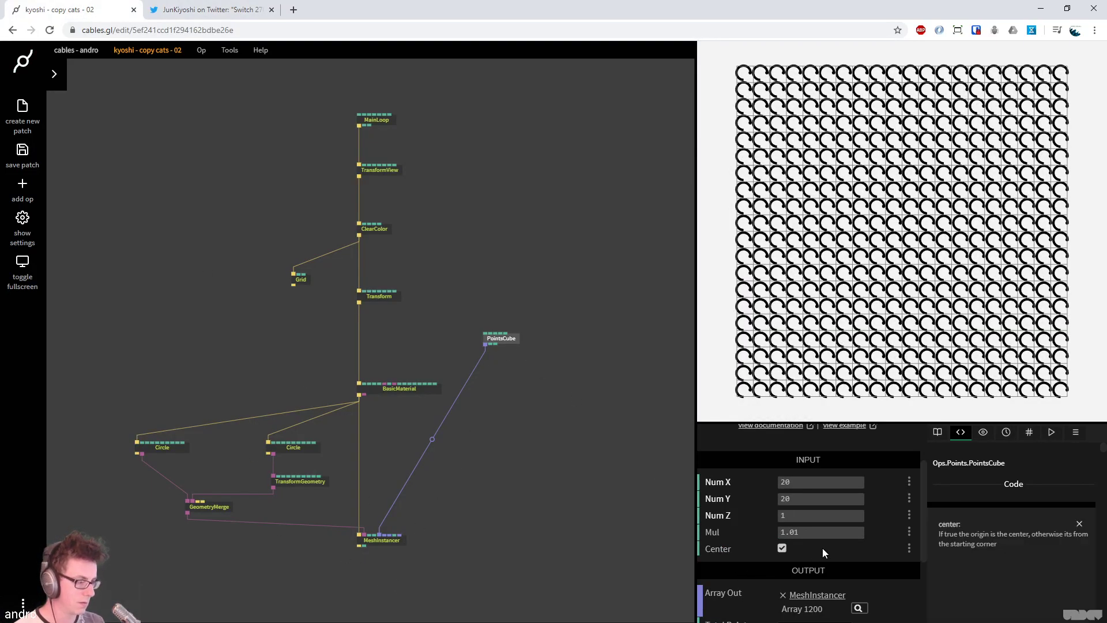
double_click(822, 532)
text(1)
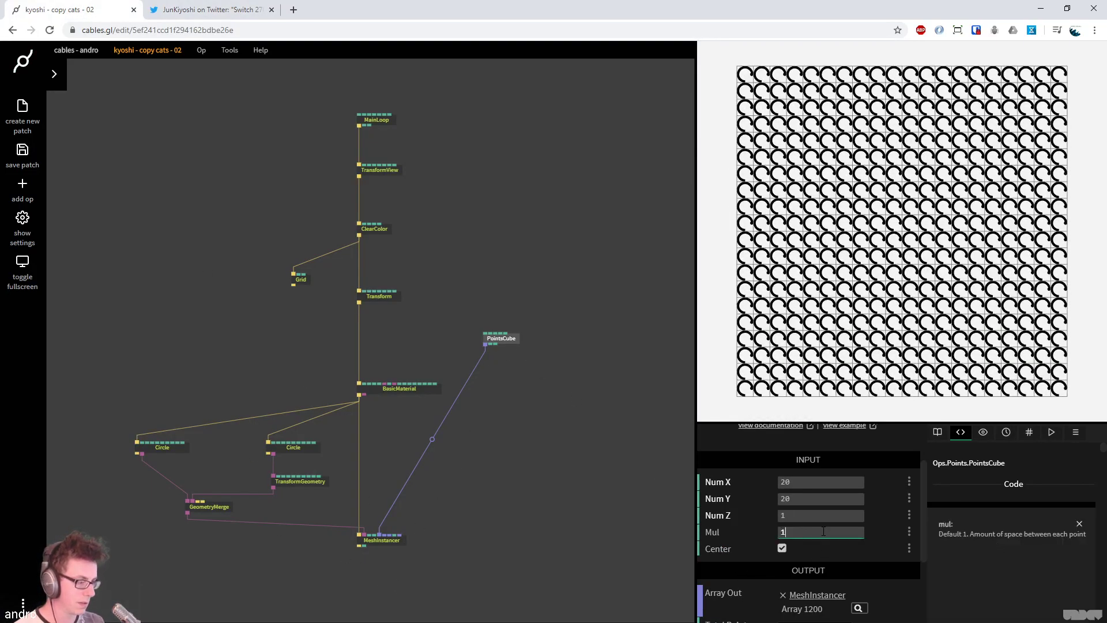
Increase the InnerRadius of the ring's Circle to make the arc line thinner, then reset and redo the merge
click(182, 449)
drag(828, 521, 867, 522)
click(229, 502)
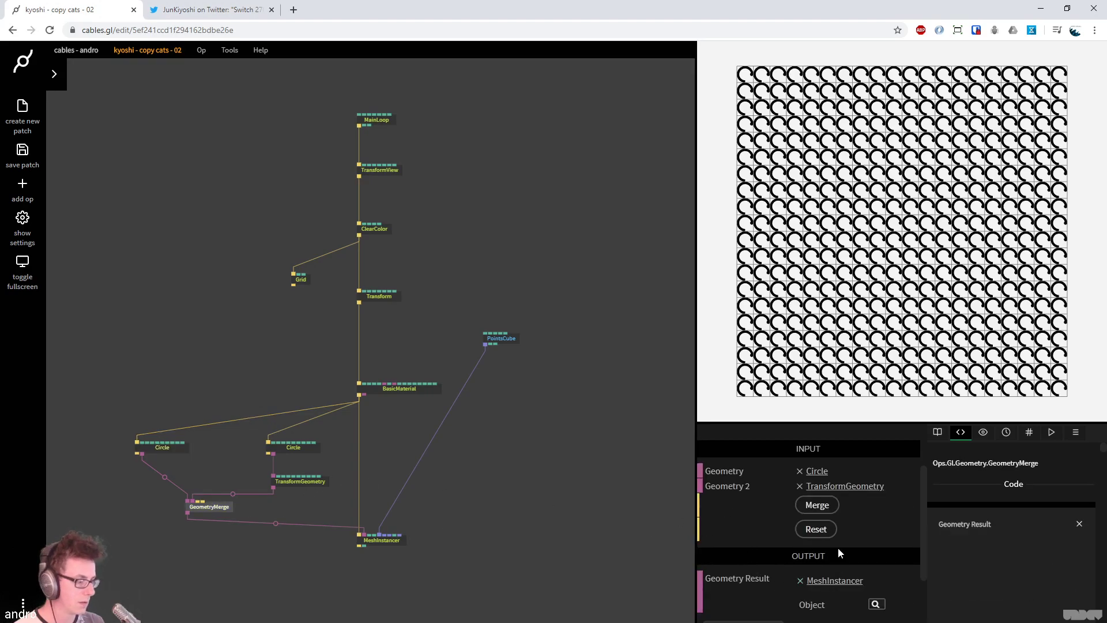
click(816, 529)
click(817, 505)
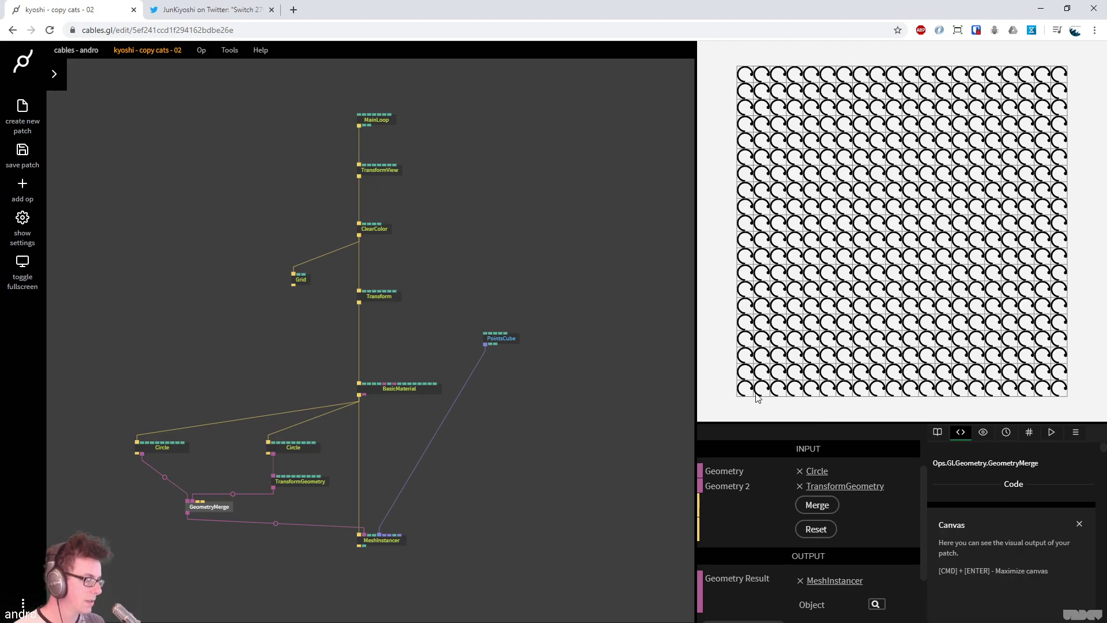
Unlink the Grid op from ClearColor and compare the pattern with the reference tweet
click(301, 279)
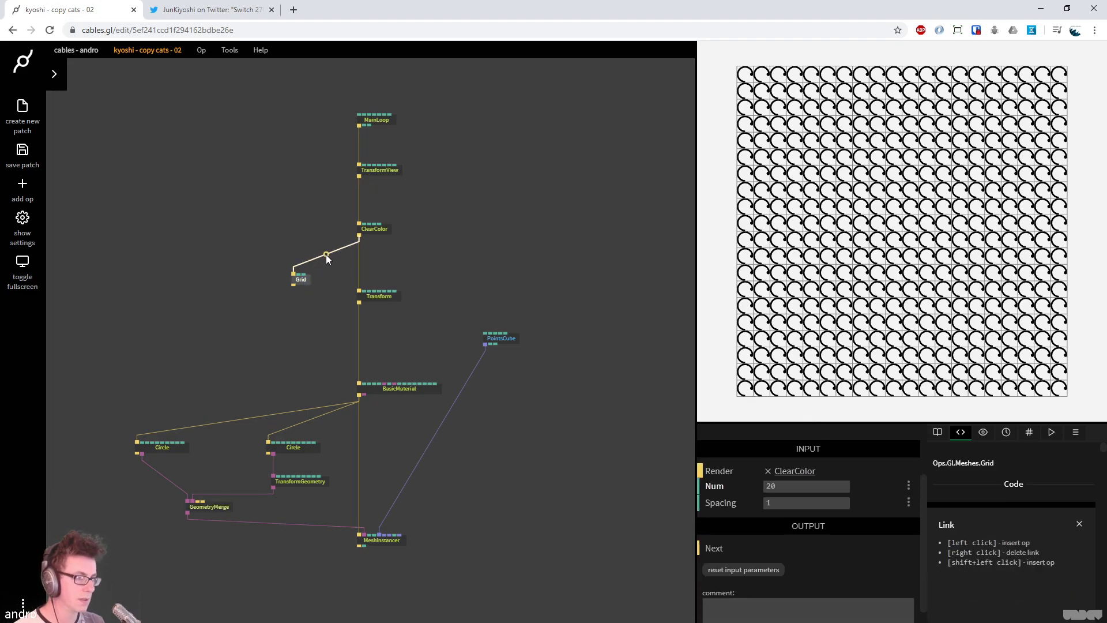
alt+click(327, 260)
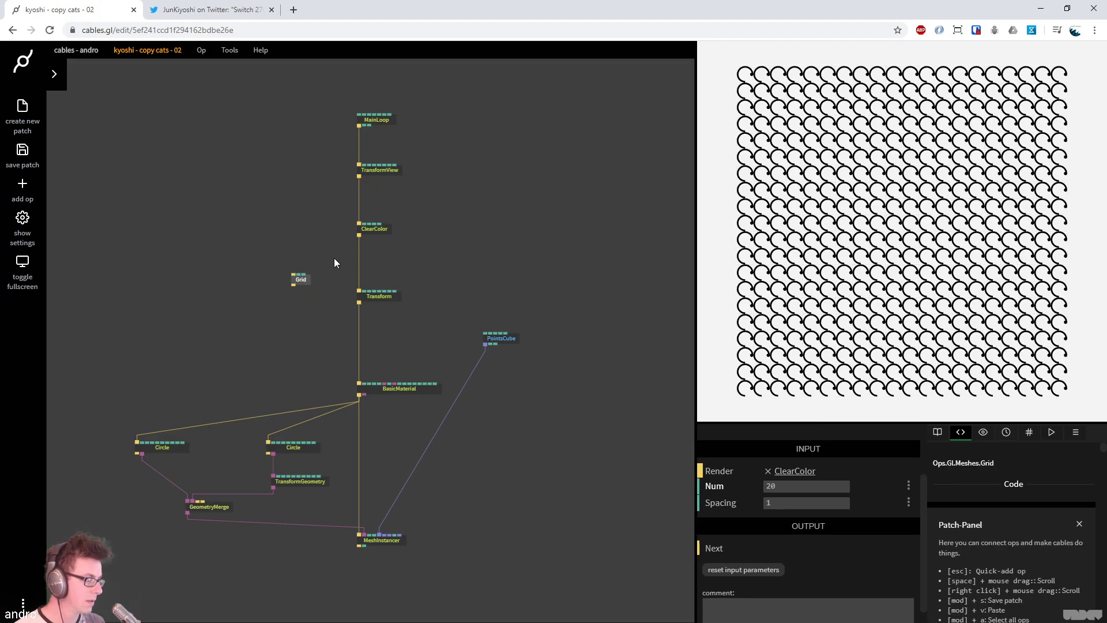
click(213, 10)
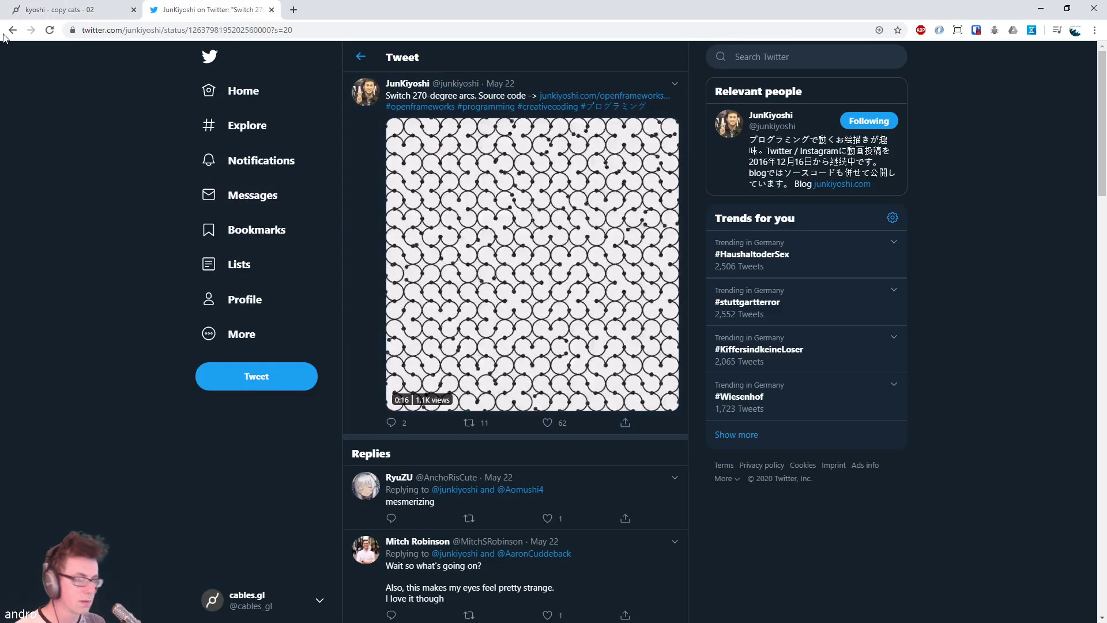
click(53, 8)
click(556, 462)
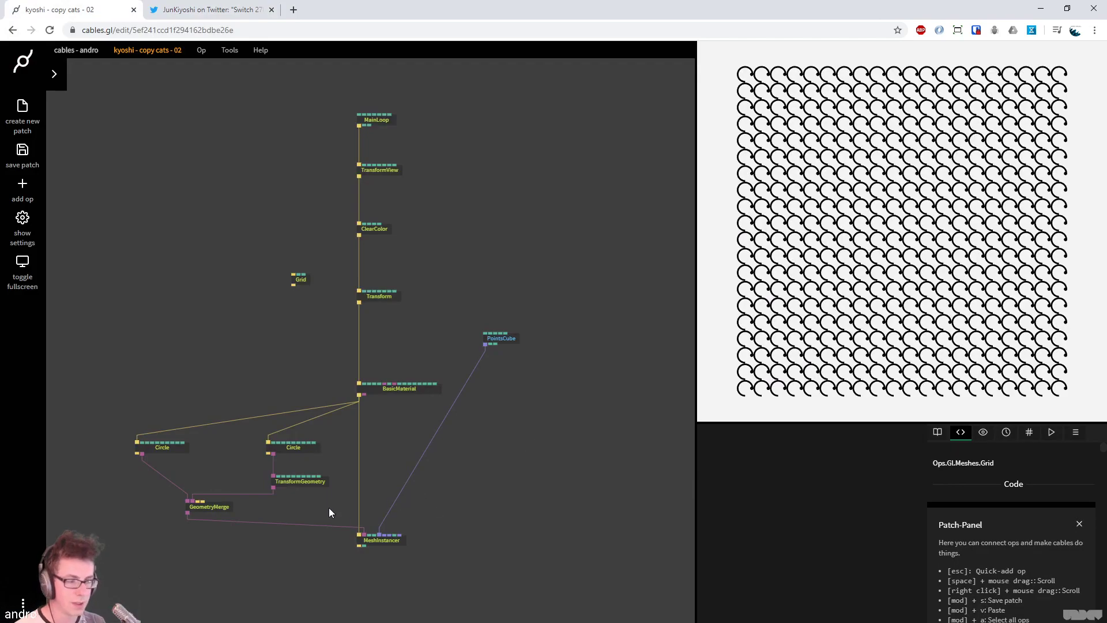
Duplicate the dot's Circle and TransformGeometry pair below the originals and link the copied Circle to BasicMaterial's trigger output
drag(315, 507, 265, 413)
key(ctrl+c)
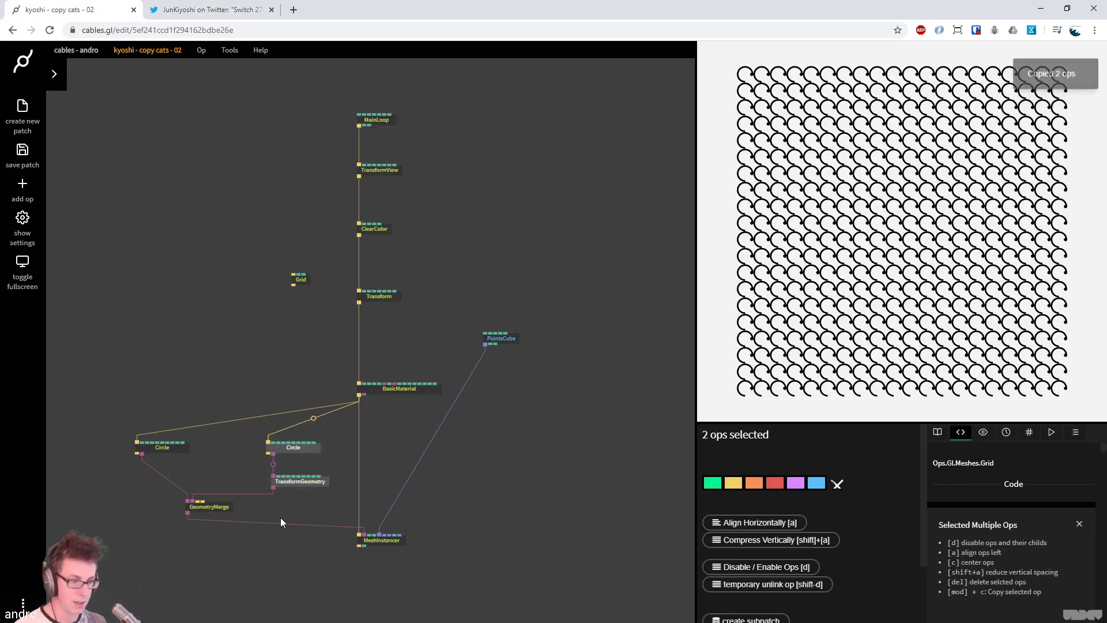
key(ctrl+v)
click(281, 562)
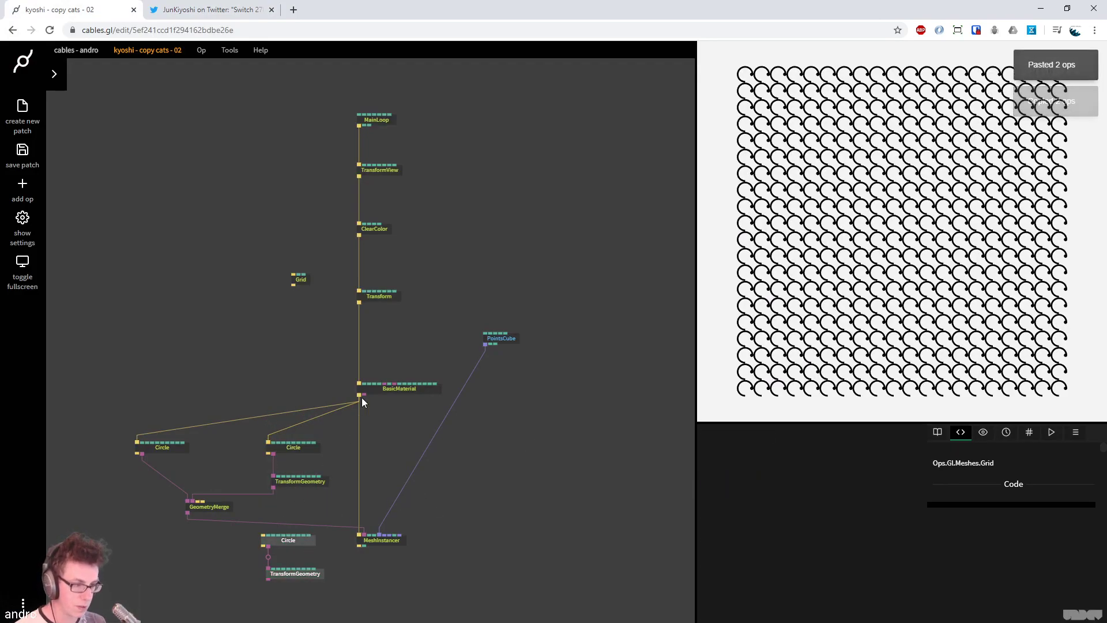
drag(358, 396, 297, 541)
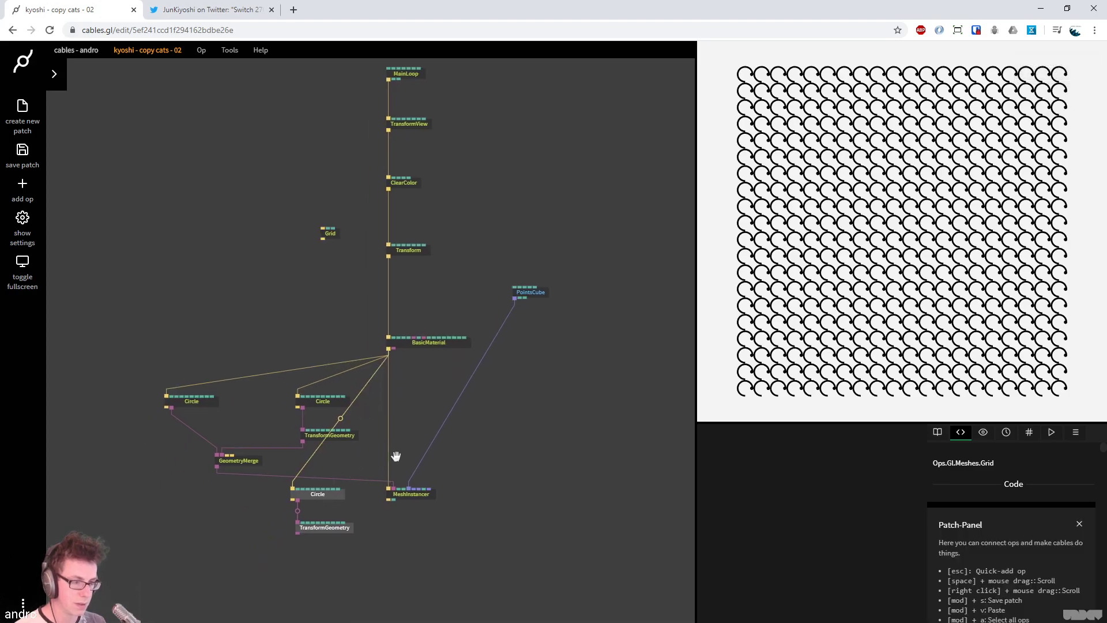
Unlink GeometryMerge from MeshInstancer and place a copy of GeometryMerge between the copied TransformGeometry and the lowered MeshInstancer
drag(415, 500, 411, 607)
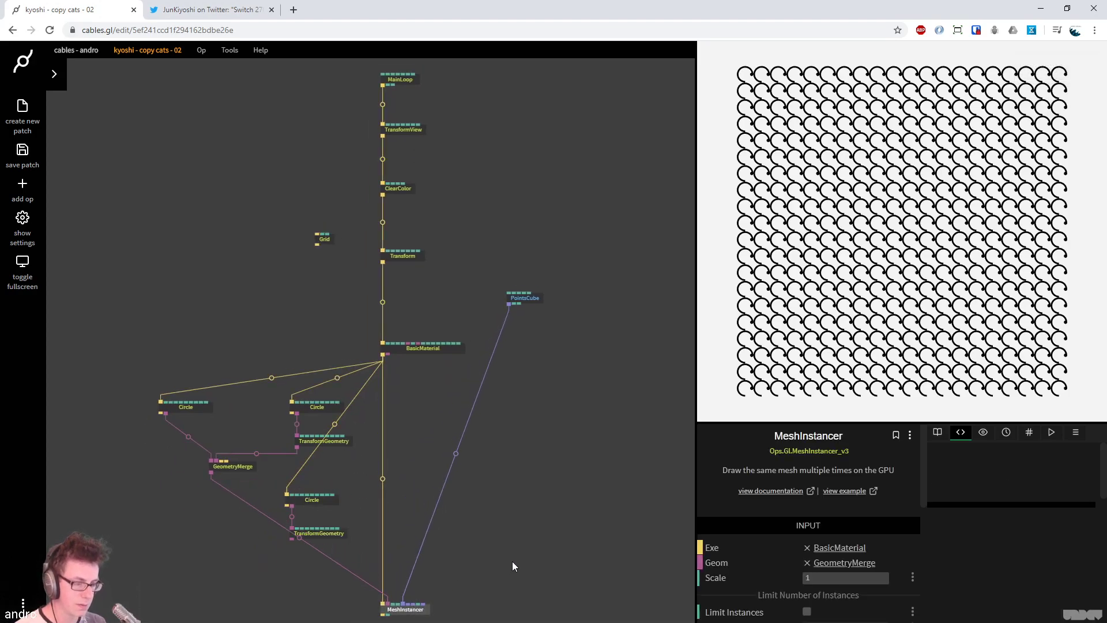
scroll(343, 466, down, 3)
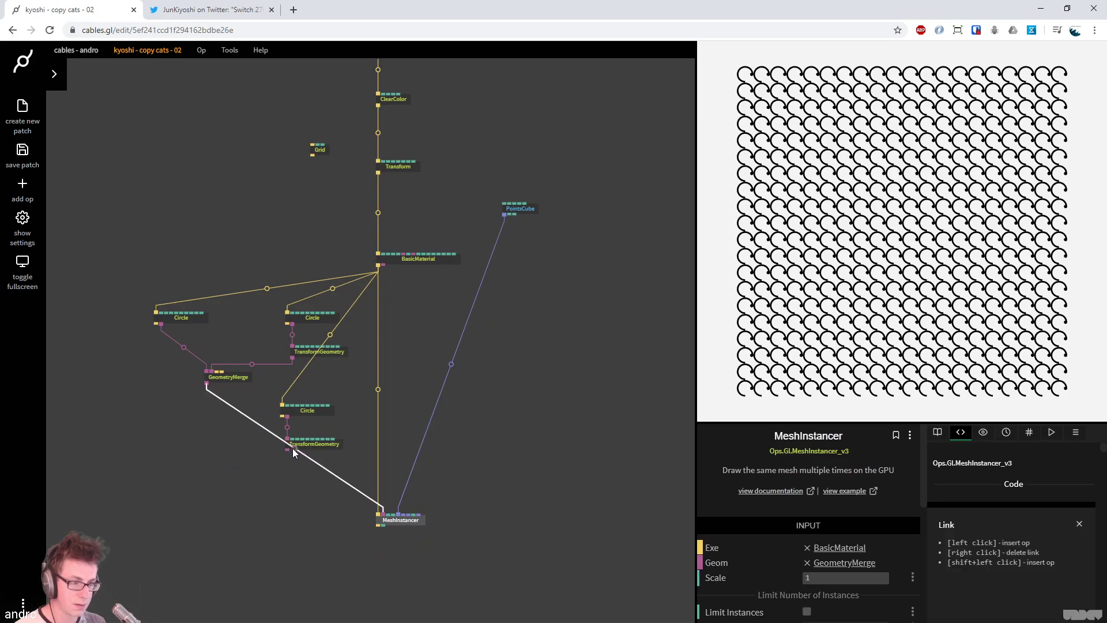
drag(292, 448, 238, 376)
click(229, 380)
key(ctrl+c)
key(ctrl+v)
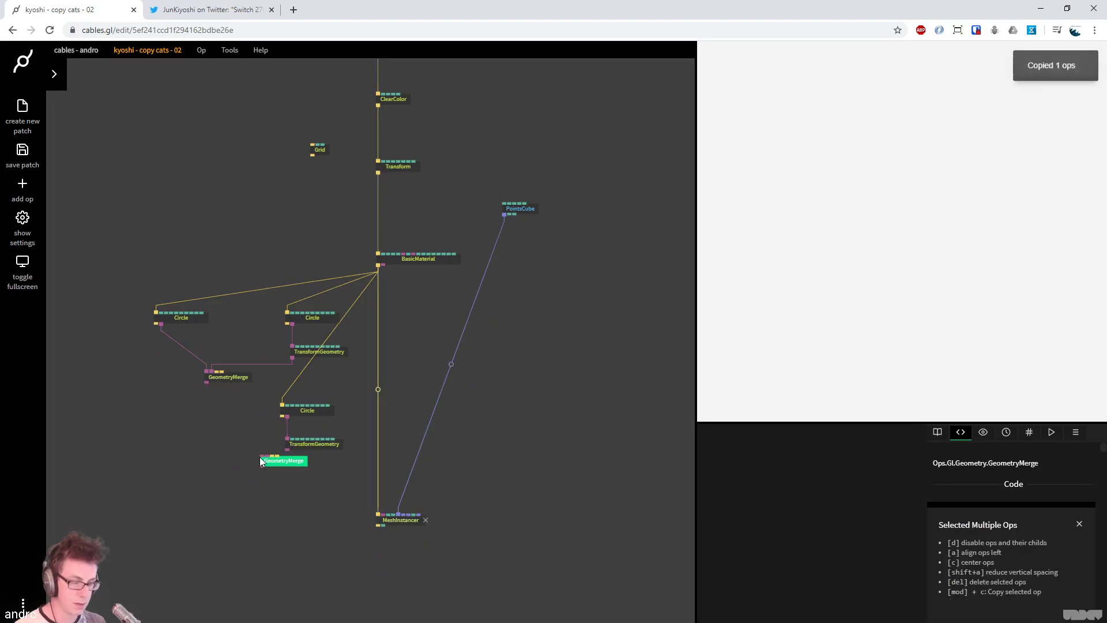
drag(287, 465, 286, 486)
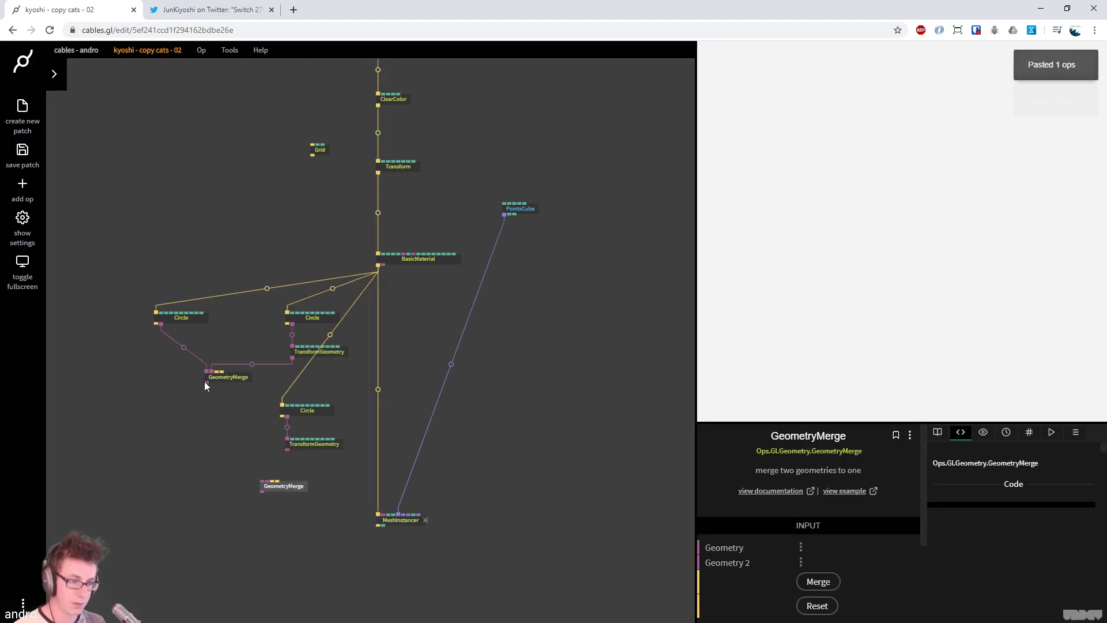
Link the upper GeometryMerge's result to the lower GeometryMerge and set the copied TransformGeometry's Translate X to 0 and Translate Y to 0.4
drag(204, 382, 260, 479)
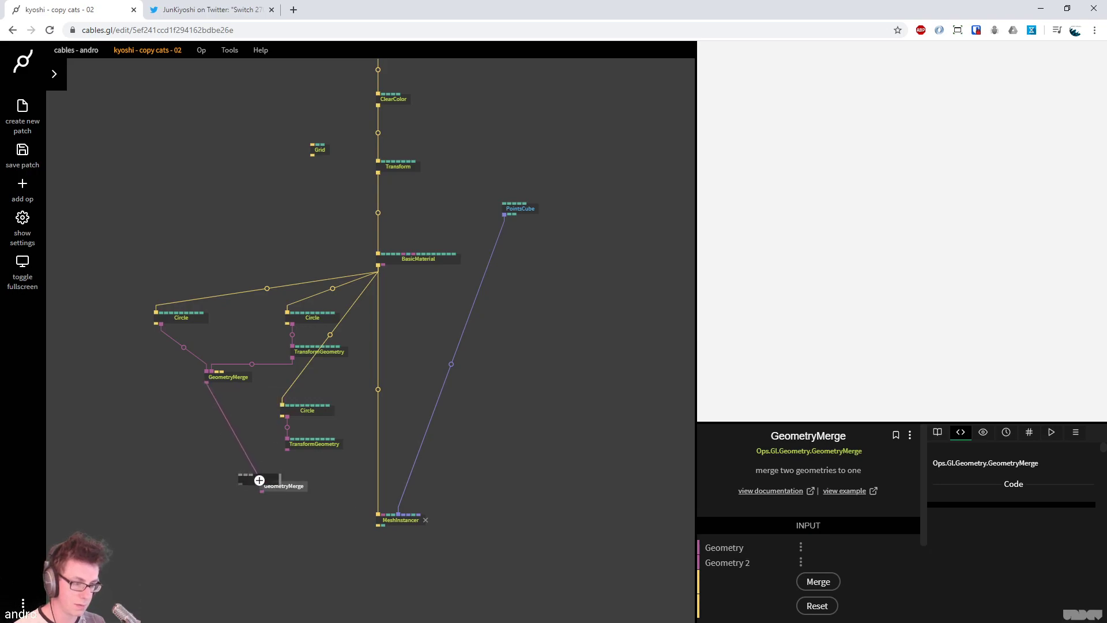
click(321, 446)
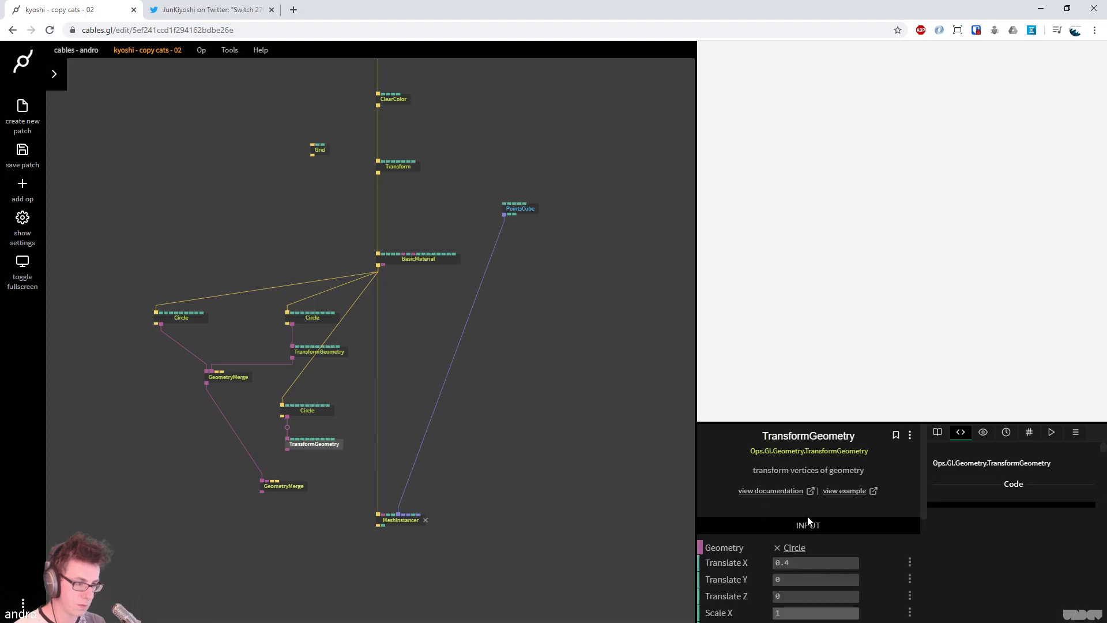
click(791, 562)
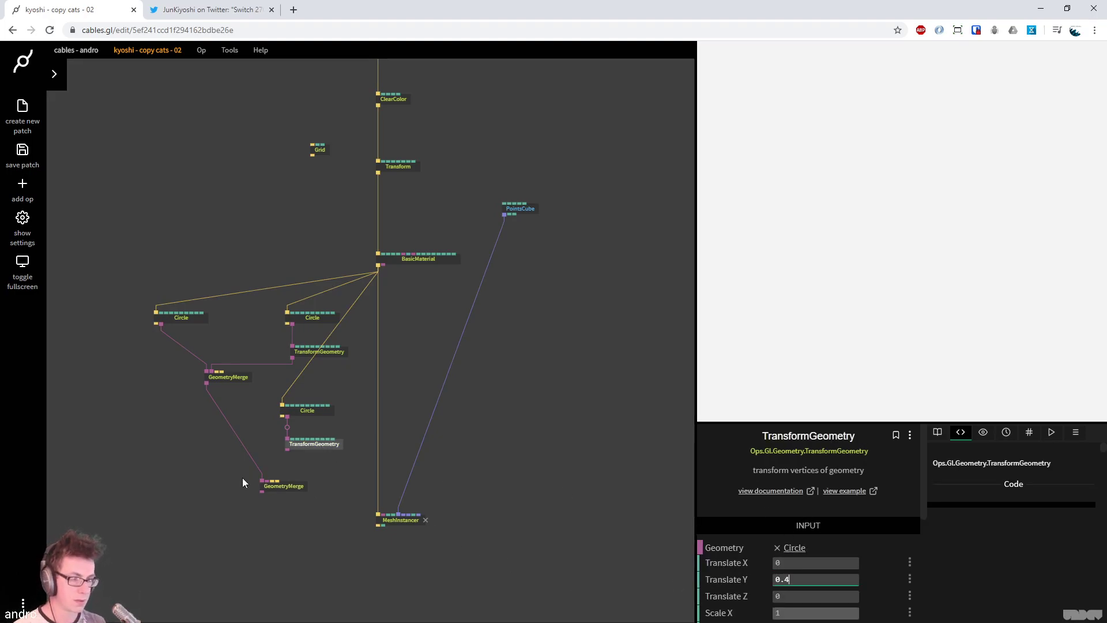
Link the copied TransformGeometry's output to the lower GeometryMerge's Geometry 2 input
drag(286, 450, 265, 494)
key(Escape)
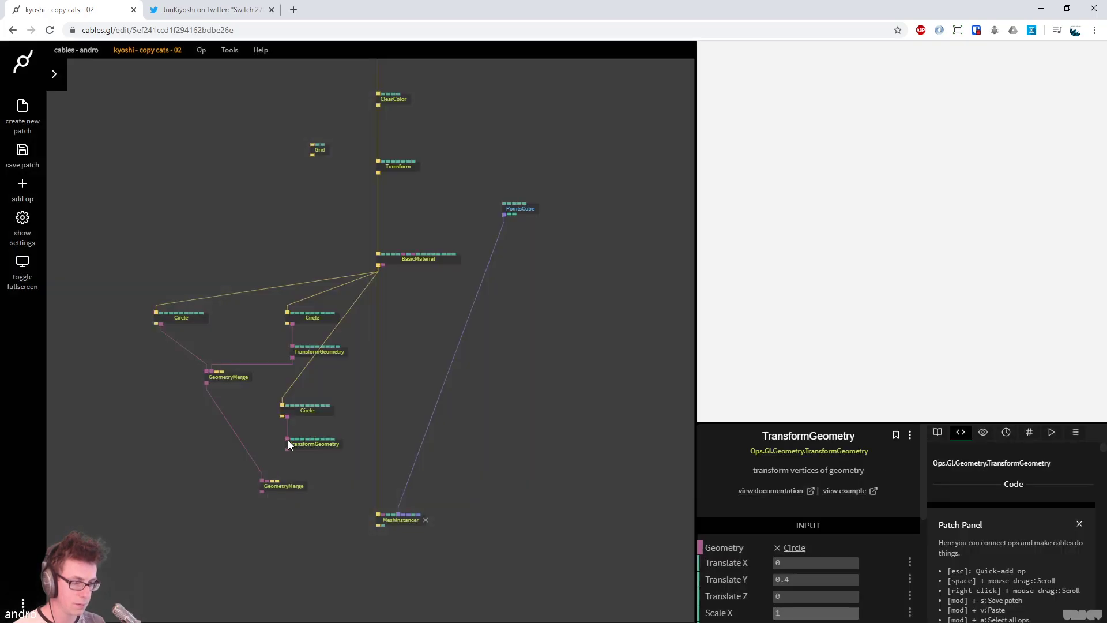
scroll(287, 441, up, 3)
drag(292, 435, 268, 451)
click(378, 453)
key(F11)
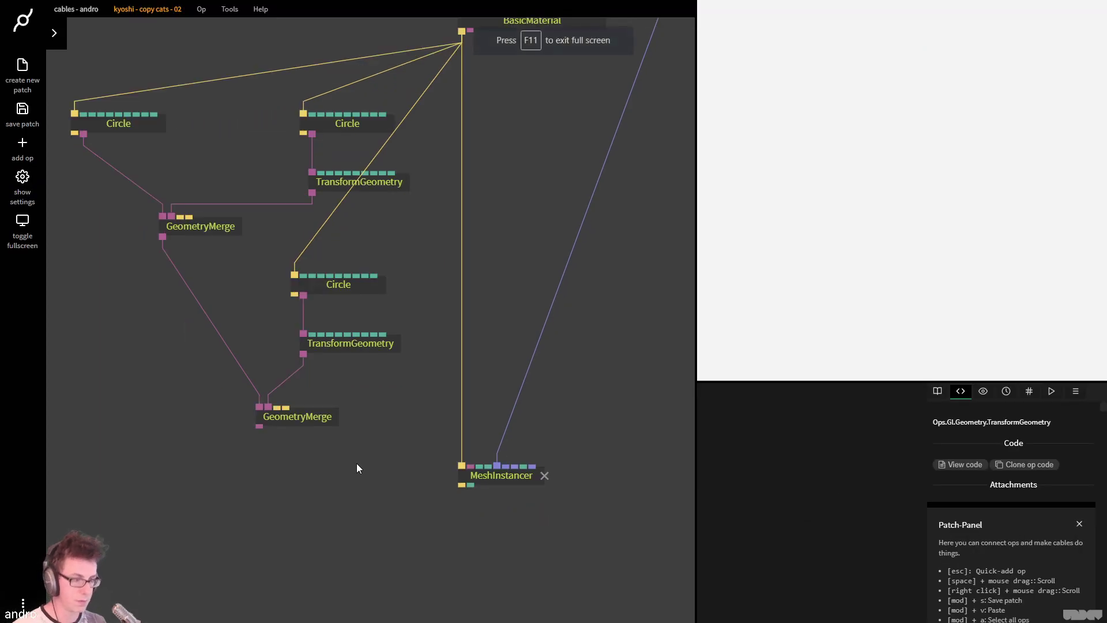
Link the lower GeometryMerge's result to MeshInstancer's Geom input and run its merge
drag(259, 427, 511, 478)
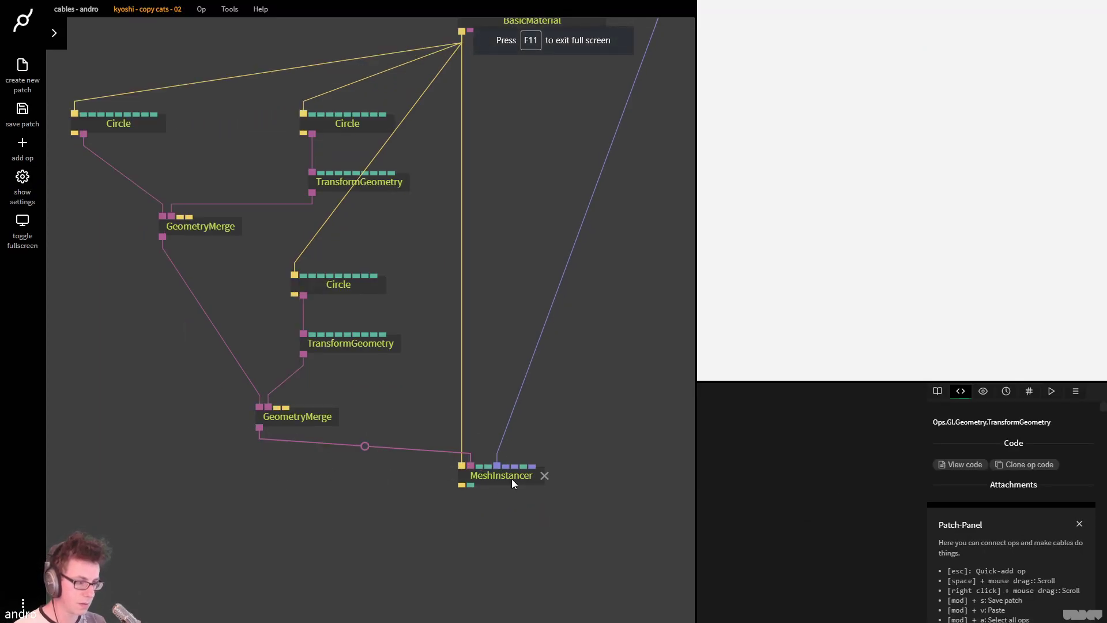
click(223, 229)
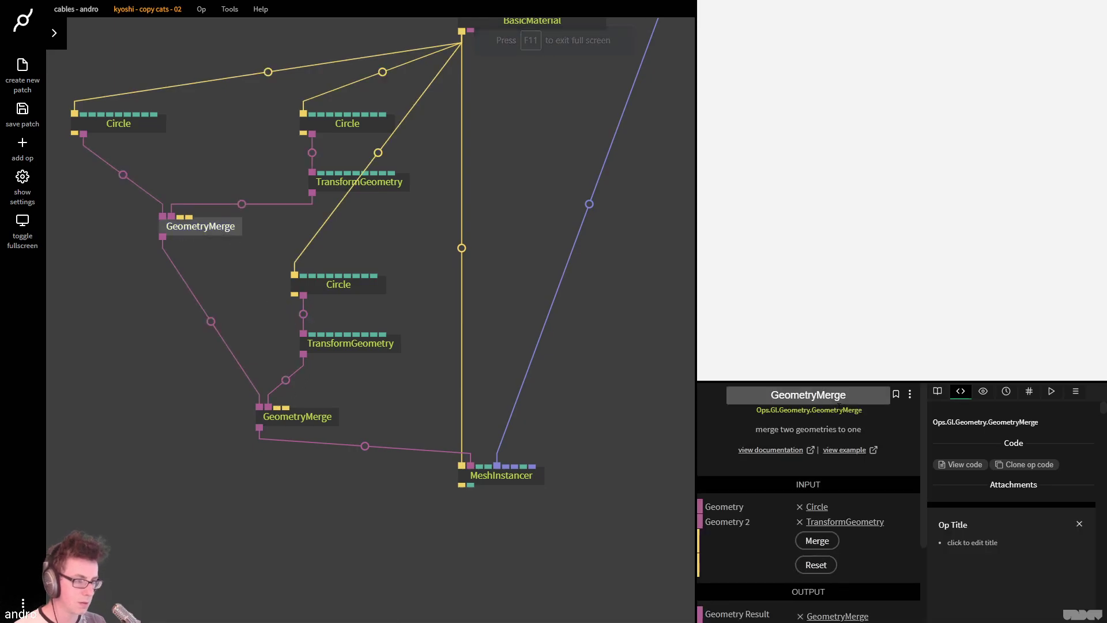
click(318, 418)
click(815, 540)
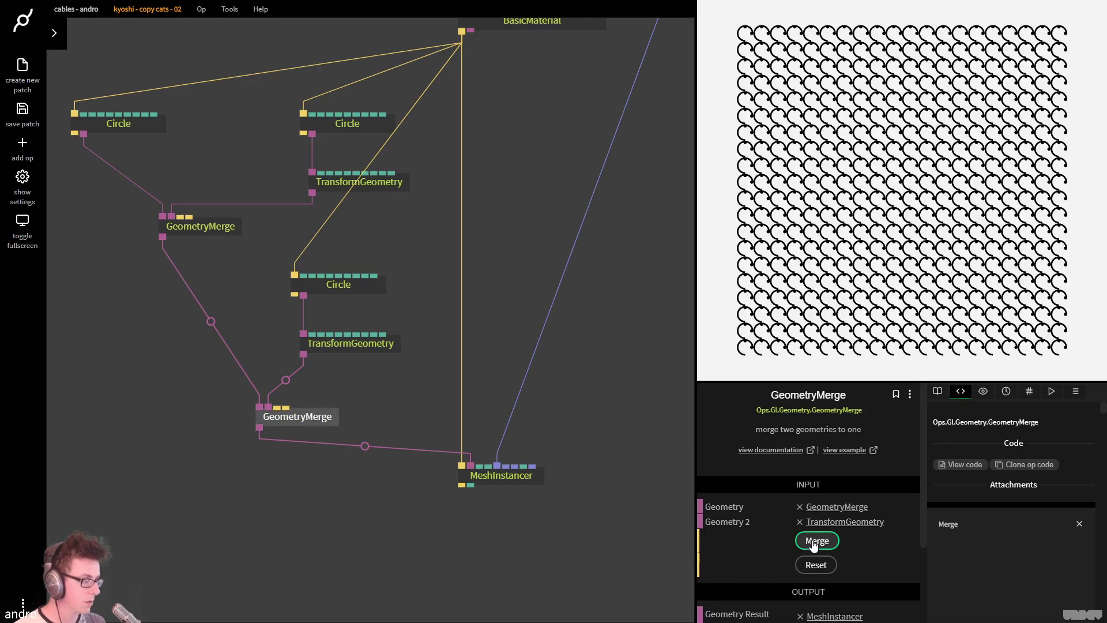
Set the copied TransformGeometry's Translate Y to -0.4, then reset and redo the lower GeometryMerge's merge
click(368, 344)
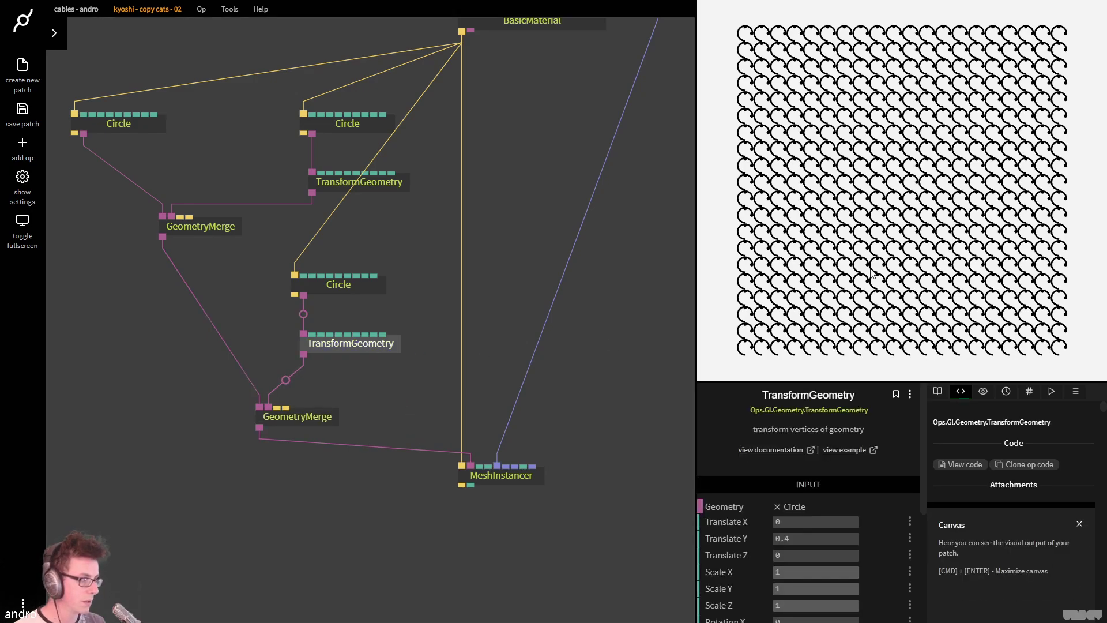
key(F11)
click(800, 536)
text(-0.)
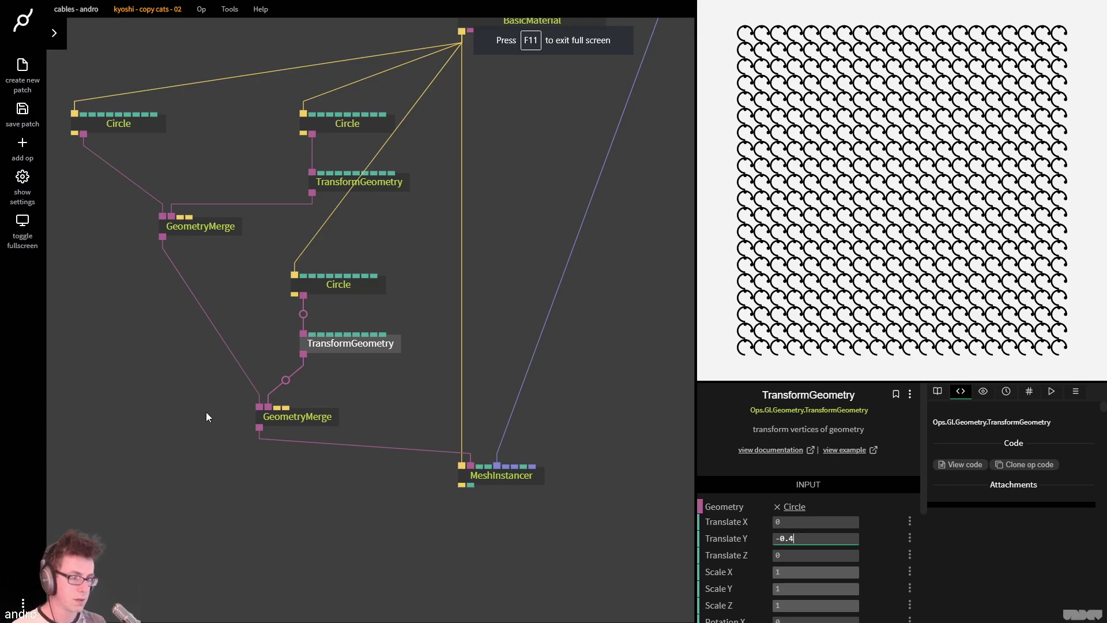
click(277, 416)
click(824, 565)
click(830, 541)
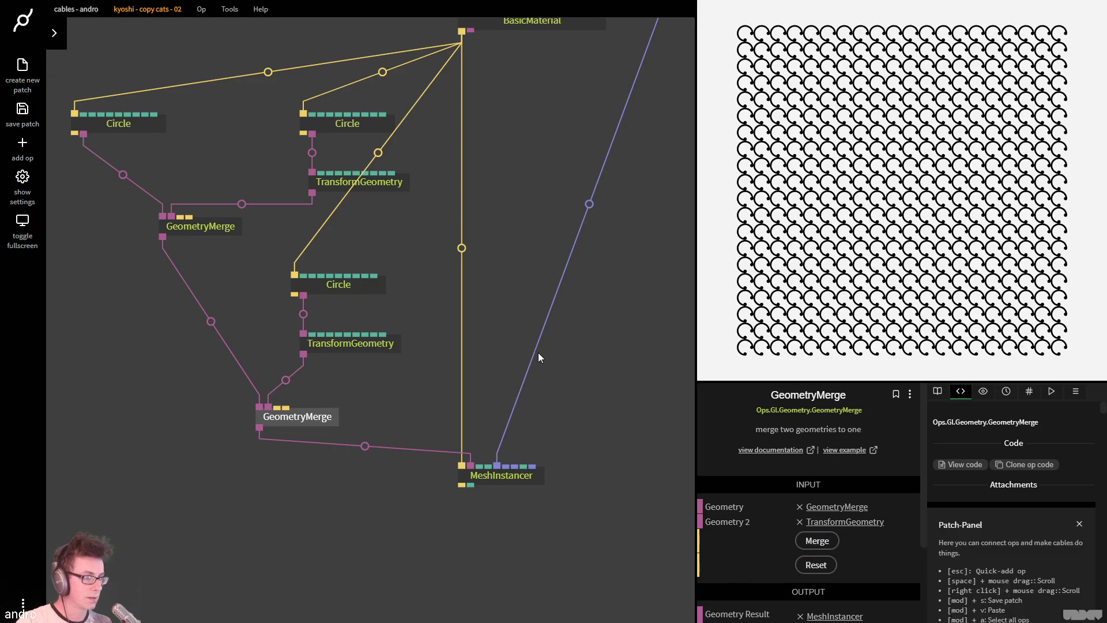
Compare the instanced grid pattern with the arcs in the reference tweet
scroll(551, 337, down, 2)
drag(568, 332, 410, 429)
scroll(528, 352, down, 2)
drag(528, 353, 431, 452)
click(494, 175)
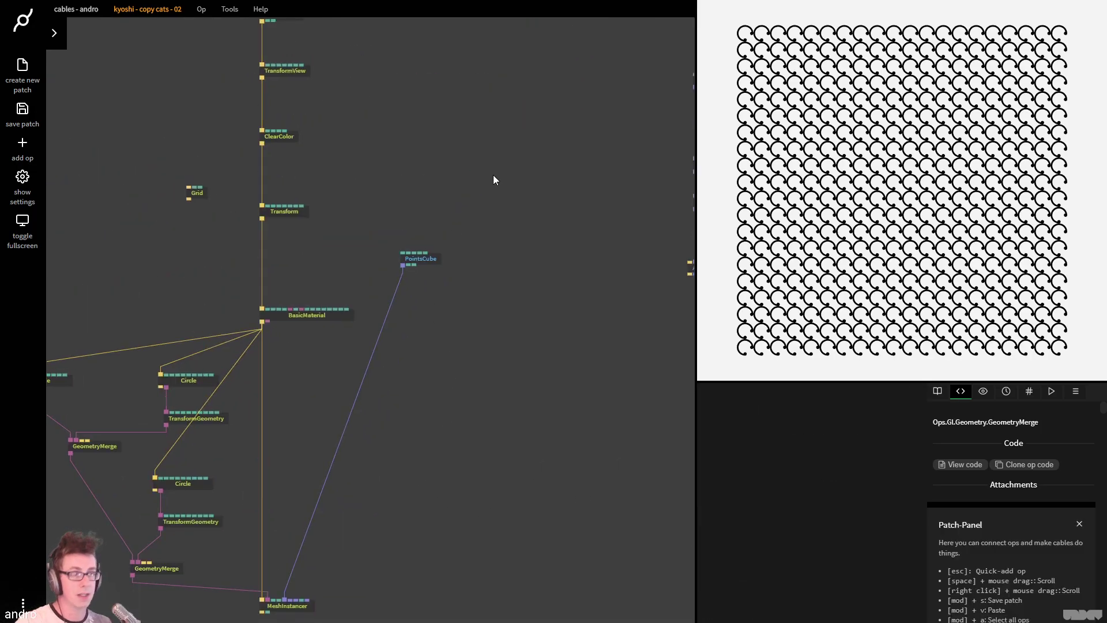
key(ctrl+Tab)
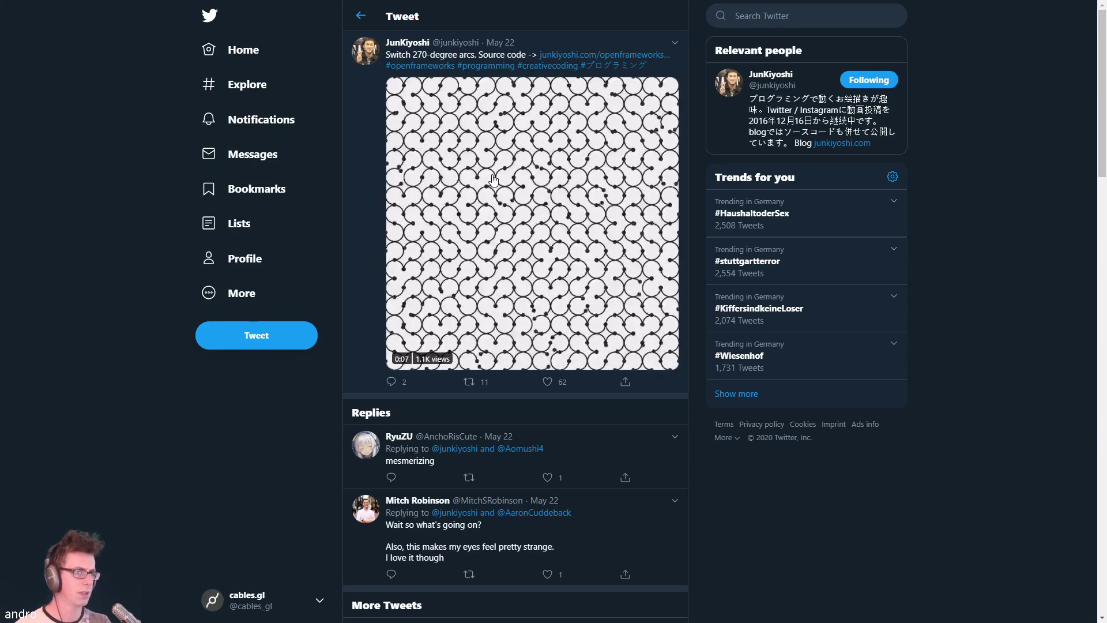
key(ctrl+Tab)
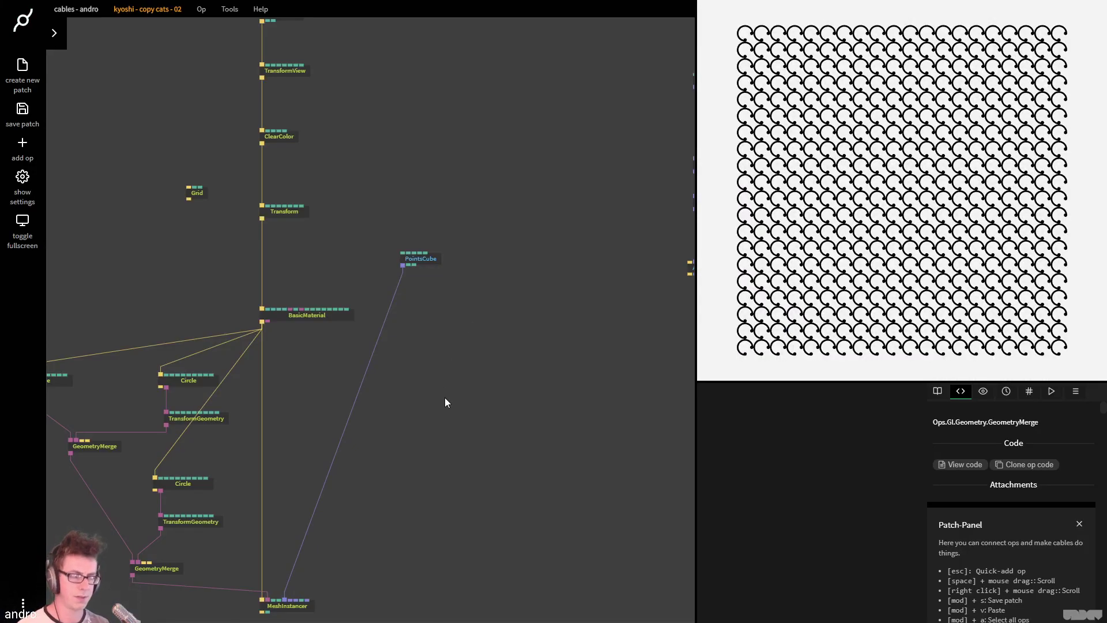
drag(442, 398, 378, 338)
drag(495, 219, 424, 312)
drag(395, 348, 455, 222)
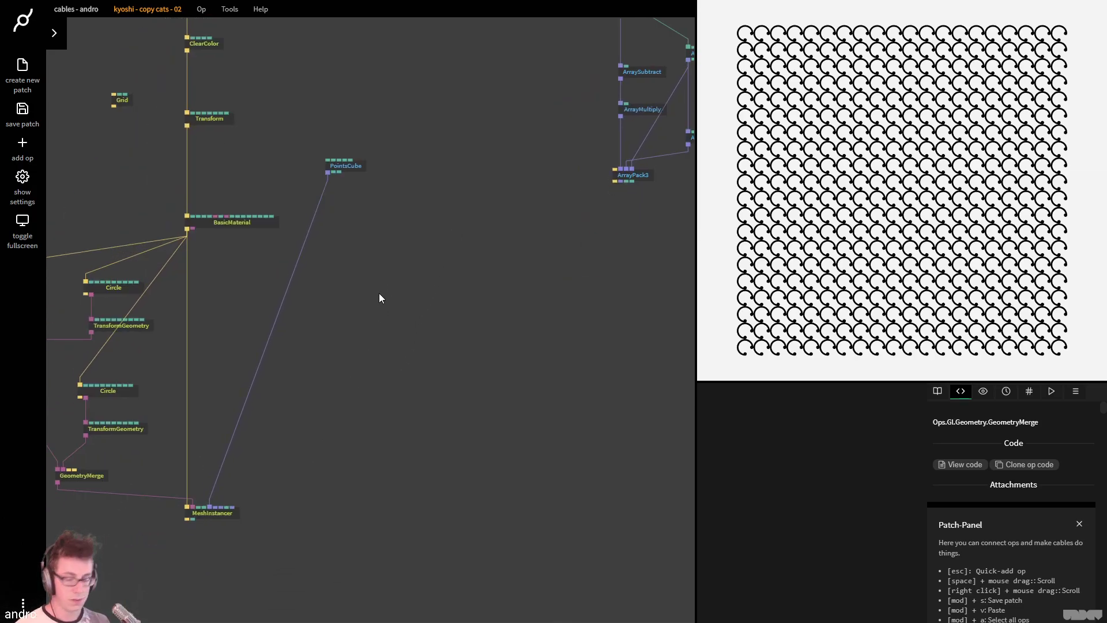
key(Escape)
key(Escape)
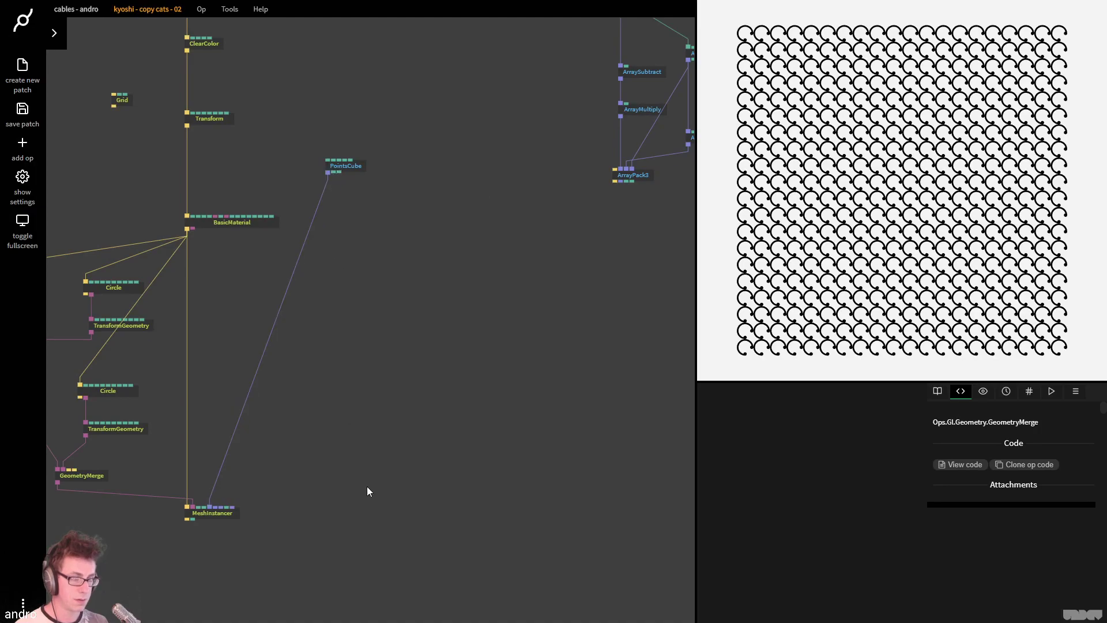
click(228, 519)
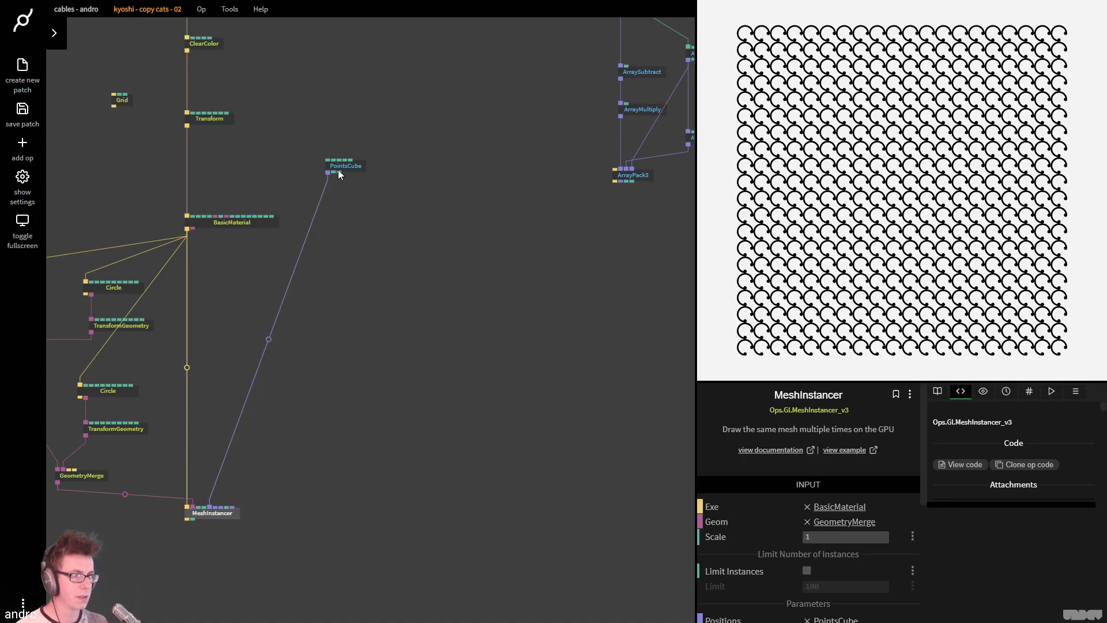
mouse_move(339, 171)
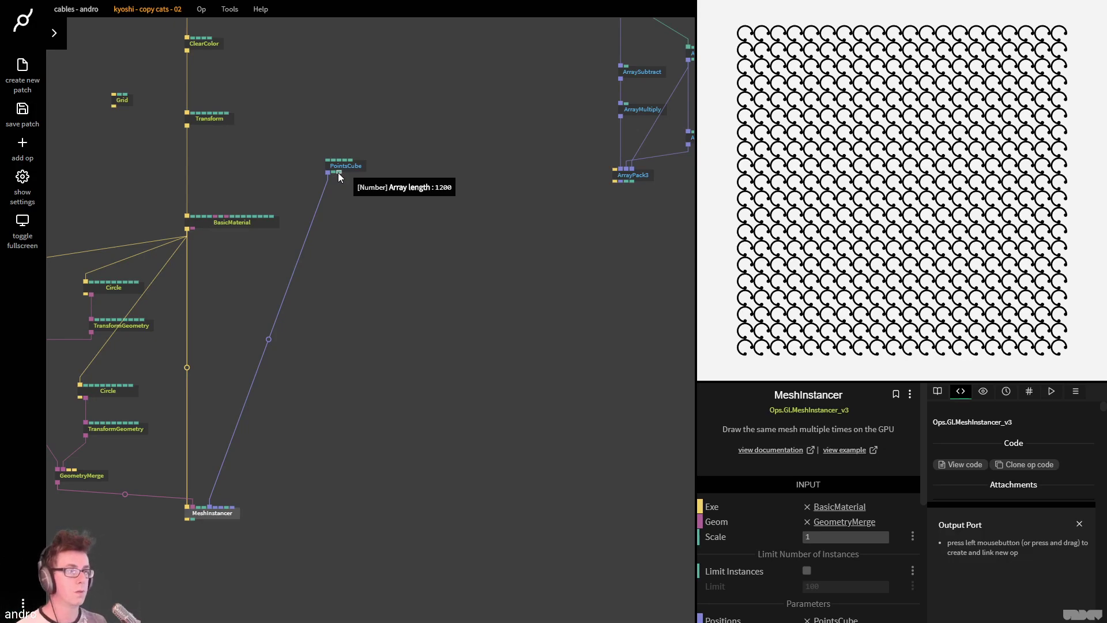
drag(334, 170, 386, 241)
text(array)
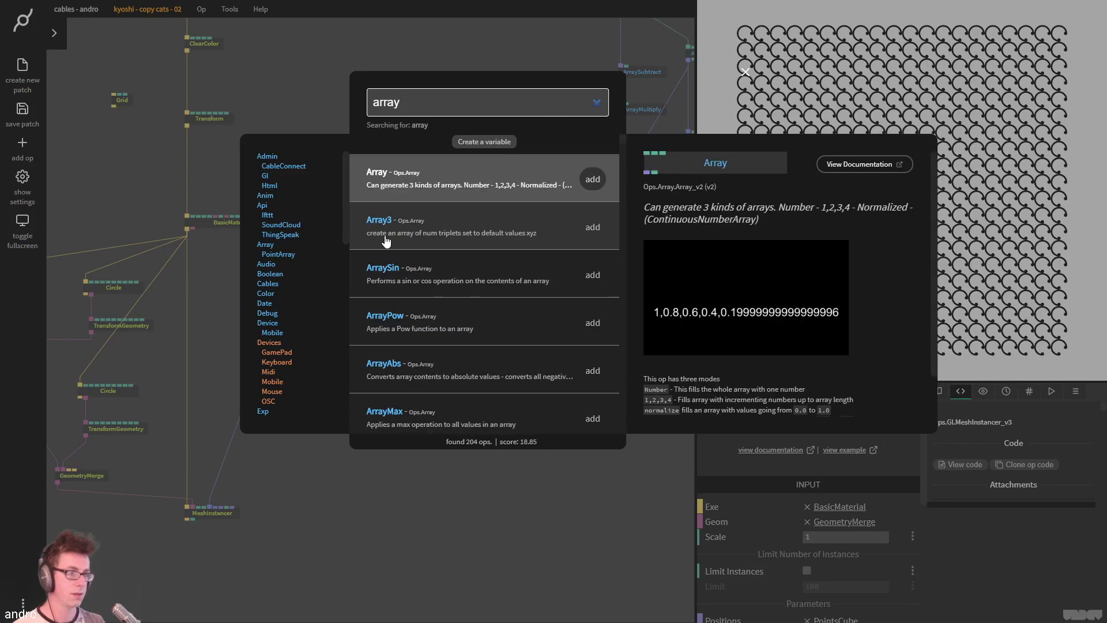
key(Return)
drag(528, 300, 406, 435)
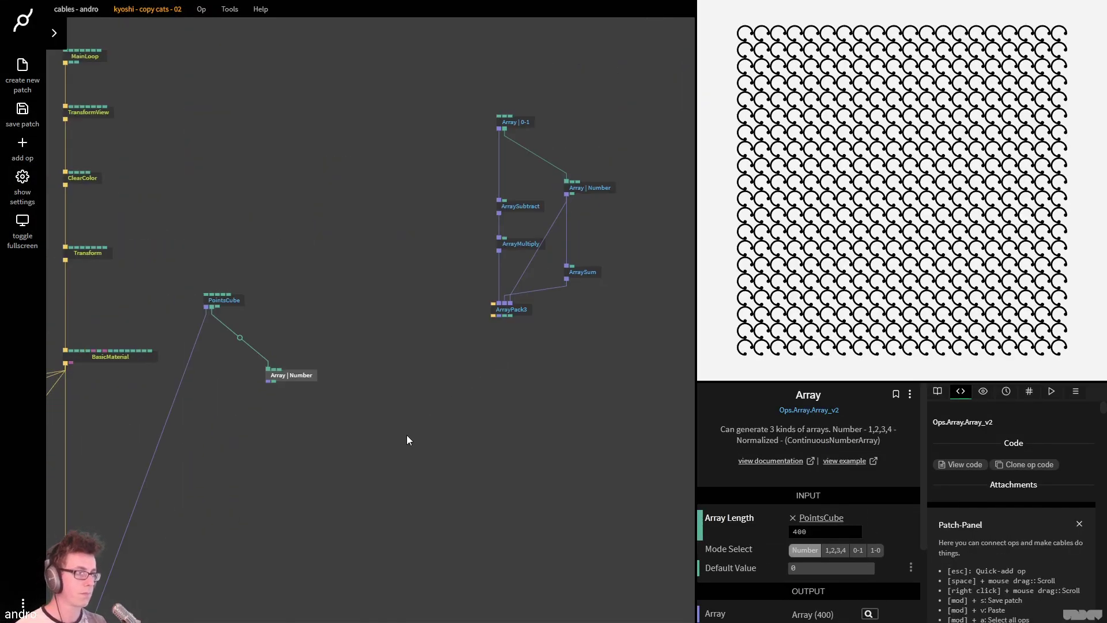
click(340, 381)
click(305, 376)
key(Delete)
Move the six existing array ops near PointsCube and delete ArraySubtract, ArrayMultiply and ArraySum from the group
drag(631, 368, 487, 110)
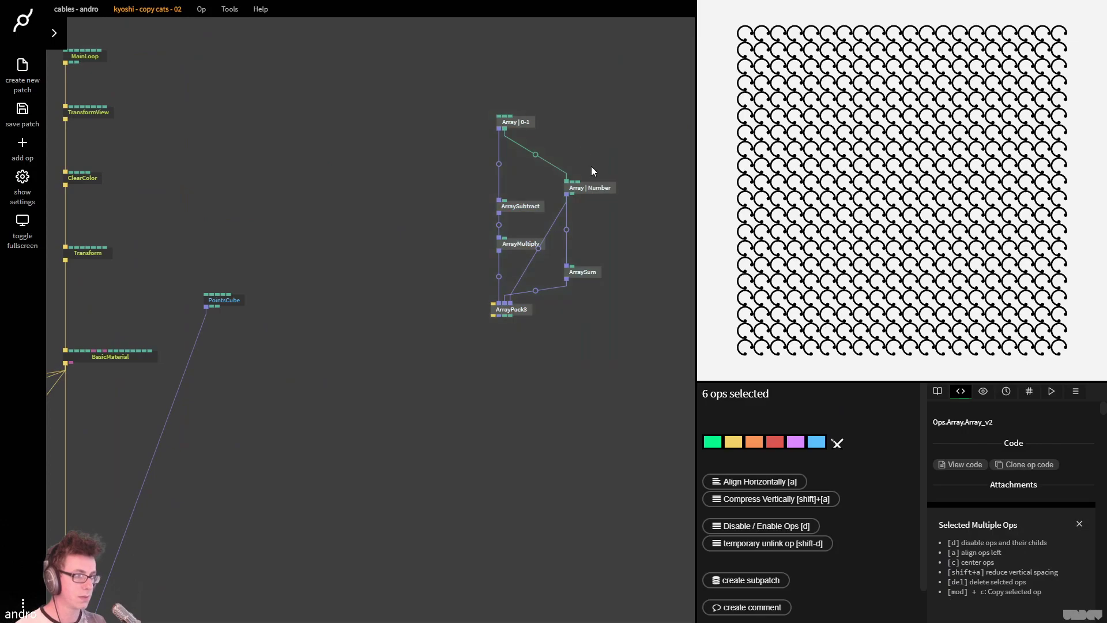
drag(600, 185, 410, 396)
drag(515, 448, 640, 335)
drag(468, 361, 411, 269)
key(Delete)
click(522, 365)
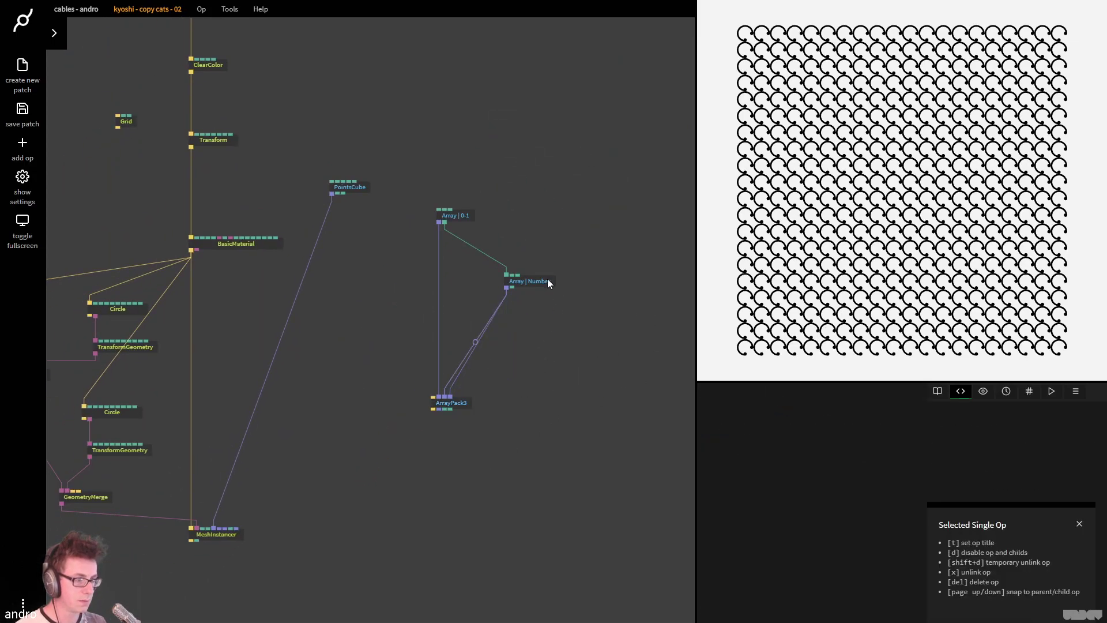
key(Delete)
Switch the 0-1 Array to Number mode and delete the second Array op linked below it
drag(538, 283, 510, 263)
click(453, 216)
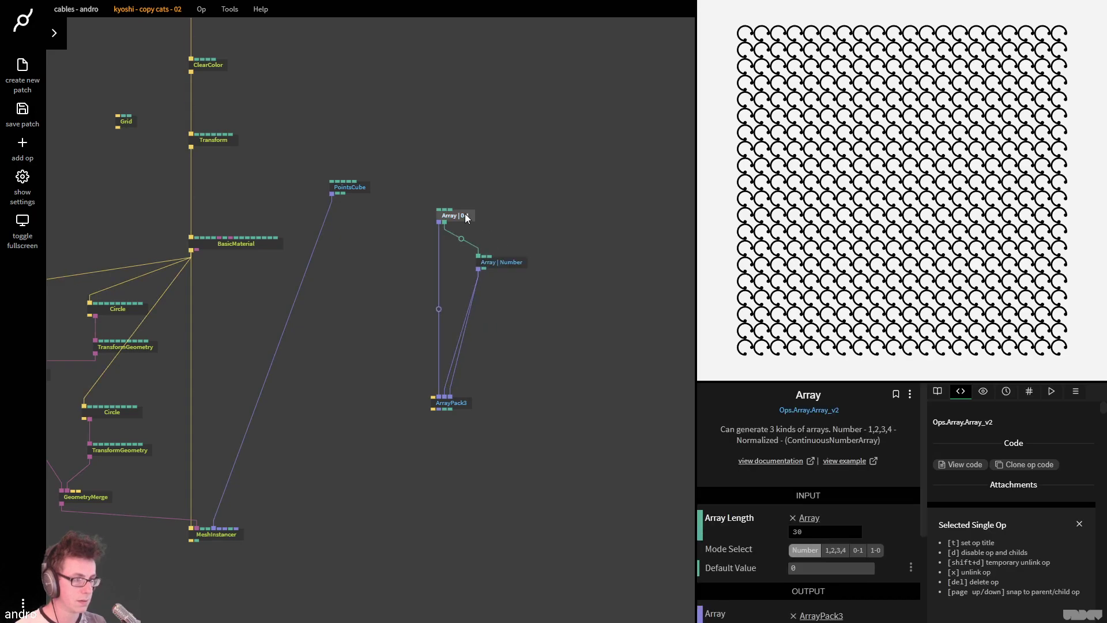
click(805, 536)
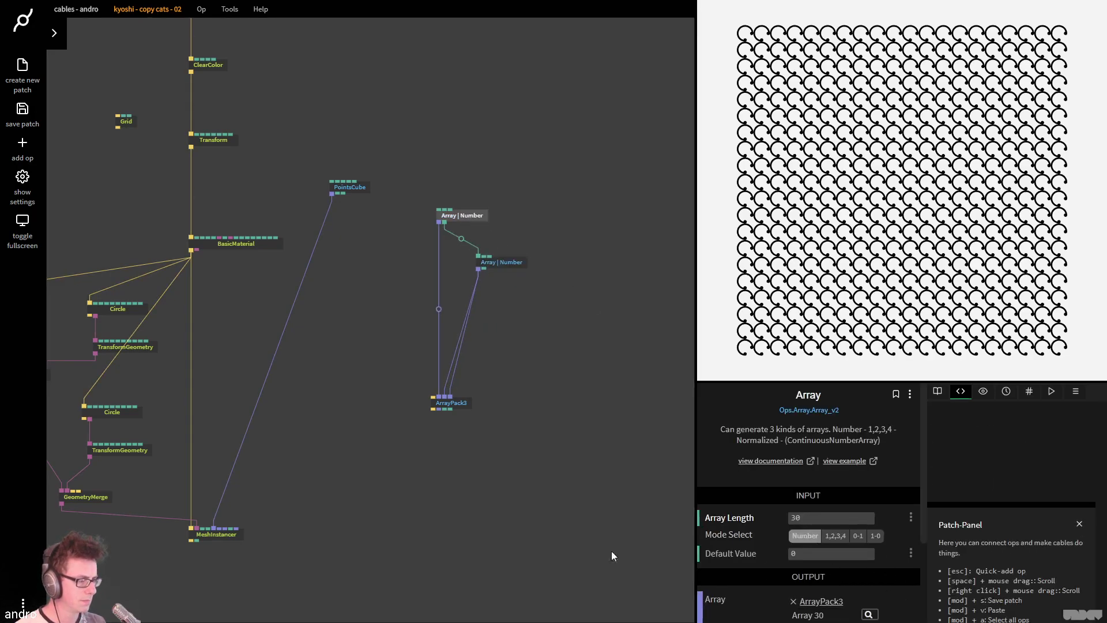
click(501, 263)
key(Delete)
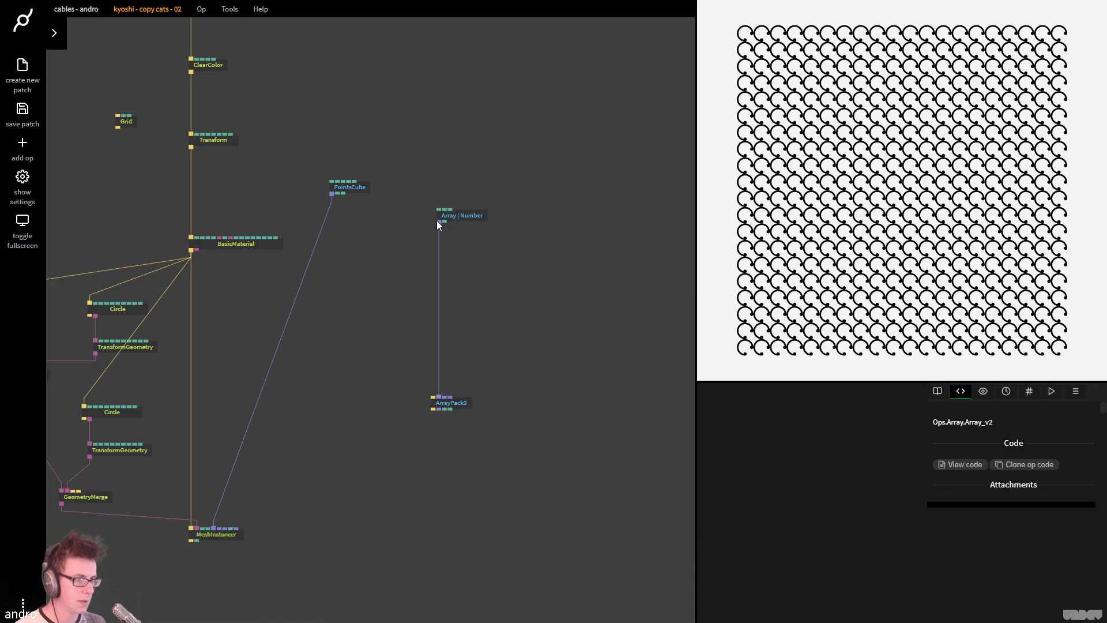
Link the remaining Array's output to all three array inputs of ArrayPack3 and place it just above ArrayPack3
drag(437, 223, 455, 394)
scroll(444, 396, up, 3)
scroll(566, 212, down, 5)
drag(516, 95, 526, 220)
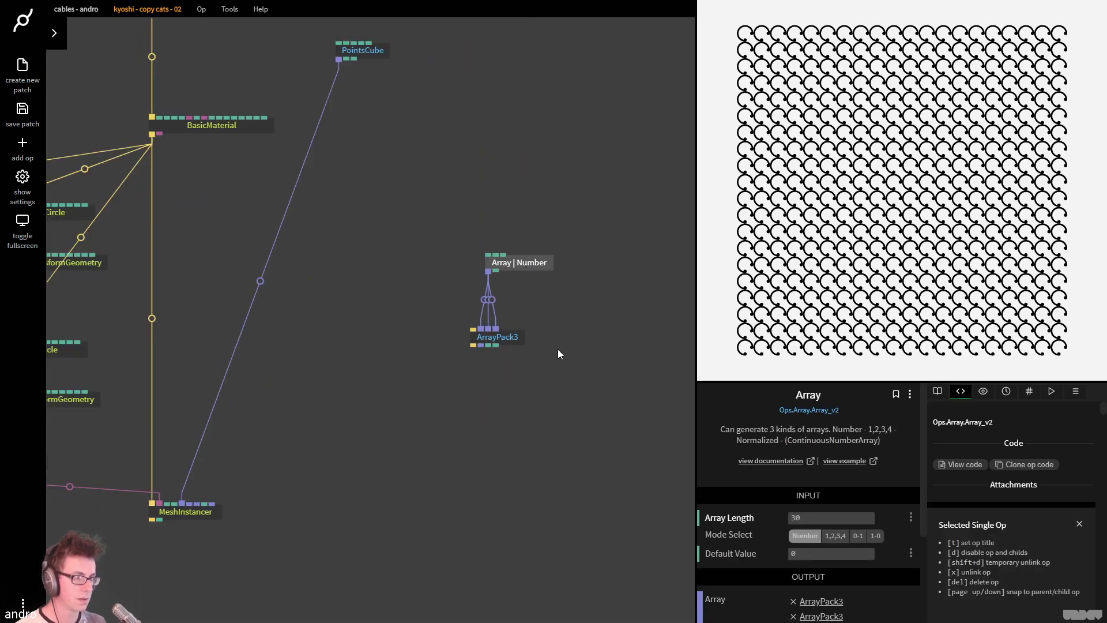
scroll(552, 341, up, 2)
click(509, 382)
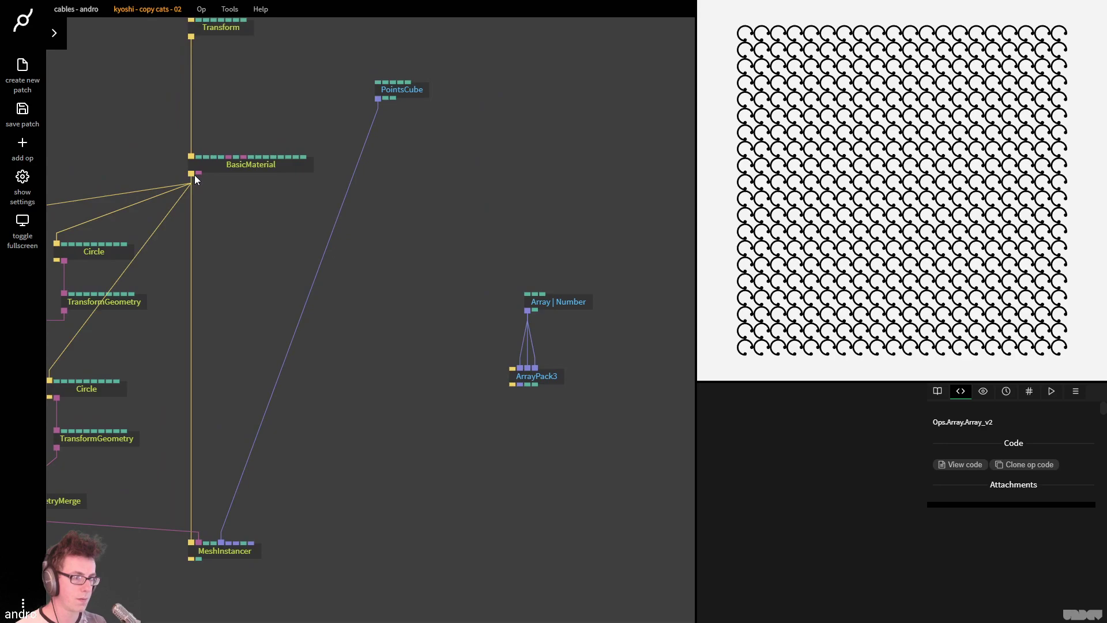
Link BasicMaterial's trigger output to ArrayPack3 and PointsCube's point count to the Array's Array Length
drag(193, 174, 543, 385)
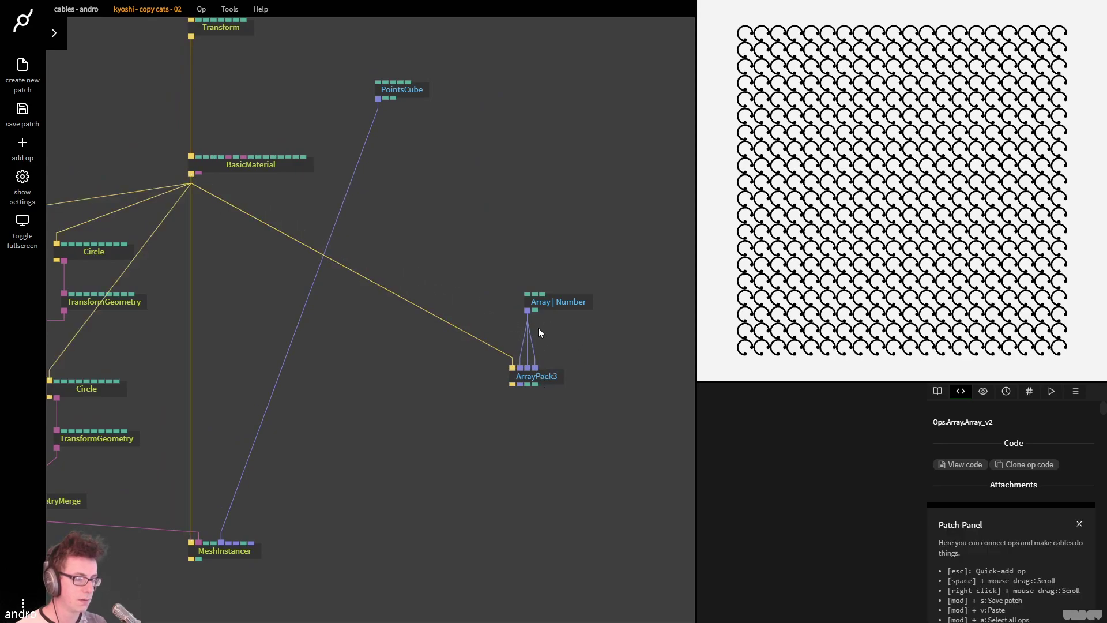
drag(385, 98, 563, 302)
click(599, 275)
click(536, 380)
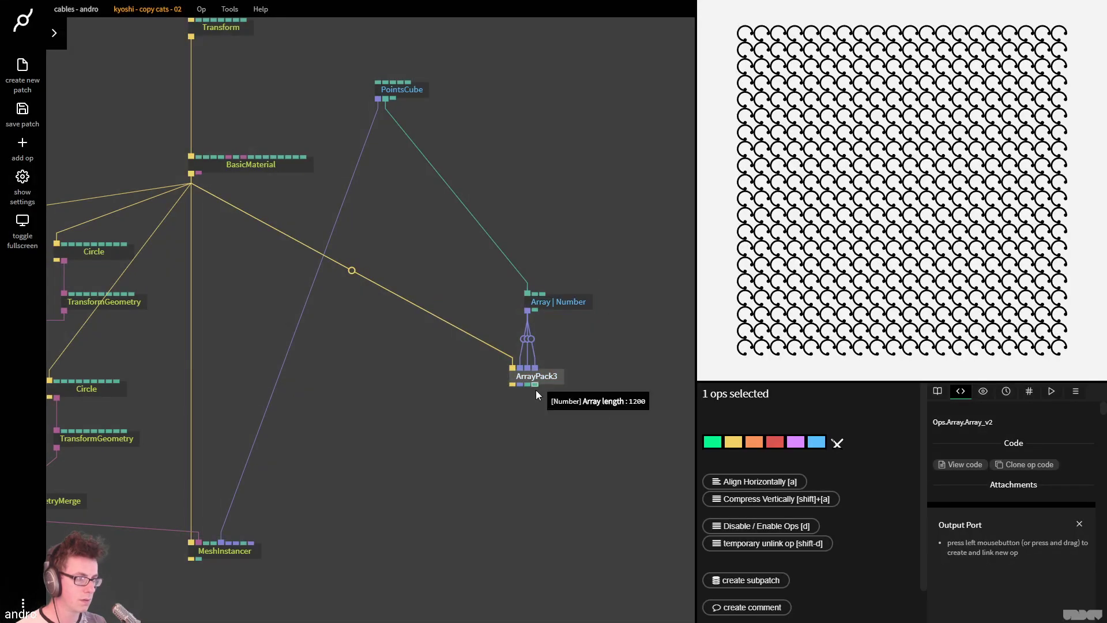
Rearrange PointsCube, Array and ArrayPack3 compactly beside MeshInstancer
drag(536, 379, 416, 404)
drag(564, 306, 459, 331)
drag(402, 94, 298, 343)
drag(494, 445, 361, 282)
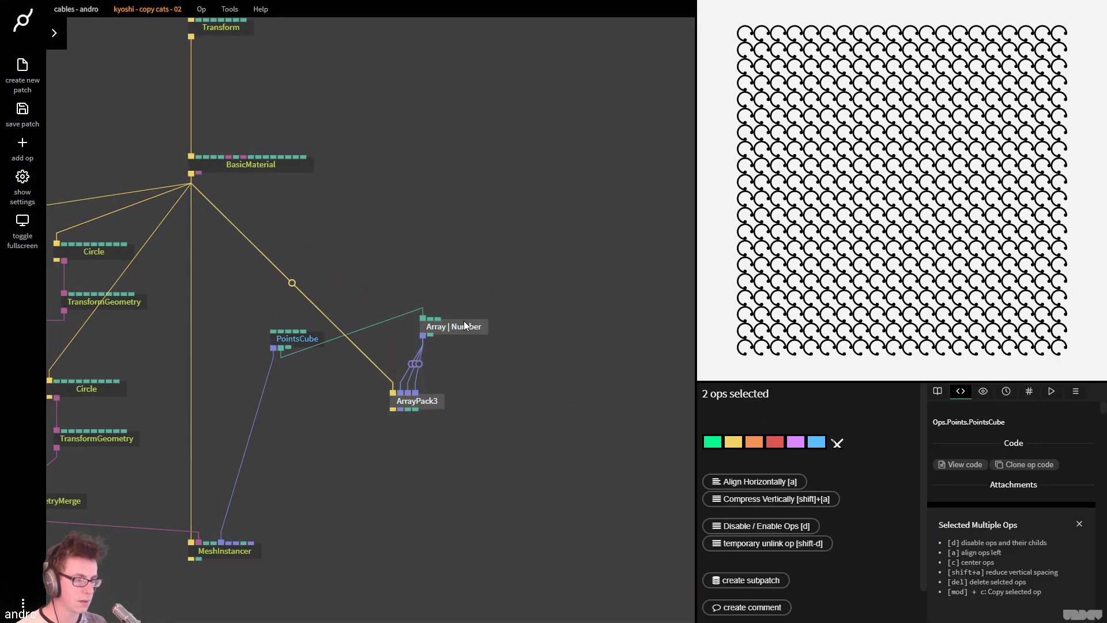
drag(465, 326, 379, 430)
scroll(586, 245, down, 3)
drag(597, 237, 571, 251)
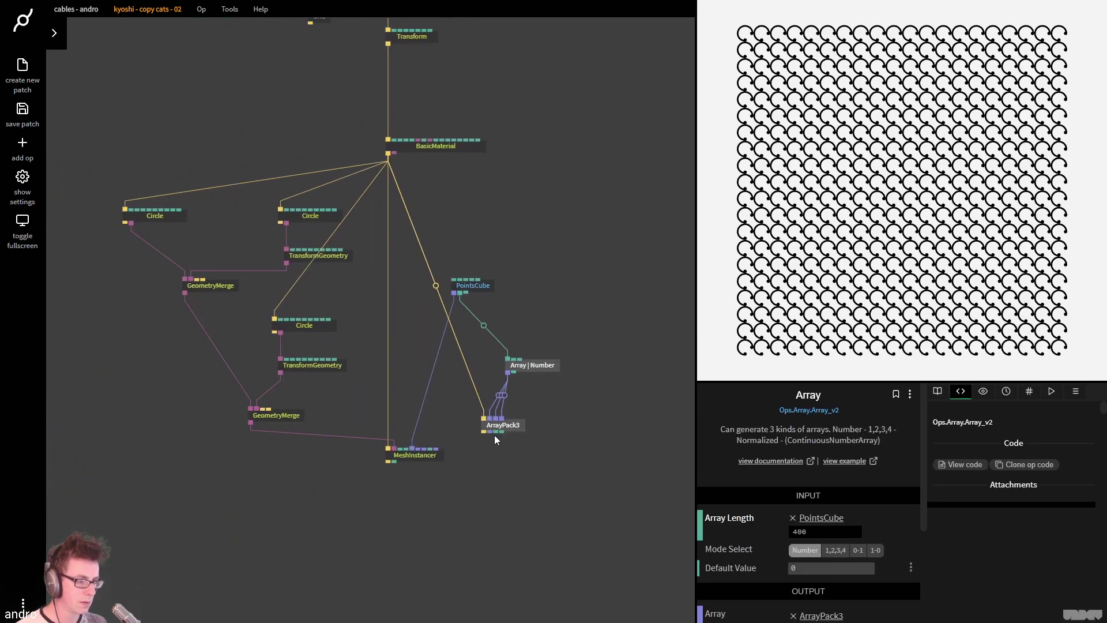
Link ArrayPack3's Array Out to MeshInstancer's third array input and lower both ops to make room beneath the Array
drag(490, 436, 418, 518)
click(443, 451)
drag(502, 414, 534, 462)
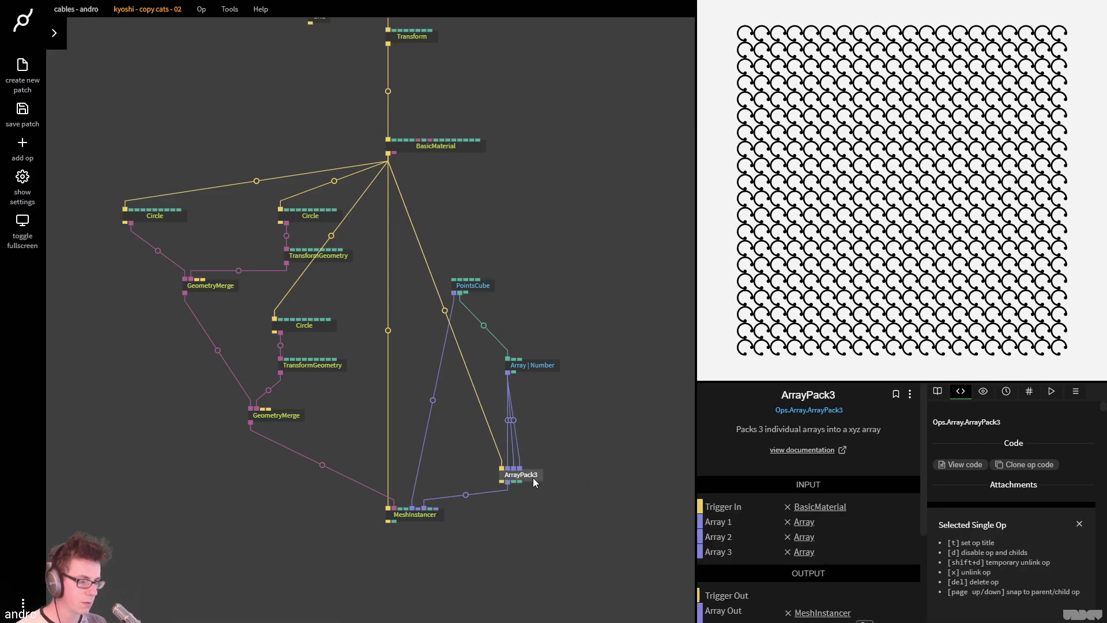
Insert an ArraySum op into the link between Array and ArrayPack3's third array input
click(513, 424)
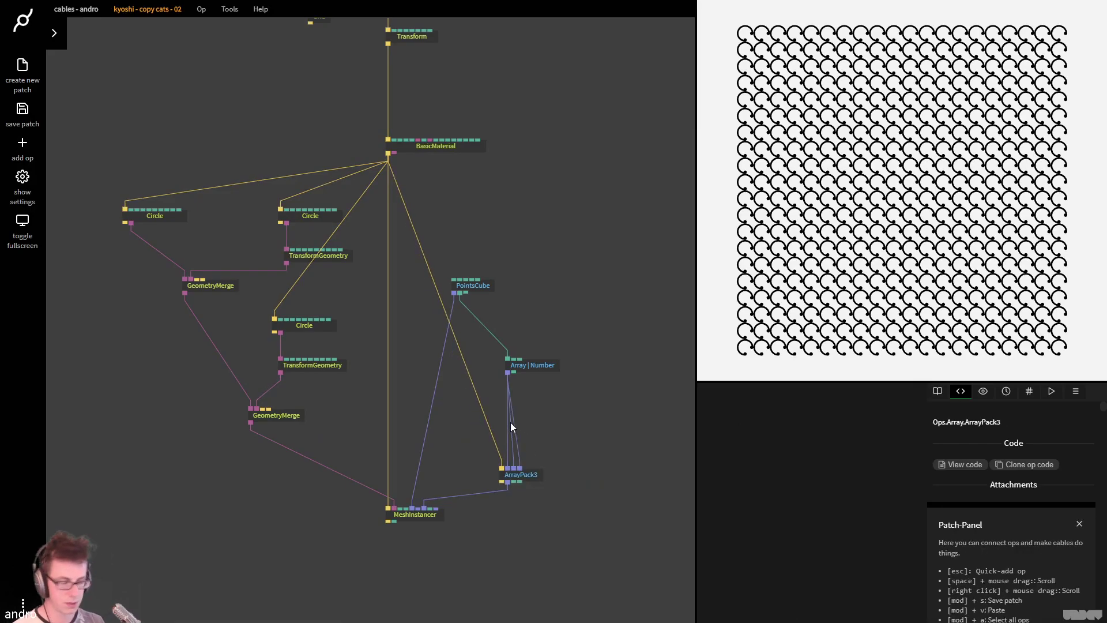
scroll(510, 422, up, 3)
click(525, 498)
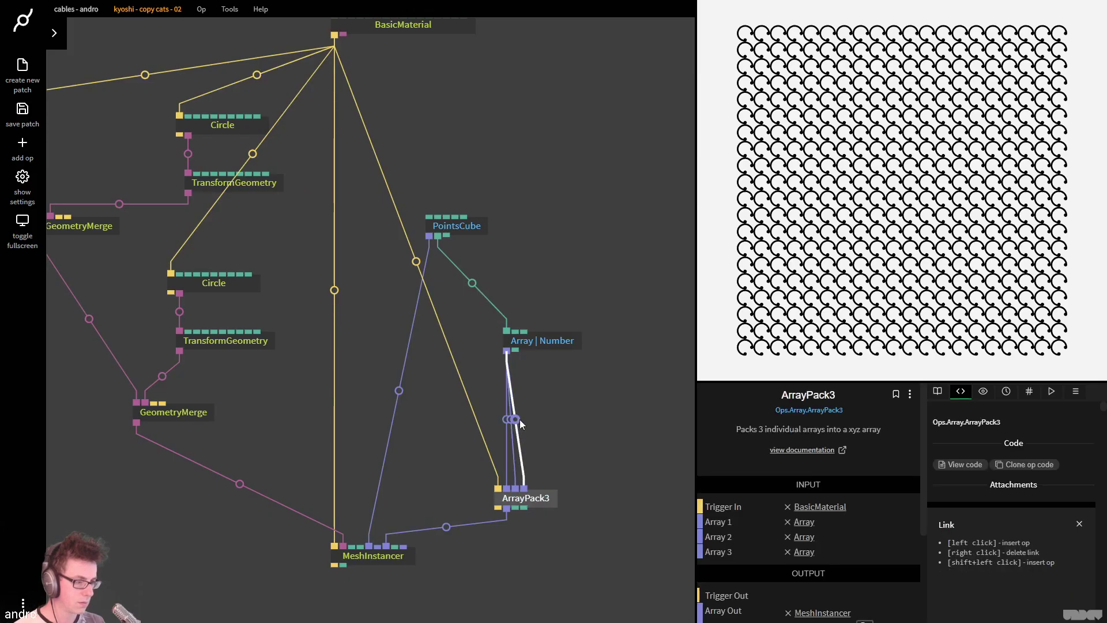
click(520, 420)
text(arraysum)
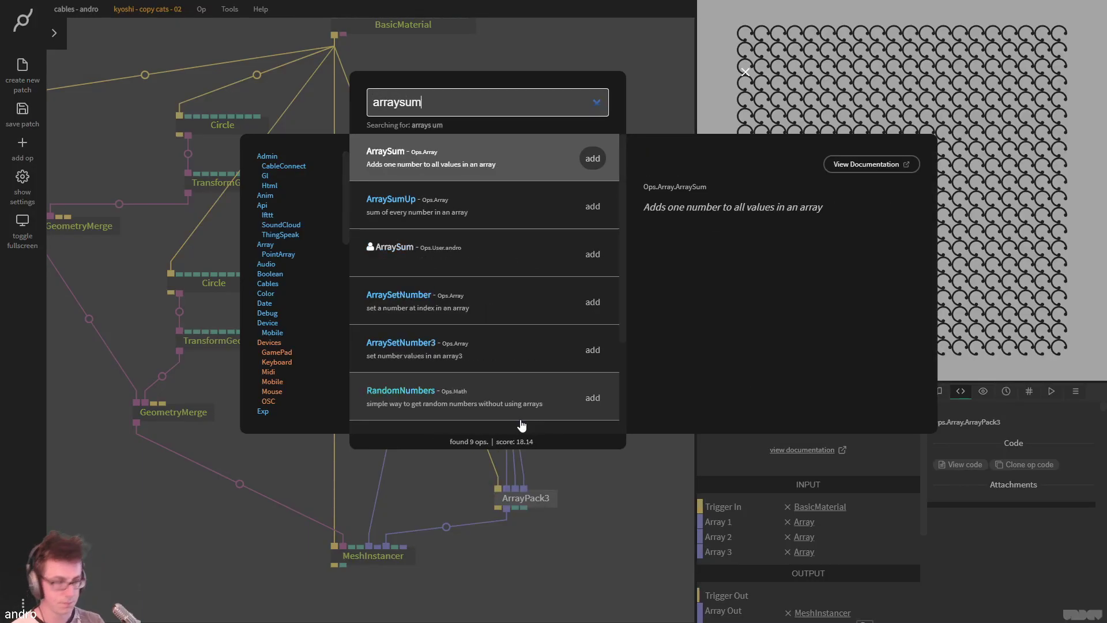
key(Return)
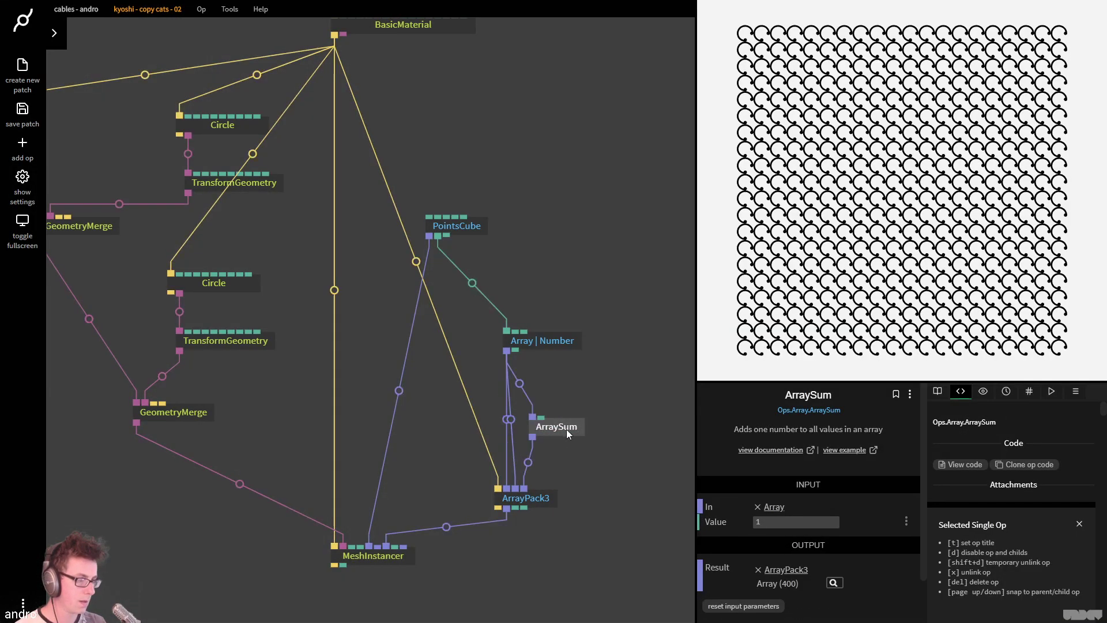
Raise ArraySum's value to 307.19 and align the op above ArrayPack3's third array input
drag(784, 525, 888, 525)
drag(560, 394, 421, 403)
click(424, 438)
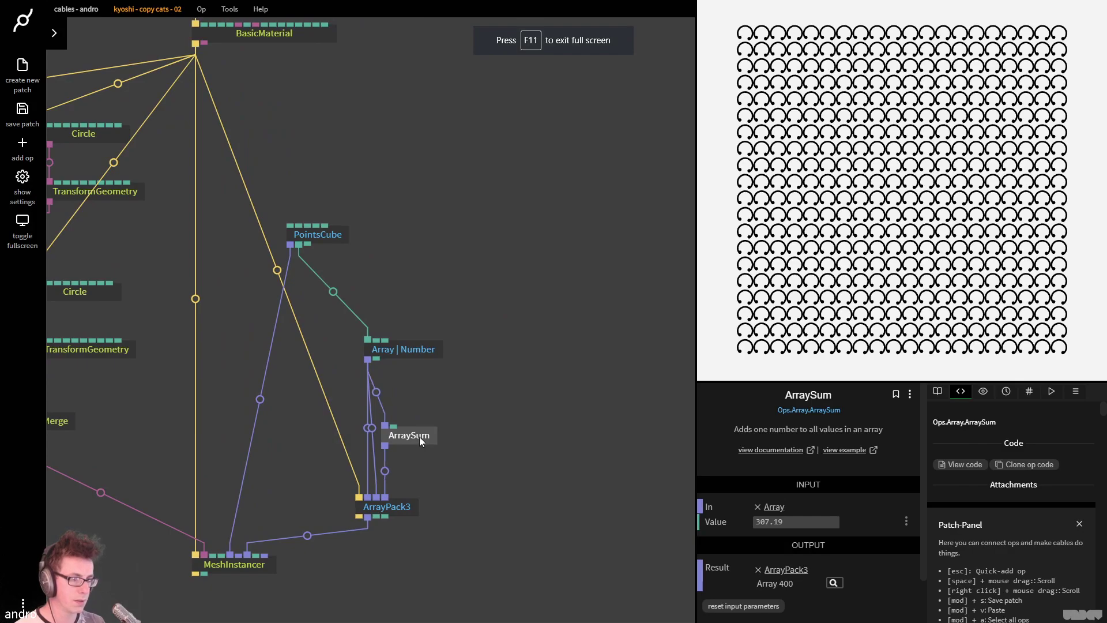
Add a TriggerLimiter op fed by BasicMaterial's trigger output, in the free space beside it
drag(484, 230, 550, 286)
scroll(455, 464, down, 5)
scroll(438, 459, up, 3)
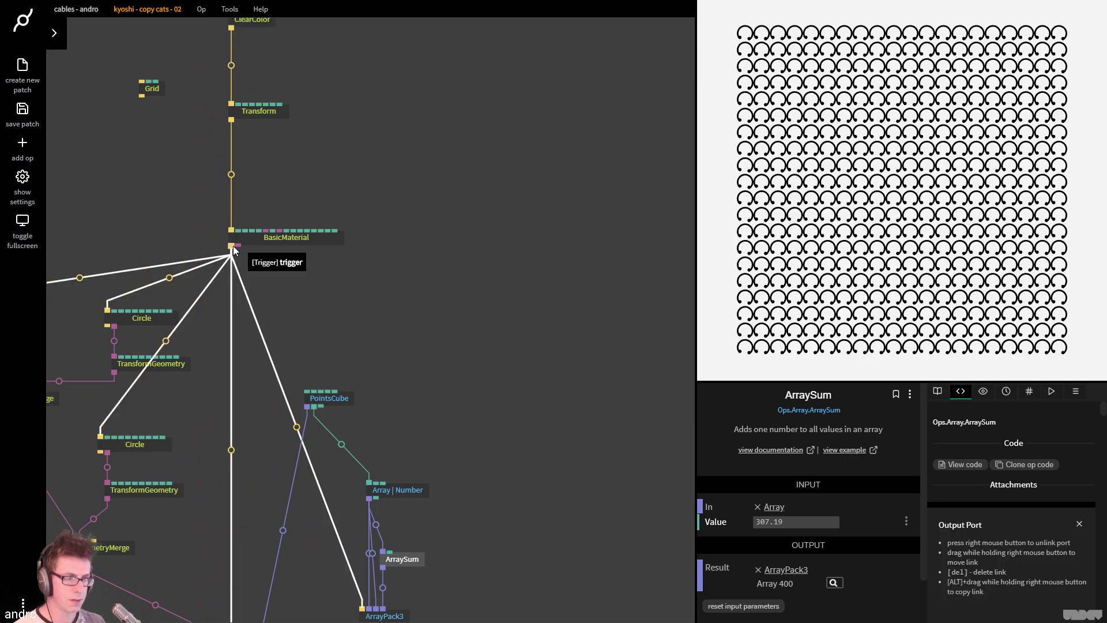
drag(233, 246, 469, 309)
text(triggerlimit)
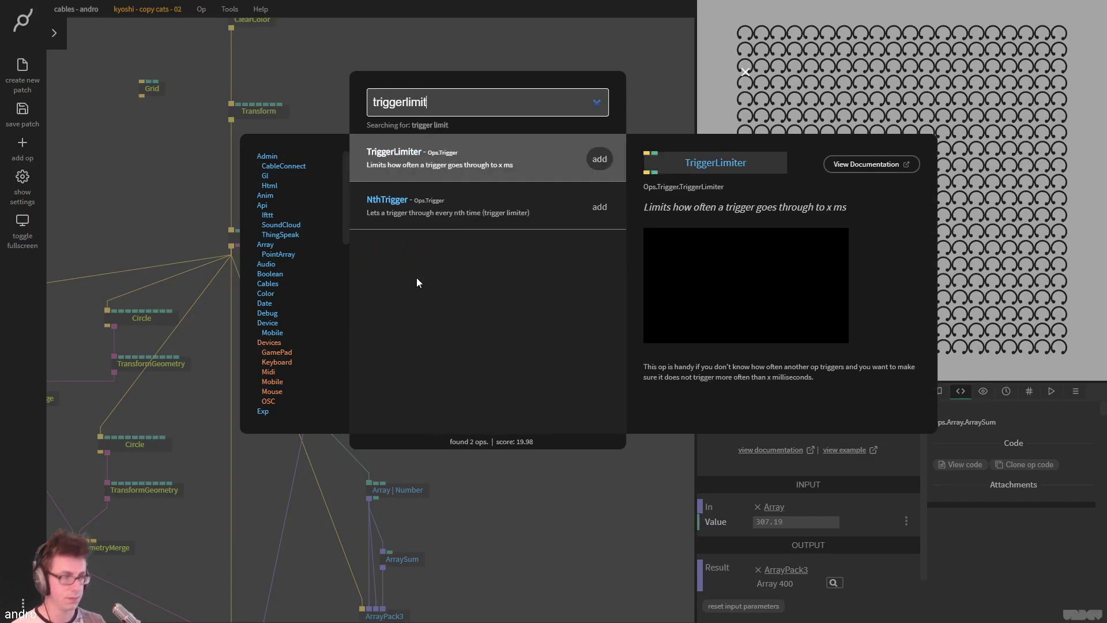
key(Return)
Add a TriggerRandomNumber op driven by TriggerLimiter and set its range from 1 to 99
scroll(416, 278, down, 5)
scroll(451, 225, up, 10)
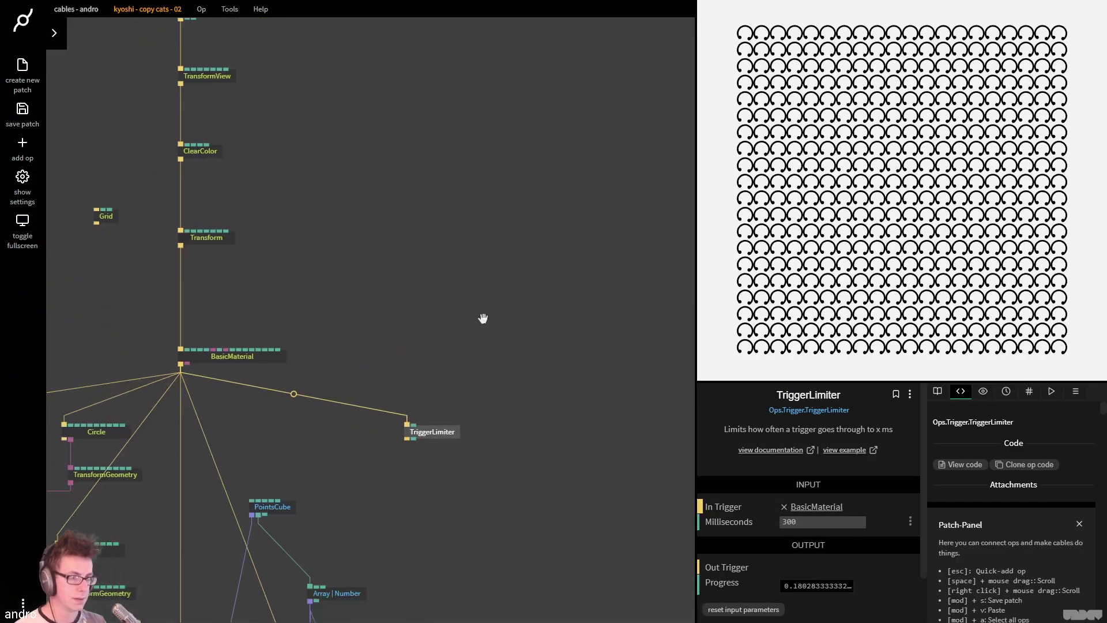
drag(534, 272, 506, 265)
text(trigger random)
key(Down)
key(Return)
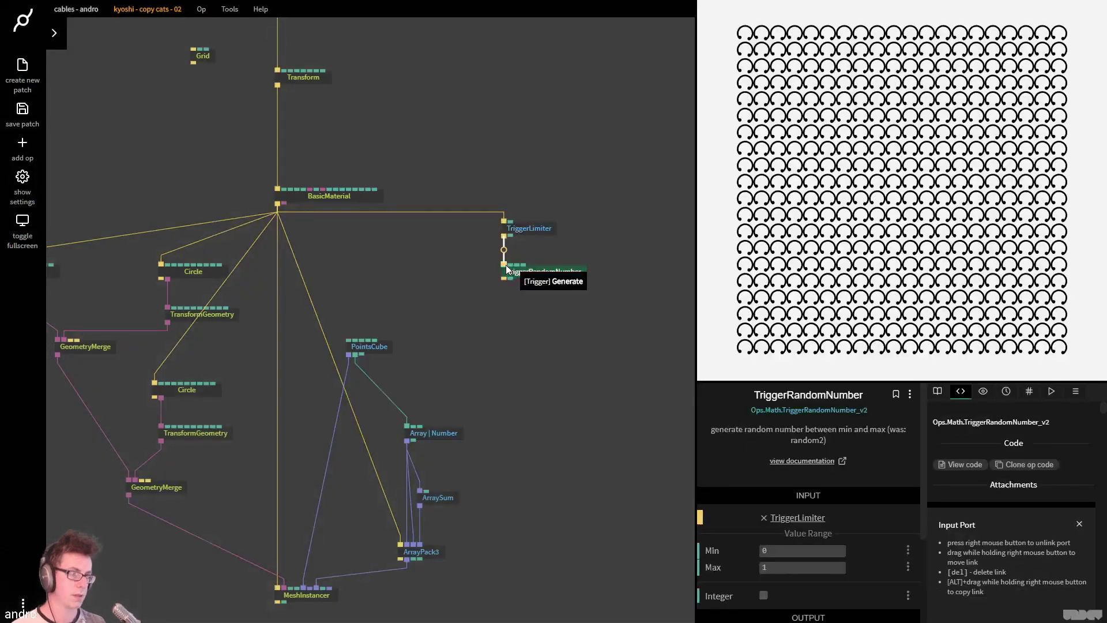
click(807, 566)
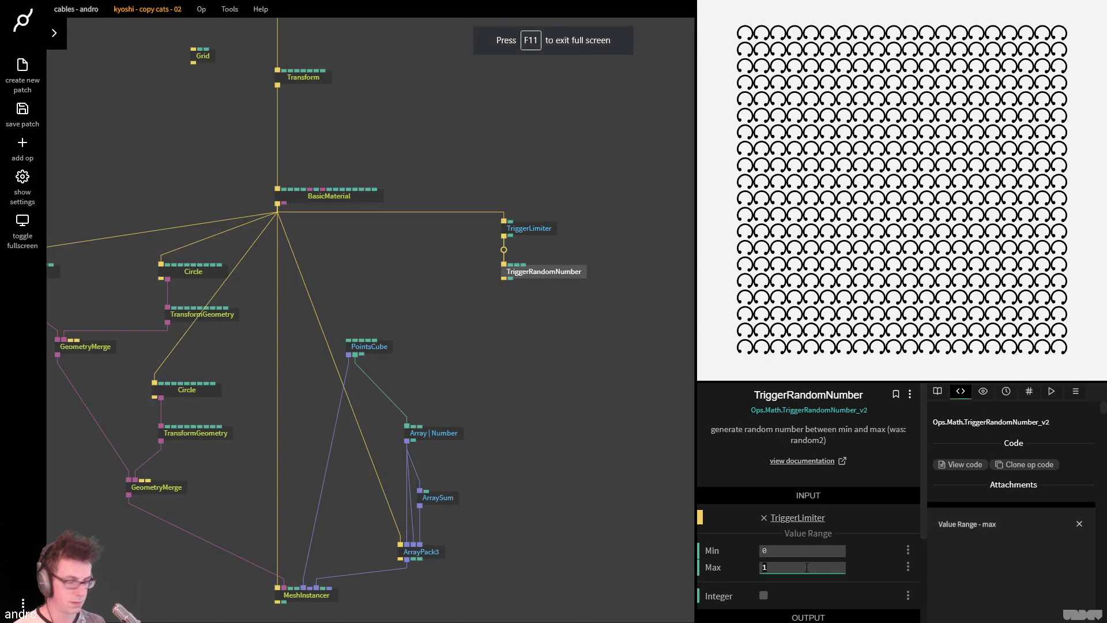
text(99)
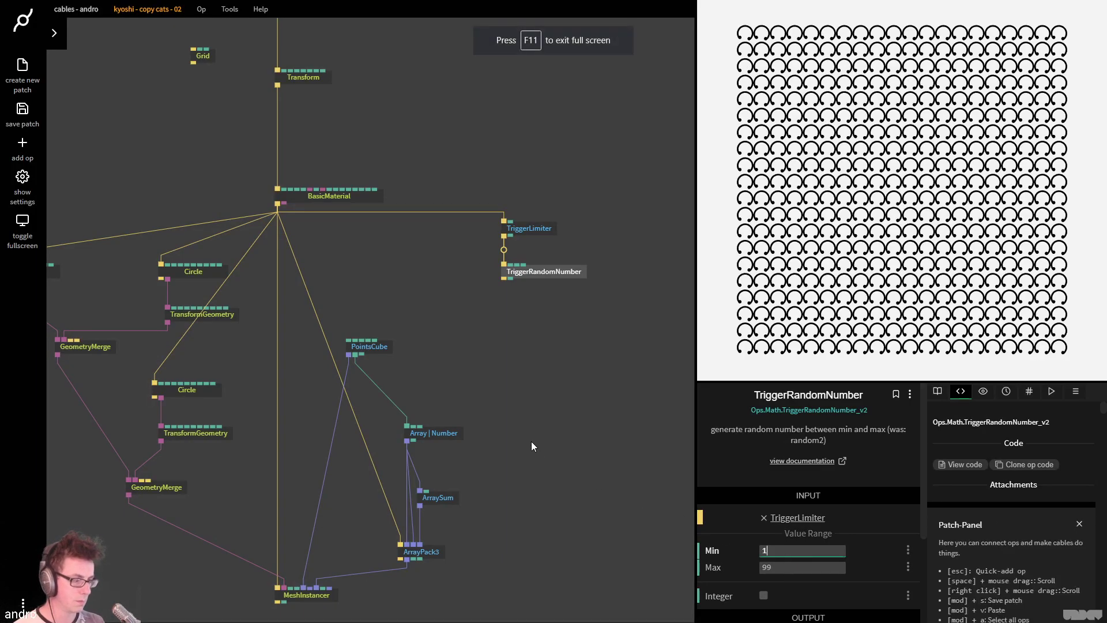
Add a RandomNumbersArray op whose number of values comes from PointsCube's Total points output
scroll(531, 441, down, 4)
click(448, 221)
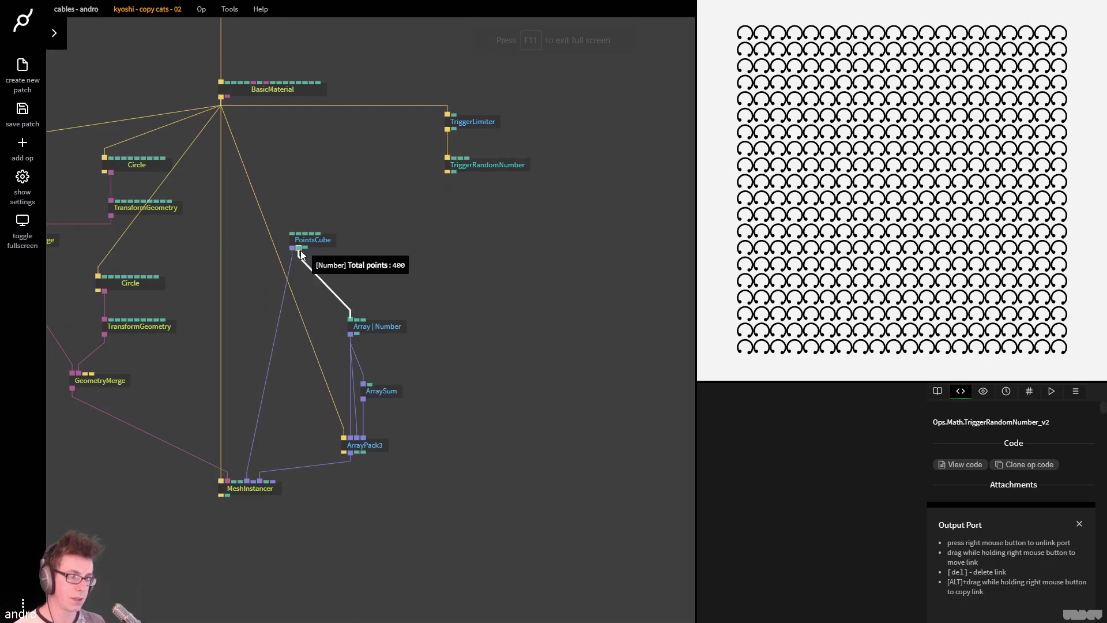
drag(299, 249, 433, 248)
text(ran)
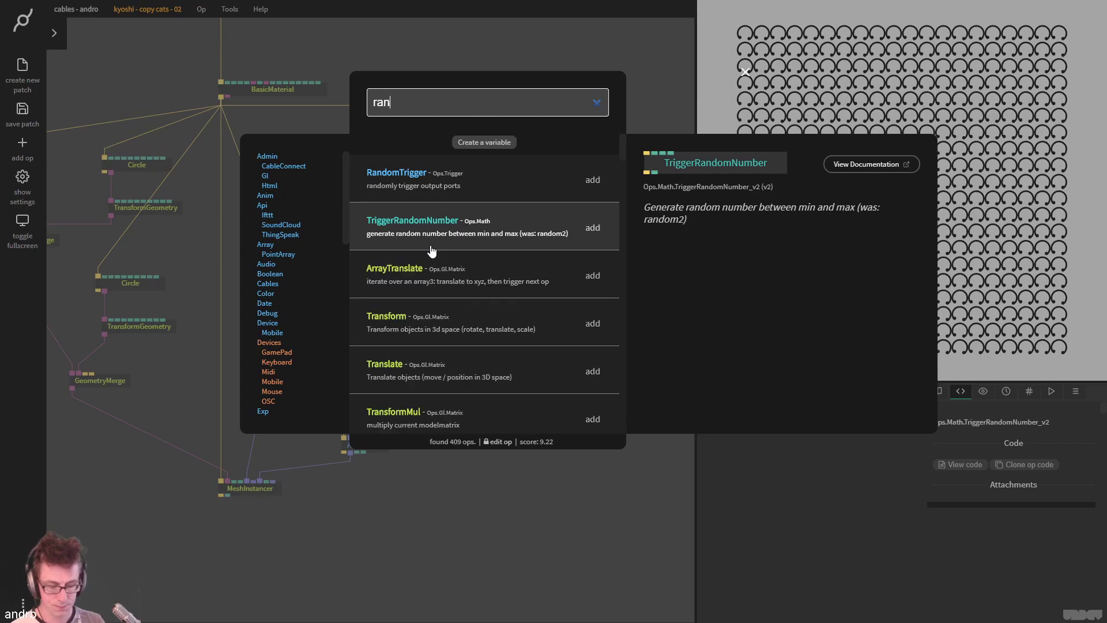
text(domnumbers ar)
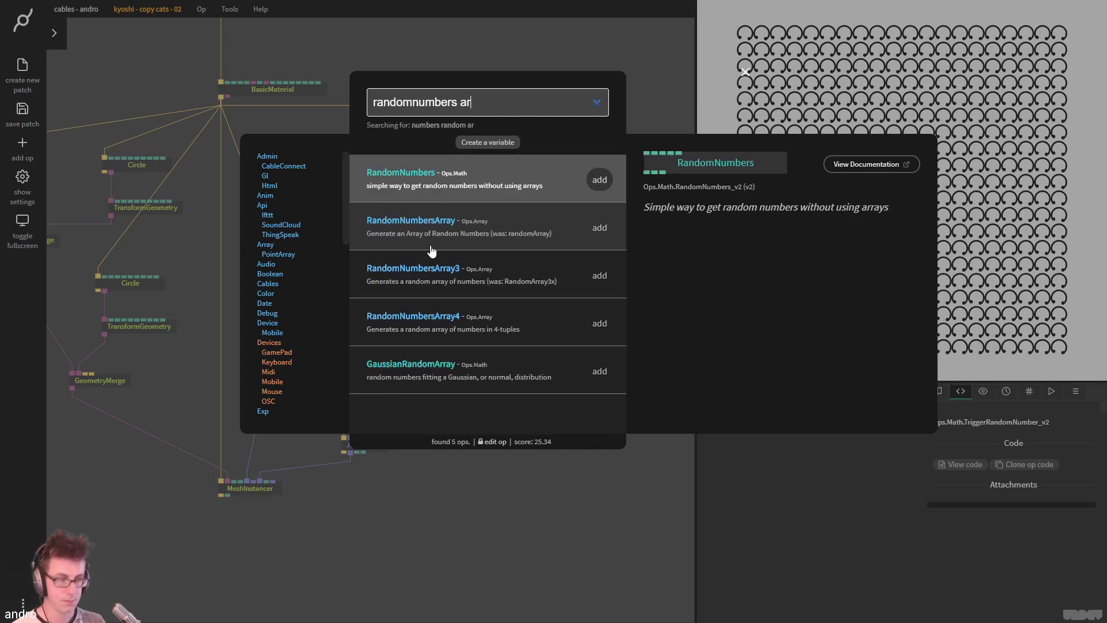
text(r)
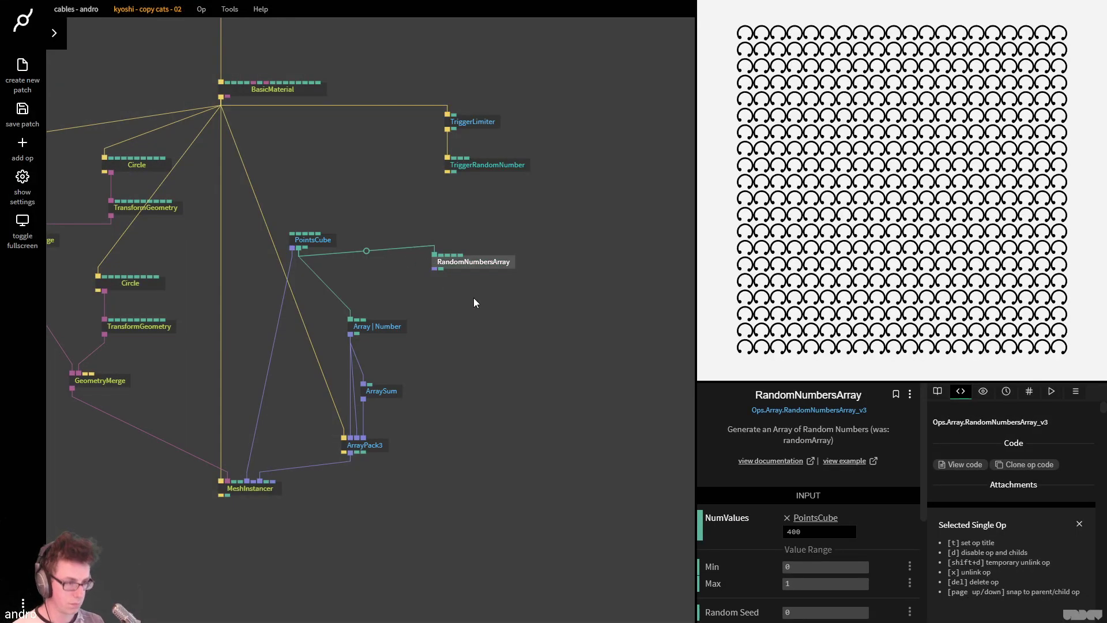
mouse_move(466, 263)
mouse_down()
mouse_move(455, 267)
mouse_move(463, 268)
mouse_up()
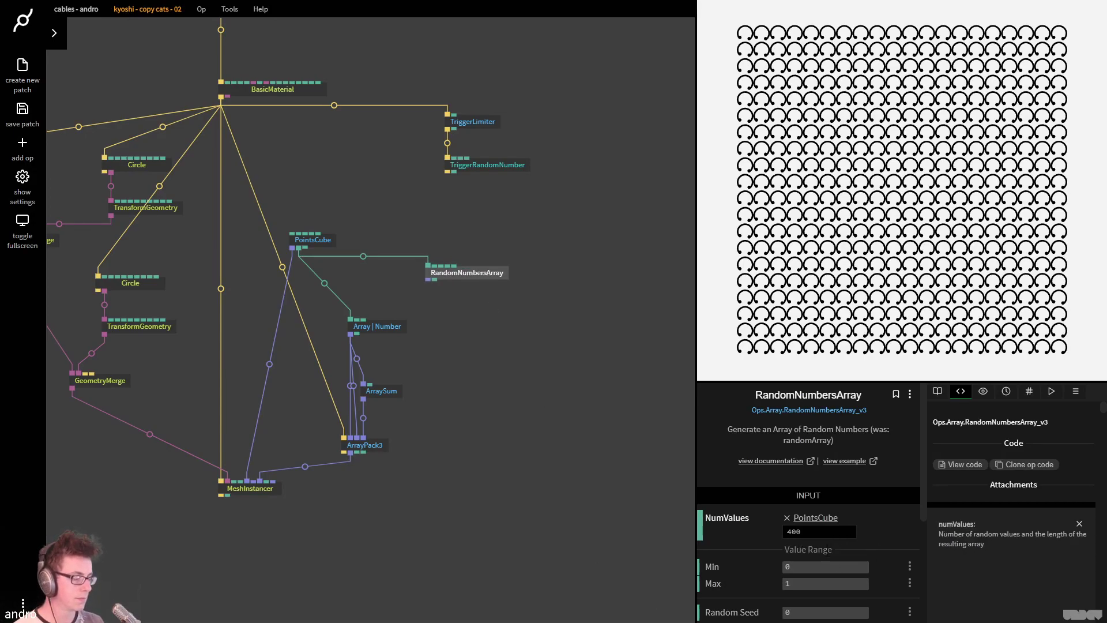
Set RandomNumbersArray's minimum to 1 and maximum to 3, and restrict it to integers
key(F11)
click(812, 580)
key(shift+Tab)
text(1)
key(Return)
click(823, 581)
text(3)
scroll(894, 544, down, 1)
scroll(895, 545, down, 2)
click(787, 488)
Inspect the list of values that RandomNumbersArray outputs
click(863, 532)
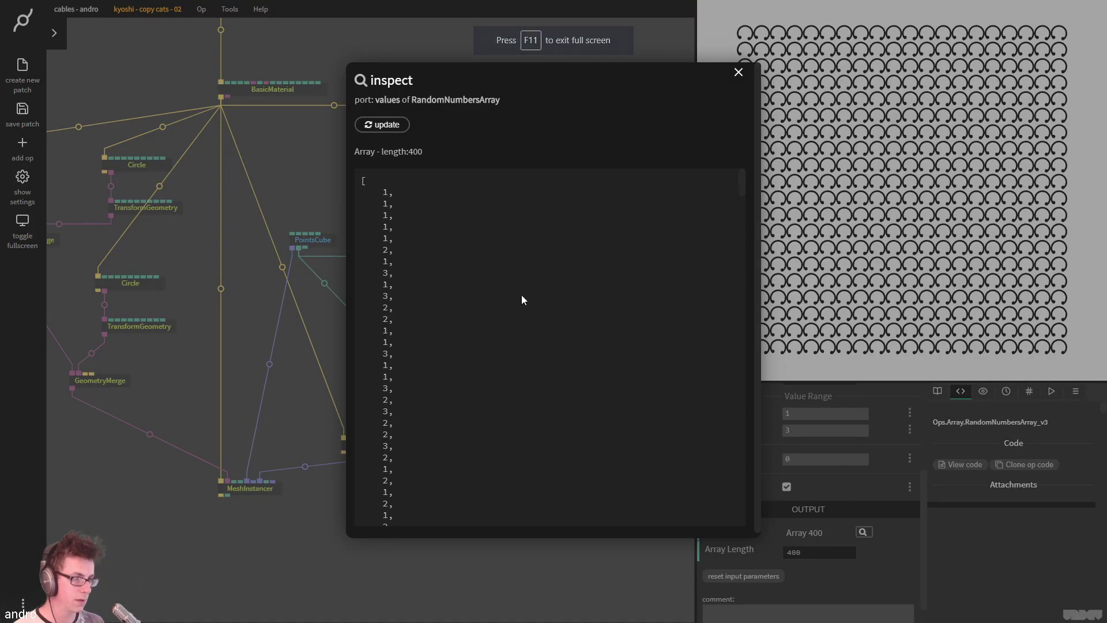
scroll(548, 323, up, 5)
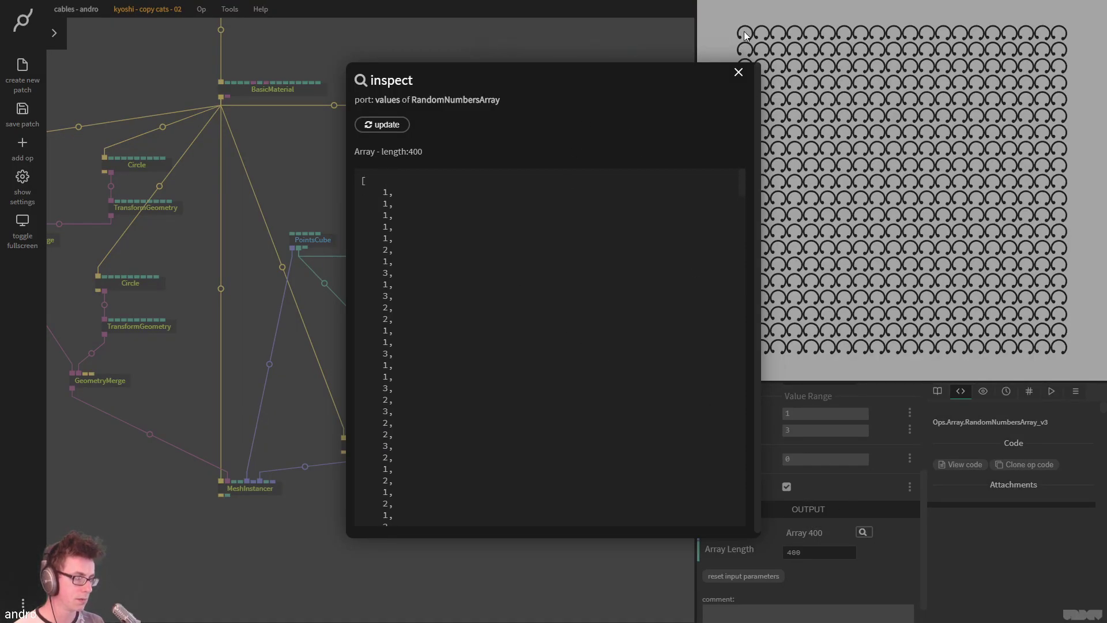
click(738, 72)
Shift RandomNumbersArray away from PointsCube and link its values output to a new SmoothArray op
scroll(537, 231, down, 1)
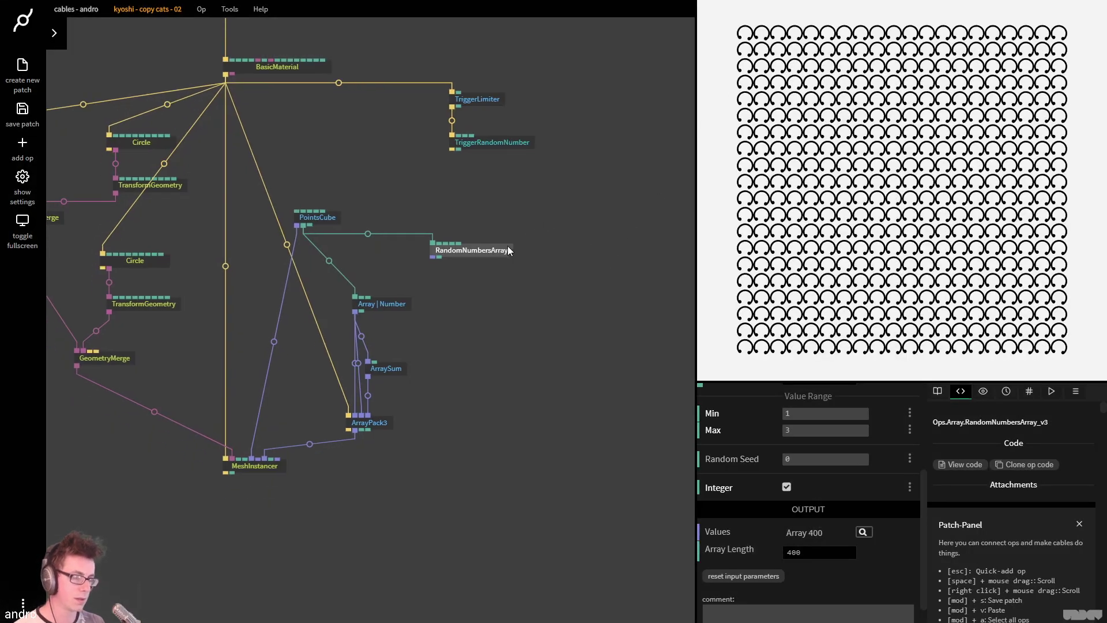
drag(501, 250, 560, 250)
drag(495, 258, 492, 329)
text(smoo)
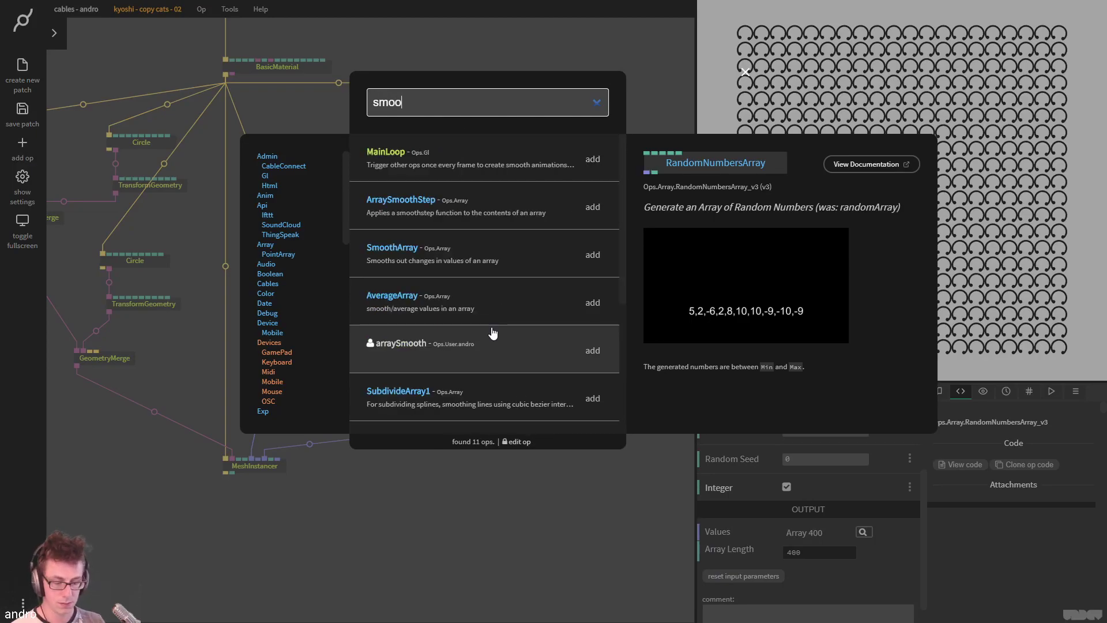
text(tharr)
key(Return)
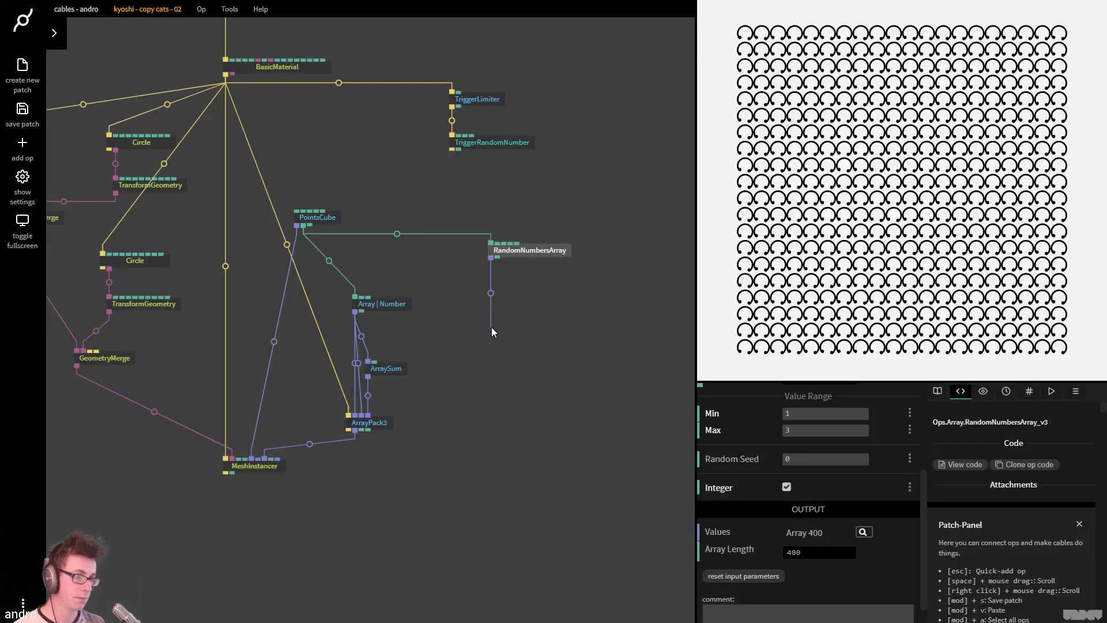
Lower SmoothArray and MeshInstancer, and link ArrayPack3's trigger output to SmoothArray's Execute input
drag(518, 338, 515, 471)
drag(240, 472, 234, 576)
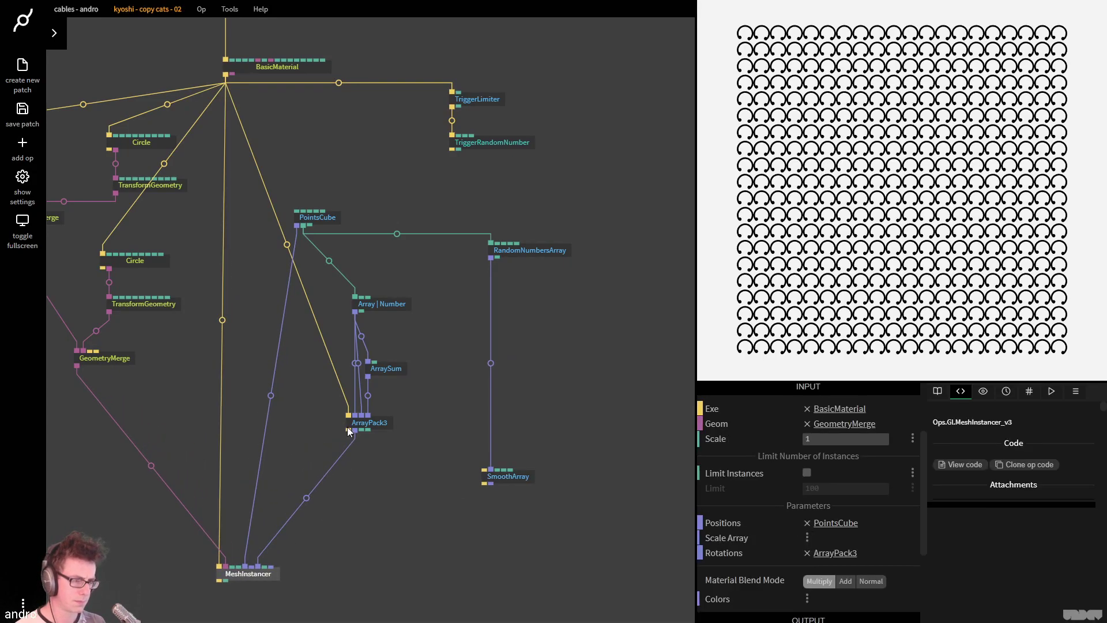
drag(355, 430, 516, 480)
Link TriggerRandomNumber's number output to RandomNumbersArray's random seed
click(538, 249)
drag(464, 148, 527, 250)
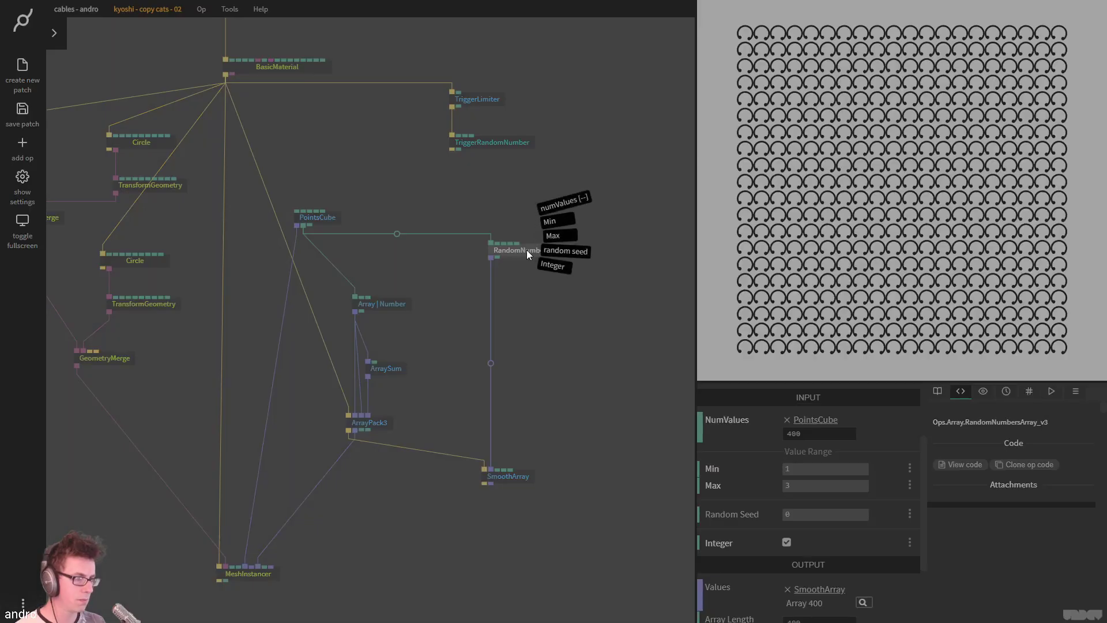
click(559, 250)
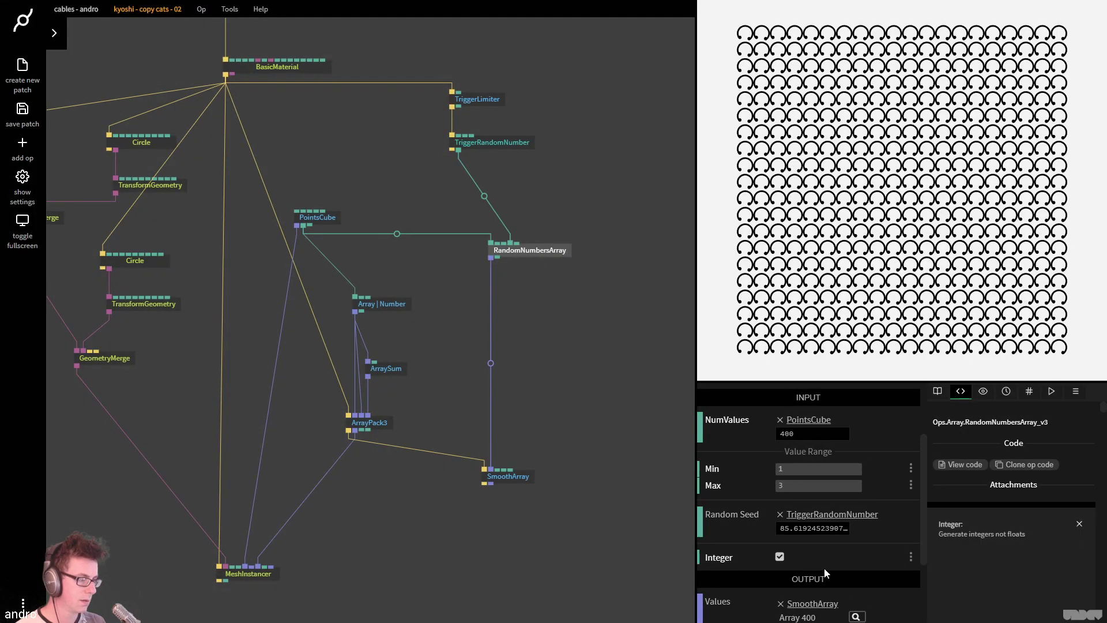
Set TriggerLimiter's interval to 500 milliseconds
click(478, 99)
click(822, 463)
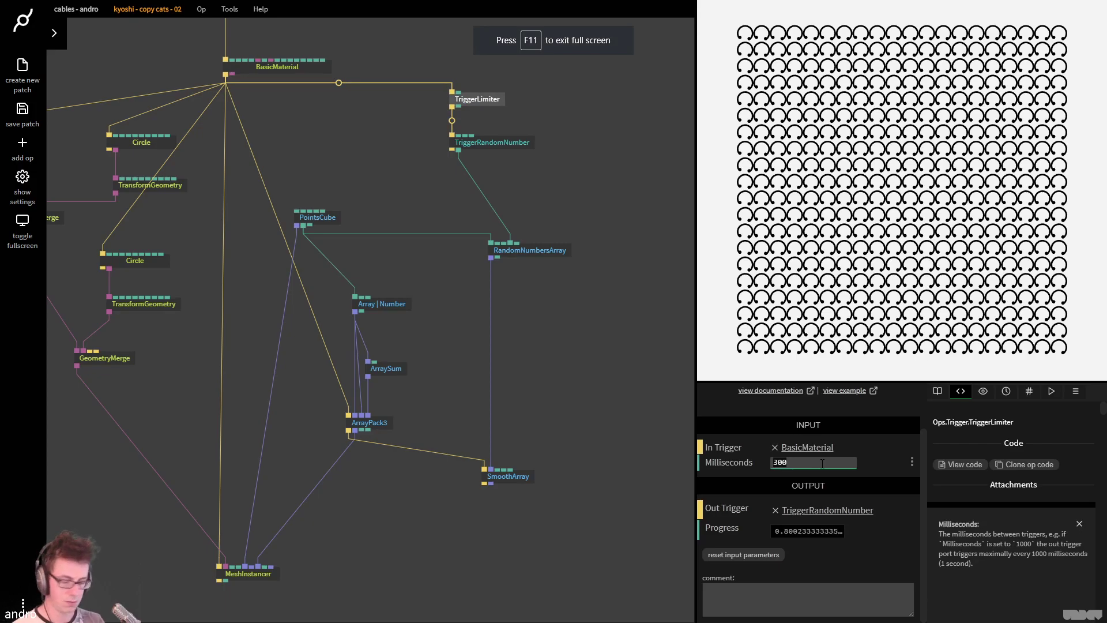
text(50)
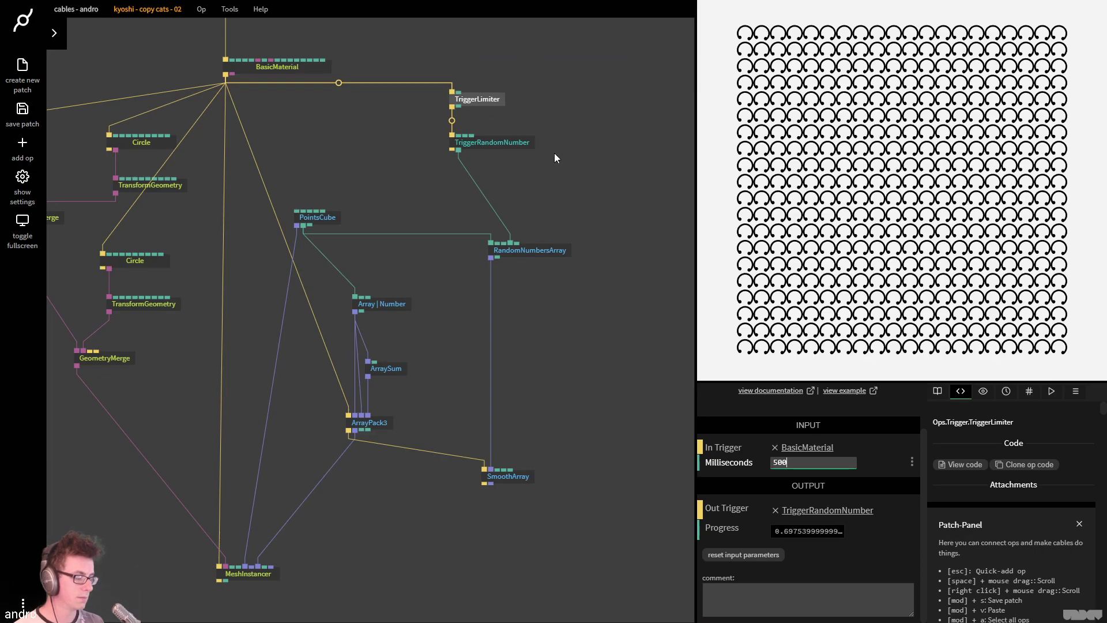
Unlink ArraySum's result from ArrayPack3's third array input and move SmoothArray up slightly
drag(541, 391, 561, 311)
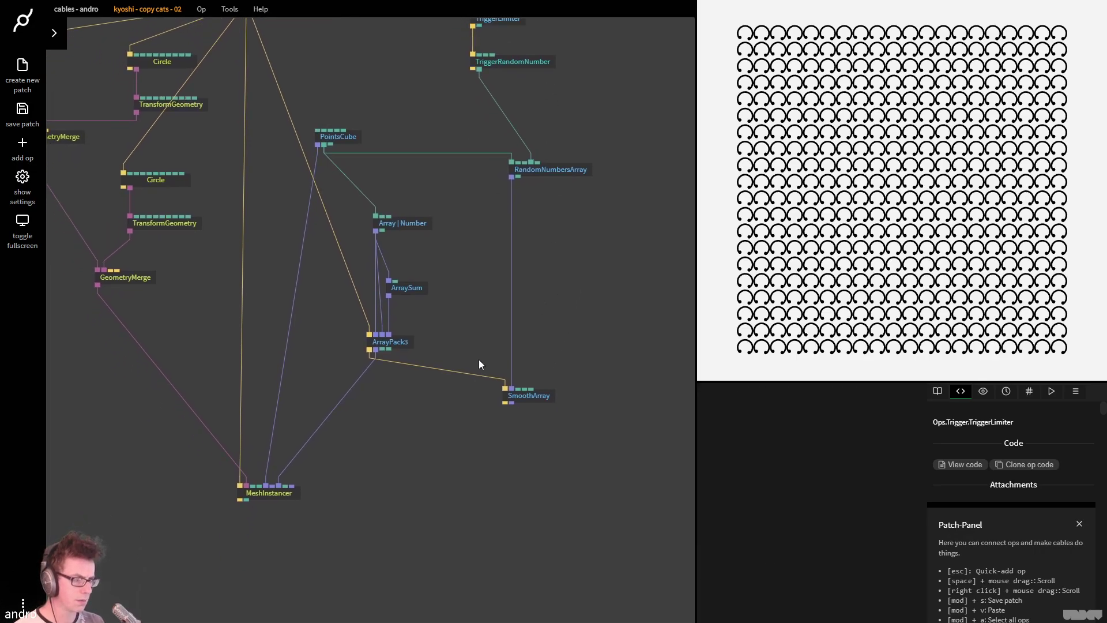
click(415, 292)
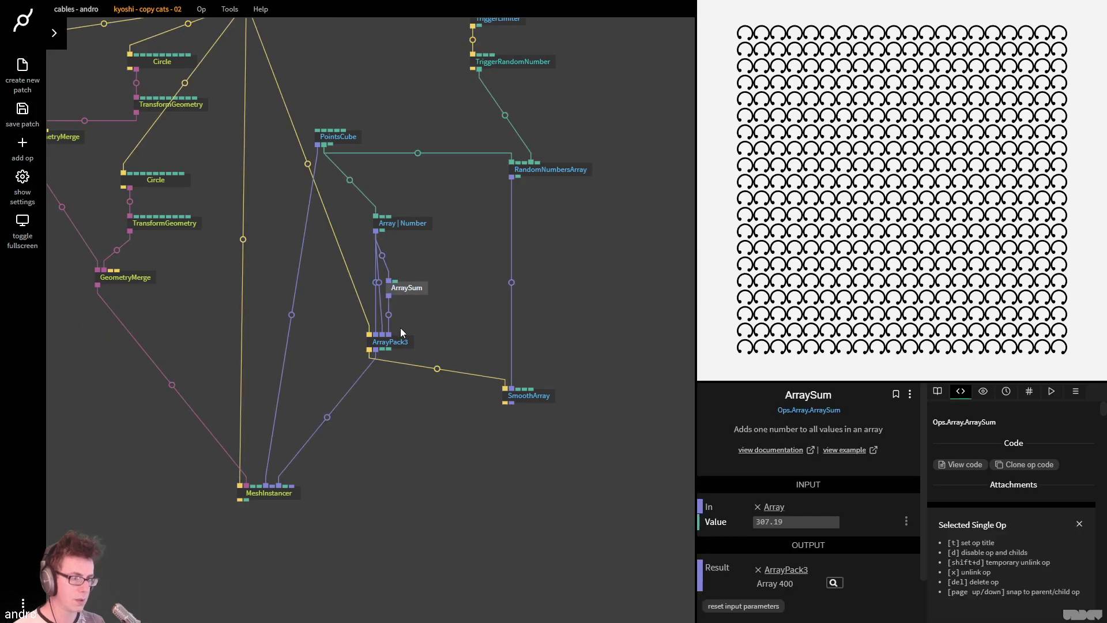
drag(518, 403, 529, 375)
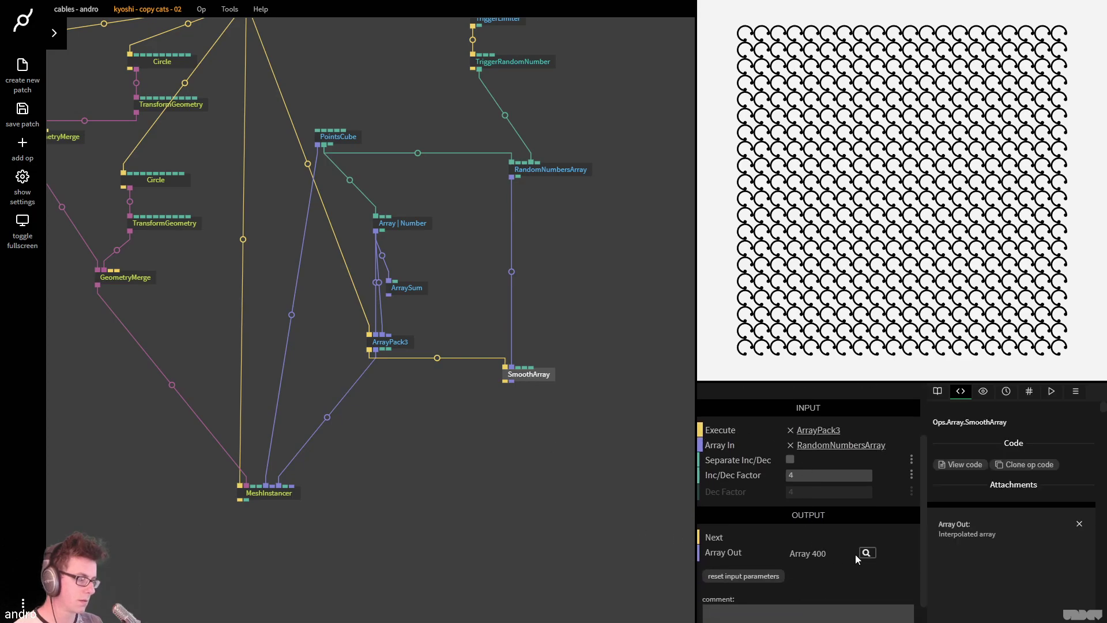
Inspect the interpolated values in SmoothArray's Array Out
click(866, 553)
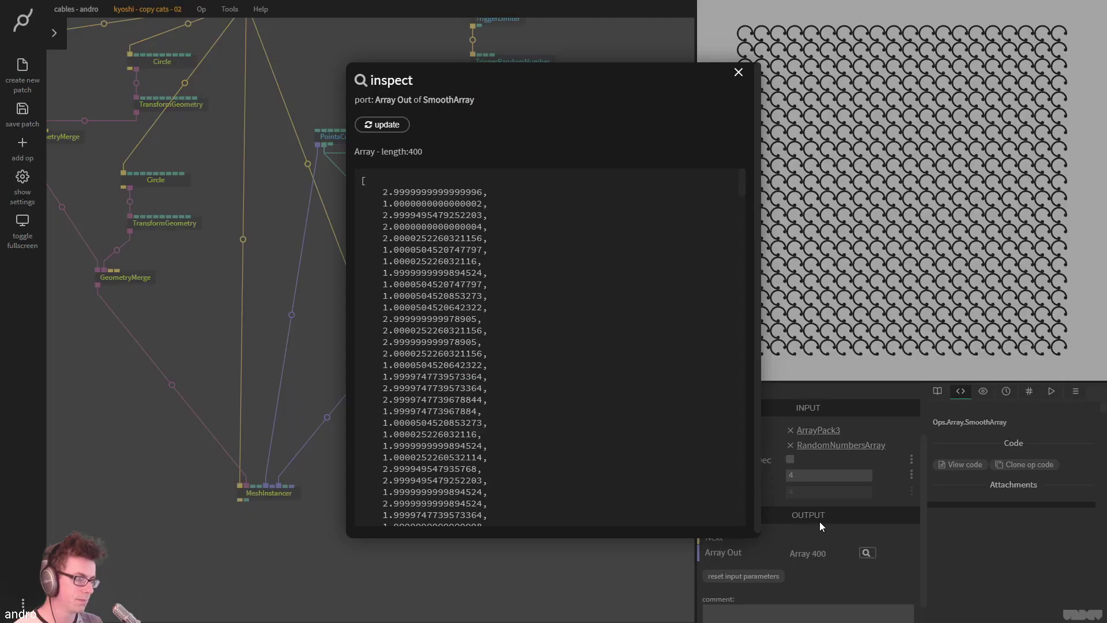
click(739, 73)
click(523, 409)
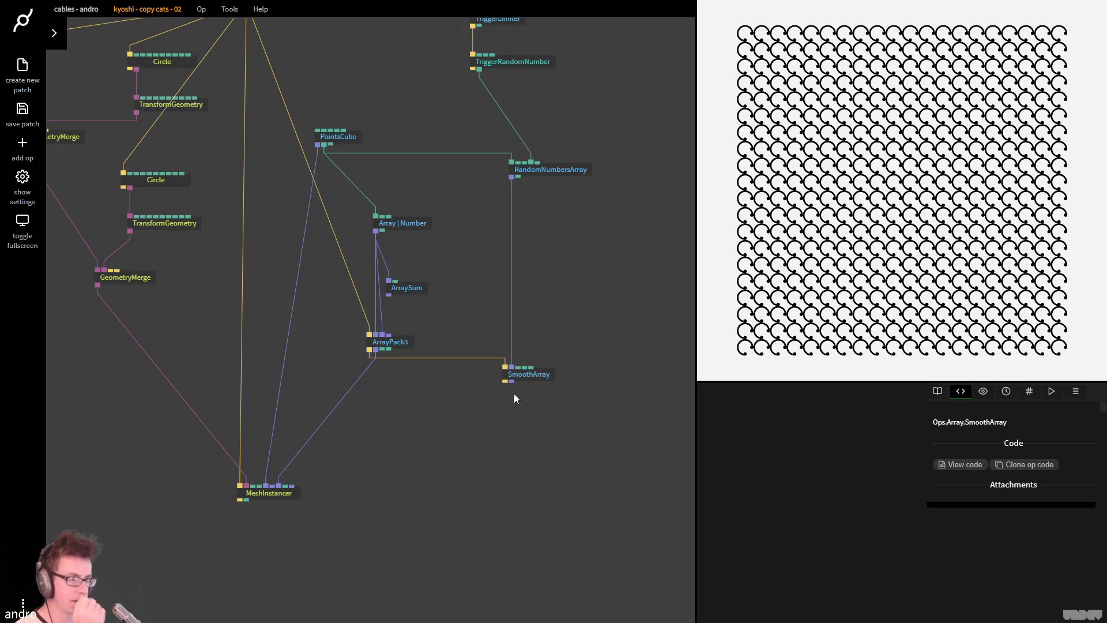
Insert an ArrayMultiply op between RandomNumbersArray and SmoothArray and set its value to 90
click(513, 378)
click(513, 279)
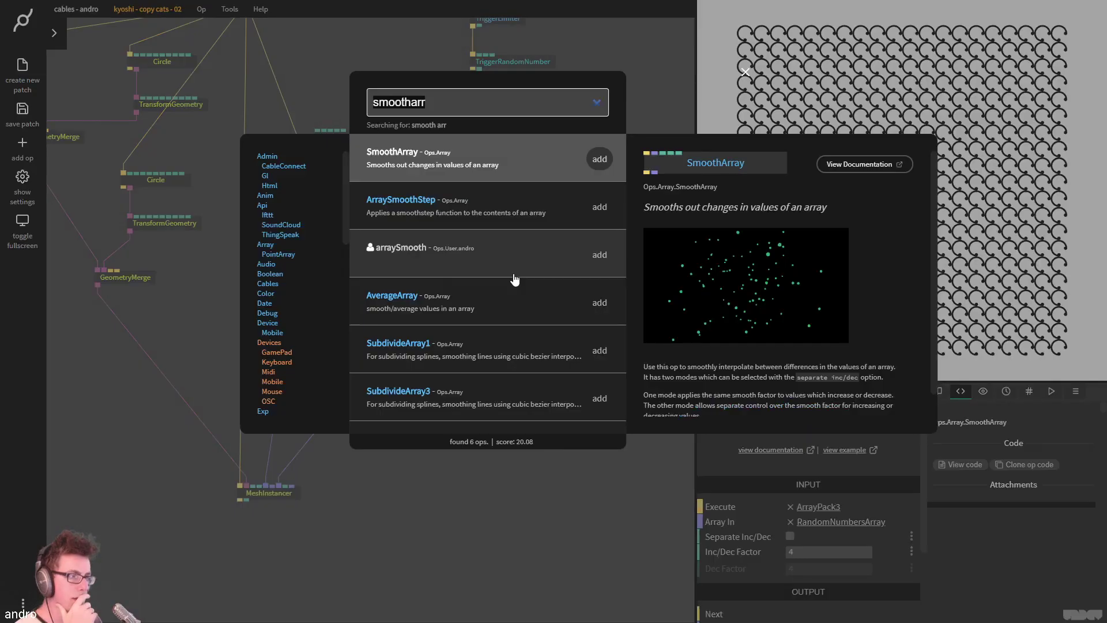
text(arraymult)
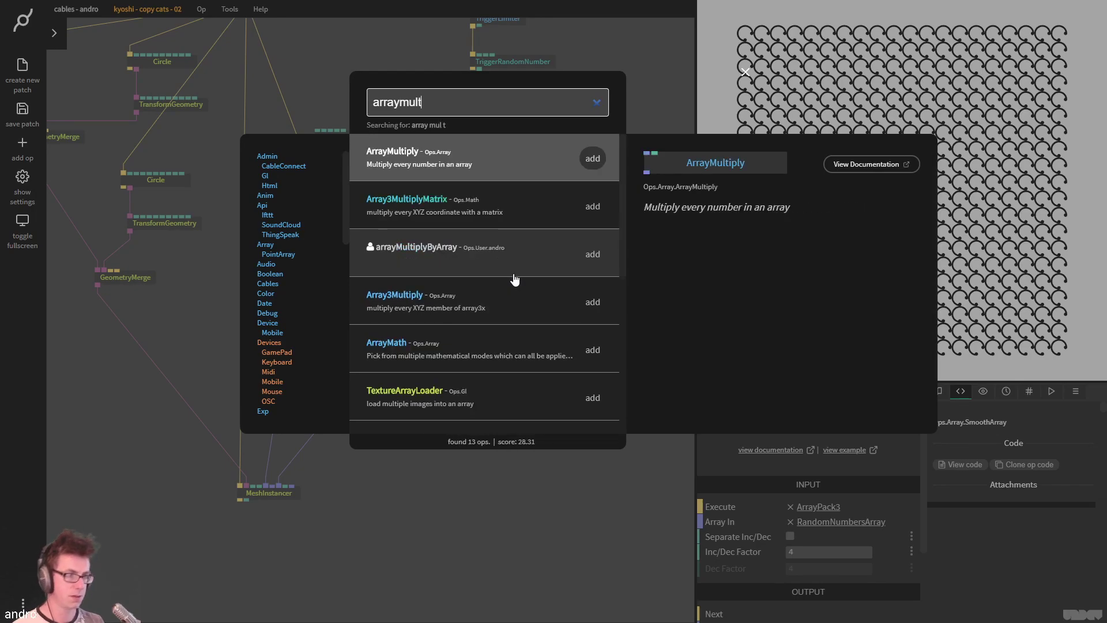
key(Return)
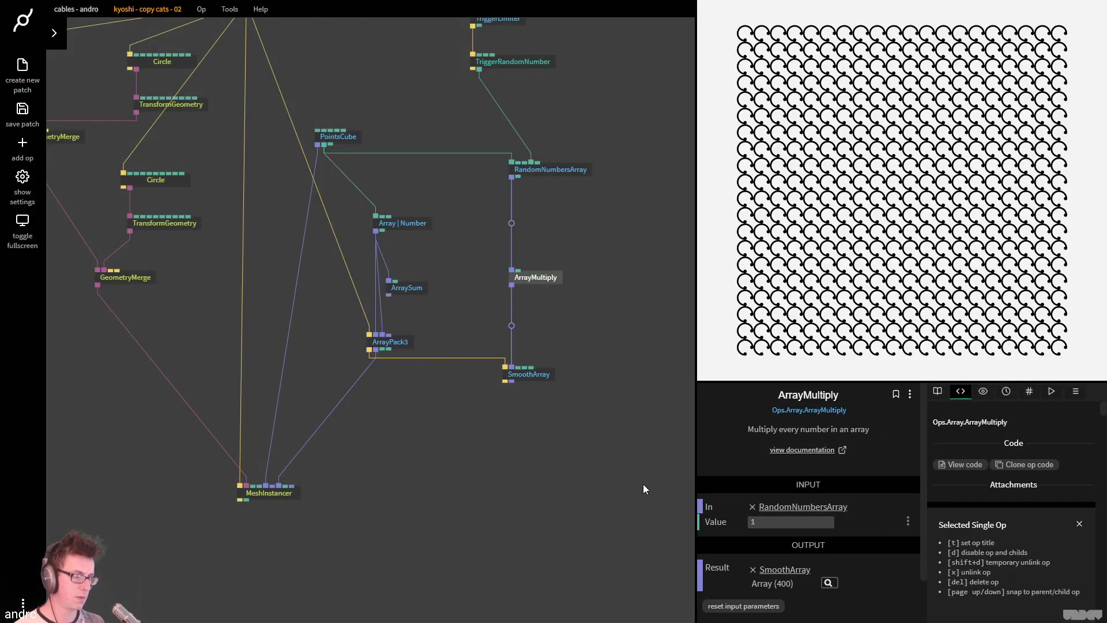
click(782, 525)
text(90)
key(Return)
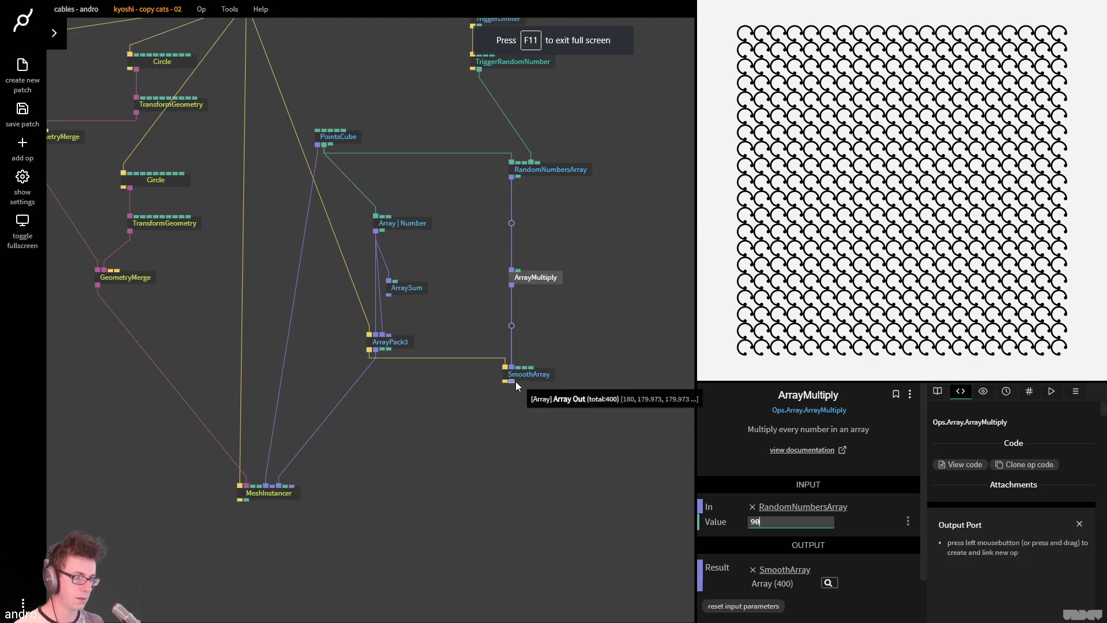
Inspect the values in ArrayMultiply's result array and view the arcs in the reference tweet for comparison
click(829, 583)
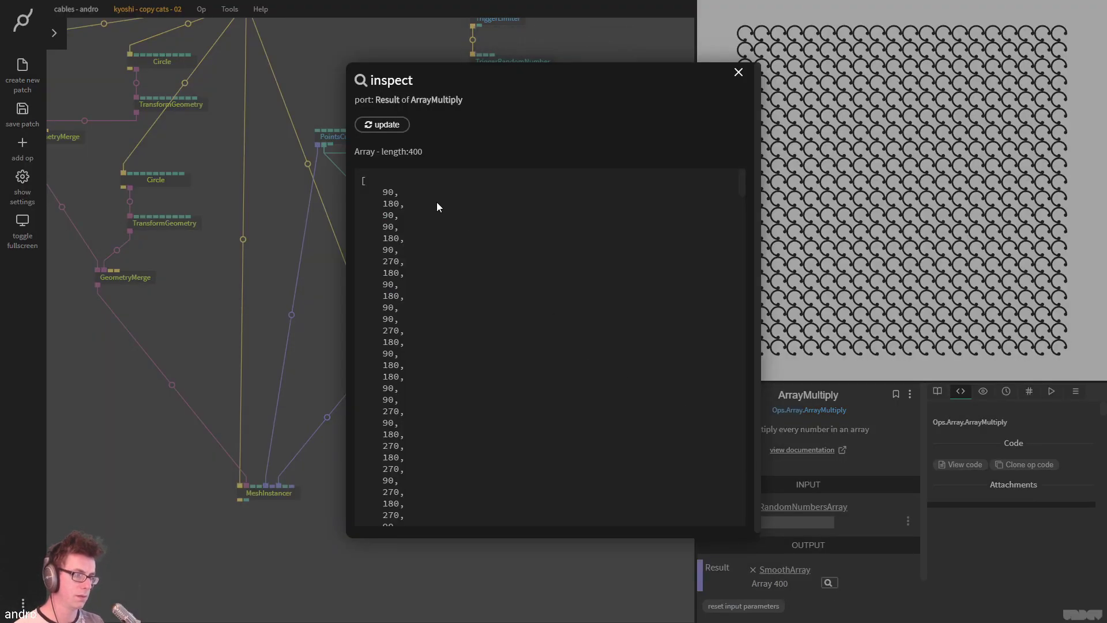
scroll(473, 287, down, 10)
click(738, 72)
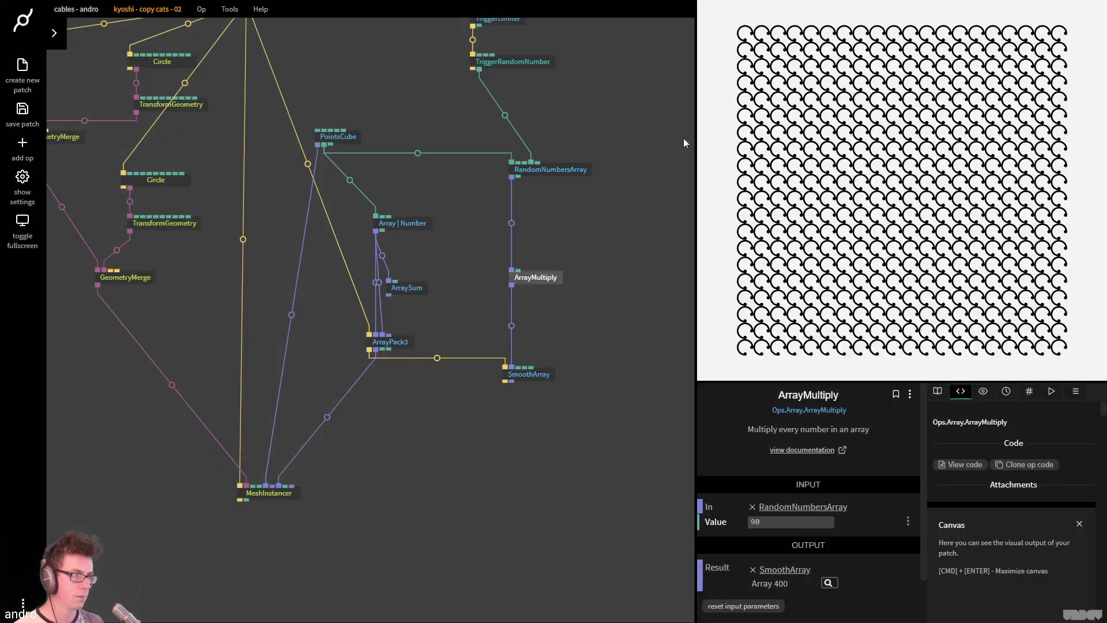
click(509, 207)
key(alt+Tab)
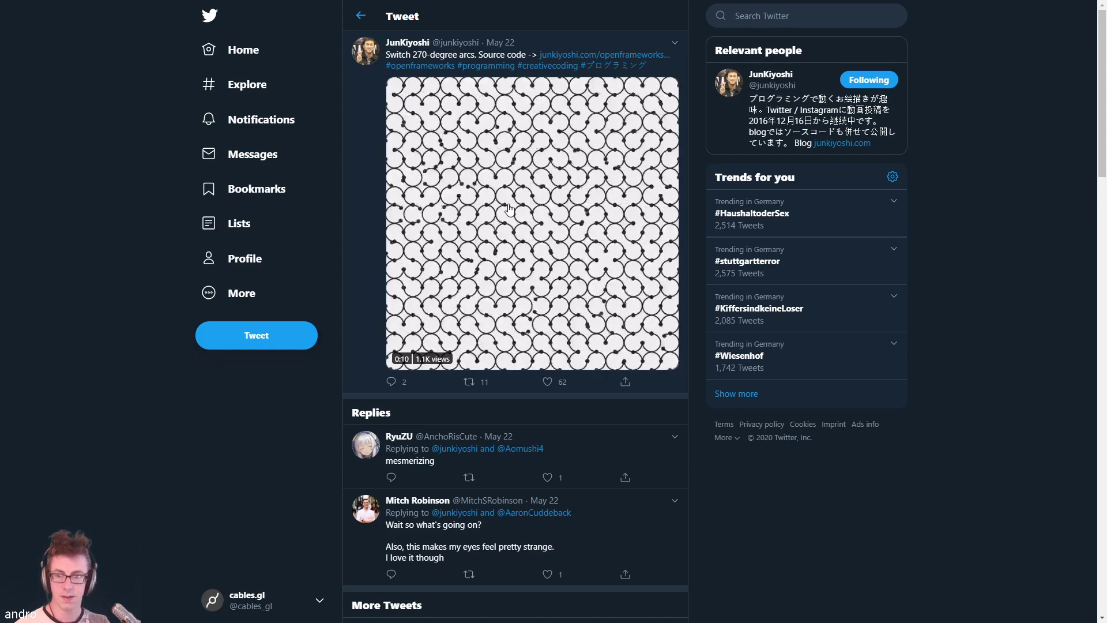
key(alt+Tab)
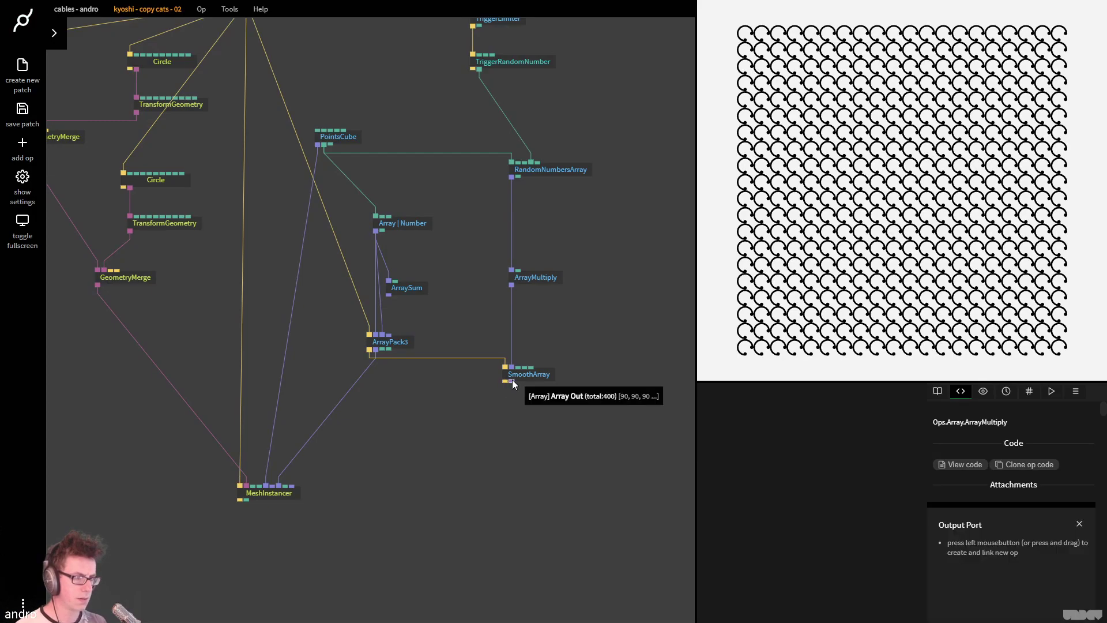
Link SmoothArray's output to ArrayPack3's Array 3 and trigger SmoothArray directly from BasicMaterial, with ArrayPack3 moved below SmoothArray
drag(514, 379, 441, 343)
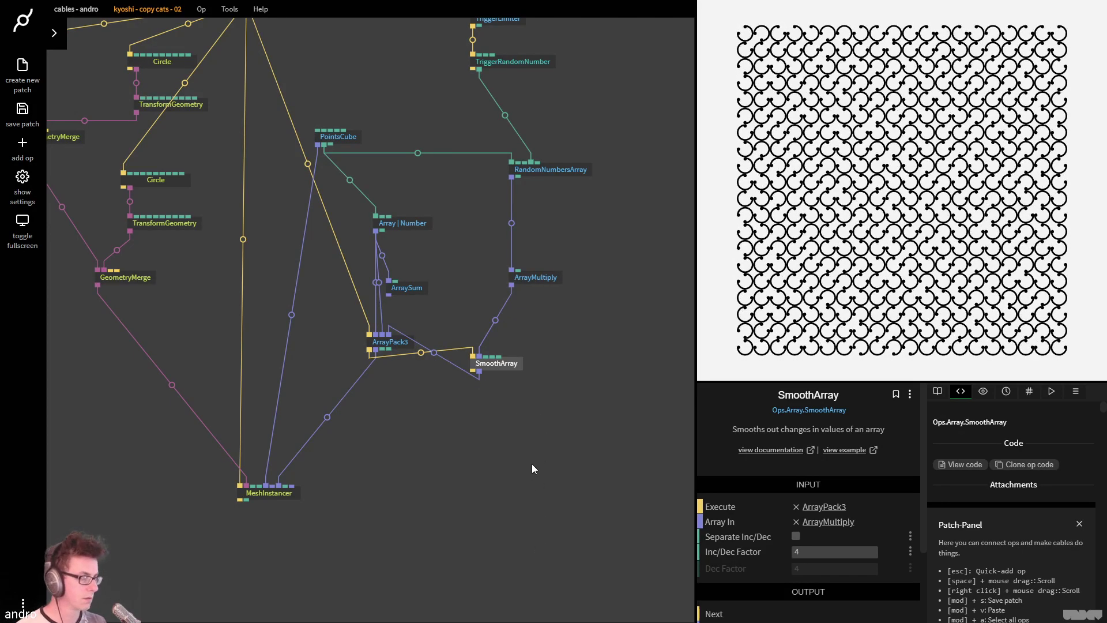
scroll(457, 333, up, 5)
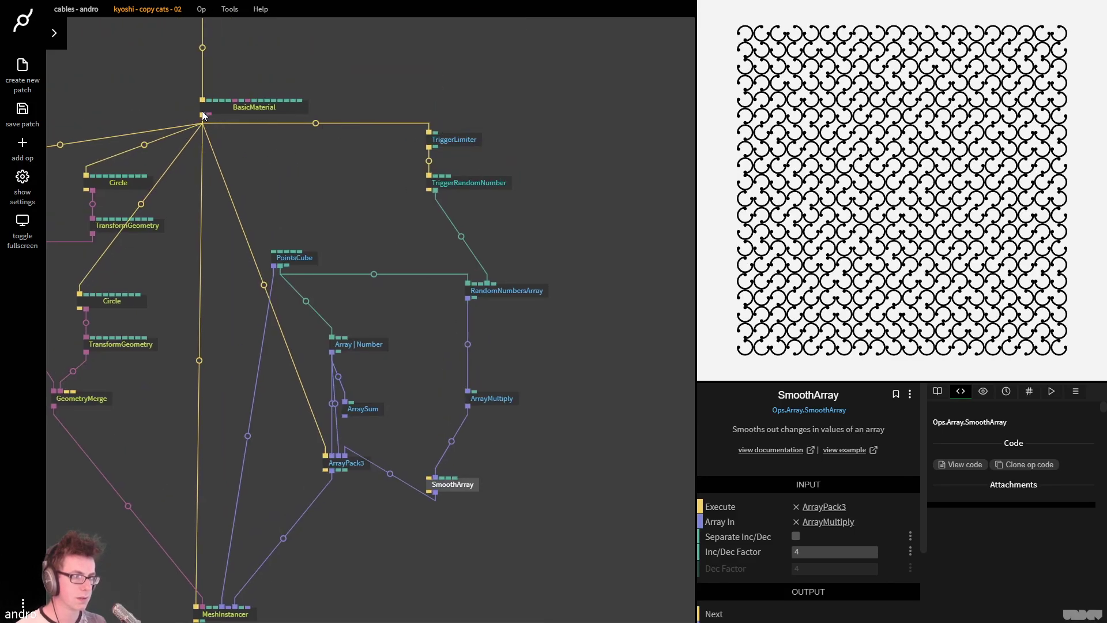
drag(203, 115, 454, 484)
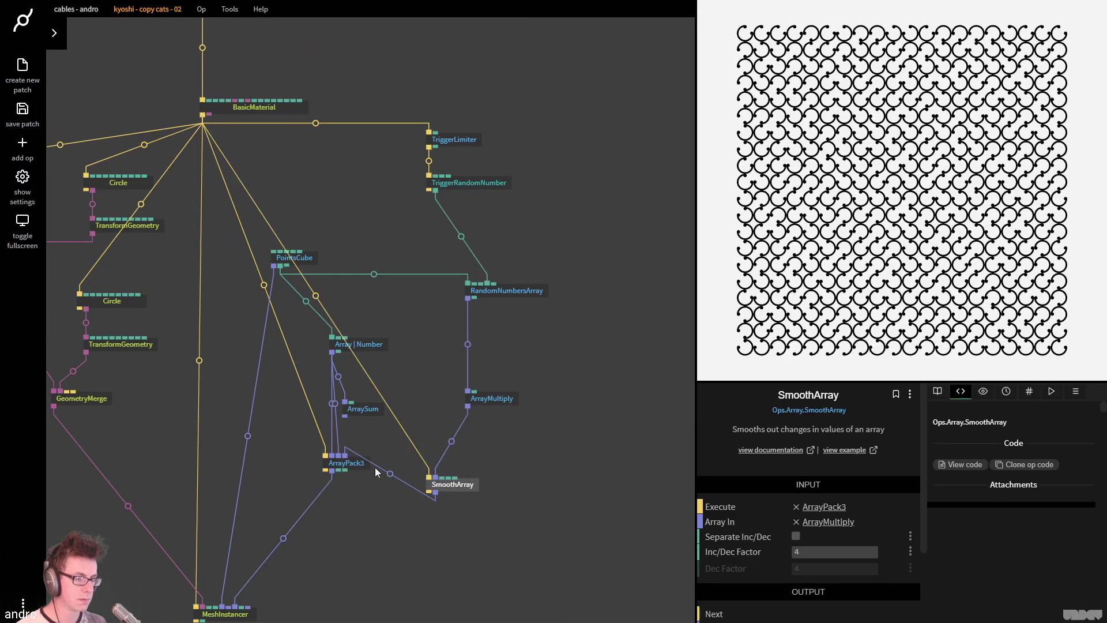
drag(358, 466, 361, 542)
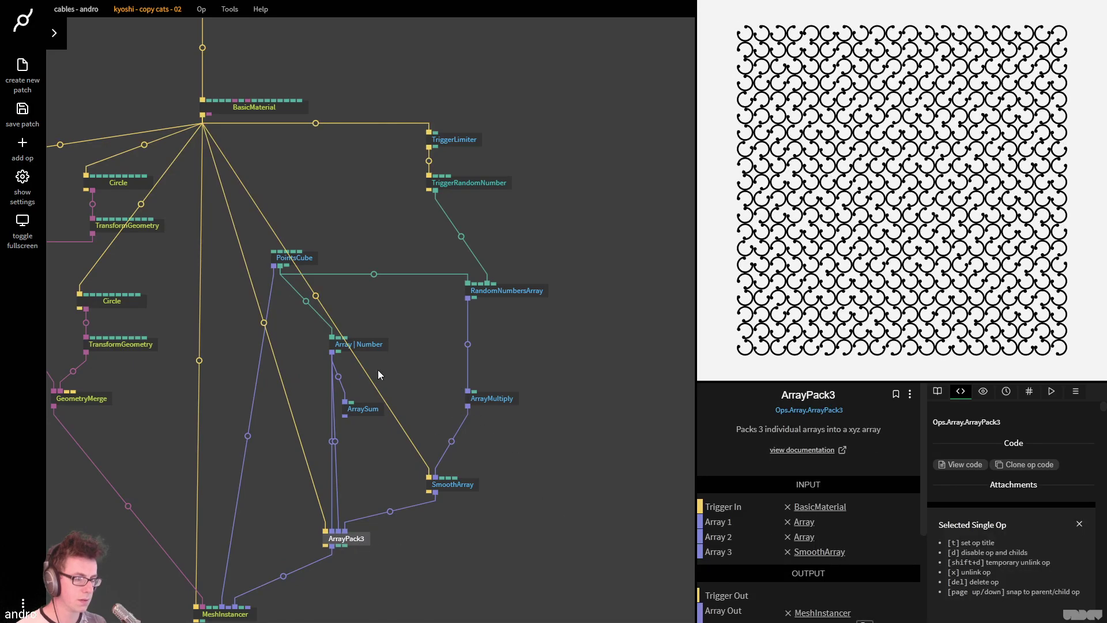
Insert a TriggerExtender op into the link between BasicMaterial and SmoothArray and place it straight above SmoothArray
click(316, 296)
text(tr)
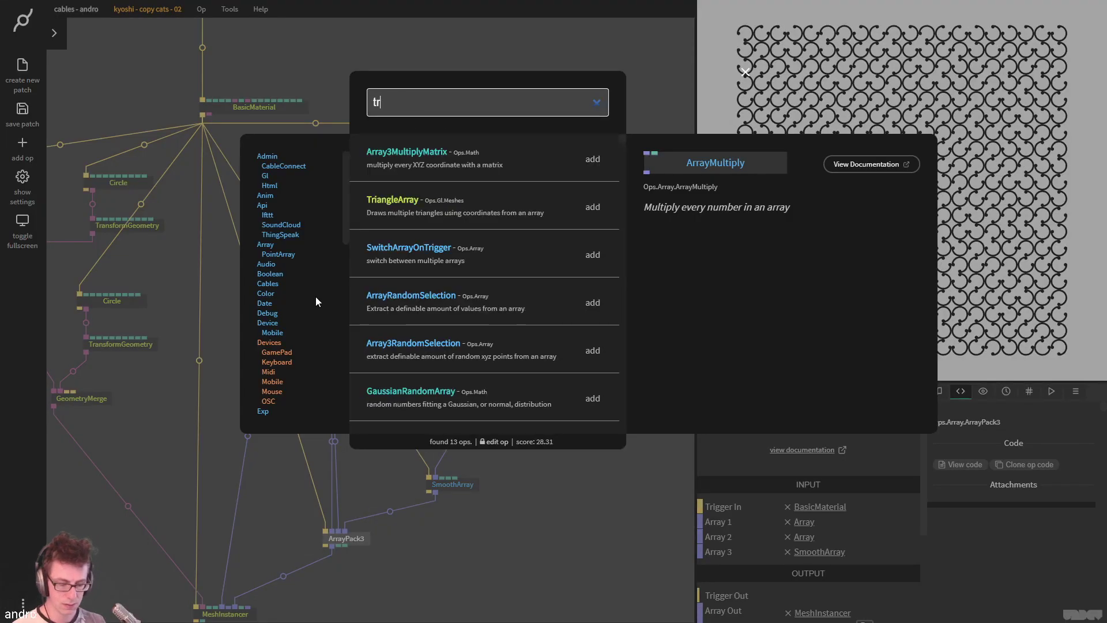
text(igger ex)
key(Return)
drag(447, 301, 447, 258)
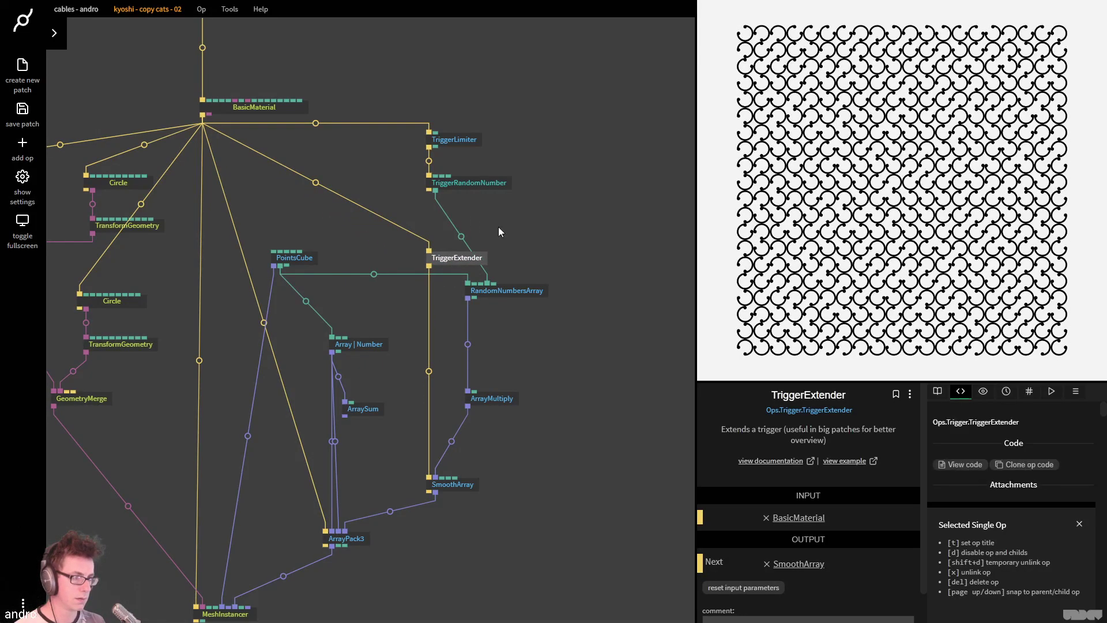
Move TriggerLimiter and TriggerRandomNumber together to the right of TriggerExtender and save the patch
drag(496, 231, 410, 127)
drag(479, 146, 589, 210)
click(538, 145)
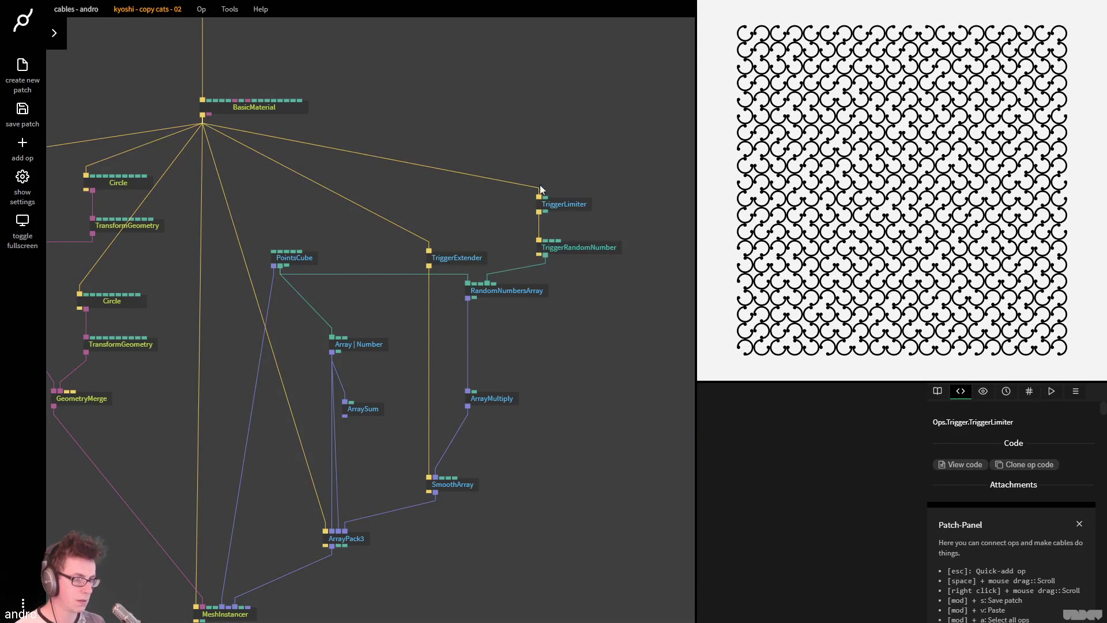
drag(581, 428, 453, 283)
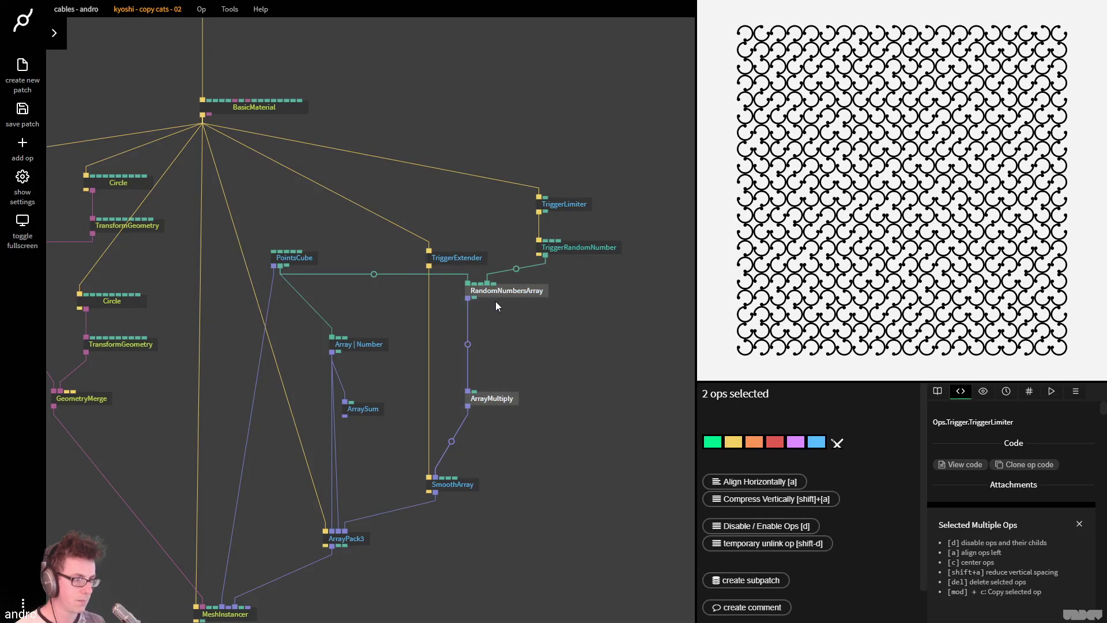
click(558, 444)
key(ctrl+s)
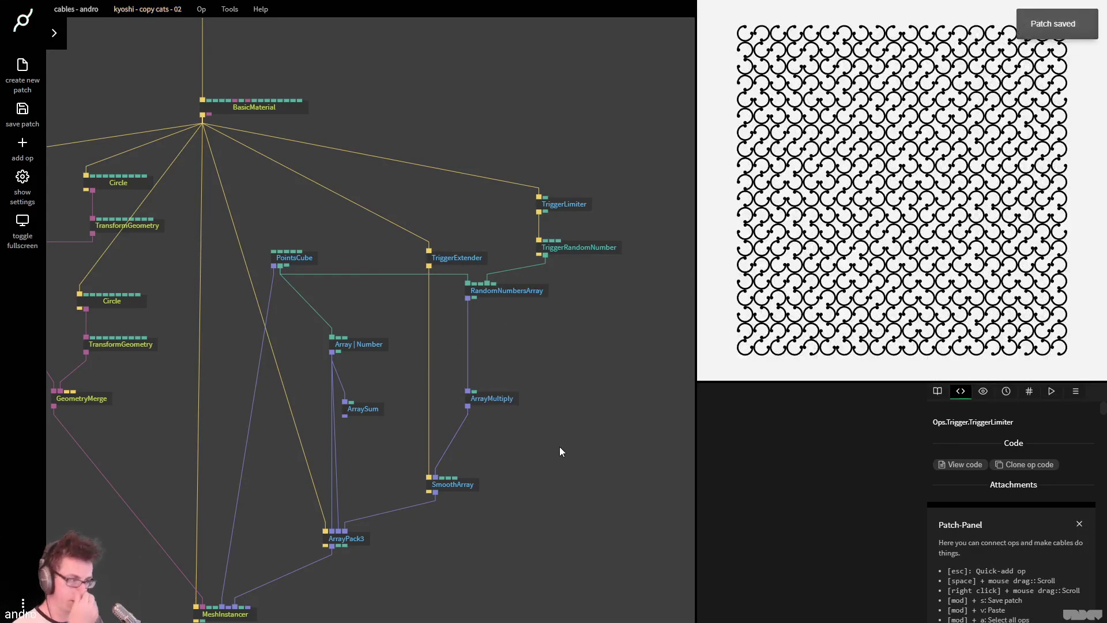
Watch the arc animation in the reference tweet again and return to the patch
key(alt+Tab)
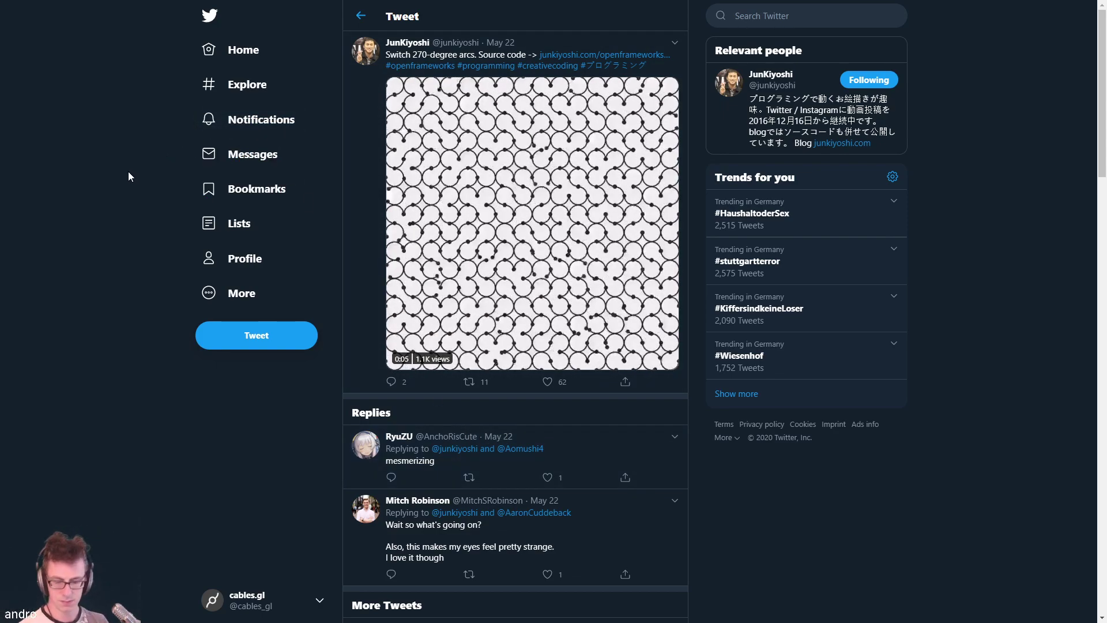
key(ctrl+Tab)
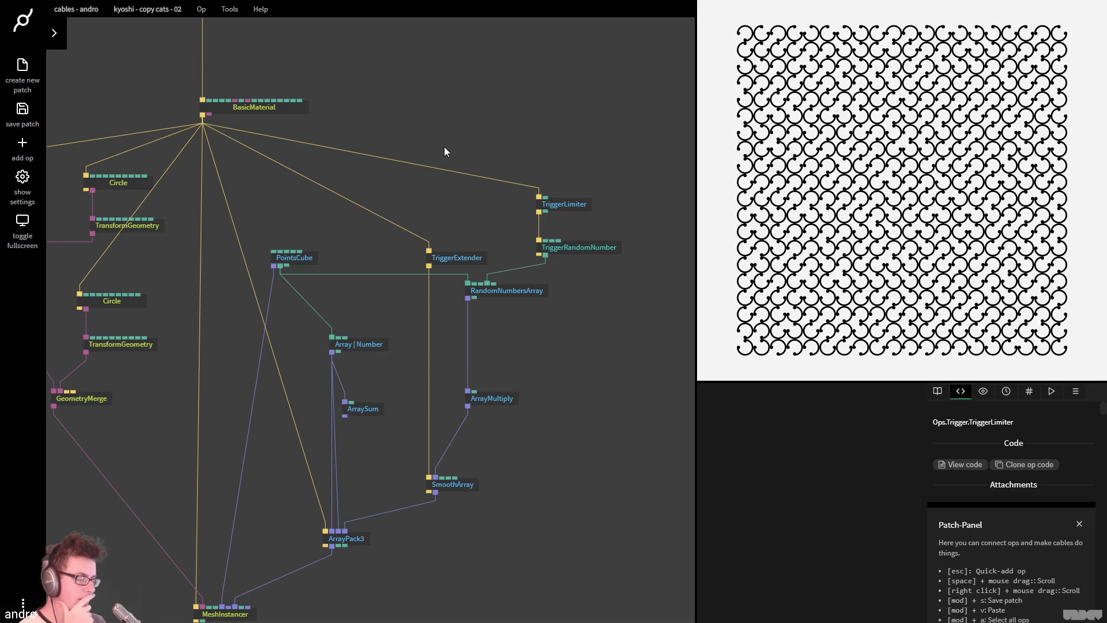
drag(451, 152, 444, 148)
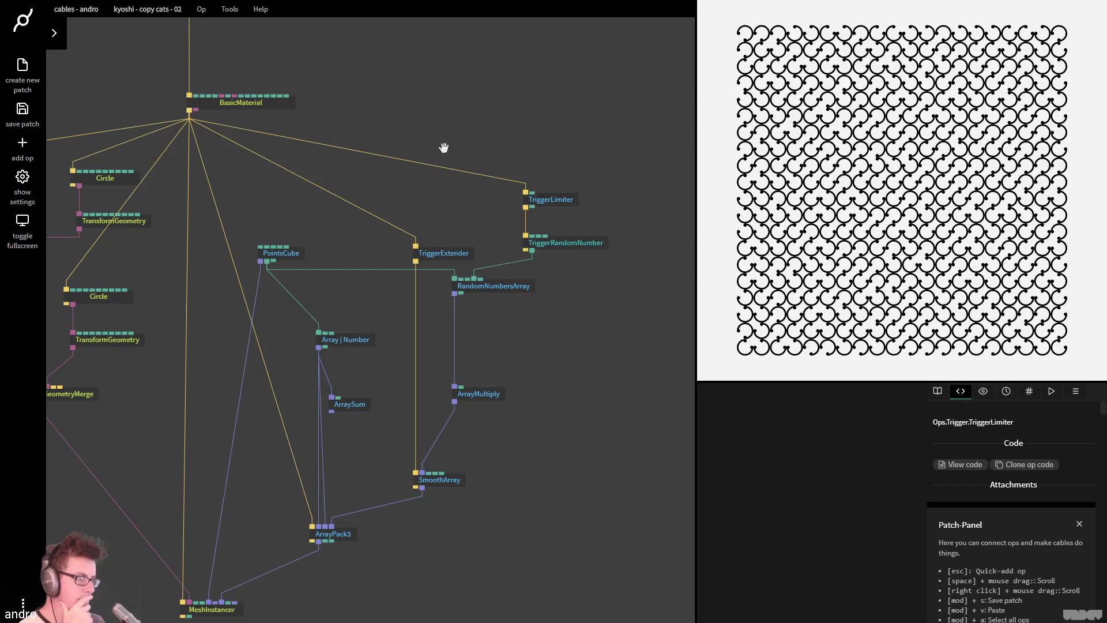
drag(443, 148, 431, 143)
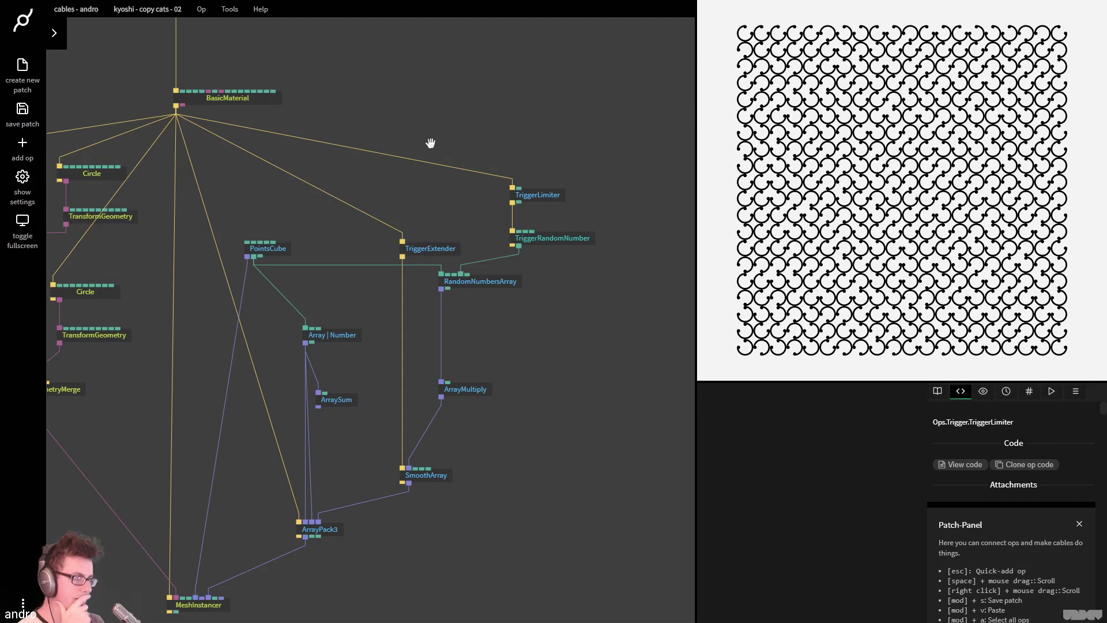
Set TriggerLimiter's interval to 1000 milliseconds
click(528, 194)
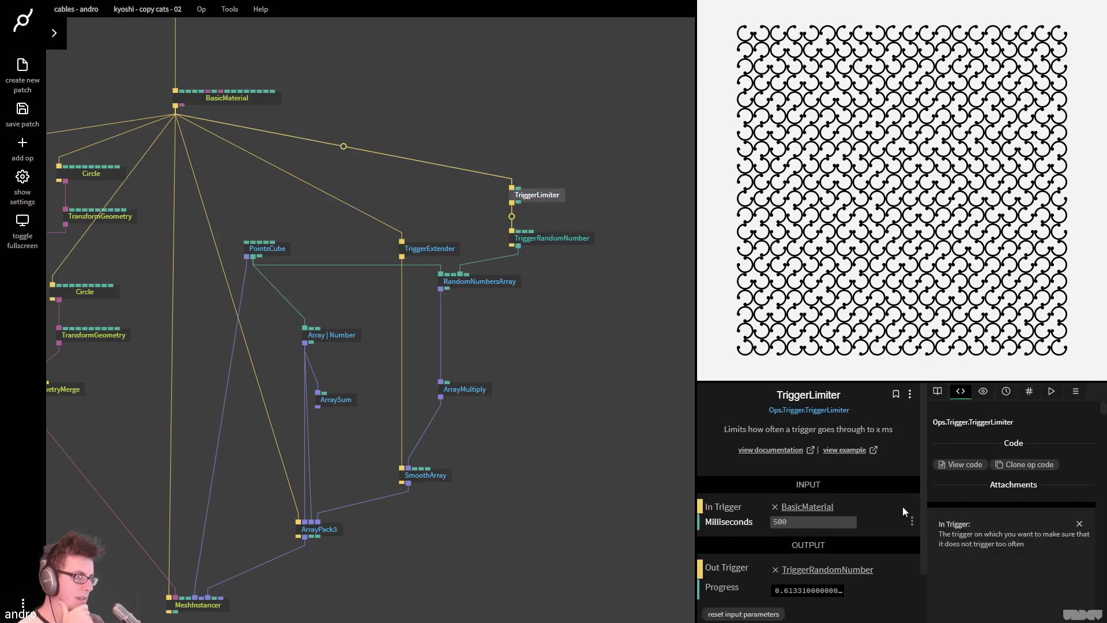
click(797, 519)
text(1000)
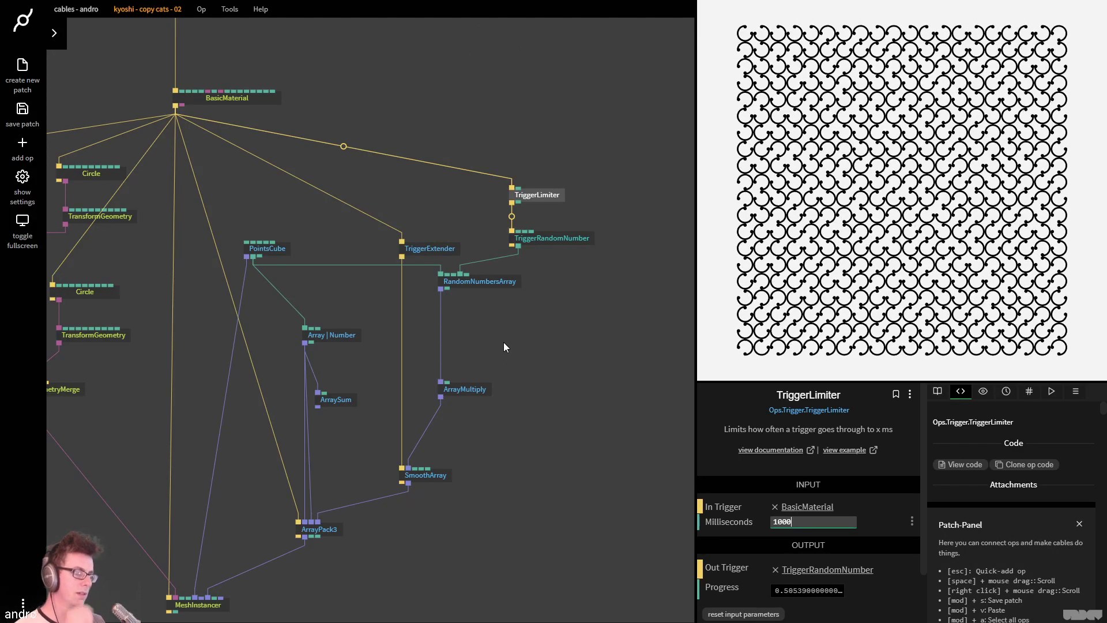
Add an ArraySum op fed by RandomNumbersArray's values, placed to the right of the ArrayMultiply branch
click(495, 283)
drag(561, 315, 500, 344)
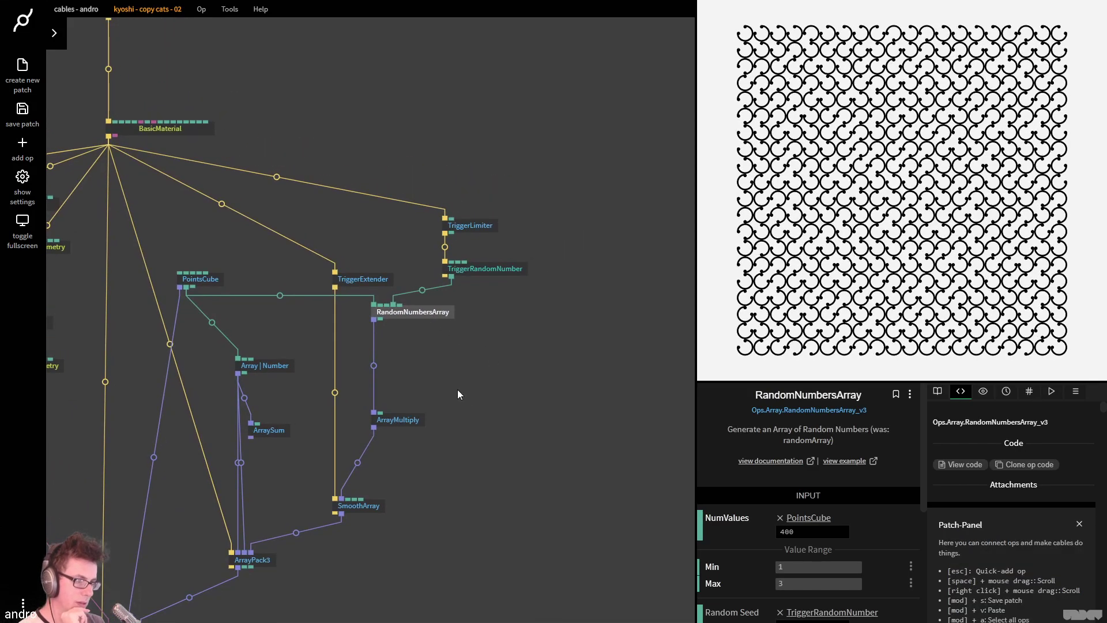
drag(392, 334, 513, 363)
text(arraysum)
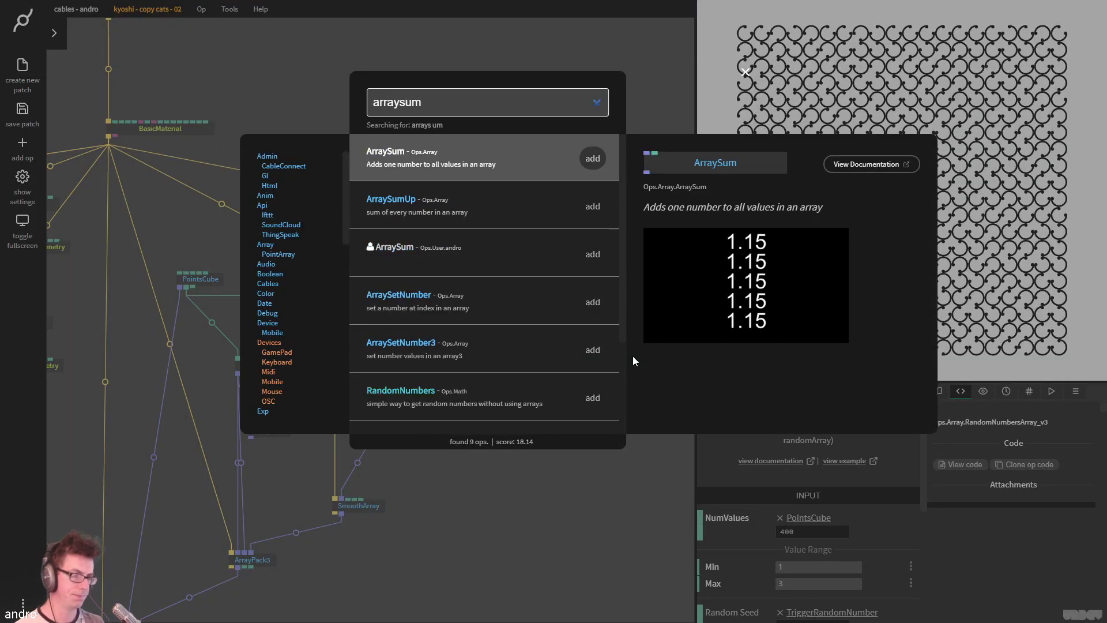
key(Return)
Add a Timer op above the new ArraySum and link it to ArraySum's Value input
click(411, 311)
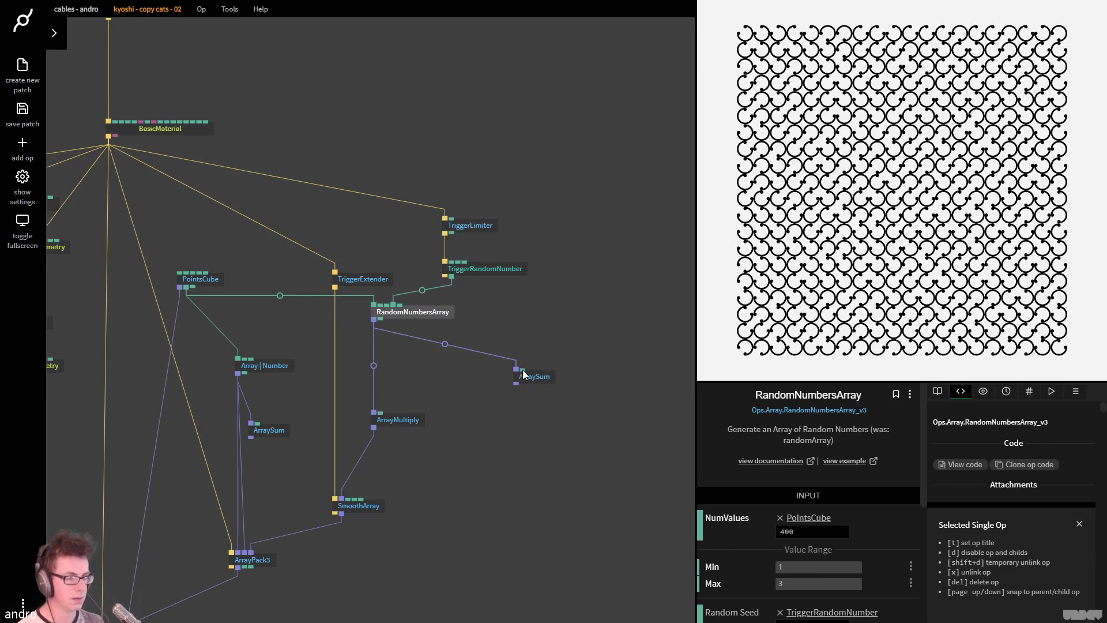
double_click(558, 316)
text(timer)
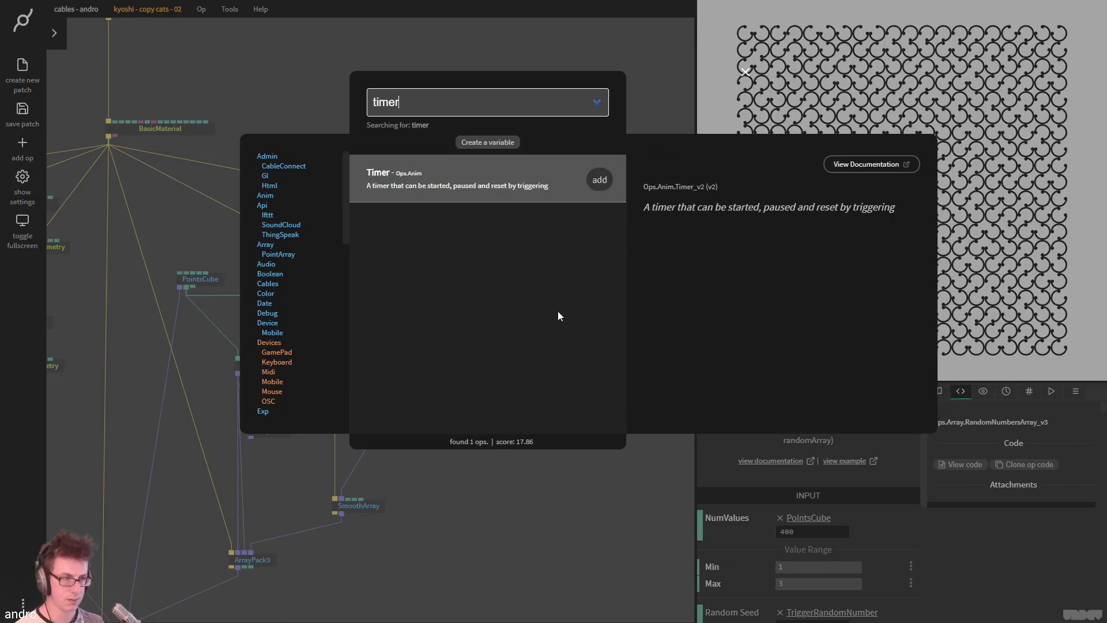
key(Return)
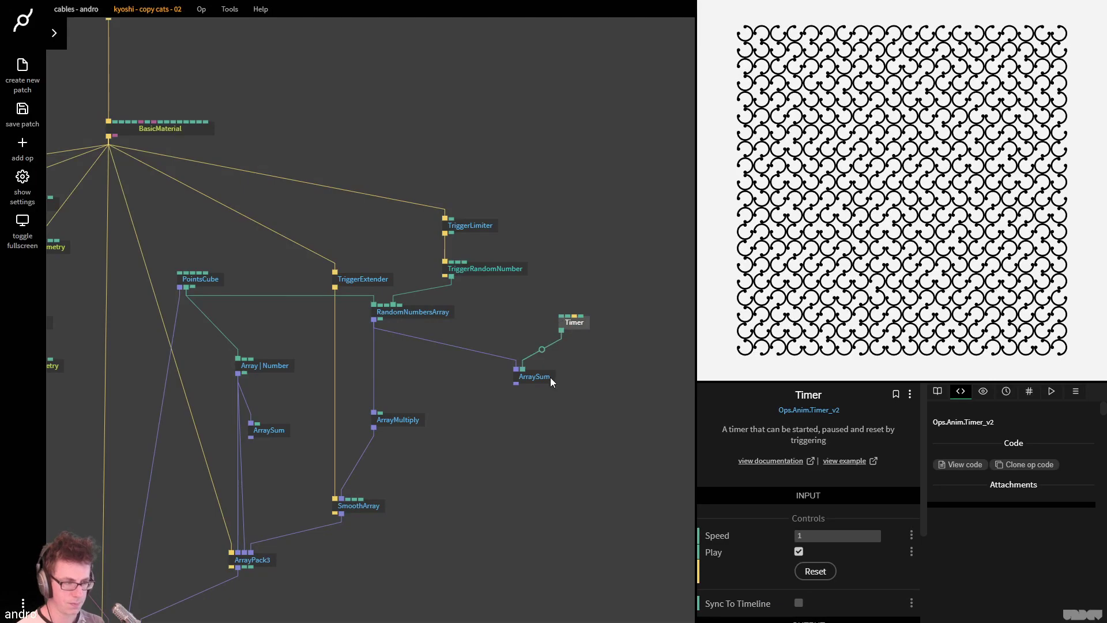
Add an ArrayFloor op below the Timer-driven ArraySum, linked to its result
click(536, 381)
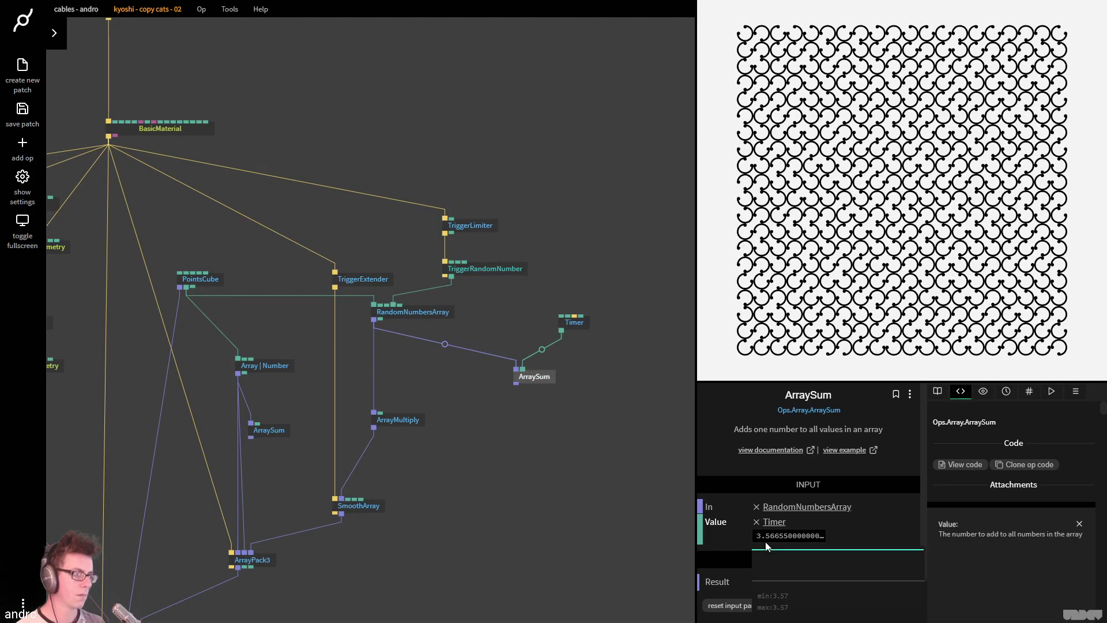
drag(516, 383, 517, 400)
text(arra)
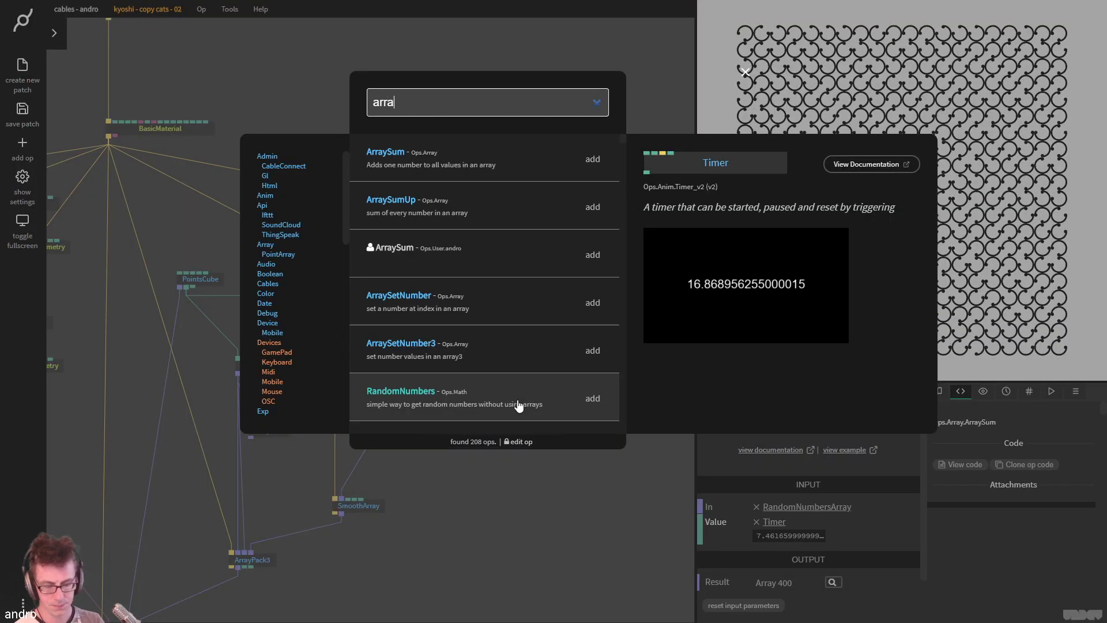
text(yfl)
key(Return)
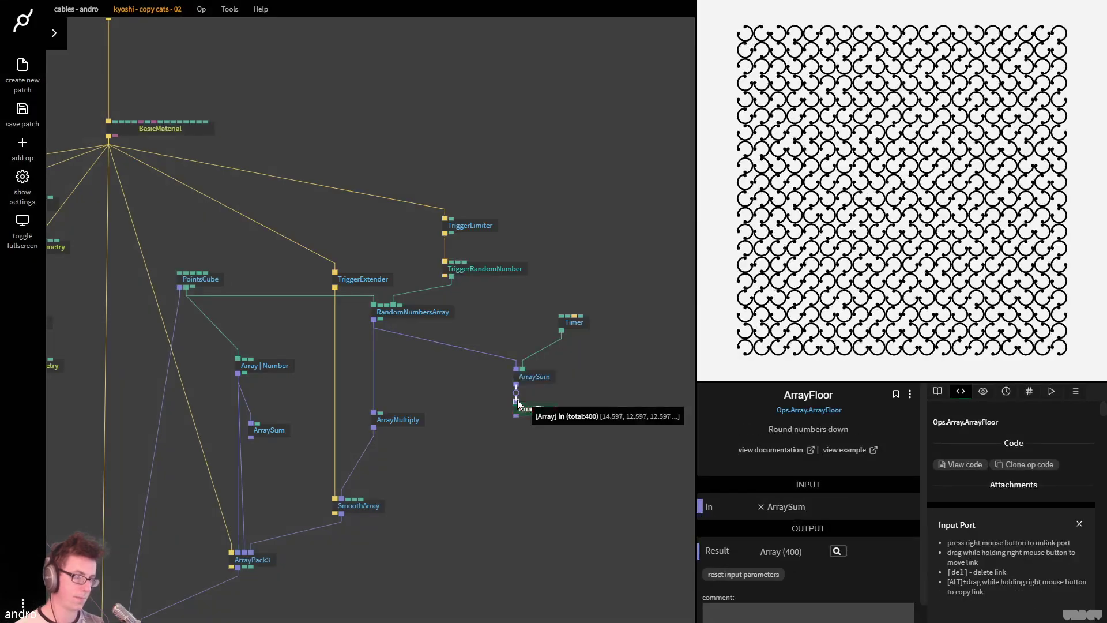
Inspect the values output by RandomNumbersArray and the result array of the Timer-driven ArraySum
click(428, 312)
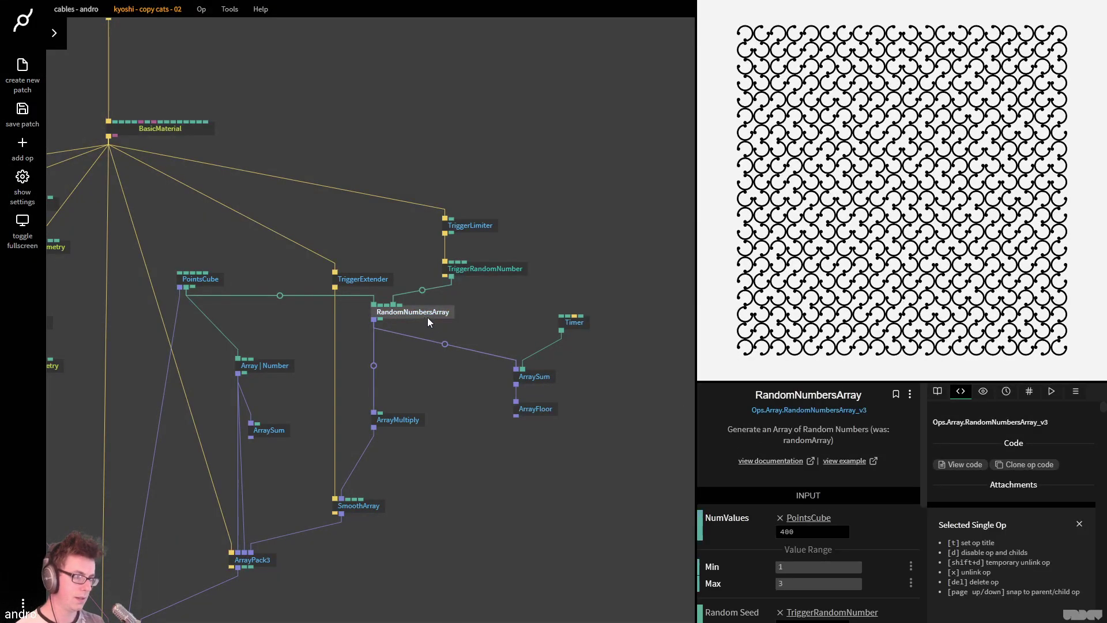
scroll(859, 530, down, 3)
scroll(848, 553, down, 1)
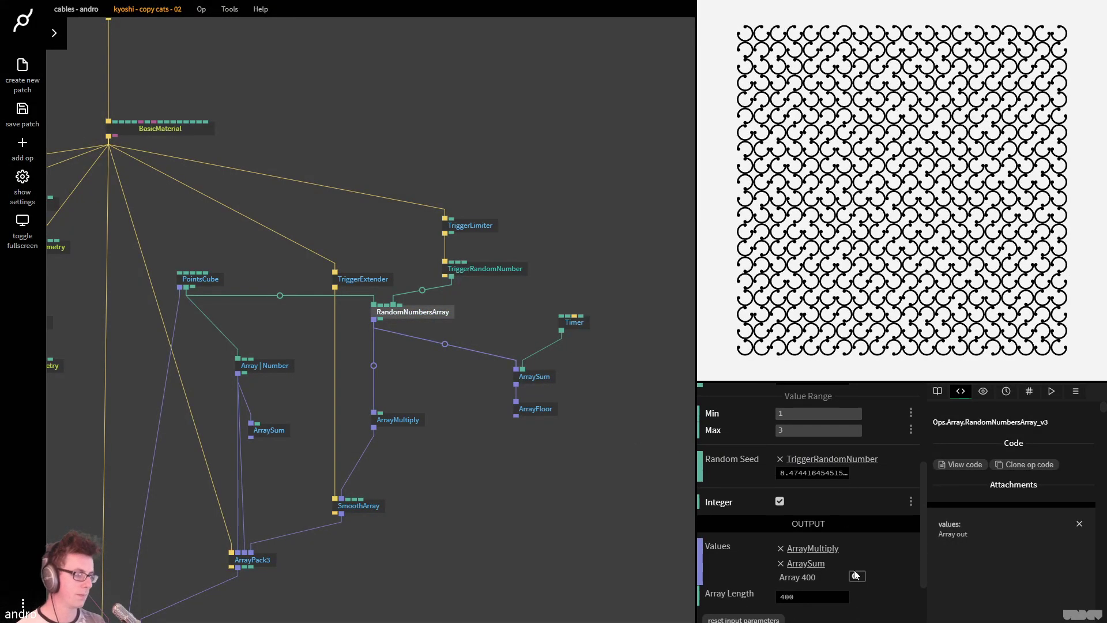
click(856, 575)
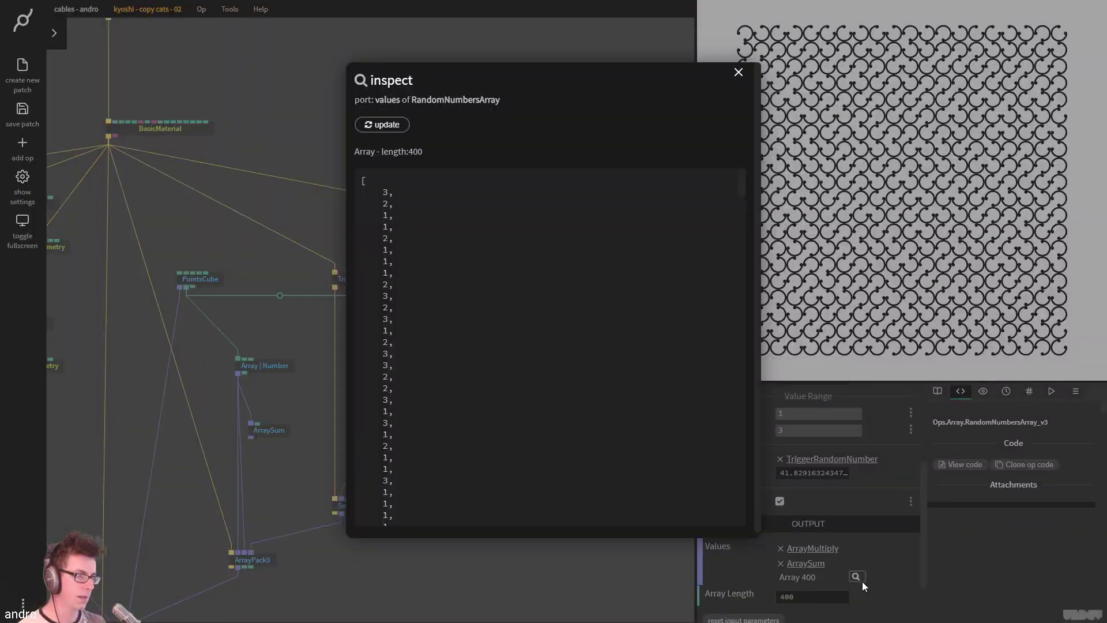
click(738, 72)
click(547, 376)
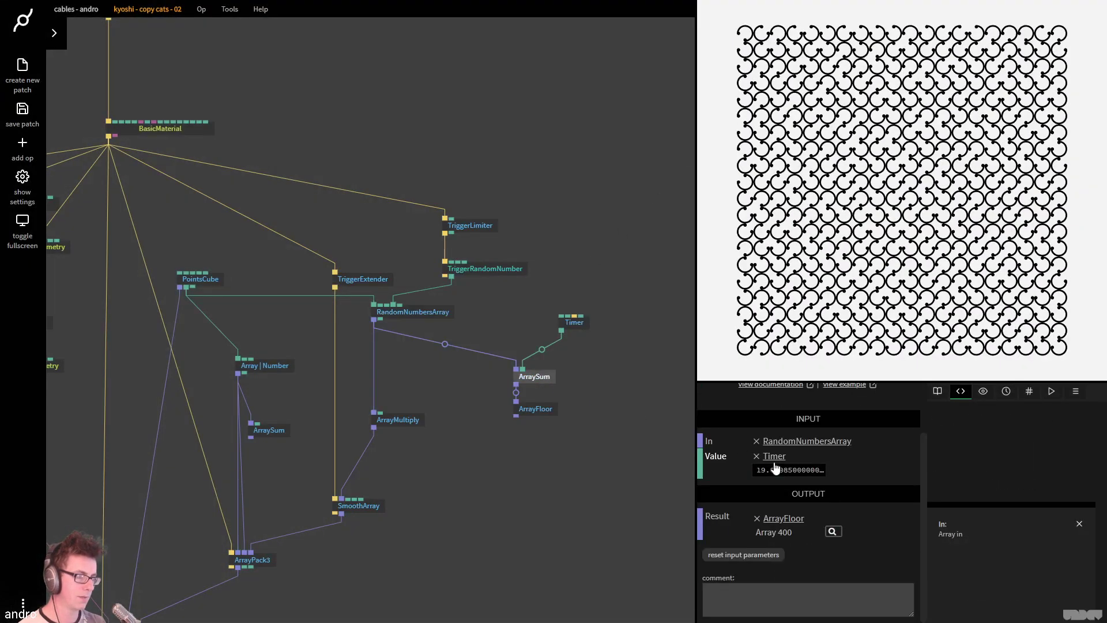
click(832, 531)
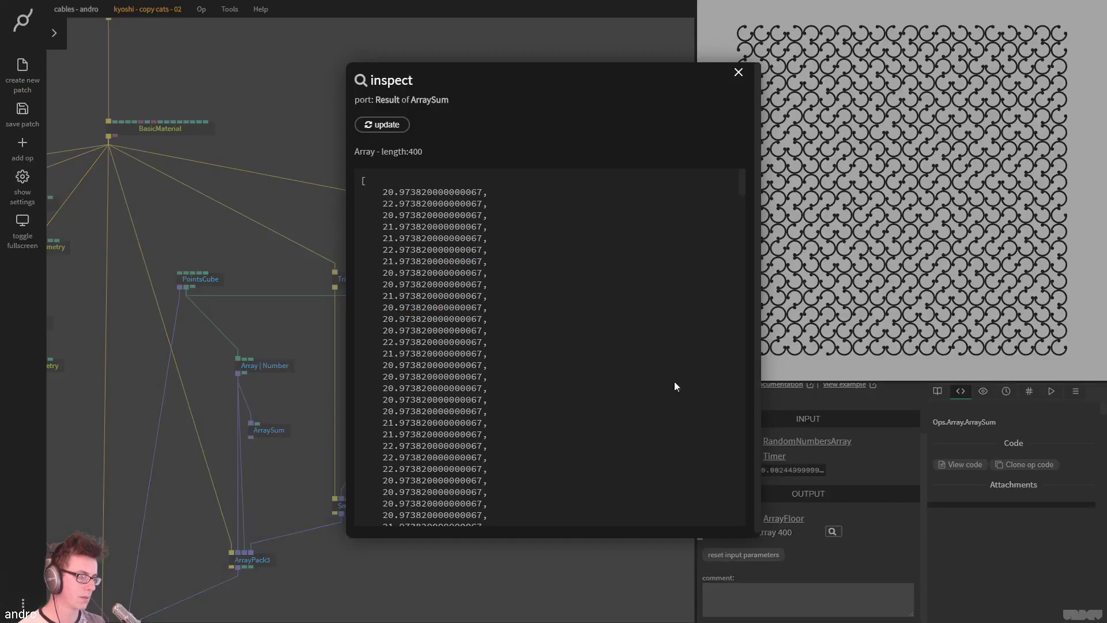
click(738, 72)
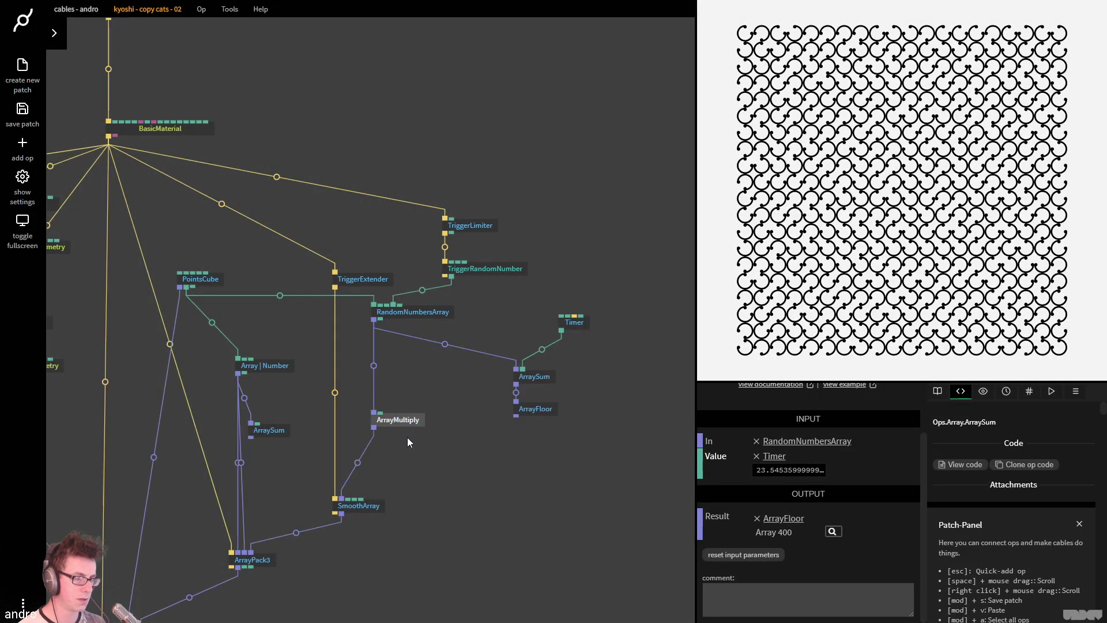
Insert an ArrayMathArray op between RandomNumbersArray and ArrayMultiply and feed its Array 1 input from ArrayFloor
drag(408, 443, 408, 433)
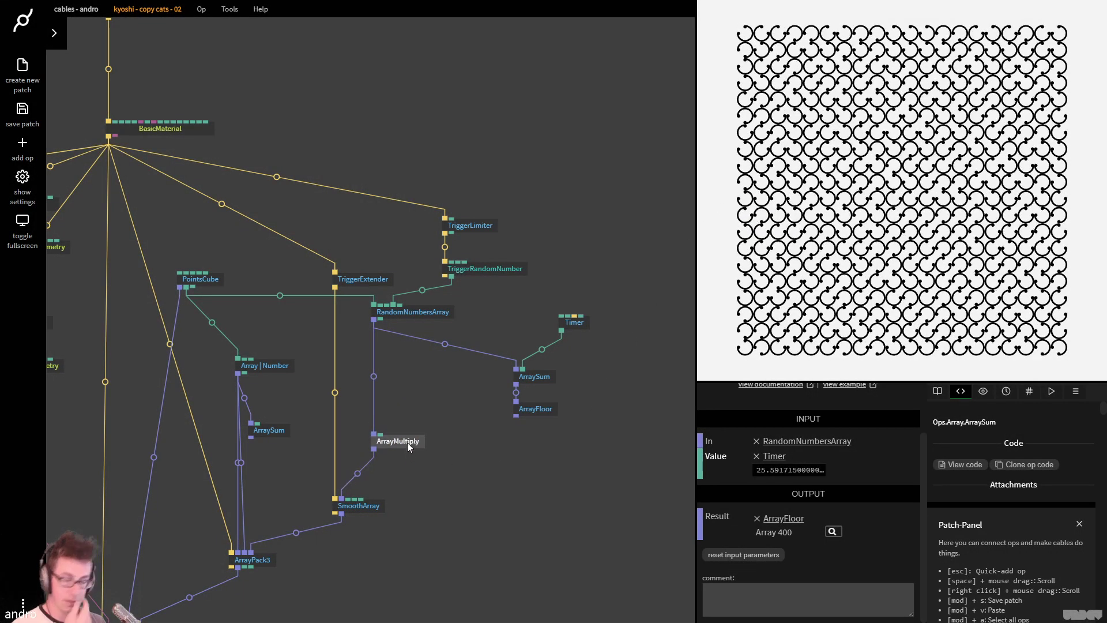
click(409, 473)
click(373, 395)
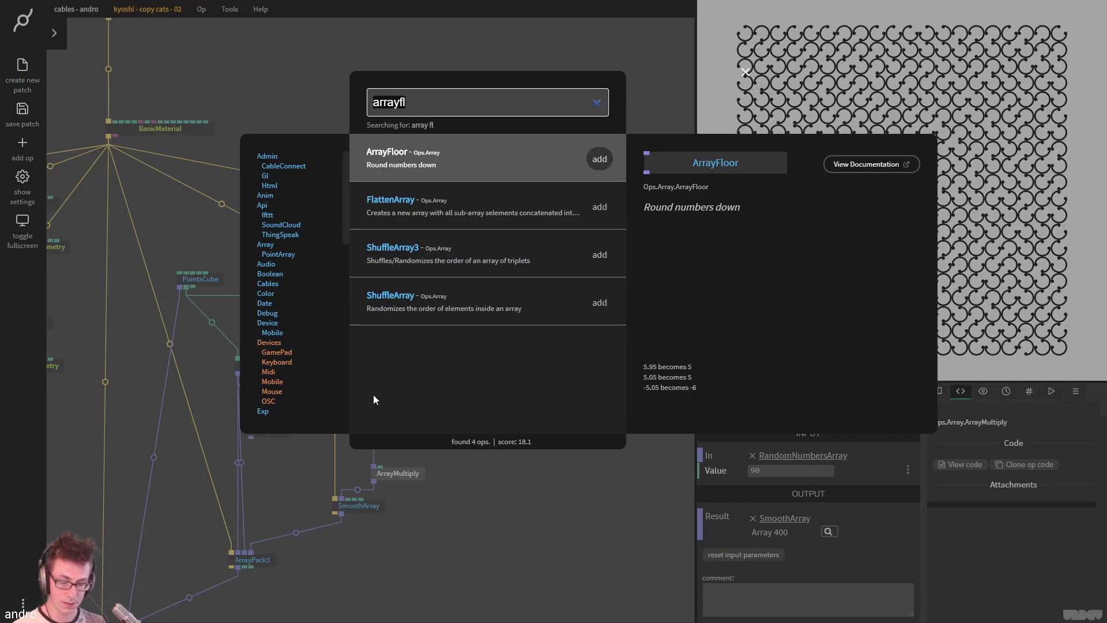
text(arraymath)
key(Down)
key(Return)
drag(404, 399, 401, 447)
drag(516, 415, 380, 434)
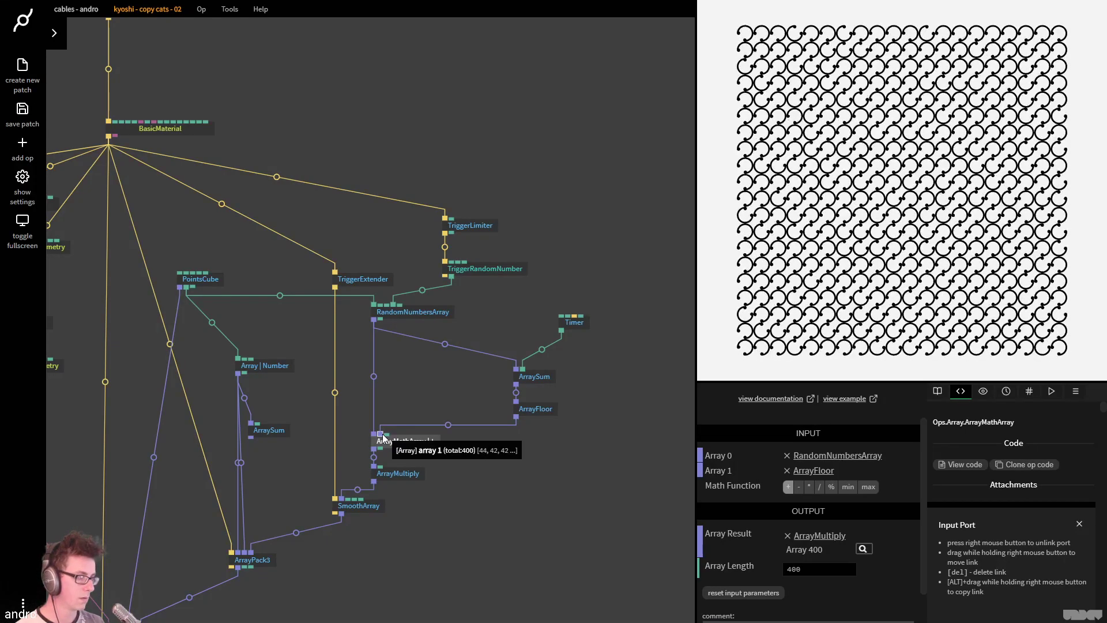
Shift Timer and its ArraySum up, duplicate RandomNumbersArray beside them, and link the original's array length output to the copy's NumValues
drag(605, 385, 521, 309)
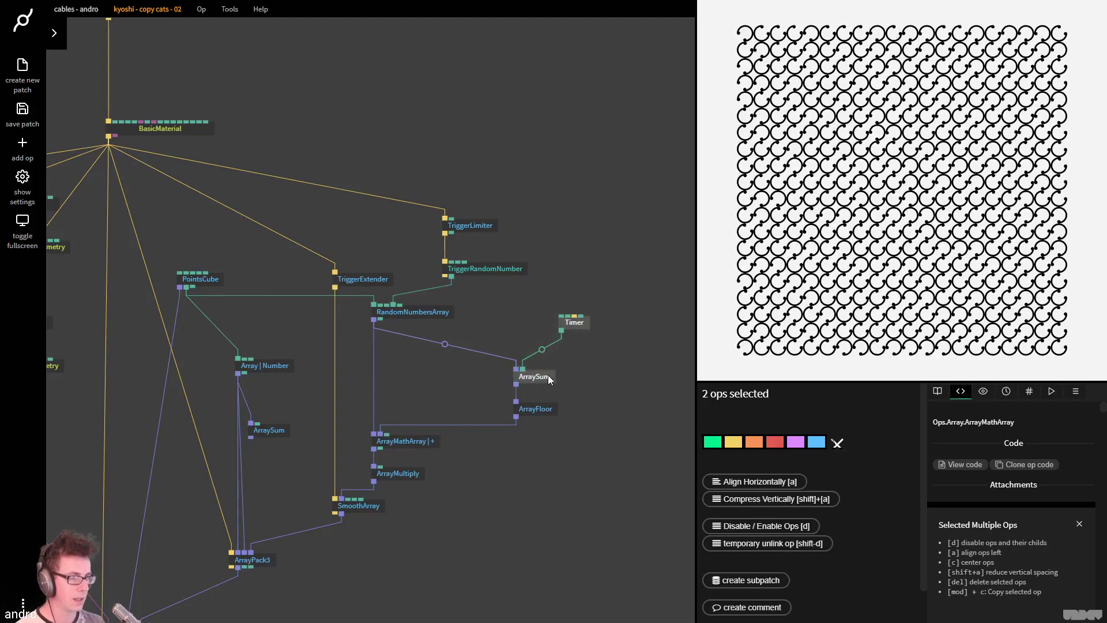
click(638, 375)
click(431, 316)
key(ctrl+c)
key(ctrl+v)
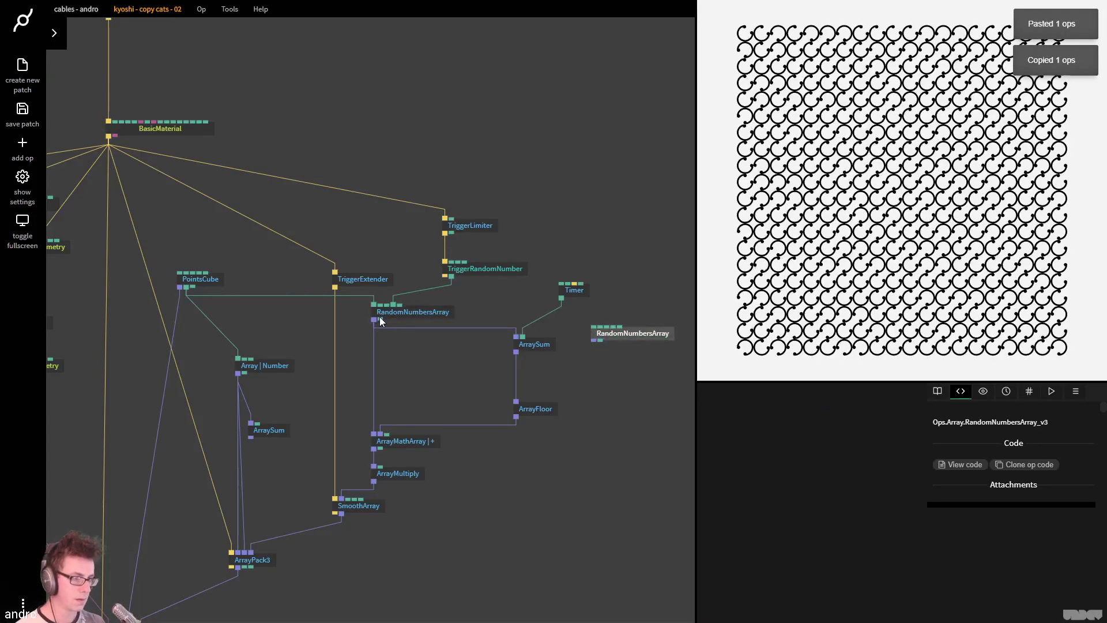
drag(380, 317, 688, 288)
Set the copied RandomNumbersArray's value range to Min 0 and Max 10 and turn off Integer
click(641, 332)
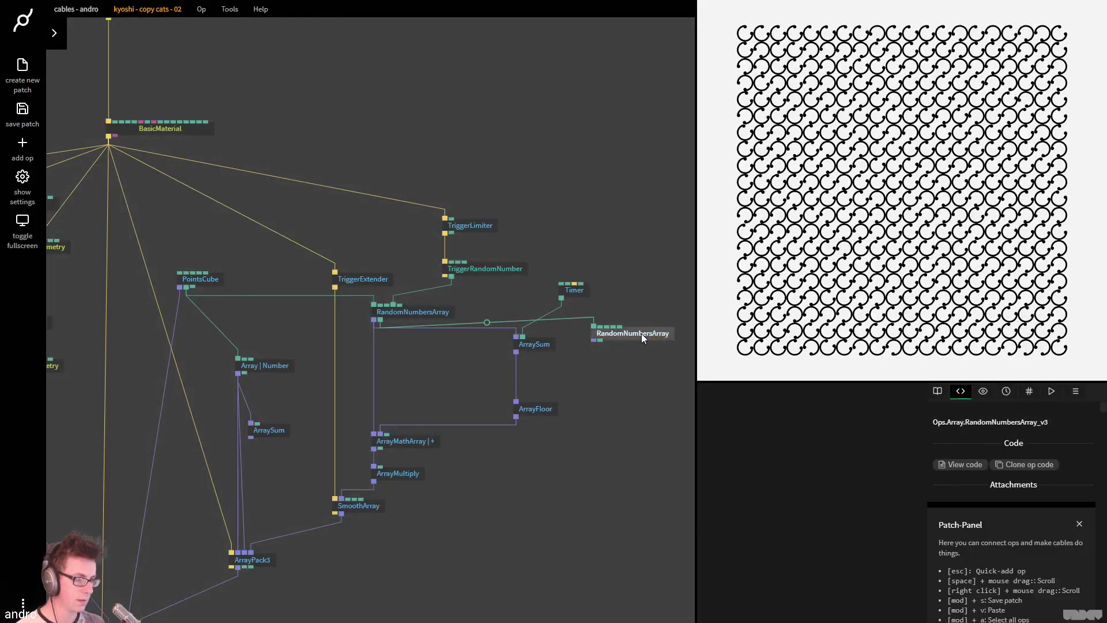
scroll(849, 578, down, 1)
click(821, 490)
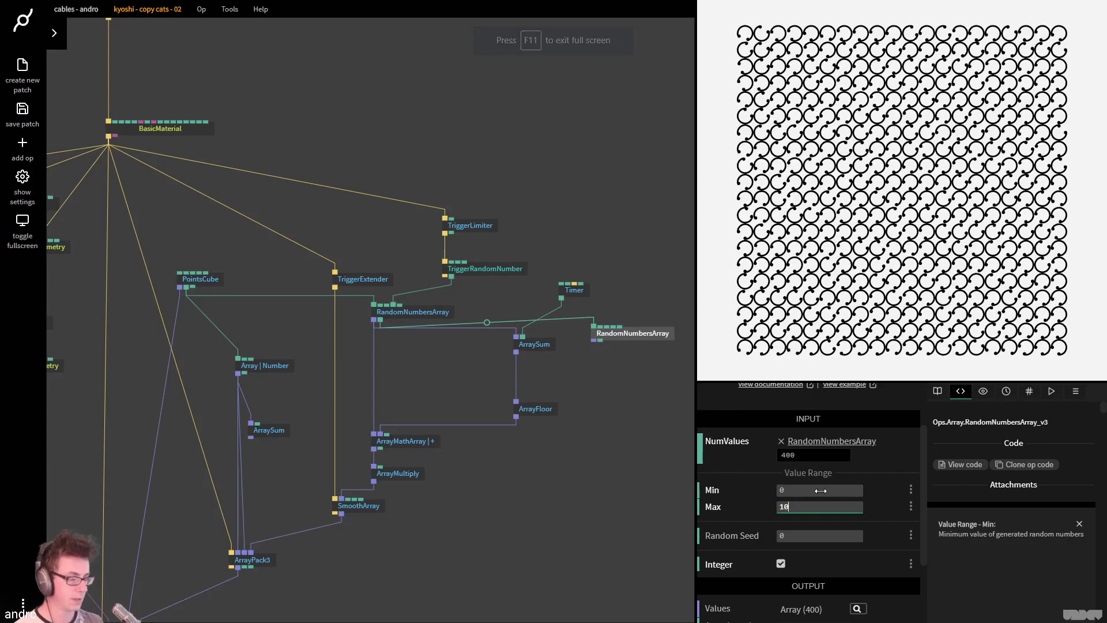
click(781, 564)
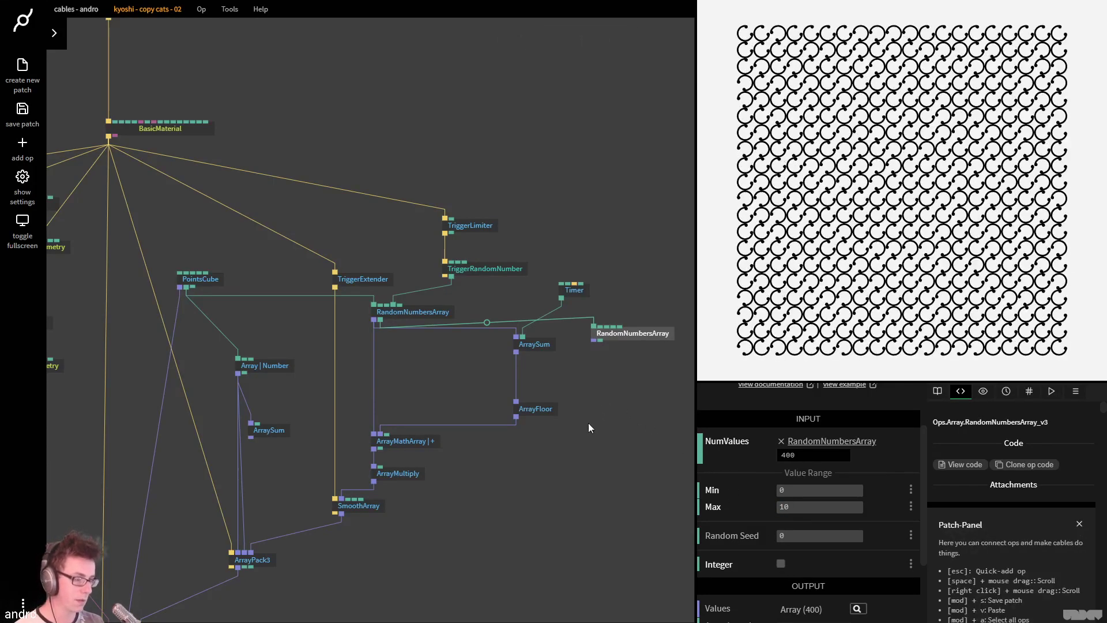
Insert an ArrayMathArray op between ArraySum and ArrayFloor and feed its Array 1 input from the copied RandomNumbersArray
click(536, 409)
click(516, 378)
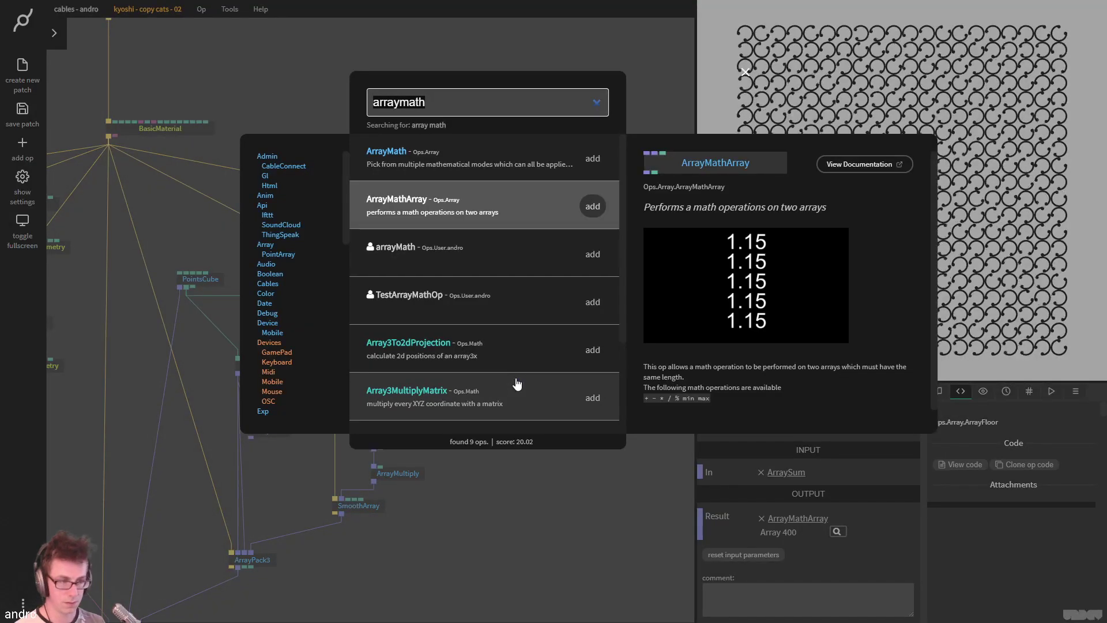
key(Return)
drag(593, 340, 523, 380)
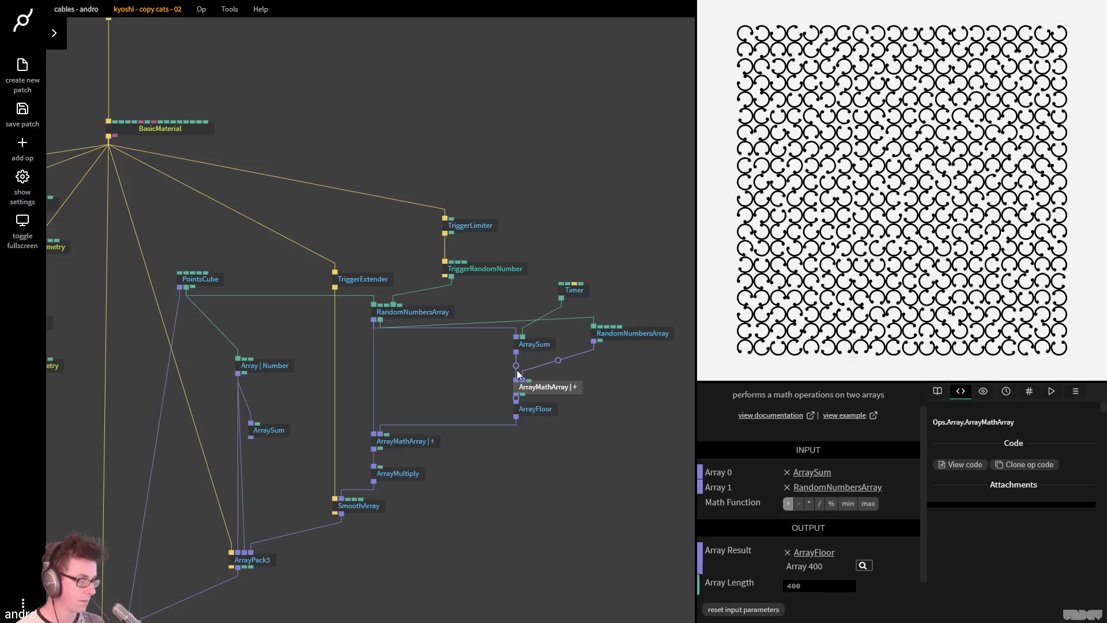
Set the Timer's Speed to 0.25 and the TriggerLimiter's interval to 2000 milliseconds
click(576, 289)
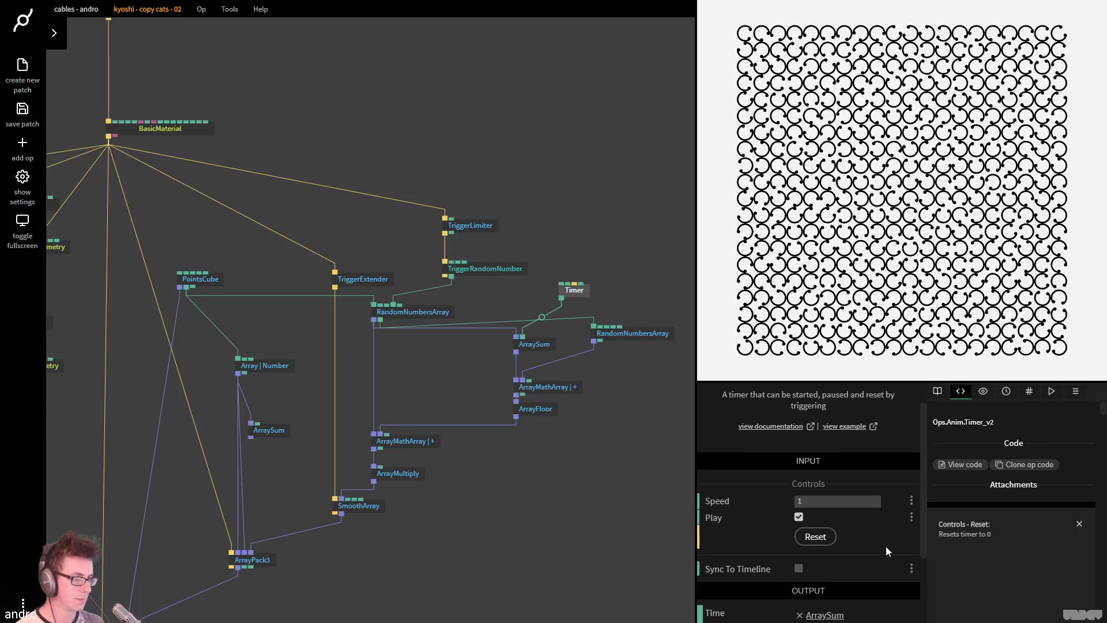
click(851, 499)
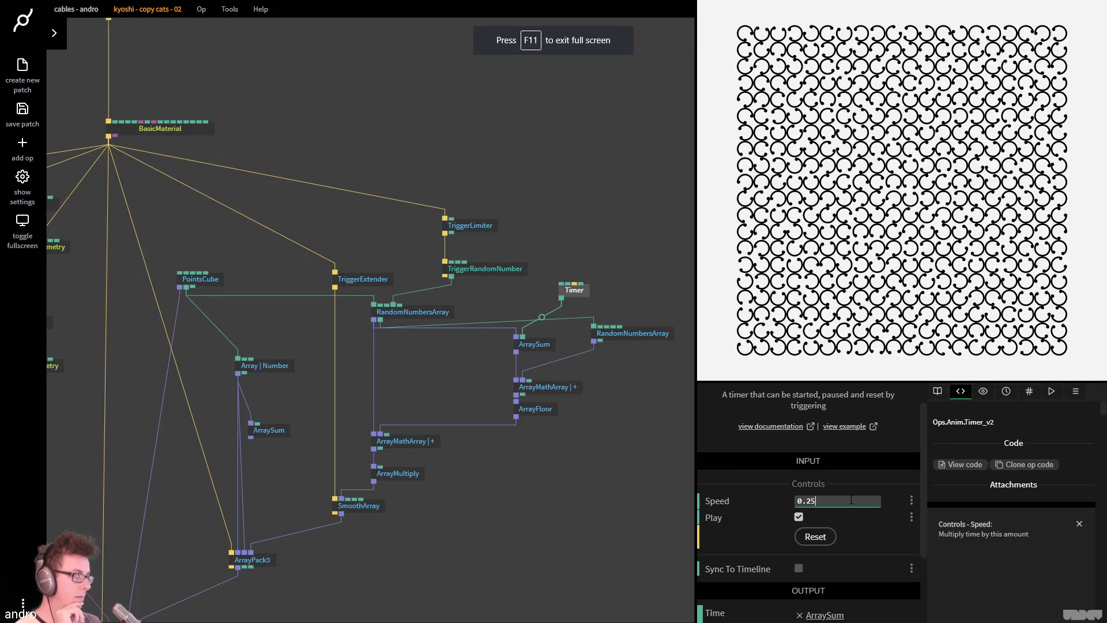
click(461, 228)
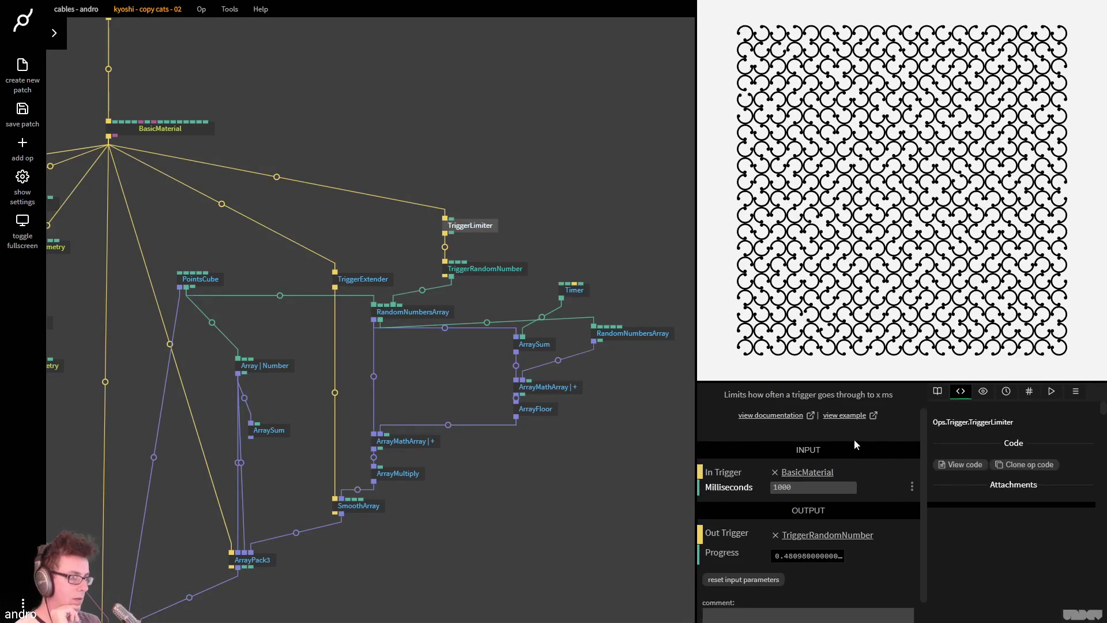
click(819, 487)
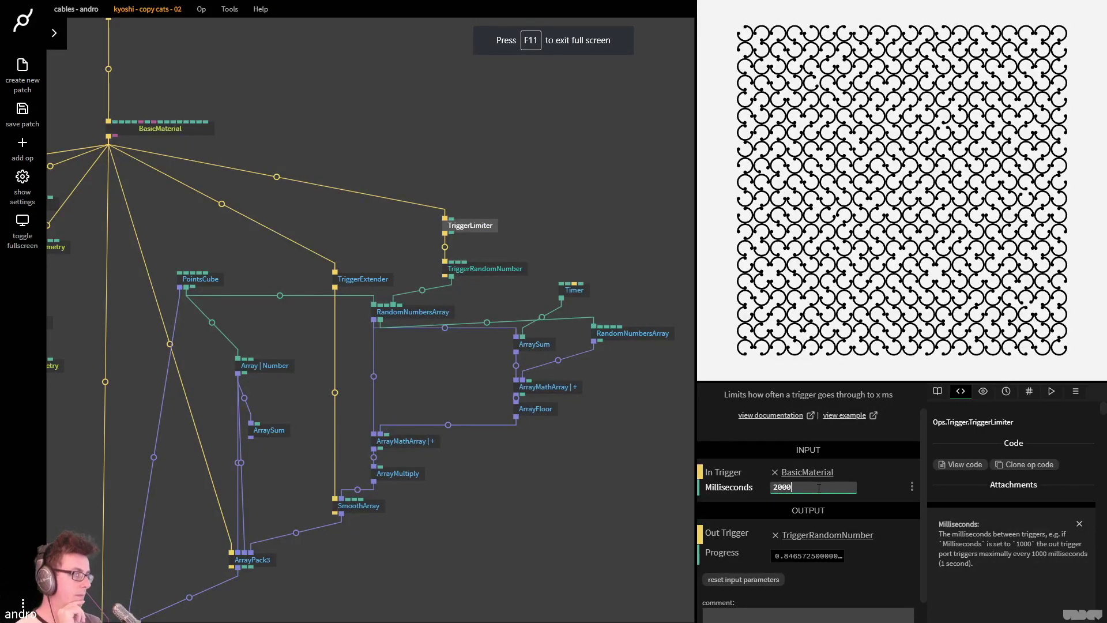
Unlink TriggerRandomNumber from the original RandomNumbersArray, and delete both TriggerLimiter and TriggerRandomNumber
right_click(421, 295)
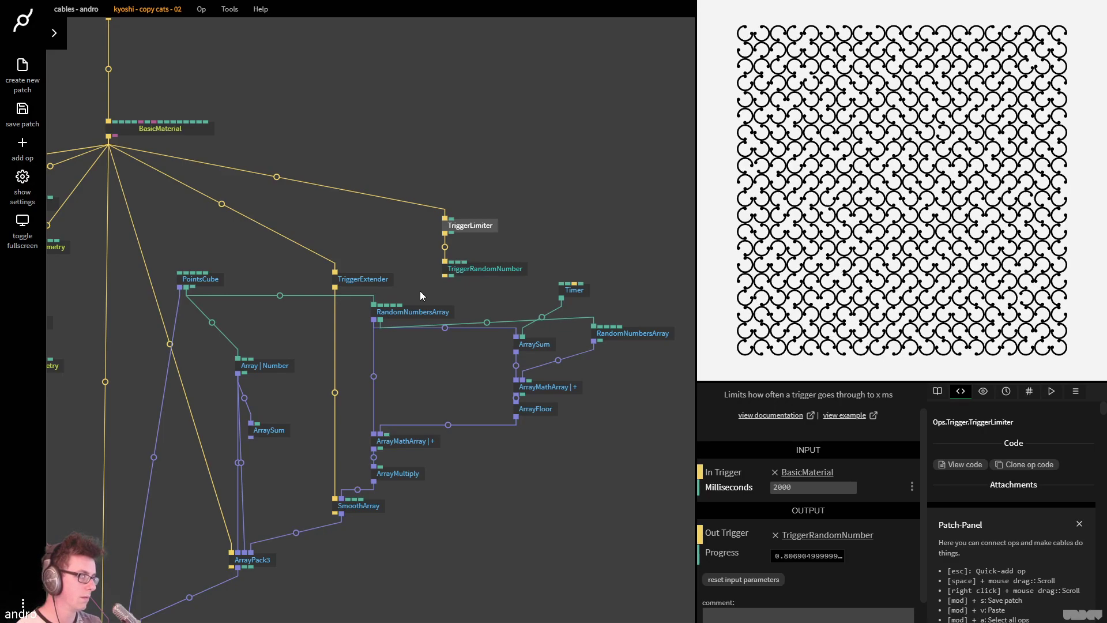
drag(577, 291, 435, 188)
key(Delete)
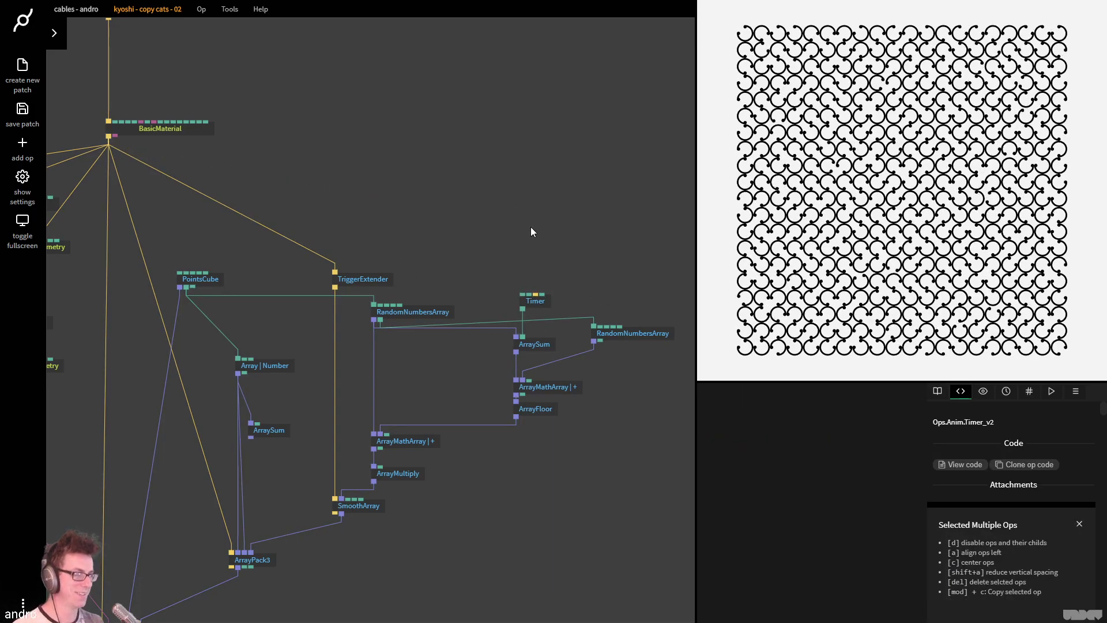
Set the Timer's Speed to 0.3 and save the patch
click(533, 301)
click(839, 535)
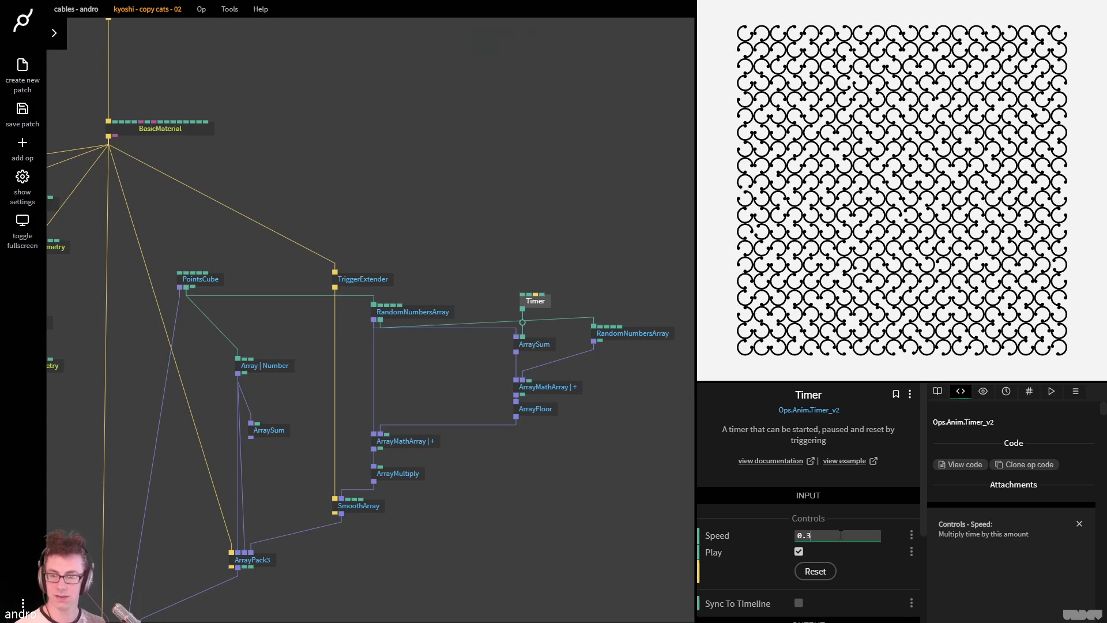
click(538, 168)
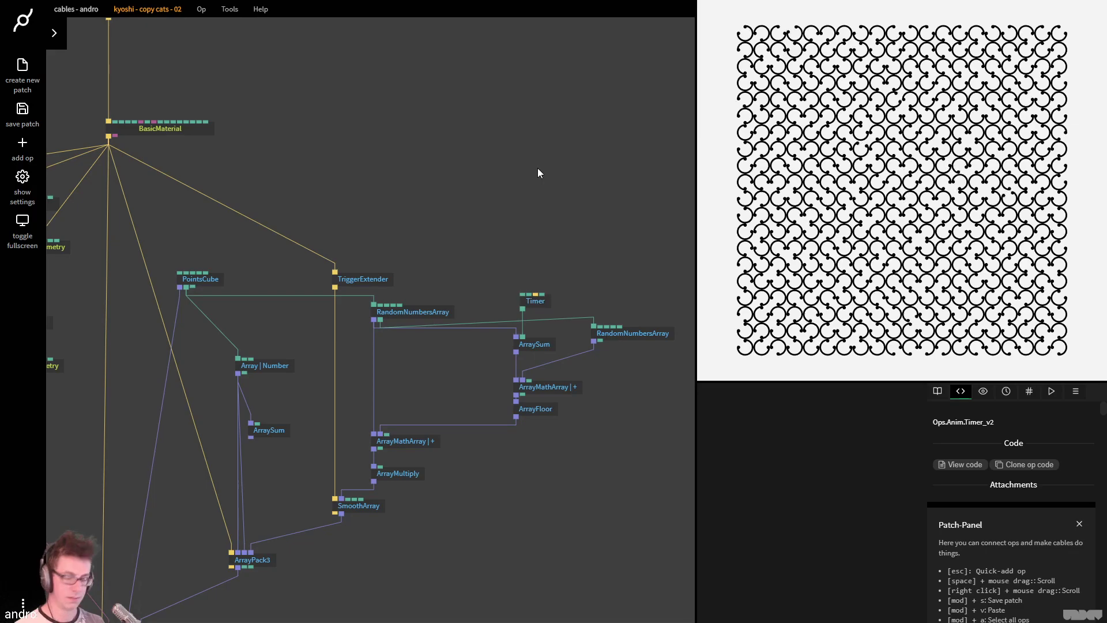
key(ctrl+s)
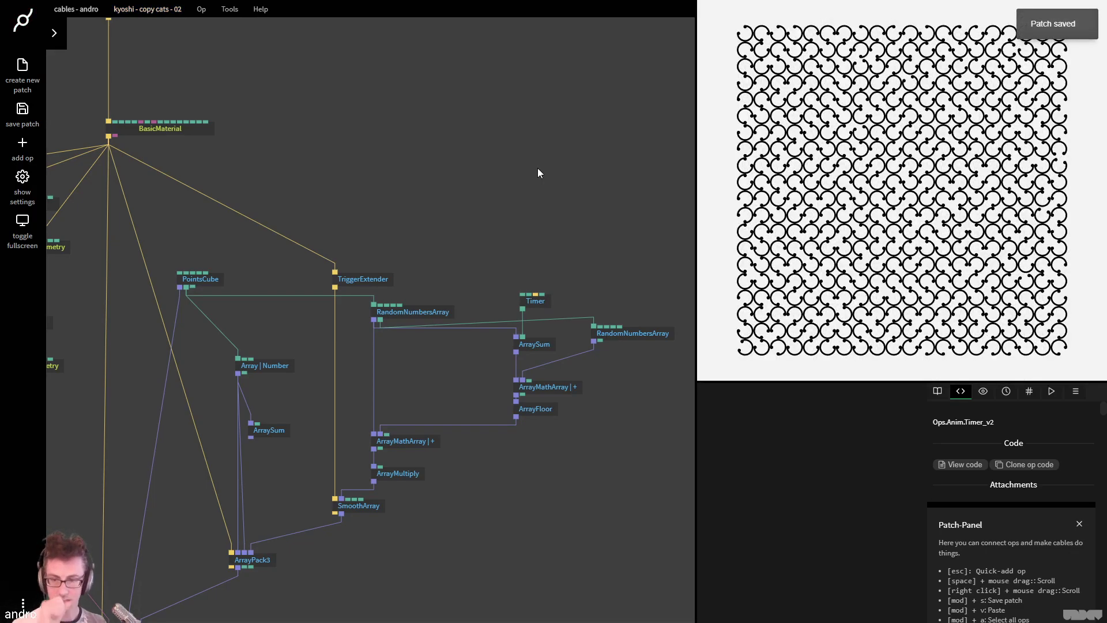
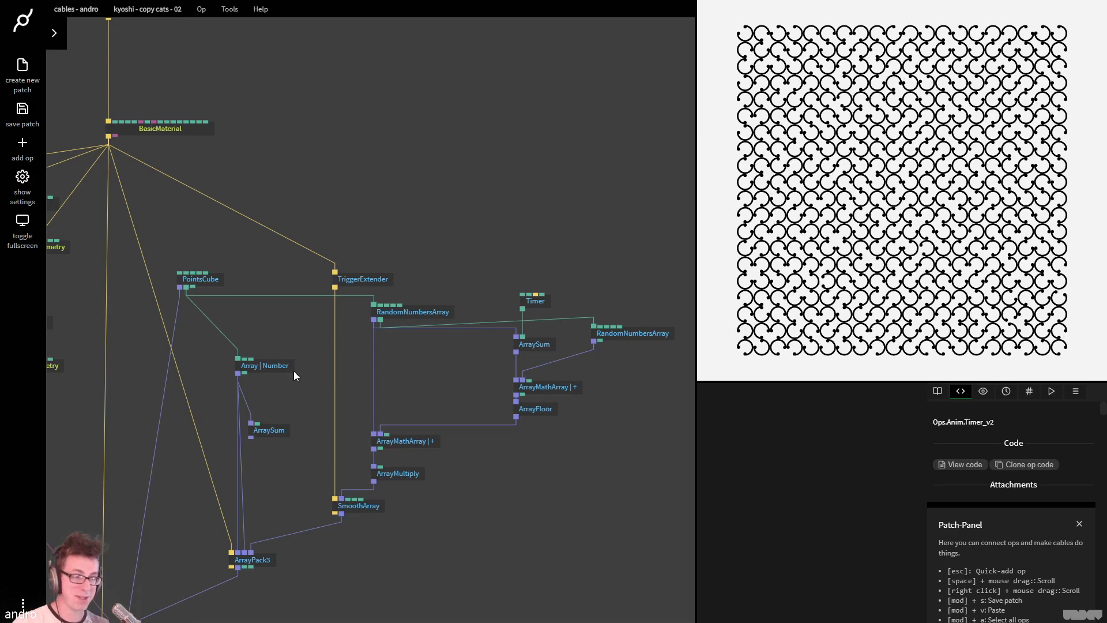
Review the PointsCube and MeshInstancer part of the patch and compare the result with the reference tweet in the other window
scroll(161, 300, down, 3)
scroll(203, 321, up, 3)
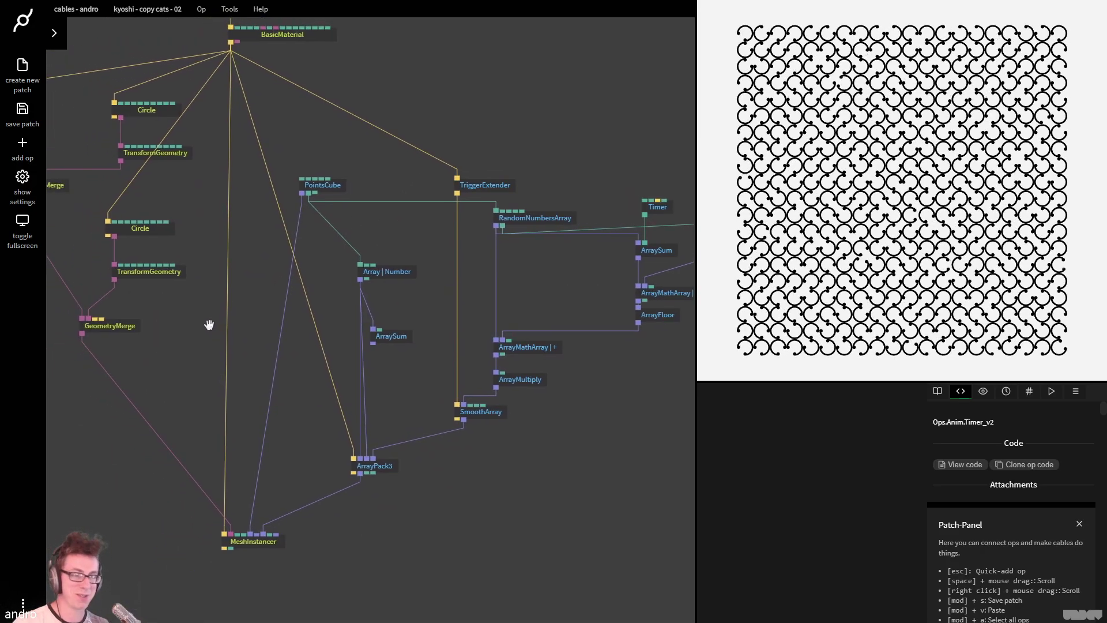
click(308, 241)
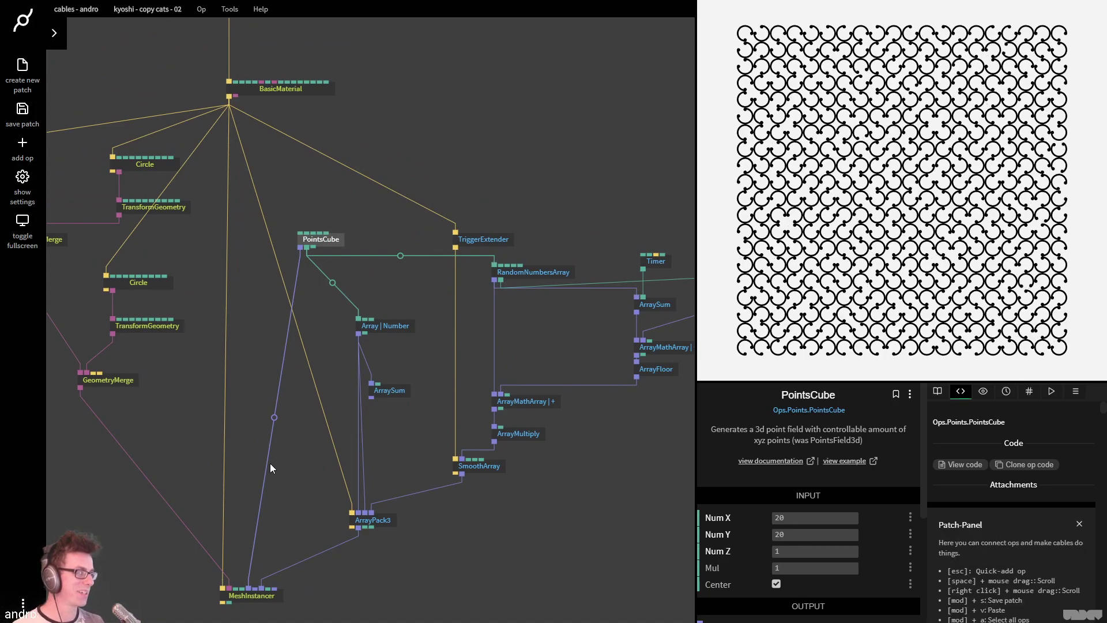
scroll(270, 462, down, 2)
scroll(289, 477, up, 2)
click(281, 395)
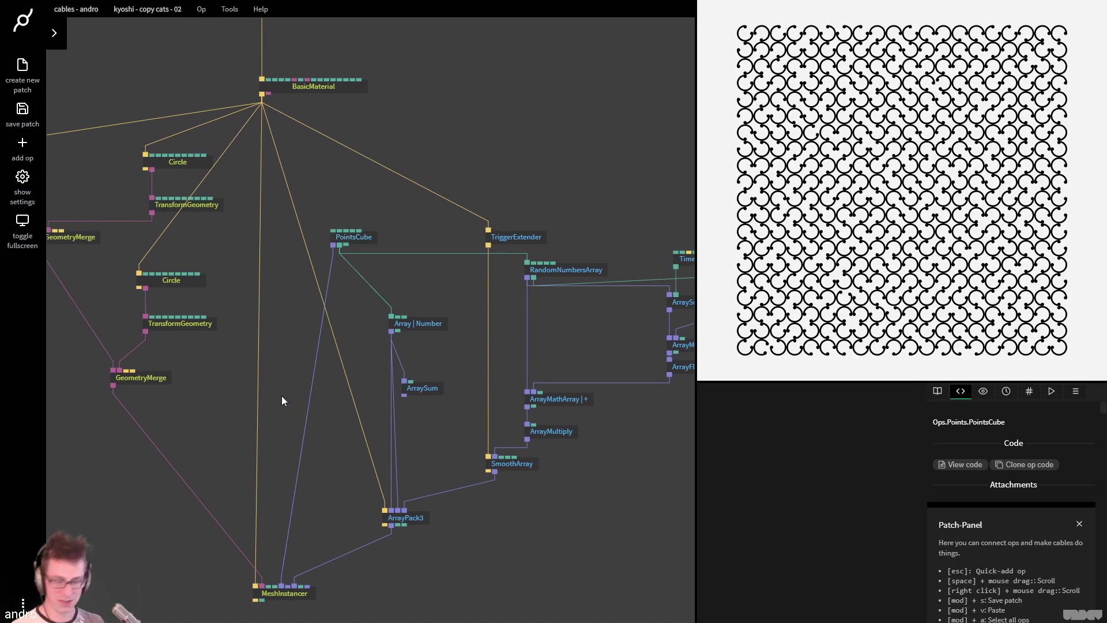
key(alt+Tab)
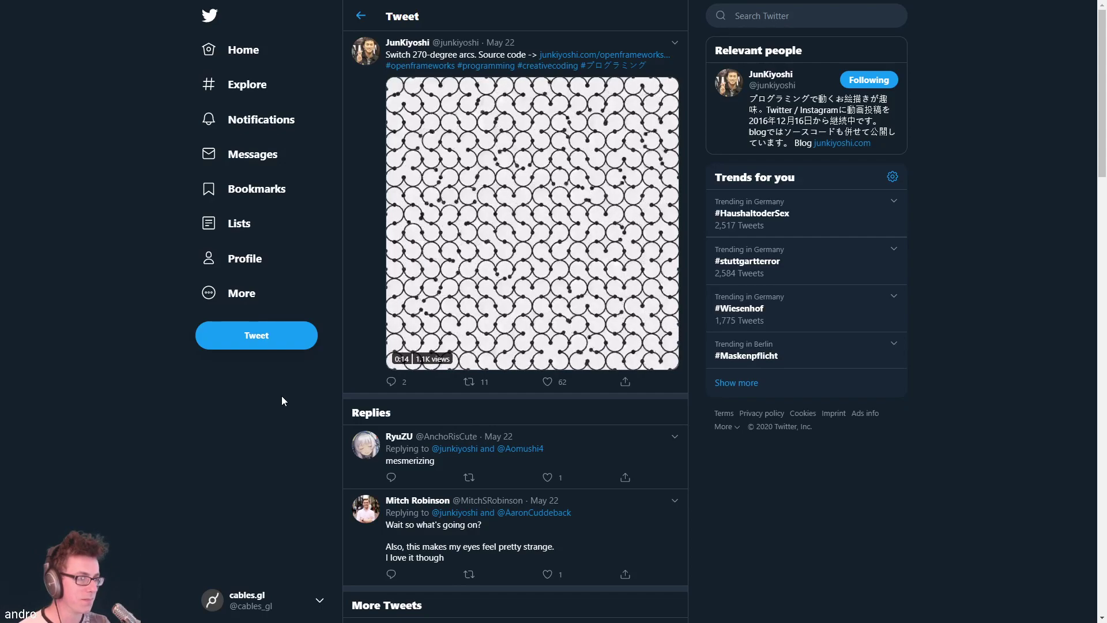
key(alt+Tab)
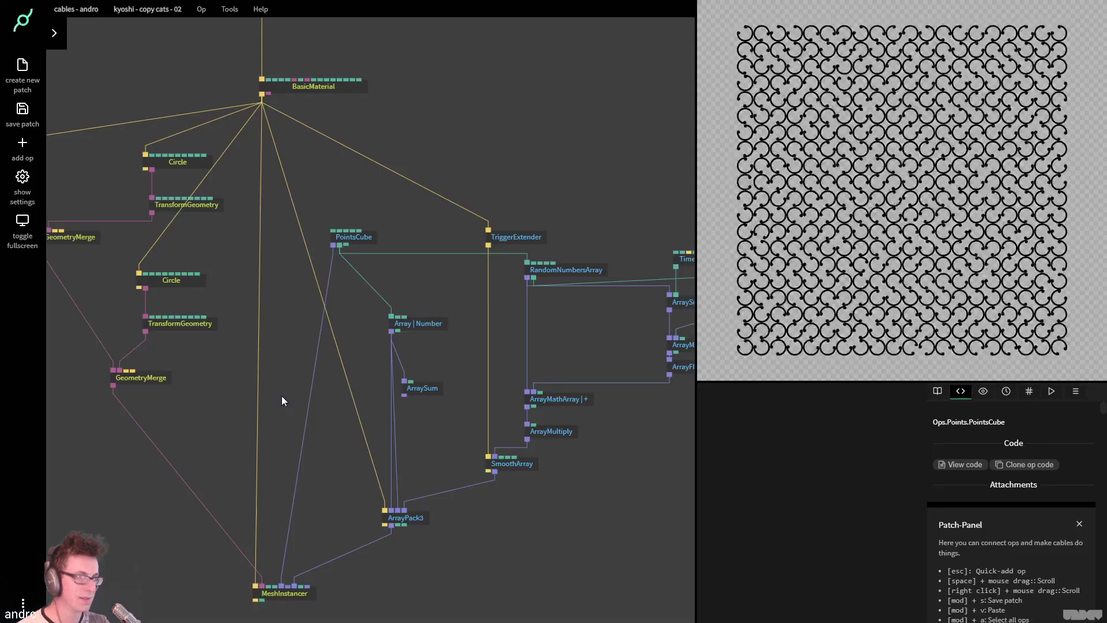
Set the Radius of the open ring's Circle op to 0.55
drag(197, 402, 219, 403)
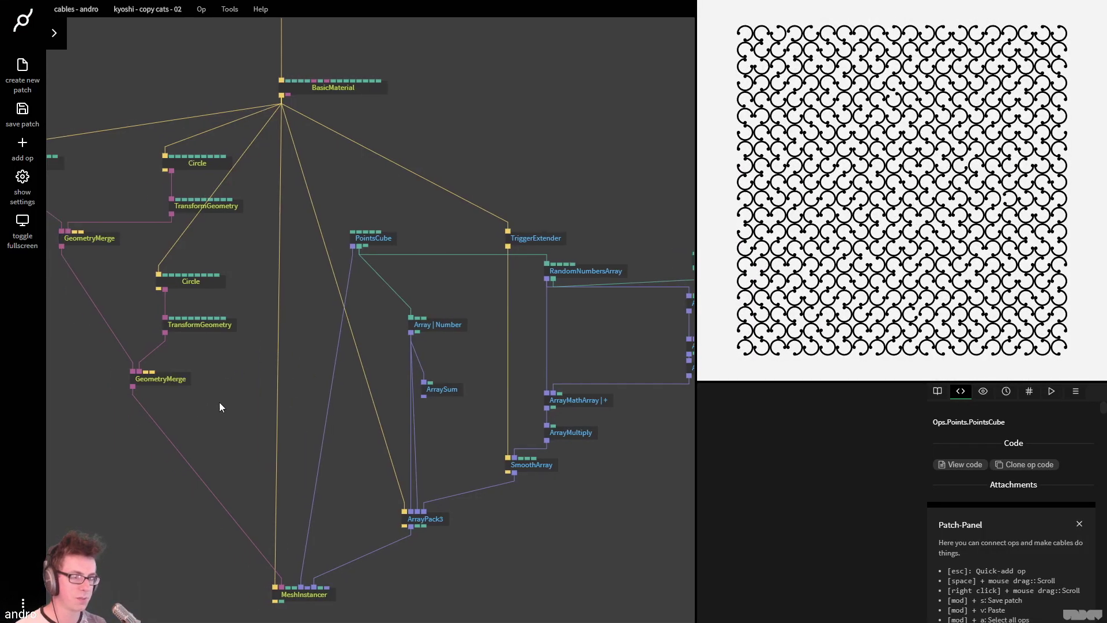
drag(219, 233, 242, 234)
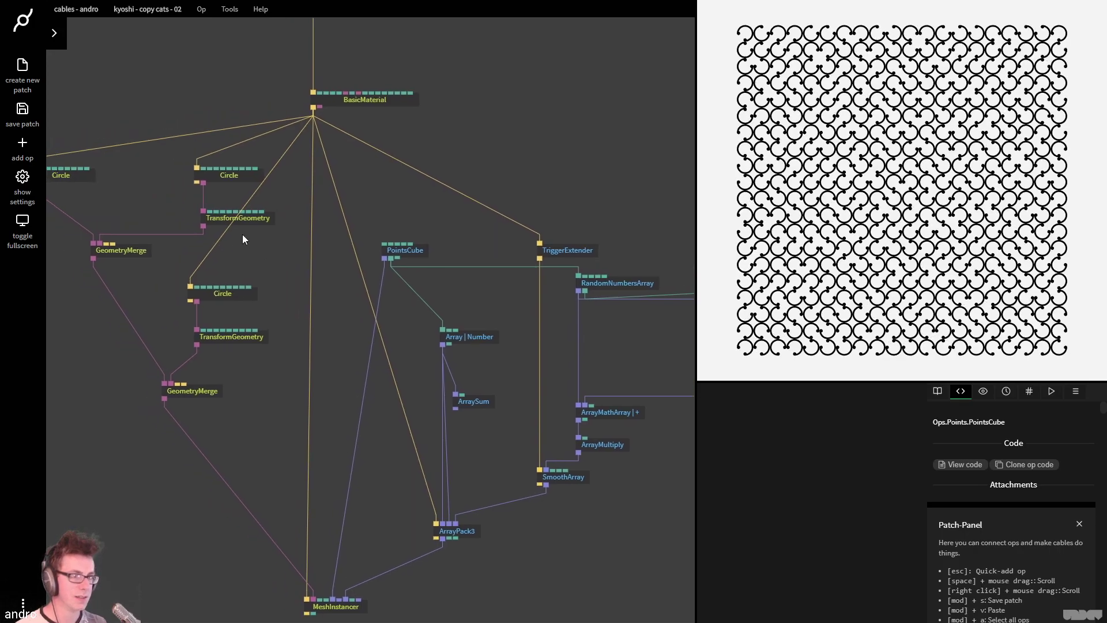
click(78, 175)
key(F11)
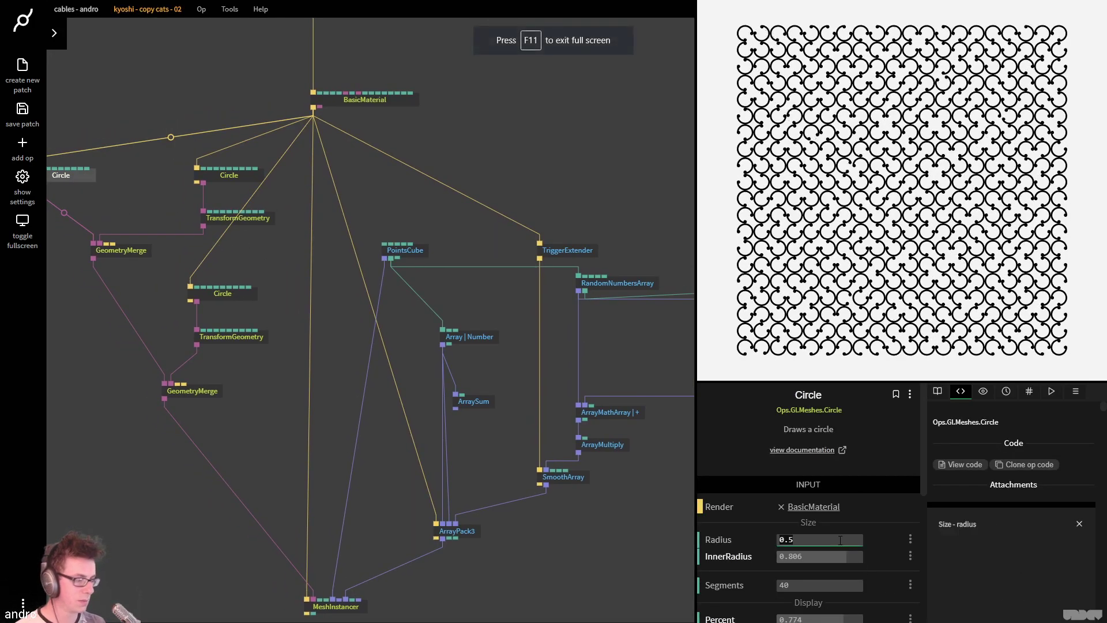
click(840, 539)
text(5)
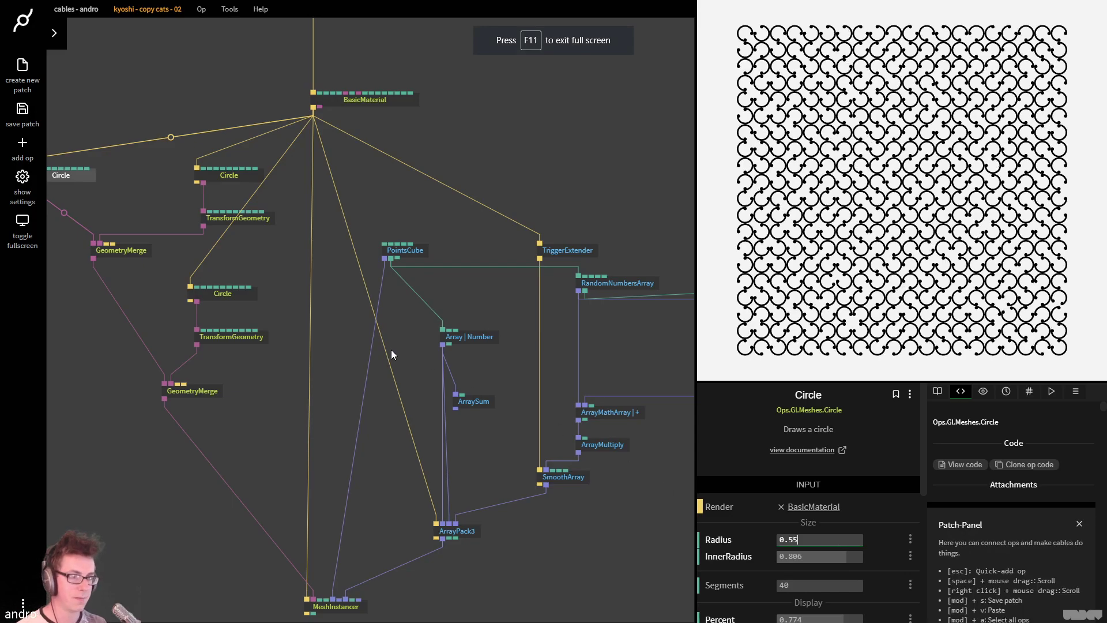
Reset the GeometryMerge ops and merge again, first the upper one and then the one feeding MeshInstancer
click(130, 256)
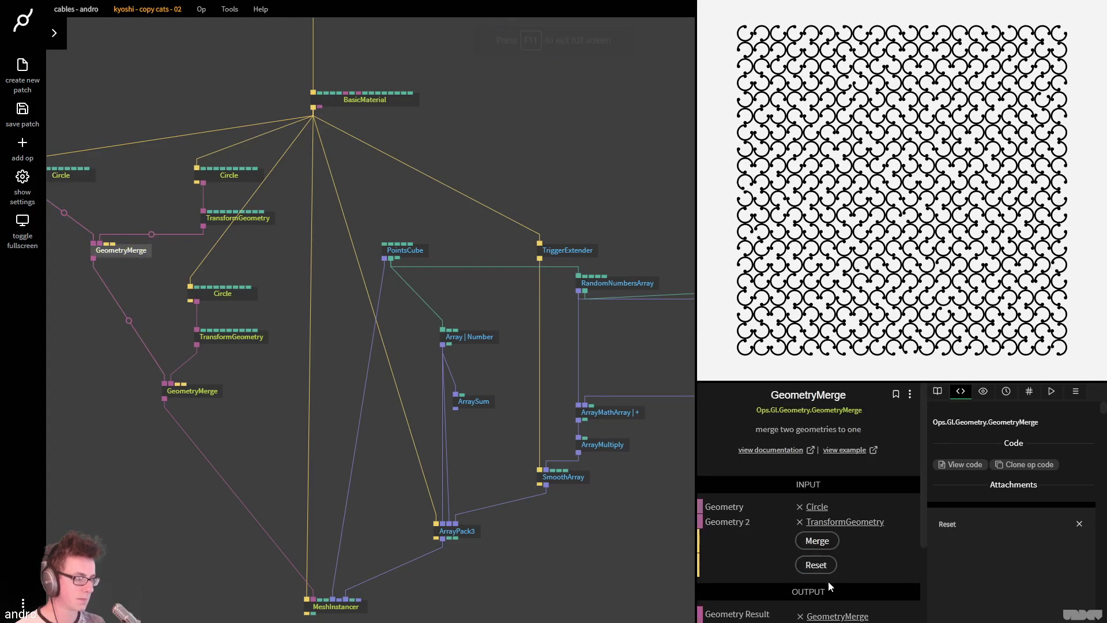
click(218, 391)
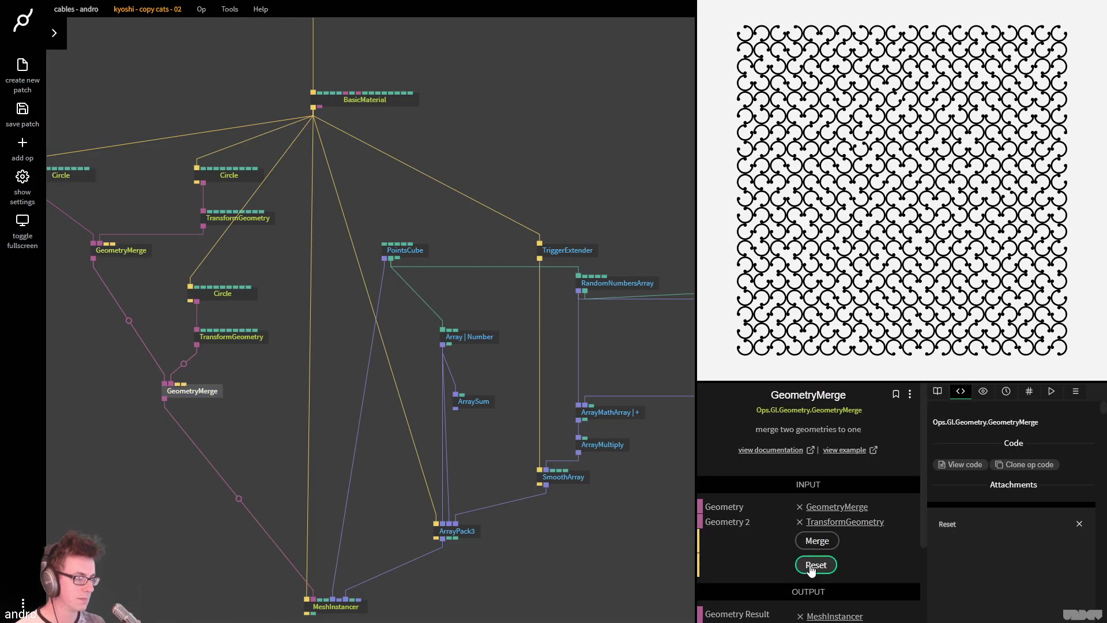
click(815, 564)
click(144, 255)
click(818, 541)
click(211, 392)
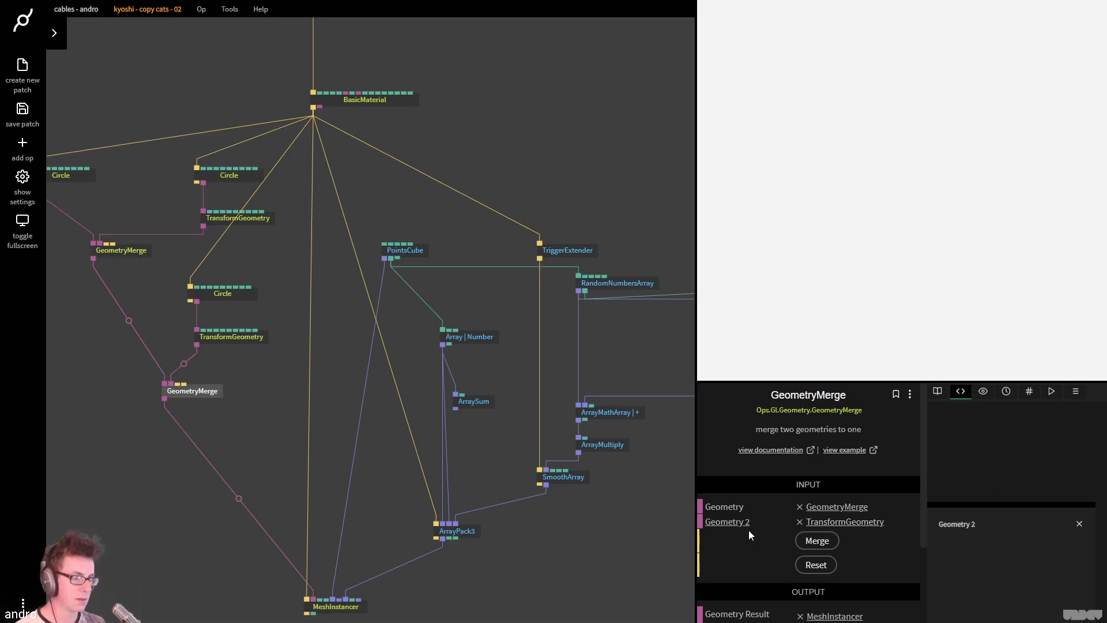
click(807, 542)
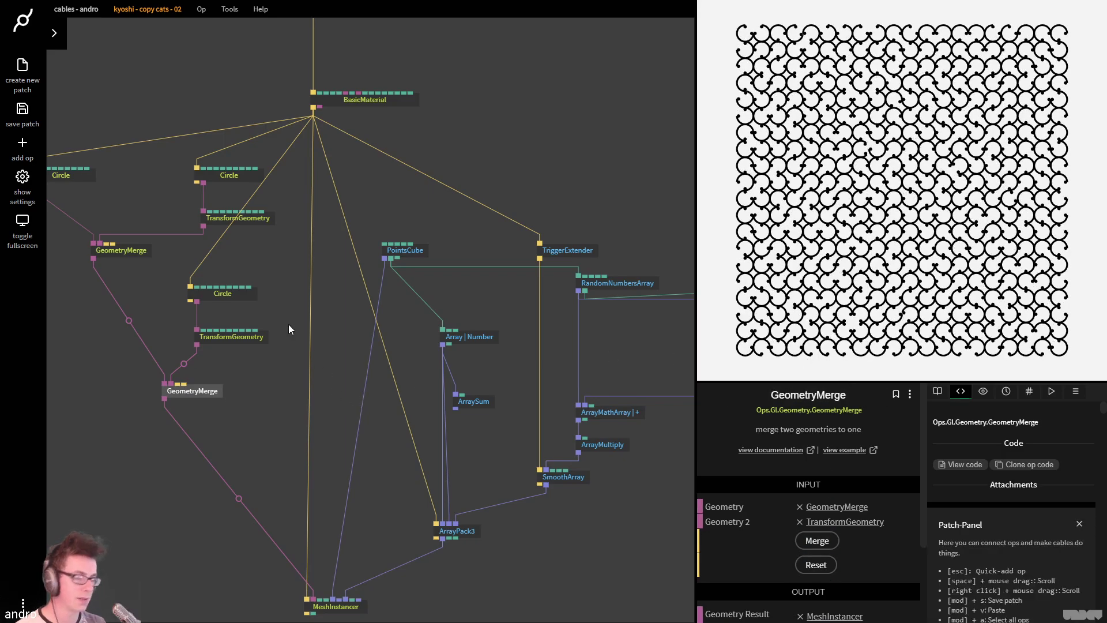
Set Translate Y of the lower TransformGeometry to -0.5 and Translate X of the upper TransformGeometry to 0.5
click(224, 292)
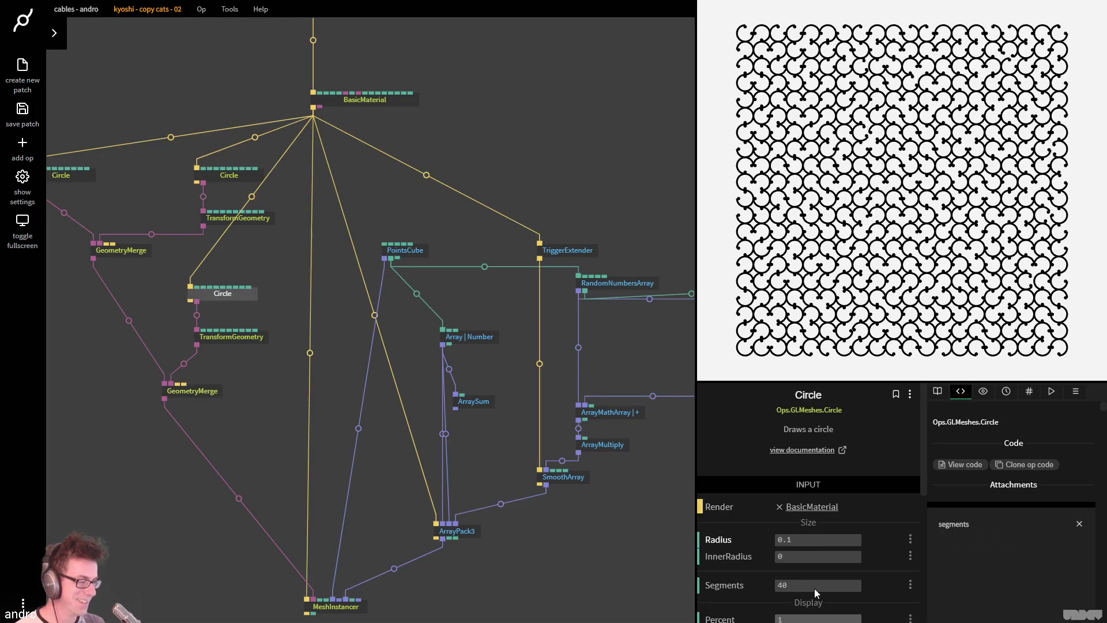
click(242, 337)
click(802, 537)
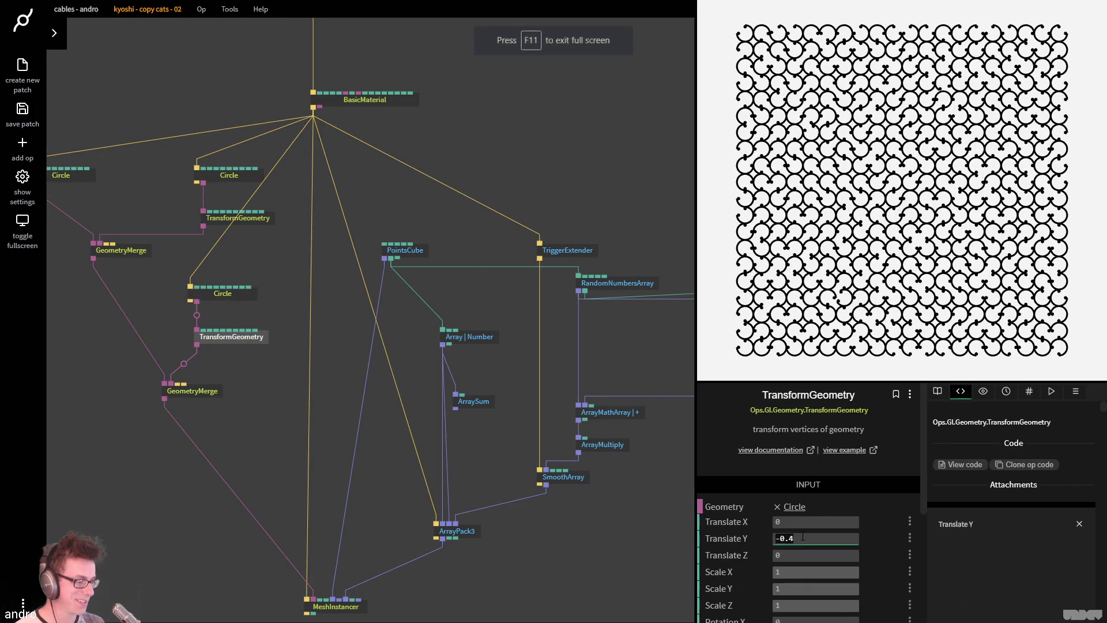
text(-0.5)
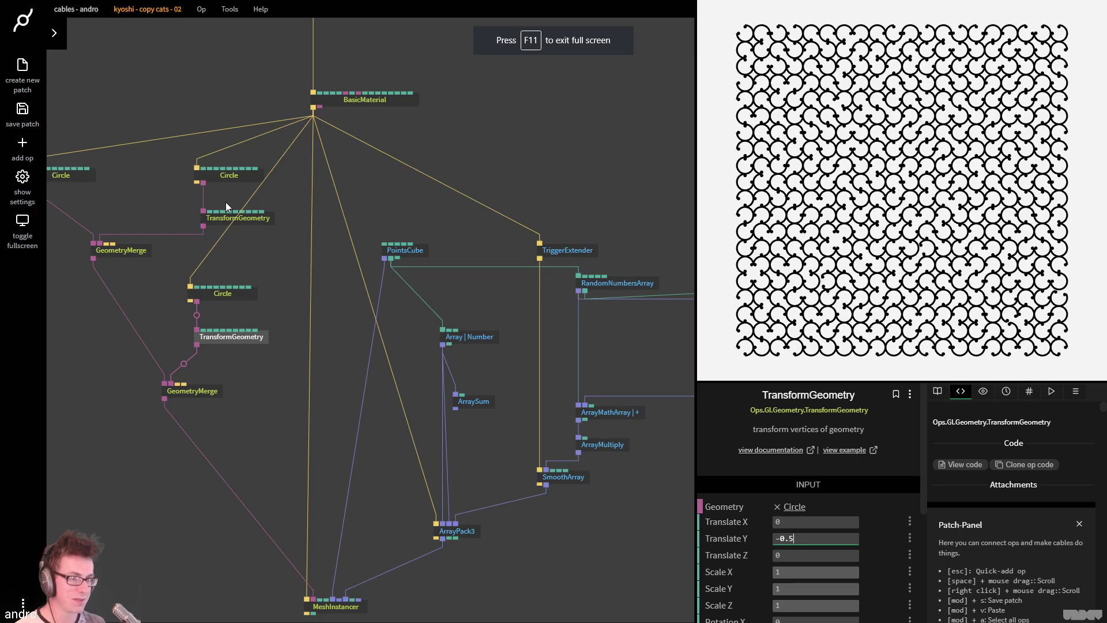
click(230, 217)
click(812, 522)
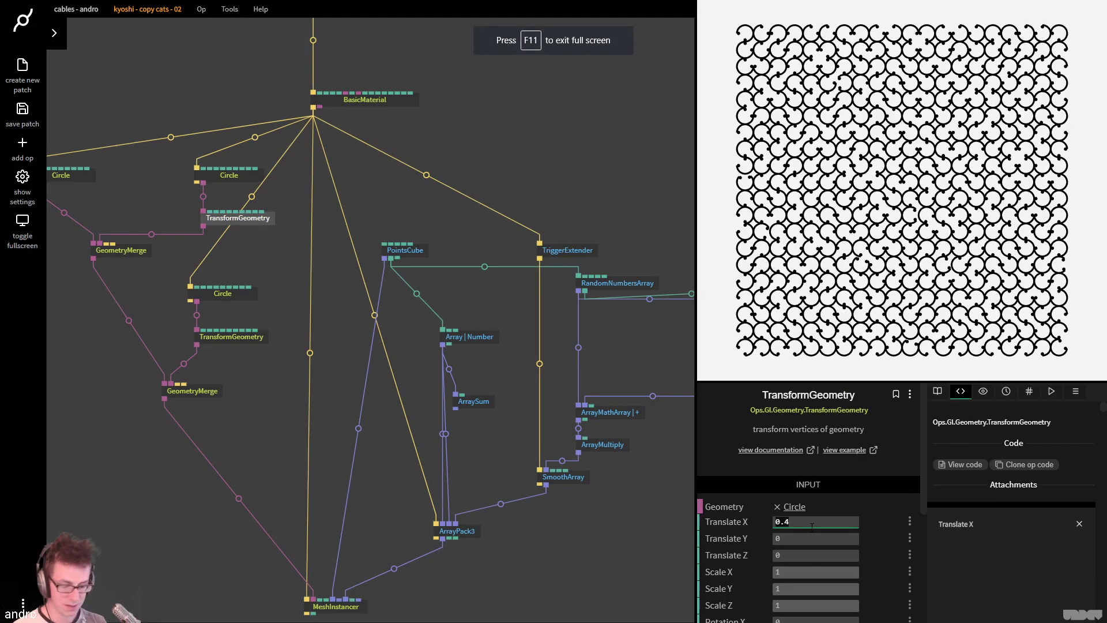
text(0.5)
Reset the GeometryMerge feeding MeshInstancer, and merge the upper GeometryMerge and the lower one again
drag(123, 192, 157, 193)
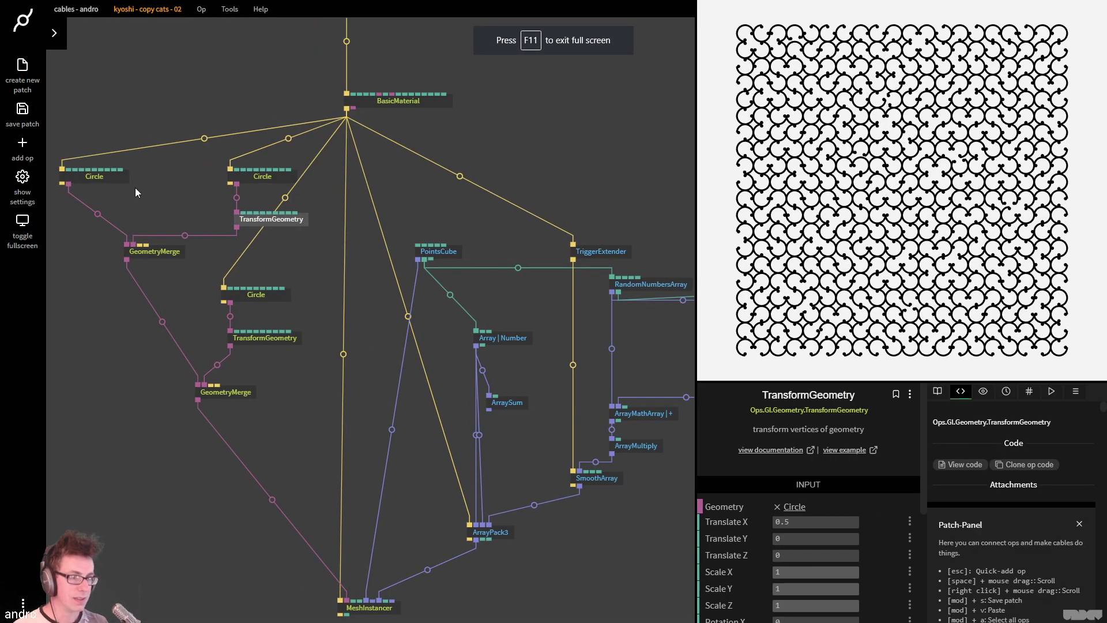
click(163, 251)
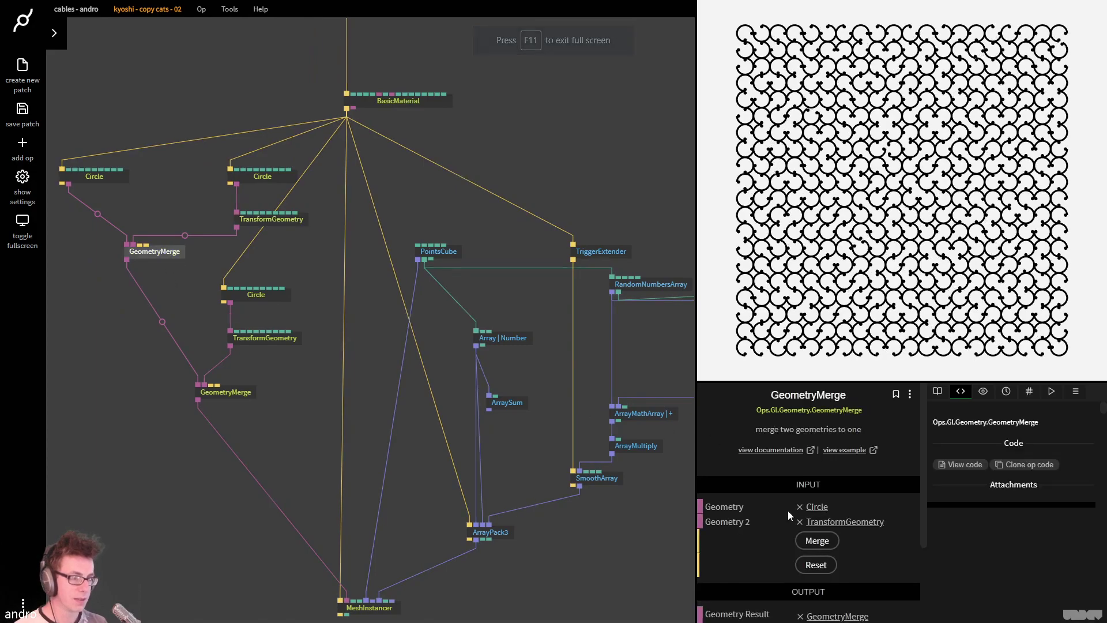
click(224, 395)
click(816, 565)
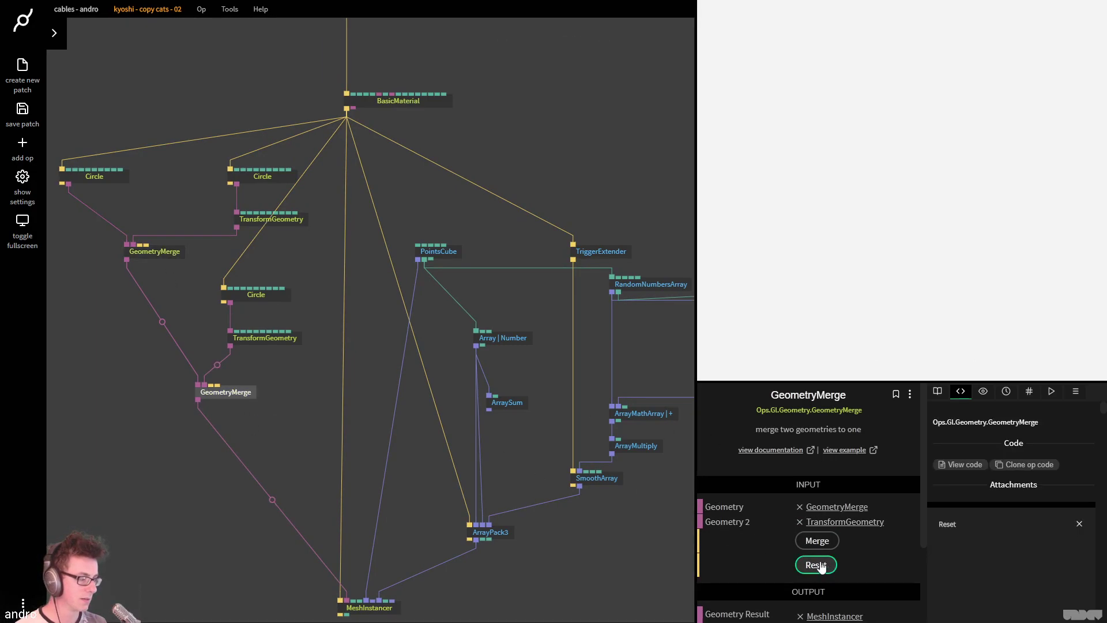
click(164, 251)
click(830, 540)
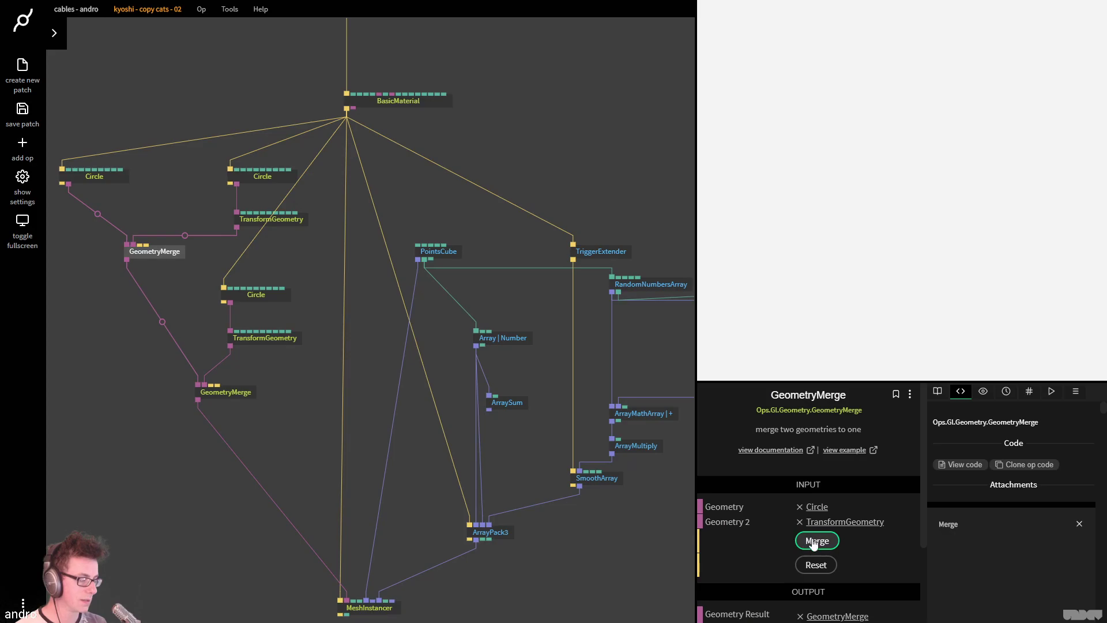
click(225, 393)
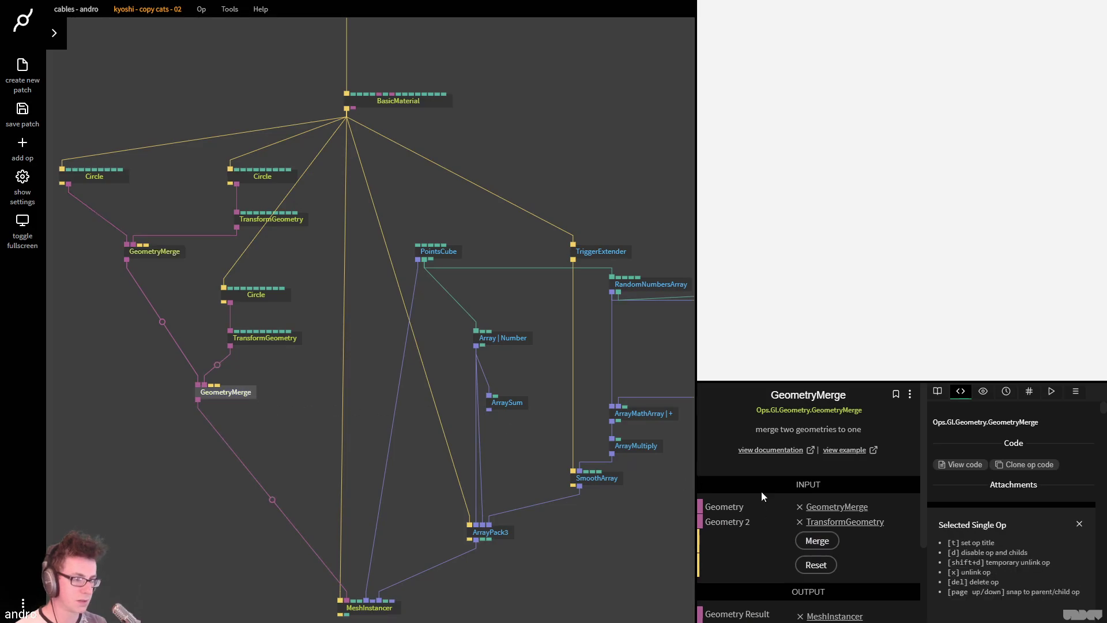
click(816, 542)
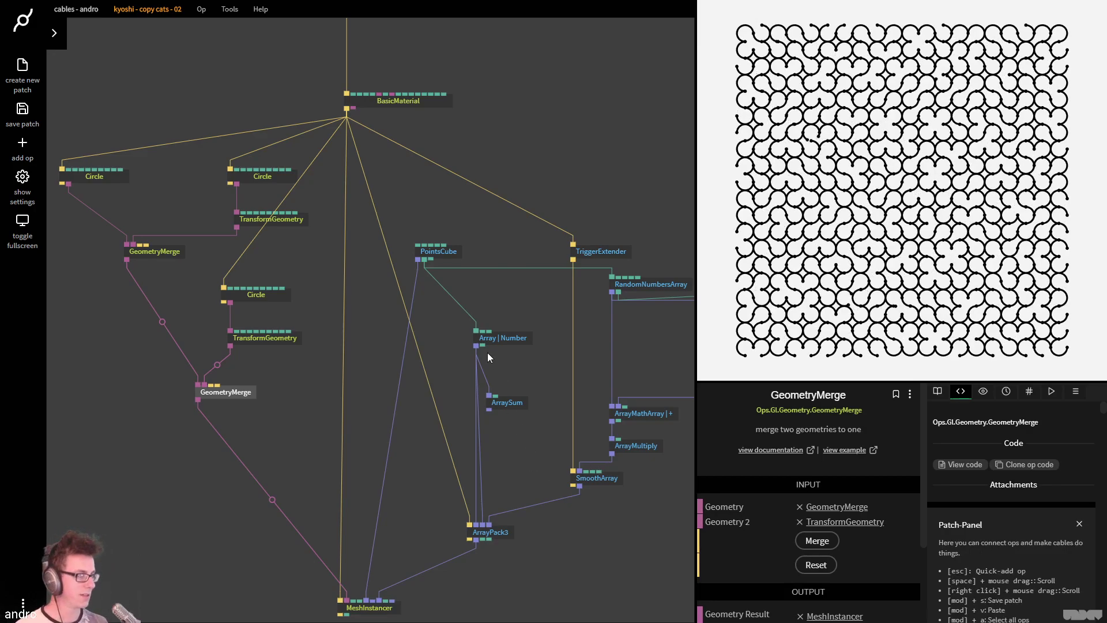
Connect ClearColor's trigger output to the Grid op to check the rings against the grid lines
drag(521, 201, 474, 351)
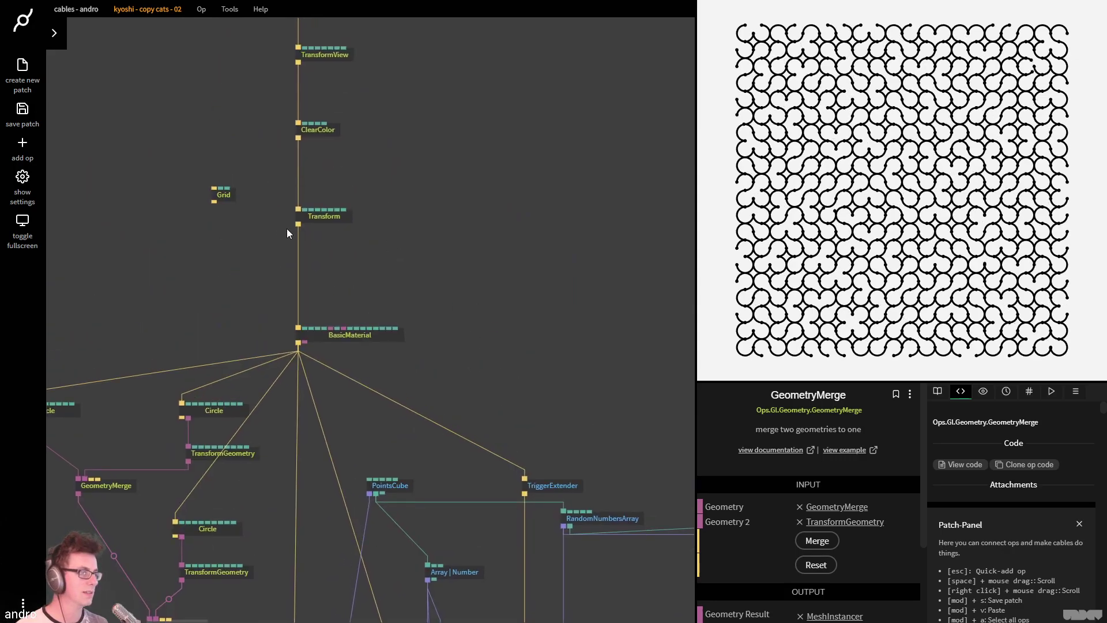
click(221, 193)
drag(297, 137, 225, 195)
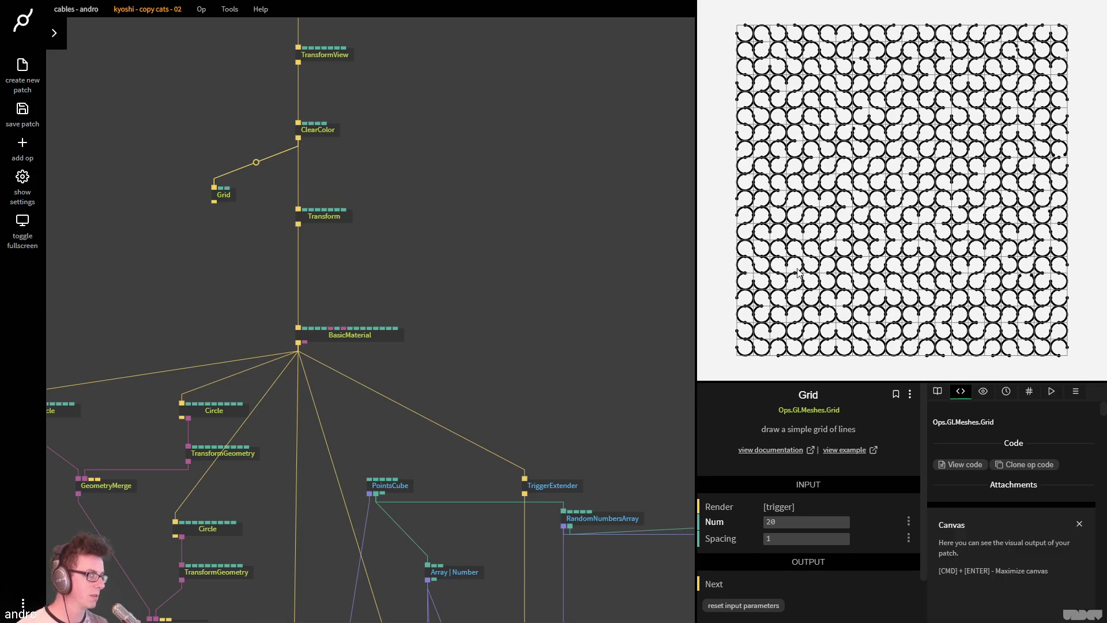
click(258, 227)
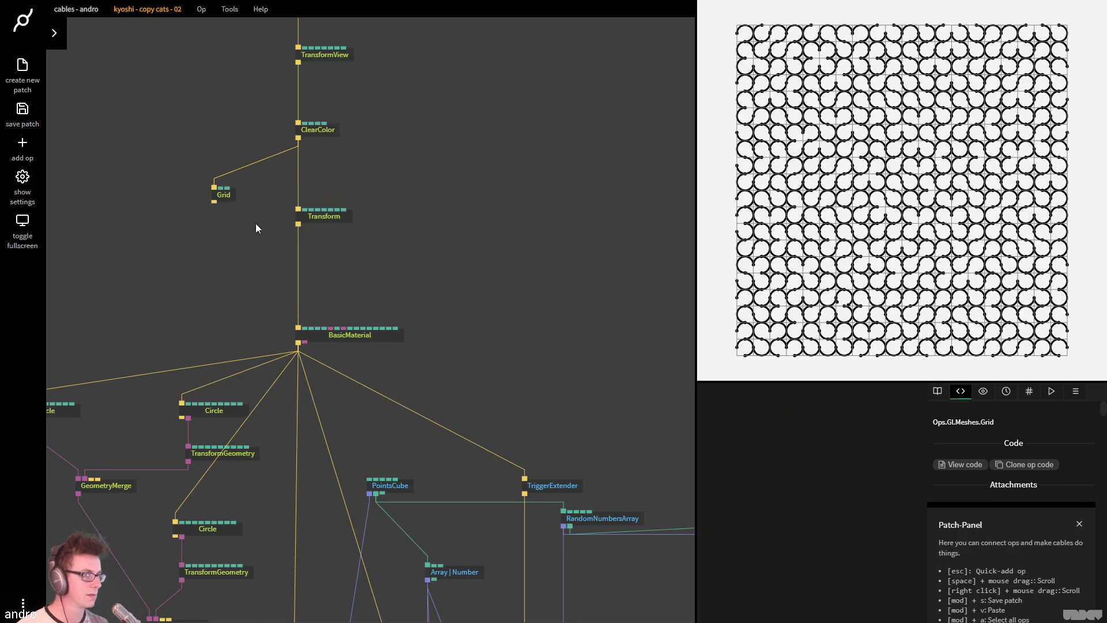
Unlink the Grid op from ClearColor and delete it from the patch
click(221, 195)
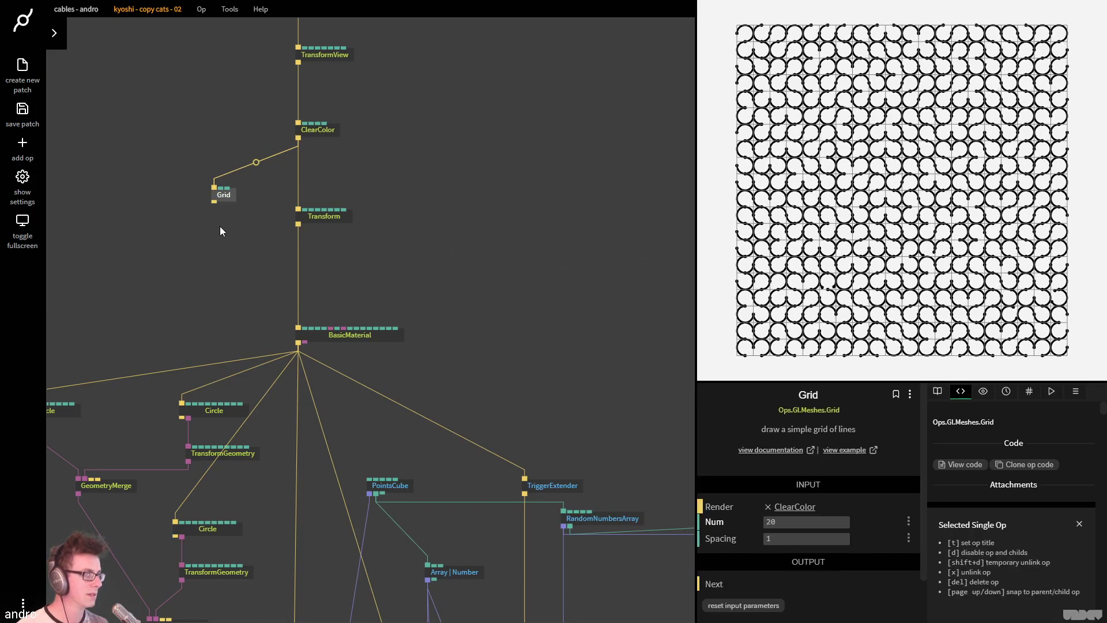
key(x)
click(219, 195)
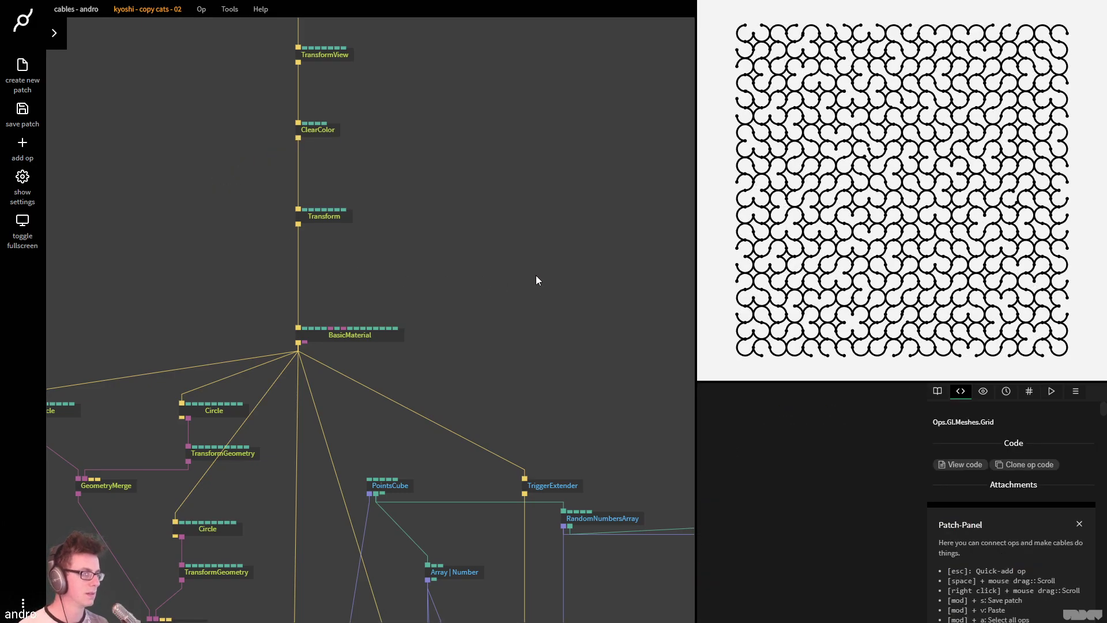
Set the Scale of the Transform op above BasicMaterial to 1.07 and save the patch
scroll(563, 228, down, 4)
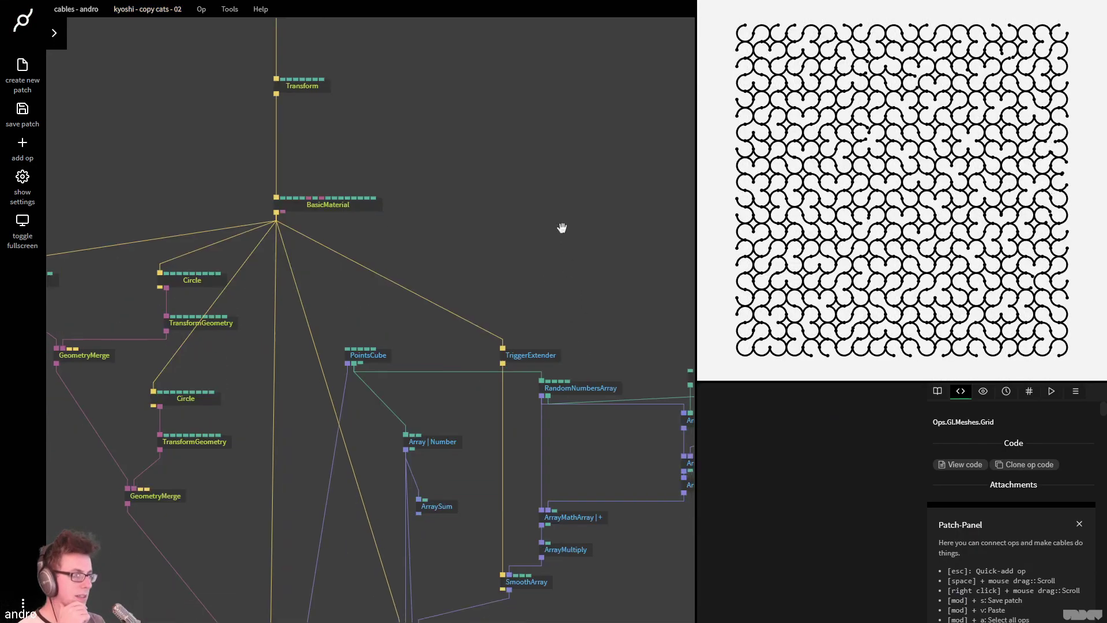
drag(561, 220, 454, 174)
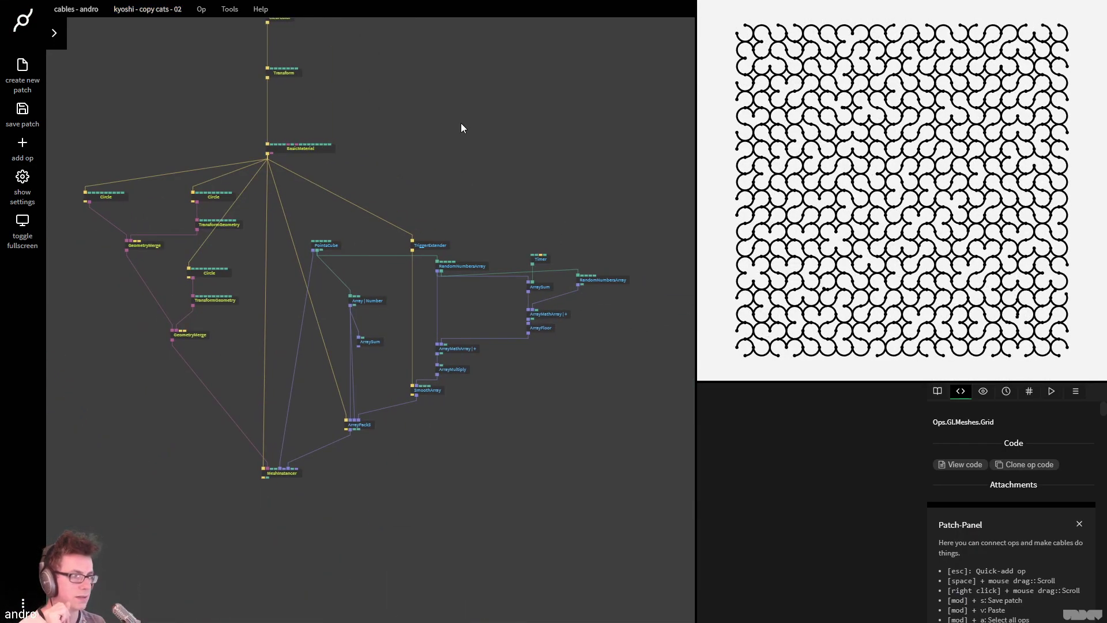
drag(461, 124, 504, 244)
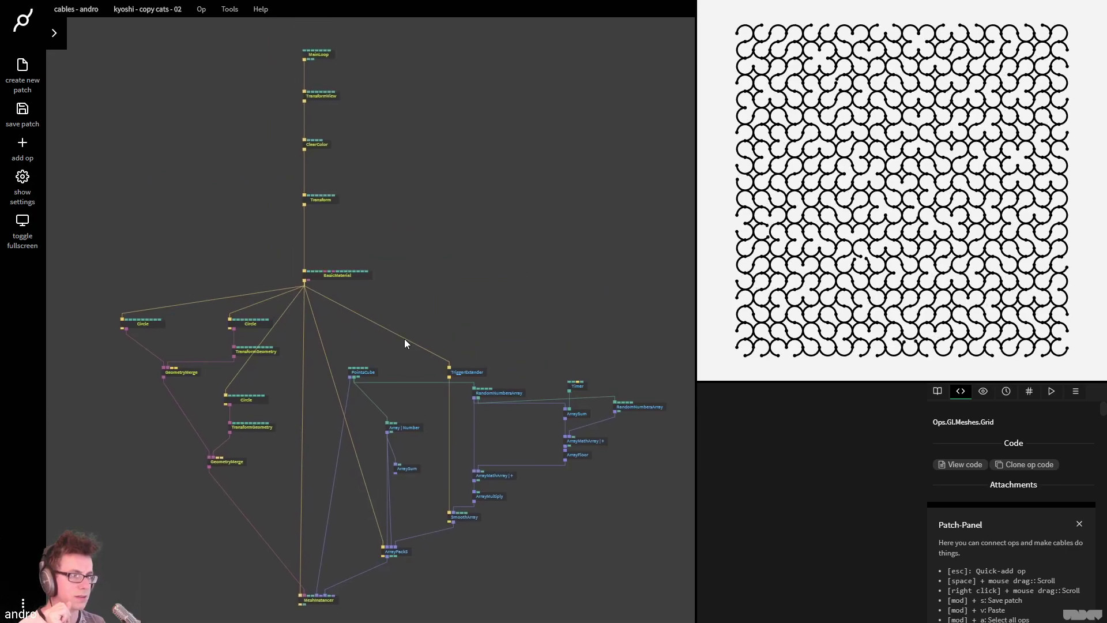
click(317, 200)
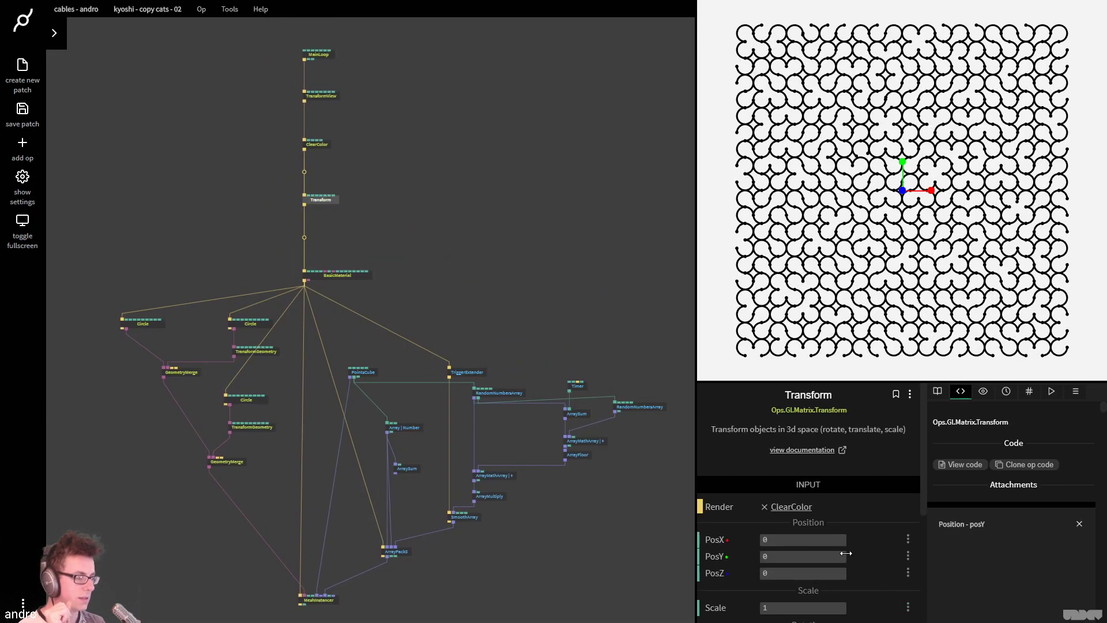
scroll(849, 532, down, 2)
mouse_move(818, 531)
mouse_down()
mouse_move(847, 530)
mouse_move(837, 530)
mouse_up()
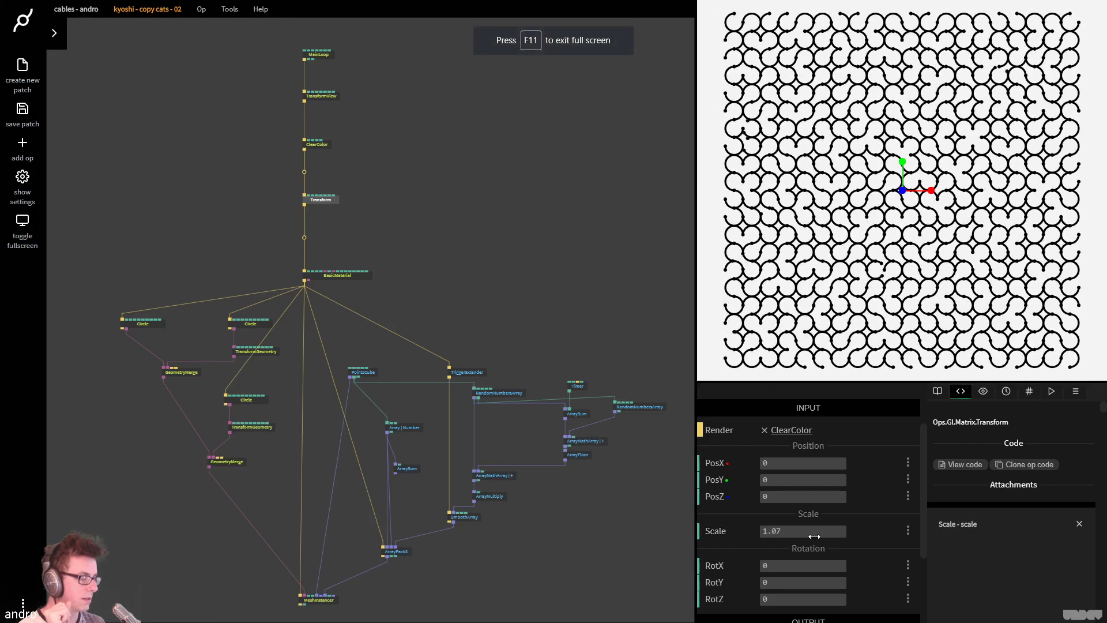
click(465, 248)
key(ctrl+s)
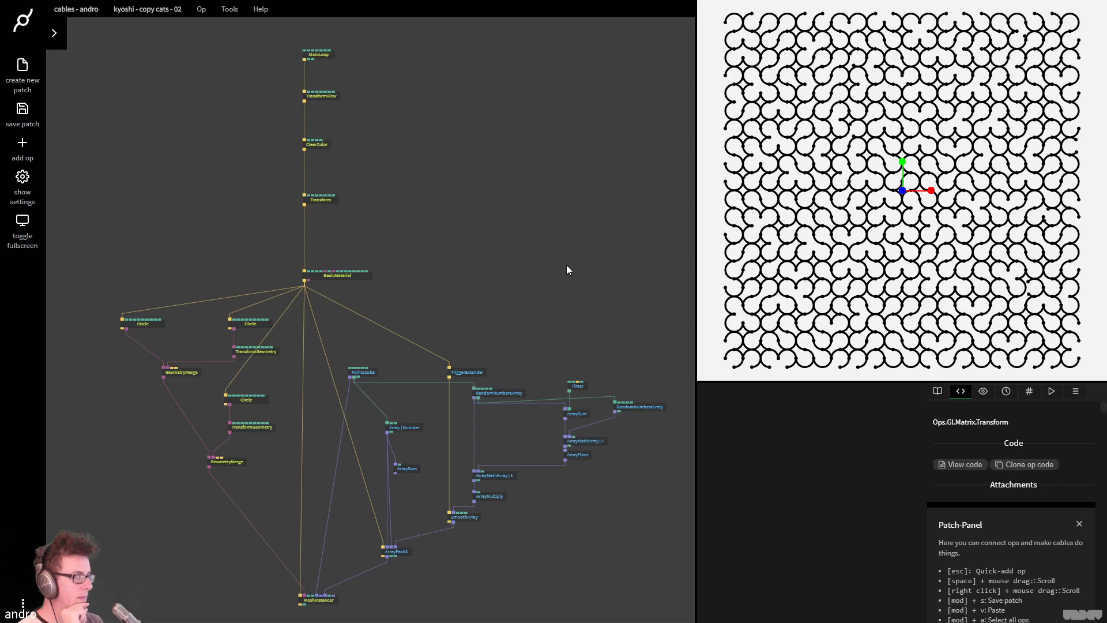
Review the RandomNumbersArray beside the Timer and its neighbouring array ops, and compare the result with the reference tweet
drag(575, 270, 576, 269)
scroll(563, 247, down, 1)
scroll(582, 246, down, 3)
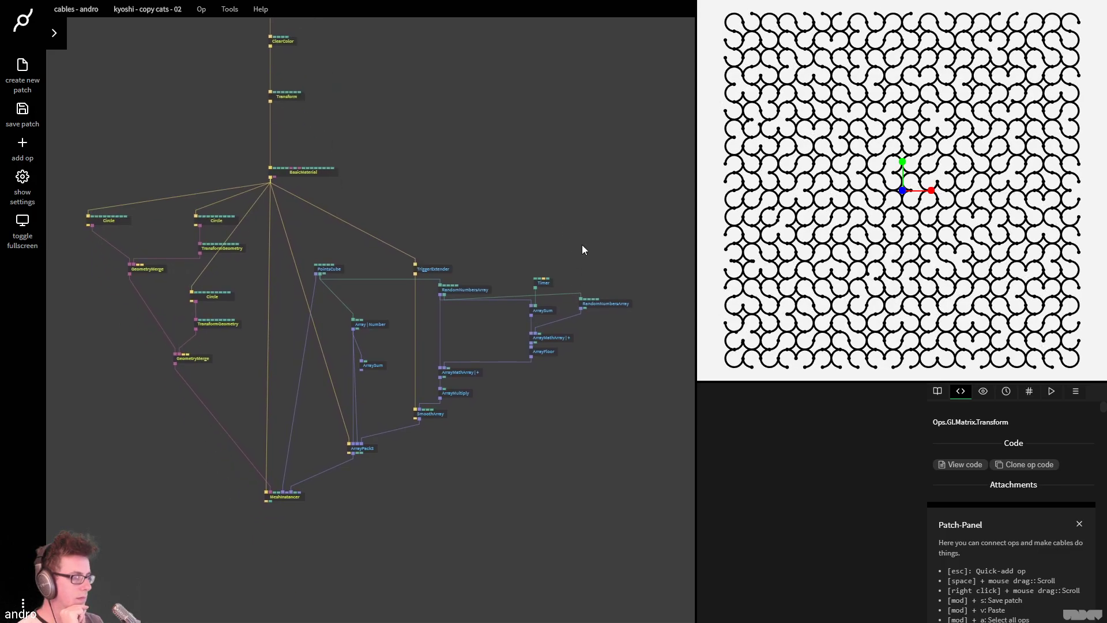
click(609, 307)
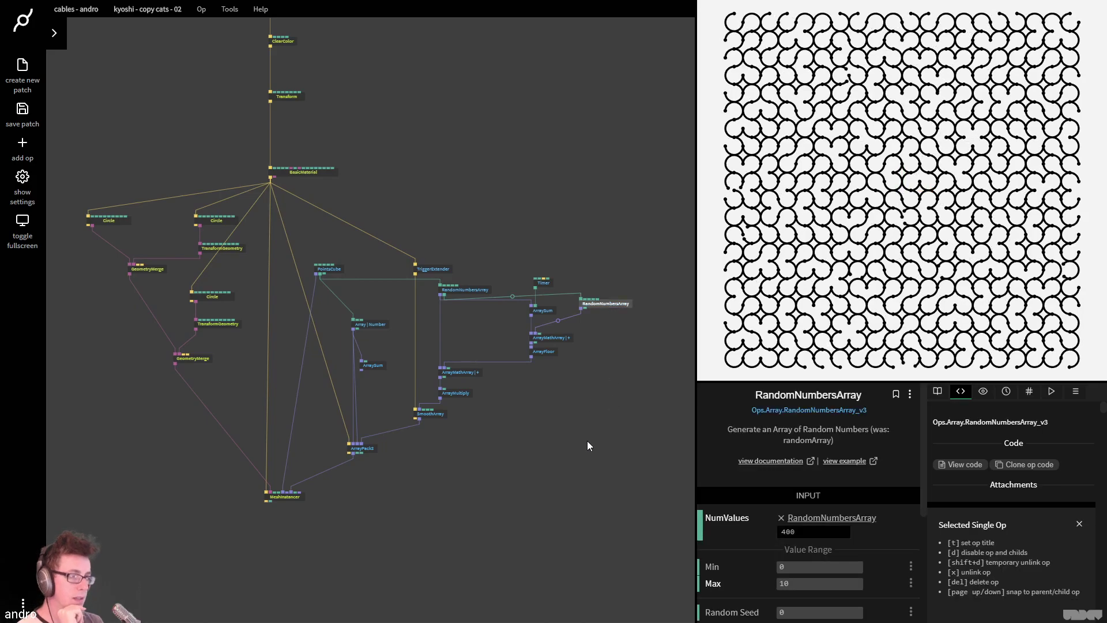
drag(587, 440, 597, 404)
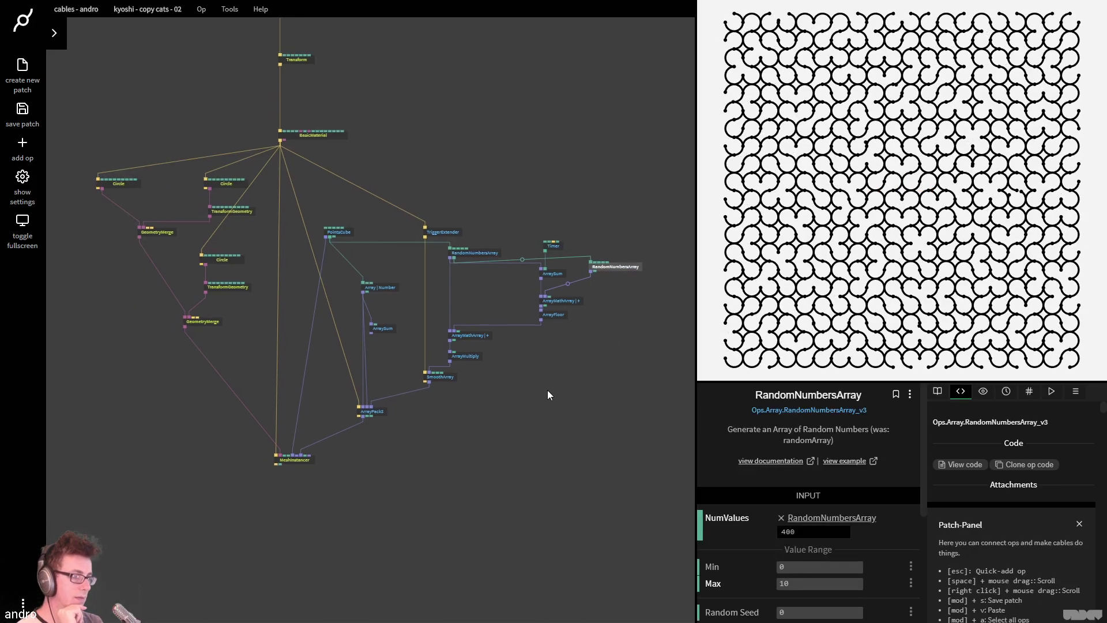
scroll(576, 412, up, 1)
scroll(567, 417, up, 1)
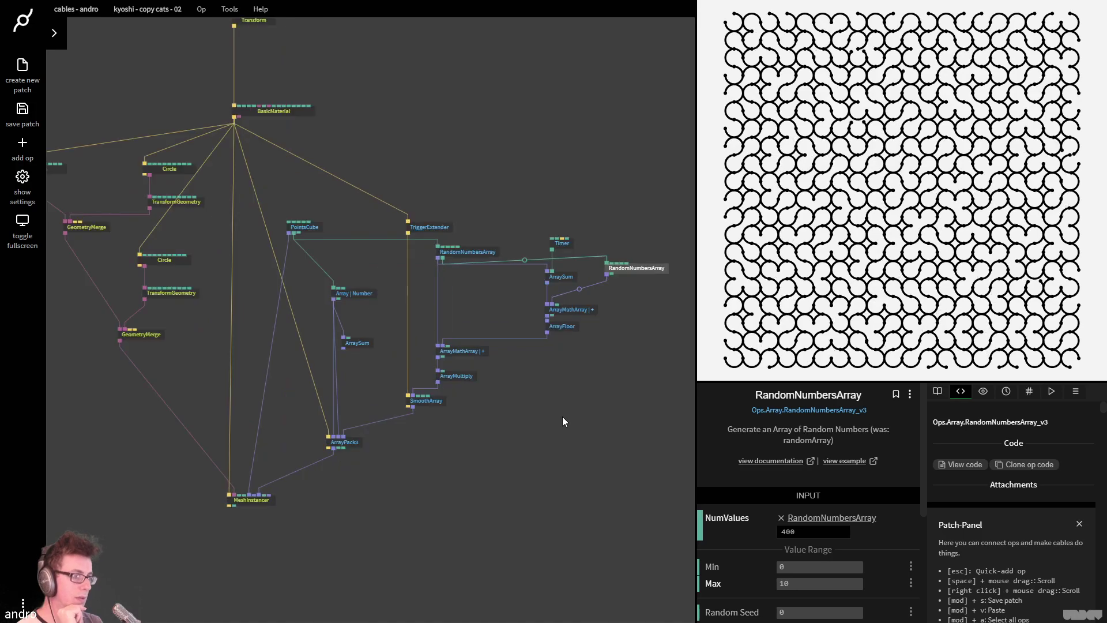
scroll(566, 414, up, 2)
click(464, 303)
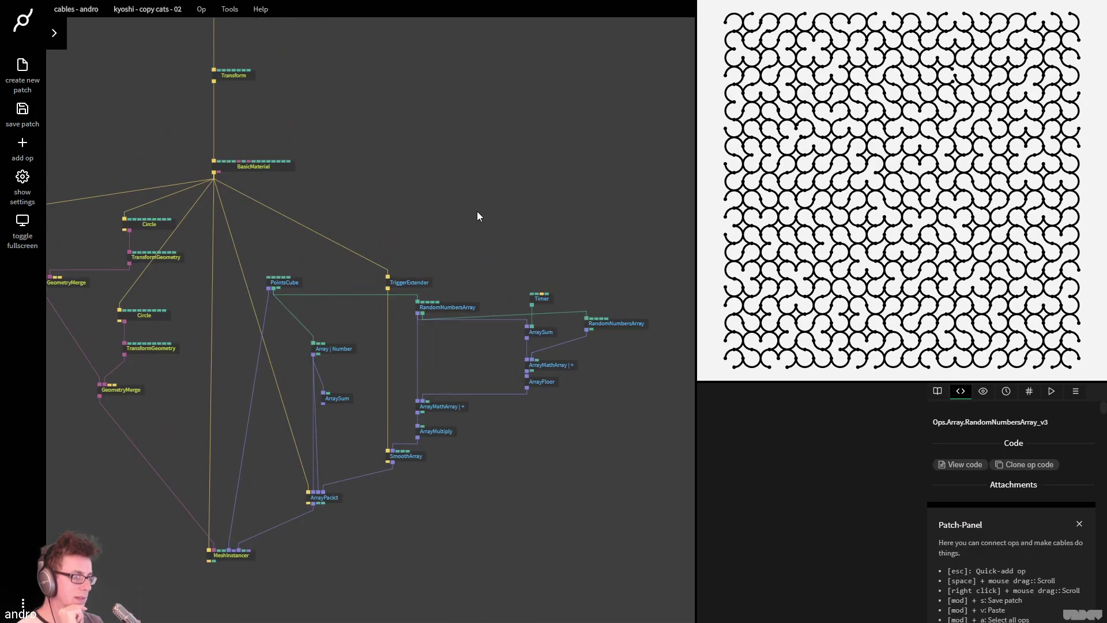
key(alt+Tab)
key(alt+Tab)
key(alt+Tab)
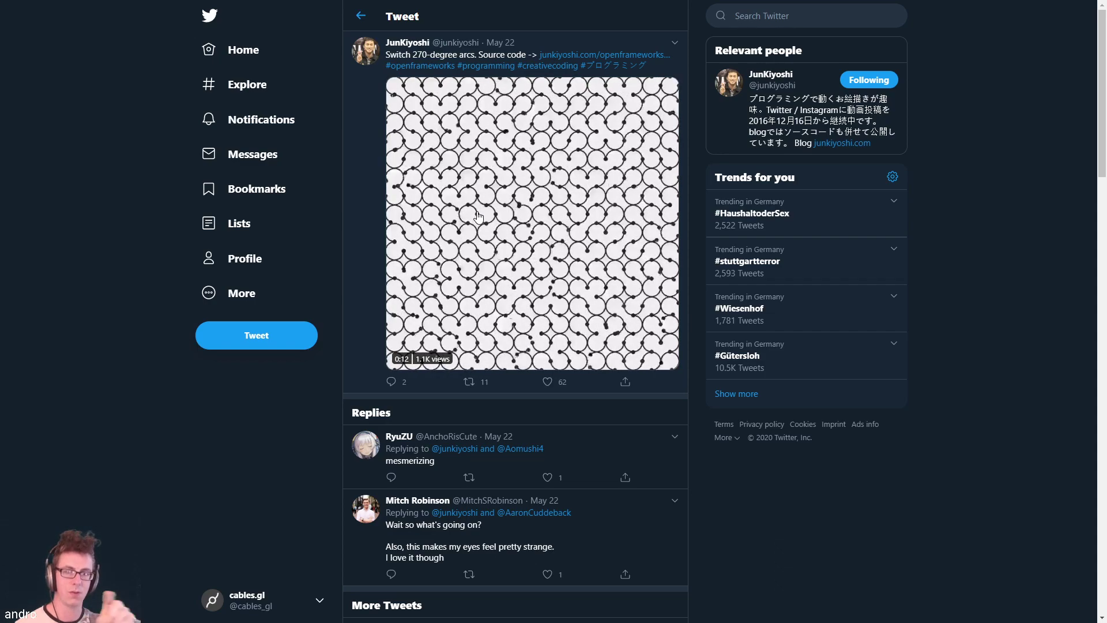
key(ctrl+Tab)
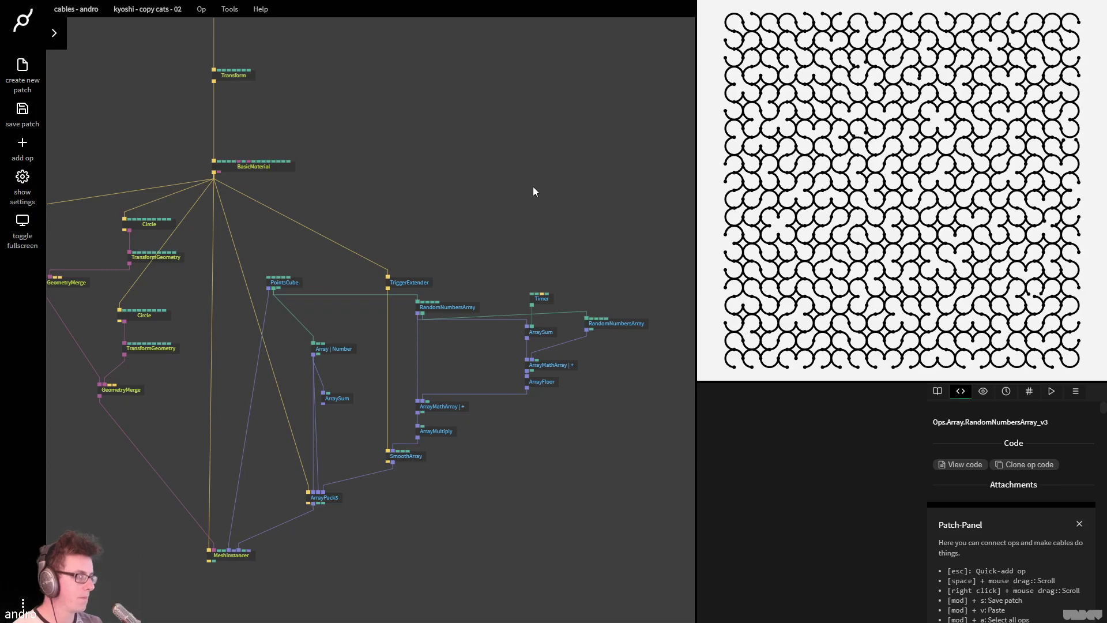
Set the Timer's Speed to -0.3
drag(533, 190, 537, 214)
click(542, 294)
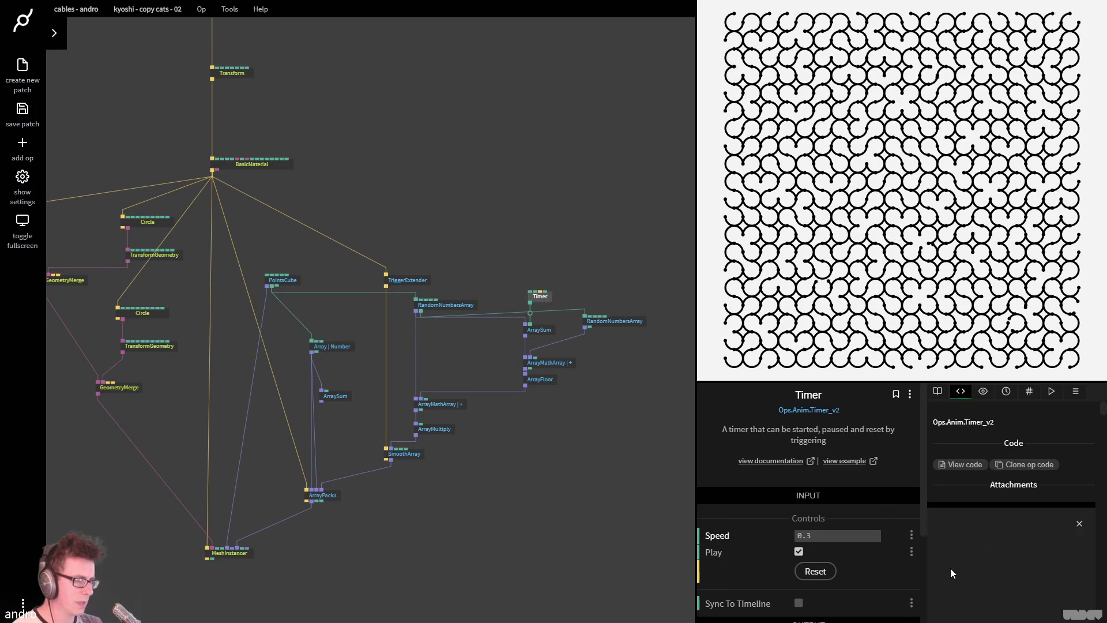
click(845, 537)
text(-0)
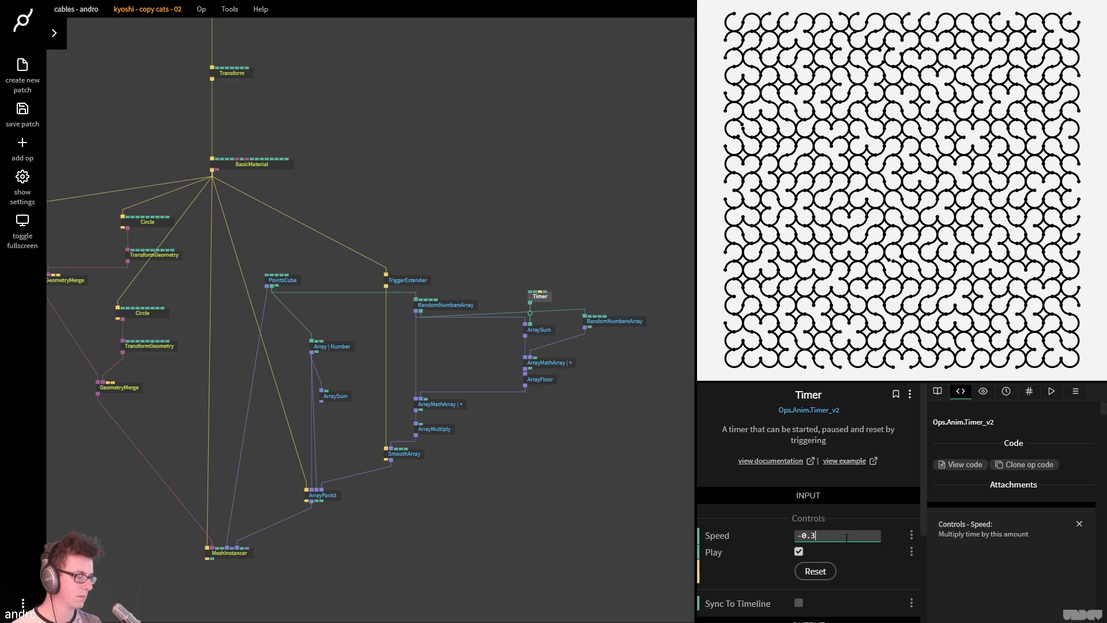
key(Left)
key(Left)
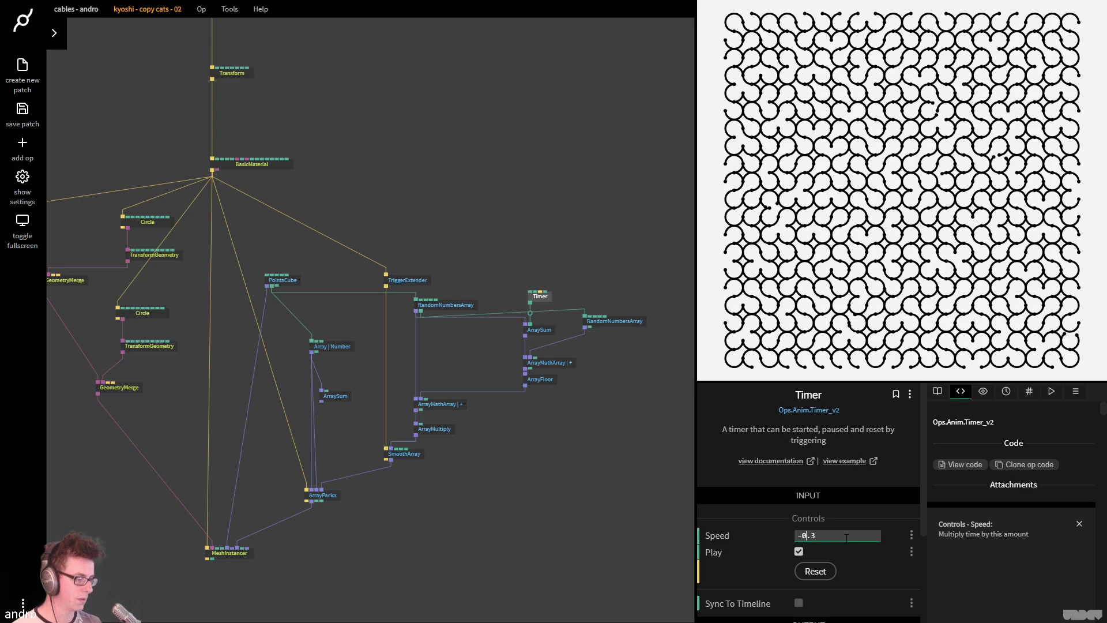
key(Left)
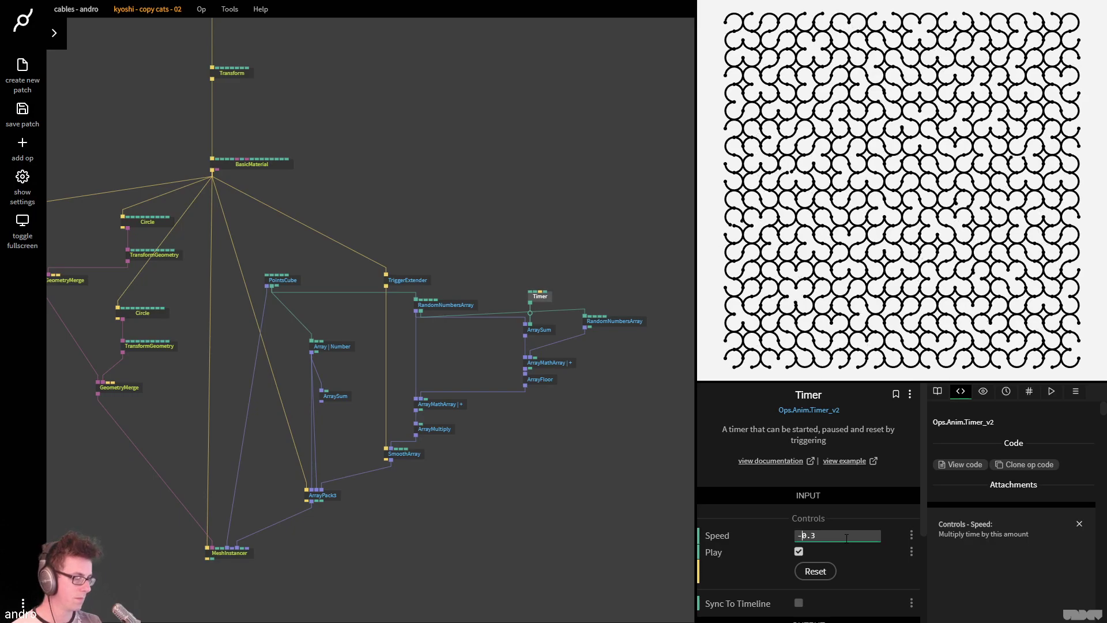
Try a value range of Min -2 and Max 2 on the RandomNumbersArray fed by PointsCube
click(445, 303)
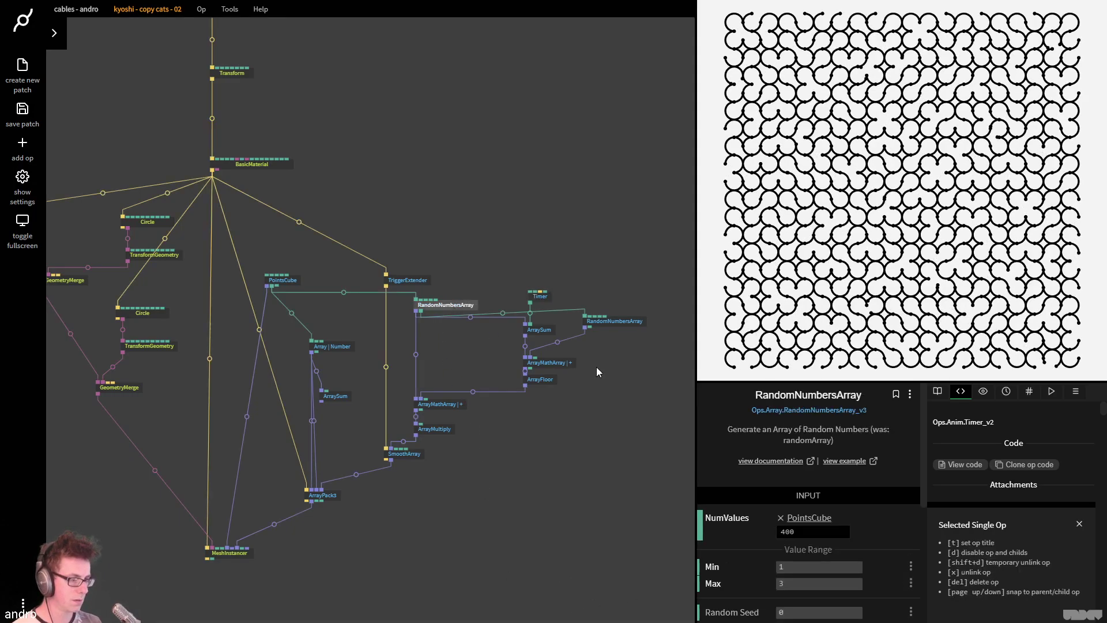
click(810, 566)
key(F11)
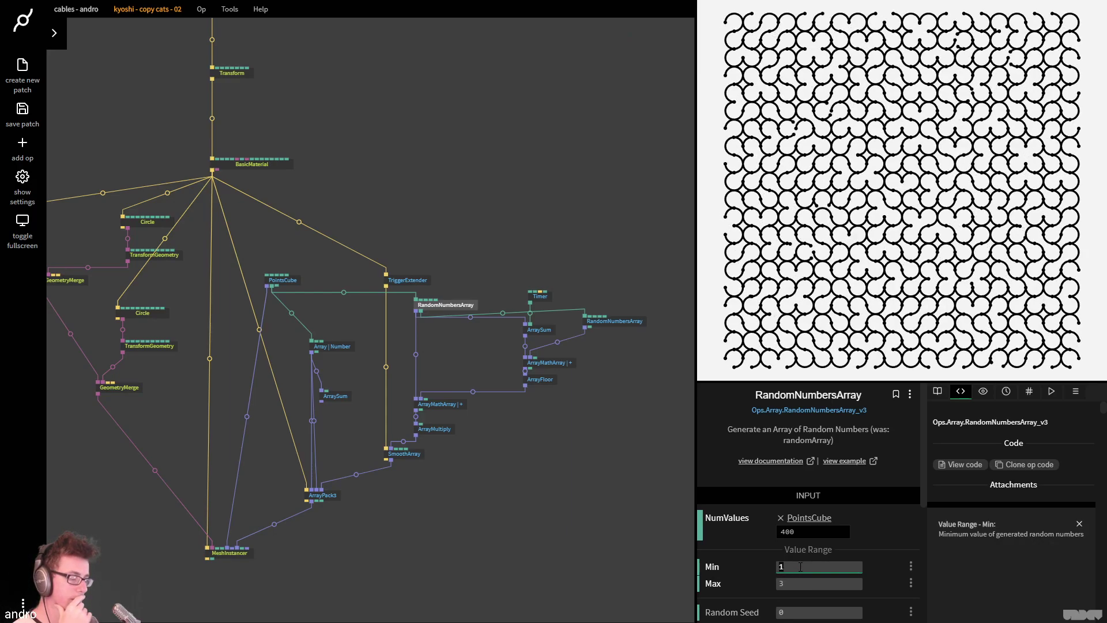
click(800, 566)
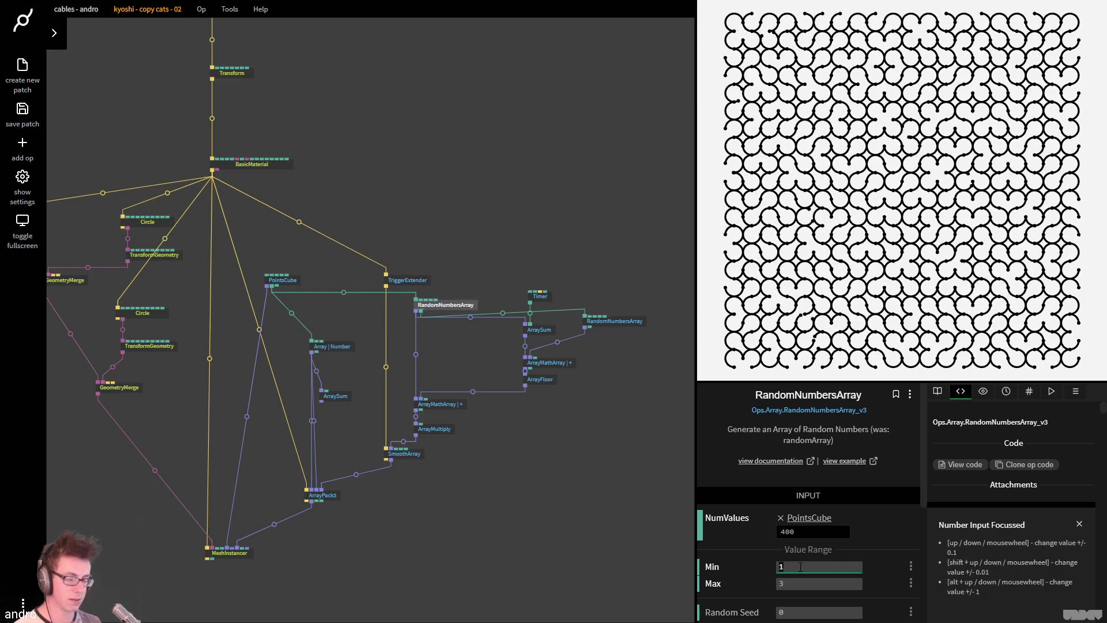
text(-2)
key(Tab)
text(2)
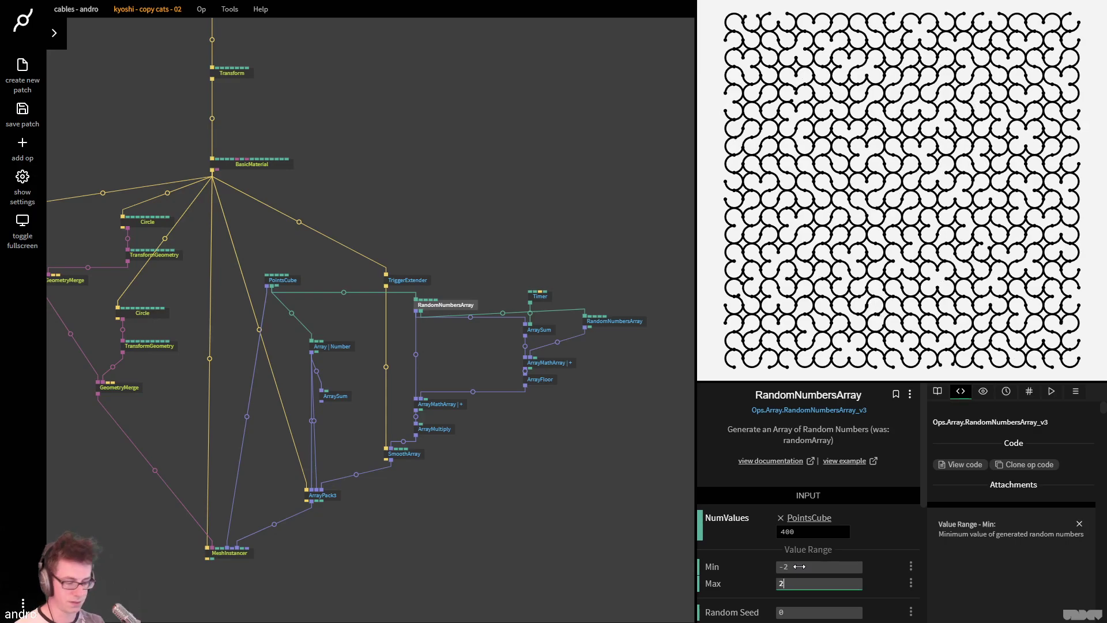
Restore the value range of this RandomNumbersArray to Min 1 and Max 3
click(799, 566)
text(1)
key(Tab)
text(3)
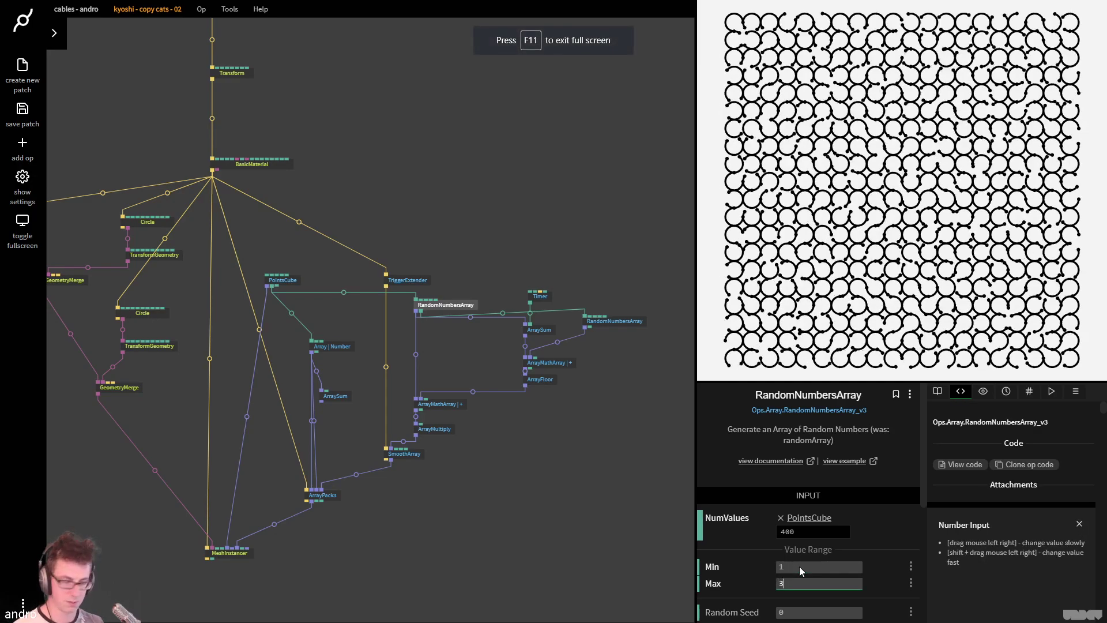
Tidy the patch by repositioning the Timer and its neighbouring RandomNumbersArray, and moving TriggerExtender and PointsCube up
drag(530, 485, 490, 464)
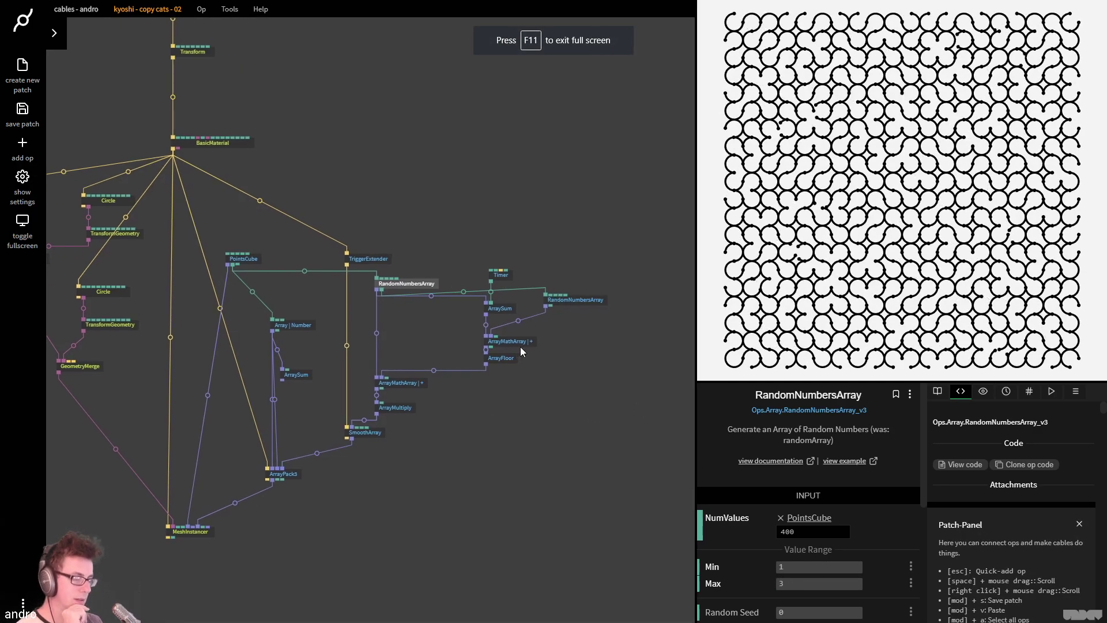
drag(564, 302, 555, 314)
drag(508, 274, 506, 258)
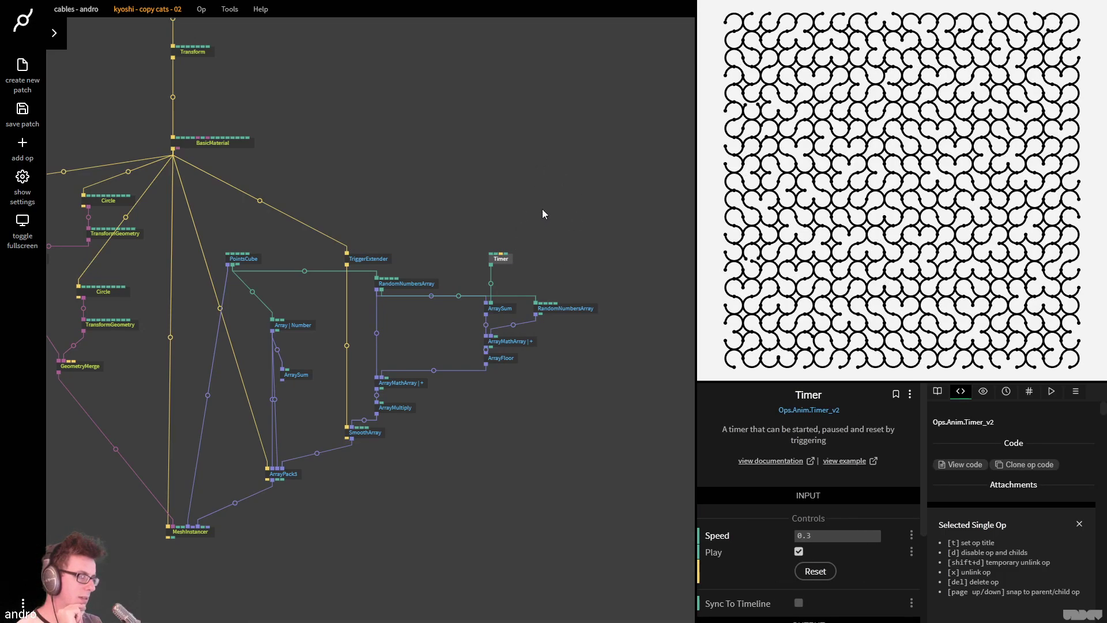
drag(506, 176, 525, 167)
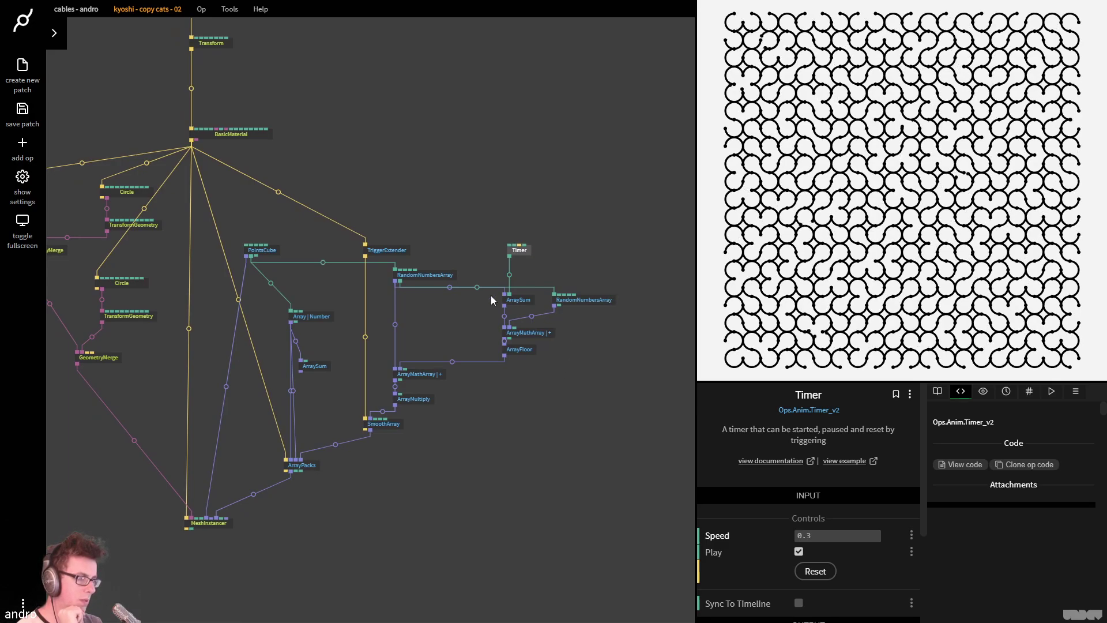
drag(396, 251, 396, 209)
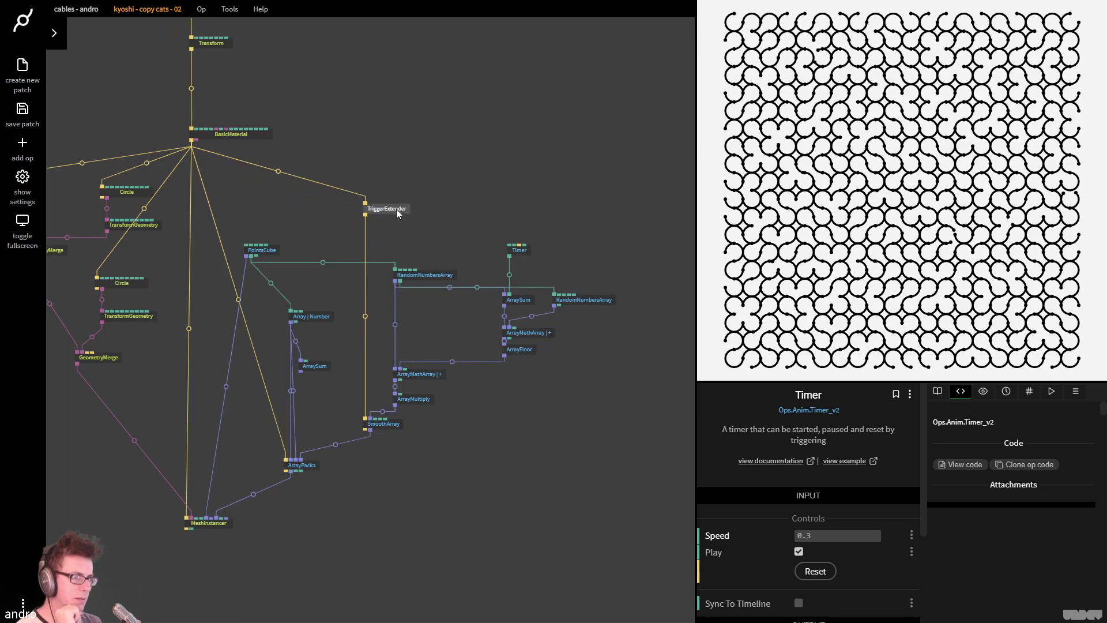
drag(272, 251, 269, 230)
Shift the five-op Timer group away from the main array chain and unlink its ArrayFloor from ArrayMathArray
click(323, 295)
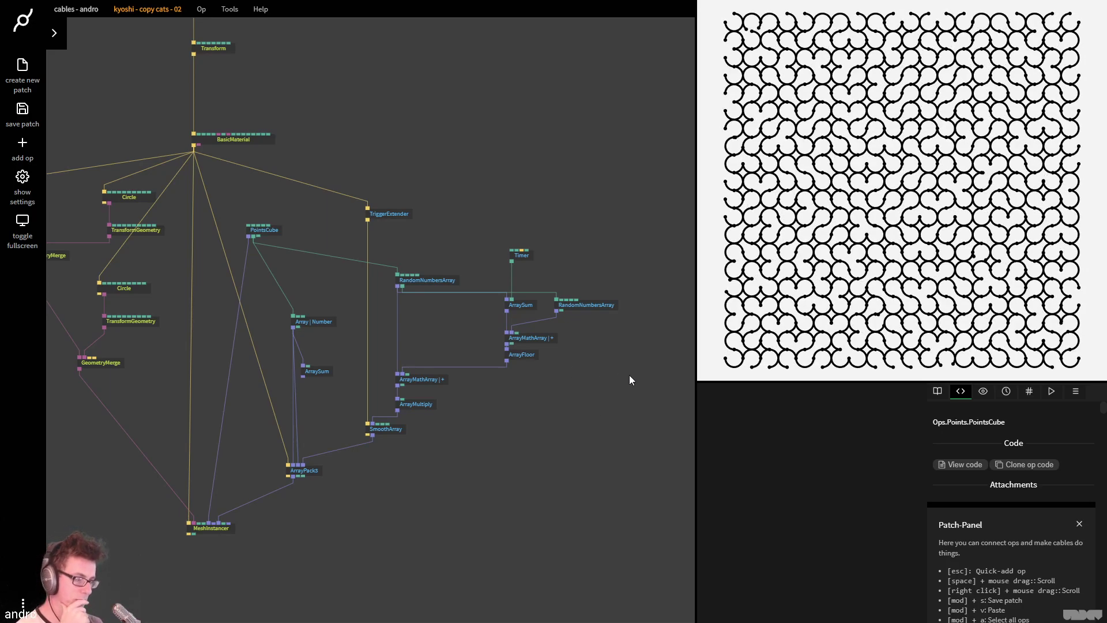
drag(628, 370, 509, 216)
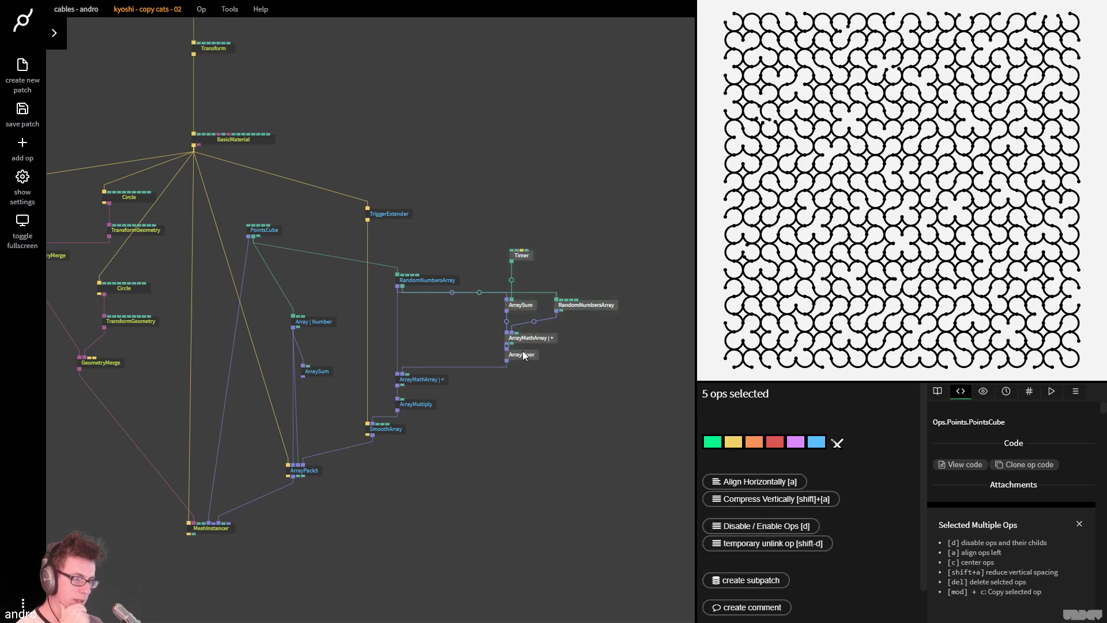
drag(523, 354, 579, 356)
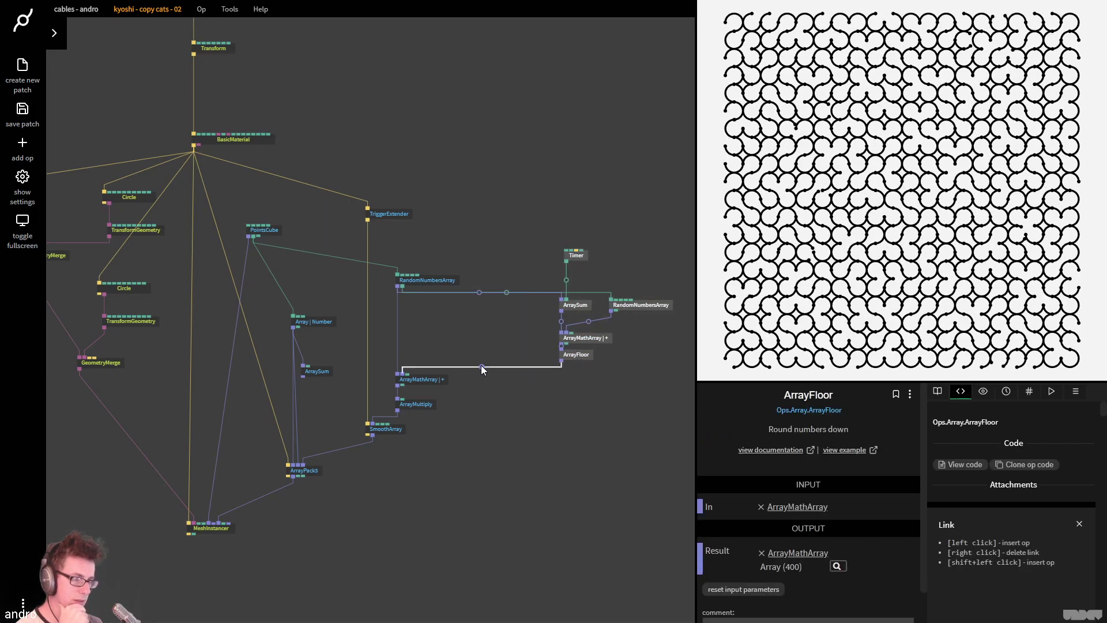
Add an ArraySin op fed by the output array of the RandomNumbersArray below PointsCube
drag(425, 285, 487, 316)
text(arraysin)
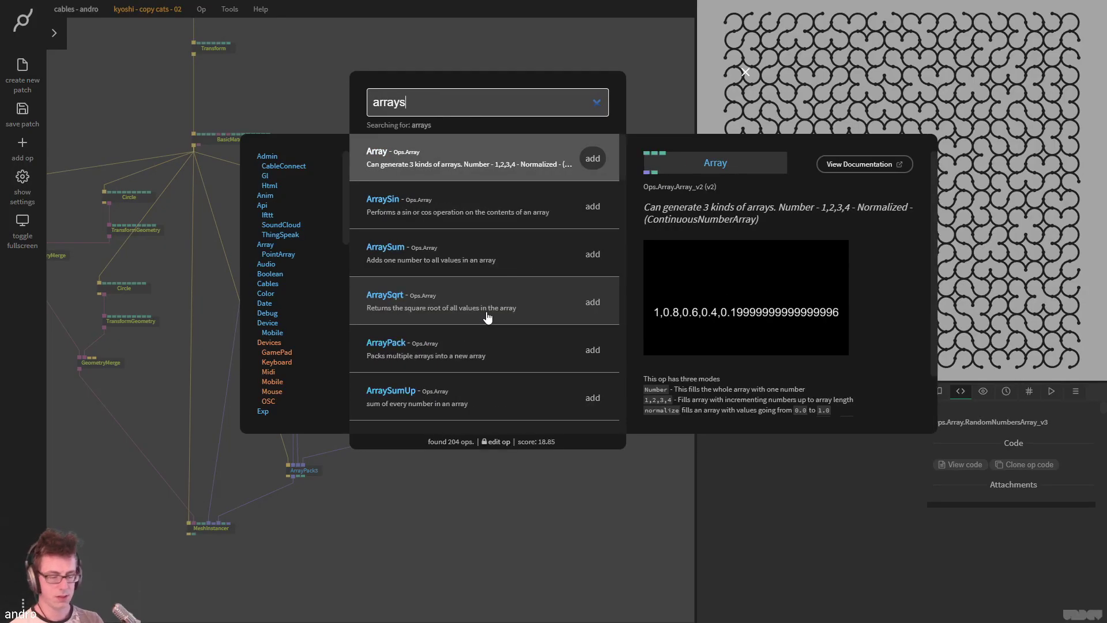
key(Return)
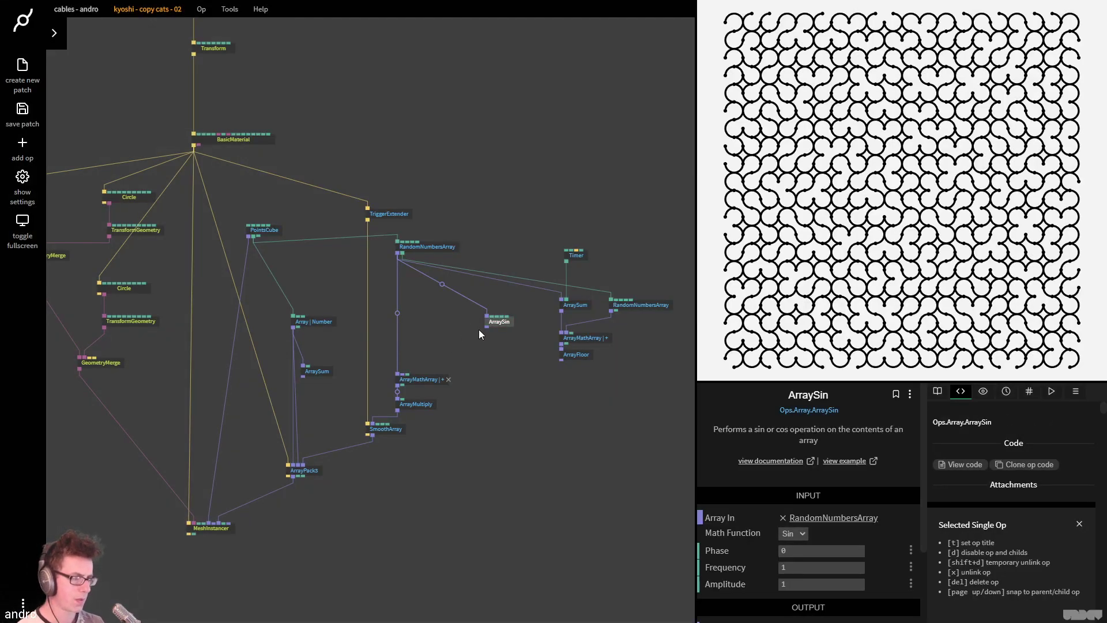
Connect the Timer to the Phase of ArraySin and set its Amplitude to 3
scroll(500, 339, up, 2)
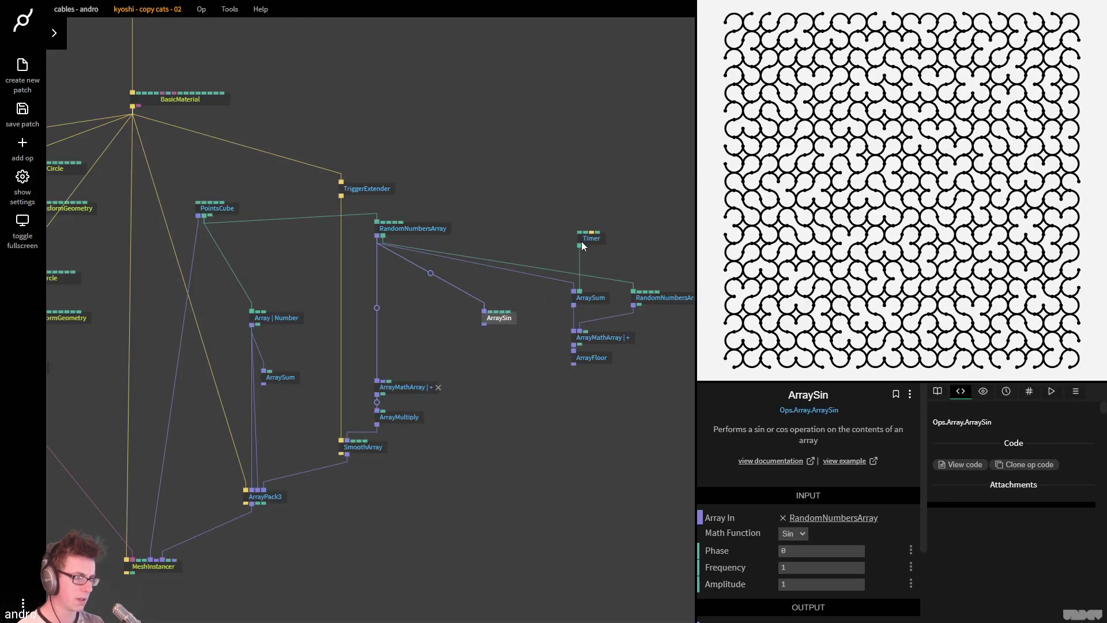
drag(580, 247, 496, 313)
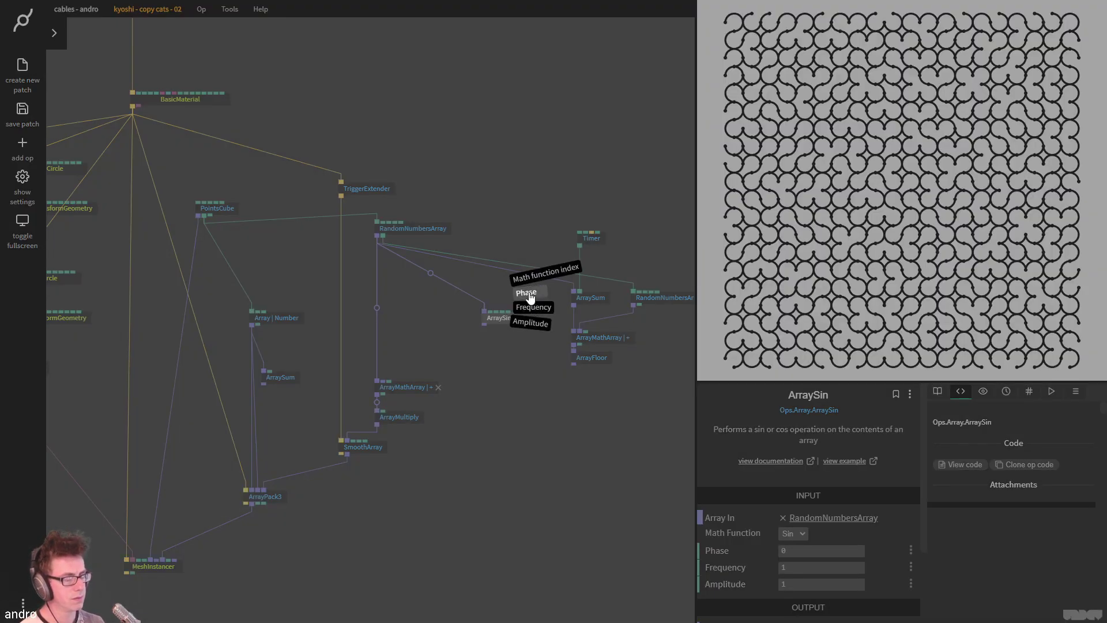
click(529, 296)
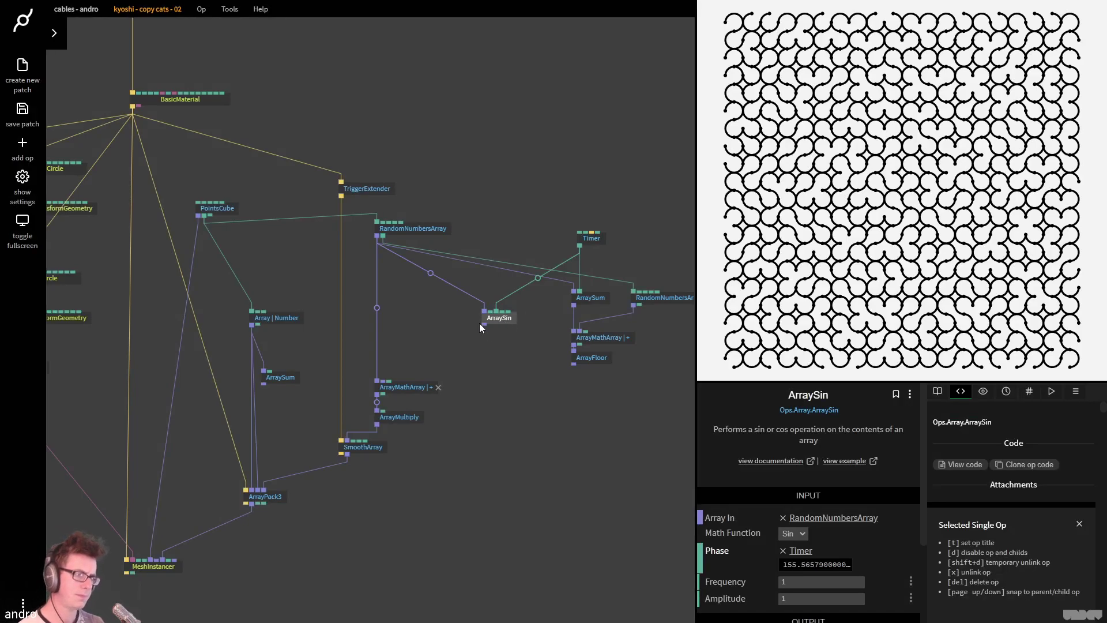
scroll(878, 540, down, 1)
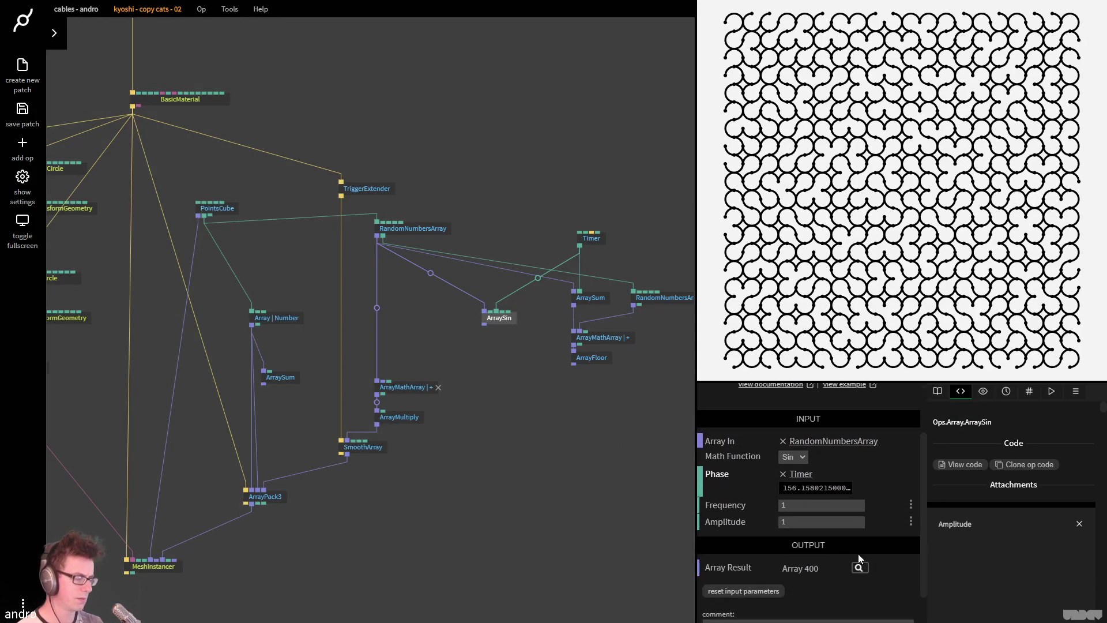
click(812, 522)
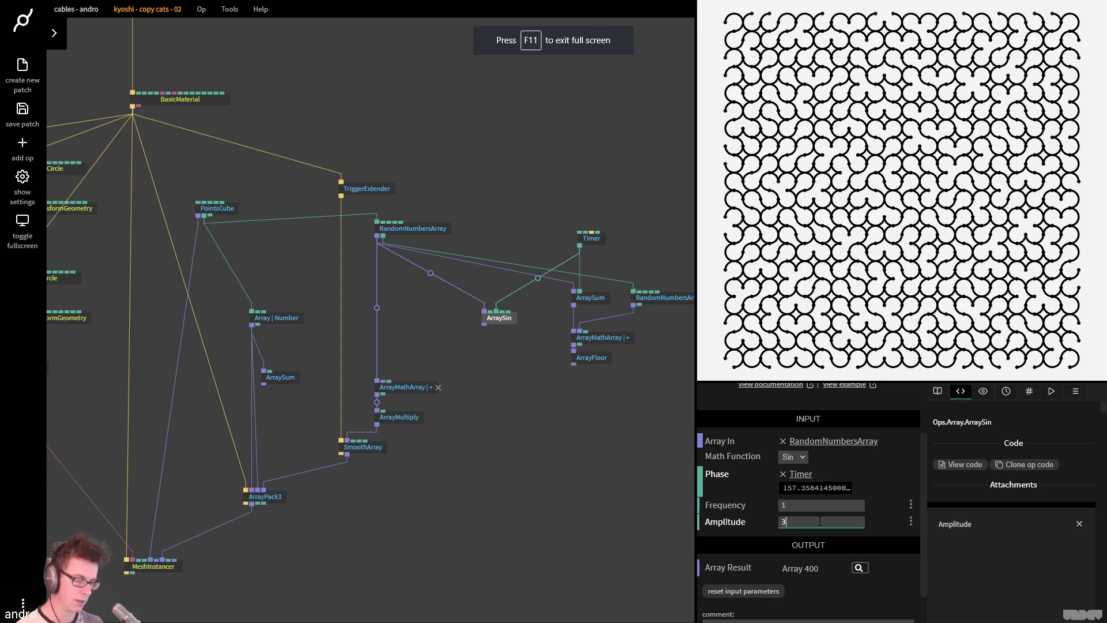
Duplicate ArrayFloor and link the copy between ArraySin and the second input of the ArrayMathArray above ArrayMultiply
click(581, 357)
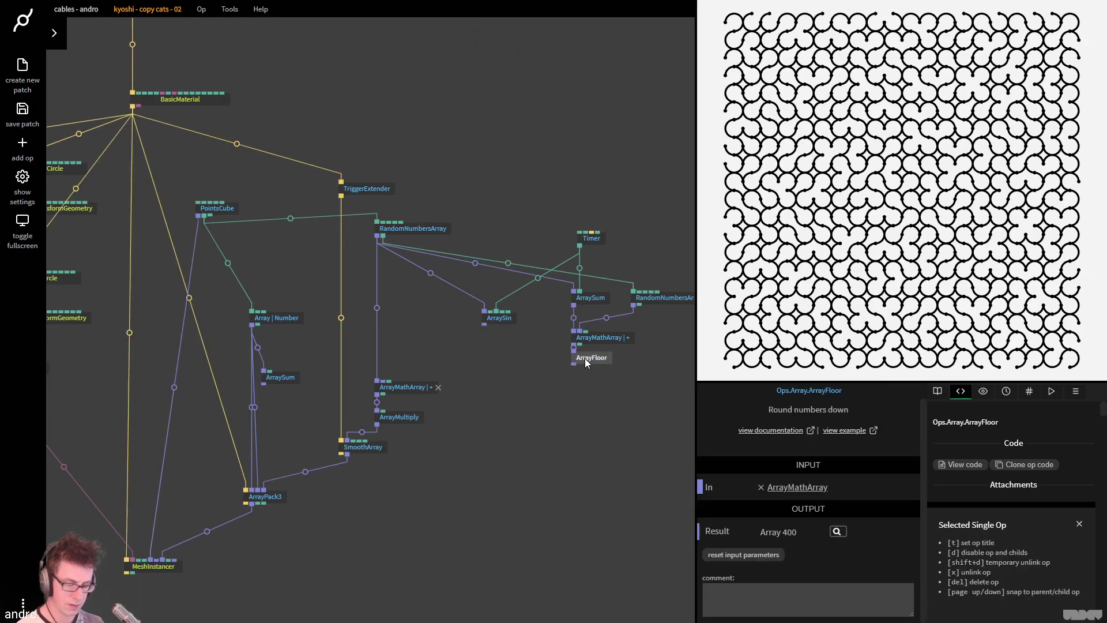
key(ctrl+c)
key(ctrl+v)
drag(599, 377, 439, 381)
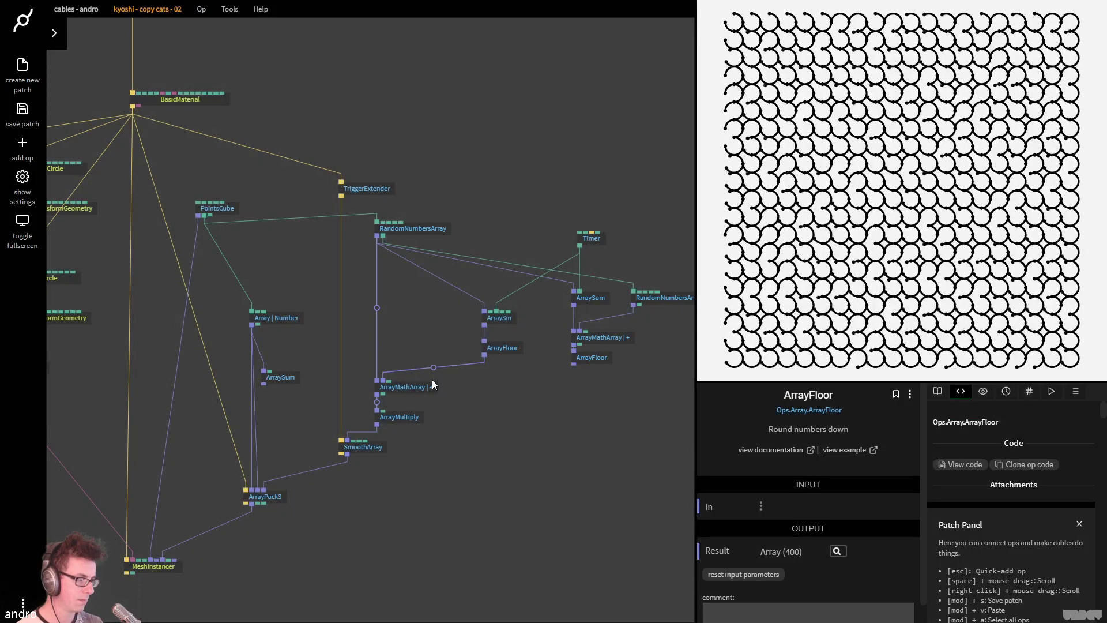
click(514, 443)
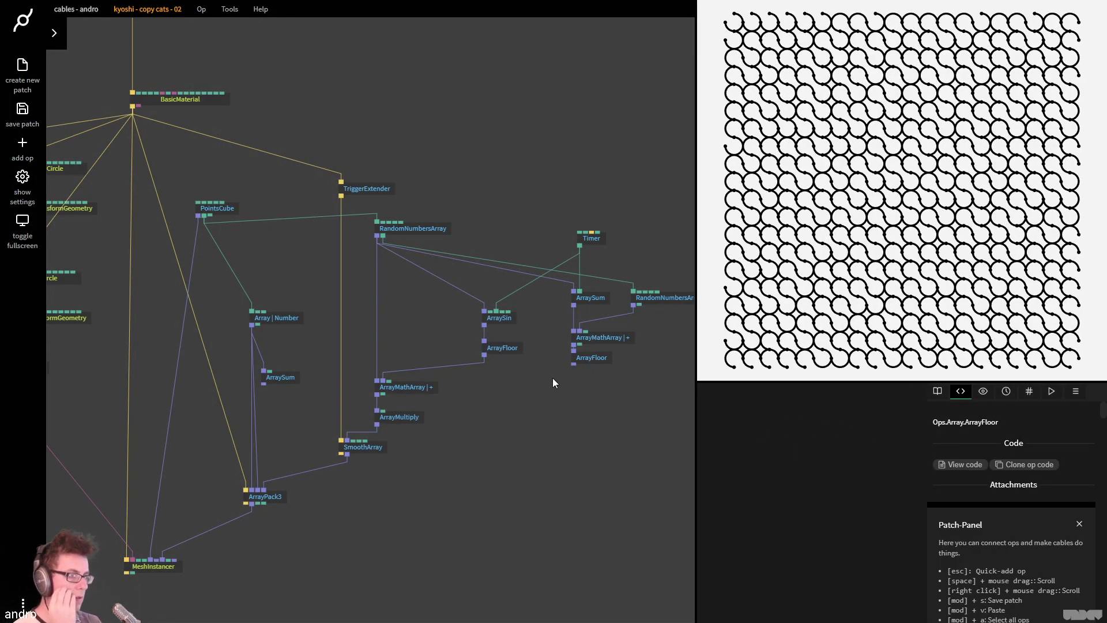
Space out ArraySin and its ArrayFloor, and move the Timer group with its array ops higher in the patch
scroll(553, 383, up, 2)
drag(453, 357, 452, 340)
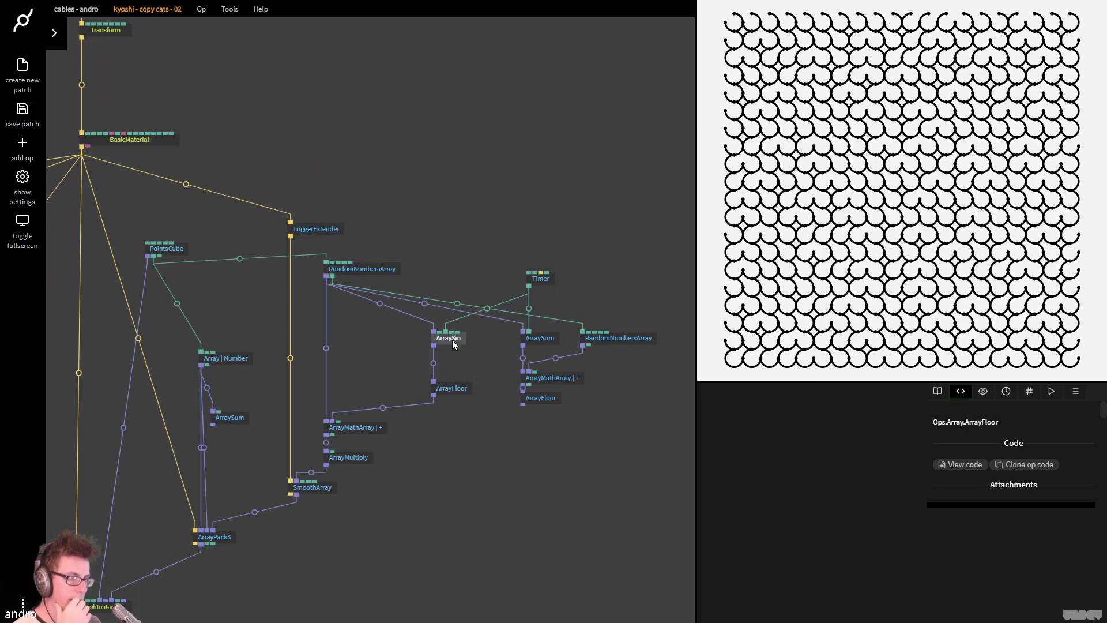
drag(459, 388, 461, 397)
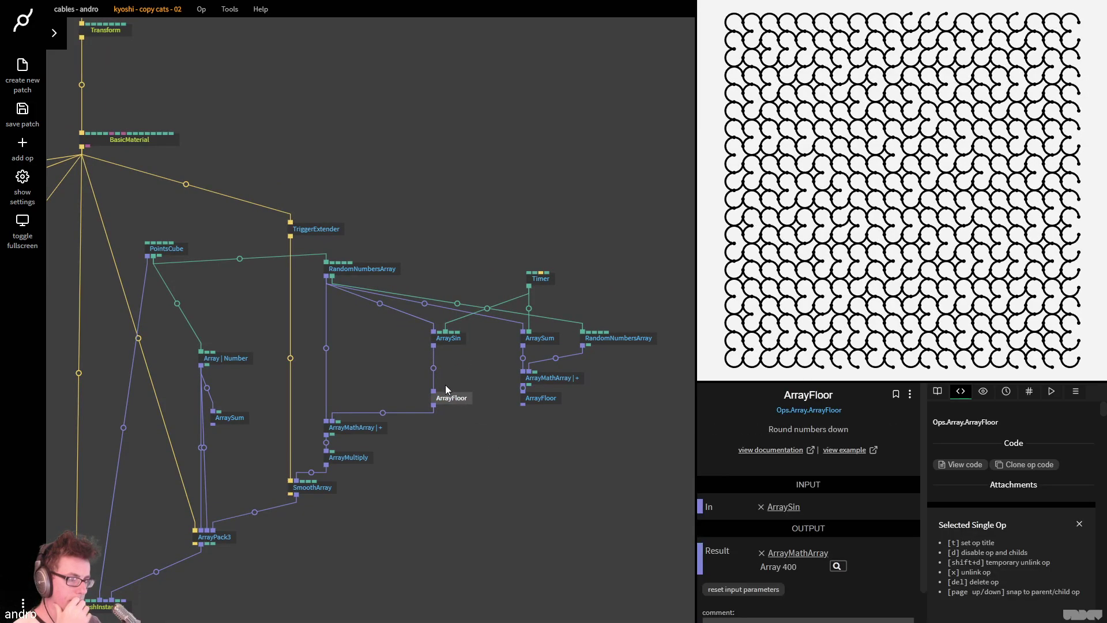
drag(662, 383, 509, 246)
drag(548, 339, 544, 272)
click(500, 335)
click(456, 398)
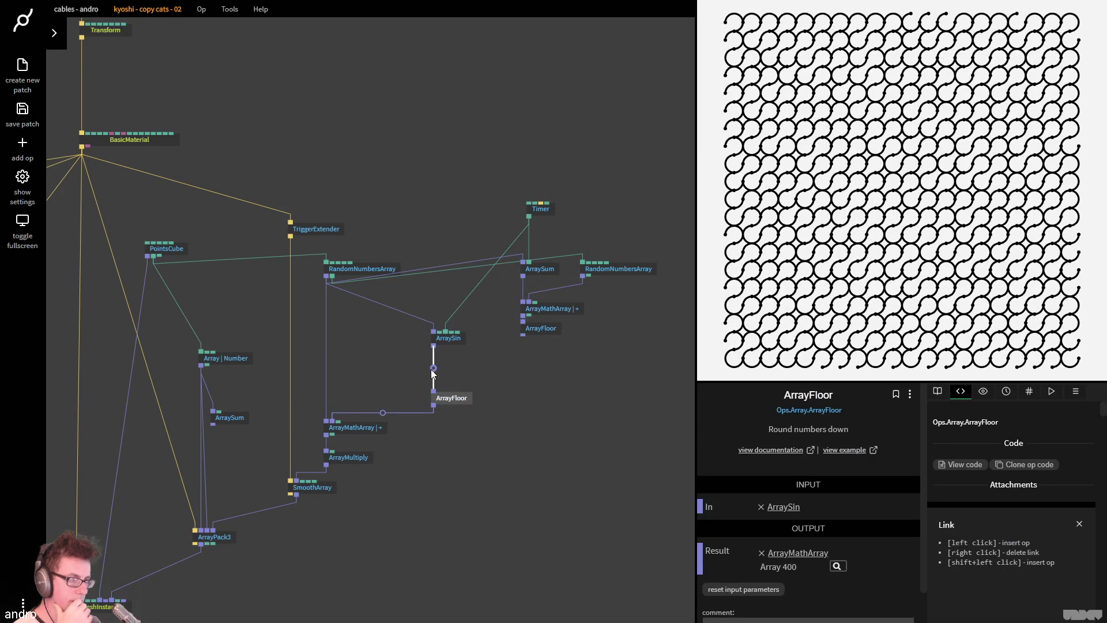
Insert an ArrayMathArray between ArraySin and ArrayFloor and feed its Array 1 from the Timer group's ArrayFloor
click(433, 369)
text(arraymath)
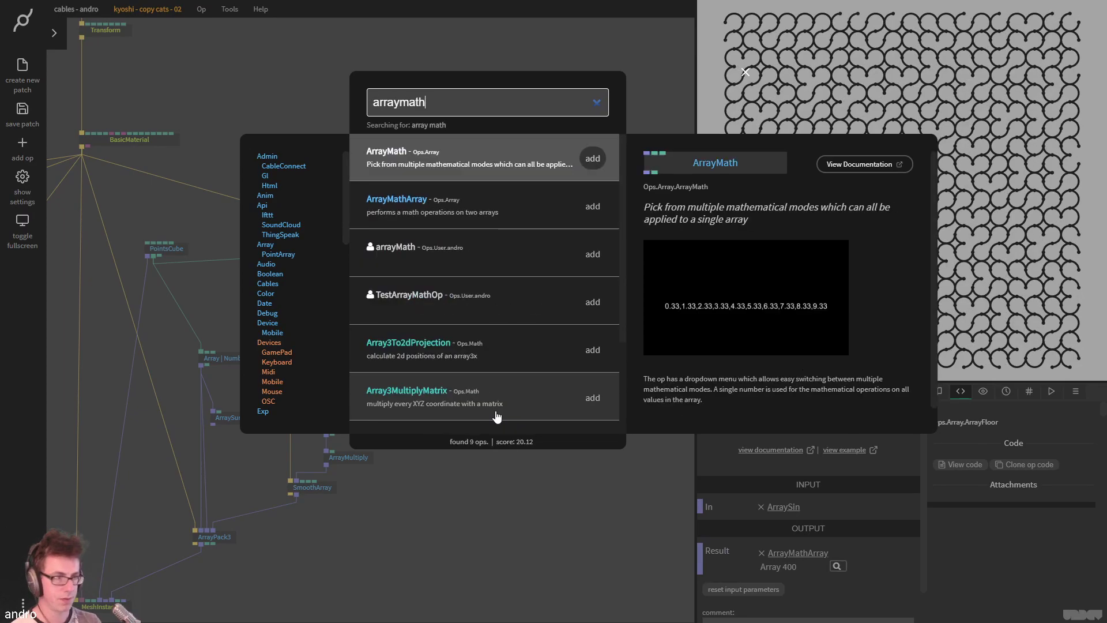
key(Down)
key(Return)
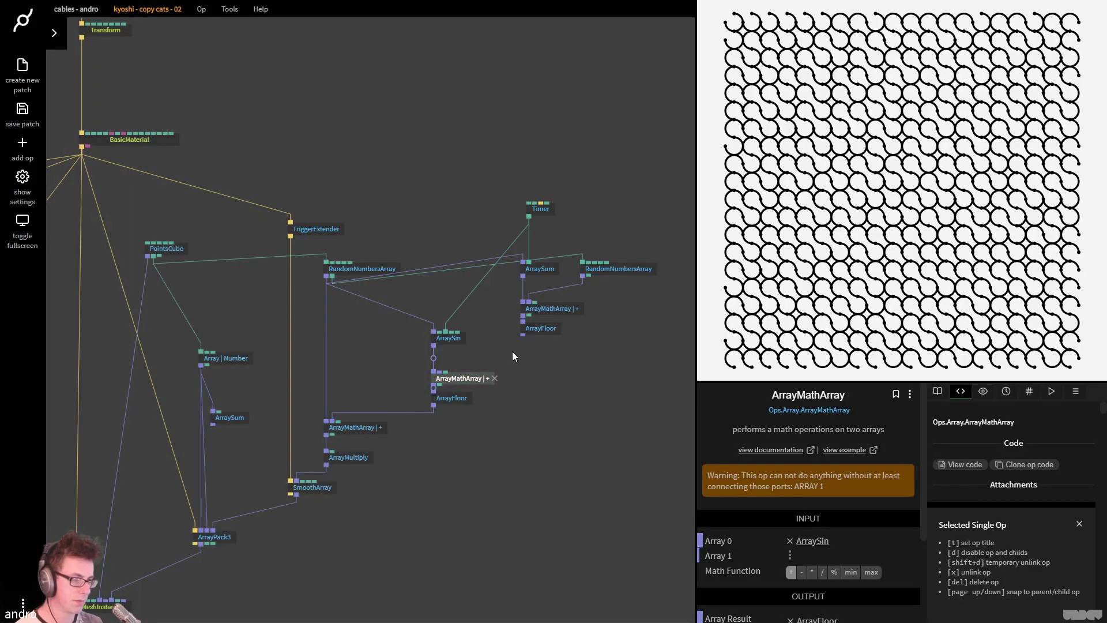
drag(523, 334, 483, 384)
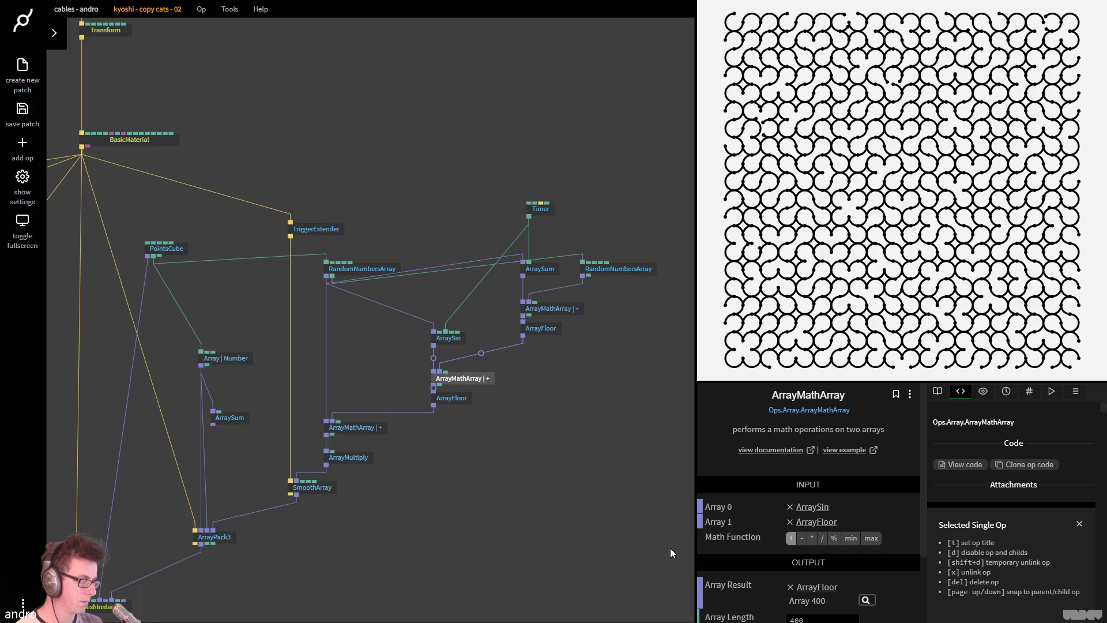
Set the Timer's Speed to 0.2
click(542, 210)
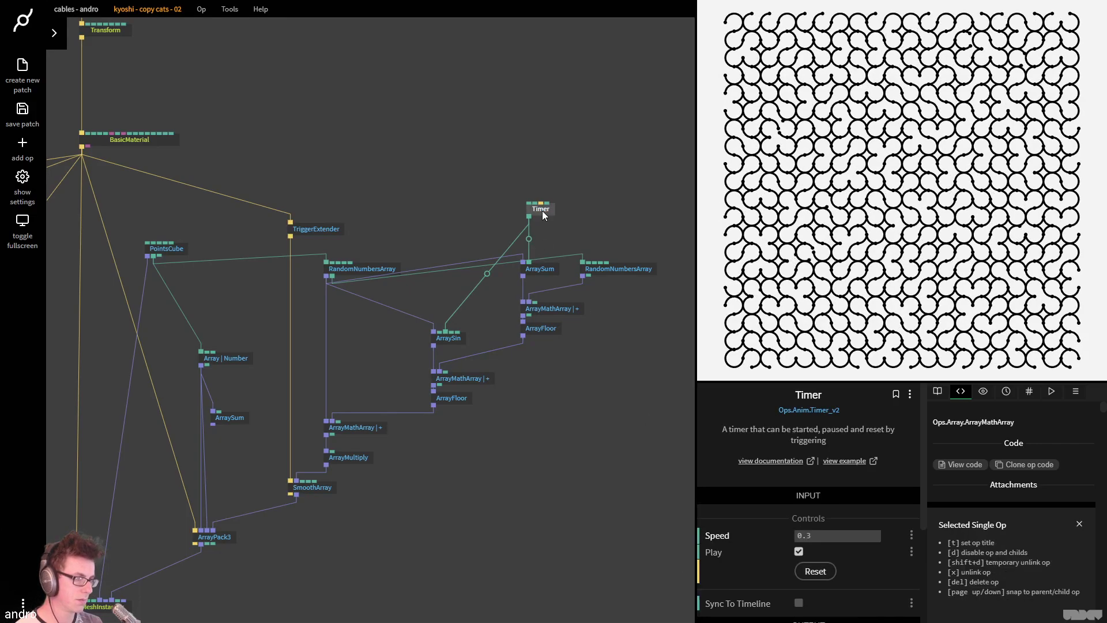
drag(876, 535, 845, 537)
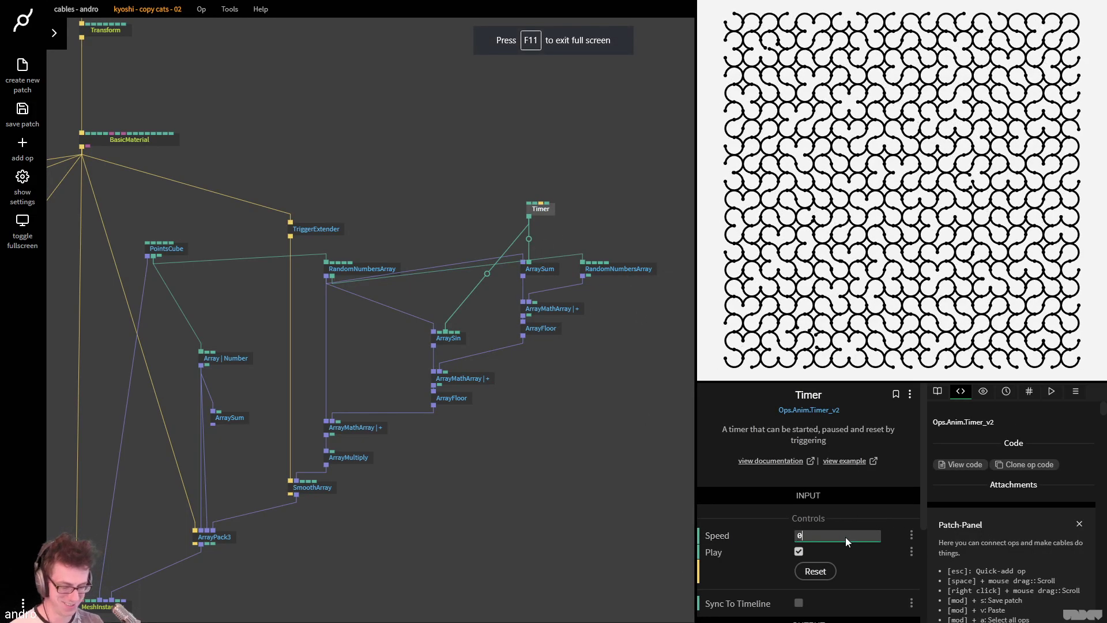
click(487, 274)
key(Escape)
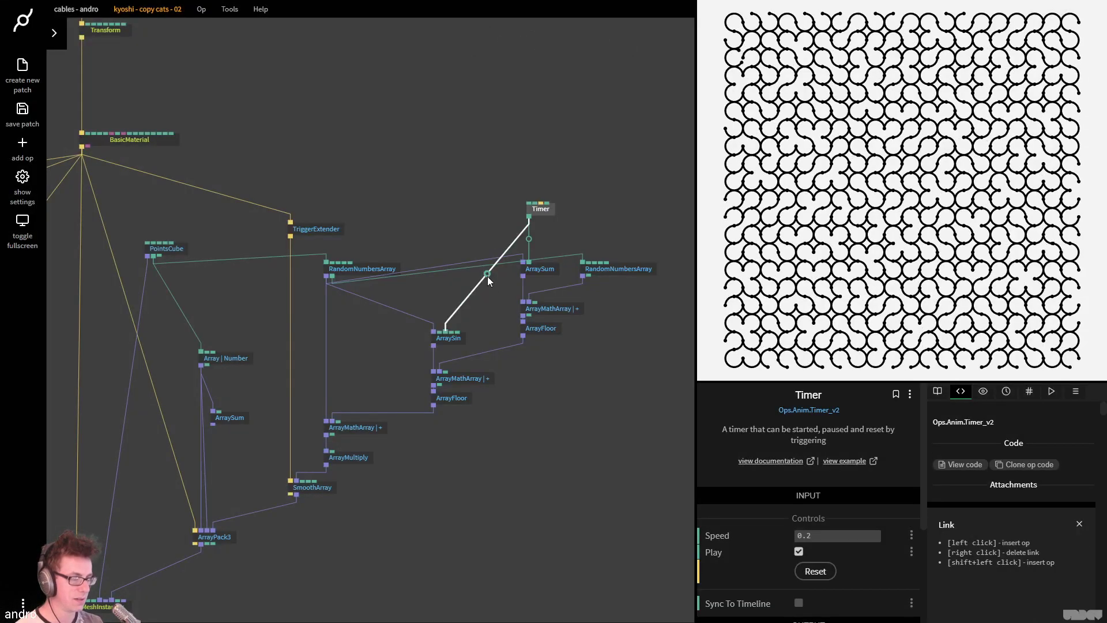
Insert an ArrayMultiply op on the link between RandomNumbersArray and ArraySin
click(452, 340)
click(348, 267)
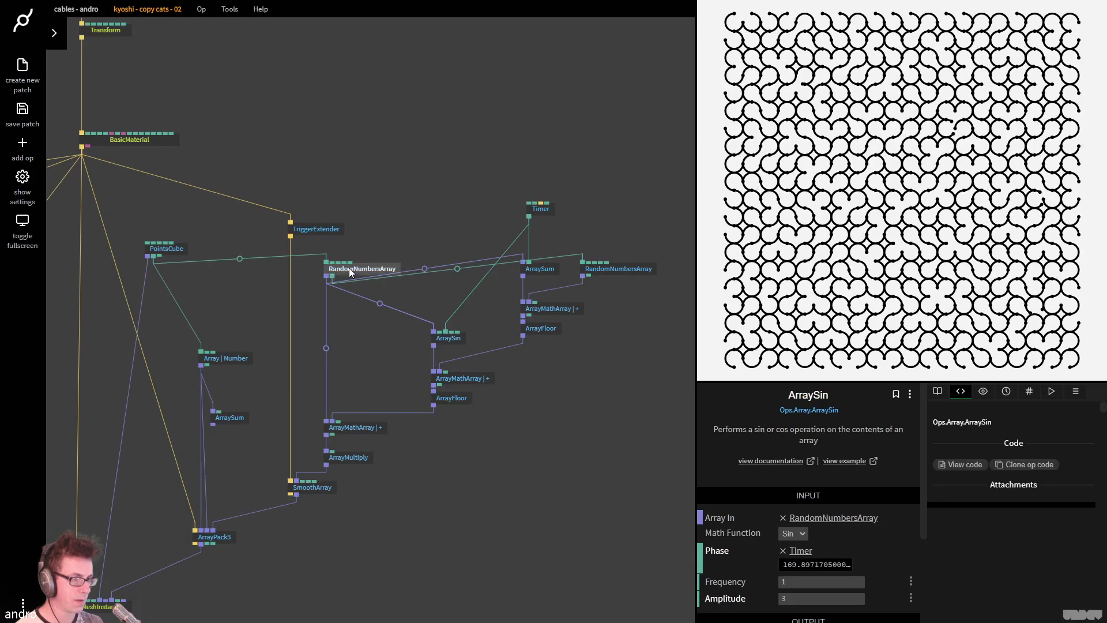
click(379, 302)
text(a)
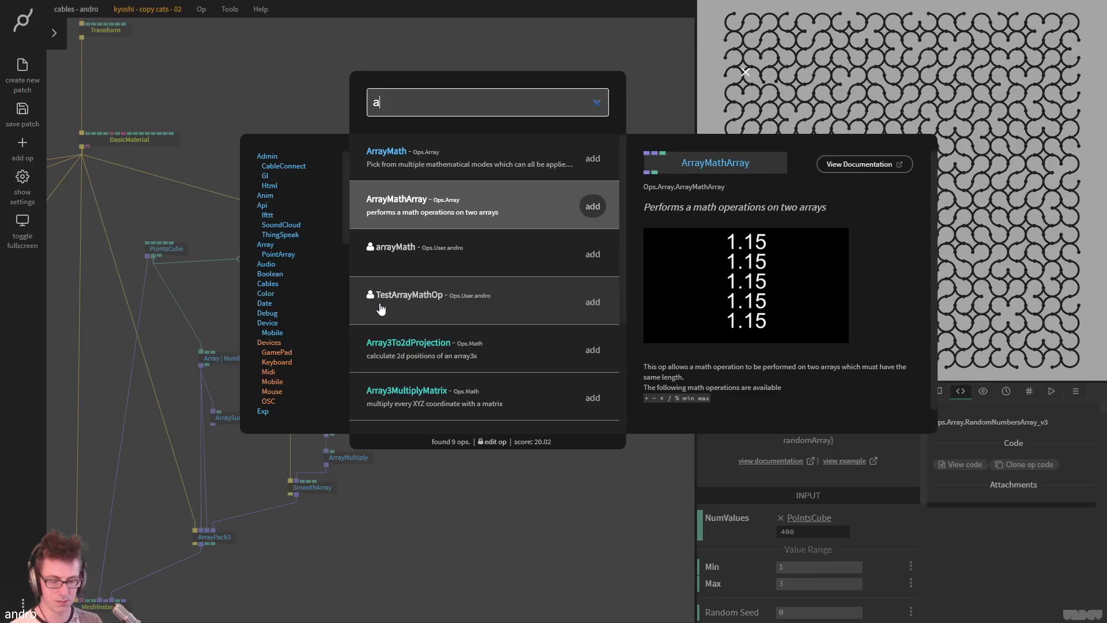
text(rraym)
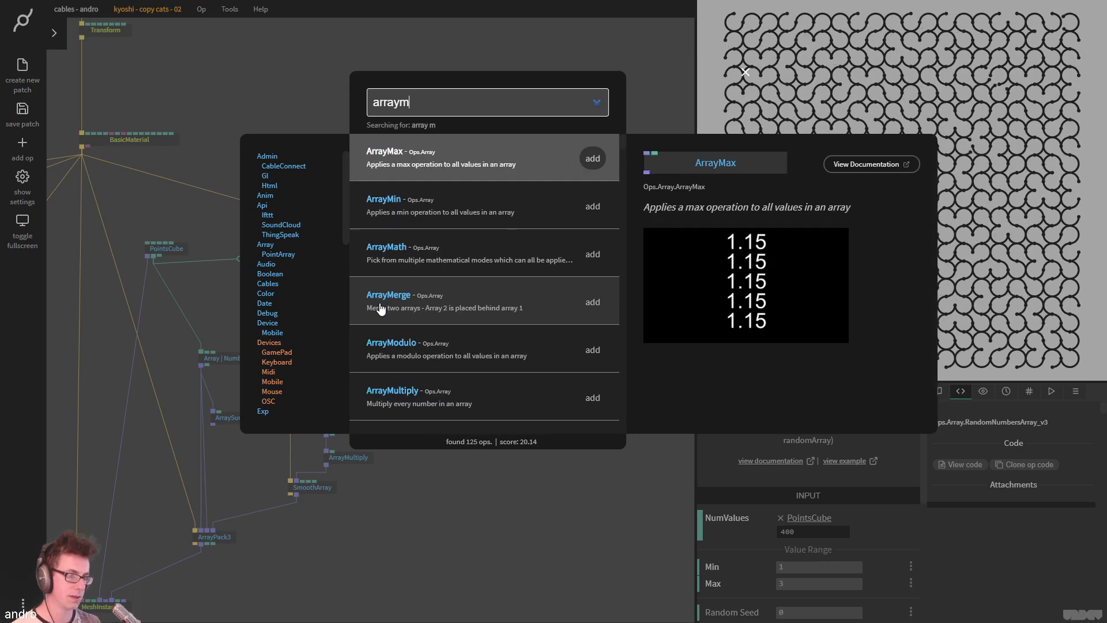
key(Down)
key(Down)
key(Down)
key(Down)
key(Down)
key(Return)
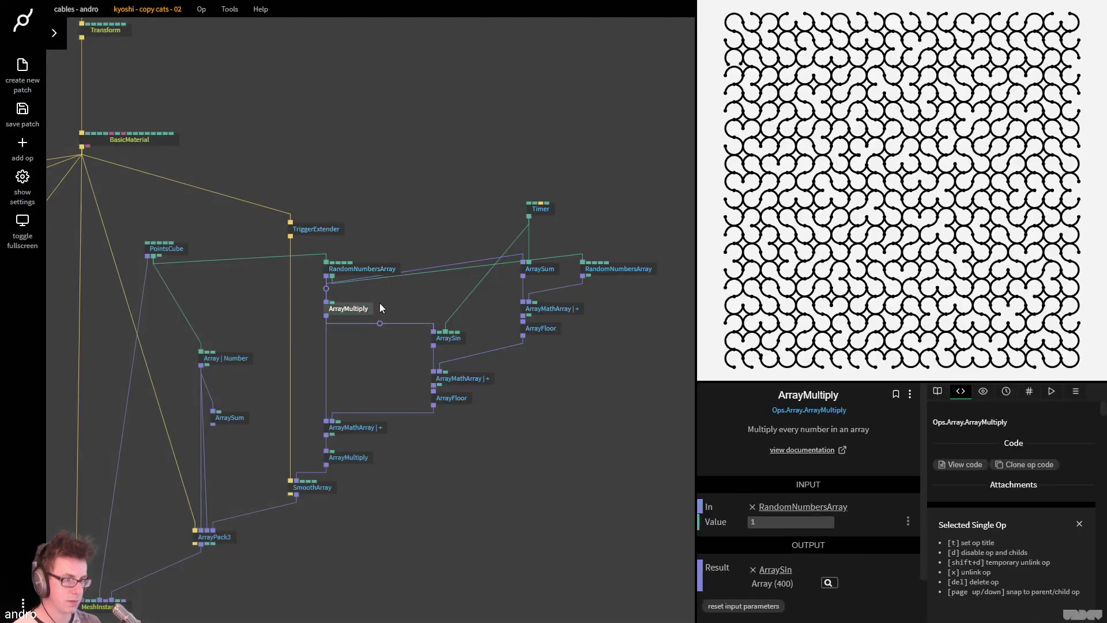
Set the Value of the ArrayMultiply feeding ArraySin to 0.2 and save the patch
click(825, 519)
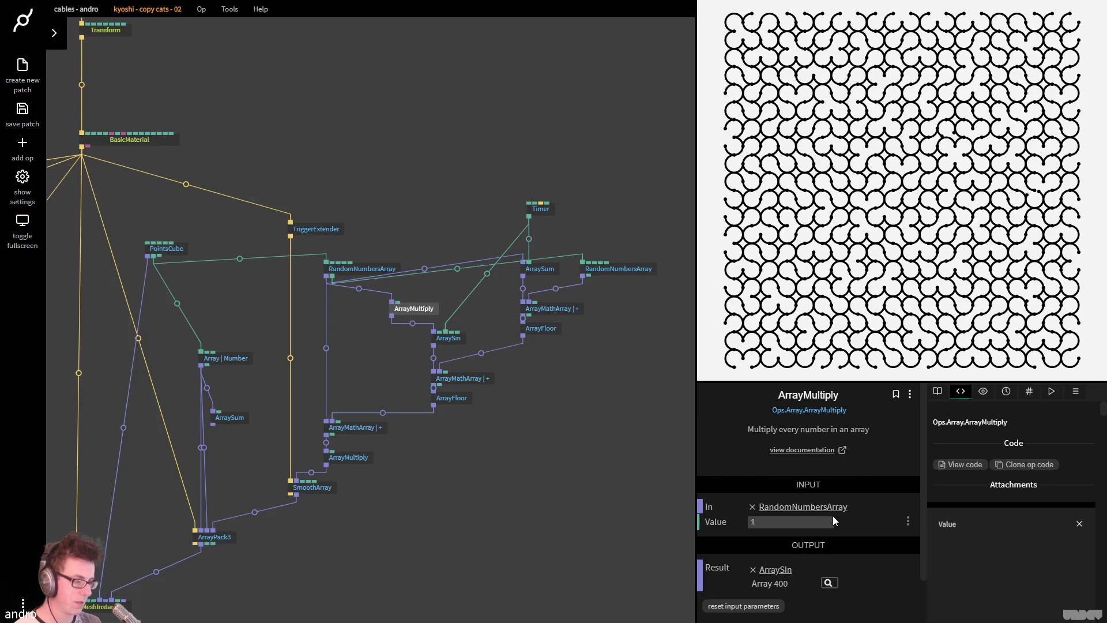
text(0.2)
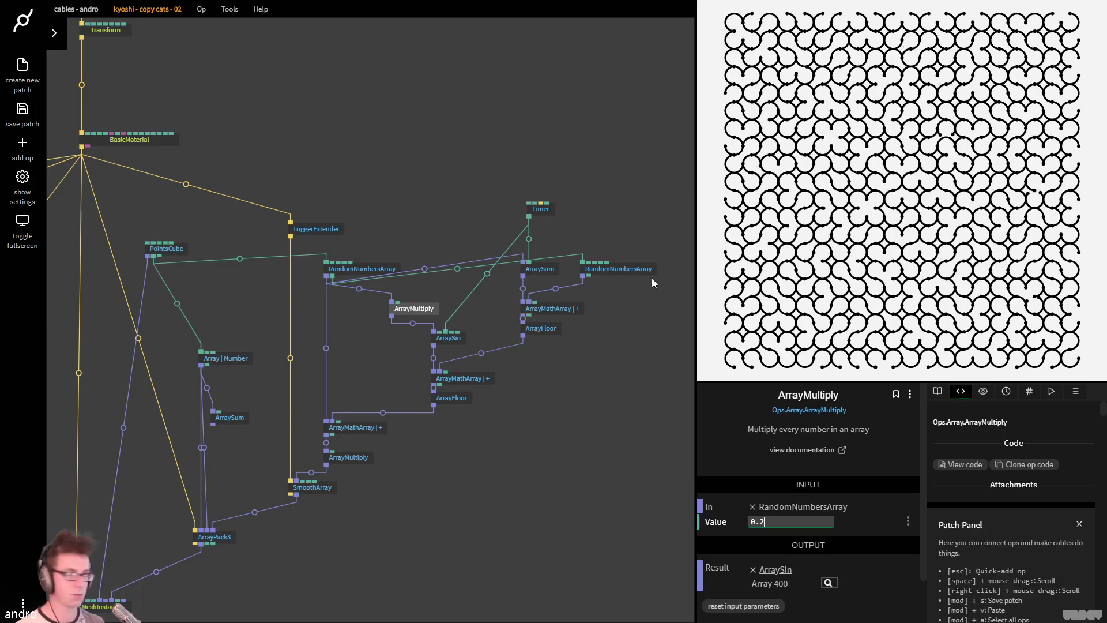
click(565, 128)
key(ctrl+s)
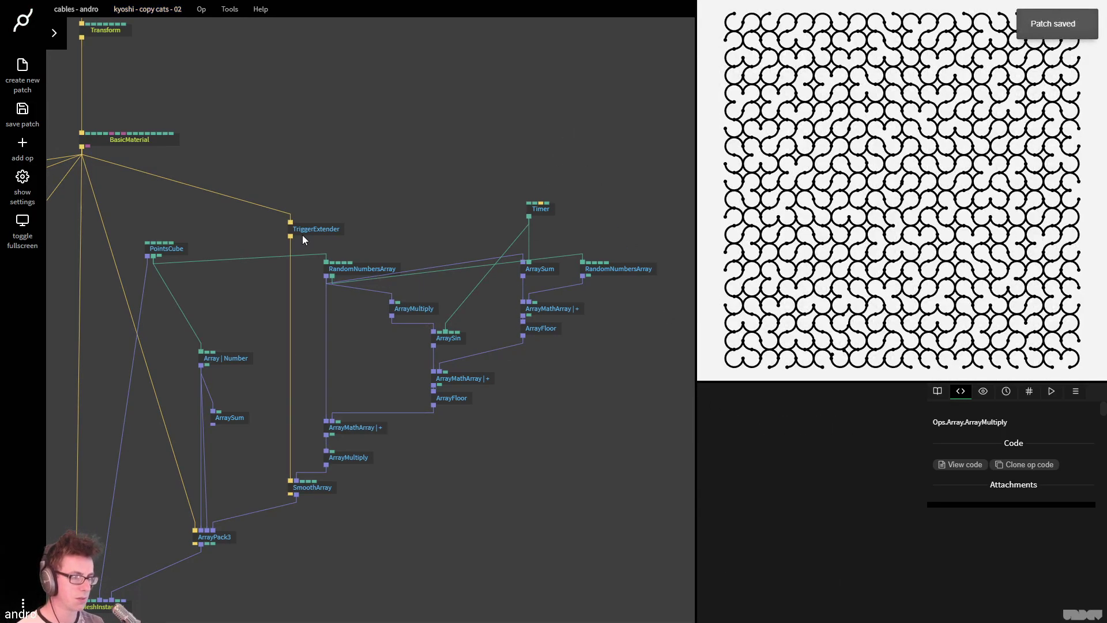
Move the TriggerExtender, PointsCube and the RandomNumbersArray connected to it higher in the patch
drag(309, 229, 309, 209)
drag(157, 254, 145, 215)
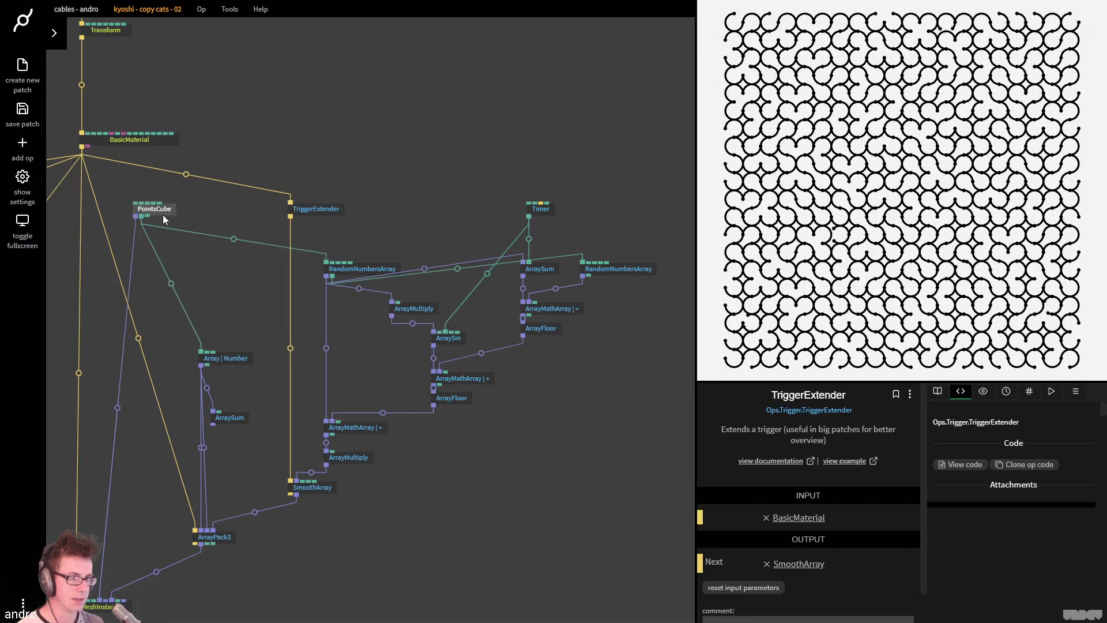
click(399, 250)
drag(375, 269, 375, 233)
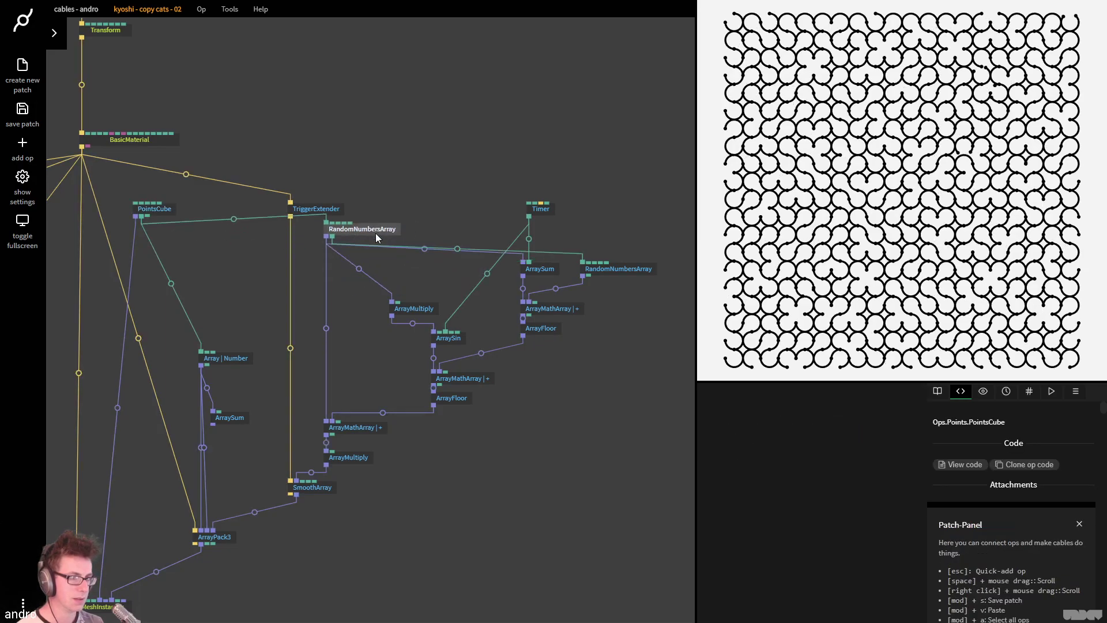
drag(315, 216, 319, 179)
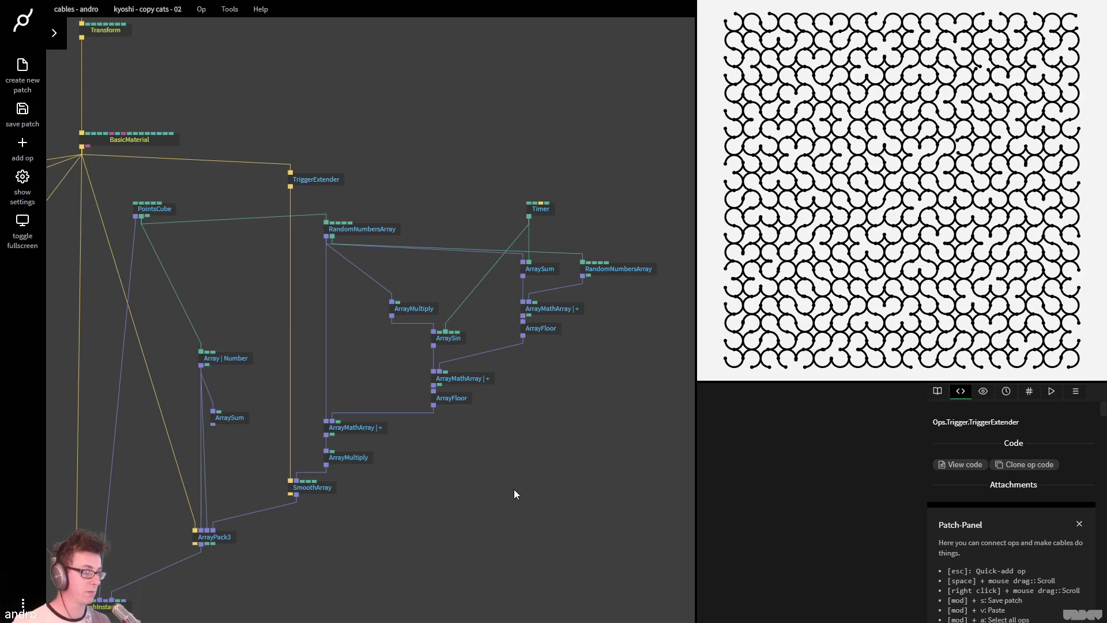
Tidy the ring geometry branch by lowering the first GeometryMerge and moving its Circle closer, and save the patch
scroll(430, 206, left, 10)
scroll(430, 205, down, 4)
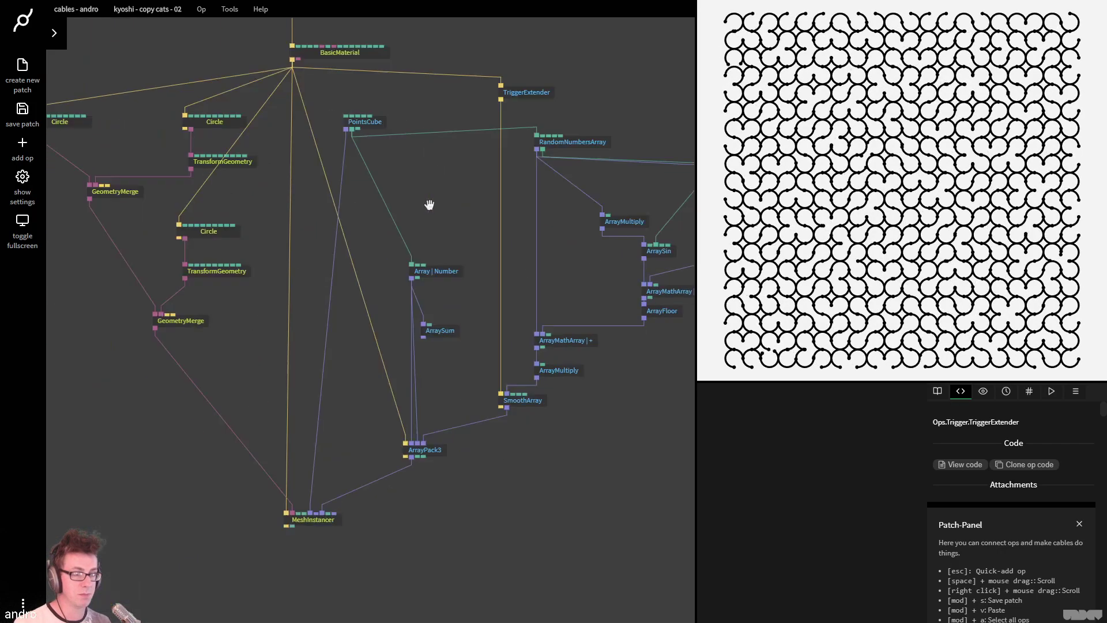
click(295, 296)
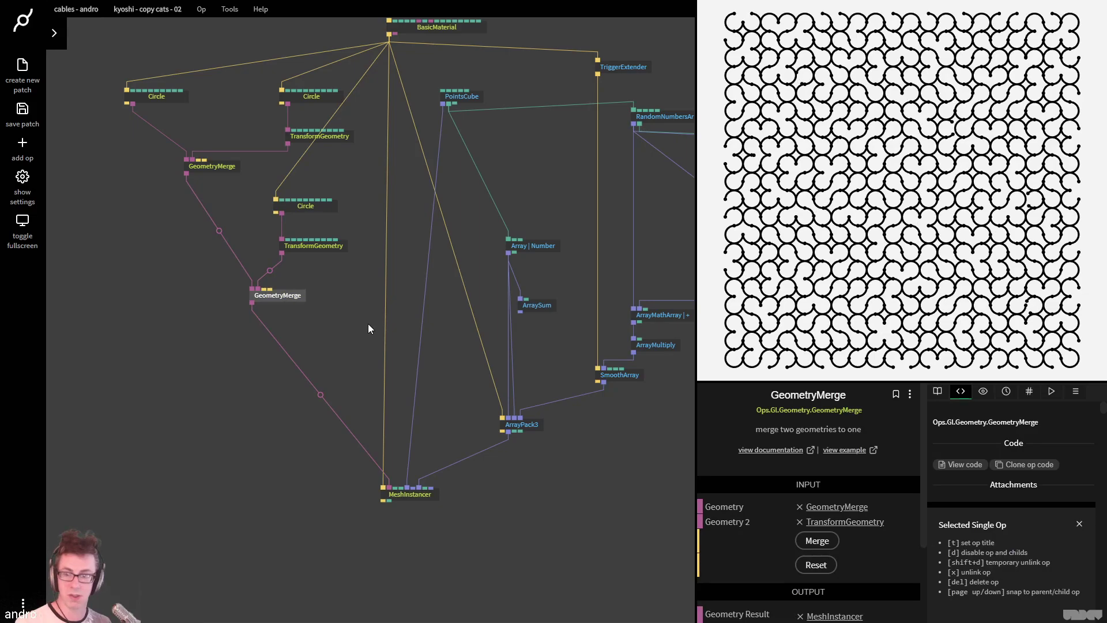
scroll(386, 363, down, 5)
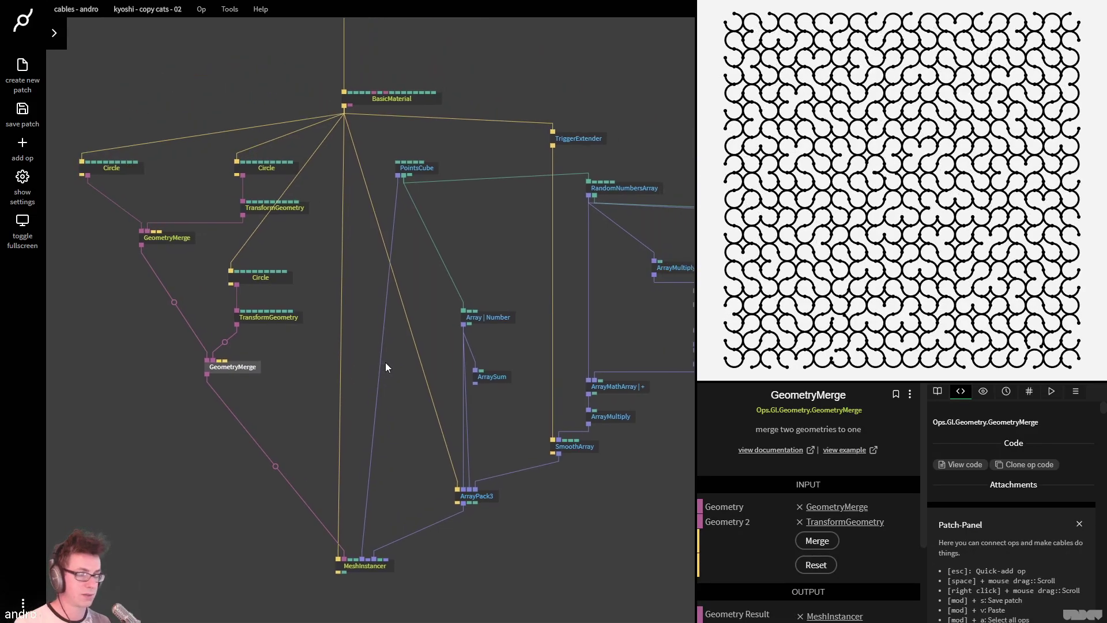
drag(206, 265, 209, 333)
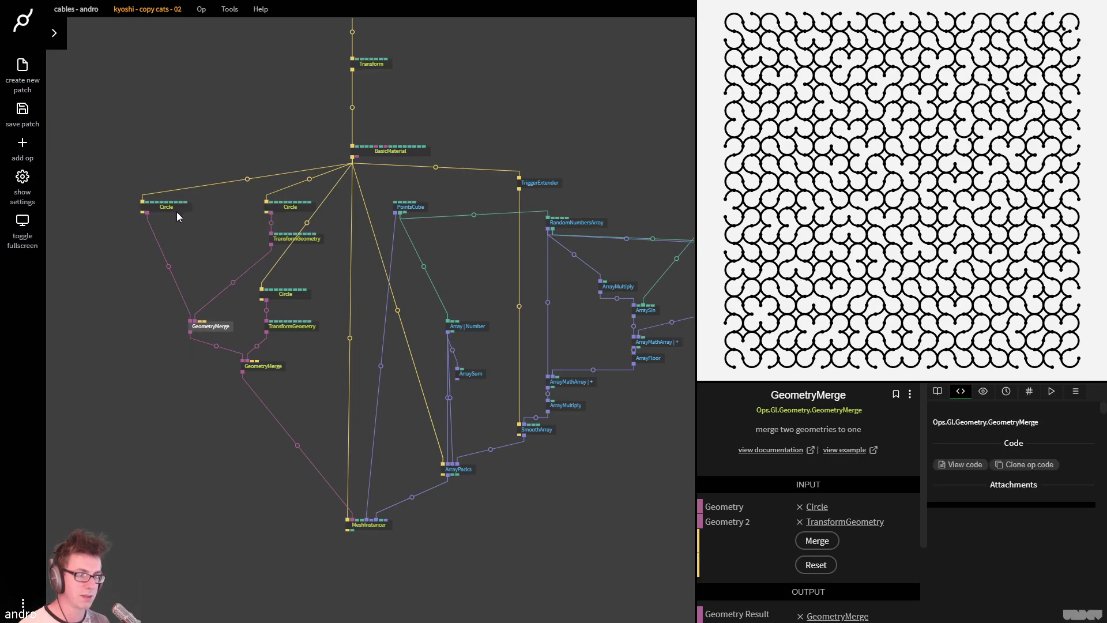
drag(175, 205, 209, 230)
click(223, 77)
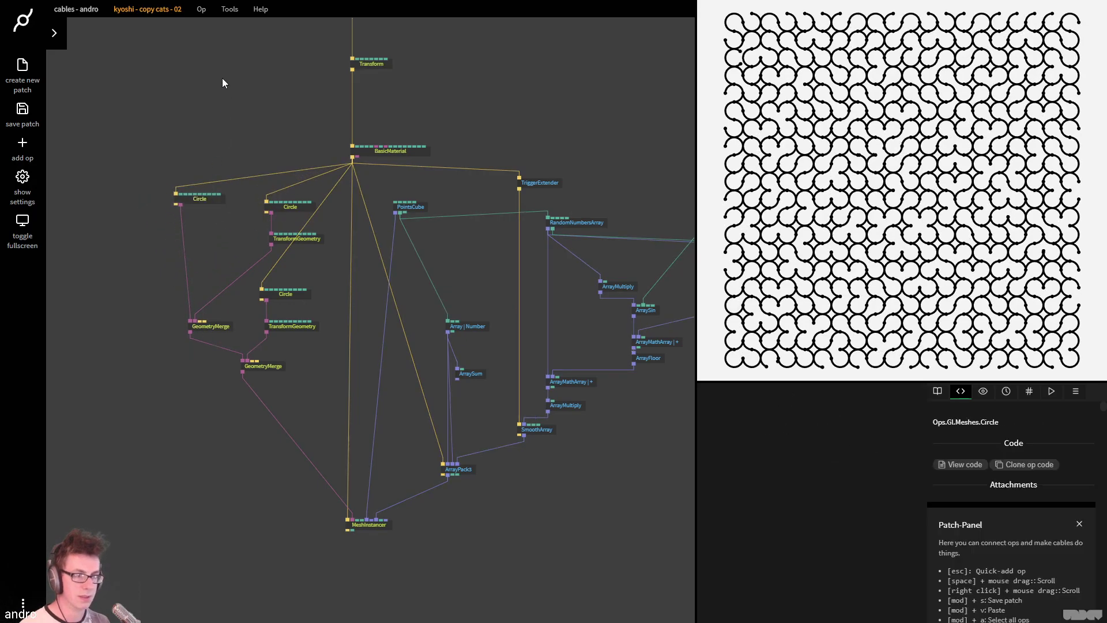
key(ctrl+s)
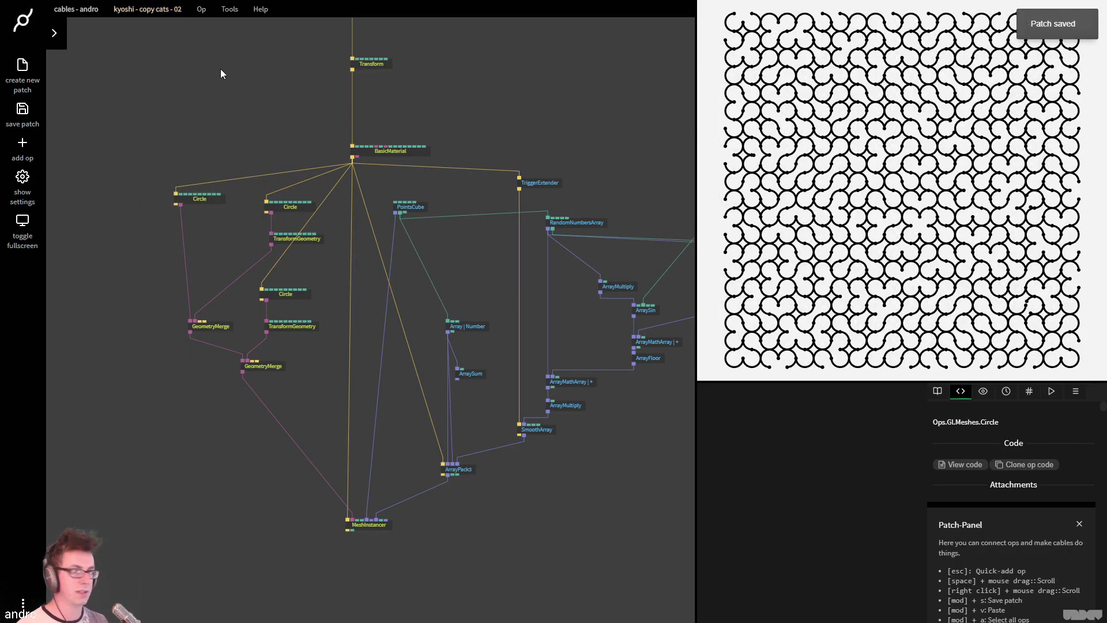
Save a copy of the patch as "kyoshi - copy cats - 03" and collapse the file browser in the copy
click(147, 8)
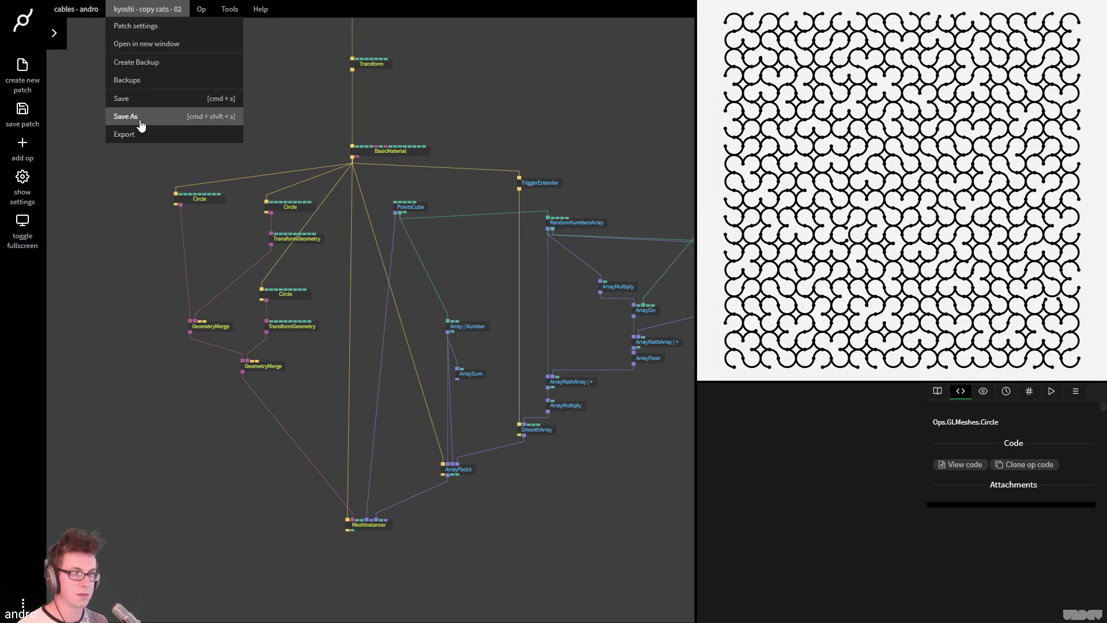
click(141, 125)
text(kyoshi)
key(BackSpace)
key(BackSpace)
key(BackSpace)
key(BackSpace)
text(oshi - copy cats - 03)
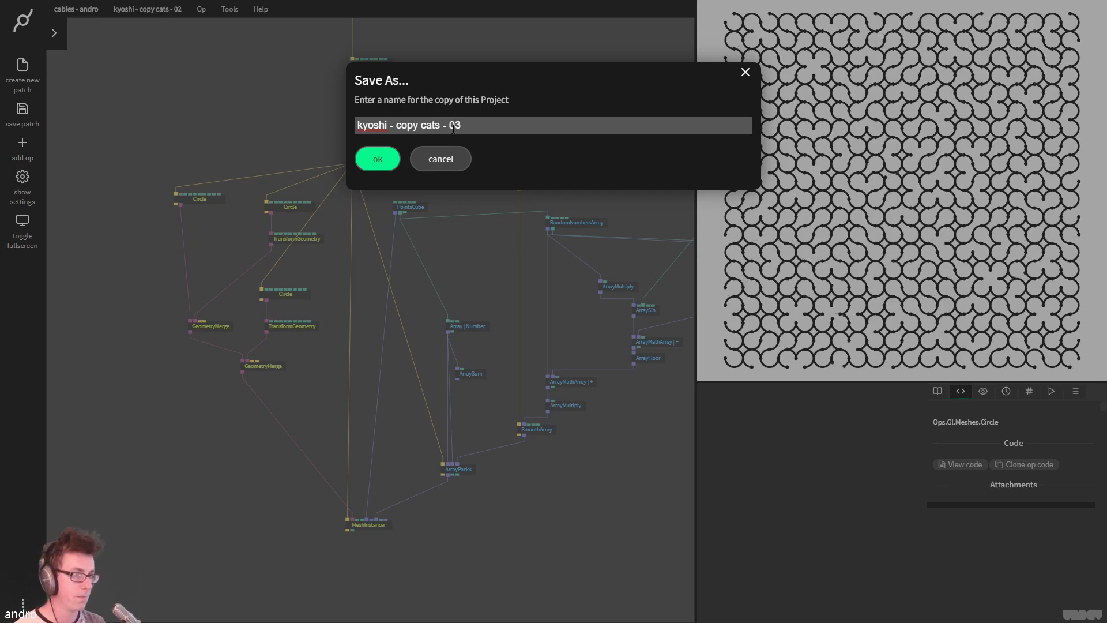
key(Return)
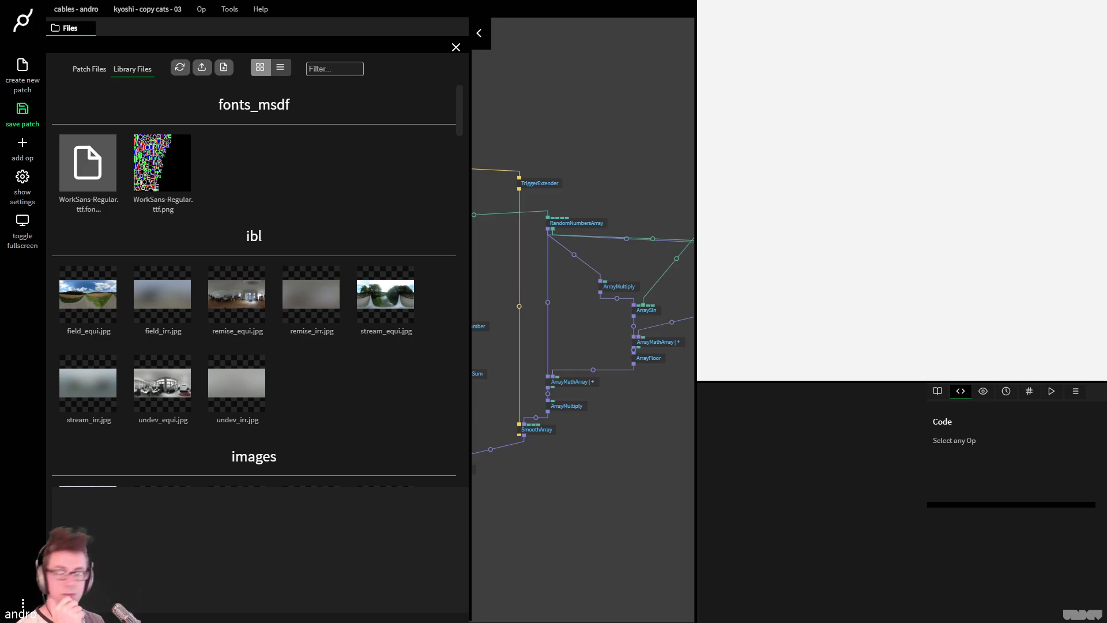
click(479, 33)
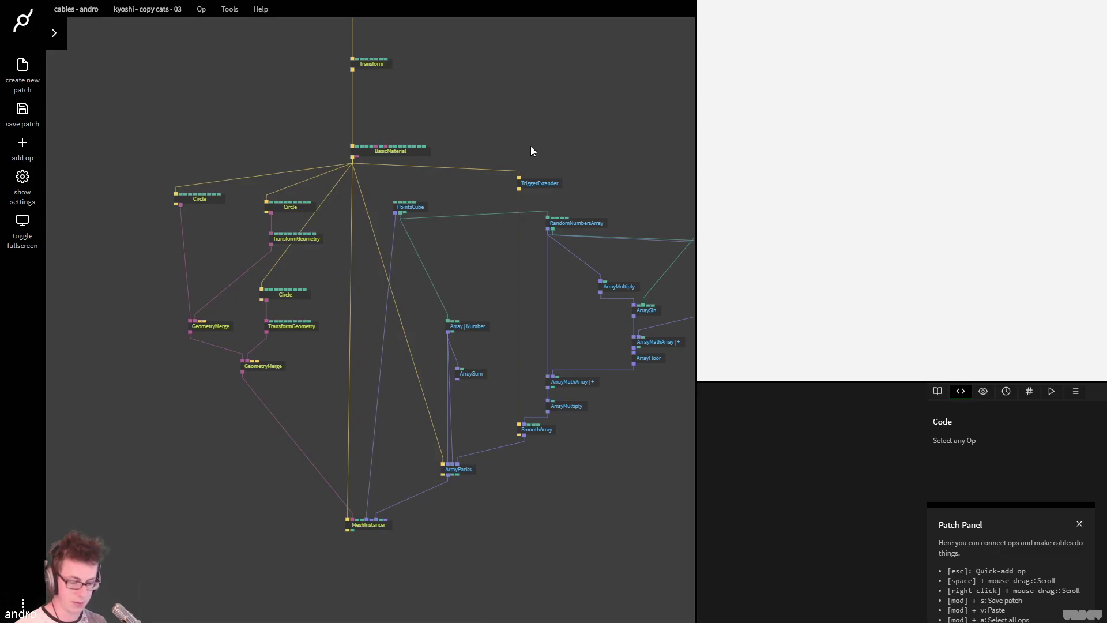
Switch to the Twitter page in the browser and load the copied link to the "Switch 10 PRINT" tweet
key(F11)
click(214, 10)
click(269, 32)
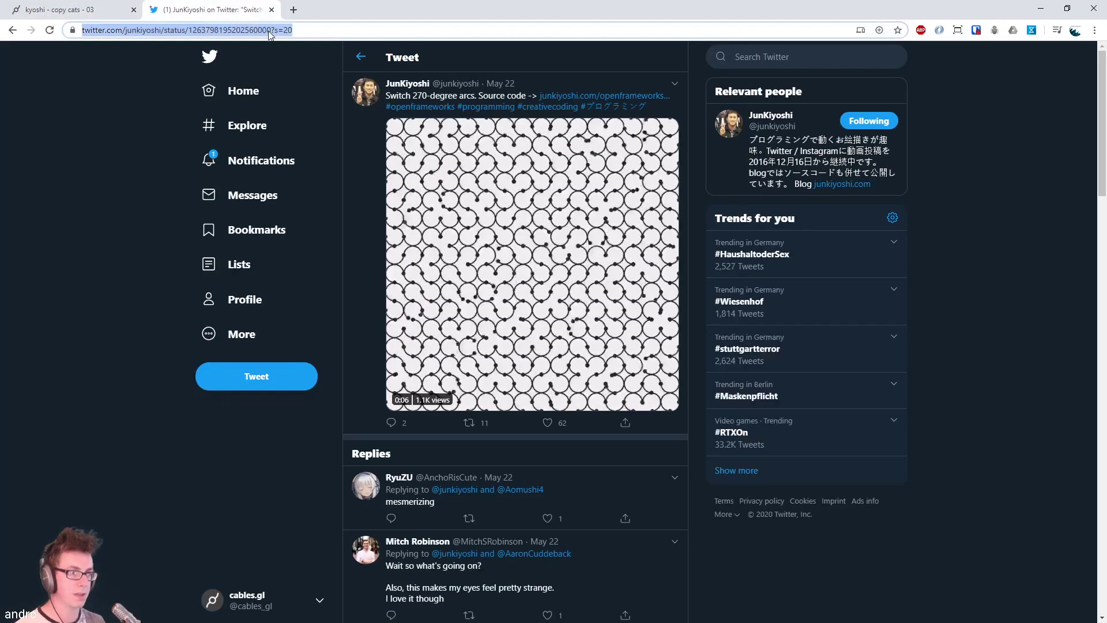
key(ctrl+v)
key(Return)
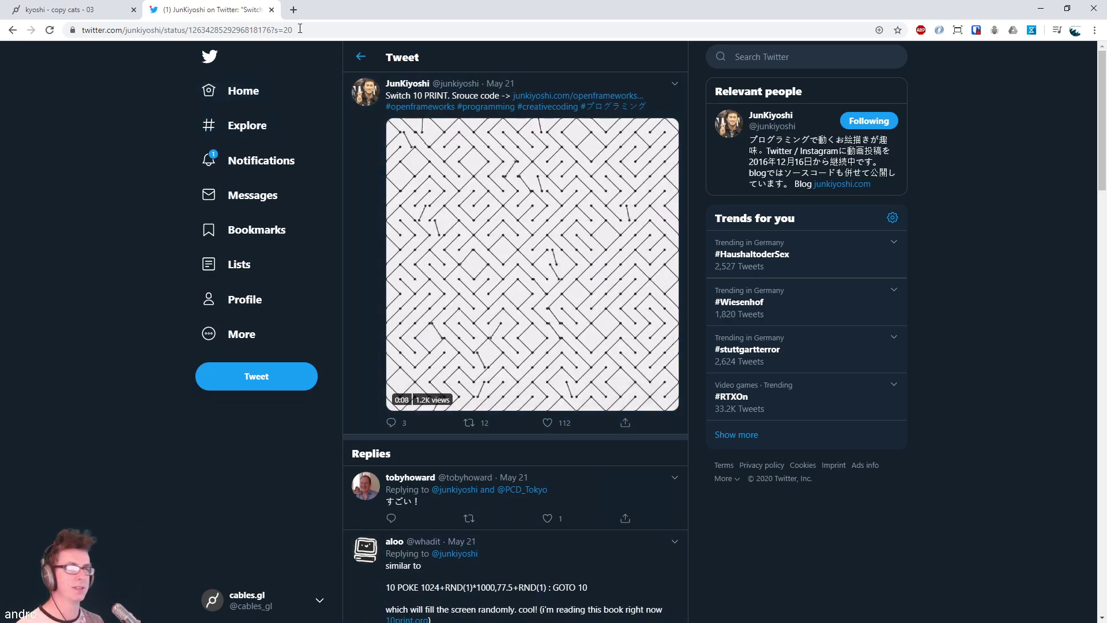
Open YouTube in a new browser tab and search for "cables gl"
click(293, 10)
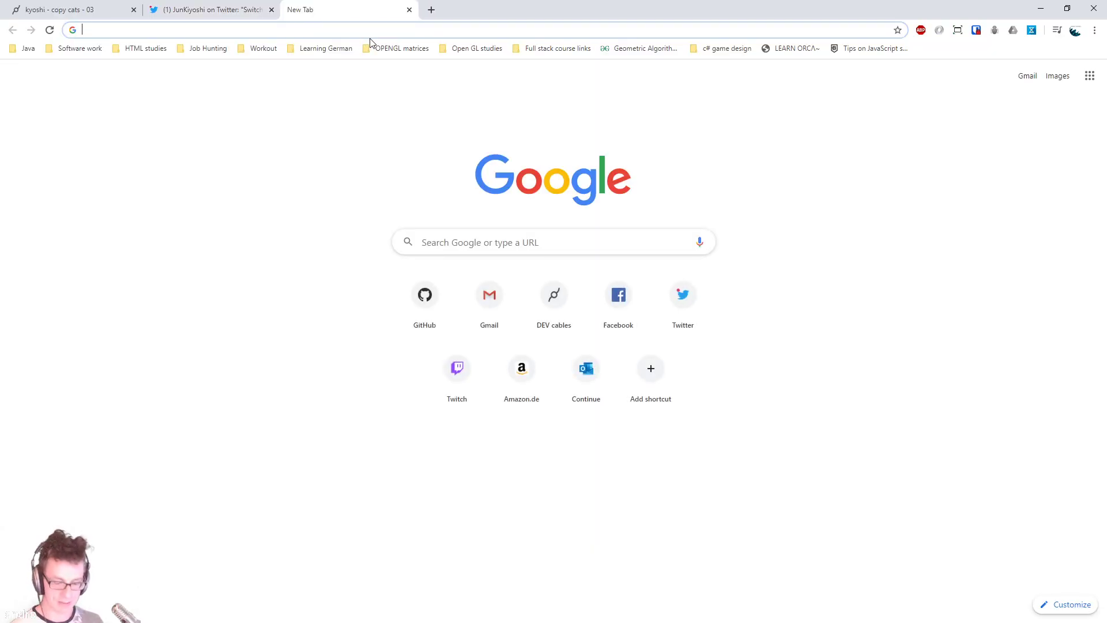
text(yo)
key(Return)
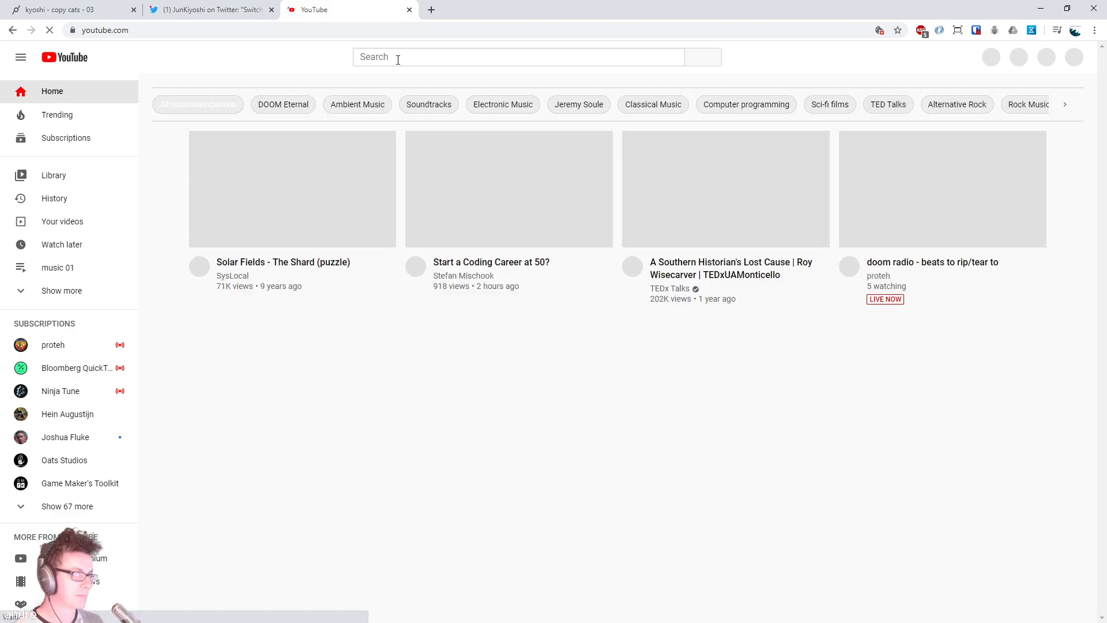
click(398, 60)
text(cables)
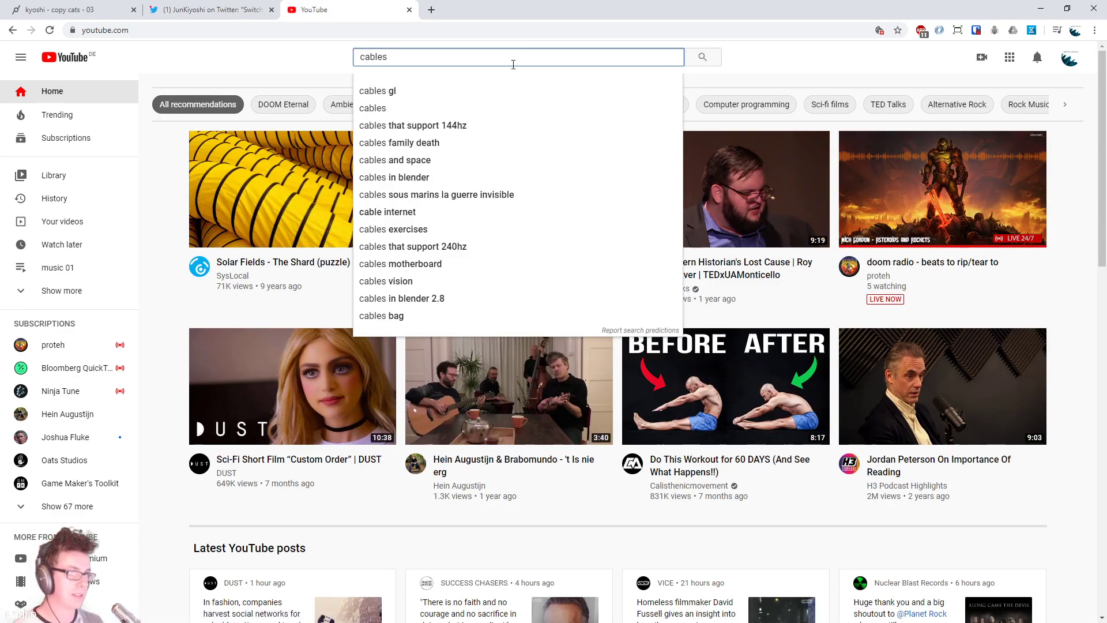
click(471, 108)
click(450, 58)
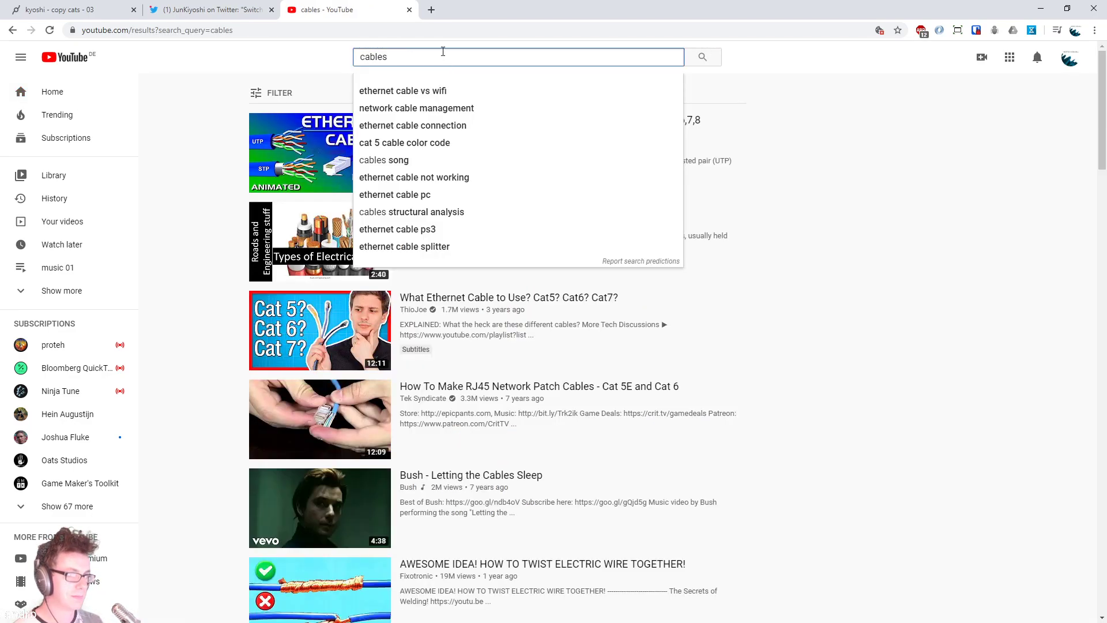
text(gl)
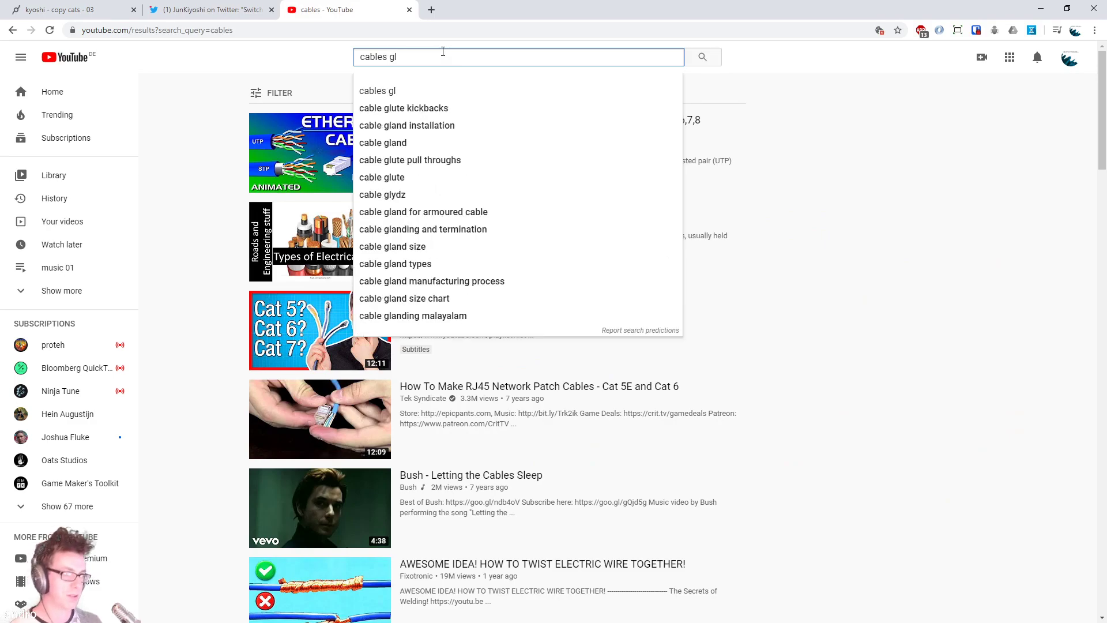
click(424, 93)
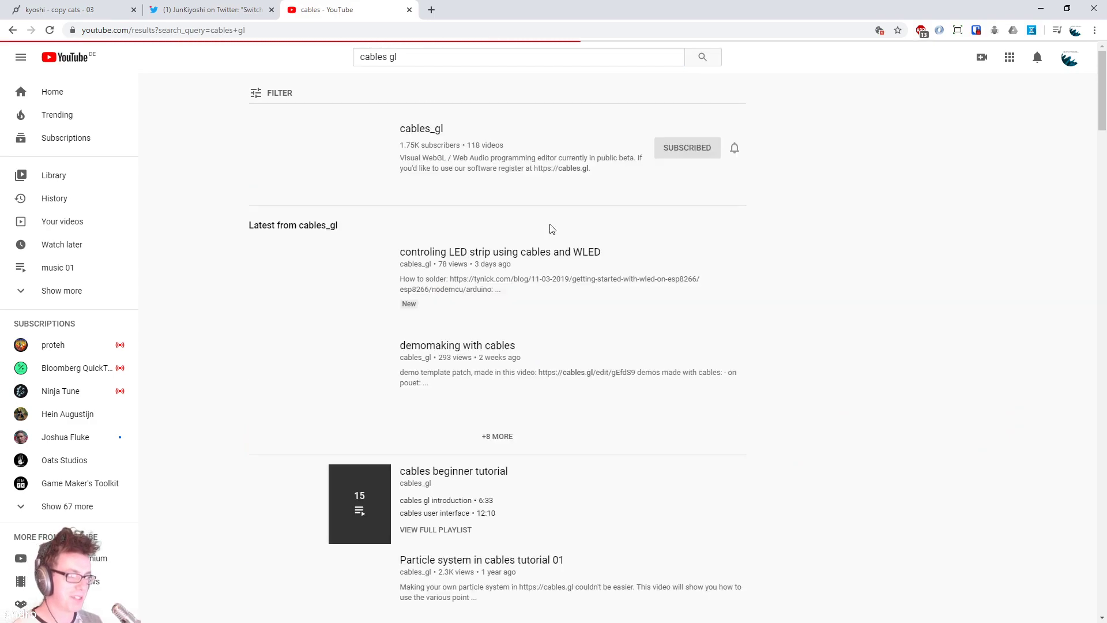
Open "20 goto 10 c64 - Copycat with cables" from the cables_gl channel's Copy cat cables playlist and pause it
click(423, 129)
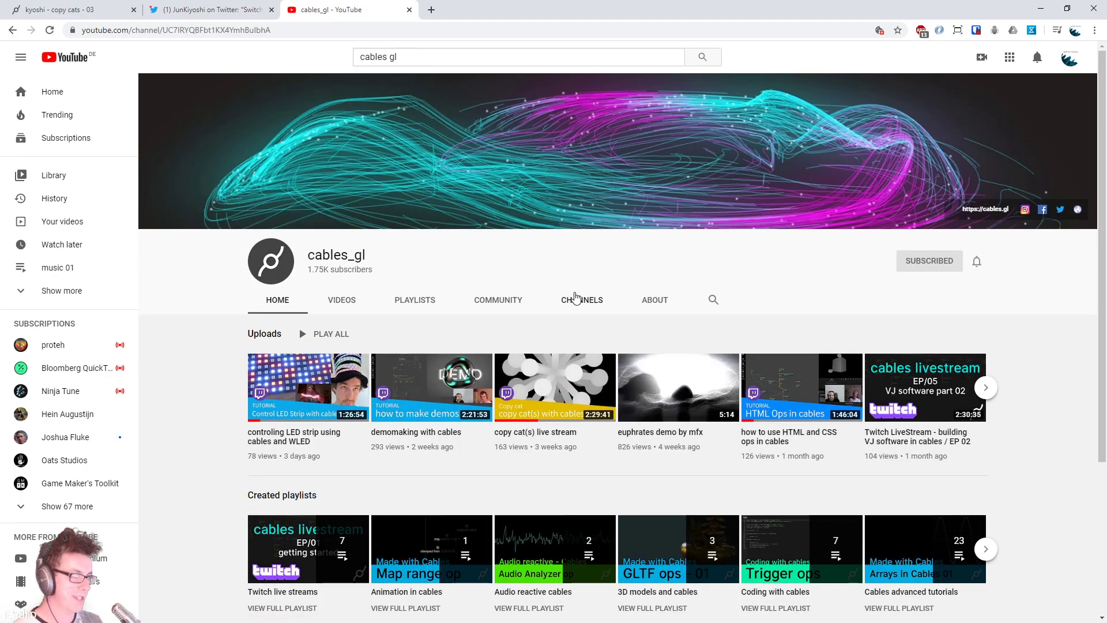
scroll(596, 286, down, 2)
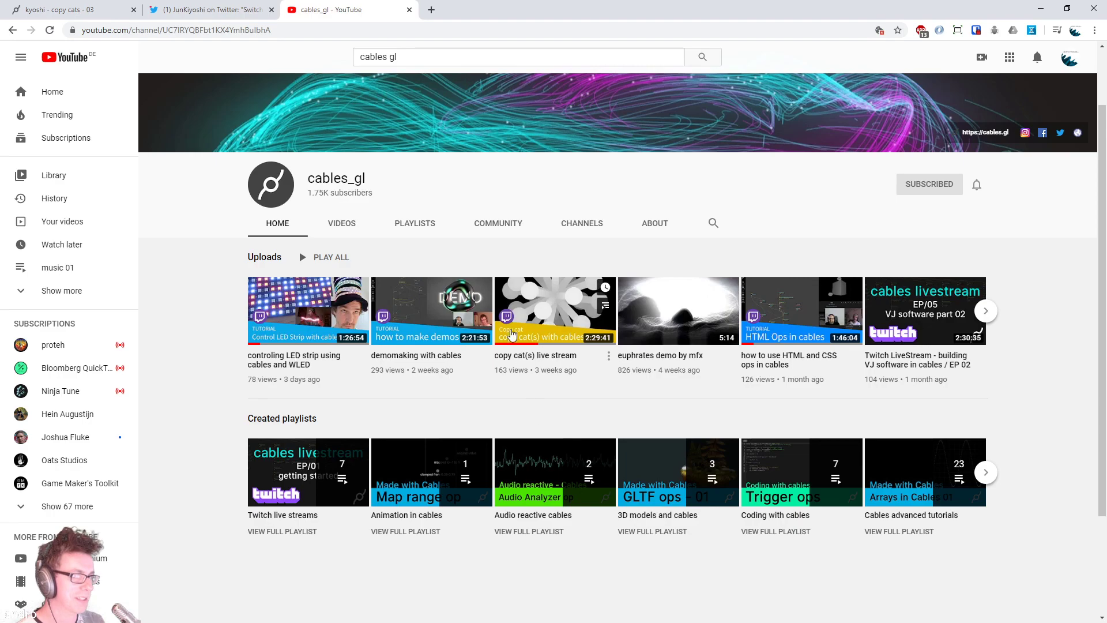
click(433, 225)
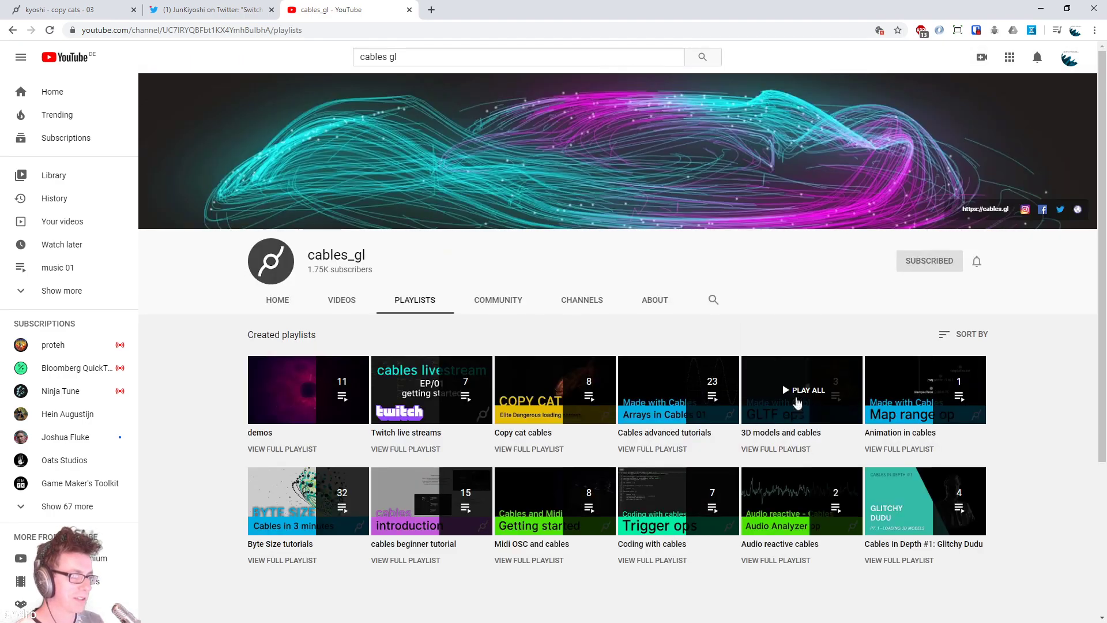
click(525, 449)
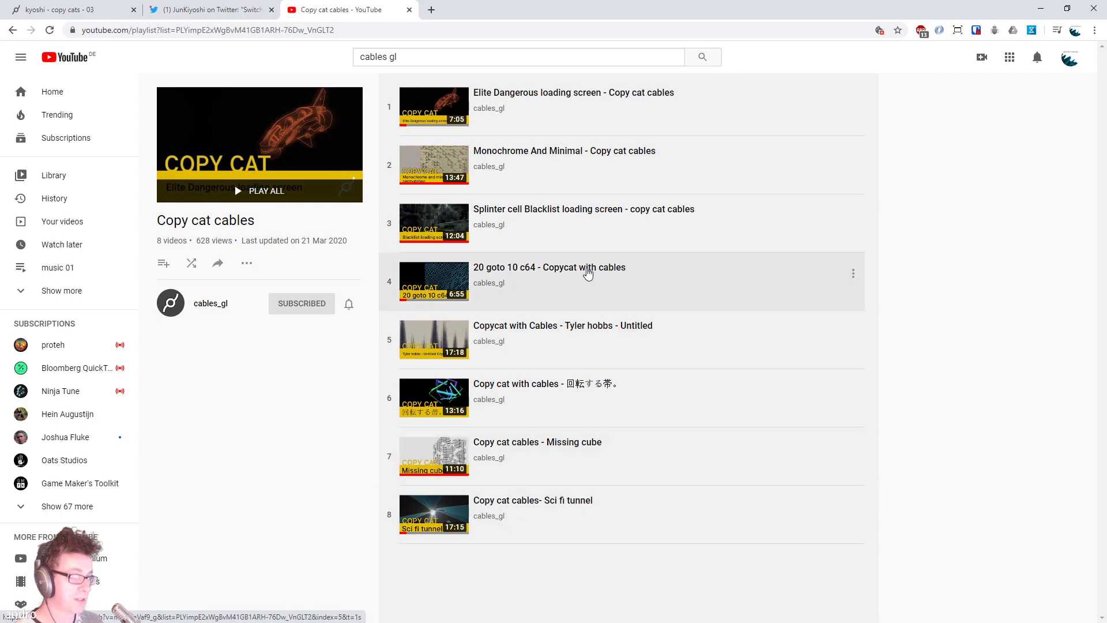
click(587, 274)
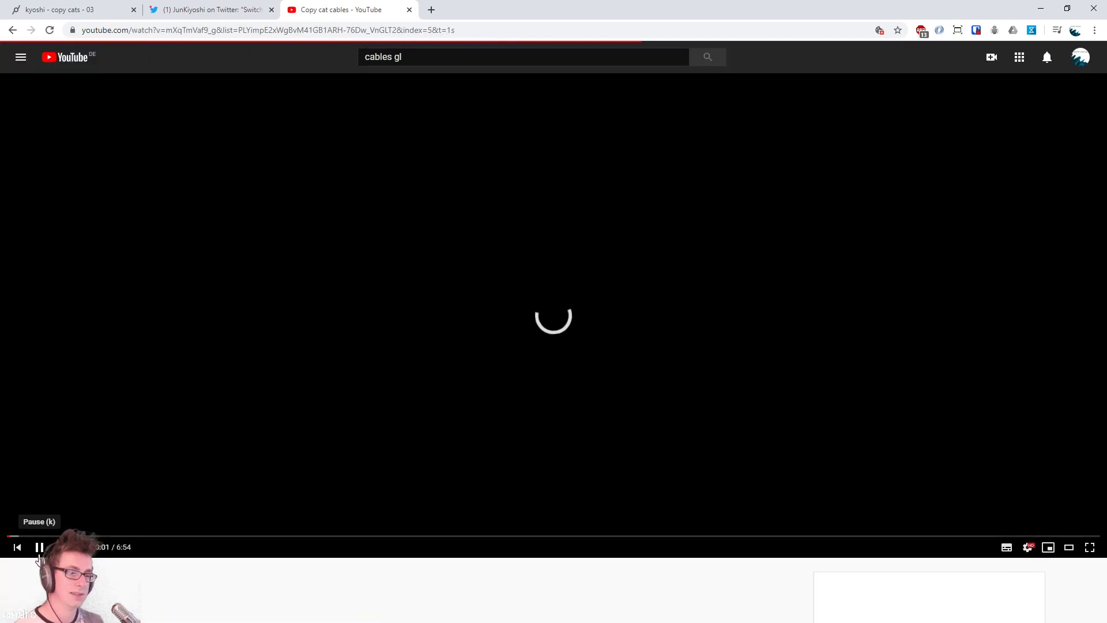
click(39, 554)
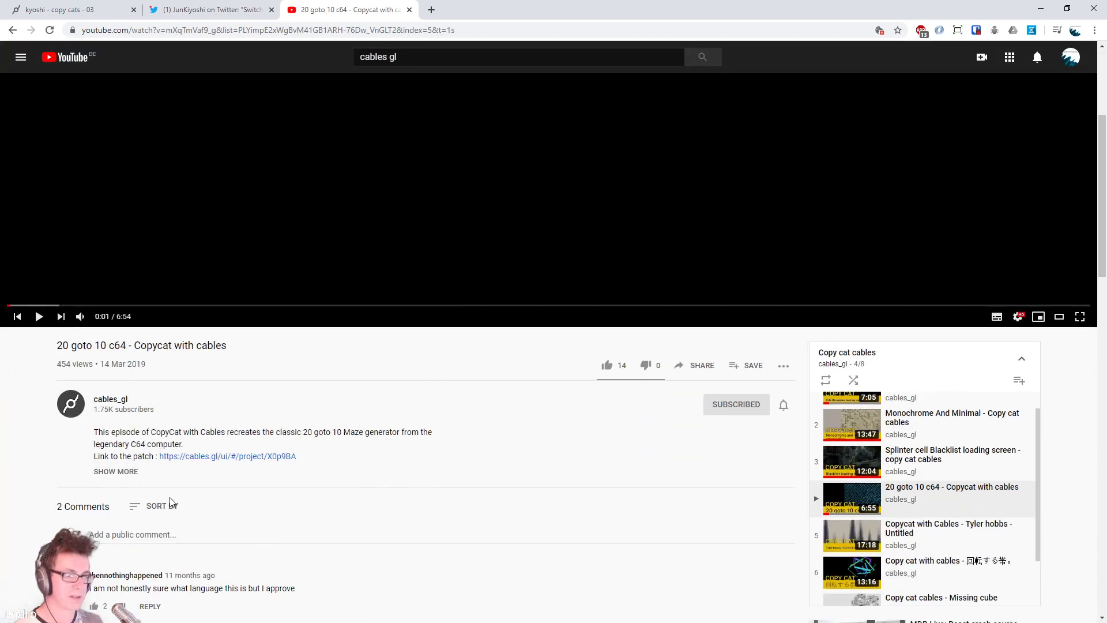
Open the patch linked in the video description in a new tab and try a Random Seed of 0.494
click(117, 474)
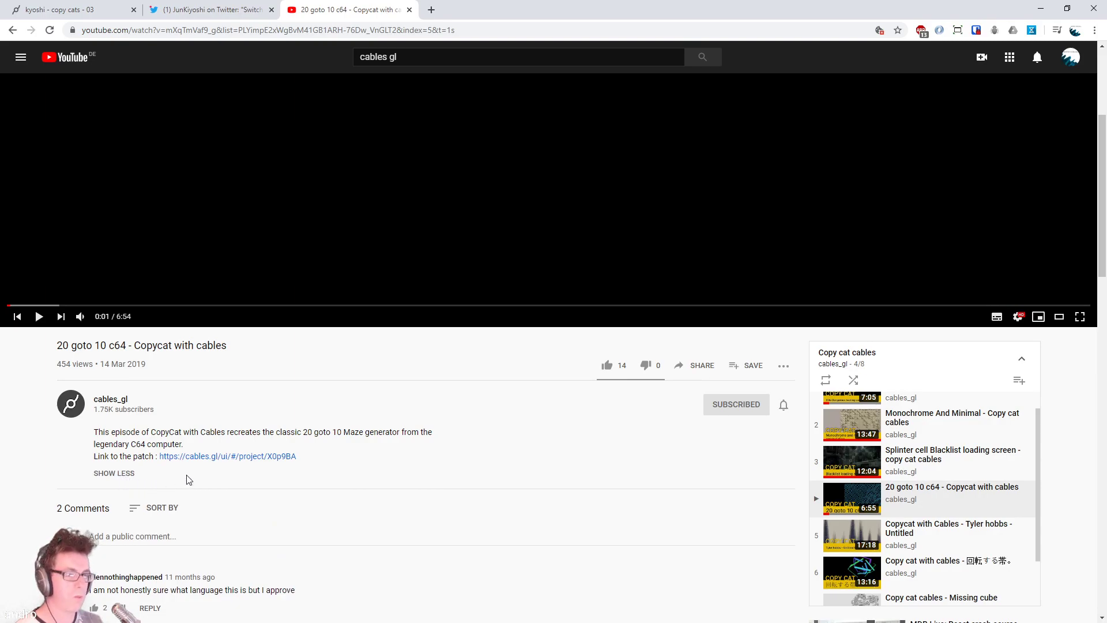
right_click(208, 461)
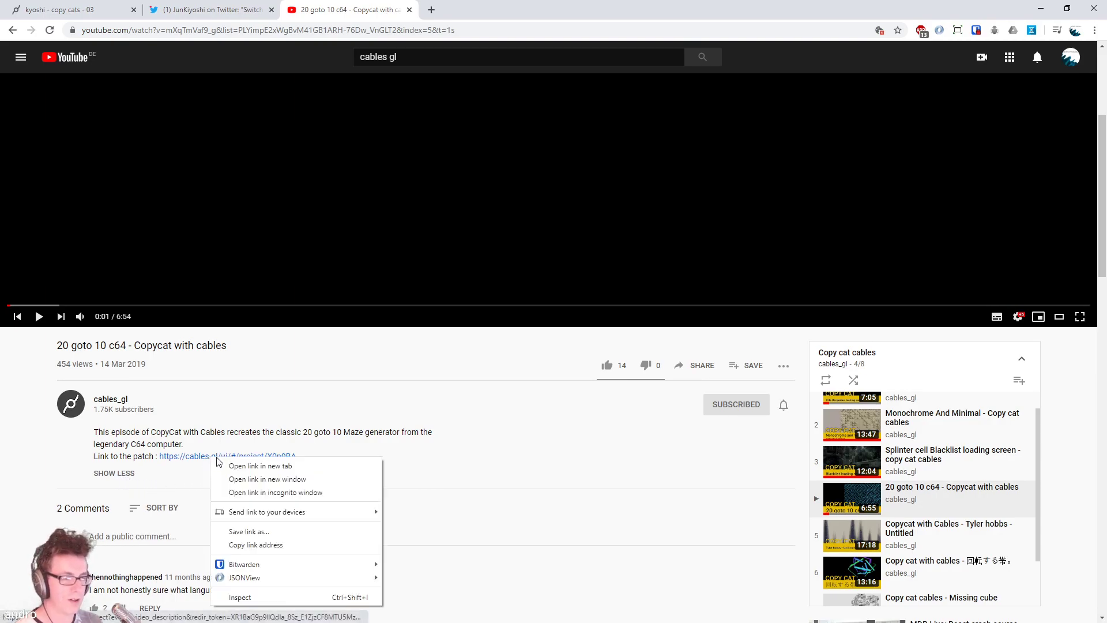
click(269, 466)
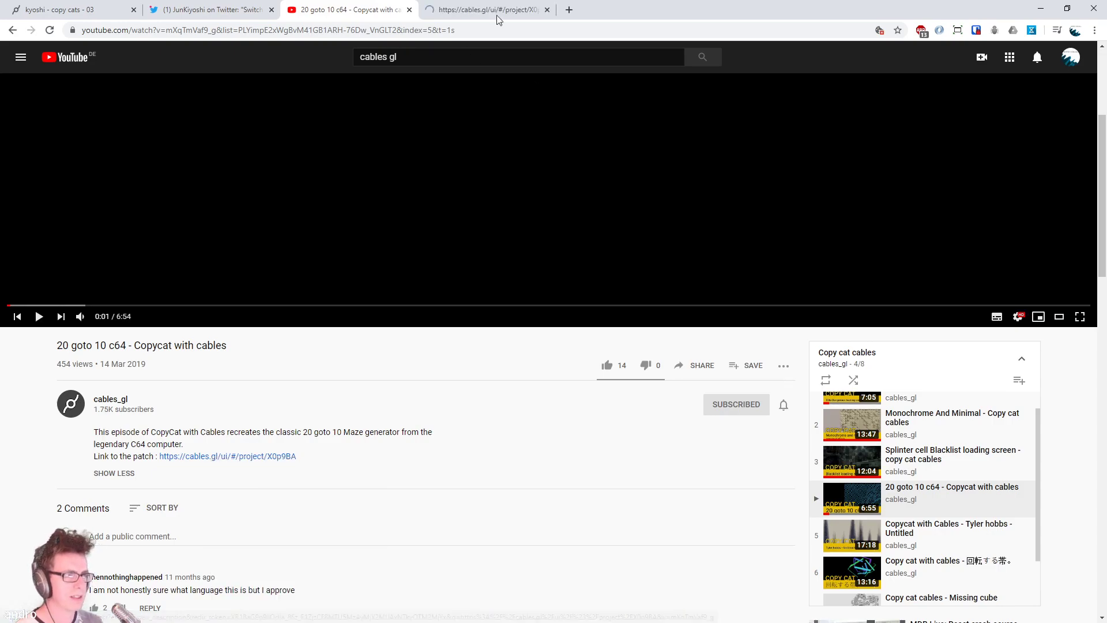
click(497, 14)
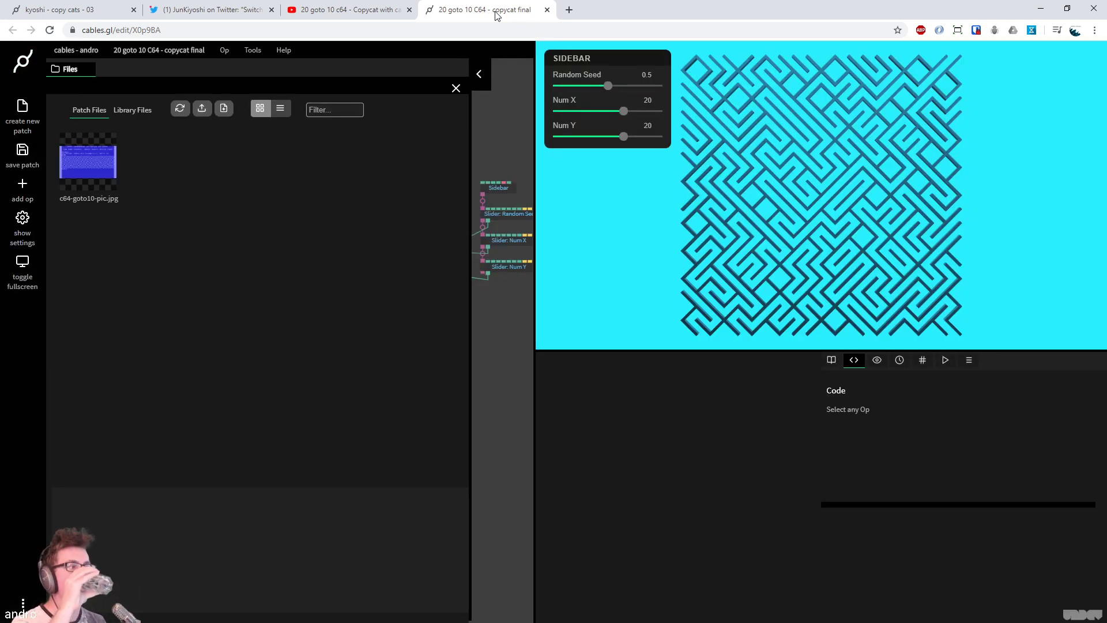
drag(613, 90, 593, 89)
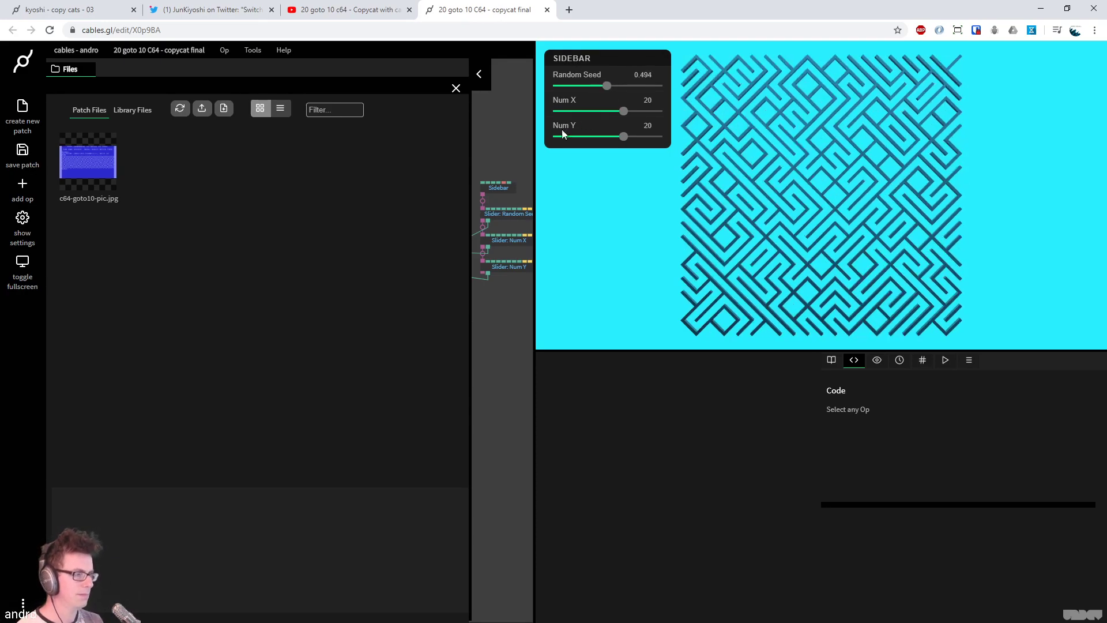
Close the file manager and copy all ops of the 20 goto 10 C64 - copycat final patch, including its title and comments
click(503, 138)
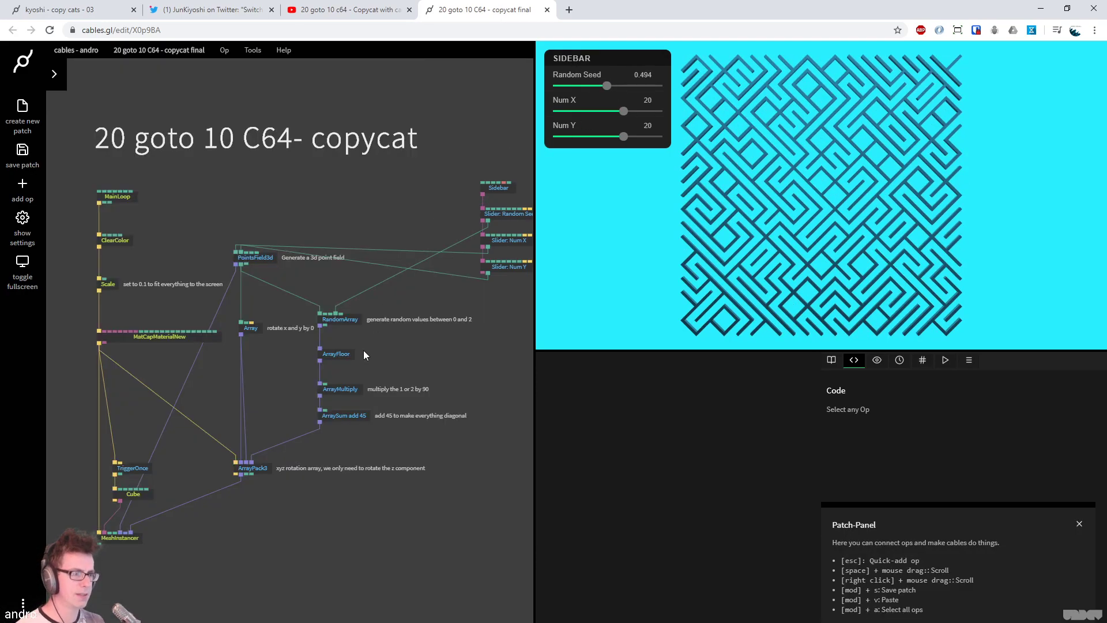
drag(346, 531, 340, 538)
click(334, 531)
scroll(240, 280, down, 2)
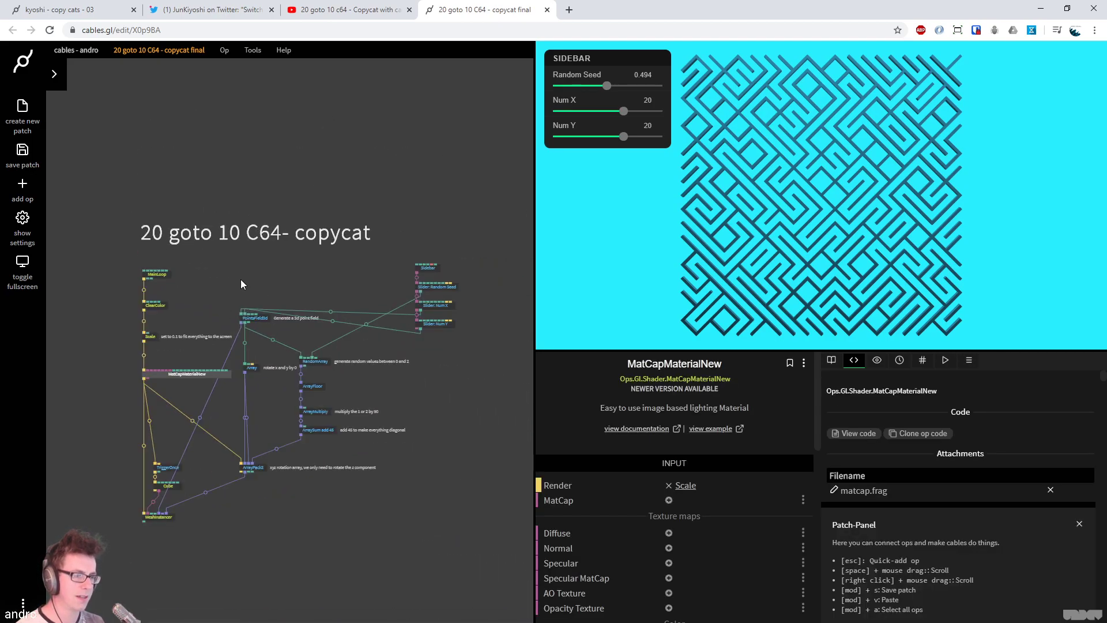
drag(240, 280, 304, 276)
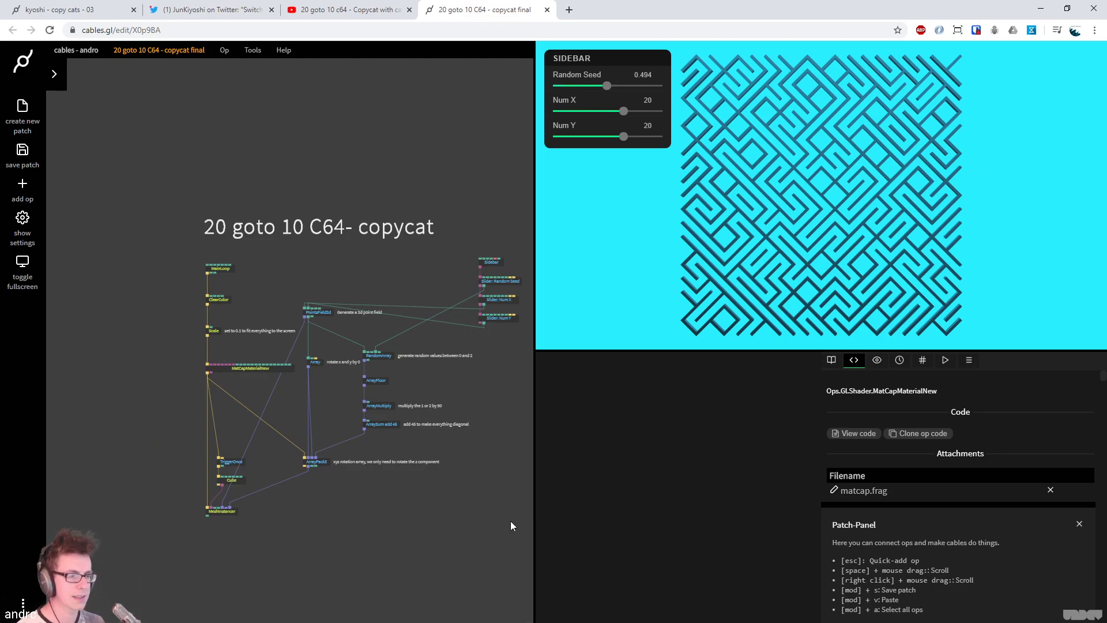
drag(499, 547, 191, 194)
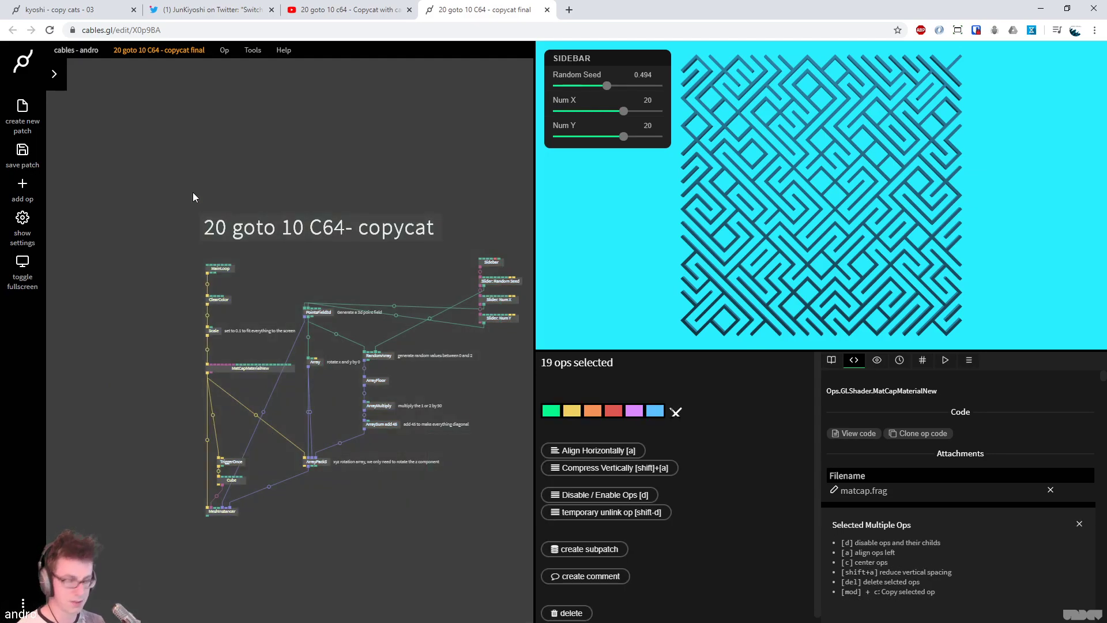
key(ctrl+c)
Replace all ops in the kyoshi - copy cats - 03 patch with the copied ones and save the patch
click(64, 10)
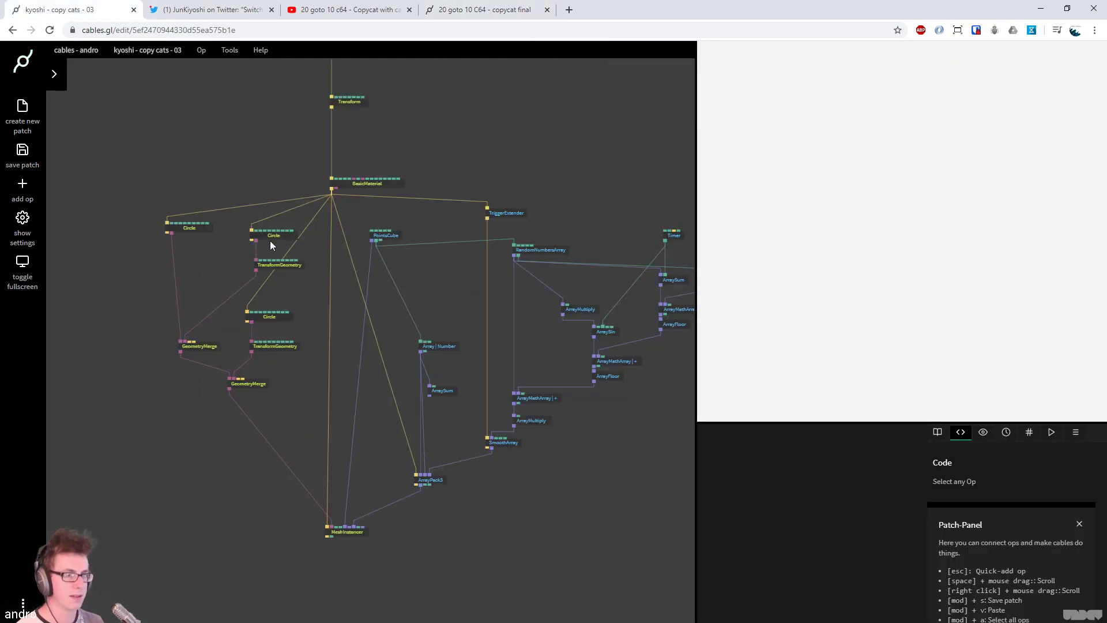
scroll(208, 149, down, 3)
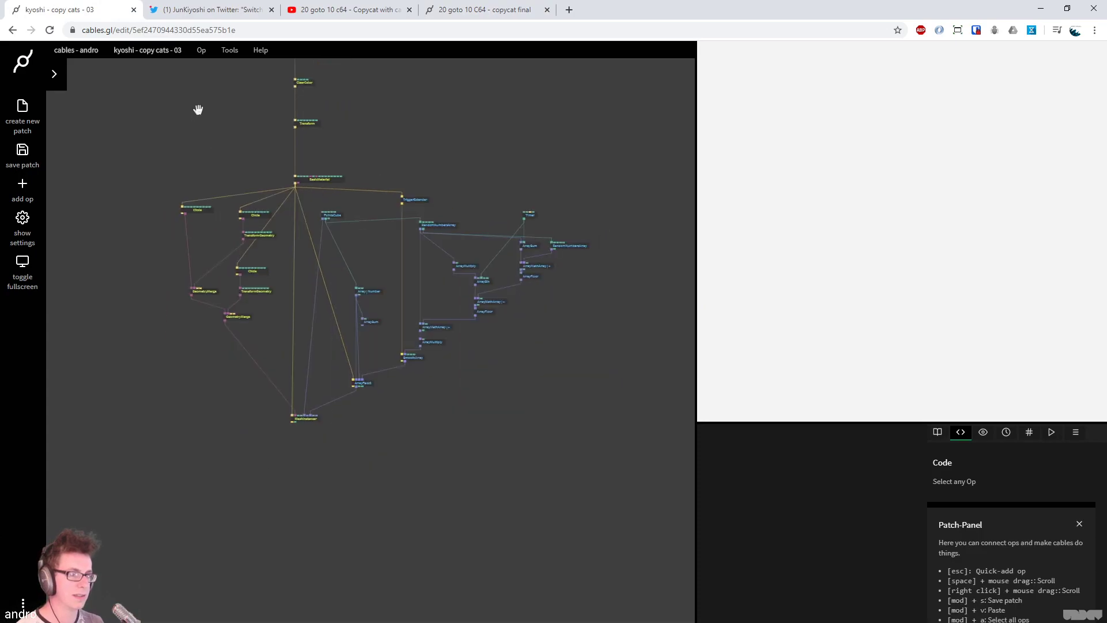
drag(470, 392, 514, 493)
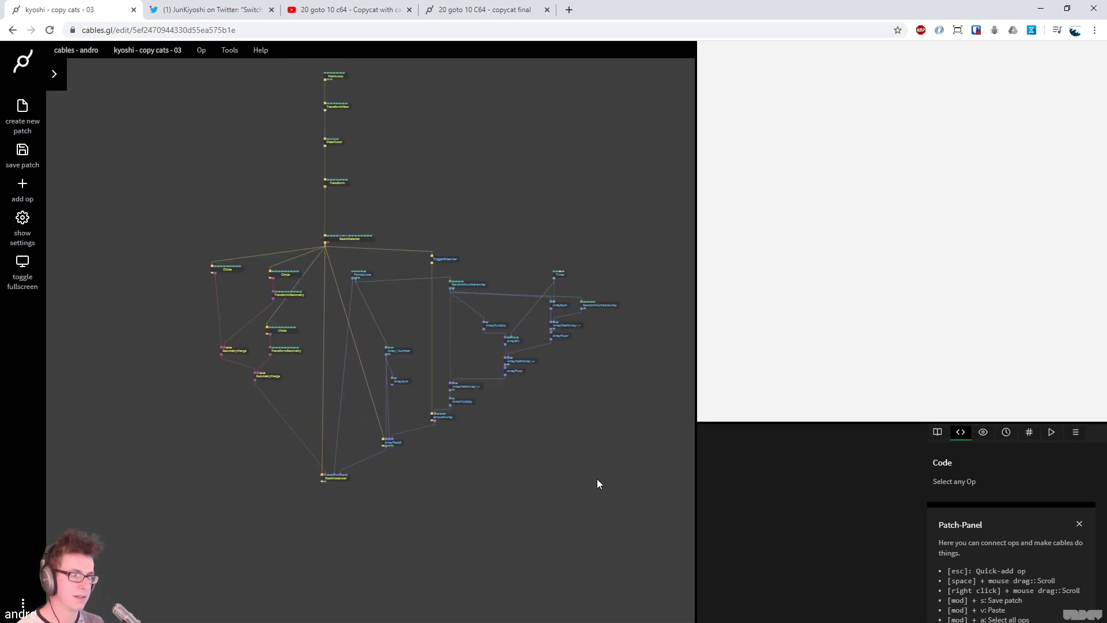
drag(600, 539, 131, 78)
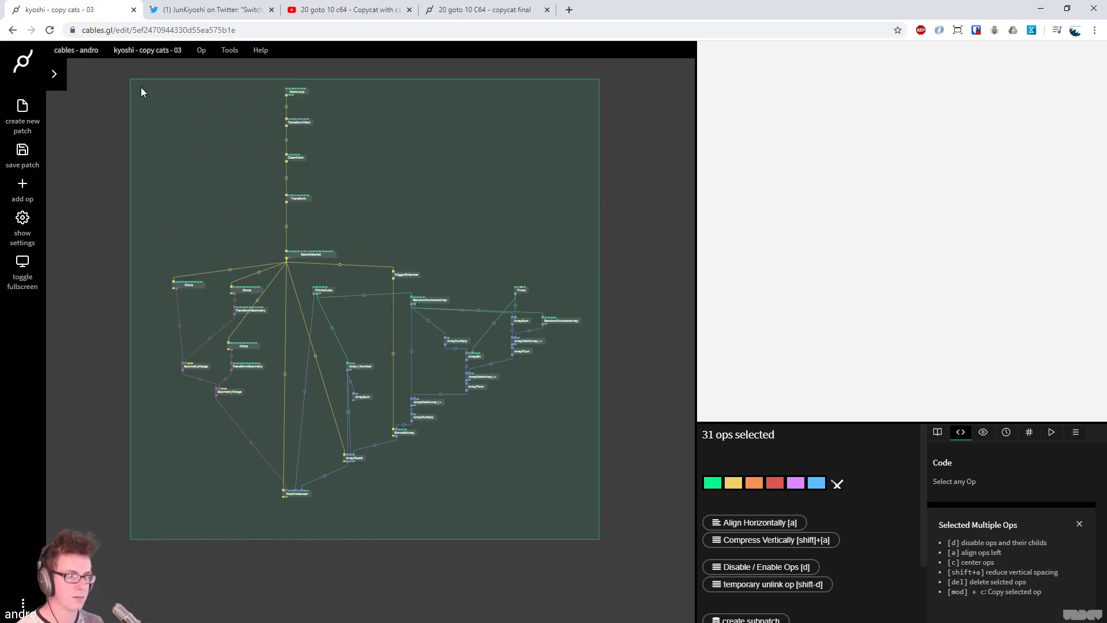
key(Delete)
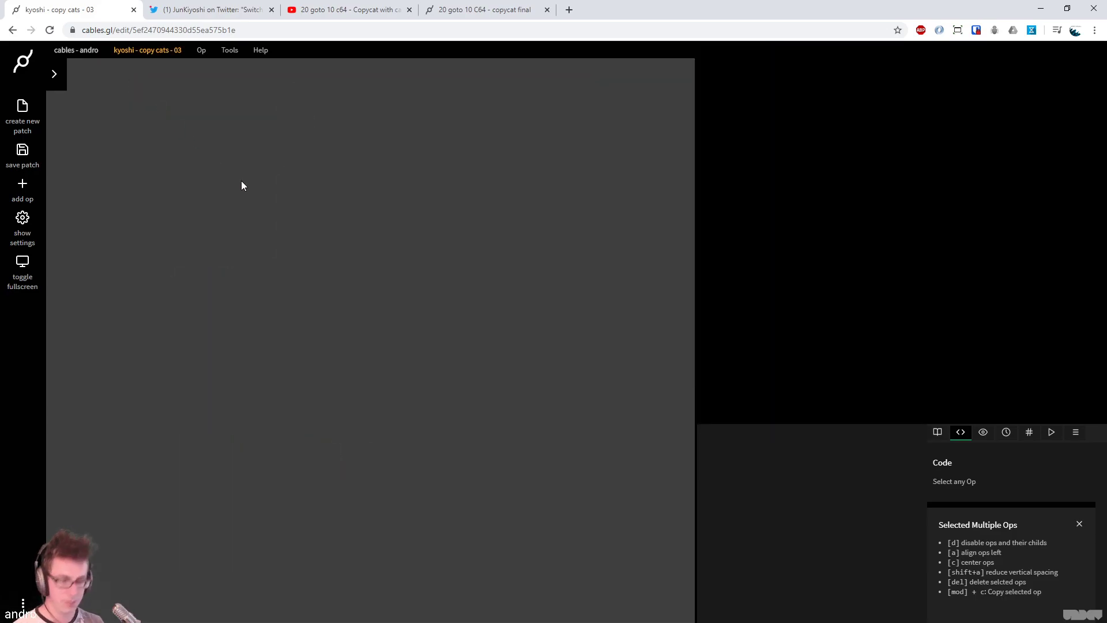
key(ctrl+v)
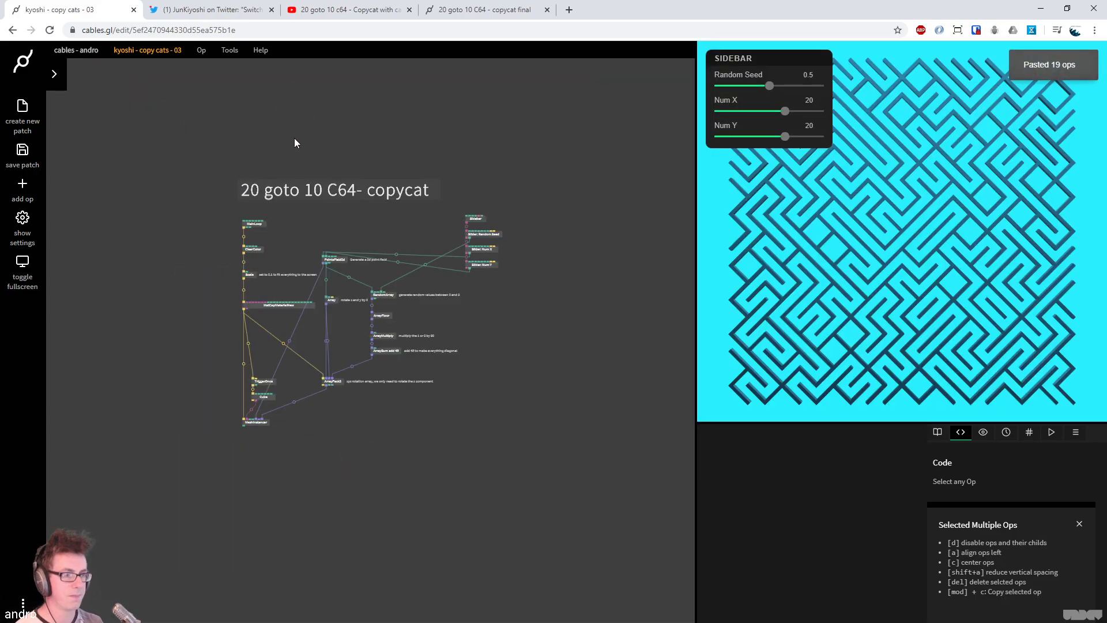
key(ctrl+s)
Move the TriggerOnce and Cube ops away to the left of the main chain and delete TriggerOnce, keeping Cube connected to MatCapMaterialNew
drag(411, 124, 423, 135)
scroll(317, 327, up, 5)
drag(304, 441, 166, 364)
click(180, 364)
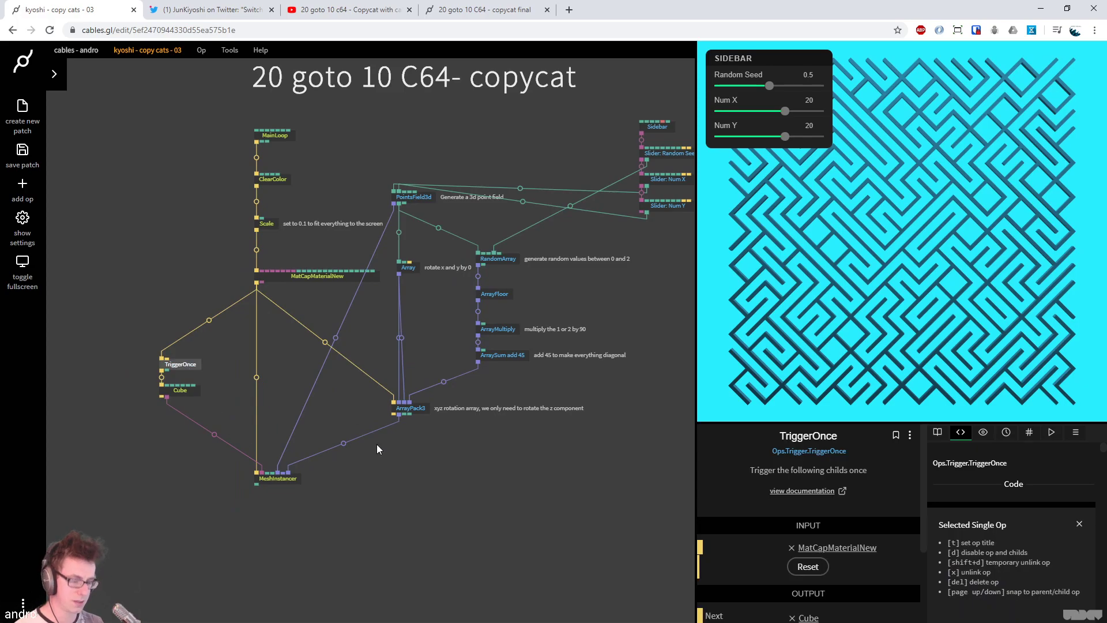
key(Delete)
click(195, 395)
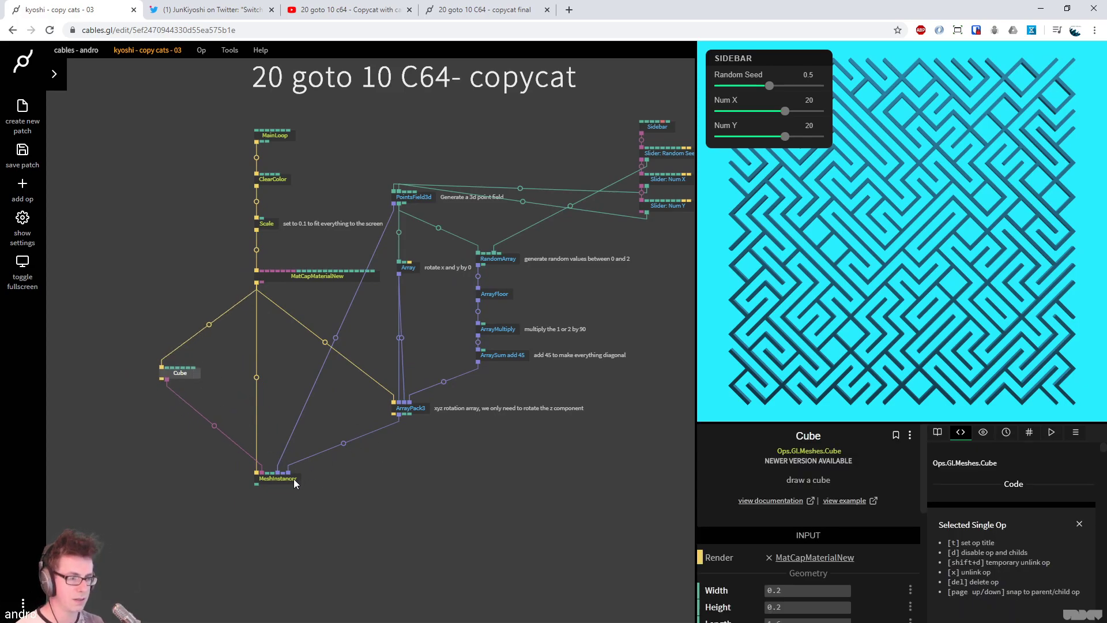
Delete the Sidebar op together with its Random Seed, Num X and Num Y sliders
drag(543, 153, 584, 176)
click(604, 236)
drag(603, 236, 510, 78)
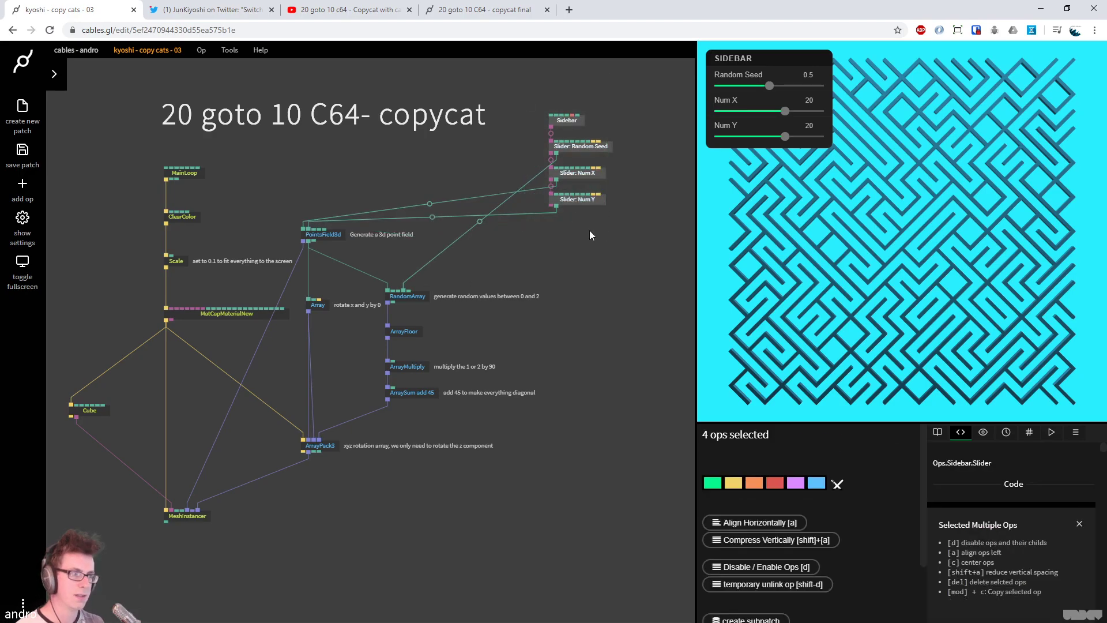
key(Delete)
scroll(579, 414, down, 2)
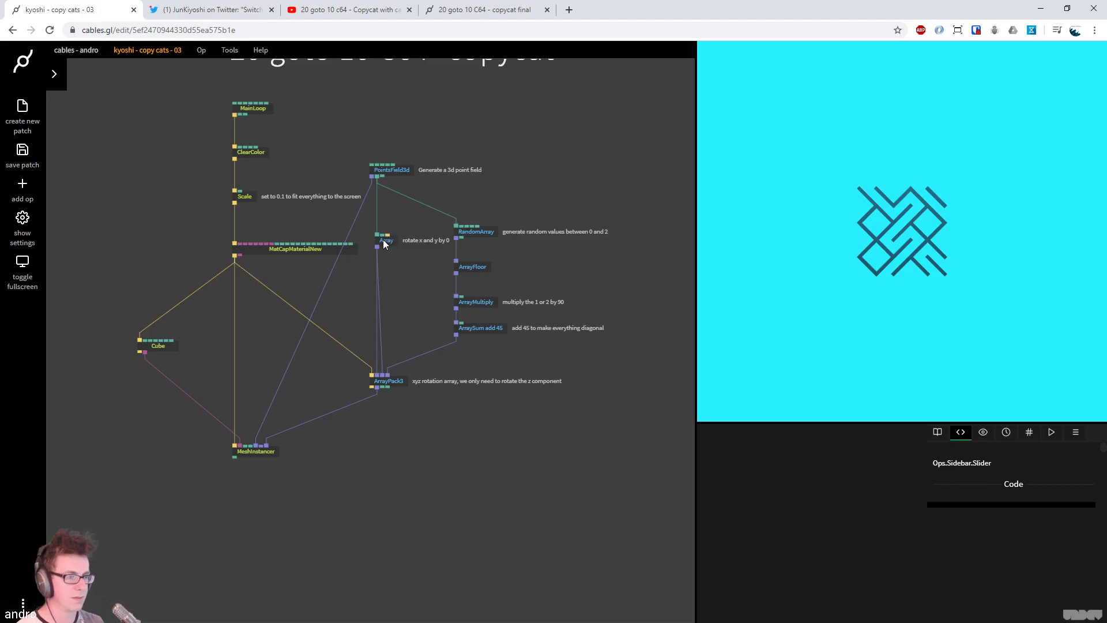
Set the RandomArray op's Random Seed to 0.57
click(496, 230)
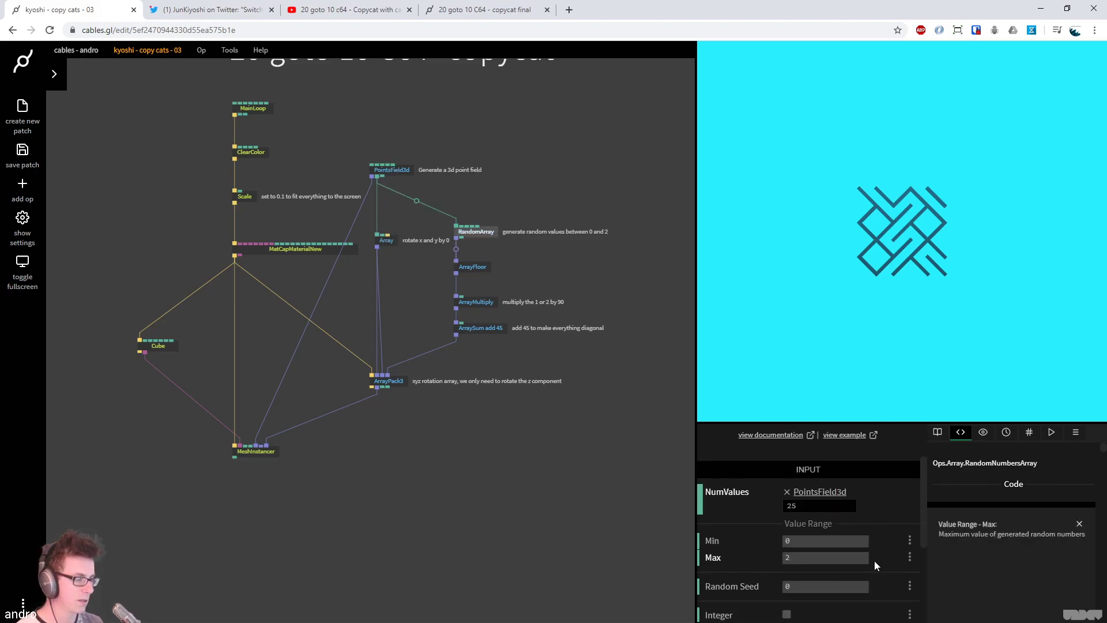
drag(825, 585, 891, 586)
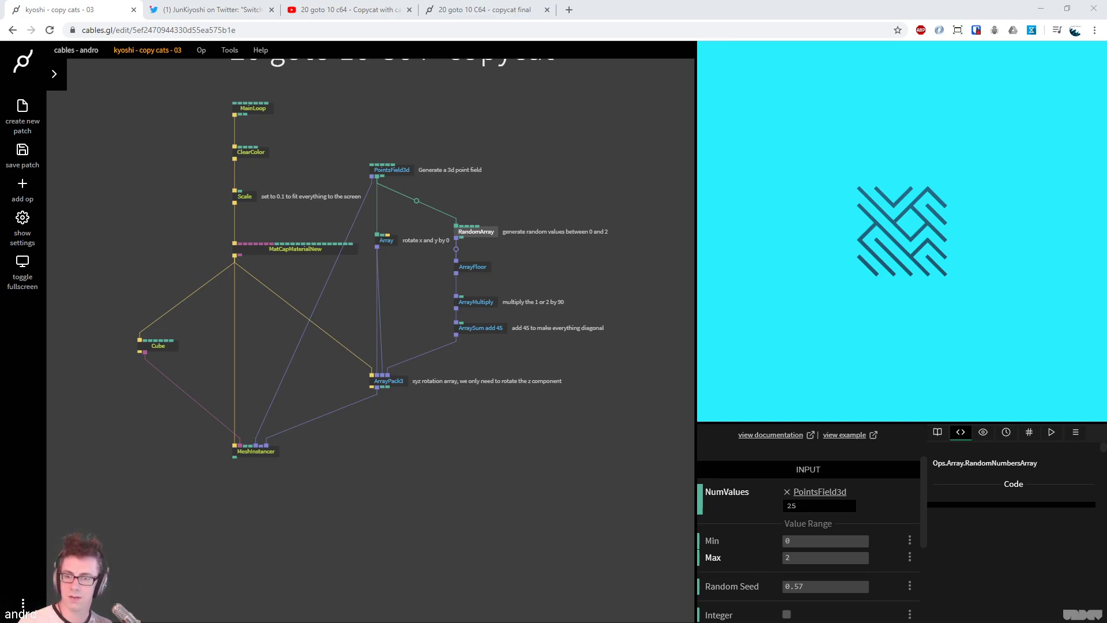
click(500, 483)
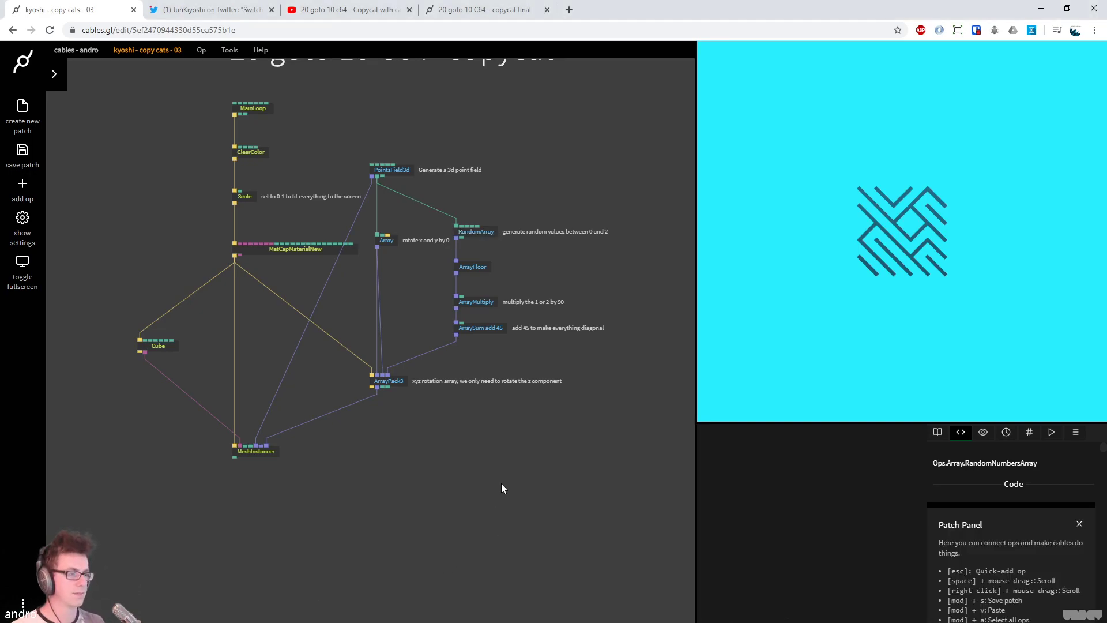
drag(500, 484, 483, 522)
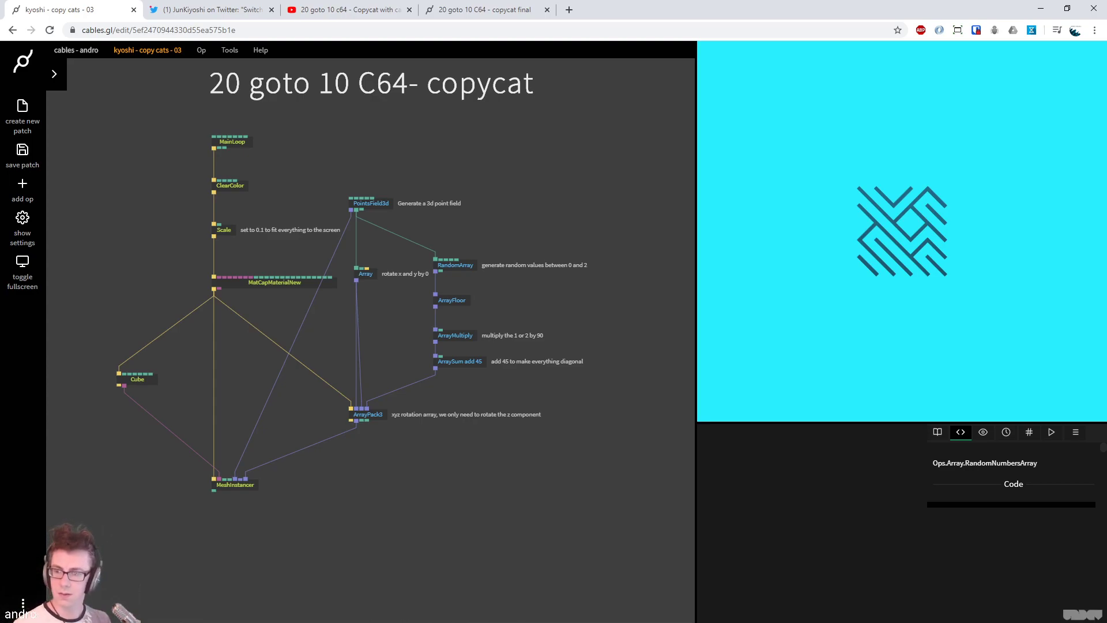
drag(424, 468, 492, 462)
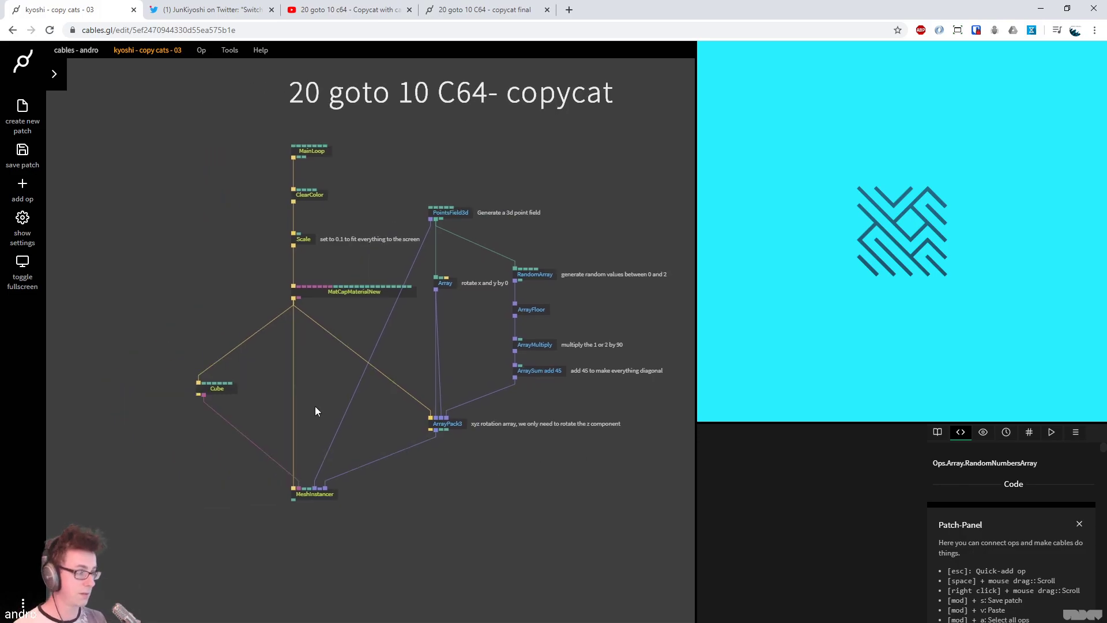
Review the animation in the "Switch 10 PRINT" tweet and return to the kyoshi - copy cats - 03 patch
click(187, 11)
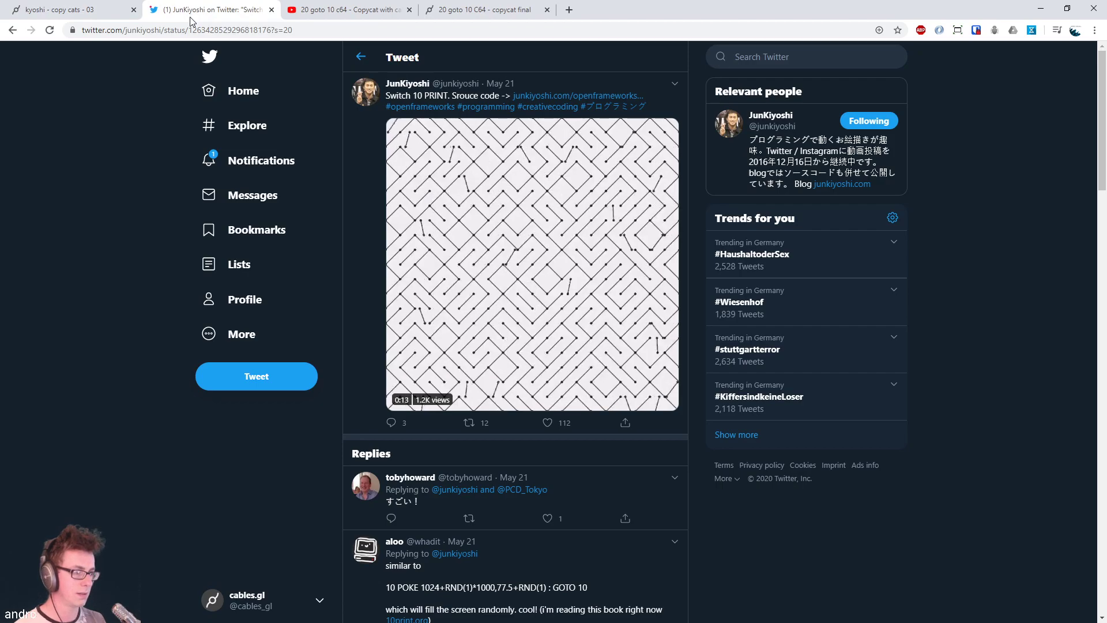
mouse_move(431, 330)
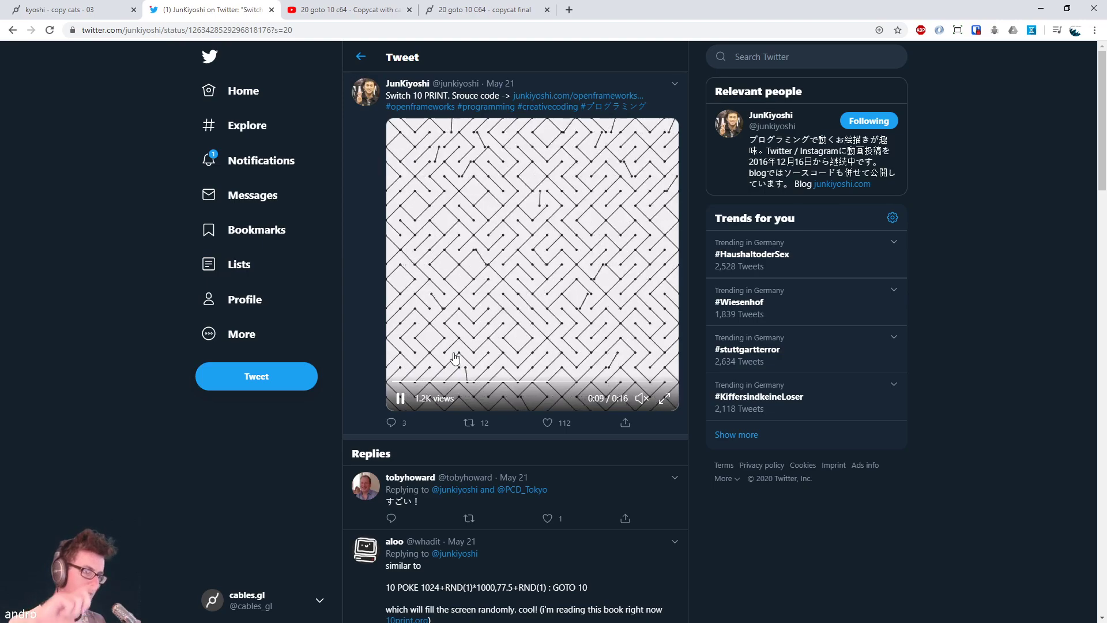
click(90, 7)
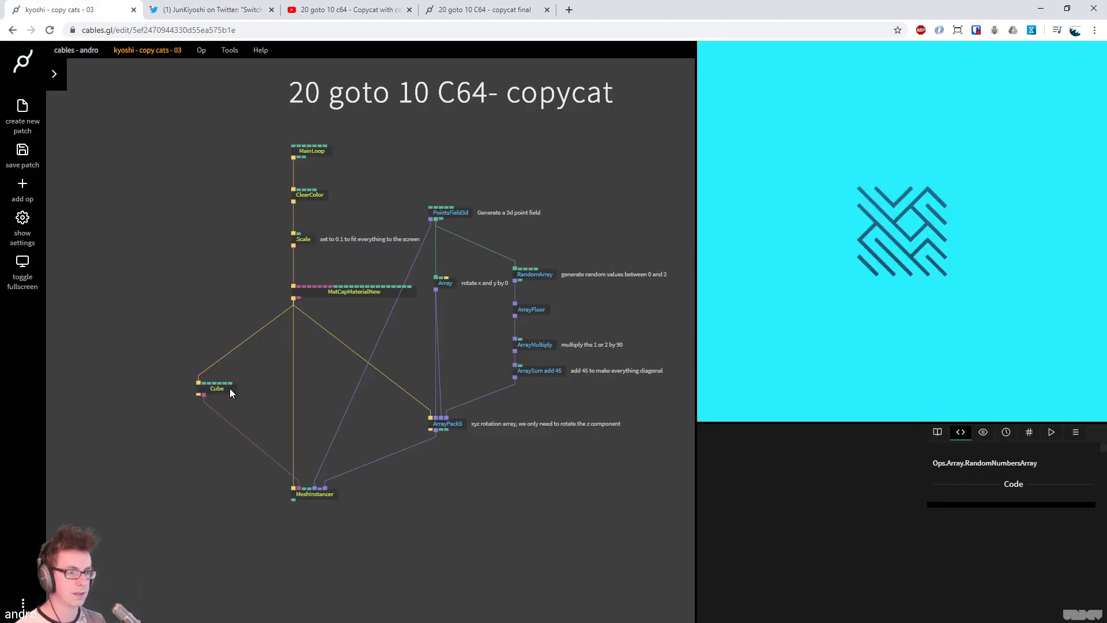
Set the Cube op's width and height to 0.05 and its length to 1
click(228, 389)
scroll(832, 551, down, 3)
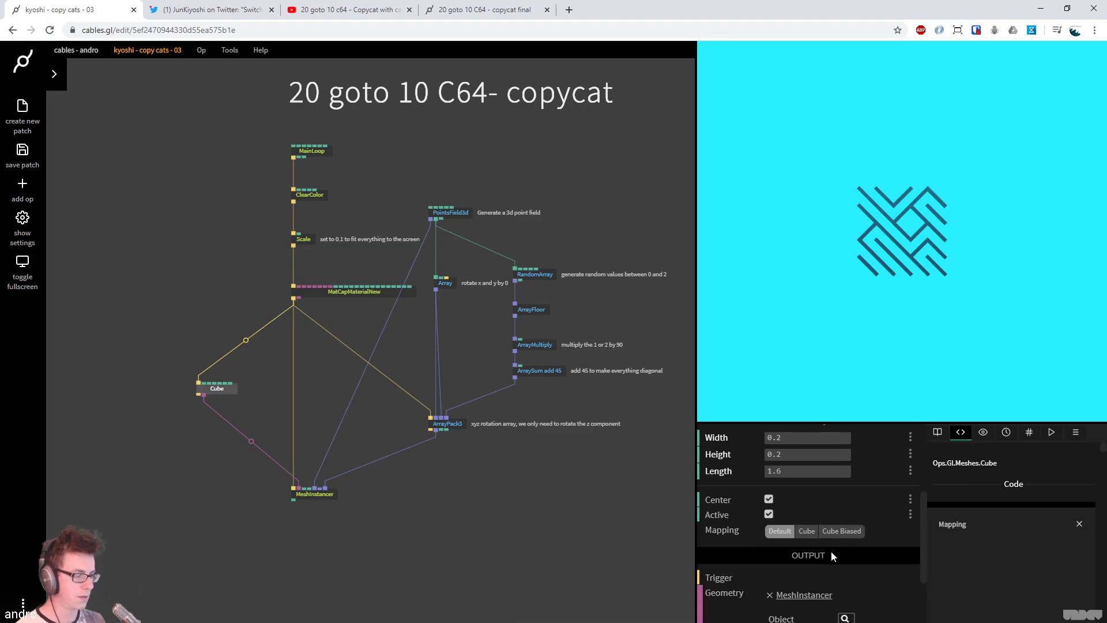
scroll(799, 435, up, 2)
click(815, 513)
text(0.1)
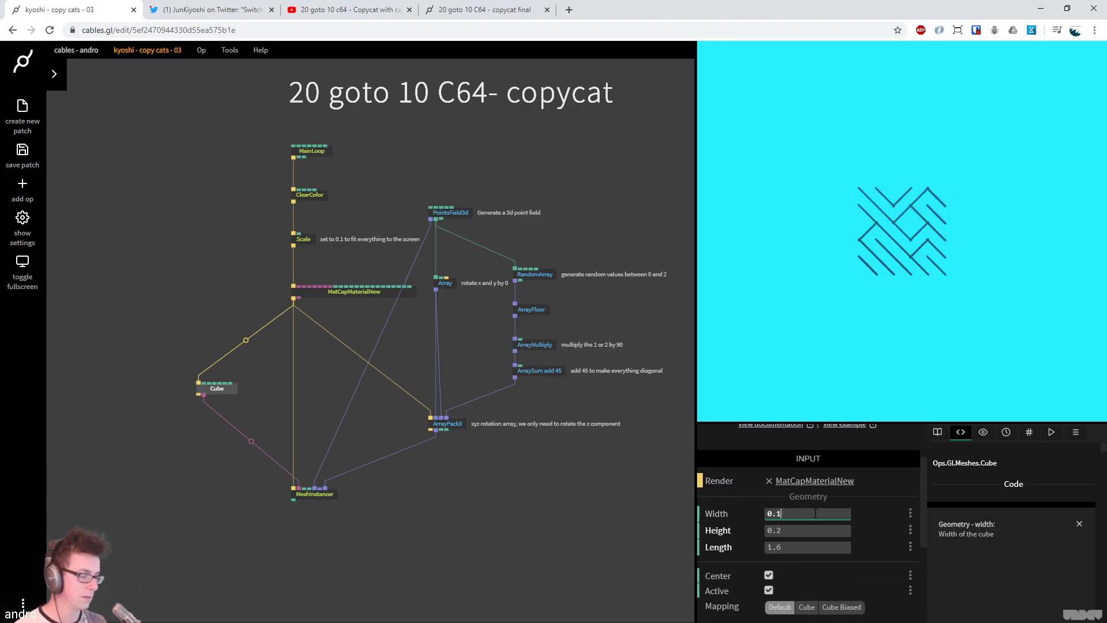
key(BackSpace)
text(05)
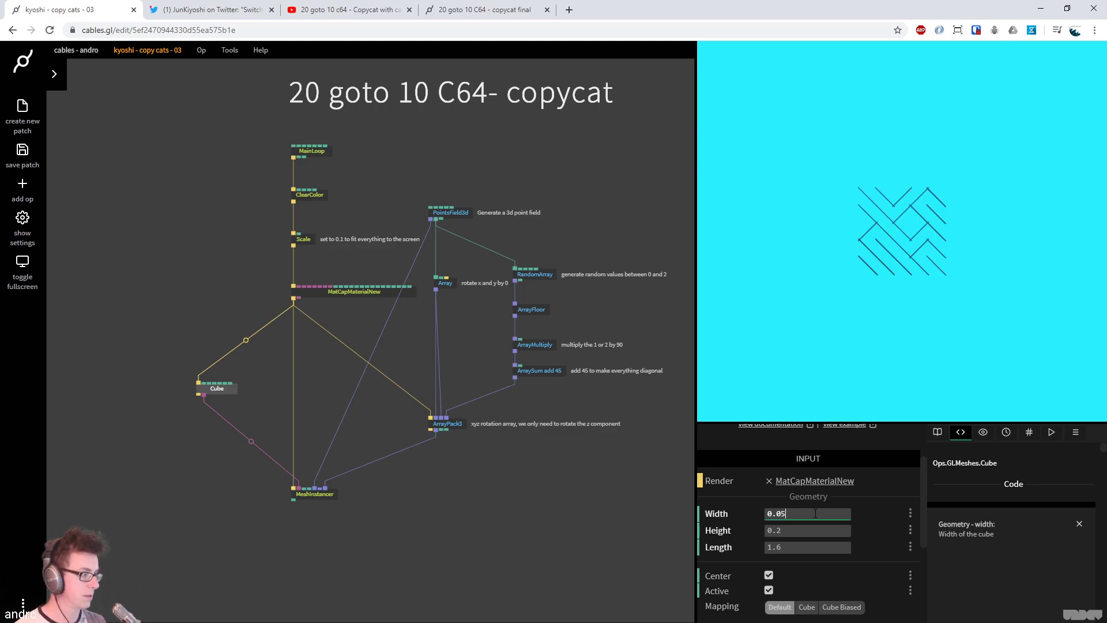
click(801, 526)
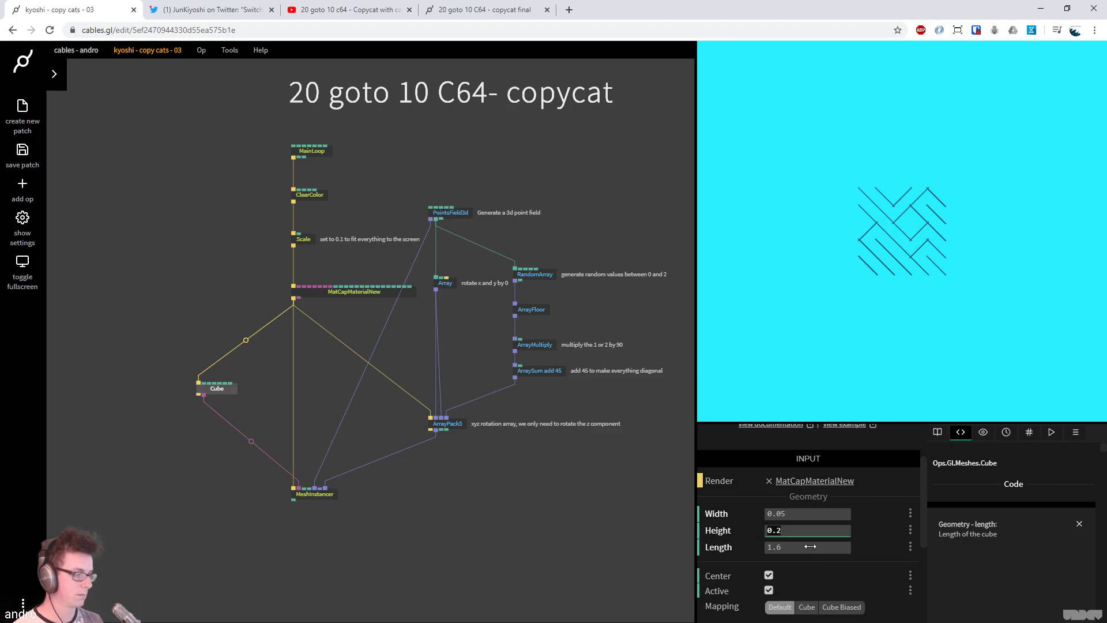
text(0.05)
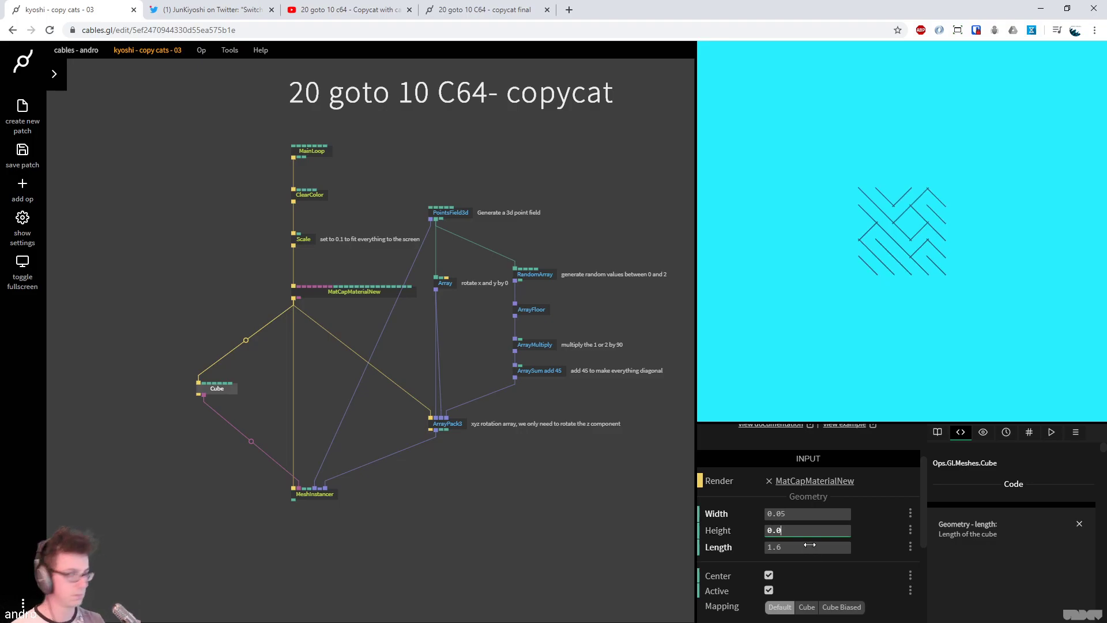
click(804, 546)
text(1)
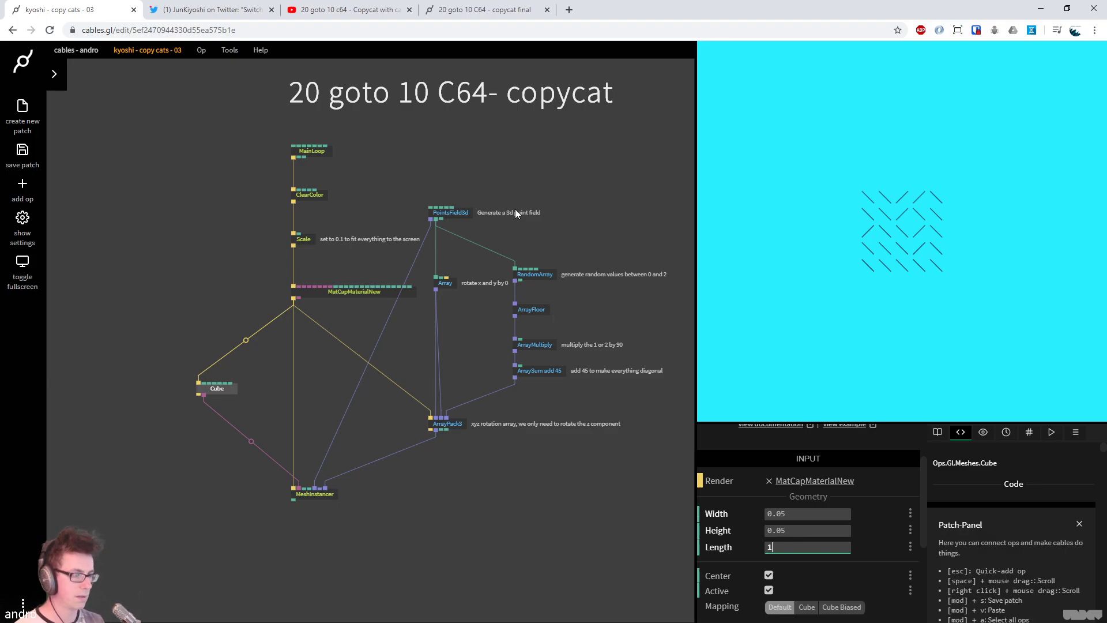
Check the RandomArray and PointsField3d settings and set the Cube op's length to 1.3
click(514, 276)
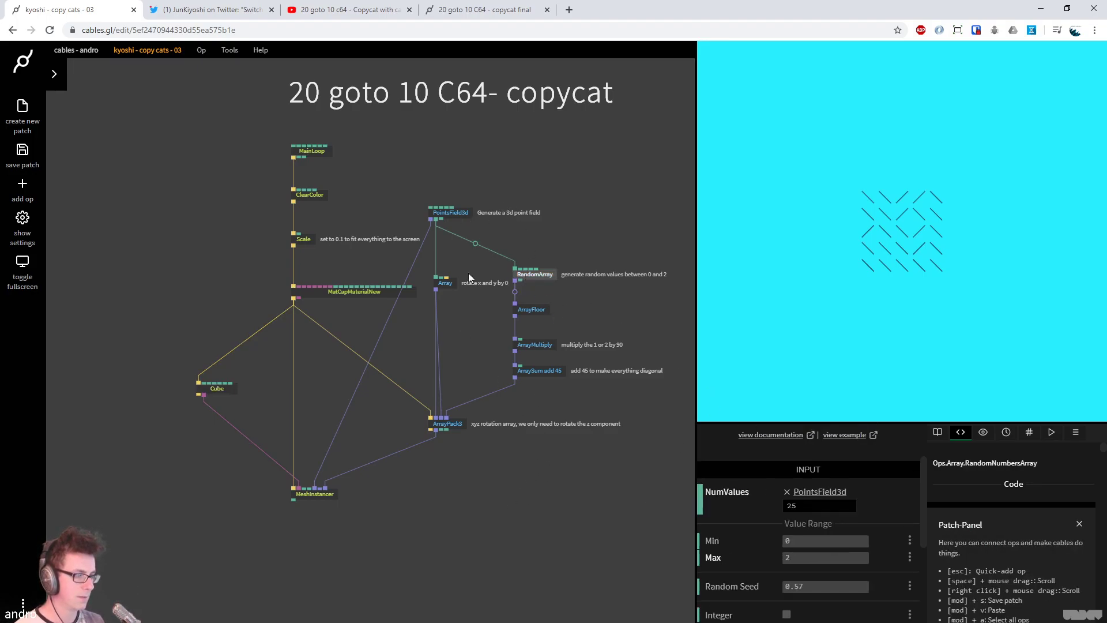
click(464, 216)
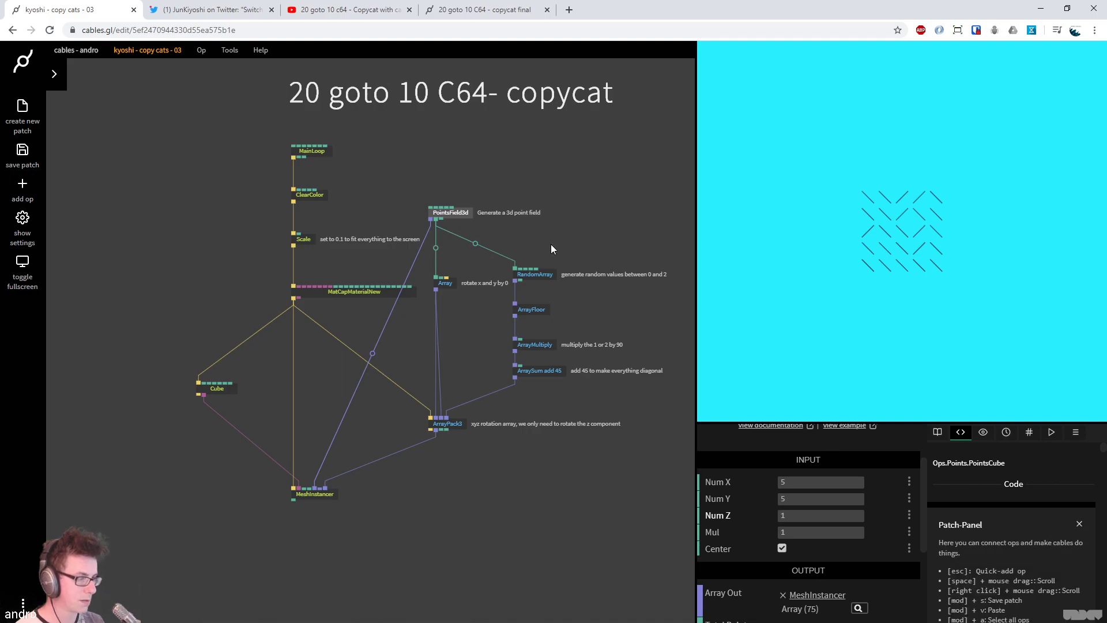
click(227, 388)
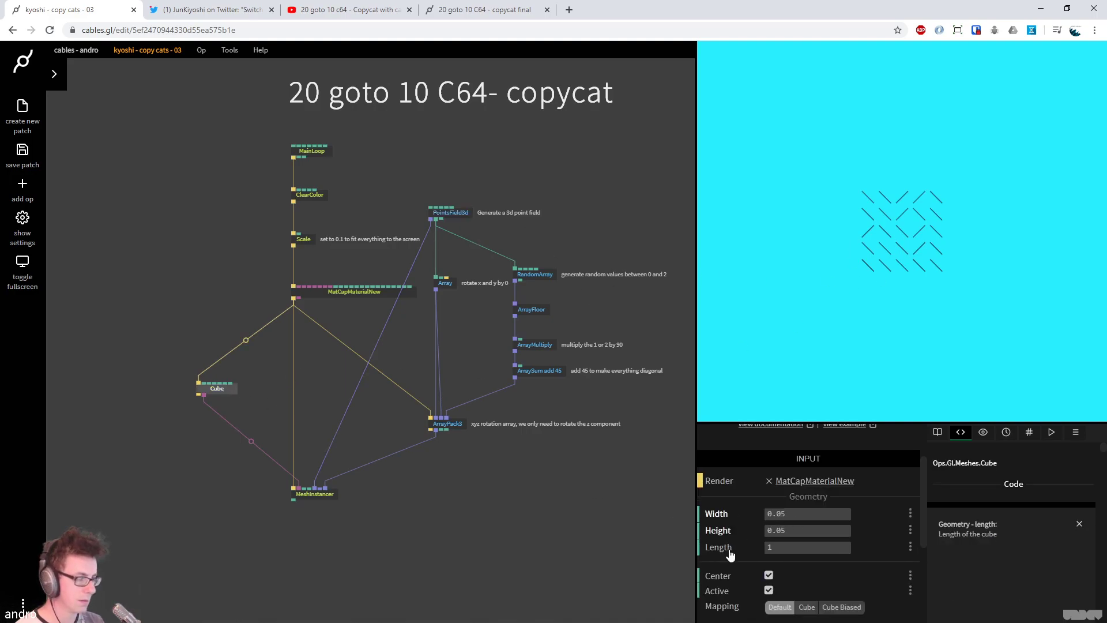
drag(783, 544, 804, 545)
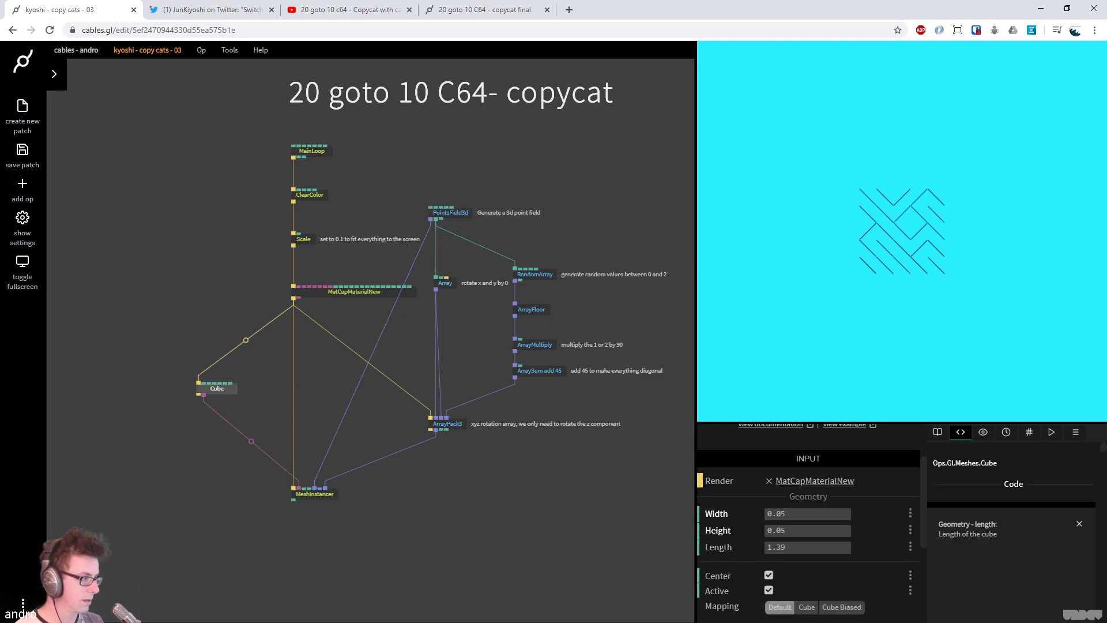
click(785, 546)
text(1.3)
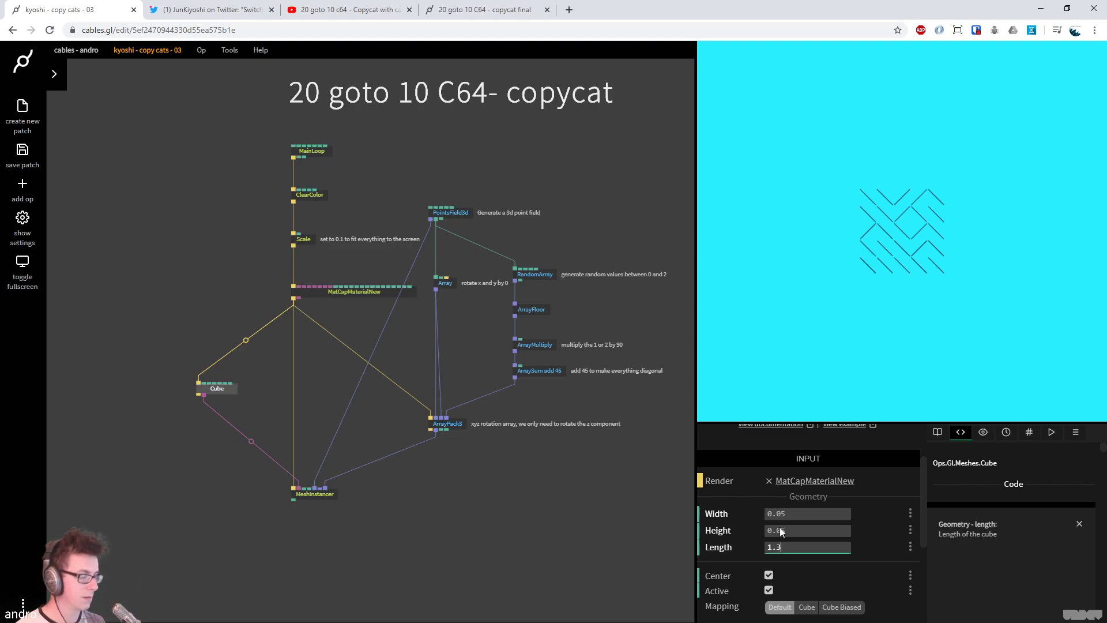
click(144, 231)
Set the PointsField3d op's Num X and Num Y to 20
click(455, 215)
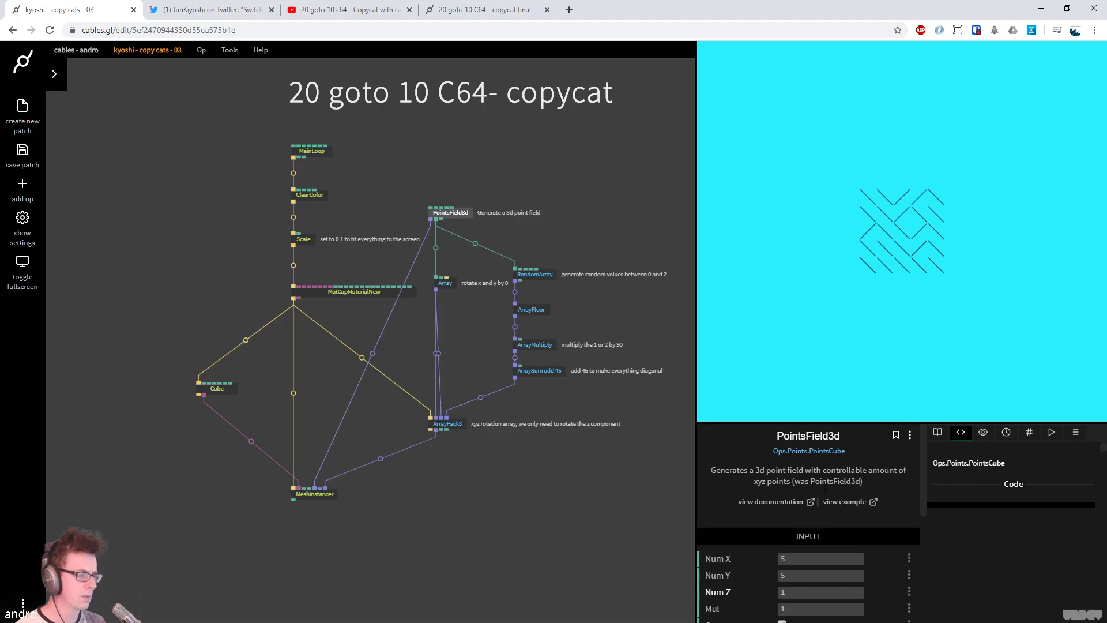
click(821, 559)
text(20)
key(Tab)
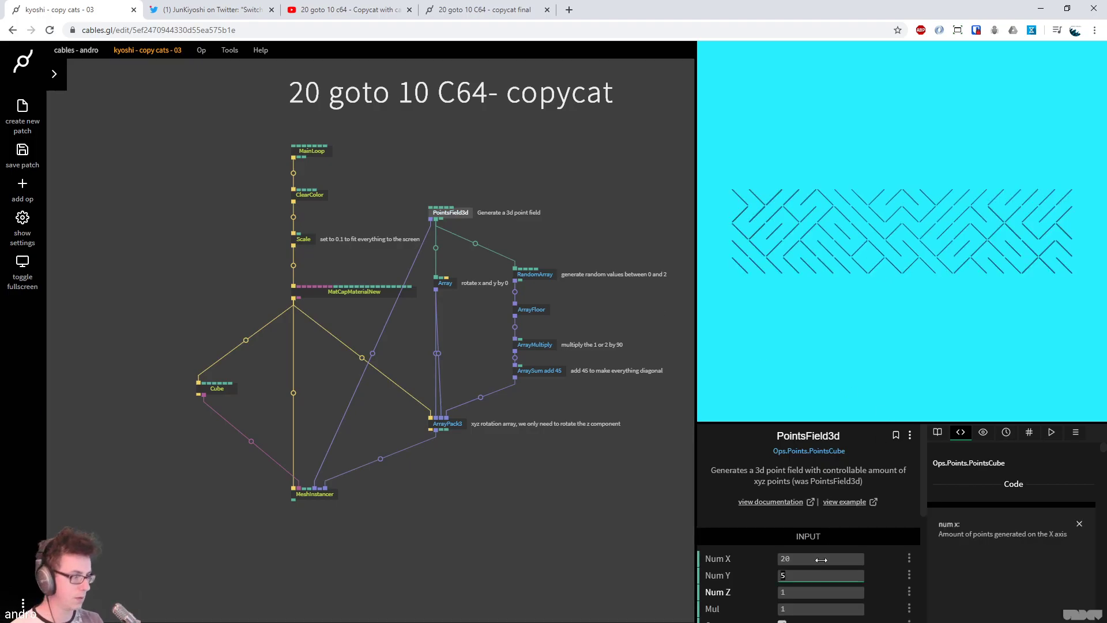
text(20)
Unlink the Cube op's geometry from MeshInstancer and add a GeometryMerge op below the Cube
drag(153, 212, 159, 331)
click(246, 398)
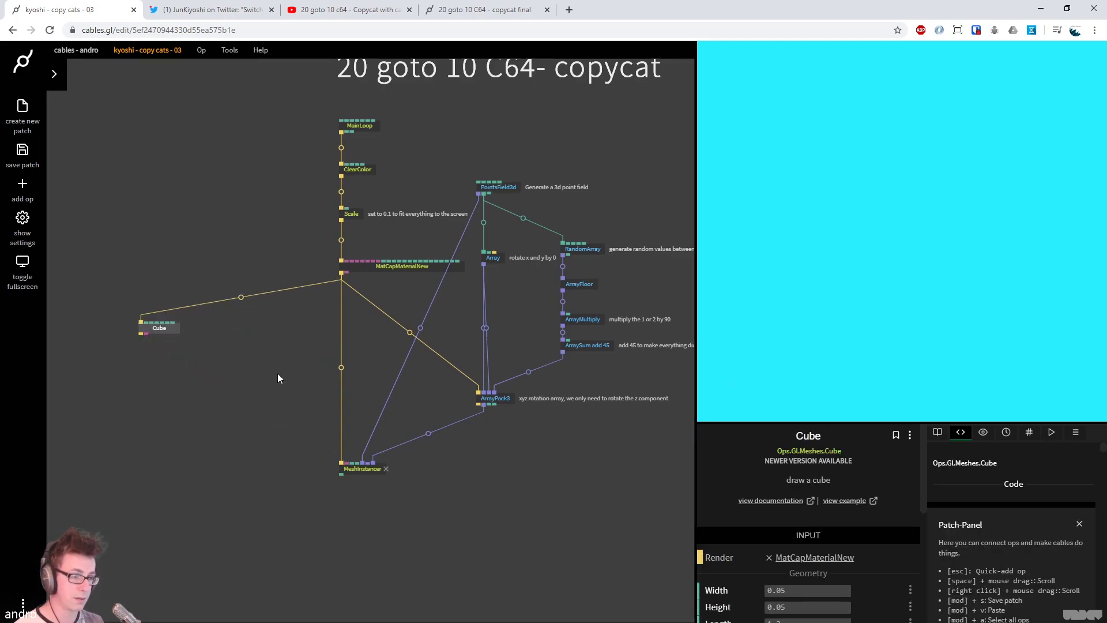
drag(341, 272, 279, 369)
text(geometry)
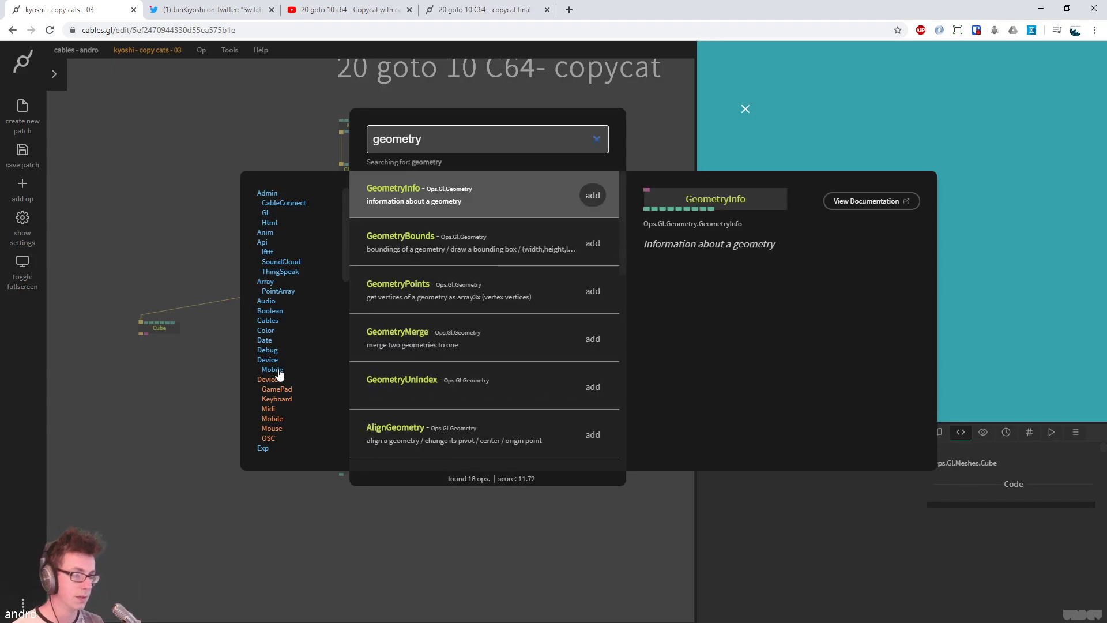
key(Down)
key(Down)
key(Down)
key(Return)
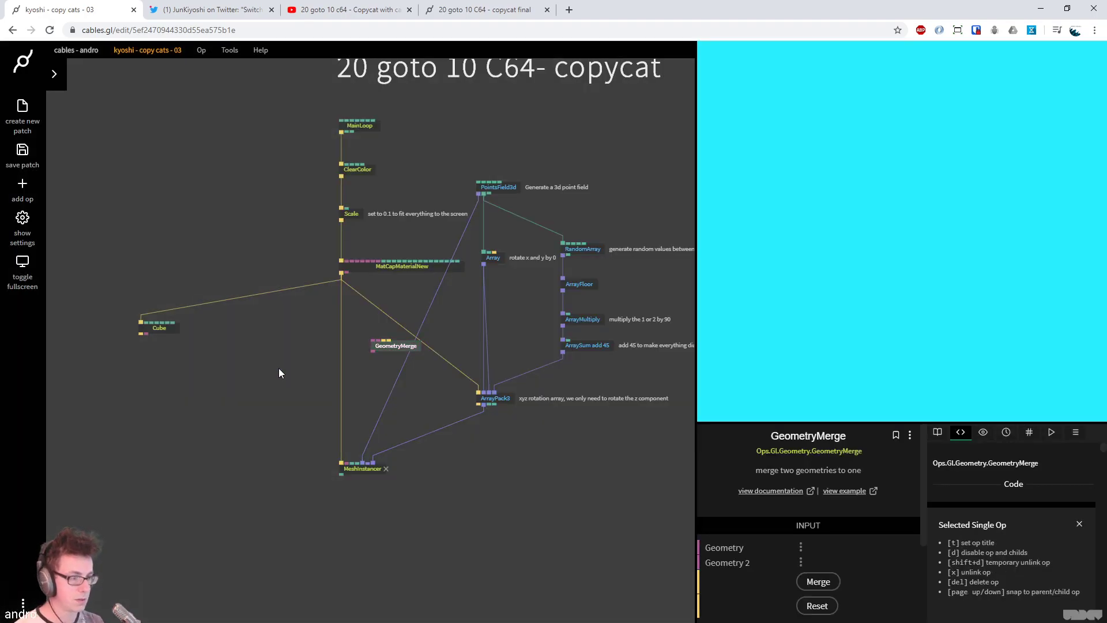
drag(411, 345, 298, 383)
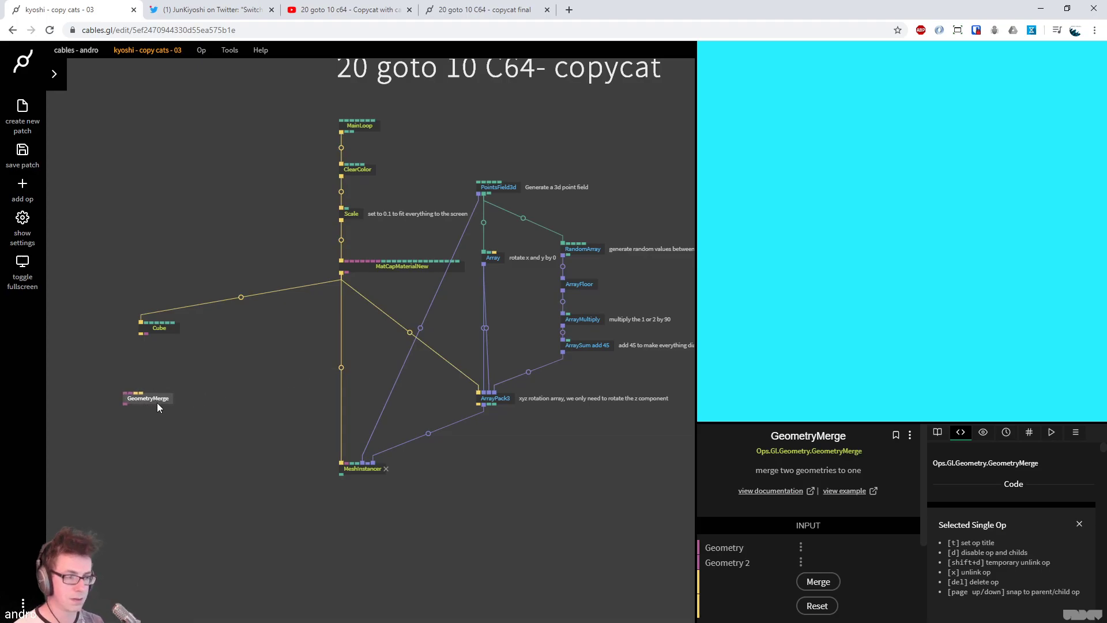
Delete the "20 goto 10 C64- copycat" title and move the MainLoop and ClearColor ops up, close together
scroll(371, 208, up, 3)
drag(395, 207, 399, 133)
click(407, 147)
key(Delete)
drag(398, 244, 400, 165)
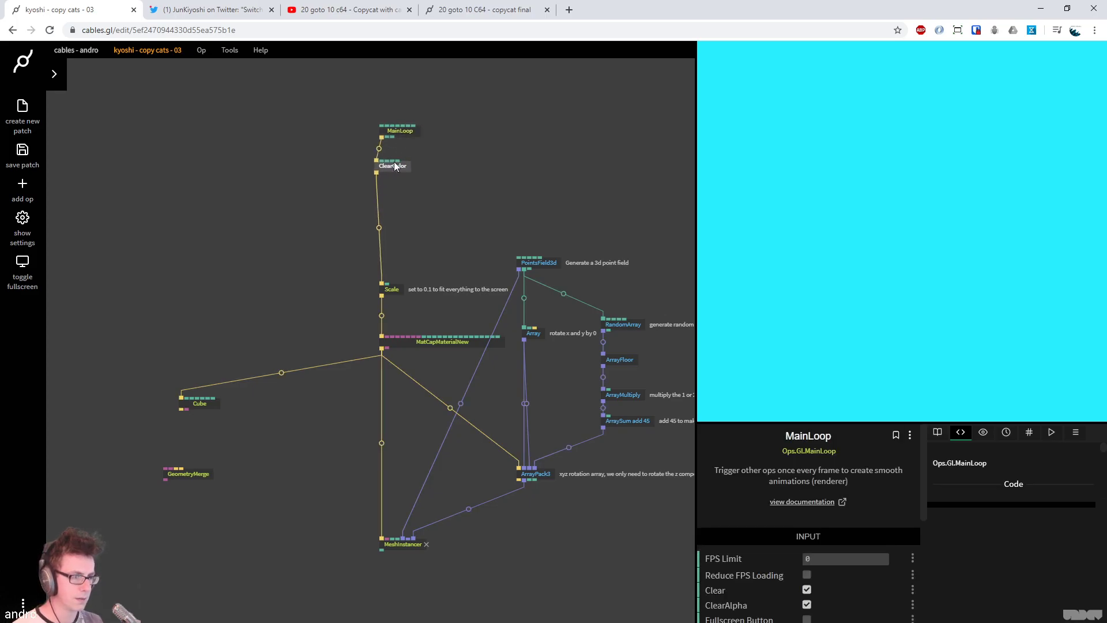
Move the Scale op up to sit directly beneath ClearColor
double_click(332, 221)
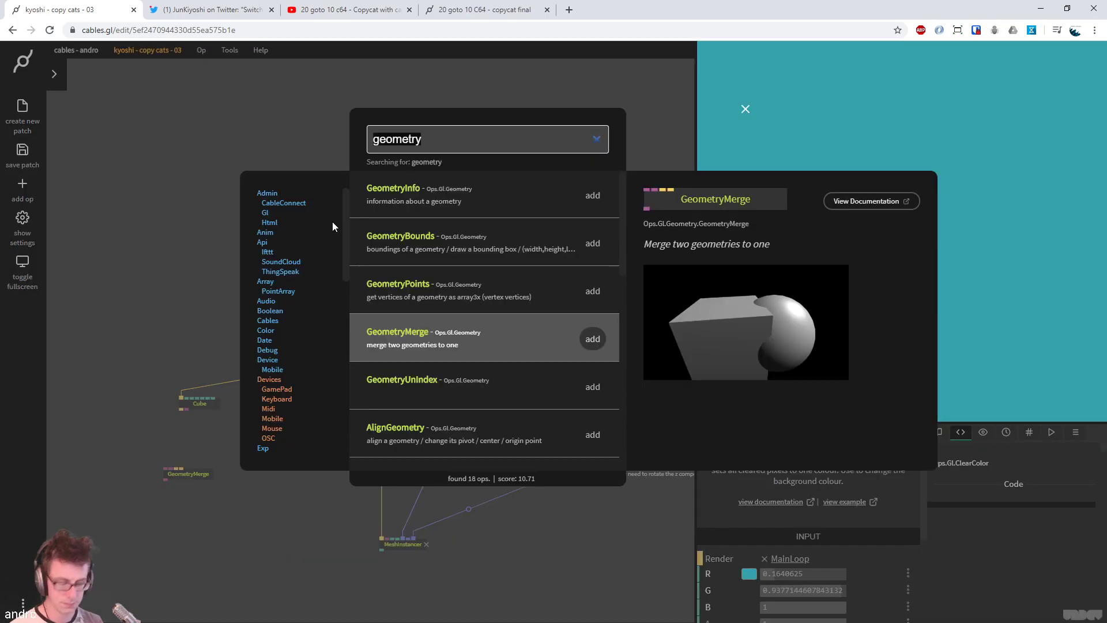
key(Escape)
click(396, 293)
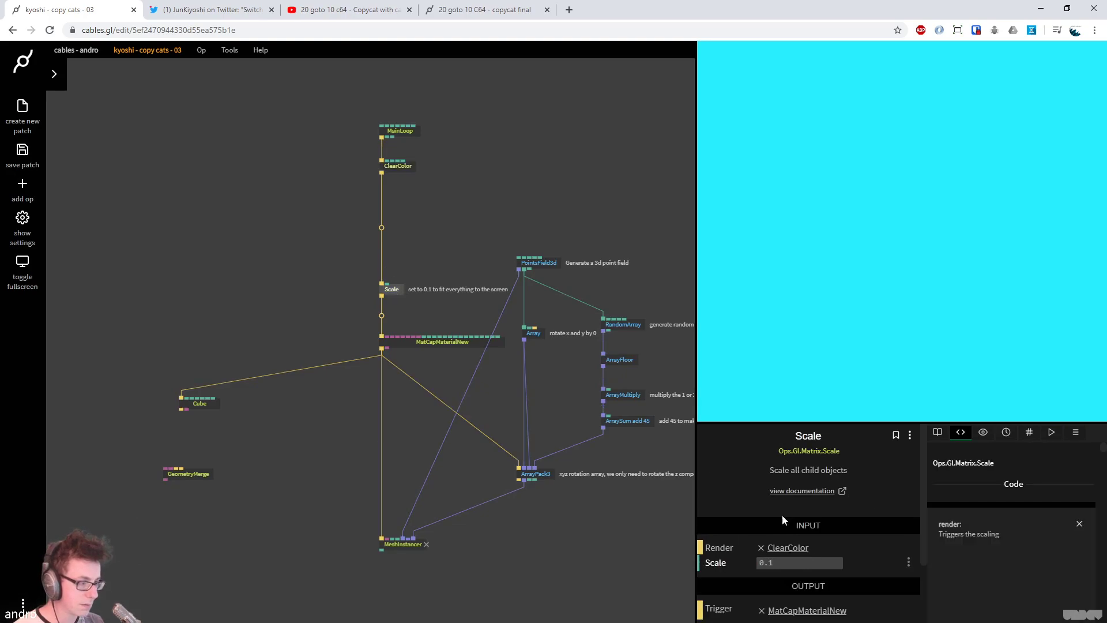
drag(395, 294, 392, 200)
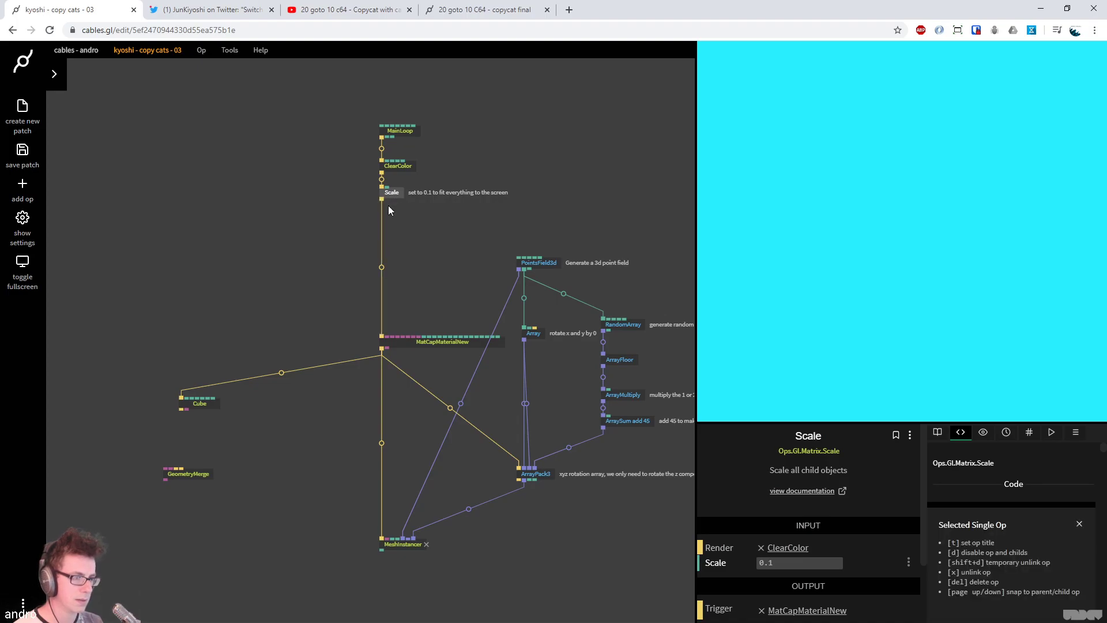
Add a Grid op linked to the Scale op's trigger output
drag(379, 197, 324, 238)
text(grid)
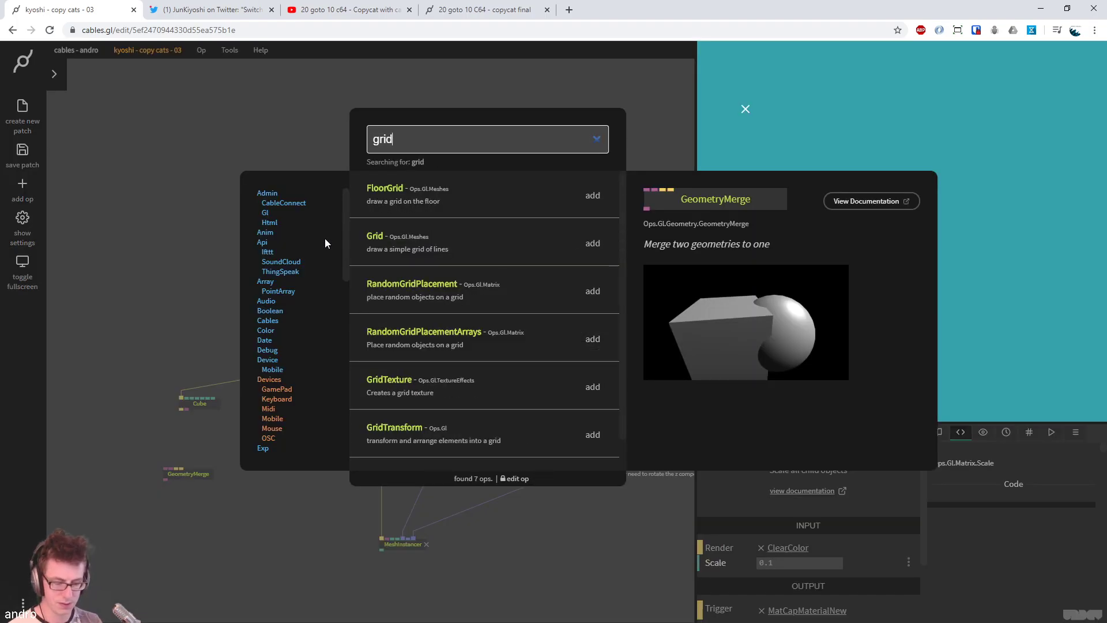
key(Return)
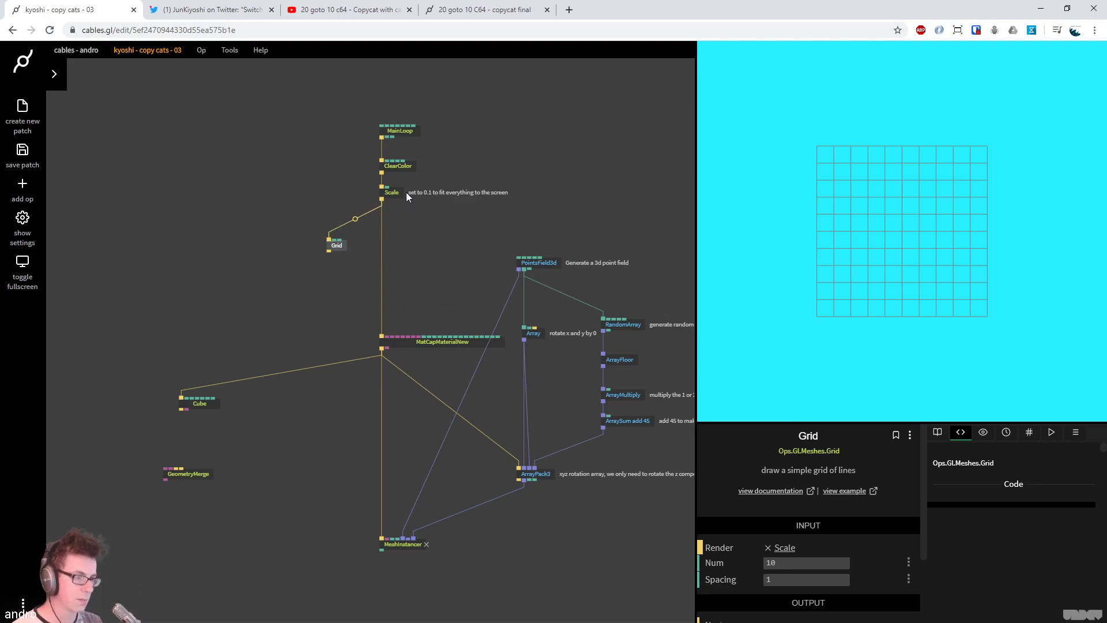
Set the scale of the Scale op to 1
click(394, 190)
click(392, 192)
click(808, 564)
text(1)
Move MainLoop up to make room and insert a TransformView op between MainLoop and ClearColor
drag(419, 137, 410, 91)
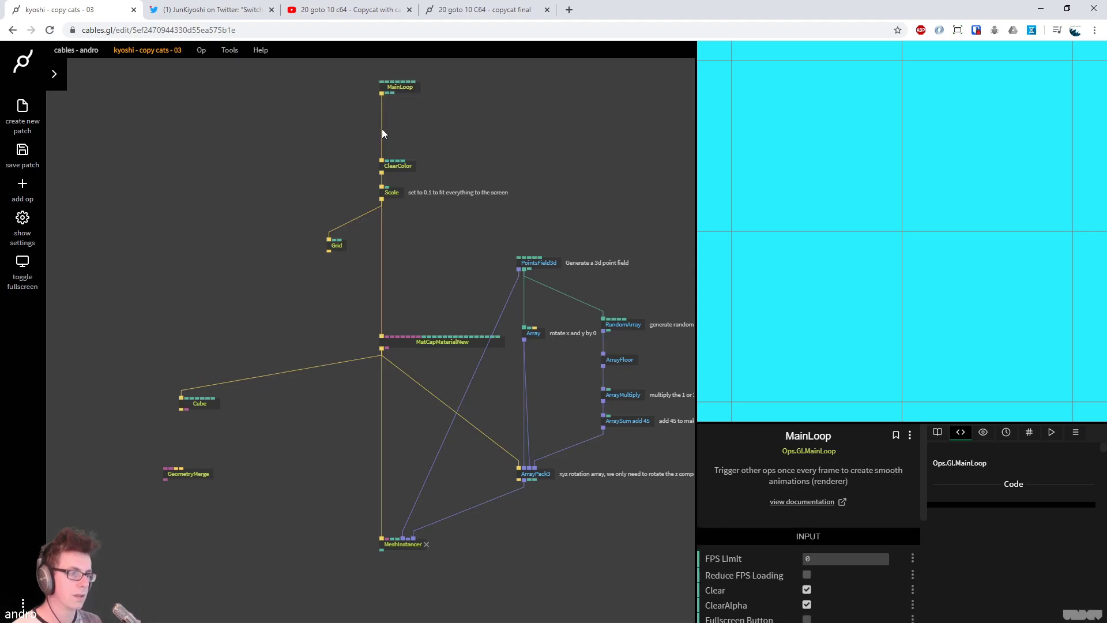
click(397, 164)
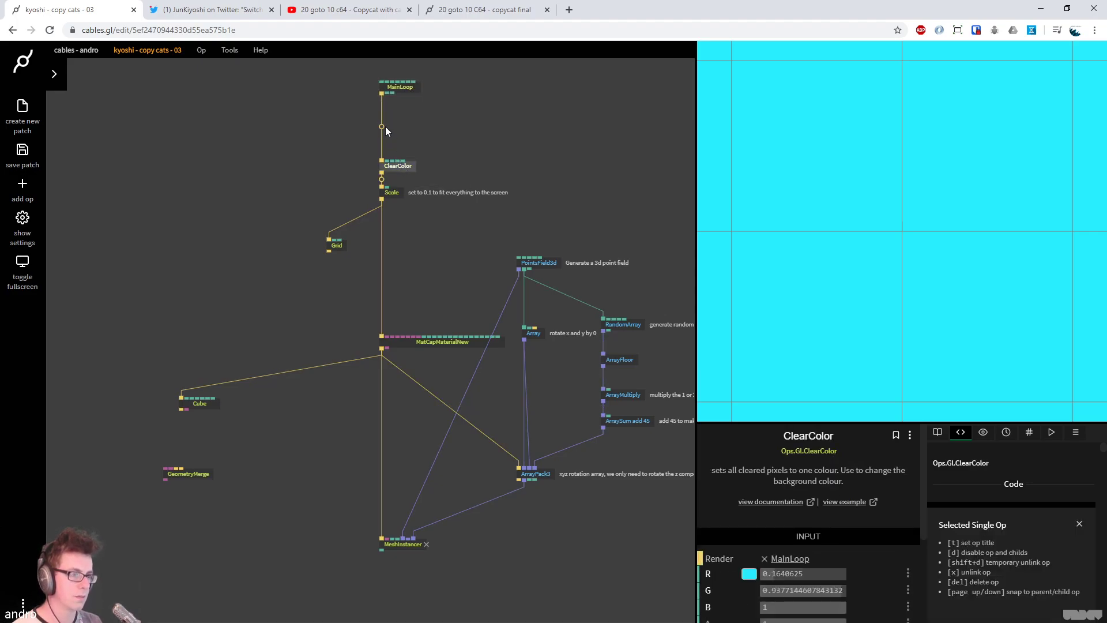
click(382, 126)
text(trnasfor)
key(BackSpace)
key(BackSpace)
key(BackSpace)
key(BackSpace)
key(BackSpace)
key(BackSpace)
text(ansform view)
key(Return)
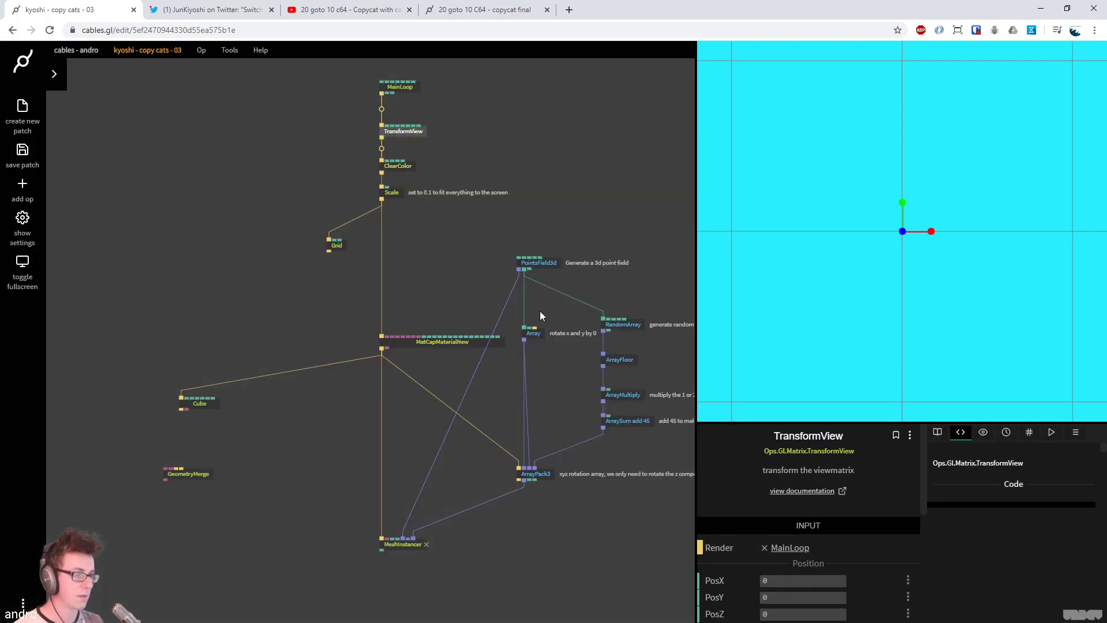
Set the TransformView's PosZ to about -8.8 and shift the Grid op slightly away from the main chain
scroll(824, 561, down, 2)
drag(819, 537, 765, 537)
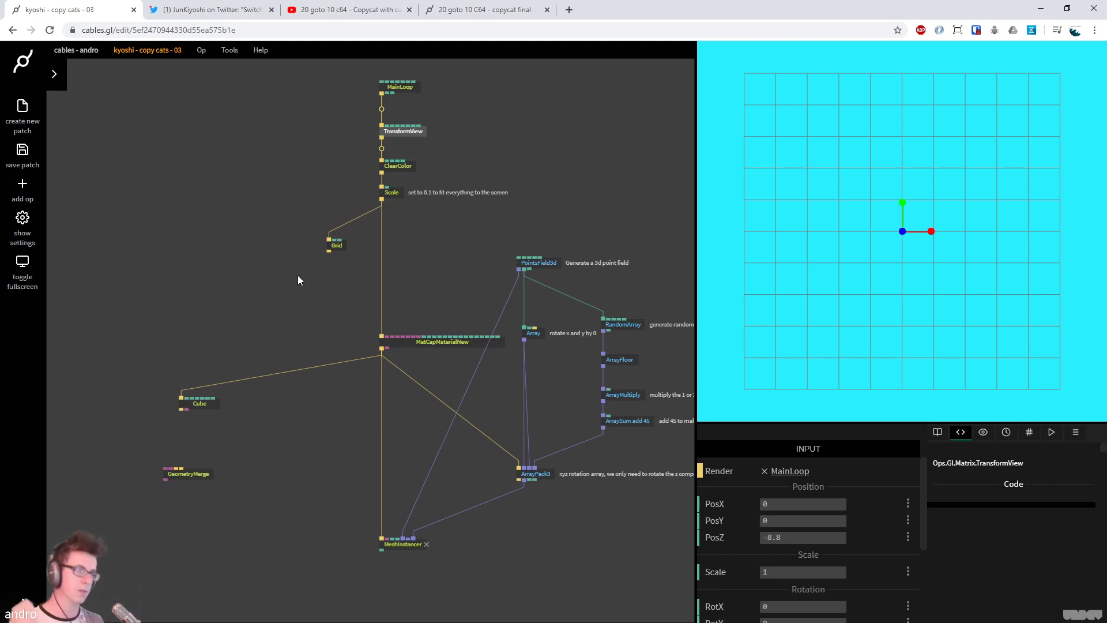
drag(339, 255, 317, 255)
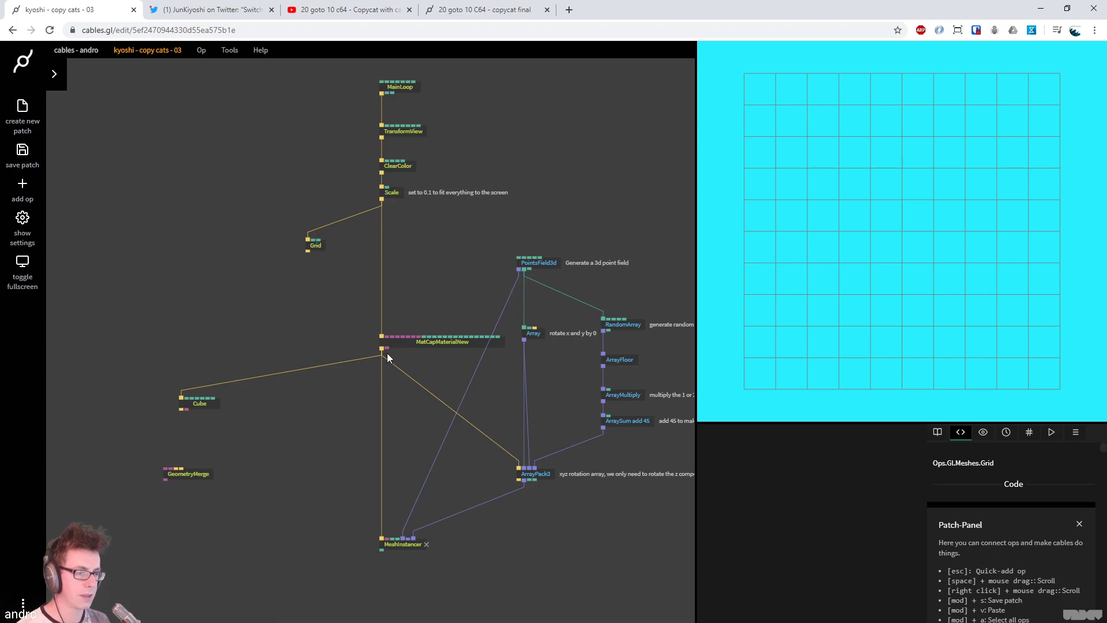
Add an Ops.Gl.Meshes Circle op fed by MatCapMaterialNew and link its geometry to the MeshInstancer's geom input
drag(381, 349, 307, 431)
text(circl)
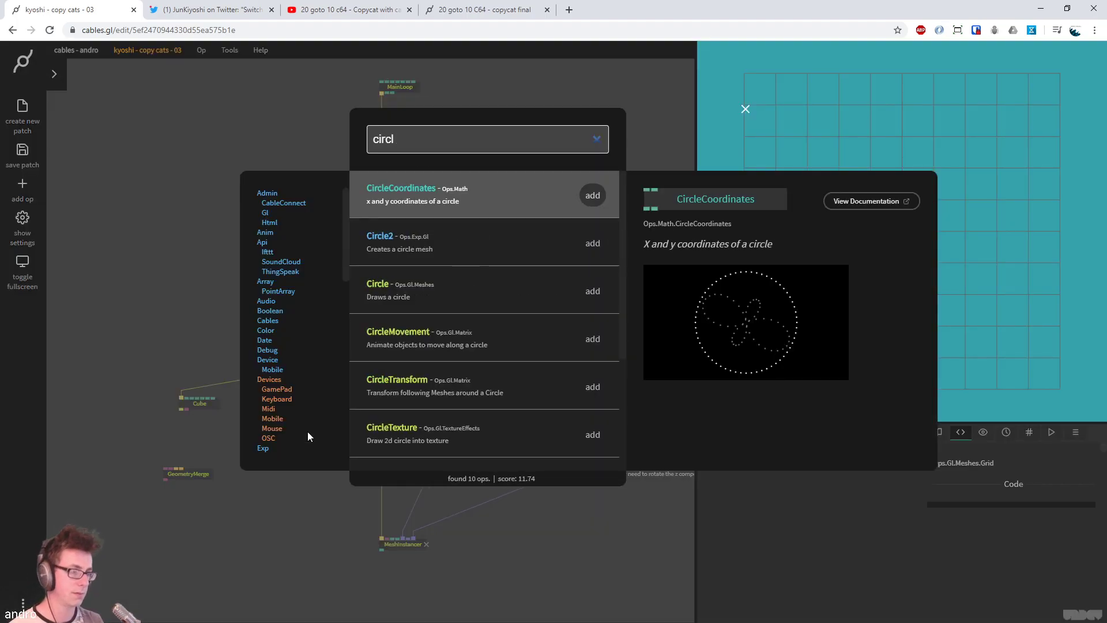
key(Down)
key(Down)
key(Return)
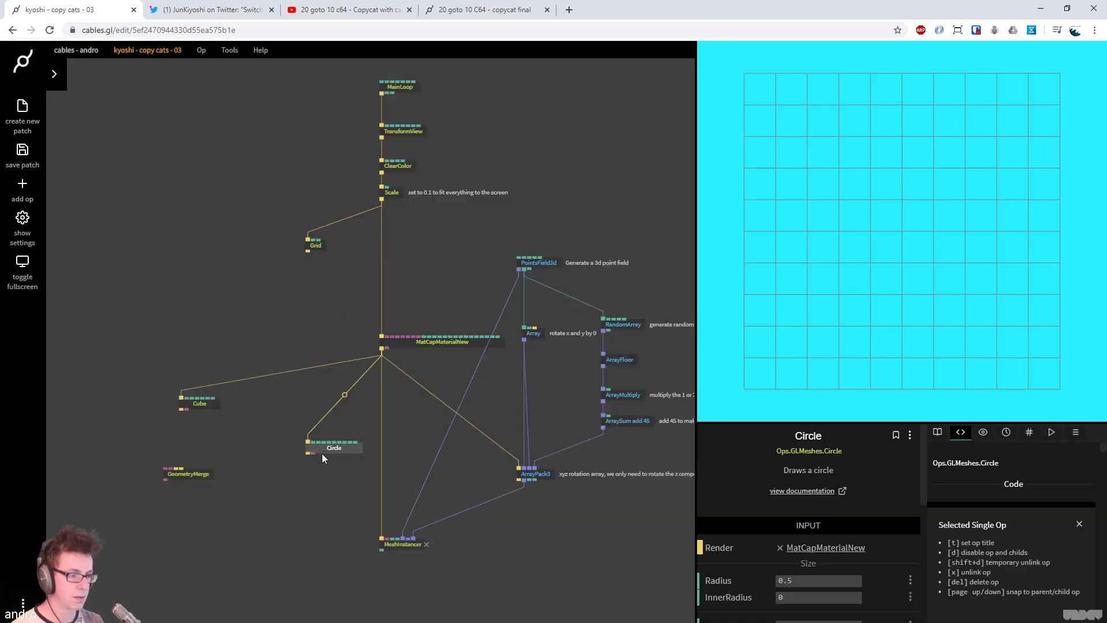
drag(314, 453, 388, 539)
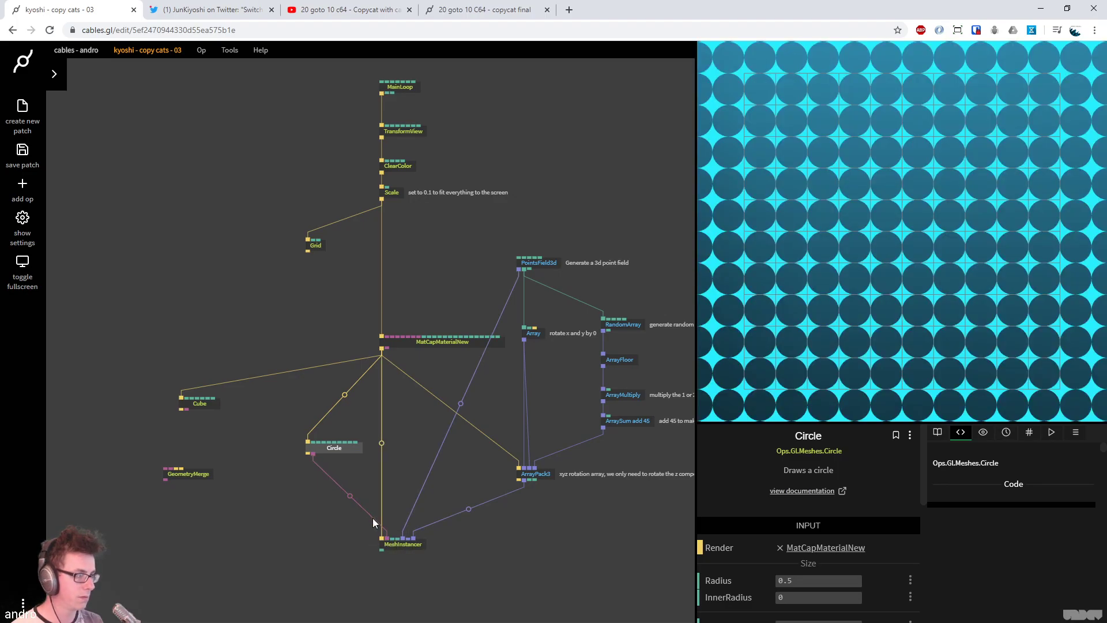
Add a TransformGeometry op between the Circle and the MeshInstancer and arrange it just below the Circle
key(Escape)
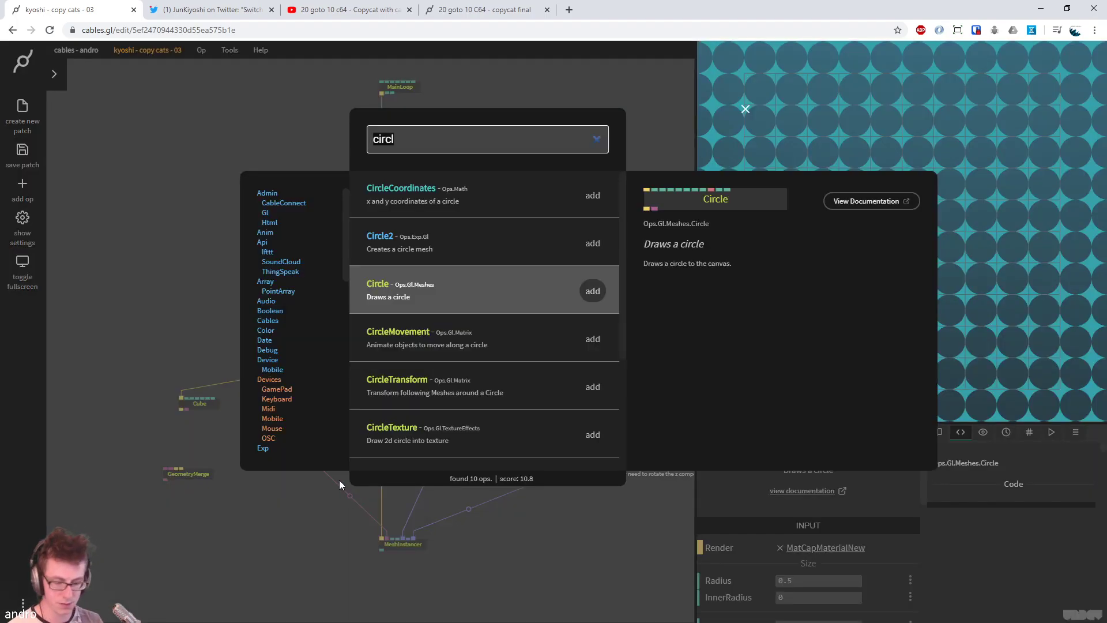
text(transform)
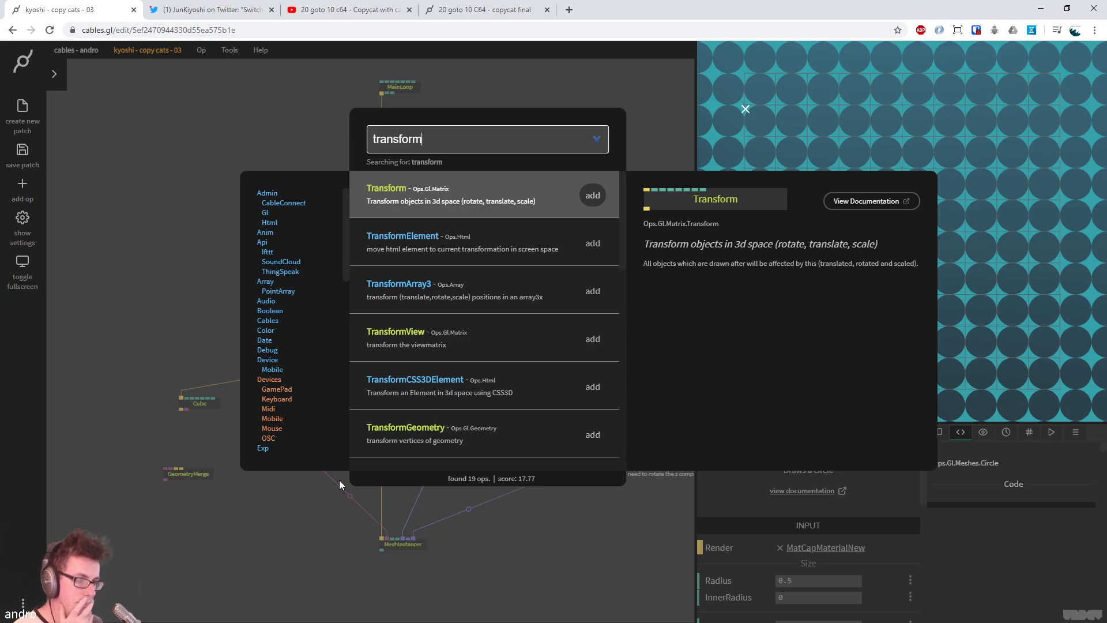
text(geom)
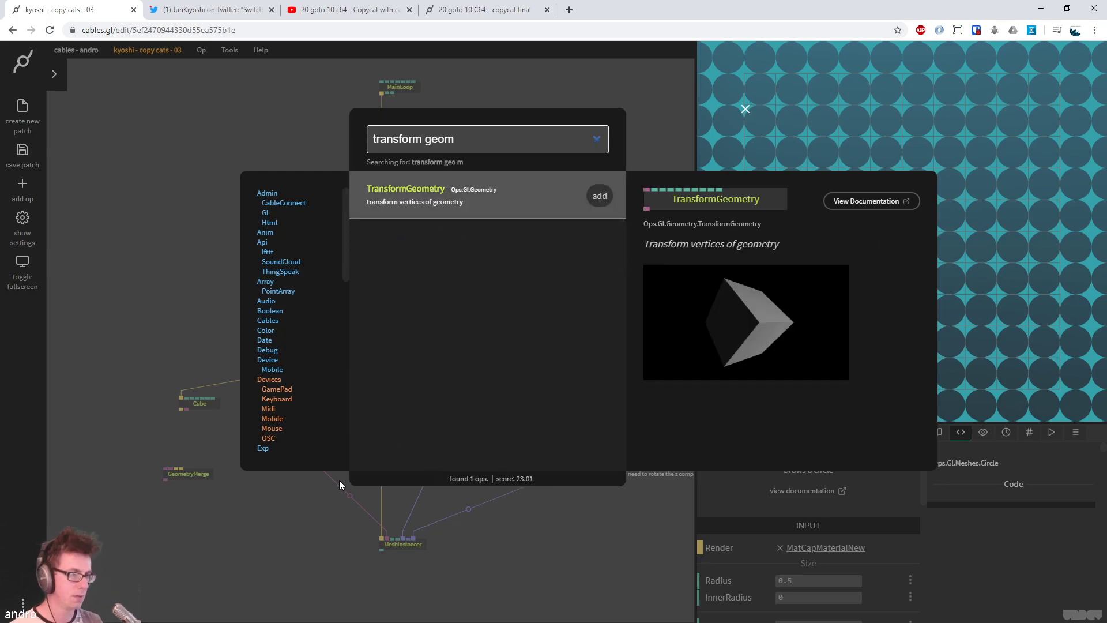
key(Return)
drag(324, 438, 304, 421)
drag(424, 501, 323, 449)
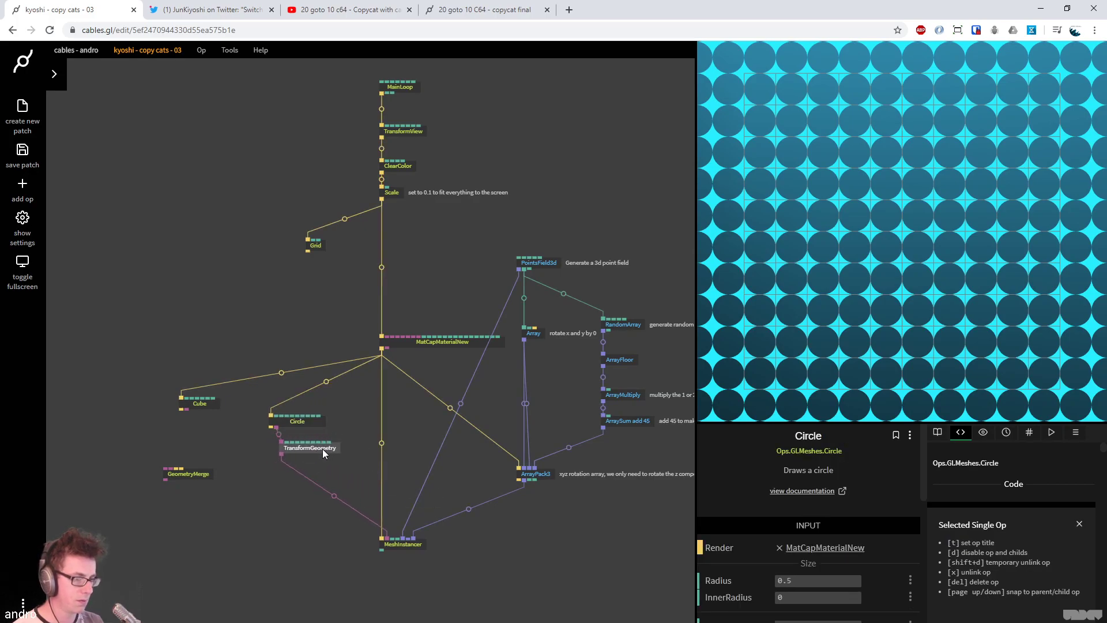
Set the Circle's radius to 0.05
click(307, 422)
click(812, 580)
text(0.07)
click(825, 580)
text(0.06)
key(BackSpace)
text(5)
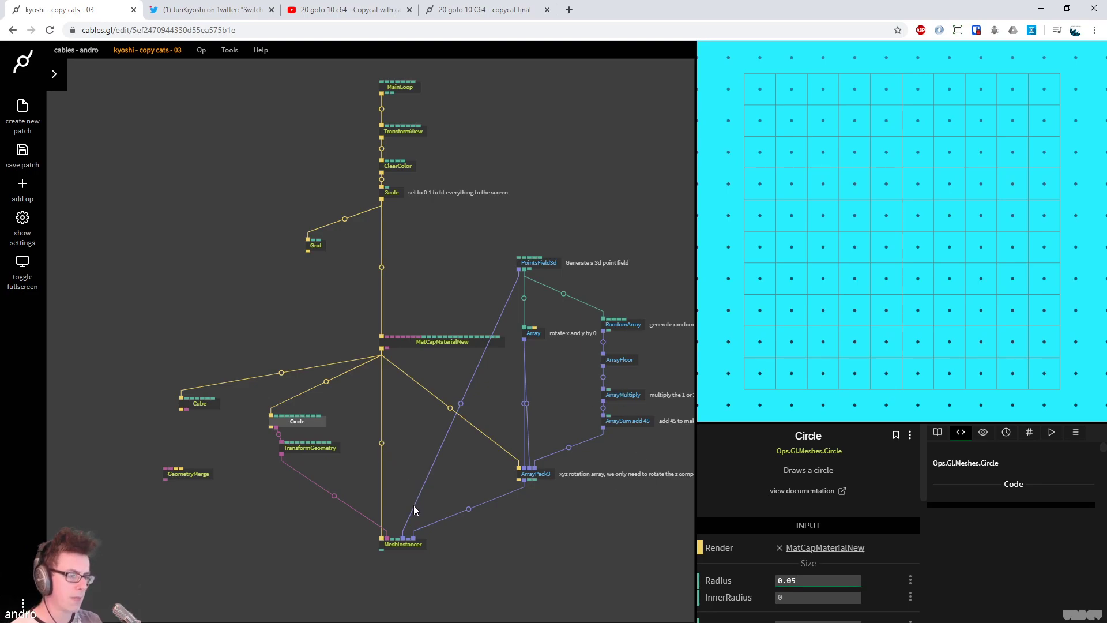
Disconnect the ArrayPack3 rotation array from the MeshInstancer
click(548, 476)
drag(469, 510, 179, 463)
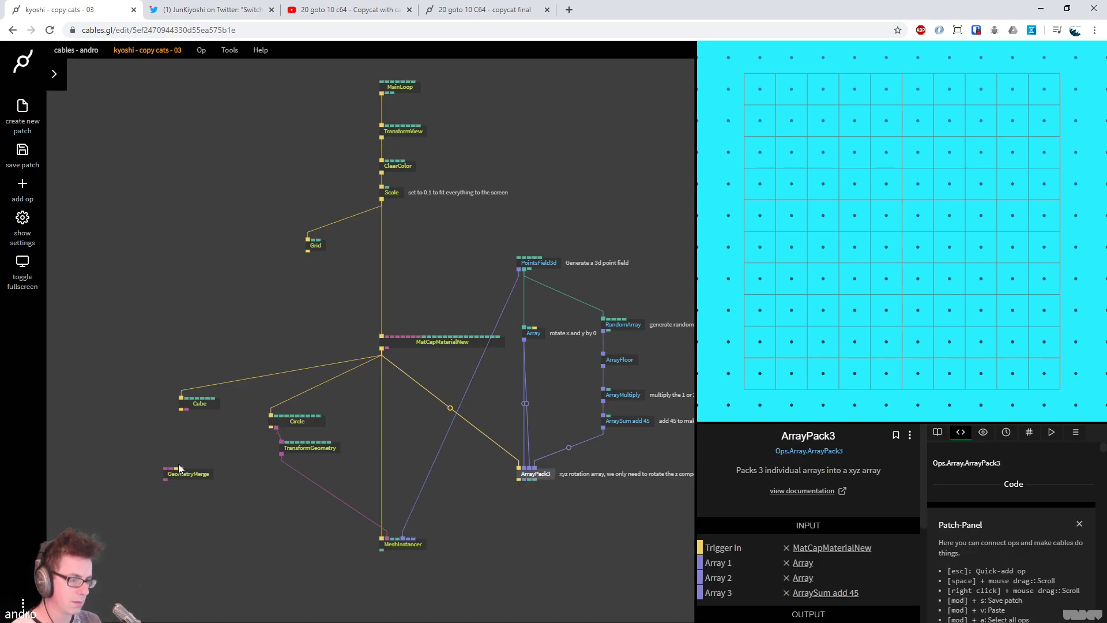
Try the Cube as the MeshInstancer's geometry, and reconnect the circle's TransformGeometry output in its place
click(389, 541)
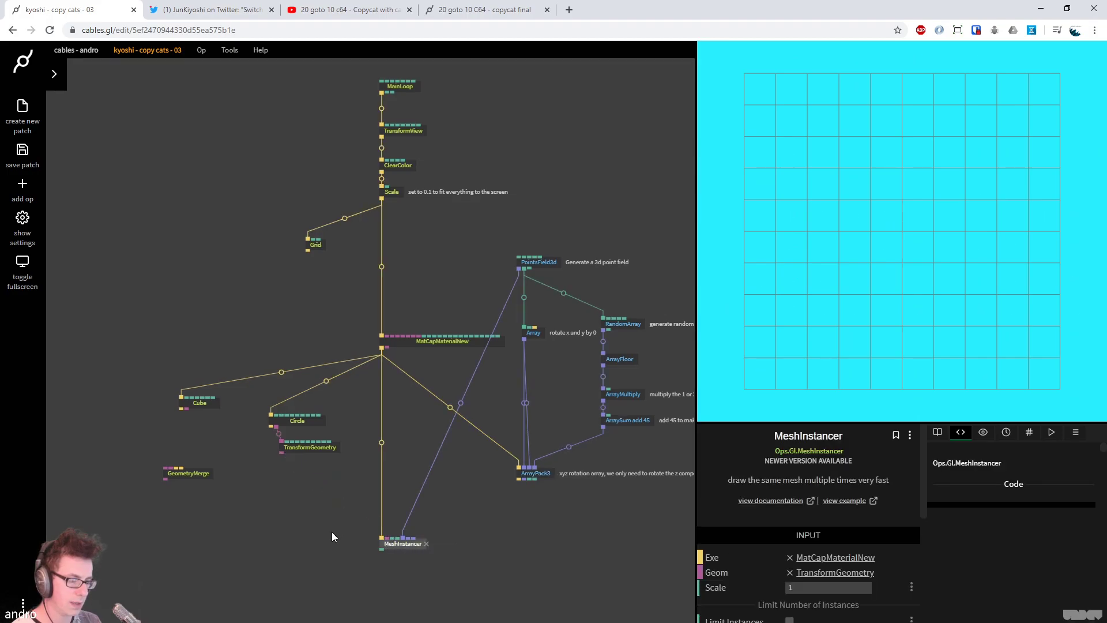
drag(186, 408, 389, 538)
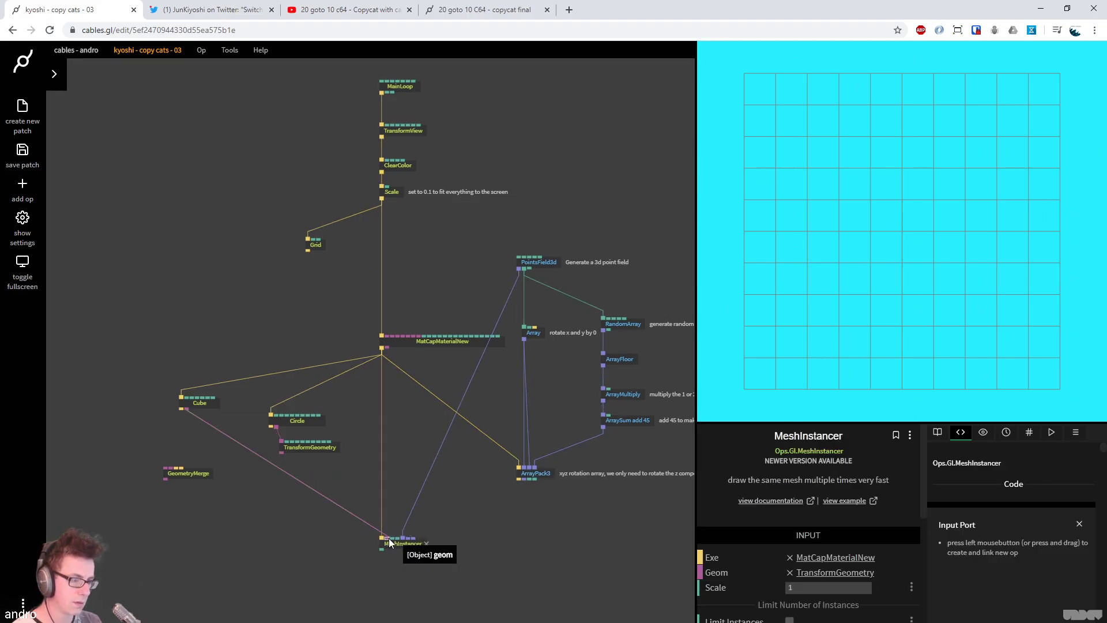
right_click(288, 474)
drag(281, 452, 406, 545)
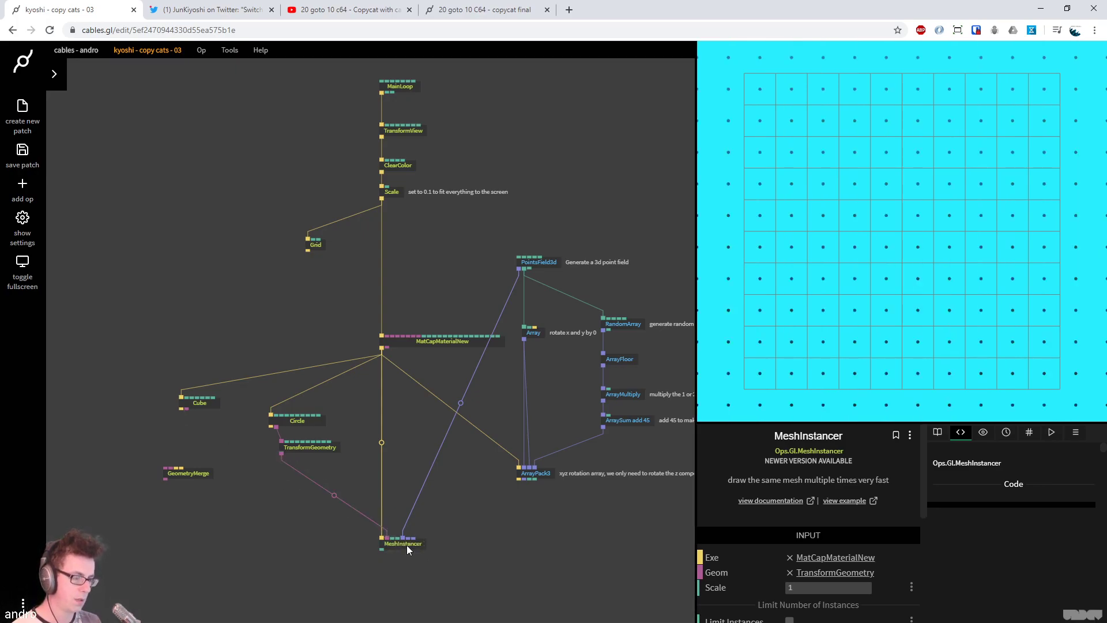
Set the TransformGeometry's Translate Y to 0.5
click(312, 454)
click(813, 579)
text(0.5)
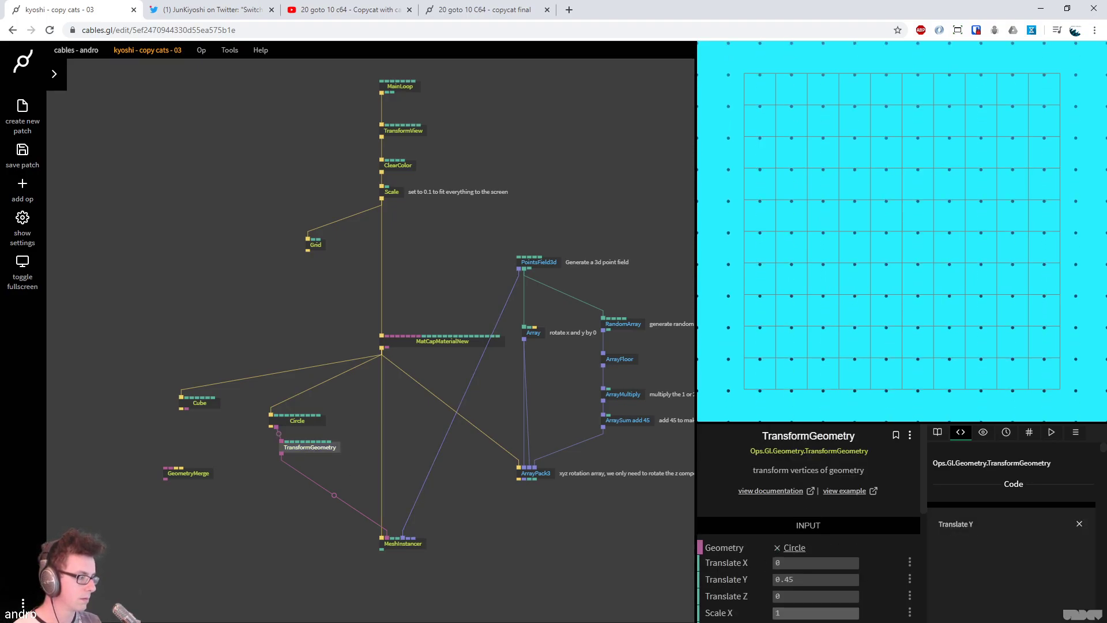
click(795, 582)
text(1)
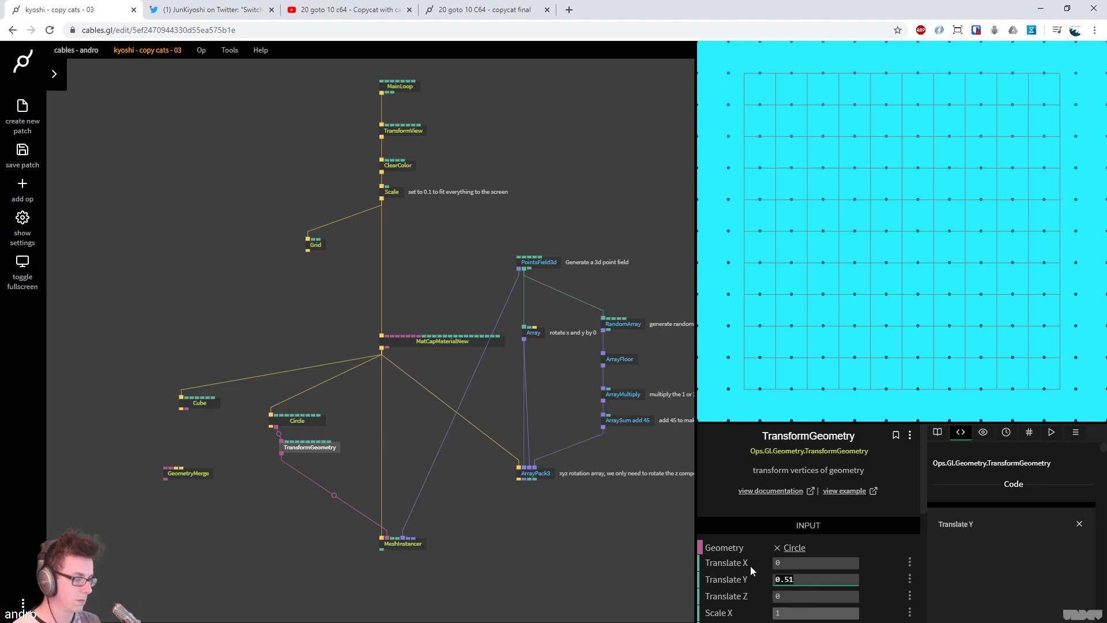
key(BackSpace)
Duplicate the Circle and TransformGeometry pair below the original and set the copy's Translate Y to -0.5
drag(326, 481, 262, 394)
key(ctrl+c)
key(ctrl+v)
drag(303, 472, 289, 486)
click(305, 518)
click(807, 579)
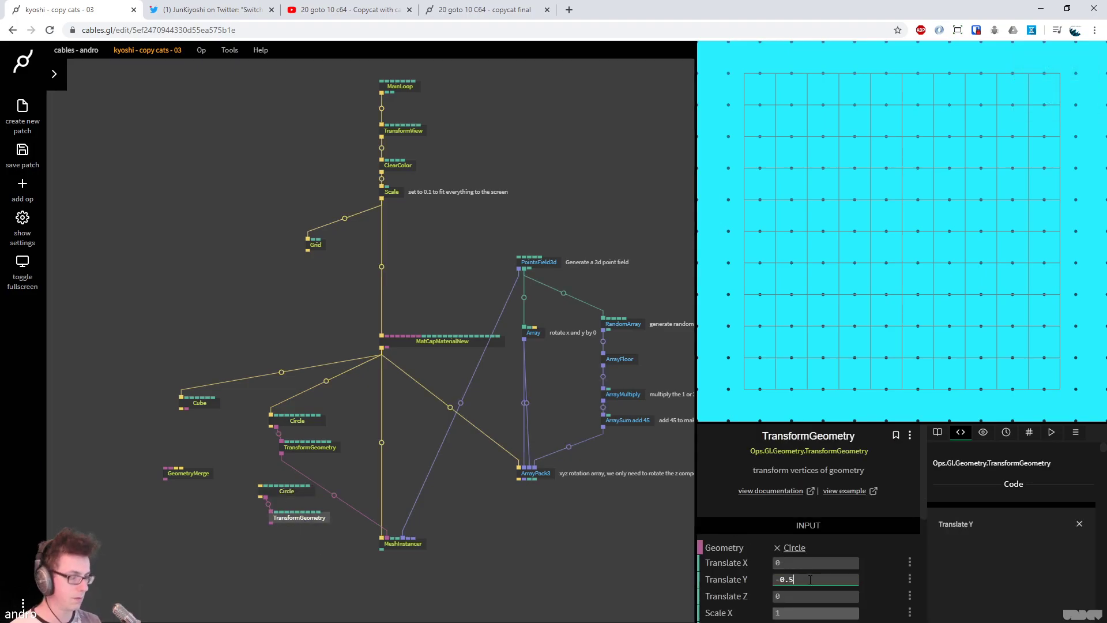
key(Return)
Unlink the TransformGeometry from the MeshInstancer, and move the Cube aside and GeometryMerge below the second TransformGeometry
scroll(232, 302, down, 1)
drag(209, 390, 156, 390)
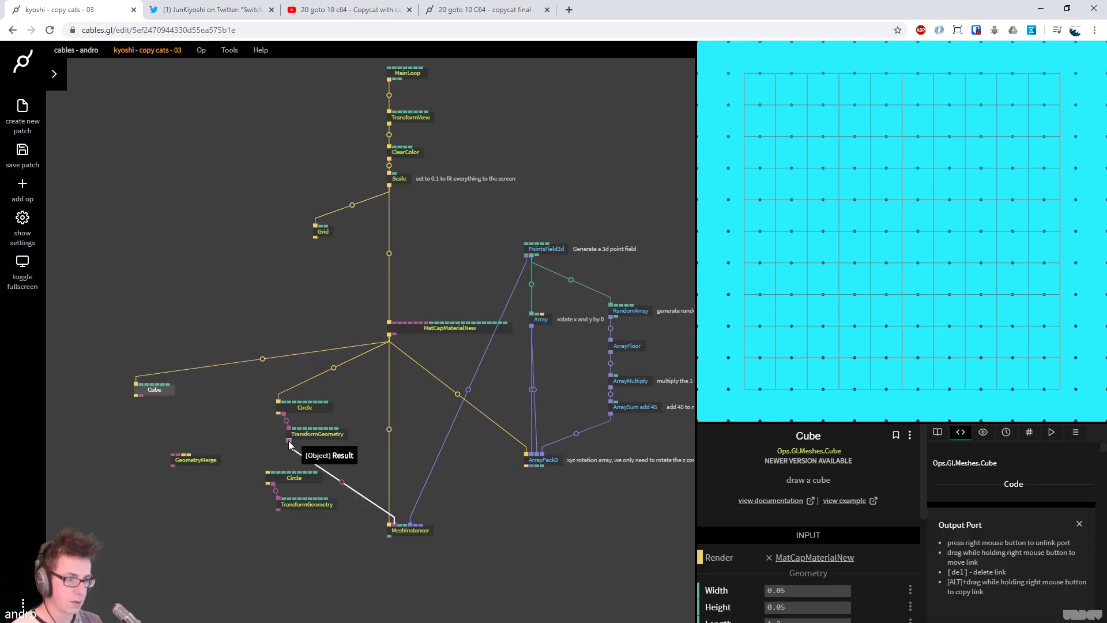
right_click(340, 482)
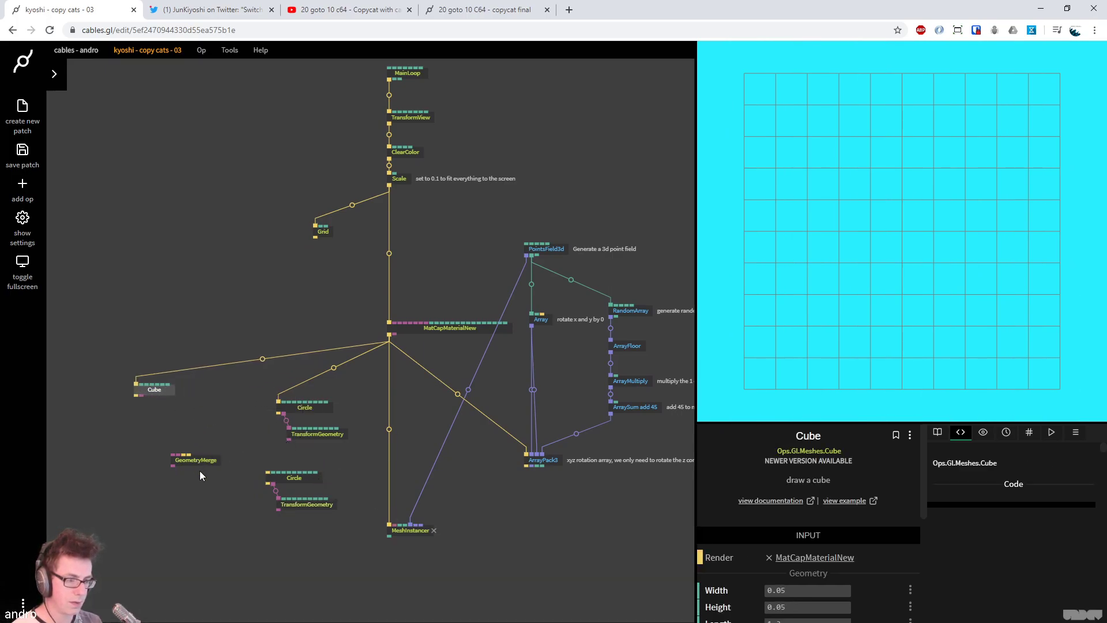
drag(194, 462, 299, 542)
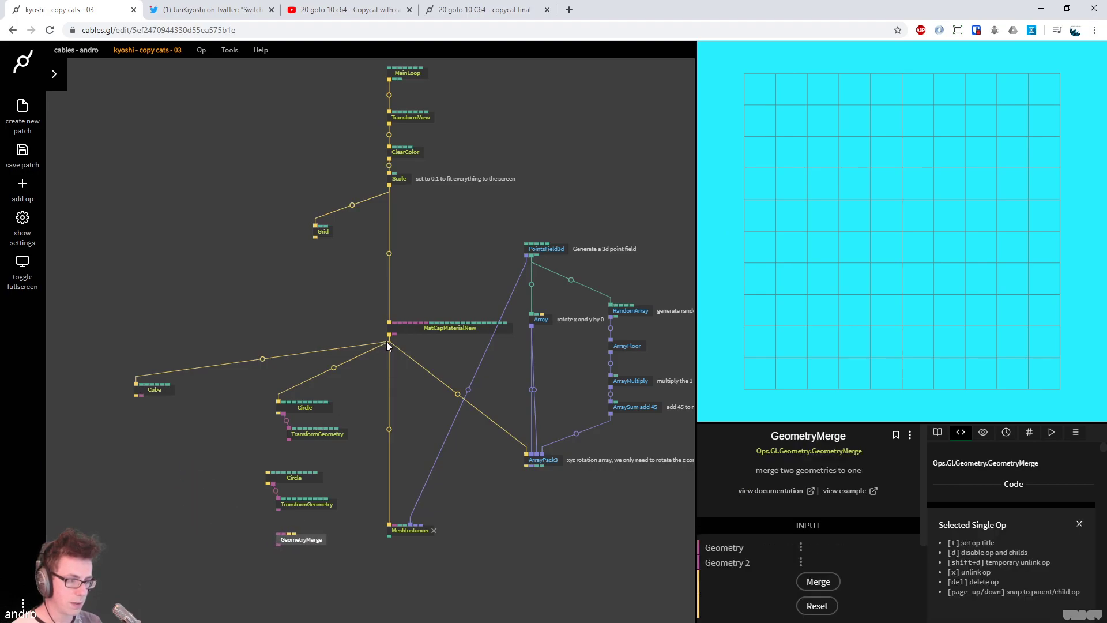
Trigger the second Circle from the first and link both TransformGeometry outputs to the GeometryMerge inputs
mouse_move(277, 414)
mouse_down()
mouse_move(268, 472)
mouse_move(288, 447)
mouse_move(277, 537)
mouse_up()
click(312, 513)
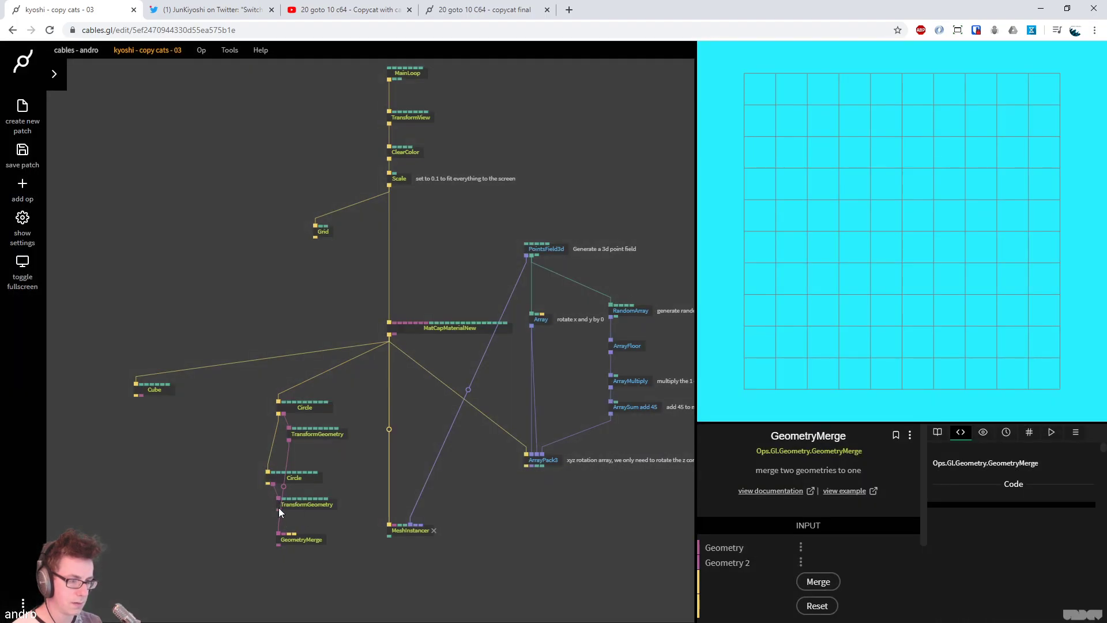
scroll(279, 516, up, 3)
click(199, 509)
key(F11)
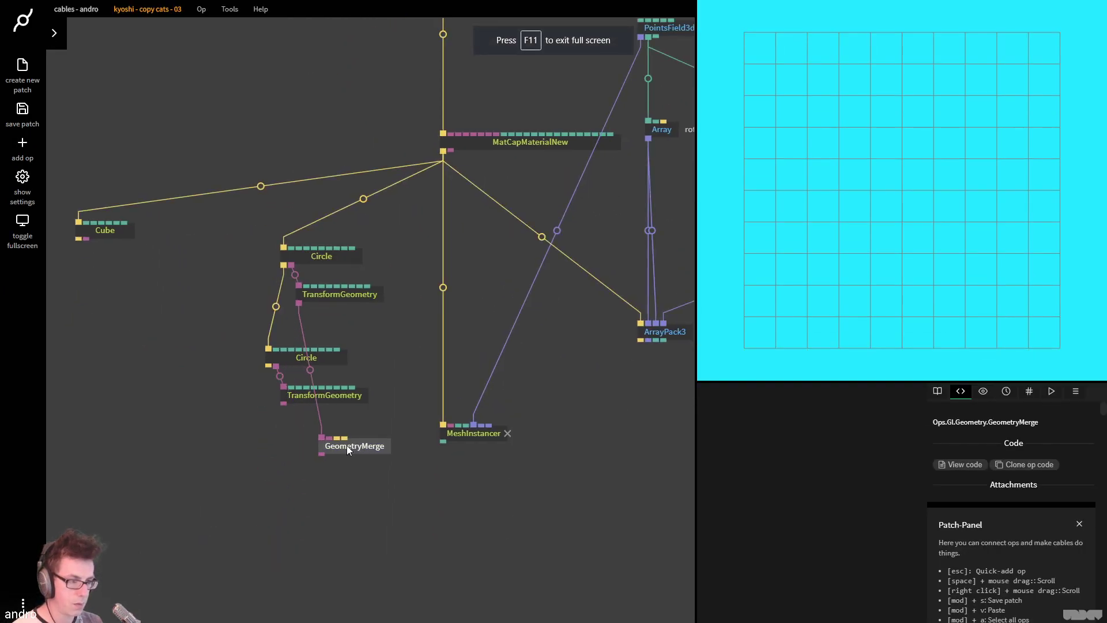
click(347, 445)
drag(285, 403, 328, 438)
click(133, 288)
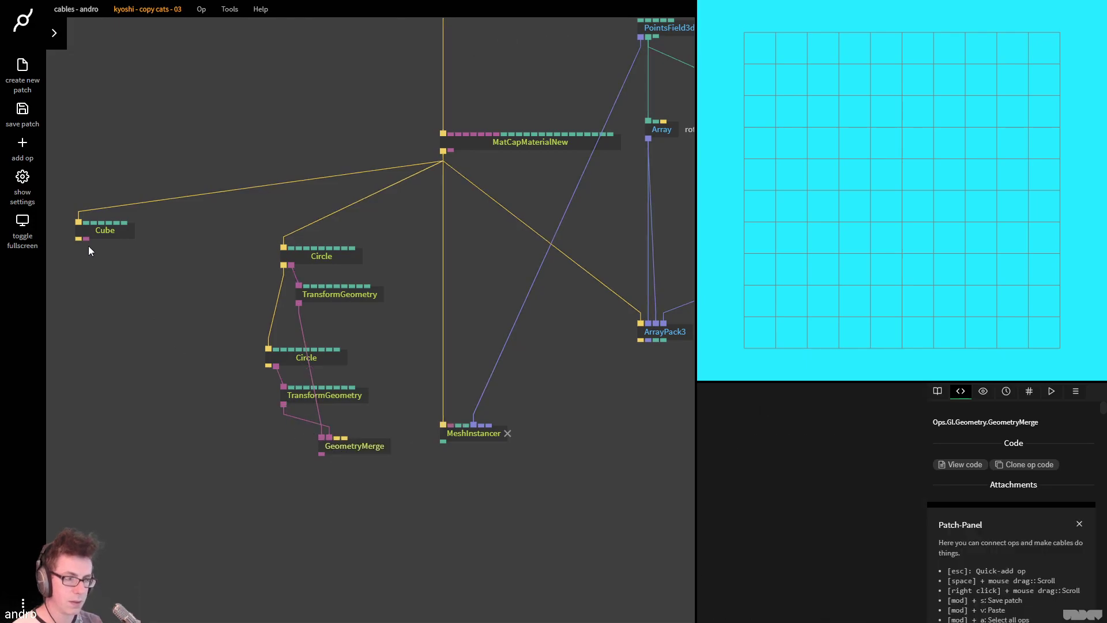
Duplicate the GeometryMerge op and place the copy below the original
click(369, 448)
key(ctrl+c)
key(ctrl+v)
drag(394, 523, 292, 504)
click(363, 445)
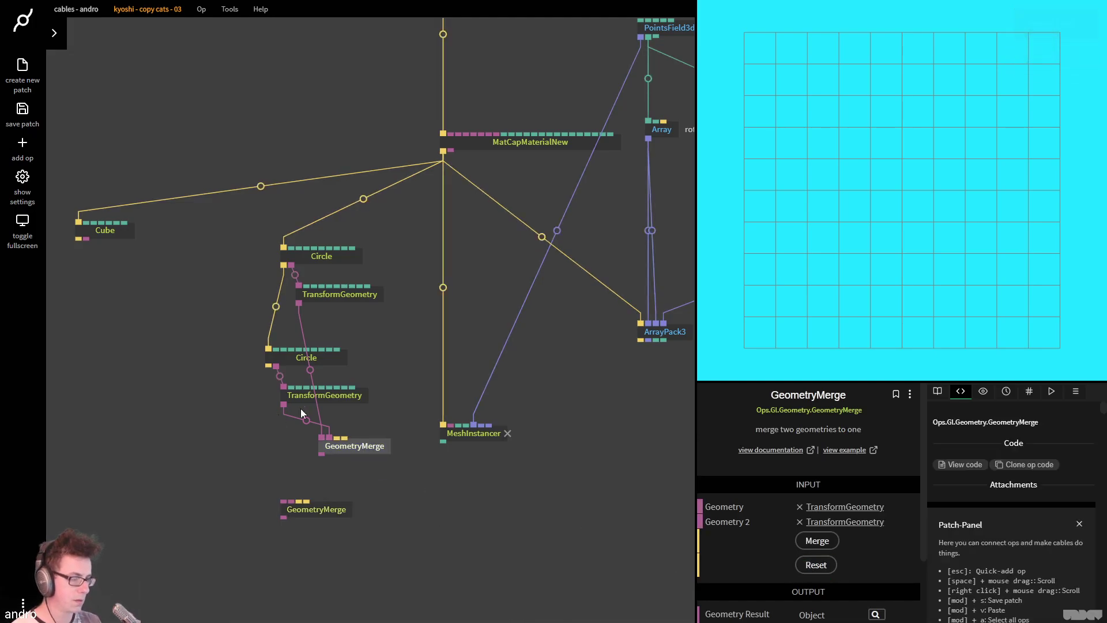
click(363, 395)
click(364, 447)
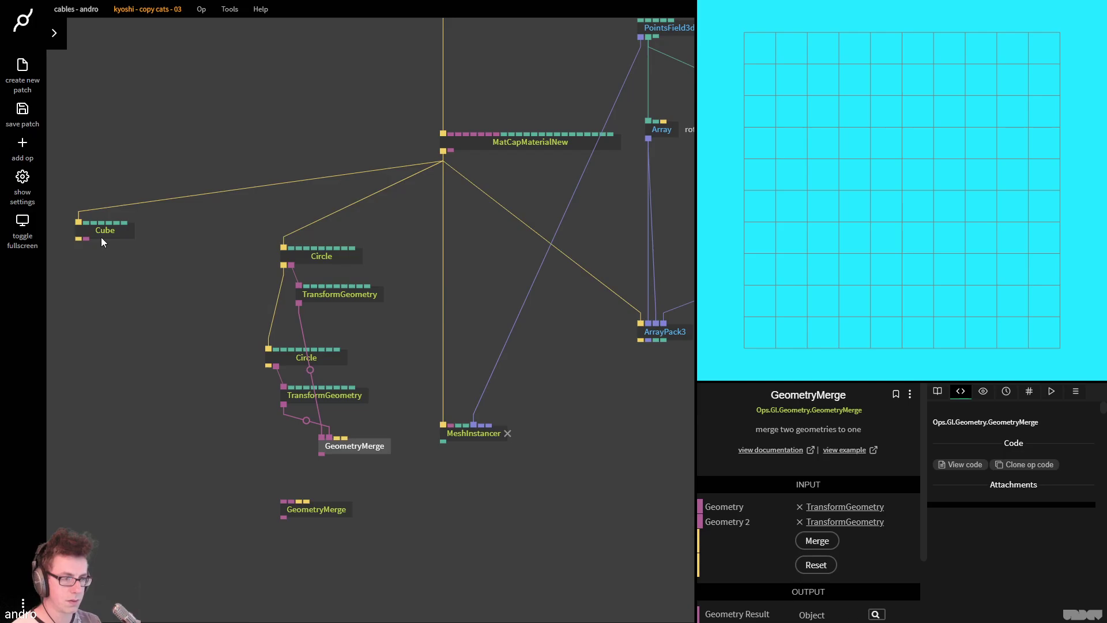
Feed the Cube and the merged circles into the second GeometryMerge, and link its result to the MeshInstancer's geometry
drag(87, 238, 356, 490)
drag(322, 454, 485, 564)
click(300, 509)
Connect the ArrayPack3 array output to the MeshInstancer's rotation input
scroll(449, 519, right, 5)
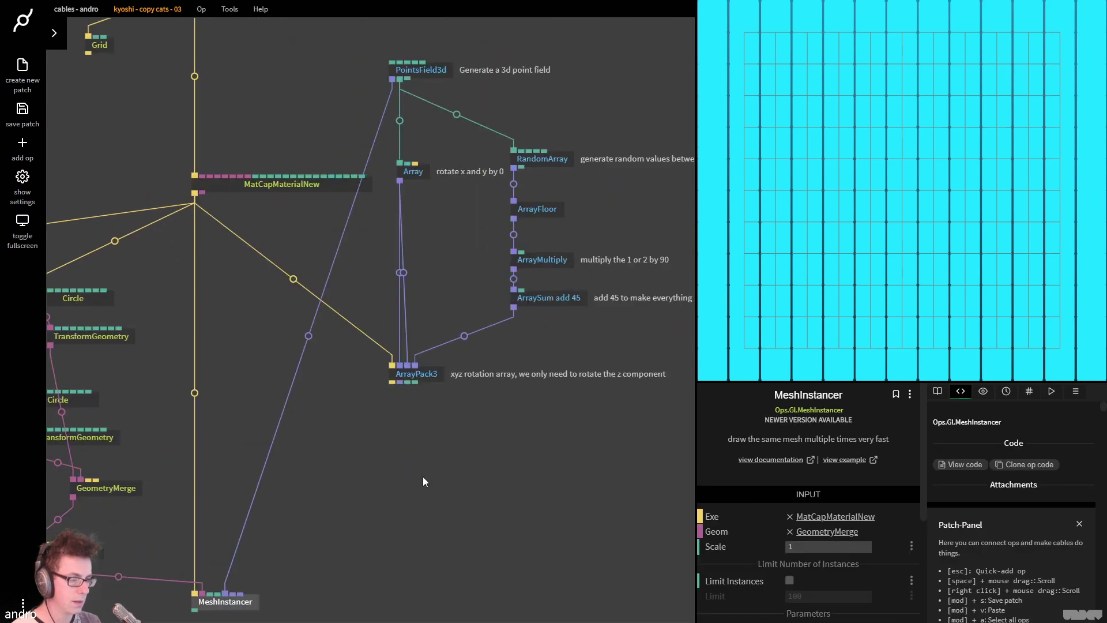
drag(396, 383, 266, 610)
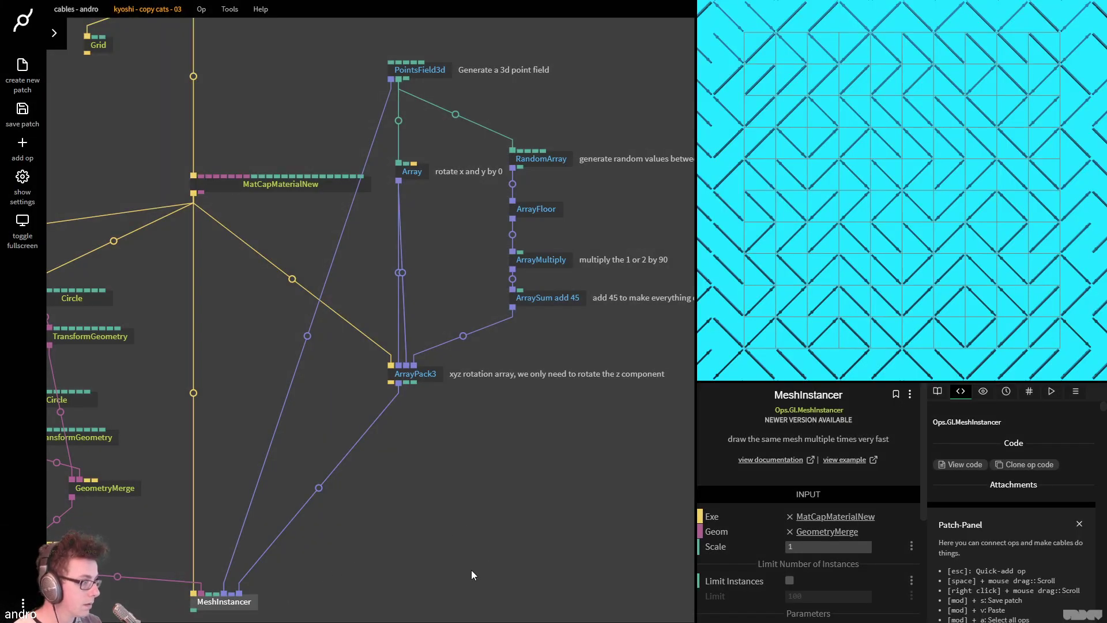
Set the TransformView's PosZ to about -16.73
scroll(496, 538, left, 2)
scroll(497, 538, down, 1)
drag(520, 501, 548, 489)
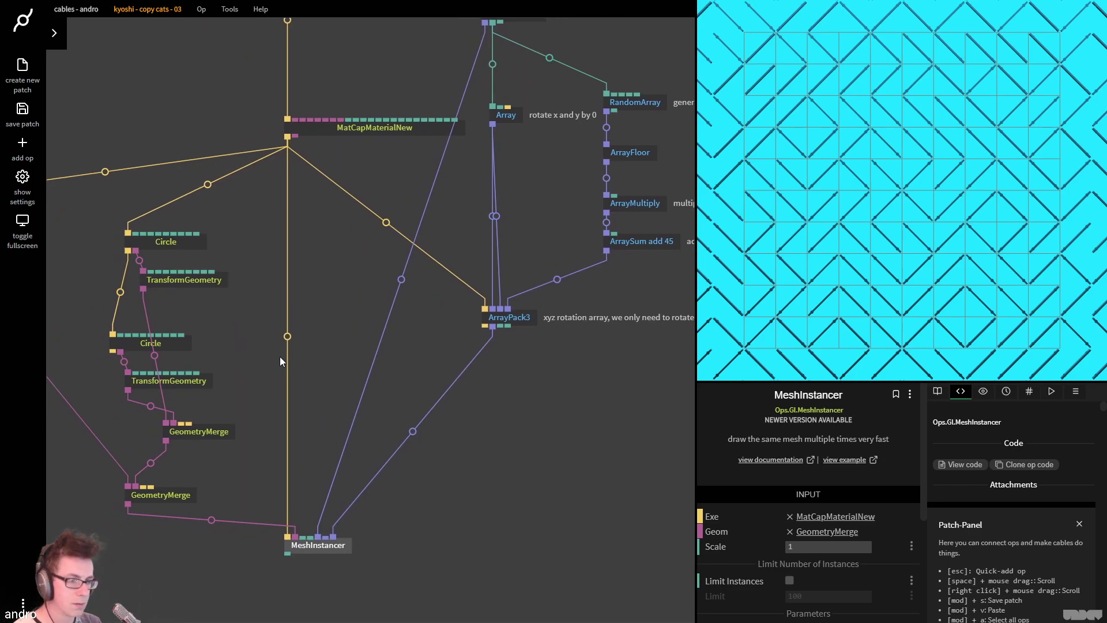
scroll(311, 354, left, 2)
scroll(311, 353, up, 1)
click(230, 299)
drag(418, 337, 410, 560)
scroll(282, 259, down, 2)
scroll(248, 261, up, 5)
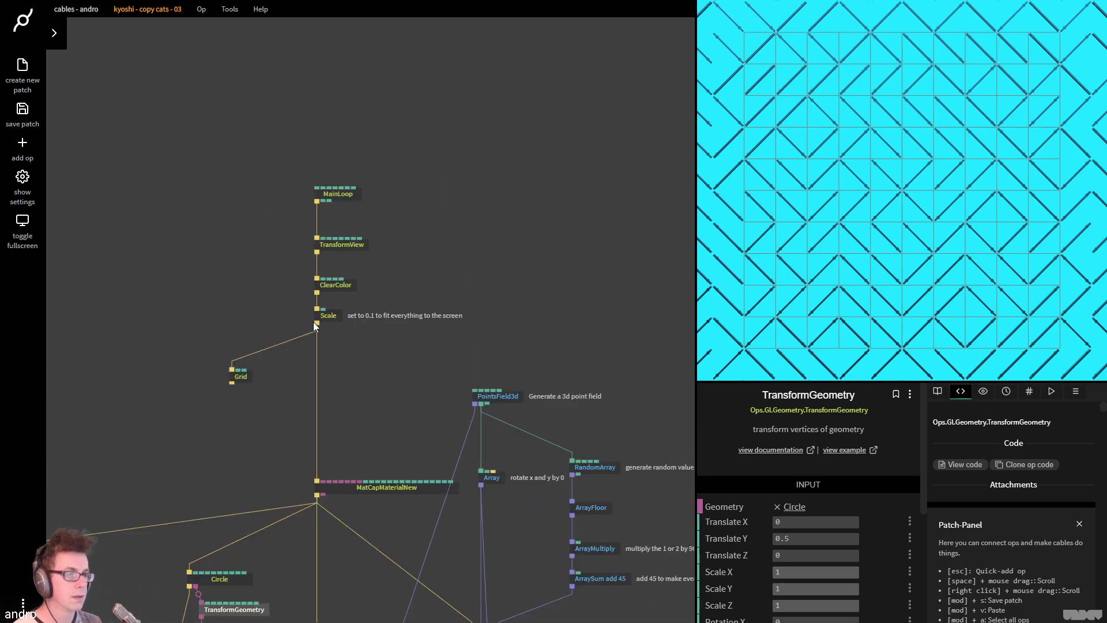
click(340, 245)
drag(822, 568, 749, 569)
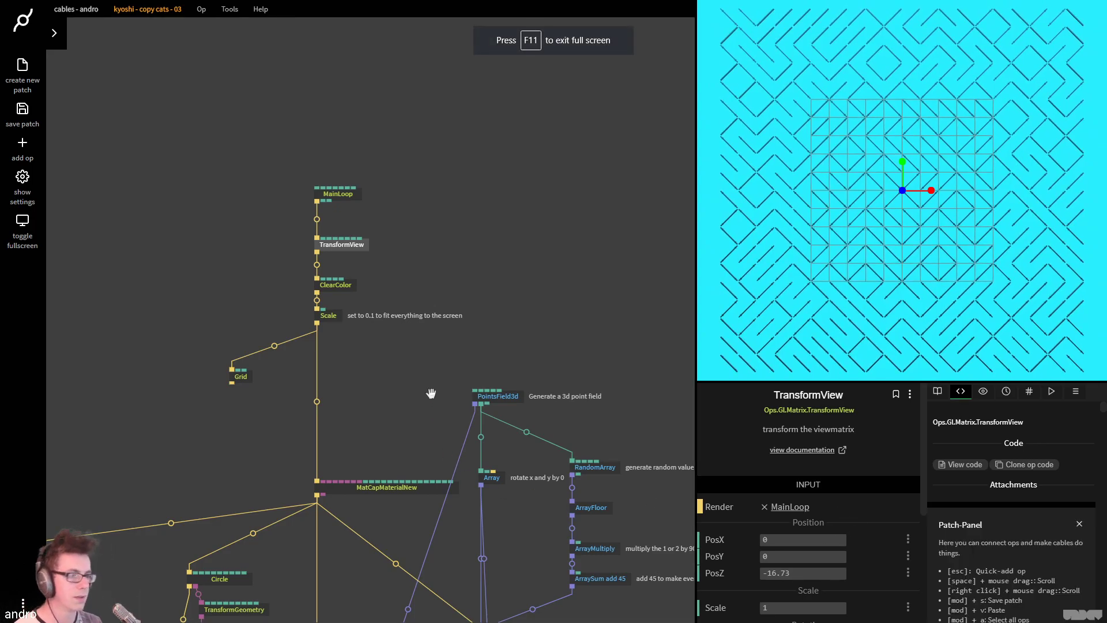
Set the first Circle's radius to 0.1
scroll(423, 390, down, 3)
scroll(429, 389, up, 3)
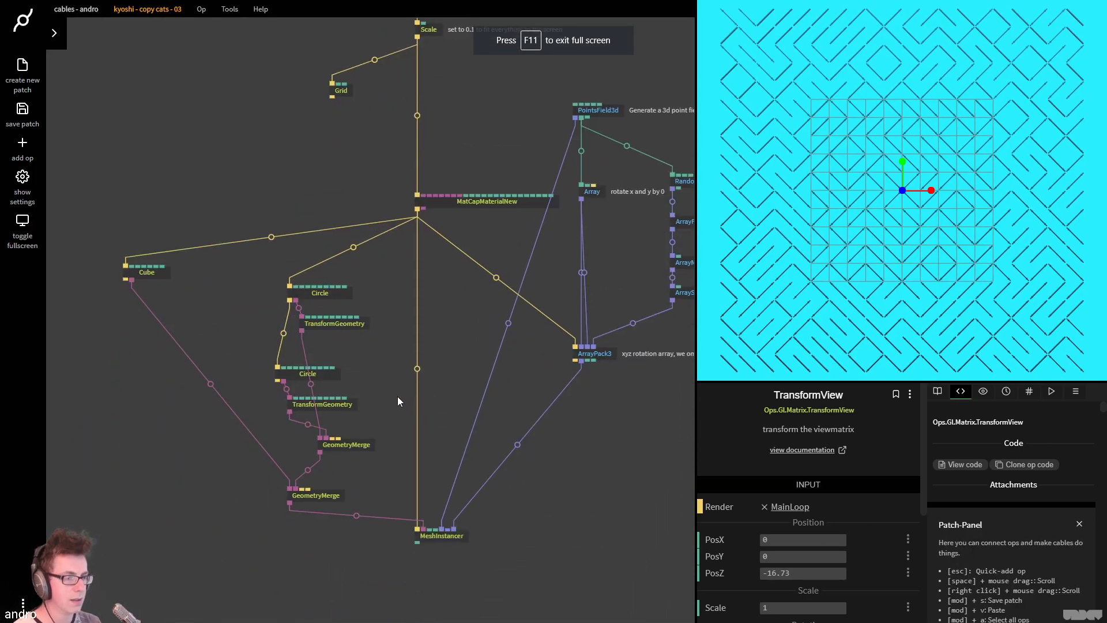
click(330, 293)
click(801, 540)
text(0.1)
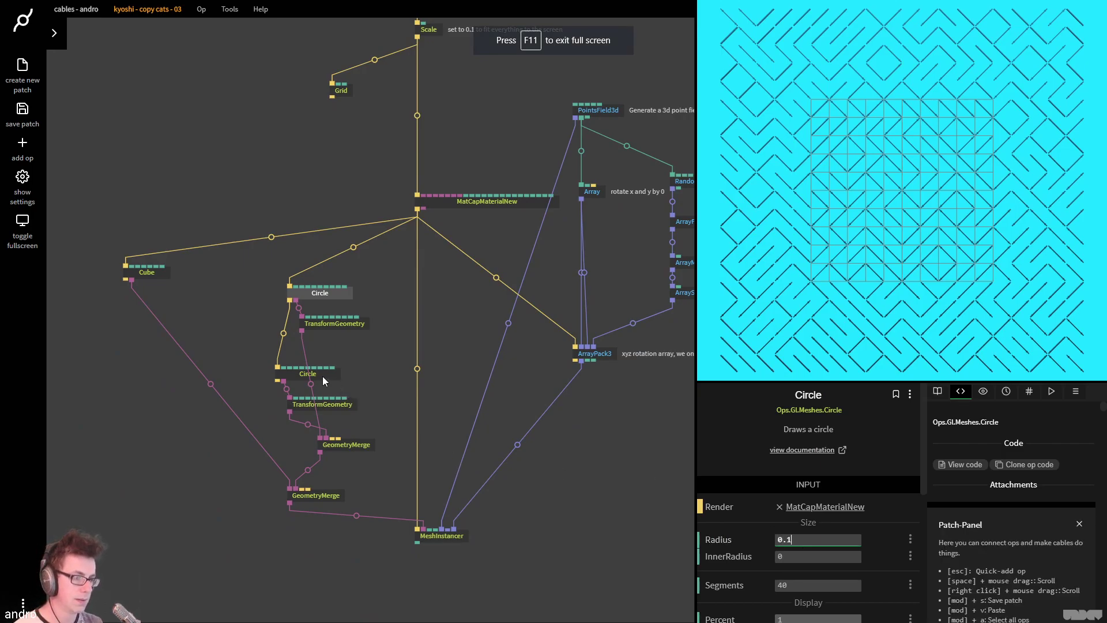
Give the second Circle the same radius as the first, and reset and re-merge both GeometryMerge ops
click(322, 376)
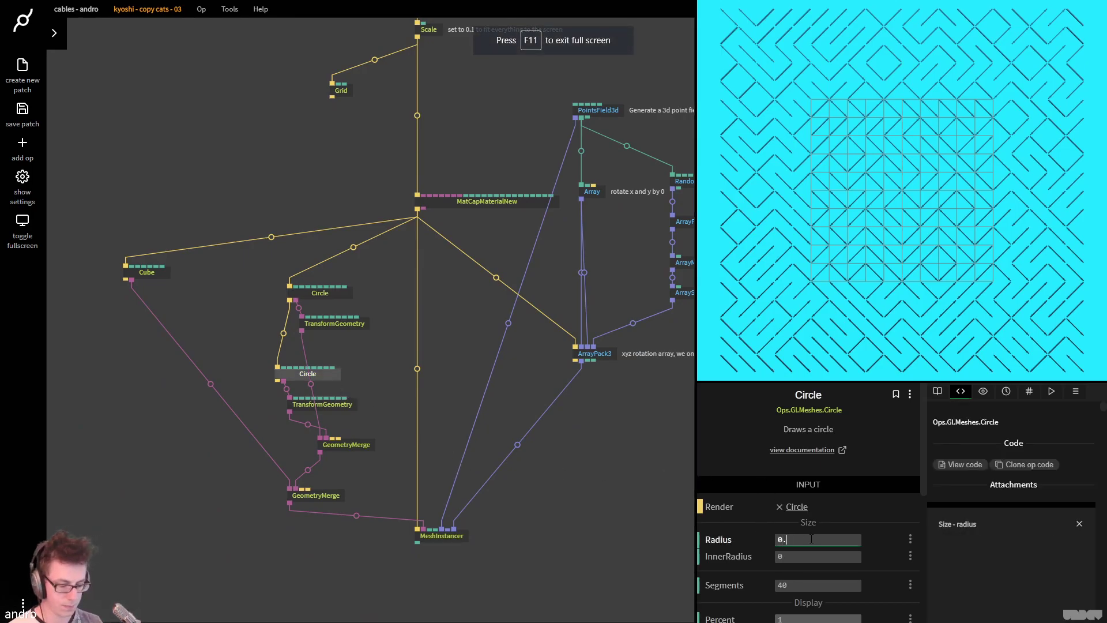
click(346, 444)
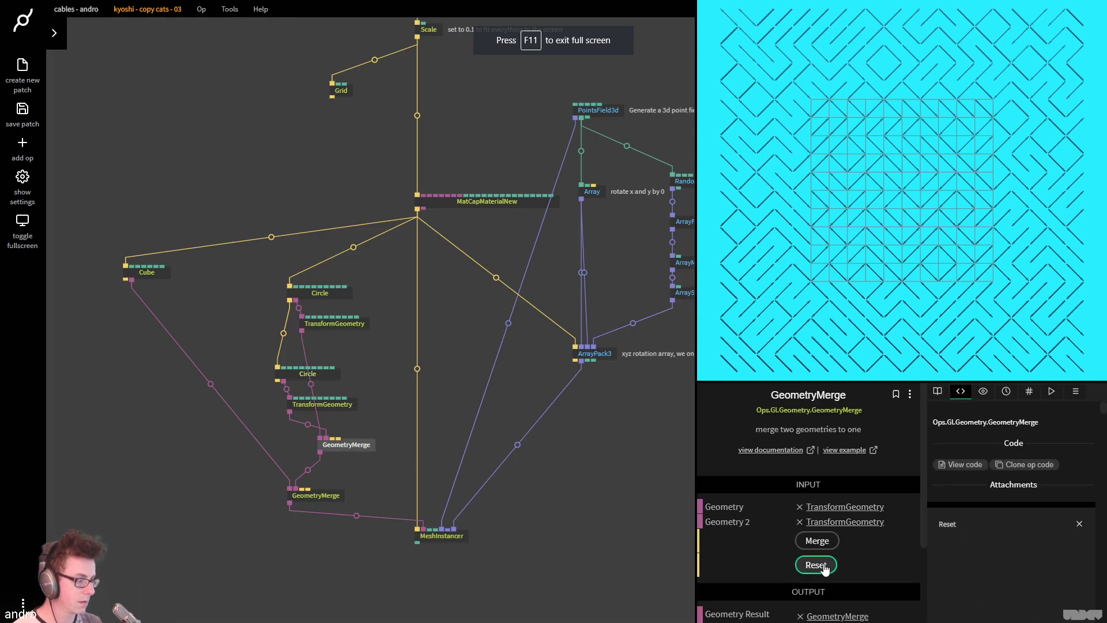
click(310, 496)
click(817, 565)
click(346, 444)
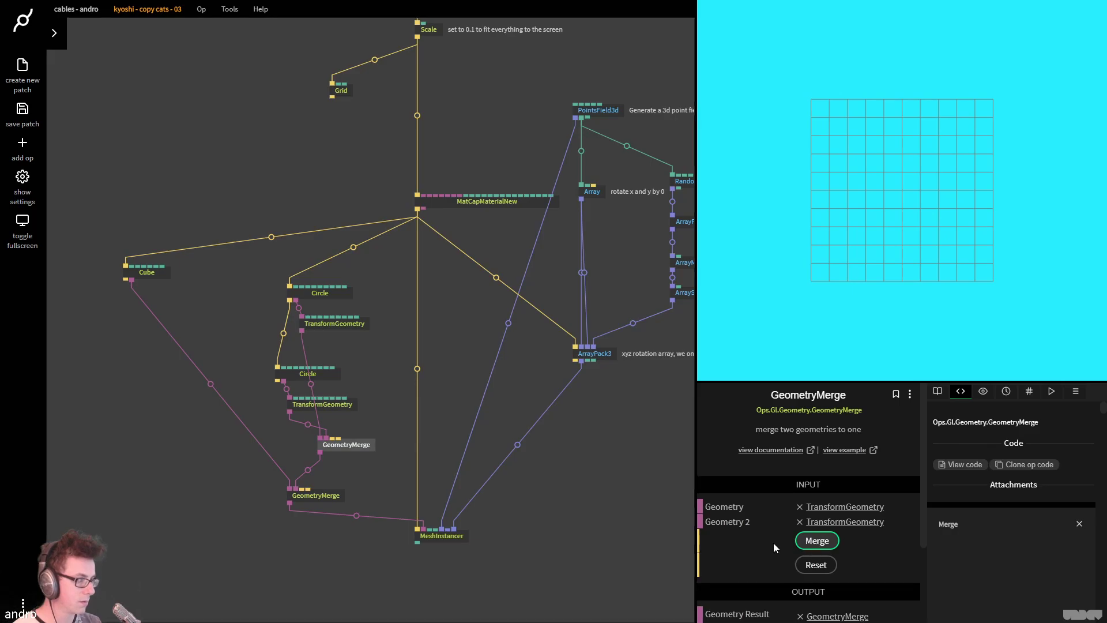
click(344, 497)
click(816, 541)
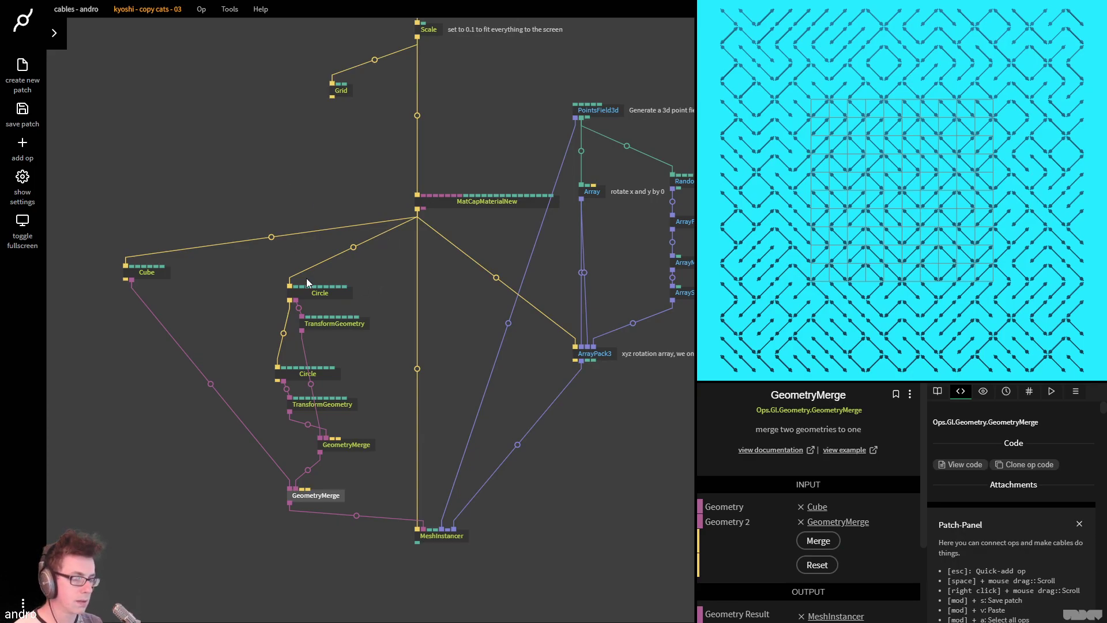
Set Translate Y to 0.6 on the first circle's TransformGeometry and to -0.6 on the second circle's TransformGeometry
click(330, 320)
click(823, 538)
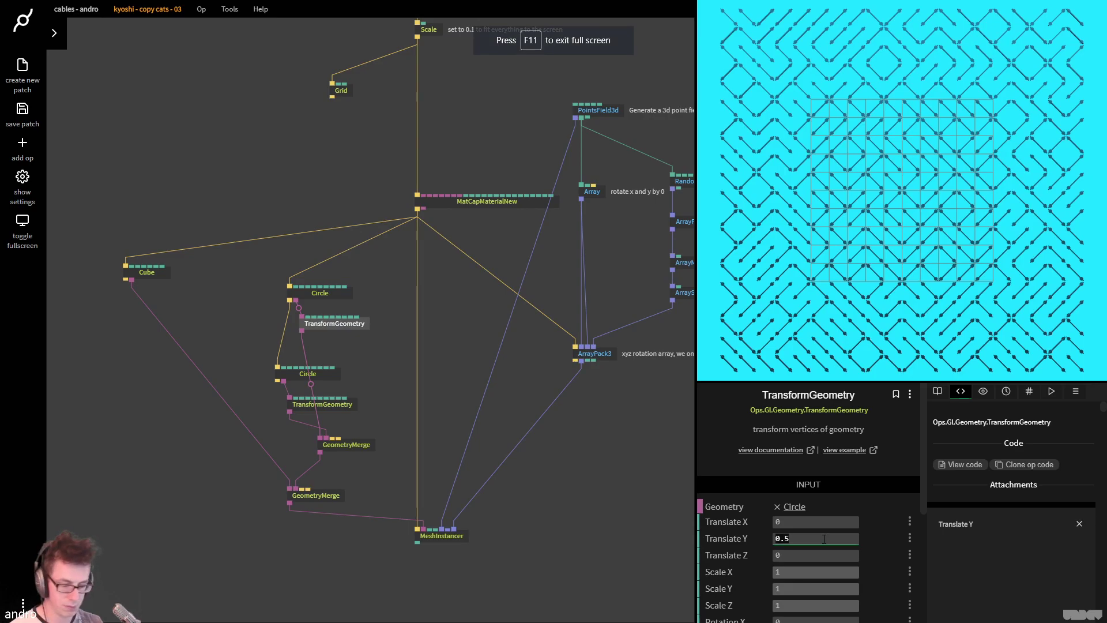
text(6)
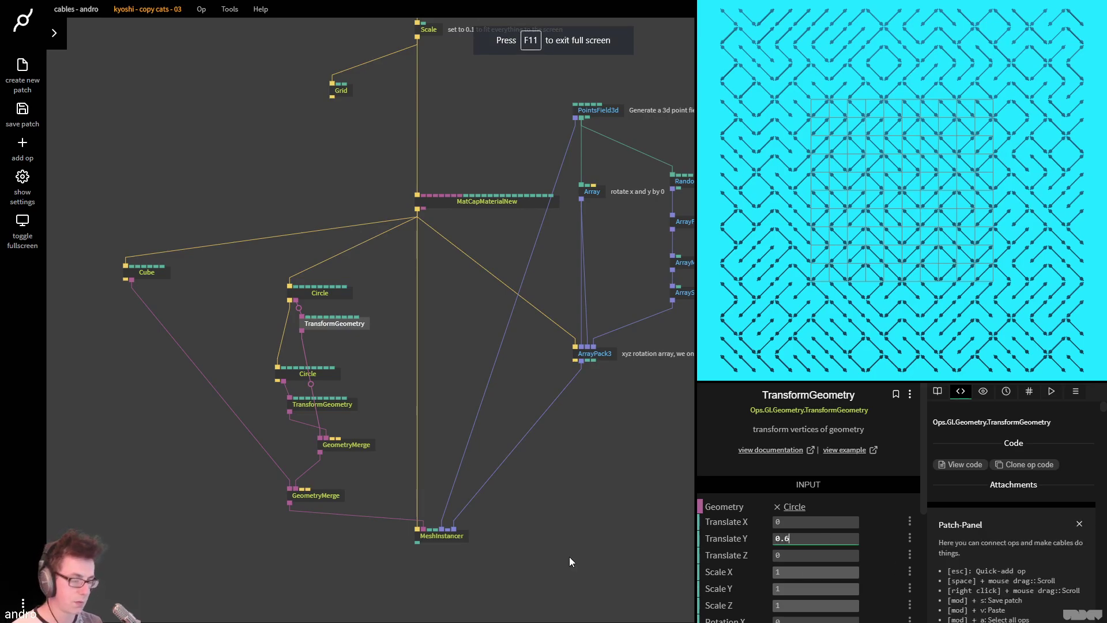
click(325, 405)
click(804, 539)
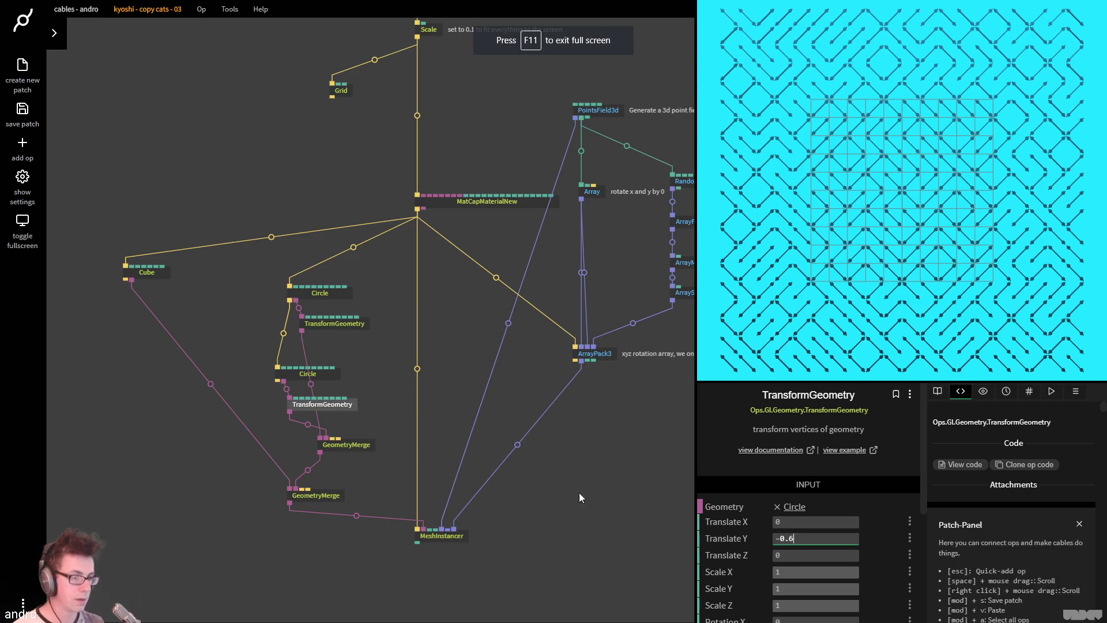
Move the circles' GeometryMerge beneath the second TransformGeometry, and reset and re-merge the geometry merges
drag(343, 449, 307, 439)
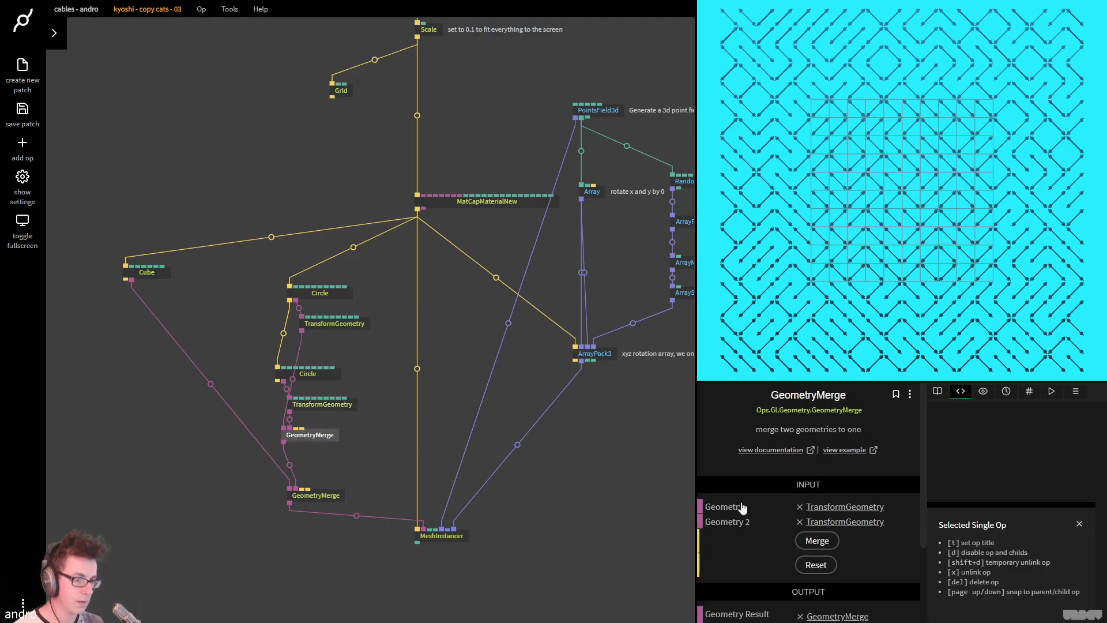
click(317, 494)
click(821, 563)
click(819, 544)
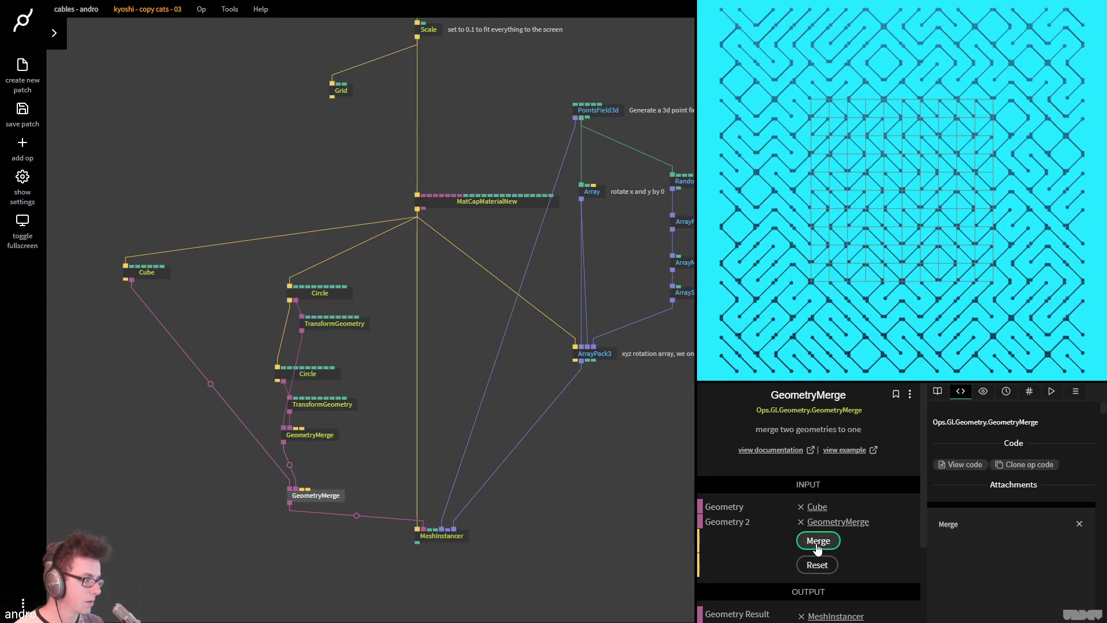
Check the reference Switch 10 PRINT animation in the tweet, and return to the patch
click(233, 156)
key(ctrl+Tab)
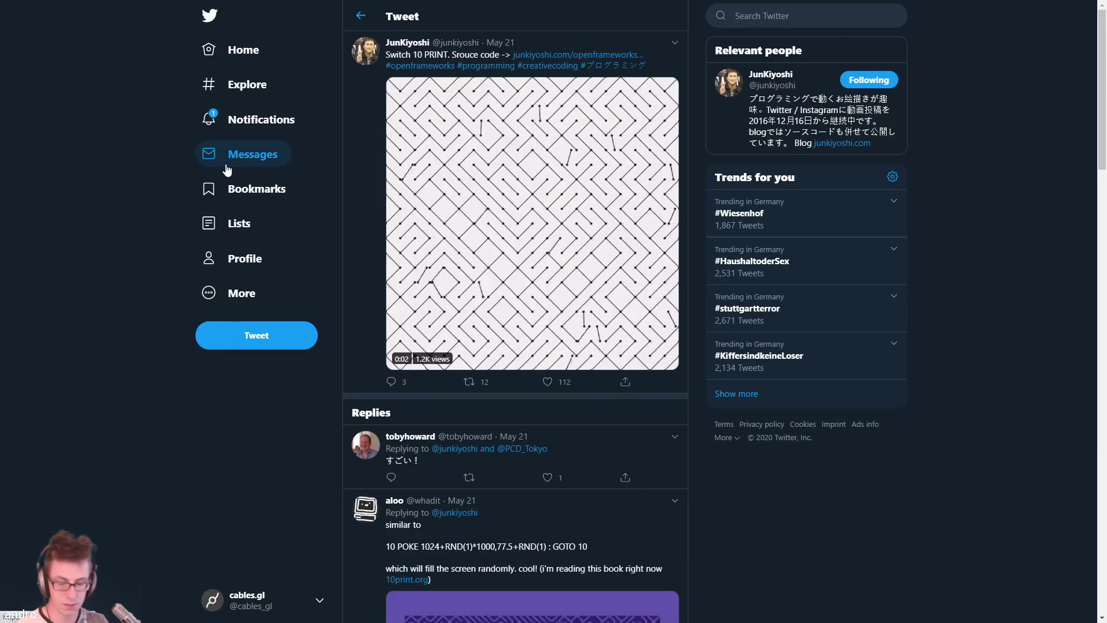
key(ctrl+Tab)
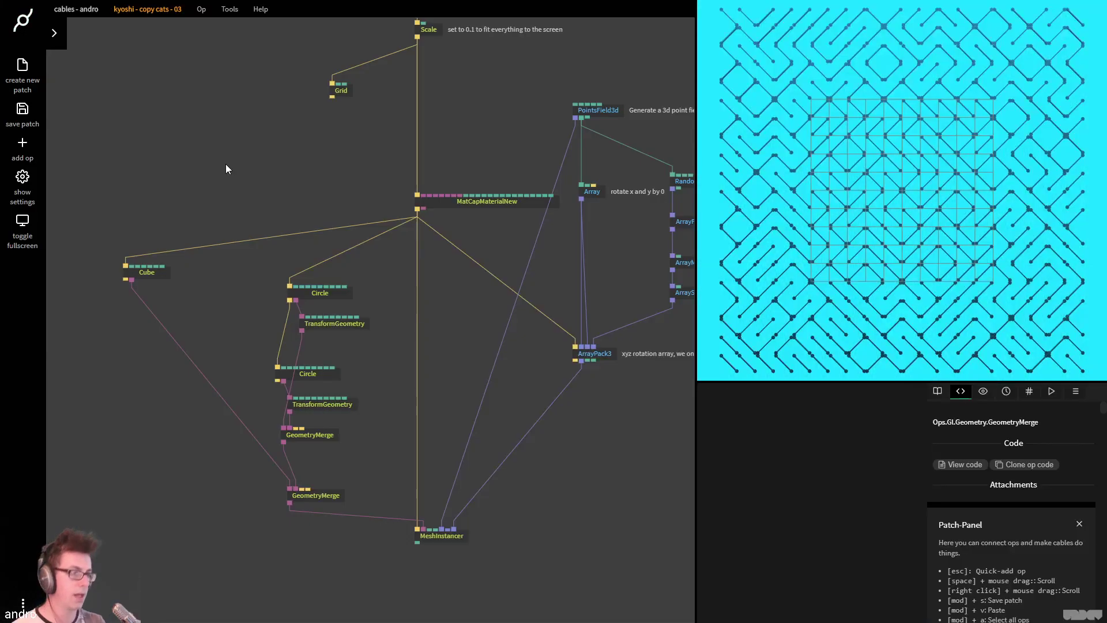
Set the second TransformGeometry's Translate Y to -0.7 and the first one's to the matching positive value
click(332, 324)
click(826, 544)
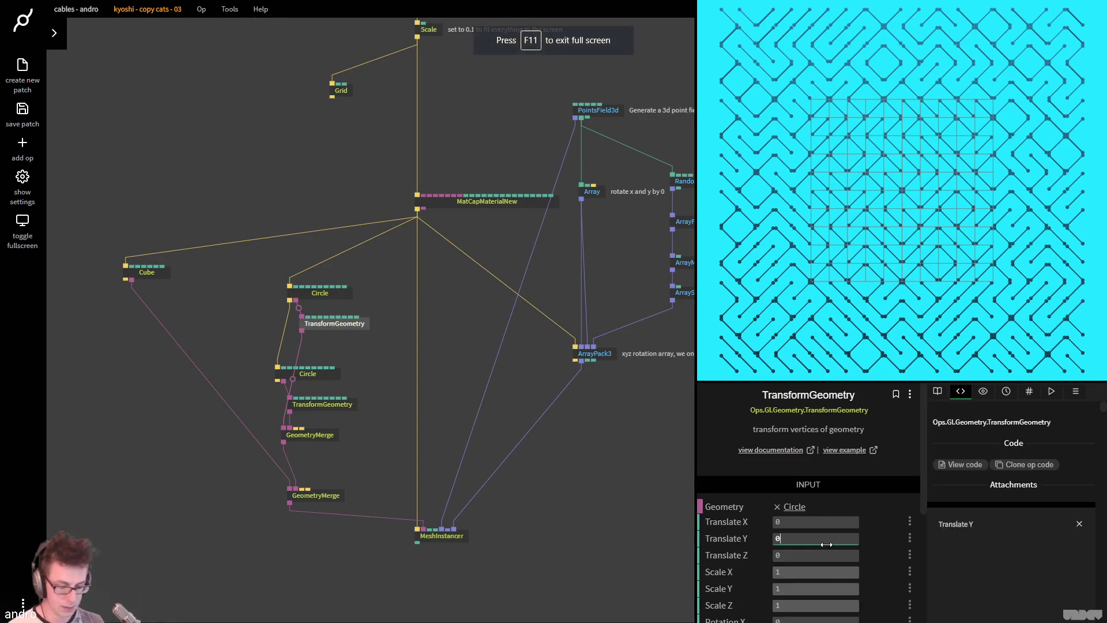
click(312, 434)
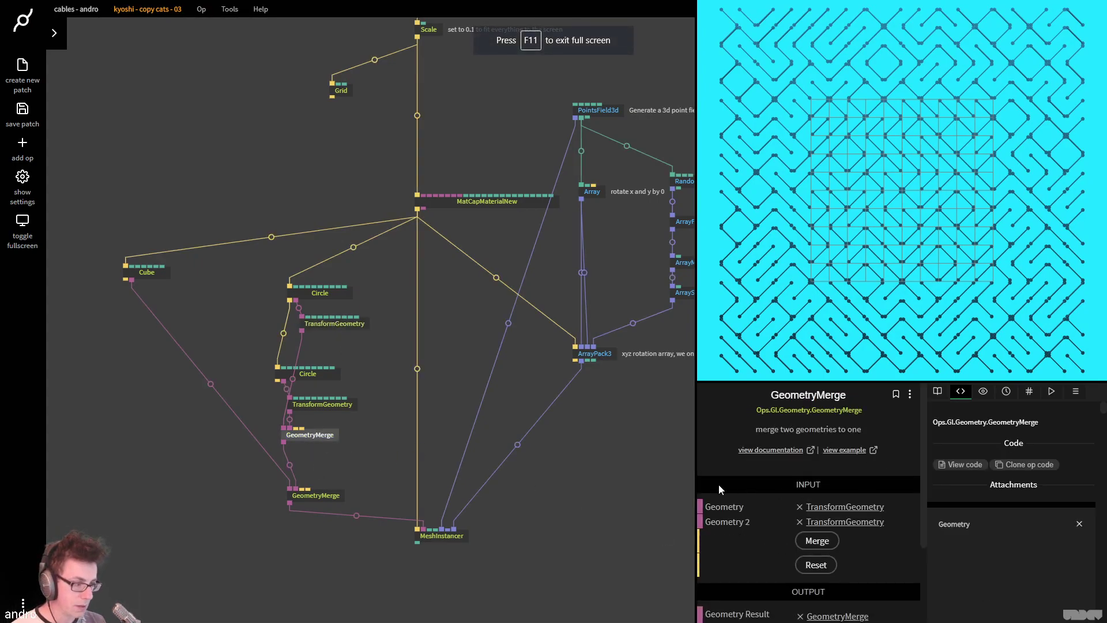
click(346, 405)
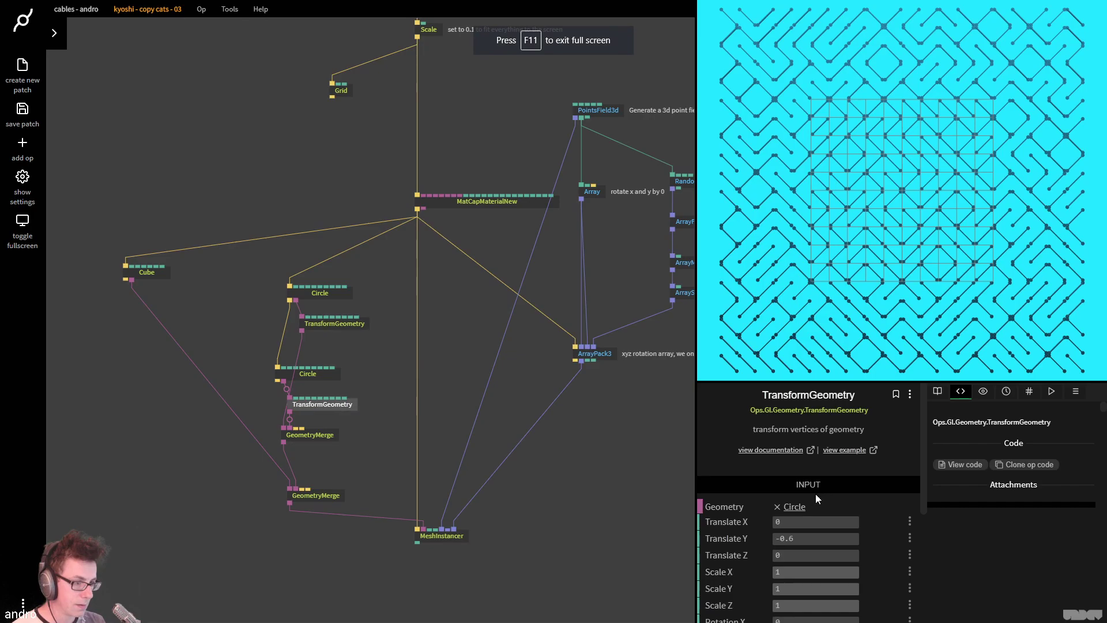
click(797, 534)
text(-0.7)
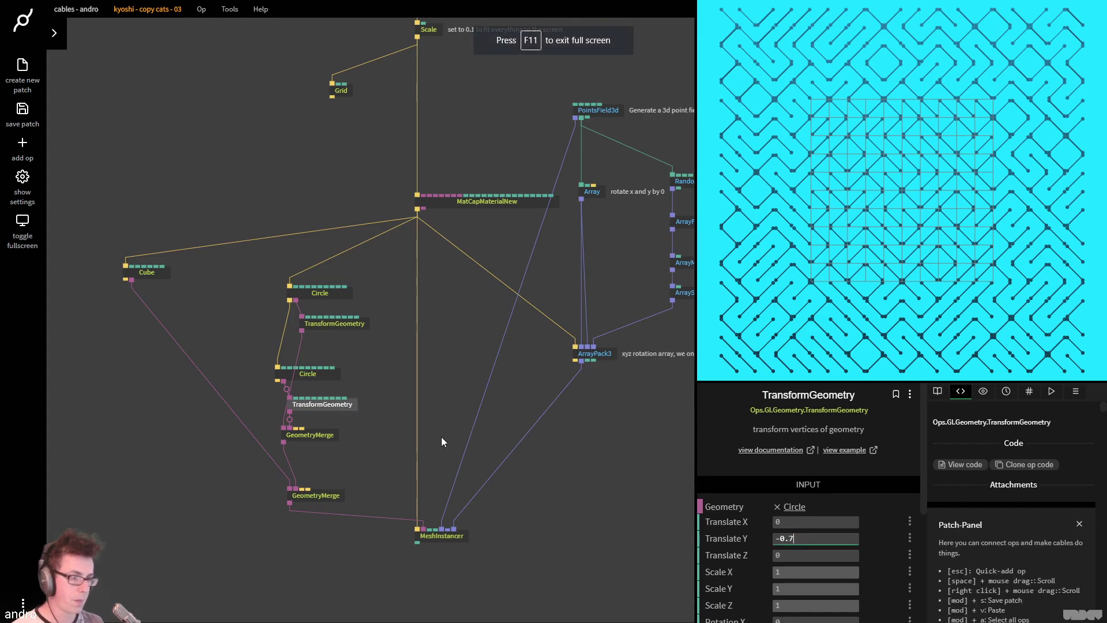
Reset and re-merge both GeometryMerge ops so the instanced bars use the new circle offsets
click(332, 435)
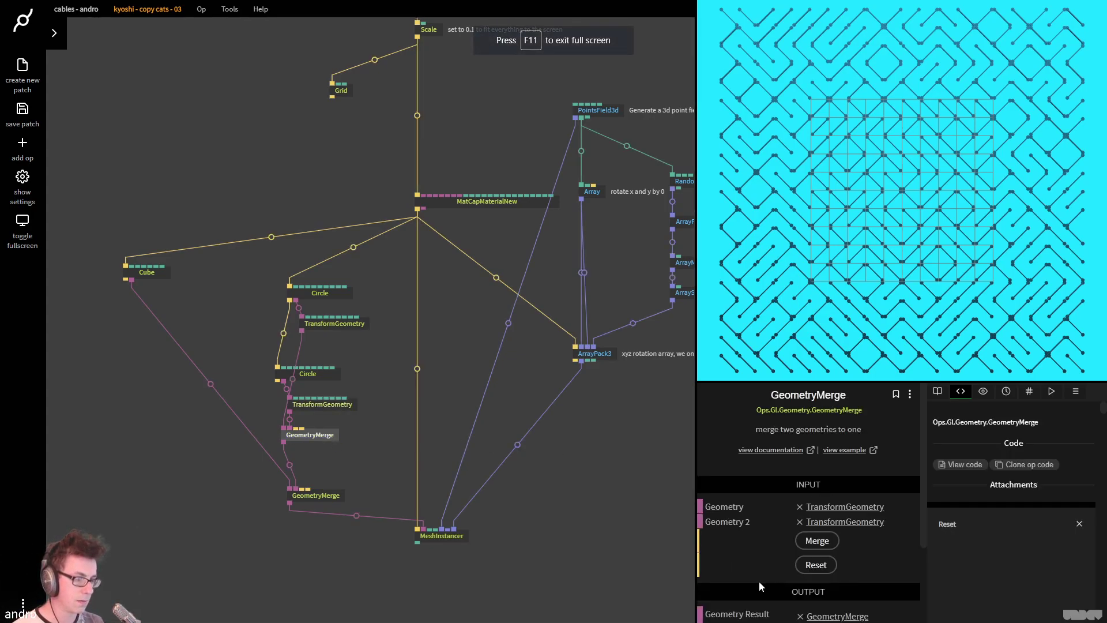
click(311, 499)
click(811, 540)
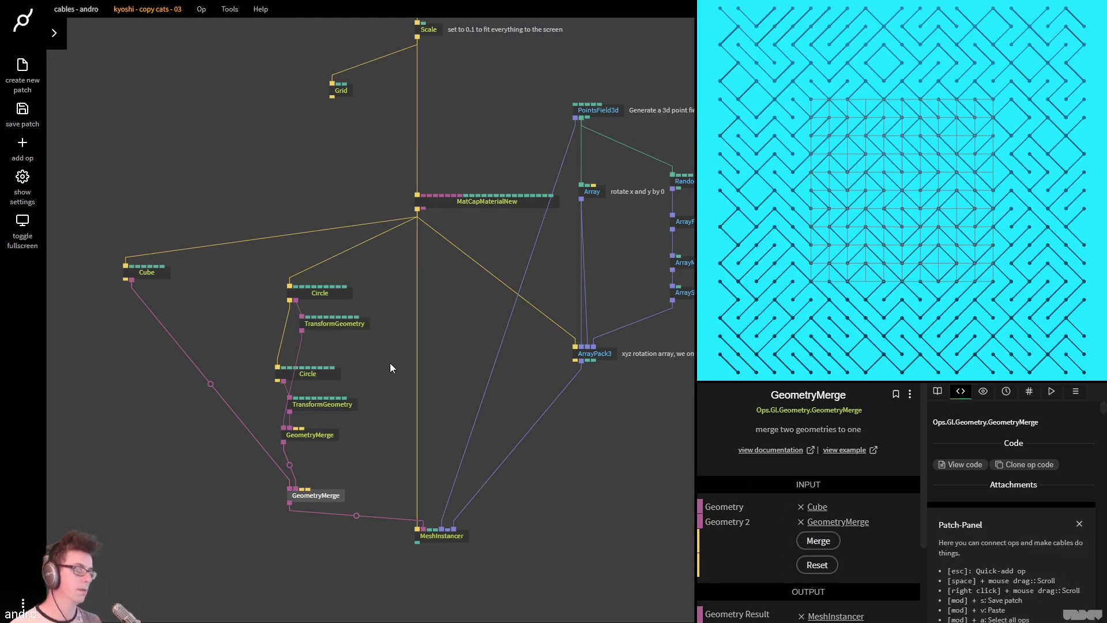
Review the parameters of the RandomArray, ArrayFloor and ArrayMultiply ops in the rotation chain
drag(598, 472, 489, 429)
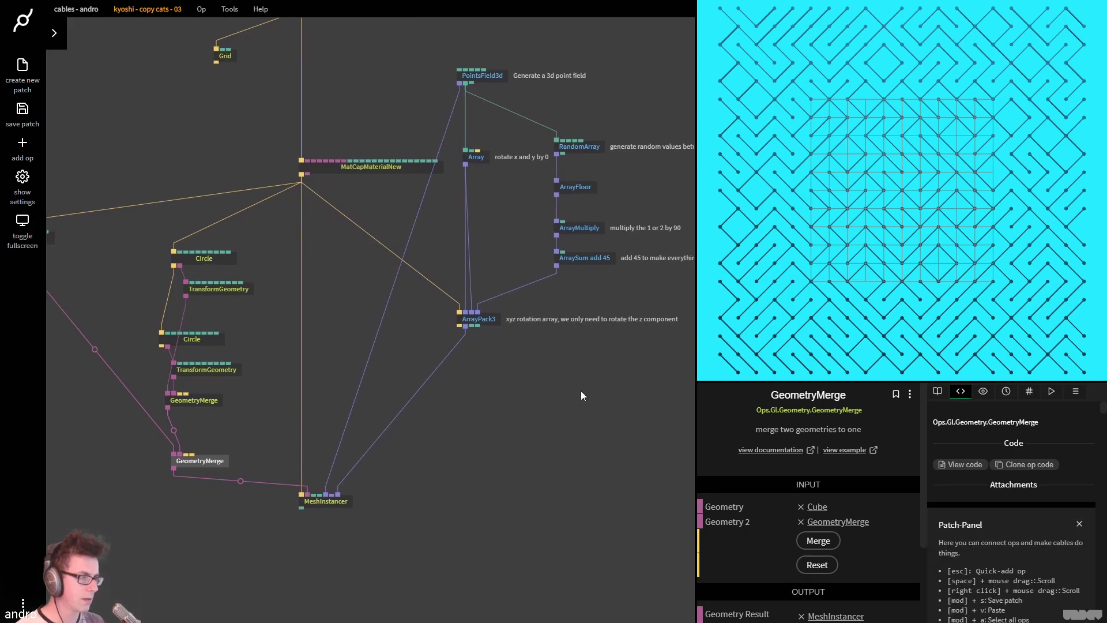
click(534, 191)
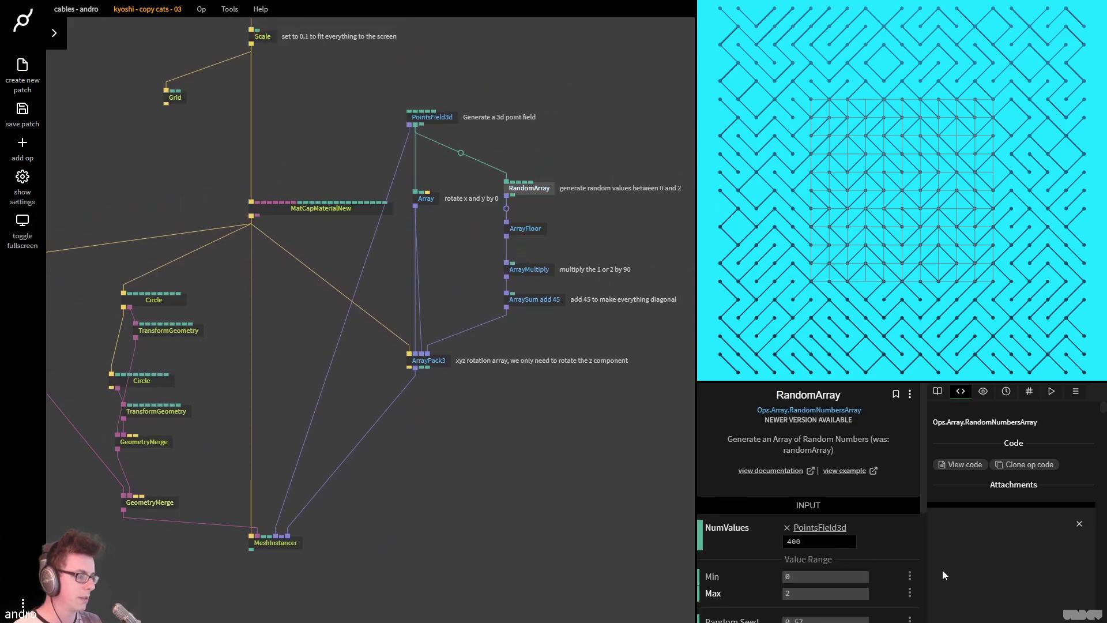
scroll(847, 576, down, 2)
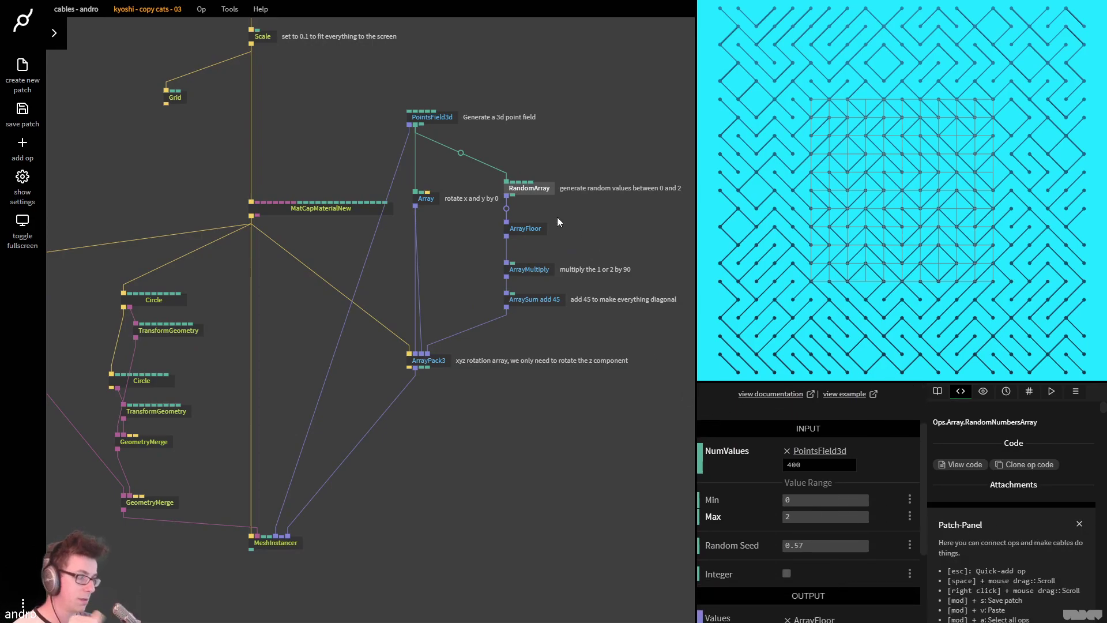
click(514, 230)
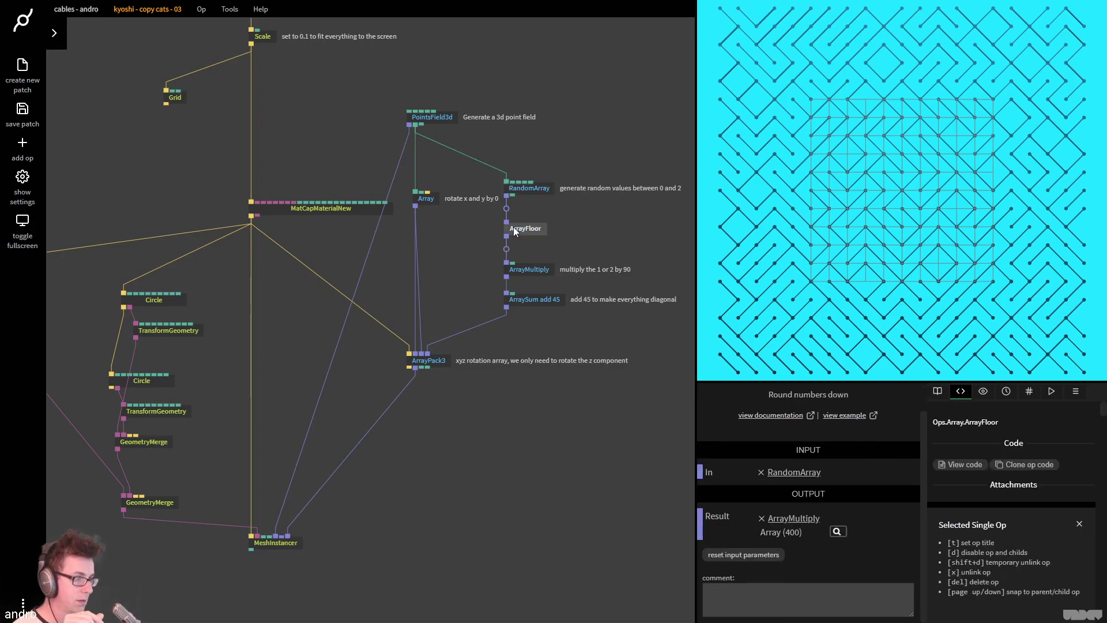
click(539, 191)
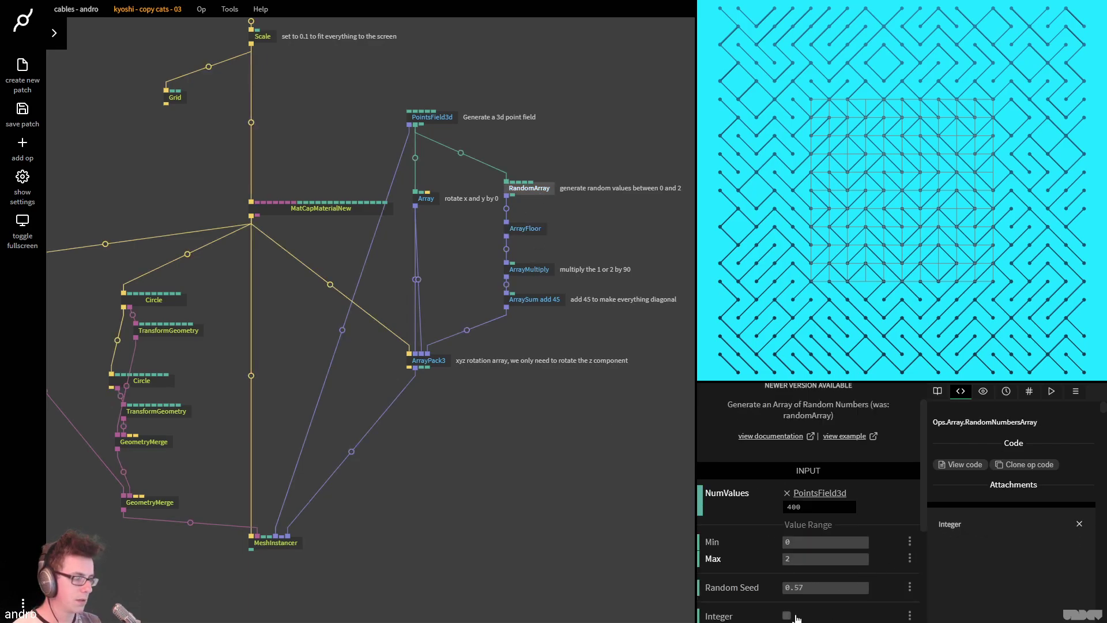
click(541, 267)
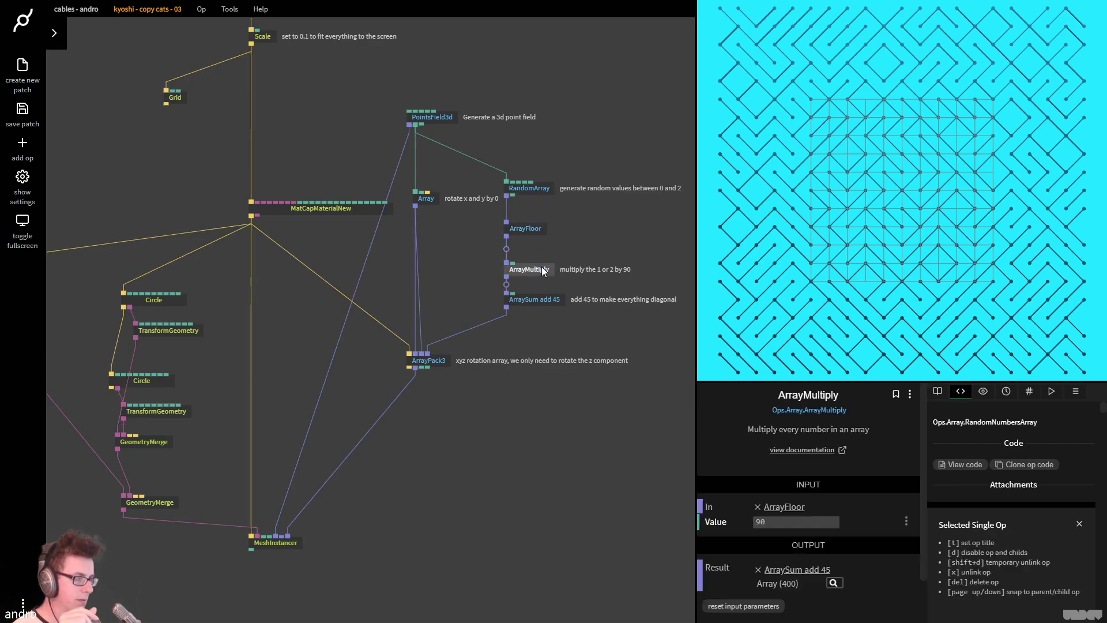
Test the ArraySum op with a value of 0, and restore it to 45
click(551, 302)
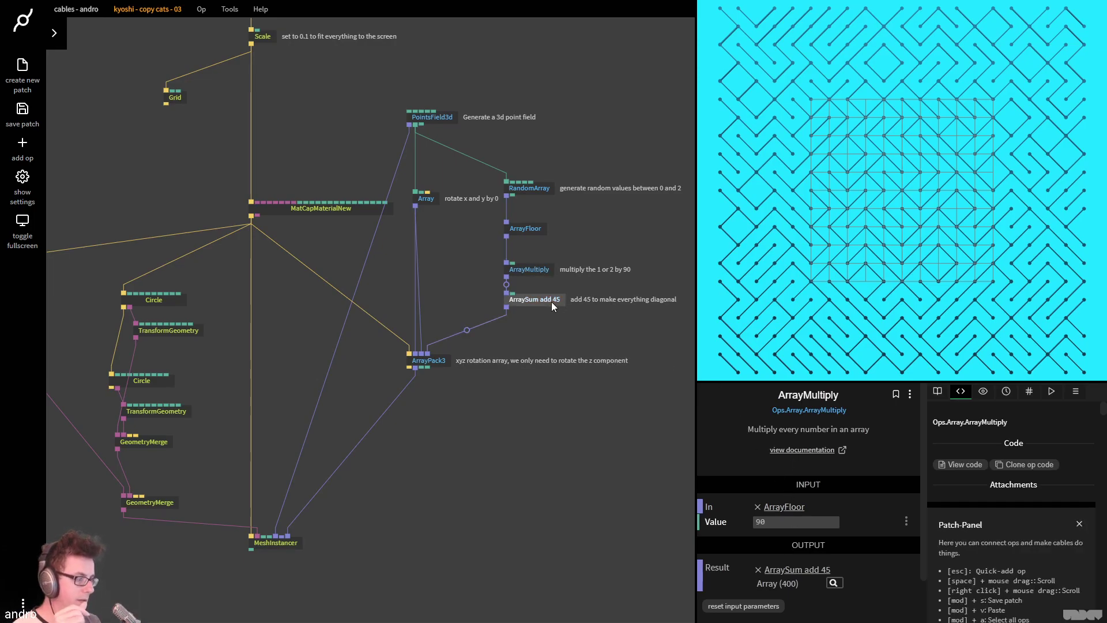
click(772, 522)
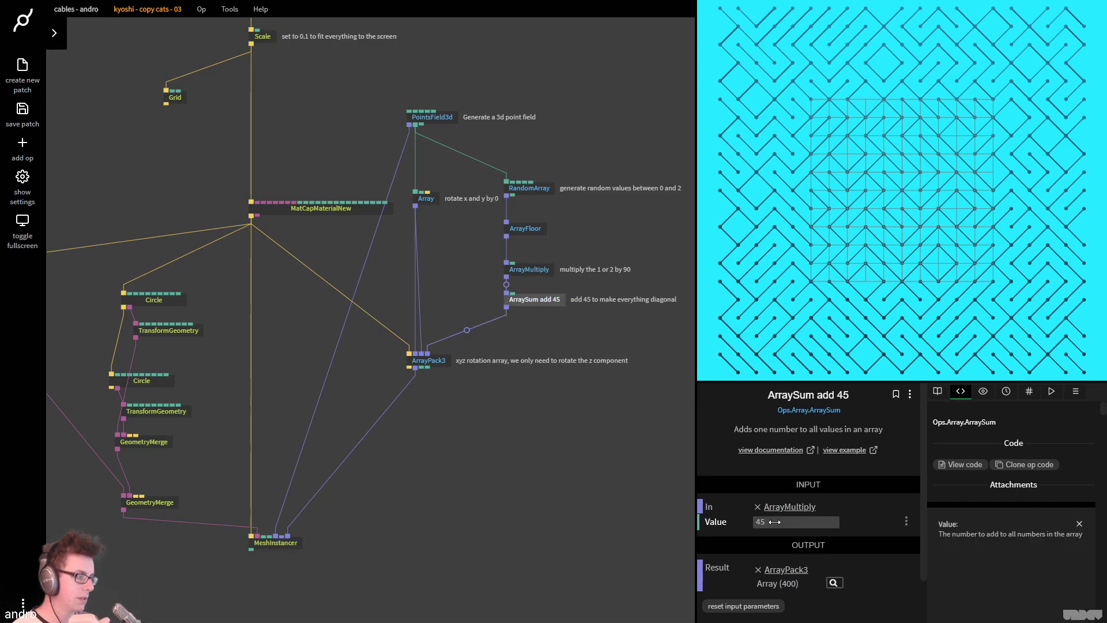
text(0)
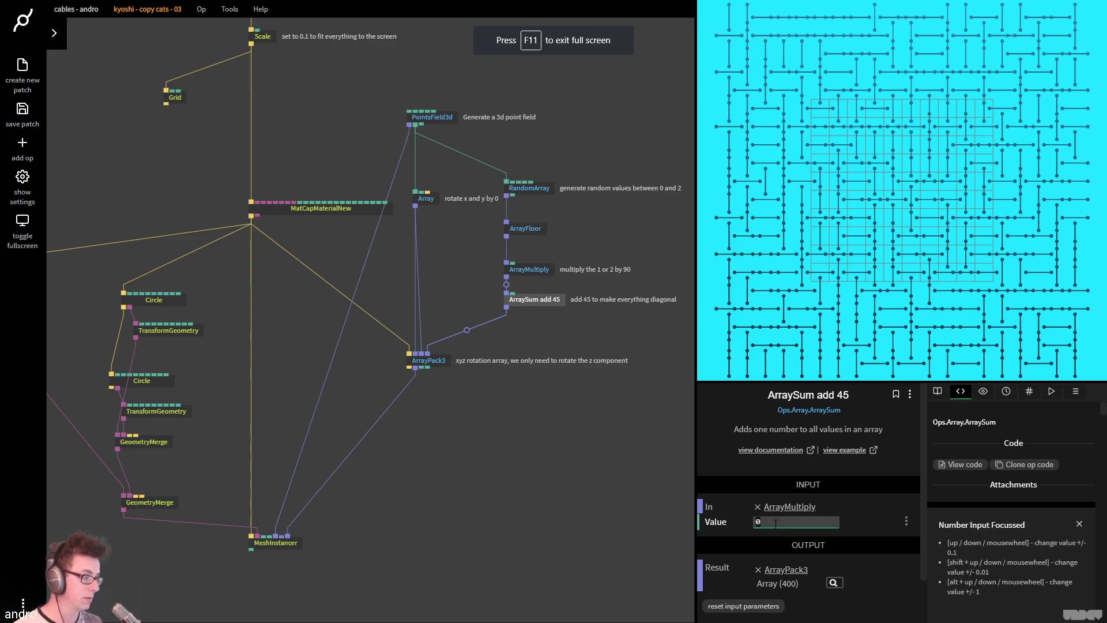
text(45)
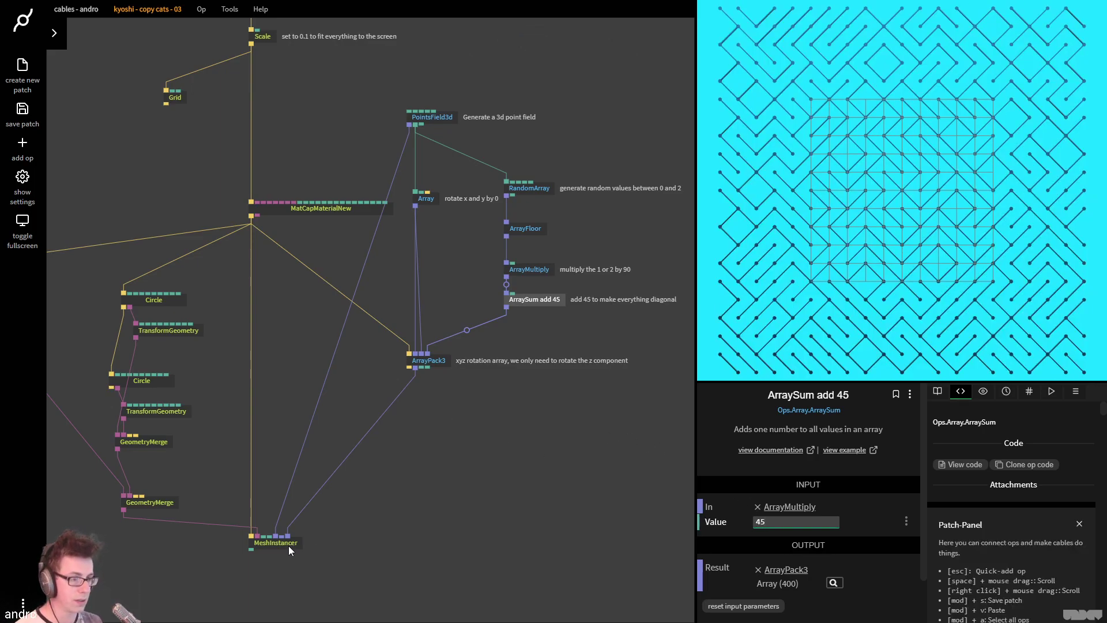
Insert a SmoothArray fed by ArrayPack3's array and trigger, and connect its array output to the MeshInstancer's Rotations
key(Escape)
key(Escape)
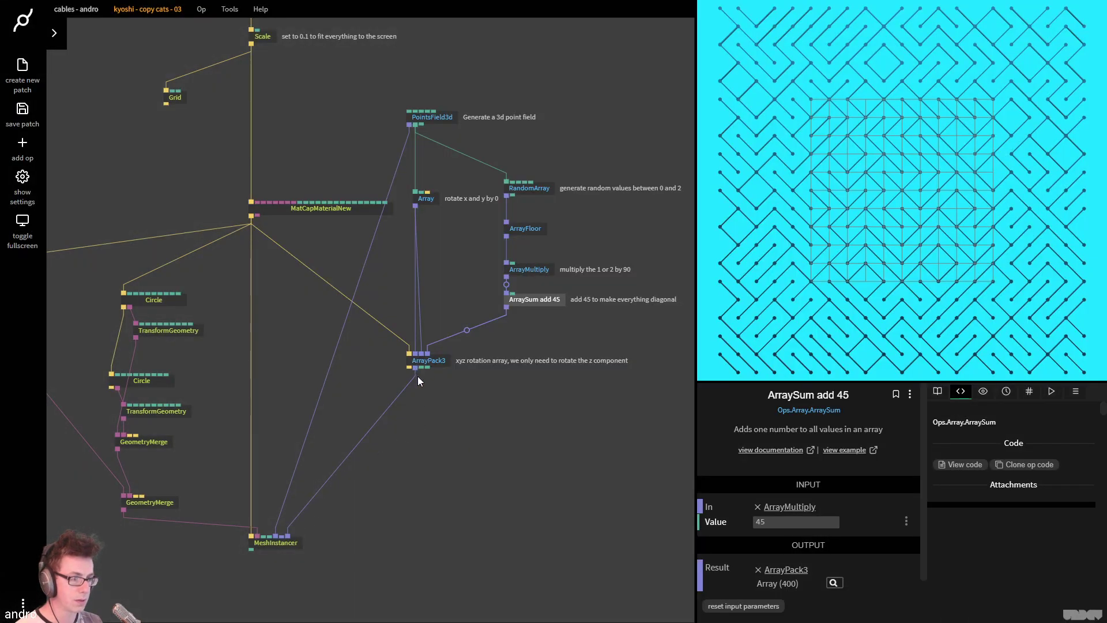
drag(417, 377, 425, 454)
text(smoothar)
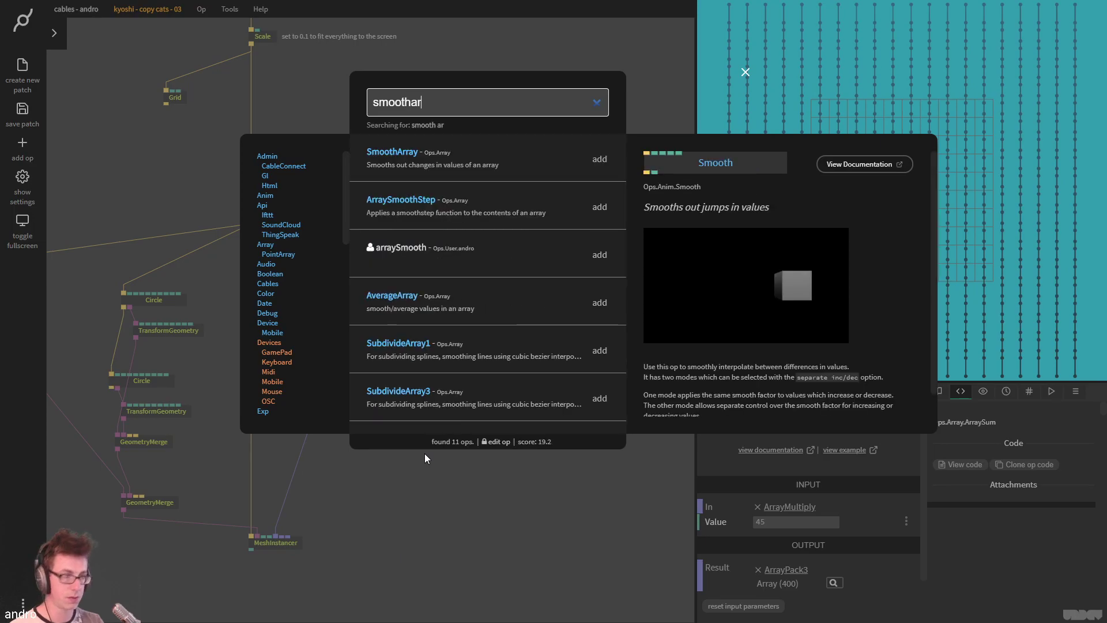
key(Return)
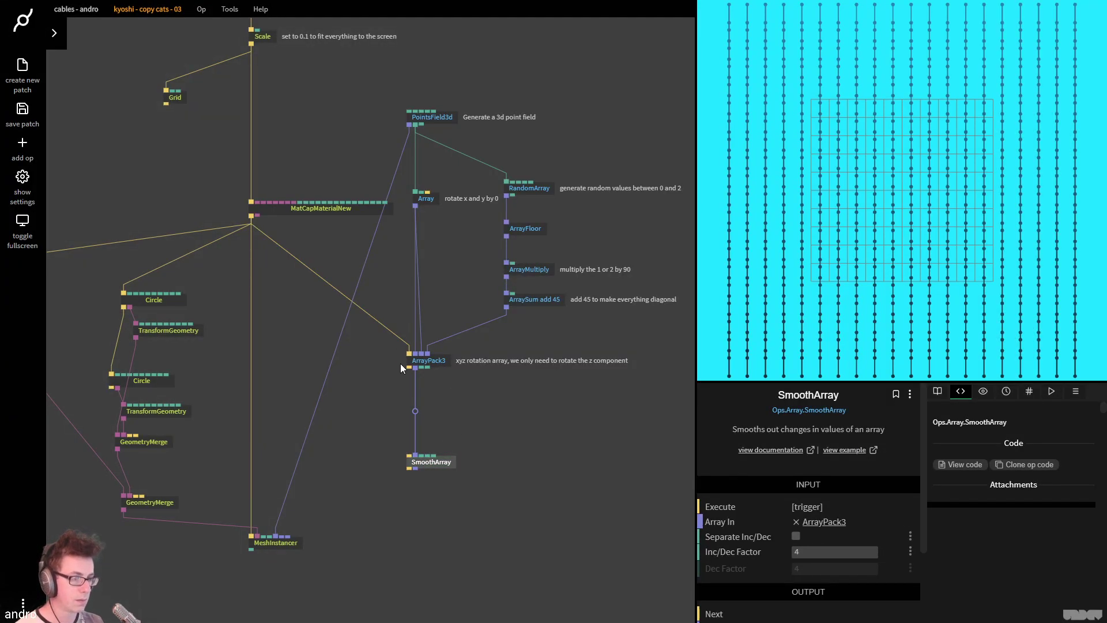
drag(409, 368, 289, 544)
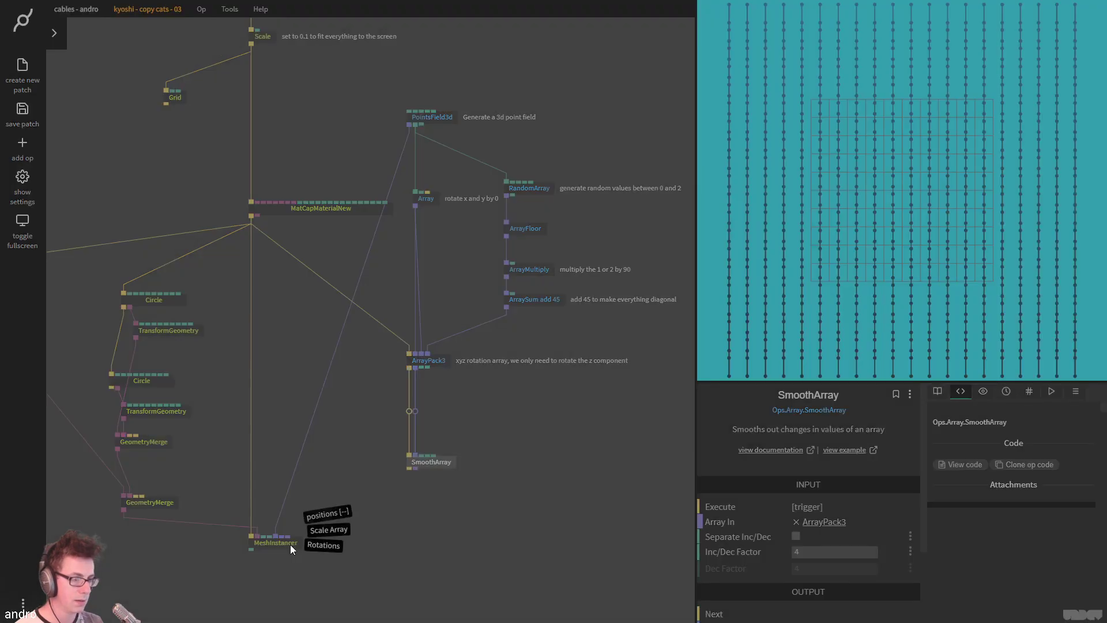
drag(337, 536, 337, 536)
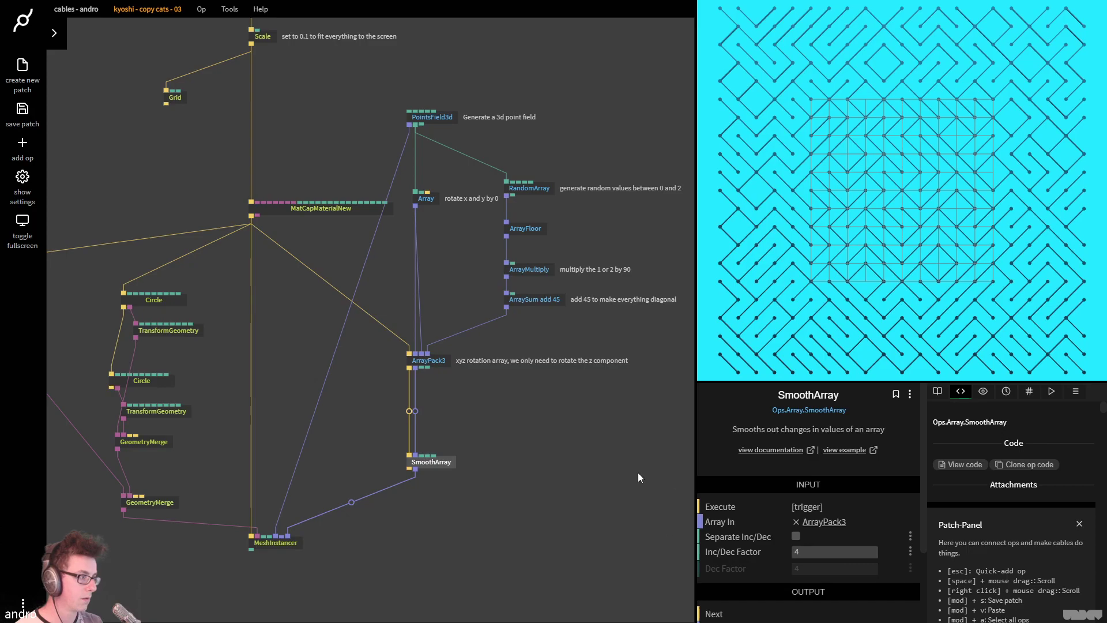
Change the RandomArray's Random Seed to try out the smoothed rotation of the bars
click(533, 188)
scroll(865, 552, down, 1)
drag(857, 548, 891, 548)
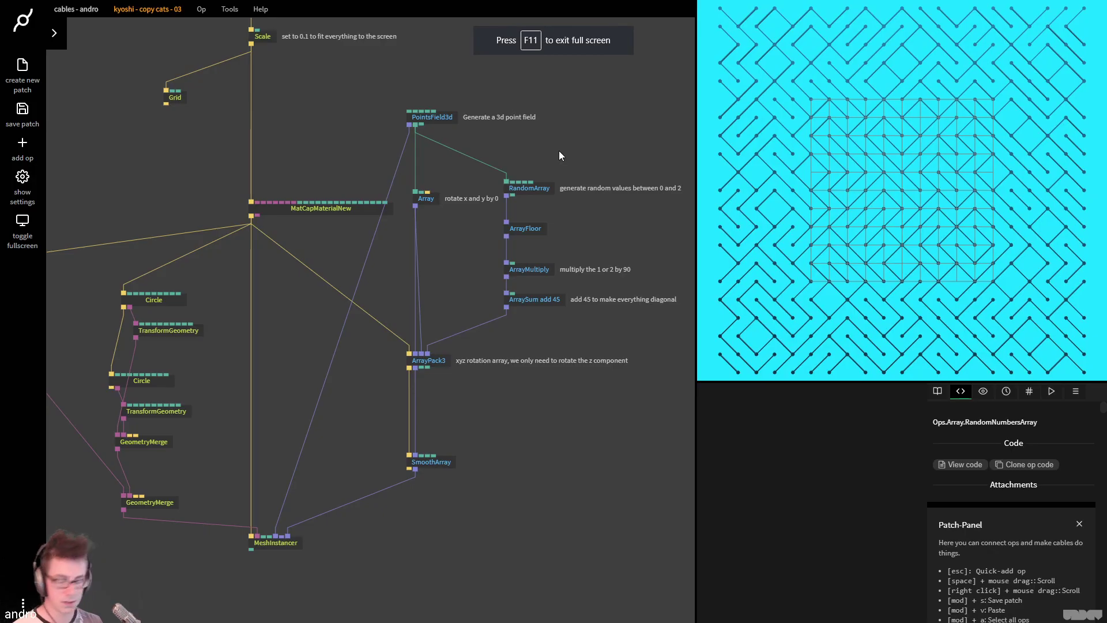
Compare the bars' motion with the animation in the reference tweet, and return to the patch
key(ctrl+Tab)
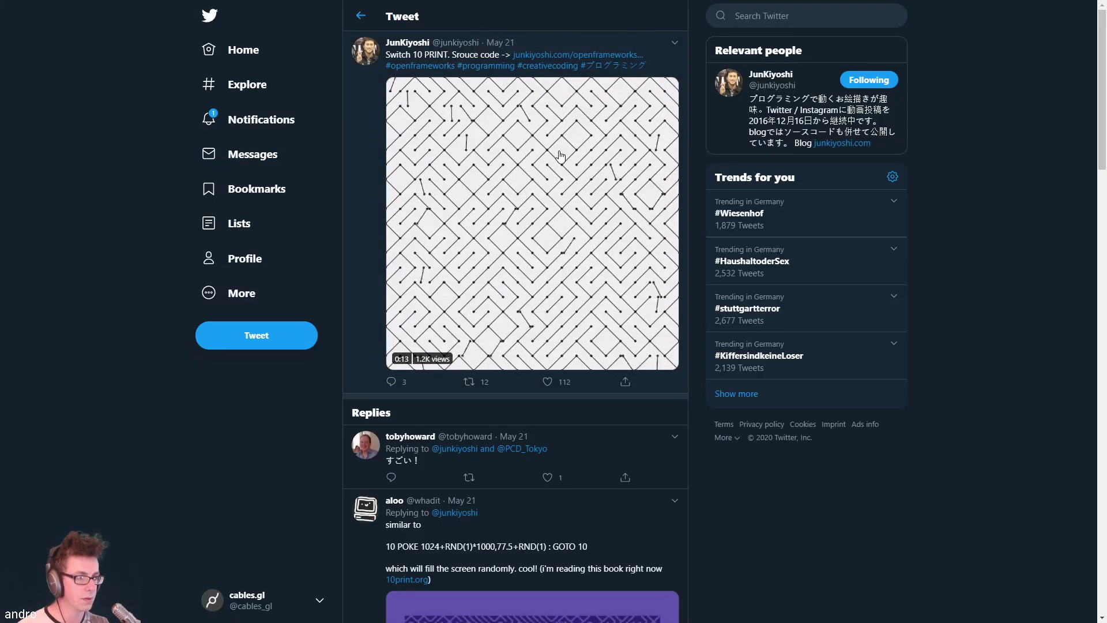
key(ctrl+shift+Tab)
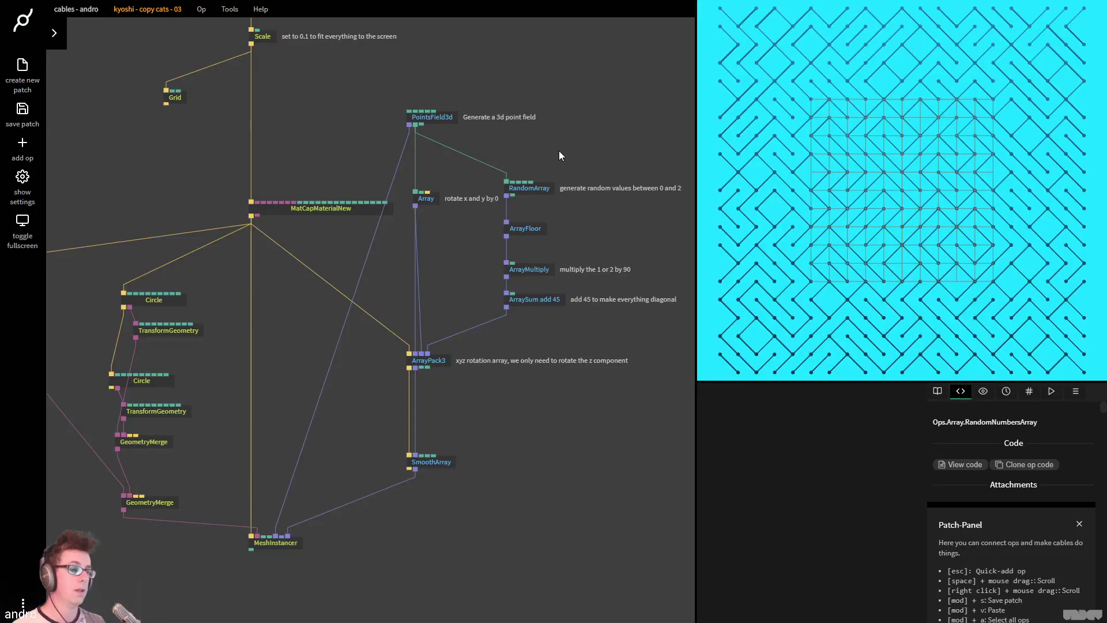
Duplicate the RandomArray, place the copy beside the original's comment, and connect PointsField3d's point count to its NumValues
drag(527, 166, 425, 189)
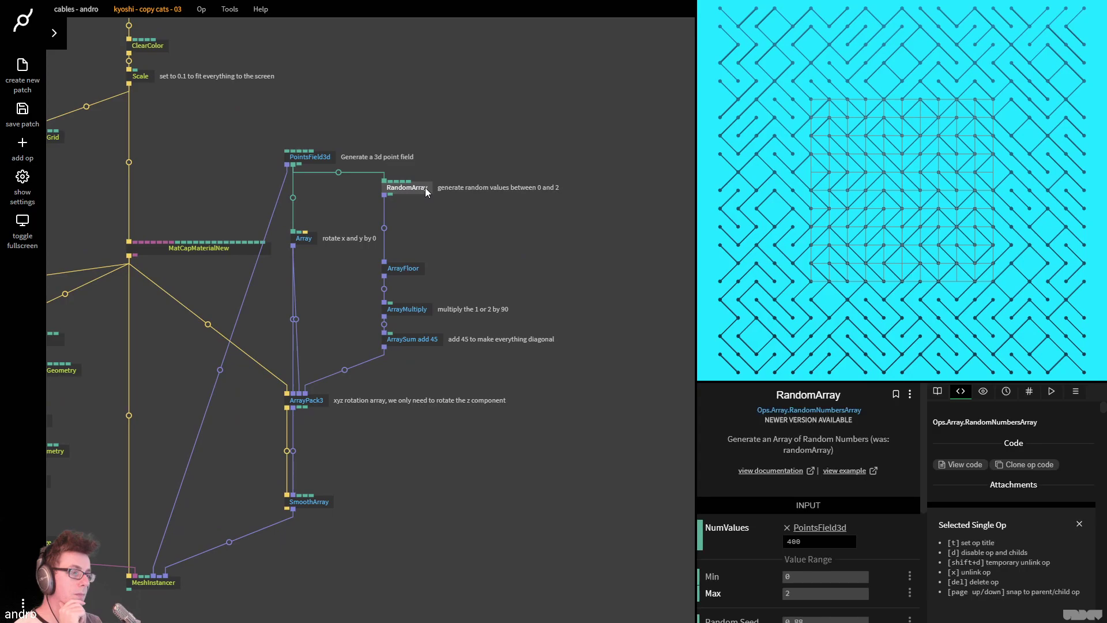
key(ctrl+c)
key(ctrl+v)
drag(407, 213, 603, 189)
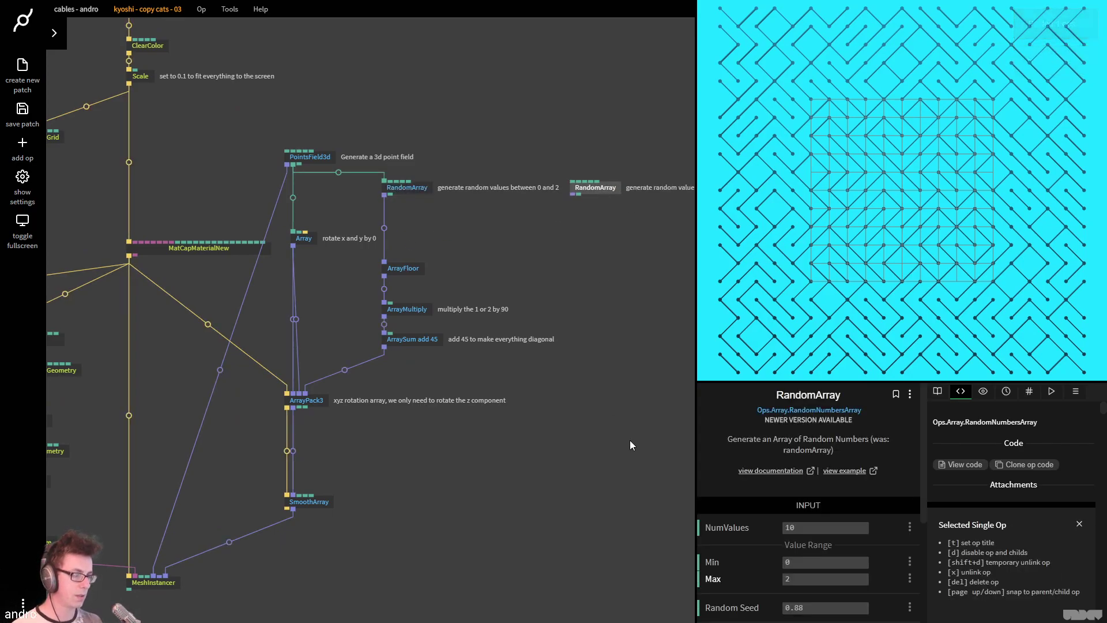
scroll(496, 262, right, 2)
drag(233, 171, 563, 151)
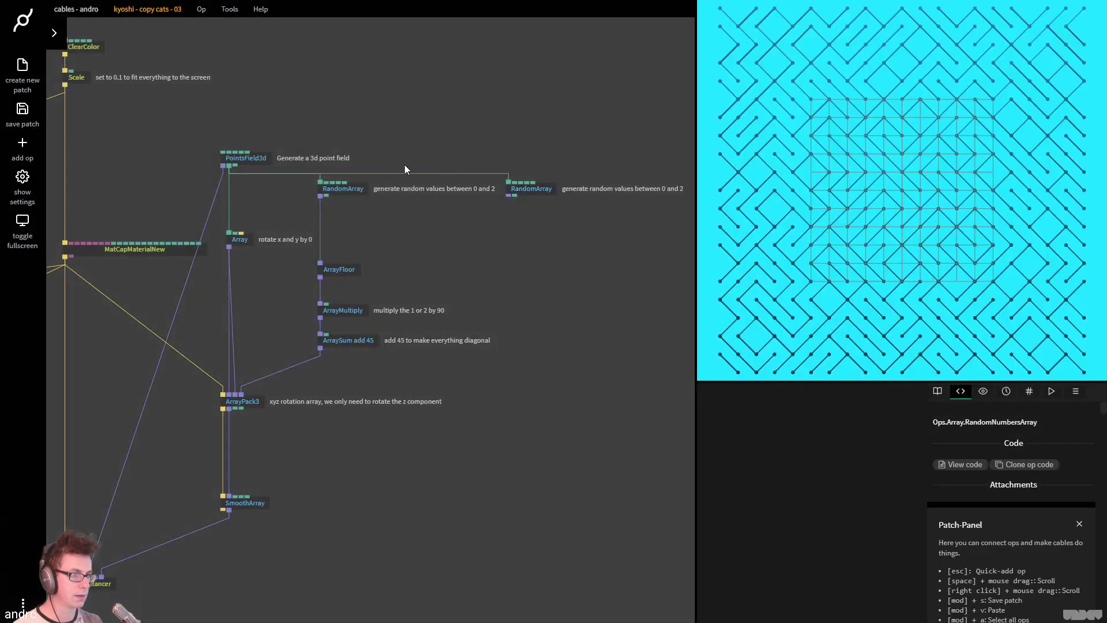
Clear the duplicated RandomArray's comment and move the PointsField3d op slightly higher in the patch
click(521, 189)
scroll(818, 580, down, 3)
click(793, 587)
key(ctrl+a)
key(BackSpace)
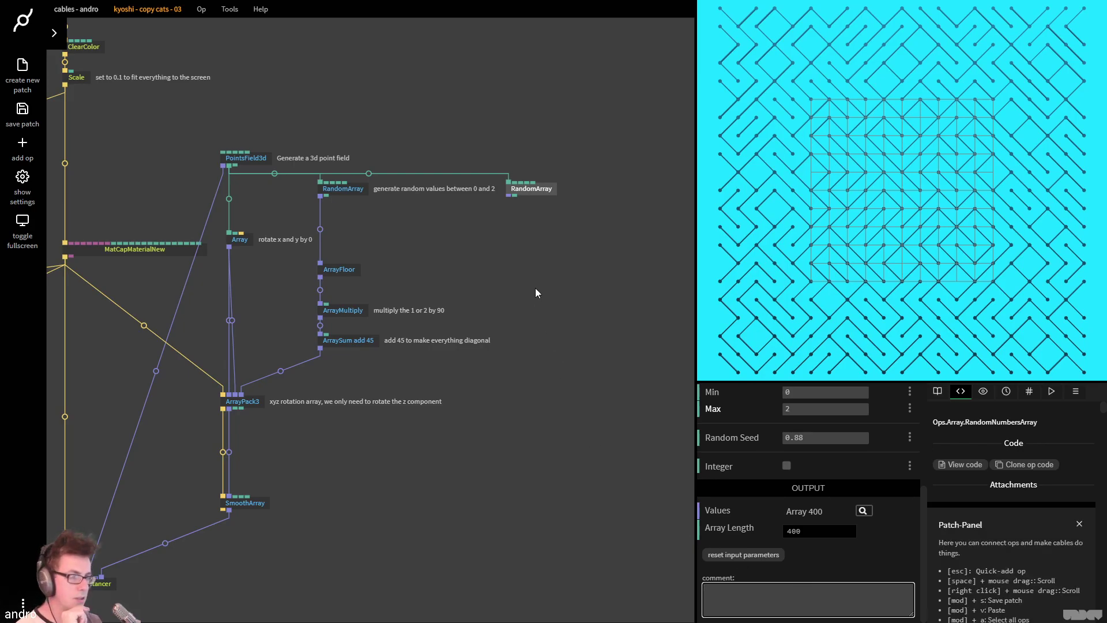
click(529, 189)
drag(248, 165, 248, 144)
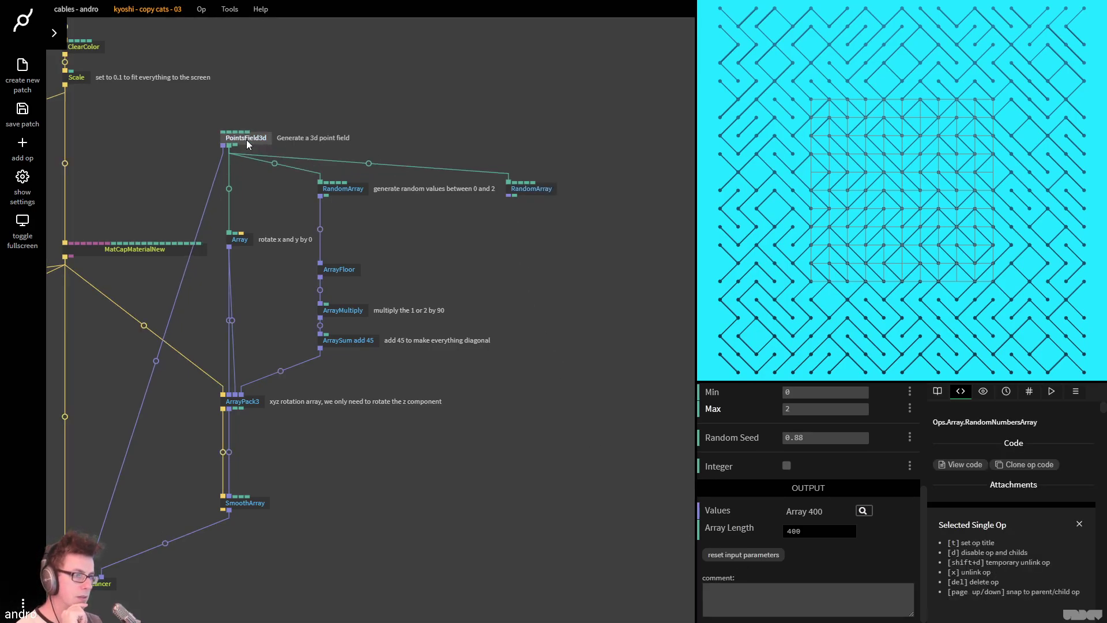
click(545, 189)
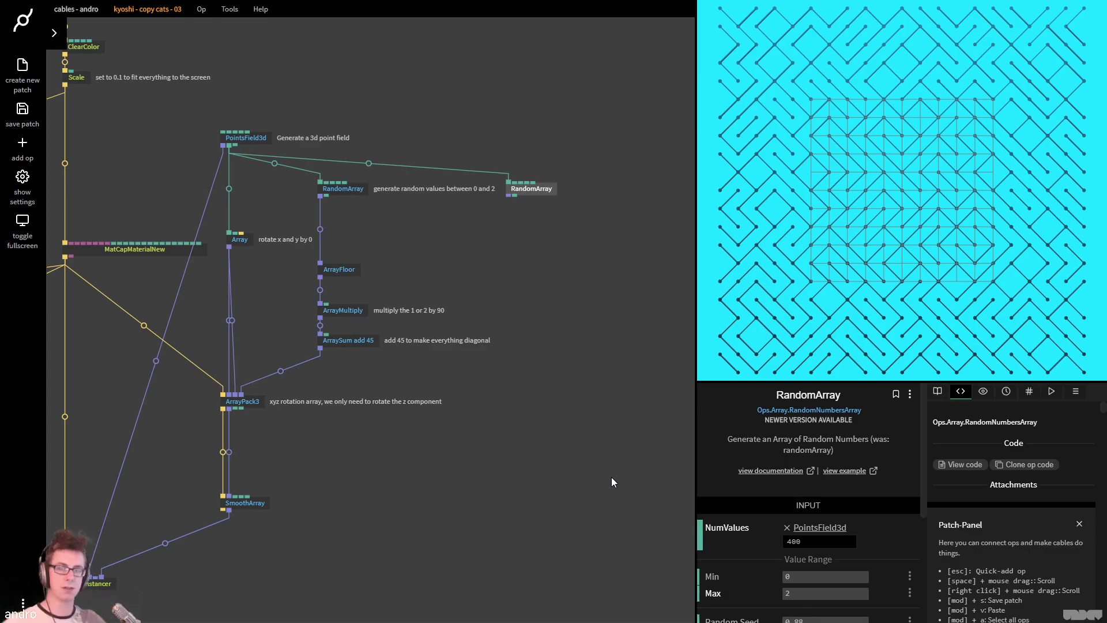
Delete the Grid op connected to Scale
drag(178, 176, 331, 251)
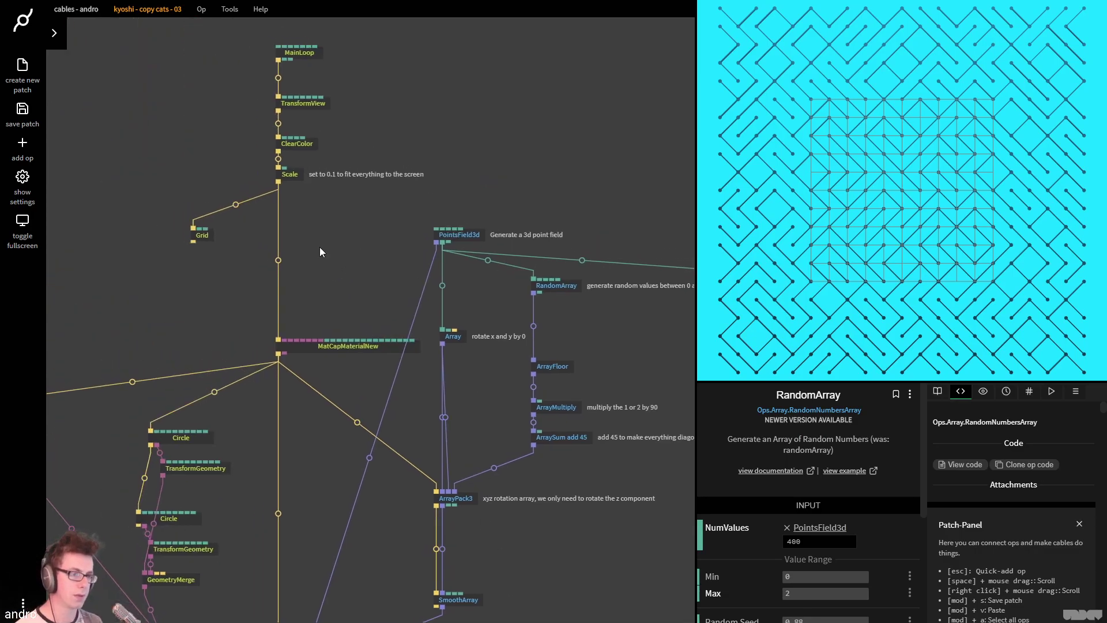
click(196, 234)
click(189, 284)
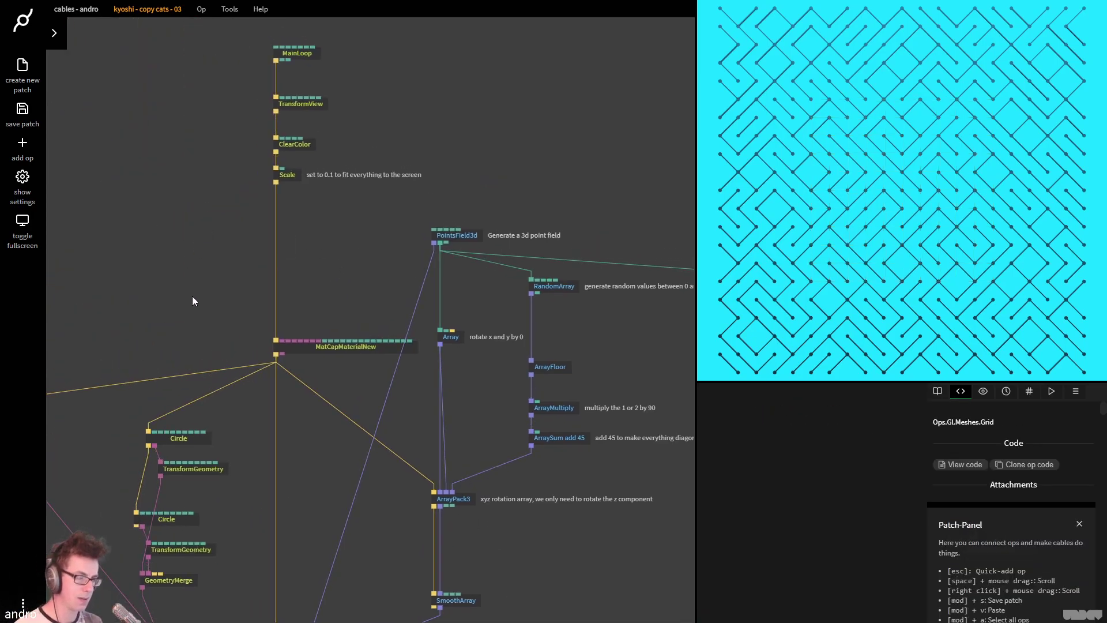
Set the duplicated RandomArray's Max to 1 and its Random Seed to 0
drag(339, 292, 251, 259)
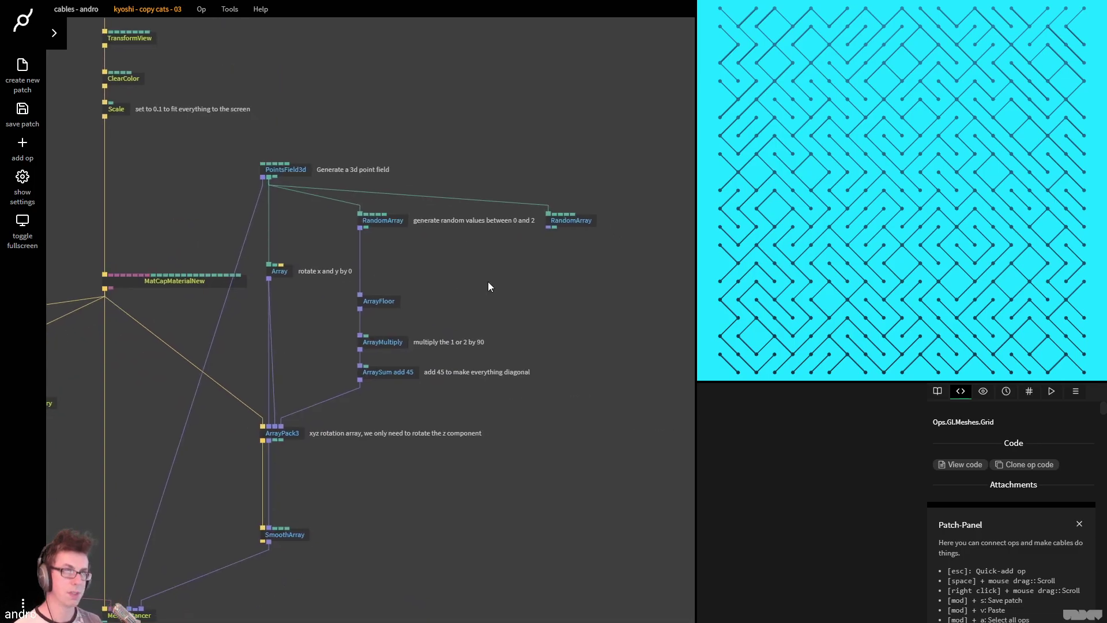
click(576, 213)
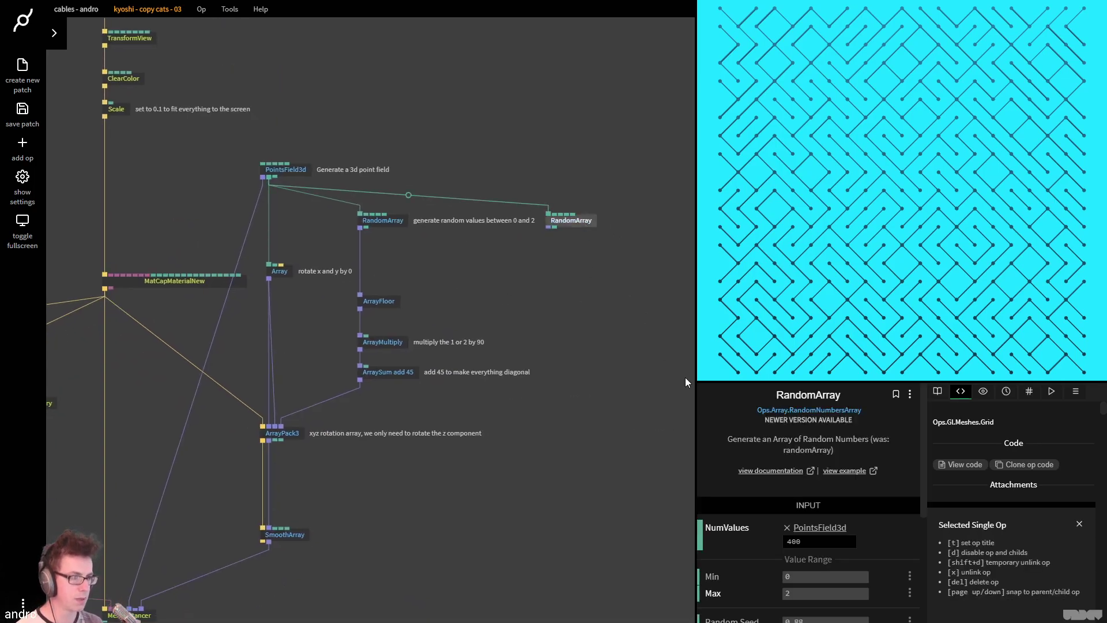
click(816, 589)
scroll(816, 579, down, 1)
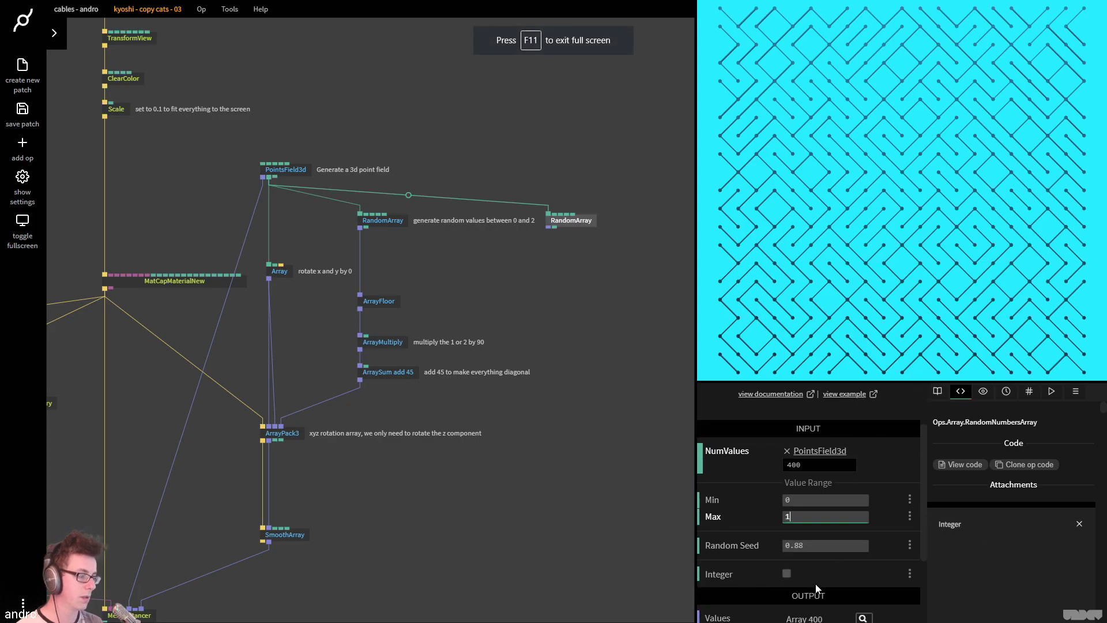
double_click(812, 547)
text(0)
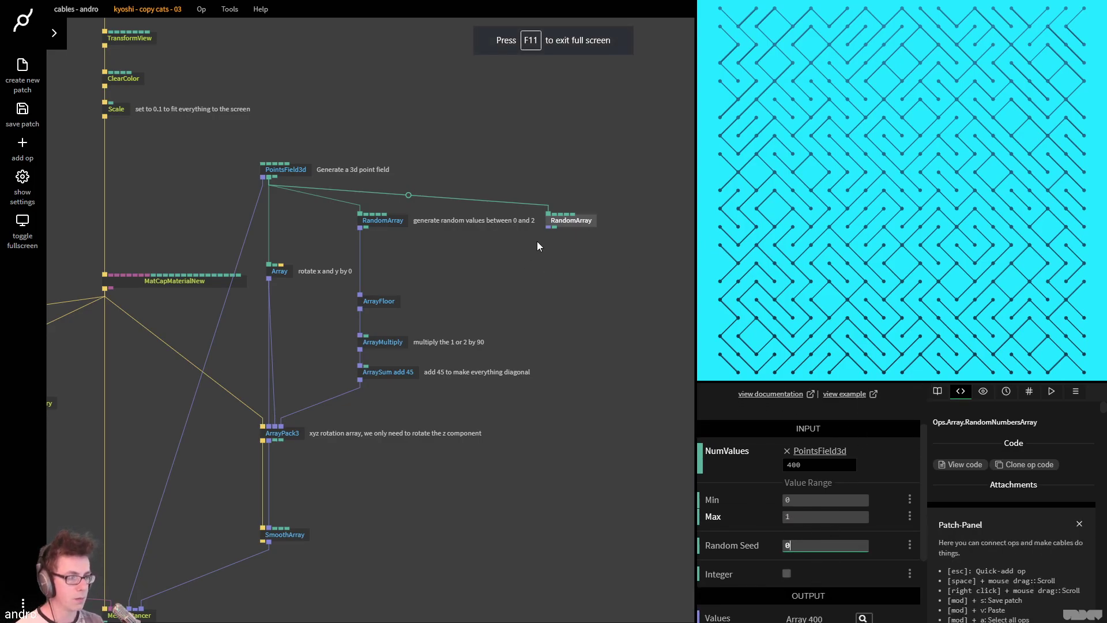
click(544, 254)
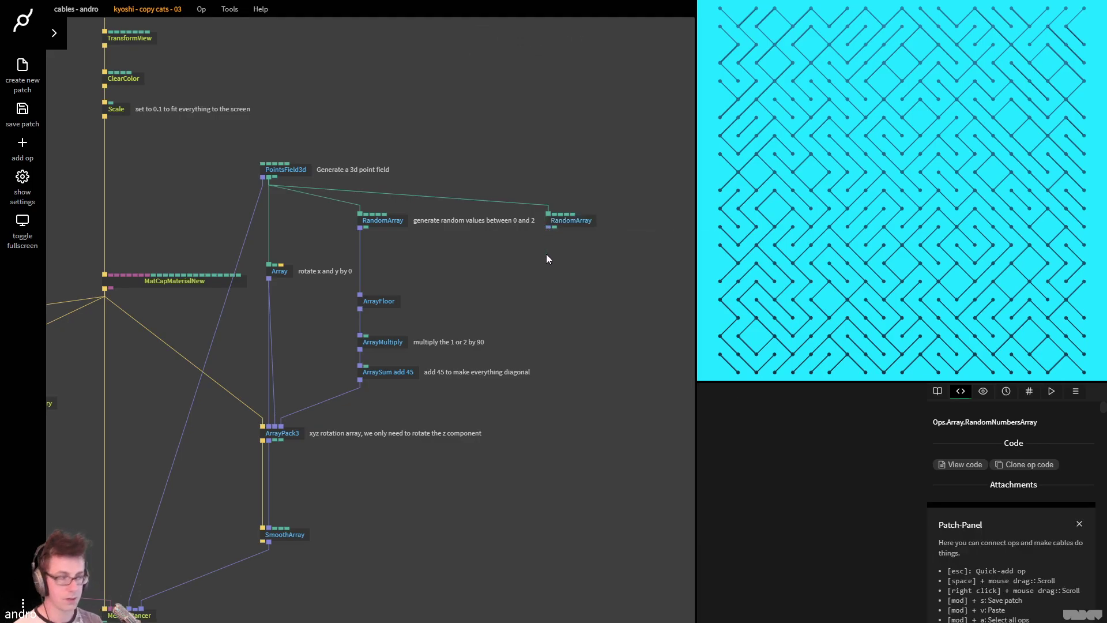
Insert an ArrayLogic op fed by the duplicated RandomArray's values, and review the parameters of both ops
scroll(549, 254, up, 2)
key(Escape)
text(arraylog)
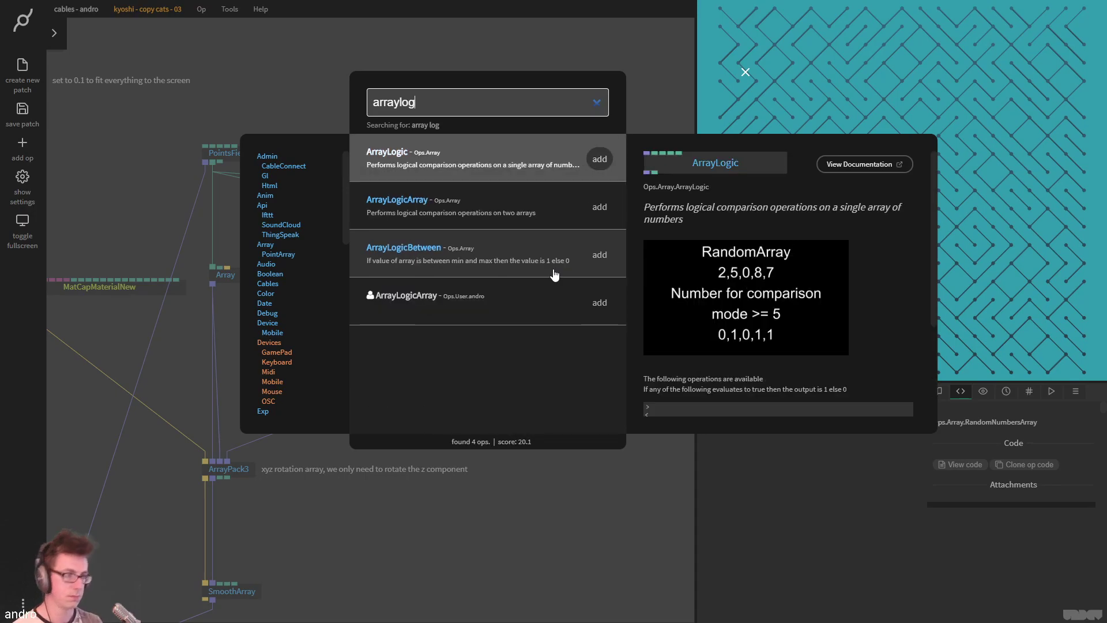
key(Return)
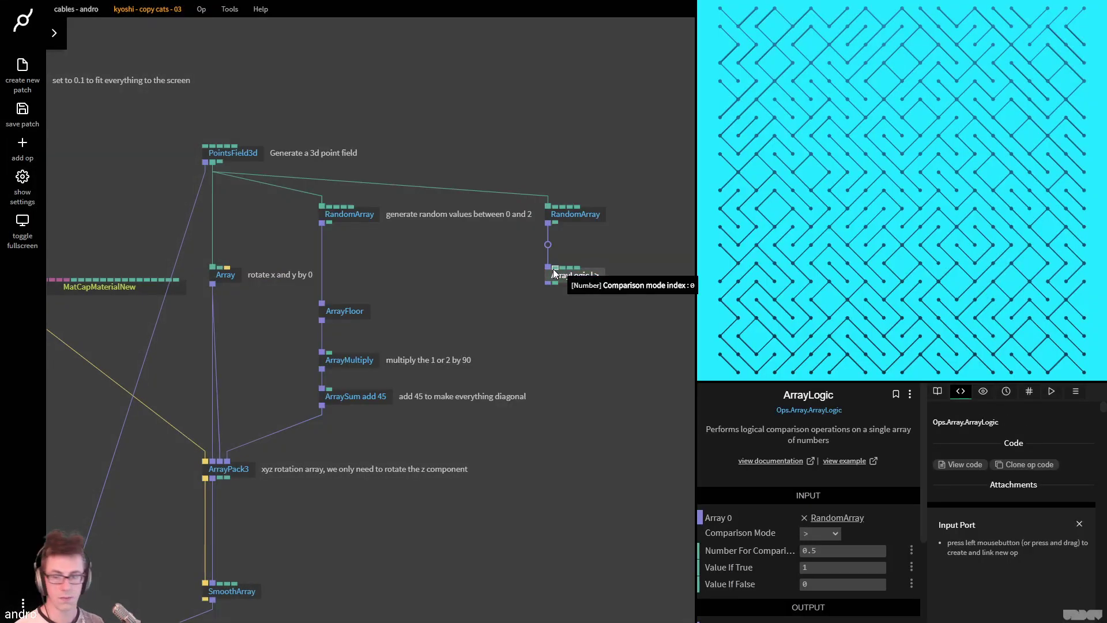
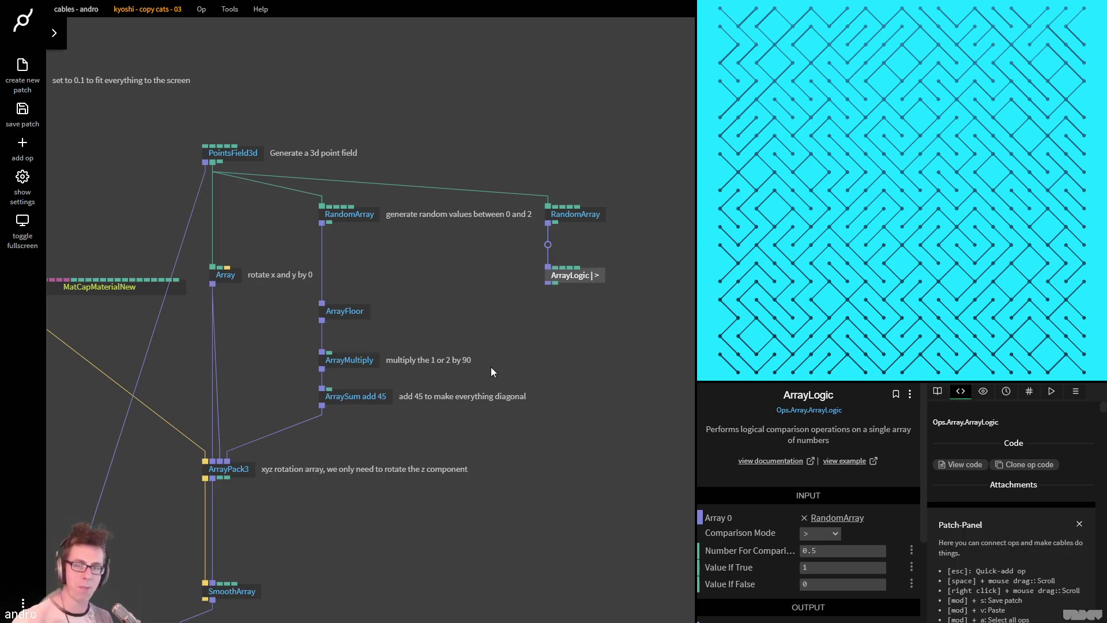
click(547, 343)
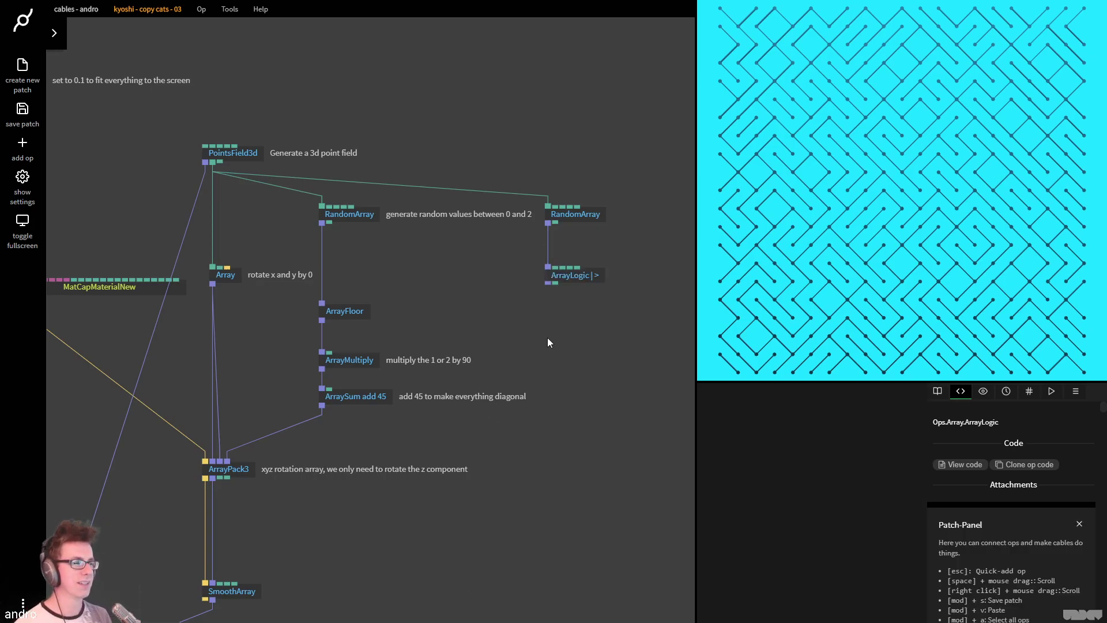
click(575, 274)
click(562, 212)
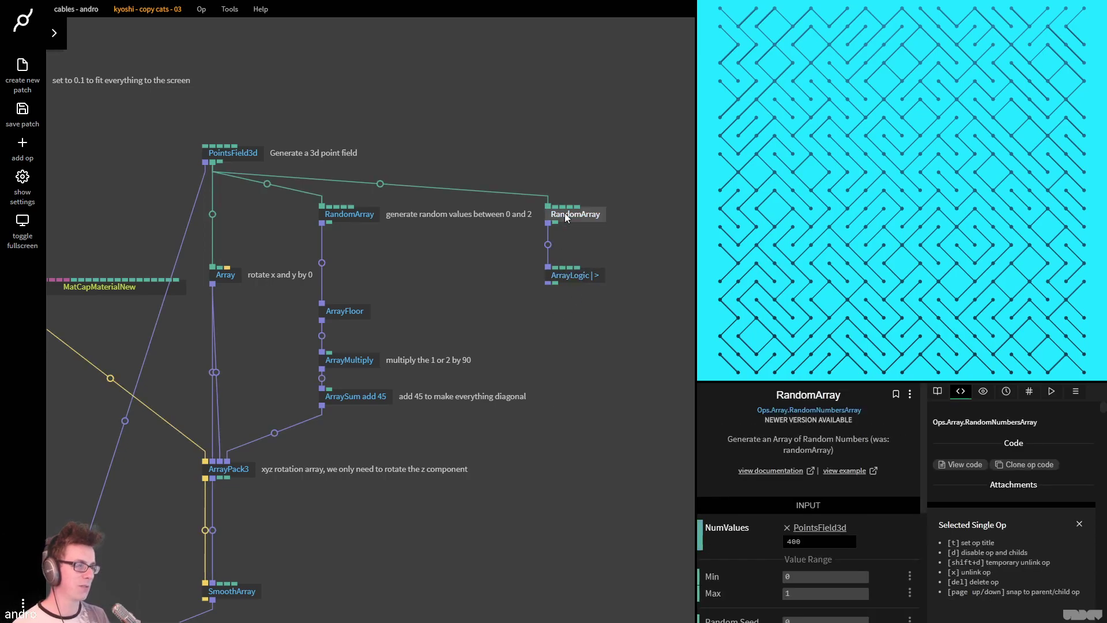
scroll(846, 592, down, 1)
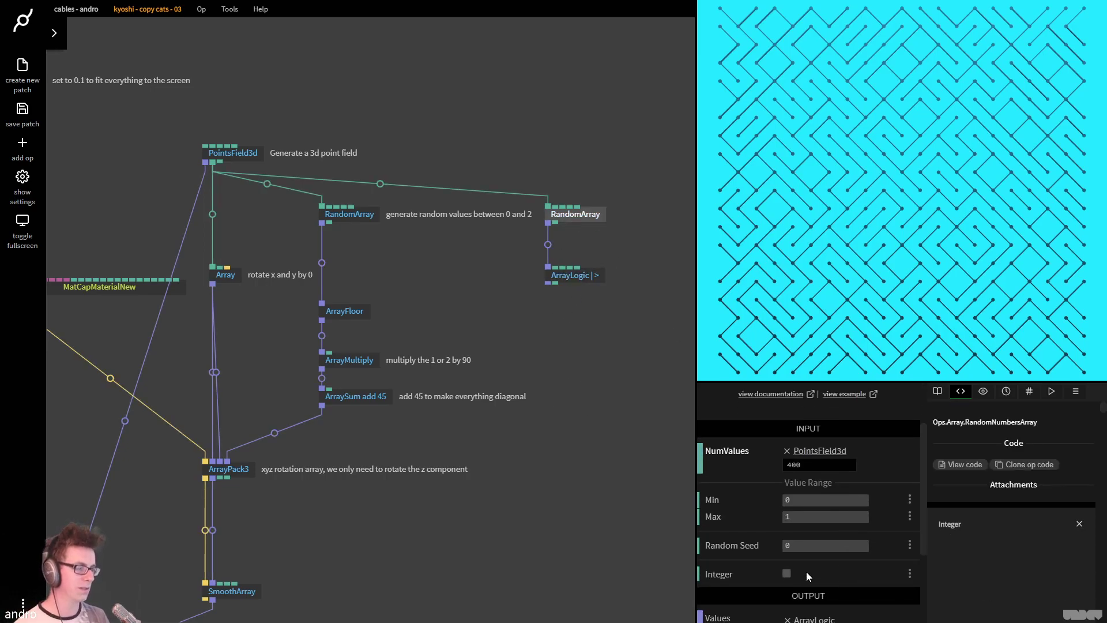
click(598, 277)
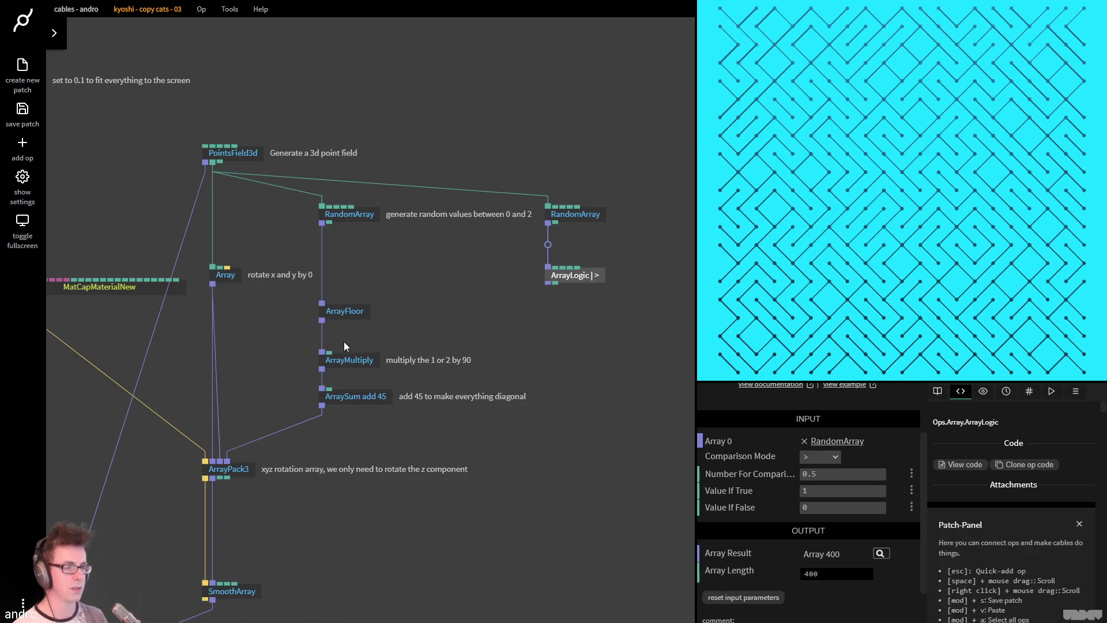
Insert an ArrayMathArray between ArrayFloor and ArrayMultiply, feed ArrayLogic's result into its Array 1, and set its math function to *
drag(340, 314, 340, 278)
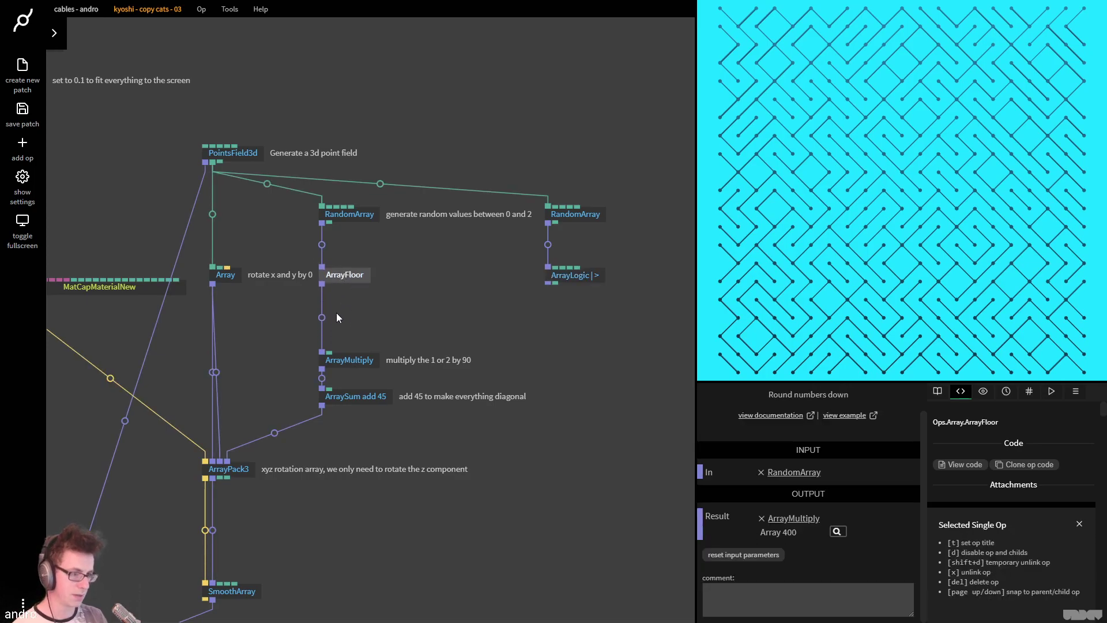
click(322, 317)
text(a)
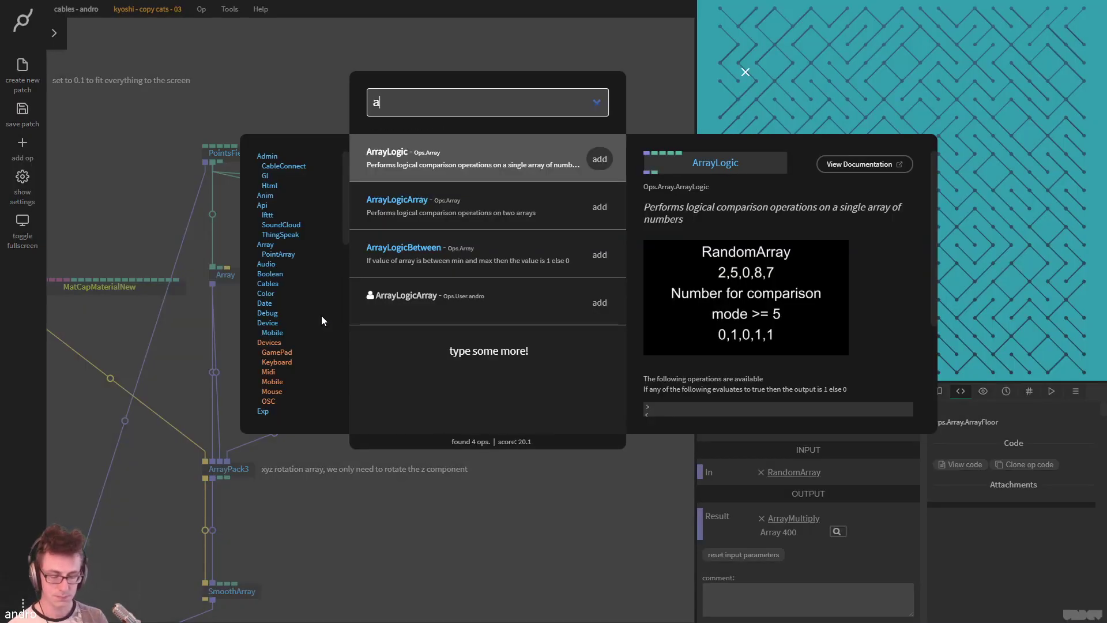
text(rraymathar)
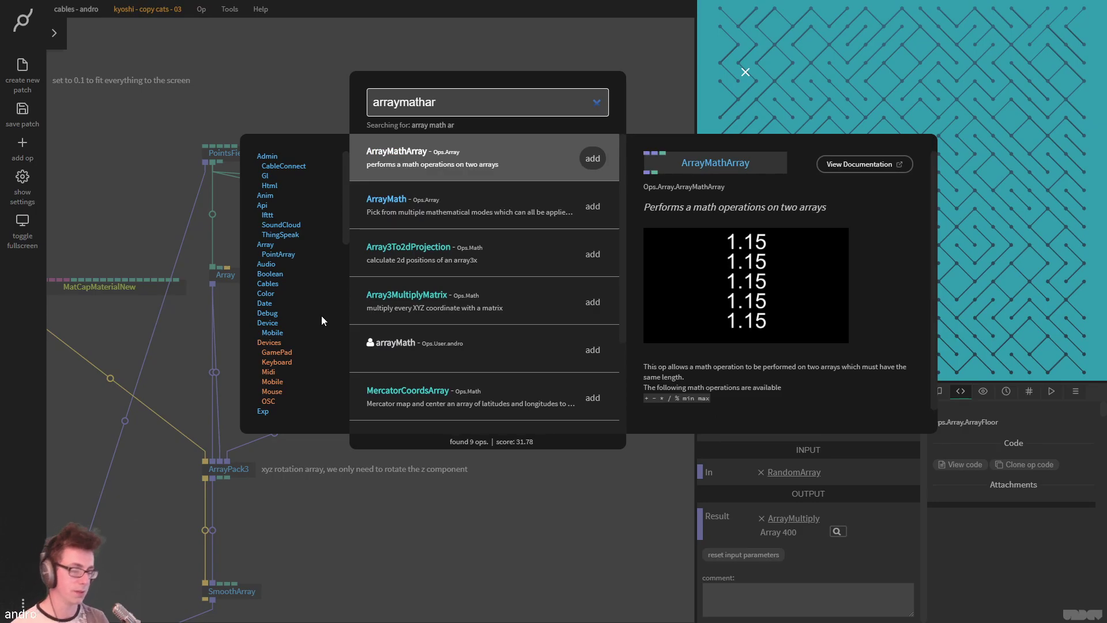
key(Return)
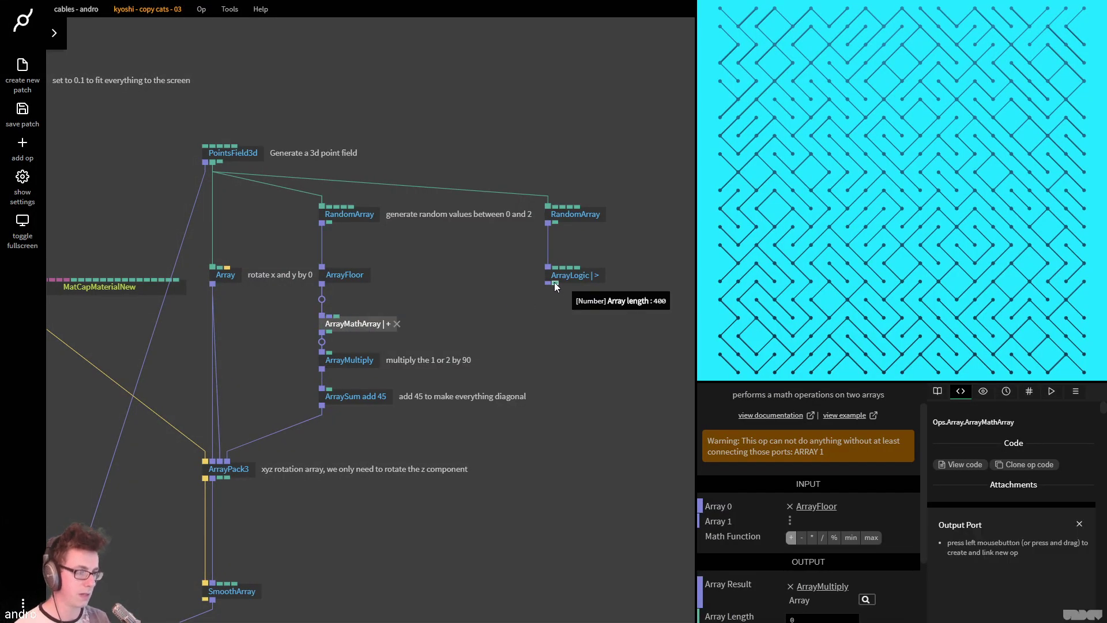
drag(548, 282, 378, 326)
click(812, 503)
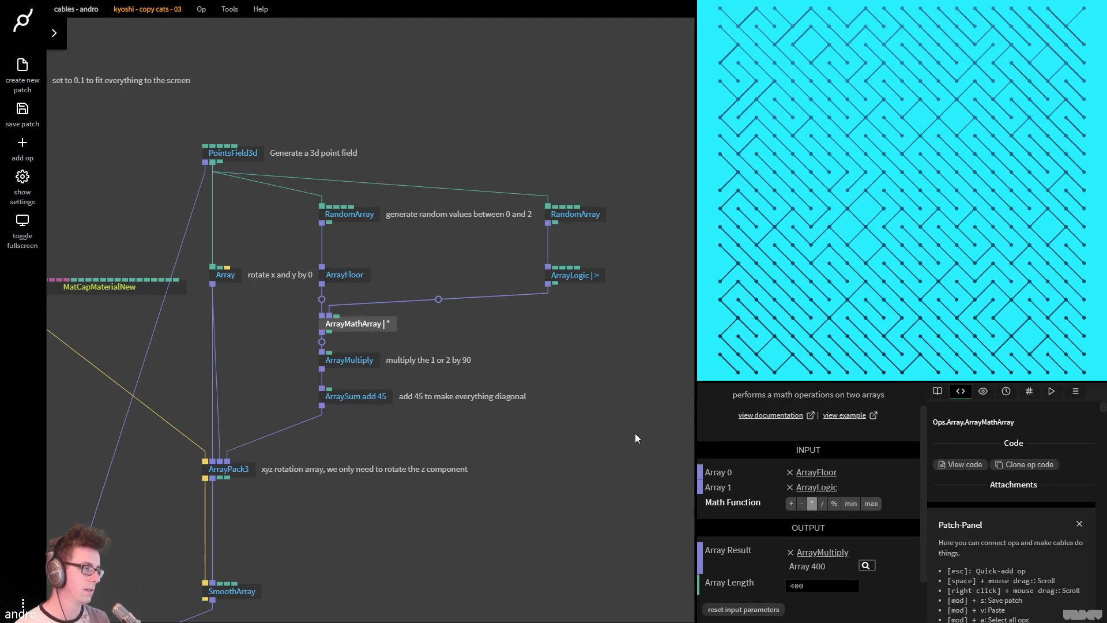
Set the ArrayLogic to compare with >= 0.8, and vary the second RandomArray's Random Seed, ending at 0.62
click(576, 214)
drag(831, 584, 839, 584)
click(585, 279)
click(835, 515)
text(.8)
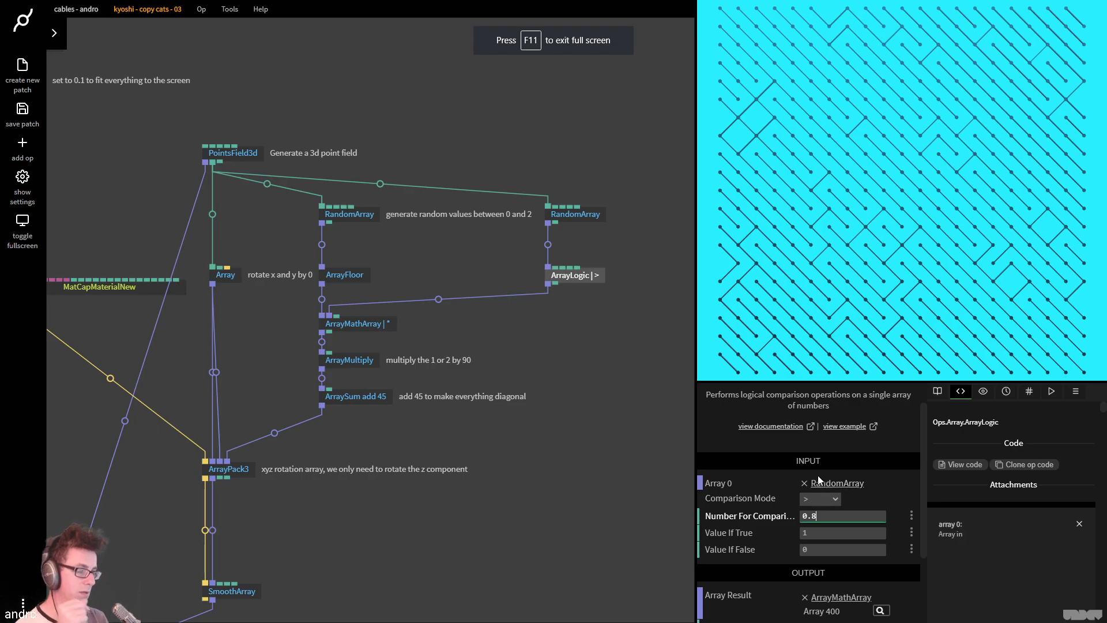
click(824, 497)
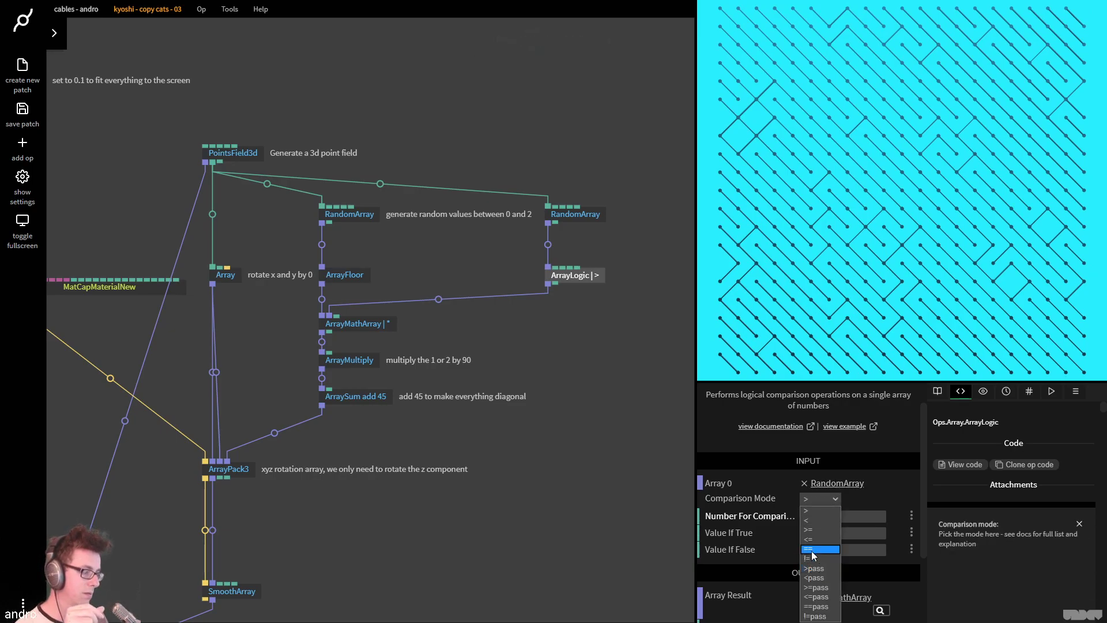
click(815, 530)
click(593, 219)
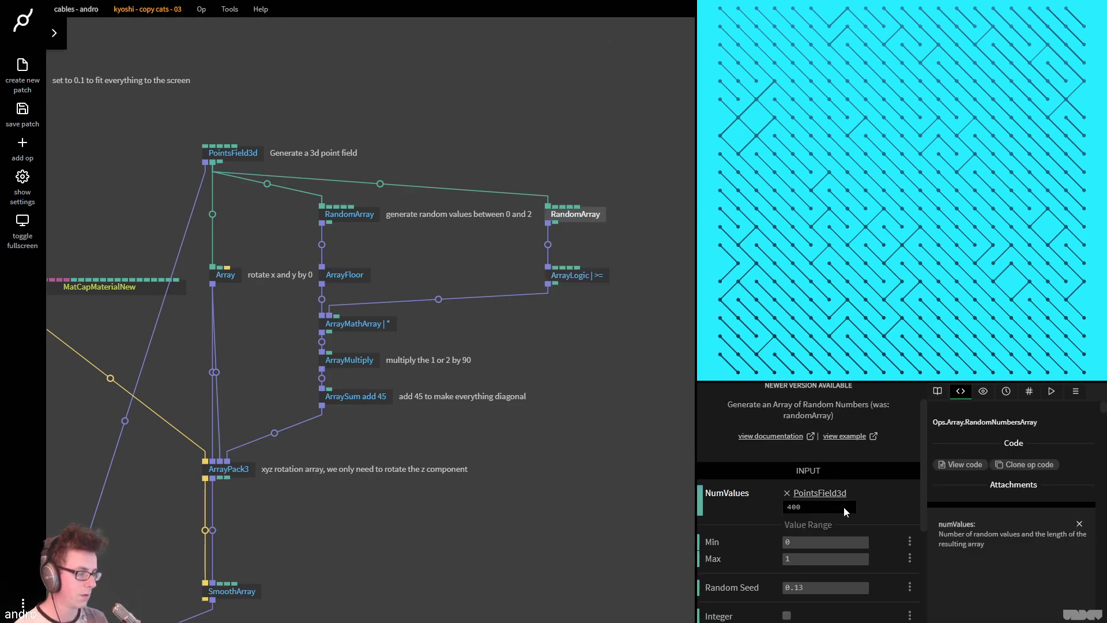
drag(825, 587, 945, 587)
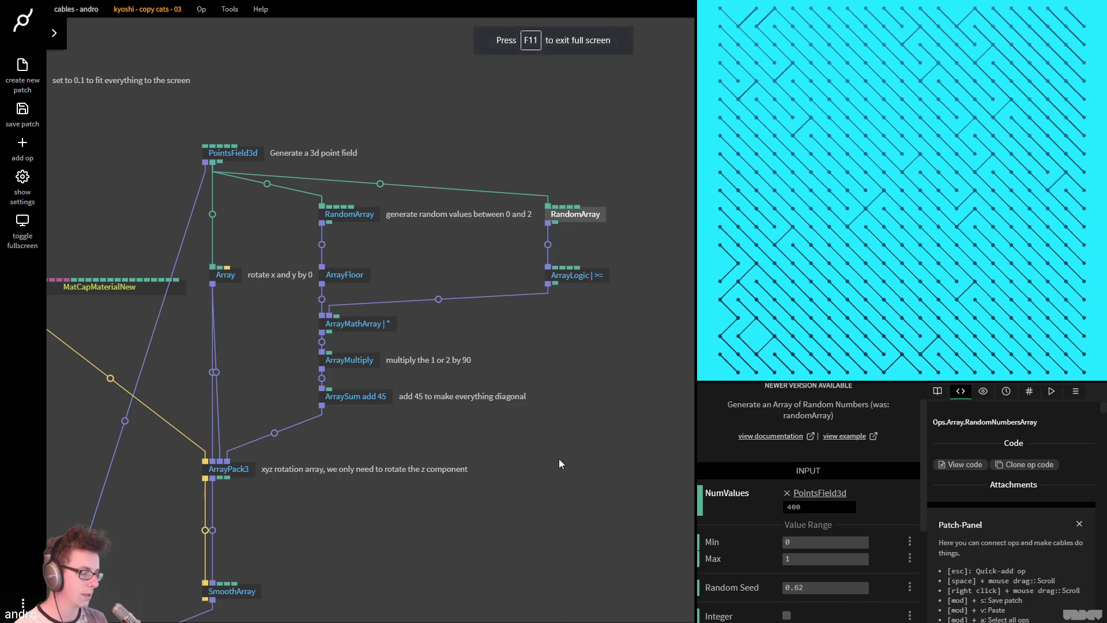
Insert a TriggerLimiter fed by TransformView's trigger and place it above the two RandomArray ops
scroll(400, 151, up, 5)
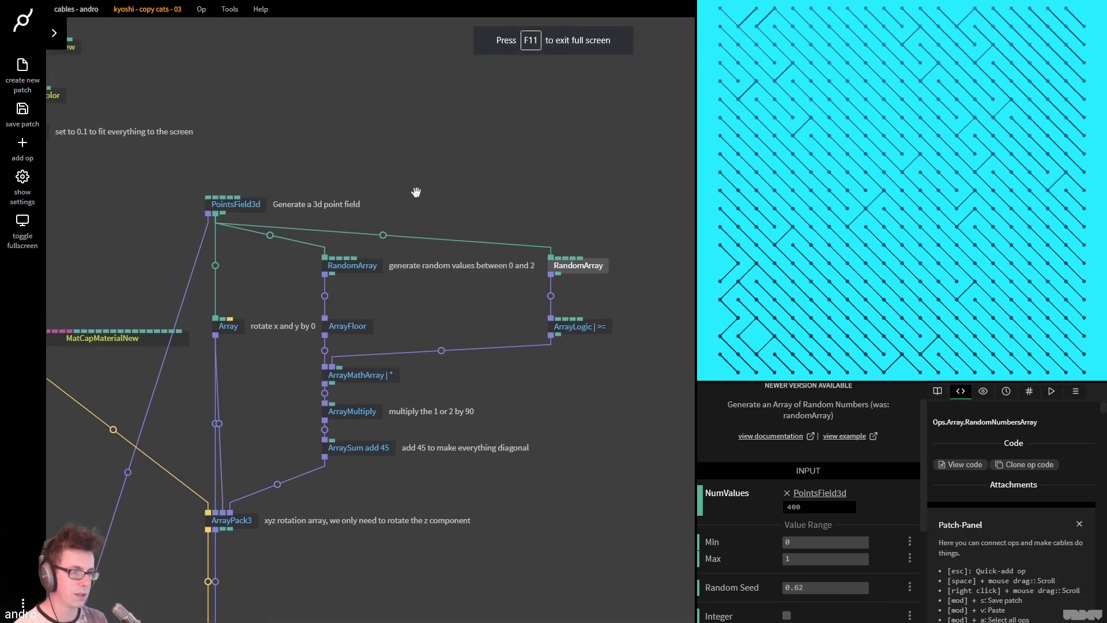
drag(158, 136, 579, 192)
click(172, 133)
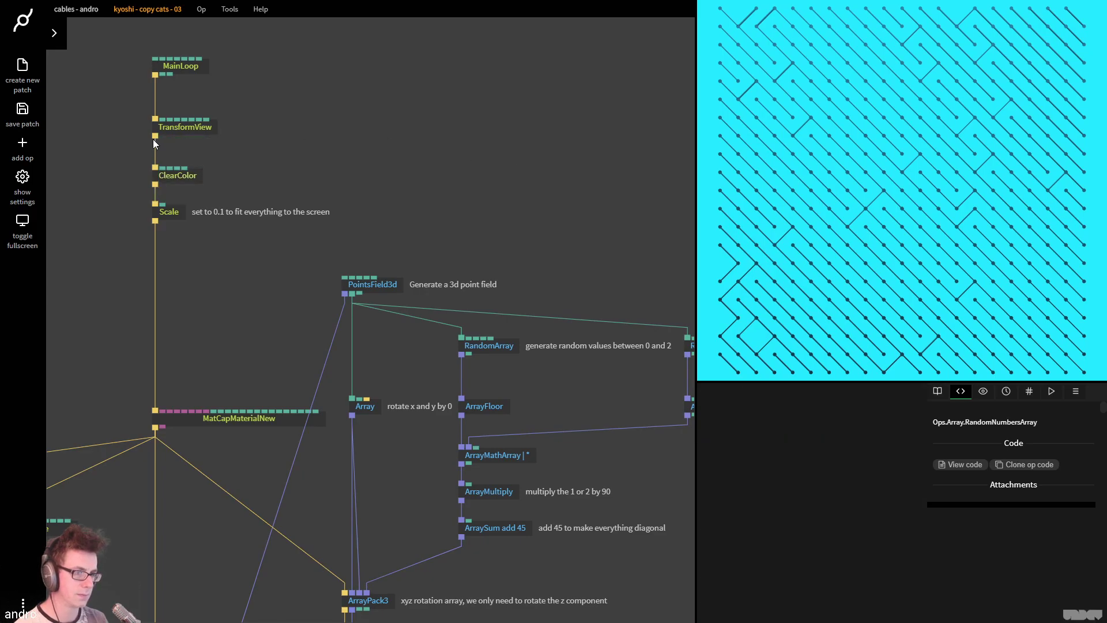
drag(154, 137, 565, 199)
text(t)
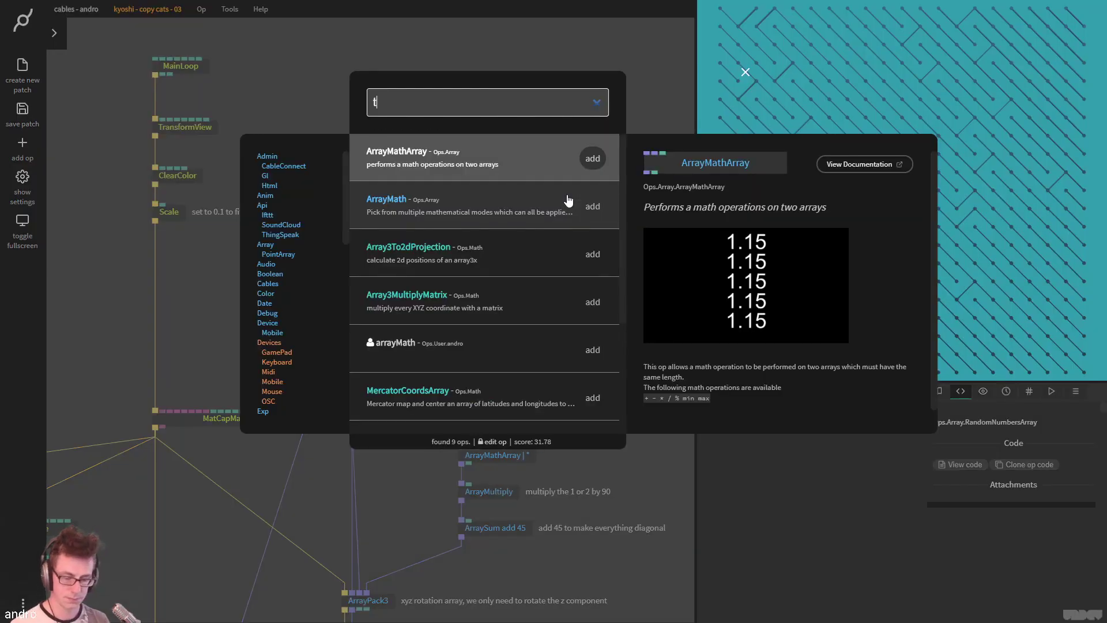
text(rigger limitr)
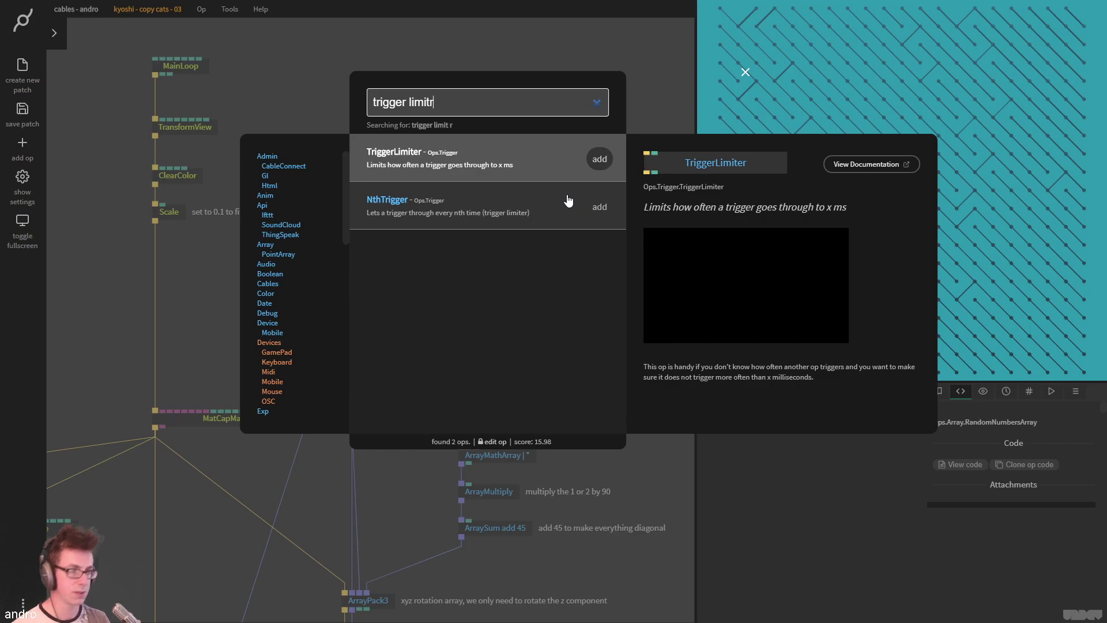
key(Return)
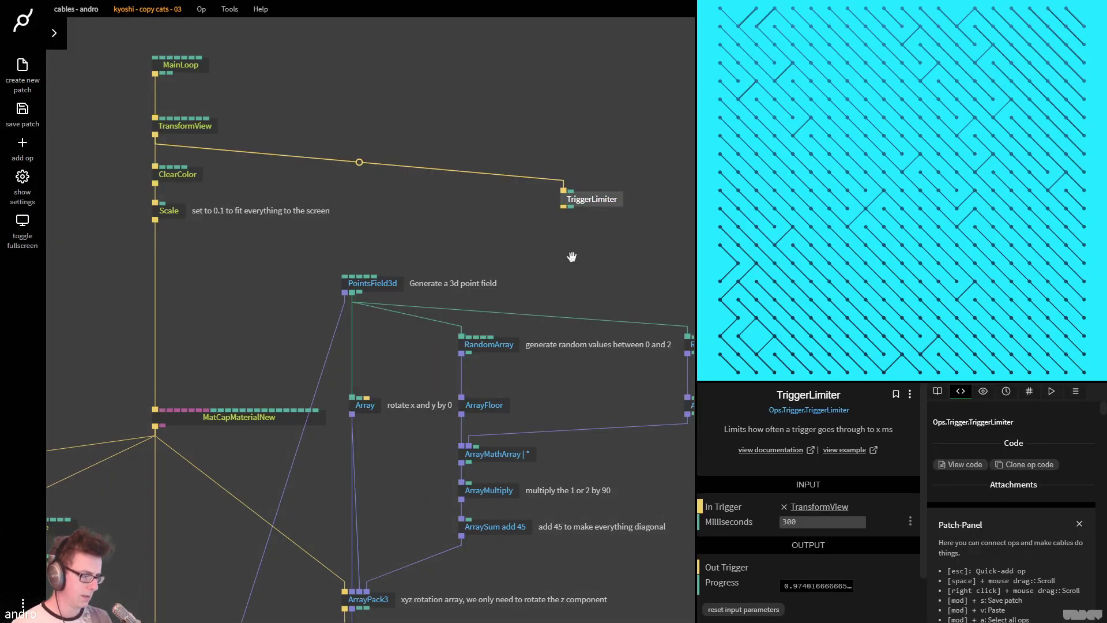
drag(580, 263, 481, 198)
drag(493, 129, 490, 118)
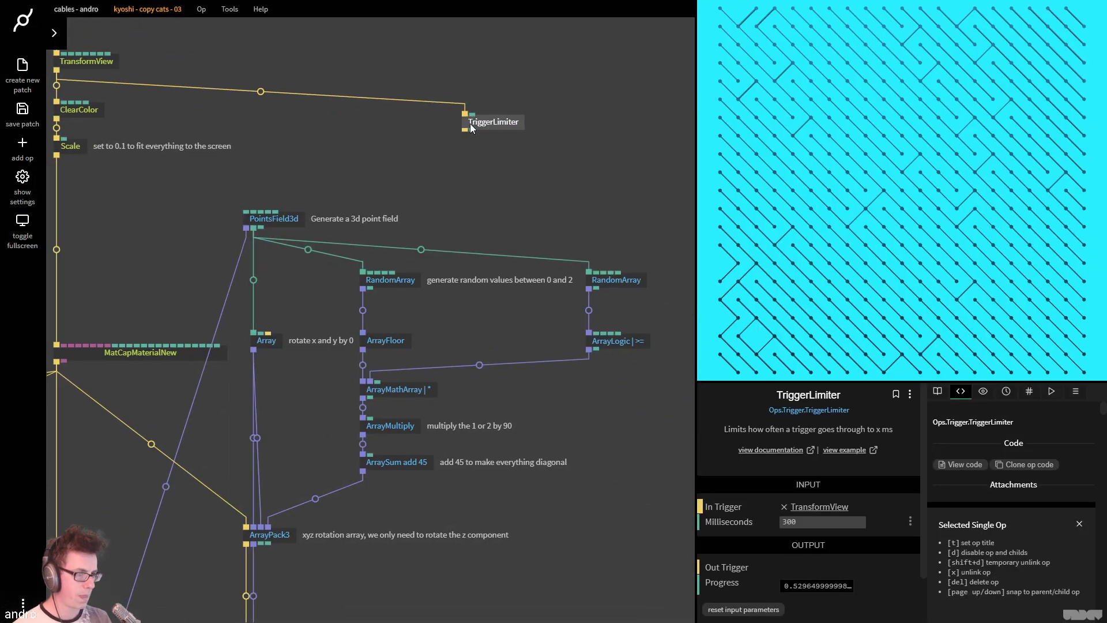
Set the TriggerLimiter's interval to 500 milliseconds and insert a TriggerCounter fed by its output trigger
click(814, 524)
text(500)
drag(465, 130, 460, 183)
text(trigger count)
key(Return)
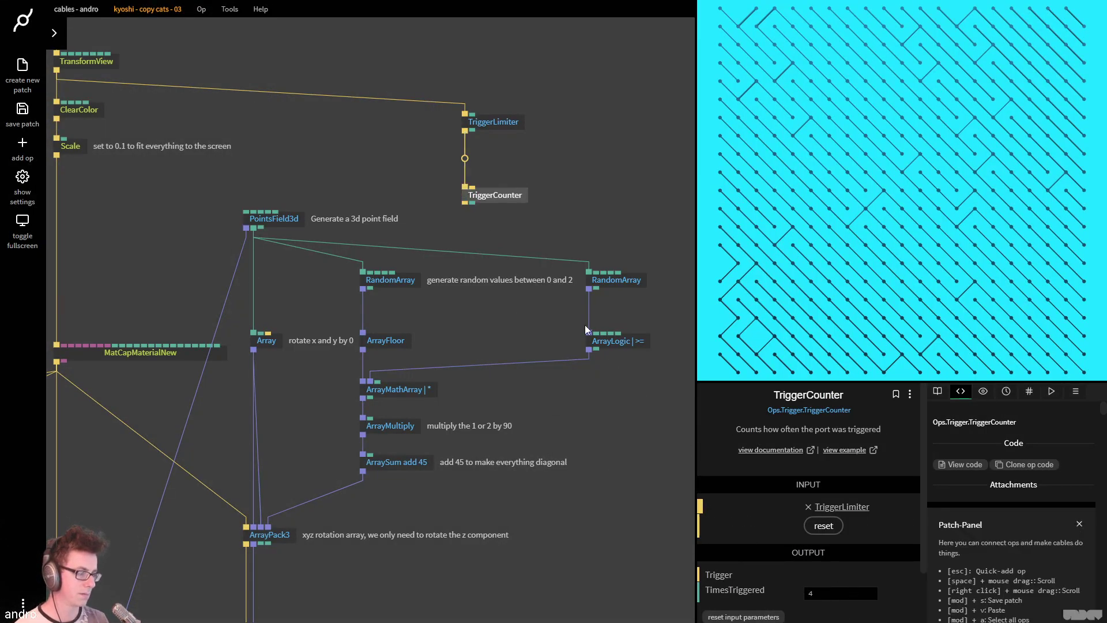
Place the TriggerCounter just below the TriggerLimiter and insert a Multiply op fed by its TimesTriggered value
drag(507, 200, 477, 181)
text(mult)
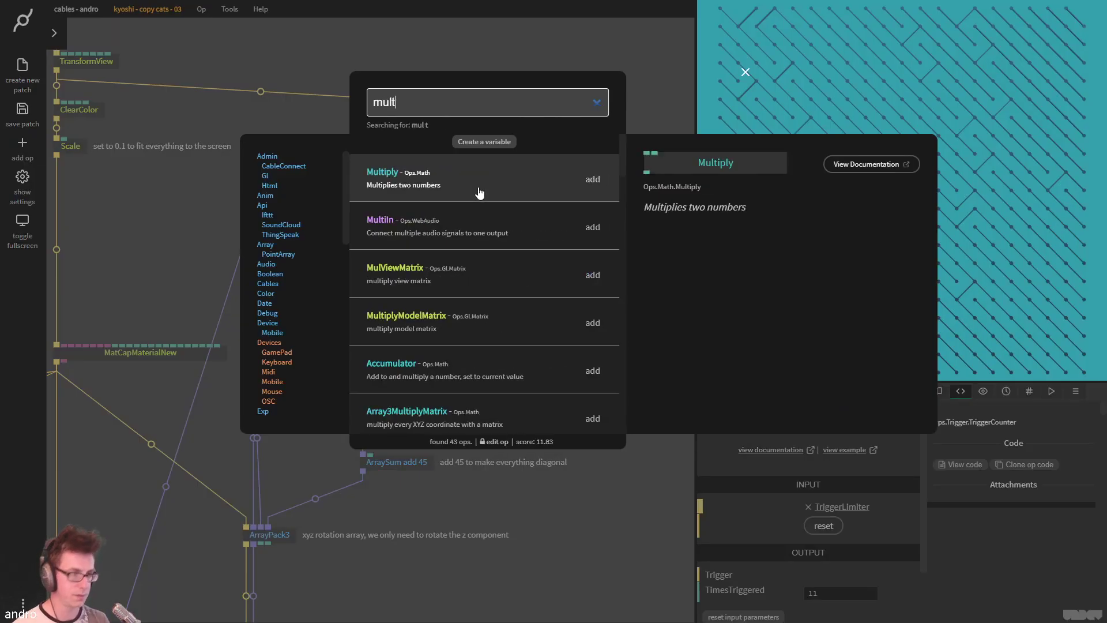
key(Return)
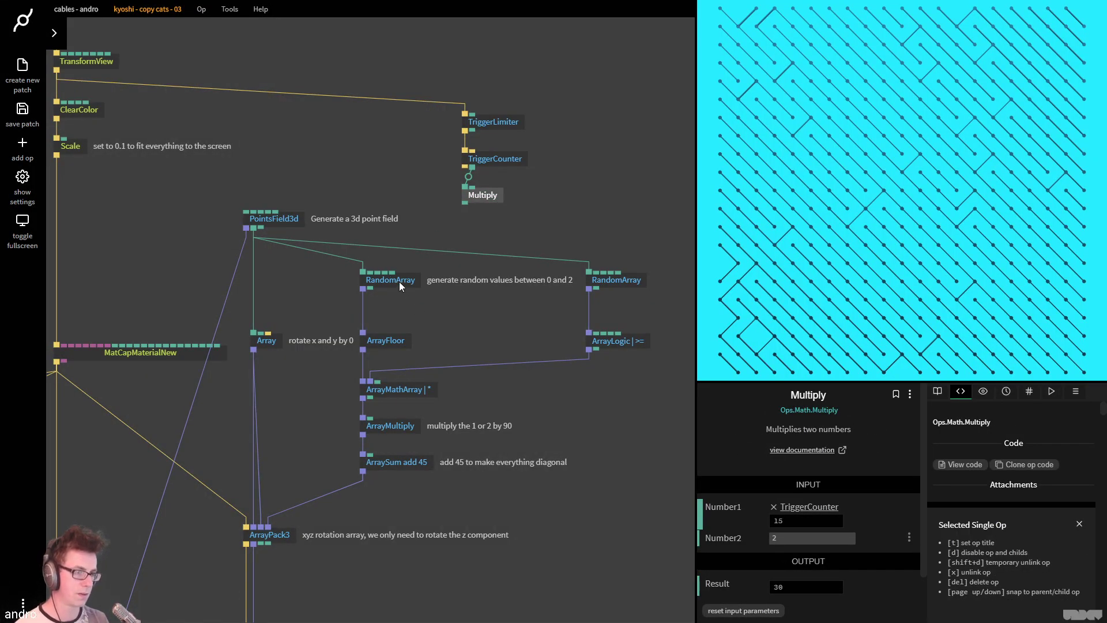
click(399, 282)
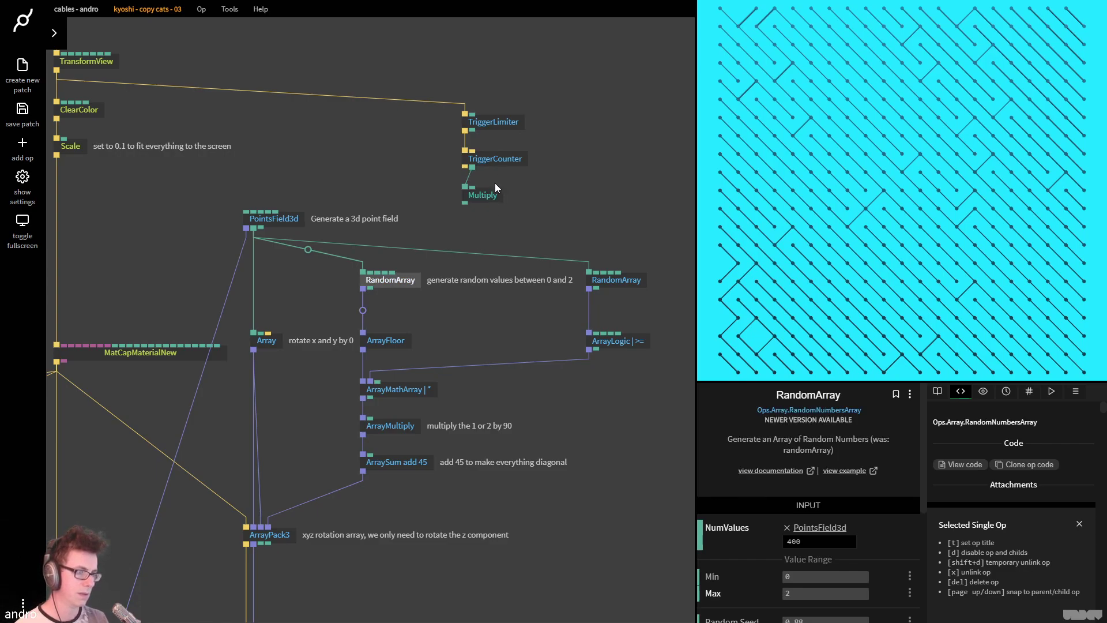
drag(486, 196, 531, 195)
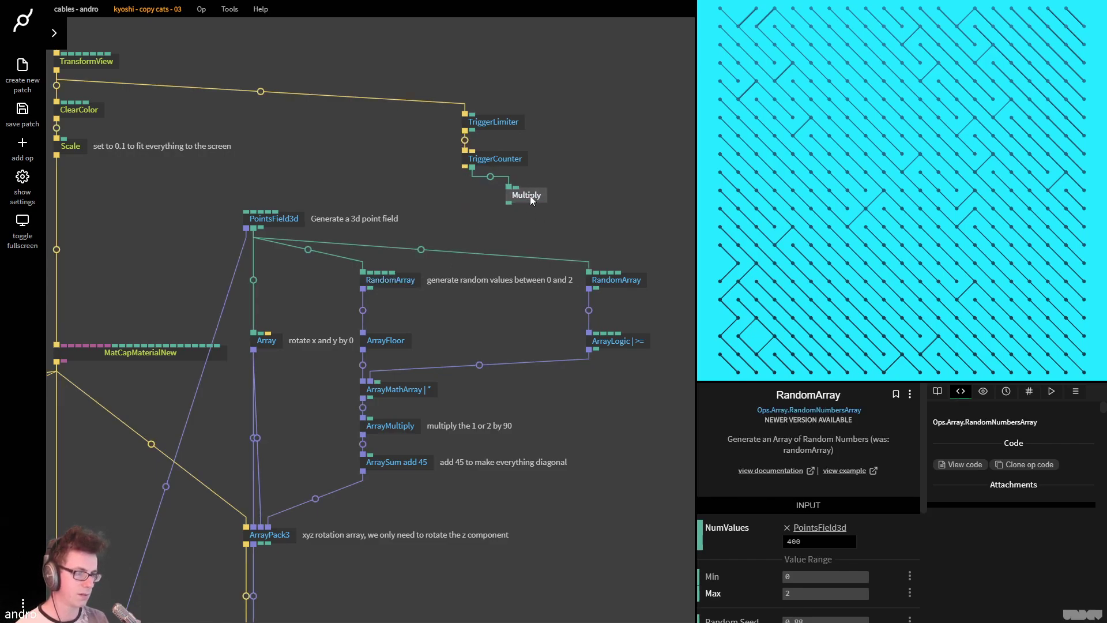
Duplicate the Multiply op above the first RandomArray and set the original Multiply's Number2 to 0.41
key(ctrl+c)
key(ctrl+v)
drag(555, 223, 467, 223)
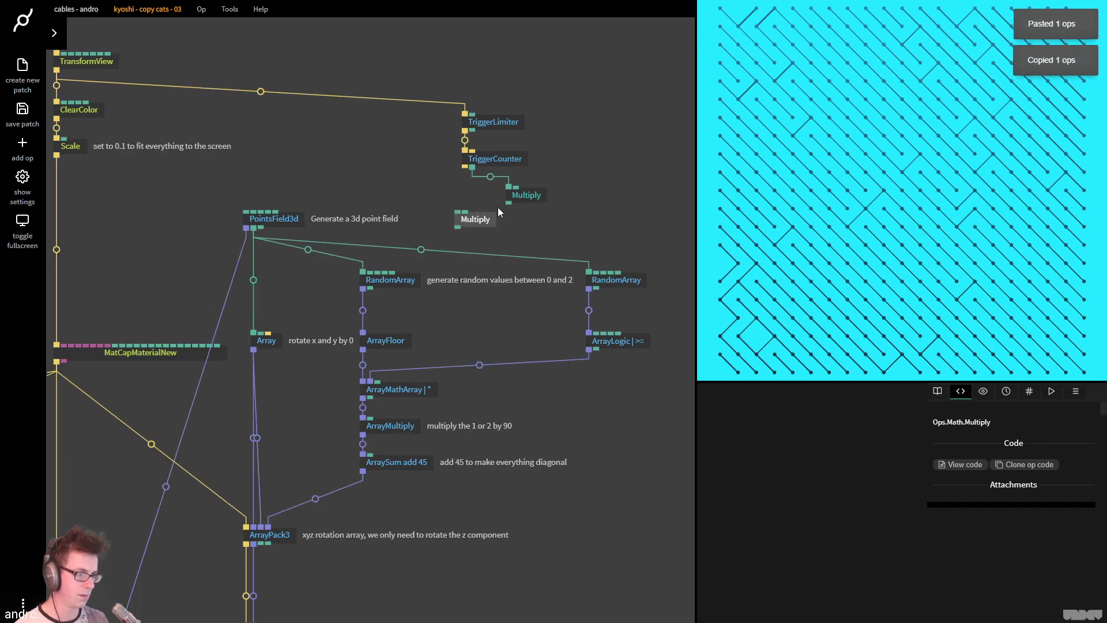
click(526, 195)
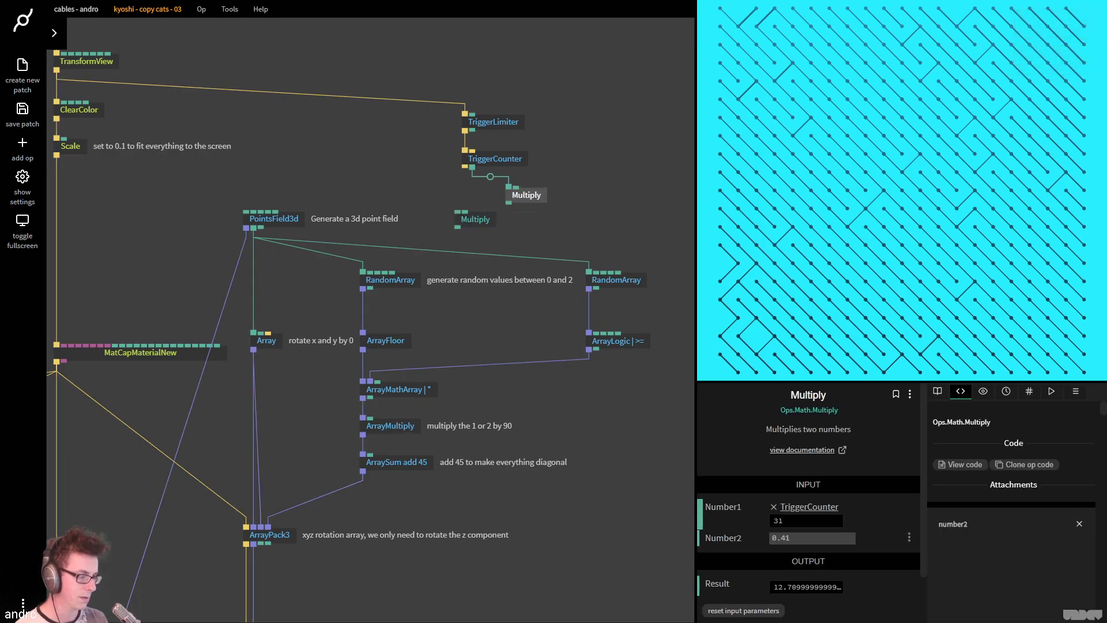
Set the duplicated Multiply's Number2 to 0.3 and wire it between TriggerCounter's count and the first RandomArray's Random Seed
click(475, 219)
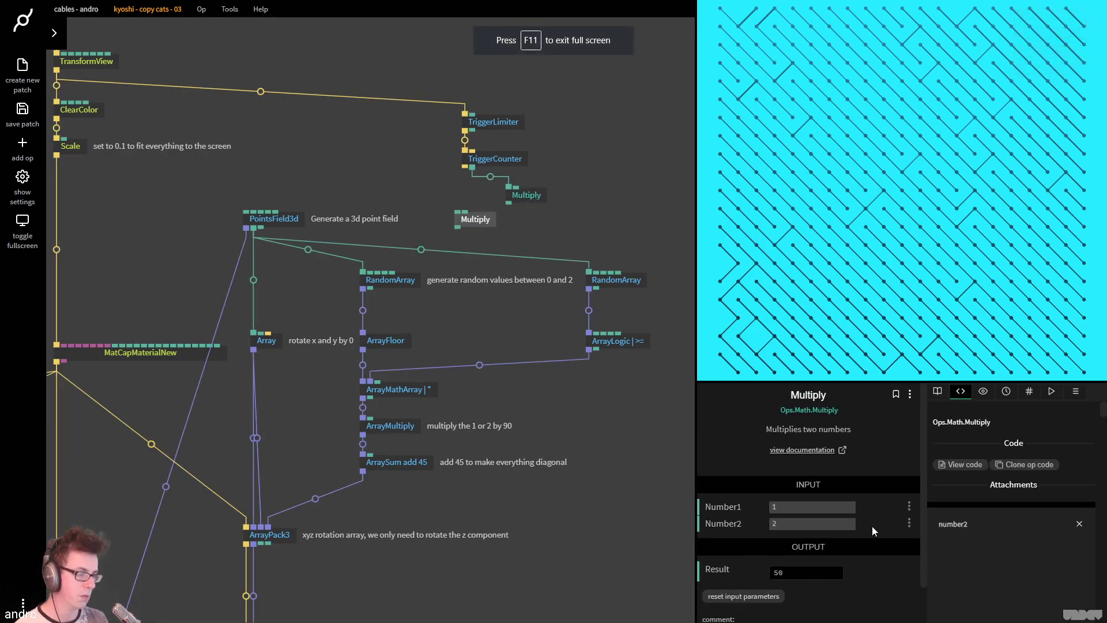
drag(822, 526, 809, 525)
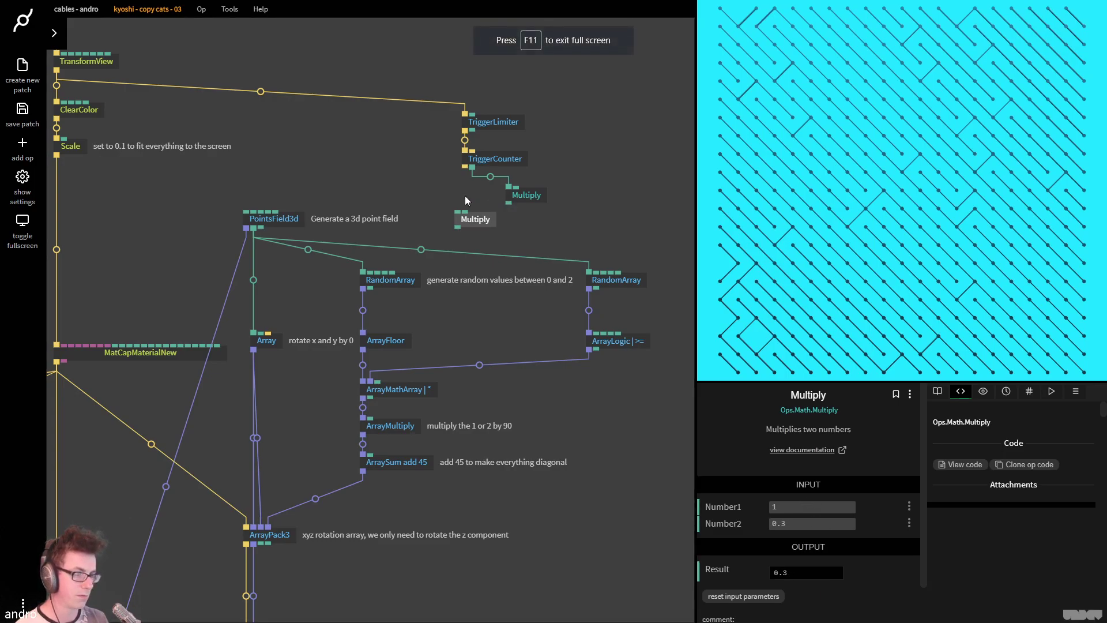
drag(473, 167, 446, 281)
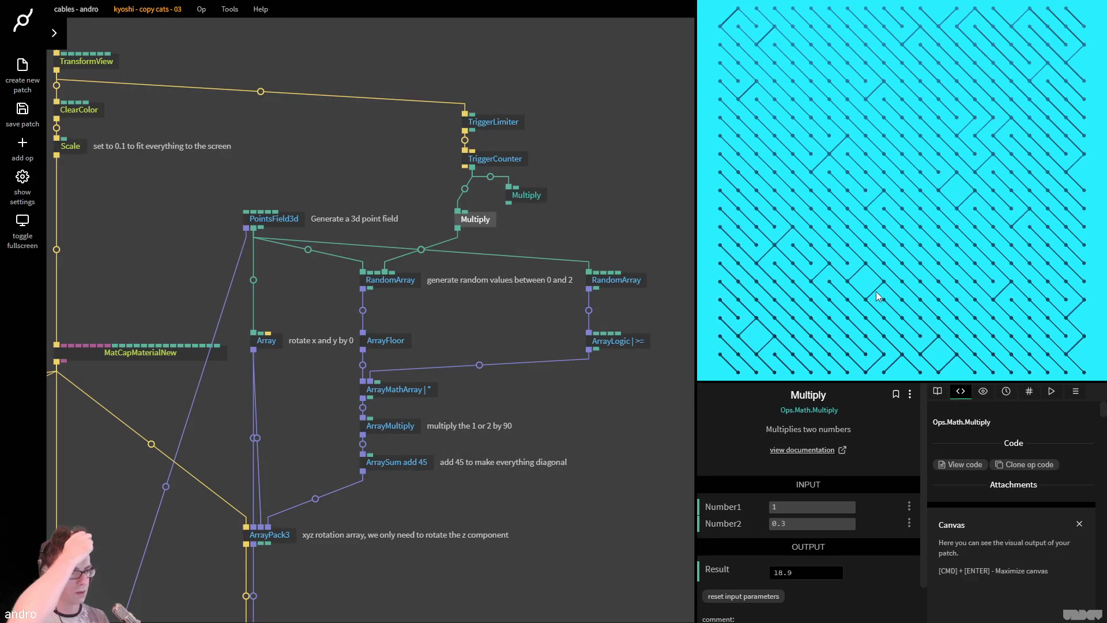
Set ArrayLogic's comparison number to 0.65 and feed the original Multiply's result into the second RandomArray's Random Seed
click(625, 341)
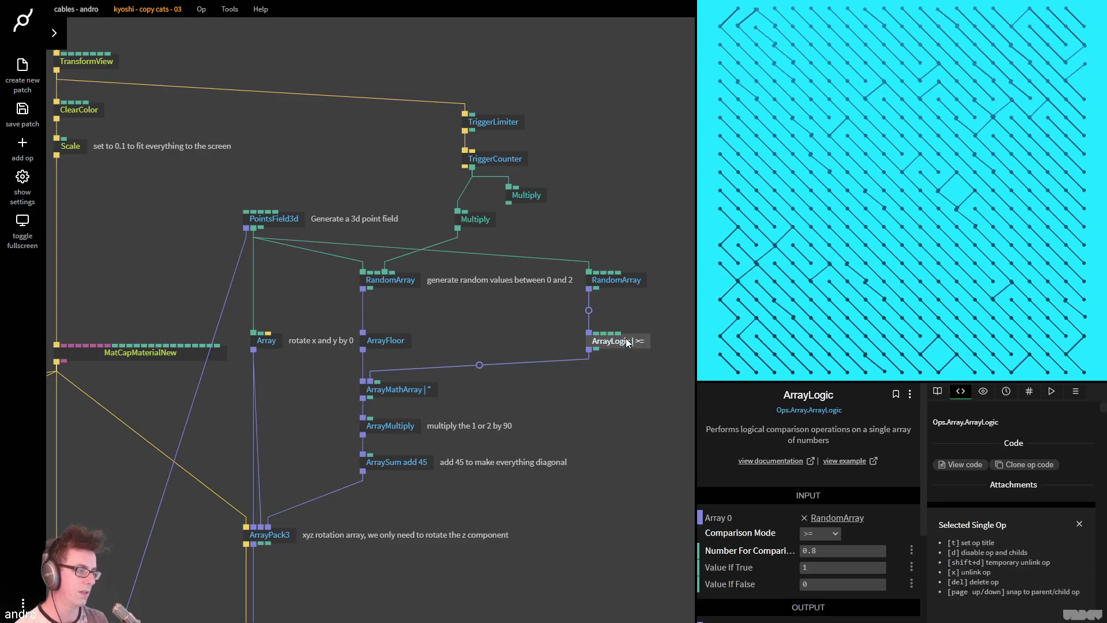
click(836, 551)
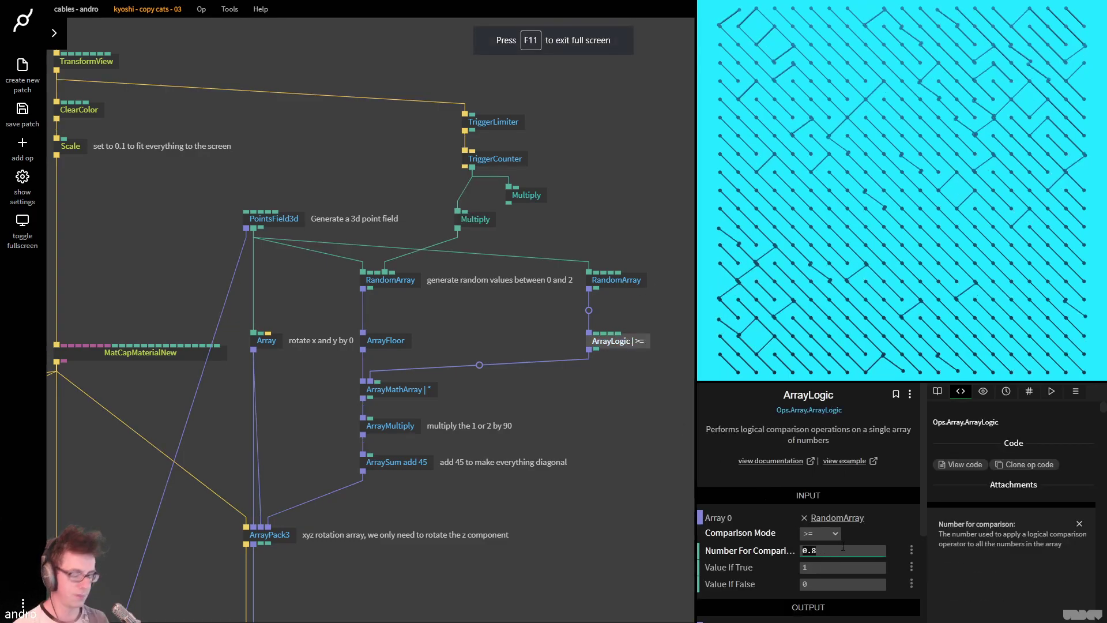
key(BackSpace)
text(65)
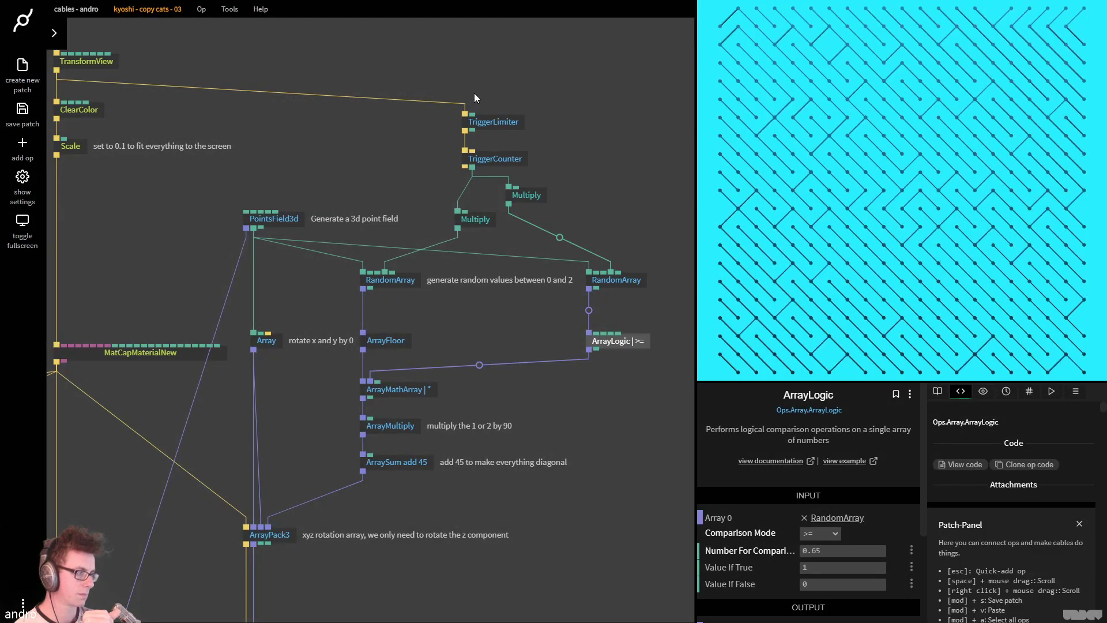
Set the TriggerLimiter's interval to 1000 milliseconds and the SmoothArray's Inc/Dec Factor to 16
click(492, 119)
click(786, 519)
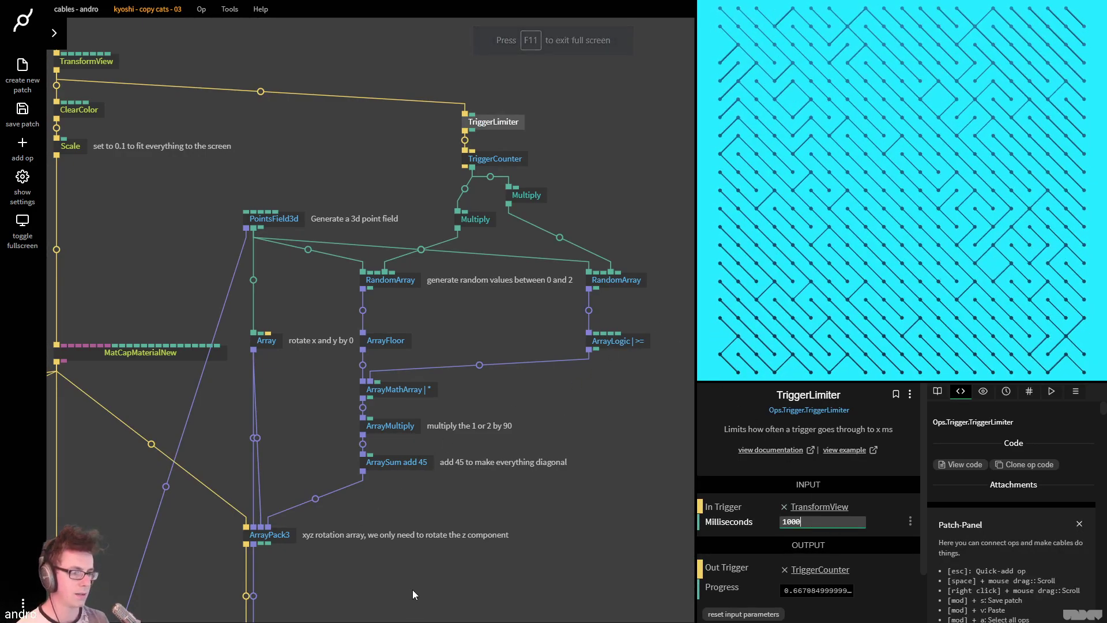
drag(412, 589, 494, 350)
click(363, 418)
click(838, 554)
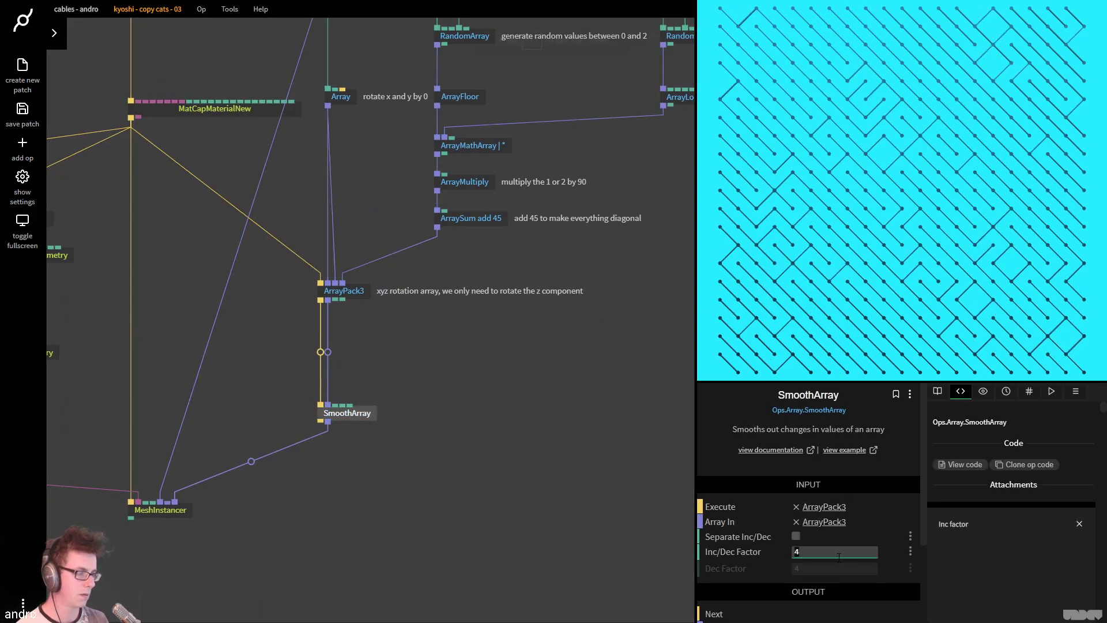
text(16)
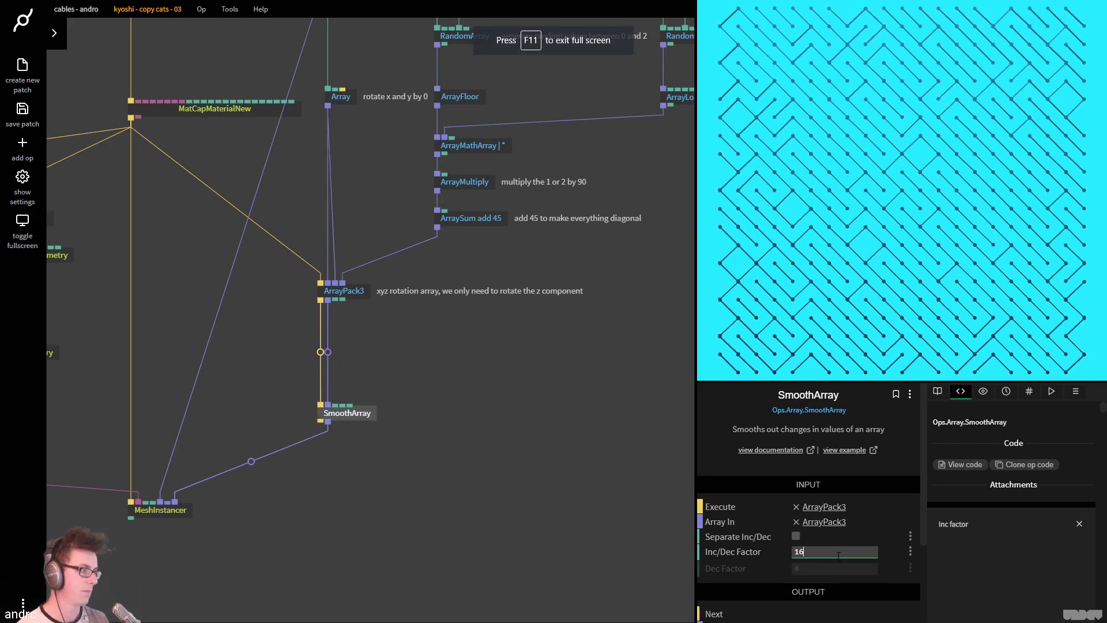
click(632, 479)
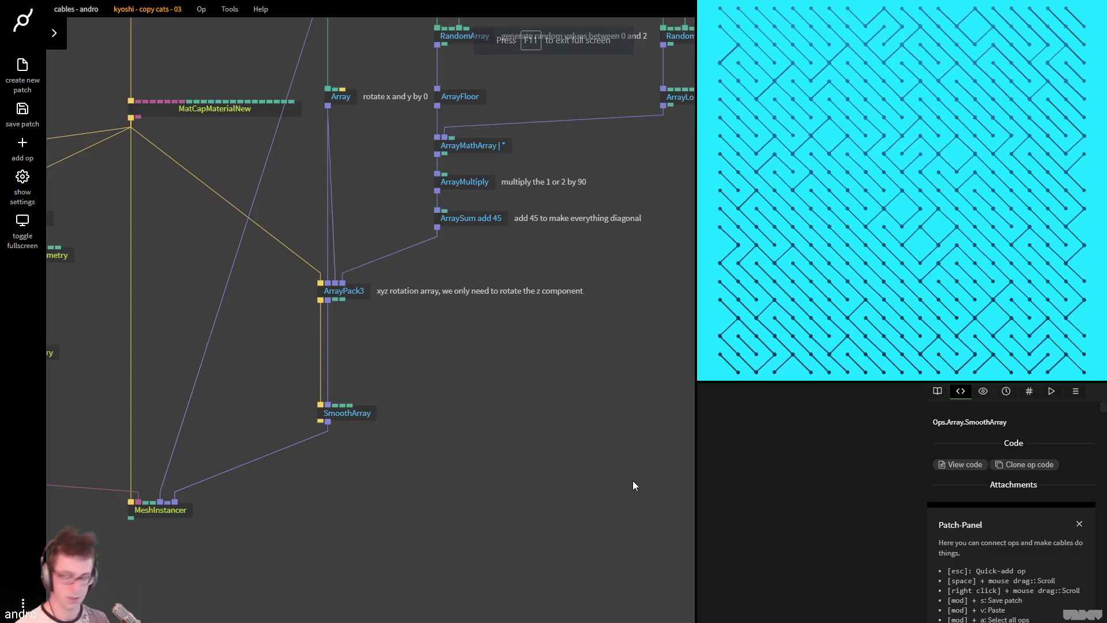
Compare the motion with the reference Switch 10 PRINT tweet and set the SmoothArray's Inc/Dec Factor to 8
key(ctrl+Tab)
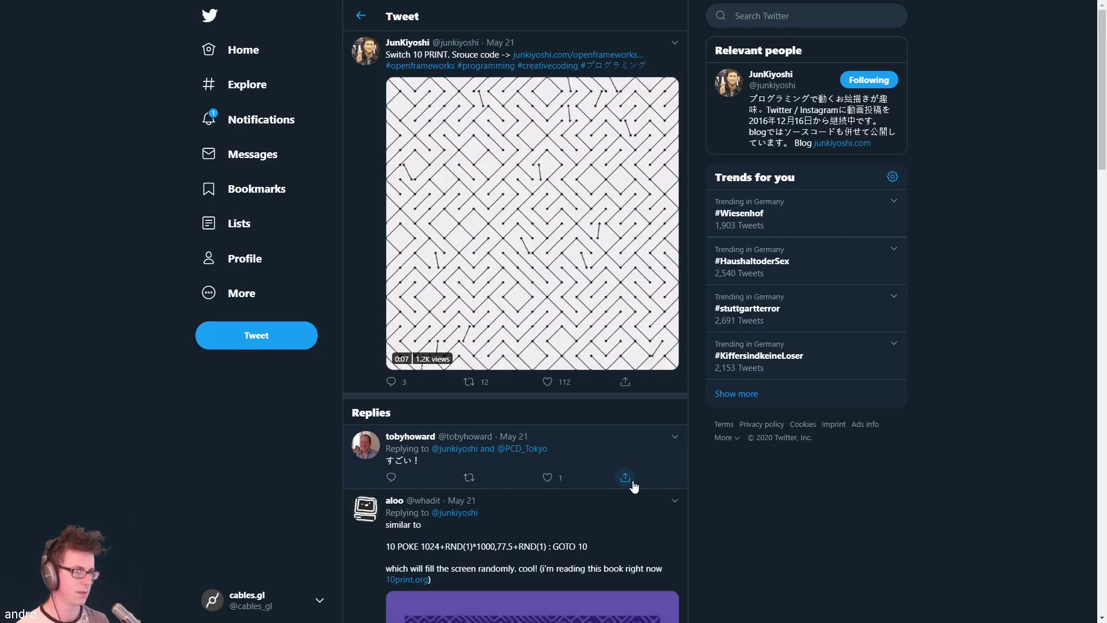
key(ctrl+Tab)
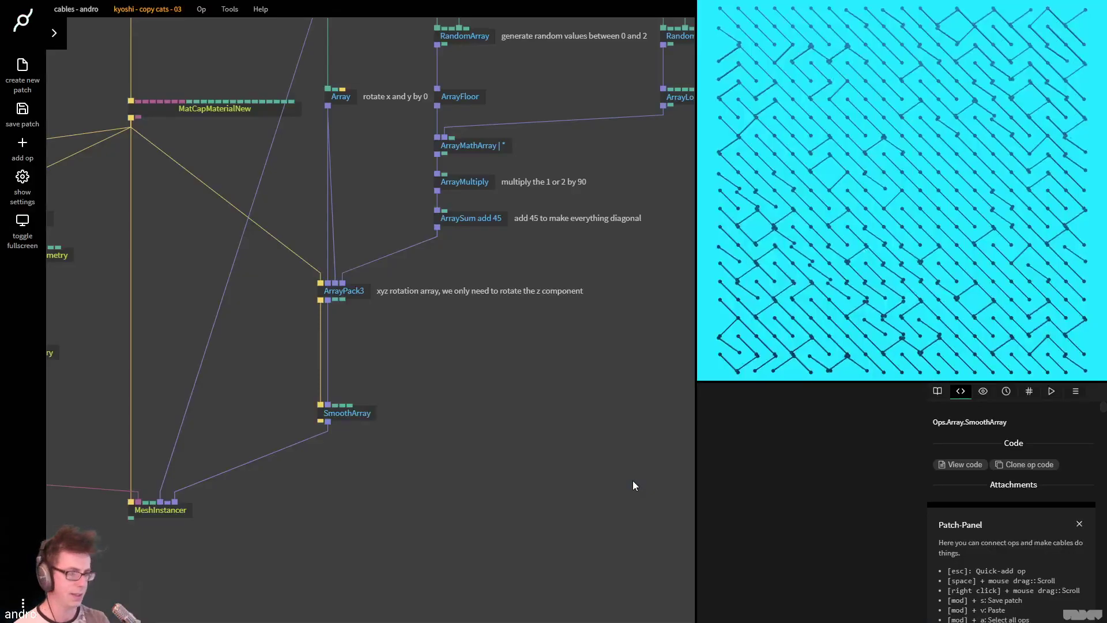
click(353, 424)
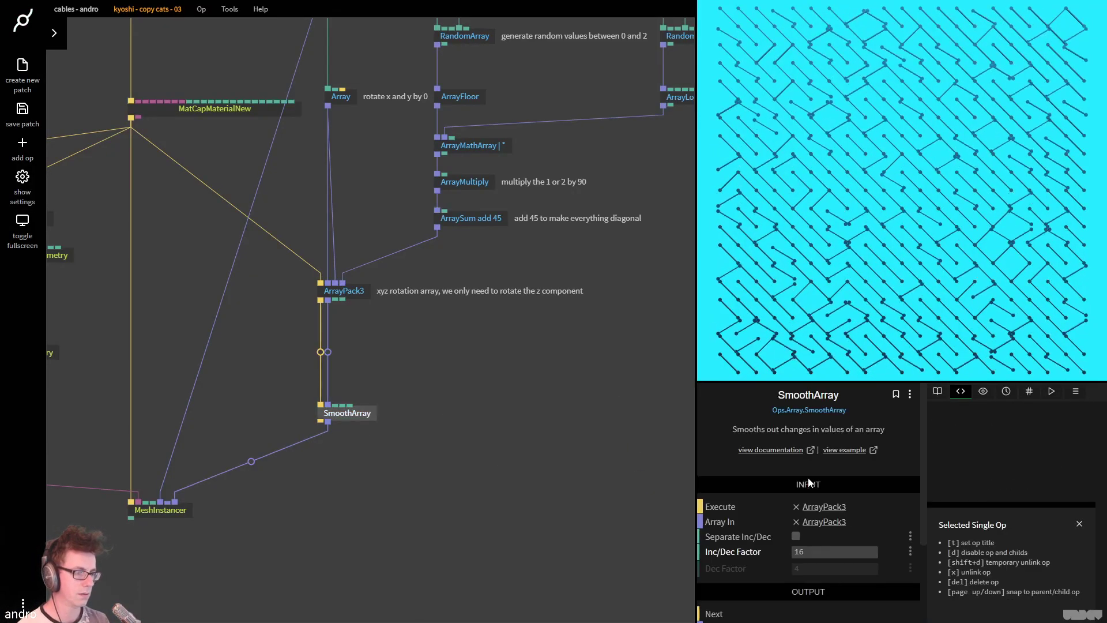
click(842, 551)
text(16)
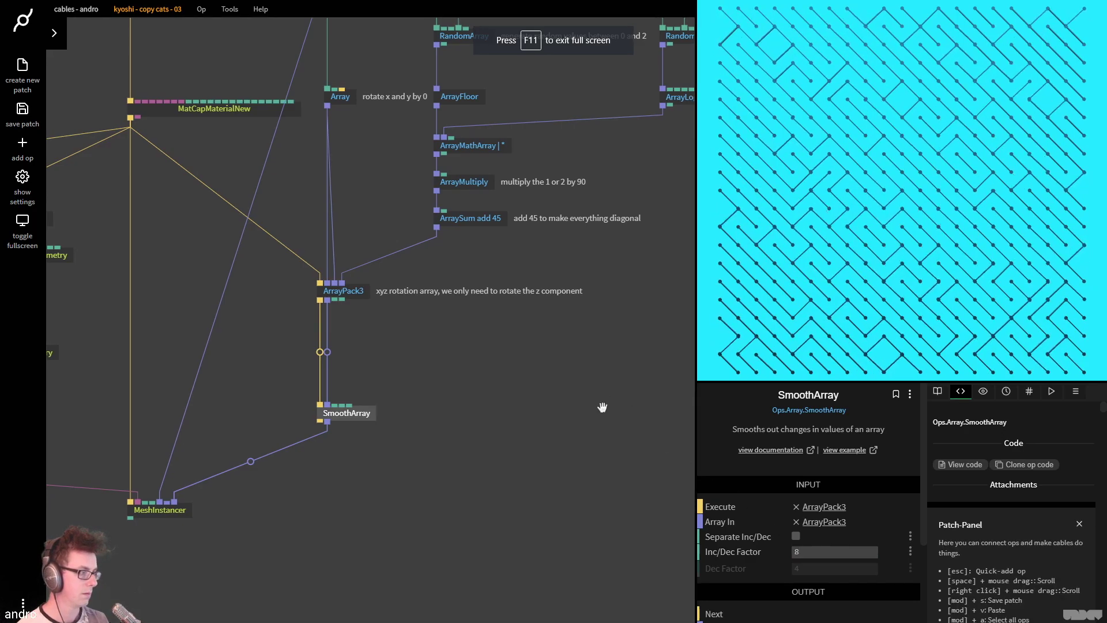
Try a 750 millisecond TriggerLimiter interval, settle on 500, and compare the result with the reference tweet
scroll(617, 262, up, 8)
click(576, 95)
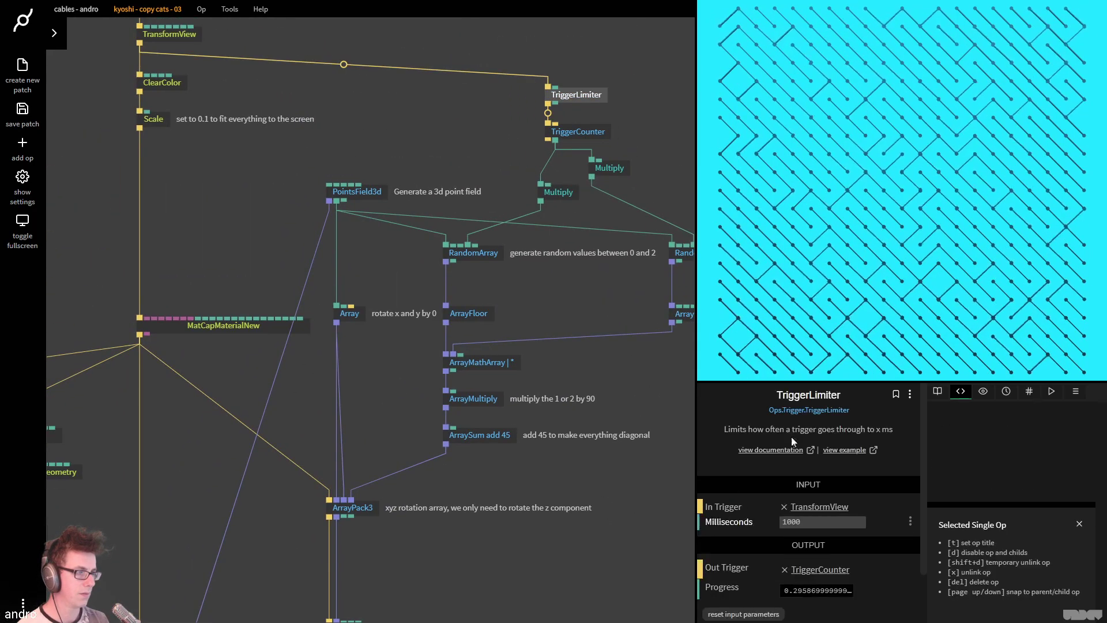
click(831, 521)
text(750)
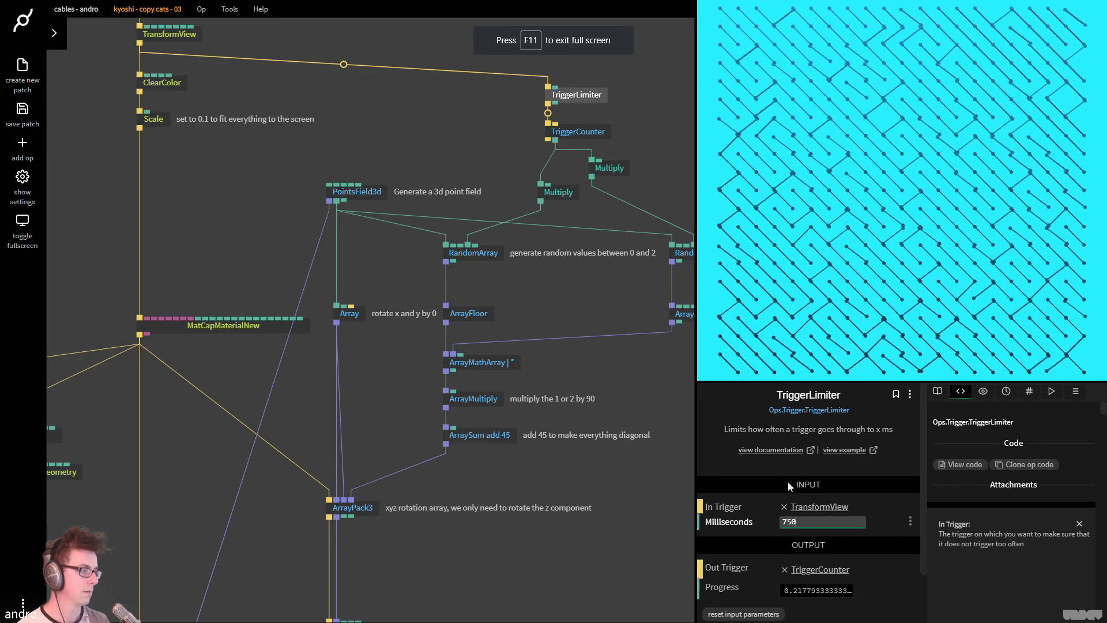
text(500)
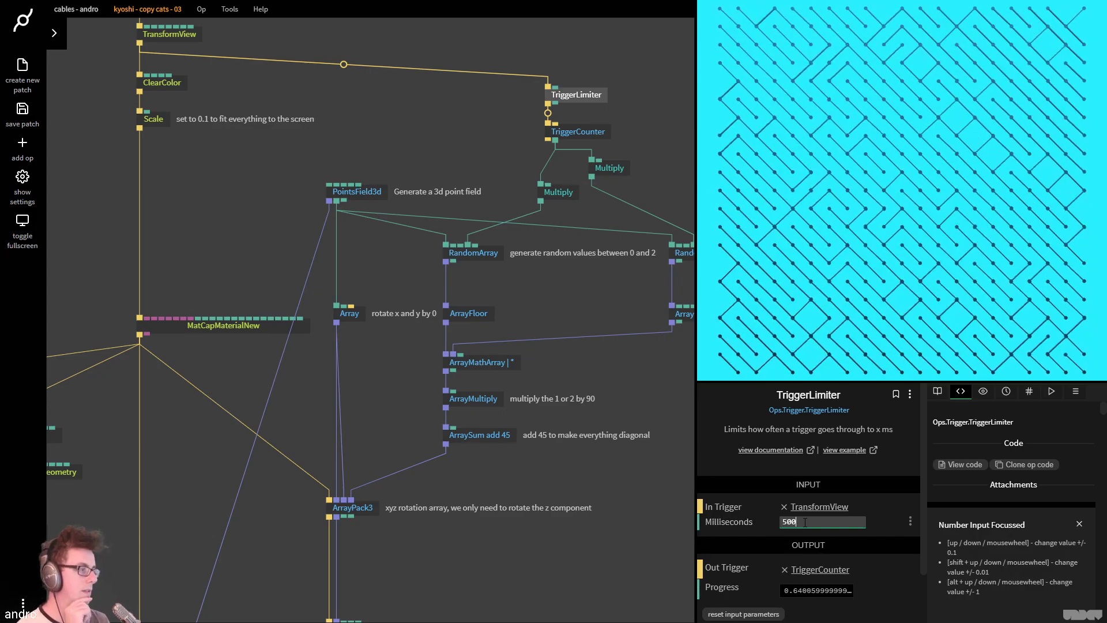
click(329, 153)
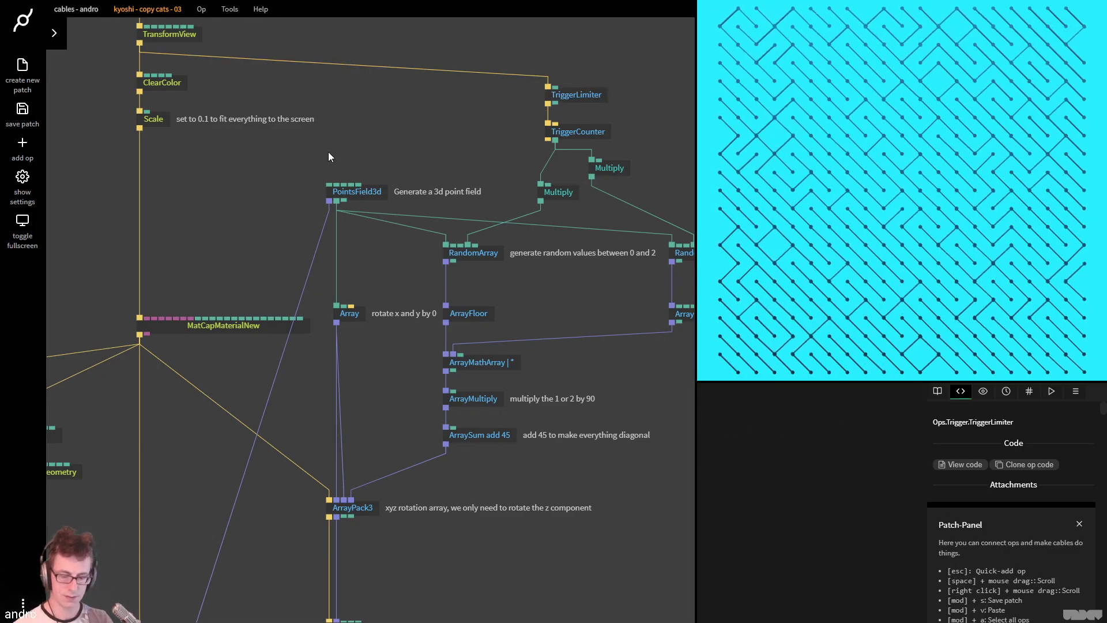
key(alt+Tab)
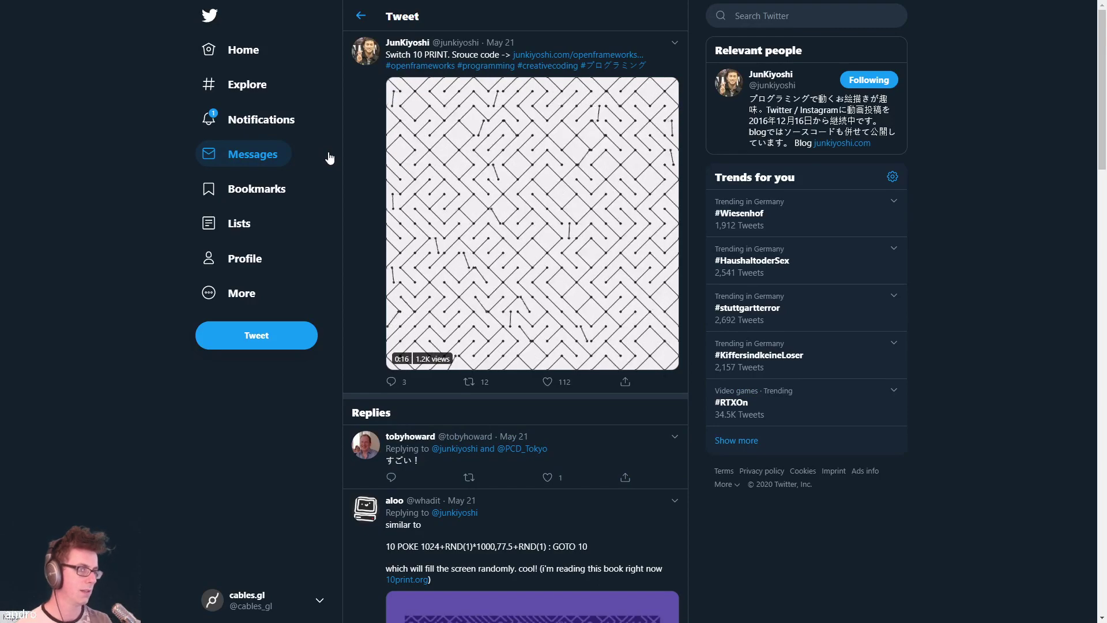
key(alt+Tab)
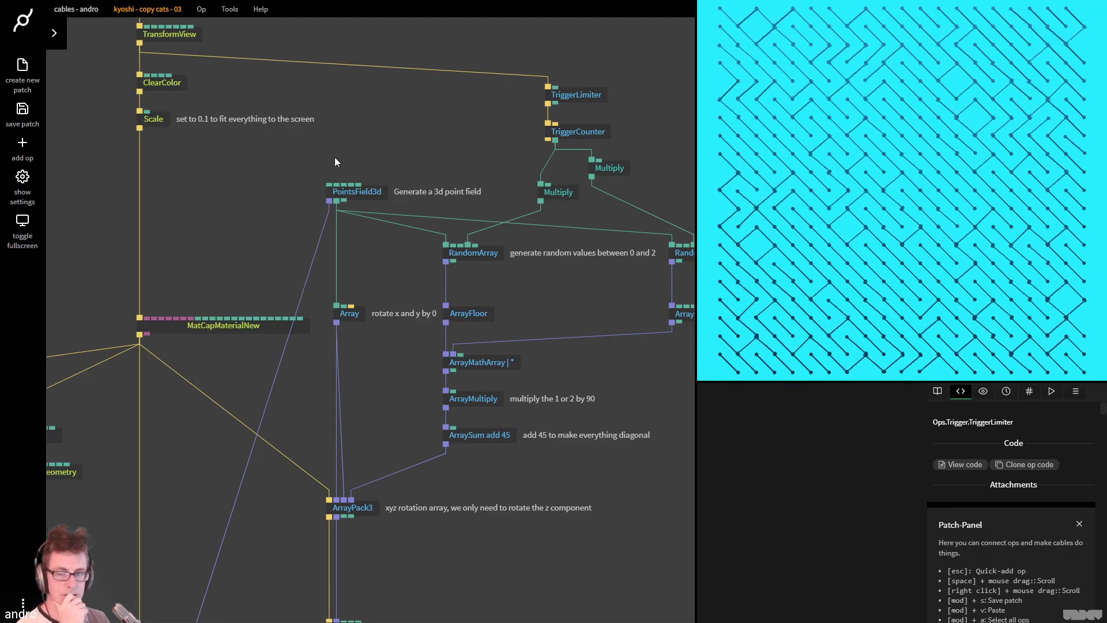
Unlink ArrayFloor from above ArrayMathArray, reinsert it between ArrayMathArray and ArrayMultiply, and realign the ops in the chain
scroll(624, 252, right, 5)
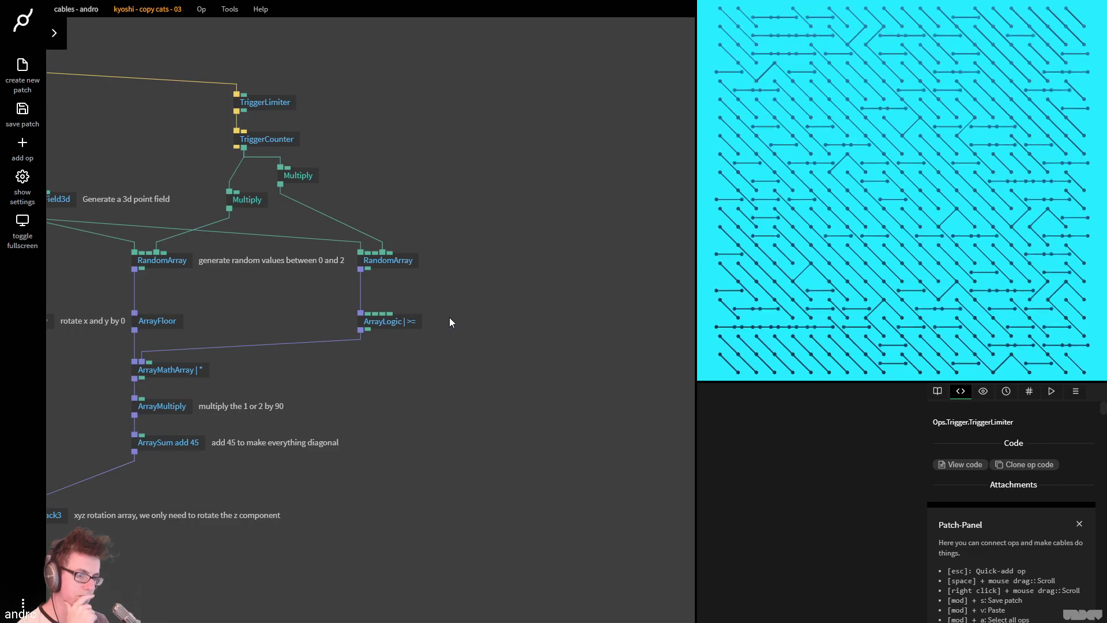
scroll(451, 346, down, 3)
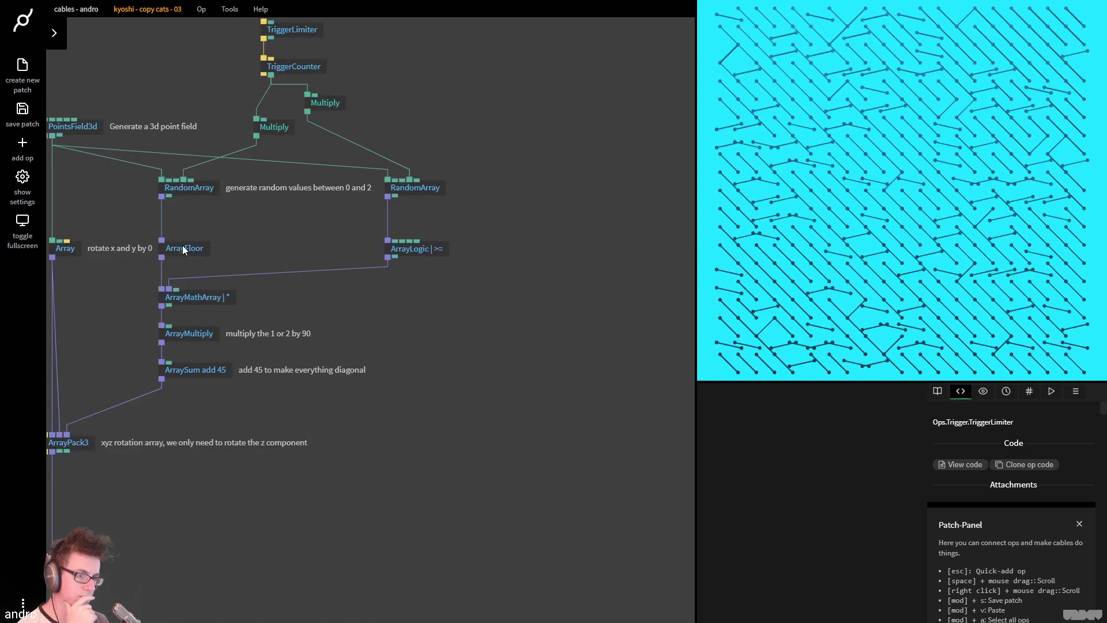
drag(173, 247, 369, 369)
drag(226, 300, 224, 255)
mouse_move(193, 336)
mouse_down()
mouse_move(195, 299)
mouse_move(196, 338)
mouse_up()
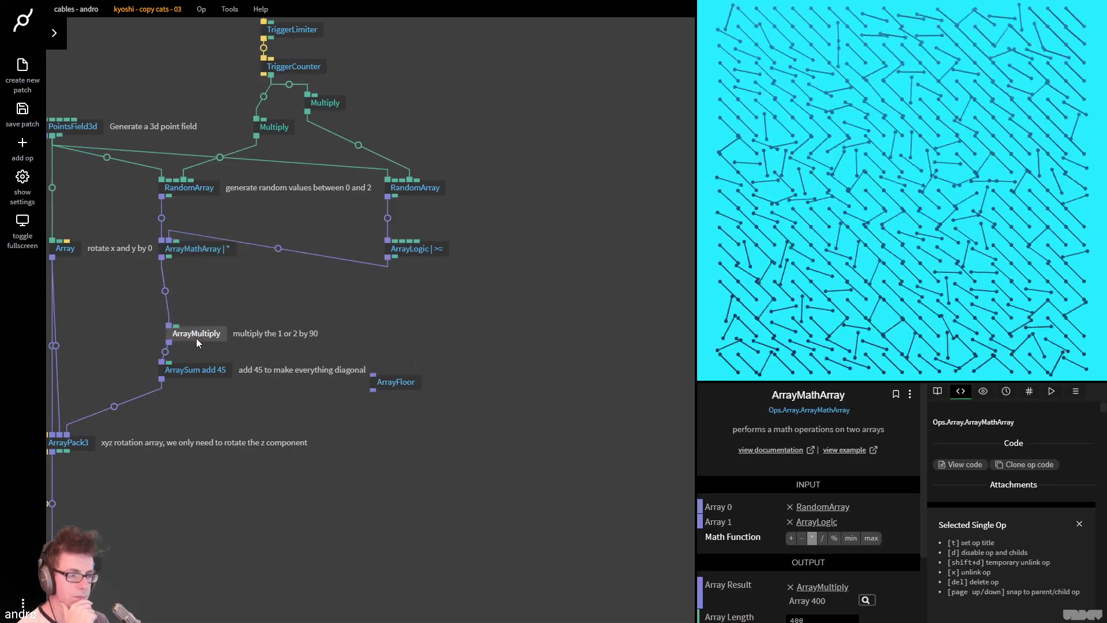
drag(170, 296, 161, 289)
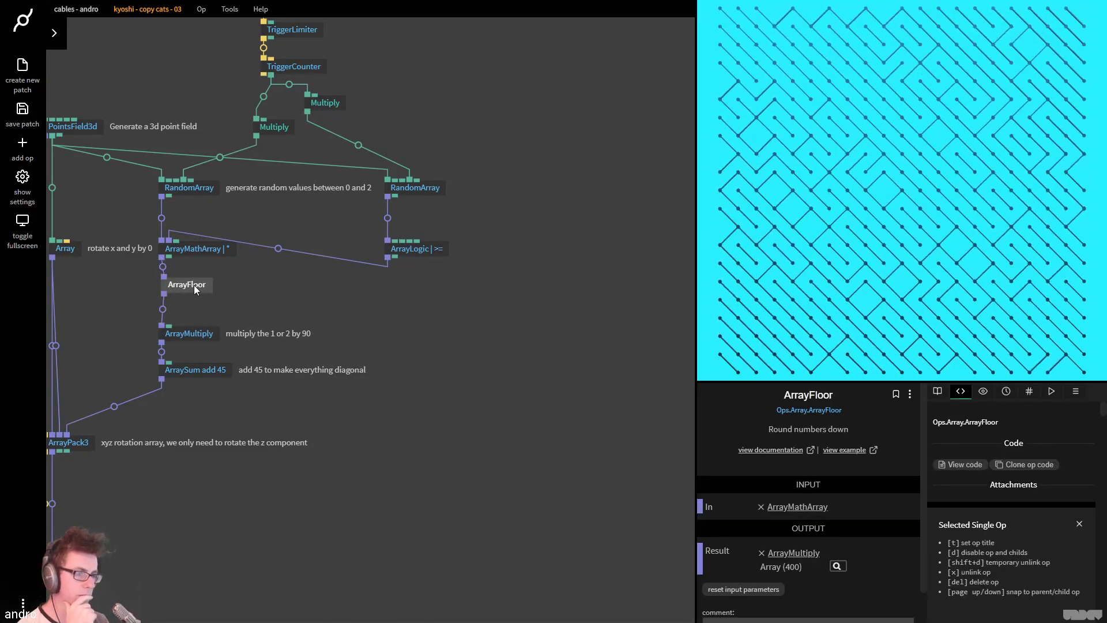
drag(443, 395, 498, 437)
click(498, 437)
drag(509, 355, 520, 397)
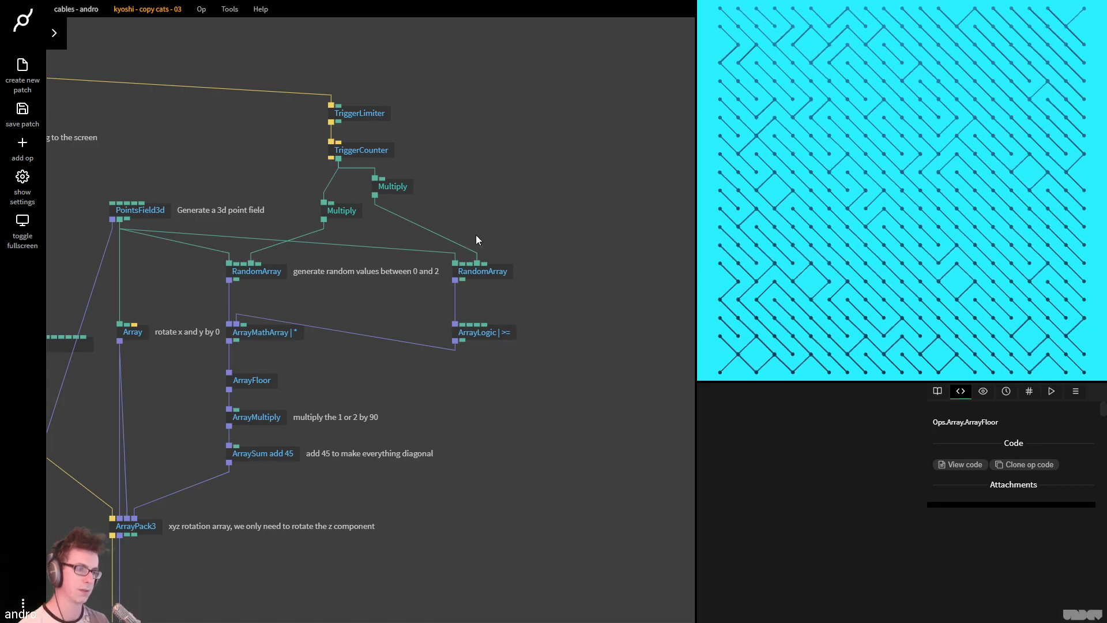
Set ArrayLogic's comparison number to 0.75 and shift ArrayMathArray slightly down toward ArrayFloor
click(492, 334)
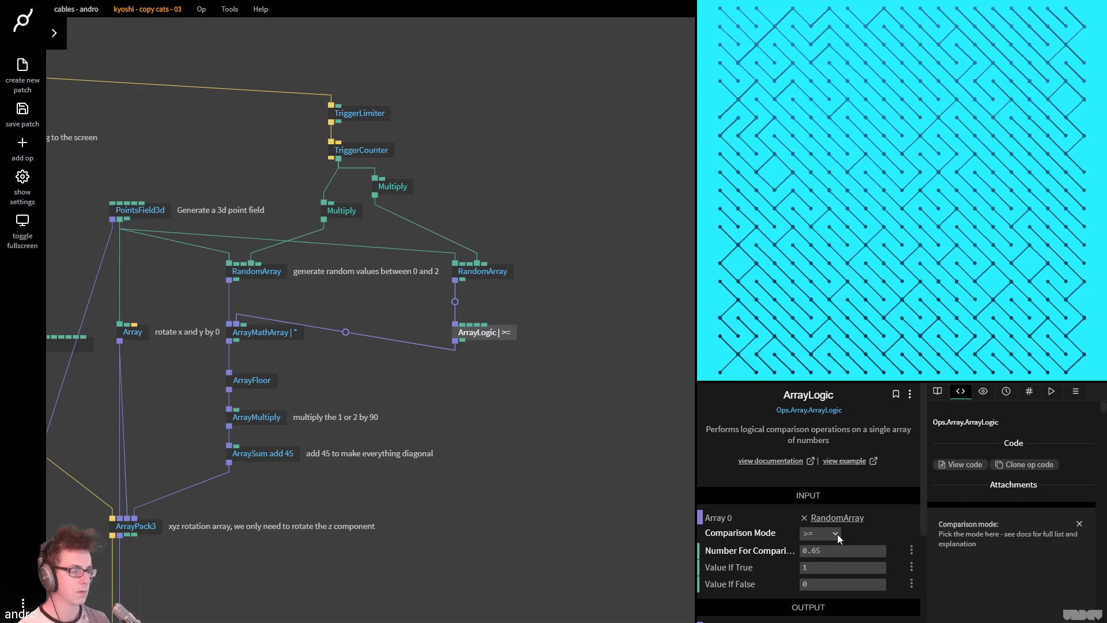
text(0.75)
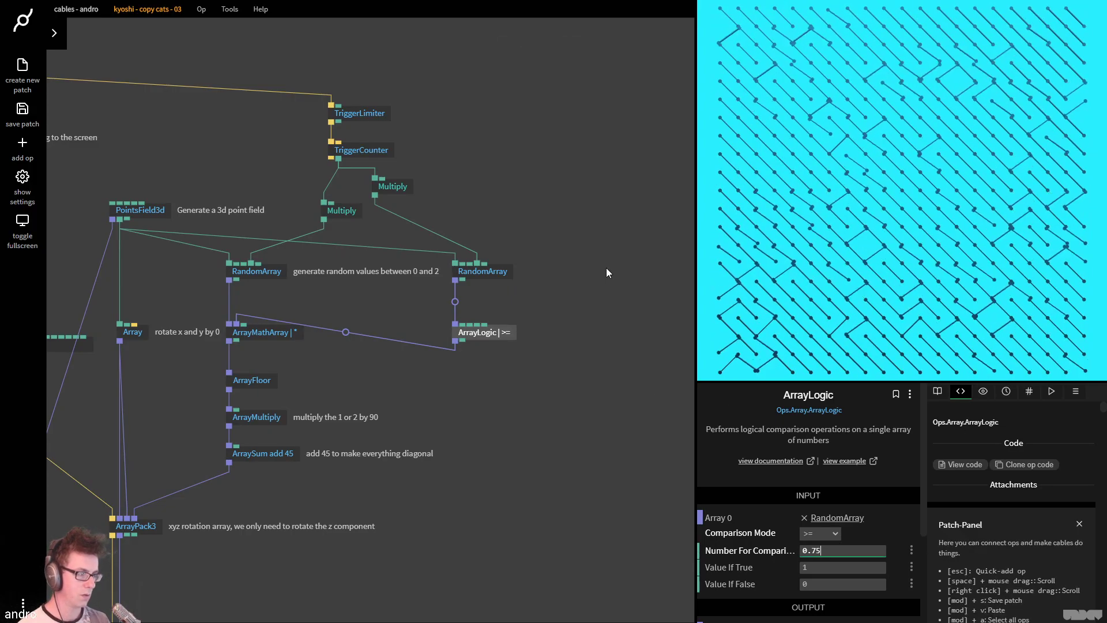
drag(289, 333, 286, 347)
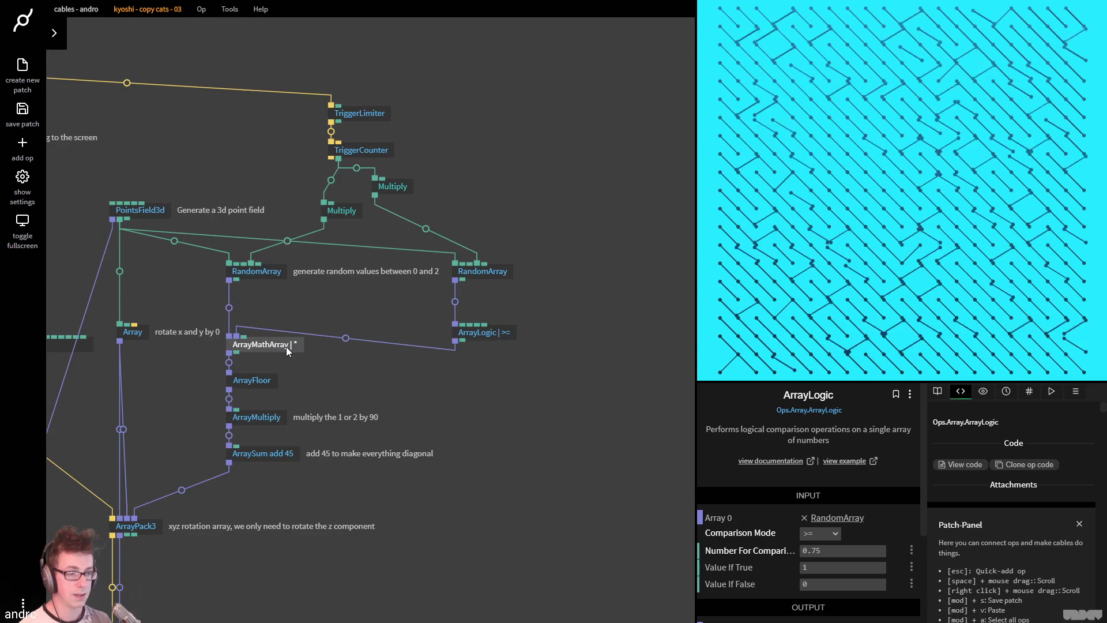
Shift ArrayMathArray, ArrayFloor, ArrayMultiply and ArraySum down together, closer to ArrayPack3, and save the patch
drag(320, 507, 265, 379)
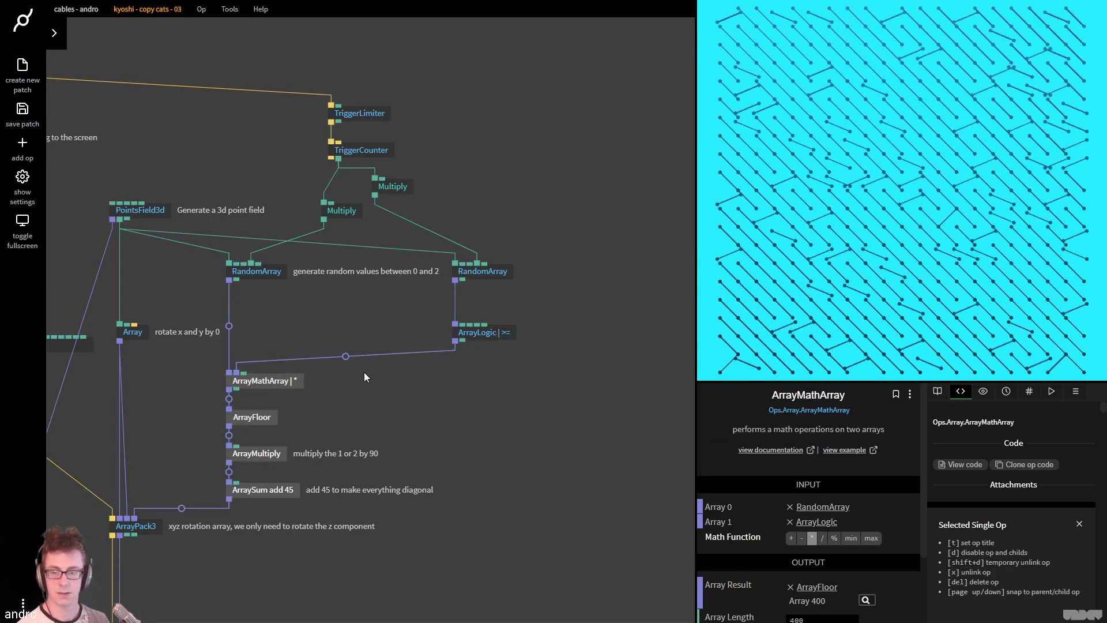
click(510, 414)
key(ctrl+s)
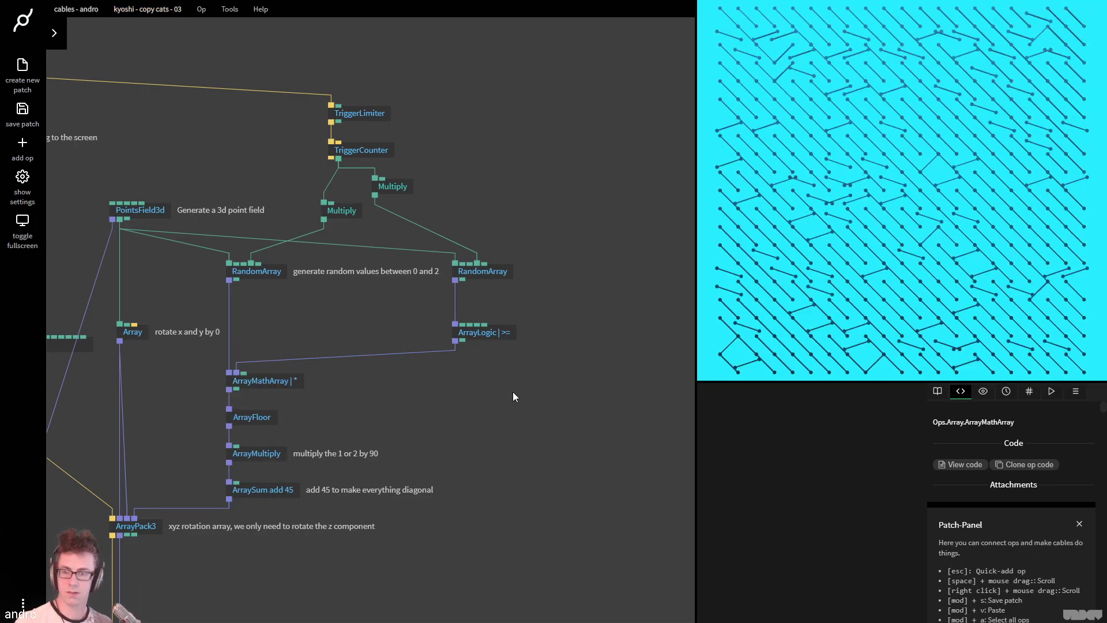
Compare the patch's motion with the reference Switch 10 PRINT tweet and review the first RandomArray's parameters
drag(511, 426, 546, 395)
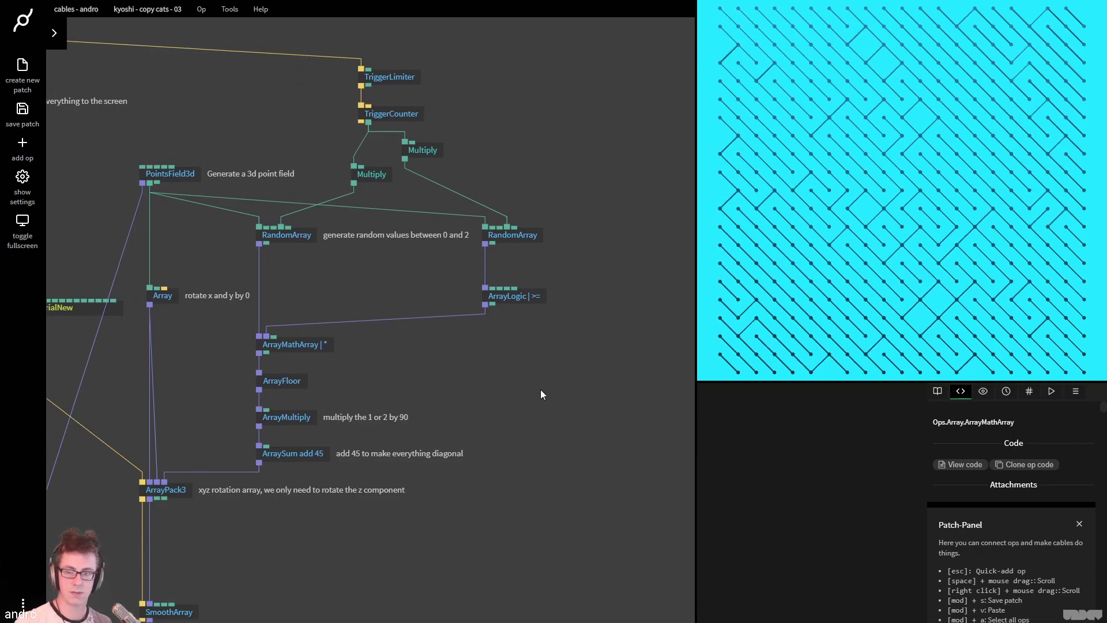
scroll(502, 434, down, 1)
click(302, 221)
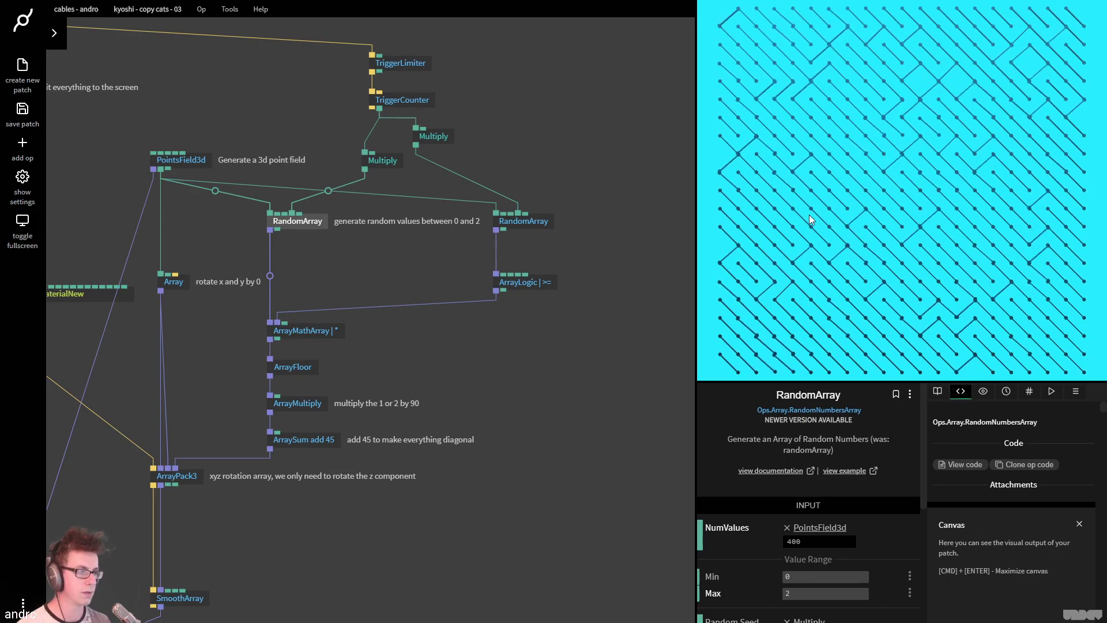
key(ctrl+Tab)
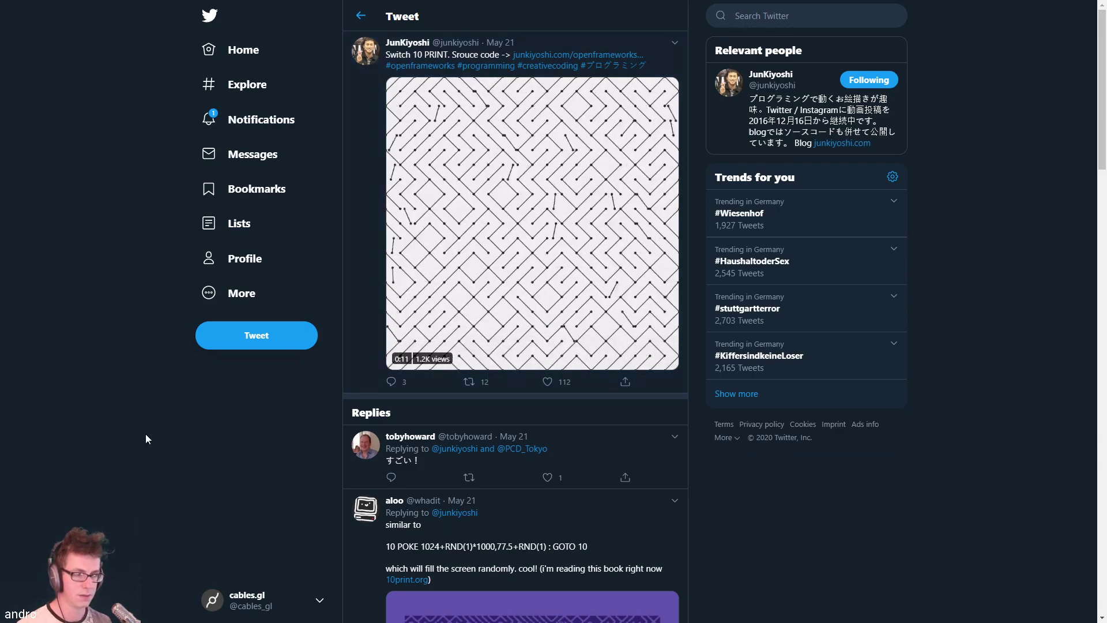
key(ctrl+Tab)
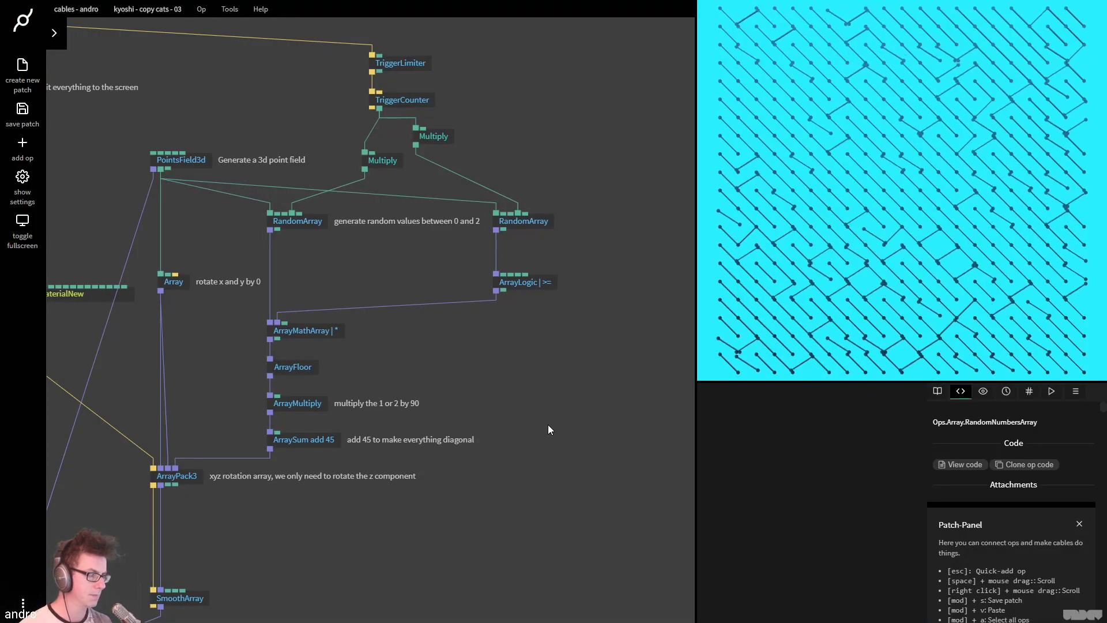
drag(542, 354, 458, 409)
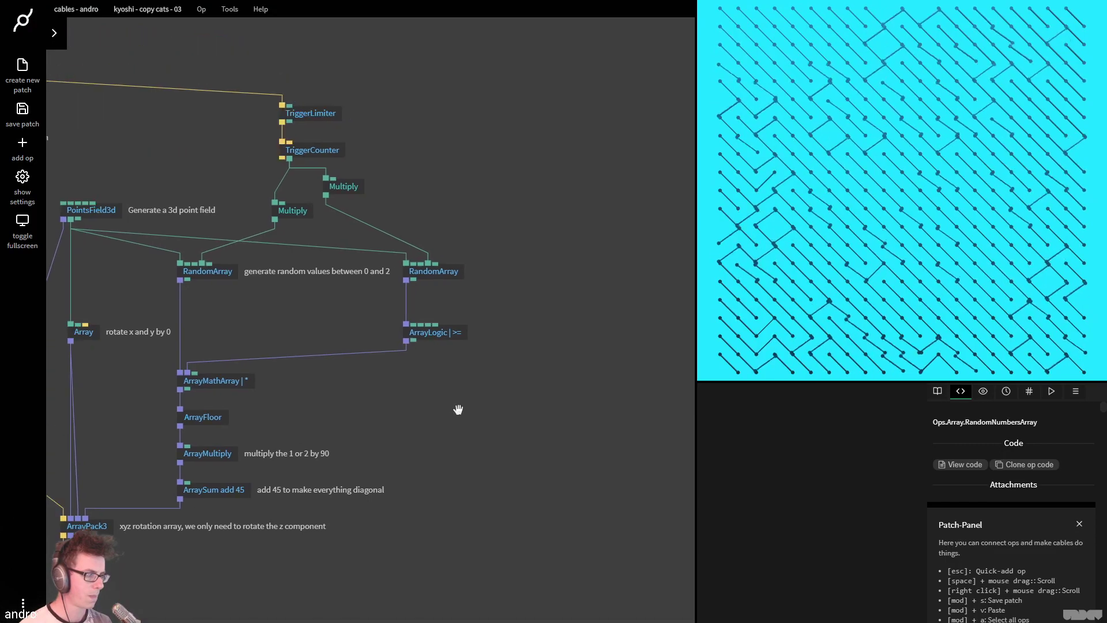
drag(457, 221, 489, 237)
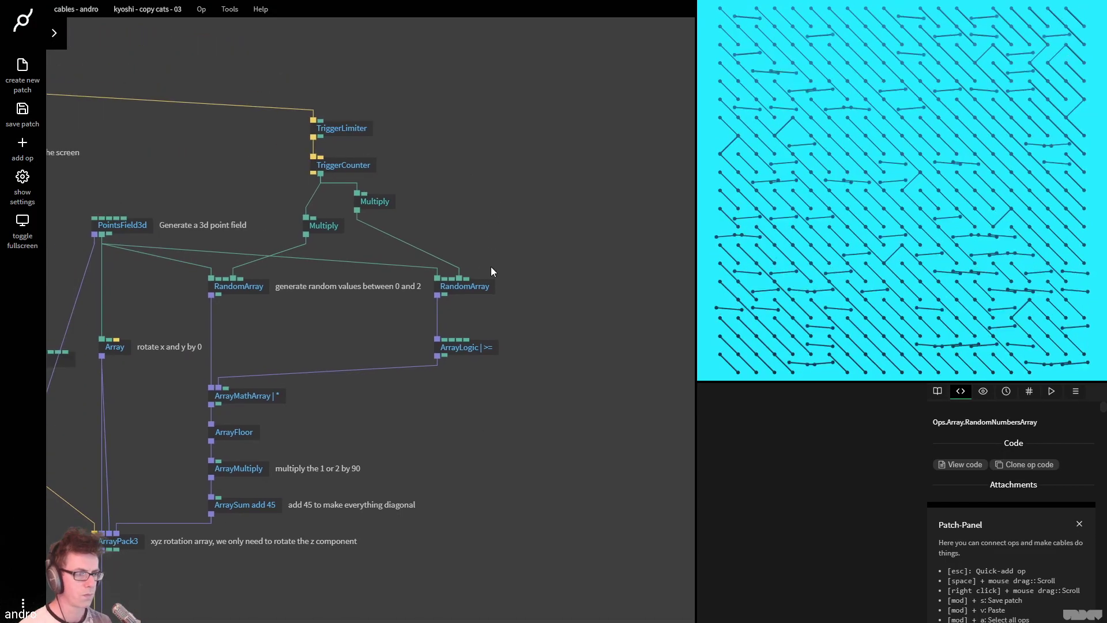
click(247, 289)
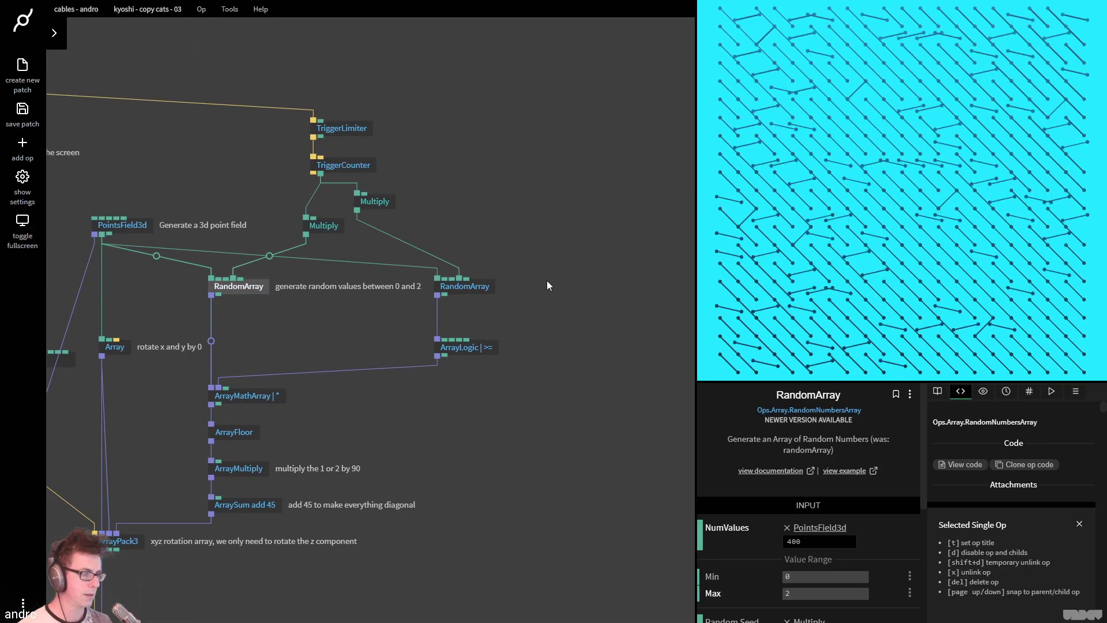
Add a RandomNumbersArray op and place it in the free space beside the second RandomArray
double_click(596, 324)
text(rand)
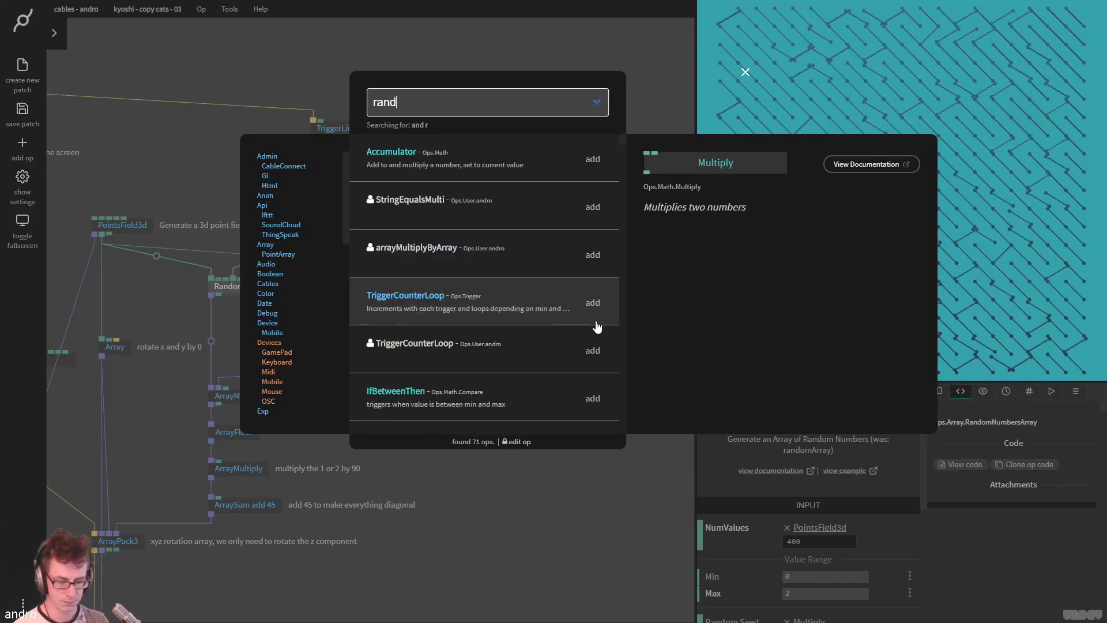
text(om numbers)
key(Down)
key(Return)
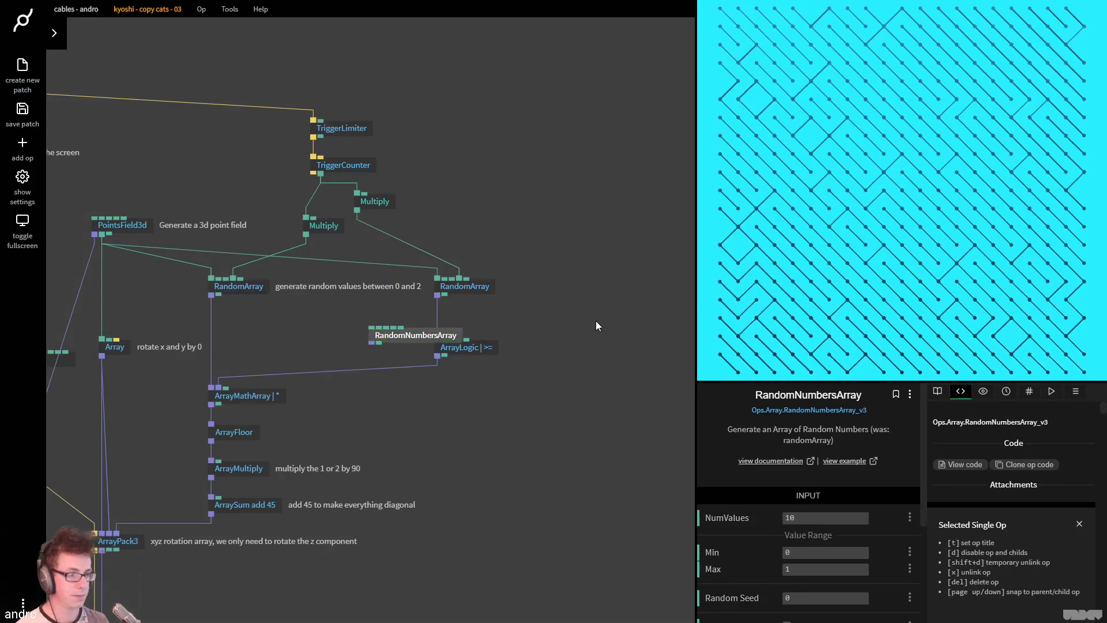
drag(427, 331, 594, 282)
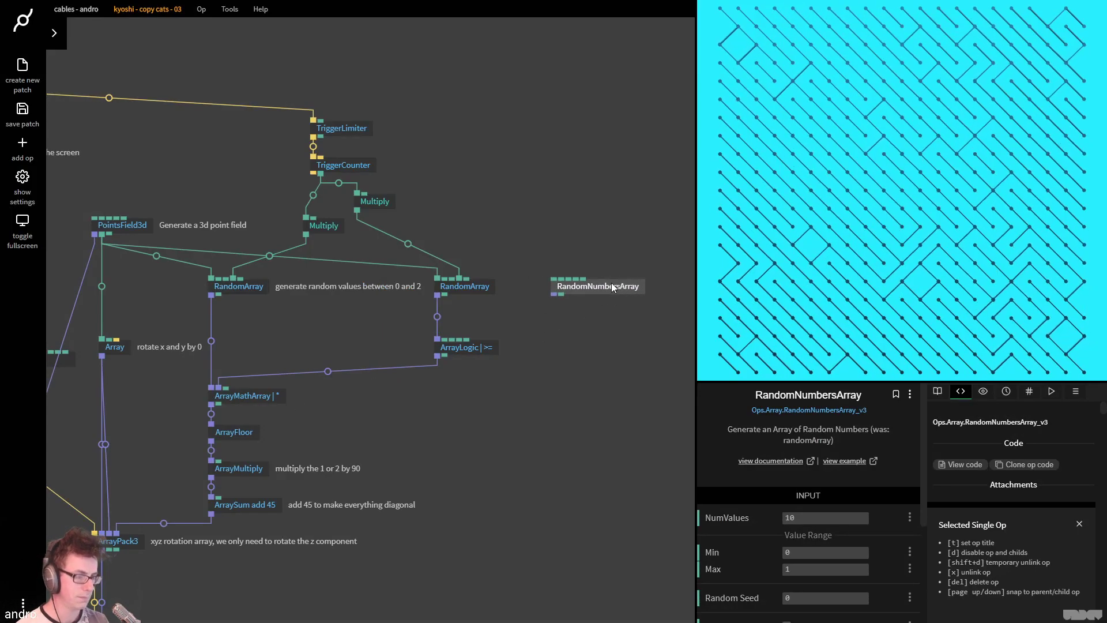
click(631, 208)
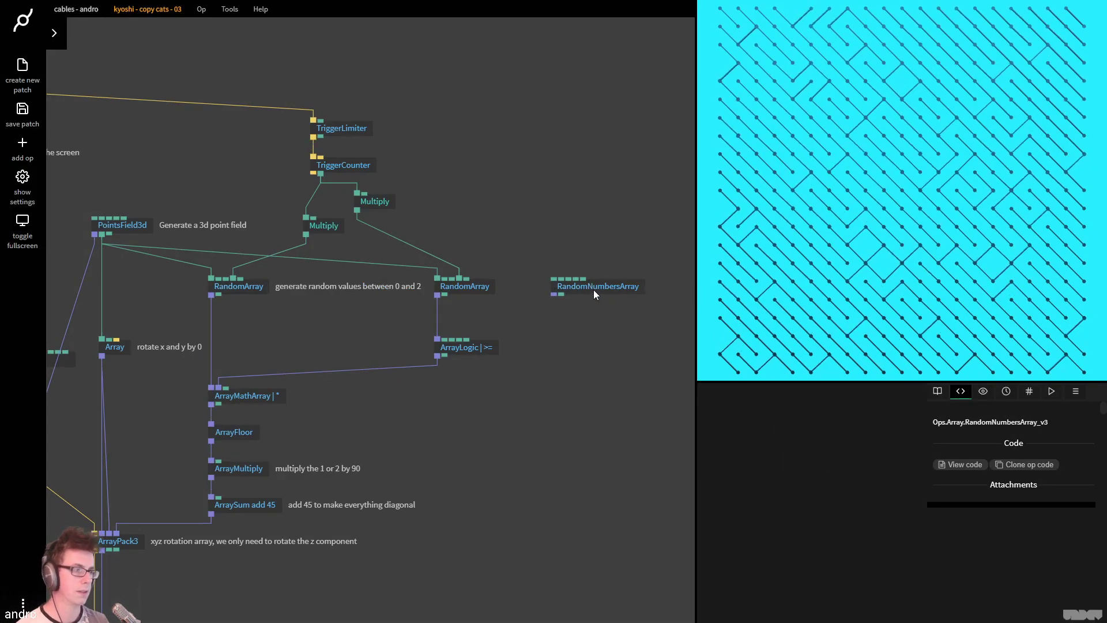
drag(592, 288, 600, 240)
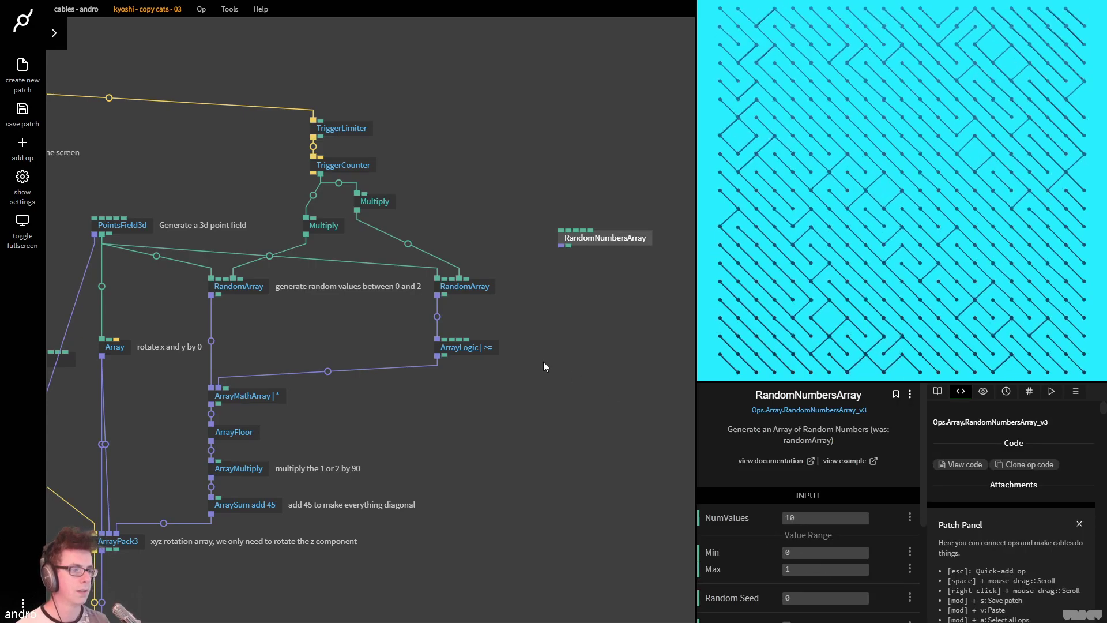
Link the second RandomArray's numeric output to RandomNumbersArray's numValues and position RandomNumbersArray slightly below it
click(481, 347)
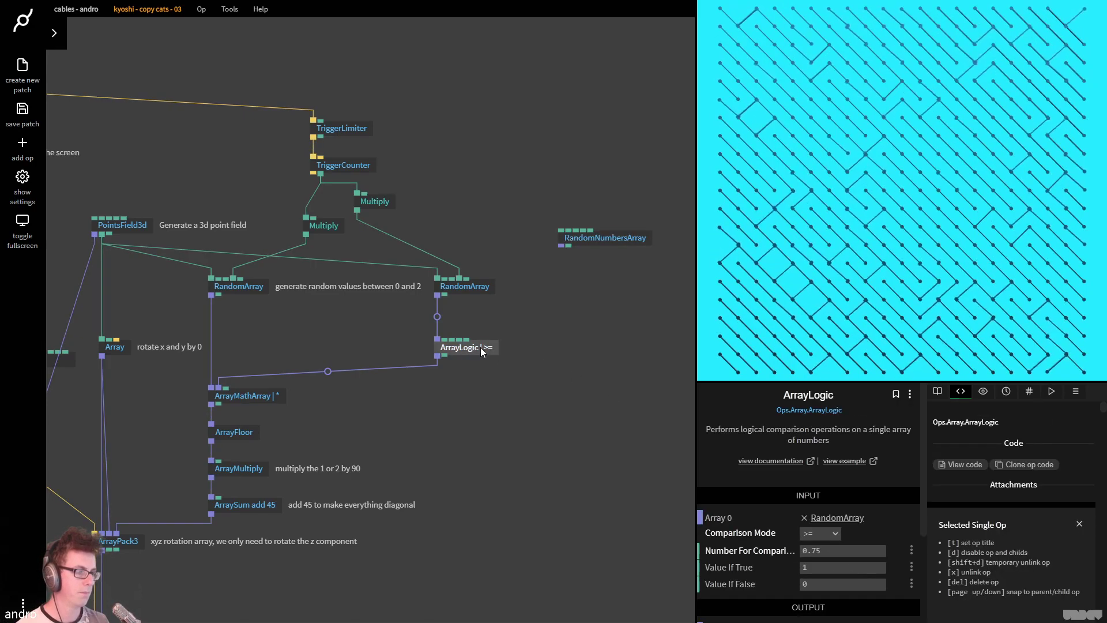
click(601, 237)
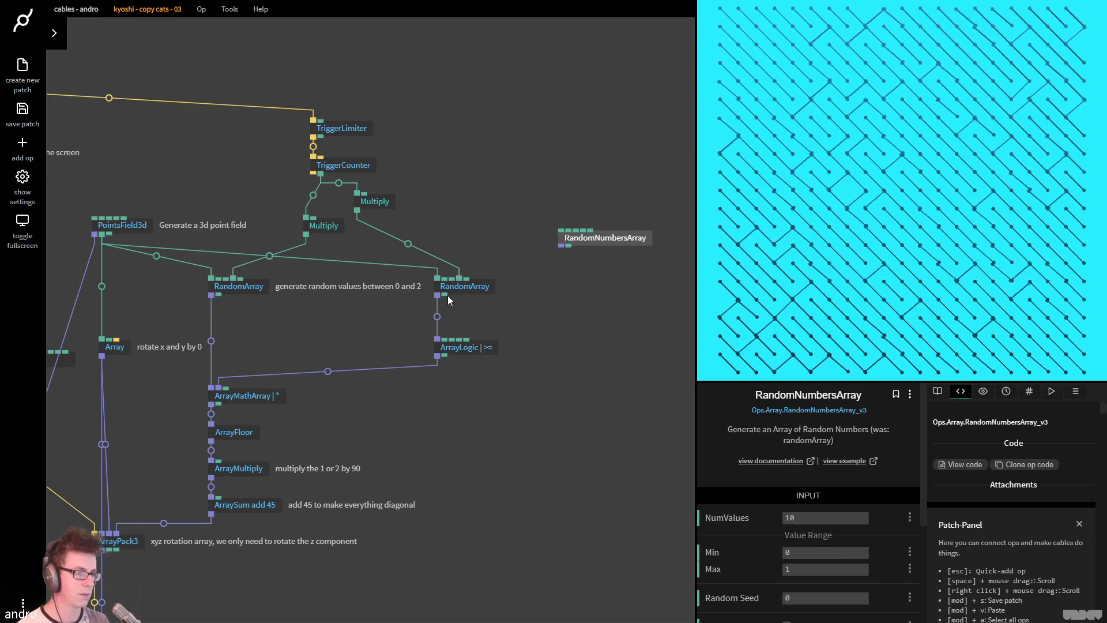
drag(467, 303, 600, 238)
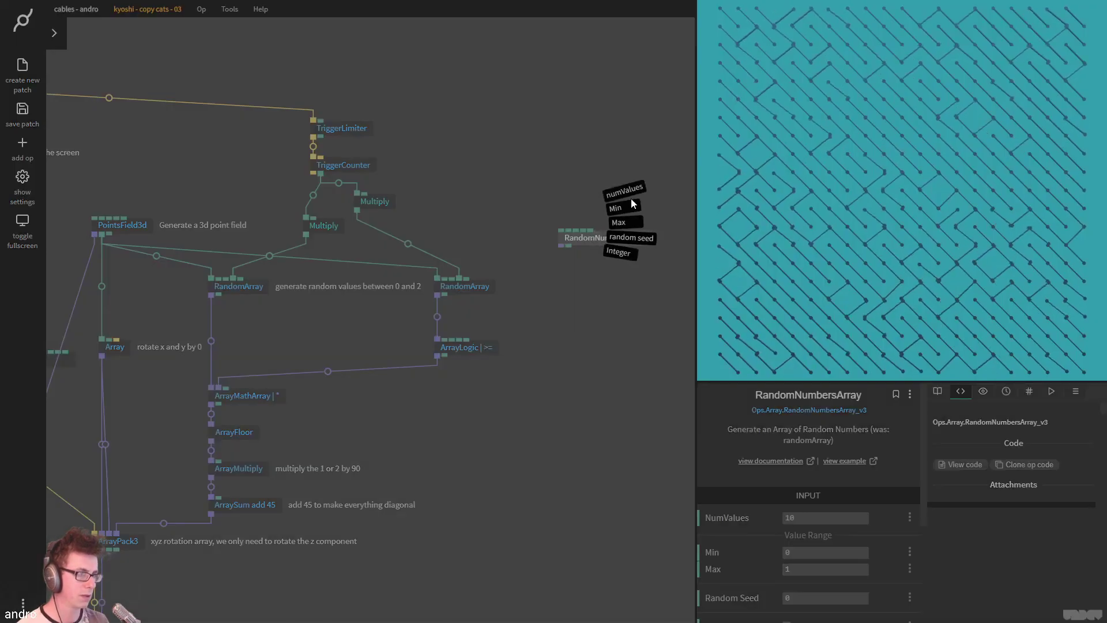
click(625, 179)
drag(445, 295, 610, 325)
click(636, 197)
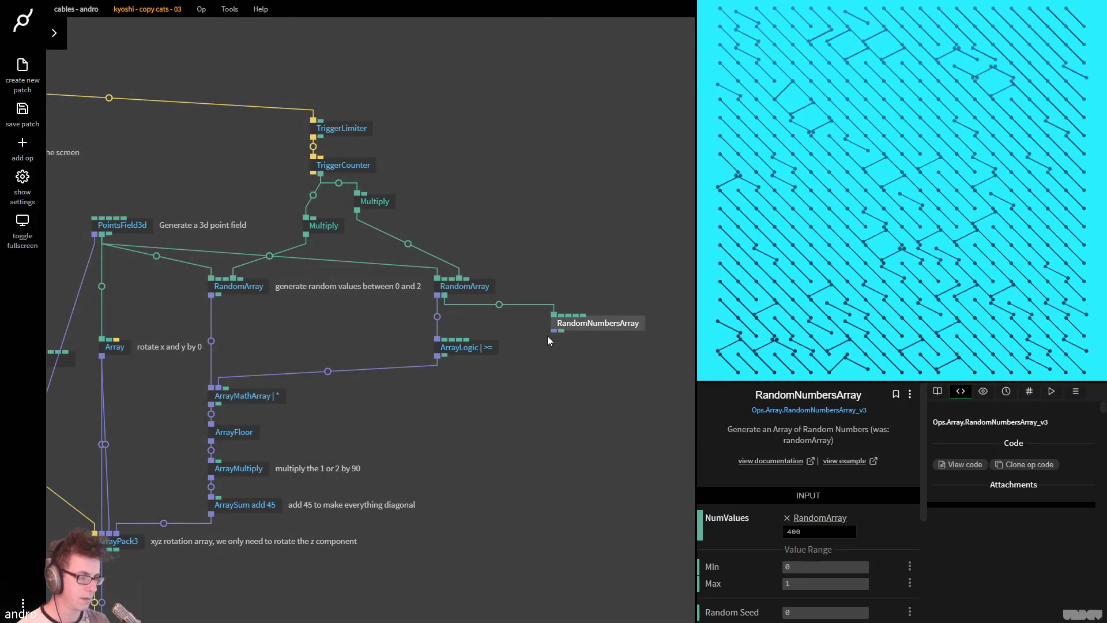
Add an ArraySum after RandomNumbersArray and drive its value with a new Timer op
drag(553, 332, 553, 369)
text(arraysum)
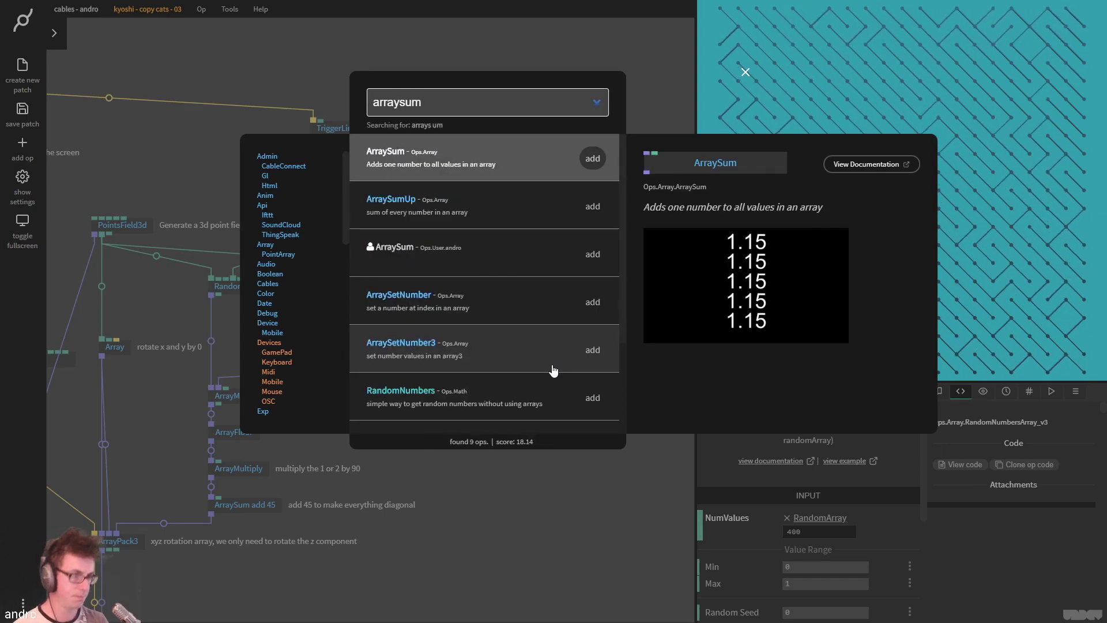
key(Return)
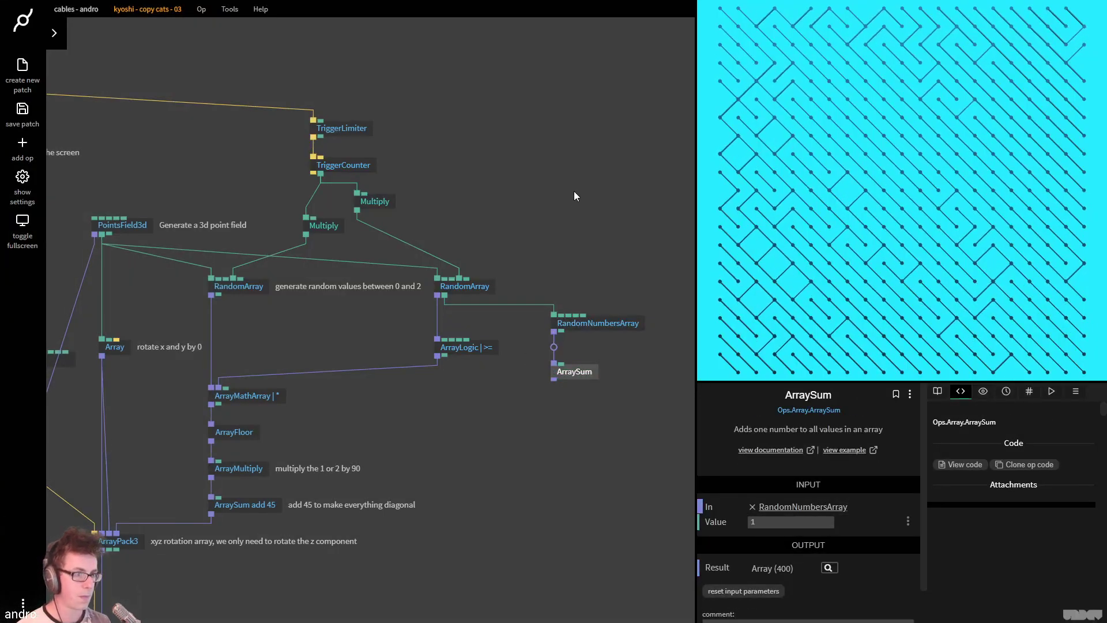
click(561, 363)
text(timer)
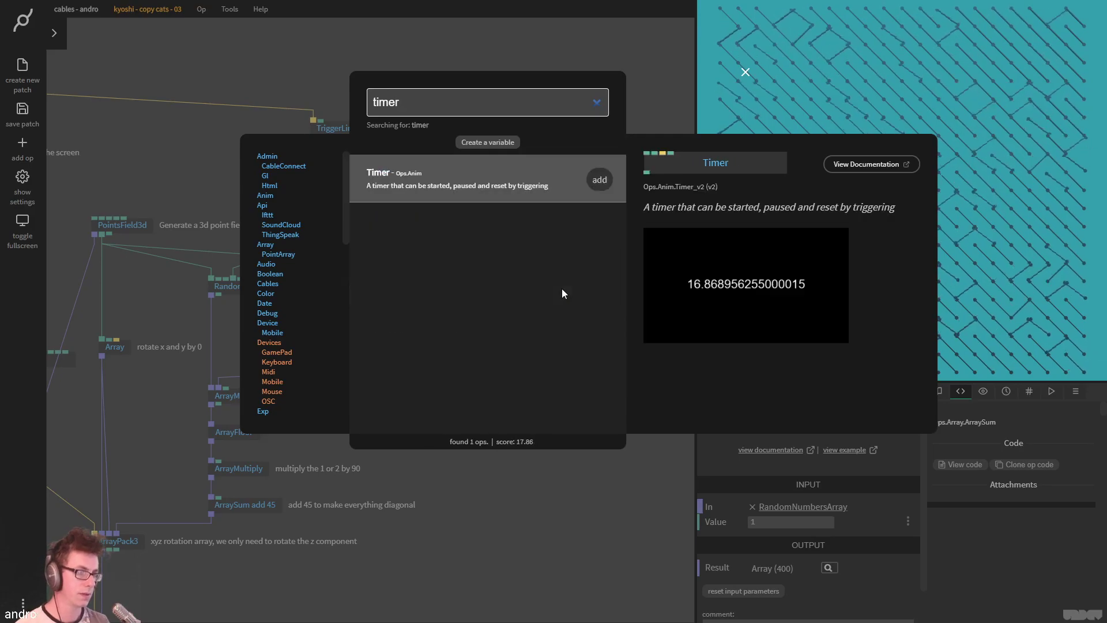
key(Return)
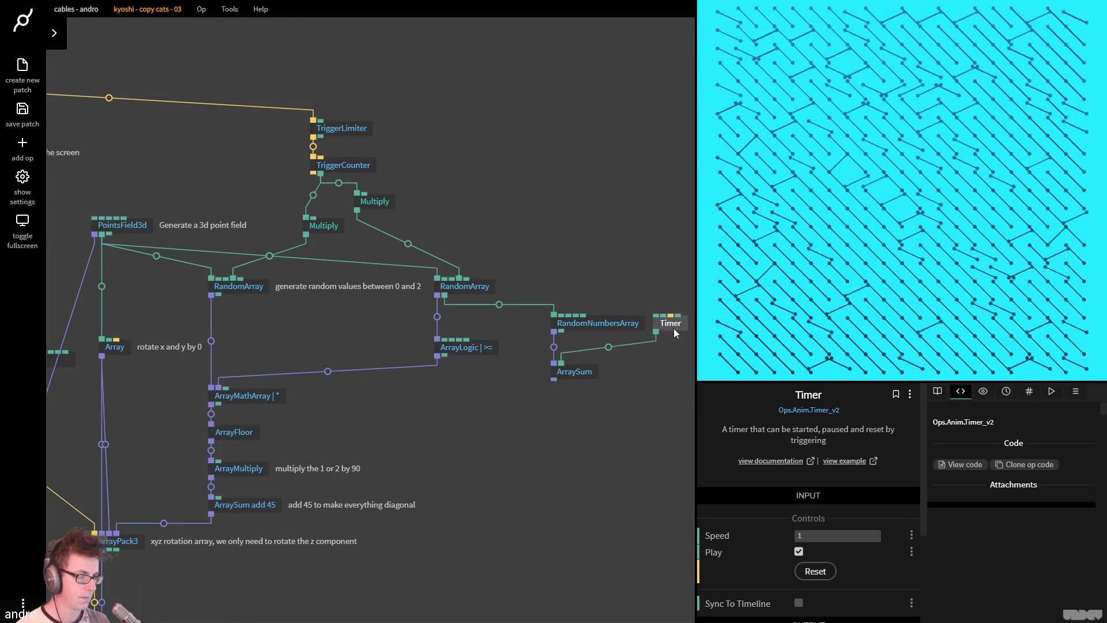
Add an ArrayFract op fed by the new ArraySum's result
drag(553, 380, 554, 427)
text(arrayfra)
key(BackSpace)
key(Return)
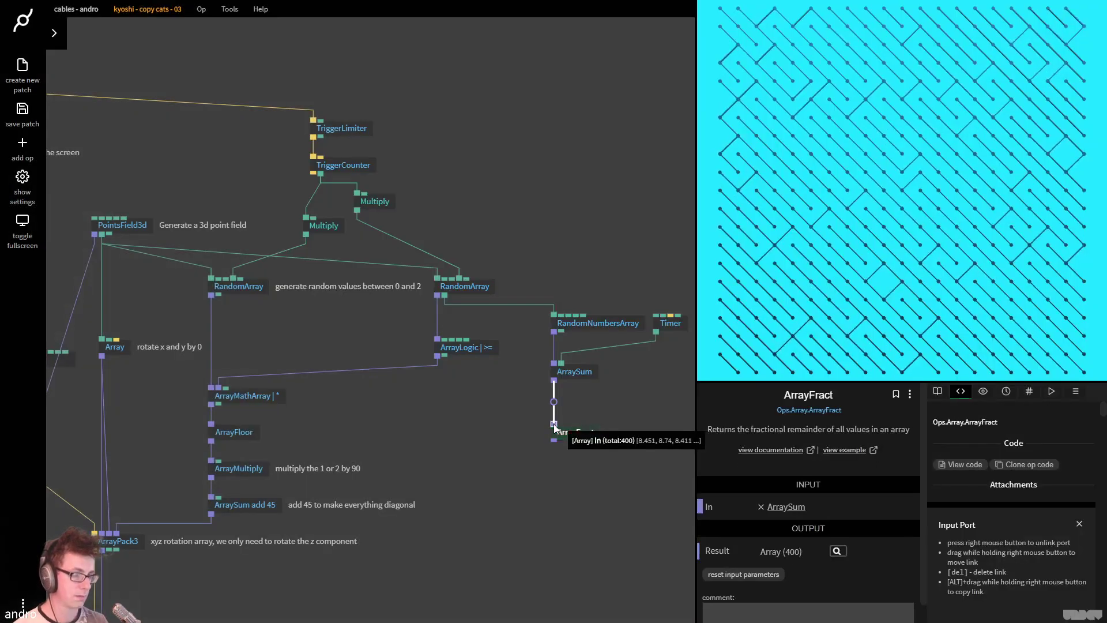
scroll(530, 472, down, 2)
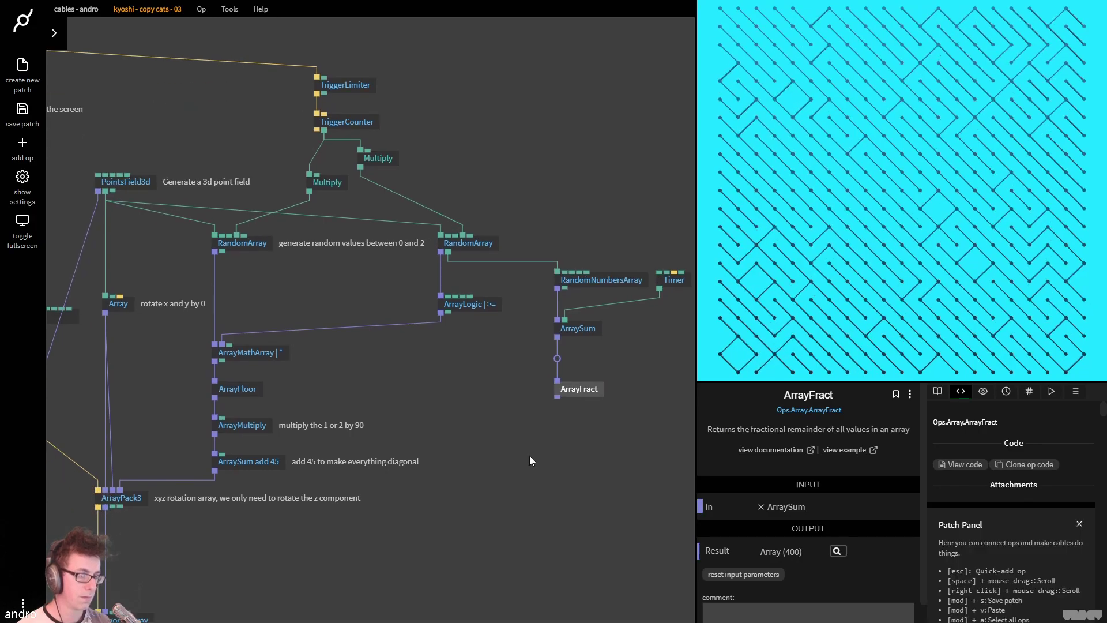
Review the second RandomArray and ArrayFract, and move ArrayLogic down to make room beneath that RandomArray
drag(486, 304, 484, 328)
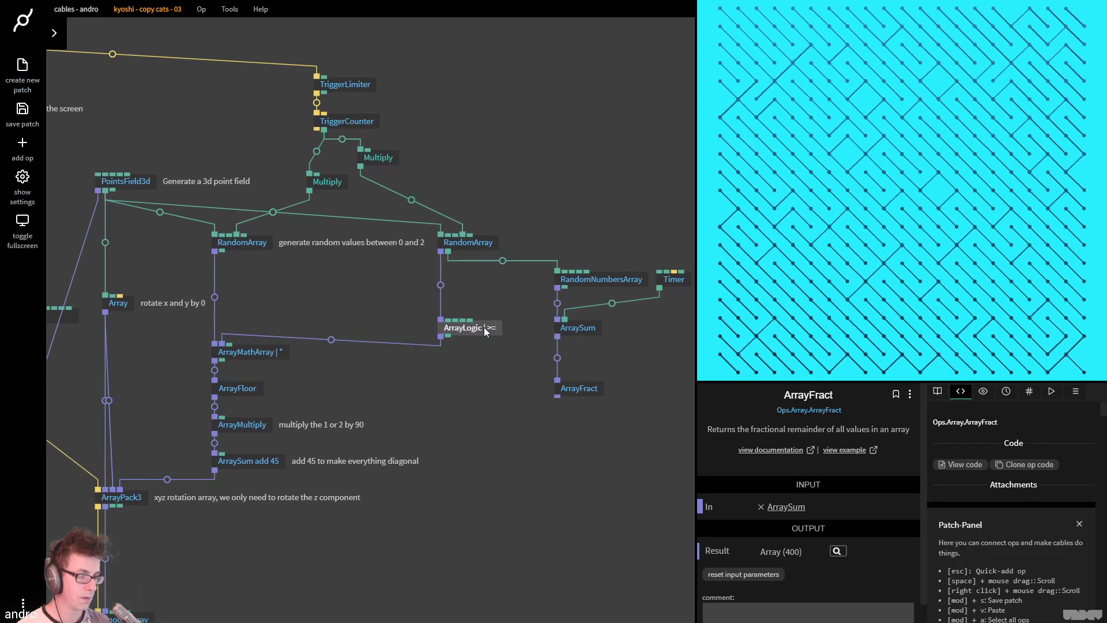
click(587, 392)
click(484, 244)
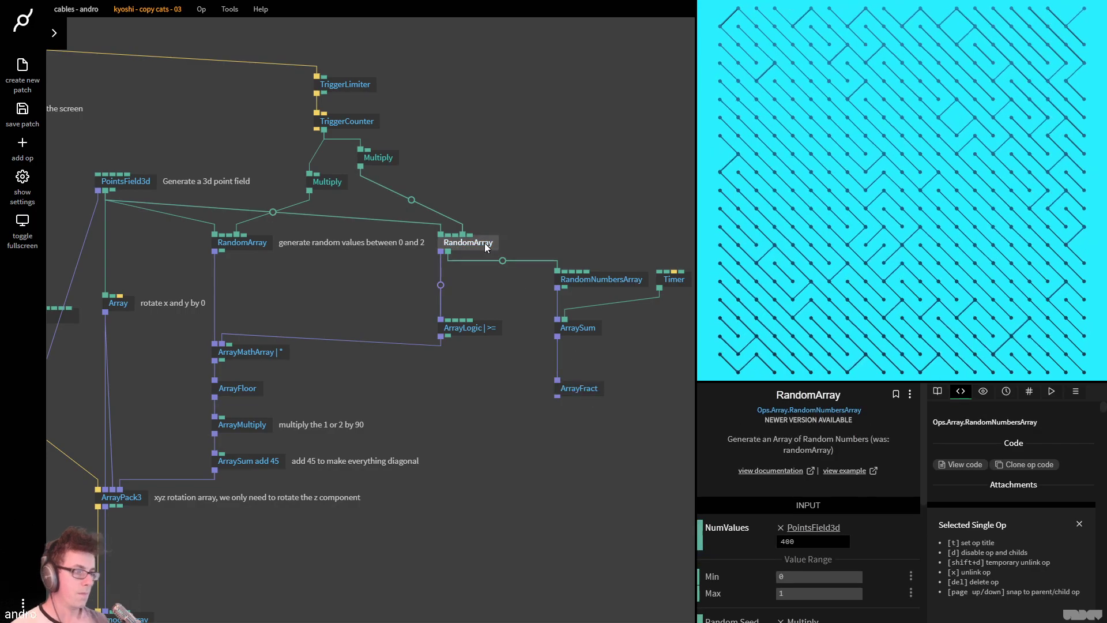
click(573, 390)
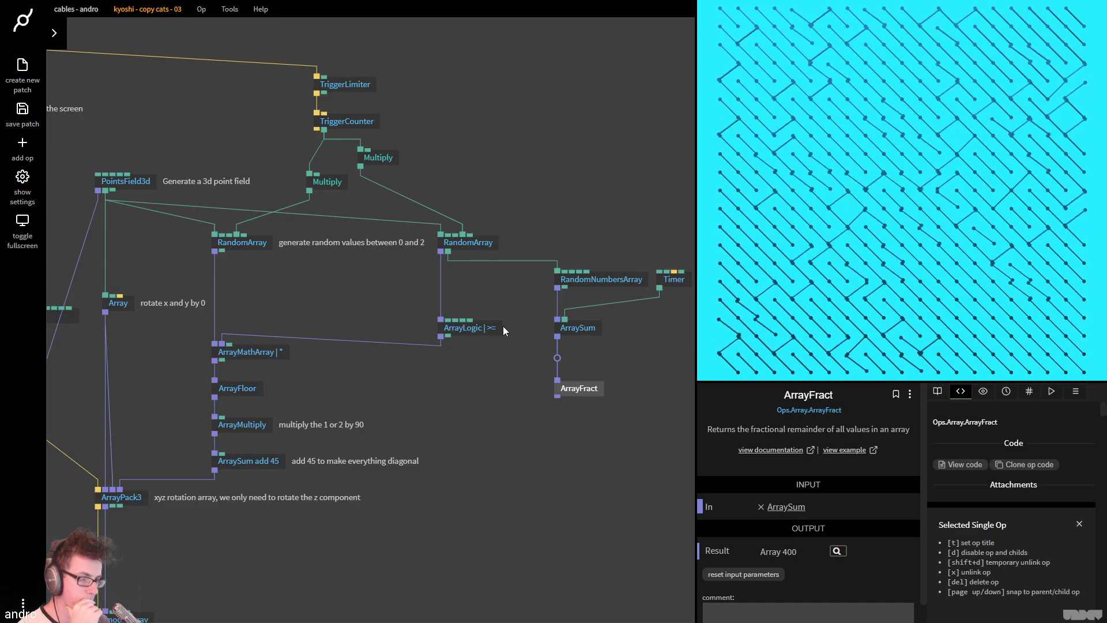
drag(556, 395, 499, 406)
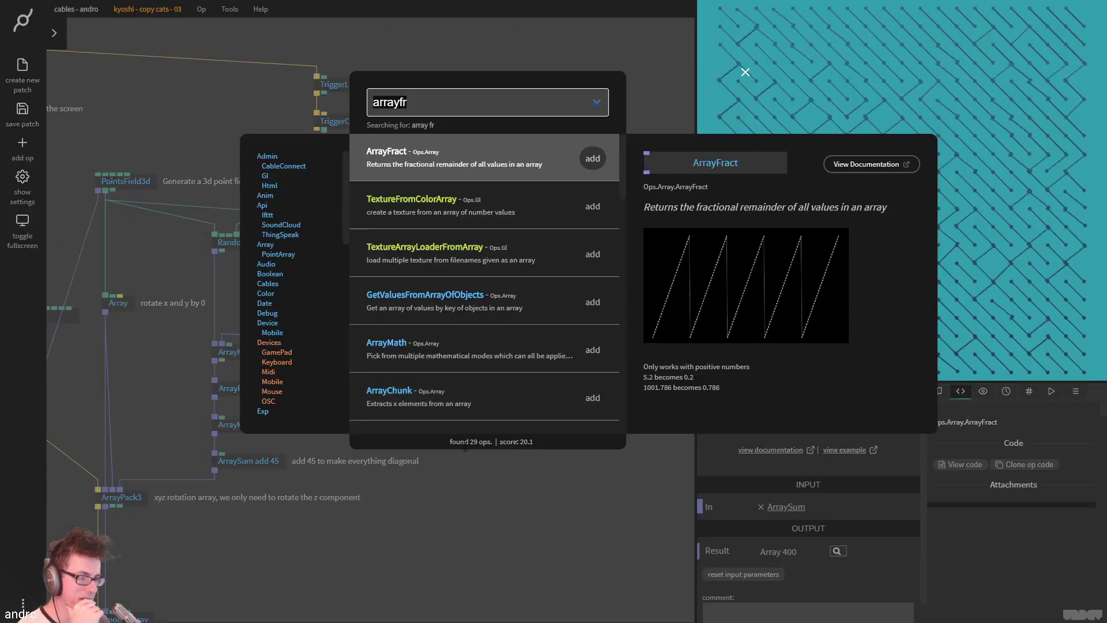
key(Escape)
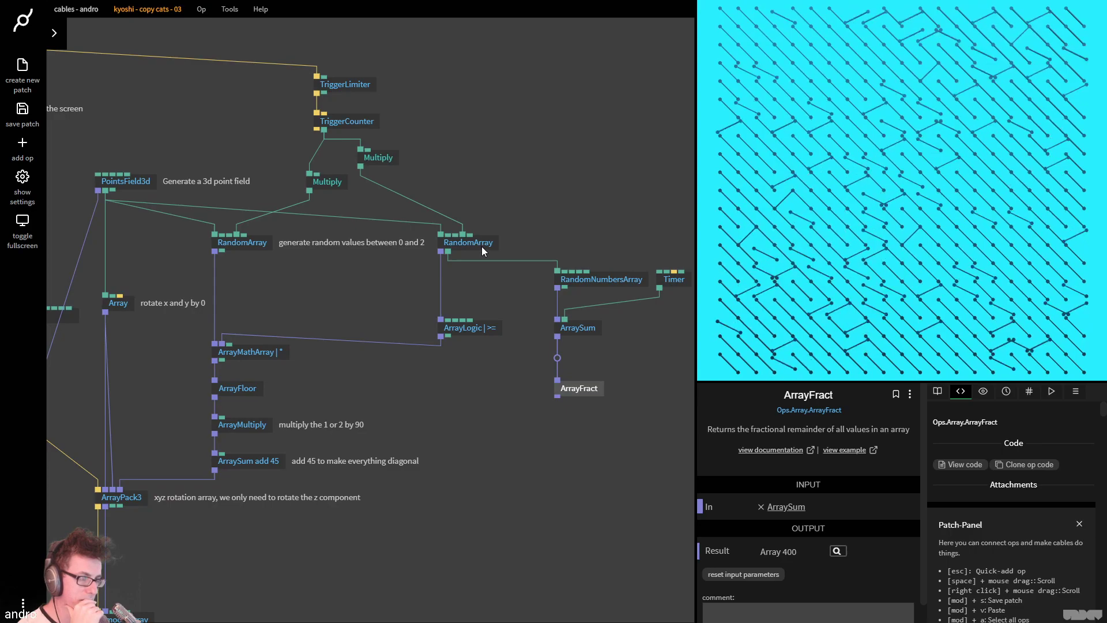
drag(479, 329, 476, 351)
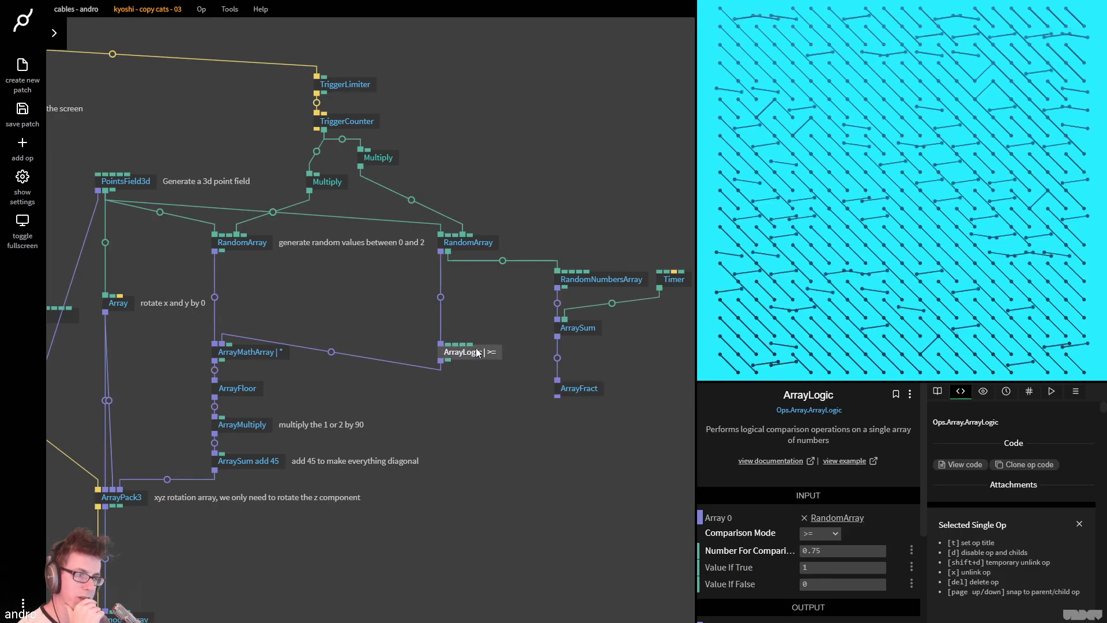
Insert an ArrayMathArray between the second RandomArray and ArrayLogic, and link ArrayFract's result to its array 1 input
key(Escape)
text(arra)
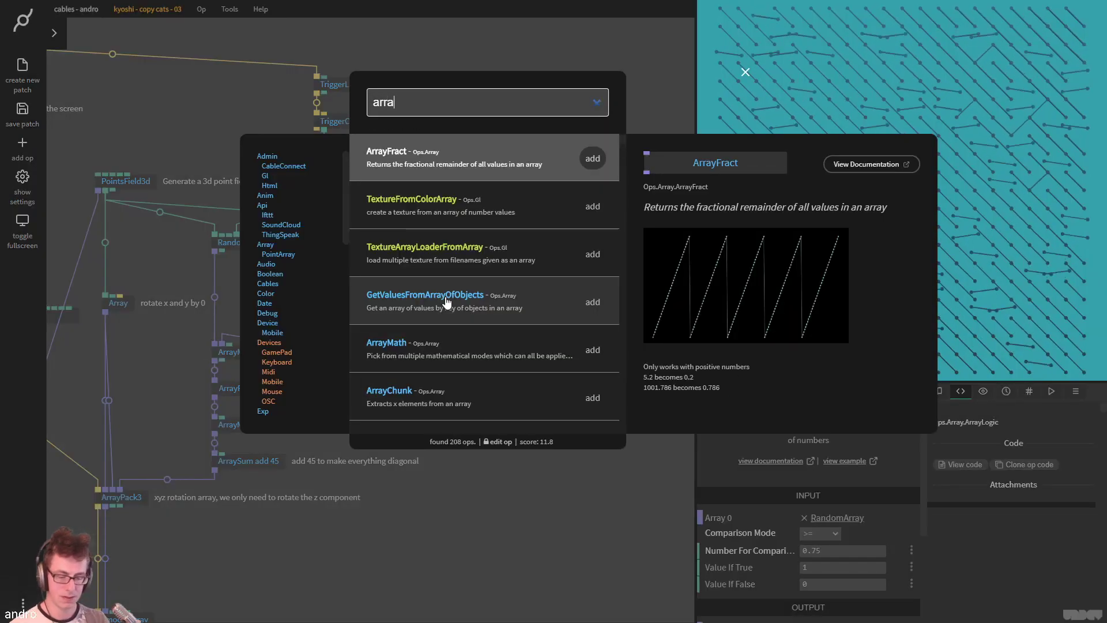
text(ymatha)
key(Return)
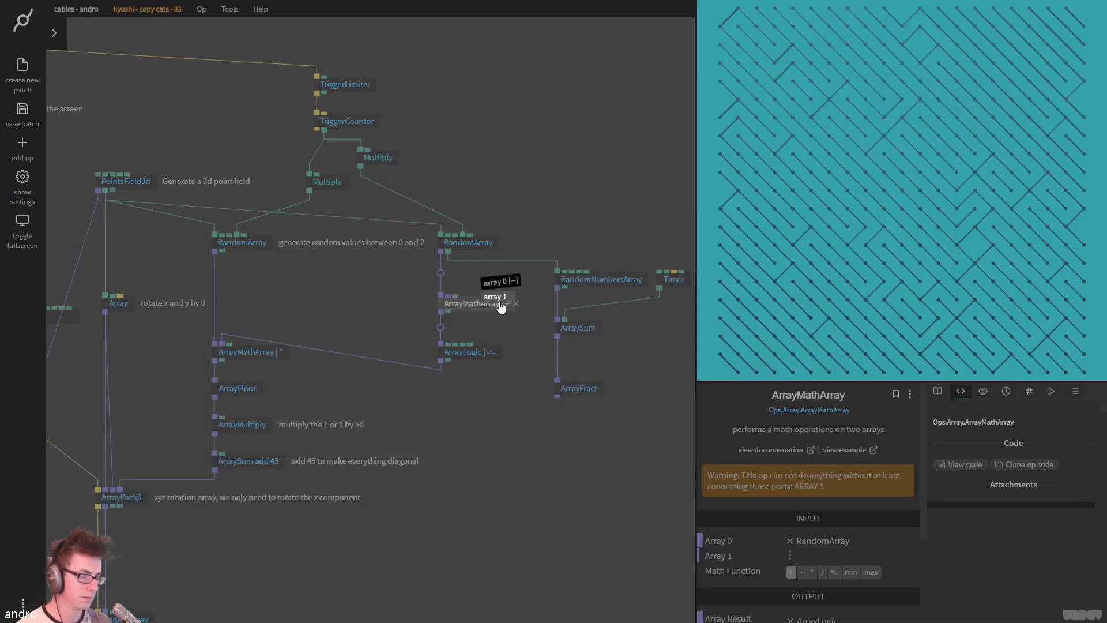
click(500, 301)
Try 1.75 as ArrayLogic's comparison number, and settle on 1.5
click(480, 358)
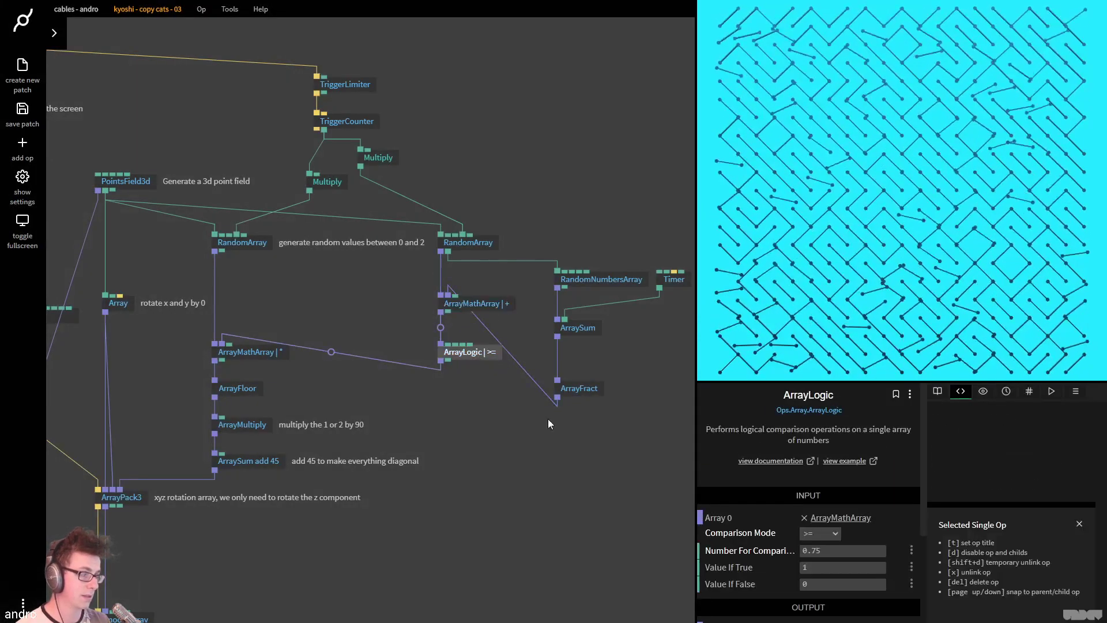
click(844, 551)
text(1.75)
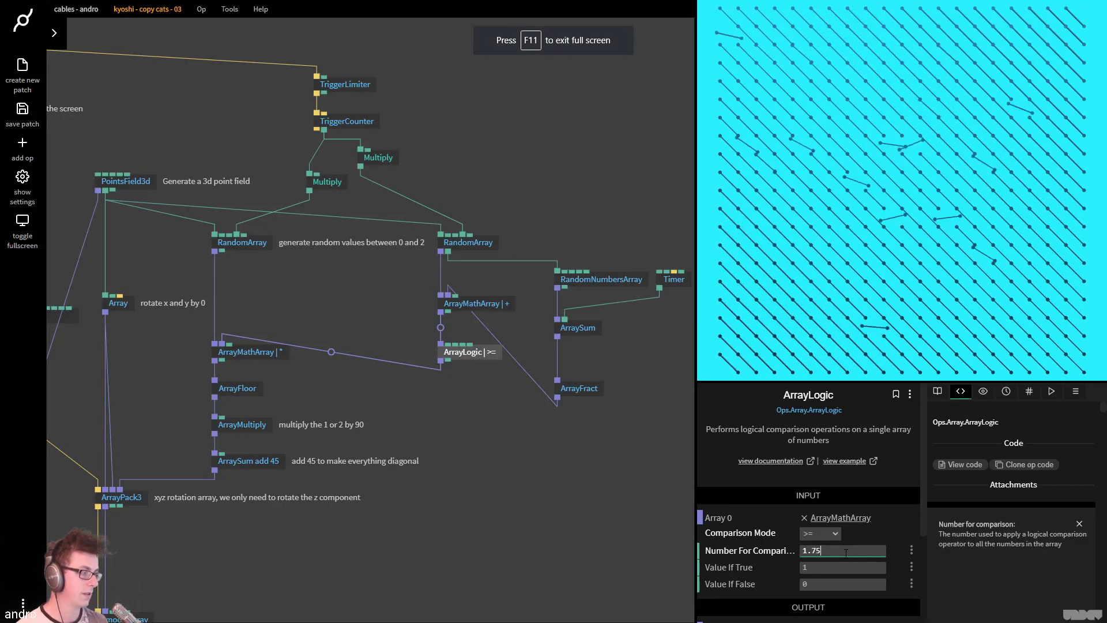
key(BackSpace)
key(BackSpace)
text(5)
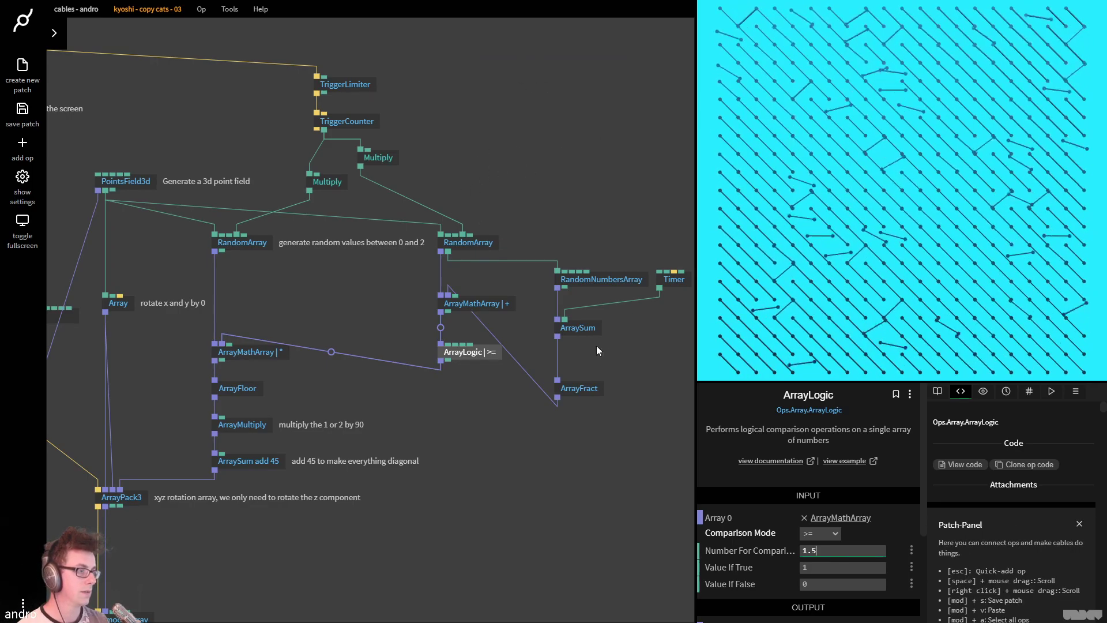
Move ArrayFract up closer beneath ArraySum, and set the Timer's speed to 0.2
click(594, 392)
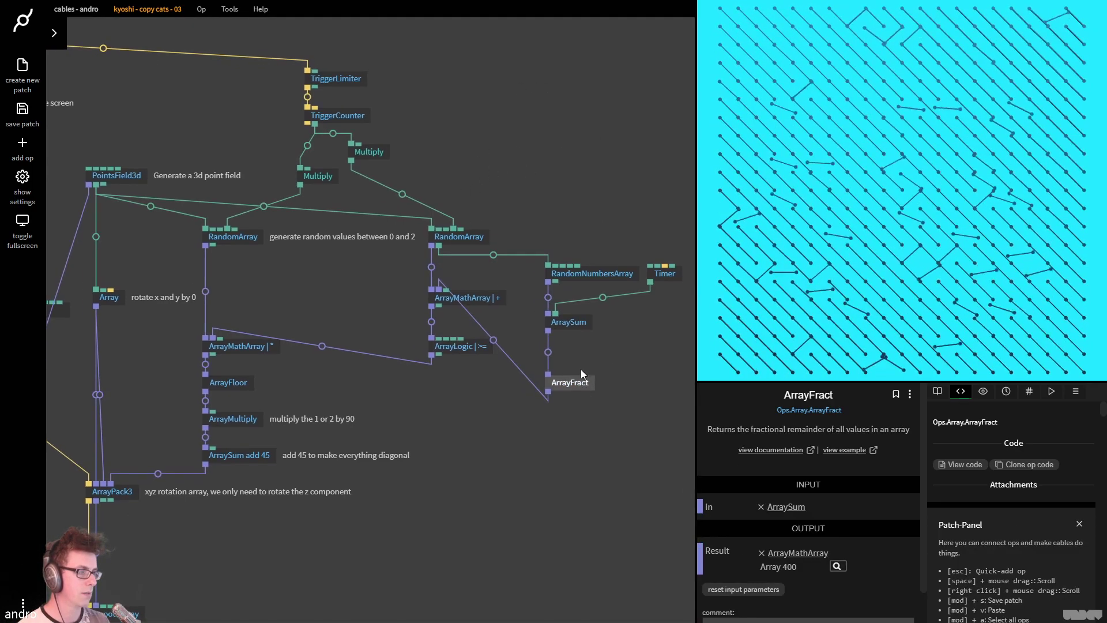
drag(582, 378, 580, 366)
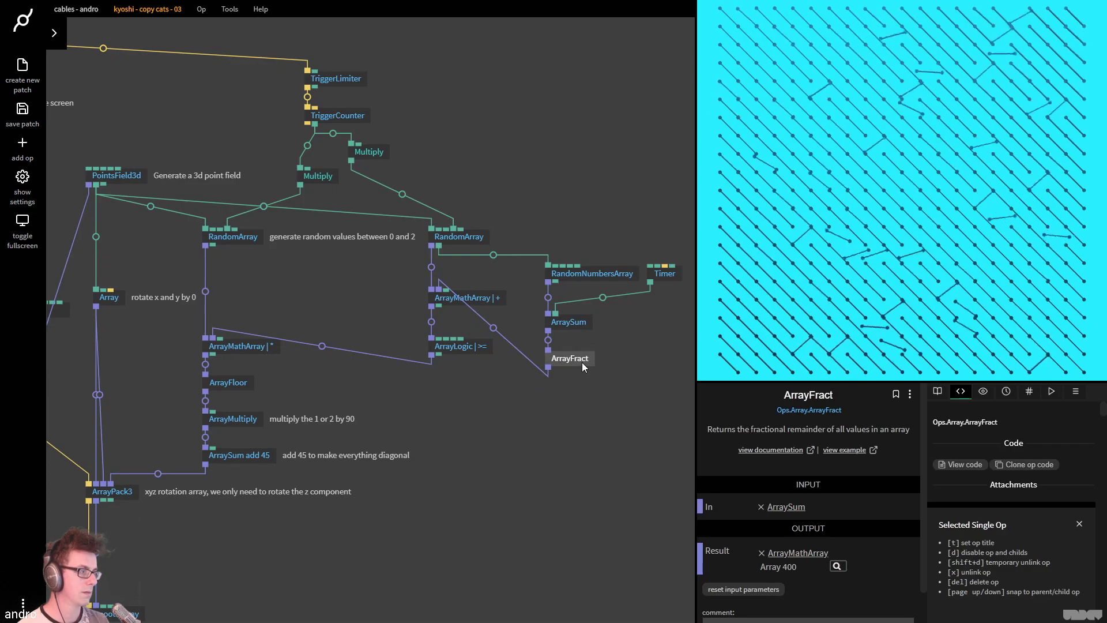
click(663, 273)
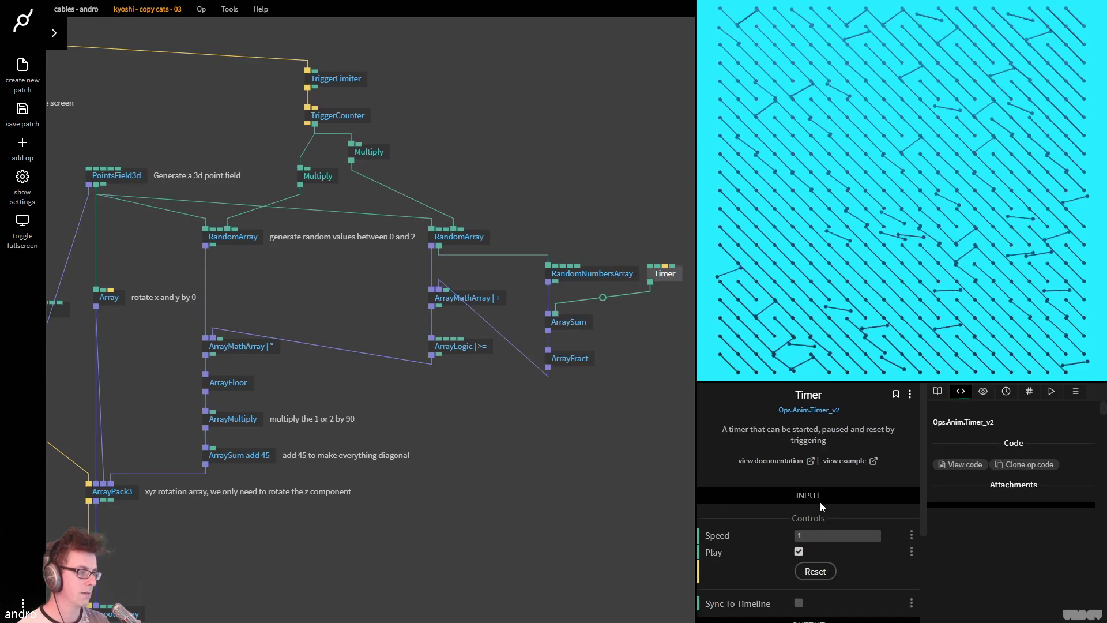
click(853, 536)
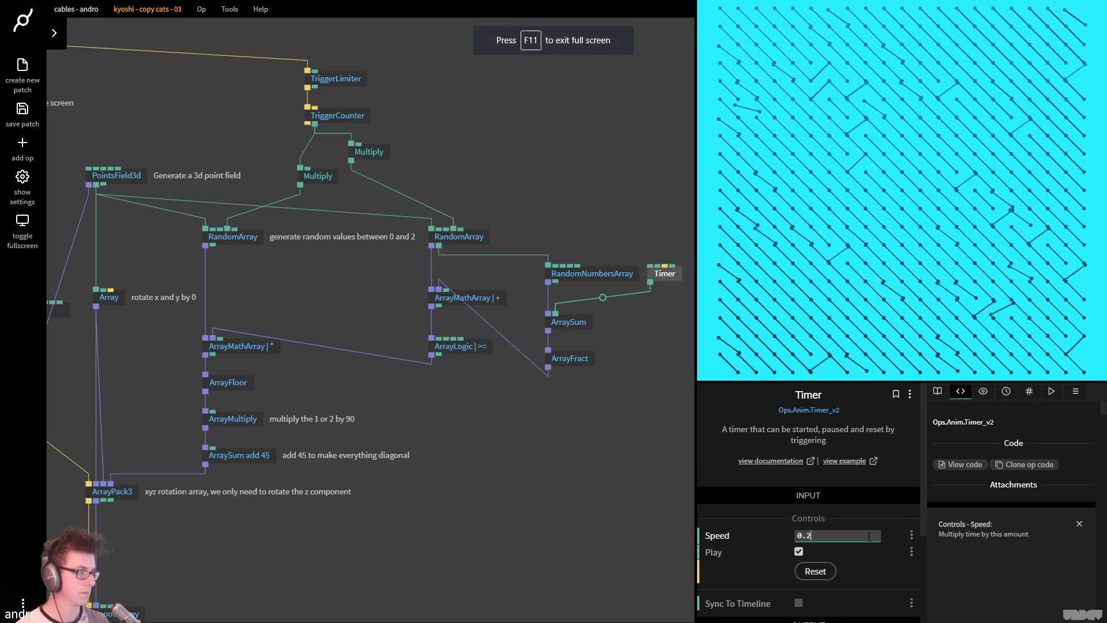
text(0.2)
Set TriggerLimiter's interval to 1000 milliseconds
click(333, 79)
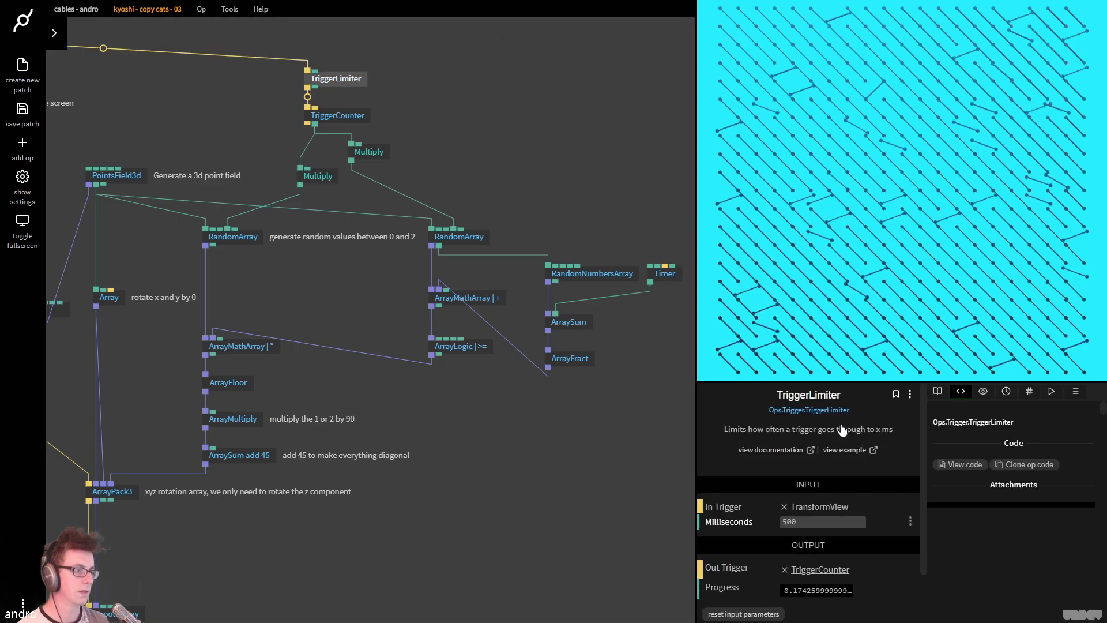
click(837, 522)
text(1000)
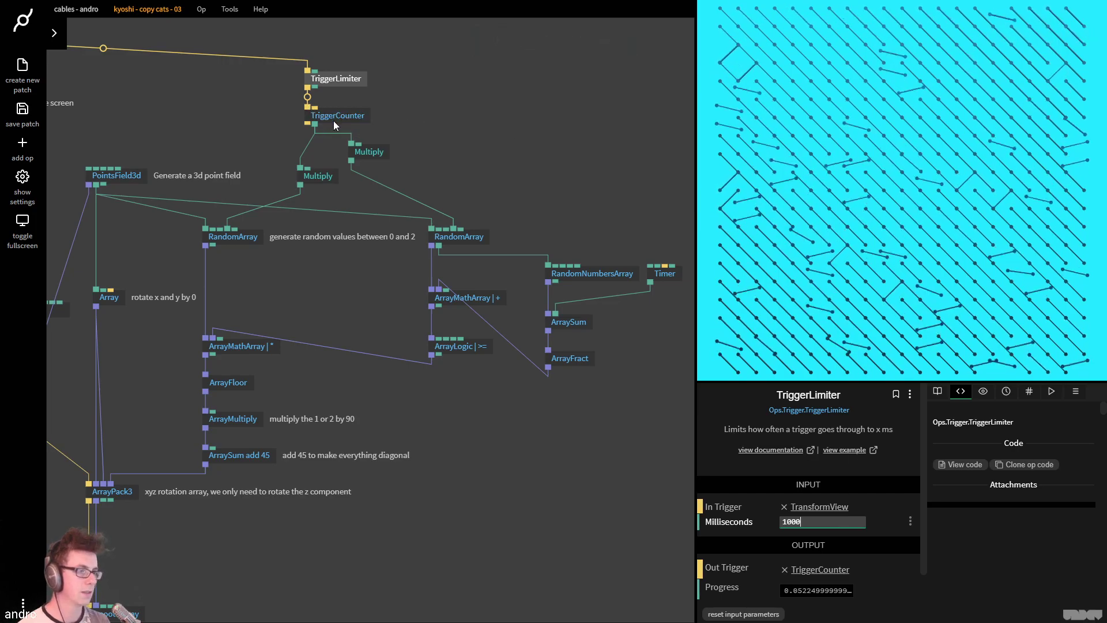
Move TriggerLimiter up and unlink it from TriggerCounter
click(332, 79)
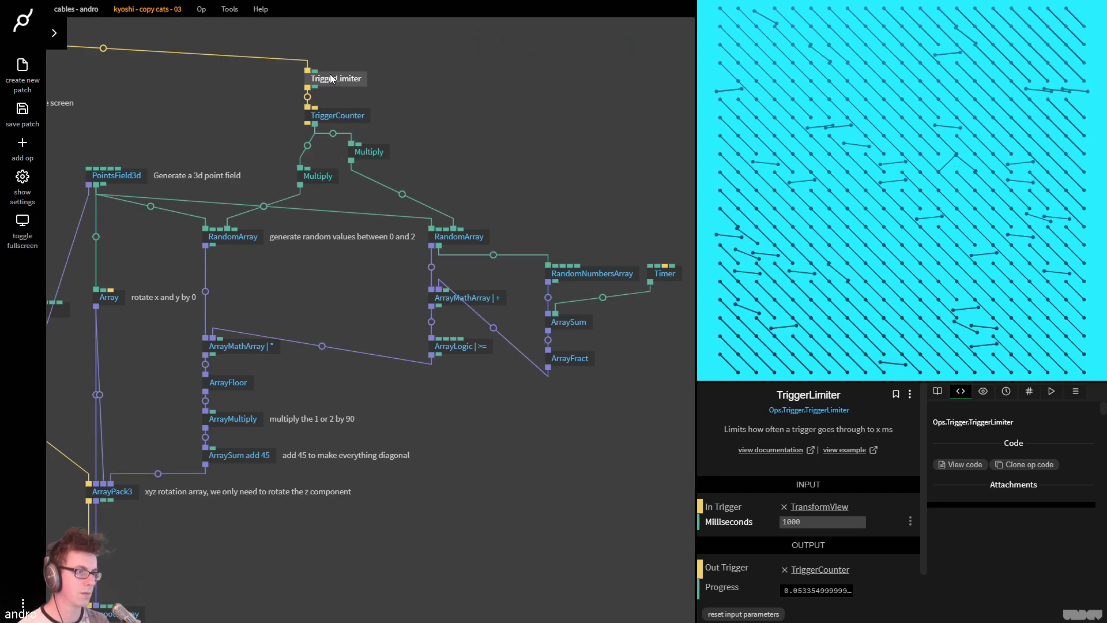
drag(331, 75, 326, 71)
right_click(307, 90)
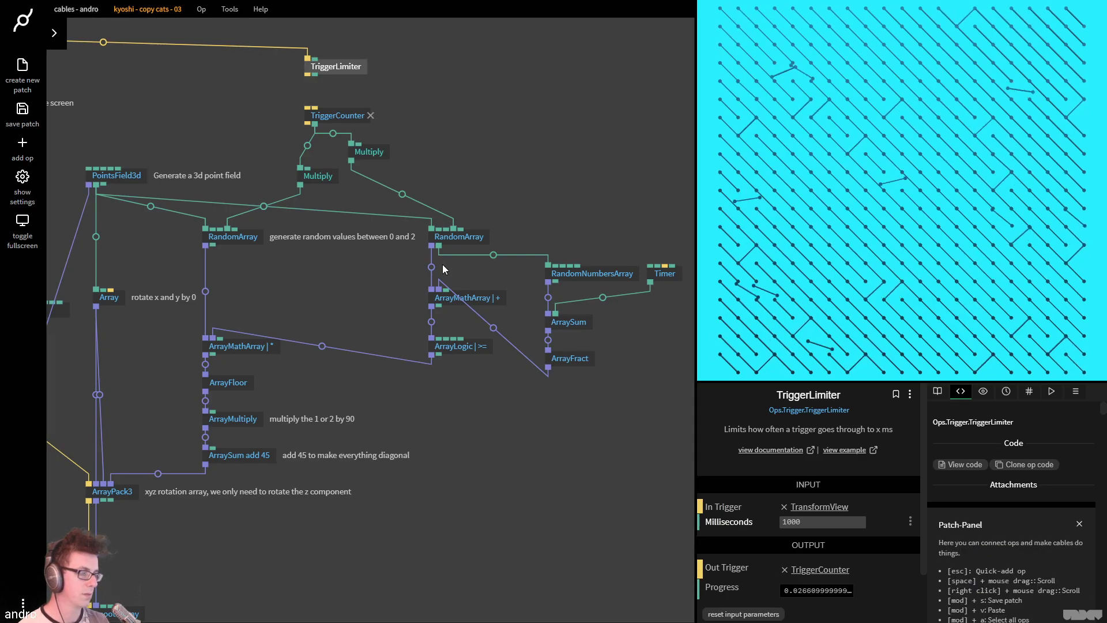
Lower ArrayLogic's number for comparison to 1
click(479, 351)
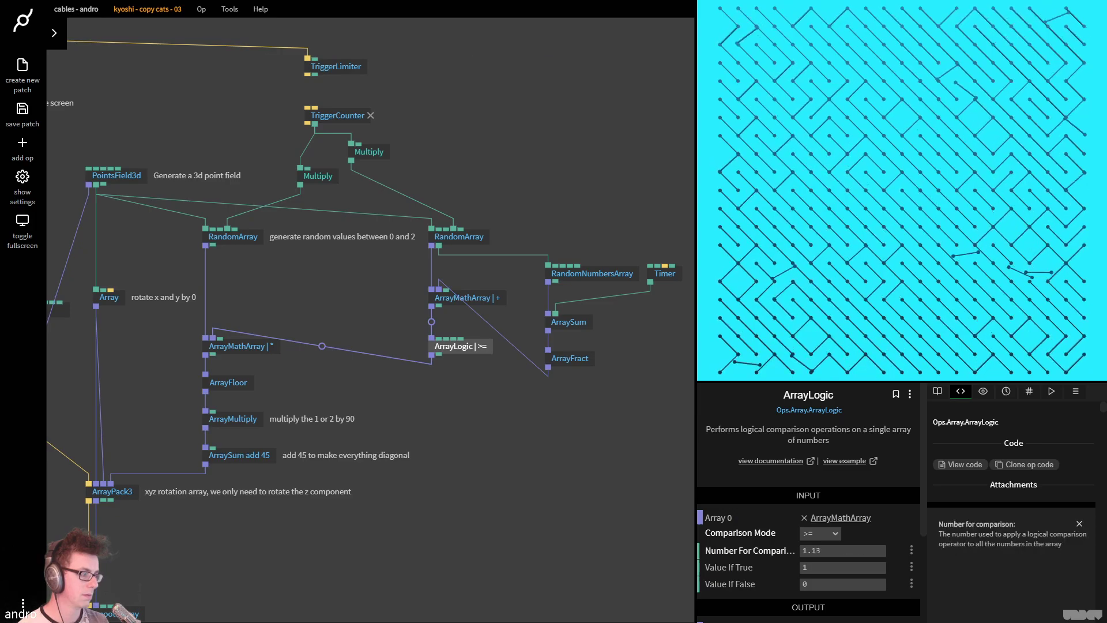
click(861, 551)
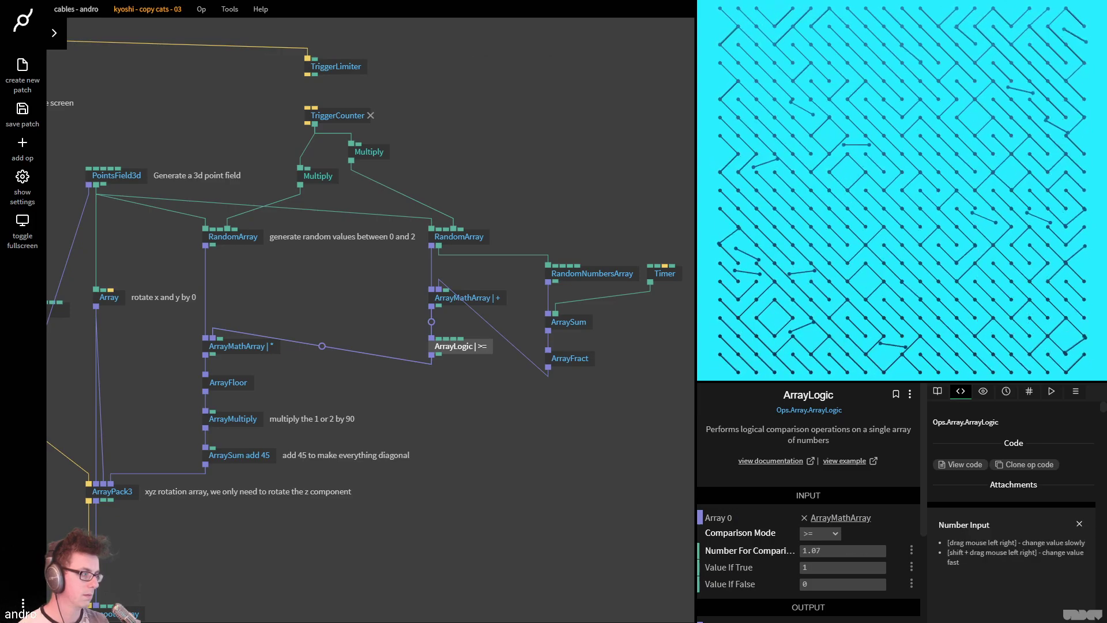
text(1)
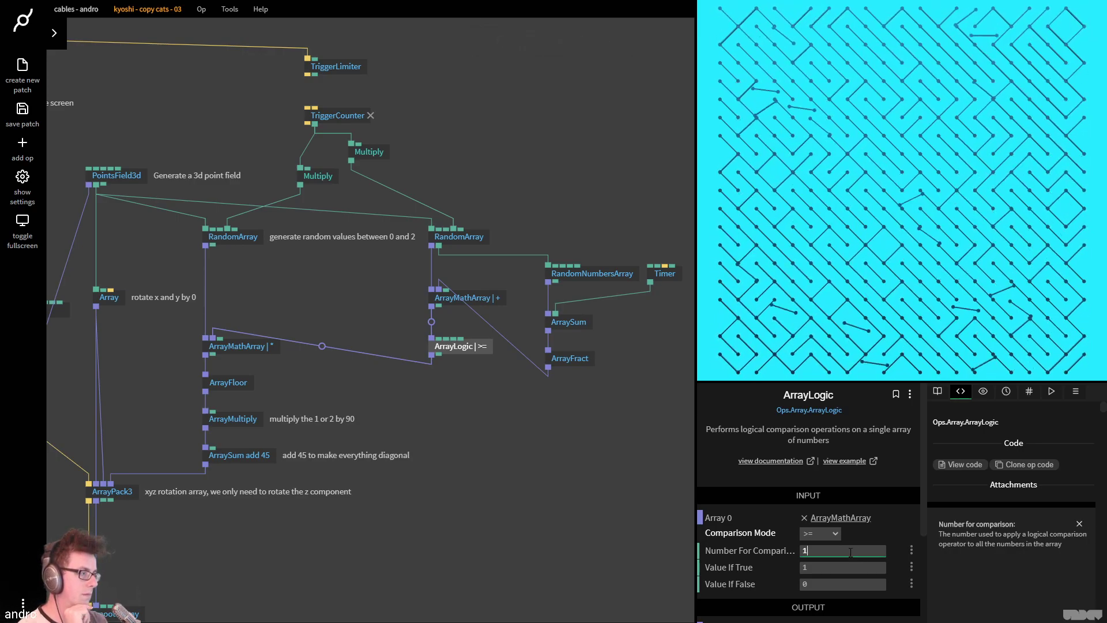
Switch the ArrayMathArray fed by ArrayFract to multiplication, and lower ArrayLogic's number for comparison to 0.43
click(576, 361)
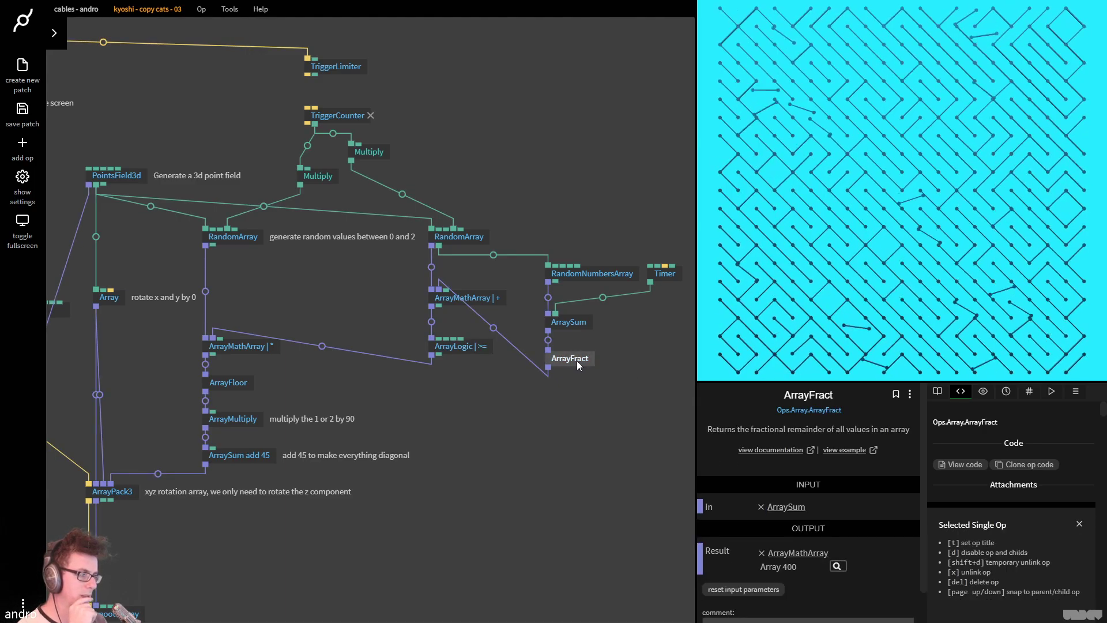
click(475, 297)
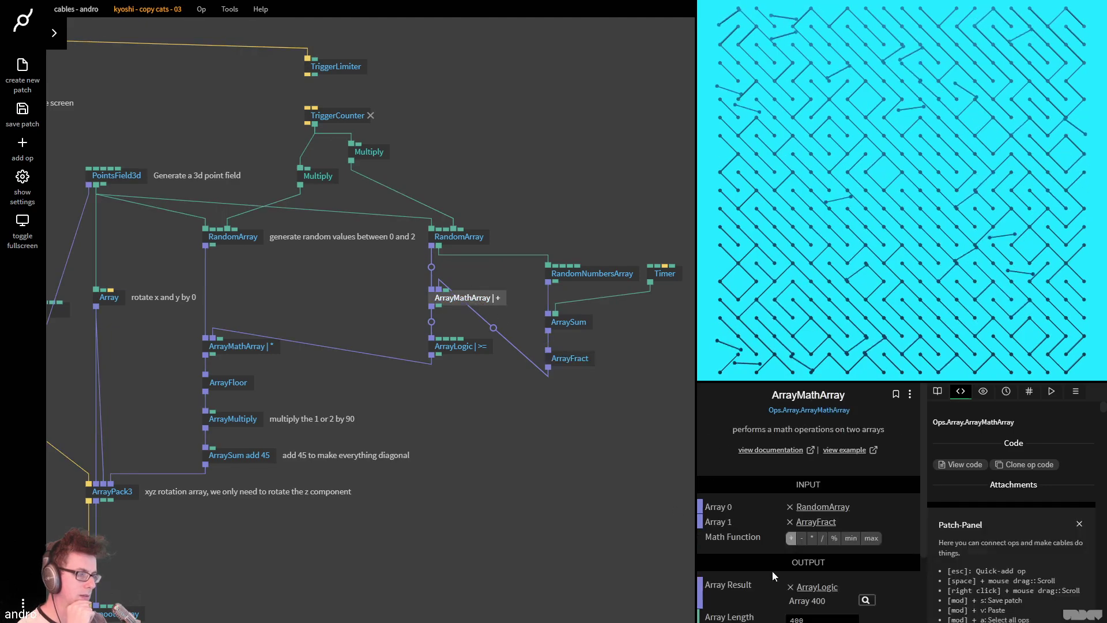
click(811, 539)
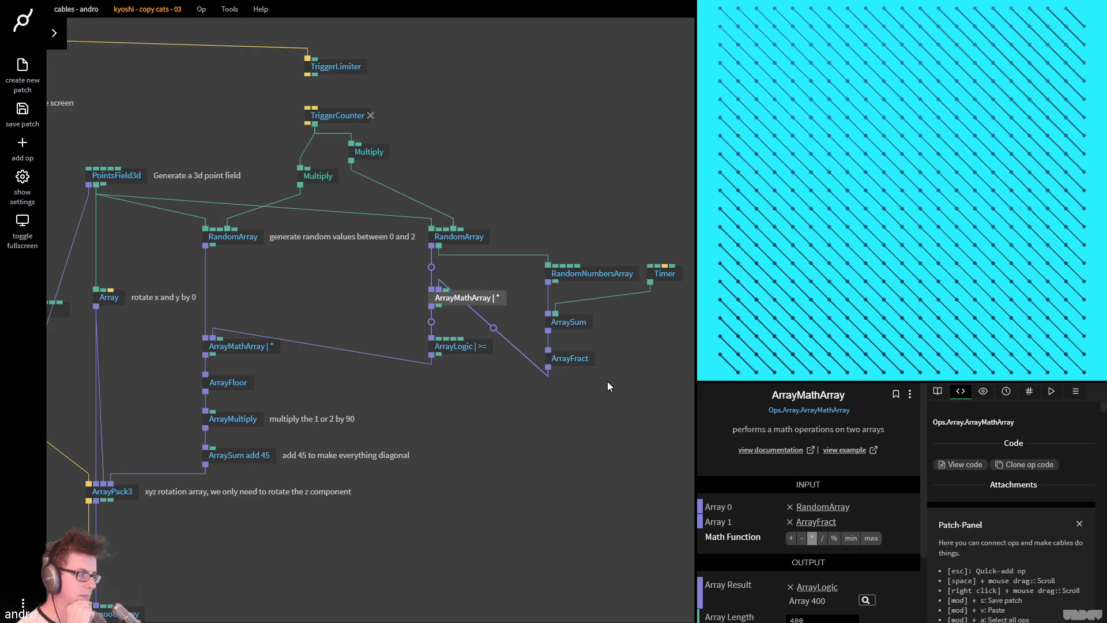
click(482, 350)
mouse_move(849, 552)
mouse_down()
mouse_move(830, 552)
mouse_move(852, 555)
mouse_up()
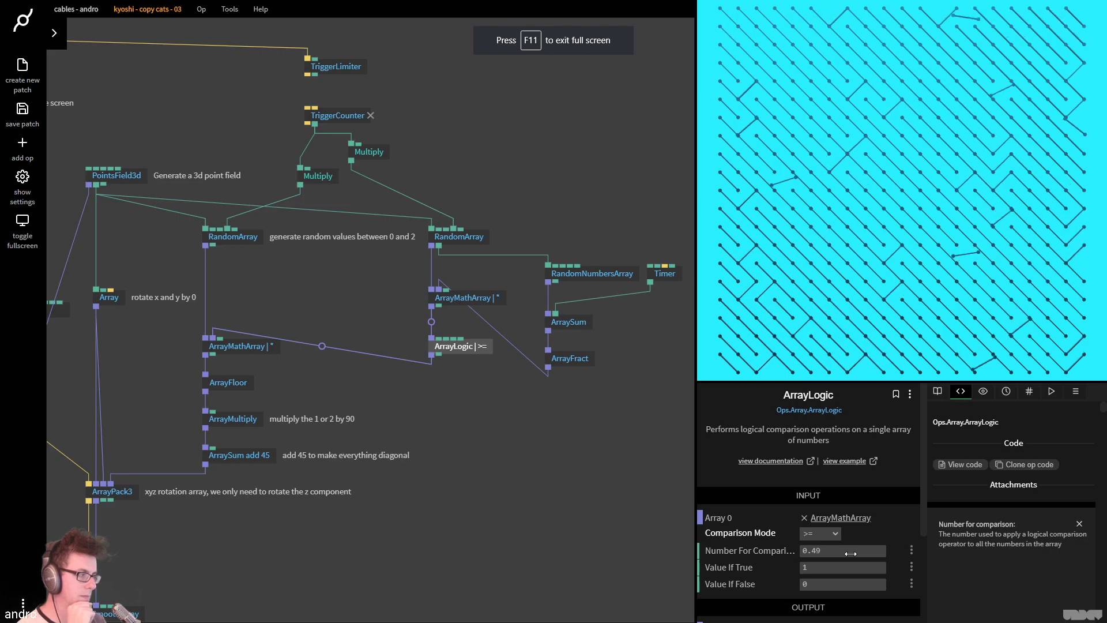
drag(847, 552, 840, 553)
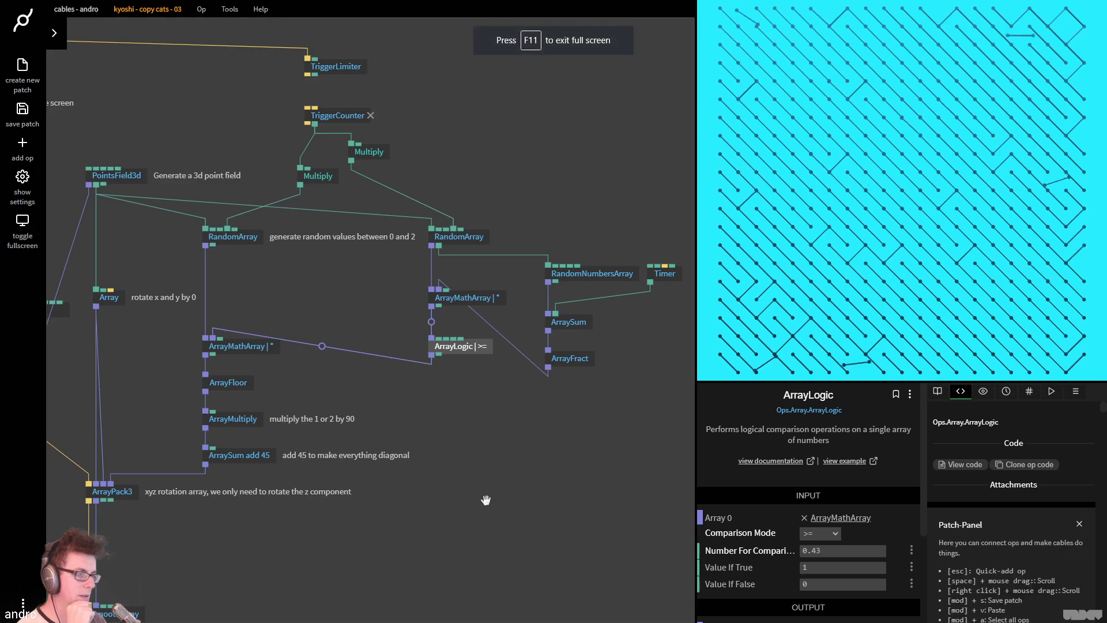
Set the first RandomArray's minimum to 1, try 3 as its maximum, and settle on a maximum of 2
drag(481, 502, 507, 473)
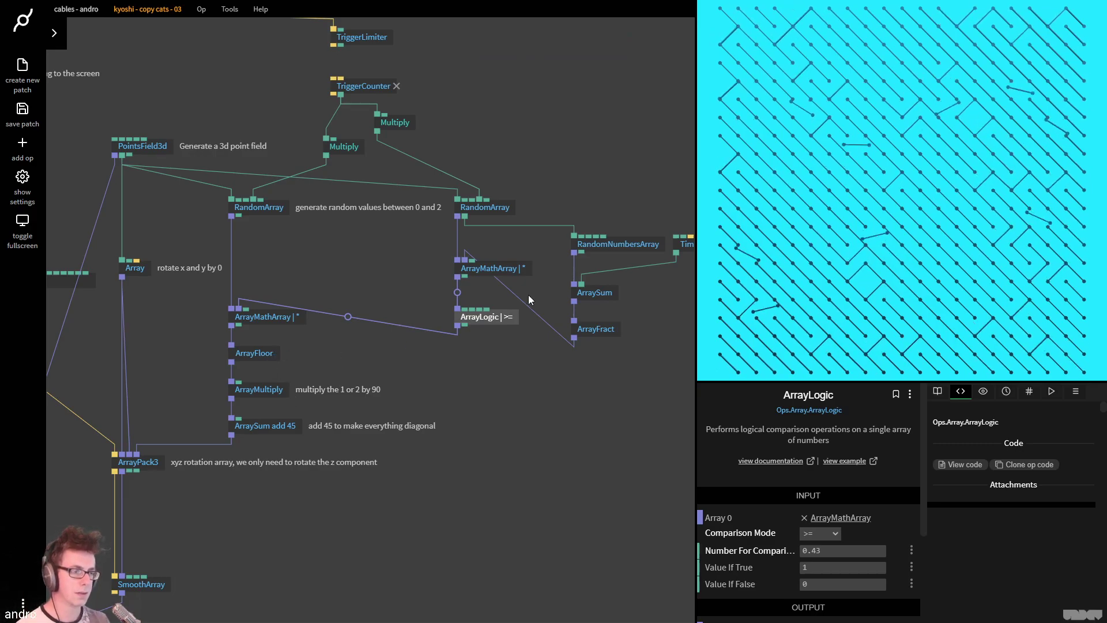
click(267, 208)
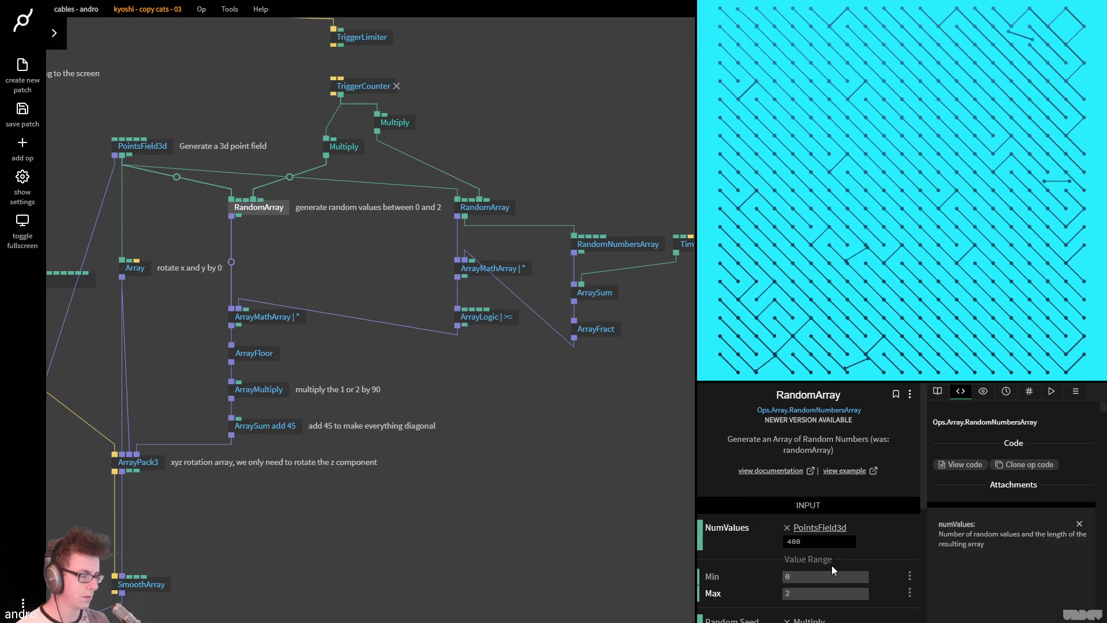
scroll(833, 536, down, 2)
click(837, 502)
key(F11)
text(1)
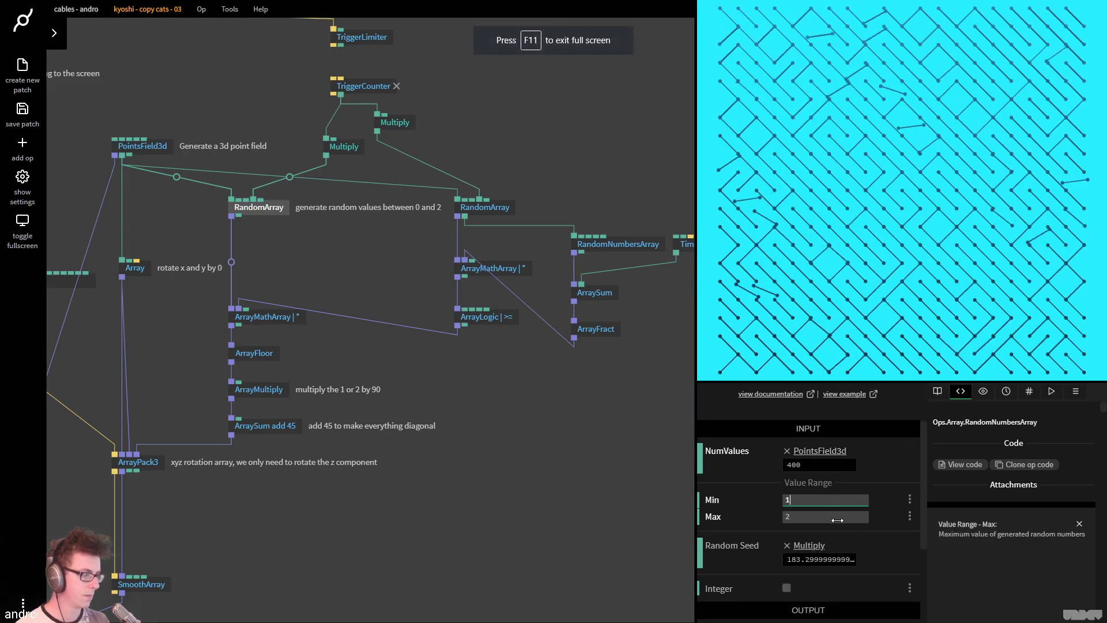
click(837, 516)
text(3)
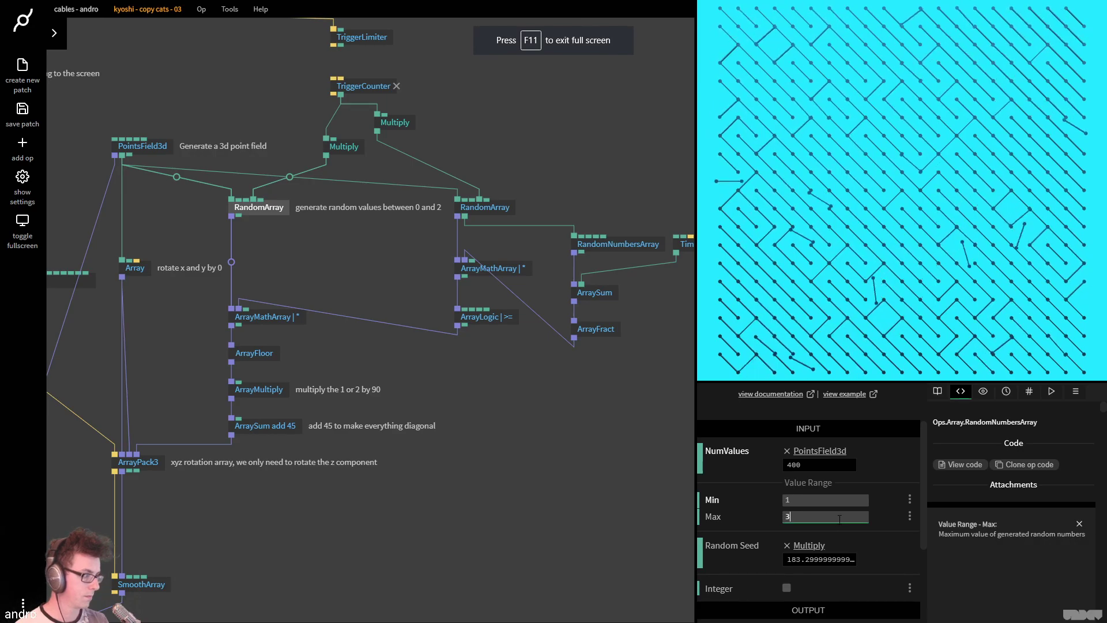
key(BackSpace)
text(2)
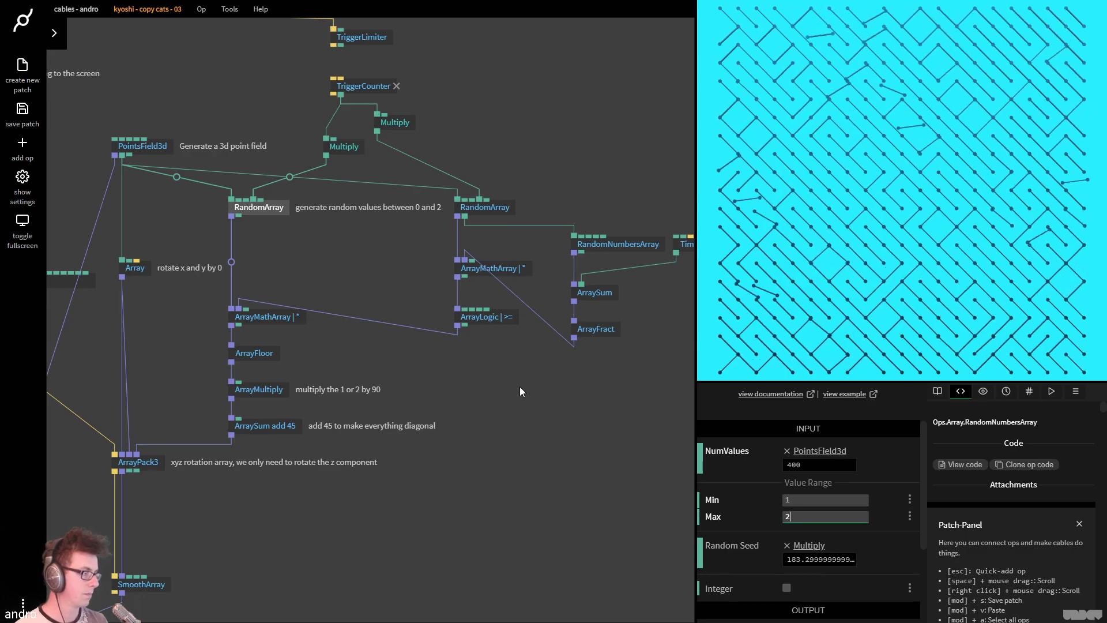
Save the patch, look at the reference Switch 10 PRINT tweet in the Twitter tab, and return to the cables patch
click(367, 265)
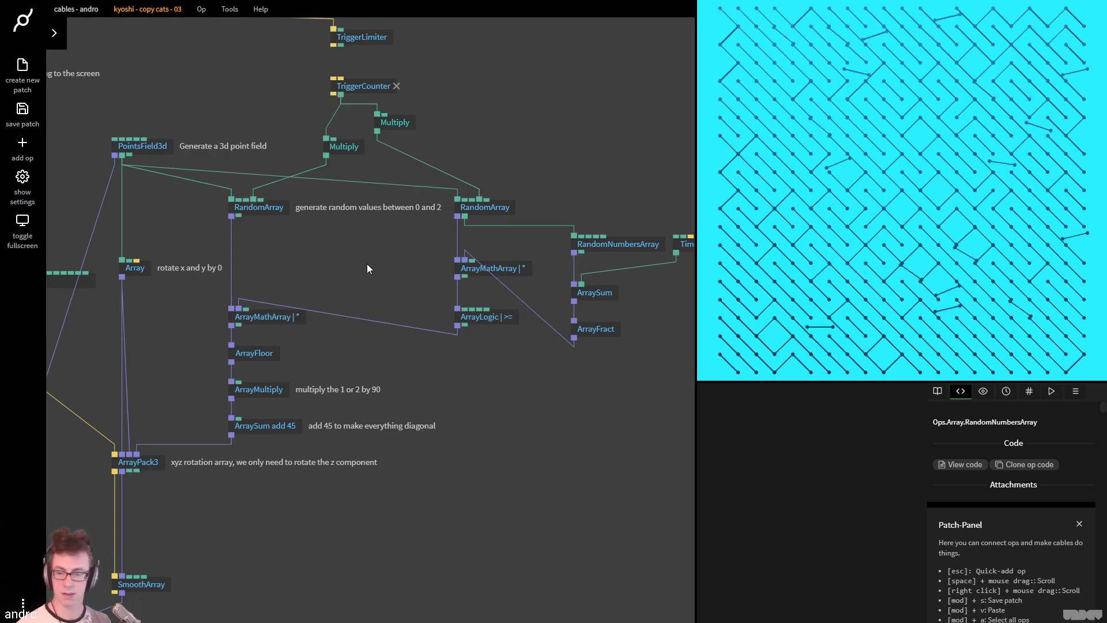
key(ctrl+s)
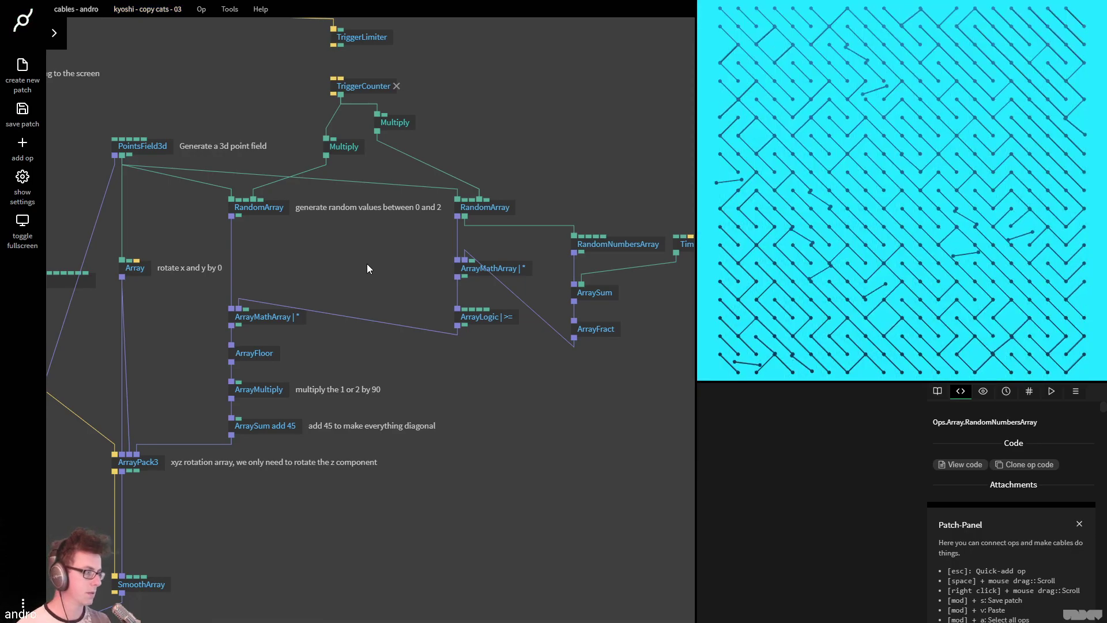
key(ctrl+Tab)
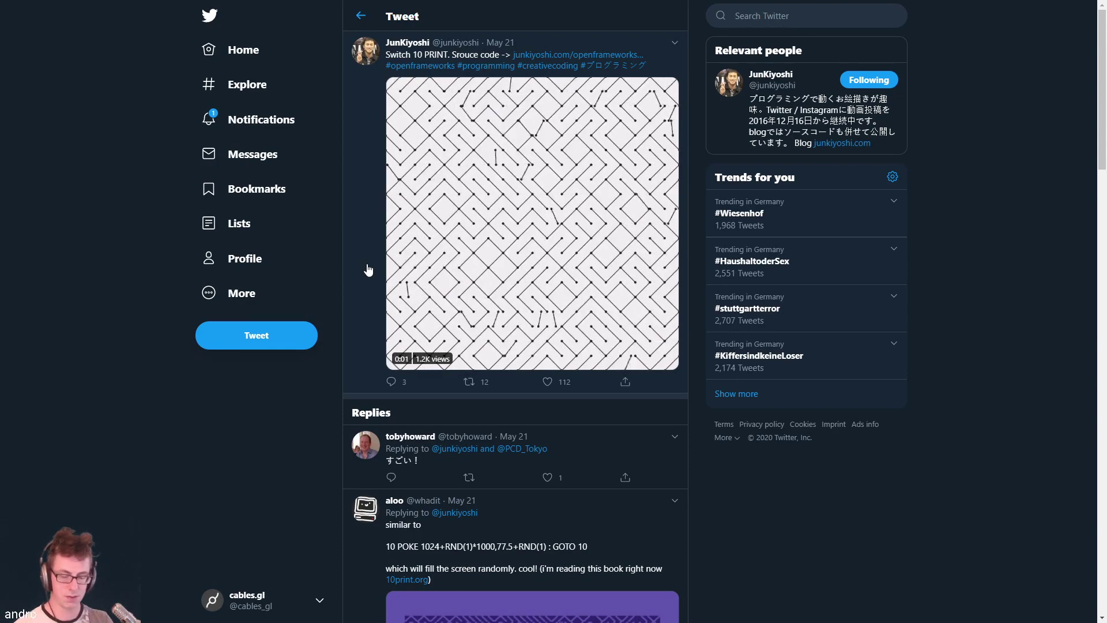
key(ctrl+Tab)
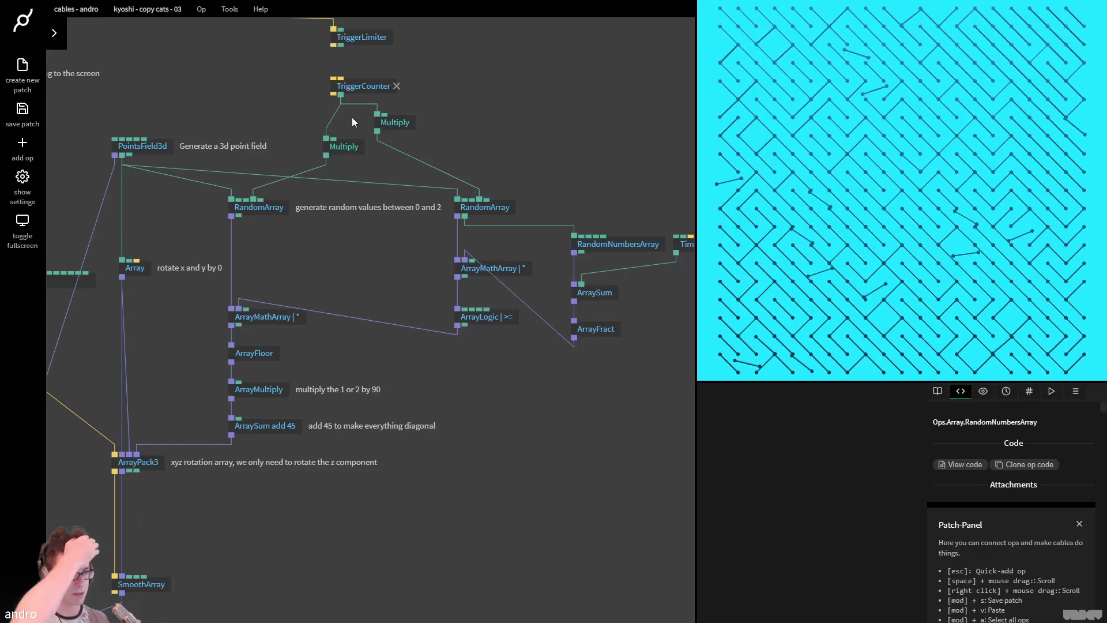
Delete TriggerLimiter, TriggerCounter and the two Multiply ops that drive the random seeds
drag(560, 407, 416, 513)
drag(440, 248, 626, 314)
drag(510, 279, 598, 201)
drag(567, 259, 450, 116)
key(Delete)
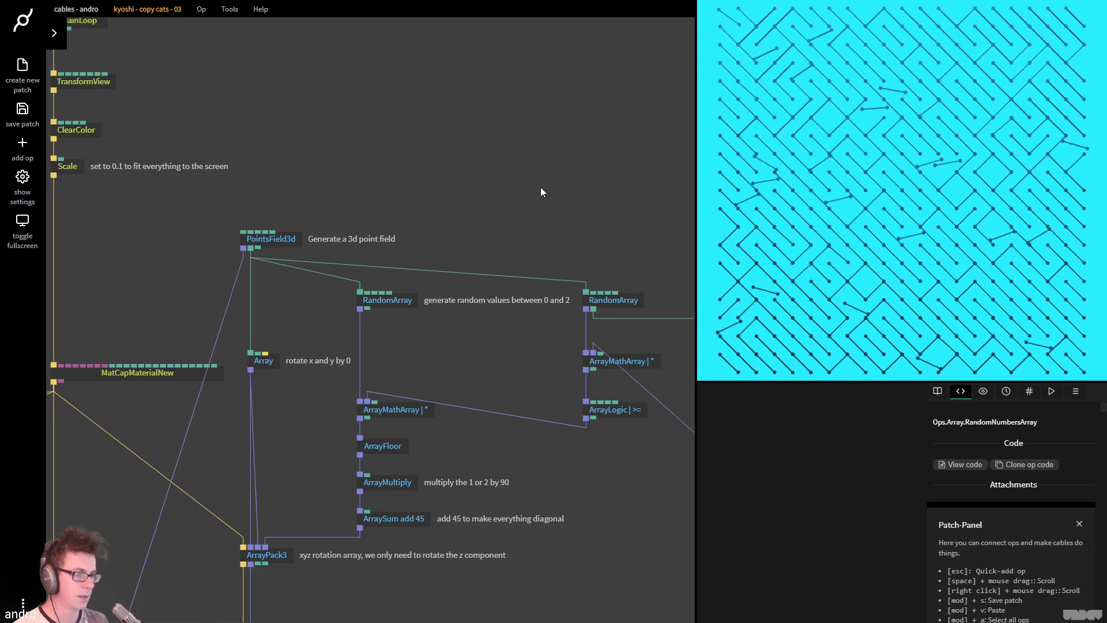
Set the random seed of both RandomArray ops to 0 and save the patch
click(387, 300)
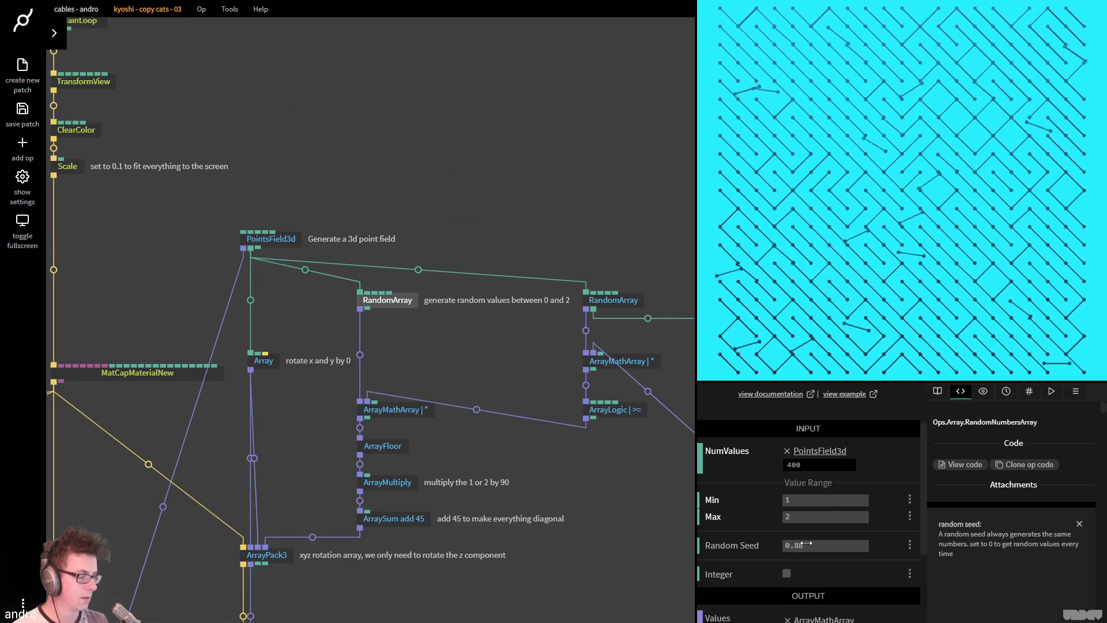
click(809, 543)
text(0)
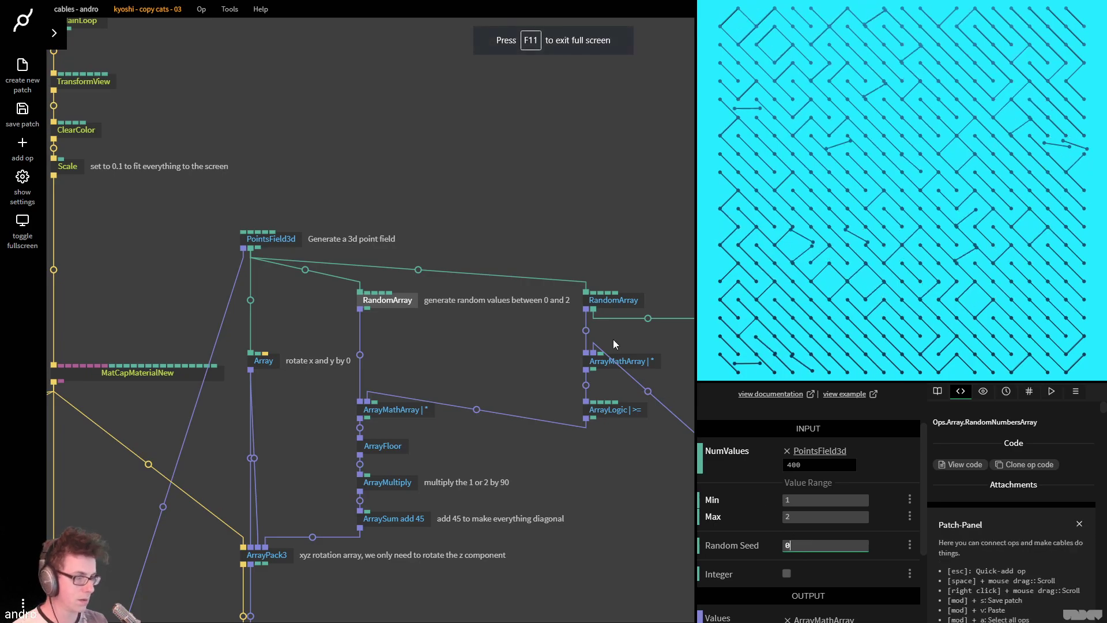
click(624, 300)
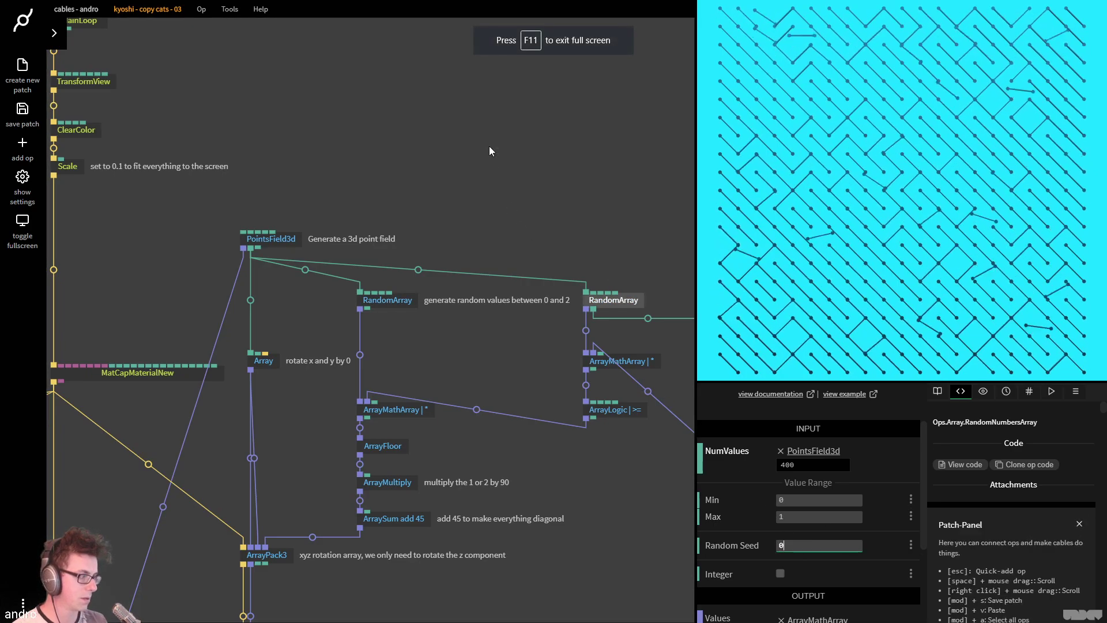
drag(488, 143, 442, 147)
key(ctrl+s)
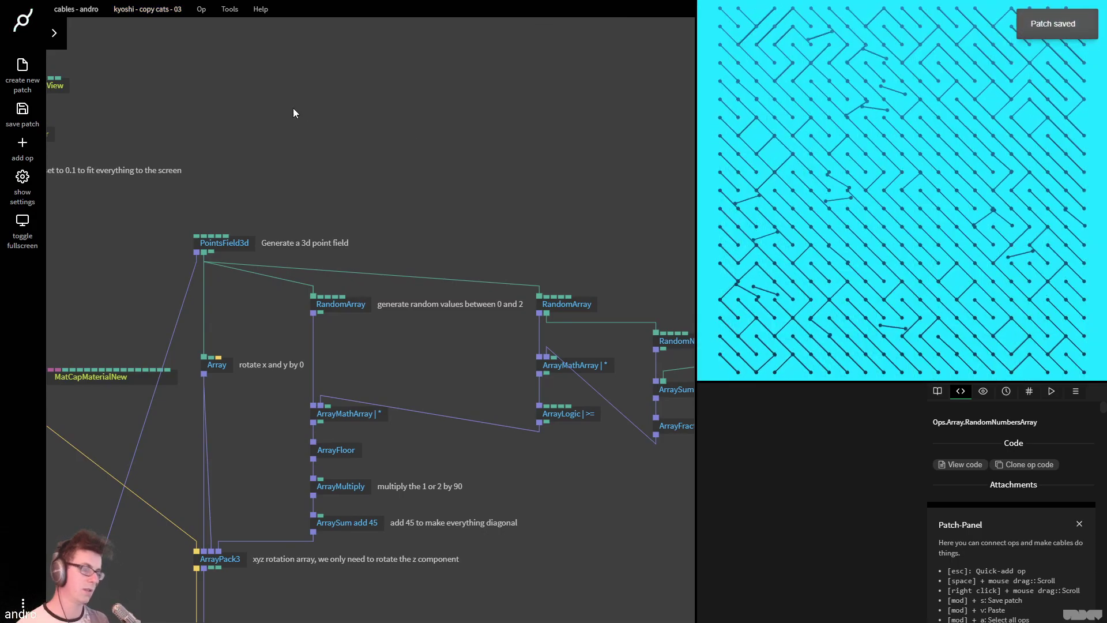
Move the Cube down beside the lower GeometryMerge, and relink its render input from MatCapMaterialNew to the second Circle's trigger output
scroll(440, 183, down, 6)
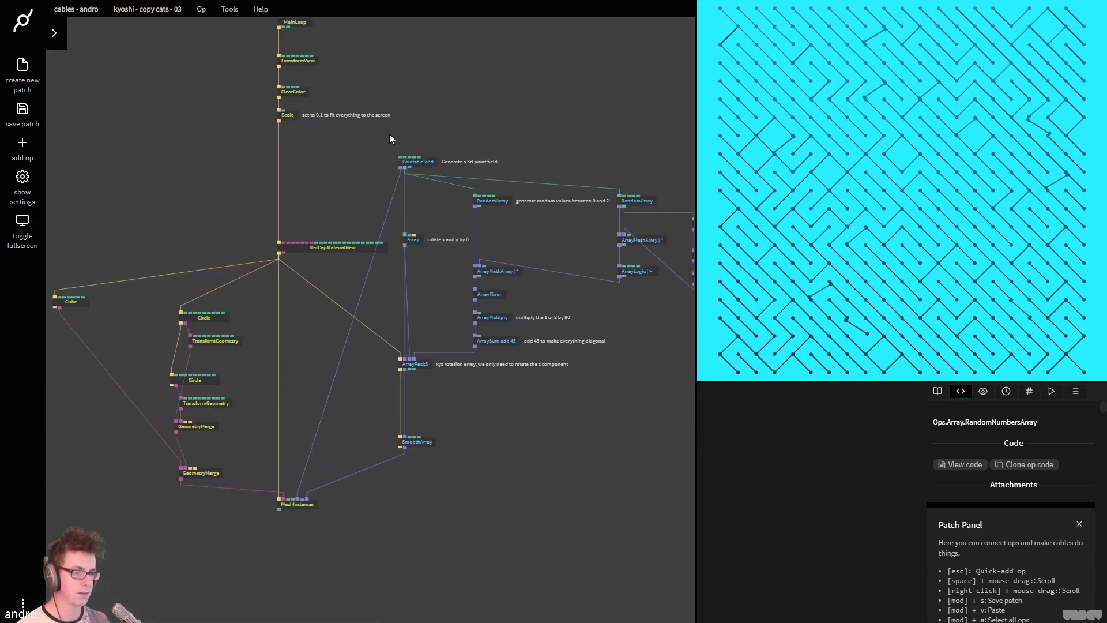
drag(90, 299, 136, 377)
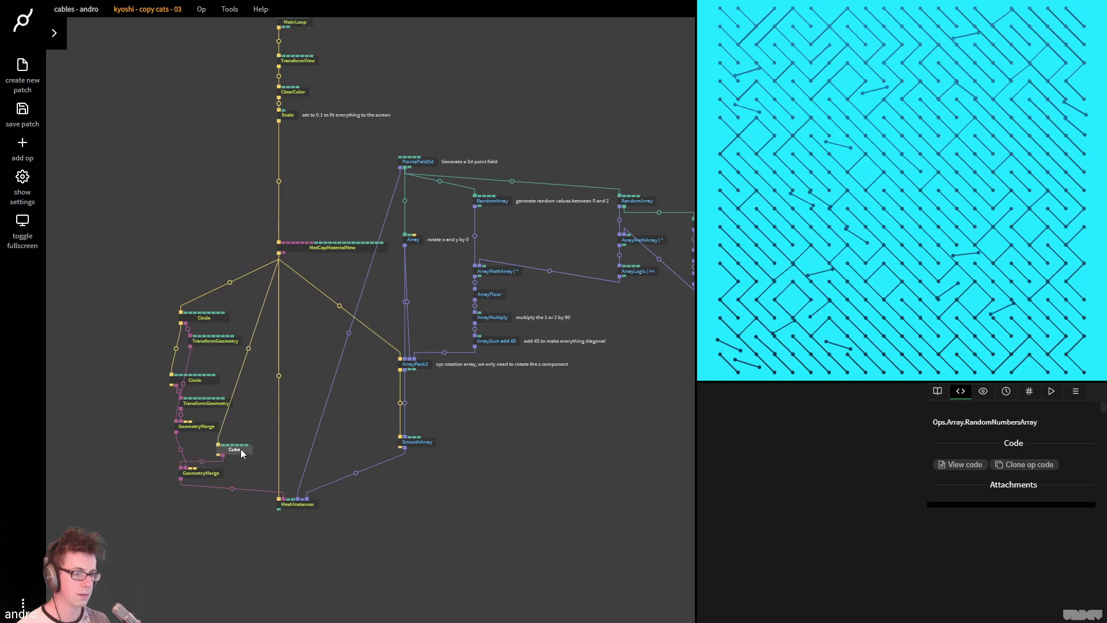
drag(240, 449, 260, 450)
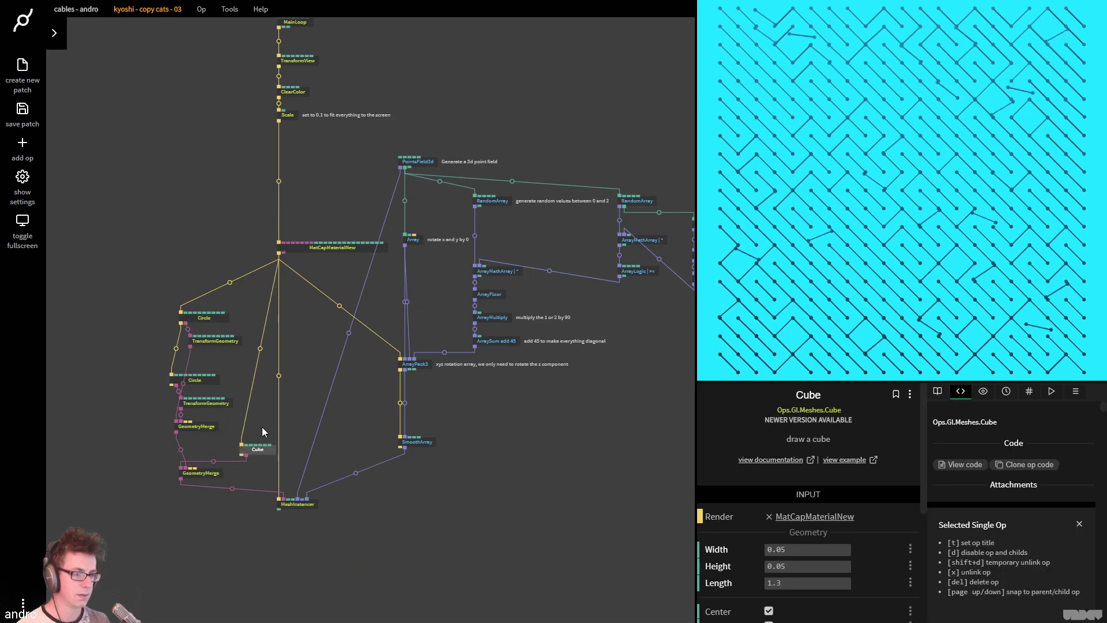
right_click(241, 445)
drag(170, 386, 263, 449)
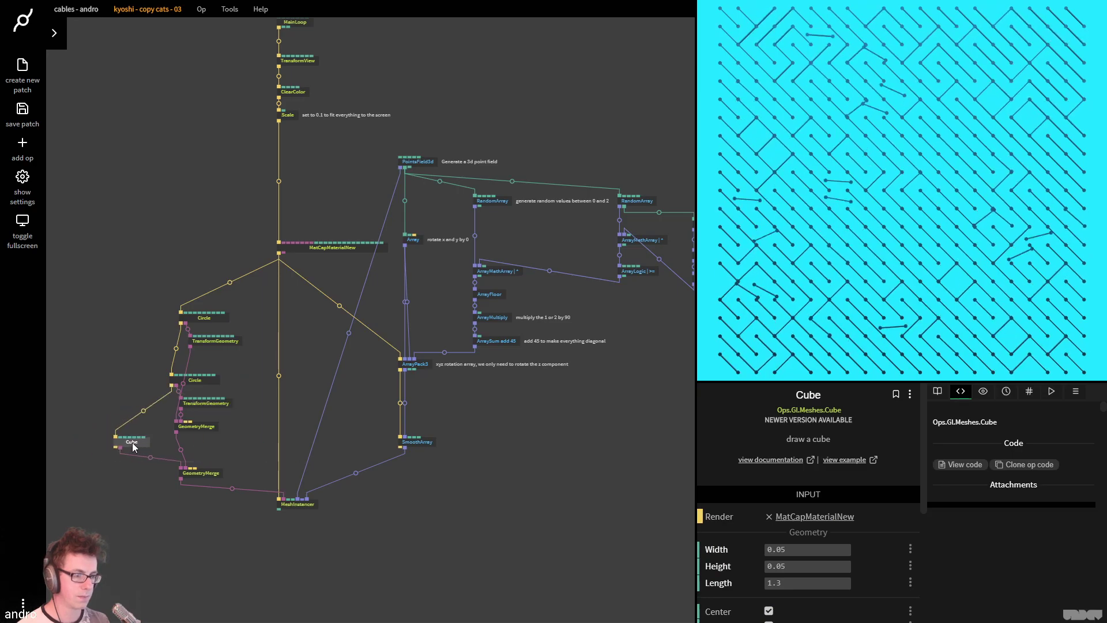
drag(133, 447, 142, 447)
Tidy the geometry branch by repositioning both TransformGeometry ops and the upper GeometryMerge, and moving the Cube closer to the merges
mouse_move(224, 427)
mouse_down()
mouse_move(206, 429)
mouse_move(225, 406)
mouse_up()
click(225, 407)
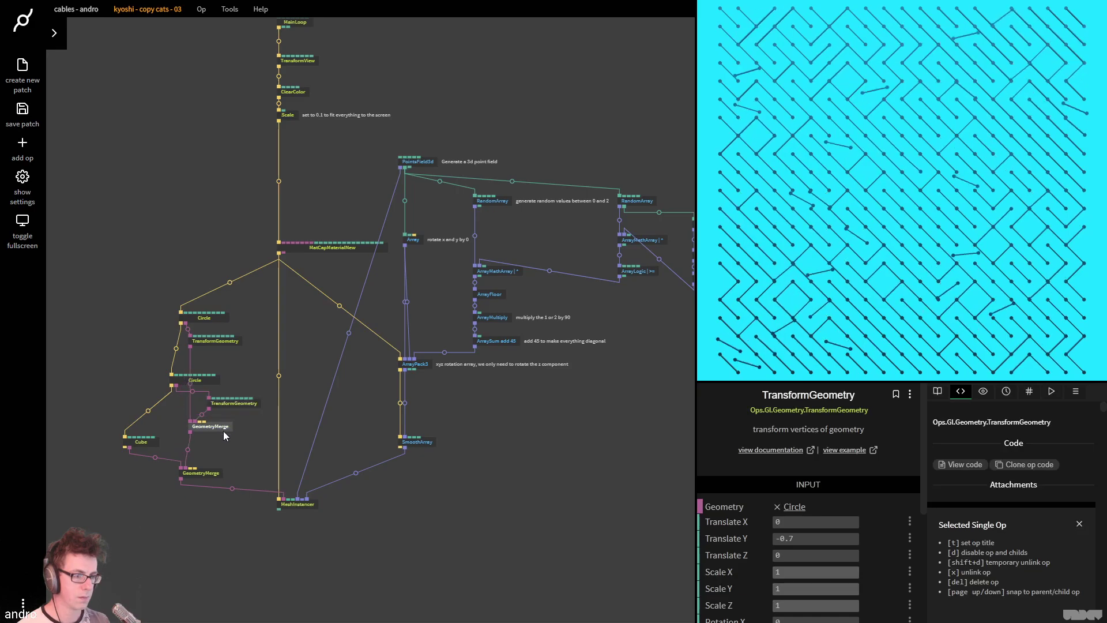
click(225, 432)
drag(212, 341, 217, 343)
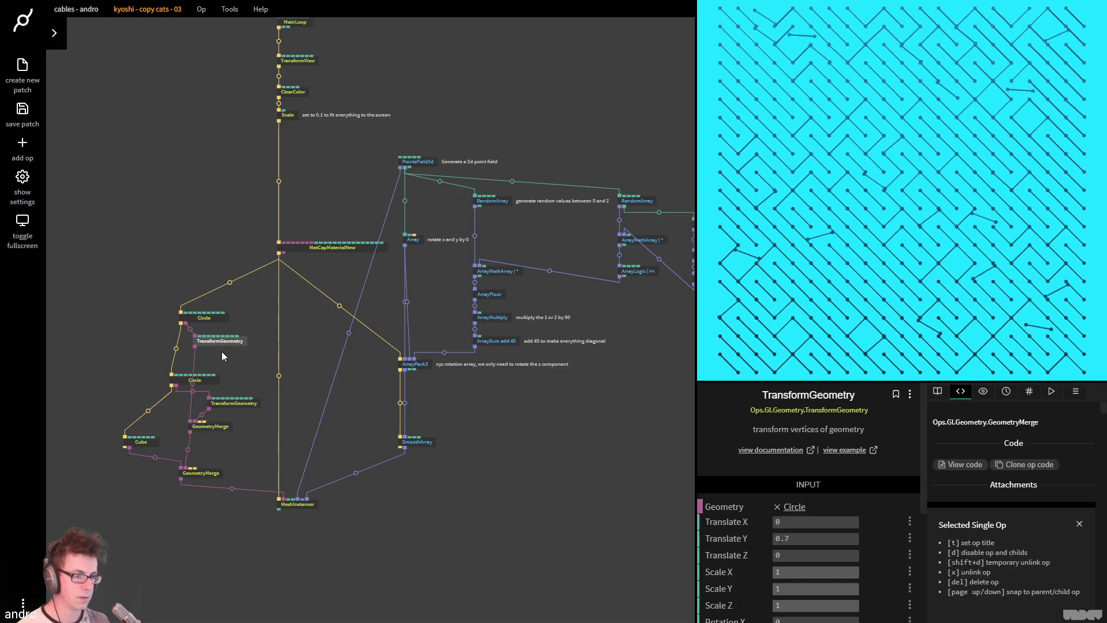
drag(138, 441, 148, 441)
click(233, 462)
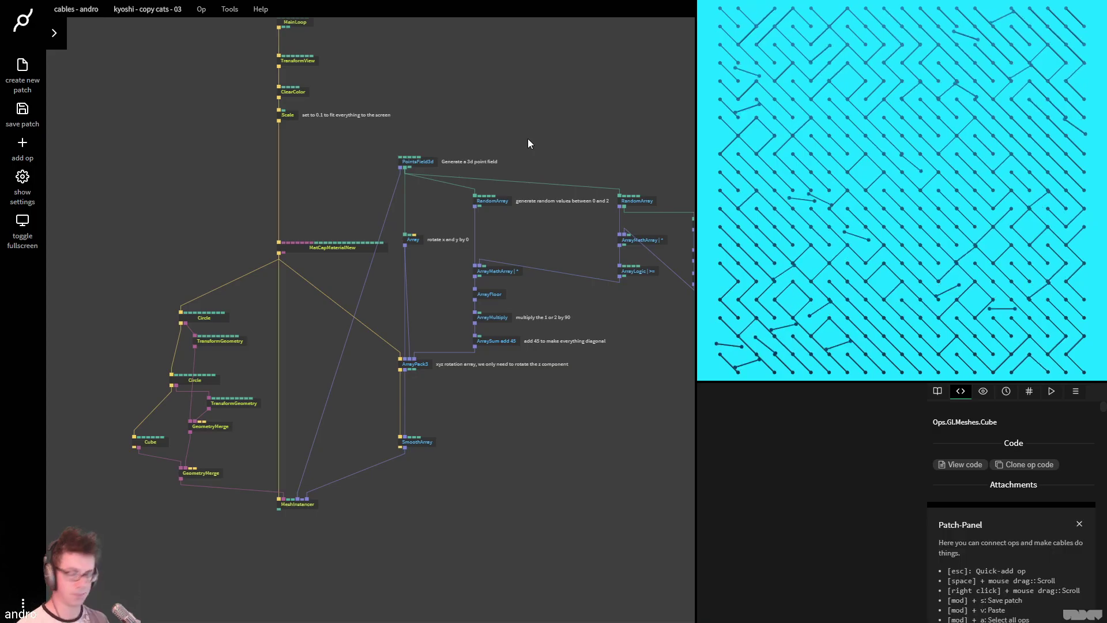
Compare the result with the reference Switch 10 PRINT tweet, return to the cables patch and save it
key(alt+Tab)
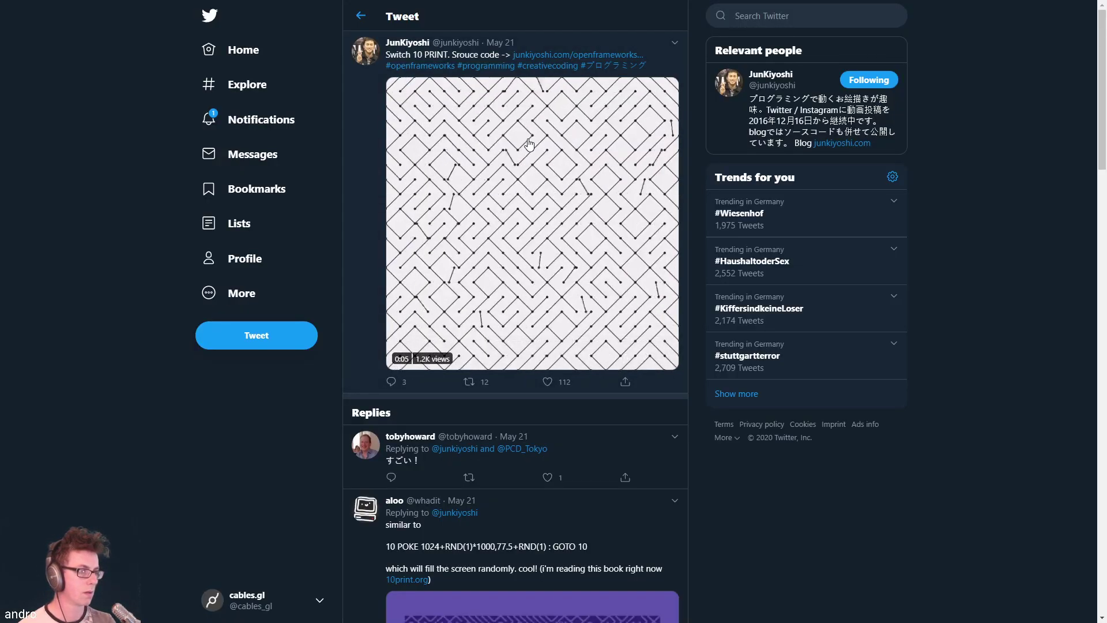
key(alt+Tab)
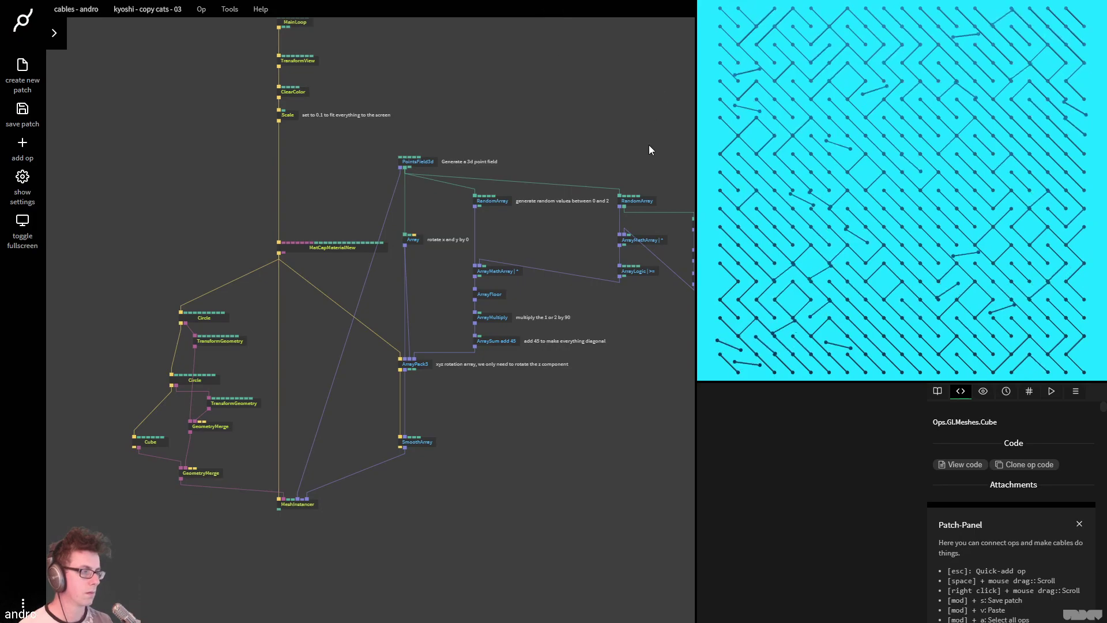
drag(650, 148, 492, 148)
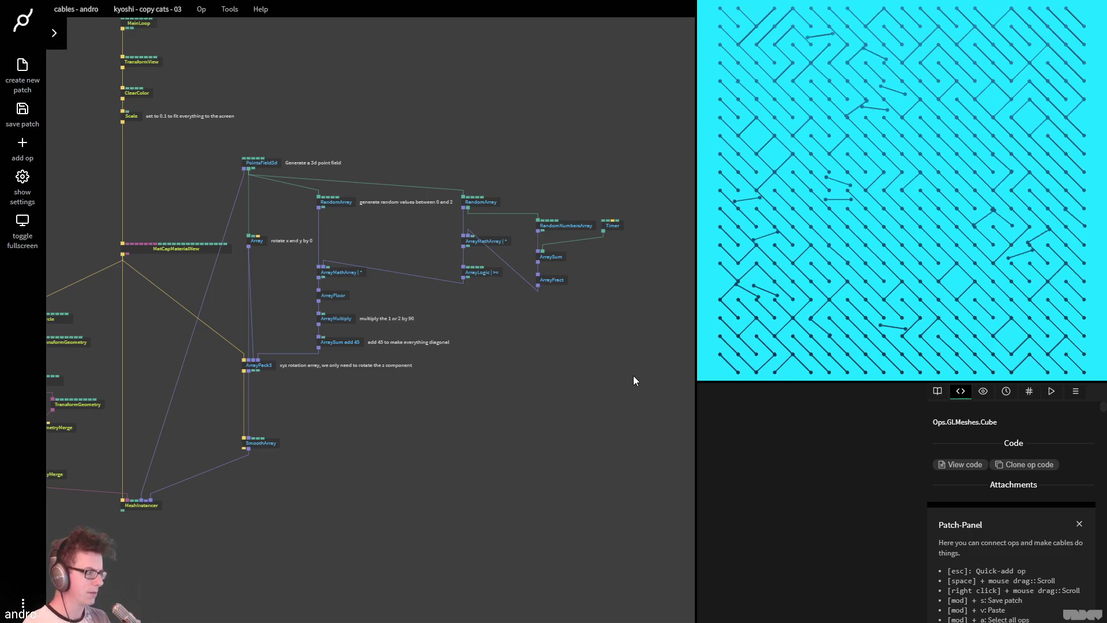
key(ctrl+s)
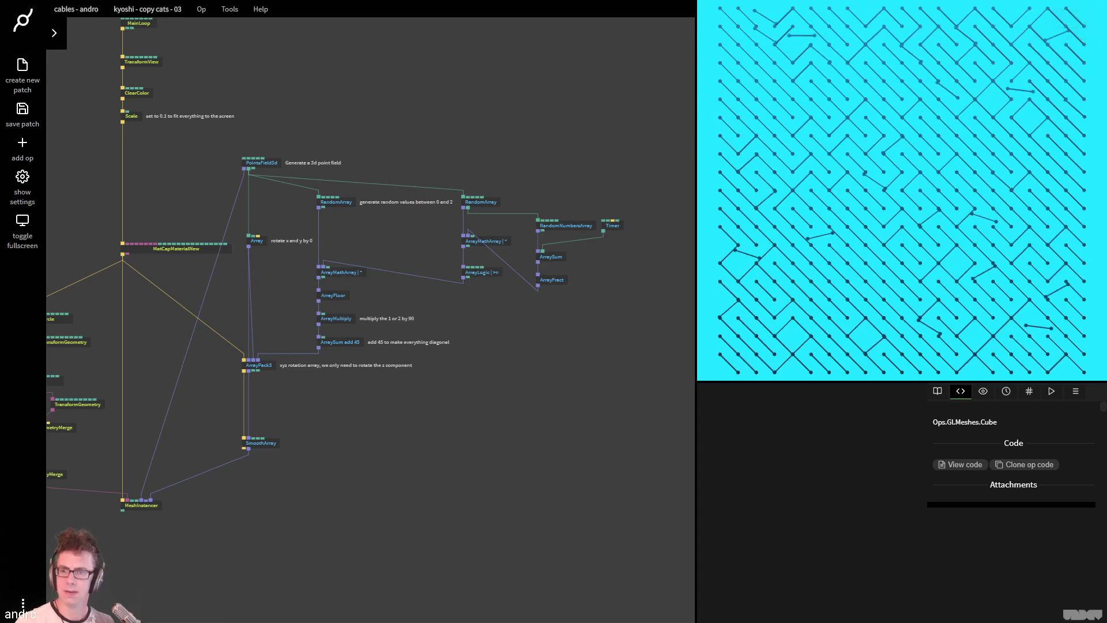
Save a copy of the patch under the name "Kyoshi - copy cats - 04"
mouse_move(173, 10)
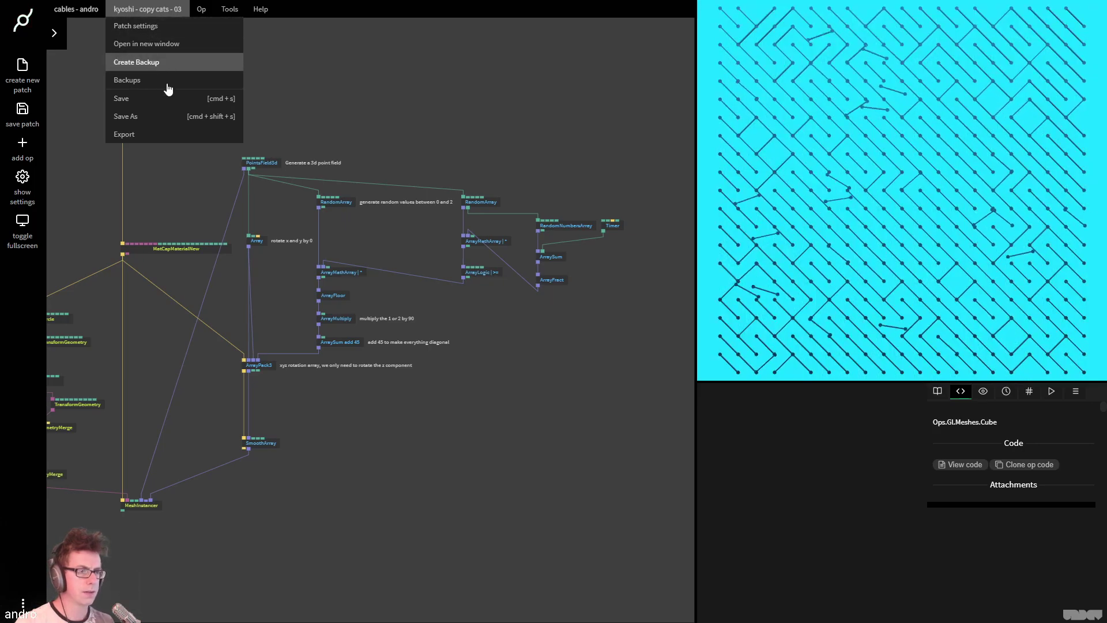
click(167, 117)
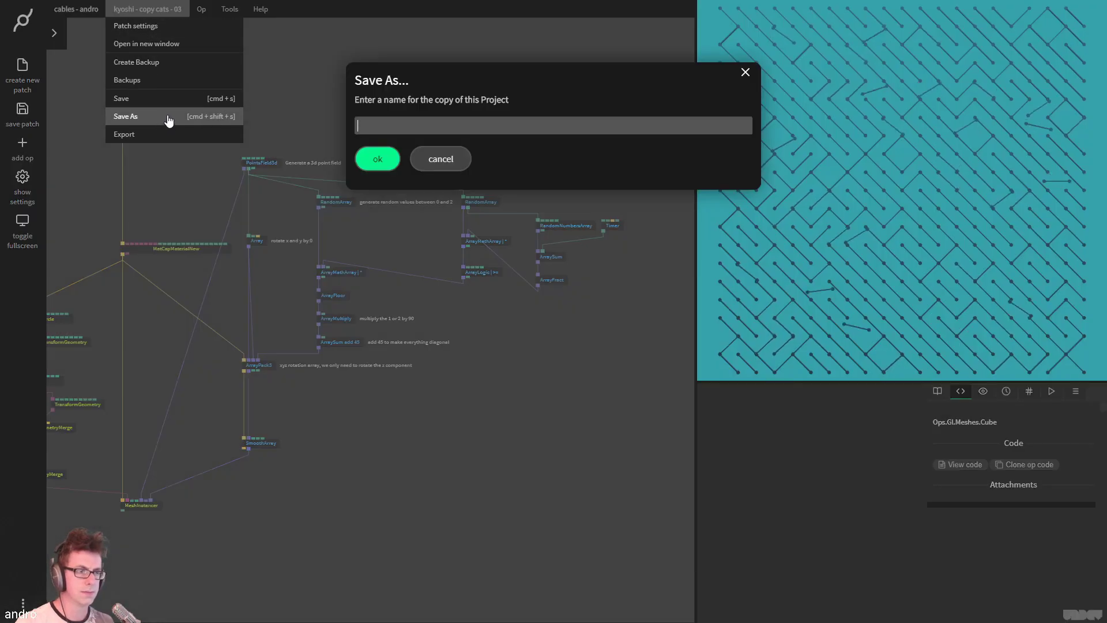
text(K)
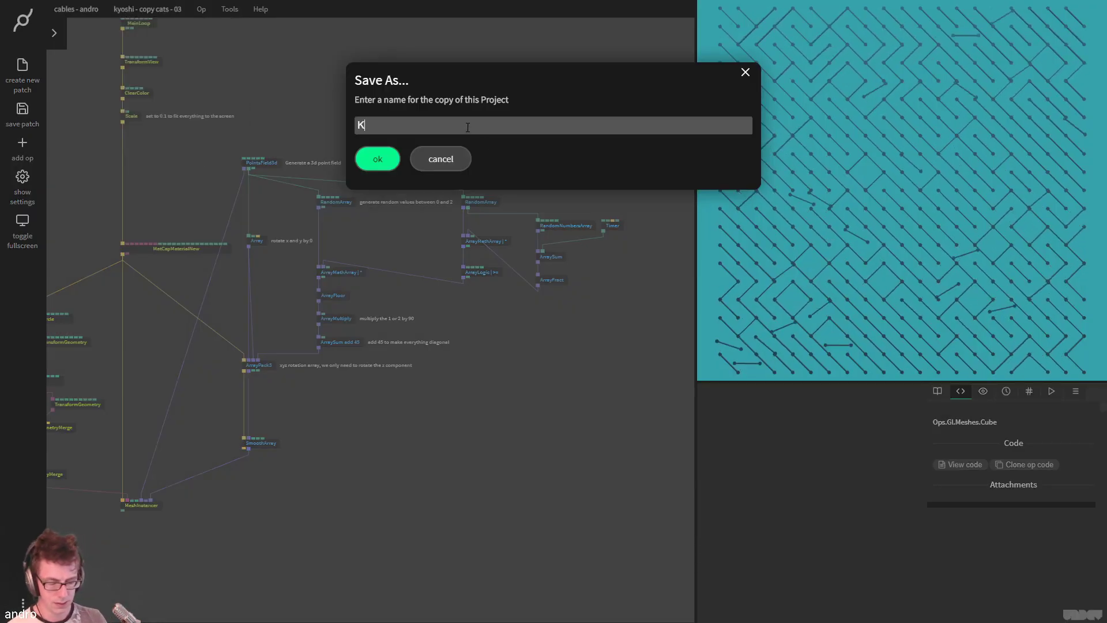
text(yoshi - copy)
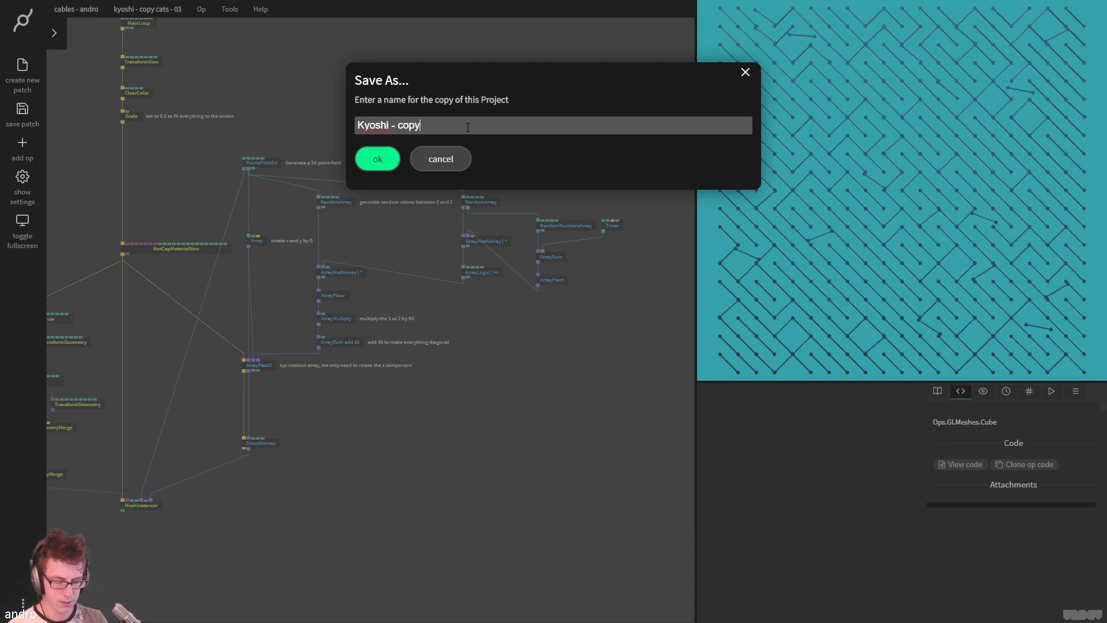
text( cats -0 4)
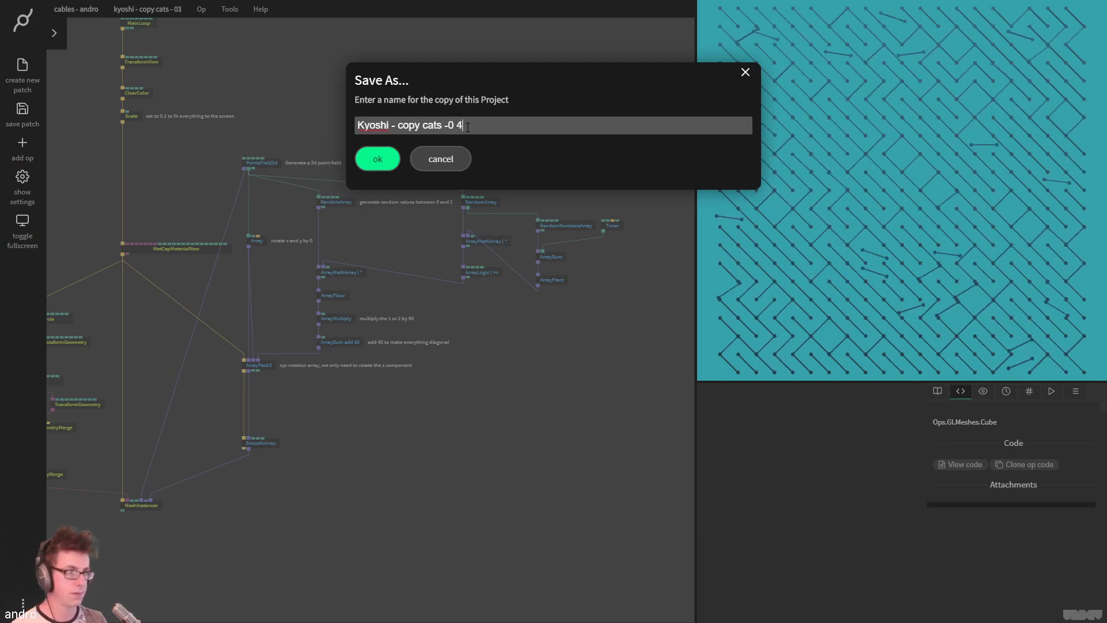
key(BackSpace)
key(BackSpace)
key(BackSpace)
text(04)
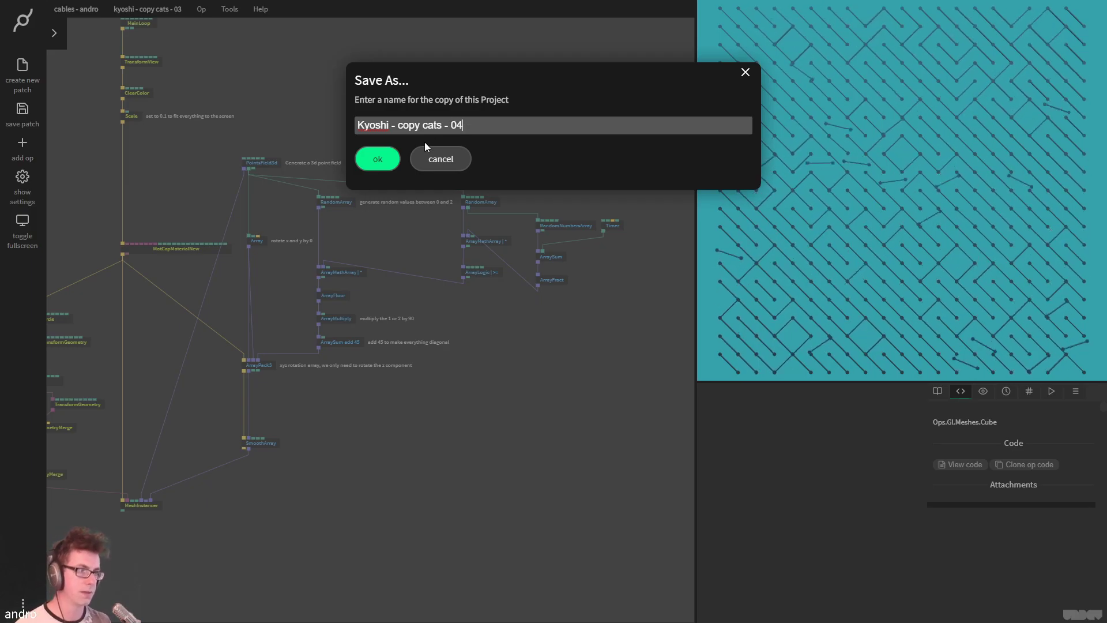
click(388, 158)
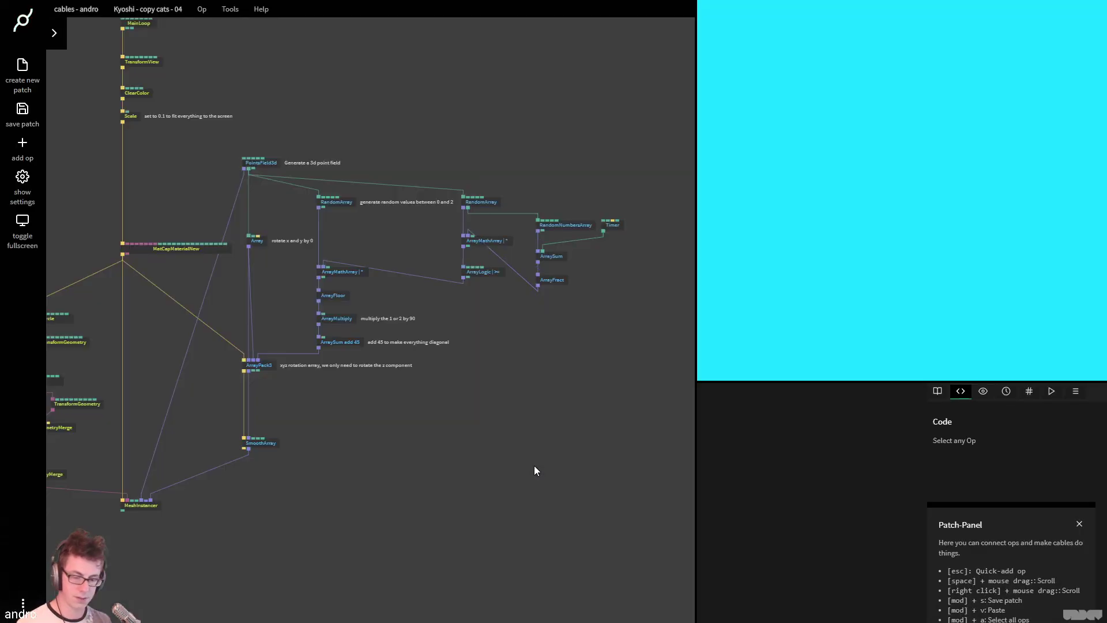
Exit full screen, switch to the Switch 10 PRINT tweet and open its linked source code page
key(F11)
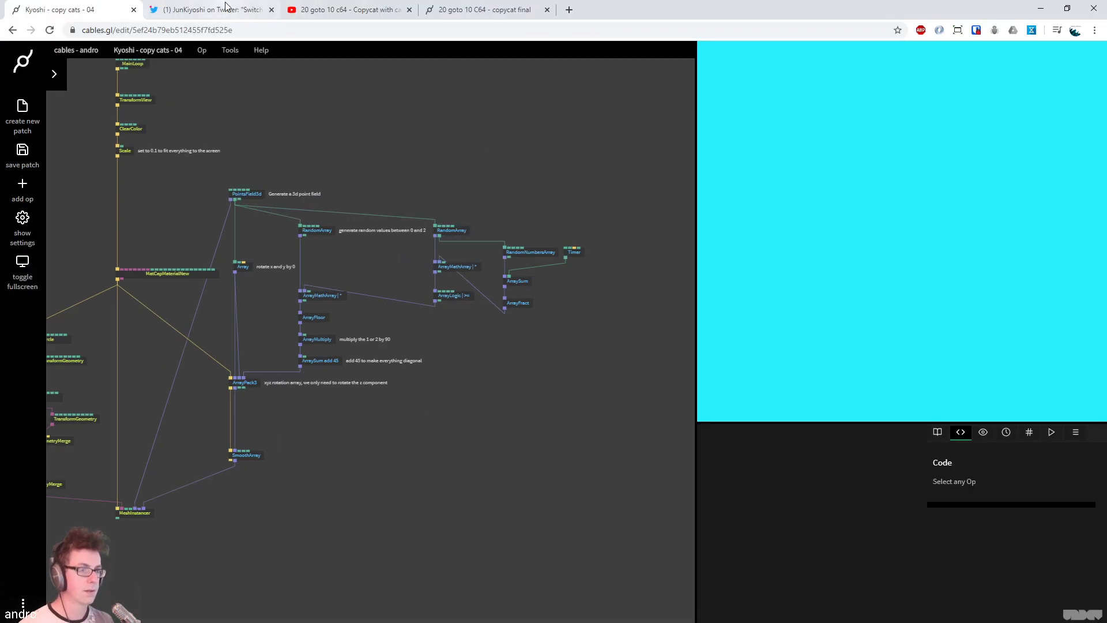
click(213, 13)
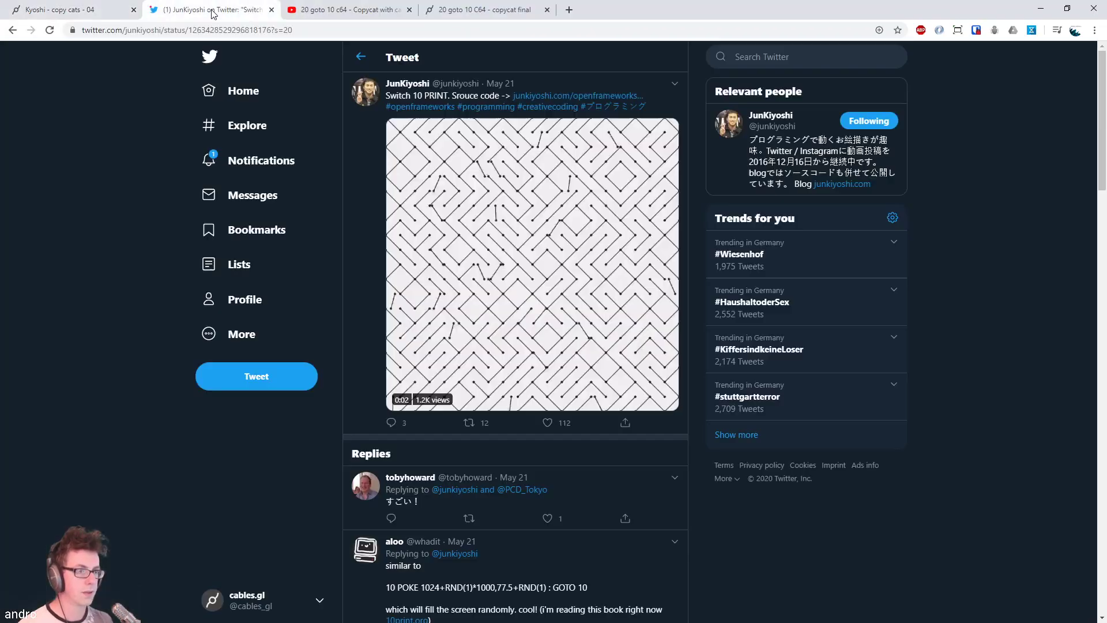
click(589, 96)
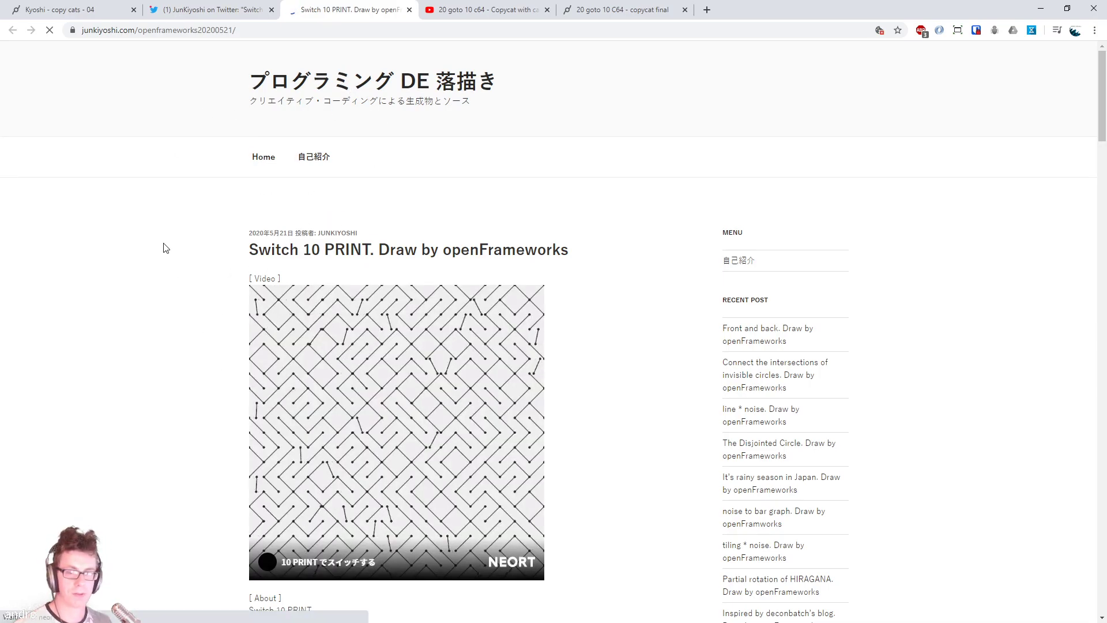
Examine the openFrameworks source of Switch 10 PRINT, especially the noise, draw and make_point code in ofApp.cpp
scroll(170, 240, down, 5)
scroll(175, 241, down, 4)
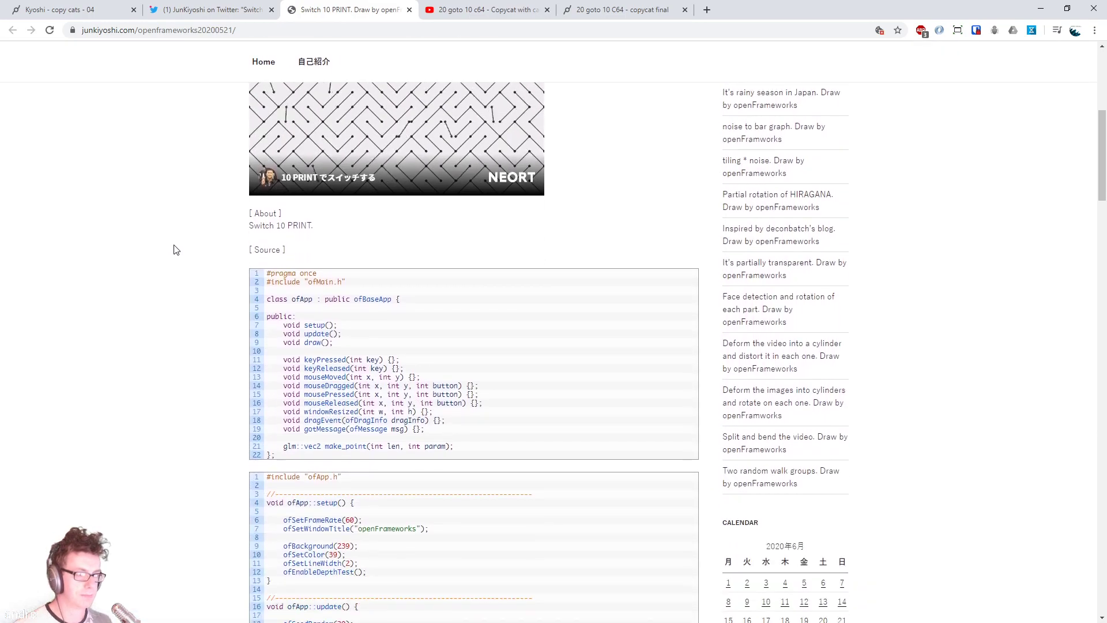
scroll(423, 307, up, 1)
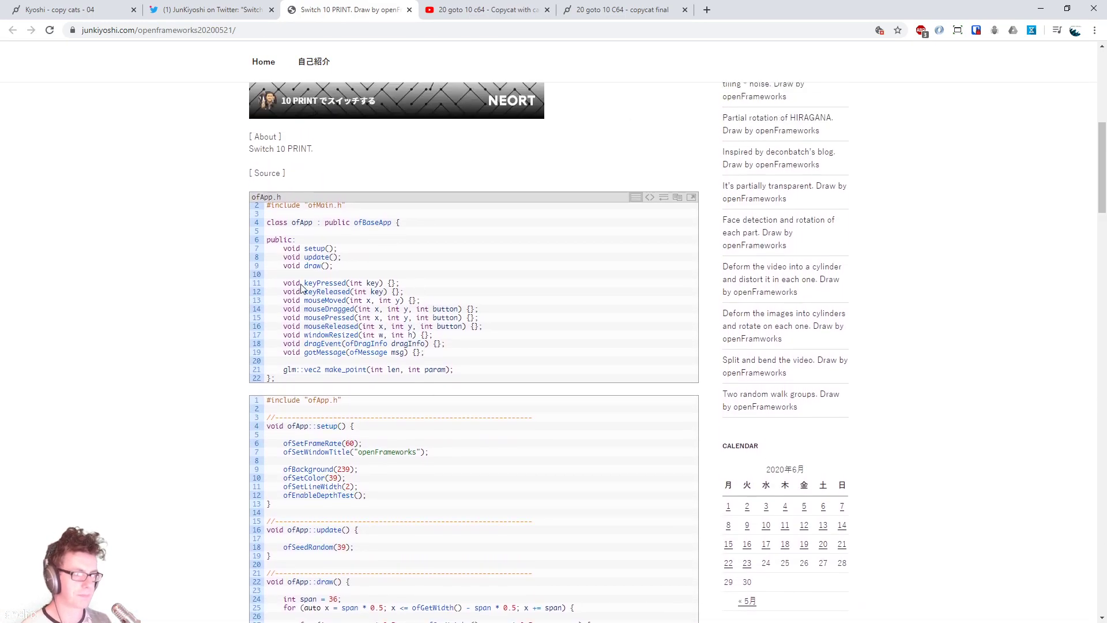
scroll(364, 249, down, 5)
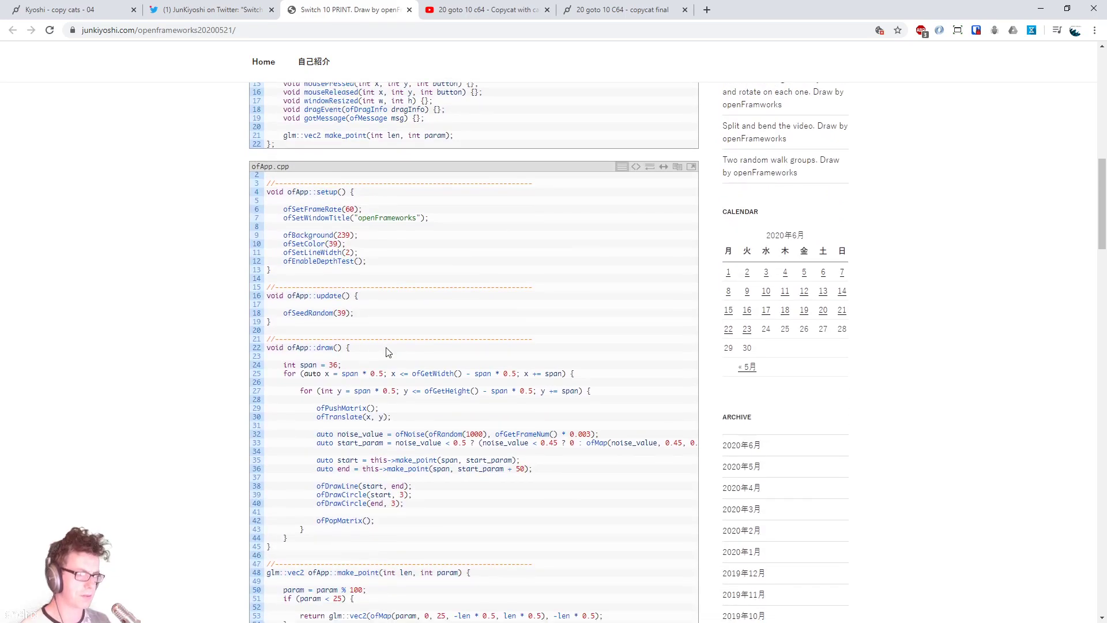
scroll(393, 347, down, 2)
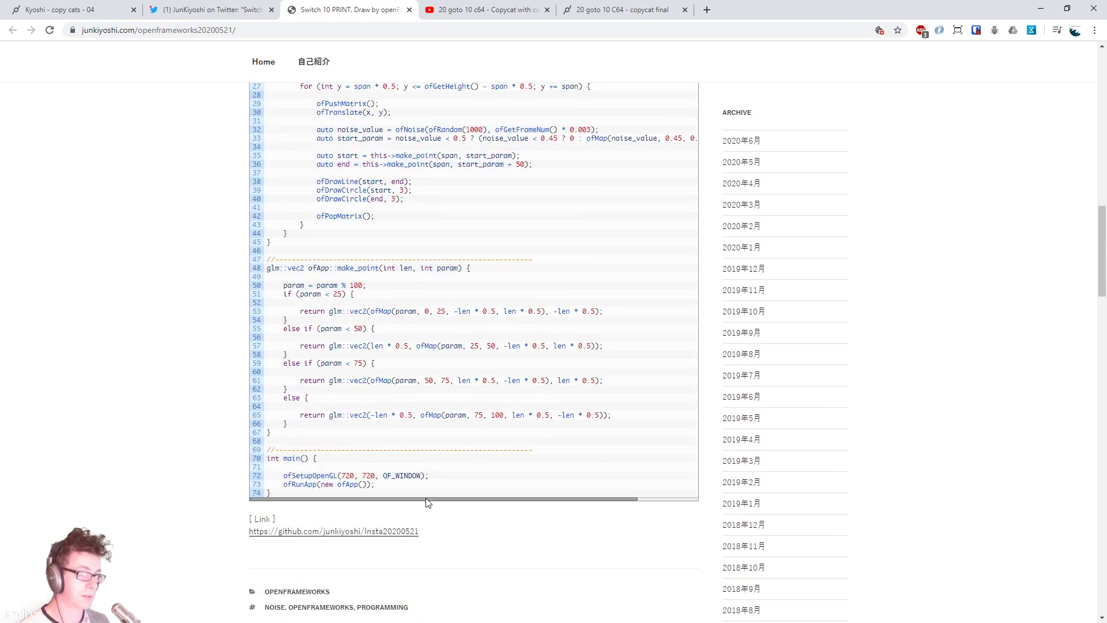
scroll(370, 412, up, 4)
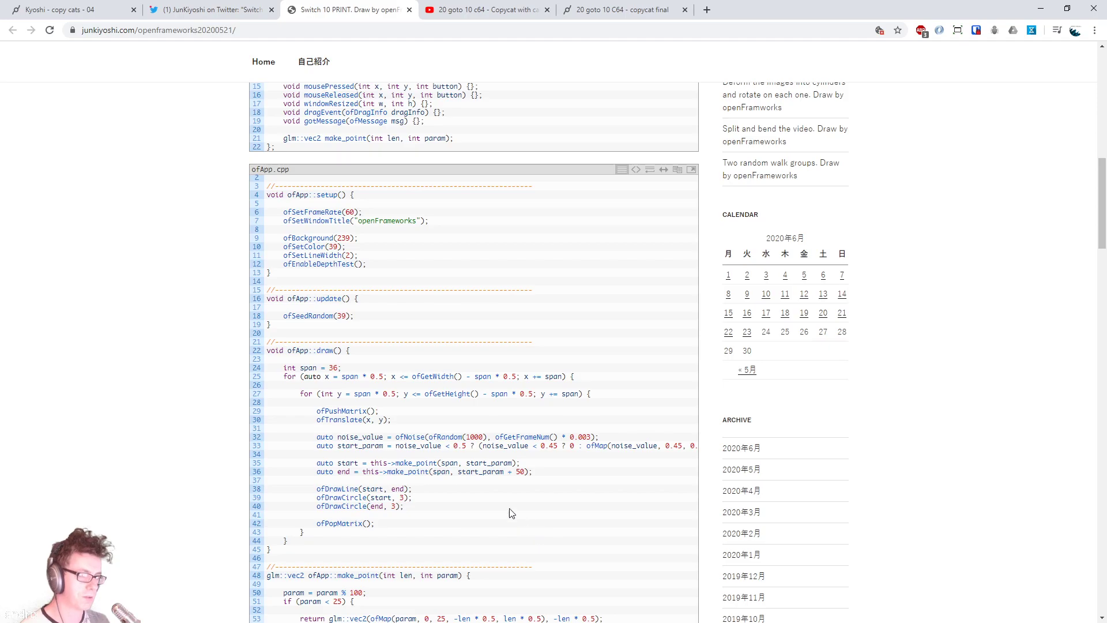
scroll(472, 476, up, 7)
scroll(403, 508, down, 1)
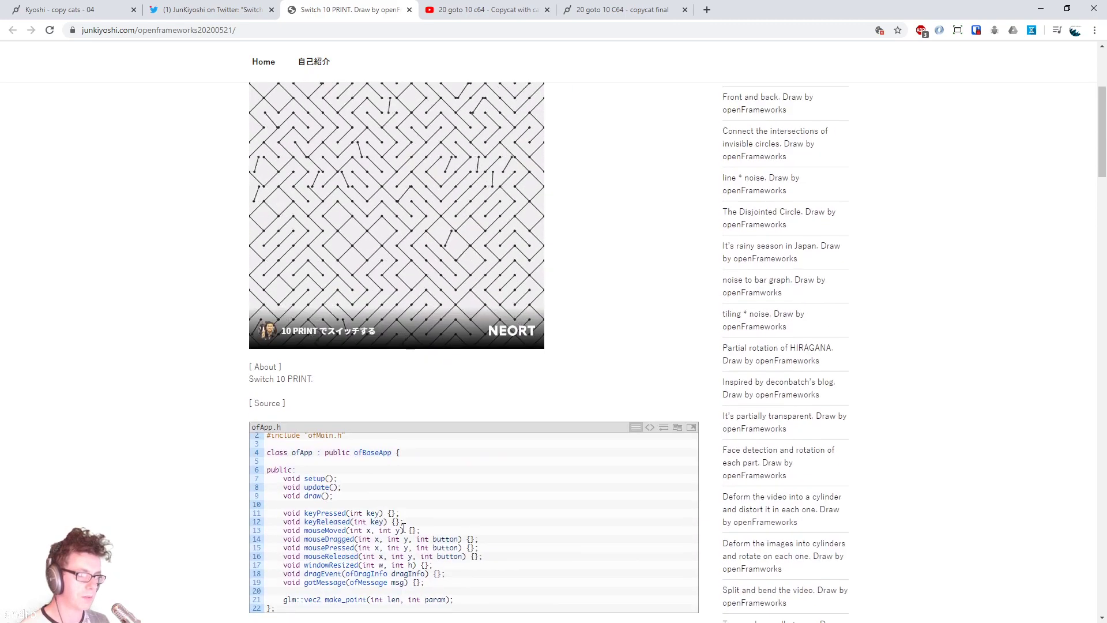
scroll(463, 549, down, 2)
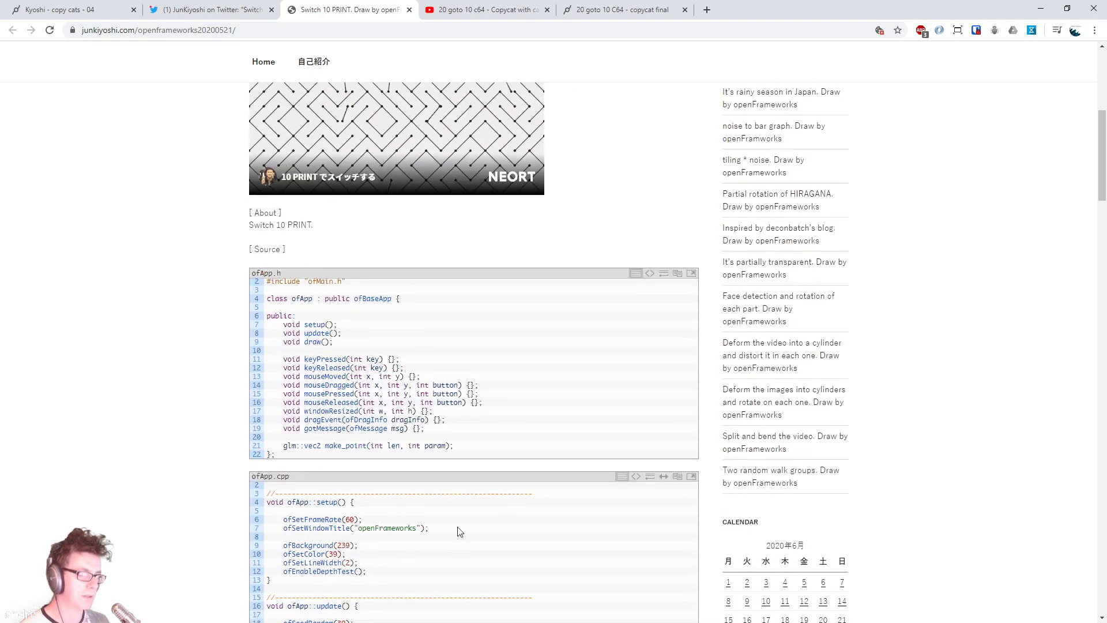
scroll(450, 519, down, 3)
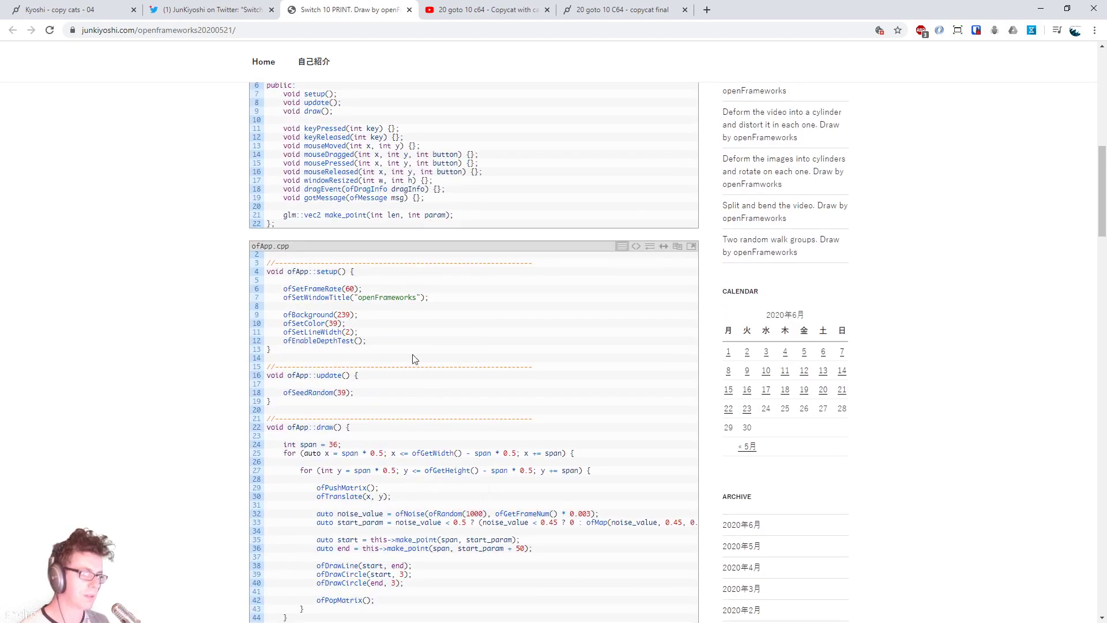
Close the source code page, the YouTube video and the 20 goto 10 C64 patch, and save the copy cats - 04 patch
click(410, 11)
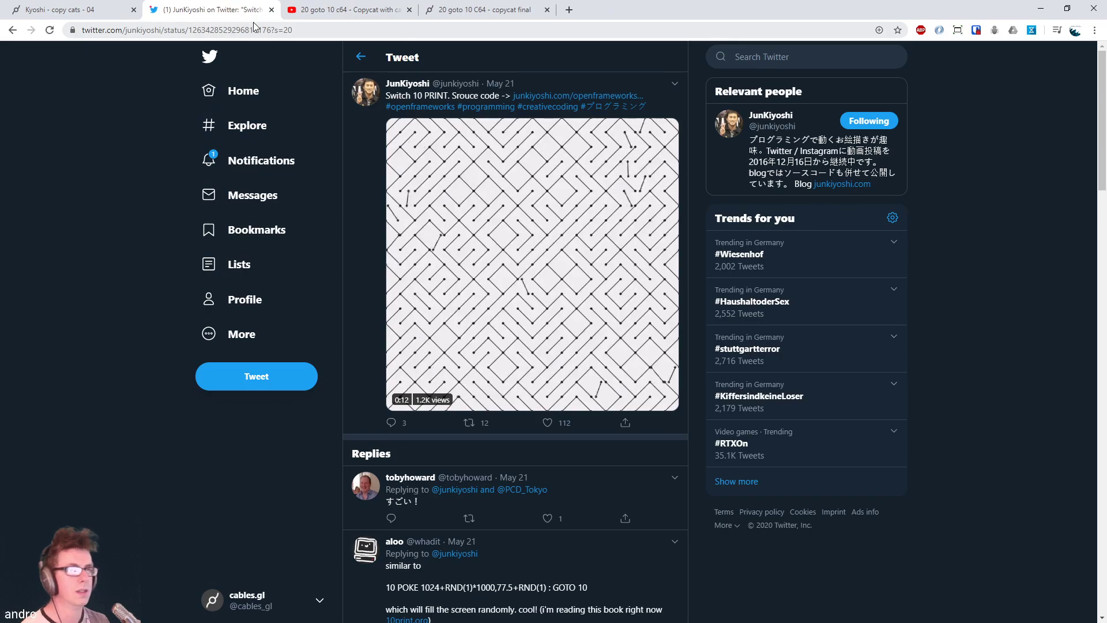
click(346, 12)
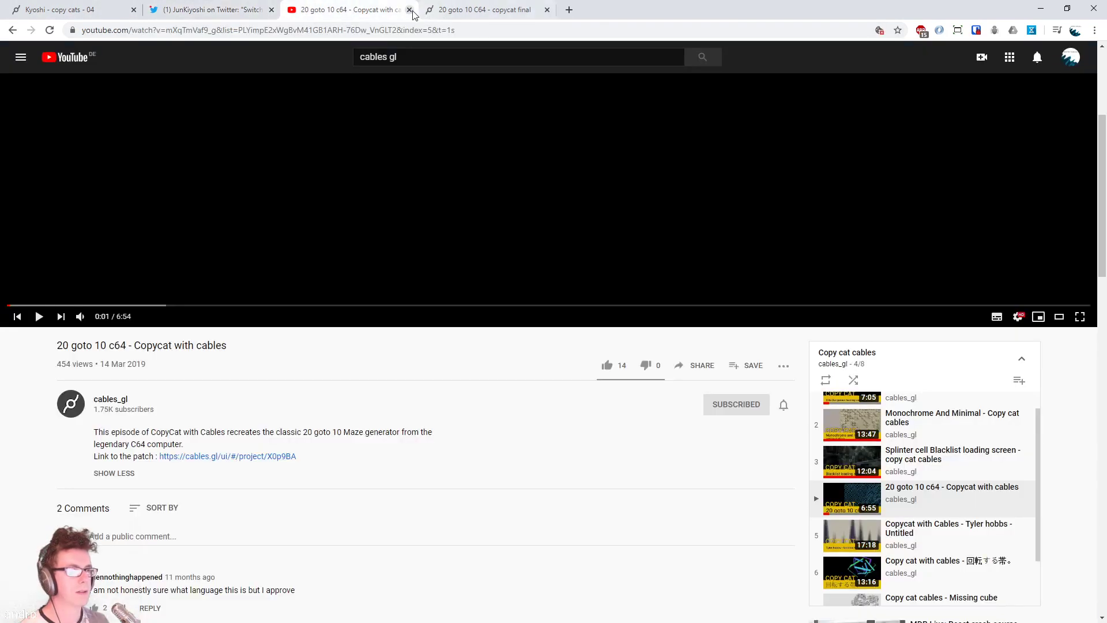
click(410, 10)
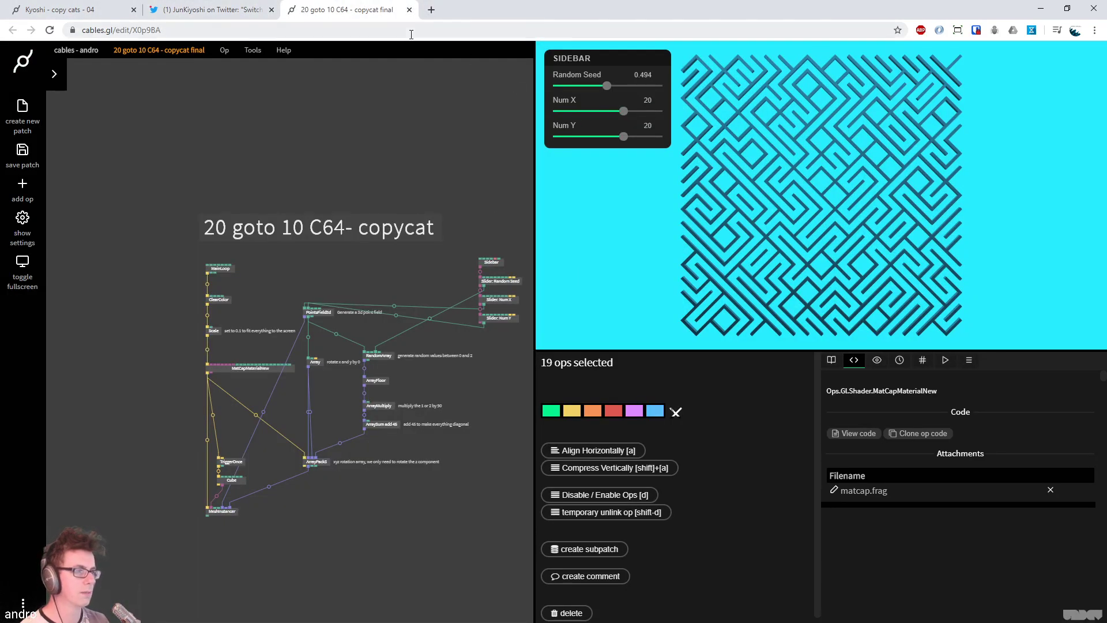
click(409, 10)
click(604, 93)
click(69, 9)
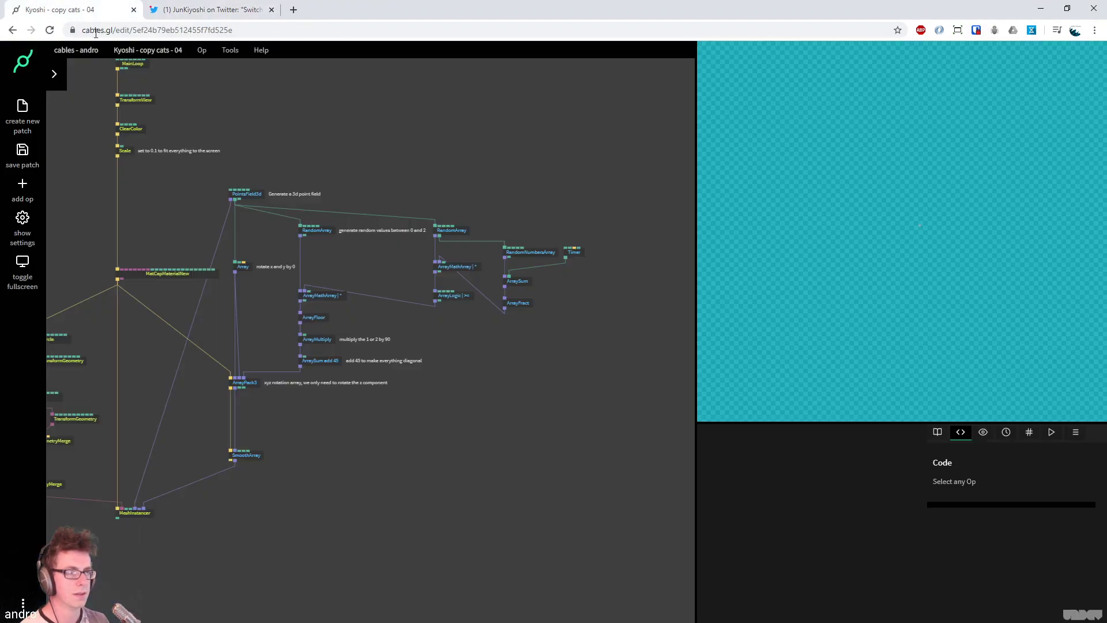
key(ctrl+s)
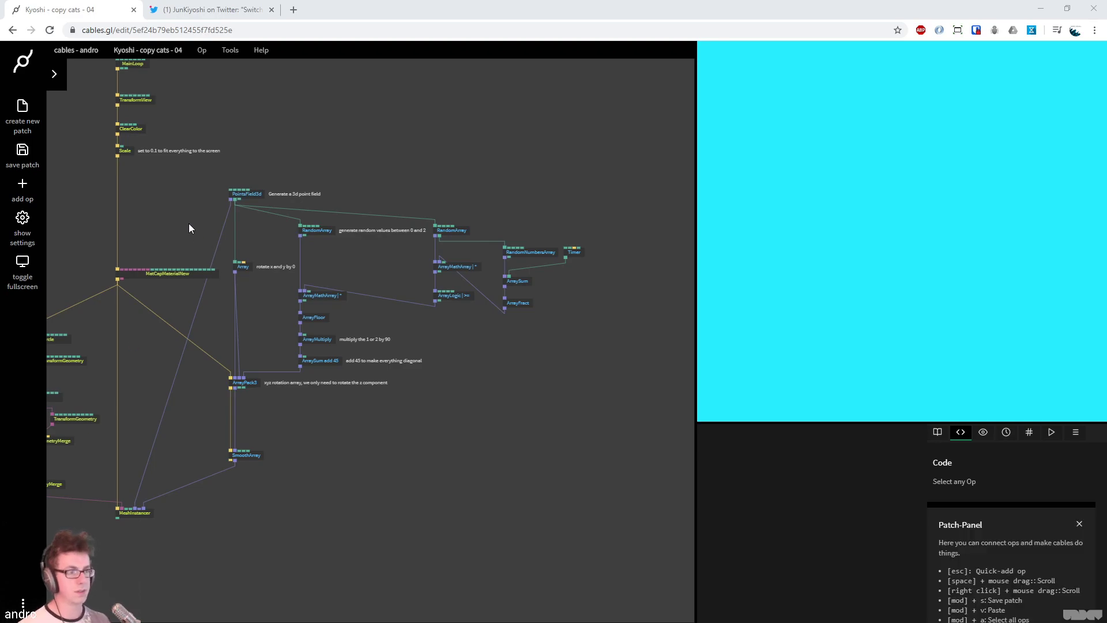
Replace the Switch 10 PRINT tweet with the copied link to the tweet about noise determining whether to draw a line, and watch its animation
click(251, 12)
click(258, 32)
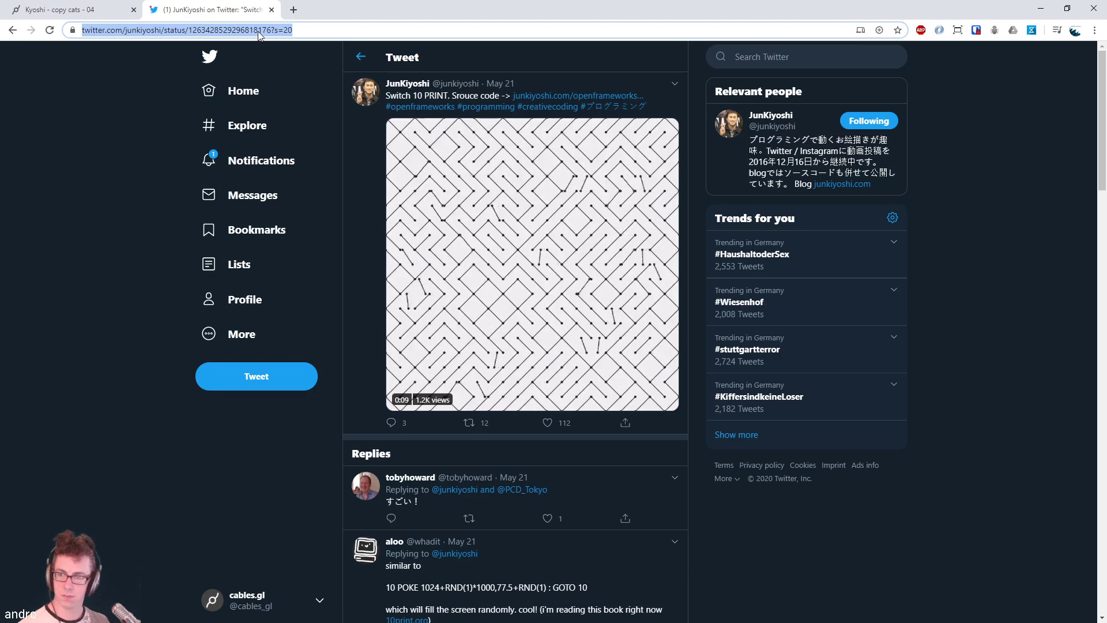
key(ctrl+v)
key(Return)
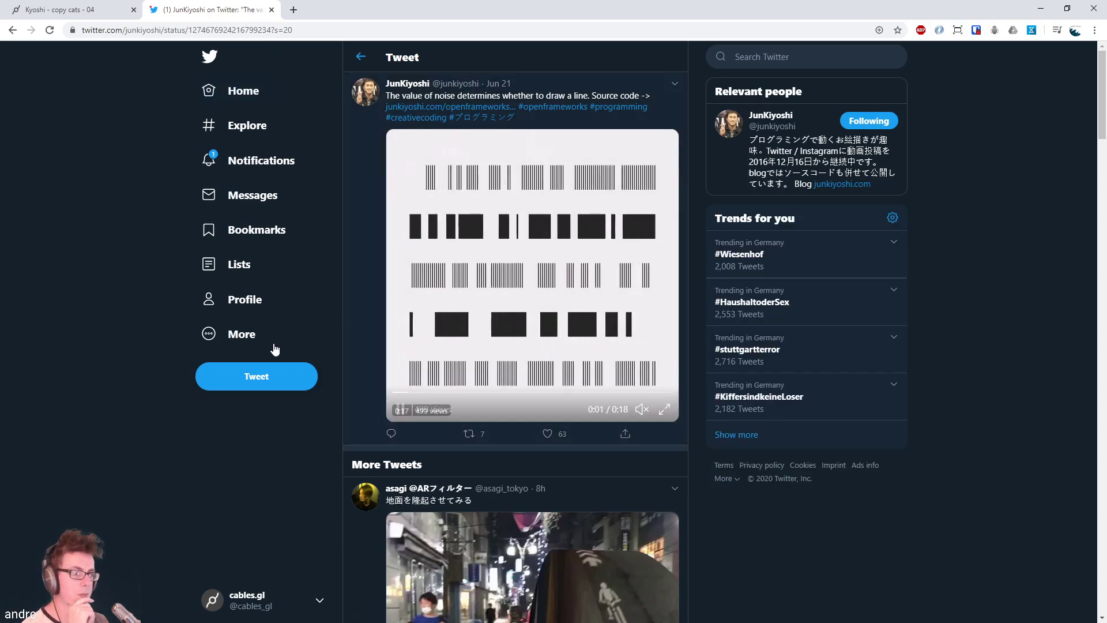
mouse_move(393, 283)
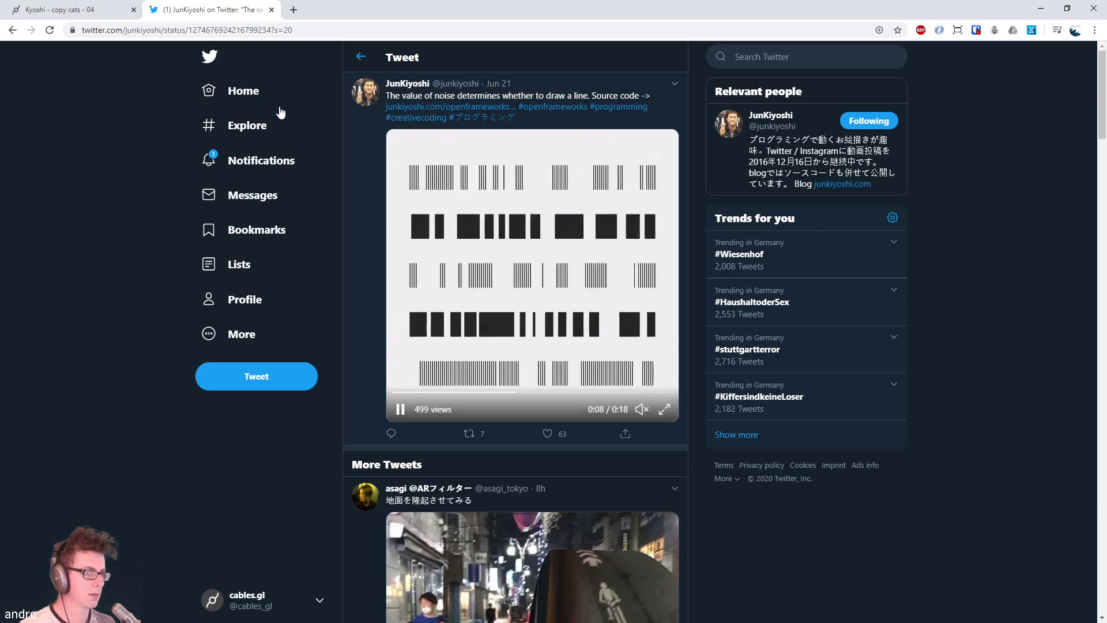
Return to the copy cats - 04 patch and open the cables home page in a separate tab
click(63, 9)
mouse_move(121, 55)
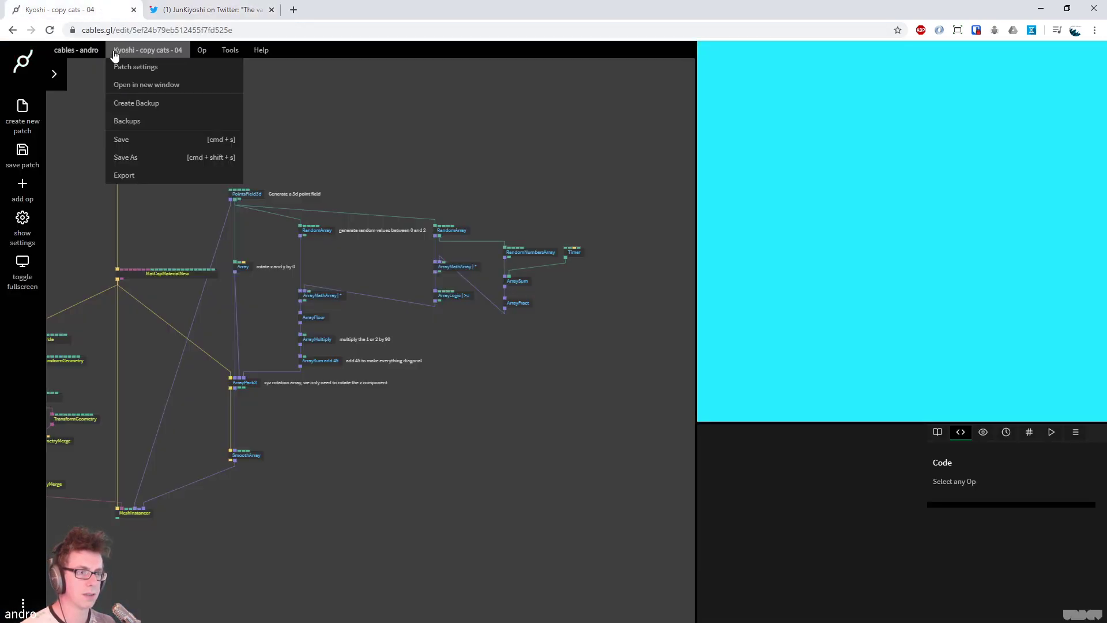
click(93, 85)
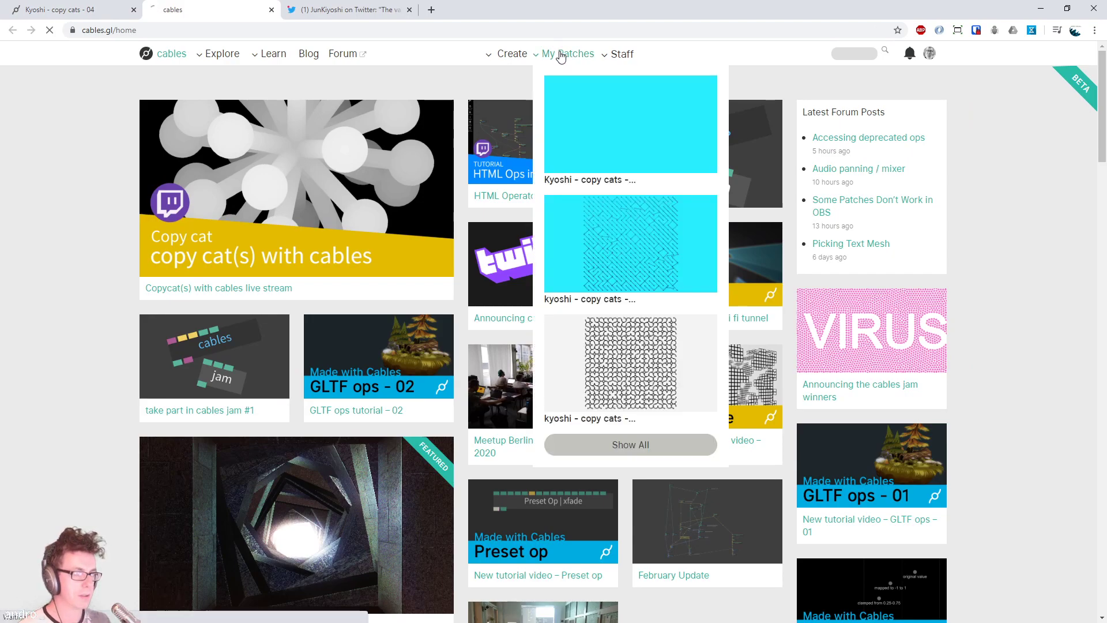
Open the copy cats - 01 patch from your patches in the editor and copy all of its ops
click(559, 55)
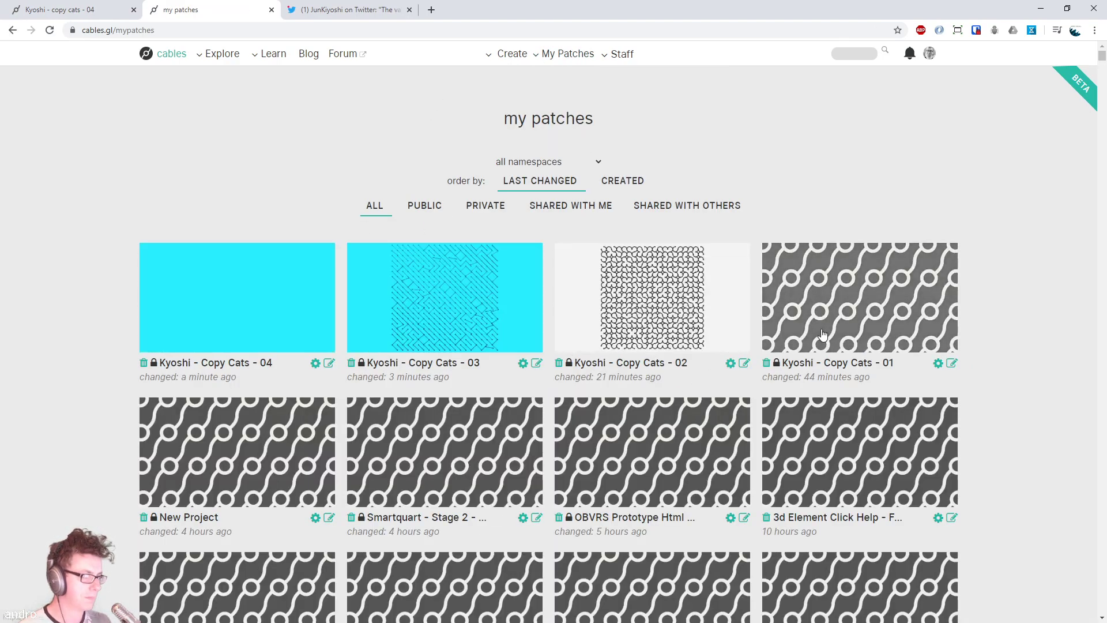
click(822, 312)
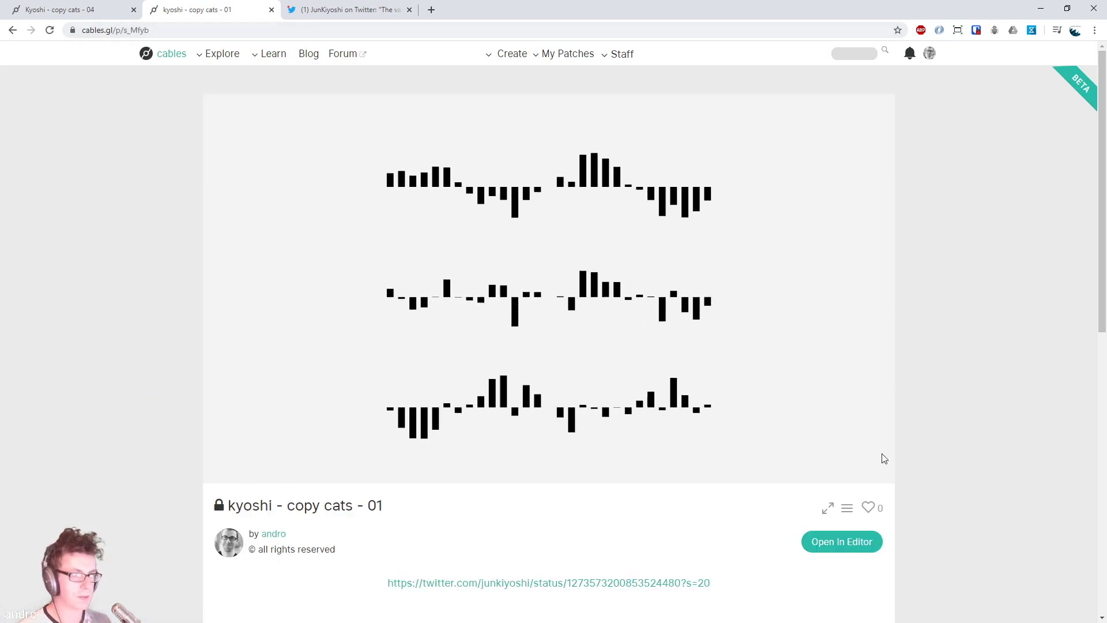
click(836, 543)
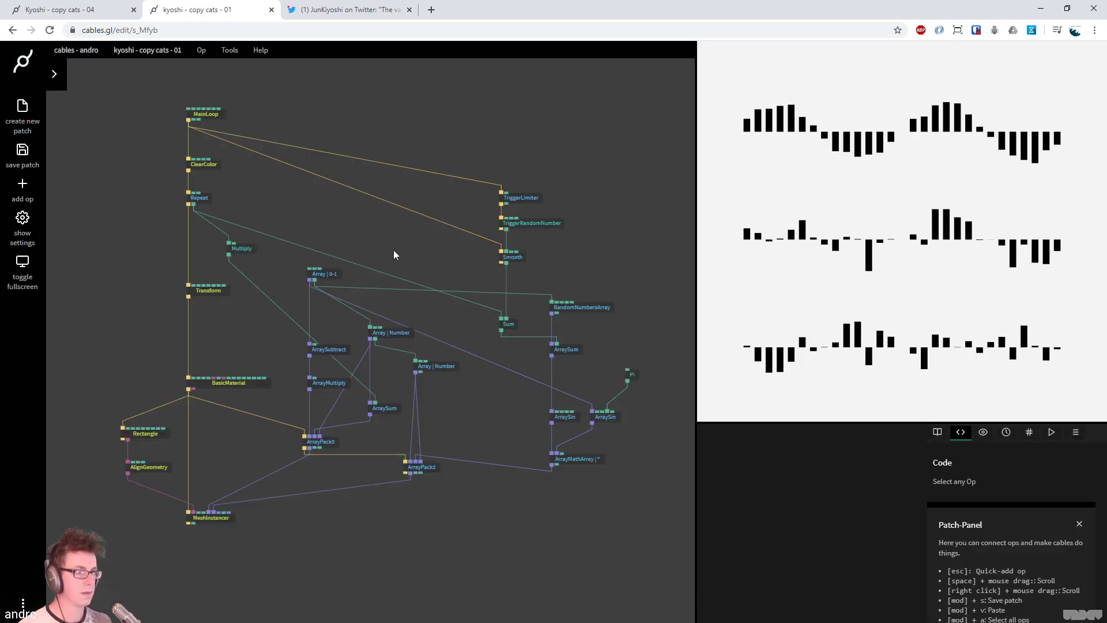
key(ctrl+c)
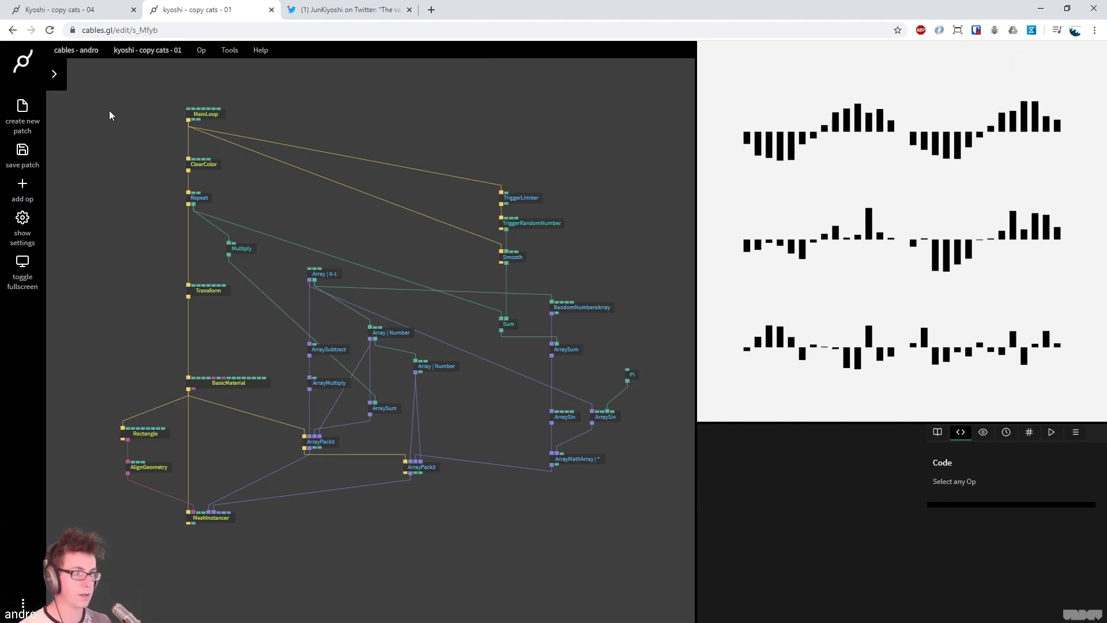
Replace all ops in the copy cats - 04 patch with the copied ones and save the patch
click(71, 17)
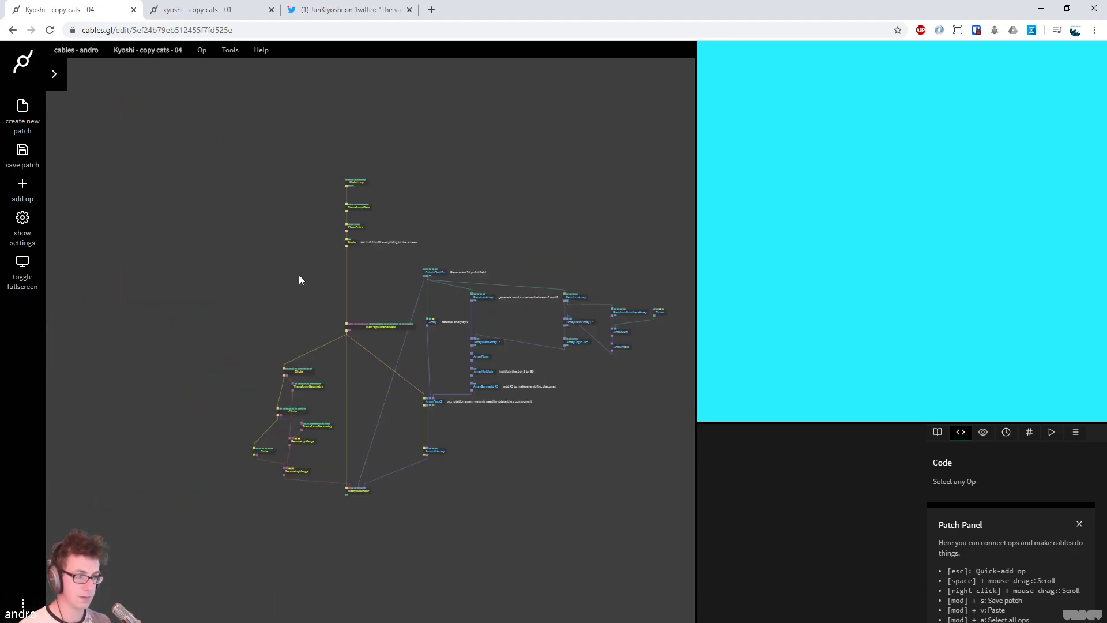
drag(167, 123, 665, 572)
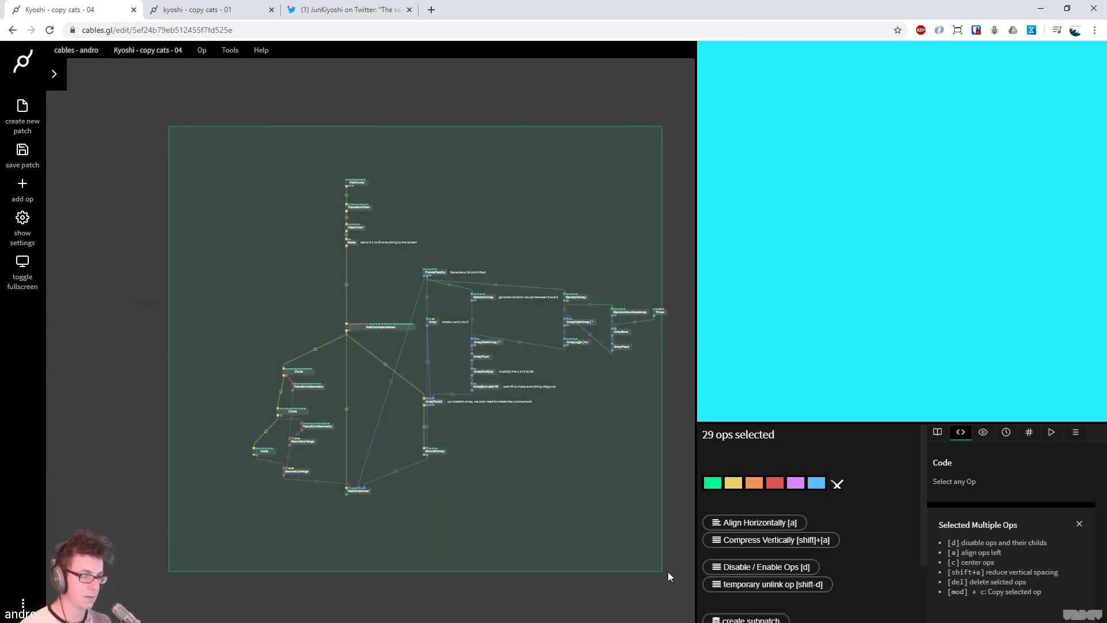
key(Delete)
key(ctrl+v)
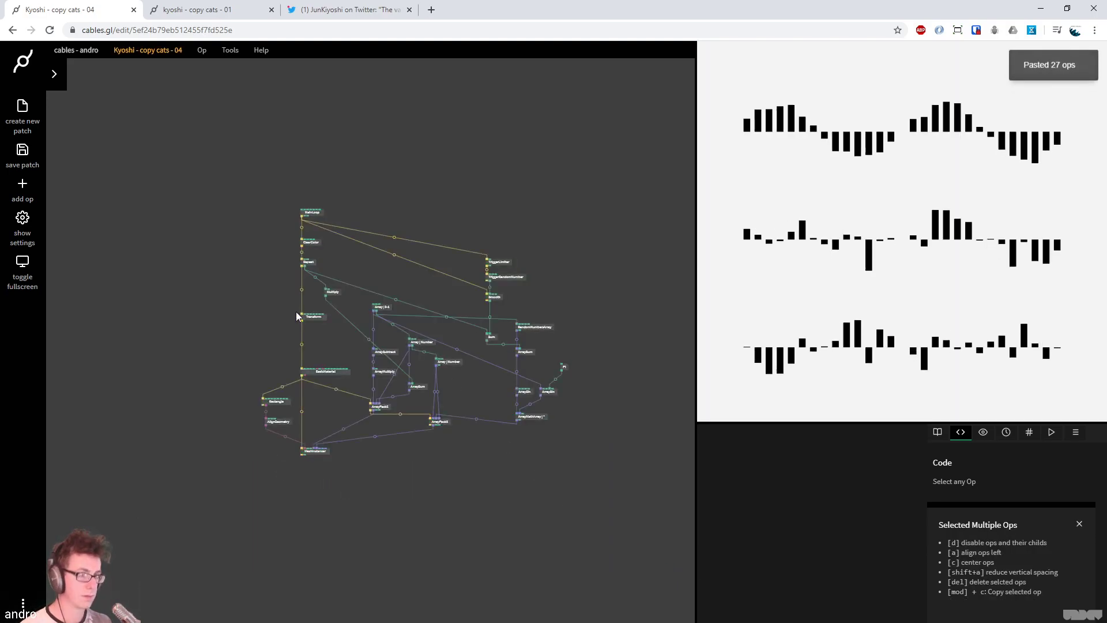
drag(407, 163, 326, 158)
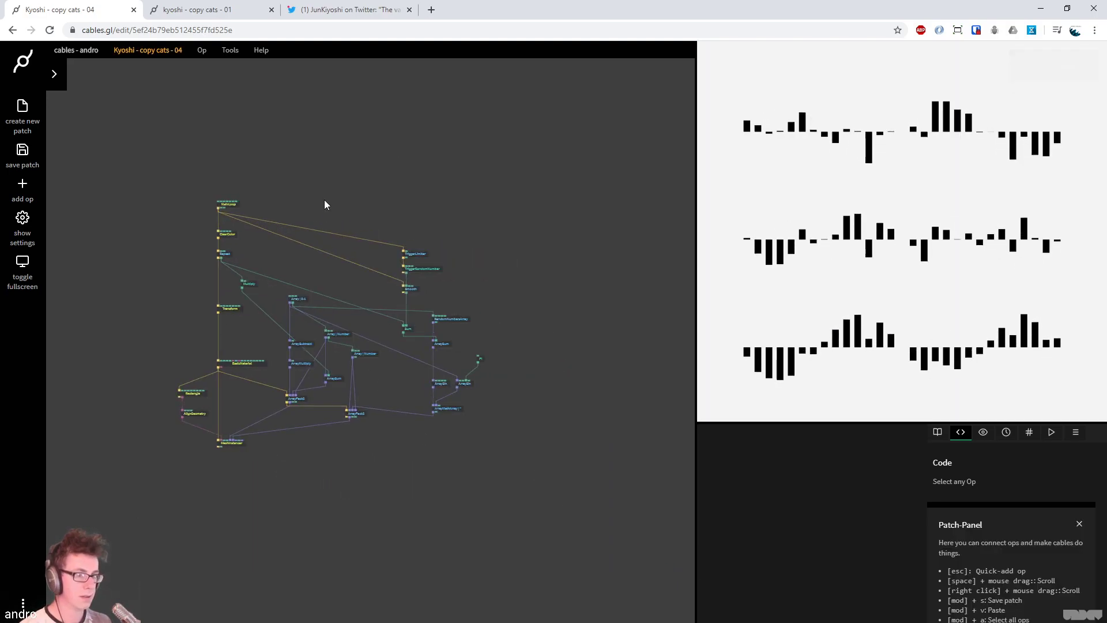
scroll(279, 210, up, 2)
drag(279, 219, 314, 181)
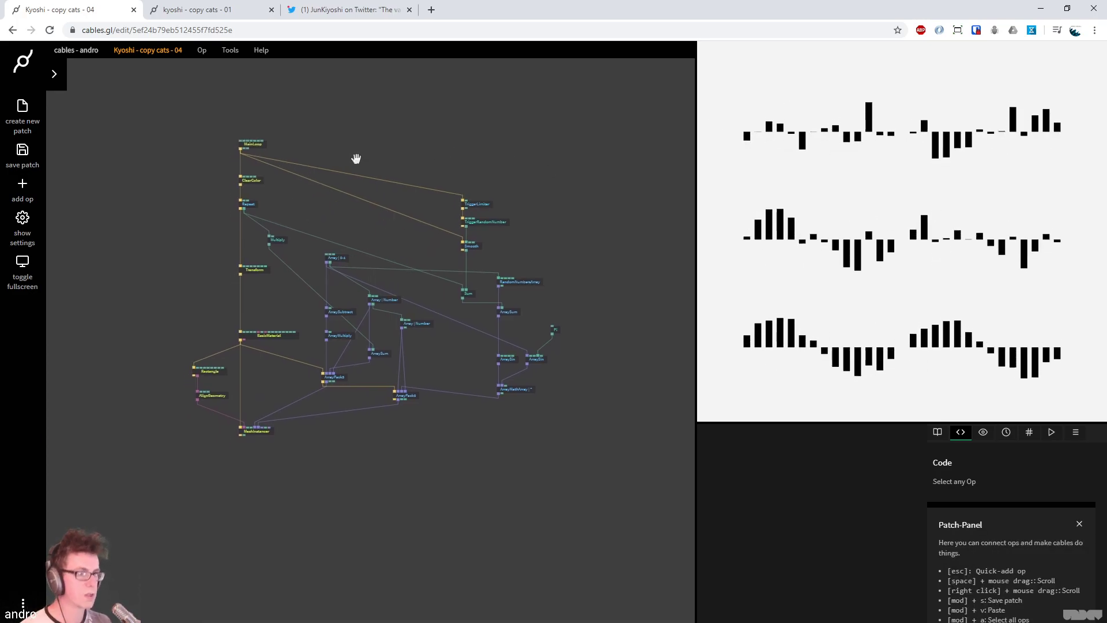
key(ctrl+s)
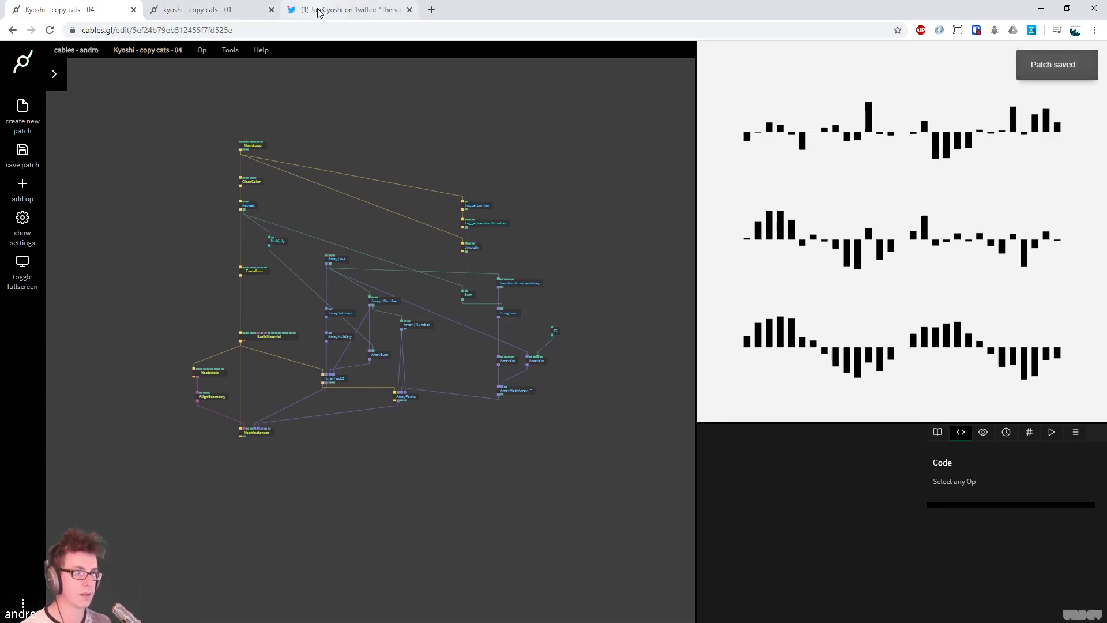
Check the barcode tweet, return to the copy cats - 04 patch and delete the AlignGeometry op below Rectangle
click(316, 10)
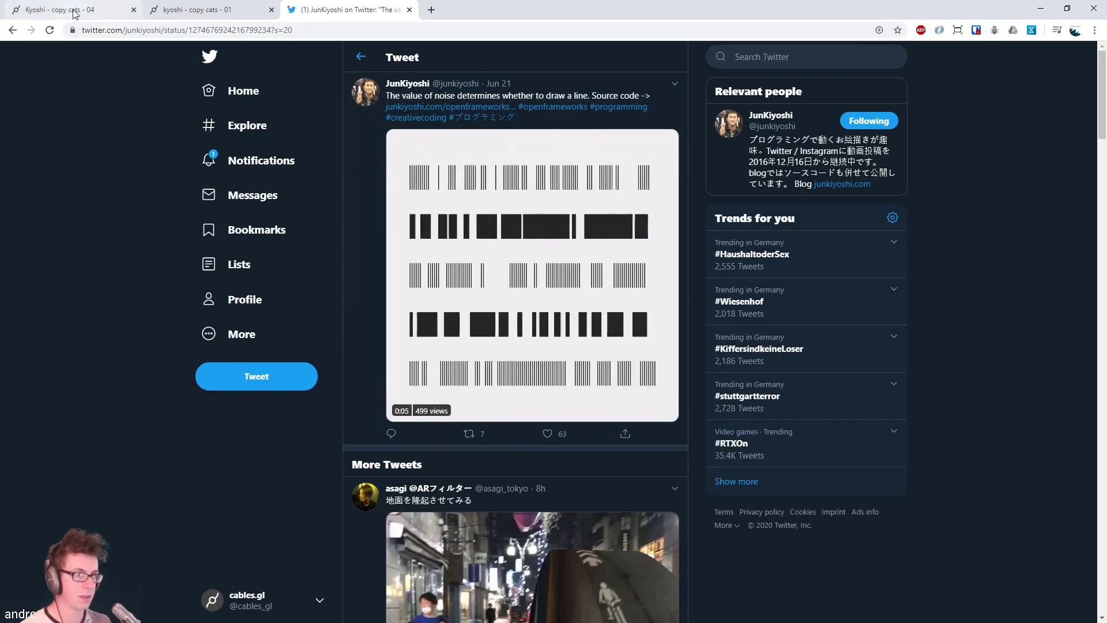
click(115, 10)
drag(180, 321, 143, 245)
scroll(162, 260, up, 2)
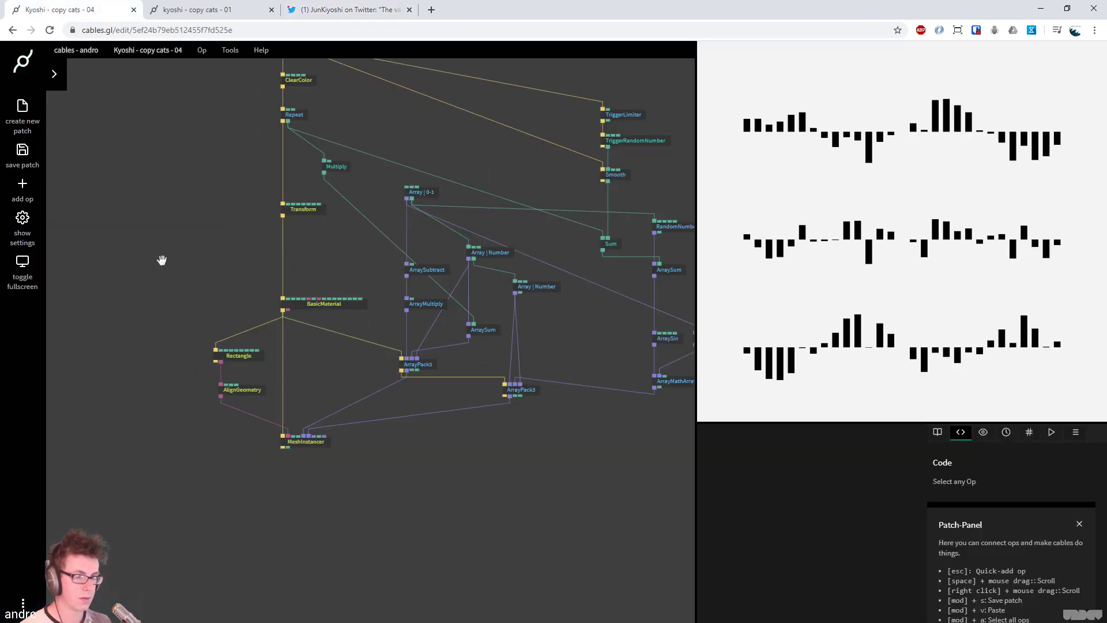
click(237, 387)
key(Delete)
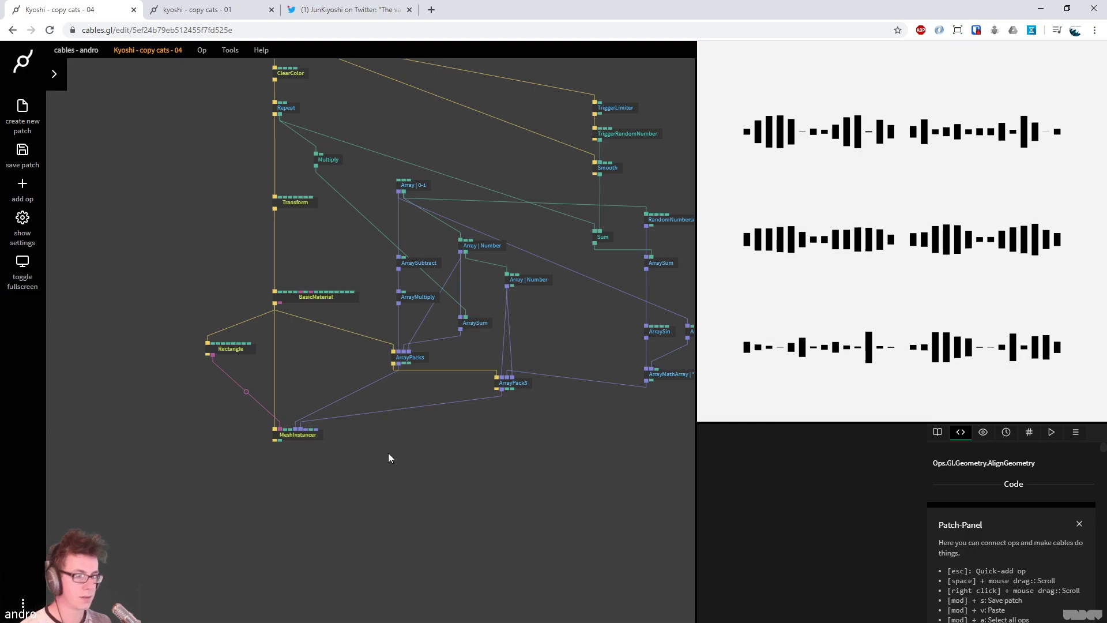
Examine the random number, ArraySum and sine array ops that drive the bar heights and compare them with the barcode tweet
drag(388, 457, 257, 534)
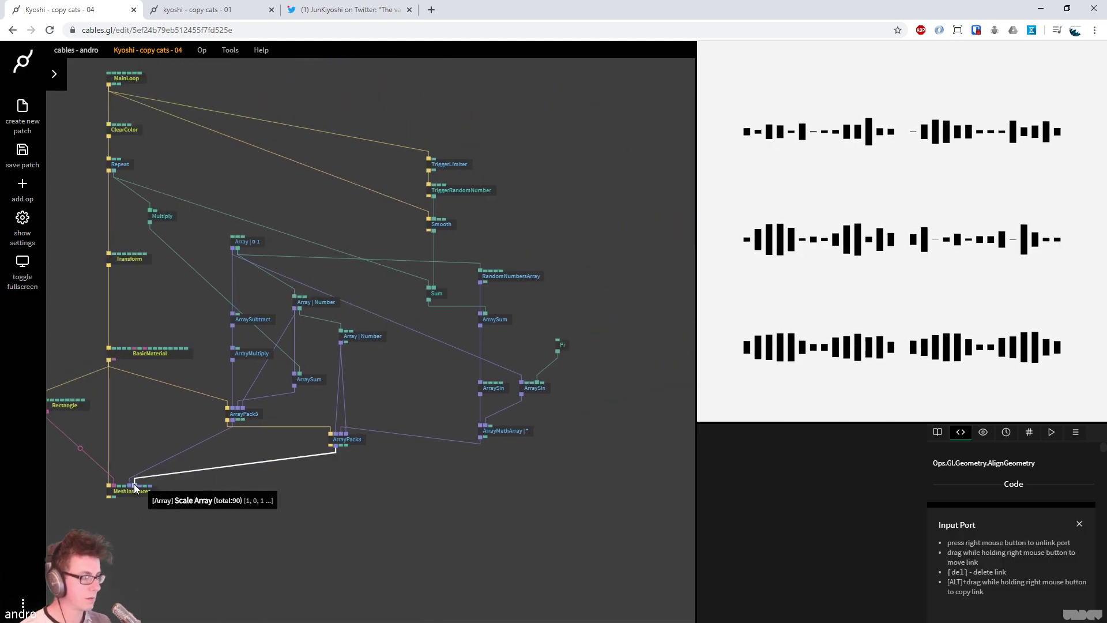
drag(553, 460, 477, 259)
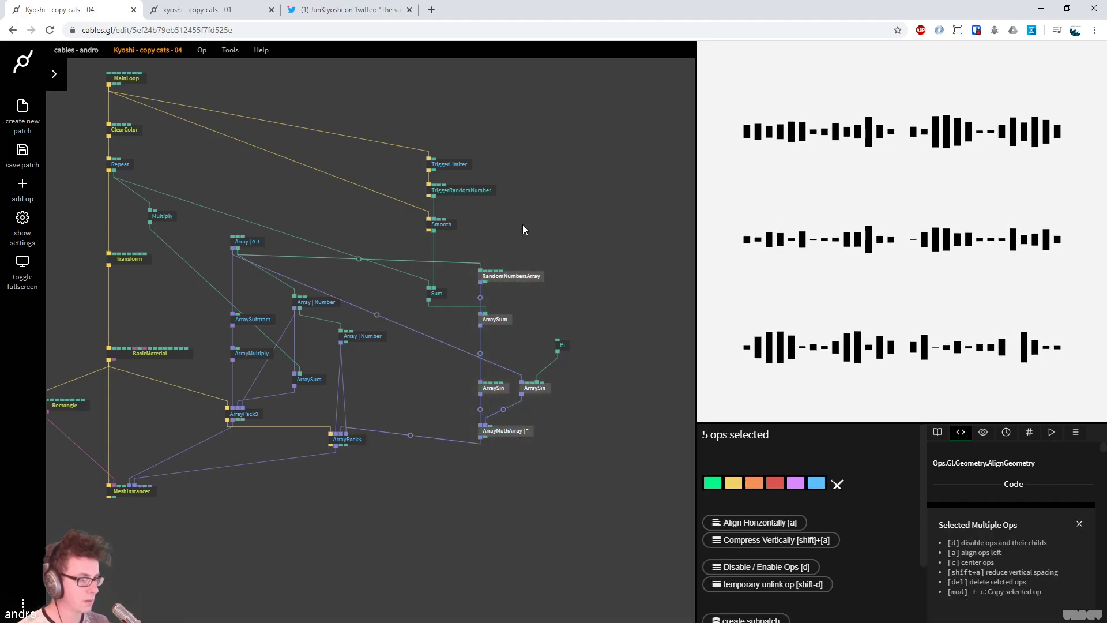
click(548, 230)
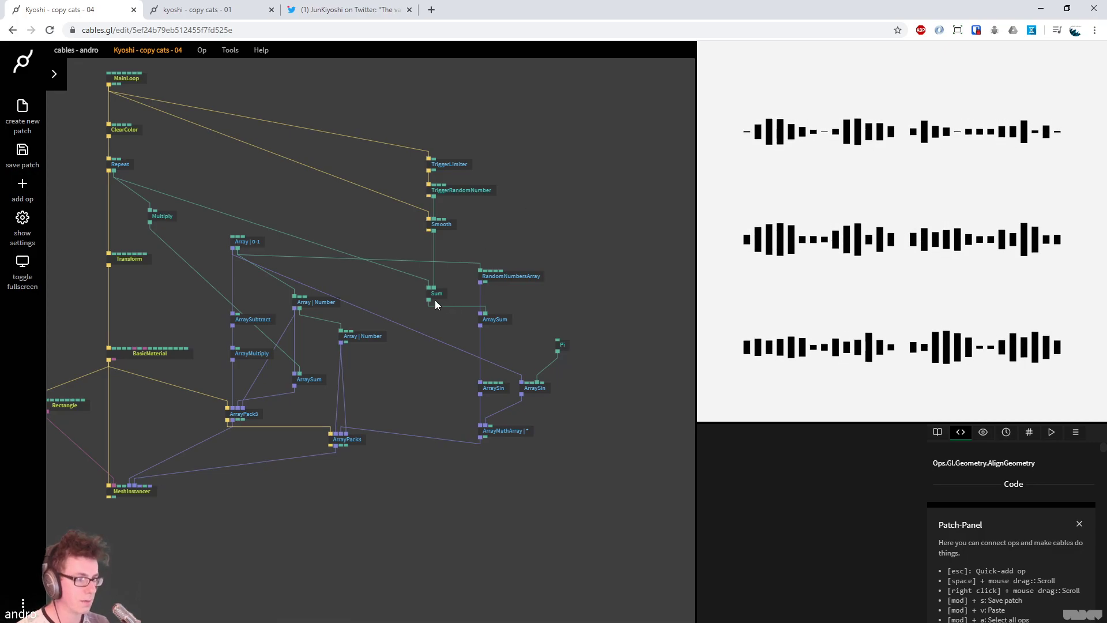
click(494, 322)
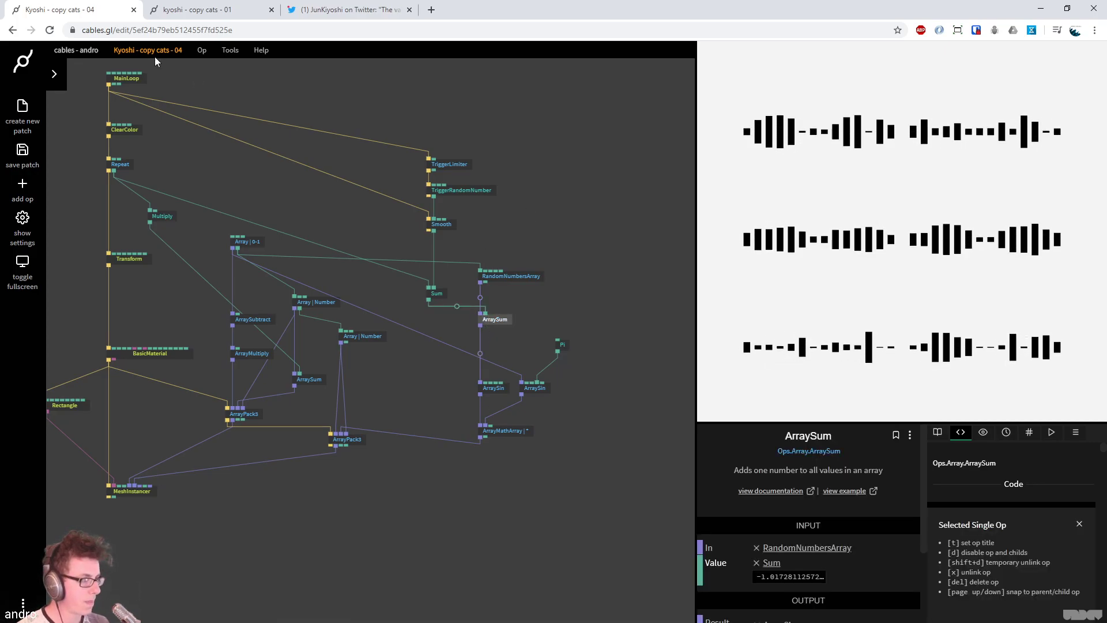
click(348, 10)
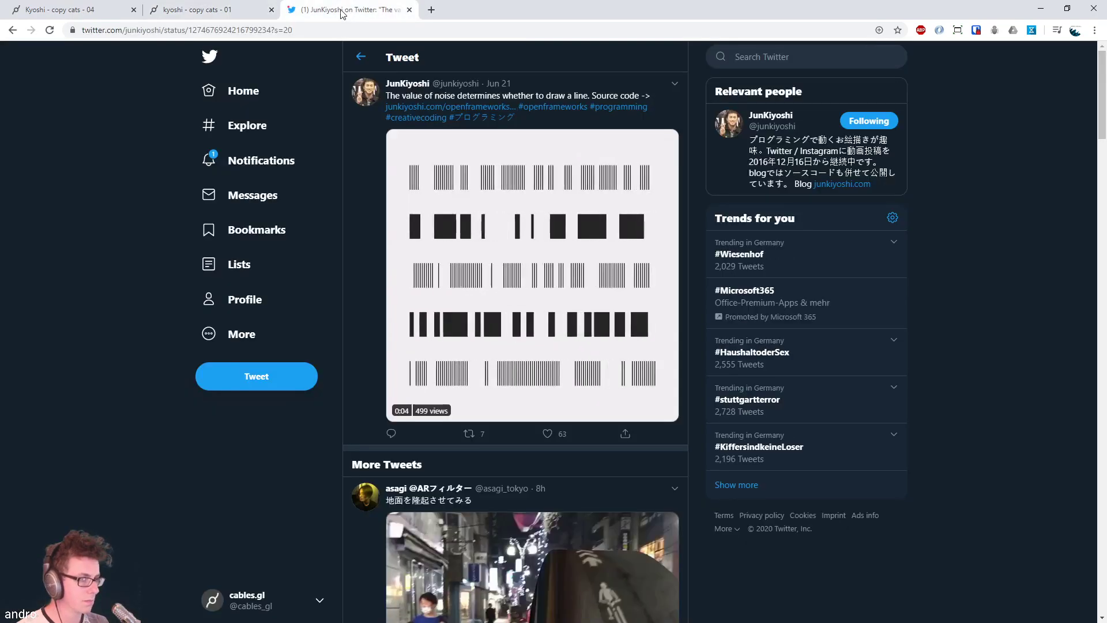
click(63, 10)
drag(439, 436, 440, 432)
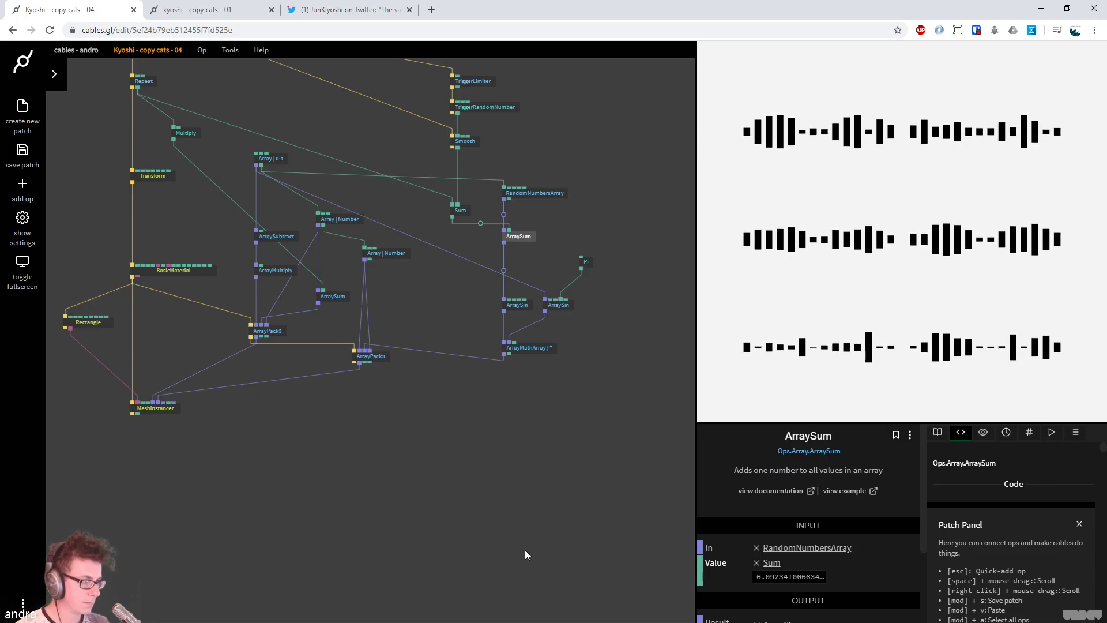
drag(414, 553, 482, 531)
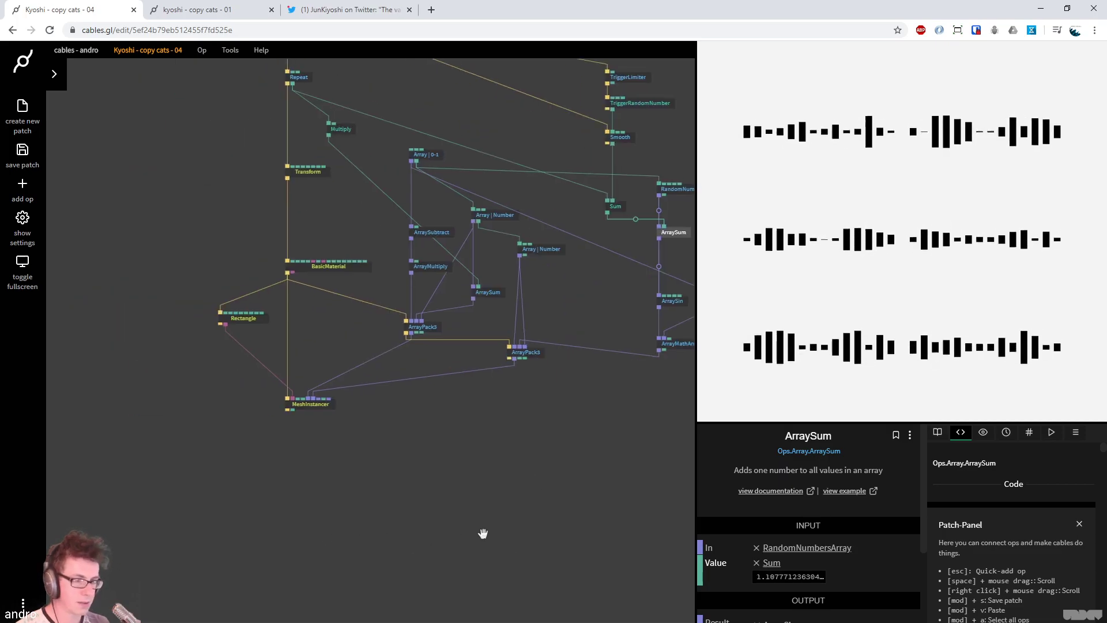
Insert an AlignGeometry op between Rectangle and MeshInstancer and set its Y alignment to Min
click(317, 405)
click(260, 365)
text(alig)
key(Return)
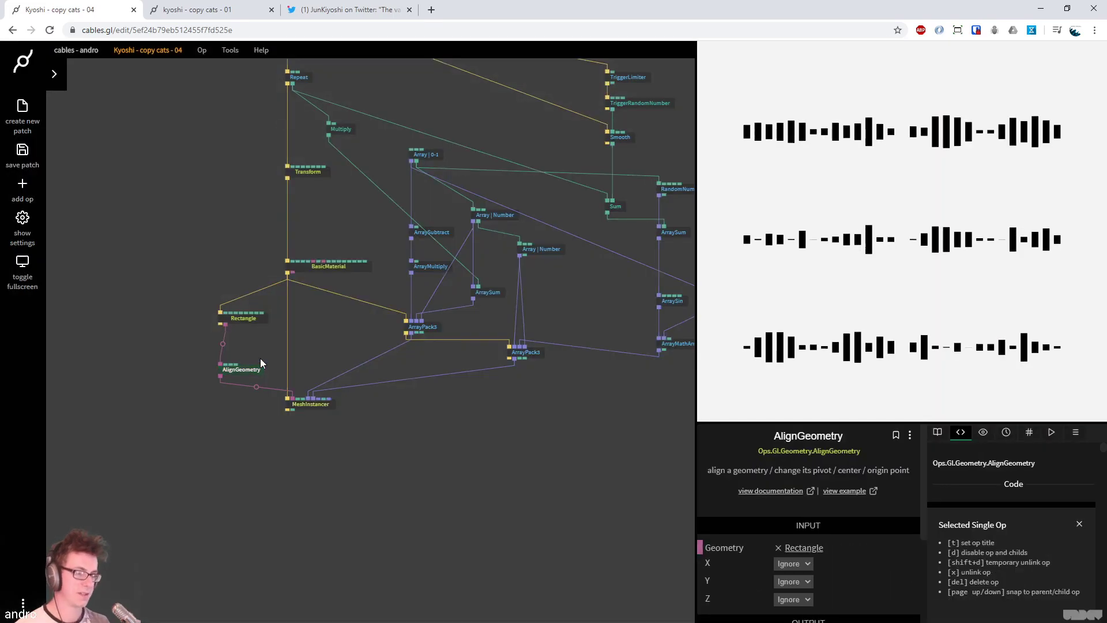
click(792, 581)
click(790, 592)
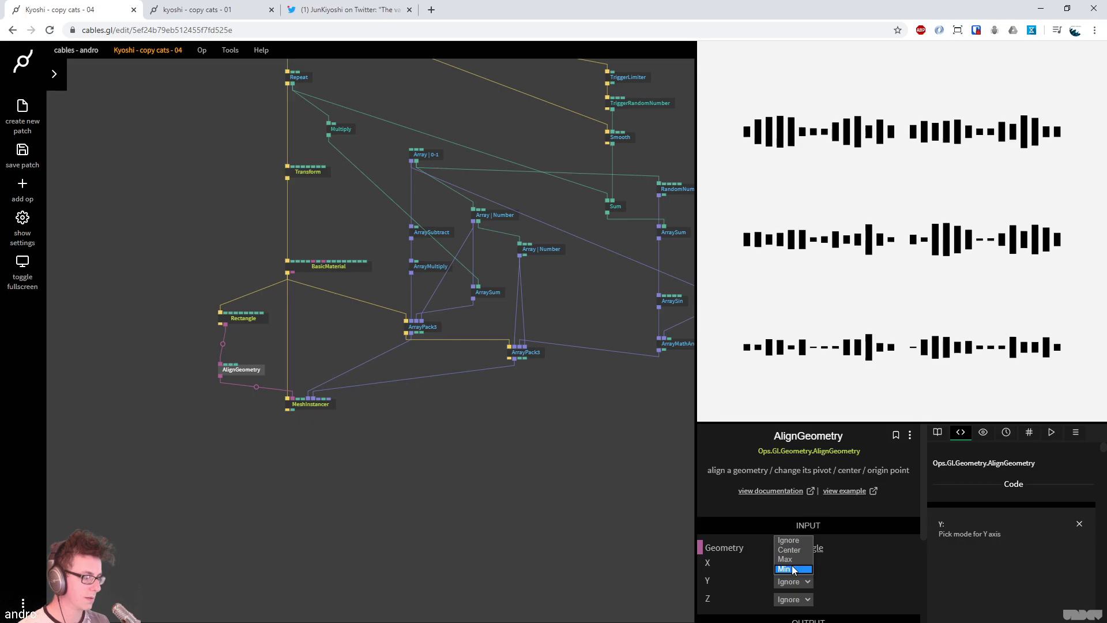
Unlink ArrayMathArray from the scale ArrayPack3 and feed its Array 2 input from the Number array with default value 1
drag(489, 445, 302, 507)
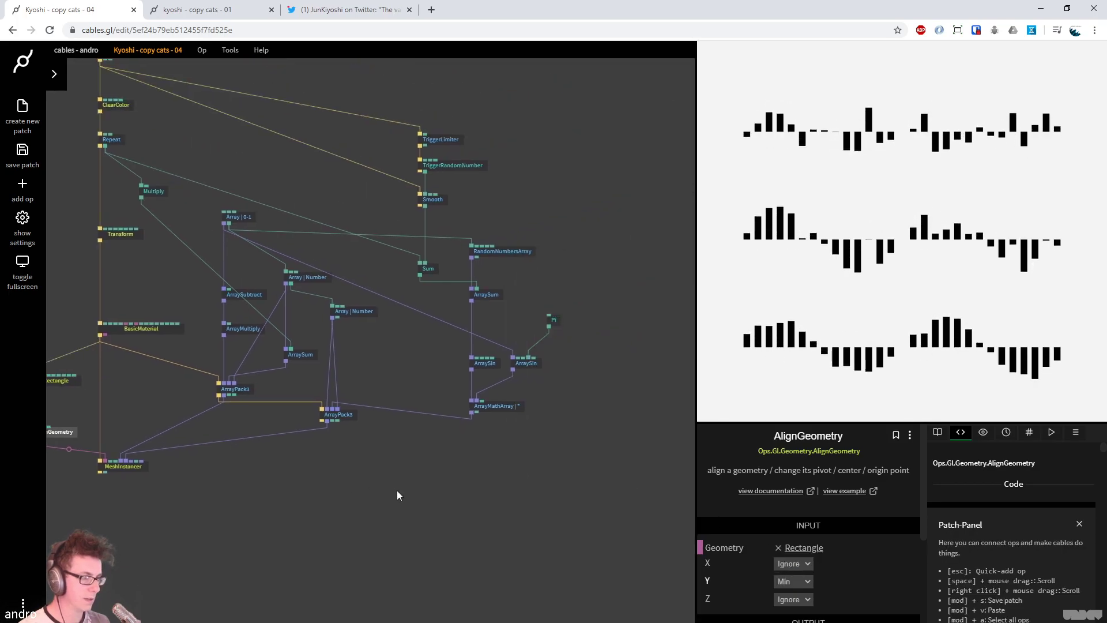
click(398, 489)
click(526, 363)
click(488, 406)
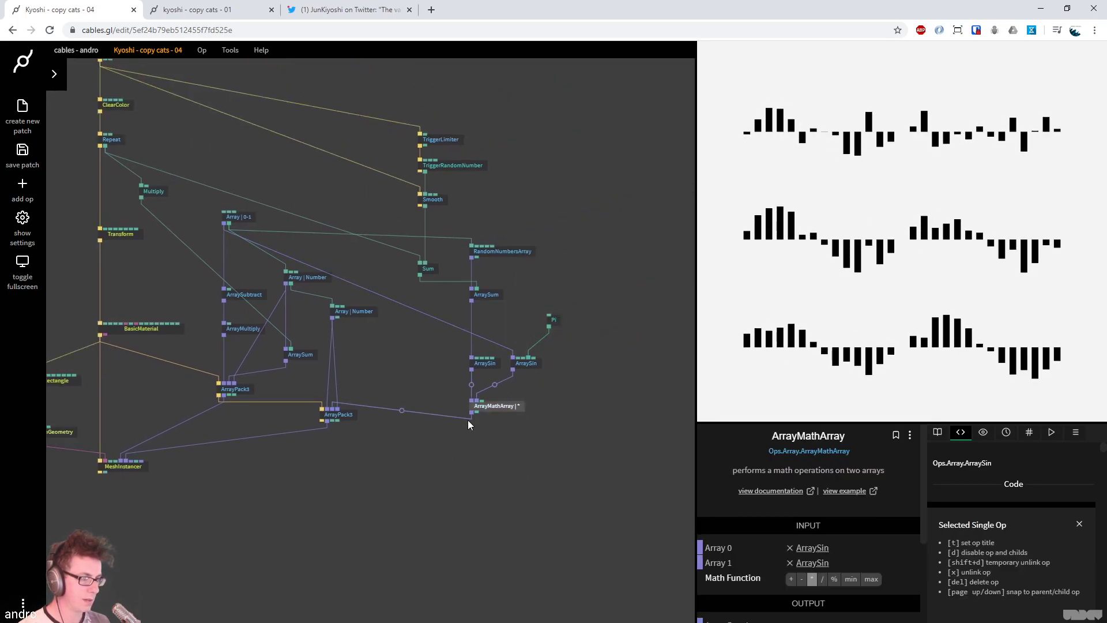
click(401, 411)
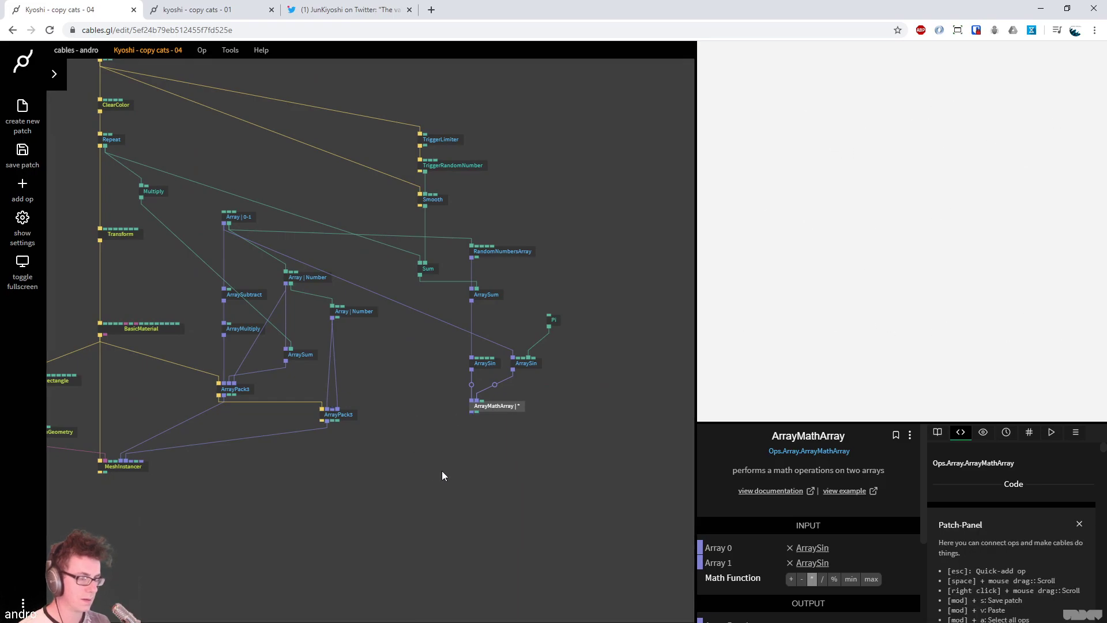
click(354, 312)
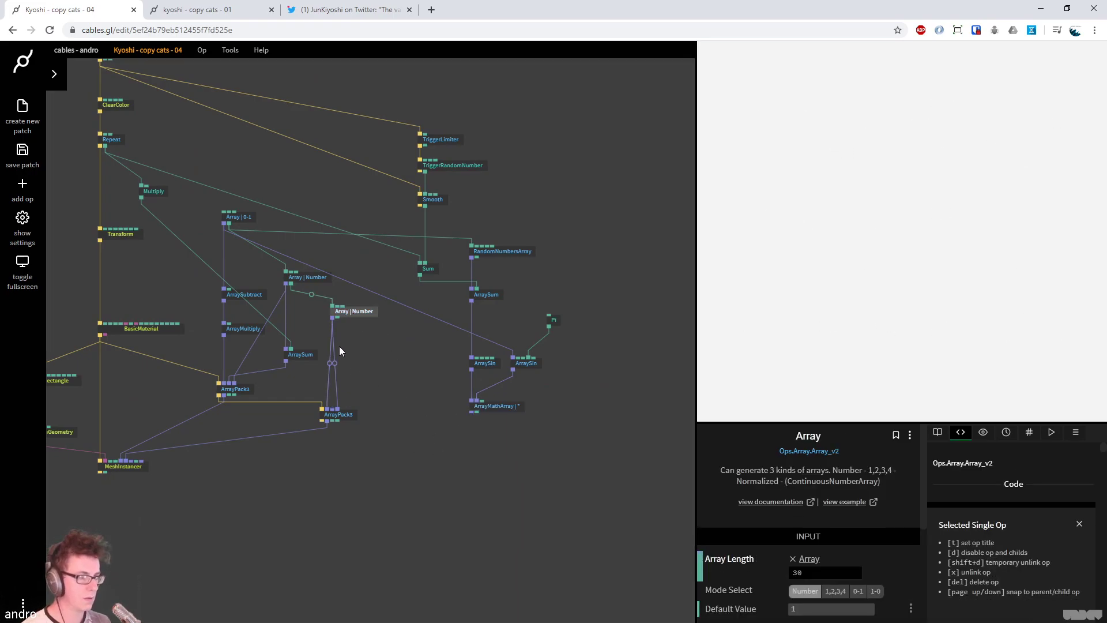
drag(332, 317, 334, 412)
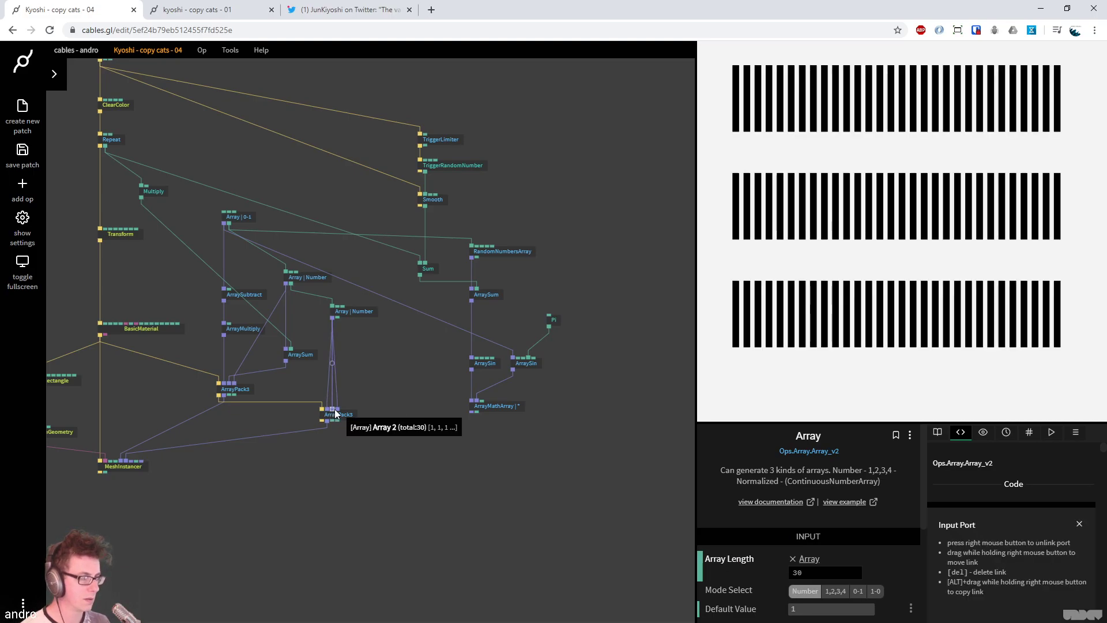
Set Number2 of the Multiply op to 3 to widen the vertical spacing between the bar rows
scroll(366, 415, left, 5)
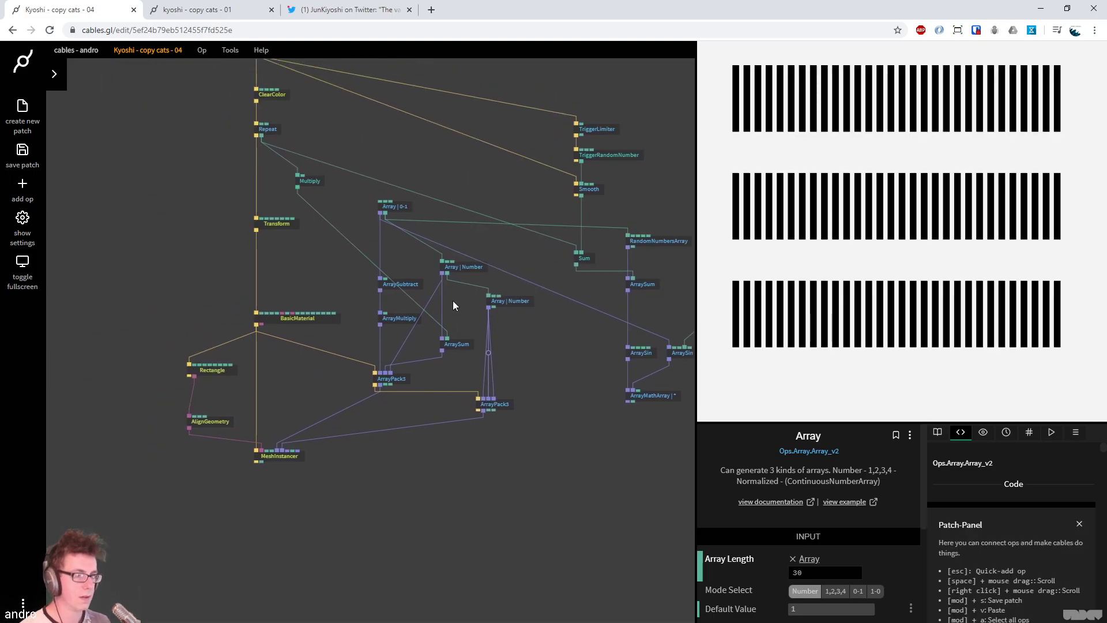
click(309, 180)
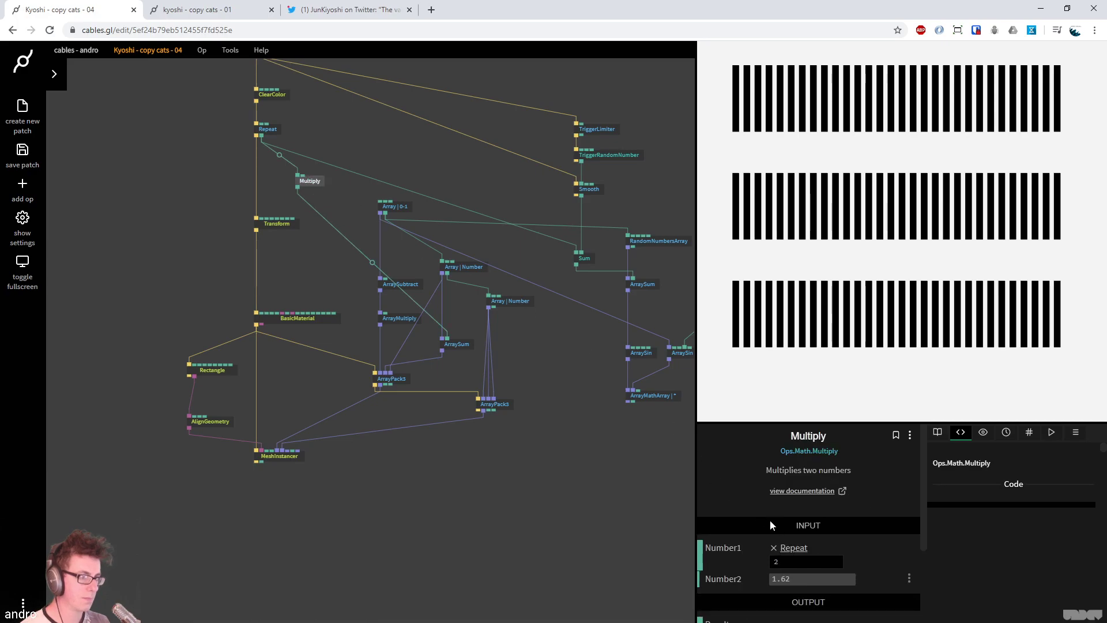
drag(827, 577, 851, 577)
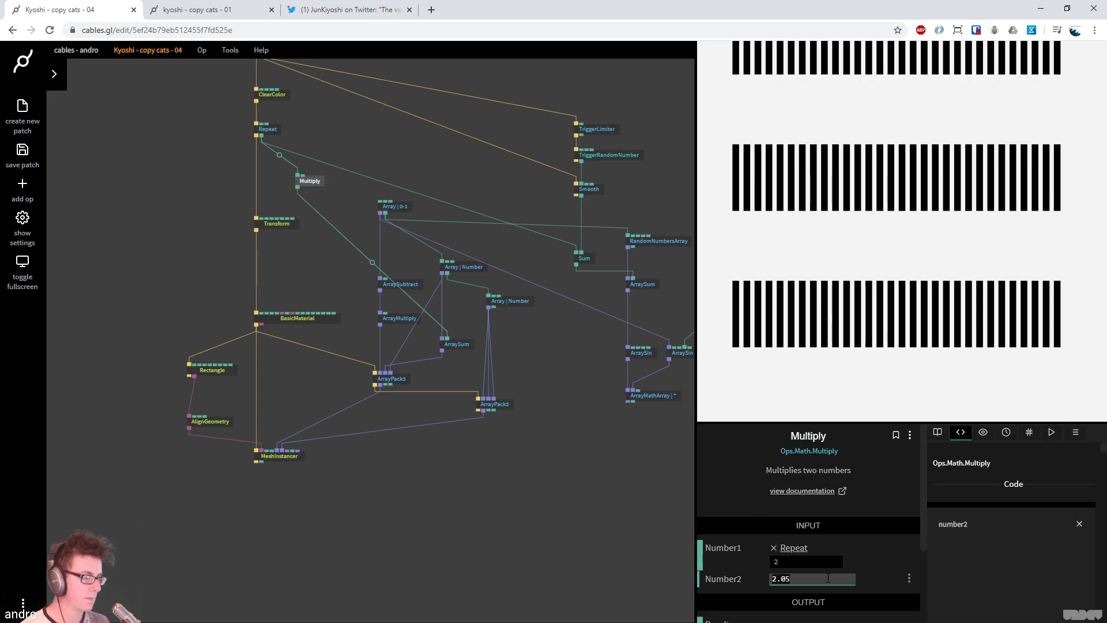
text(2)
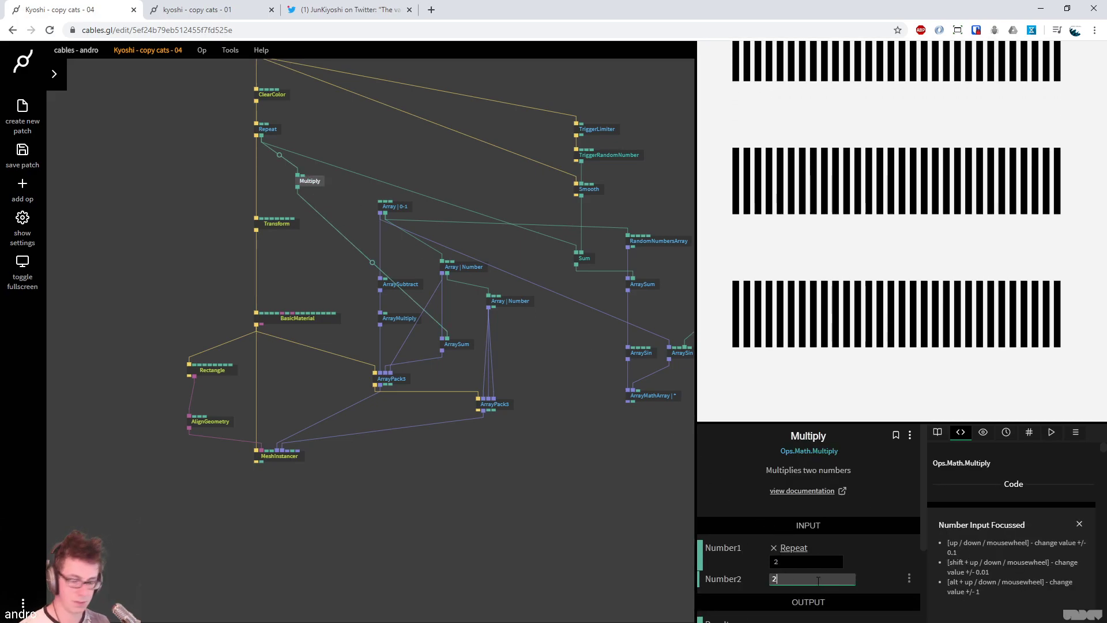
text(3)
key(BackSpace)
key(BackSpace)
text(3)
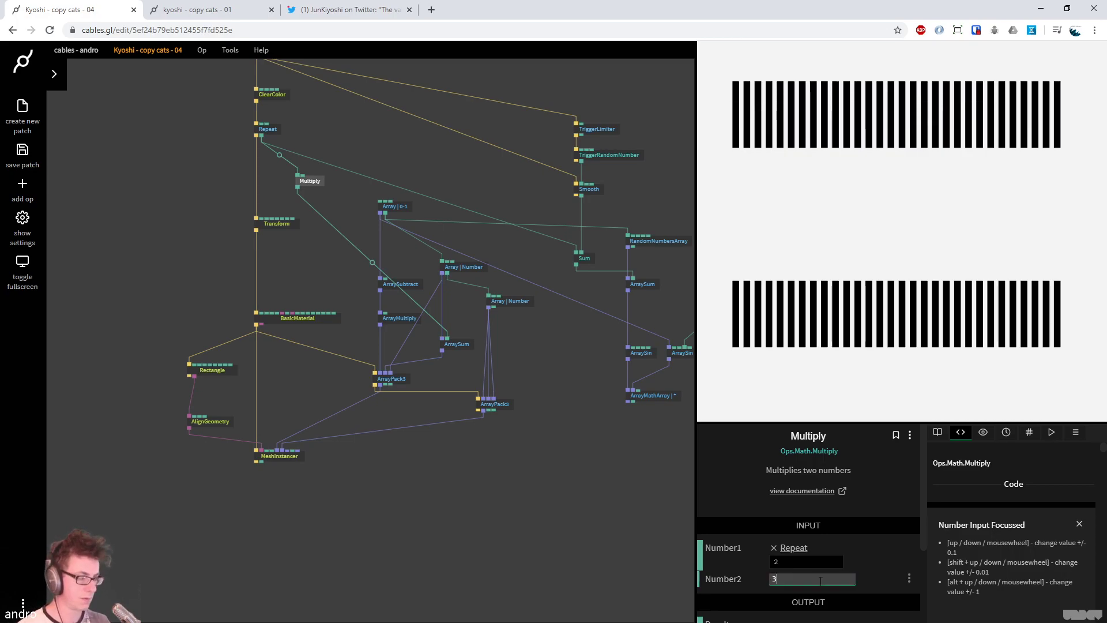
Move the Transform op lower and the MainLoop op higher to free space in the main op chain
drag(347, 147, 349, 272)
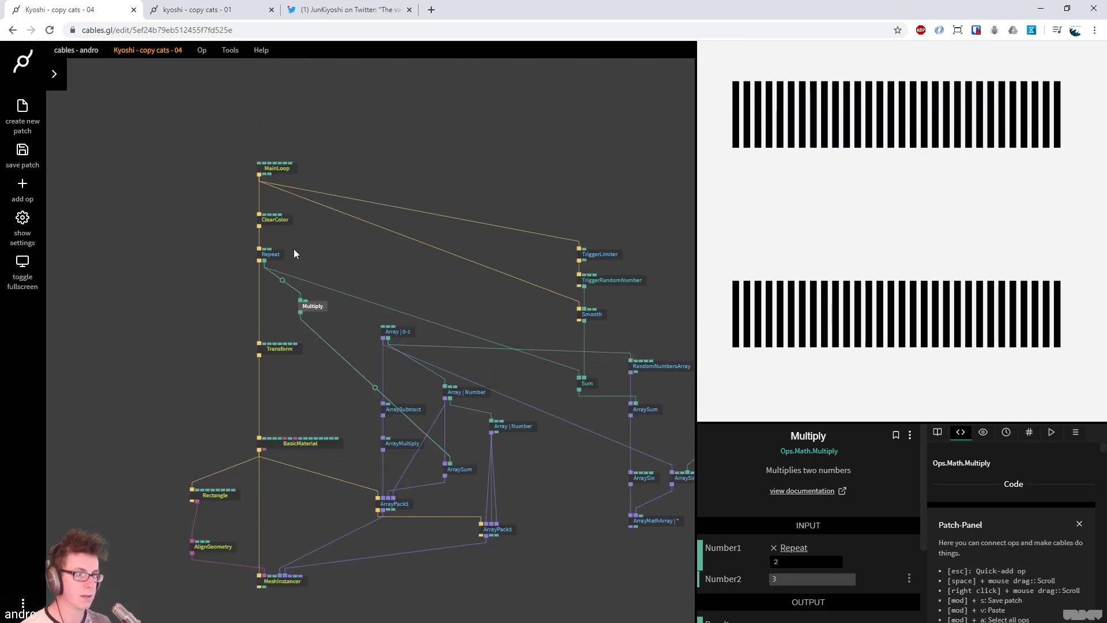
click(288, 348)
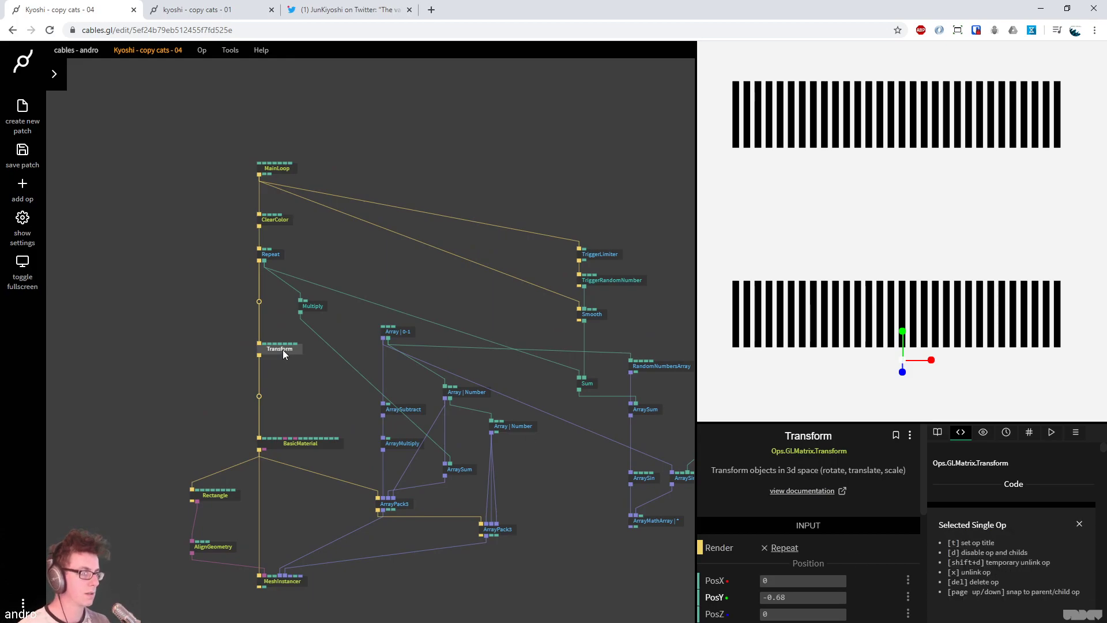
drag(318, 409, 348, 351)
drag(317, 290, 316, 305)
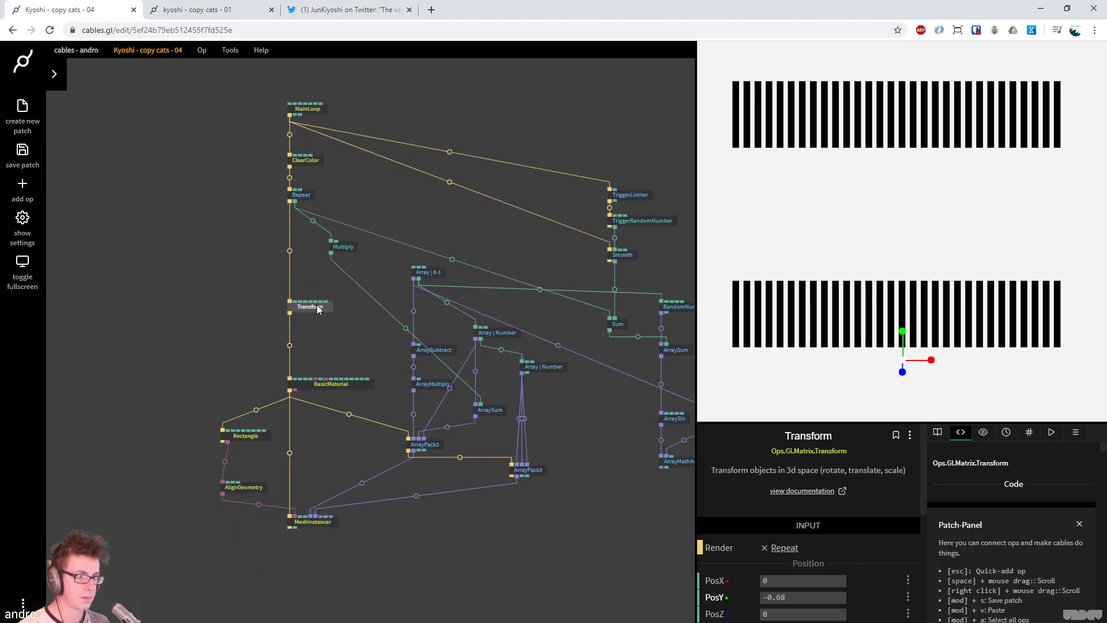
drag(313, 109, 313, 91)
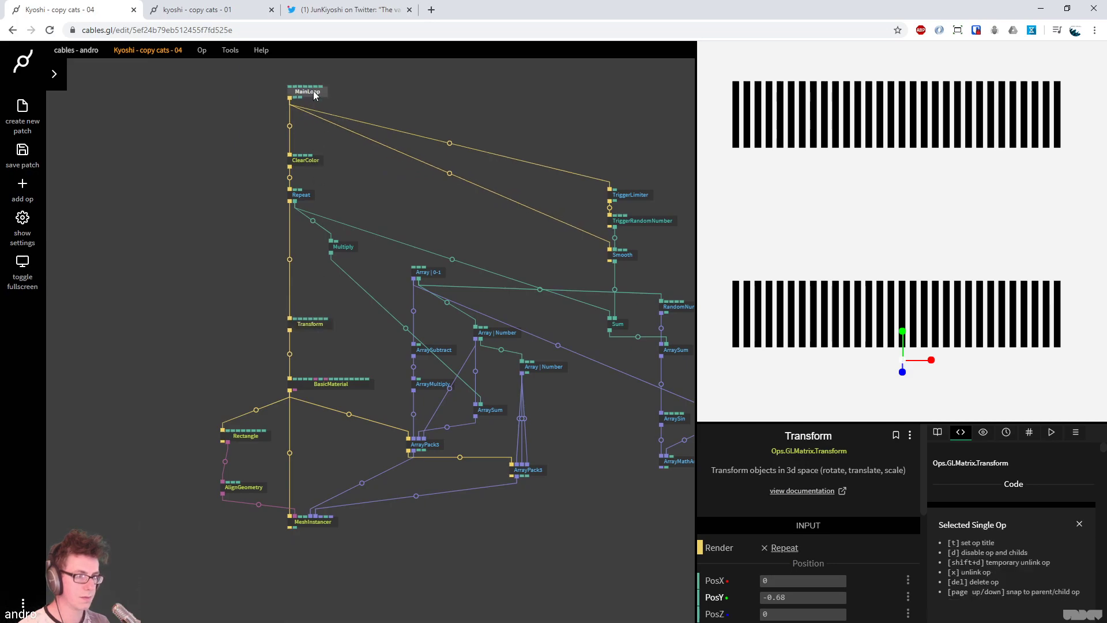
Insert a TransformView op between MainLoop and ClearColor and set its PosZ to -2.6
click(289, 126)
text(trans)
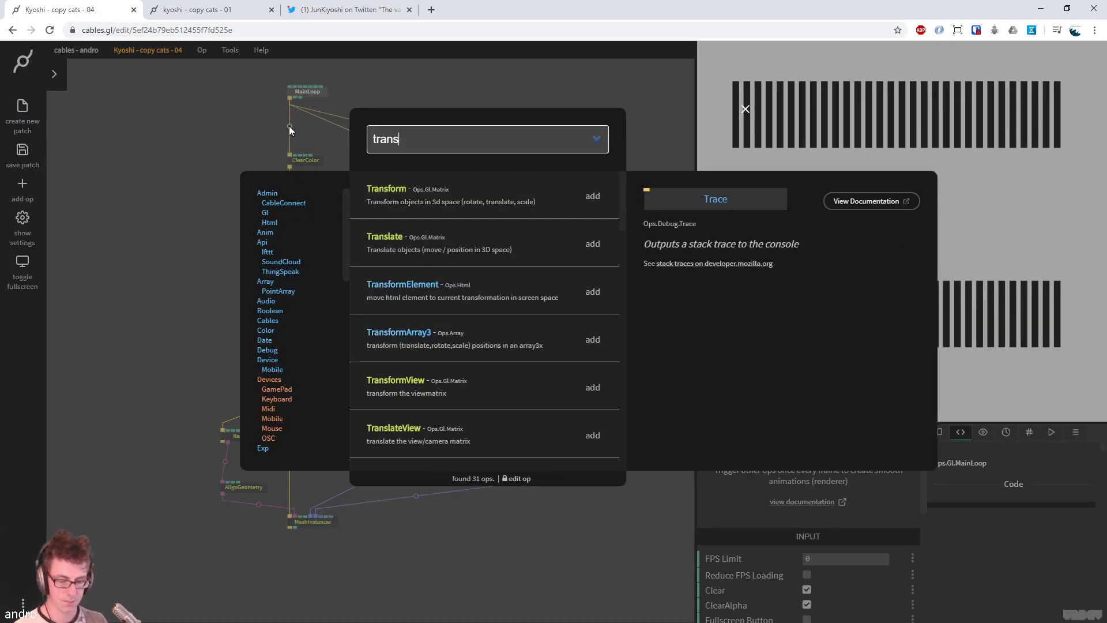
text(formv)
key(Return)
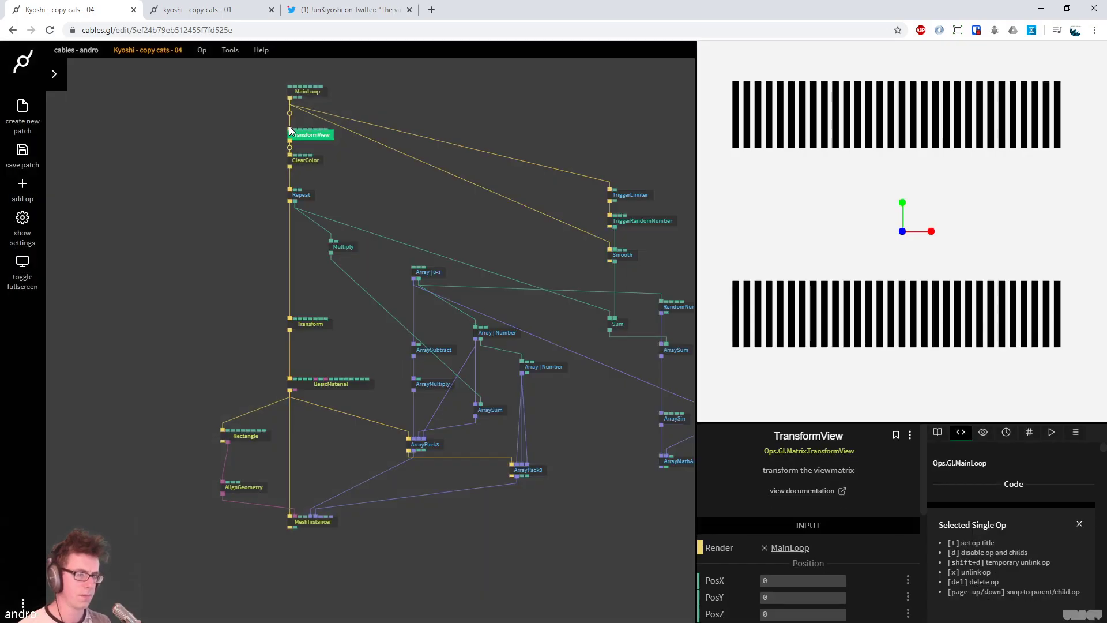
scroll(807, 553, down, 2)
drag(804, 537, 743, 537)
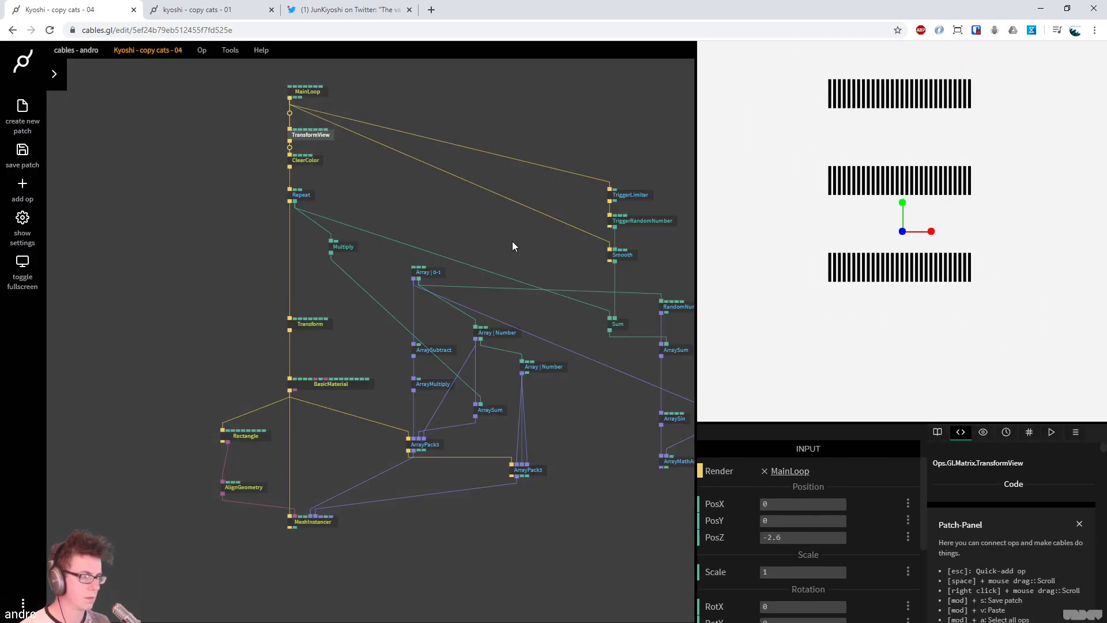
Close the copy cats - 01 patch, check the barcode tweet, and return to the copy cats - 04 patch
click(260, 9)
click(272, 9)
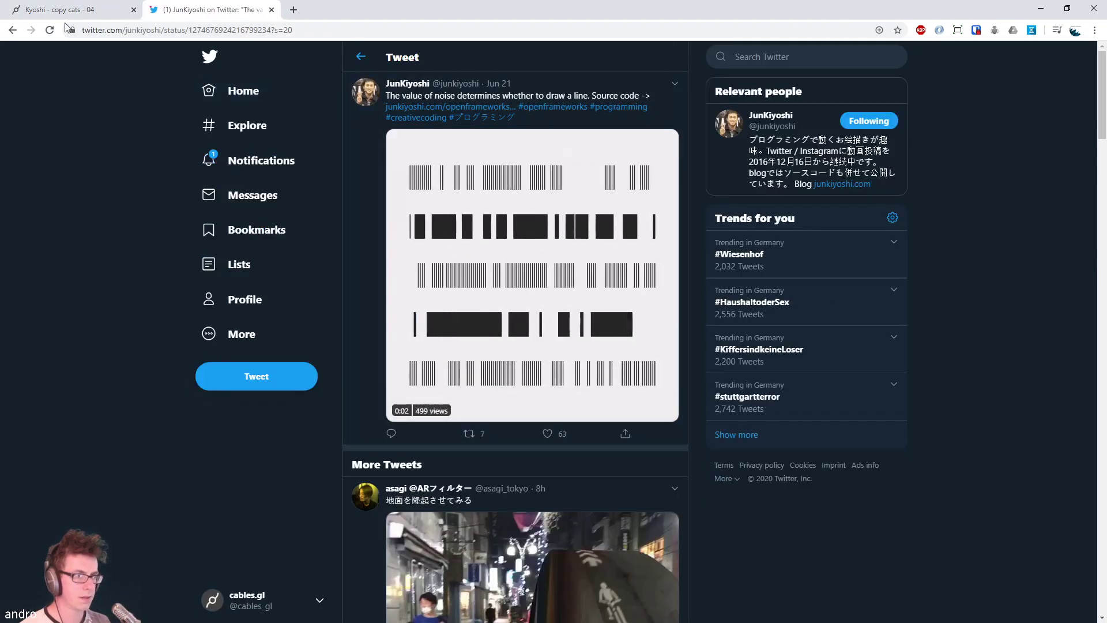
click(79, 11)
Unlink the 0-1 Array from RandomNumbersArray and the original ArraySin, and move the random and trigger ops away from the main patch
drag(581, 511, 466, 484)
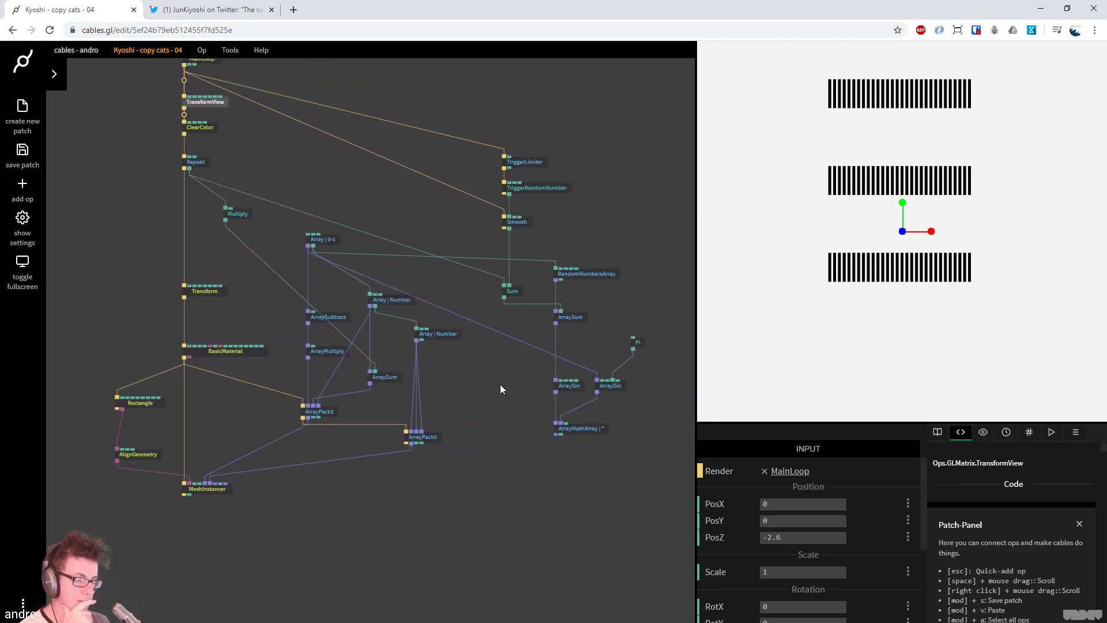
drag(625, 471, 559, 258)
drag(674, 468, 545, 245)
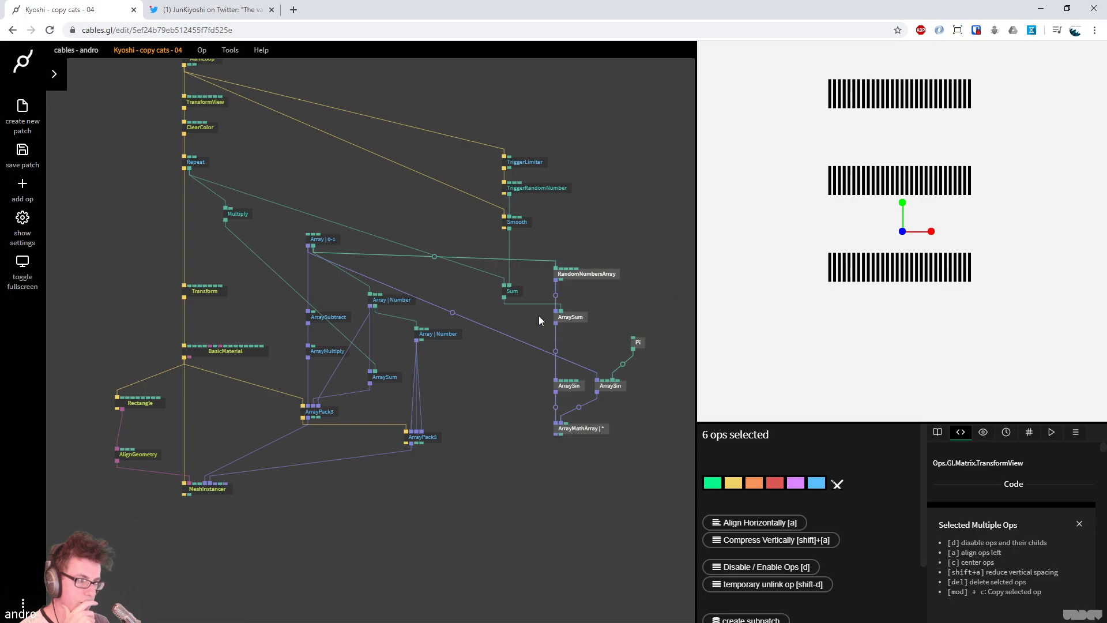
click(434, 256)
click(452, 312)
drag(598, 517, 594, 118)
drag(476, 417, 338, 529)
Duplicate the two ArraySin ops and place the copies beside the scale ArrayPack3
drag(603, 462, 495, 431)
key(ctrl+c)
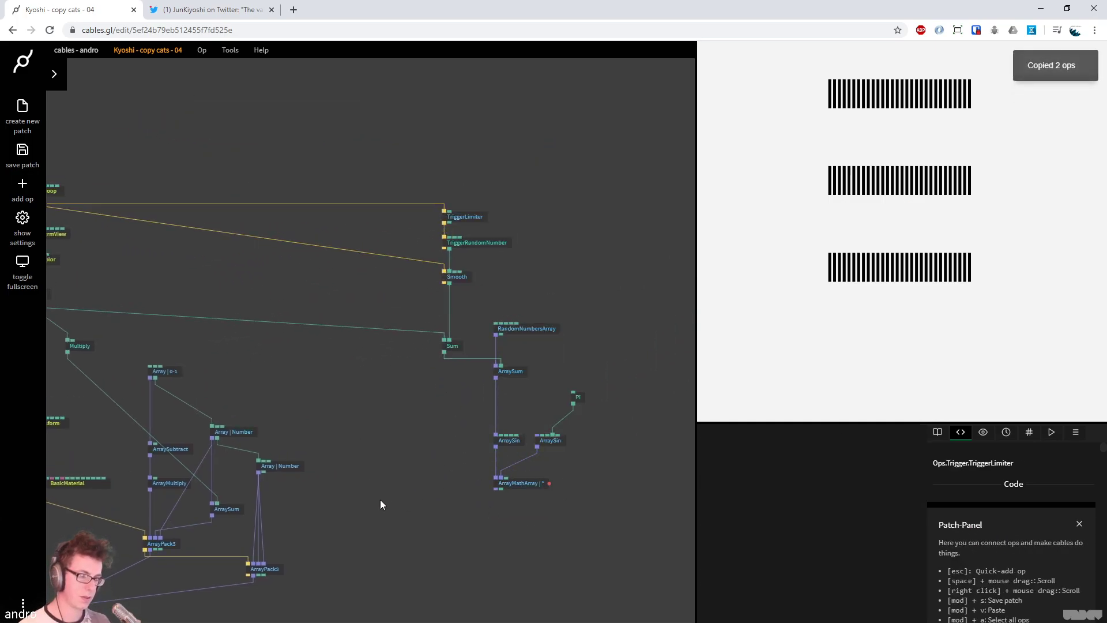
key(ctrl+v)
drag(487, 433, 460, 477)
Add a Timer op above the copied ArraySin ops and link its output to the first copy's Phase input
key(Escape)
text(timer)
key(Return)
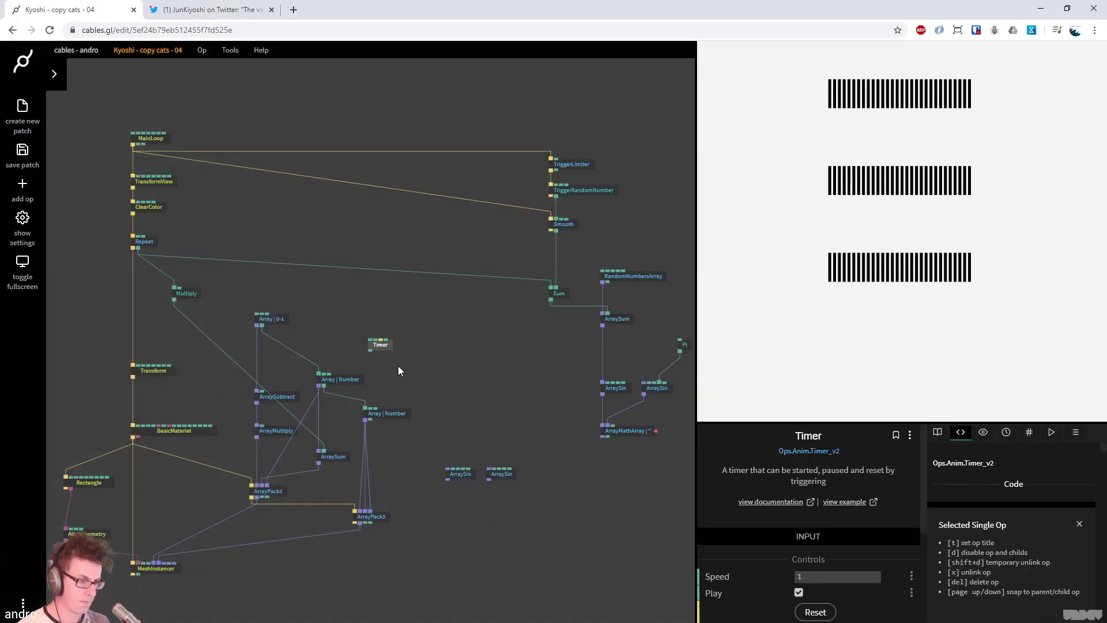
drag(383, 344, 468, 401)
drag(545, 381, 596, 303)
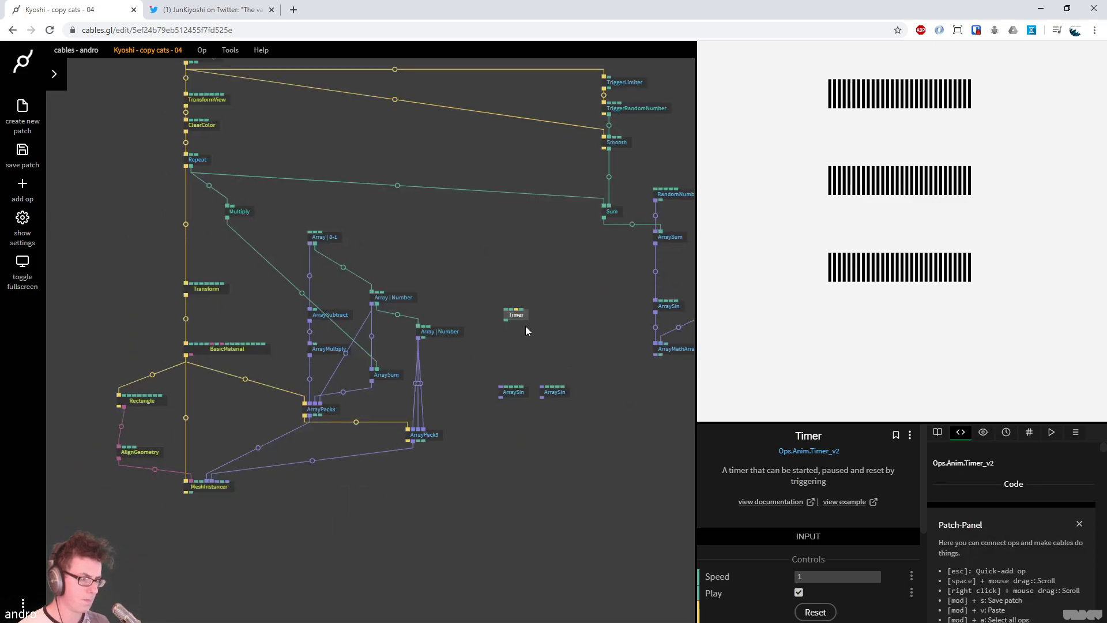
drag(506, 320, 558, 397)
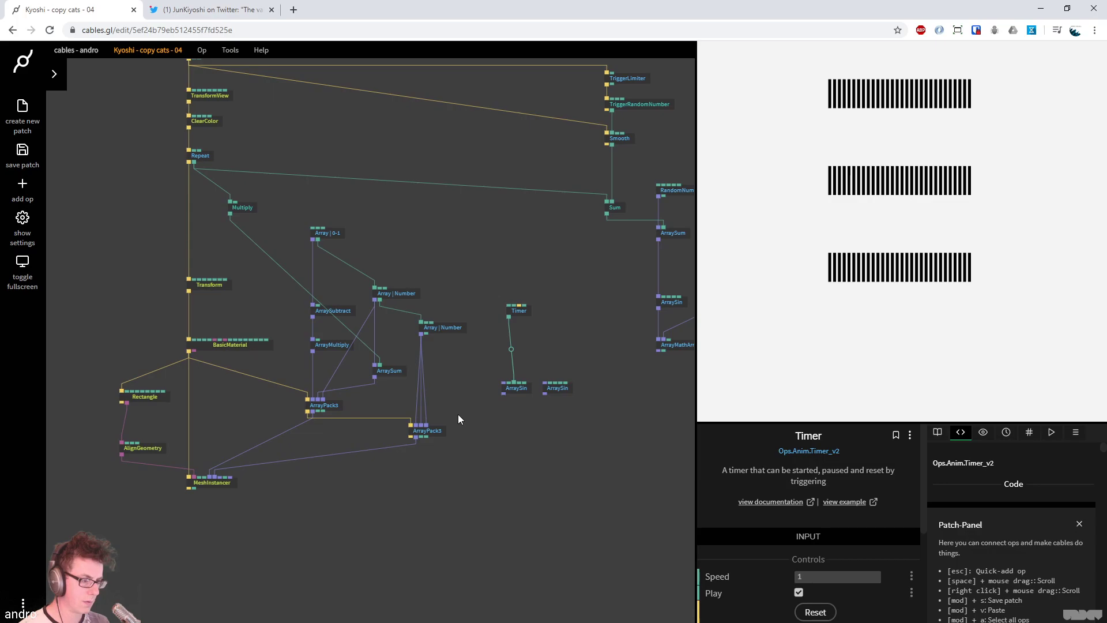
Check the Number and 0-1 Array settings and link the 0-1 Array output to the first copied ArraySin's array input
click(455, 331)
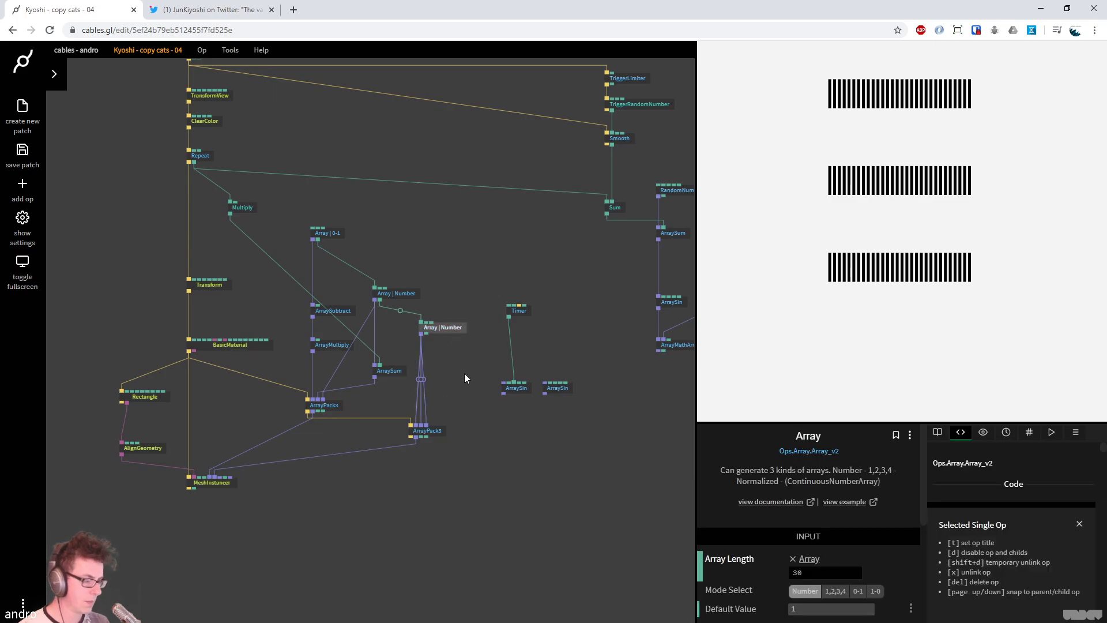
scroll(807, 531, down, 2)
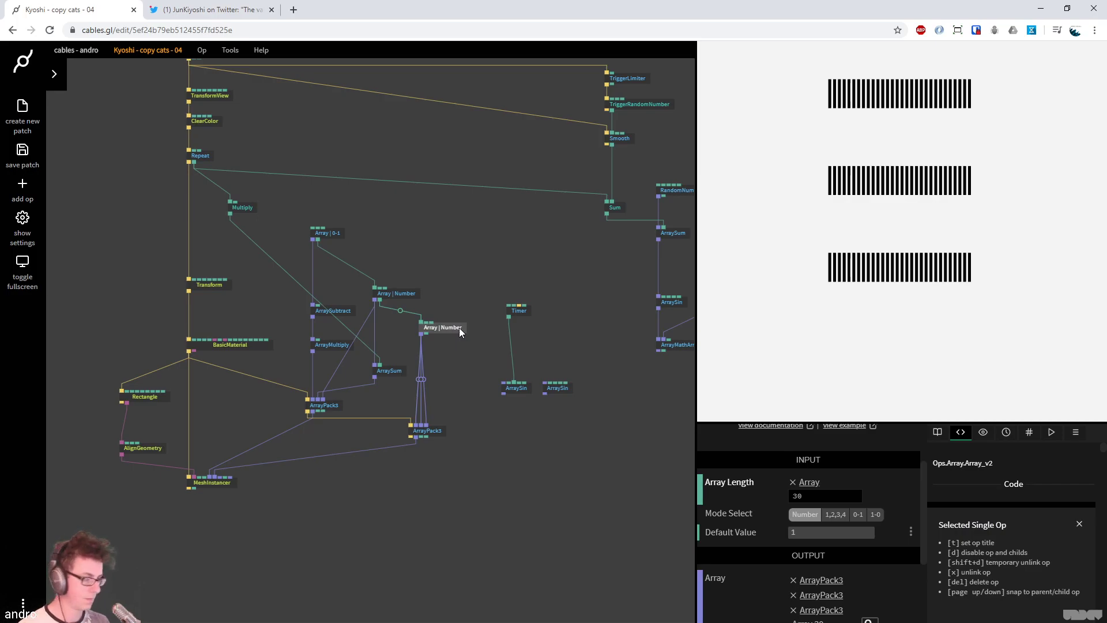
click(325, 233)
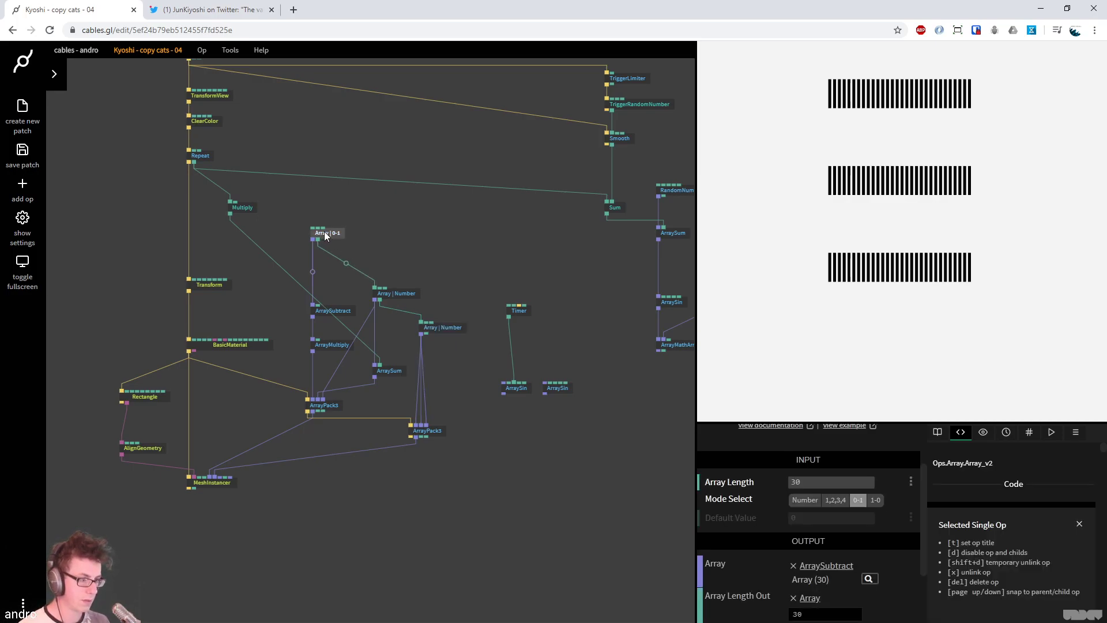
drag(313, 240, 522, 390)
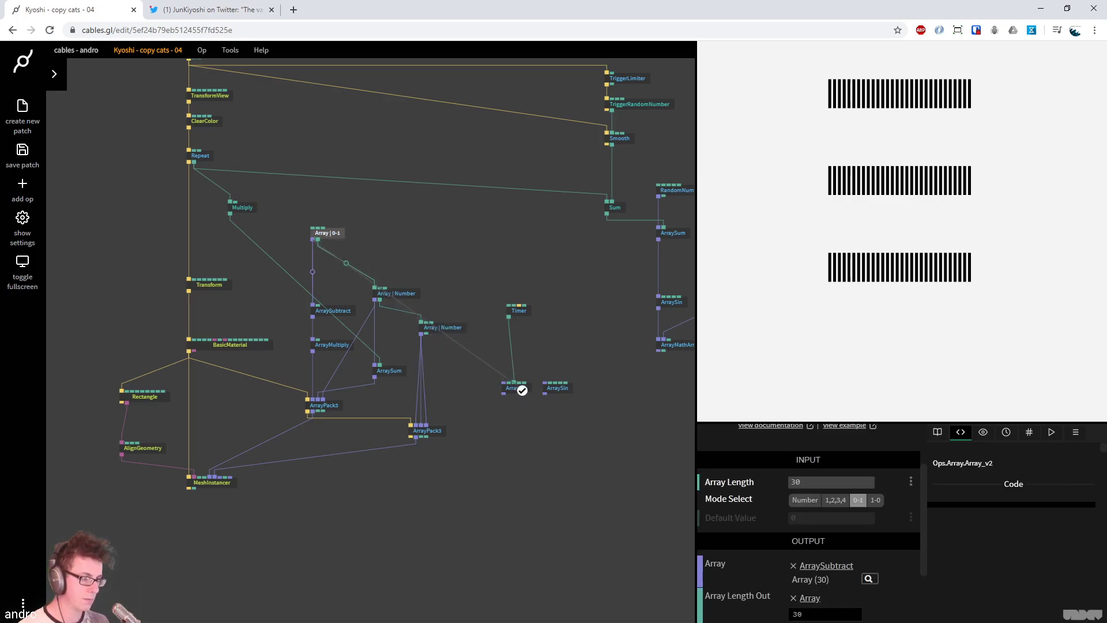
Unlink the Number array from Array 2 of the scale ArrayPack3 and feed that input from ArraySin instead
right_click(421, 425)
drag(503, 393, 421, 424)
key(Escape)
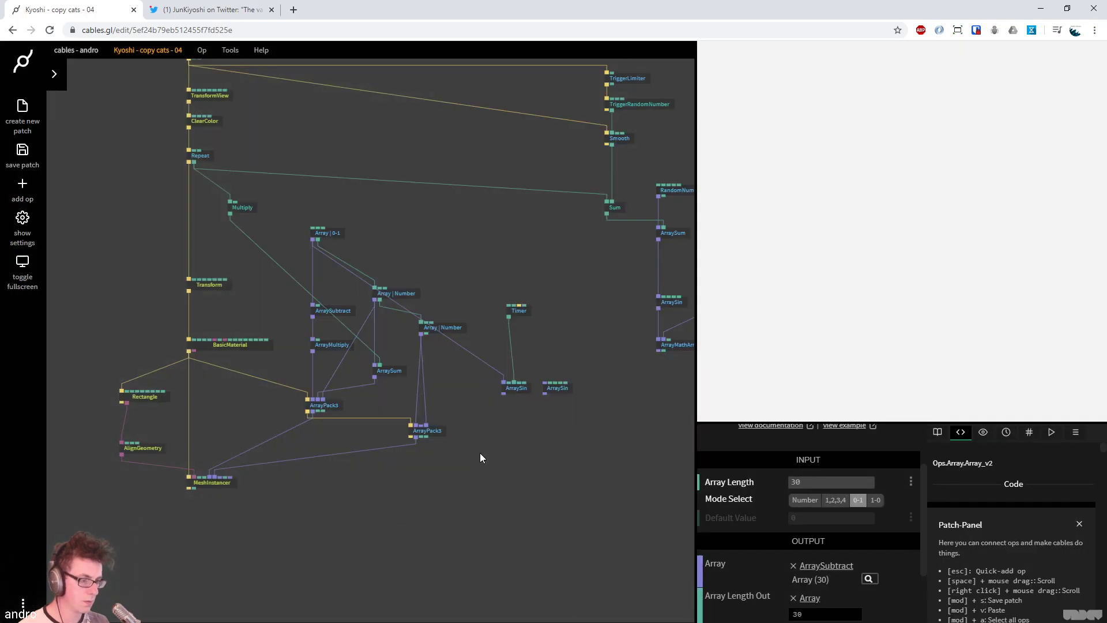
scroll(479, 467, up, 3)
drag(519, 371, 403, 434)
click(430, 422)
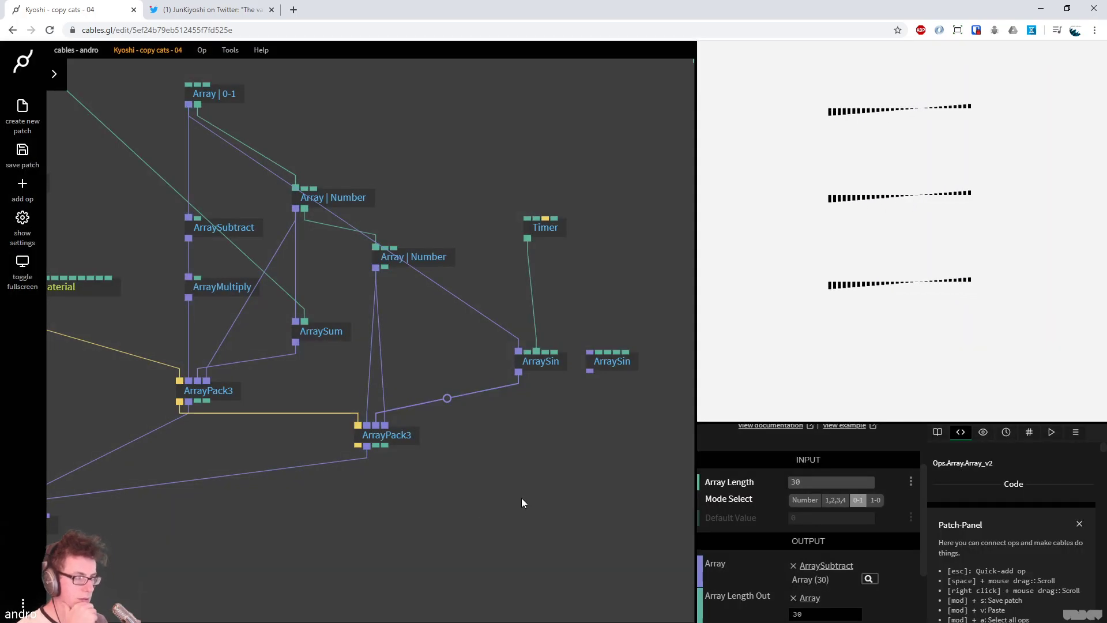
Insert an ArrayAbs op between ArraySin and the scale ArrayPack3 and align it directly under ArraySin
click(546, 376)
drag(546, 376, 548, 327)
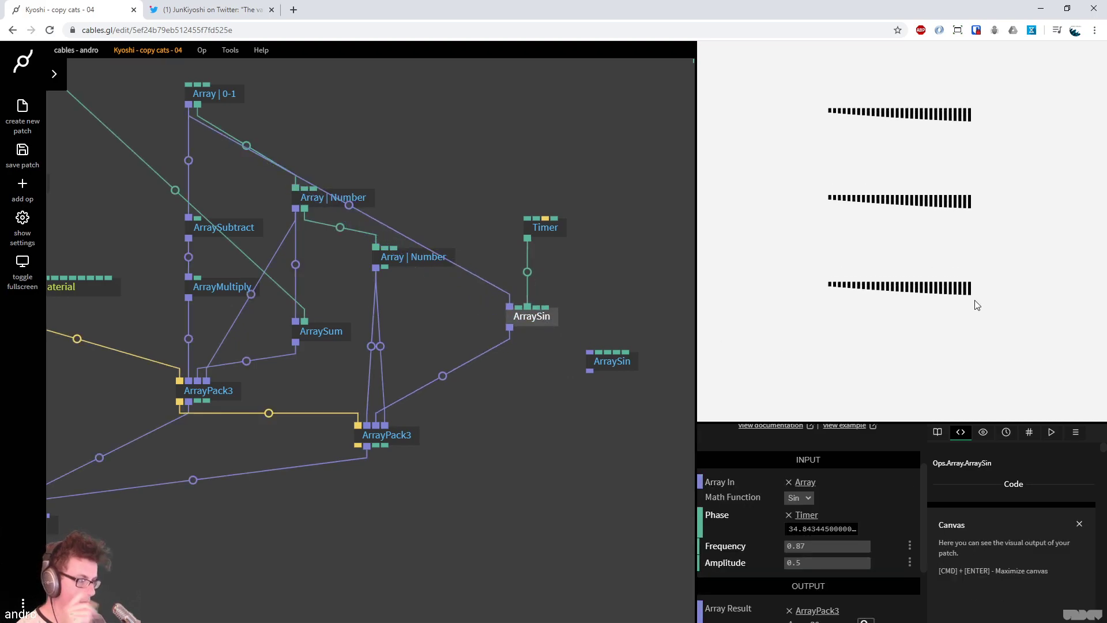
click(442, 377)
text(arr)
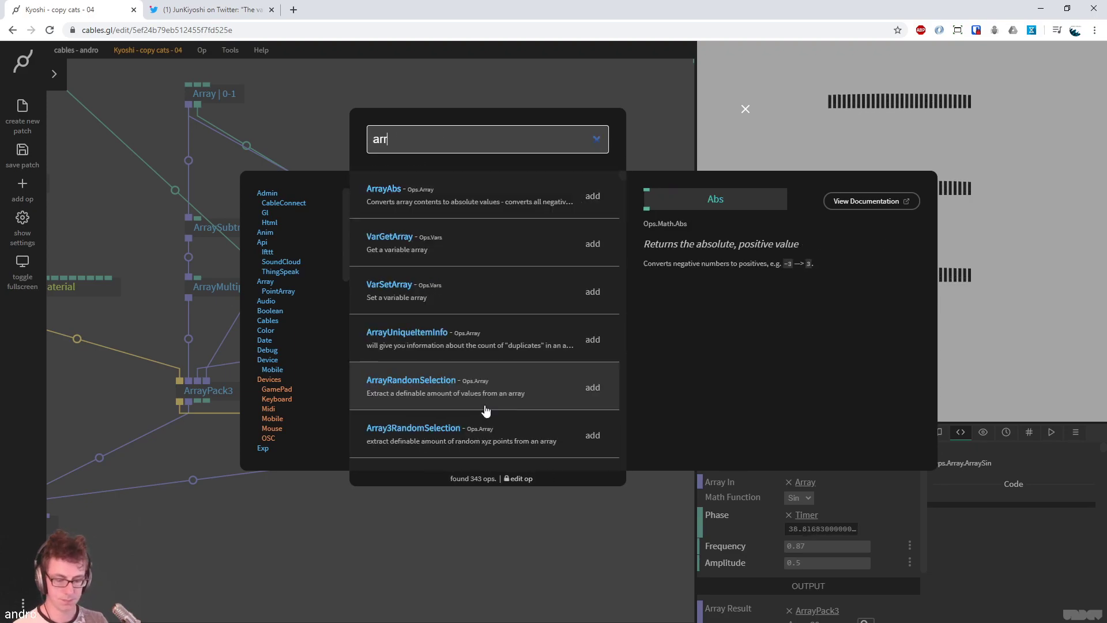
text(ayabs)
key(Return)
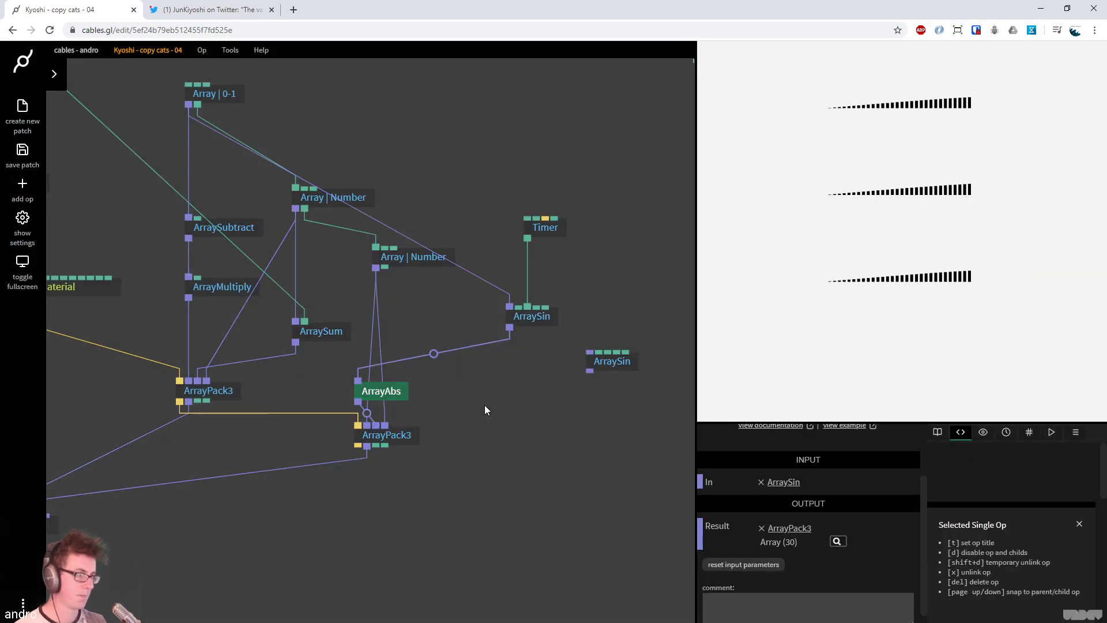
drag(378, 400, 531, 369)
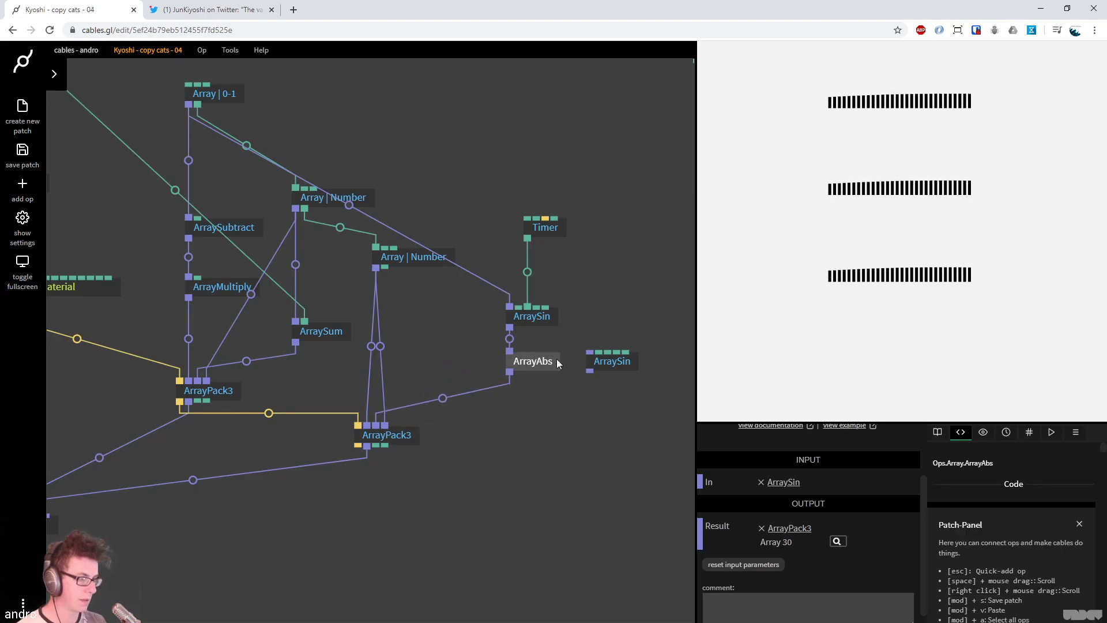
Set the Frequency of the ArraySin feeding ArrayAbs to 12
click(536, 318)
drag(822, 548, 856, 547)
click(824, 549)
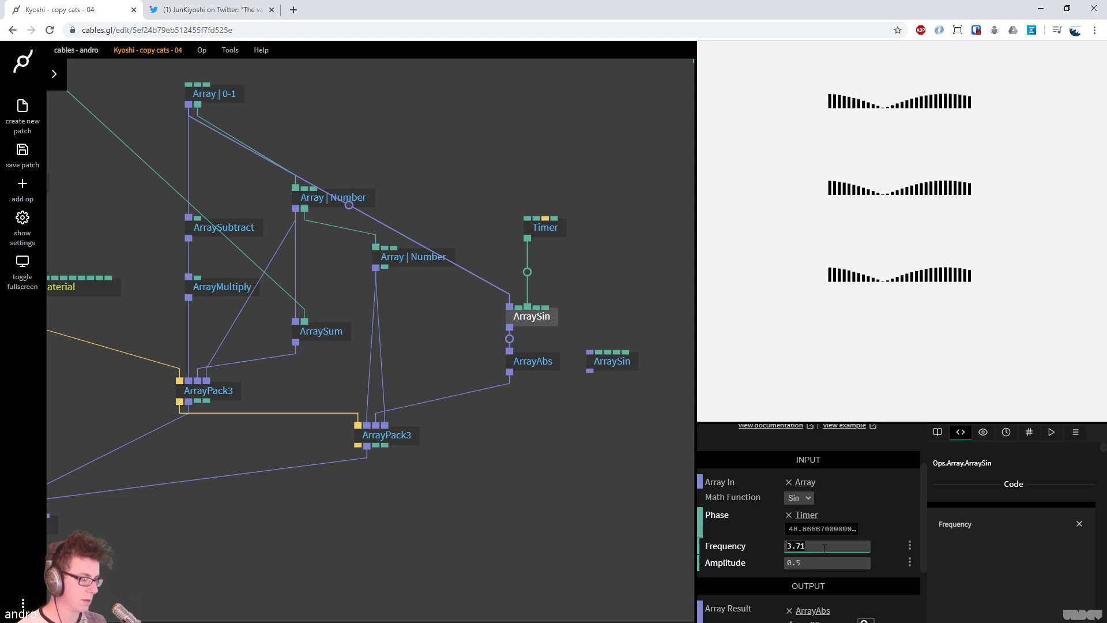
text(6)
key(BackSpace)
text(12)
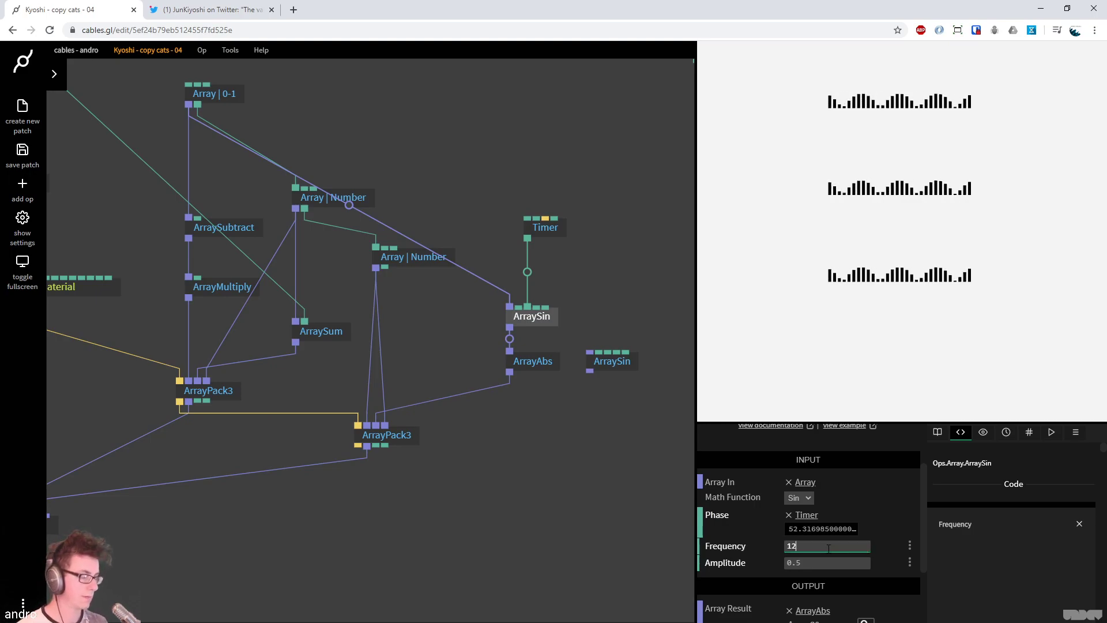
Link Timer to the second ArraySin's Phase through a Multiply op with Number2 about 0.371, and feed its array input from the 0-1 Array
drag(545, 454, 500, 469)
click(500, 470)
drag(482, 256, 615, 358)
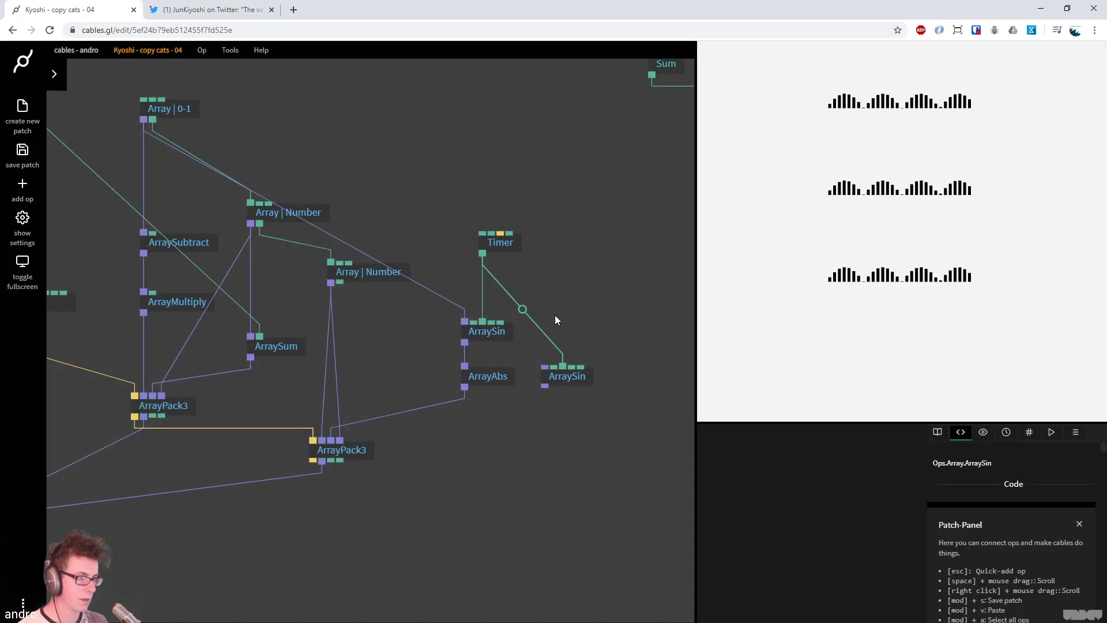
click(522, 309)
text(multiply)
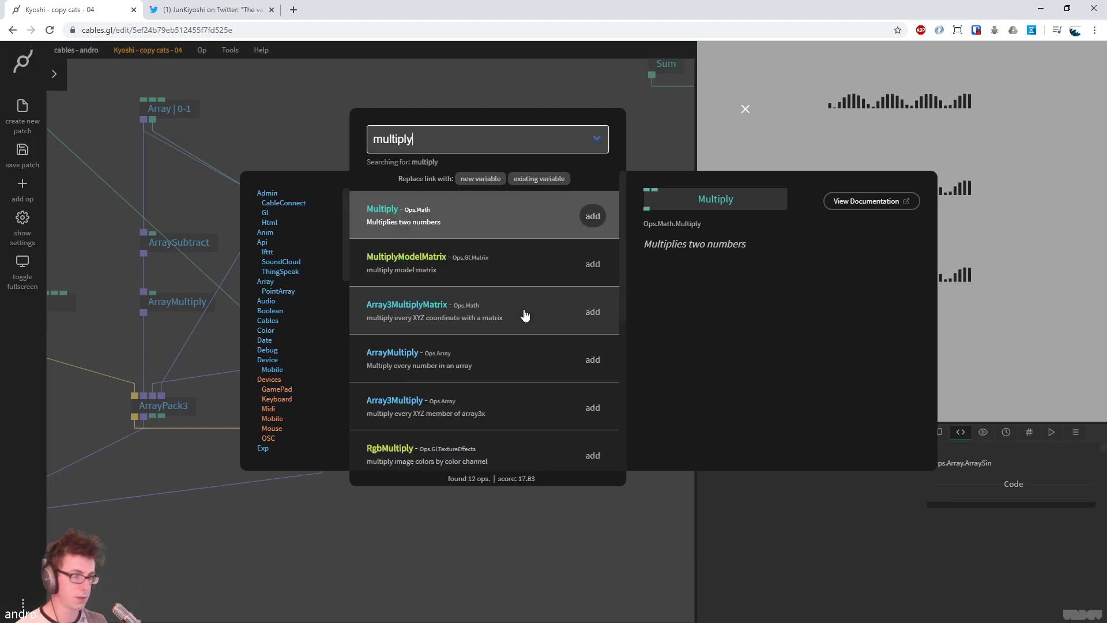
key(Return)
drag(837, 577, 837, 577)
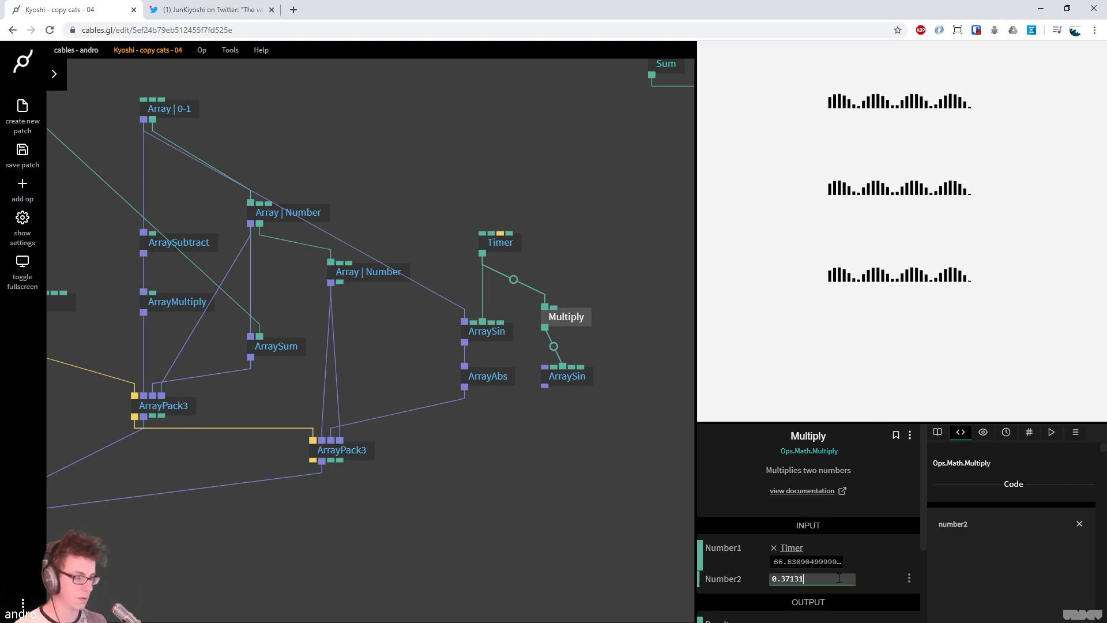
click(617, 469)
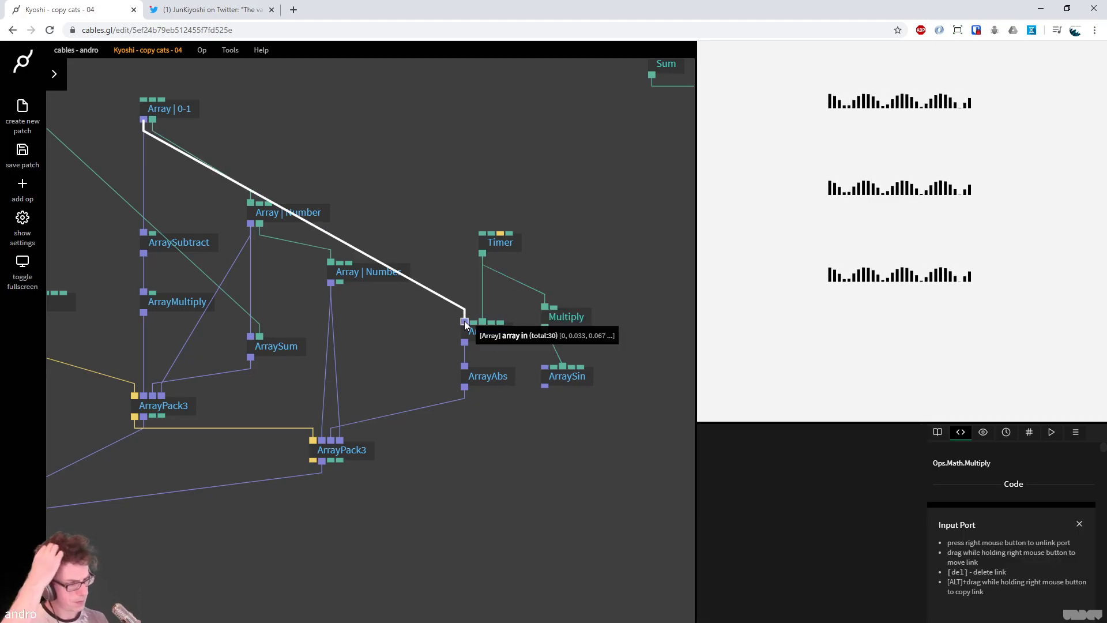
drag(465, 321, 544, 366)
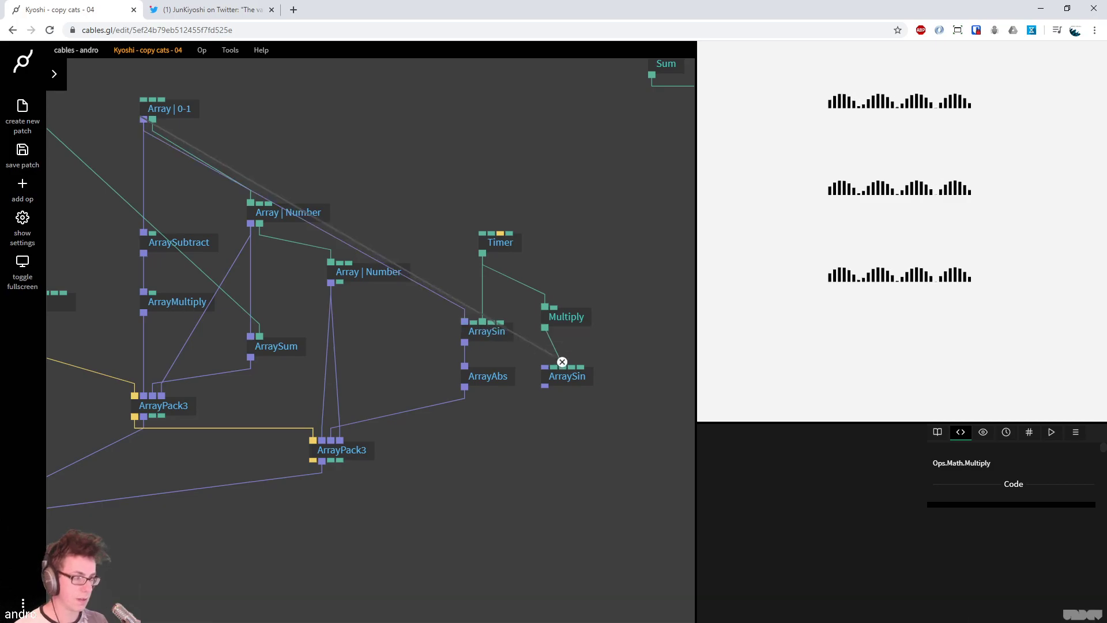
Insert an ArrayMathArray op between ArrayAbs and ArrayPack3, link the second ArraySin to its Array 1 input, and set Math Function to *
click(474, 382)
click(396, 414)
text(a)
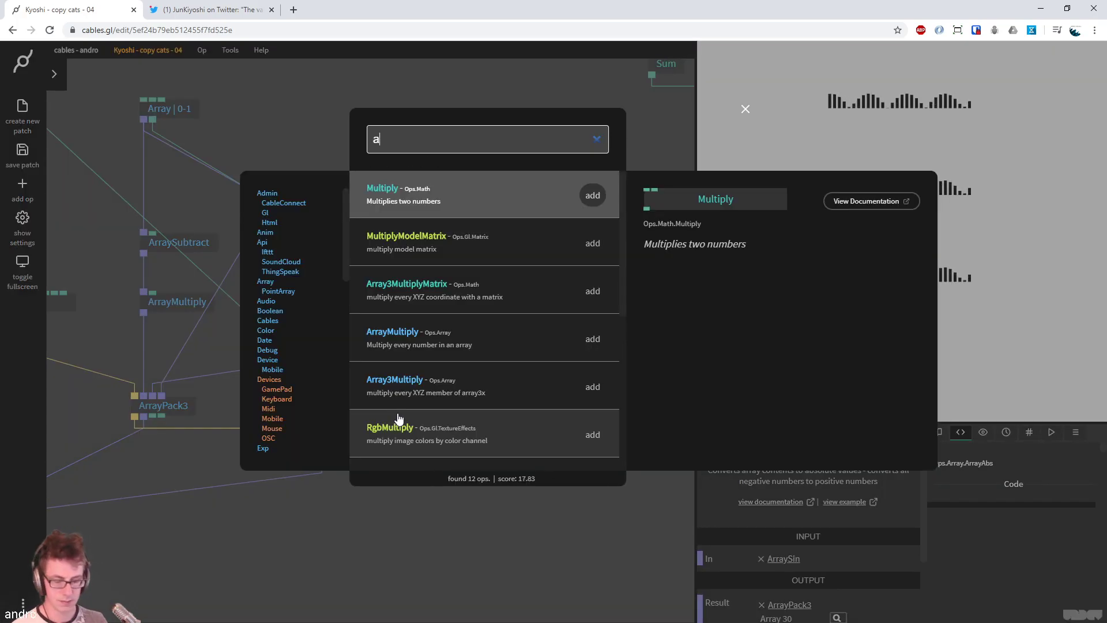
text(rraymatha)
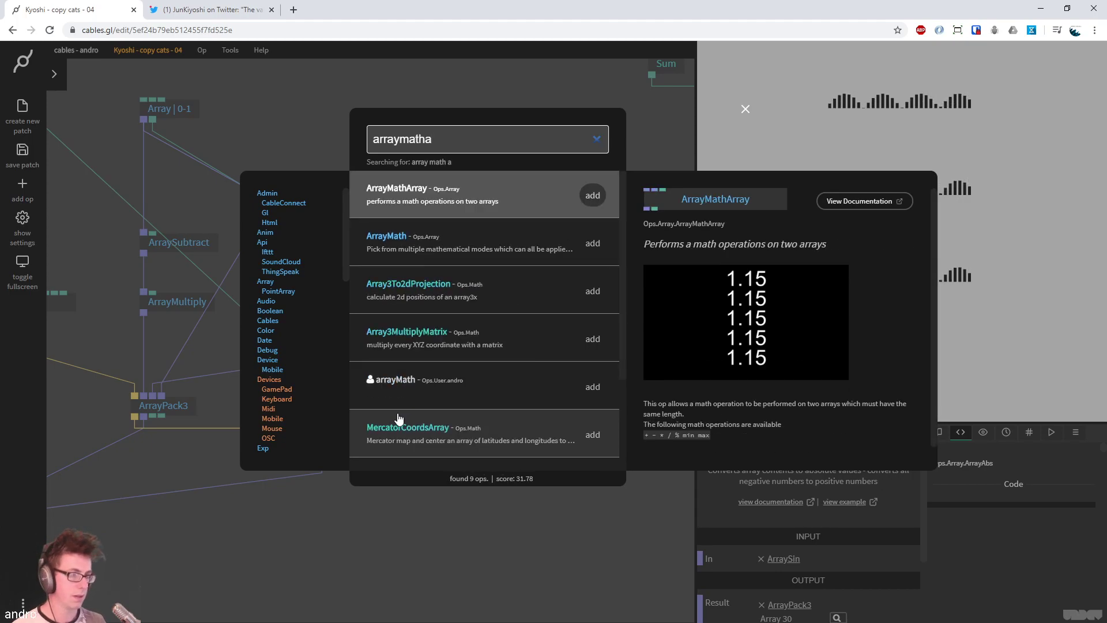
key(Return)
drag(545, 385, 472, 416)
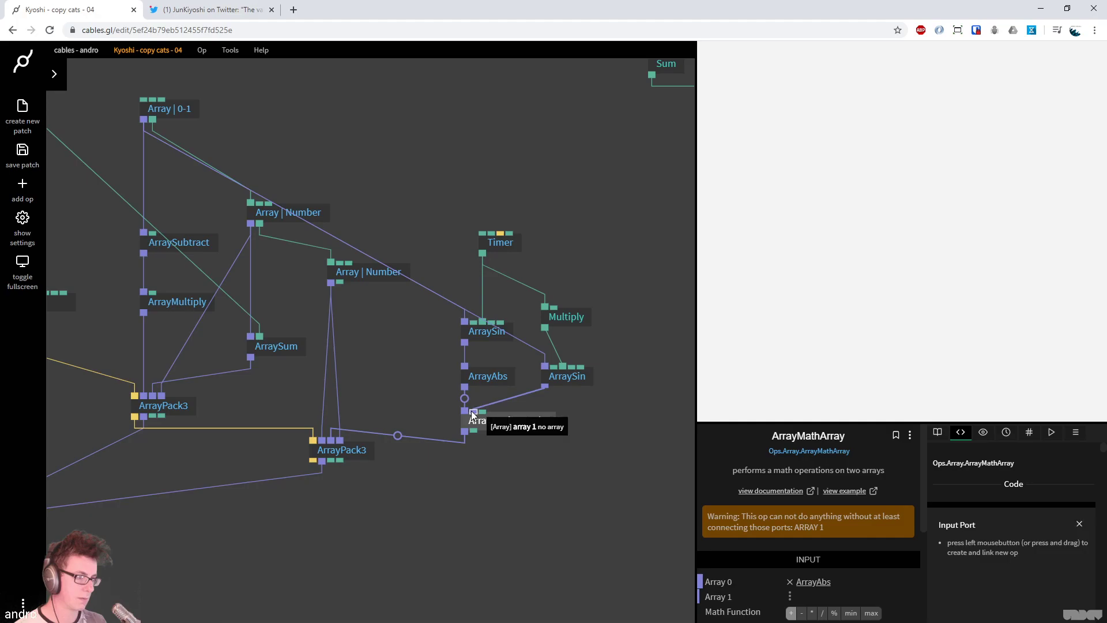
click(812, 579)
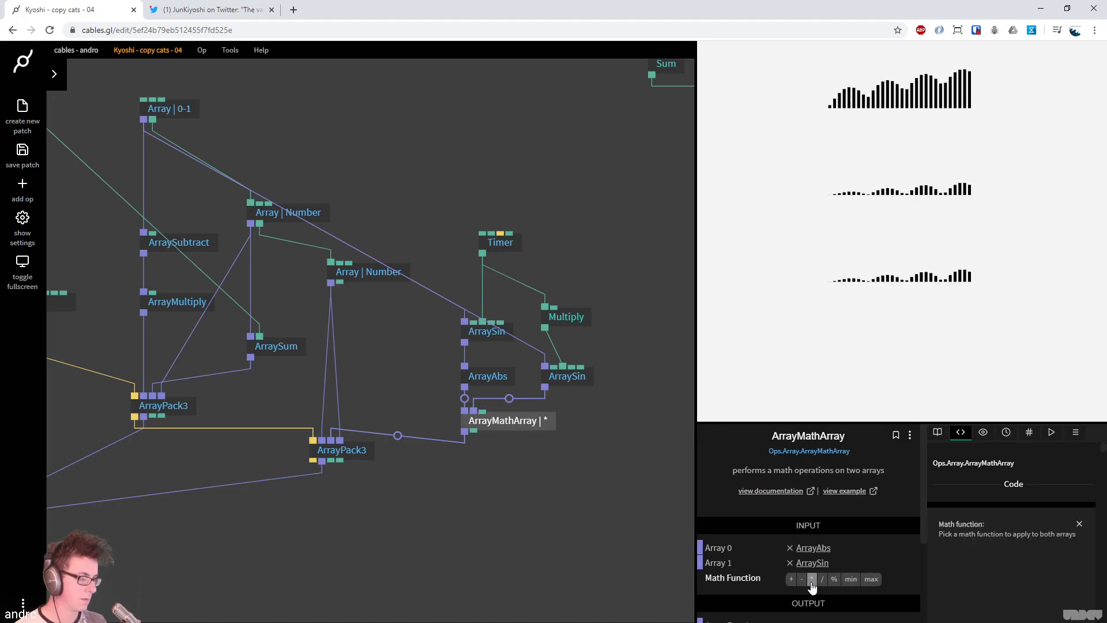
Set the Frequency of the second ArraySin, the one fed by Multiply, to 8.5
click(569, 376)
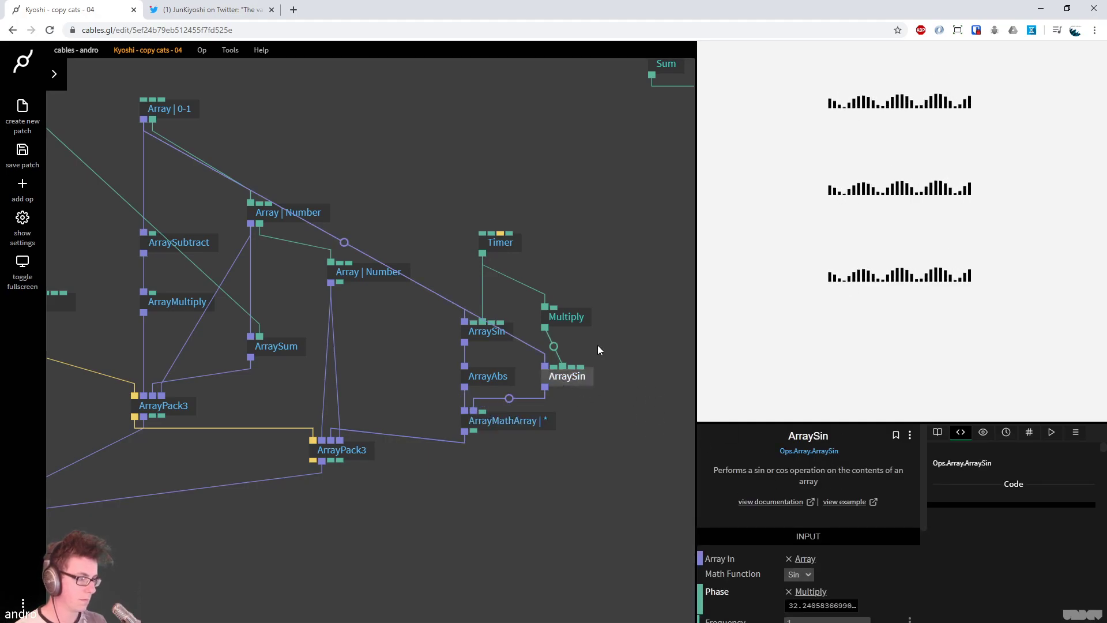
scroll(593, 311, right, 2)
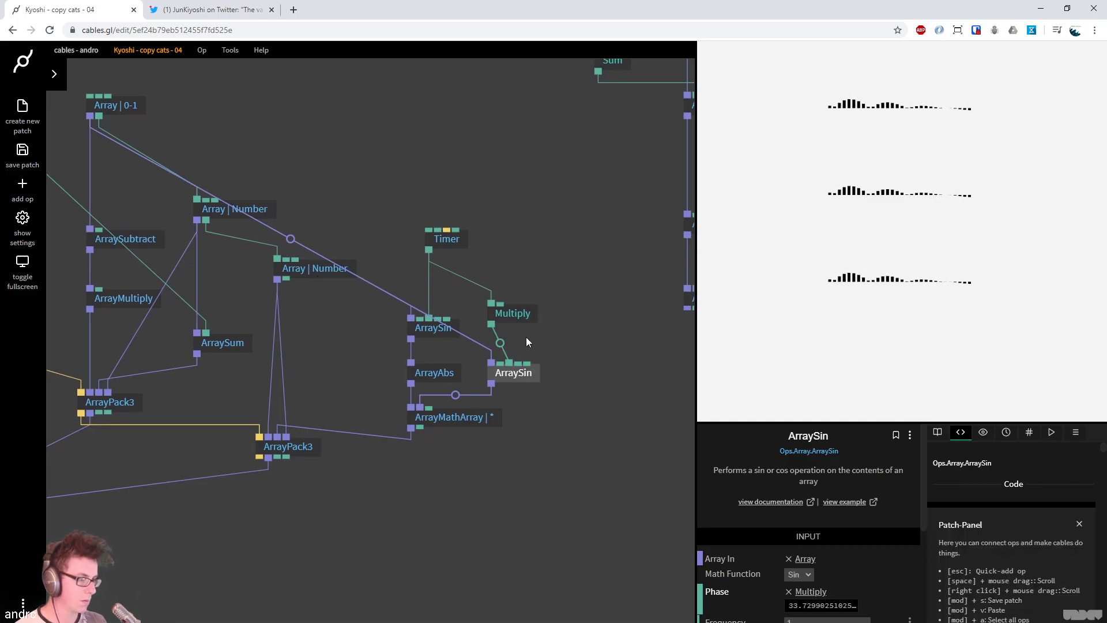
click(519, 319)
click(511, 374)
scroll(844, 513, down, 1)
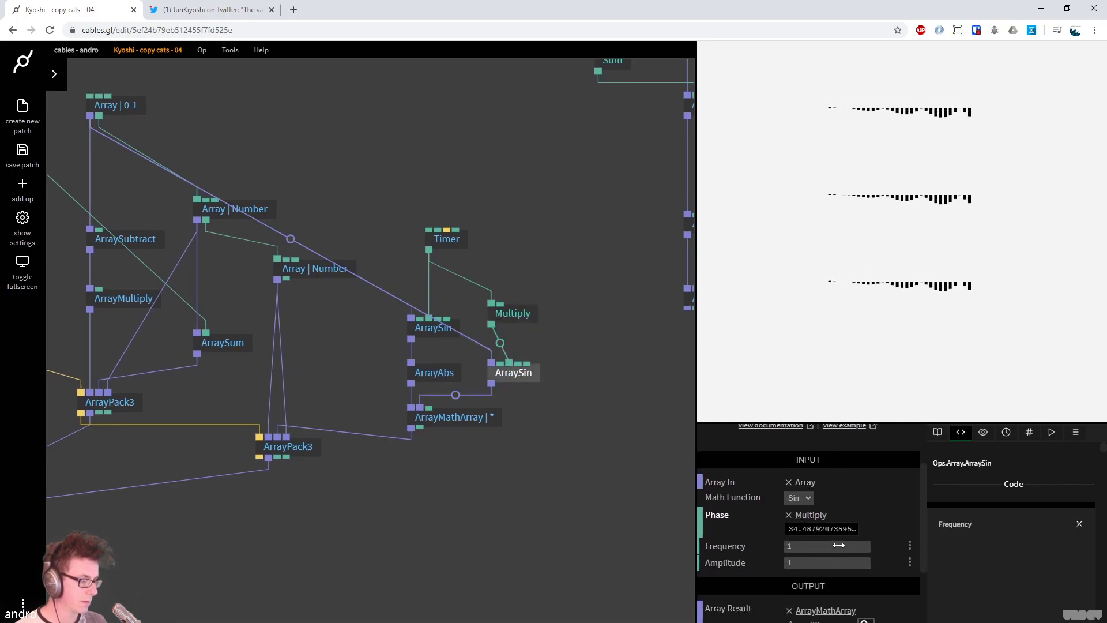
drag(844, 547, 937, 547)
scroll(546, 455, down, 2)
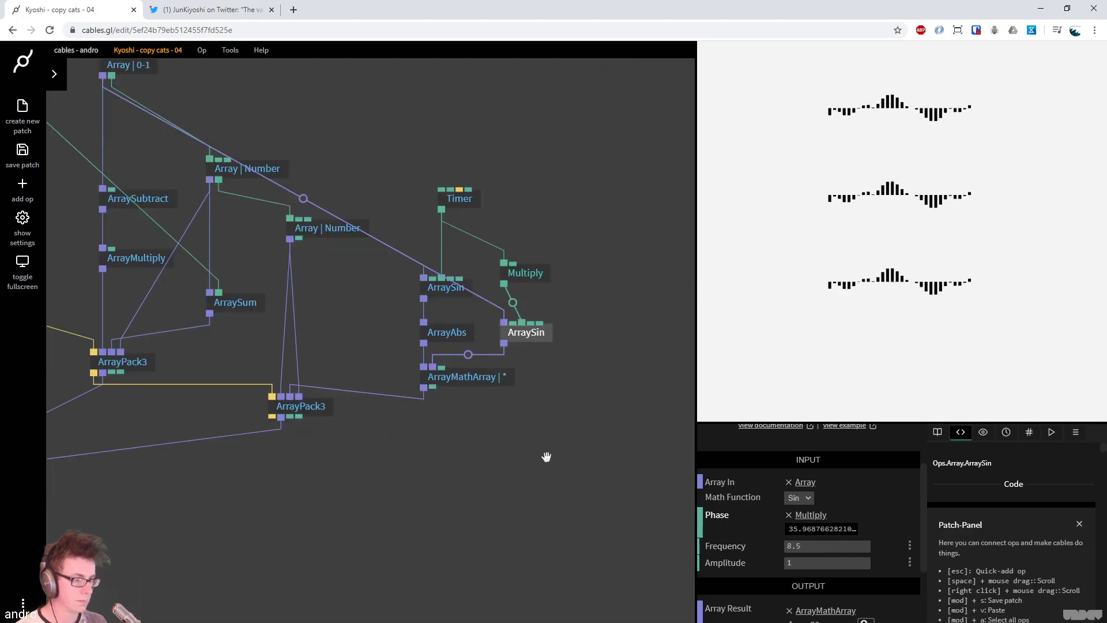
Duplicate ArrayAbs and insert the copy between the second ArraySin and ArrayMathArray, placing it directly below that ArraySin
drag(507, 335, 596, 305)
click(451, 335)
key(ctrl+c)
key(ctrl+v)
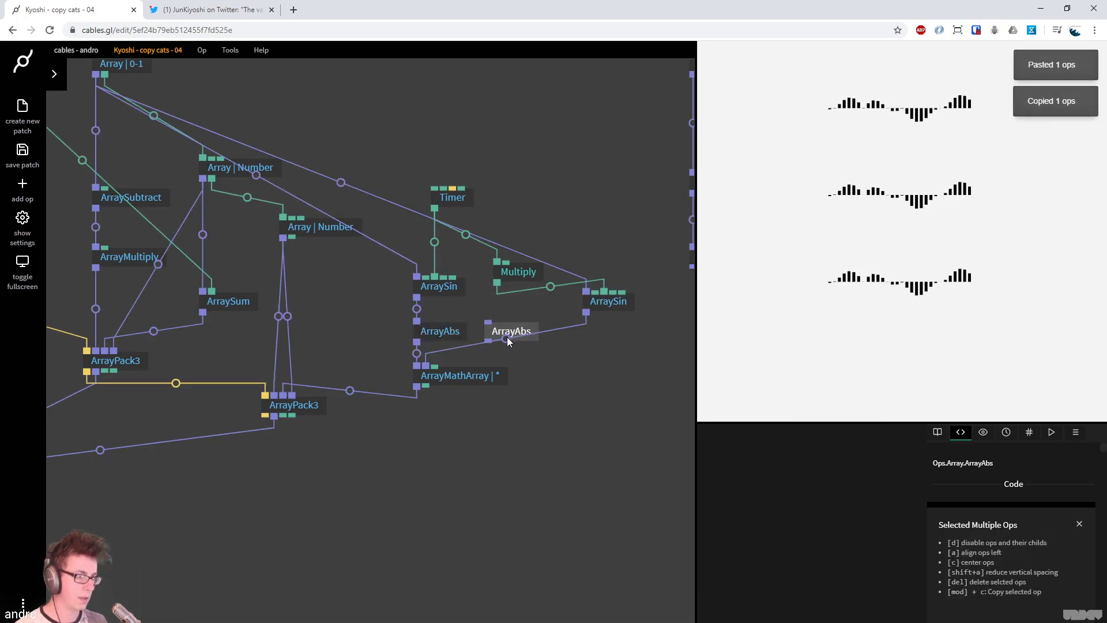
click(510, 334)
drag(521, 335, 600, 357)
Fine-tune the Frequency of the ArraySin whose Phase is driven directly by Timer
click(609, 302)
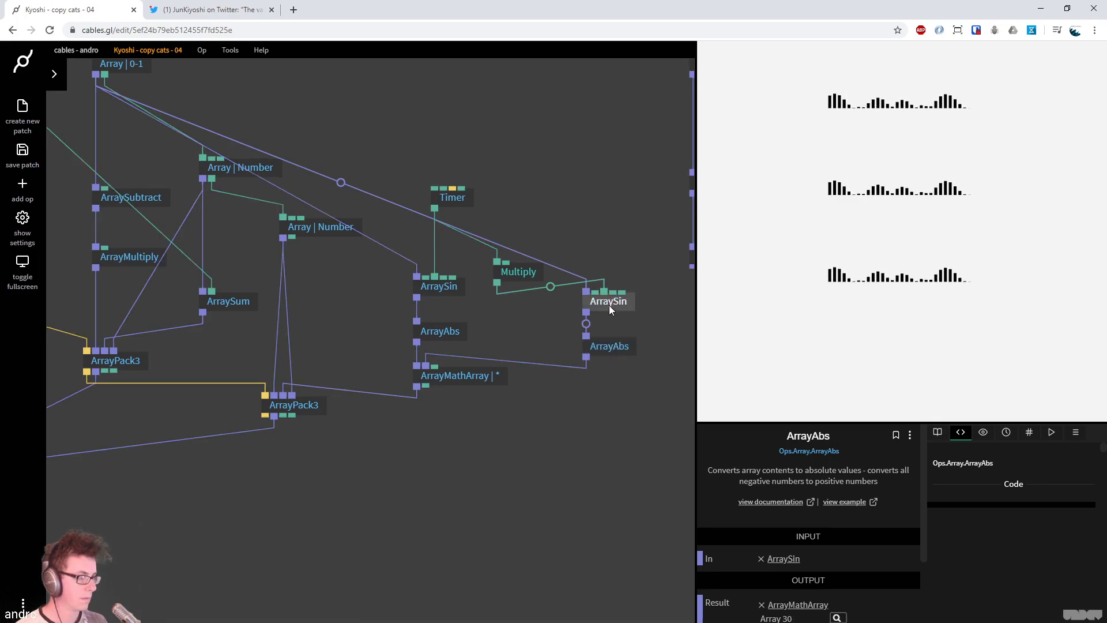
scroll(816, 530, down, 2)
click(438, 288)
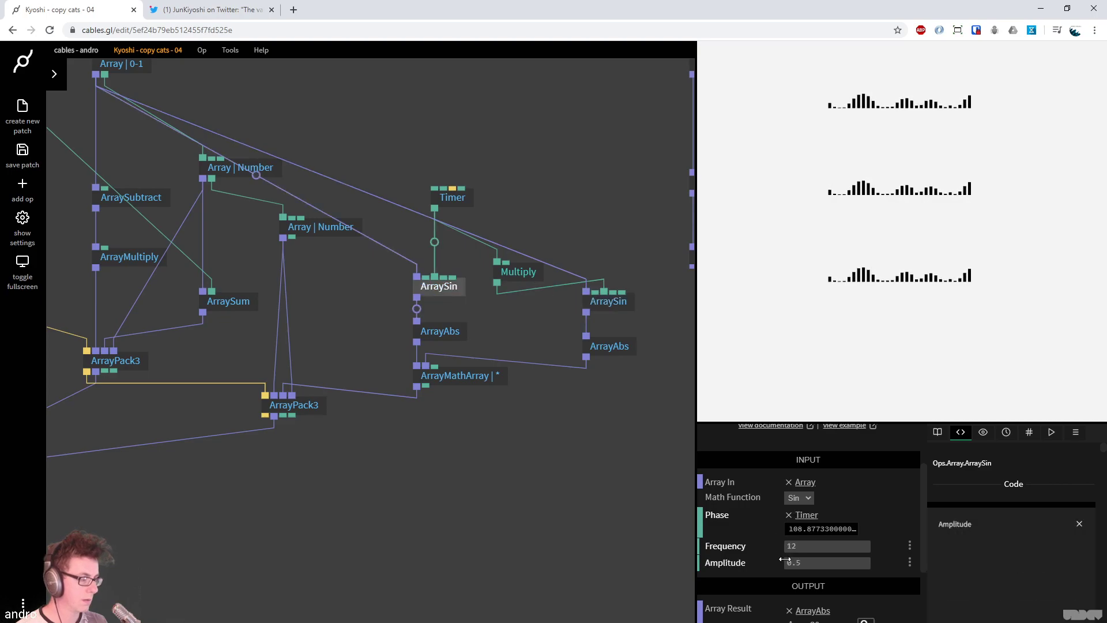
mouse_move(827, 545)
mouse_down()
mouse_move(853, 546)
mouse_move(842, 545)
mouse_up()
click(528, 475)
Check the reference tweet and set the Array Length of the 0-1 Array to 60
click(218, 12)
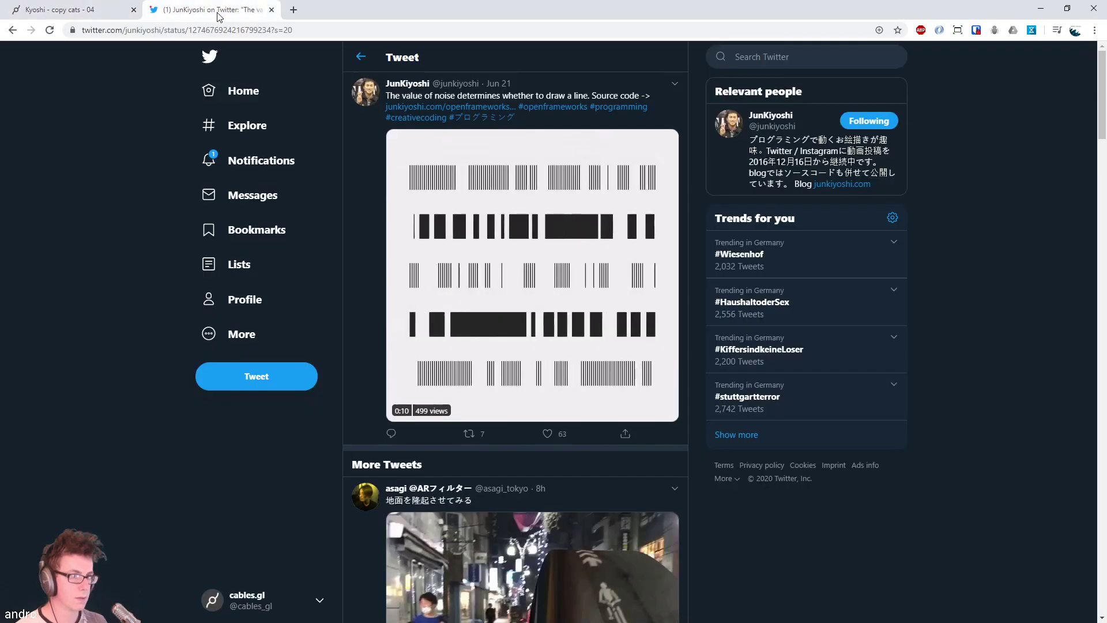
click(74, 10)
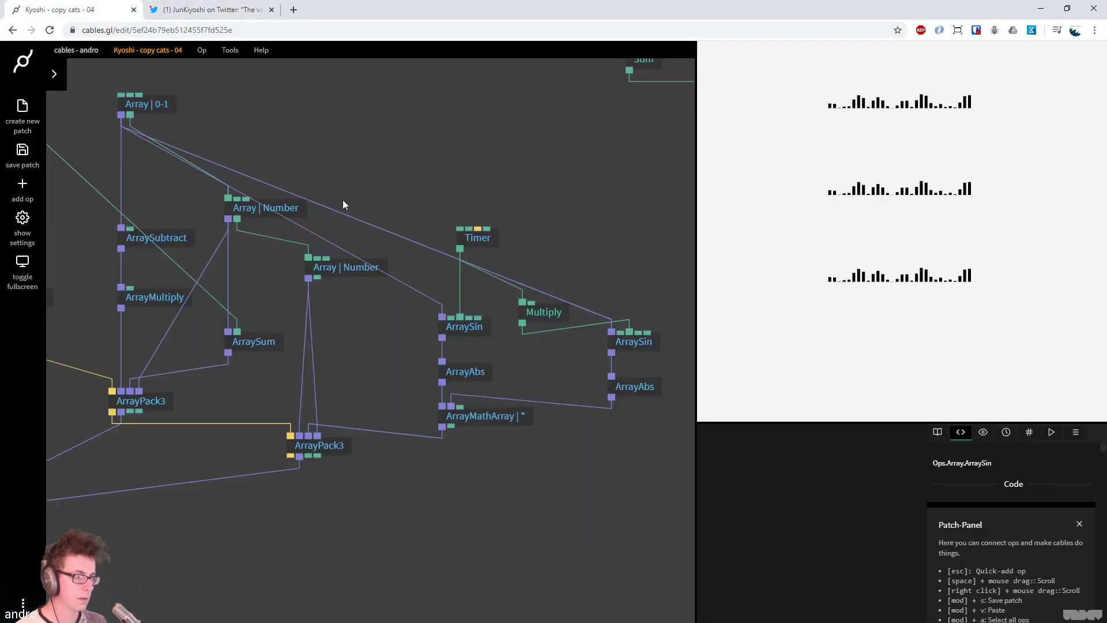
scroll(344, 201, up, 2)
click(254, 172)
double_click(857, 558)
text(60)
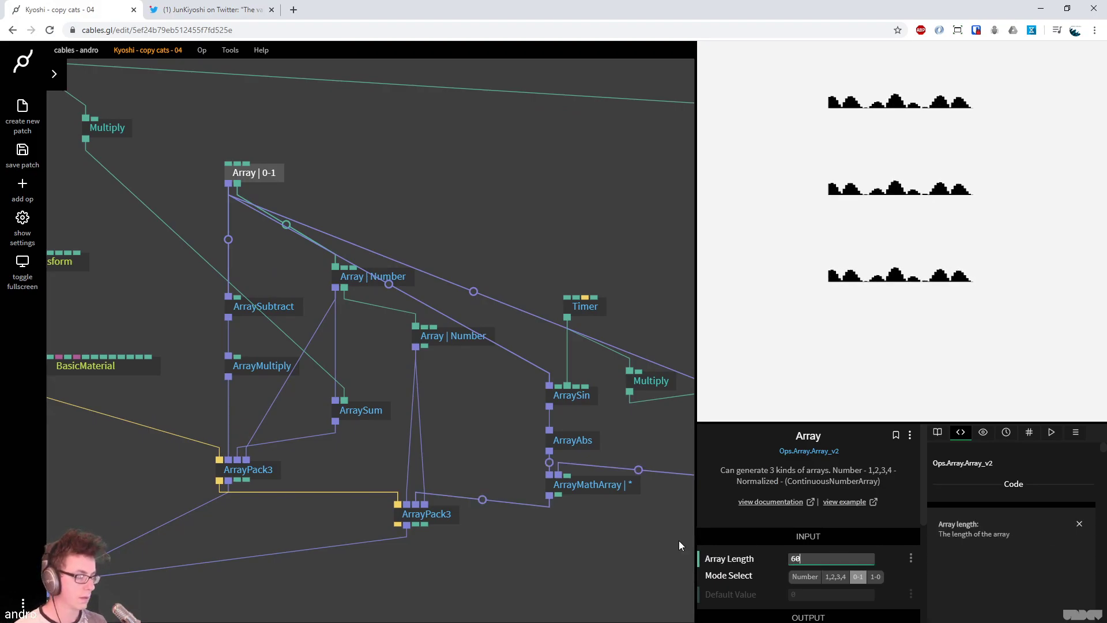
Spread the bars by setting the Value of ArrayMultiply to 7.78, and compare the spacing with the reference tweet
scroll(223, 411, left, 3)
click(351, 376)
click(796, 562)
text(.71)
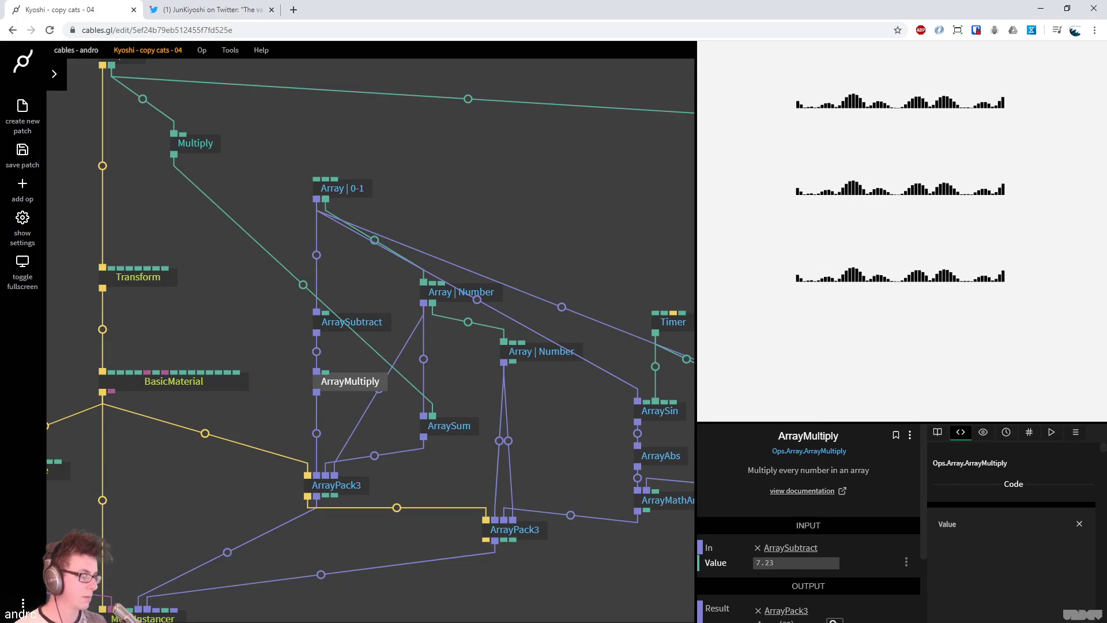
click(213, 9)
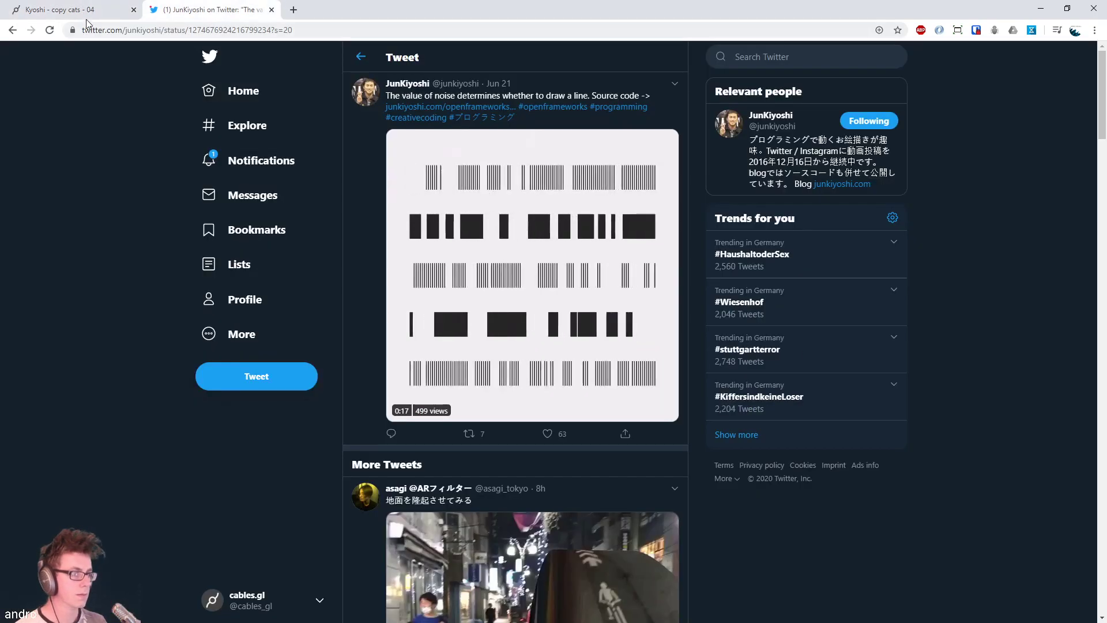
click(69, 9)
Narrow the bars by setting the Rectangle's Width to 0.04
scroll(381, 465, left, 5)
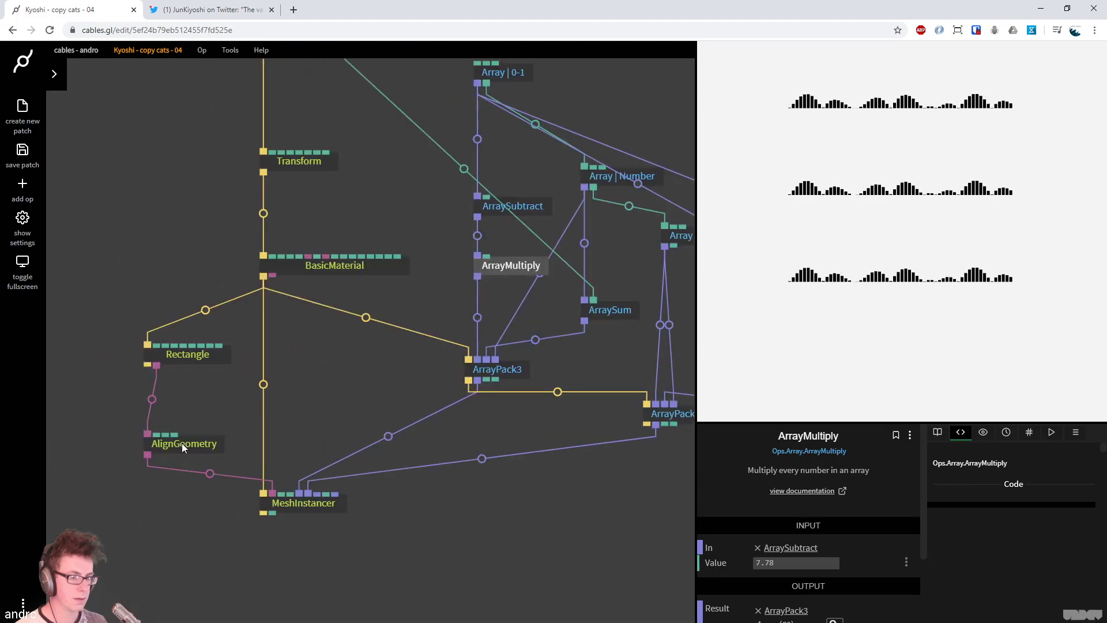
click(182, 407)
click(181, 354)
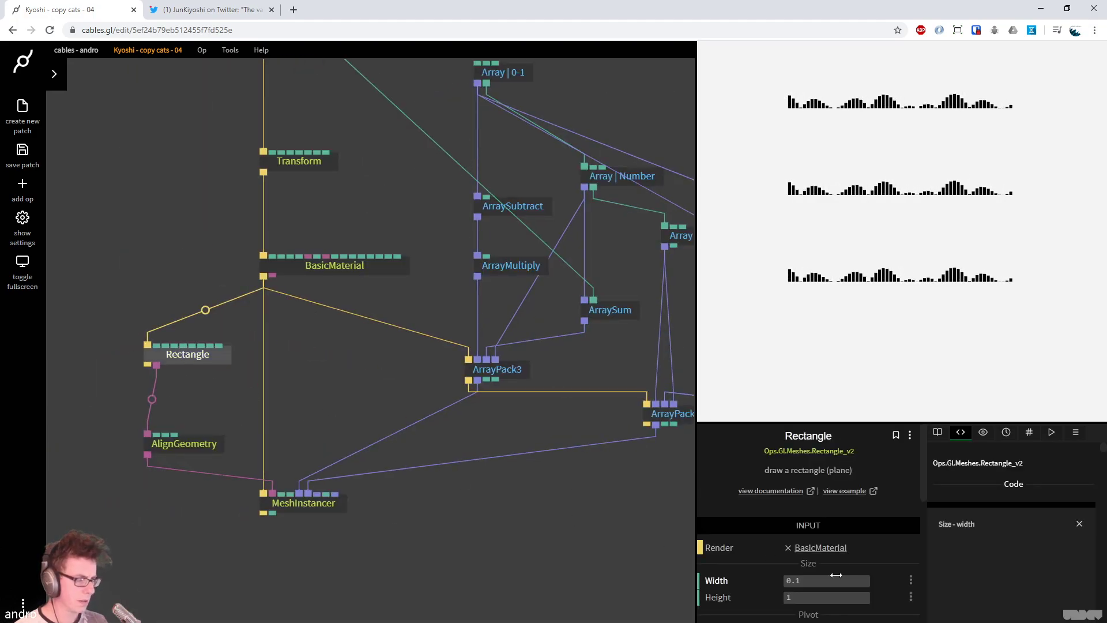
click(839, 580)
text(0.0)
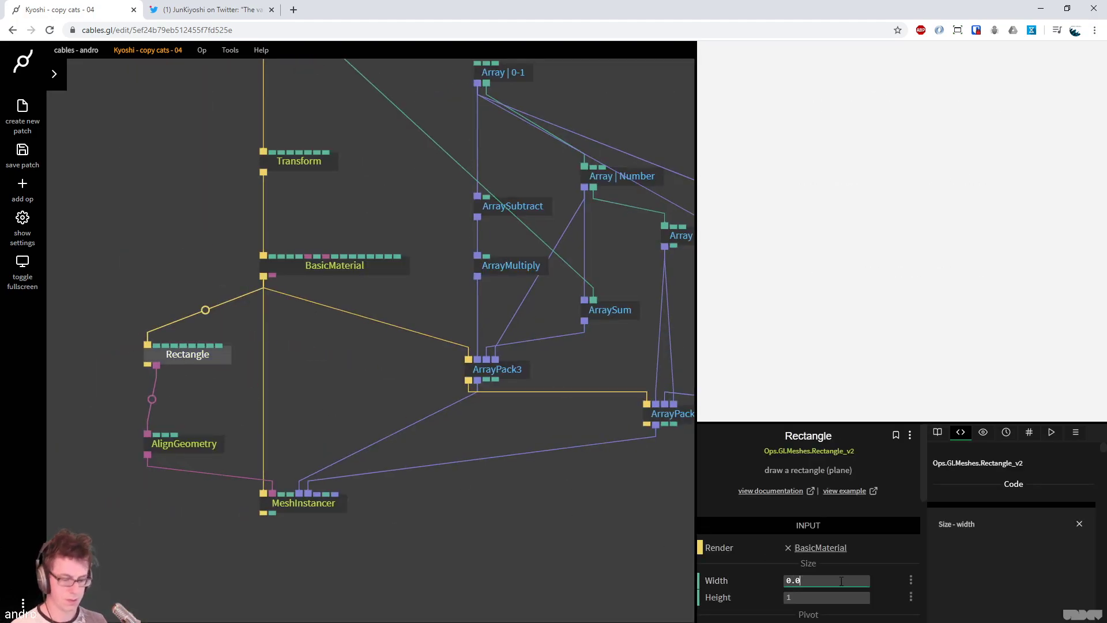
text(53)
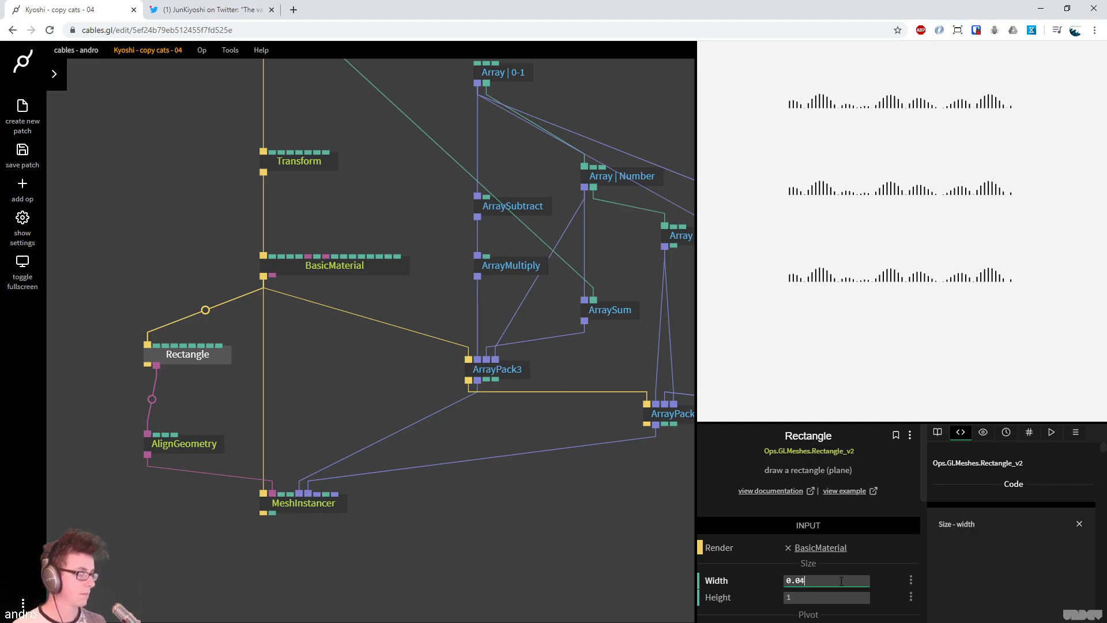
Set the Value of ArrayMultiply to 4.26 and the Rectangle's Width to 0.02
click(511, 272)
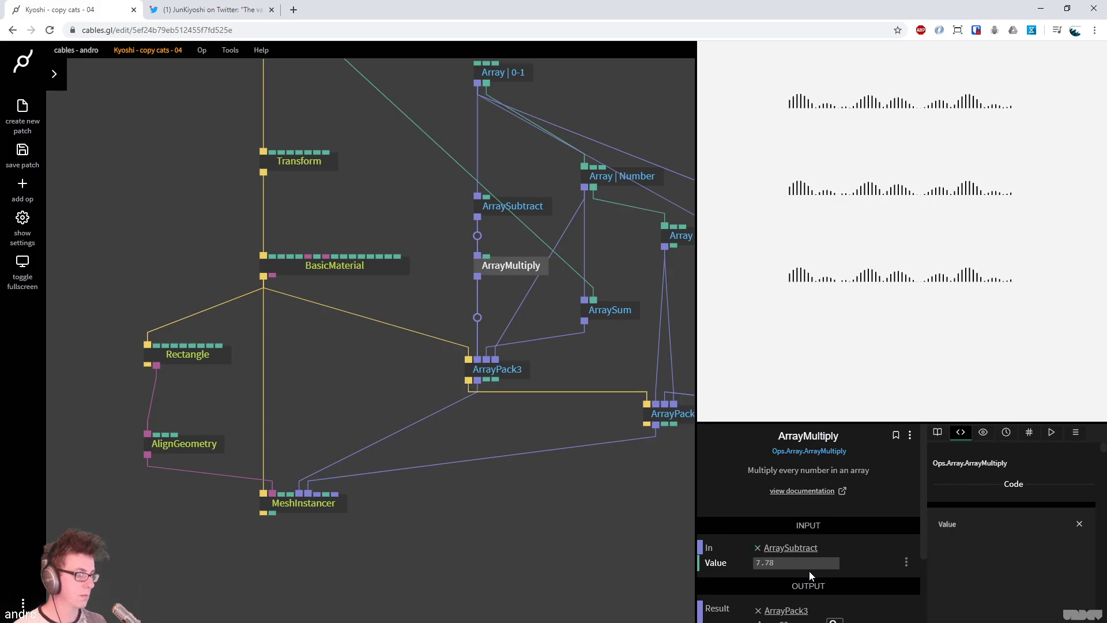
drag(814, 560, 790, 560)
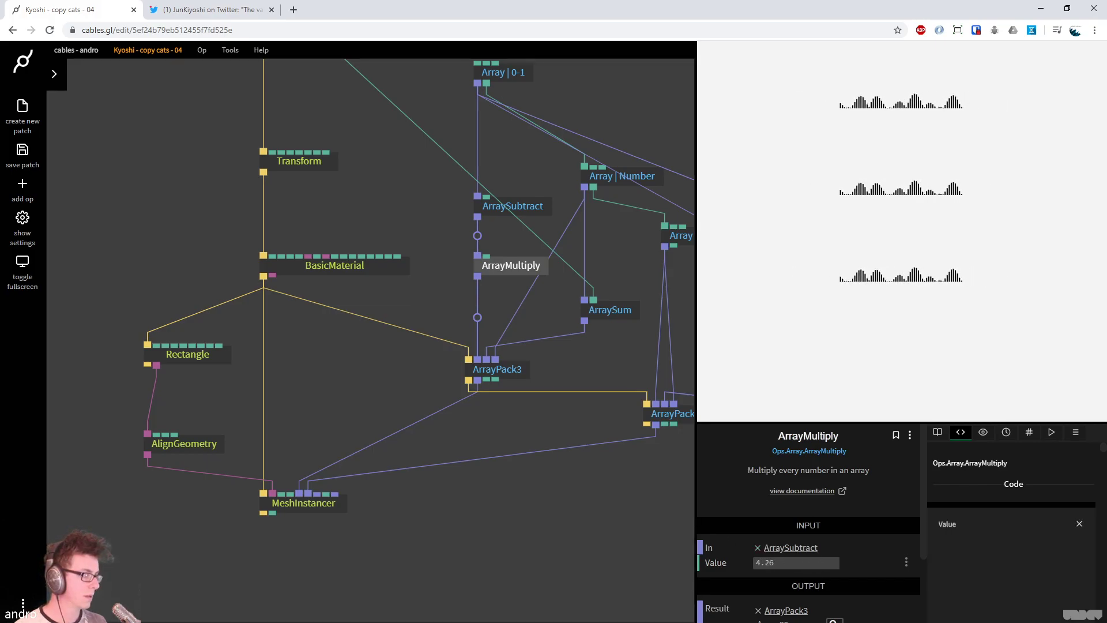
drag(797, 562, 796, 562)
click(181, 369)
click(825, 579)
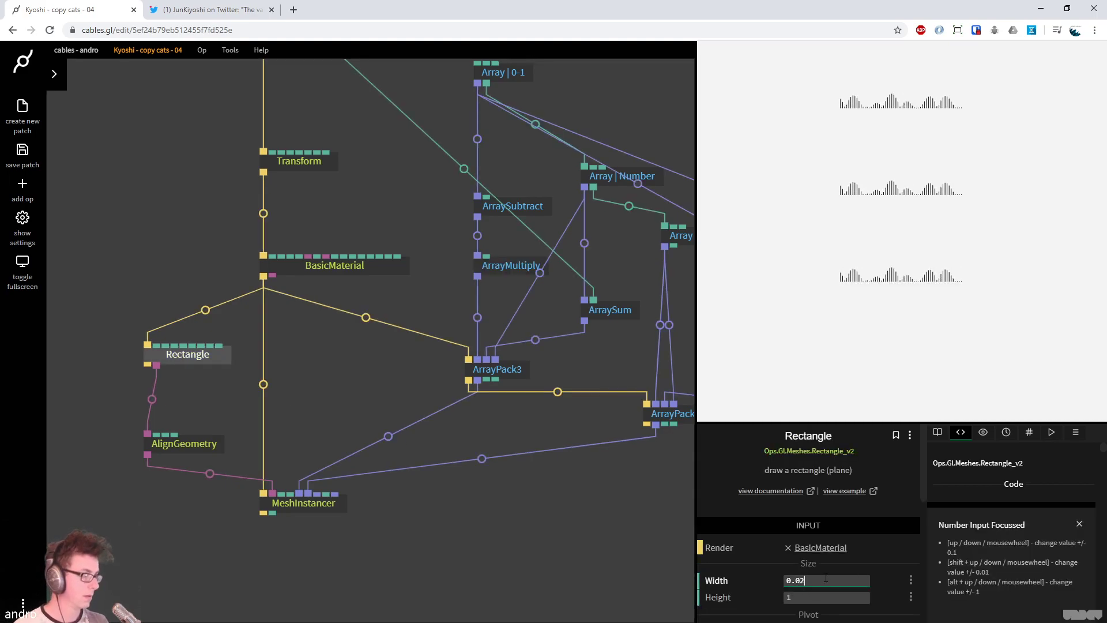
Set the Array Length of the 0-1 Array to 100 and the Value of ArrayMultiply to 7.98
click(503, 72)
click(848, 558)
text(00)
click(511, 265)
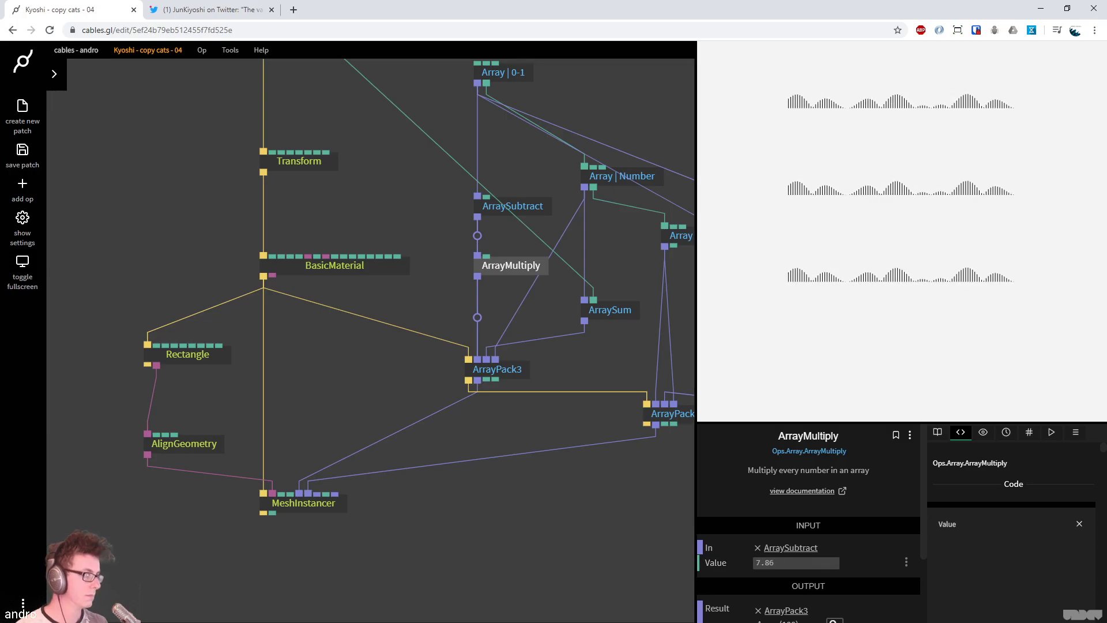
drag(784, 563, 786, 563)
Add a Sine op driven by Timer, and move Timer, Multiply and Sine up to make room above the second ArraySin
mouse_move(514, 510)
mouse_down()
mouse_move(504, 525)
mouse_move(304, 538)
mouse_up()
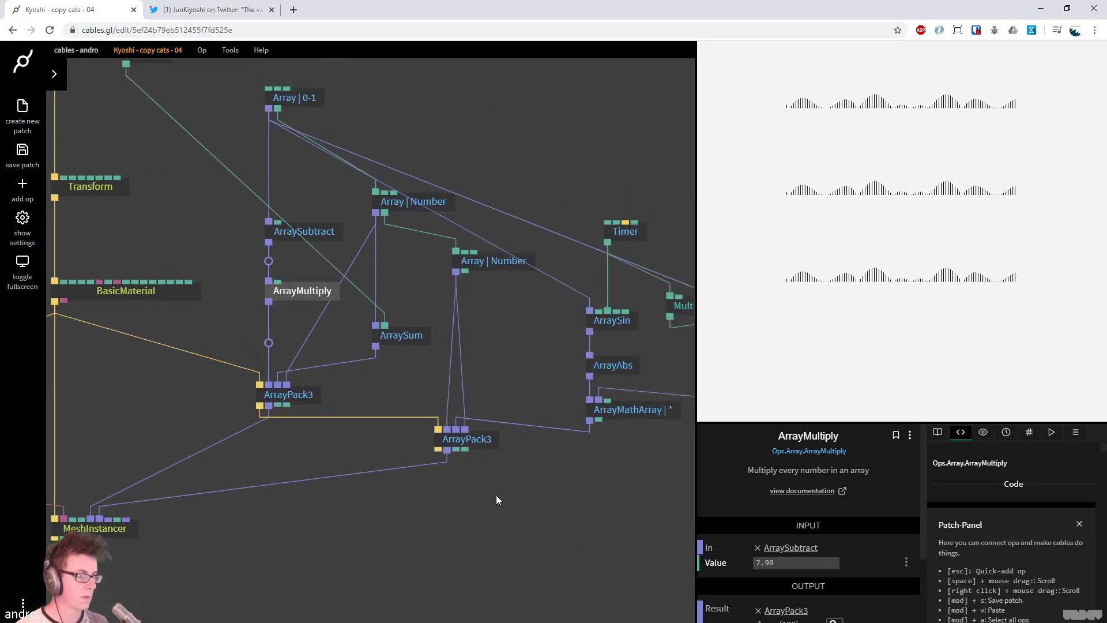
drag(503, 493, 340, 525)
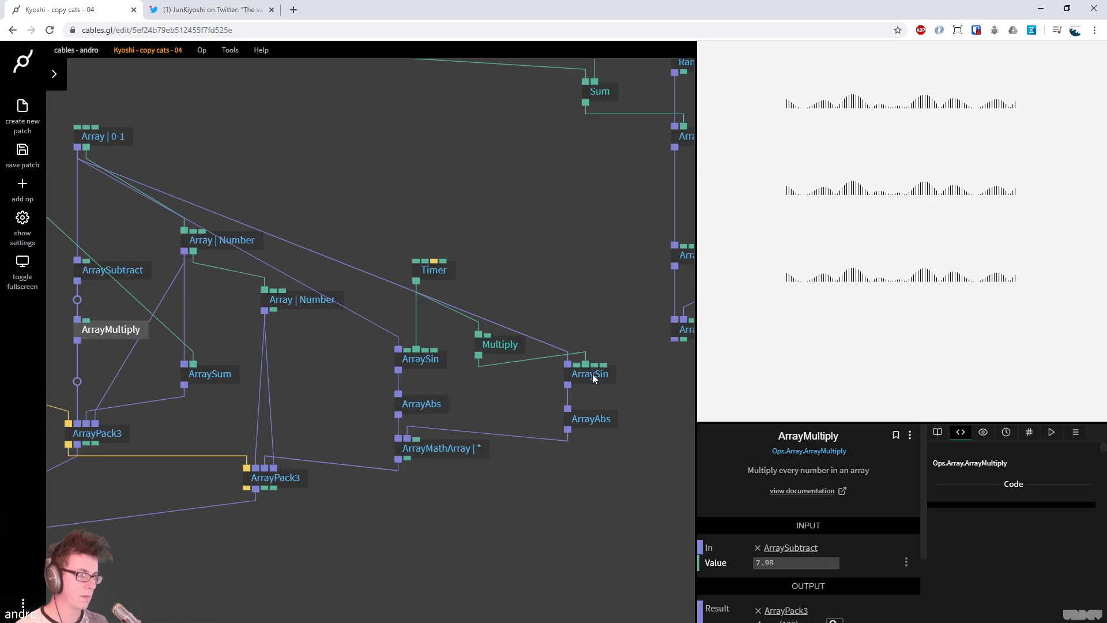
click(592, 373)
drag(415, 281, 558, 297)
text(sin)
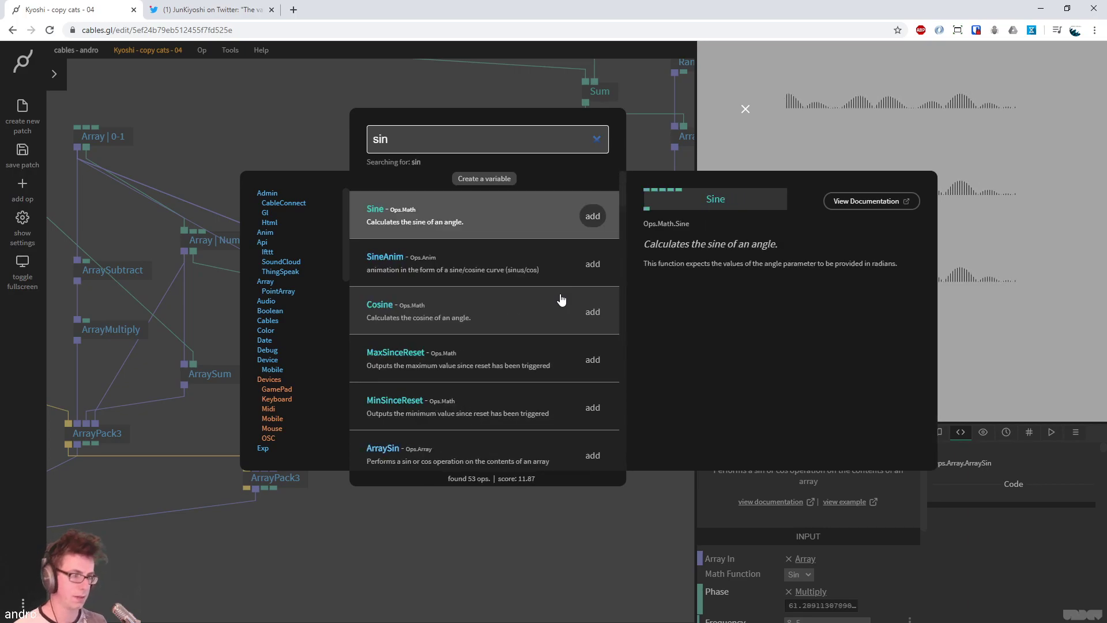
key(Return)
drag(502, 358, 511, 314)
drag(451, 275, 447, 185)
click(506, 298)
drag(581, 299, 586, 233)
drag(507, 297, 516, 252)
Insert a Sum op between Multiply and the second ArraySin, and link the Sine result to its Number2 input
click(539, 317)
text(sum)
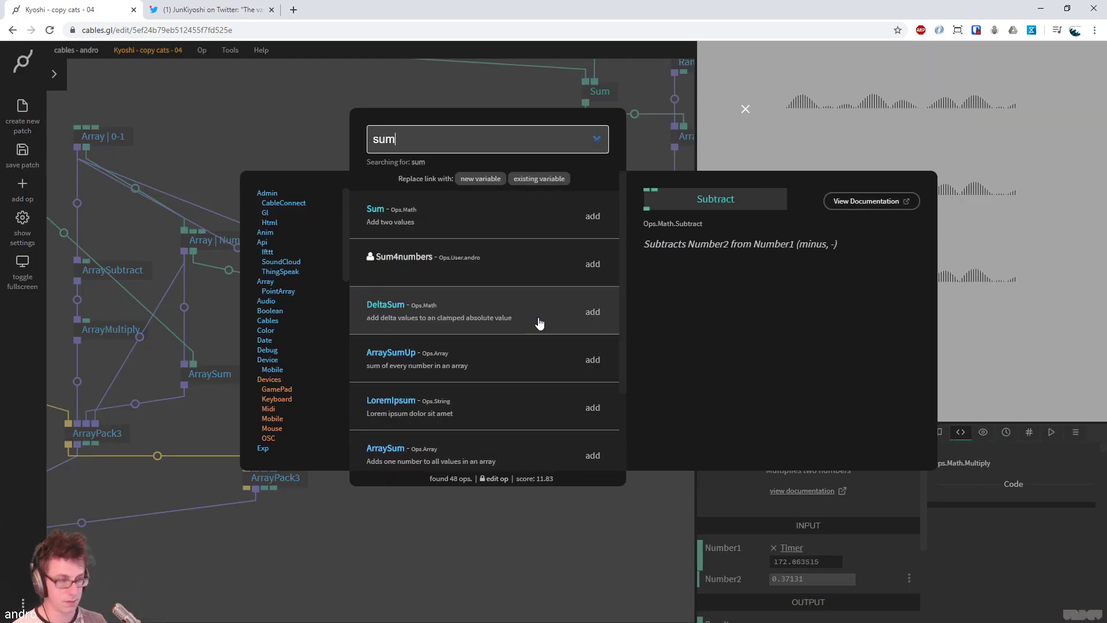
key(Return)
drag(528, 320, 577, 299)
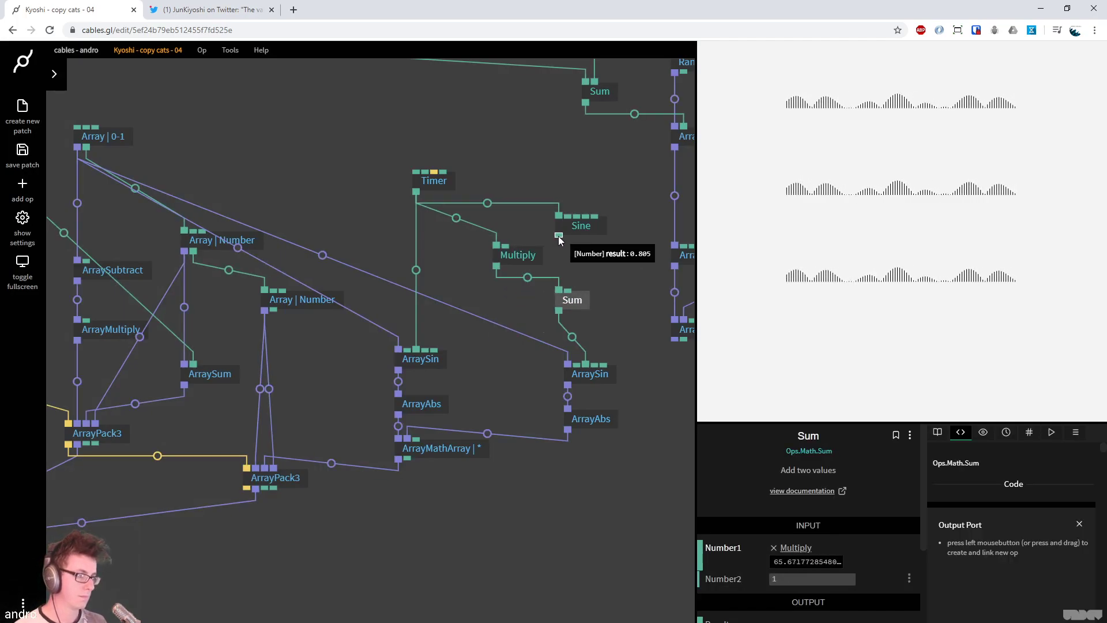
drag(558, 236, 570, 297)
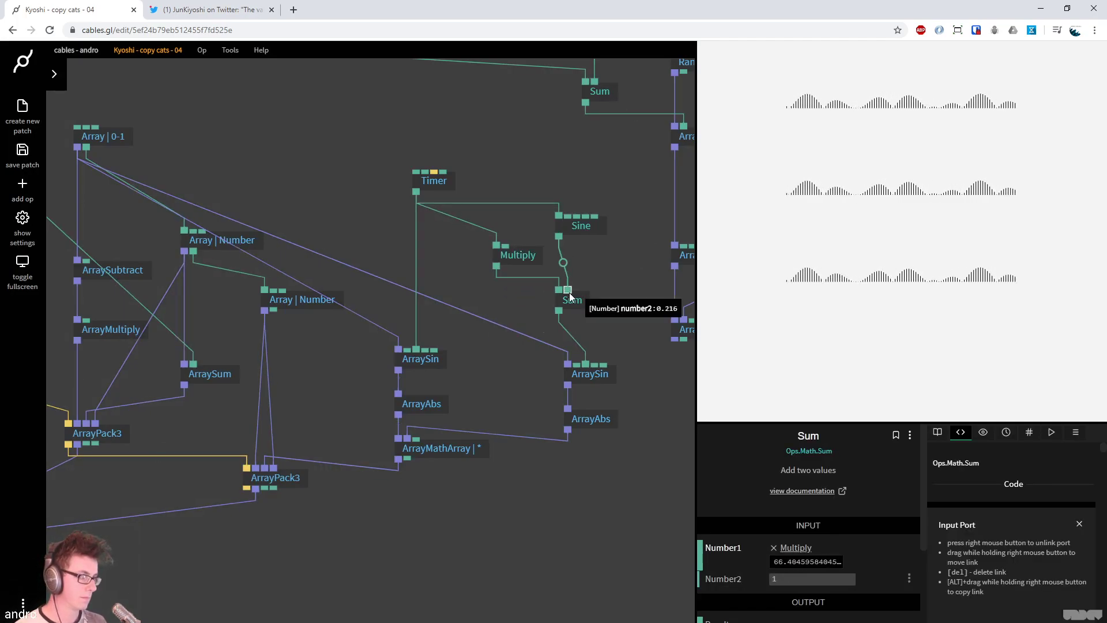
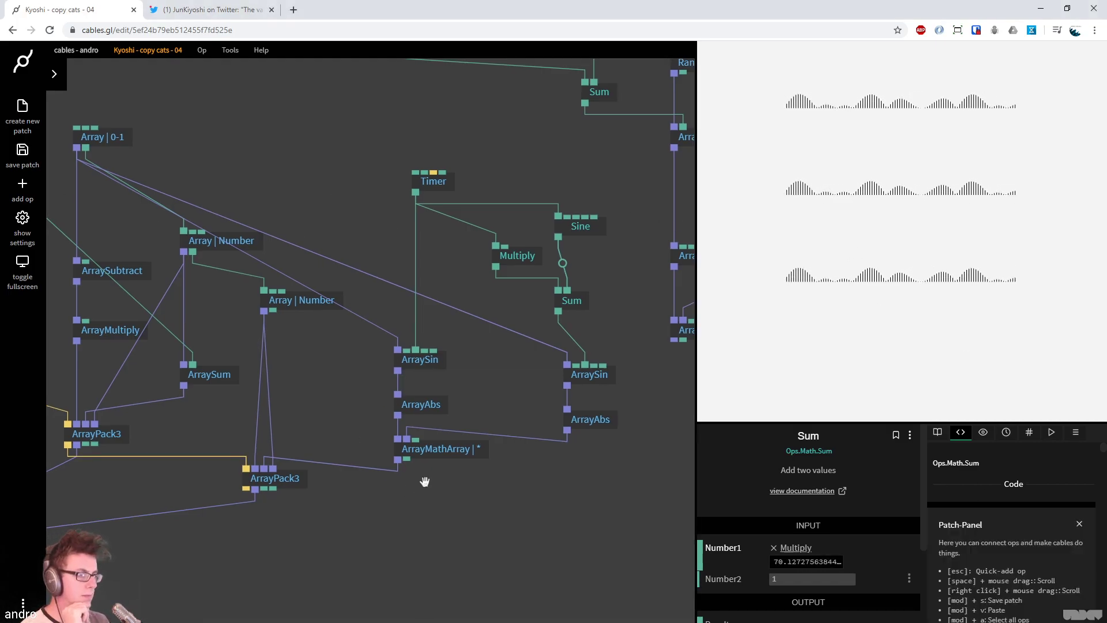
Recheck the reference tweet, then move MeshInstancer and the scale ArrayPack3 down to make room below ArrayMathArray
drag(425, 485, 444, 457)
click(154, 7)
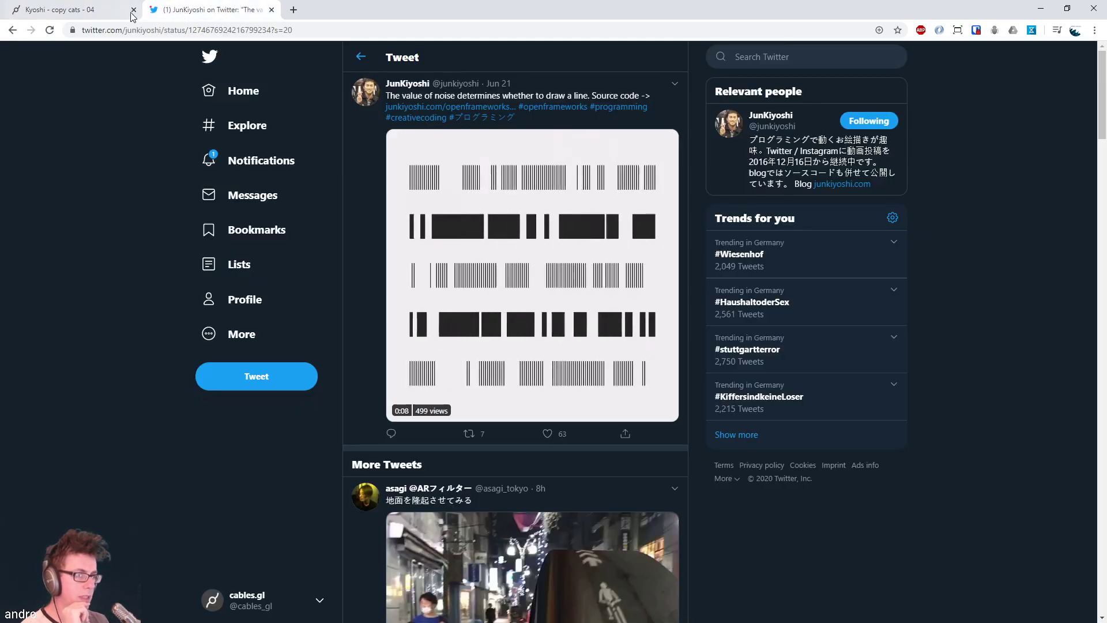
click(117, 12)
drag(400, 528, 515, 434)
drag(408, 340, 407, 378)
scroll(510, 434, down, 3)
scroll(260, 390, up, 2)
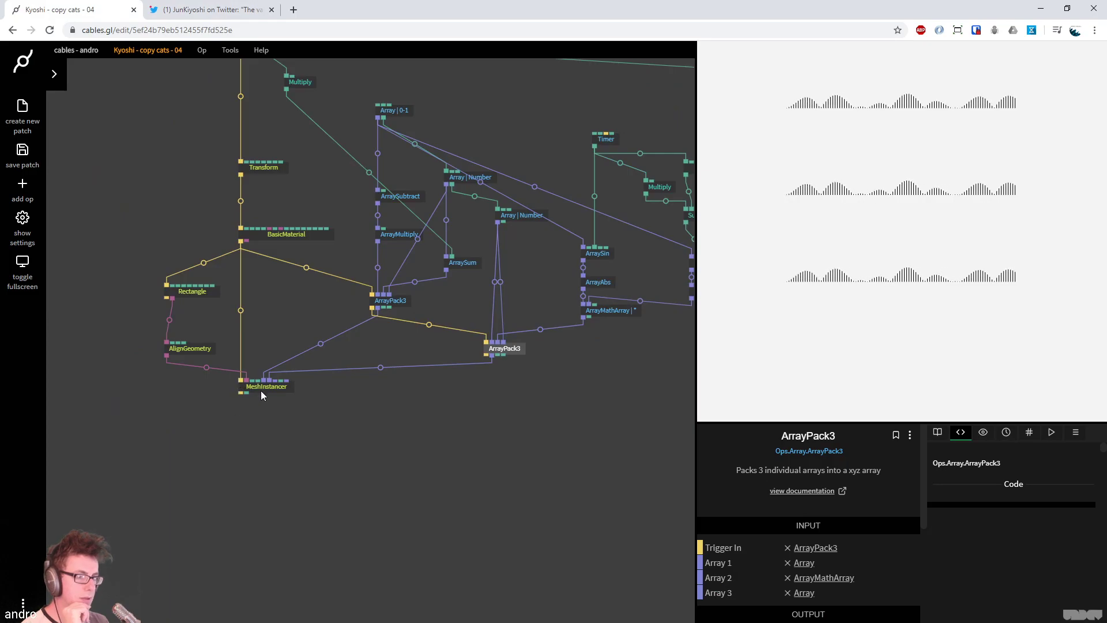
drag(261, 389, 265, 466)
drag(516, 353, 516, 410)
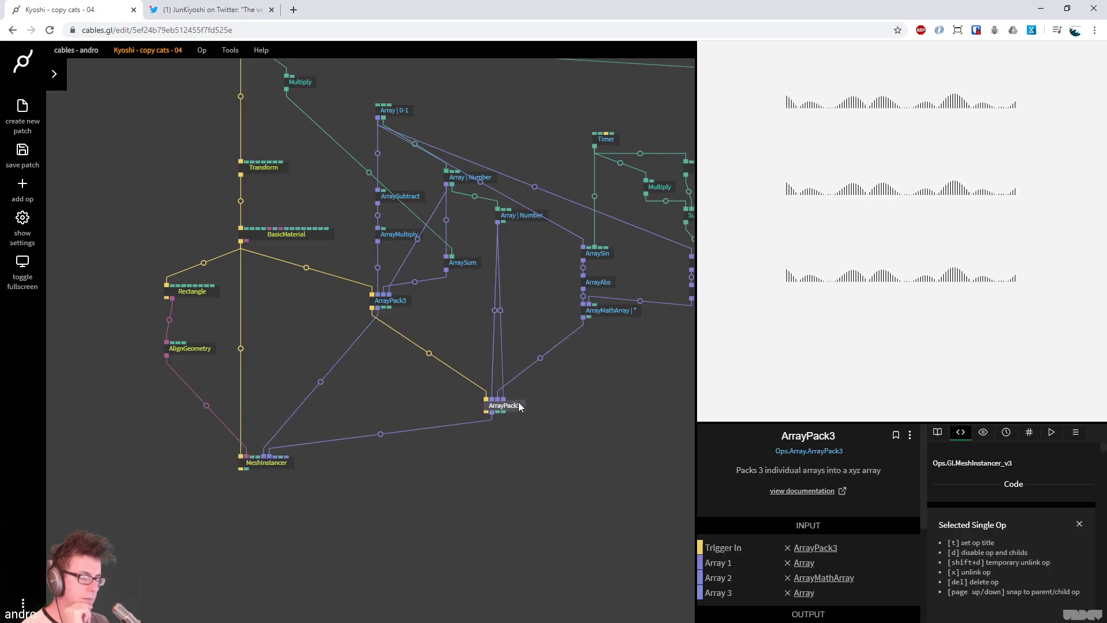
Insert an ArrayLogic op between ArrayMathArray and the scale ArrayPack3
click(541, 360)
text(a)
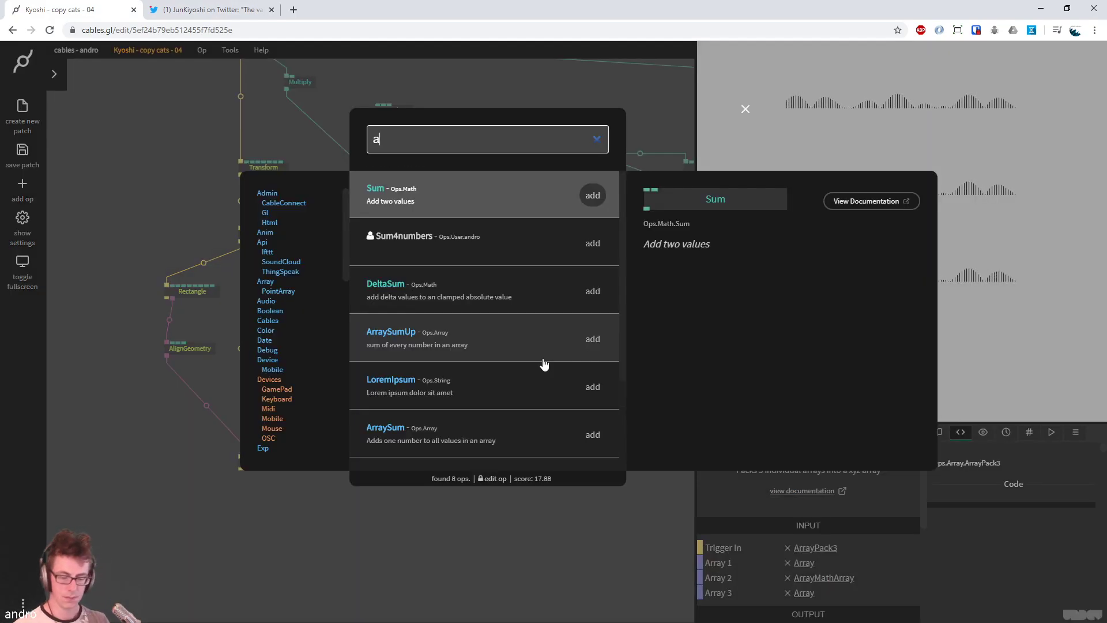
text(rraylogic)
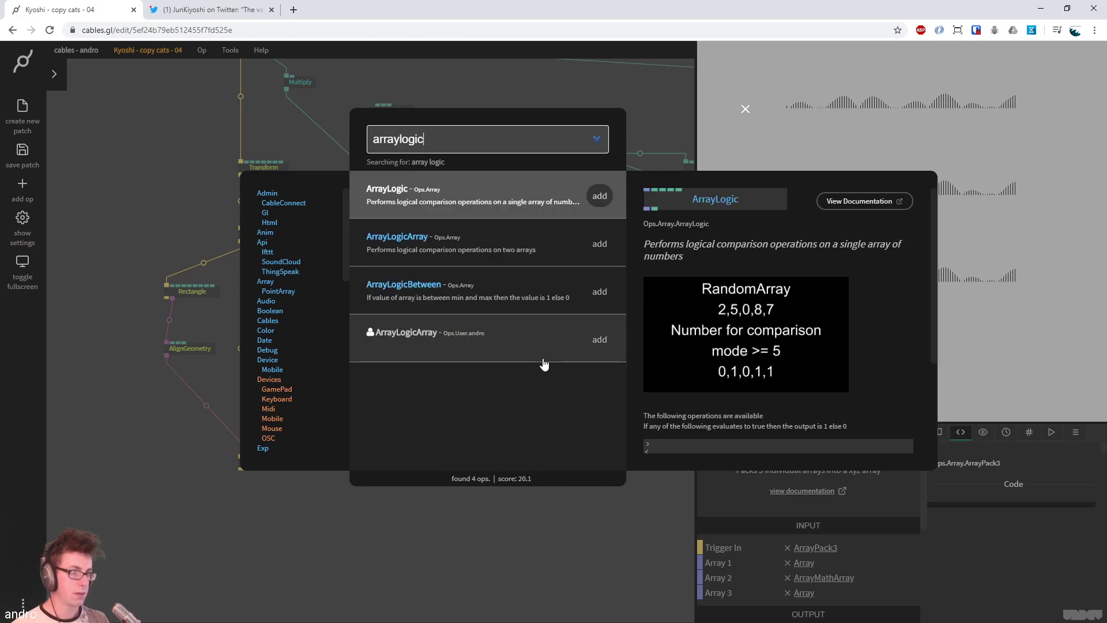
key(Return)
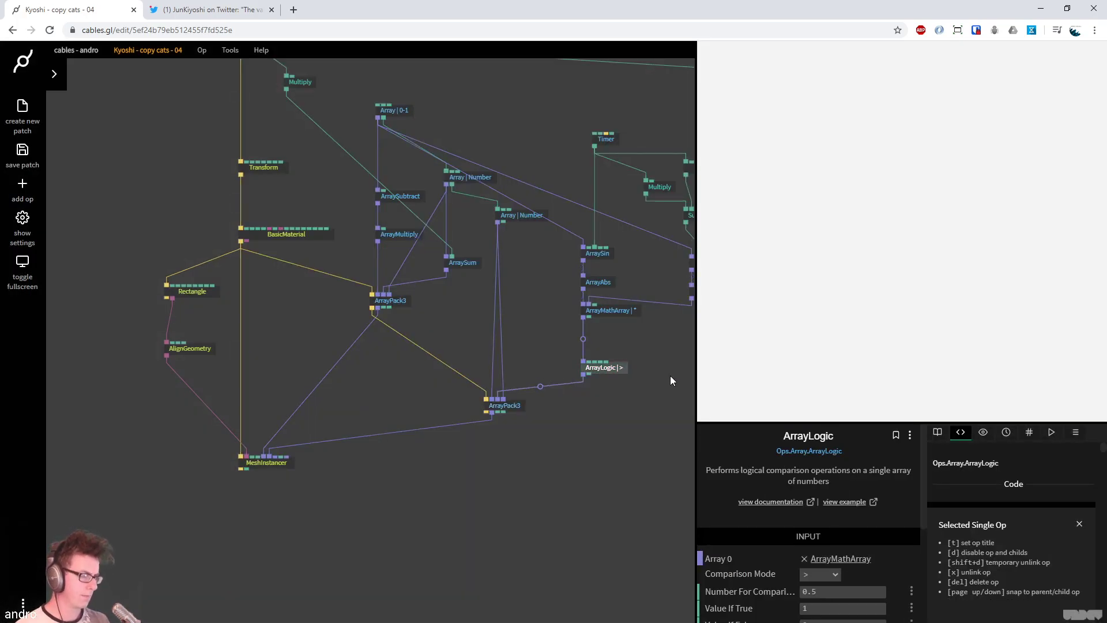
Set ArrayLogic's Number For Comparison to 0.12 and compare the bar pattern with the reference tweet
drag(655, 457, 588, 440)
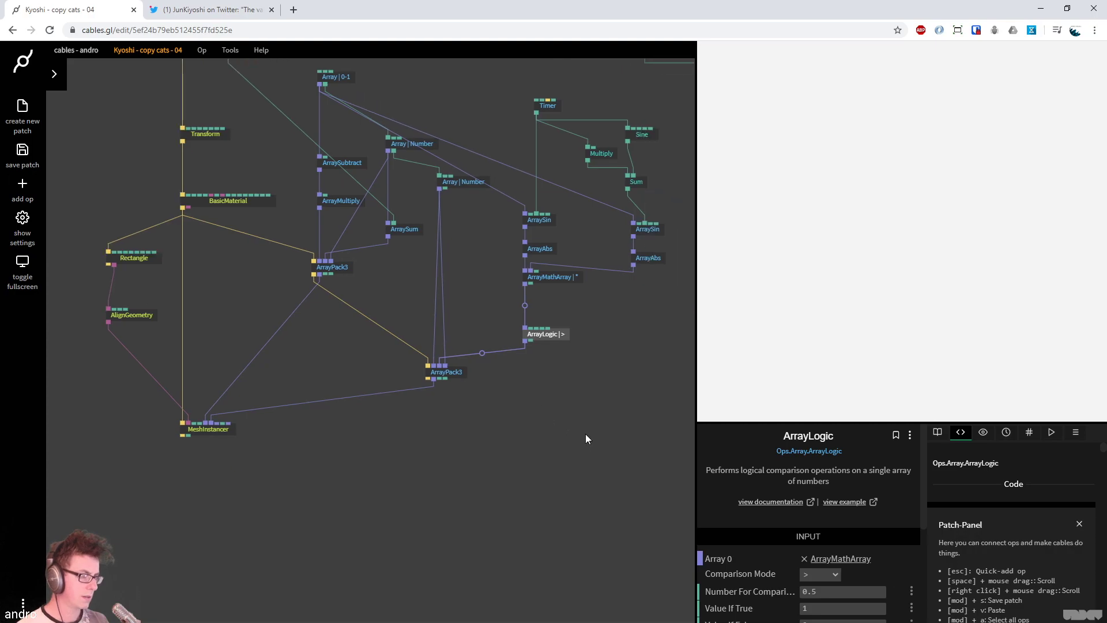
scroll(840, 515, down, 2)
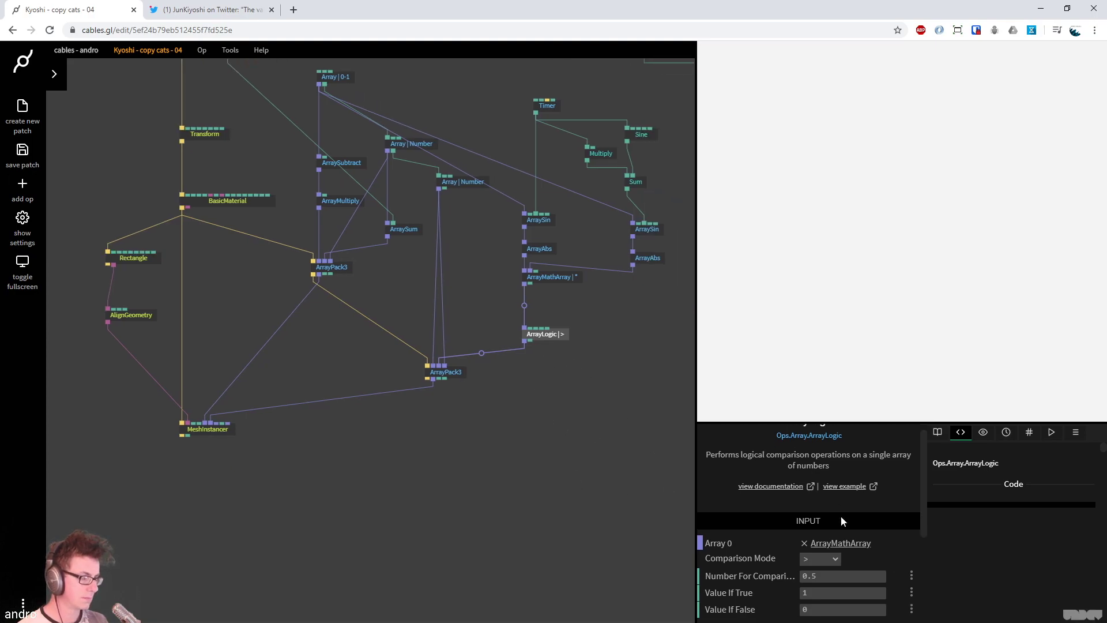
drag(836, 515, 817, 515)
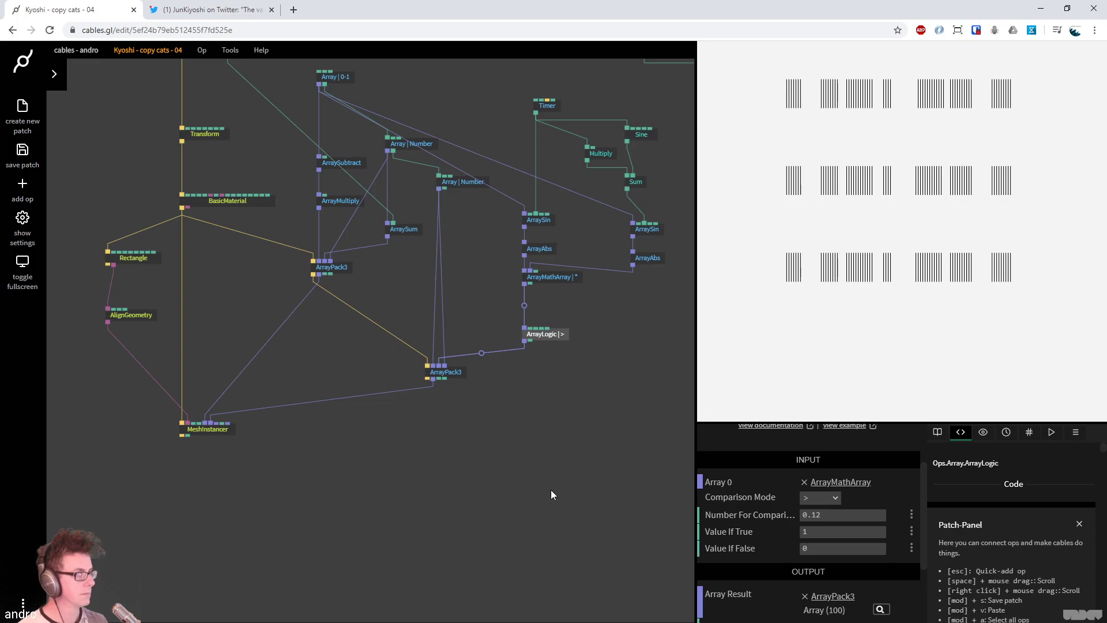
click(247, 13)
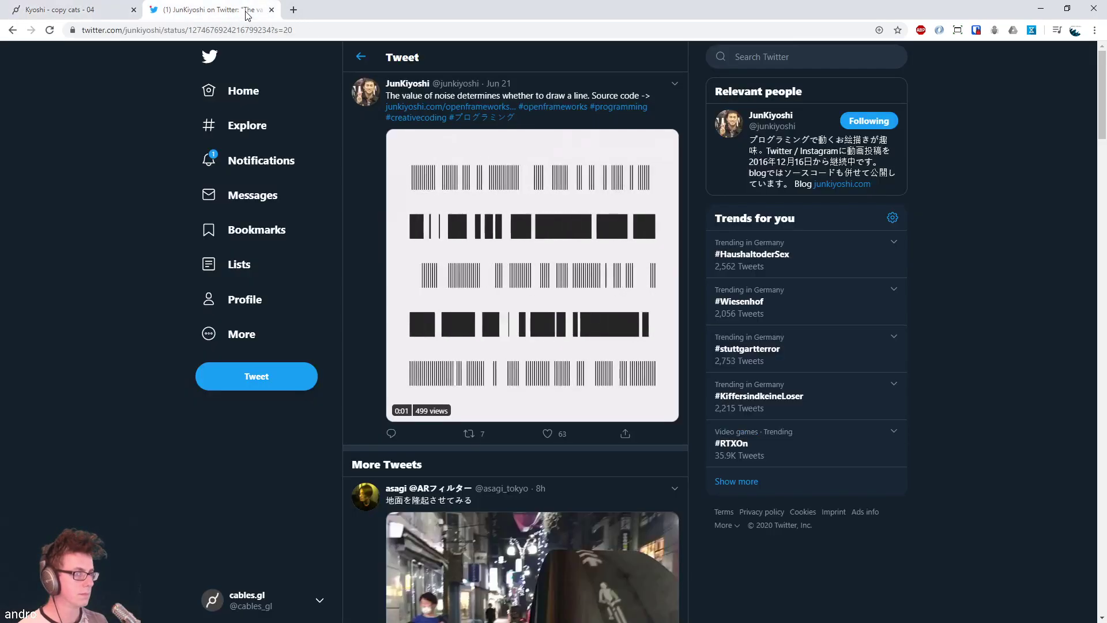
click(61, 10)
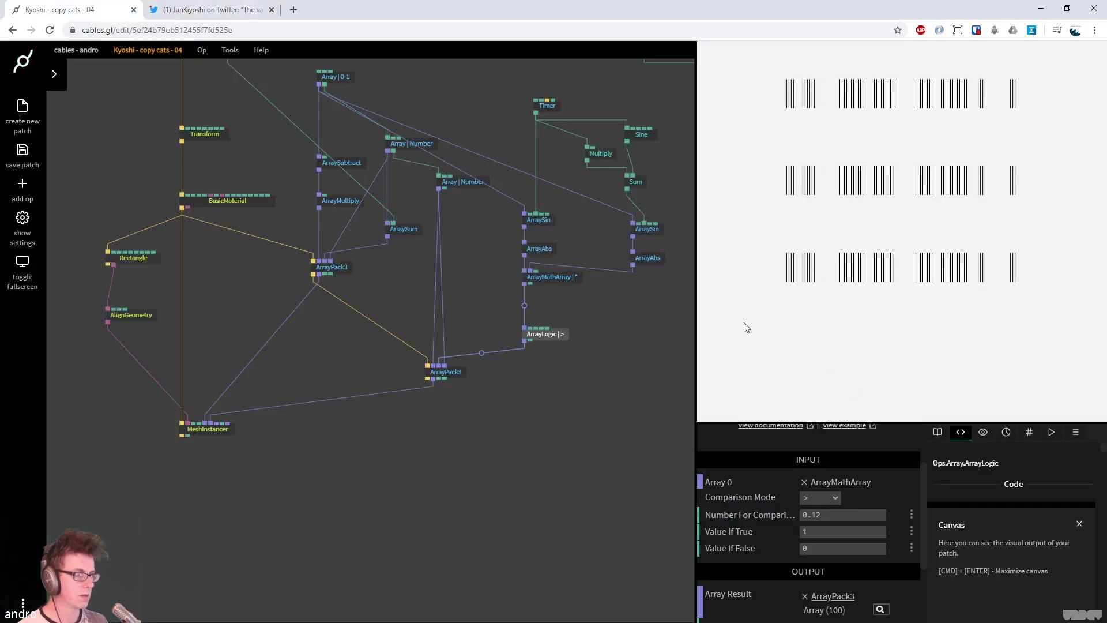
scroll(581, 230, up, 1)
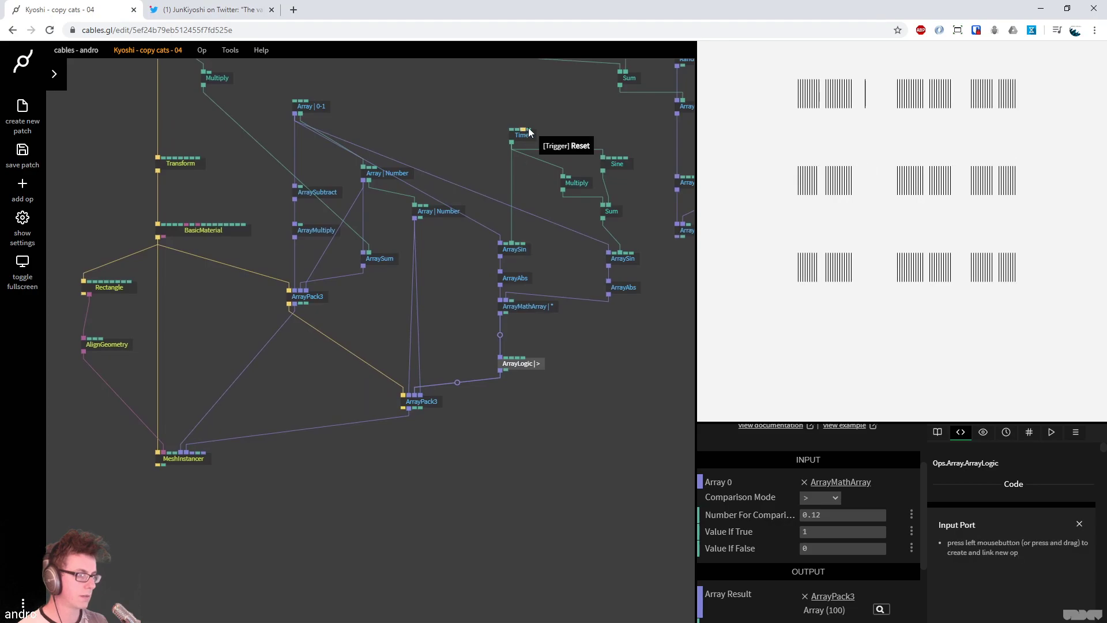
Set the frequency of the Sine op fed by the Timer to 2.64
click(627, 169)
drag(603, 157, 560, 148)
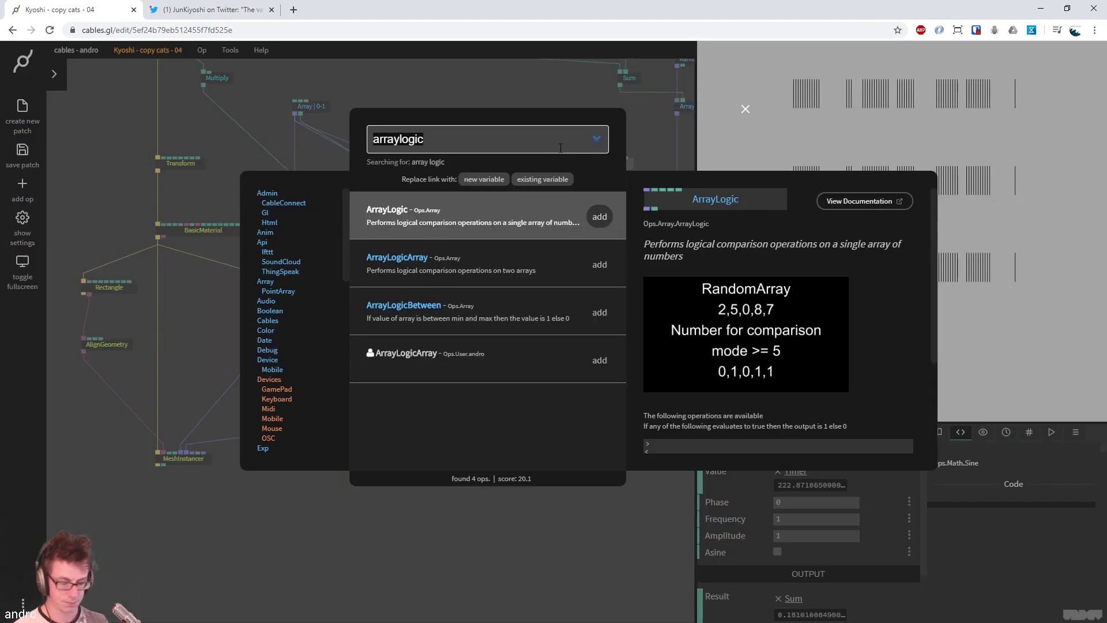
text(mu)
key(Return)
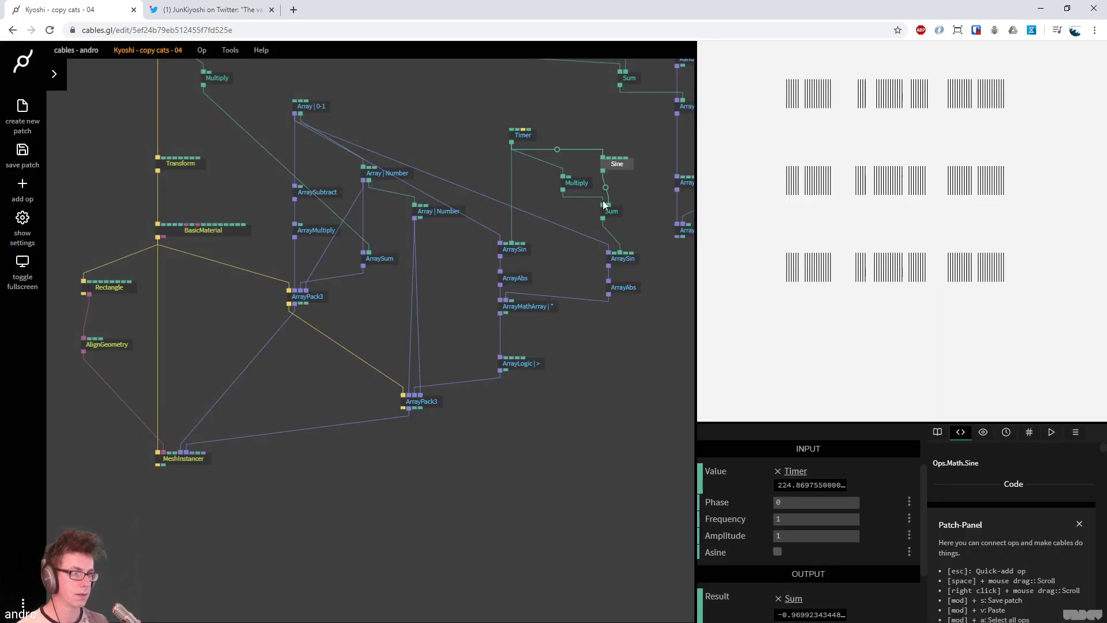
drag(808, 517, 841, 517)
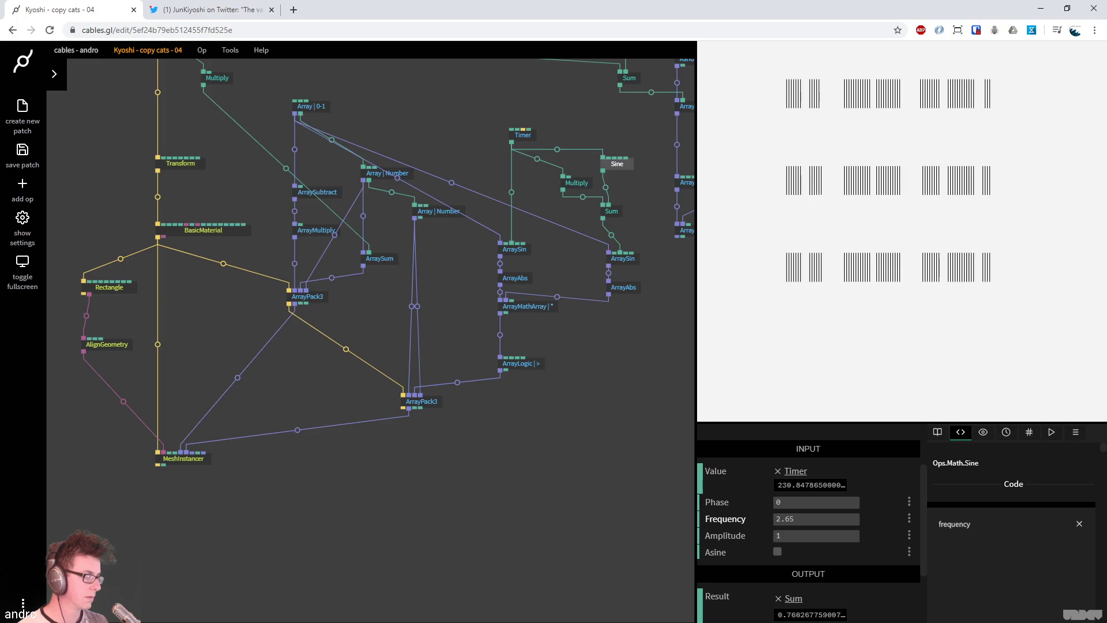
Insert a Sum op between the existing Sum and the second ArraySin, and shift the Timer group up to make room
scroll(672, 440, up, 4)
scroll(548, 482, right, 3)
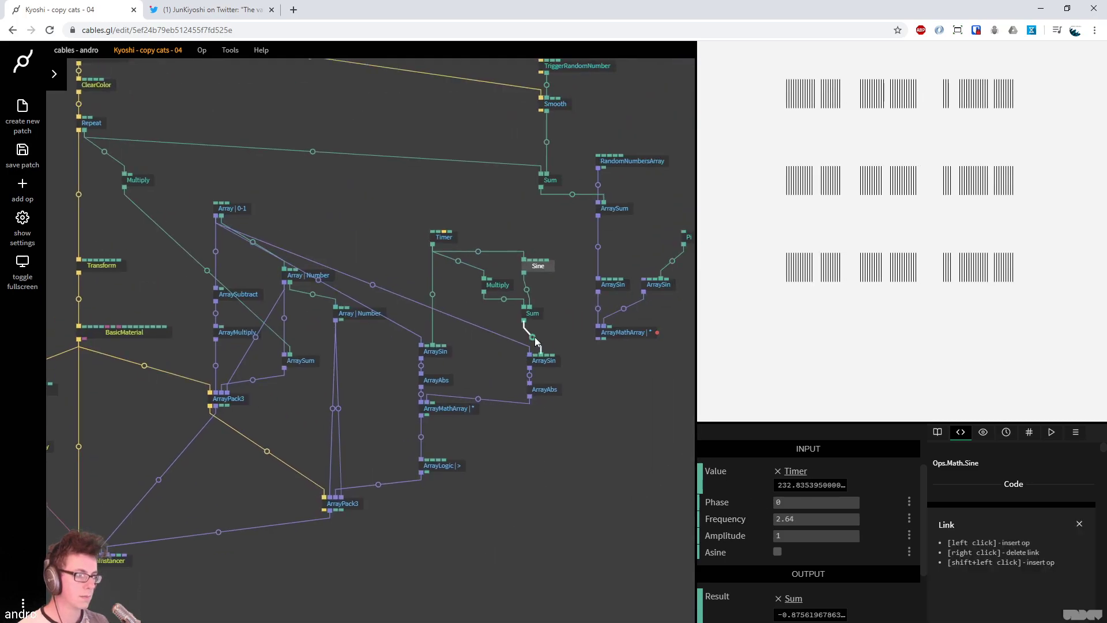
click(535, 339)
text(sum)
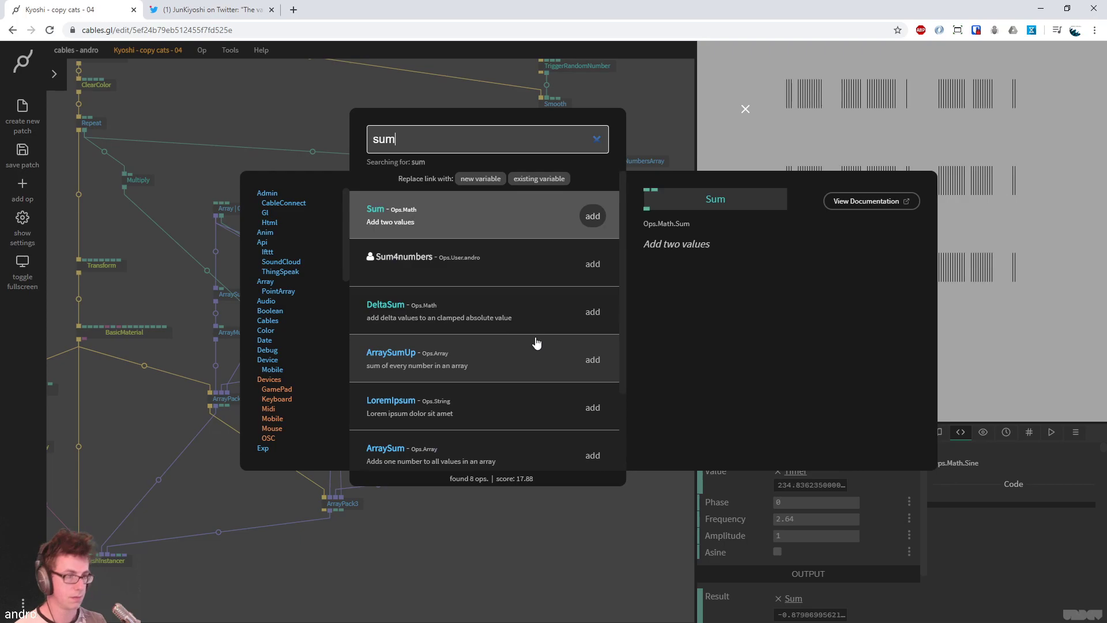
key(Return)
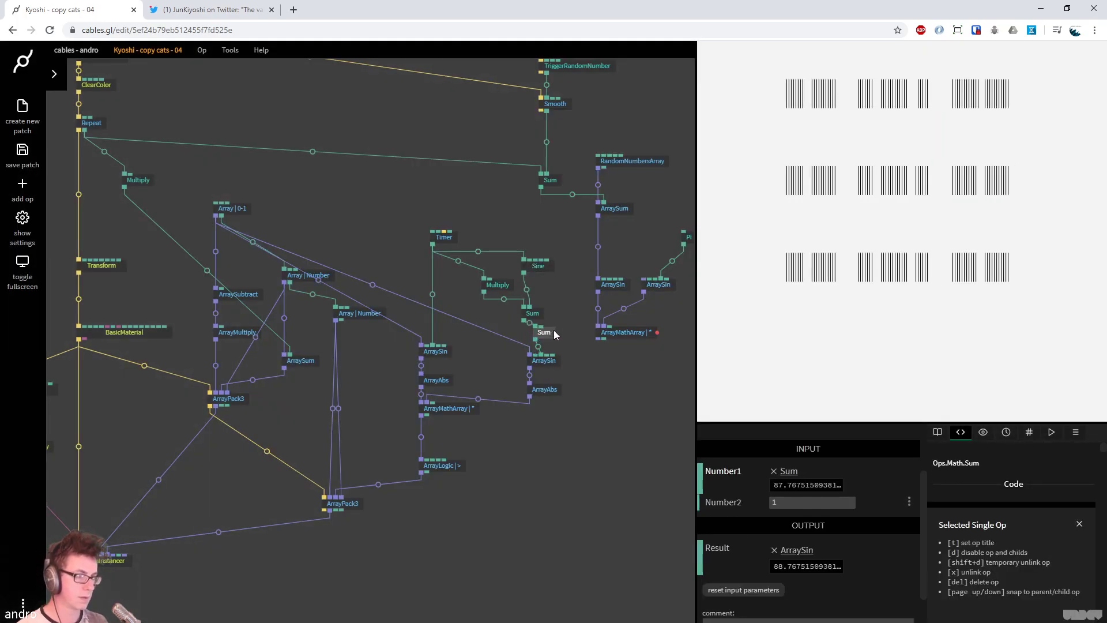
drag(555, 311, 441, 222)
Try feeding the existing Multiply under Repeat into the new Sum's second input, and remove that link again
click(137, 181)
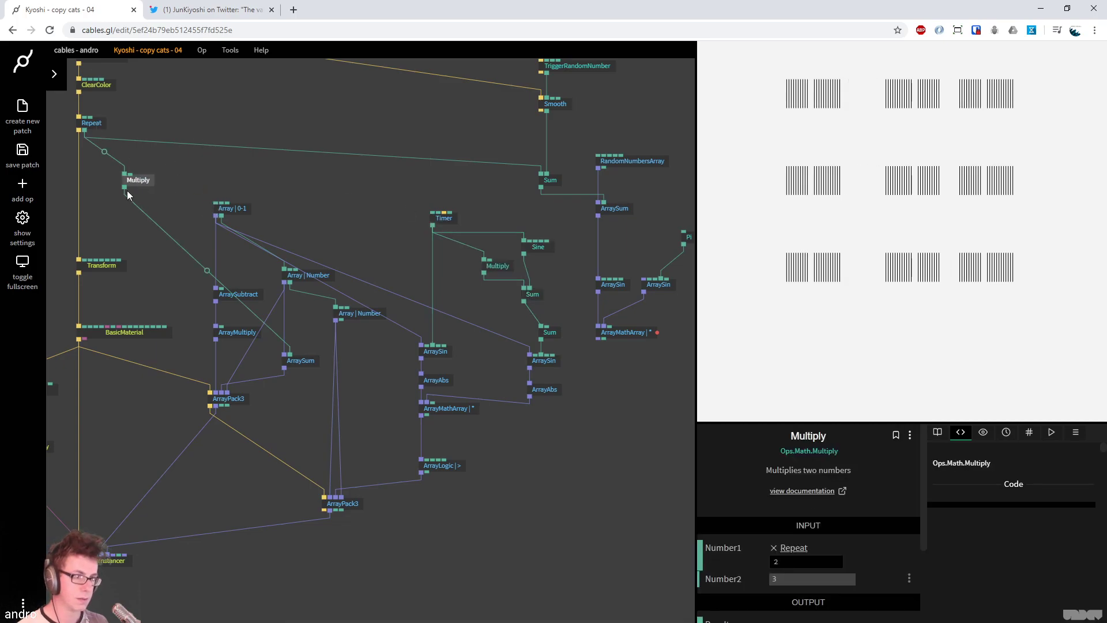
drag(124, 188, 548, 331)
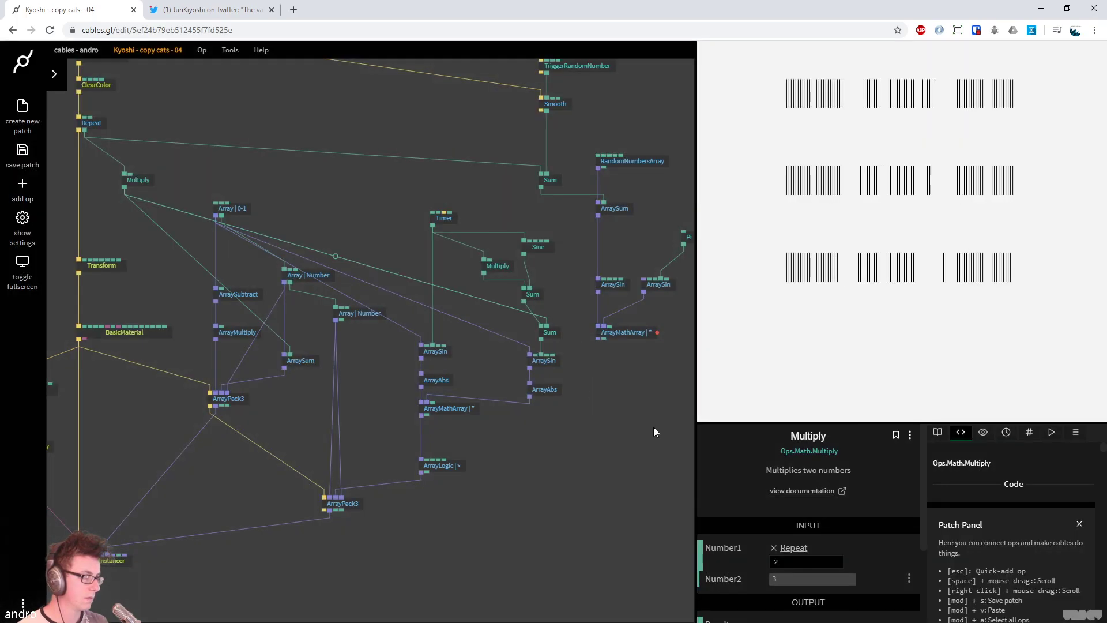
click(372, 169)
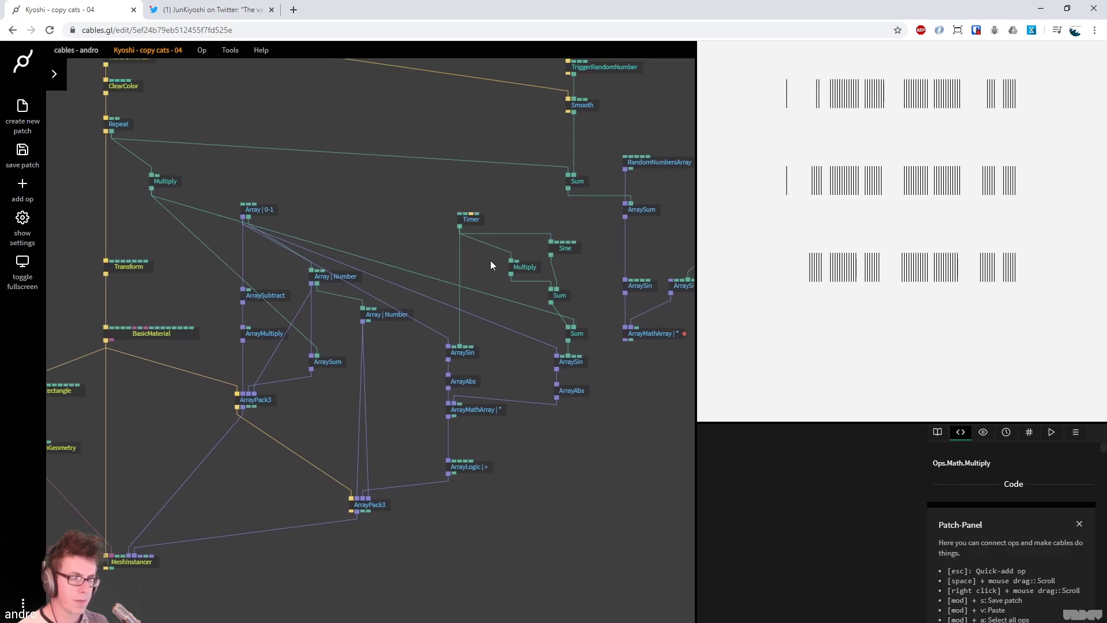
click(587, 334)
right_click(368, 259)
Add a Multiply op from Repeat's index output with Number2 at 0.17 and link it to the second input of the Sum above the second ArraySin
drag(111, 131, 418, 242)
text(mult)
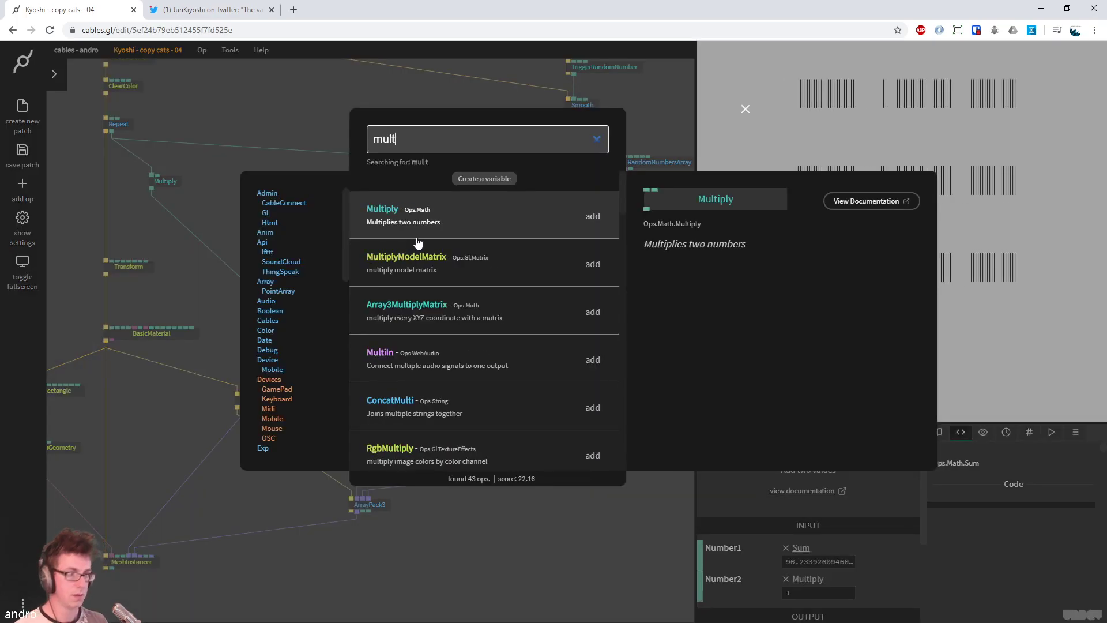
key(Return)
drag(808, 578, 784, 578)
drag(421, 254, 618, 328)
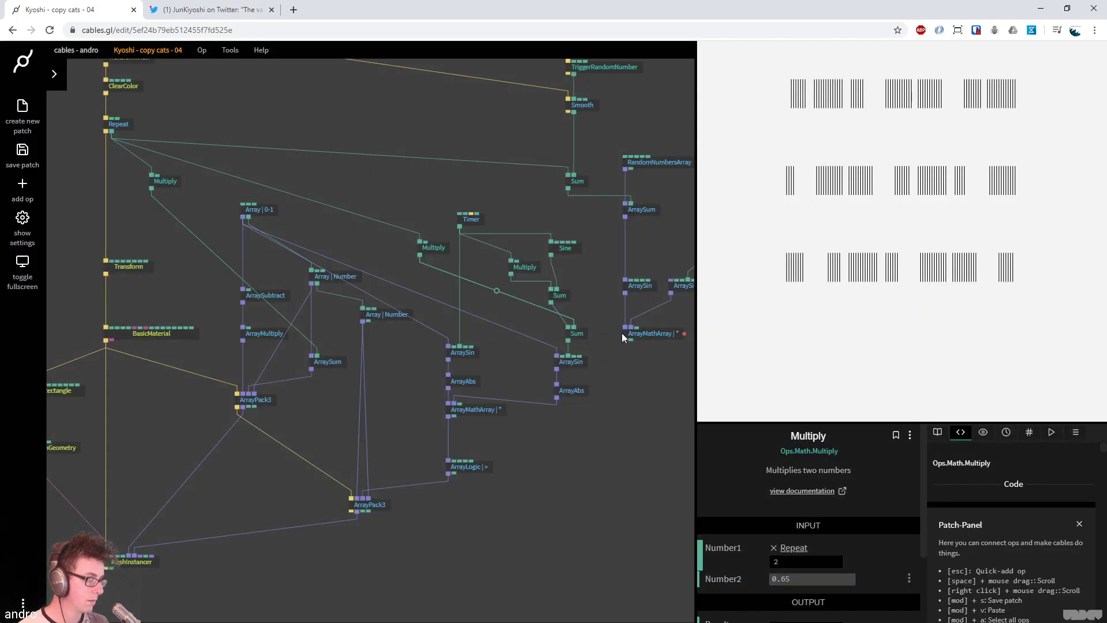
click(440, 248)
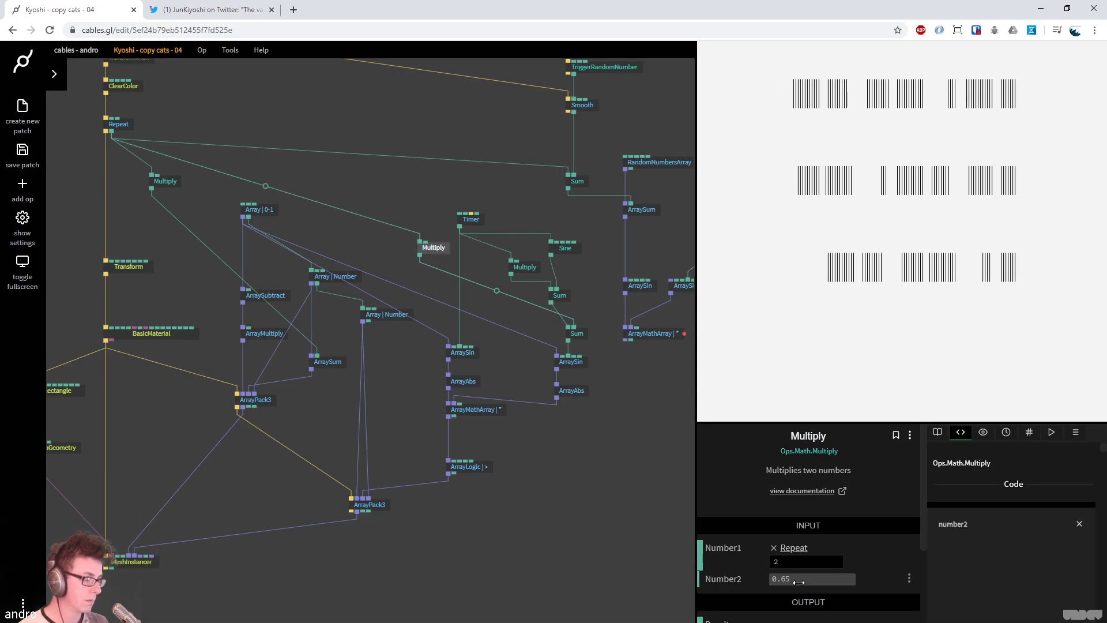
drag(813, 579, 784, 579)
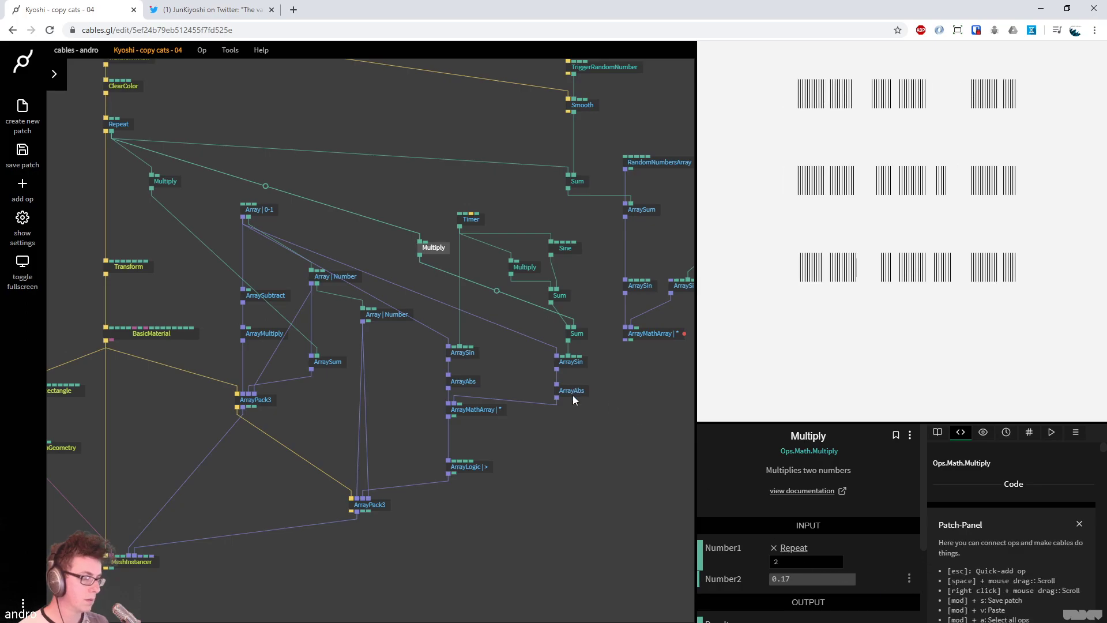
Insert a Sum op on the link between the Timer and the first ArraySin's phase
click(472, 358)
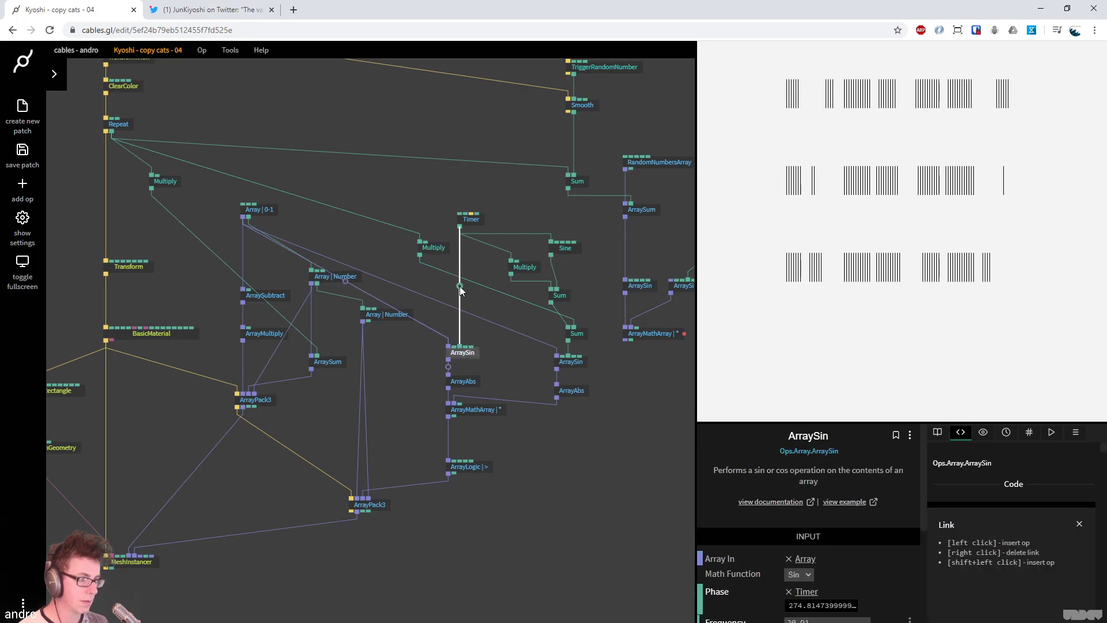
click(459, 286)
text(sum)
key(Return)
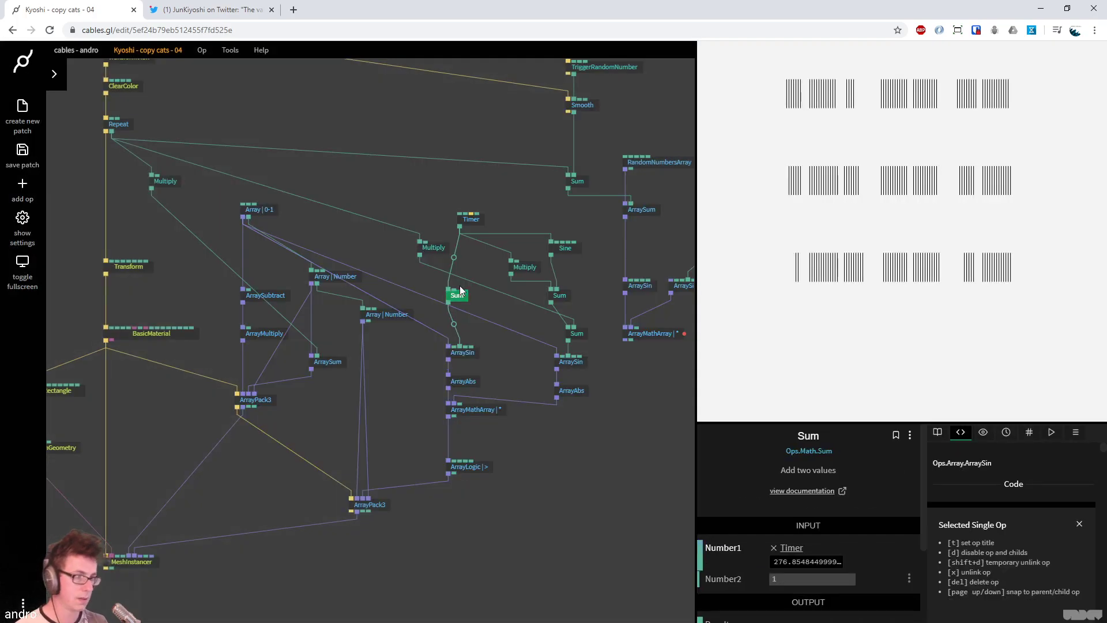
Duplicate the new Multiply, link it from Repeat into the Sum above the first ArraySin, and set its Number2 to 12.59
click(438, 248)
key(ctrl+c)
key(ctrl+v)
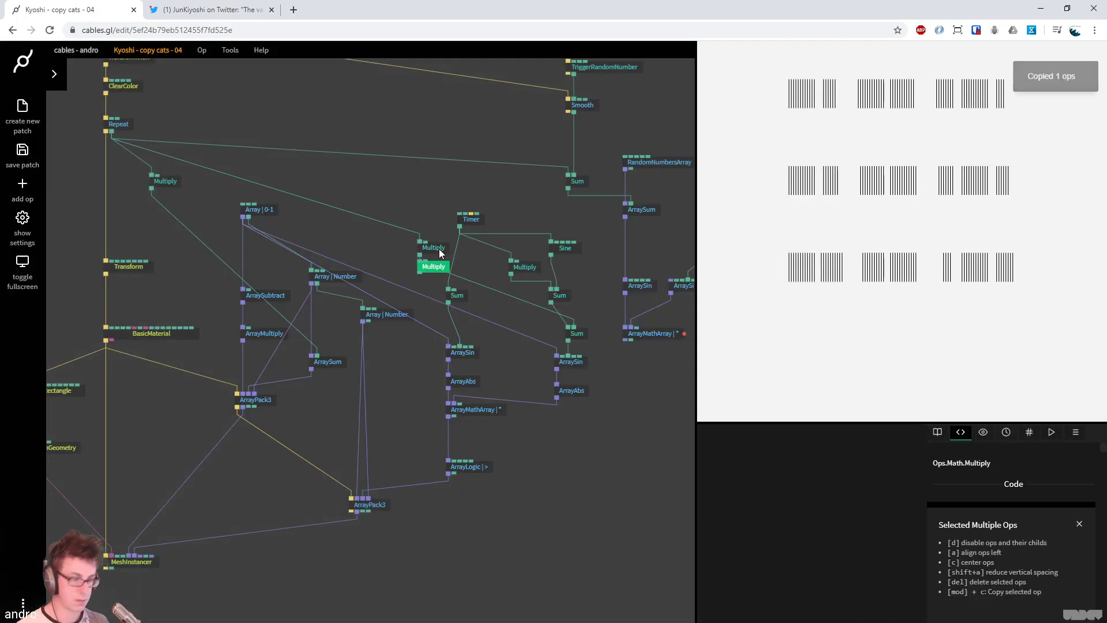
drag(441, 260, 396, 241)
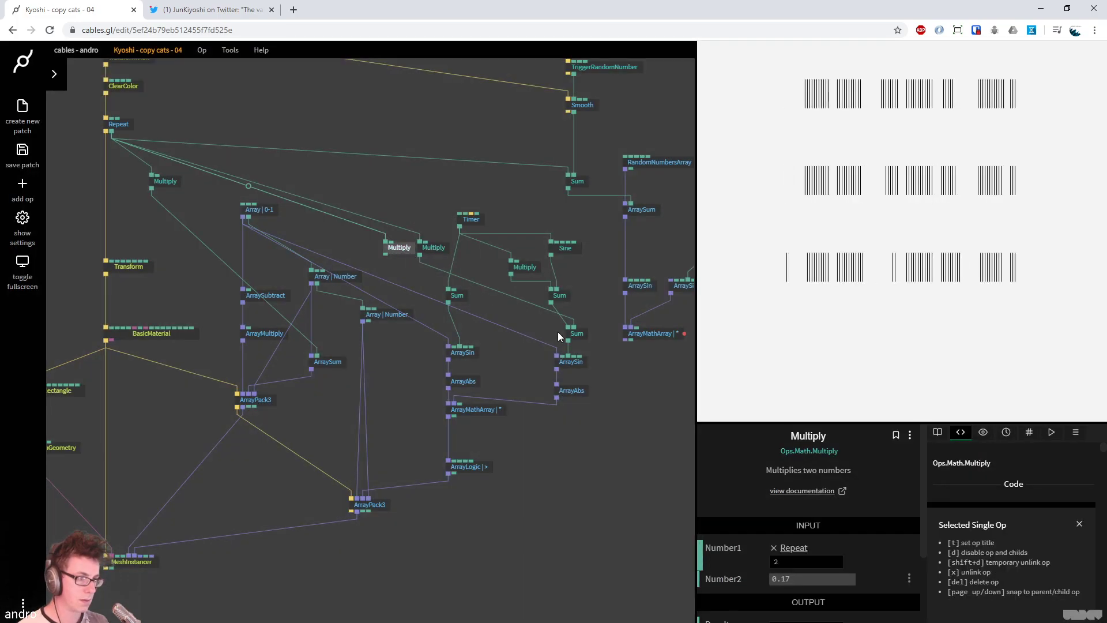
drag(809, 573, 814, 568)
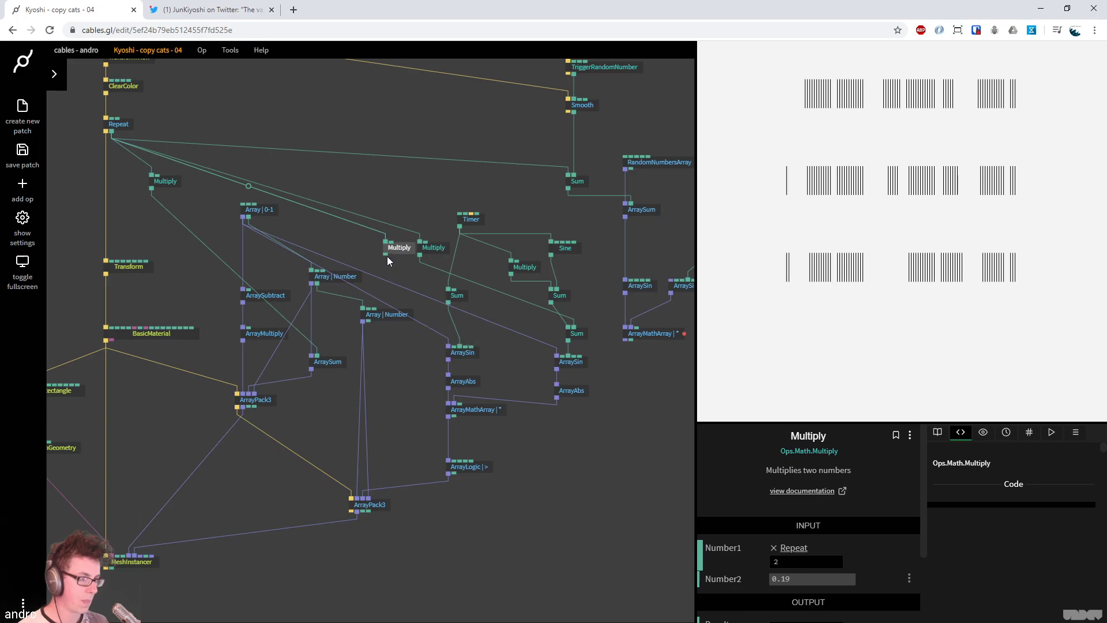
drag(387, 253, 485, 297)
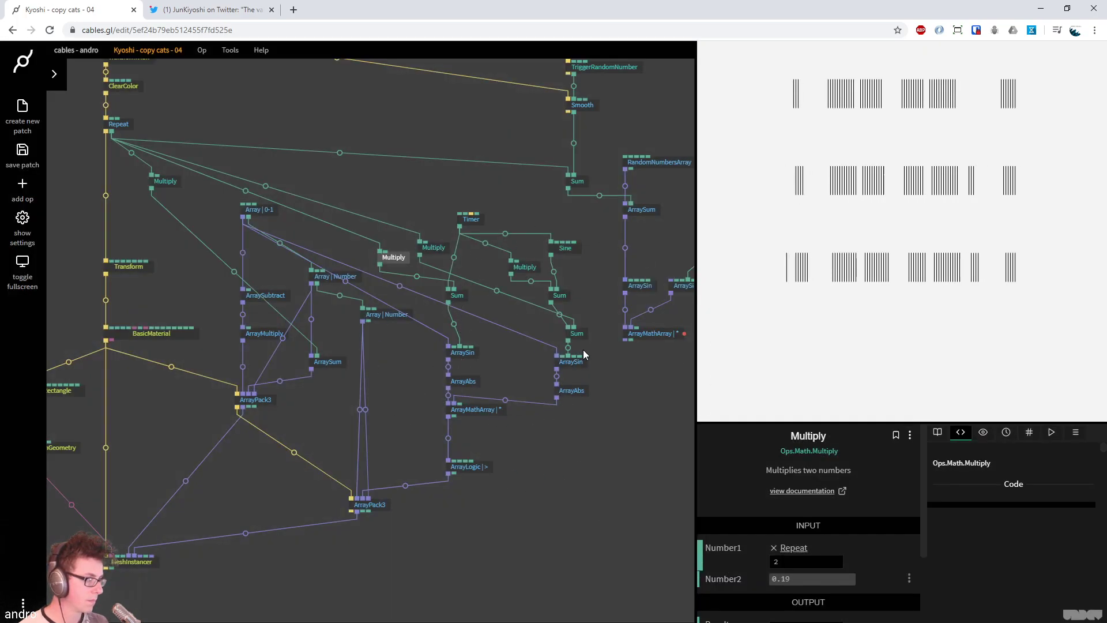
drag(833, 580, 851, 581)
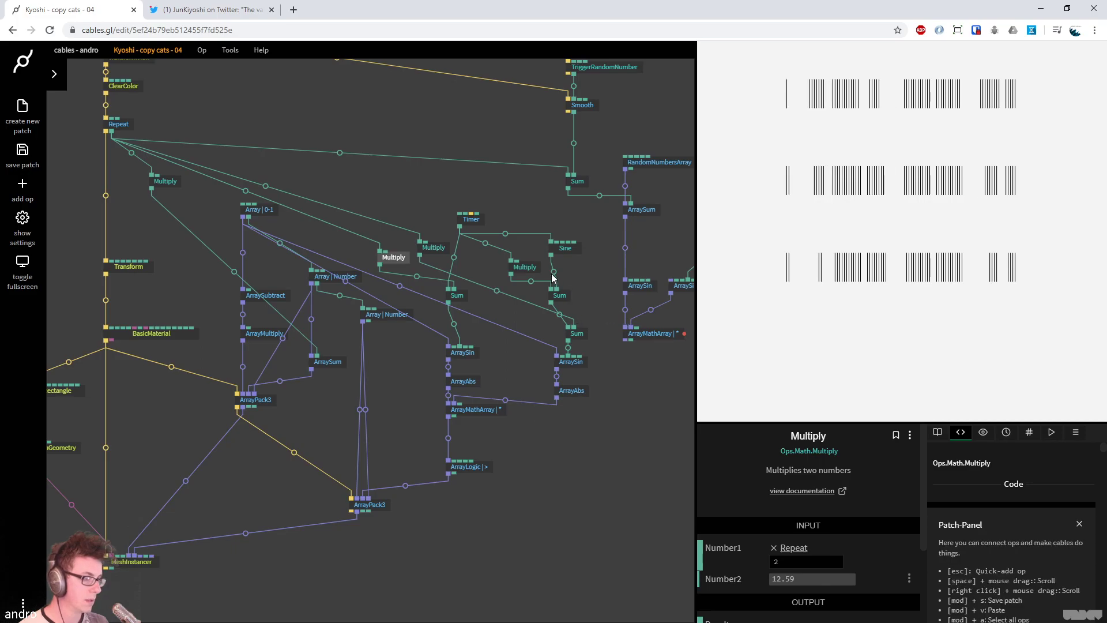
Set Number2 of the Timer-fed Multiply to -2.679 and move the Timer up, directly above the first Sum
click(528, 267)
mouse_move(808, 580)
mouse_down()
mouse_move(830, 581)
mouse_move(818, 581)
mouse_up()
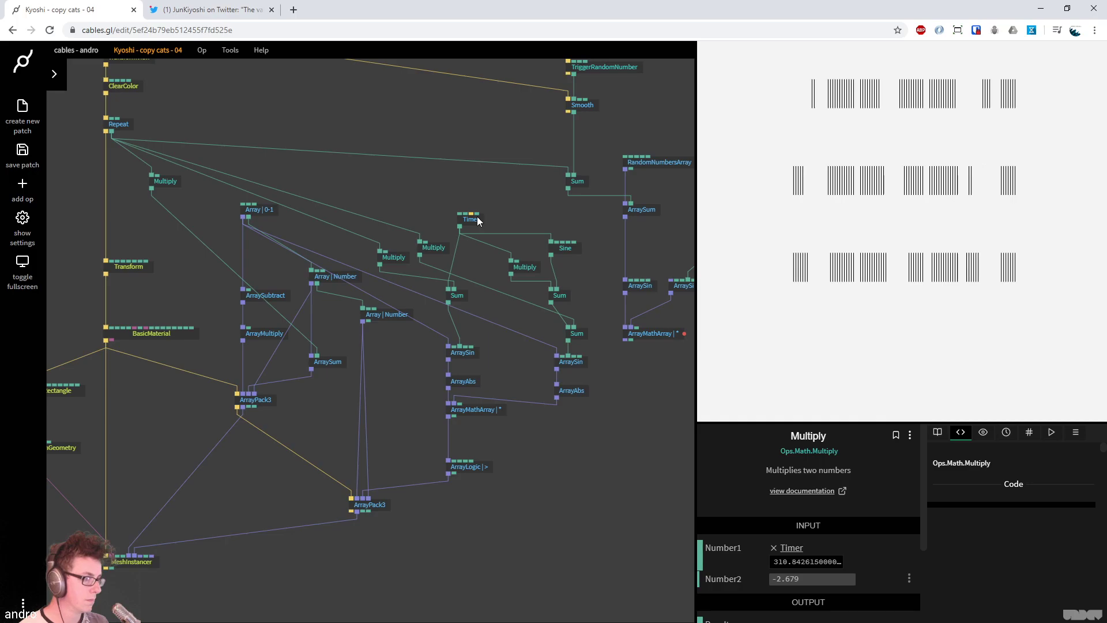
drag(468, 225, 457, 193)
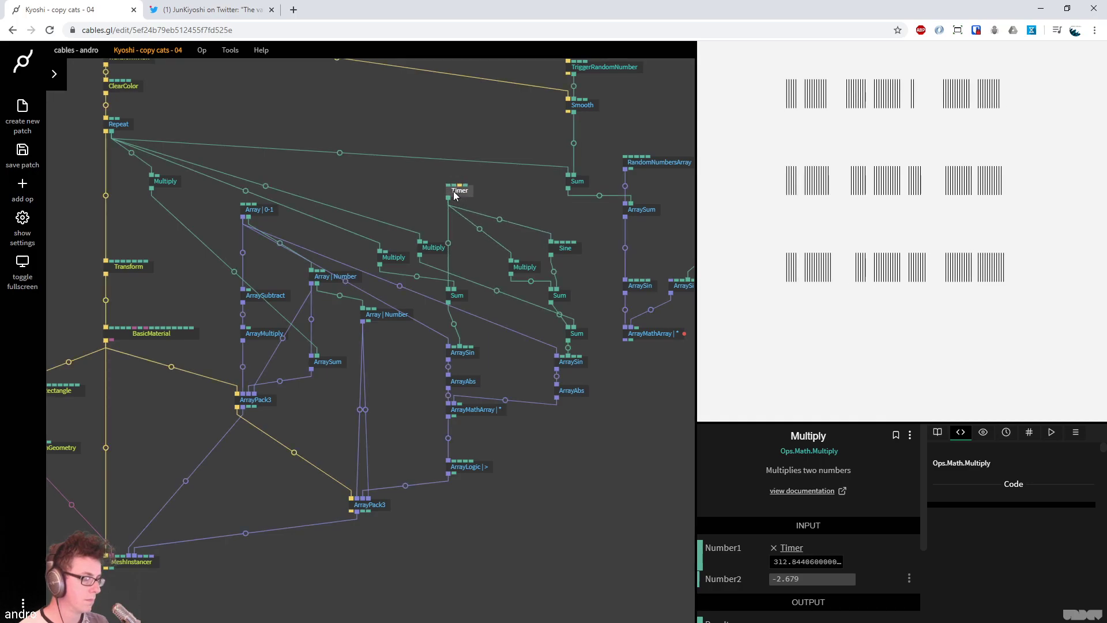
Try driving the Sine's phase with the Repeat-fed Multiply, and remove that link again
click(456, 195)
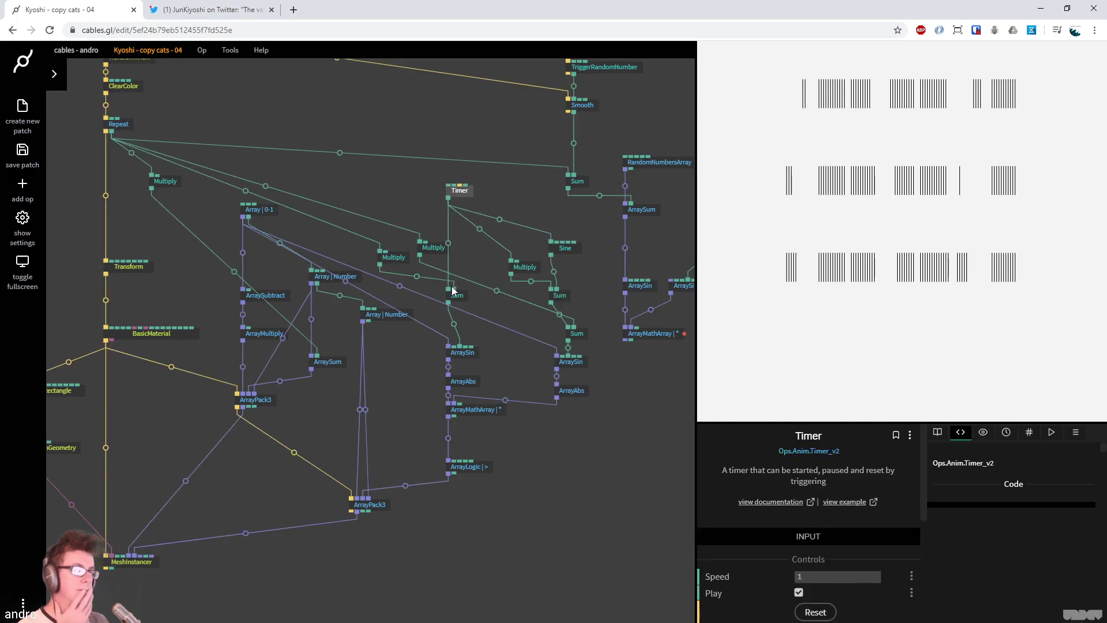
click(523, 270)
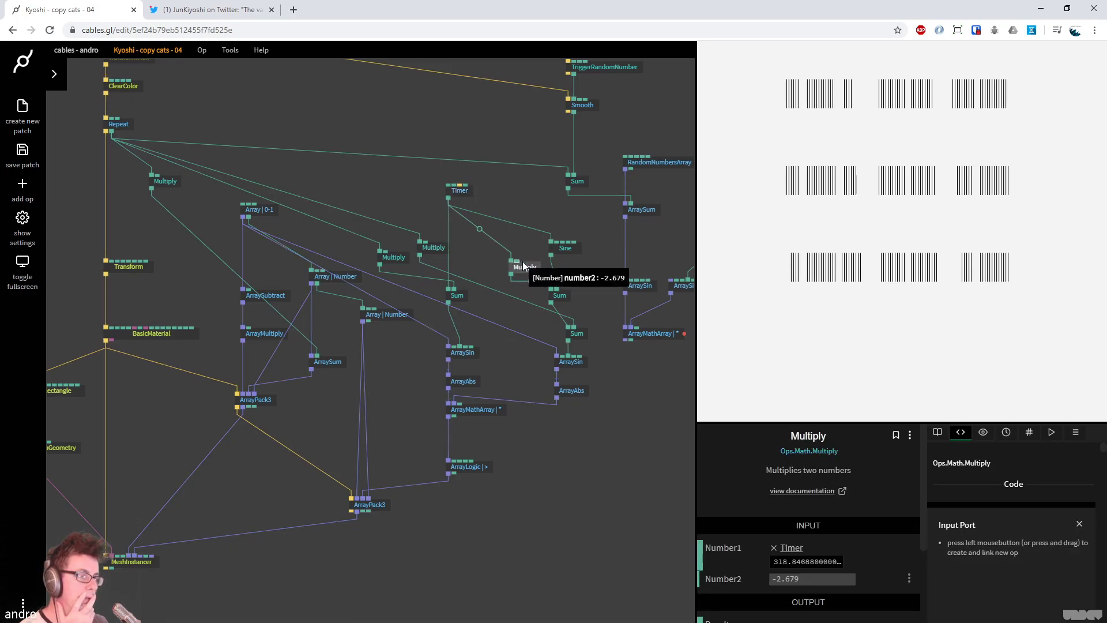
click(561, 247)
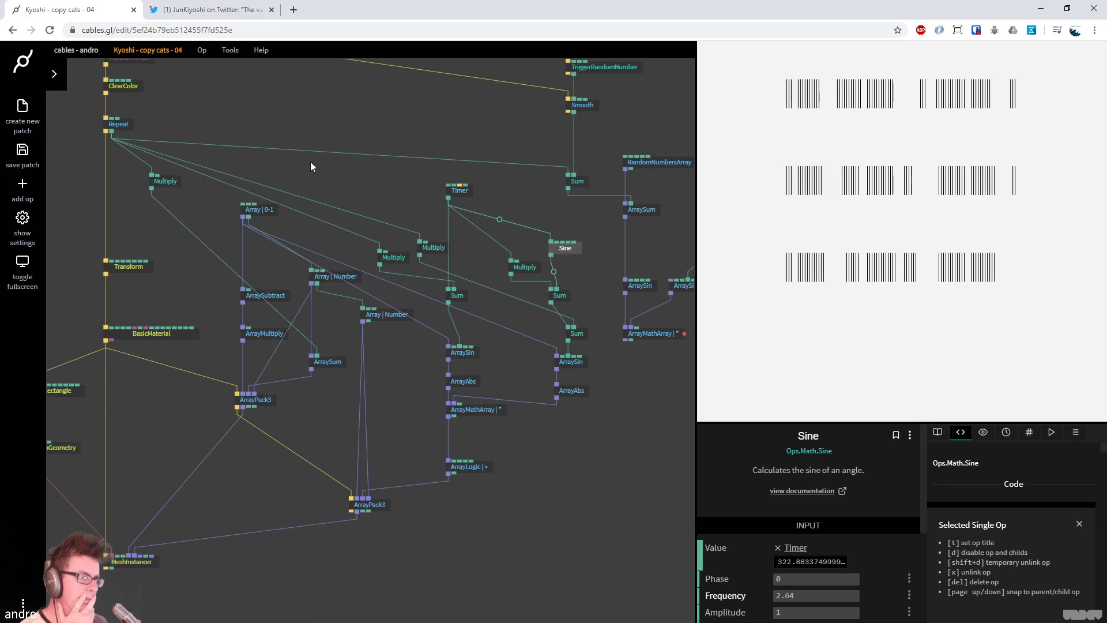
click(436, 250)
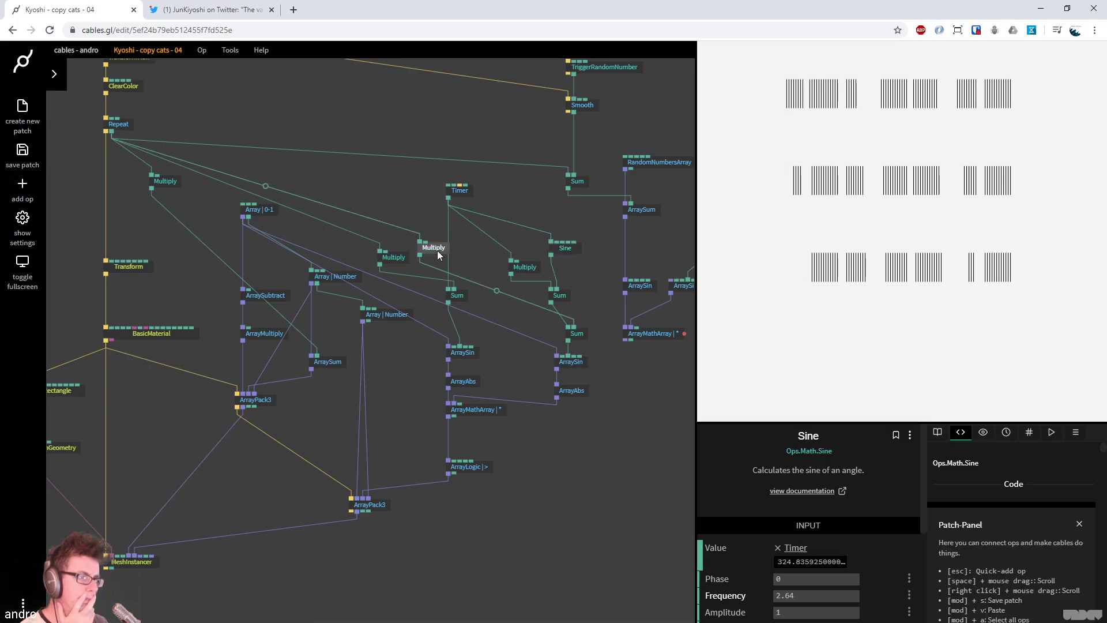
drag(419, 255, 576, 250)
click(609, 224)
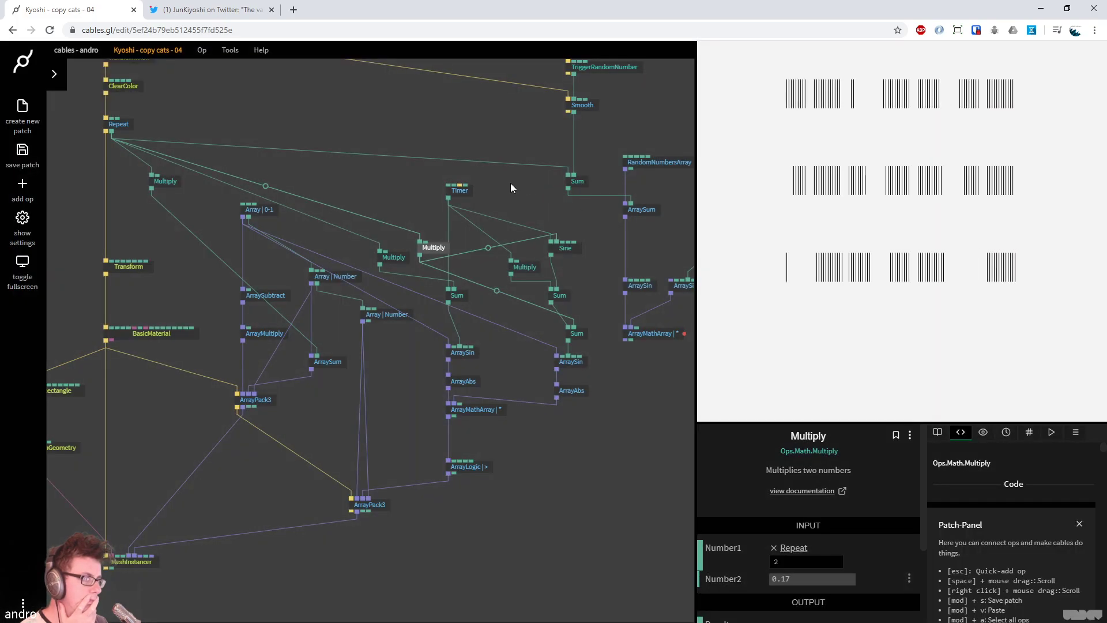
drag(552, 241, 557, 233)
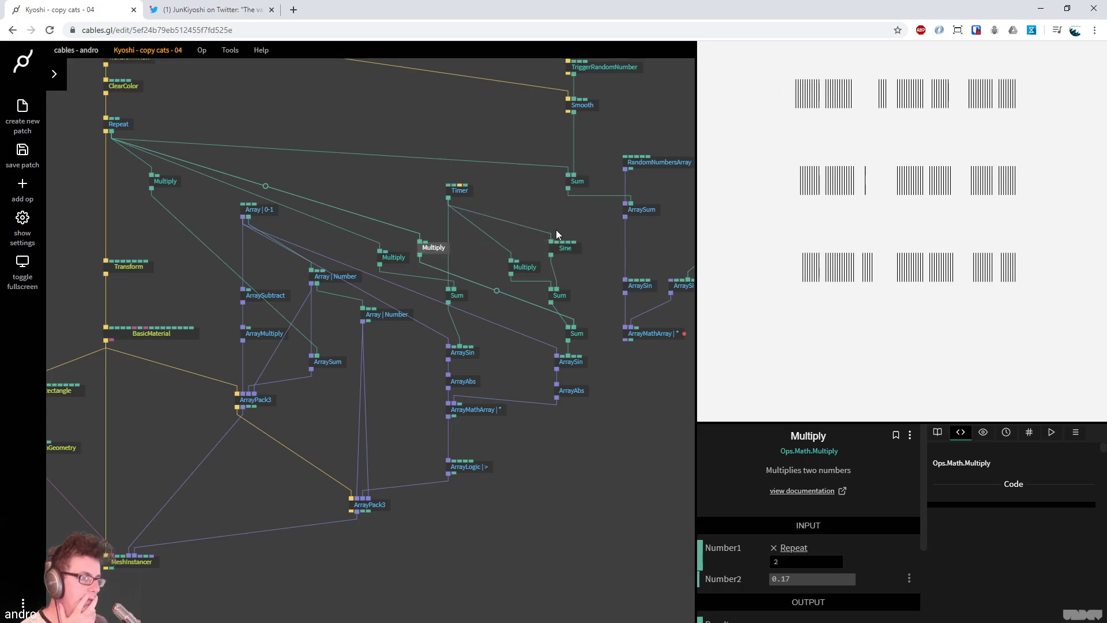
Unlink the two added Repeat-fed Multiply ops from the Sum ops and delete both
drag(434, 248, 514, 191)
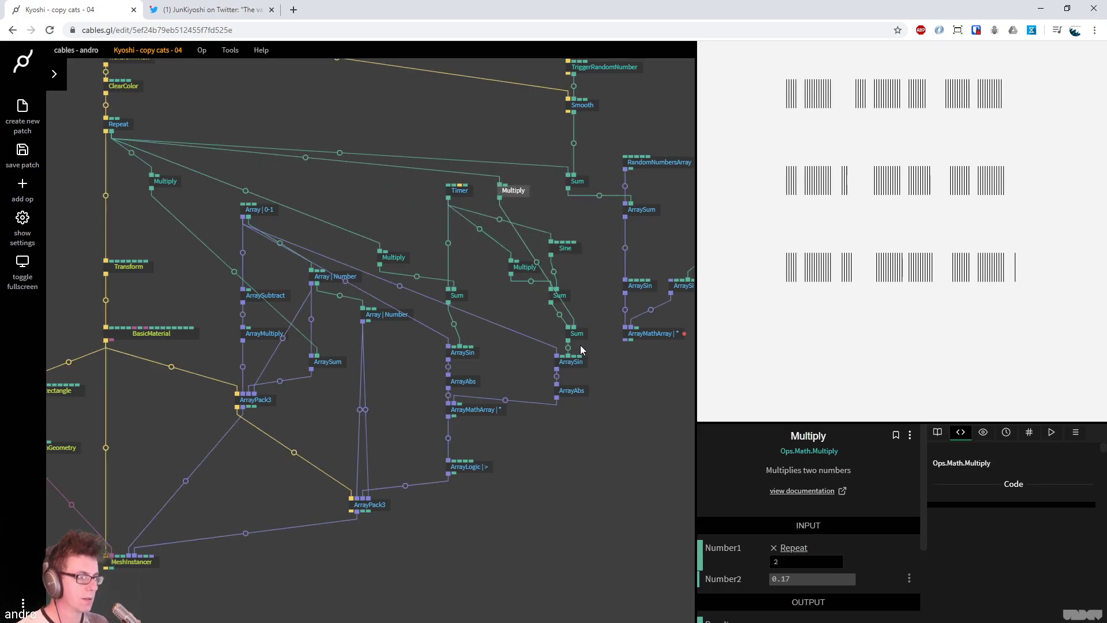
drag(577, 335, 420, 196)
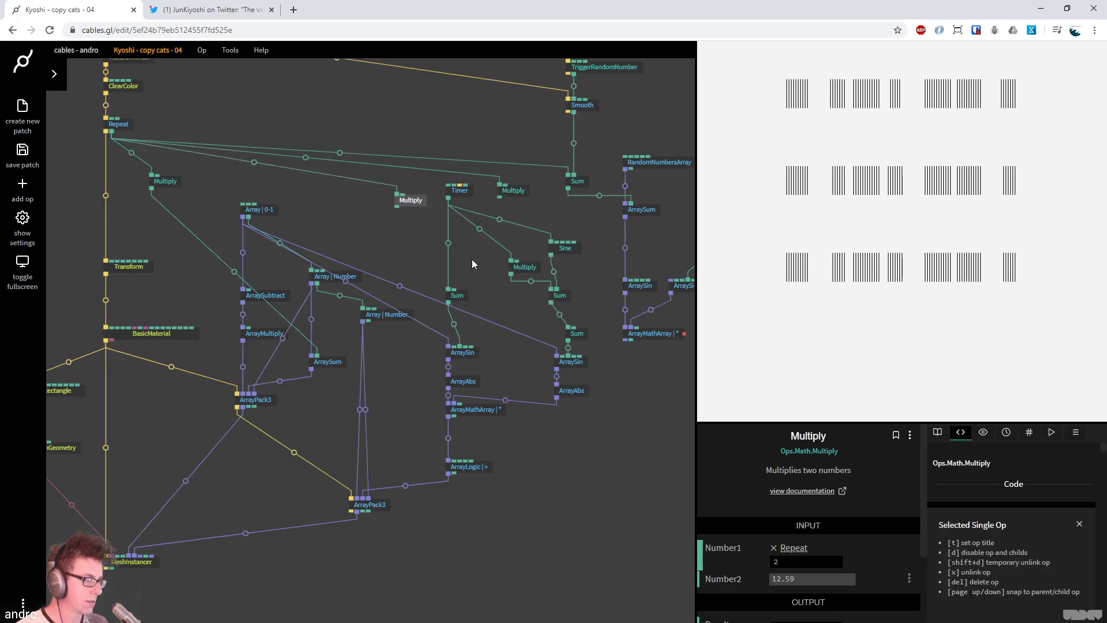
click(454, 292)
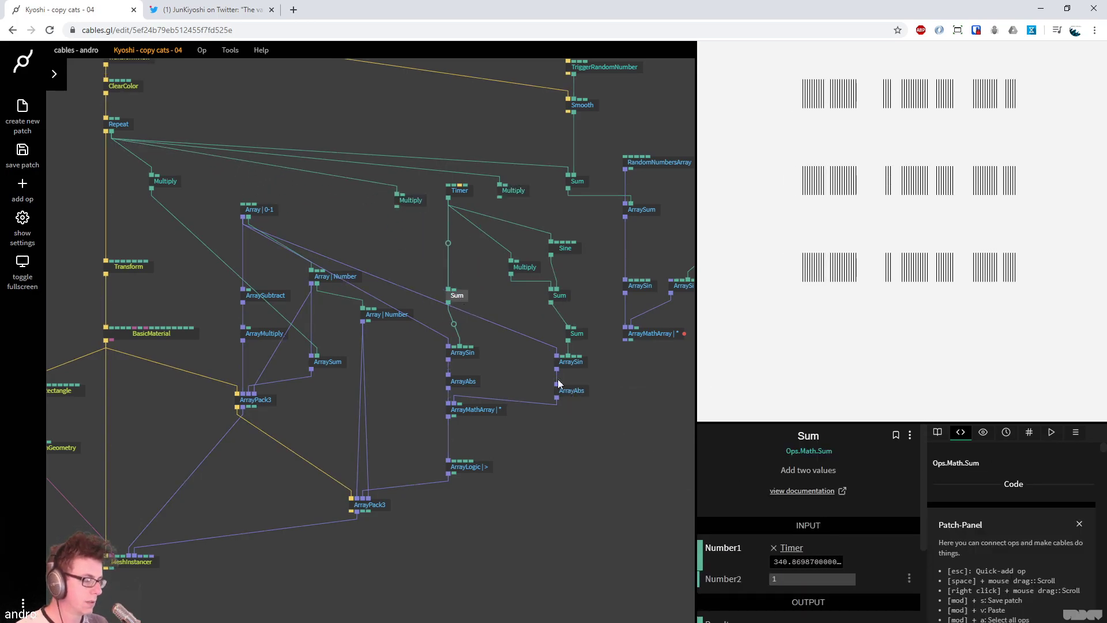
click(411, 204)
shift+click(513, 192)
key(Delete)
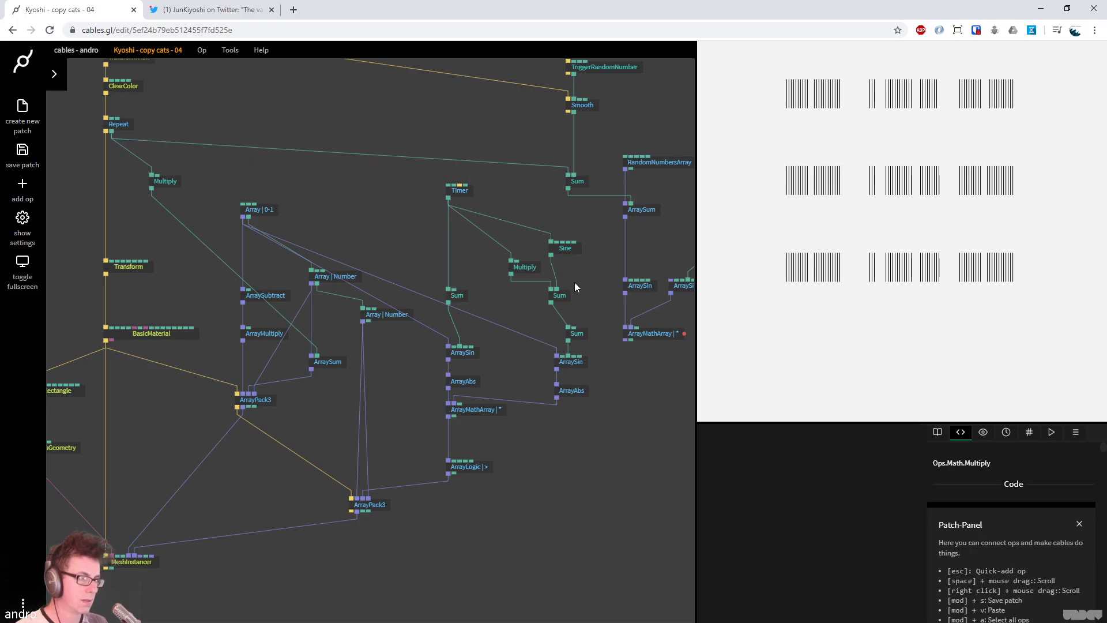
Insert a Sum op into the link between the Timer and the Sine, and place it just above the Sine
click(524, 267)
click(568, 249)
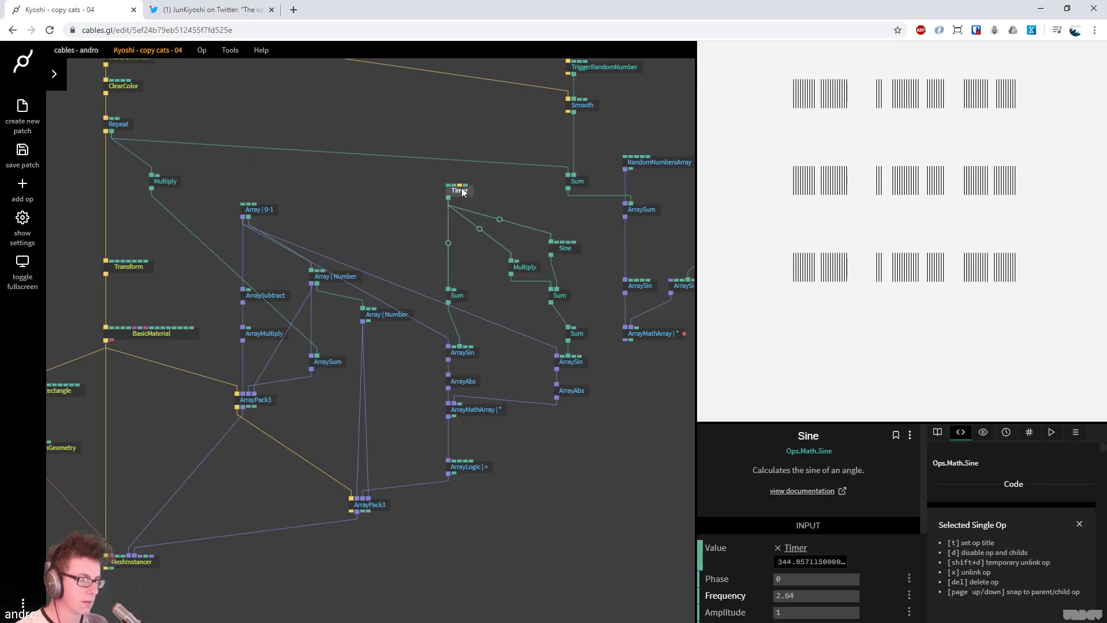
click(462, 191)
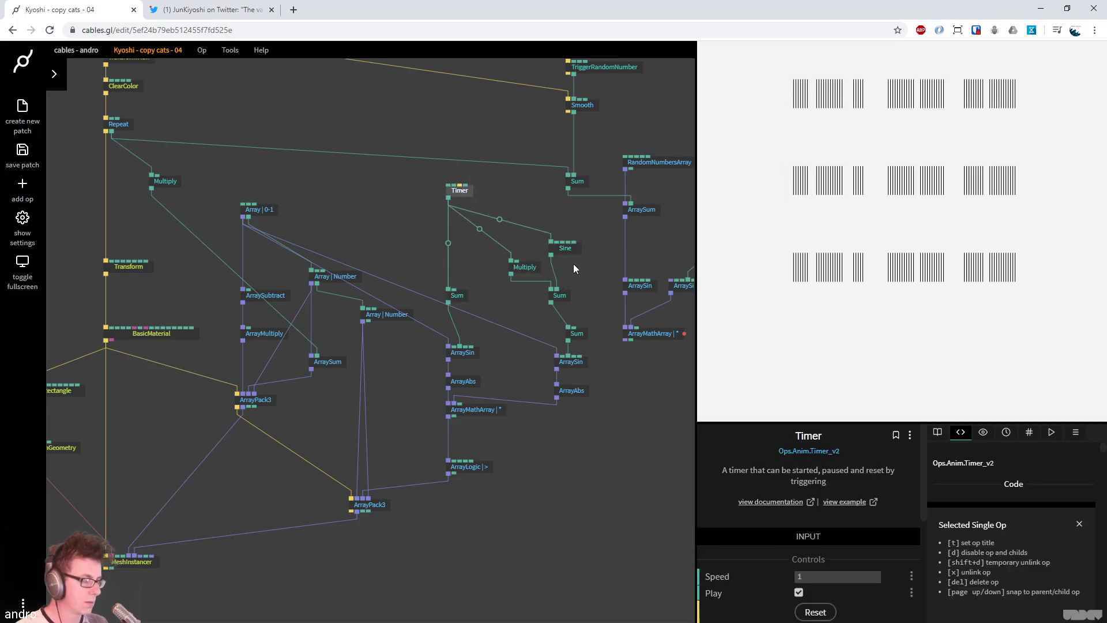
click(499, 222)
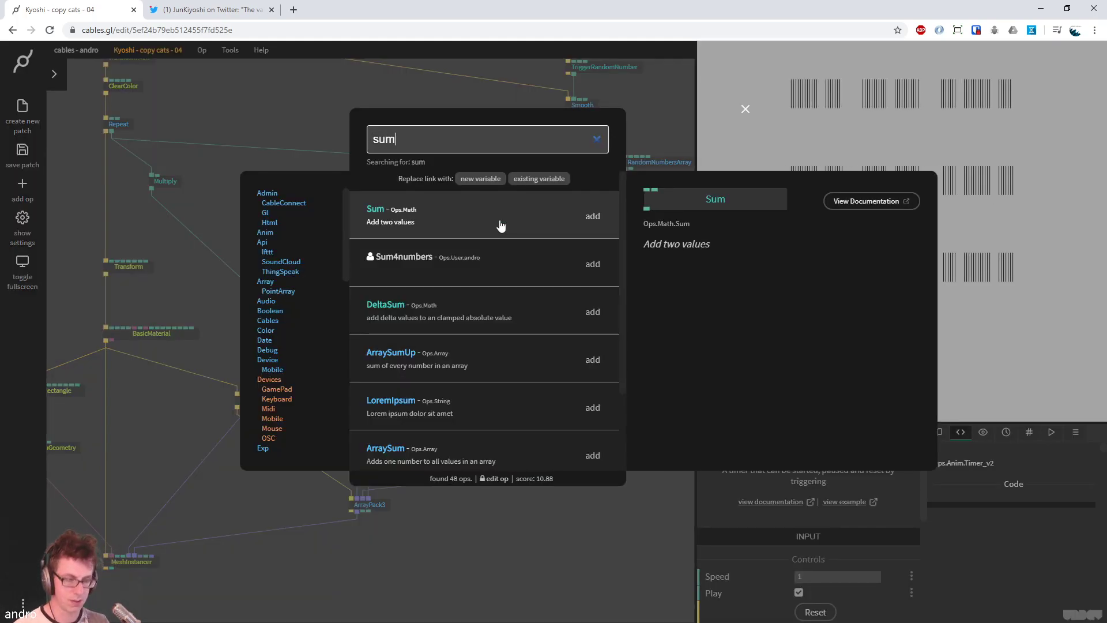
click(500, 224)
drag(458, 229, 539, 220)
Add a Multiply op fed by Repeat's index and link its result into the second input of the Sum above the Sine
click(169, 183)
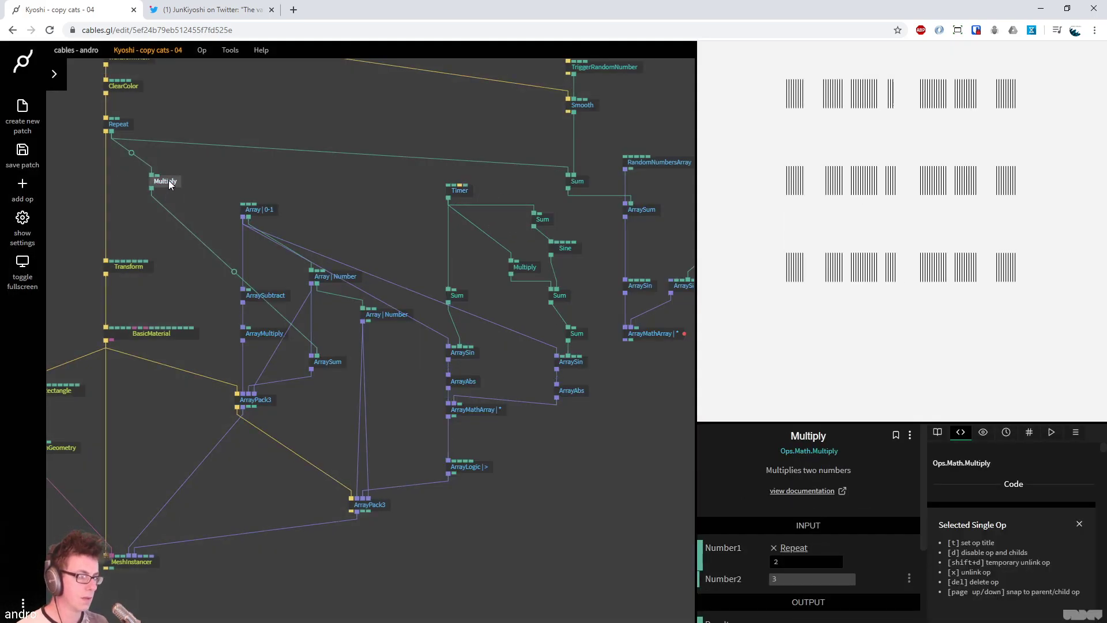
drag(113, 134, 369, 177)
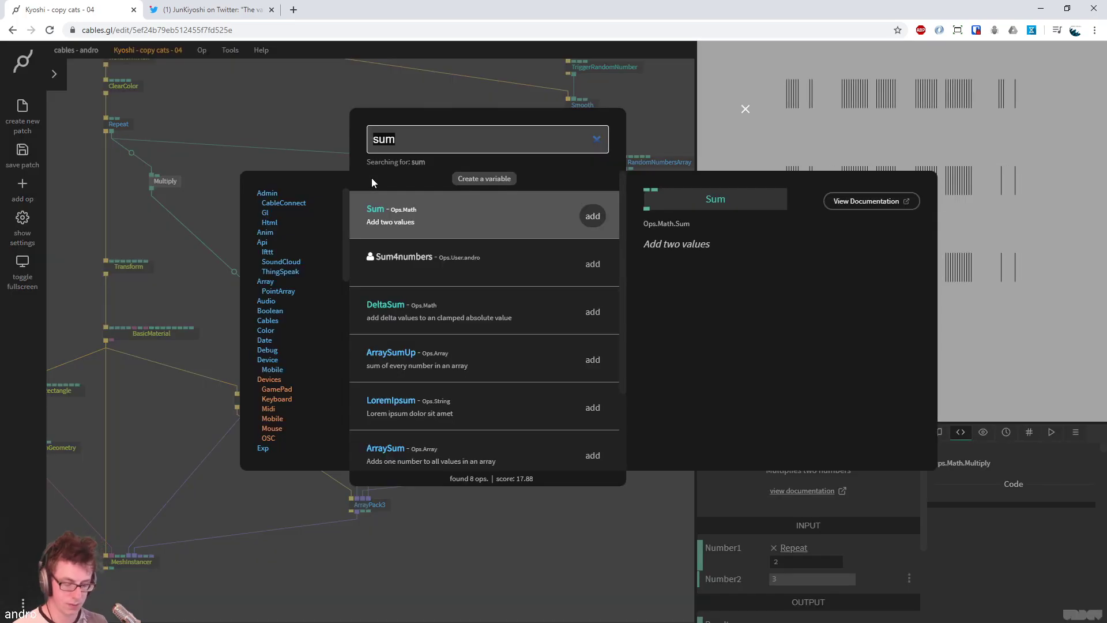
text(multipl)
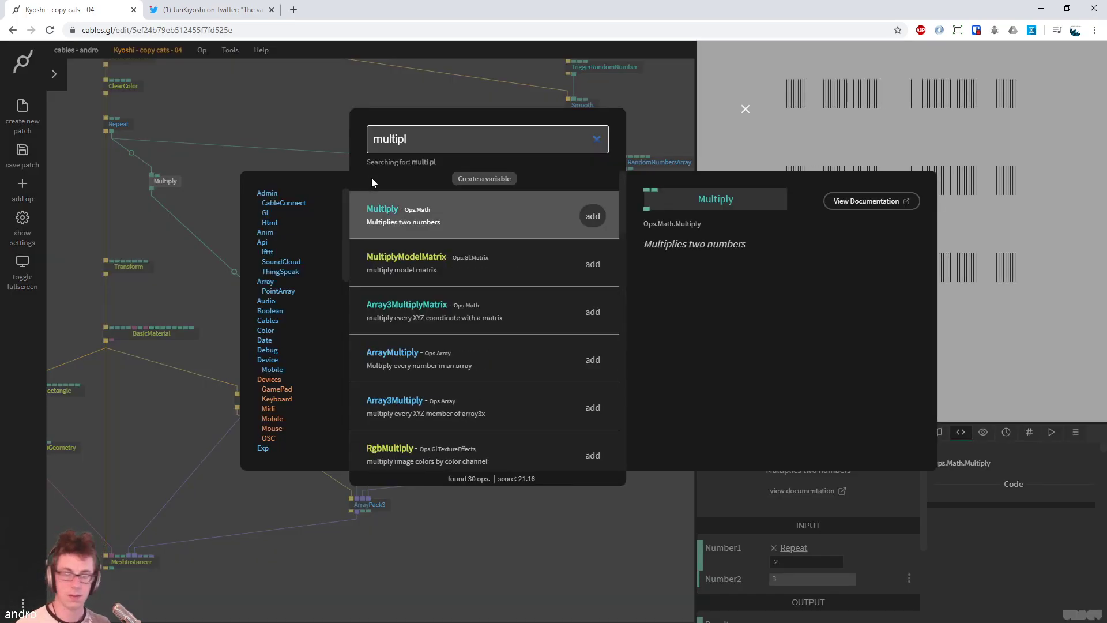
key(Return)
drag(368, 189, 543, 218)
click(569, 217)
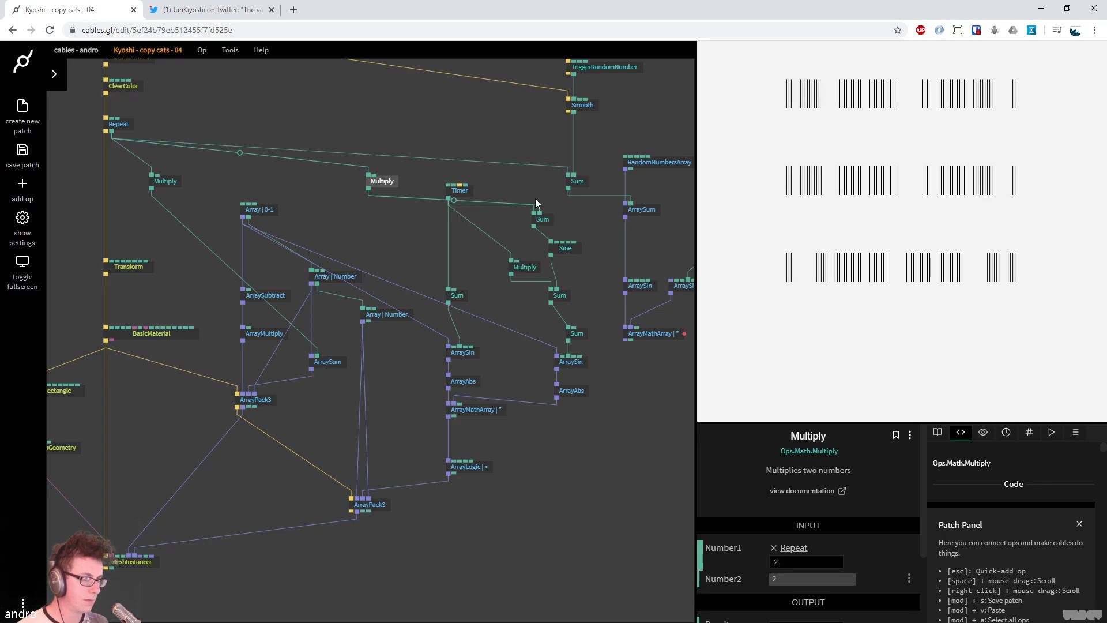
Check the reference tweet's animation and set the Frequency of the first ArraySin to 9.53
click(179, 10)
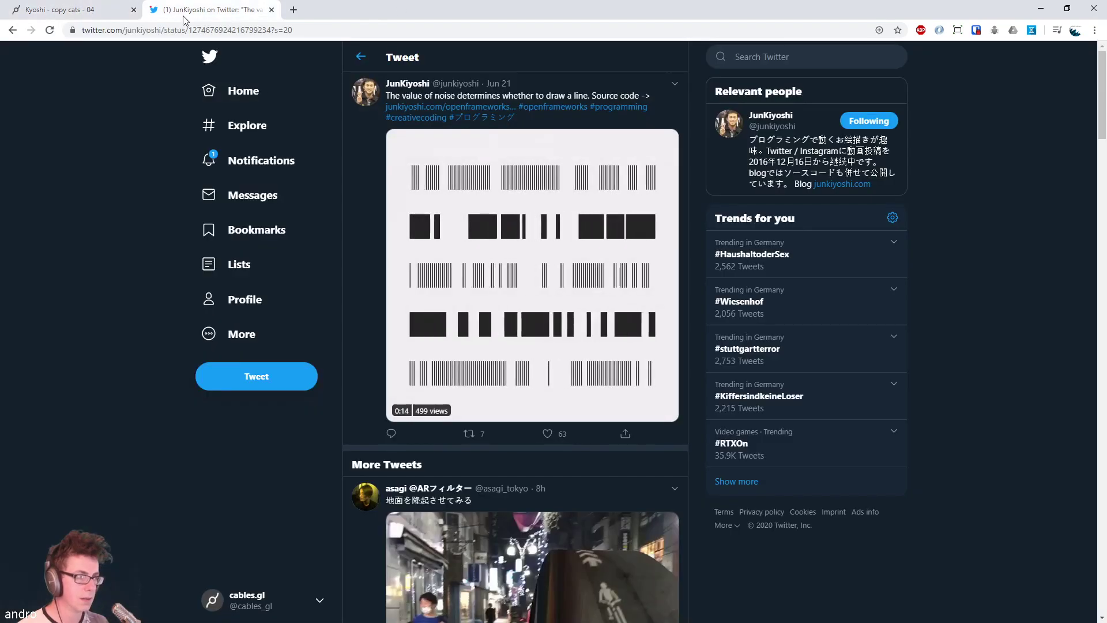
click(70, 10)
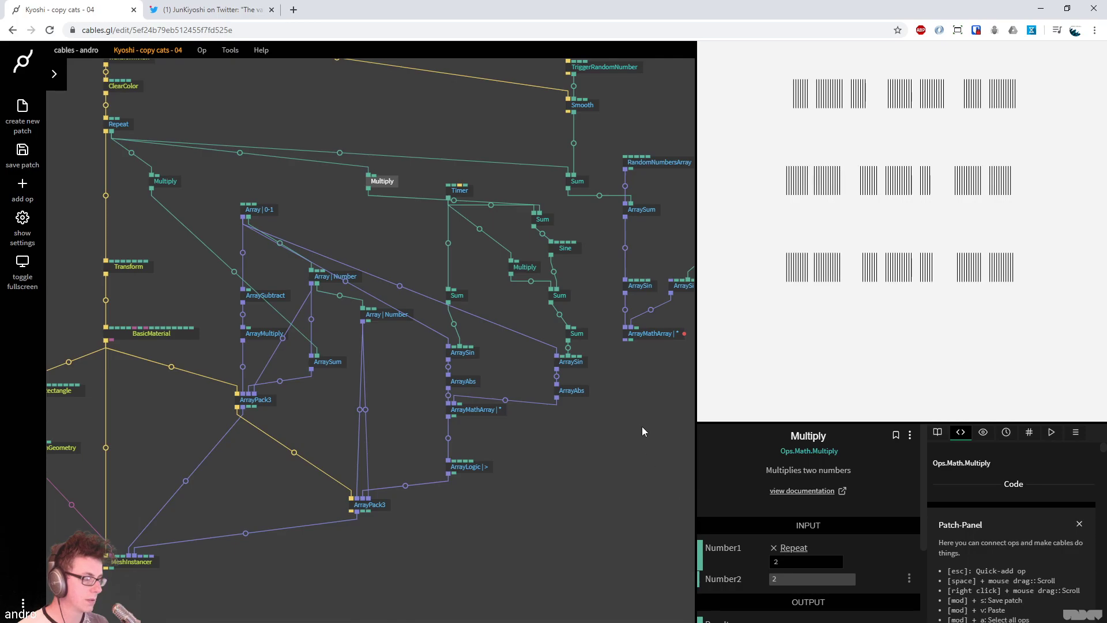
click(464, 352)
scroll(844, 577, down, 2)
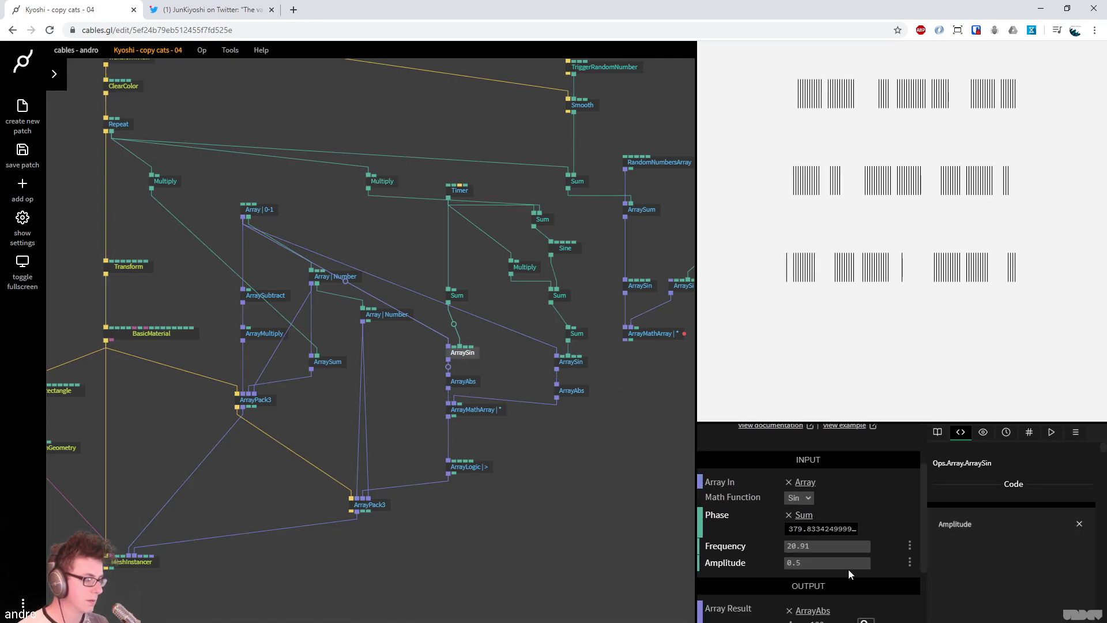
drag(834, 551, 804, 545)
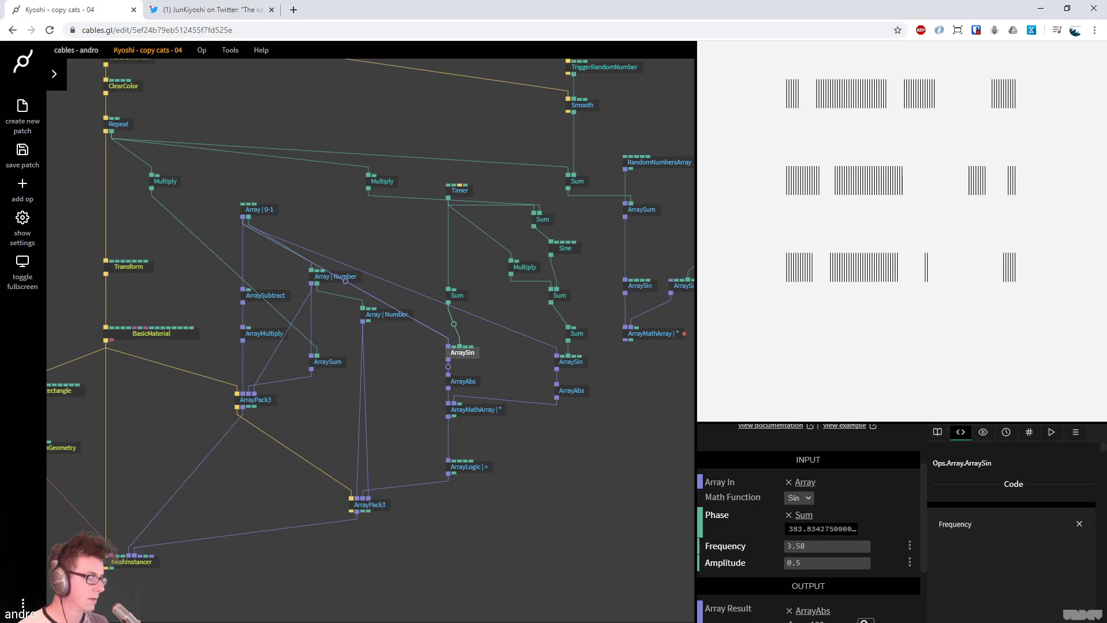
drag(818, 546, 843, 546)
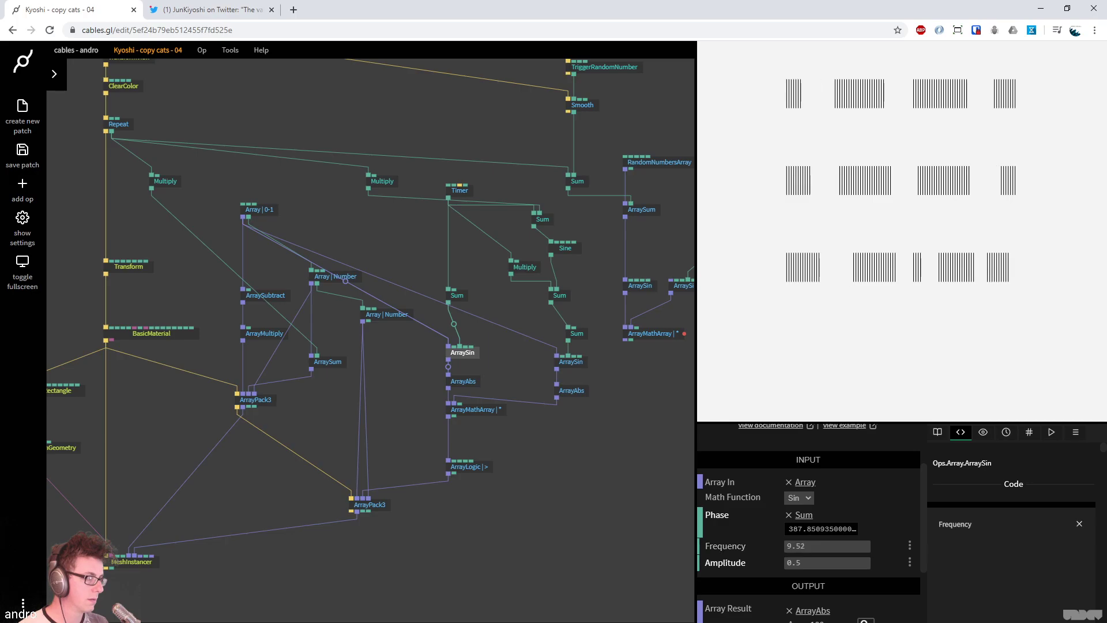
Set the Frequency of the second ArraySin, fed by the Sine chain, to 15.59
drag(501, 439, 367, 449)
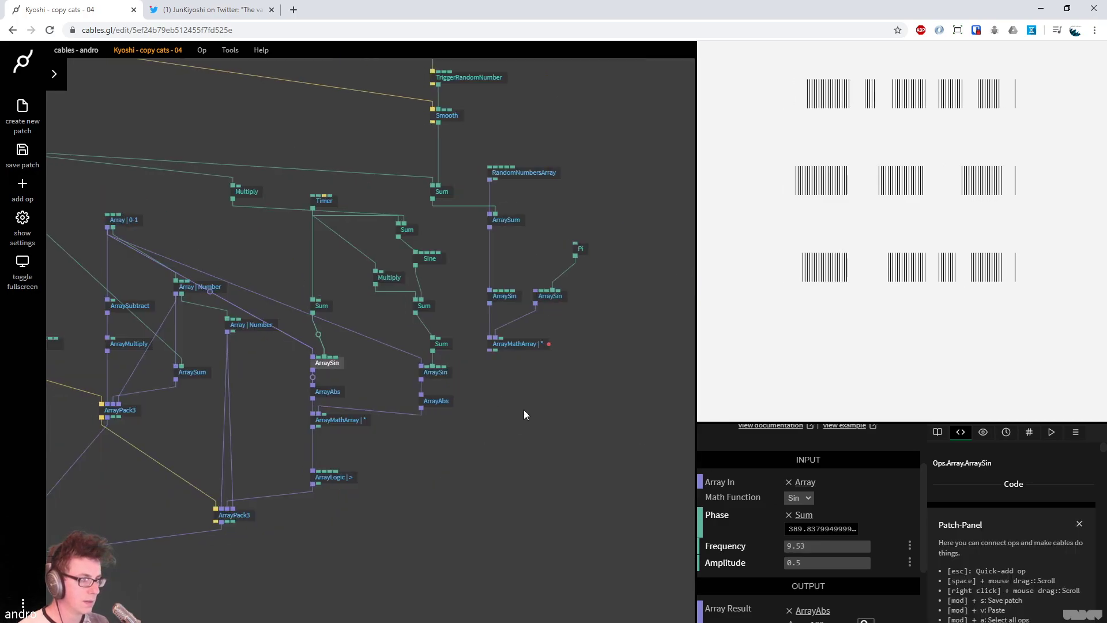
click(568, 363)
drag(817, 544, 853, 543)
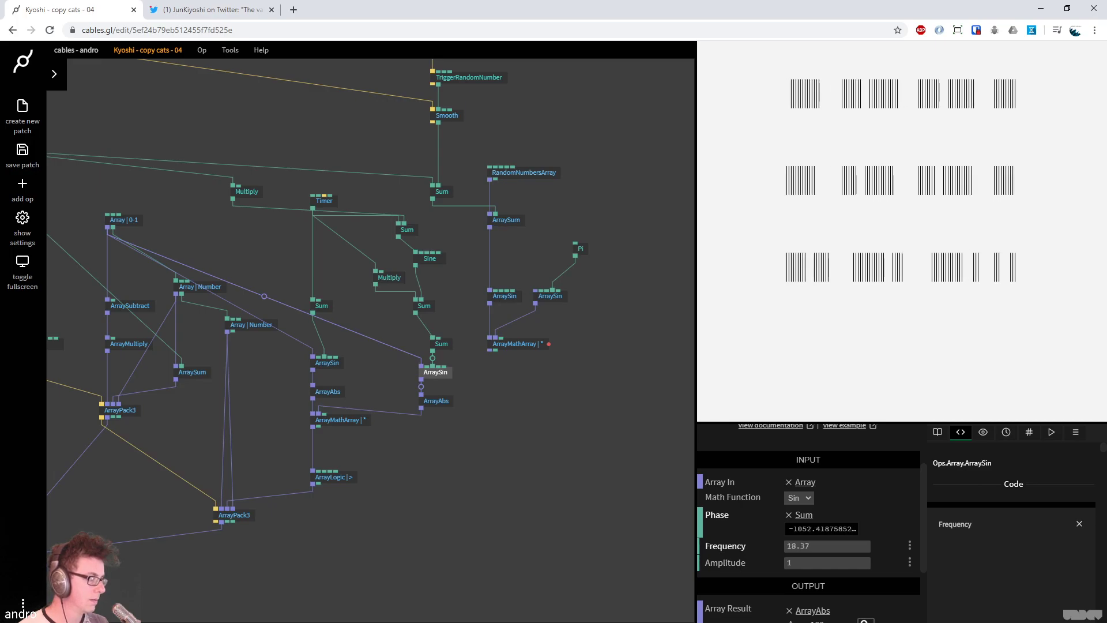
drag(853, 546, 865, 546)
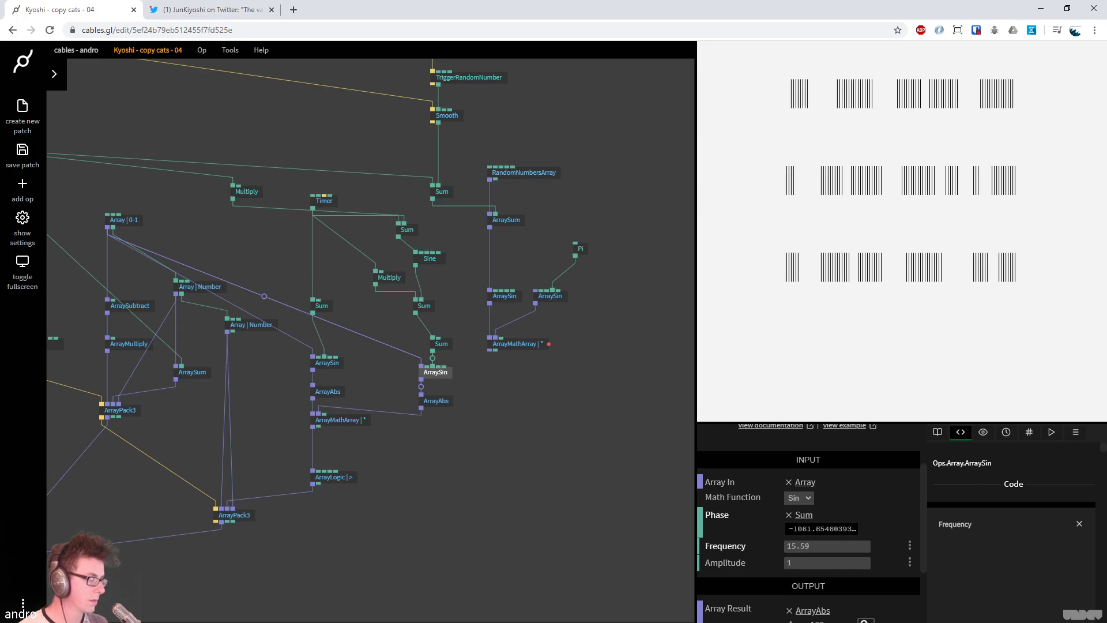
Move the unused random-number op group up and away from the stripe-phase ops, and save the patch
drag(604, 415, 566, 445)
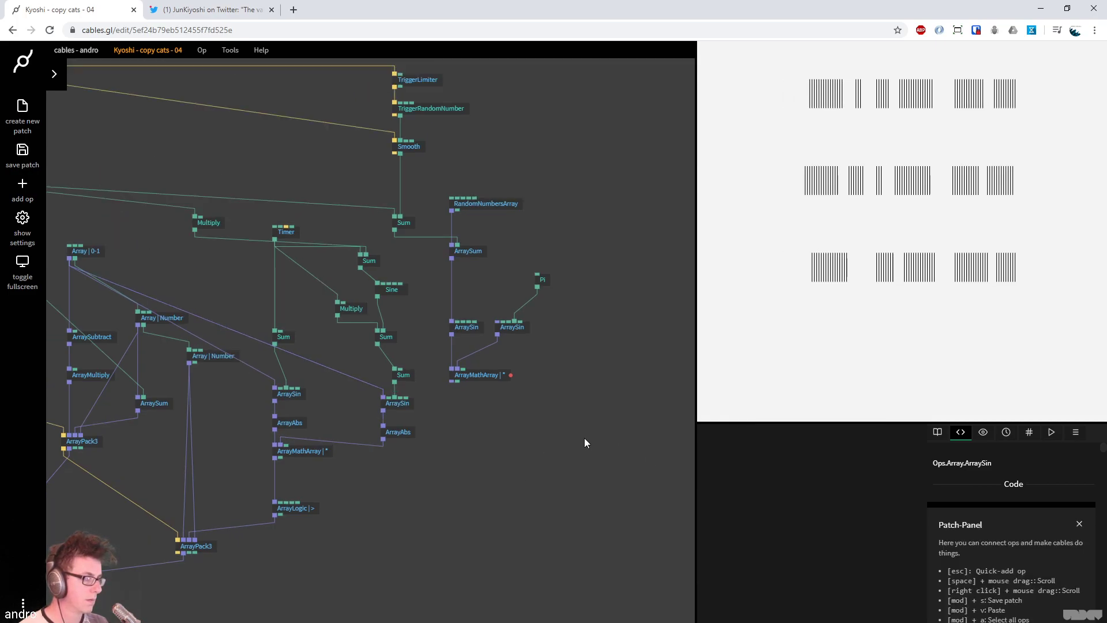
scroll(371, 300, down, 1)
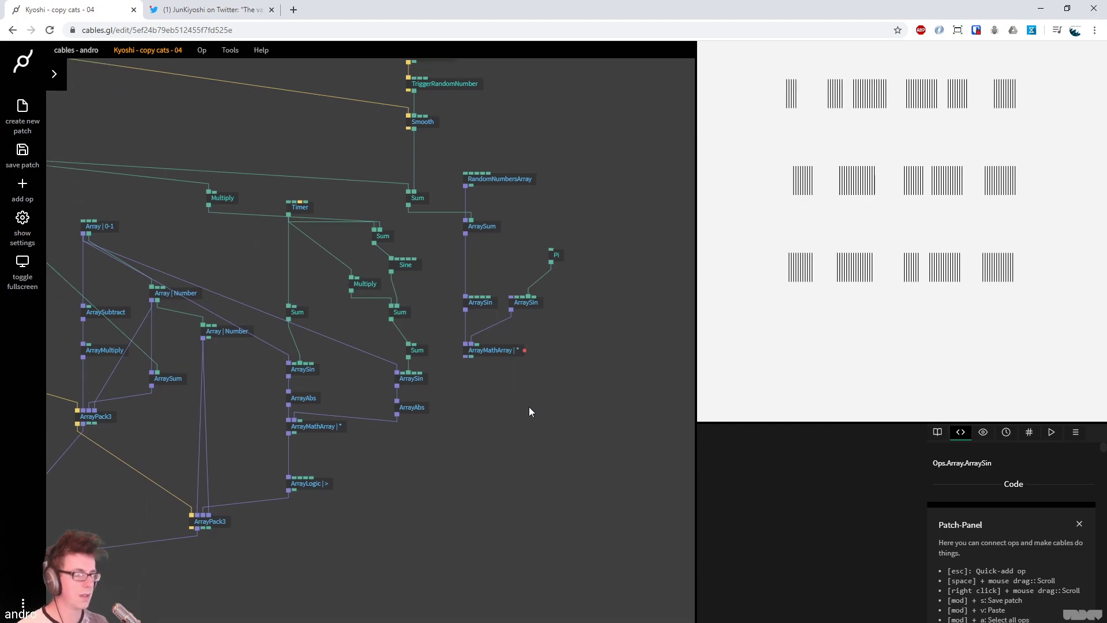
scroll(529, 412, up, 3)
drag(524, 459, 379, 102)
click(374, 275)
drag(465, 259, 631, 164)
drag(516, 253, 572, 375)
click(567, 374)
key(ctrl+s)
Tidy the phase ops, placing the Repeat-fed Multiply directly above the Sum that feeds the Sine
drag(534, 418, 563, 256)
drag(337, 347, 349, 346)
drag(344, 247, 358, 236)
click(311, 207)
drag(279, 230, 424, 195)
scroll(630, 417, left, 3)
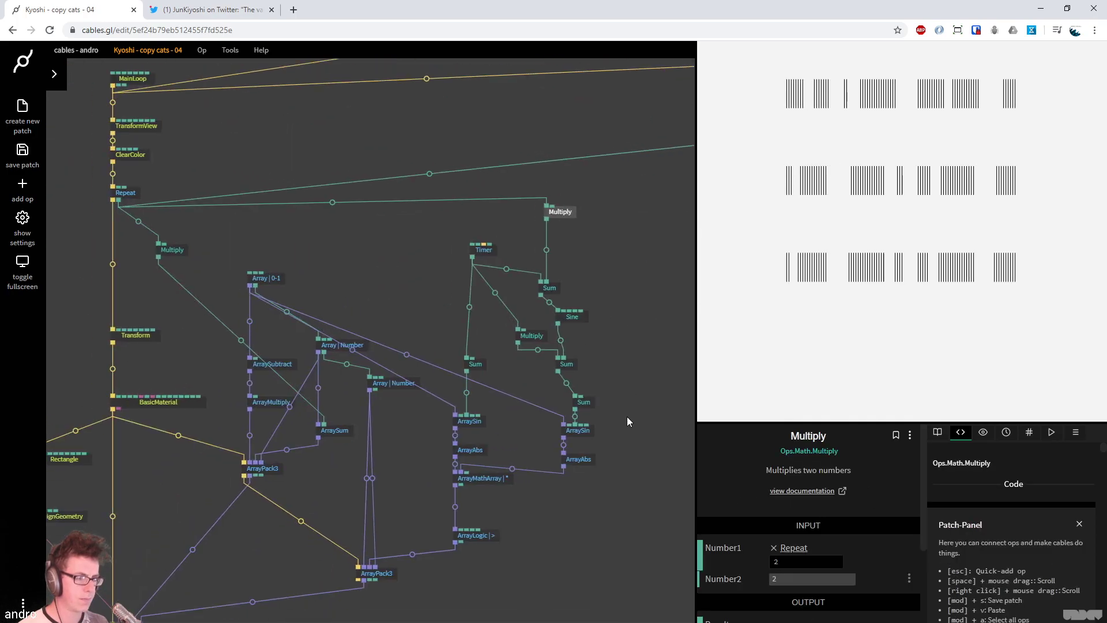
click(630, 418)
scroll(328, 433, right, 3)
scroll(329, 432, down, 2)
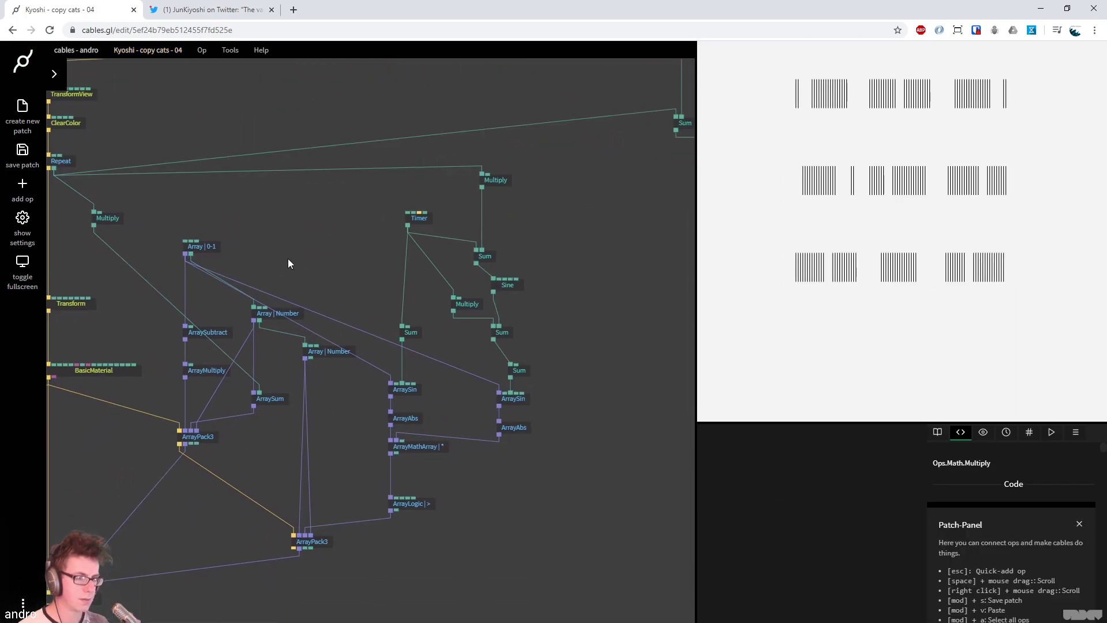
Compare the output with the reference tweet and duplicate the Rectangle, AlignGeometry and MeshInstancer ops below the original MeshInstancer
click(213, 10)
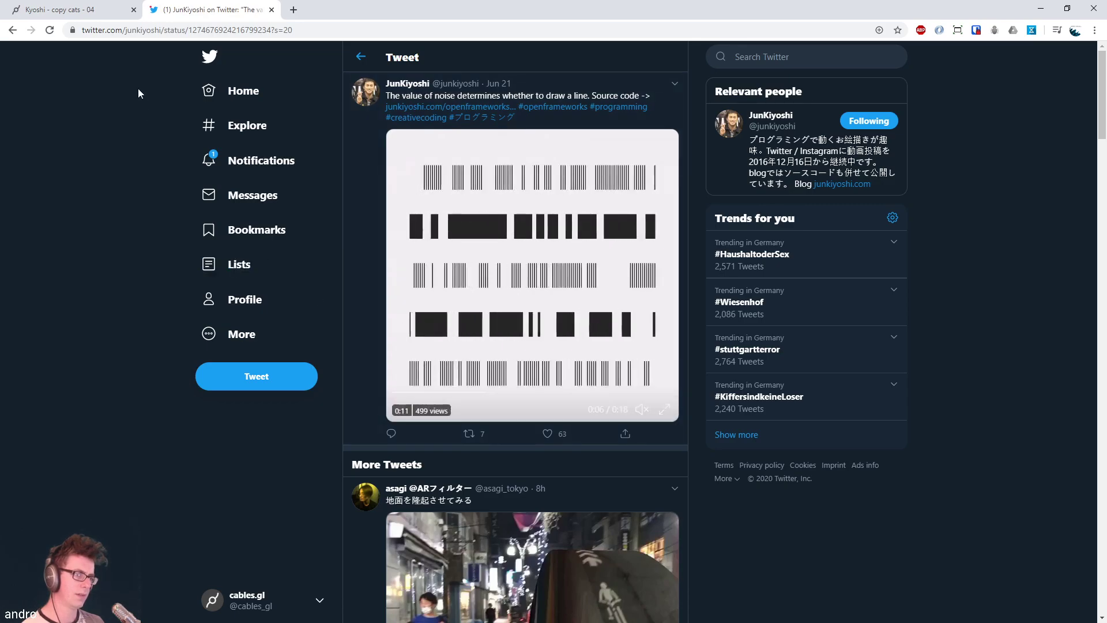
click(83, 17)
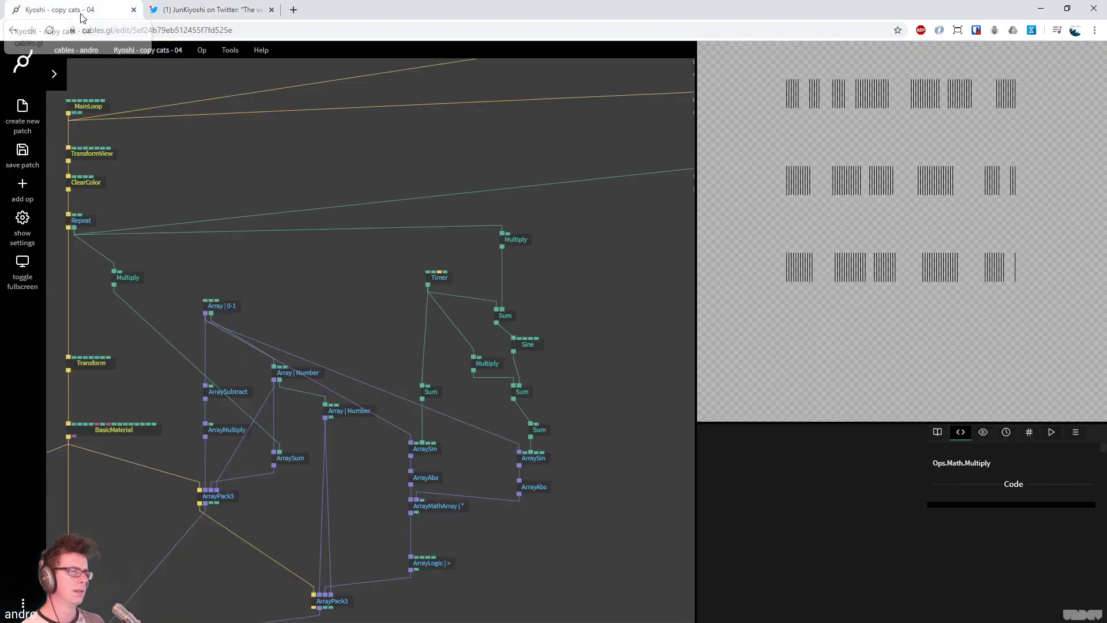
drag(285, 400, 358, 164)
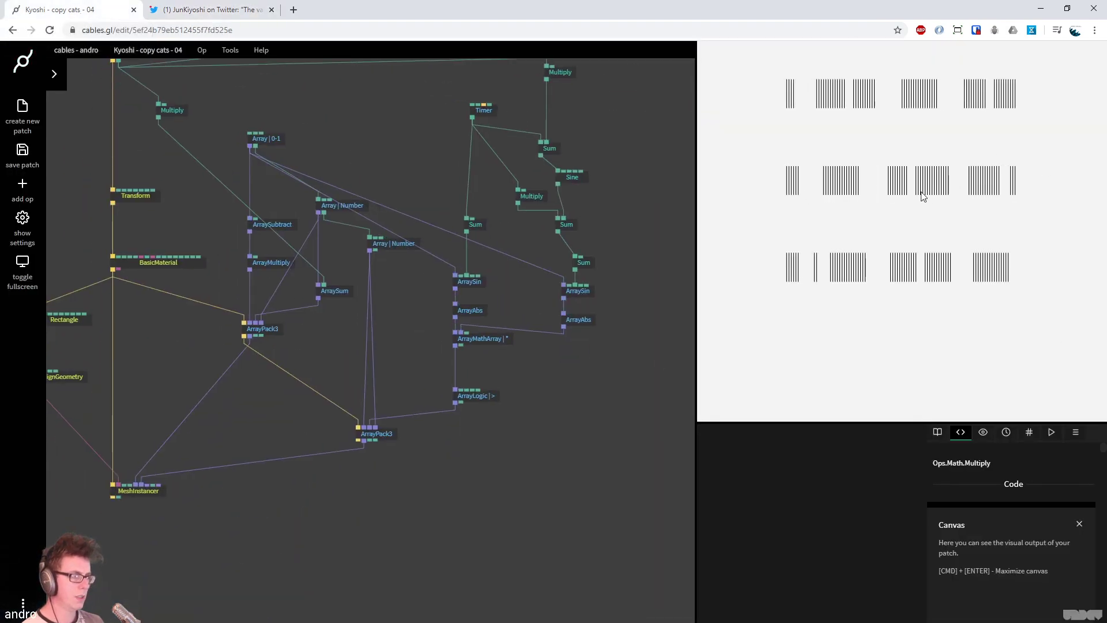
drag(447, 531, 413, 548)
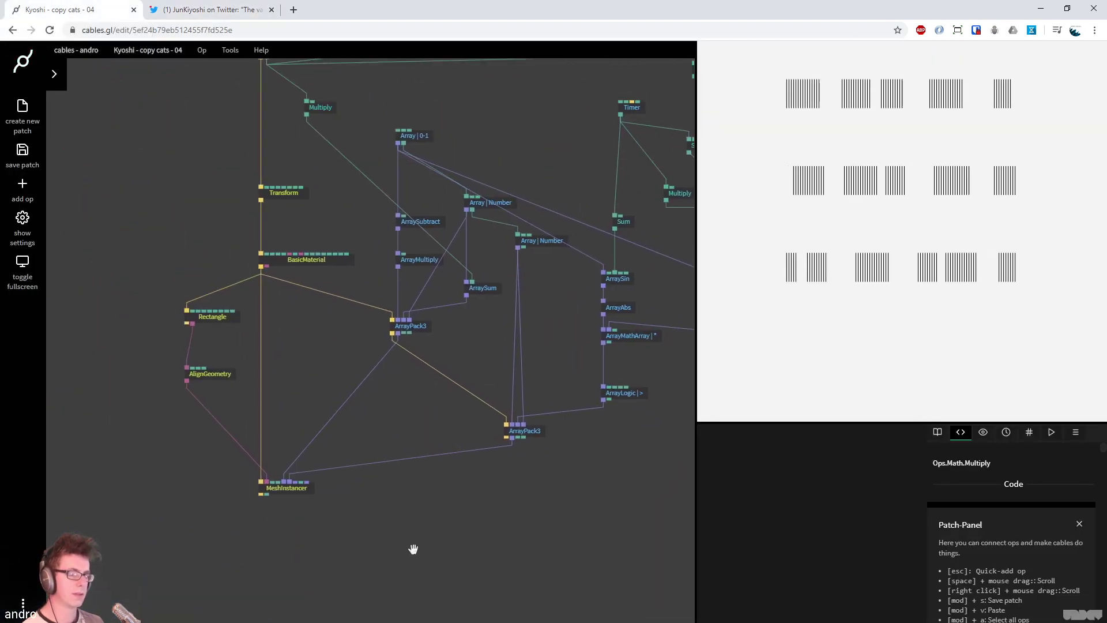
click(242, 372)
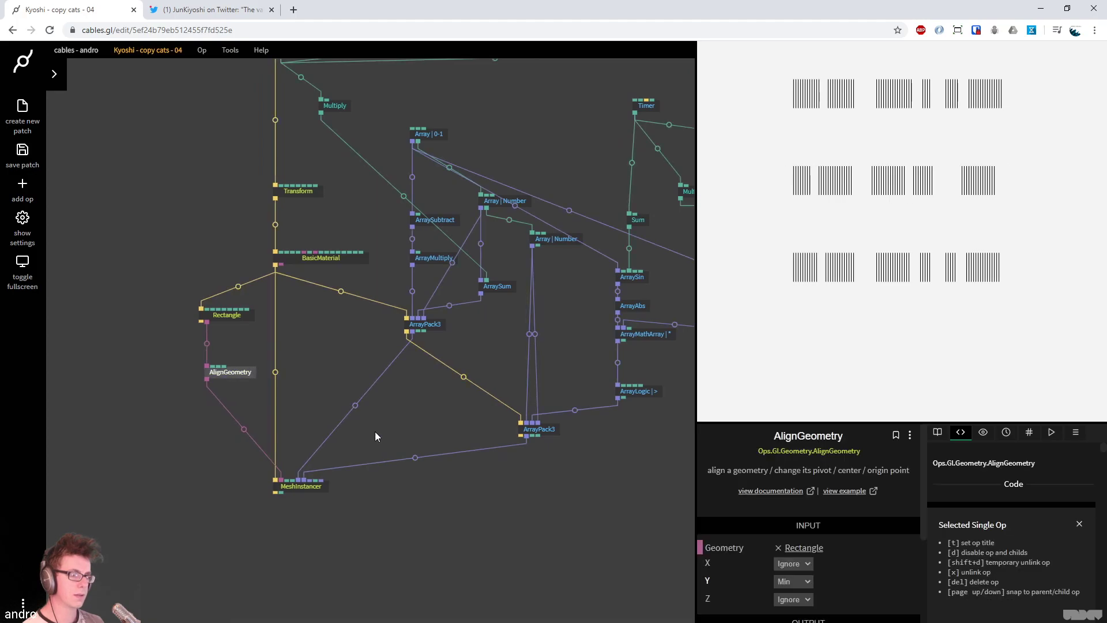
drag(373, 439, 384, 397)
drag(328, 526, 126, 288)
key(ctrl+c)
drag(323, 558, 192, 509)
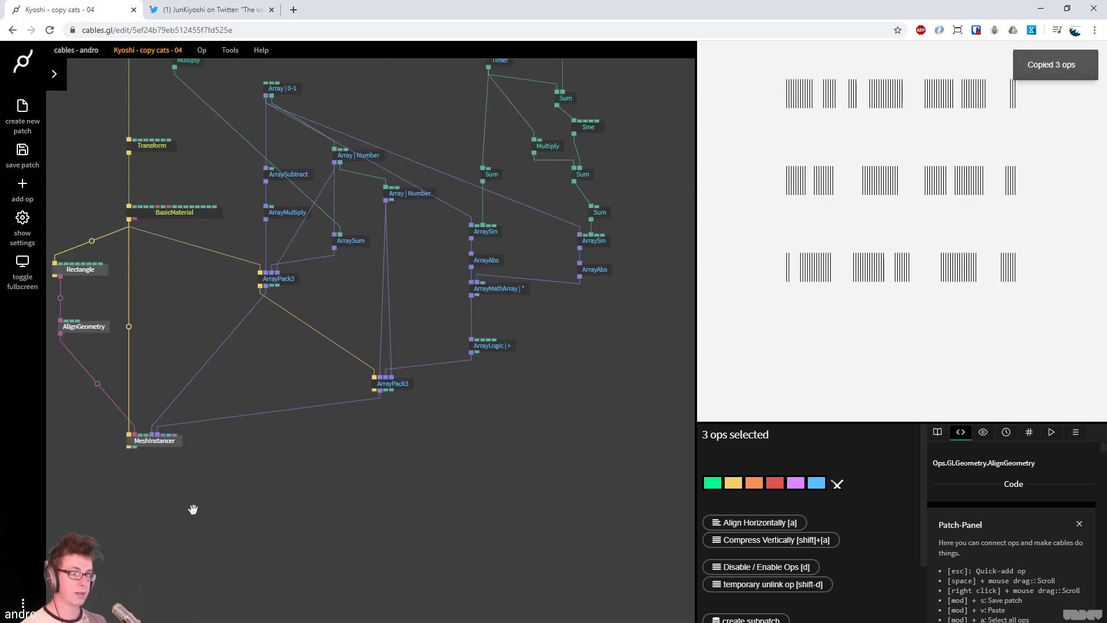
key(ctrl+v)
scroll(306, 440, down, 4)
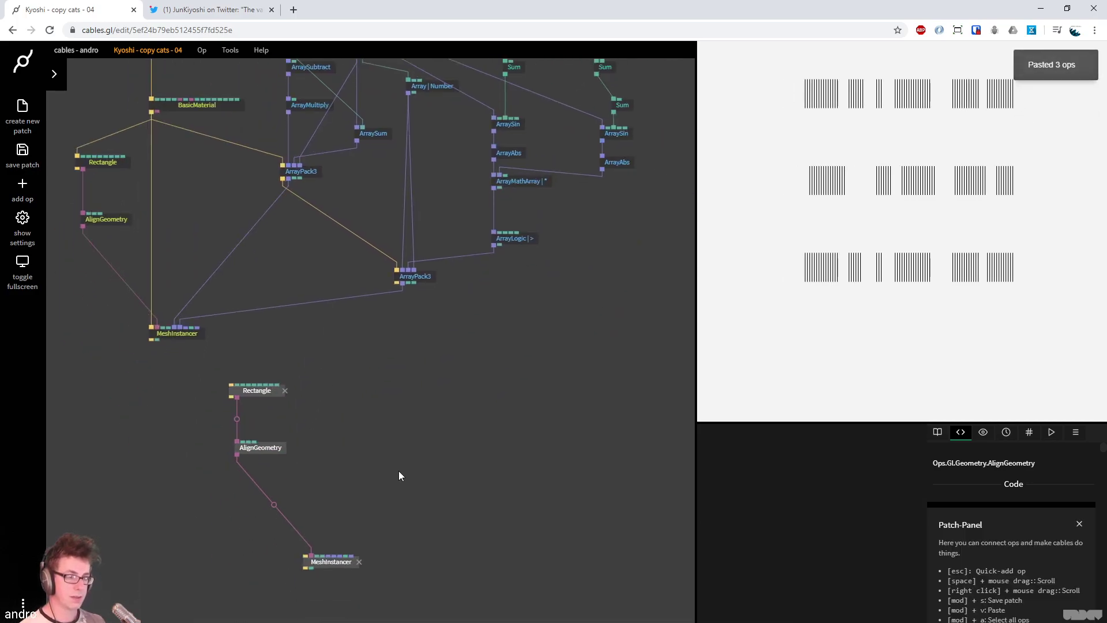
drag(336, 562, 348, 476)
Link the BasicMaterial's trigger output to both the duplicated MeshInstancer and the duplicated Rectangle
scroll(220, 226, up, 4)
click(221, 208)
drag(187, 218, 373, 579)
drag(191, 216, 299, 503)
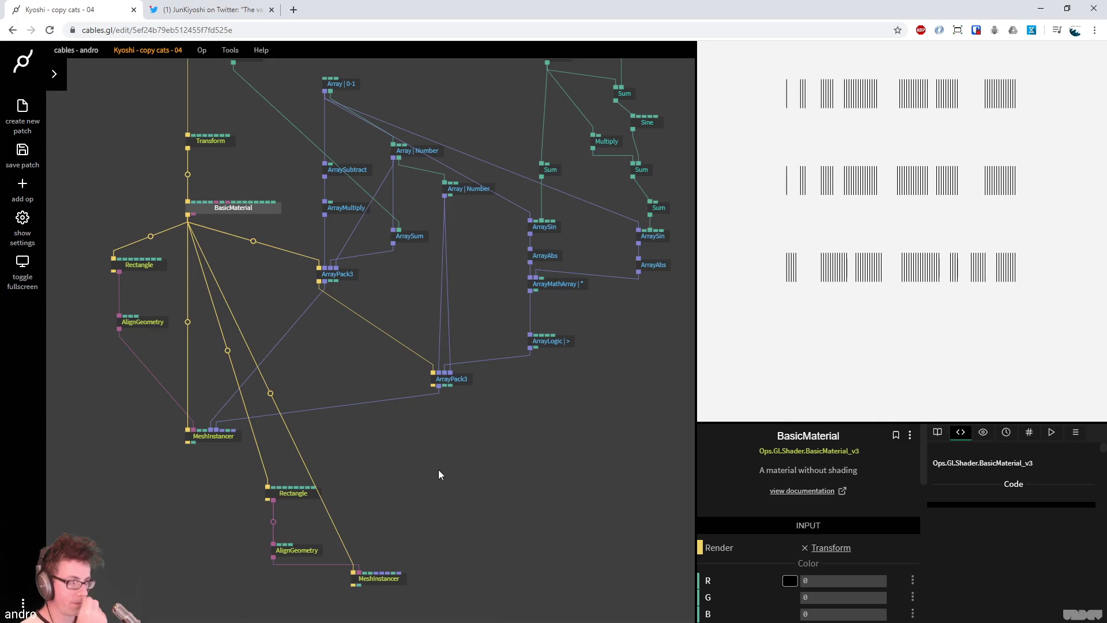
Insert a Transform op between the BasicMaterial and the duplicated MeshInstancer and raise its Y position
click(271, 396)
text(transform)
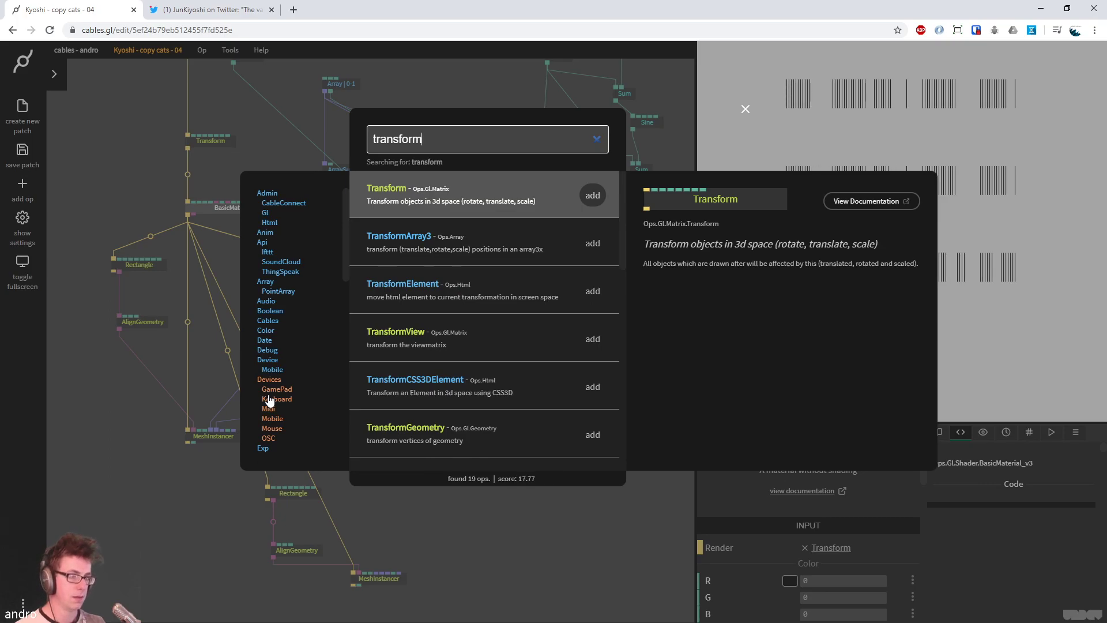
key(Return)
drag(802, 599, 828, 599)
scroll(504, 532, down, 1)
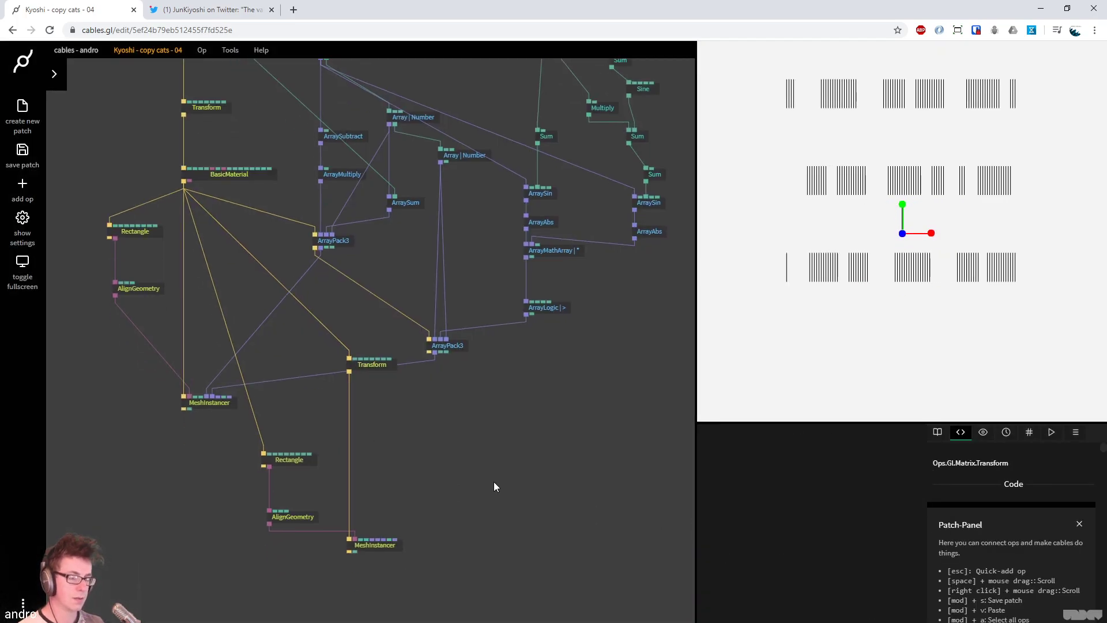
Move the new Transform down near the duplicated MeshInstancer and place the duplicated Rectangle and AlignGeometry to its right
drag(371, 365, 373, 512)
drag(323, 556, 468, 451)
click(469, 450)
scroll(404, 472, up, 2)
scroll(397, 486, down, 1)
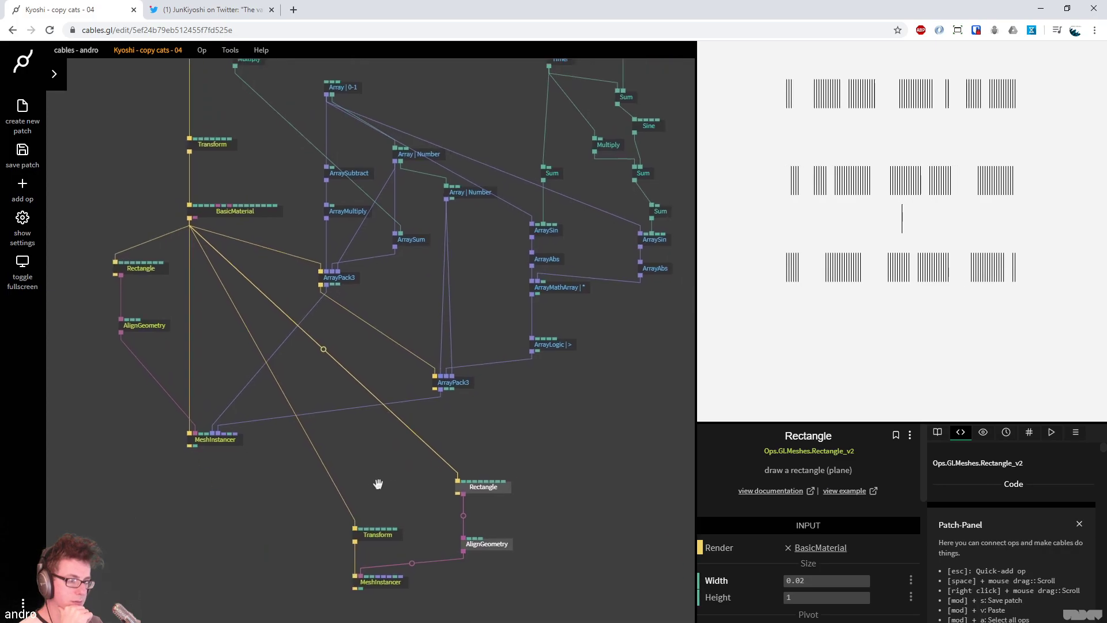
click(392, 475)
Make room below the new Transform and insert a BasicMaterial between it and the duplicated MeshInstancer
drag(376, 540, 375, 494)
click(356, 536)
text(basicma)
key(Return)
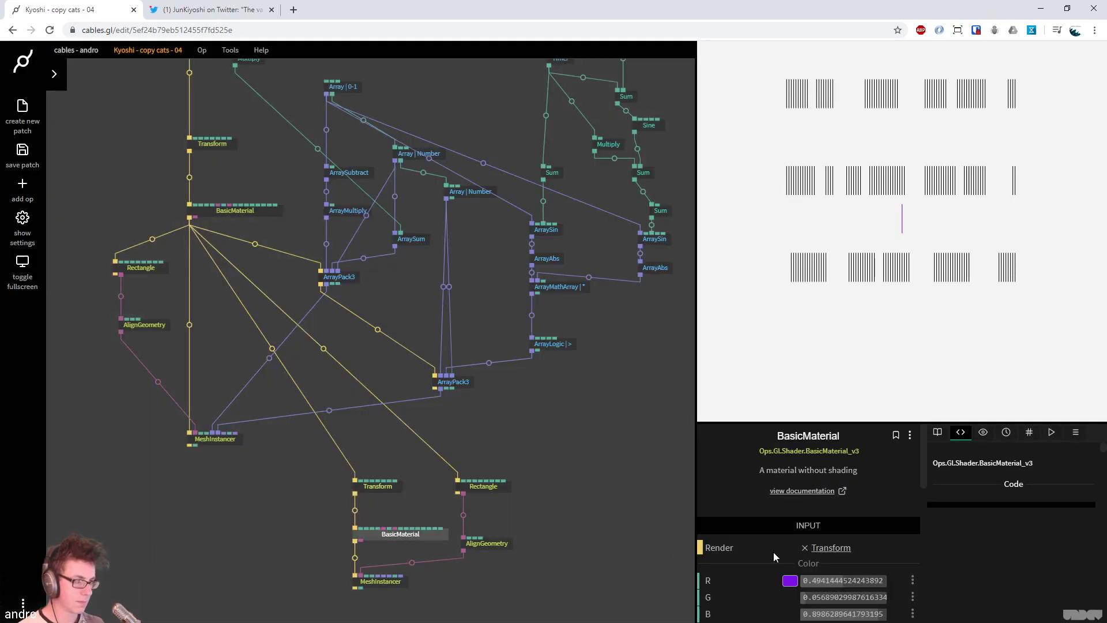
Link the upper ArrayPack3's array output to the positions input of the duplicated MeshInstancer
drag(509, 465, 462, 432)
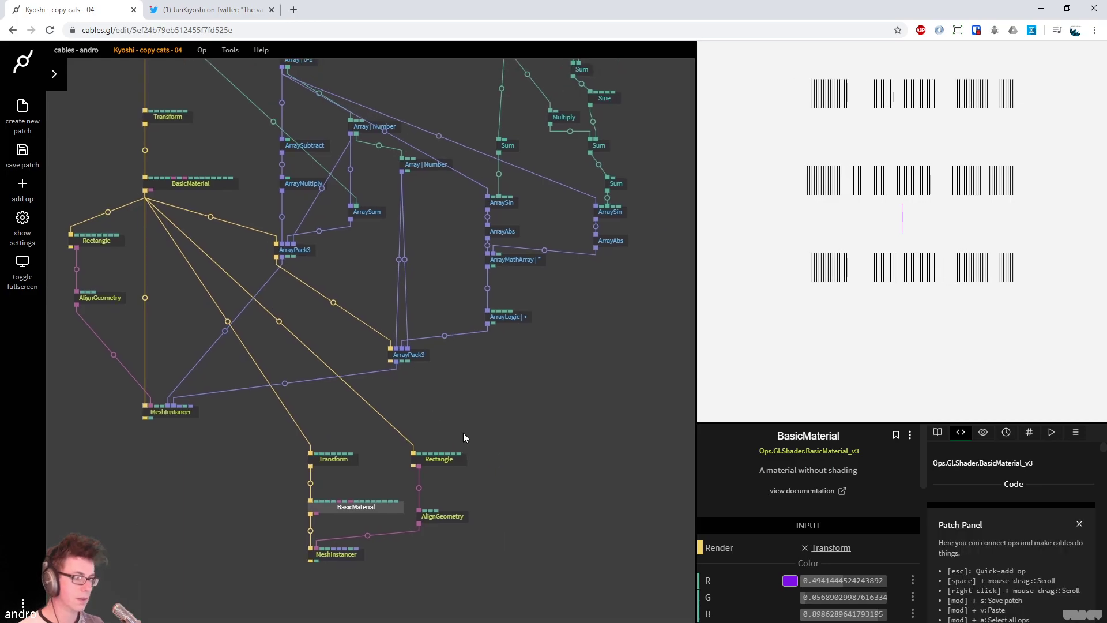
drag(460, 367, 420, 356)
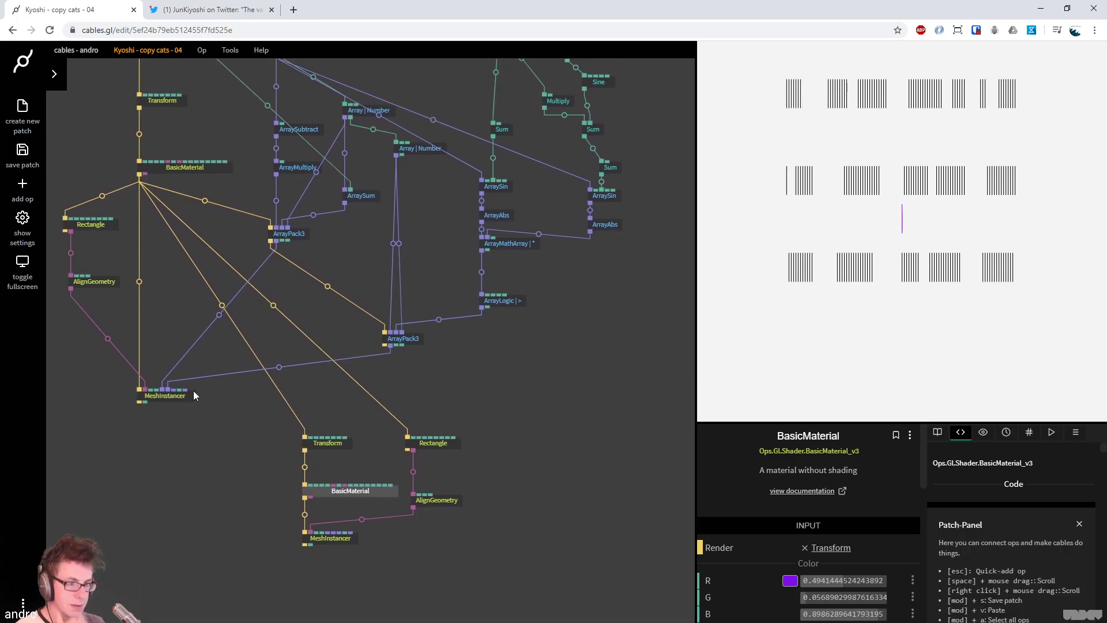
drag(275, 240, 333, 536)
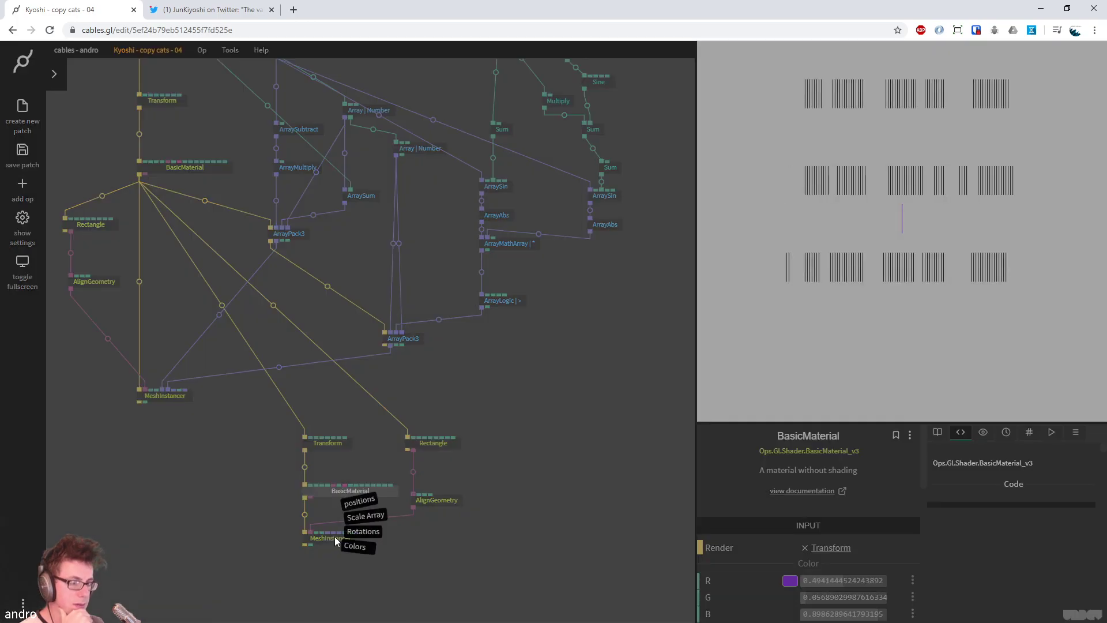
click(362, 504)
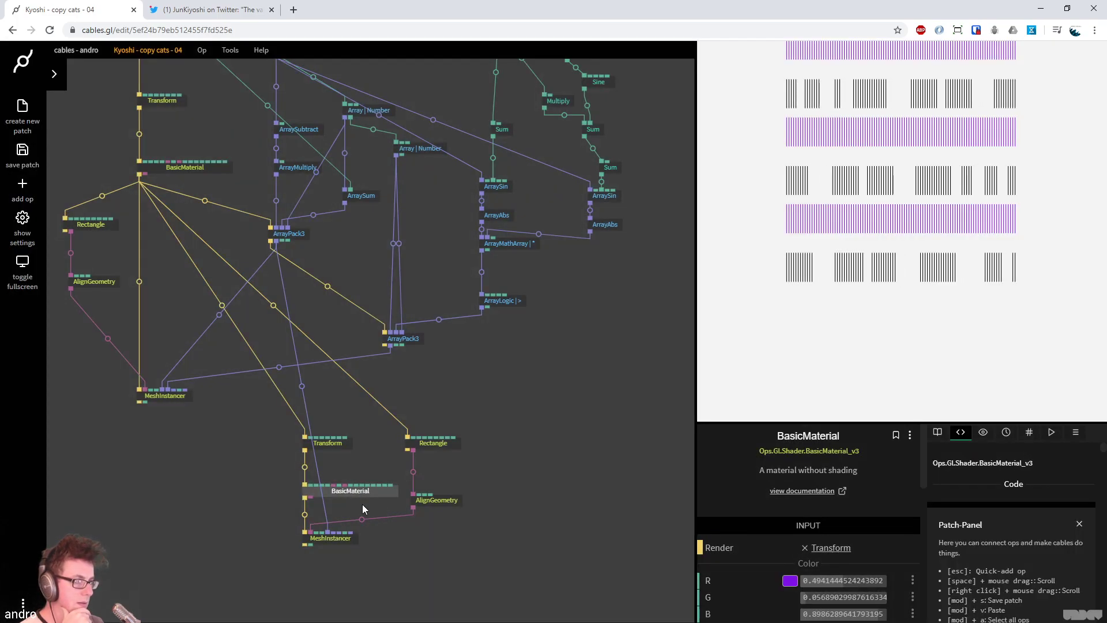
Set the Y position of the Transform above the duplicated MeshInstancer to -1.5
drag(513, 411, 513, 413)
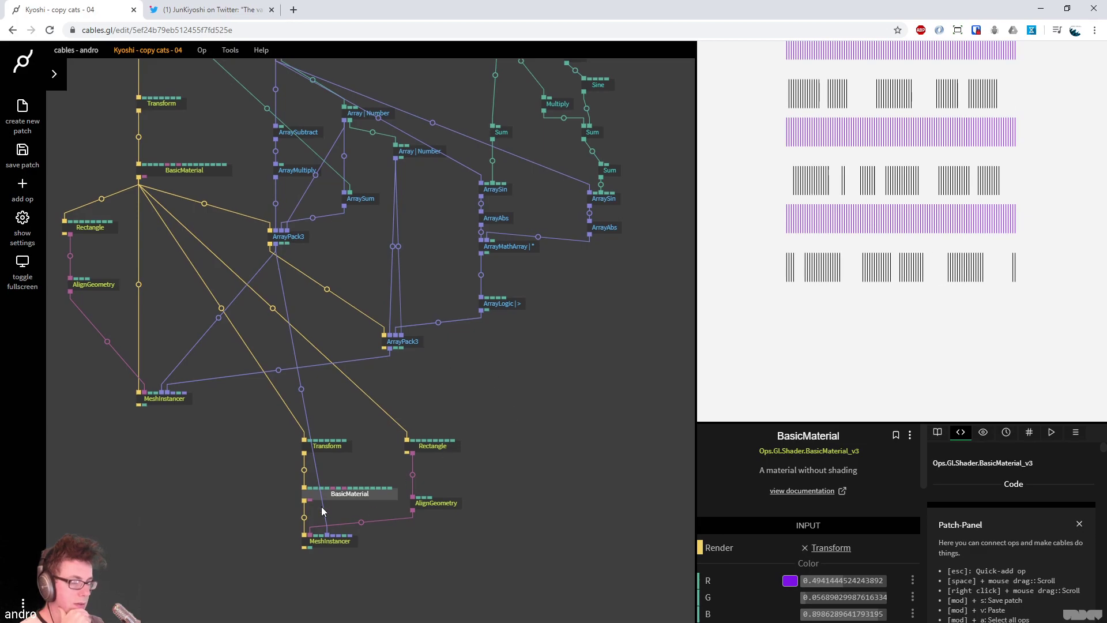
click(339, 446)
drag(804, 597, 617, 597)
click(816, 596)
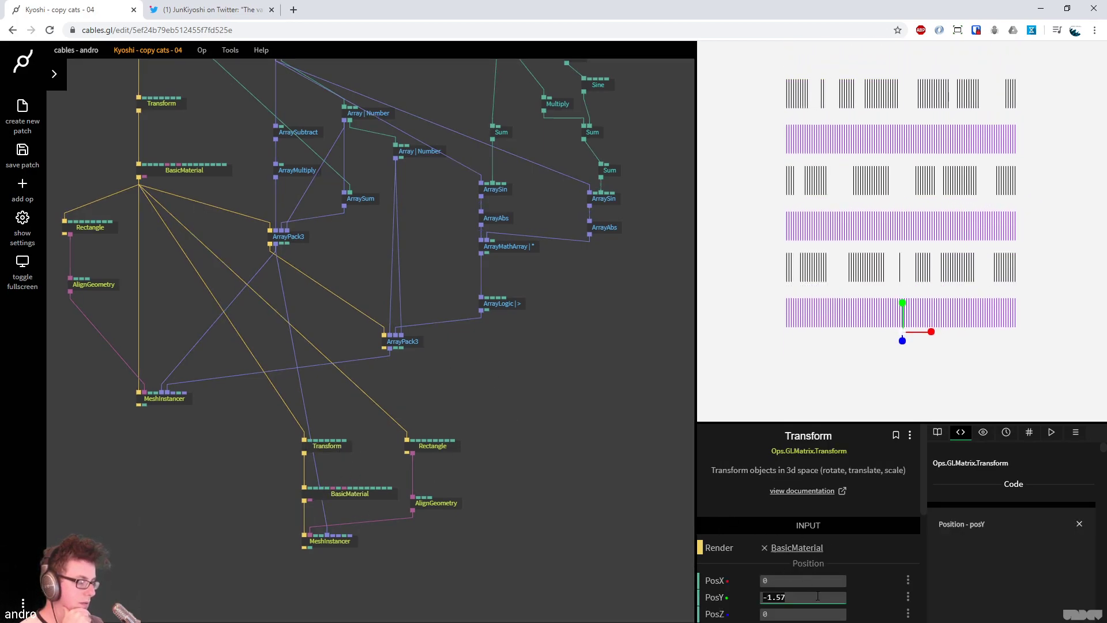
text(-1.5)
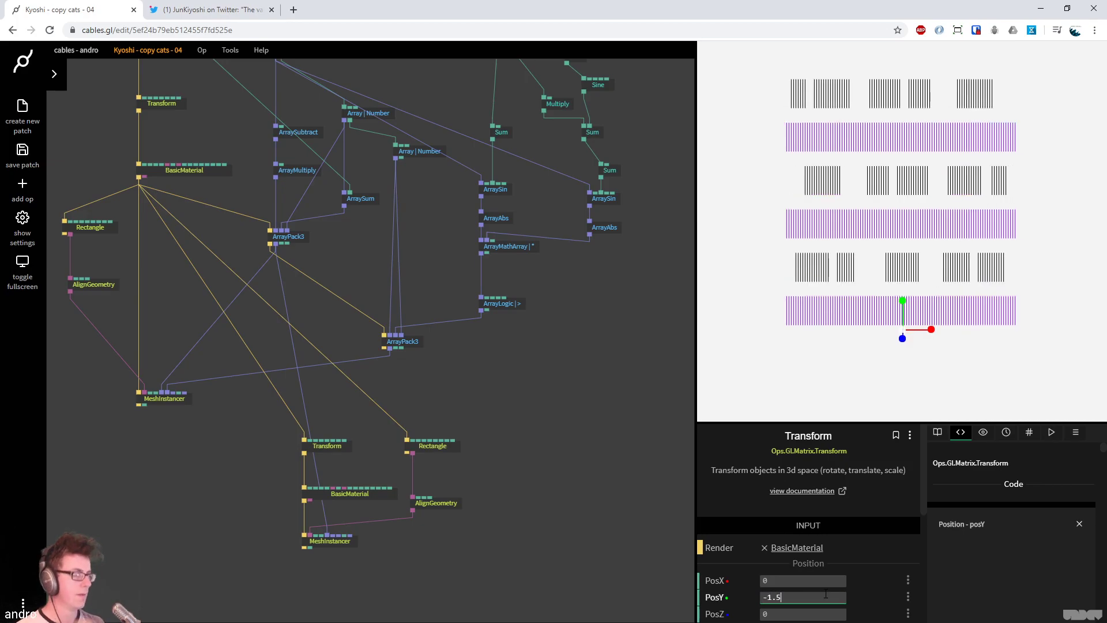
Change the color of the BasicMaterial above the duplicated MeshInstancer to black
click(378, 495)
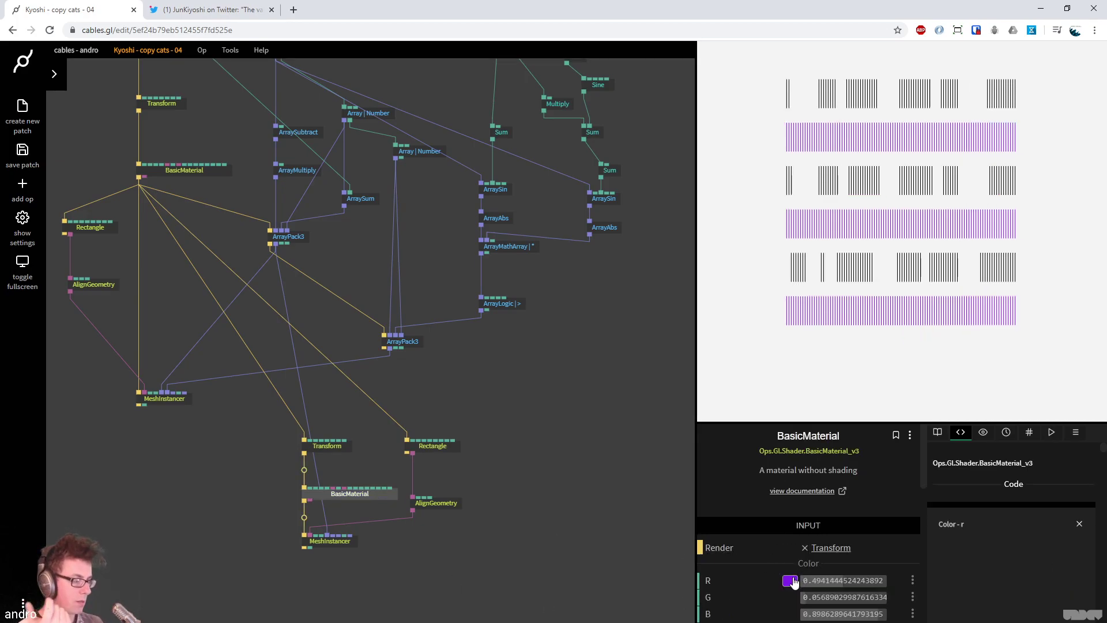
click(790, 580)
click(803, 568)
click(437, 479)
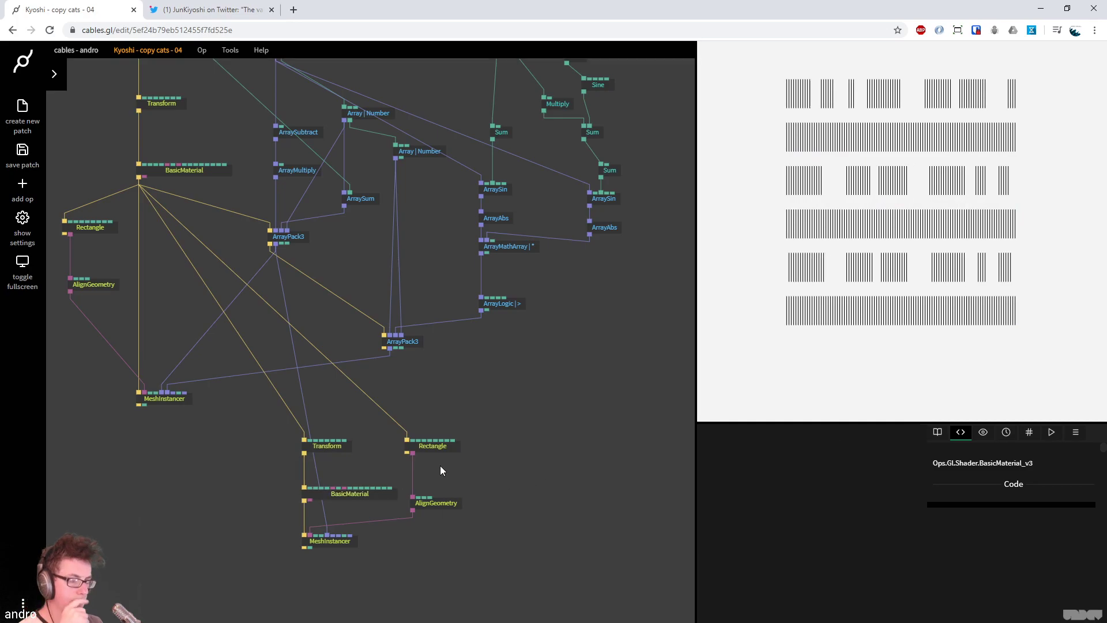
Set the width of the duplicated Rectangle to 0.15
click(433, 447)
drag(826, 580, 828, 580)
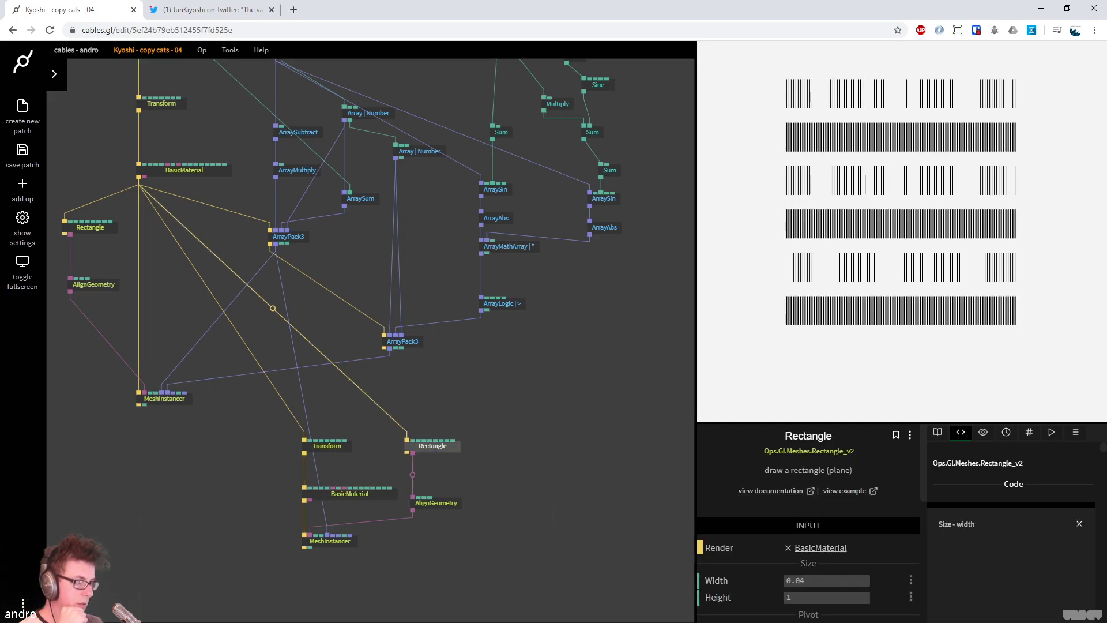
click(835, 581)
text(0.1)
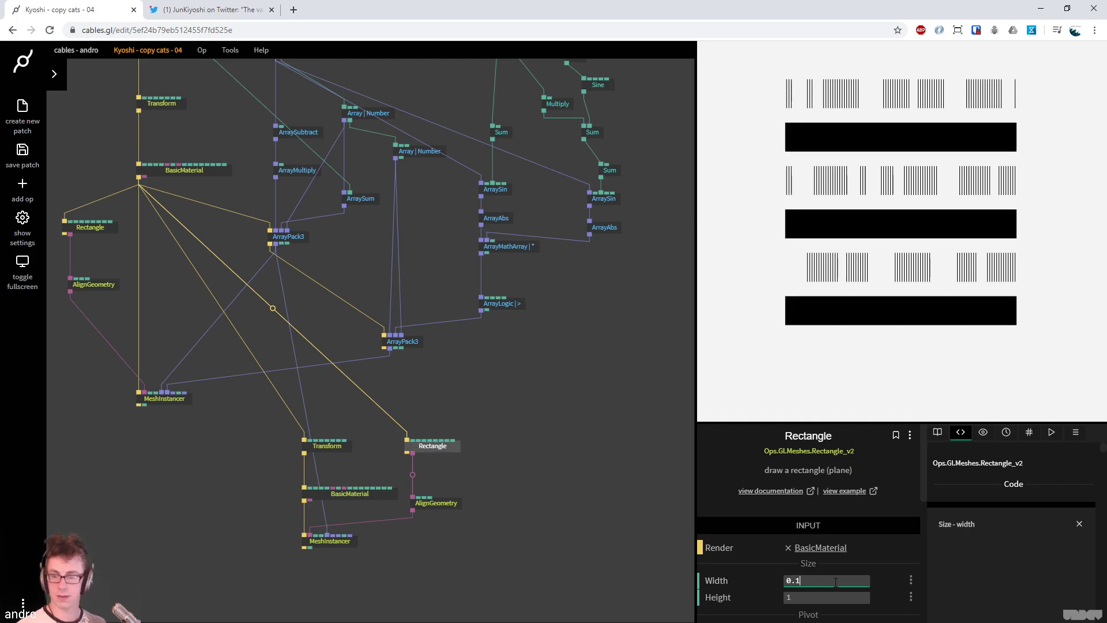
text(5)
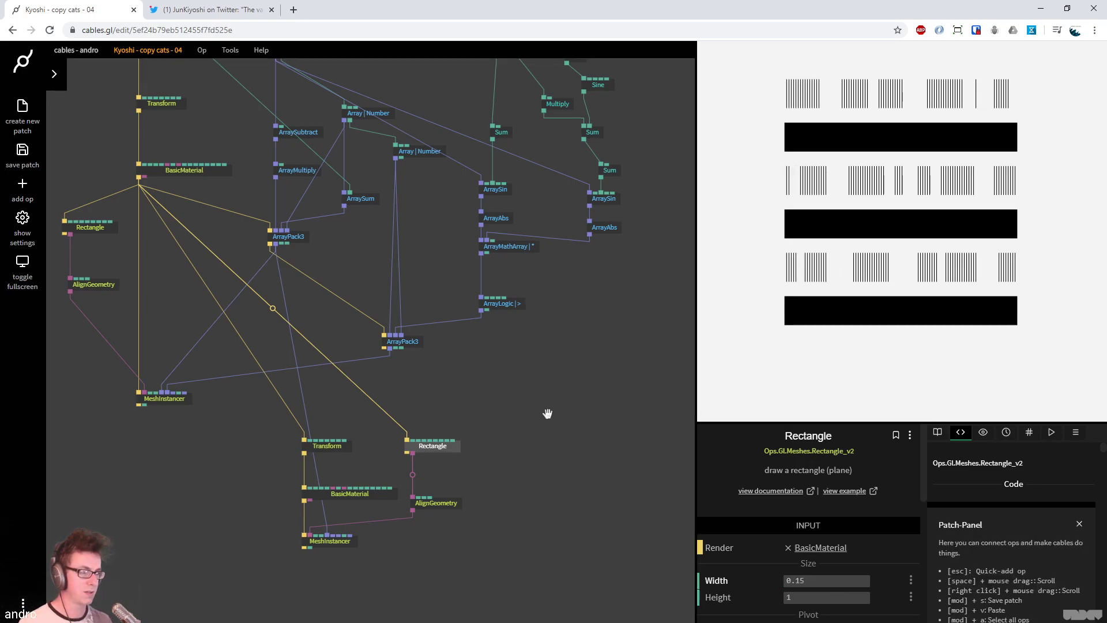
Try linking the ArrayLogic result directly to the scaling array input of the duplicated MeshInstancer, and remove that link
scroll(534, 427, up, 2)
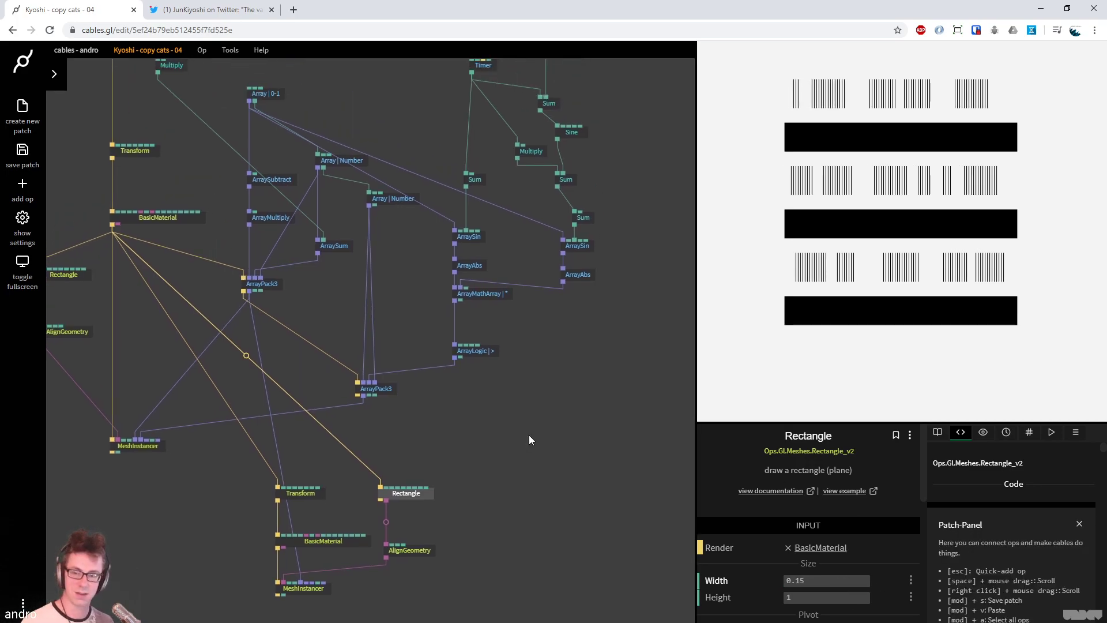
scroll(473, 470, down, 2)
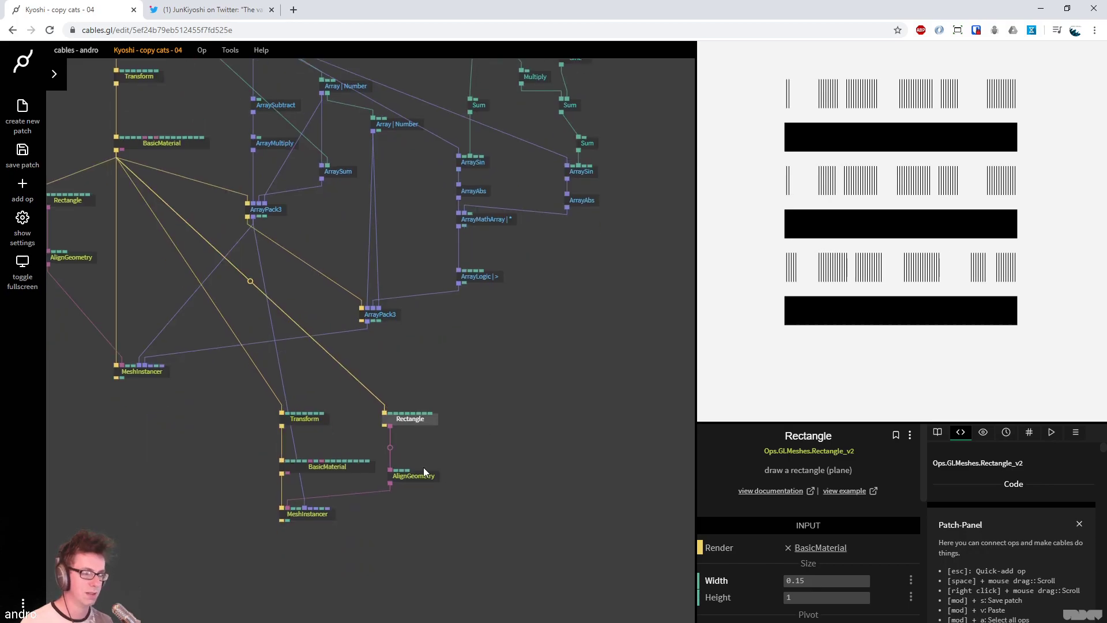
click(410, 467)
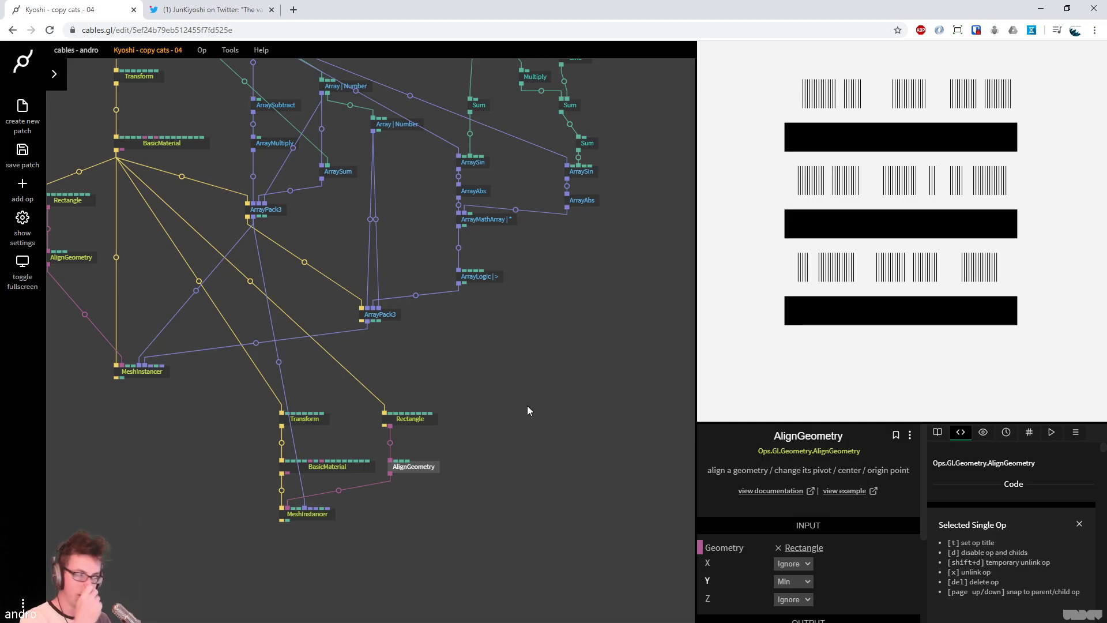
drag(559, 413, 560, 489)
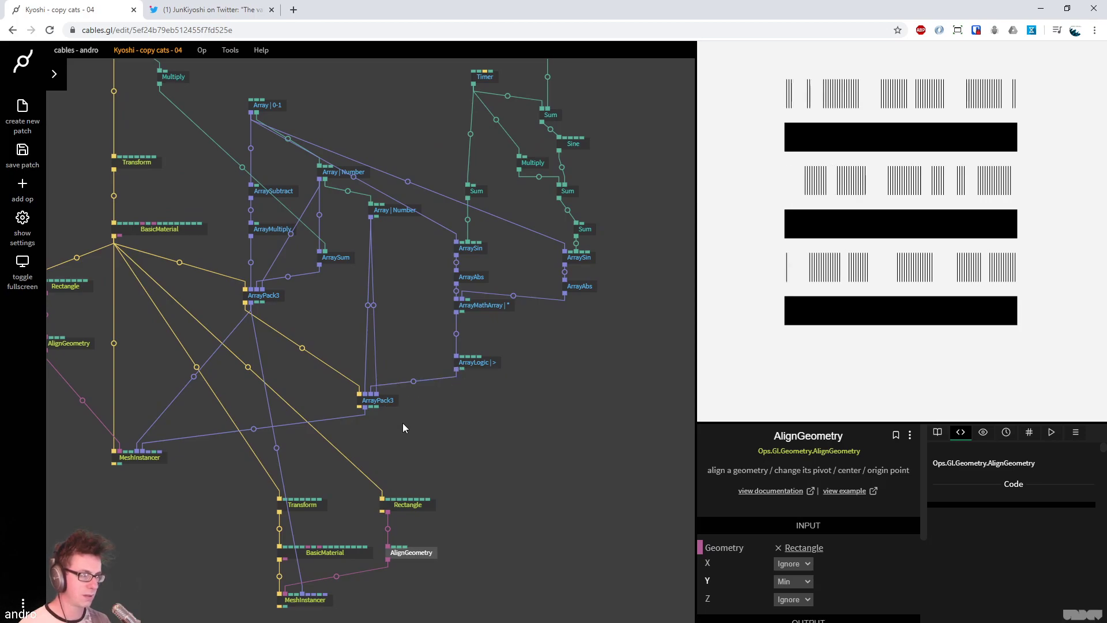
click(477, 365)
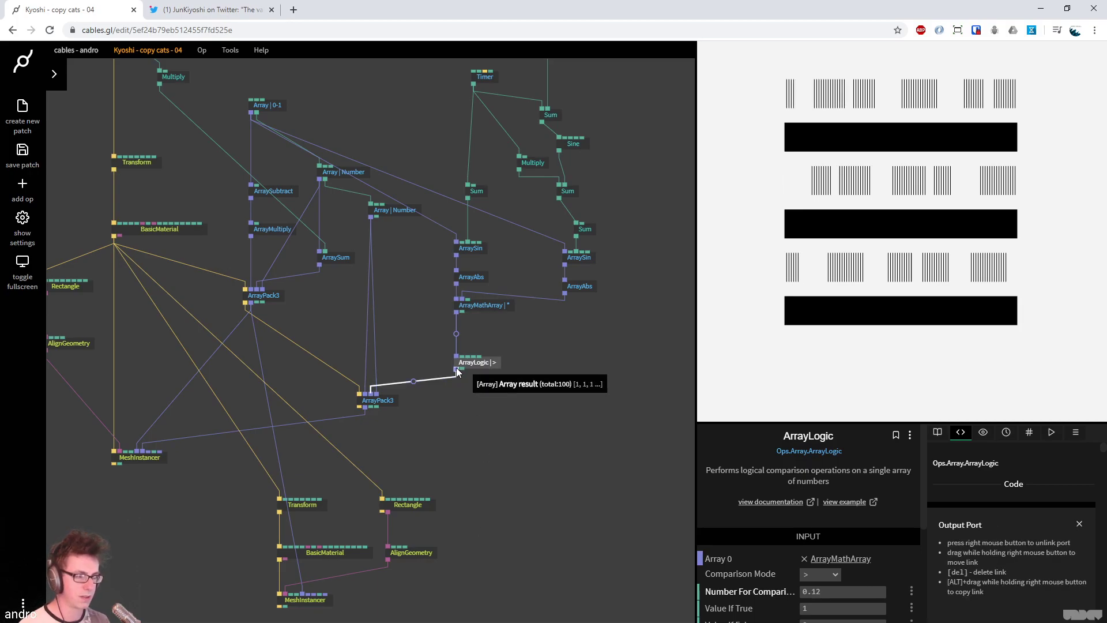
drag(461, 374, 311, 603)
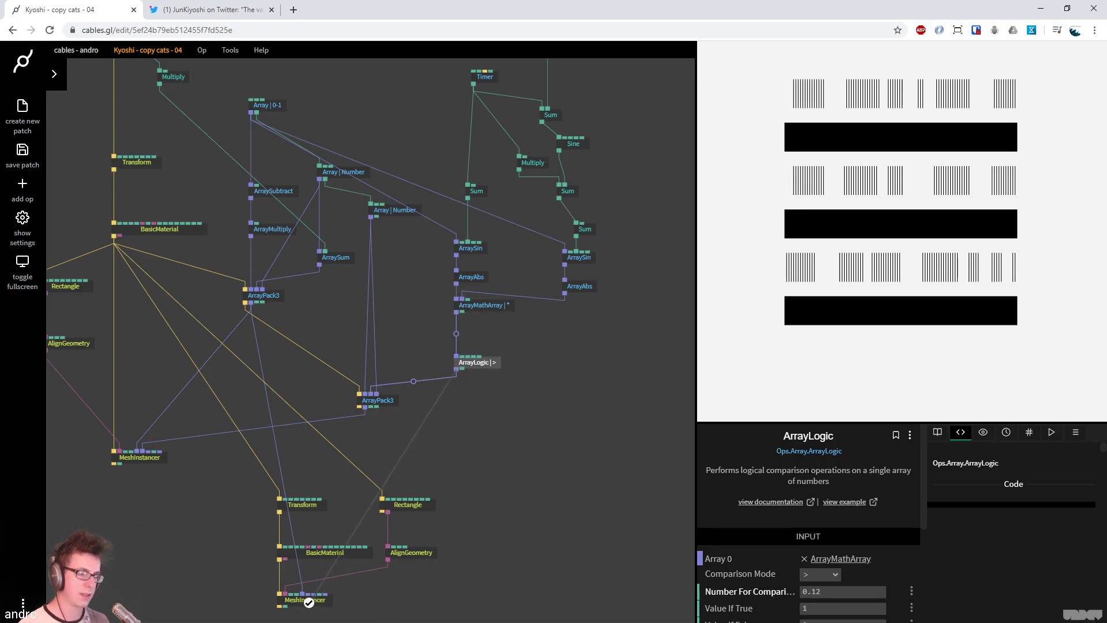
click(351, 587)
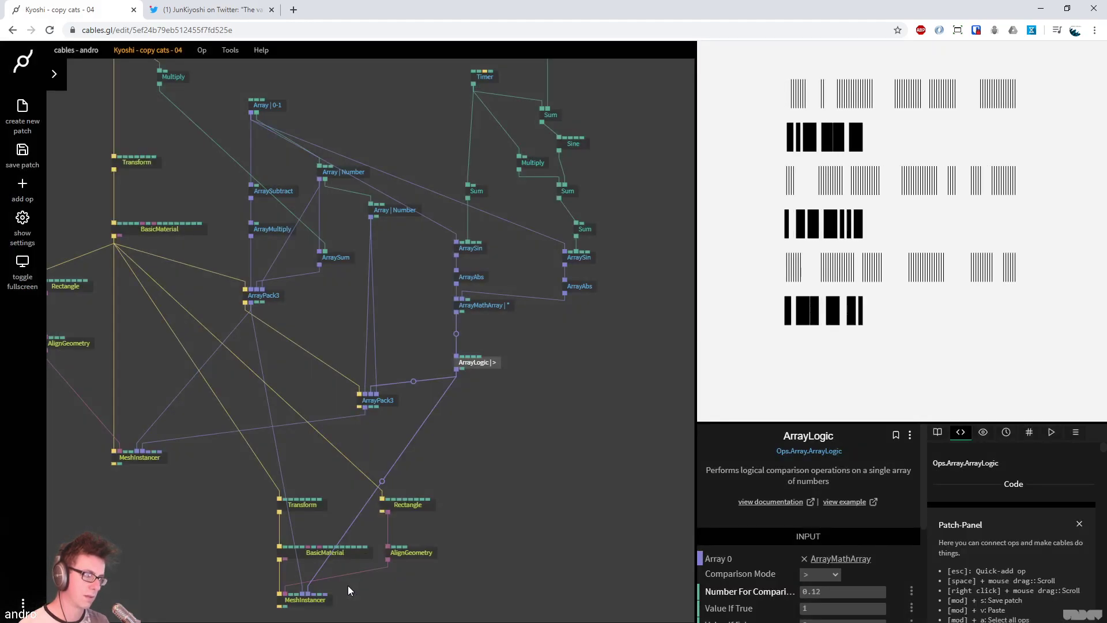
scroll(502, 480, down, 1)
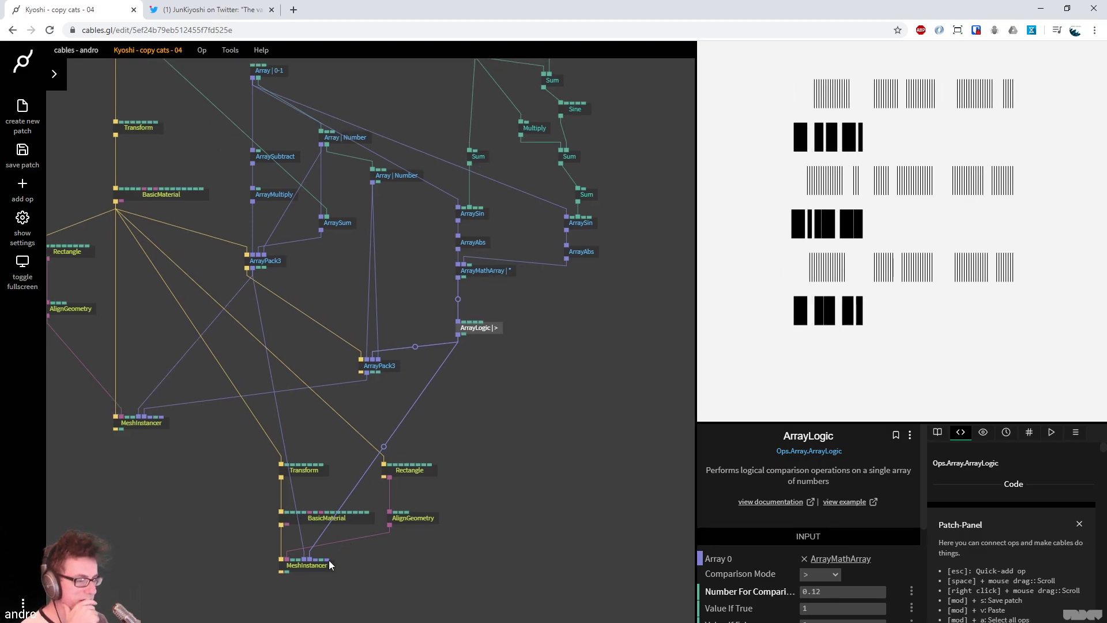
drag(309, 559, 424, 358)
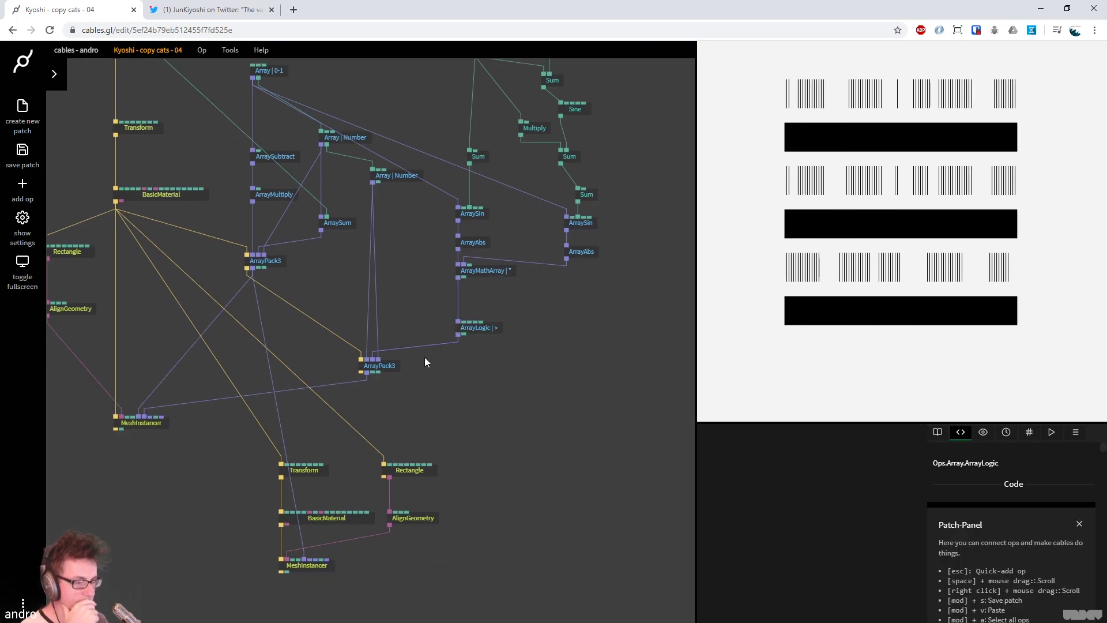
Duplicate the lower ArrayPack3 and link the lower Array Number op's output to the copy's Array 1 and Array 3 inputs
click(384, 371)
key(ctrl+c)
key(ctrl+v)
drag(372, 182, 493, 365)
drag(373, 185, 499, 385)
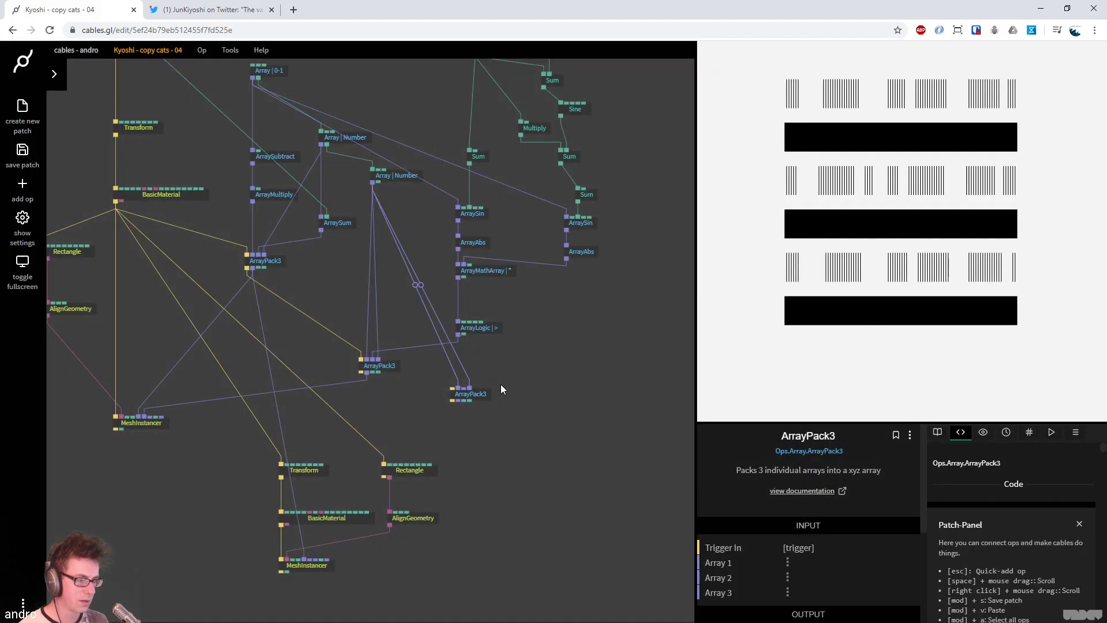
Link the original lower ArrayPack3's trigger output to the trigger input of its copy
drag(565, 434, 547, 382)
drag(356, 372, 473, 400)
click(489, 438)
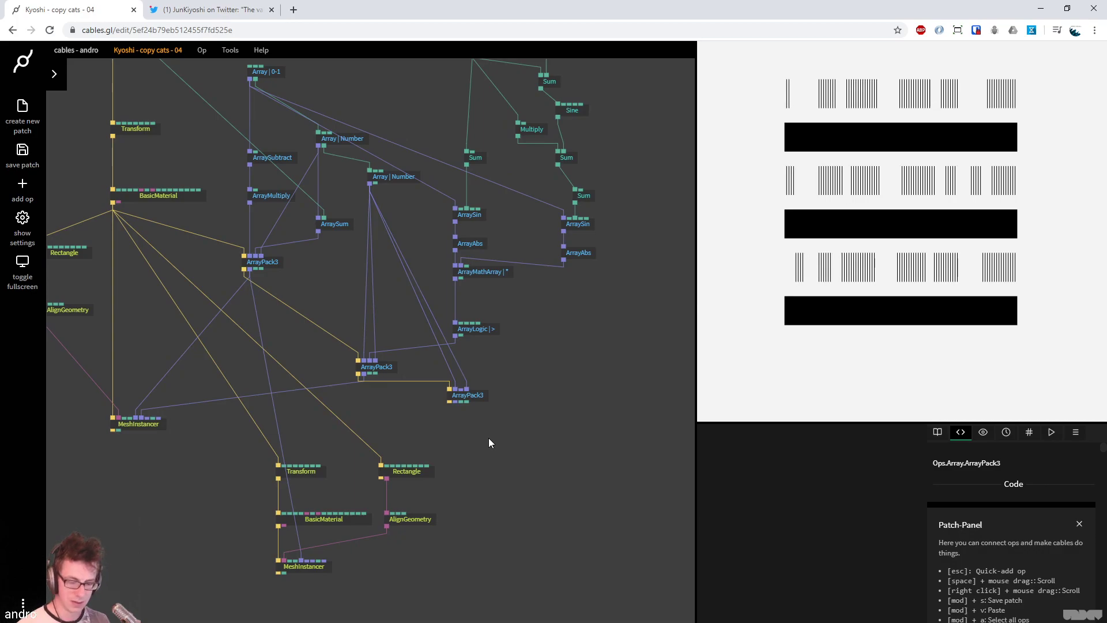
Link the copied ArrayPack3's array output to the duplicated MeshInstancer's scaling array input and move the copy lower to make room above it
key(F11)
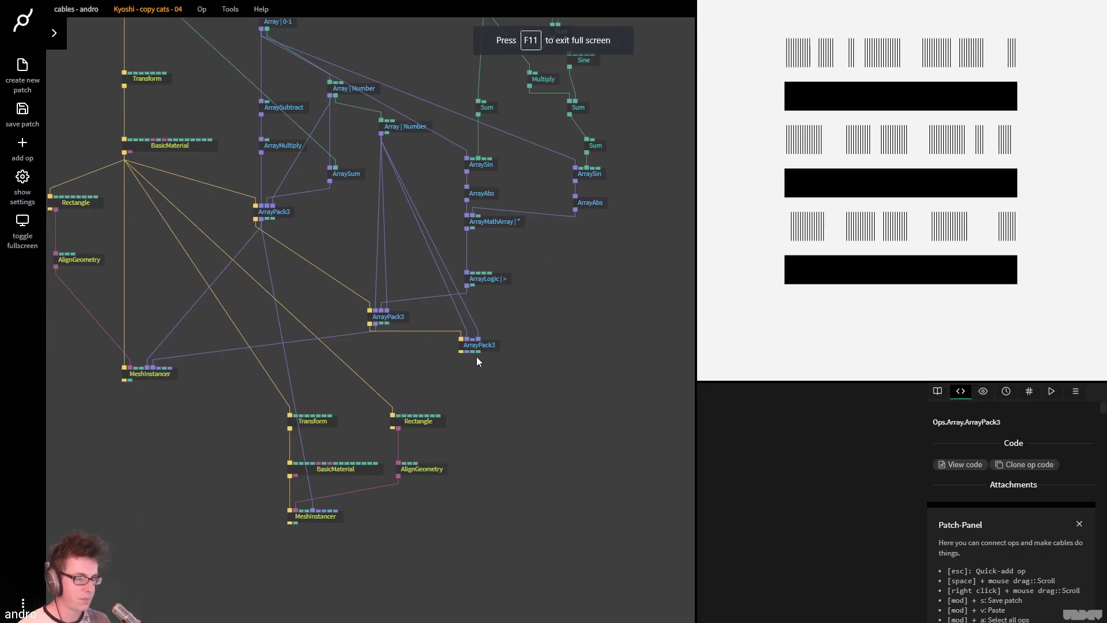
drag(468, 352, 324, 516)
click(363, 497)
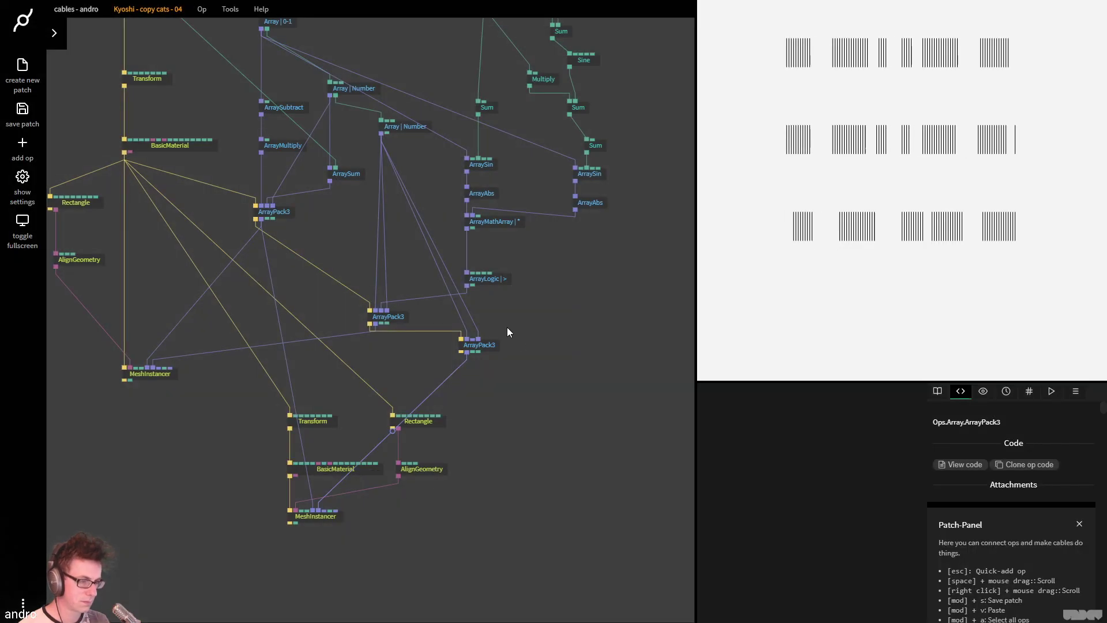
drag(493, 345, 492, 393)
Add a SmoothArray op fed by the ArrayLogic result and place it just above the copied ArrayPack3
click(482, 280)
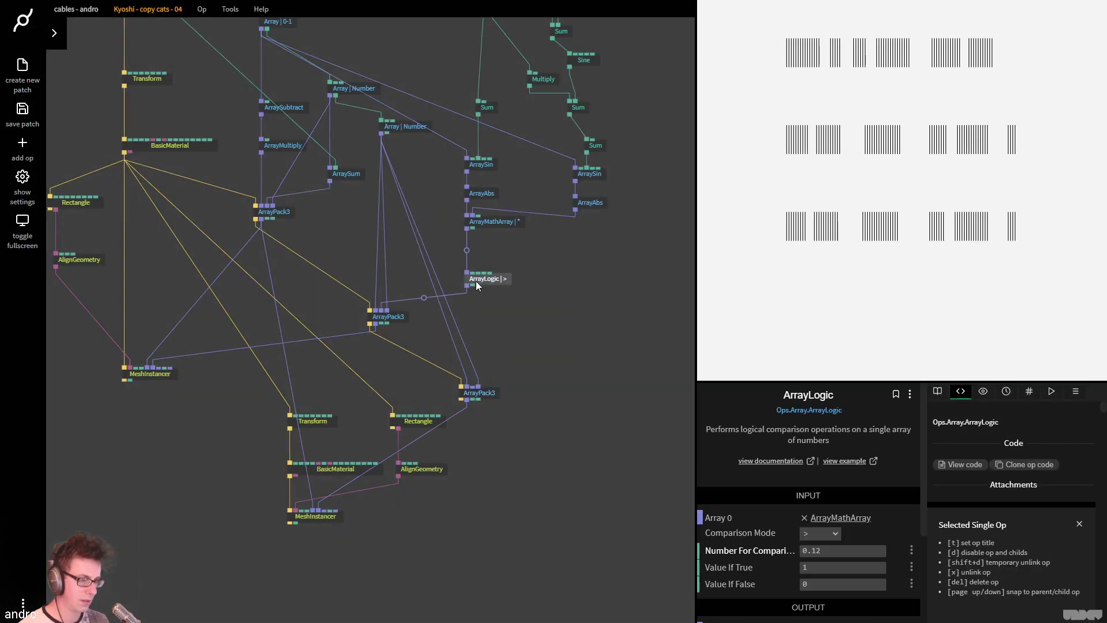
drag(464, 286, 502, 346)
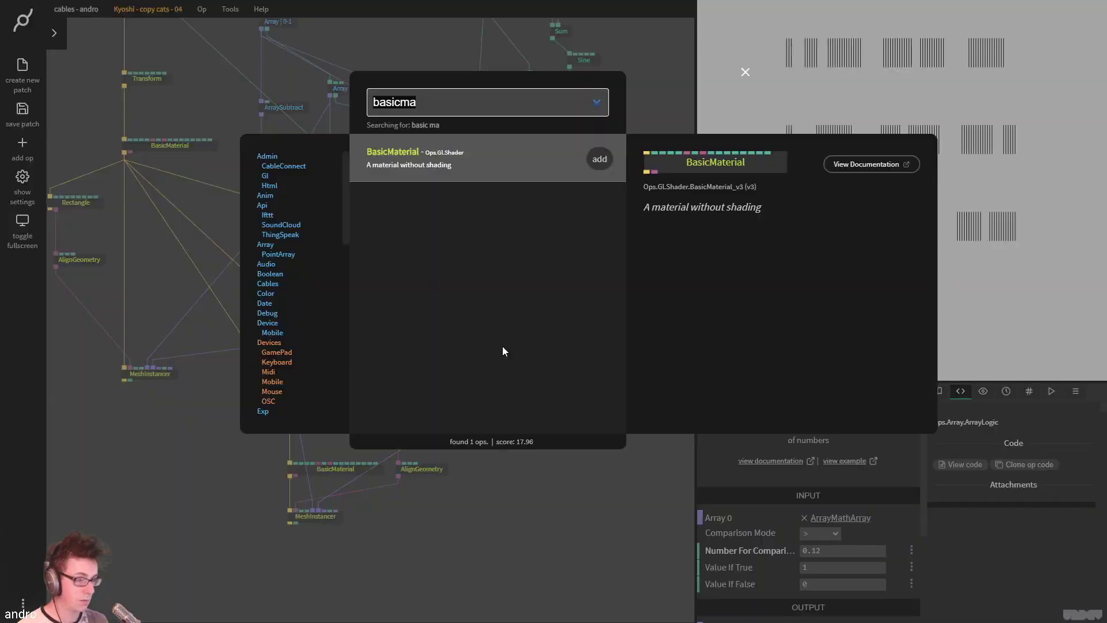
text(smootharray)
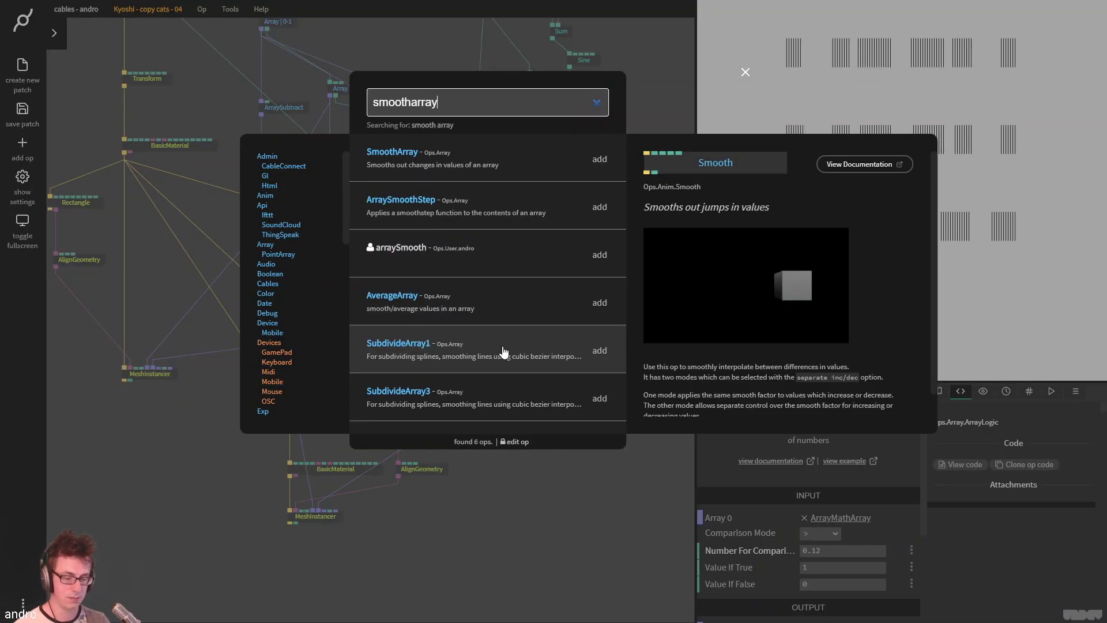
key(Return)
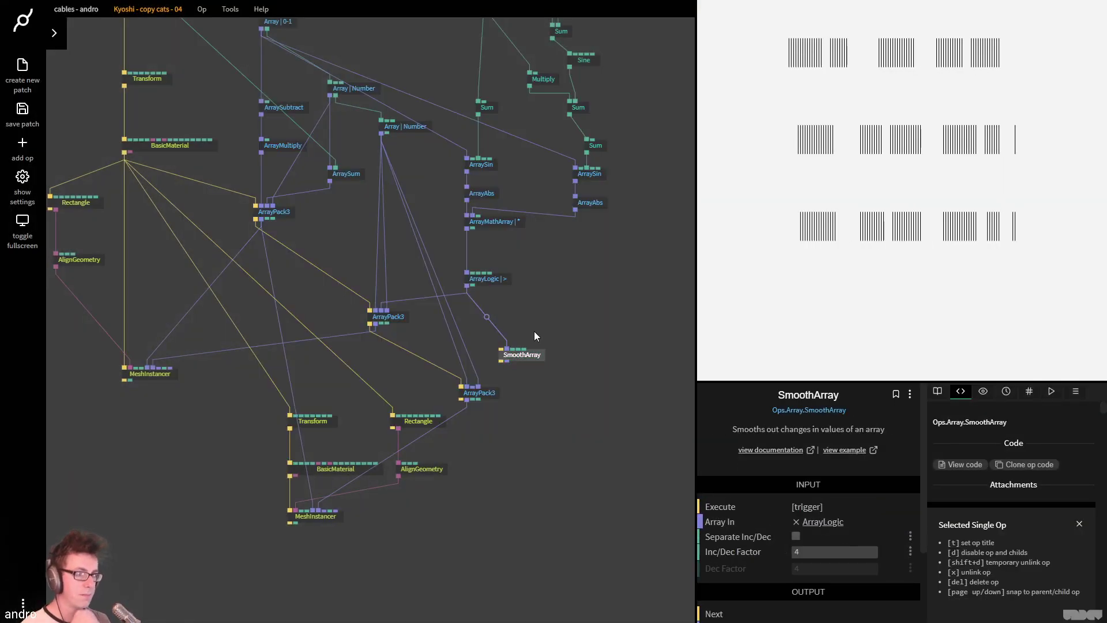
drag(530, 351, 512, 348)
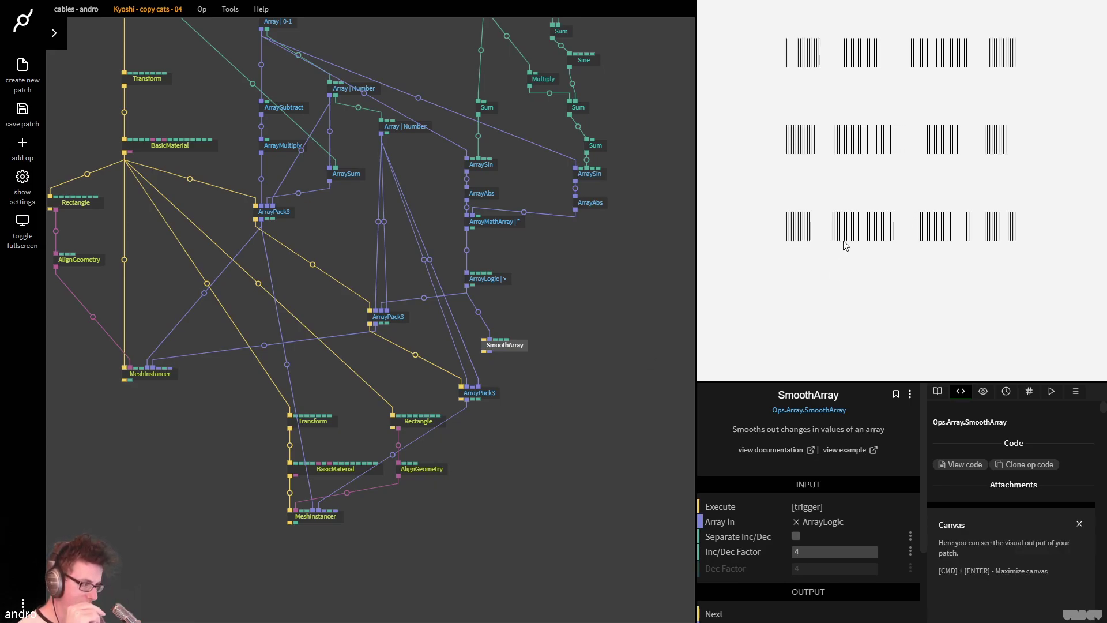
Set the ArrayLogic op's Value If False to 0.1
click(497, 280)
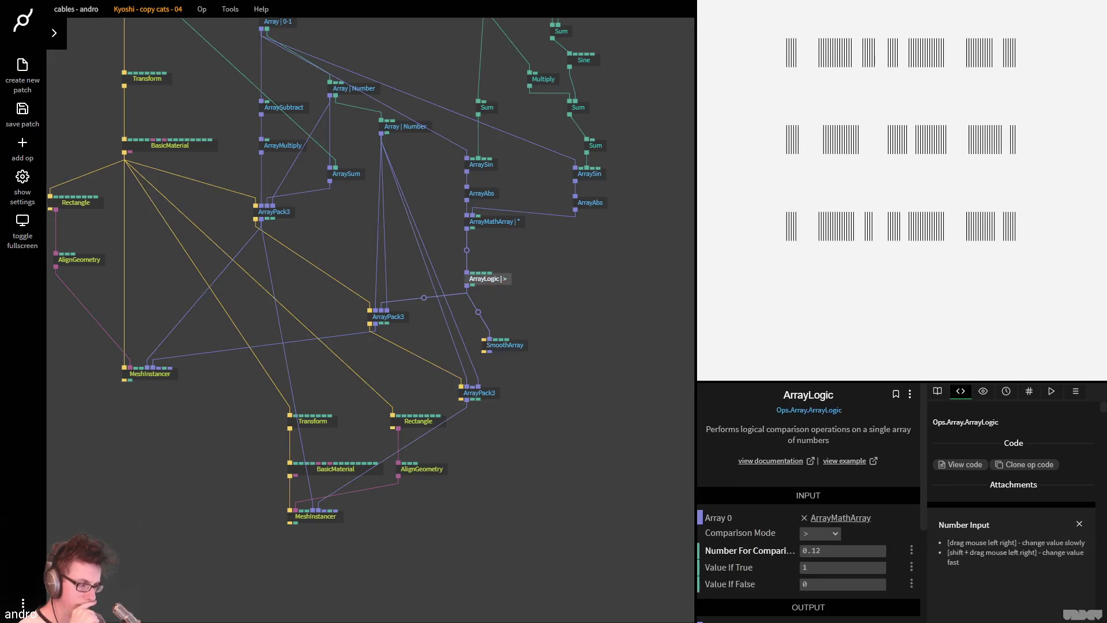
click(807, 584)
text(0.1)
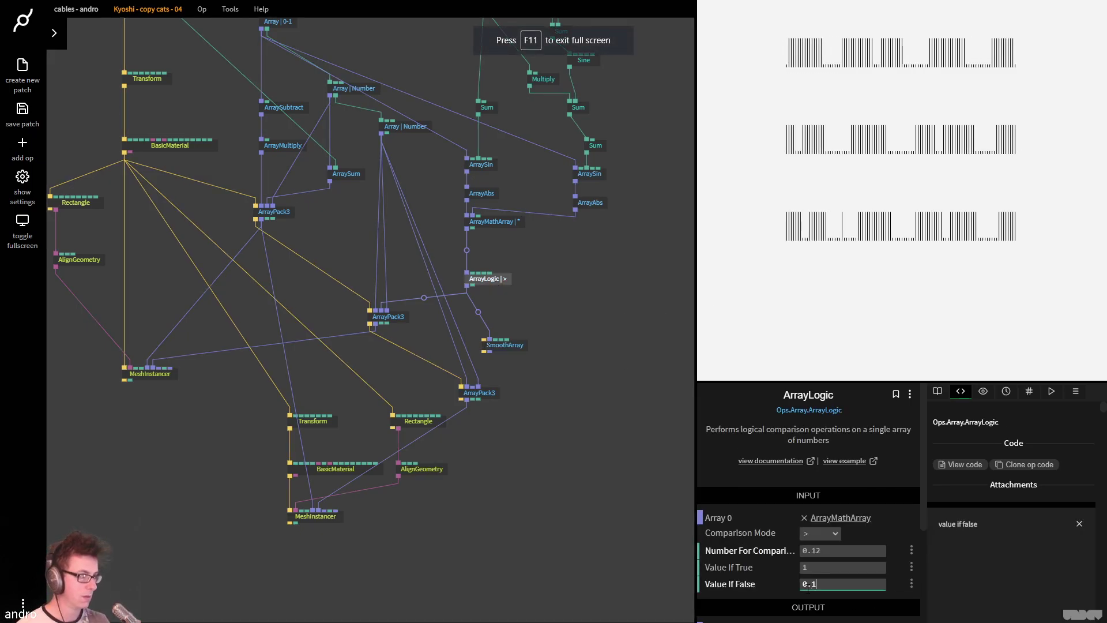
key(BackSpace)
text(0)
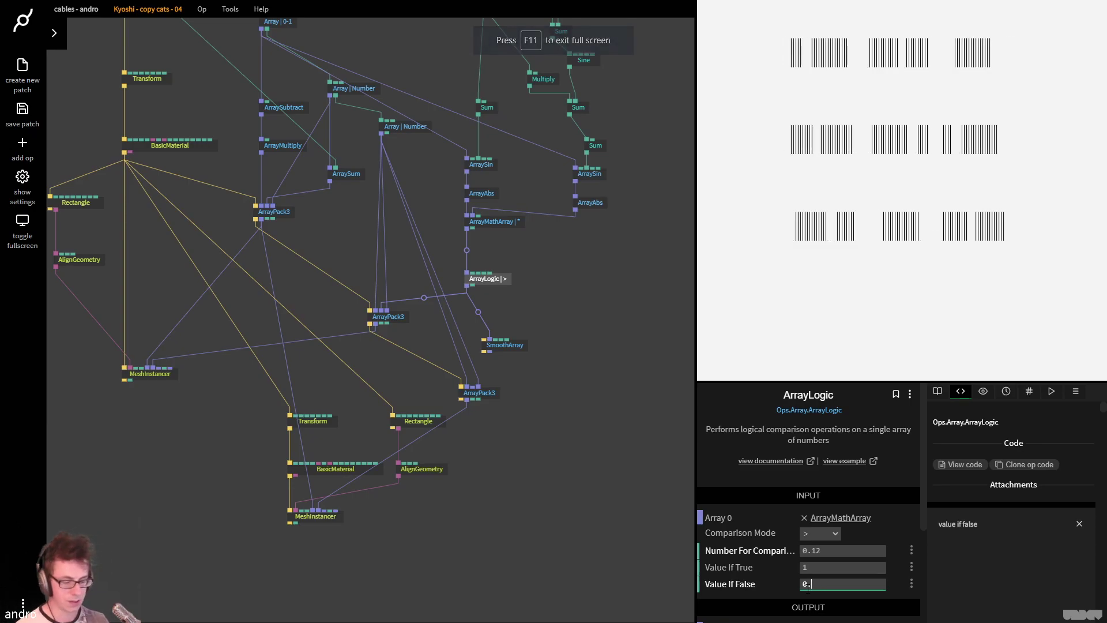
text(.1)
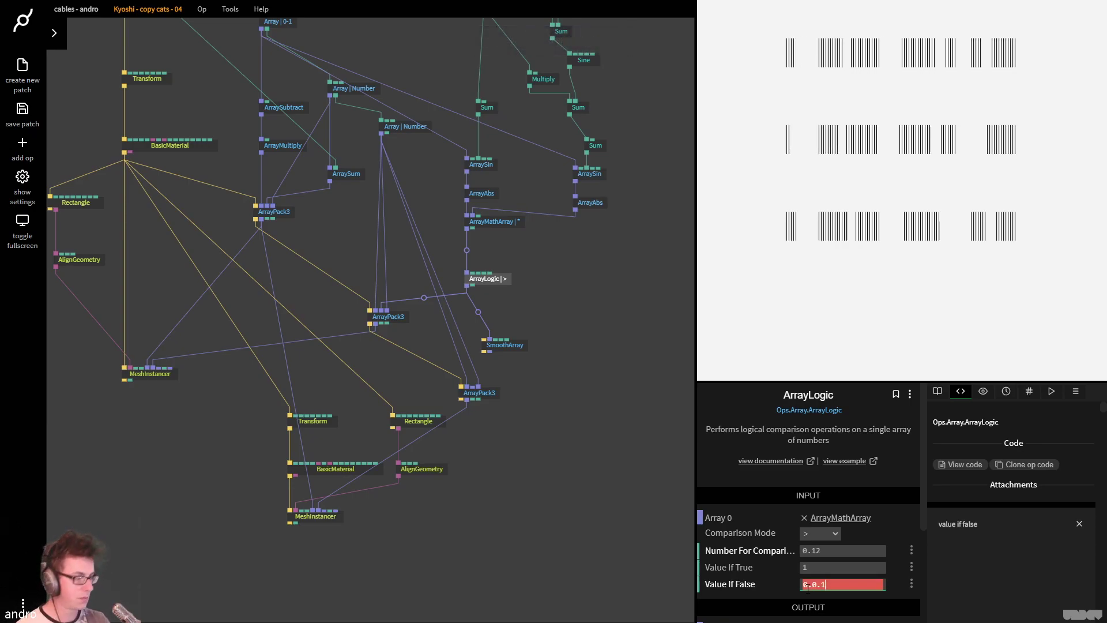
click(822, 584)
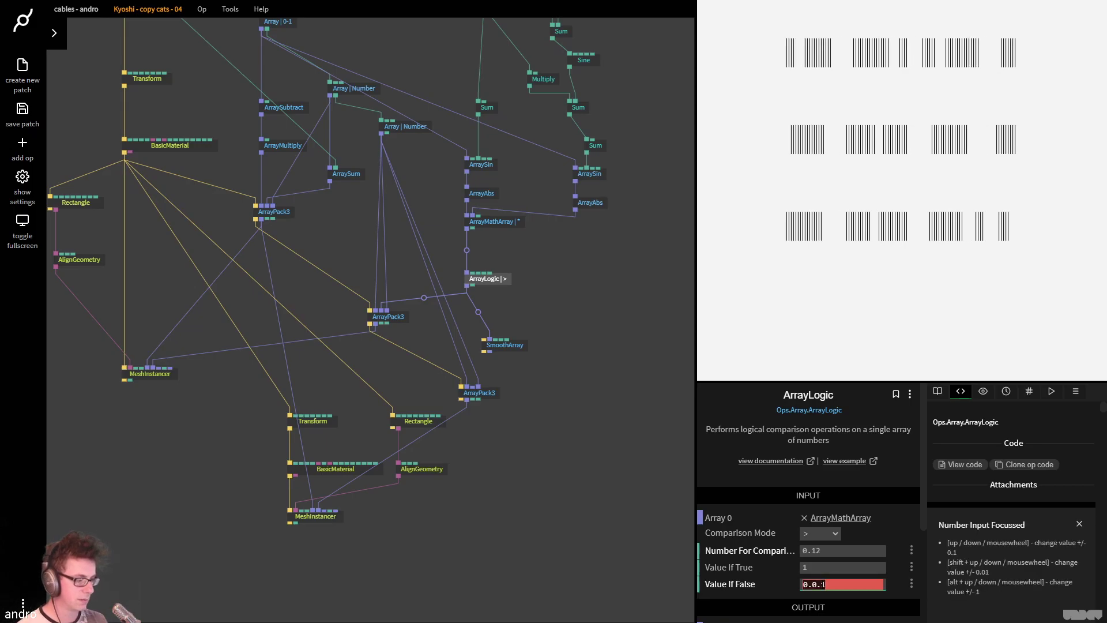
key(BackSpace)
key(BackSpace)
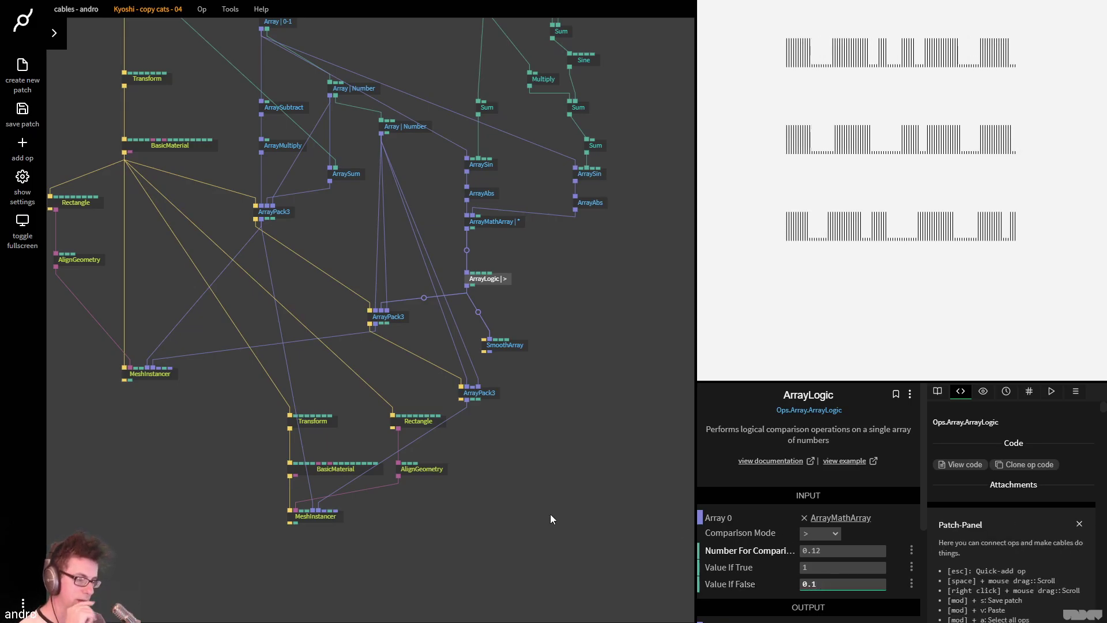
click(612, 478)
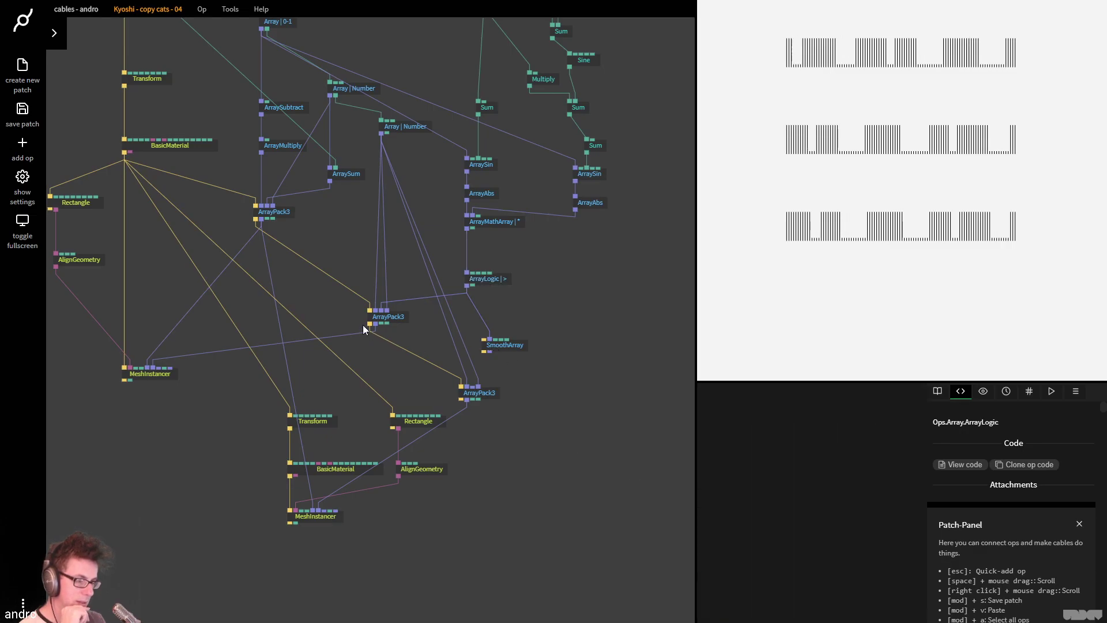
Trigger SmoothArray from the original lower ArrayPack3 and link the ArrayLogic result to Array 2 of the copied ArrayPack3
drag(369, 324, 502, 350)
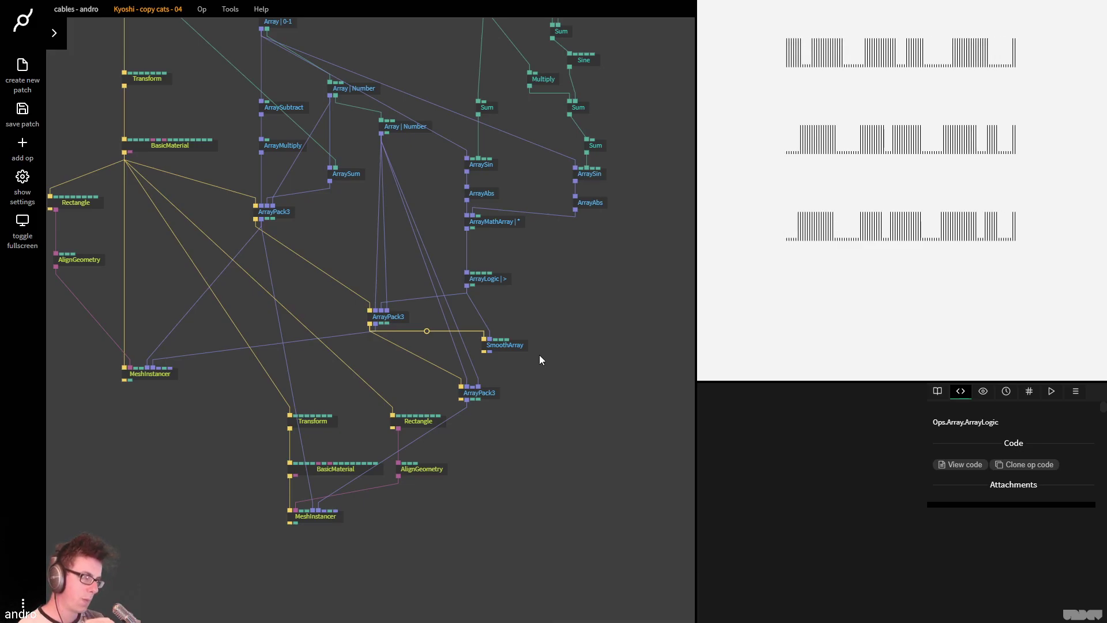
drag(467, 286, 472, 391)
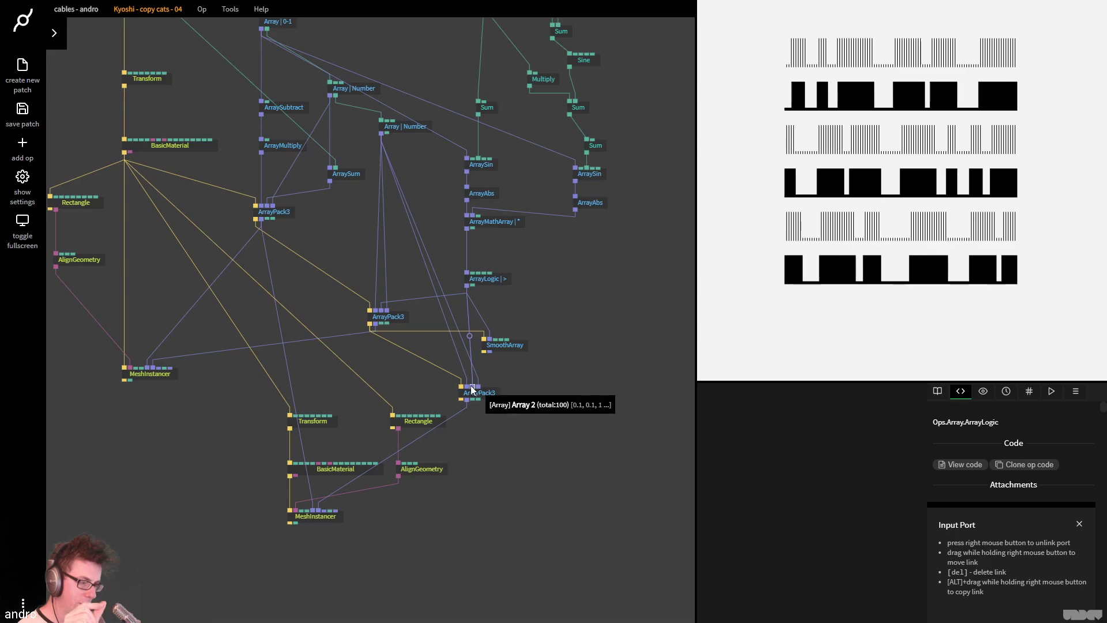
Try feeding SmoothArray's output into Array 1 of the copied ArrayPack3 and adjusting SmoothArray's Inc/Dec Factor
right_click(472, 390)
drag(489, 351, 468, 388)
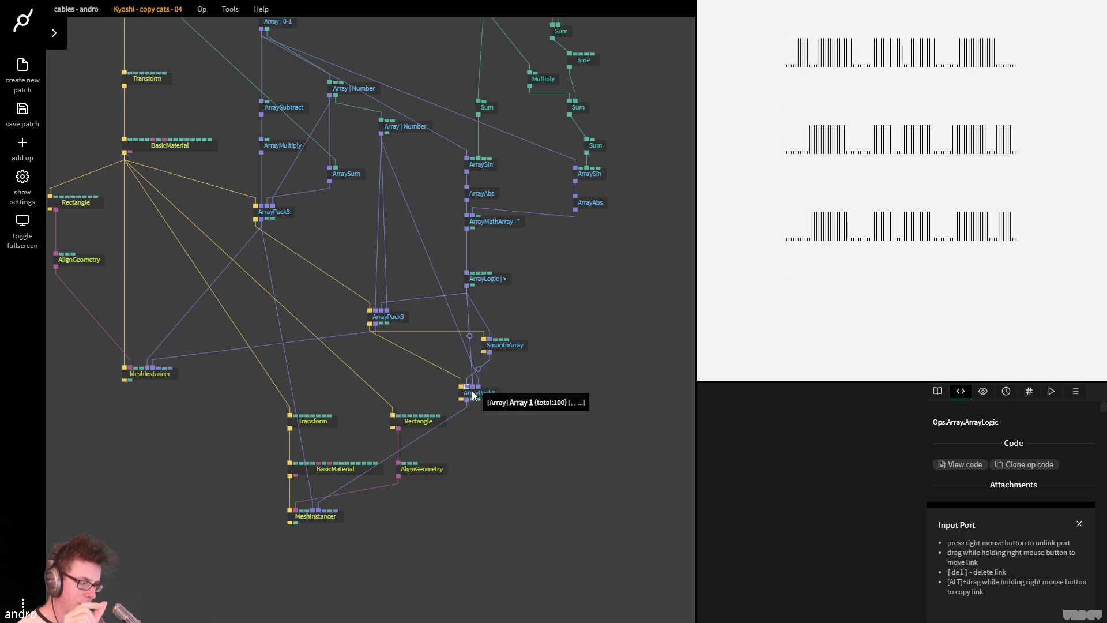
click(499, 347)
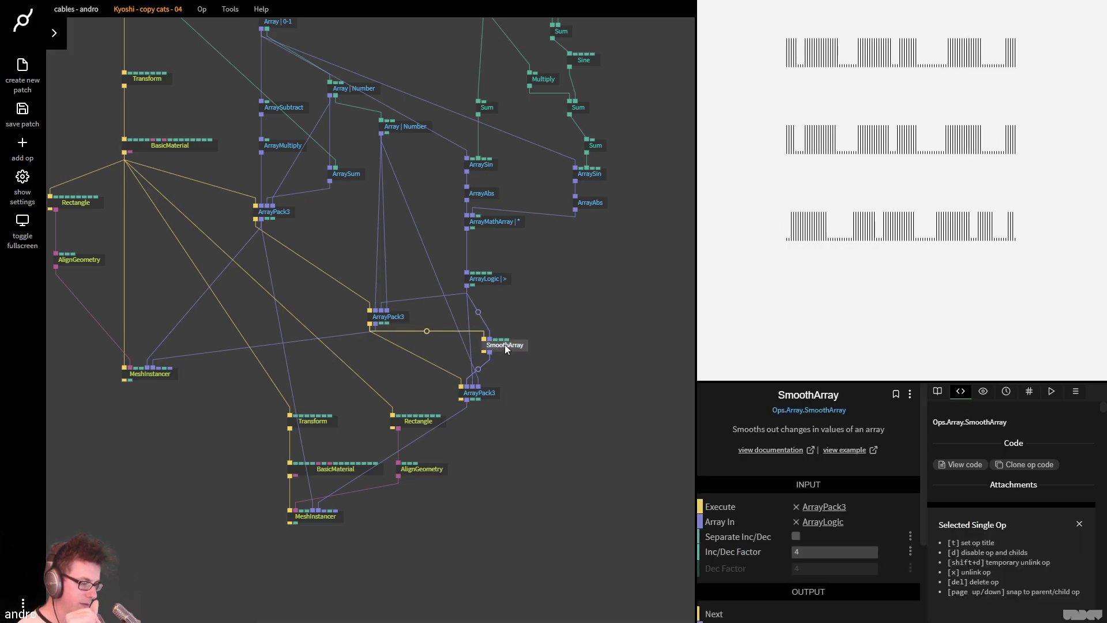
click(492, 279)
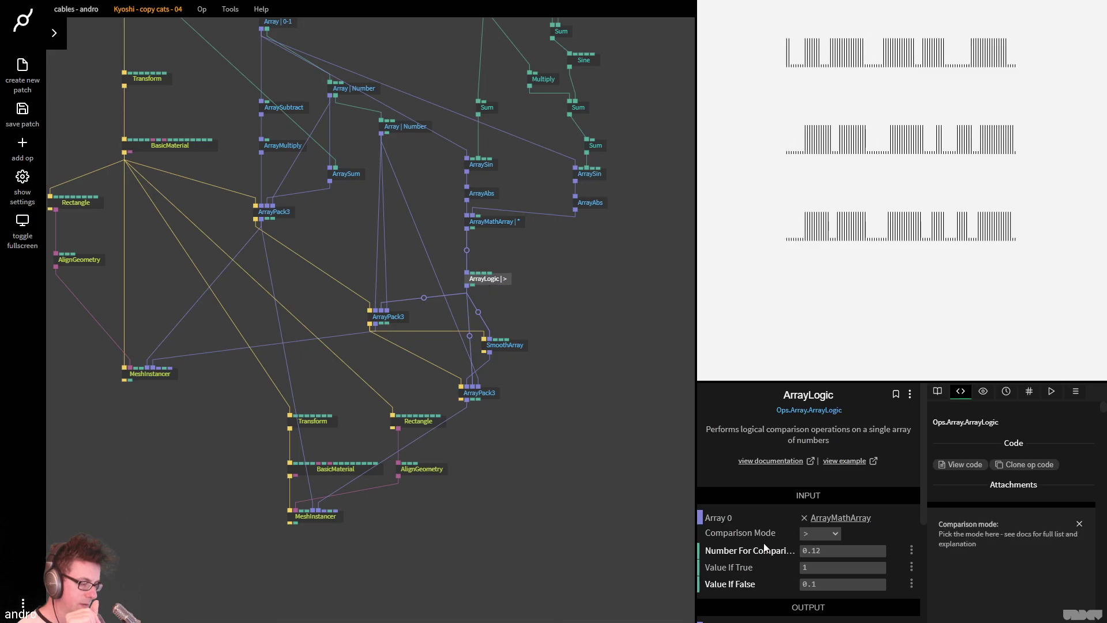
drag(522, 347, 548, 354)
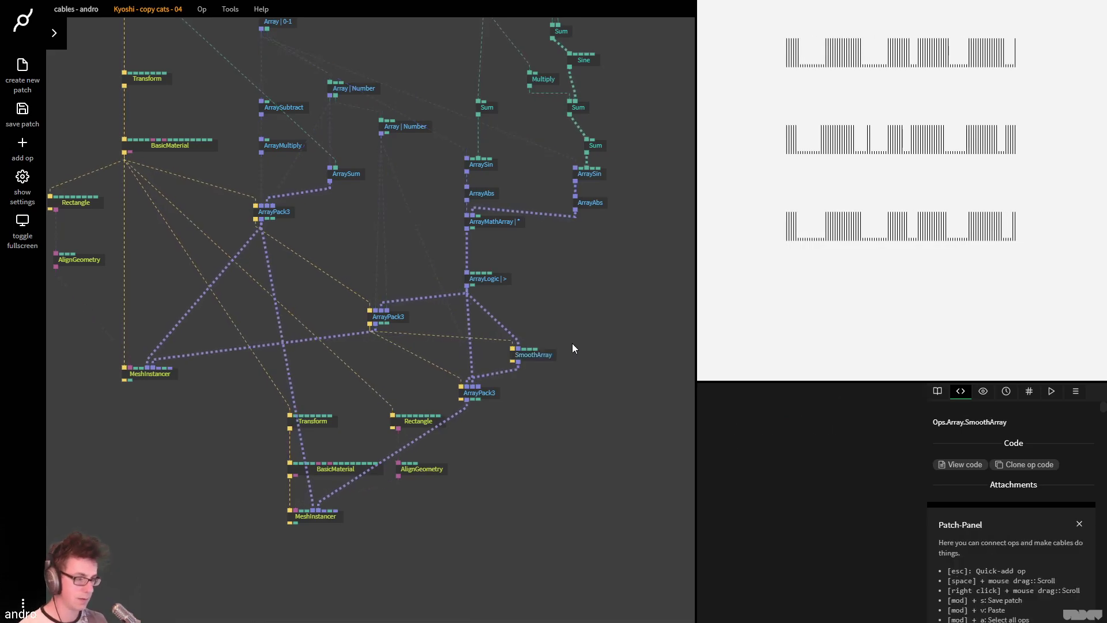
click(531, 361)
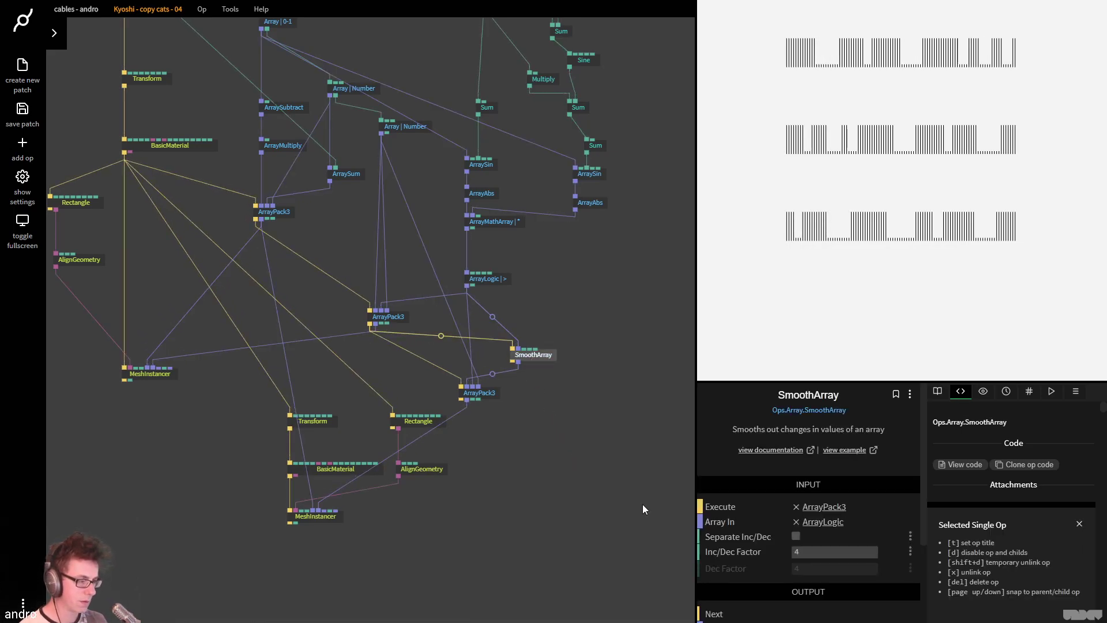
mouse_move(823, 551)
mouse_down()
mouse_move(833, 551)
mouse_move(819, 551)
mouse_up()
click(538, 407)
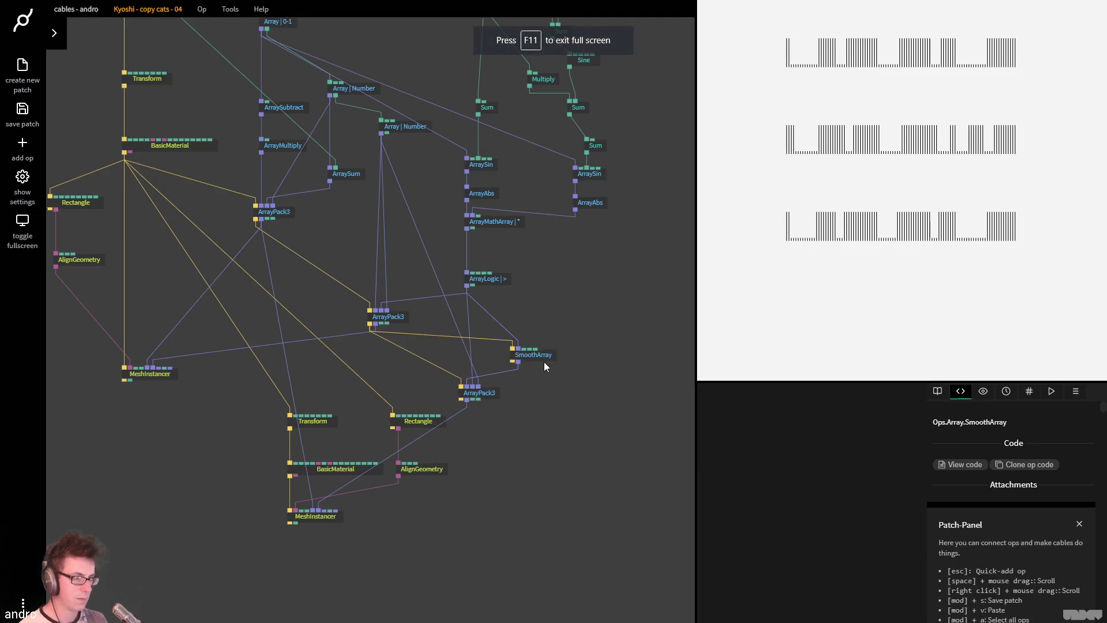
Unlink SmoothArray's trigger from the original lower ArrayPack3 and delete the SmoothArray op
scroll(538, 365, up, 4)
click(580, 457)
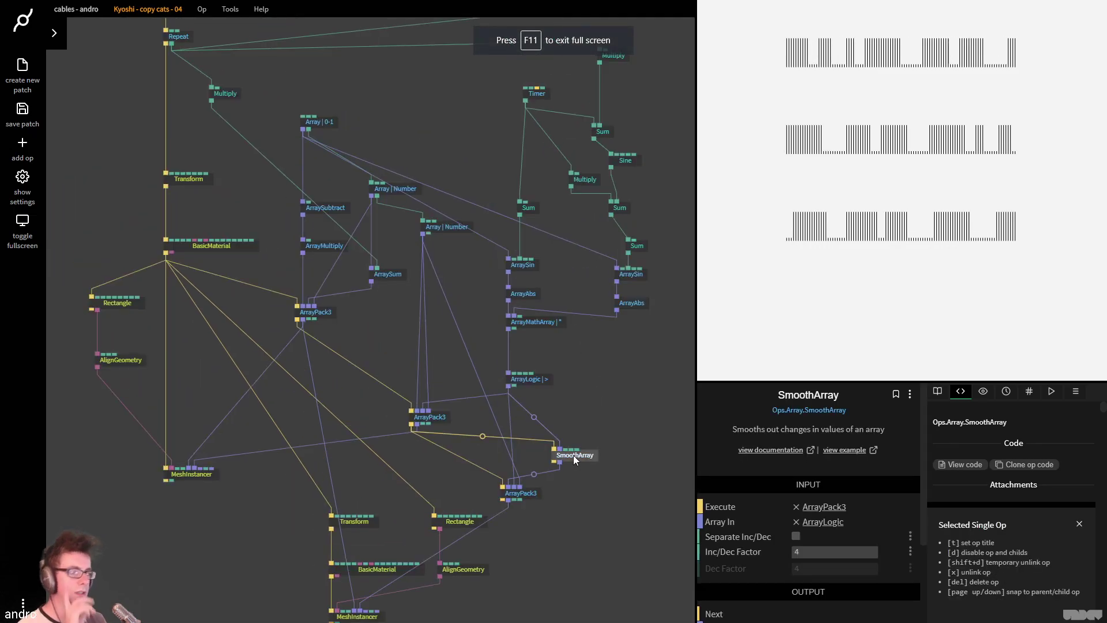
right_click(483, 438)
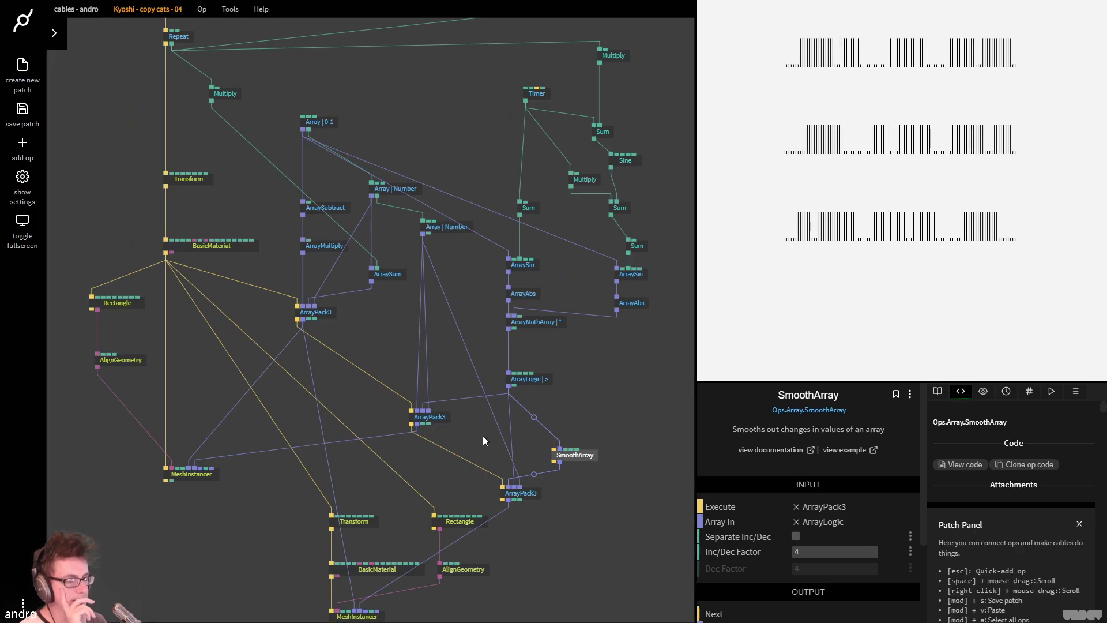
click(573, 458)
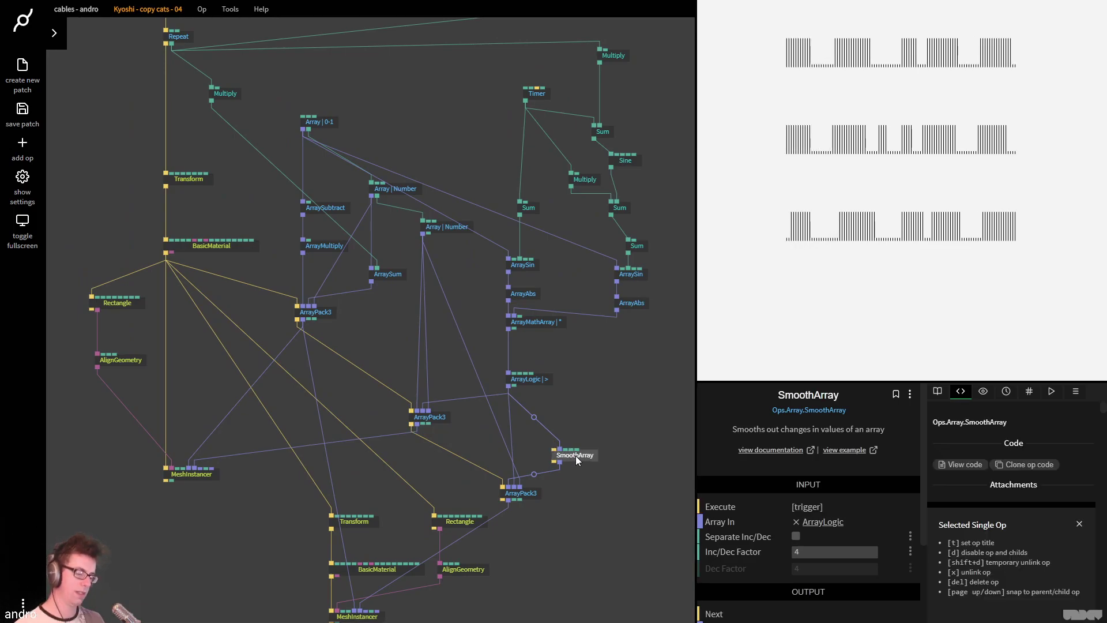
key(Delete)
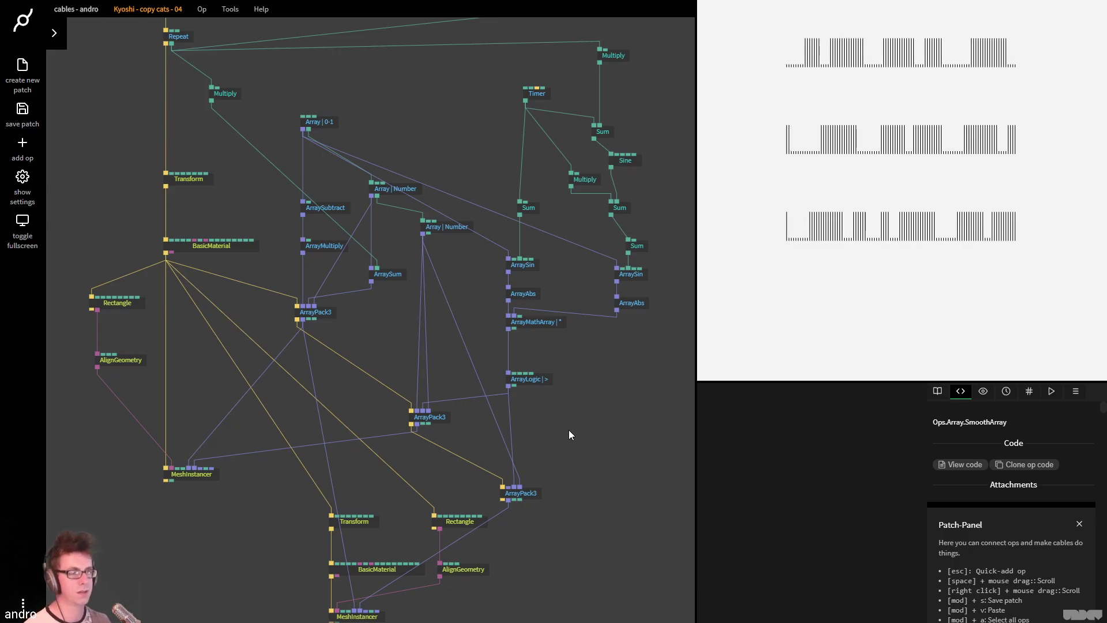
Link the ArrayLogic result to Array 1 of the copied ArrayPack3 and insert a RotateArray op between them
drag(566, 410, 520, 423)
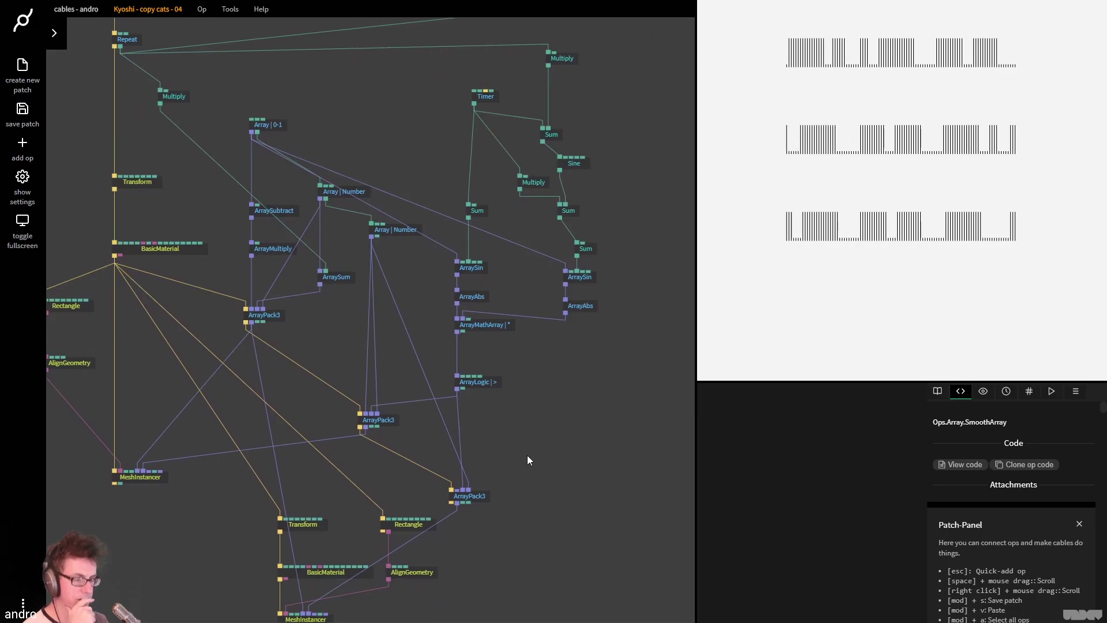
drag(457, 389, 457, 491)
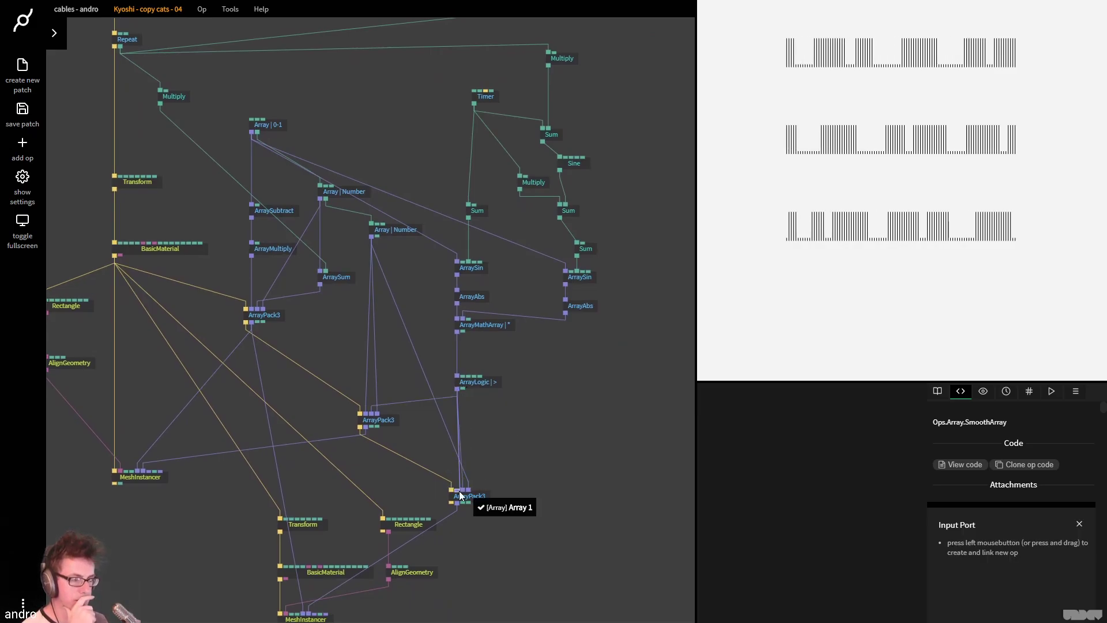
click(457, 440)
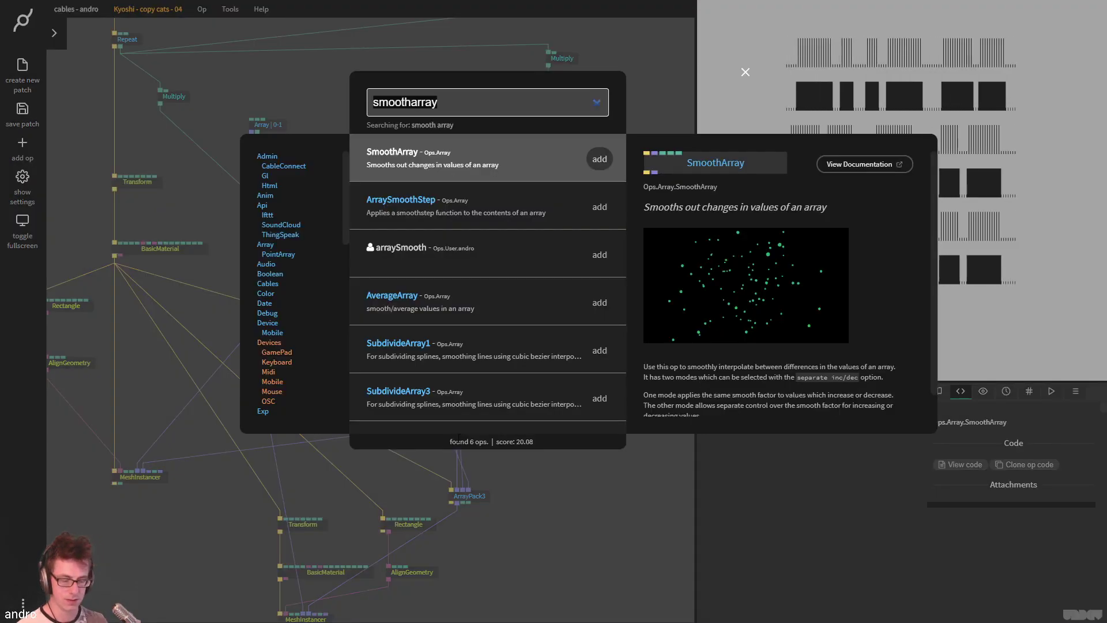
text(rotate arr)
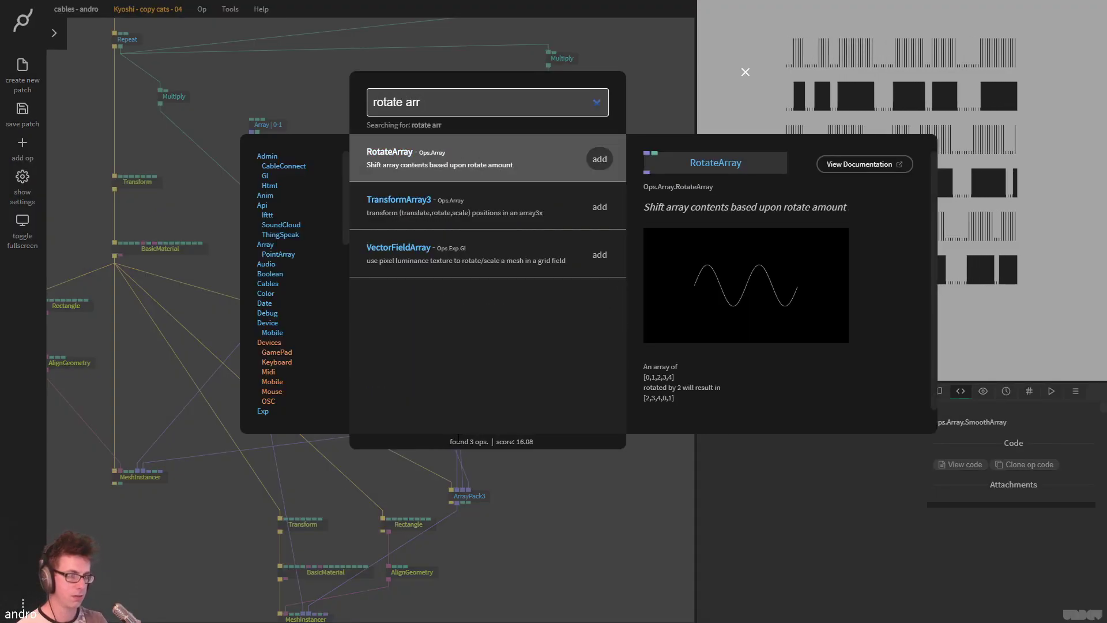
key(Return)
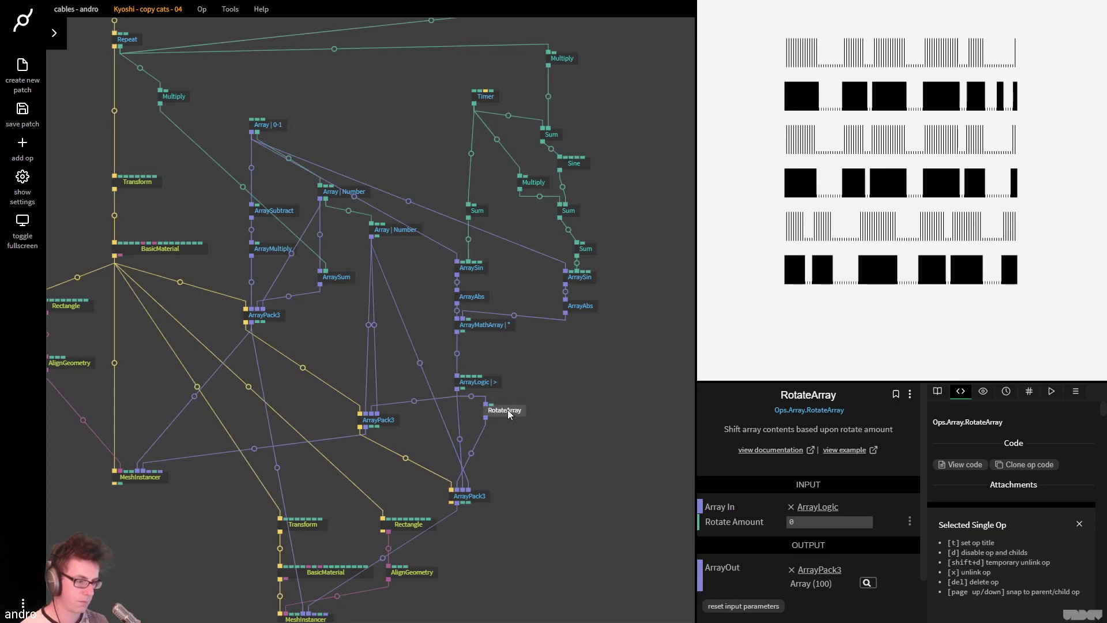
Duplicate RotateArray into the other ArrayLogic link to the copied ArrayPack3 and set the Rotate Amount of the one below ArrayLogic to 17
key(ctrl+c)
key(ctrl+v)
drag(507, 430, 484, 432)
mouse_move(820, 521)
mouse_down()
mouse_move(866, 521)
mouse_move(830, 521)
mouse_up()
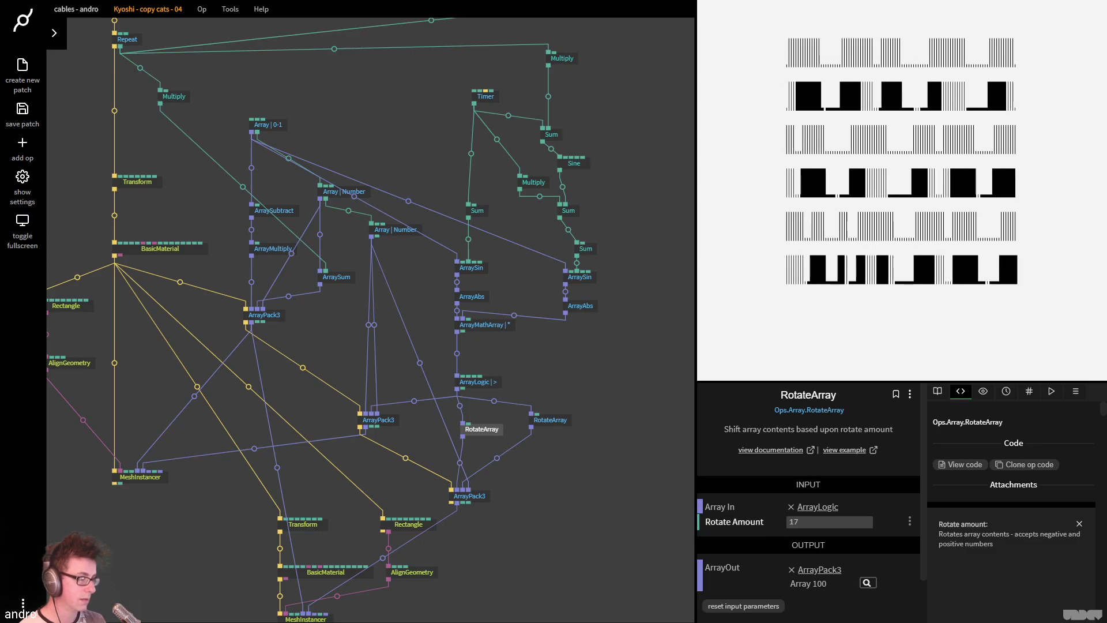
click(652, 417)
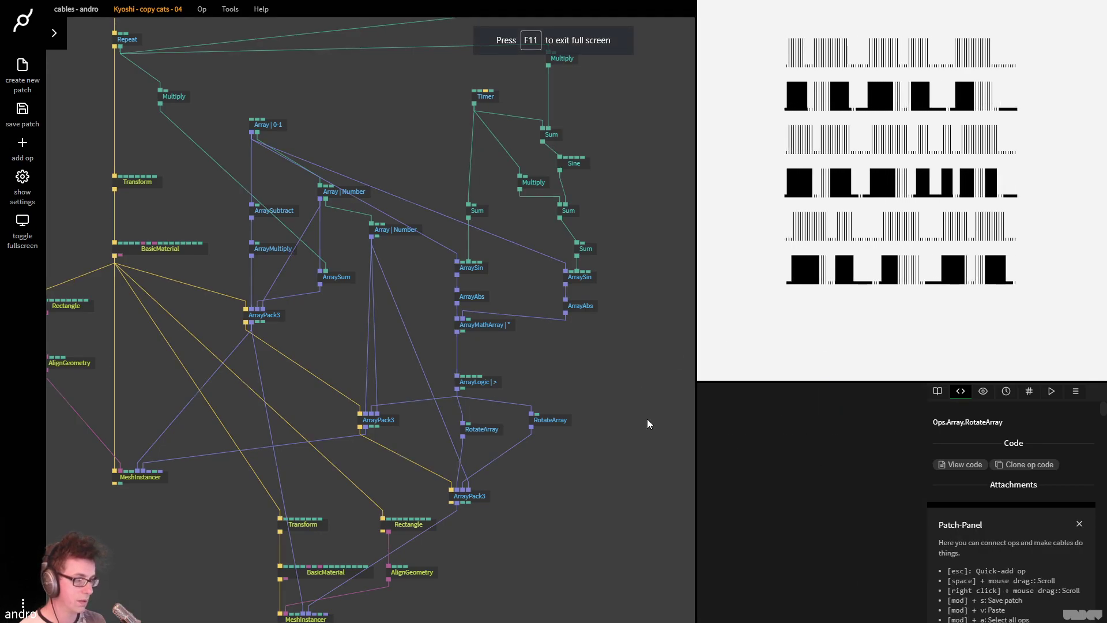
Align the outer RotateArray with the one below ArrayLogic and set its Rotate Amount to 19
drag(562, 421, 556, 430)
drag(829, 522, 839, 522)
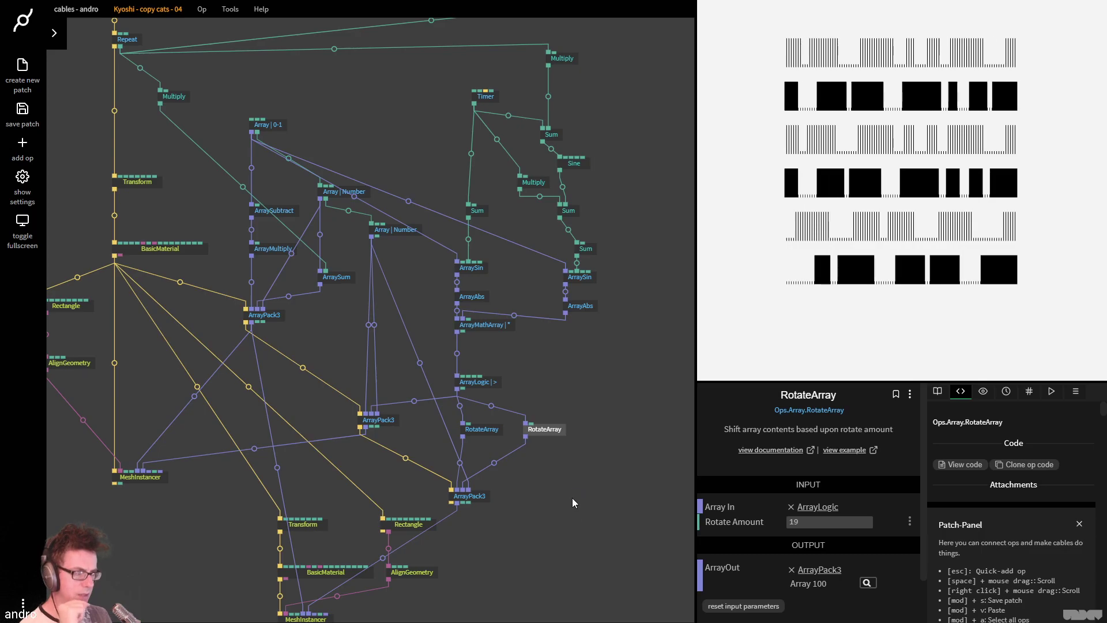
click(574, 547)
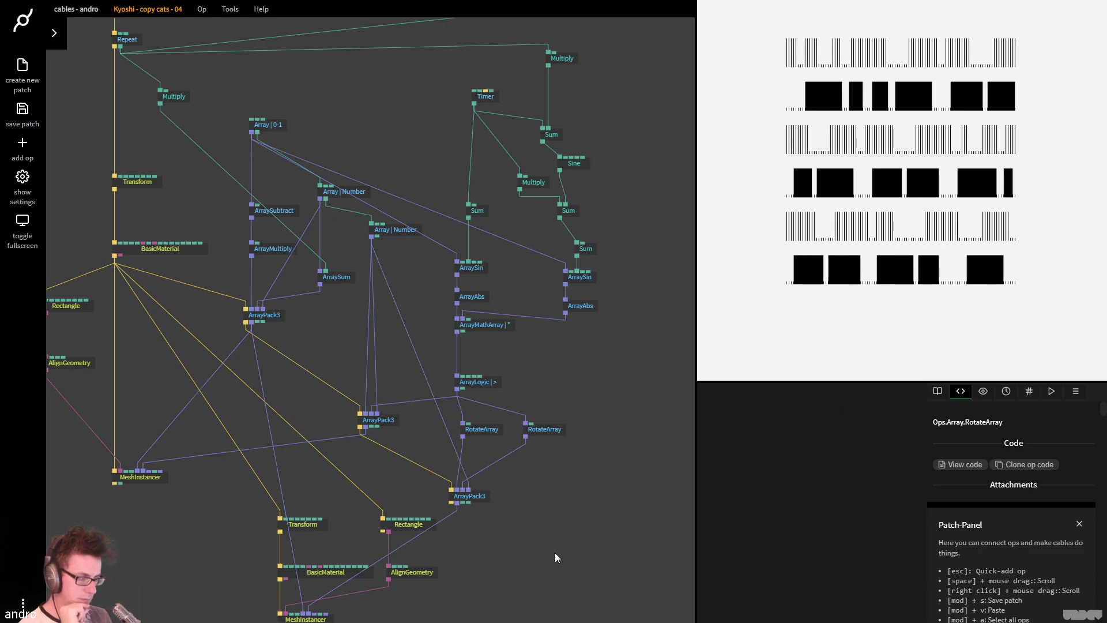
Insert an ArrayMathArray op after the RotateArray below ArrayLogic and spread the neighbouring ops to make room
drag(561, 490, 569, 439)
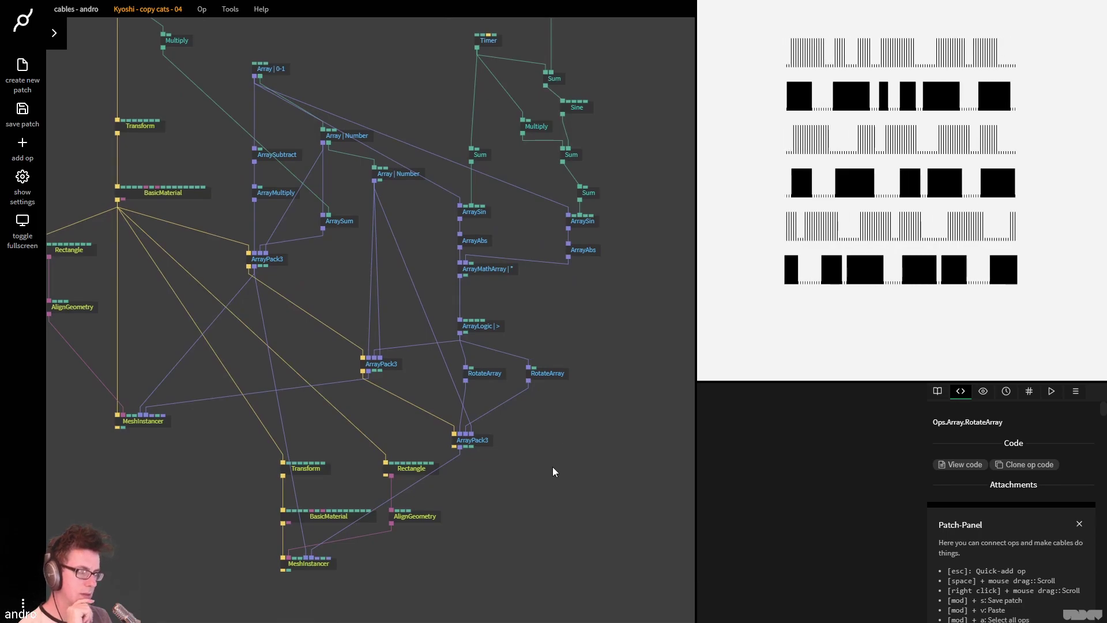
click(485, 376)
drag(580, 302, 548, 341)
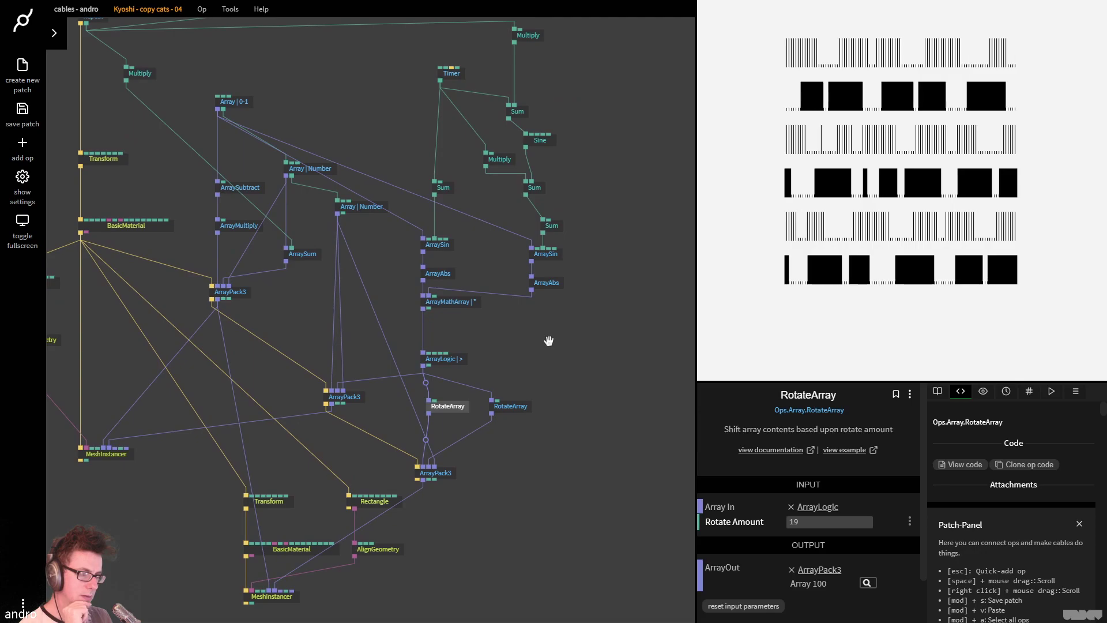
click(436, 244)
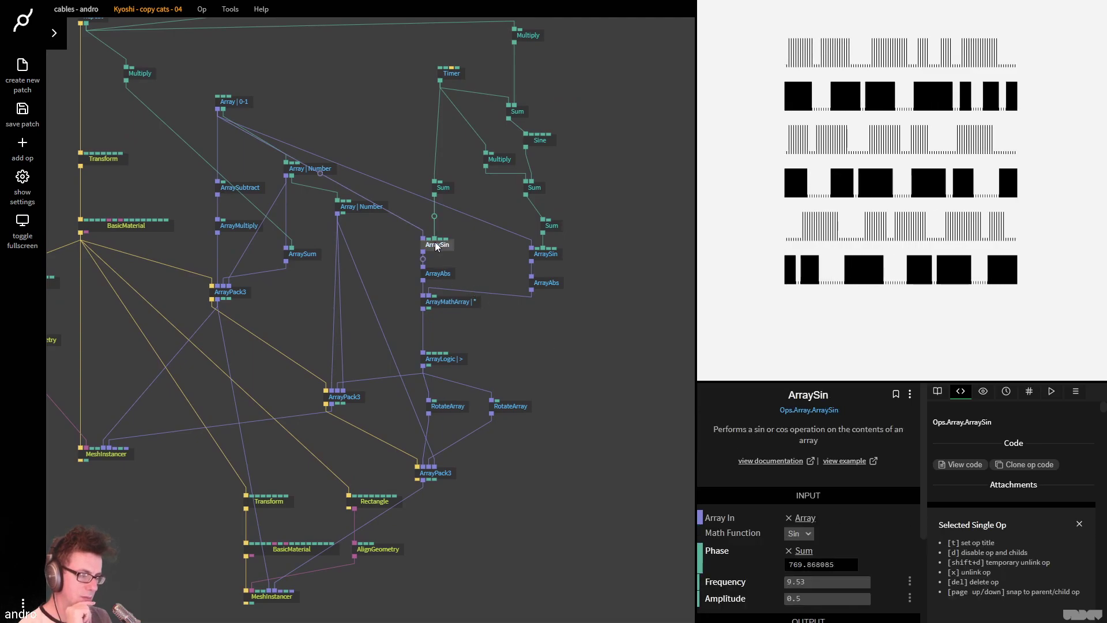
scroll(856, 532, down, 2)
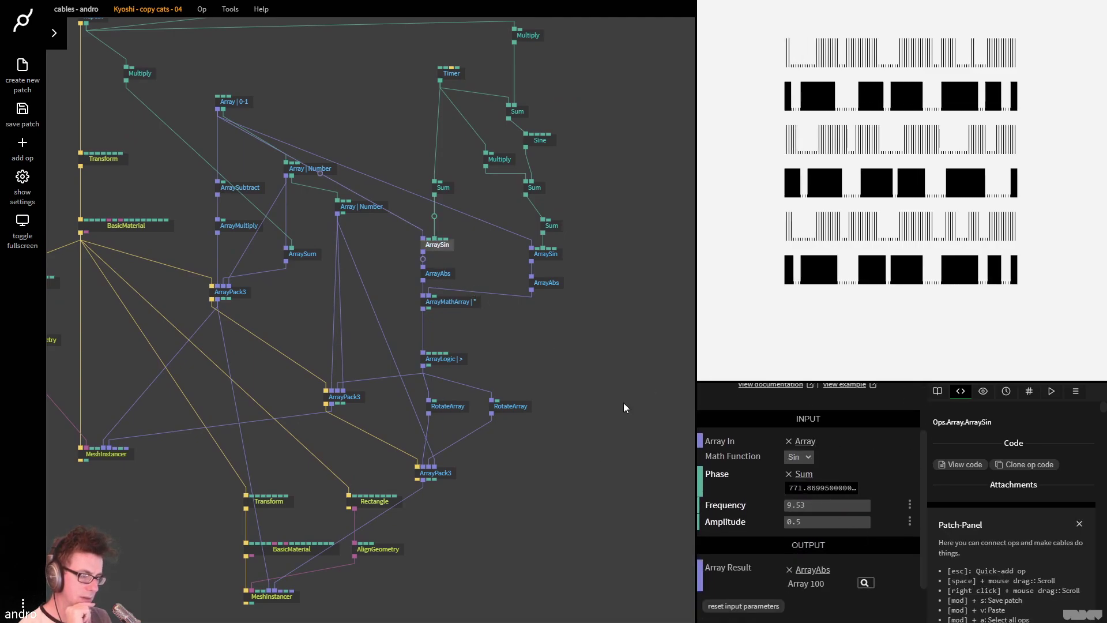
click(441, 411)
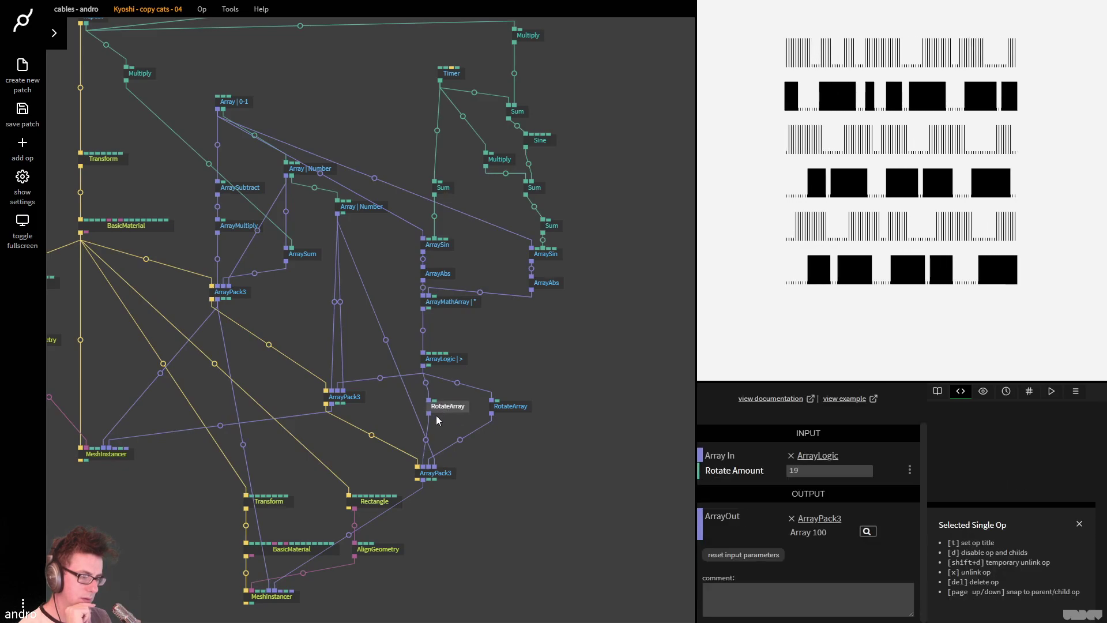
key(Escape)
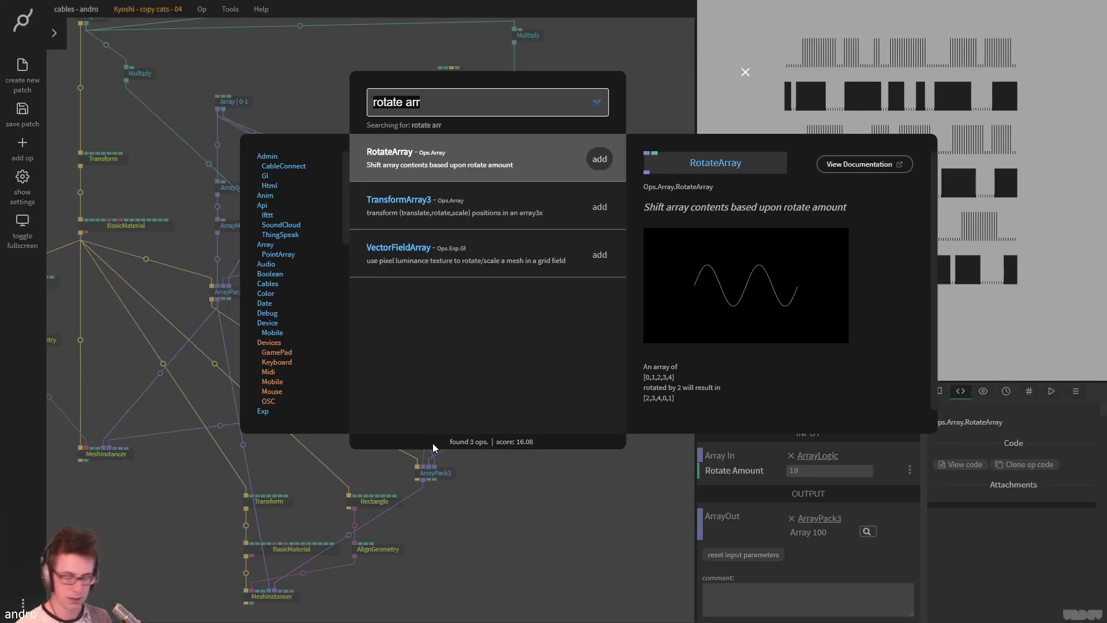
text(arraymathar)
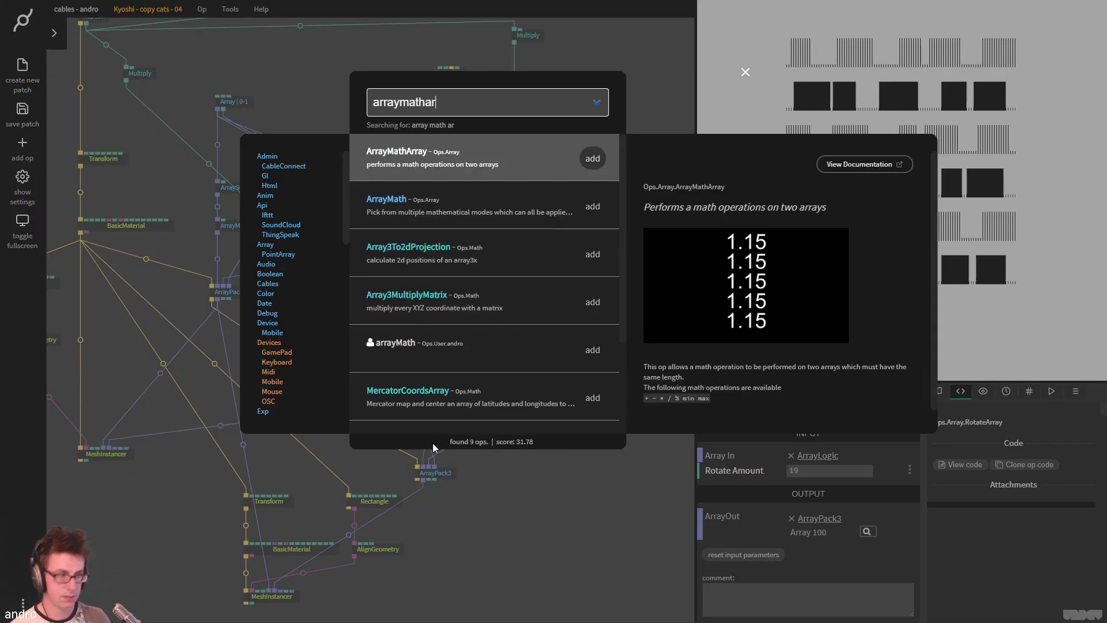
key(Return)
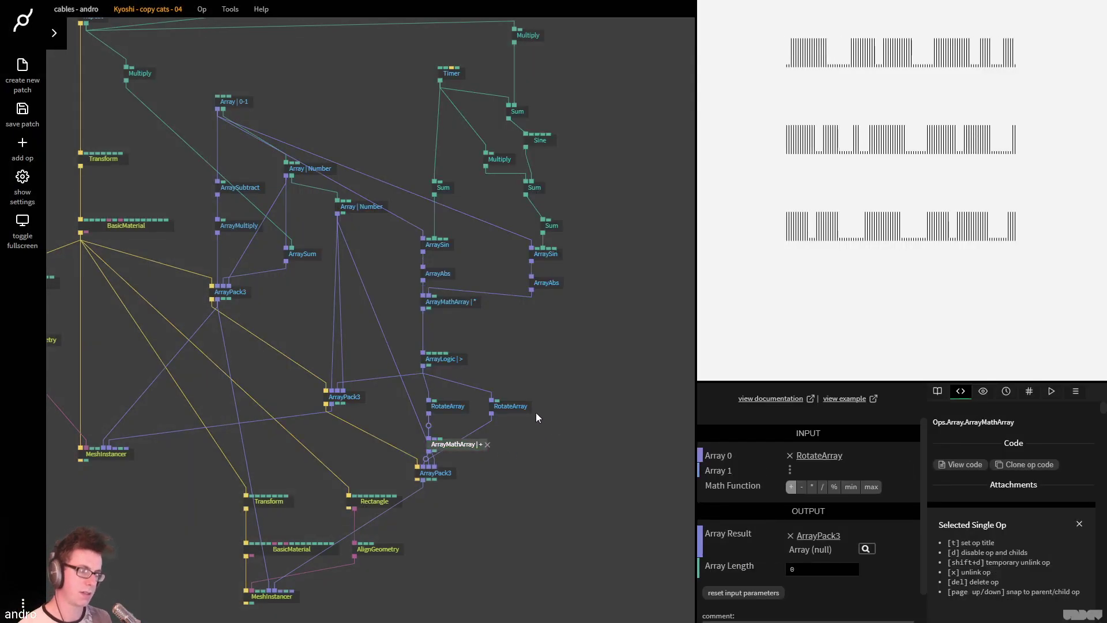
drag(505, 416, 562, 417)
mouse_move(451, 442)
mouse_down()
mouse_move(441, 394)
mouse_move(452, 425)
mouse_up()
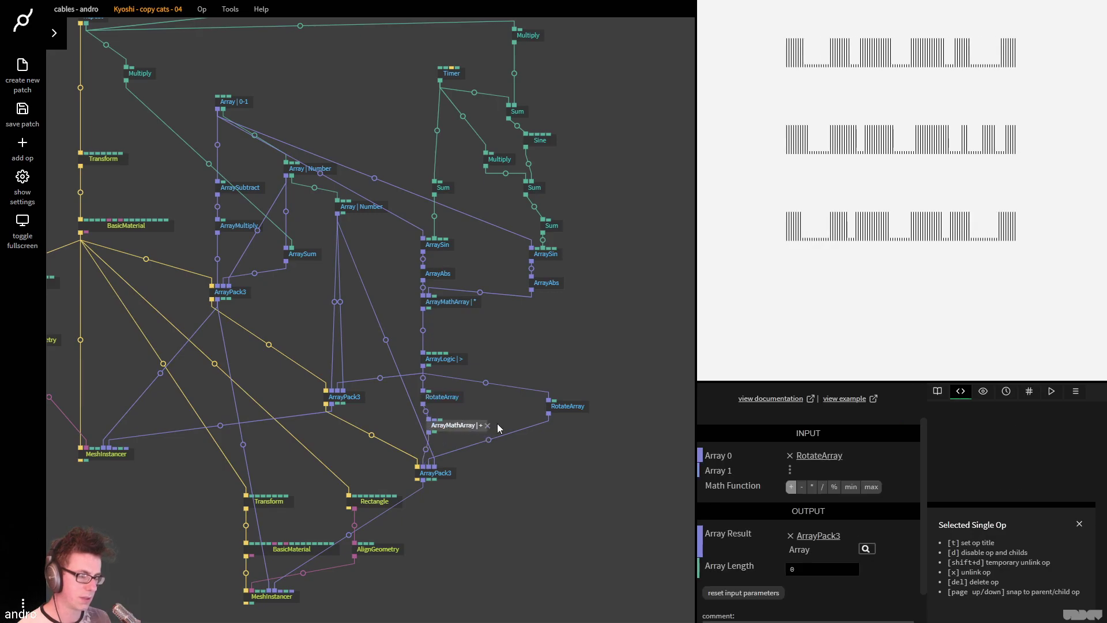
Link the first ArraySin's array result to Array 1 of the new ArrayMathArray
click(549, 457)
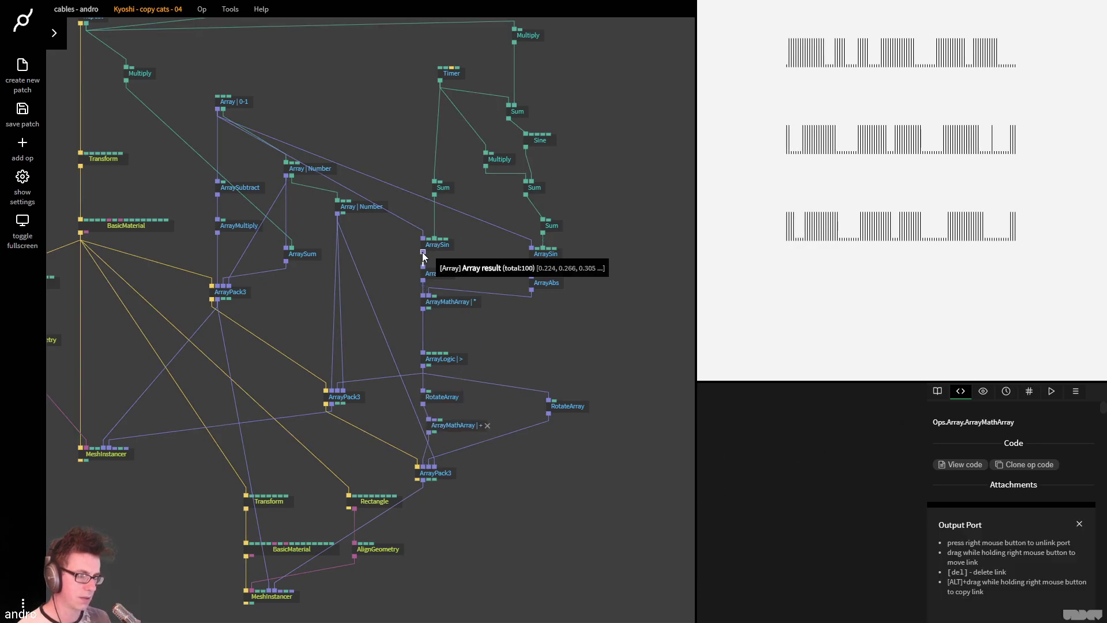
click(434, 273)
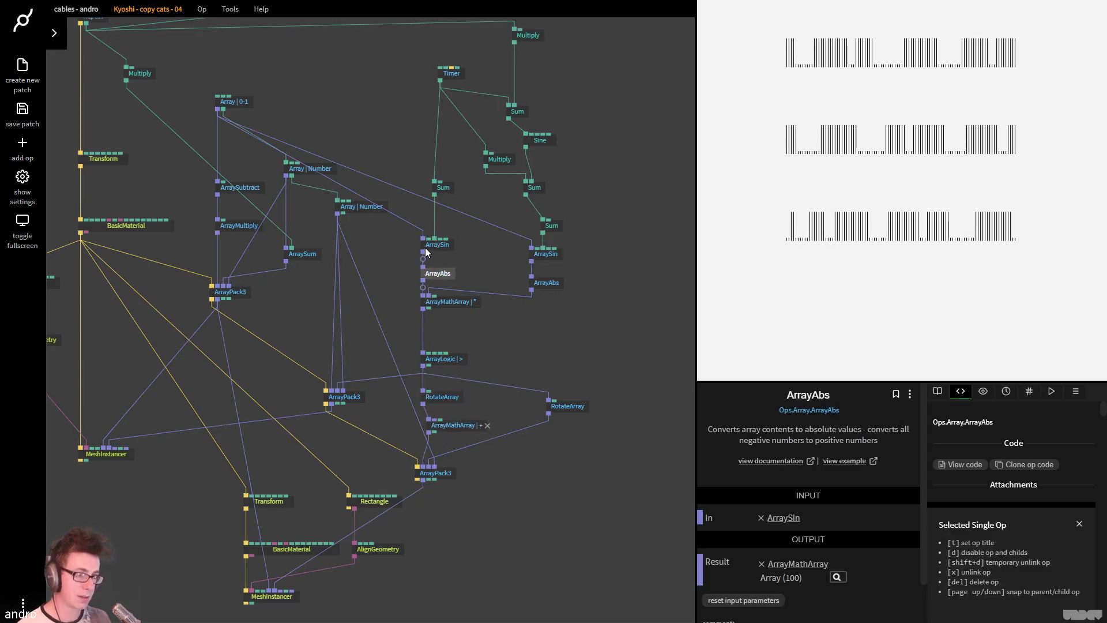
drag(425, 252, 458, 425)
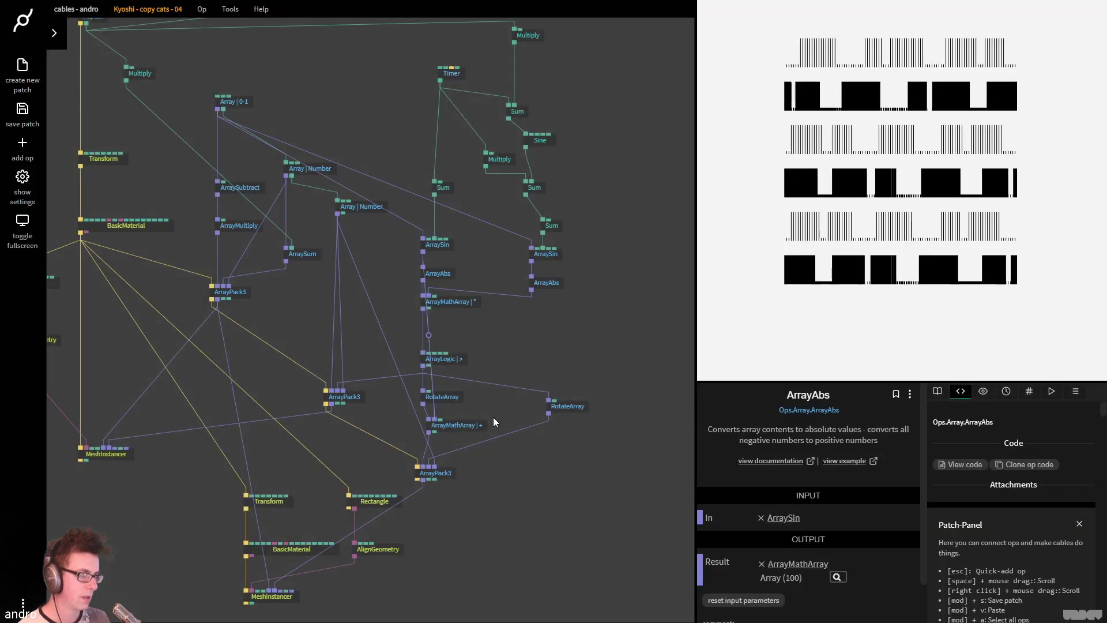
Try the multiply and subtract functions on the new ArrayMathArray, set it back to +, and move the op below the outer RotateArray
click(460, 427)
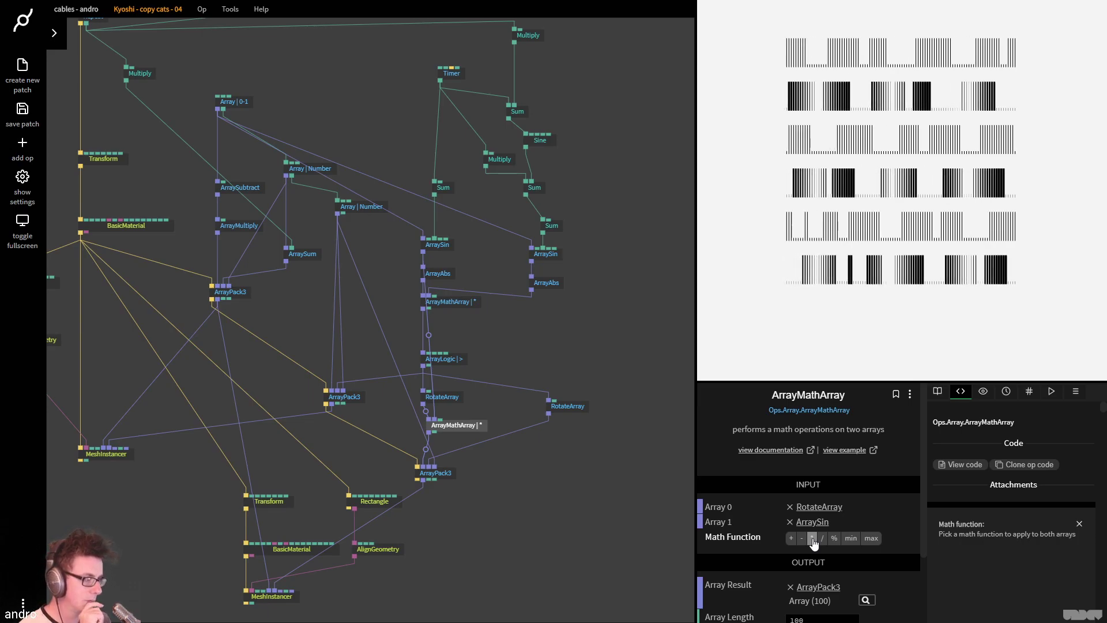
click(802, 538)
click(791, 538)
drag(456, 429, 537, 445)
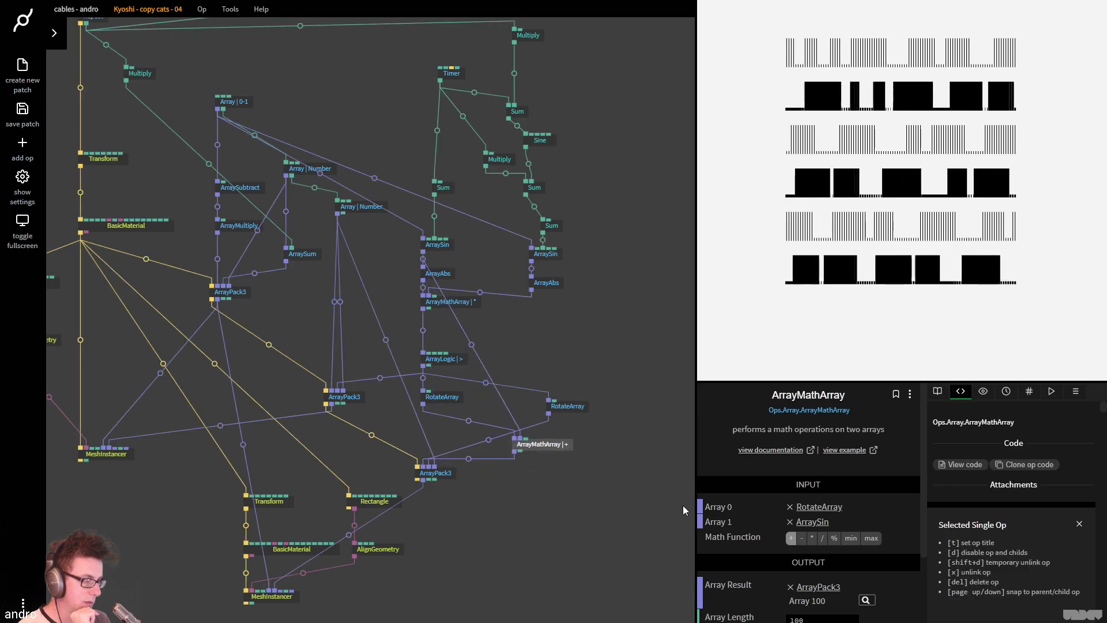
Set the Frequency of the first ArraySin, above the ArrayAbs and ArrayMathArray chain, to 9
click(656, 523)
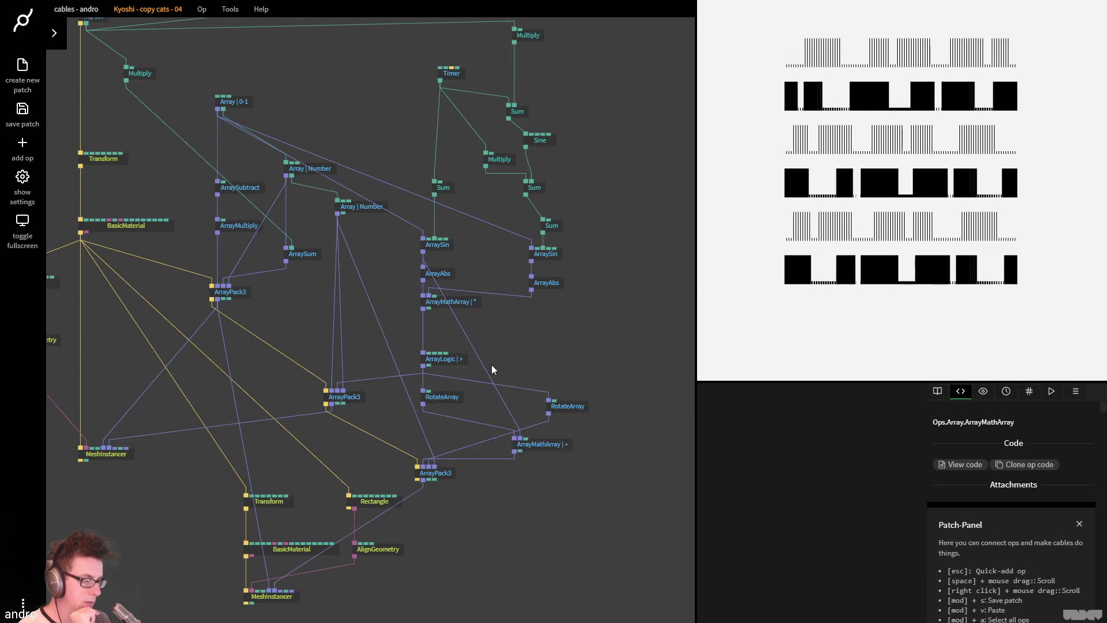
click(435, 245)
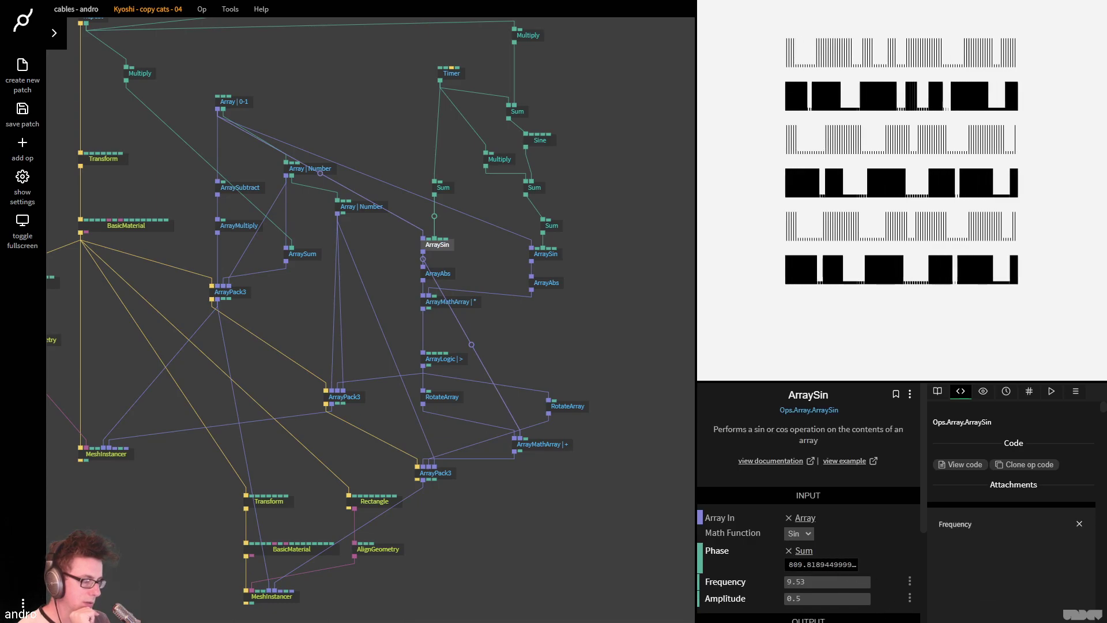
drag(824, 581, 807, 581)
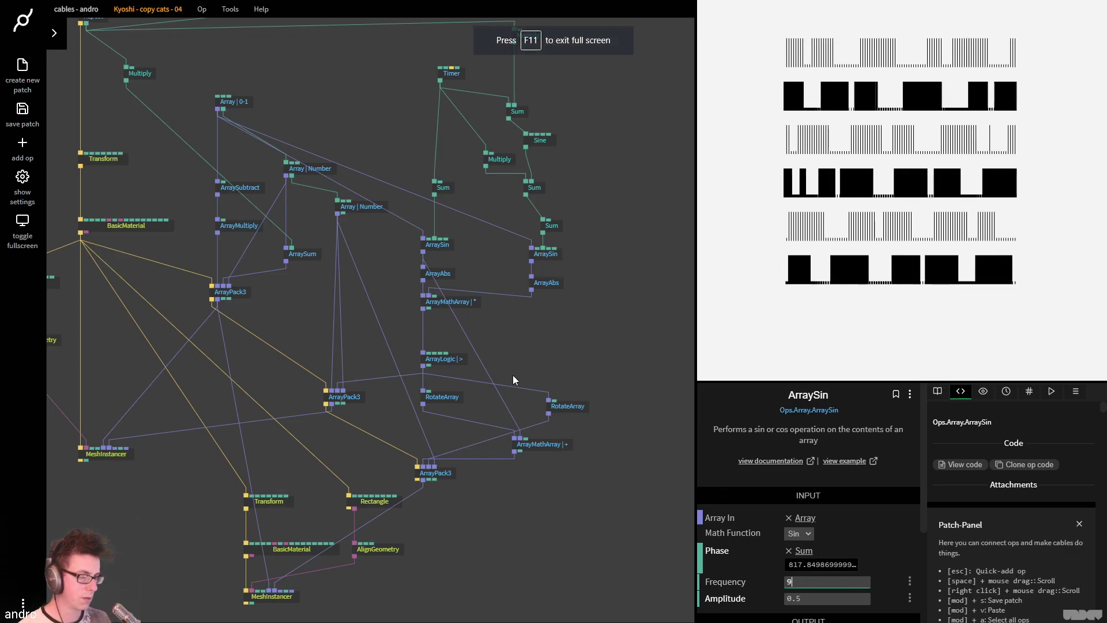
click(489, 307)
Set the ArrayLogic op's Value If False to 0
click(440, 363)
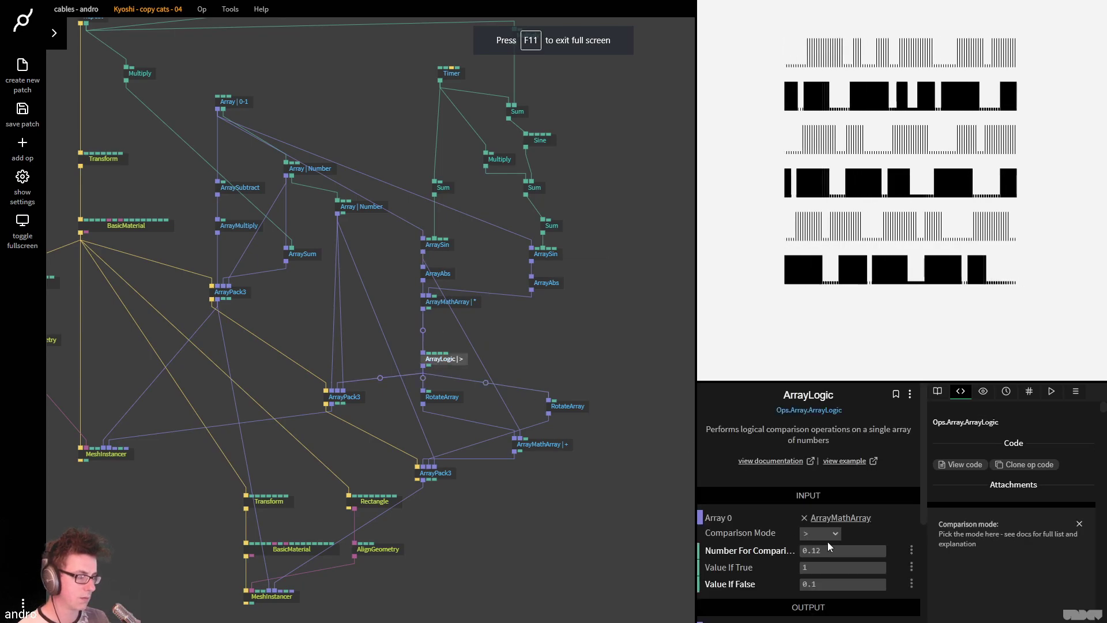
click(833, 582)
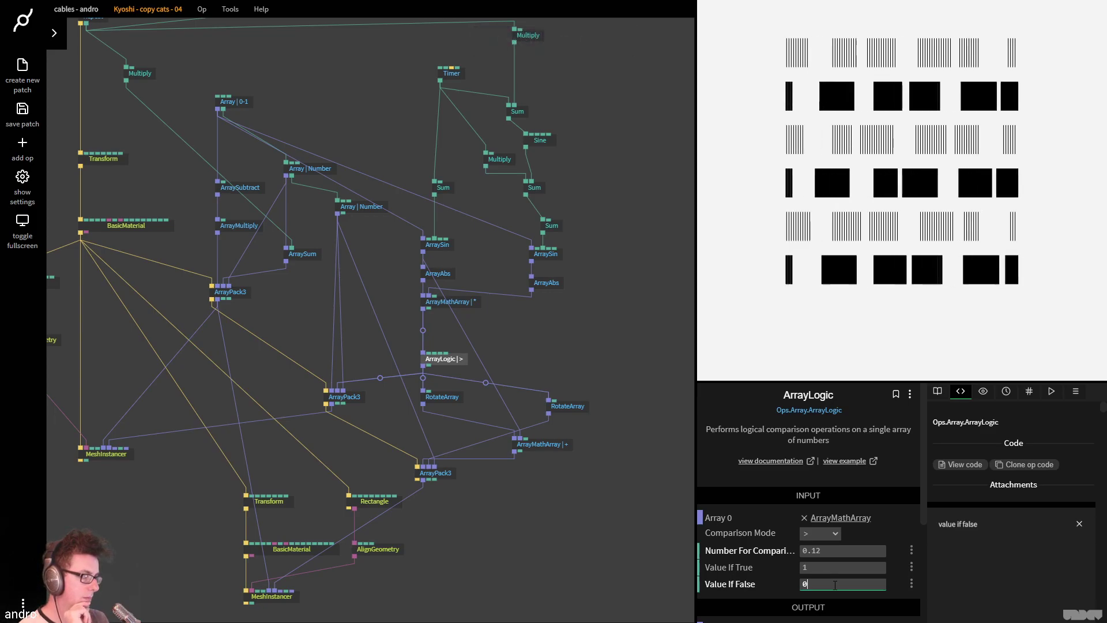
click(529, 347)
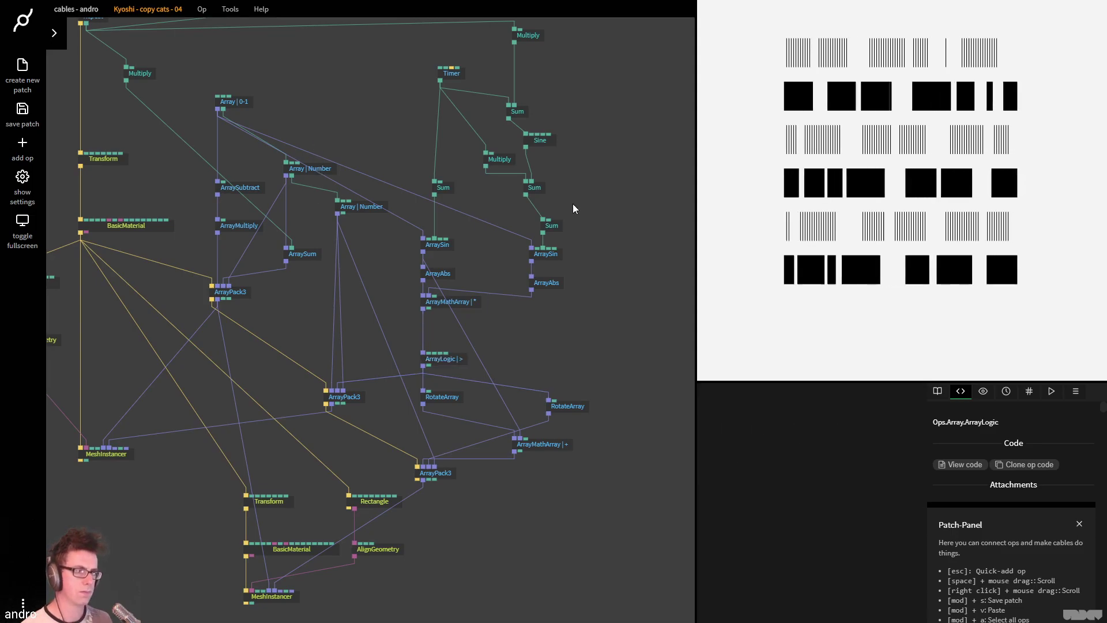
Adjust Number2 to 32.79 on the Multiply feeding the Sum above the Sine op, and save the patch
click(540, 144)
click(528, 36)
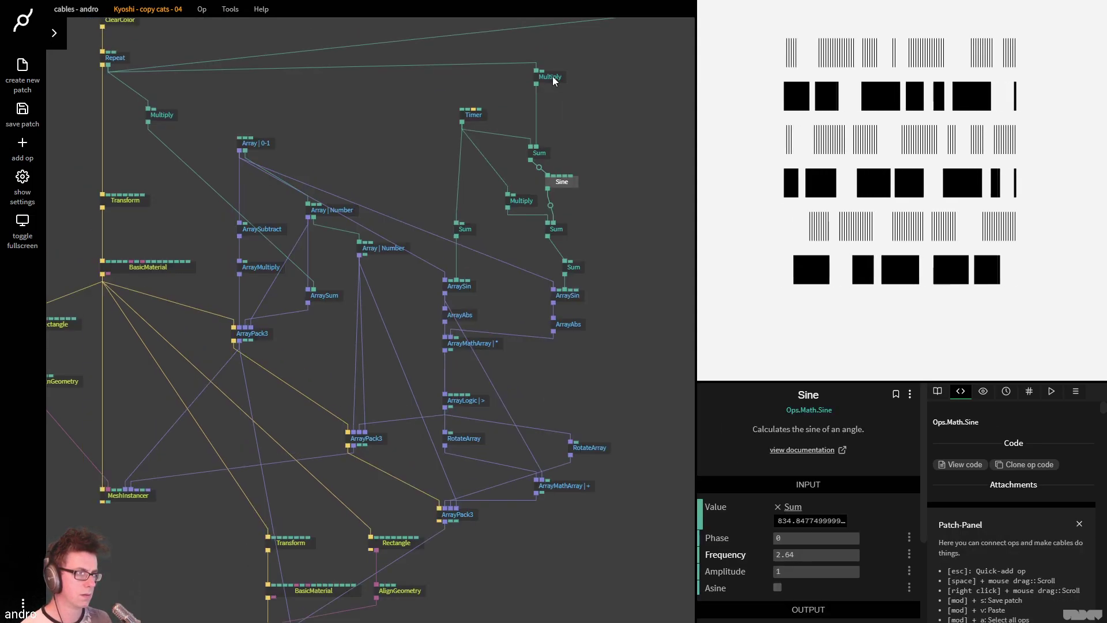
drag(844, 533, 835, 533)
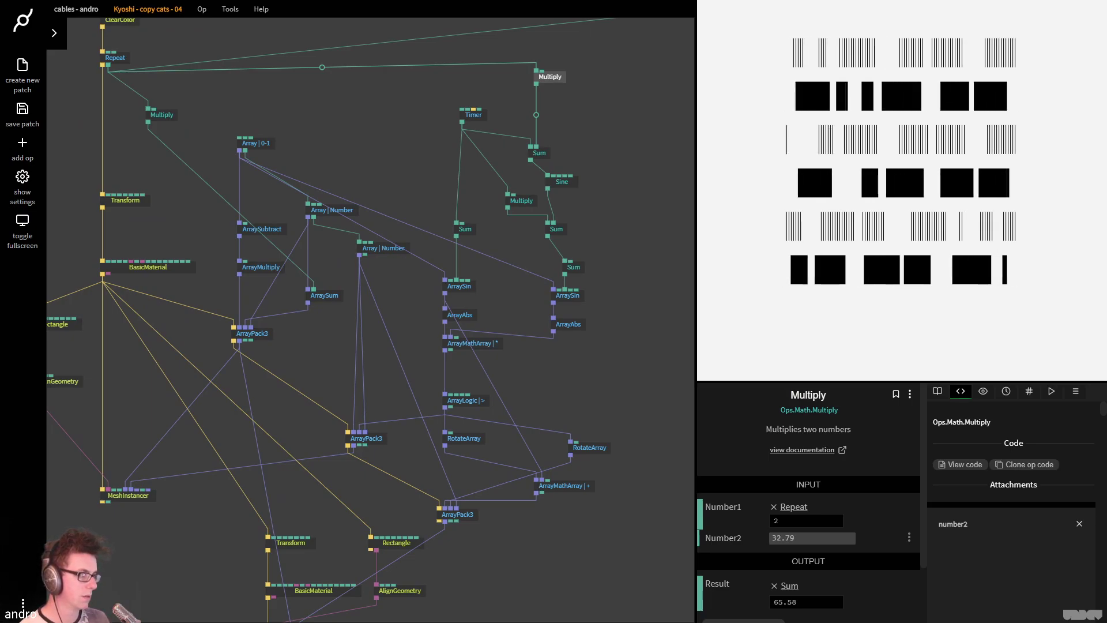
click(421, 151)
key(ctrl+s)
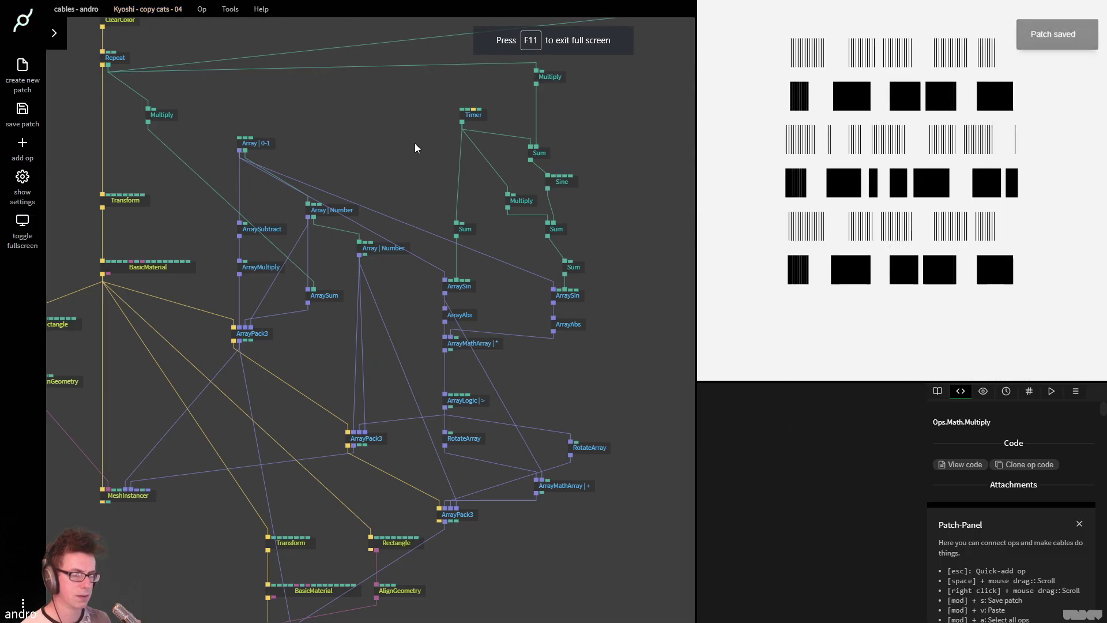
Move the whole group from the Timer and Multiply down to the lower ArrayPack3 sideways, away from the Array ops
drag(202, 201, 223, 216)
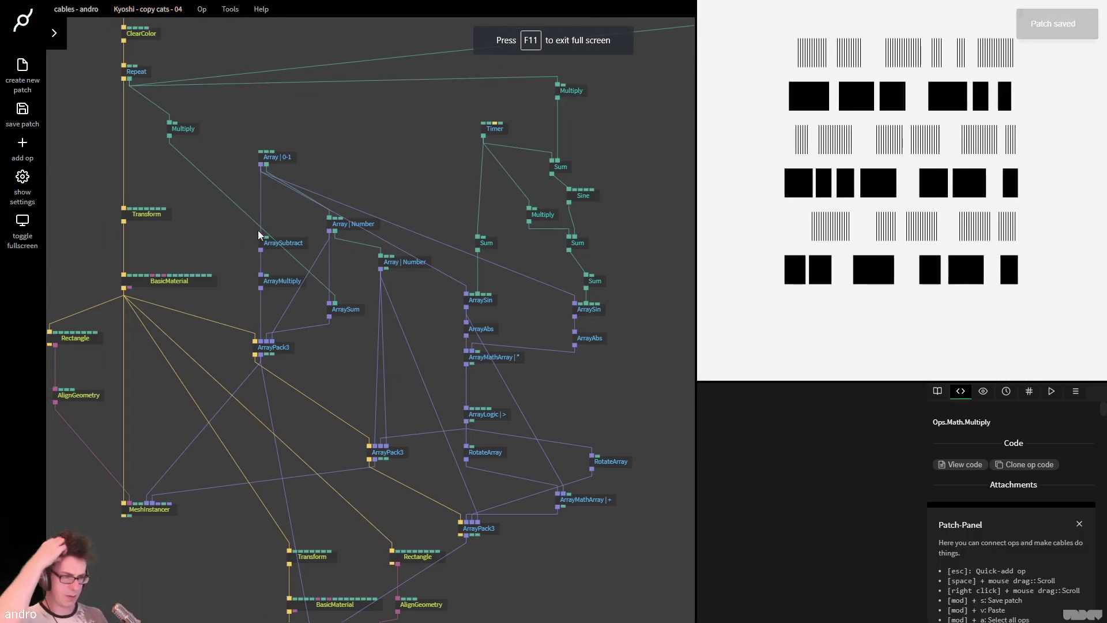
scroll(628, 373, right, 5)
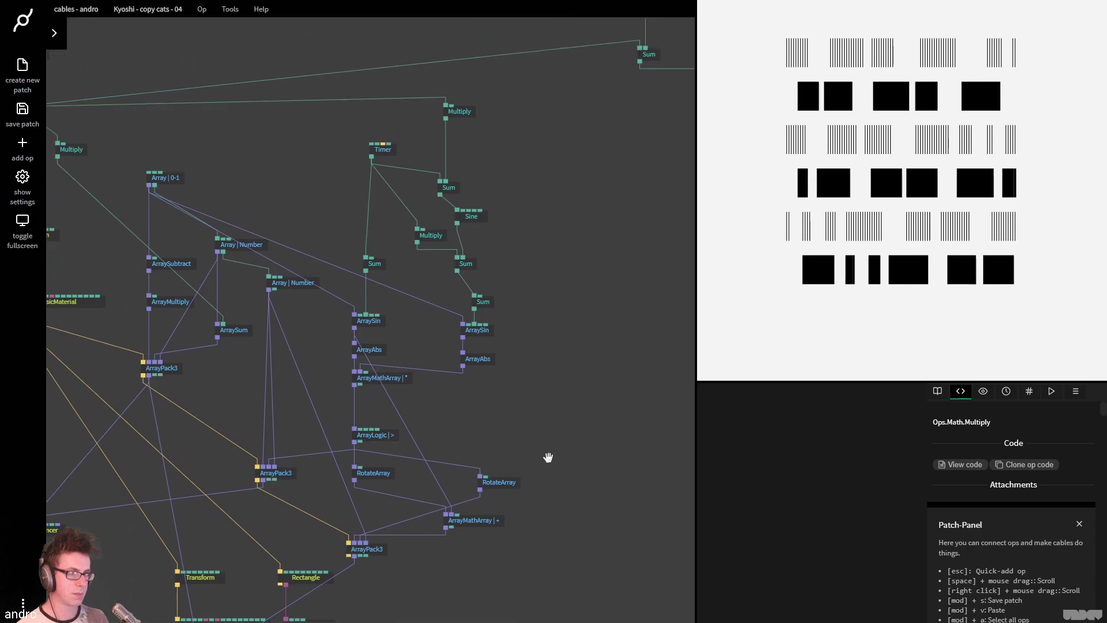
drag(563, 563, 369, 88)
drag(392, 151, 483, 148)
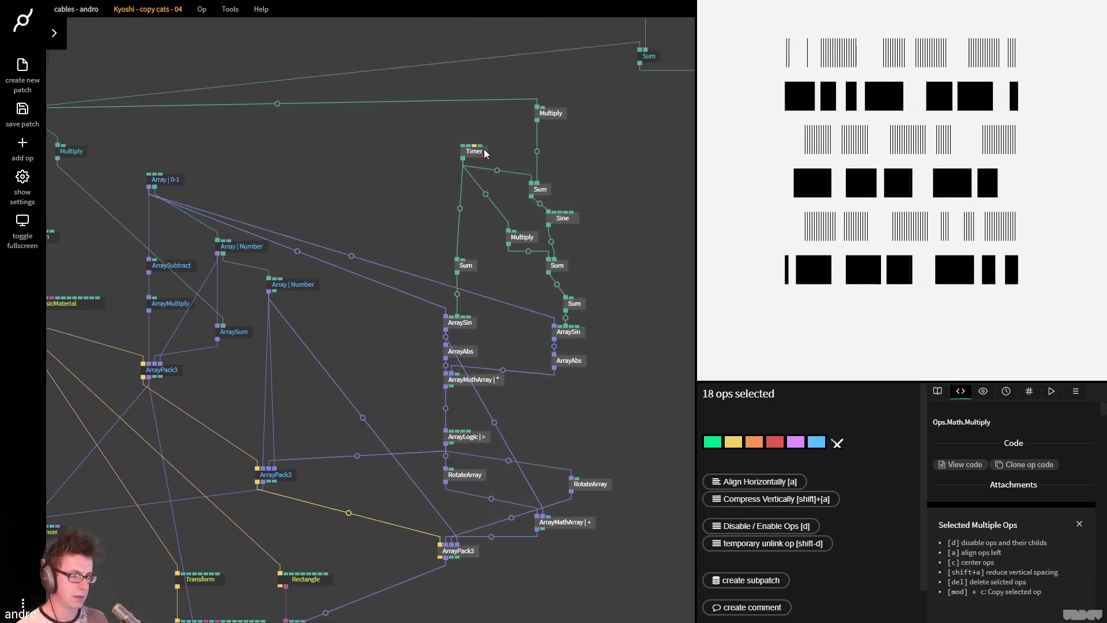
click(344, 414)
scroll(343, 414, down, 3)
drag(511, 498, 593, 371)
drag(548, 451, 454, 520)
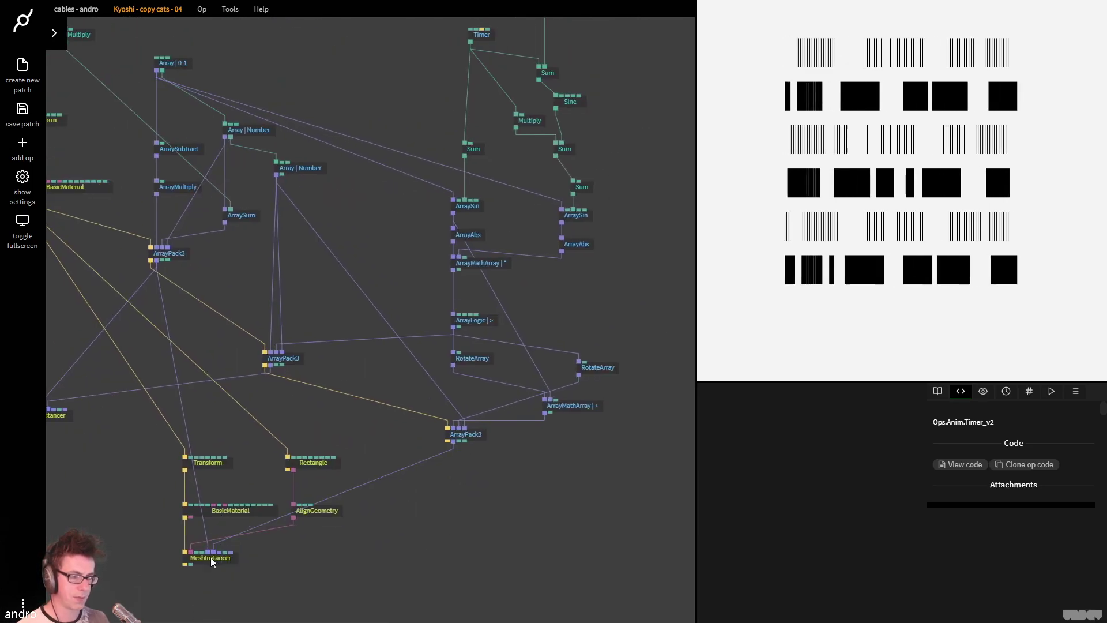
Compare the patch's stripe output with the reference animation in the Twitter post, then return to the patch
click(211, 558)
click(478, 527)
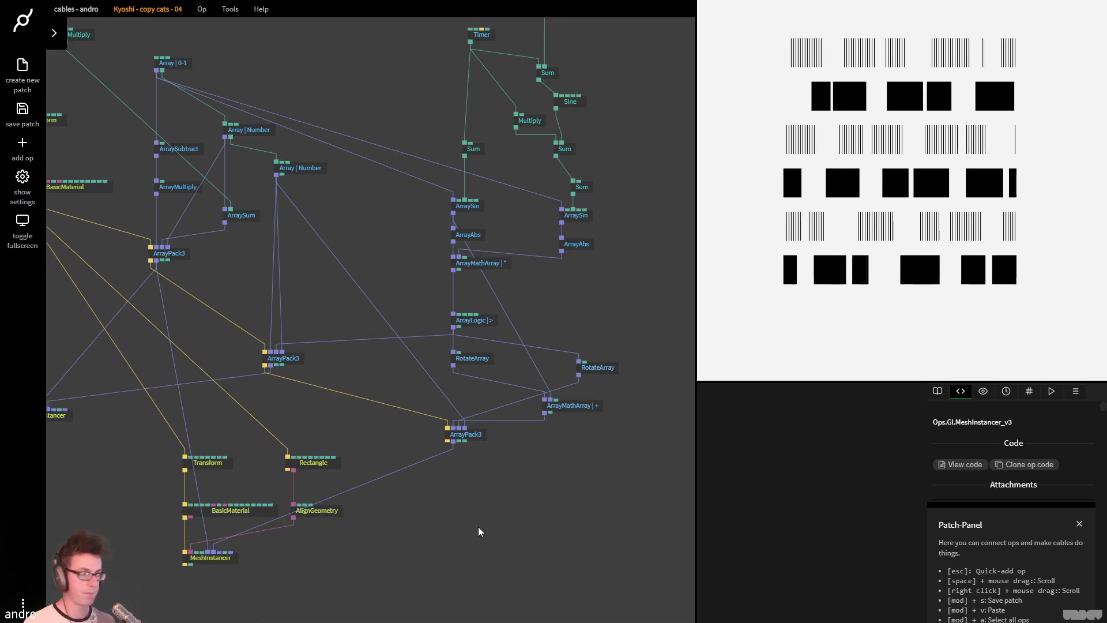
key(ctrl+Tab)
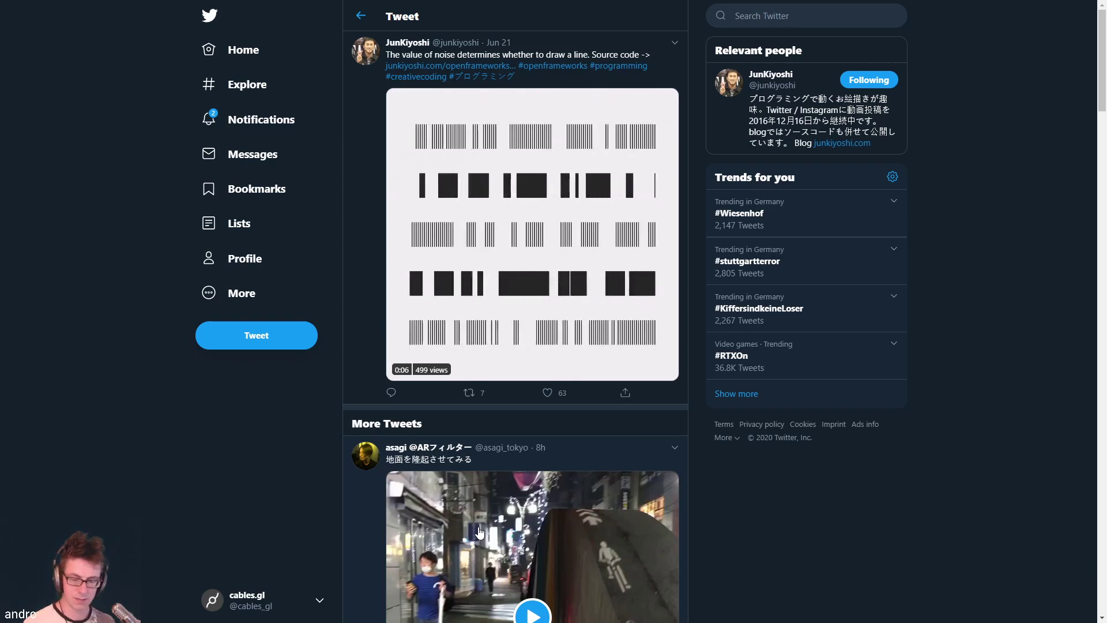
key(ctrl+Tab)
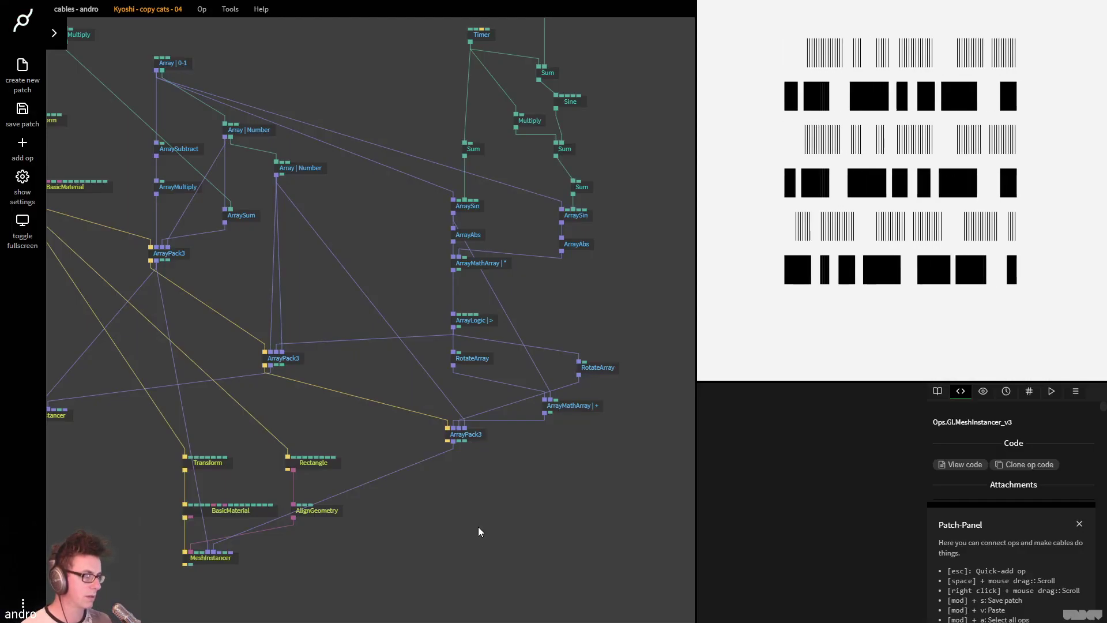
key(ctrl+Tab)
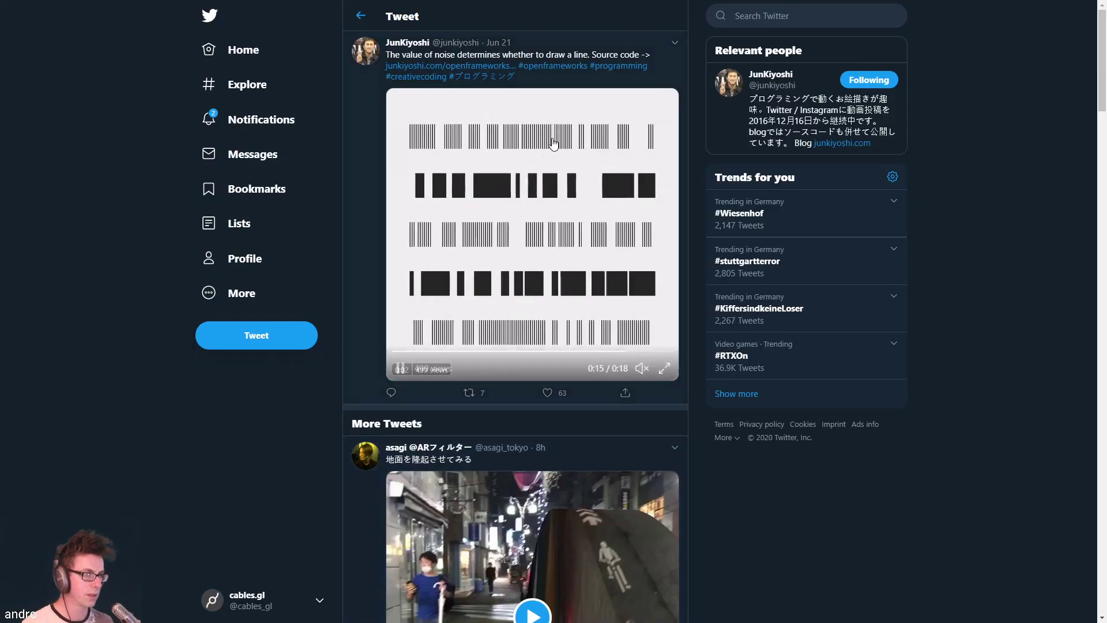
key(ctrl+Tab)
Set the width of the Rectangle feeding the first MeshInstancer to 0.04
scroll(371, 433, left, 5)
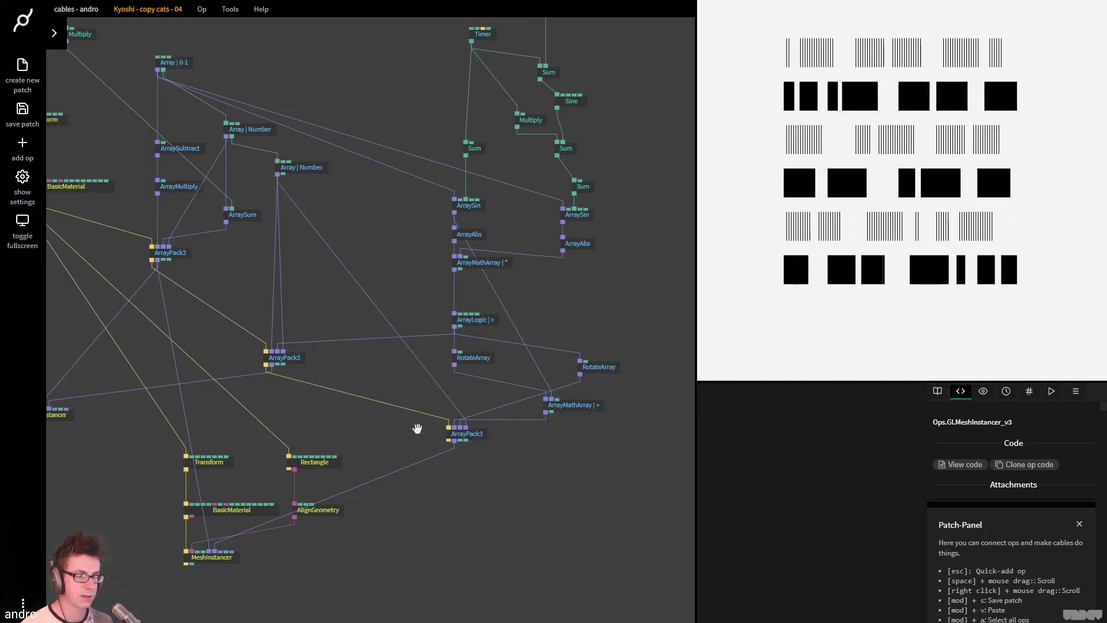
click(147, 236)
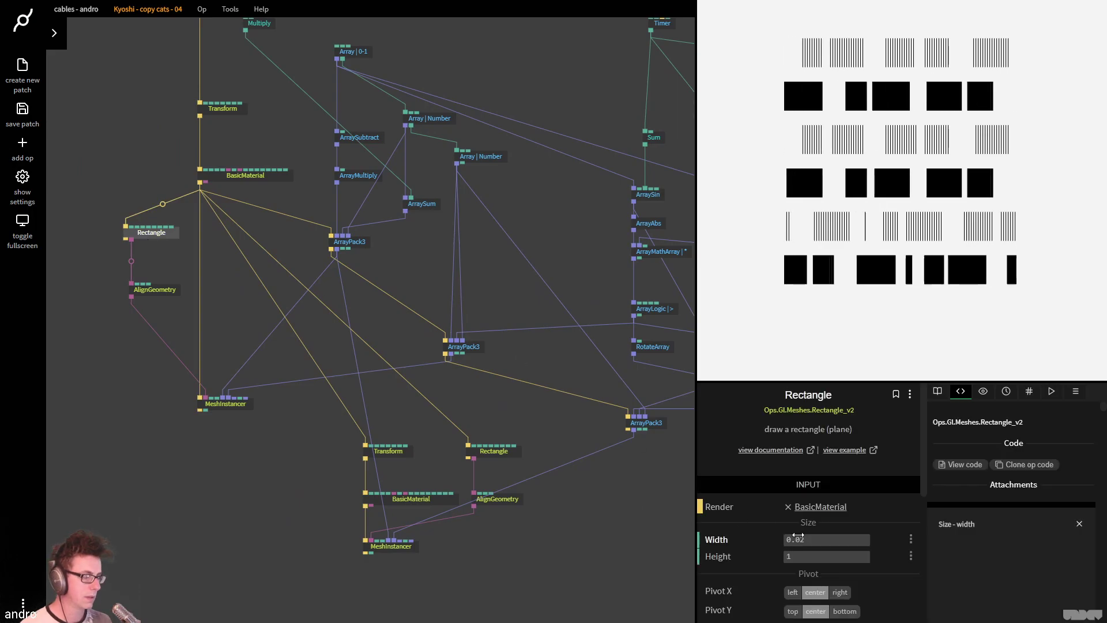
click(833, 538)
key(BackSpace)
text(4)
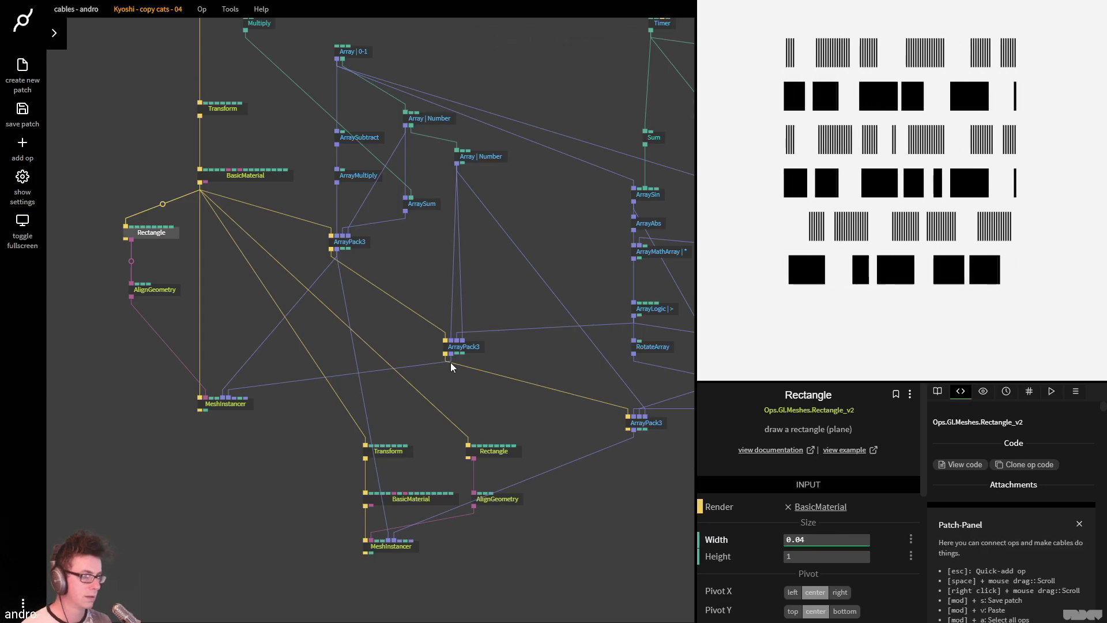
click(496, 274)
Move the second Transform, Rectangle, BasicMaterial, AlignGeometry and MeshInstancer group closer below the first MeshInstancer, and save the patch
drag(563, 581, 365, 409)
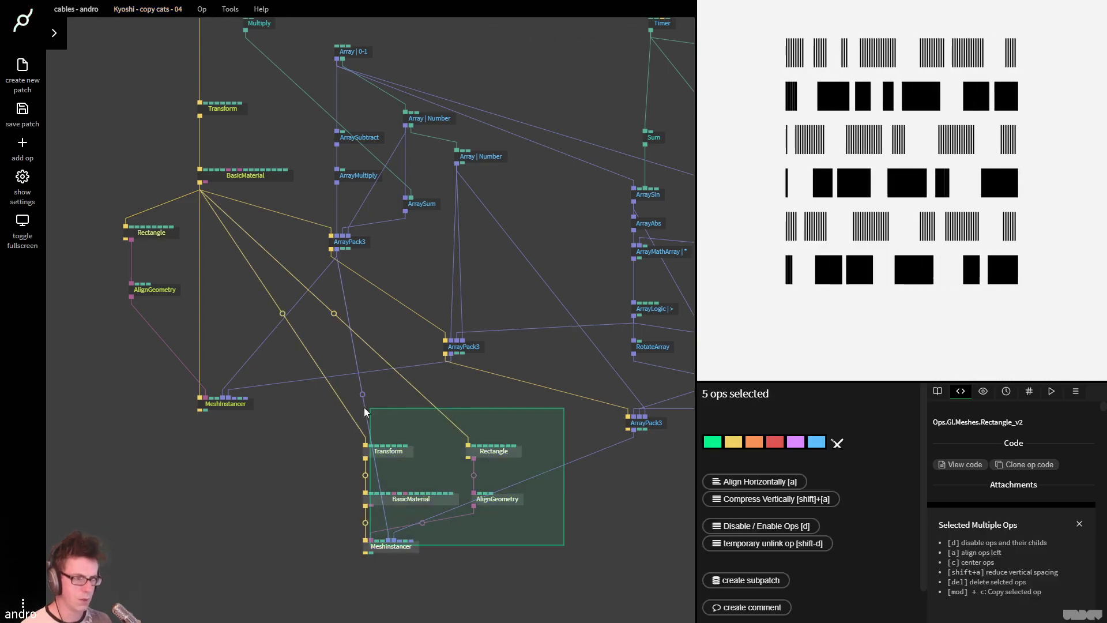
drag(395, 453, 254, 472)
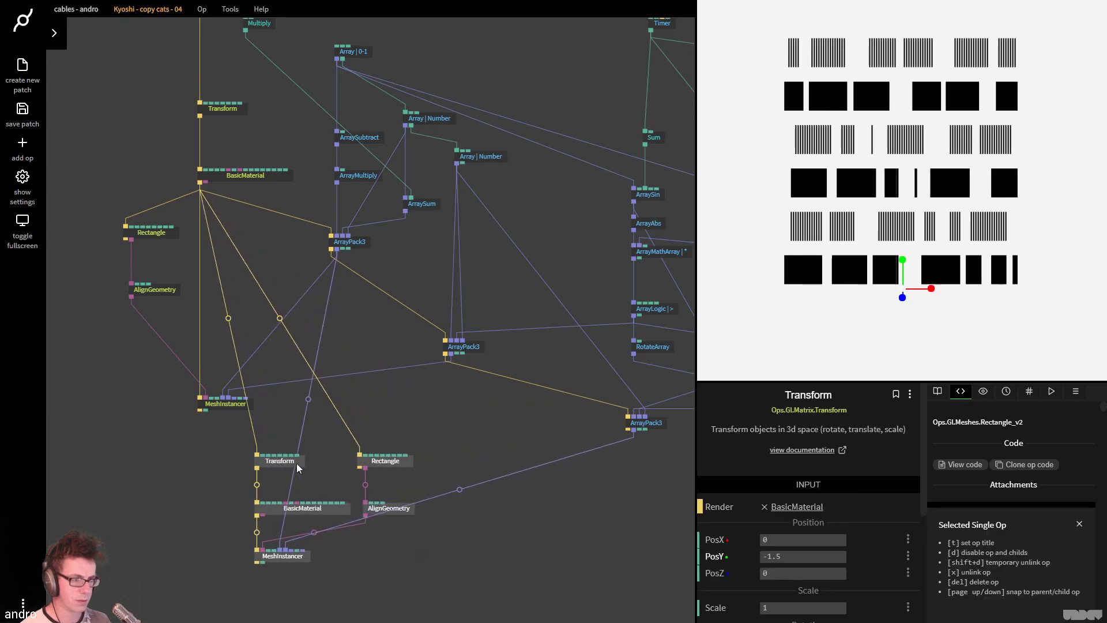
click(449, 448)
key(ctrl+s)
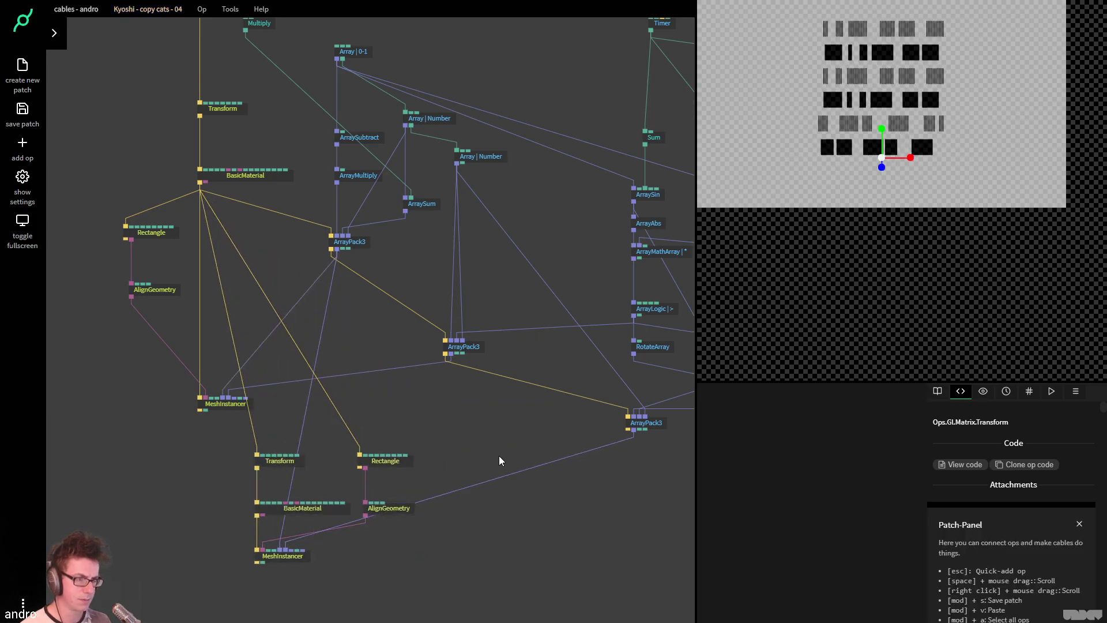
Set PosY of the Transform below the Repeat op to -1 and save the patch
drag(499, 457, 421, 529)
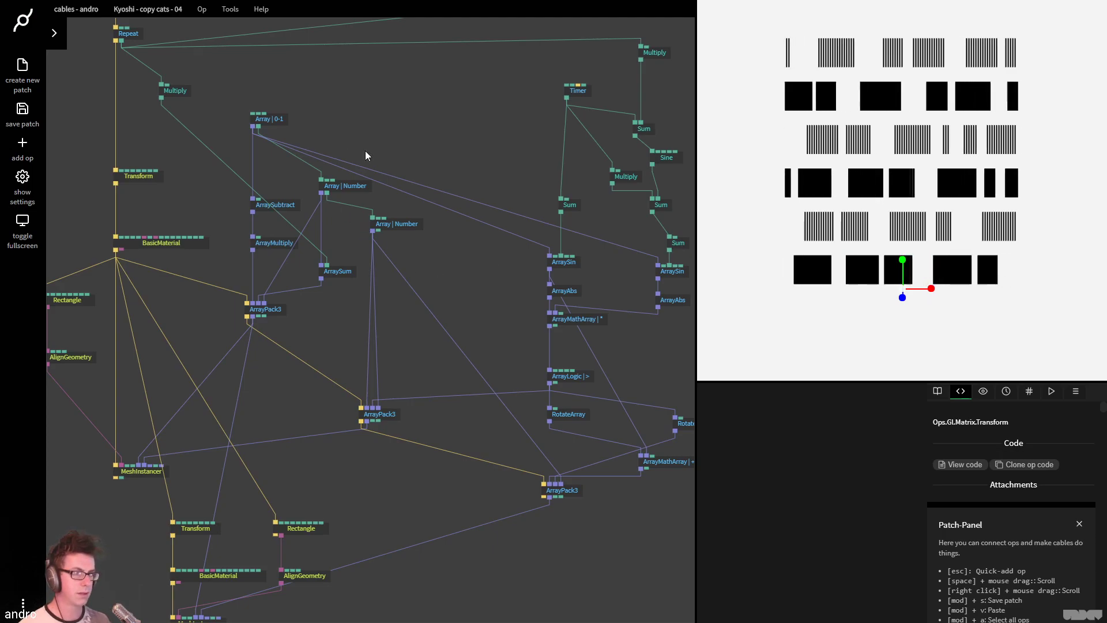
drag(358, 142, 422, 257)
drag(347, 154, 367, 201)
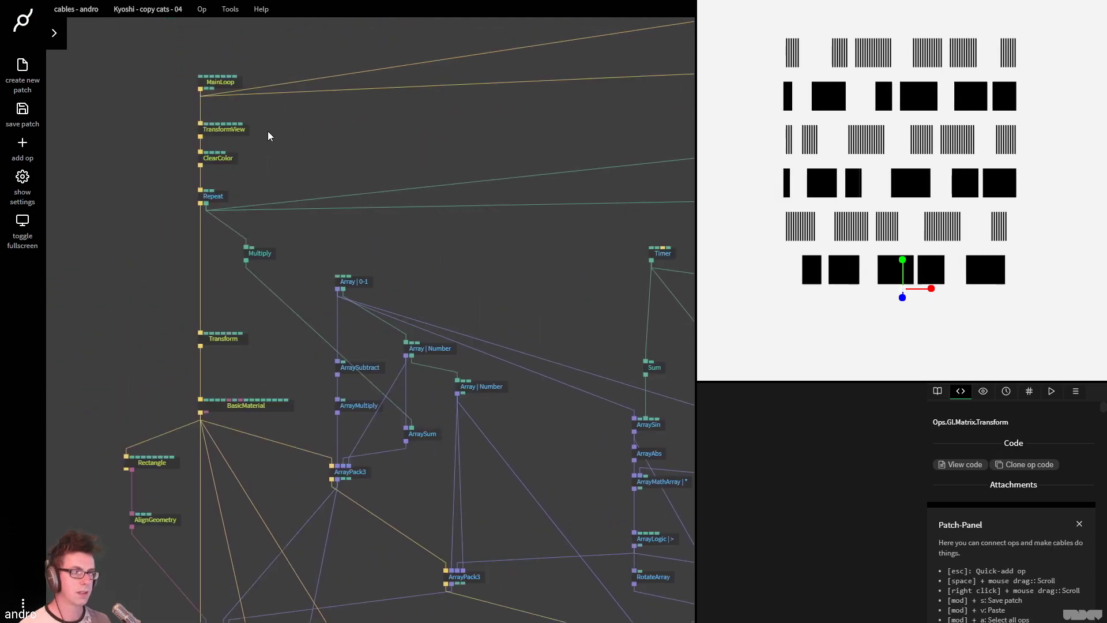
click(223, 129)
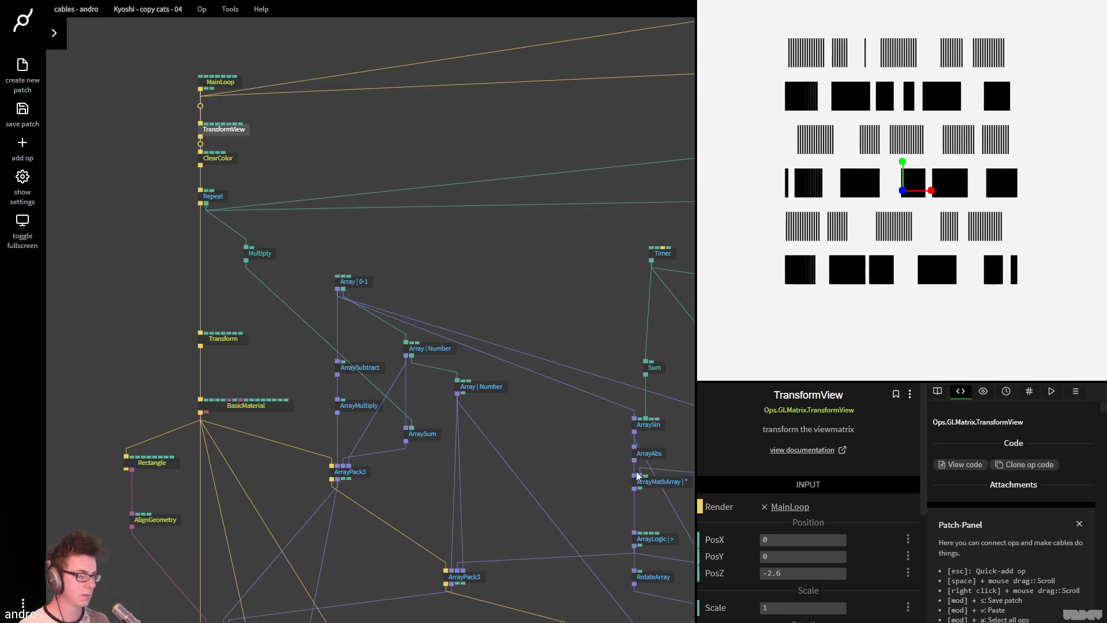
click(229, 345)
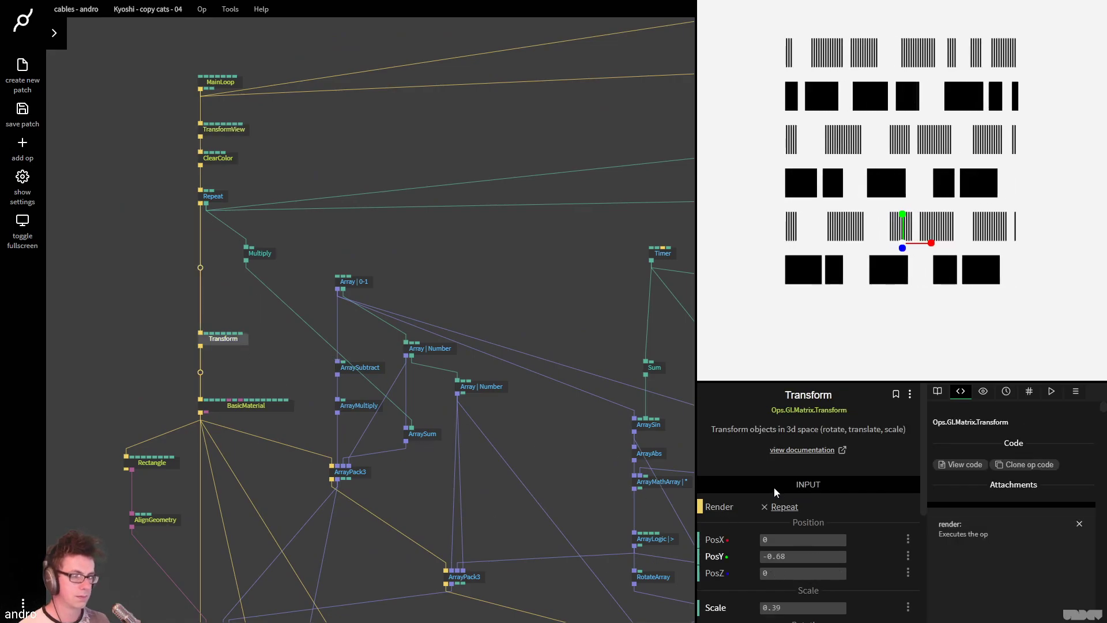
drag(826, 554, 824, 552)
text(-1)
click(484, 286)
key(ctrl+s)
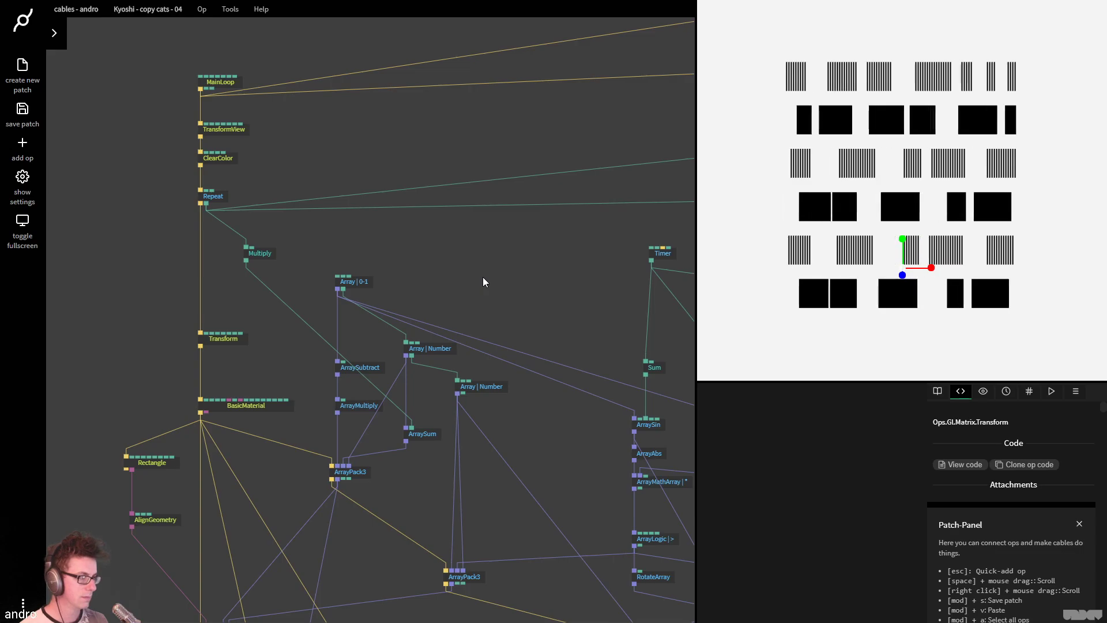
Open the source code page linked in the reference tweet and examine how noise_value decides which lines are drawn
key(alt+Tab)
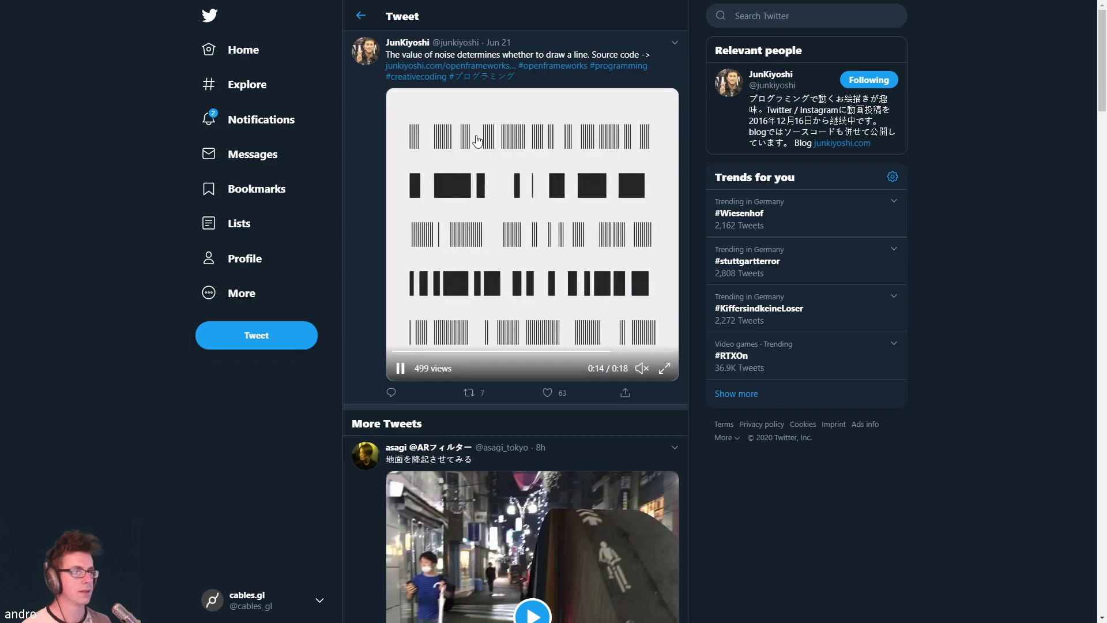
click(488, 67)
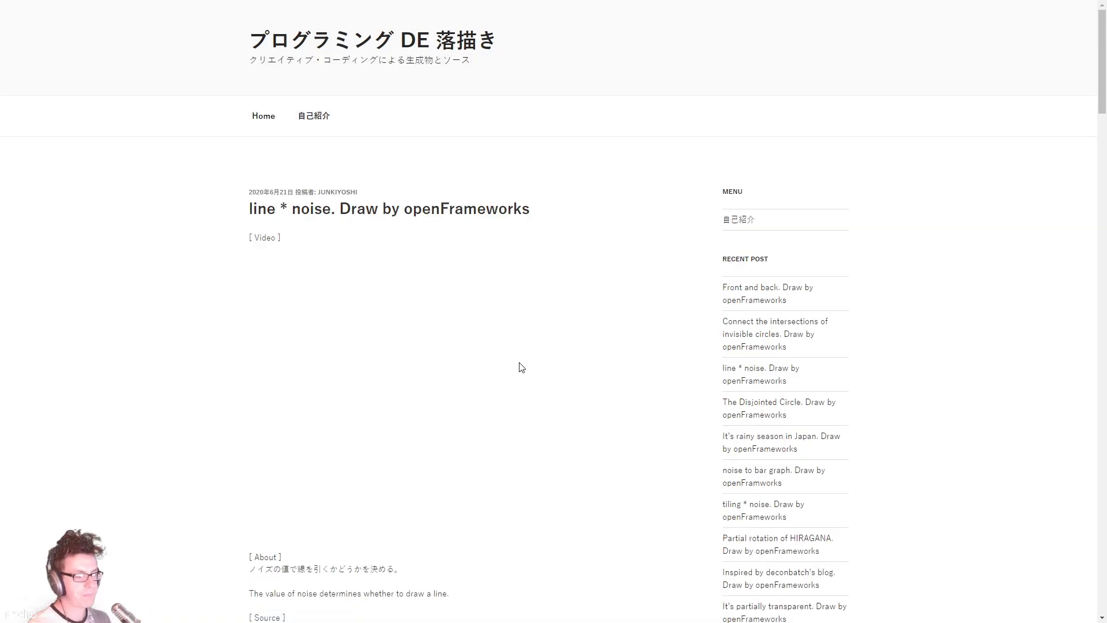
scroll(185, 259, down, 8)
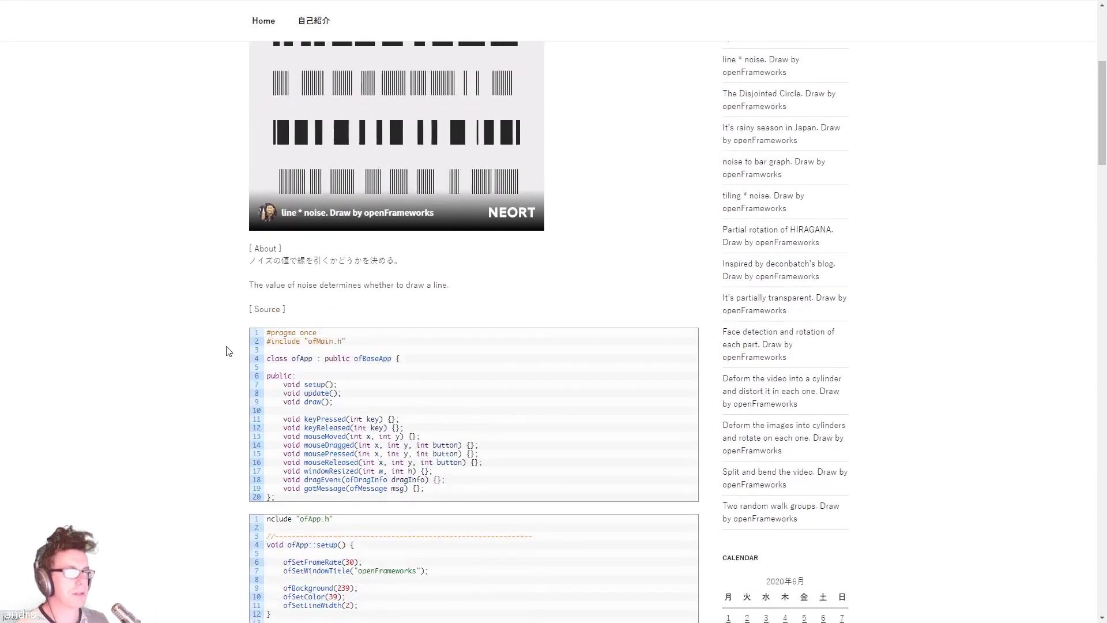
scroll(404, 248, down, 4)
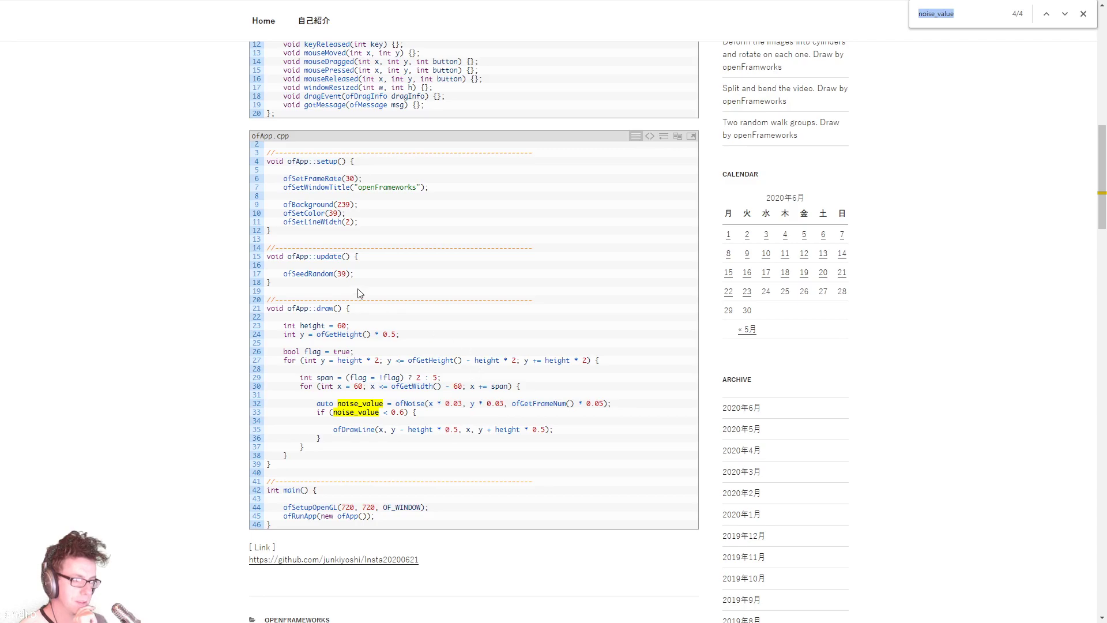
click(181, 176)
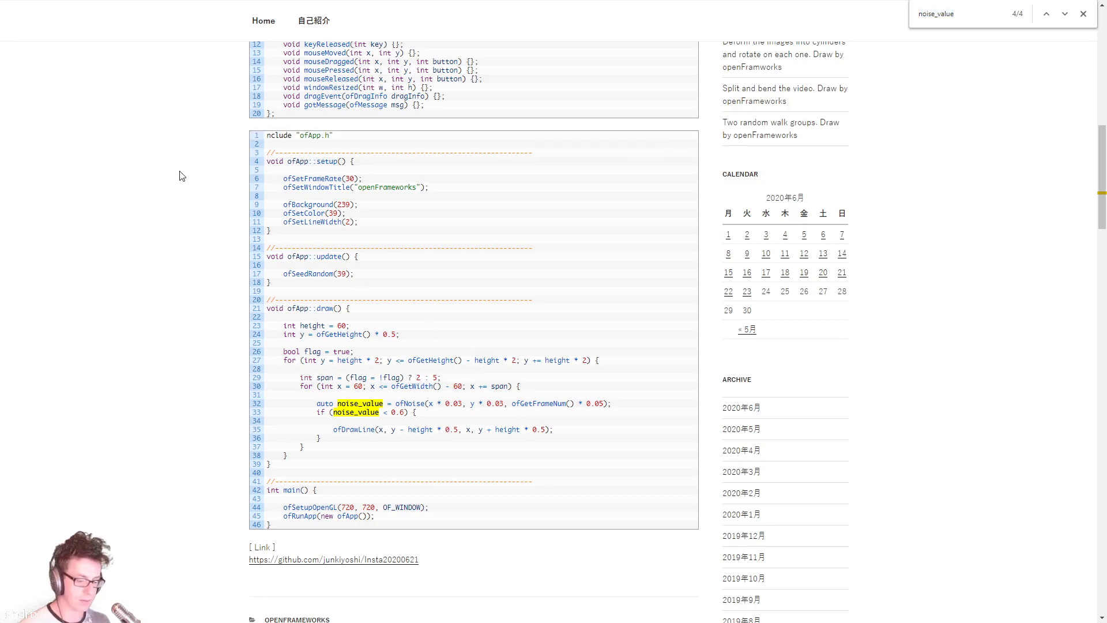
Return to the cables patch and look up the PerlinArray op in the op search without adding it
key(F11)
click(97, 13)
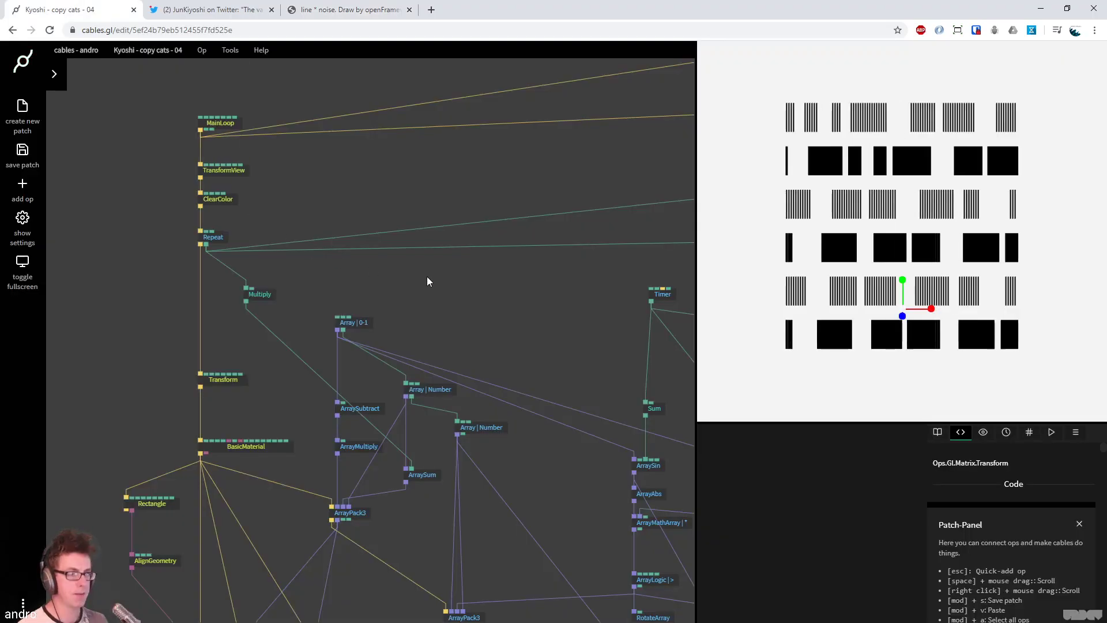
double_click(476, 263)
text(perlin arr)
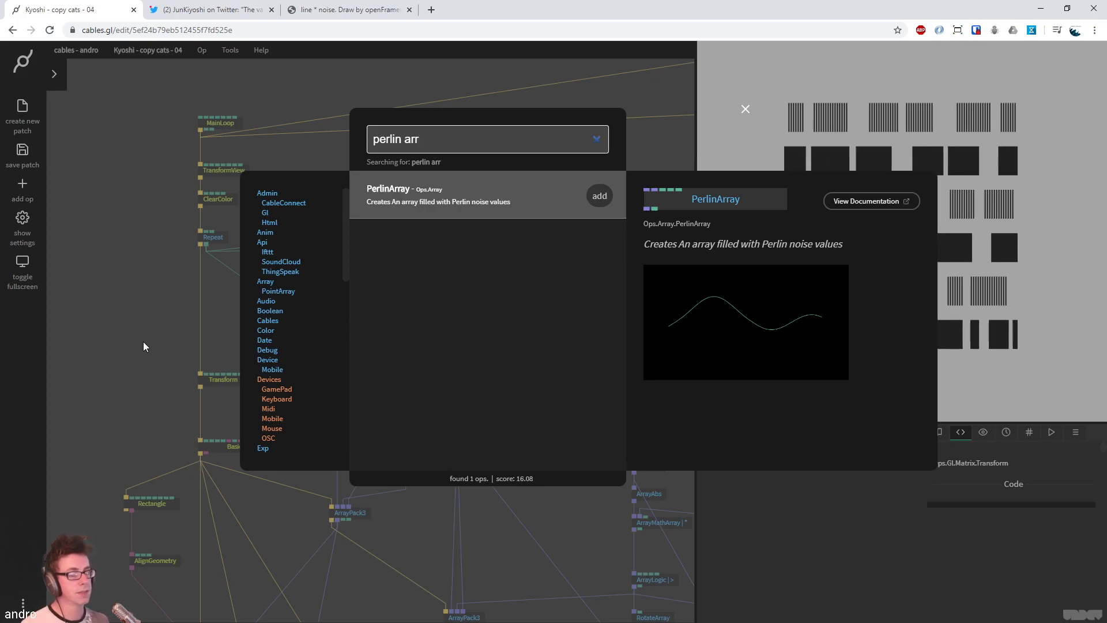
key(Escape)
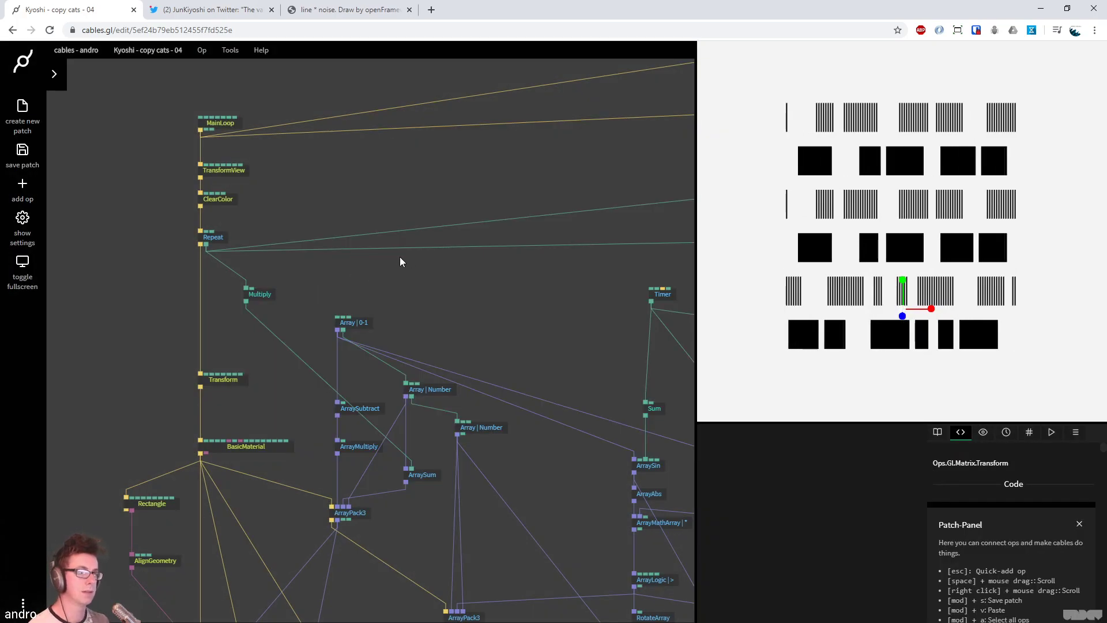
Move the Multiply op fed by Repeat rightwards, clear of the Array 0-1 and Array Number ops
drag(452, 264, 438, 245)
drag(236, 275, 295, 274)
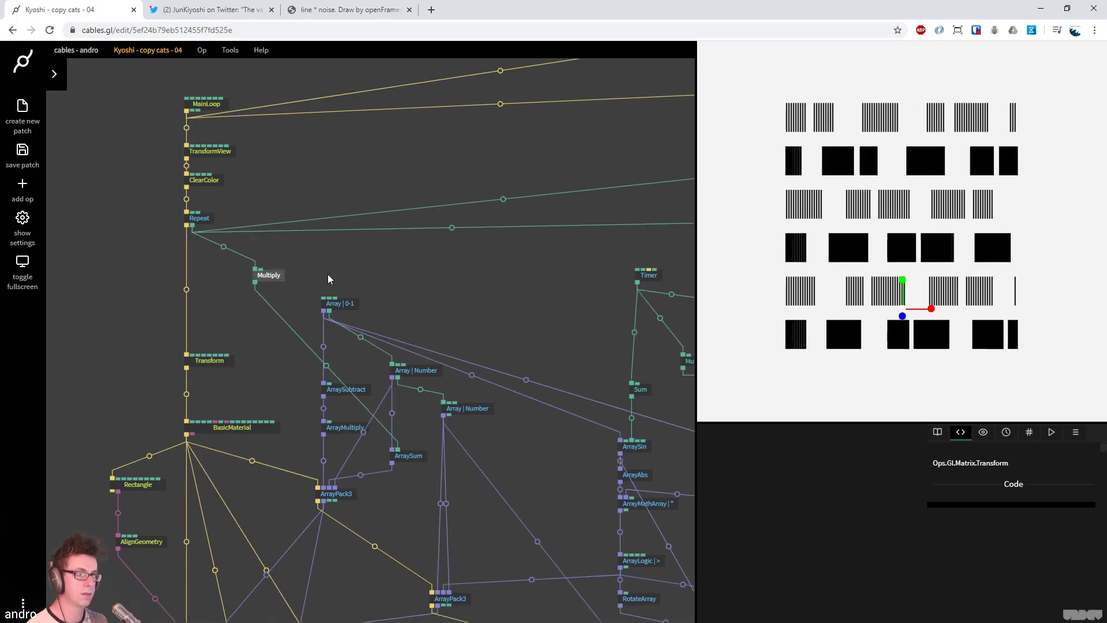
drag(422, 270, 409, 273)
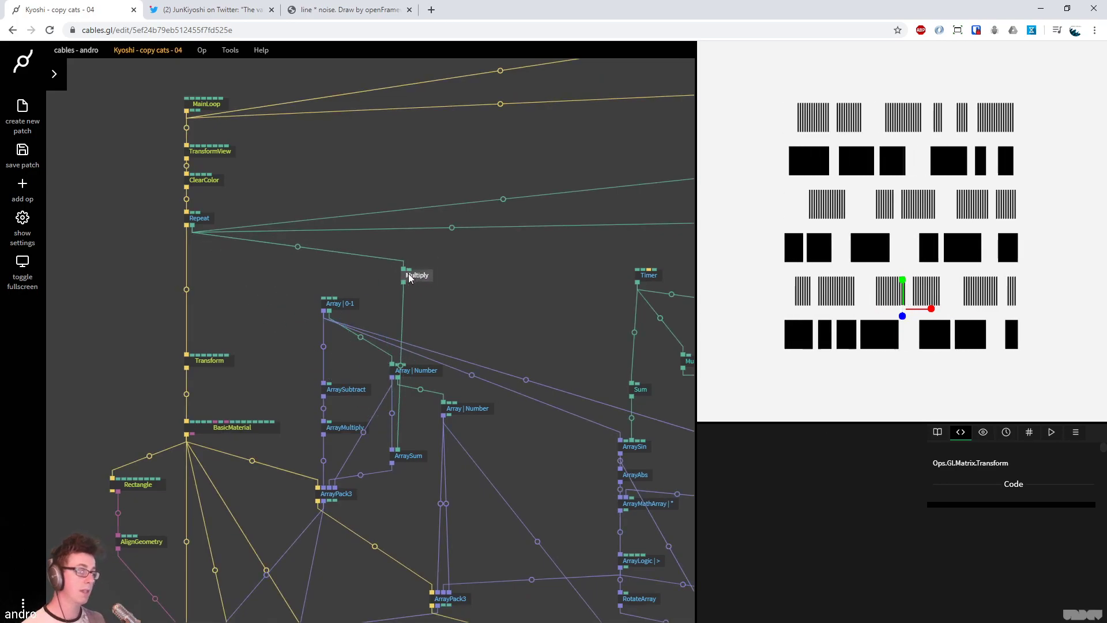
drag(558, 341, 518, 326)
drag(383, 260, 480, 286)
drag(500, 390, 437, 340)
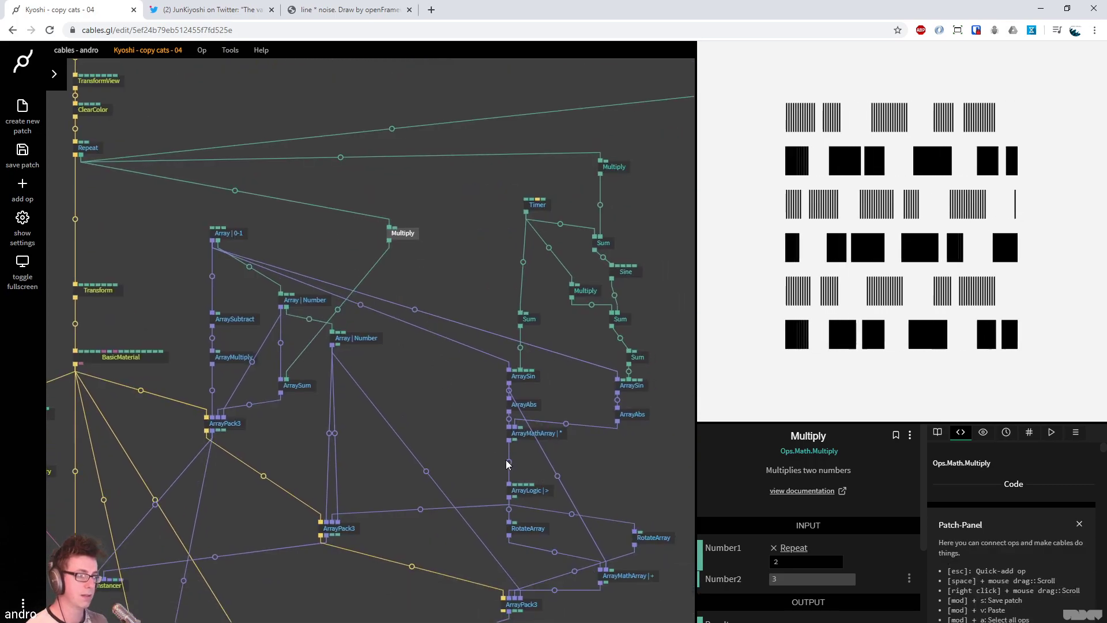
Shift the second ArraySin branch up so it lines up with the first ArraySin, and raise the Timer above its Sum
click(525, 375)
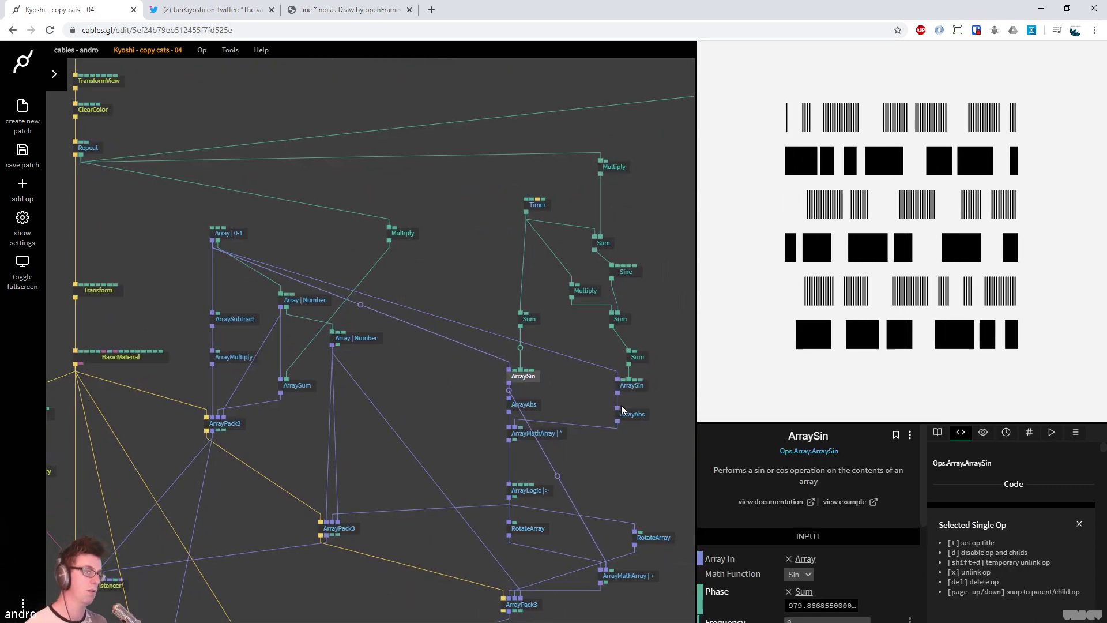
drag(658, 432, 581, 155)
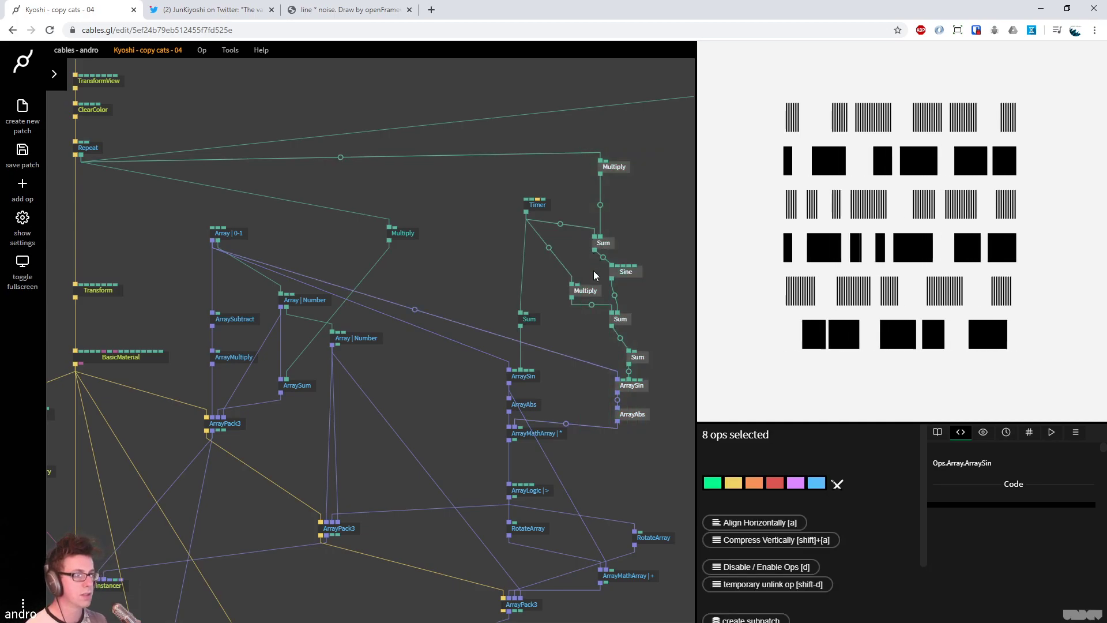
drag(590, 291, 591, 284)
click(583, 308)
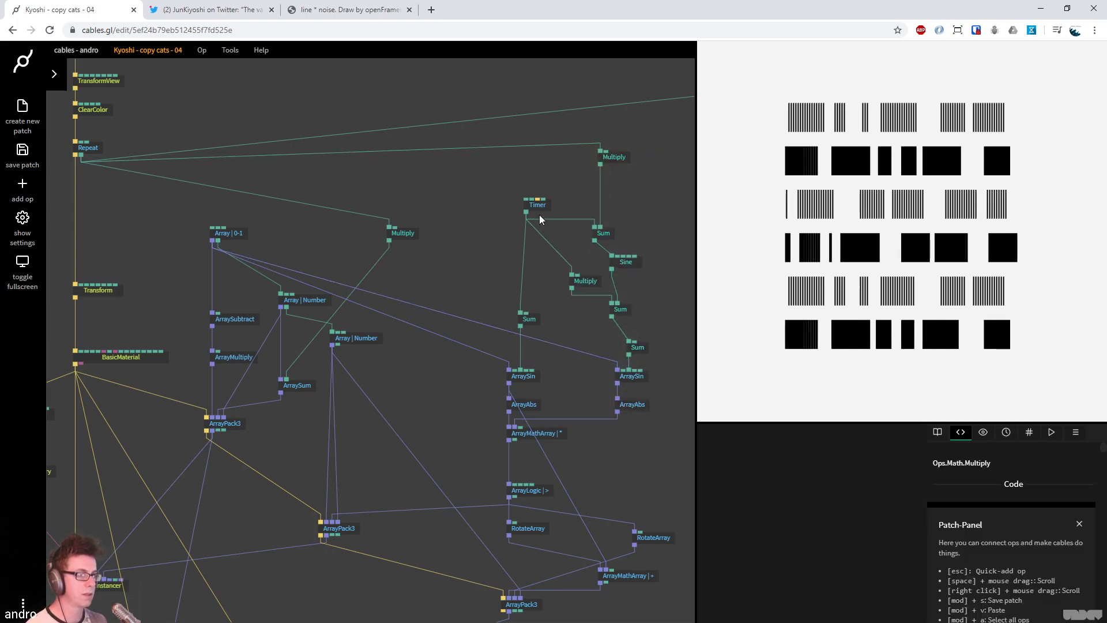
drag(539, 208, 534, 188)
click(475, 219)
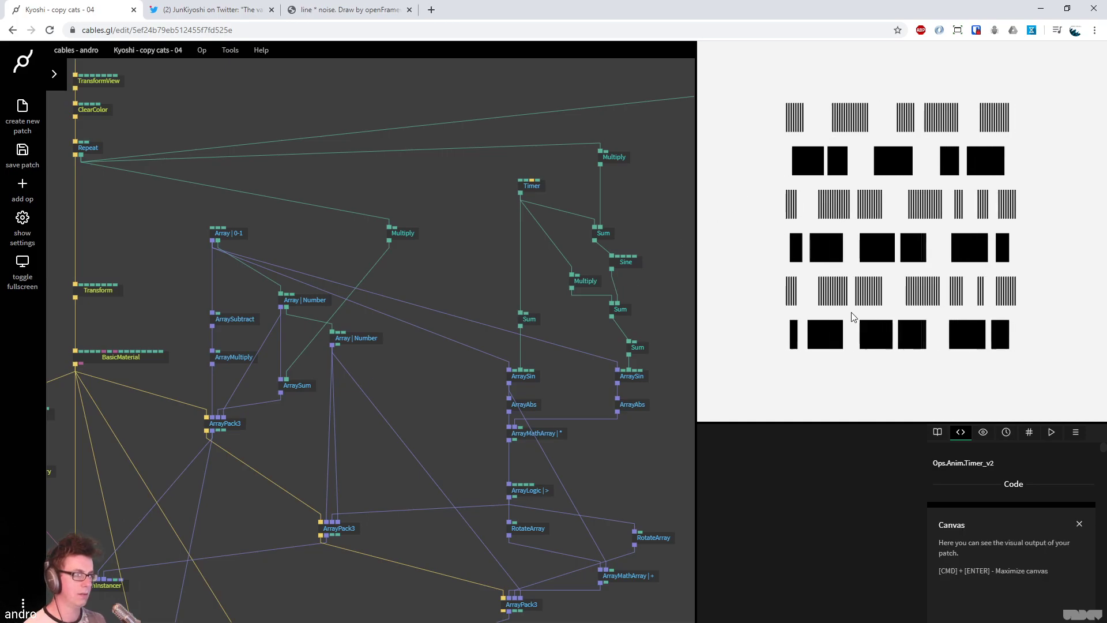
Rearrange the ArrayLogic, RotateArray and ArrayMathArray ops into a compact group above the lowest ArrayPack3, and save the patch
scroll(496, 398, down, 2)
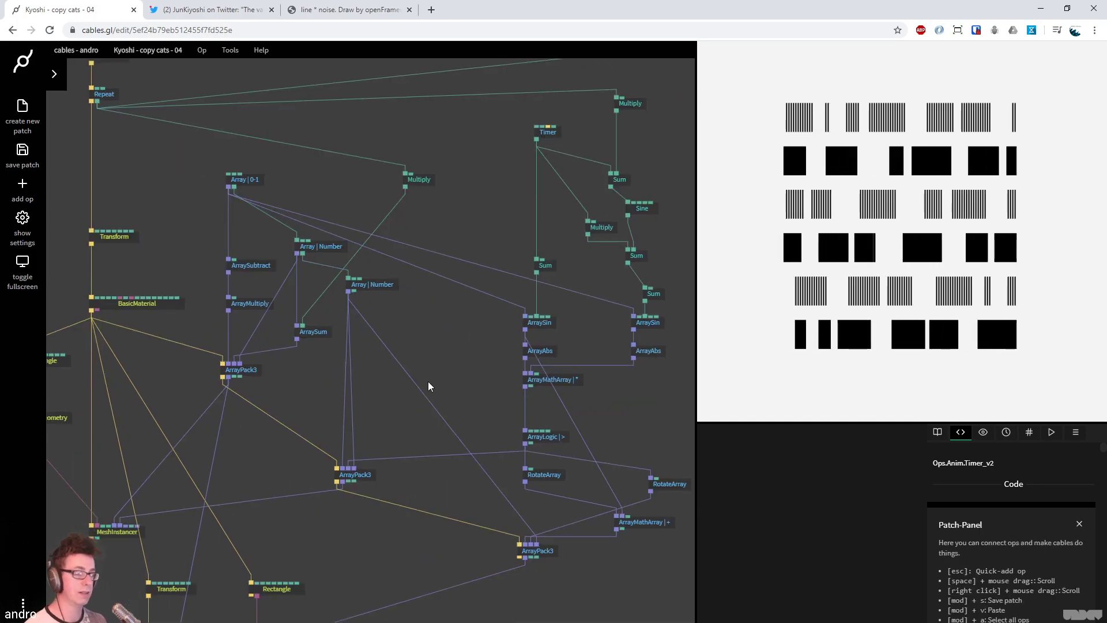
scroll(583, 445, down, 4)
drag(541, 434, 531, 477)
drag(631, 406, 533, 406)
drag(529, 365, 472, 359)
drag(523, 321, 483, 302)
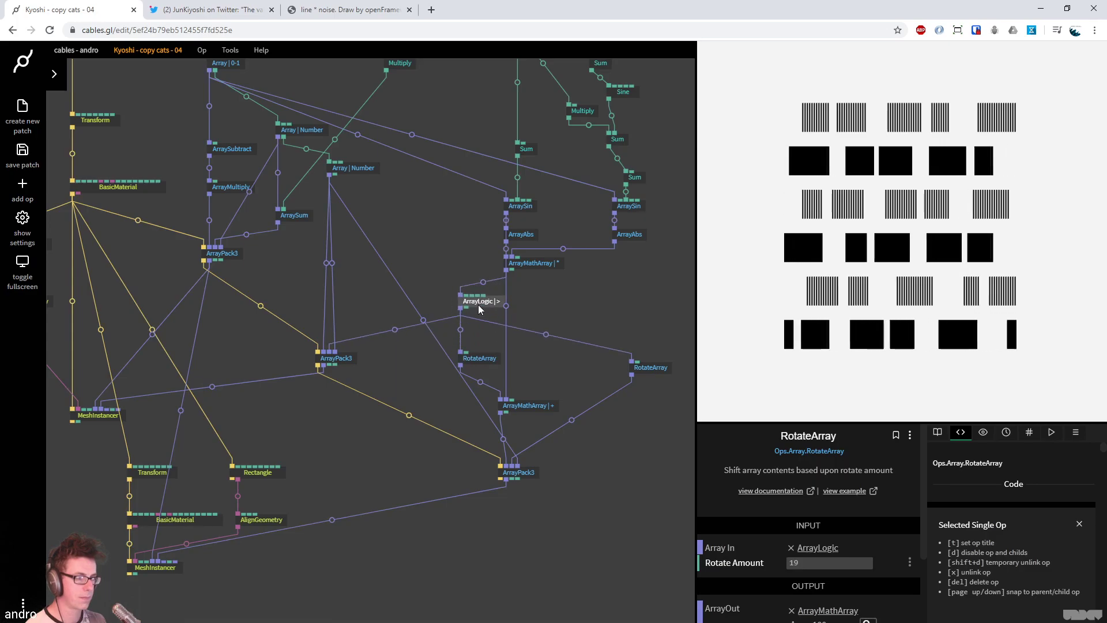
drag(524, 403, 529, 404)
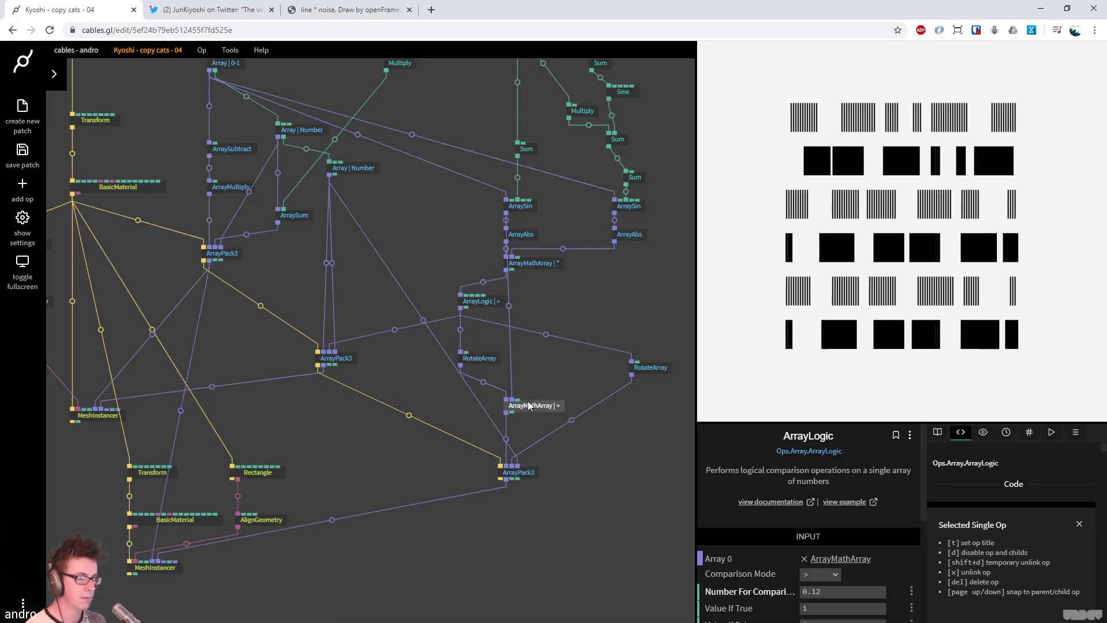
drag(663, 369, 614, 391)
key(ctrl+s)
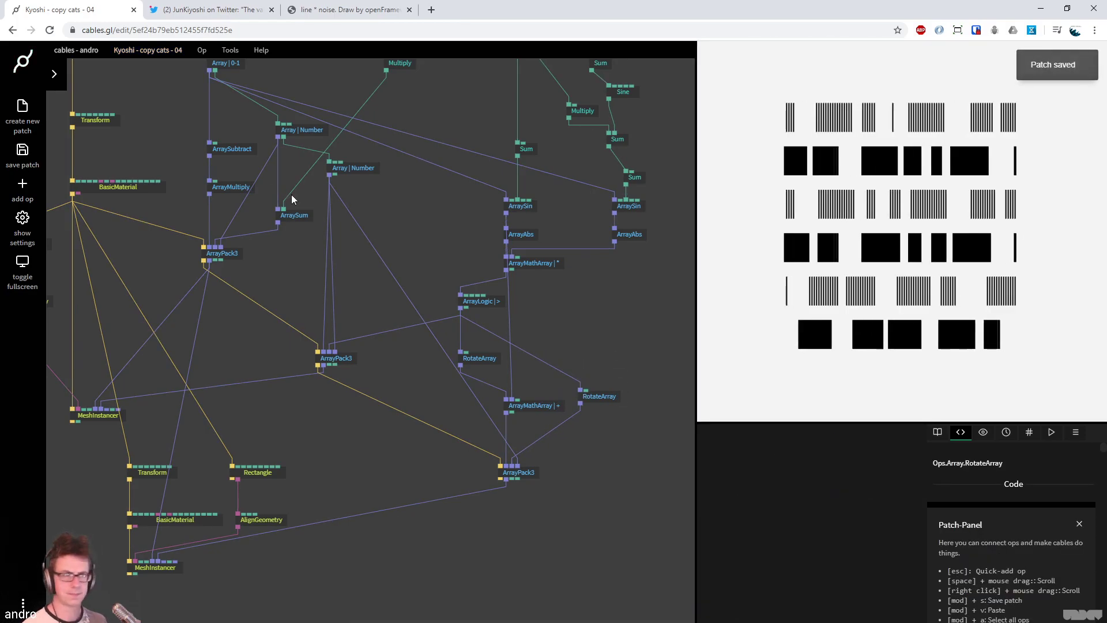
Save a copy of the patch named "kyoshi - copy cats - 05"
click(154, 52)
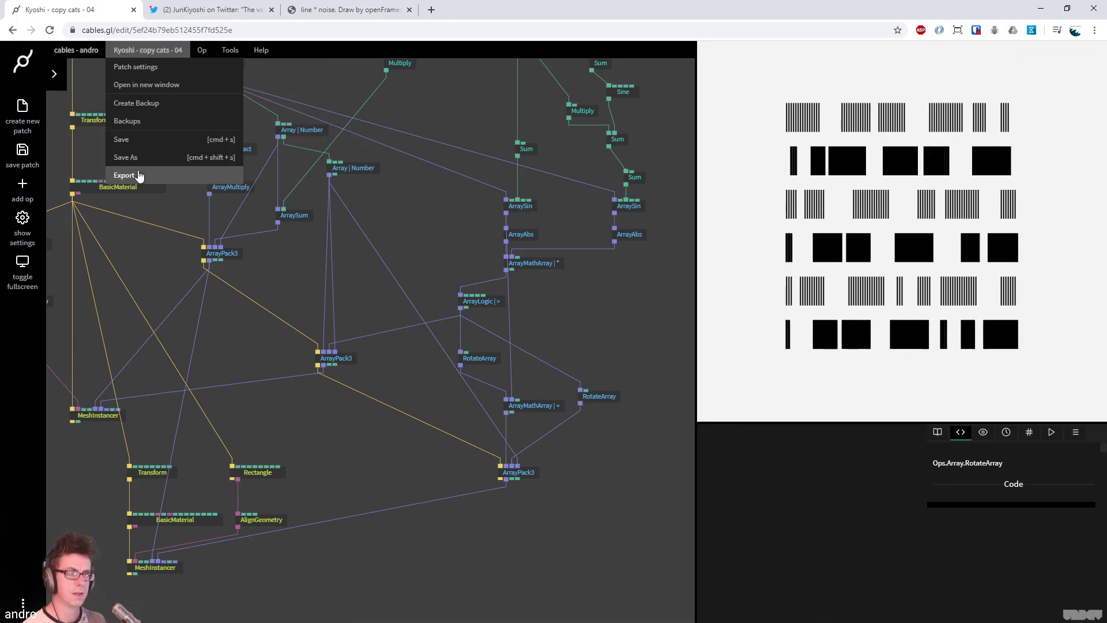
click(126, 158)
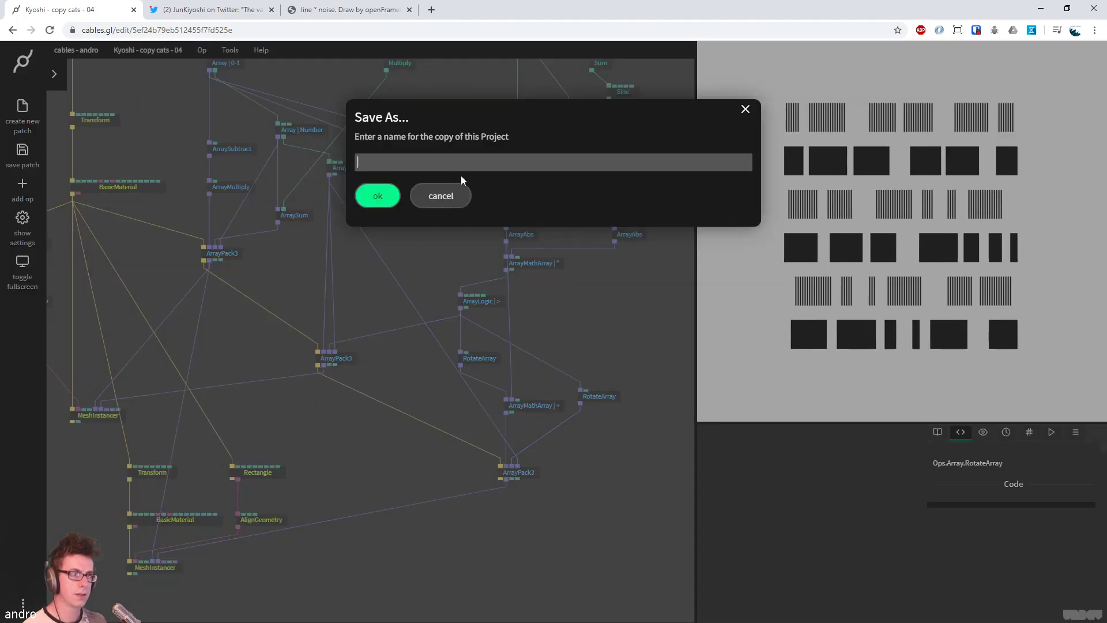
text(ky)
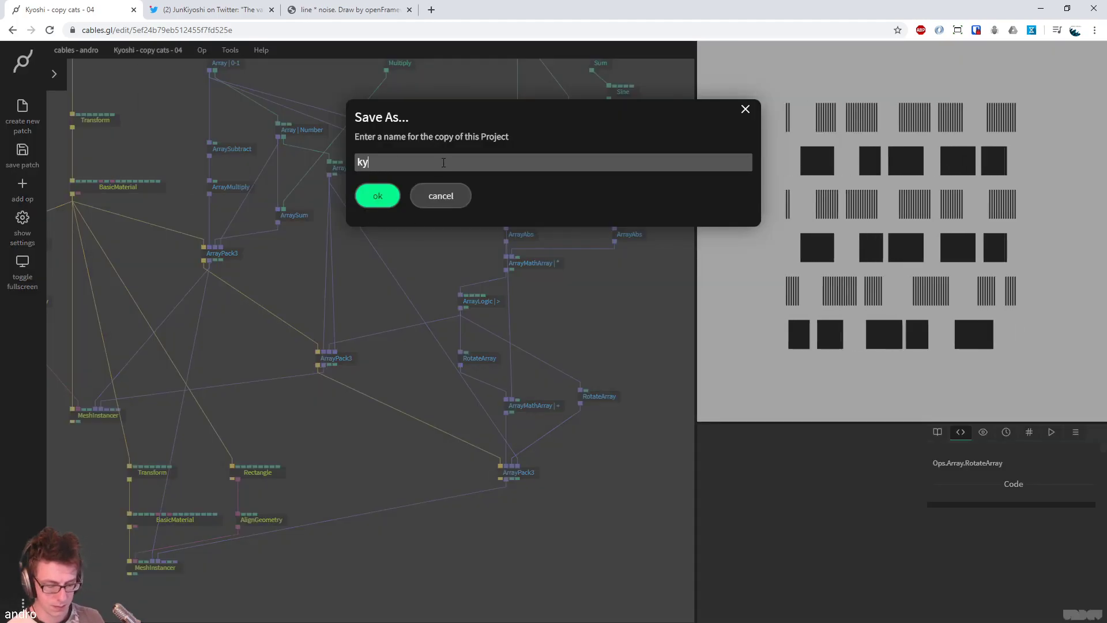
text(oshi - )
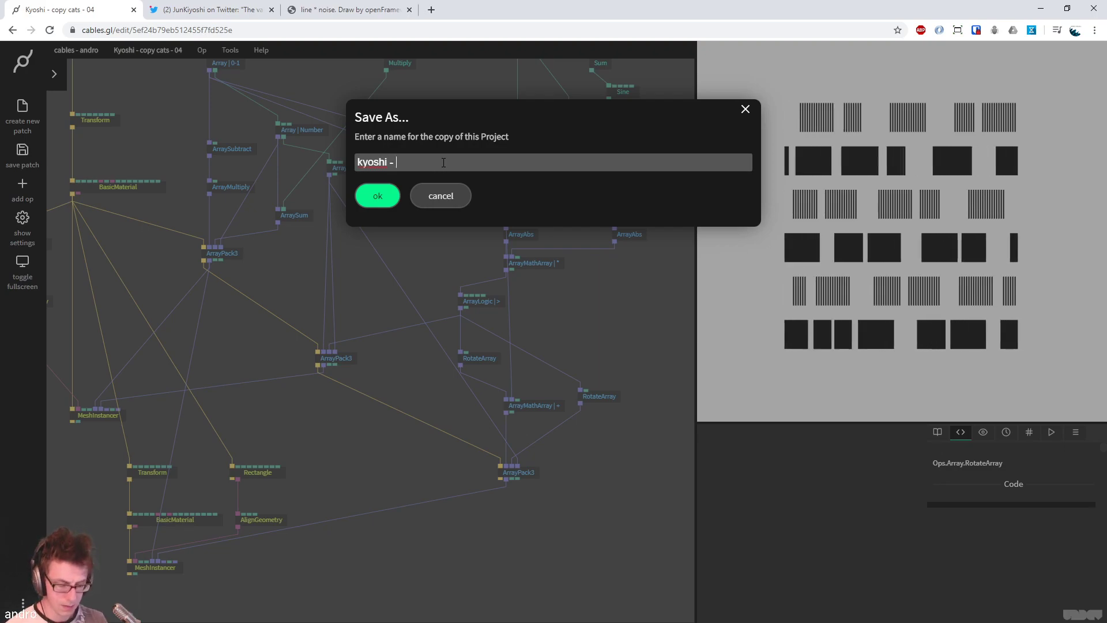
text(copy cats)
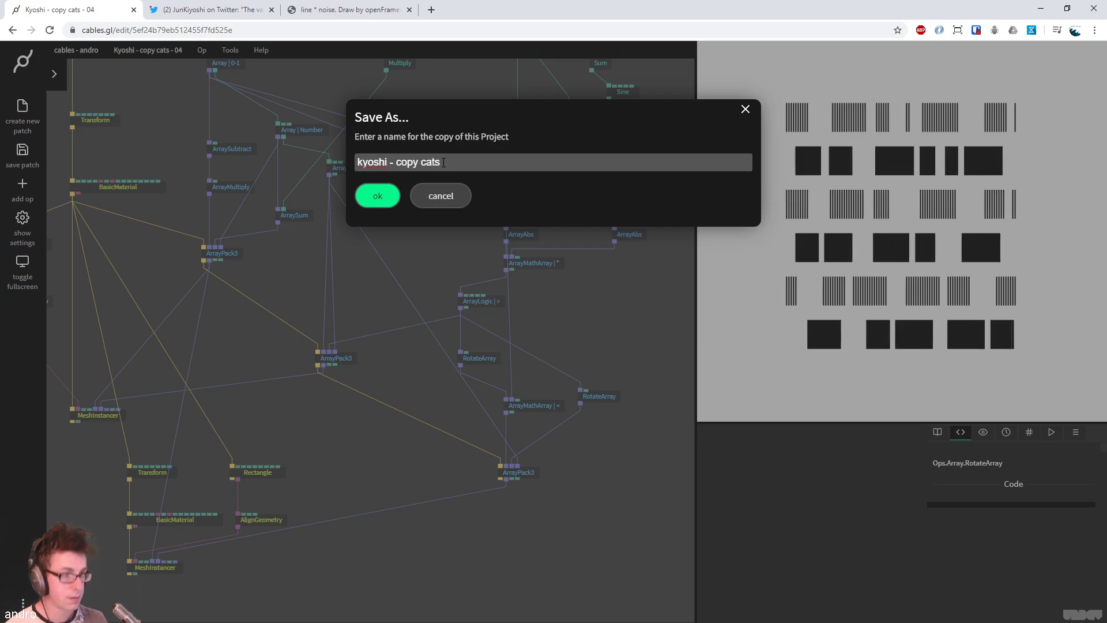
text( - 05)
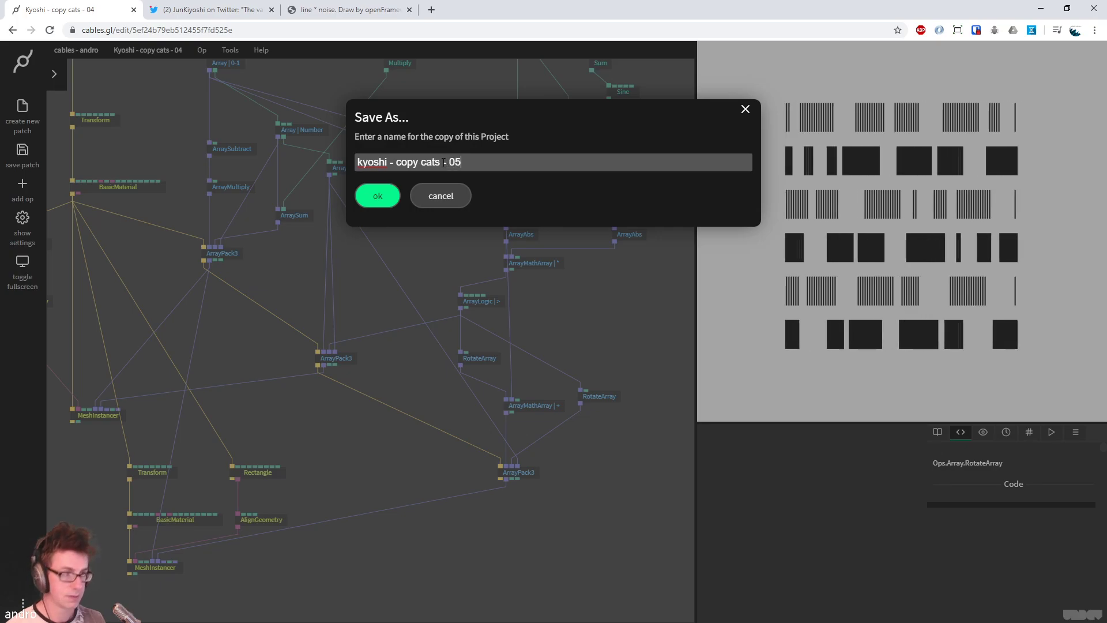
click(396, 191)
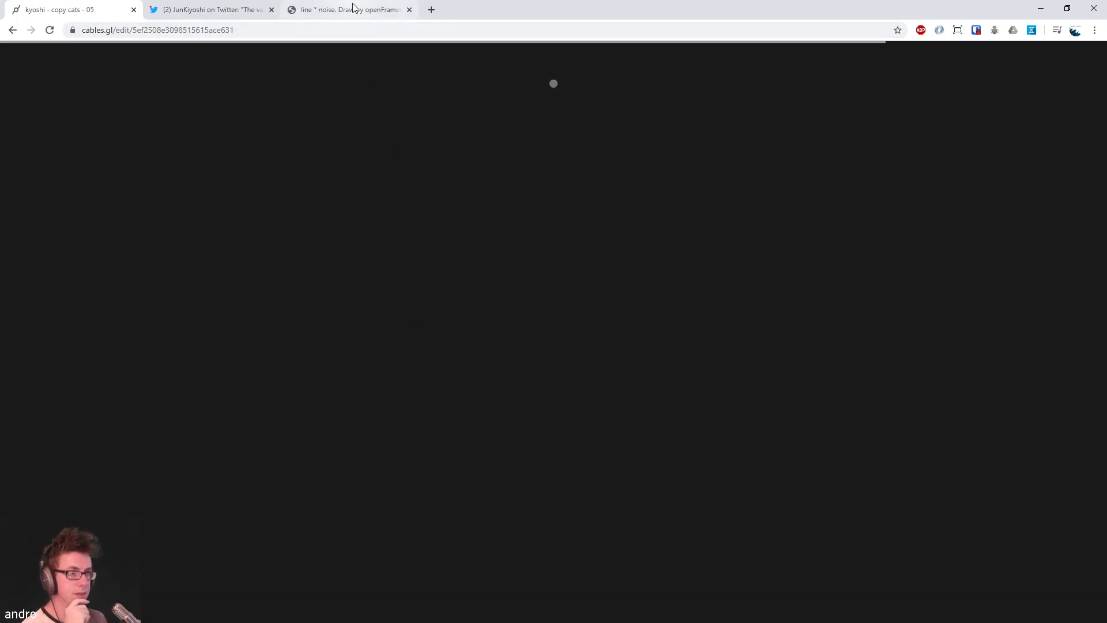
Close the source code page and the stripe reference tweet, and hide the file browser in the copied patch
click(354, 8)
click(409, 10)
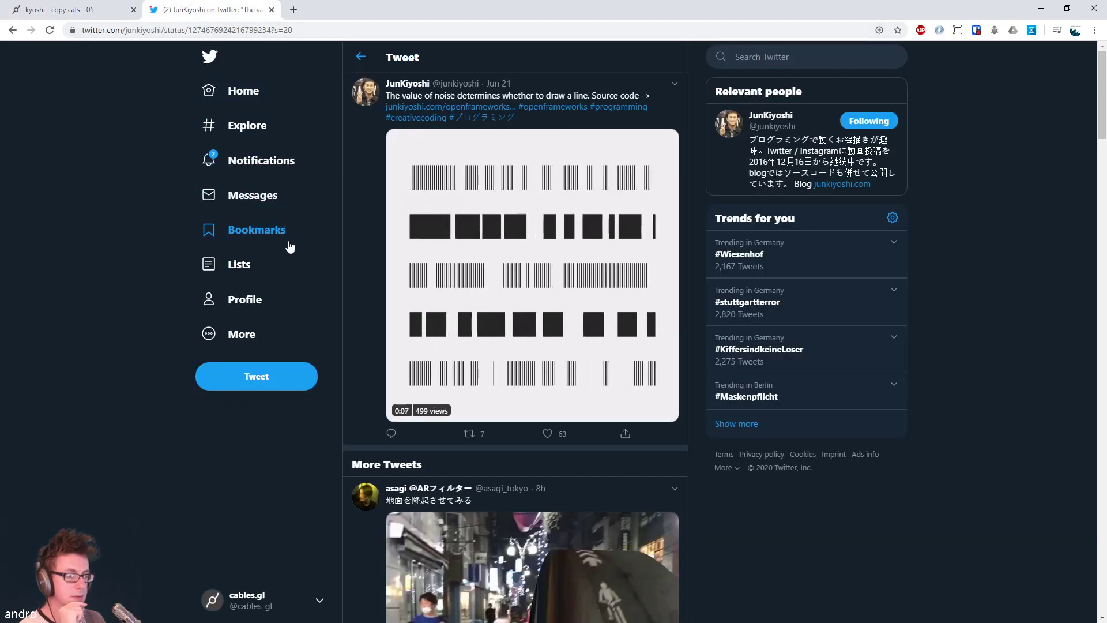
click(272, 10)
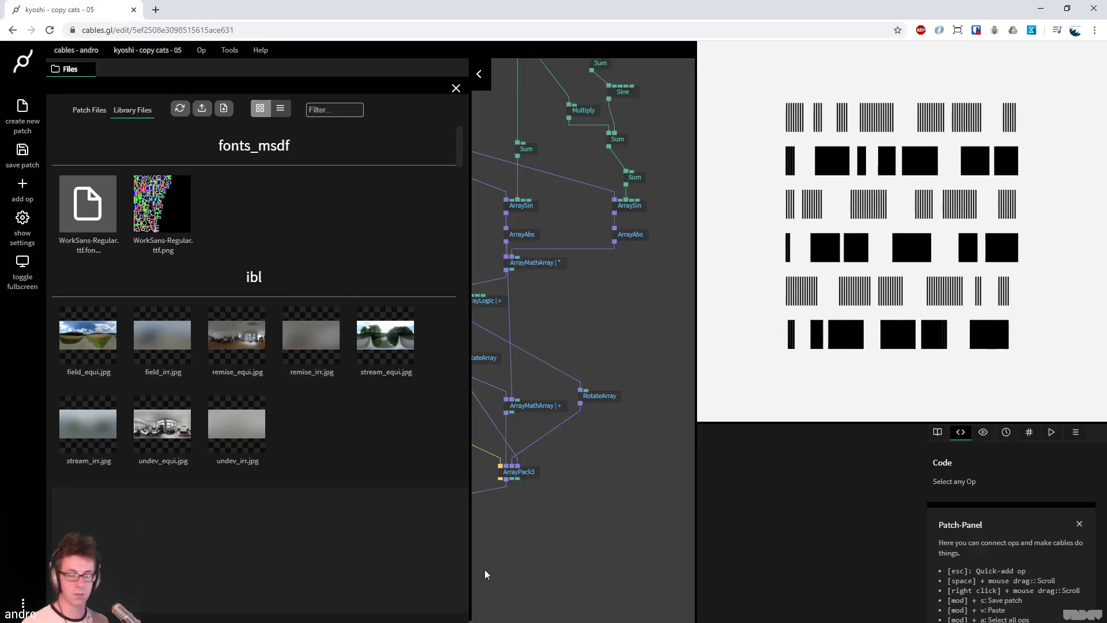
click(484, 569)
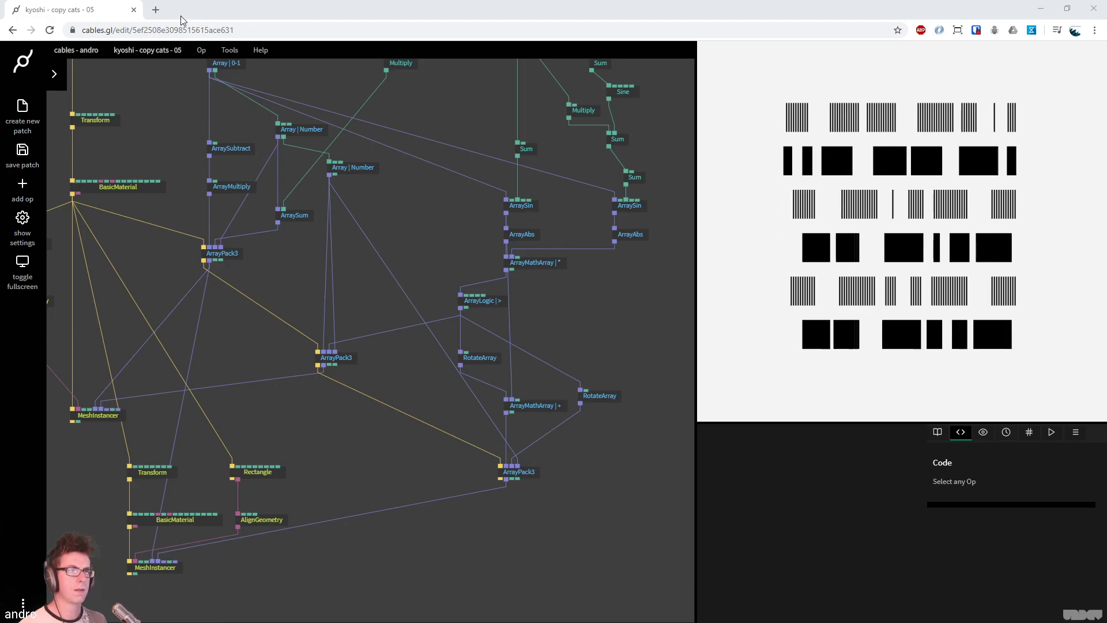
Open the copied link to the "tilling * noise" tweet in a new browser tab and watch its animation
click(162, 10)
key(ctrl+v)
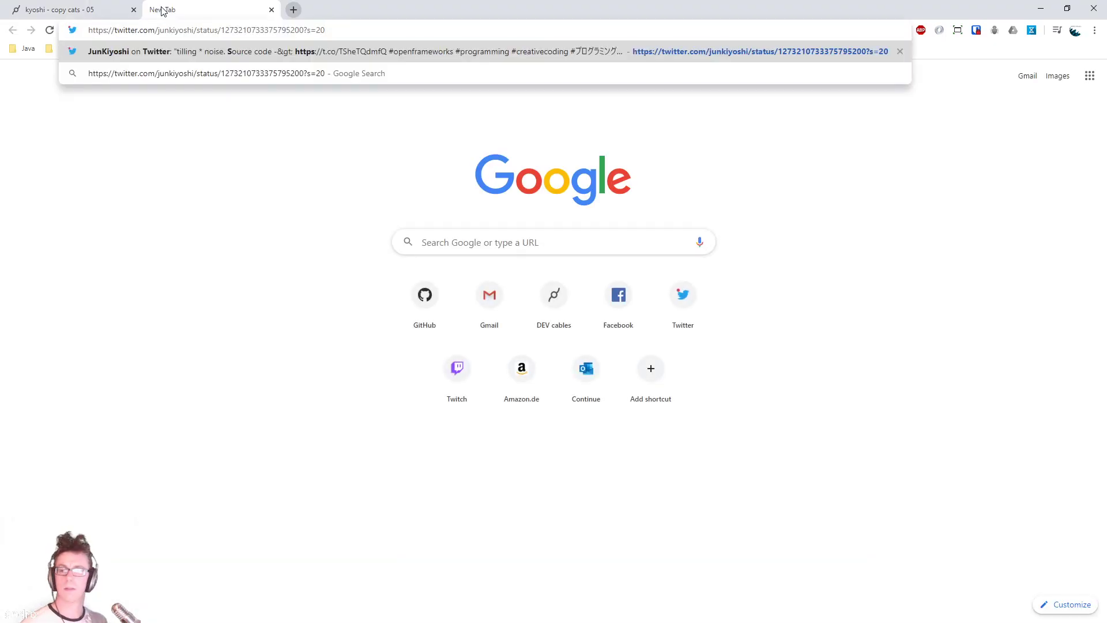
key(Return)
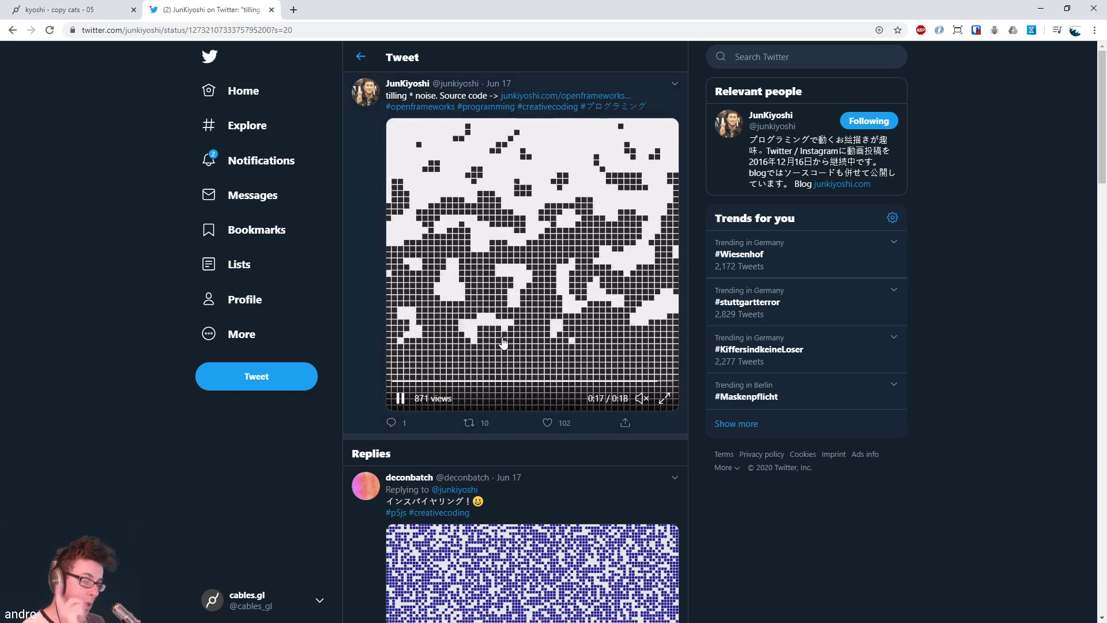
Return to the cables patch and delete the TriggerLimiter, Smooth and RandomNumbersArray group of ten ops
click(87, 13)
scroll(350, 448, up, 10)
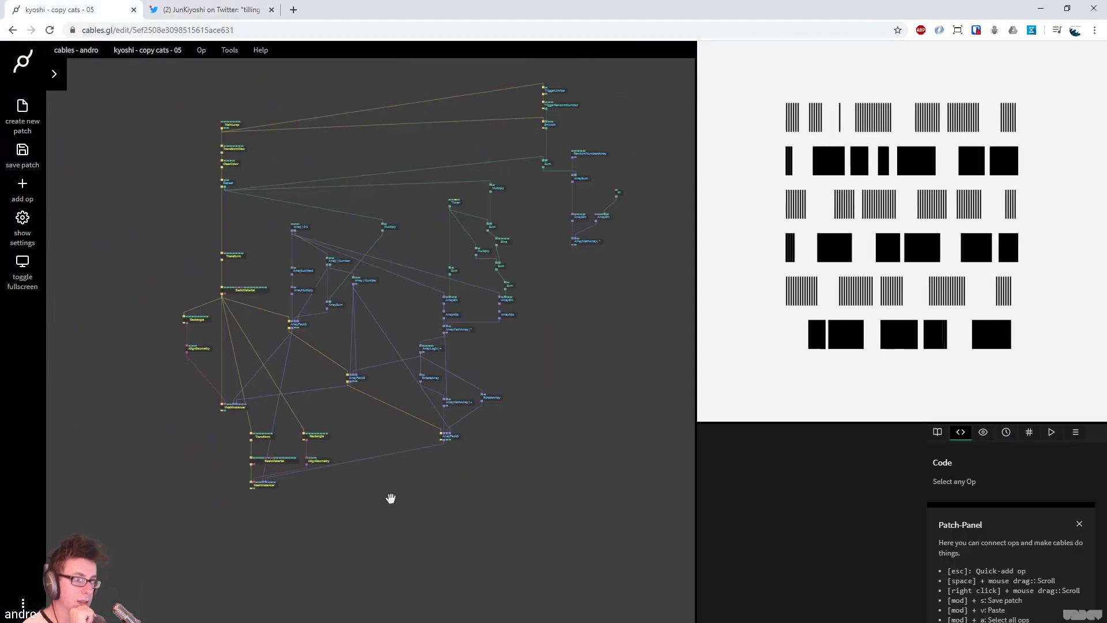
scroll(346, 242, down, 5)
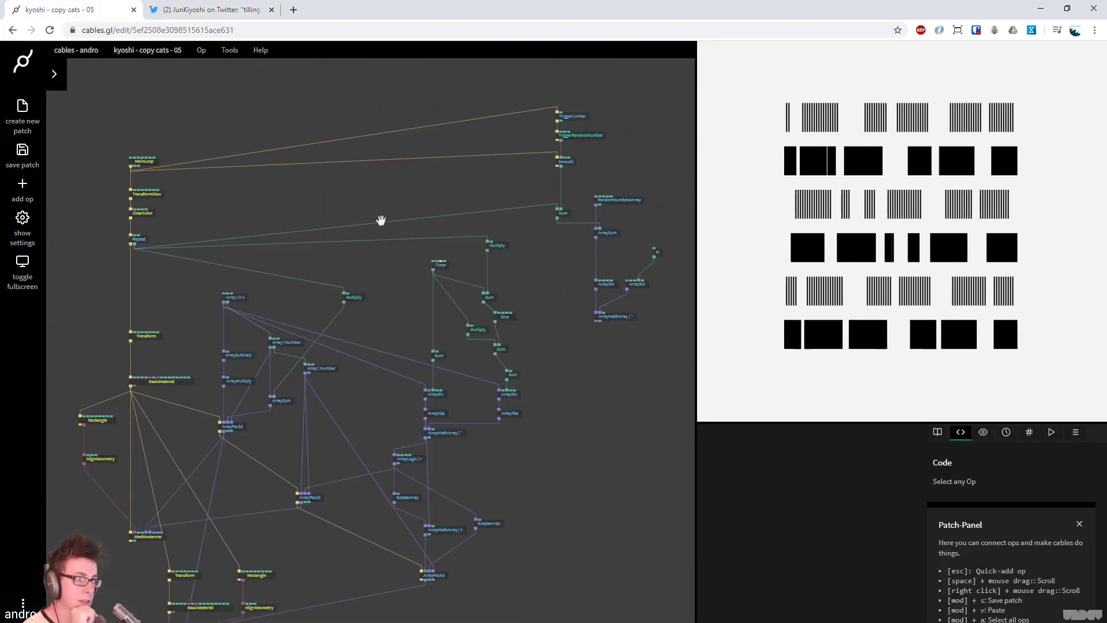
drag(545, 97, 685, 358)
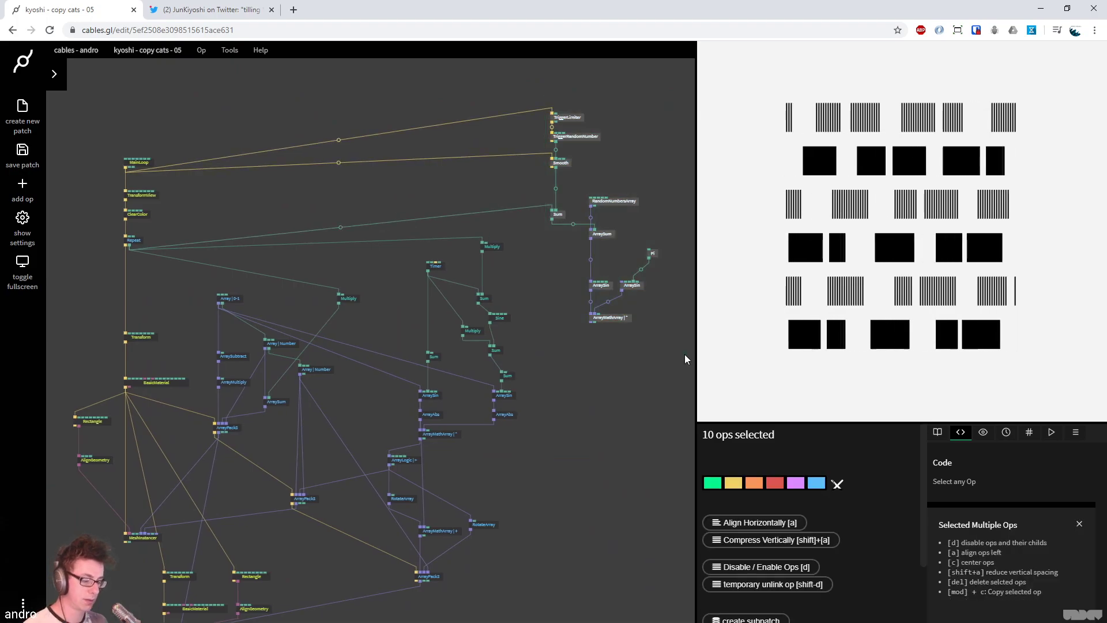
key(Delete)
Delete the Timer, ArraySin, ArrayLogic and RotateArray group with its ArrayPack3, and remove the Repeat op below ClearColor
drag(624, 475, 632, 330)
scroll(591, 482, down, 1)
drag(613, 457, 472, 163)
key(Delete)
drag(452, 329, 550, 313)
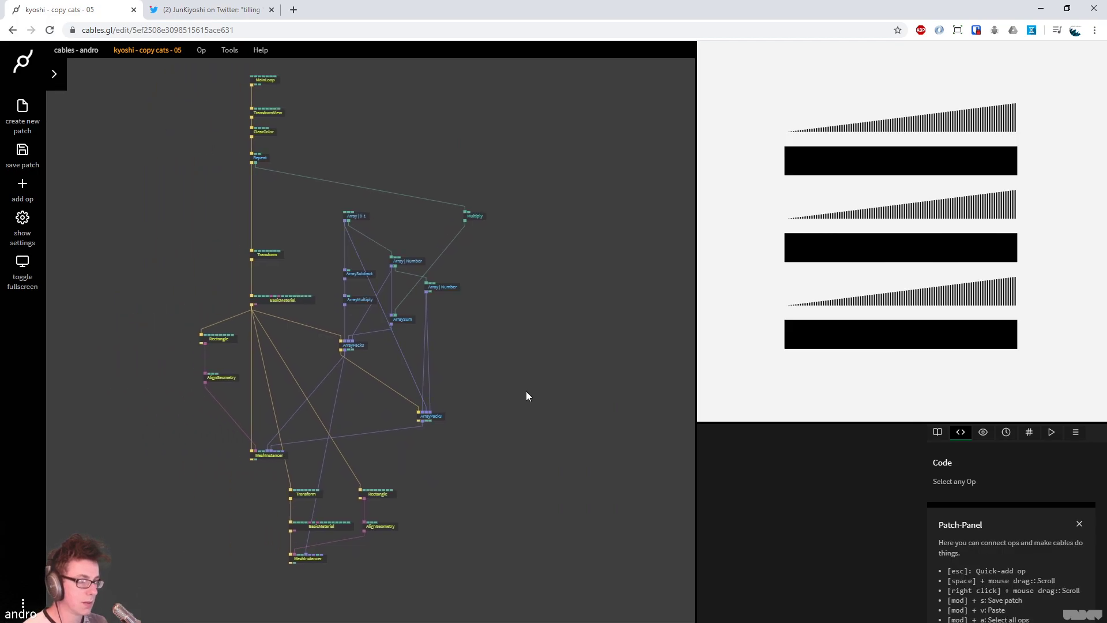
click(260, 158)
key(Delete)
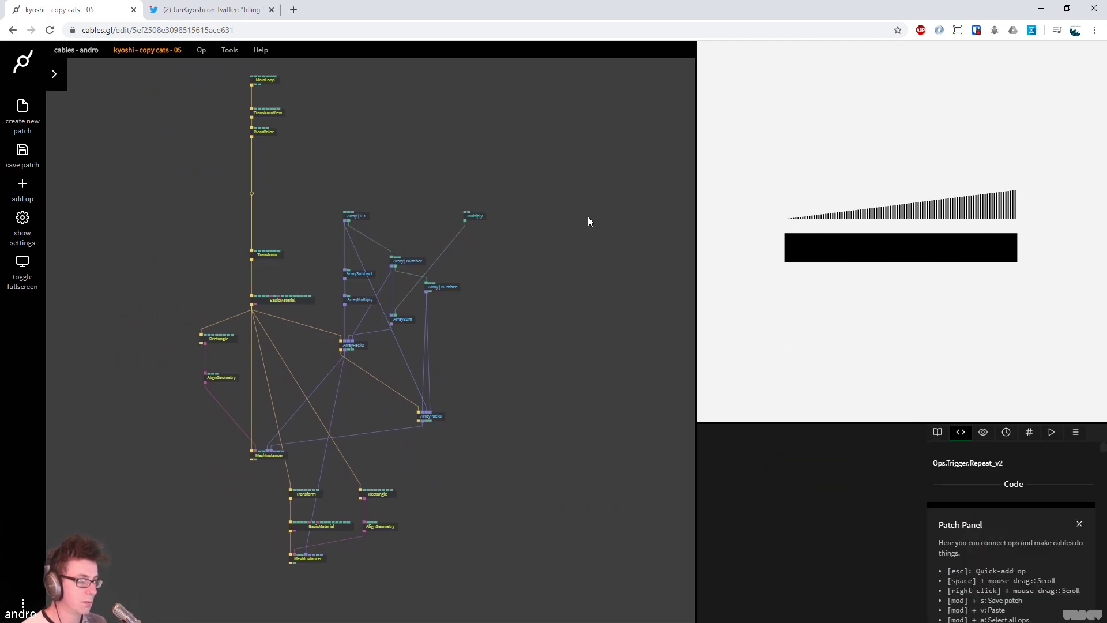
Delete the remaining scale ArrayPack3 and the lower Transform, Rectangle, BasicMaterial, AlignGeometry and MeshInstancer group
drag(587, 216, 611, 204)
scroll(573, 302, up, 2)
drag(559, 511, 400, 407)
key(Delete)
drag(494, 541, 510, 491)
drag(508, 512, 301, 419)
key(Delete)
Delete the leftover Multiply op, the unconnected Array Number op and the Array 0-1 op
drag(609, 376, 639, 460)
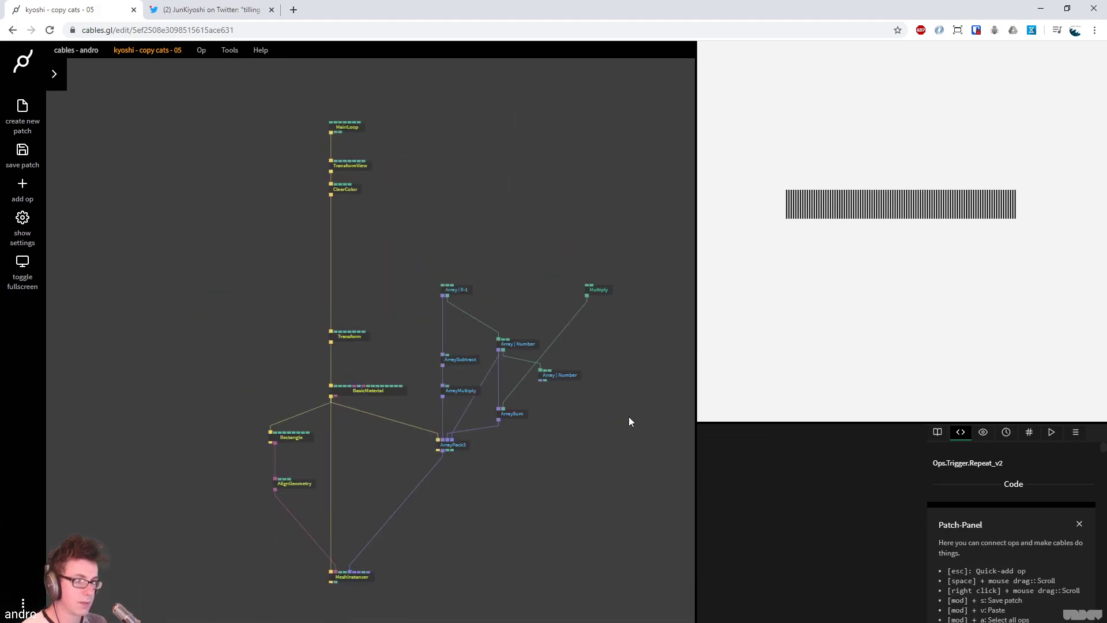
click(601, 290)
key(Delete)
scroll(618, 445, down, 1)
click(555, 346)
key(Delete)
scroll(605, 444, down, 1)
click(453, 245)
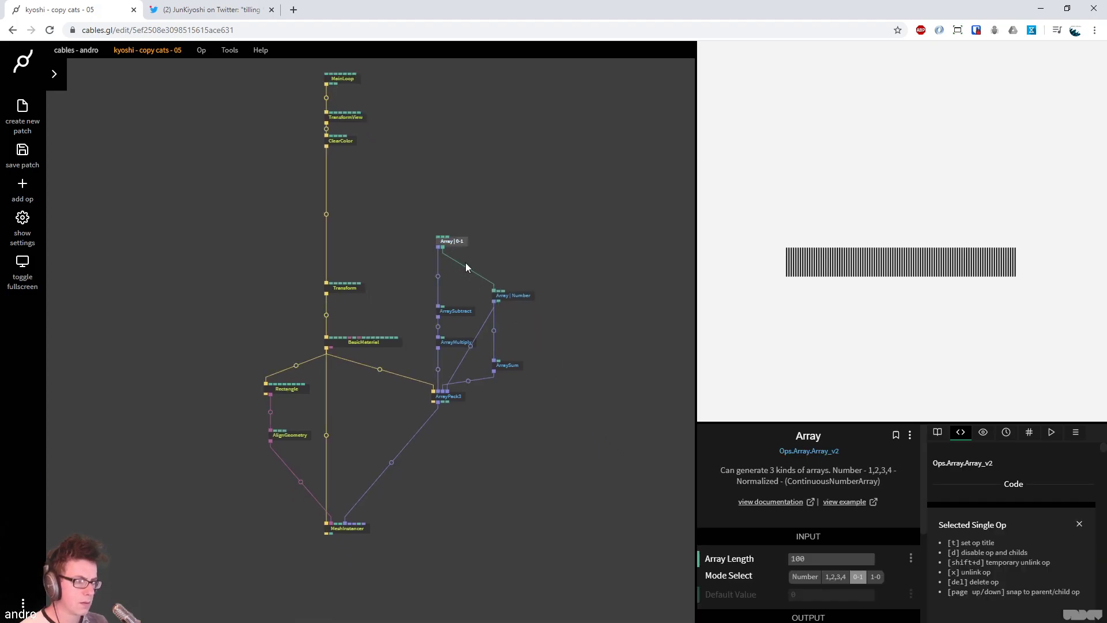
key(Delete)
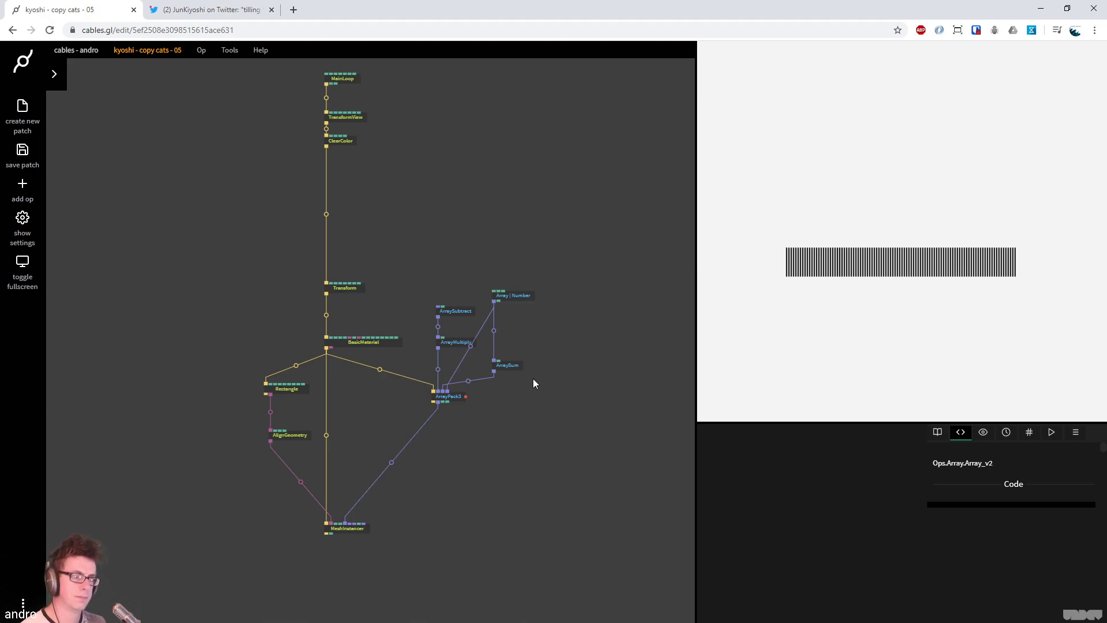
Unlink the ArrayPack3 array group from BasicMaterial and MeshInstancer, and move its five ops aside, away from the main chain
drag(534, 424, 443, 236)
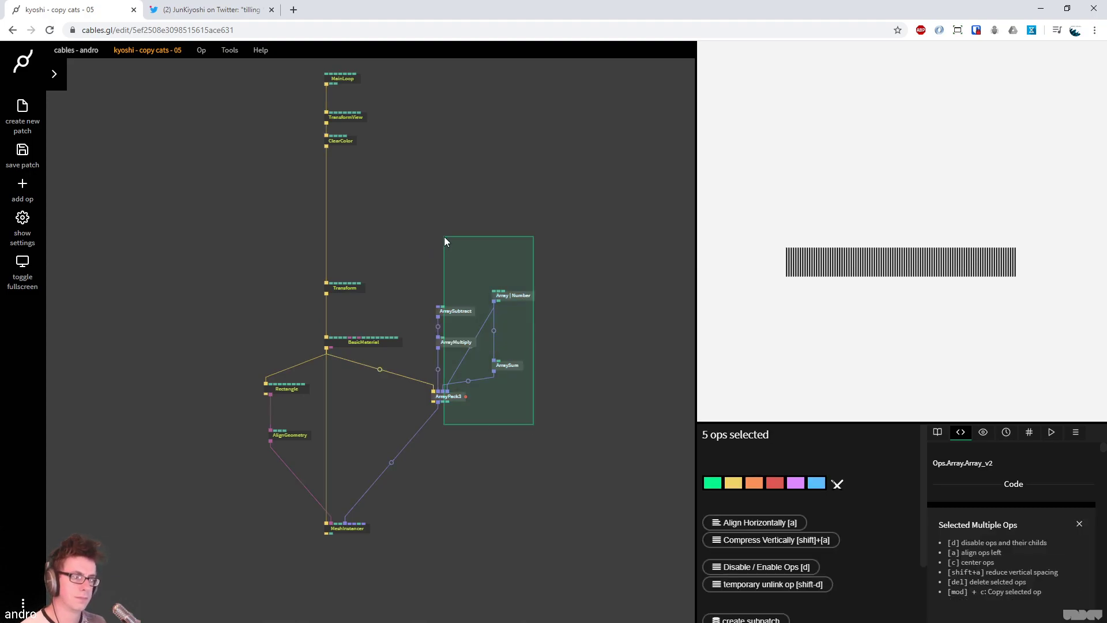
right_click(380, 370)
right_click(389, 462)
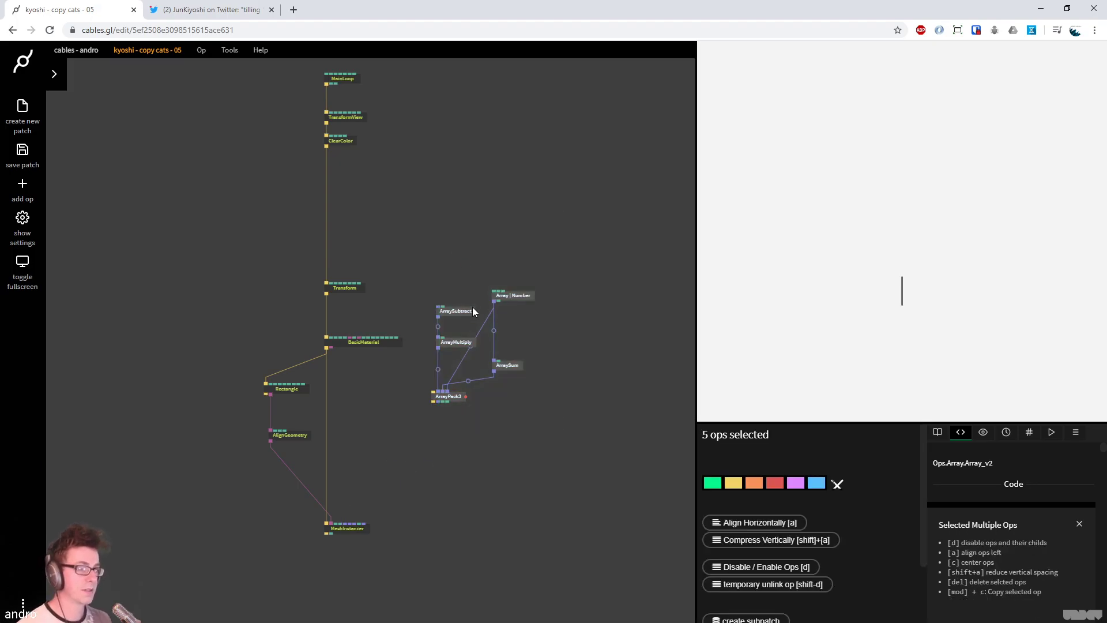
drag(451, 321, 535, 313)
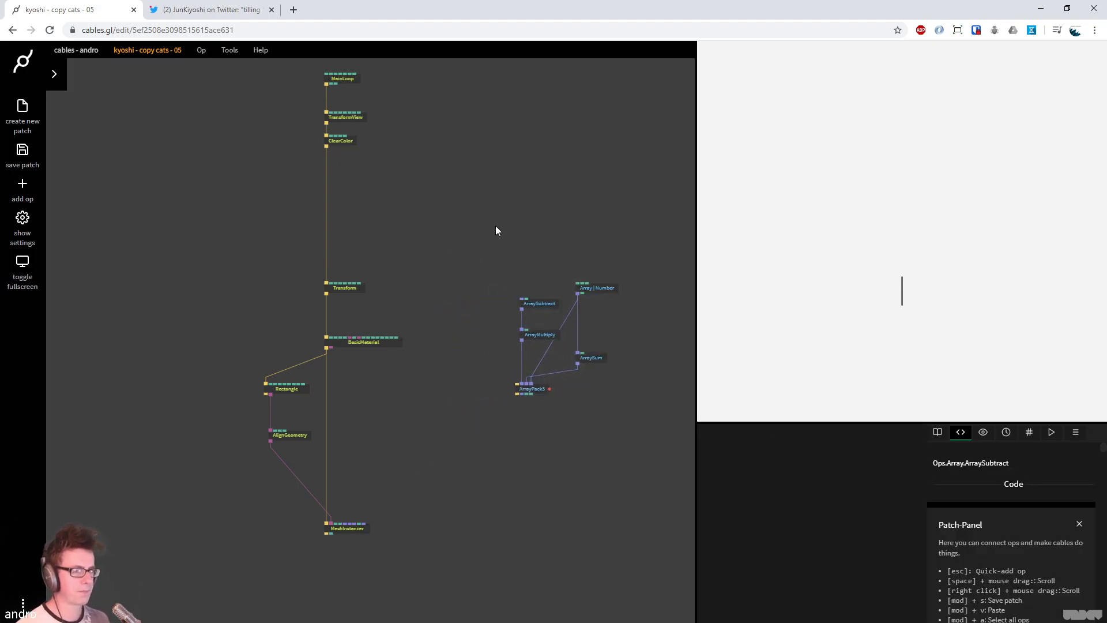
drag(622, 328, 540, 307)
drag(477, 251, 652, 455)
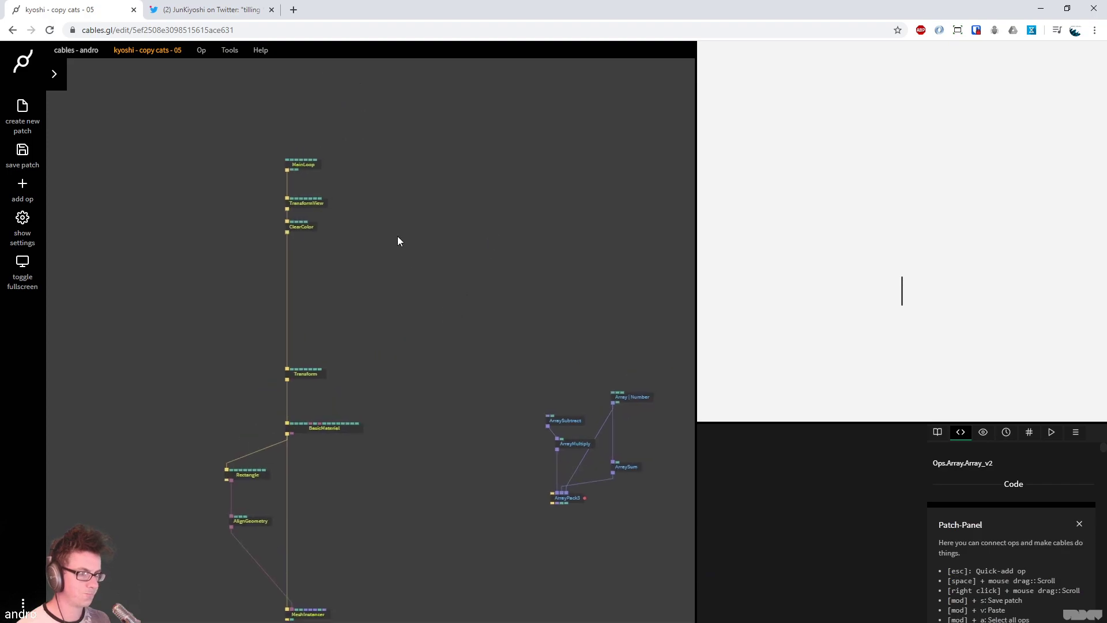
Switch to full screen and tighten the chain by moving the MainLoop group down to Transform and MeshInstancer up
drag(297, 248, 298, 271)
click(452, 312)
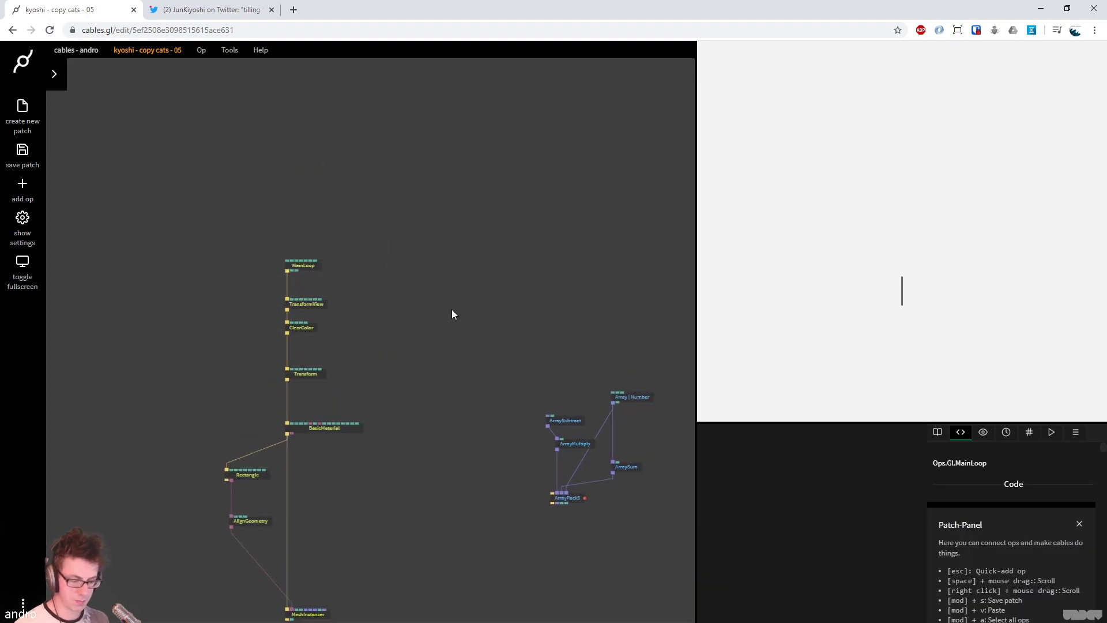
key(F11)
click(299, 482)
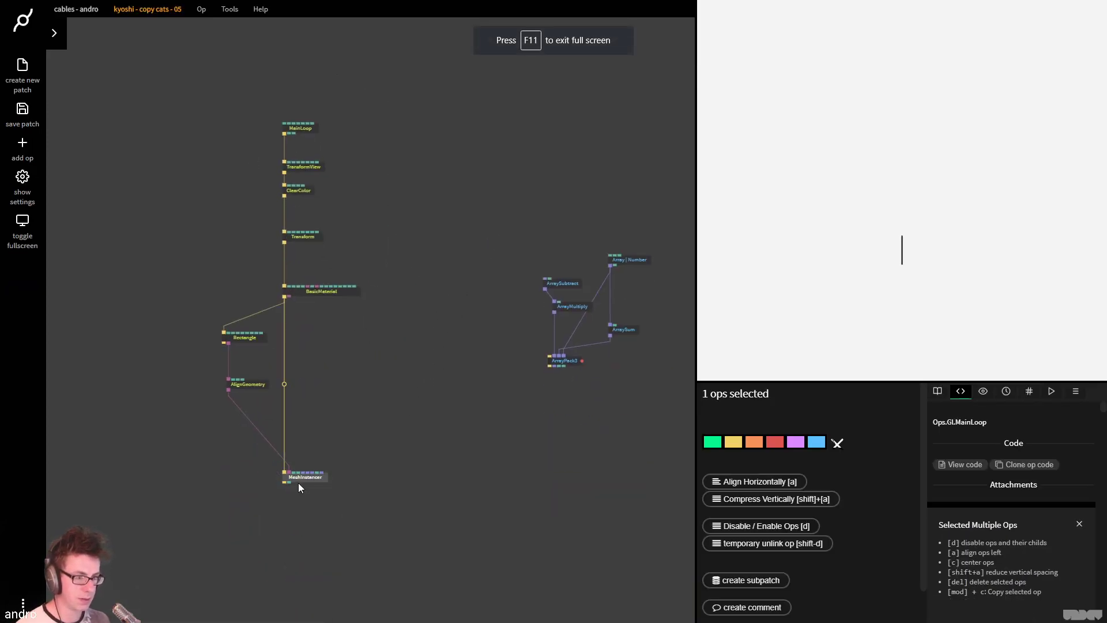
drag(301, 432, 301, 426)
click(442, 317)
drag(480, 344, 536, 378)
scroll(536, 378, up, 3)
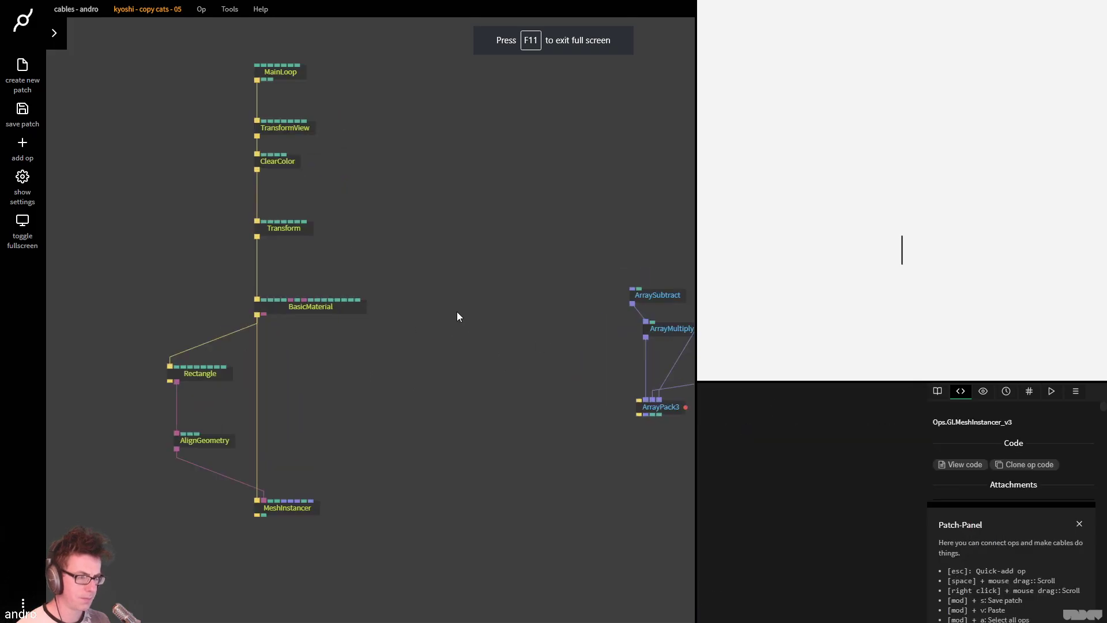
Delete the Transform op between ClearColor and BasicMaterial, and show the TransformView parameters
drag(359, 242, 396, 277)
click(322, 265)
key(Delete)
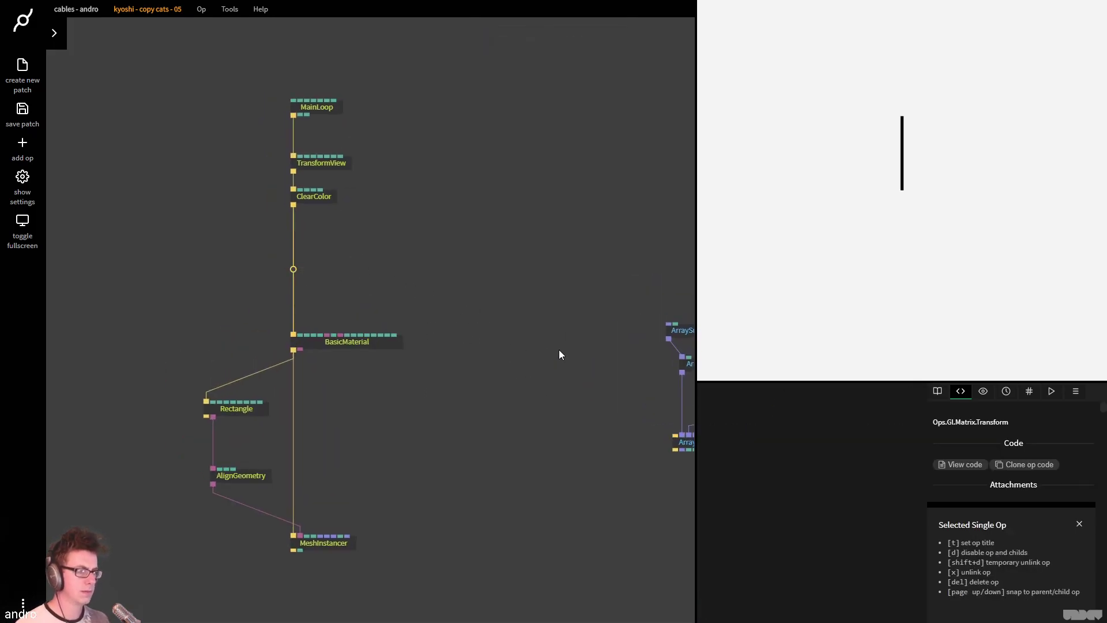
click(316, 168)
click(336, 185)
scroll(374, 289, right, 5)
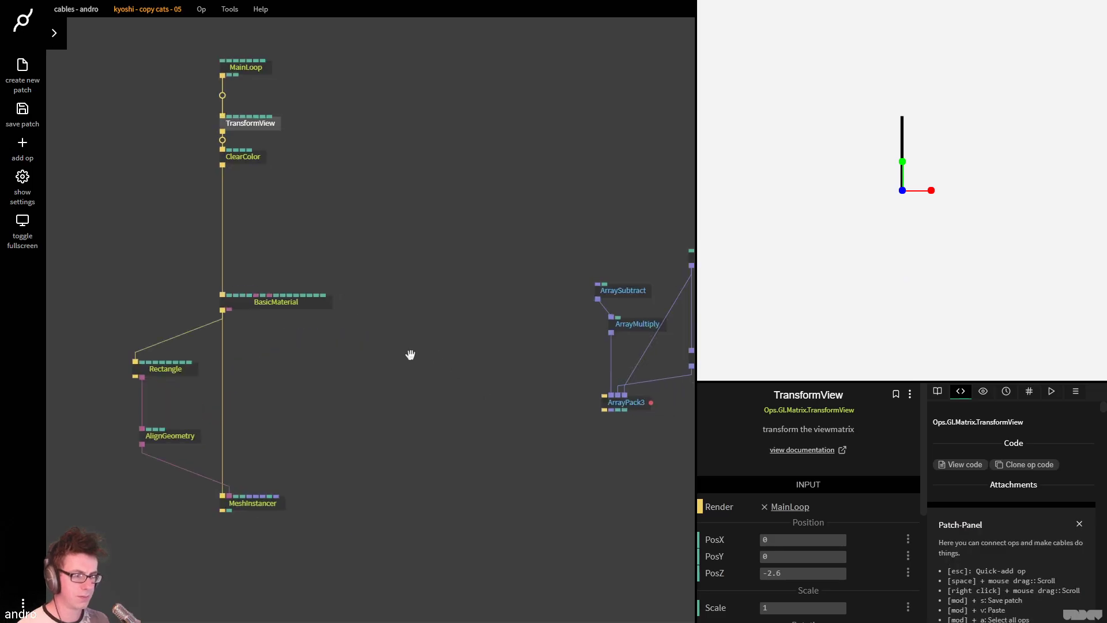
Add a PointsCube op beside BasicMaterial and connect its array output to MeshInstancer's positions input
key(Escape)
text(pointsc)
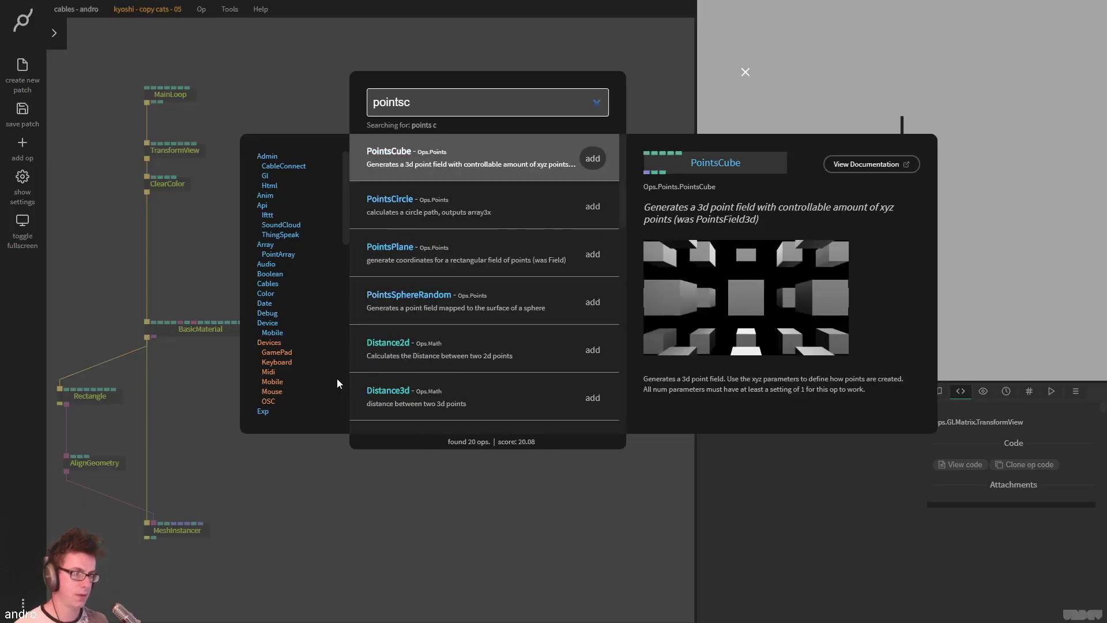
key(Return)
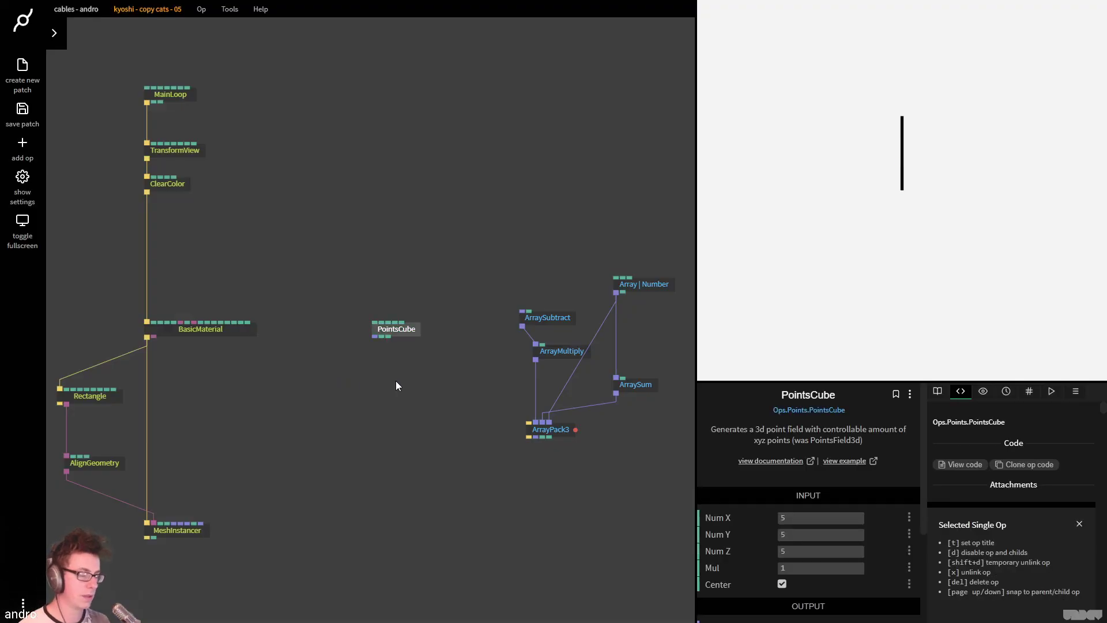
drag(403, 329, 181, 512)
click(214, 499)
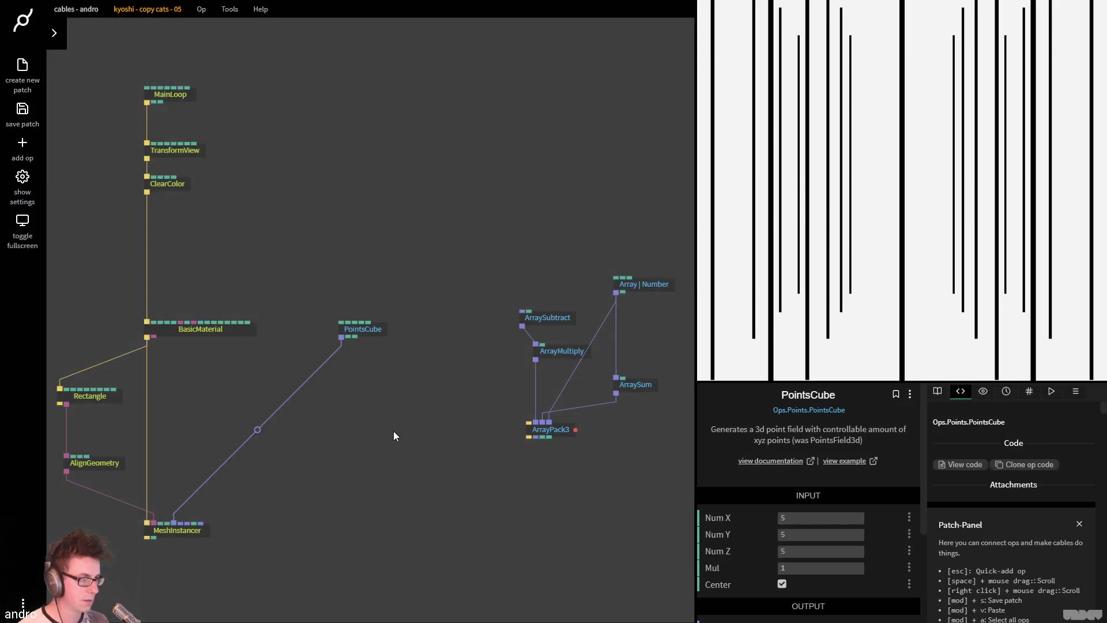
Check the reference tweet and set PointsCube to Num X 32, Num Y 32 and Num Z 1
click(353, 329)
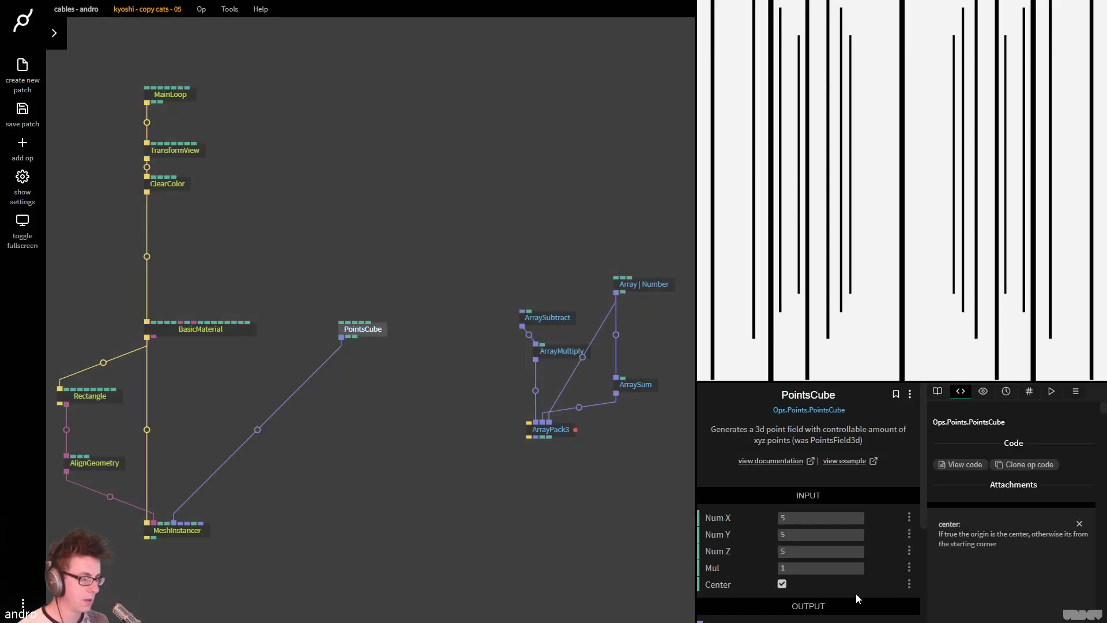
click(816, 516)
key(F11)
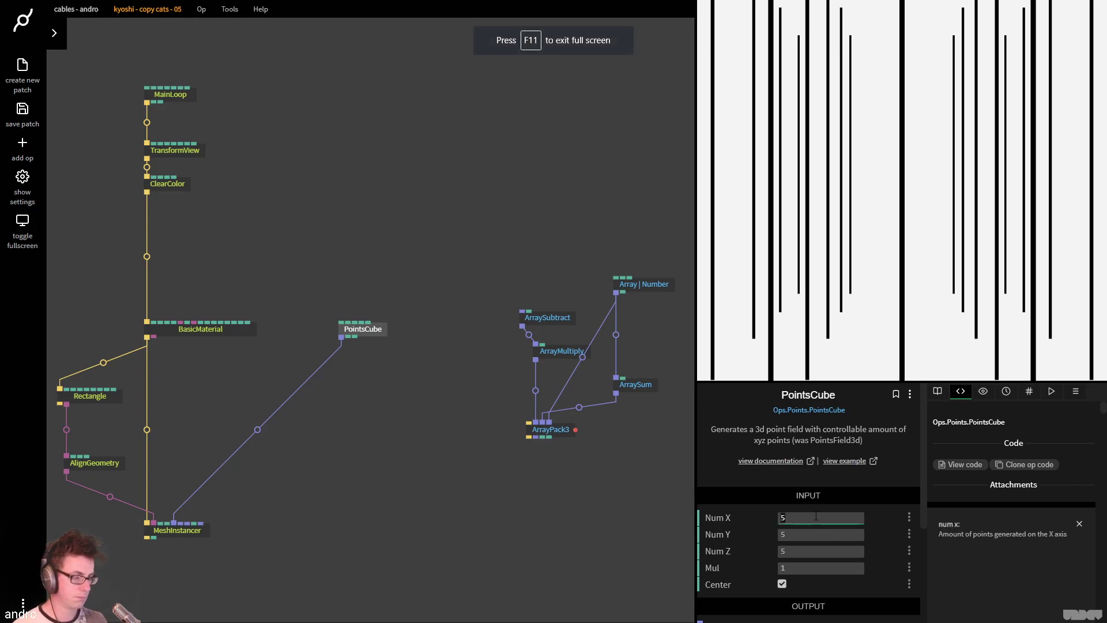
key(ctrl+Tab)
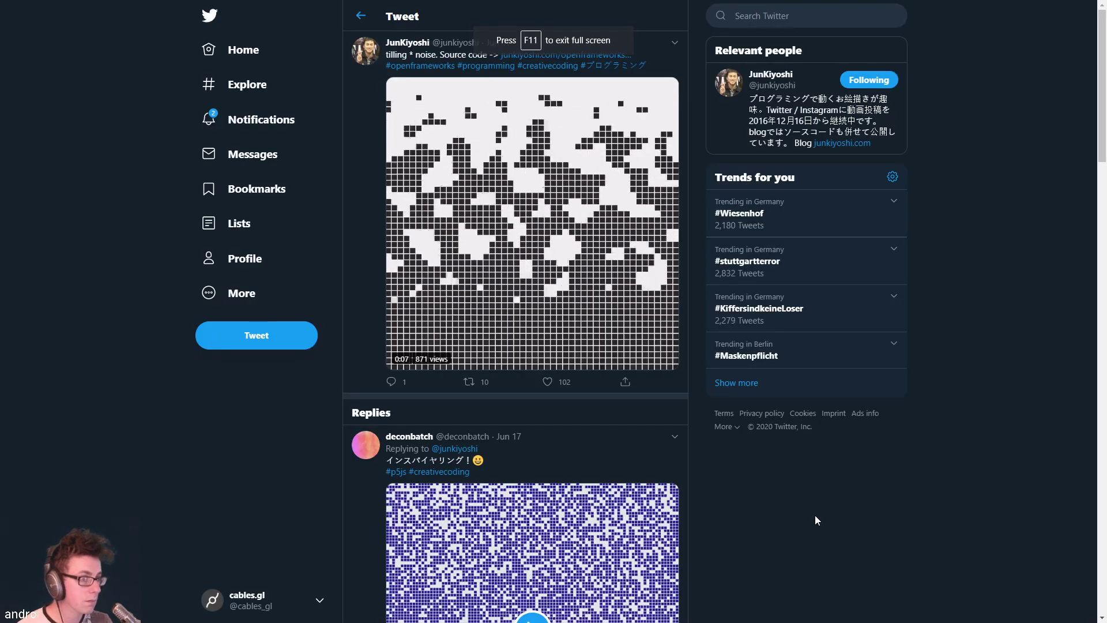
key(ctrl+shift+Tab)
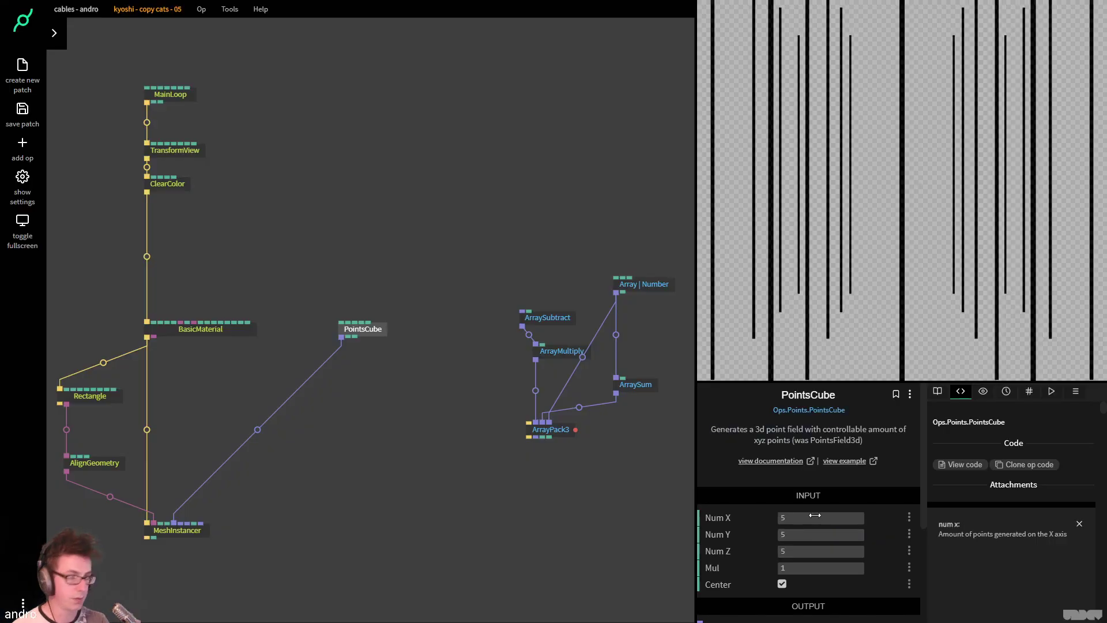
click(815, 515)
text(32)
click(850, 530)
text(32)
key(Return)
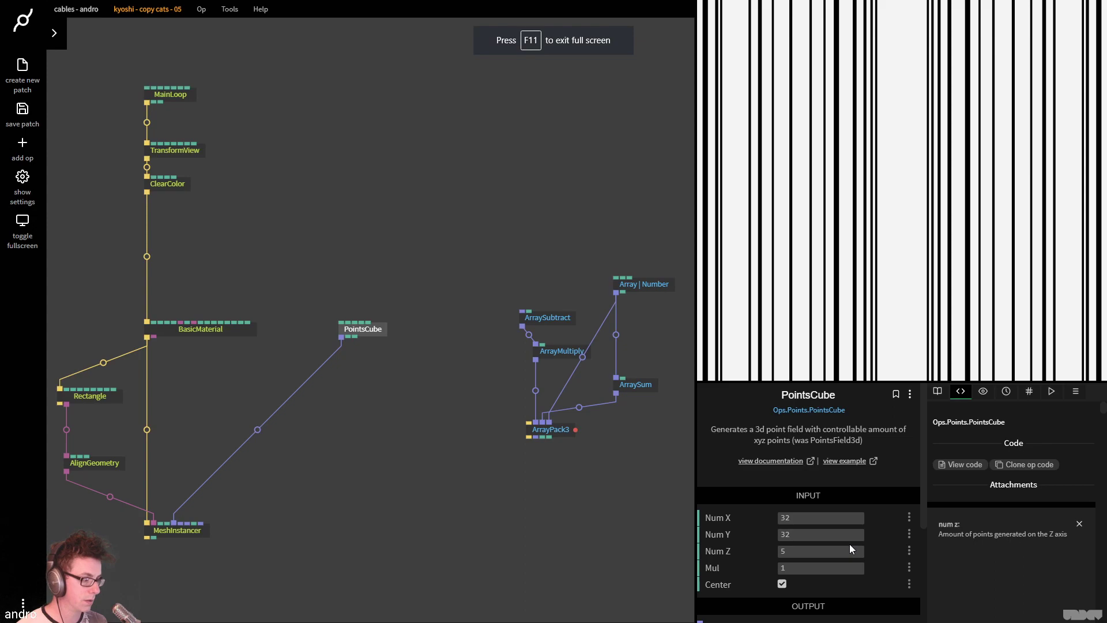
click(842, 551)
text(1)
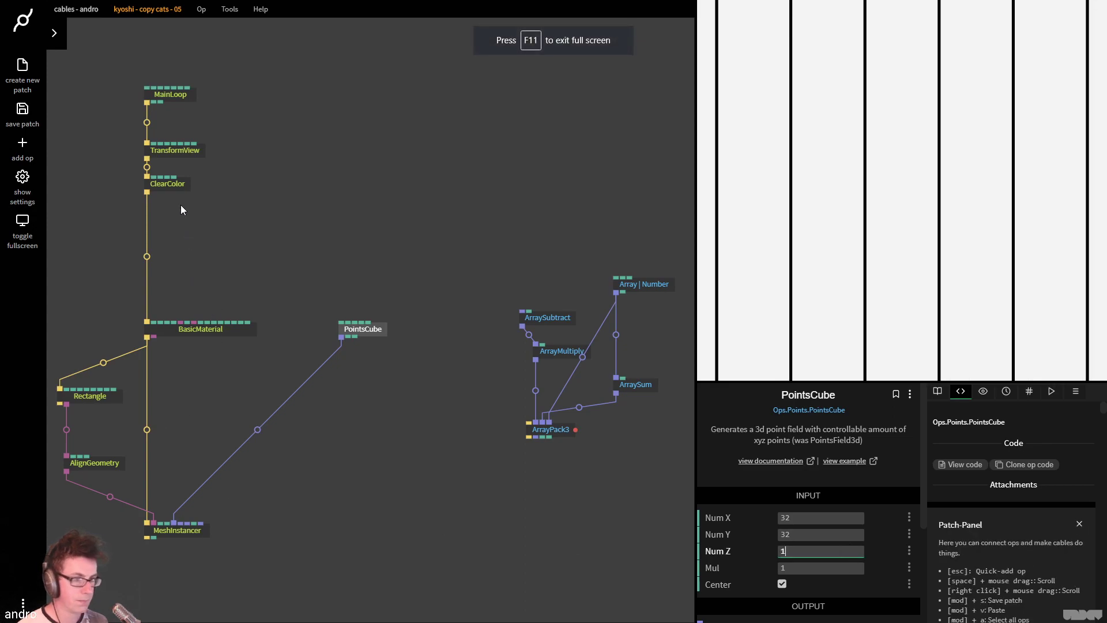
Set TransformView's PosZ to about -32.69, and delete the AlignGeometry op between Rectangle and MeshInstancer
click(173, 152)
drag(804, 572, 753, 572)
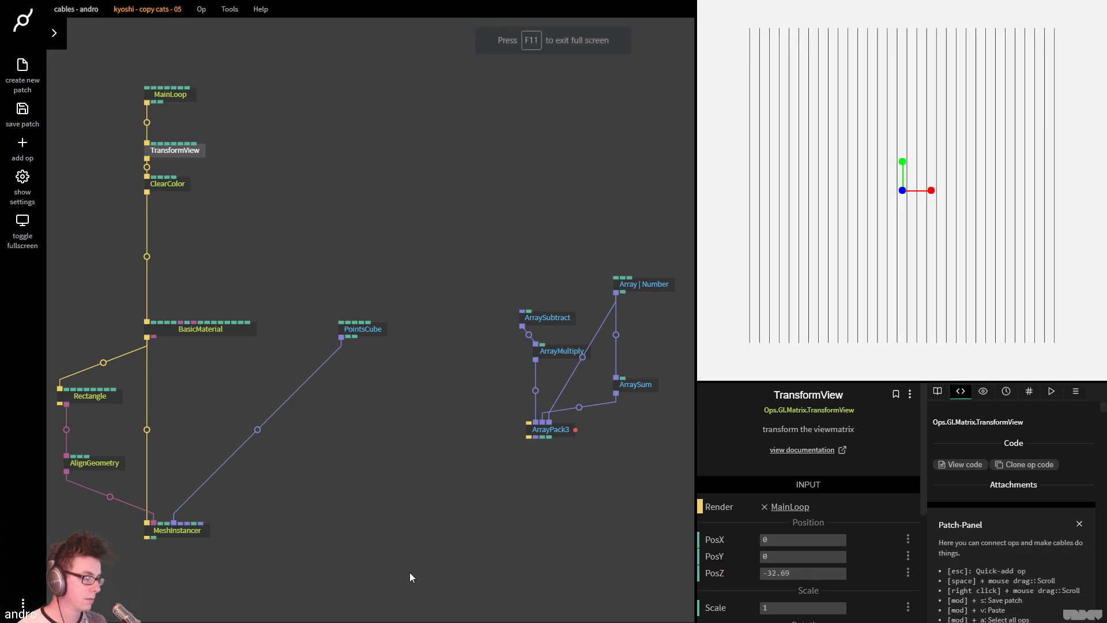
drag(356, 559, 428, 503)
click(184, 411)
key(Delete)
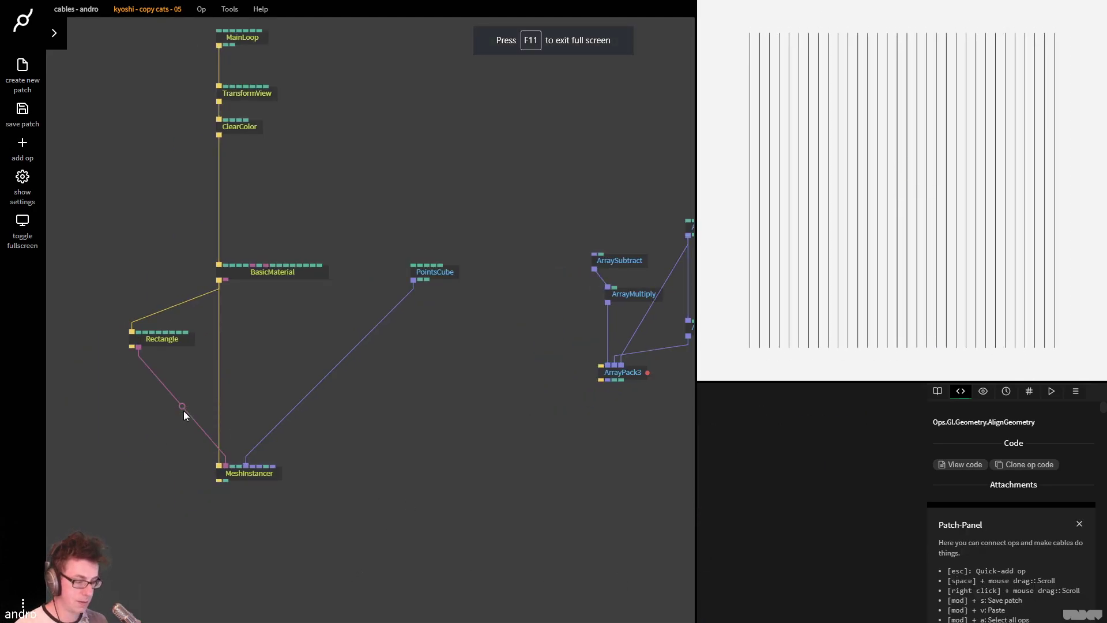
Move the Rectangle op closer to MeshInstancer, set its width and height to 0.9, and save the patch
click(158, 407)
click(847, 540)
text(1)
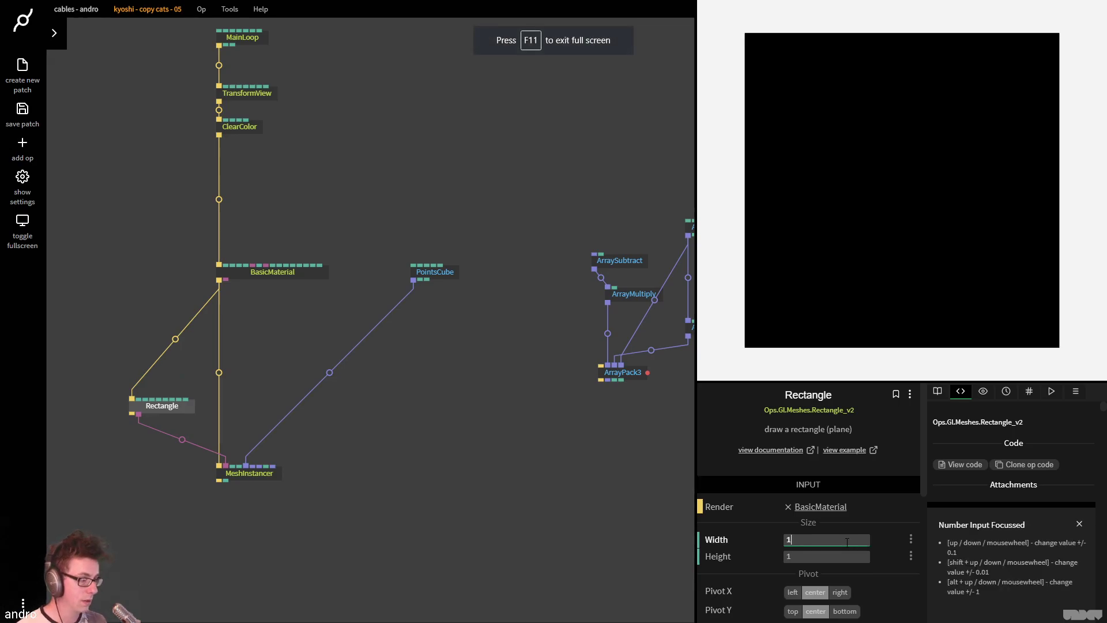
key(BackSpace)
text(0.9)
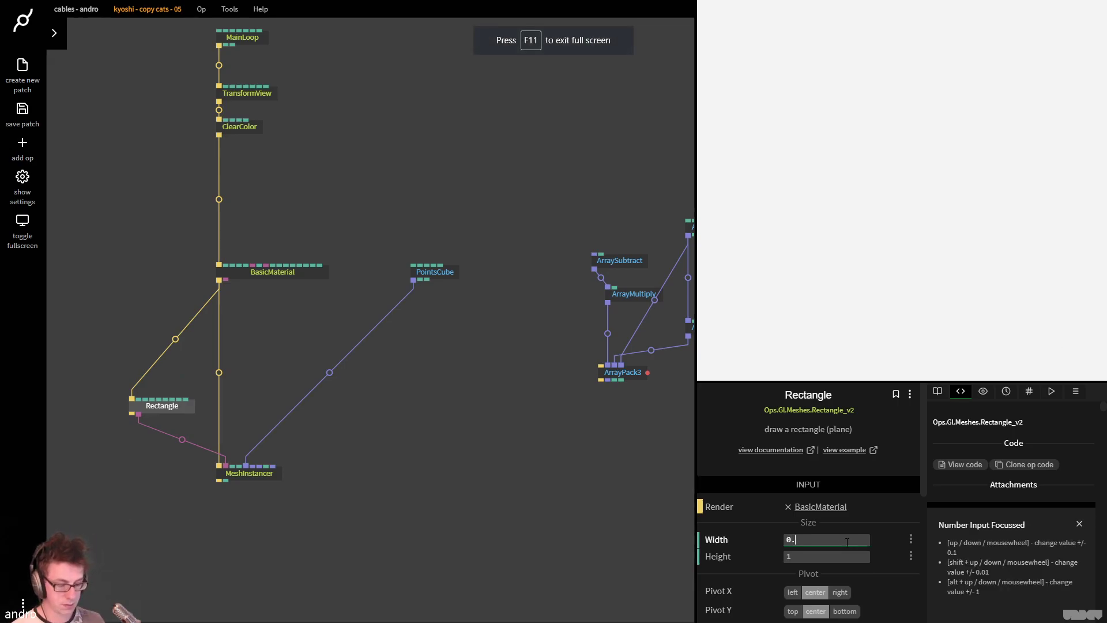
key(Tab)
text(0.9)
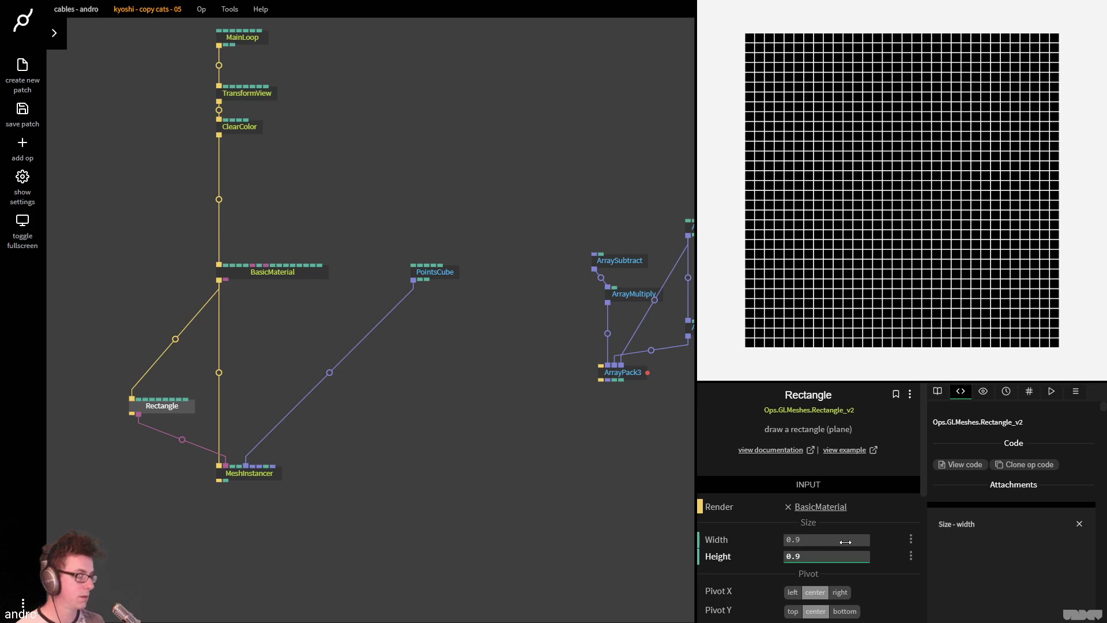
click(529, 404)
key(ctrl+s)
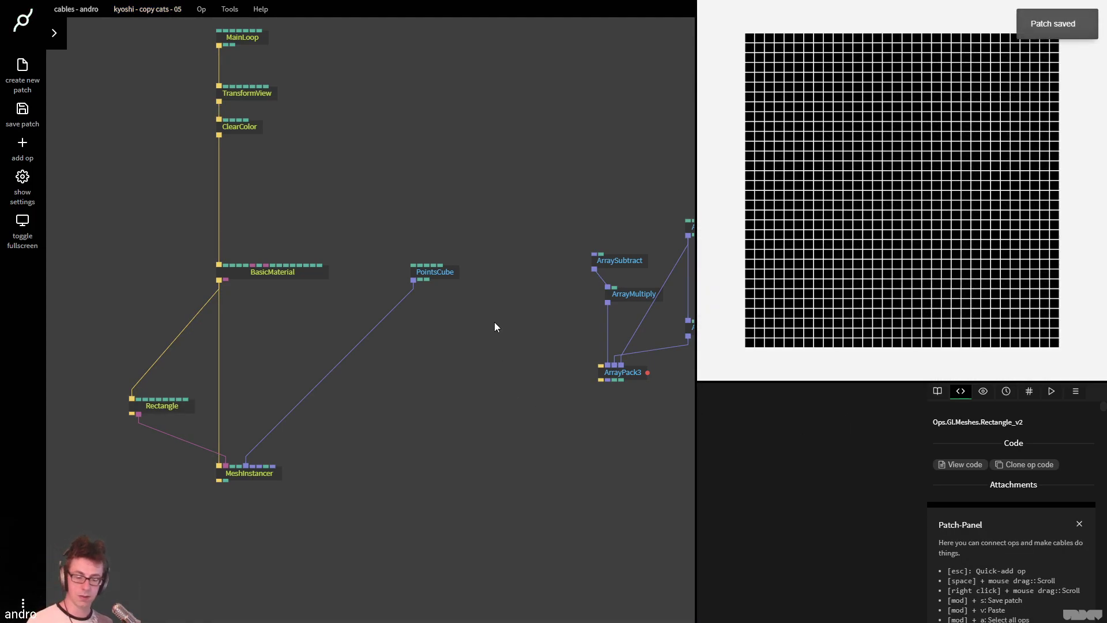
Glance at the reference tweet, insert a Sequence op below MainLoop, and feed TransformView from one of its middle outputs
key(alt+Tab)
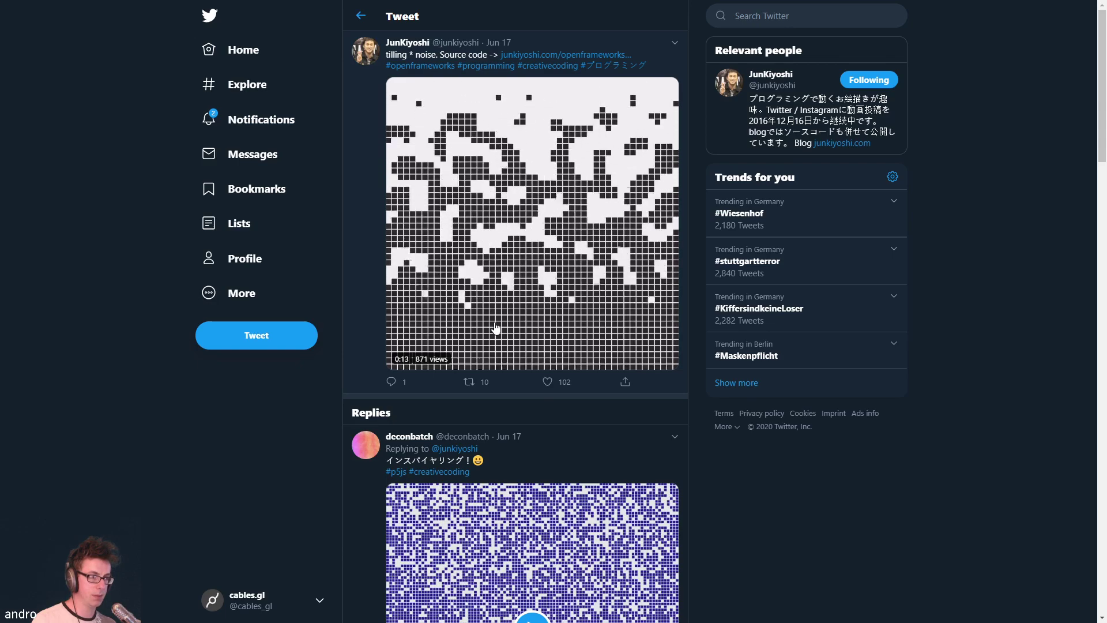
key(alt+Tab)
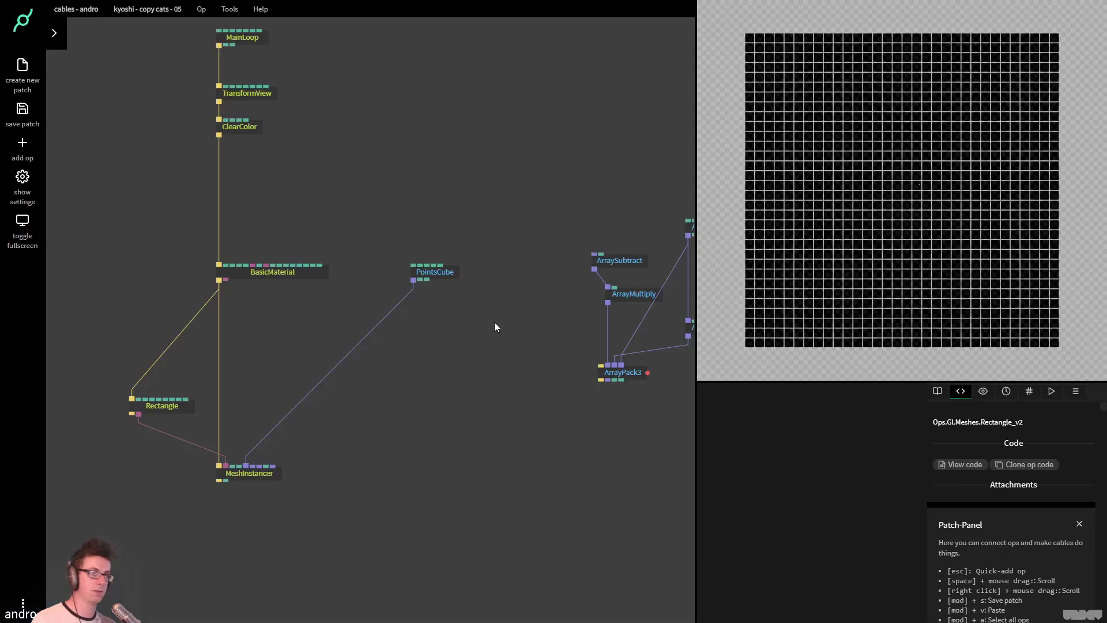
drag(494, 322, 597, 506)
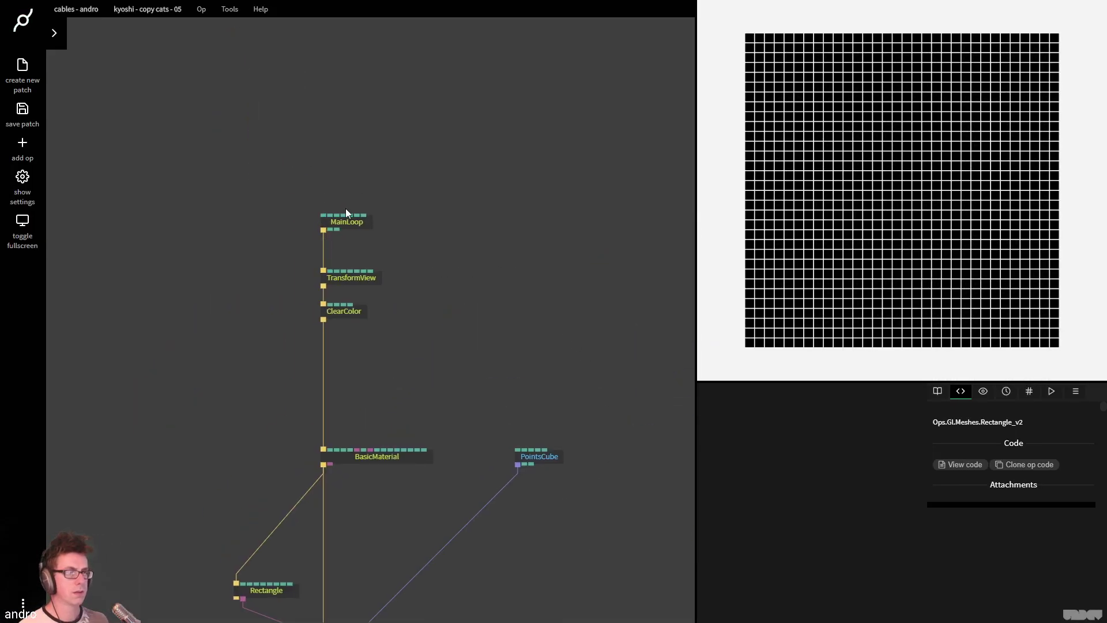
drag(348, 188, 348, 166)
click(329, 222)
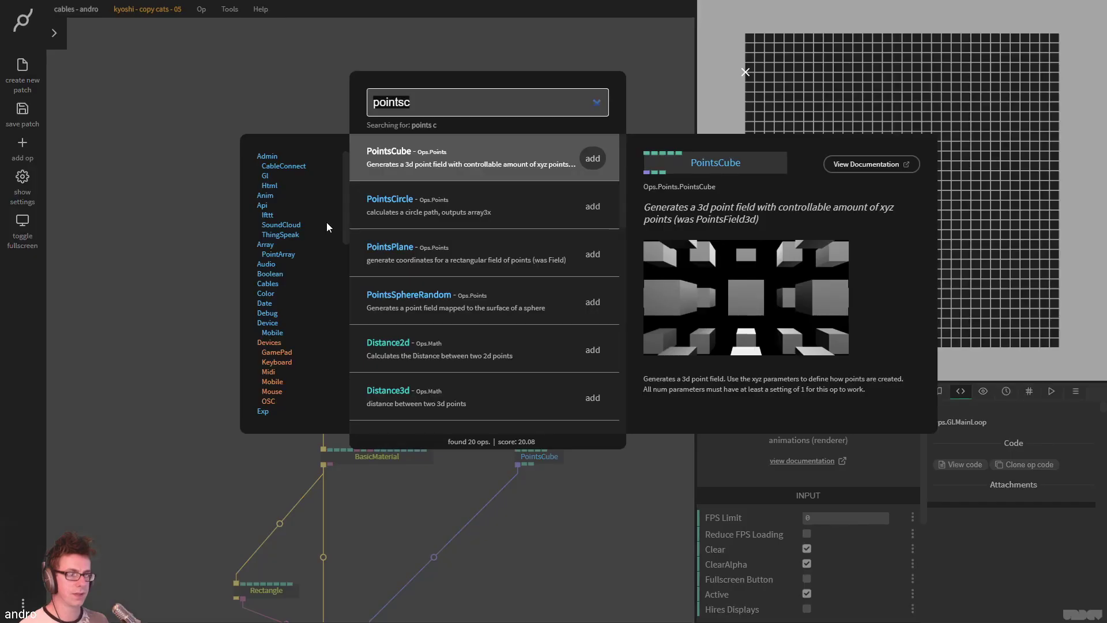
text(seq)
key(Return)
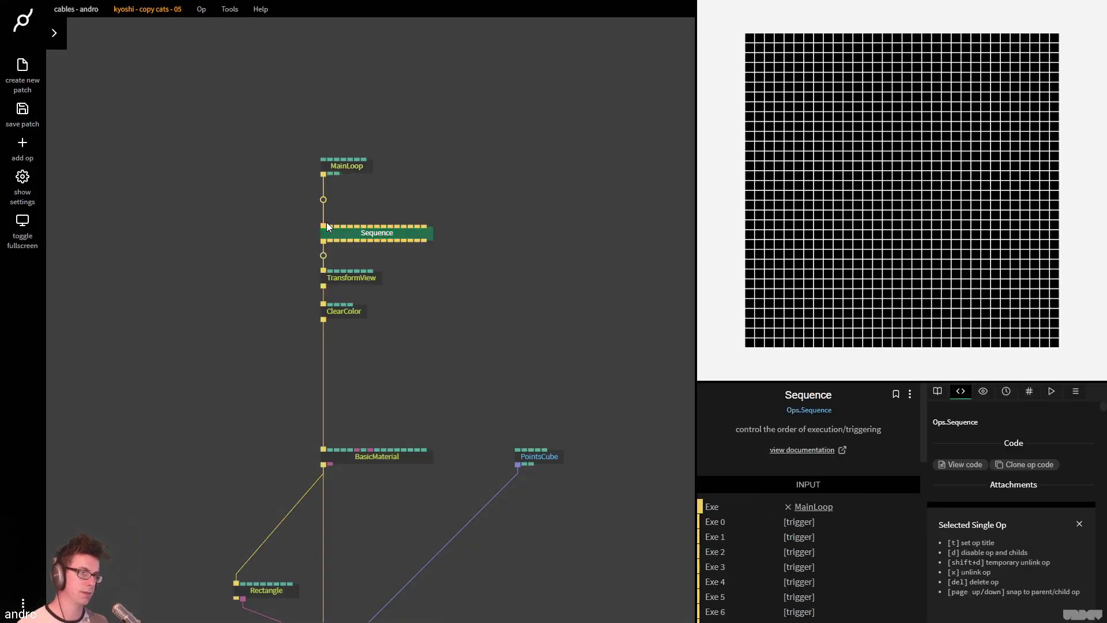
right_click(325, 258)
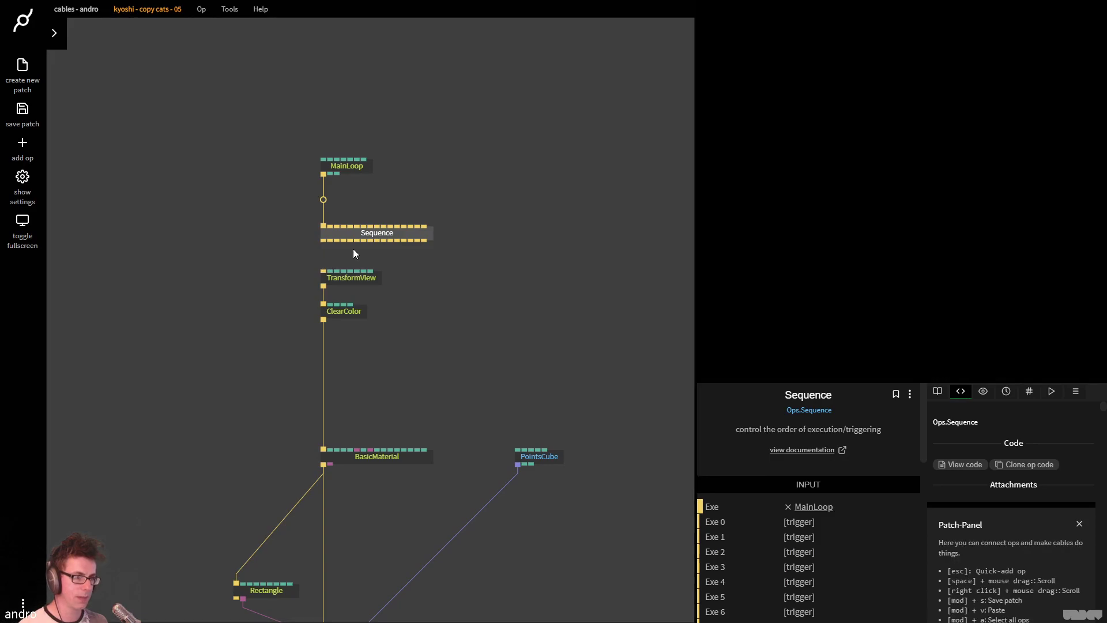
drag(364, 240, 343, 279)
Shift MainLoop and Sequence aside and add an ImageCompose op on Sequence's first output
drag(397, 147, 168, 288)
click(271, 220)
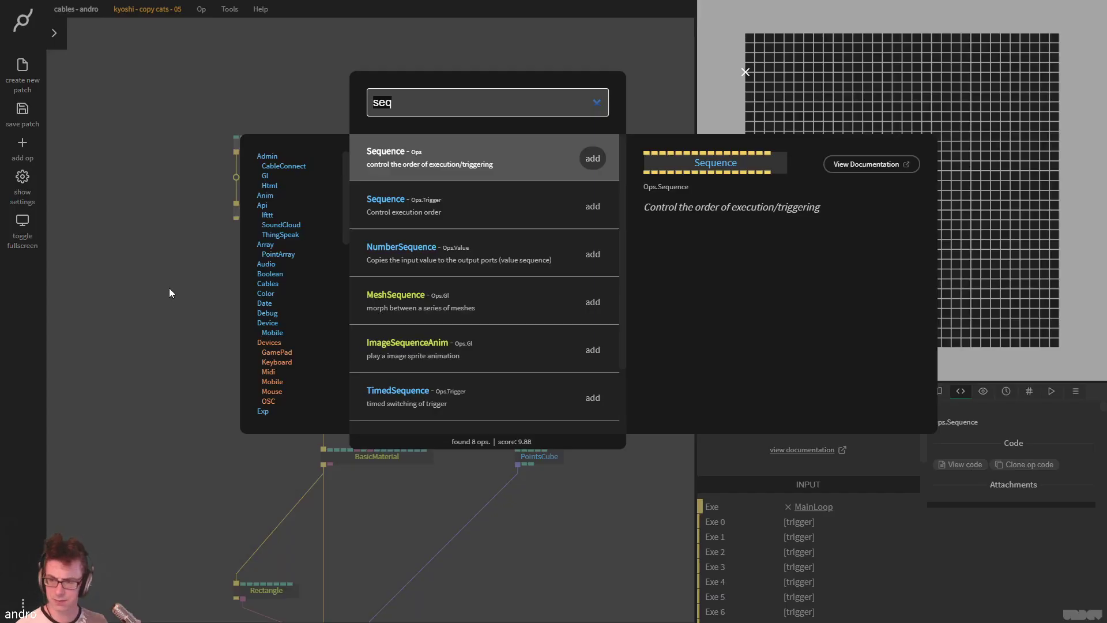
text(imagecom)
key(Return)
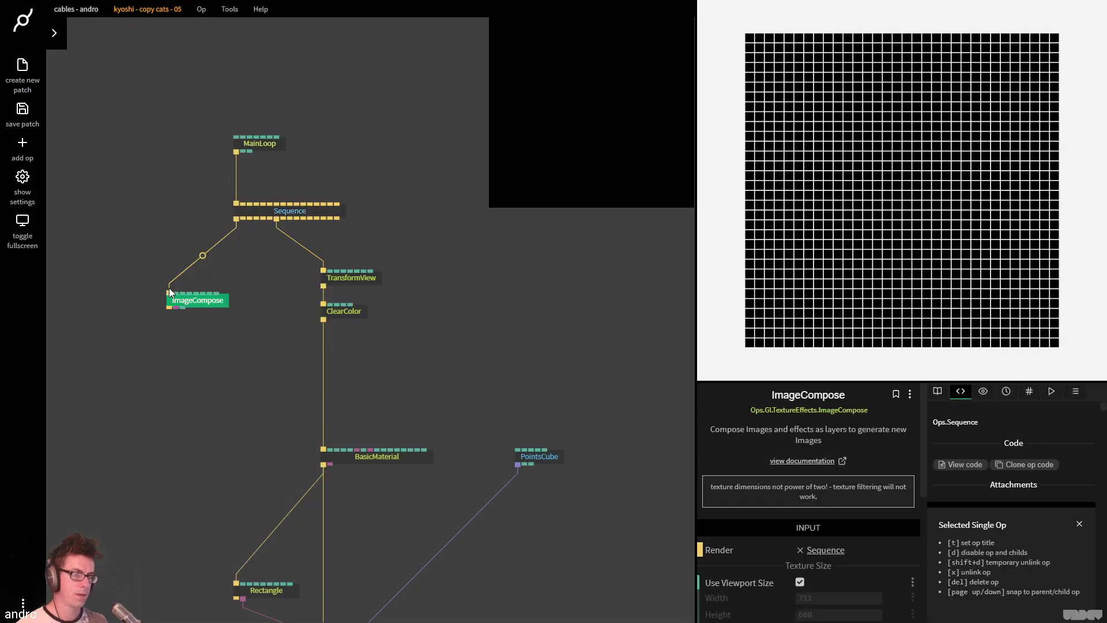
Add a BasicMaterial op fed by one of Sequence's outputs after the one driving TransformView
drag(455, 360, 420, 383)
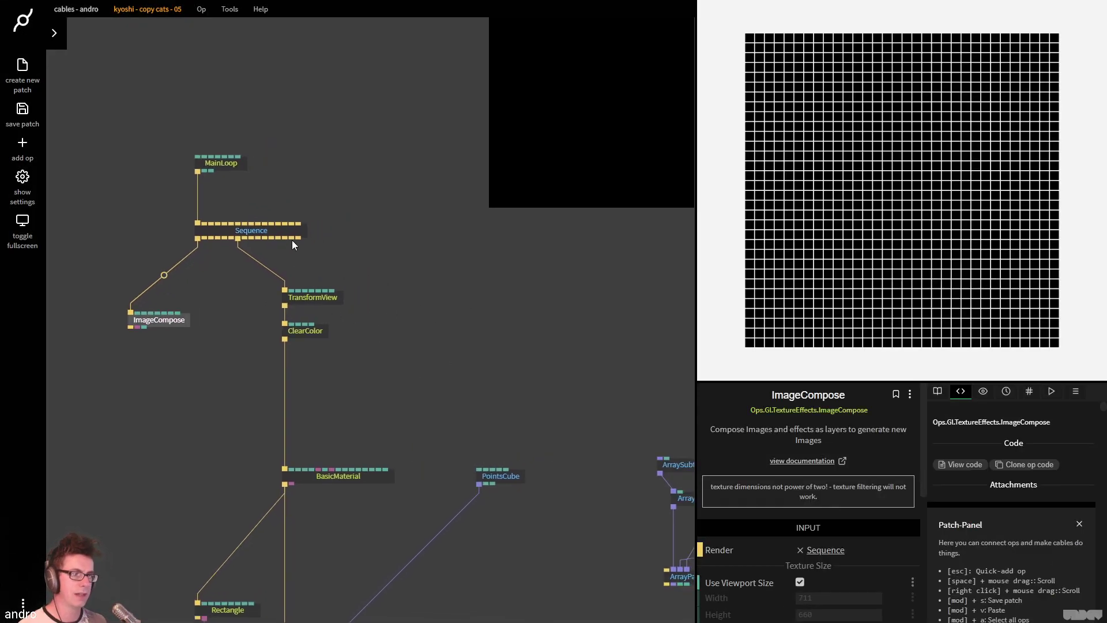
drag(292, 239, 440, 299)
text(b)
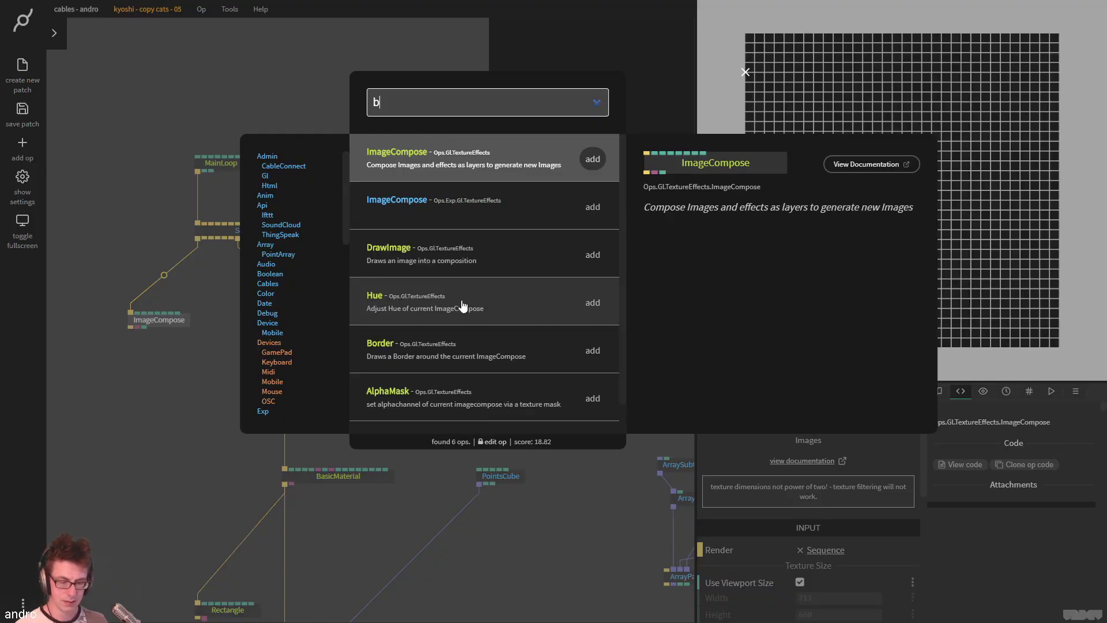
text(sicm)
key(BackSpace)
key(BackSpace)
key(BackSpace)
key(BackSpace)
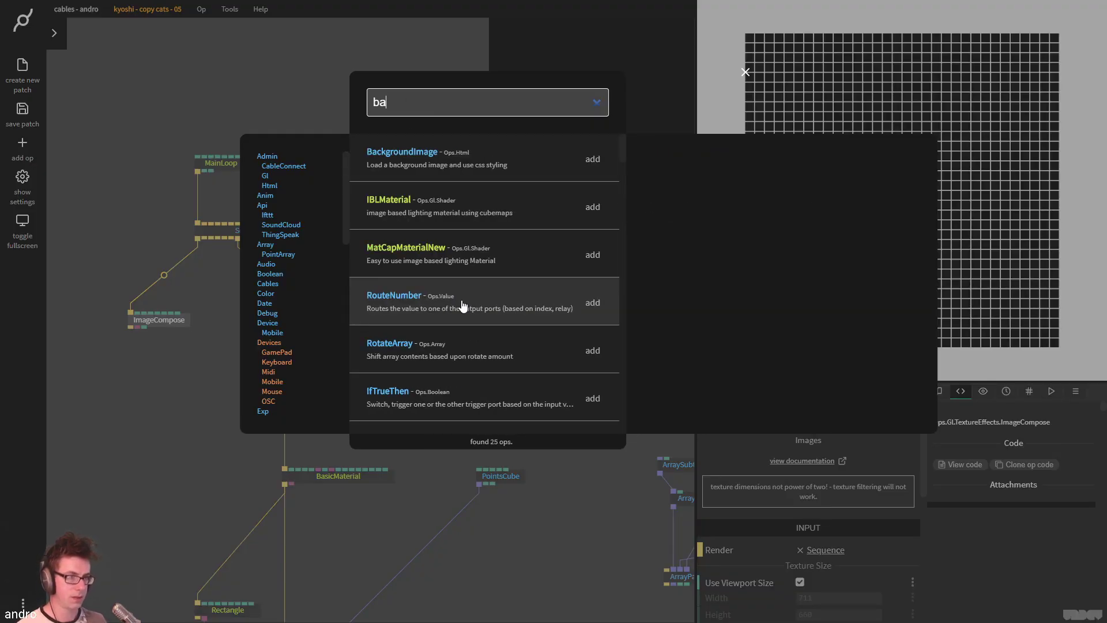
text(asicma)
key(Return)
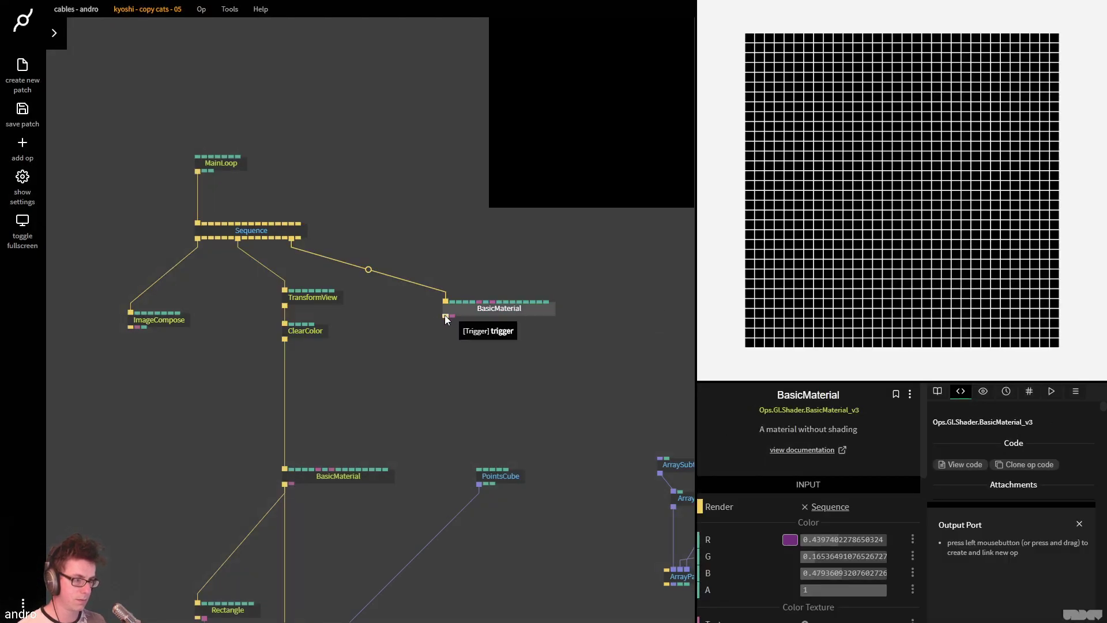
Add a Rectangle op on the trigger output of the new BasicMaterial
drag(445, 316, 447, 371)
text(recta)
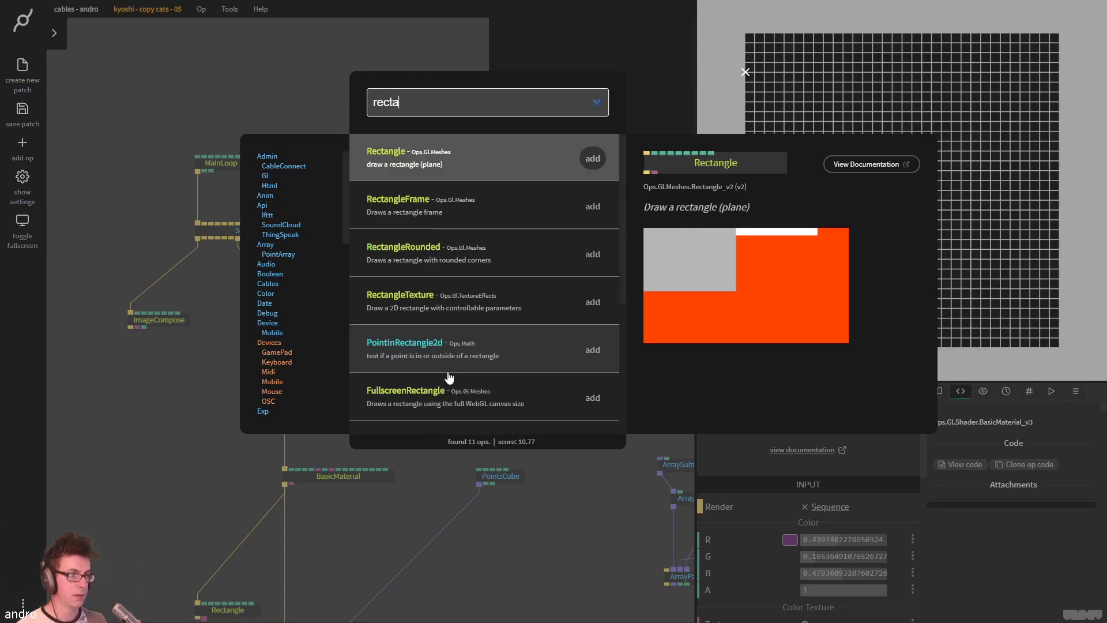
key(Return)
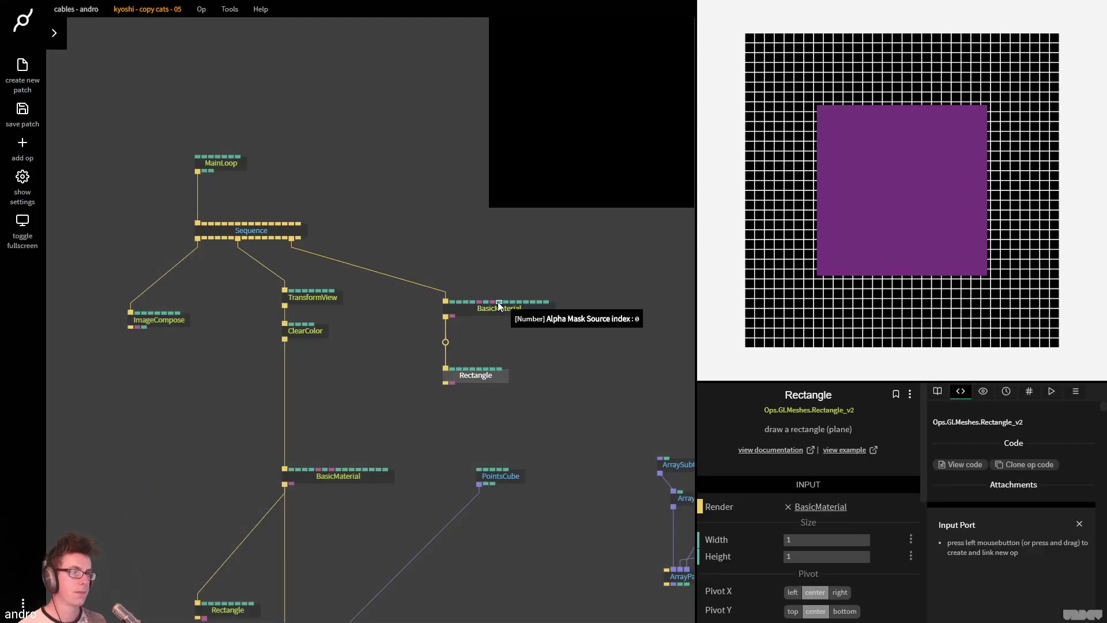
Insert an Orthogonal op between Sequence and the new BasicMaterial, and place it directly above that material
click(472, 303)
double_click(368, 268)
text(oth)
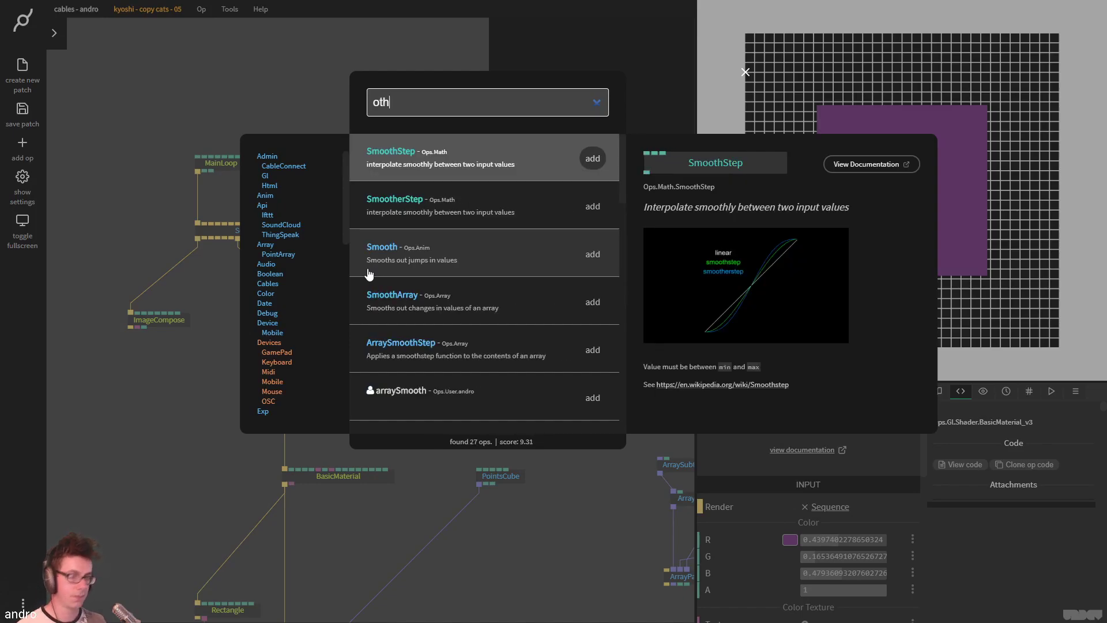
text(rth)
key(Return)
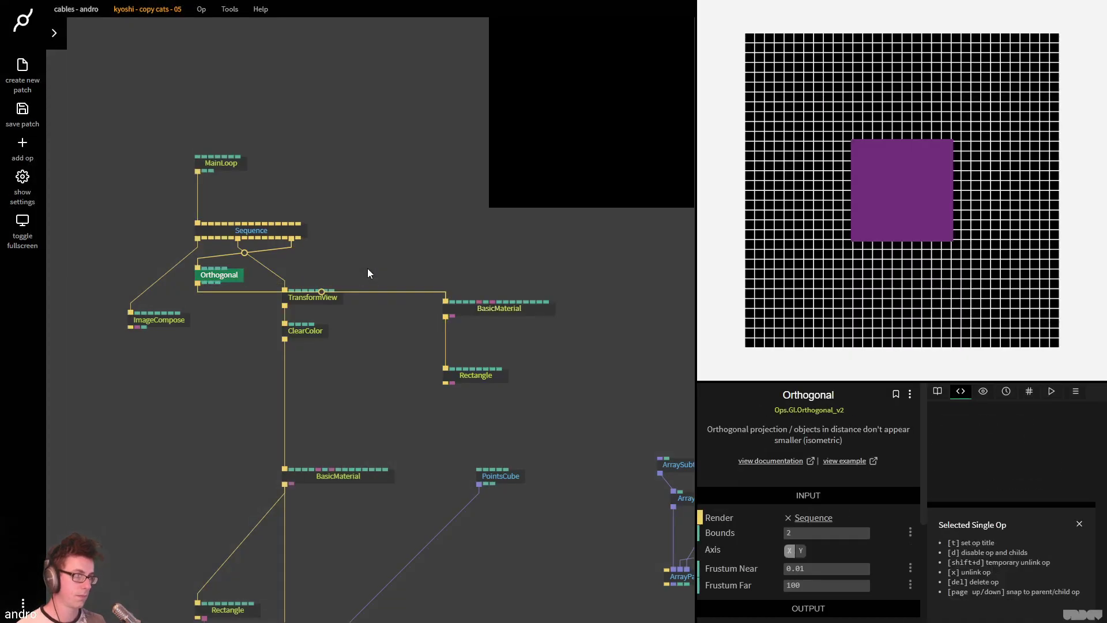
drag(236, 266, 431, 265)
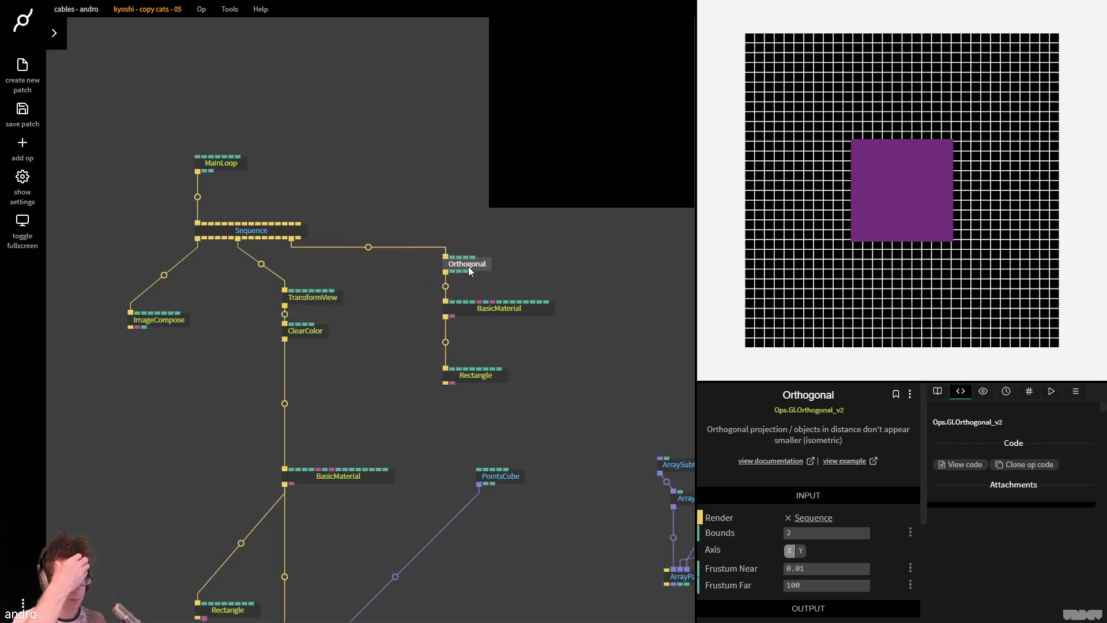
Insert a Transform op between the new BasicMaterial and its Rectangle, with PosX -1.27 and PosY -1.18
key(Escape)
text(transf)
key(Return)
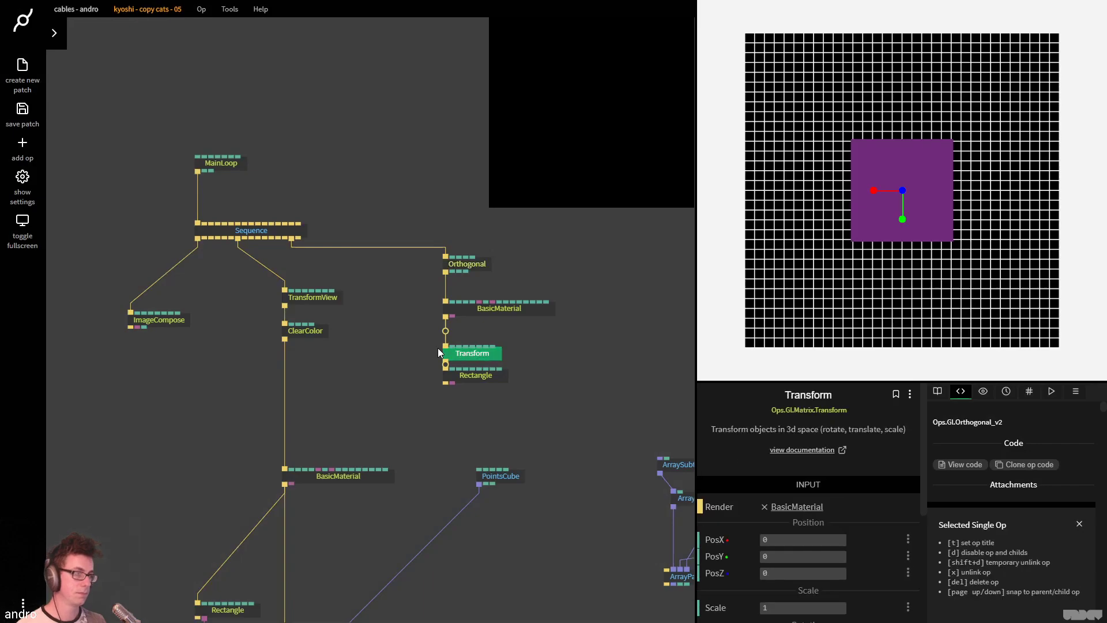
drag(803, 539, 783, 562)
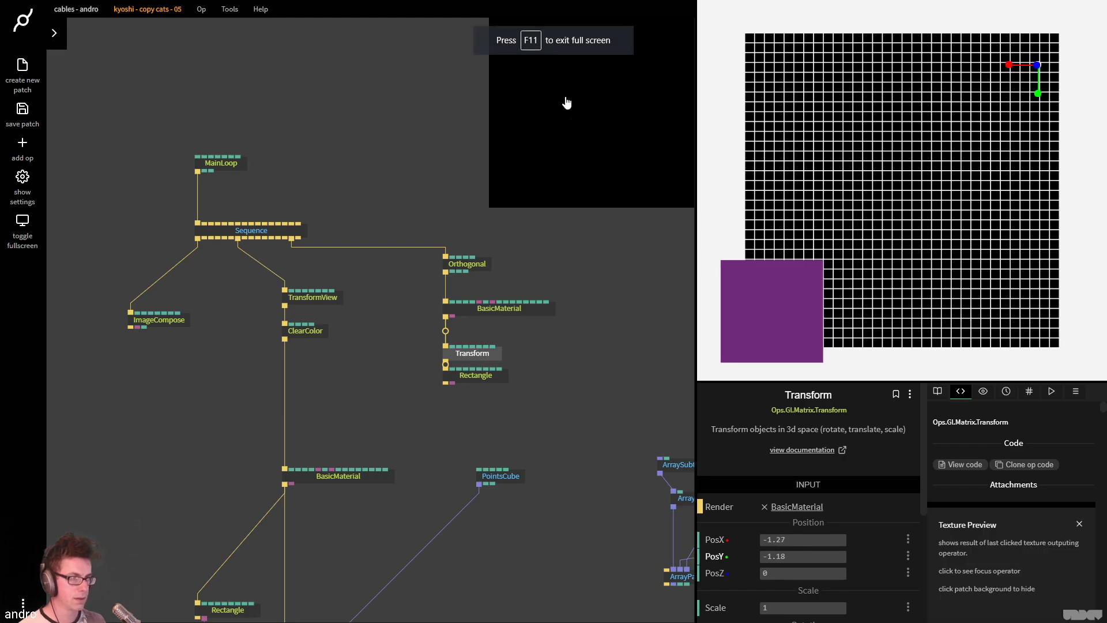
Move ImageCompose farther left of Sequence and add an FBMNoise op on its trigger output
click(293, 169)
drag(292, 168, 374, 130)
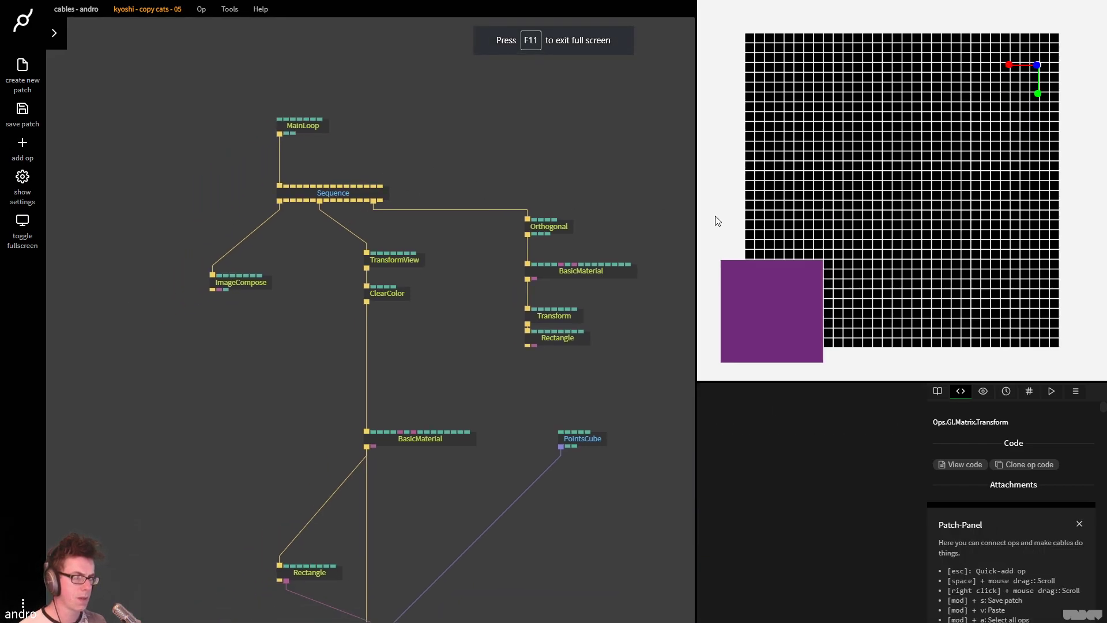
drag(219, 267, 138, 320)
text(fbno)
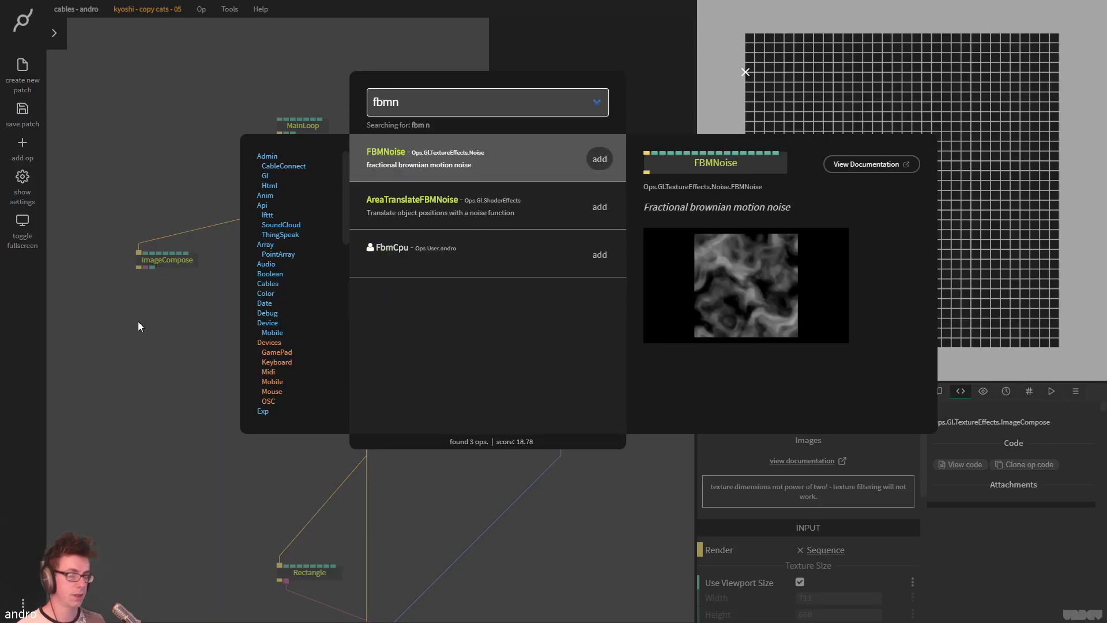
key(Return)
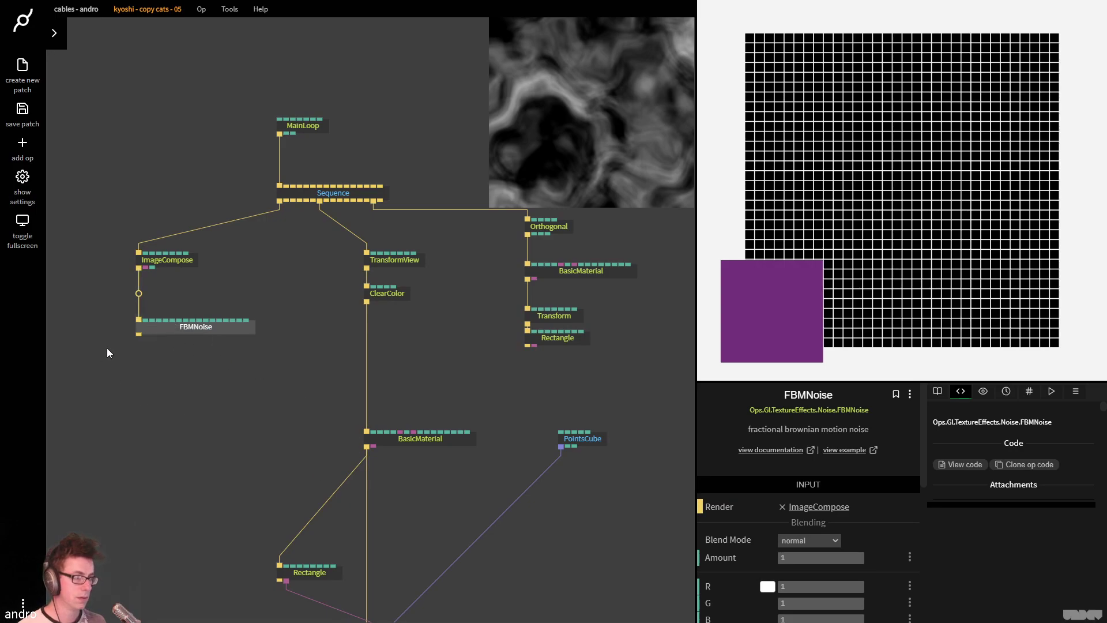
Set FBMNoise's ScrollY to -0.3 and connect ImageCompose's texture output to the texture input of the BasicMaterial under Orthogonal
scroll(869, 510, down, 3)
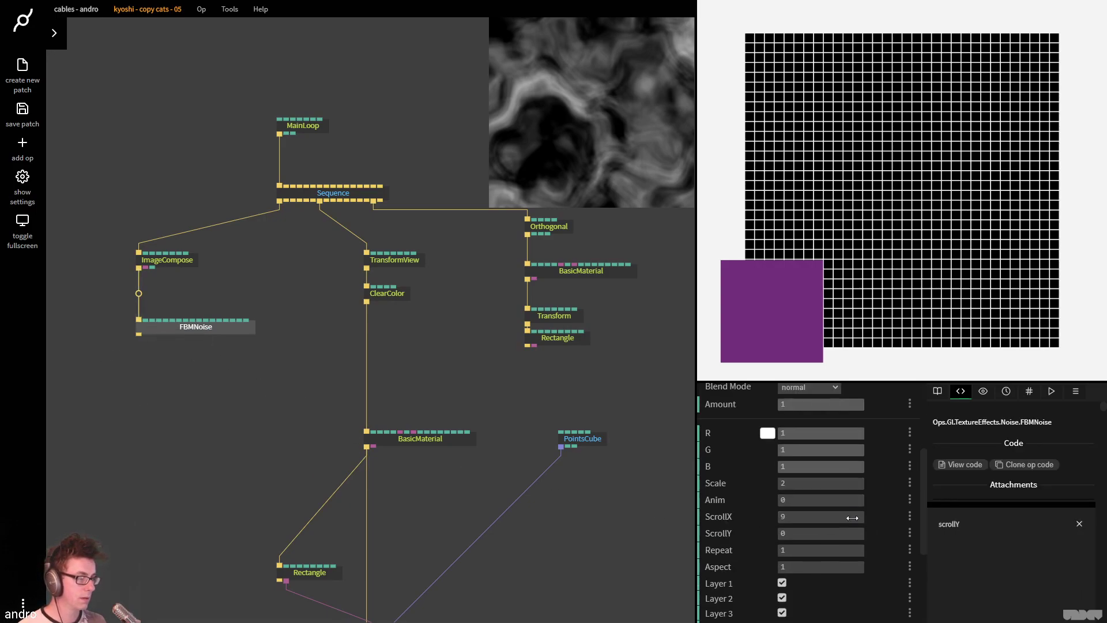
mouse_move(821, 528)
mouse_down()
mouse_move(789, 528)
mouse_move(812, 528)
mouse_up()
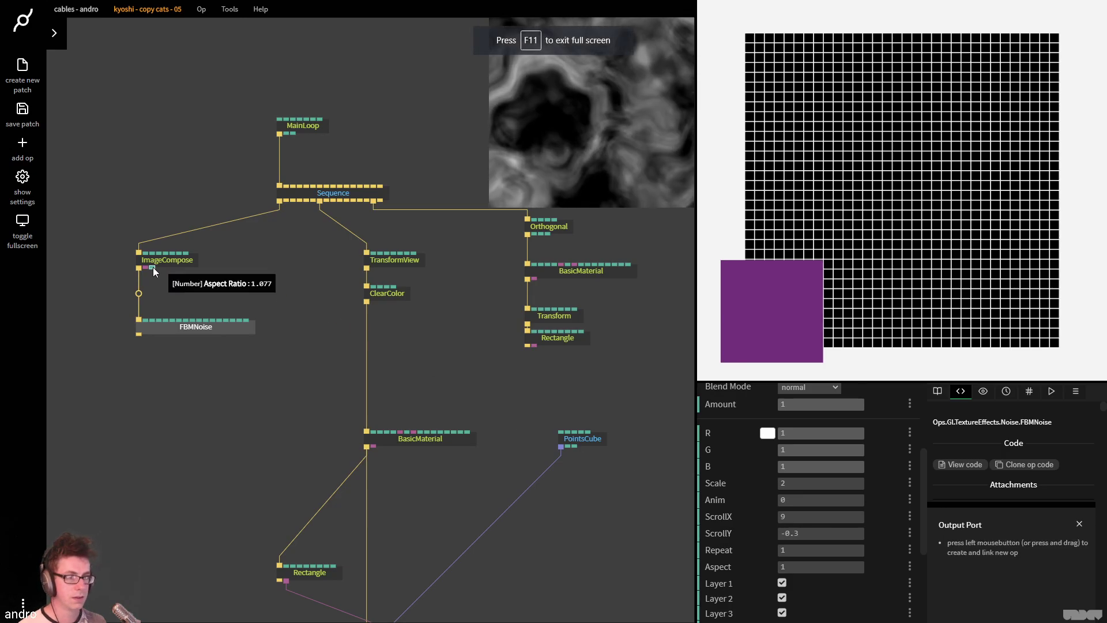
drag(145, 268, 574, 271)
click(598, 251)
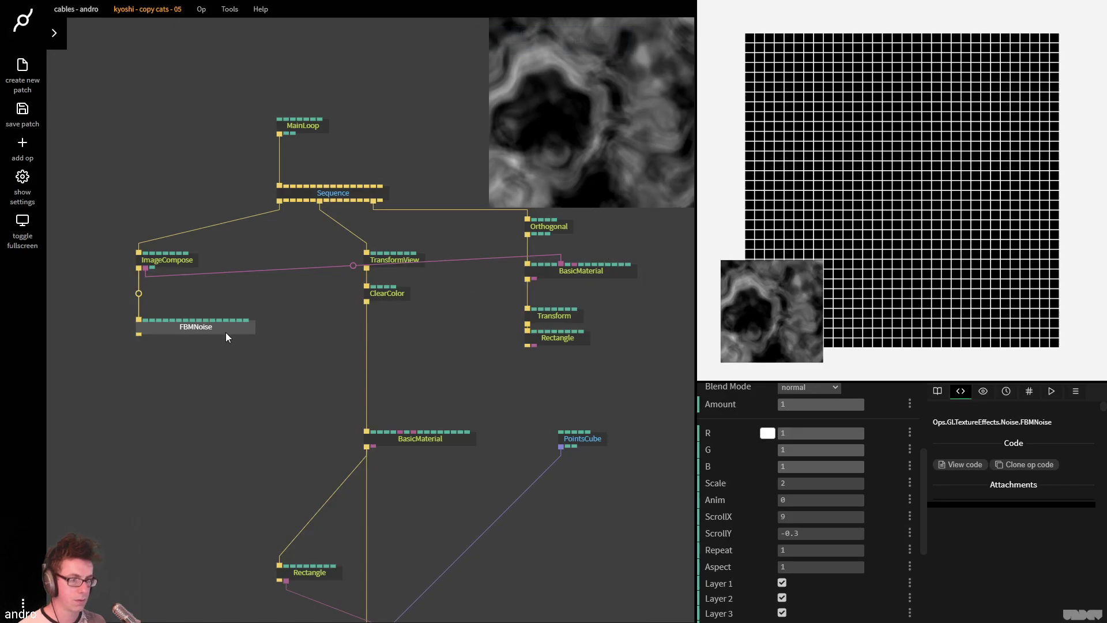
Shift ImageCompose and FBMNoise farther left, and lower BasicMaterial, Transform and Rectangle beneath Orthogonal
drag(292, 353, 137, 264)
click(137, 264)
drag(605, 366, 548, 263)
click(562, 276)
drag(626, 378, 555, 298)
Move TransformView and ClearColor down together to sit just above the BasicMaterial that feeds MeshInstancer
drag(427, 323, 383, 259)
click(391, 280)
key(Escape)
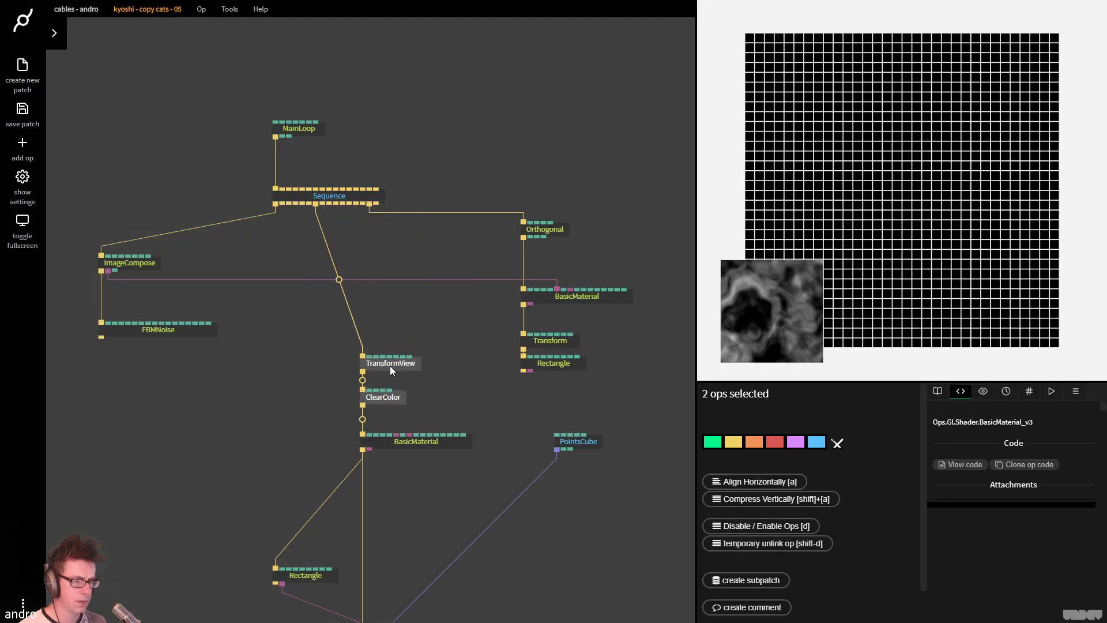
click(389, 366)
Lower FBMNoise to make room, add a Timer op above it, and link the timer's output into FBMNoise
scroll(286, 375, left, 3)
scroll(286, 375, down, 2)
drag(233, 294, 240, 341)
double_click(252, 260)
text(timer)
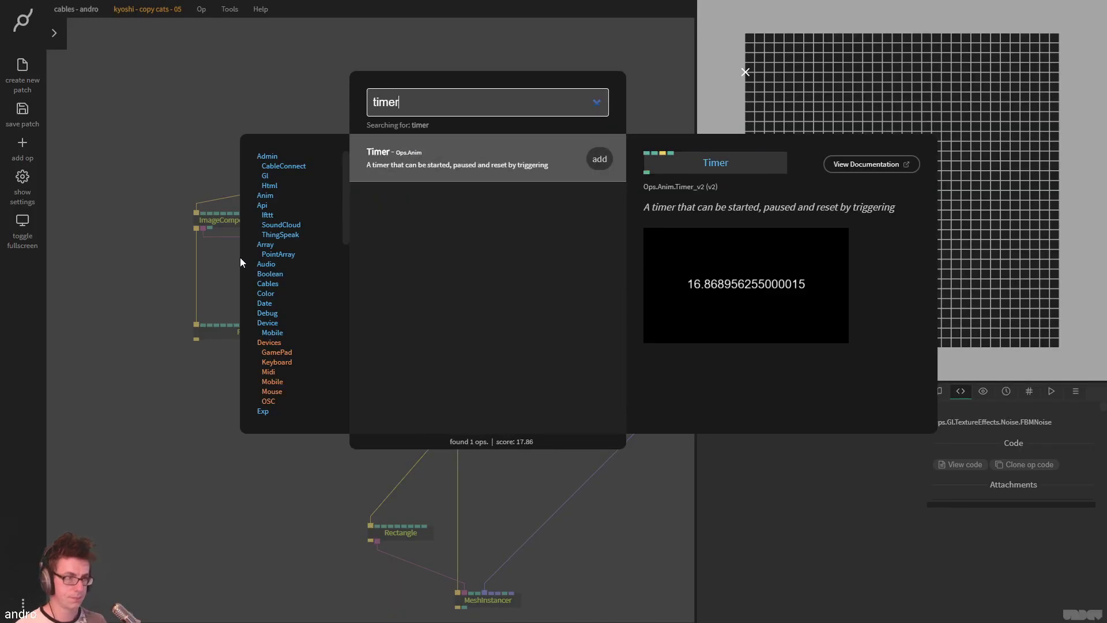
key(Return)
drag(391, 332, 266, 334)
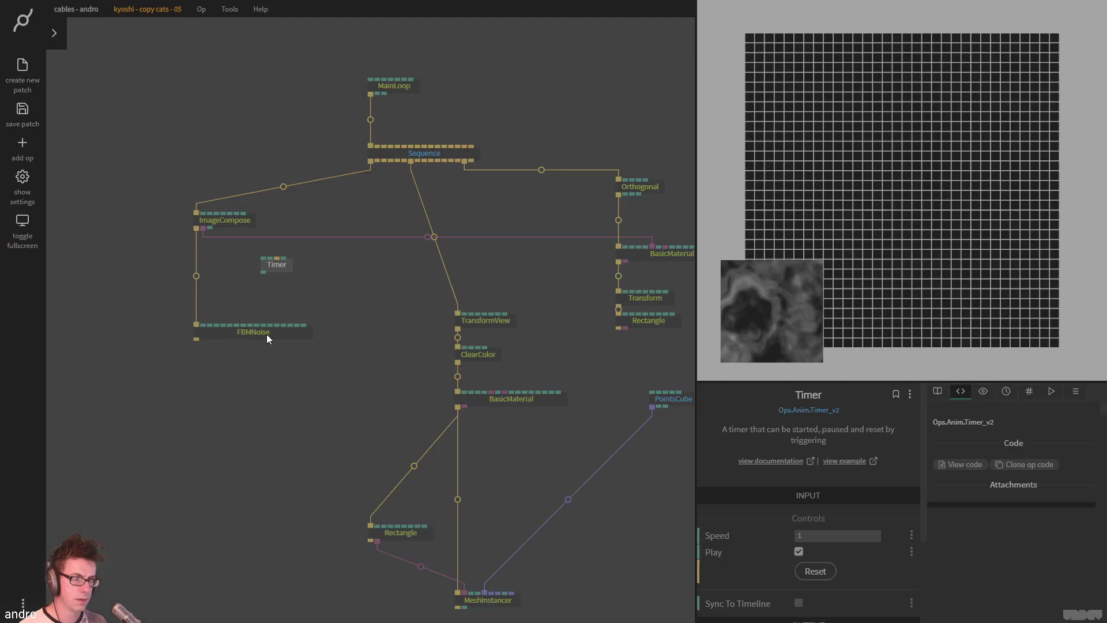
drag(291, 333, 297, 327)
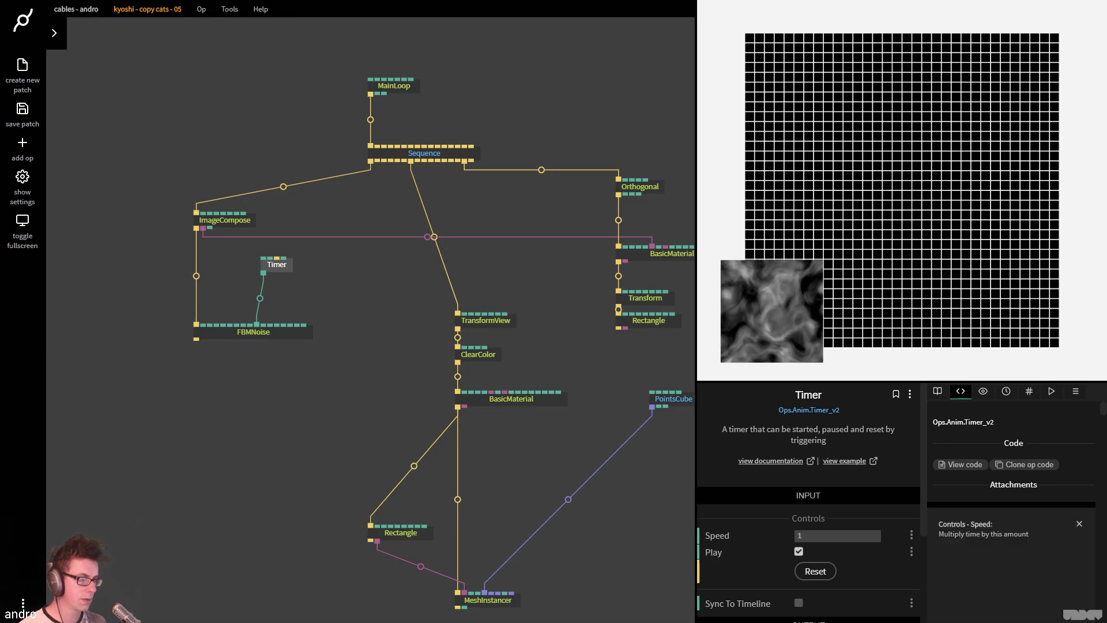
Set the Timer's speed to -0.75 and place the Timer closer above FBMNoise
key(F11)
double_click(836, 536)
text(-0.75)
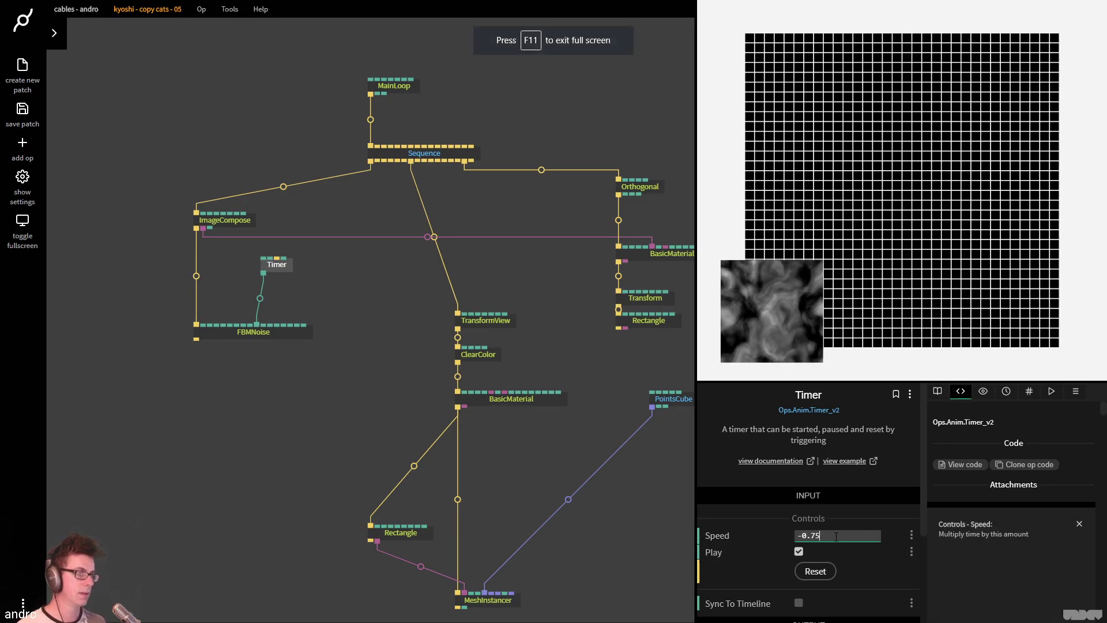
click(303, 389)
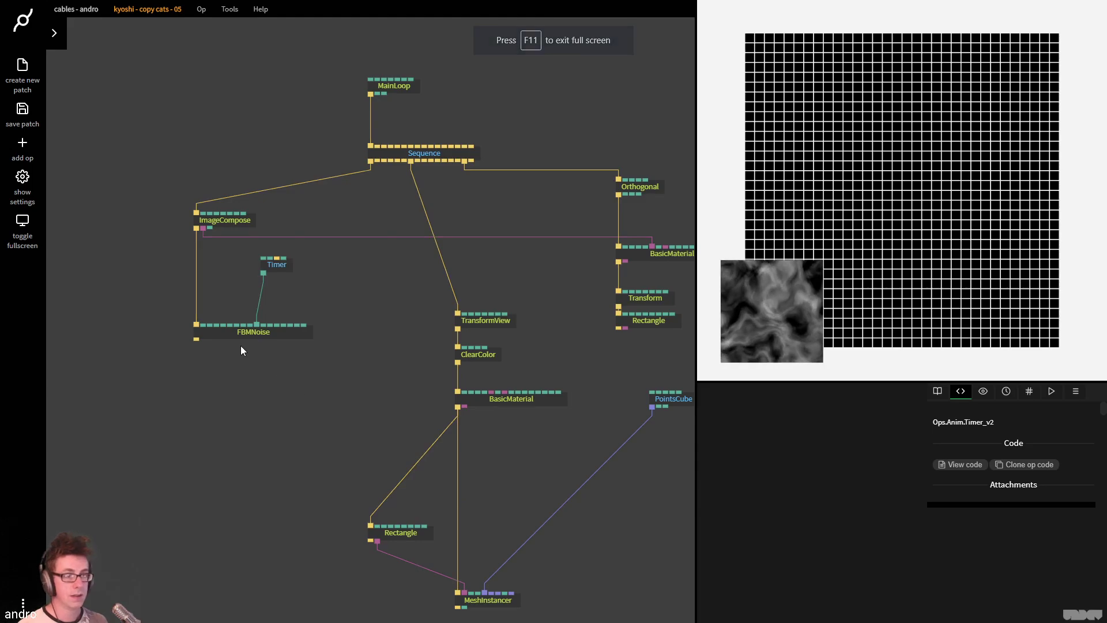
drag(268, 264, 265, 289)
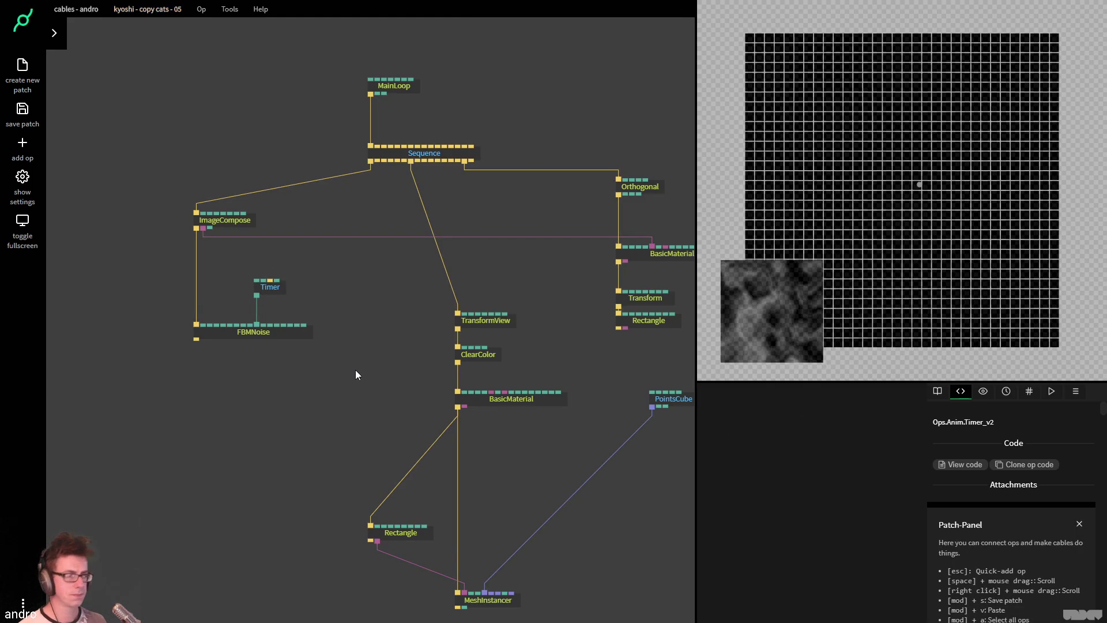
Add a LumaKey op after FBMNoise and enable its Black White option
drag(197, 338, 208, 379)
text(lumak)
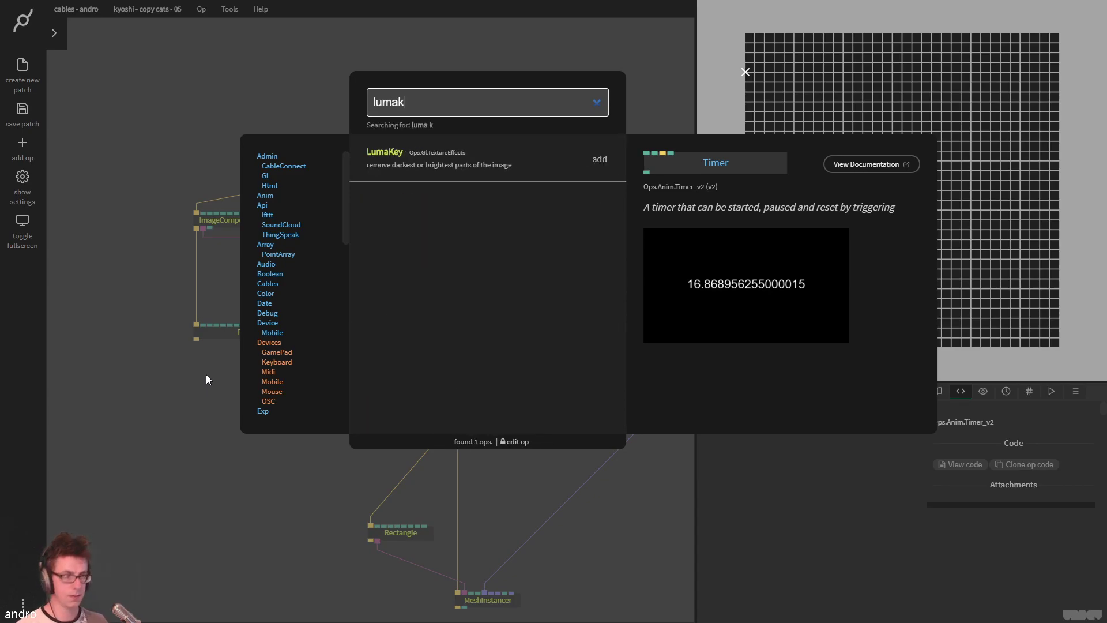
key(Return)
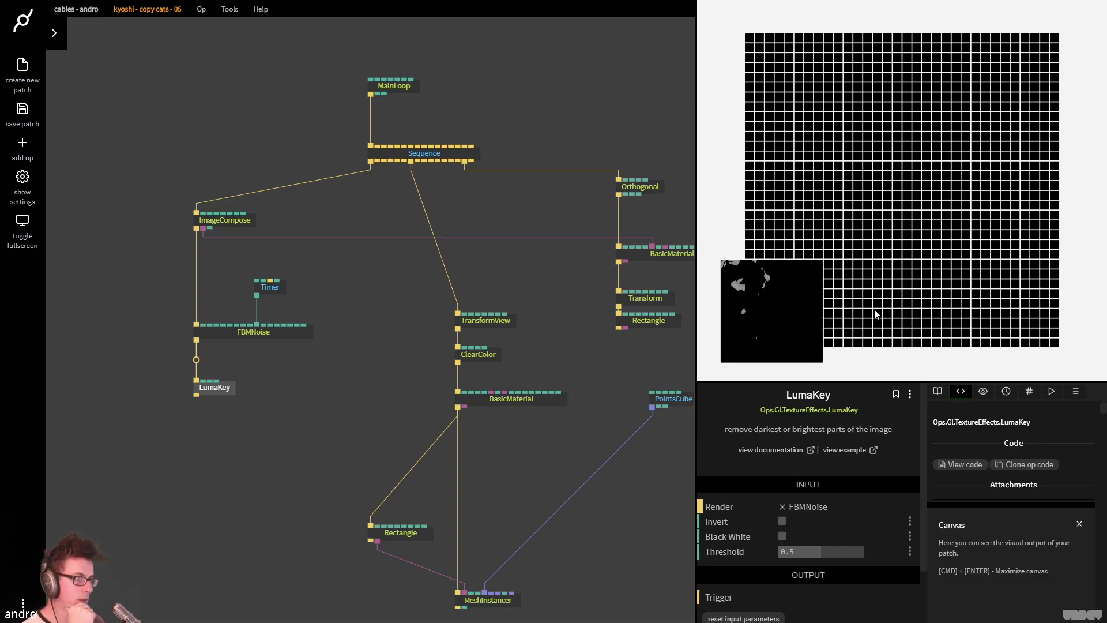
click(782, 536)
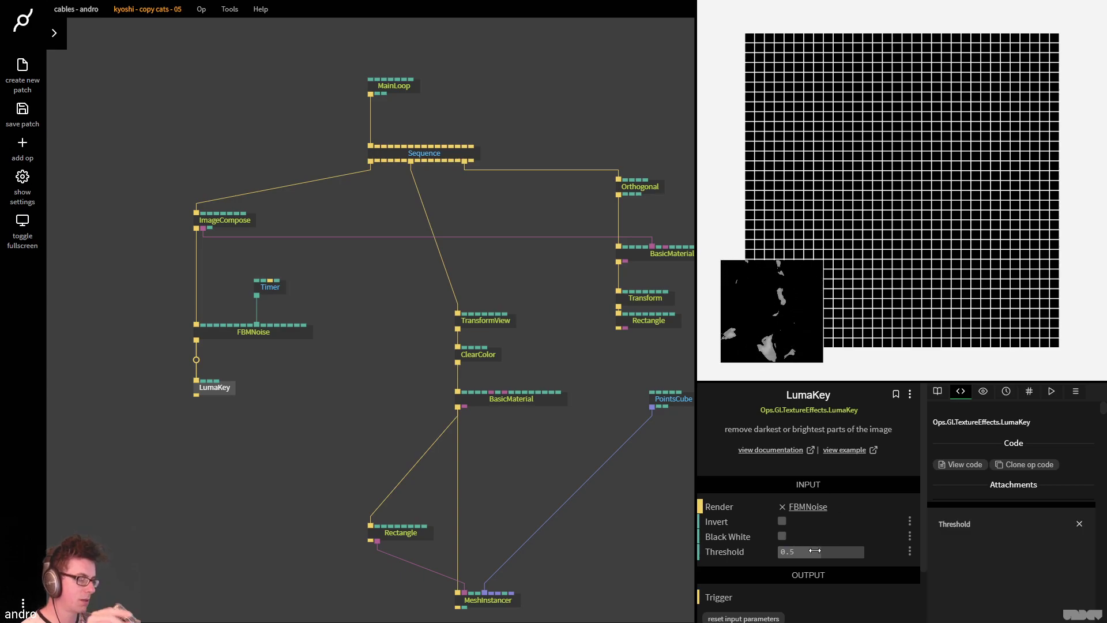
click(781, 536)
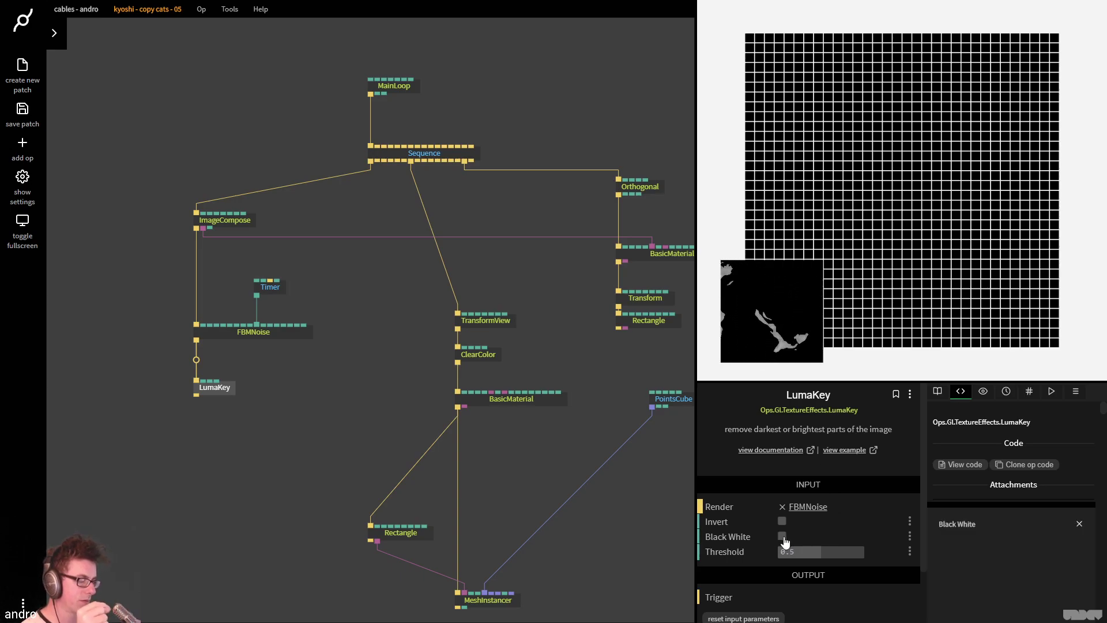
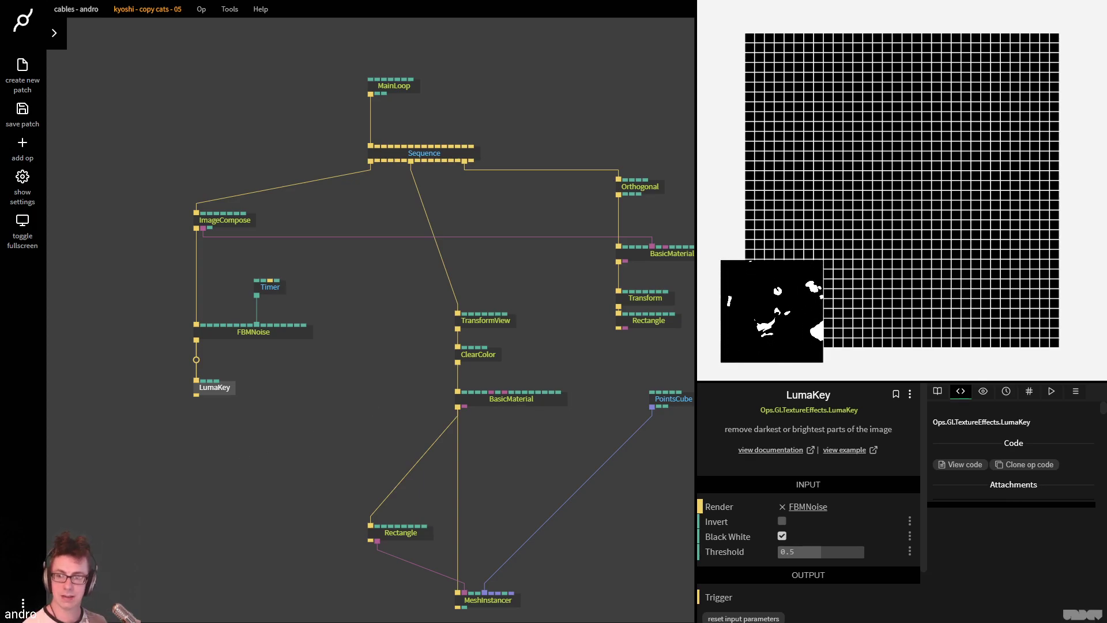
Compare the result with the tile animation in the reference tweet, and return to the patch
click(392, 456)
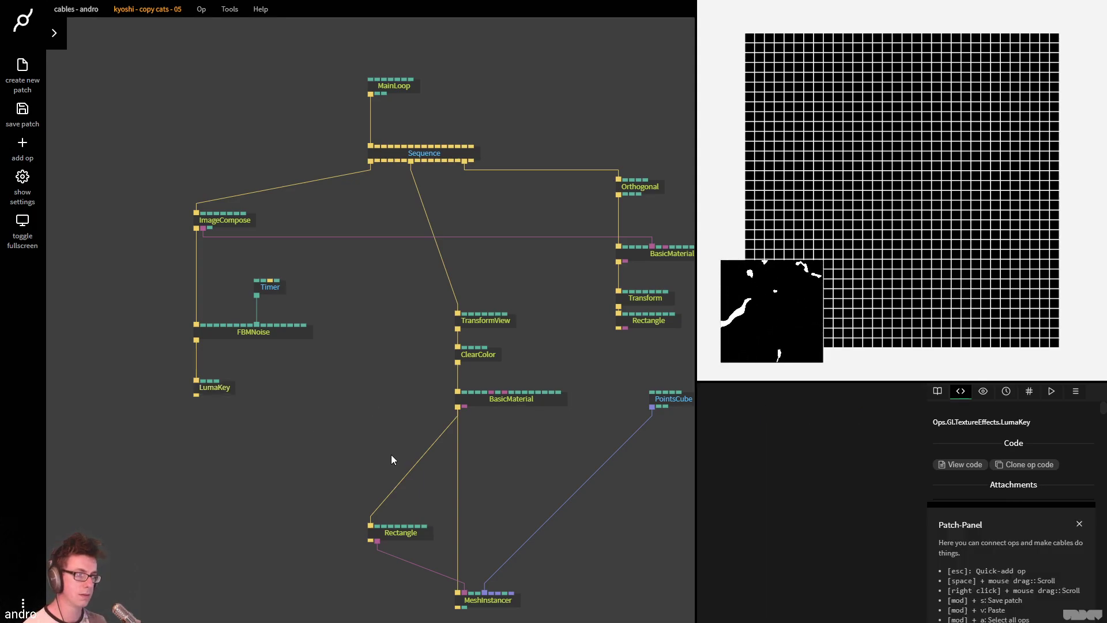
key(ctrl+Tab)
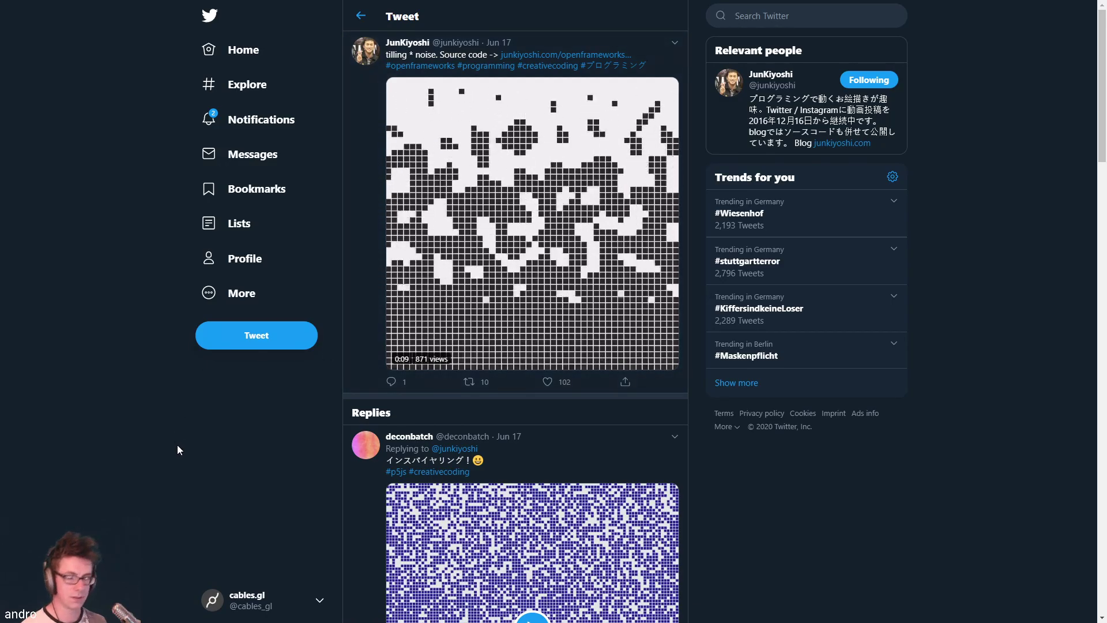
key(ctrl+shift+Tab)
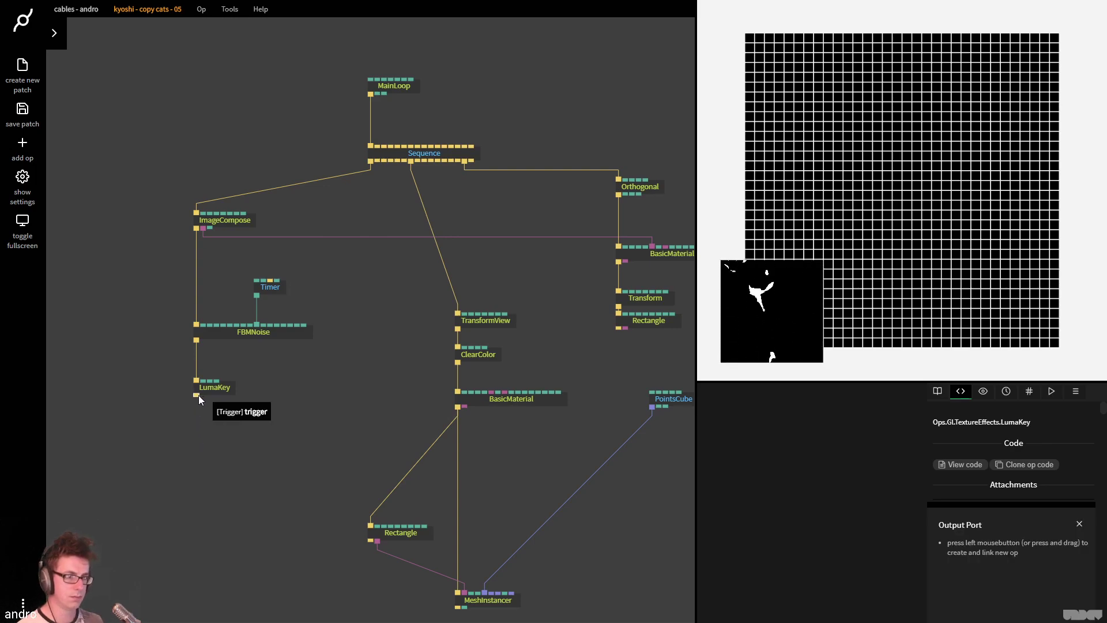
drag(197, 395, 196, 438)
text(sh)
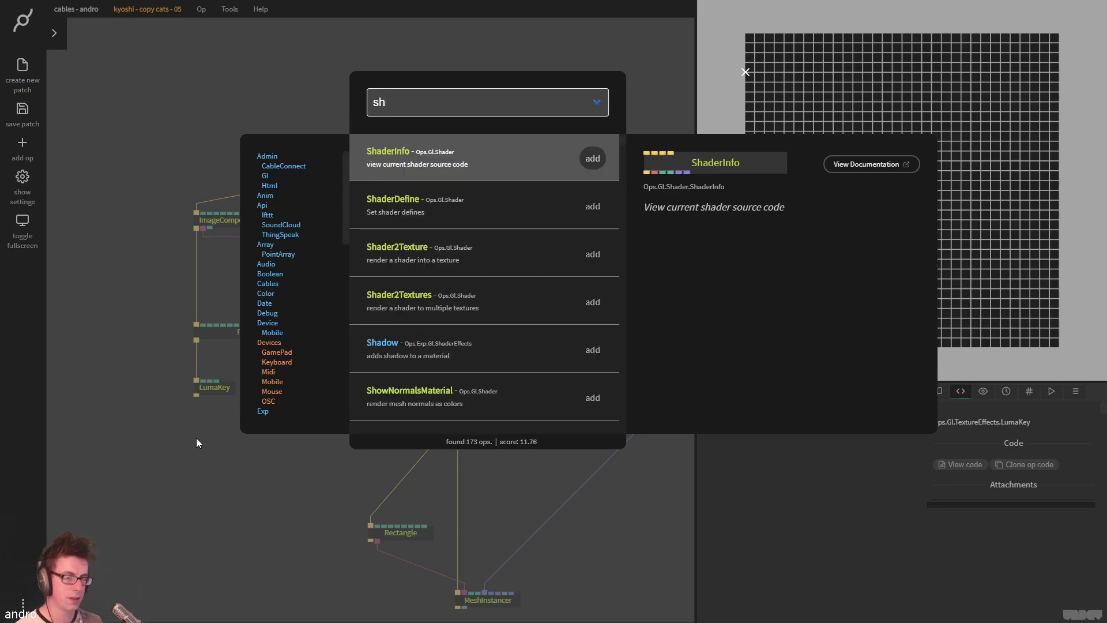
key(Escape)
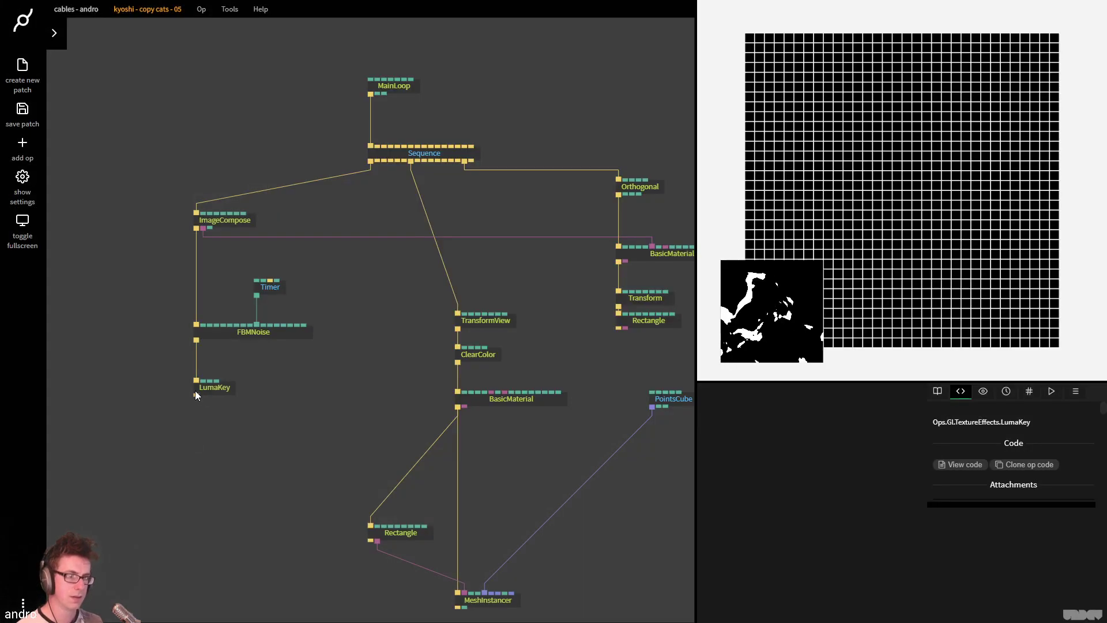
drag(192, 395, 196, 462)
text(d)
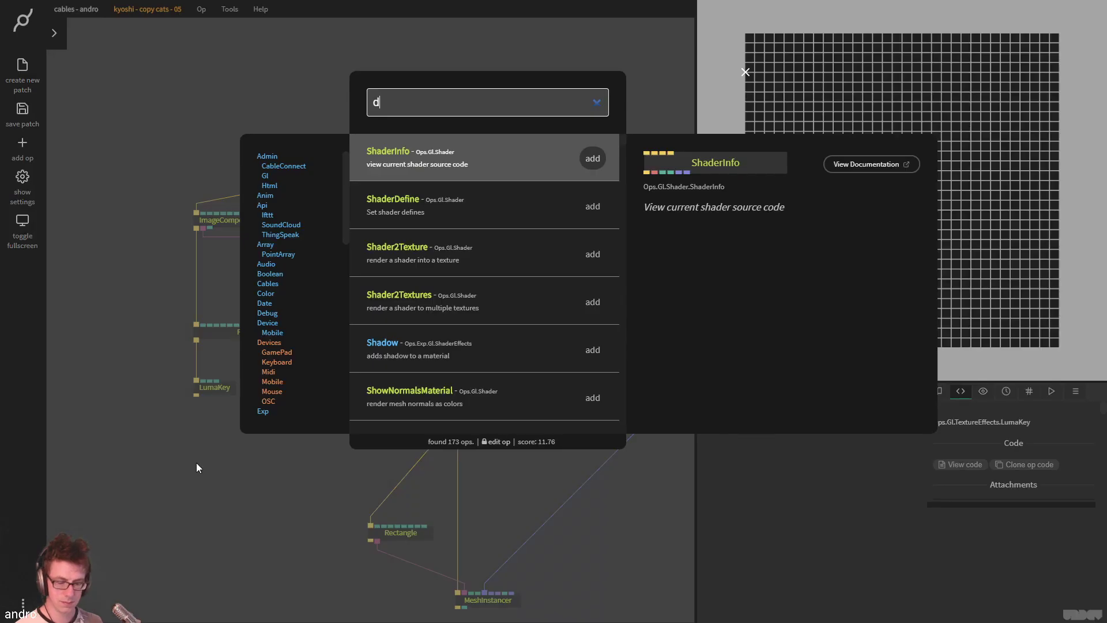
text(rawimage)
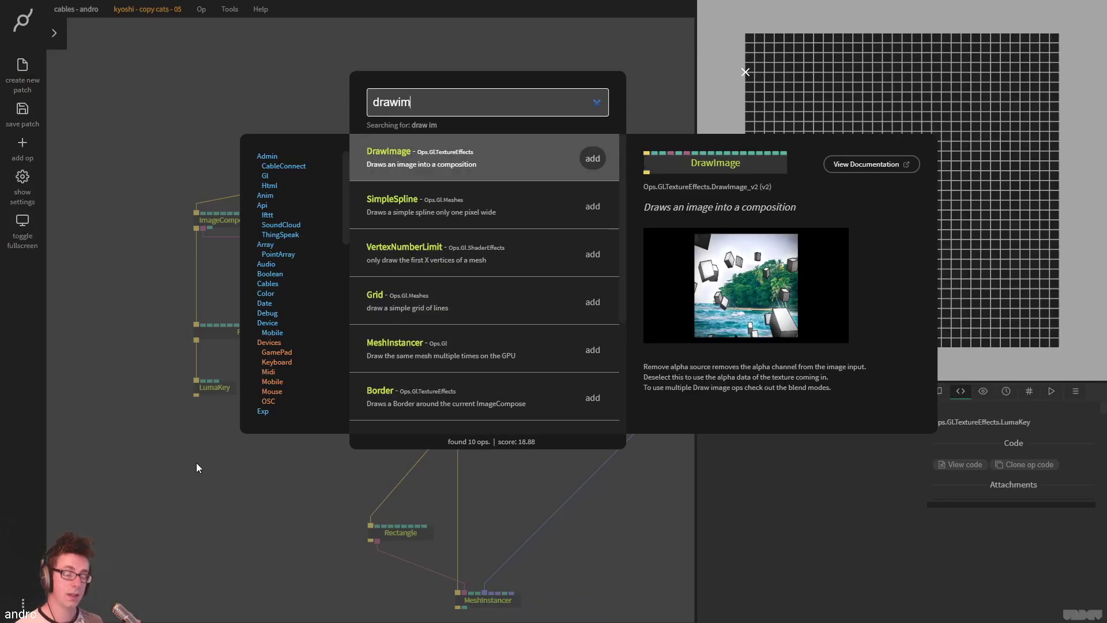
key(Escape)
Add a WaveformGradient texture effect linked after LumaKey
drag(198, 396, 212, 440)
text(waveform)
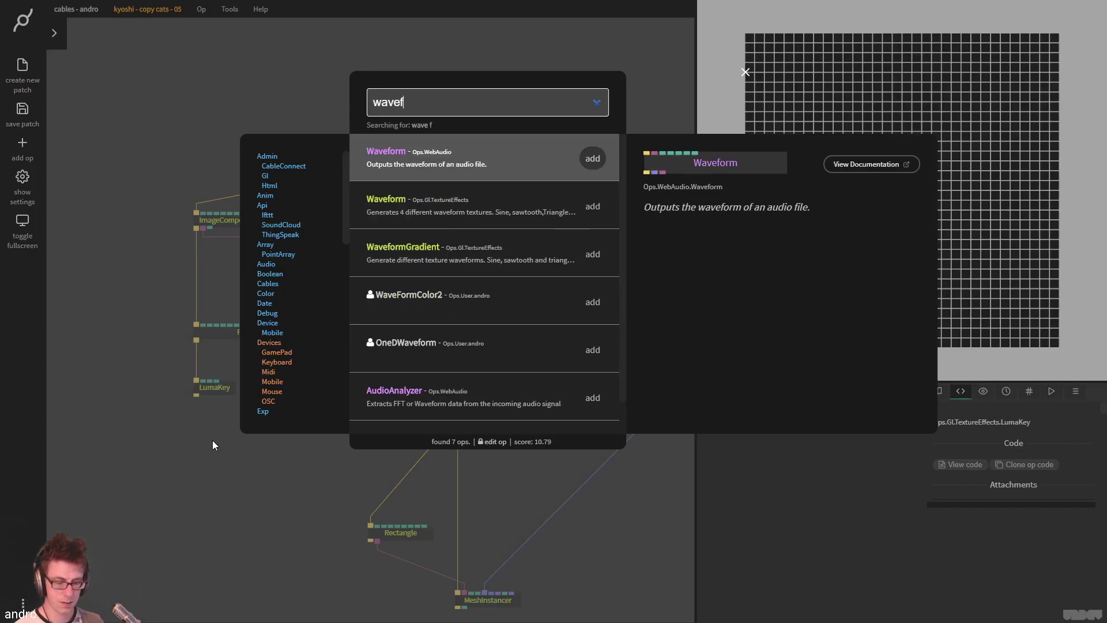
key(Down)
key(Down)
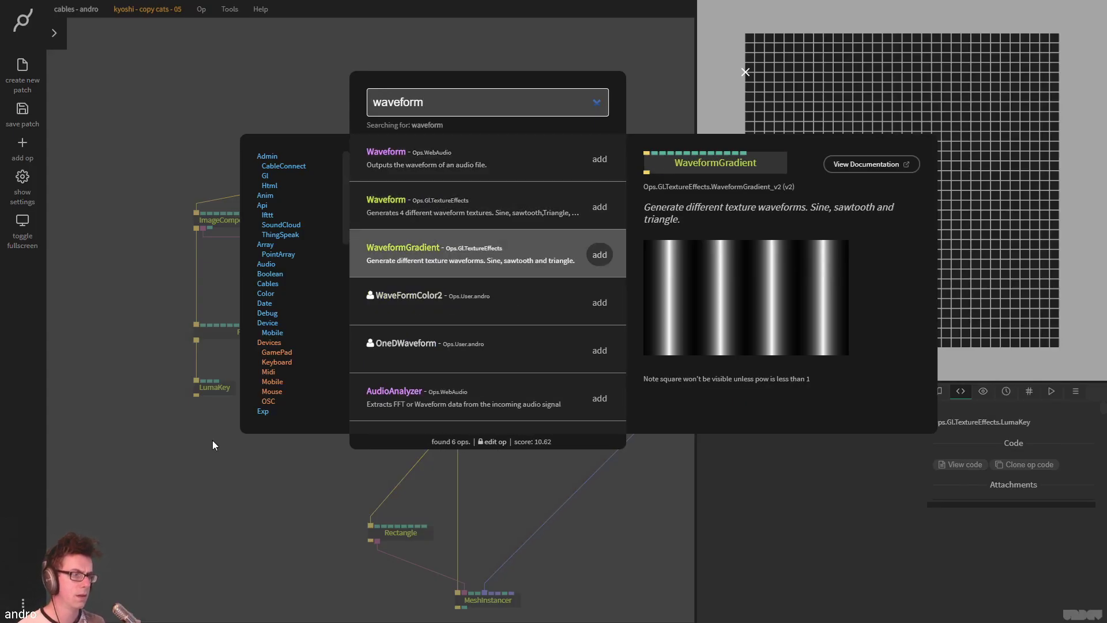
key(Return)
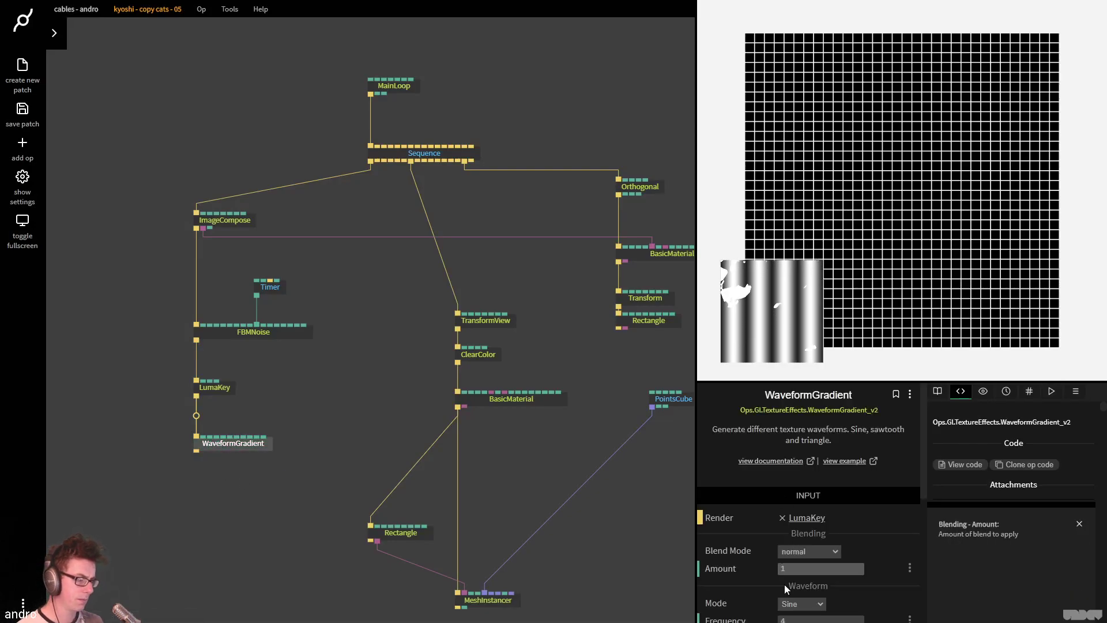
Try the multiply blend mode on WaveformGradient and restore it to normal
scroll(811, 486, down, 2)
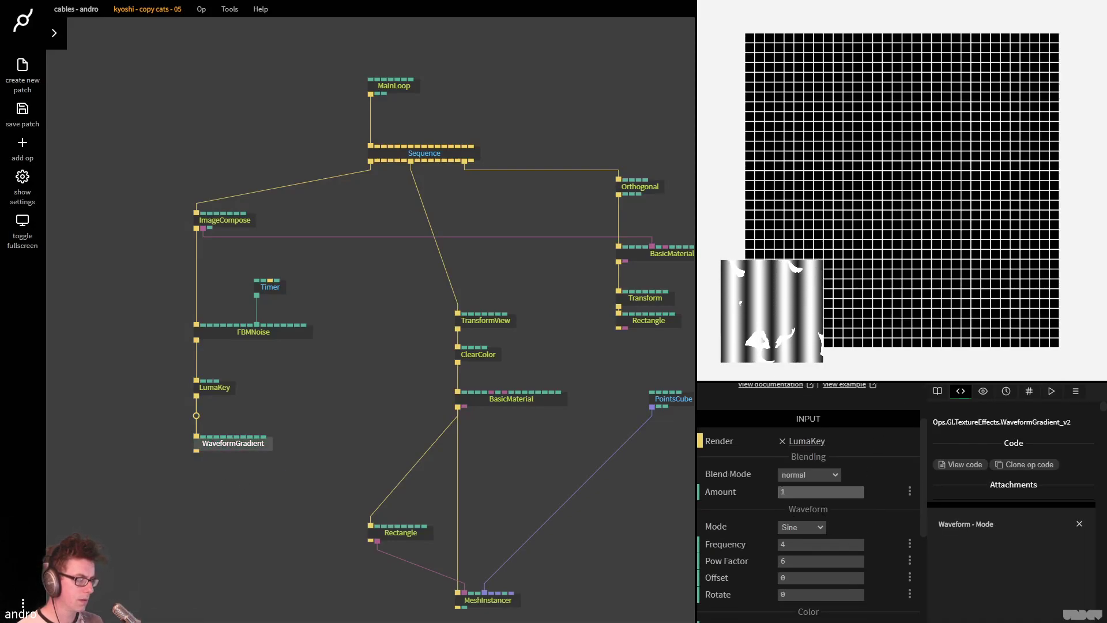
click(806, 475)
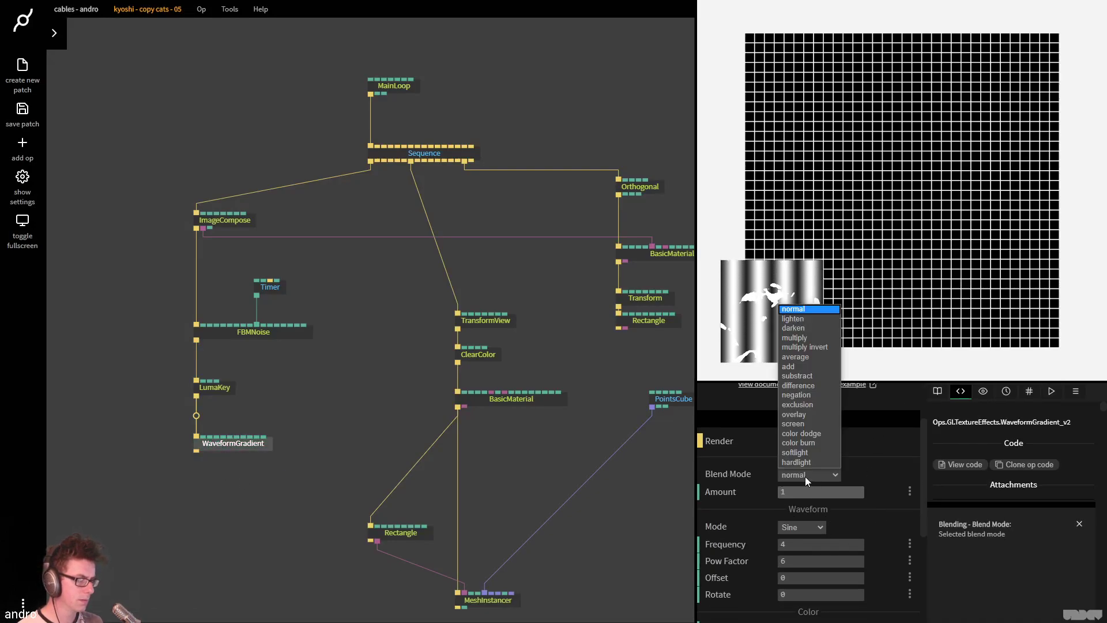
click(808, 337)
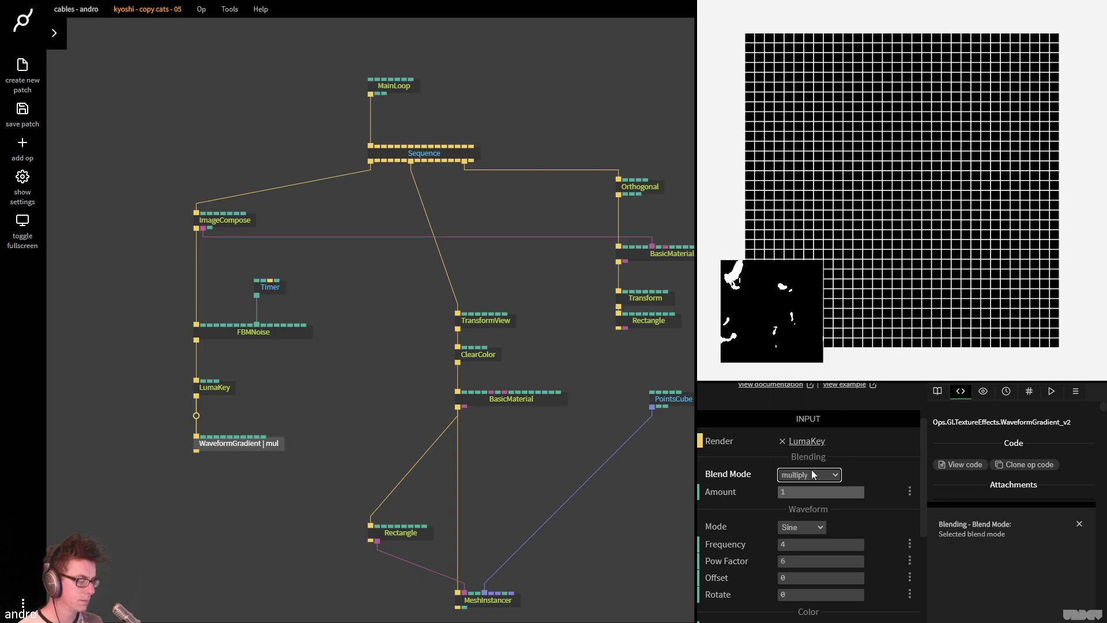
click(813, 474)
click(813, 311)
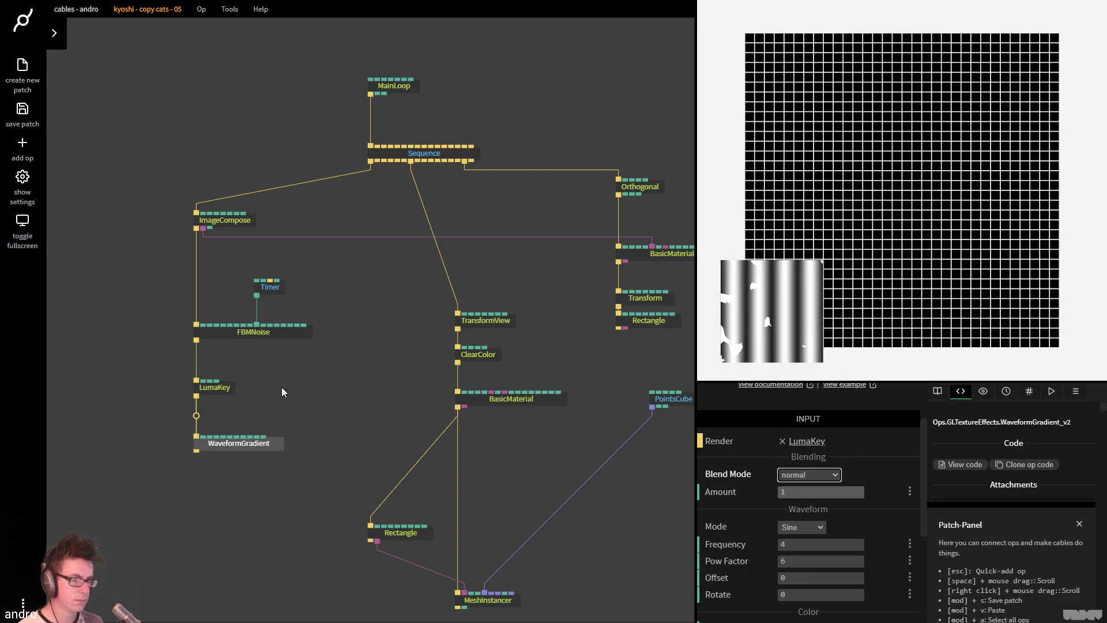
Insert WaveformGradient between FBMNoise and LumaKey, and line the ops up in the chain
click(217, 389)
drag(232, 448, 197, 363)
drag(226, 397, 226, 411)
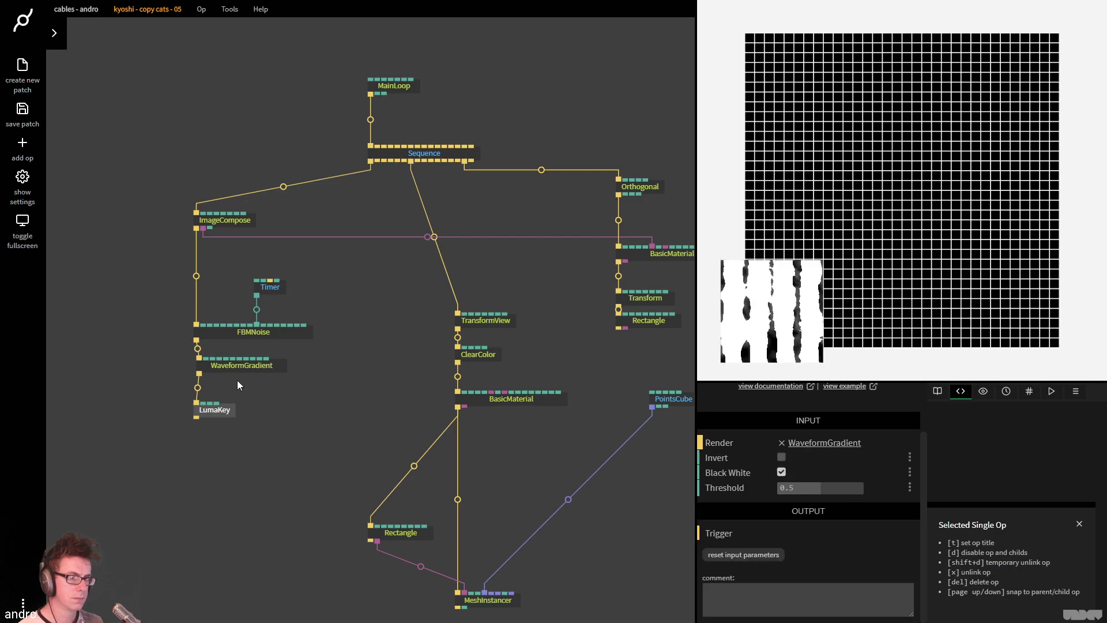
drag(240, 365, 239, 372)
Set WaveformGradient's frequency to 1 and its rotate value to 0.25
click(799, 556)
key(F11)
text(1)
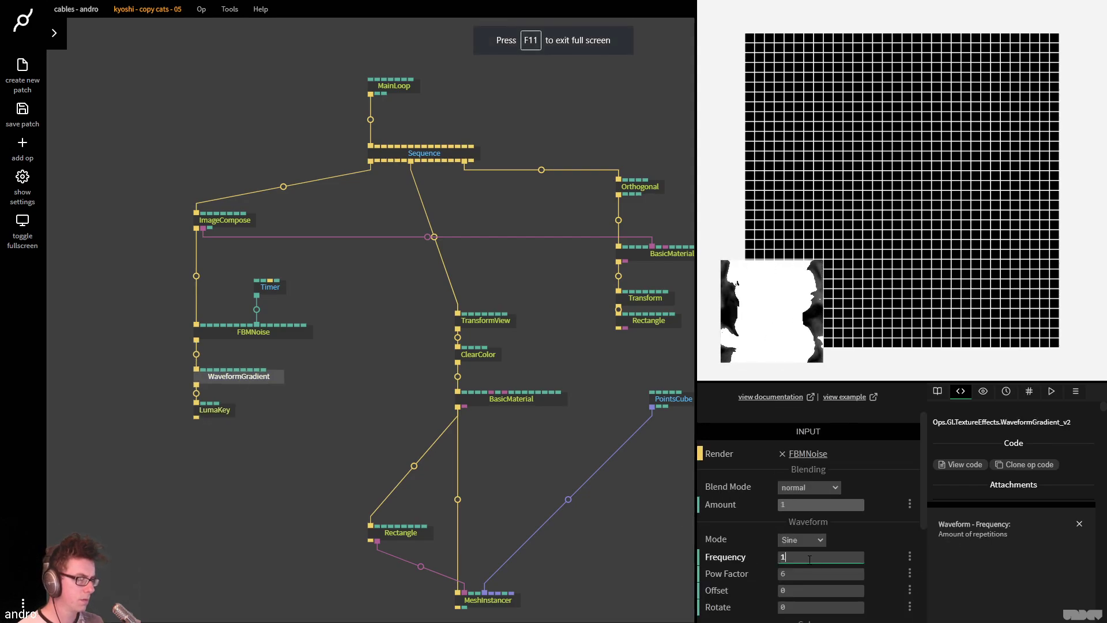
click(814, 606)
text(0.25)
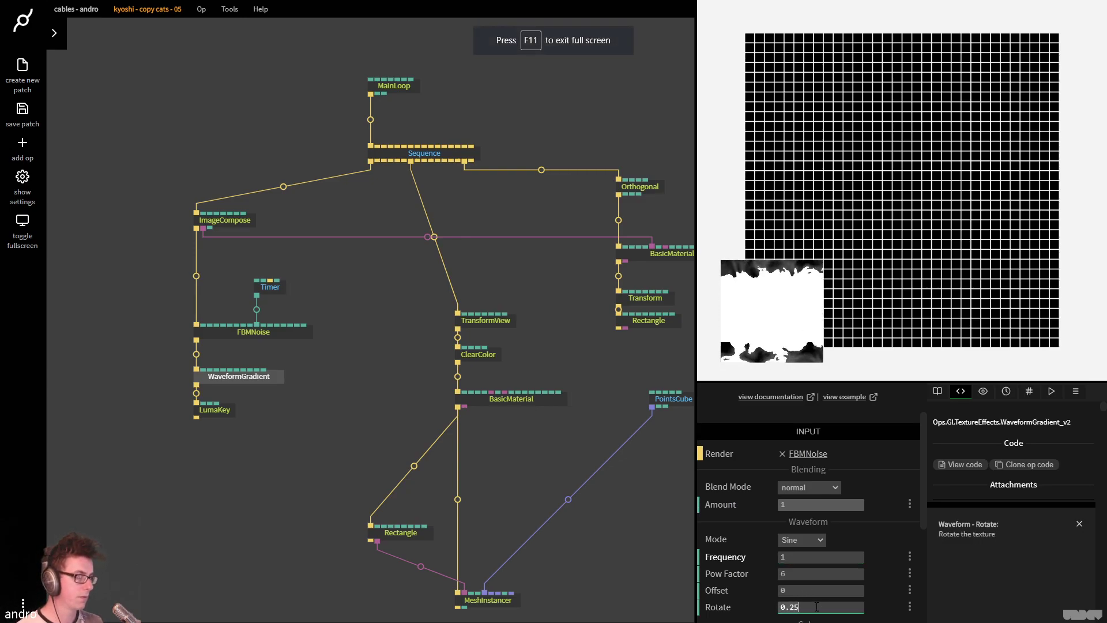
Lower and unlink LumaKey, and set WaveformGradient's mode to Sawtooth with a pow factor of 1.05
click(813, 539)
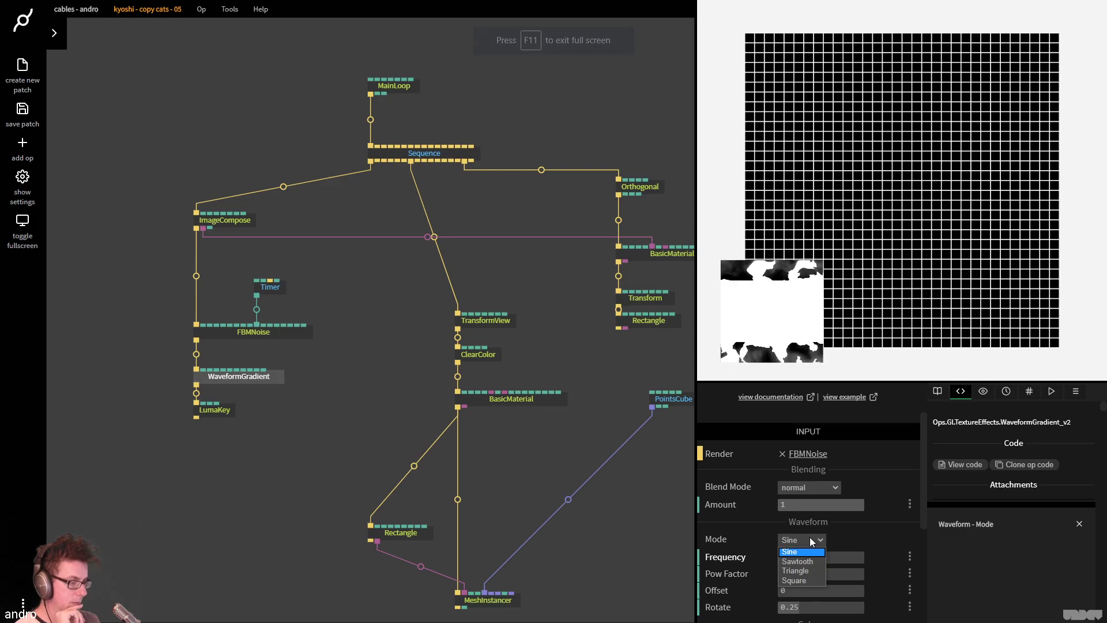
drag(216, 407, 210, 452)
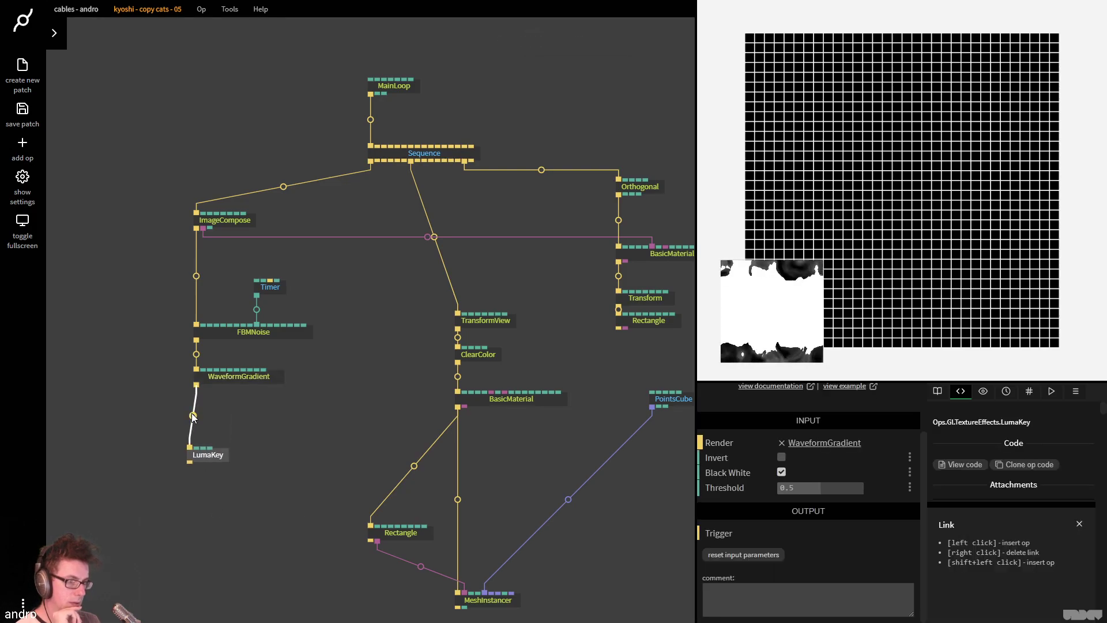
click(248, 376)
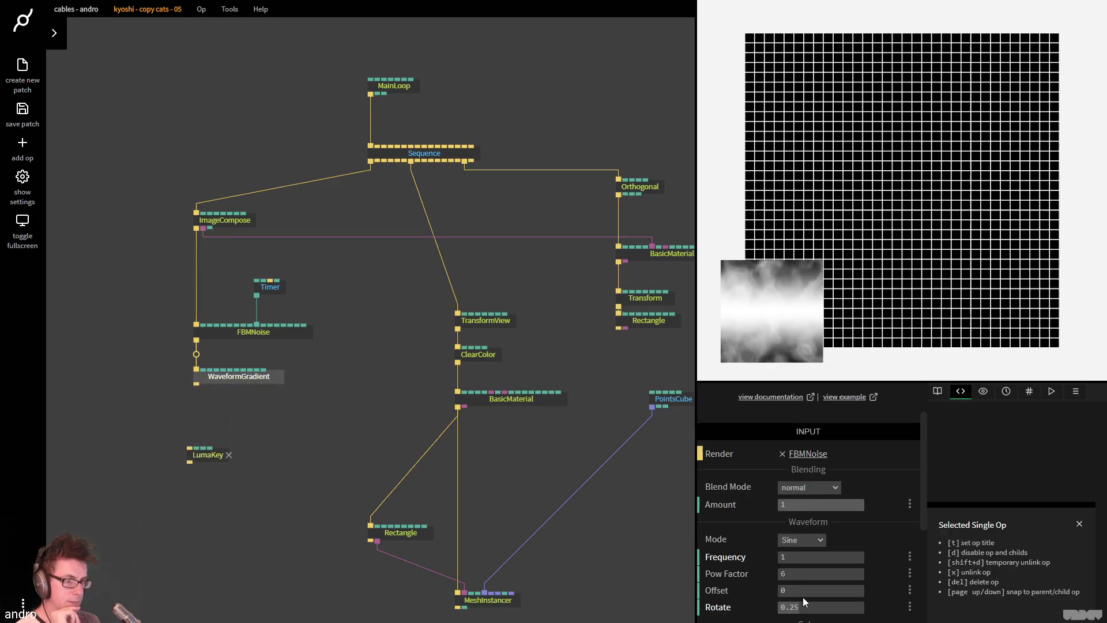
click(794, 544)
click(798, 559)
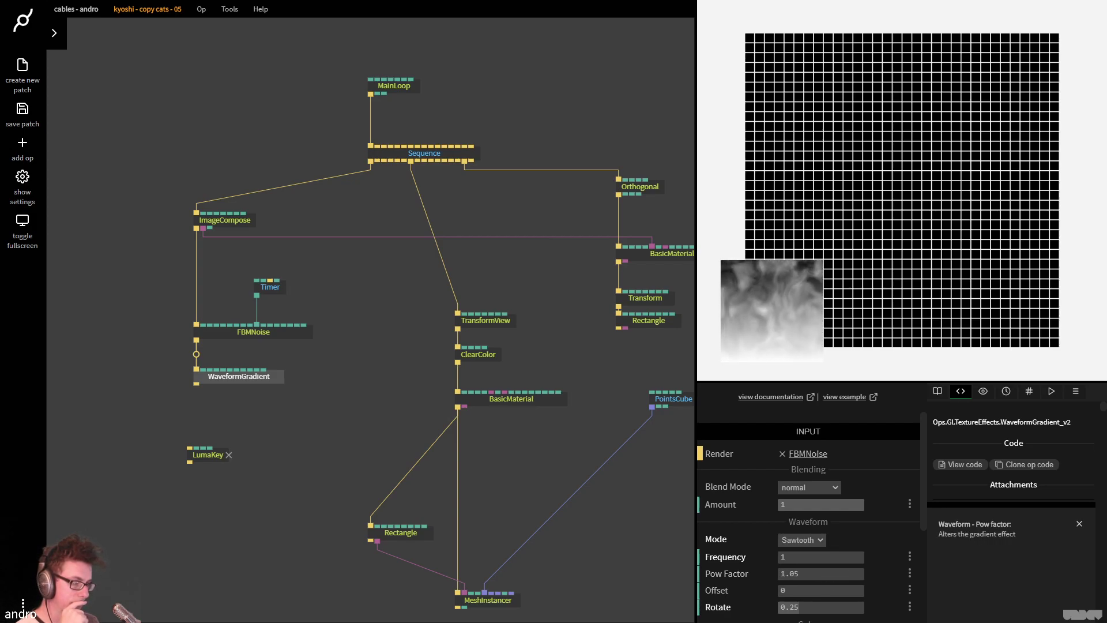
key(F11)
Link WaveformGradient back into LumaKey and set WaveformGradient's pow factor to 2.71
drag(197, 384, 224, 455)
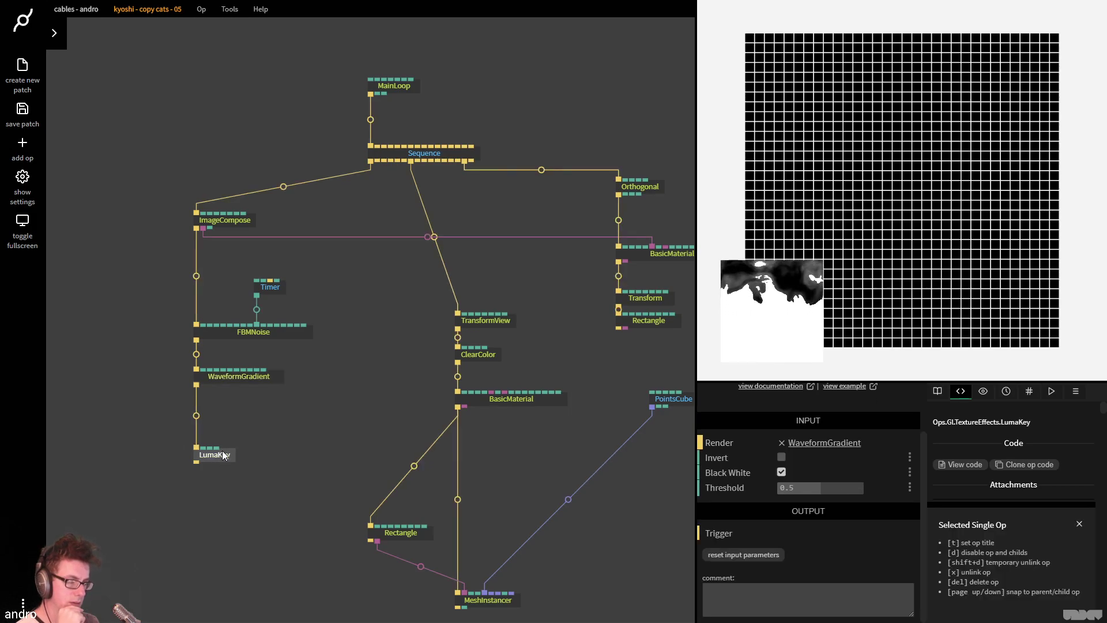
click(239, 380)
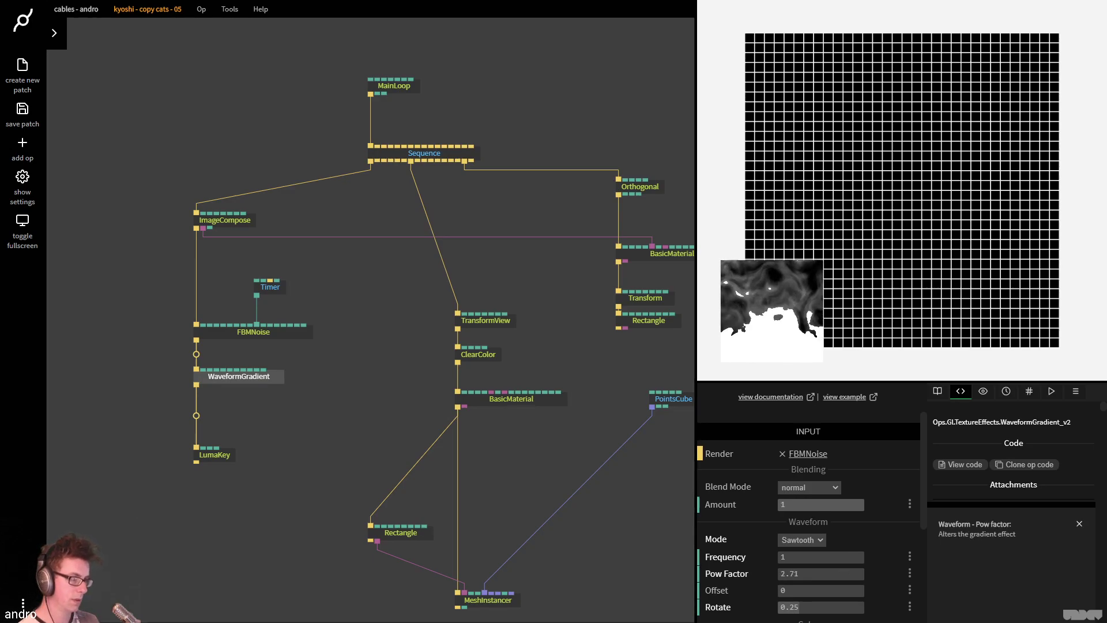
key(F11)
click(246, 468)
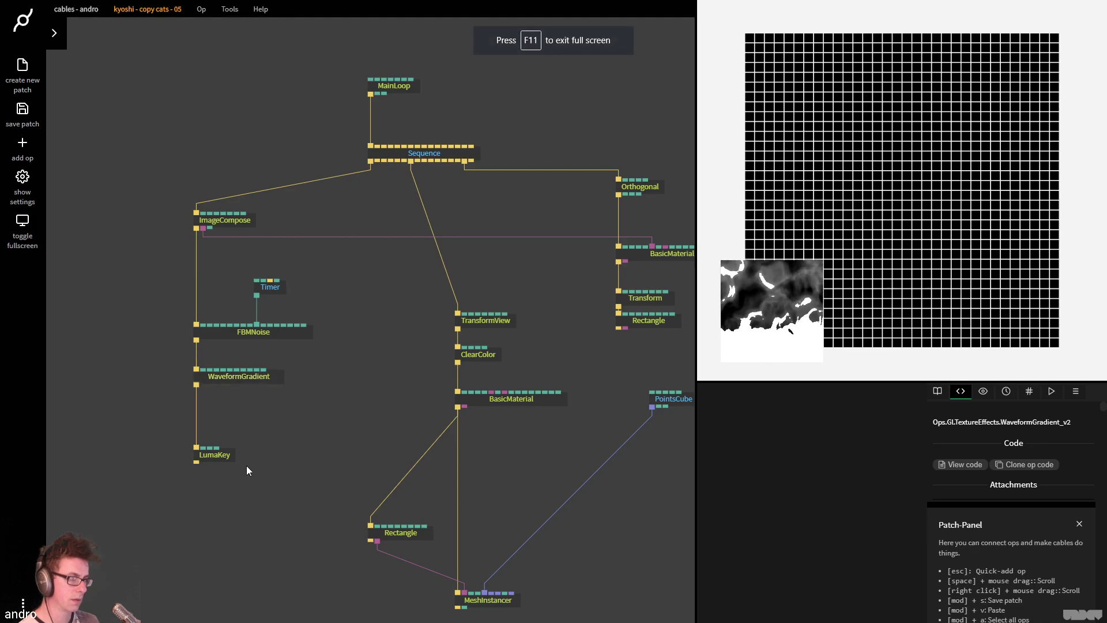
Check LumaKey's Black White option and try WaveformGradient between ImageCompose and FBMNoise
click(217, 458)
click(781, 537)
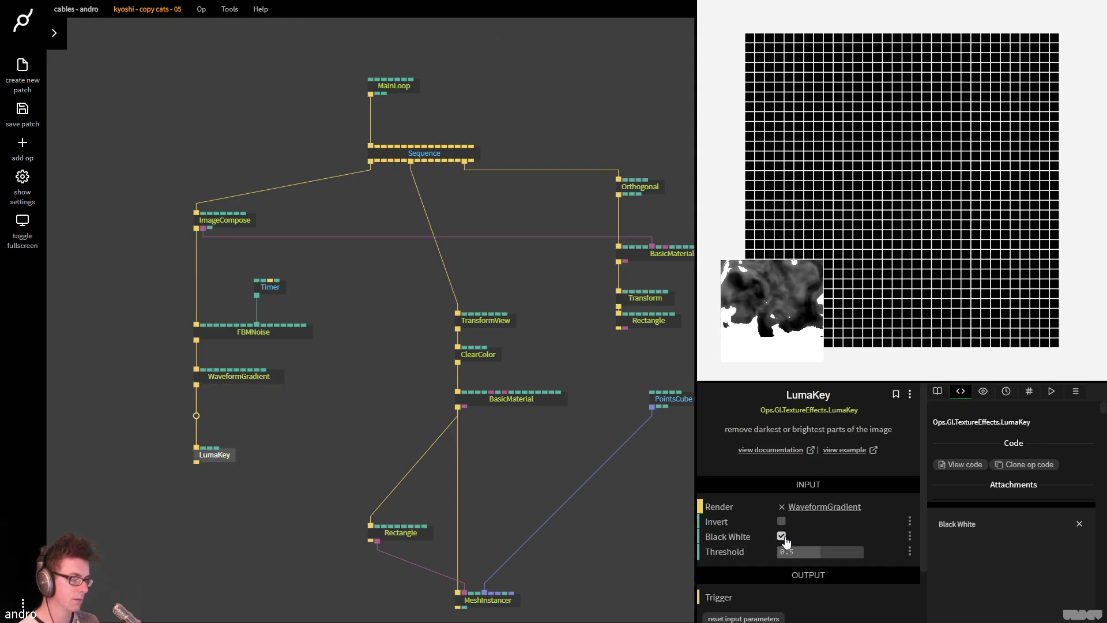
click(254, 378)
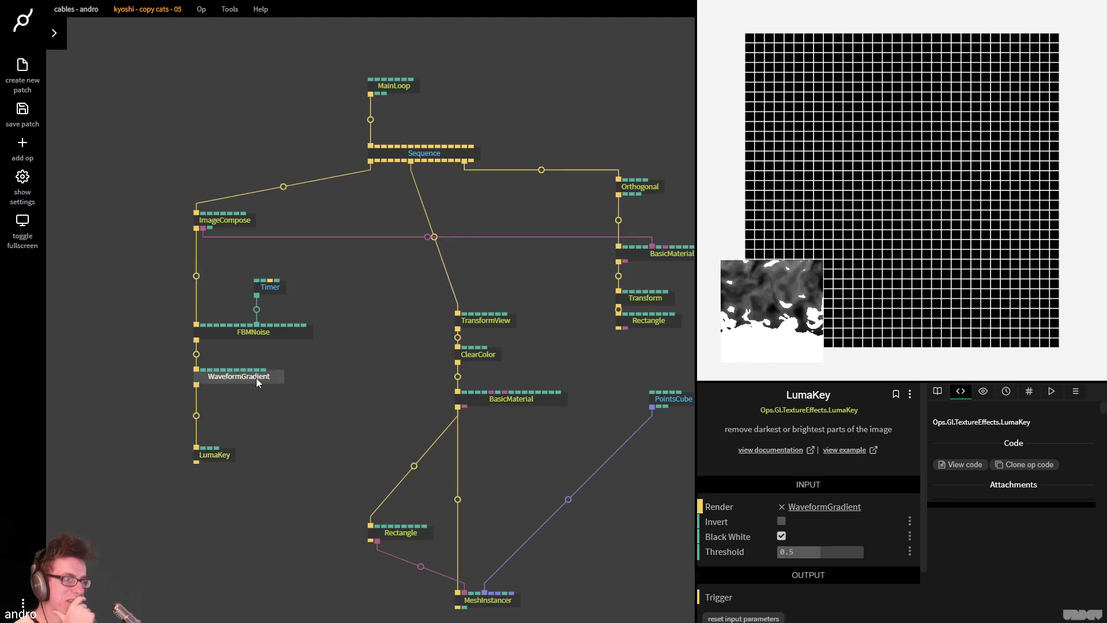
drag(256, 378, 196, 279)
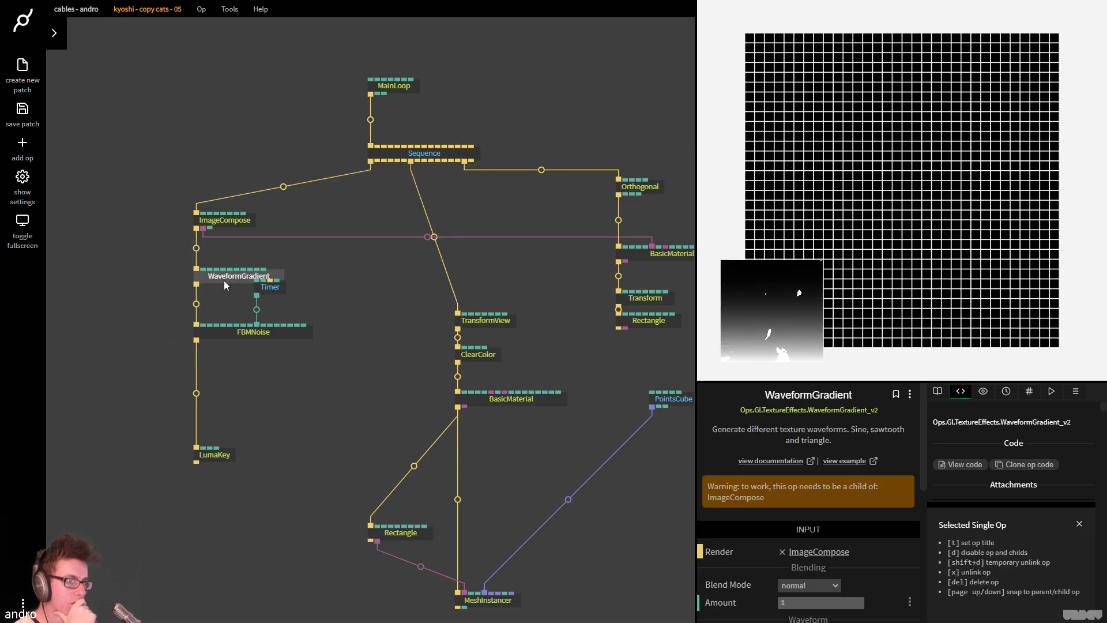
click(277, 337)
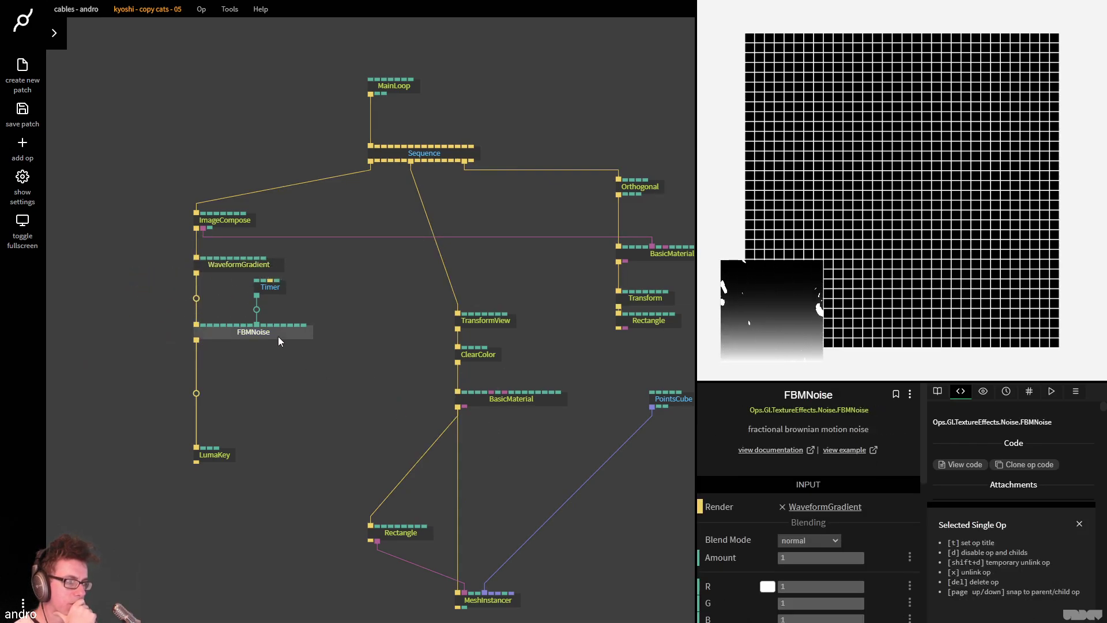
click(236, 266)
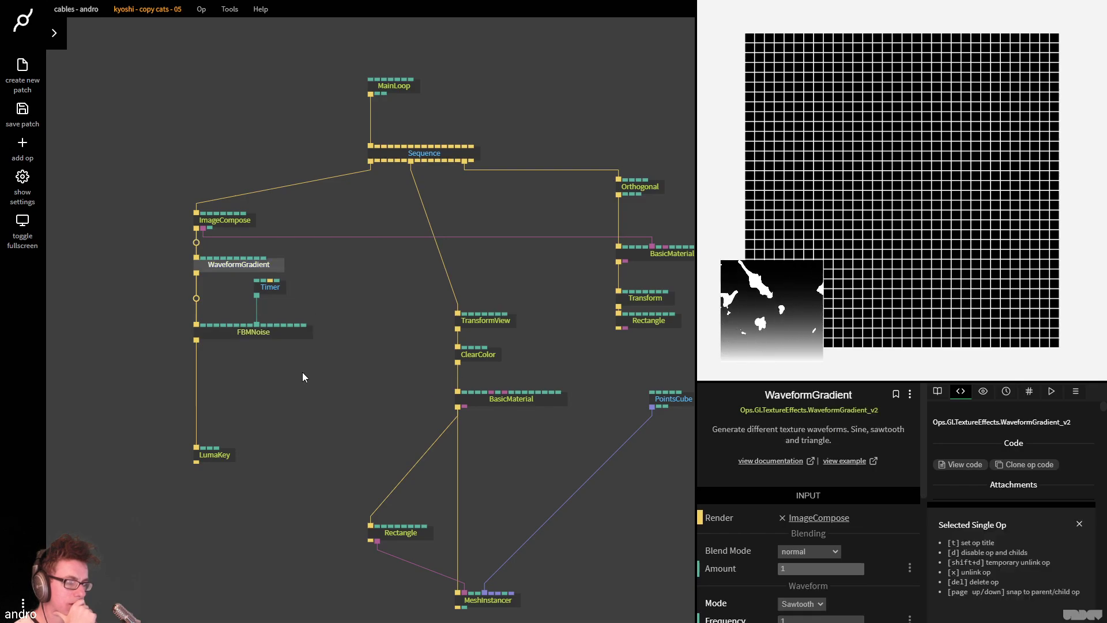
Try the multiply blend mode on FBMNoise, and return WaveformGradient to its place between FBMNoise and LumaKey
click(288, 331)
click(811, 544)
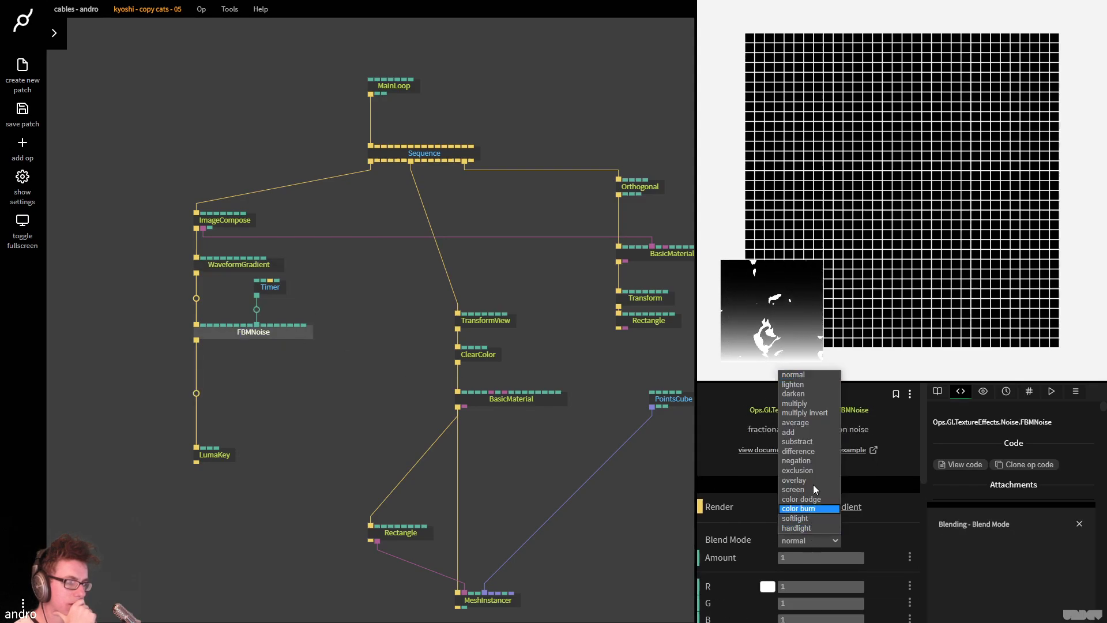
click(800, 404)
click(808, 546)
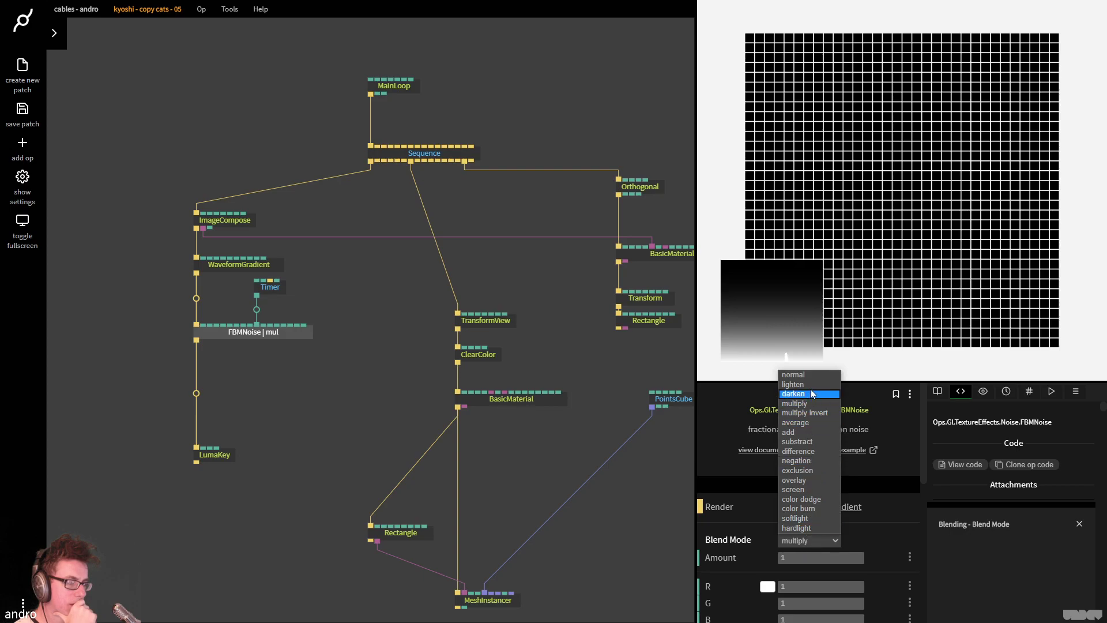
click(812, 373)
drag(237, 264, 199, 400)
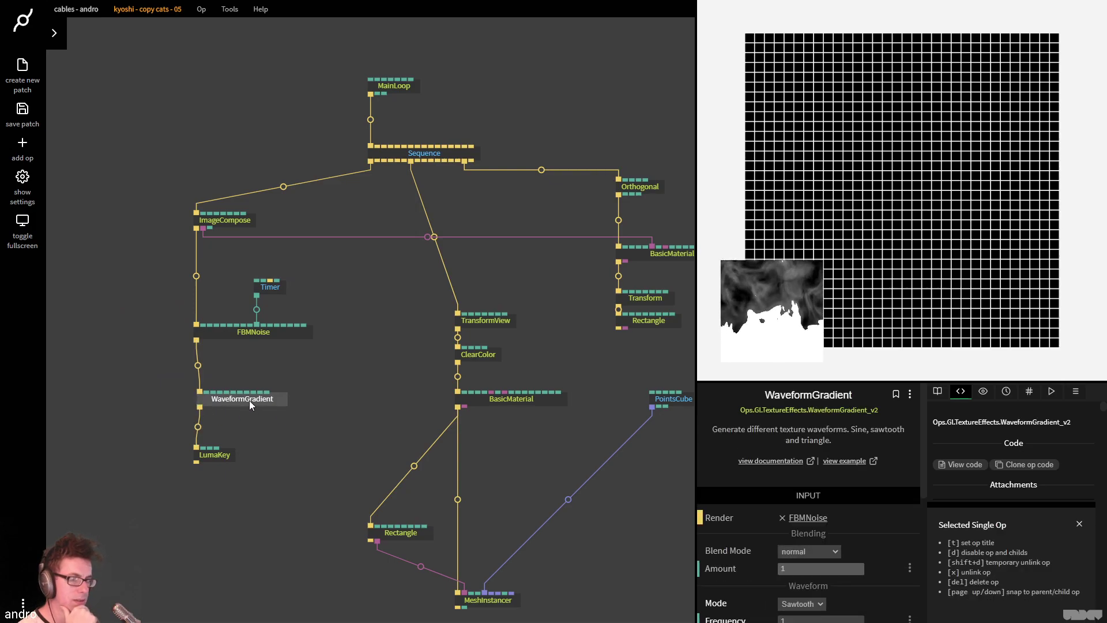
Duplicate LumaKey, insert the copy between FBMNoise and WaveformGradient, and space the ops evenly
click(216, 455)
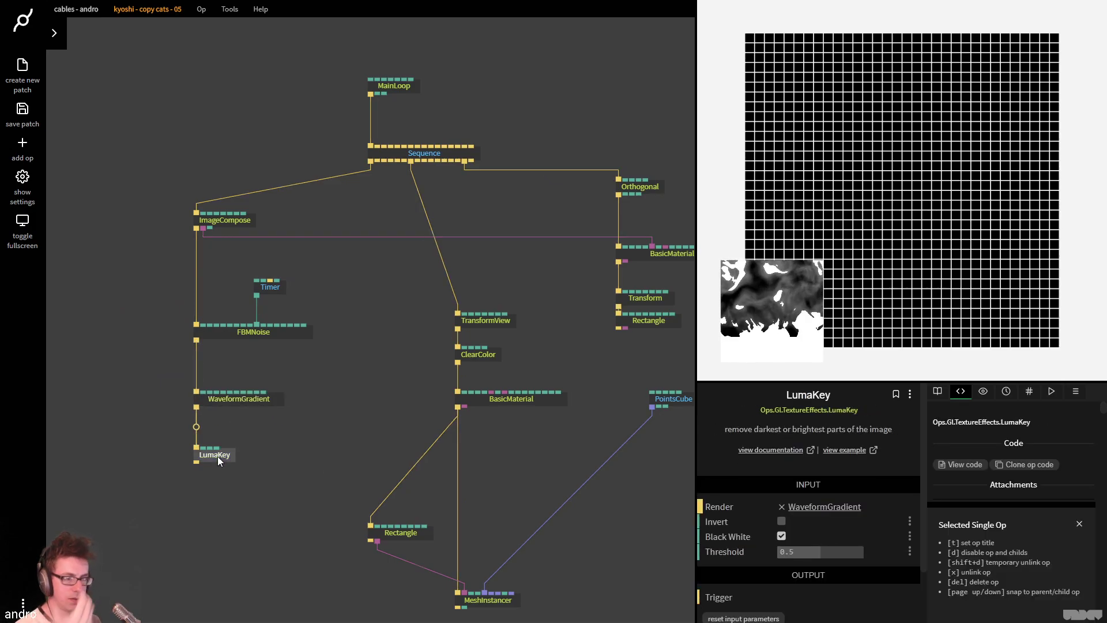
key(ctrl+c)
key(ctrl+v)
drag(255, 495, 198, 368)
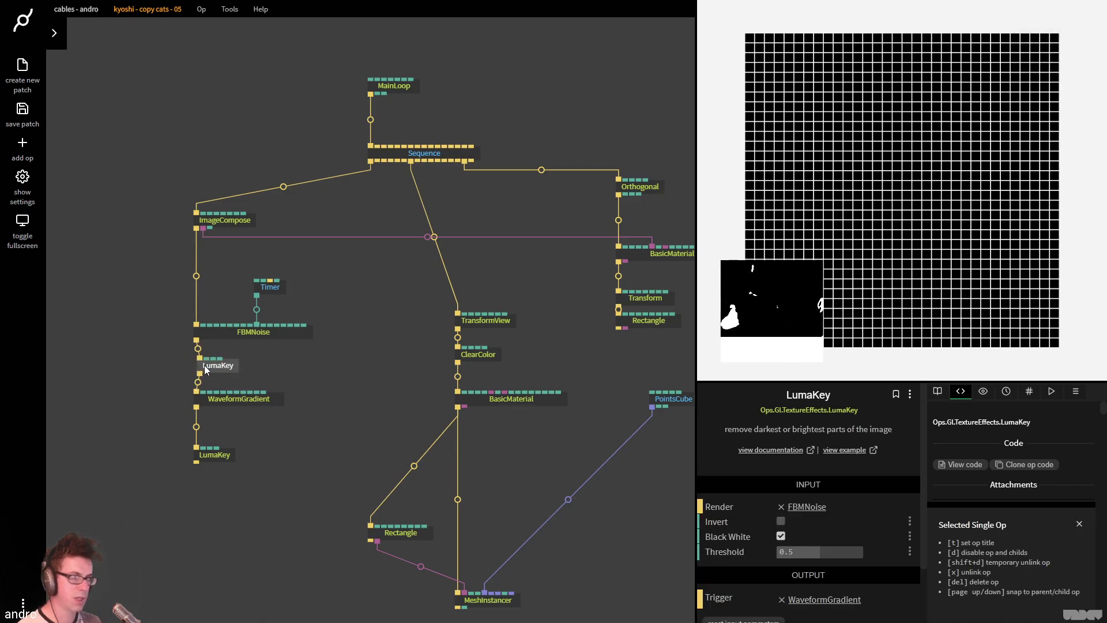
drag(227, 400, 232, 424)
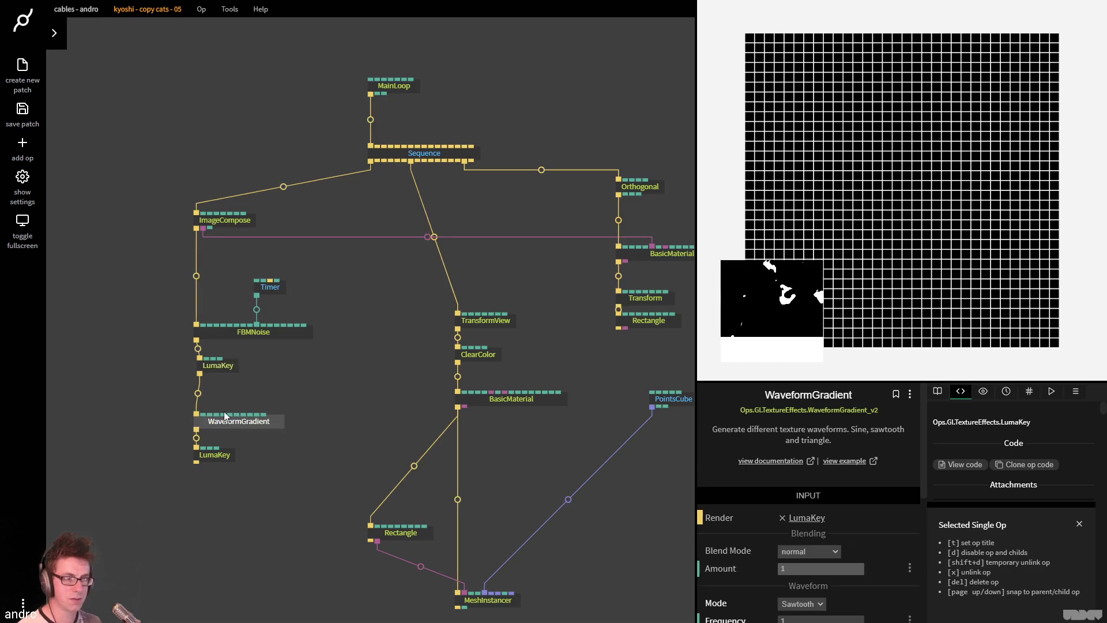
drag(211, 373, 211, 384)
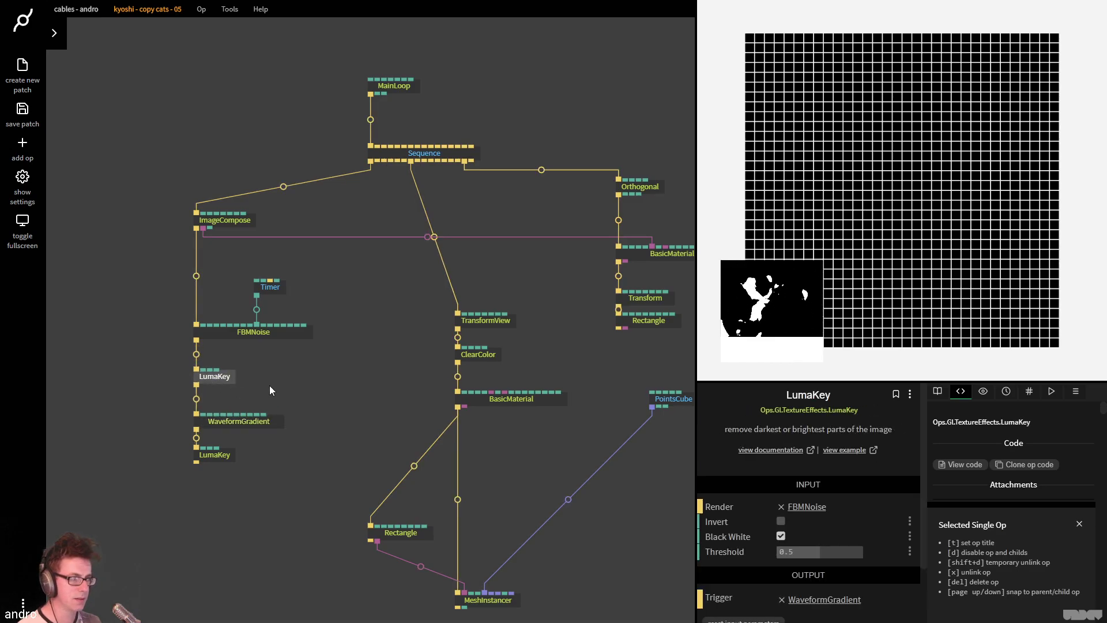
click(290, 378)
click(257, 422)
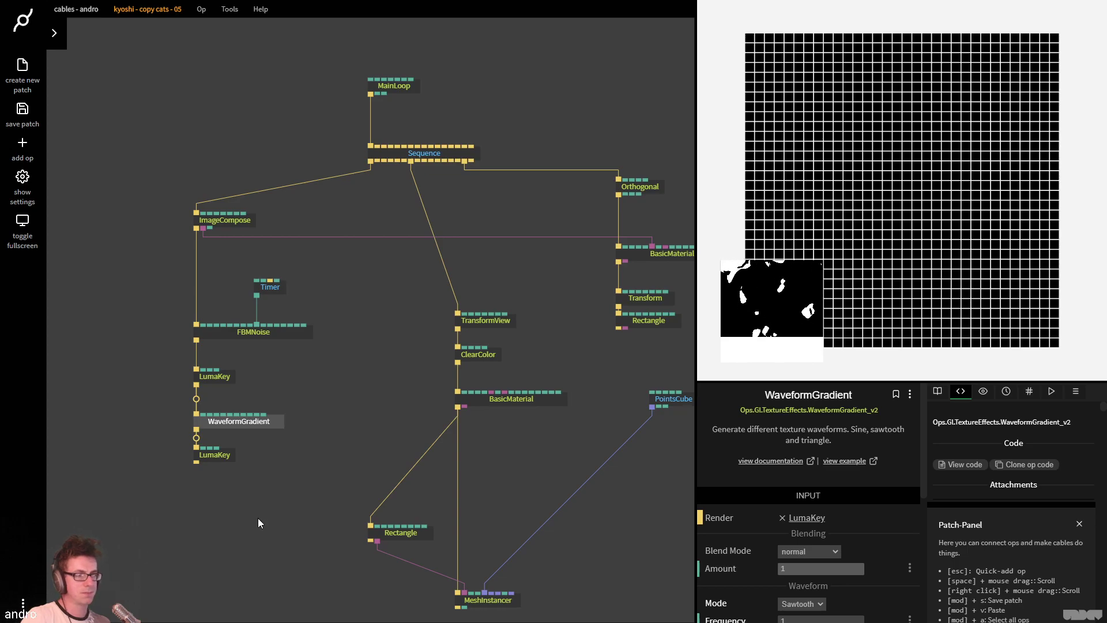
Move the Timer, FBMNoise, WaveformGradient and both LumaKey ops together to the left of ImageCompose
drag(258, 518, 202, 534)
drag(288, 493, 222, 300)
drag(305, 329, 170, 329)
scroll(241, 254, down, 1)
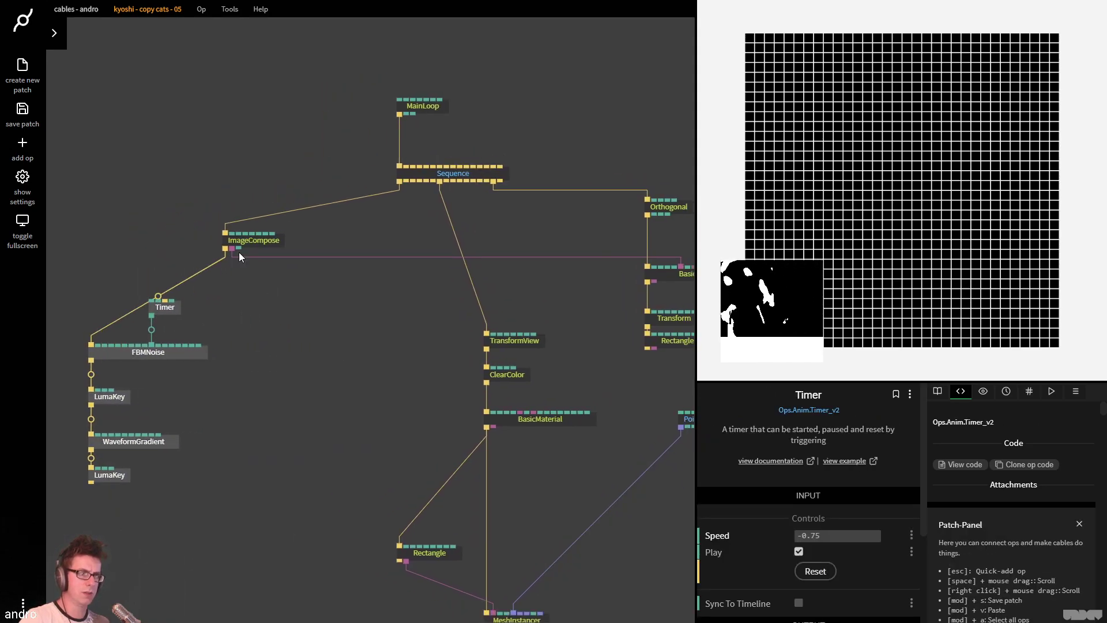
Add a Texture2ColorArray op fed by ImageCompose's texture output and trigger it from Sequence's second output
drag(233, 250, 294, 324)
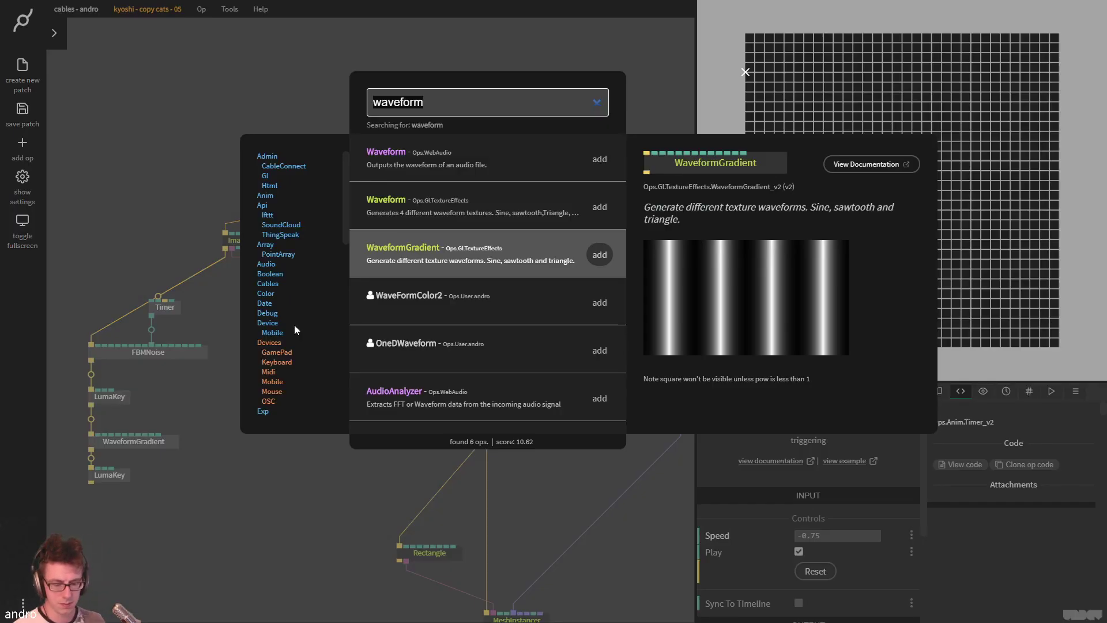
text(texture 2)
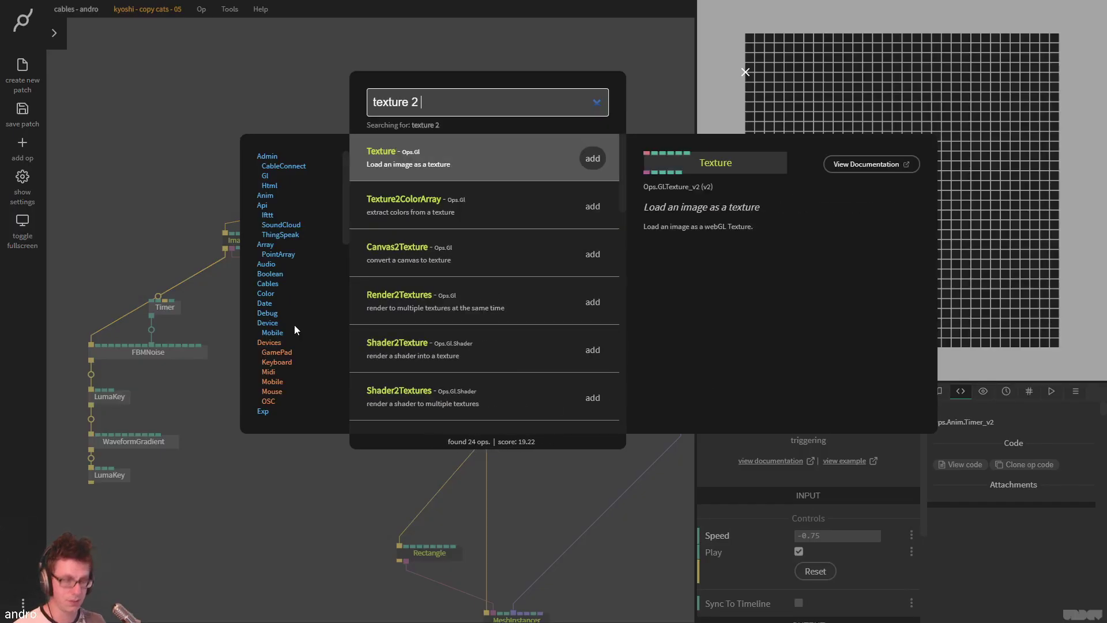
text( c)
key(Down)
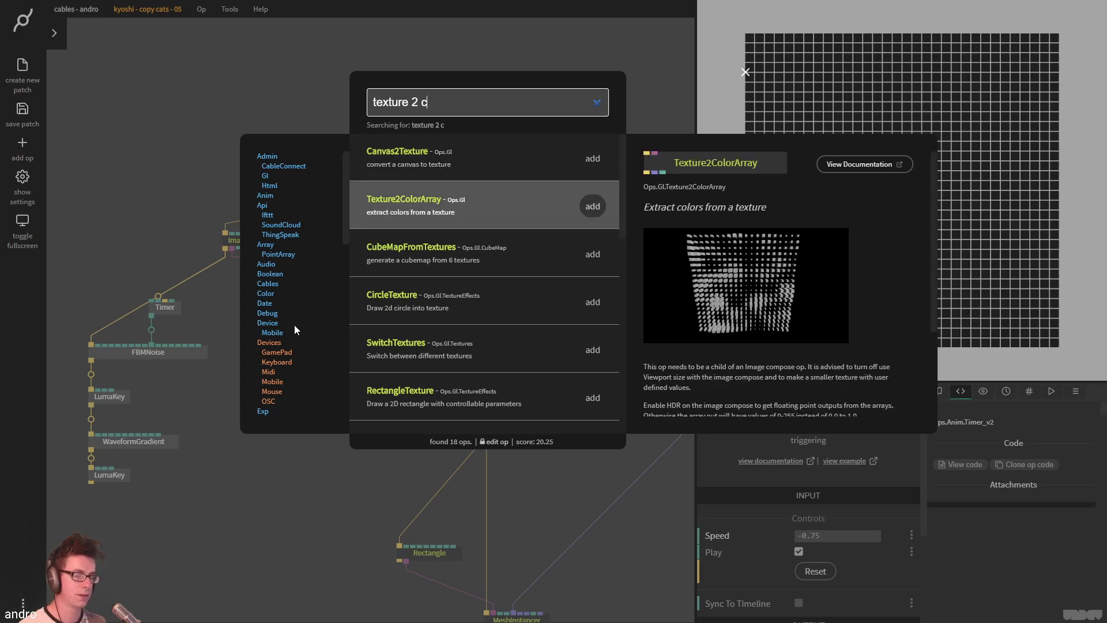
key(Return)
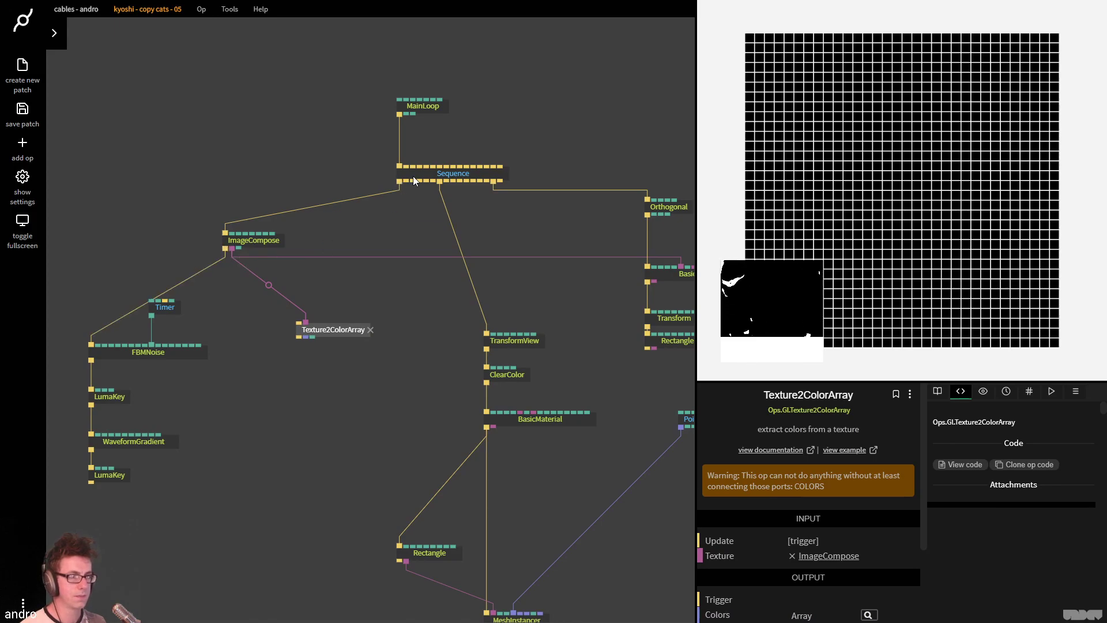
drag(411, 186, 356, 315)
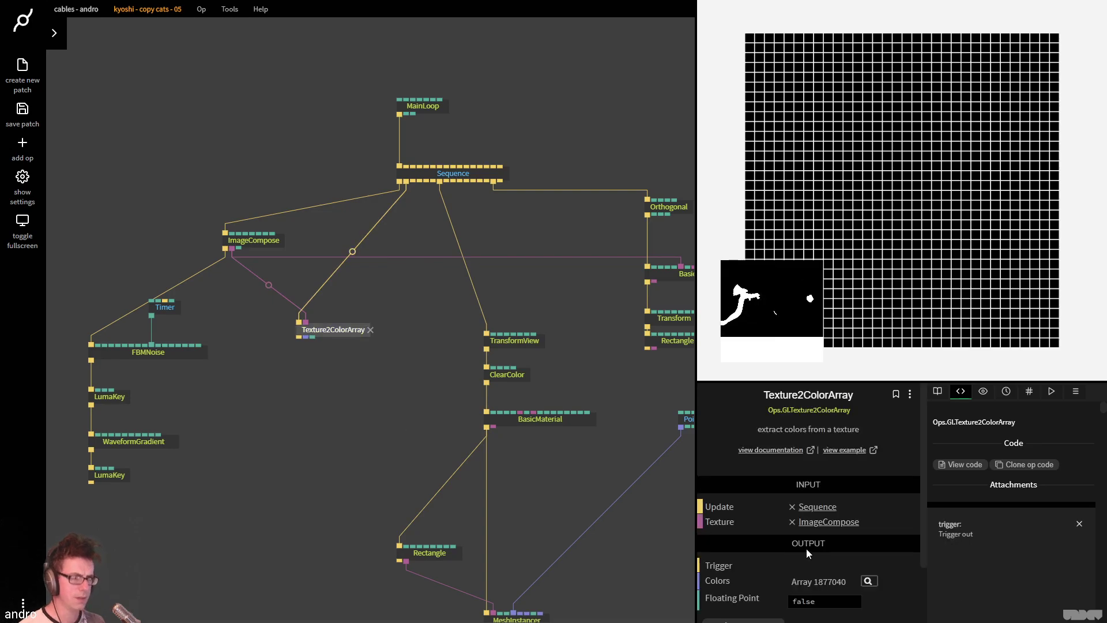
scroll(839, 568, down, 2)
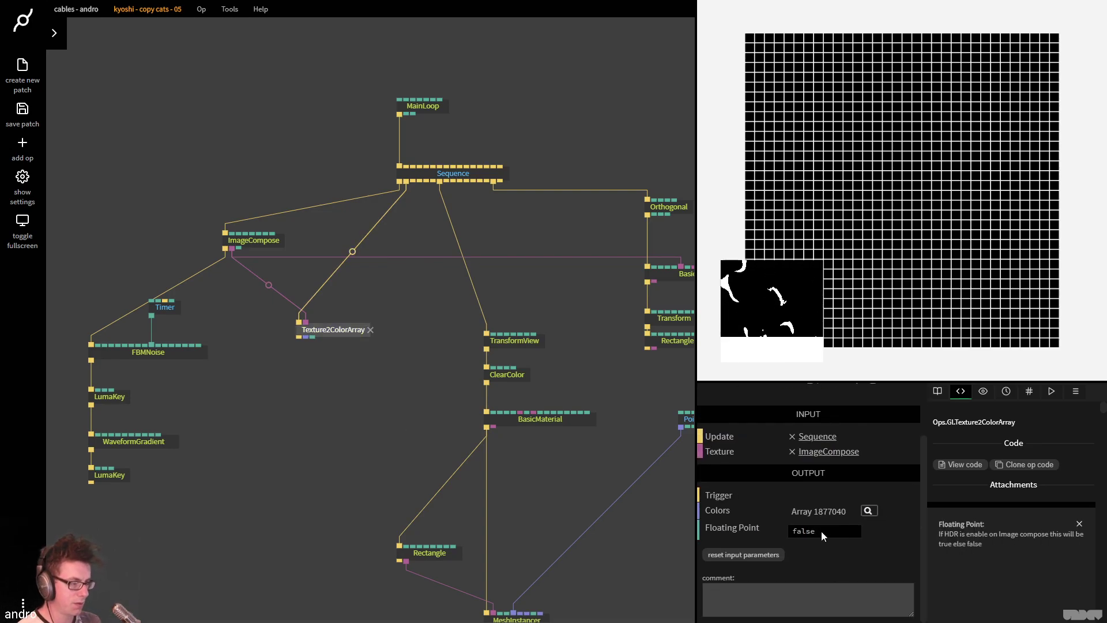
Turn off Use Viewport Size on ImageCompose and set its texture width and height to 32
click(245, 240)
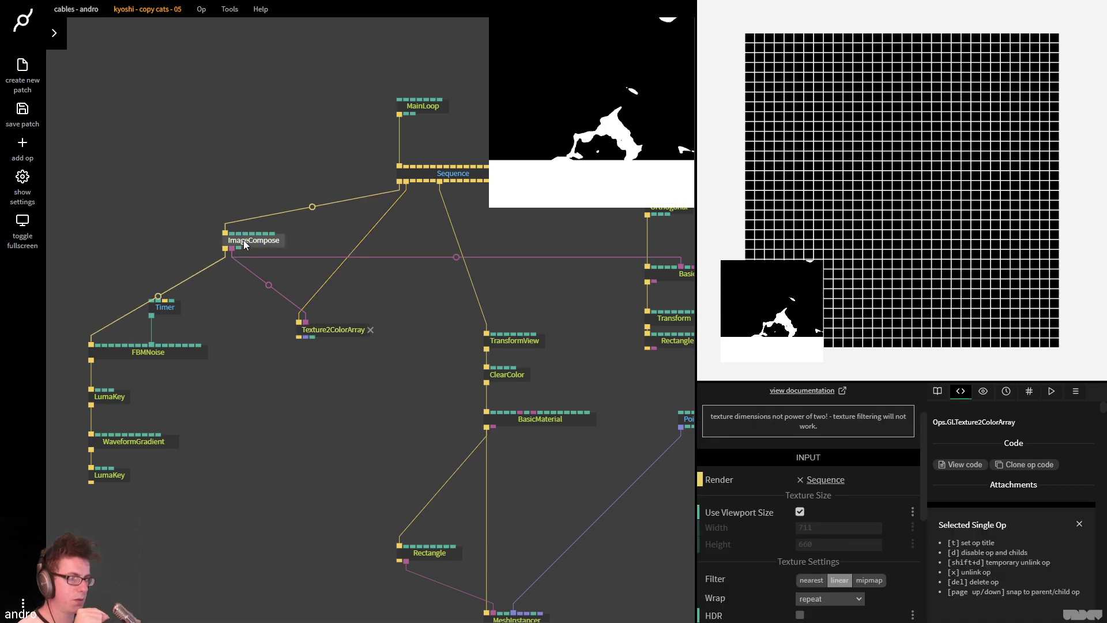
click(799, 512)
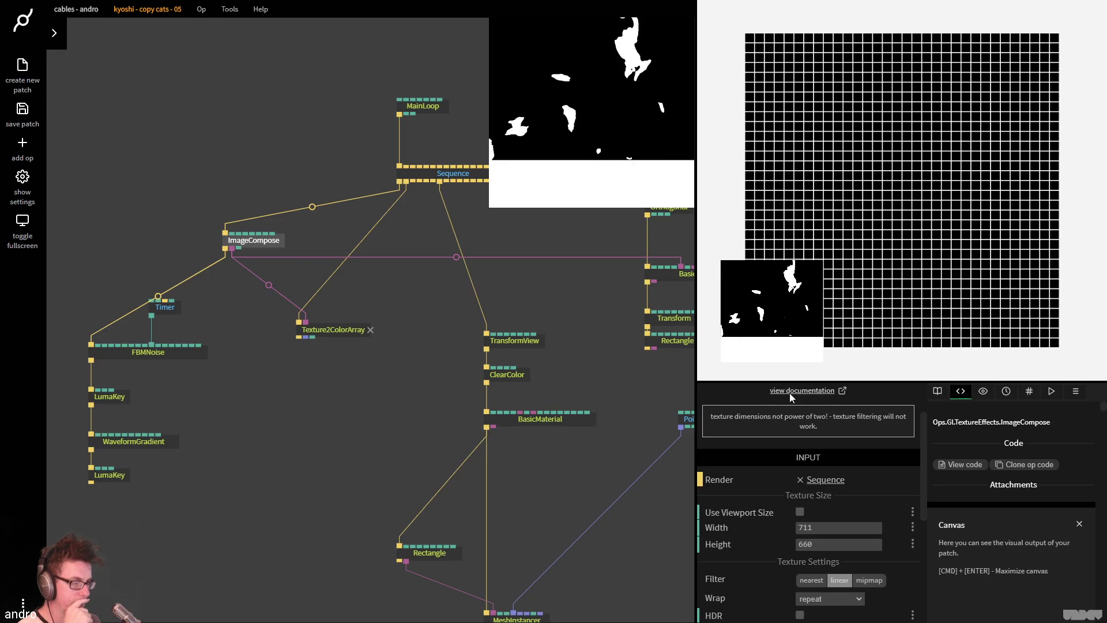
drag(573, 494, 485, 510)
click(242, 346)
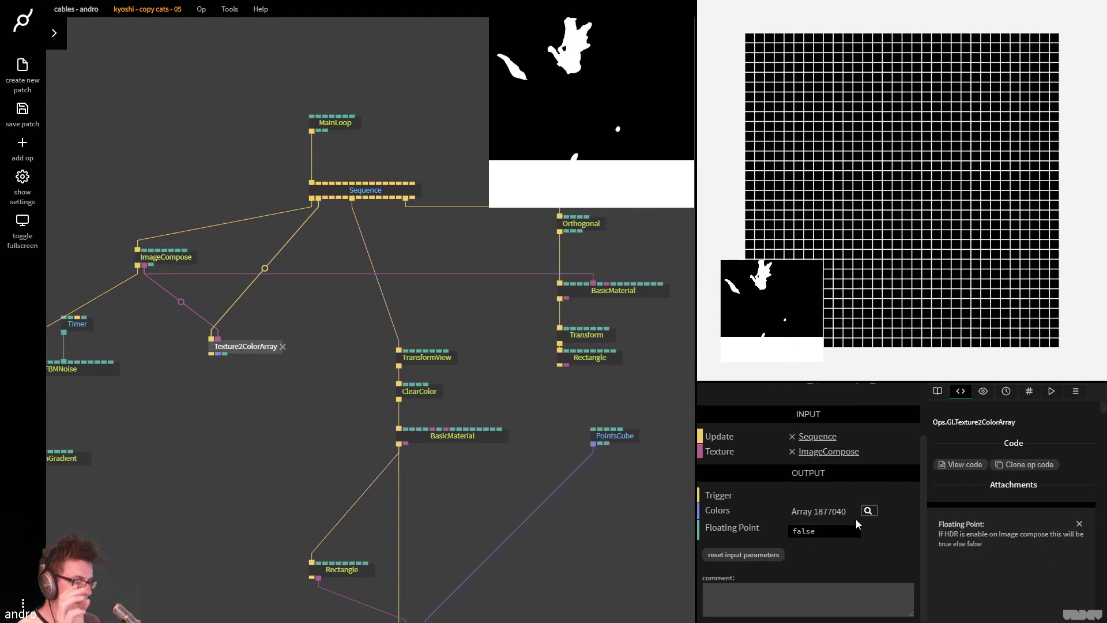
drag(229, 288, 323, 324)
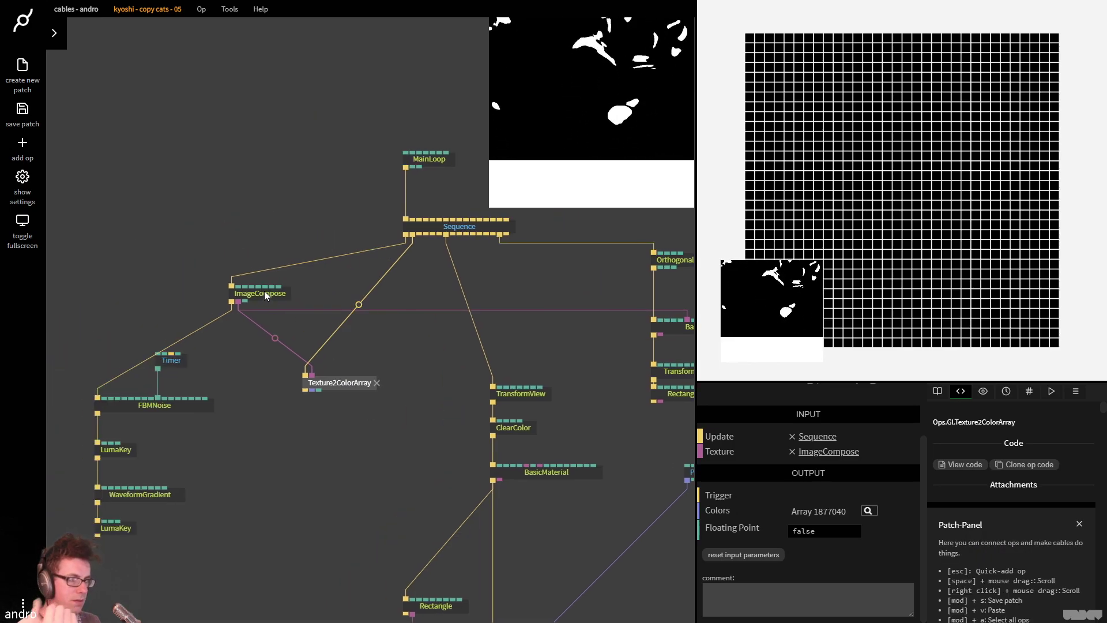
click(258, 293)
click(838, 527)
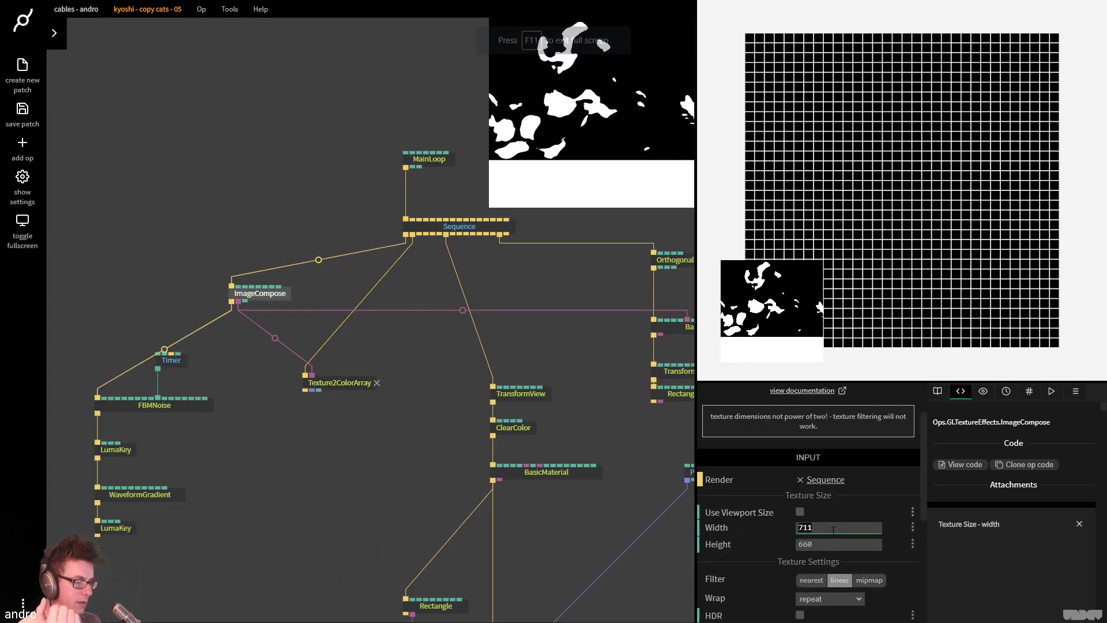
text(32)
click(832, 545)
text(32)
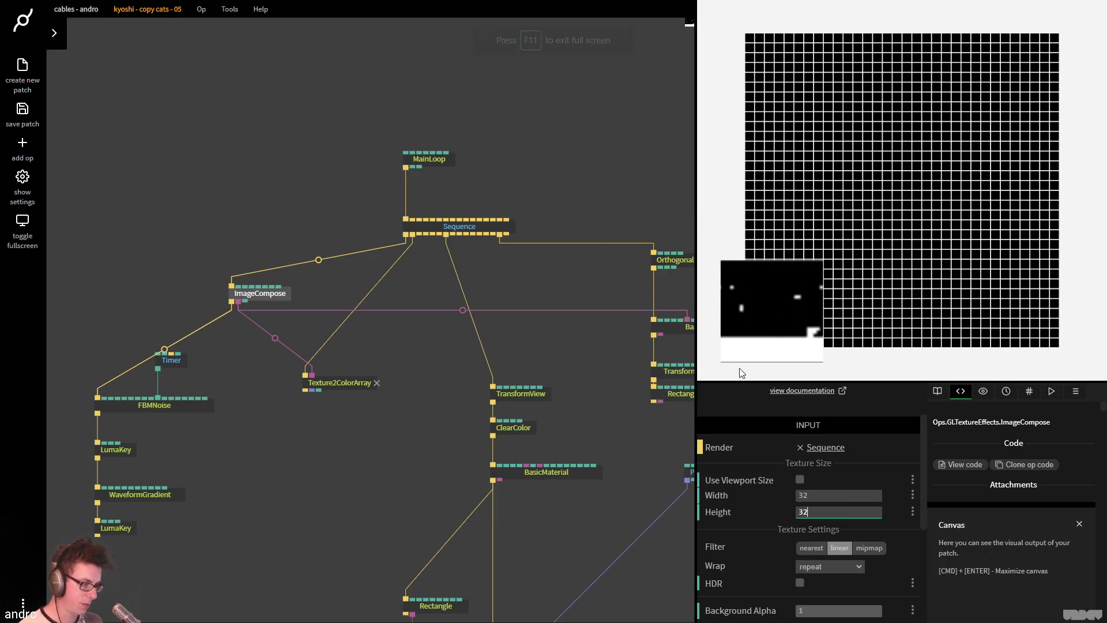
Align ImageCompose above the FBMNoise chain and set its texture wrap to clamp to edge
drag(259, 293, 240, 293)
drag(166, 276, 125, 260)
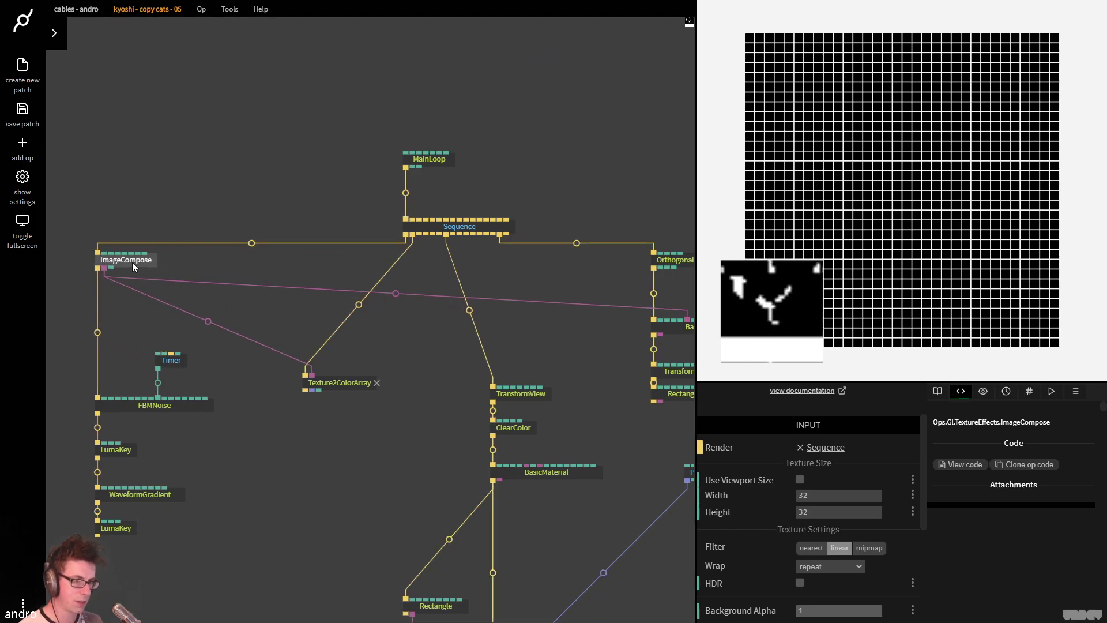
scroll(717, 541, down, 3)
scroll(798, 514, up, 3)
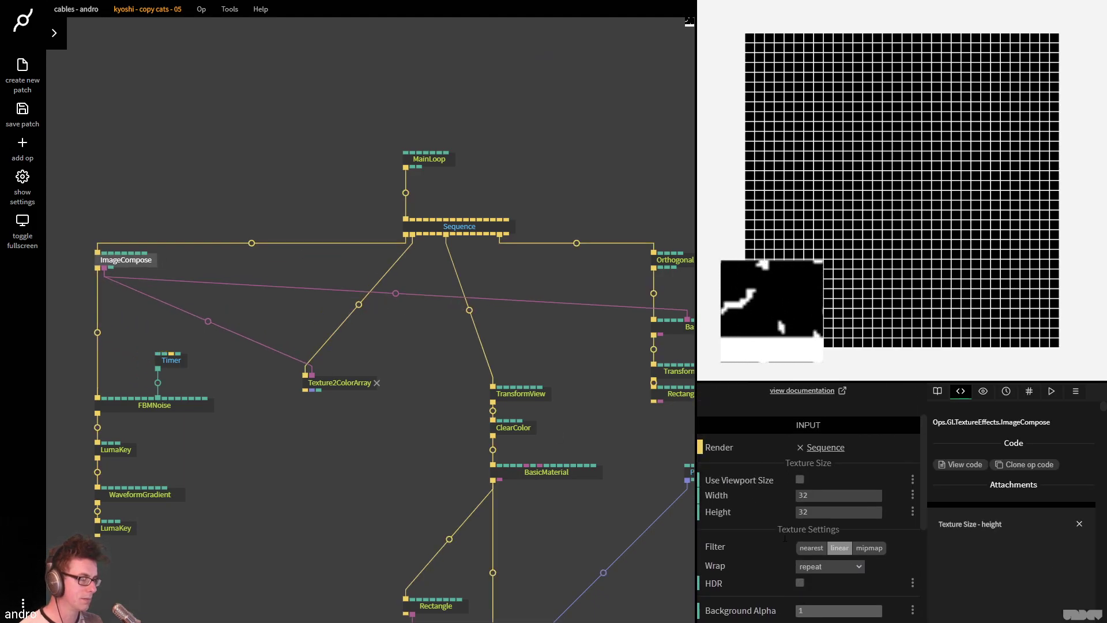
click(818, 566)
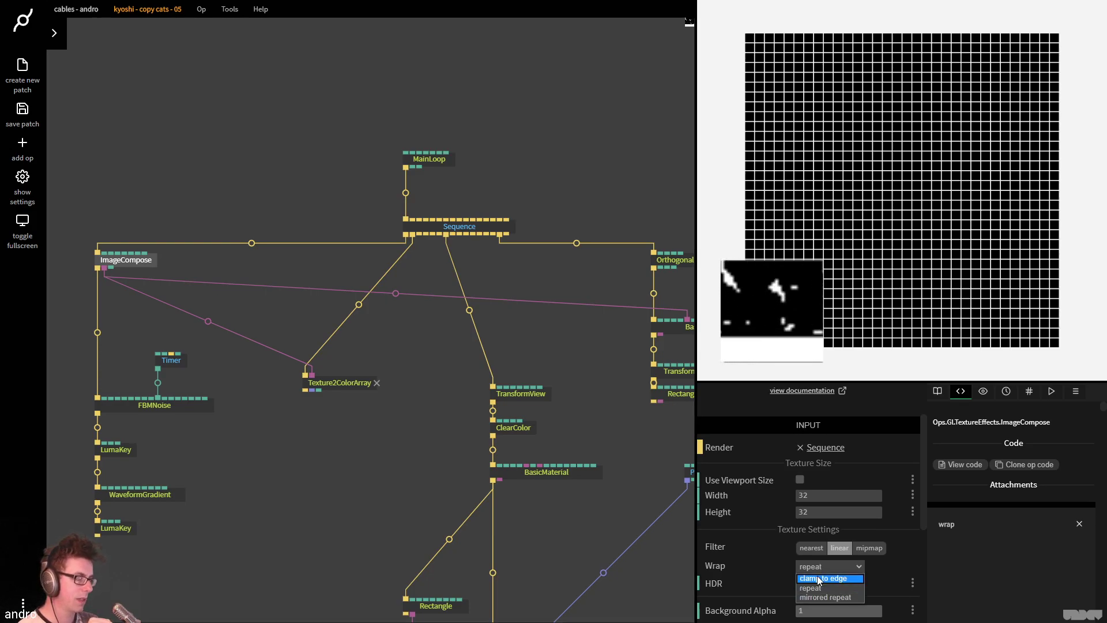
click(819, 578)
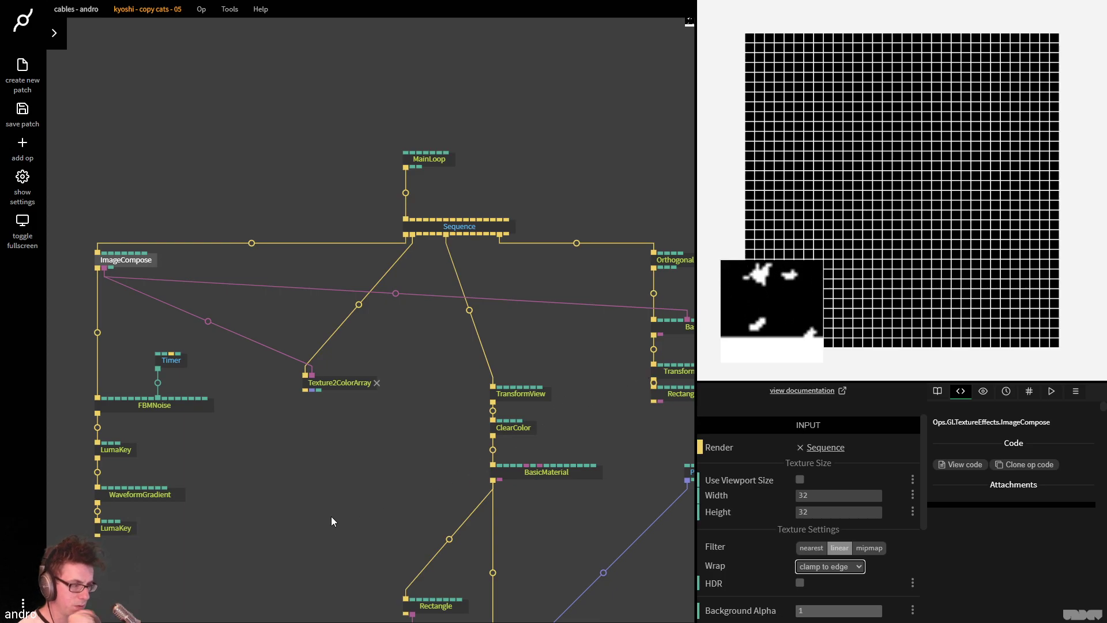
Add an ArrayUnpack4 op below Texture2ColorArray, fed by its Colors output
scroll(264, 467, right, 3)
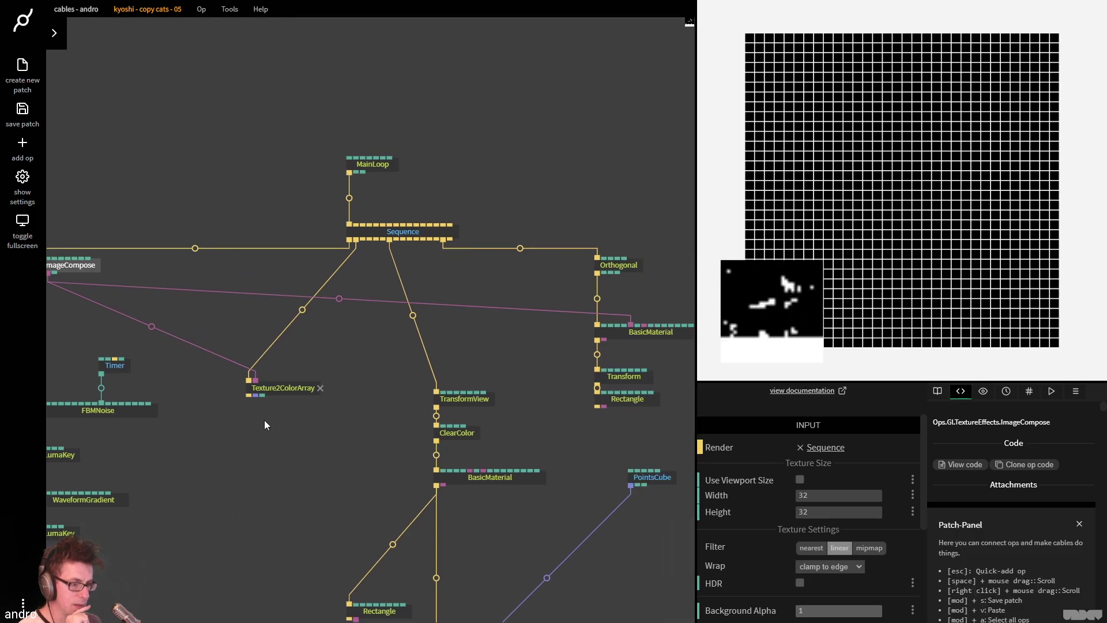
click(282, 392)
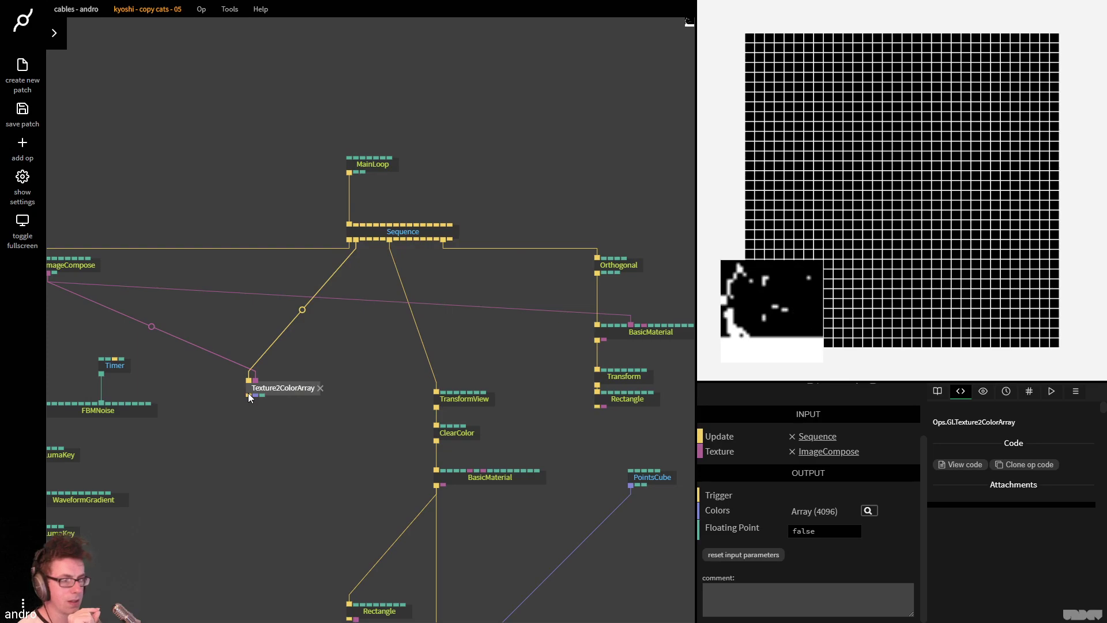
drag(256, 395, 257, 441)
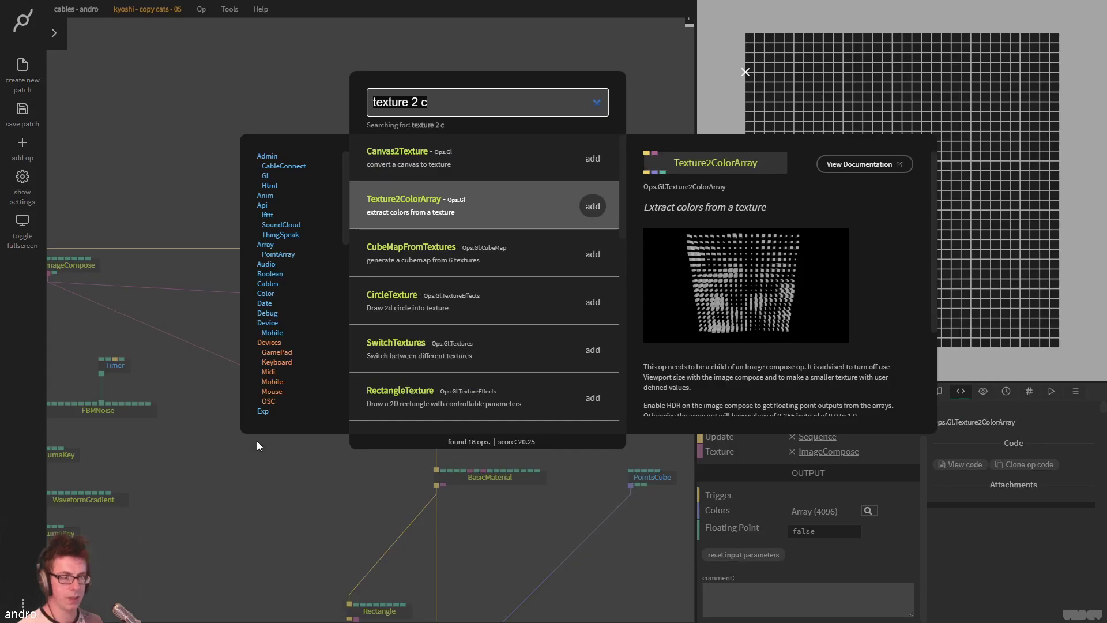
text(arrayun)
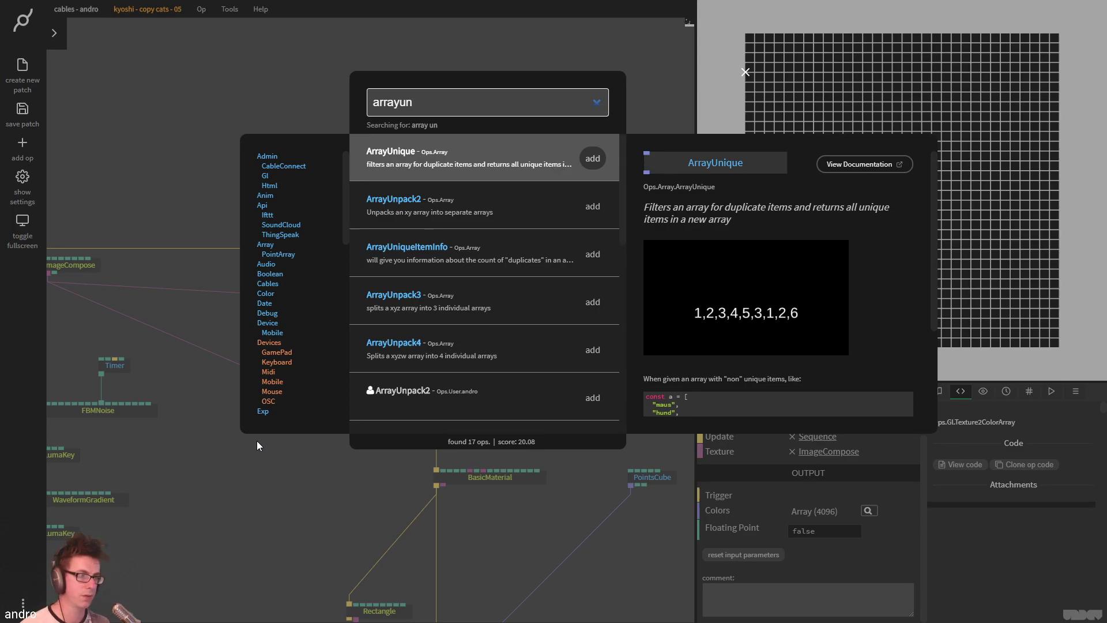
text(pack)
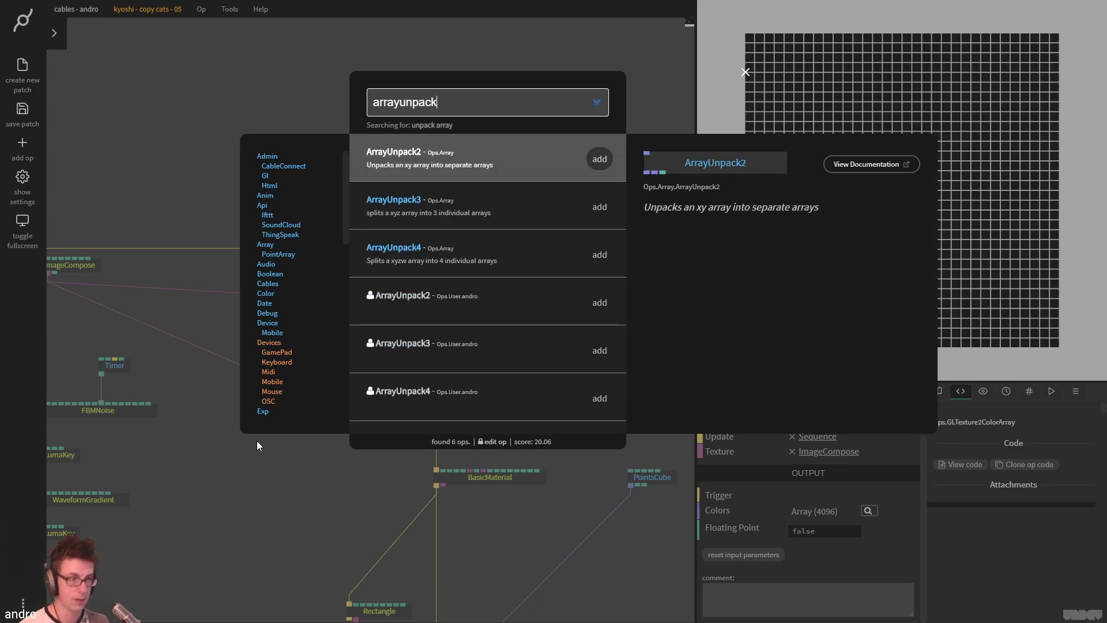
key(Down)
key(Down)
key(Return)
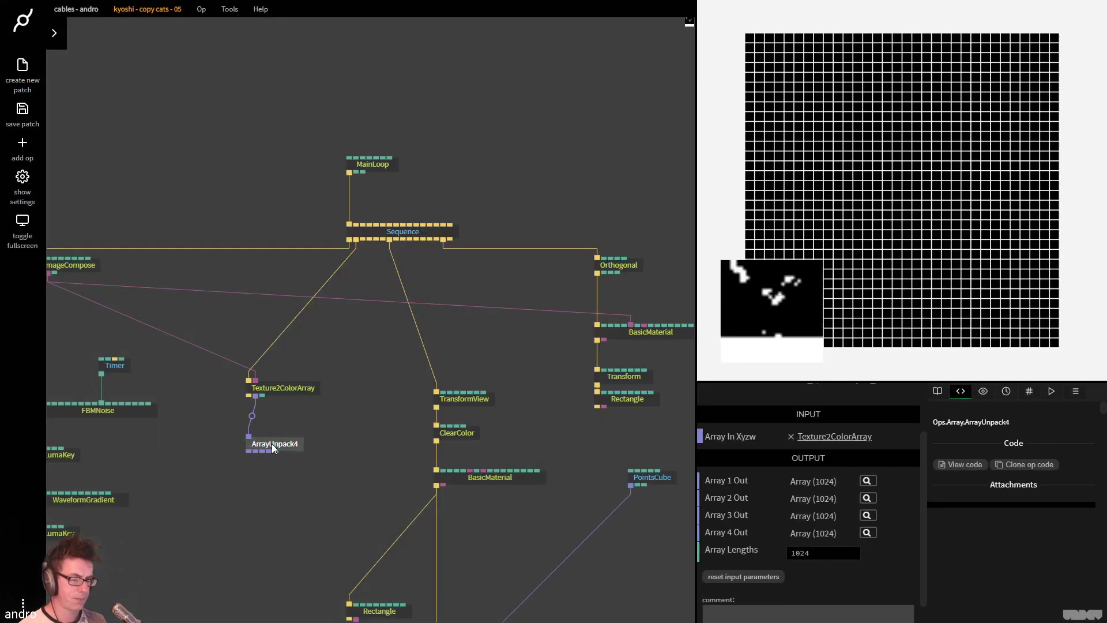
drag(272, 448, 280, 447)
Add a Number op driving both num x and num y of PointsCube, and move the Orthogonal chain aside to make room
drag(322, 521, 335, 498)
drag(671, 552, 583, 534)
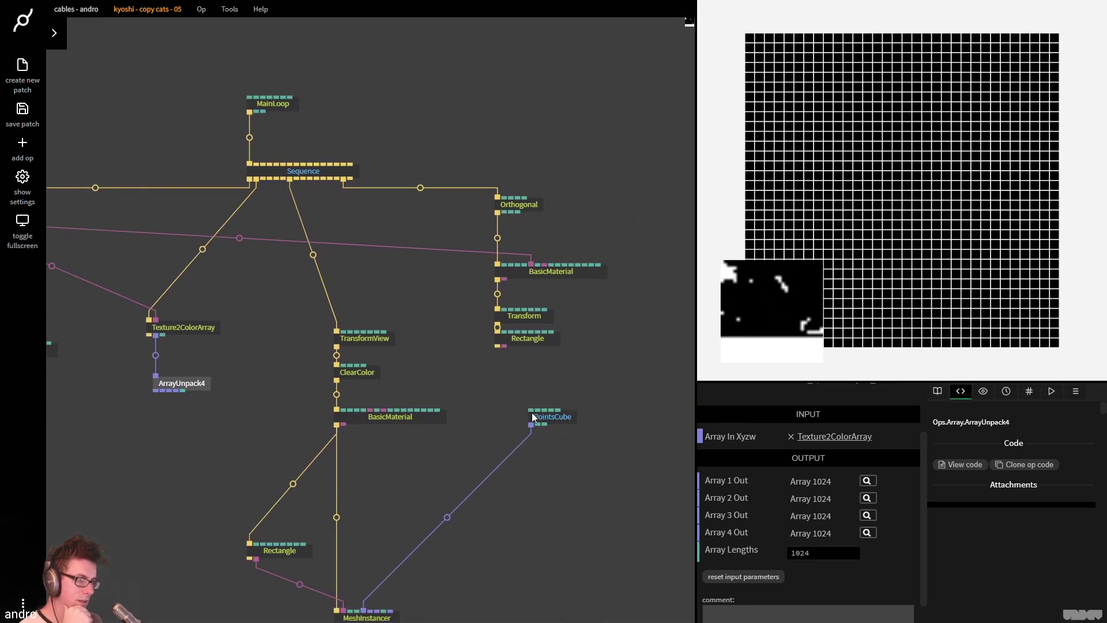
drag(533, 416, 460, 112)
text(number)
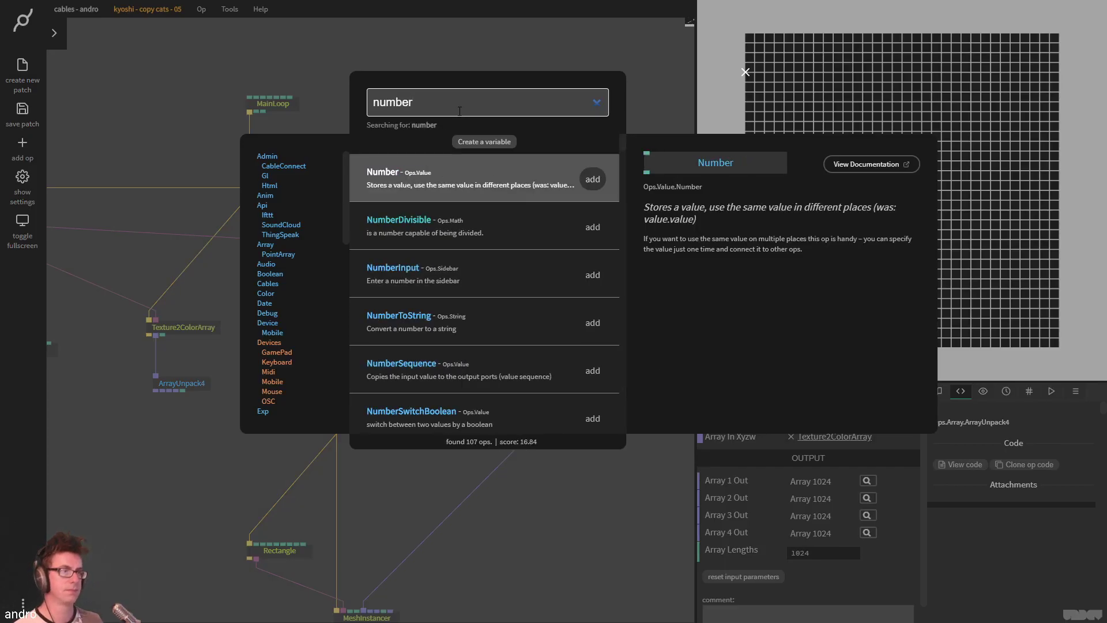
key(Return)
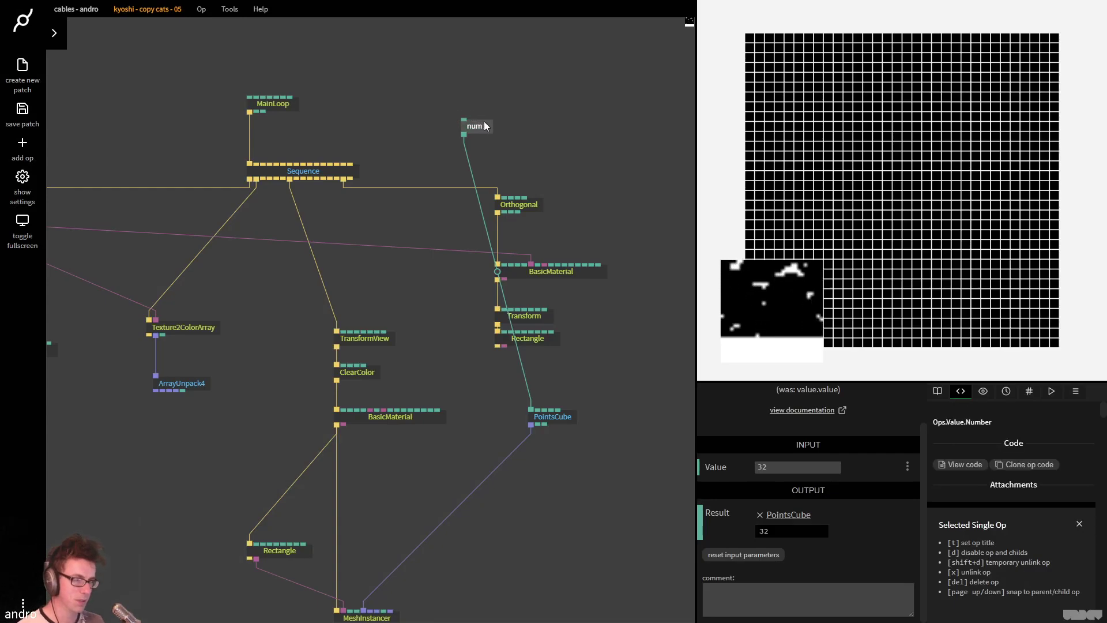
drag(483, 127, 416, 71)
drag(582, 358, 603, 194)
click(448, 106)
drag(396, 79, 519, 356)
drag(535, 414, 539, 414)
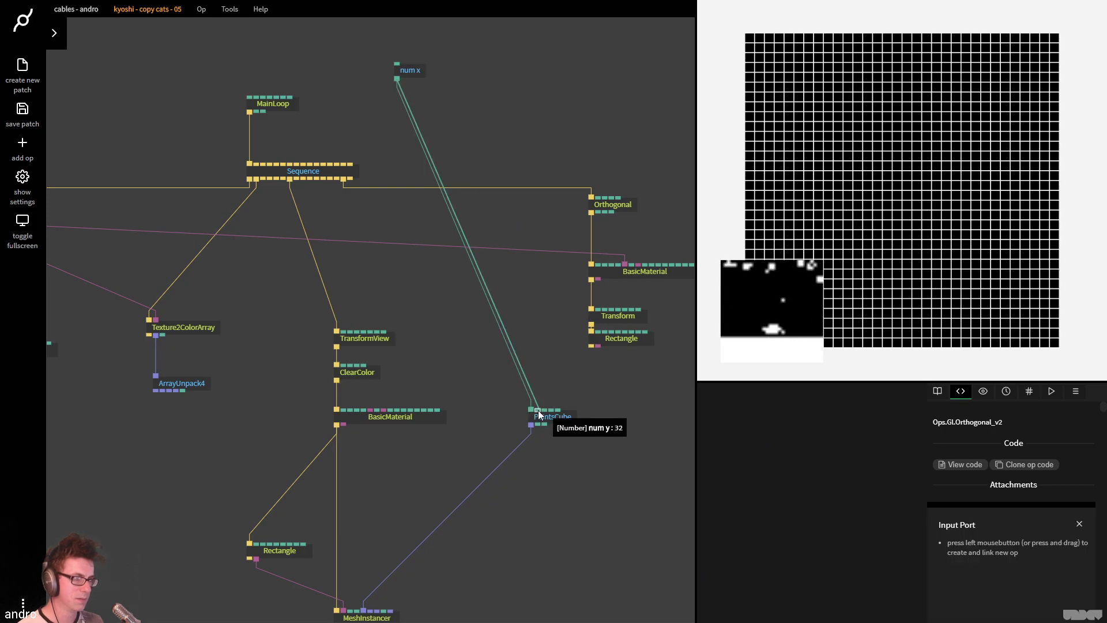
Try a value of 16 in the Number op feeding PointsCube, then return it to 32
click(411, 70)
click(778, 518)
text(16)
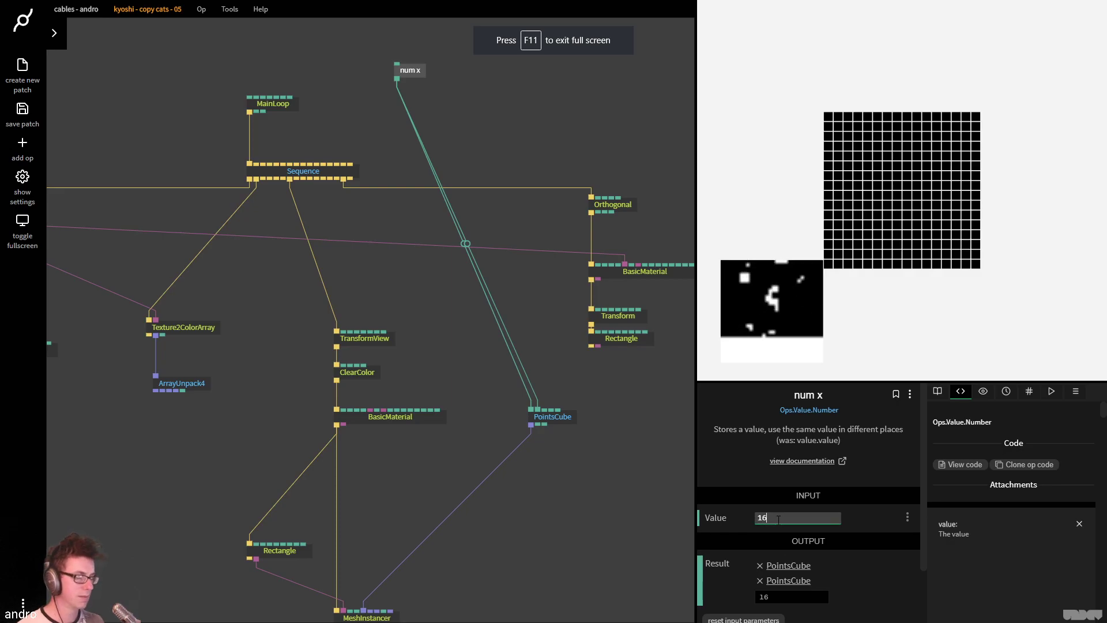
key(BackSpace)
key(BackSpace)
text(32)
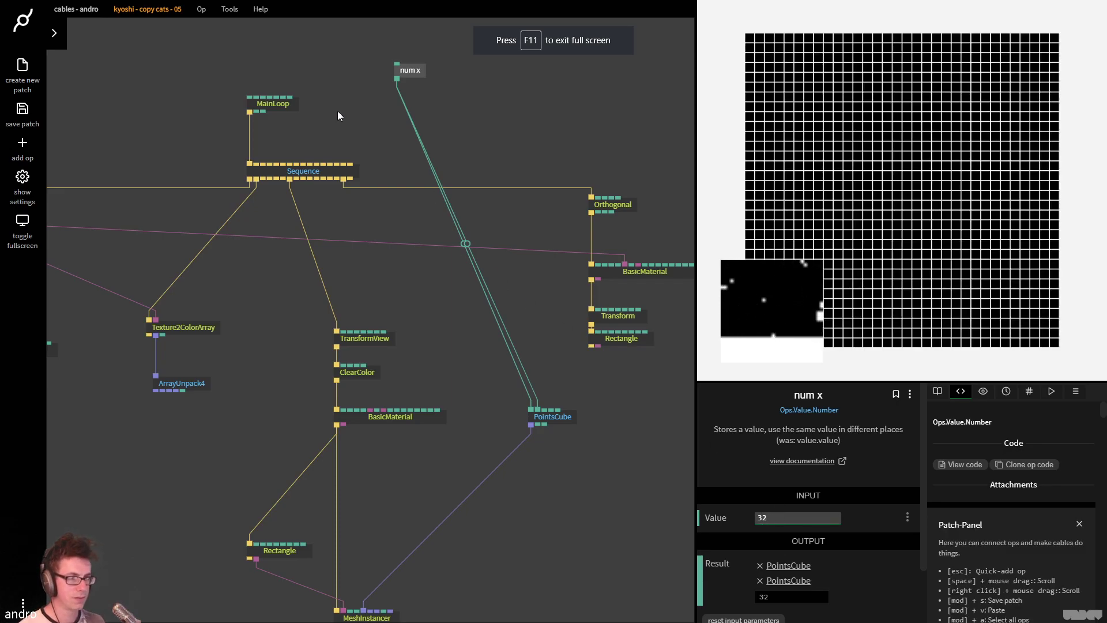
Add an unconnected ArrayPack3 op to the patch
drag(337, 116, 528, 178)
scroll(493, 356, down, 5)
scroll(494, 356, right, 5)
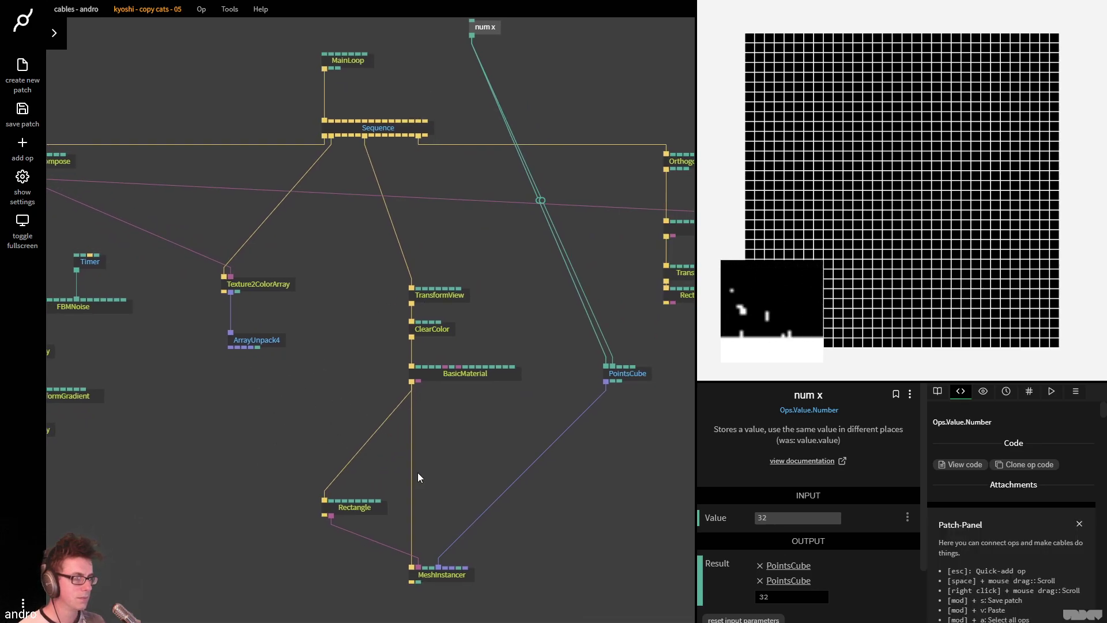
scroll(542, 513, right, 2)
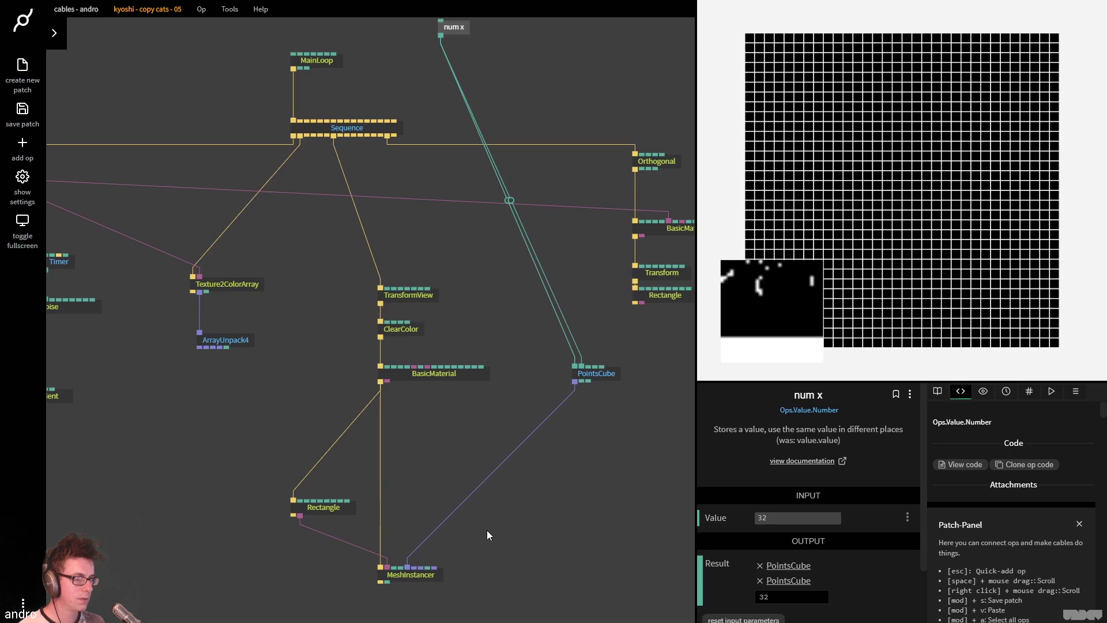
click(559, 468)
key(Escape)
text(arraypack)
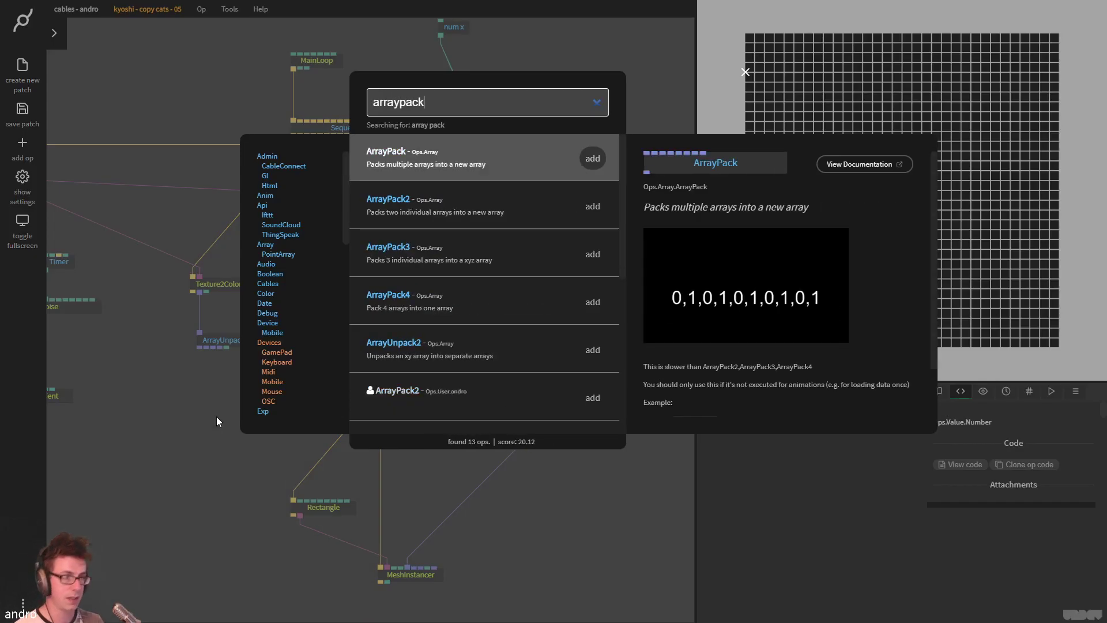
key(Down)
key(Down)
key(Return)
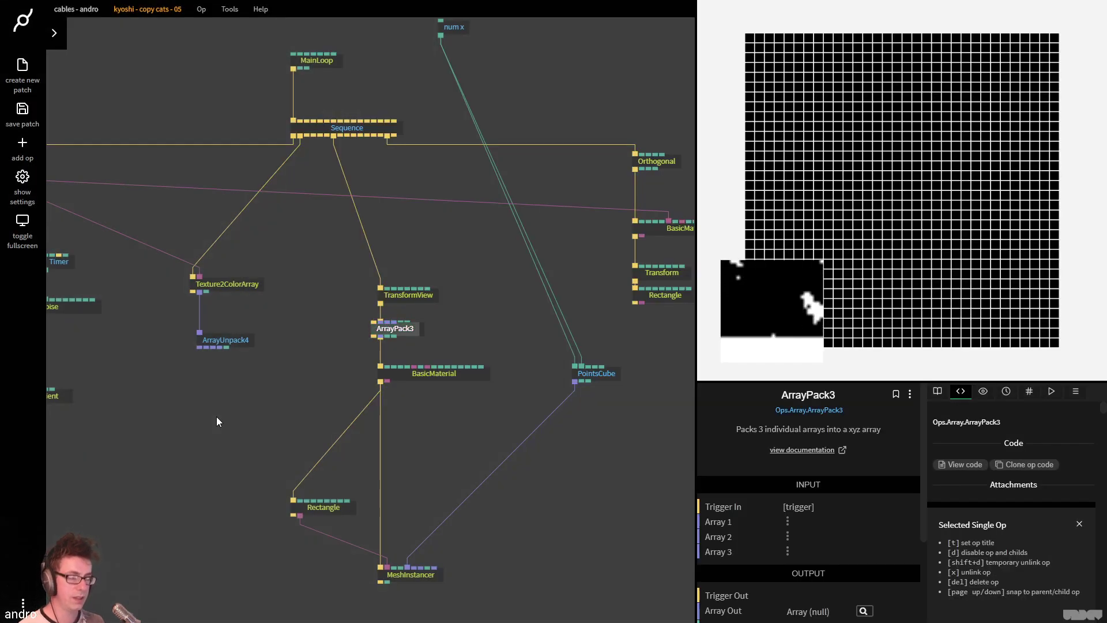
Place ArrayPack3 below ArrayUnpack4 and shift BasicMaterial slightly down beneath ClearColor
drag(397, 339, 443, 444)
drag(396, 324, 456, 482)
drag(419, 388, 426, 384)
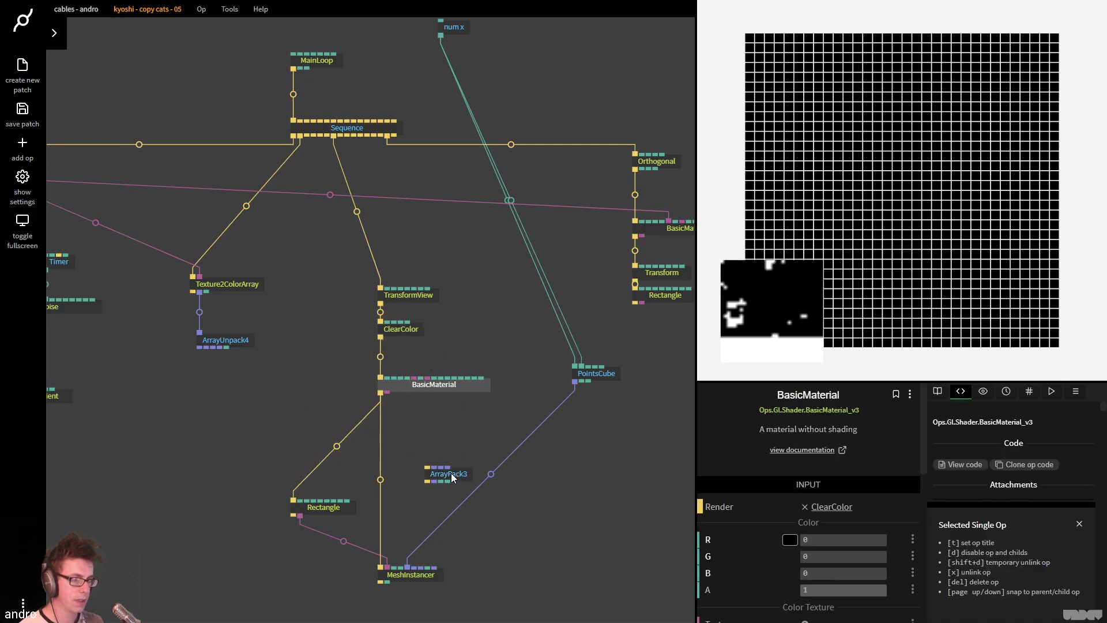
drag(449, 468, 239, 444)
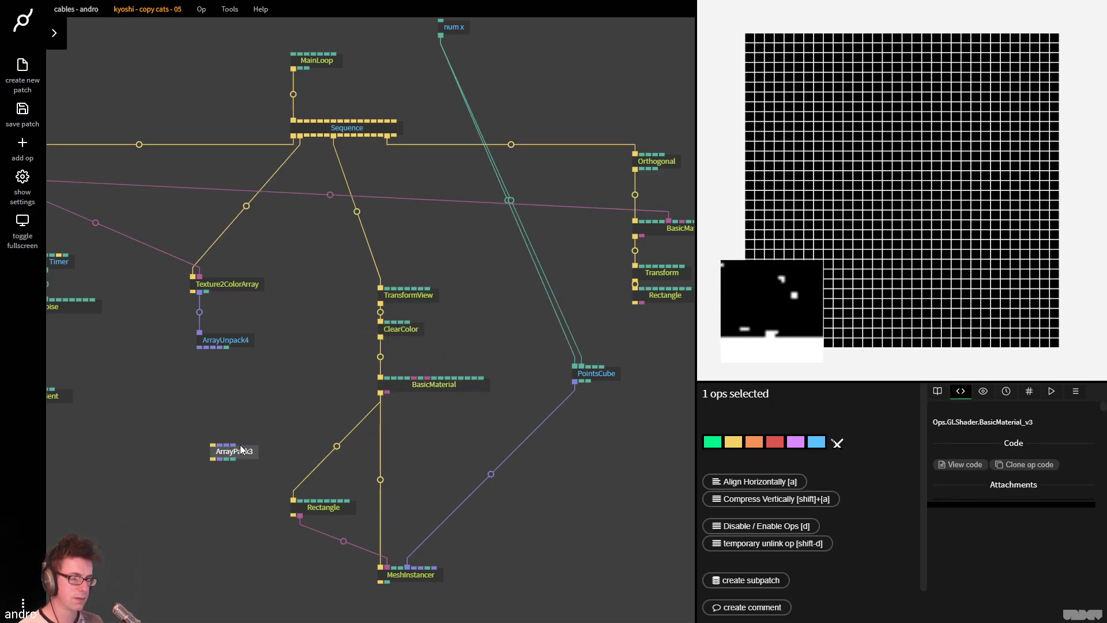
click(278, 385)
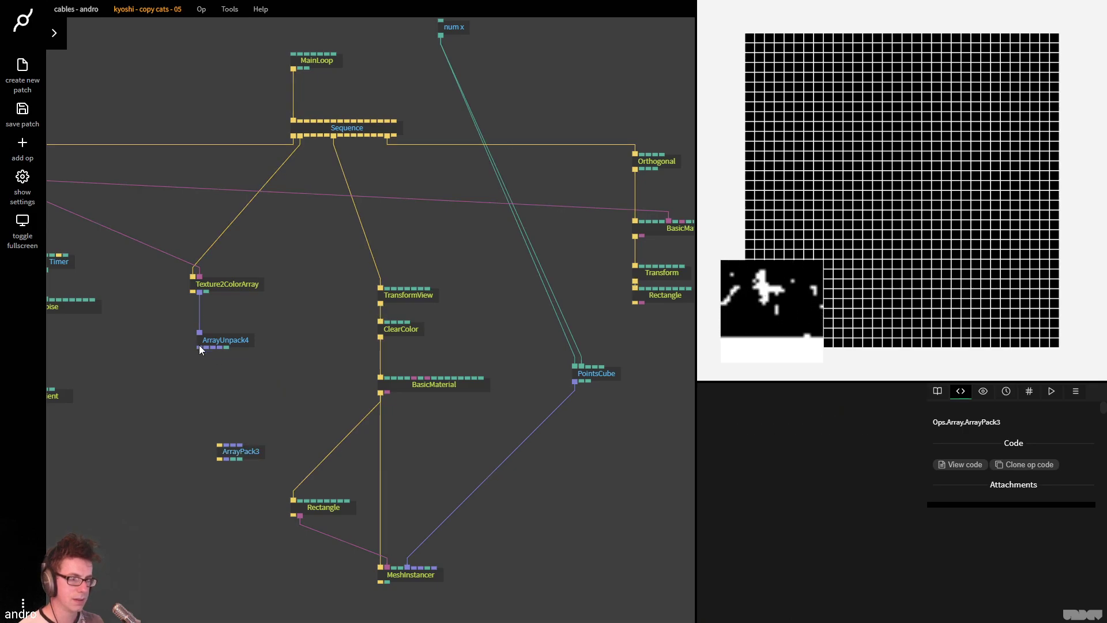
Connect the first output array of ArrayUnpack4 to all three array inputs of ArrayPack3
drag(199, 347, 237, 452)
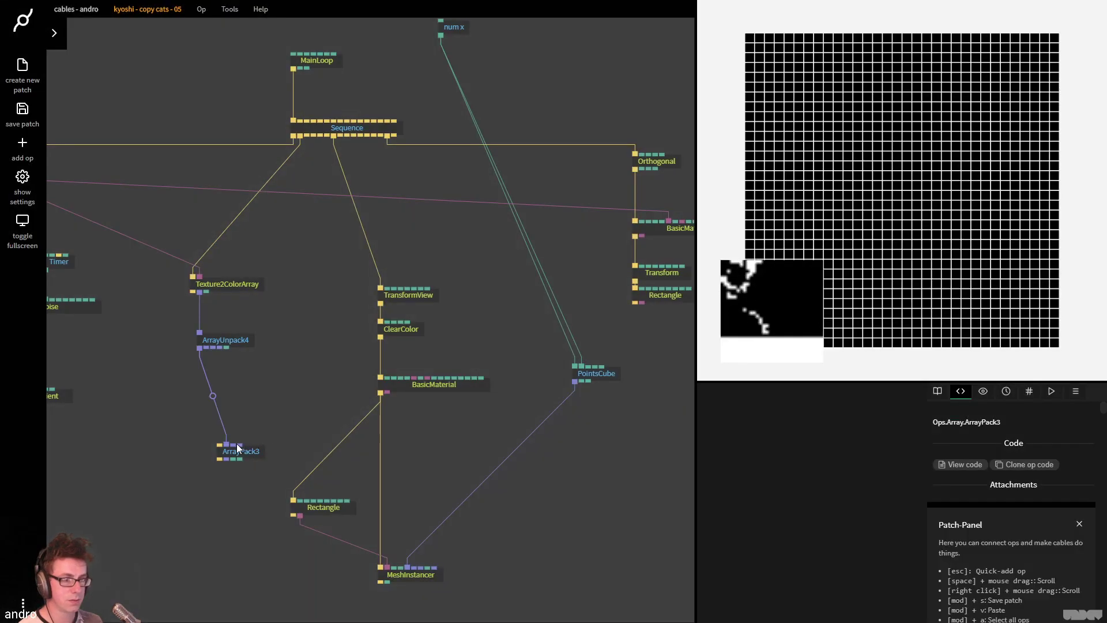
mouse_move(225, 446)
drag(226, 444, 238, 444)
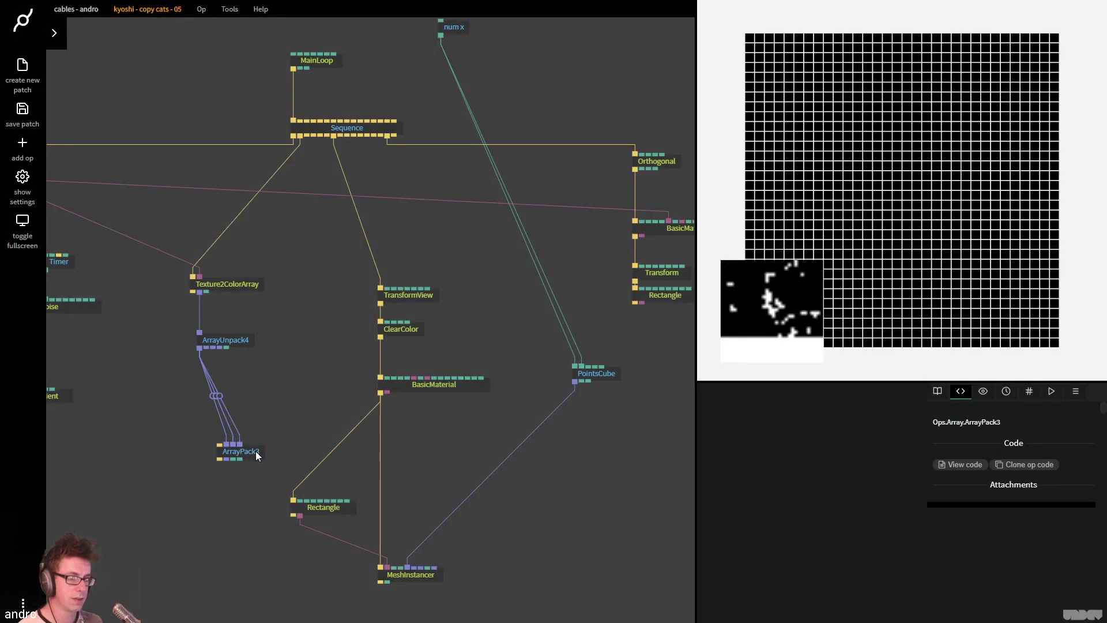
Trigger ArrayPack3 from BasicMaterial and connect its Array Out to the Scale Array input of MeshInstancer
drag(380, 392, 431, 573)
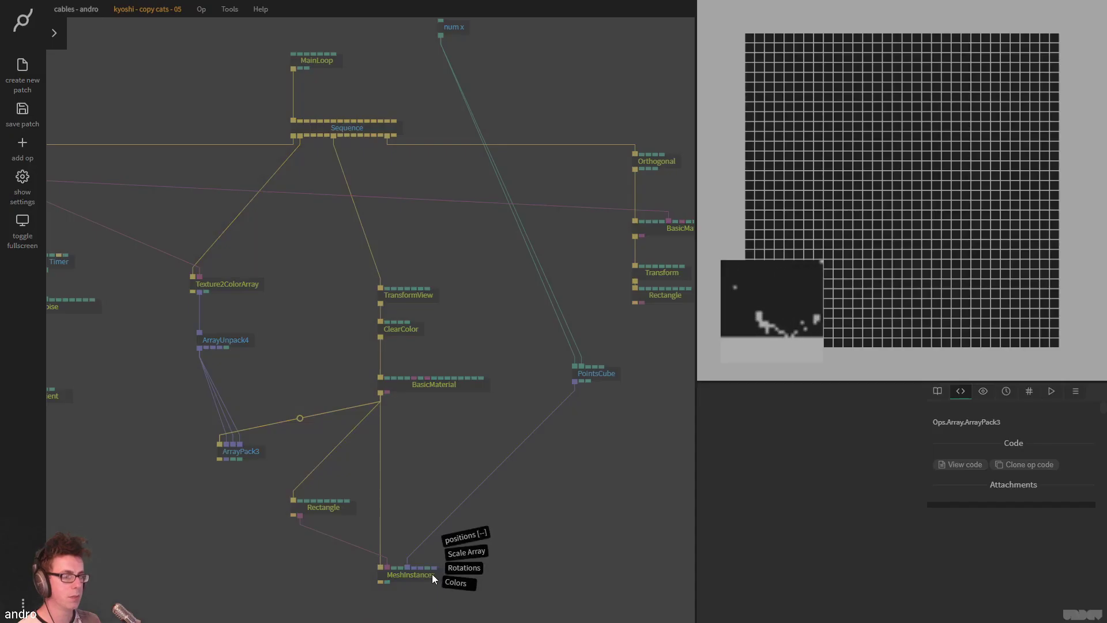
click(473, 555)
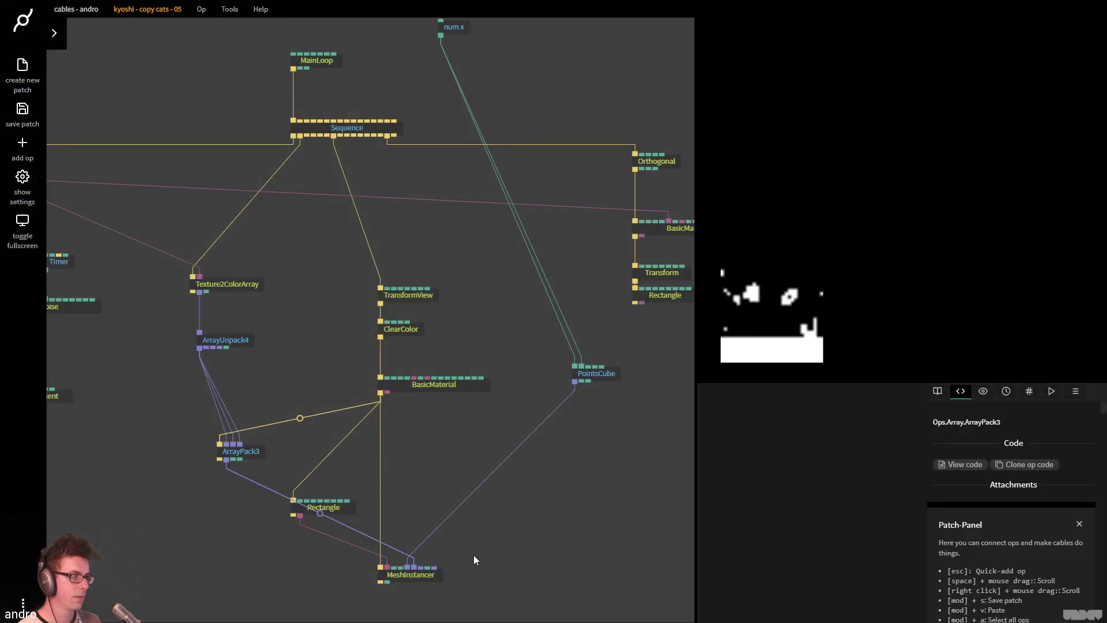
click(434, 575)
Compare the output point counts and array lengths of ArrayPack3 and PointsCube
scroll(457, 506, down, 2)
click(190, 401)
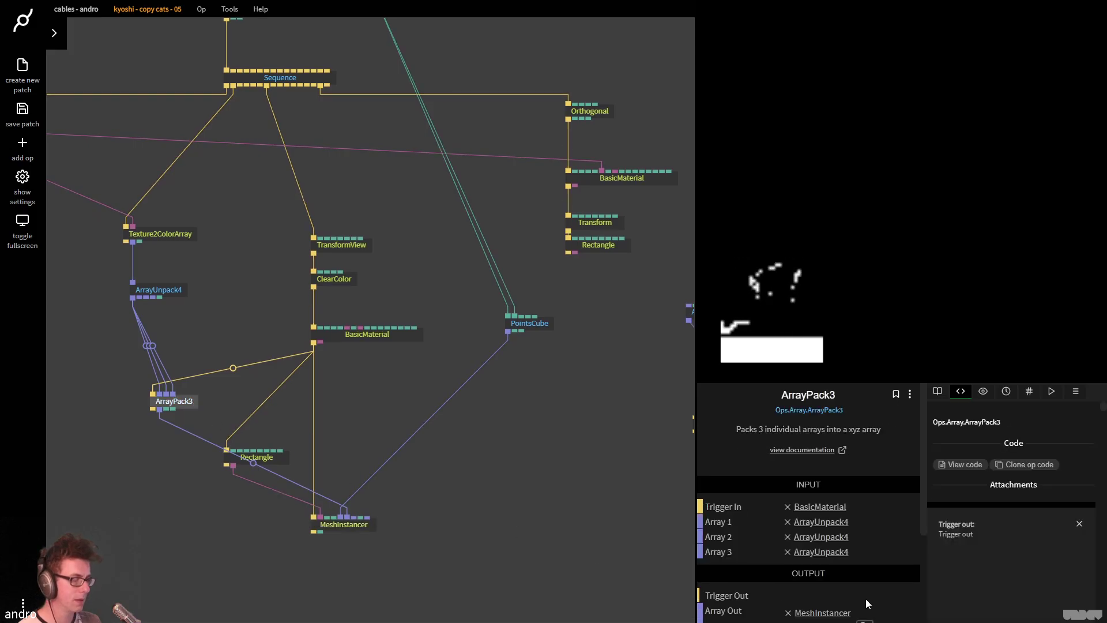
scroll(867, 602, down, 3)
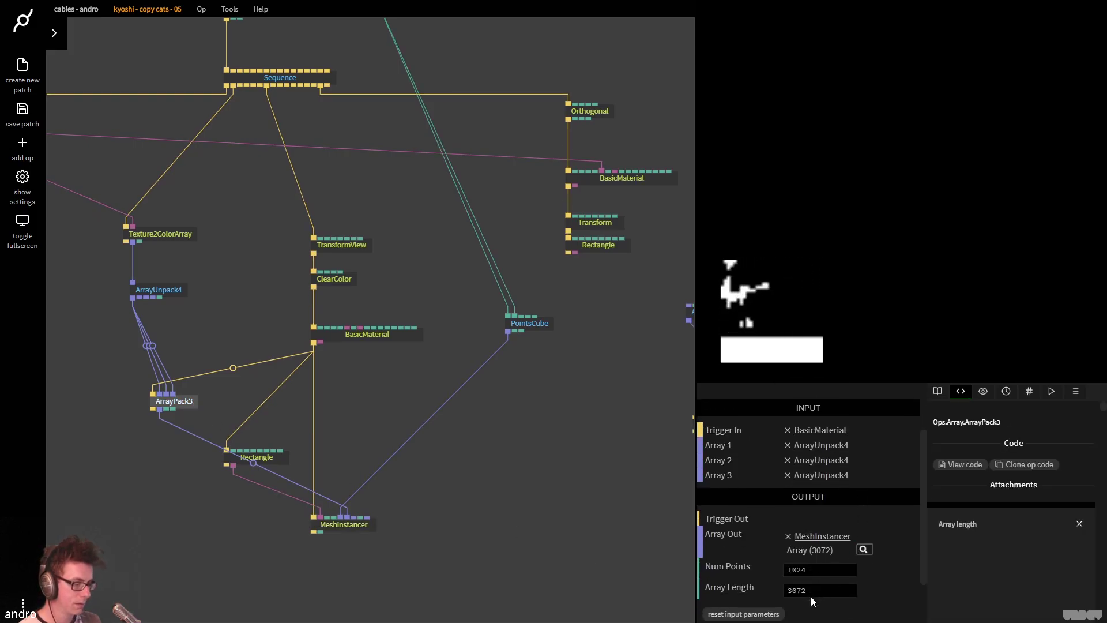
click(545, 324)
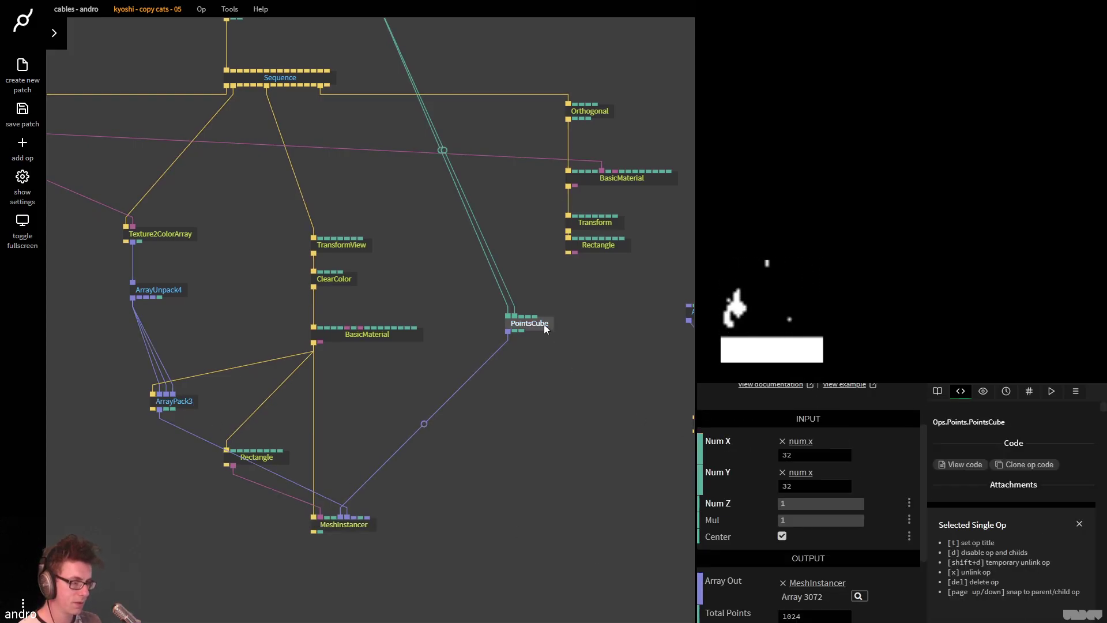
scroll(870, 548, down, 2)
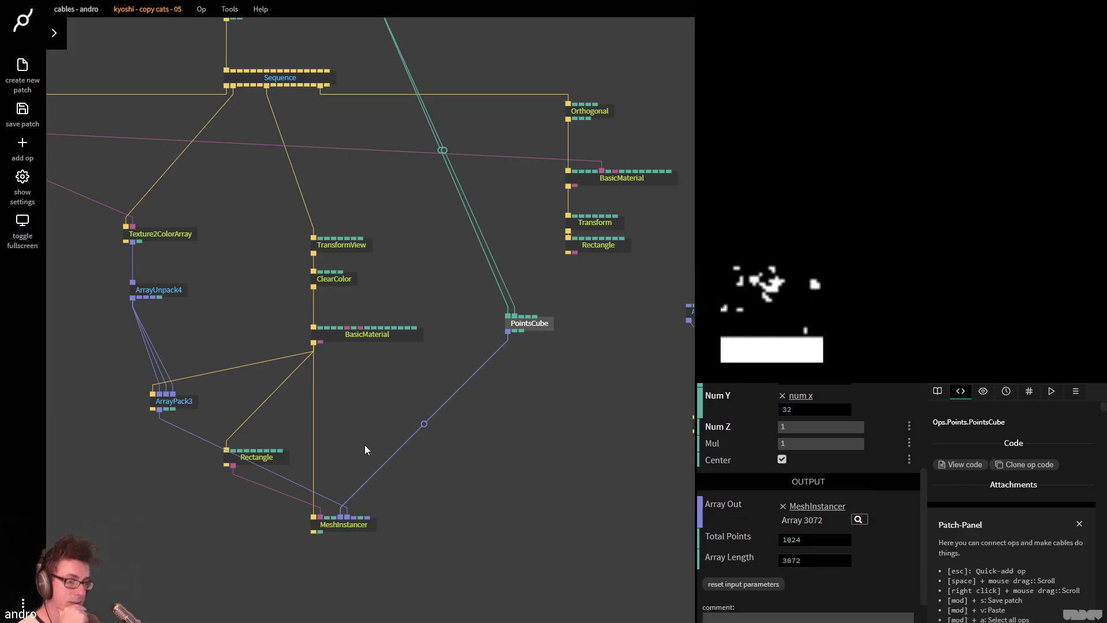
Check the ImageCompose texture size and the Texture2ColorArray output, and inspect the values in its Colors array
drag(329, 353, 546, 490)
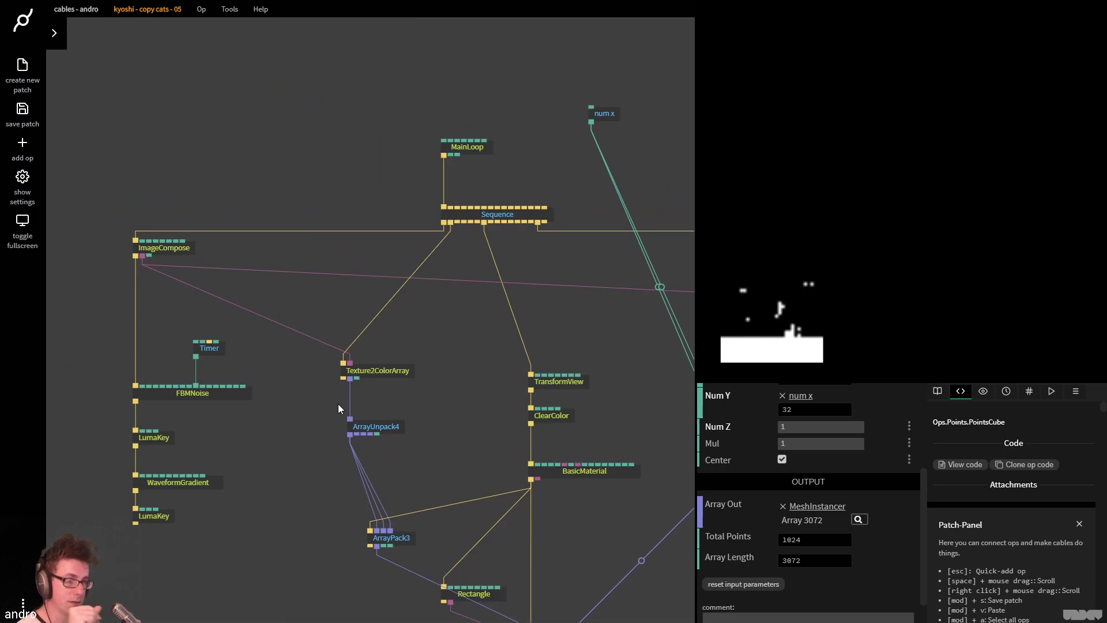
click(369, 374)
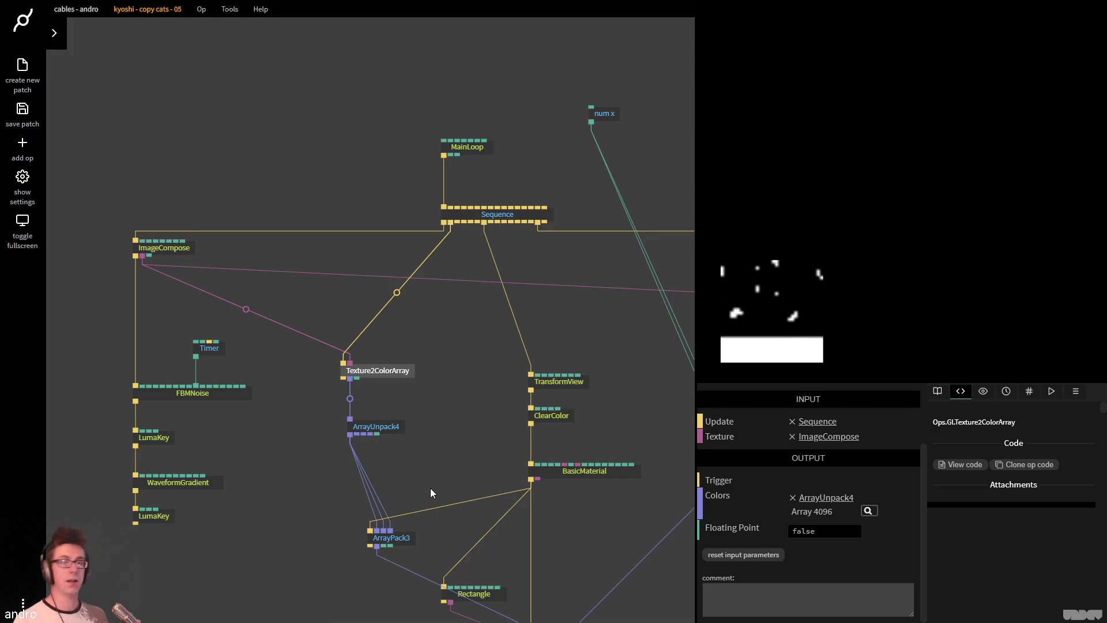
click(168, 258)
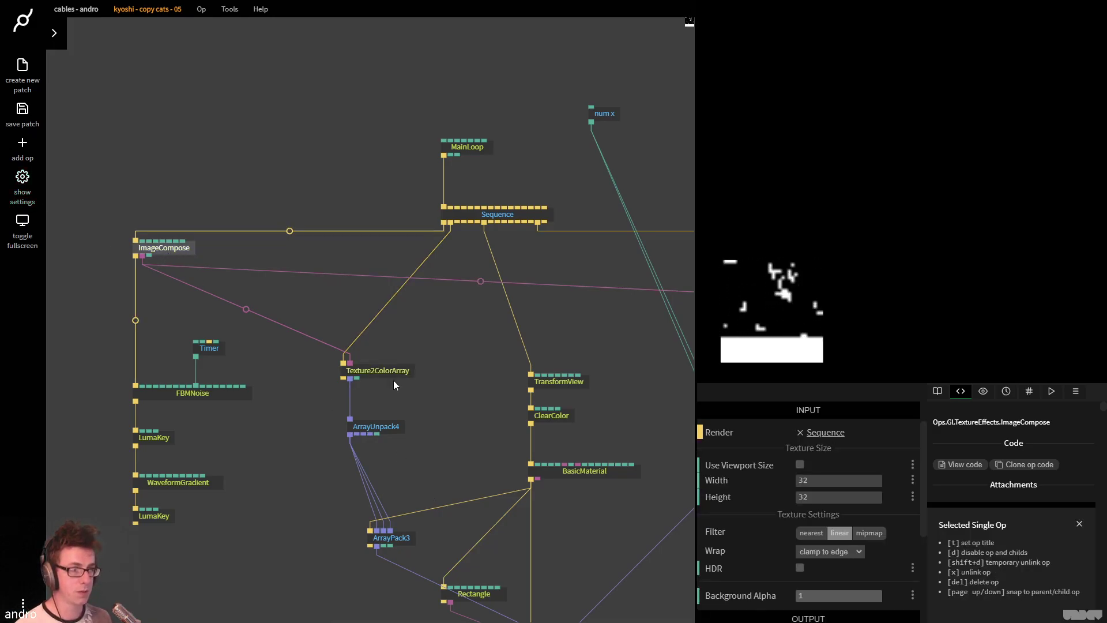
click(386, 372)
scroll(724, 515, down, 2)
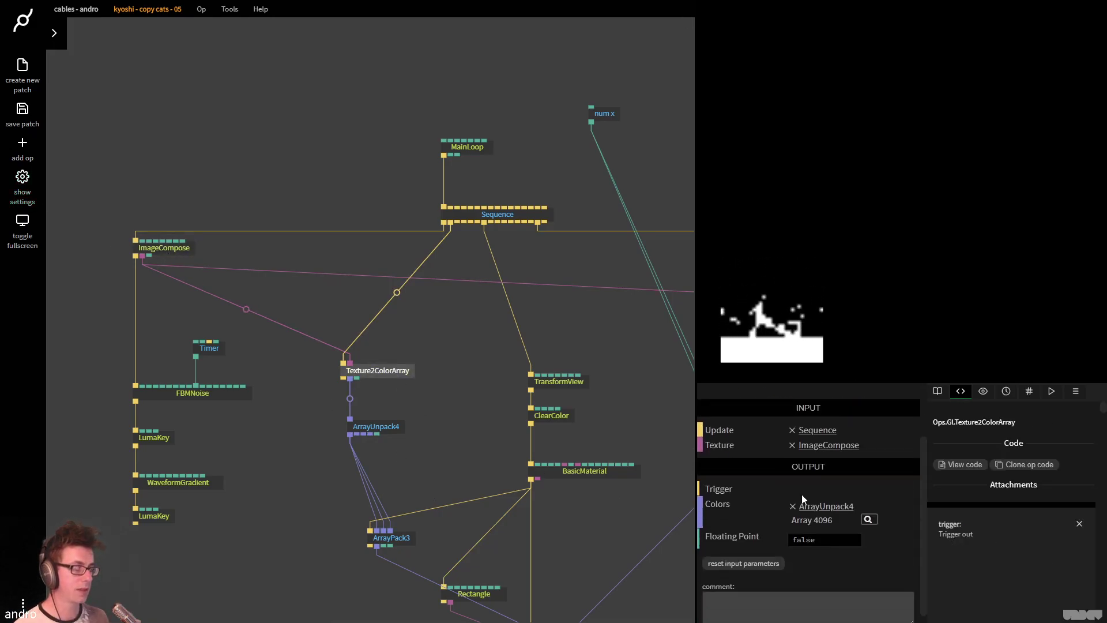
click(868, 519)
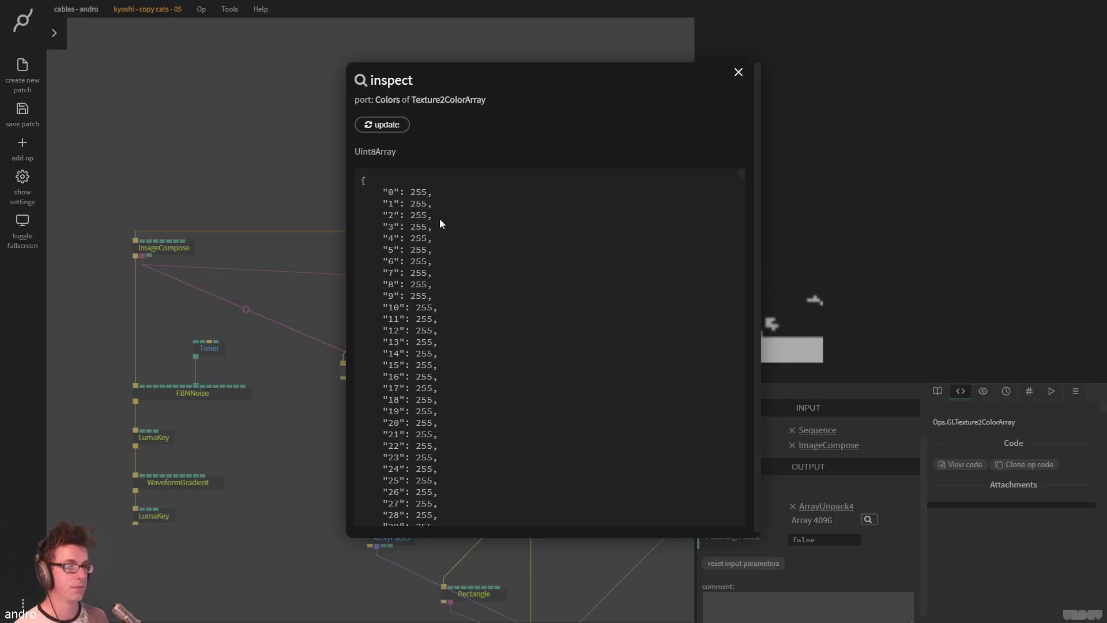
scroll(562, 257, down, 20)
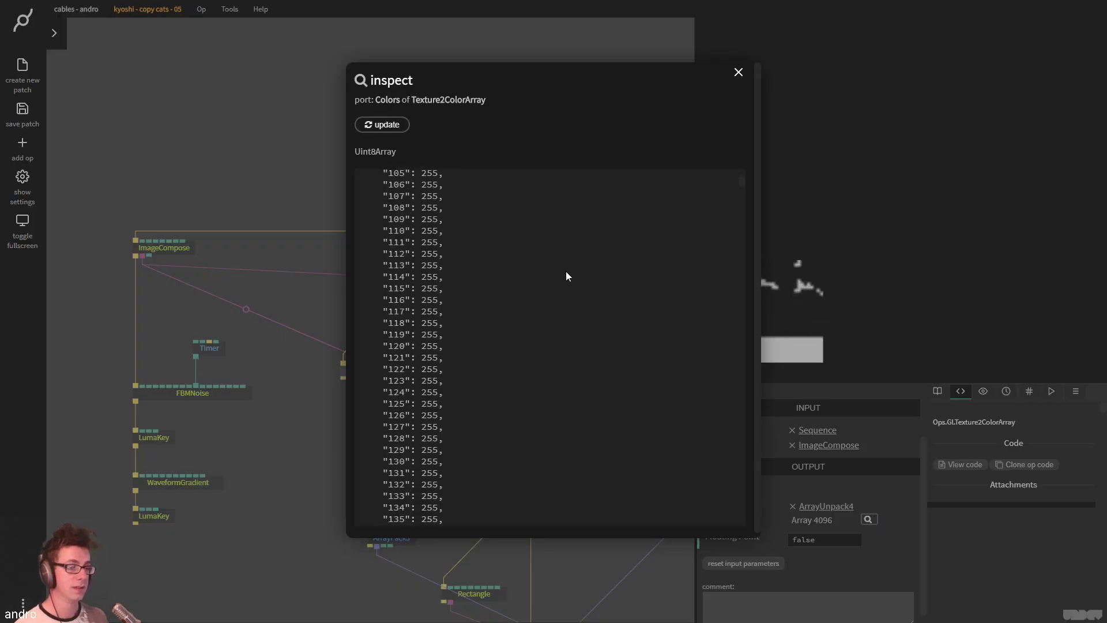
Examine the values in the Colors array output by Texture2ColorArray
scroll(580, 339, down, 20)
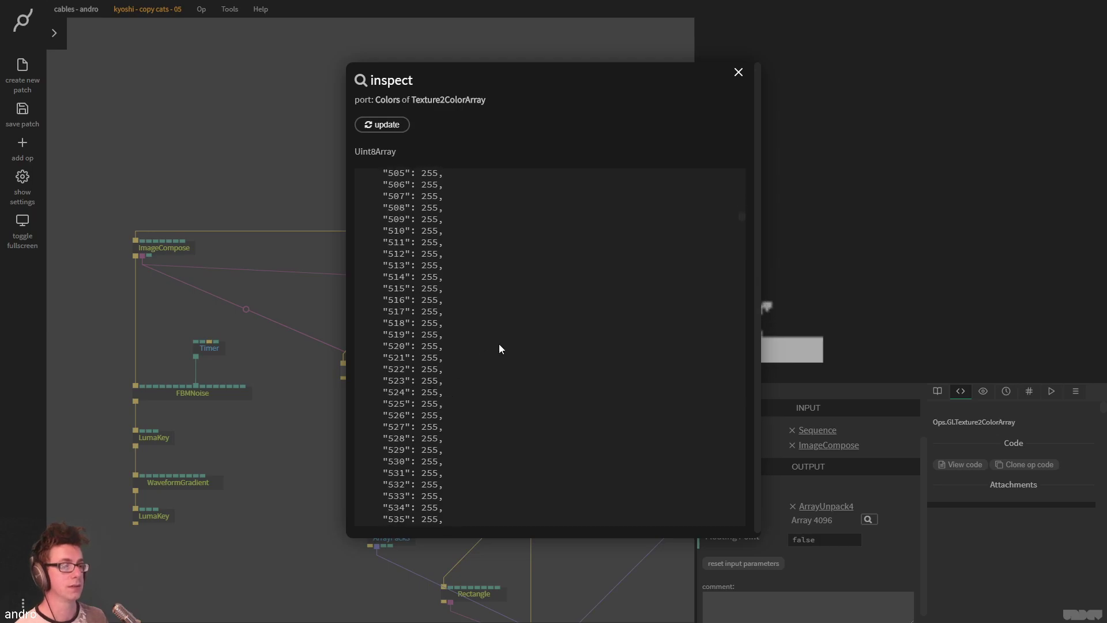
drag(736, 224, 756, 323)
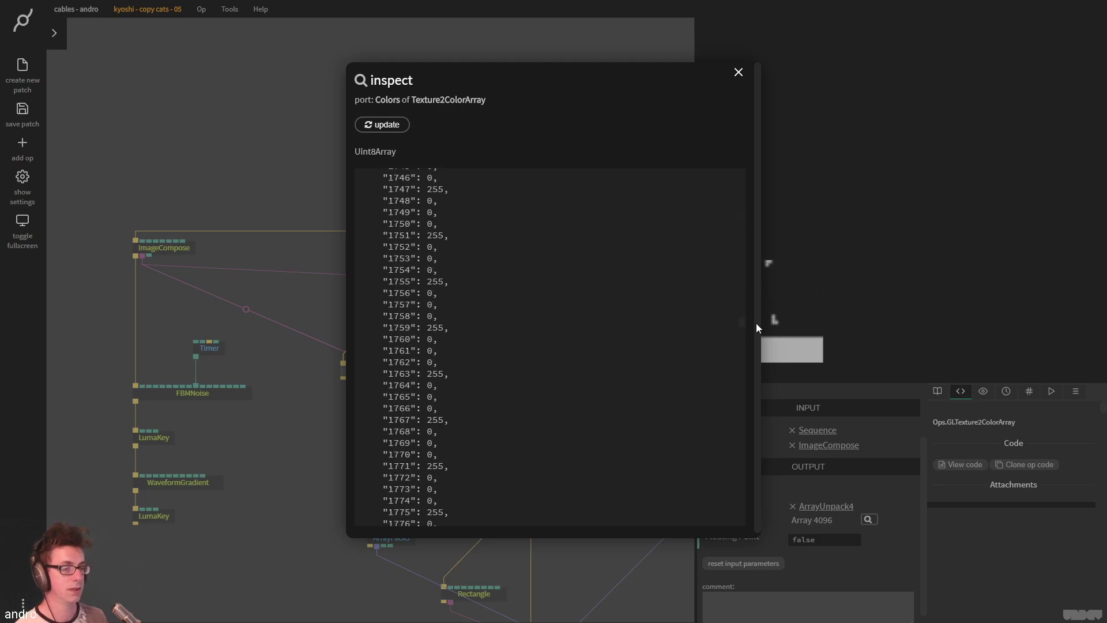
click(737, 73)
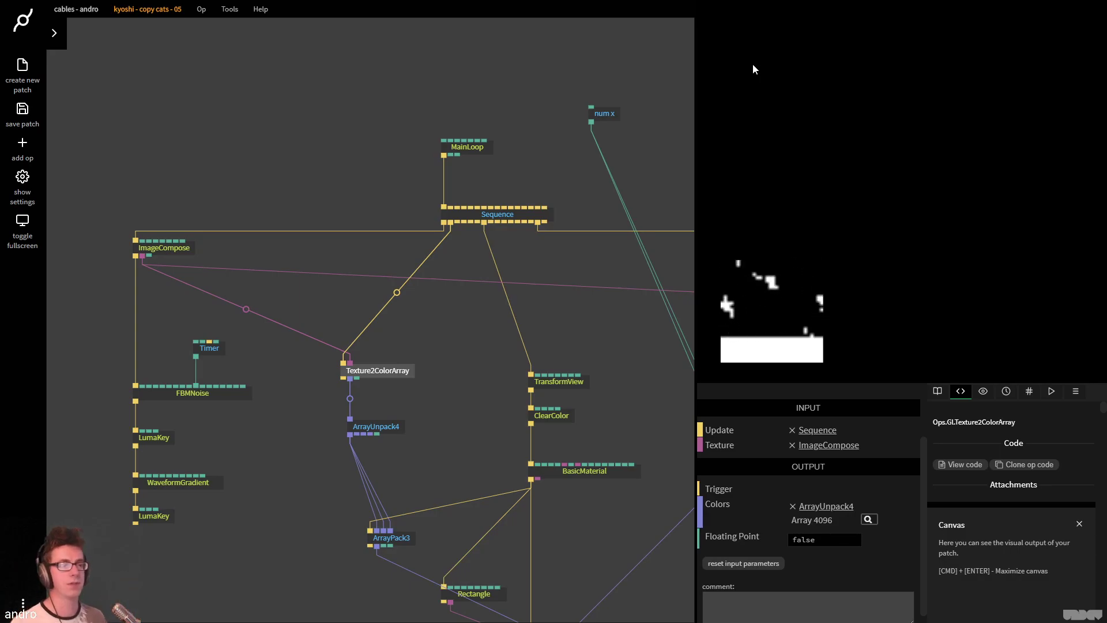
Enable HDR on the ImageCompose op that feeds Texture2ColorArray
click(164, 247)
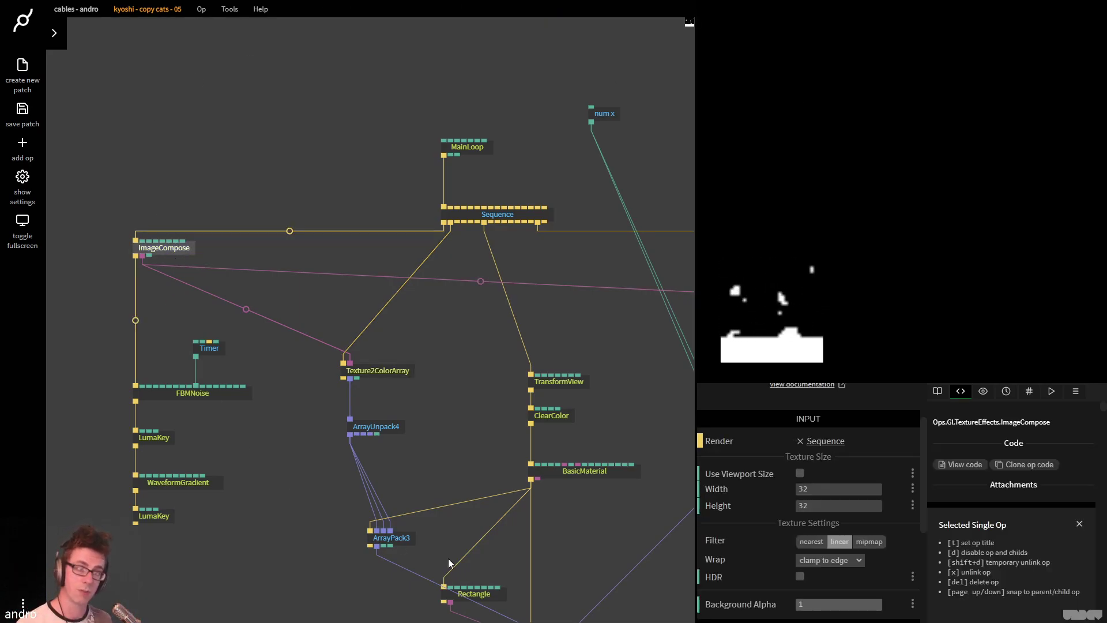
click(386, 372)
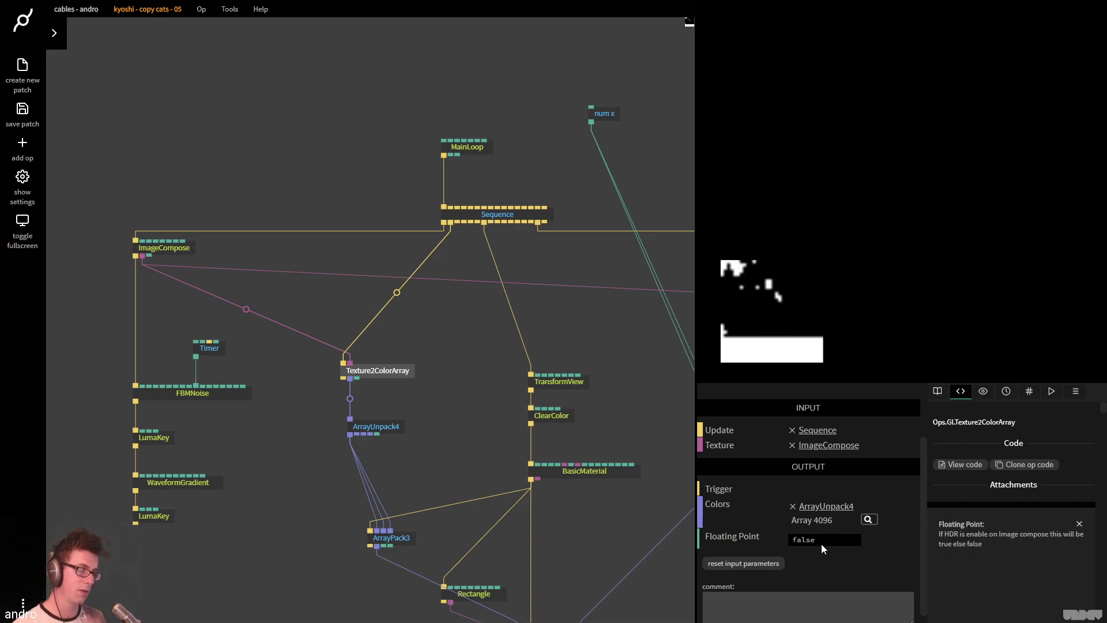
click(162, 253)
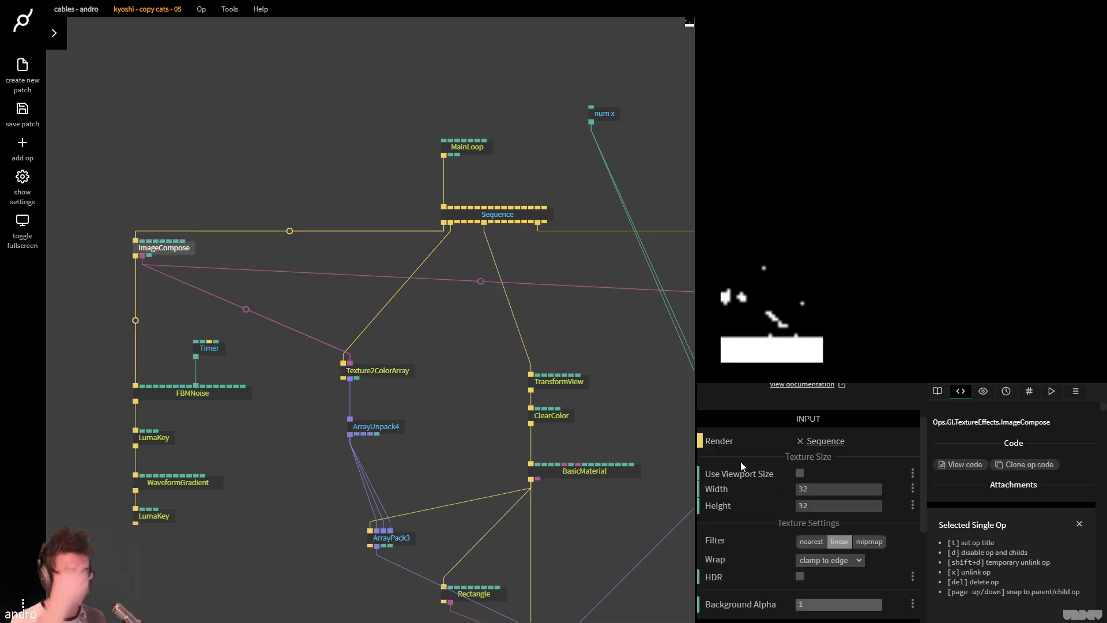
click(800, 577)
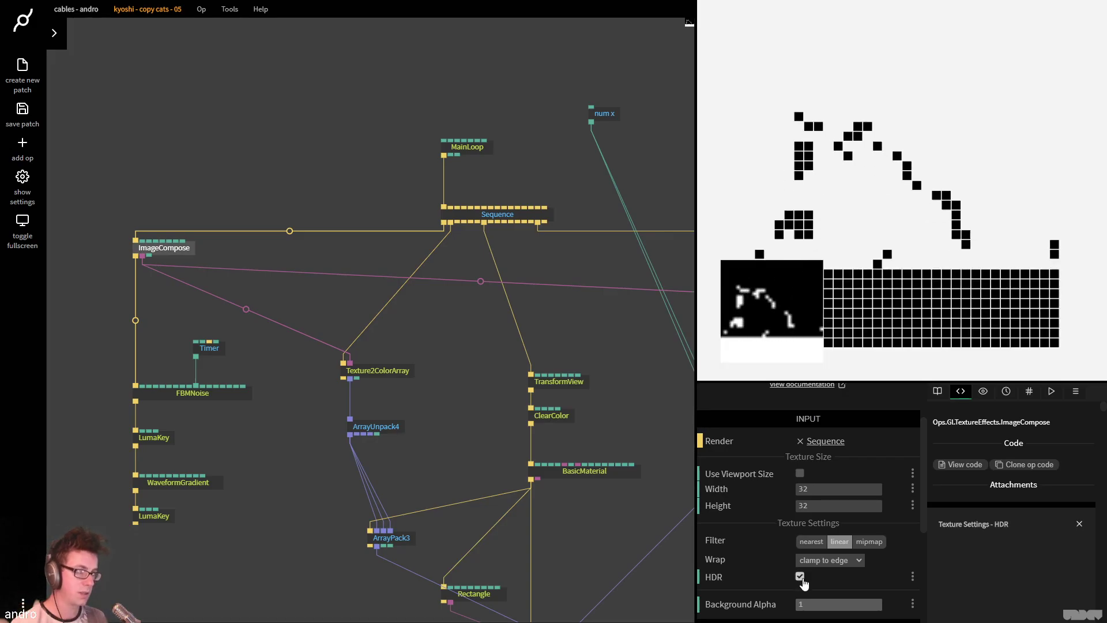
click(380, 371)
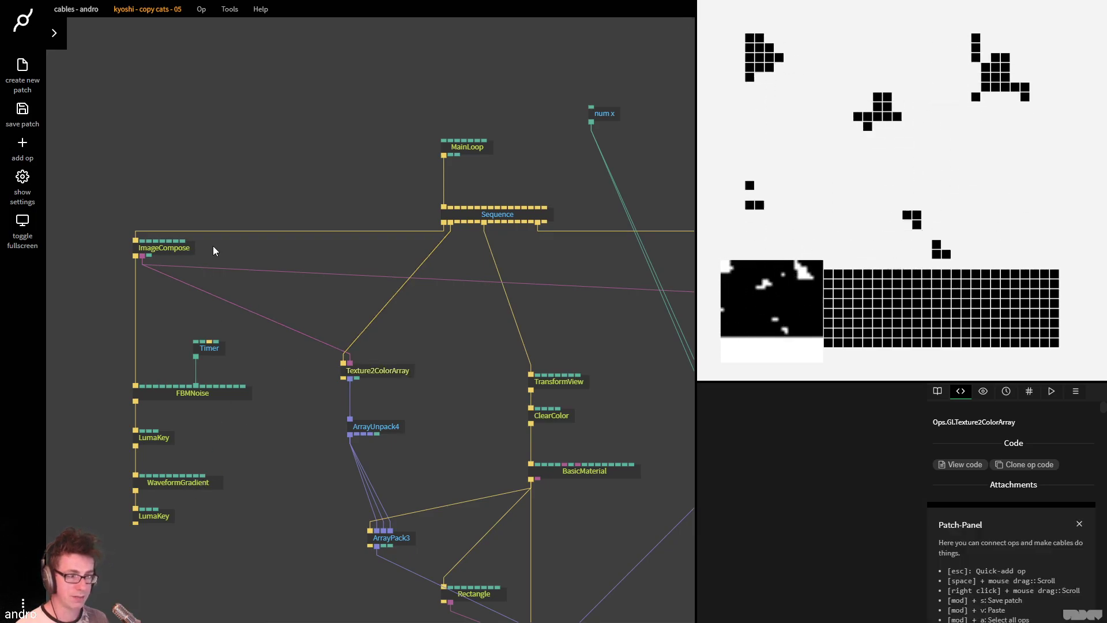
Check the tile pattern in the reference tweet and set the threshold of the LumaKey directly below FBMNoise to 0.158
key(ctrl+Tab)
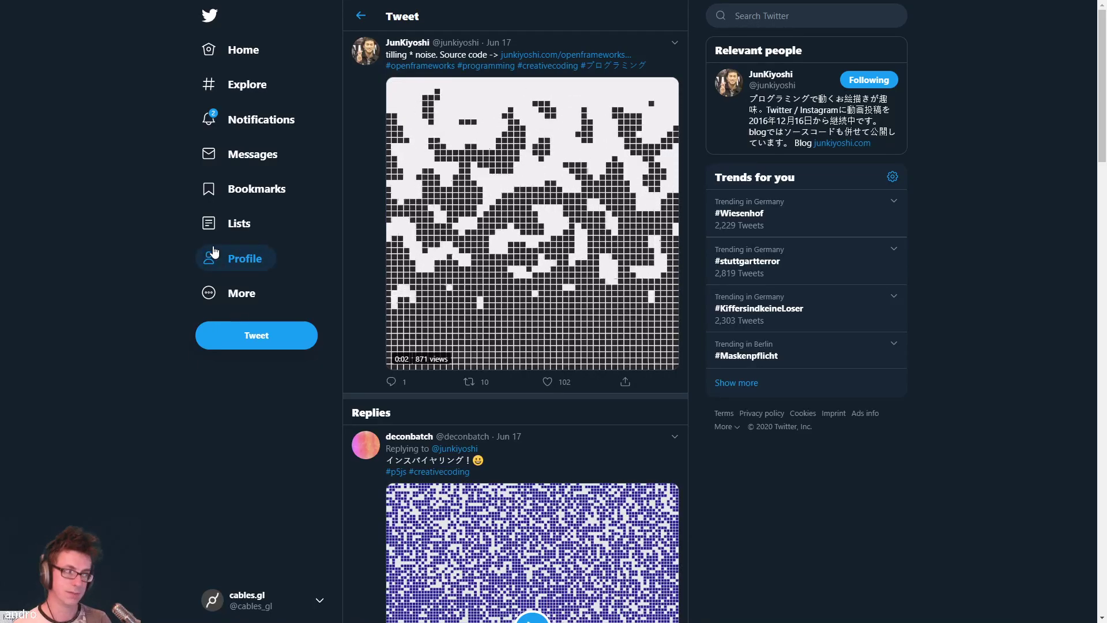
key(ctrl+Tab)
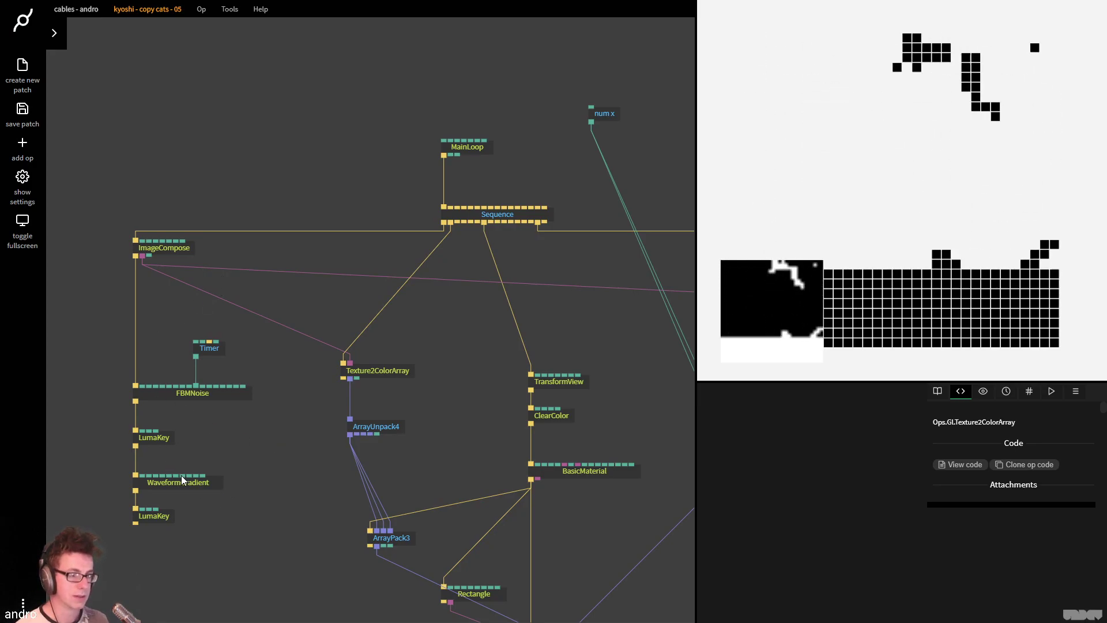
click(164, 441)
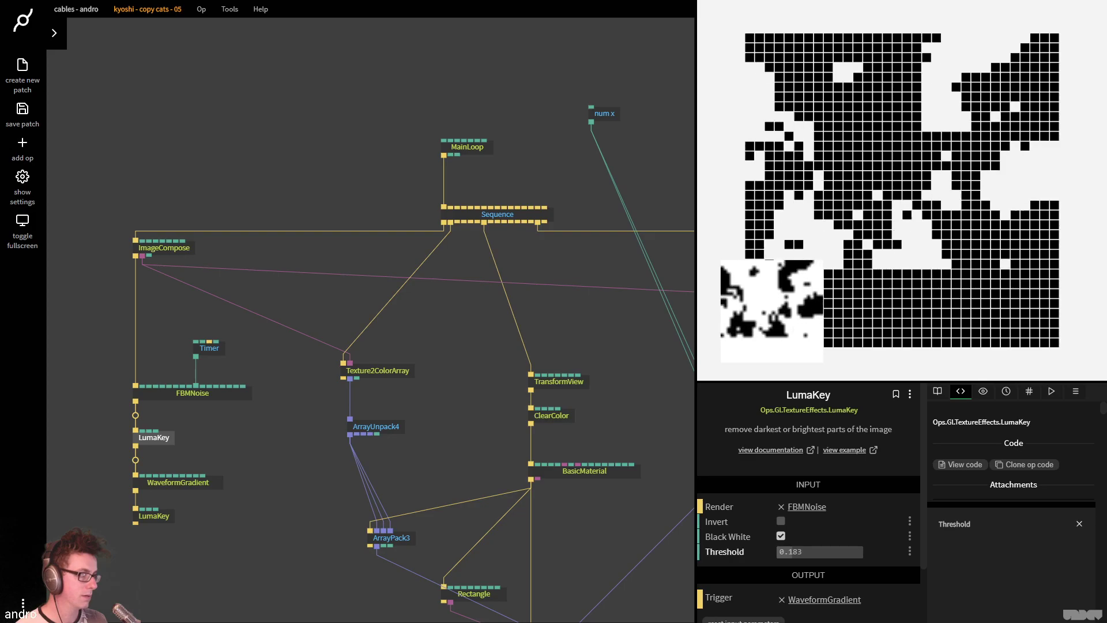
key(F11)
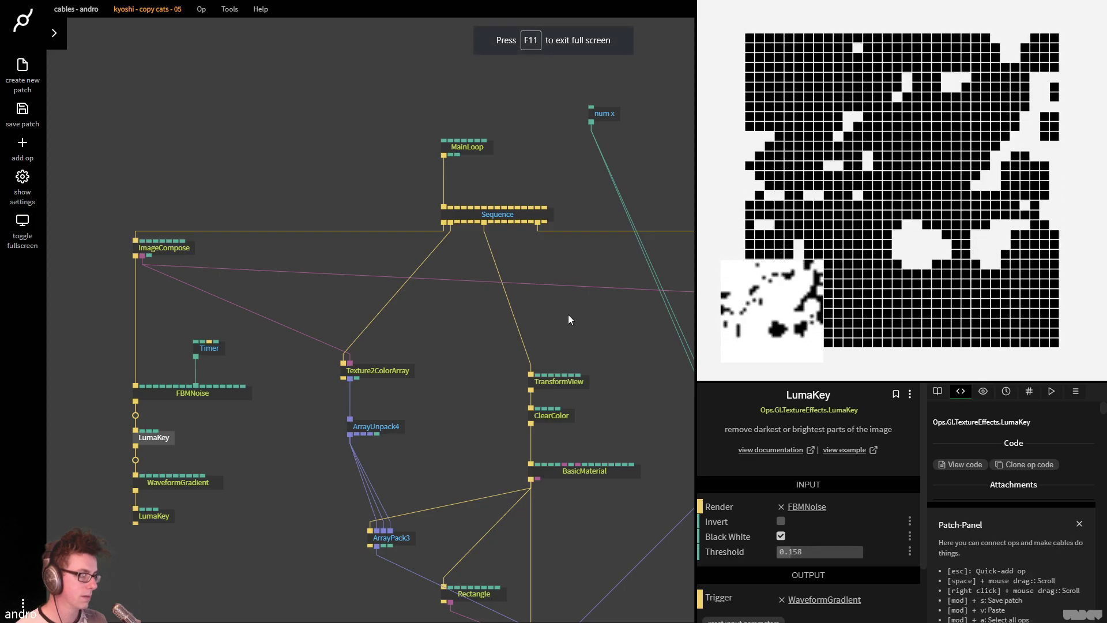
scroll(212, 505, down, 2)
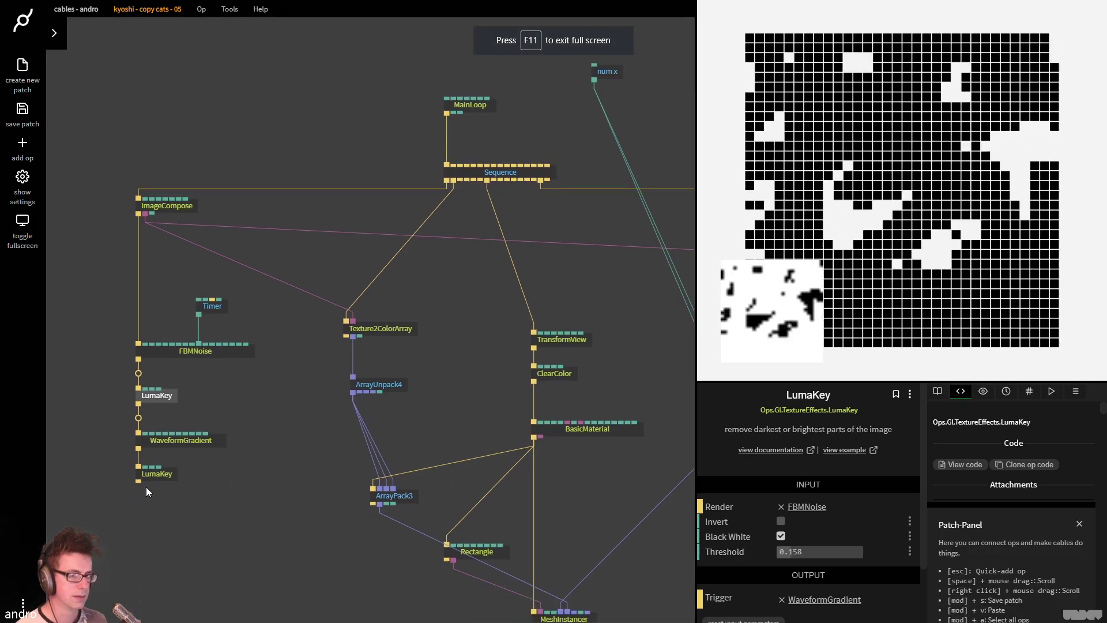
Add a Blur op after the last LumaKey in the texture chain and set its amount to 1
click(180, 356)
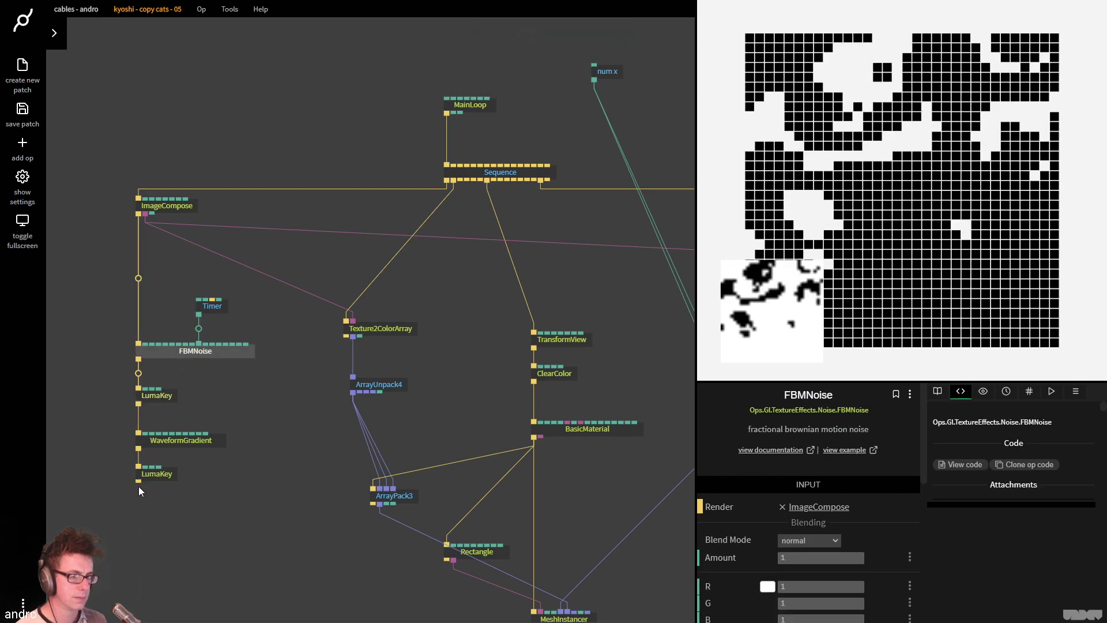
drag(137, 478, 139, 513)
text(blur)
key(Return)
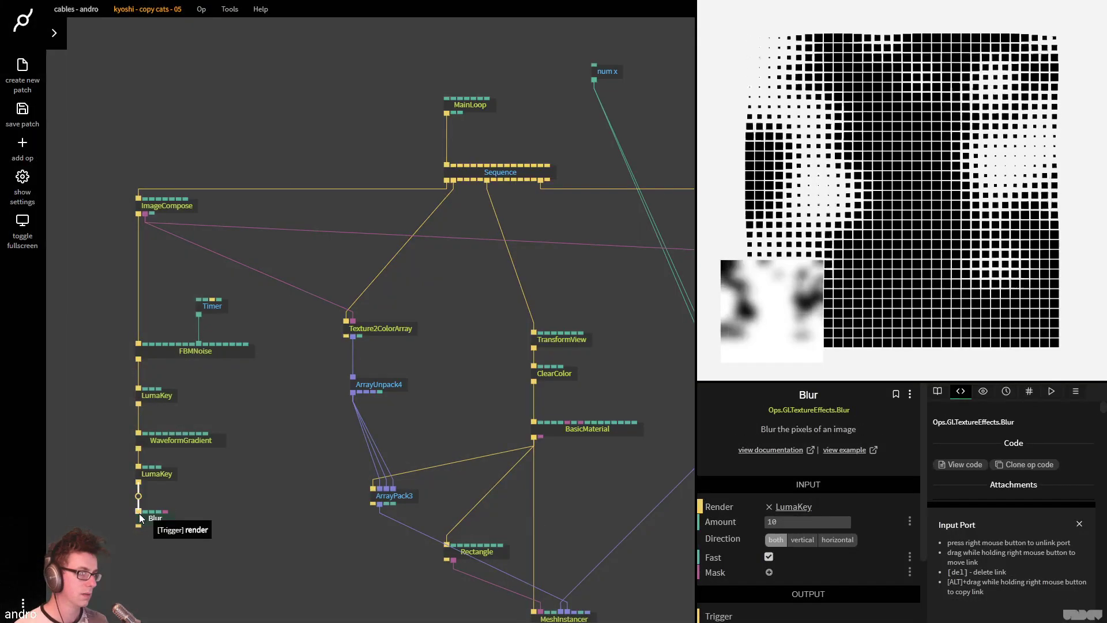
click(784, 524)
text(1)
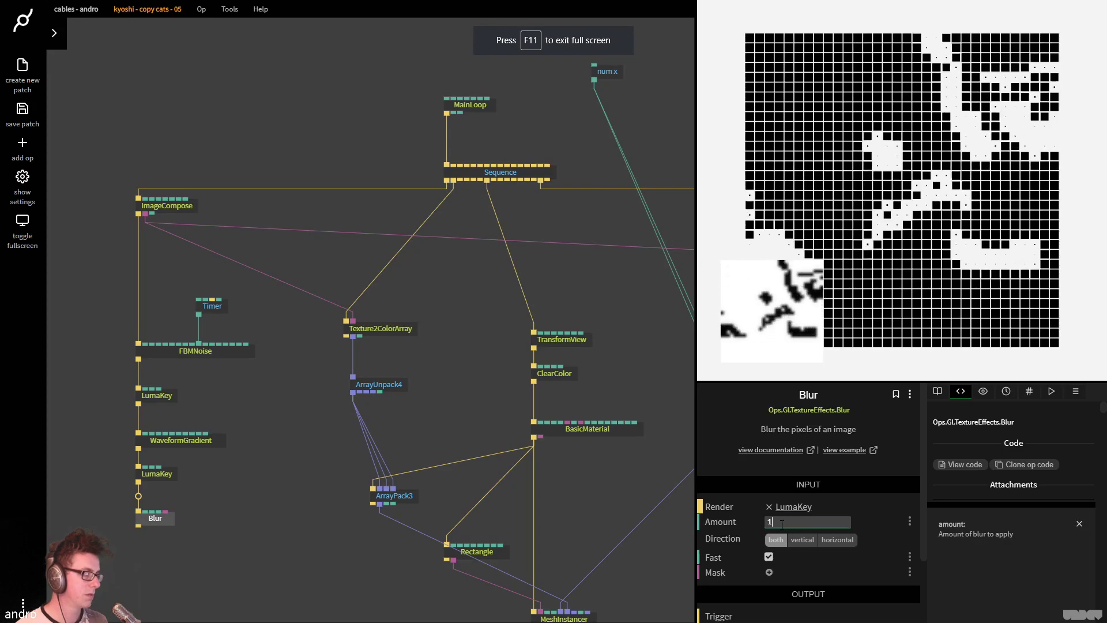
click(251, 507)
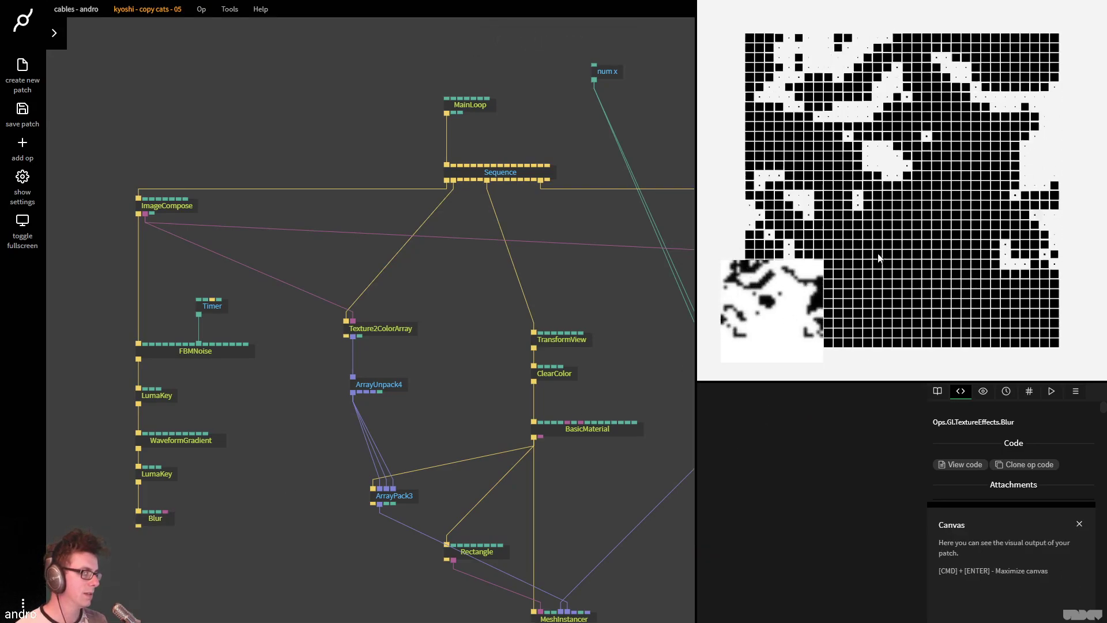
Unlink the Blur op from the last LumaKey, park it below the chain, and shift ArrayPack3 slightly
scroll(375, 510, right, 1)
drag(379, 498, 372, 487)
drag(150, 518, 122, 528)
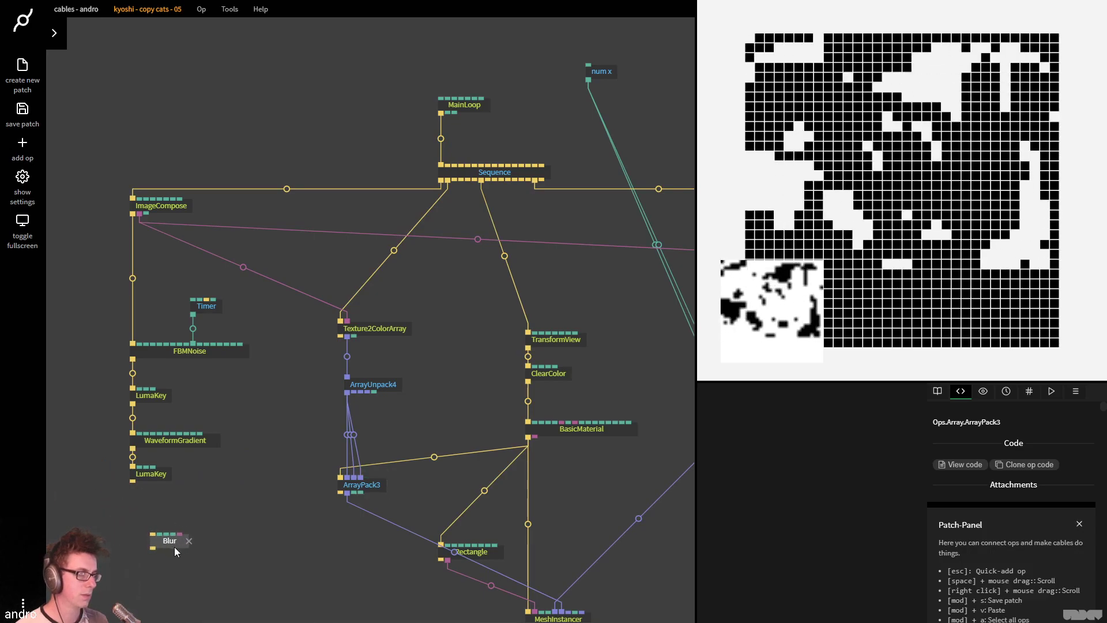
click(174, 551)
click(282, 121)
Compare the patch's rendered tiles with the tile animation in the reference tweet
key(ctrl+Tab)
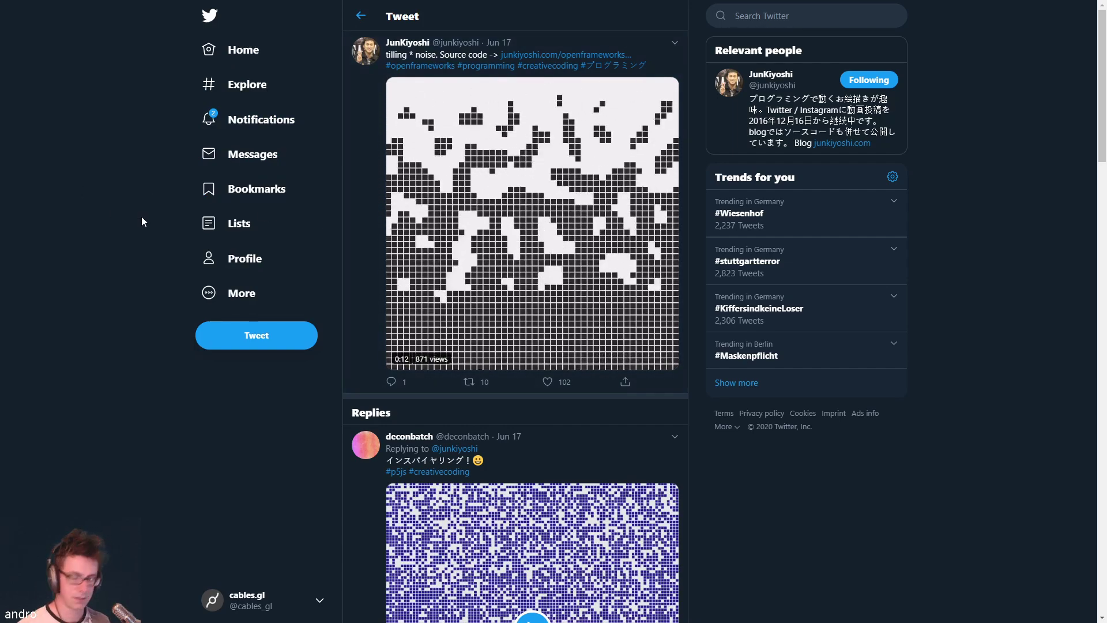
key(alt+Tab)
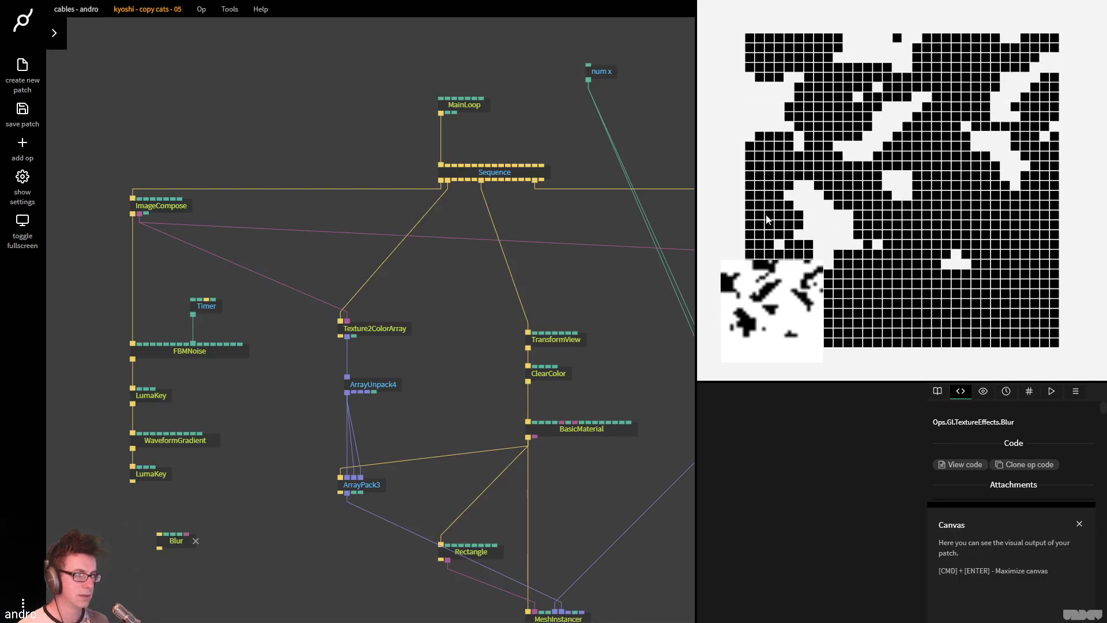
key(alt+Tab)
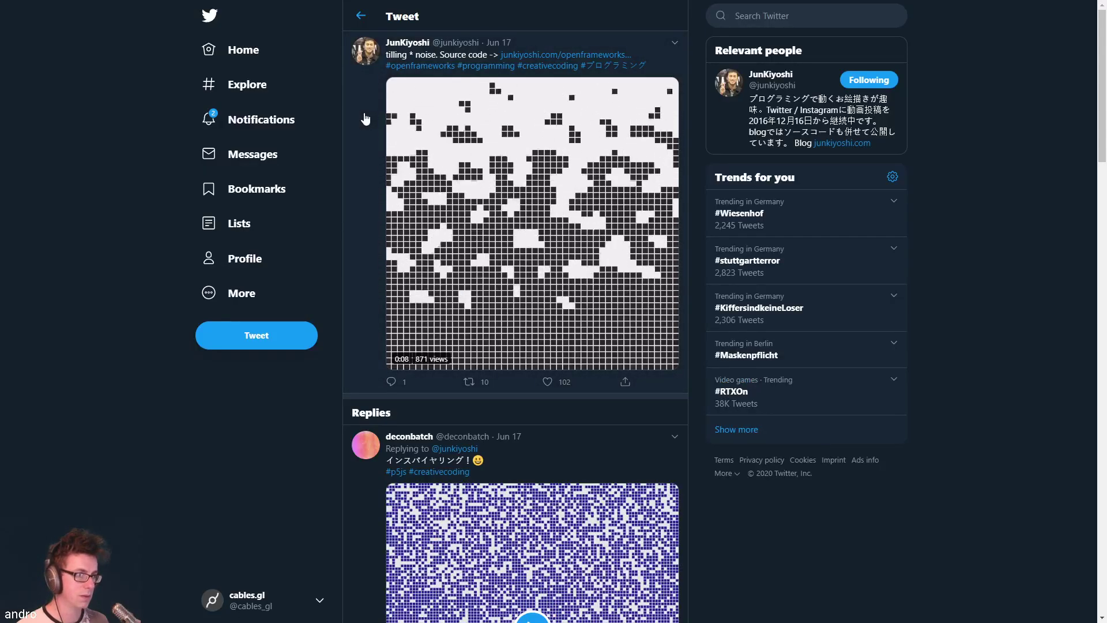
key(alt+Tab)
Connect the result of the num x op to both the width and height inputs of ImageCompose
scroll(365, 250, up, 5)
drag(378, 281, 418, 317)
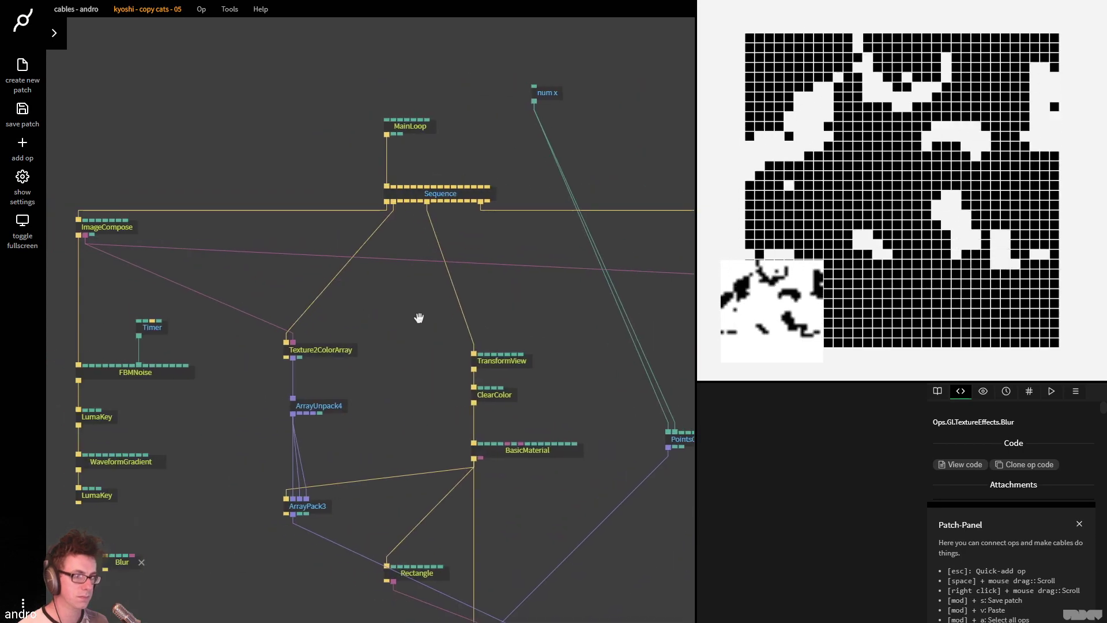
click(127, 229)
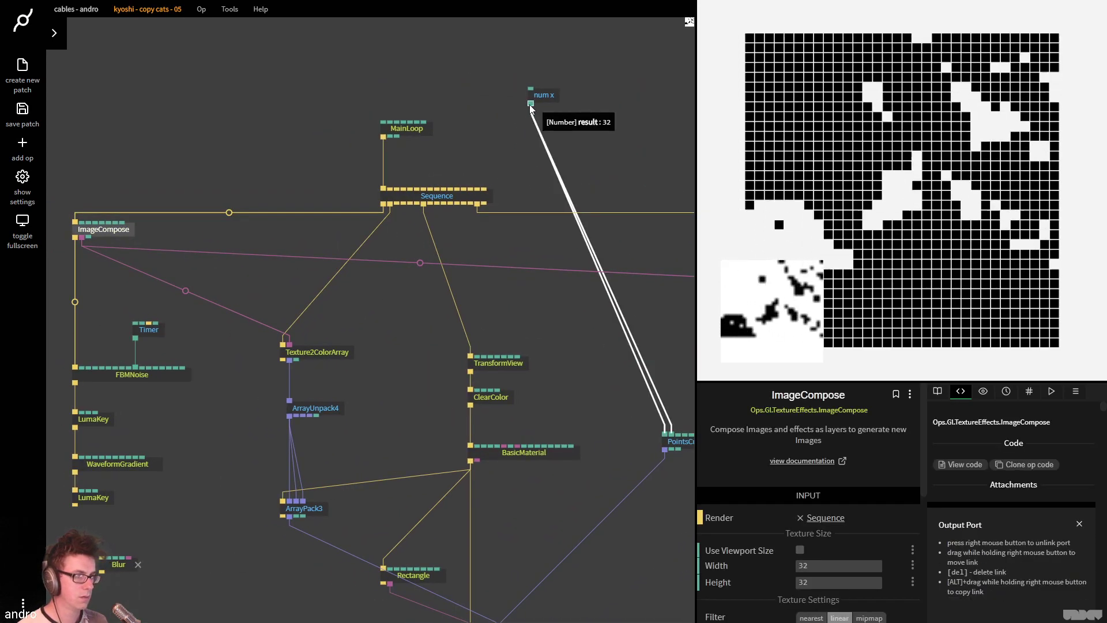
drag(529, 104, 122, 228)
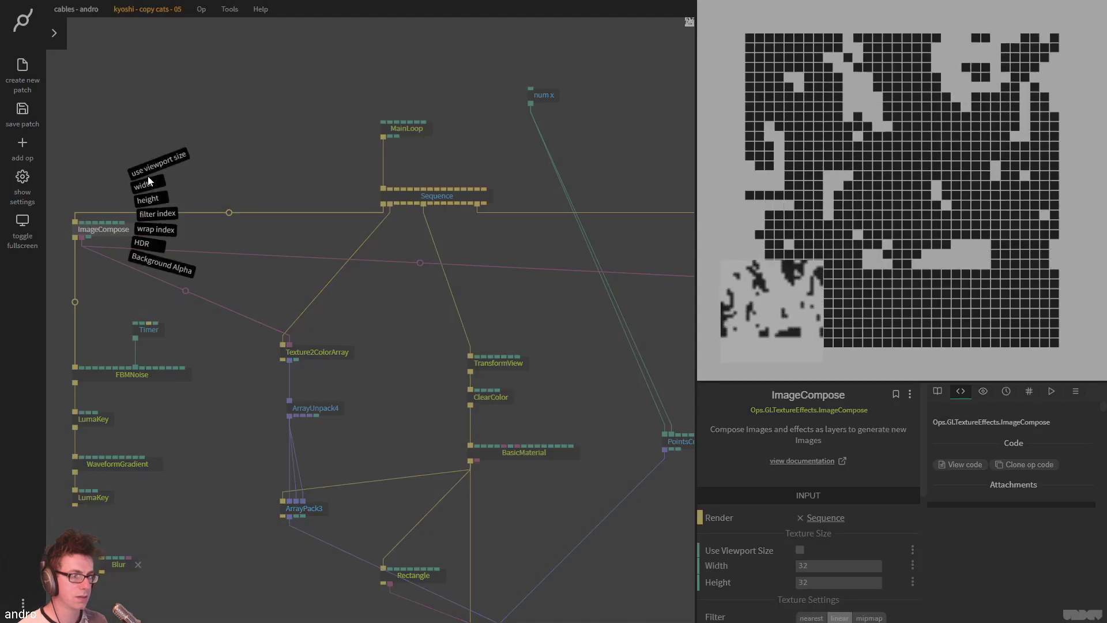
click(148, 186)
drag(529, 104, 111, 225)
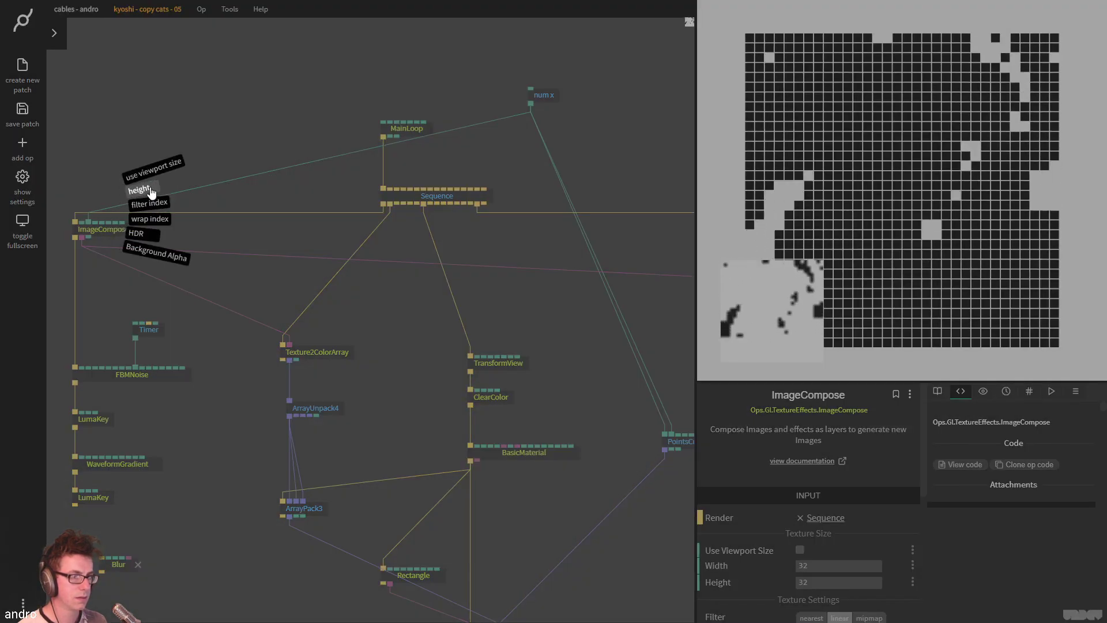
click(150, 187)
Set the value of the num x op to 48
click(544, 97)
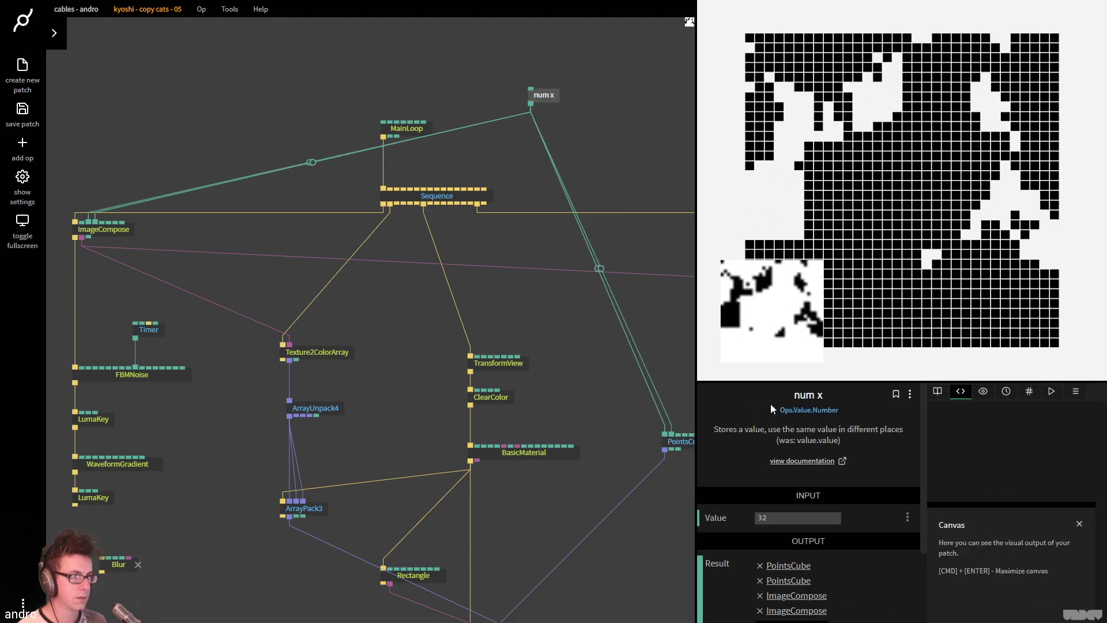
key(F11)
text(48)
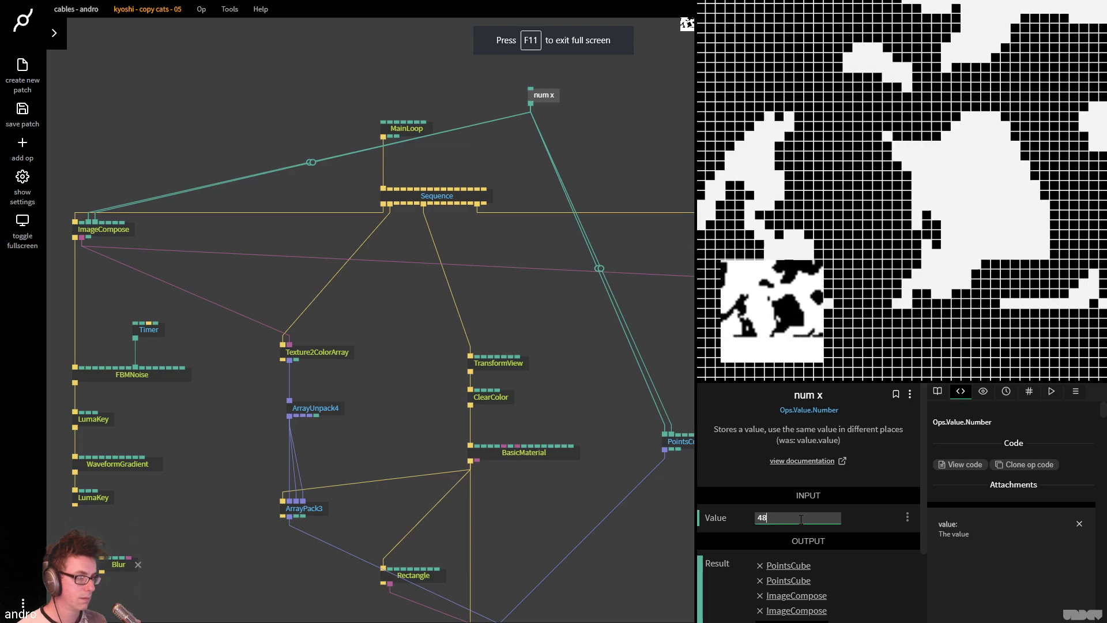
Set the PosZ of TransformView to -43.13 so that the whole tile grid fits the canvas
drag(521, 314, 501, 294)
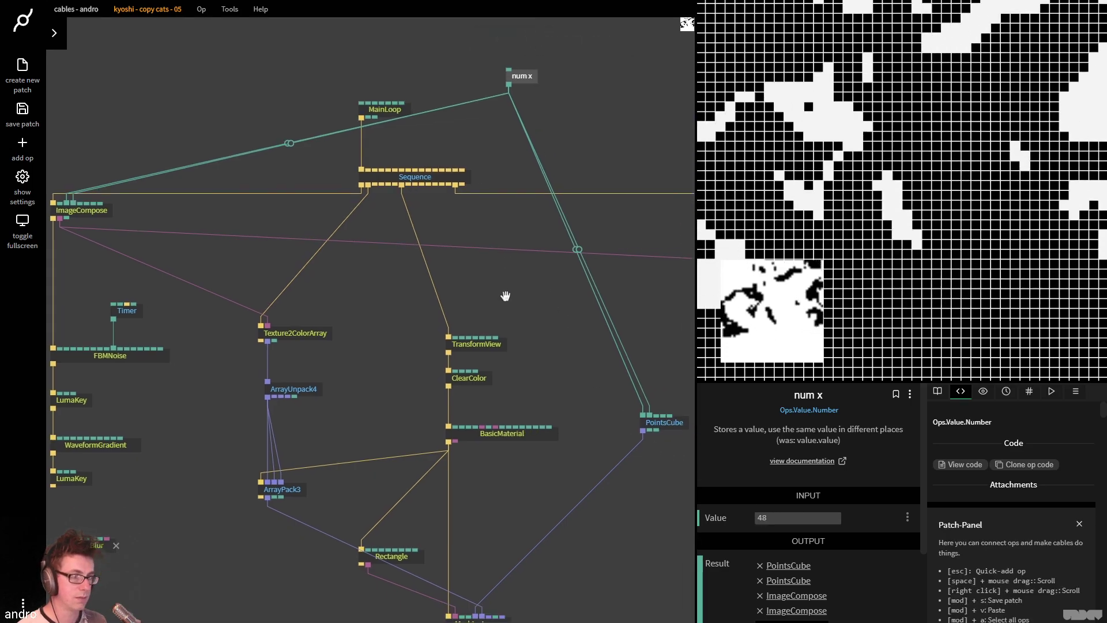
click(493, 345)
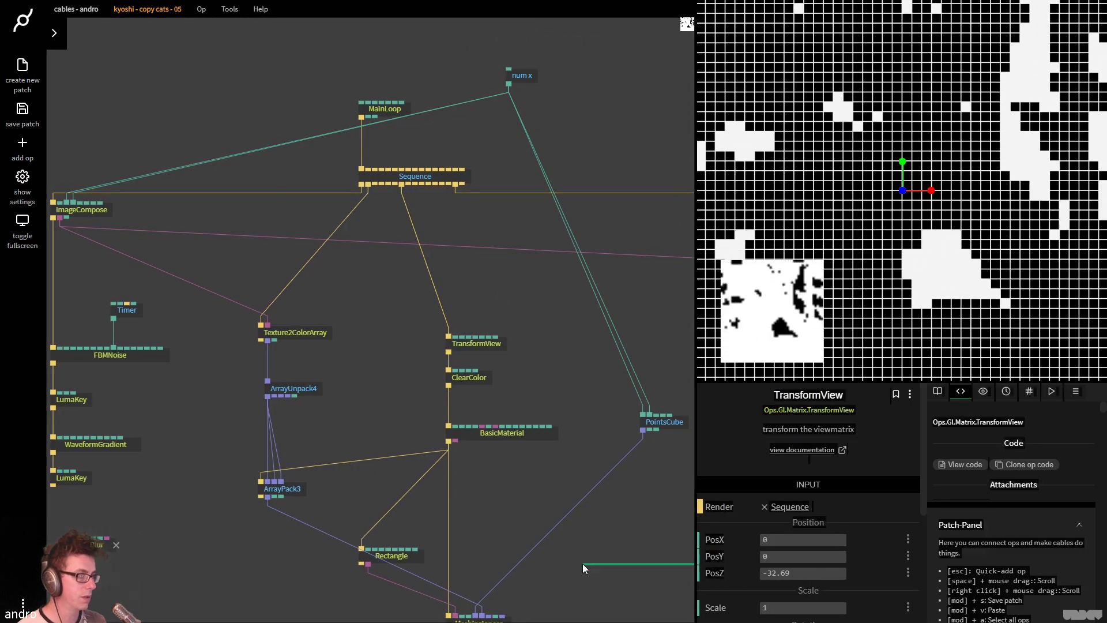
drag(775, 571, 726, 570)
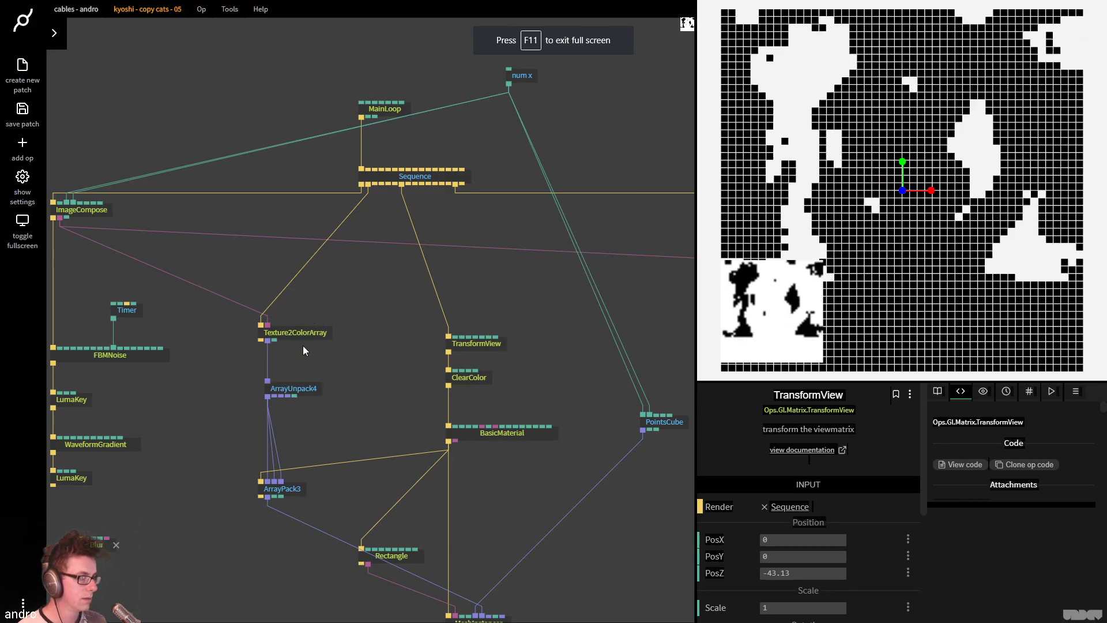
Add a Multiply op driven by the Timer above FBMNoise
drag(227, 393, 313, 368)
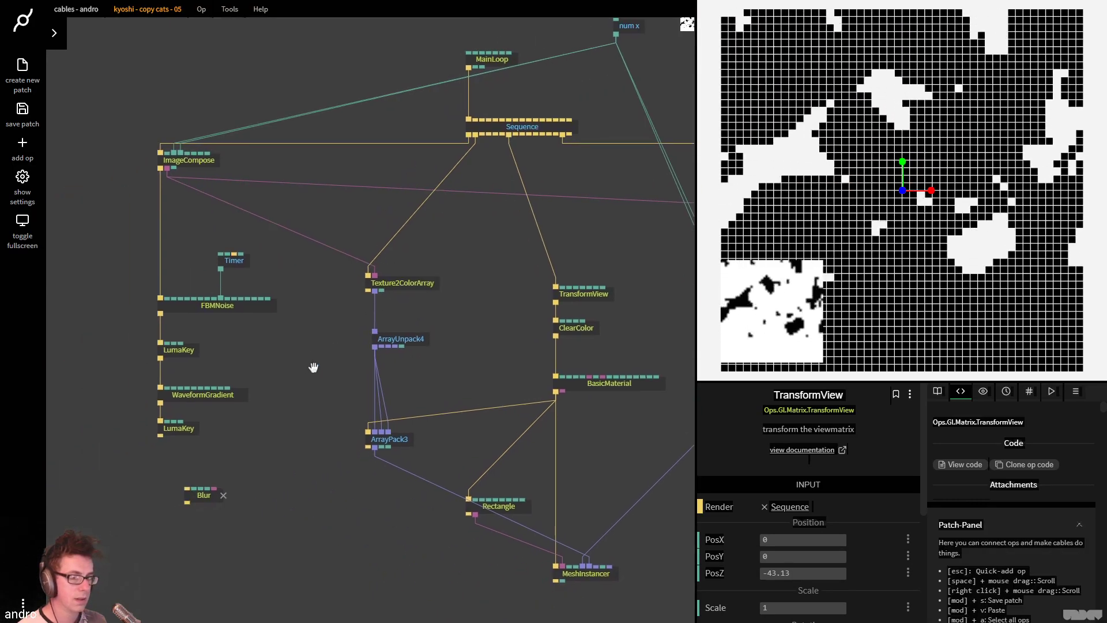
click(205, 305)
drag(223, 265, 312, 279)
text(mult)
key(Return)
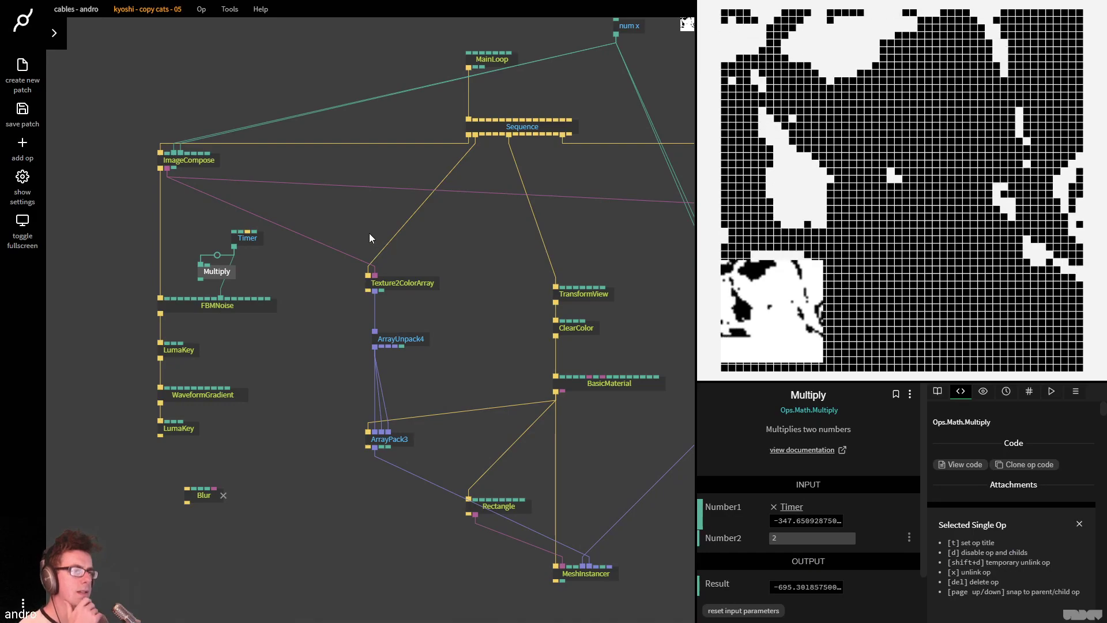
Connect the Multiply op's result to the anim input of FBMNoise
click(220, 308)
scroll(763, 562, down, 5)
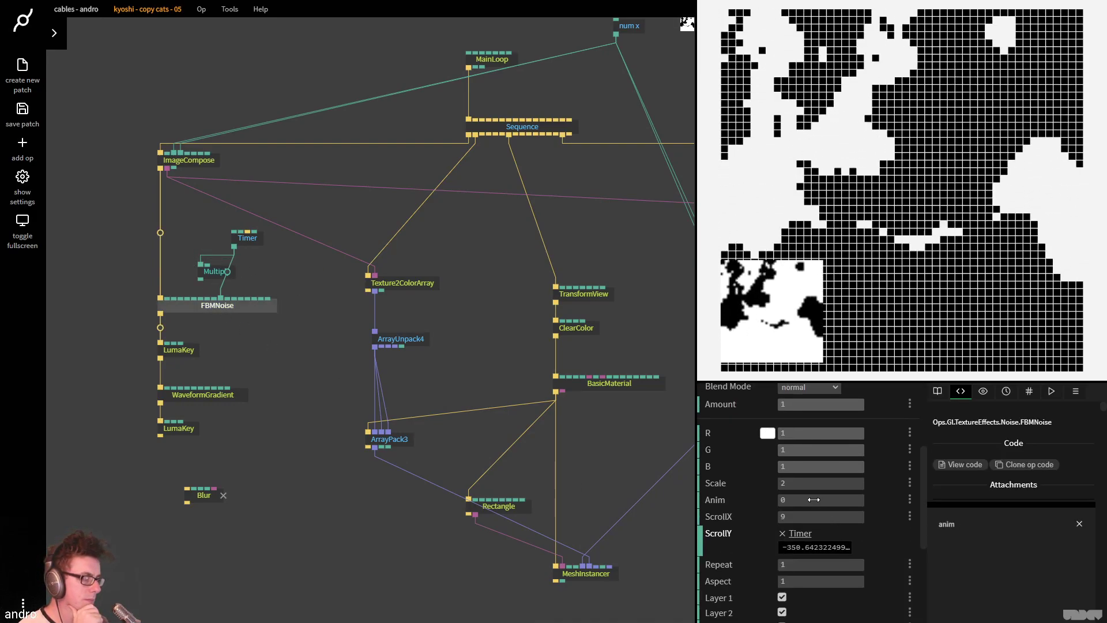
drag(210, 268, 204, 307)
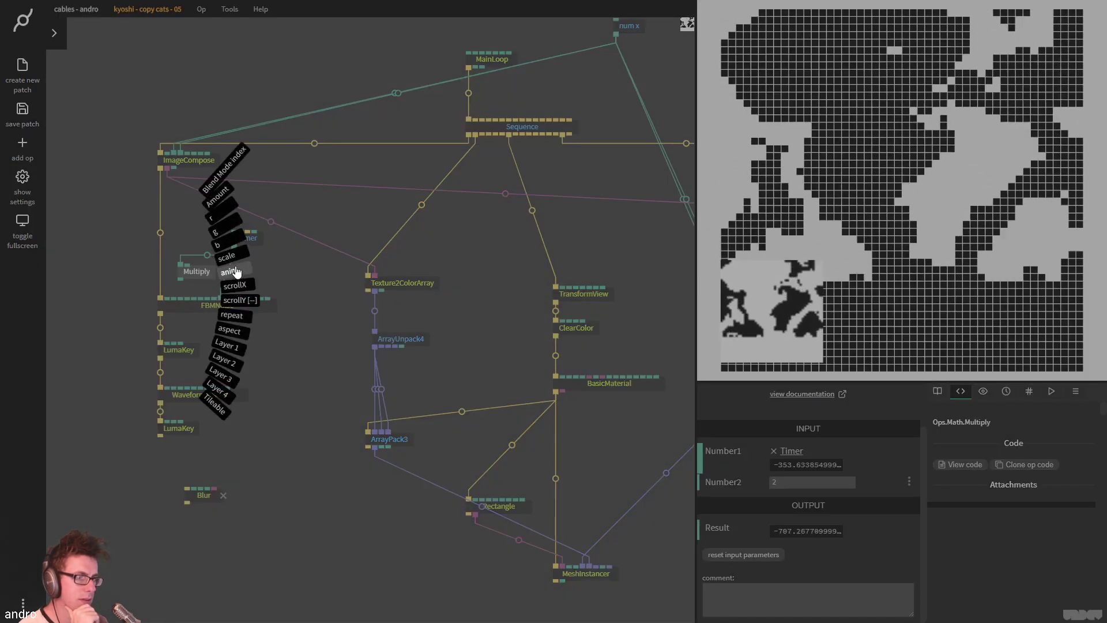
drag(235, 270, 235, 271)
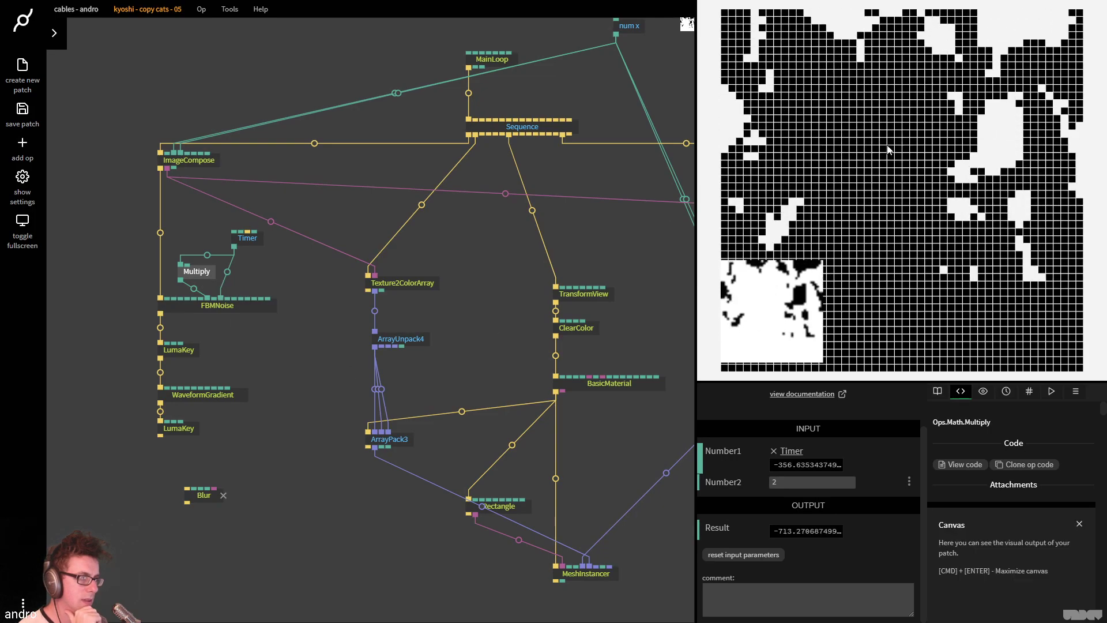
Set Number2 of the Multiply op feeding the noise animation to 0.93
click(198, 274)
mouse_move(813, 483)
mouse_down()
mouse_move(740, 483)
mouse_move(807, 482)
mouse_move(813, 492)
mouse_up()
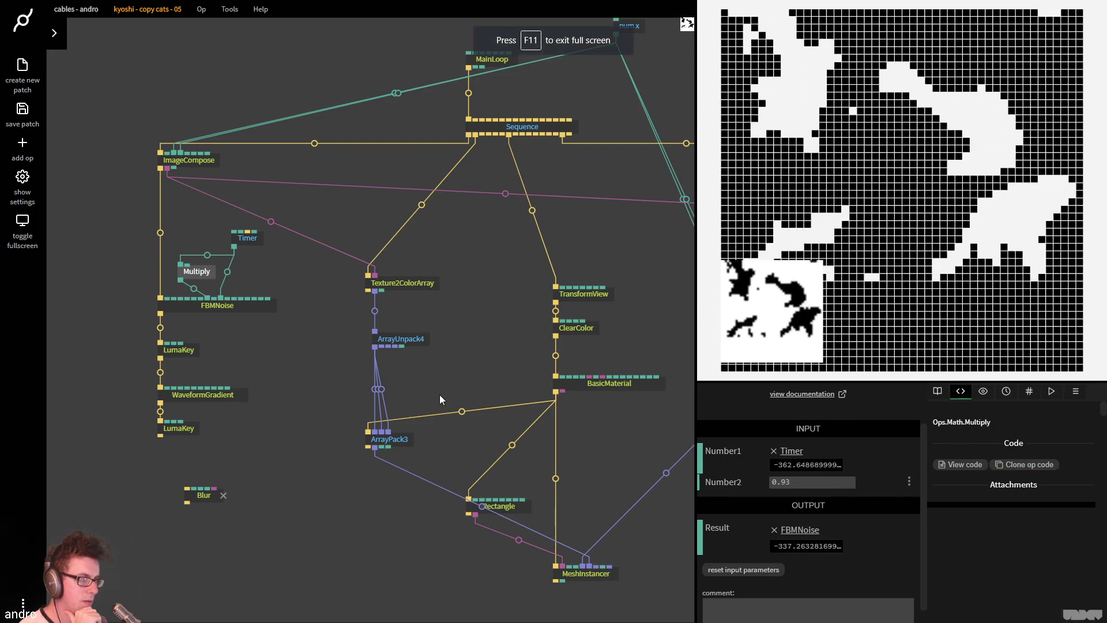
Try larger Scale values on FBMNoise, entering 3 and then 4
click(224, 302)
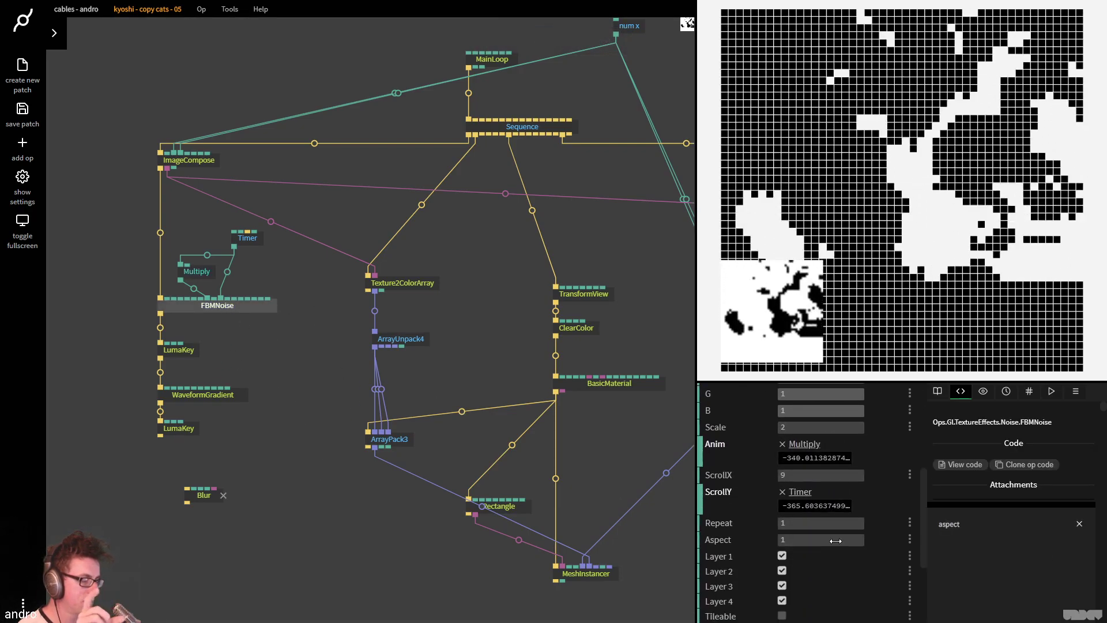
scroll(836, 541, up, 2)
click(818, 503)
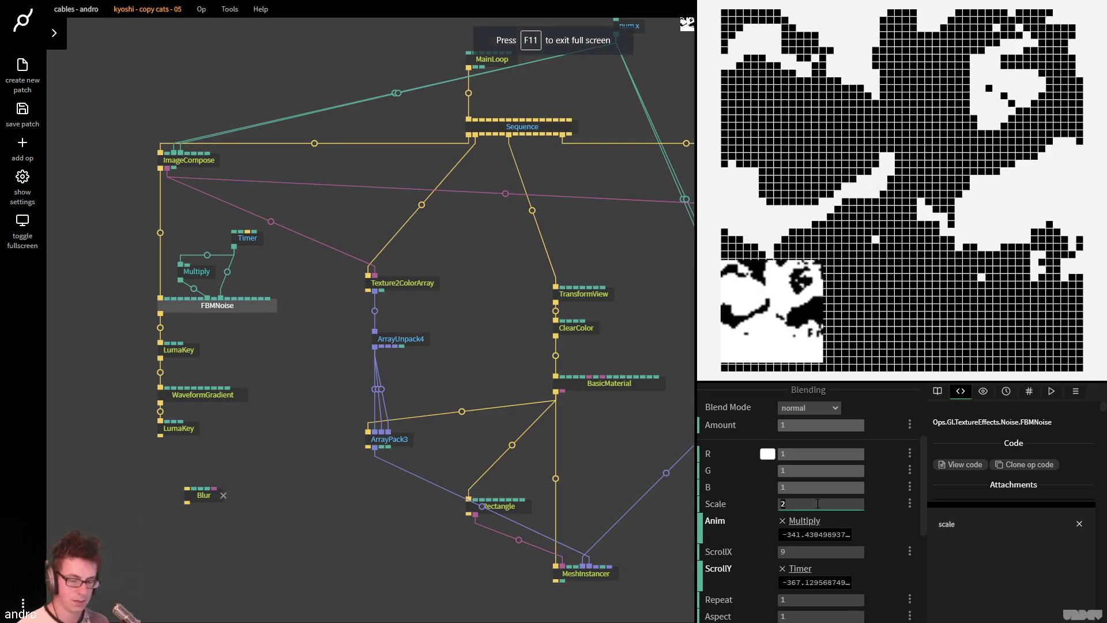
key(BackSpace)
text(3)
key(BackSpace)
text(4)
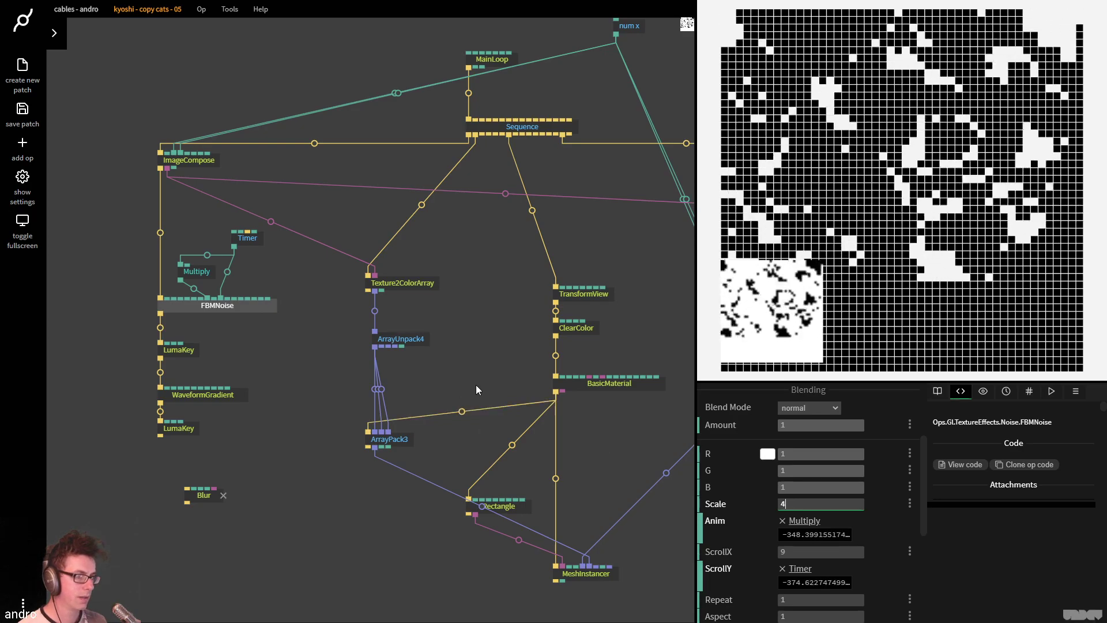
Insert an ArrayClamp op between ArrayUnpack4's first array output and the three inputs of ArrayPack3
drag(476, 385, 451, 358)
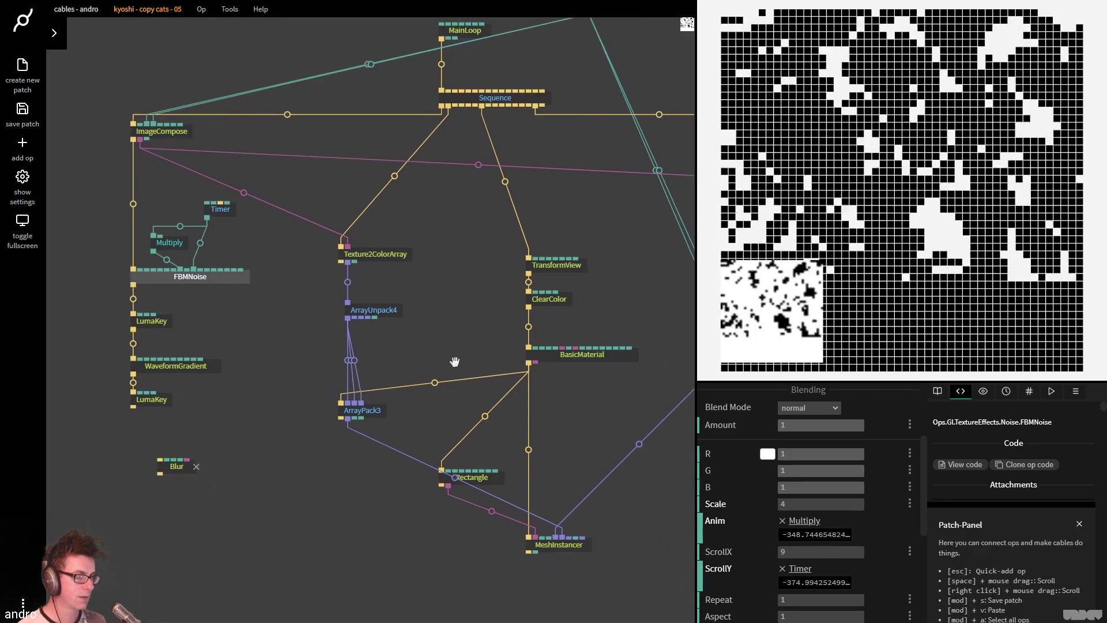
click(566, 543)
click(369, 312)
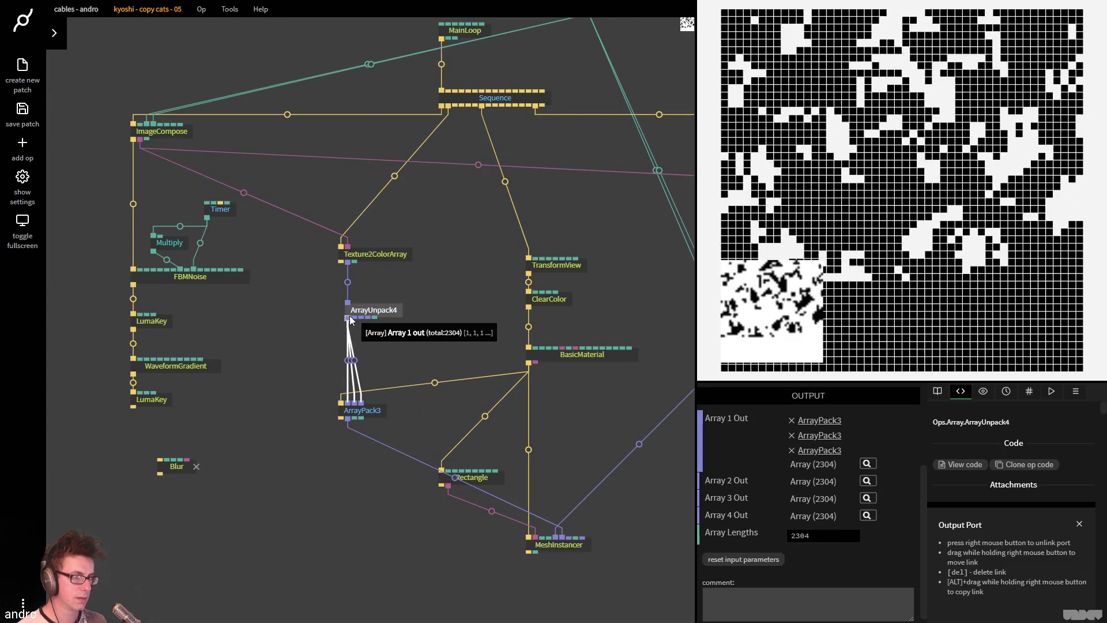
drag(346, 324, 378, 346)
text(a)
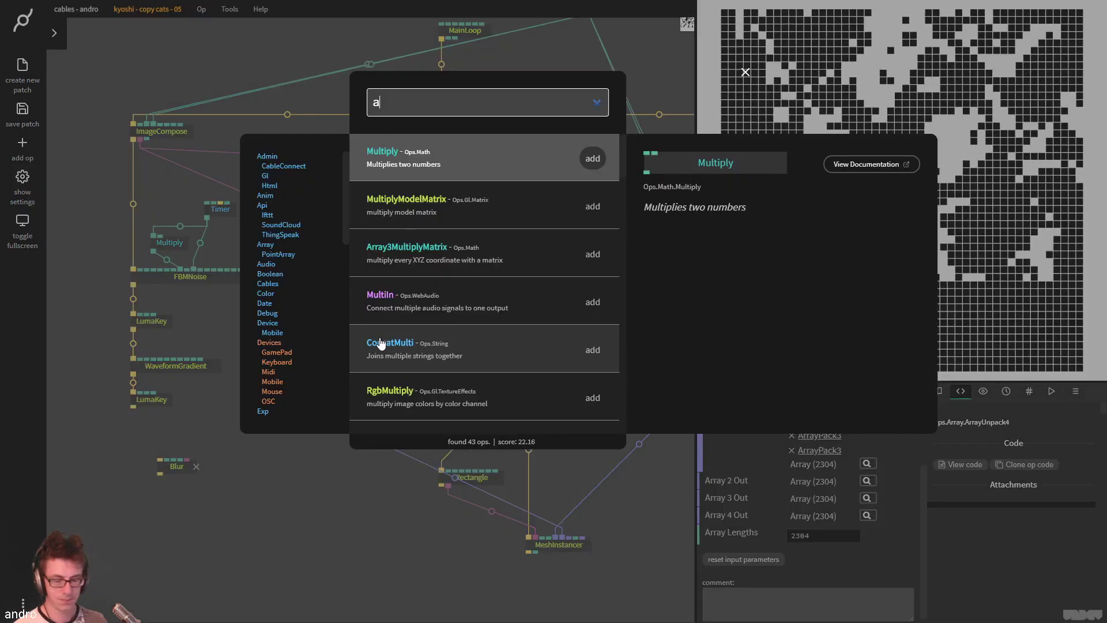
text(rraycl)
key(Return)
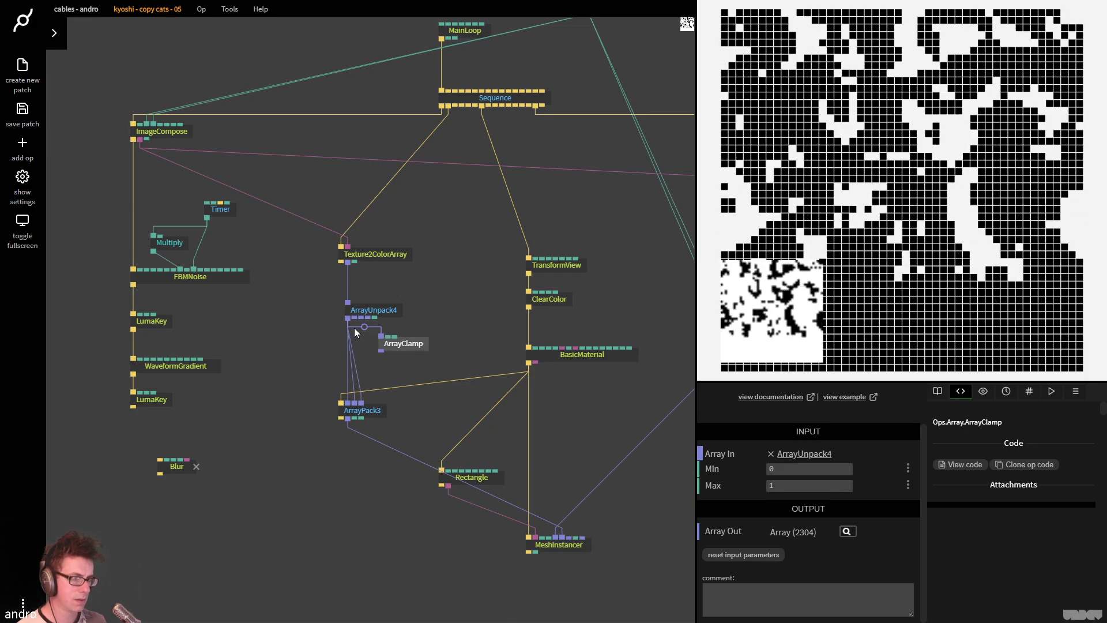
click(363, 327)
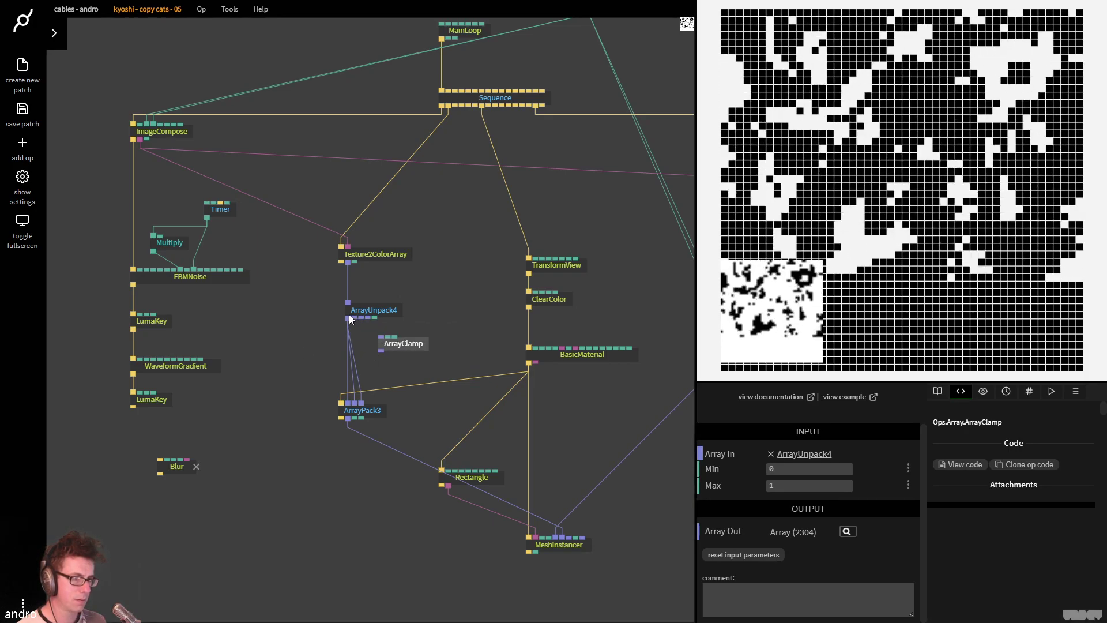
drag(346, 317, 354, 350)
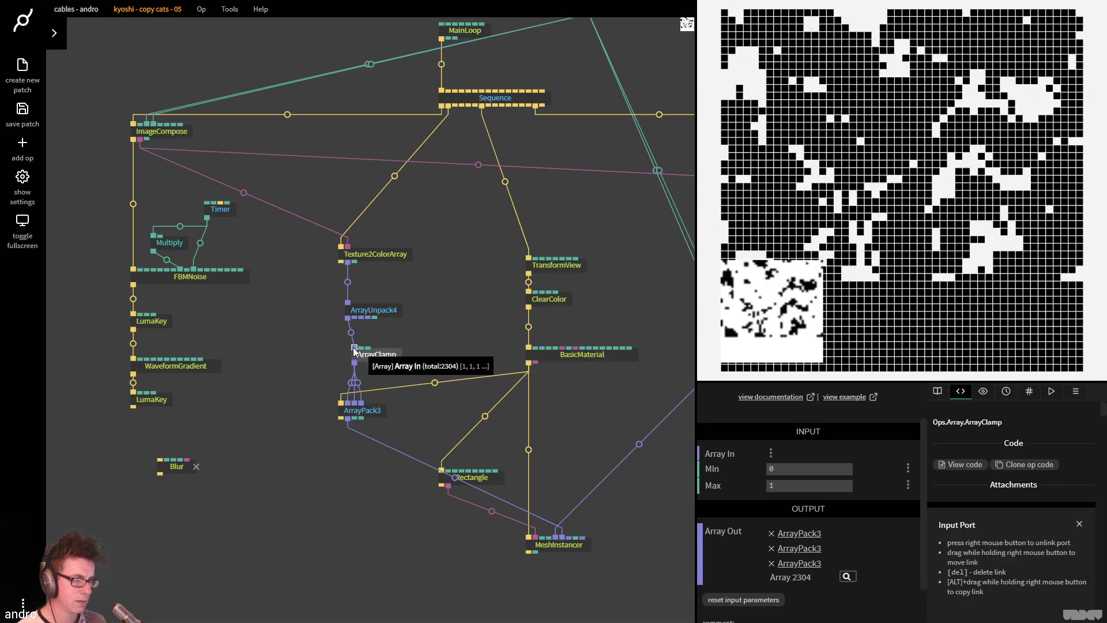
click(388, 355)
click(280, 337)
Compare the animation with the reference tweet and set the Timer's Speed to -1
click(219, 208)
drag(837, 535, 853, 535)
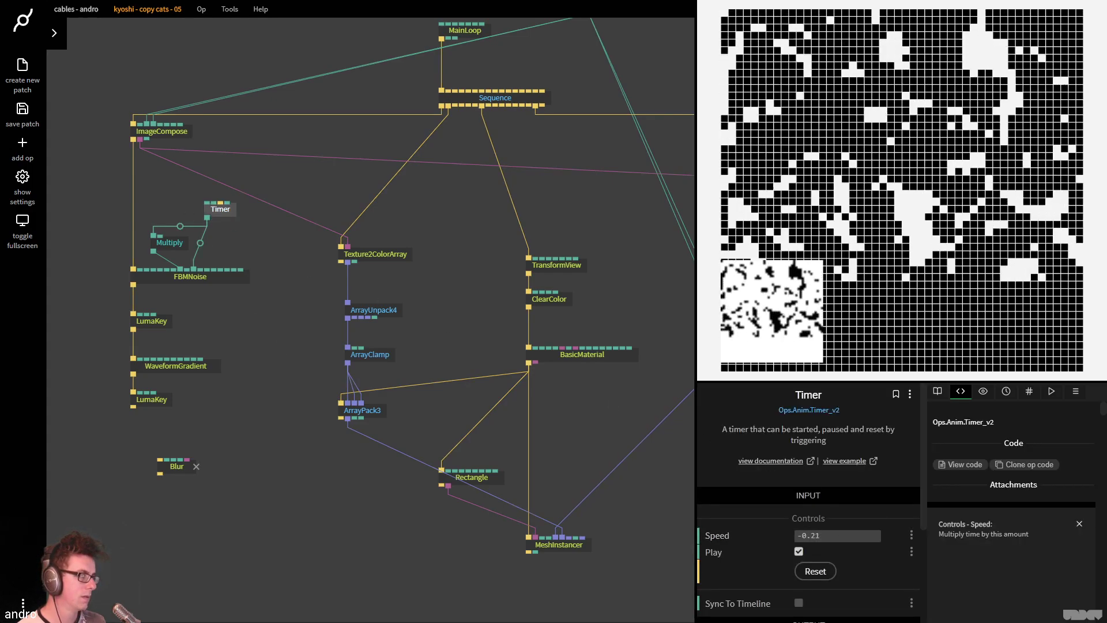
key(F11)
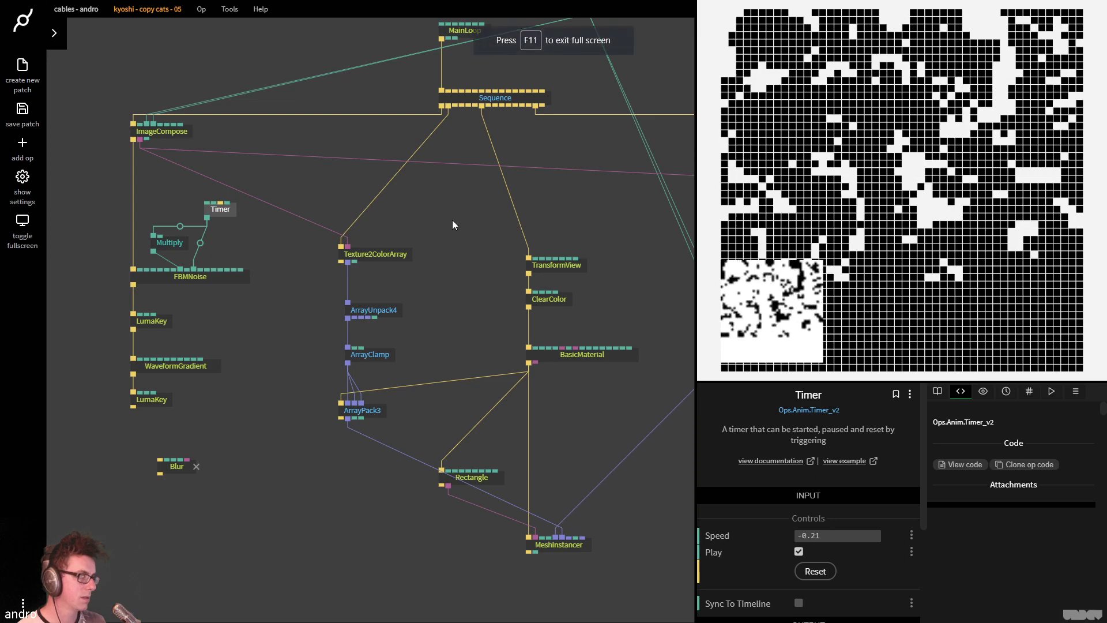
click(320, 164)
key(ctrl+Tab)
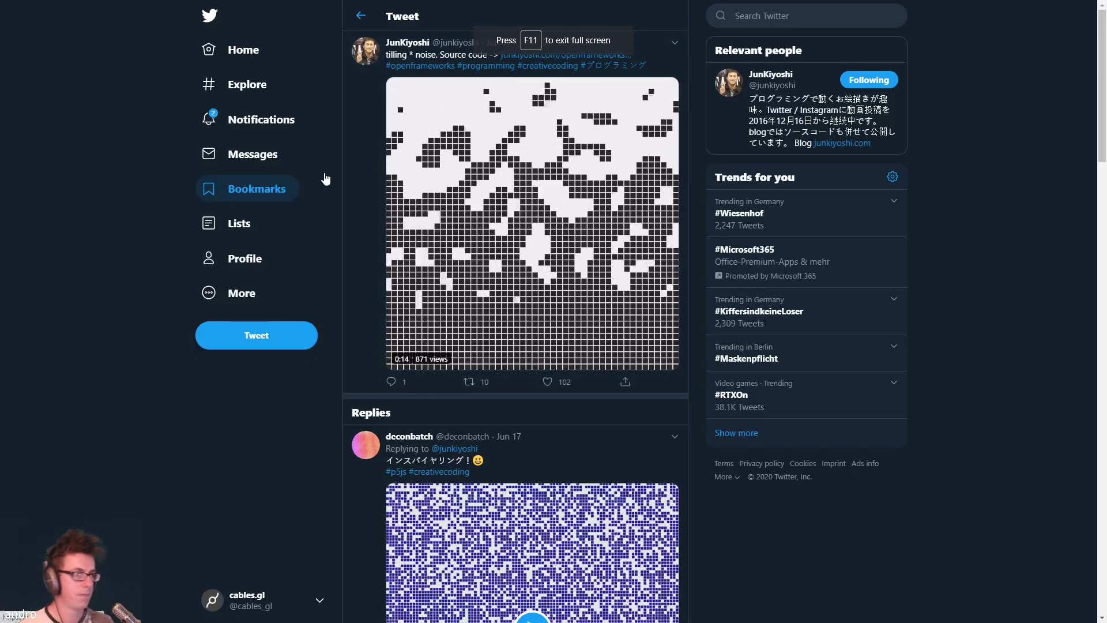
key(ctrl+Tab)
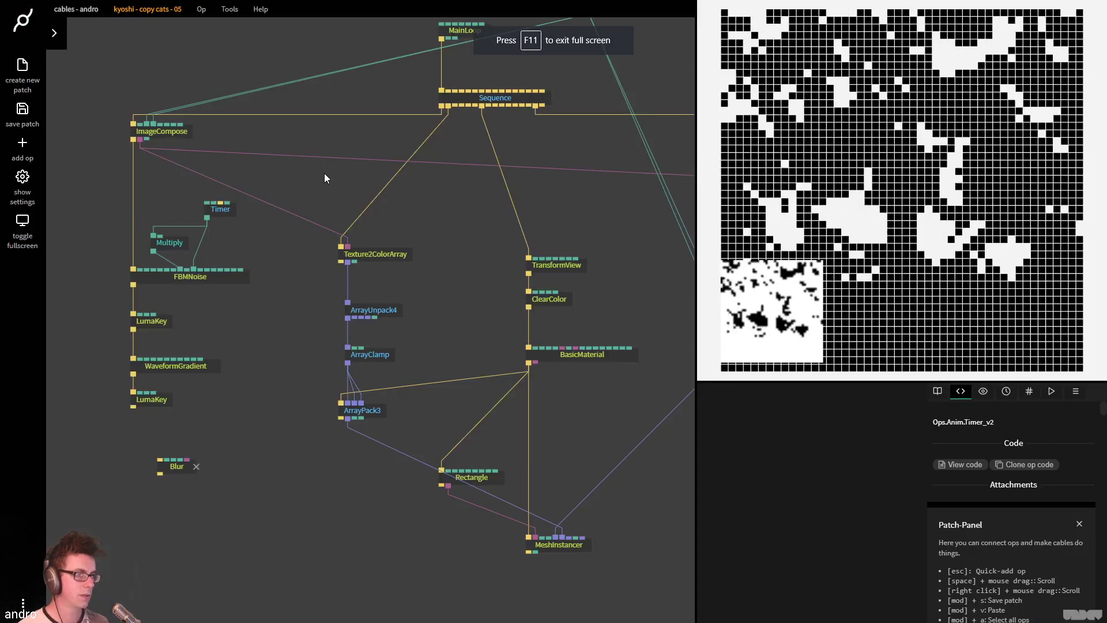
click(218, 207)
text(-1)
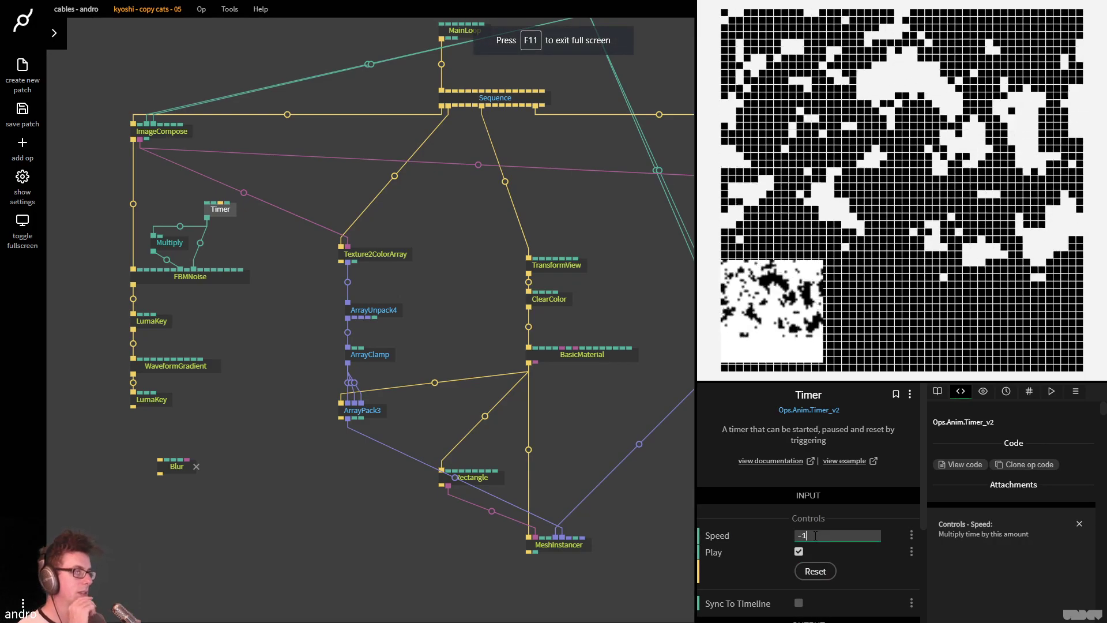
Set the texture filter of ImageCompose to nearest
click(160, 128)
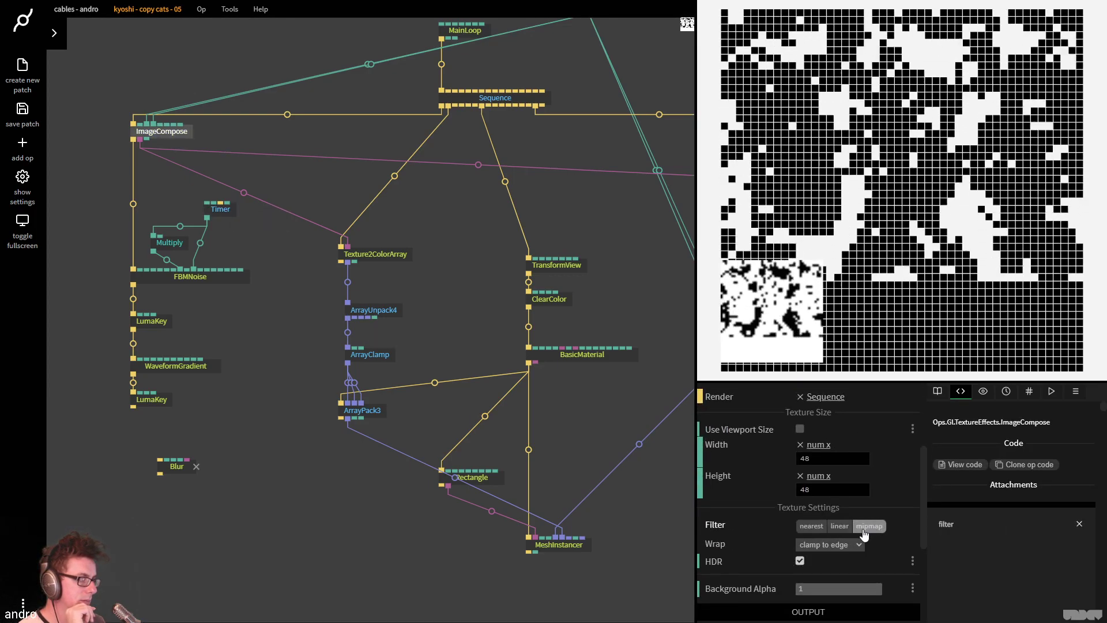
click(811, 532)
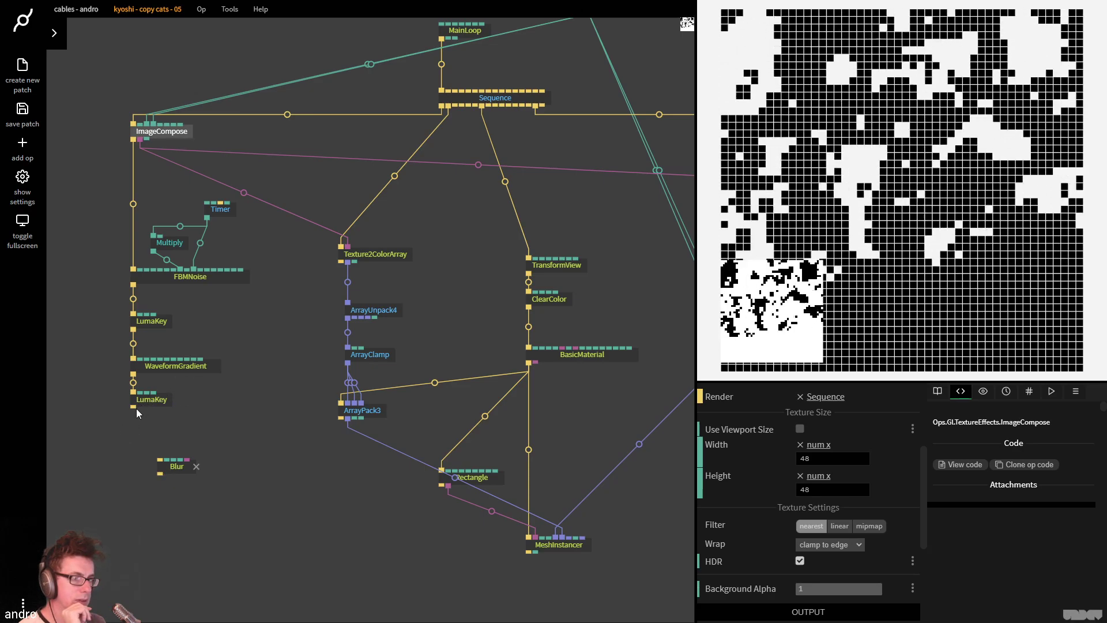
Try the unused Blur op after the last LumaKey with an Amount of 1
drag(134, 409, 160, 456)
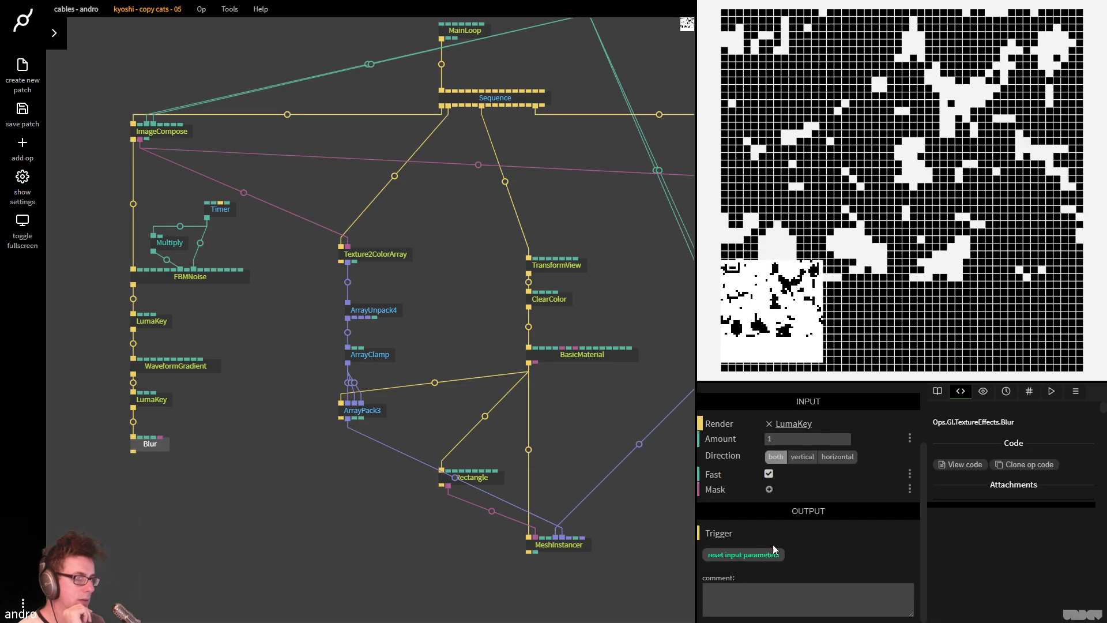
drag(807, 438, 833, 439)
text(1)
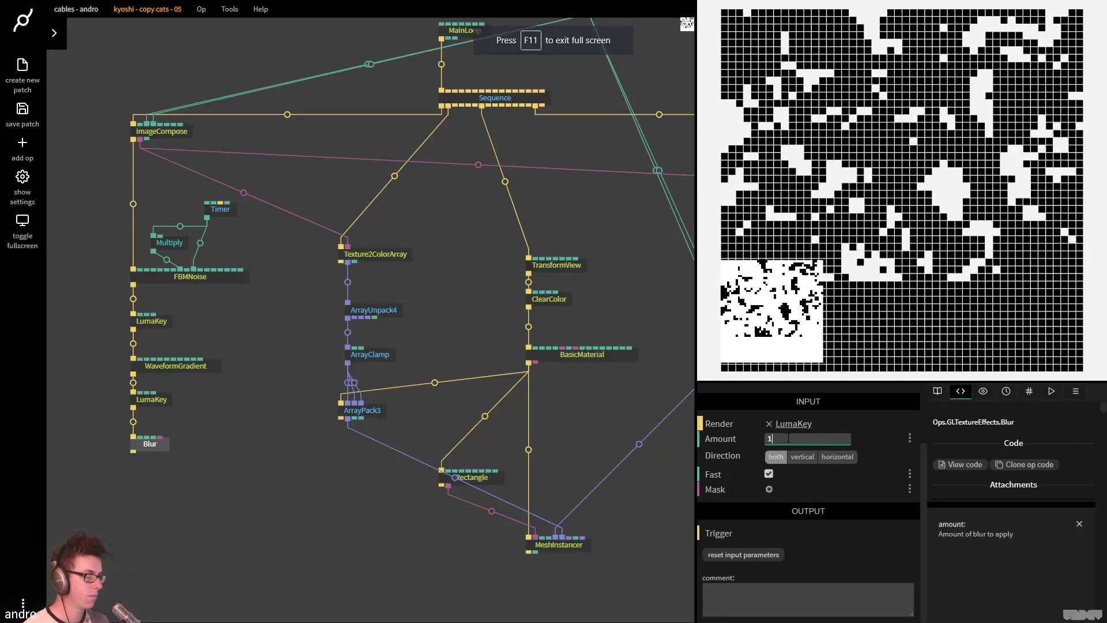
Delete the Blur op from the end of the texture effect chain
click(151, 448)
key(Delete)
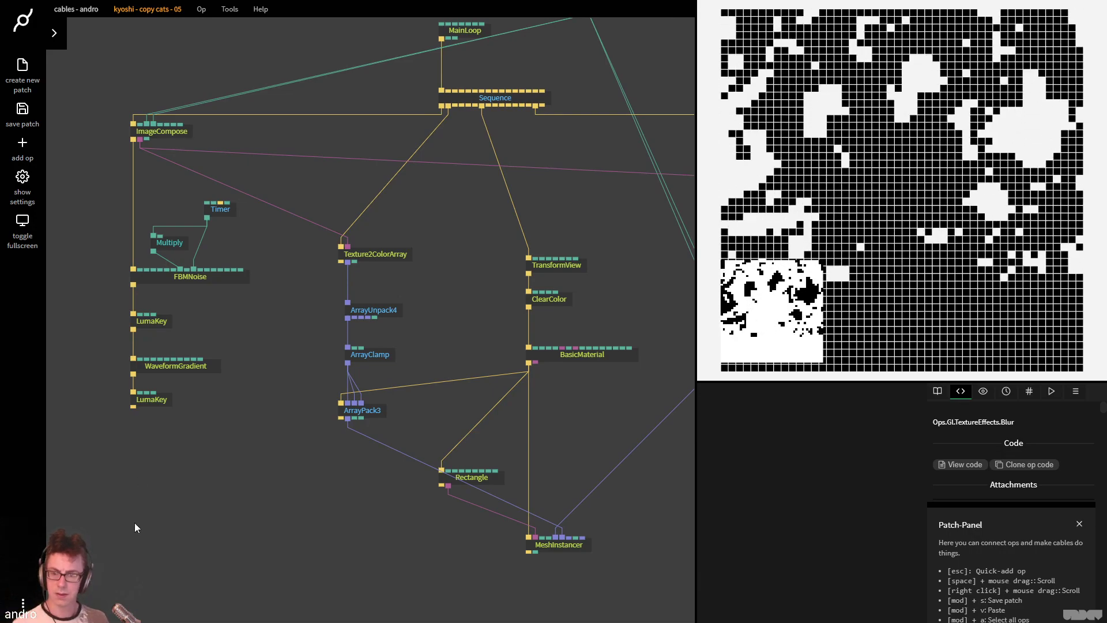
Try FBMNoise Scale values of 1, 3 and 2.5, and settle on 2
click(210, 280)
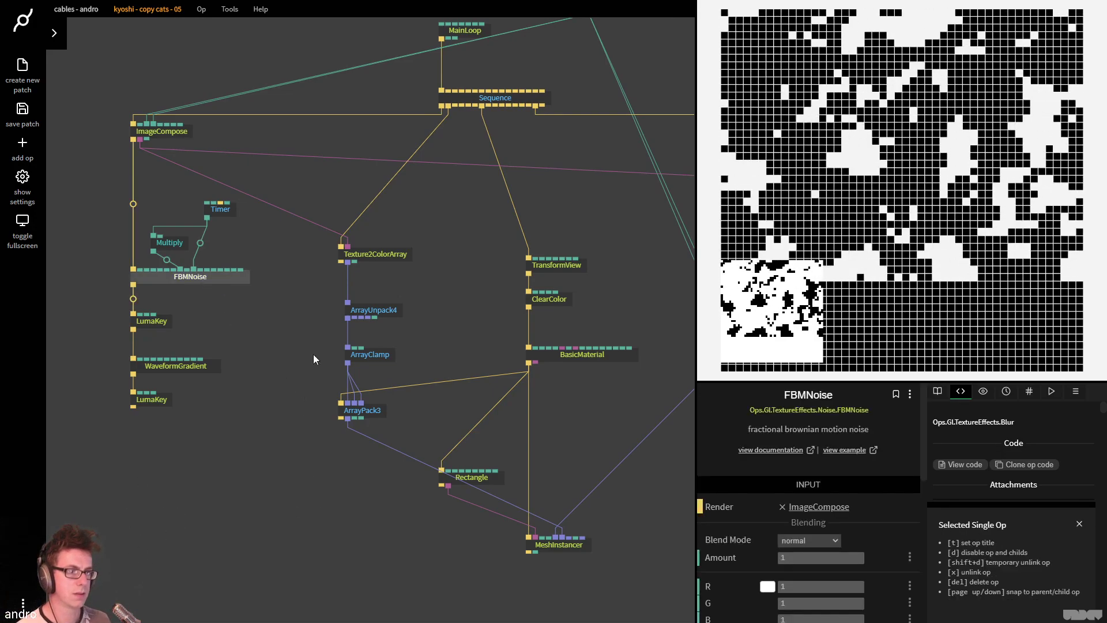
scroll(901, 526, down, 3)
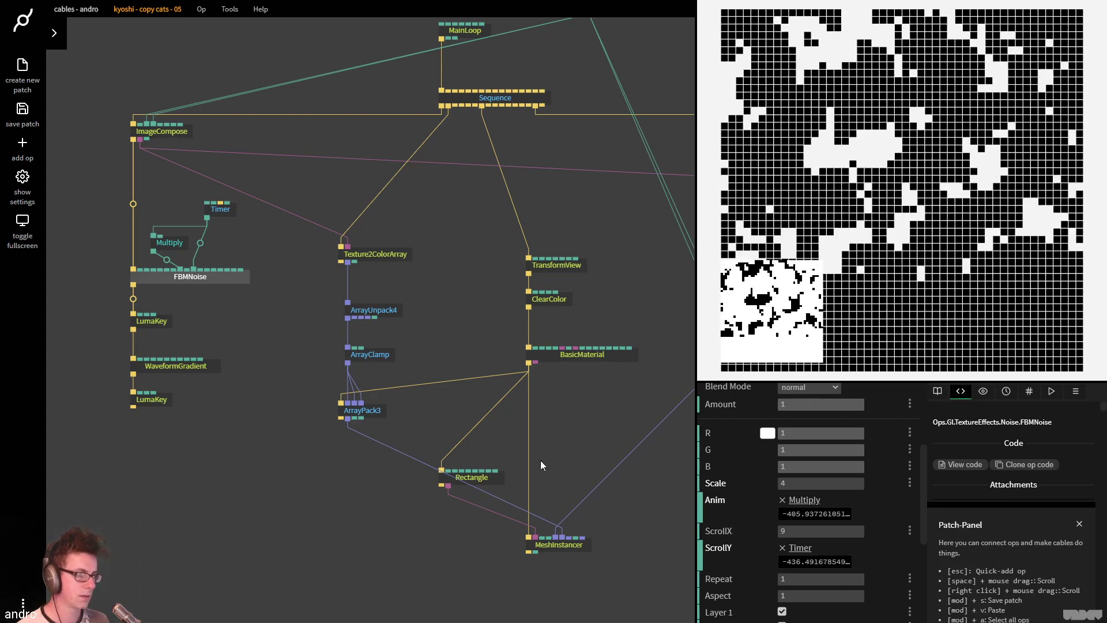
double_click(830, 483)
key(F11)
text(1)
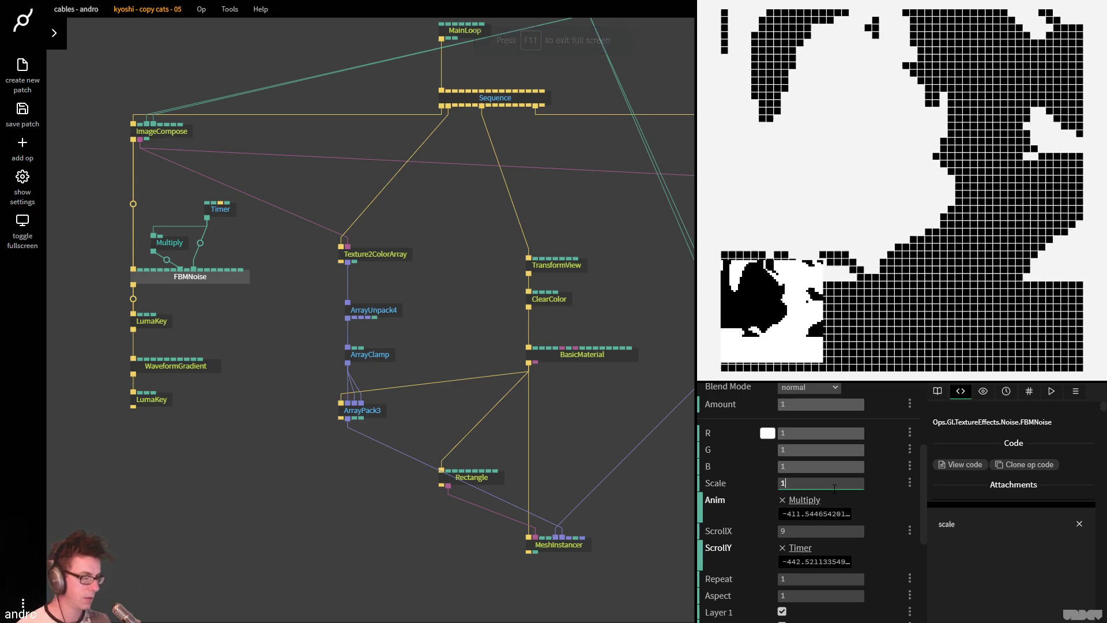
key(BackSpace)
text(2)
key(BackSpace)
text(3)
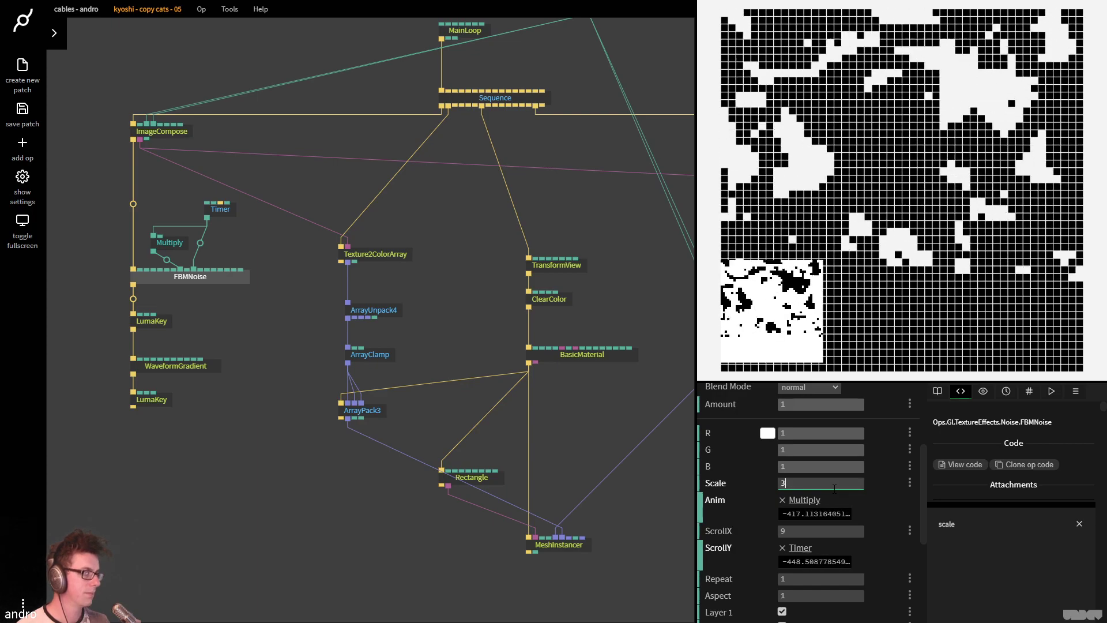
key(BackSpace)
text(2)
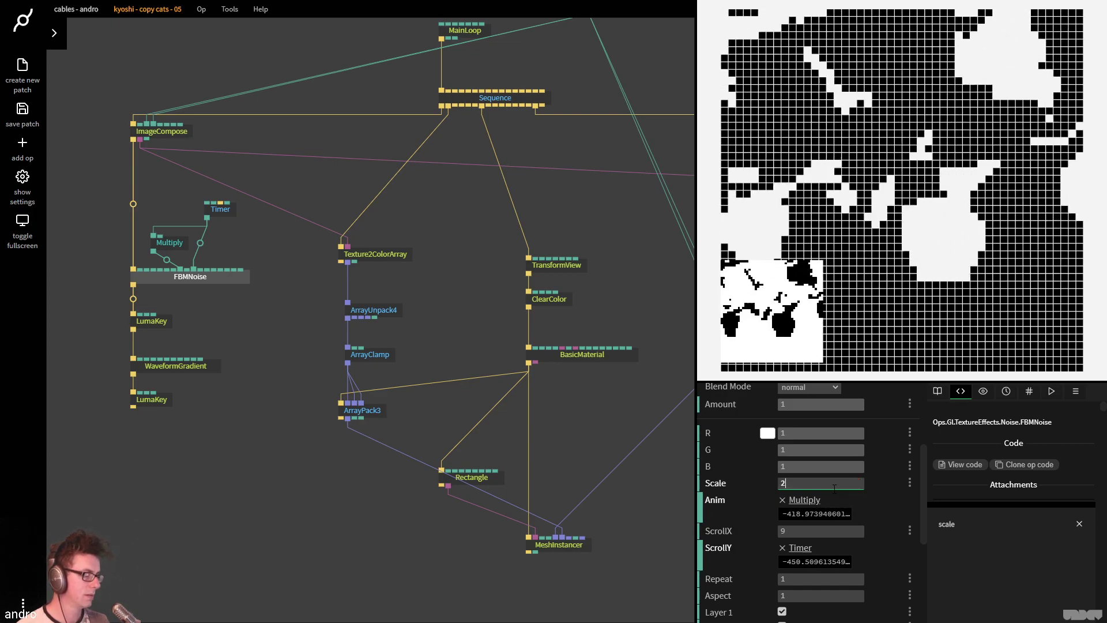
text(.5)
key(BackSpace)
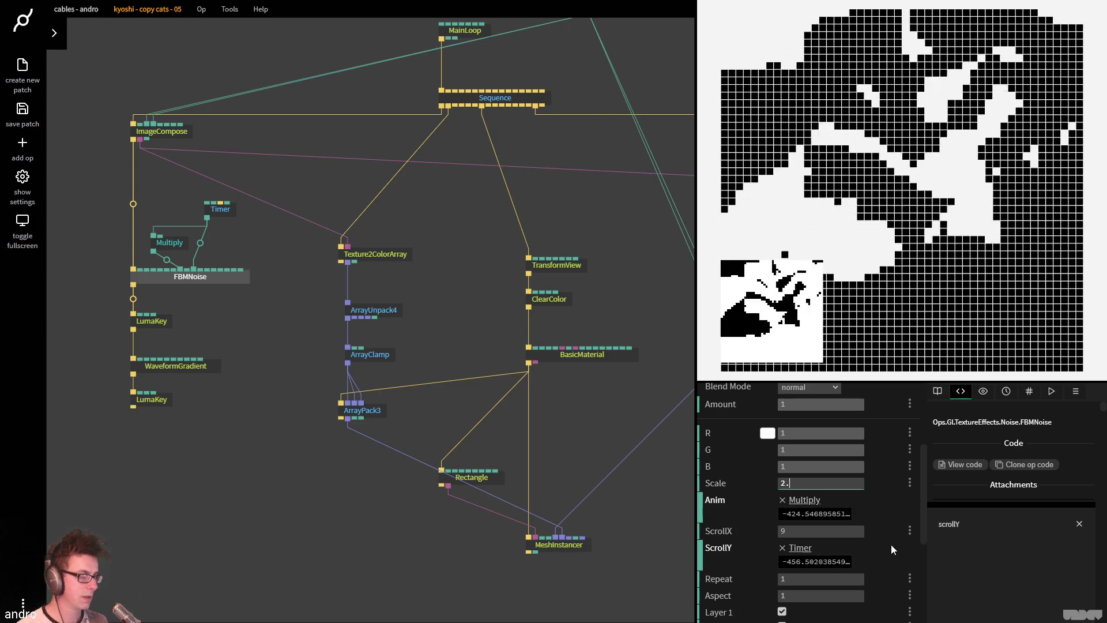
Try the Tileable option and a Repeat of 2.15 on FBMNoise, restoring Tileable to off and Repeat to 1
scroll(889, 544, down, 2)
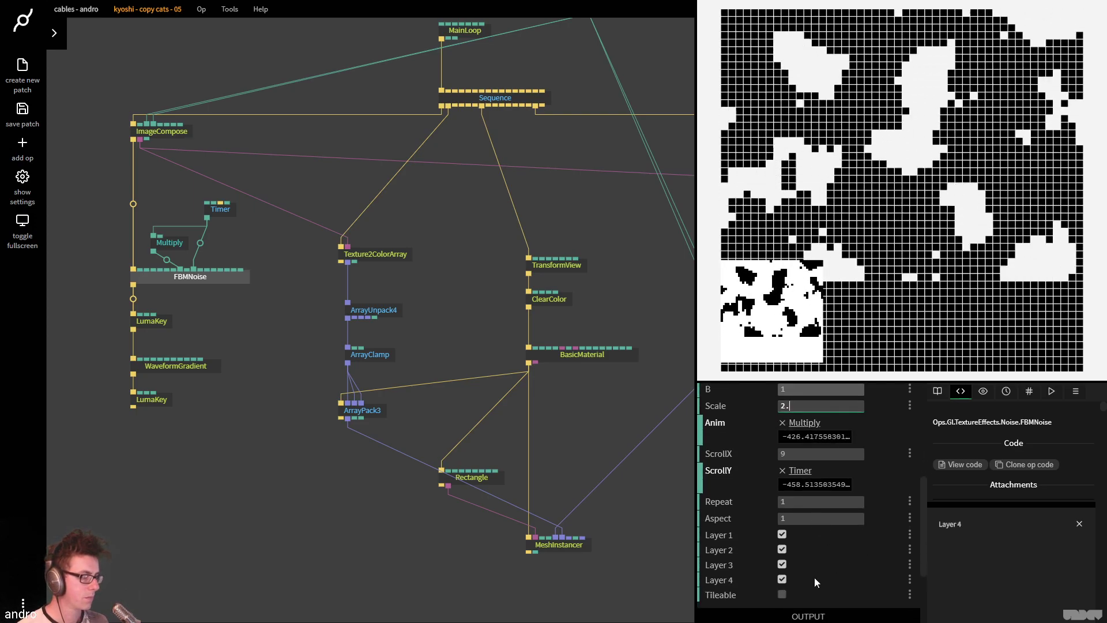
click(783, 595)
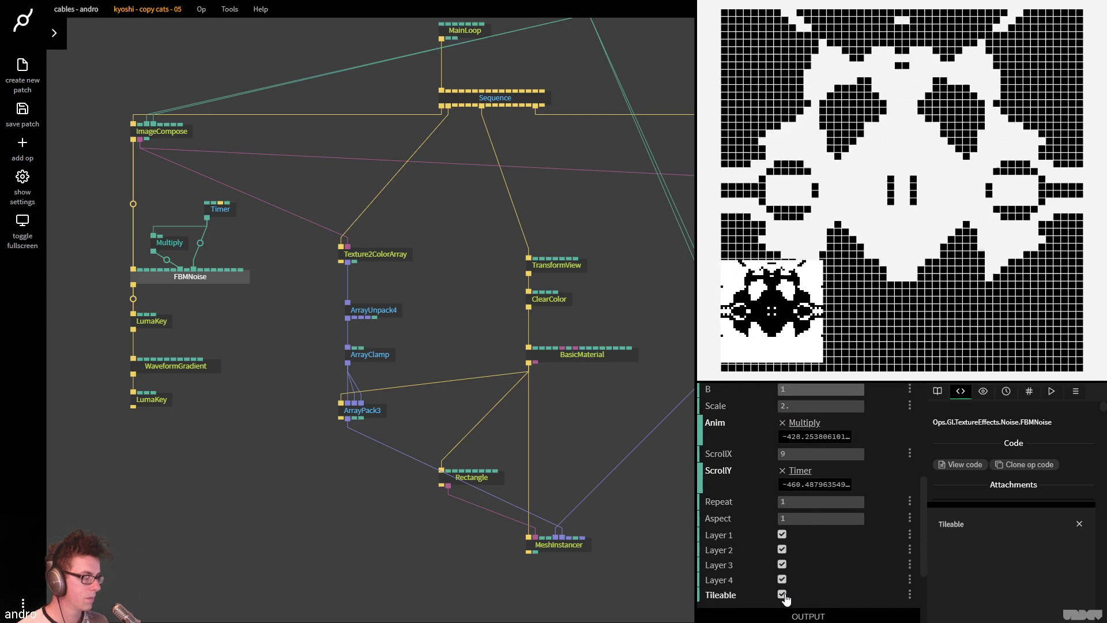
click(782, 595)
drag(783, 502, 807, 501)
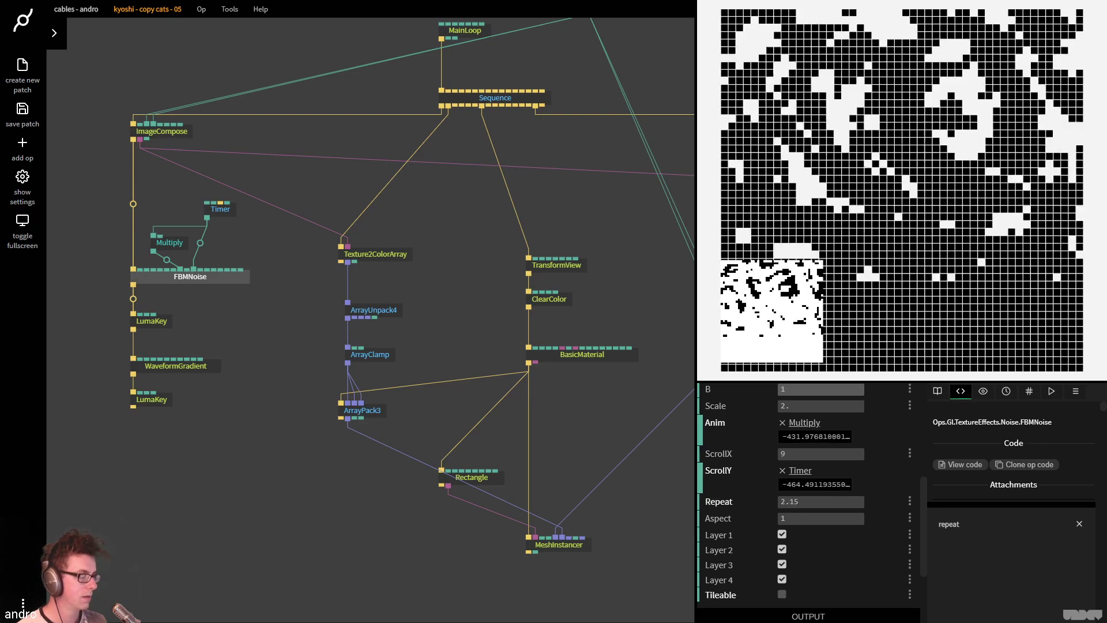
click(863, 501)
text(1)
key(Return)
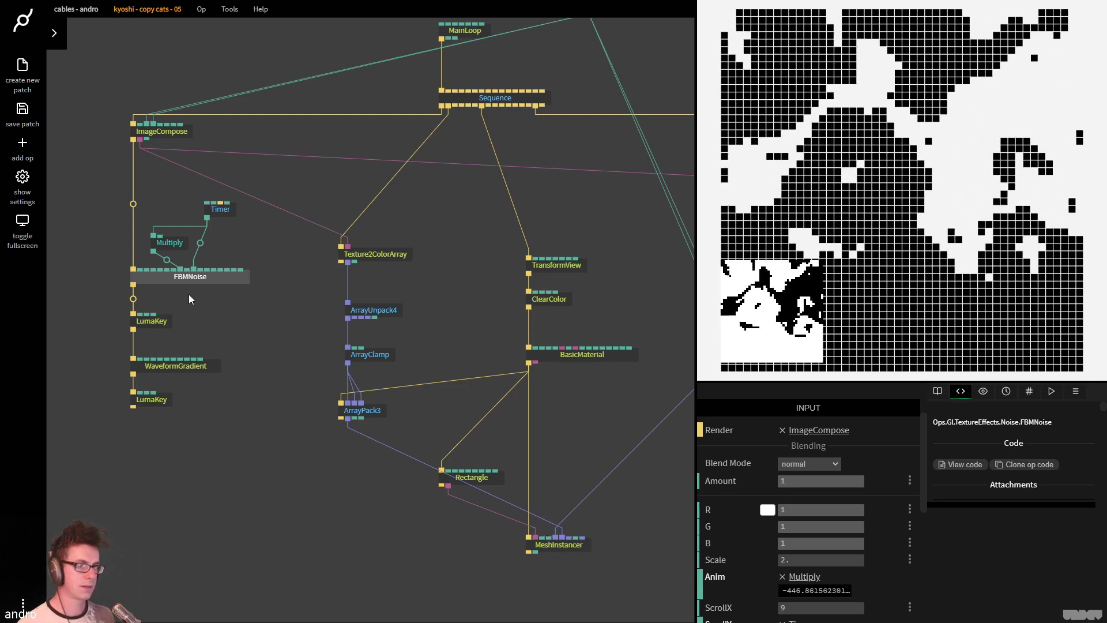
Insert a SmoothArray op between ArrayPack3 and MeshInstancer's scale array, and trigger it from ArrayPack3
click(548, 545)
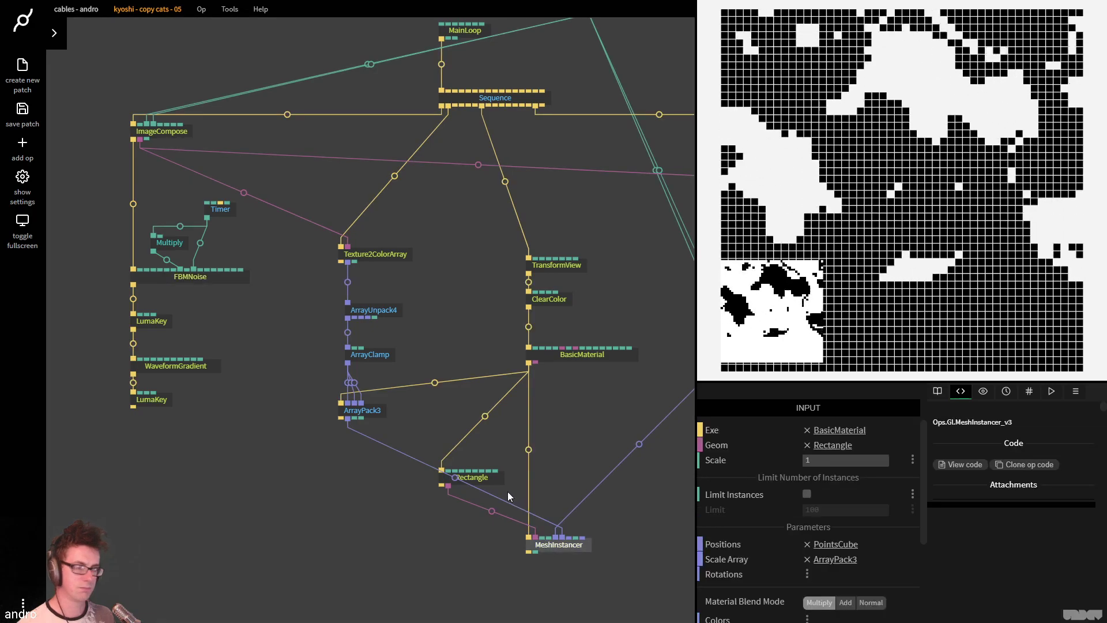
click(452, 479)
text(smootharr)
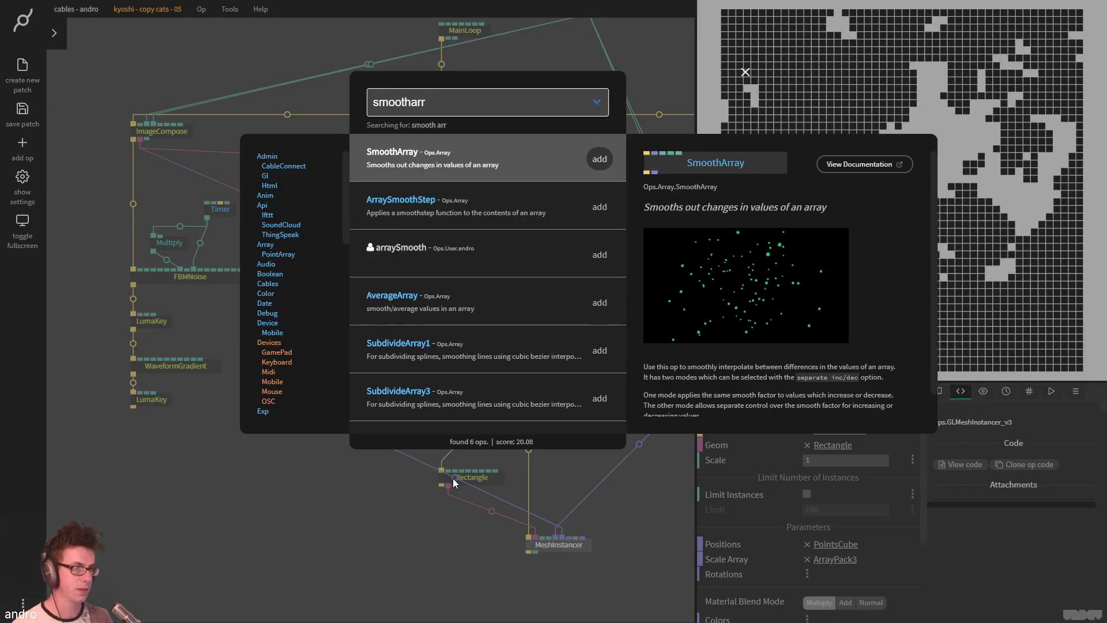
key(Return)
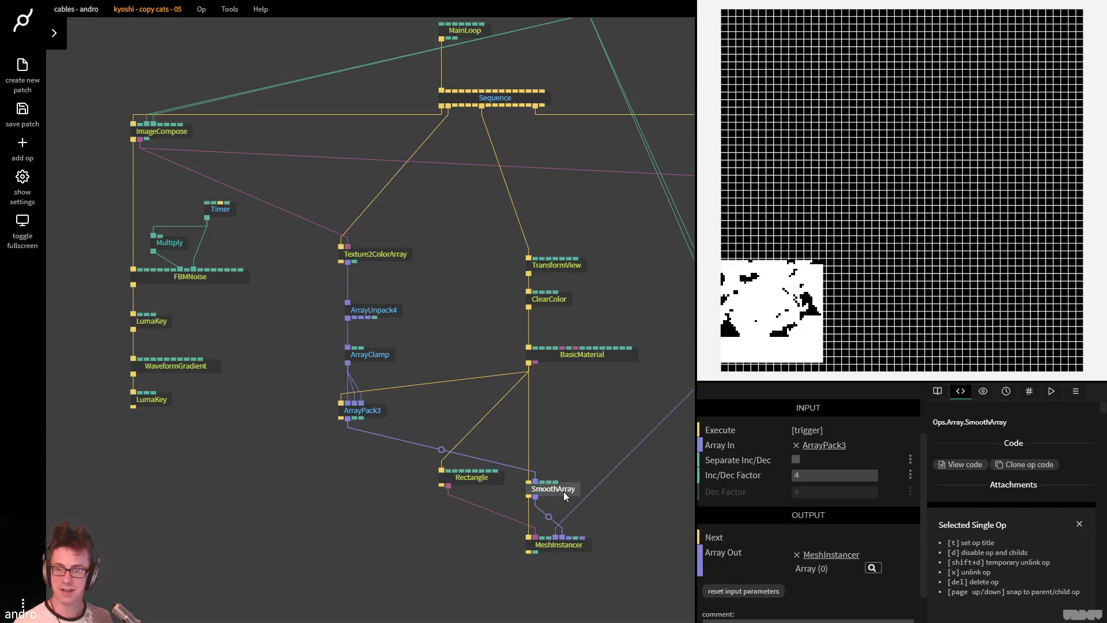
drag(564, 492, 379, 471)
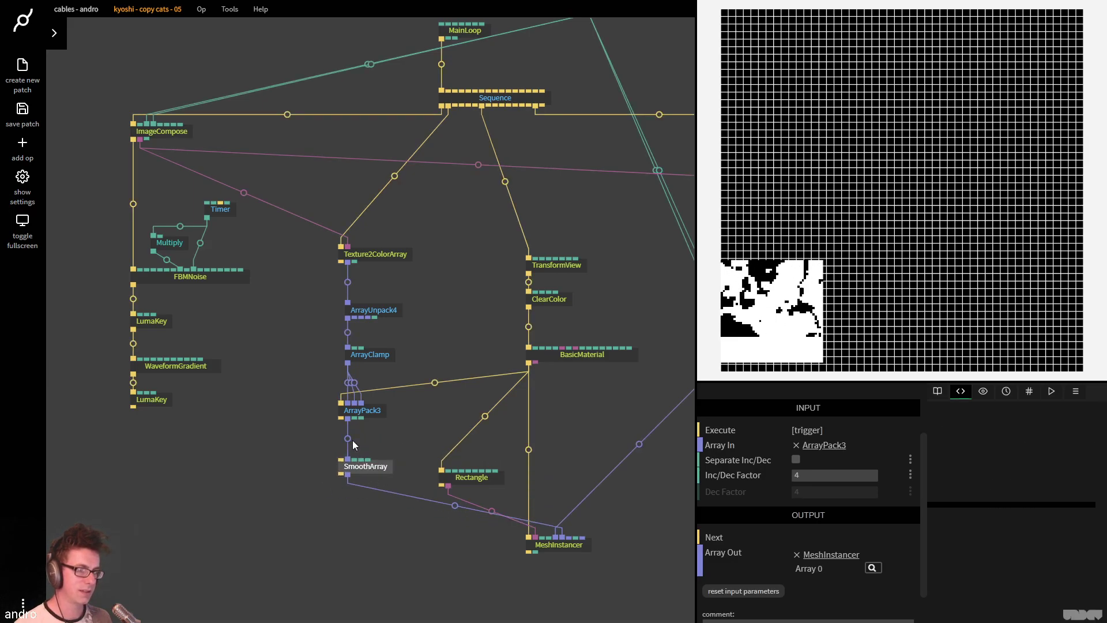
drag(342, 420, 341, 460)
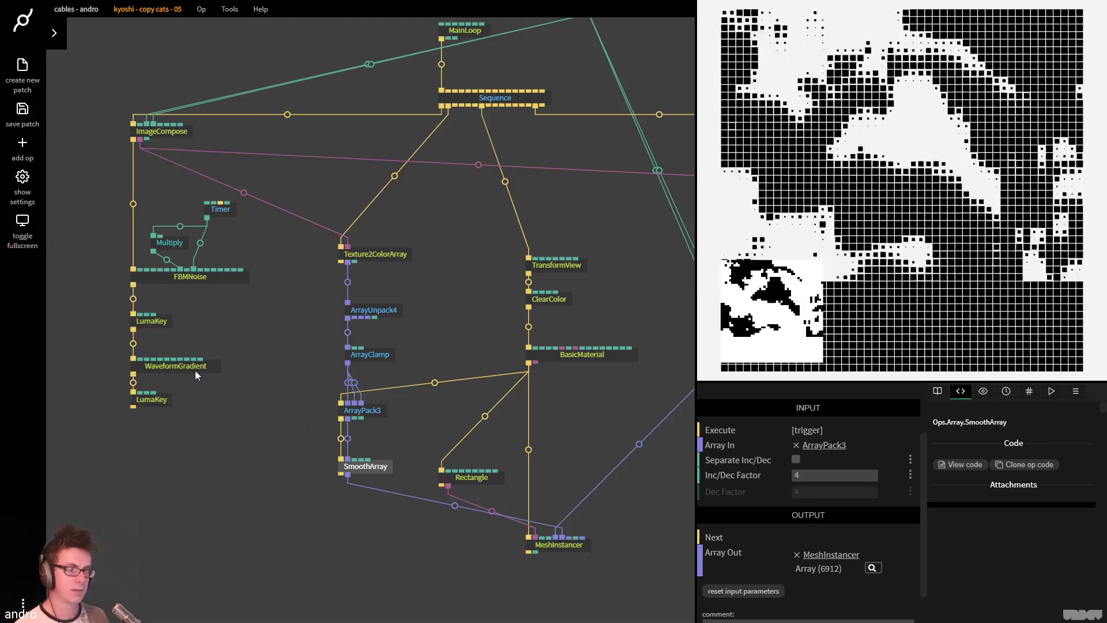
Try an Inc/Dec Factor of 2 on the SmoothArray op
click(379, 465)
click(836, 477)
text(2)
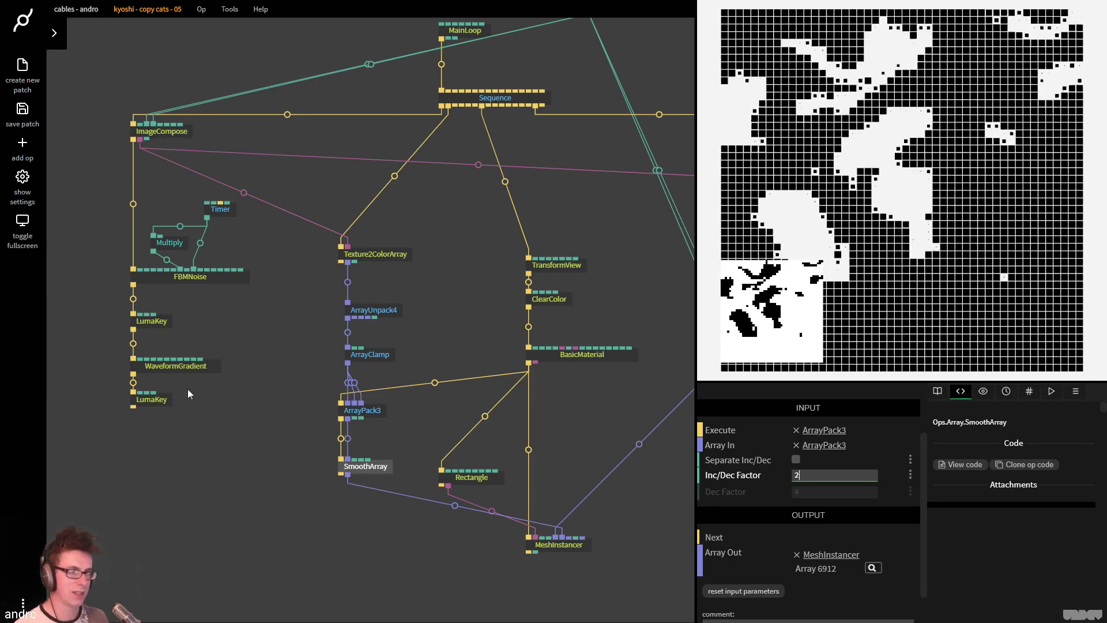
Set the Threshold of the LumaKey below WaveformGradient to 0.463
click(163, 407)
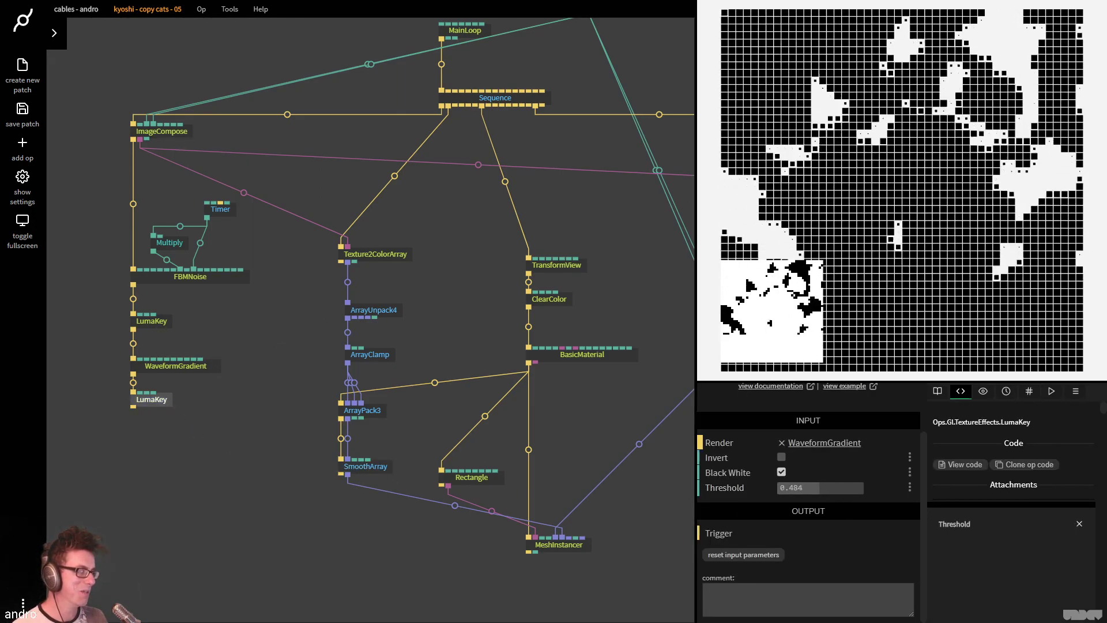
drag(795, 487, 816, 487)
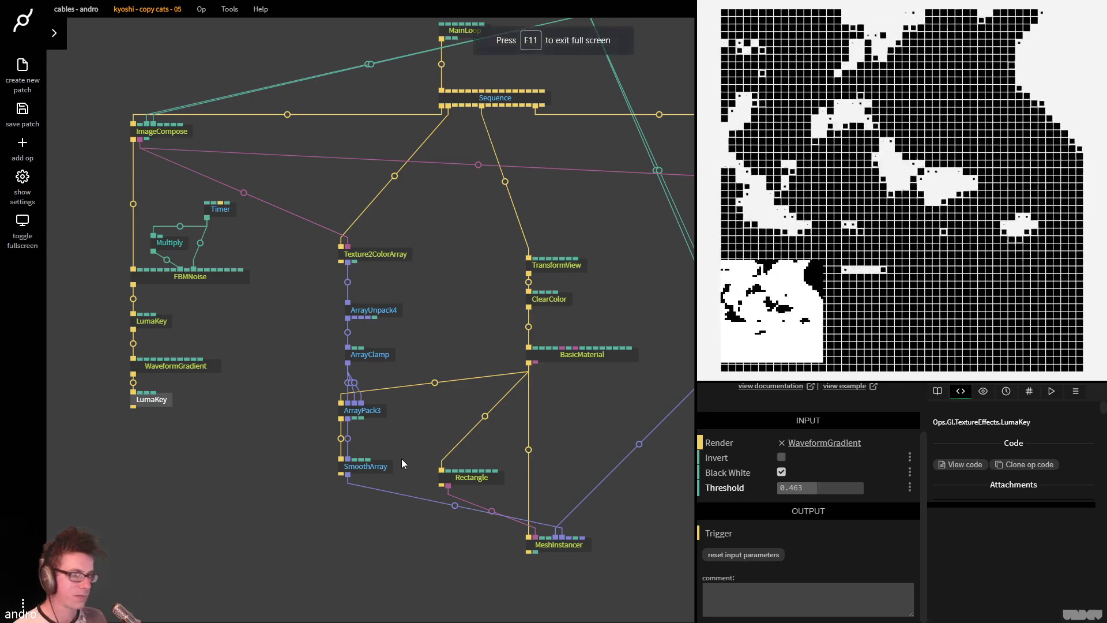
click(181, 366)
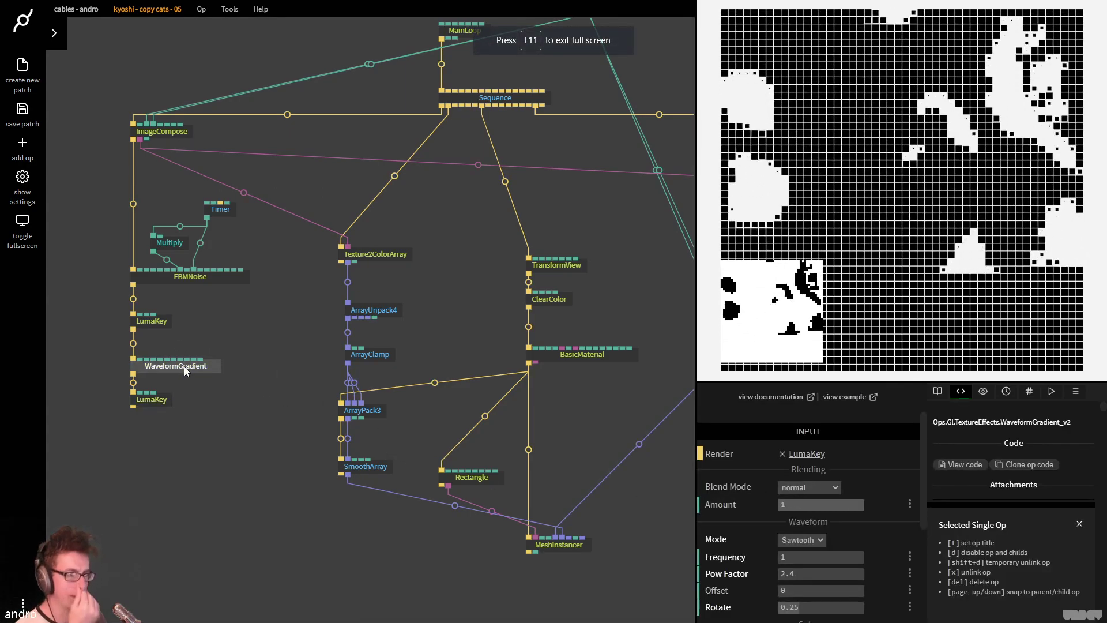
Unlink the last LumaKey from WaveformGradient to compare the output with the reference tweet, and reconnect it
click(154, 399)
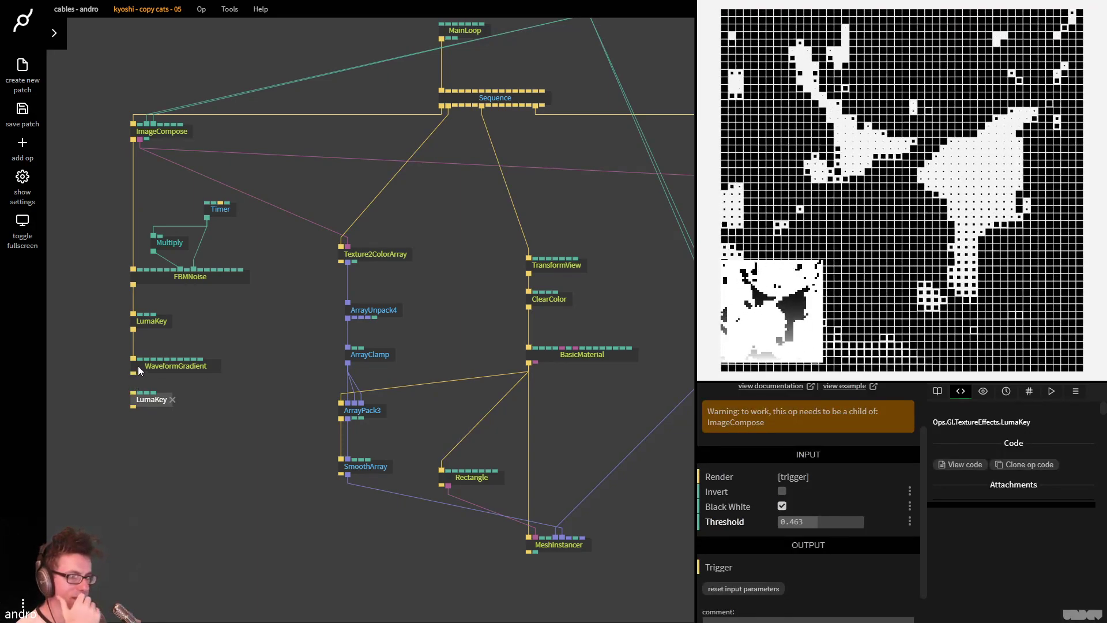
click(303, 498)
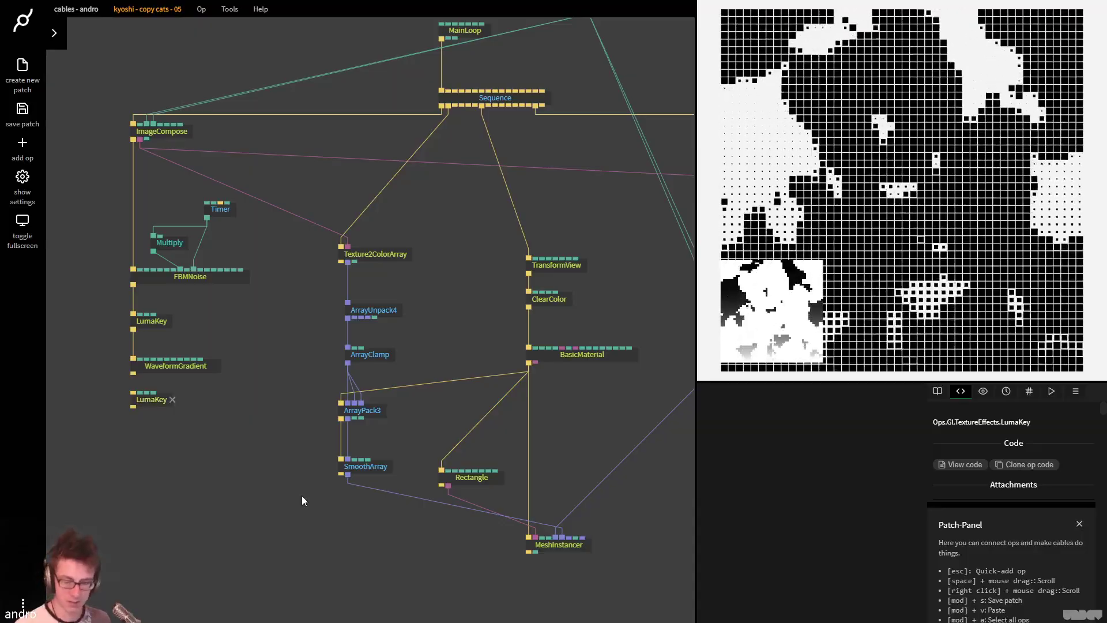
key(ctrl+Tab)
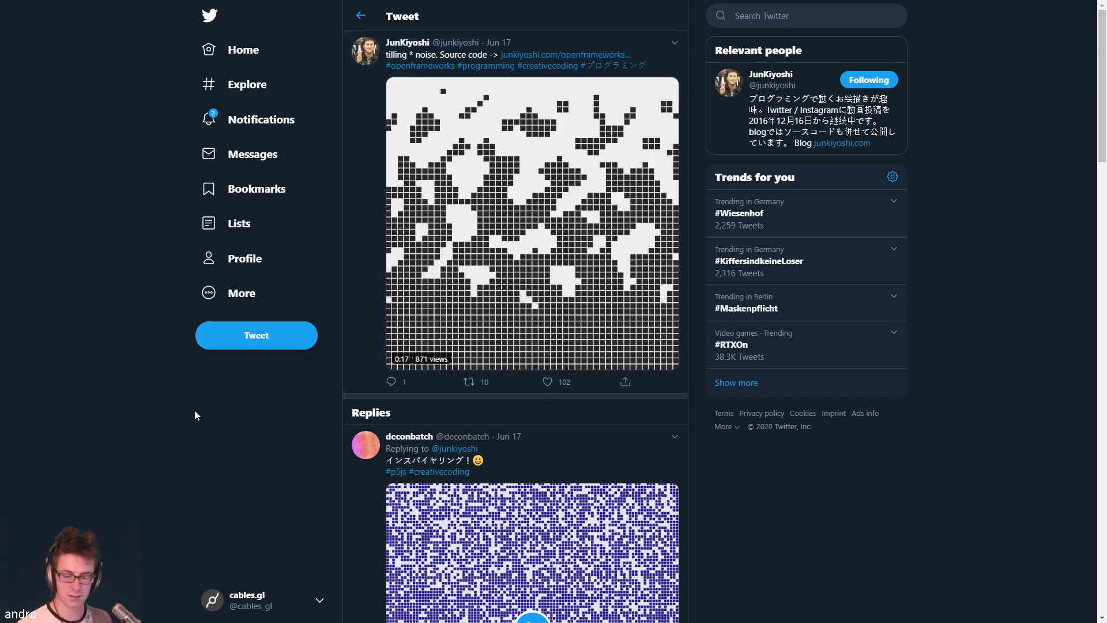
key(ctrl+Tab)
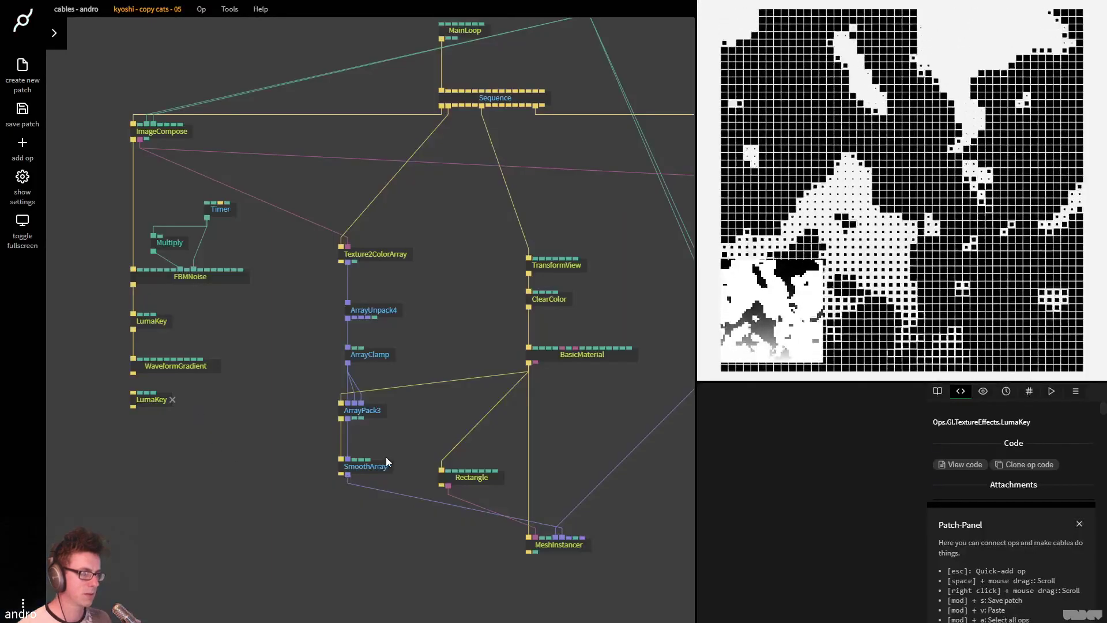
drag(135, 387, 133, 394)
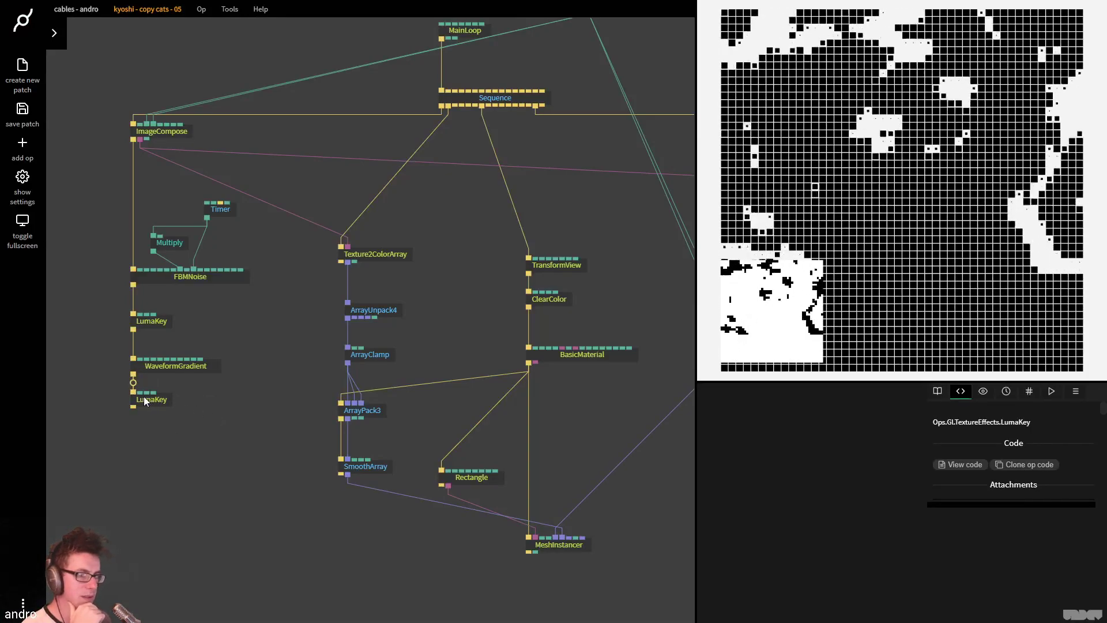
Raise the Pow Factor of WaveformGradient to 3.19
click(174, 366)
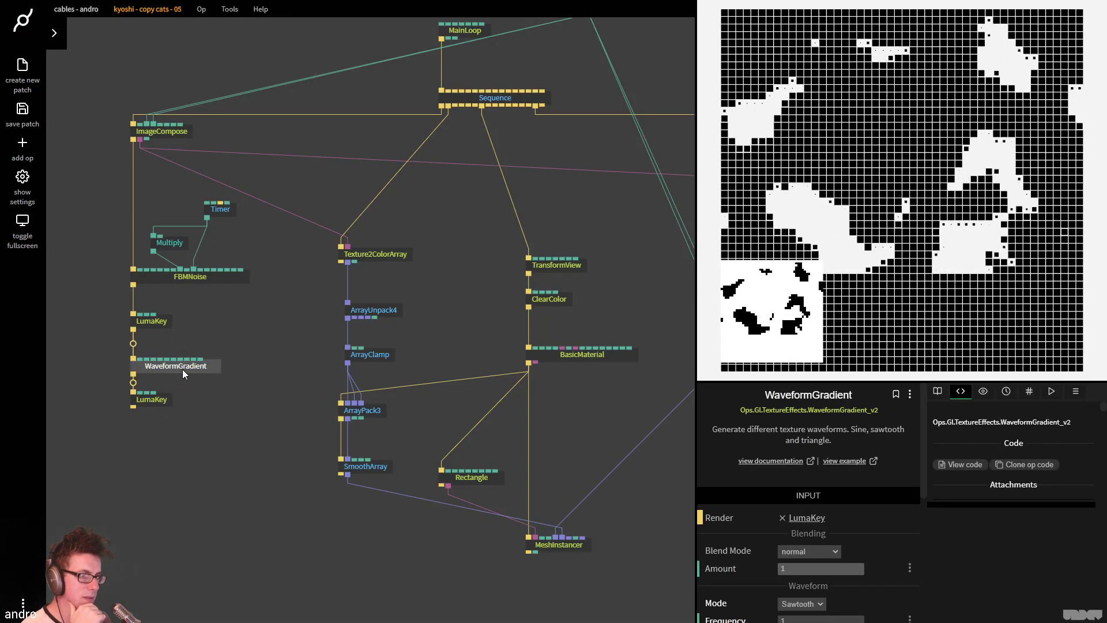
scroll(899, 519, down, 1)
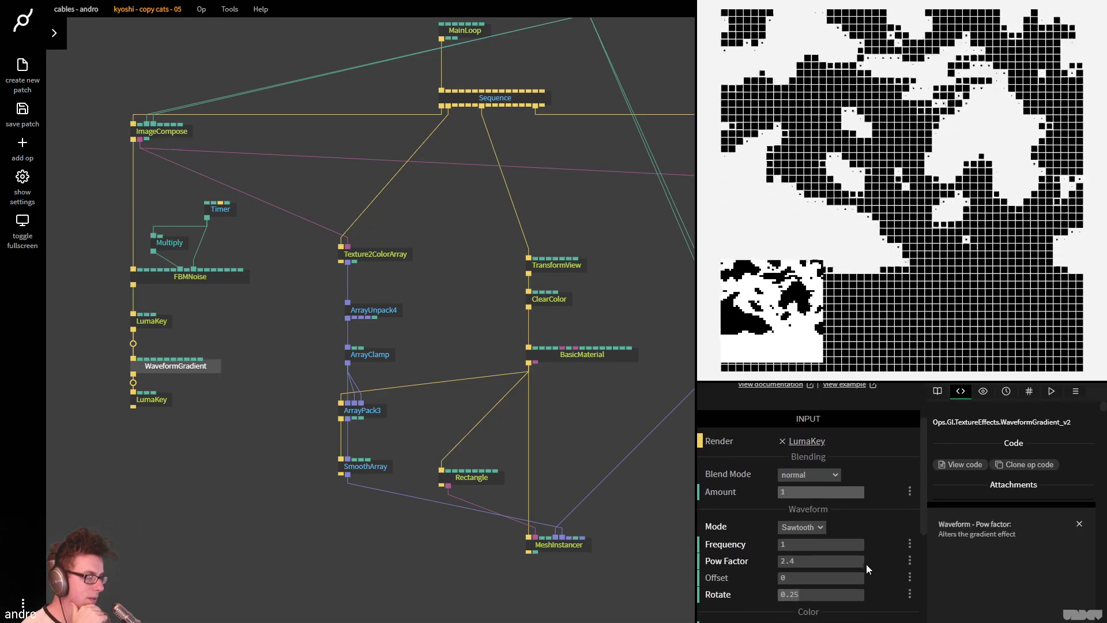
mouse_move(831, 561)
mouse_down()
mouse_move(806, 560)
mouse_move(862, 560)
mouse_move(833, 560)
mouse_up()
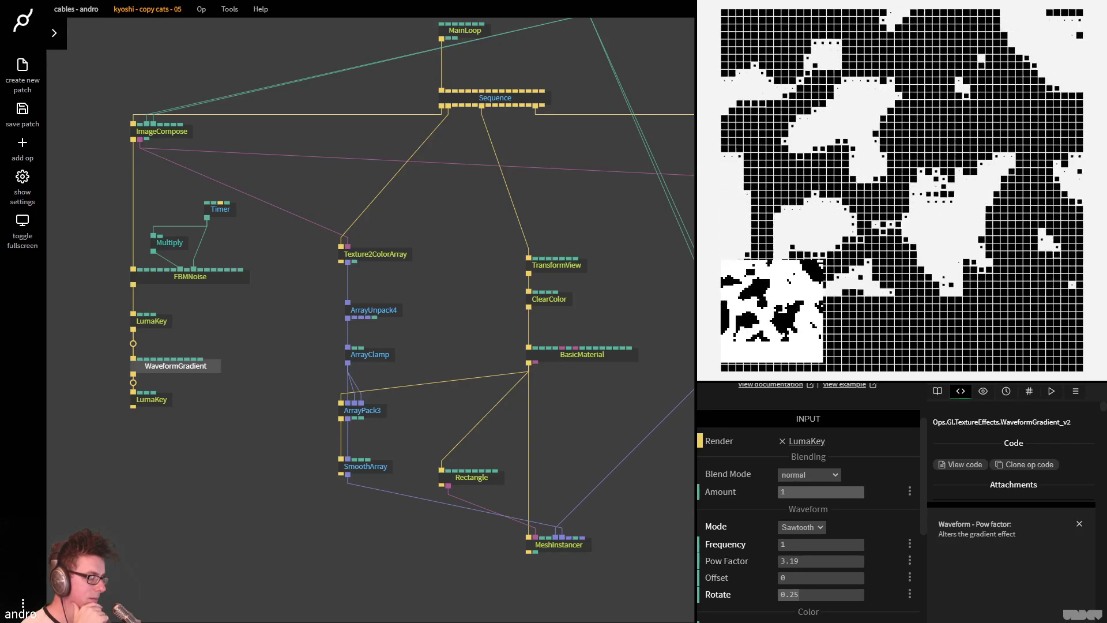
key(F11)
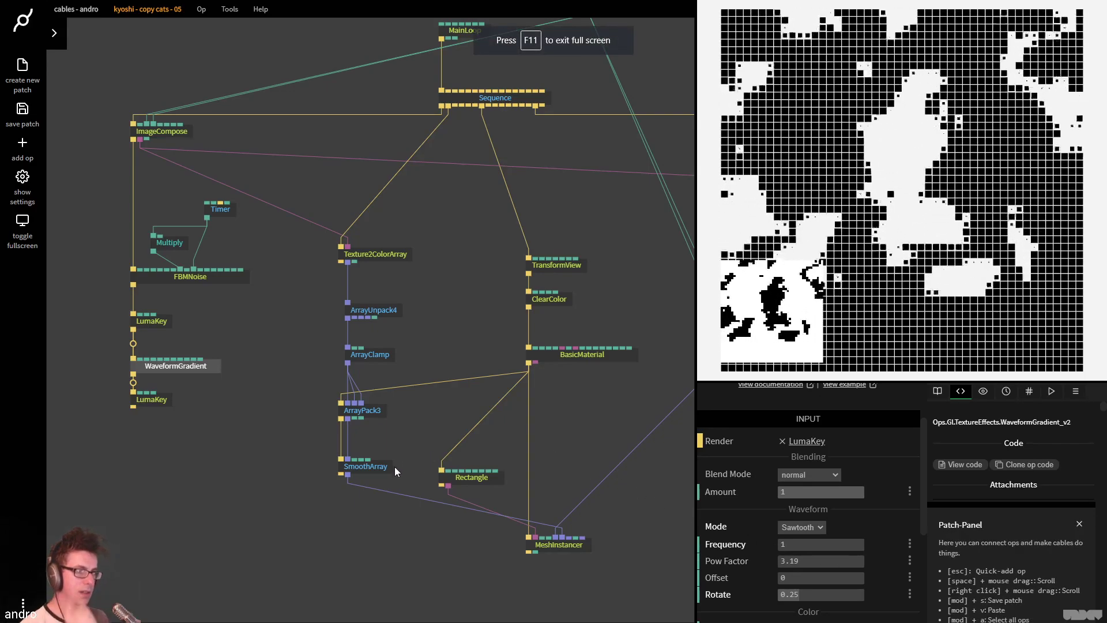
Try an Inc/Dec Factor of 8 on SmoothArray for slower scaling of the squares
click(389, 466)
click(838, 475)
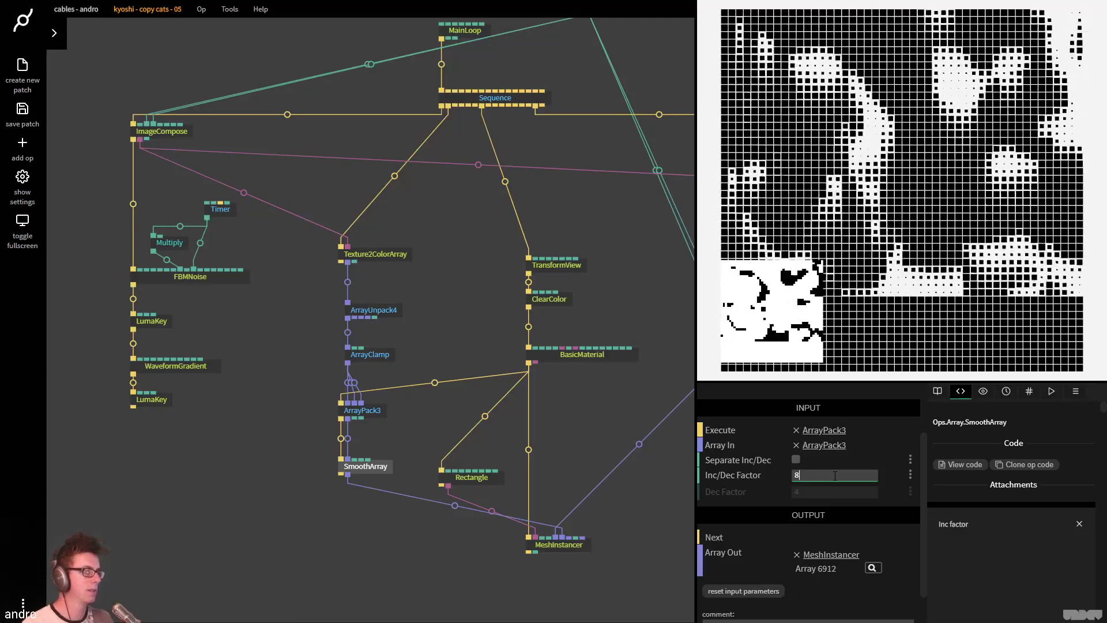
click(316, 285)
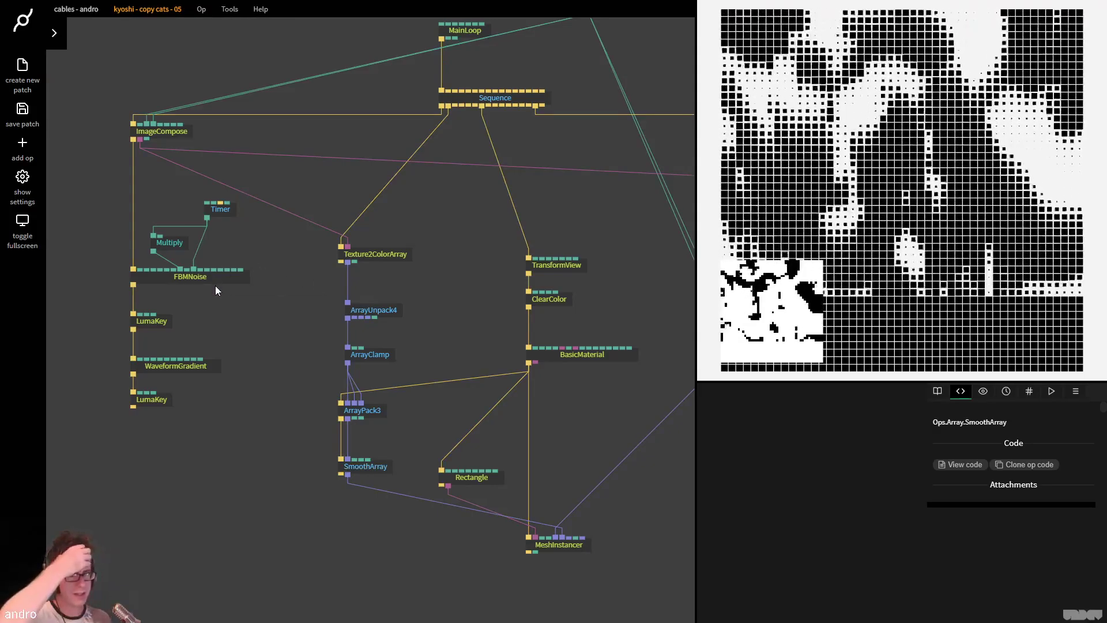
click(216, 282)
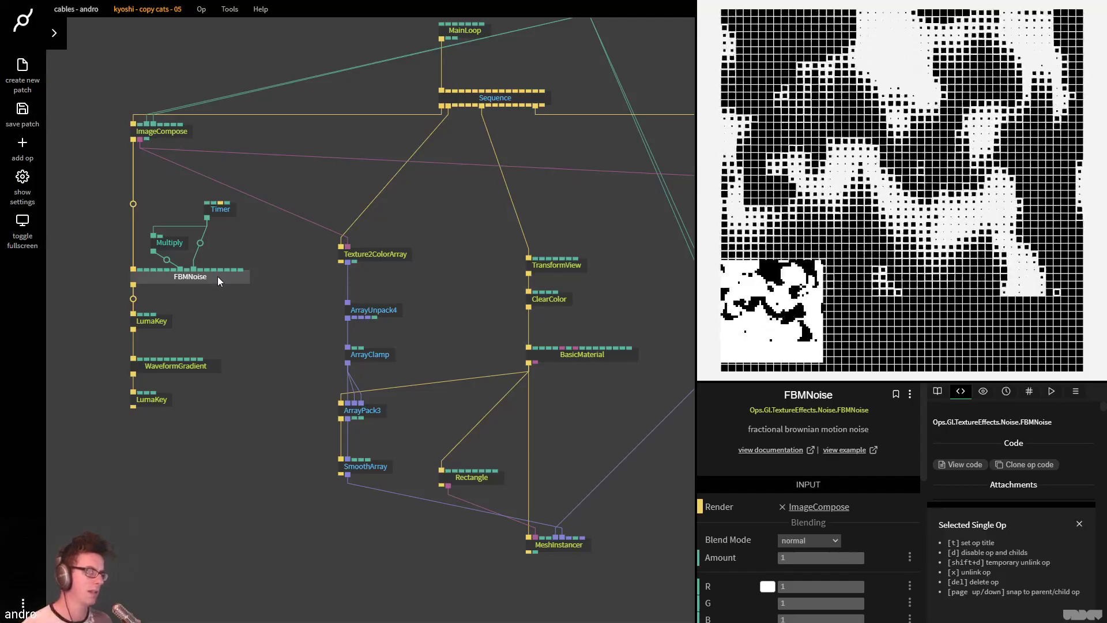
click(238, 419)
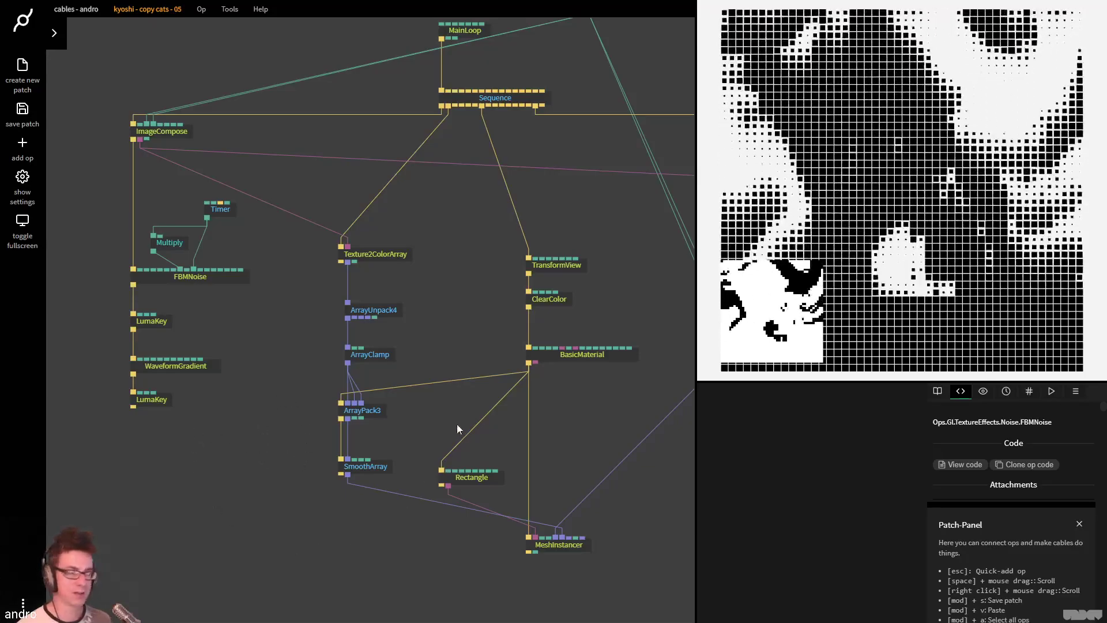
Enable Separate Inc/Dec on SmoothArray, with an Inc Factor of 4 and a Dec Factor of 12
click(366, 466)
key(F11)
text(4)
click(796, 540)
click(826, 568)
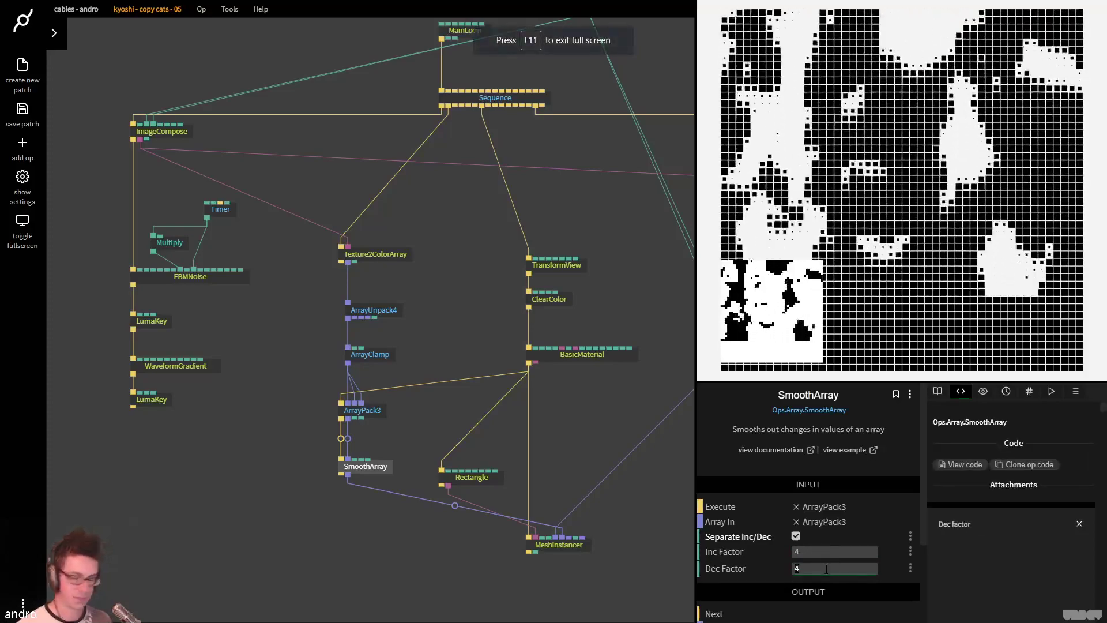
text(12)
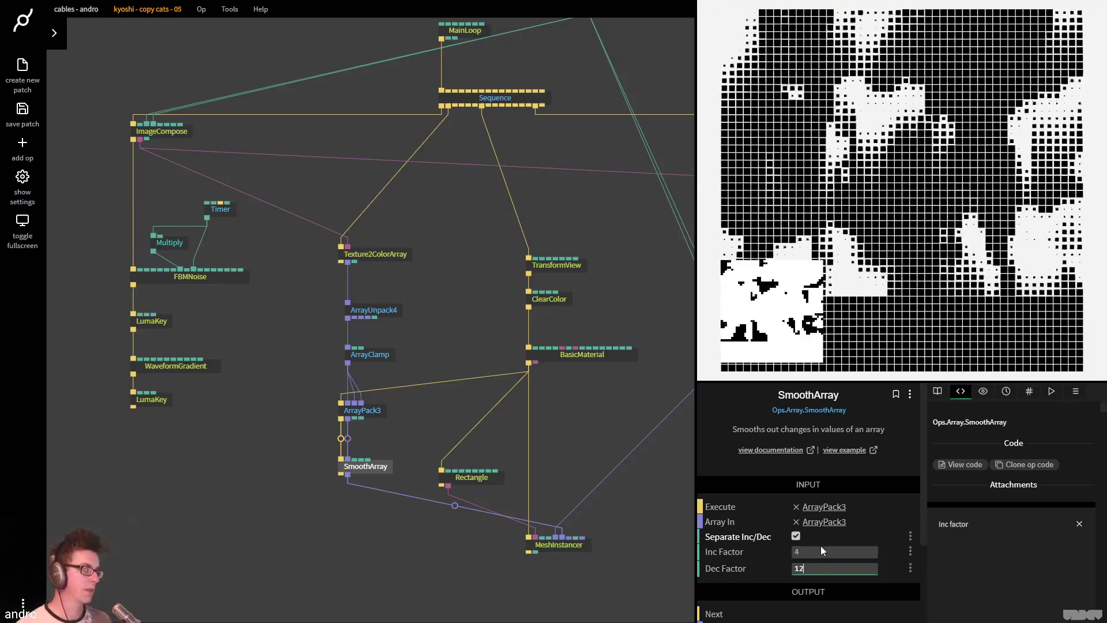
drag(821, 545, 820, 566)
text(4)
click(821, 556)
key(Tab)
text(12)
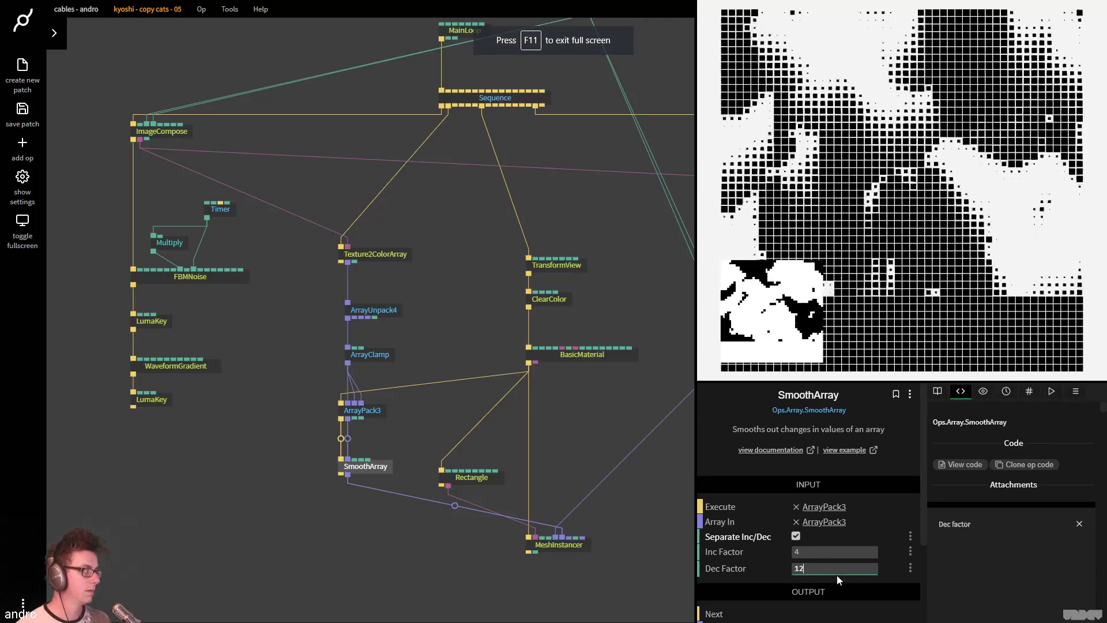
Change SmoothArray's Dec Factor to 8 and Inc Factor to 2, and save the patch
text(8)
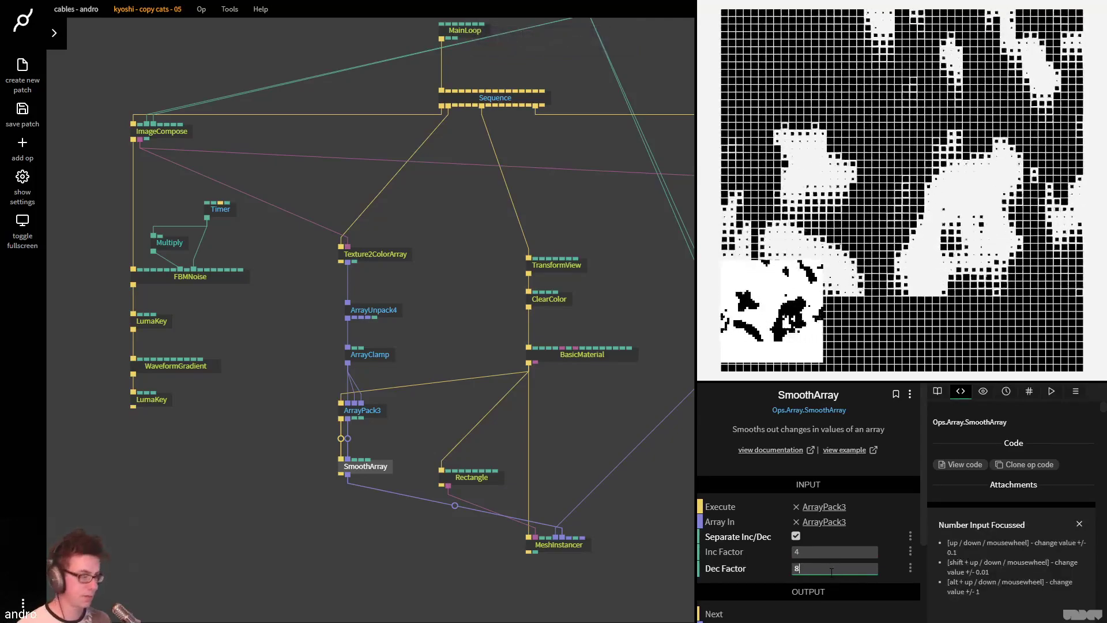
click(824, 552)
text(2)
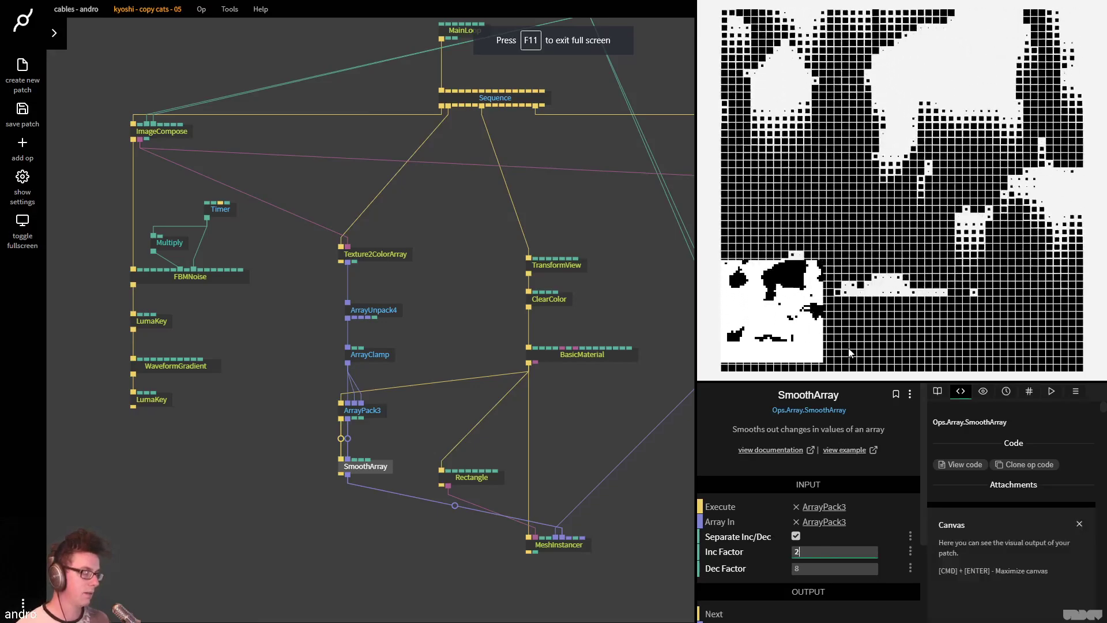
click(445, 360)
key(ctrl+s)
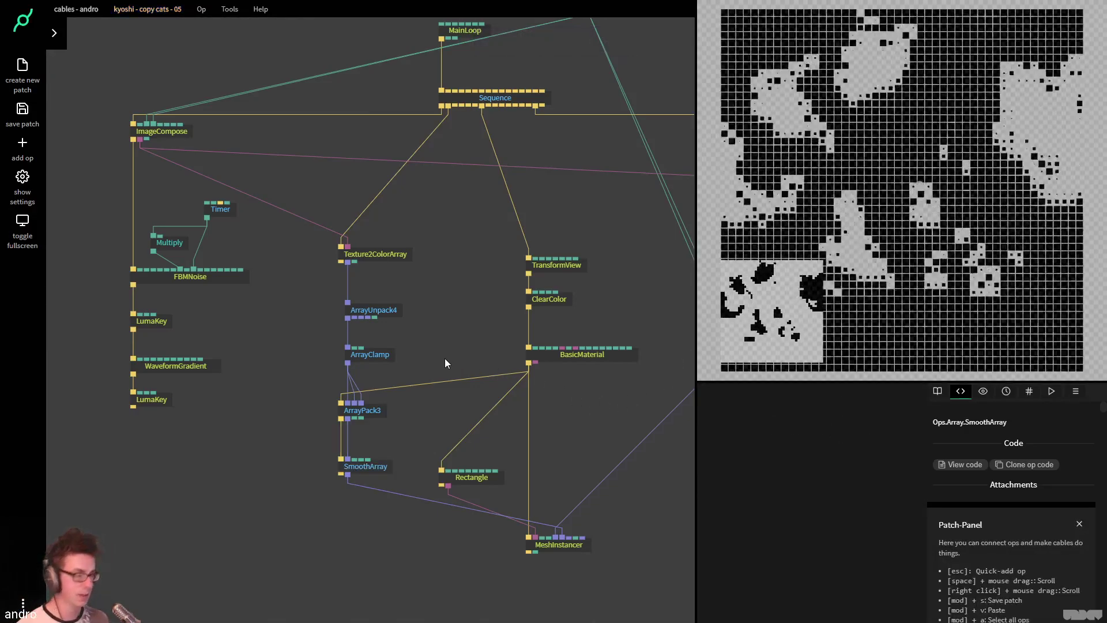
Watch the tile animation in the reference tweet and compare it with the patch output
key(ctrl+Tab)
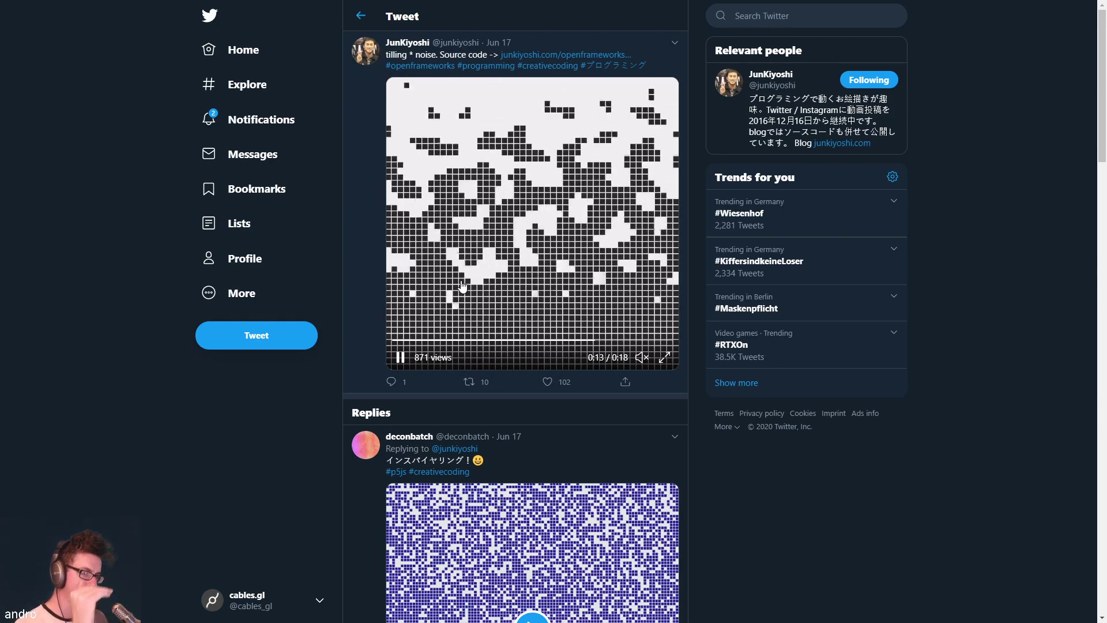
key(alt+Tab)
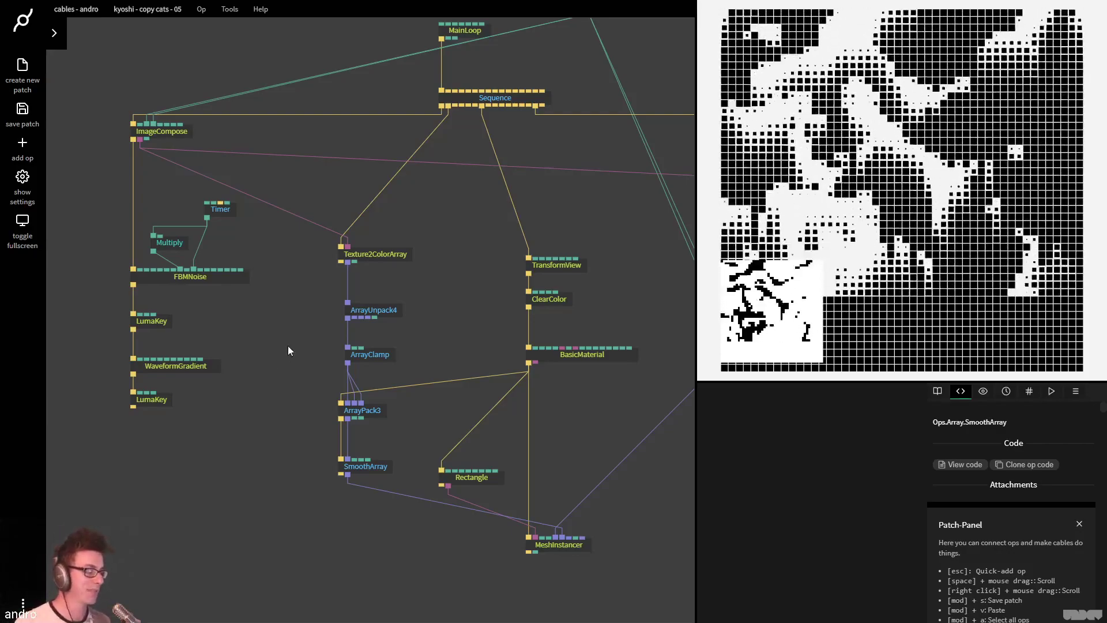
drag(385, 257, 385, 236)
drag(485, 287, 458, 295)
drag(563, 316, 462, 297)
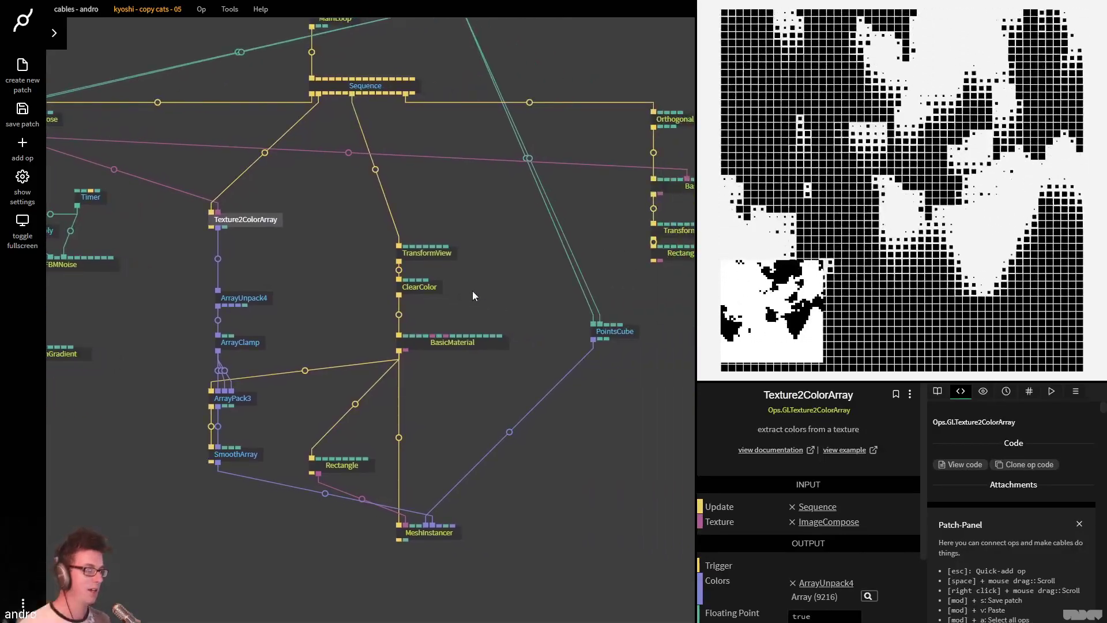
click(473, 291)
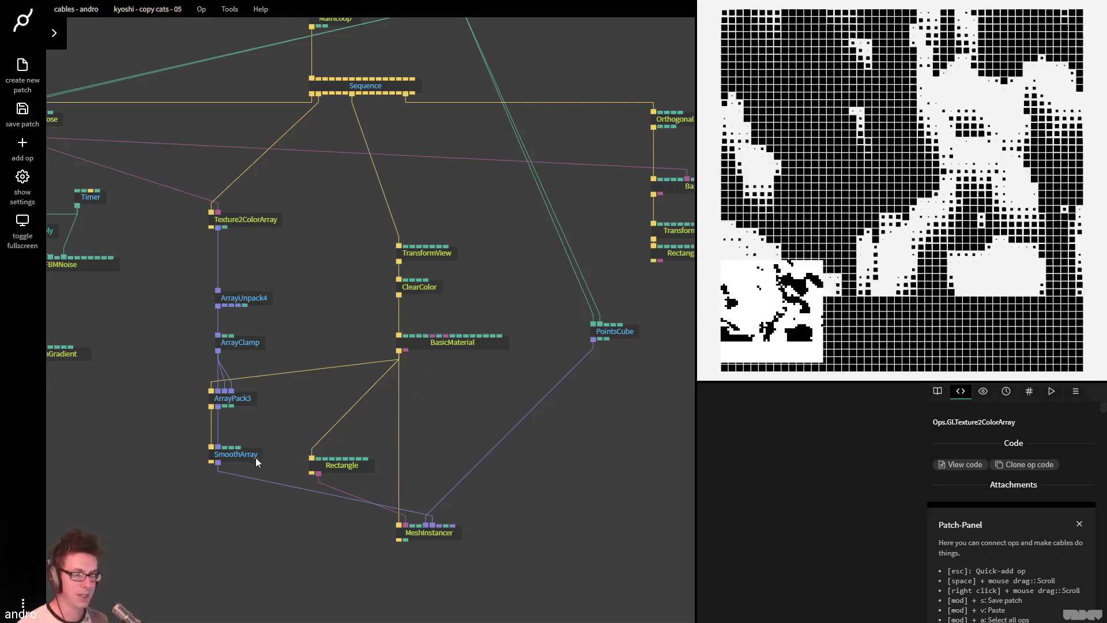
Try a Dec Factor of 2 on SmoothArray
click(259, 455)
key(BackSpace)
text(2)
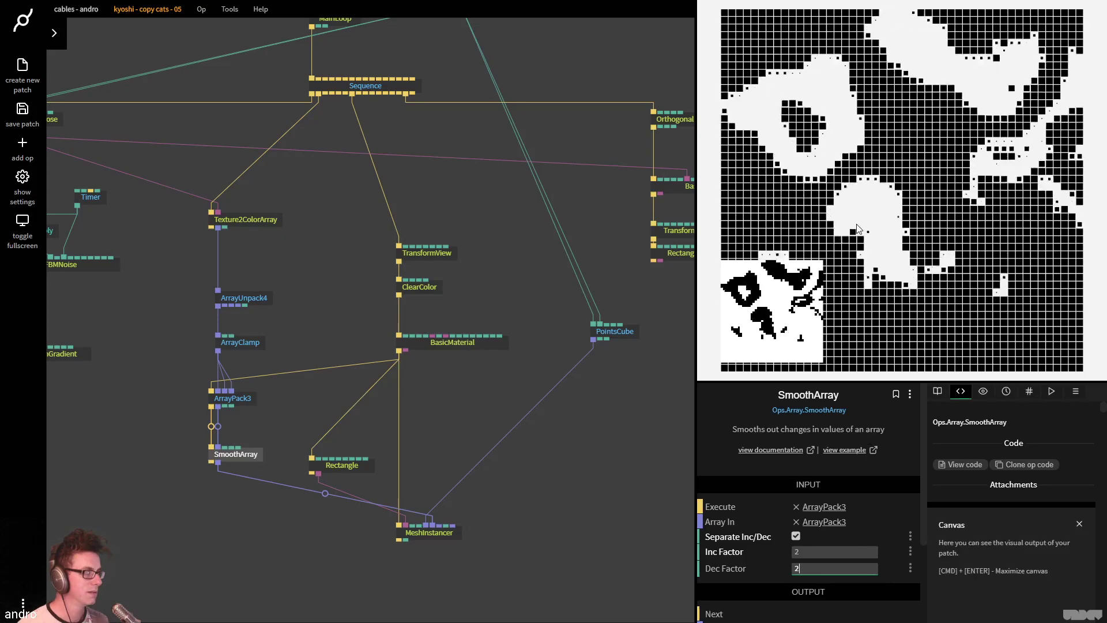
Set FBMNoise's Scale to 4 and compare the result with the reference tweet
scroll(343, 343, left, 5)
scroll(344, 342, down, 2)
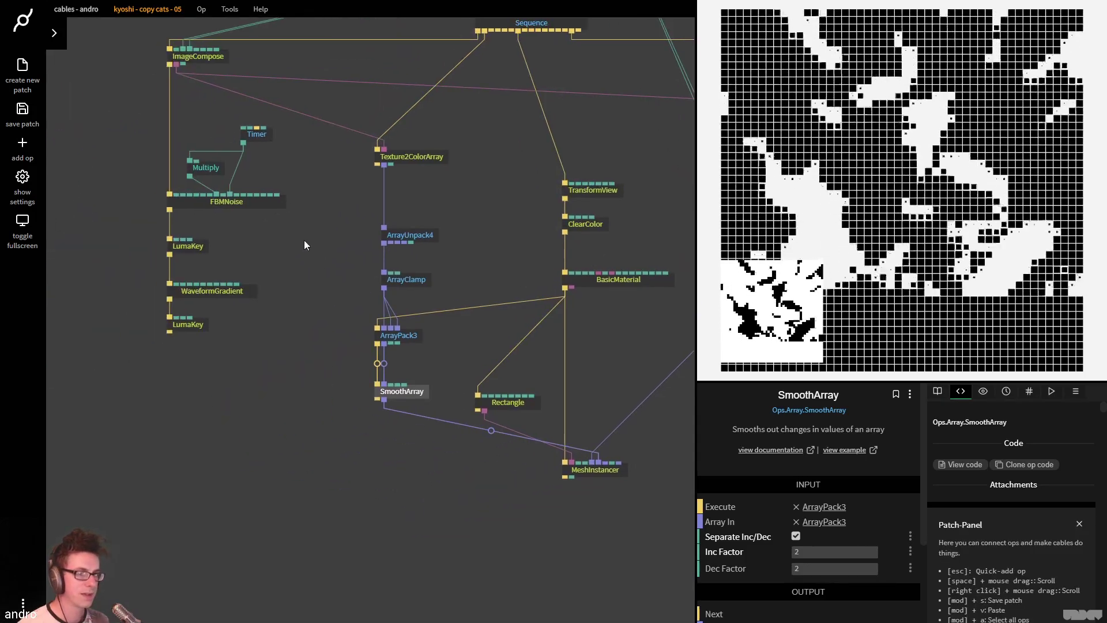
click(246, 202)
scroll(766, 585, down, 2)
click(828, 558)
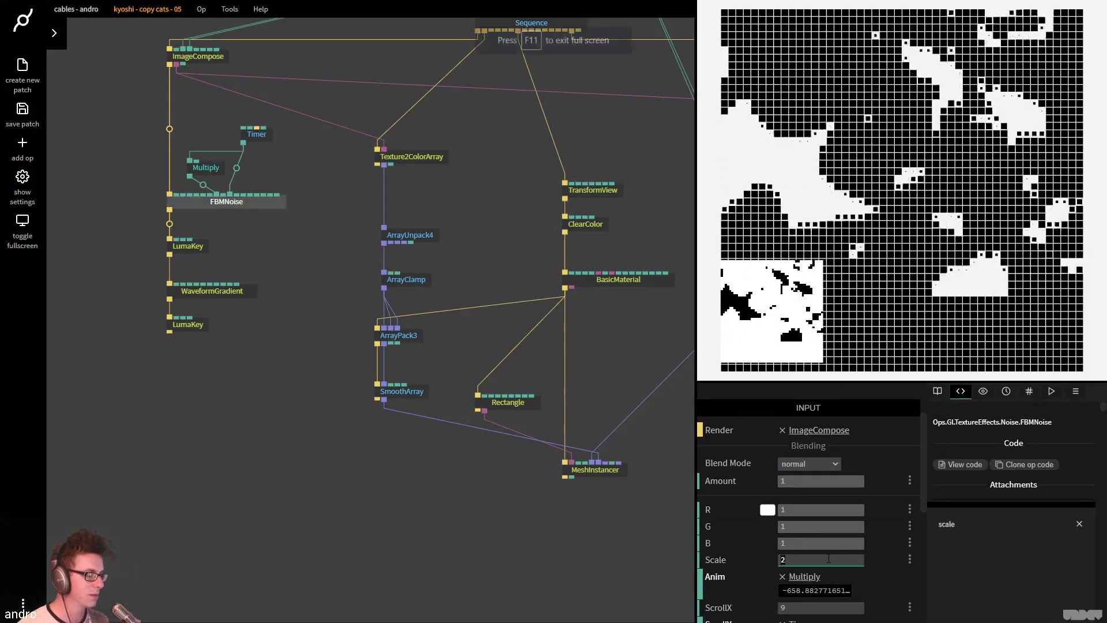
key(BackSpace)
text(4)
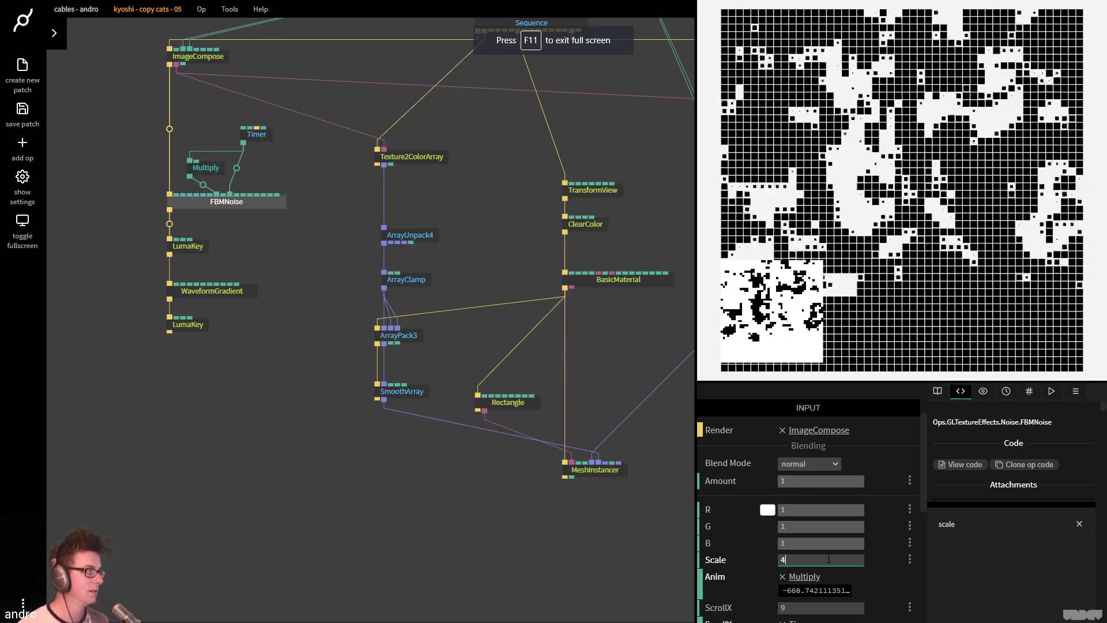
click(342, 424)
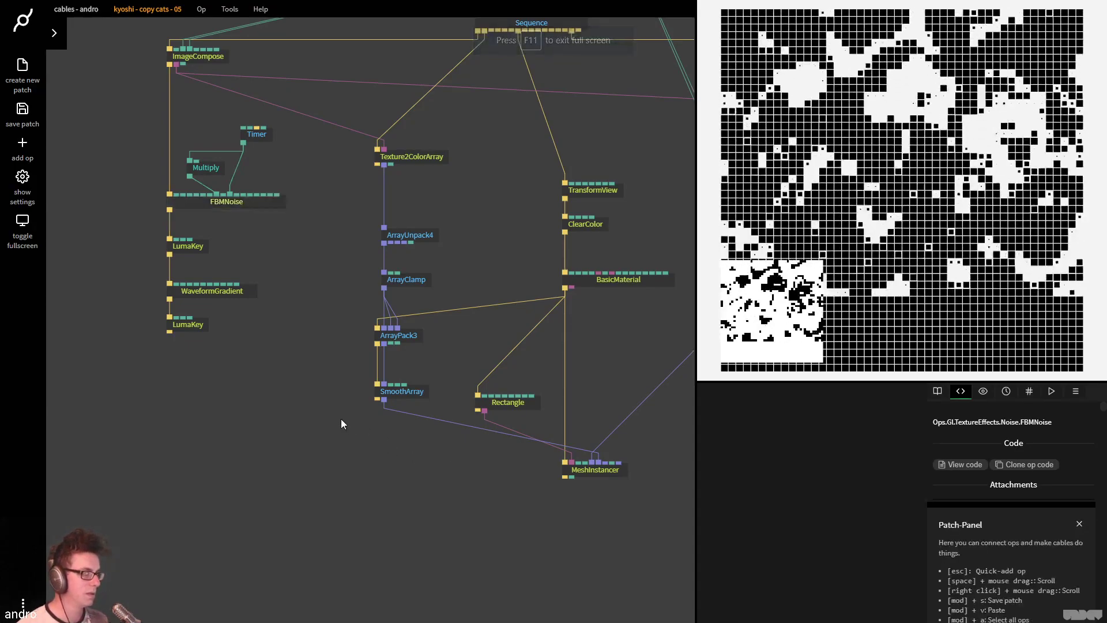
key(alt+Tab)
key(alt+Tab)
key(alt+Tab)
key(alt+Tab)
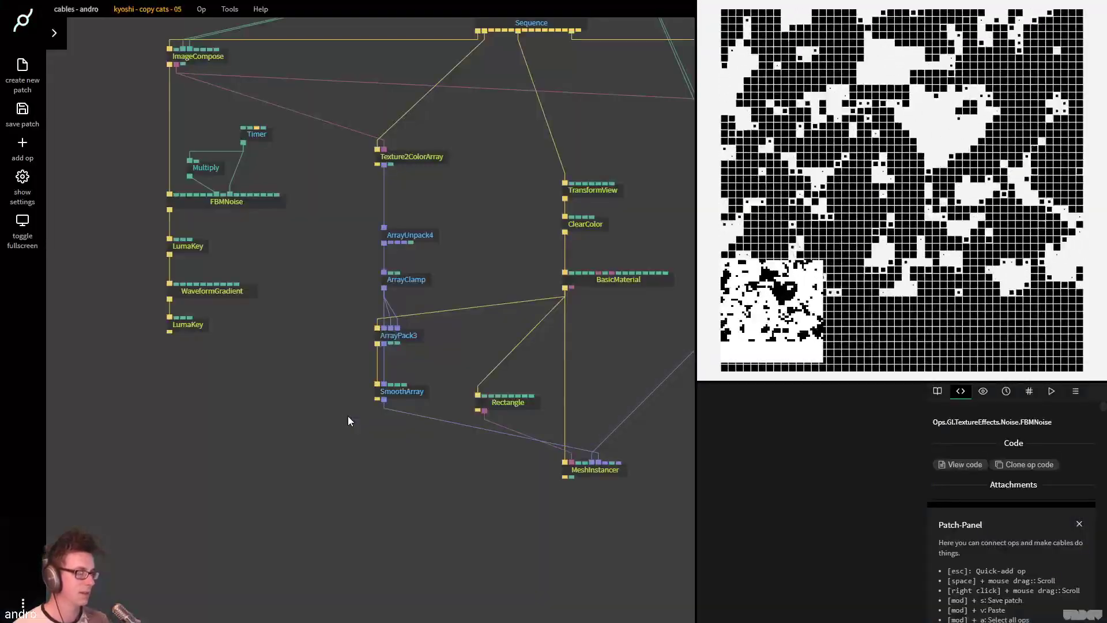
Set both the Inc Factor and the Dec Factor of SmoothArray to 4
click(402, 392)
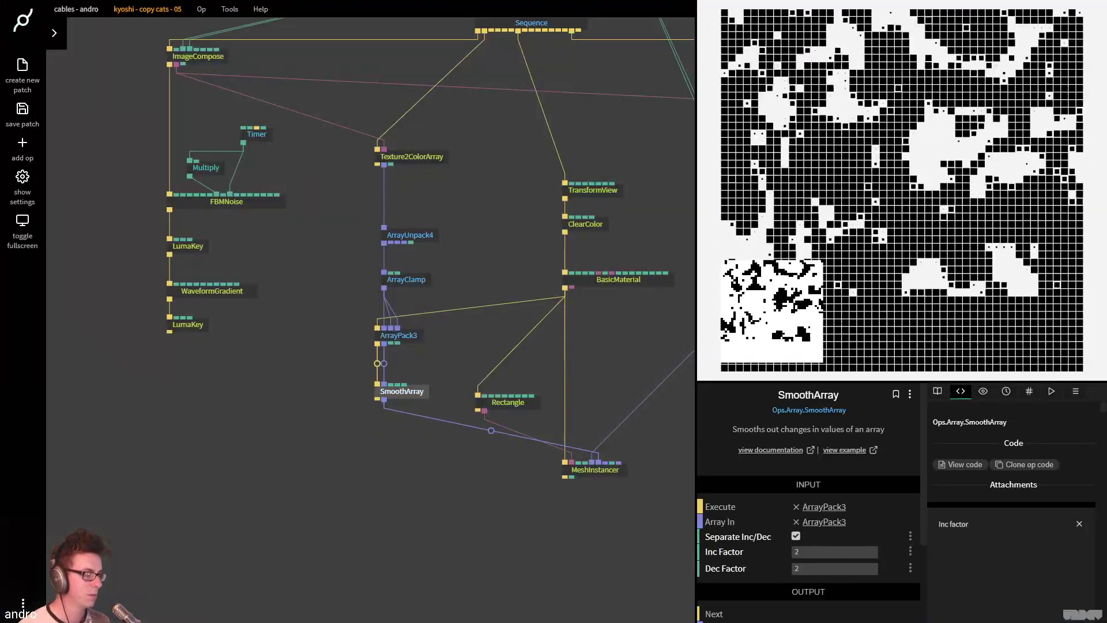
key(Tab)
text(4)
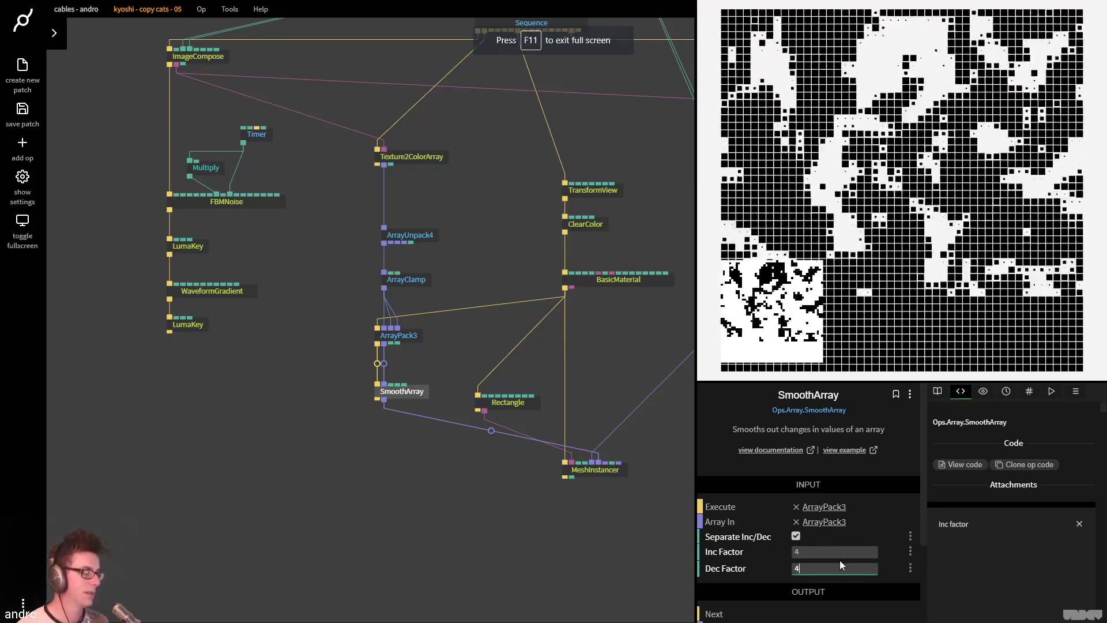
Try a Dec Factor of 8 on SmoothArray, then bypass it by linking ArrayPack3's output array directly to MeshInstancer
click(832, 569)
text(8)
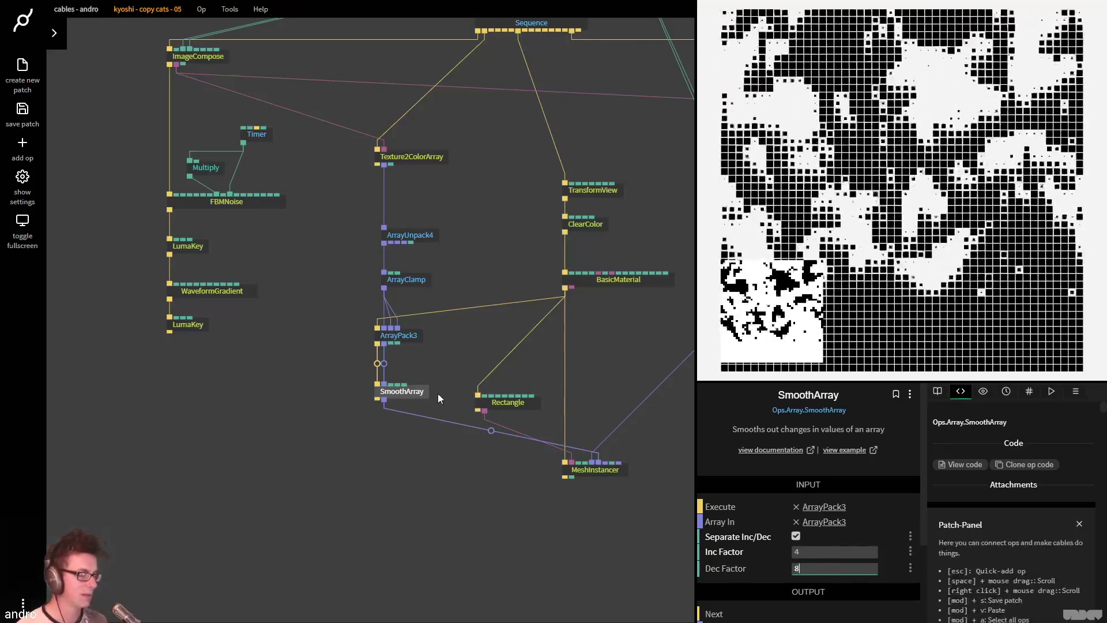
click(491, 430)
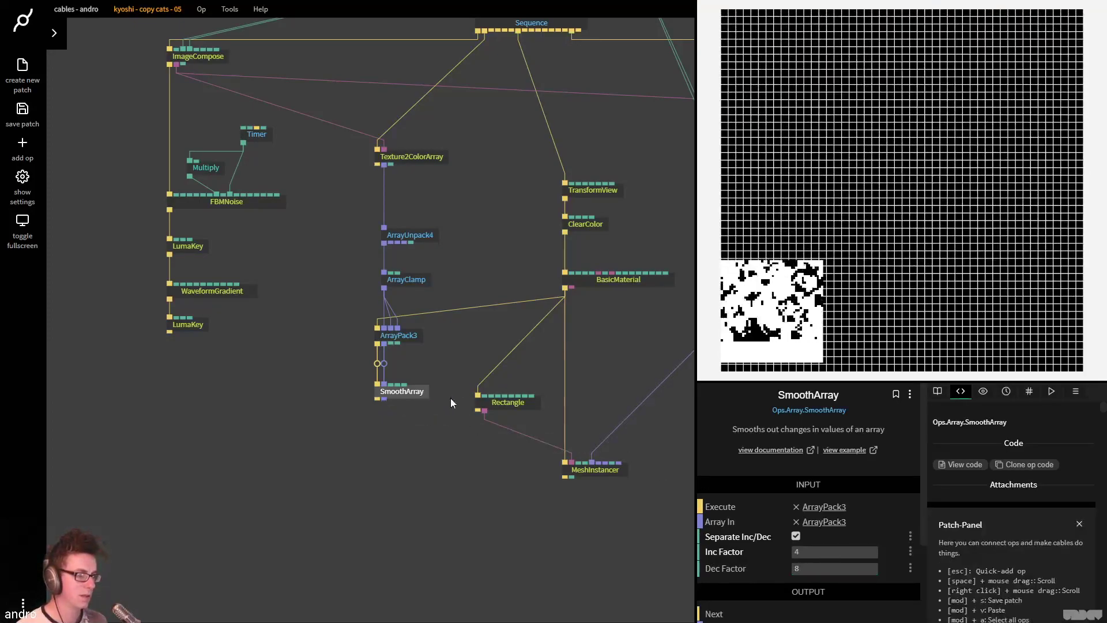
drag(388, 343, 643, 445)
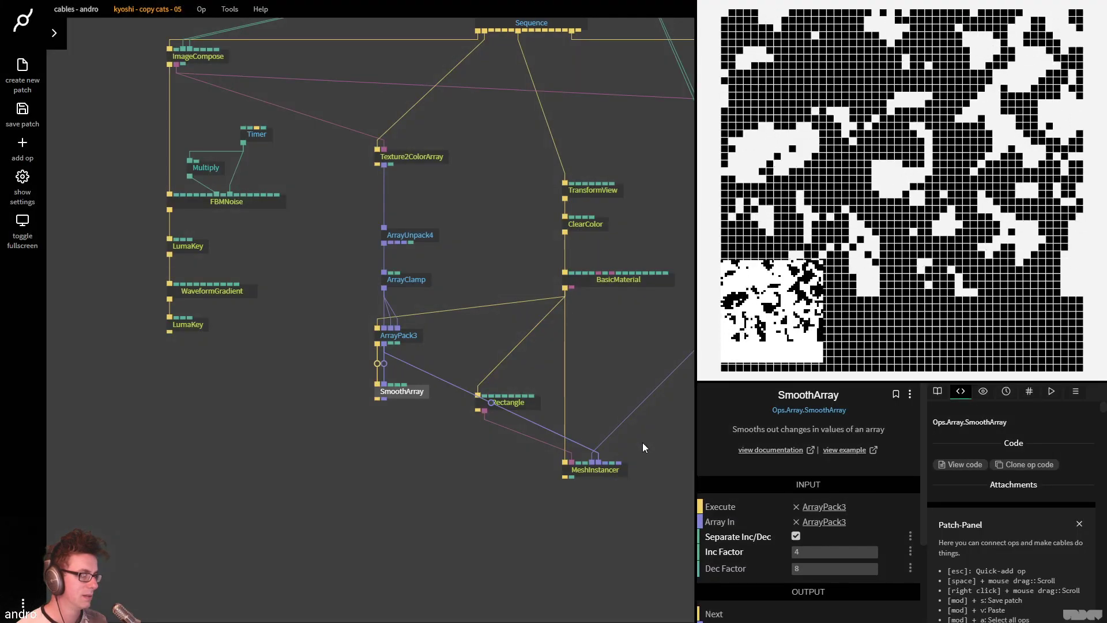
Set FBMNoise's Scale to 2
click(220, 201)
scroll(860, 574, down, 1)
scroll(860, 572, down, 1)
key(F11)
key(BackSpace)
text(0)
click(827, 483)
key(BackSpace)
text(2)
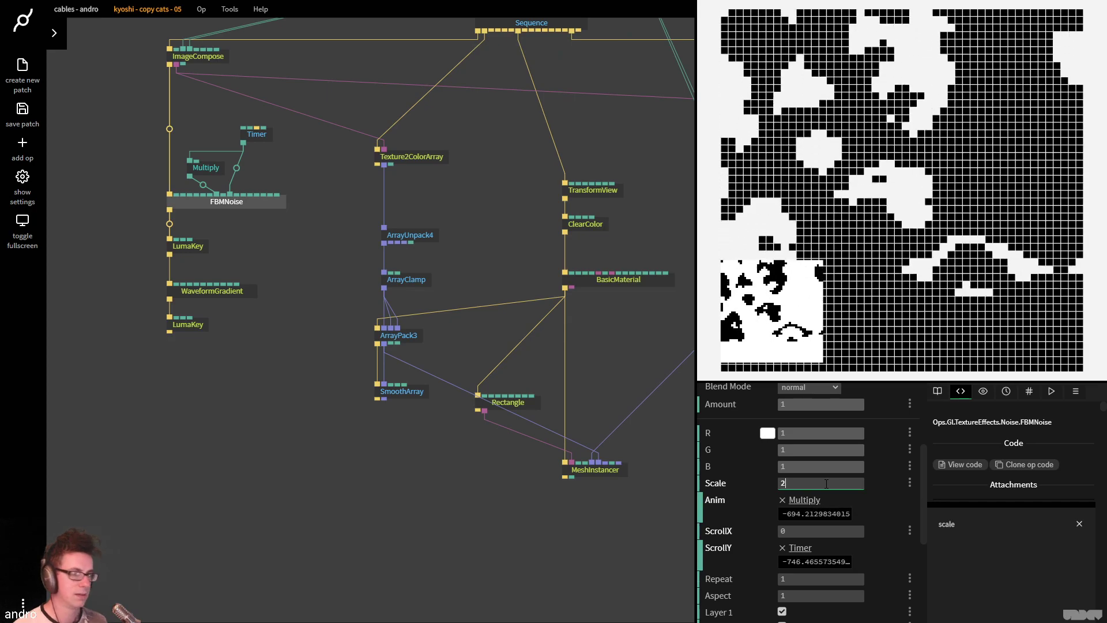
Add a ScaleTexture op below the last LumaKey and set its Scale X and Scale Y to 2
drag(171, 330, 173, 365)
text(scale tex)
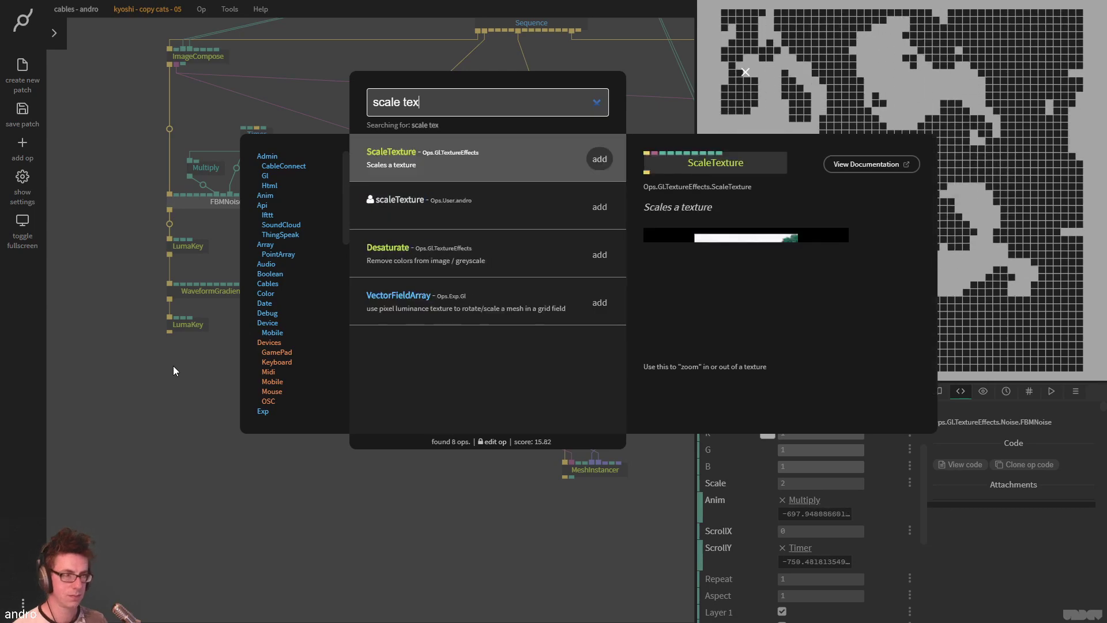
key(Return)
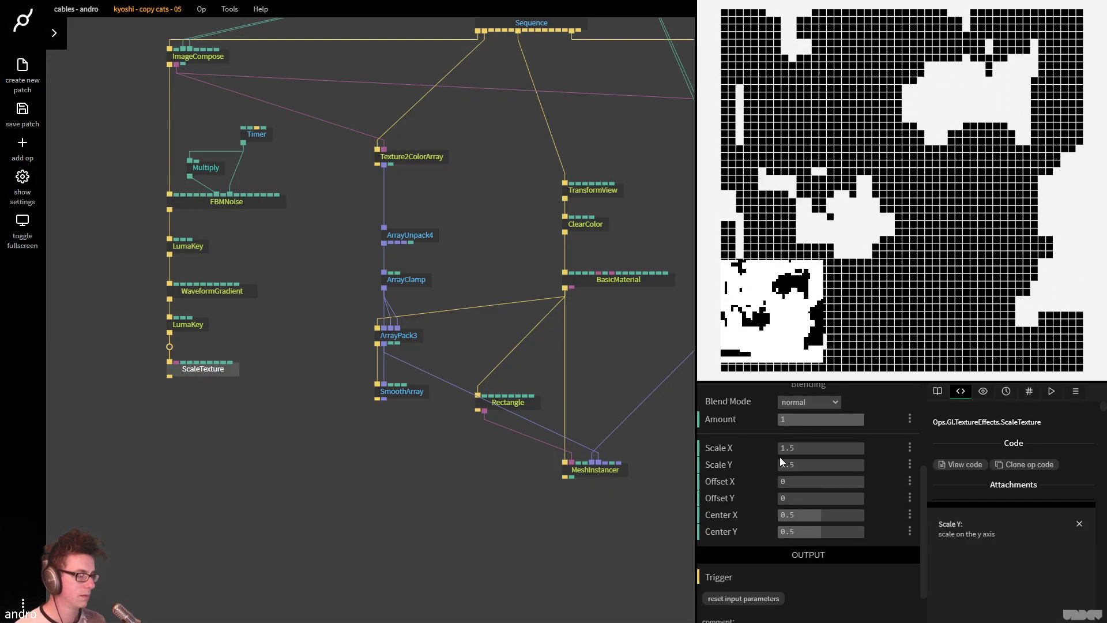
click(827, 452)
text(0.41)
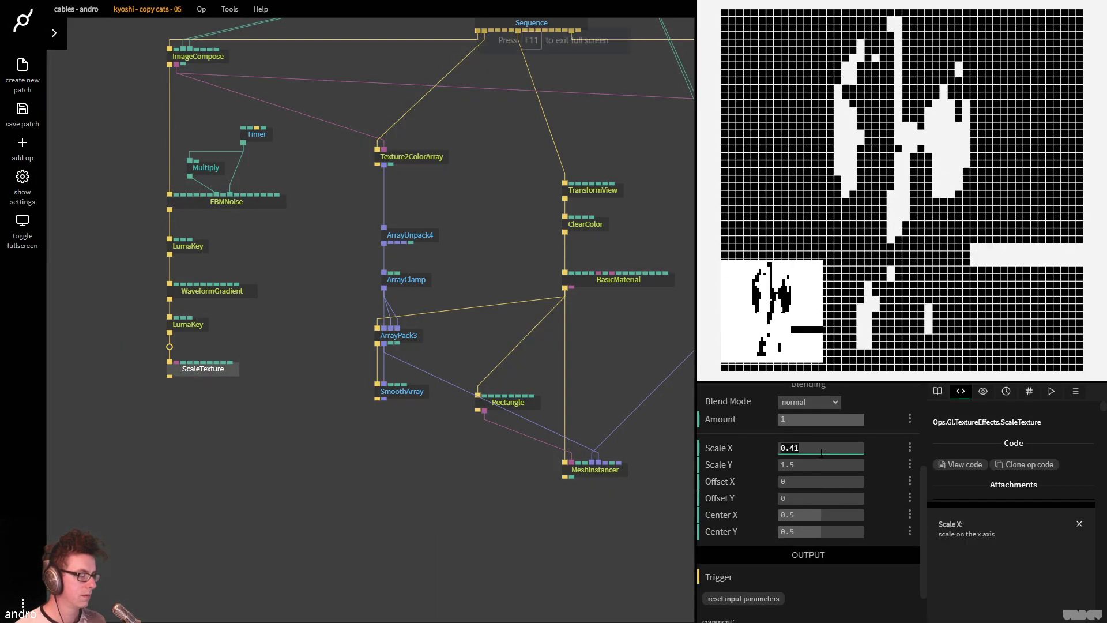
text(2)
key(Tab)
text(2)
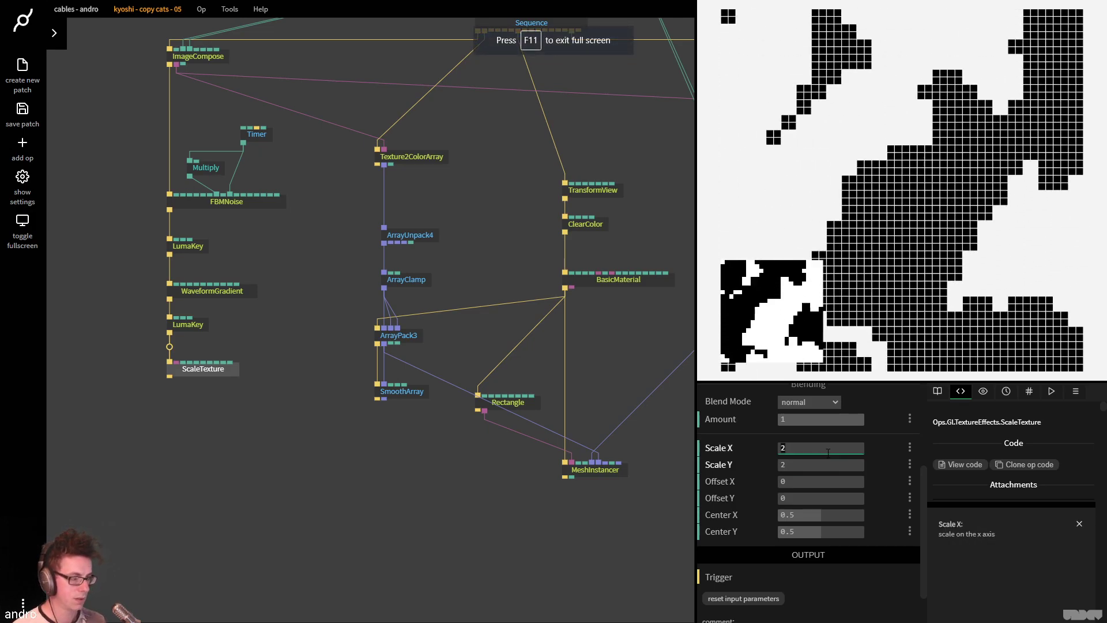
Try a Scale X and Scale Y of 0.5 on ScaleTexture
click(826, 448)
text(0.5)
key(Tab)
text(0.5)
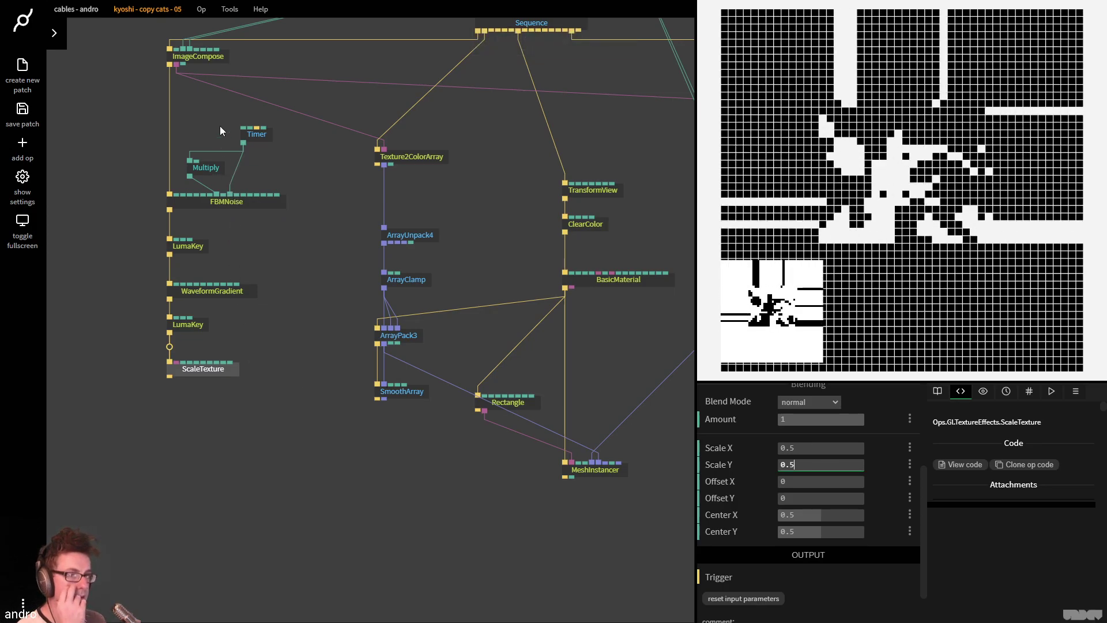
Set the texture Wrap mode of ImageCompose to repeat
click(212, 60)
click(832, 544)
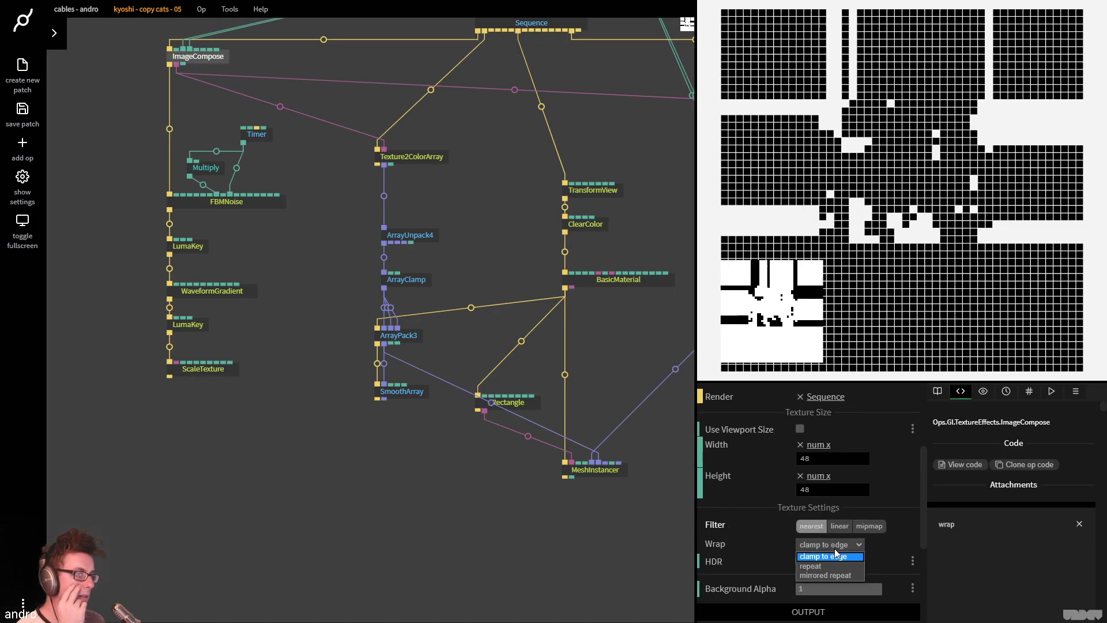
click(832, 566)
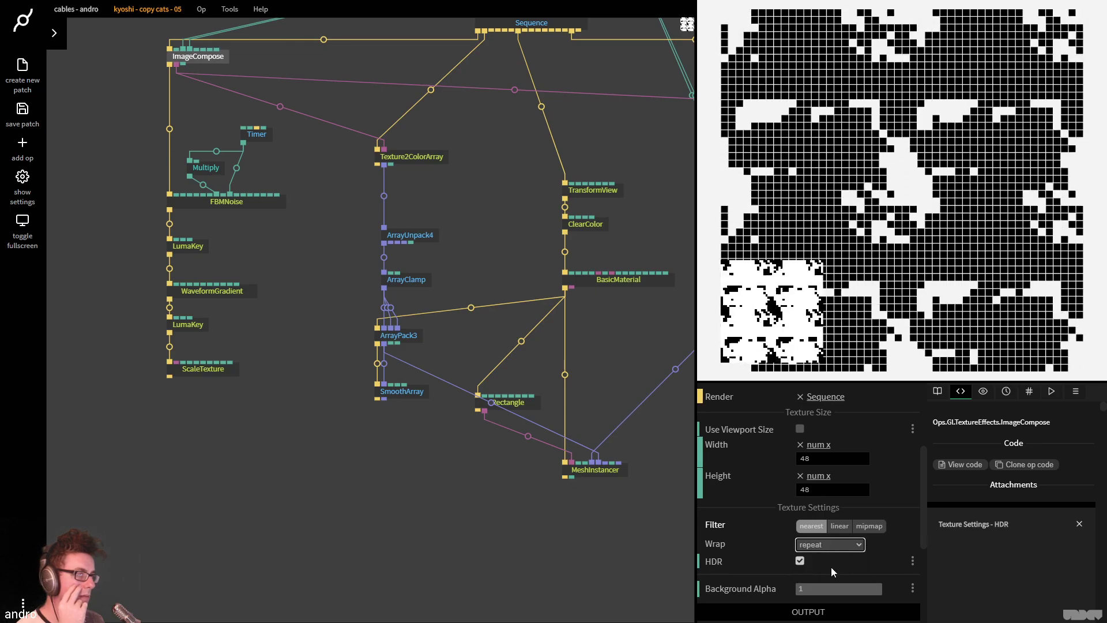
Delete the ScaleTexture op below the last LumaKey and save the patch
click(646, 488)
click(215, 369)
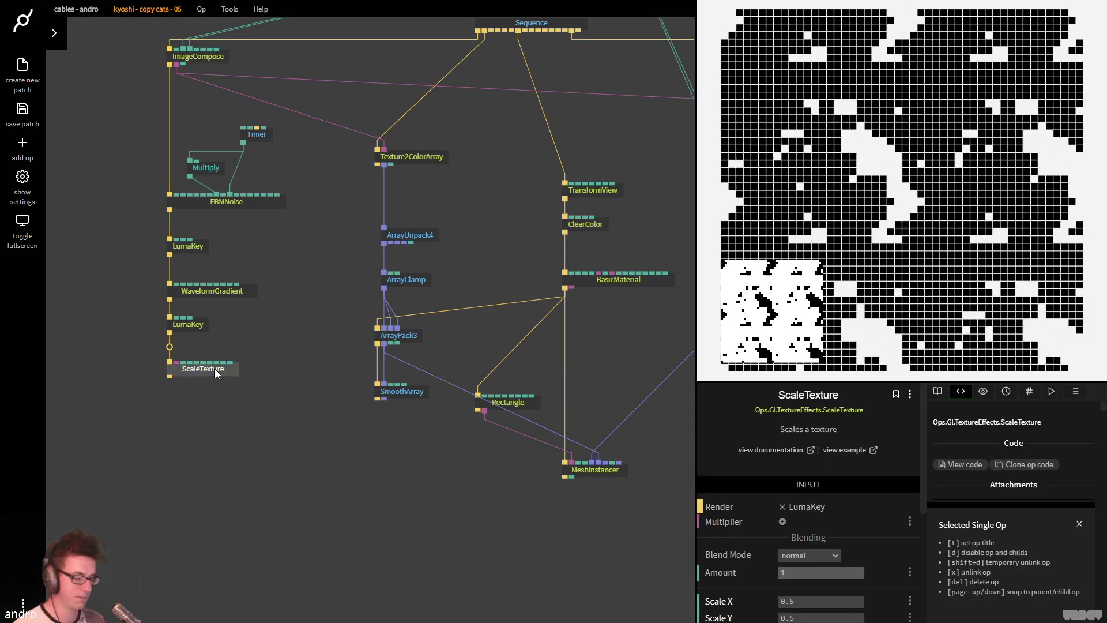
key(Delete)
key(ctrl+s)
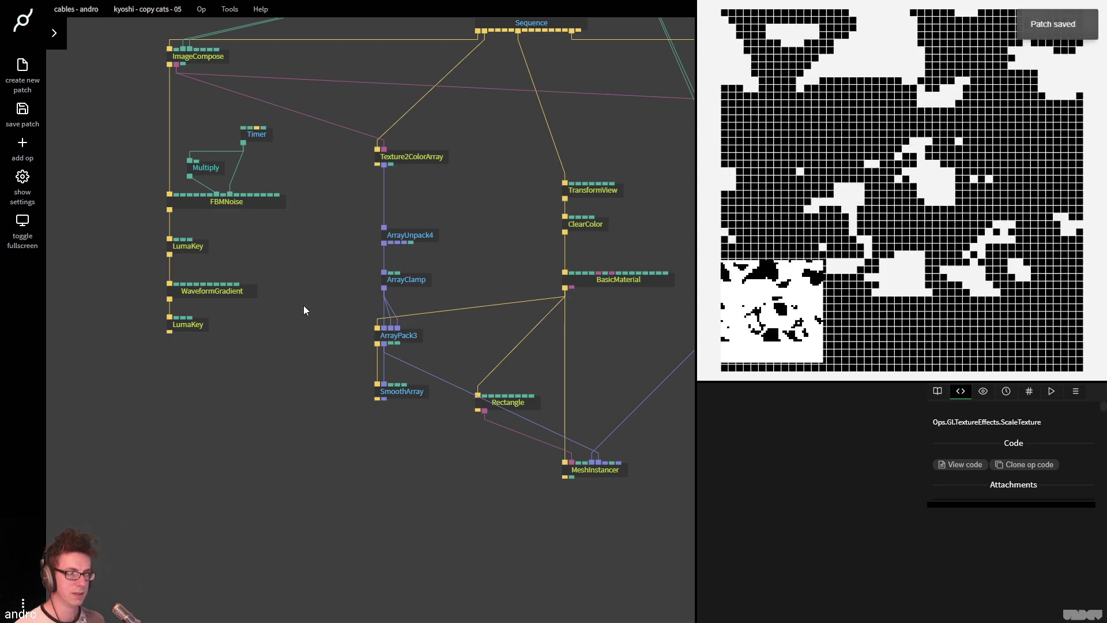
Connect SmoothArray's output to MeshInstancer in place of ArrayPack3's, and set its Inc Factor and Dec Factor to 2
click(566, 460)
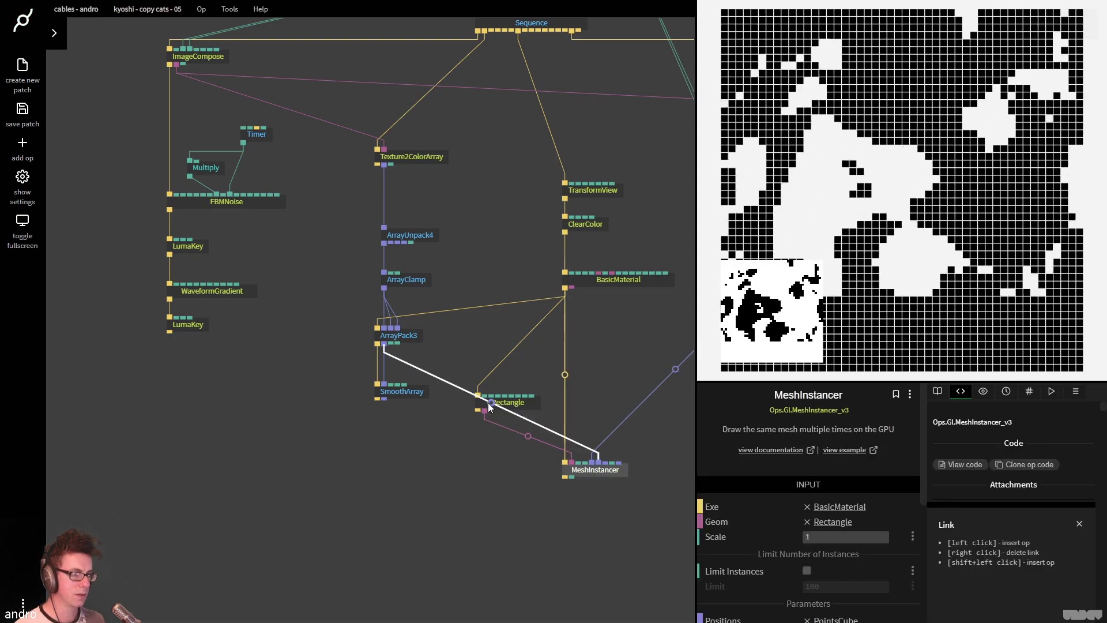
drag(384, 399, 590, 472)
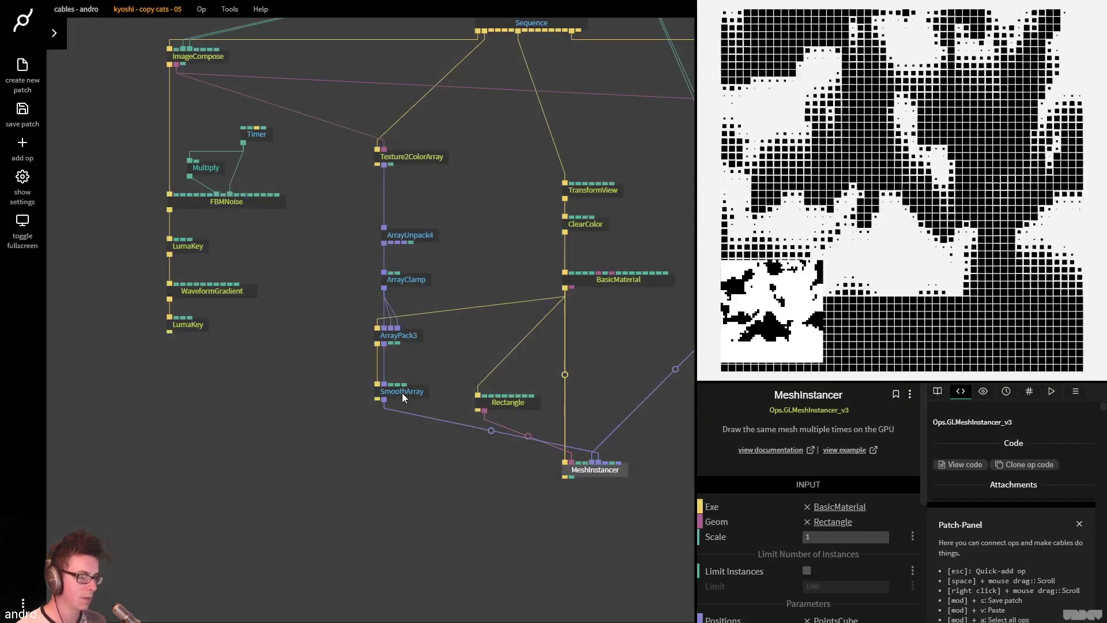
click(402, 392)
key(F11)
click(833, 554)
text(2)
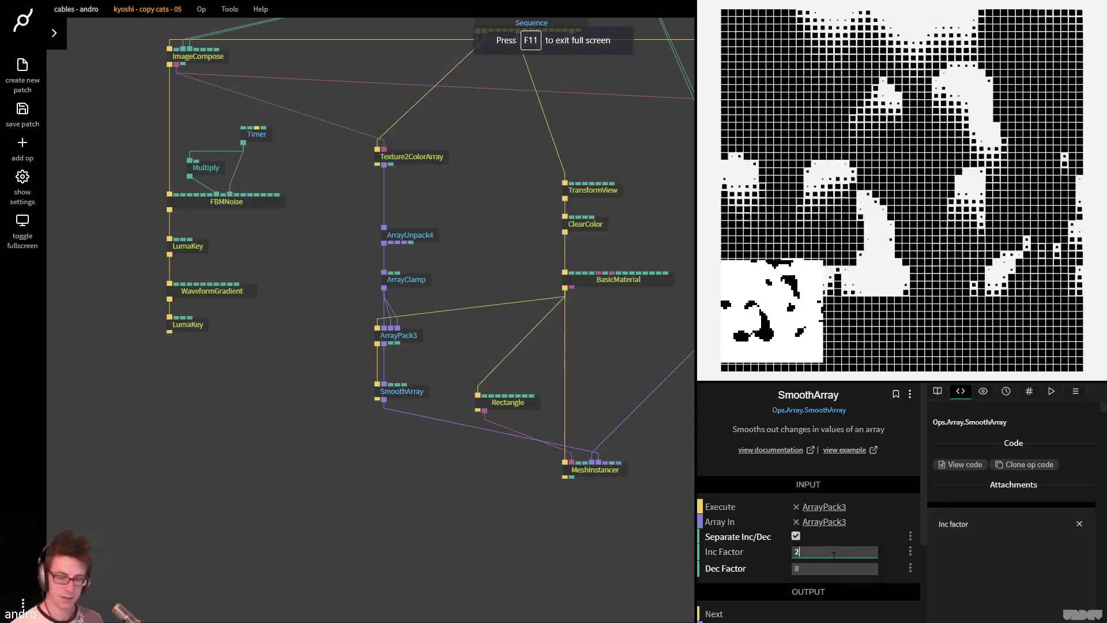
key(Tab)
text(2)
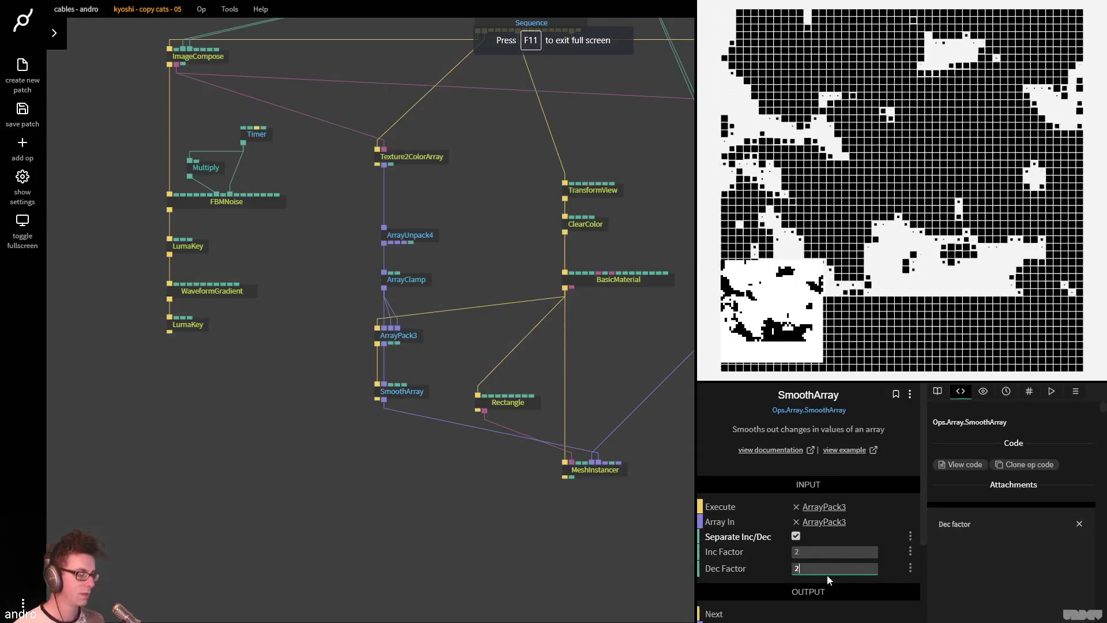
Set the Inc Factor of SmoothArray to 4 and save the patch
click(826, 554)
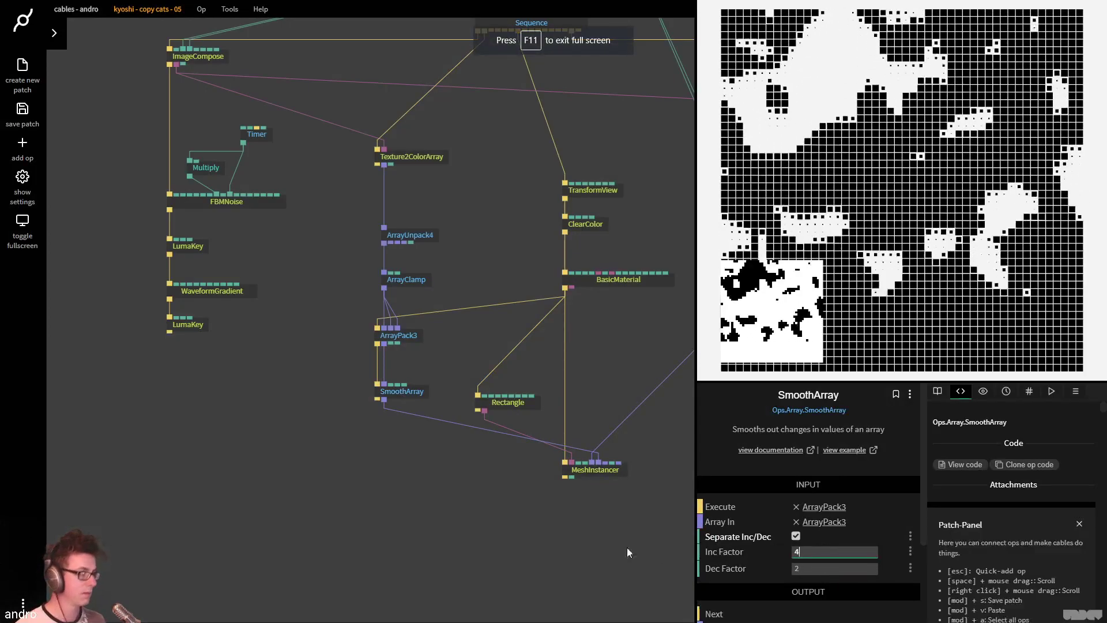
click(380, 486)
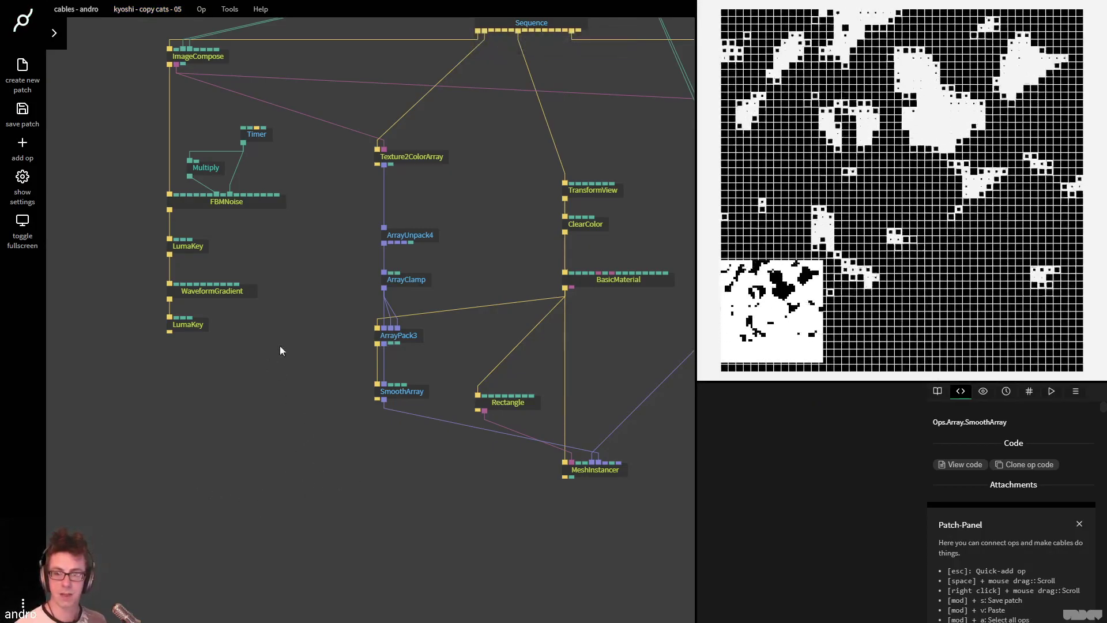
drag(372, 434, 353, 479)
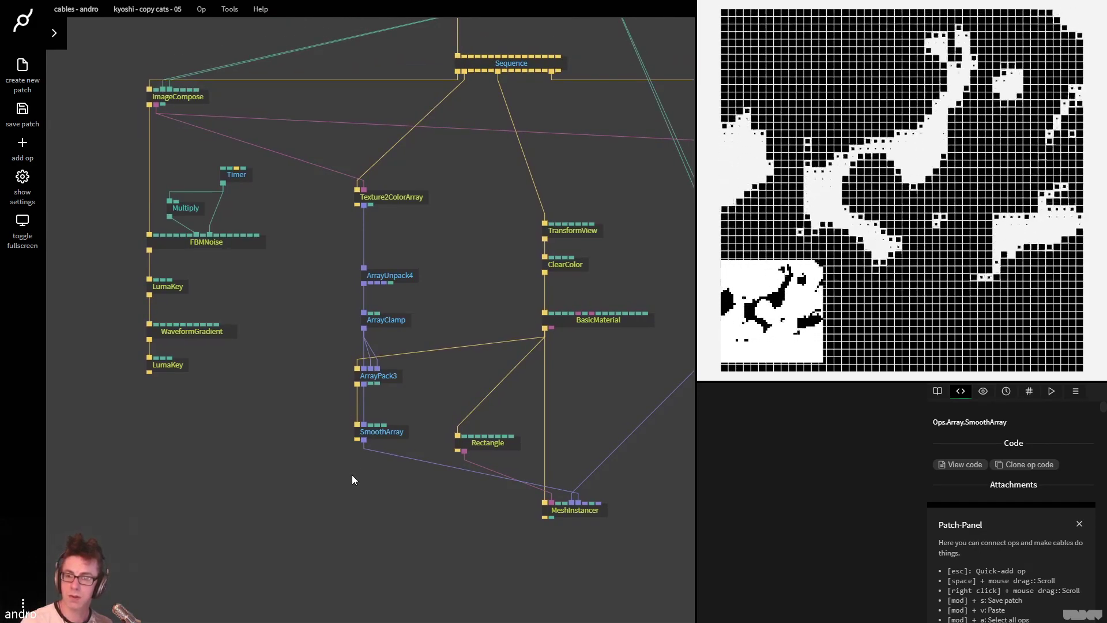
drag(193, 382, 194, 444)
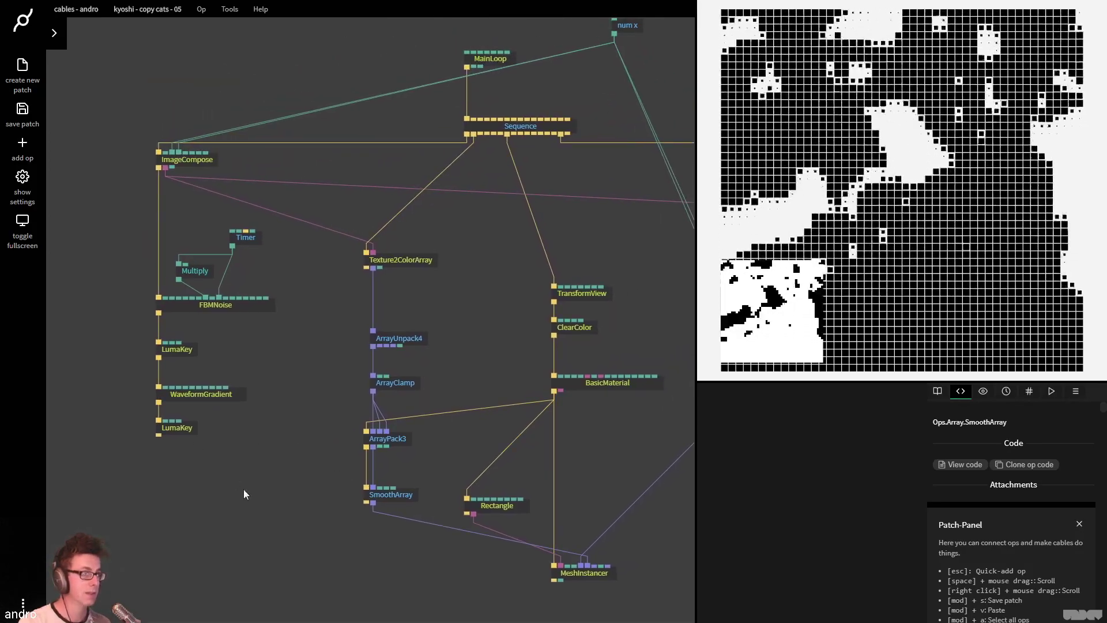
key(ctrl+s)
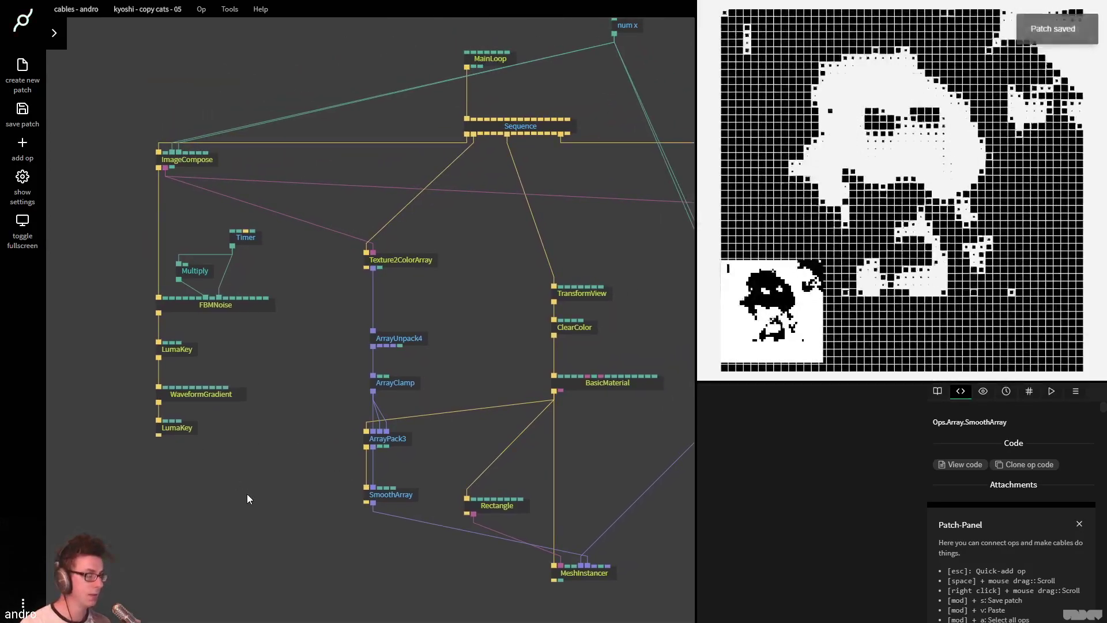
Save a copy of the patch as "kyoshi - copy cats - 06" and close the file library in the new copy
scroll(271, 475, down, 3)
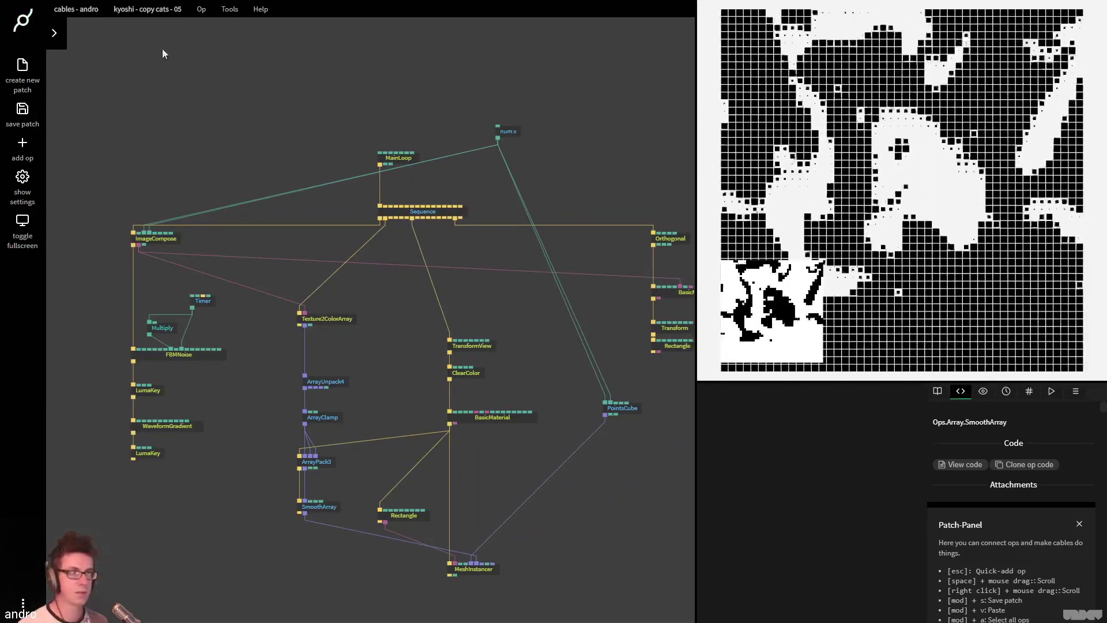
click(146, 10)
click(150, 116)
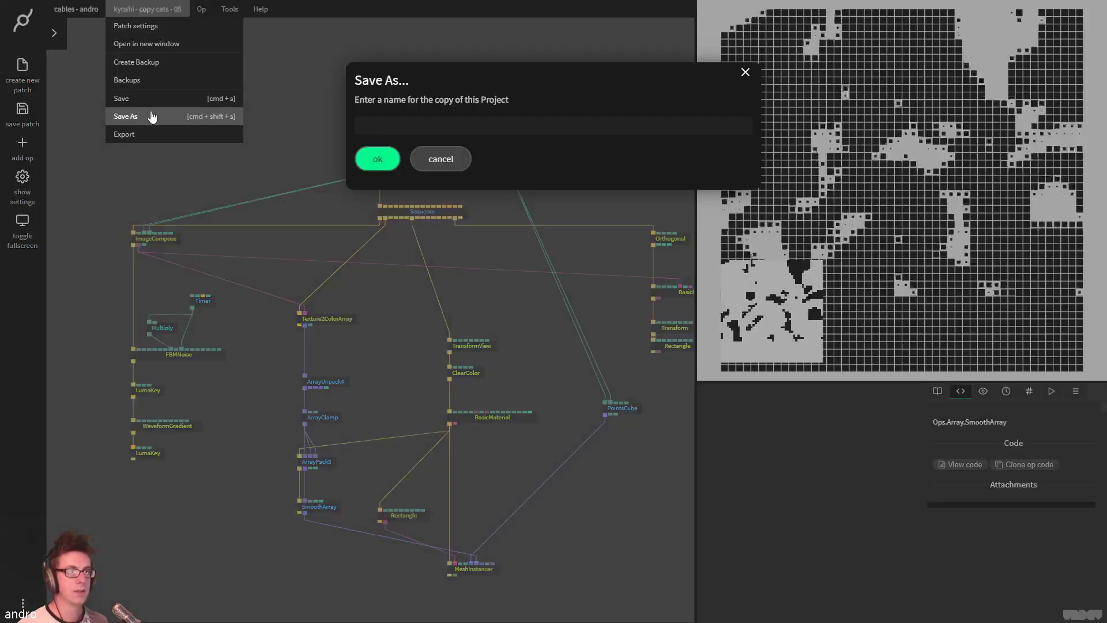
text(kyo)
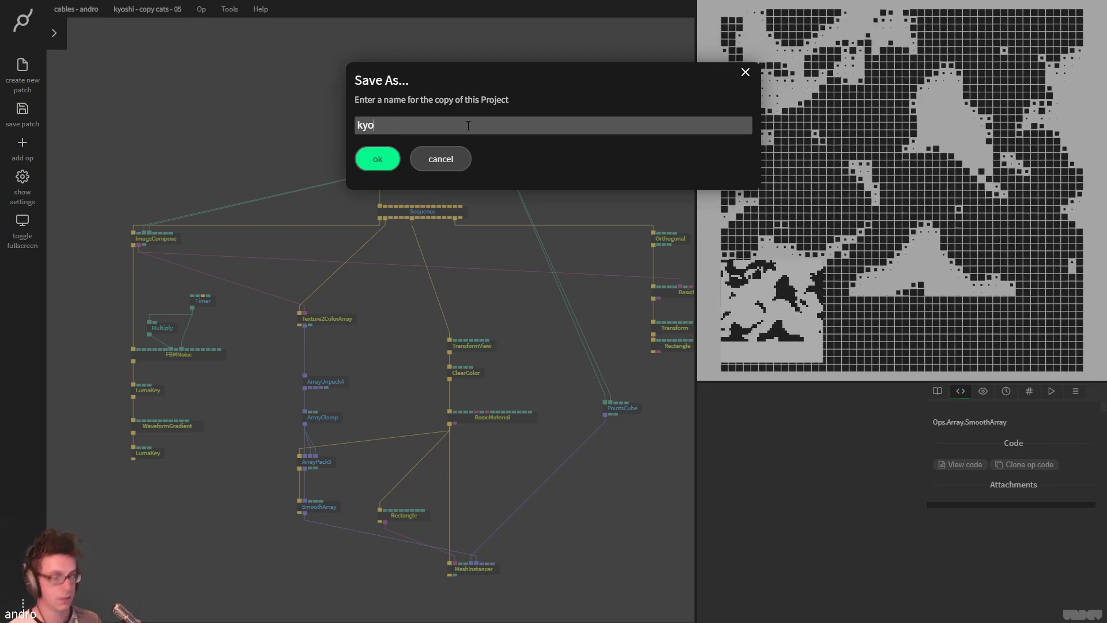
text(phi - copy cats - 06)
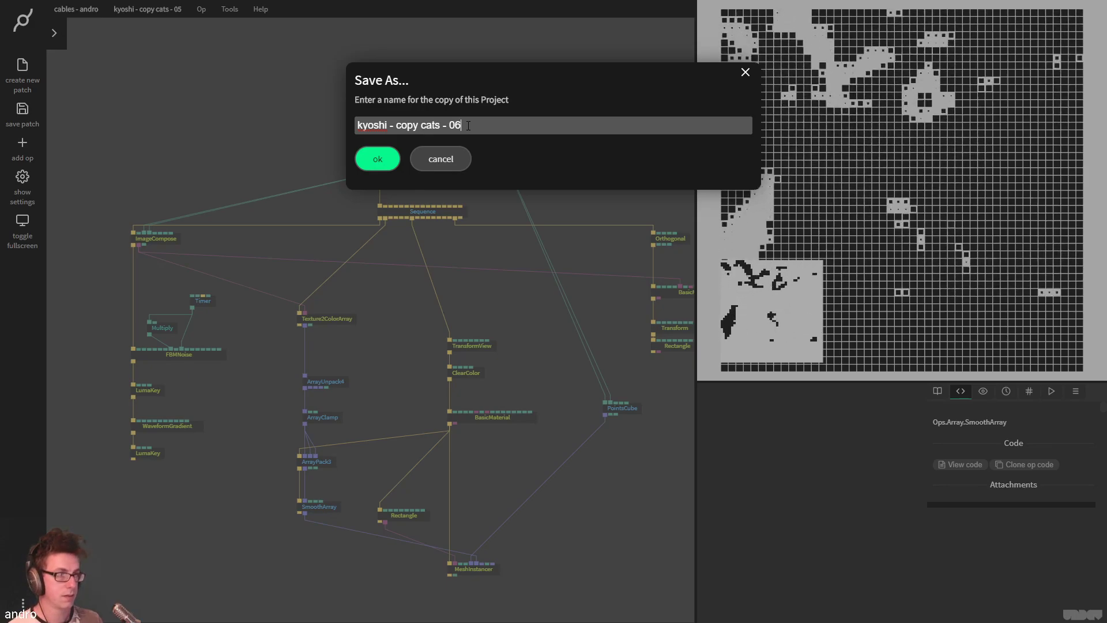
click(383, 163)
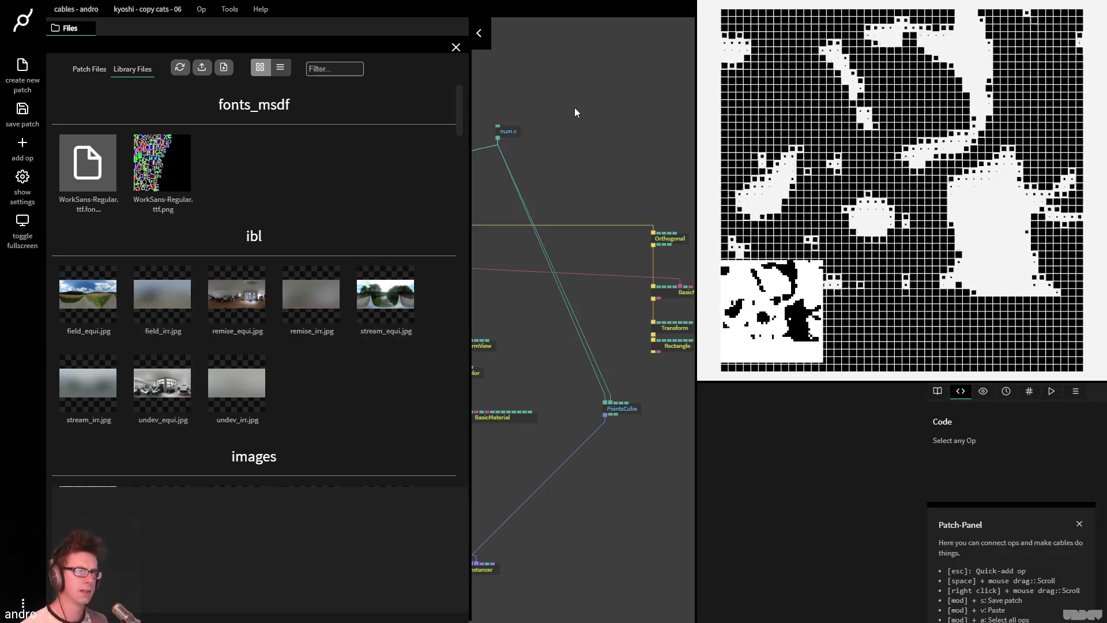
click(574, 107)
drag(324, 234, 341, 193)
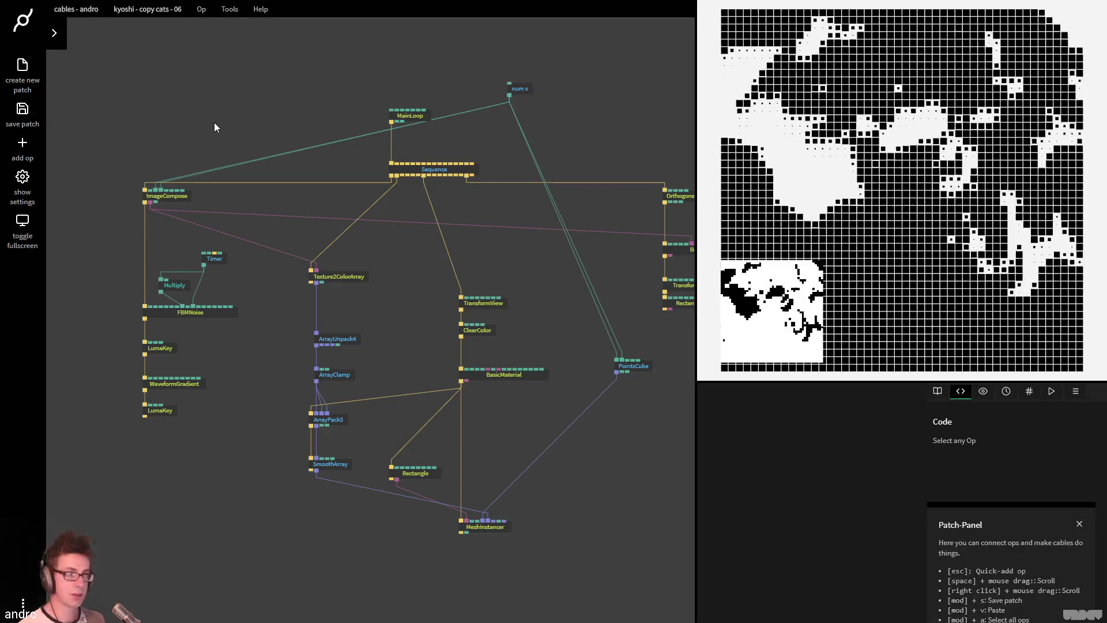
Switch to the reference tweet in the browser, load the "Random walk on the sphere" tweet and watch its animation
key(F11)
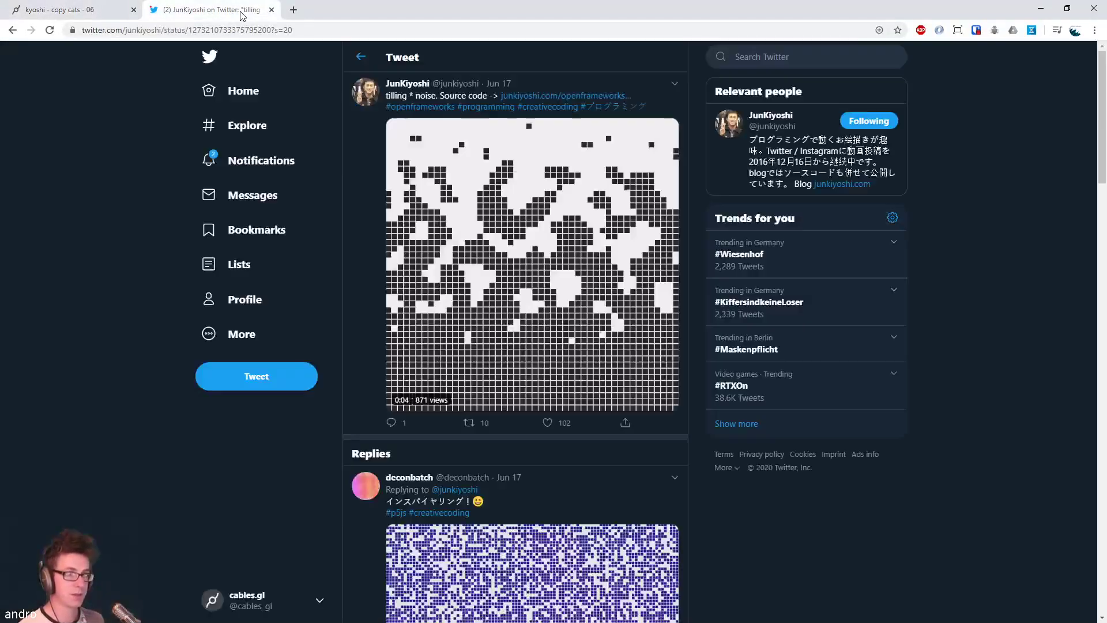
click(209, 10)
click(259, 30)
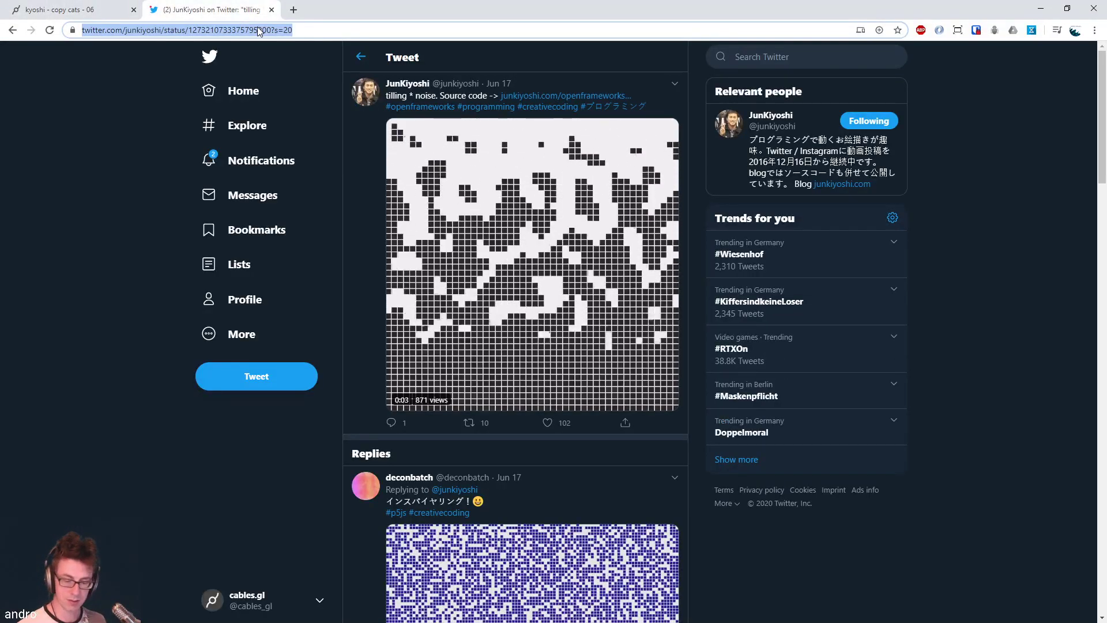
key(ctrl+v)
key(Return)
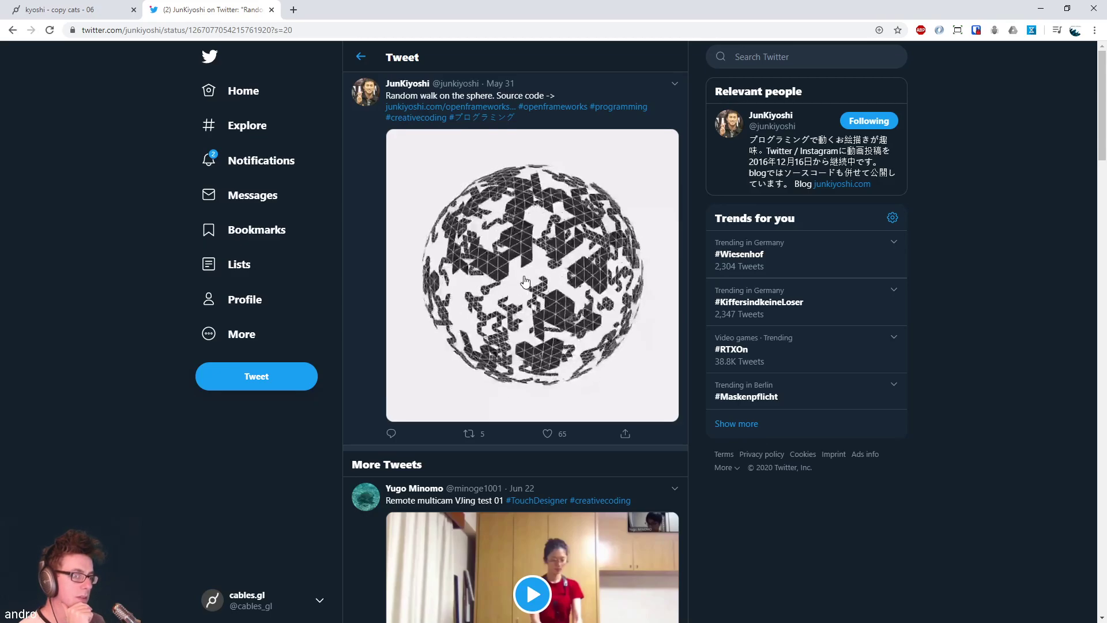
click(533, 295)
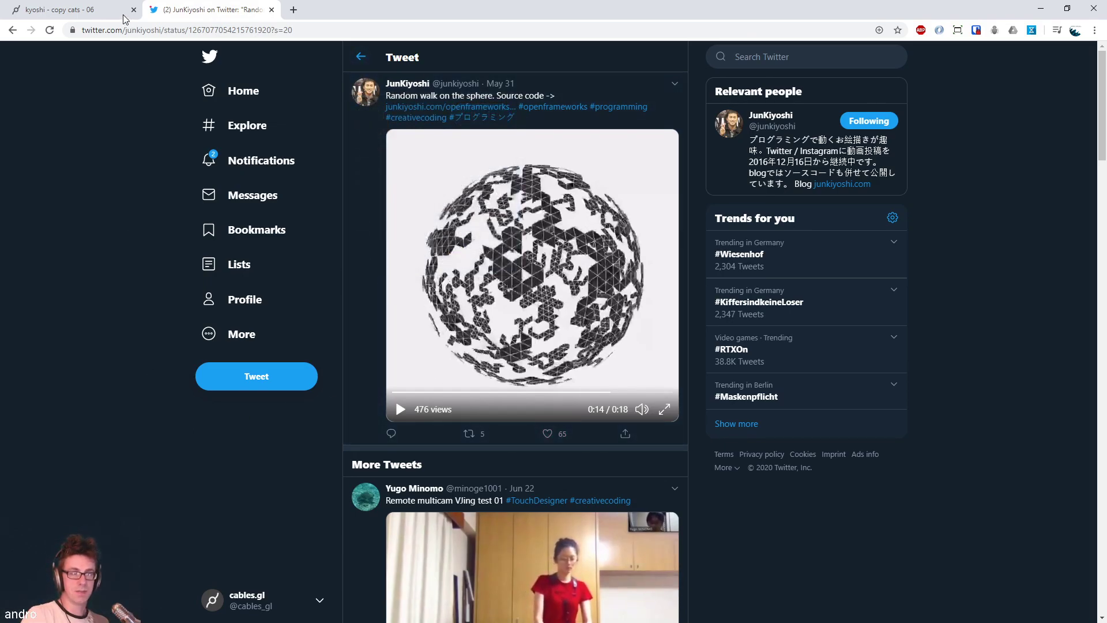
Return to the "kyoshi - copy cats - 06" patch and delete the TransformView-to-MeshInstancer render branch, PointsCube and the detached array math ops
click(80, 9)
click(147, 50)
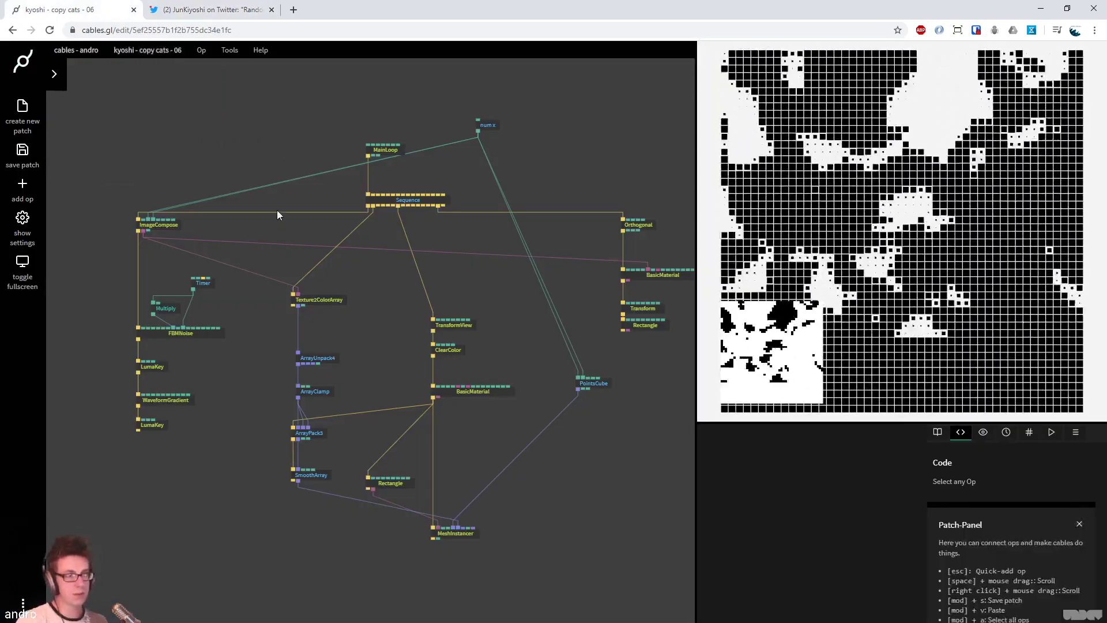
drag(256, 144, 215, 246)
scroll(188, 190, down, 3)
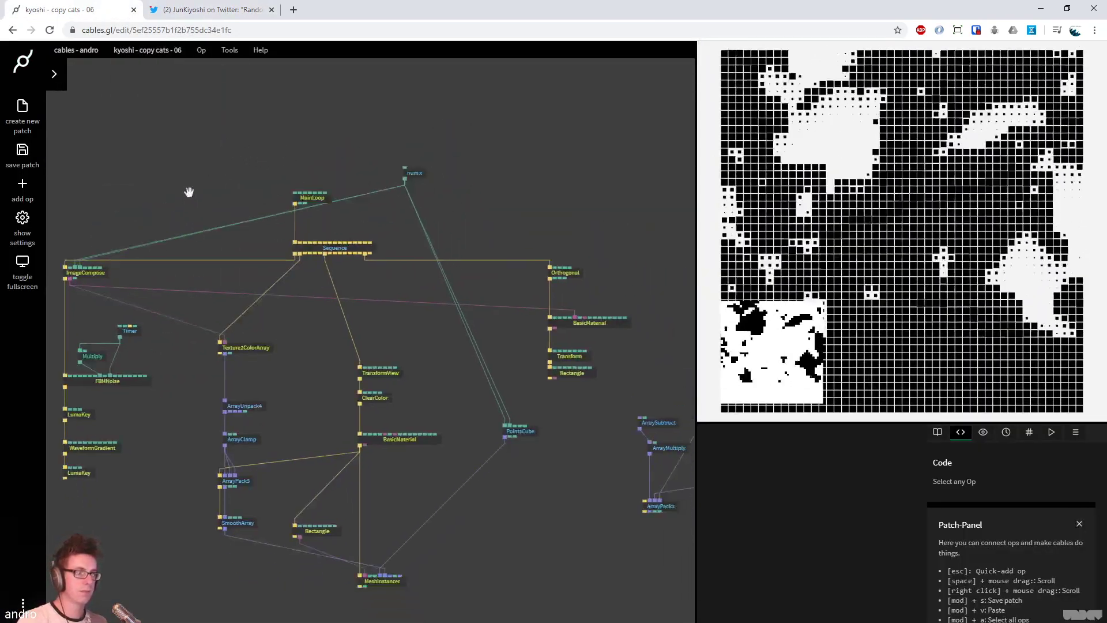
drag(603, 486, 78, 226)
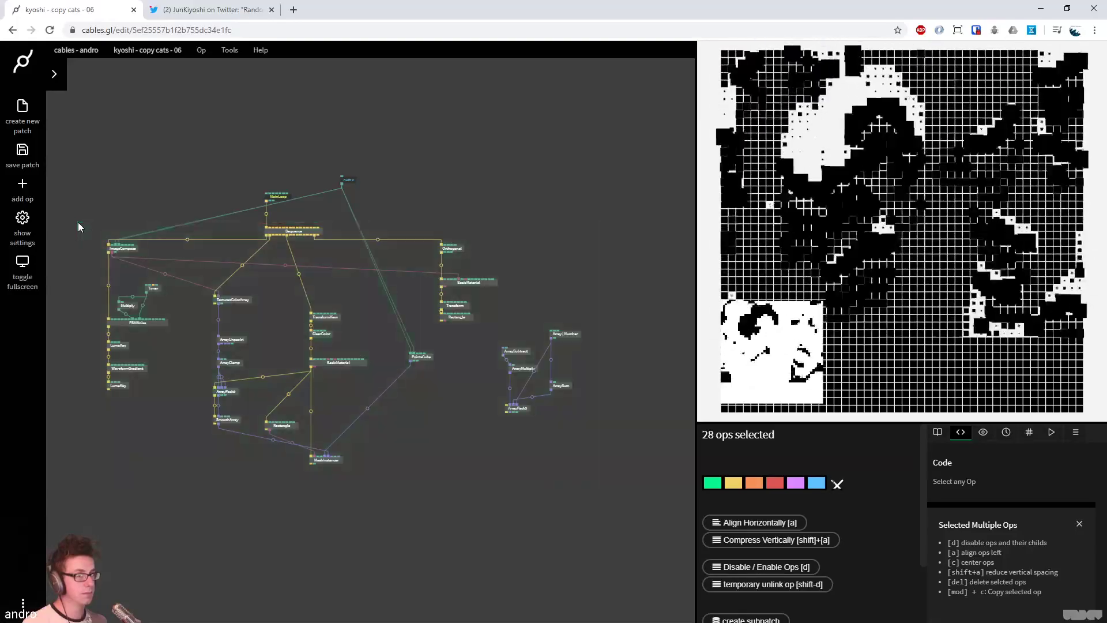
click(264, 251)
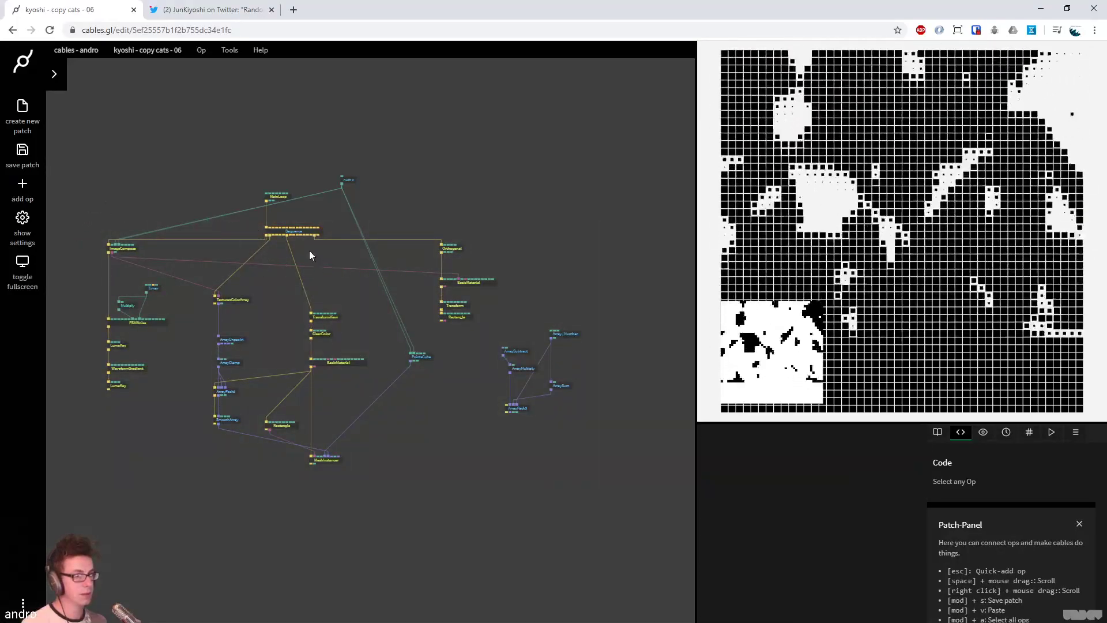
drag(401, 232, 632, 445)
drag(640, 540, 277, 345)
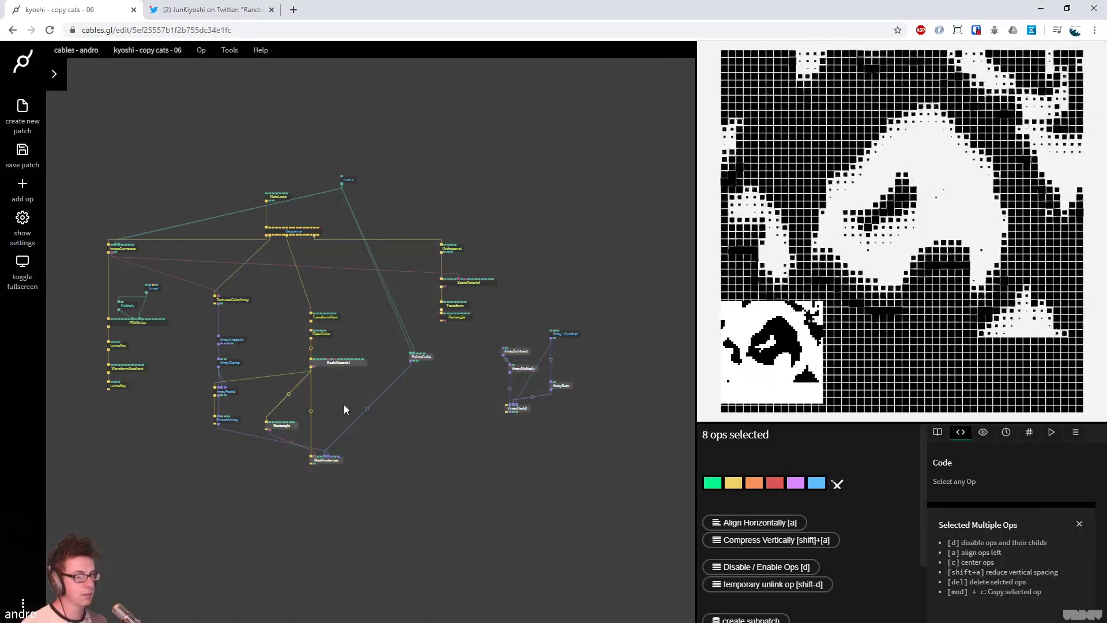
key(Delete)
drag(612, 395, 536, 304)
key(Delete)
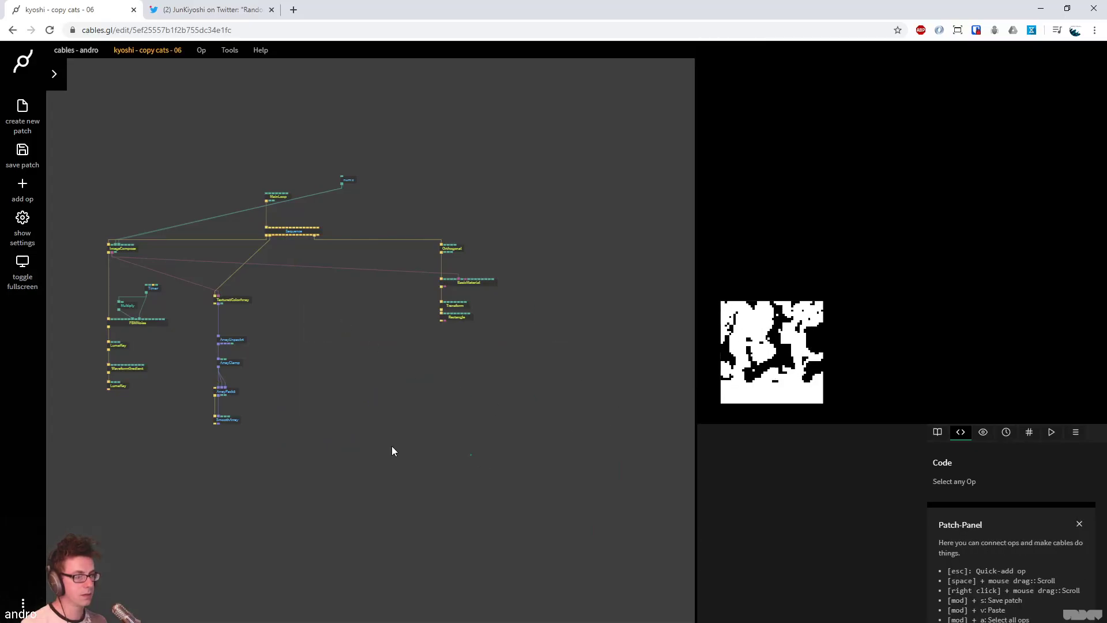
Save the trimmed patch
drag(416, 451, 507, 486)
drag(422, 333, 444, 375)
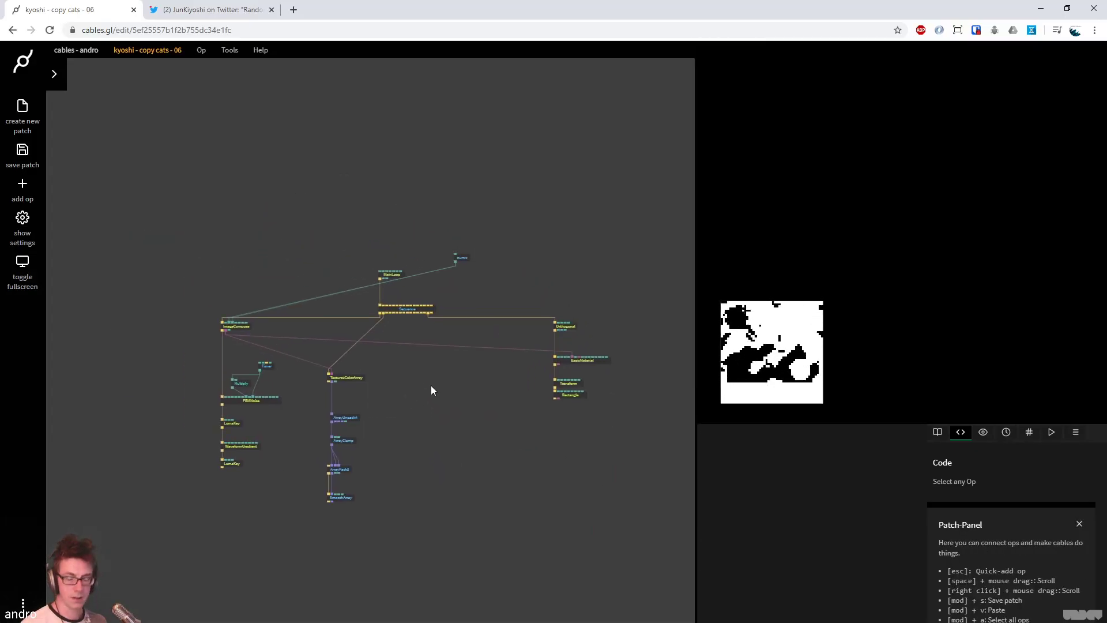
key(ctrl+s)
key(Escape)
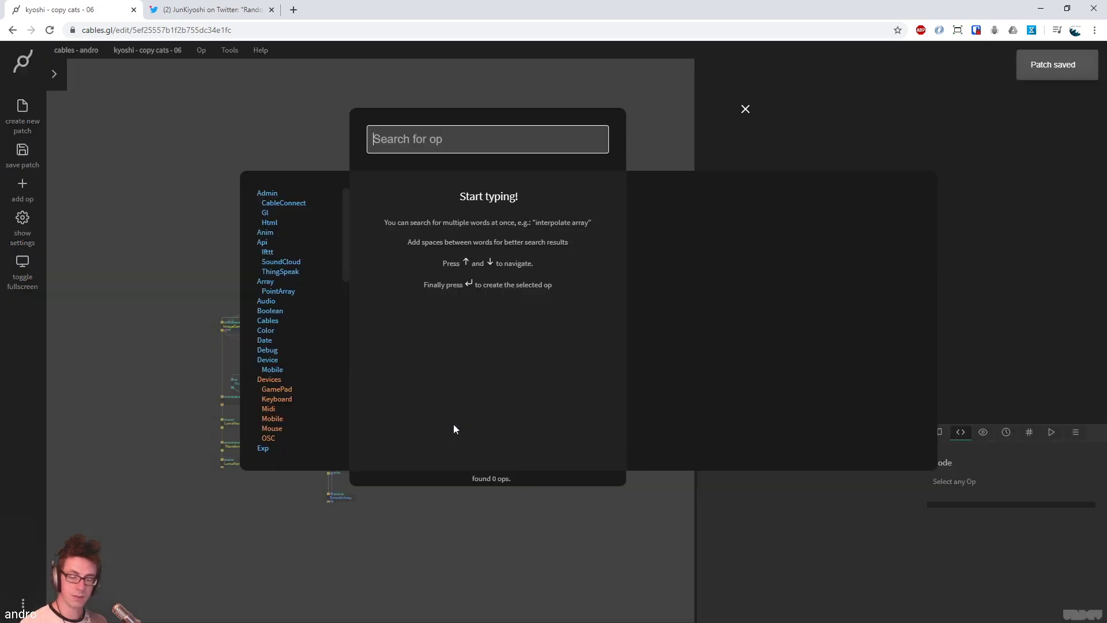
key(Escape)
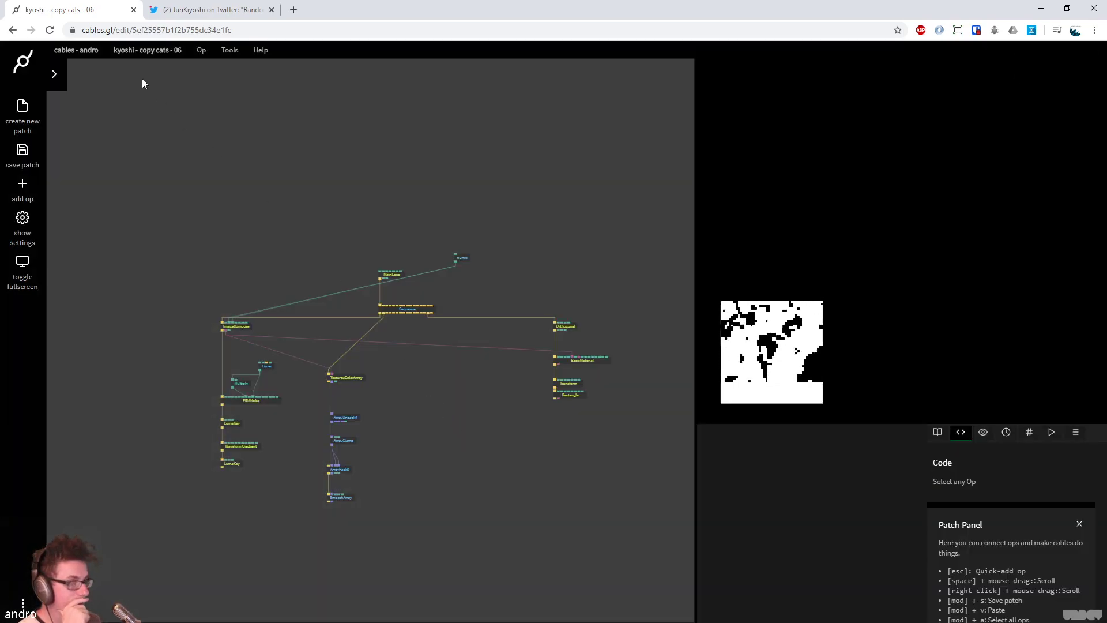
Open the cables.gl website from the patch editor and go to its ops documentation overview
mouse_move(72, 50)
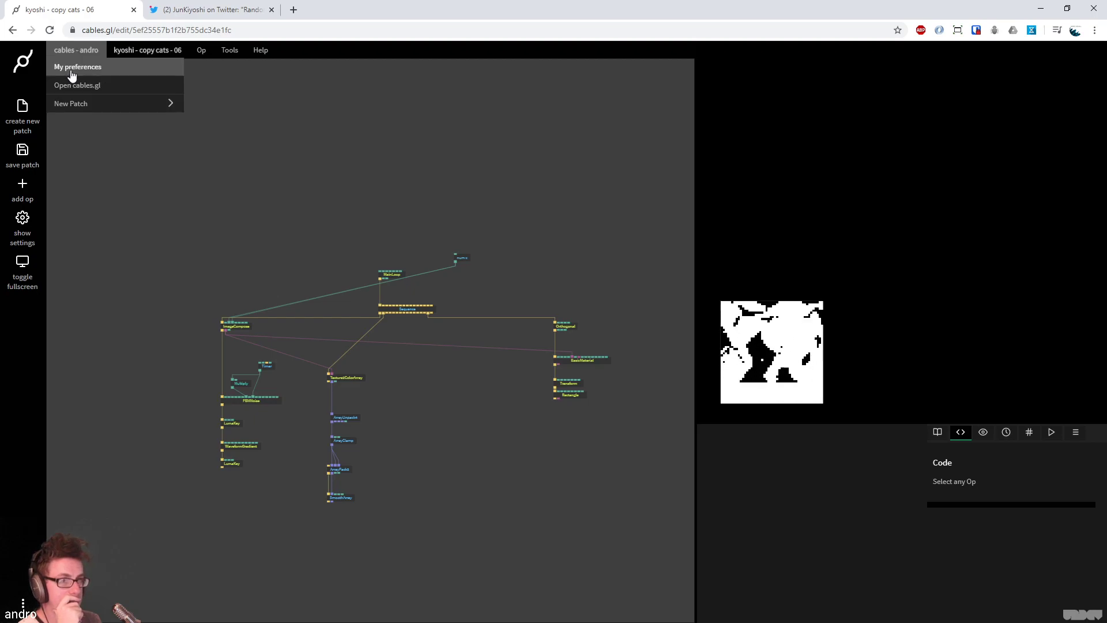
click(75, 85)
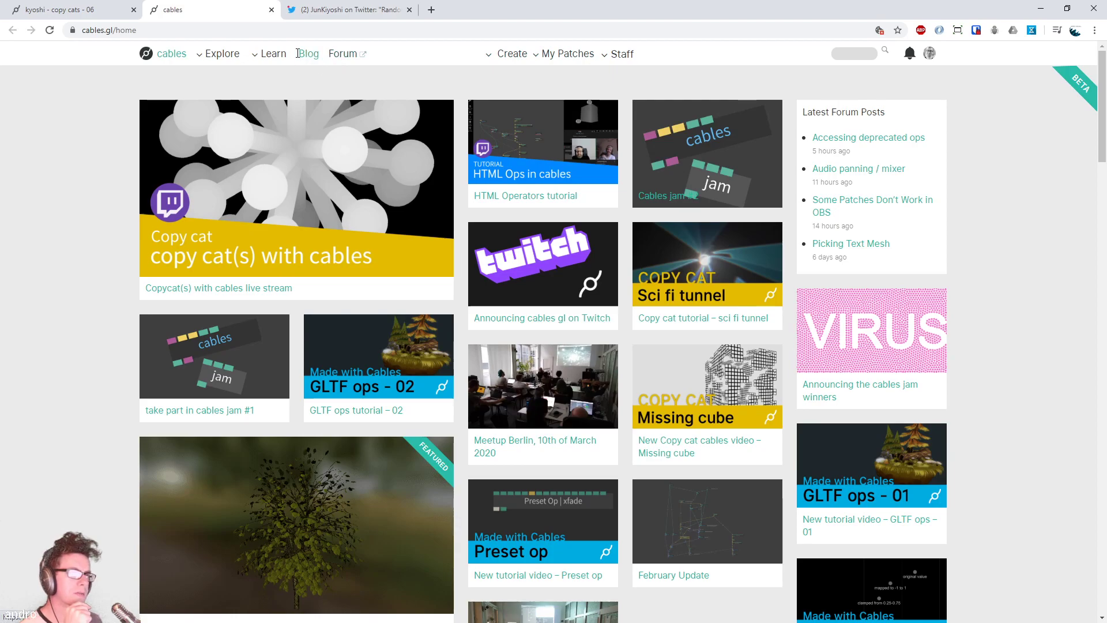
mouse_move(272, 53)
click(282, 92)
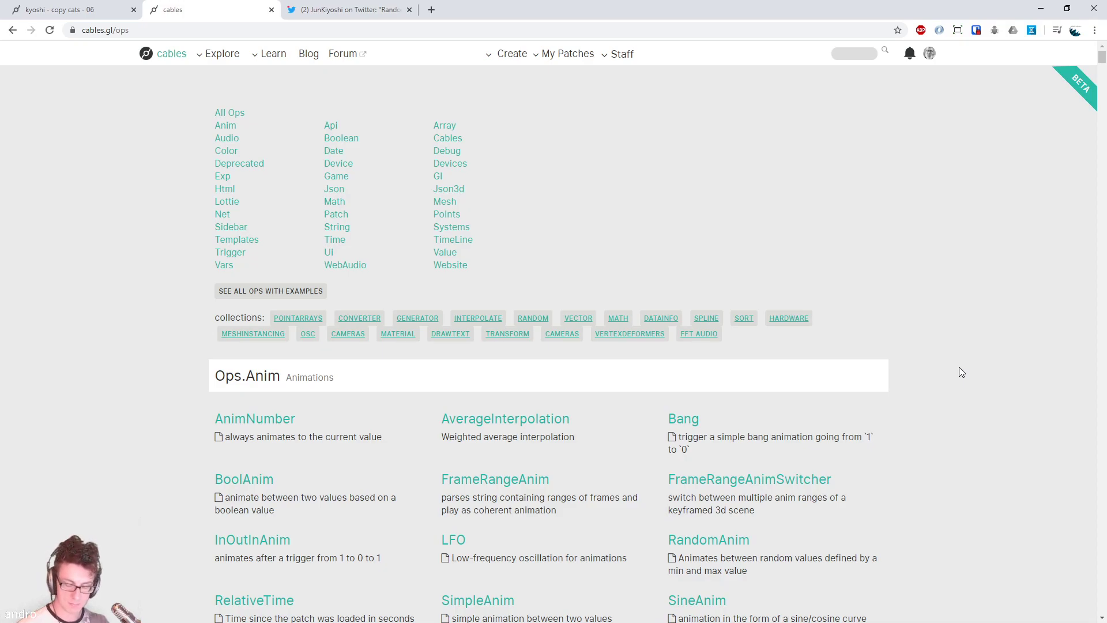
Search the ops overview for "primitive" and "mesh", look through the matches and open the Mesh category
key(ctrl+f)
text(primitive)
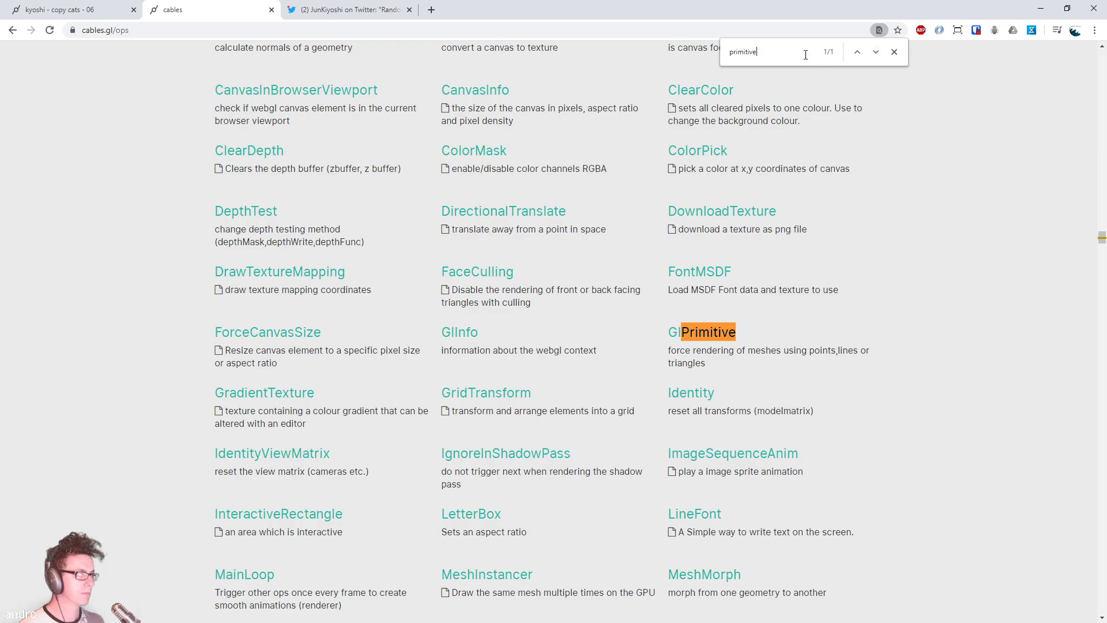
text(mesh)
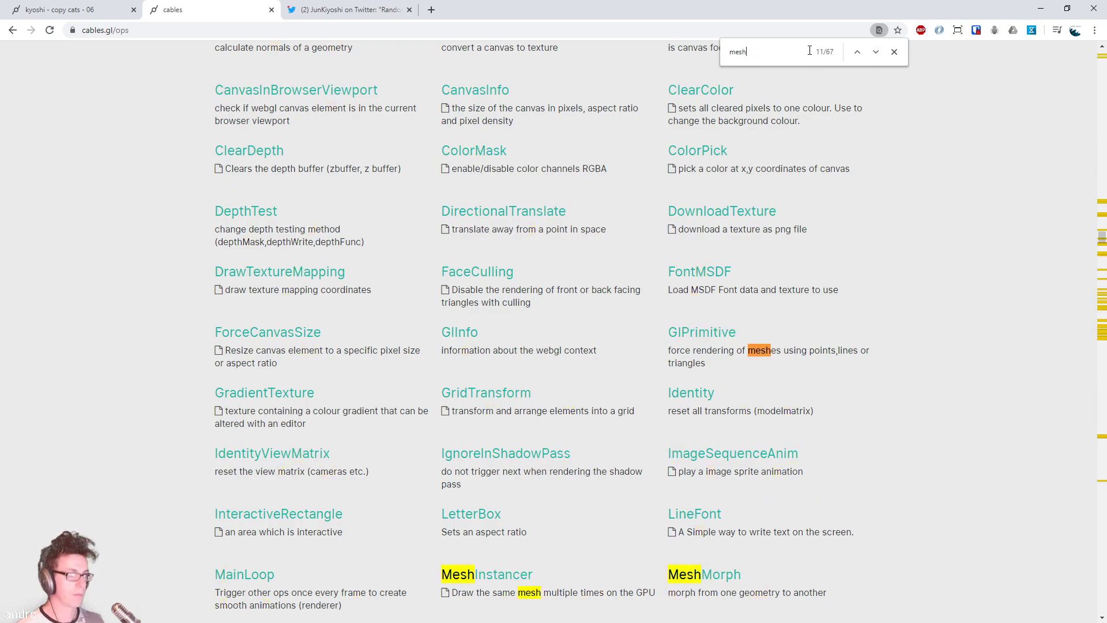
click(875, 53)
click(857, 52)
click(858, 52)
click(857, 52)
click(857, 52)
click(857, 52)
click(857, 53)
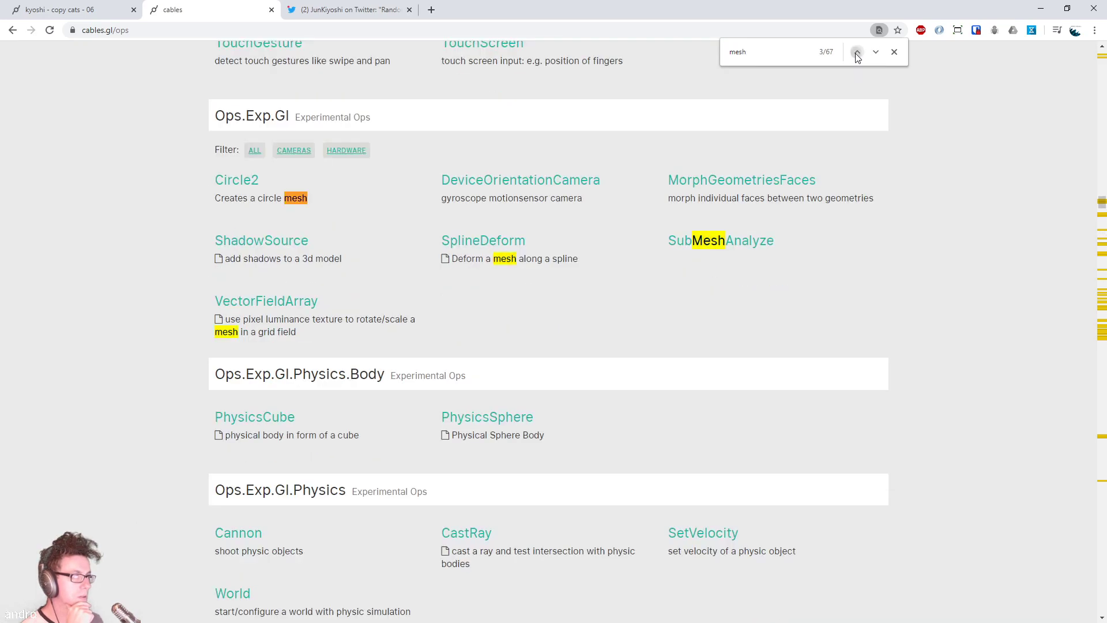
click(858, 54)
click(857, 53)
click(858, 54)
click(857, 54)
click(875, 52)
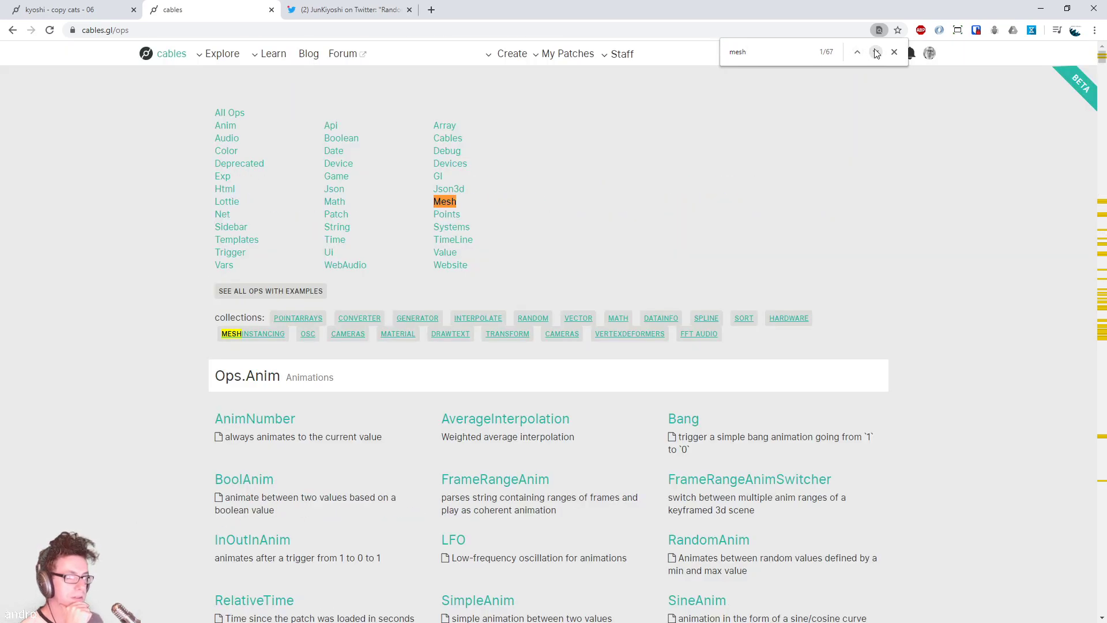
click(453, 203)
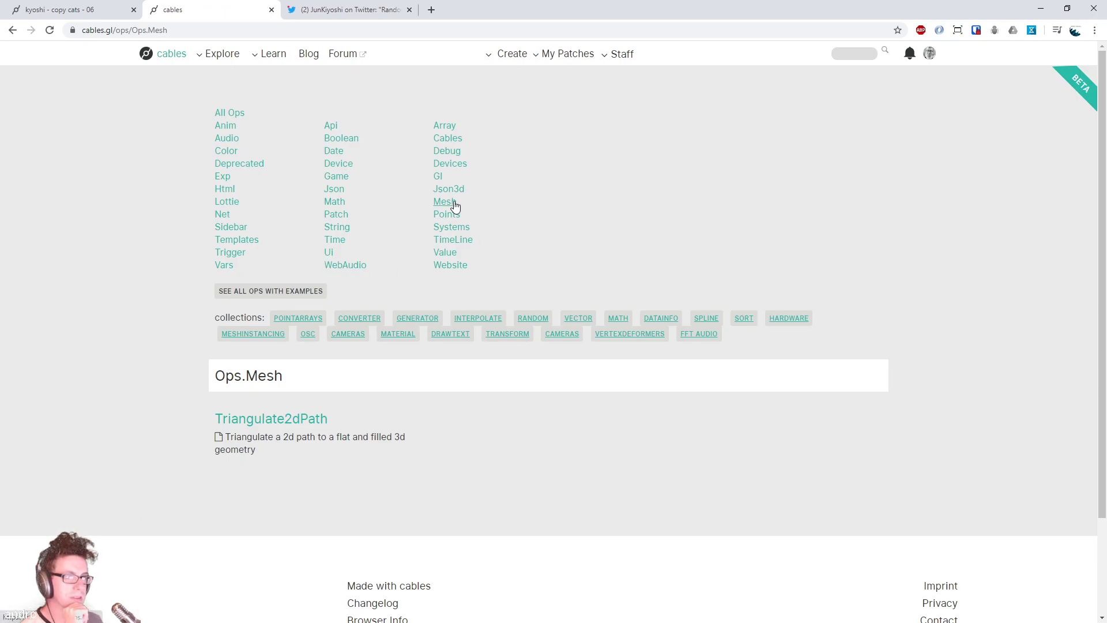
Return to the full ops overview, find "ops.gl.mes" and browse the Ops.Gl.Meshes category
click(13, 30)
key(ctrl+f)
text(ops.gl.)
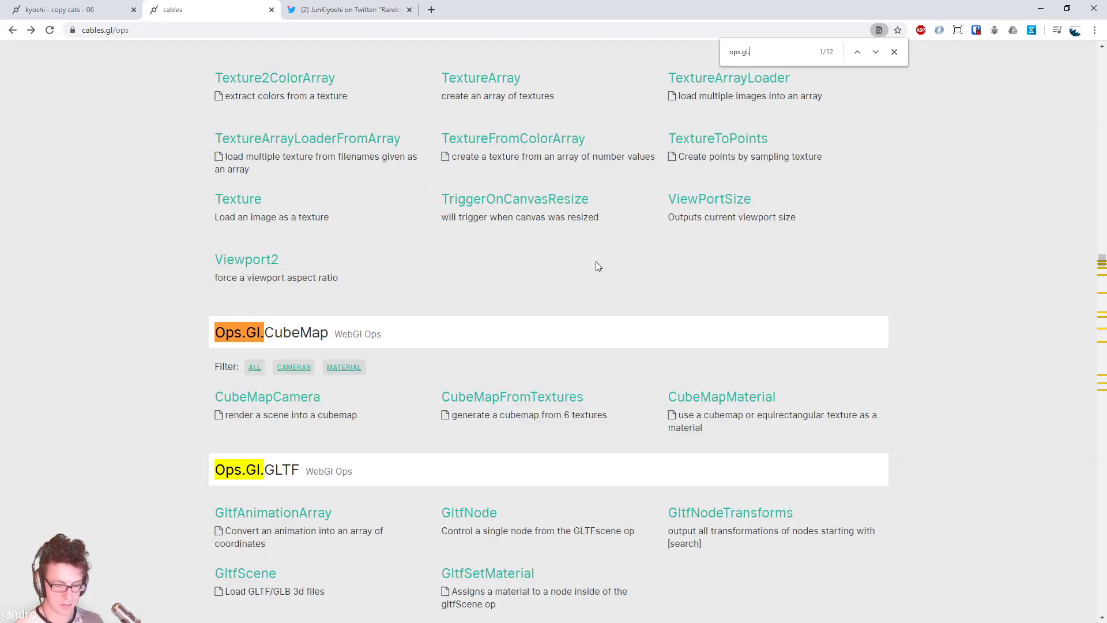
text(mes)
click(289, 339)
scroll(679, 249, down, 4)
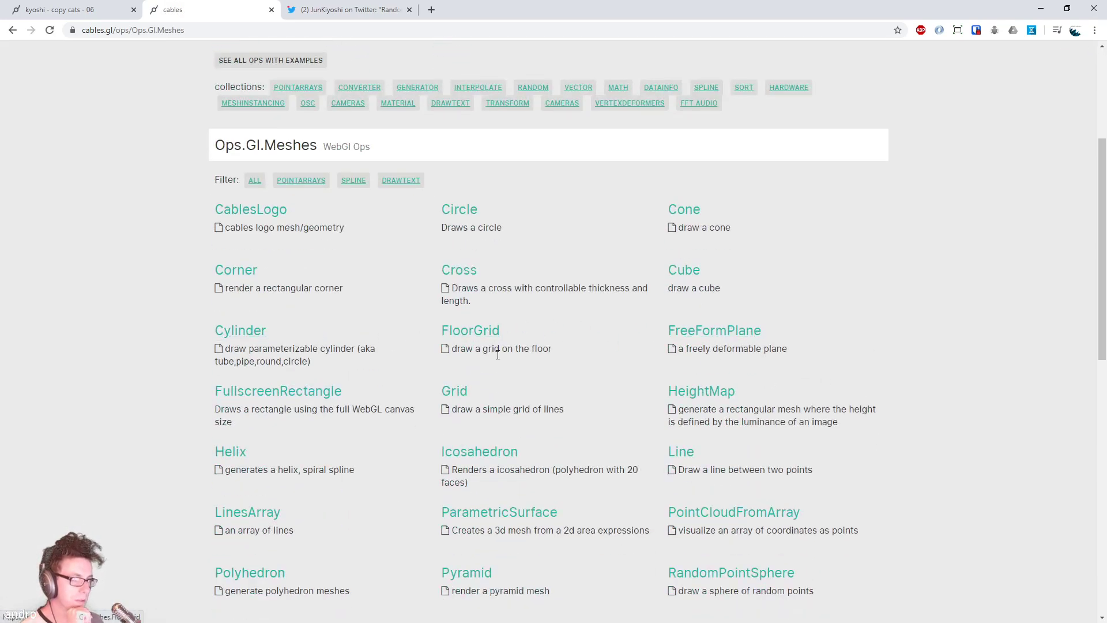
scroll(513, 274, down, 1)
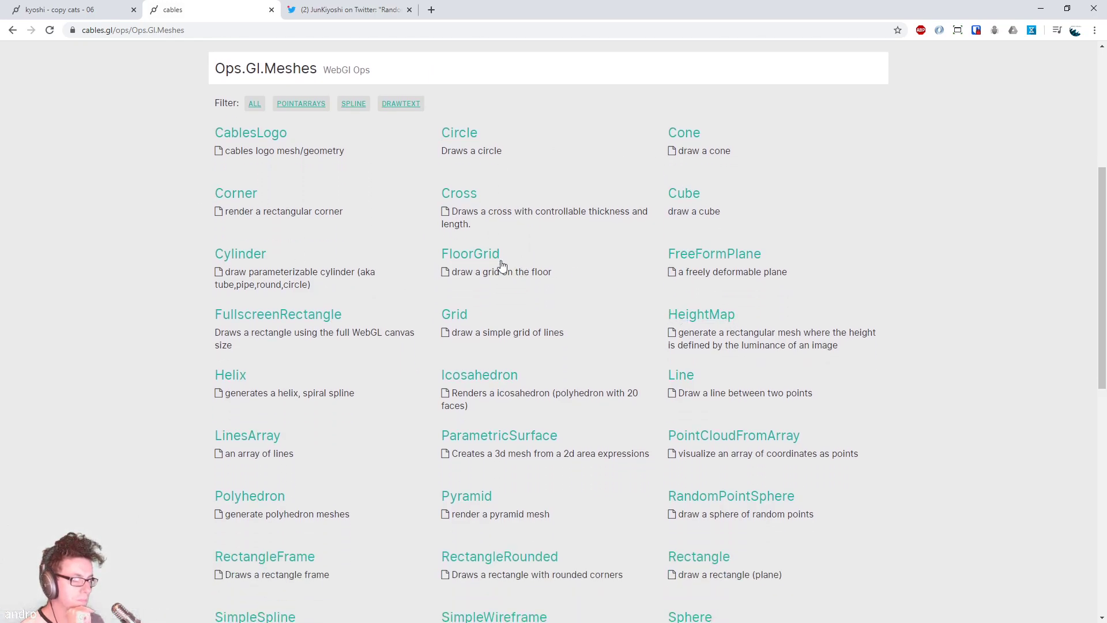
Open the Icosahedron and Polyhedron documentation pages in new tabs and examine their examples
right_click(524, 381)
click(536, 388)
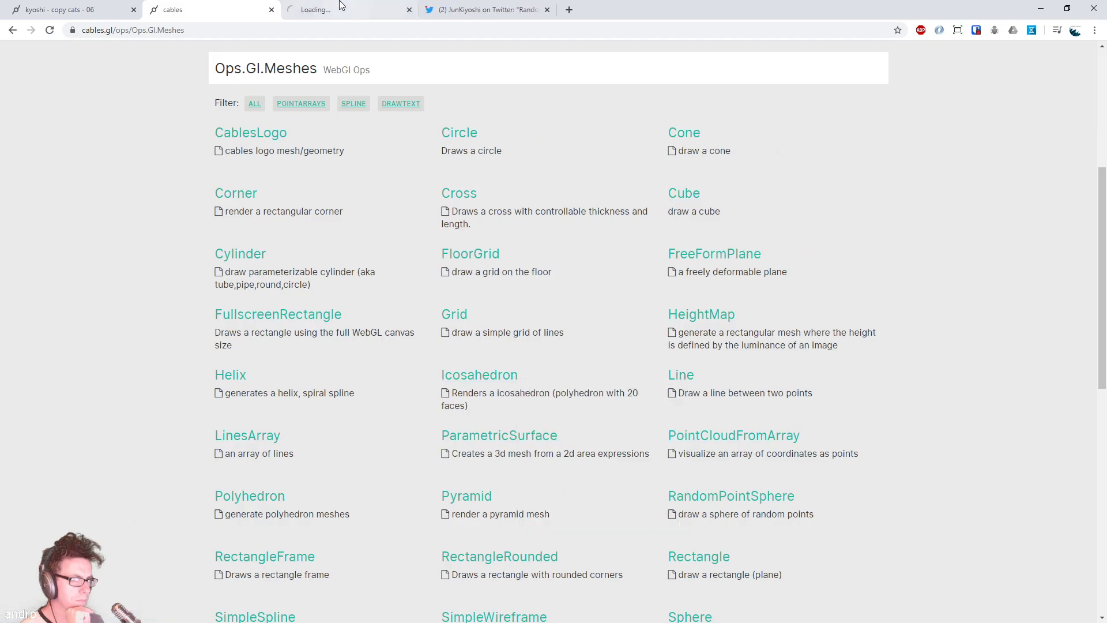
click(336, 13)
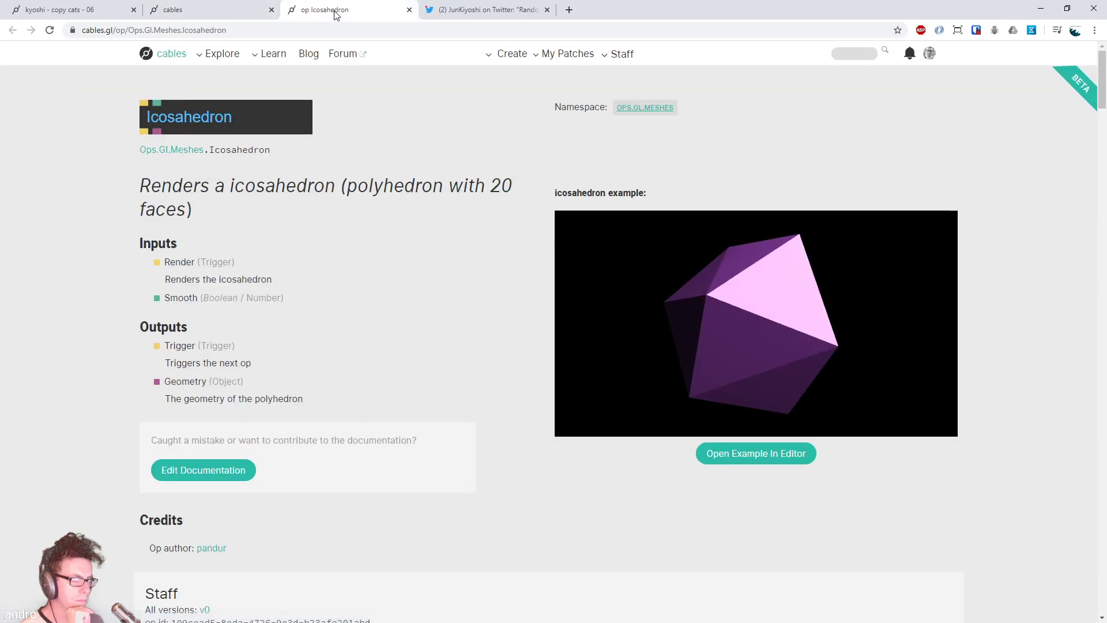
click(241, 15)
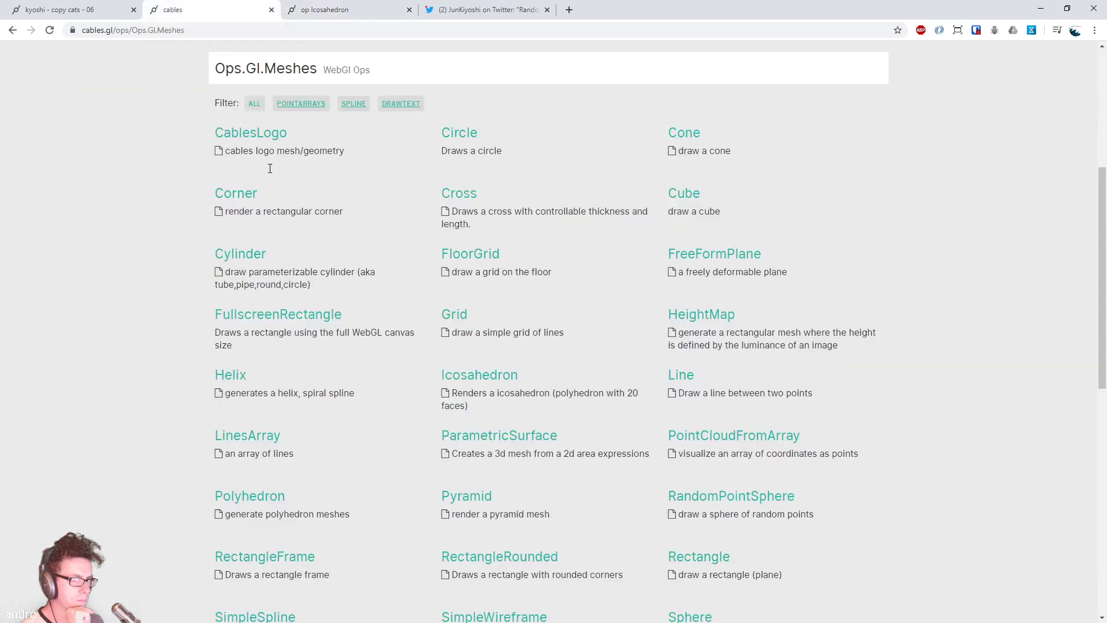
scroll(575, 326, down, 3)
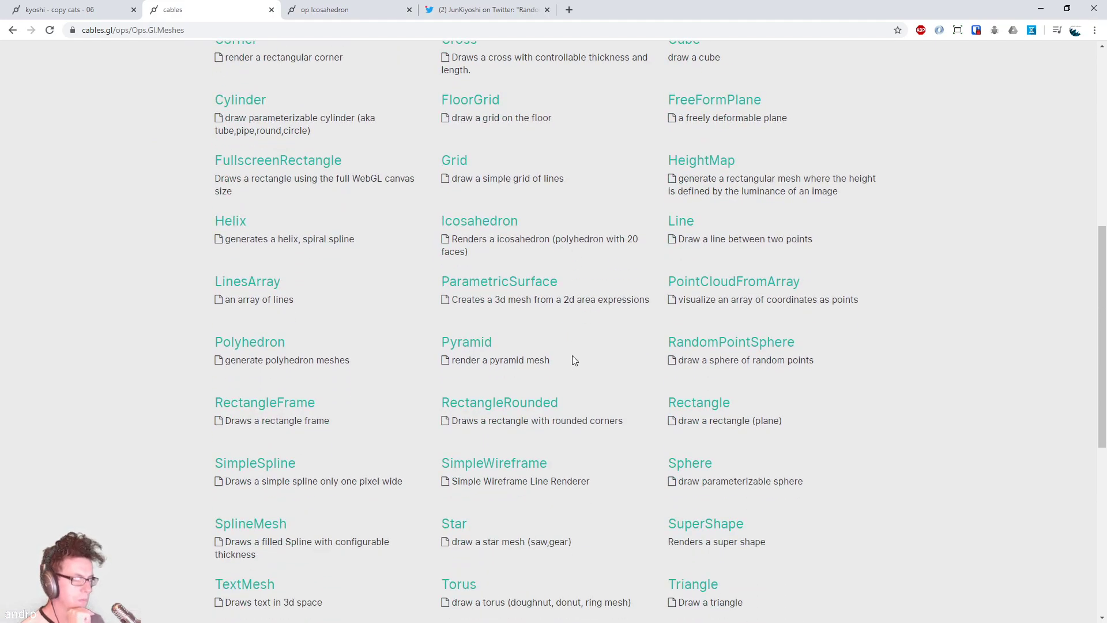
right_click(267, 353)
click(306, 353)
click(484, 10)
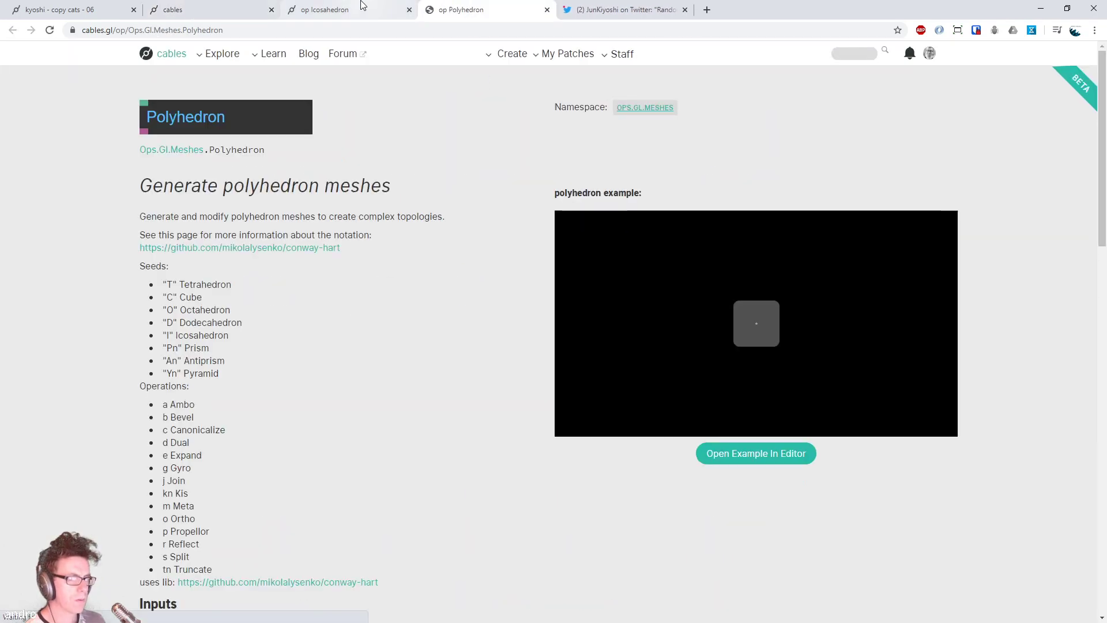
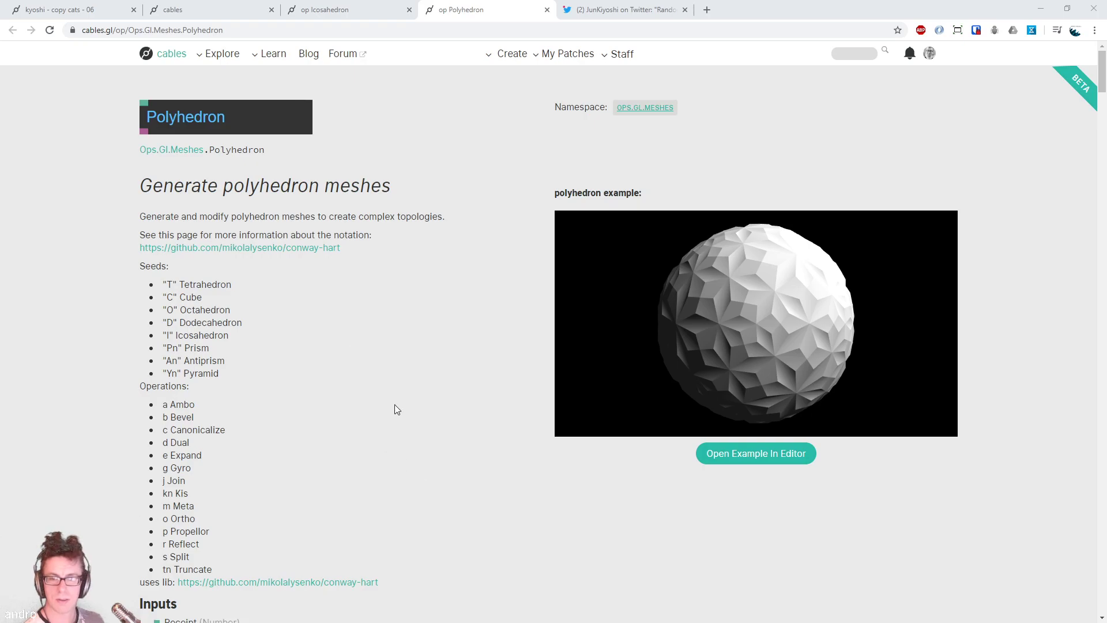
Find "tria" in the Ops.Gl.Meshes list and open the TriangleSphere documentation page
click(196, 11)
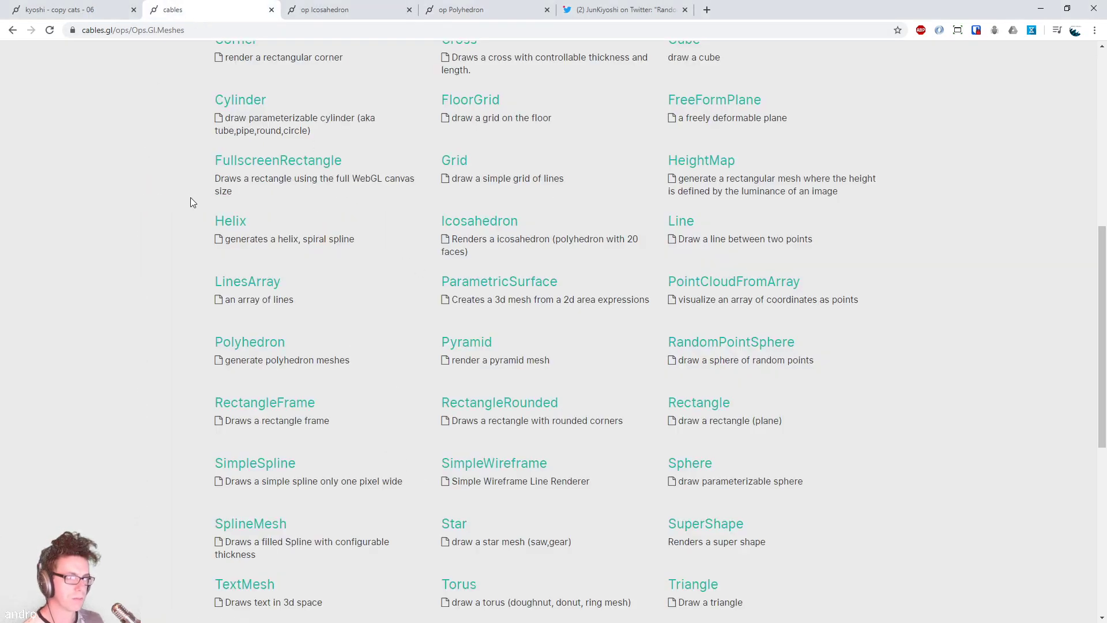
key(ctrl+f)
text(tri)
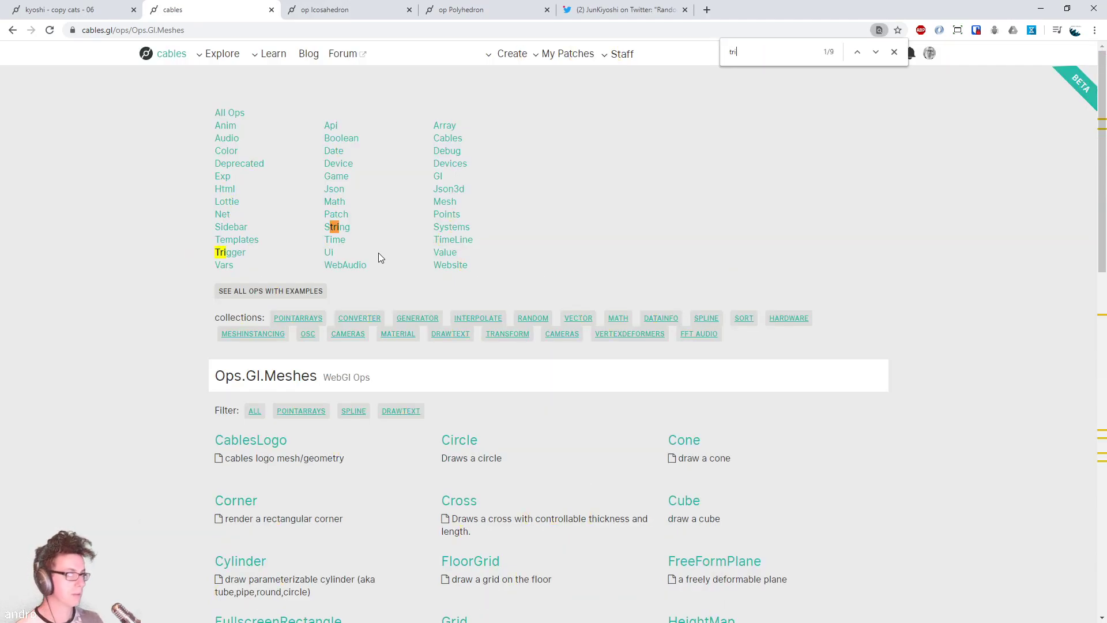
text(a)
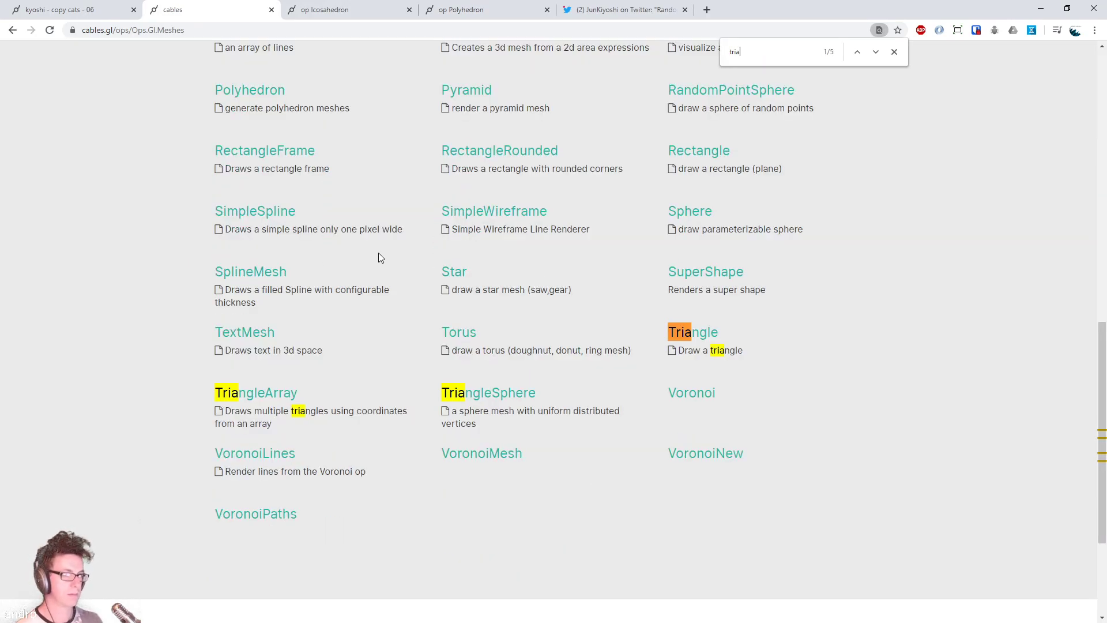
click(506, 399)
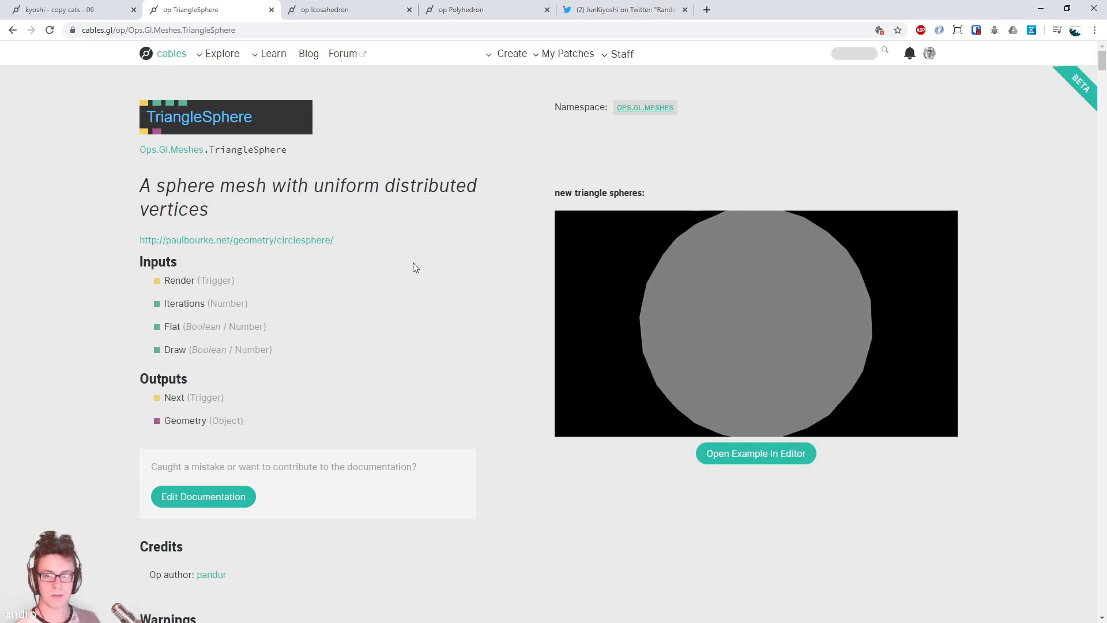
Open the TriangleSphere example in the editor, unlink WireframeMaterial from between IfTrueThen and TriangleSphere, and inspect both spheres' parameters
click(749, 458)
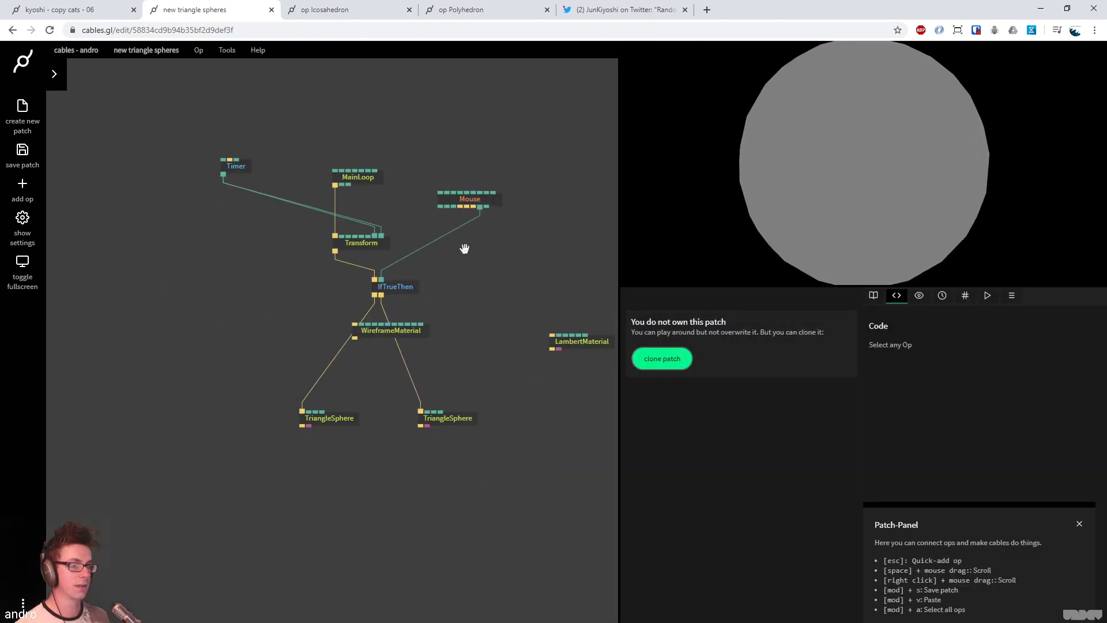
drag(389, 328, 153, 298)
drag(409, 279, 396, 311)
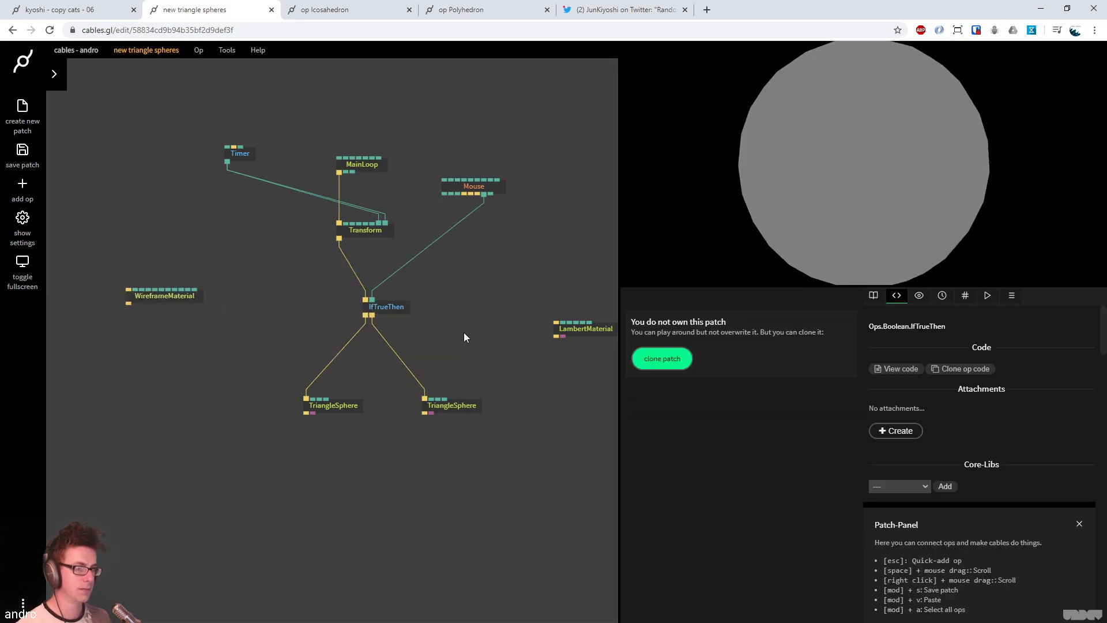
click(467, 407)
click(349, 407)
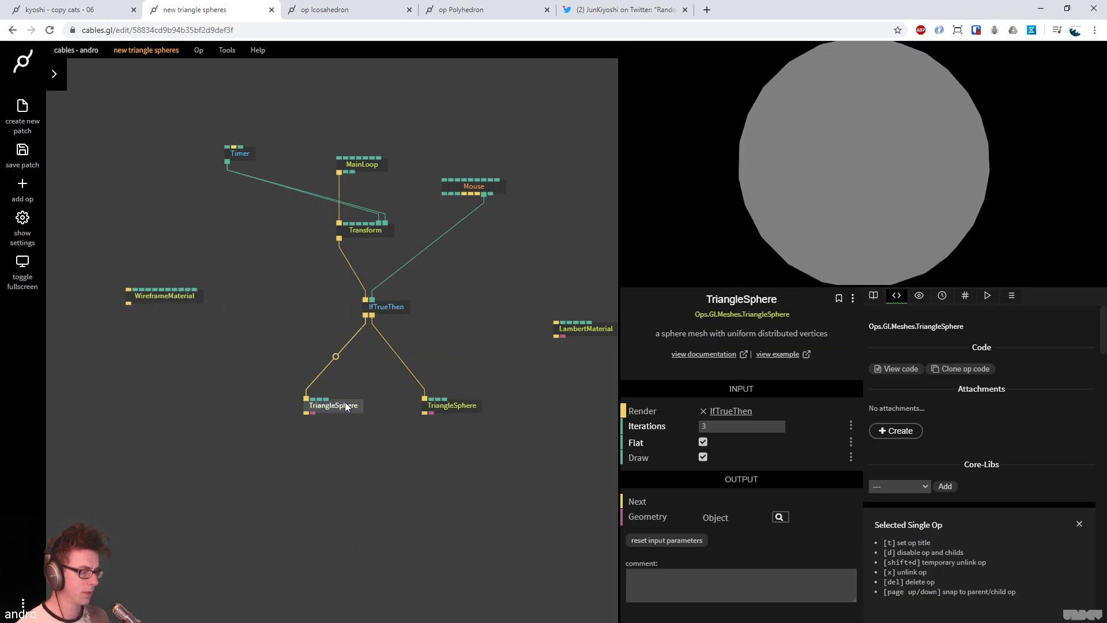
Insert a MatCapMaterialNew op between Transform and IfTrueThen and save the patch without joining as a collaborator
click(392, 297)
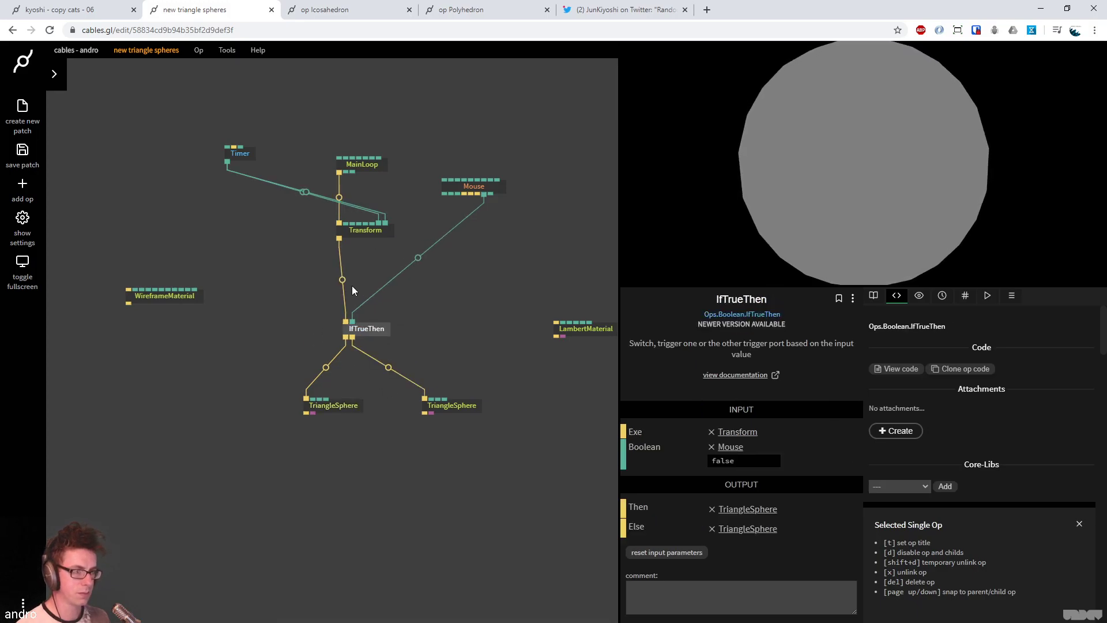
double_click(344, 281)
text(matcap)
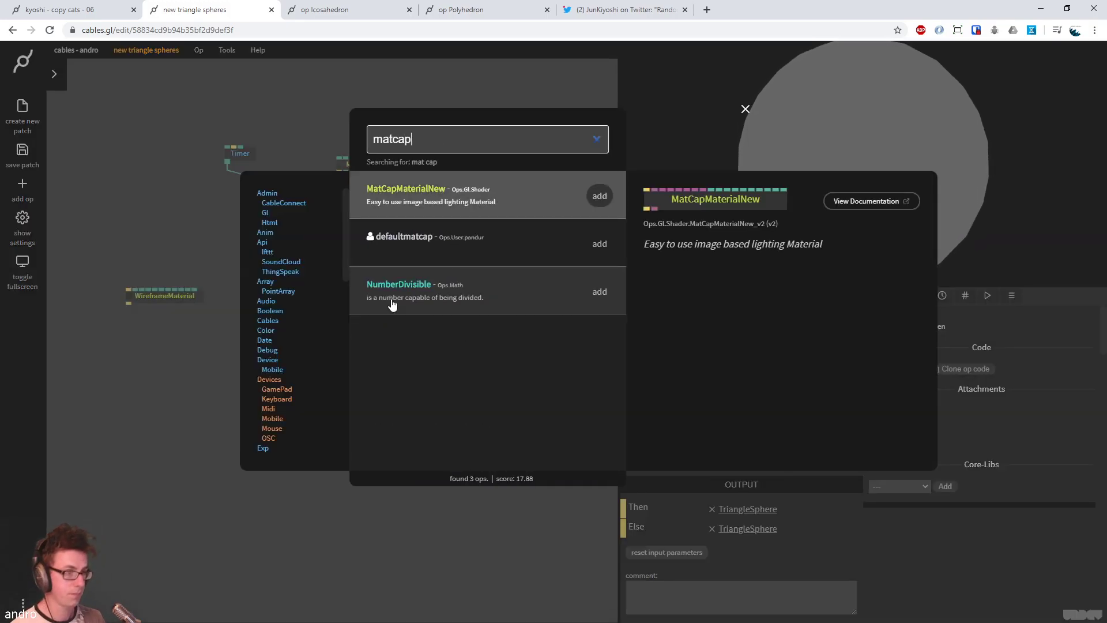
key(Return)
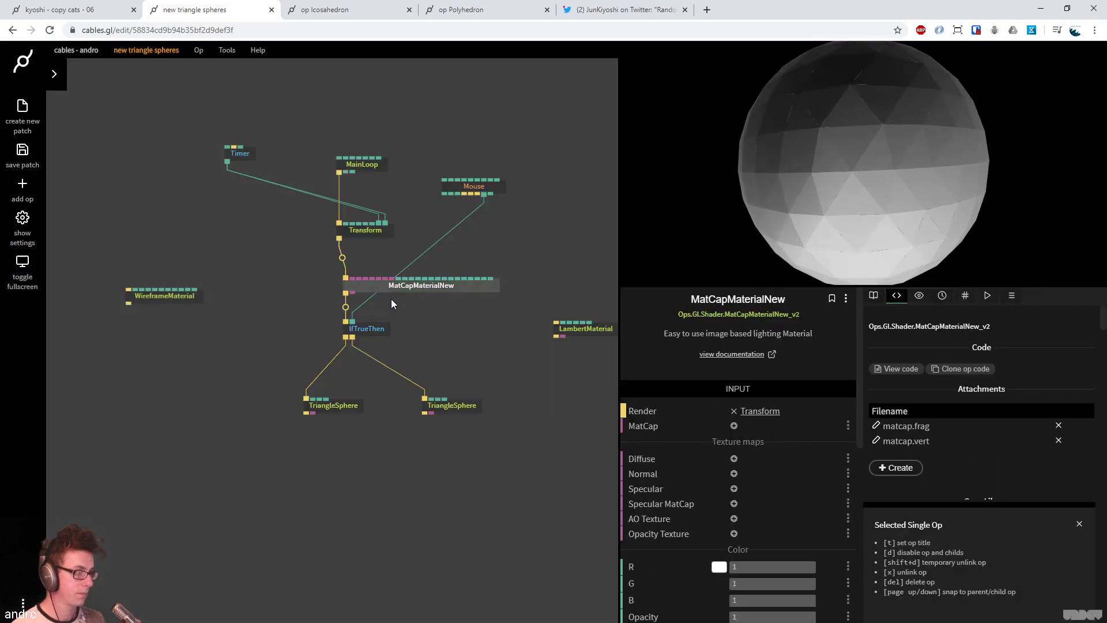
click(489, 345)
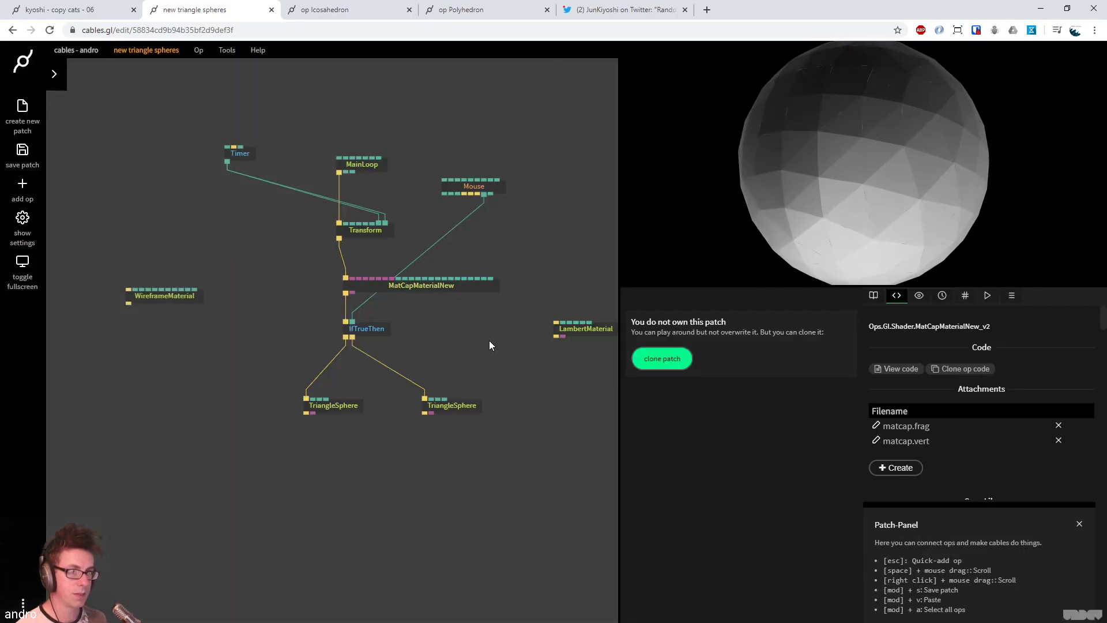
key(ctrl+s)
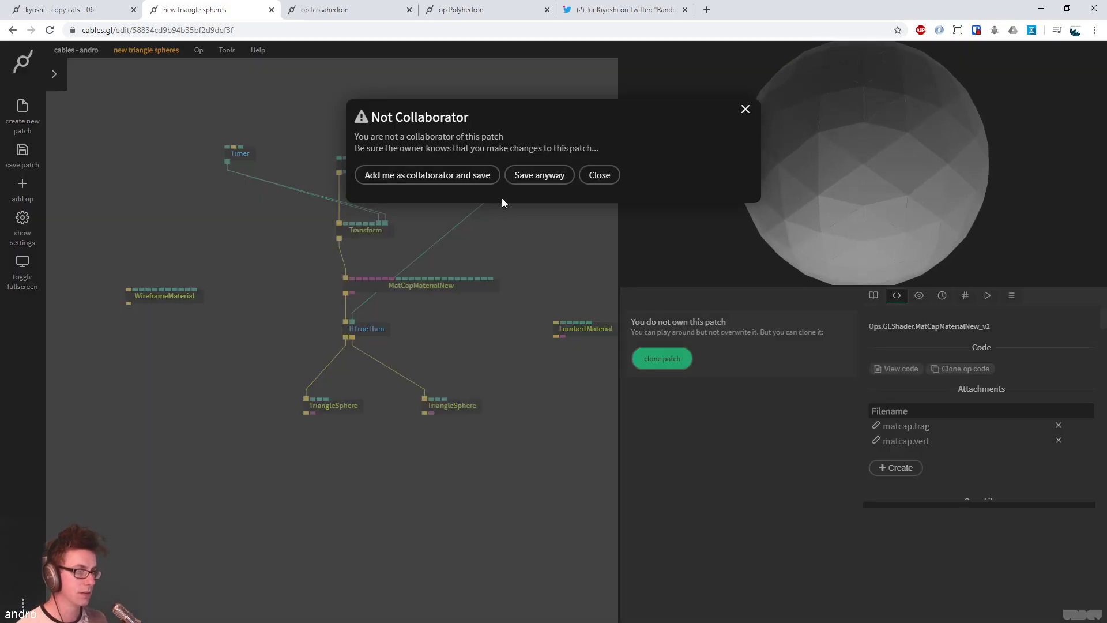
click(539, 175)
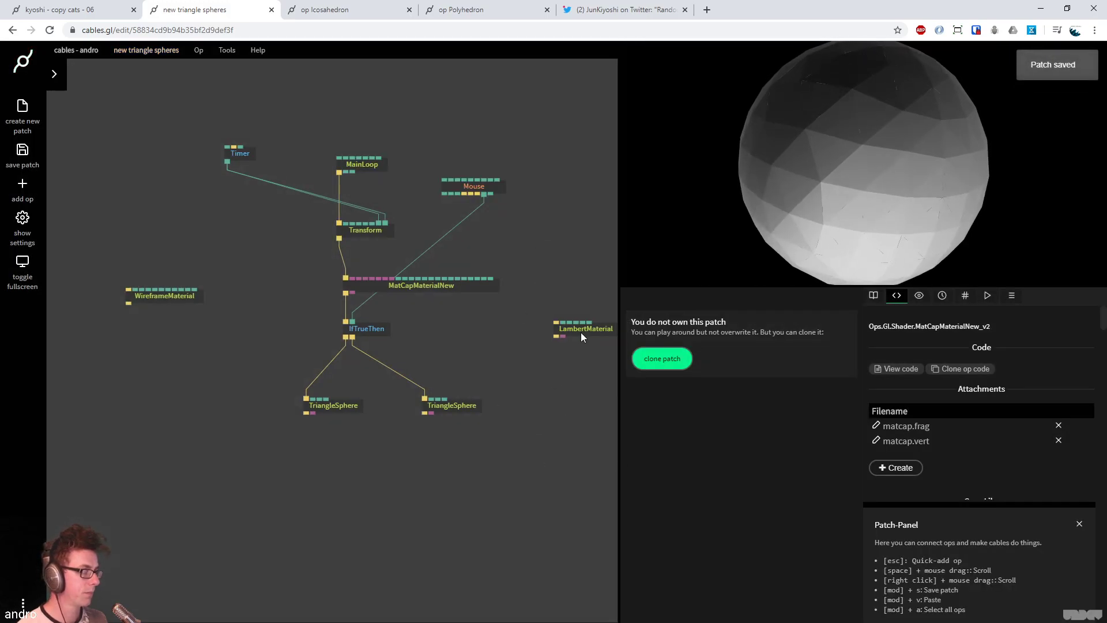
Relink MatCapMaterialNew between IfTrueThen's Then output and its TriangleSphere, and insert LambertMaterial between the Else output and the other TriangleSphere
drag(571, 296, 549, 298)
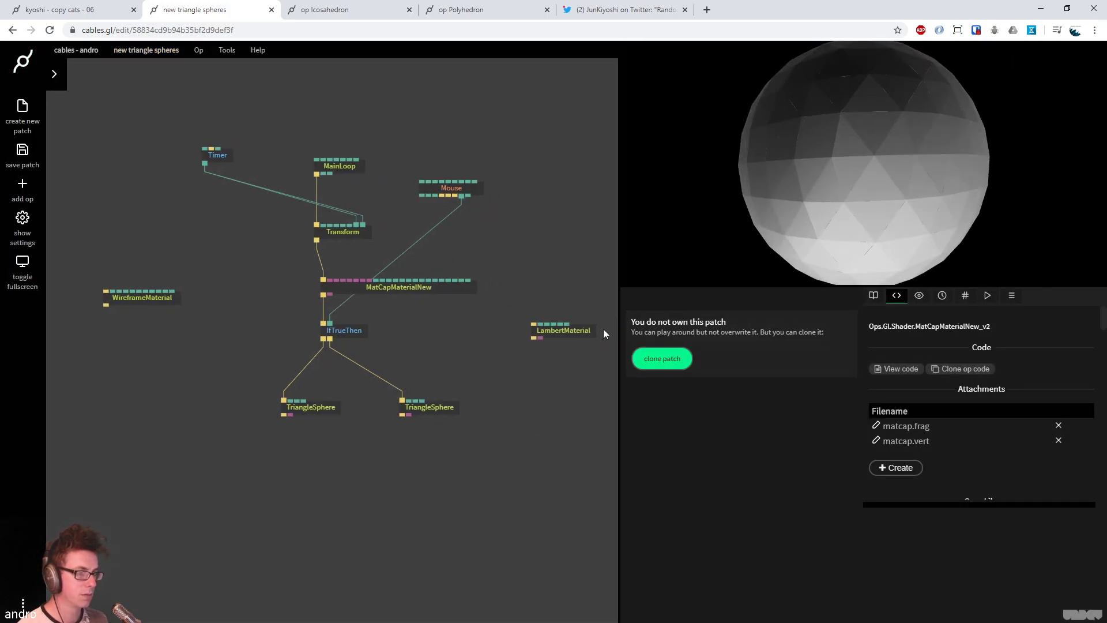
drag(412, 286, 302, 372)
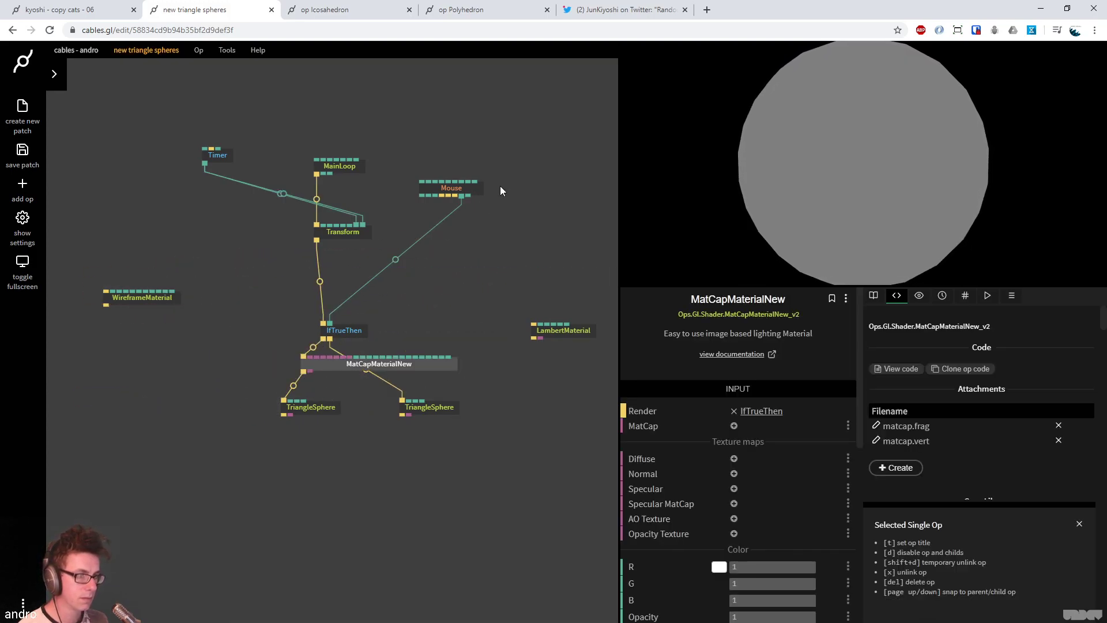
drag(409, 360, 396, 361)
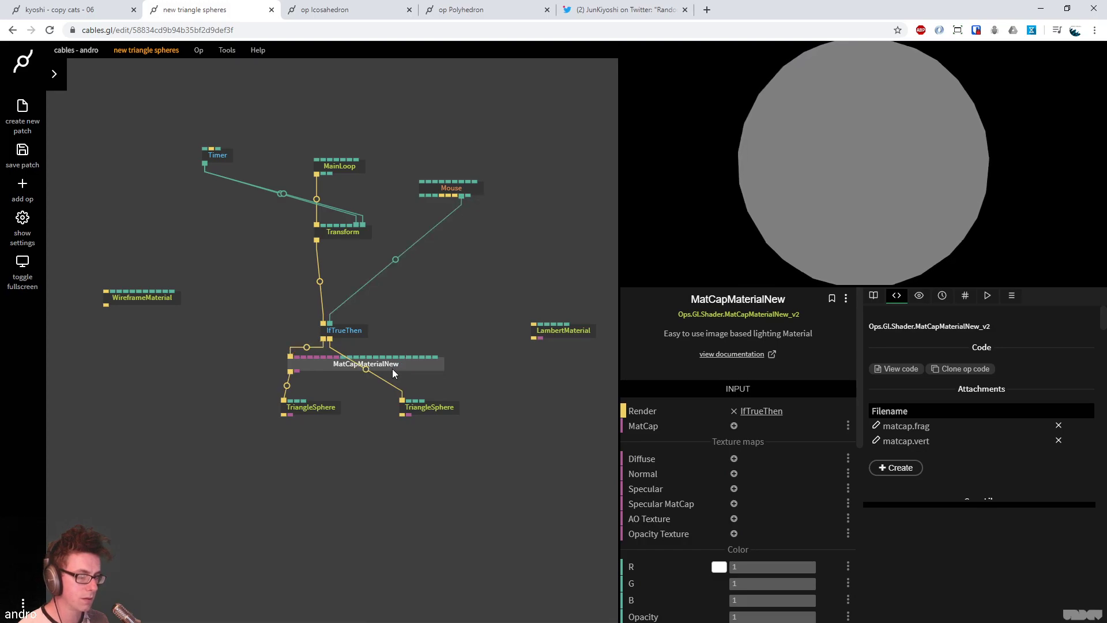
drag(326, 403, 307, 414)
drag(338, 362, 240, 438)
drag(405, 377, 381, 382)
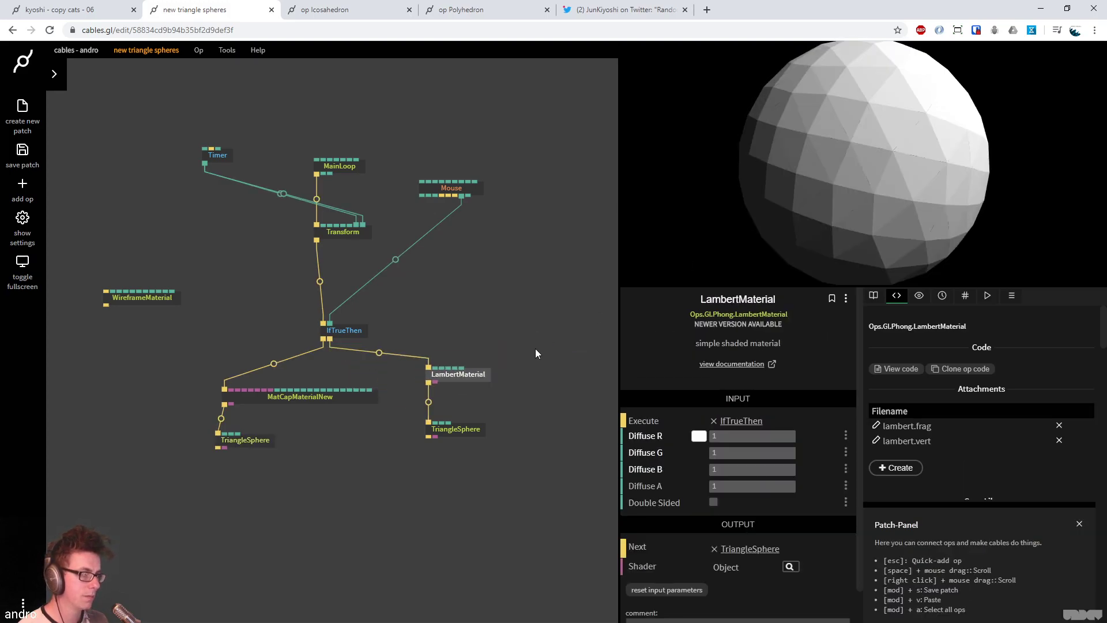
Save the example patch anyway, then align LambertMaterial and both TriangleSphere ops neatly in their branches
click(492, 248)
key(ctrl+s)
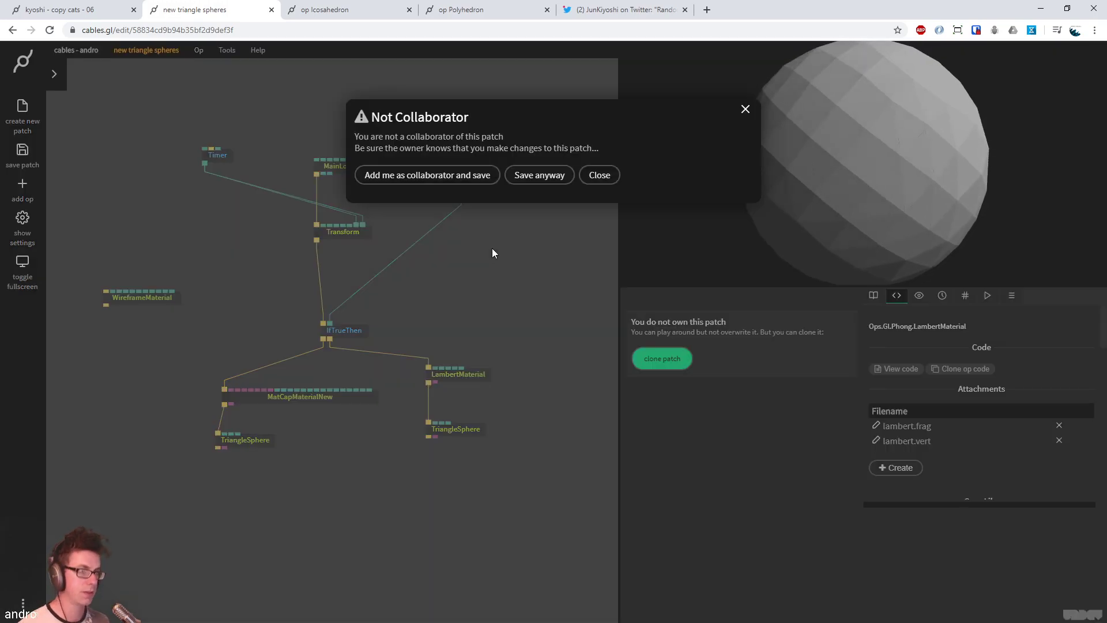
click(547, 176)
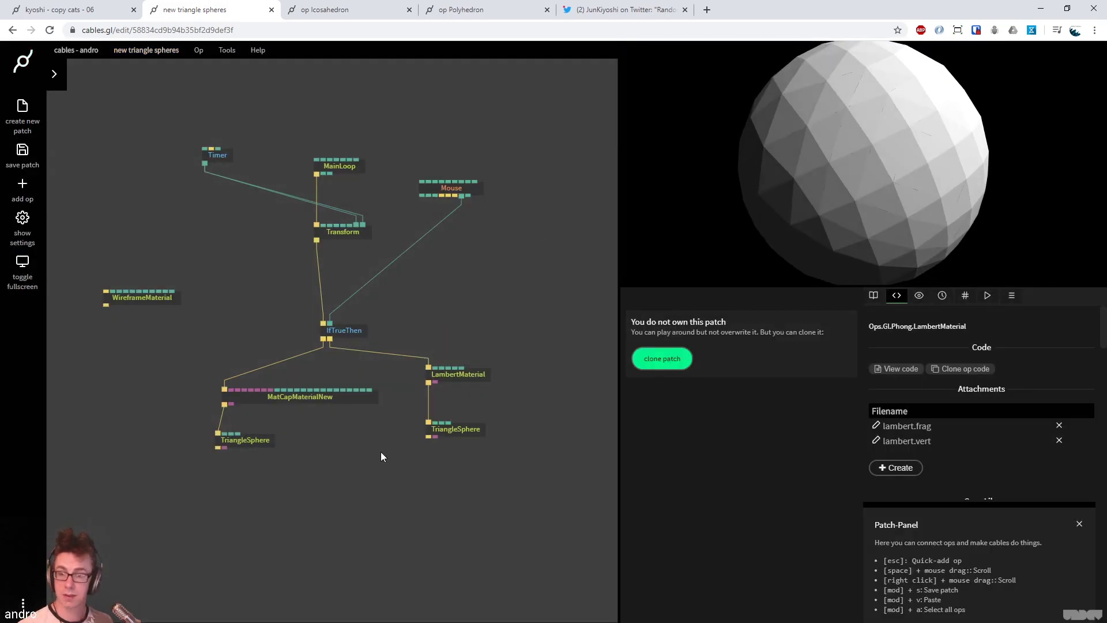
drag(501, 470, 486, 385)
click(486, 385)
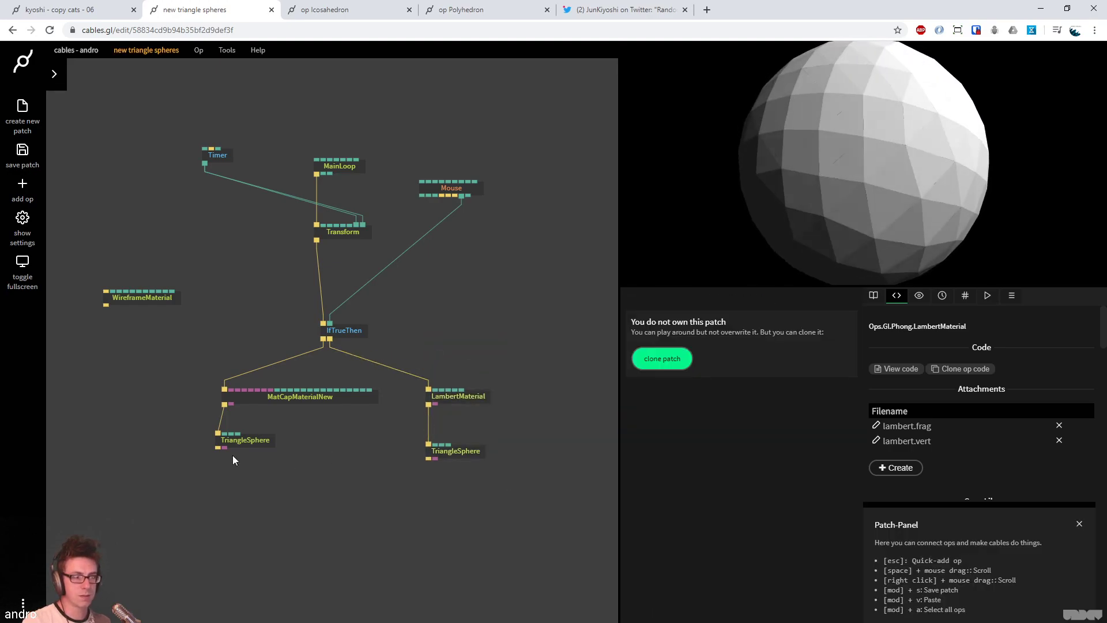
drag(240, 446, 253, 444)
Copy LambertMaterial and its TriangleSphere into the "kyoshi - copy cats - 06" patch and link LambertMaterial to a free Sequence output
drag(518, 510, 418, 347)
key(ctrl+c)
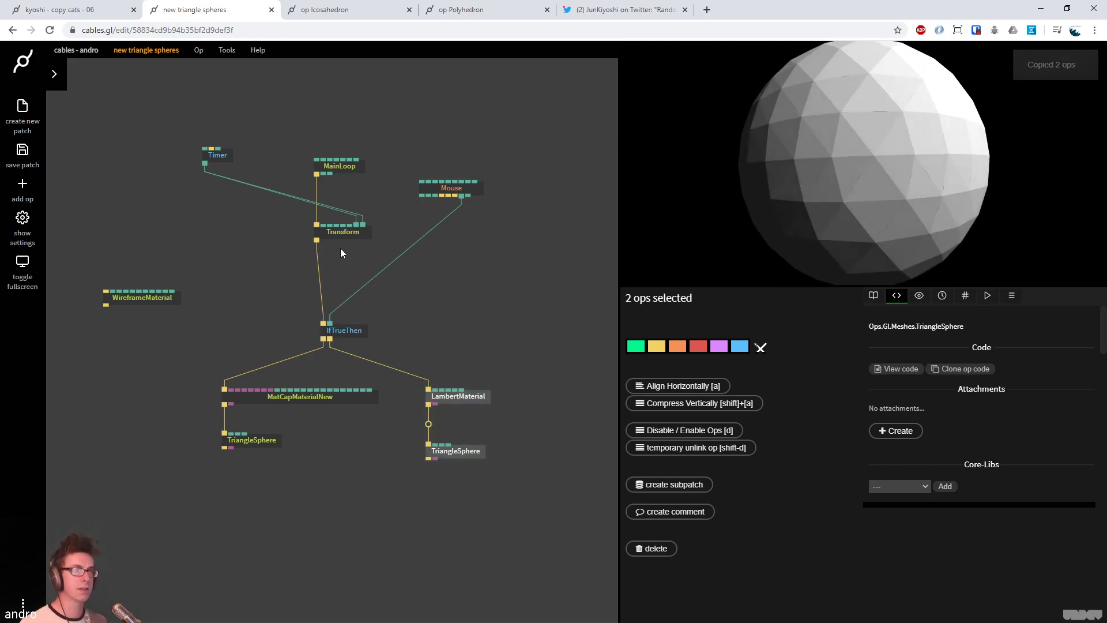
click(86, 9)
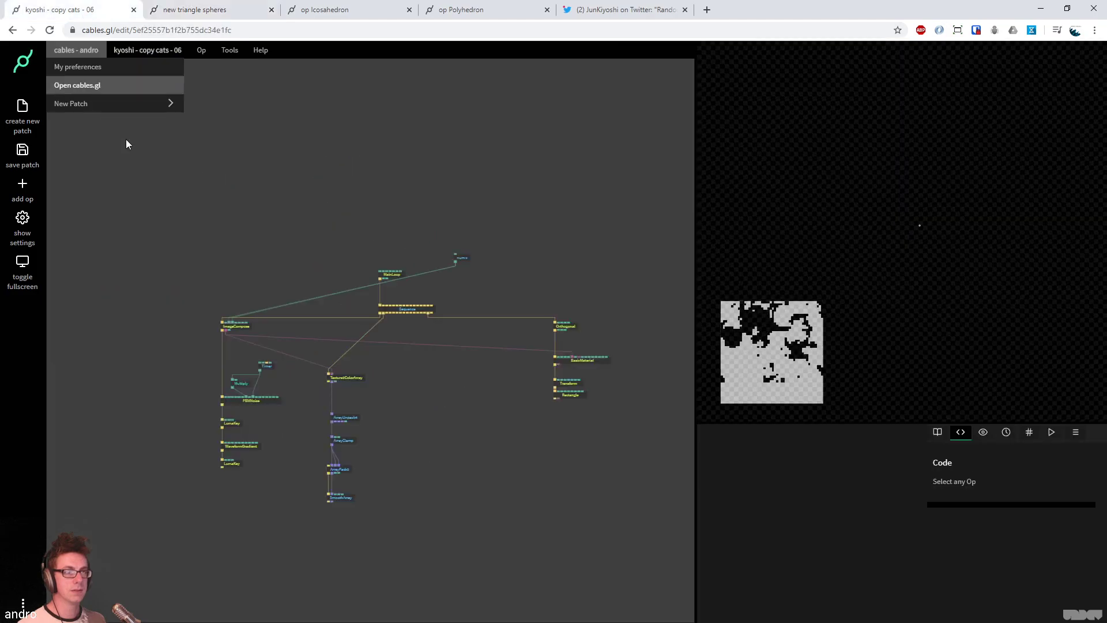
key(ctrl+v)
click(428, 329)
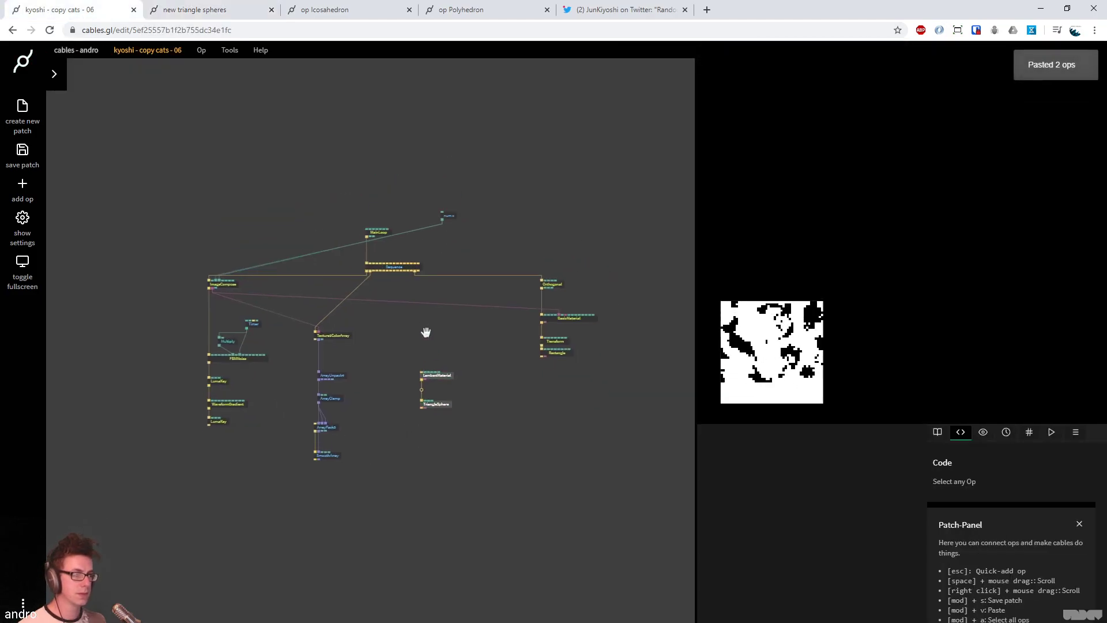
scroll(403, 342, up, 2)
drag(357, 255, 440, 407)
click(498, 359)
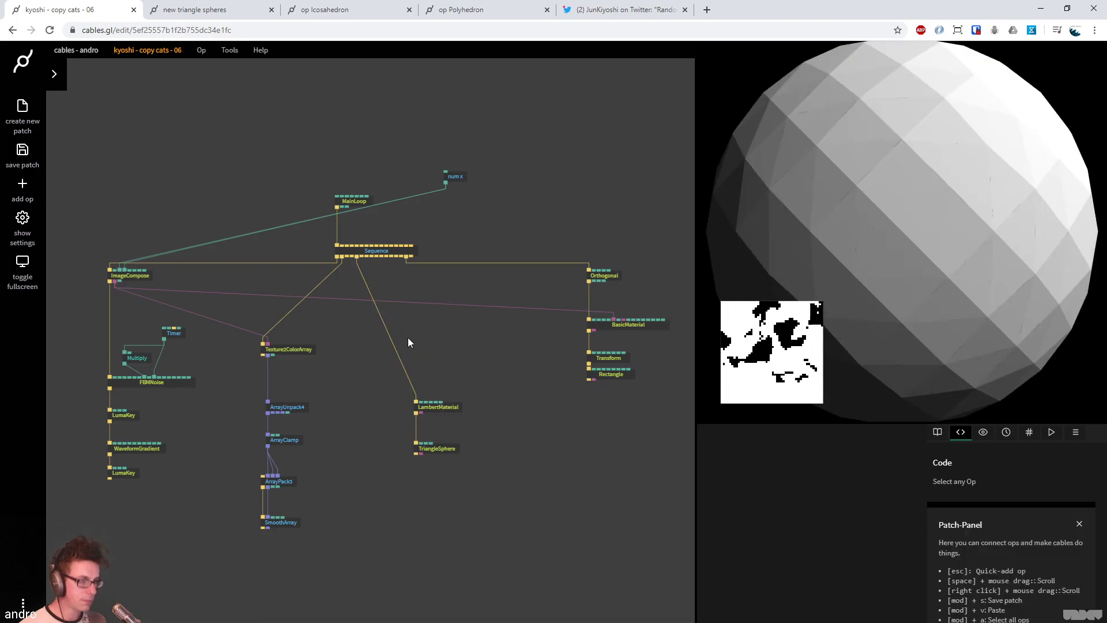
Add a RandomizeTriangles op below TriangleSphere and feed it TriangleSphere's geometry output
click(440, 407)
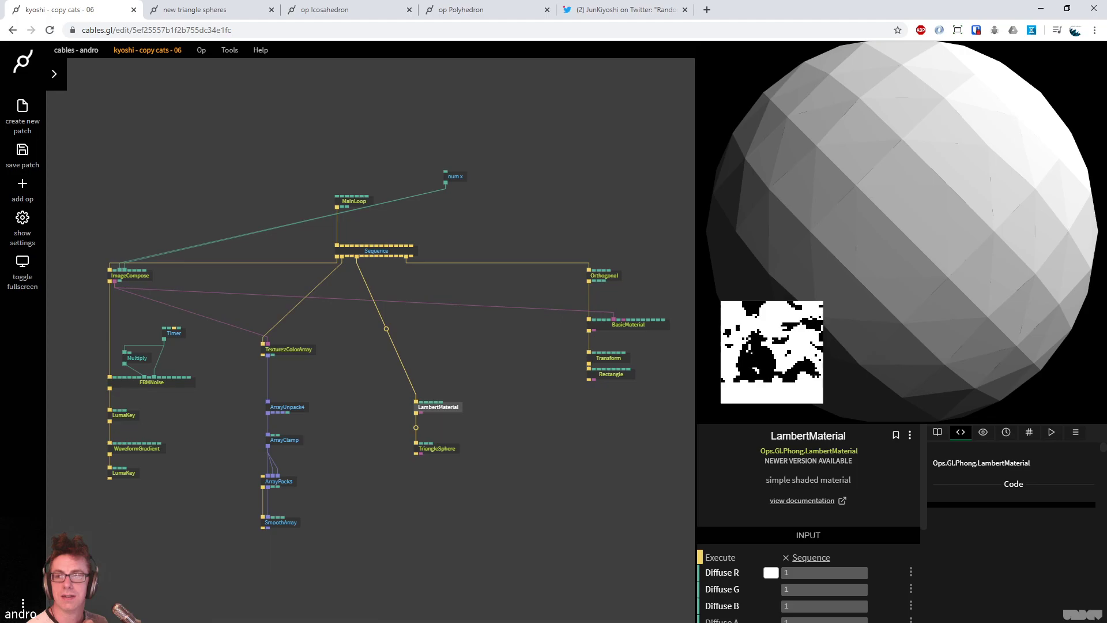
click(490, 344)
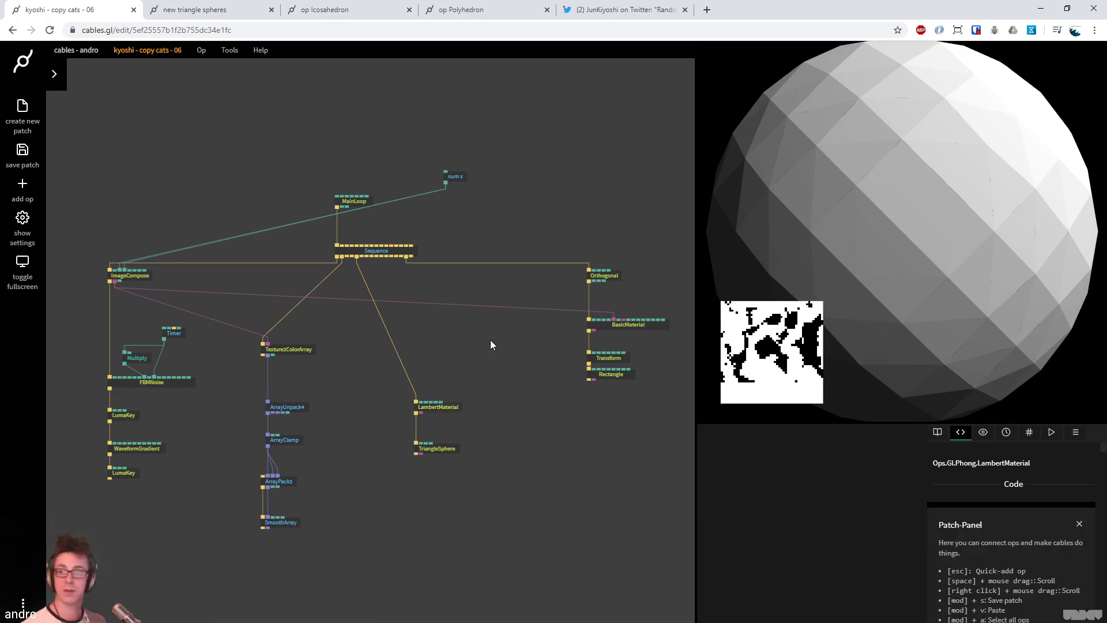
key(Escape)
text(randomize)
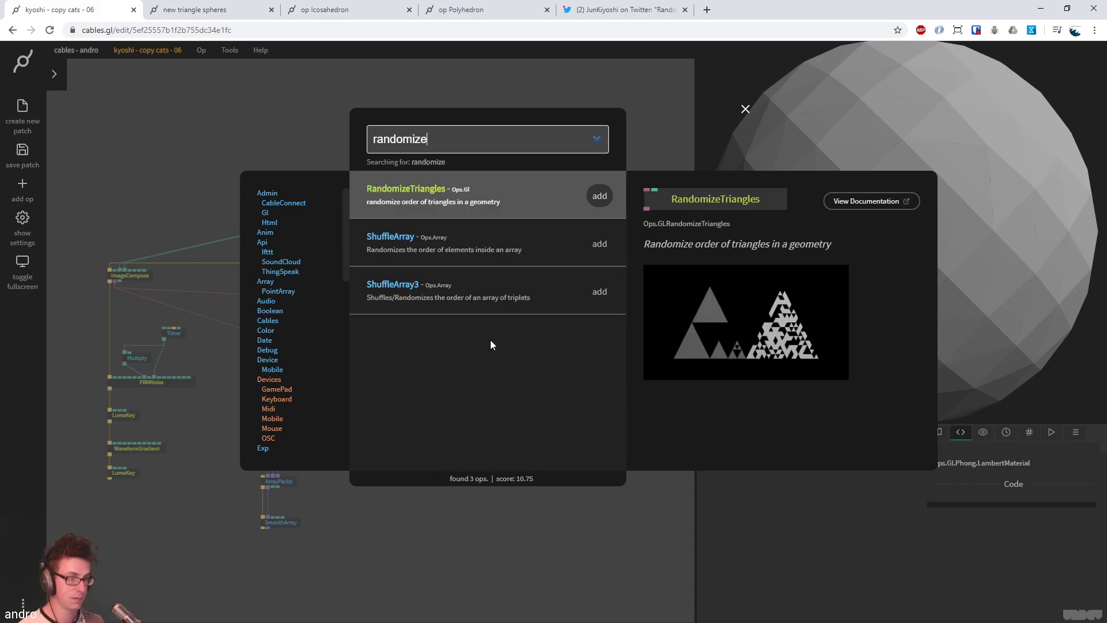
key(Return)
drag(428, 363, 436, 356)
drag(531, 411, 479, 486)
scroll(485, 476, up, 4)
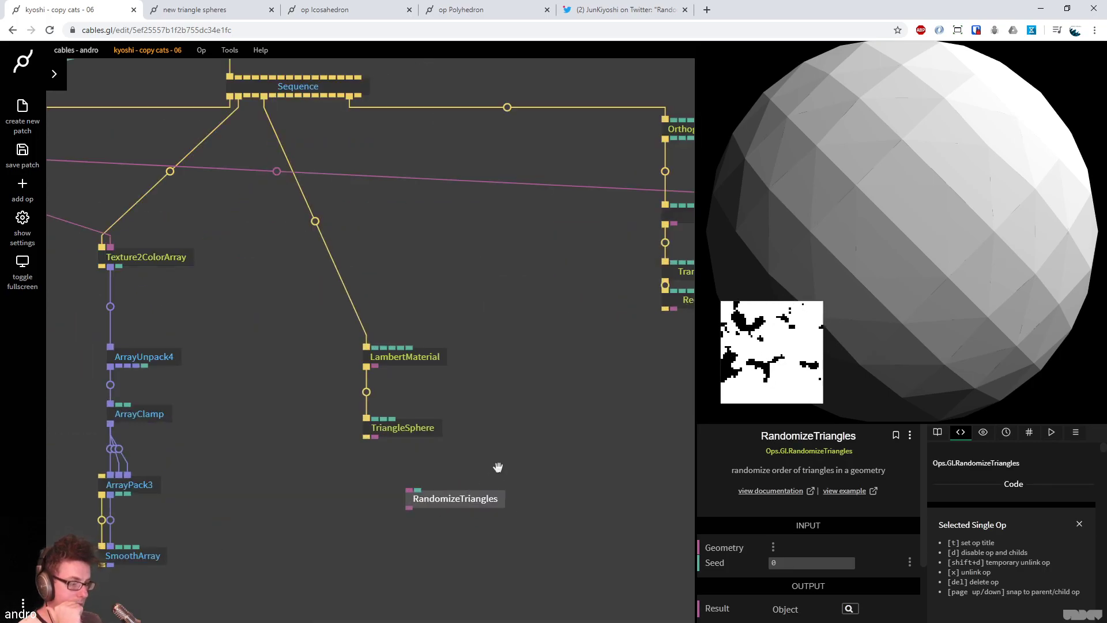
drag(381, 396, 387, 435)
click(367, 396)
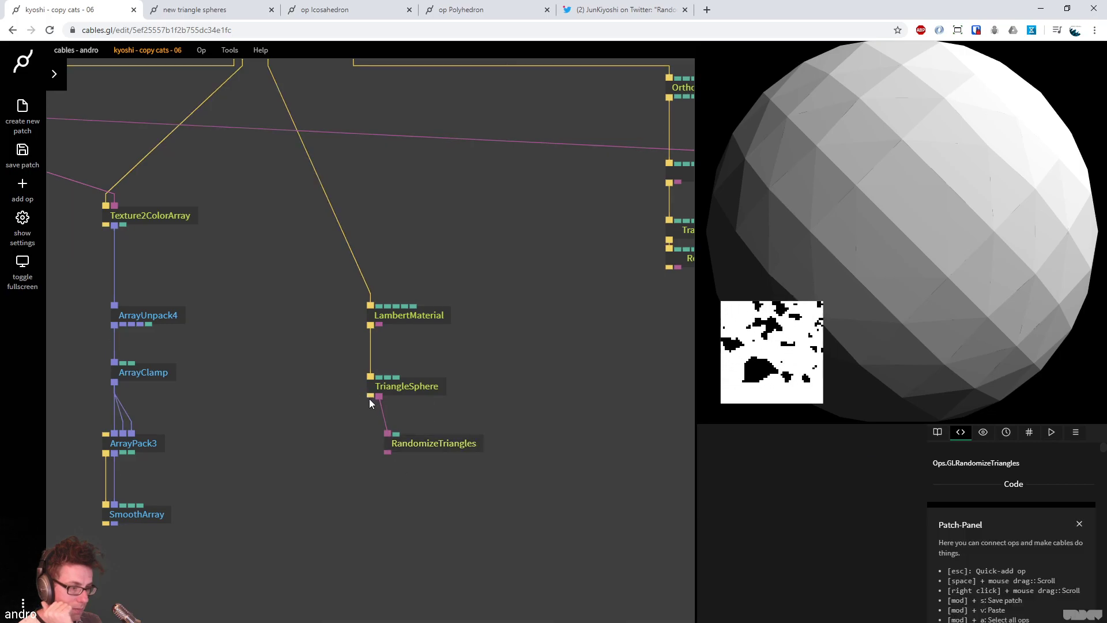
Add a RenderGeometry op to TriangleSphere's trigger output and link the RandomizeTriangles result to its geometry input
drag(373, 395, 370, 503)
text(renhder)
key(BackSpace)
key(BackSpace)
key(BackSpace)
key(BackSpace)
text(nder)
key(BackSpace)
key(BackSpace)
key(BackSpace)
key(BackSpace)
text(der )
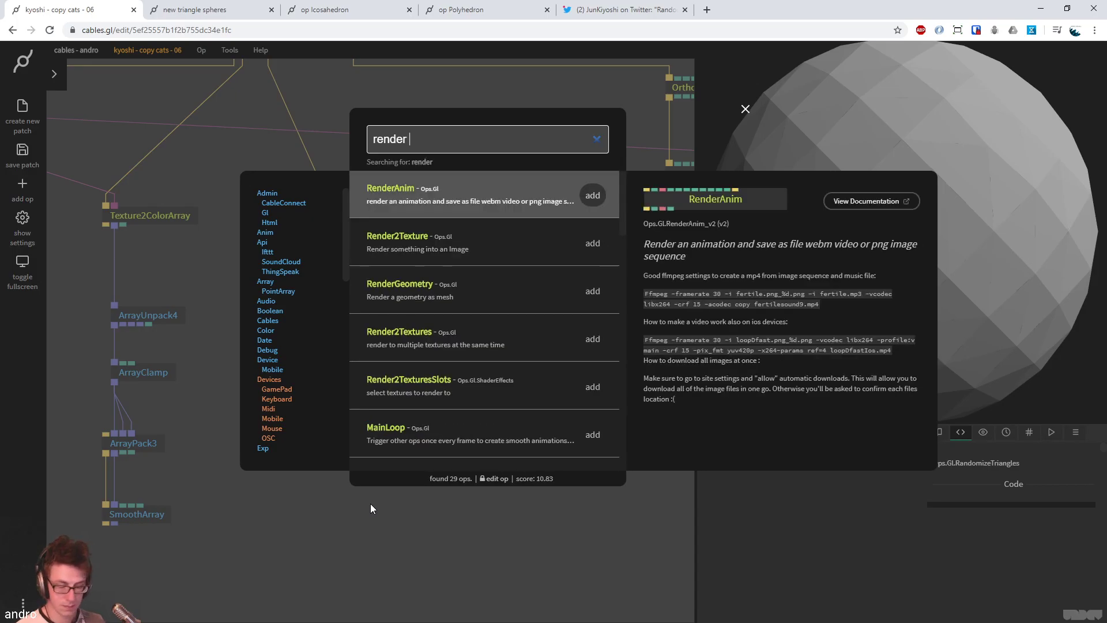
text(geom)
key(Return)
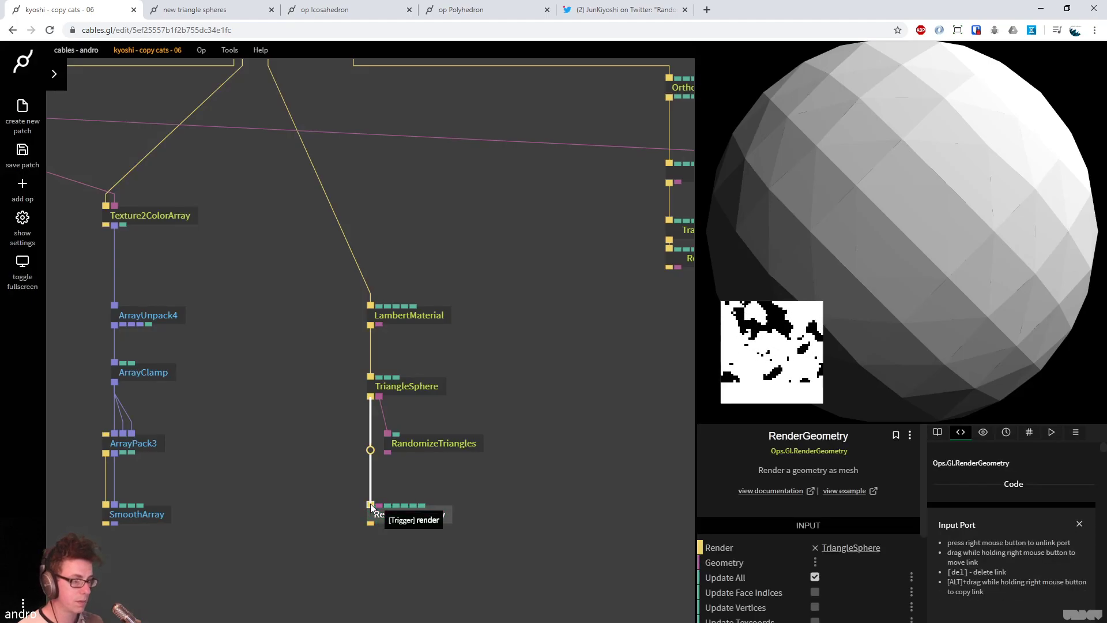
drag(387, 453, 378, 505)
Turn off Draw on TriangleSphere and check the parameters of RandomizeTriangles
click(424, 389)
scroll(811, 531, down, 1)
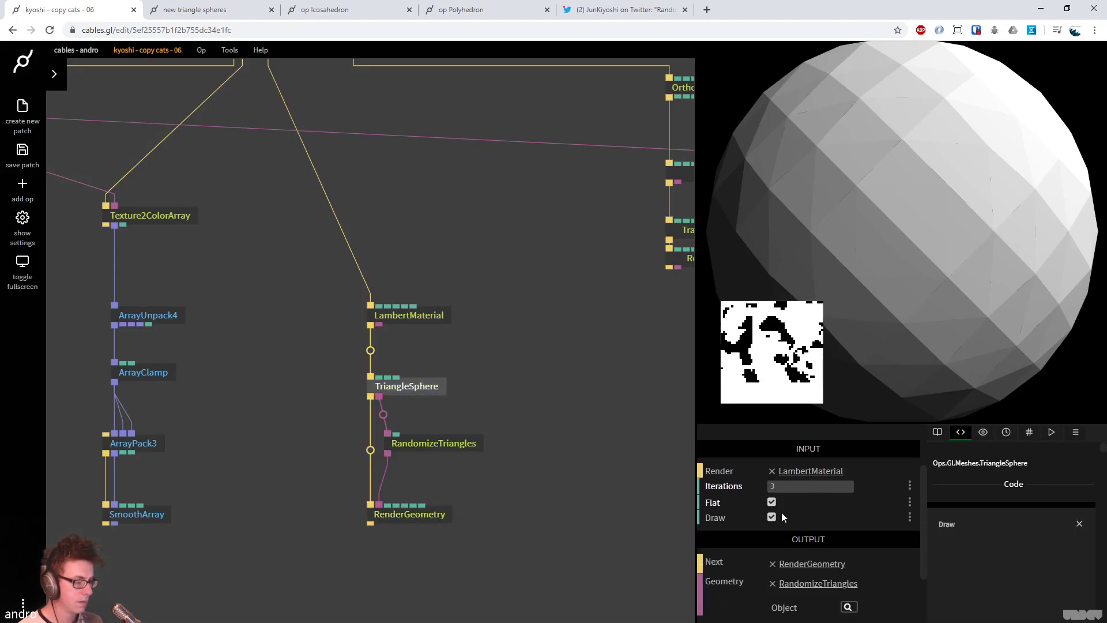
click(772, 517)
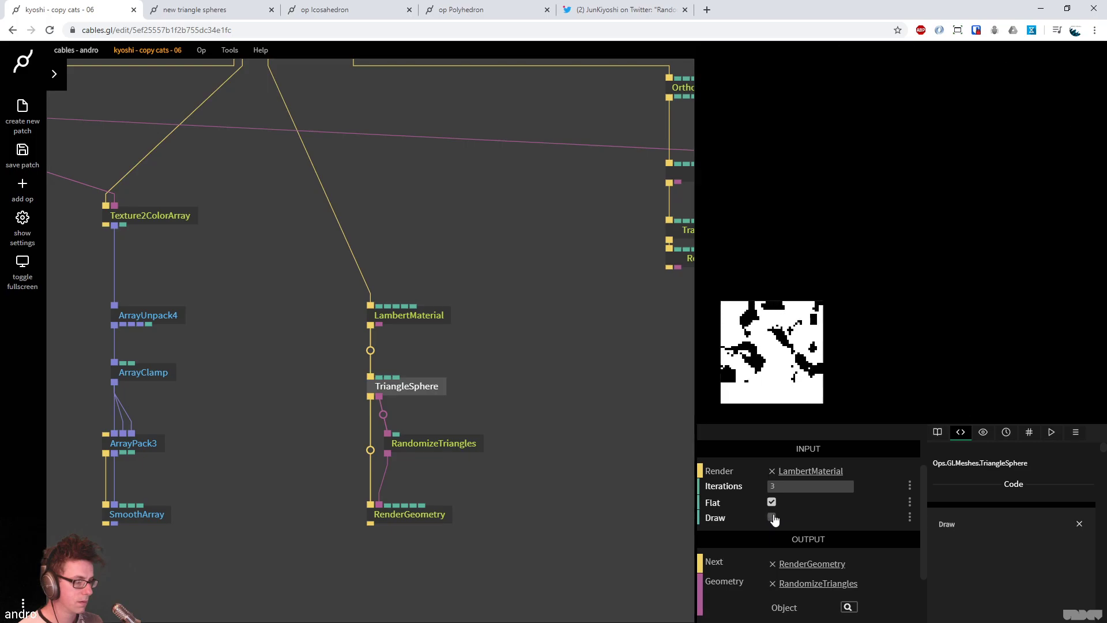
click(444, 452)
click(551, 509)
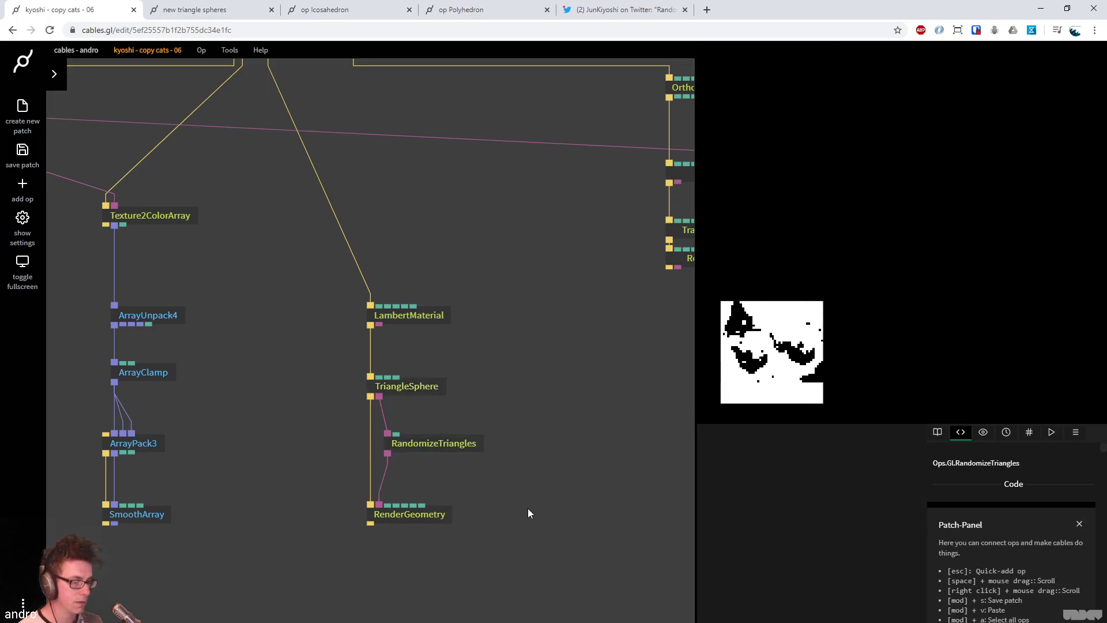
Move RenderGeometry slightly further below RandomizeTriangles and search the op list for "vertex"
drag(441, 523, 442, 551)
key(Escape)
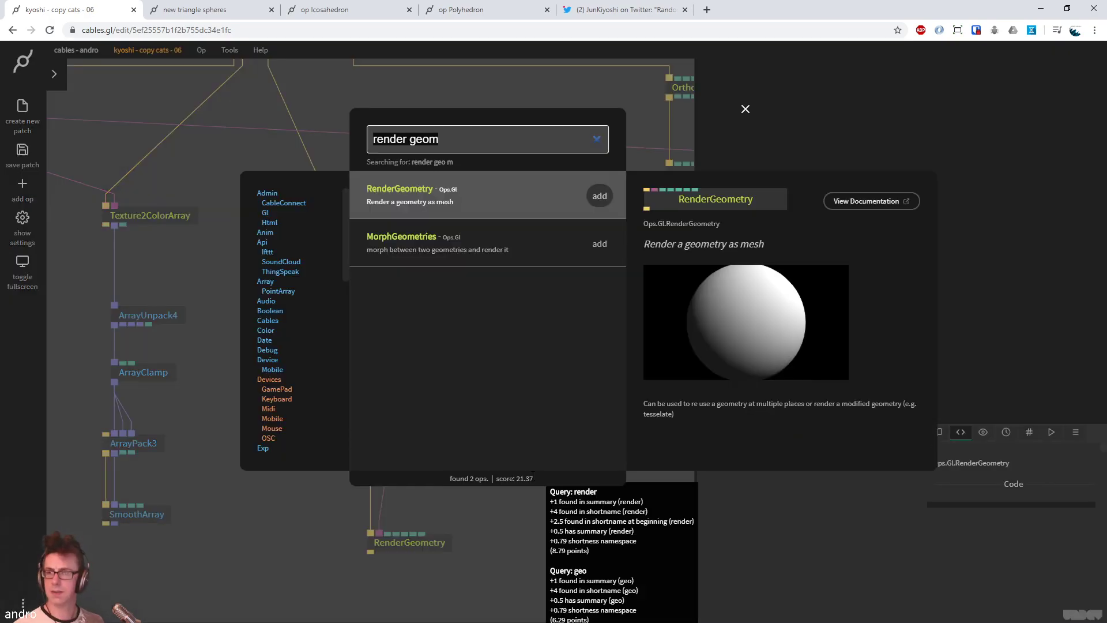
text(vertex)
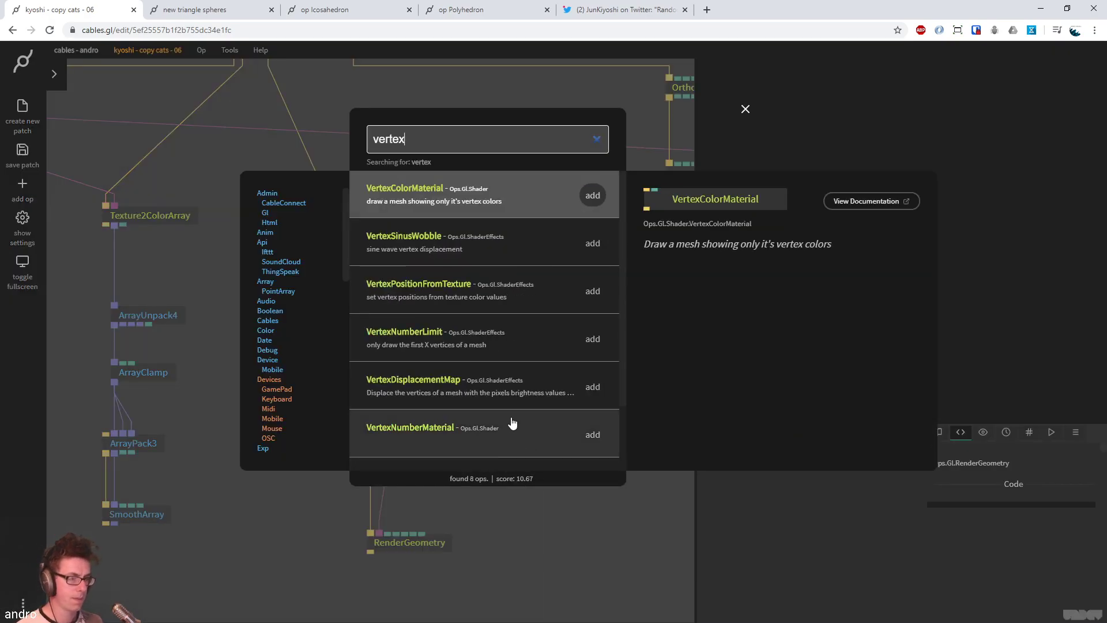
click(230, 530)
Open the RandomizeTriangles example patch in a new tab and close the Icosahedron and Polyhedron documentation tabs
click(459, 445)
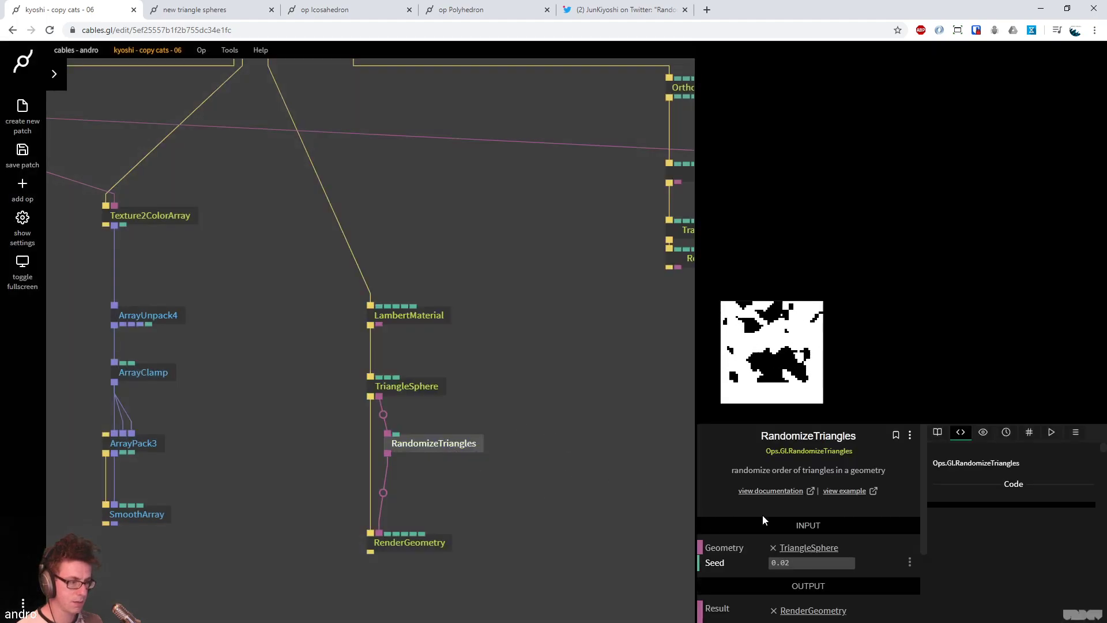
click(832, 490)
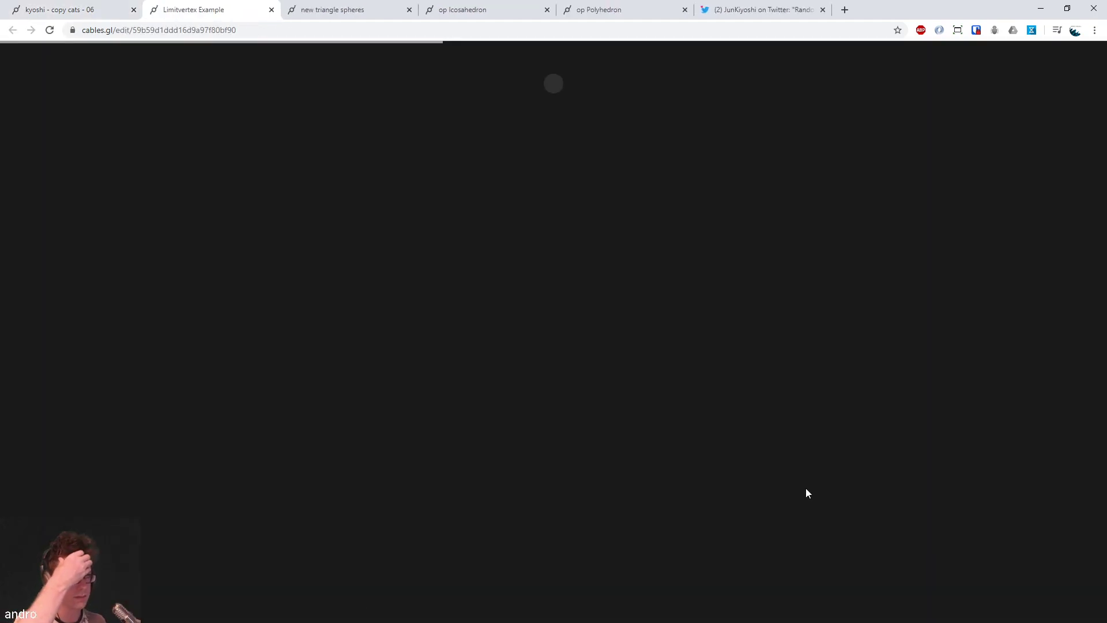
click(496, 10)
click(547, 10)
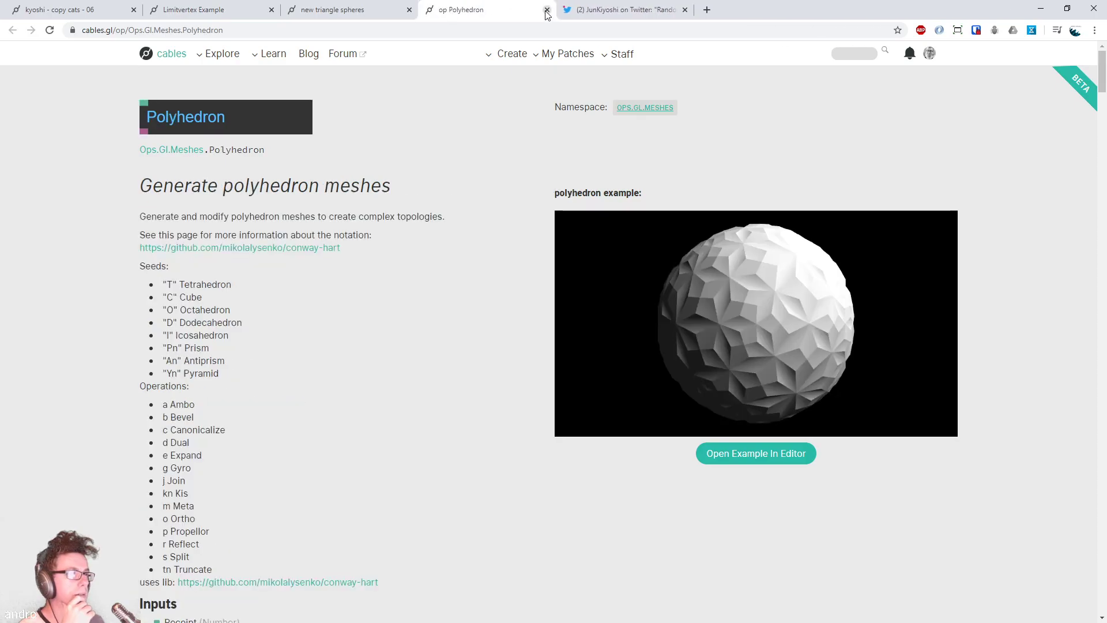
click(547, 10)
Return to the "new triangle spheres" patch and save its changes without joining as a collaborator
click(363, 10)
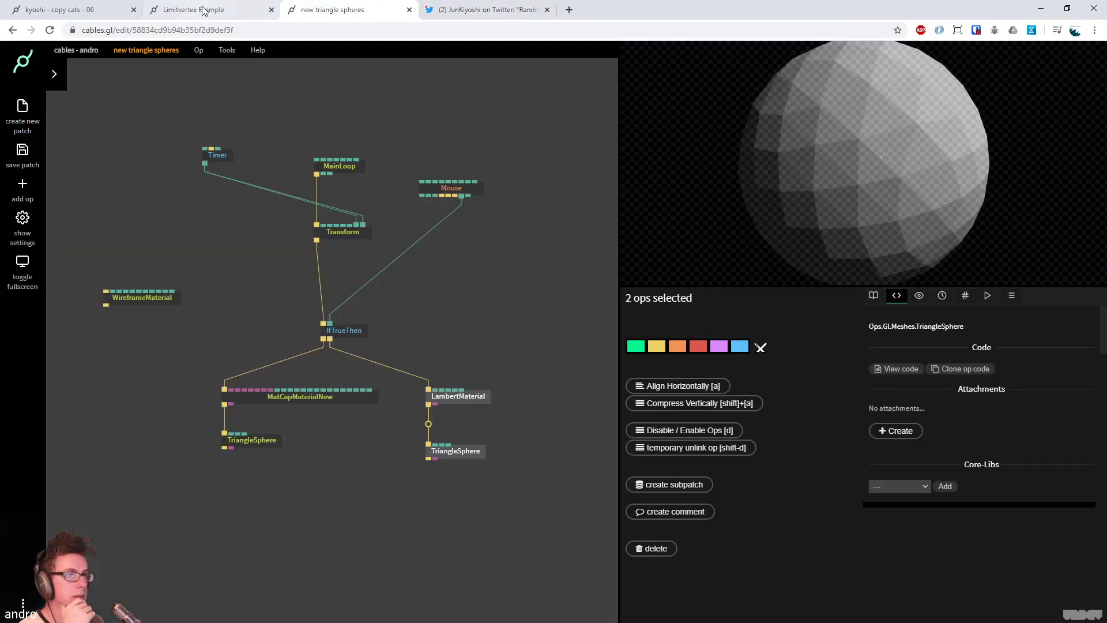
click(409, 10)
click(653, 95)
click(502, 243)
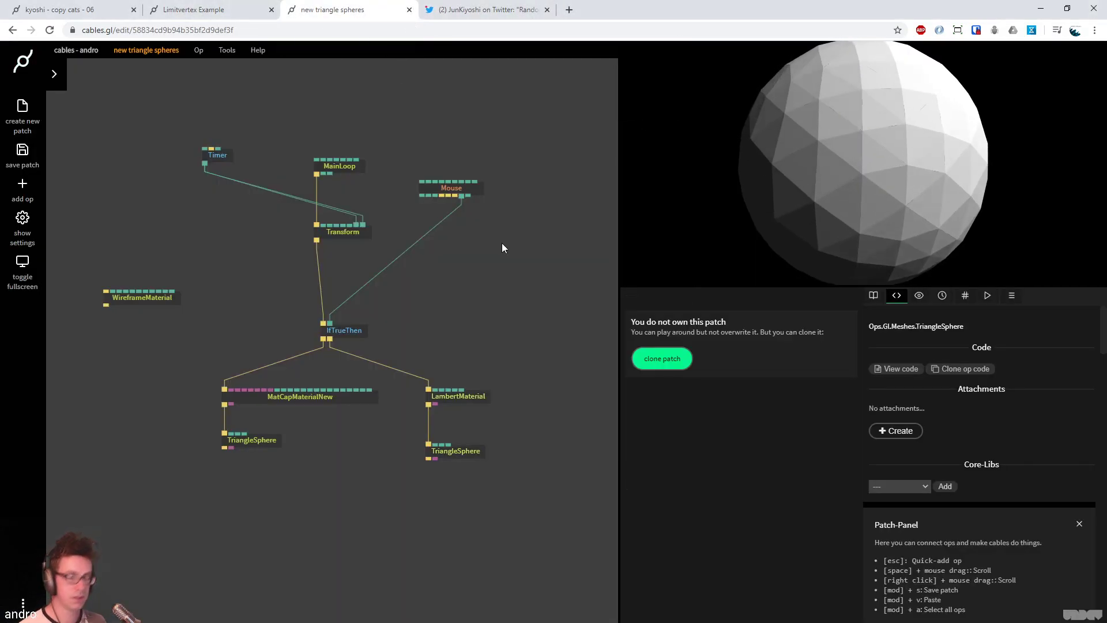
key(ctrl+s)
click(539, 175)
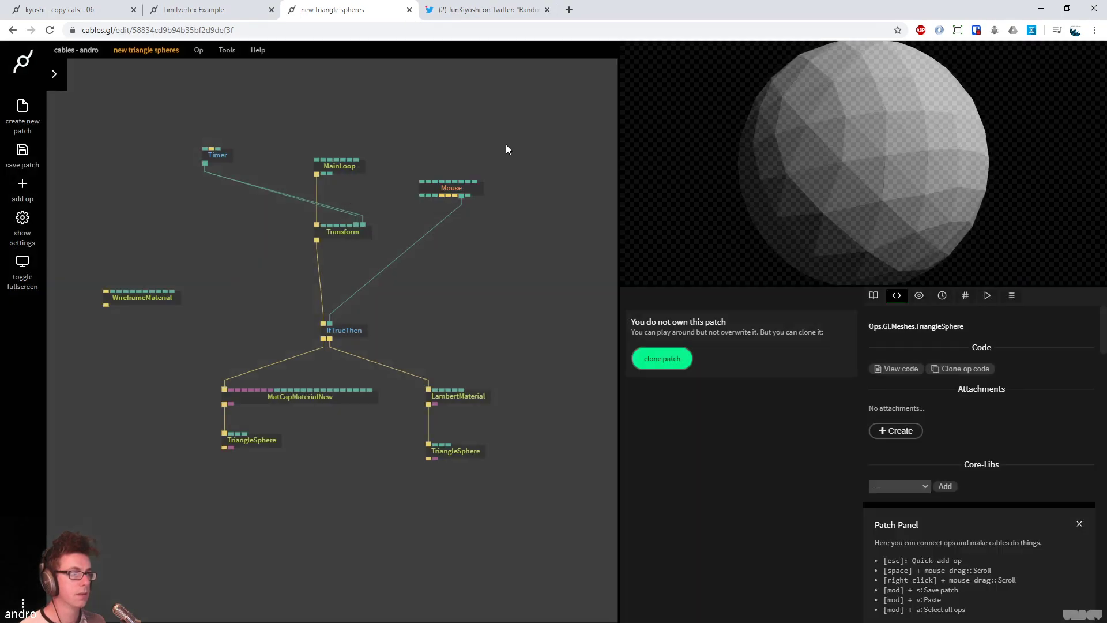
Close the "new triangle spheres" patch, hide the file browser in the Limitvertex Example and copy its VertexNumberLimit op from the RandomizeTriangles branch
click(409, 10)
click(180, 14)
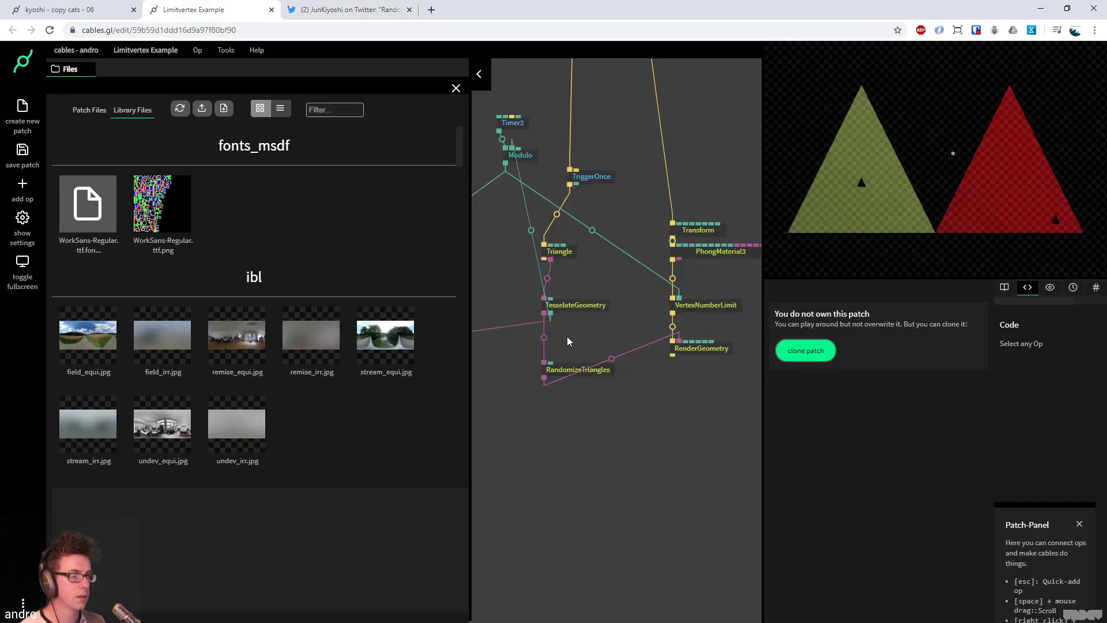
key(Escape)
drag(600, 474, 362, 529)
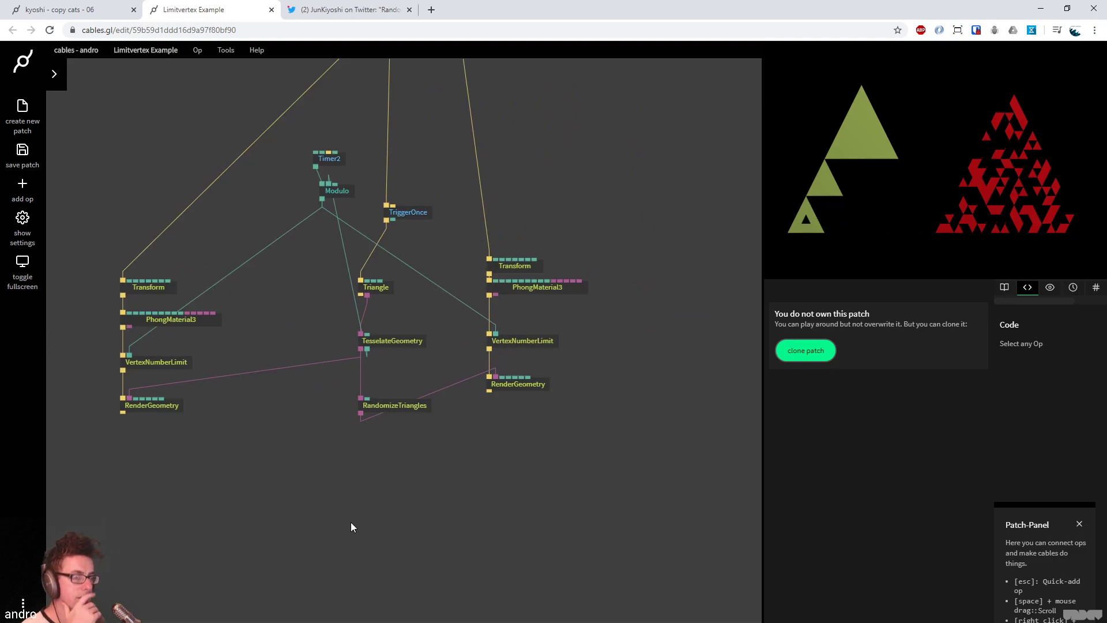
click(513, 344)
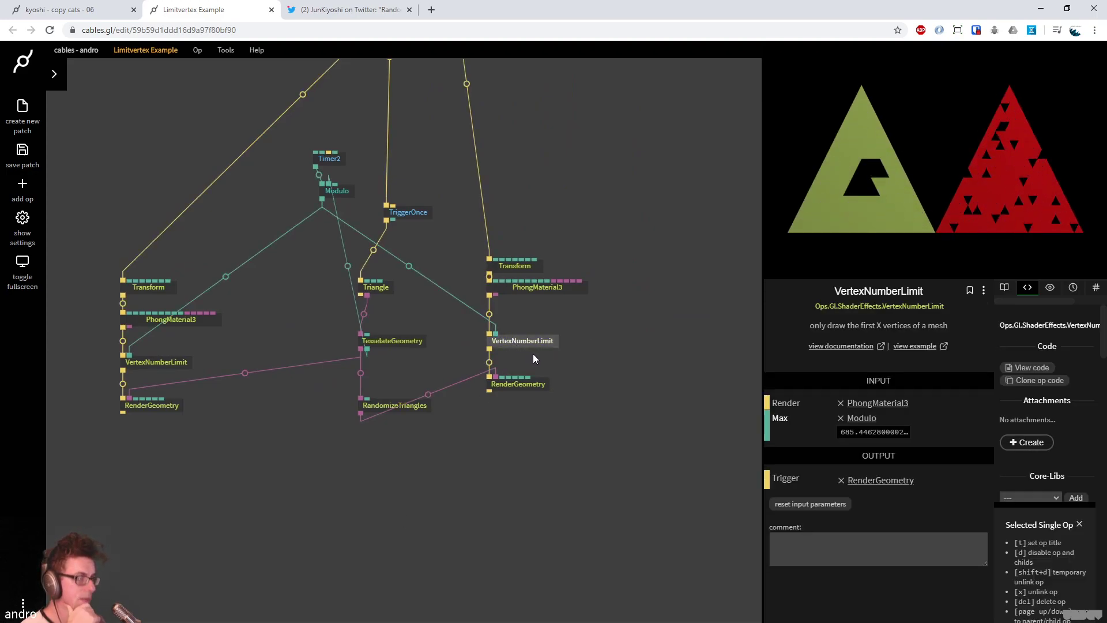
key(ctrl+c)
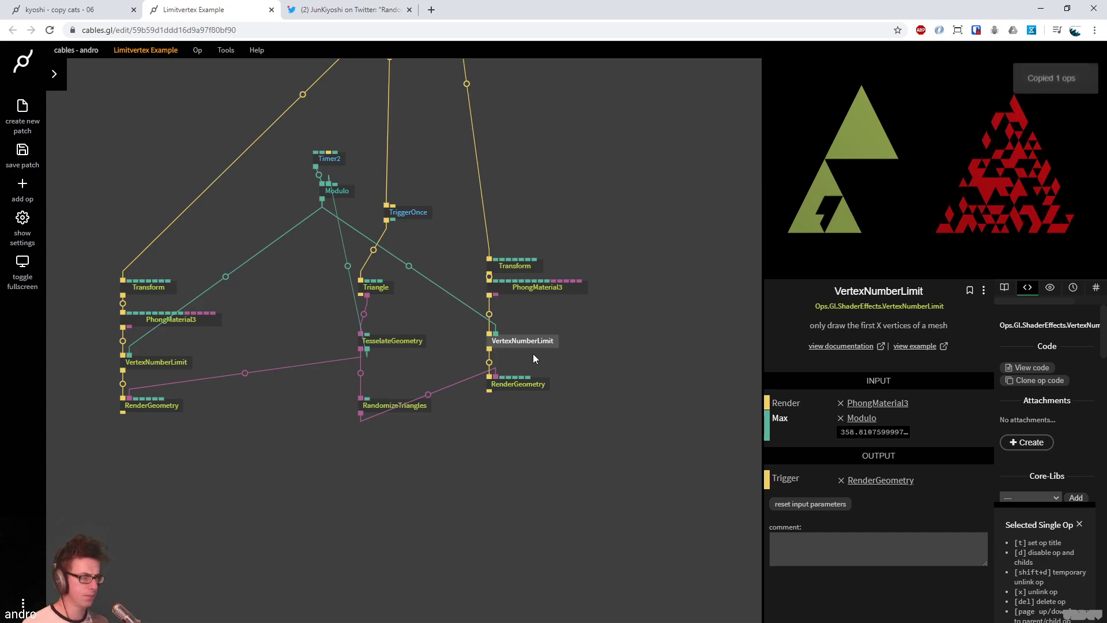
Unlink Modulo from the VertexNumberLimit in the RandomizeTriangles branch and set its Max to about 442
drag(495, 334, 480, 318)
click(522, 344)
drag(858, 419, 882, 419)
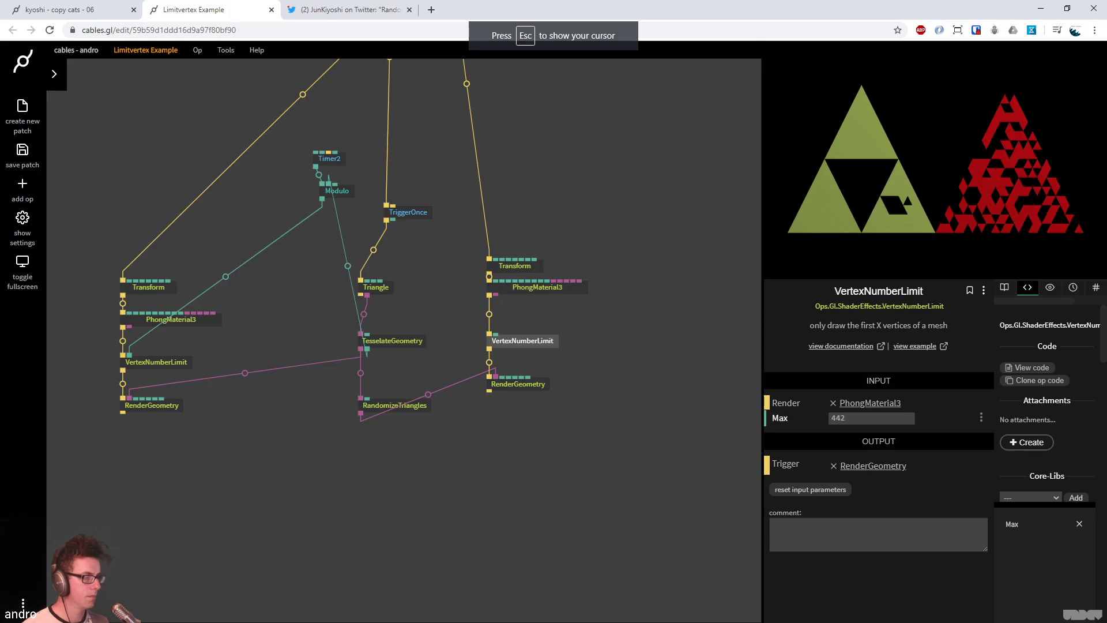
click(569, 235)
drag(469, 137, 515, 181)
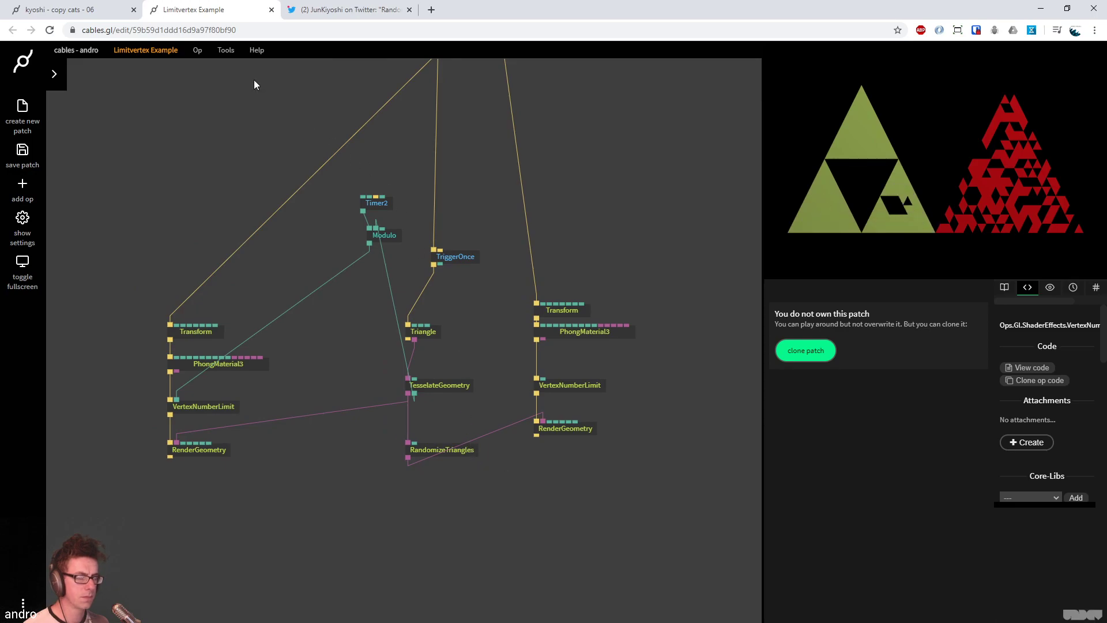
Return to the "kyoshi - copy cats - 06" patch and insert a VertexNumberLimit op between TriangleSphere and RenderGeometry
click(84, 10)
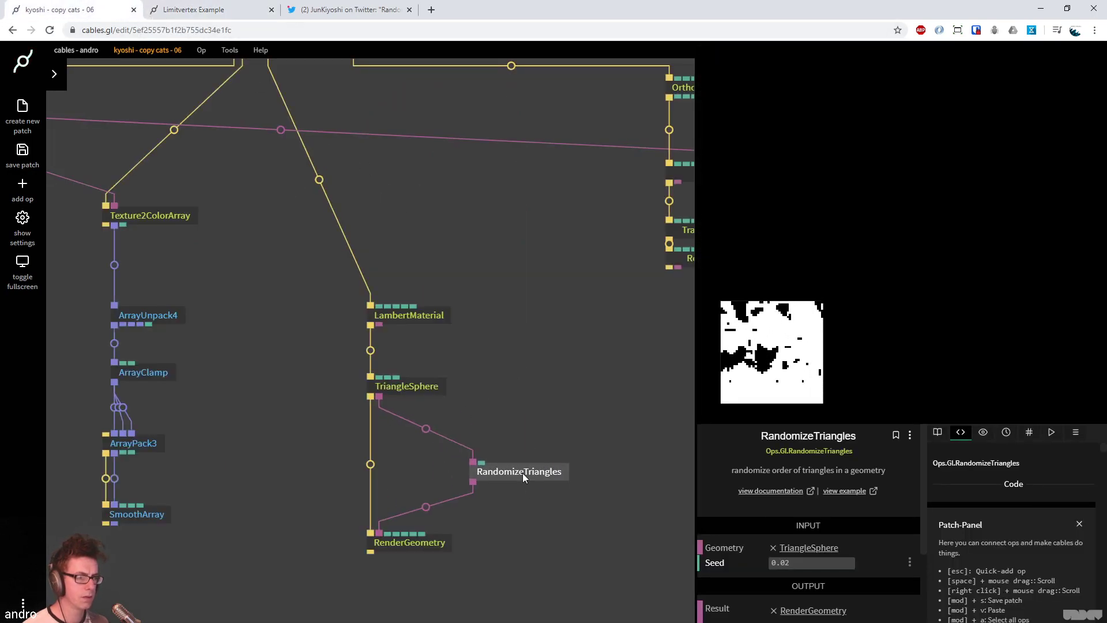
click(370, 464)
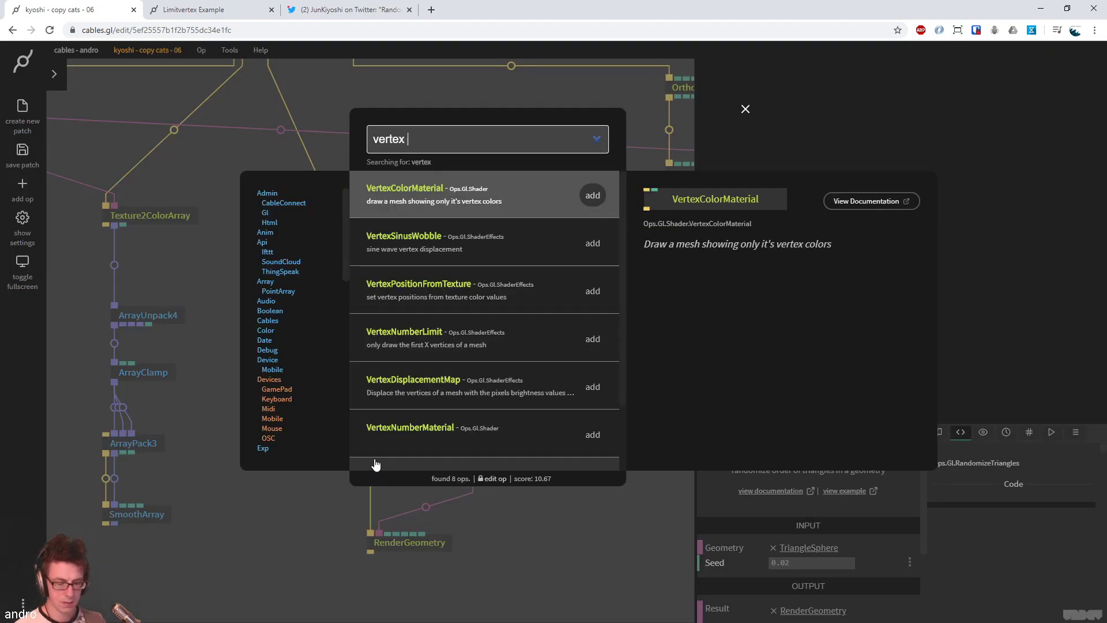
text(numb)
key(Return)
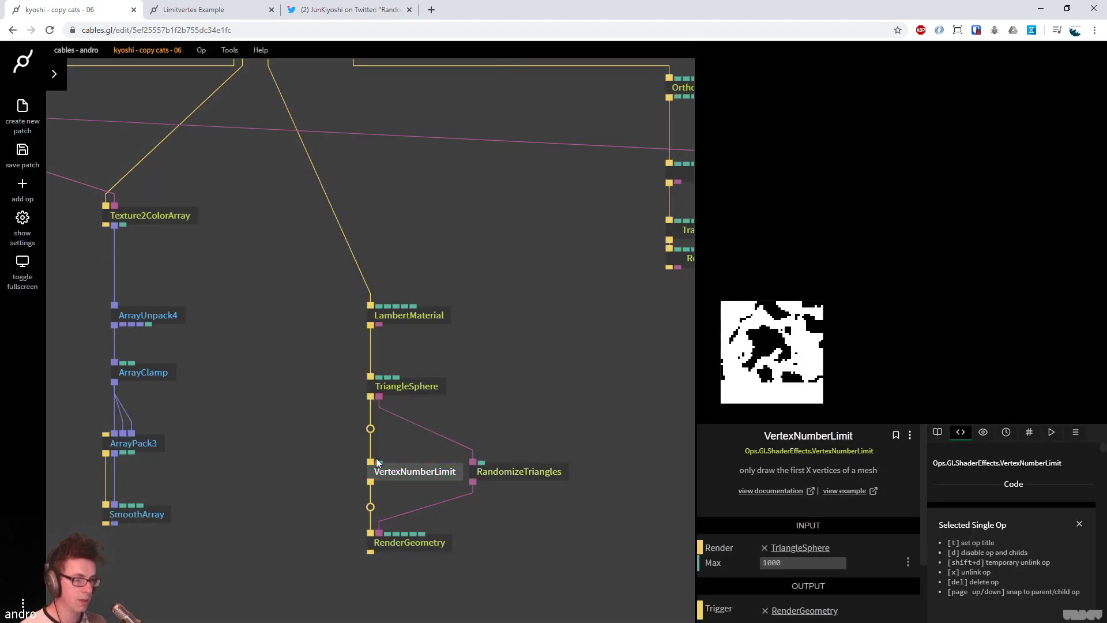
click(602, 355)
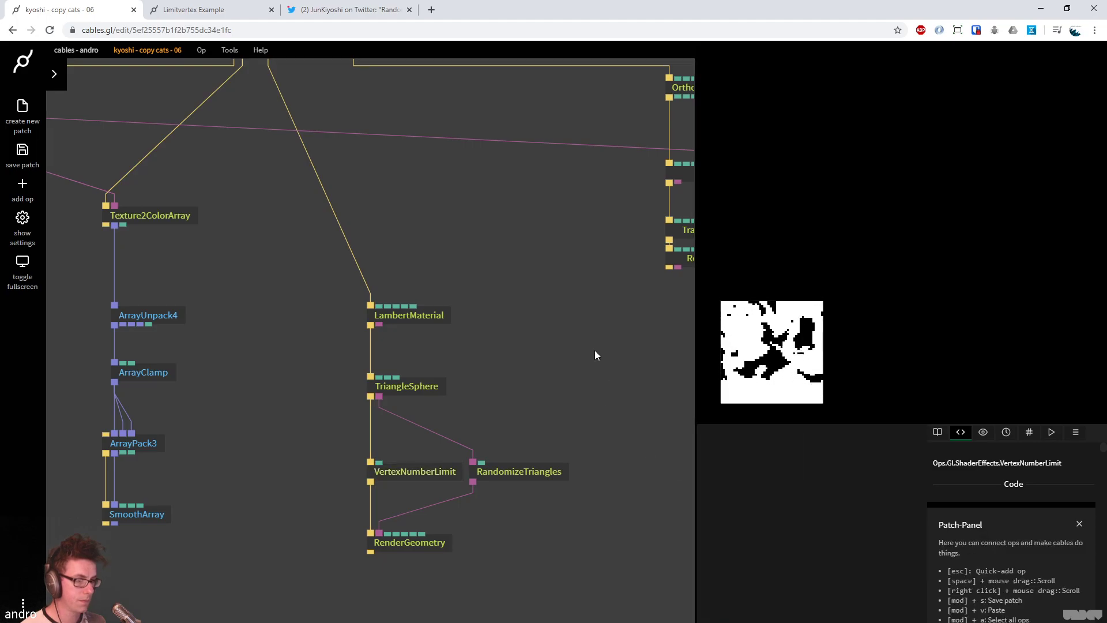
Turn Draw on TriangleSphere on and back off, and try a RandomizeTriangles seed of 0.57
click(410, 386)
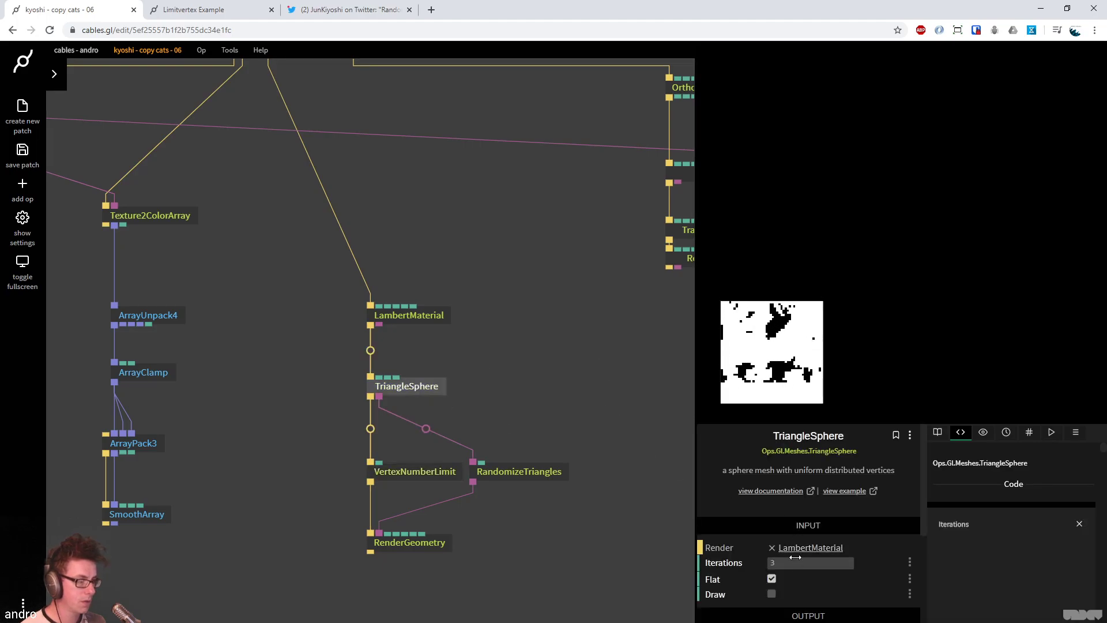
click(772, 594)
click(771, 594)
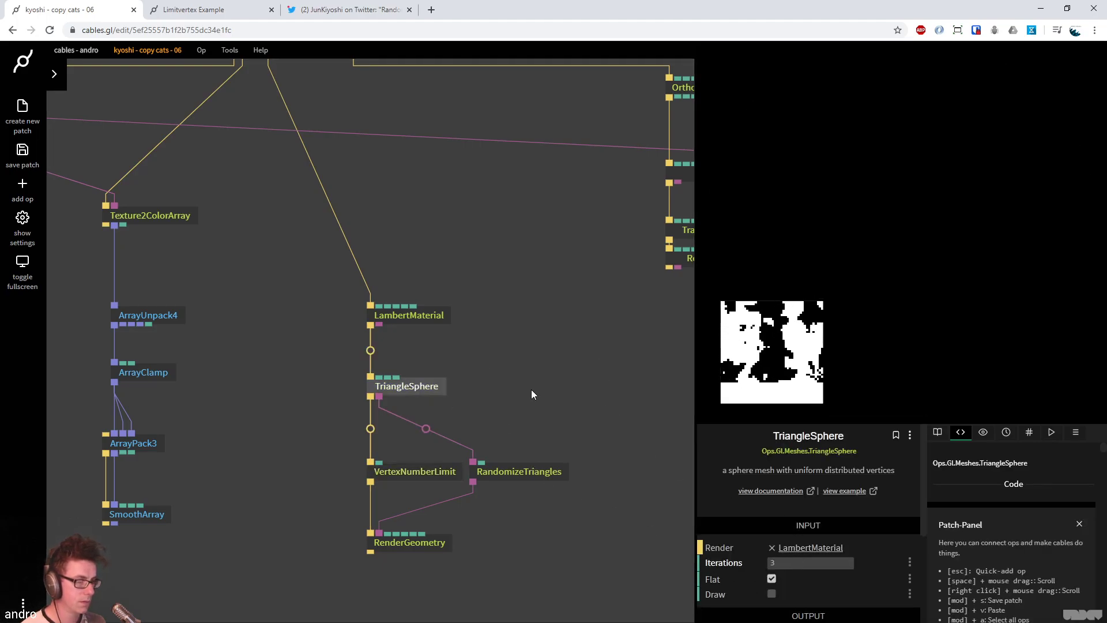
scroll(499, 399, down, 2)
click(499, 399)
drag(779, 562, 785, 562)
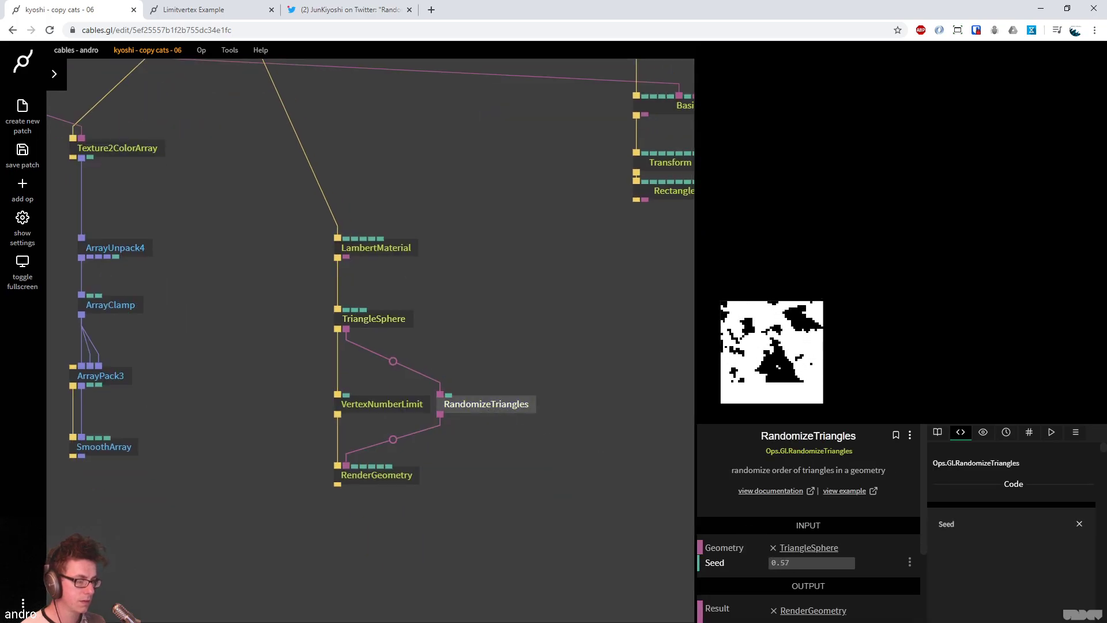
Move RenderGeometry slightly further below VertexNumberLimit and save the patch
click(418, 443)
drag(404, 478, 407, 522)
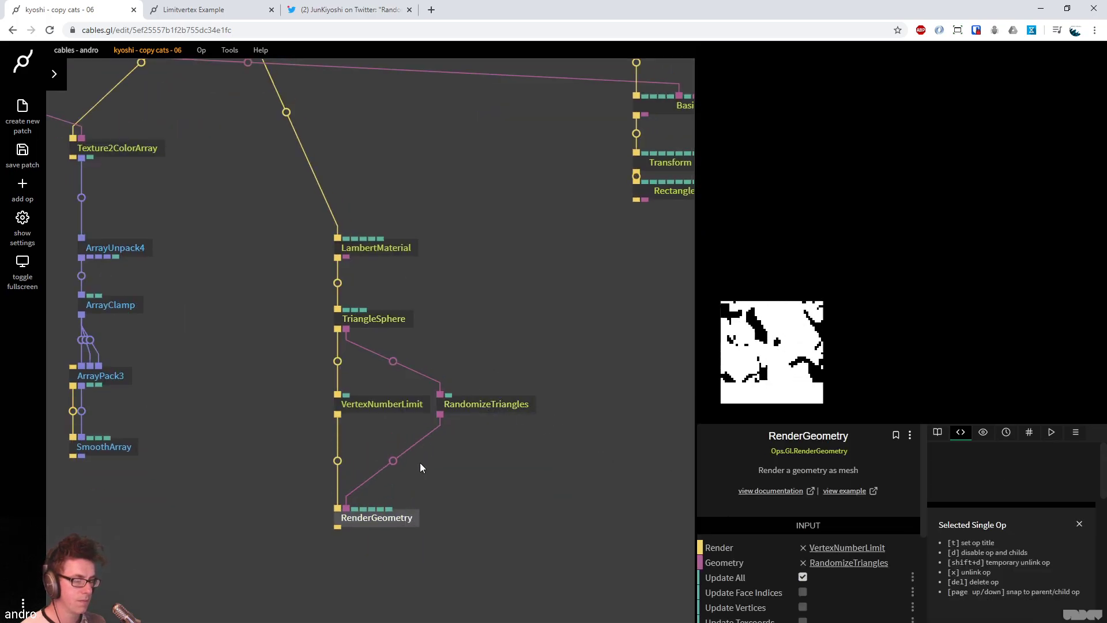
click(478, 302)
key(ctrl+s)
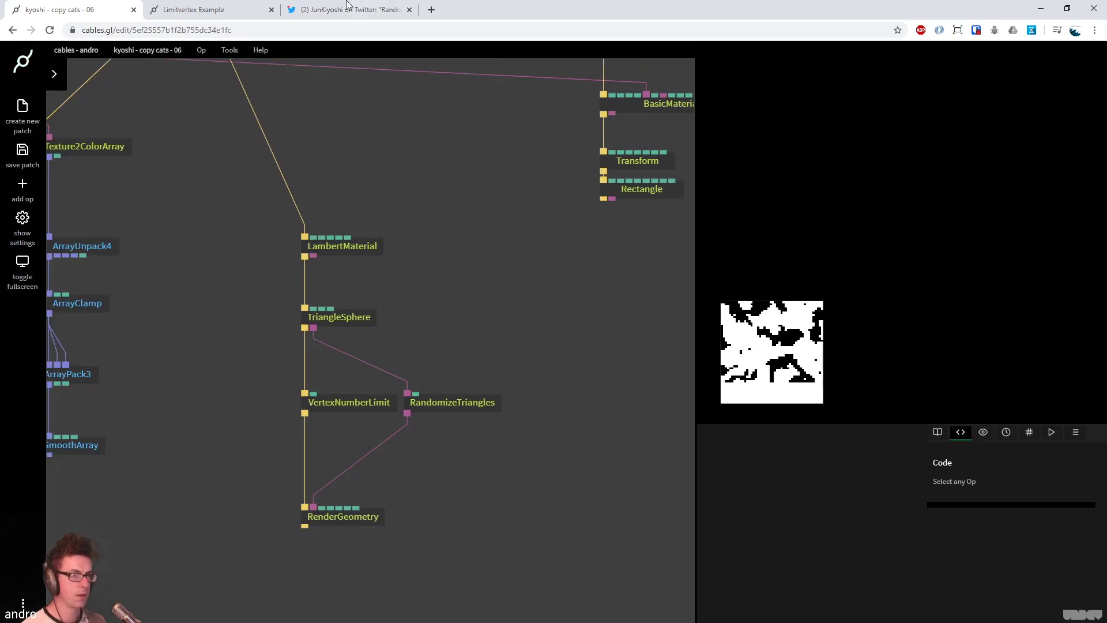
Compare the VertexNumberLimit, RenderGeometry and material setup of the Limitvertex Example with the "kyoshi - copy cats - 06" patch
click(218, 6)
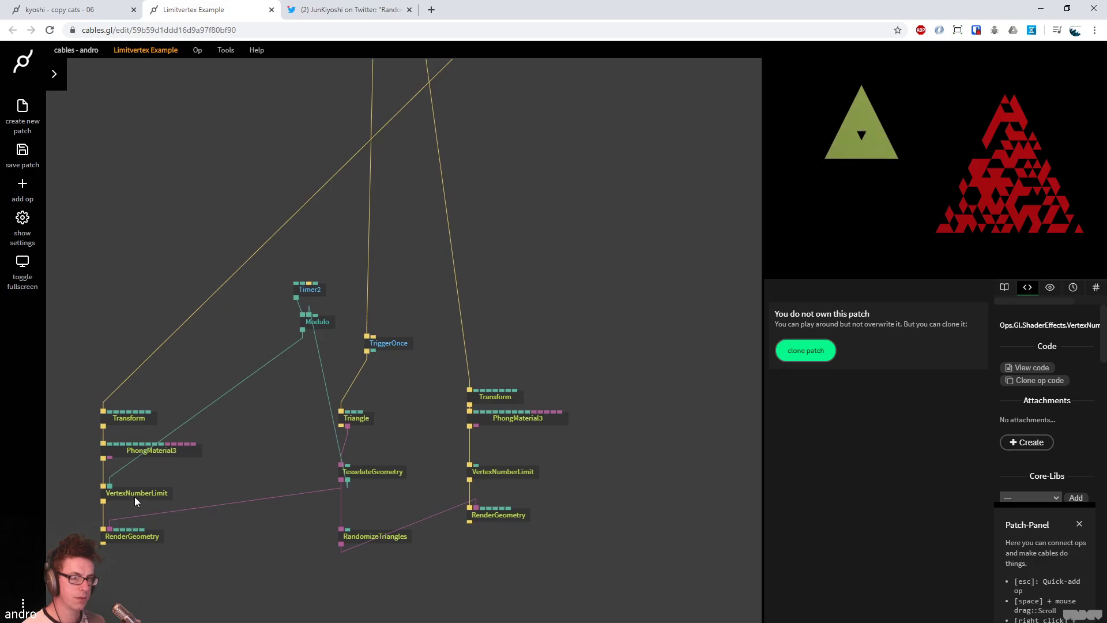
click(133, 497)
click(132, 535)
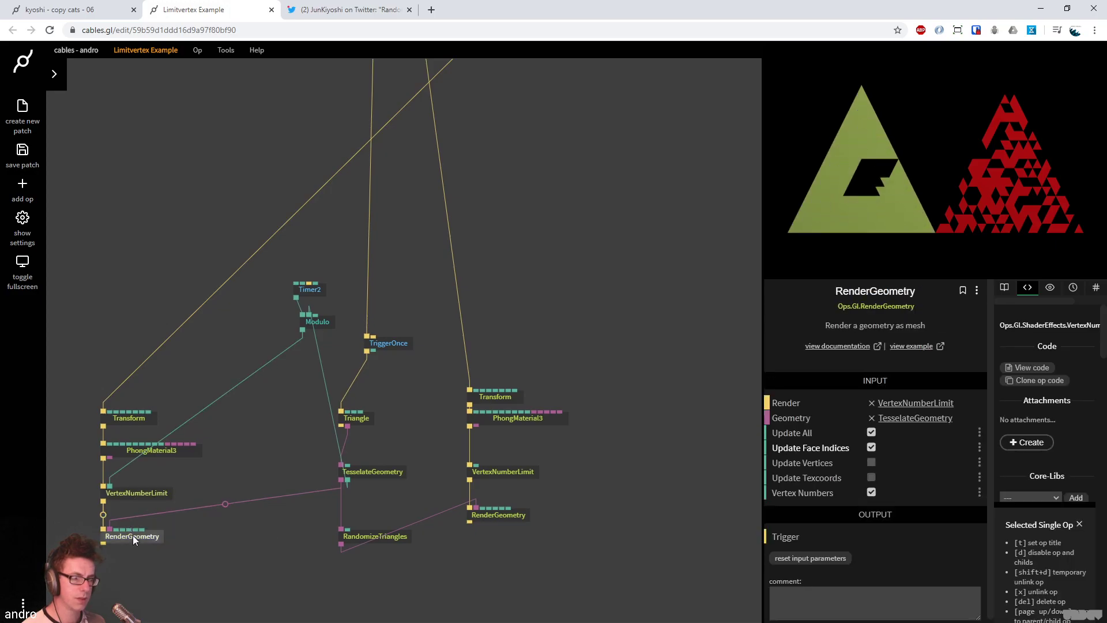
key(ctrl+1)
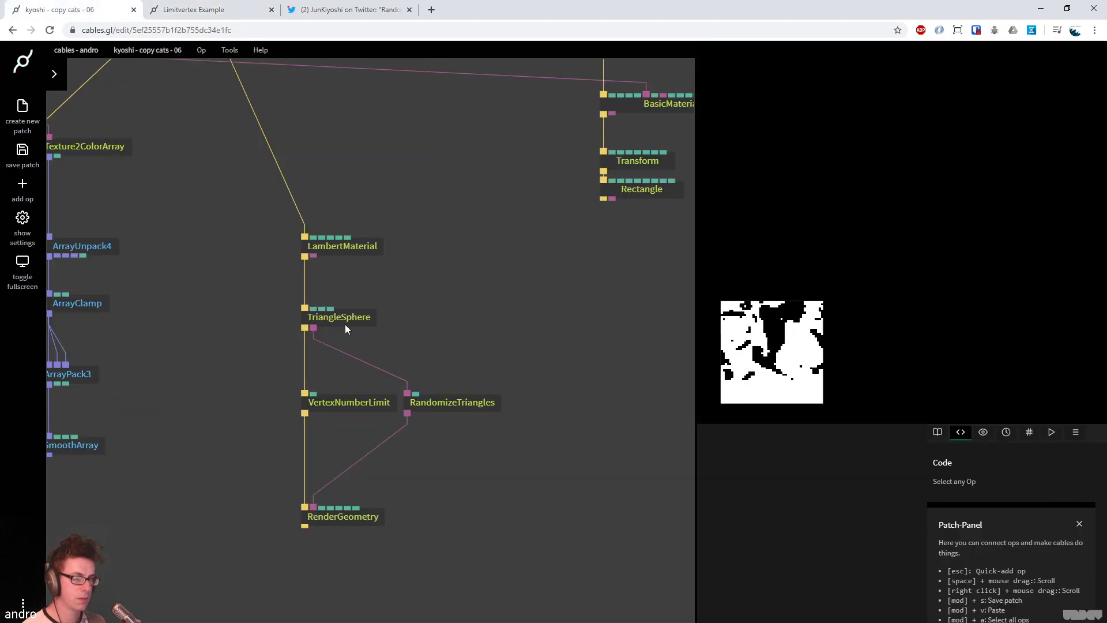
click(359, 259)
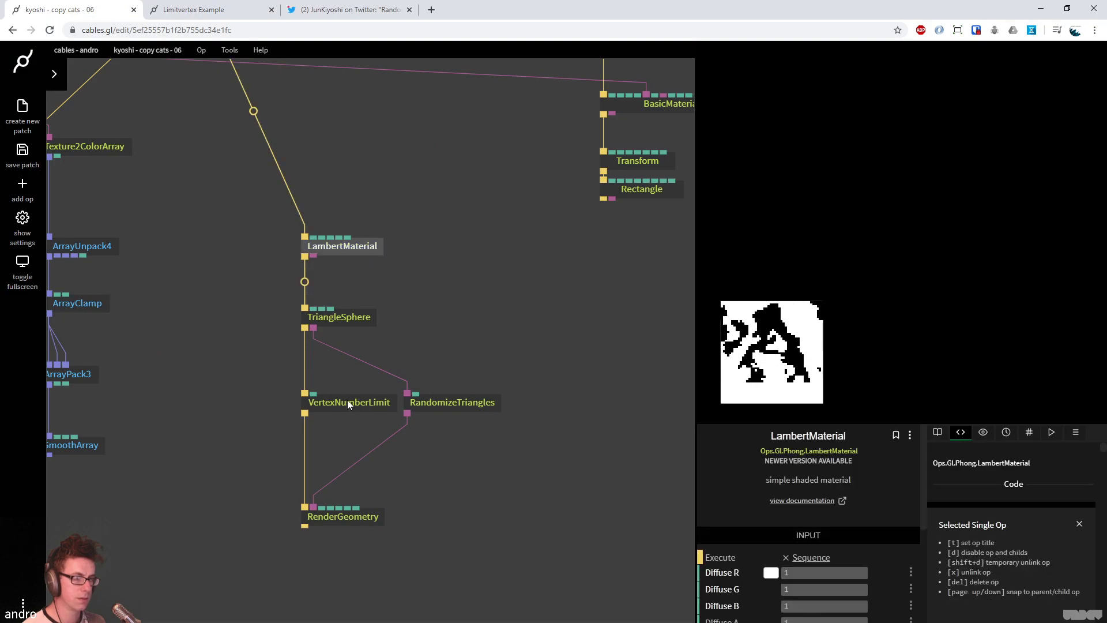
click(199, 11)
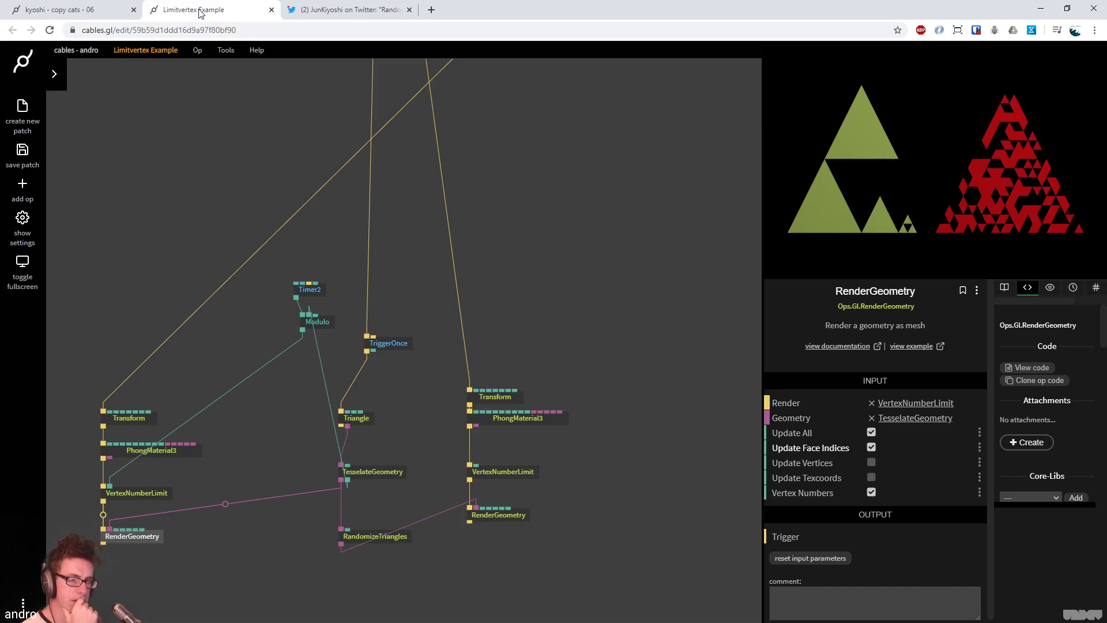
click(110, 10)
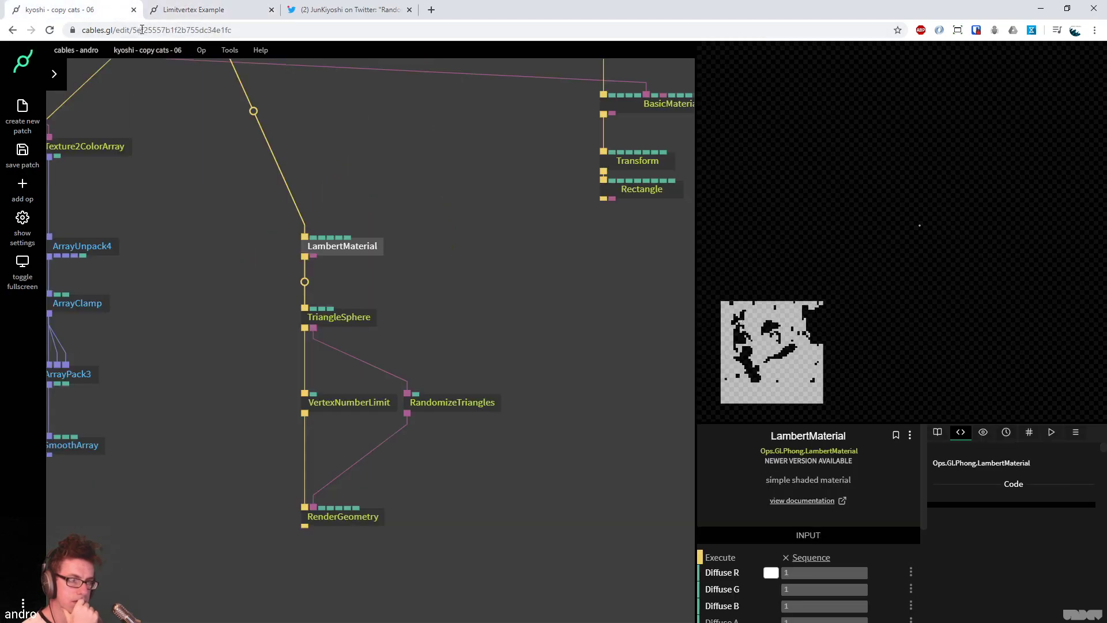
Place LambertMaterial between VertexNumberLimit and RenderGeometry in the chain and lower VertexNumberLimit's Max to about 25
drag(347, 249, 317, 366)
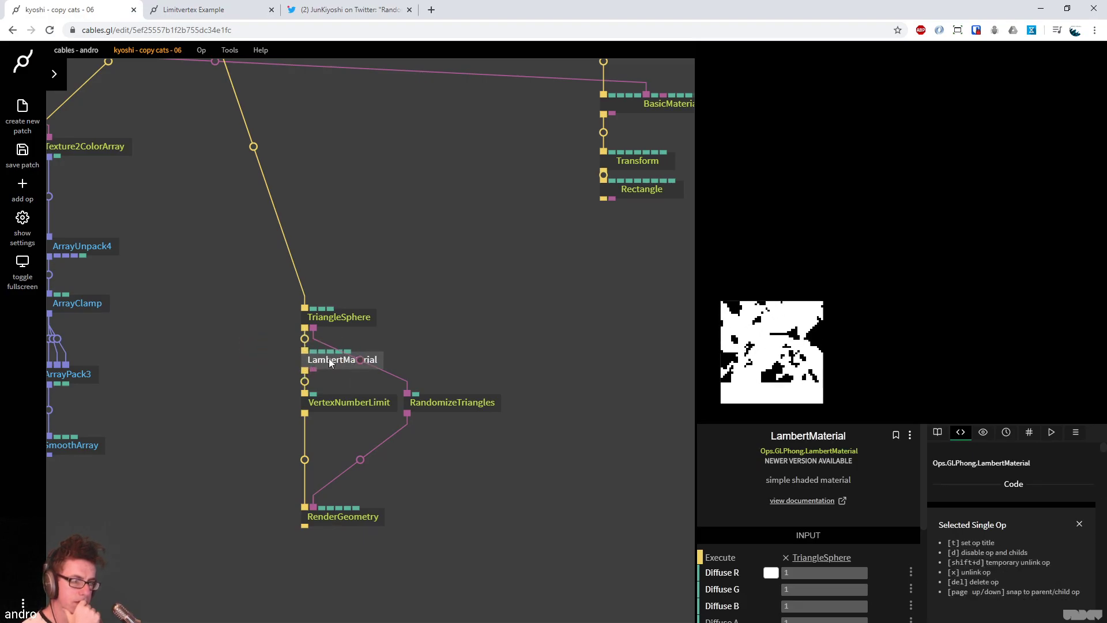
drag(329, 363, 264, 451)
click(349, 401)
drag(844, 560, 812, 561)
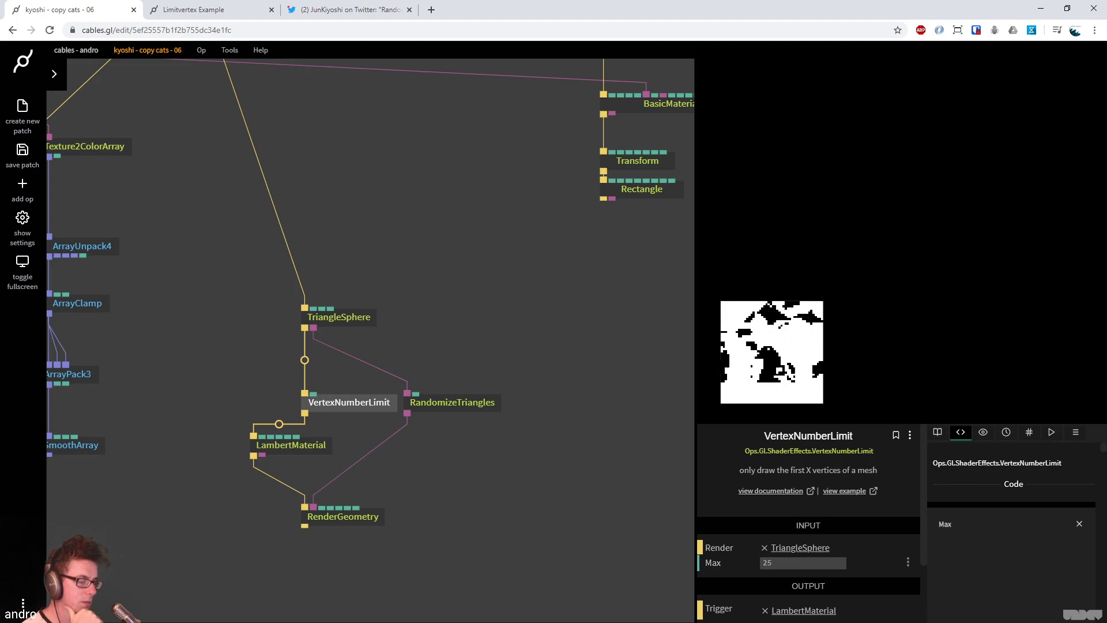
Set the RandomizeTriangles seed to 0.96
click(541, 434)
click(461, 403)
drag(812, 563, 879, 562)
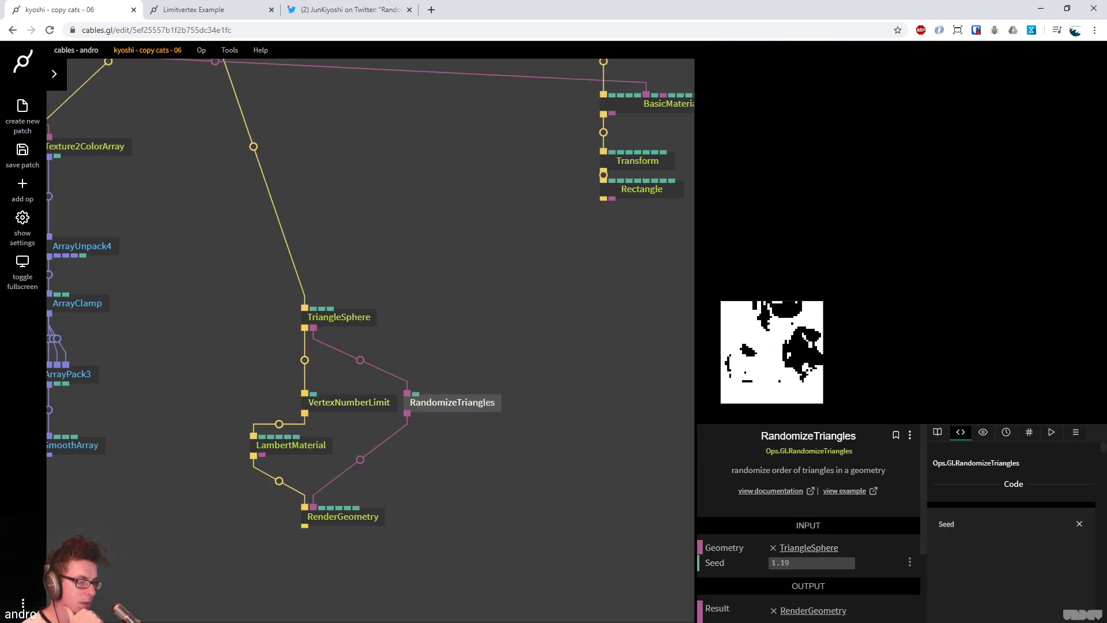
scroll(460, 207, down, 2)
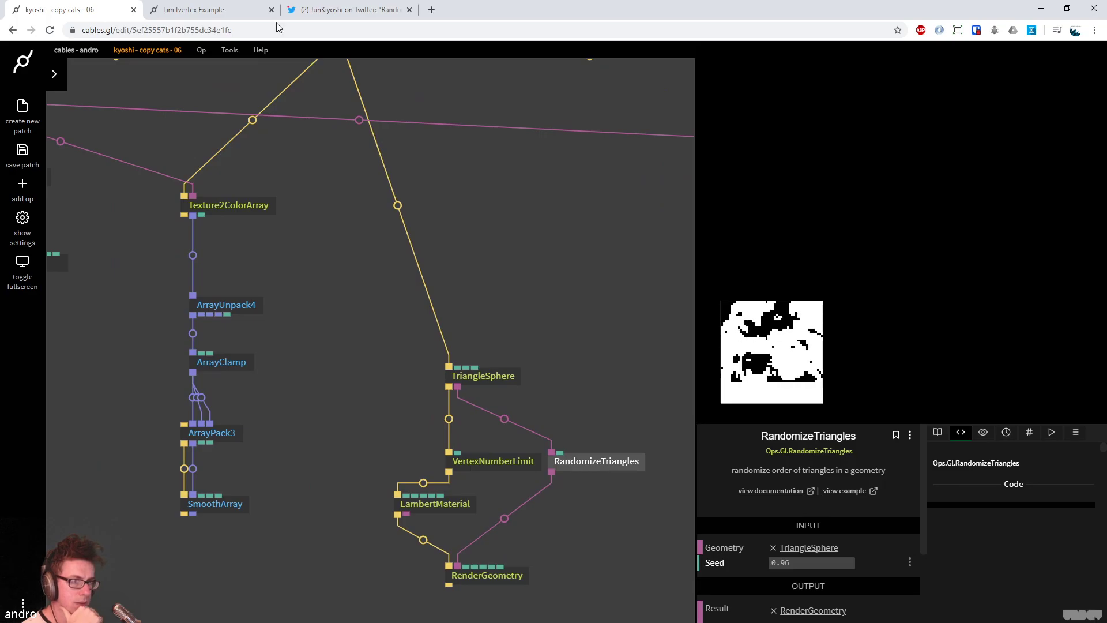
Check how the Triangle, TriggerOnce and material branches are wired in the Limitvertex Example
click(236, 17)
drag(519, 236, 538, 212)
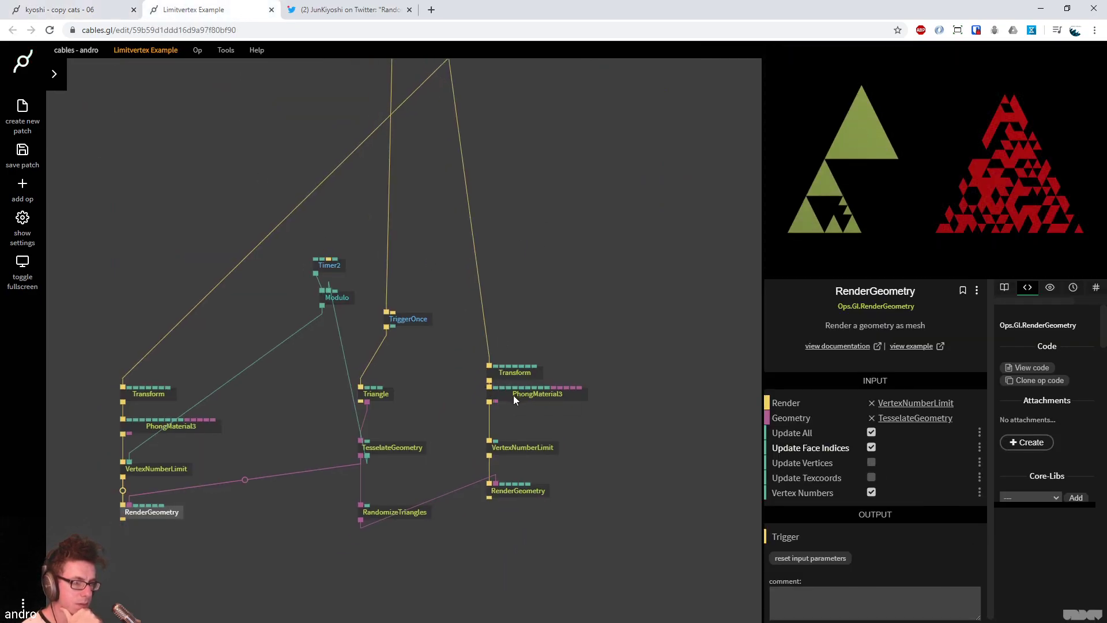
click(454, 335)
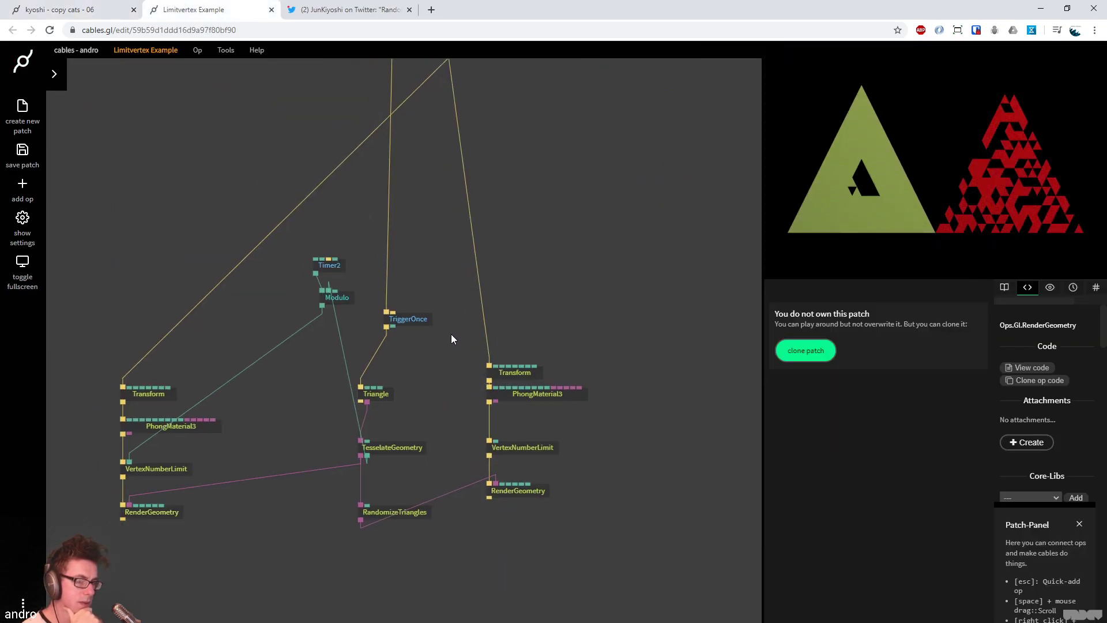
In "kyoshi - copy cats - 06", unlink TriangleSphere from VertexNumberLimit and feed each of them directly from Sequence
click(86, 11)
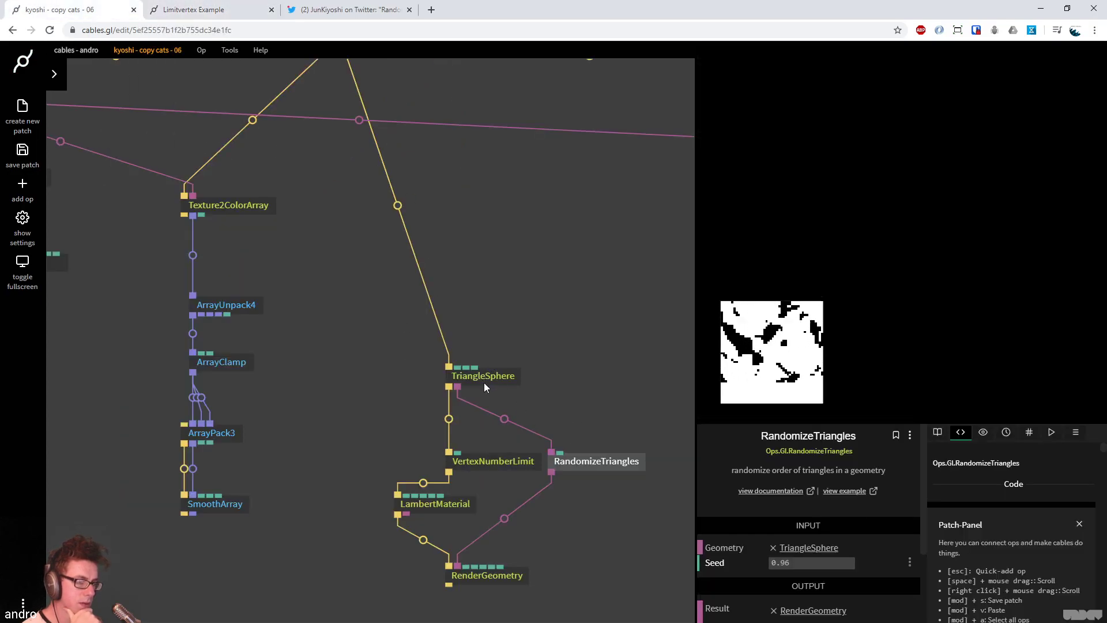
drag(486, 381, 528, 381)
drag(515, 338, 403, 545)
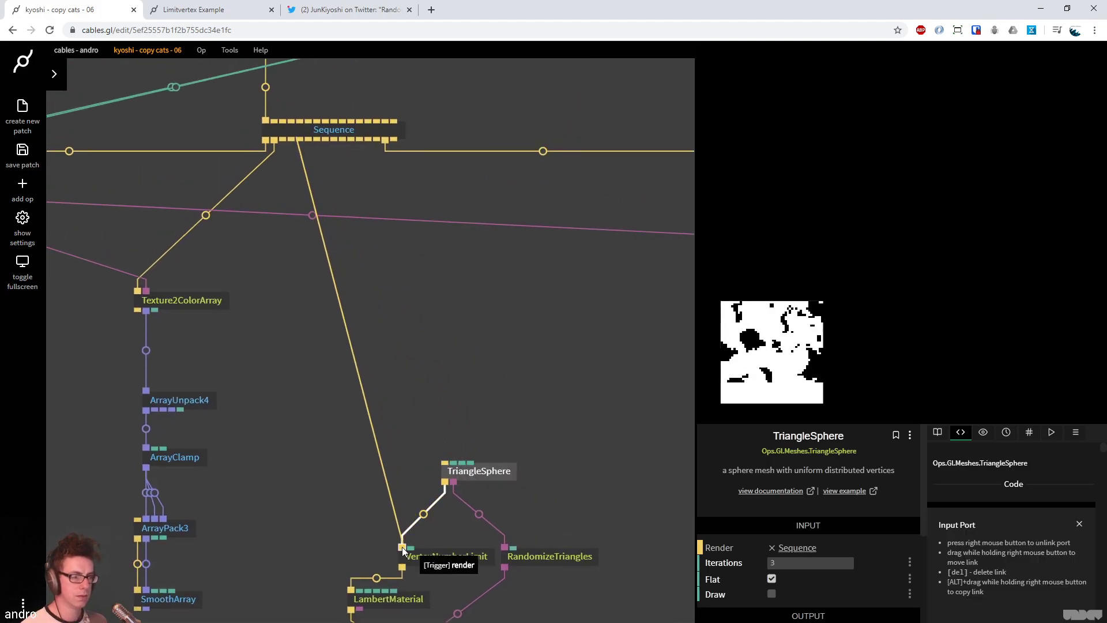
right_click(423, 516)
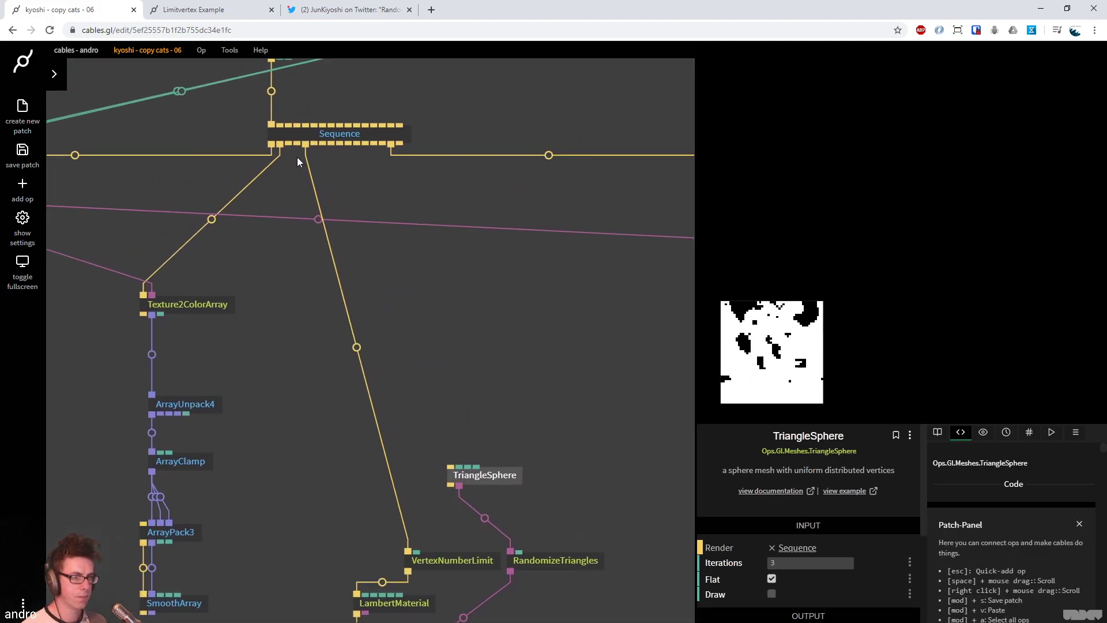
drag(304, 143, 451, 465)
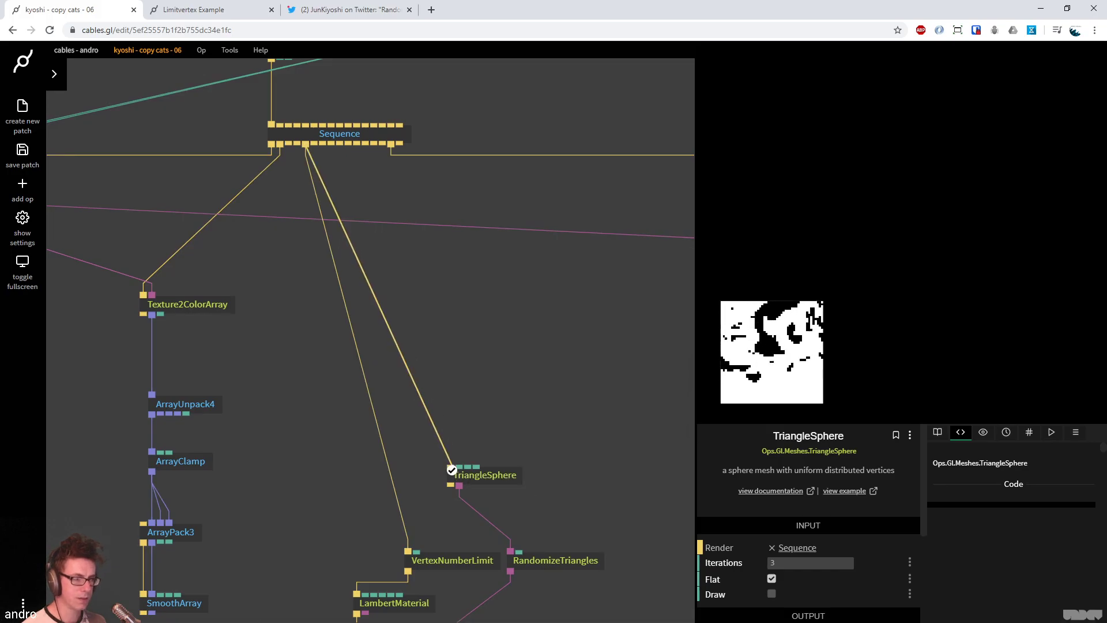
Insert a TriggerOnce op between Sequence and TriangleSphere and move it down closer to TriangleSphere
click(378, 305)
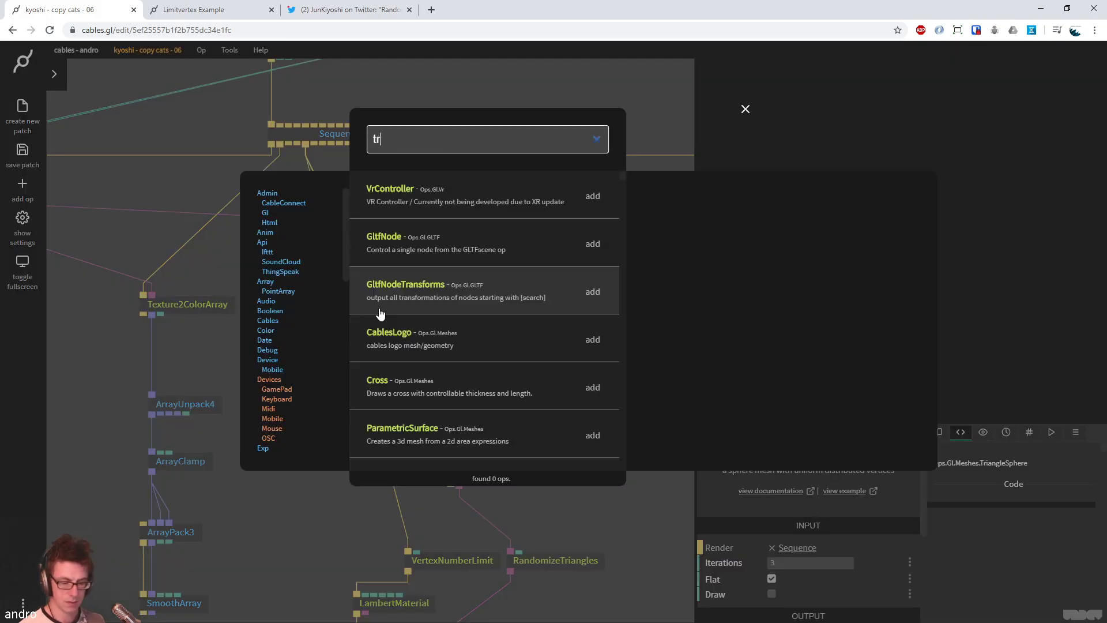
text(trigger once)
key(Return)
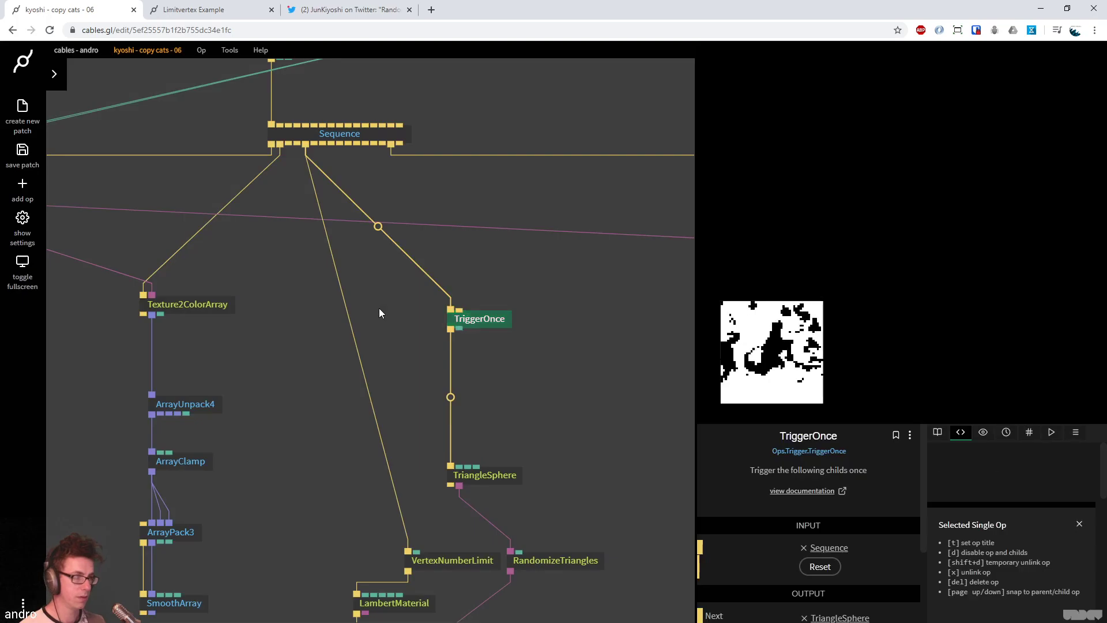
drag(498, 327, 500, 396)
click(563, 395)
Inspect the Result object output of RandomizeTriangles
scroll(519, 404, down, 3)
click(485, 392)
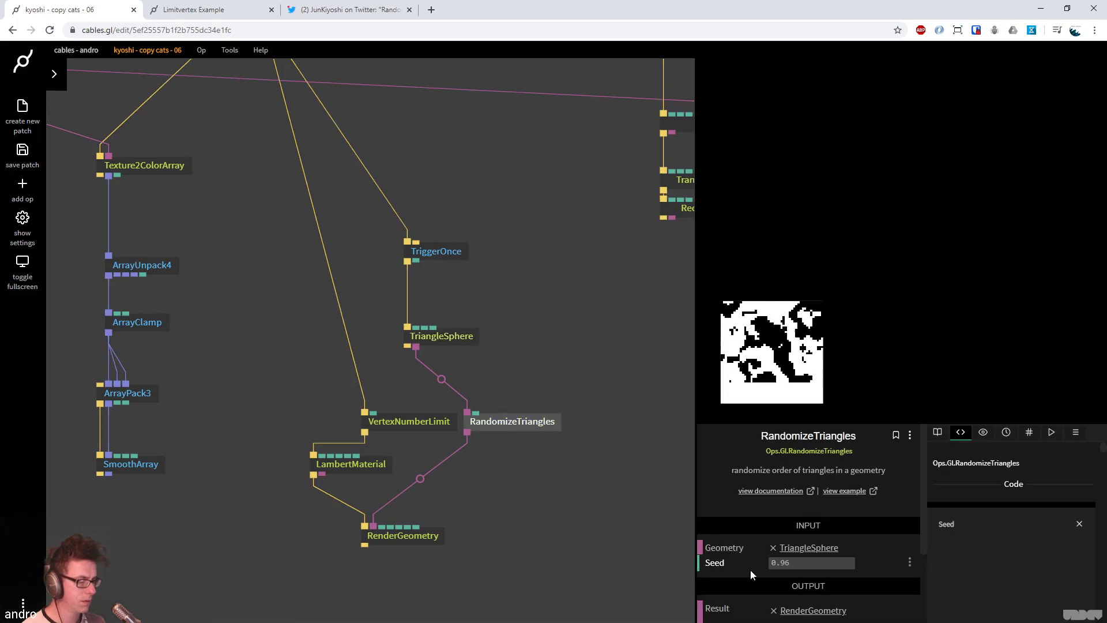
scroll(816, 551, down, 2)
click(850, 557)
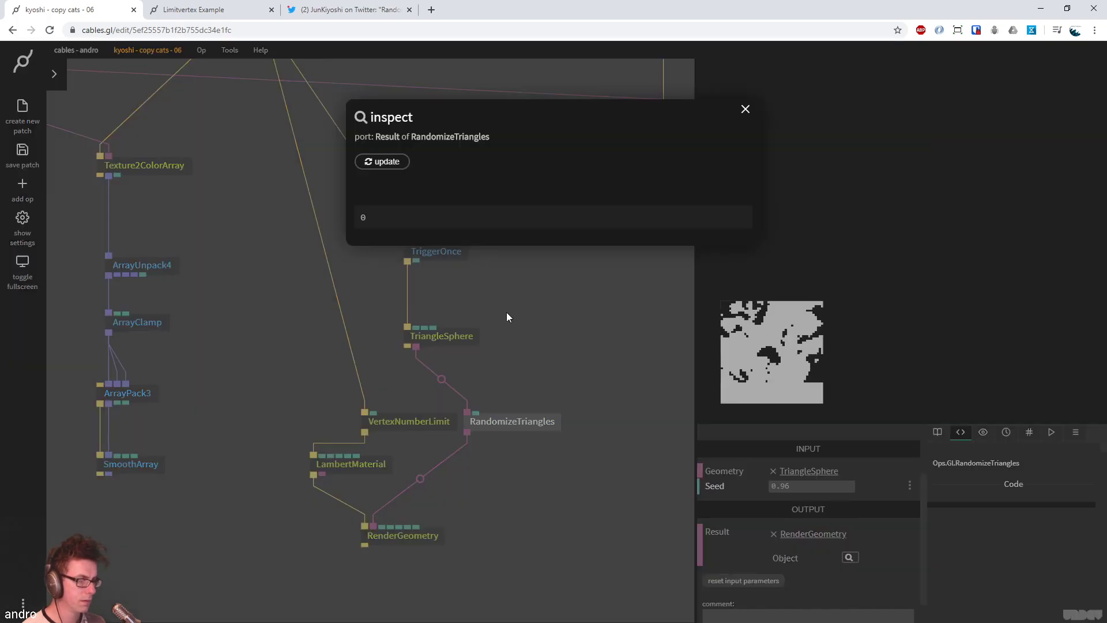
Bypass TriggerOnce by feeding TriangleSphere directly from Sequence
click(746, 110)
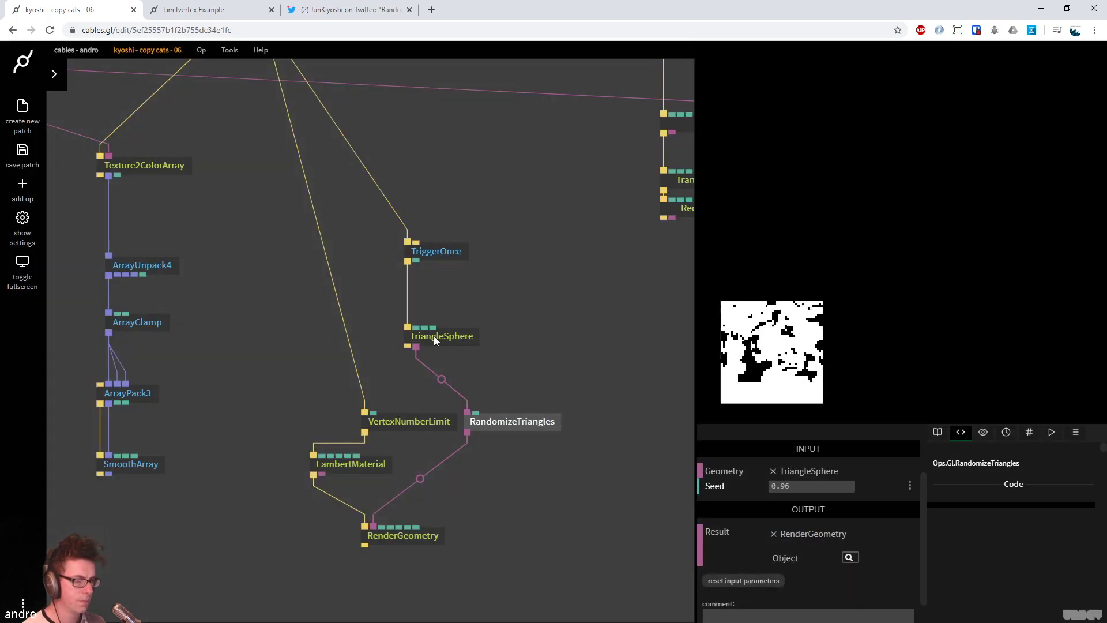
click(435, 335)
drag(372, 411, 427, 341)
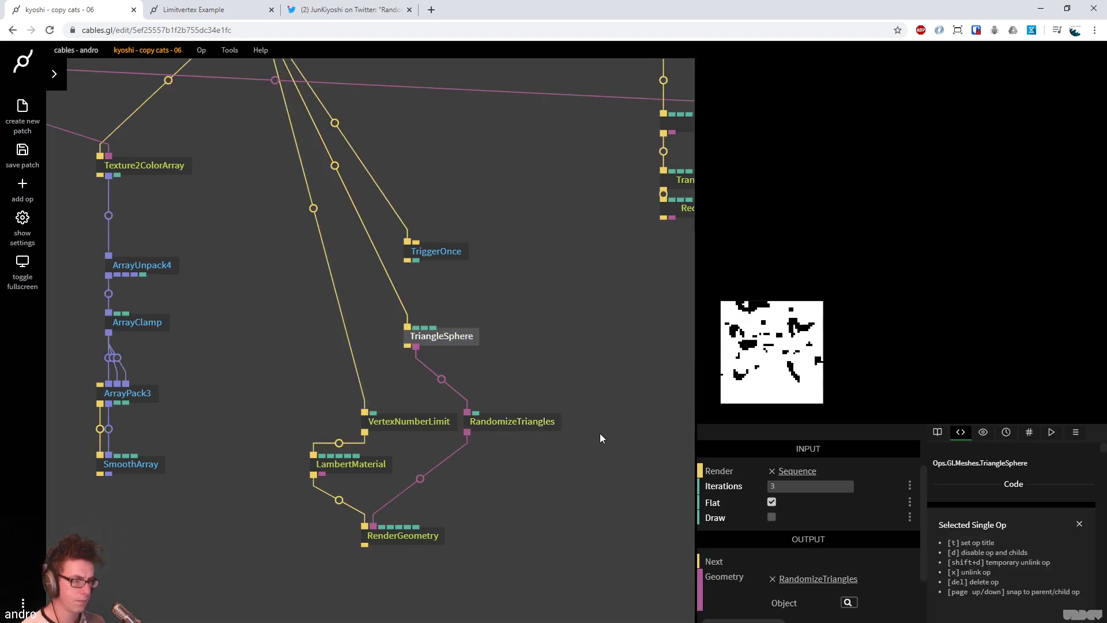
Inspect the Result object of RandomizeTriangles again with TriangleSphere linked directly to Sequence
click(472, 421)
click(849, 558)
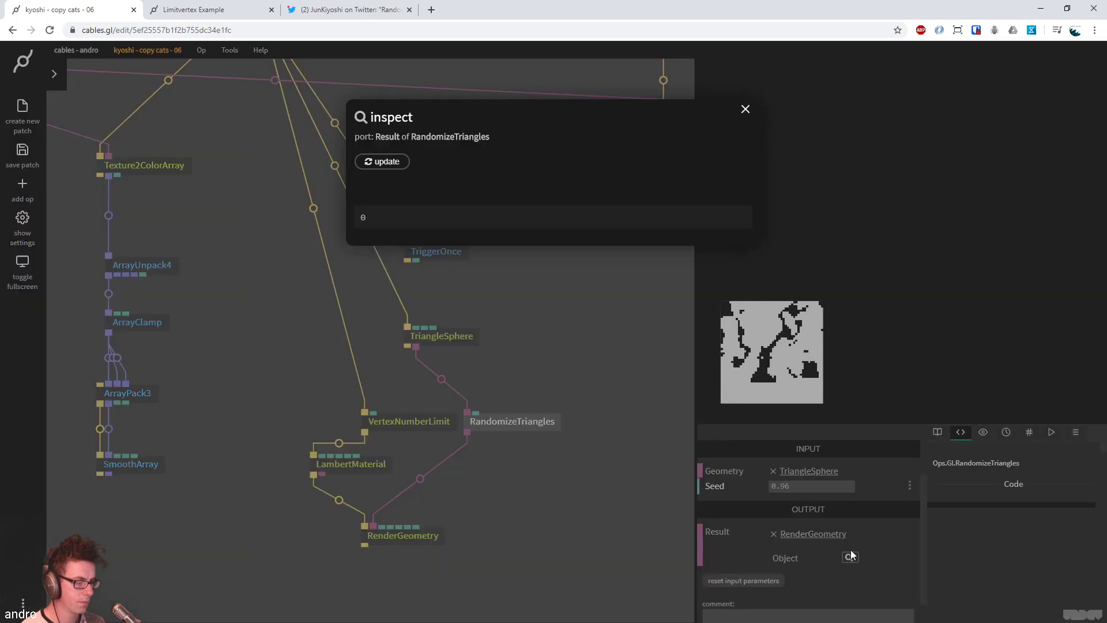
click(745, 110)
click(577, 337)
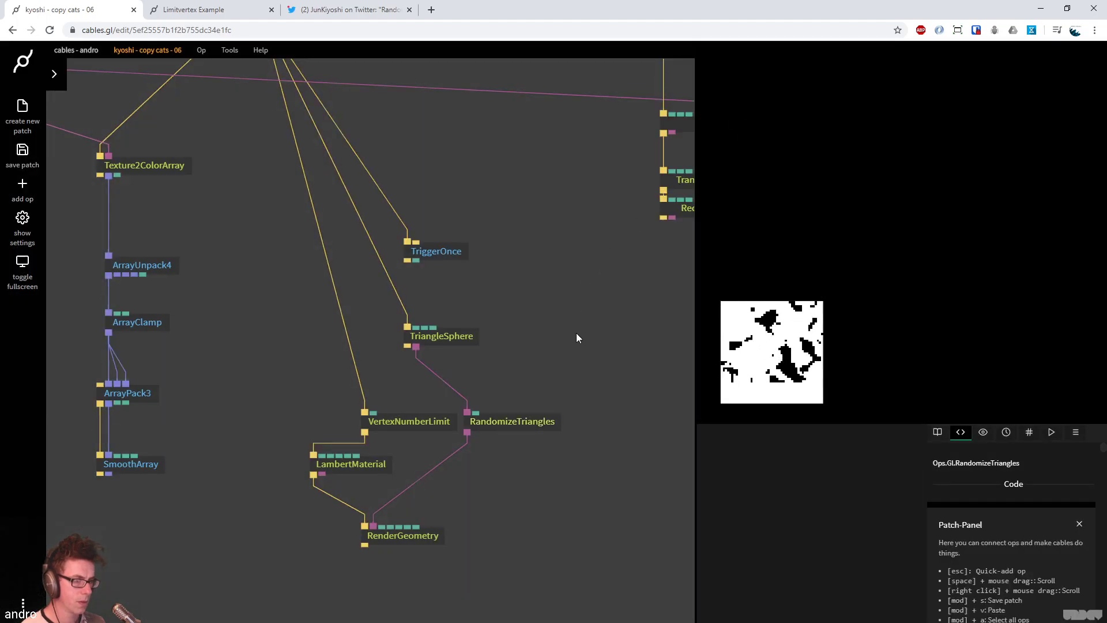
click(520, 425)
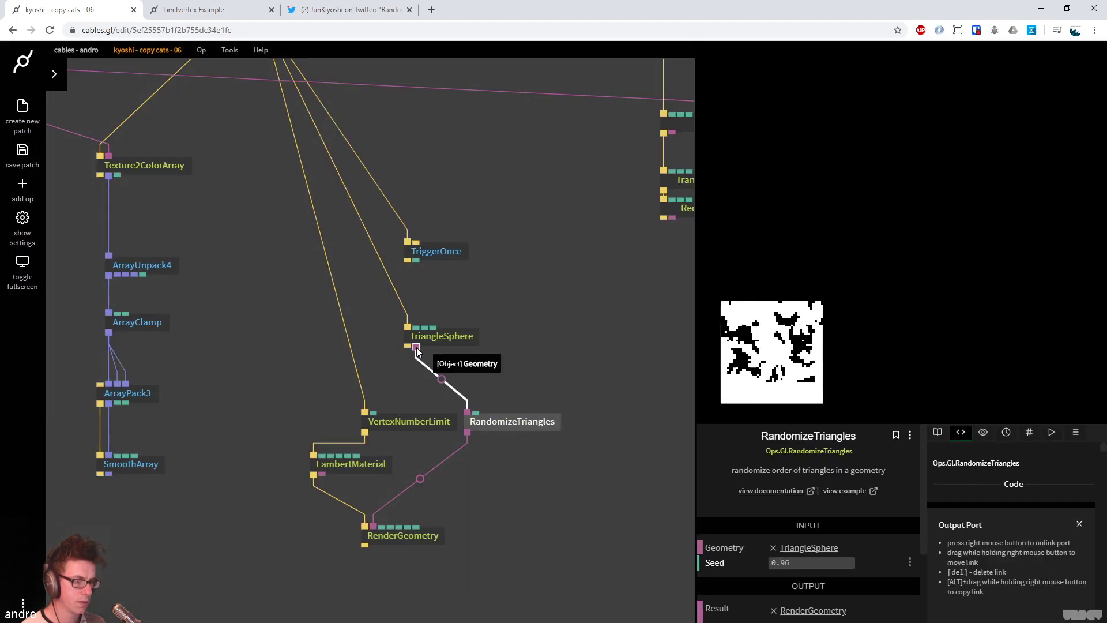
Check the inputs and wiring of RandomizeTriangles in the Limitvertex Example, and return to the copy cats patch
key(ctrl+Tab)
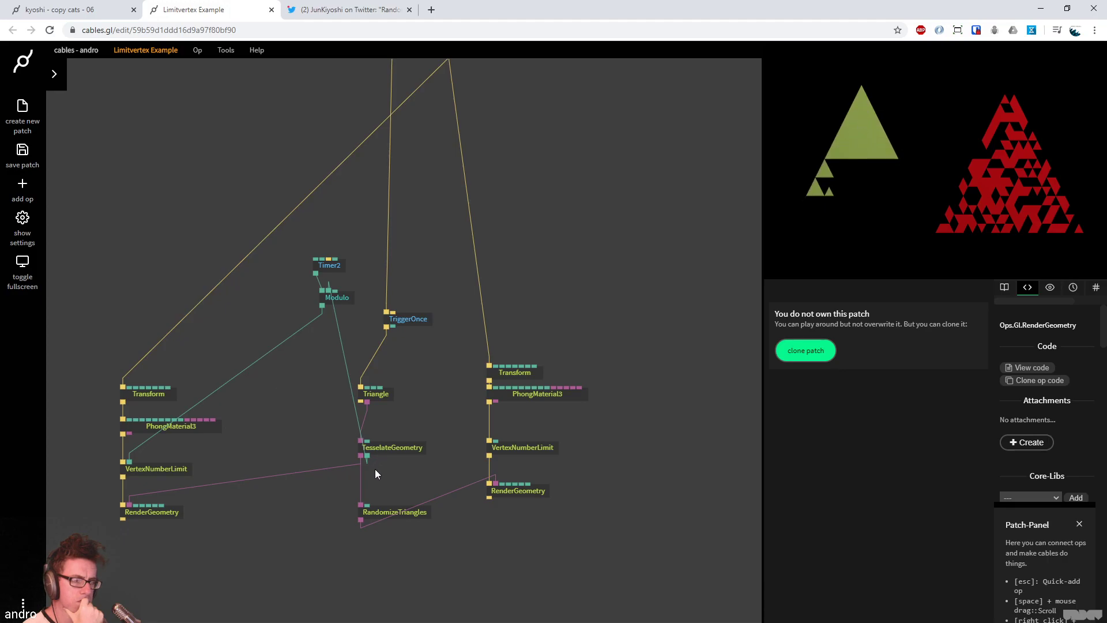
click(376, 511)
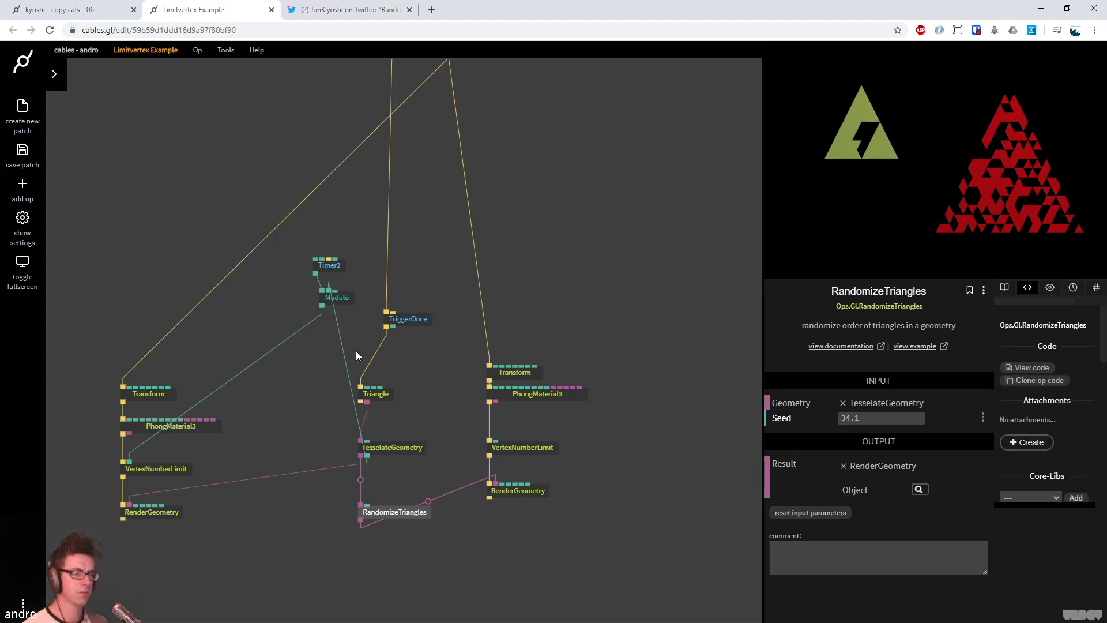
click(92, 10)
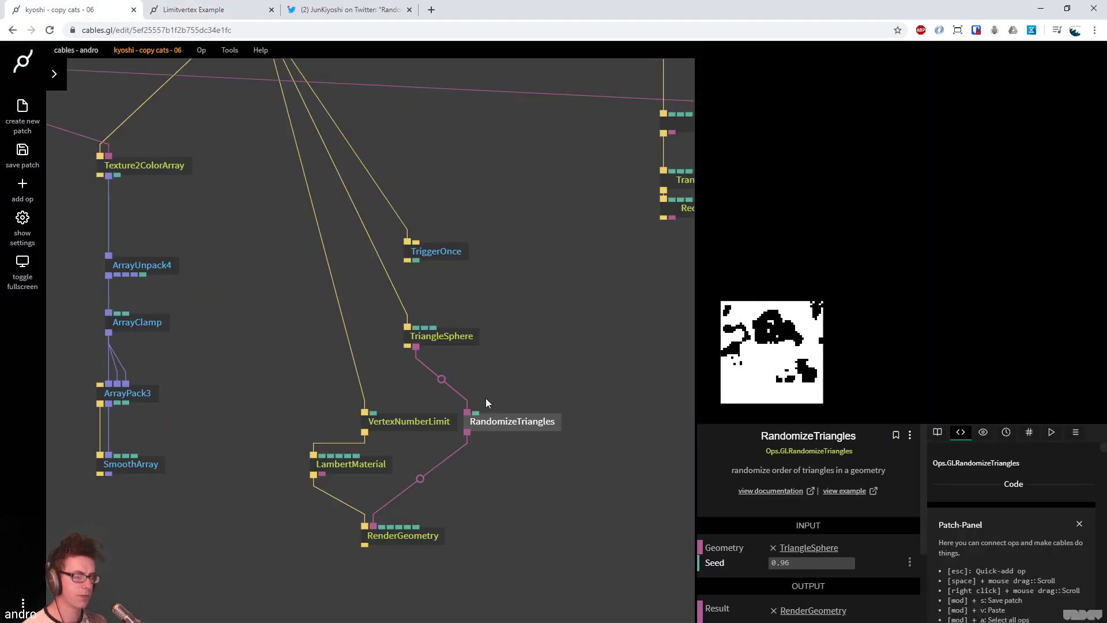
Line up VertexNumberLimit above LambertMaterial and move RandomizeTriangles down level with LambertMaterial
drag(421, 418, 361, 404)
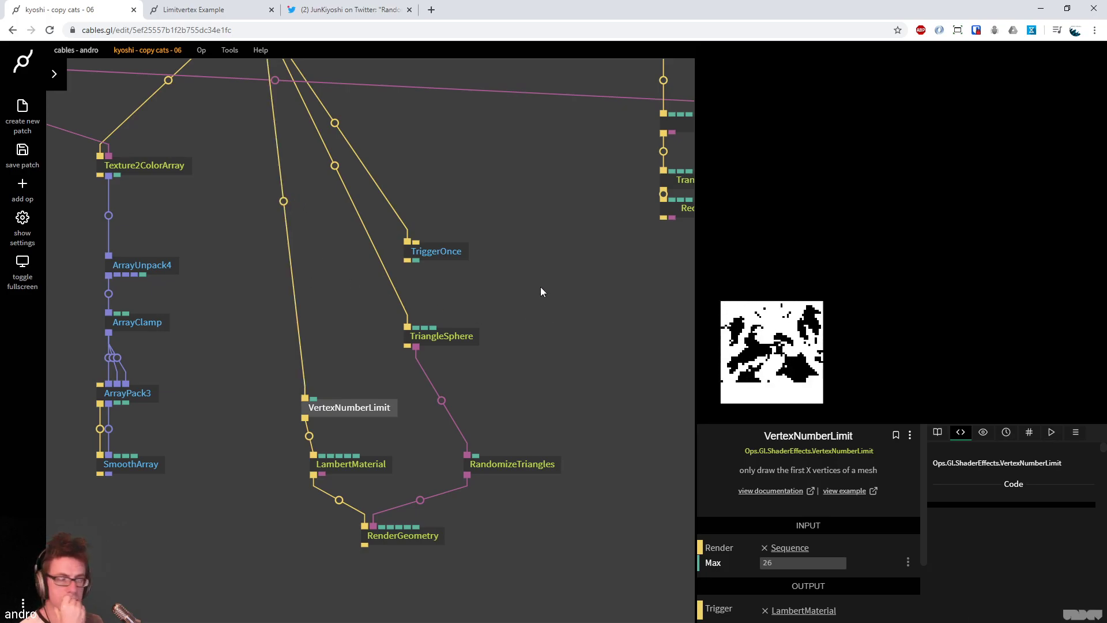
drag(380, 402, 389, 388)
Turn on Draw for TriangleSphere to test whether the mesh renders
click(441, 336)
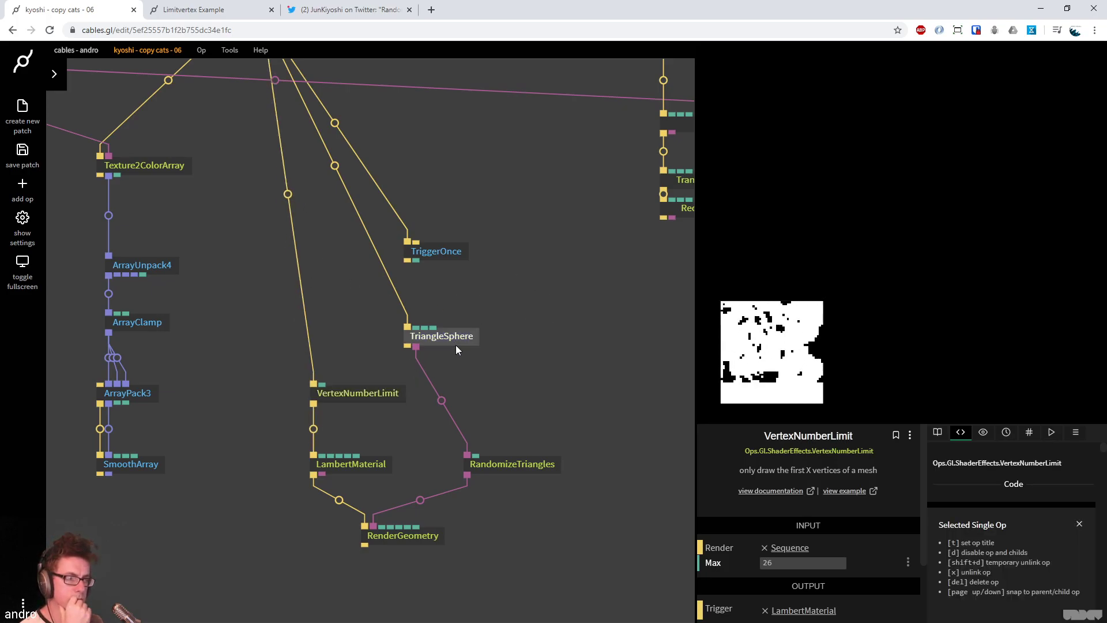
scroll(789, 528, down, 2)
click(771, 516)
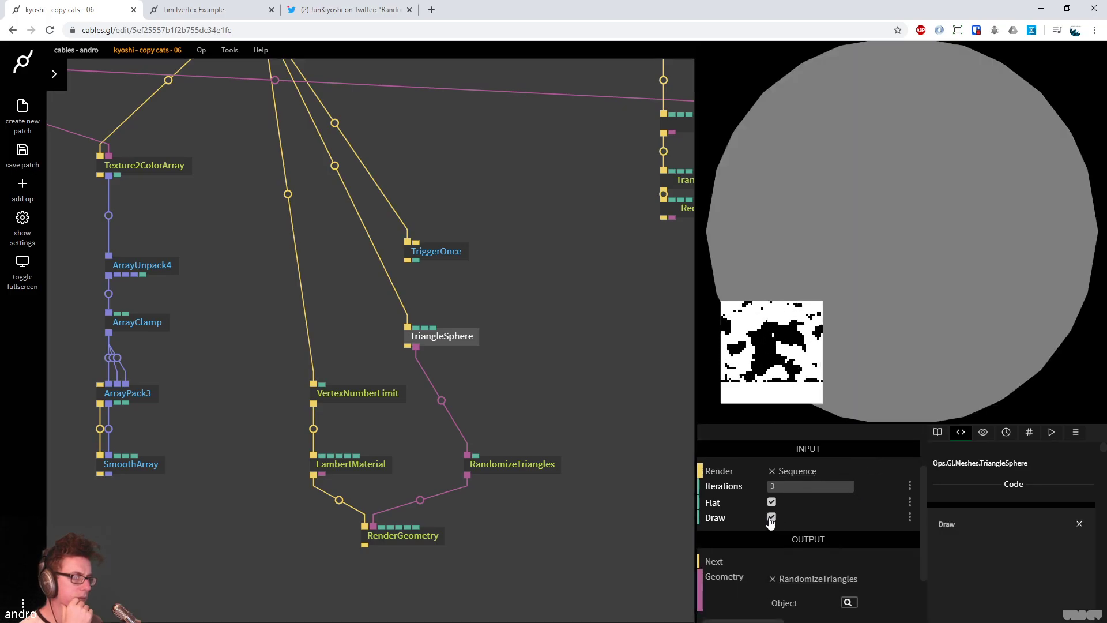
scroll(578, 307, up, 1)
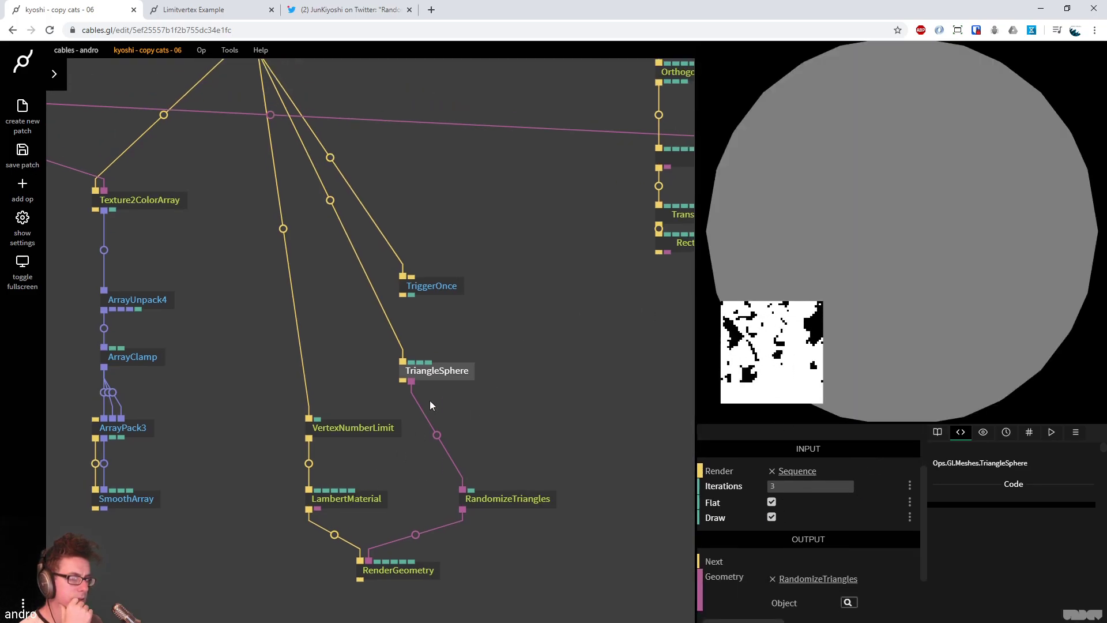
Take LambertMaterial out of the VertexNumberLimit branch, insert it between Sequence and TriangleSphere, and stack it above TriangleSphere
mouse_move(345, 503)
mouse_down()
mouse_move(516, 439)
mouse_move(394, 244)
mouse_move(332, 201)
mouse_move(356, 316)
mouse_up()
drag(442, 381, 493, 439)
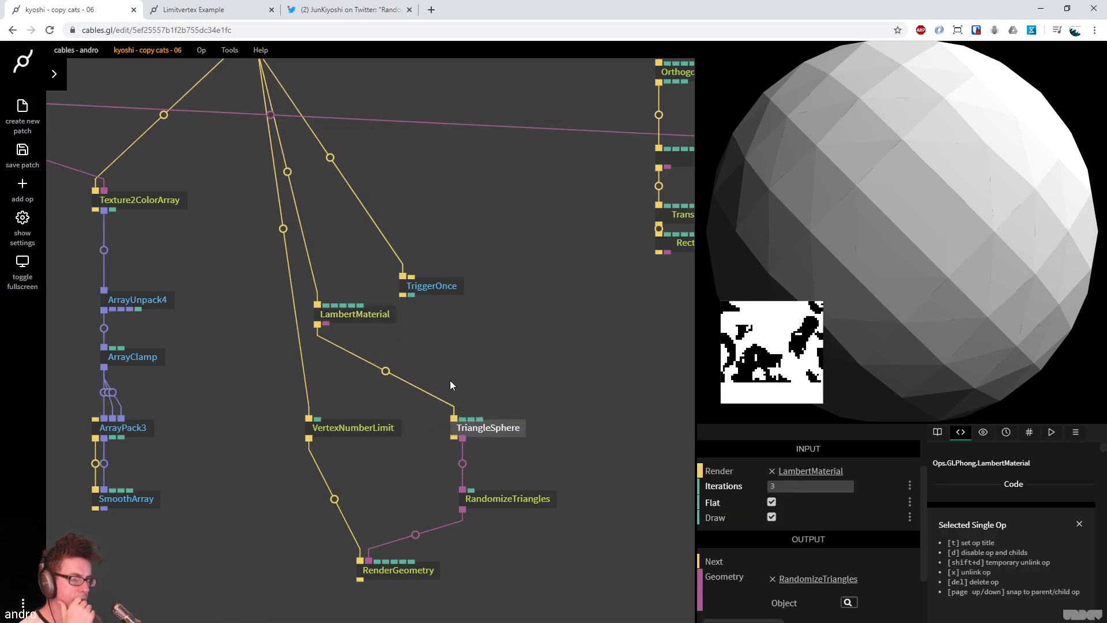
drag(373, 322, 510, 379)
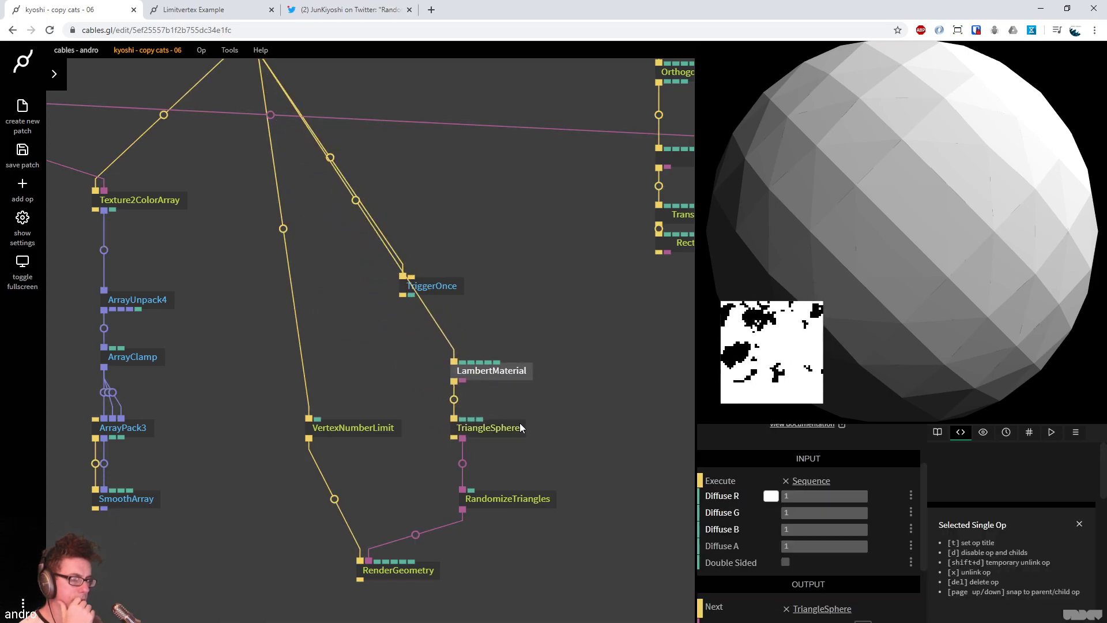
Inspect RandomizeTriangles' Result object with LambertMaterial feeding TriangleSphere
click(488, 427)
scroll(633, 438, down, 3)
click(531, 483)
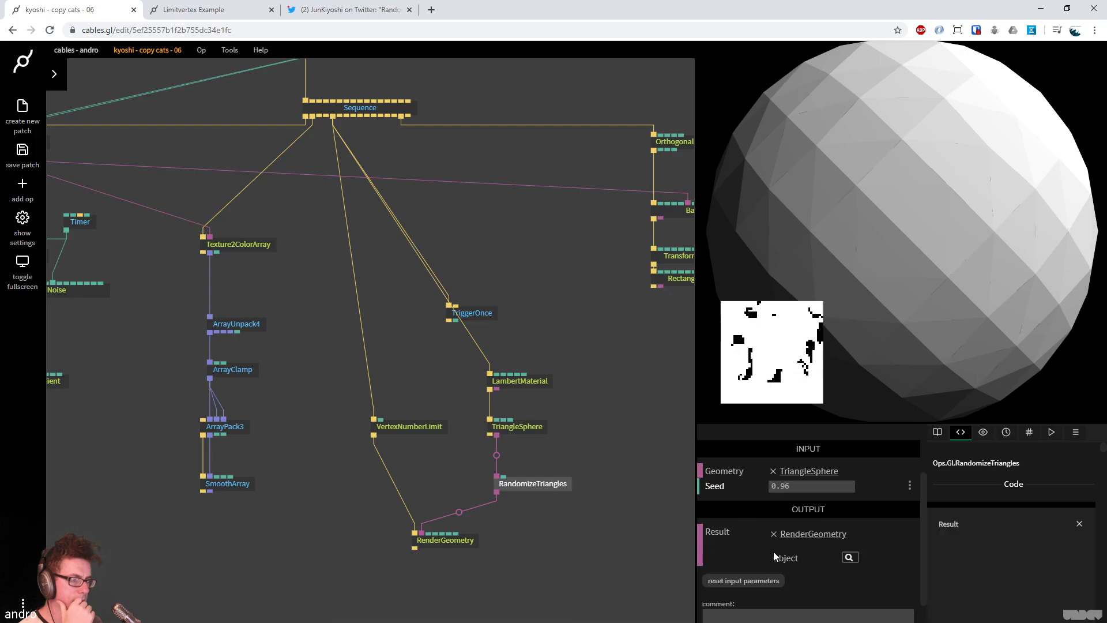
click(849, 557)
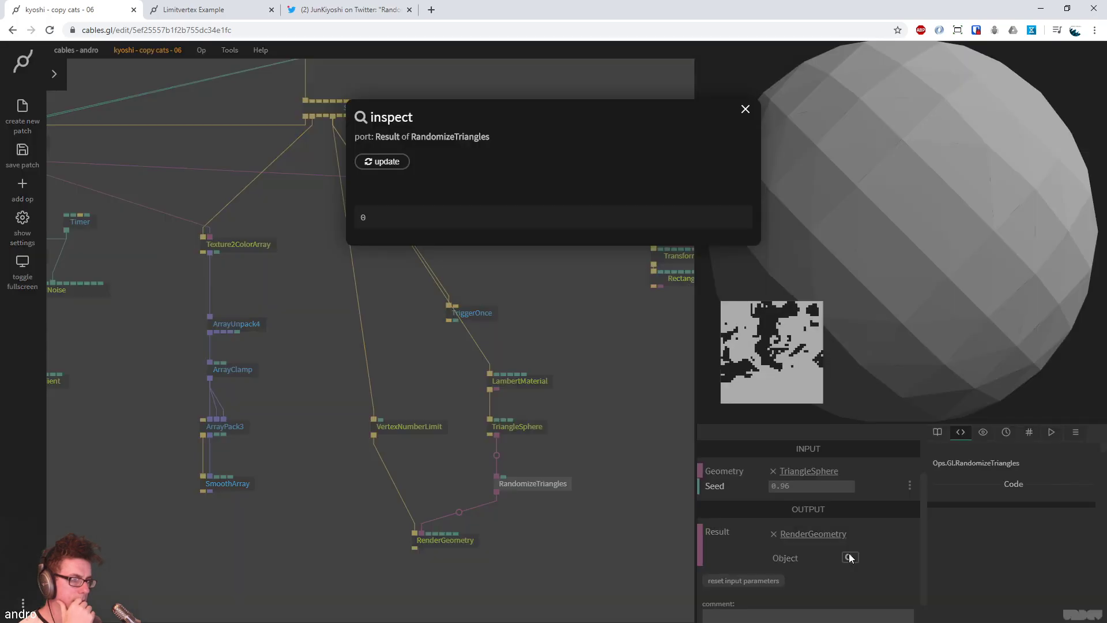
click(745, 109)
click(551, 263)
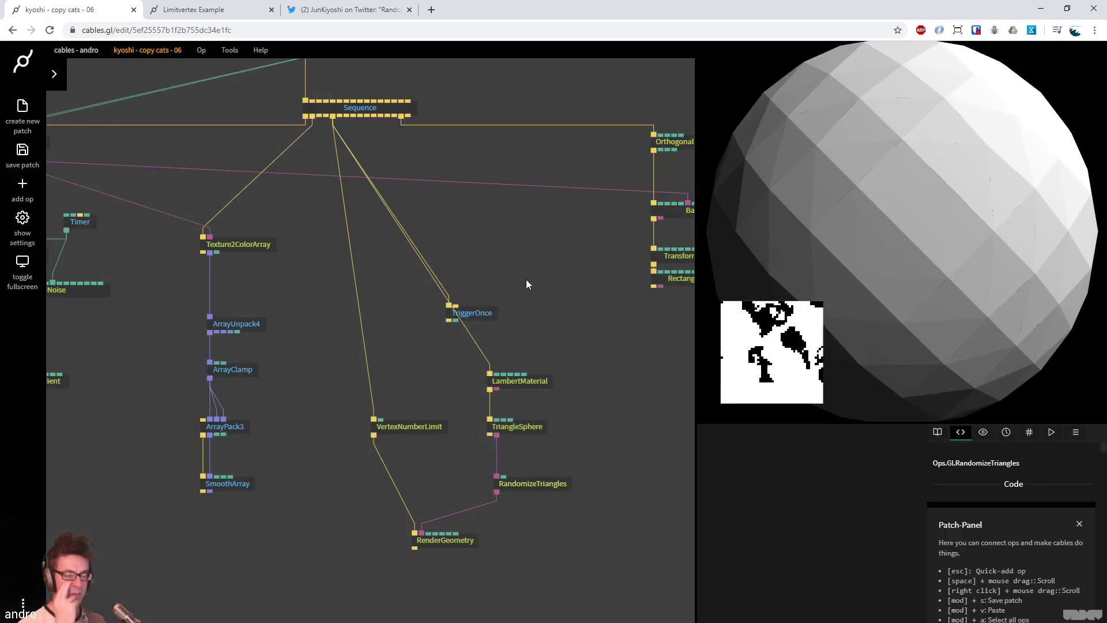
Move TriggerOnce clear of the LambertMaterial link and set VertexNumberLimit's Max to 24
drag(494, 313, 532, 309)
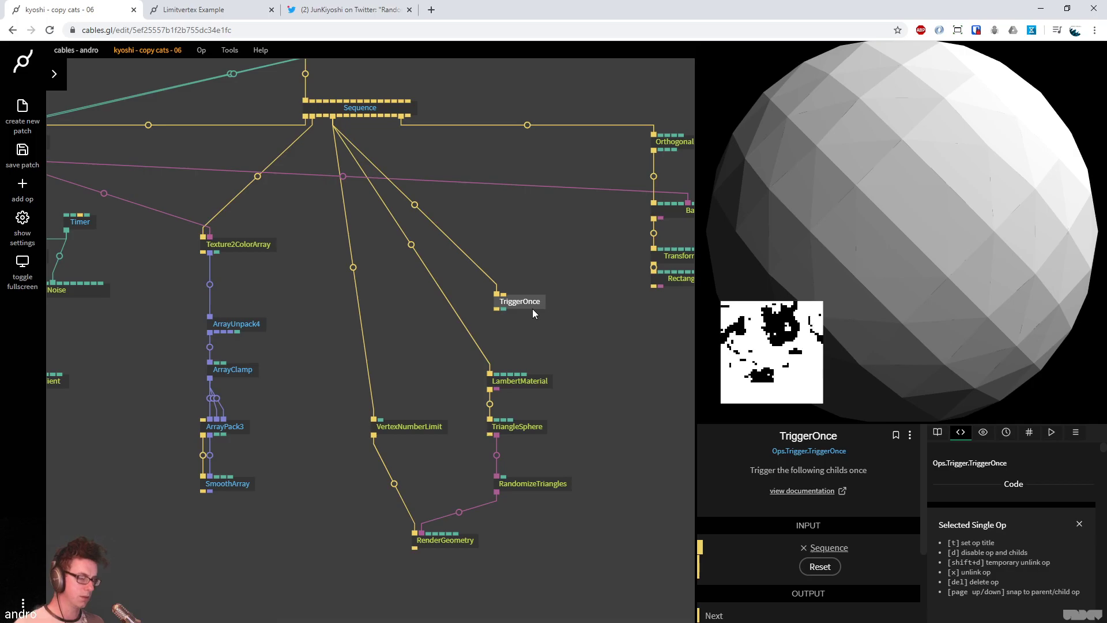
click(398, 430)
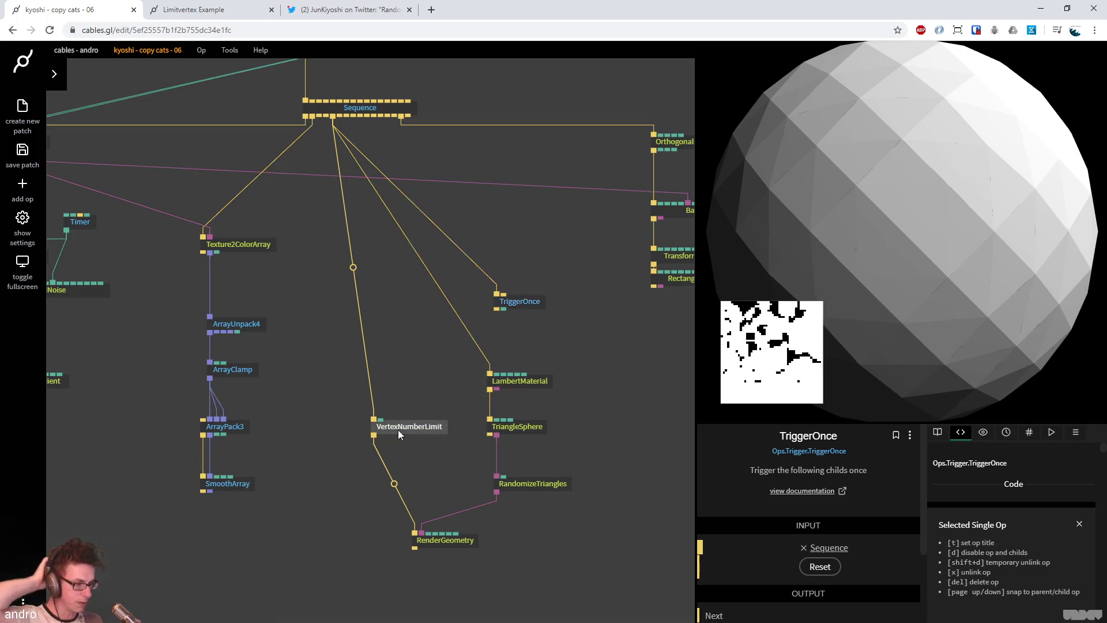
drag(812, 564, 808, 563)
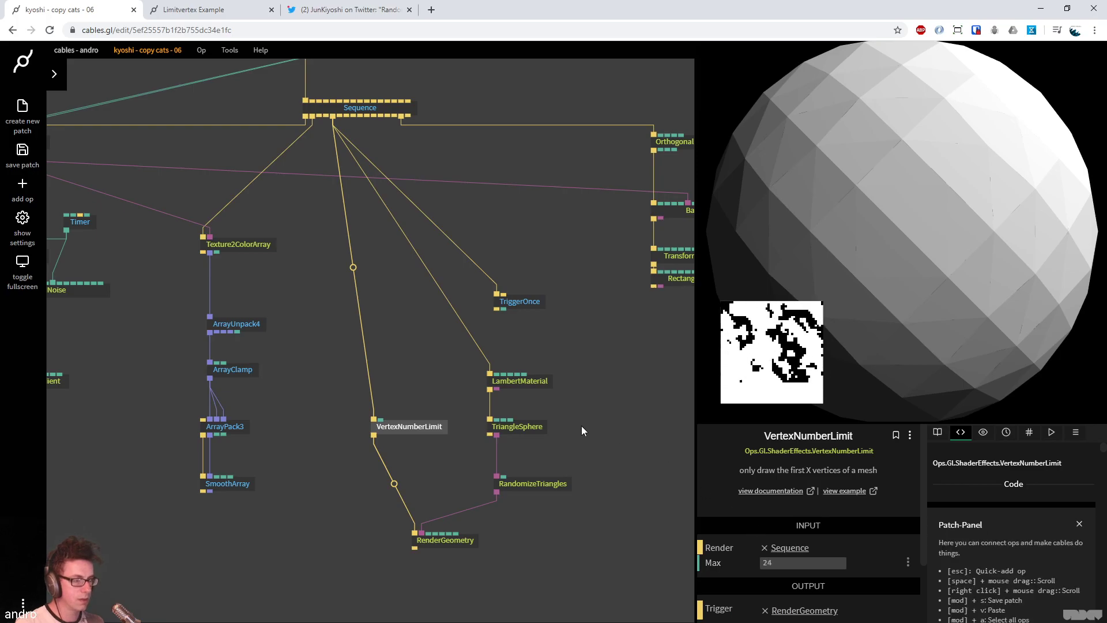
Turn off Draw for TriangleSphere
click(536, 385)
click(537, 428)
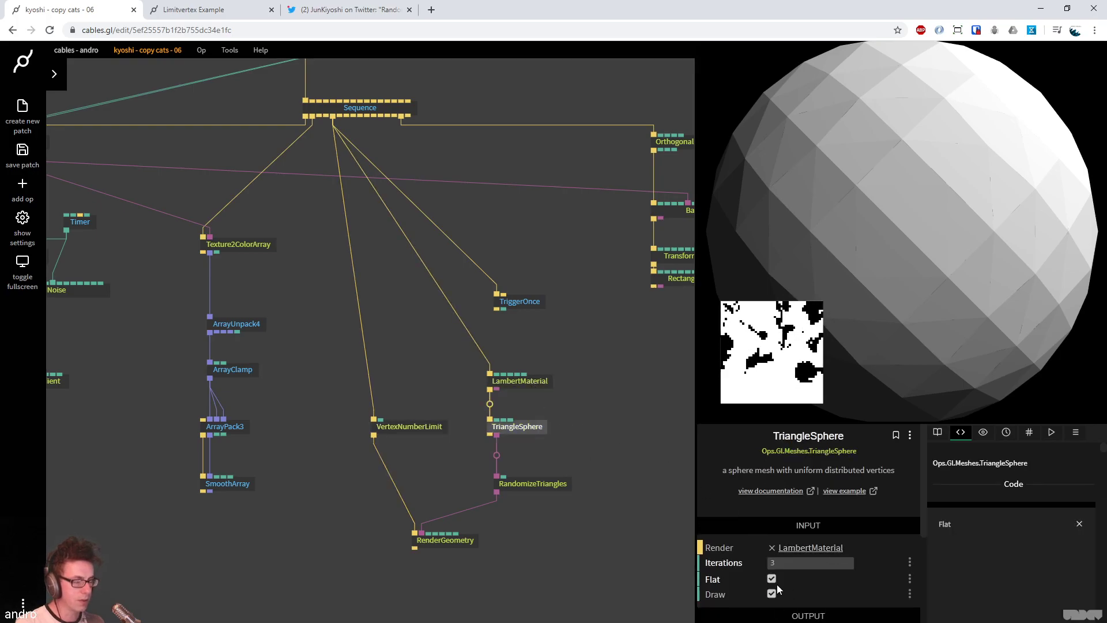
click(772, 594)
drag(581, 406, 583, 391)
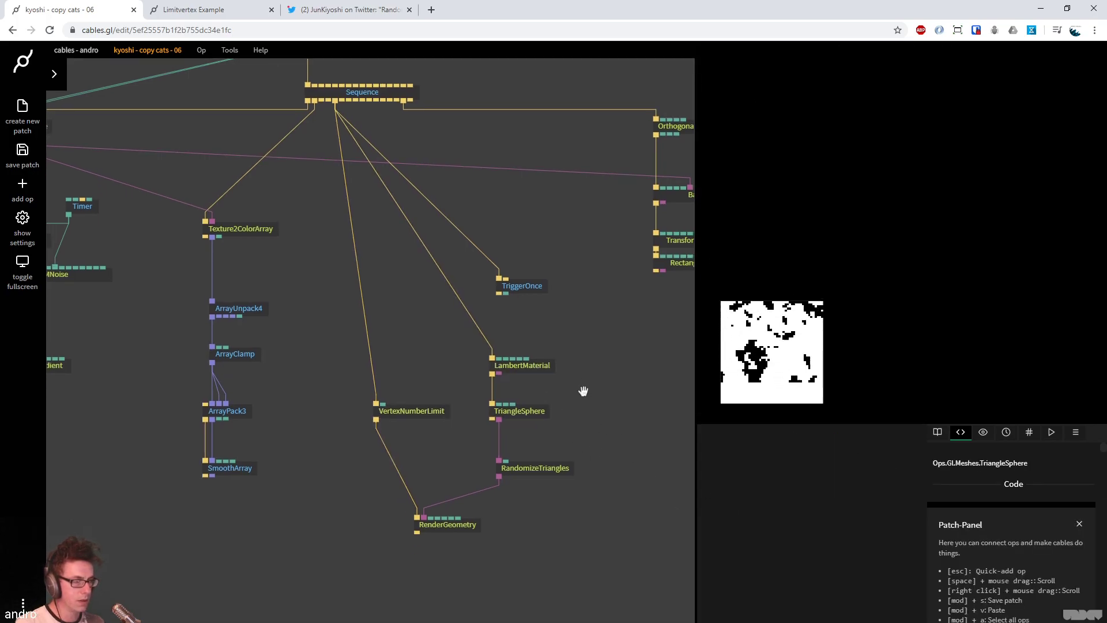
In the Limitvertex Example, copy the Triangle, TesselateGeometry and RandomizeTriangles ops together with the Transform to RenderGeometry branch that renders them
click(193, 10)
drag(341, 350, 536, 541)
In "kyoshi - copy cats - 06", shift the five sphere ops aside, paste the copied ops and place them below Sequence
click(58, 10)
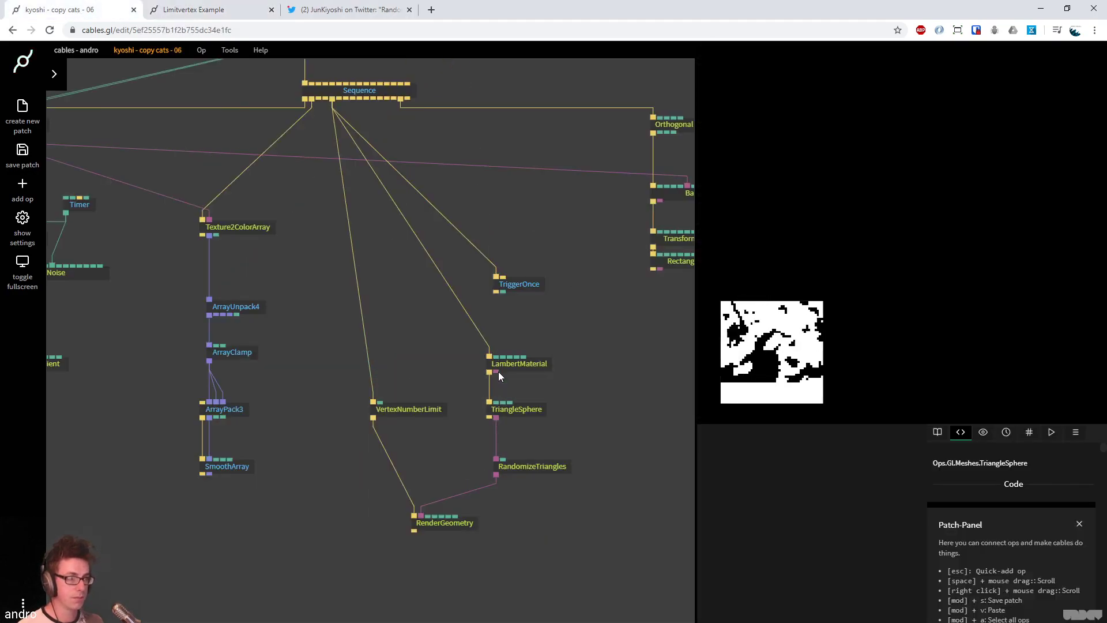
drag(590, 553, 370, 349)
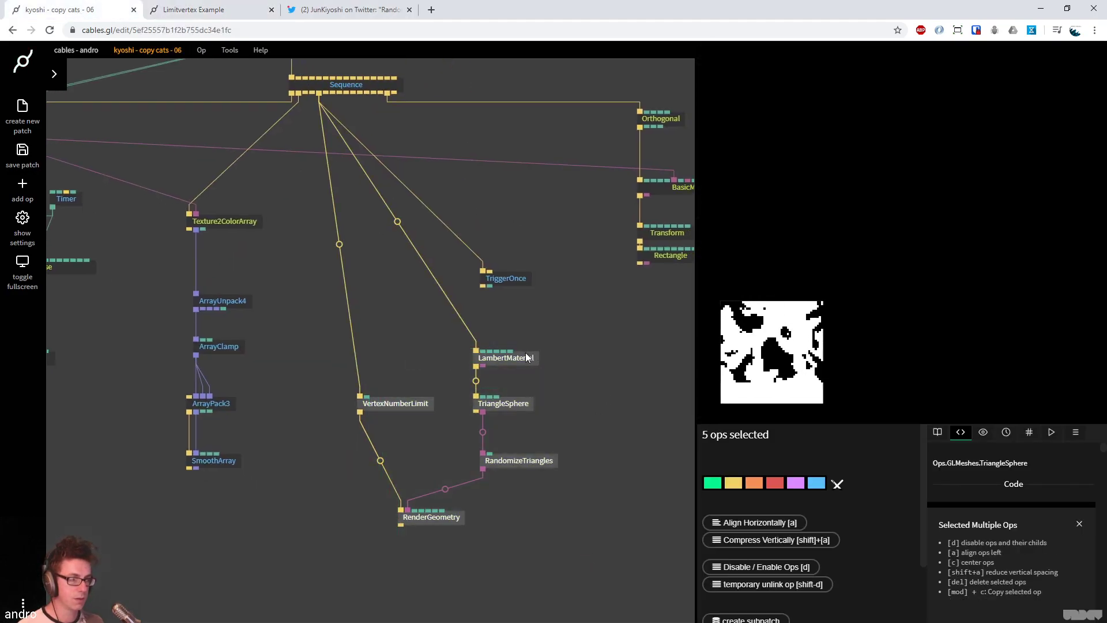
drag(526, 357, 677, 372)
click(379, 362)
key(ctrl+v)
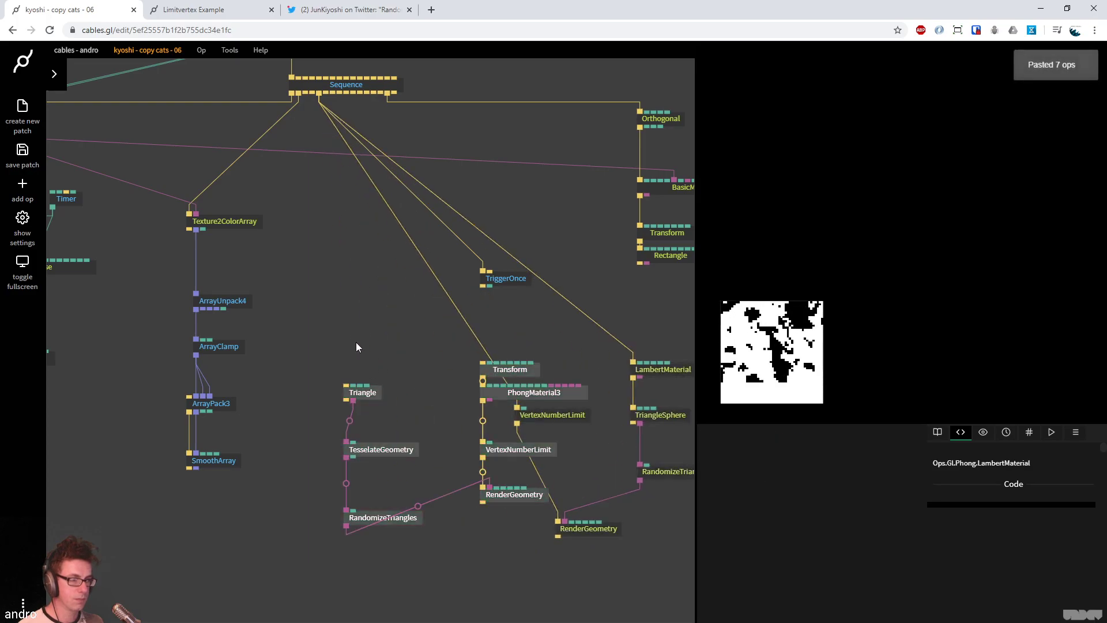
drag(511, 374, 418, 462)
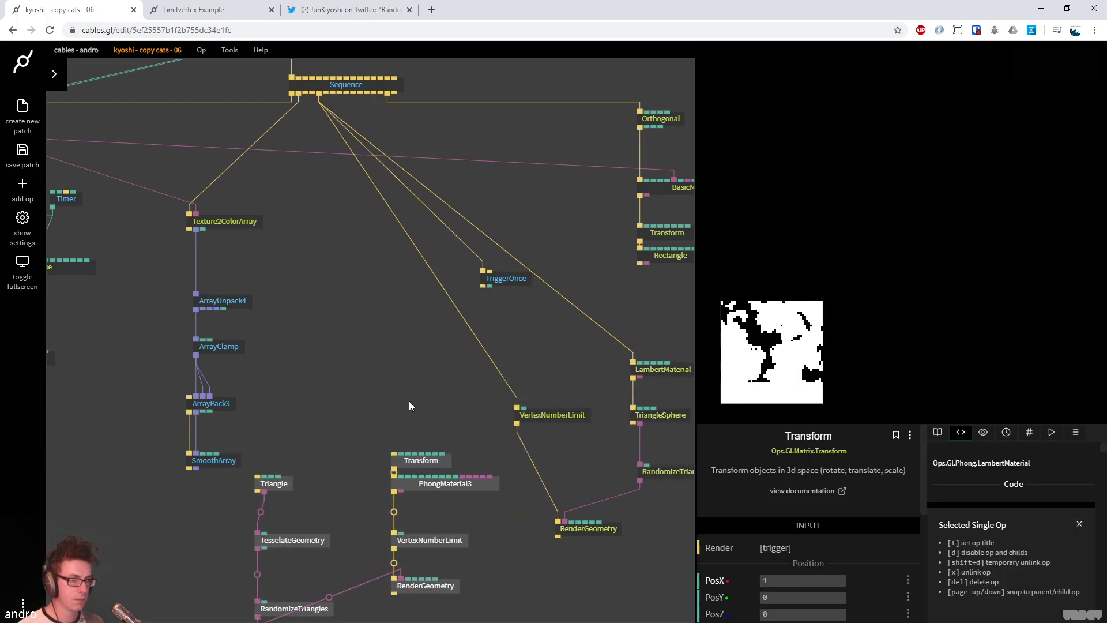
click(411, 408)
Link a Sequence output to the pasted Triangle op and show its parameters
drag(310, 93, 276, 485)
click(276, 485)
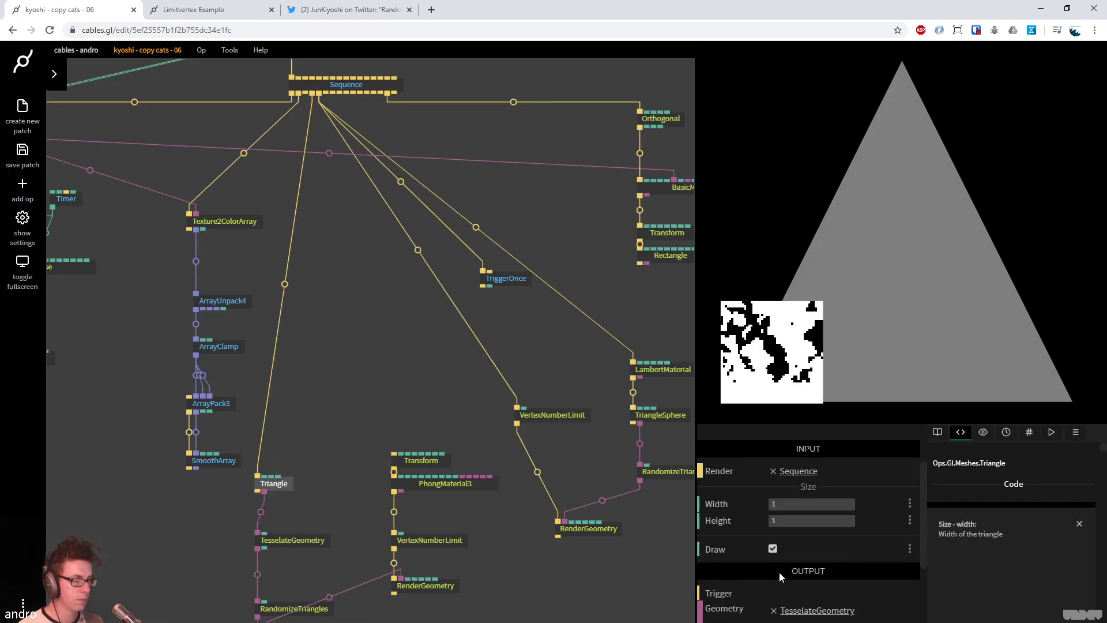
Delete the unused TriggerOnce op
click(406, 373)
scroll(406, 373, right, 4)
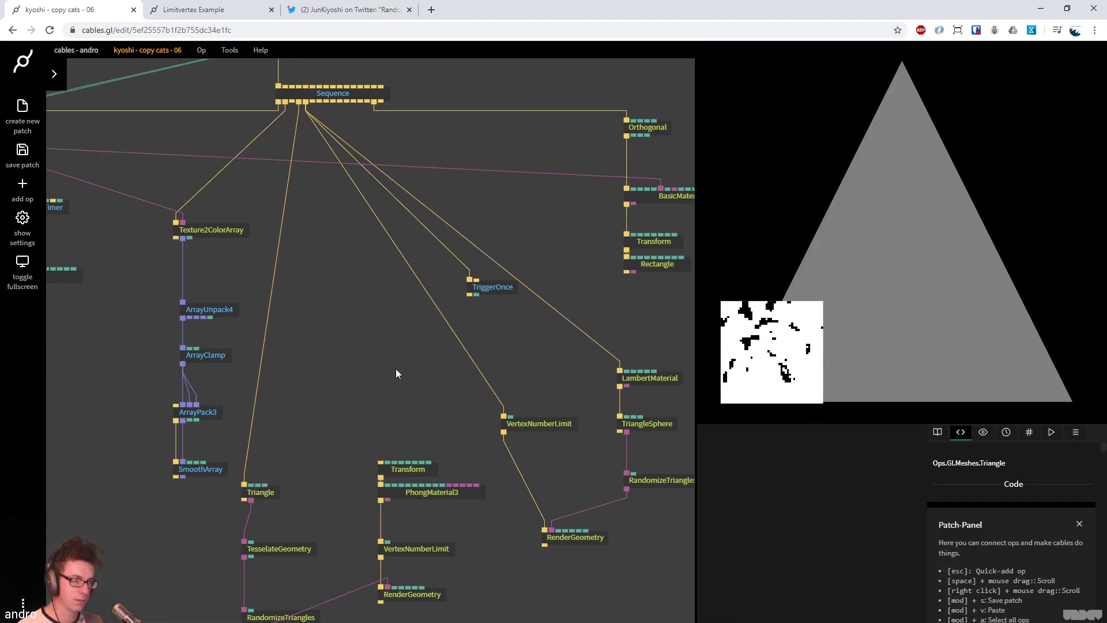
click(409, 320)
key(Delete)
Link a Sequence output to the pasted Transform above PhongMaterial3
drag(617, 569, 543, 480)
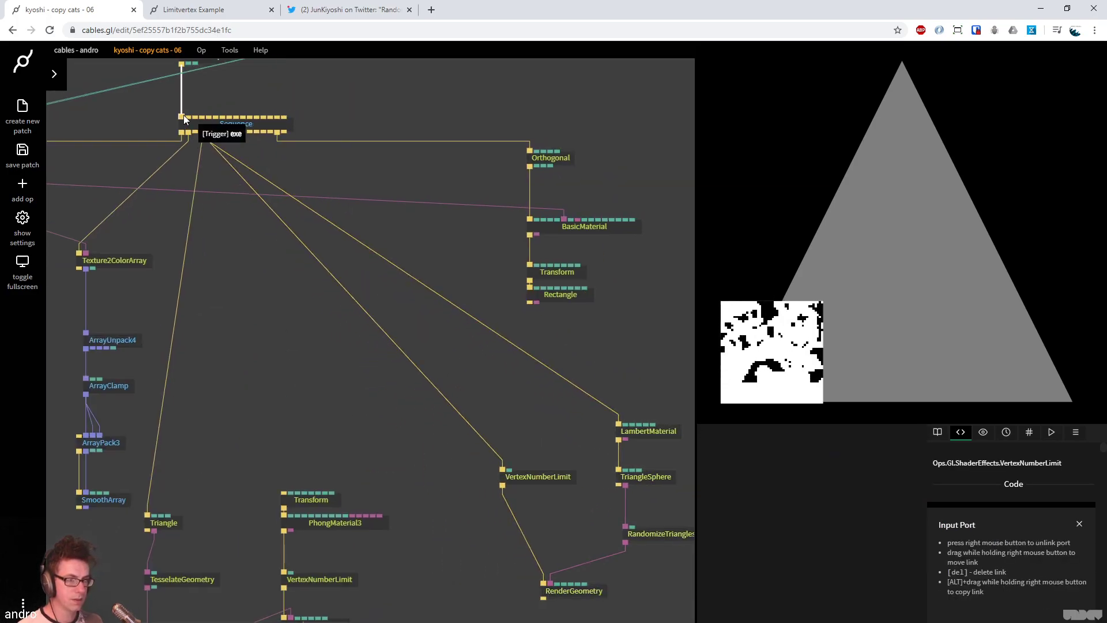
drag(202, 133, 303, 499)
drag(326, 428, 324, 310)
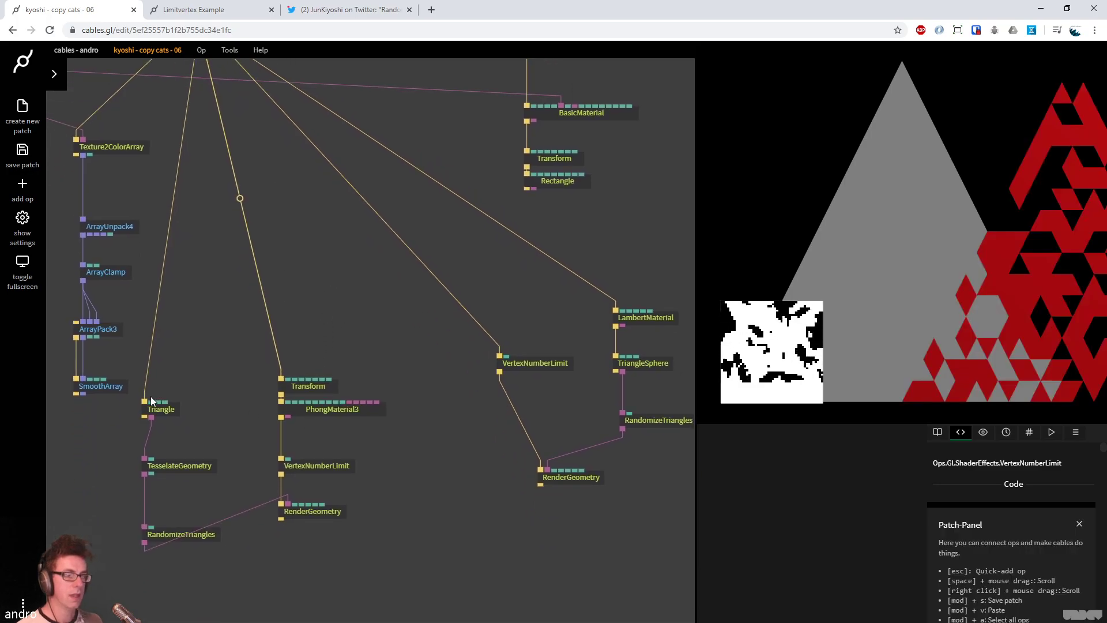
Turn off Draw for the pasted Triangle op
click(161, 410)
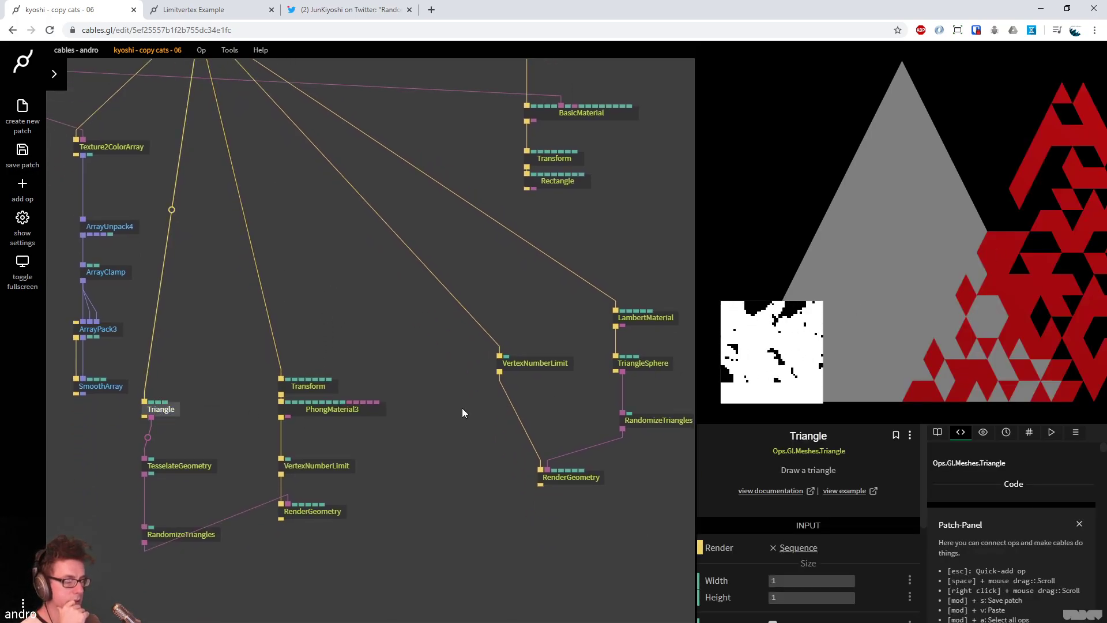
scroll(836, 532, down, 3)
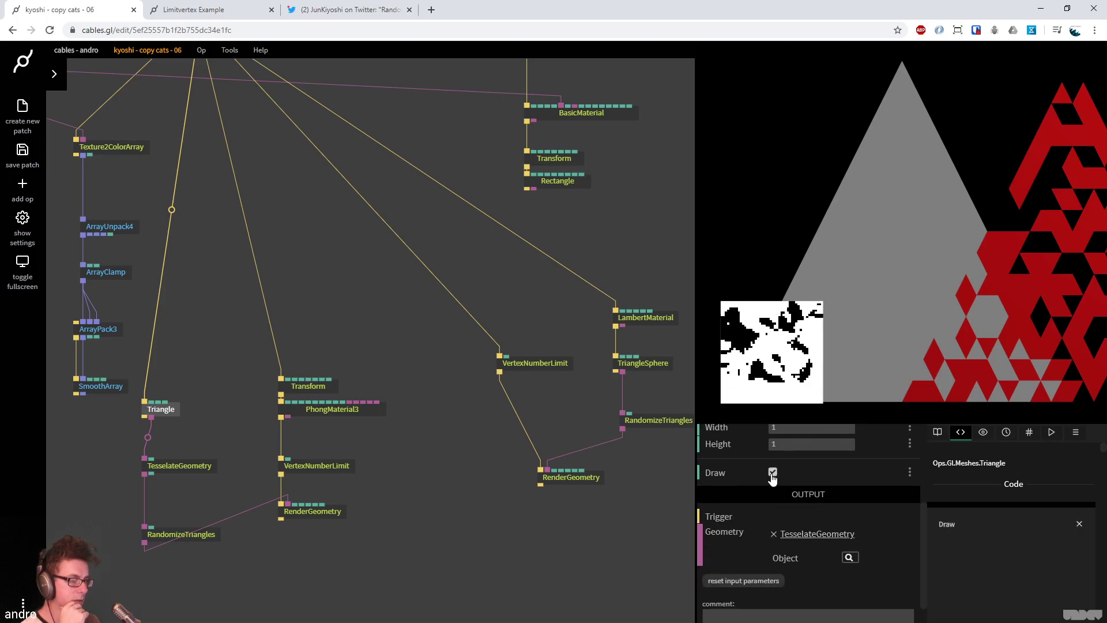
click(773, 473)
click(415, 496)
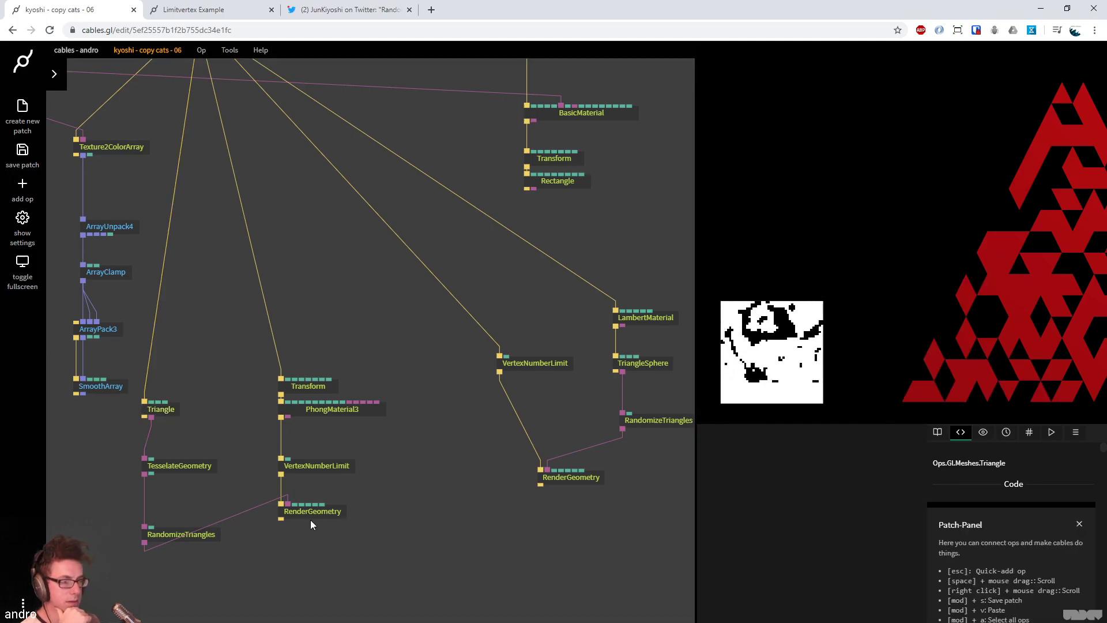
Set the pasted Transform's PosX to 0
click(321, 394)
click(817, 581)
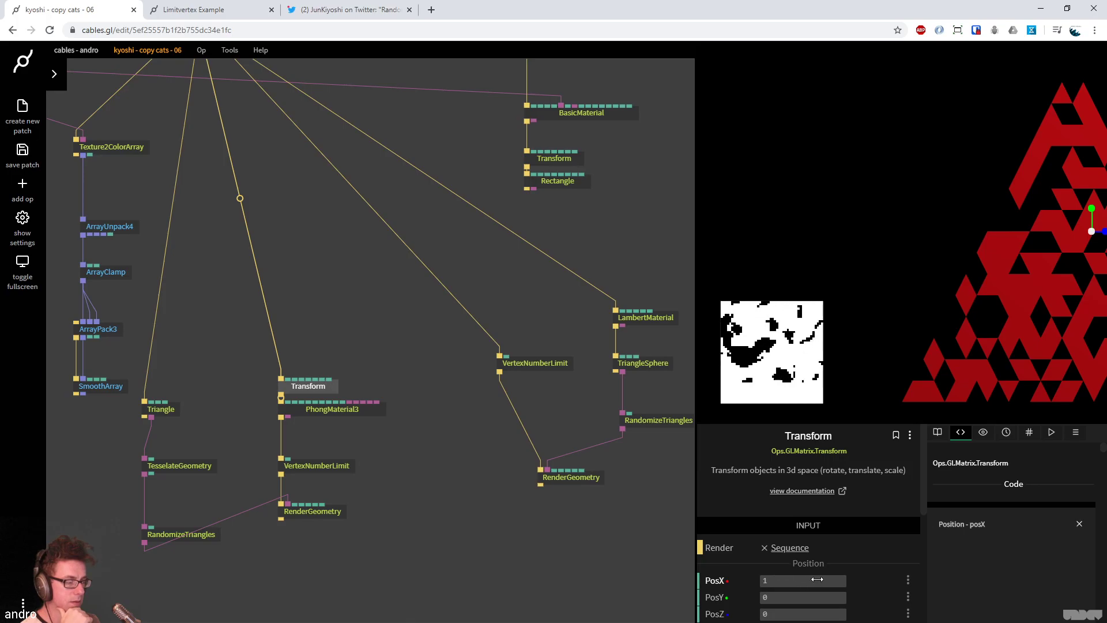
key(BackSpace)
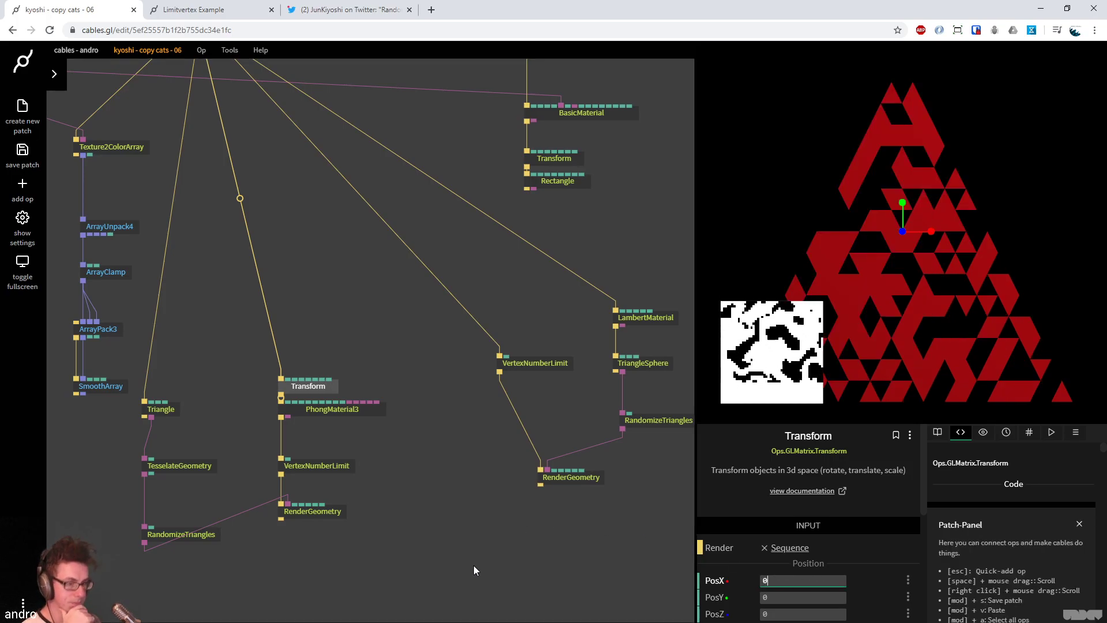
Move the pasted RenderGeometry lower and replace Triangle with TriangleSphere, linked to Sequence and feeding TesselateGeometry
click(265, 504)
drag(323, 516, 323, 573)
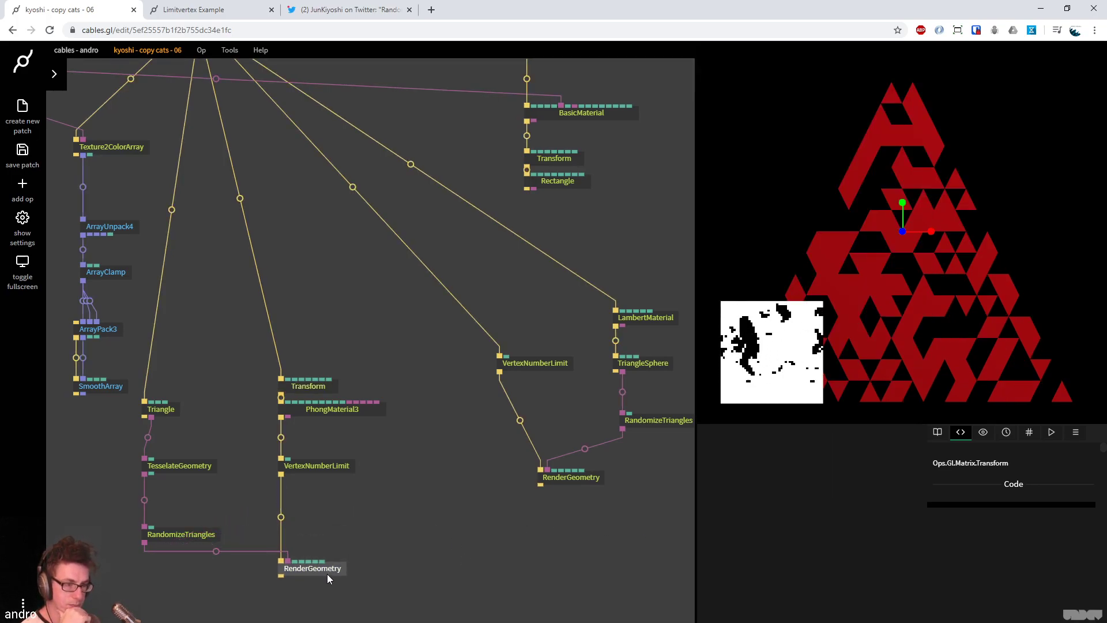
mouse_move(653, 362)
mouse_down()
mouse_move(375, 315)
mouse_move(294, 375)
mouse_move(222, 397)
mouse_up()
mouse_move(144, 401)
mouse_down()
mouse_move(186, 391)
mouse_move(168, 408)
mouse_move(194, 404)
mouse_up()
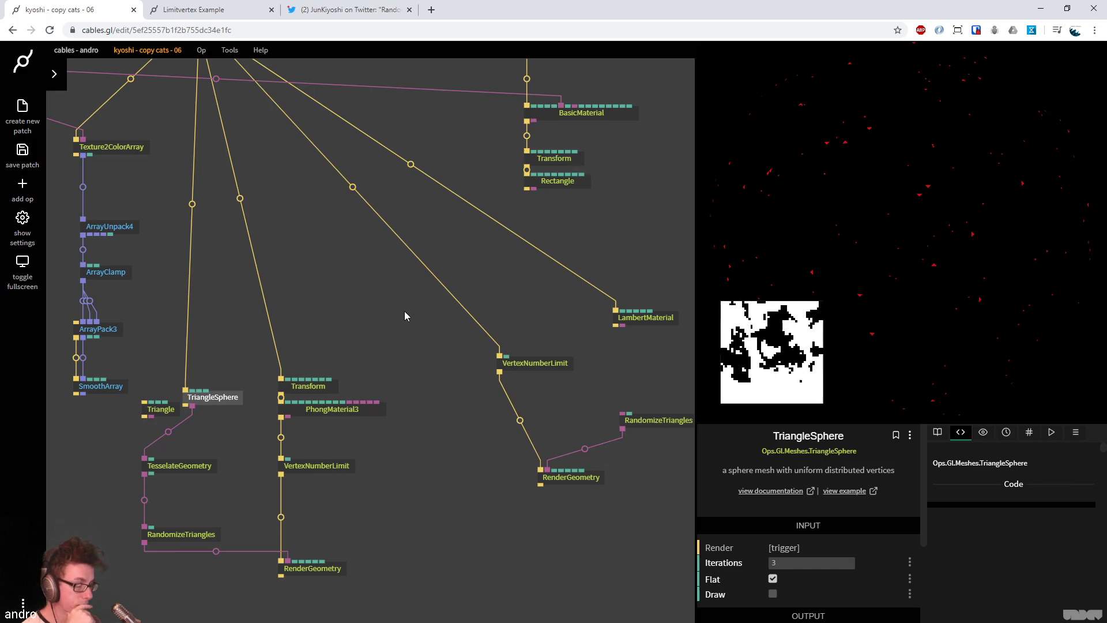
click(291, 430)
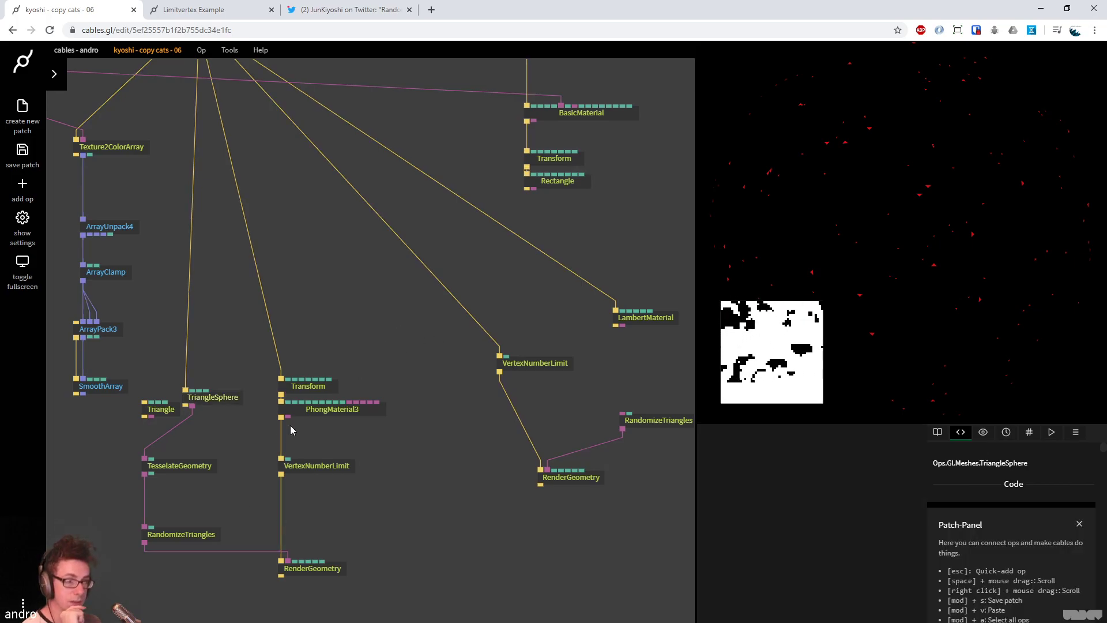
Set TesselateGeometry's Iterations to 1 and pull it out of the chain so TriangleSphere feeds RandomizeTriangles directly
click(179, 465)
click(826, 562)
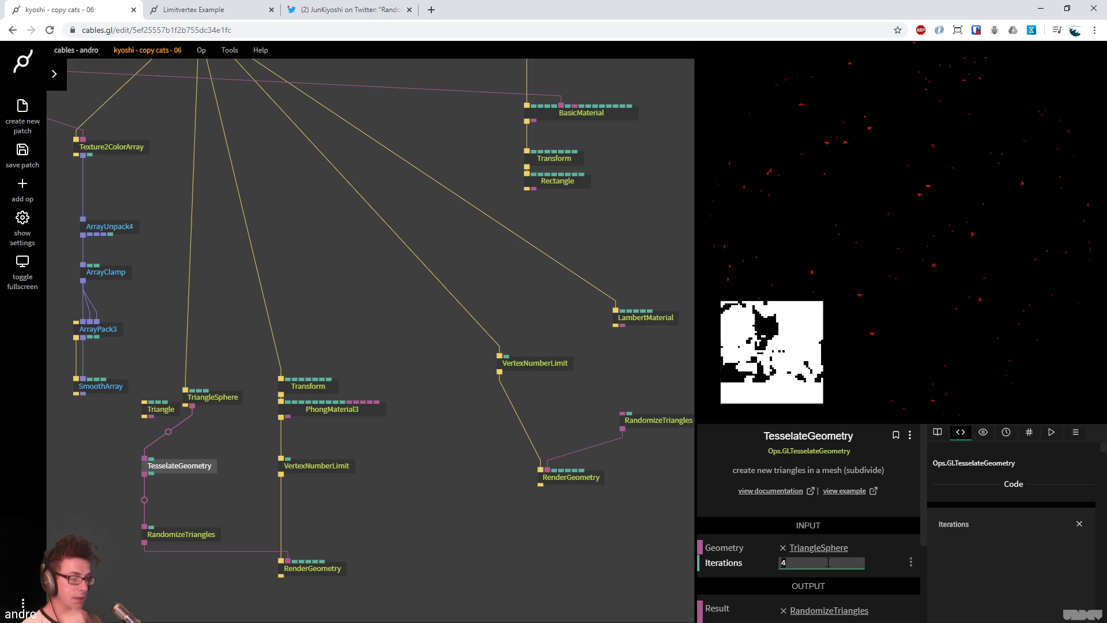
text(1)
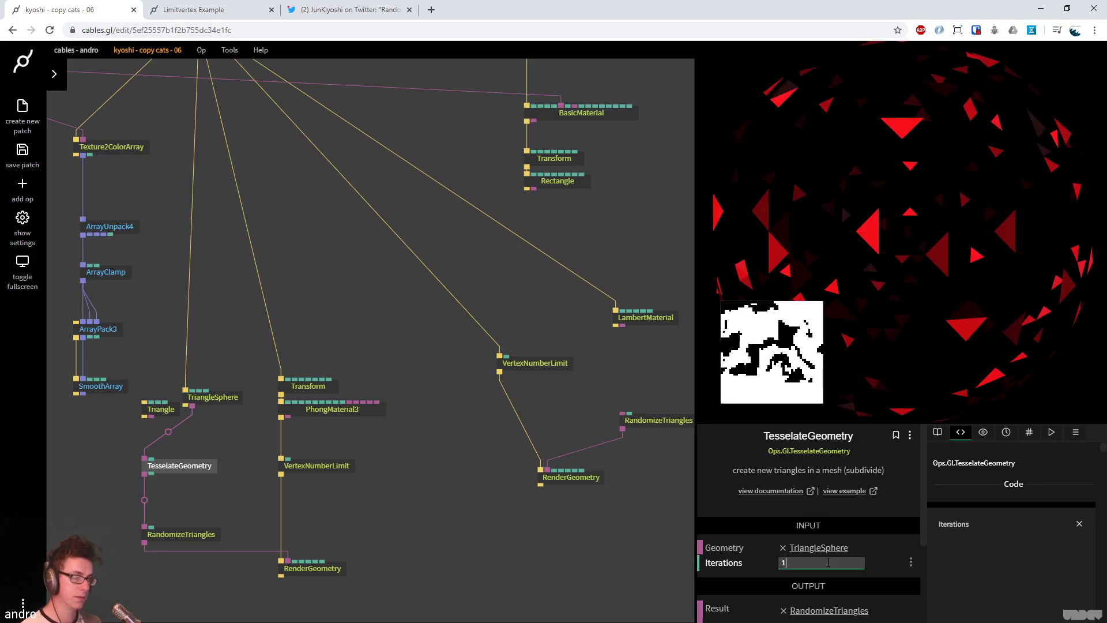
drag(171, 473, 95, 448)
Try 2 Iterations on TriangleSphere, restore 3, and toggle its Draw option on and off
click(213, 397)
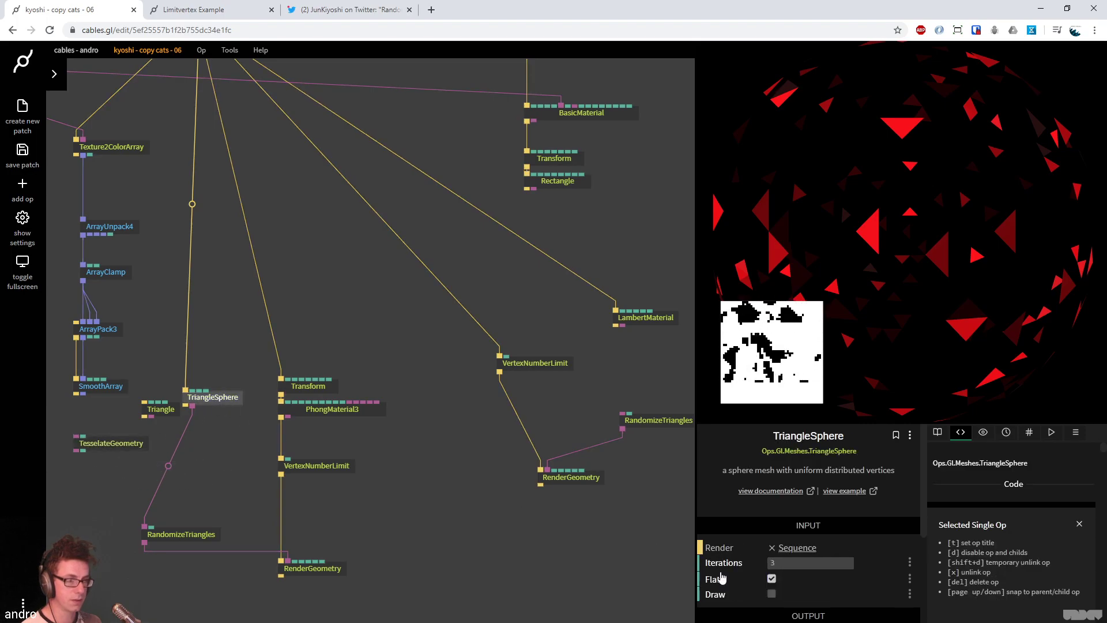
click(781, 564)
text(2)
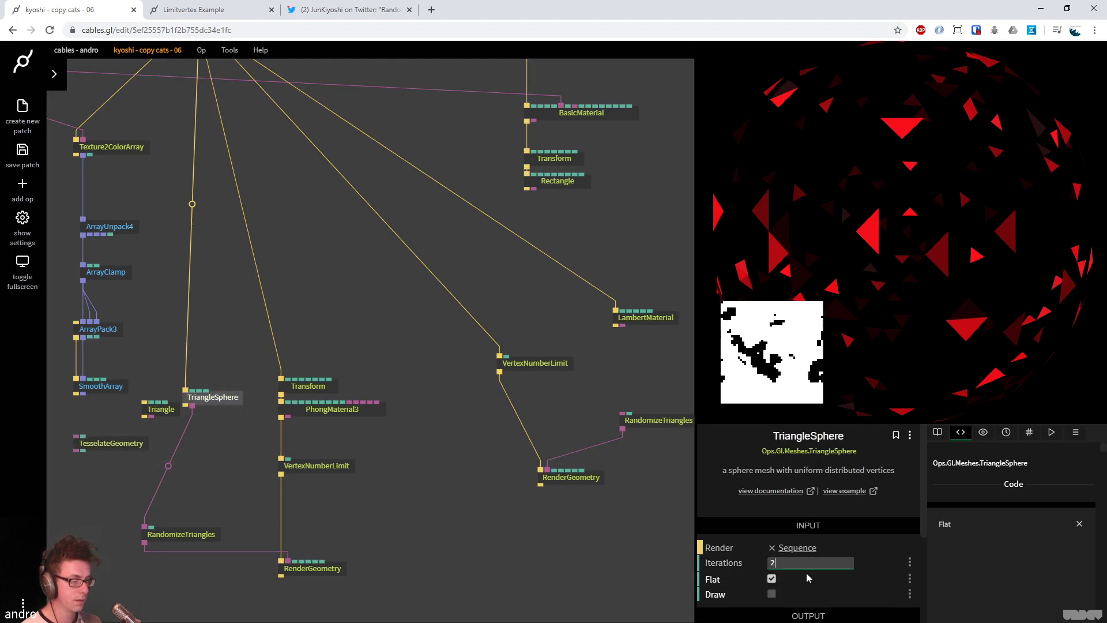
key(BackSpace)
text(3)
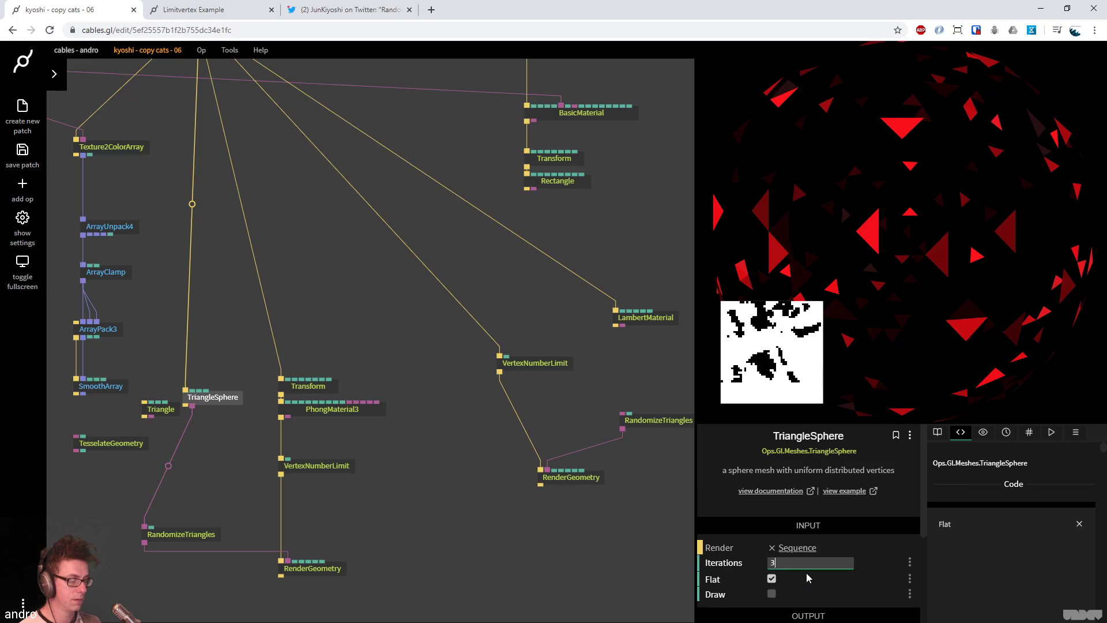
click(772, 594)
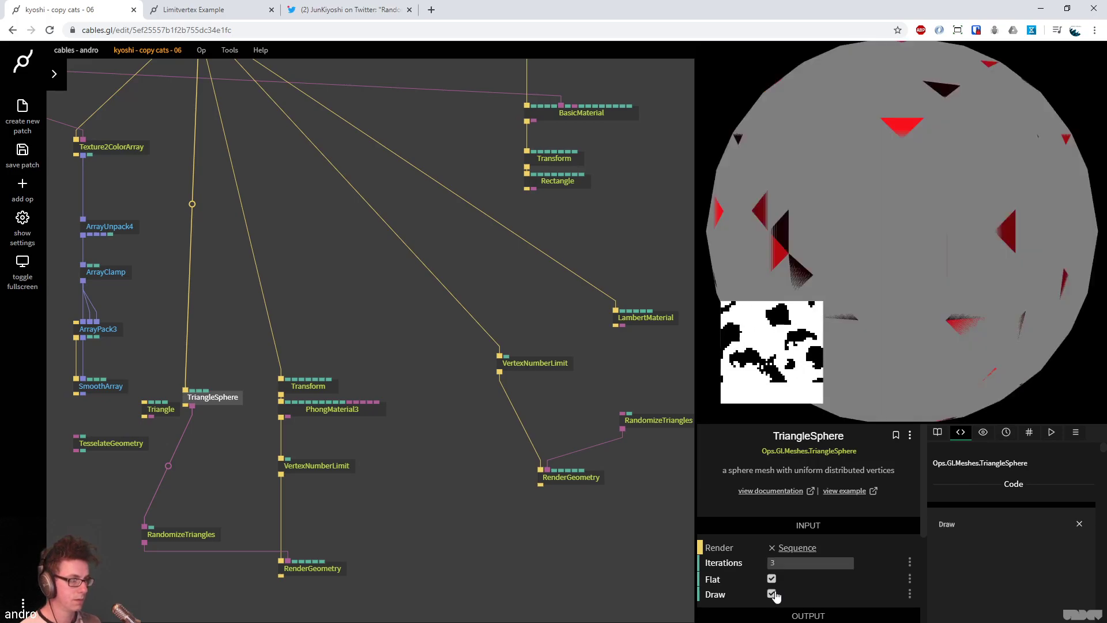
click(771, 594)
click(340, 344)
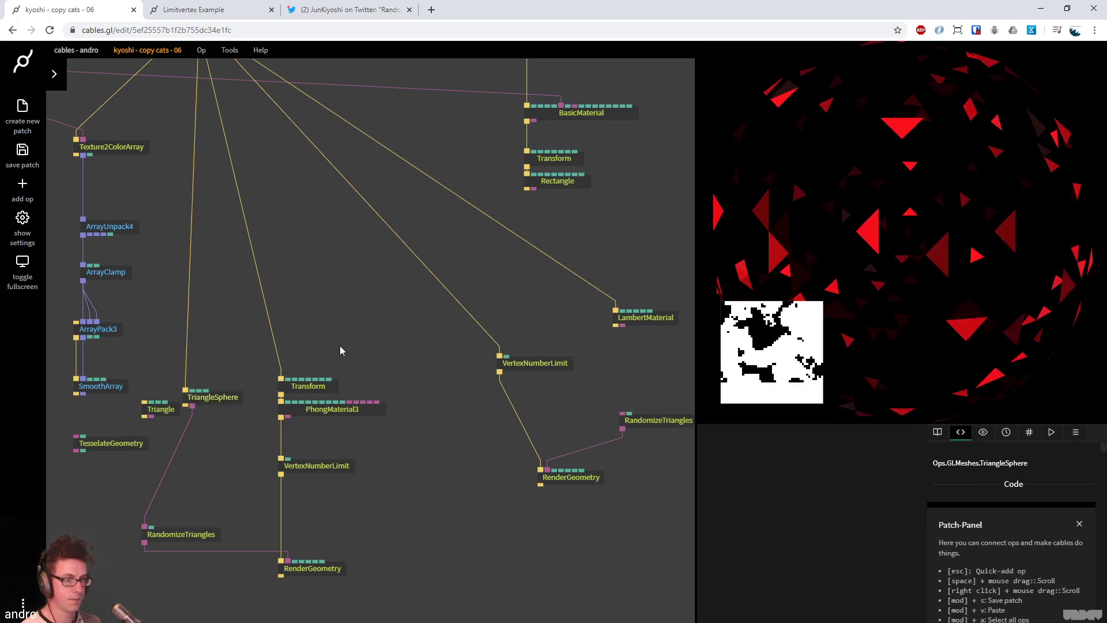
Set the Seed of the RandomizeTriangles linked to TriangleSphere to 25.09 and save the patch
click(190, 534)
drag(825, 558, 813, 558)
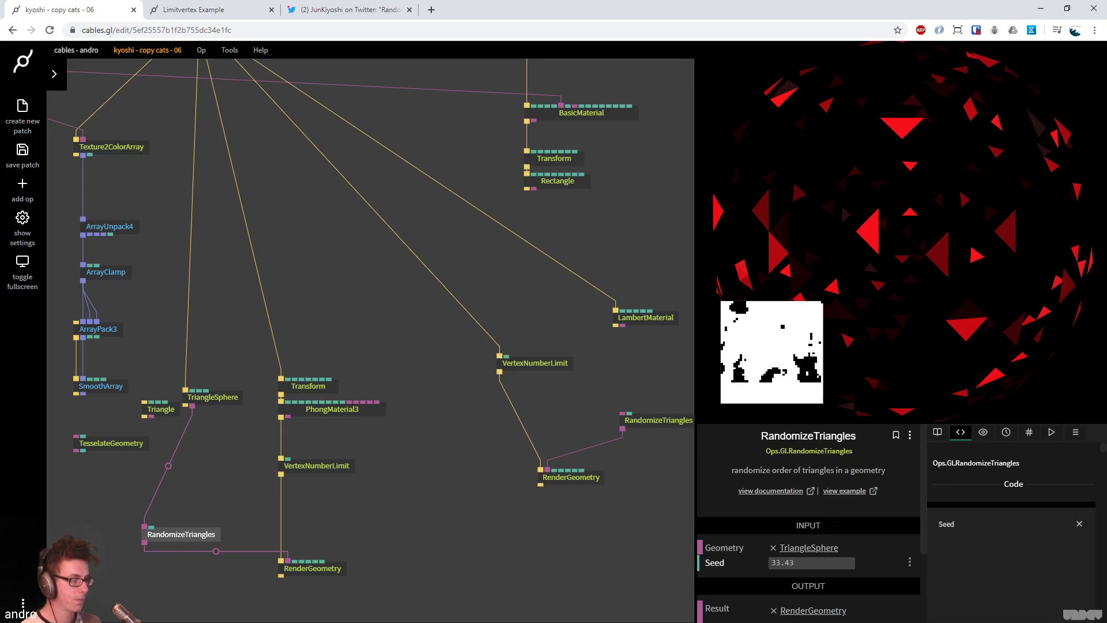
key(ctrl+s)
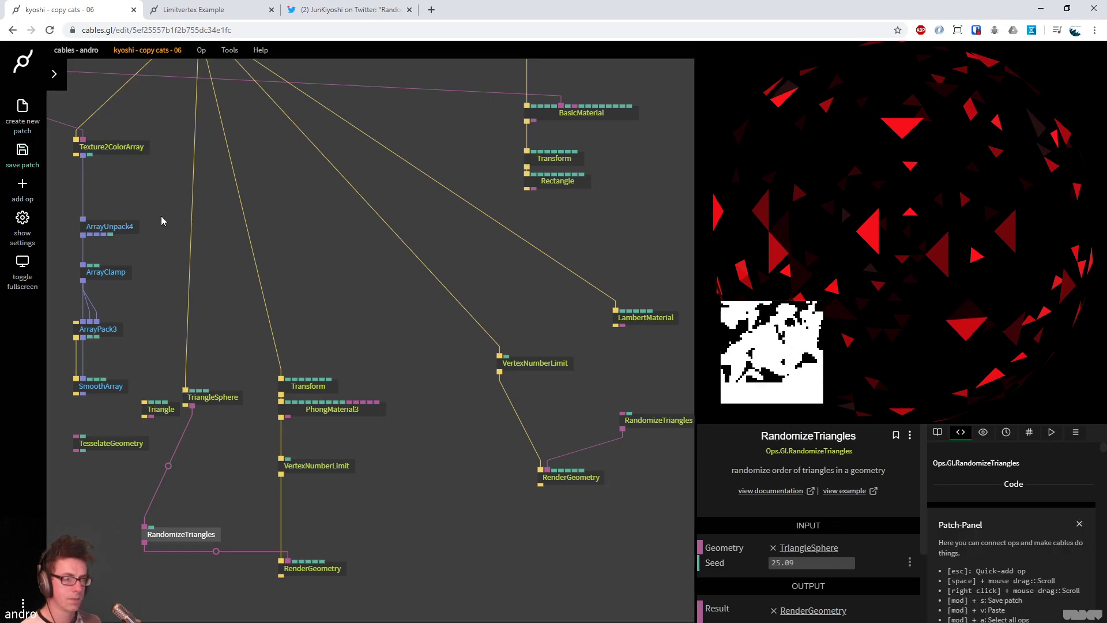
Set Max to 4752 on the VertexNumberLimit below PhongMaterial3
click(193, 277)
click(316, 465)
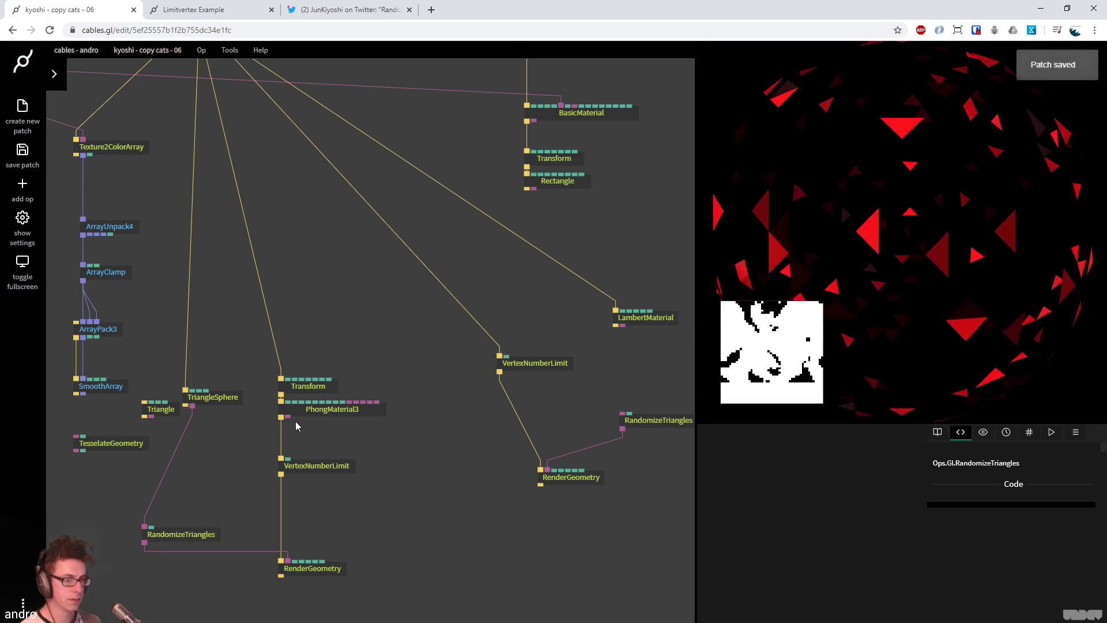
drag(802, 562, 853, 562)
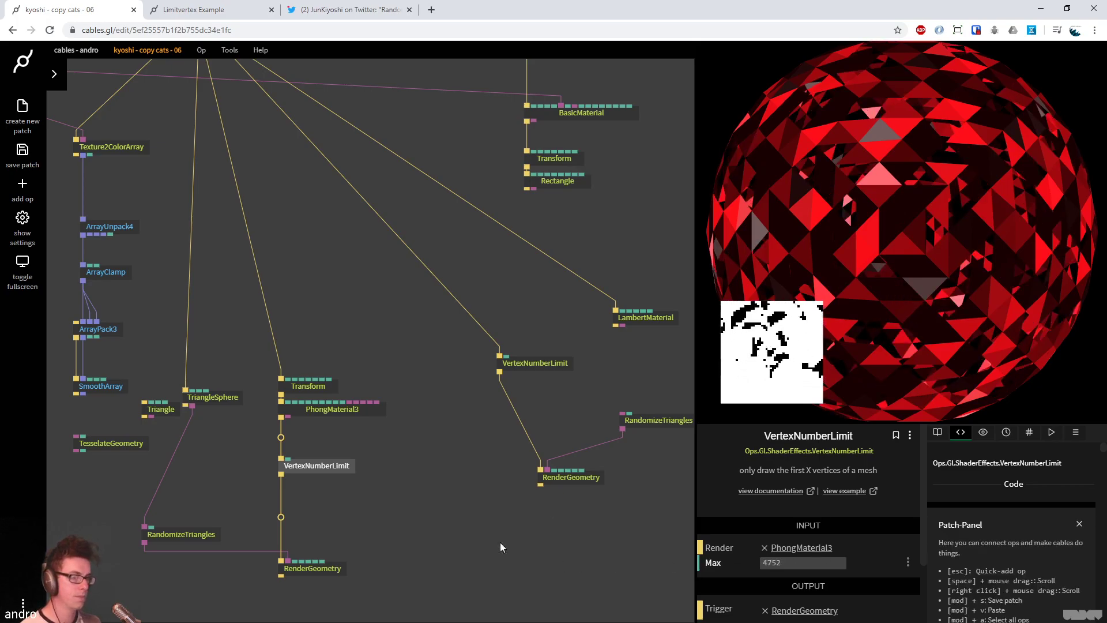
Swap PhongMaterial3 for LambertMaterial between Transform and VertexNumberLimit, then reload the patch
click(309, 423)
click(321, 415)
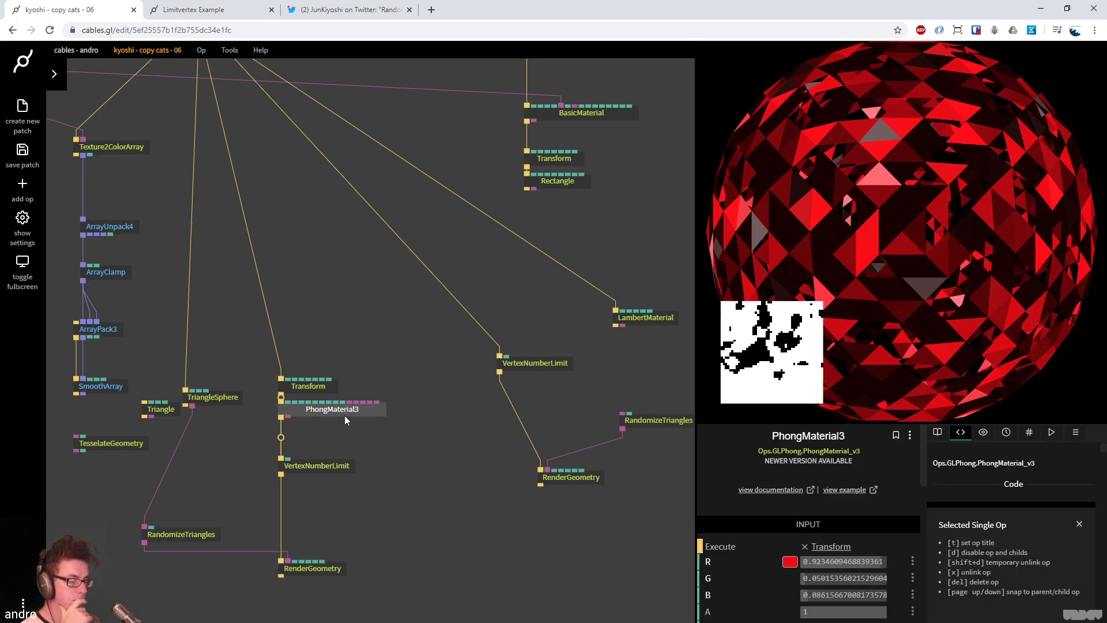
drag(344, 410, 275, 430)
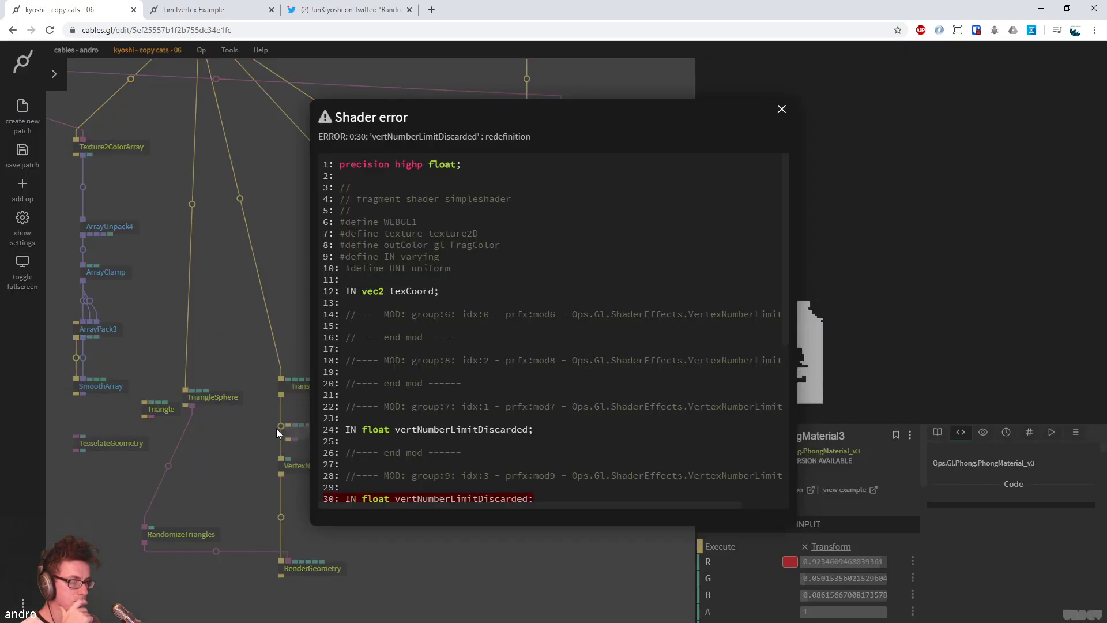
click(250, 167)
drag(660, 320, 282, 425)
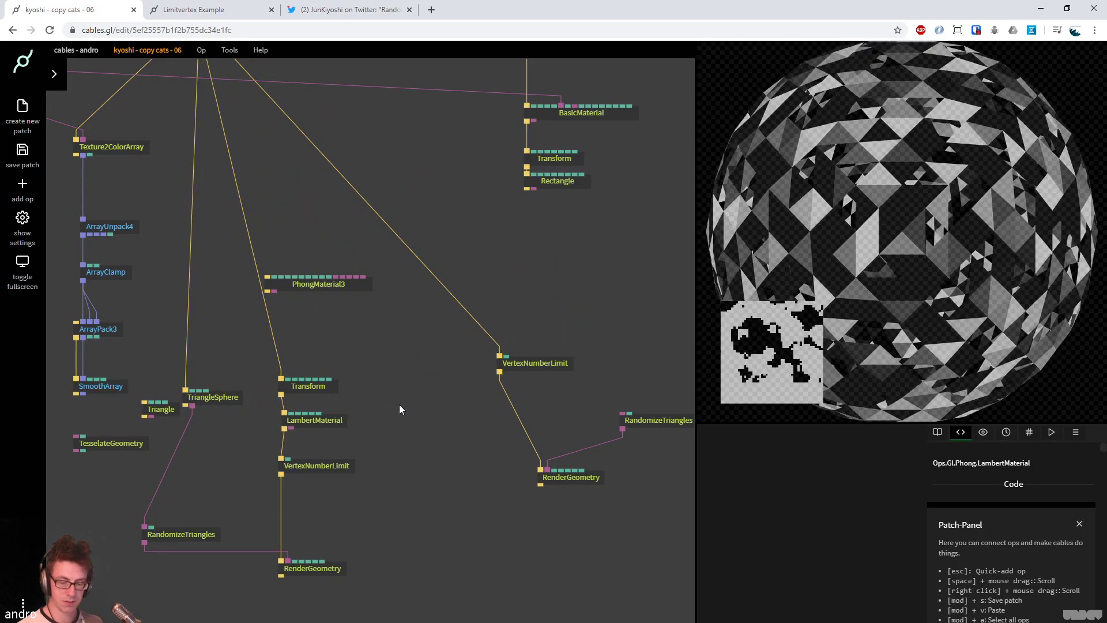
key(F5)
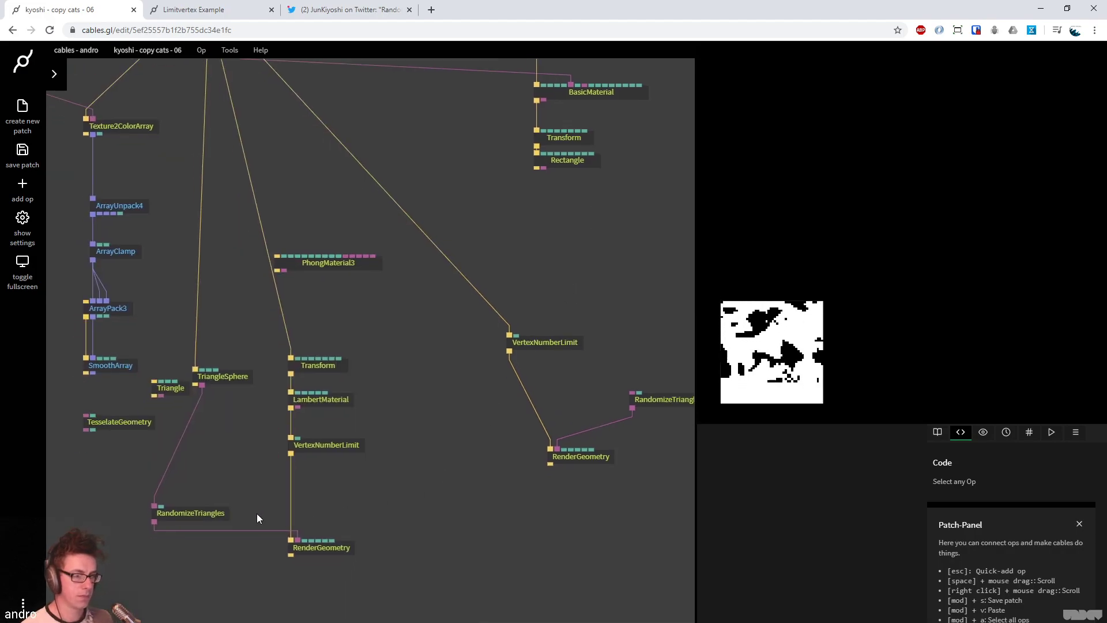
Set the RandomizeTriangles Seed to 24.34 and move the unused Triangle op away from the sphere chain
click(190, 512)
drag(822, 558, 804, 558)
drag(161, 389, 213, 441)
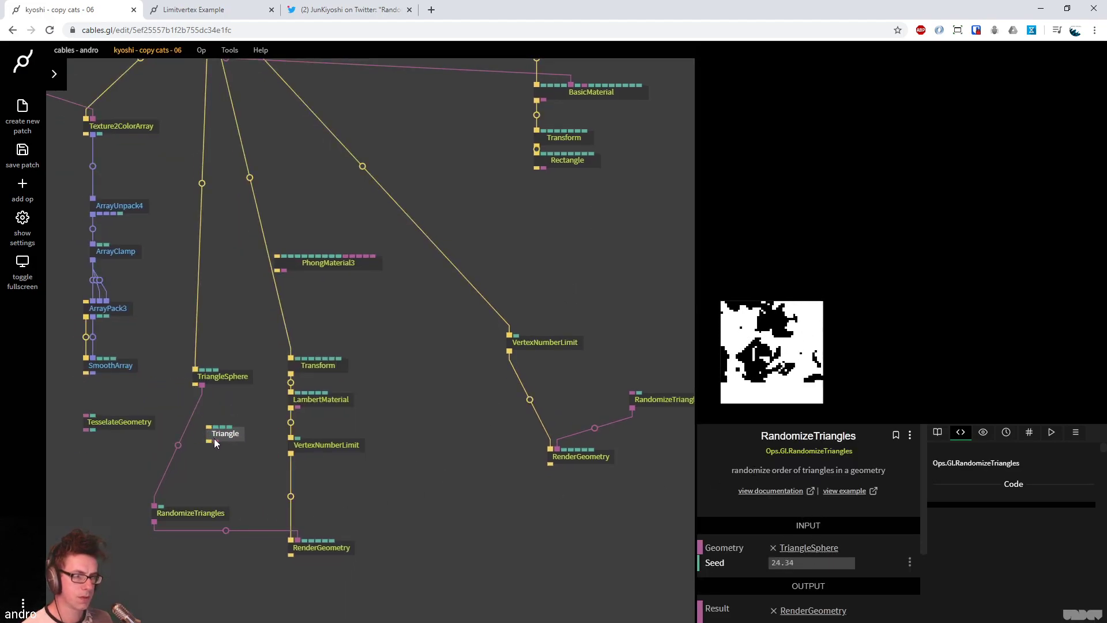
click(214, 439)
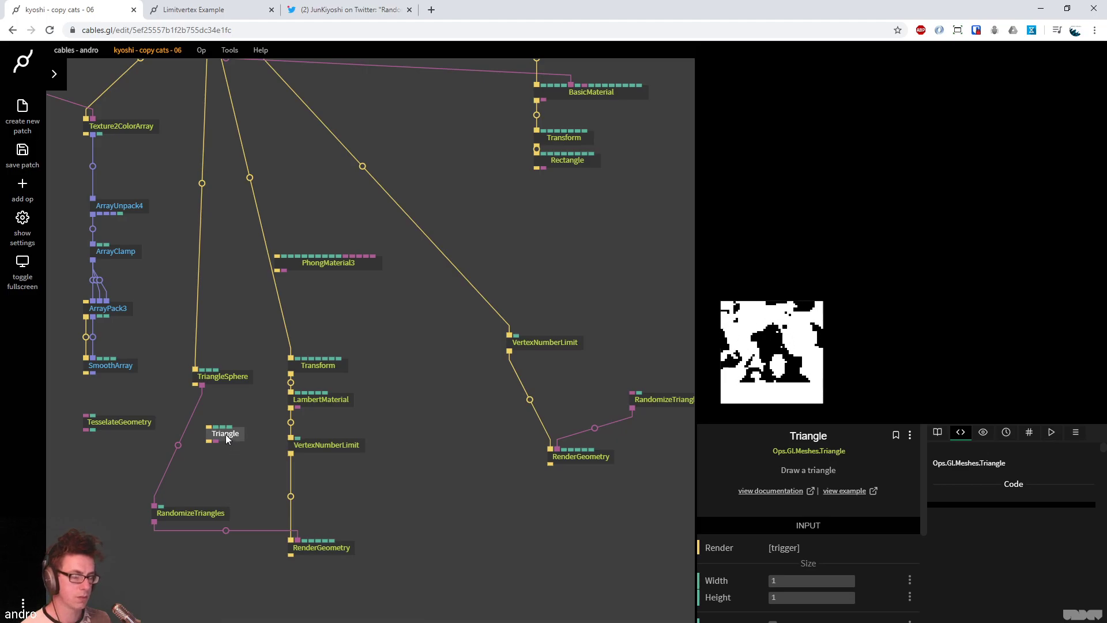
drag(226, 434, 452, 468)
Insert a GeometryUnIndex op between TriangleSphere and RandomizeTriangles
click(178, 444)
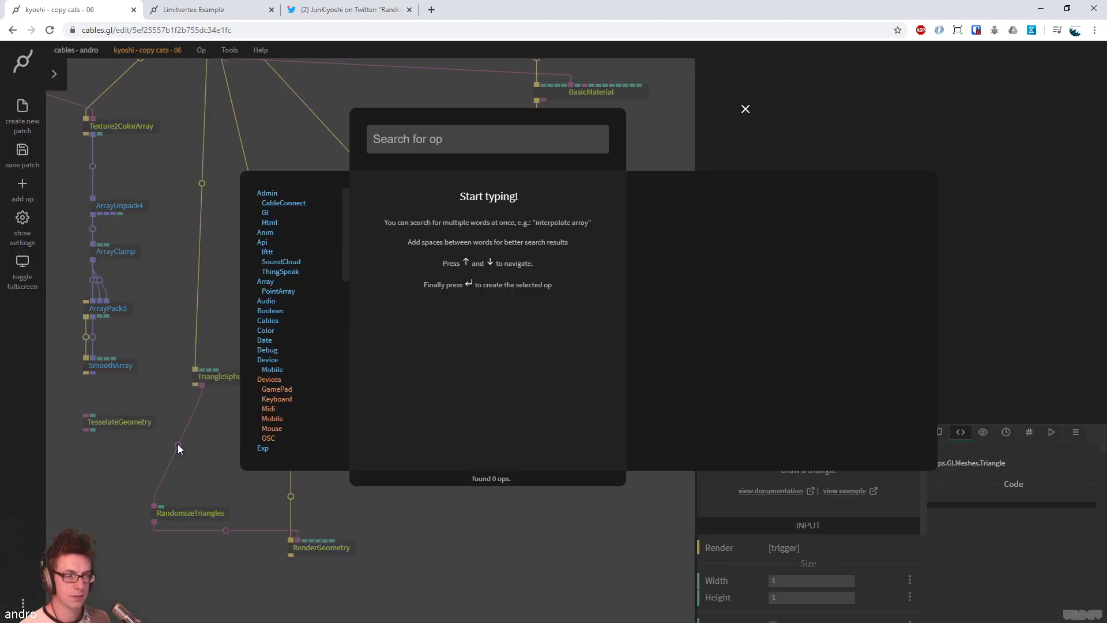
text(geometr)
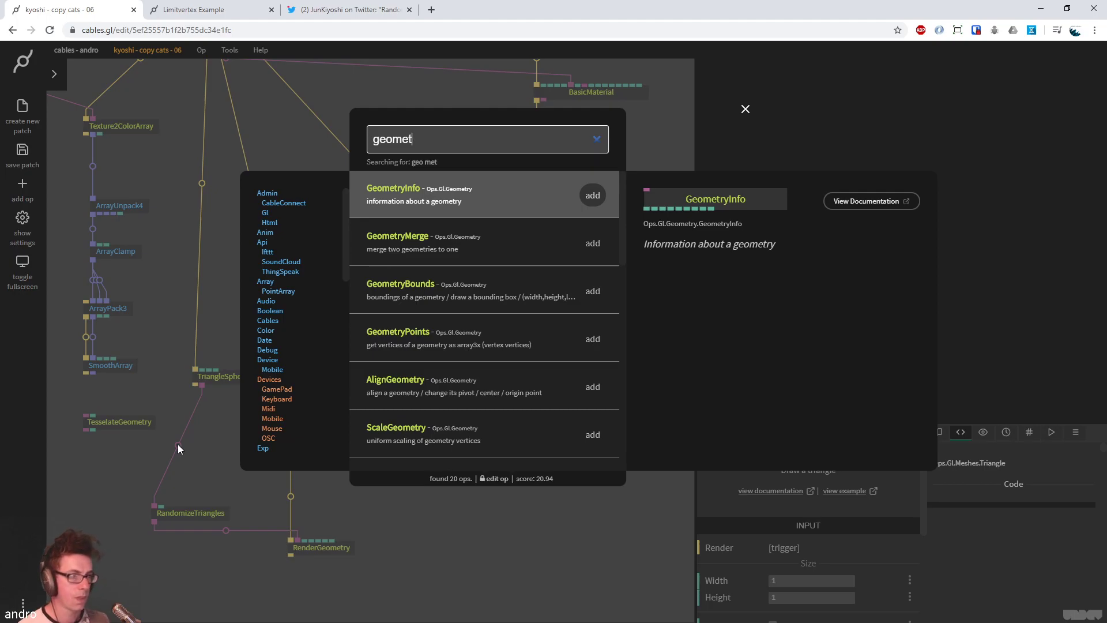
key(BackSpace)
key(BackSpace)
key(BackSpace)
text(nin)
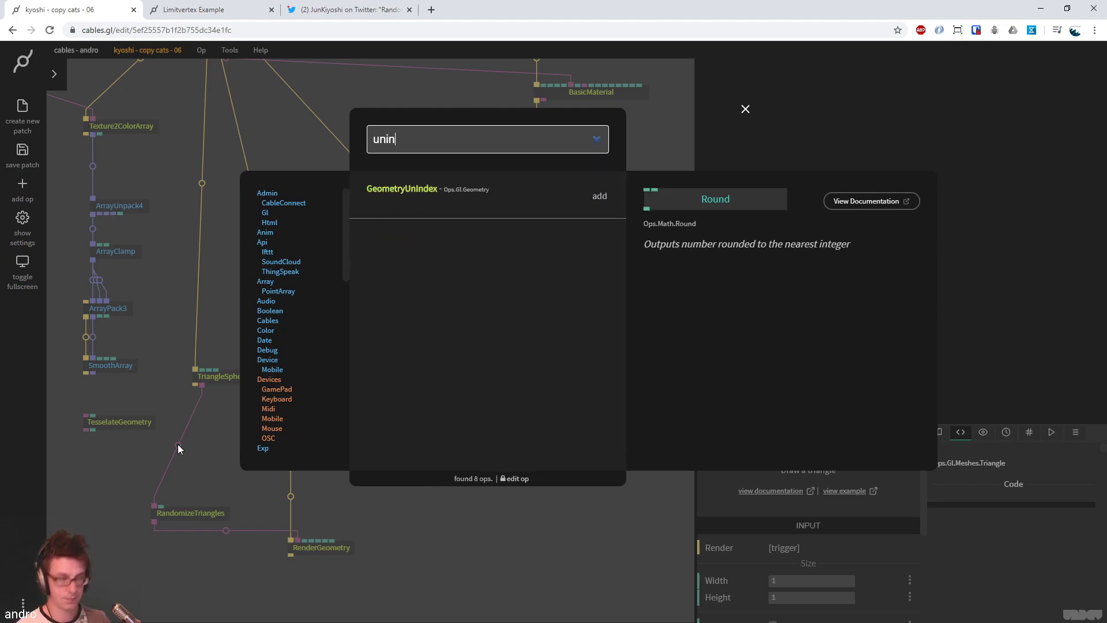
key(Return)
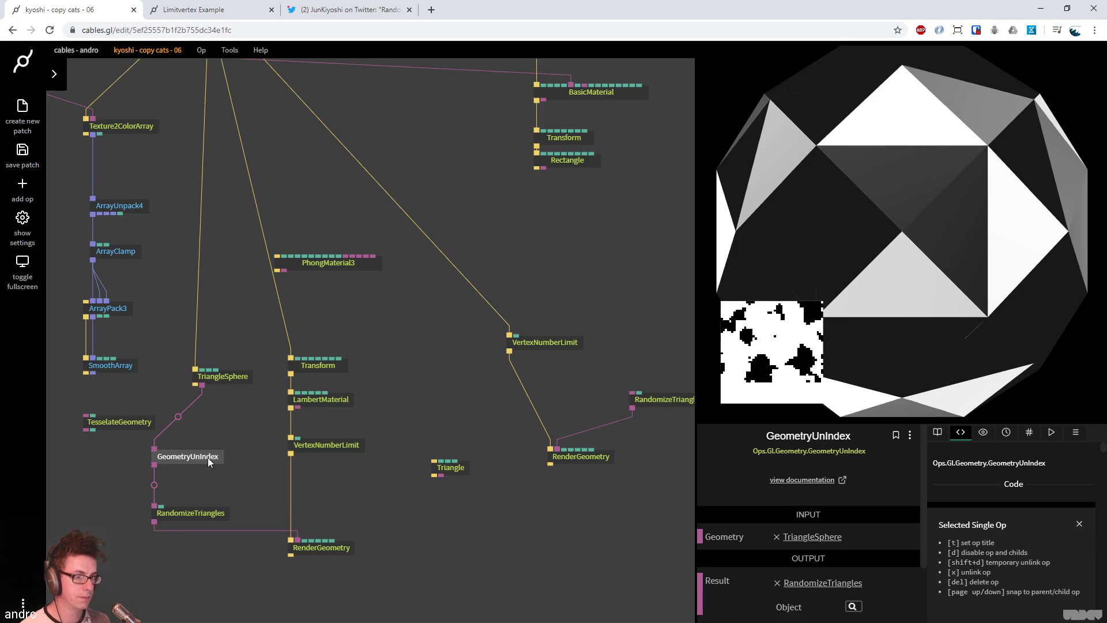
Align GeometryUnIndex and RandomizeTriangles under TriangleSphere and shift the Transform-to-RenderGeometry chain sideways to make room
drag(227, 569, 221, 455)
drag(383, 597, 291, 355)
drag(406, 581, 328, 363)
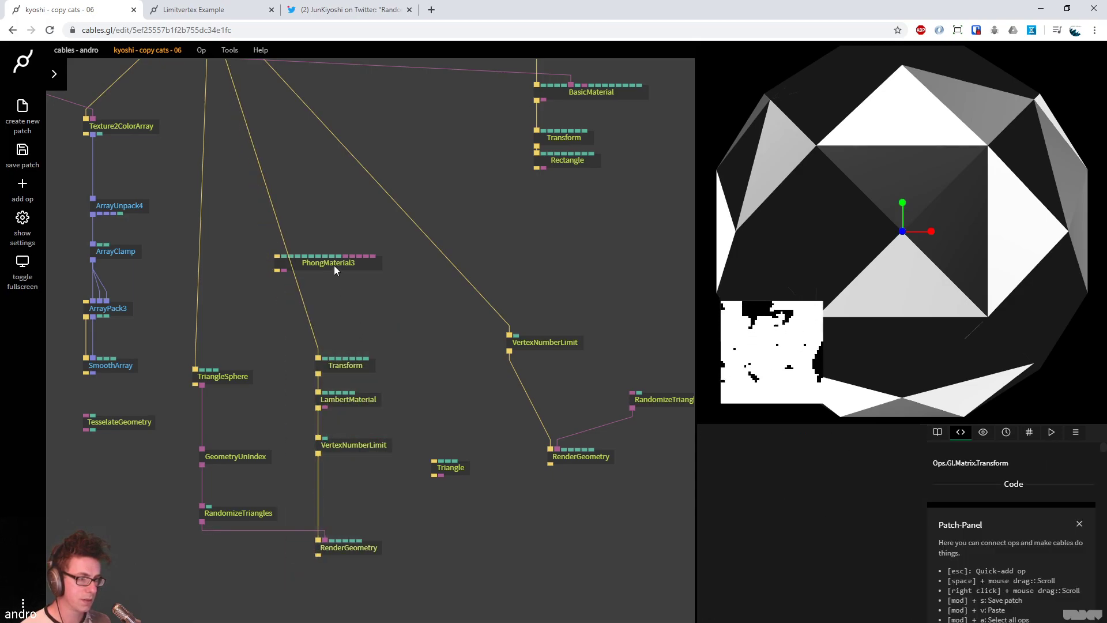
Save the patch and put PhongMaterial3 back between Transform and VertexNumberLimit in place of LambertMaterial
drag(345, 267, 419, 359)
click(368, 402)
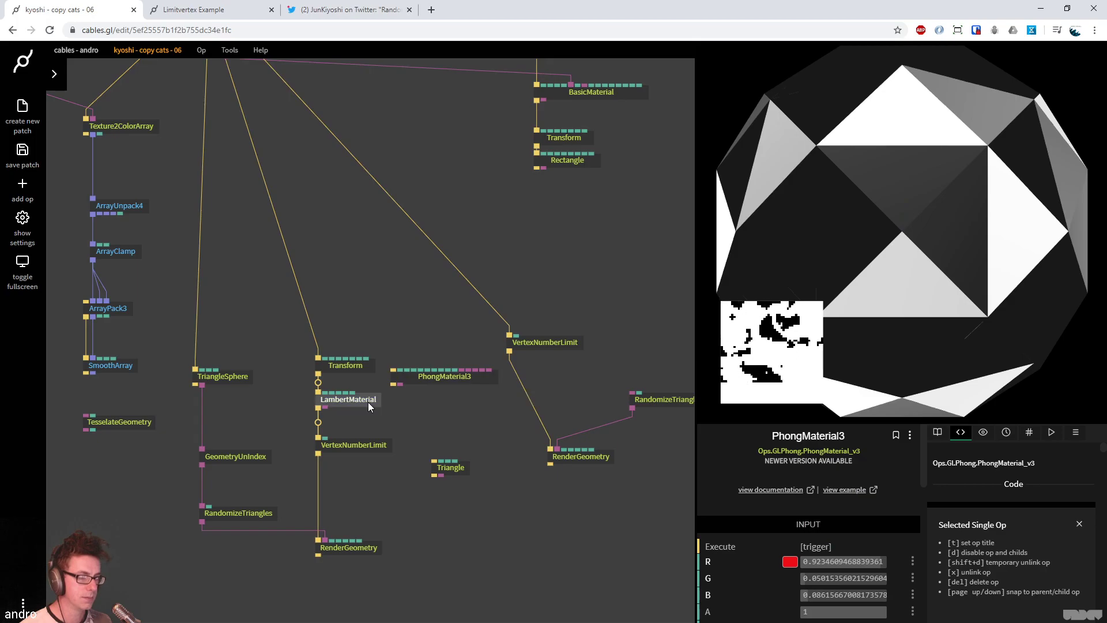
key(ctrl+s)
click(397, 417)
drag(370, 403, 285, 297)
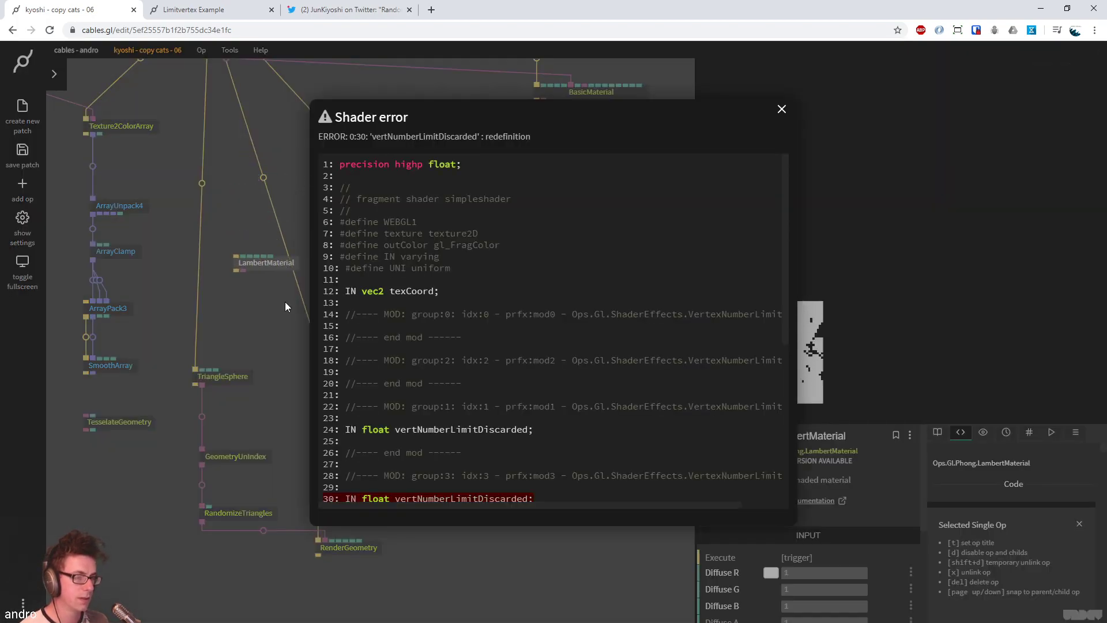
key(Escape)
drag(458, 375, 320, 404)
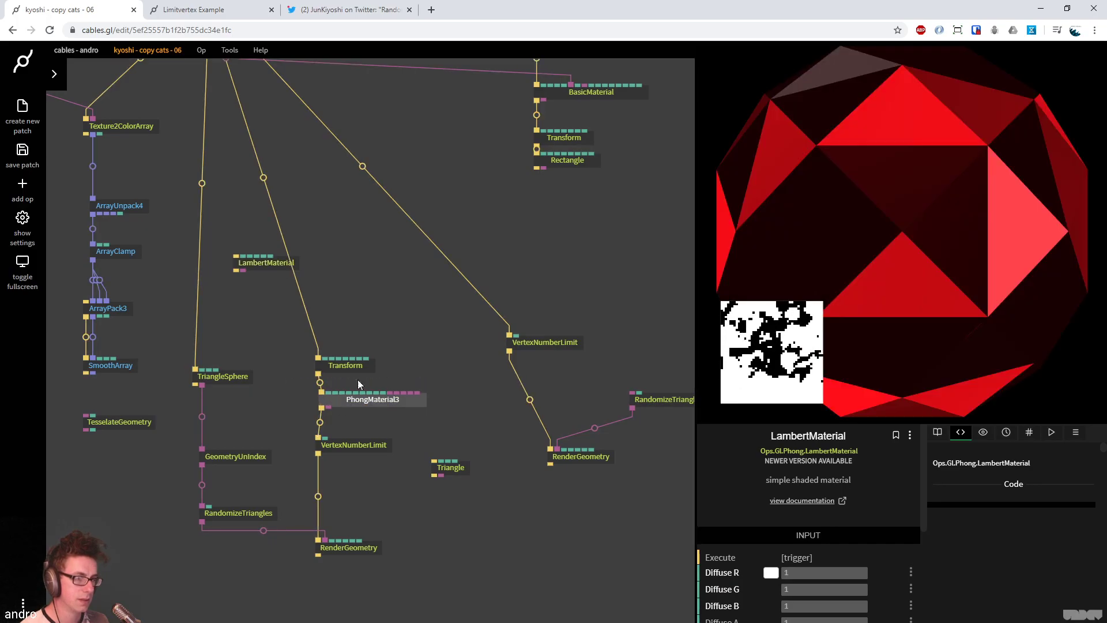
click(385, 311)
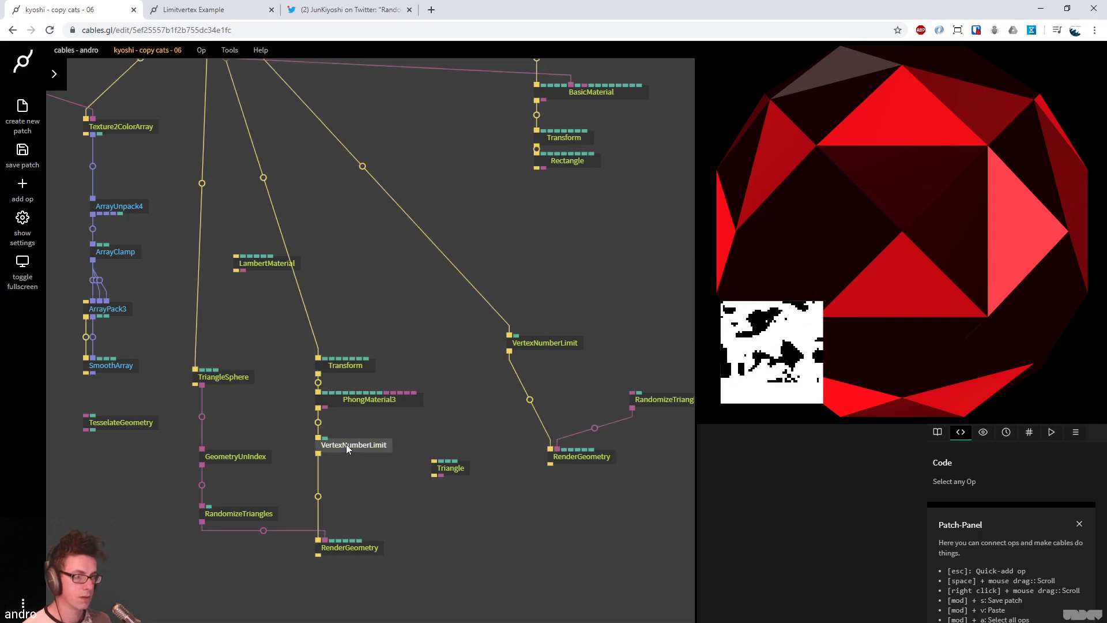
Set TriangleSphere's Iterations to 4
click(349, 444)
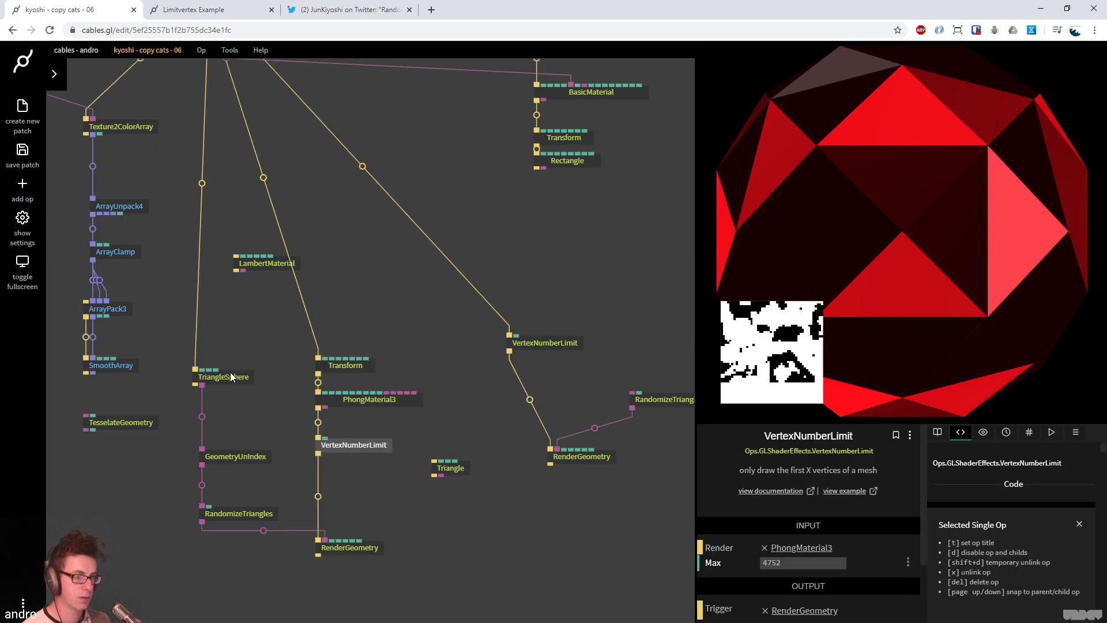
click(225, 375)
text(4)
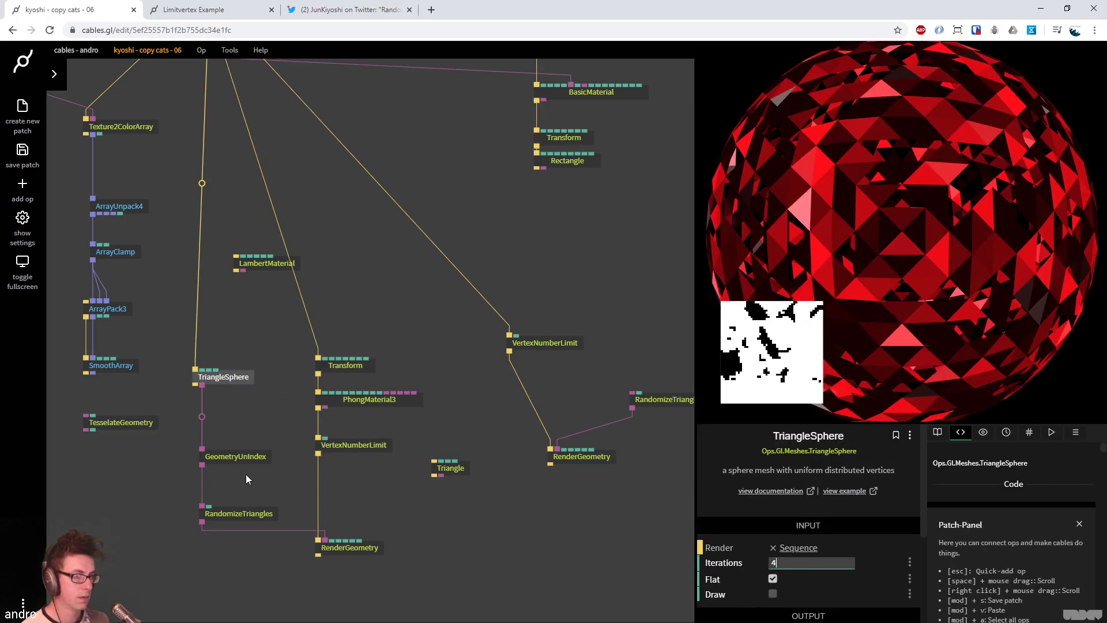
Adjust the Seed of RandomizeTriangles and set Max to 1834 on the VertexNumberLimit below PhongMaterial3
click(271, 513)
drag(811, 562, 796, 562)
click(381, 448)
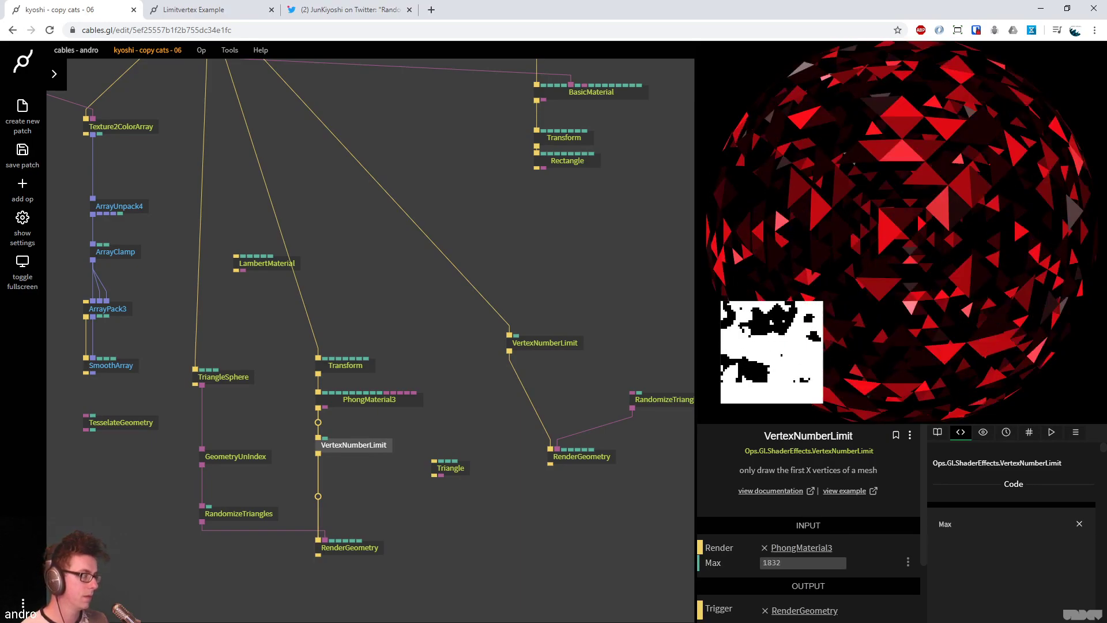
Review the Limitvertex Example and the reference tweet of the random-walk sphere, then return to the patch
click(178, 18)
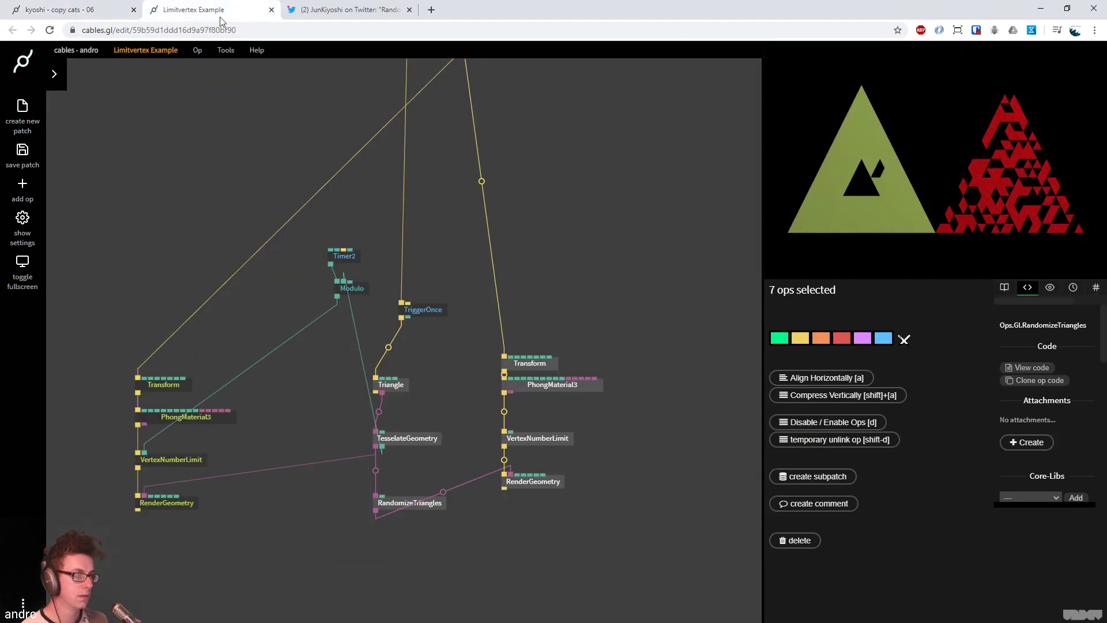
click(344, 11)
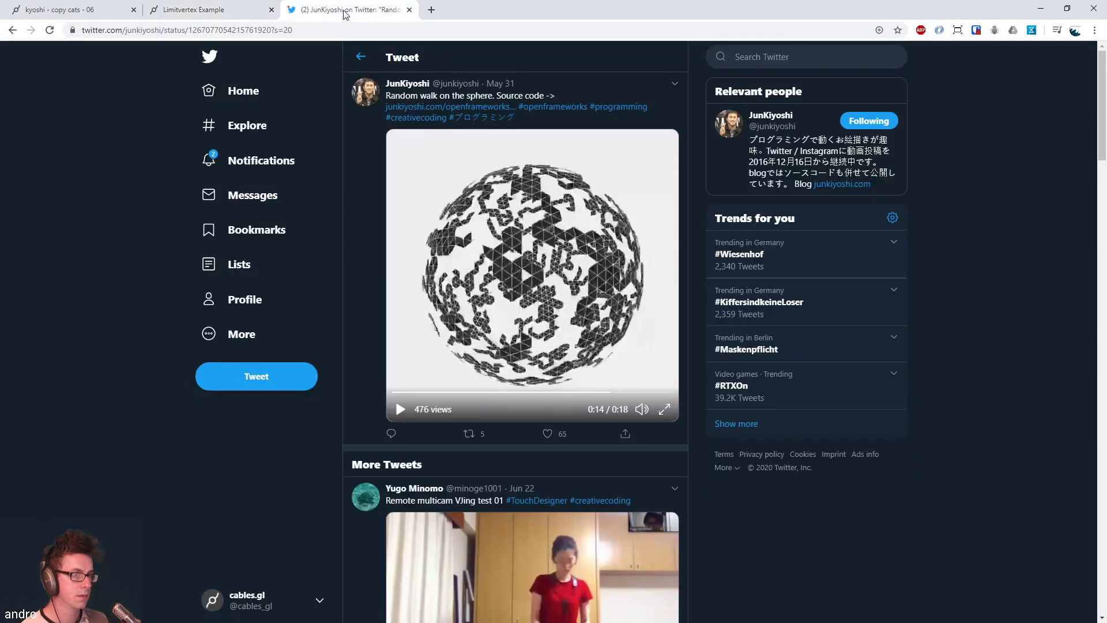
click(62, 11)
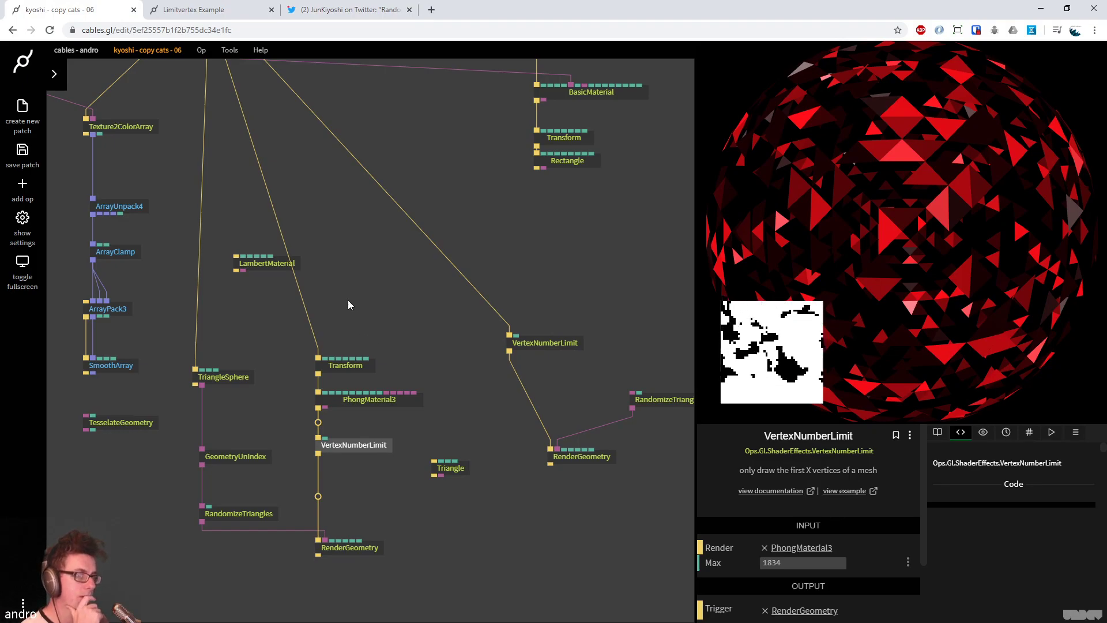
scroll(347, 300, down, 1)
click(362, 380)
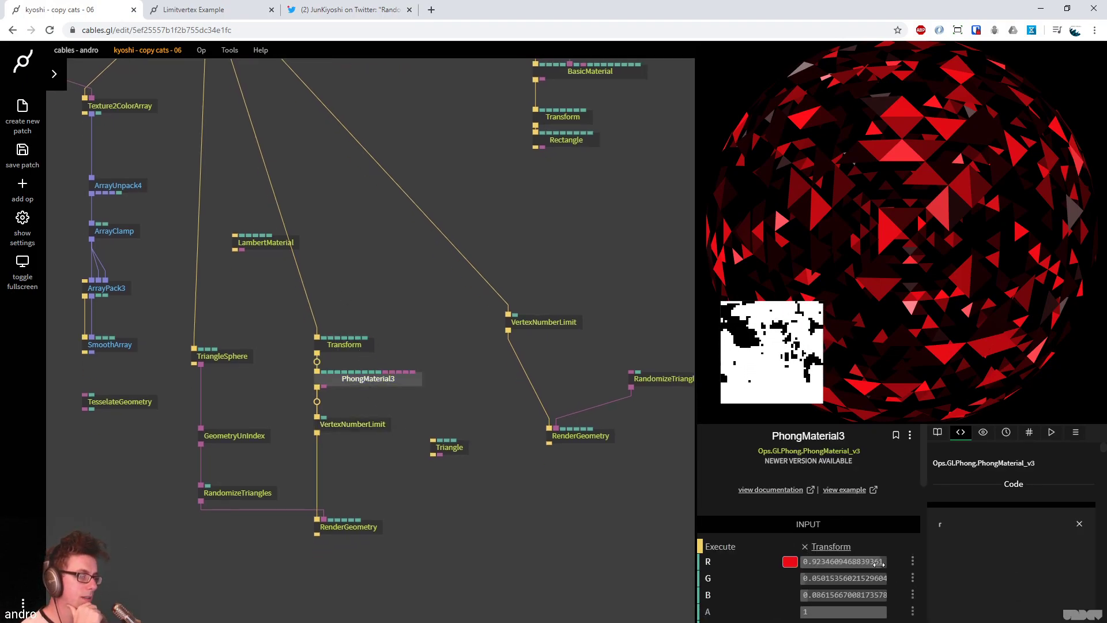
click(789, 561)
click(339, 243)
Insert a ClearColor op between MainLoop and Sequence
drag(339, 243, 506, 483)
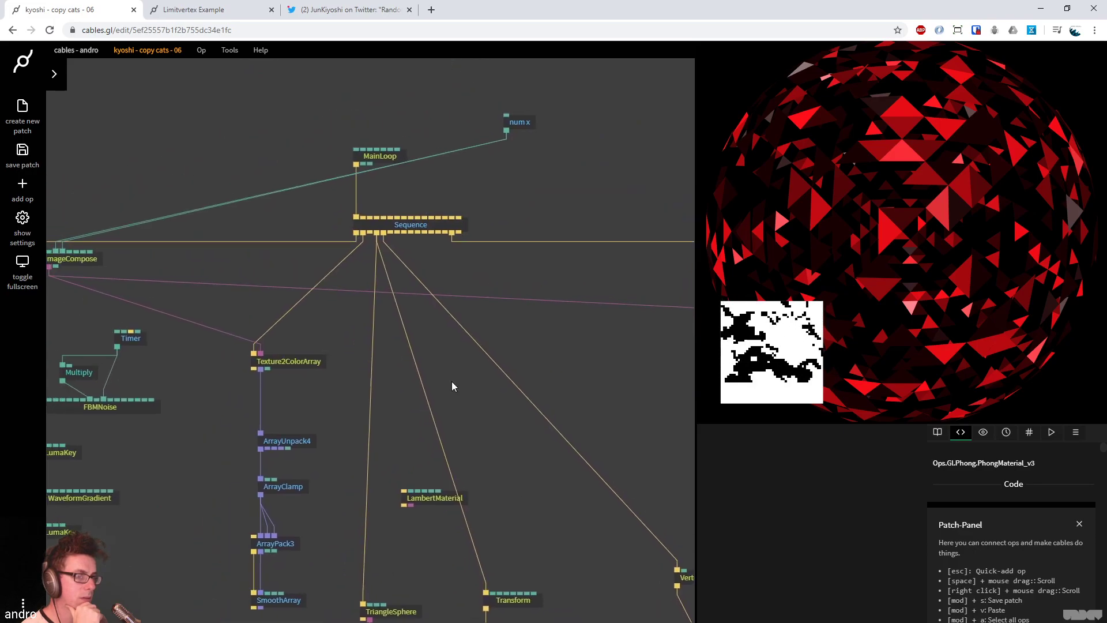
click(357, 220)
click(357, 191)
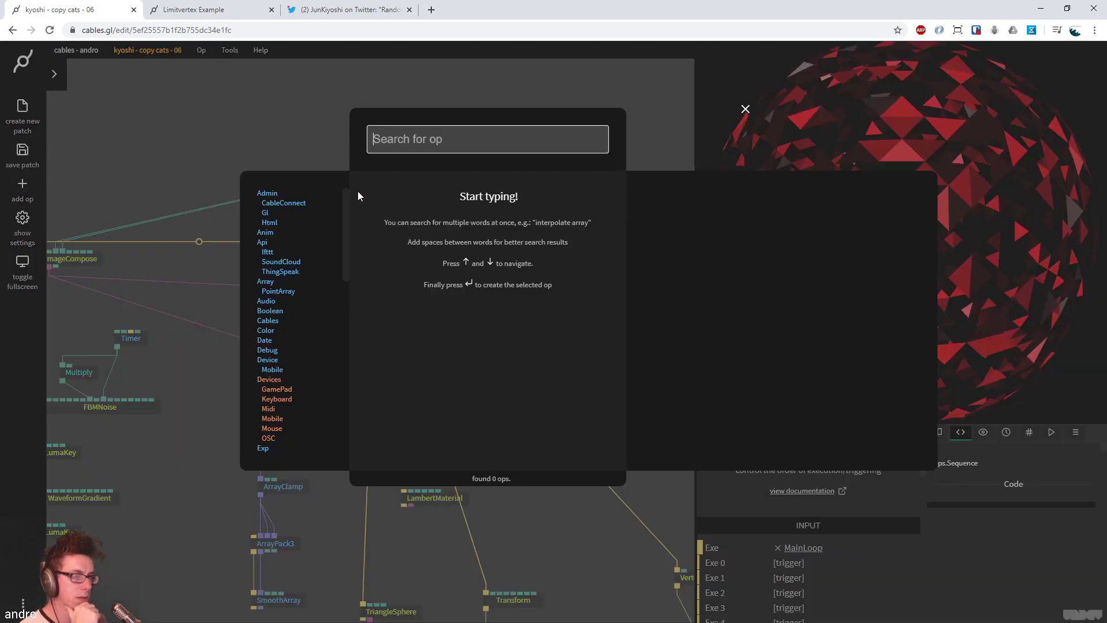
text(clearco)
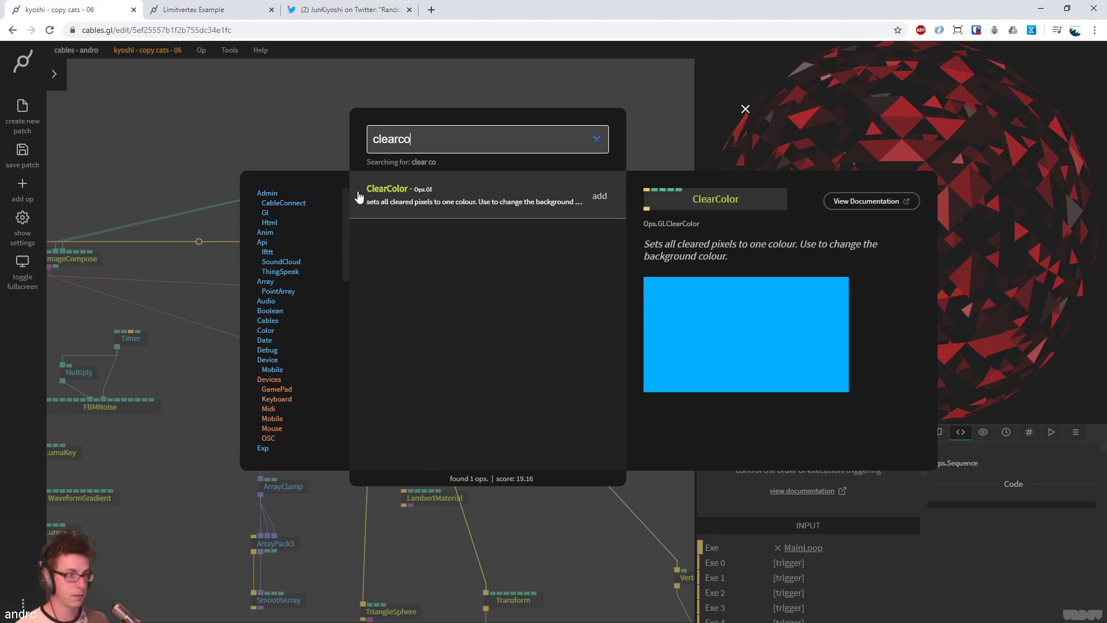
click(358, 196)
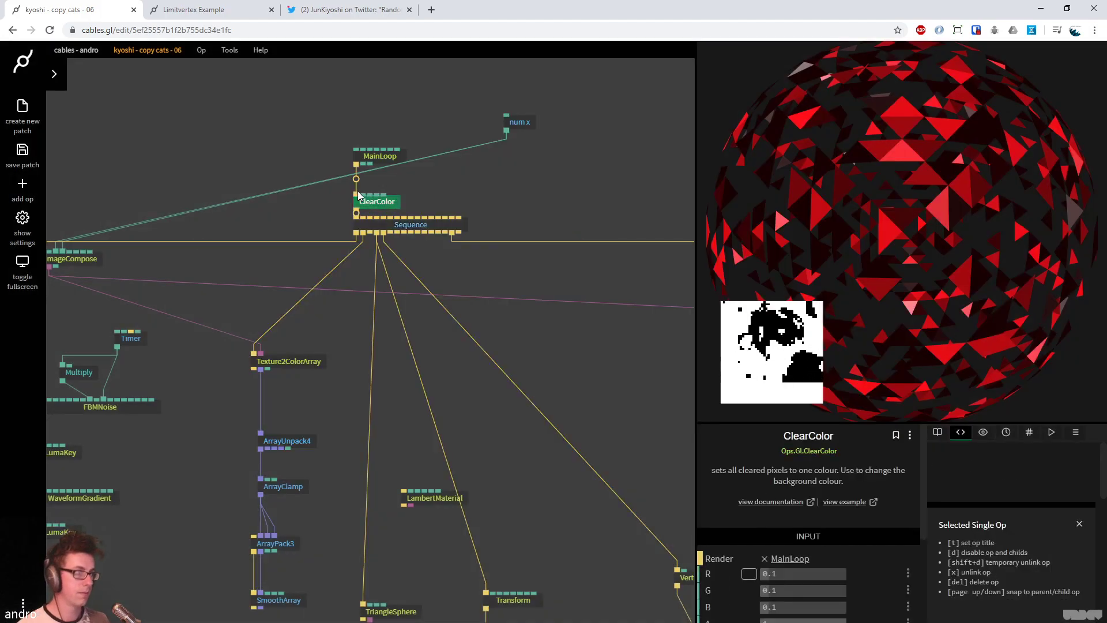
Set the ClearColor background colour to white
click(749, 574)
drag(755, 535, 691, 482)
drag(597, 363, 574, 254)
scroll(573, 346, down, 4)
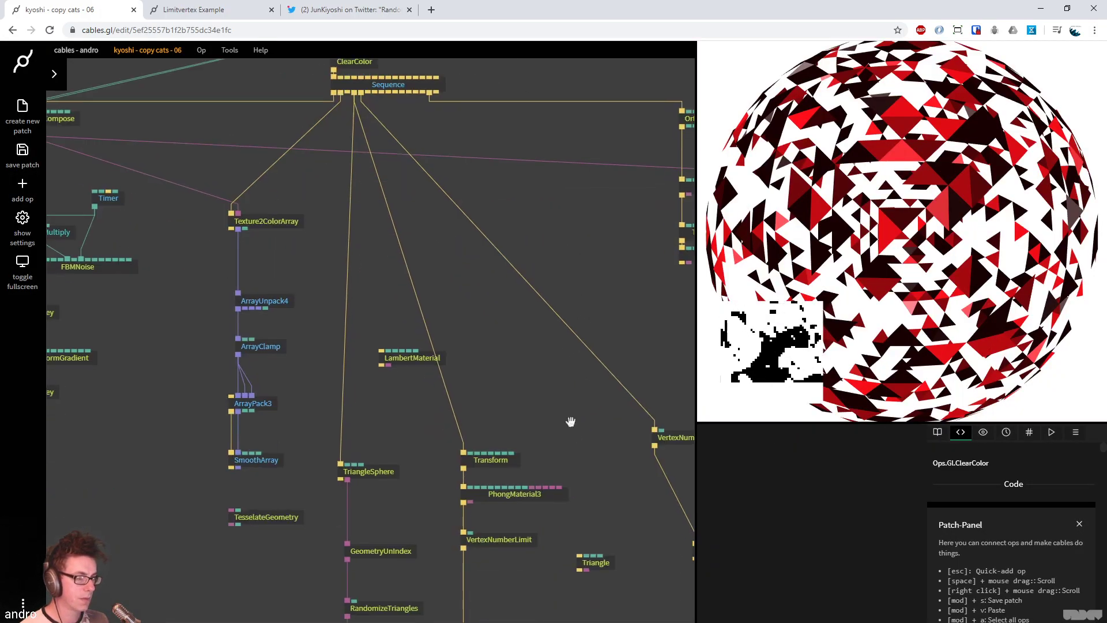
Delete PhongMaterial3 and insert a BasicMaterial in its place between Transform and VertexNumberLimit
click(522, 413)
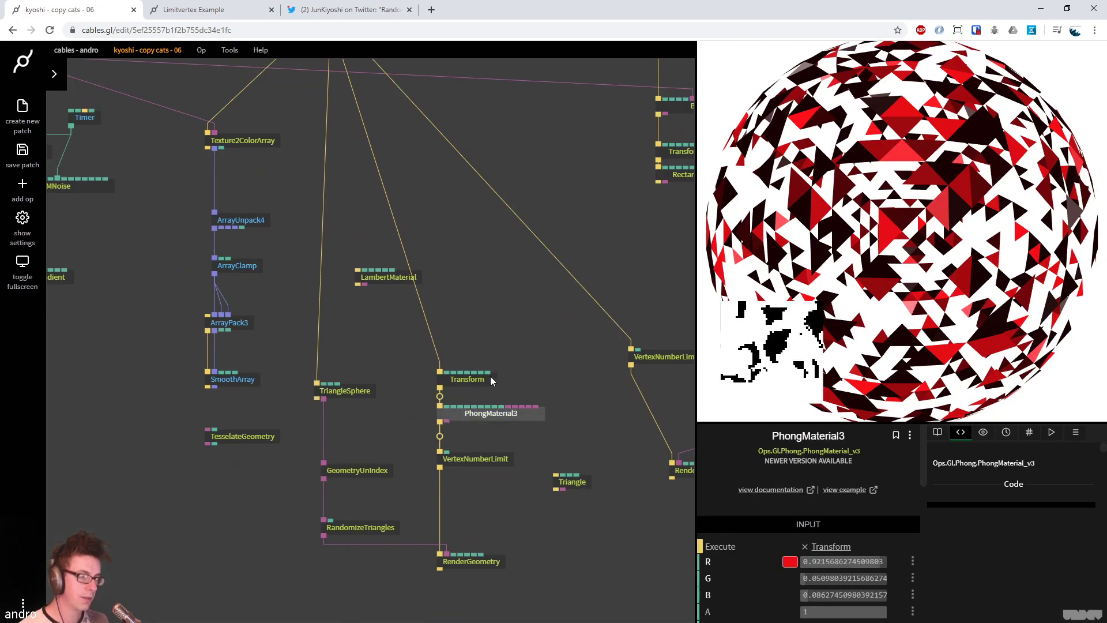
key(Delete)
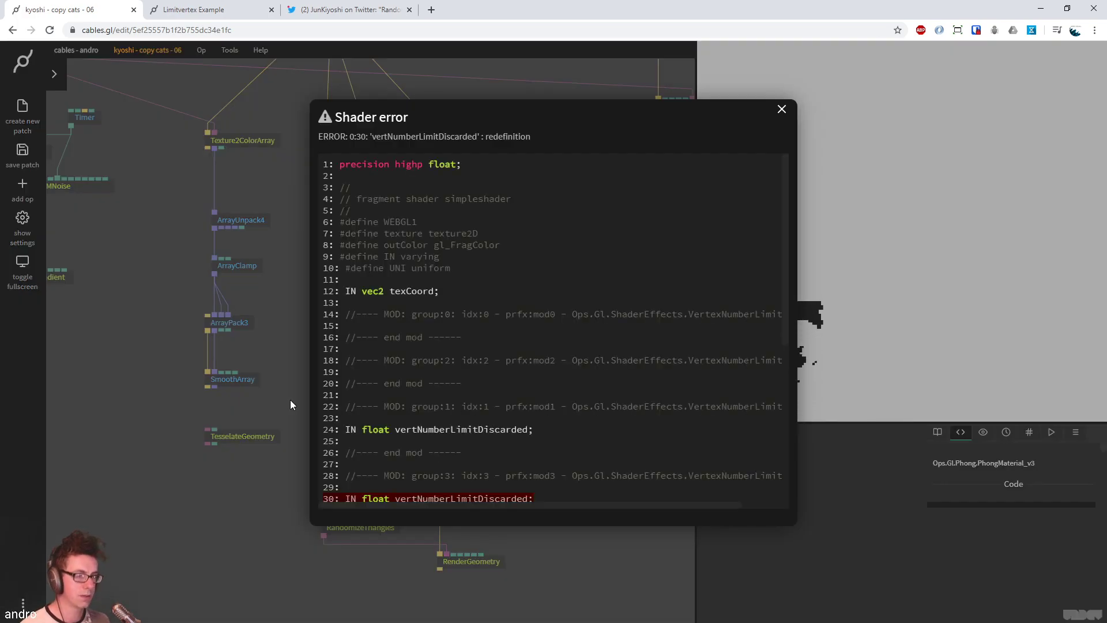
click(291, 402)
click(439, 419)
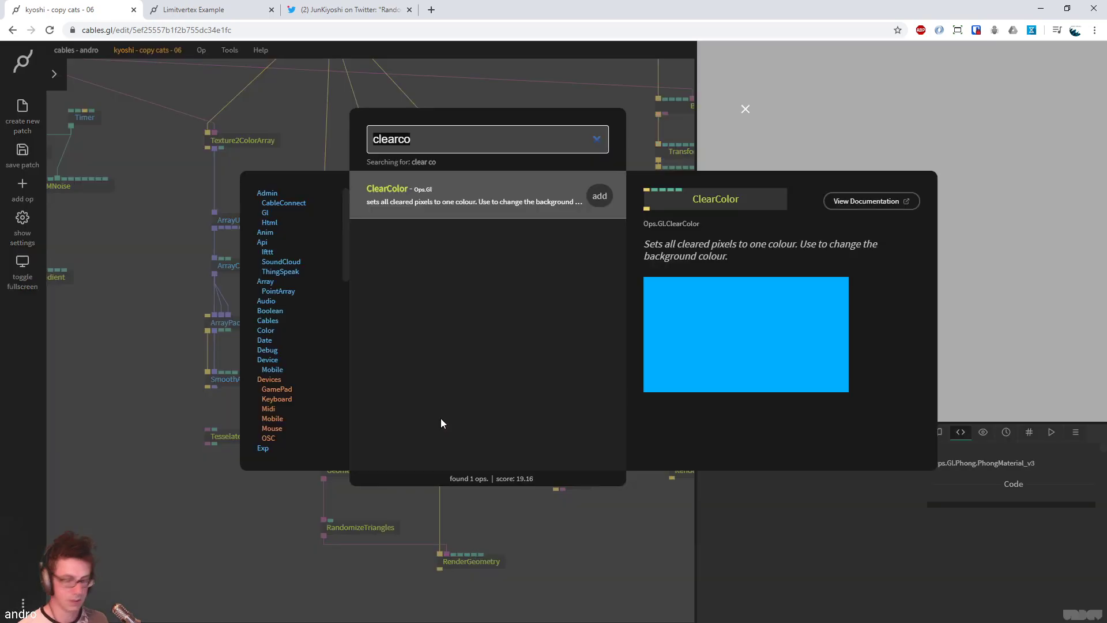
text(b asic)
key(BackSpace)
key(BackSpace)
key(BackSpace)
key(BackSpace)
key(BackSpace)
text(a)
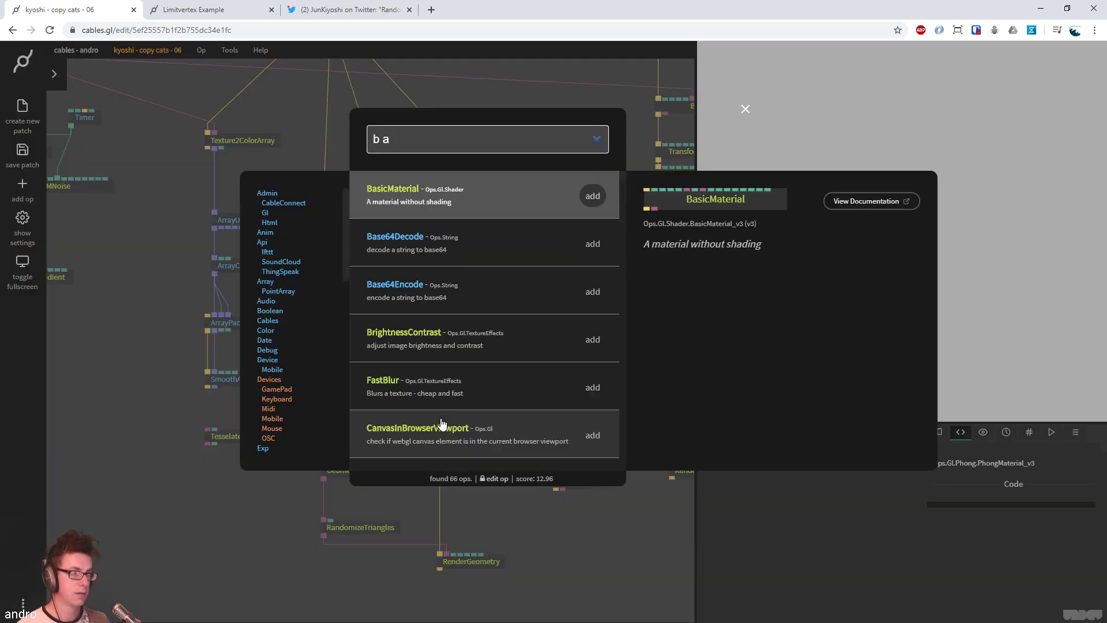
text(sicm)
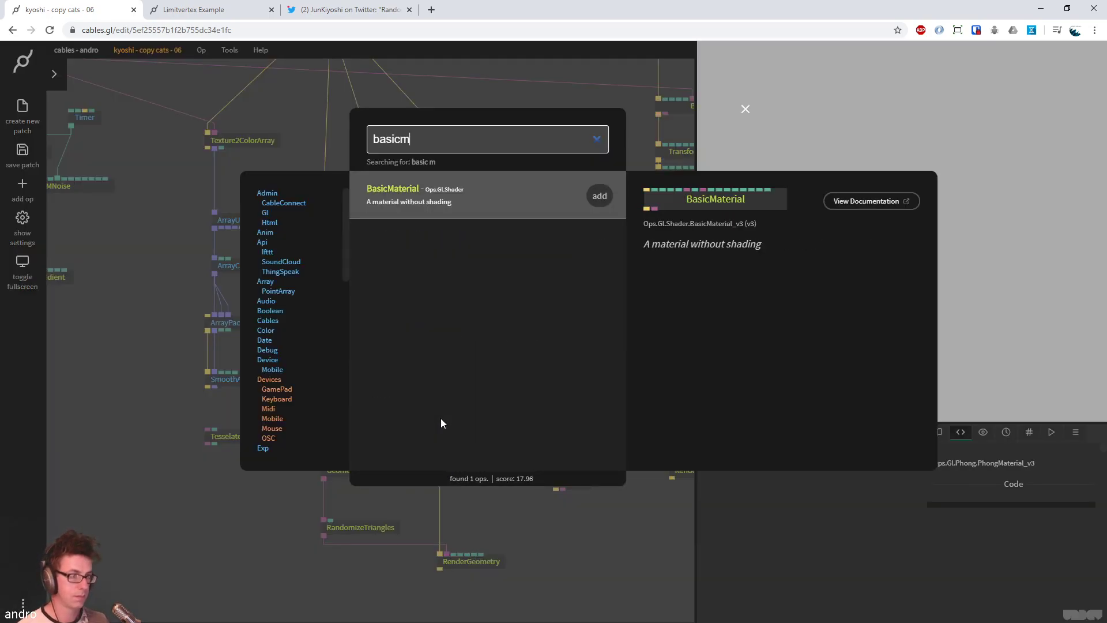
key(Return)
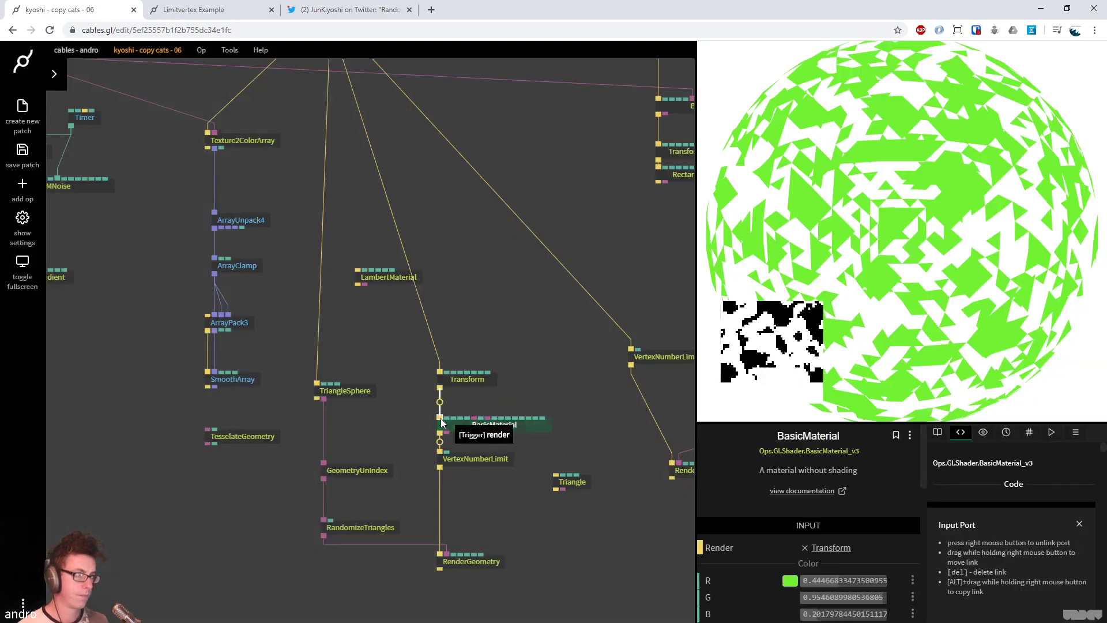
Set the new BasicMaterial's colour to black and save the patch
click(793, 581)
drag(795, 546, 709, 593)
click(503, 322)
key(ctrl+s)
Delete the noise texture ops: ImageCompose, Timer, Multiply, FBMNoise, WaveformGradient and both LumaKeys
scroll(297, 356, left, 5)
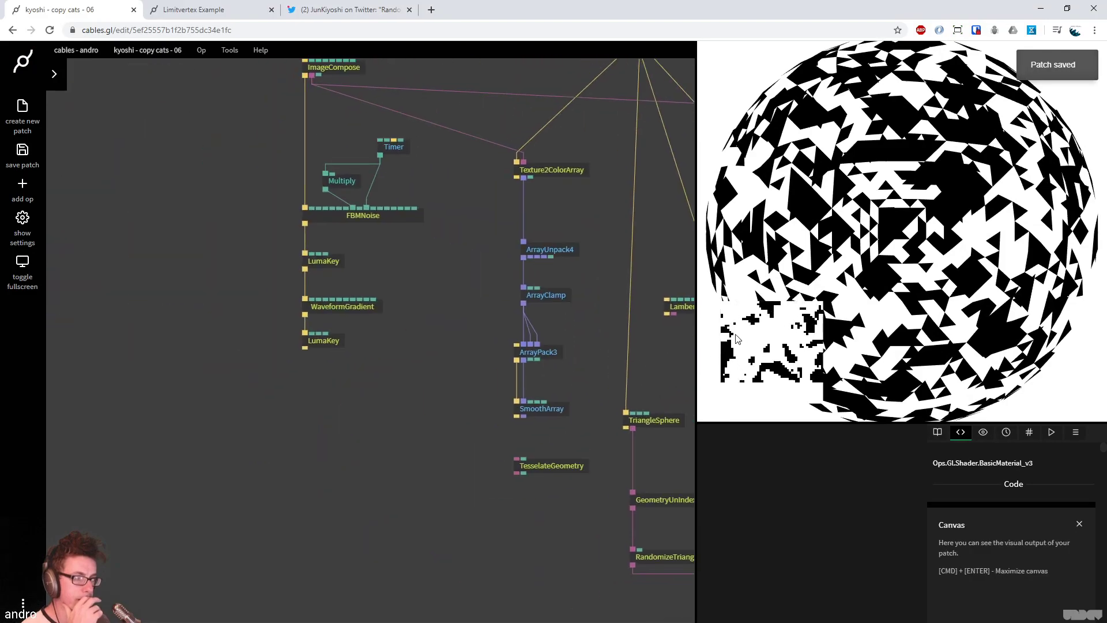
scroll(374, 432, up, 3)
drag(365, 462, 111, 111)
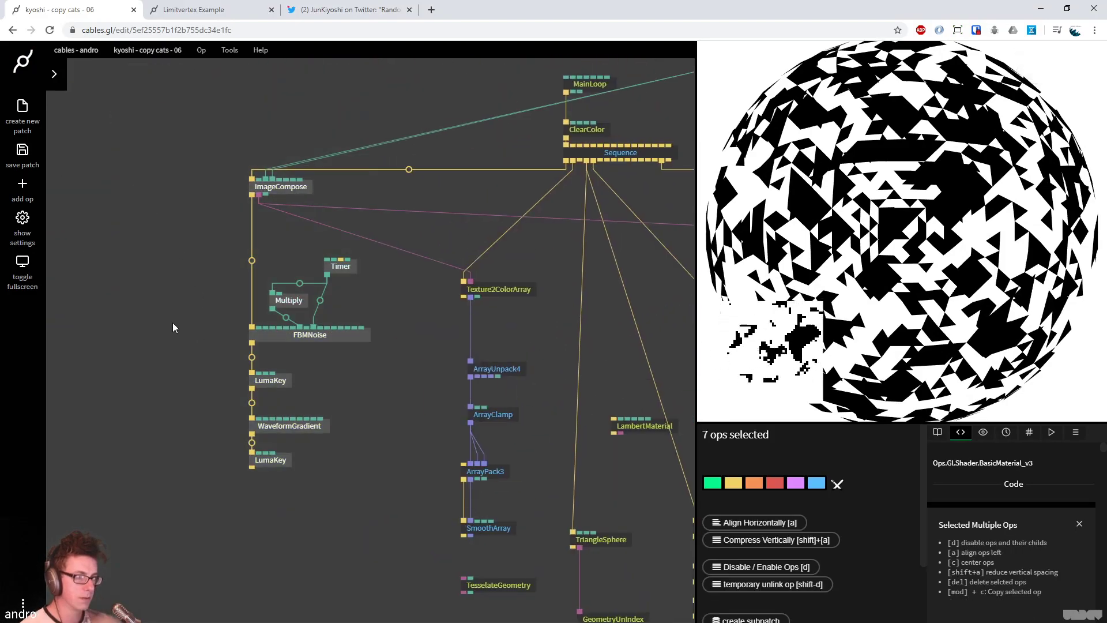
click(197, 376)
Delete the ops from Texture2ColorArray down to TesselateGeometry, and the unconnected LambertMaterial
scroll(363, 346, down, 3)
scroll(363, 346, right, 3)
drag(259, 88, 382, 449)
key(Delete)
scroll(299, 415, right, 3)
scroll(300, 415, up, 1)
click(376, 316)
key(Delete)
scroll(425, 262, down, 2)
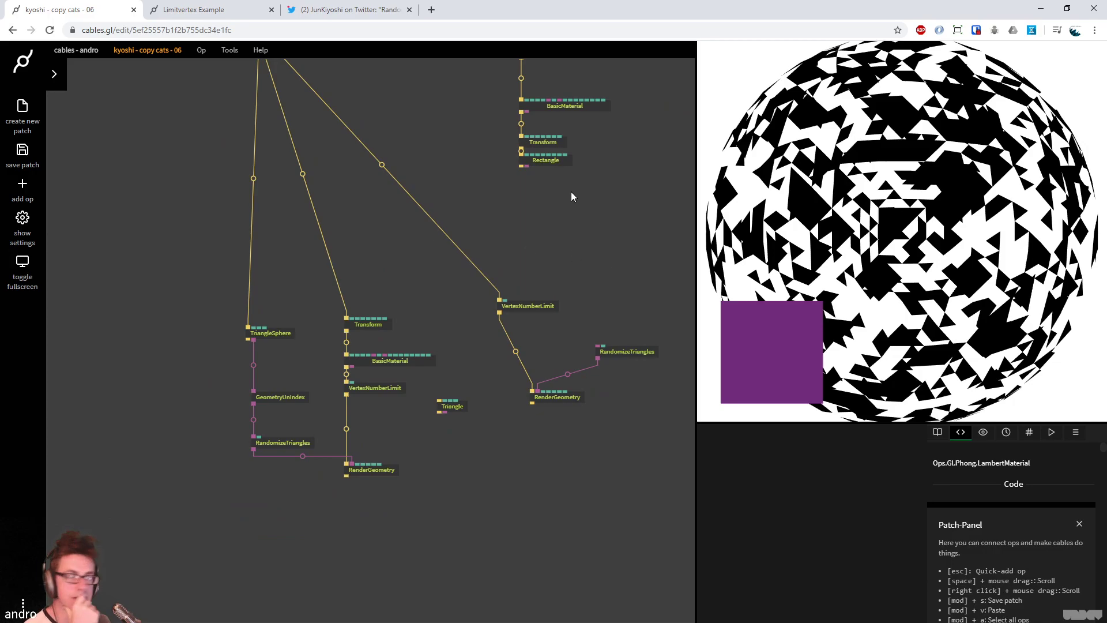
Play the reference tweet's random-walk sphere video, then return to the patch
click(392, 11)
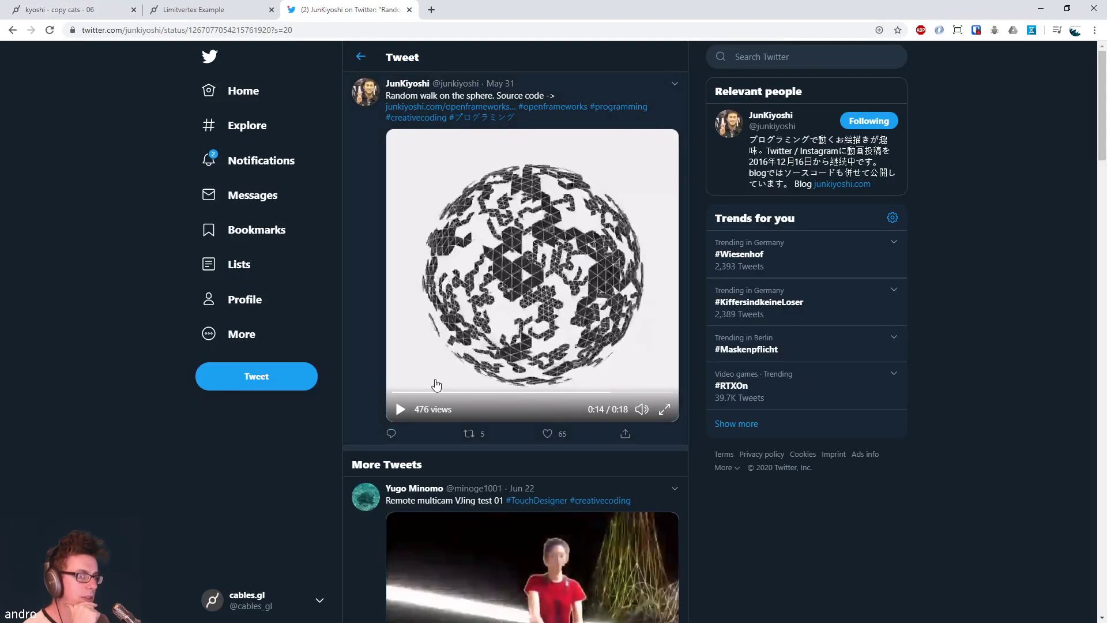
click(400, 408)
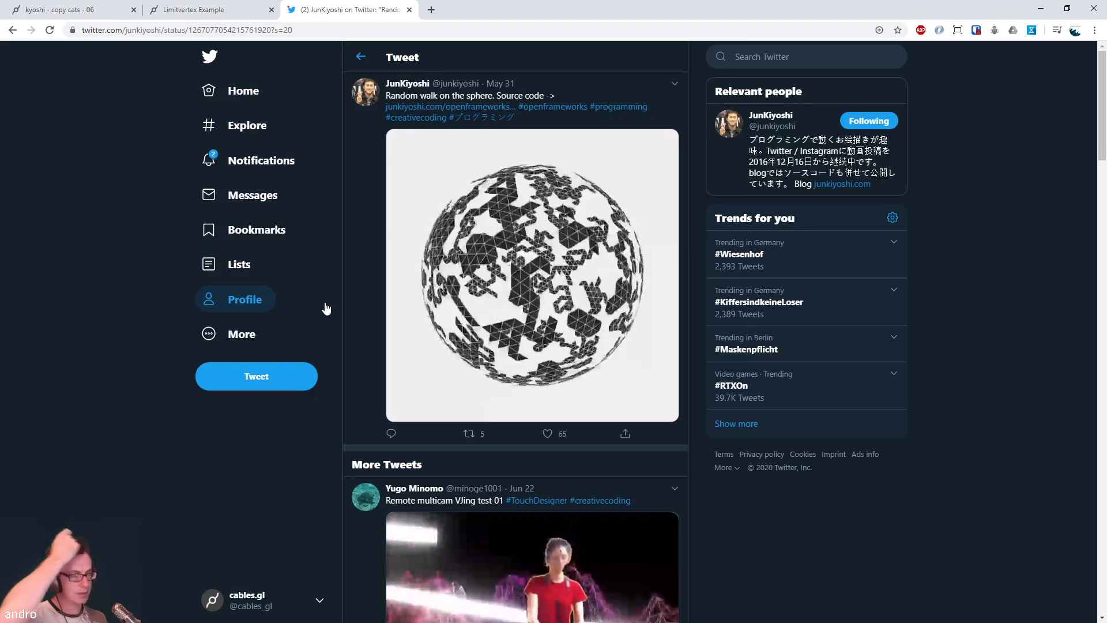
click(101, 15)
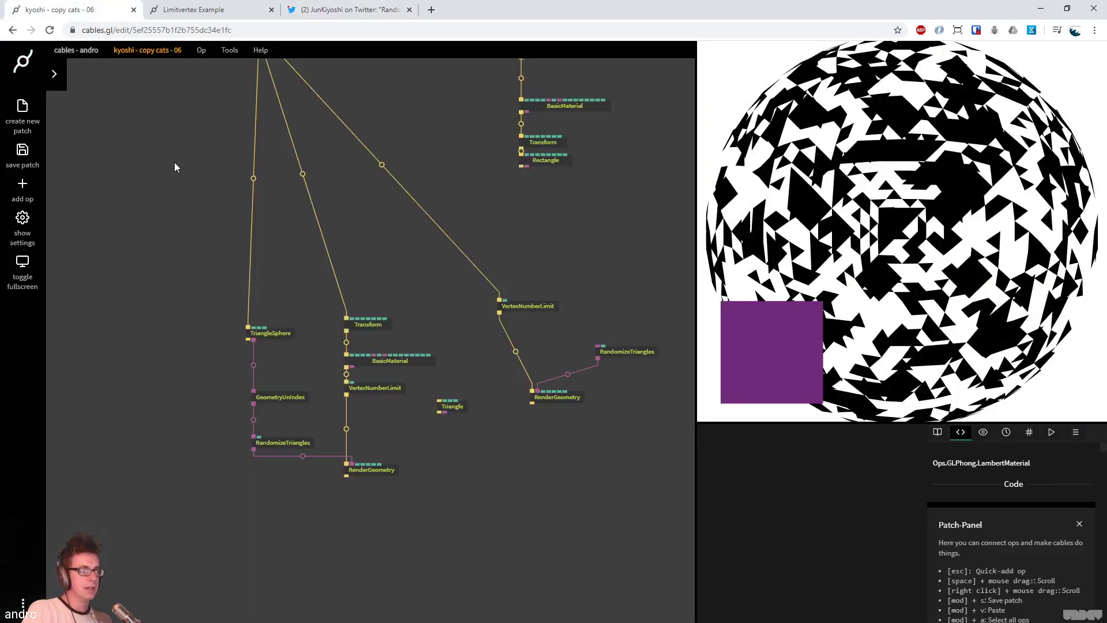
Delete the texture preview chain of Orthogonal, BasicMaterial, Transform and Rectangle
drag(443, 215, 397, 293)
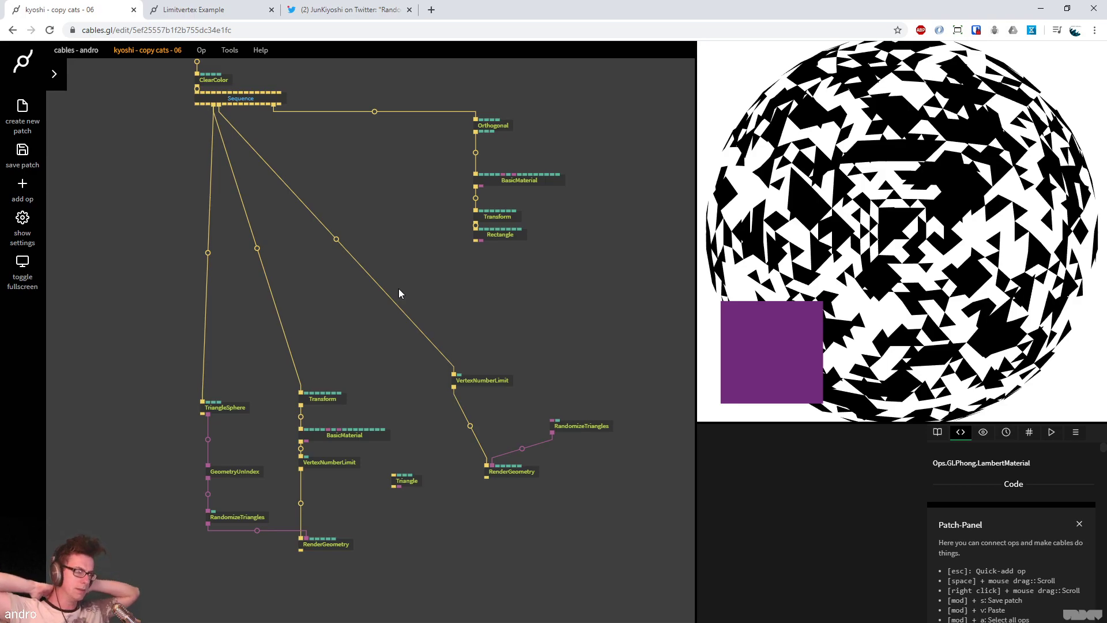
drag(543, 287, 445, 109)
key(Delete)
drag(469, 195, 415, 225)
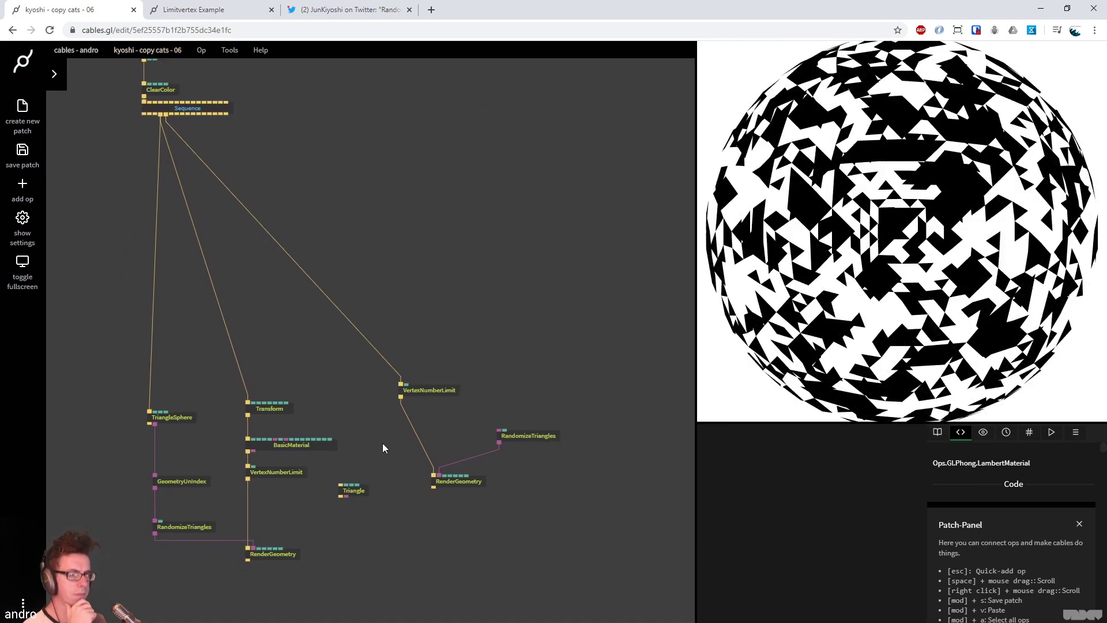
click(293, 444)
scroll(833, 555, down, 1)
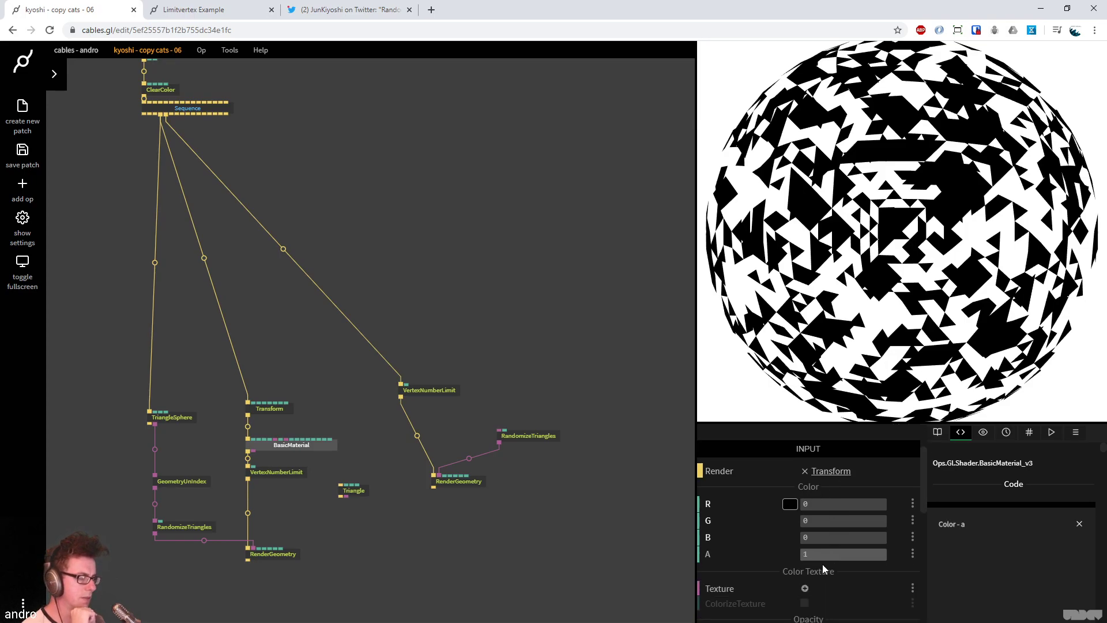
mouse_move(820, 557)
mouse_down()
mouse_move(762, 558)
mouse_move(819, 558)
mouse_up()
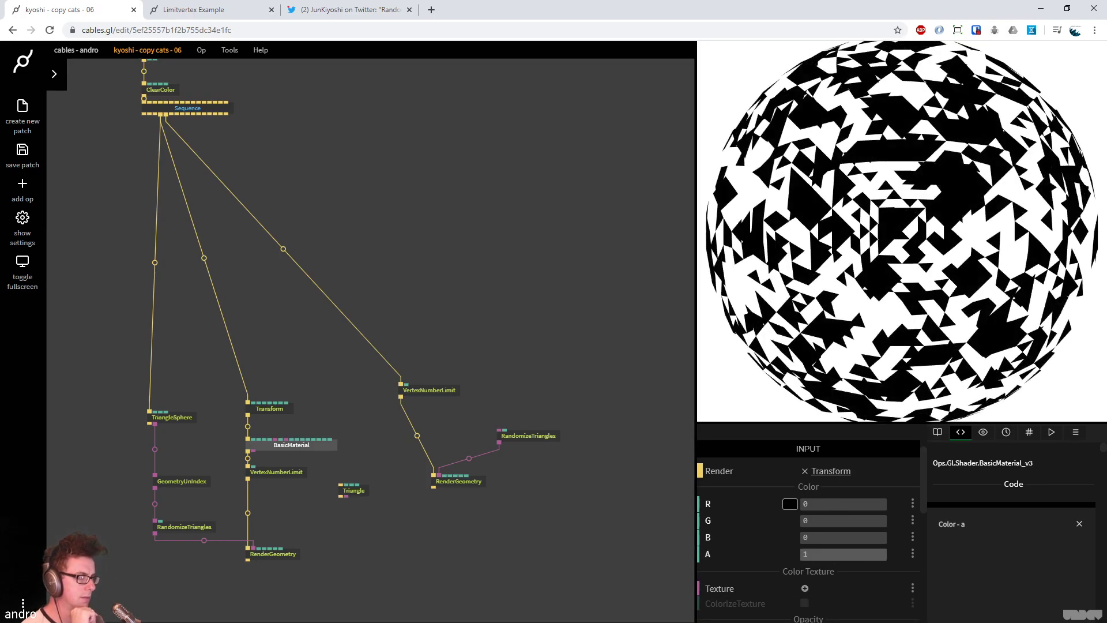
Set the Seed of the RandomizeTriangles below GeometryUnIndex to 23.81 and Max to 901 on the VertexNumberLimit below BasicMaterial
click(171, 531)
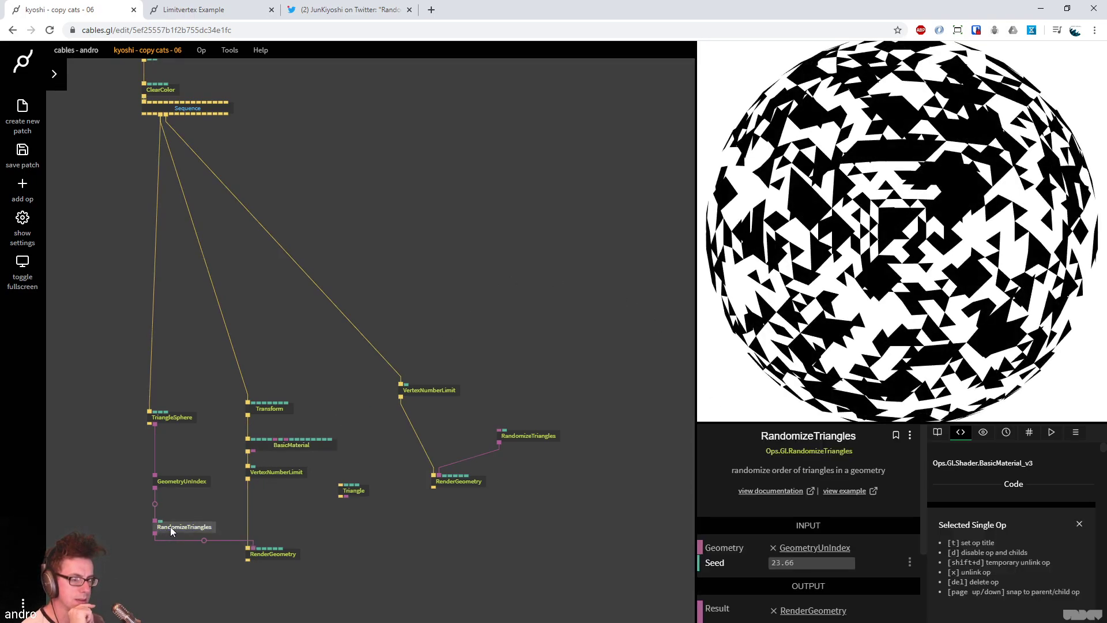
drag(282, 558, 282, 567)
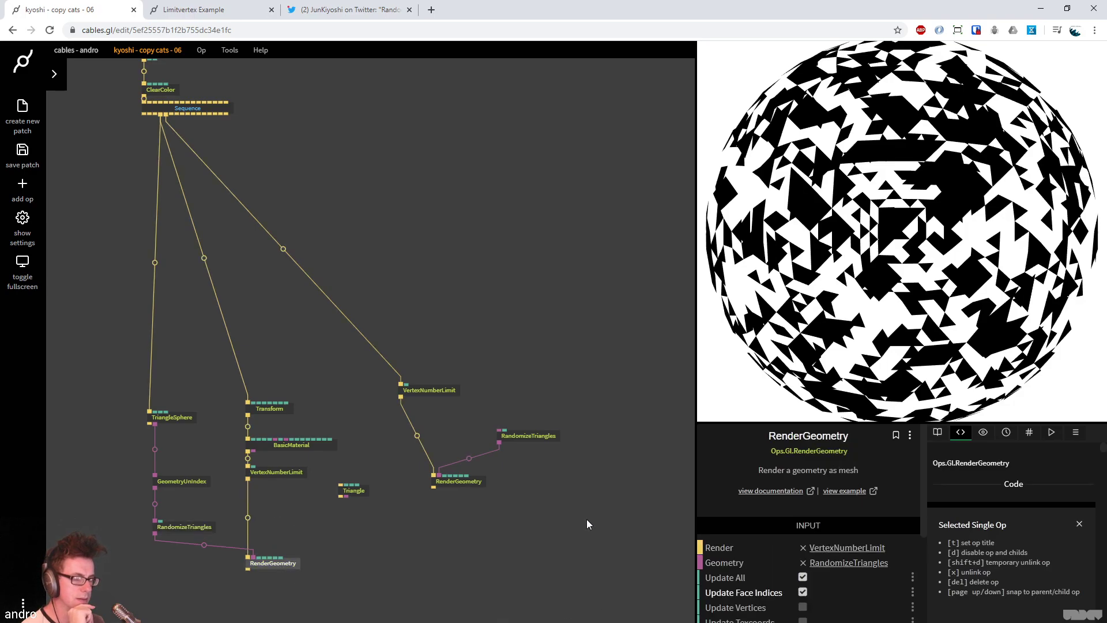
click(202, 534)
drag(836, 561, 744, 562)
click(277, 472)
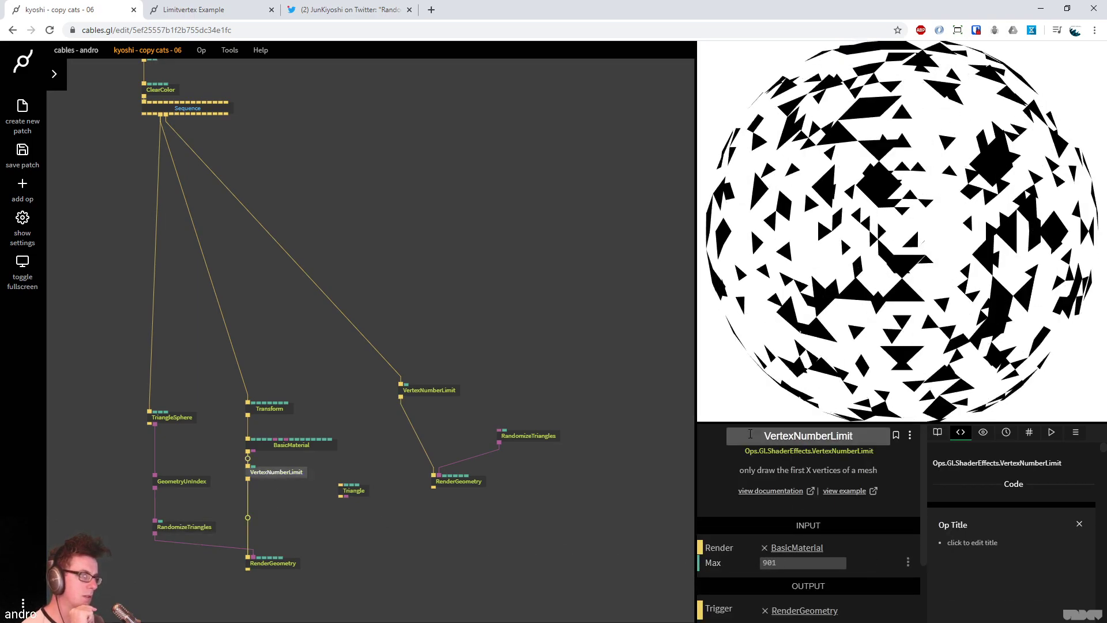
Compare the Limitvertex Example and the random-walk sphere tweet, then return to the copy cats patch
click(209, 10)
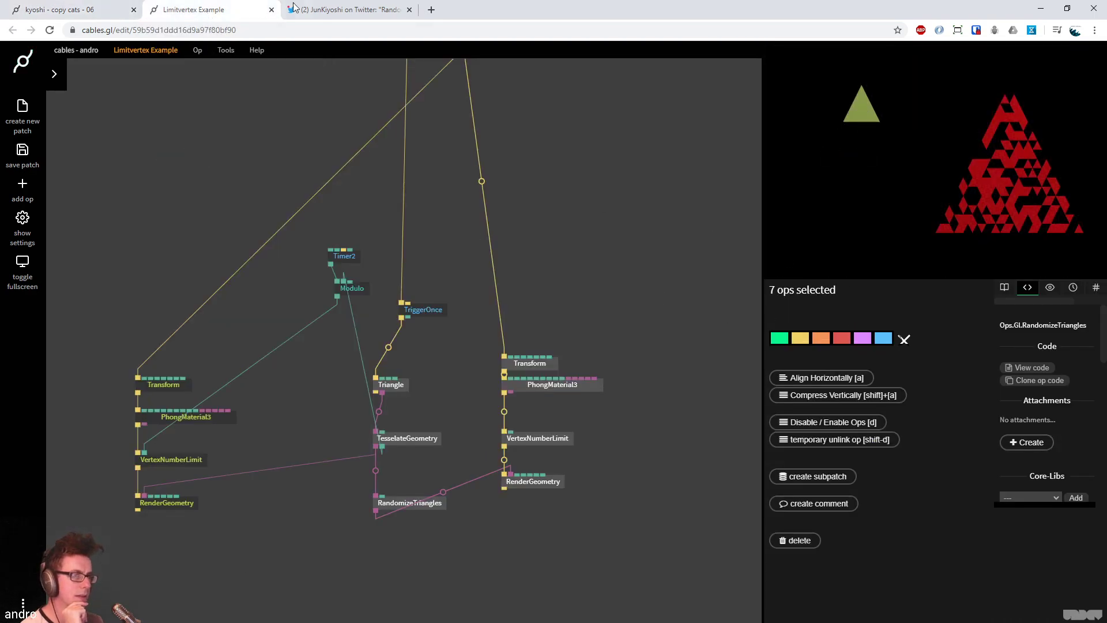
click(346, 10)
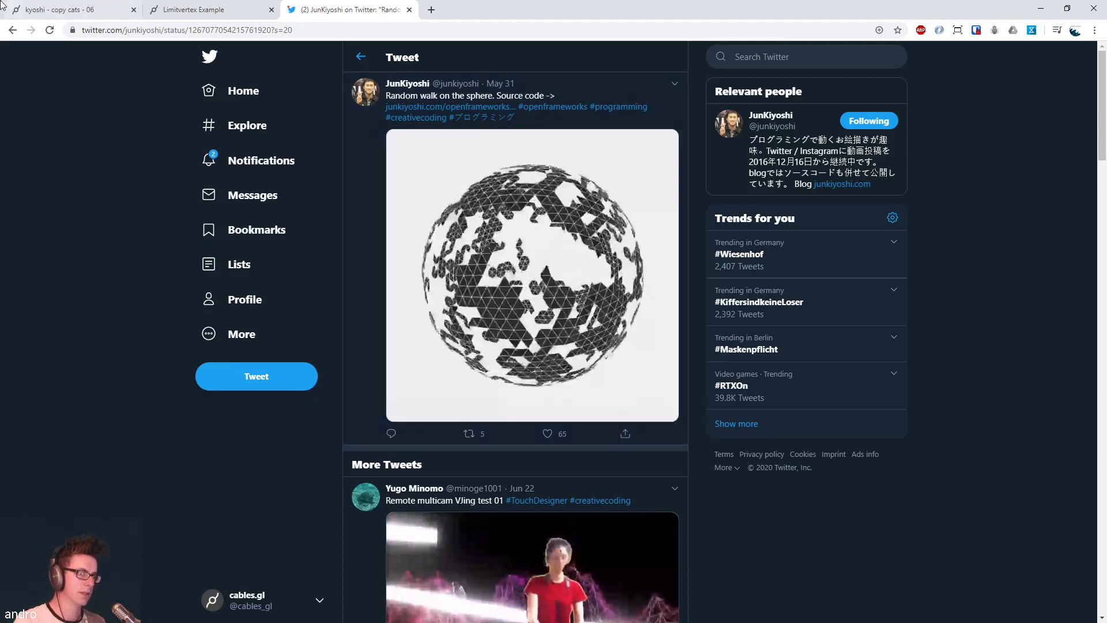
key(ctrl+Tab)
click(521, 232)
drag(522, 240, 528, 240)
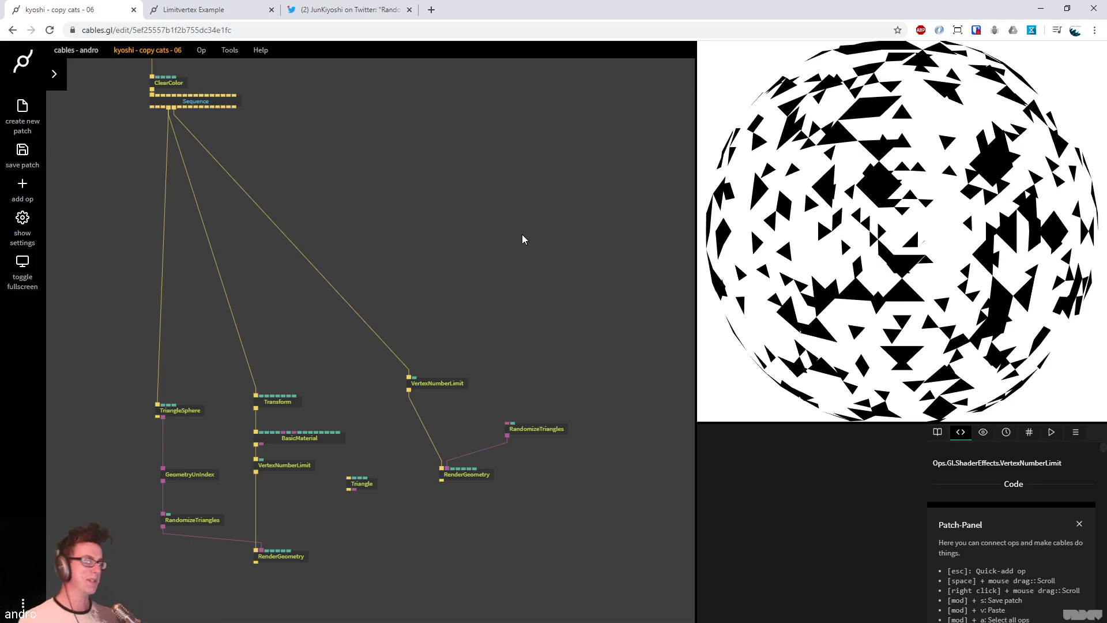
Set the Seed of the RandomizeTriangles below GeometryUnIndex to 22.47 and check the sphere against the reference tweet
click(211, 520)
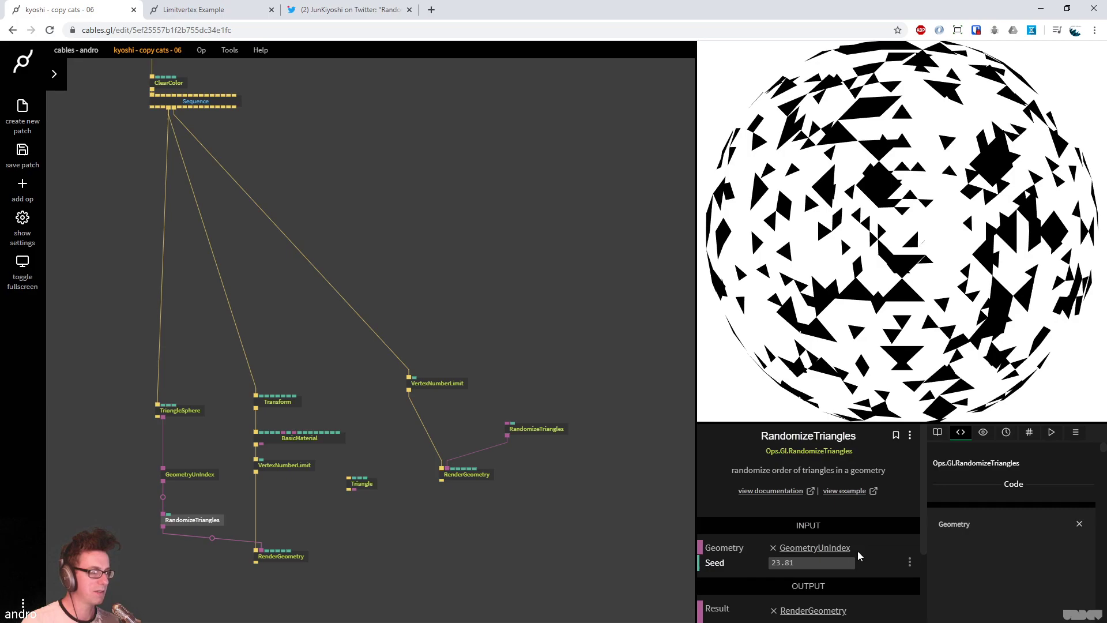
drag(840, 560, 771, 561)
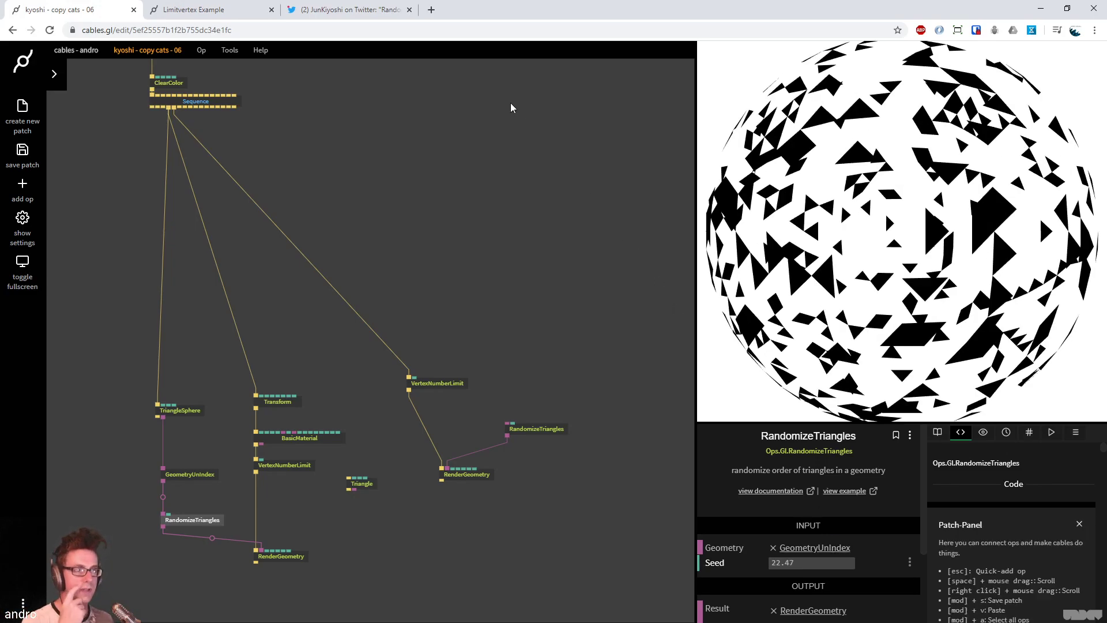
click(333, 13)
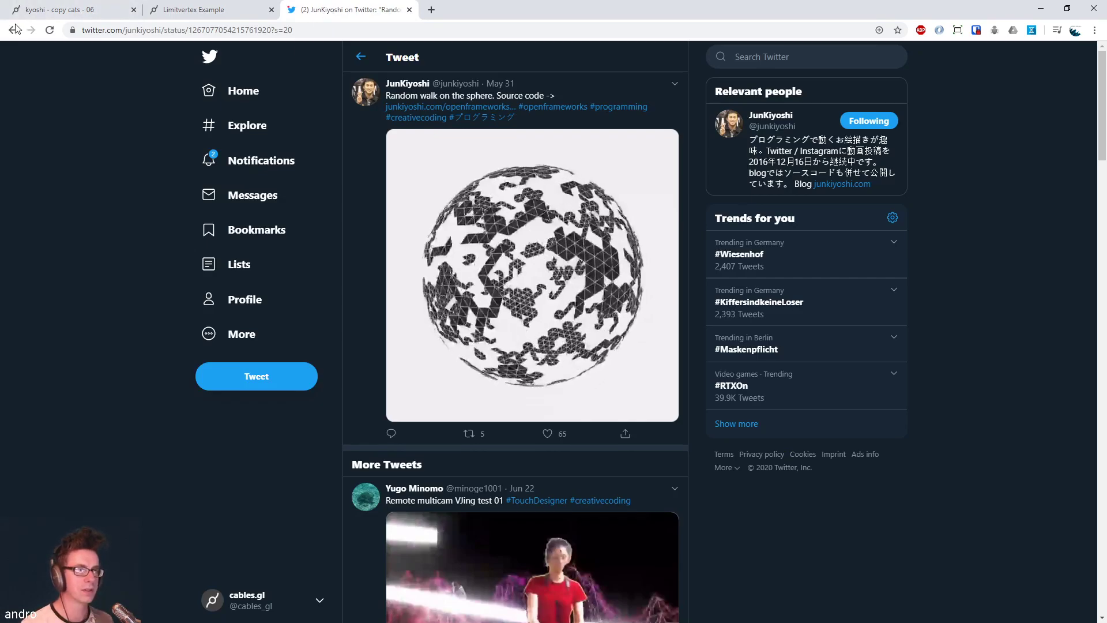
click(57, 10)
drag(436, 235, 424, 190)
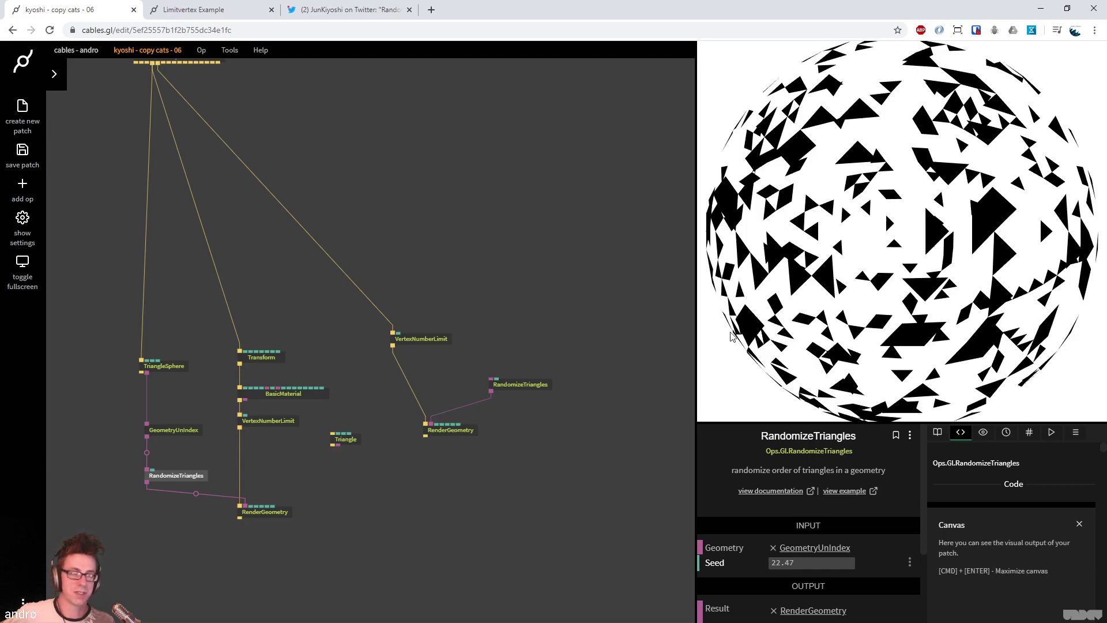
Line up the separate VertexNumberLimit above its RenderGeometry and move MainLoop, ClearColor and Sequence down close above the Transform chain
click(468, 304)
drag(441, 344, 476, 338)
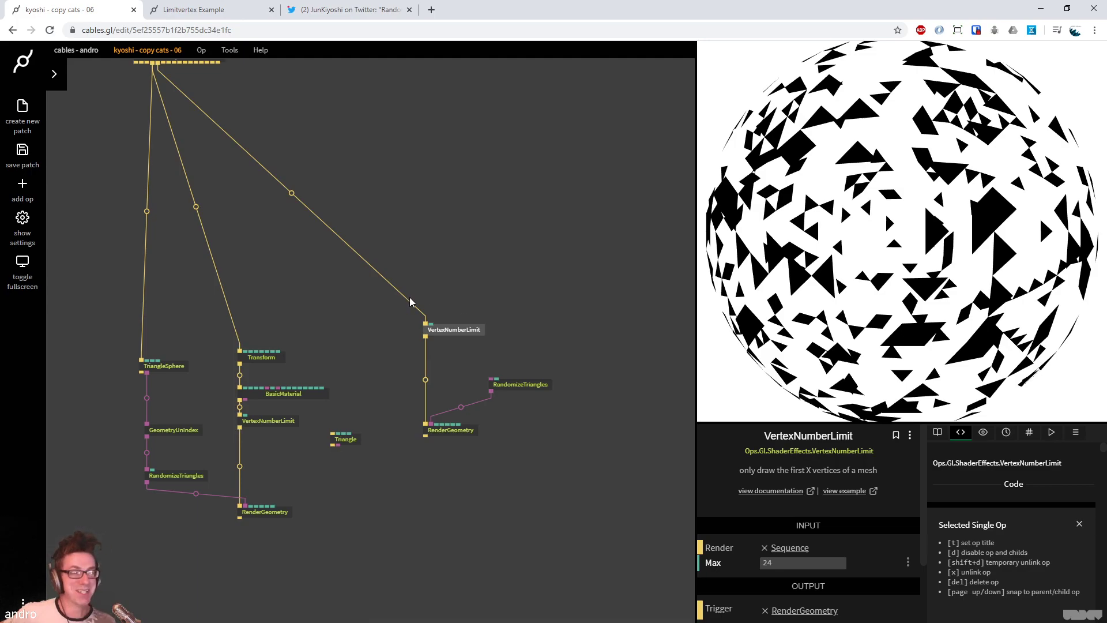
scroll(285, 267, up, 5)
drag(339, 261, 144, 117)
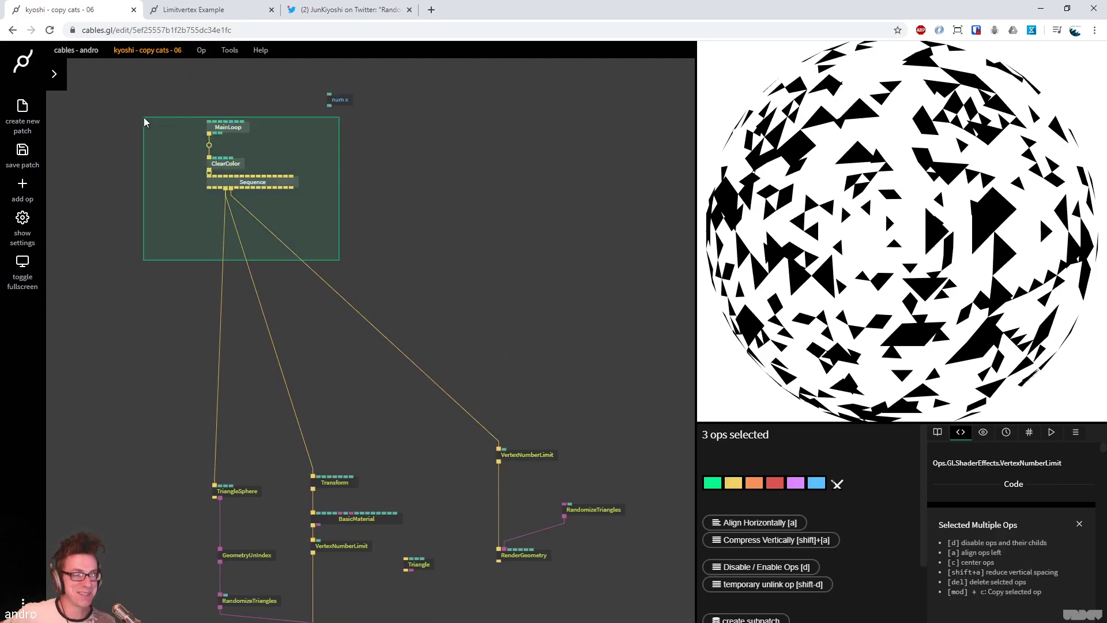
drag(219, 134, 302, 360)
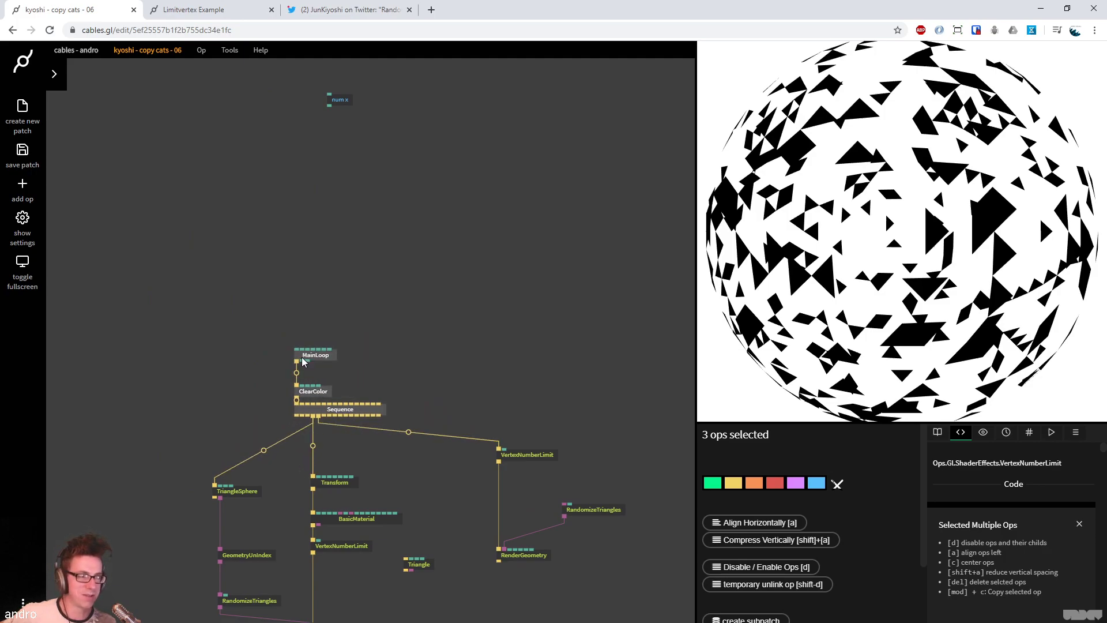
click(303, 361)
Check the num x op and save the patch
click(343, 99)
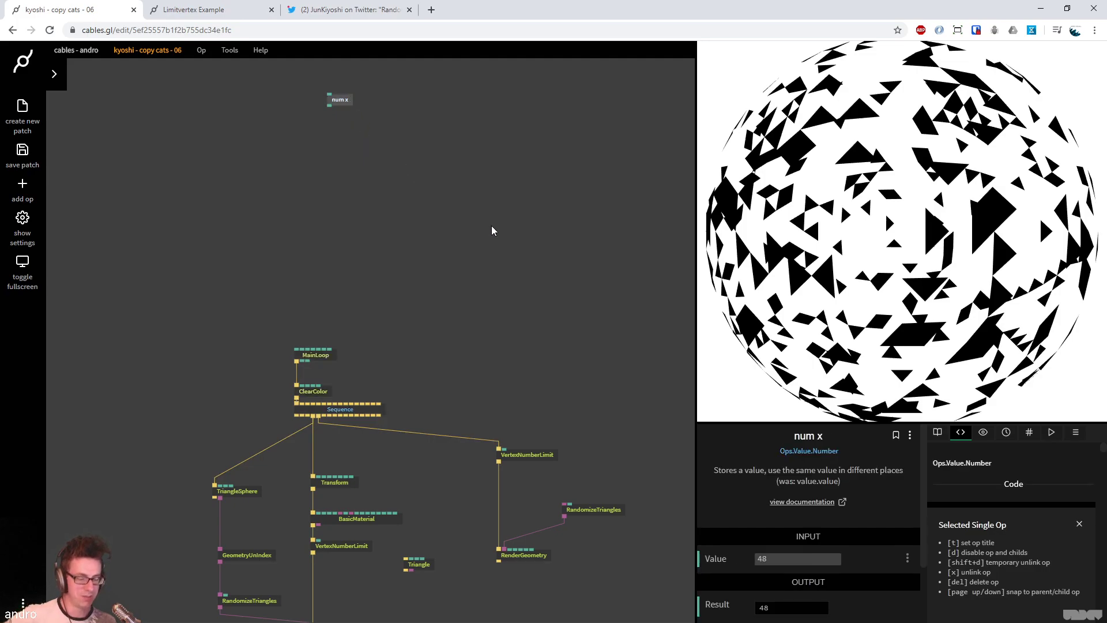
click(491, 229)
drag(434, 306, 428, 151)
key(ctrl+s)
Delete the unconnected Triangle op and switch the browser to full screen
scroll(410, 300, down, 1)
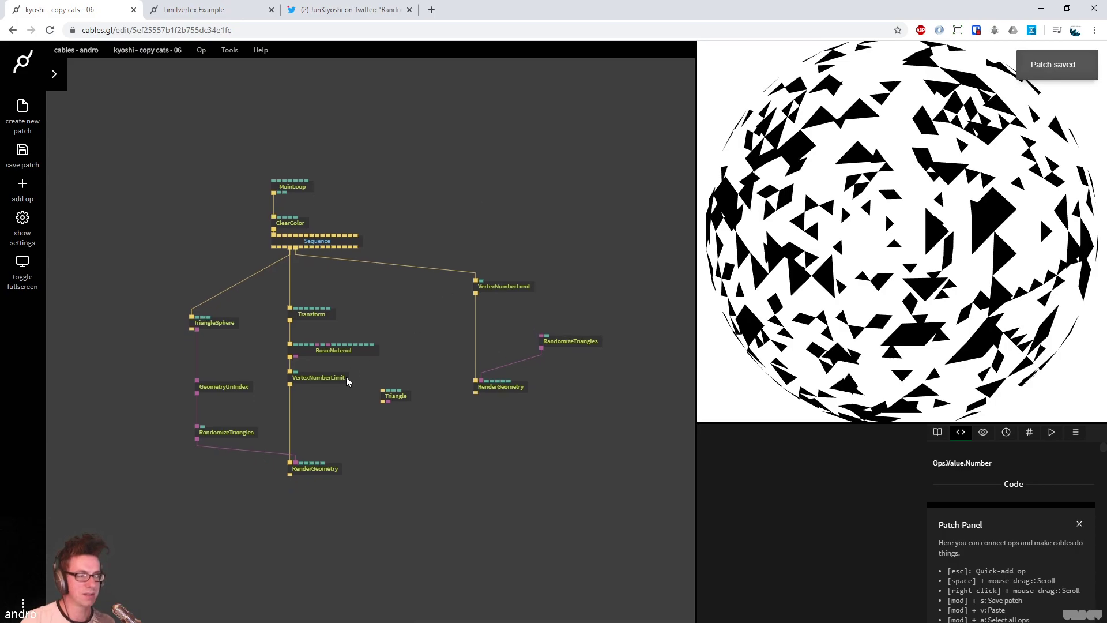
click(395, 396)
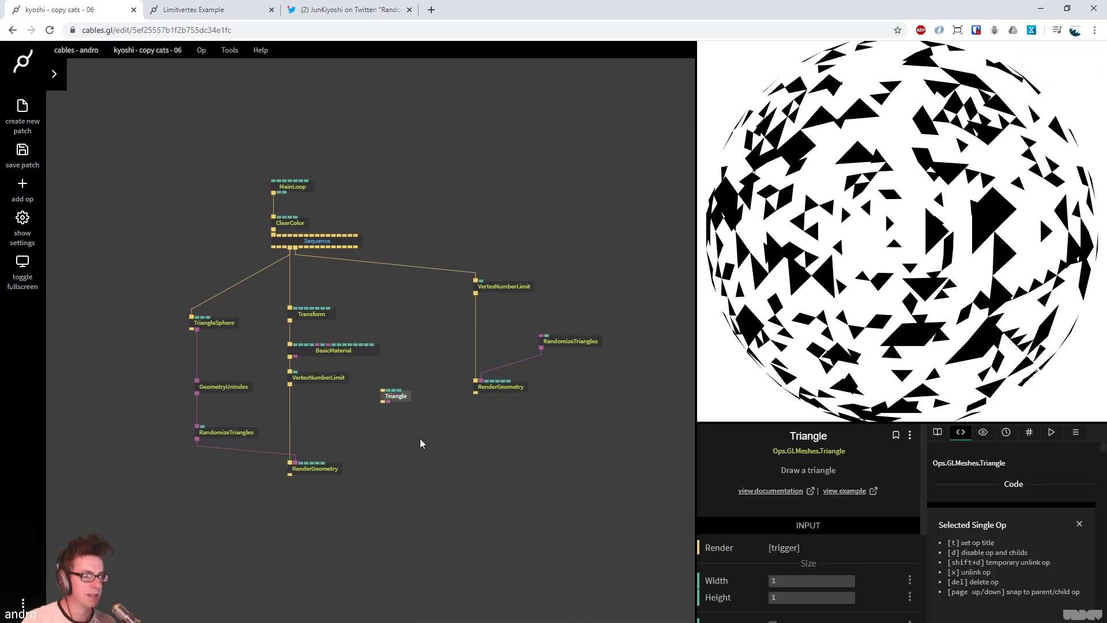
key(Delete)
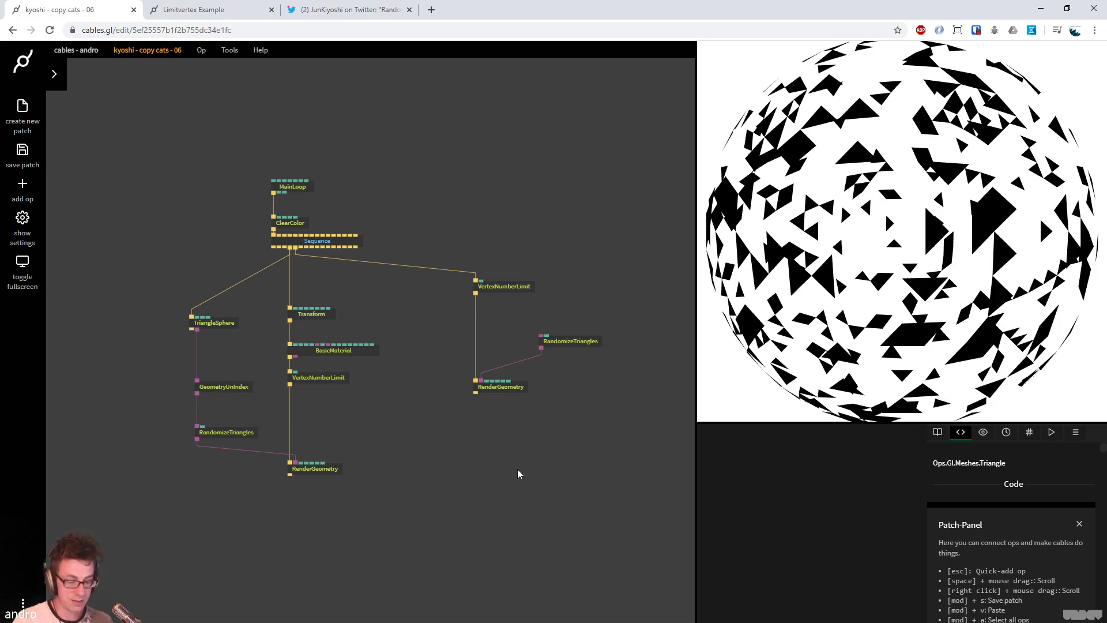
key(F11)
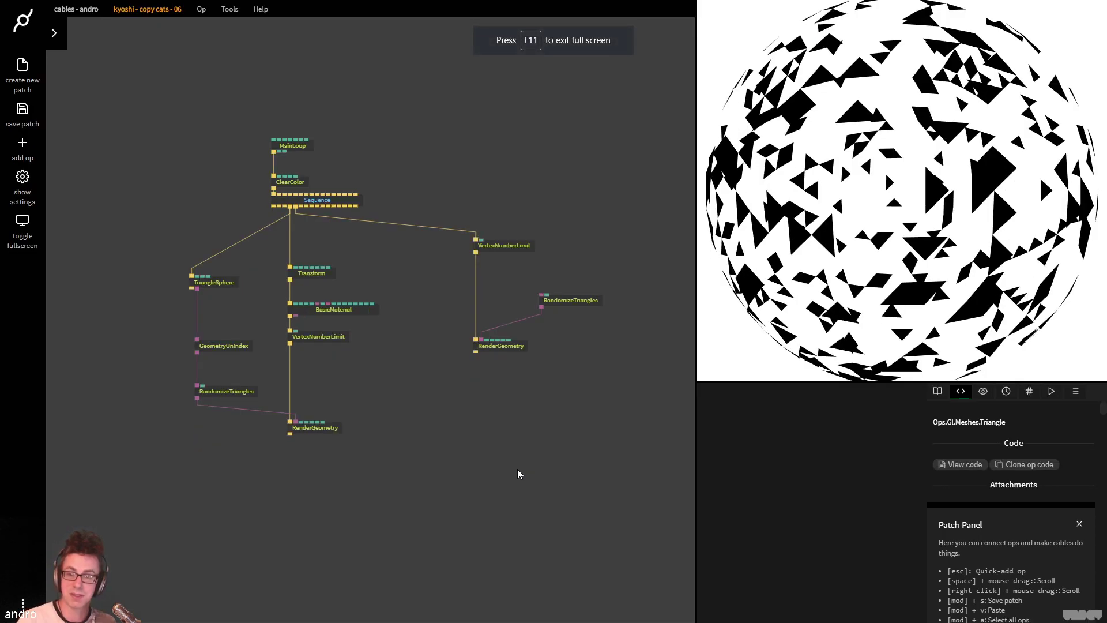